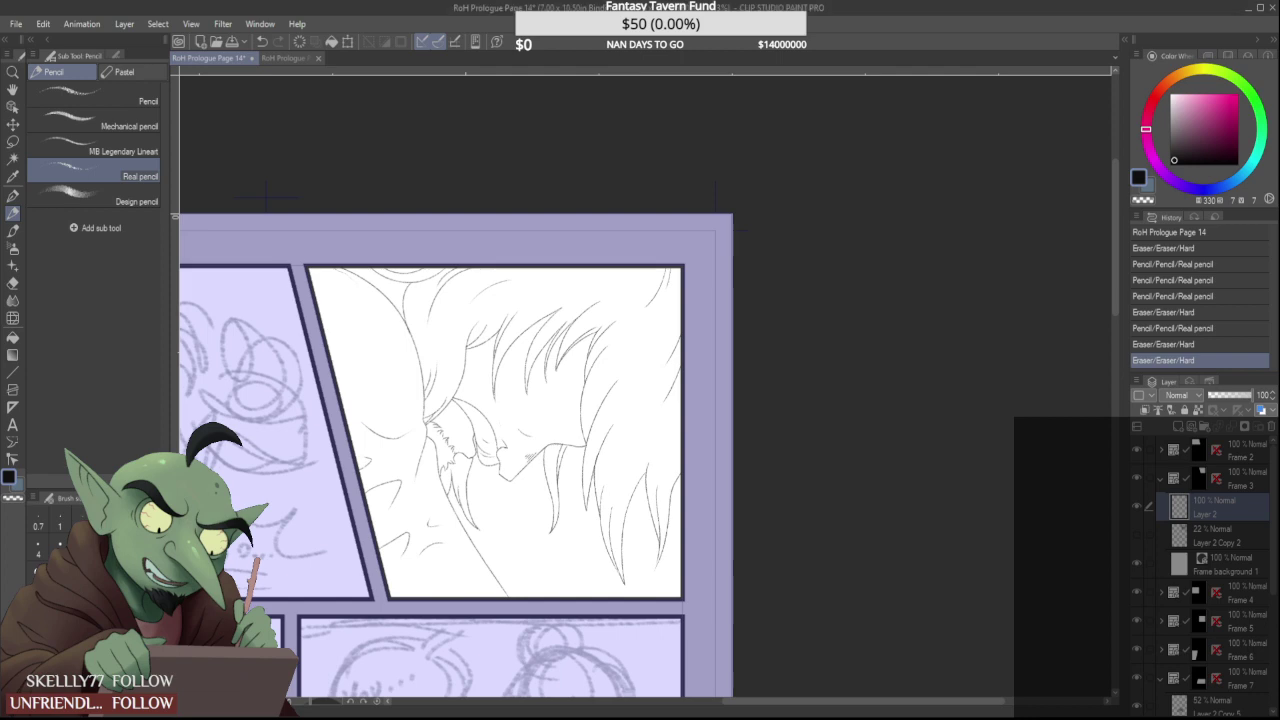
Show the rough sketch layer Layer 2 Copy 2 in Frame 3 and set its opacity to 39%
scroll(854, 676, down, 2)
scroll(854, 676, up, 2)
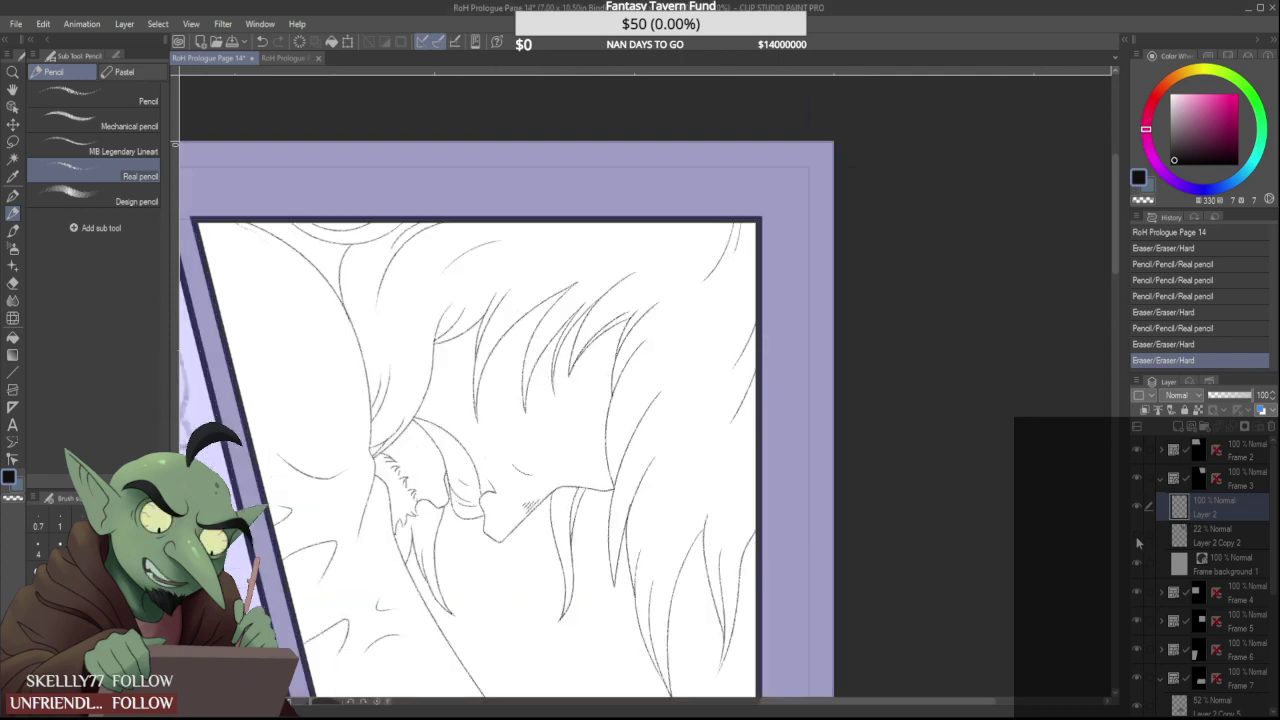
click(1137, 536)
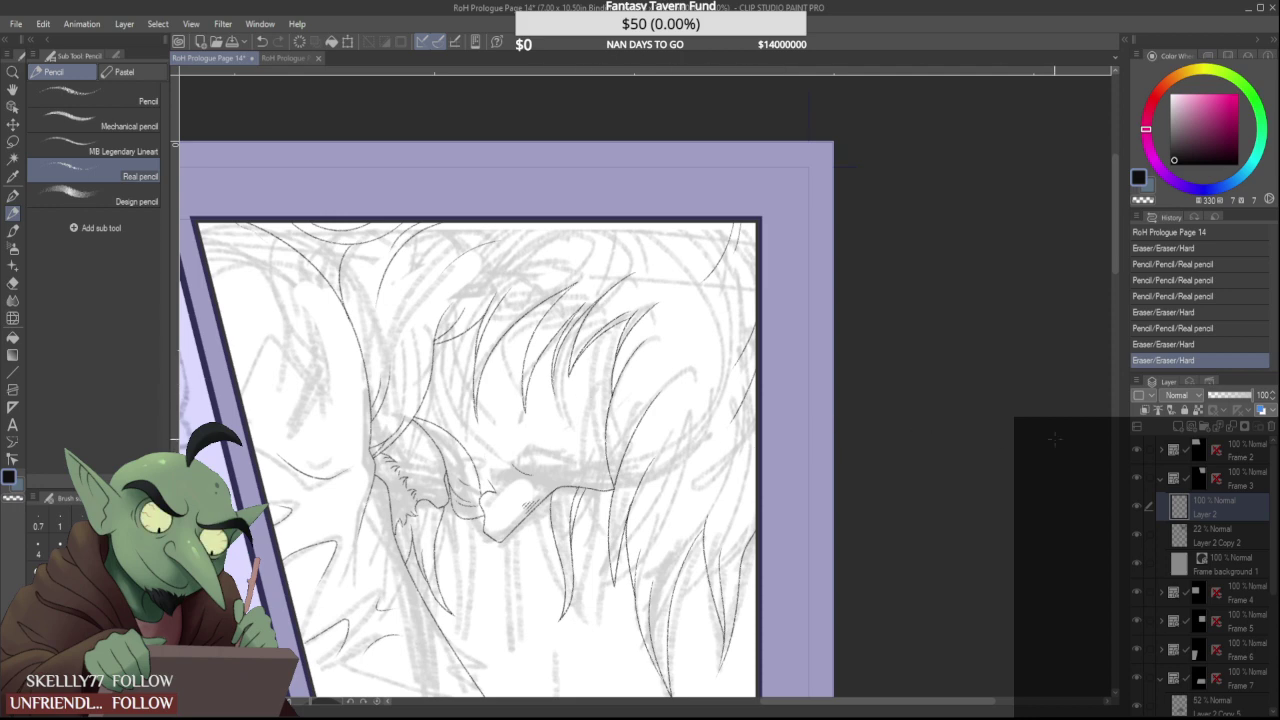
click(1226, 537)
click(1230, 395)
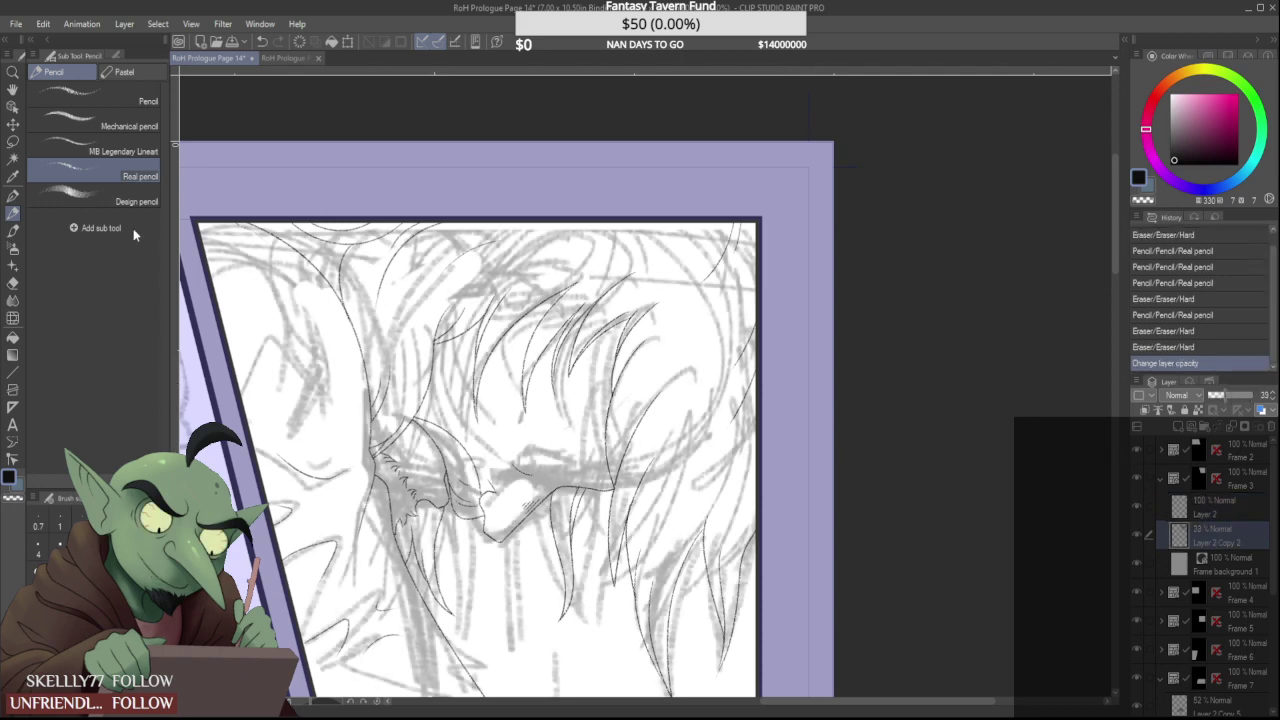
Lasso most of the rough sketch in the upper-right panel, delete it from Layer 2 Copy 2, and clear the selection
click(13, 142)
scroll(191, 250, down, 1)
mouse_move(404, 573)
mouse_down()
mouse_move(718, 423)
mouse_move(250, 358)
mouse_move(345, 574)
mouse_up()
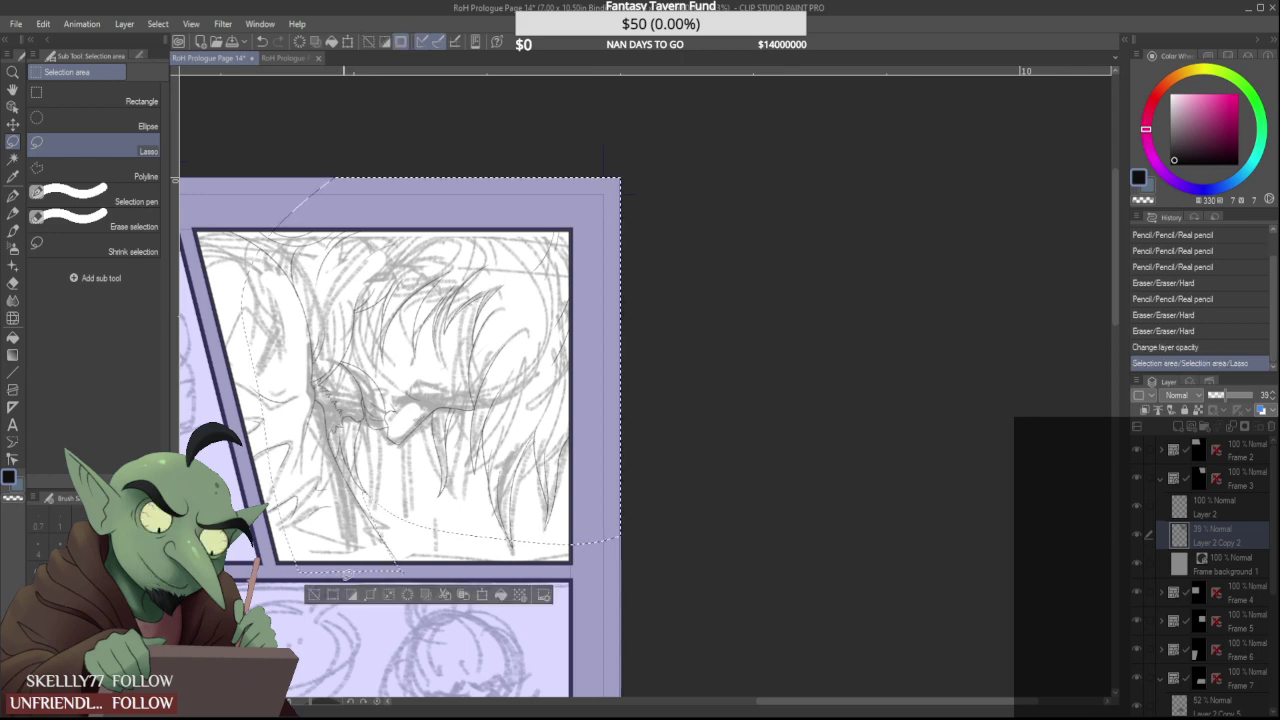
key(Delete)
key(ctrl+d)
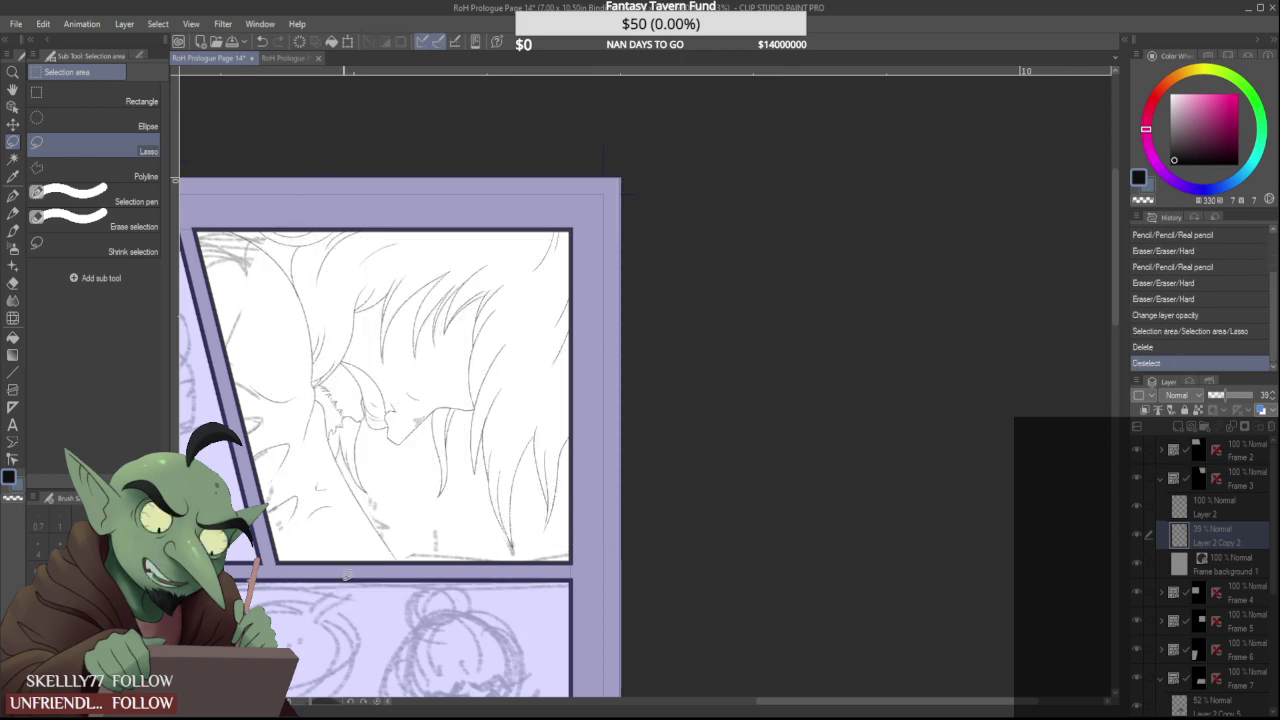
Rough in the character's eye on Layer 2 Copy 2 with the MB Legendary Lineart pencil, using a tall pupil above flat lid strokes
click(13, 214)
click(103, 152)
scroll(422, 368, up, 5)
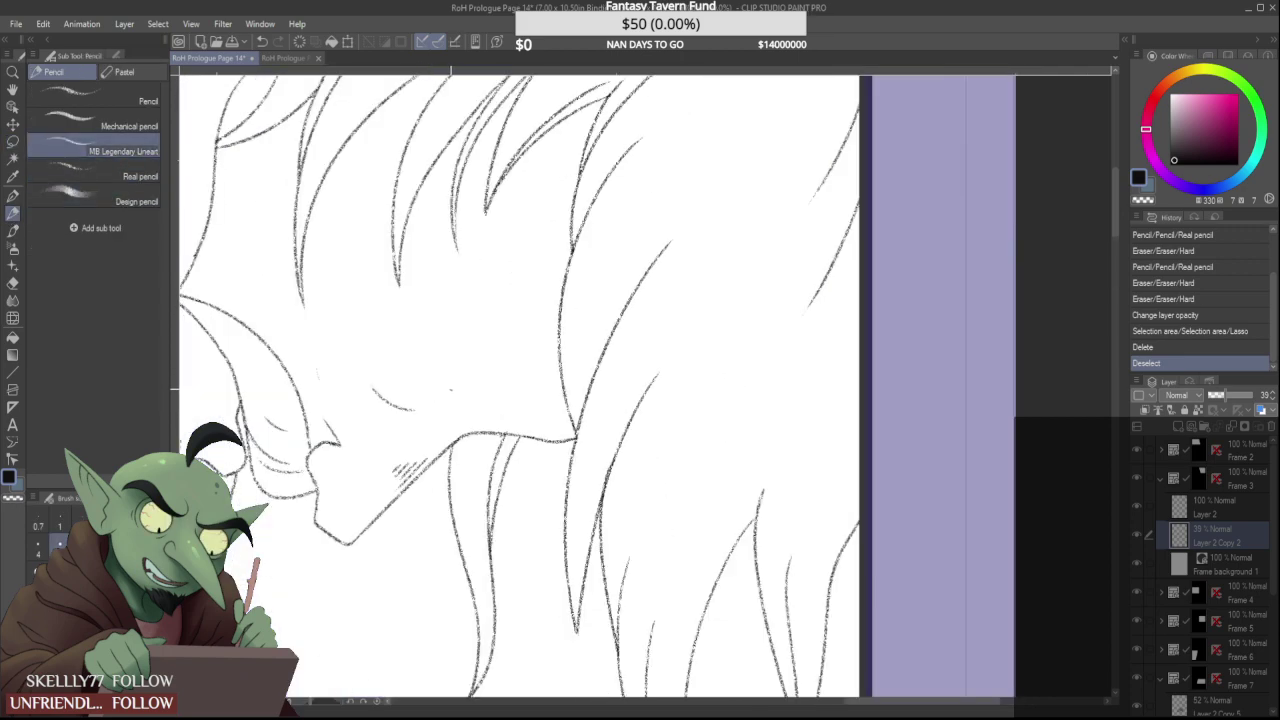
mouse_move(464, 384)
mouse_down()
mouse_move(431, 377)
mouse_move(472, 386)
mouse_move(475, 307)
mouse_move(463, 366)
mouse_move(478, 324)
mouse_move(494, 373)
mouse_up()
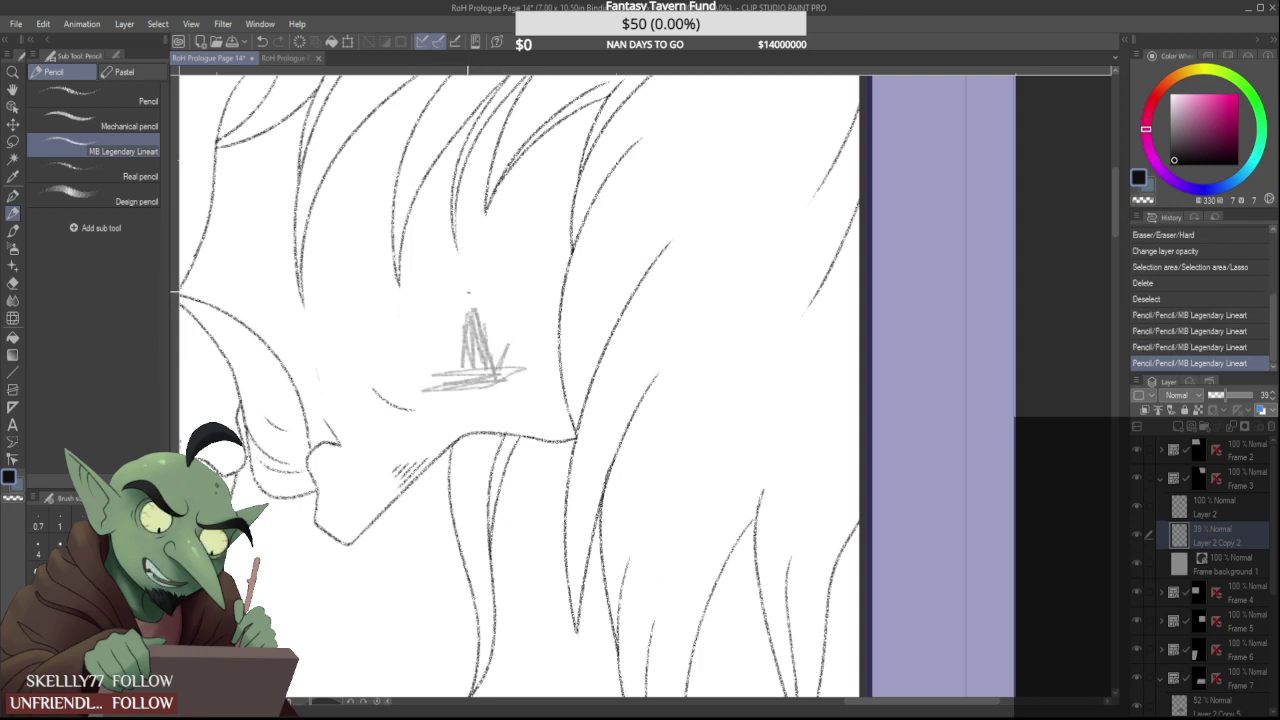
scroll(484, 302, down, 3)
scroll(483, 301, up, 3)
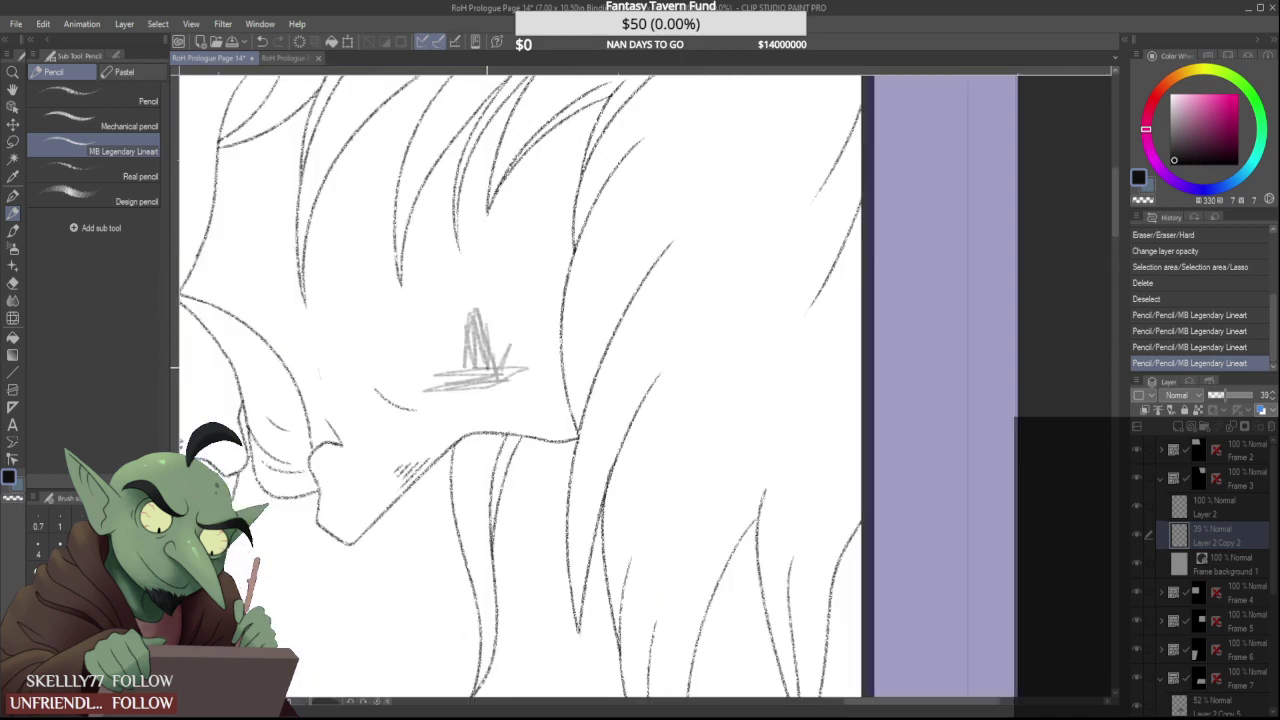
Refine the rough eye, reworking the pupil and lid strokes and erasing stray marks around it
drag(477, 322, 485, 366)
mouse_move(481, 330)
mouse_down()
mouse_move(455, 346)
mouse_move(458, 392)
mouse_up()
scroll(485, 355, down, 3)
scroll(487, 350, up, 1)
scroll(494, 316, up, 3)
scroll(468, 342, down, 2)
mouse_move(426, 344)
mouse_down()
mouse_move(433, 335)
mouse_move(449, 368)
mouse_up()
scroll(430, 342, down, 2)
scroll(443, 341, up, 2)
scroll(447, 364, down, 3)
scroll(452, 340, up, 3)
click(452, 340)
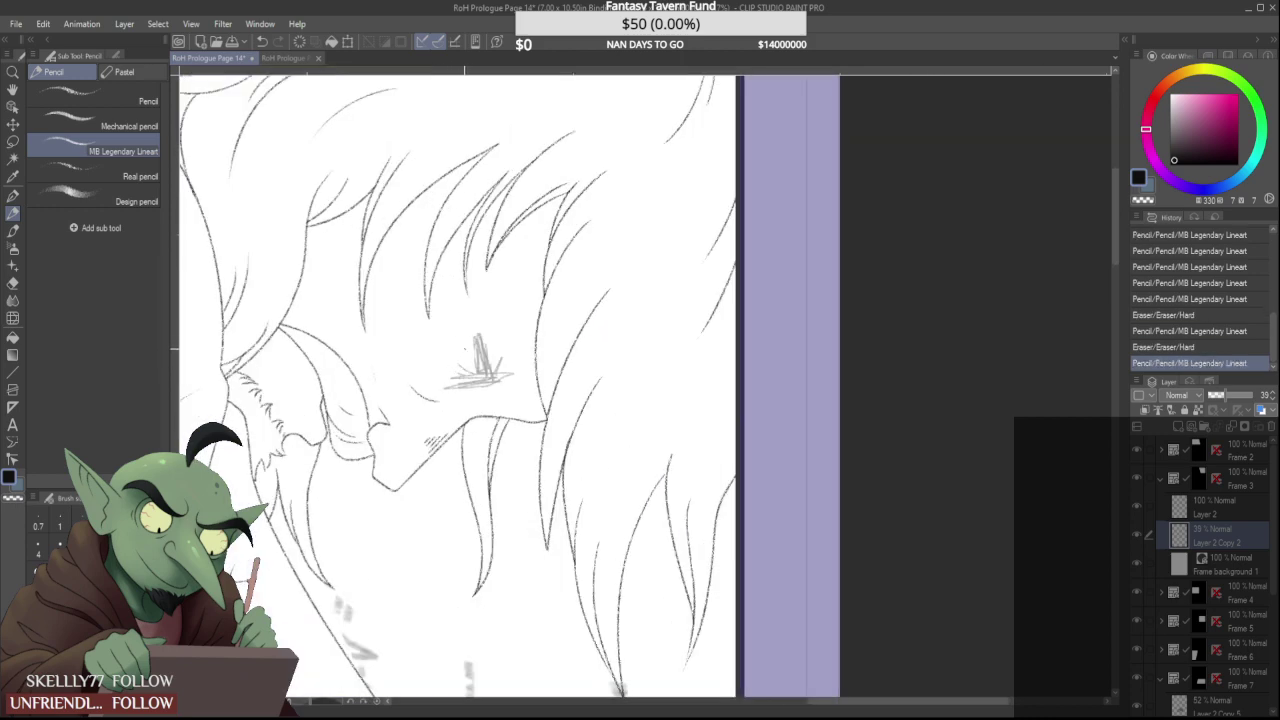
Sketch a pointed, curved outline between the rough eye and the hair strands beside the face
scroll(452, 340, down, 4)
scroll(452, 340, up, 4)
drag(499, 374, 514, 413)
mouse_move(501, 296)
mouse_down()
mouse_move(517, 361)
mouse_move(534, 350)
mouse_up()
scroll(528, 324, down, 2)
scroll(528, 324, down, 1)
scroll(527, 350, up, 3)
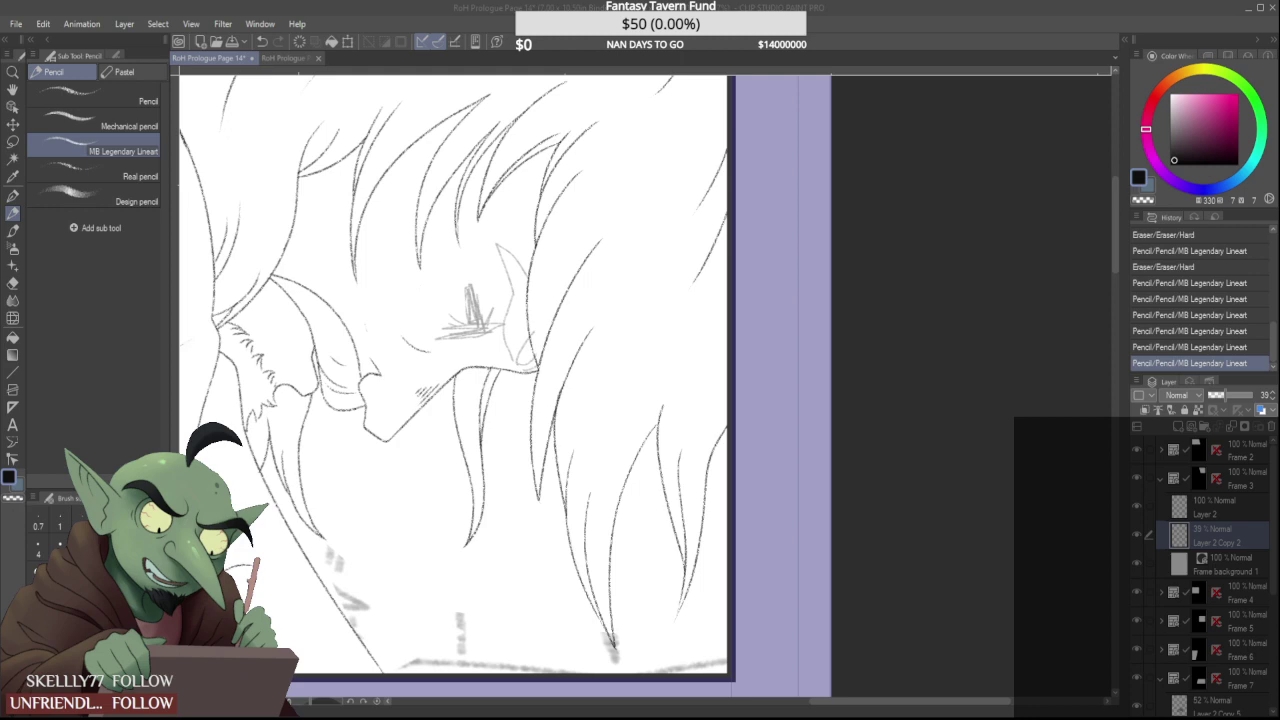
Open RoH Prologue Page 13 and examine the characters' faces and eyes in its lower panels as reference
key(alt+Tab)
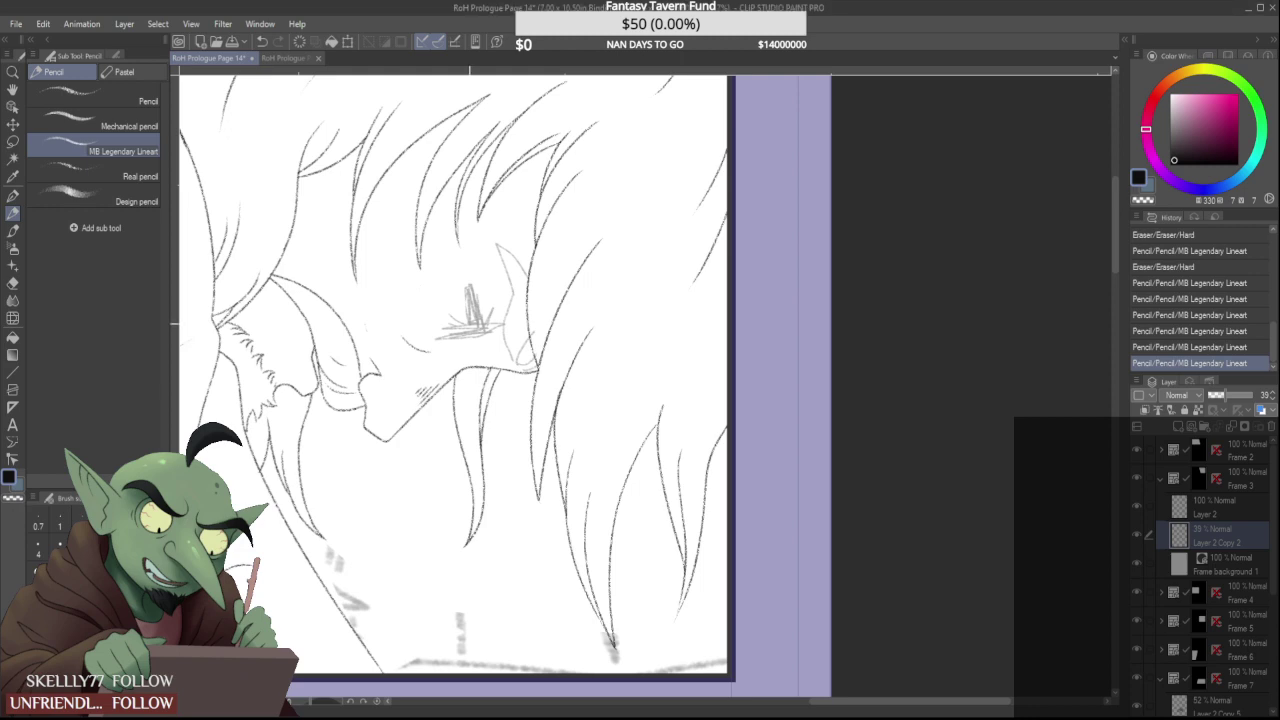
scroll(473, 232, down, 5)
scroll(457, 212, up, 3)
scroll(450, 380, down, 3)
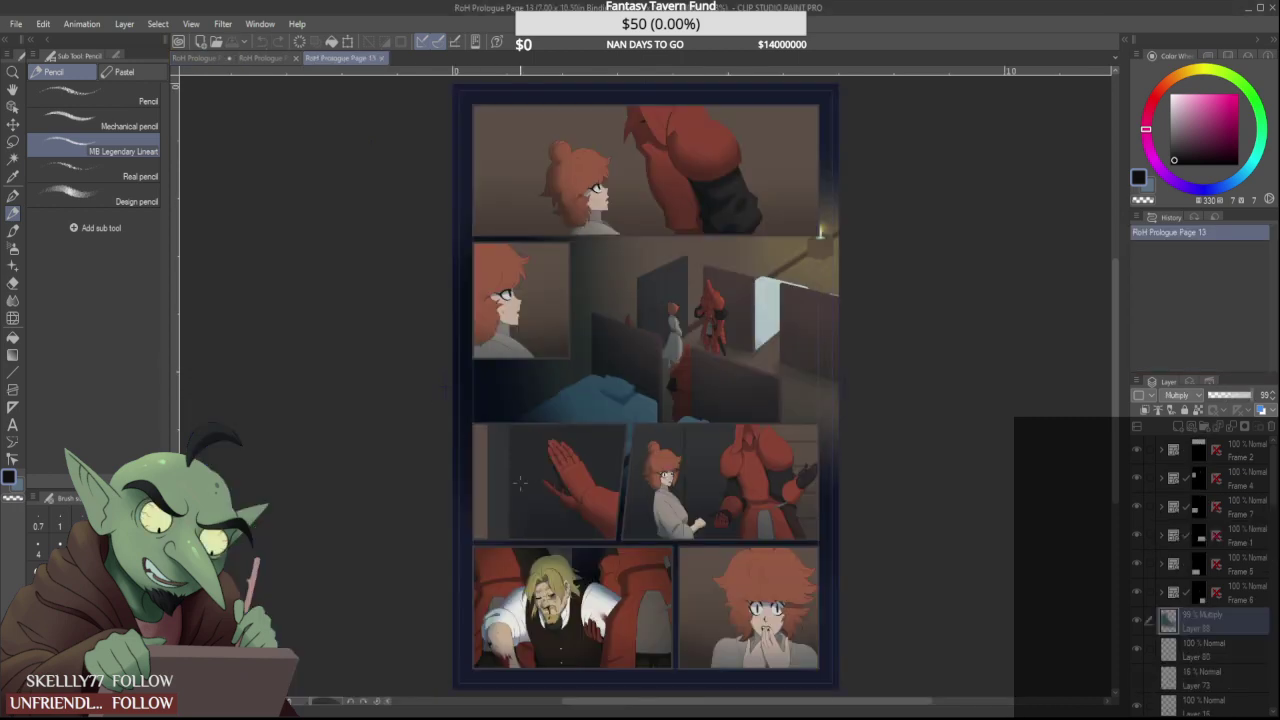
scroll(413, 362, down, 2)
scroll(664, 630, up, 1)
scroll(660, 666, up, 5)
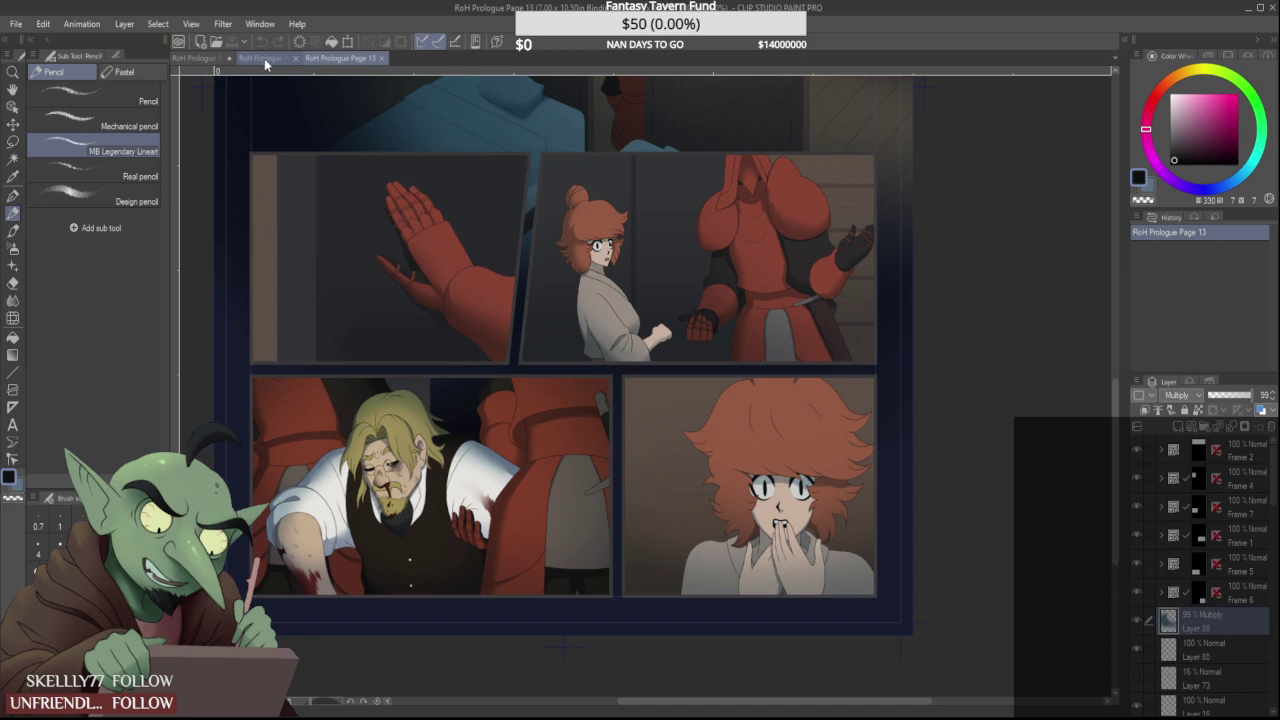
Reorder the open documents so RoH Prologue Page 1 comes after Page 13, and return to Page 14
click(264, 58)
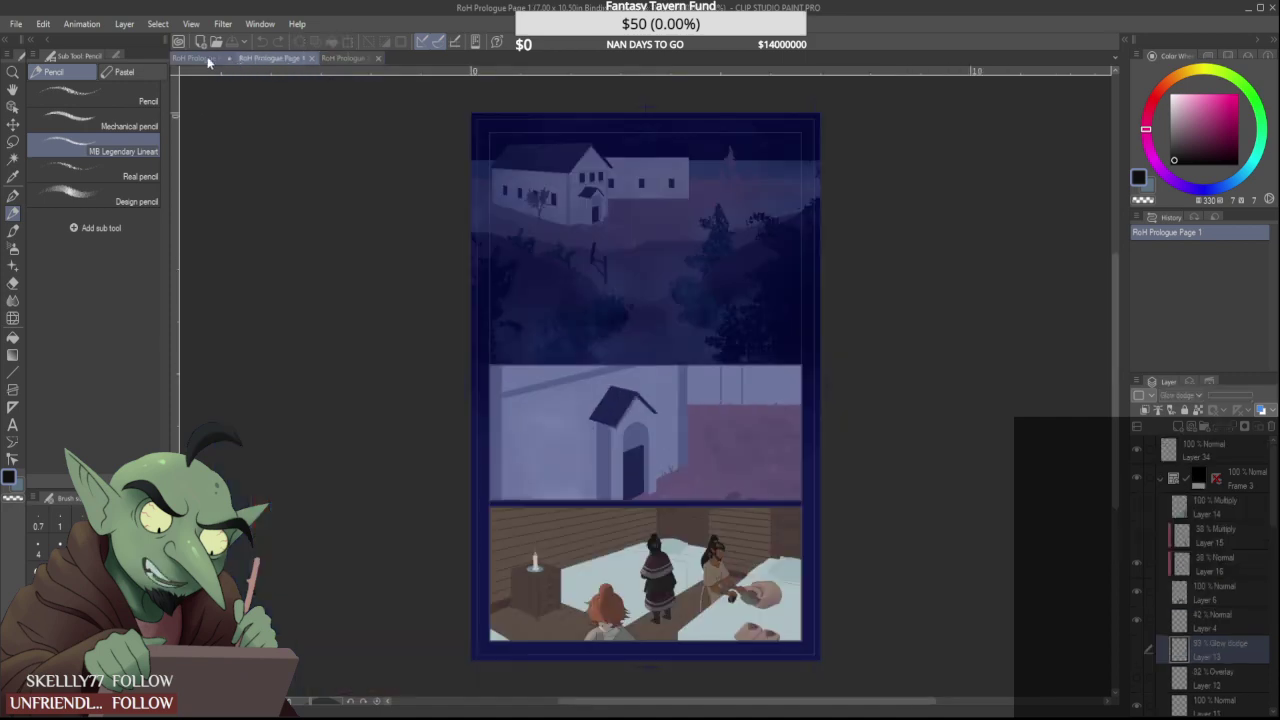
drag(270, 58, 387, 59)
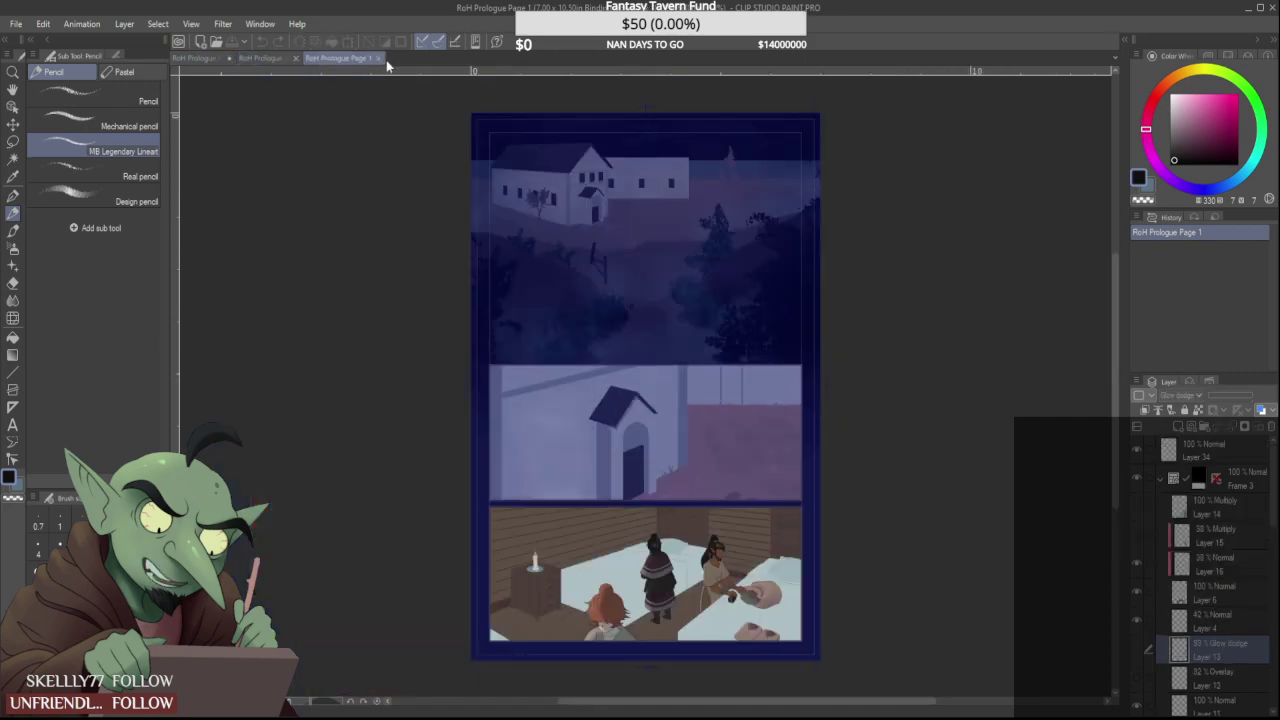
click(260, 58)
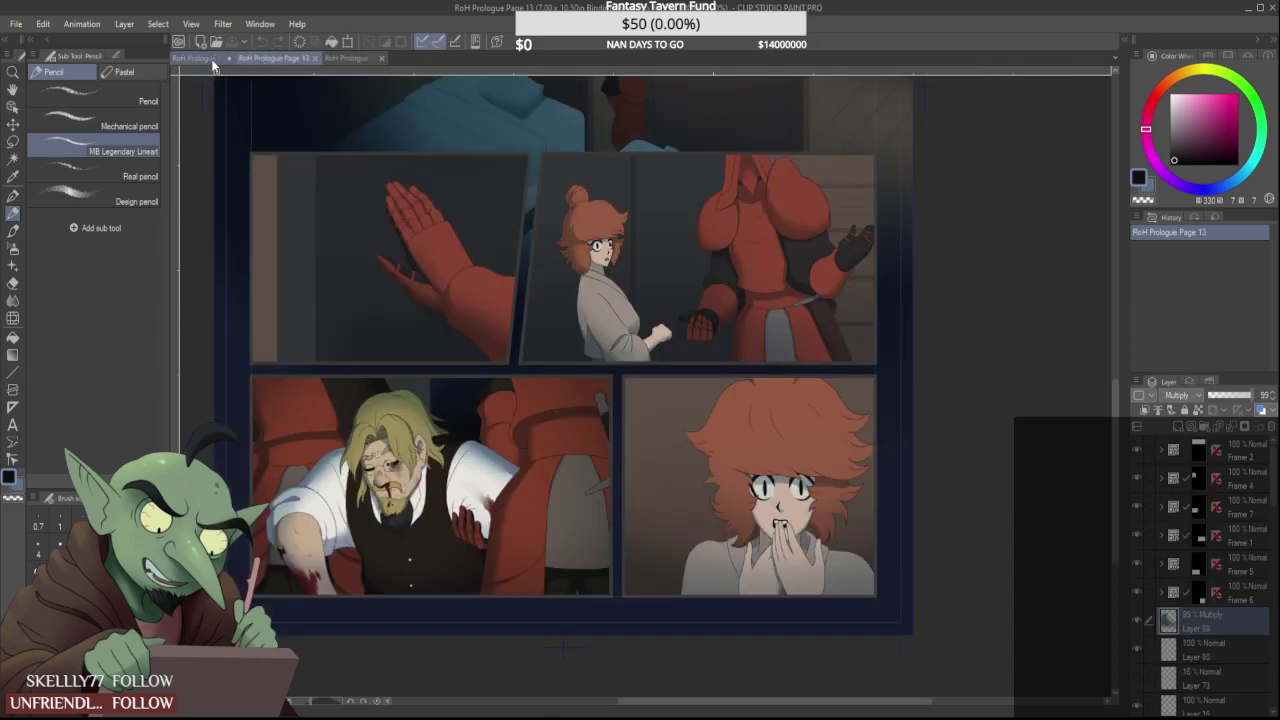
click(213, 60)
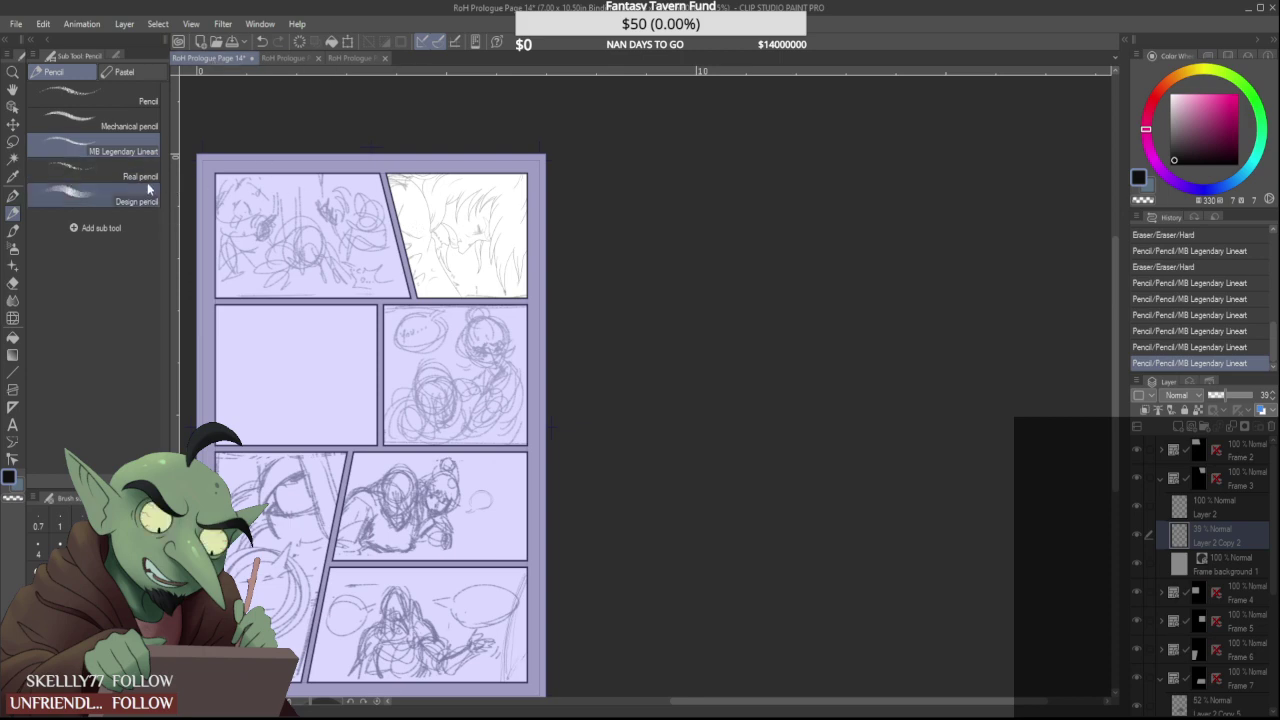
Choose the Design pencil and add a new raster layer above Layer 2 in Frame 3
scroll(453, 236, up, 5)
scroll(501, 203, up, 2)
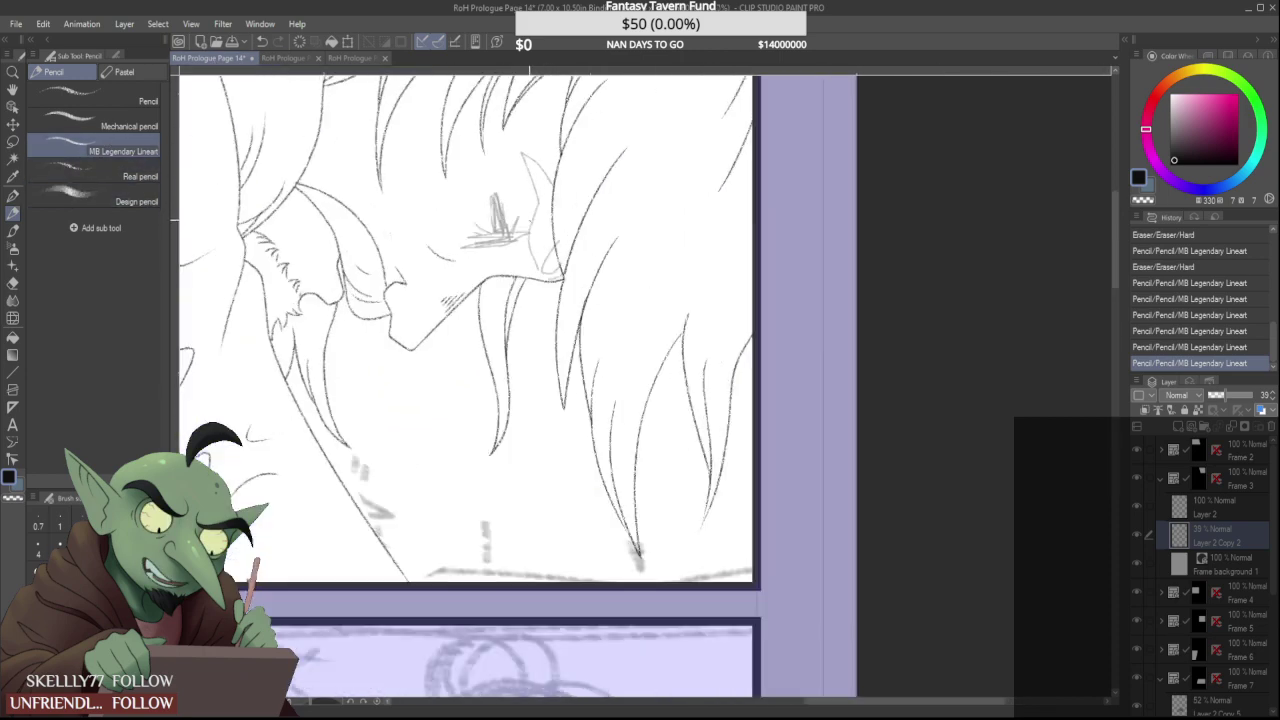
click(115, 174)
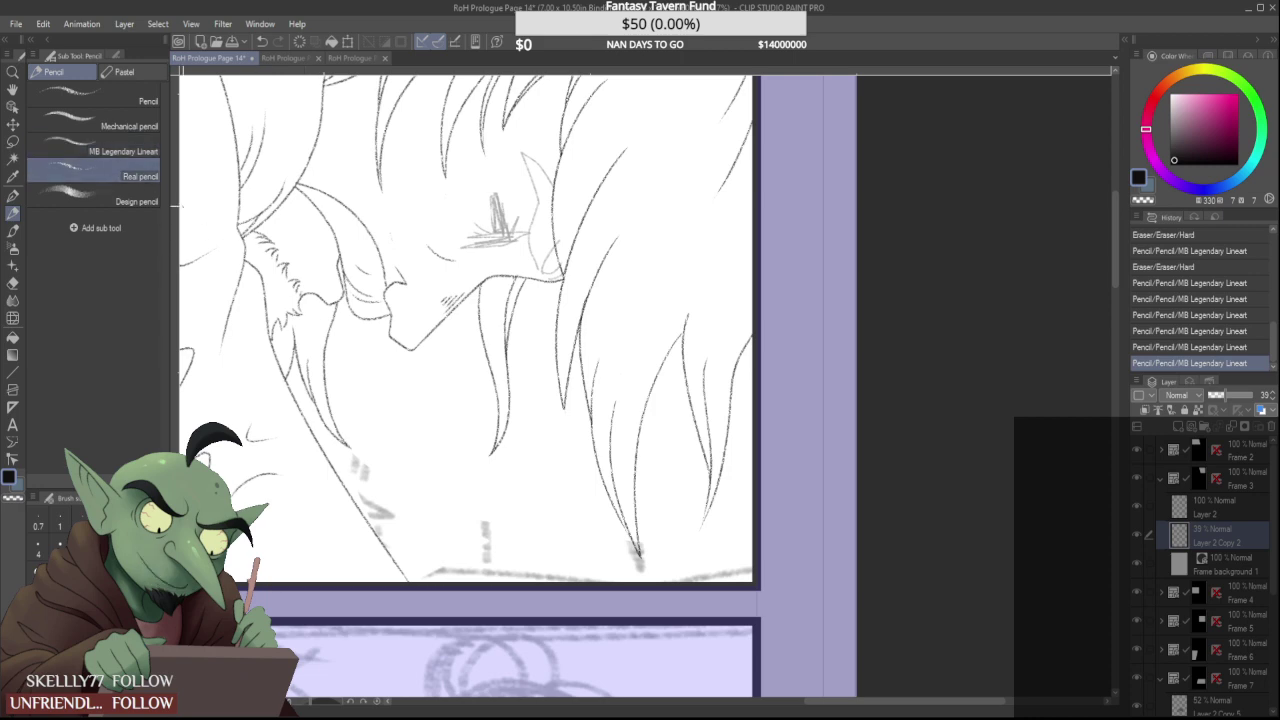
click(120, 200)
click(1248, 508)
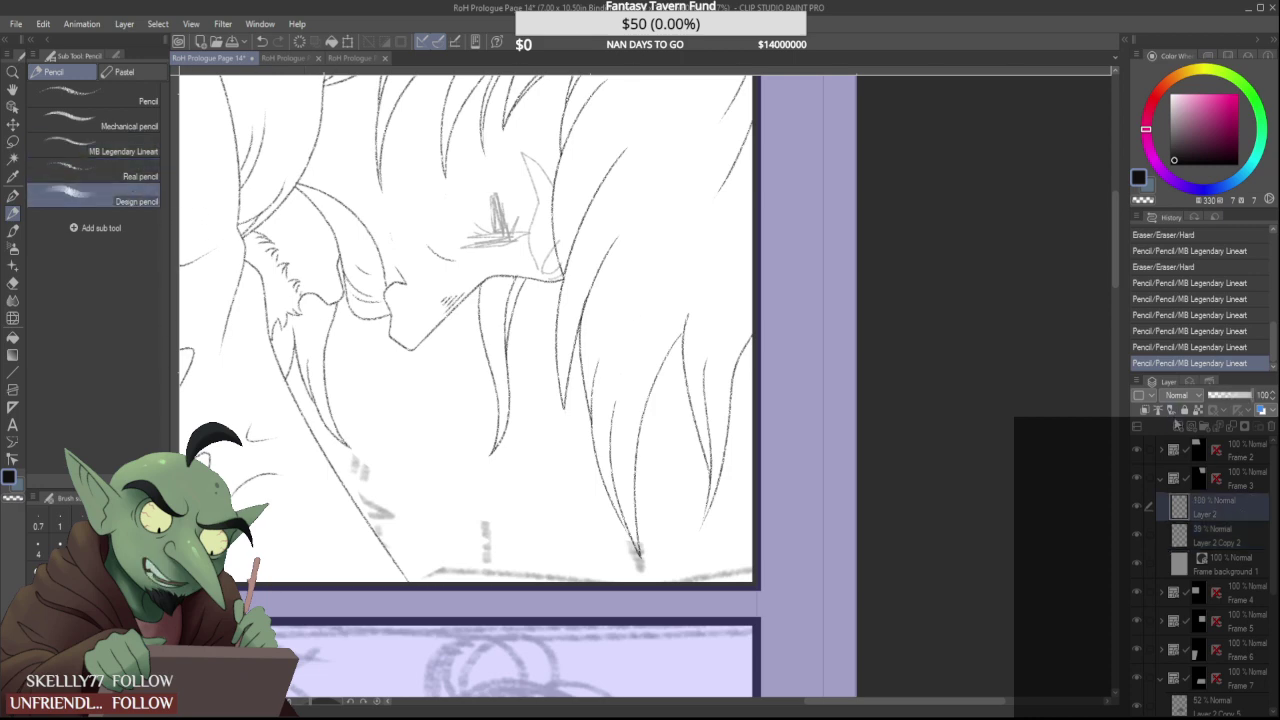
click(1178, 426)
Draw the eye's tall, narrow pupil with thick black strokes over the rough sketch on the new layer
scroll(510, 178, up, 4)
mouse_move(460, 238)
mouse_down()
mouse_move(482, 332)
mouse_move(454, 240)
mouse_move(450, 366)
mouse_up()
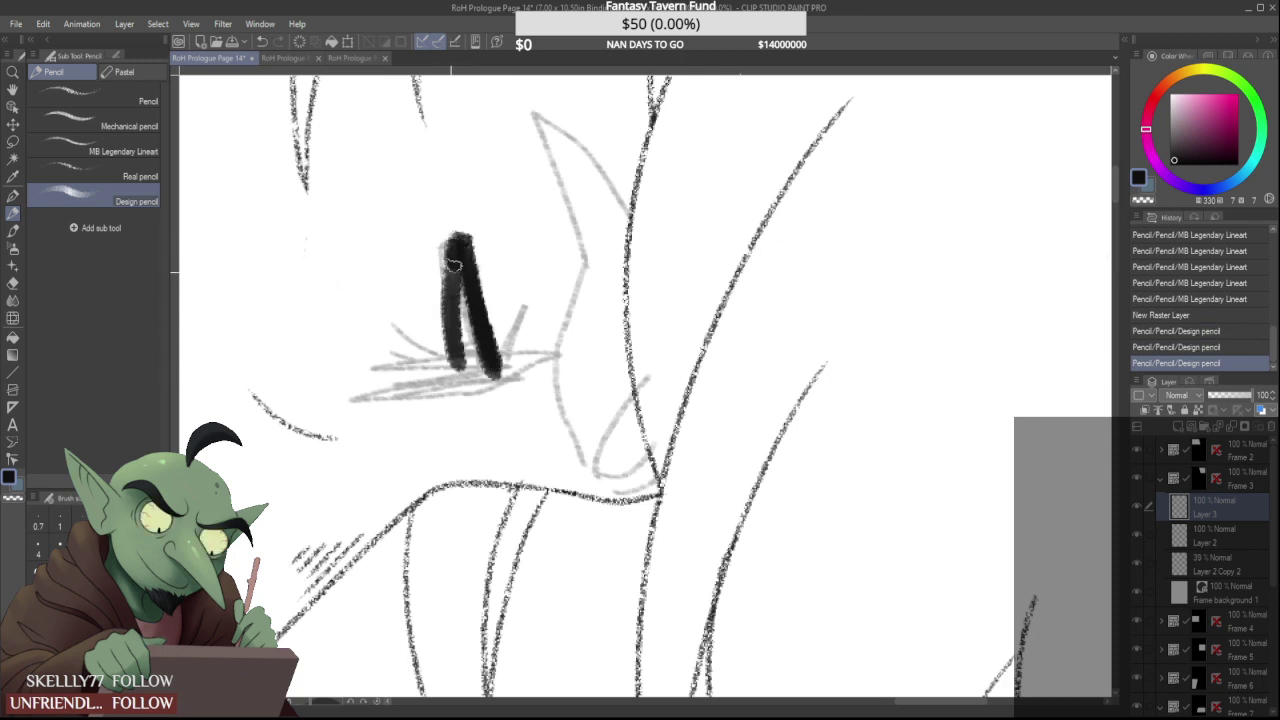
drag(452, 242, 456, 362)
drag(460, 212, 468, 290)
mouse_move(442, 238)
mouse_down()
mouse_move(446, 364)
mouse_move(468, 352)
mouse_move(490, 362)
mouse_move(462, 334)
mouse_move(490, 362)
mouse_up()
scroll(494, 318, down, 4)
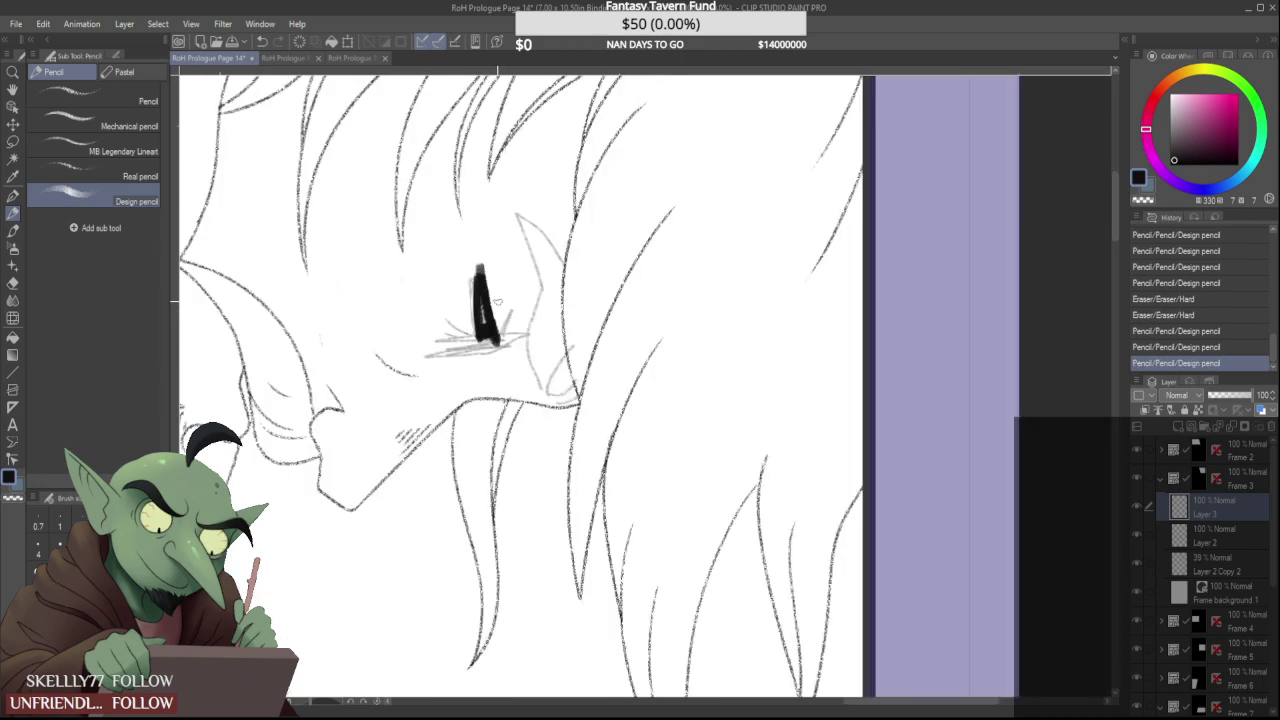
scroll(485, 290, up, 4)
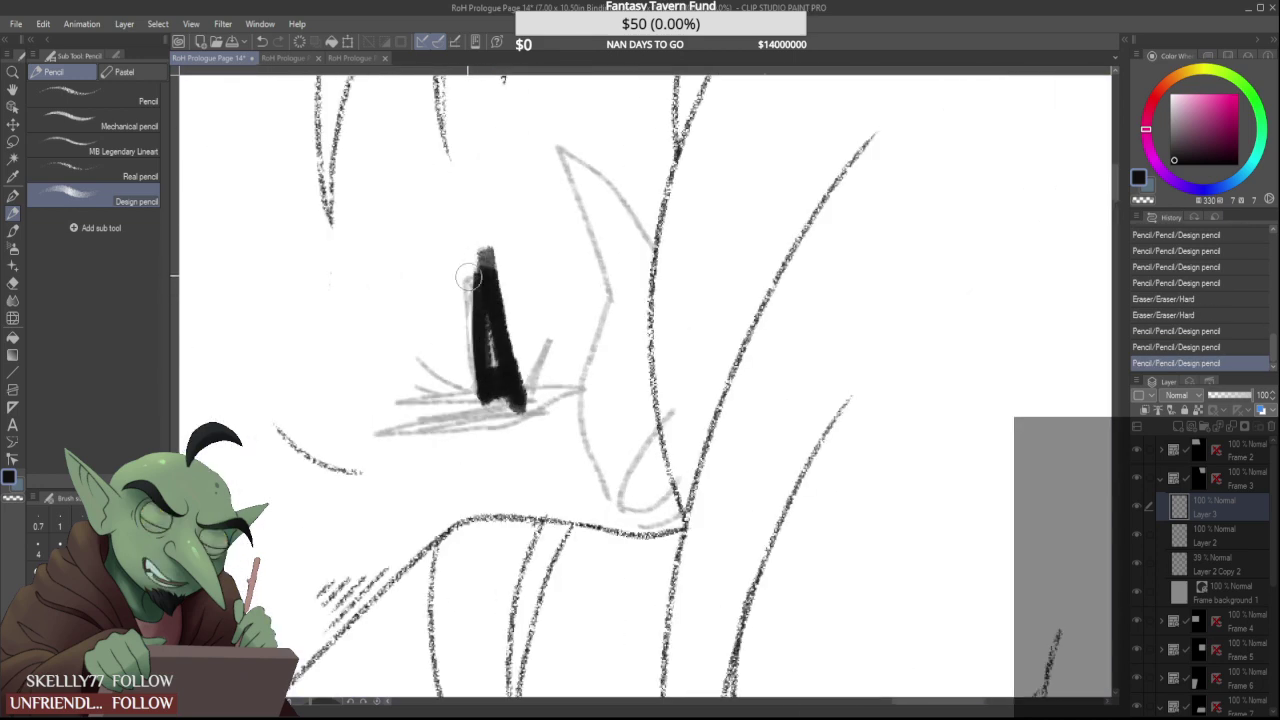
Trim the pupil's outer side with the hard eraser to form a tapered, curved edge
drag(474, 232, 470, 398)
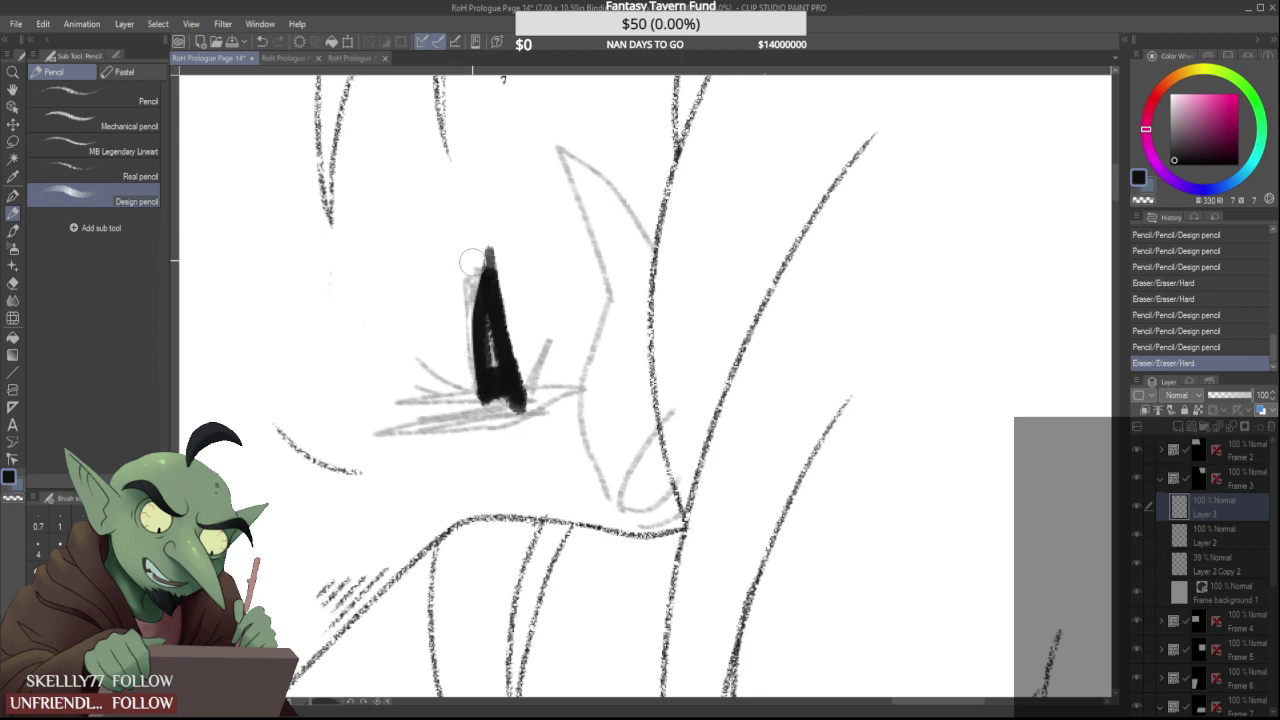
drag(482, 226, 466, 296)
drag(477, 428, 464, 298)
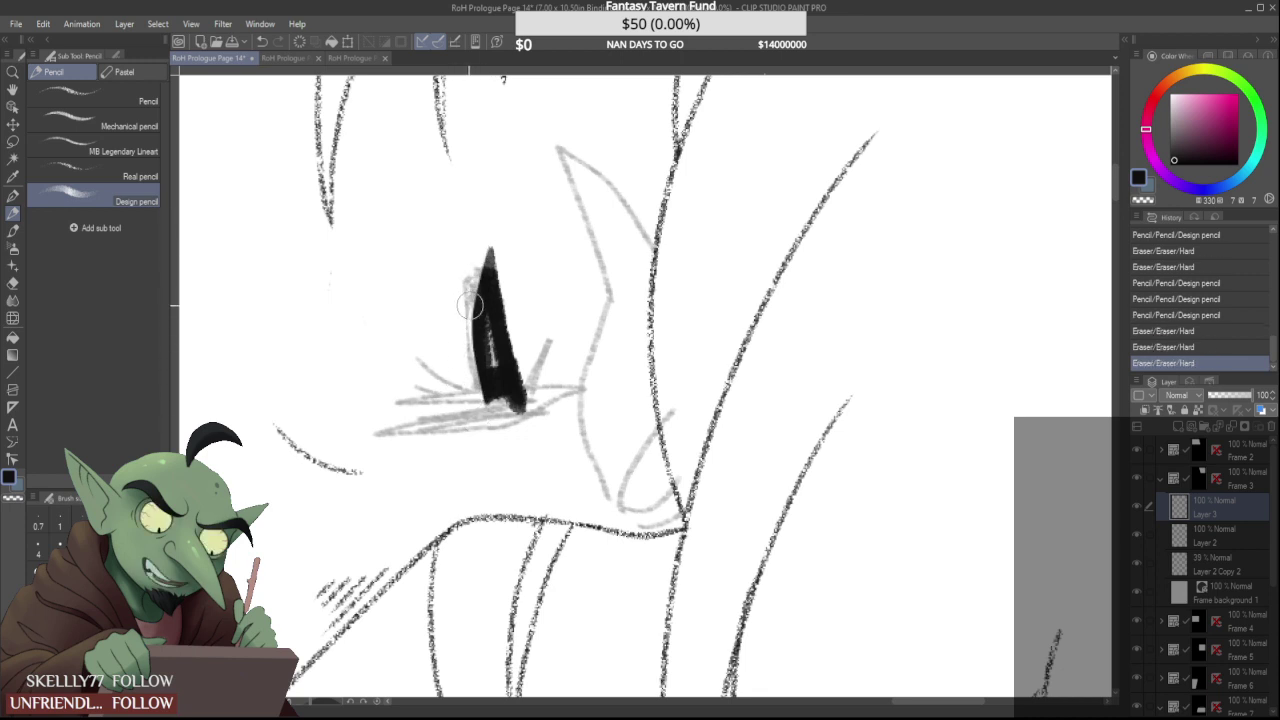
Darken the lower part of the pupil and clean up its bottom edge with the hard eraser
scroll(485, 377, down, 2)
scroll(489, 386, up, 4)
mouse_move(492, 384)
mouse_down()
mouse_move(502, 391)
mouse_move(480, 398)
mouse_up()
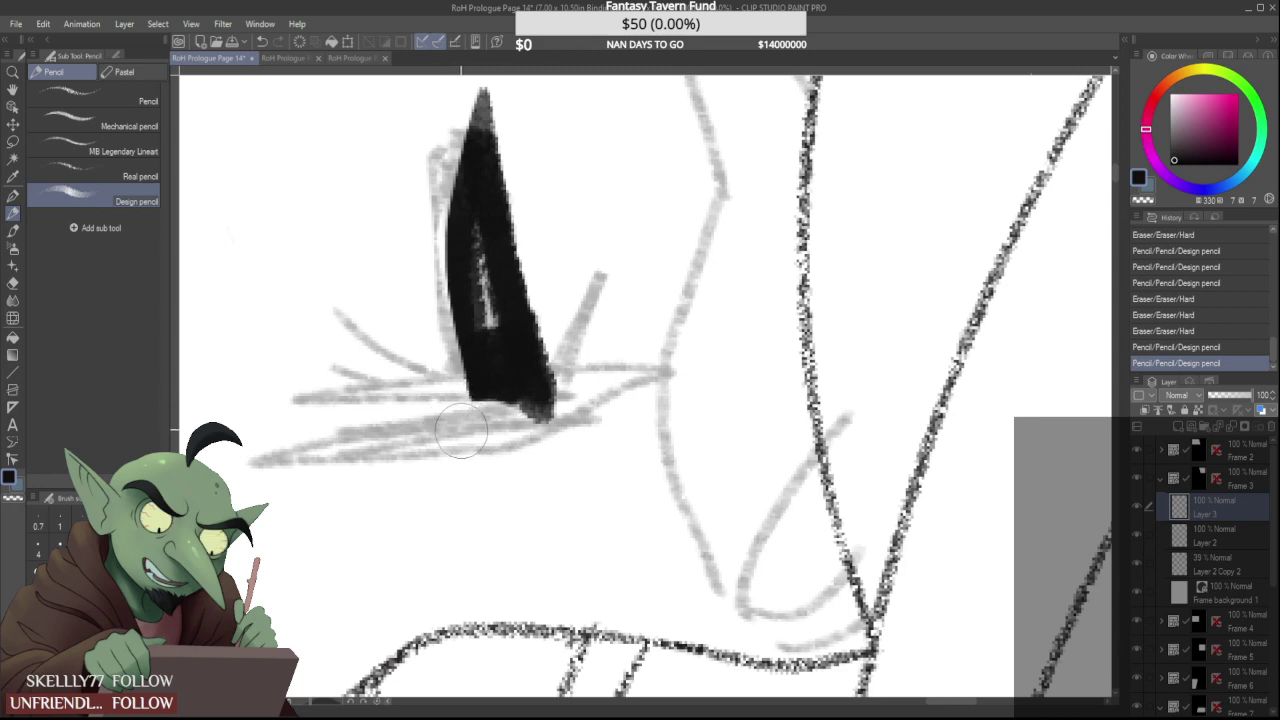
drag(512, 428, 497, 411)
scroll(497, 402, down, 3)
scroll(520, 357, down, 3)
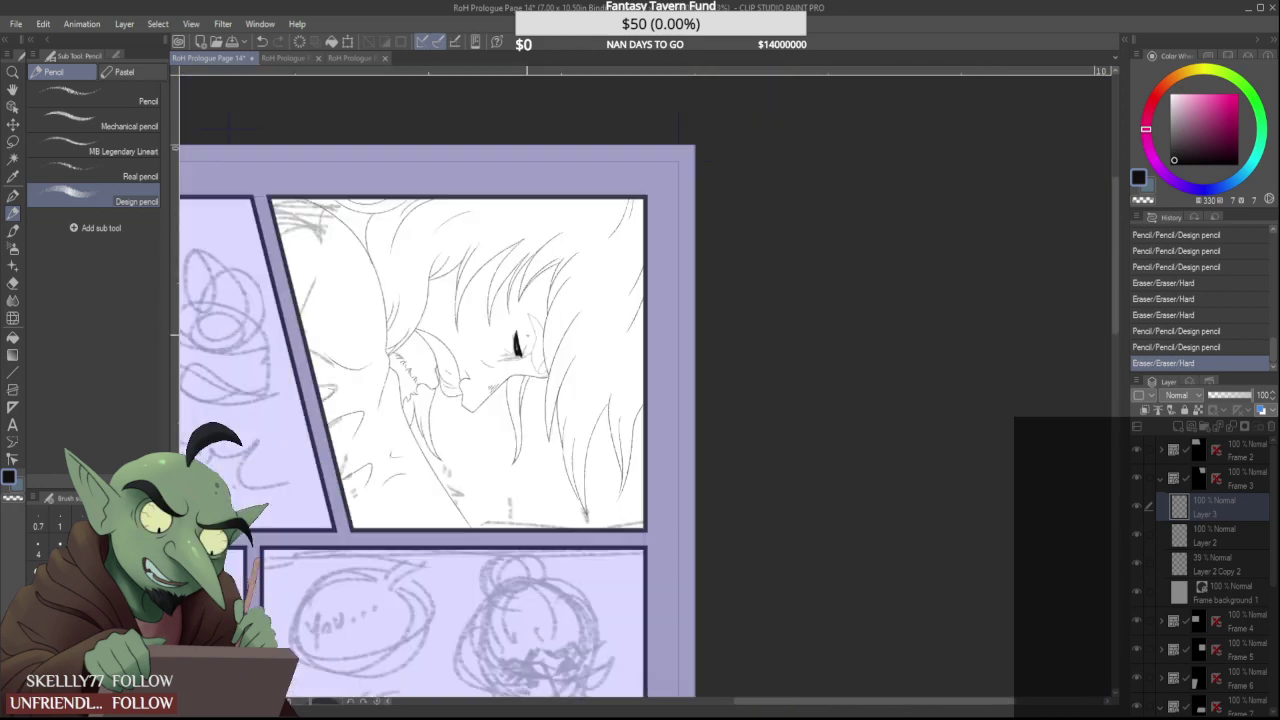
Draw short curved lines on both sides of the pupil's base with the Real pencil and tidy their ends
scroll(380, 295, up, 2)
click(109, 174)
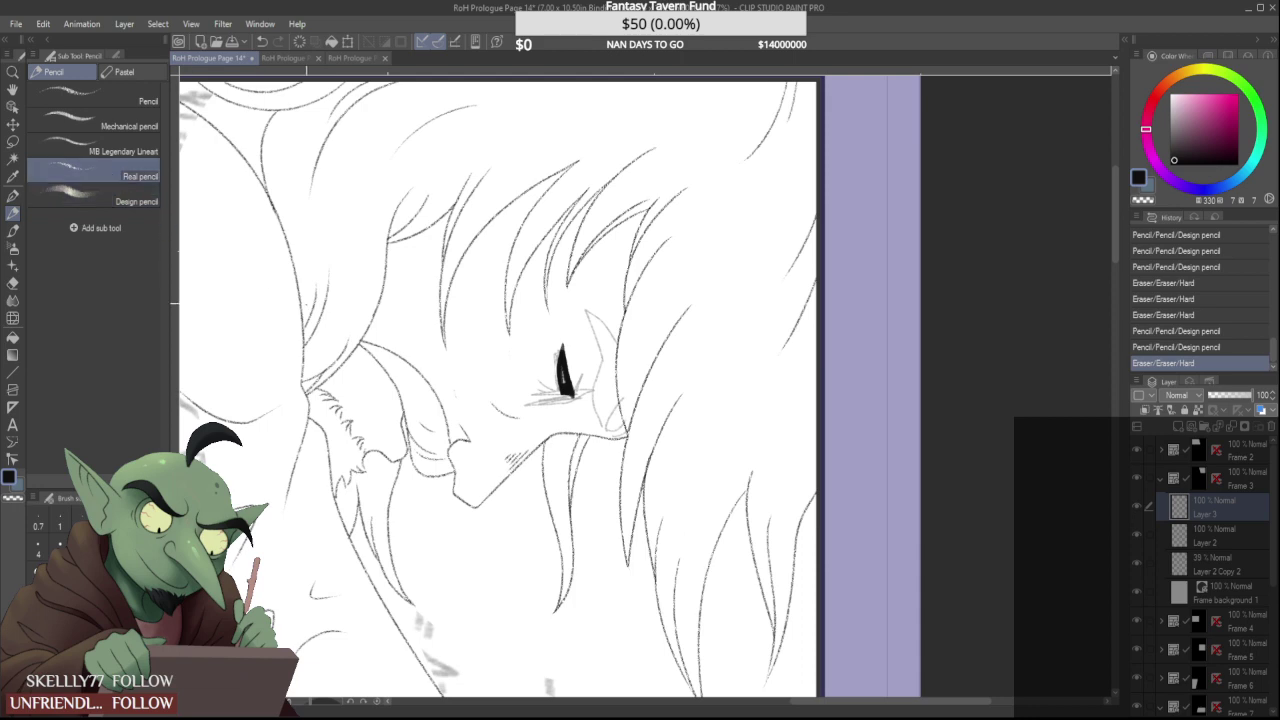
scroll(570, 380, up, 5)
mouse_move(631, 364)
mouse_down()
mouse_move(612, 412)
mouse_move(622, 420)
mouse_up()
scroll(642, 370, down, 1)
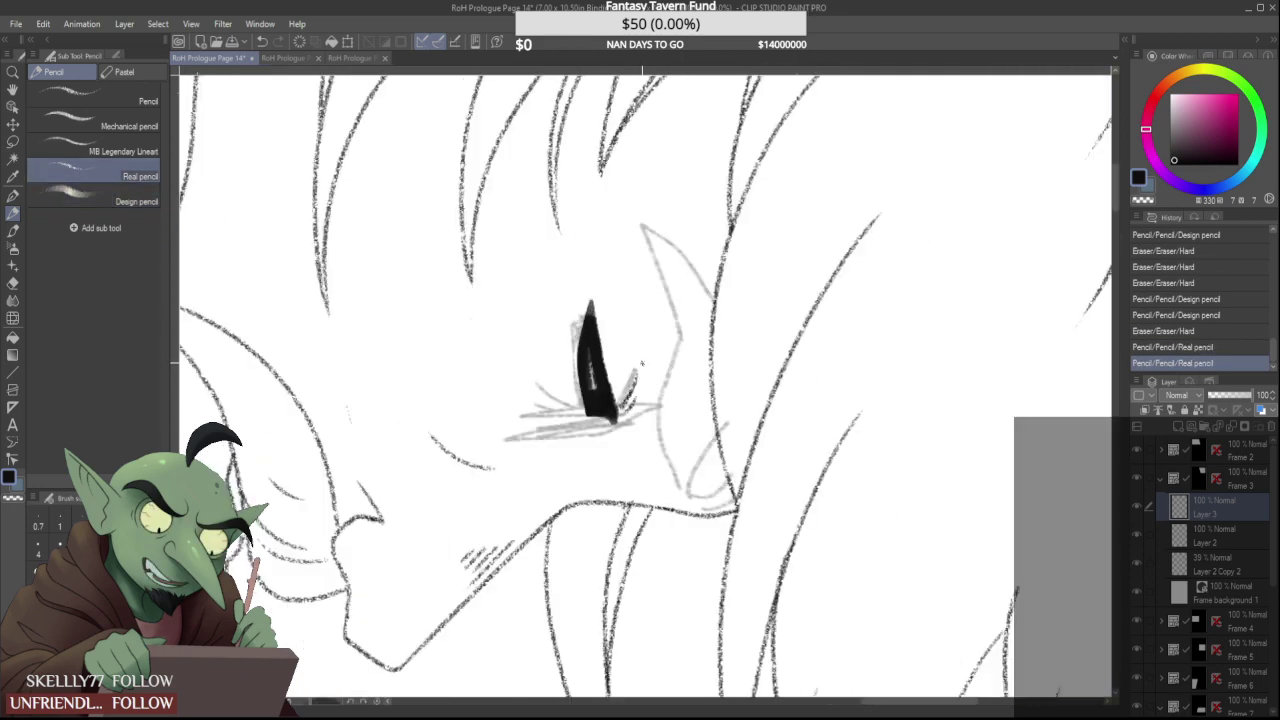
scroll(600, 370, down, 2)
scroll(600, 370, up, 2)
drag(555, 377, 598, 407)
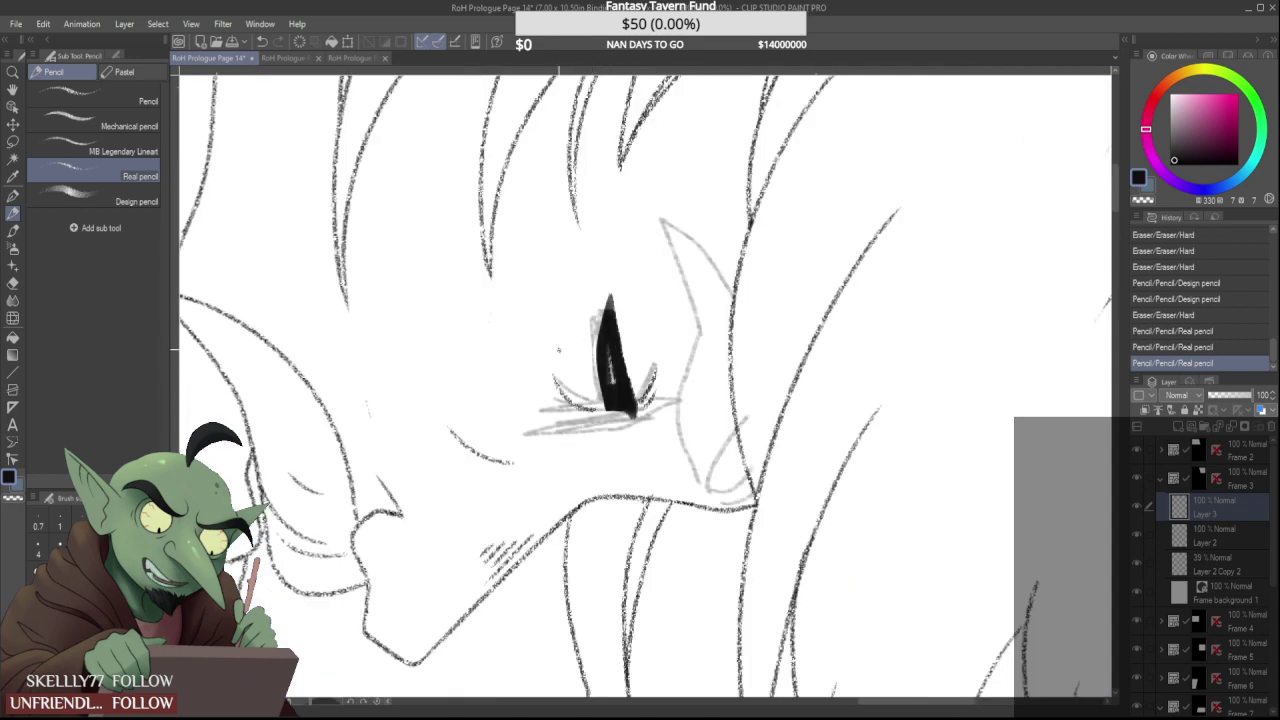
drag(547, 374, 536, 385)
Trace the edge nearest the eye of the pointed outline beside the hair with the Real pencil, retrying the stroke
scroll(543, 419, down, 10)
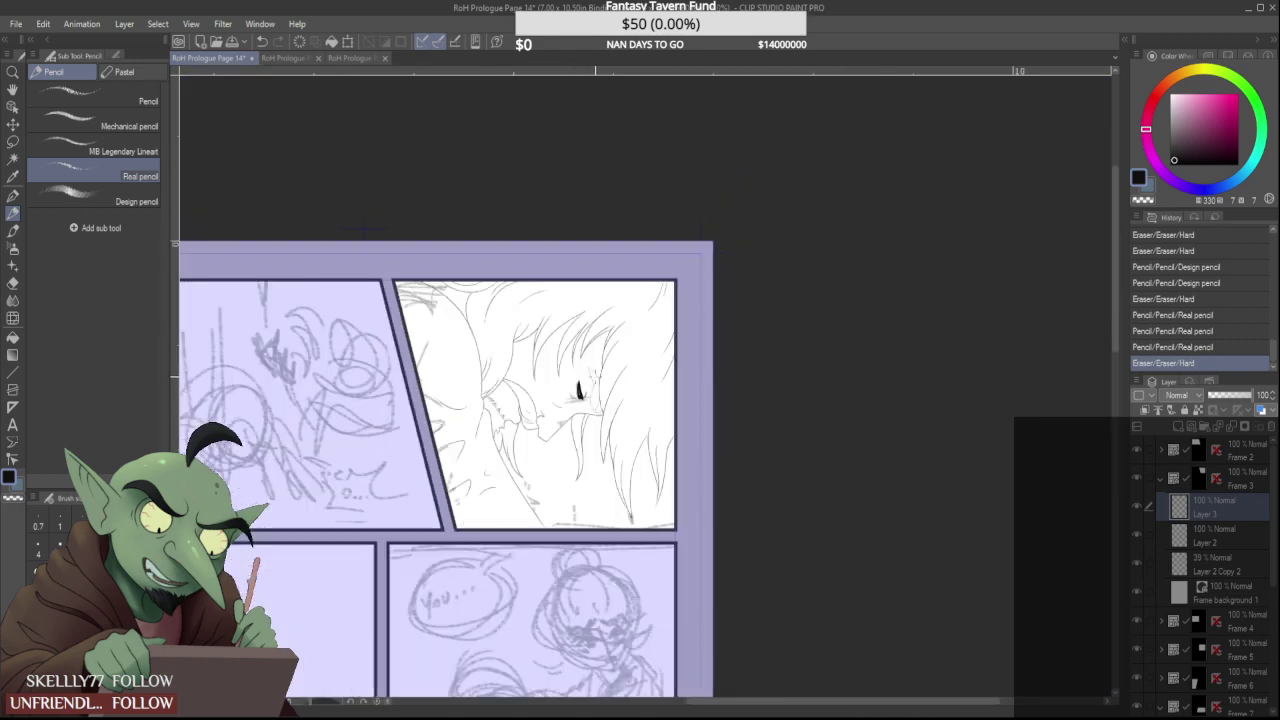
scroll(588, 383, up, 10)
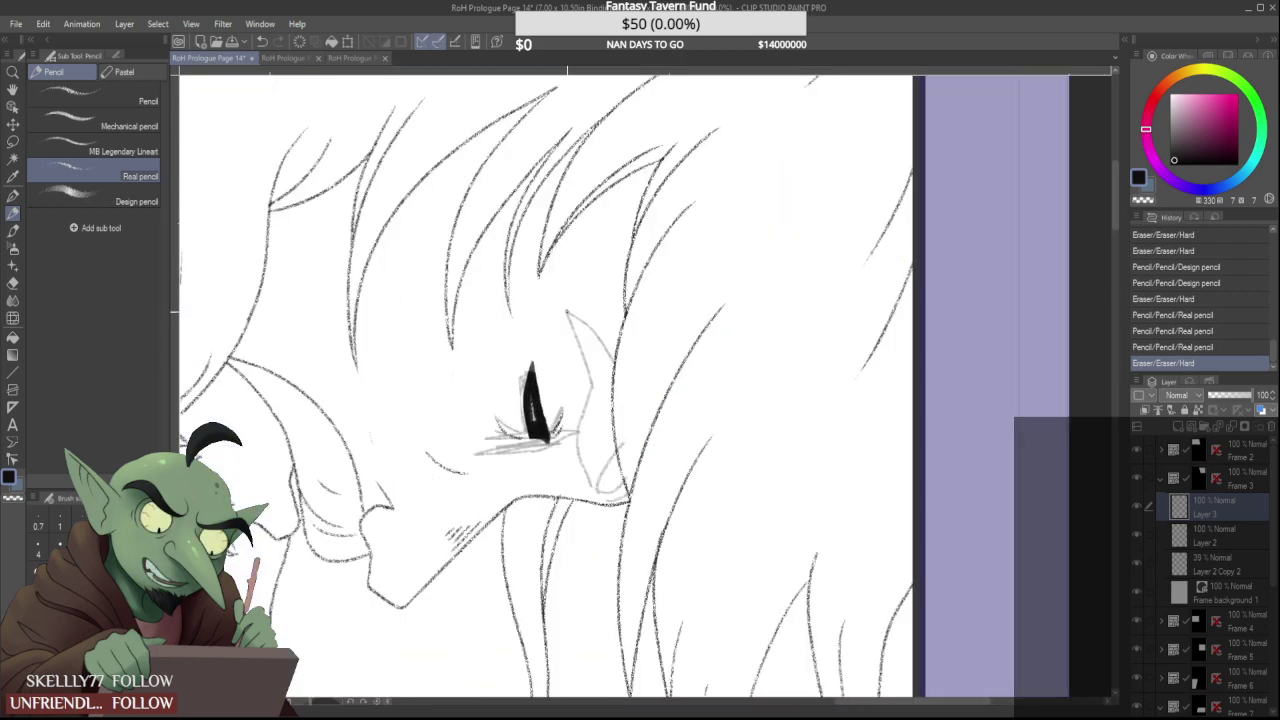
drag(598, 388, 603, 396)
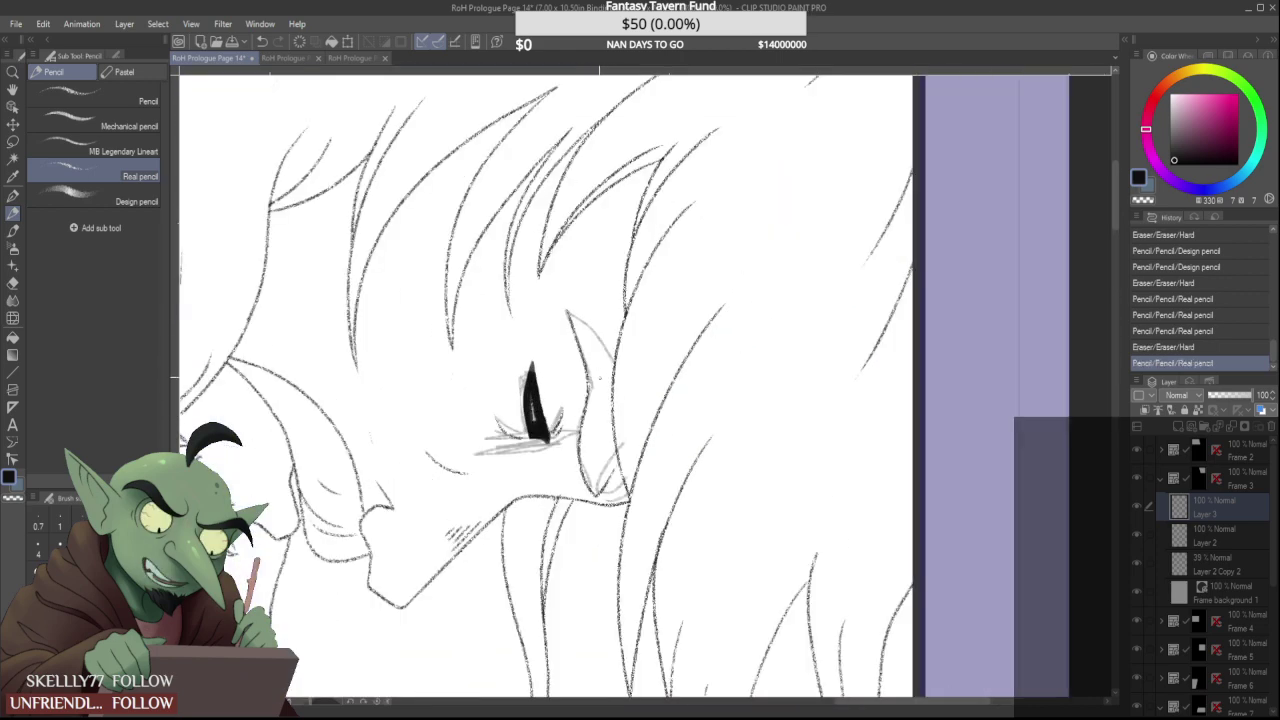
key(ctrl+z)
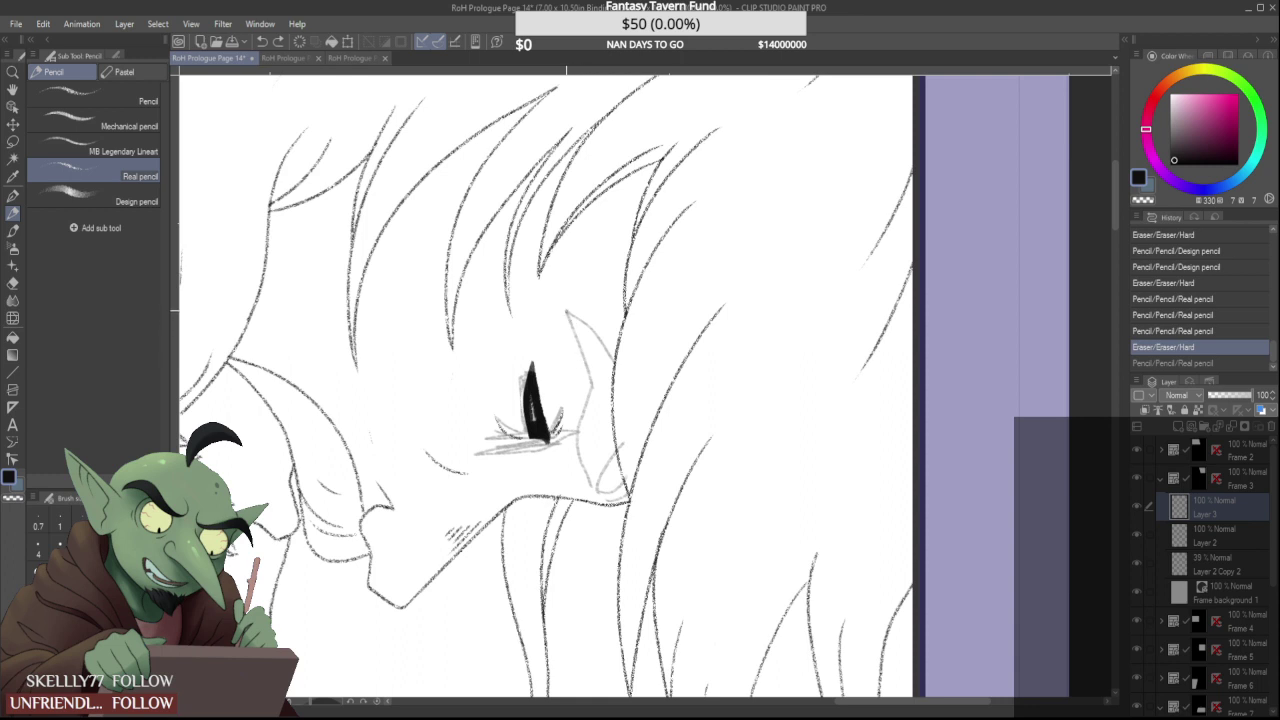
drag(582, 408, 594, 489)
key(ctrl+z)
key(ctrl+y)
key(ctrl+z)
key(ctrl+y)
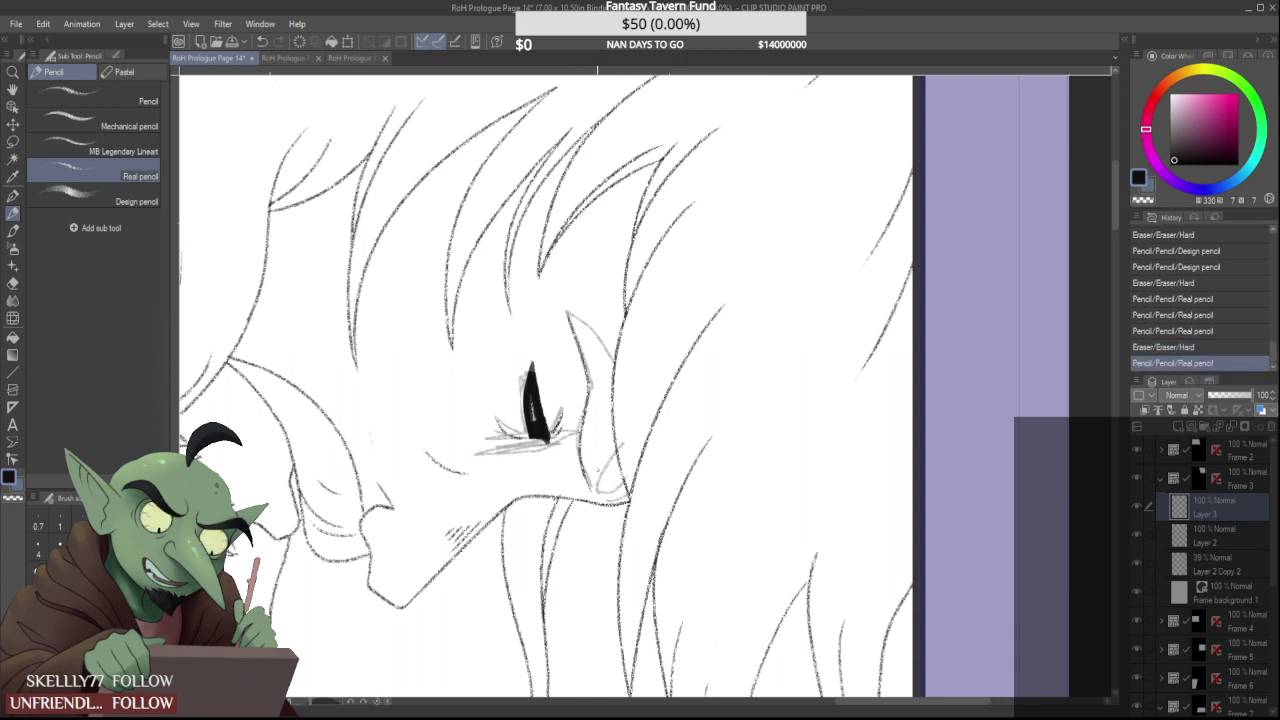
Trace the remaining hair-side and bottom edges of the pointed eyebrow outline with the Real pencil, closing the shape against the hair
key(ctrl+plus)
drag(553, 304, 646, 440)
key(ctrl+minus)
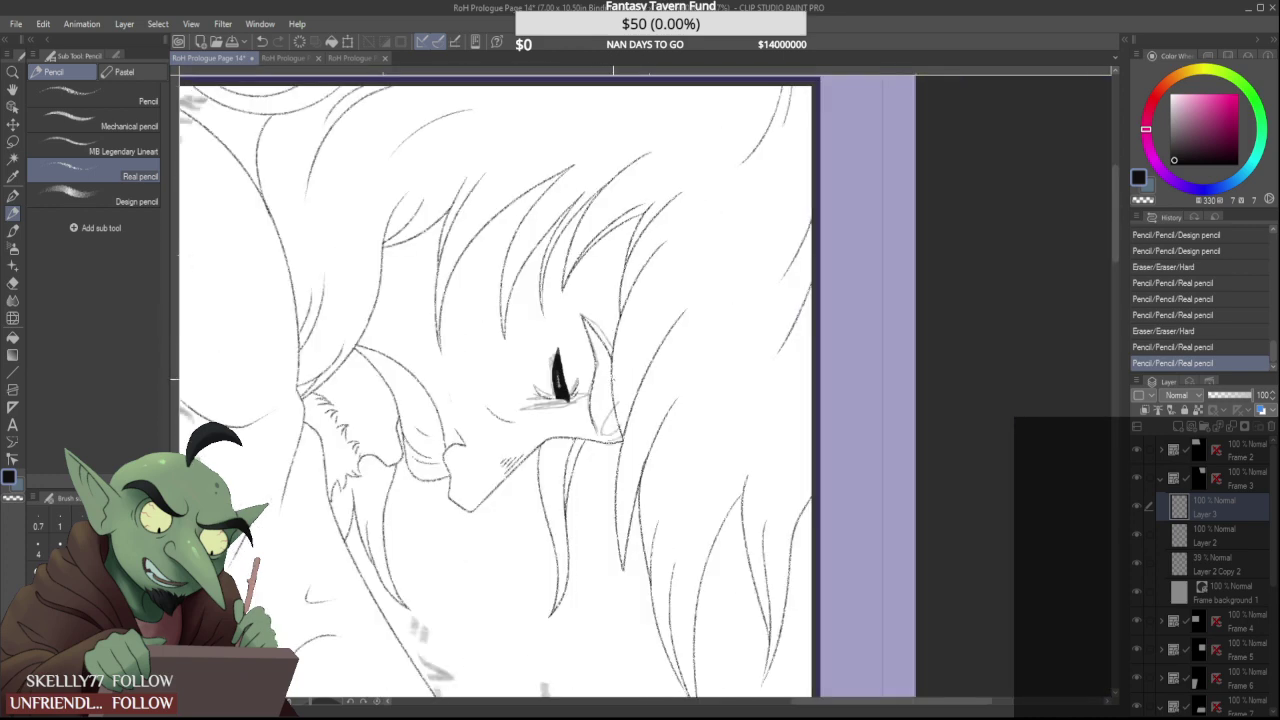
scroll(614, 420, up, 3)
mouse_move(552, 438)
mouse_down()
mouse_move(566, 467)
mouse_move(636, 468)
mouse_move(622, 458)
mouse_up()
scroll(556, 374, down, 3)
scroll(556, 374, up, 3)
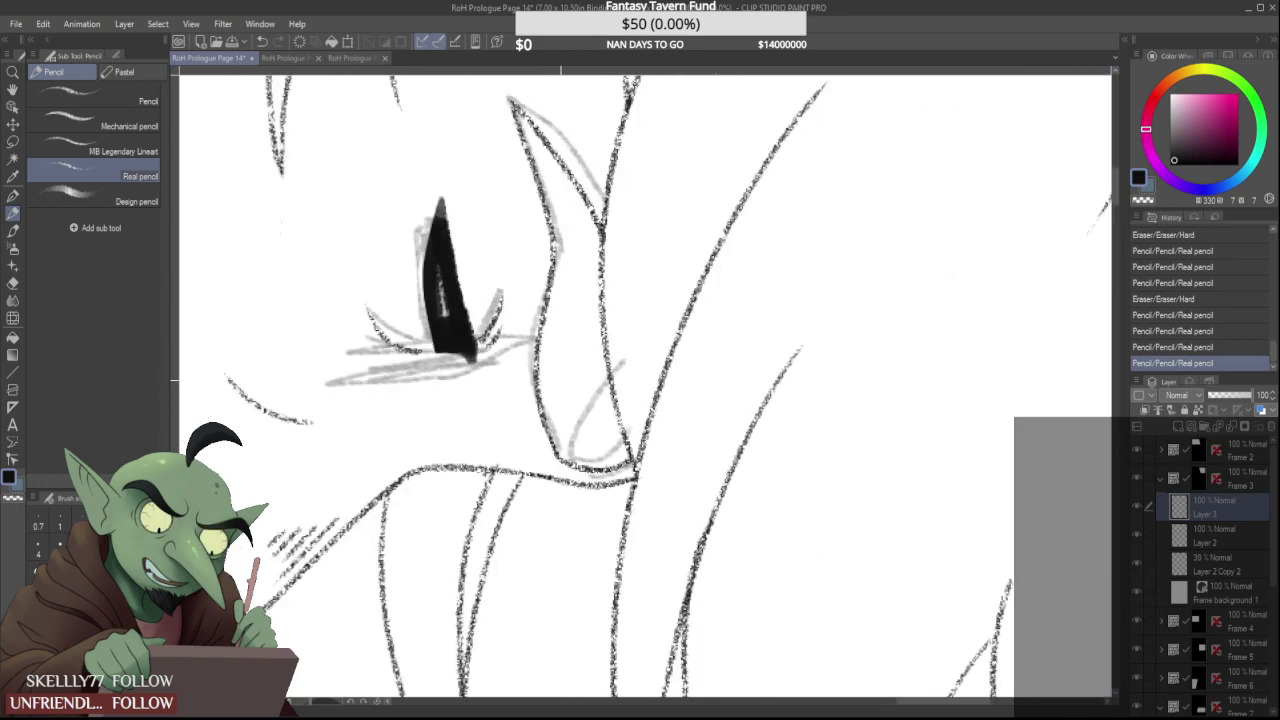
Draw two short curved lines across the lower part of the eyebrow outline and erase their overshooting ends, redoing the first stroke
drag(546, 388, 594, 336)
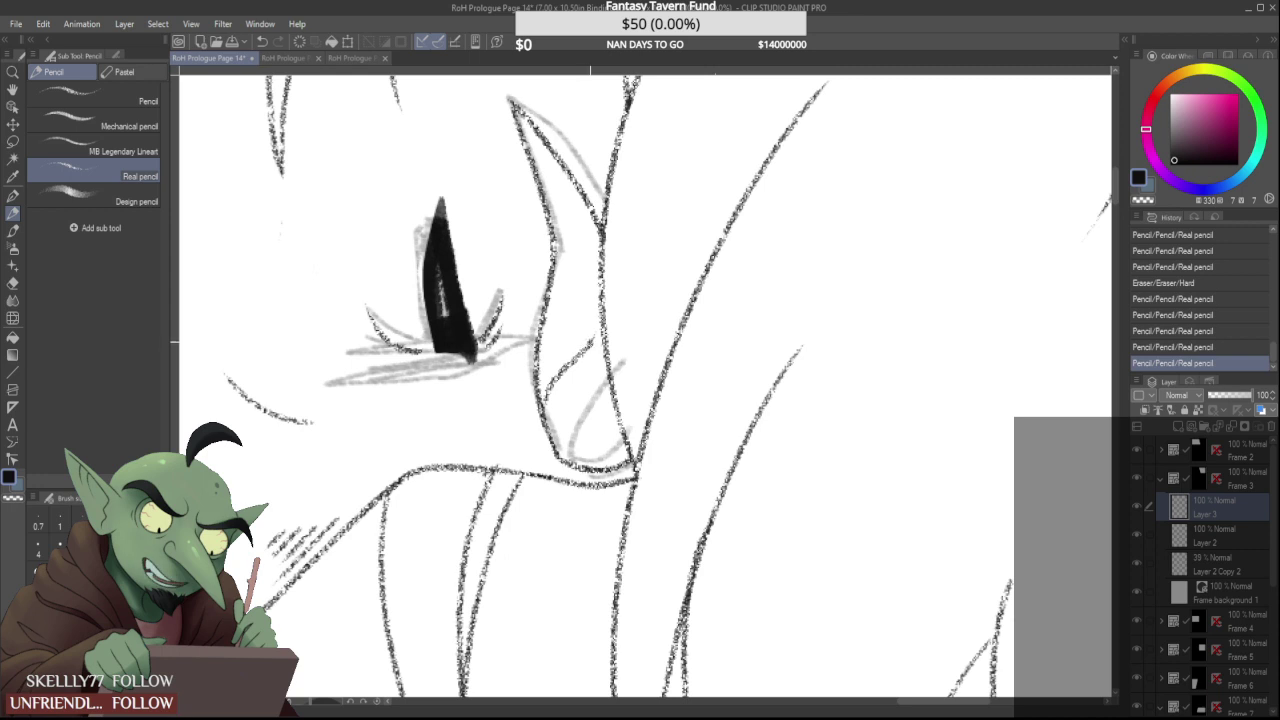
key(ctrl+z)
drag(538, 396, 626, 328)
mouse_move(538, 366)
mouse_down()
mouse_move(606, 318)
mouse_move(621, 340)
mouse_move(620, 318)
mouse_up()
key(e)
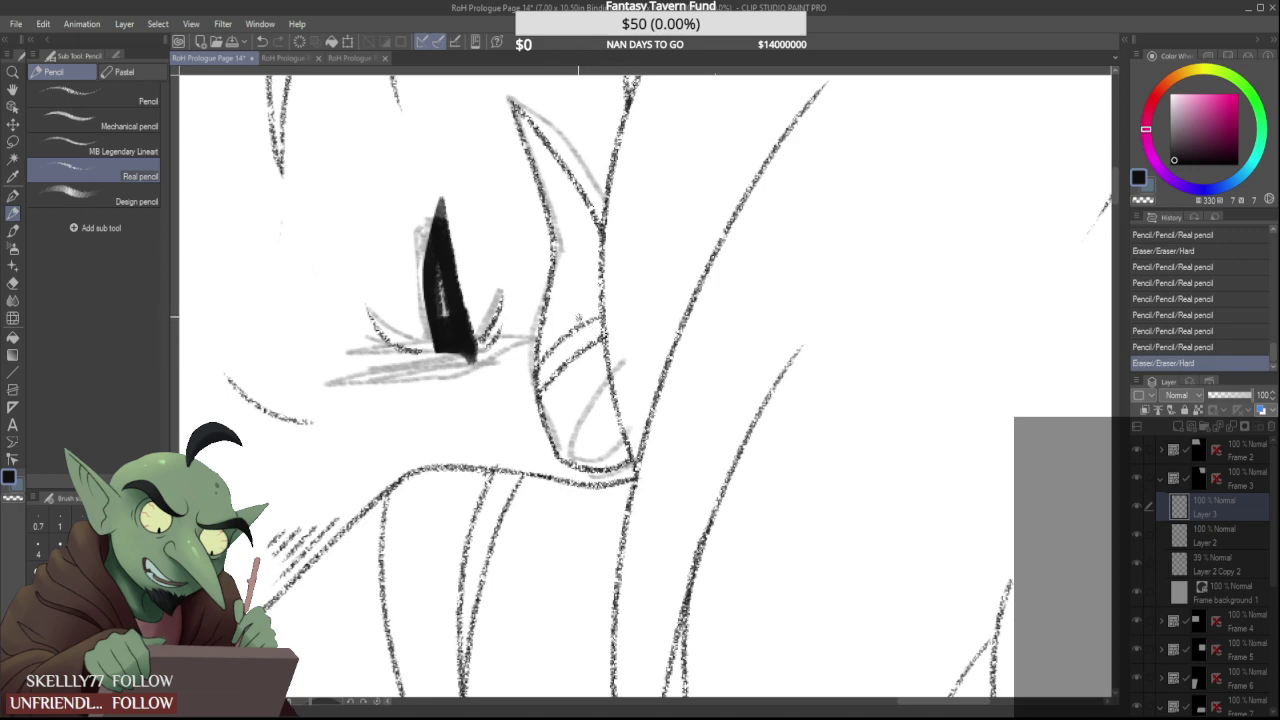
scroll(577, 318, down, 1)
scroll(540, 272, up, 4)
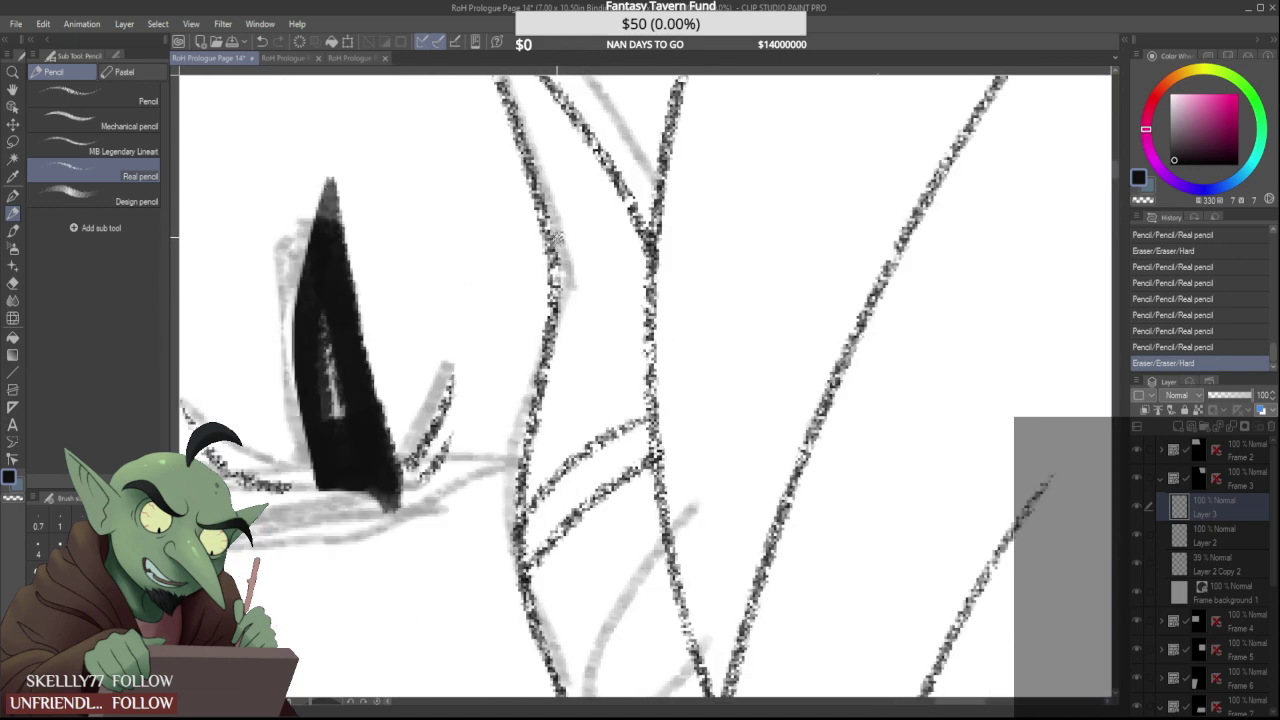
Clean up and redraw the join where the eyebrow's outer edge meets the hair line, using the hard eraser and Real pencil
scroll(560, 250, down, 4)
scroll(563, 220, up, 3)
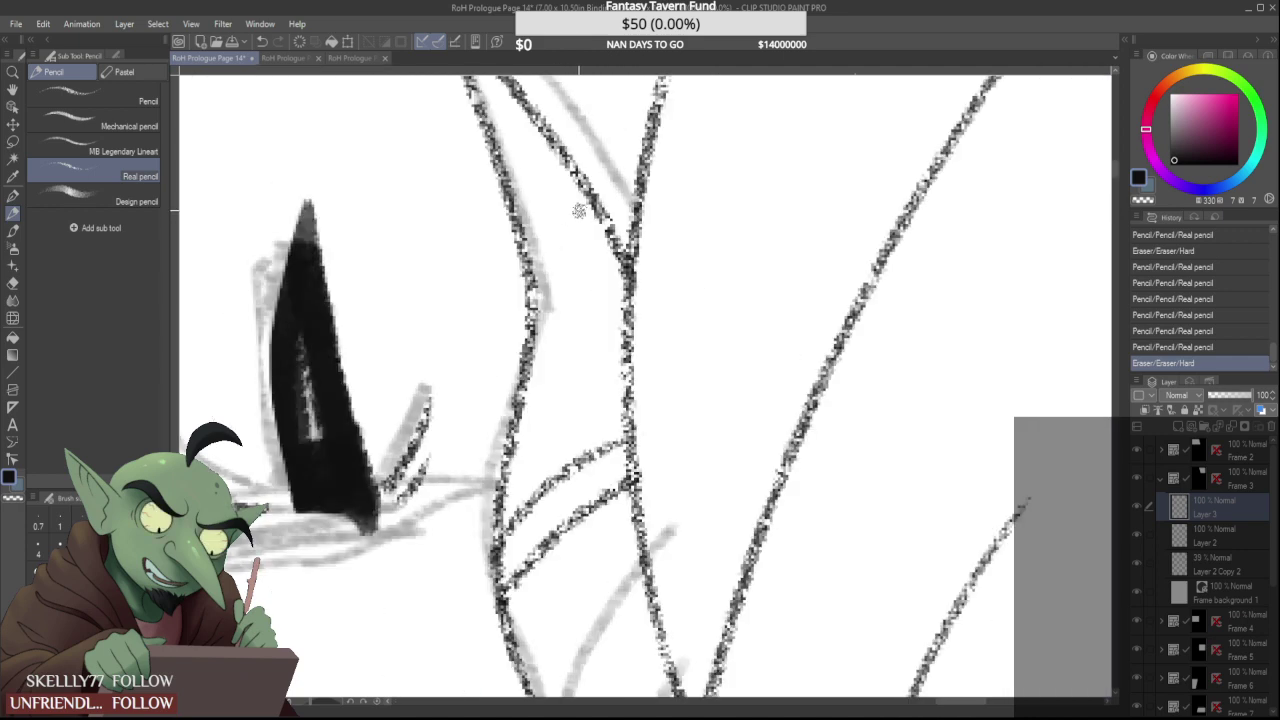
click(605, 224)
click(599, 220)
drag(589, 195, 629, 270)
mouse_move(590, 195)
mouse_down()
mouse_move(592, 243)
mouse_move(626, 268)
mouse_up()
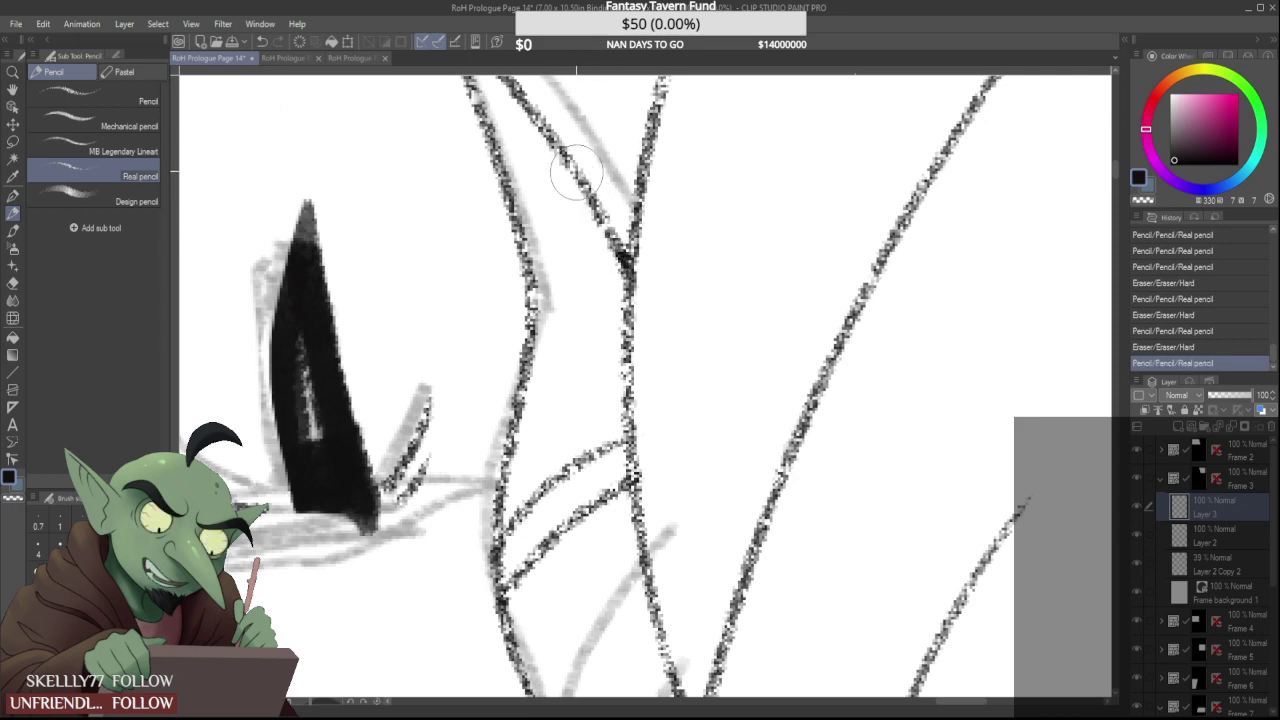
drag(573, 177, 591, 223)
drag(563, 152, 628, 272)
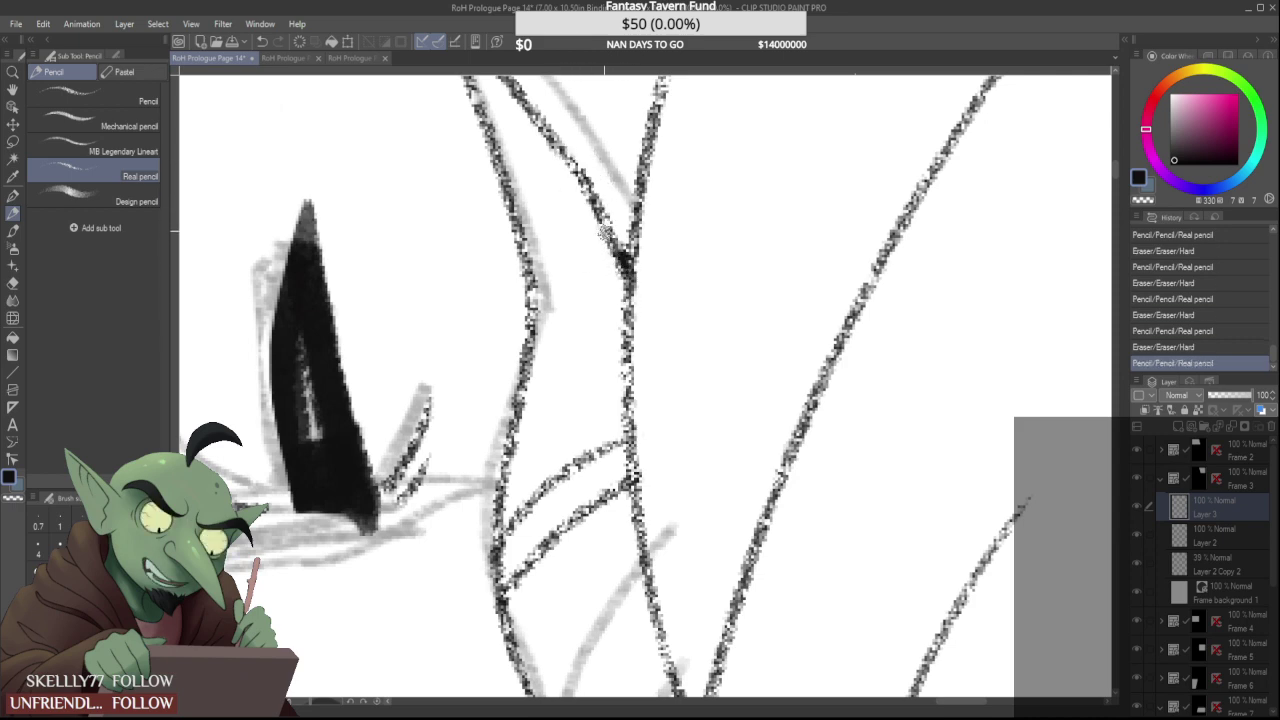
key(ctrl+z)
mouse_move(577, 160)
mouse_down()
mouse_move(567, 157)
mouse_move(641, 303)
mouse_up()
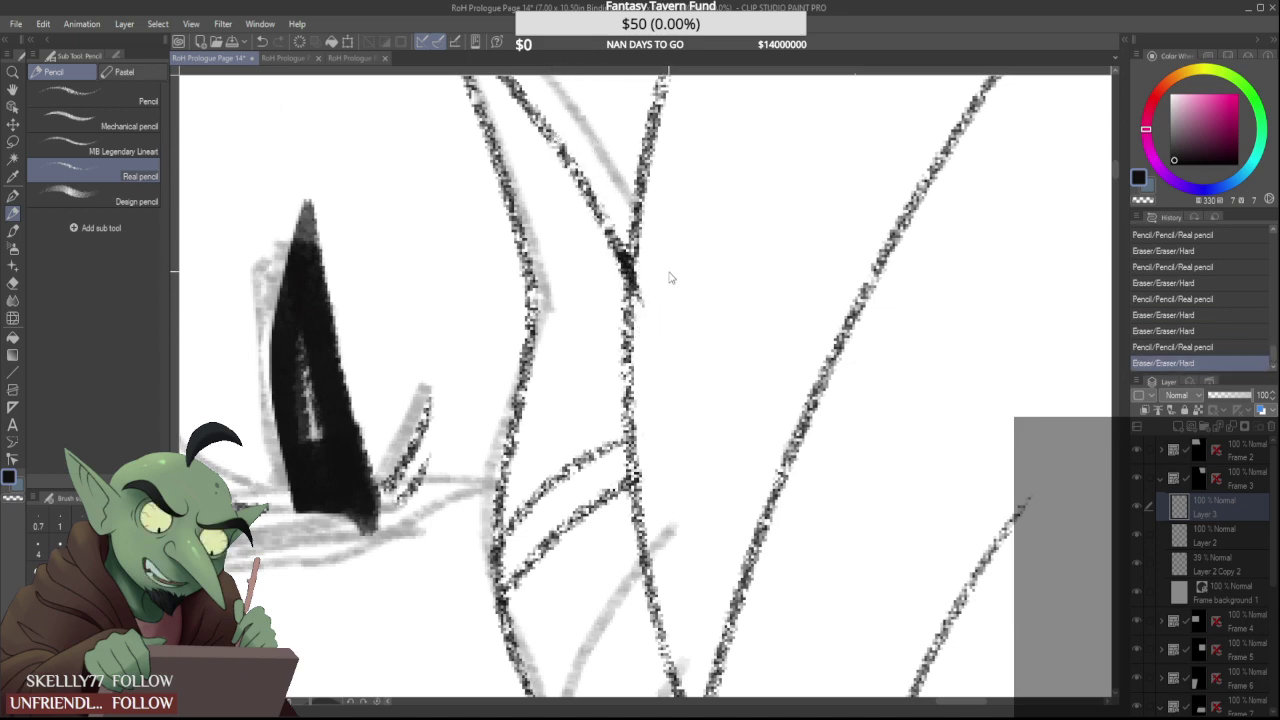
key(ctrl+z)
key(ctrl+z)
key(ctrl+z)
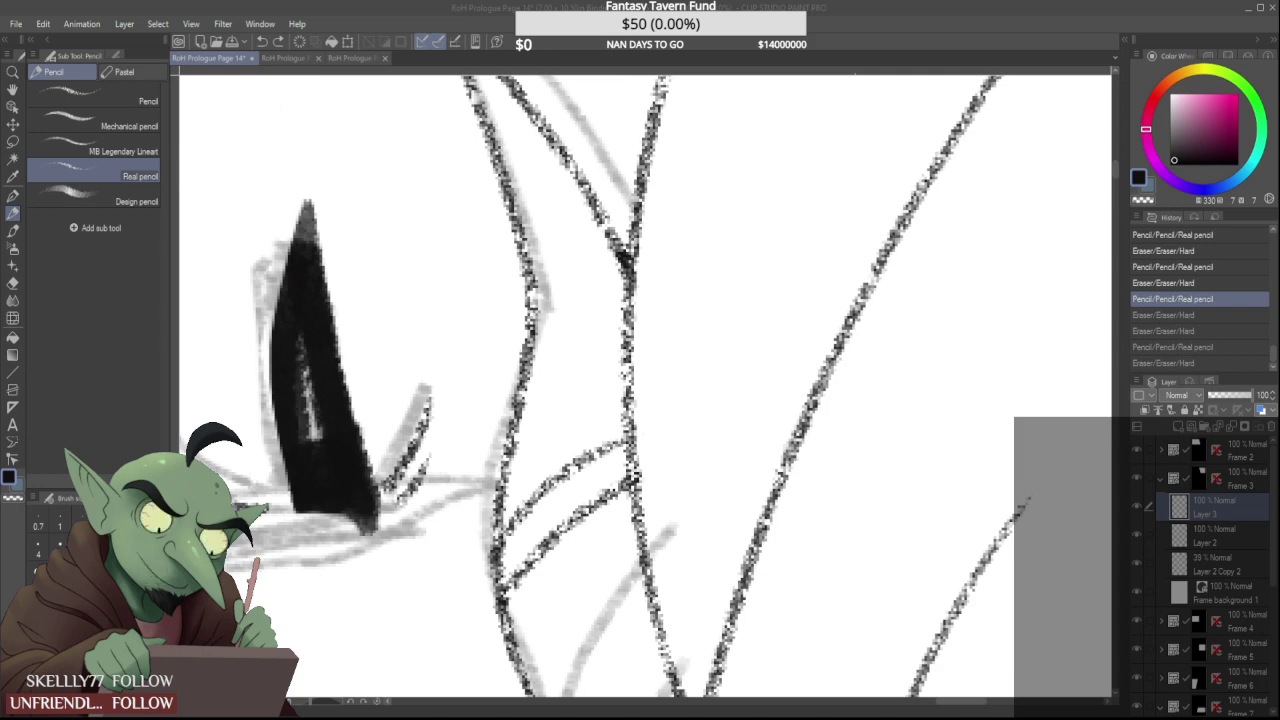
Hide the faint sketch layer Layer 2 Copy 2 inside Frame 3 so only the line art shows
scroll(588, 352, down, 5)
scroll(587, 358, down, 1)
scroll(591, 391, up, 3)
scroll(569, 378, down, 2)
scroll(568, 353, down, 3)
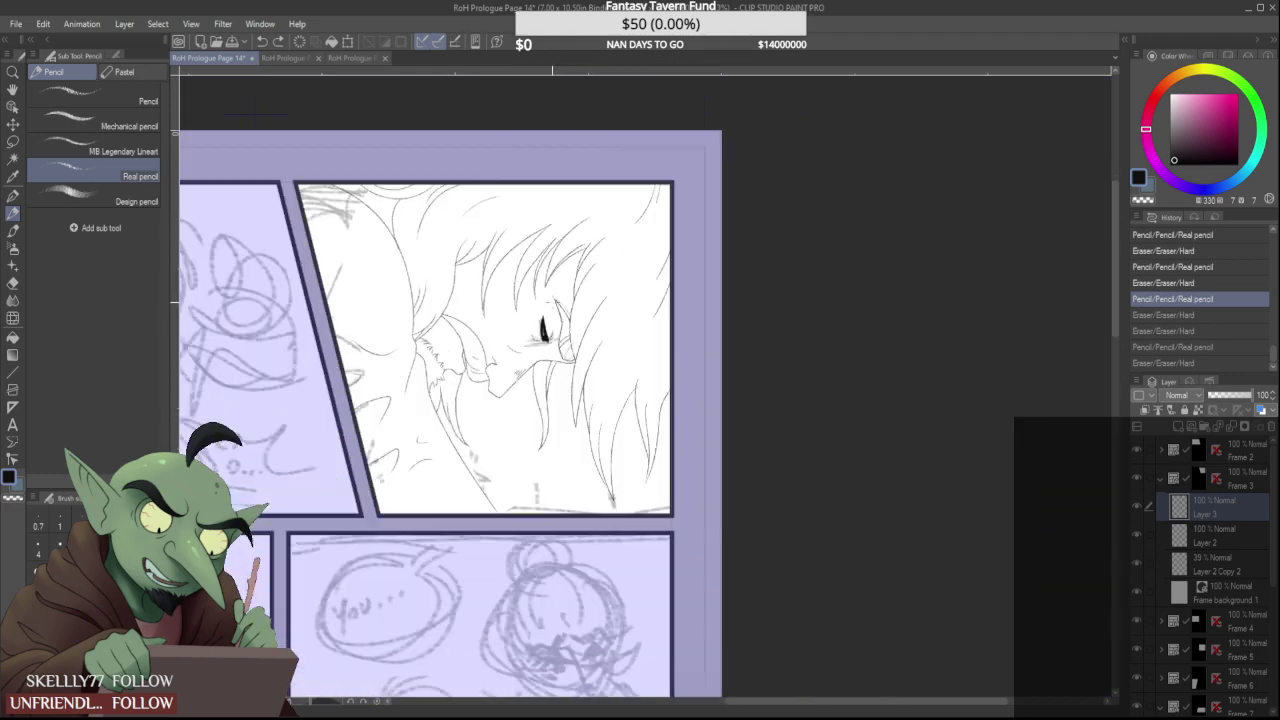
scroll(630, 360, up, 2)
click(1136, 563)
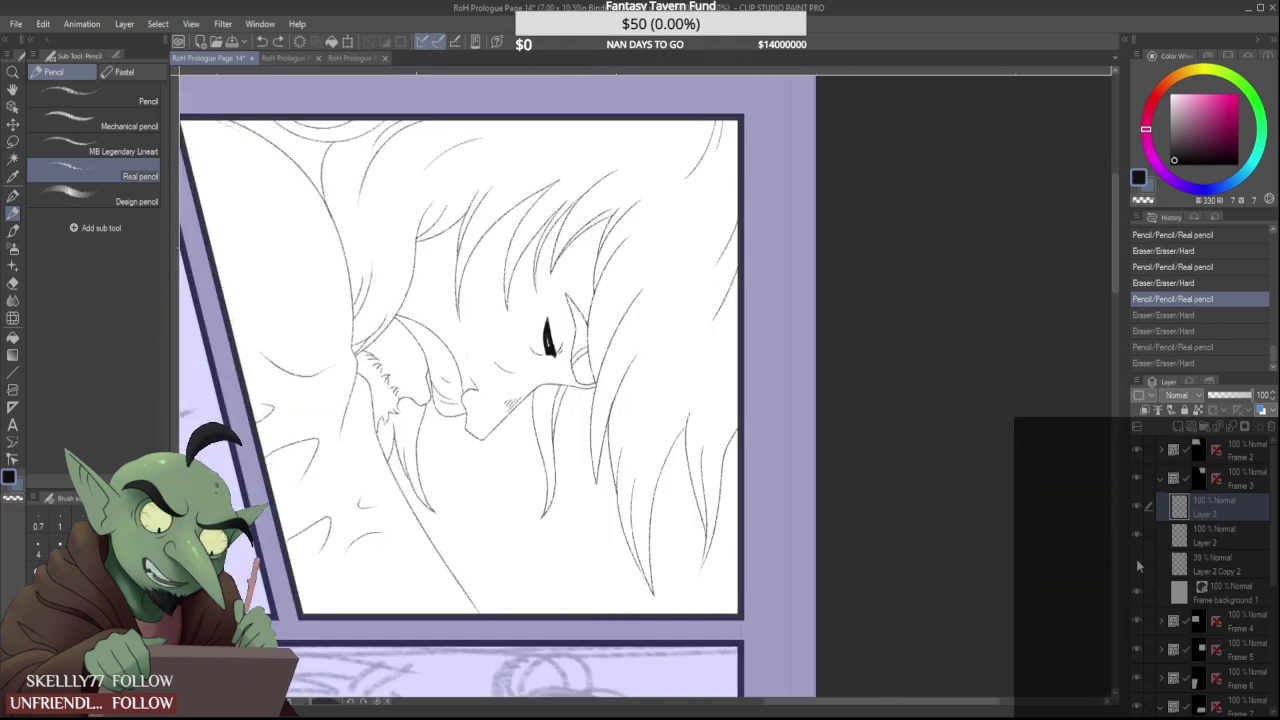
Tidy the curved line beside the pupil's base and add short pencil marks just above the pupil's tip
key(ctrl+minus)
scroll(580, 360, up, 3)
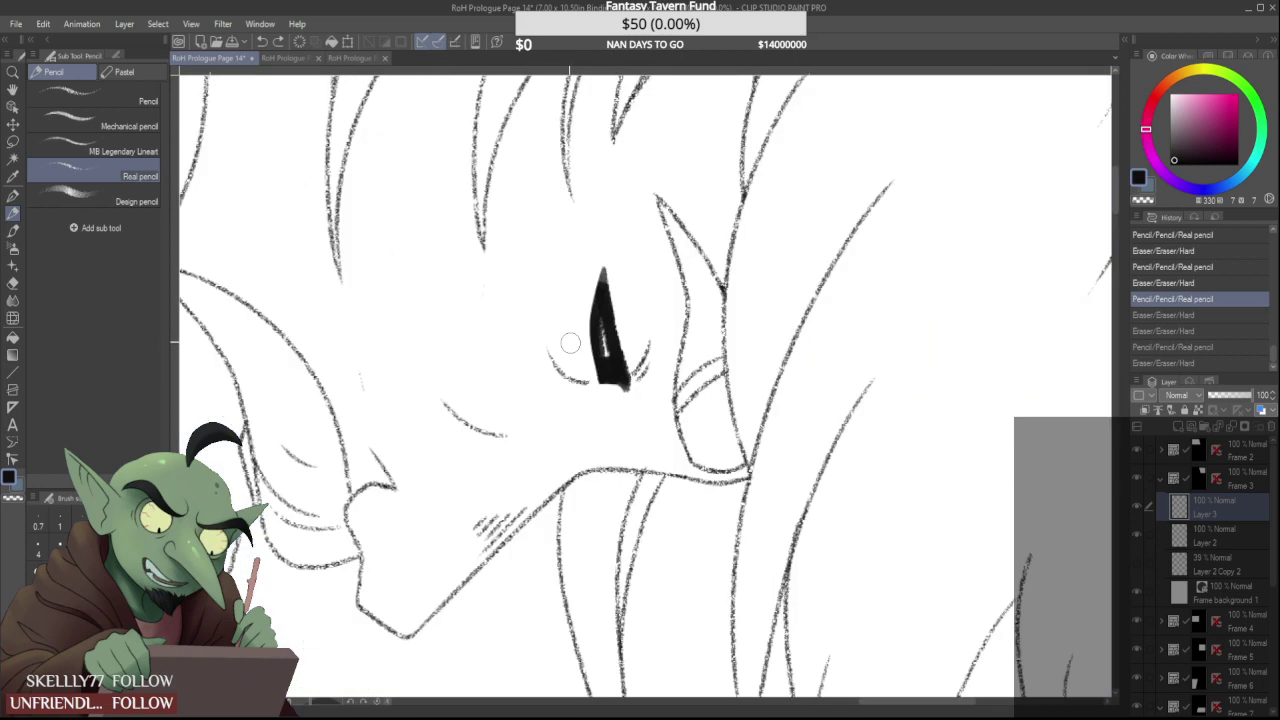
scroll(580, 360, up, 1)
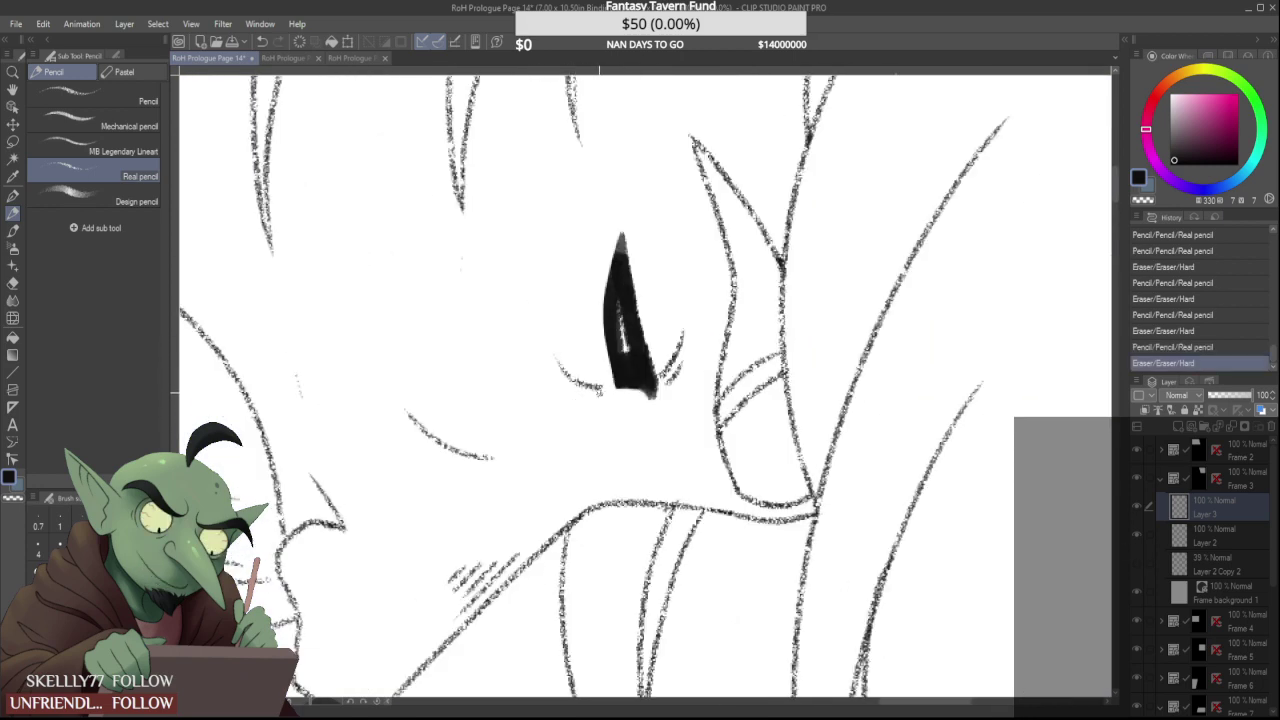
scroll(591, 391, down, 3)
scroll(609, 341, up, 3)
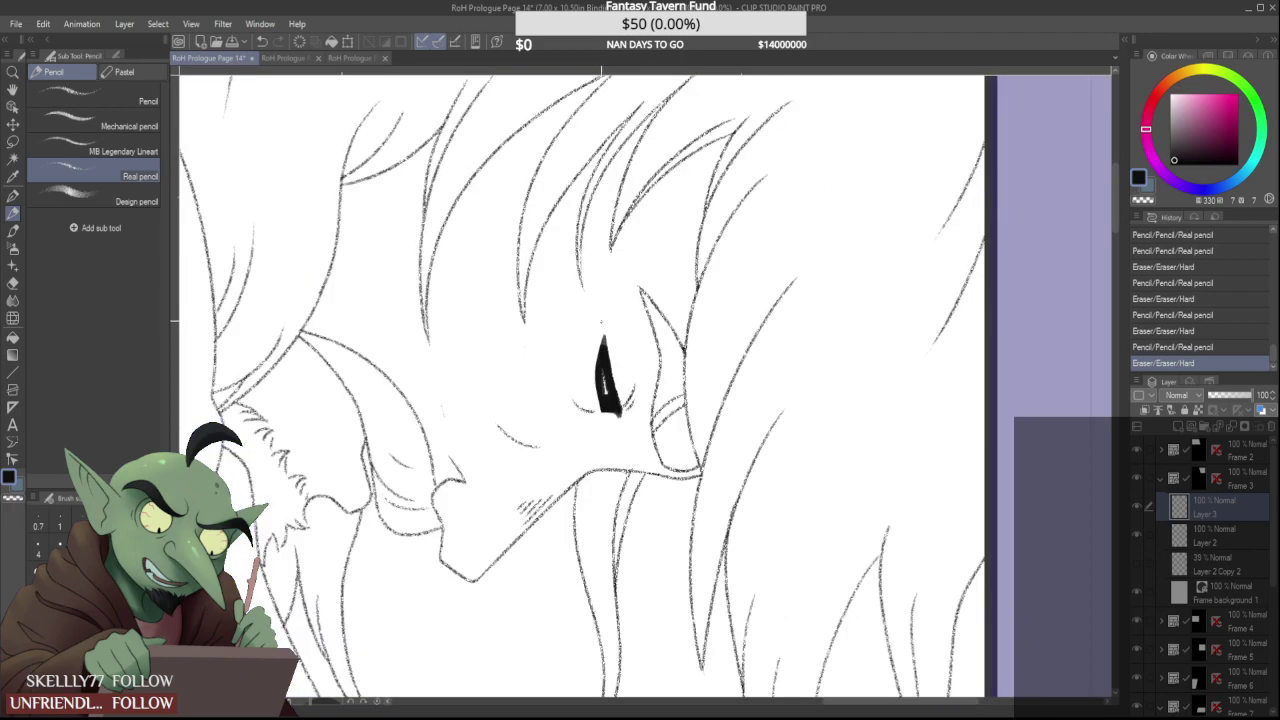
mouse_move(593, 308)
mouse_down()
mouse_move(604, 327)
mouse_move(591, 317)
mouse_up()
scroll(590, 313, up, 1)
scroll(588, 318, down, 1)
scroll(591, 313, down, 4)
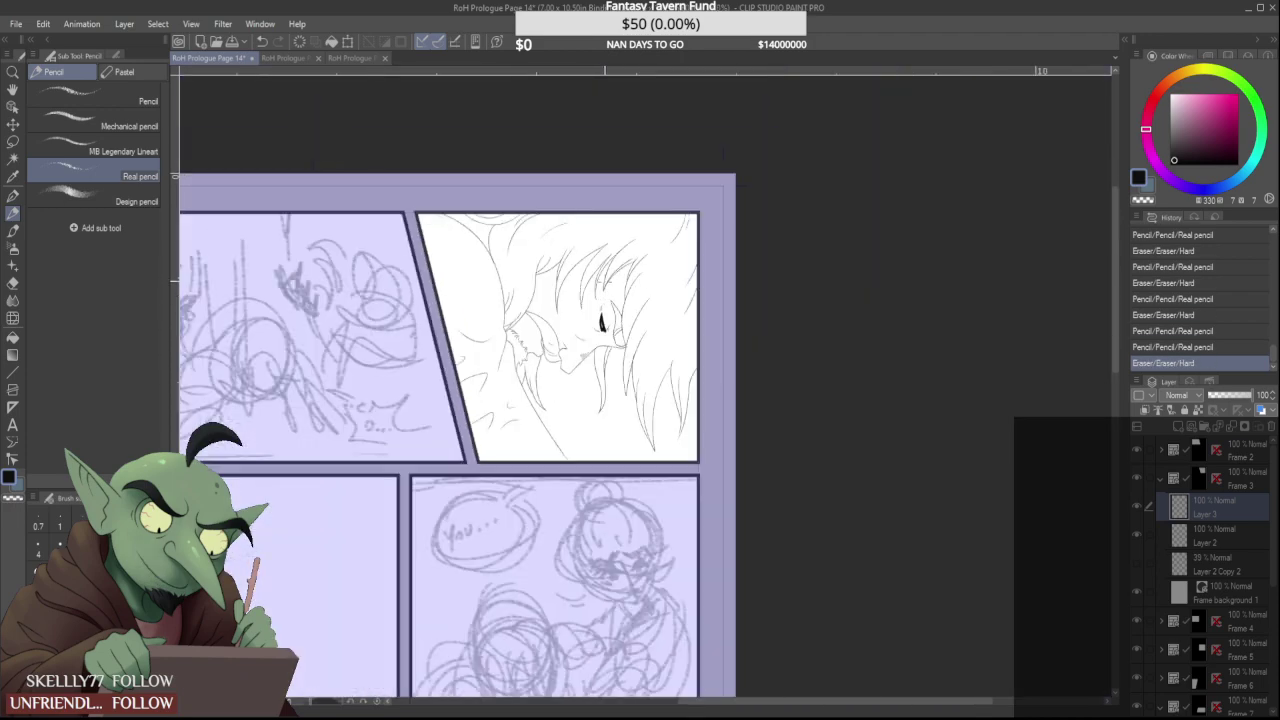
scroll(600, 322, up, 2)
Lasso the eye with its surrounding lines, adjust its angle slightly with Scale/Rotate, and deselect
key(m)
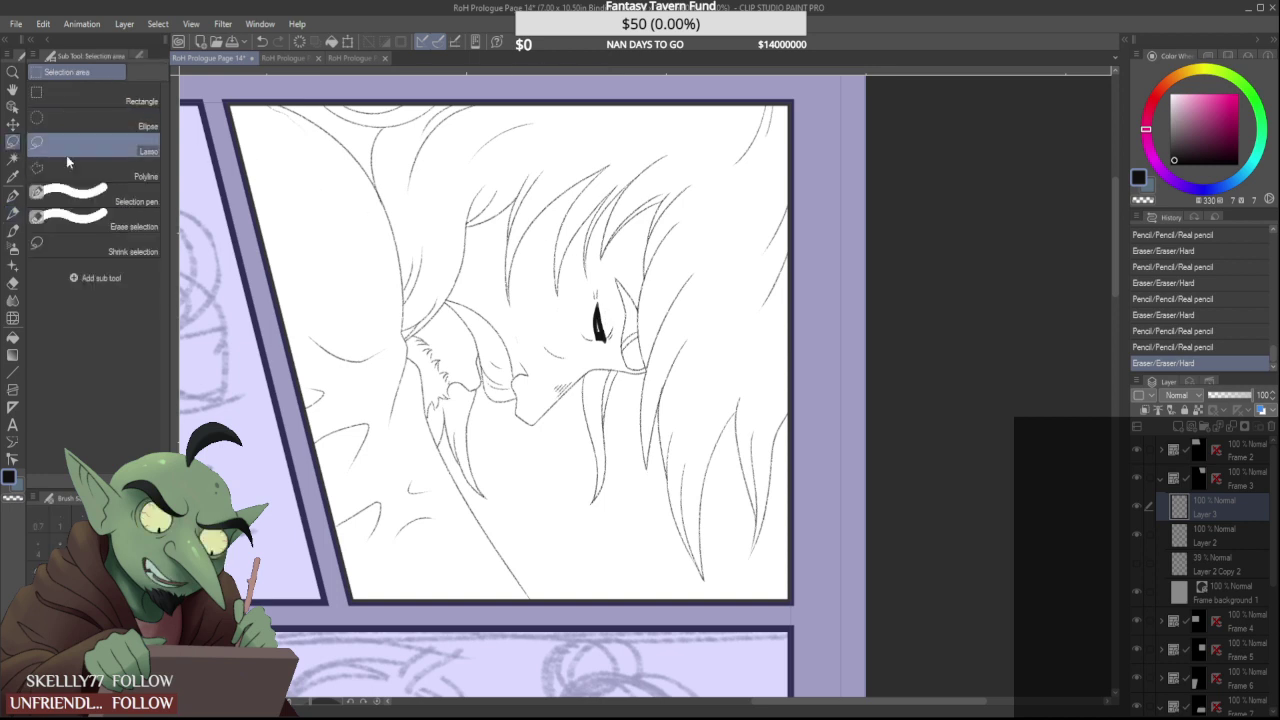
drag(614, 301, 614, 351)
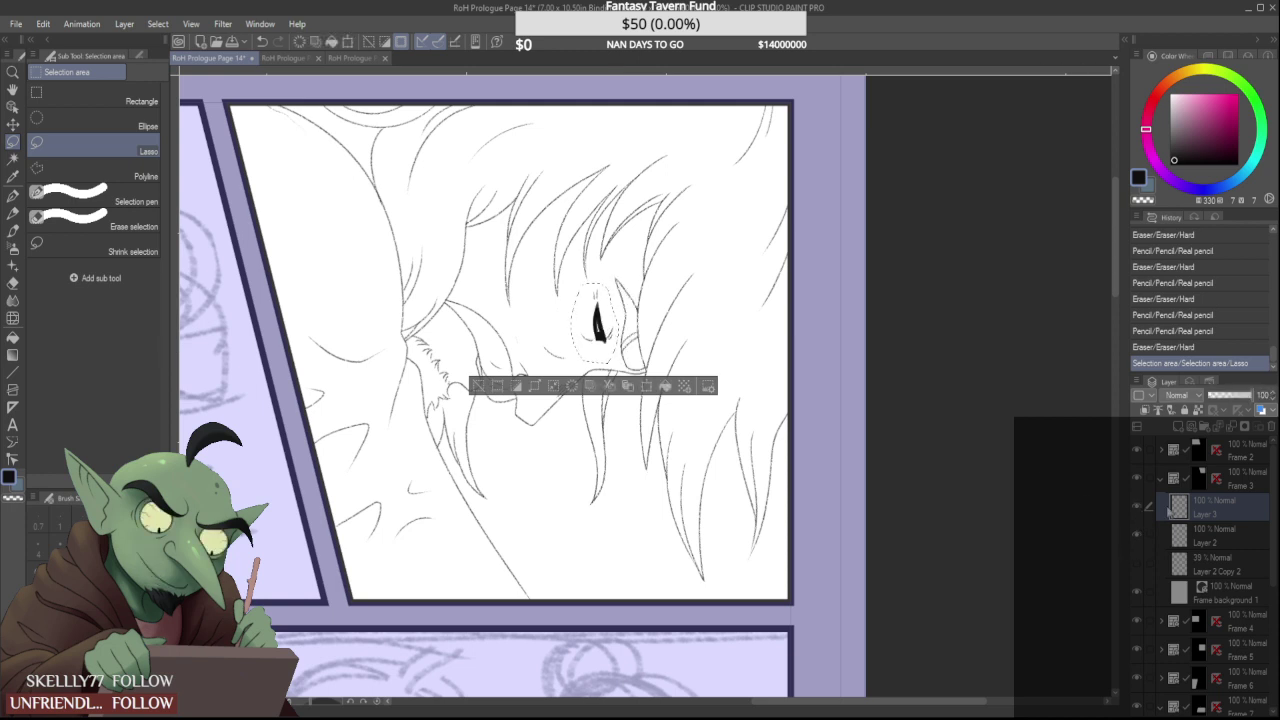
key(ctrl+t)
drag(648, 270, 608, 307)
click(557, 389)
key(ctrl+d)
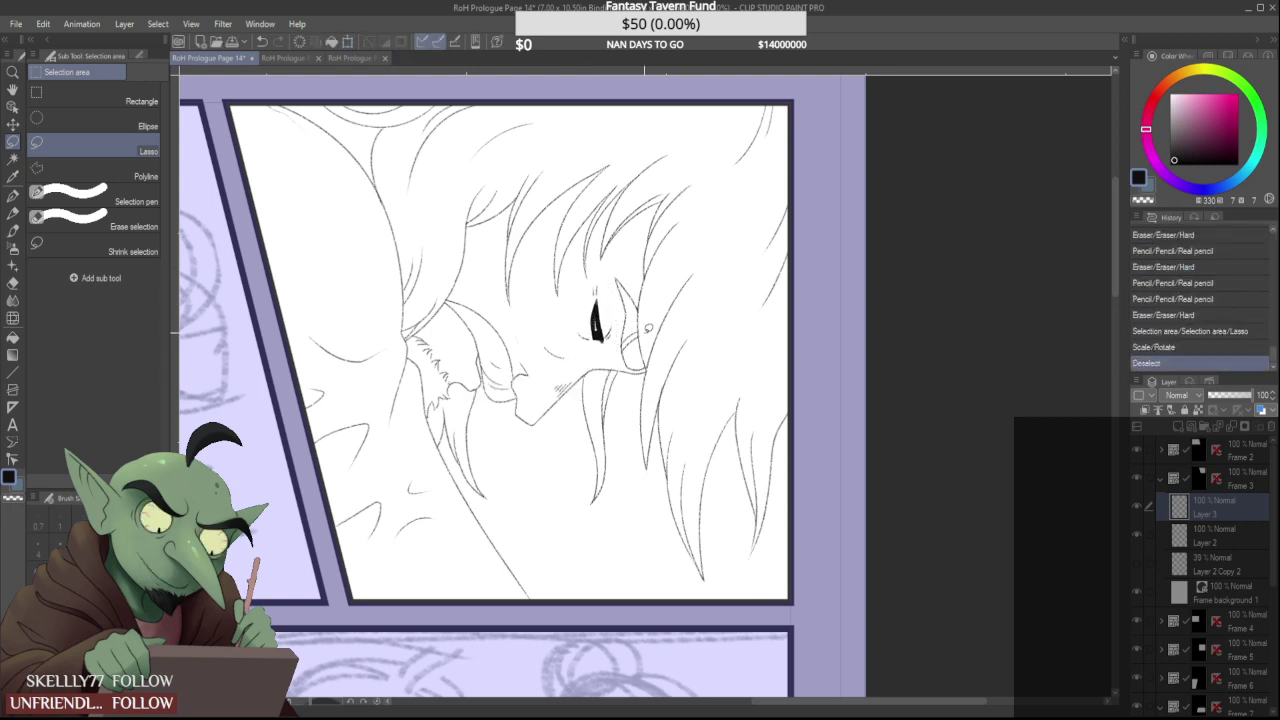
Rotate the canvas until the face is upright and examine the eye's placement in the profile
key(asciicircum)
key(asciicircum)
key(asciicircum)
key(asciicircum)
key(minus)
key(minus)
key(minus)
key(minus)
key(minus)
key(minus)
key(minus)
key(minus)
key(minus)
key(minus)
key(minus)
key(minus)
key(minus)
key(minus)
key(minus)
key(minus)
key(minus)
key(minus)
key(minus)
key(minus)
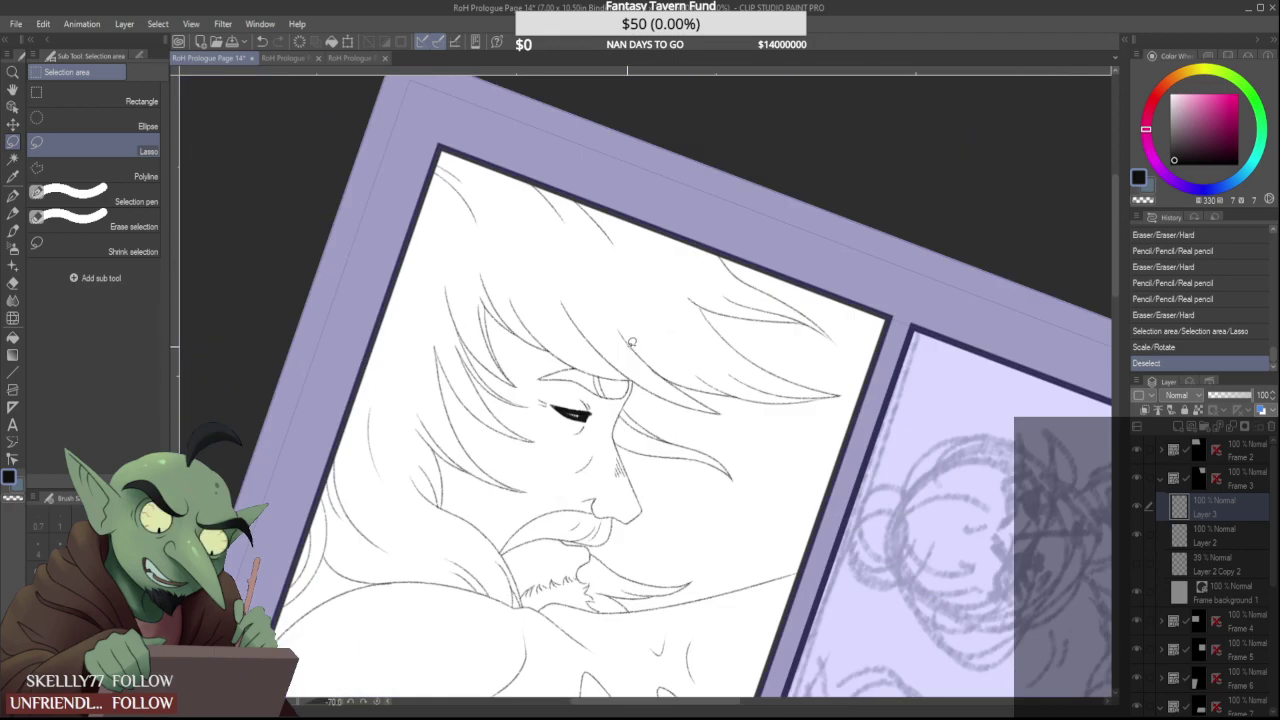
scroll(629, 338, down, 3)
scroll(649, 433, up, 2)
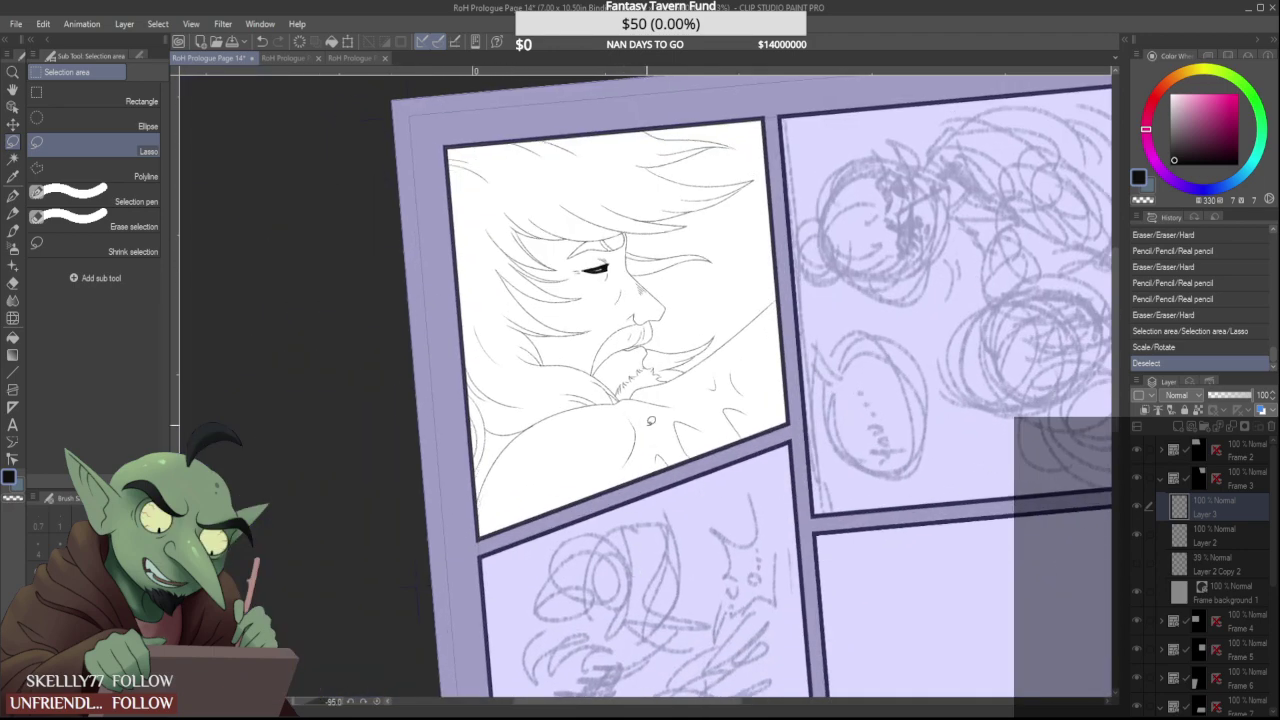
key(asciicircum)
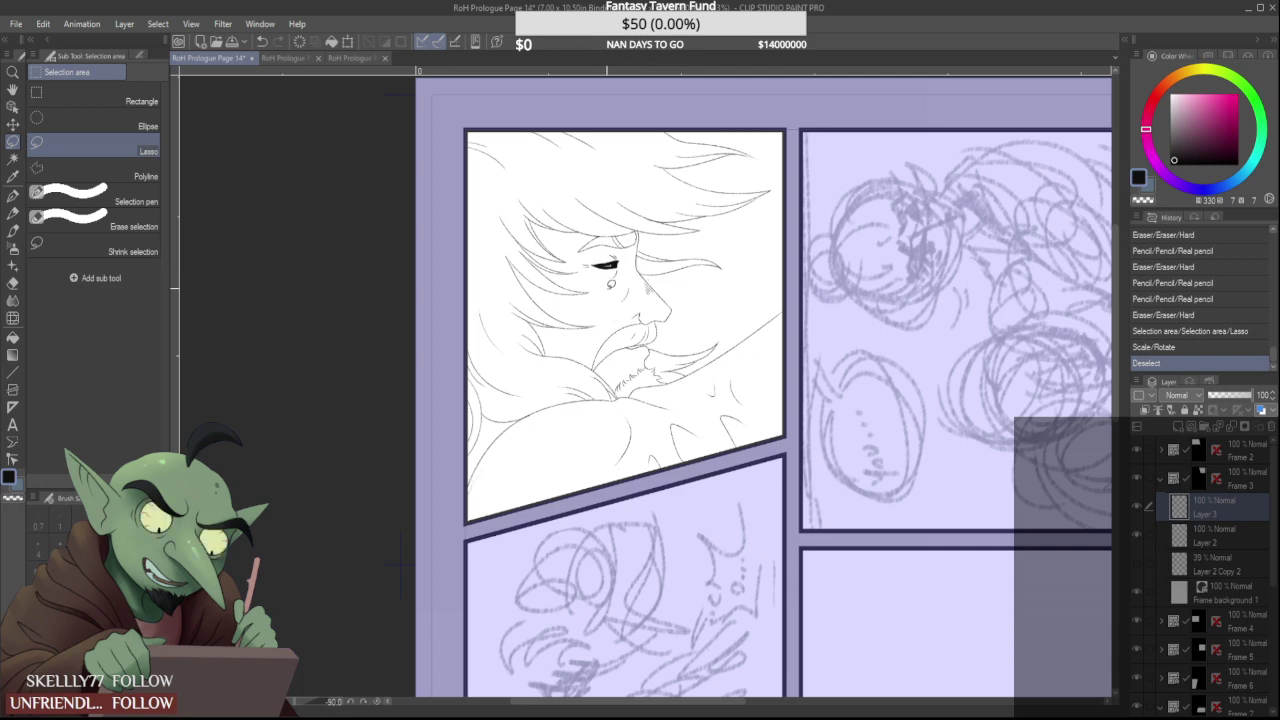
scroll(610, 265, up, 3)
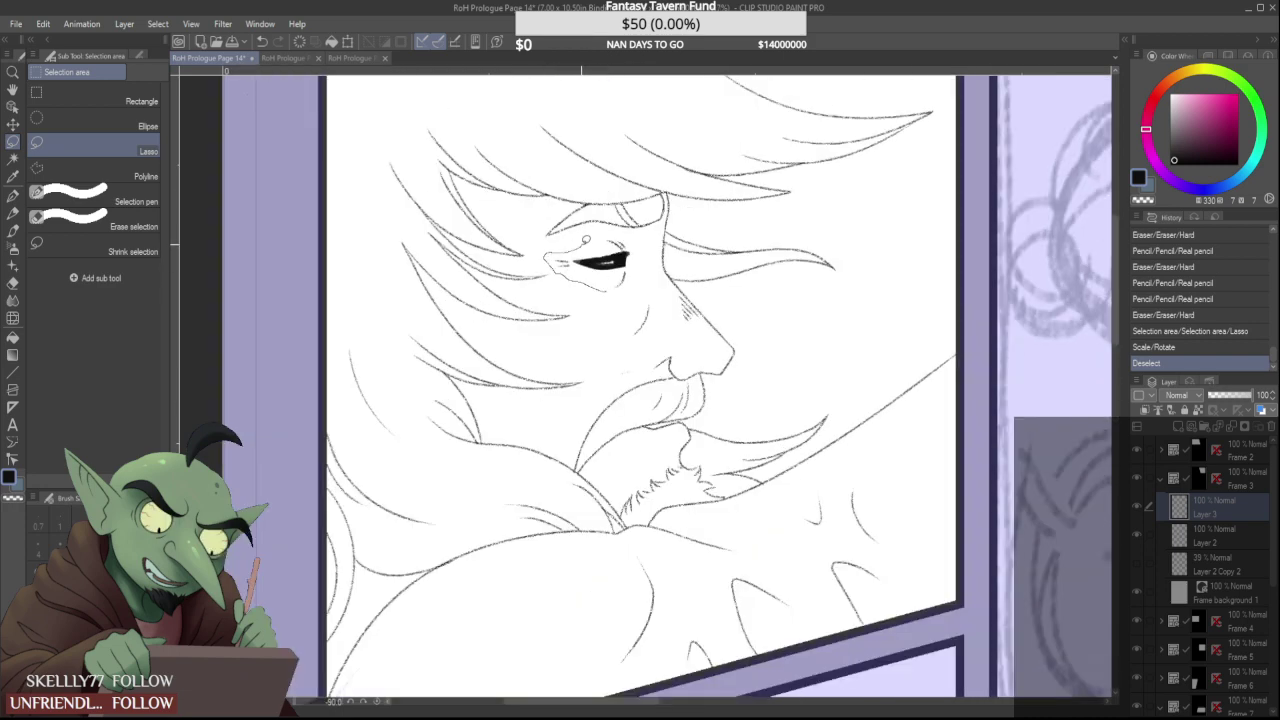
Lasso the eye with its surrounding lines, shift it slightly toward the bridge of the nose, and deselect
drag(647, 258, 640, 290)
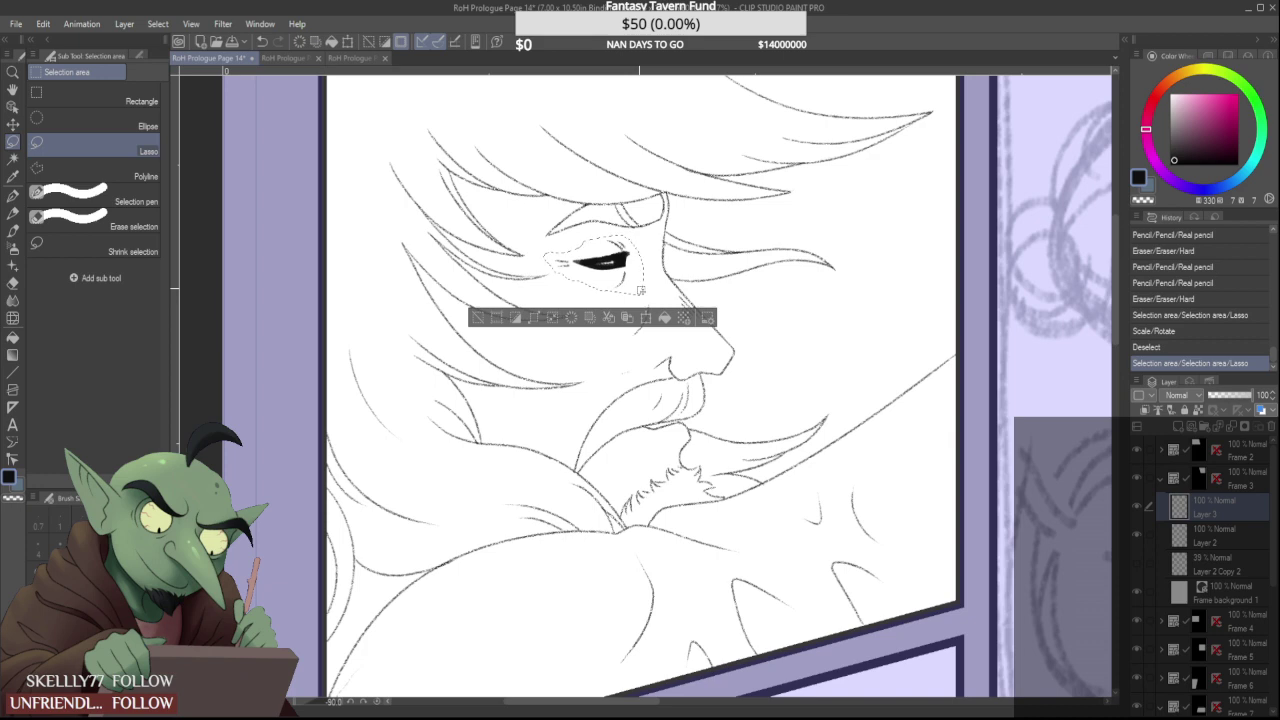
key(ctrl+t)
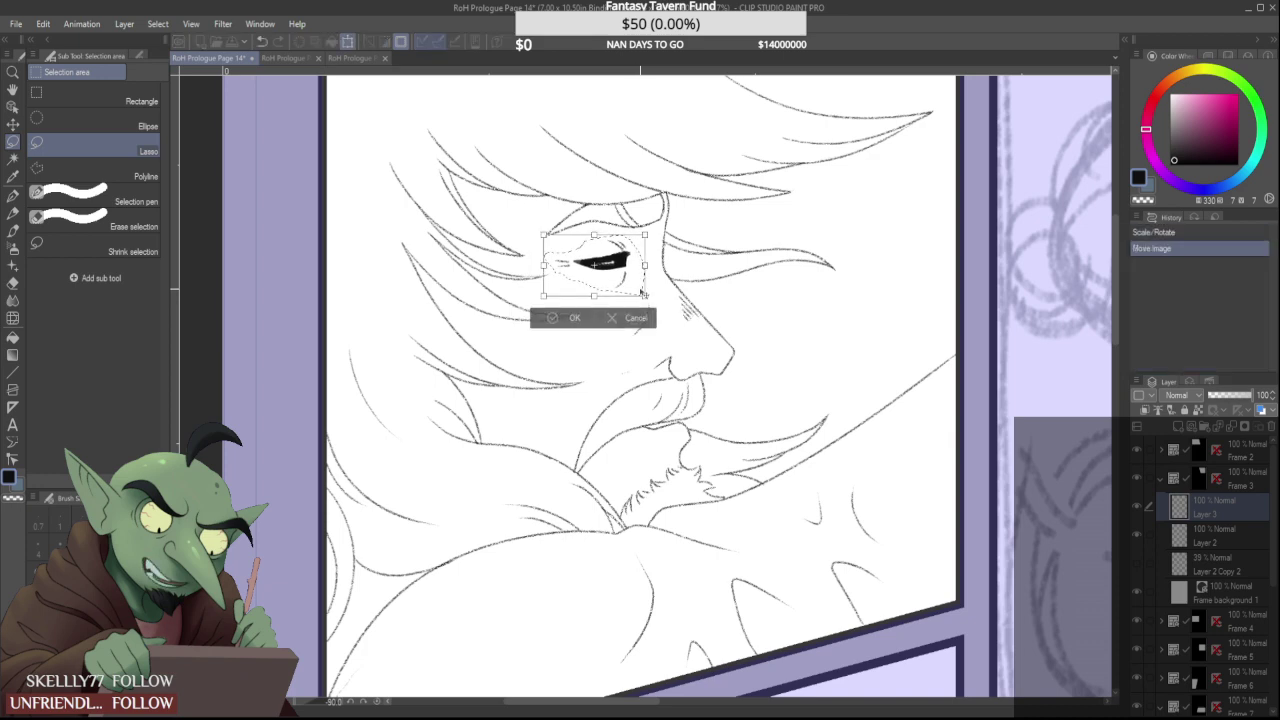
drag(640, 291, 642, 291)
key(Right)
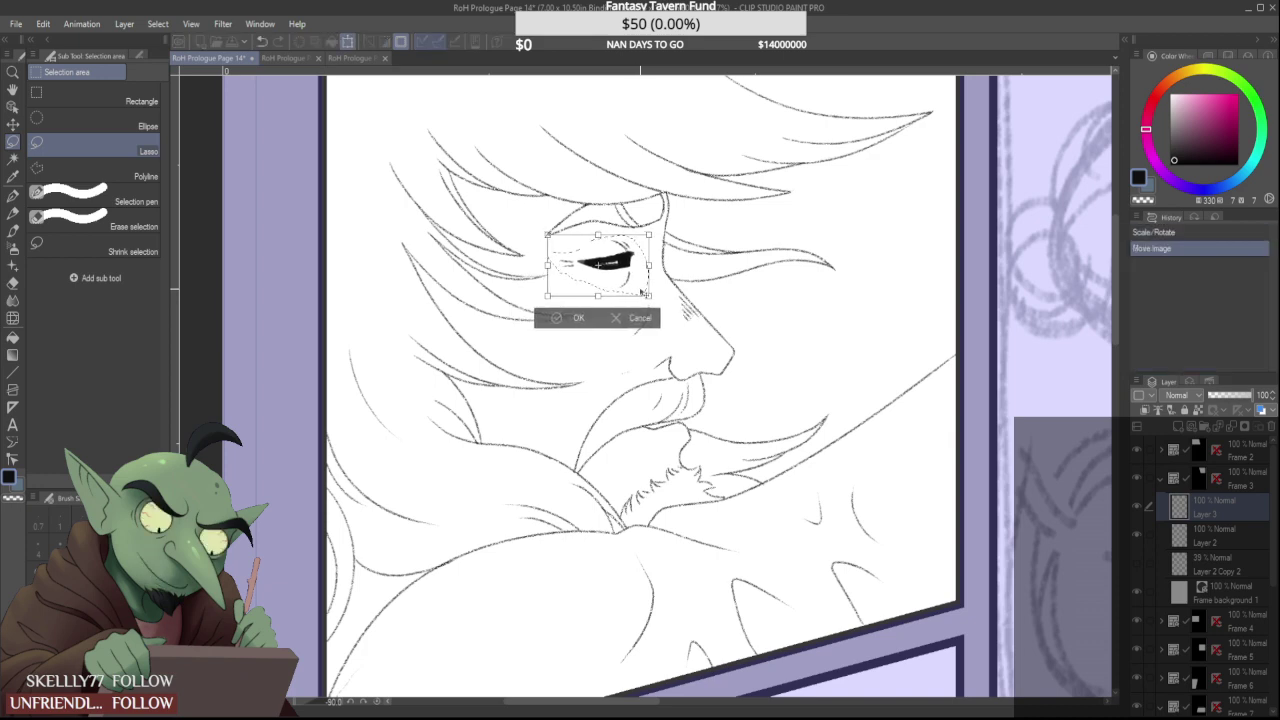
key(Right)
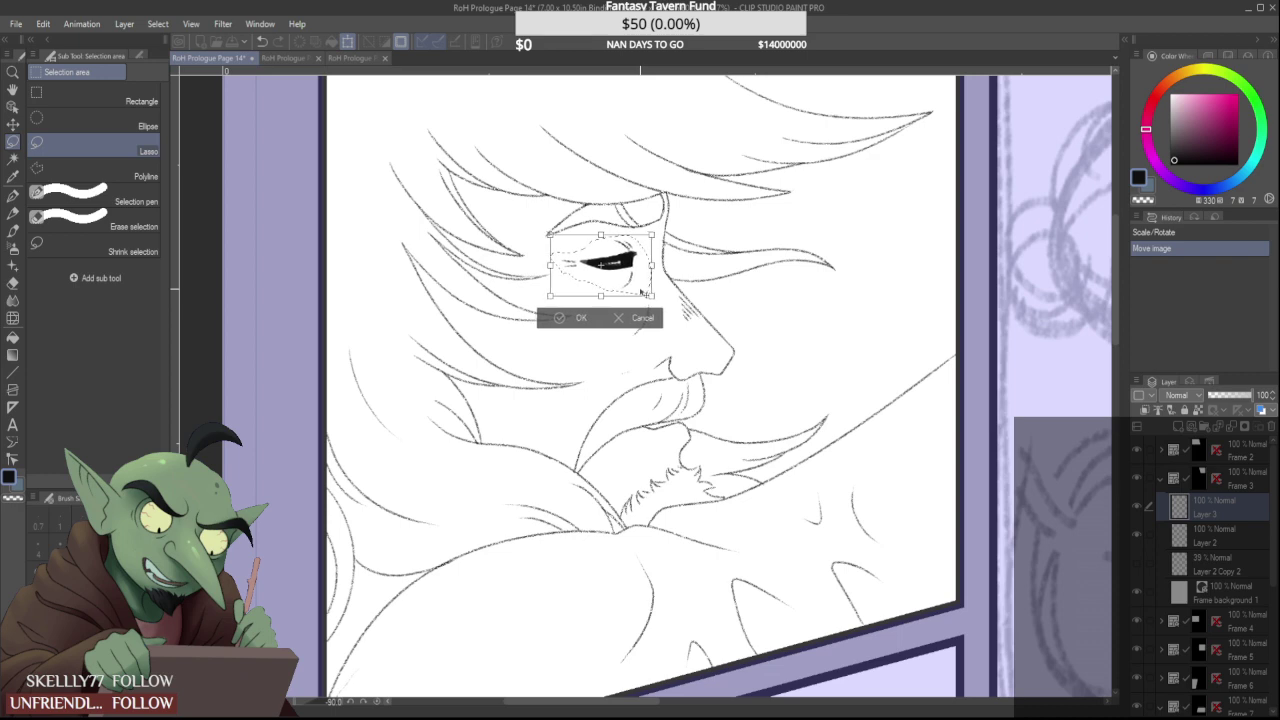
key(Return)
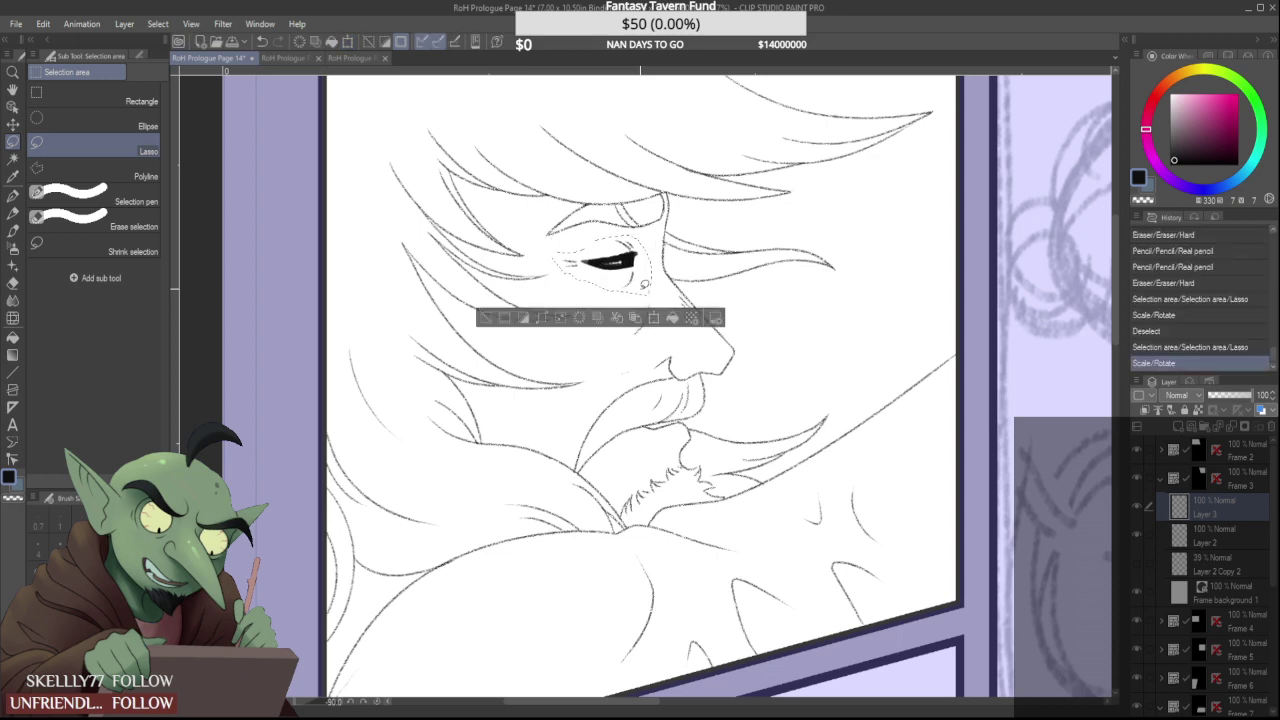
key(ctrl+d)
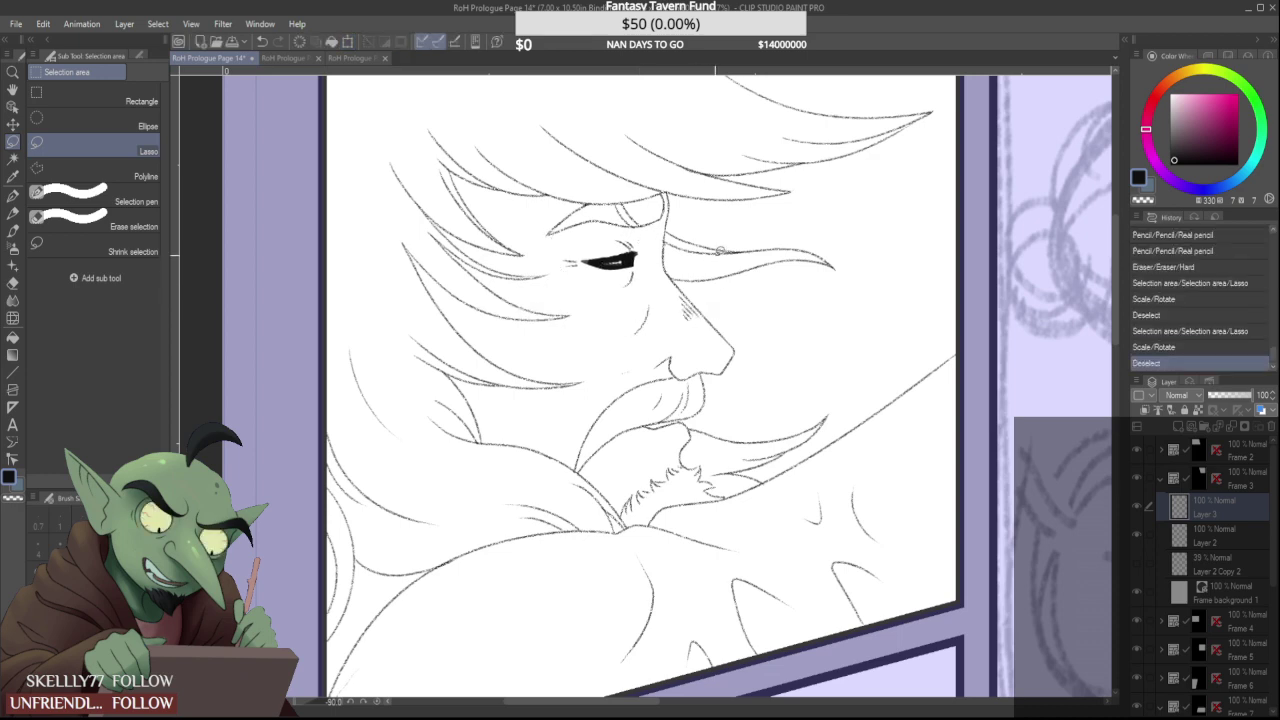
Rotate the canvas back to the page's normal orientation to check the repositioned eye
key(asciicircum)
key(asciicircum)
key(asciicircum)
key(asciicircum)
key(asciicircum)
key(asciicircum)
key(asciicircum)
key(asciicircum)
key(asciicircum)
key(asciicircum)
key(asciicircum)
key(asciicircum)
key(asciicircum)
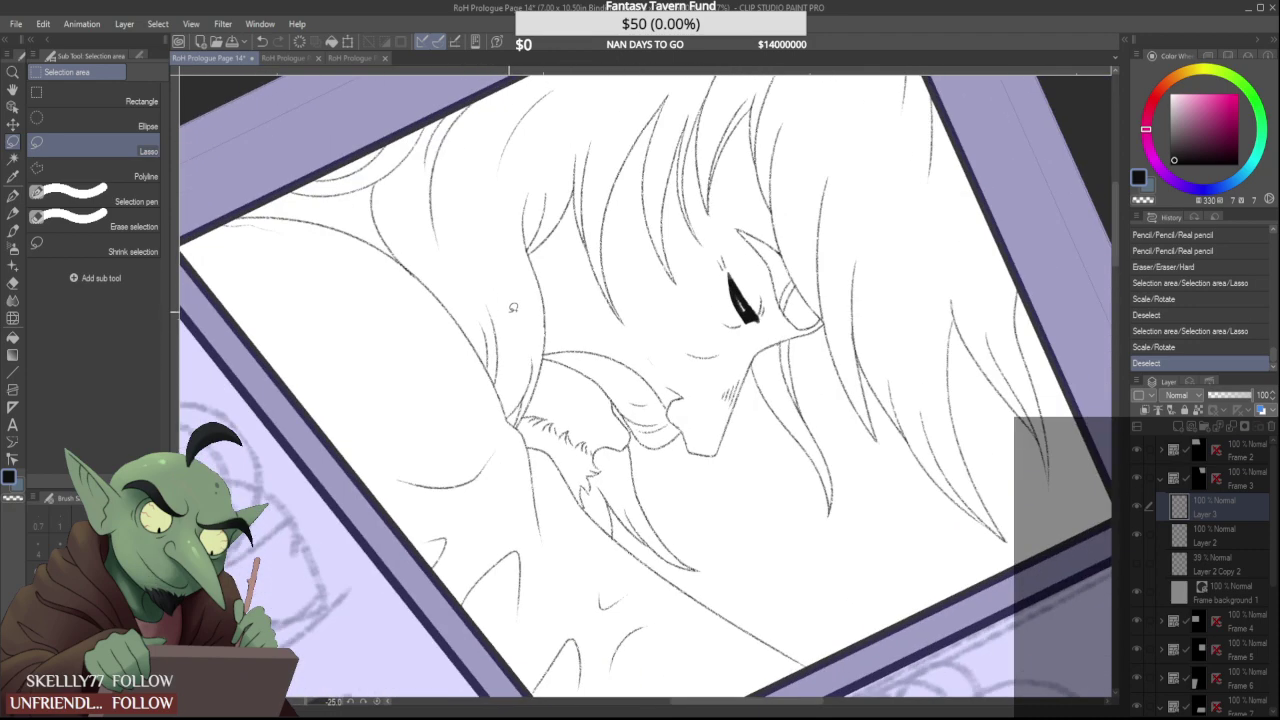
key(asciicircum)
key(asciicircum)
key(asciicircum)
key(asciicircum)
key(asciicircum)
key(asciicircum)
key(asciicircum)
key(minus)
key(minus)
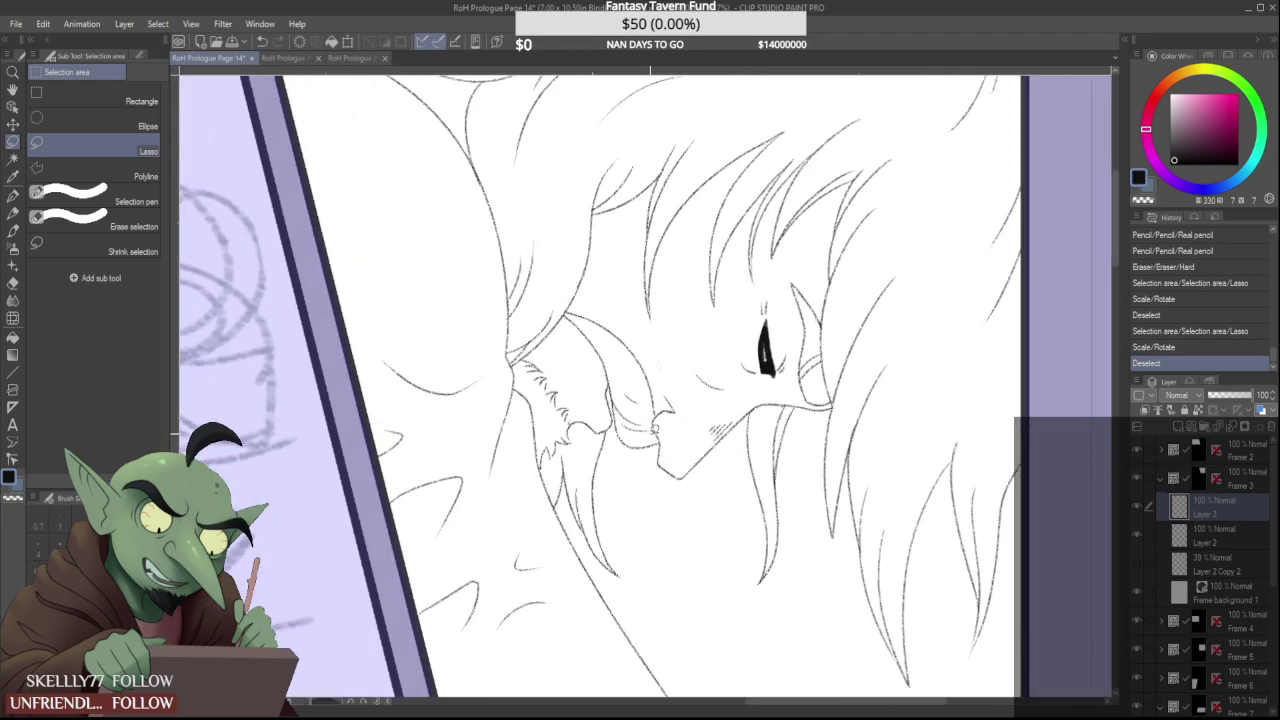
Examine the inked panel within the whole page layout and switch to the RoH Prologue Page 13 document
scroll(654, 427, down, 5)
scroll(679, 536, down, 2)
scroll(679, 536, up, 3)
scroll(638, 458, down, 1)
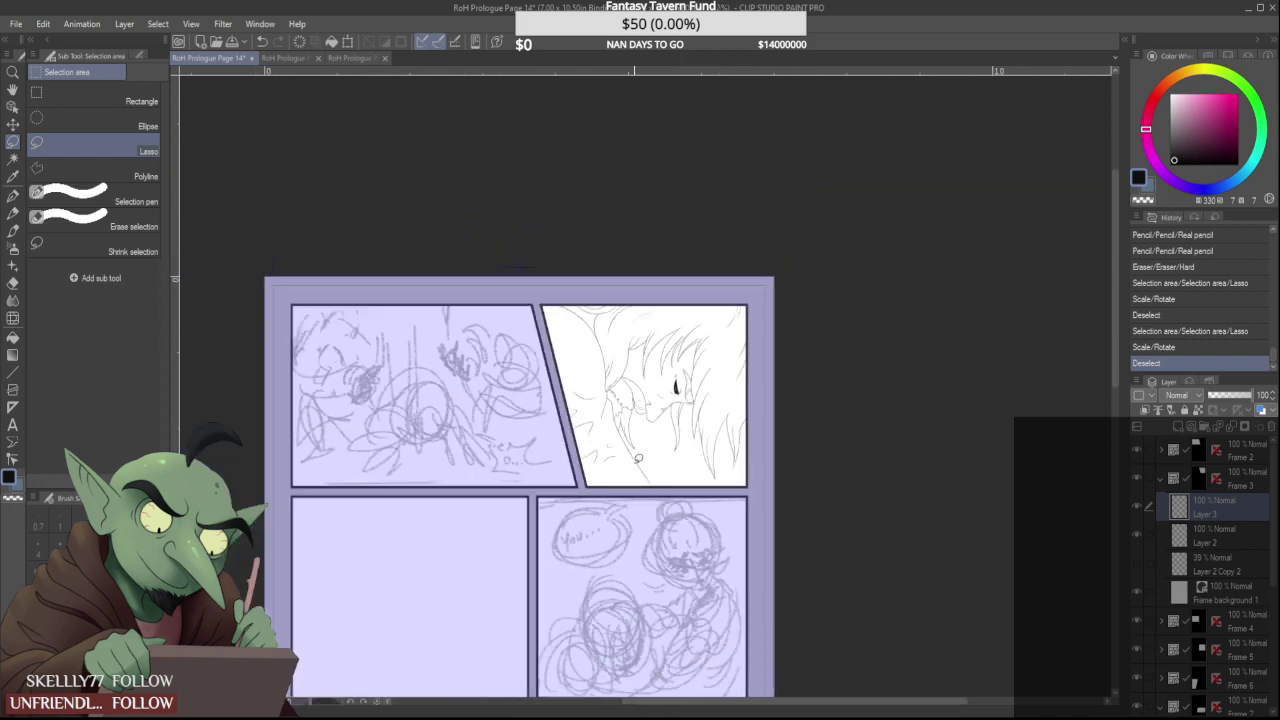
scroll(476, 542, up, 2)
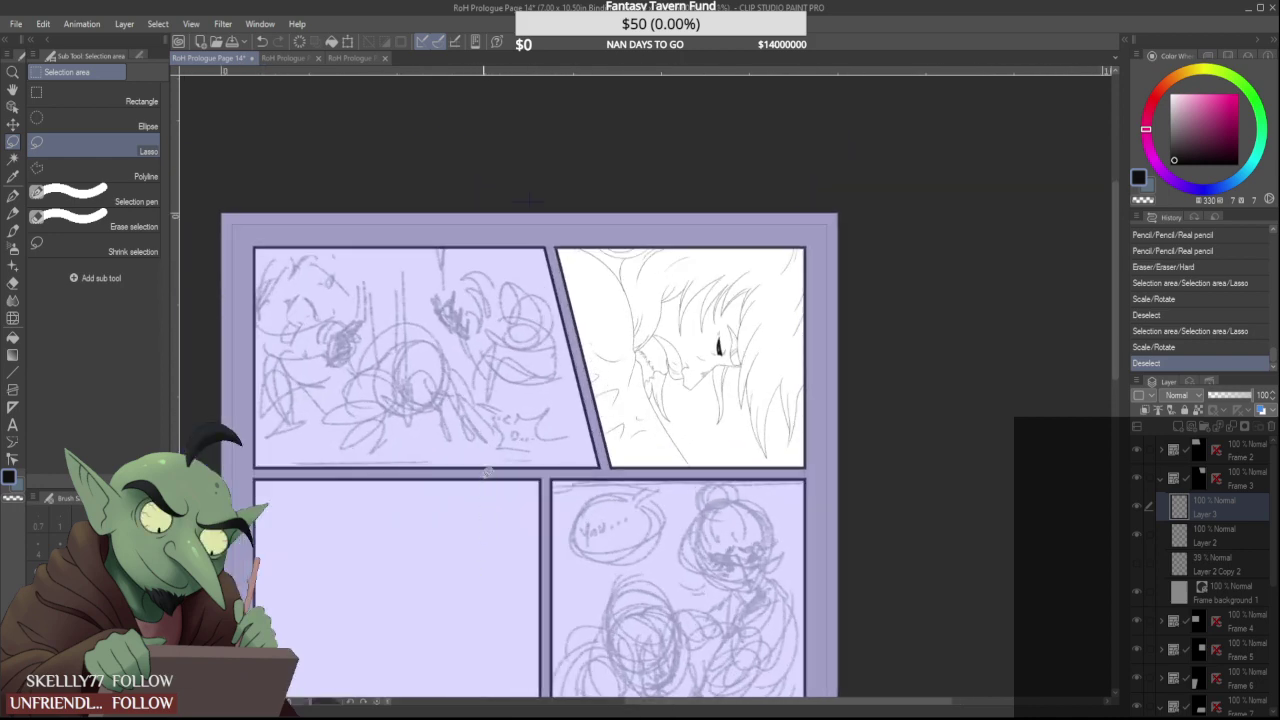
scroll(487, 477, down, 2)
scroll(479, 599, up, 1)
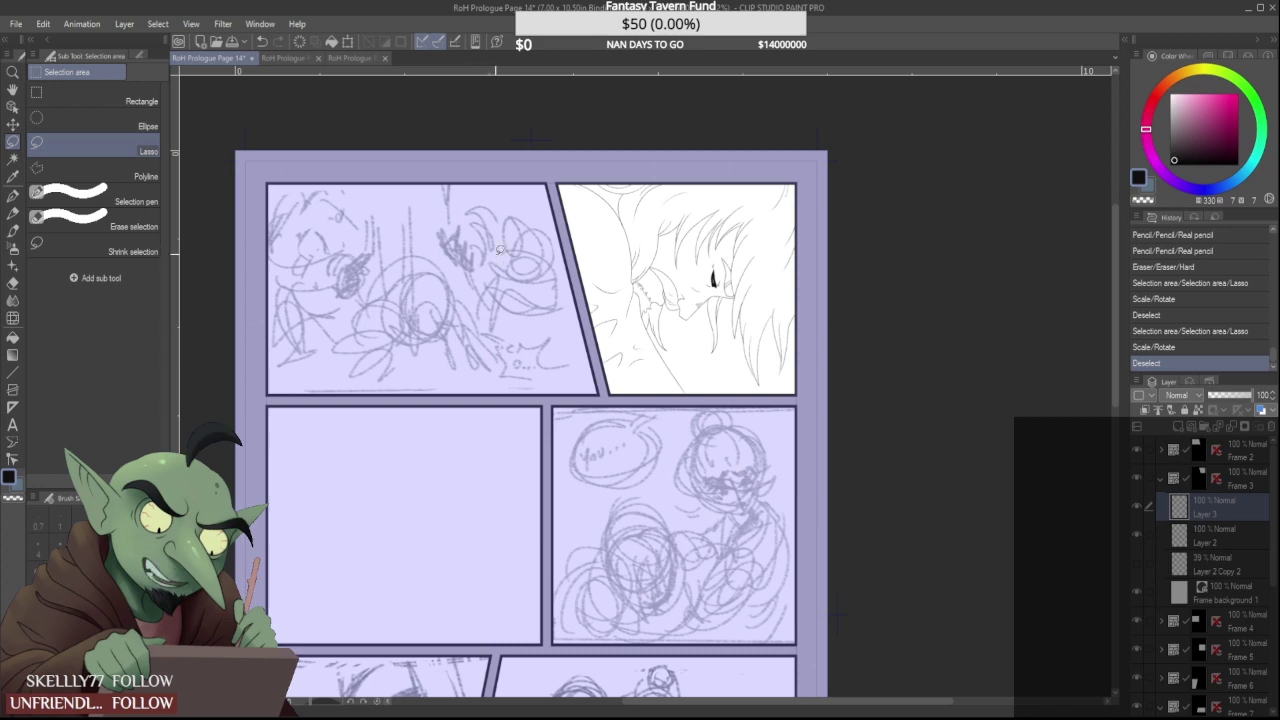
click(284, 59)
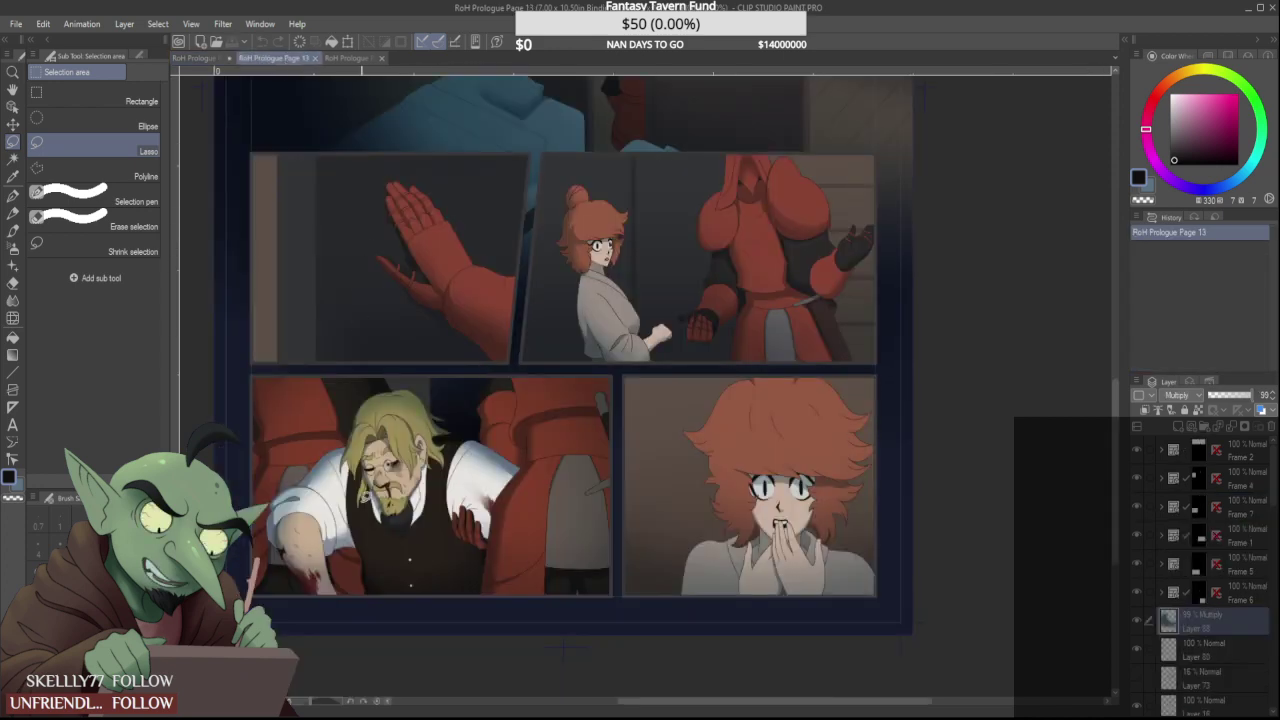
Examine the wounded man on Page 13, return to RoH Prologue Page 14, and save it
scroll(381, 530, up, 3)
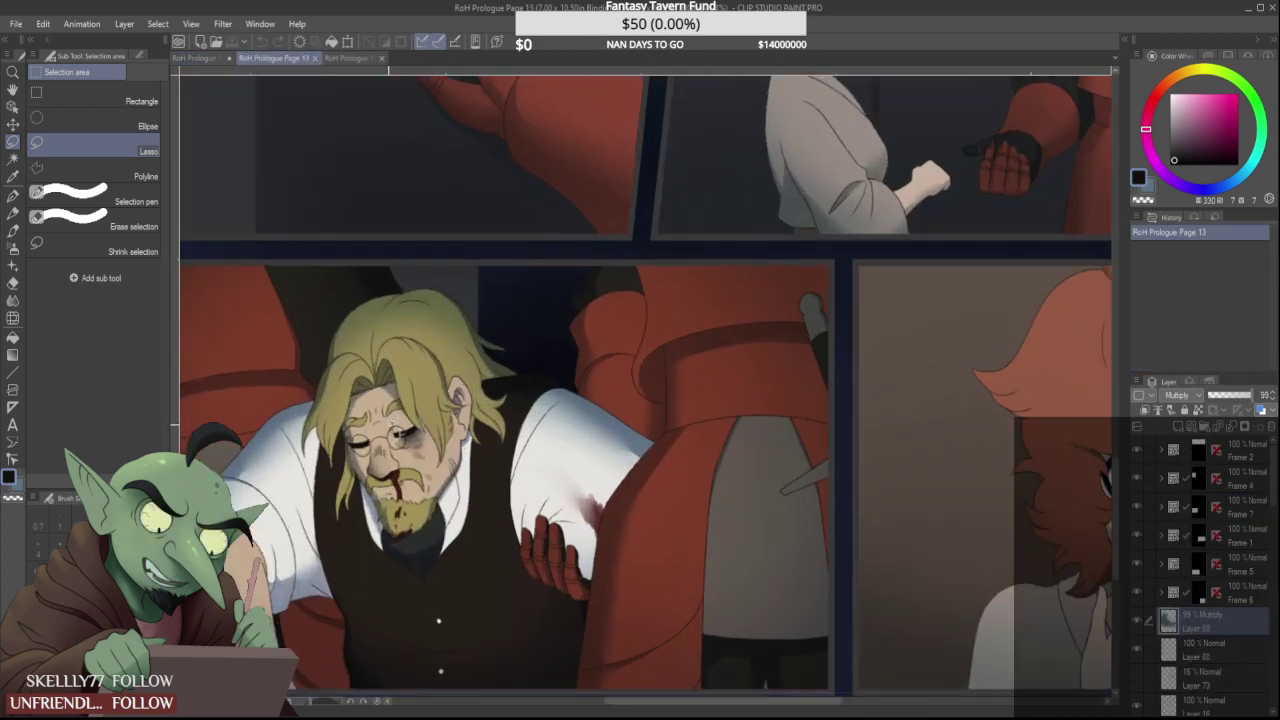
click(204, 59)
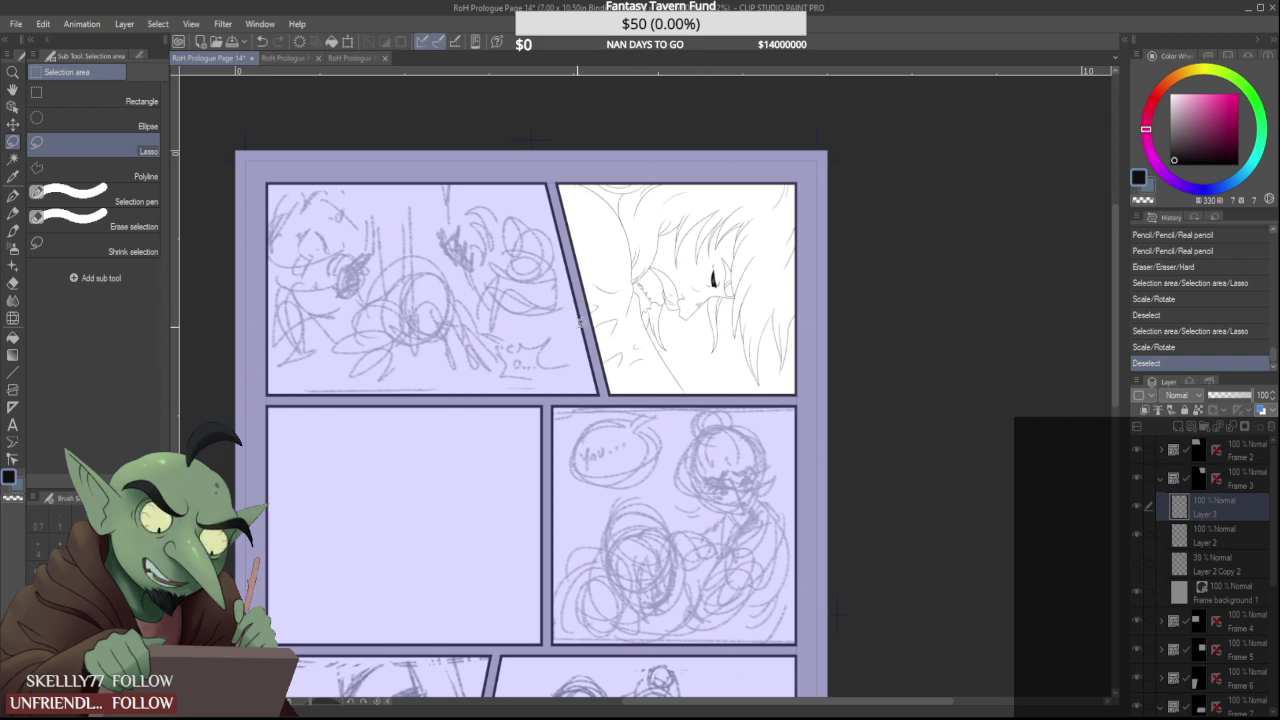
key(ctrl+s)
scroll(570, 317, down, 4)
scroll(523, 527, up, 3)
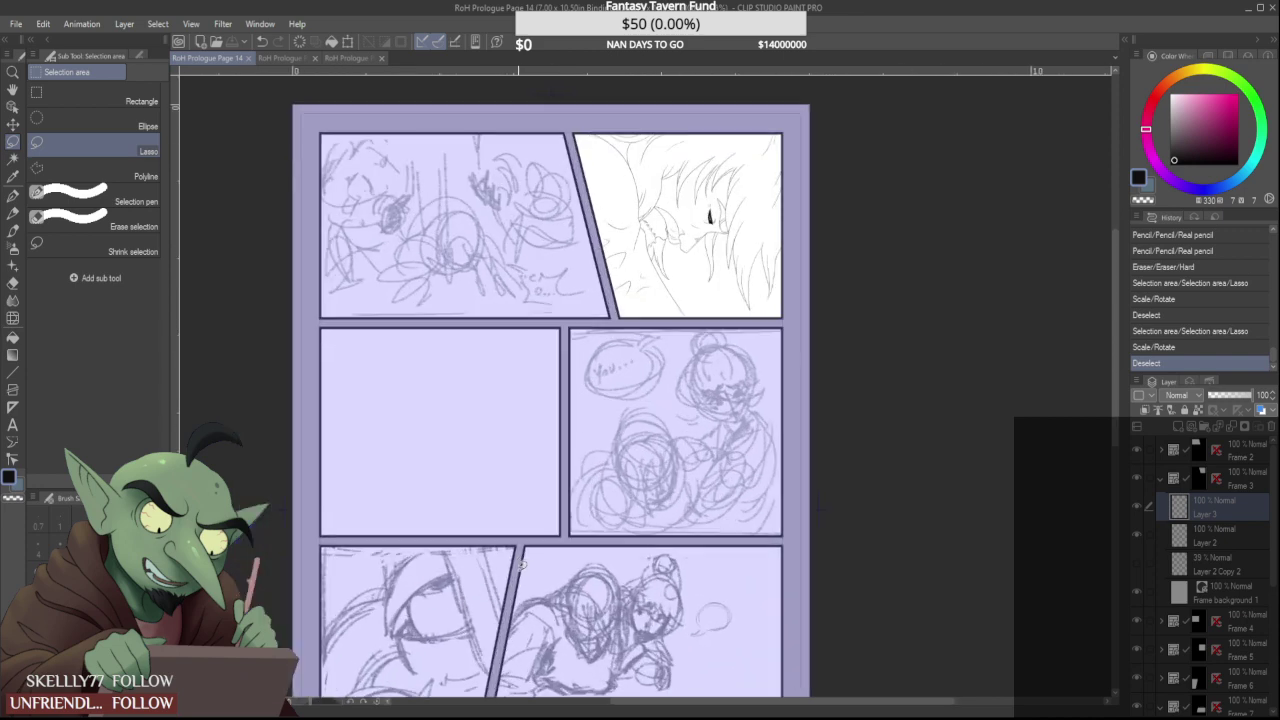
Collapse the Frame 3 folder and open the Frame 5 folder to reach its layers
click(1160, 481)
click(1195, 504)
click(1200, 536)
click(1163, 537)
scroll(1213, 578, down, 1)
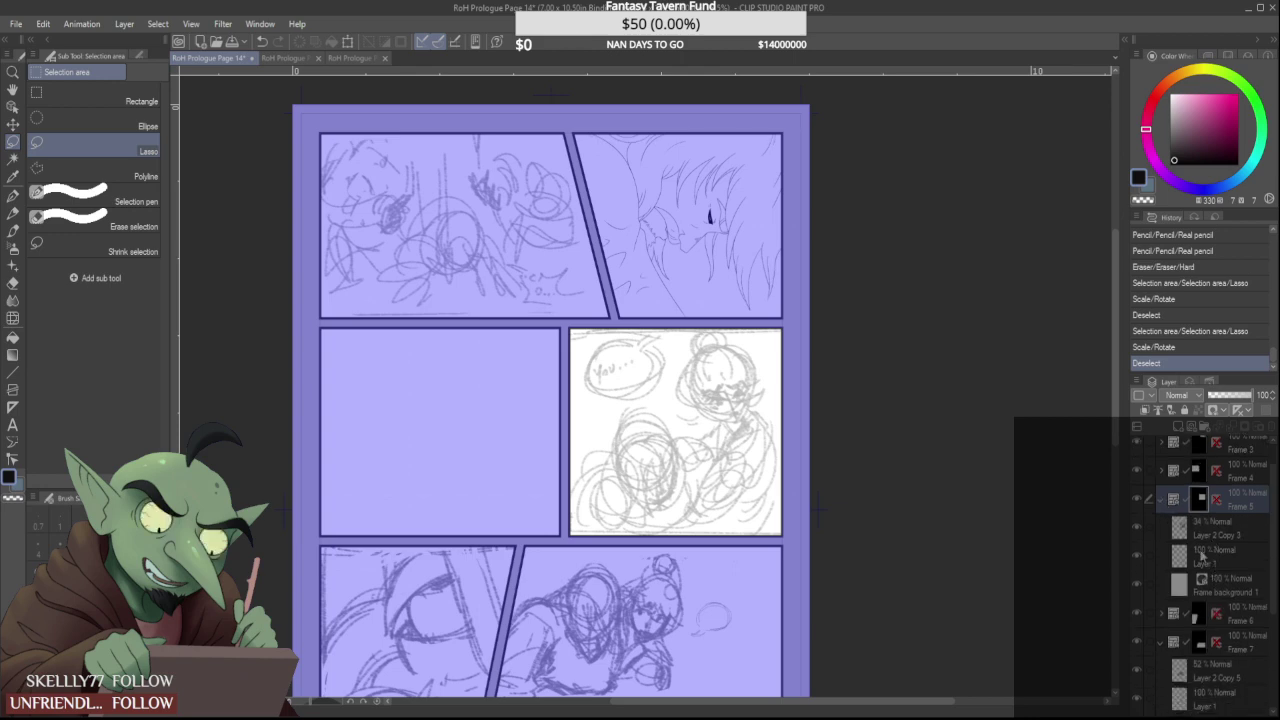
Move the rough sketch Layer 2 Copy 3 below Layer 1 in Frame 5 and set its opacity to 22%
click(1238, 530)
scroll(1178, 546, down, 3)
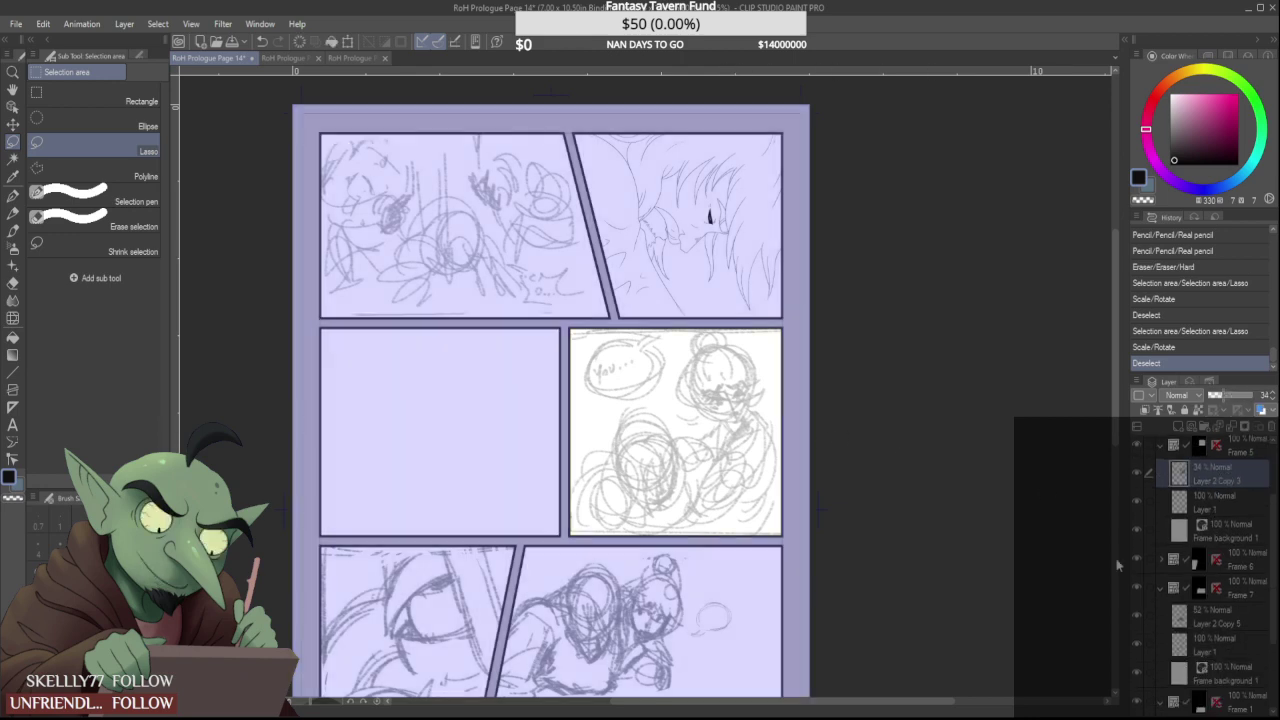
drag(1214, 507, 1225, 470)
click(1228, 508)
click(1219, 396)
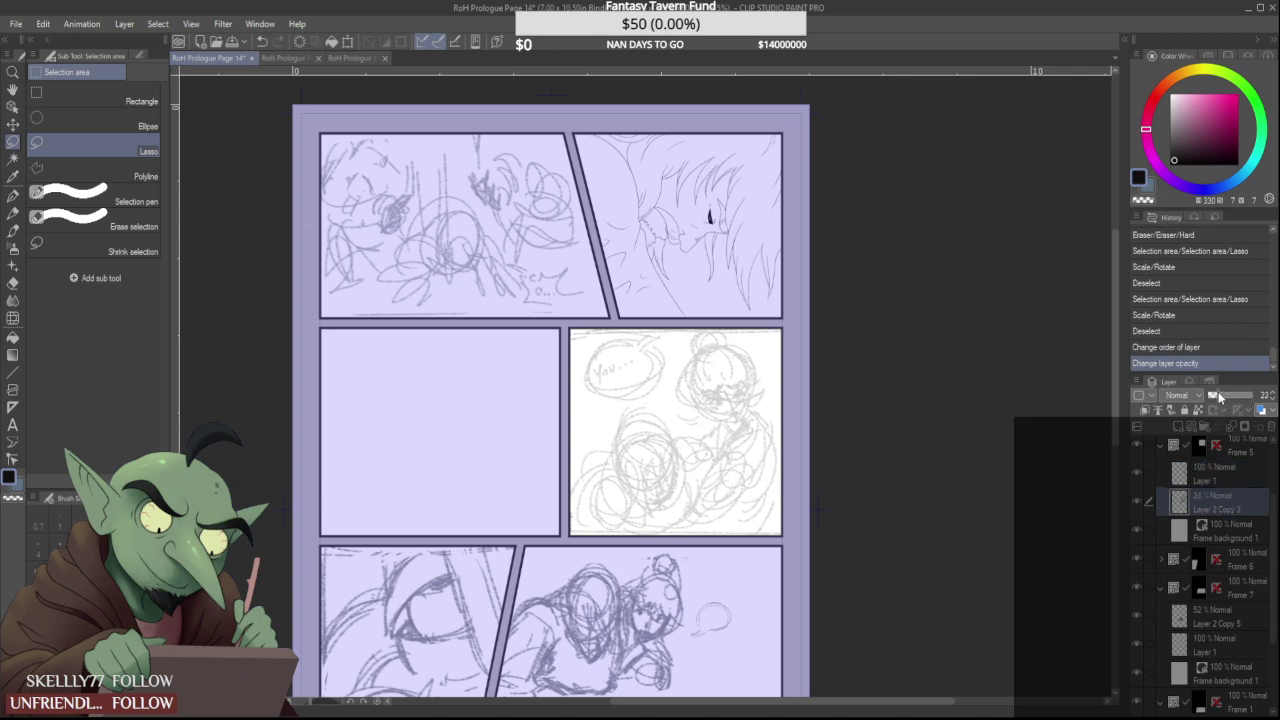
Make Layer 1 of Frame 5 active and choose the Real pencil for the panel with the speech bubble
click(1234, 472)
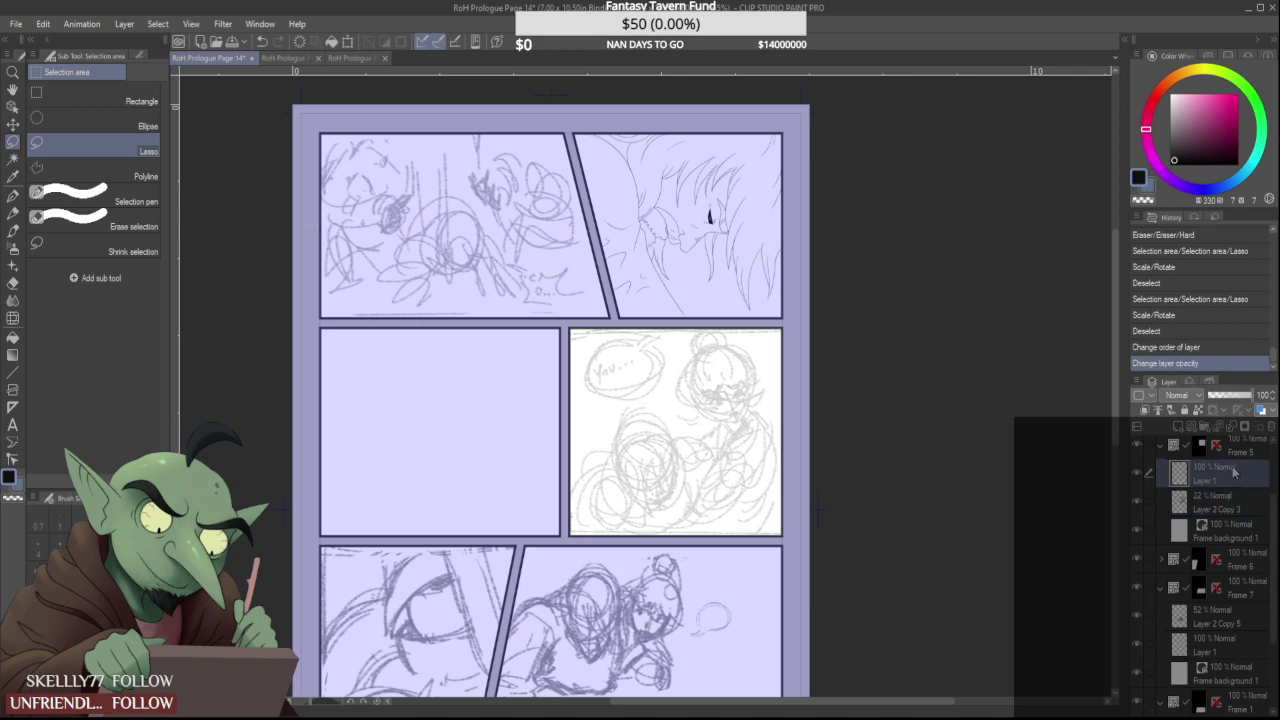
click(13, 213)
scroll(554, 358, up, 3)
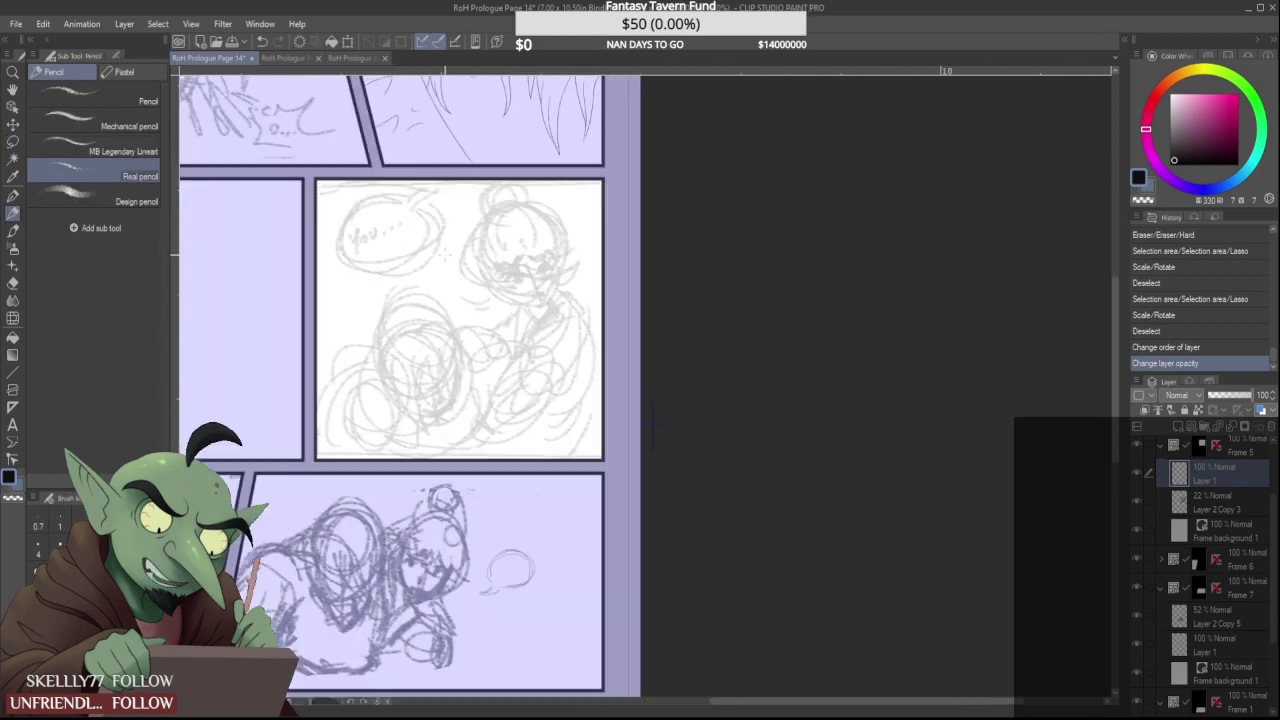
Examine the red-haired girl and the red-armoured knight in Page 13's lower panels, and return to Page 14
click(345, 57)
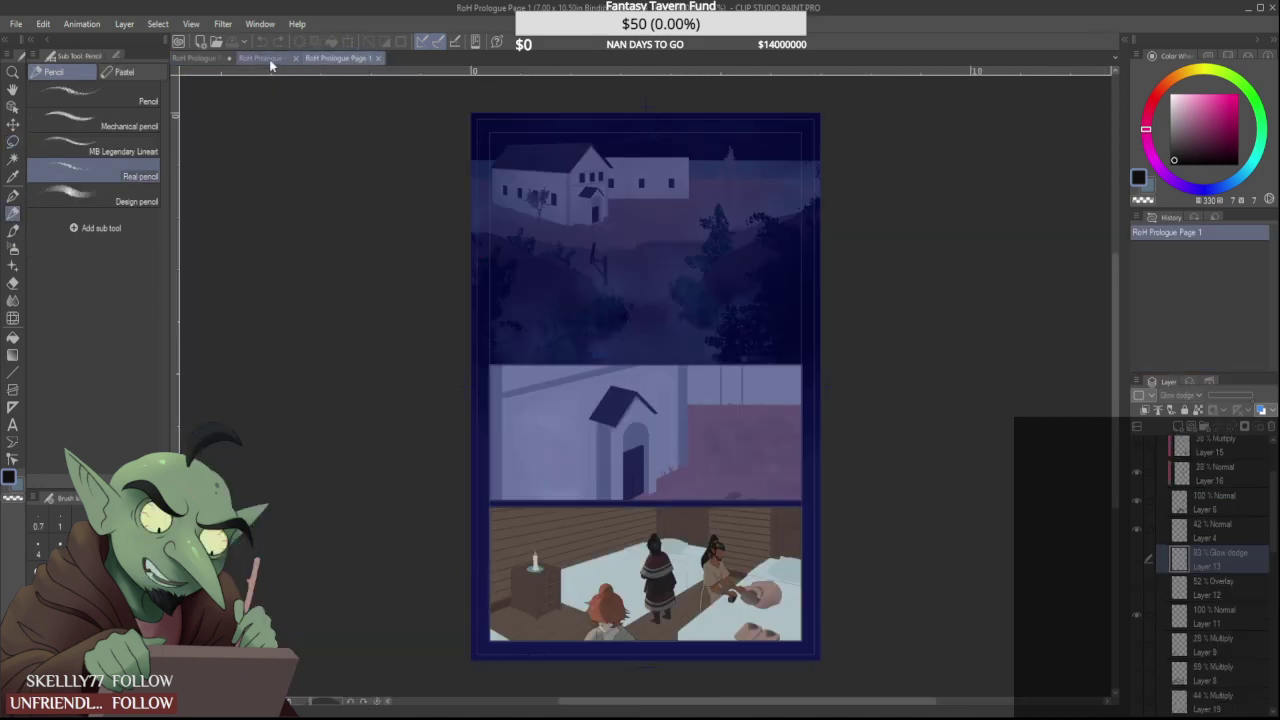
click(268, 58)
scroll(576, 305, down, 4)
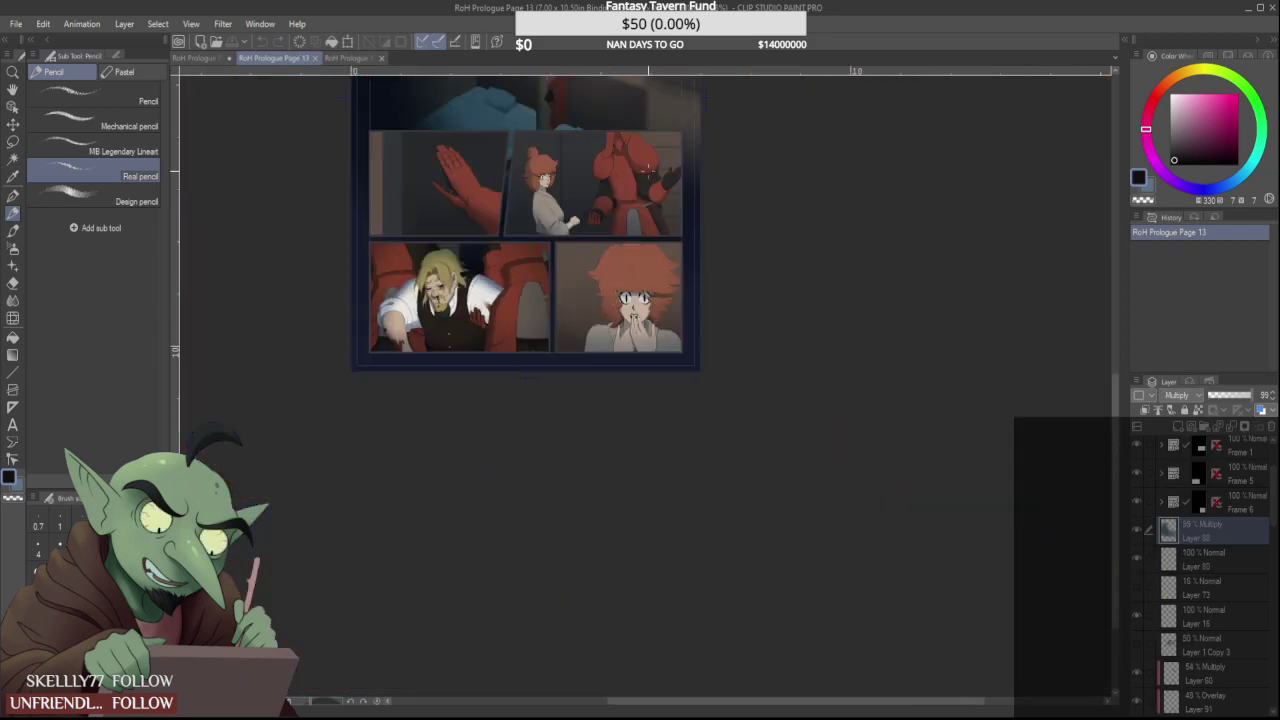
scroll(576, 305, down, 4)
scroll(592, 133, up, 4)
scroll(565, 405, up, 3)
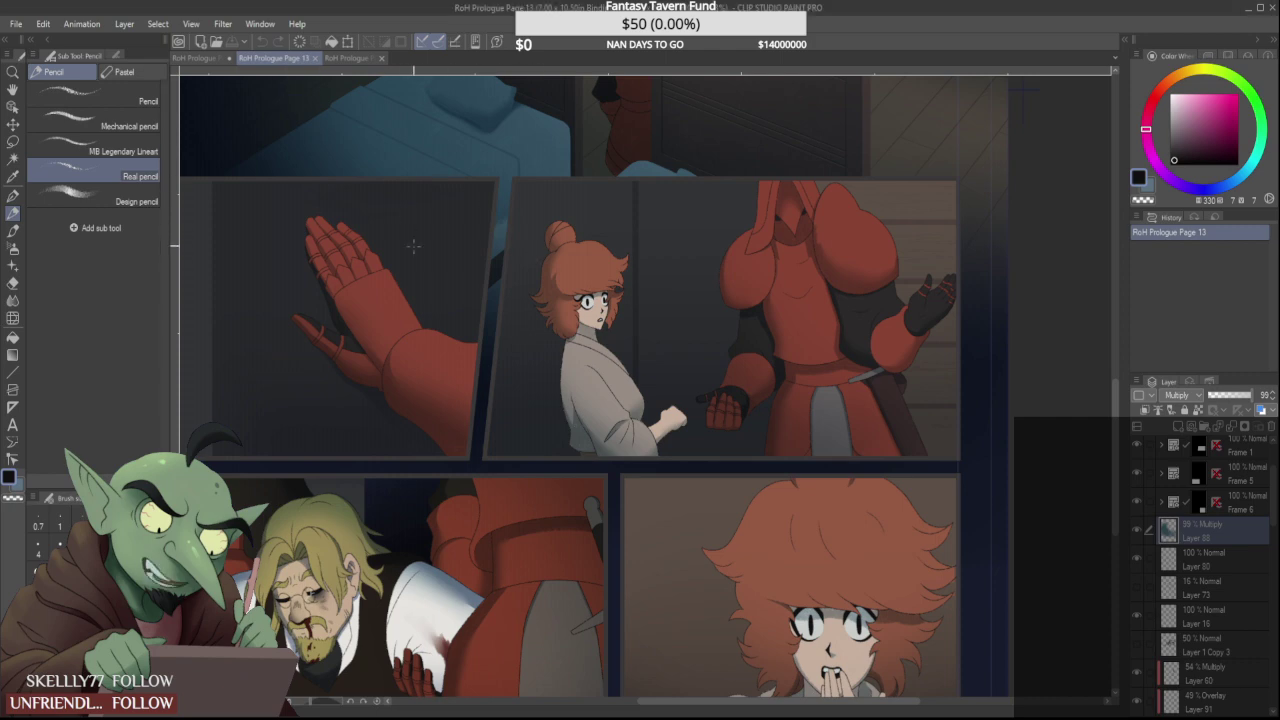
scroll(410, 240, down, 5)
scroll(528, 288, up, 3)
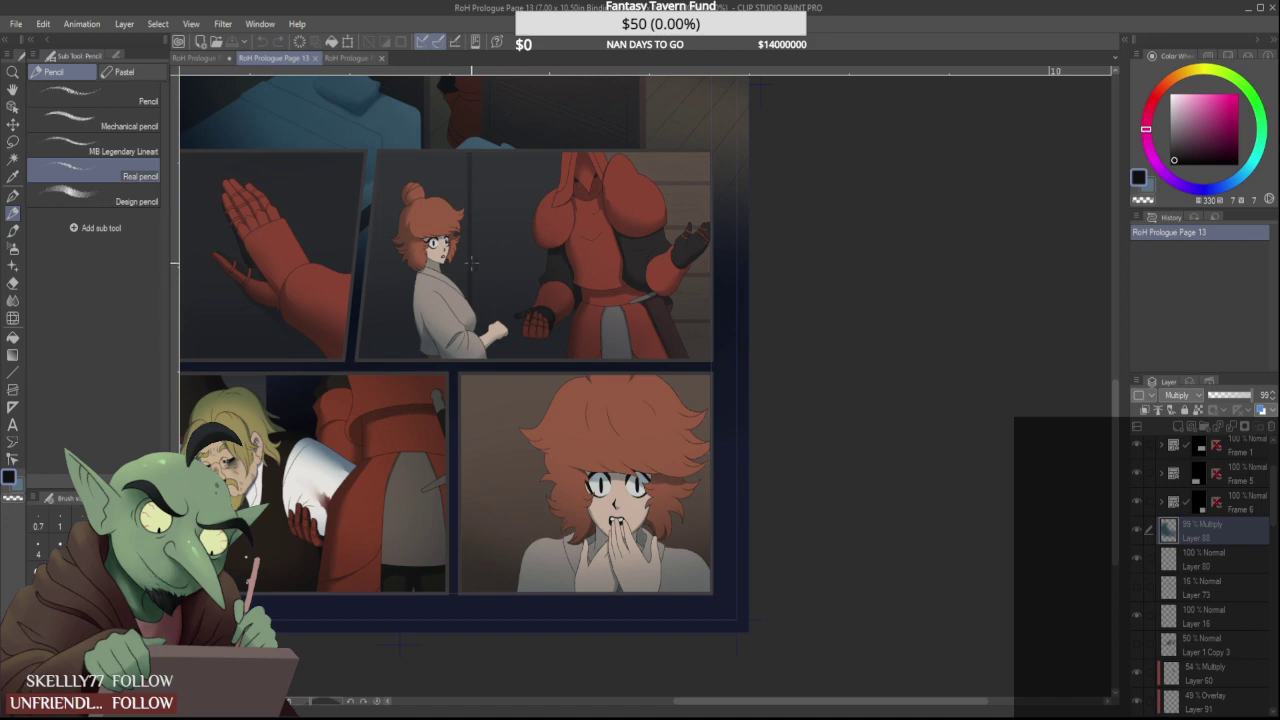
scroll(468, 257, up, 1)
scroll(468, 267, up, 1)
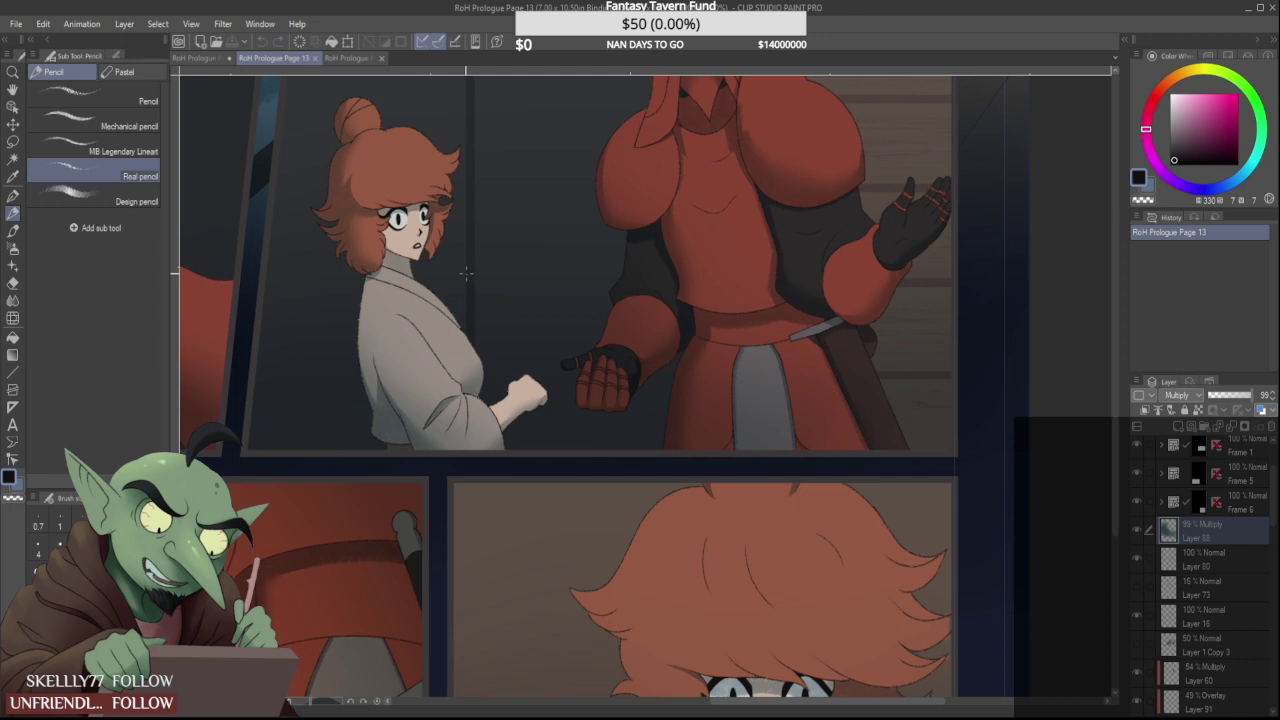
scroll(466, 272, down, 1)
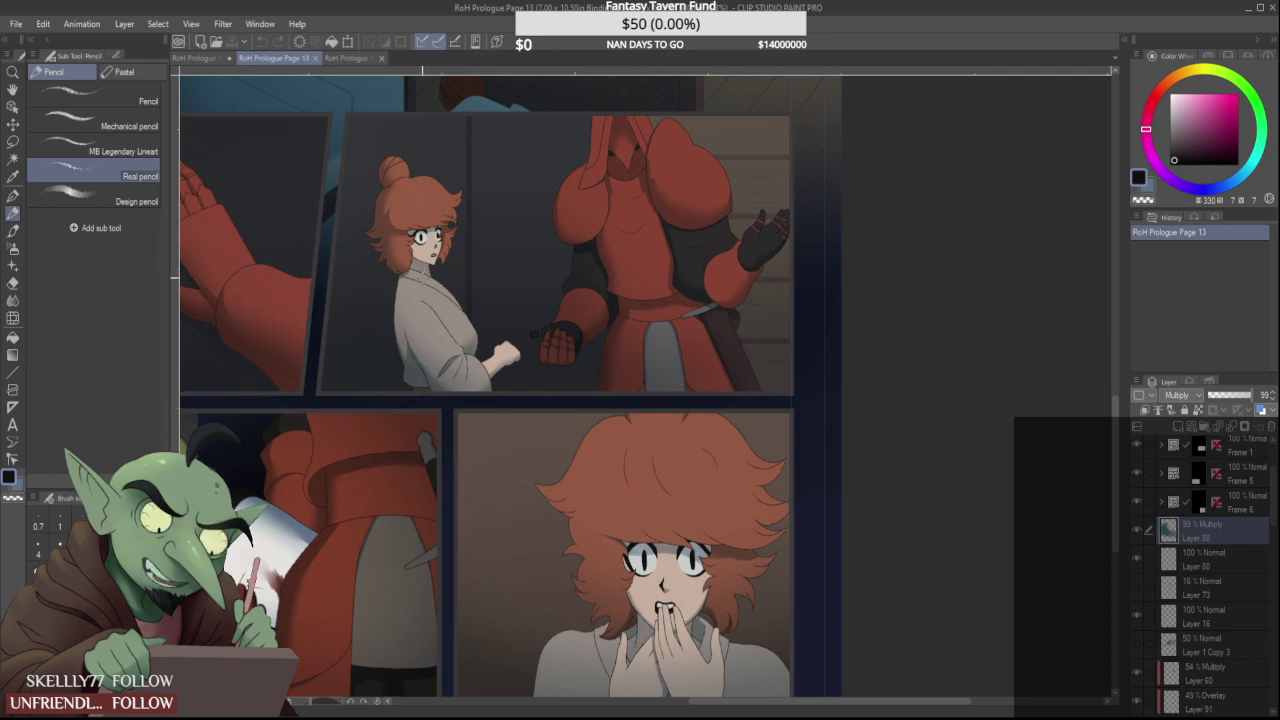
scroll(425, 277, down, 1)
scroll(417, 281, down, 2)
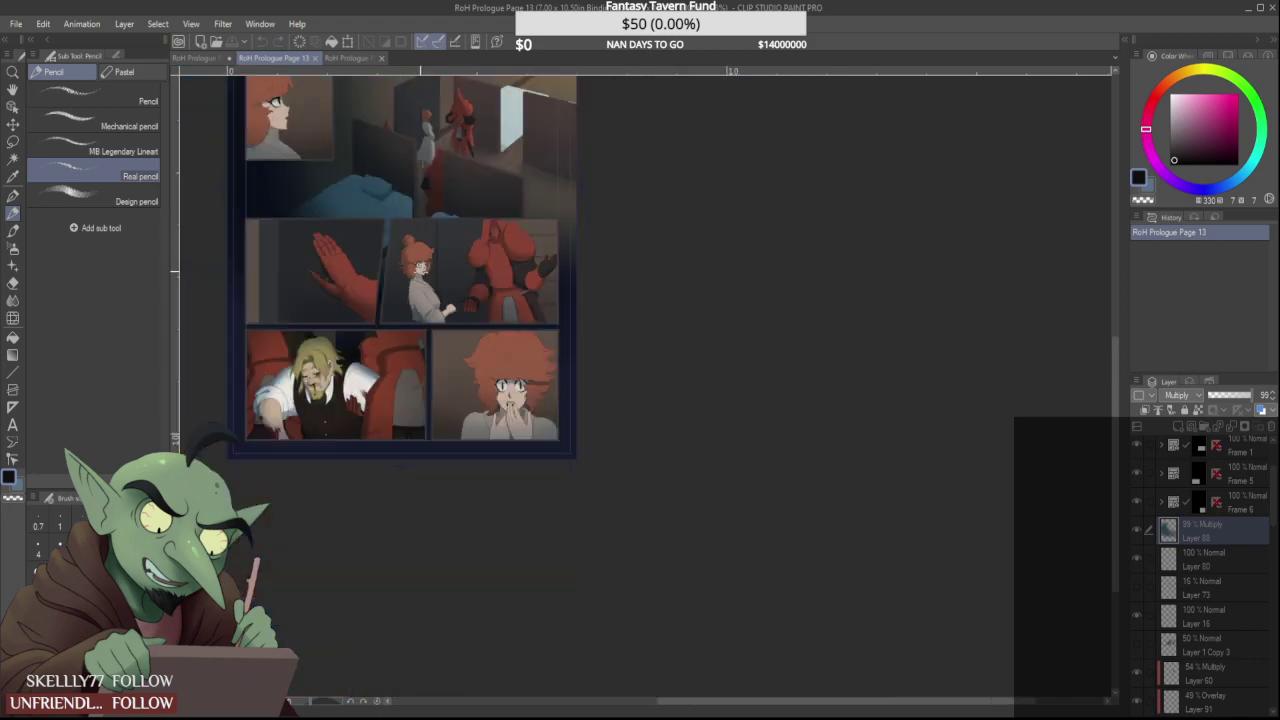
scroll(420, 266, up, 4)
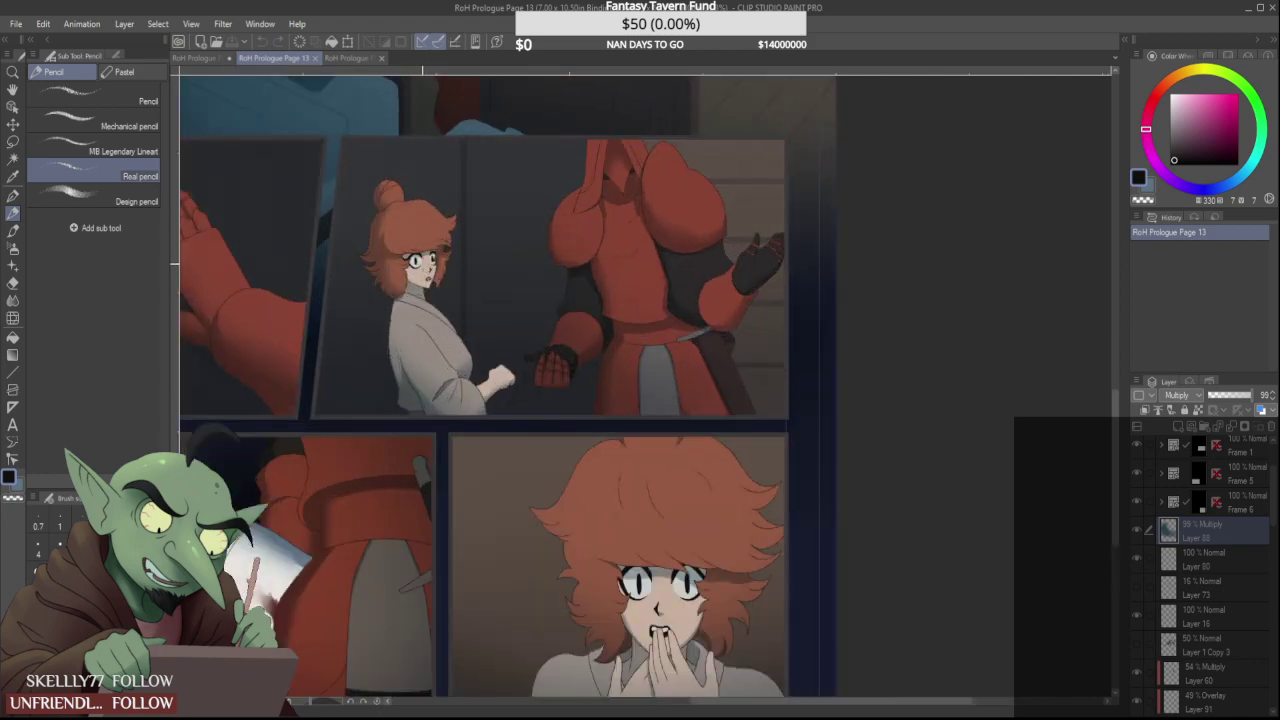
click(212, 57)
scroll(535, 340, up, 1)
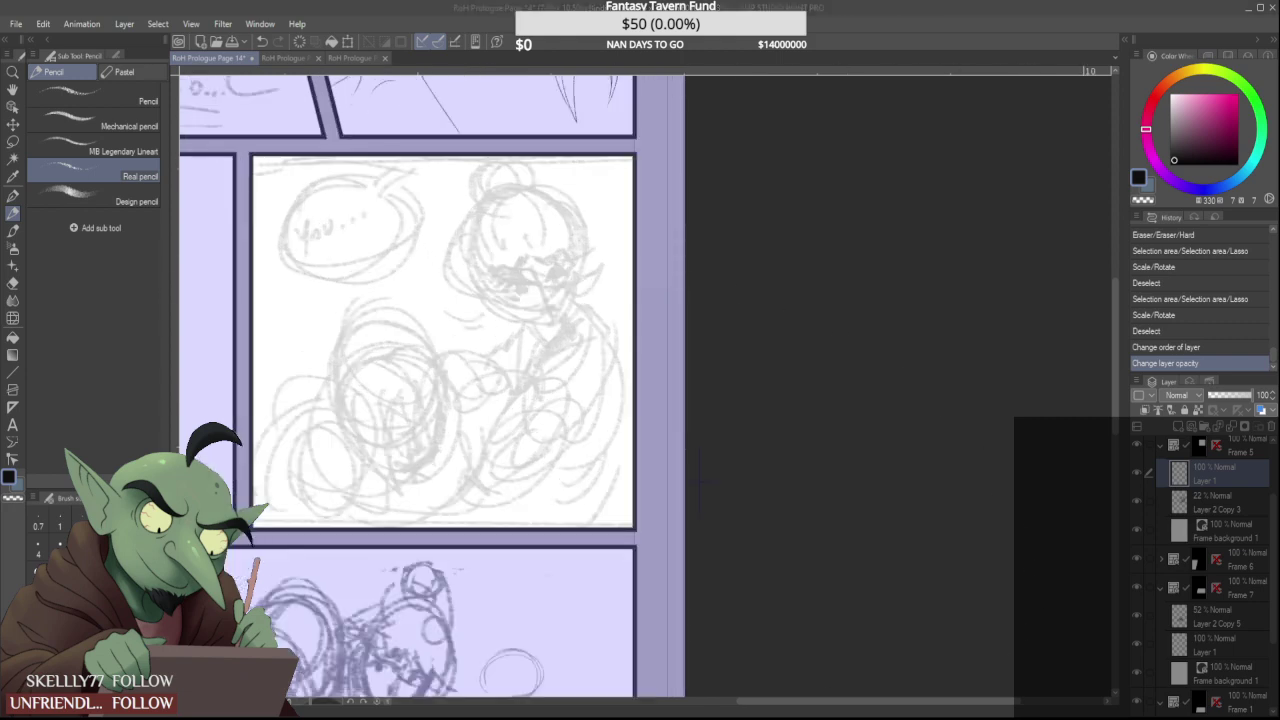
scroll(499, 291, up, 3)
drag(469, 262, 595, 340)
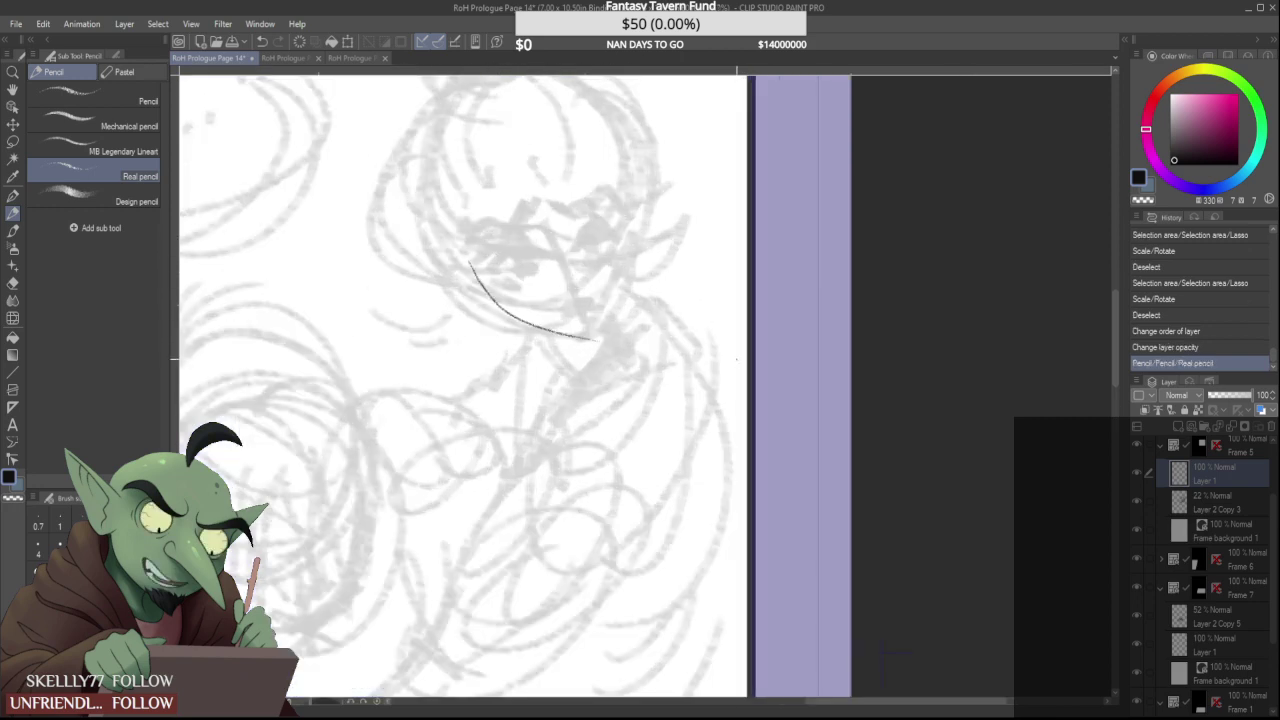
key(ctrl+z)
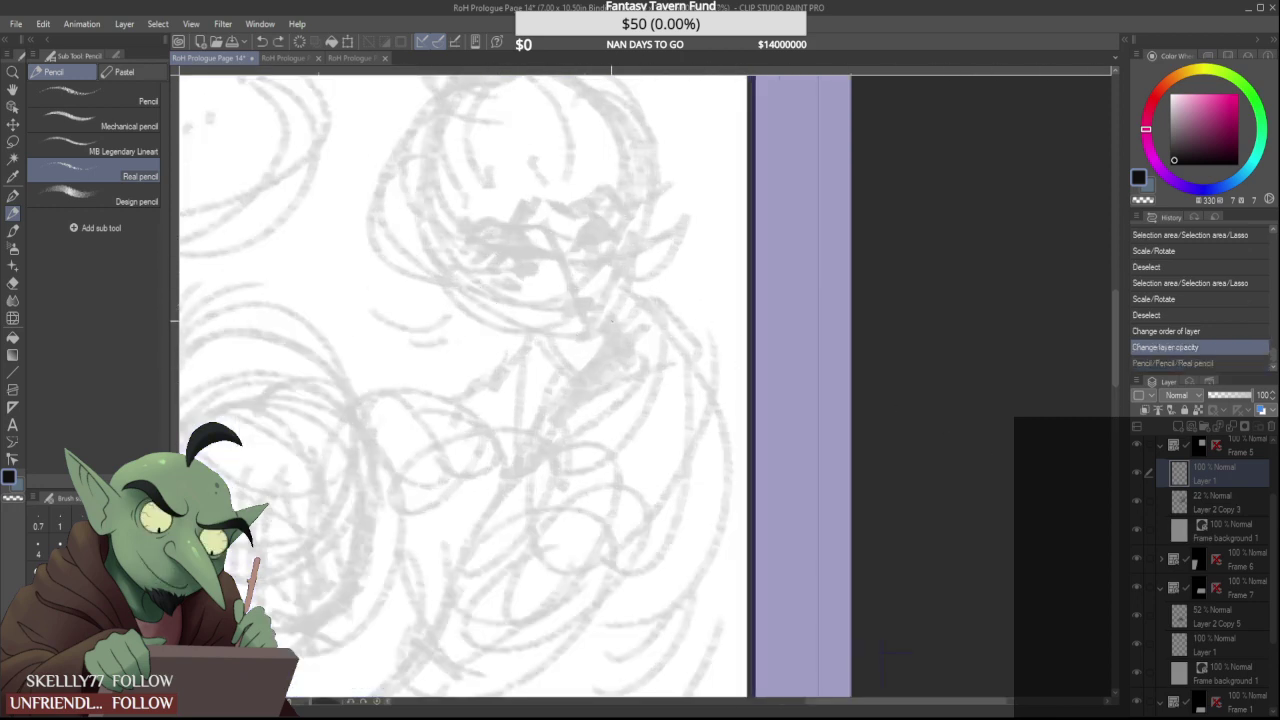
mouse_move(476, 278)
mouse_down()
mouse_move(524, 328)
mouse_move(590, 340)
mouse_up()
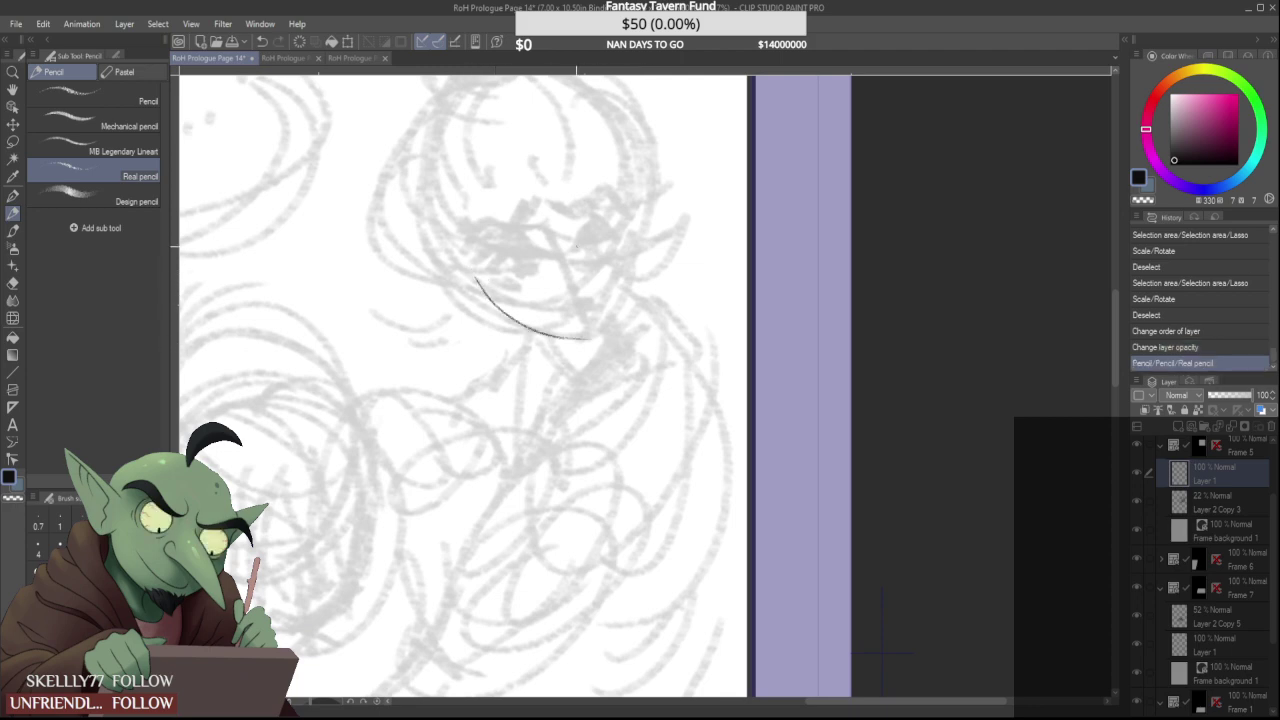
drag(625, 238, 592, 342)
key(ctrl+z)
key(ctrl+y)
key(ctrl+z)
key(ctrl+z)
Fade the rough sketch Layer 2 Copy 3 to 16% opacity and set Layer 1's opacity to 64%
click(1215, 502)
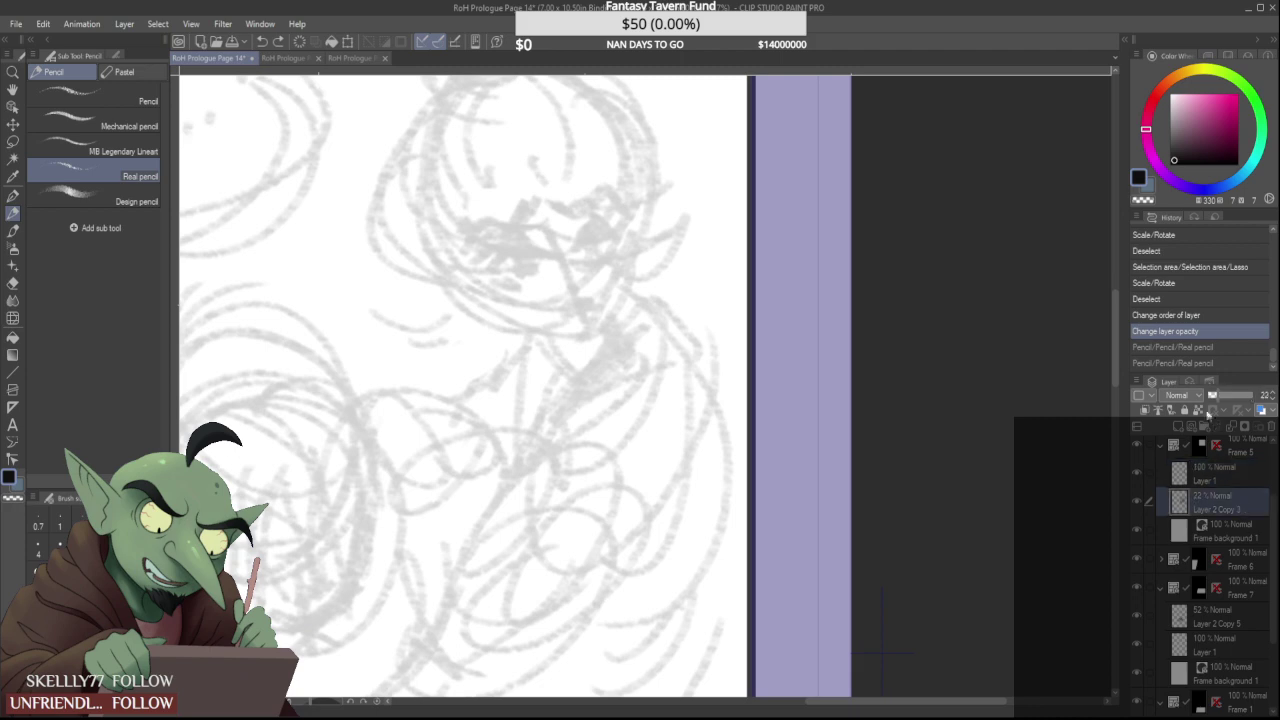
click(1215, 395)
click(1218, 470)
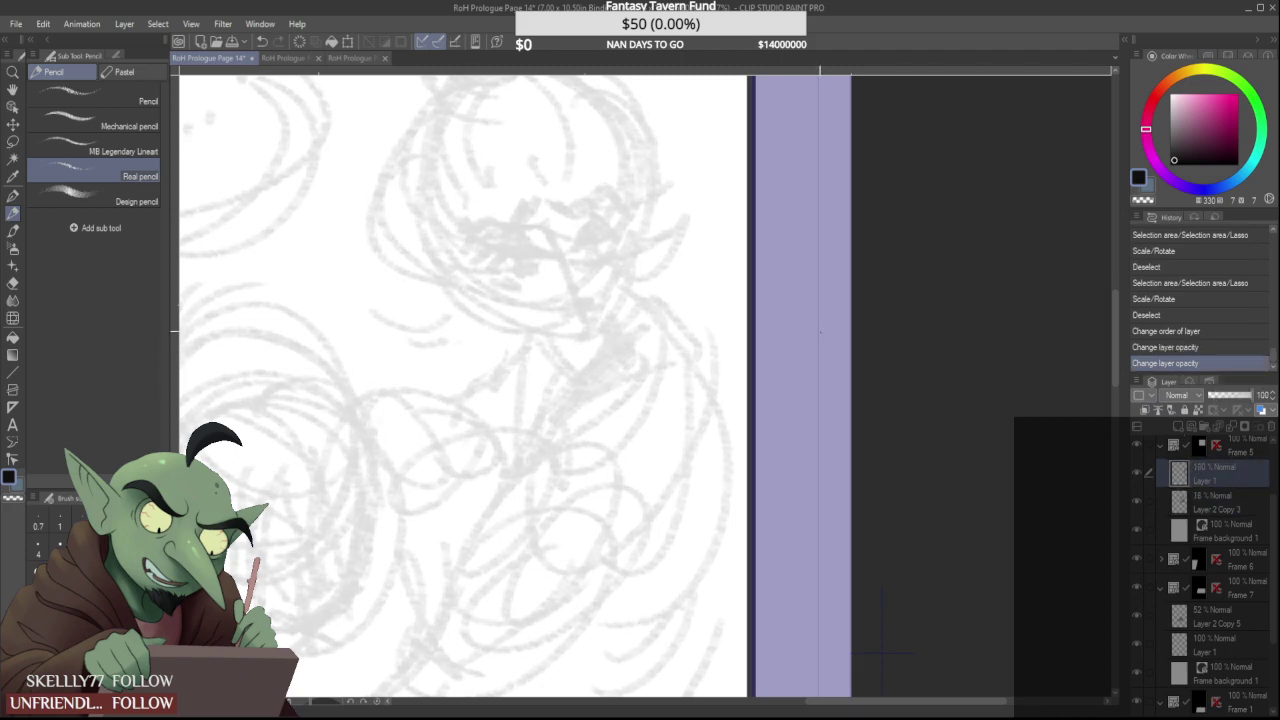
click(1238, 395)
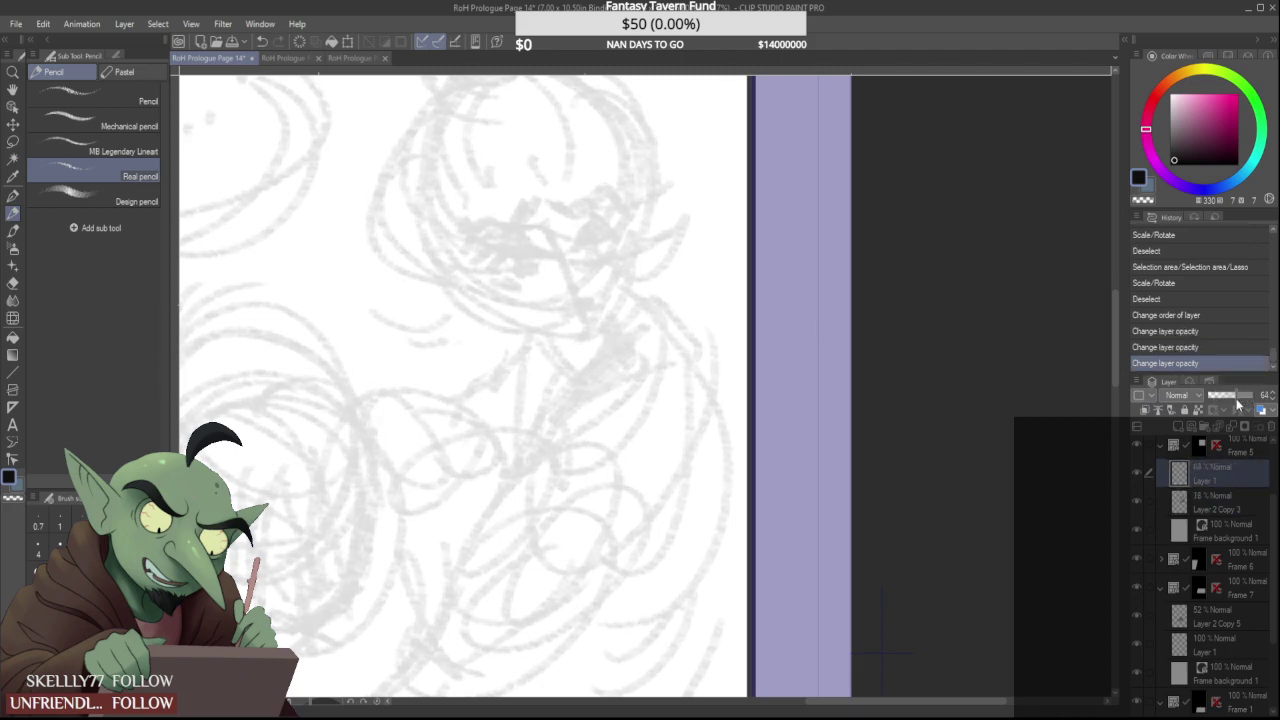
Sketch the girl's head oval, centre line and pointed jaw with the MB Legendary Lineart pencil, with Layer 1 at 46% opacity
click(75, 197)
click(95, 148)
mouse_move(470, 243)
mouse_down()
mouse_move(526, 326)
mouse_move(464, 182)
mouse_move(605, 285)
mouse_up()
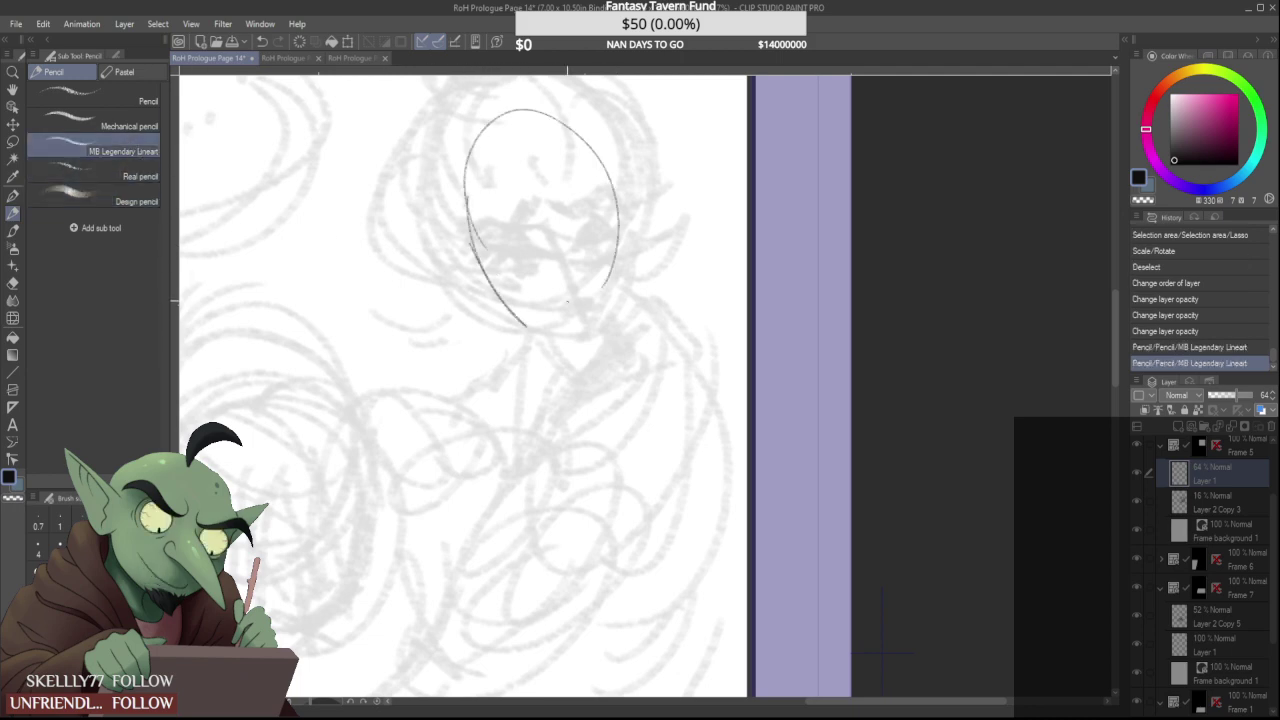
drag(1231, 402, 1222, 400)
mouse_move(452, 165)
mouse_down()
mouse_move(488, 102)
mouse_move(462, 170)
mouse_up()
drag(540, 174, 595, 350)
mouse_move(594, 137)
mouse_down()
mouse_move(607, 285)
mouse_move(615, 240)
mouse_move(620, 279)
mouse_up()
drag(604, 172, 620, 287)
drag(616, 248, 596, 334)
drag(619, 246, 595, 336)
Draw tilted guidelines and curves across the girl's face for the brow, eyes, nose and mouth
mouse_move(465, 194)
mouse_down()
mouse_move(511, 297)
mouse_move(588, 340)
mouse_move(620, 270)
mouse_up()
mouse_move(480, 199)
mouse_down()
mouse_move(549, 221)
mouse_move(606, 187)
mouse_up()
mouse_move(540, 190)
mouse_down()
mouse_move(568, 174)
mouse_move(619, 176)
mouse_up()
drag(470, 250, 630, 191)
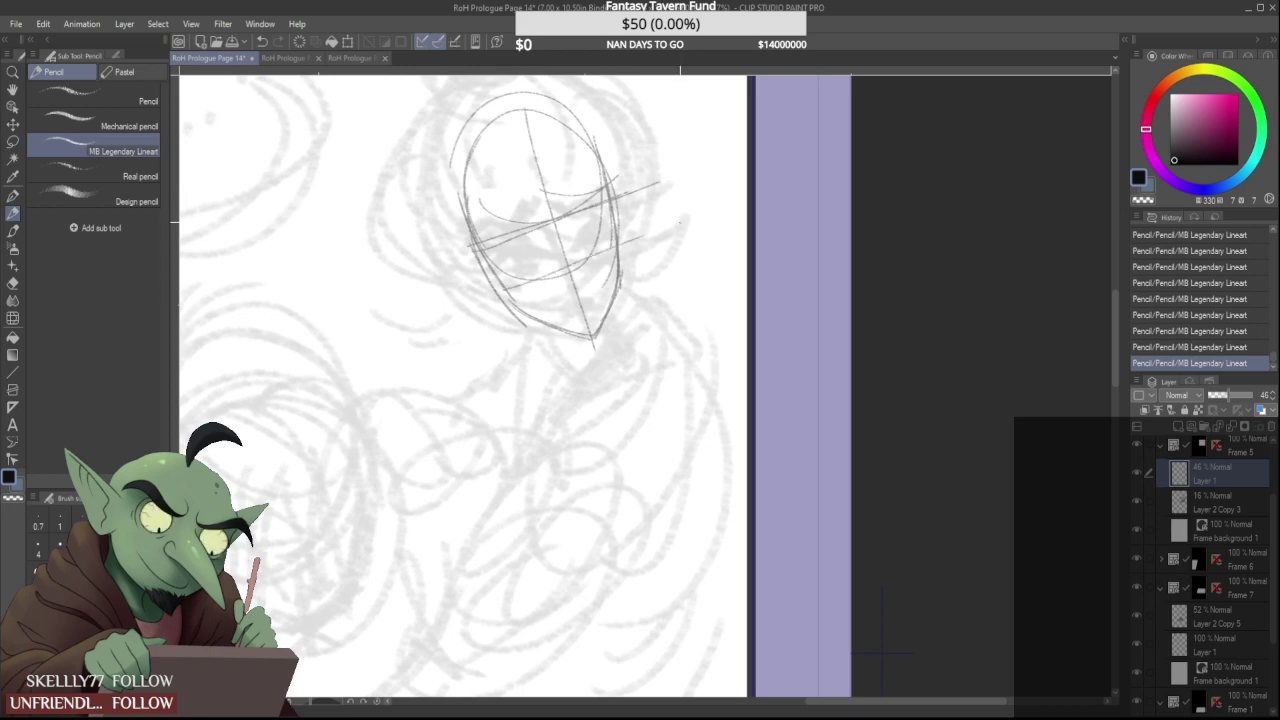
drag(548, 303, 610, 284)
Sketch short neck lines beneath both sides of the girl's jaw, erasing a stray stroke
scroll(605, 177, down, 3)
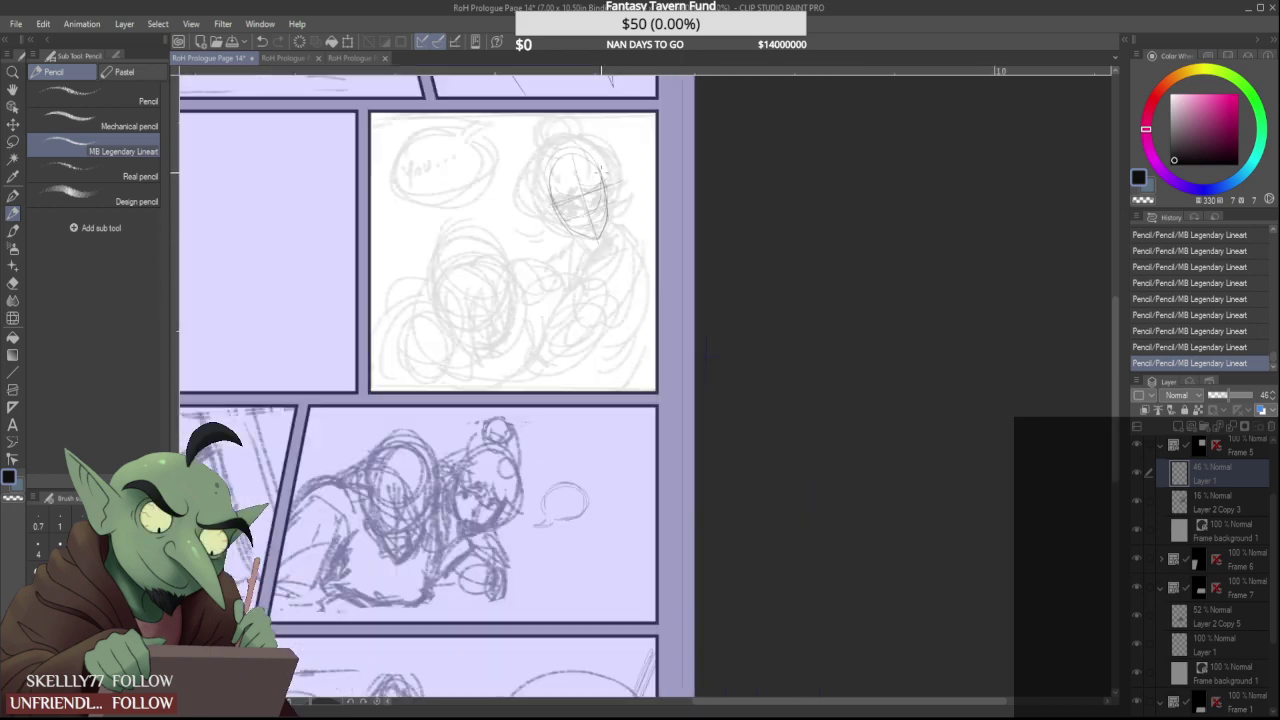
scroll(596, 235, up, 2)
drag(555, 250, 577, 284)
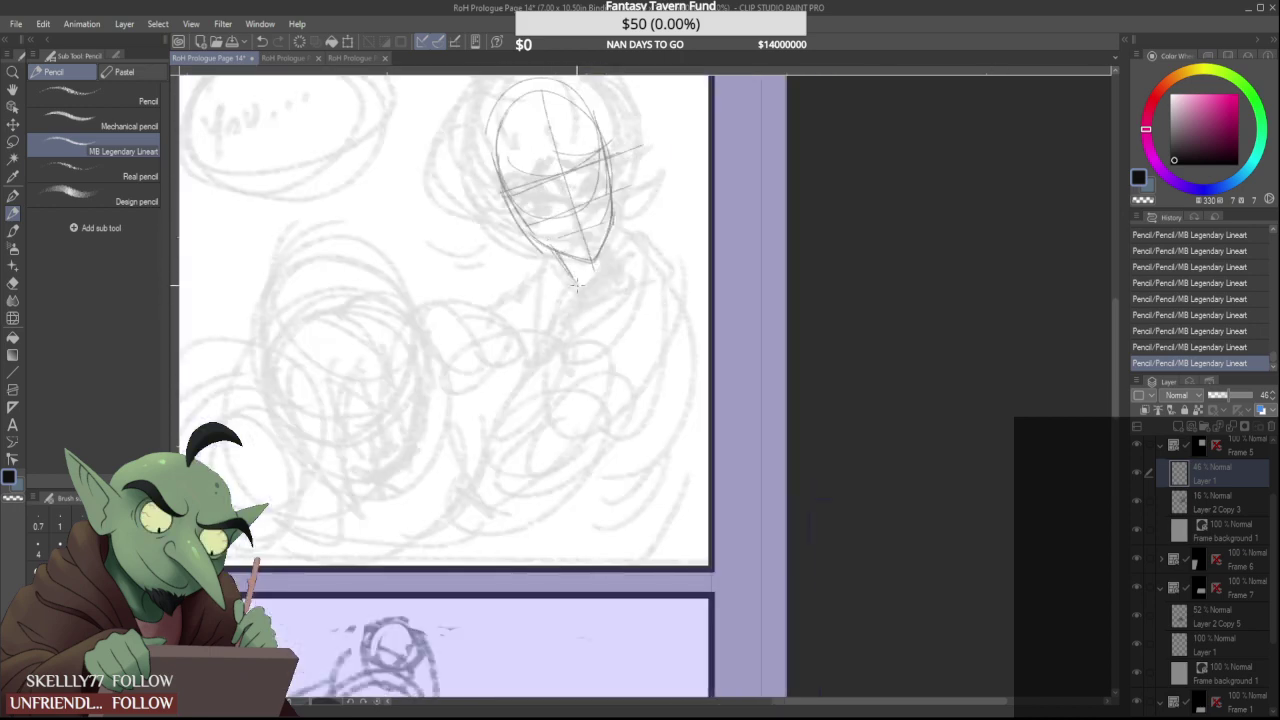
scroll(608, 244, up, 2)
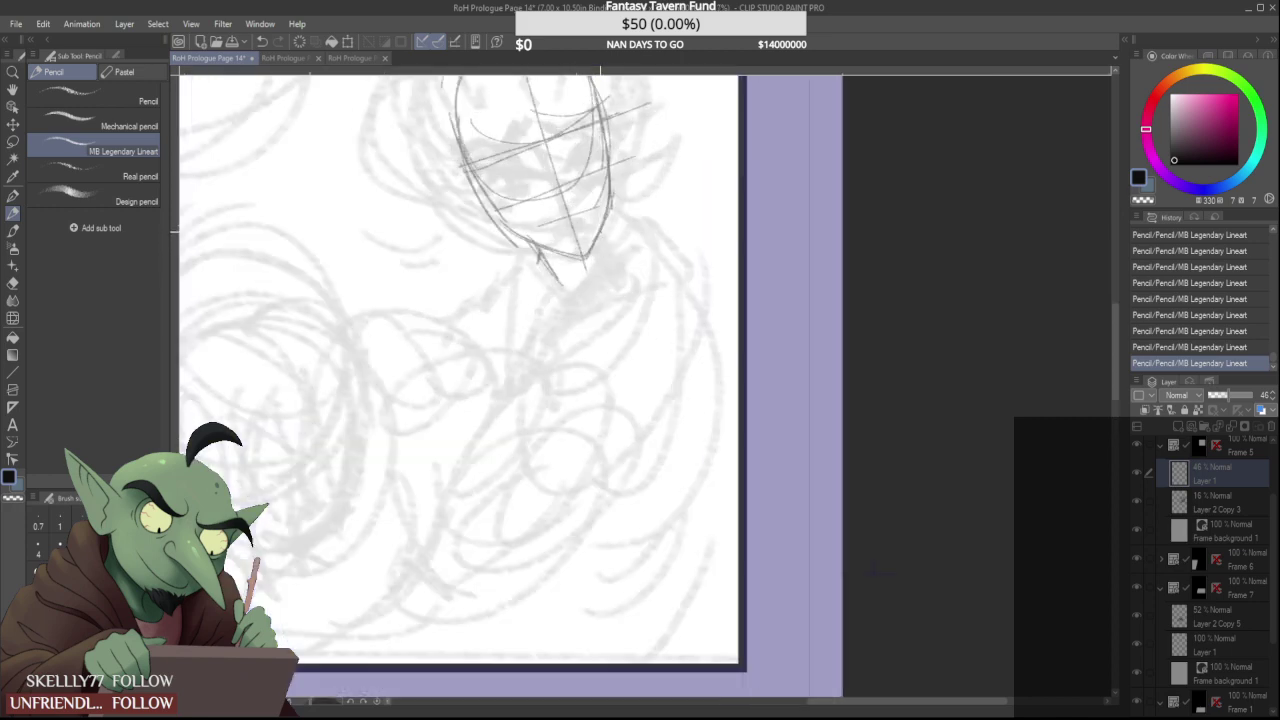
scroll(605, 223, down, 5)
scroll(605, 223, up, 5)
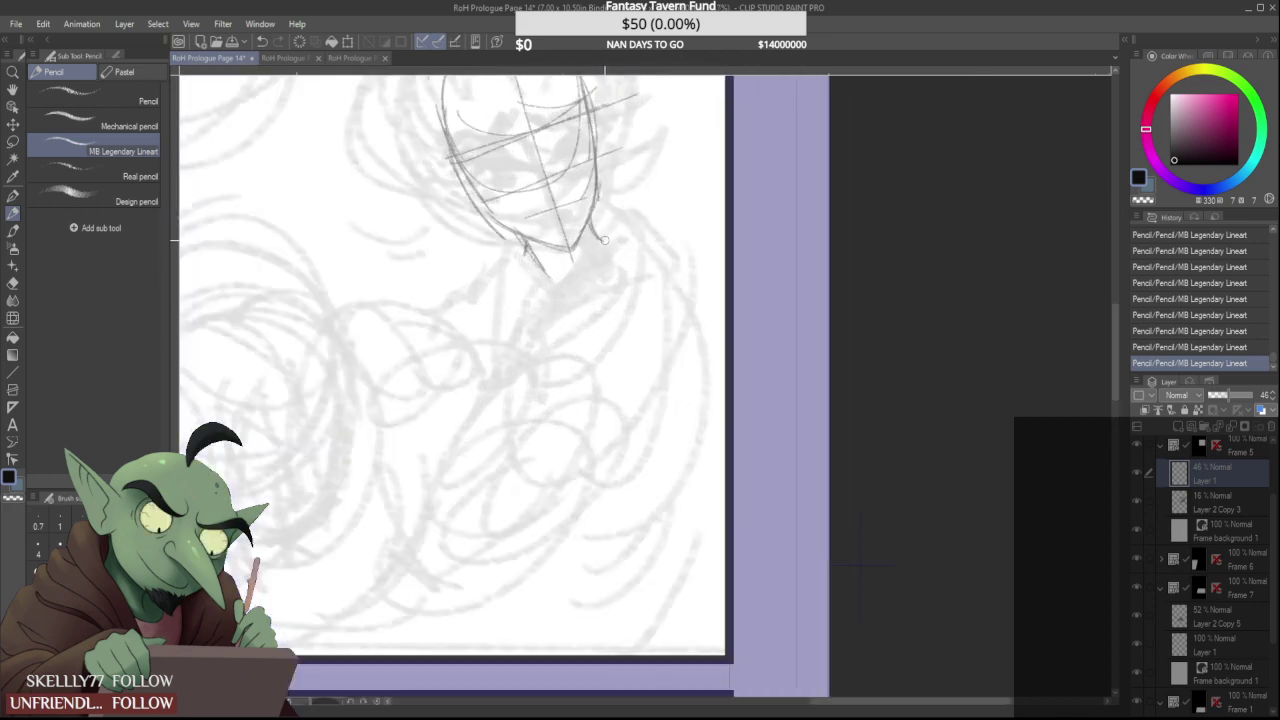
drag(593, 228, 590, 224)
drag(606, 235, 601, 219)
scroll(599, 215, down, 3)
key(ctrl+minus)
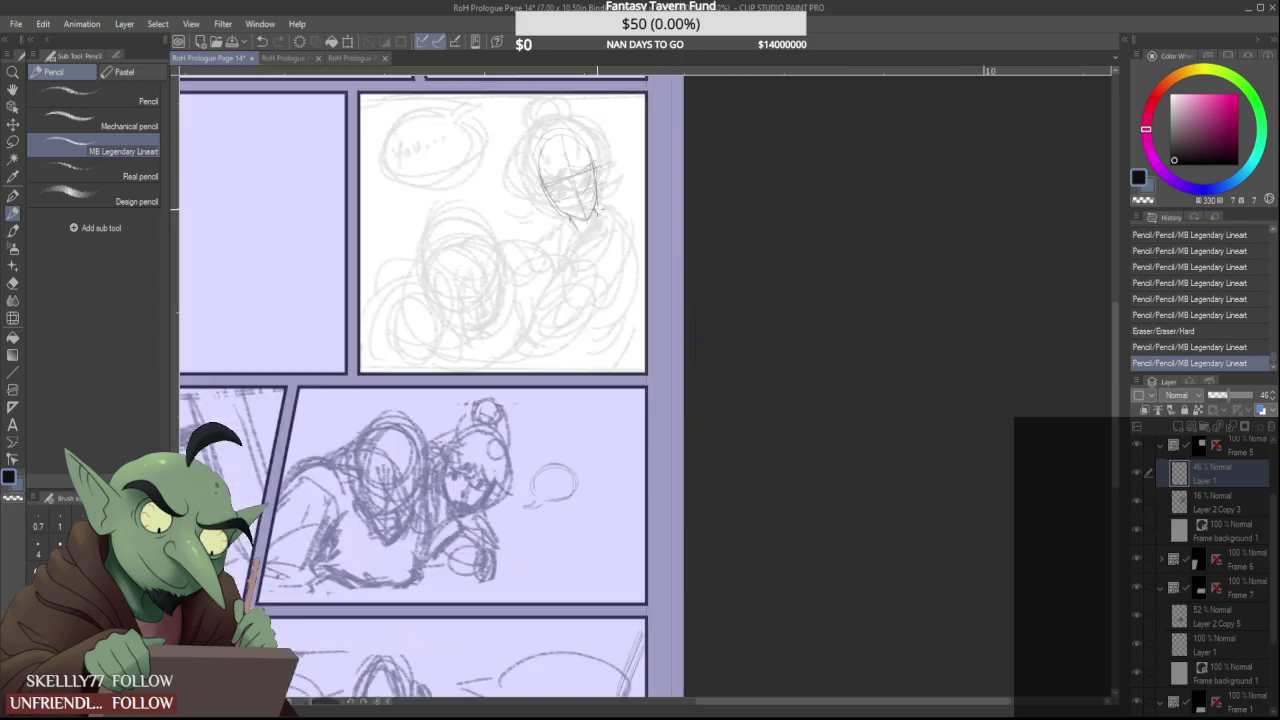
Rework the neck line beside the girl's chin with pencil strokes and trim it with the hard eraser
scroll(596, 223, up, 4)
scroll(528, 221, down, 3)
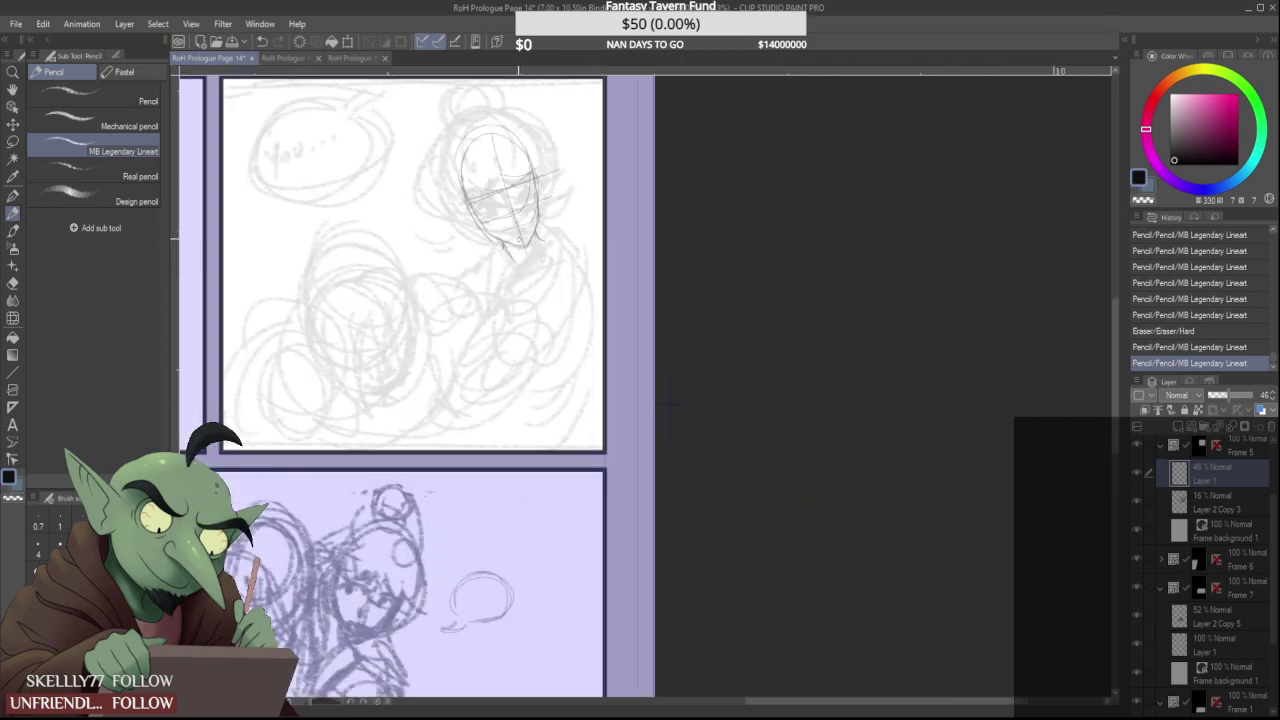
scroll(527, 236, up, 3)
mouse_move(499, 275)
mouse_down()
mouse_move(486, 250)
mouse_move(527, 262)
mouse_up()
drag(531, 252, 489, 257)
scroll(535, 254, down, 2)
scroll(533, 264, up, 2)
scroll(488, 236, up, 2)
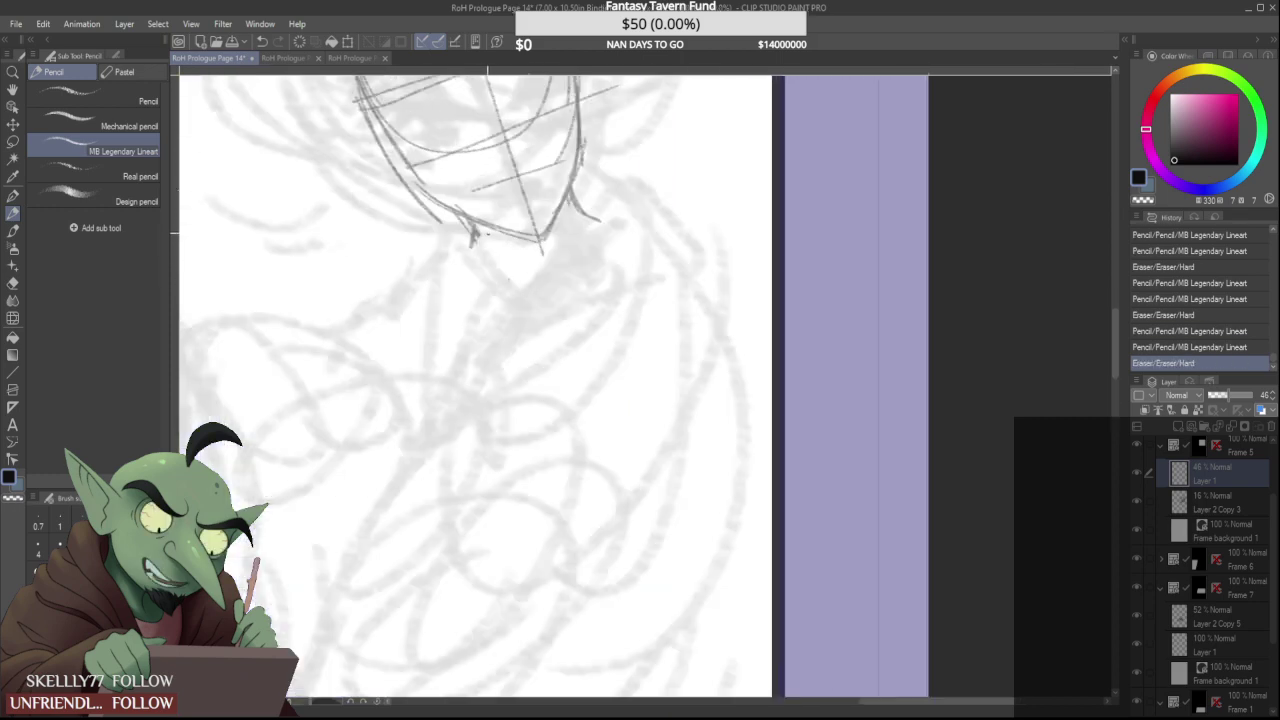
Extend the girl's neck lines from below the chin down toward the collar
drag(490, 242, 506, 280)
scroll(489, 246, down, 3)
mouse_move(468, 238)
mouse_down()
mouse_move(469, 276)
mouse_move(467, 329)
mouse_up()
mouse_move(446, 260)
mouse_down()
mouse_move(468, 318)
mouse_move(526, 255)
mouse_move(457, 323)
mouse_up()
scroll(470, 250, down, 3)
Switch to RoH Prologue Page 13 and examine how the red-haired girl is drawn in its lower panels
click(357, 57)
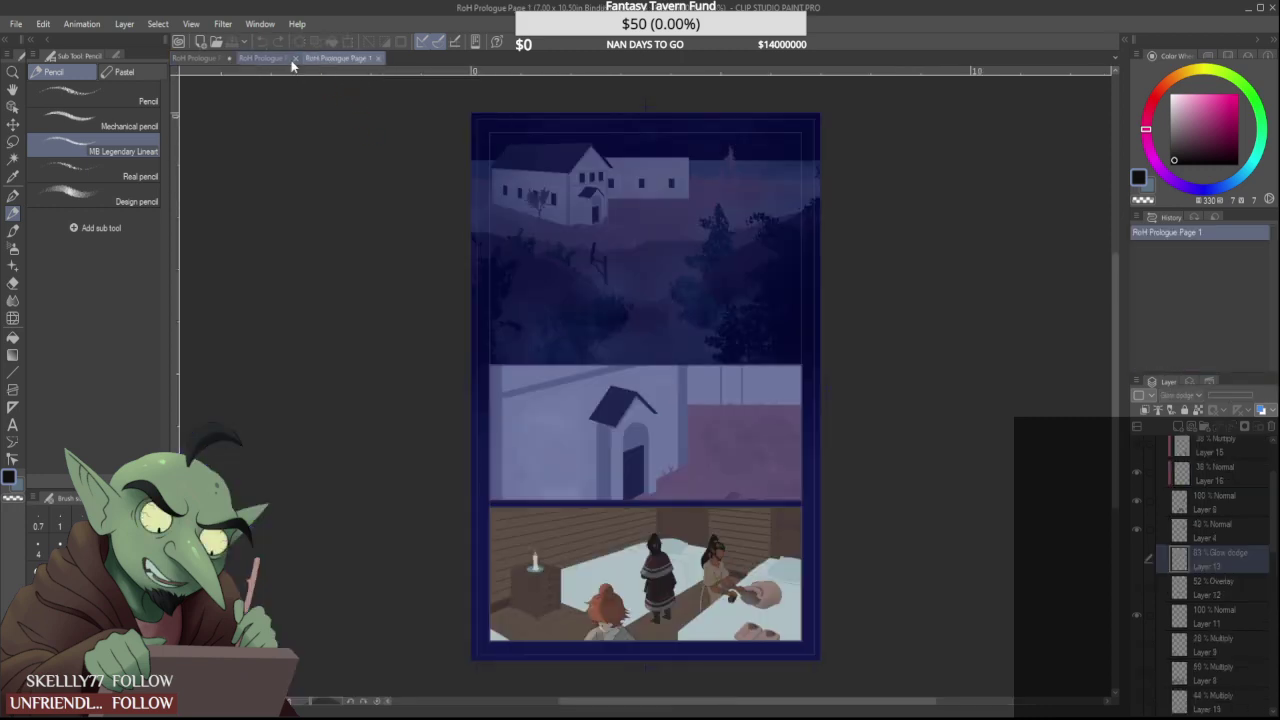
click(268, 57)
scroll(507, 399, down, 4)
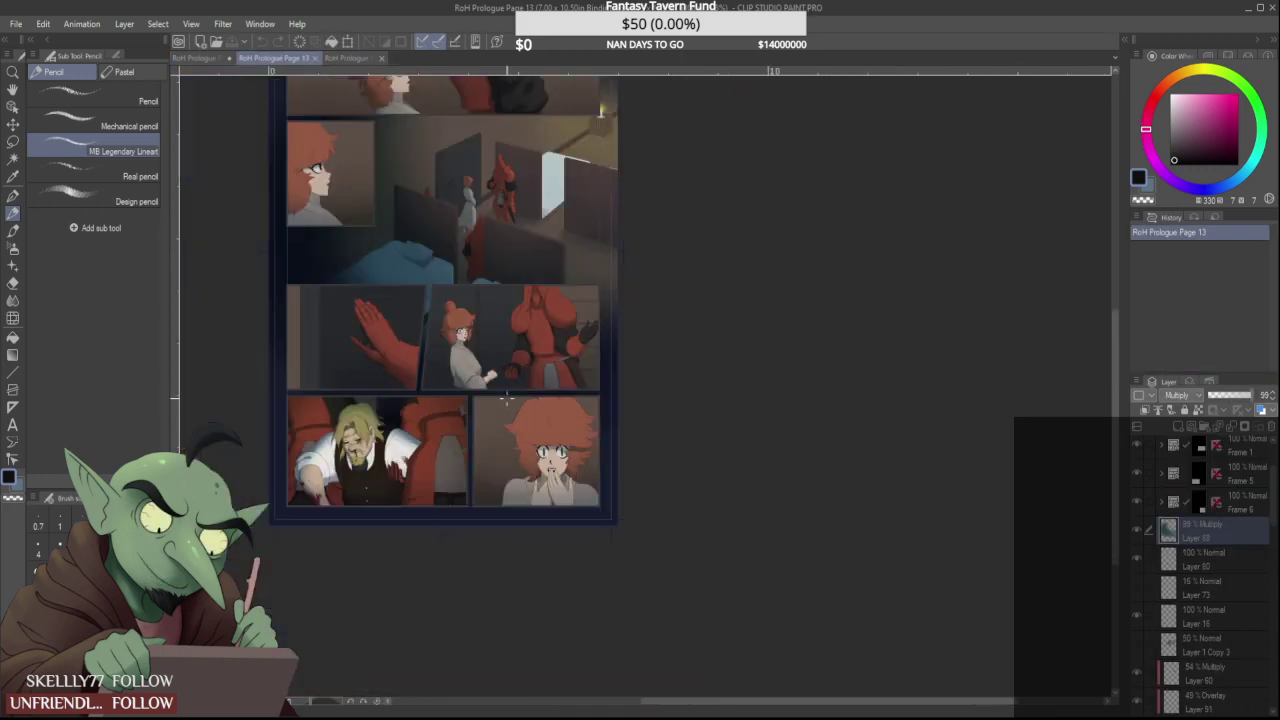
scroll(514, 309, up, 2)
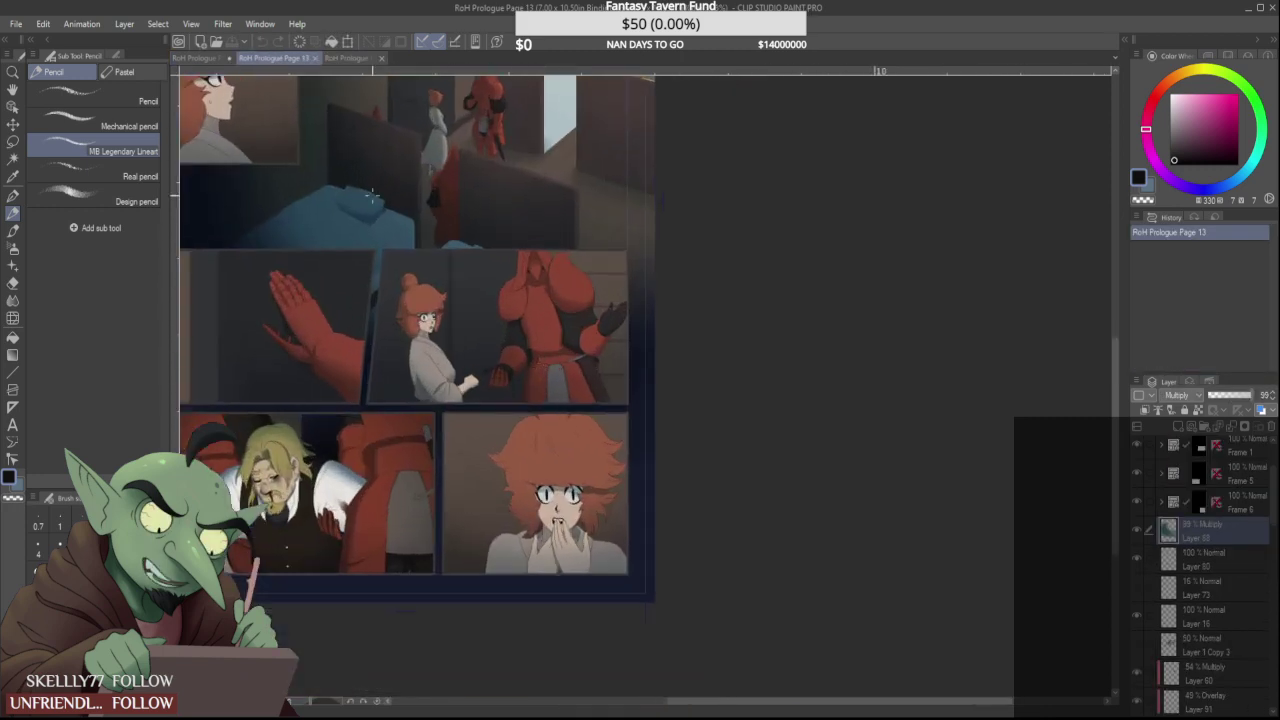
View RoH Prologue Page 1 as a reference and return to Page 14
click(18, 26)
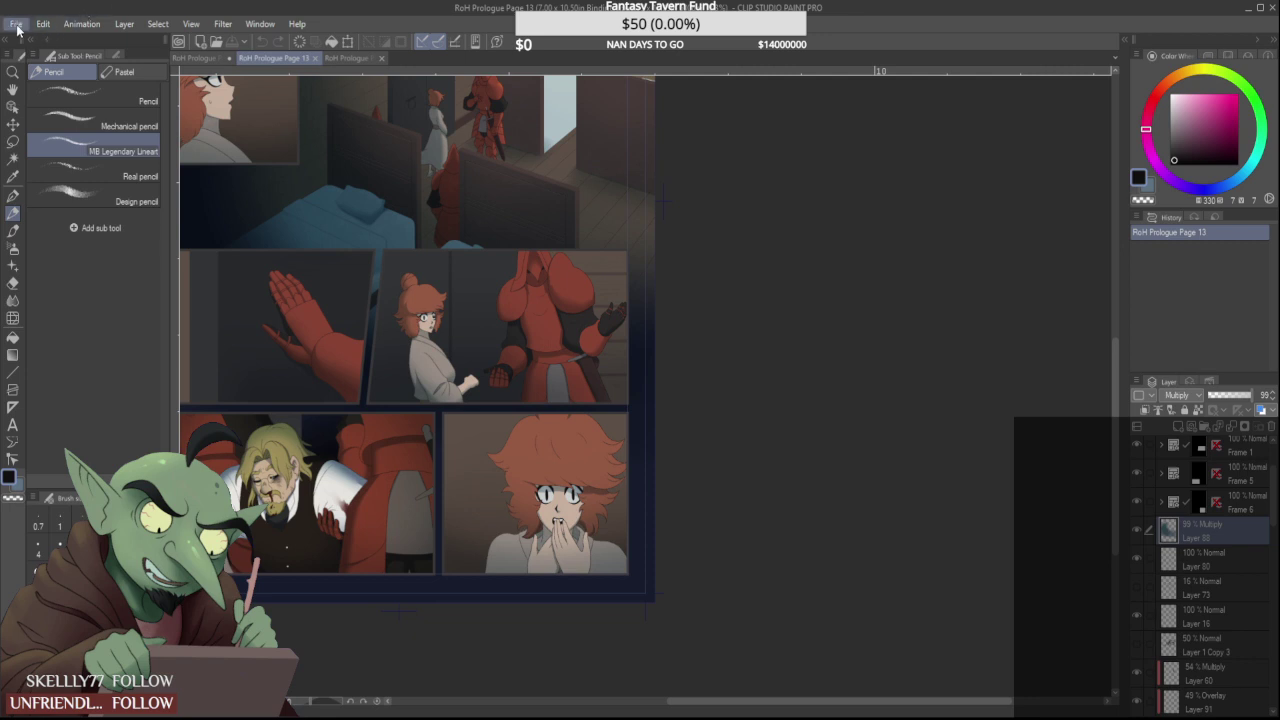
click(357, 57)
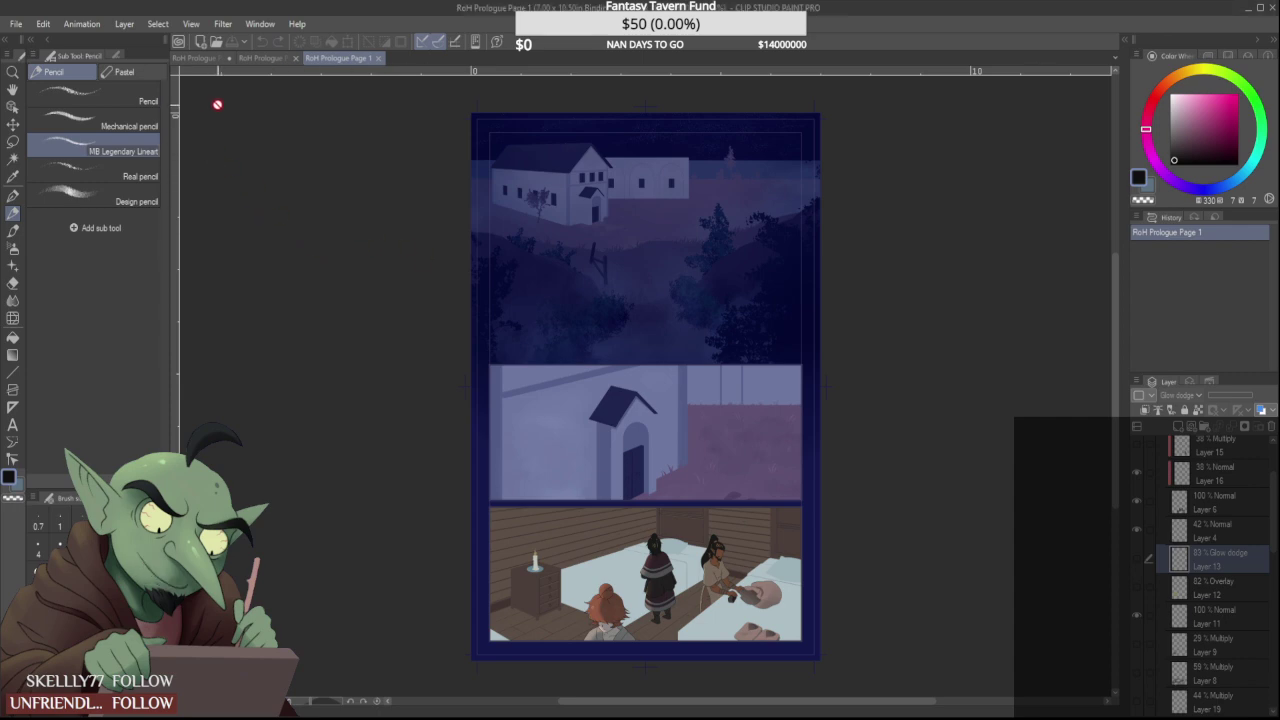
click(207, 60)
Sketch the girl's crossed collar edges below the chin and her far shoulder line in the Frame 5 panel
scroll(505, 290, up, 2)
drag(533, 215, 494, 249)
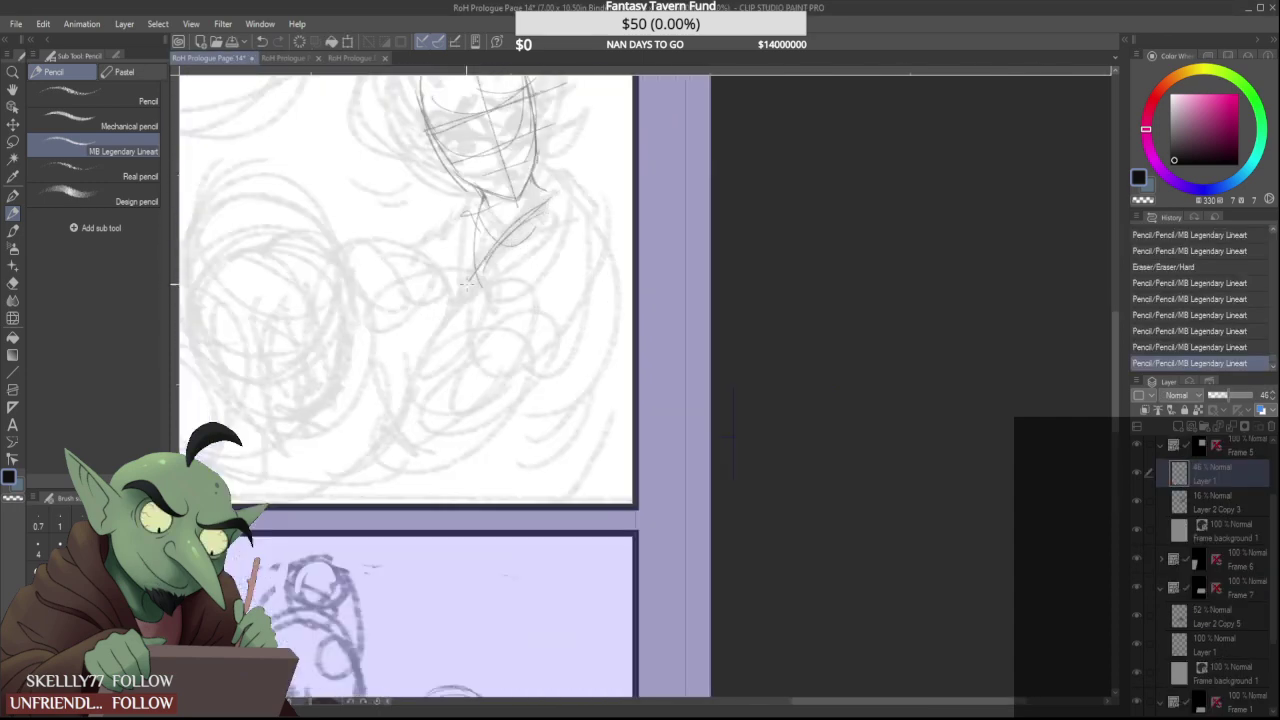
drag(476, 198, 454, 284)
drag(468, 202, 460, 280)
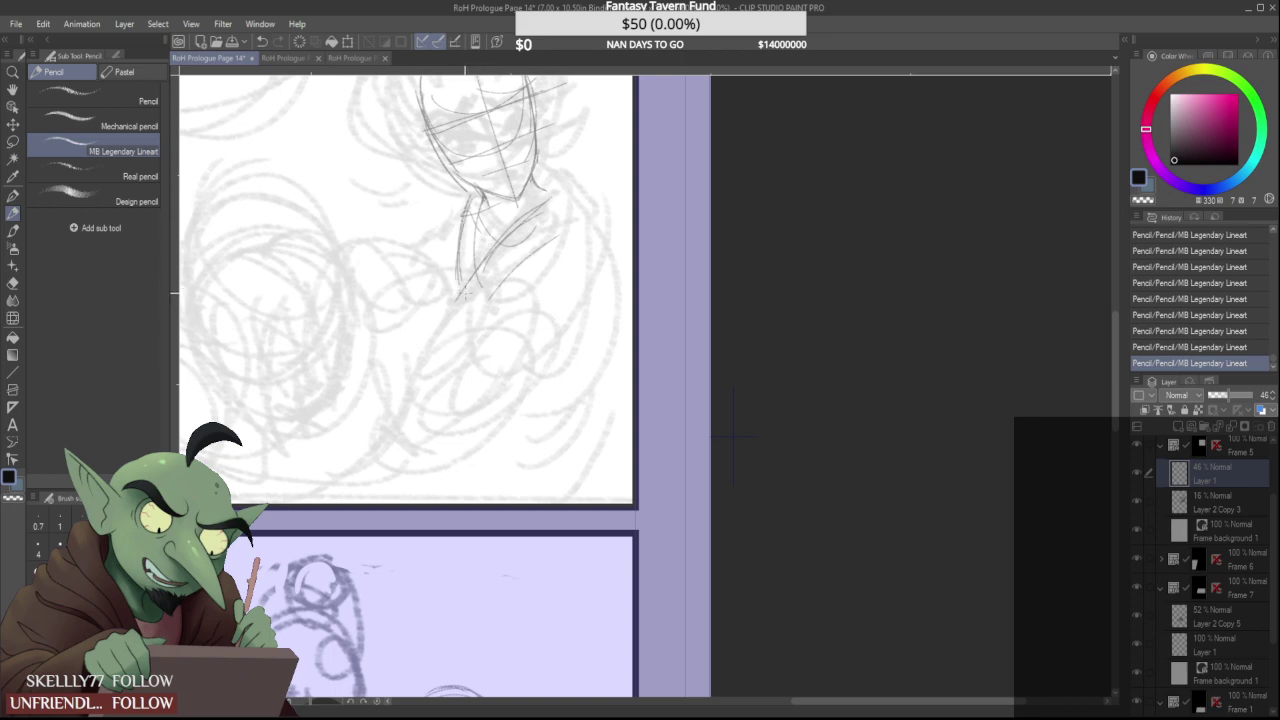
drag(480, 222, 476, 258)
drag(462, 209, 421, 255)
drag(464, 201, 423, 246)
scroll(506, 178, down, 2)
scroll(524, 214, up, 2)
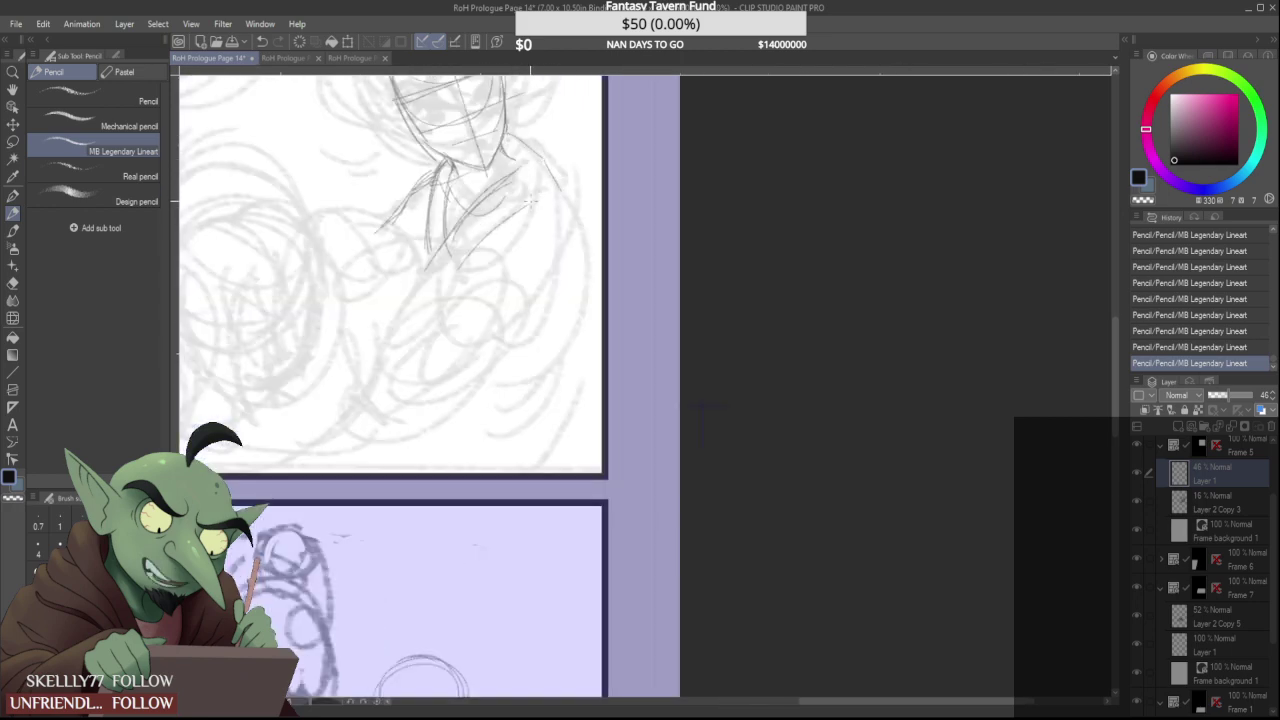
Draw the lower edge of the girl's near lapel and darken the curve where her neck meets the collar
drag(552, 187, 493, 229)
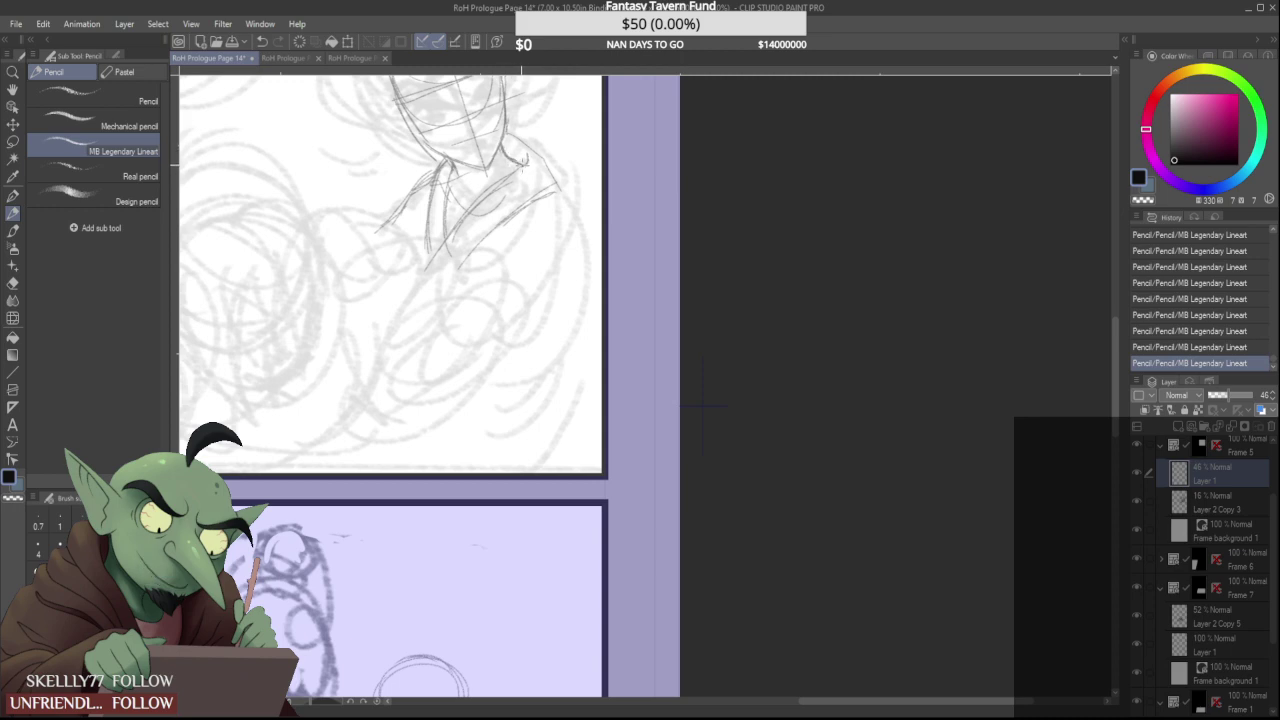
scroll(515, 121, down, 2)
scroll(527, 126, up, 4)
drag(465, 130, 492, 142)
scroll(567, 221, down, 1)
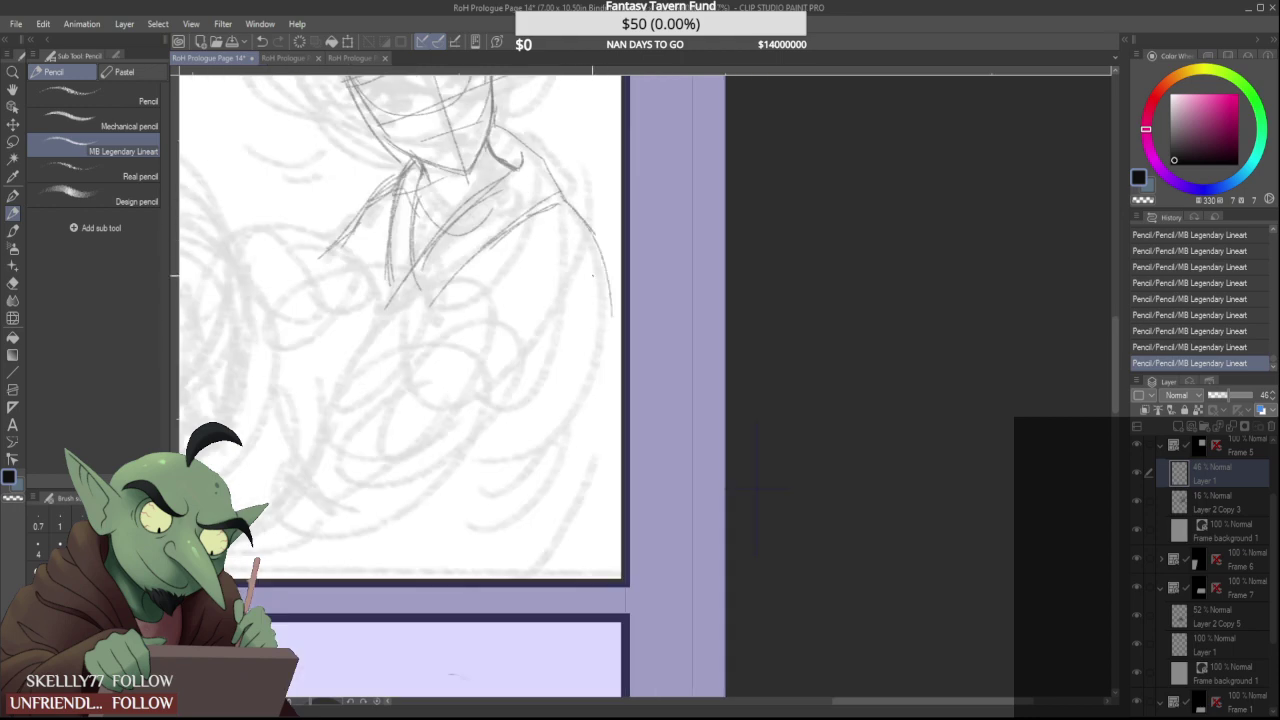
Sketch the girl's near shoulder and the outer contour curving down her arm and back
scroll(588, 250, down, 3)
scroll(580, 262, up, 3)
drag(579, 262, 605, 350)
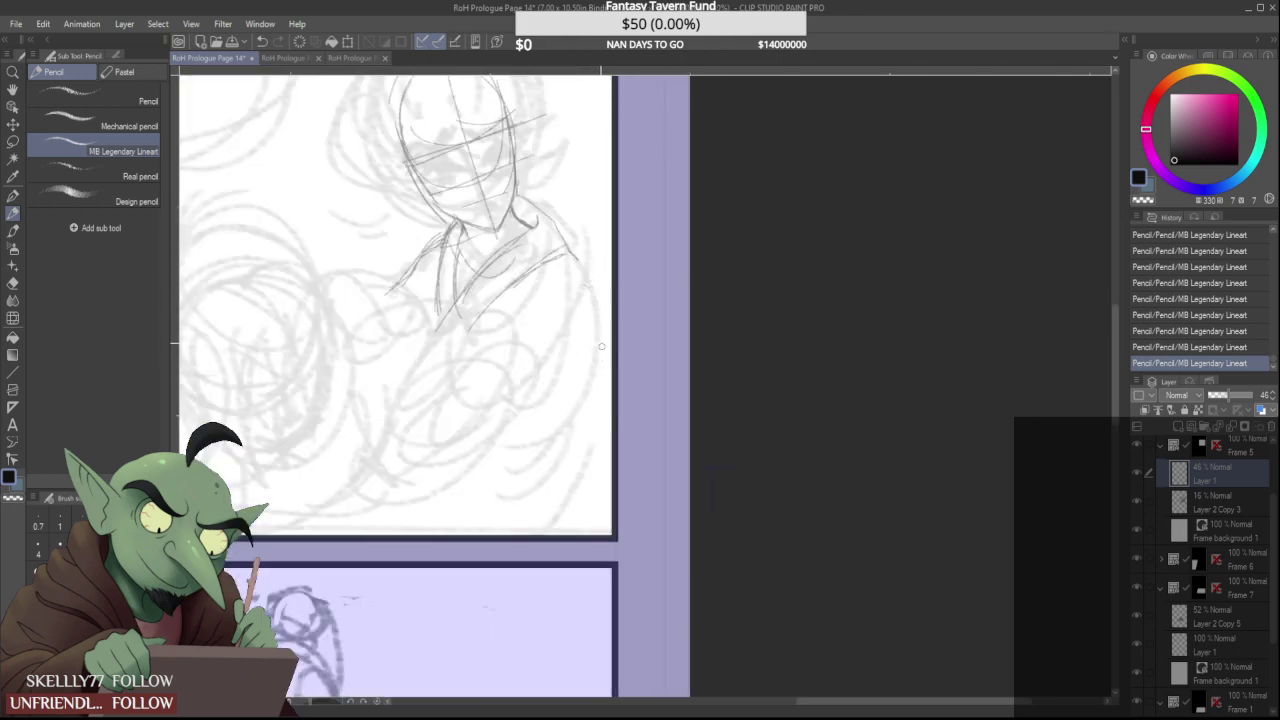
scroll(570, 262, up, 1)
drag(578, 257, 607, 416)
mouse_move(583, 293)
mouse_down()
mouse_move(533, 506)
mouse_move(561, 480)
mouse_up()
mouse_move(597, 276)
mouse_down()
mouse_move(605, 428)
mouse_move(584, 338)
mouse_move(596, 380)
mouse_move(537, 514)
mouse_move(558, 500)
mouse_up()
Trim the outer contour's end and sketch cloth folds at the girl's waist with hip lines reaching the panel's lower edge
scroll(528, 392, down, 2)
scroll(538, 352, down, 1)
scroll(519, 400, up, 1)
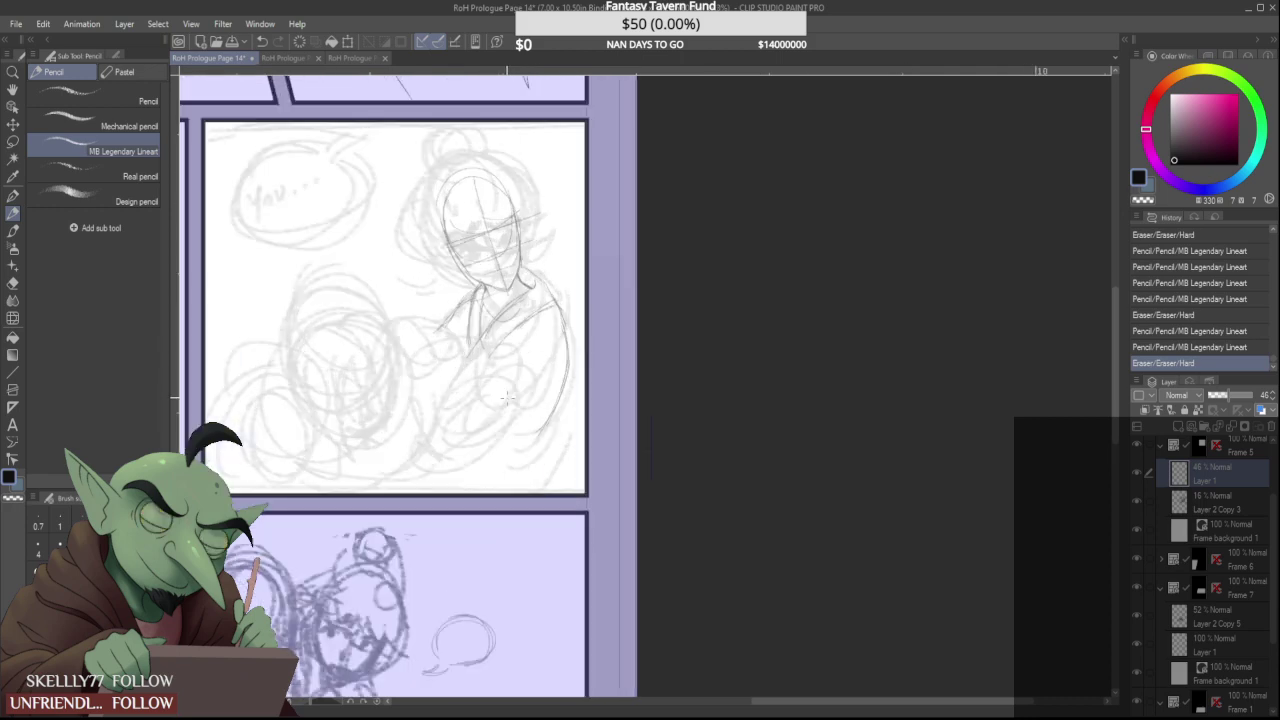
mouse_move(547, 430)
mouse_down()
mouse_move(523, 473)
mouse_move(503, 457)
mouse_move(522, 456)
mouse_up()
mouse_move(543, 438)
mouse_down()
mouse_move(508, 467)
mouse_move(517, 480)
mouse_move(522, 470)
mouse_up()
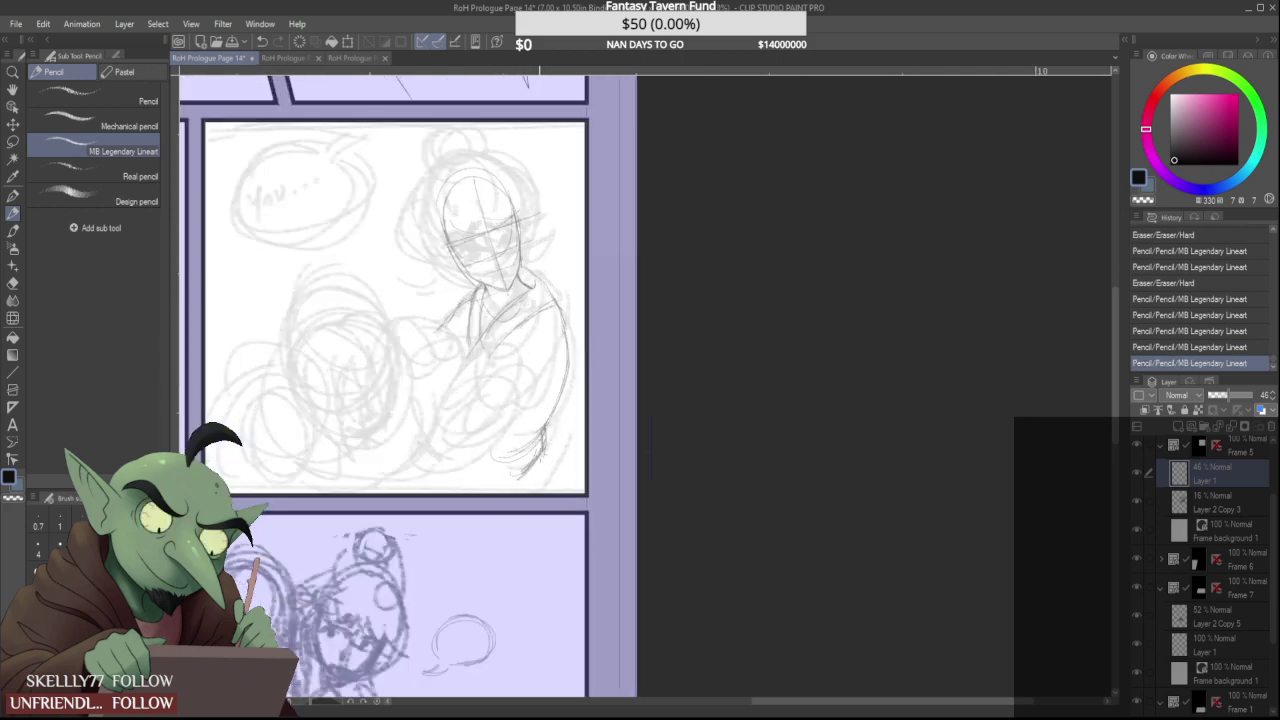
mouse_move(552, 410)
mouse_down()
mouse_move(532, 450)
mouse_move(528, 440)
mouse_up()
mouse_move(547, 426)
mouse_down()
mouse_move(526, 441)
mouse_move(574, 490)
mouse_move(540, 468)
mouse_move(556, 466)
mouse_move(542, 455)
mouse_move(532, 473)
mouse_move(578, 492)
mouse_up()
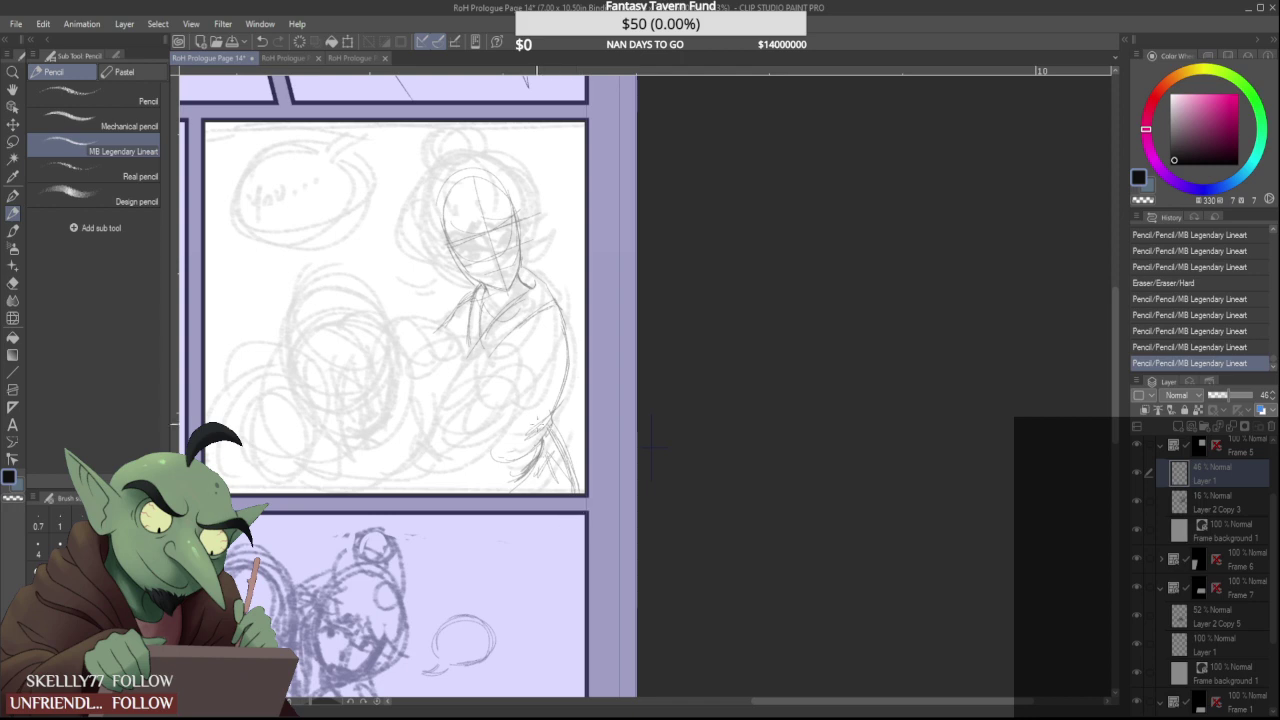
Reinforce the girl's back and outer arm contour from the near shoulder down to the waist folds
scroll(525, 372, down, 3)
scroll(553, 381, up, 4)
drag(560, 340, 550, 425)
mouse_move(549, 290)
mouse_down()
mouse_move(555, 425)
mouse_move(548, 291)
mouse_move(543, 440)
mouse_up()
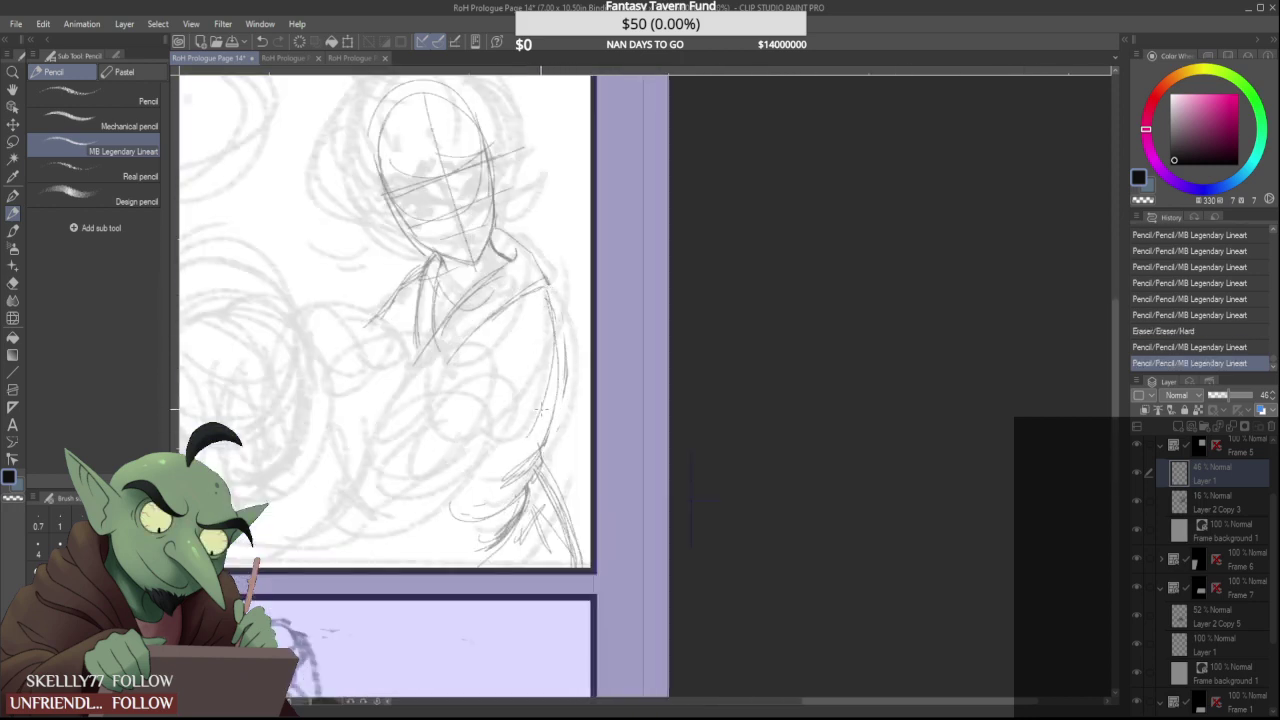
scroll(537, 425, down, 4)
scroll(531, 360, up, 2)
Sketch the girl's near arm from the sleeve through the forearm, reaching toward the panel's lower left
drag(532, 362, 503, 410)
scroll(462, 447, down, 1)
scroll(433, 455, up, 1)
mouse_move(440, 455)
mouse_down()
mouse_move(347, 471)
mouse_move(380, 446)
mouse_up()
scroll(360, 462, up, 1)
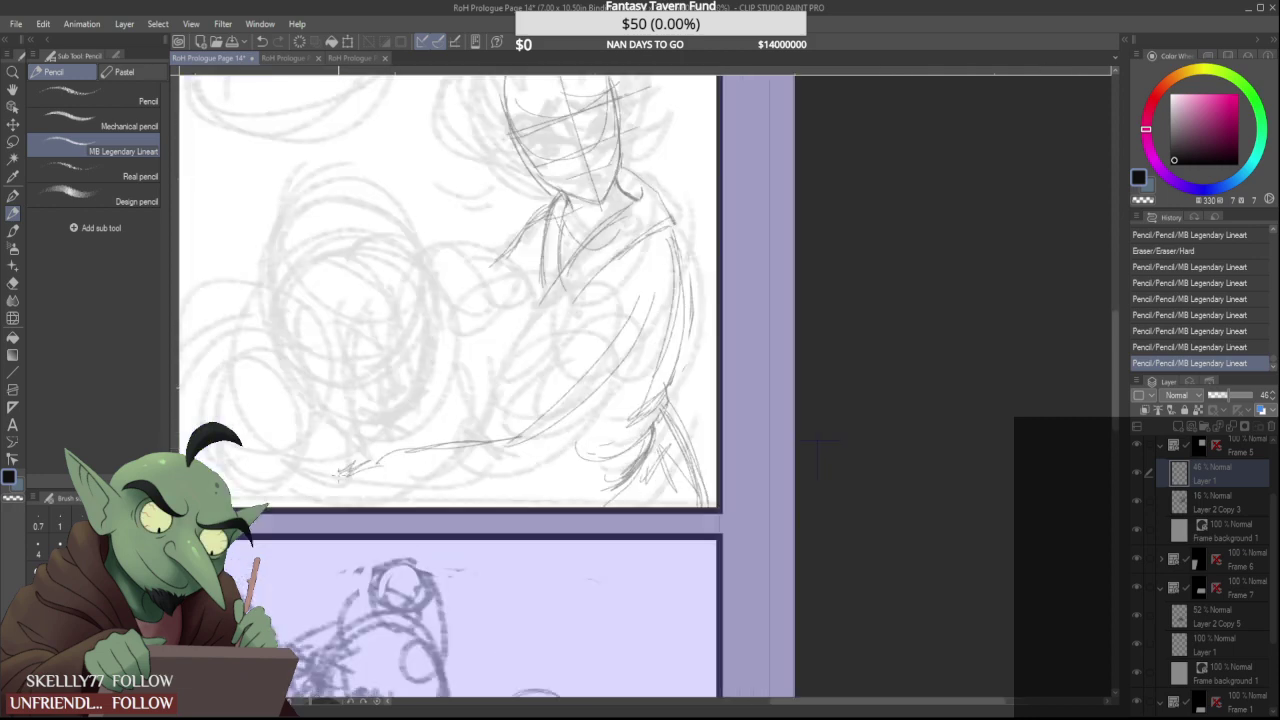
Construct the outstretched arm's hand, elbow and upper arm with light guide strokes
mouse_move(372, 458)
mouse_down()
mouse_move(334, 458)
mouse_move(334, 498)
mouse_move(398, 504)
mouse_move(400, 460)
mouse_move(414, 500)
mouse_move(404, 466)
mouse_up()
mouse_move(518, 428)
mouse_down()
mouse_move(512, 453)
mouse_move(583, 408)
mouse_move(629, 416)
mouse_move(675, 290)
mouse_move(636, 334)
mouse_up()
scroll(552, 401, down, 2)
scroll(518, 416, up, 2)
drag(698, 272, 630, 347)
scroll(646, 318, down, 2)
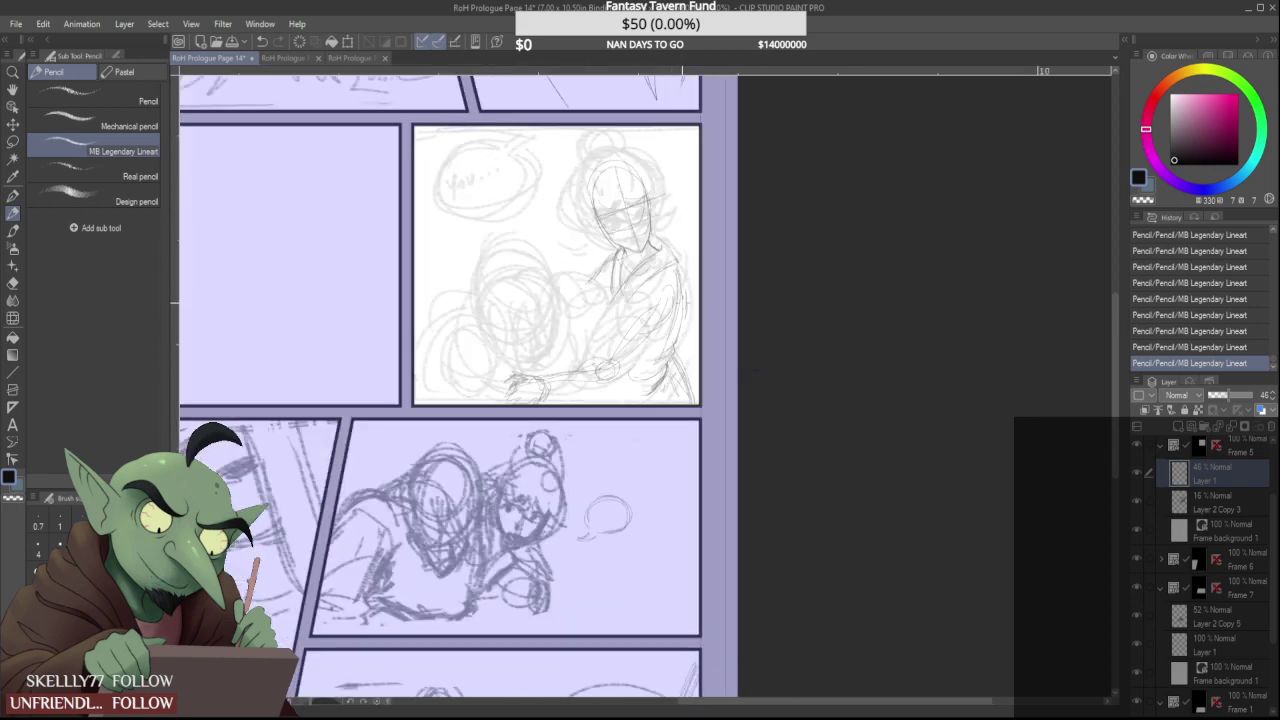
Thicken the girl's forearm, wrist and sleeve with layered contour and fold strokes around the elbow
scroll(611, 345, up, 2)
mouse_move(494, 388)
mouse_down()
mouse_move(526, 462)
mouse_move(550, 468)
mouse_up()
mouse_move(474, 410)
mouse_down()
mouse_move(580, 390)
mouse_move(675, 349)
mouse_up()
drag(605, 356, 671, 335)
drag(602, 358, 669, 265)
mouse_move(618, 342)
mouse_down()
mouse_move(692, 272)
mouse_move(673, 358)
mouse_up()
scroll(672, 279, down, 2)
scroll(677, 325, up, 1)
mouse_move(706, 284)
mouse_down()
mouse_move(624, 383)
mouse_move(603, 318)
mouse_up()
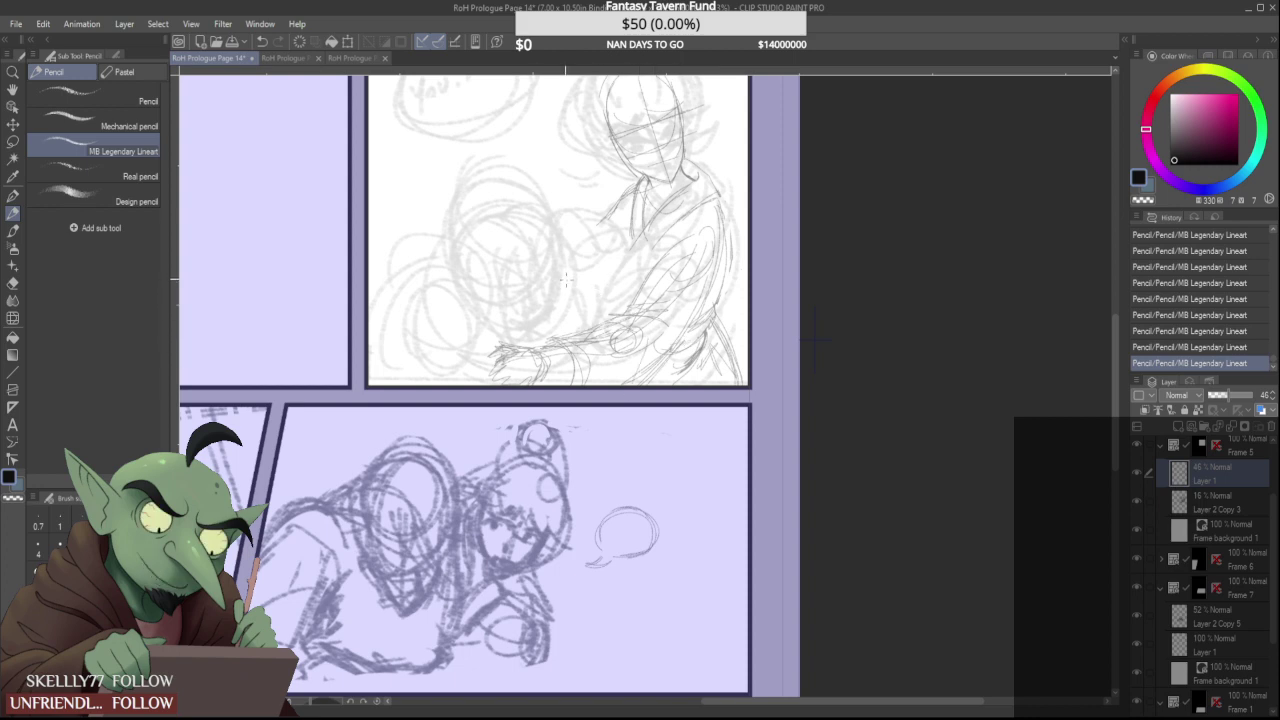
Redraw the girl's far shoulder line beside the collar and erase its stray duplicate strokes
scroll(815, 340, up, 1)
scroll(620, 200, up, 1)
drag(610, 222, 598, 246)
drag(636, 180, 568, 242)
drag(682, 138, 600, 220)
drag(655, 172, 560, 266)
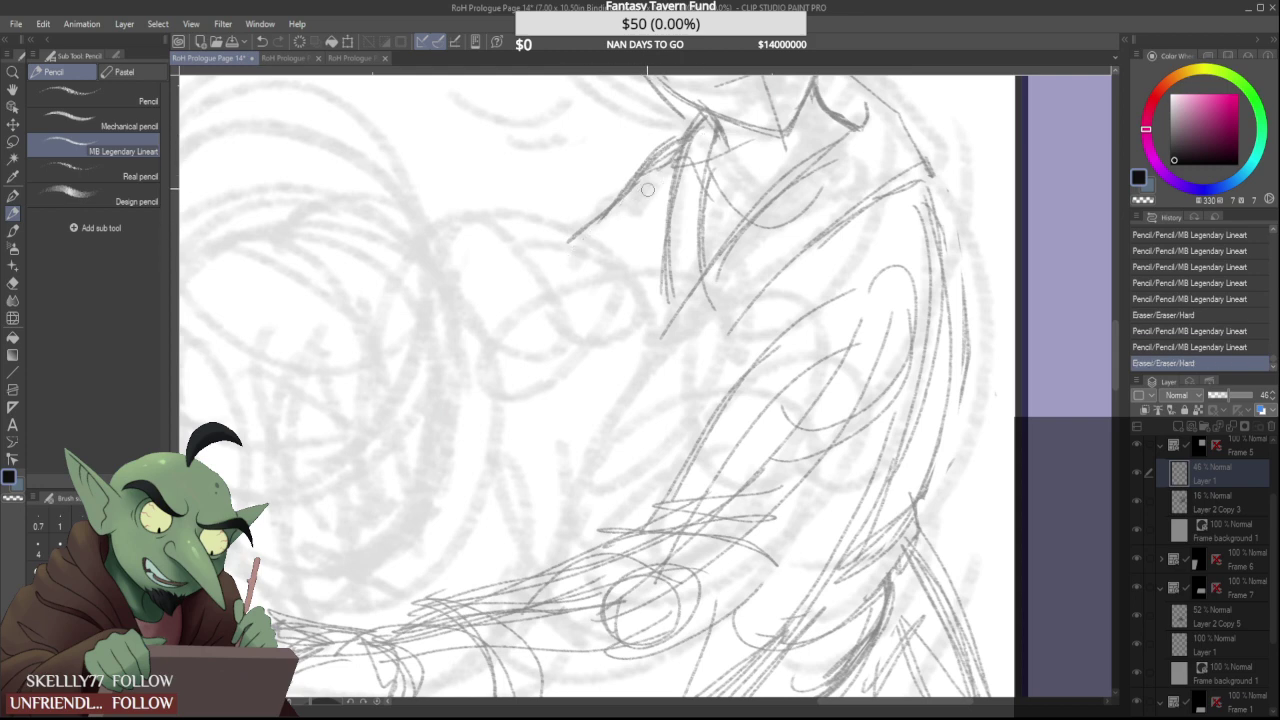
mouse_move(632, 176)
mouse_down()
mouse_move(560, 236)
mouse_move(611, 222)
mouse_move(450, 310)
mouse_up()
Rework the far collar band with long strokes running down from the girl's neck to her chest
scroll(605, 225, down, 4)
scroll(634, 215, up, 2)
scroll(634, 220, up, 3)
mouse_move(535, 218)
mouse_down()
mouse_move(430, 300)
mouse_move(586, 158)
mouse_move(550, 273)
mouse_up()
scroll(574, 165, down, 1)
scroll(586, 178, up, 2)
drag(578, 165, 534, 337)
drag(584, 195, 499, 472)
scroll(498, 371, down, 1)
mouse_move(501, 325)
mouse_down()
mouse_move(500, 465)
mouse_move(519, 472)
mouse_up()
drag(513, 355, 521, 484)
Firm up both edges of the far collar band and clean its upper end beside the jaw
scroll(498, 366, down, 4)
scroll(522, 295, up, 3)
drag(505, 302, 484, 482)
mouse_move(498, 272)
mouse_down()
mouse_move(512, 288)
mouse_move(486, 432)
mouse_up()
drag(494, 336, 482, 470)
drag(496, 302, 482, 428)
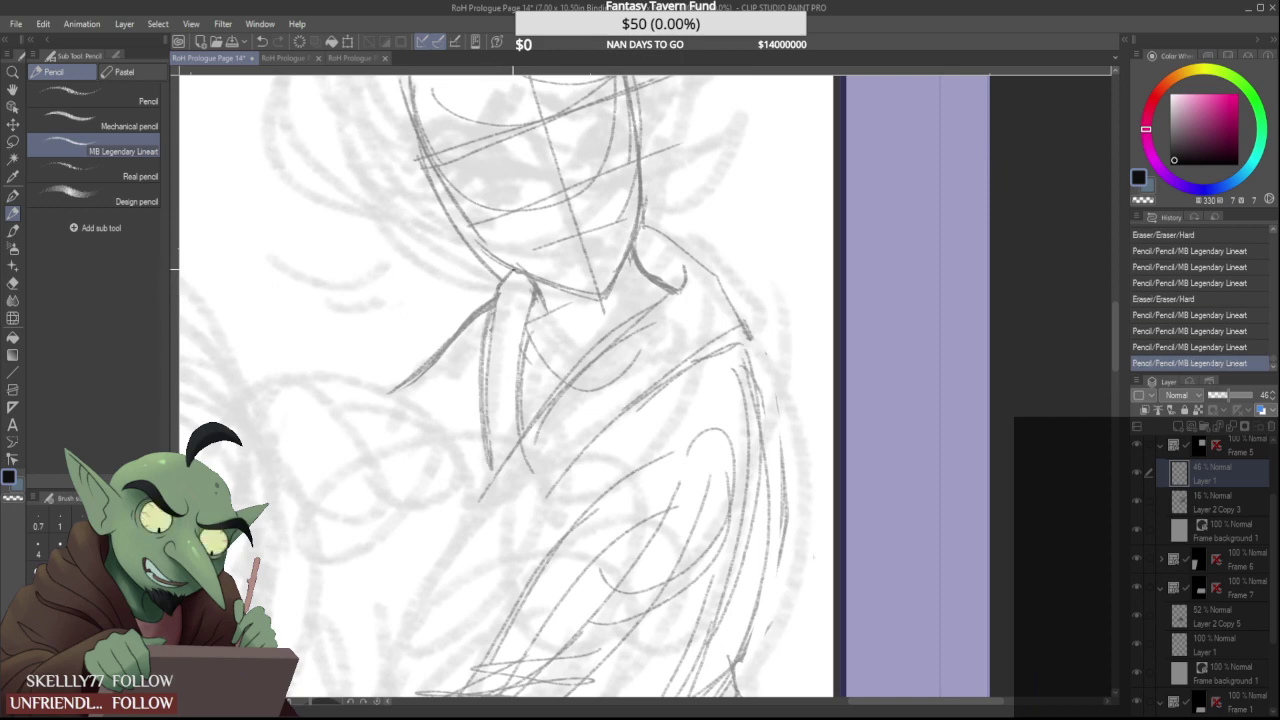
drag(534, 286, 518, 434)
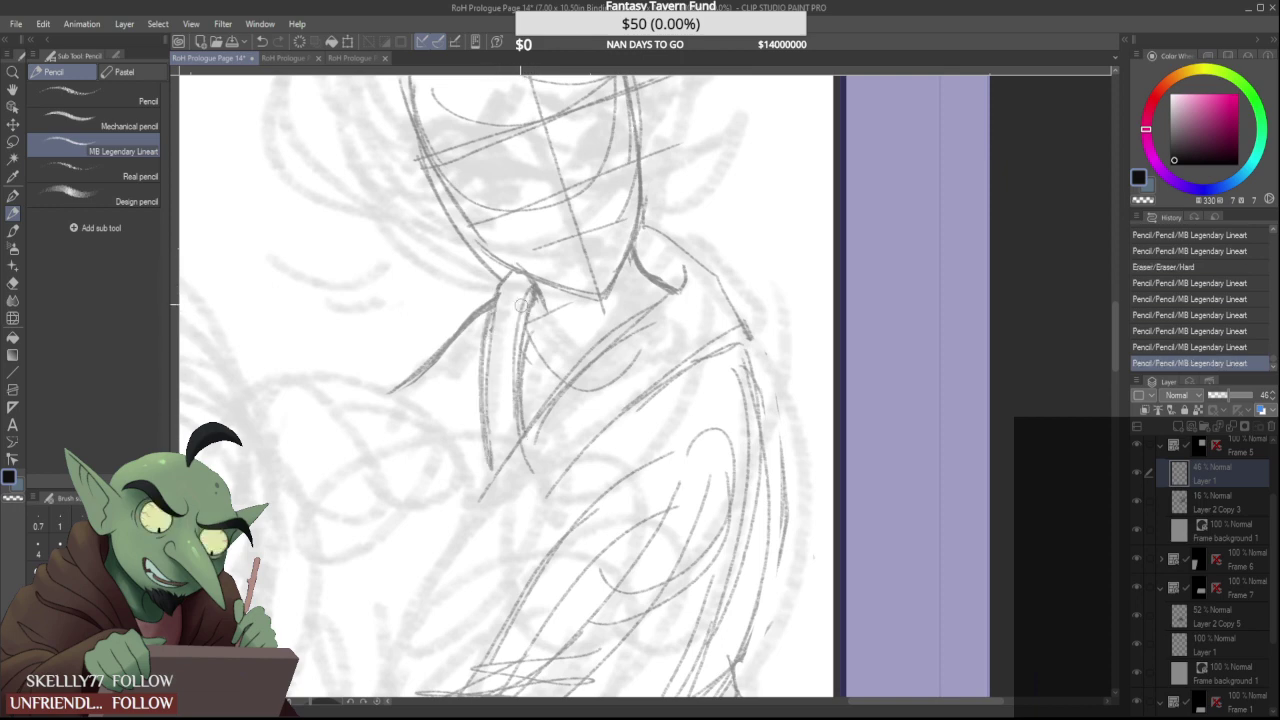
mouse_move(500, 284)
mouse_down()
mouse_move(507, 276)
mouse_move(487, 323)
mouse_up()
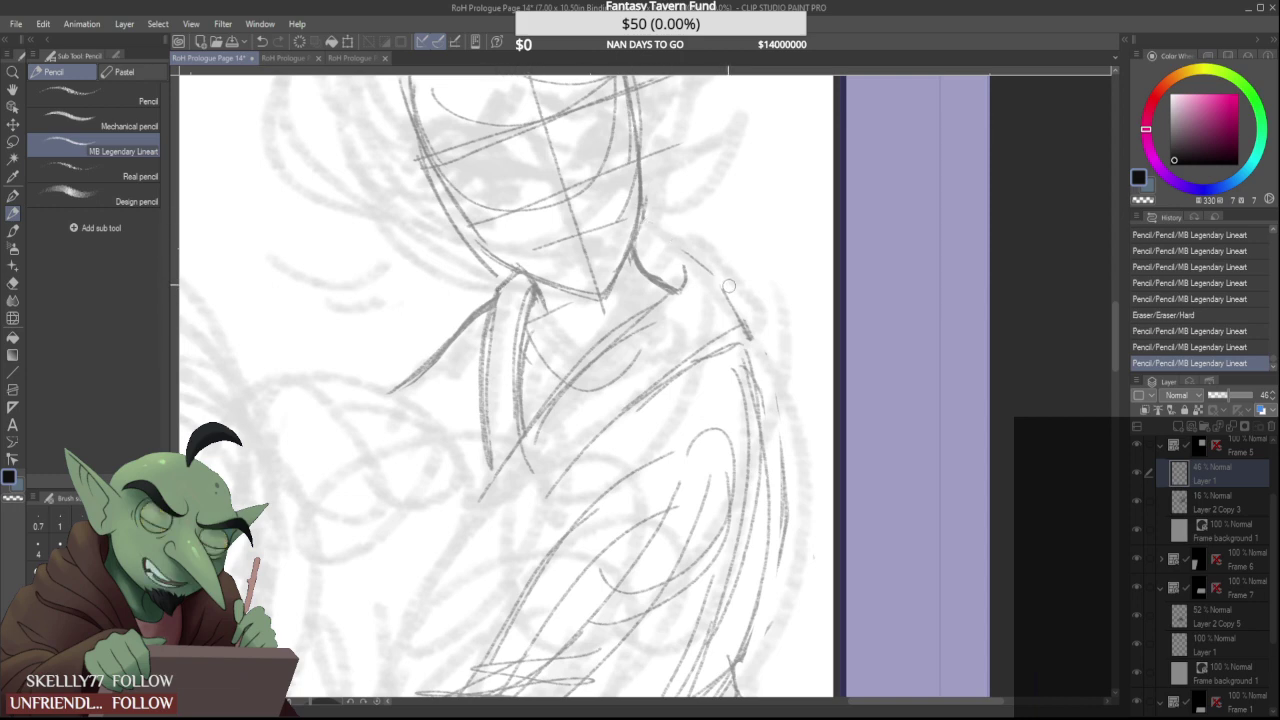
Redraw the raised collar around the near side of the girl's neck and refine the lapel's inner edge
drag(691, 289, 678, 293)
drag(643, 220, 709, 272)
mouse_move(706, 268)
mouse_down()
mouse_move(736, 336)
mouse_move(734, 322)
mouse_move(582, 444)
mouse_up()
drag(525, 474, 559, 428)
Redraw the near lapel's lower edge, erase its overlapping strokes and reconnect it to the shoulder contour
drag(738, 318, 514, 516)
drag(666, 352, 510, 526)
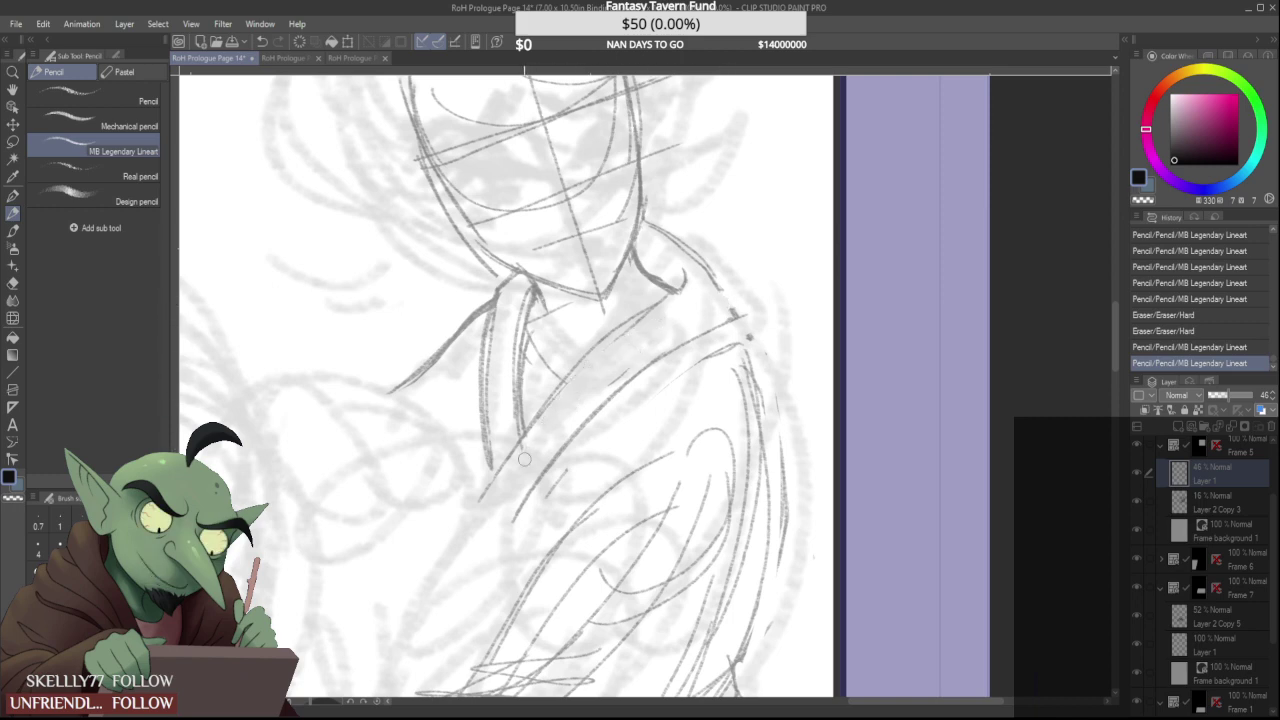
drag(660, 334, 586, 403)
drag(486, 496, 532, 428)
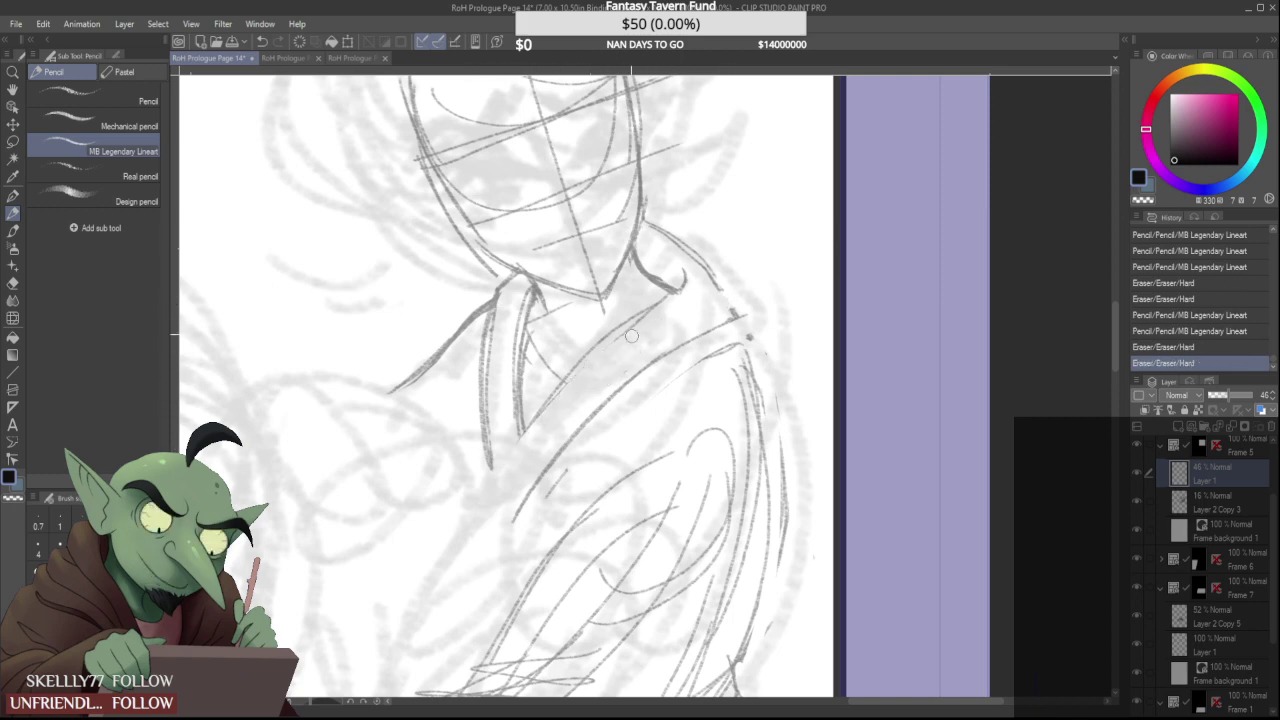
mouse_move(478, 498)
mouse_down()
mouse_move(526, 428)
mouse_move(716, 277)
mouse_move(738, 319)
mouse_up()
mouse_move(712, 278)
mouse_down()
mouse_move(743, 326)
mouse_move(742, 309)
mouse_move(745, 350)
mouse_up()
drag(738, 330, 751, 370)
scroll(771, 465, down, 2)
scroll(729, 494, up, 3)
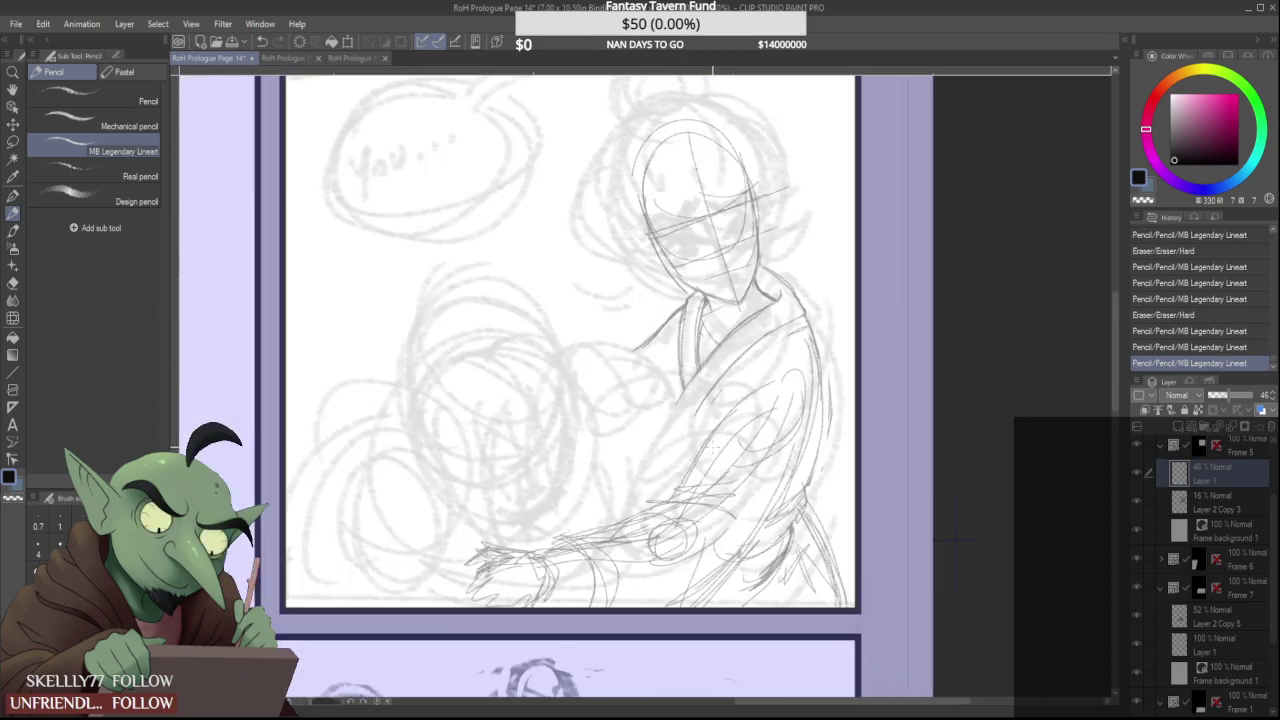
Tidy the lower end of the far collar band and reshape the far shoulder into a rounder slope
scroll(733, 456, down, 2)
scroll(664, 379, up, 2)
drag(657, 379, 657, 399)
scroll(642, 373, down, 3)
scroll(645, 362, up, 3)
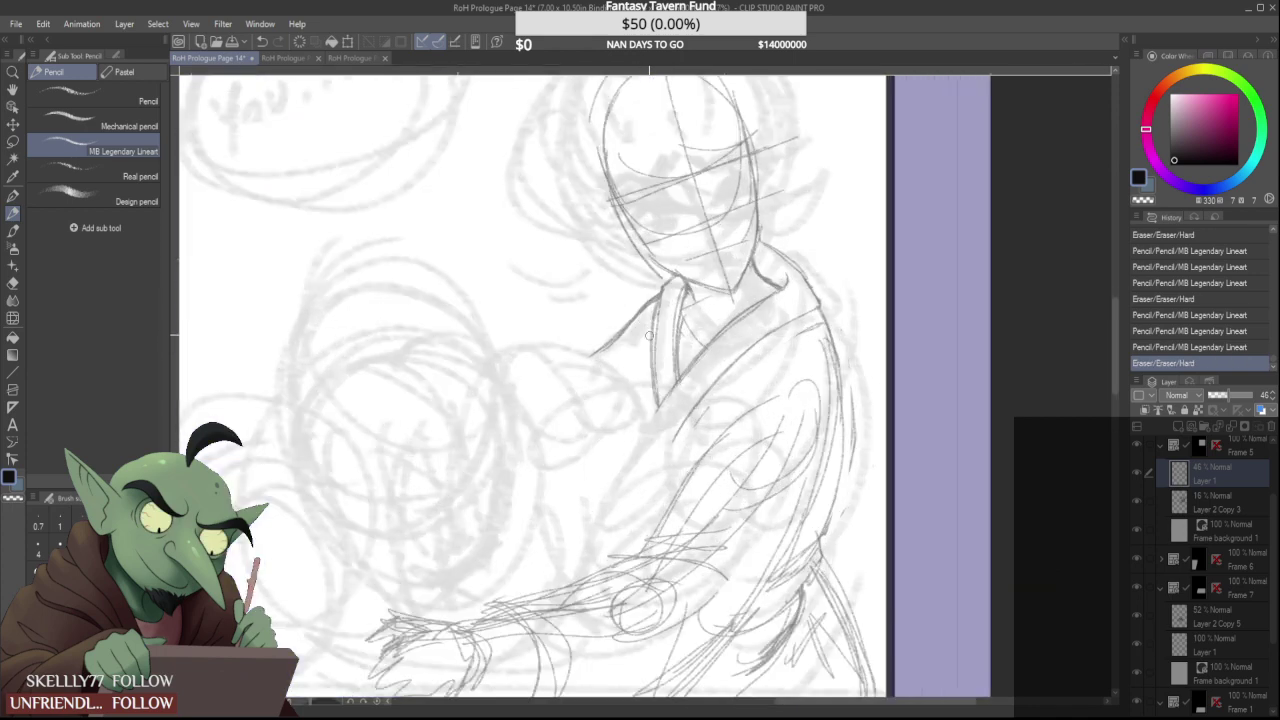
mouse_move(608, 347)
mouse_down()
mouse_move(657, 290)
mouse_move(644, 287)
mouse_move(592, 352)
mouse_move(601, 340)
mouse_up()
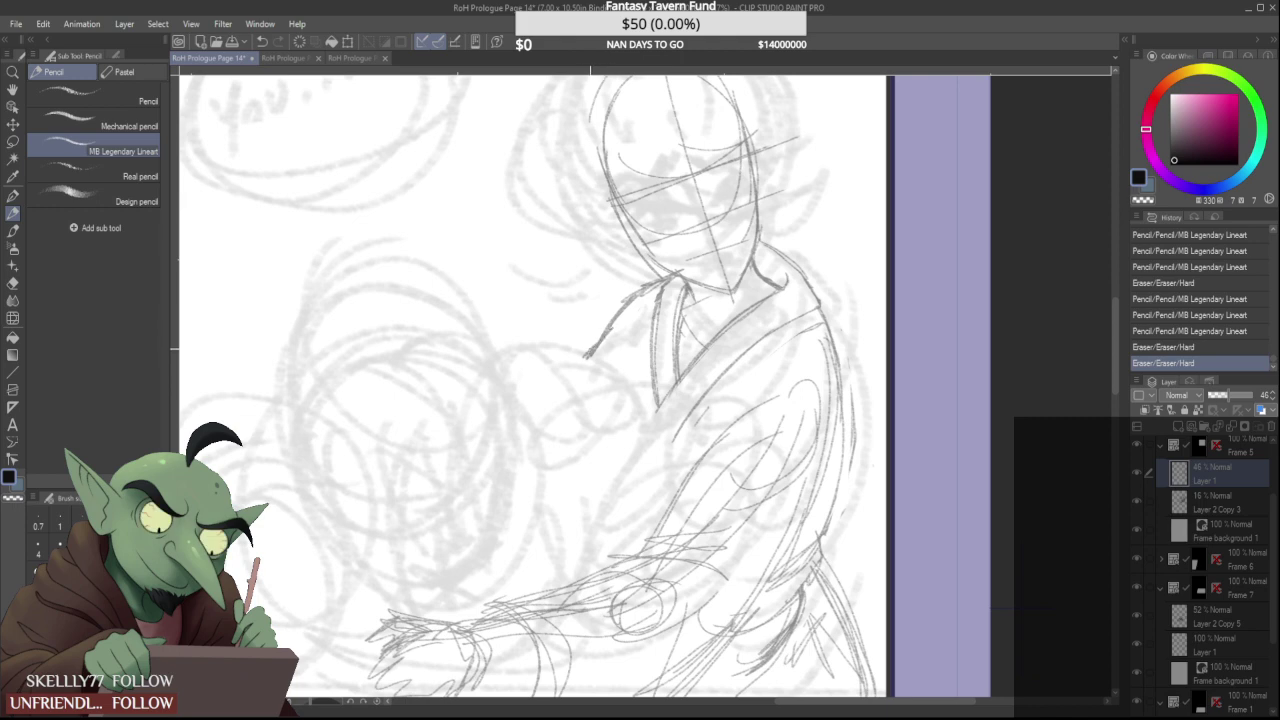
Add finishing strokes to the girl's outstretched hand at the panel's lower edge
scroll(786, 425, down, 5)
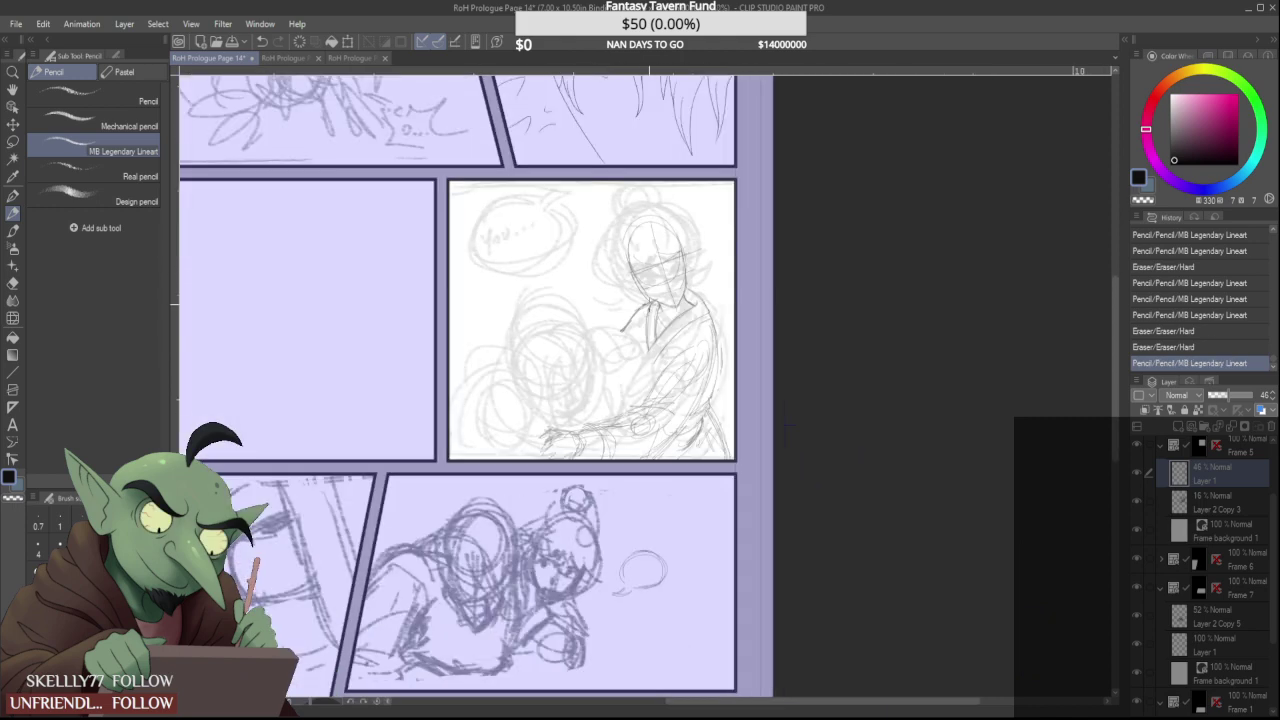
scroll(786, 425, up, 4)
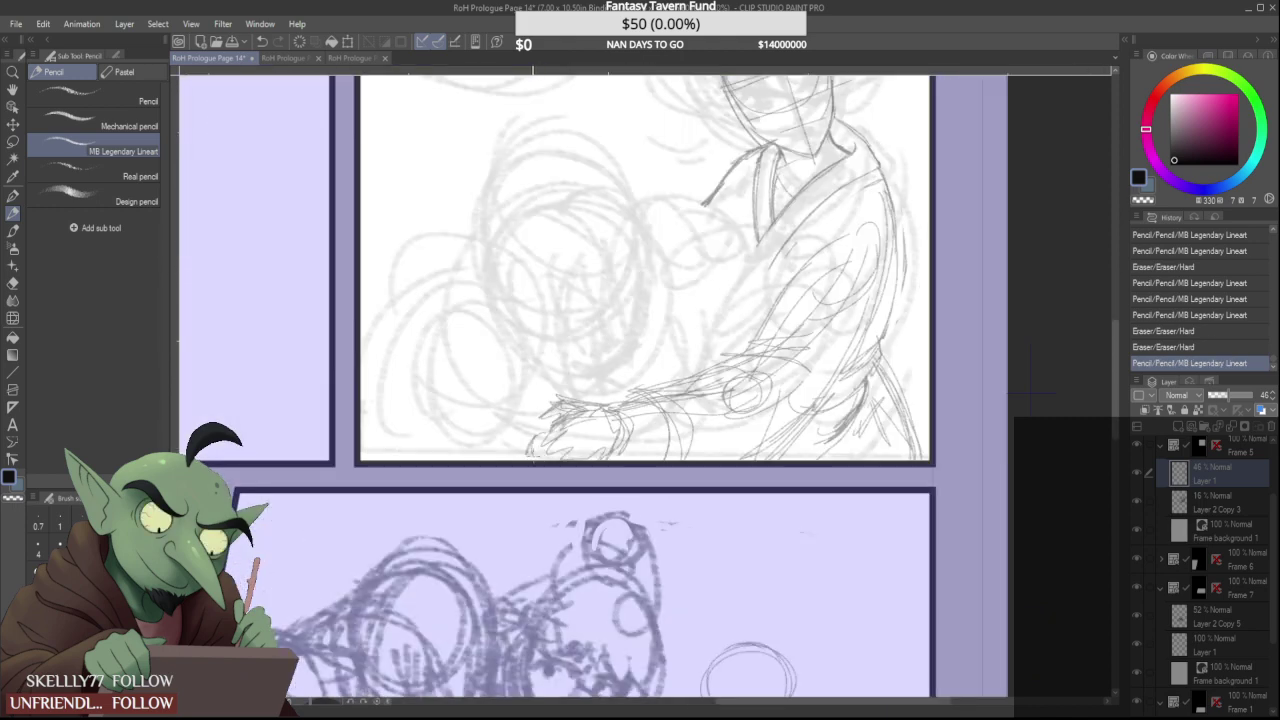
click(558, 463)
scroll(558, 470, down, 2)
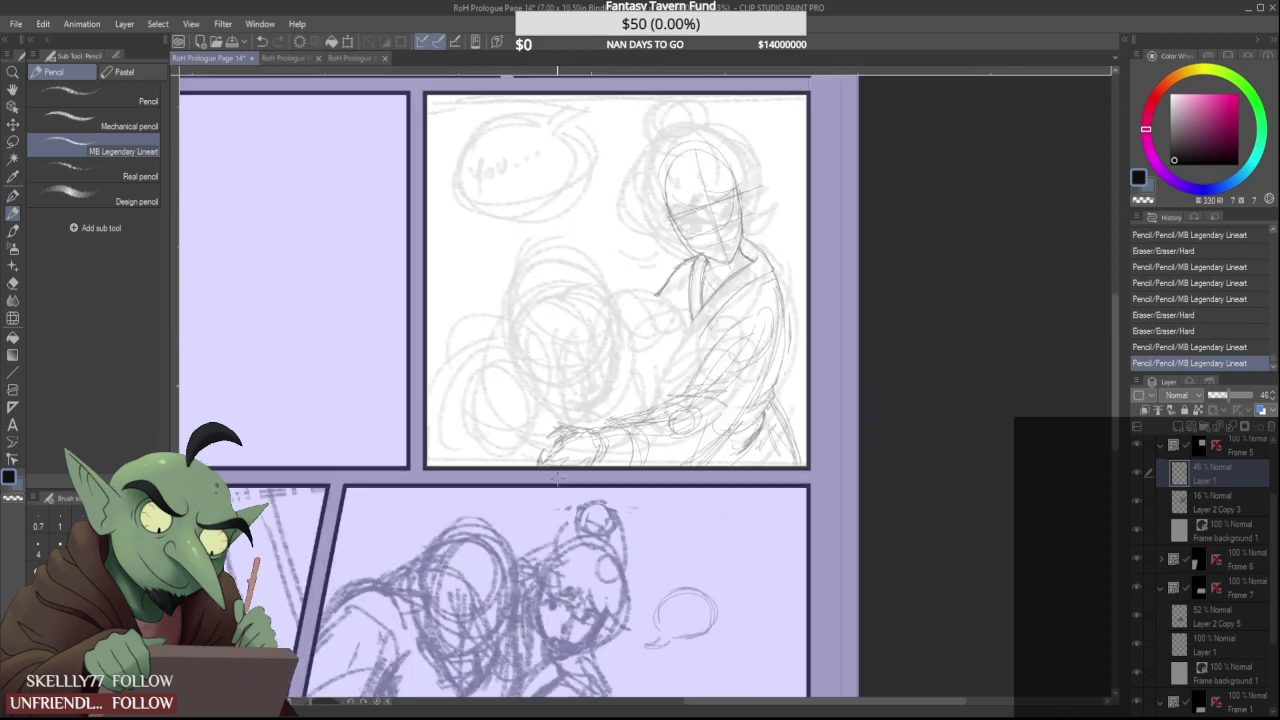
scroll(524, 414, up, 2)
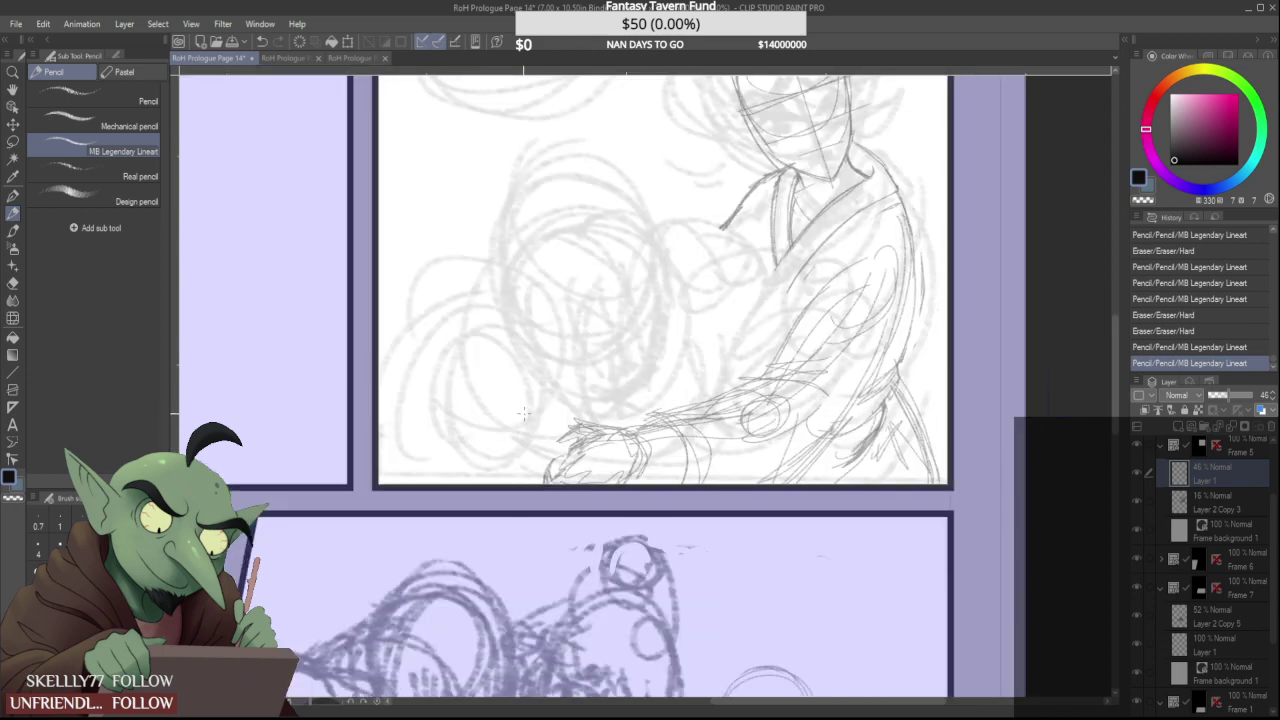
scroll(510, 400, down, 2)
scroll(588, 386, up, 2)
Raise Layer 2 Copy 3's opacity to 33% and sketch the second figure's head circle and curved centre line on Layer 1
click(1235, 507)
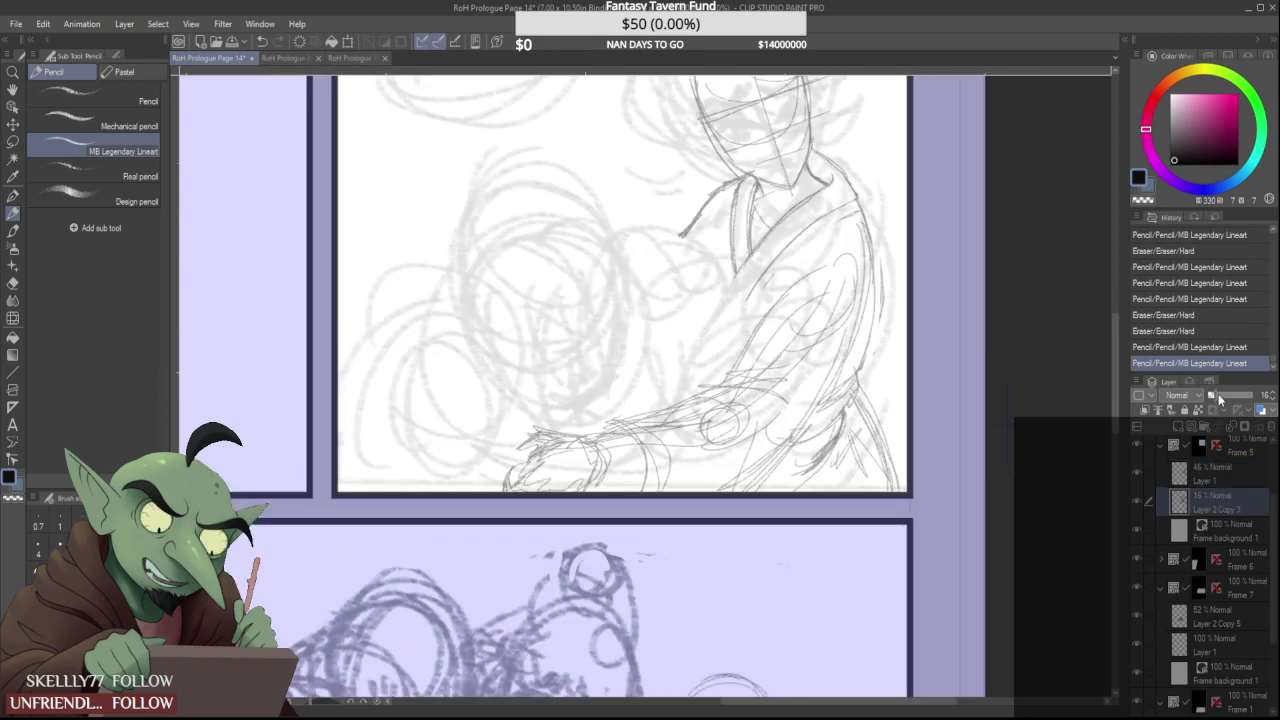
drag(1216, 395, 1222, 396)
click(1240, 480)
scroll(778, 387, down, 3)
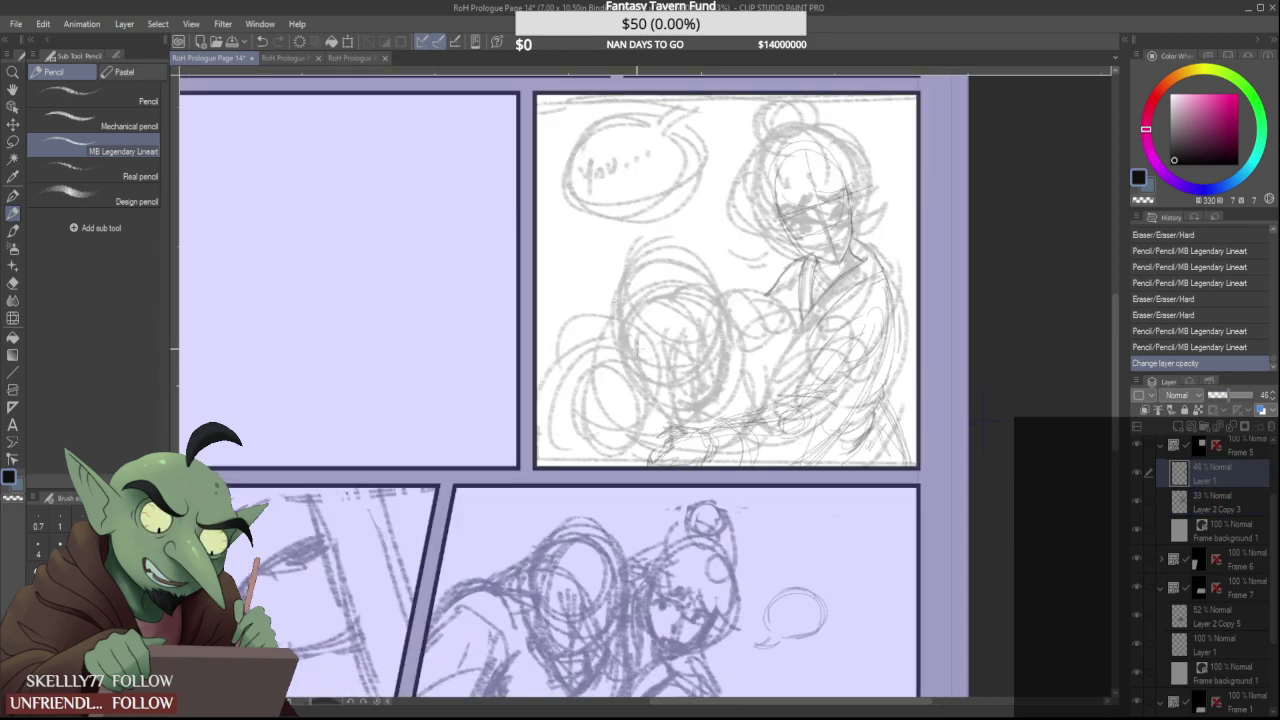
scroll(681, 344, up, 2)
mouse_move(685, 318)
mouse_down()
mouse_move(670, 394)
mouse_move(700, 330)
mouse_up()
drag(645, 257, 677, 432)
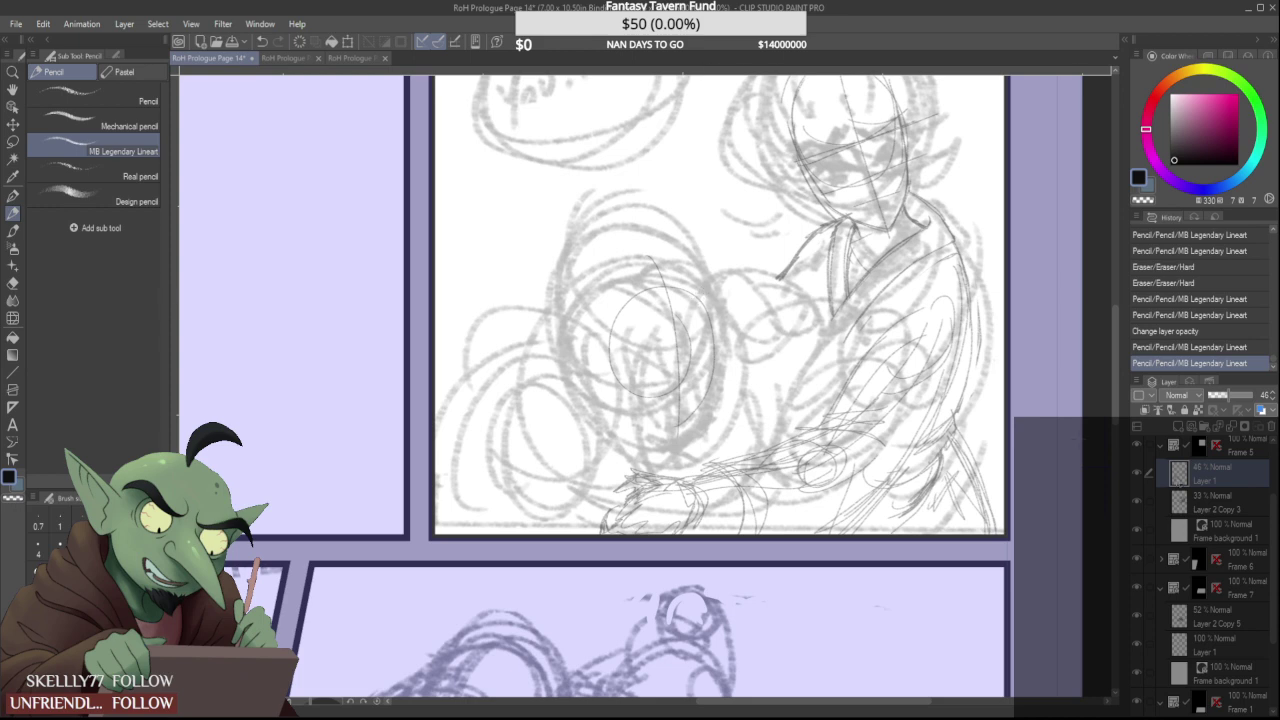
Lower Layer 2 Copy 3's opacity to 19% and make Layer 1 active again
click(1215, 502)
drag(1218, 398, 1212, 398)
click(1215, 474)
Sketch the second figure's jaw, cheek contours and curved eye line, with small nose and mouth marks
mouse_move(684, 442)
mouse_down()
mouse_move(670, 450)
mouse_move(706, 412)
mouse_up()
drag(712, 350, 705, 408)
drag(709, 395, 697, 436)
drag(710, 334, 716, 392)
mouse_move(622, 406)
mouse_down()
mouse_move(666, 446)
mouse_move(614, 404)
mouse_move(626, 418)
mouse_up()
drag(584, 342, 612, 398)
drag(580, 302, 624, 380)
mouse_move(584, 340)
mouse_down()
mouse_move(640, 360)
mouse_move(716, 344)
mouse_up()
mouse_move(666, 398)
mouse_down()
mouse_move(688, 426)
mouse_move(658, 438)
mouse_move(667, 411)
mouse_up()
drag(684, 403, 703, 419)
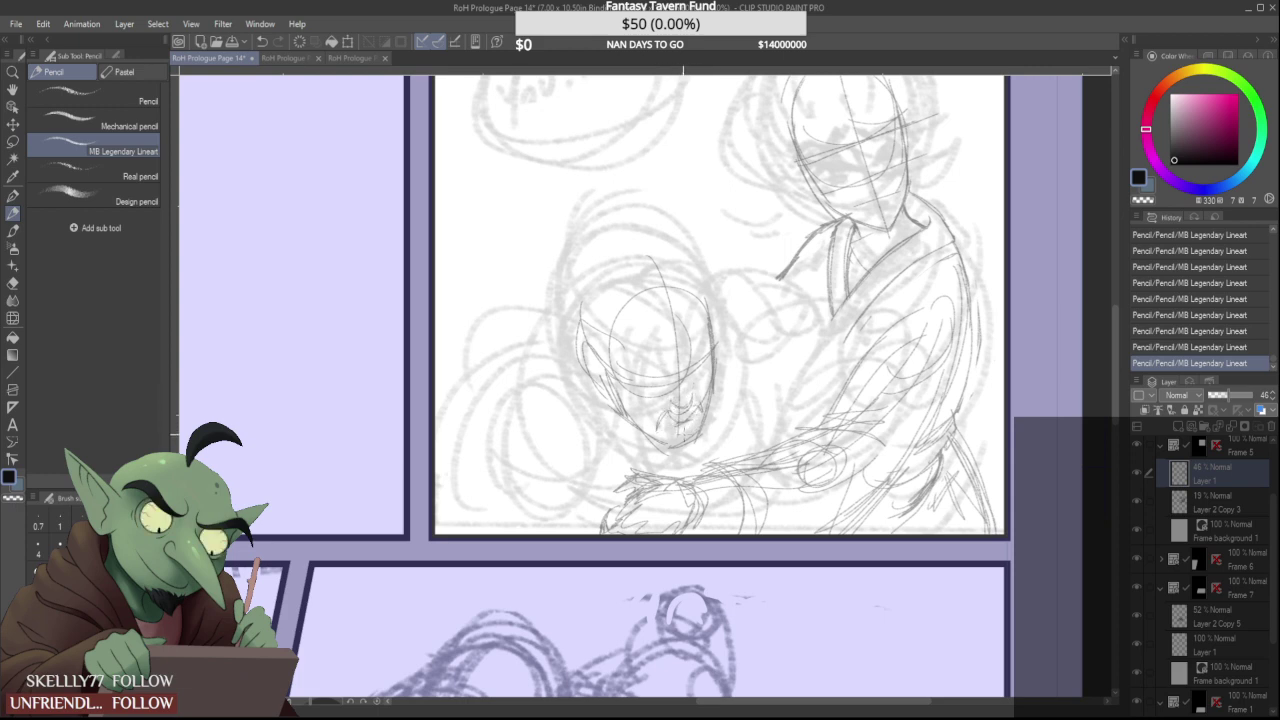
Build up the second figure's cranium with rounded strokes and extend the contour beside the face
mouse_move(612, 326)
mouse_down()
mouse_move(708, 314)
mouse_move(726, 352)
mouse_move(716, 306)
mouse_move(704, 318)
mouse_up()
mouse_move(708, 274)
mouse_down()
mouse_move(700, 306)
mouse_move(590, 262)
mouse_up()
drag(660, 244, 572, 312)
drag(590, 266, 700, 258)
mouse_move(710, 330)
mouse_down()
mouse_move(714, 435)
mouse_move(722, 395)
mouse_move(722, 444)
mouse_up()
Compare the Page 14 panel at different sizes and check RoH Prologue Page 13 for reference
scroll(710, 390, down, 6)
scroll(695, 375, up, 2)
click(283, 59)
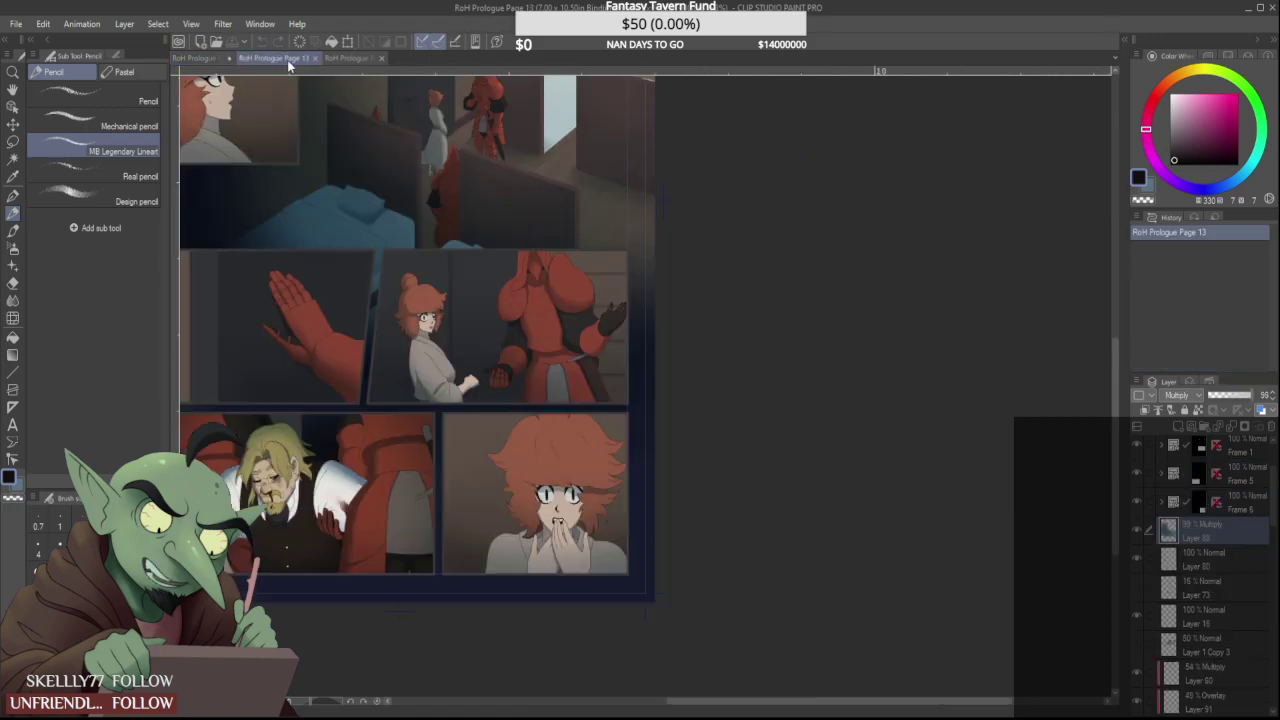
click(200, 57)
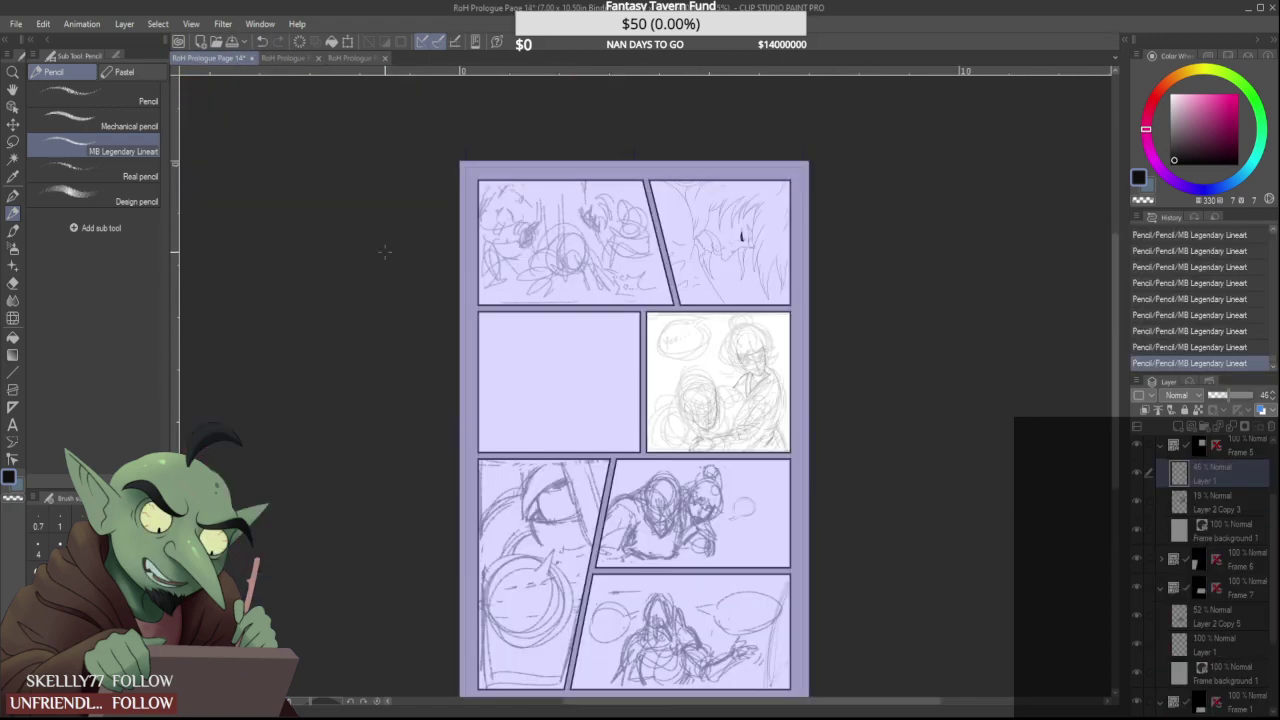
scroll(741, 236, up, 3)
scroll(749, 243, down, 3)
scroll(749, 243, up, 4)
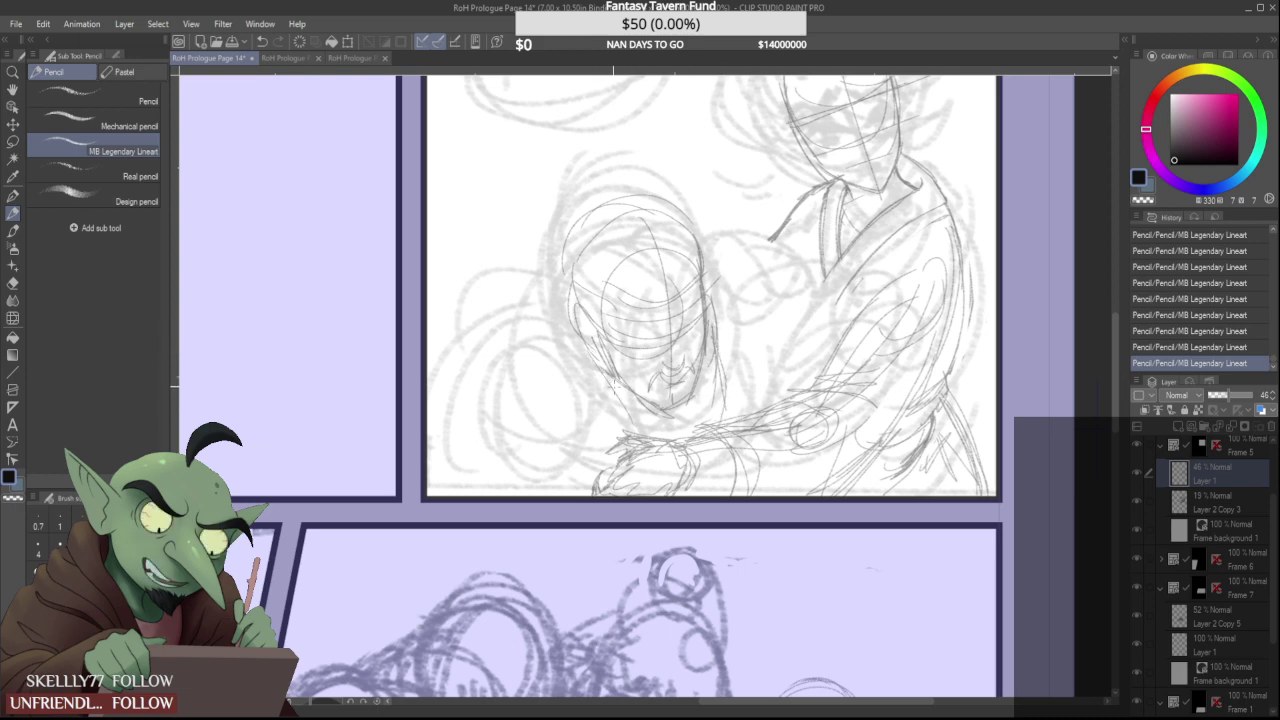
Sketch the second figure's shoulder lines on both sides of the head and run the outer arm contour down toward the frame edge
mouse_move(691, 411)
mouse_down()
mouse_move(695, 378)
mouse_move(697, 430)
mouse_up()
scroll(692, 406, down, 2)
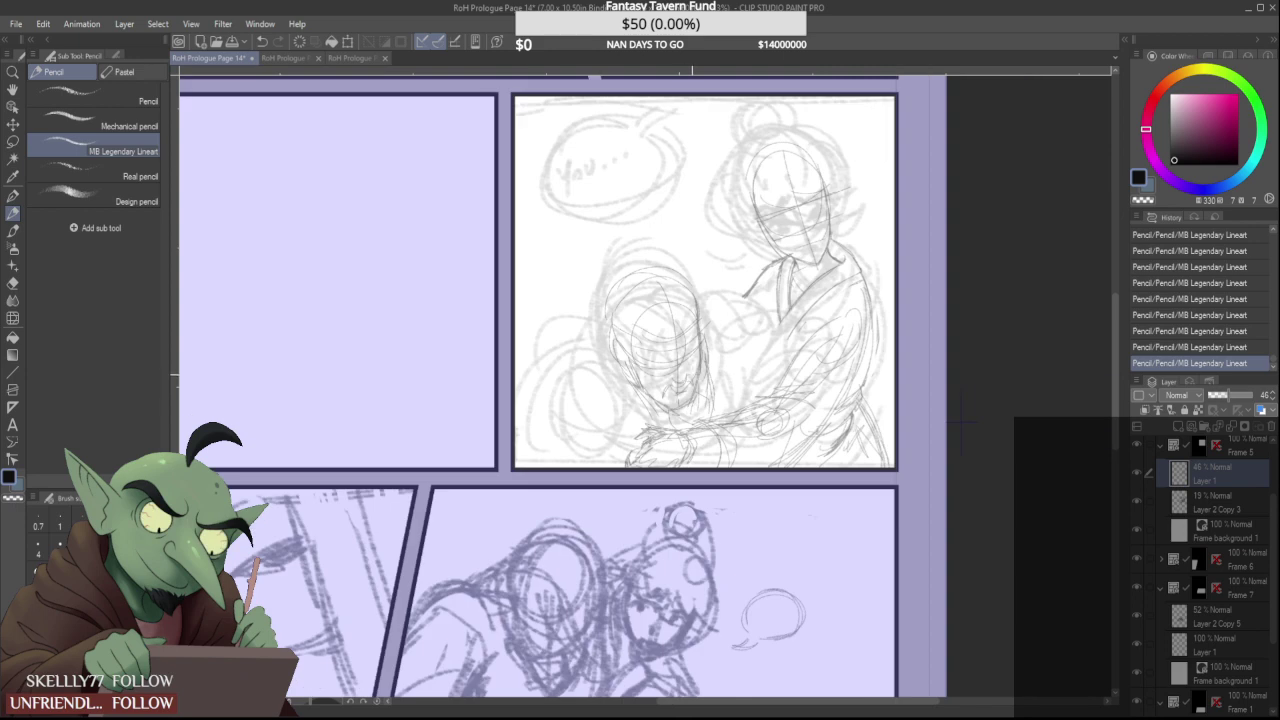
mouse_move(702, 312)
mouse_down()
mouse_move(730, 297)
mouse_move(717, 315)
mouse_move(737, 300)
mouse_move(772, 358)
mouse_up()
drag(768, 350, 732, 301)
mouse_move(596, 340)
mouse_down()
mouse_move(556, 364)
mouse_move(546, 412)
mouse_up()
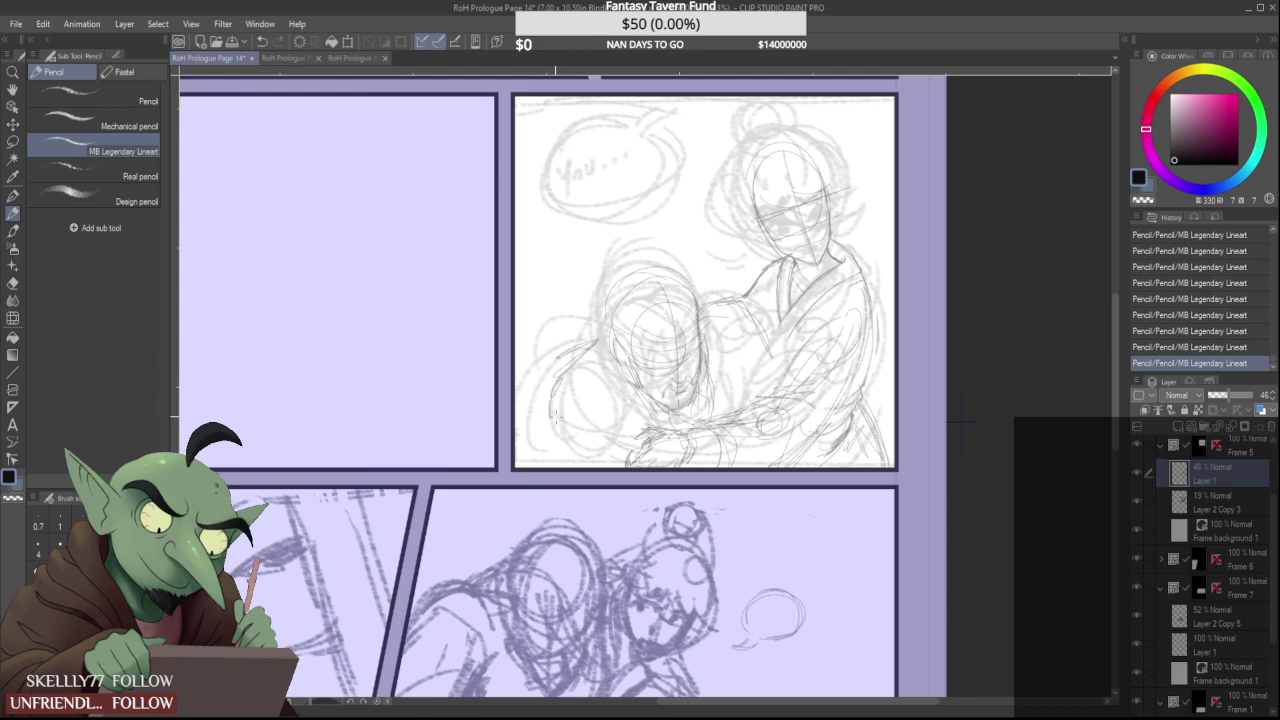
scroll(556, 417, down, 2)
scroll(558, 418, up, 2)
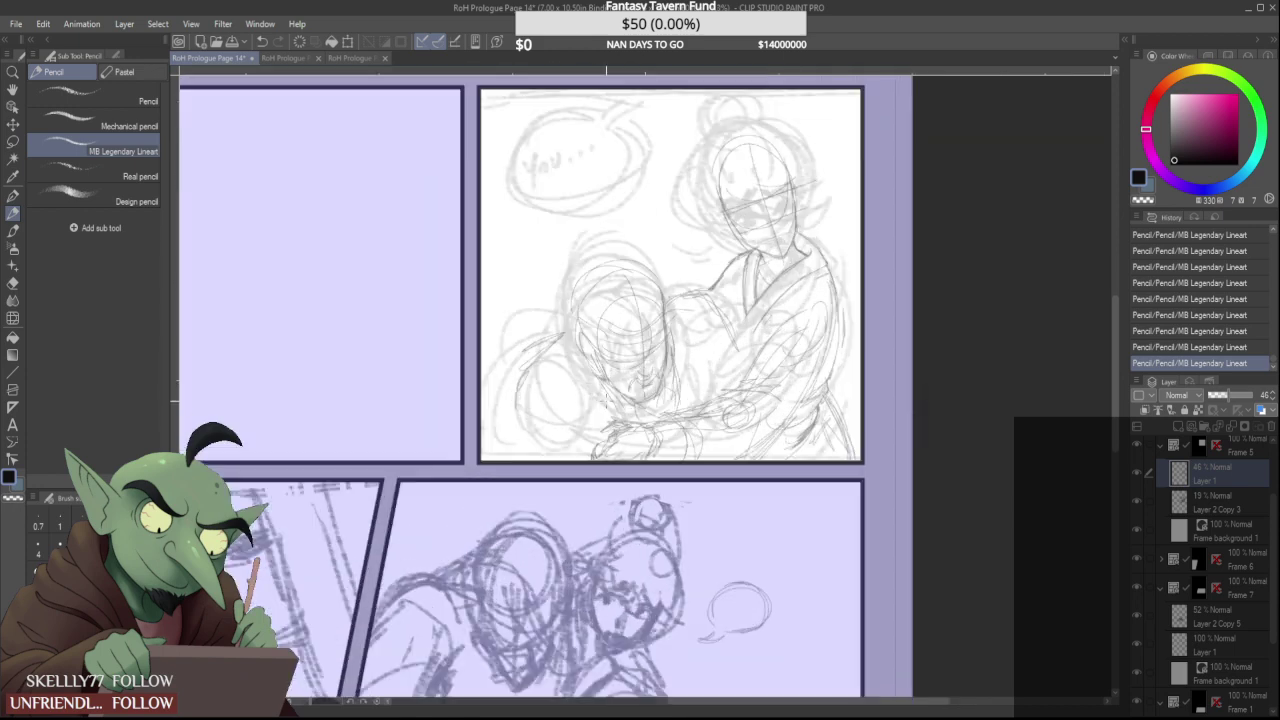
drag(517, 408, 523, 455)
Add contour strokes across the second figure's forehead and down the side of the face
scroll(518, 410, down, 1)
scroll(600, 385, up, 5)
mouse_move(604, 384)
mouse_down()
mouse_move(592, 380)
mouse_move(640, 366)
mouse_move(597, 388)
mouse_up()
scroll(630, 362, down, 4)
scroll(617, 374, up, 3)
scroll(637, 355, down, 1)
scroll(626, 370, up, 2)
scroll(610, 370, down, 5)
scroll(600, 335, up, 3)
mouse_move(604, 265)
mouse_down()
mouse_move(606, 345)
mouse_move(578, 350)
mouse_up()
drag(636, 292, 646, 362)
mouse_move(652, 282)
mouse_down()
mouse_move(646, 368)
mouse_move(656, 302)
mouse_up()
mouse_move(680, 236)
mouse_down()
mouse_move(662, 326)
mouse_move(607, 235)
mouse_up()
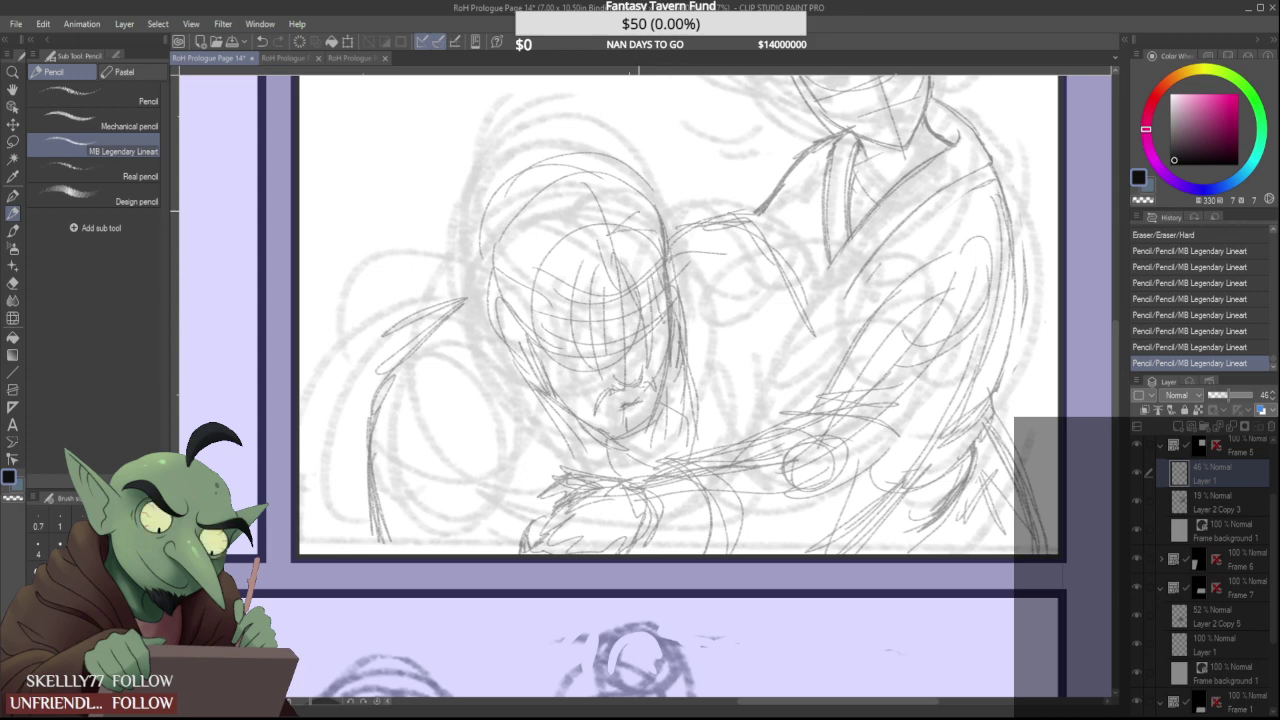
Sketch long hair strands from the second figure's crown down past the cheek to the shoulder
mouse_move(656, 197)
mouse_down()
mouse_move(551, 257)
mouse_move(540, 380)
mouse_up()
drag(522, 306, 498, 370)
drag(528, 368, 502, 418)
drag(502, 284, 478, 392)
drag(488, 266, 466, 404)
drag(474, 252, 424, 370)
mouse_move(462, 293)
mouse_down()
mouse_move(554, 156)
mouse_move(589, 184)
mouse_up()
Undo the last crown strokes and redraw the top of the second figure's hair closer to the skull
scroll(517, 311, down, 2)
scroll(527, 230, up, 2)
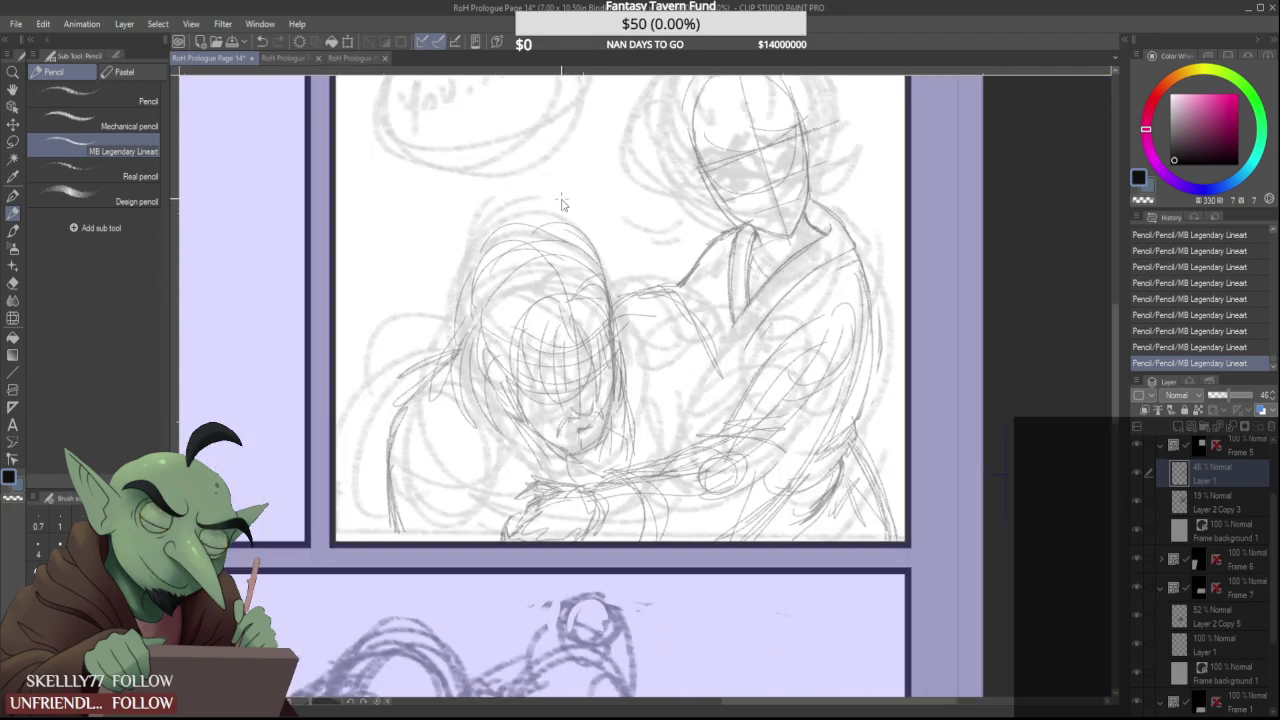
key(ctrl+z)
key(ctrl+z)
key(ctrl+z)
key(ctrl+z)
mouse_move(468, 290)
mouse_down()
mouse_move(486, 252)
mouse_move(584, 268)
mouse_up()
mouse_move(526, 236)
mouse_down()
mouse_move(597, 270)
mouse_move(614, 340)
mouse_up()
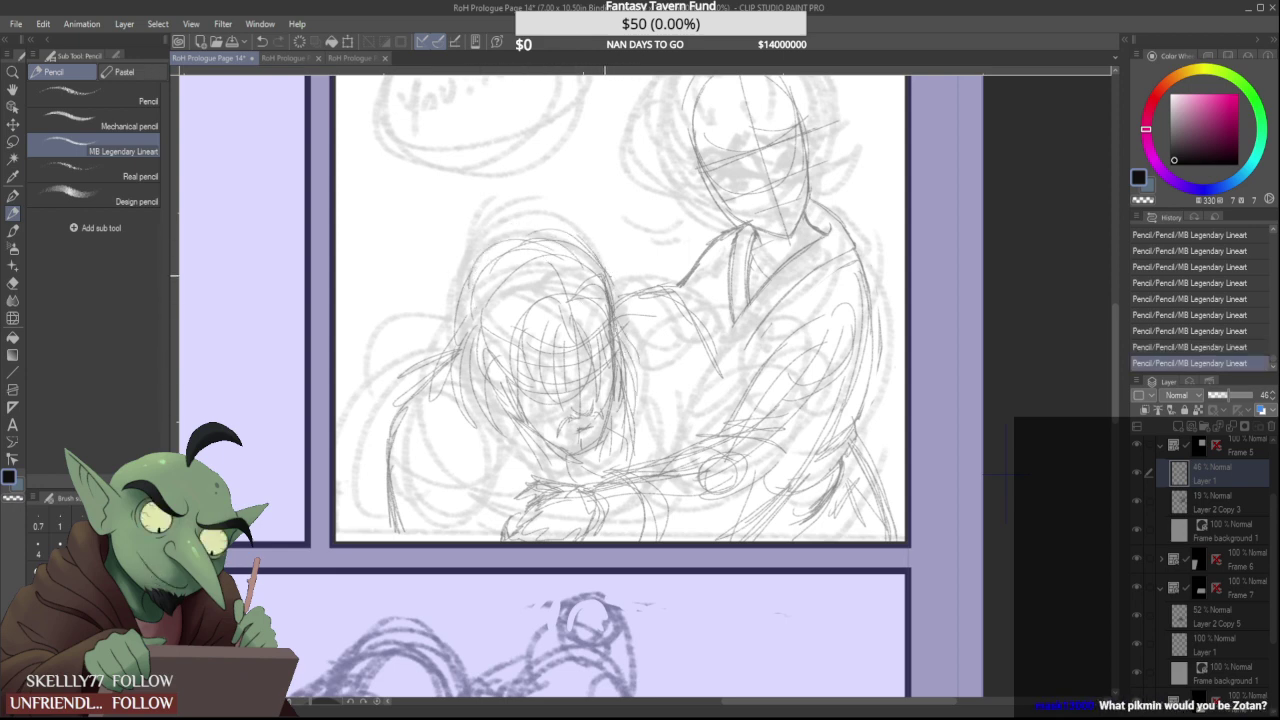
Round out the second figure's upper arm and draw hair strands falling on the side of the face nearest the girl
mouse_move(454, 366)
mouse_down()
mouse_move(409, 407)
mouse_move(491, 484)
mouse_up()
mouse_move(424, 390)
mouse_down()
mouse_move(500, 442)
mouse_move(510, 480)
mouse_up()
drag(652, 312, 662, 396)
drag(652, 316, 664, 398)
drag(640, 325, 668, 435)
drag(650, 360, 673, 412)
drag(660, 365, 675, 446)
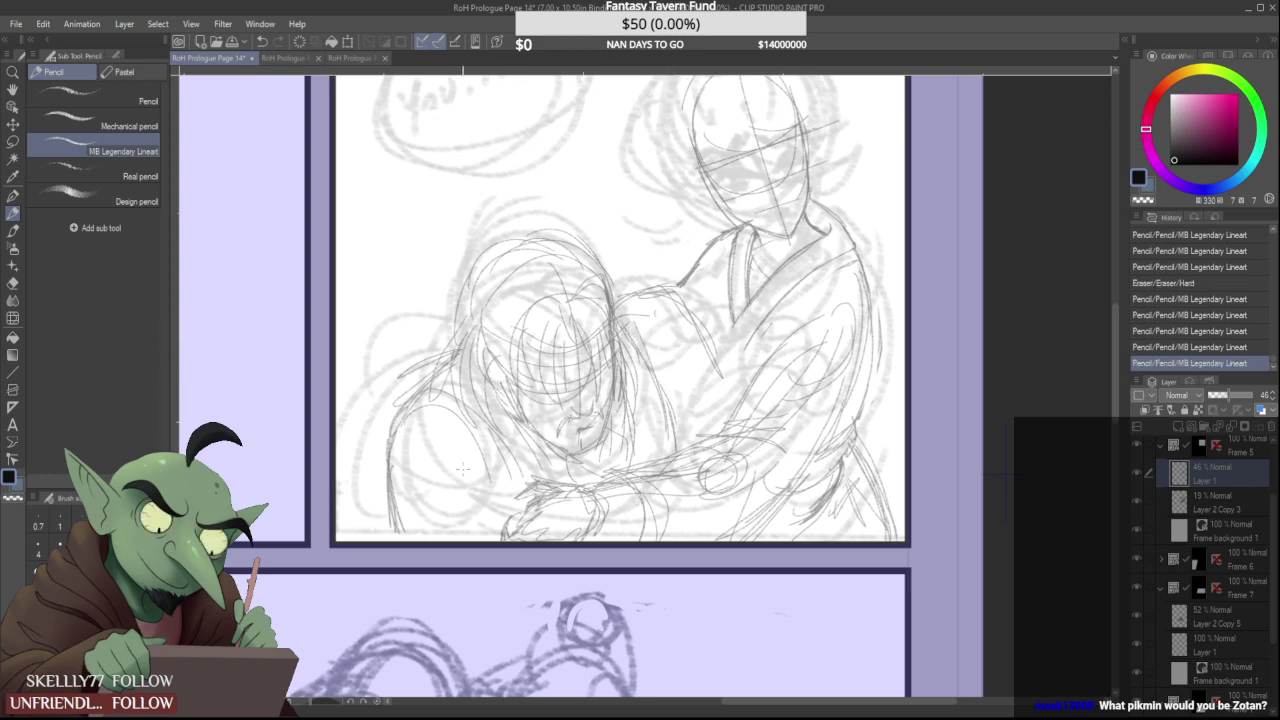
Reinforce the second figure's shoulder contour and the back line running toward the girl's arm
scroll(466, 468, down, 2)
scroll(462, 469, up, 1)
mouse_move(415, 446)
mouse_down()
mouse_move(419, 499)
mouse_move(432, 408)
mouse_up()
mouse_move(632, 384)
mouse_down()
mouse_move(641, 407)
mouse_move(590, 348)
mouse_up()
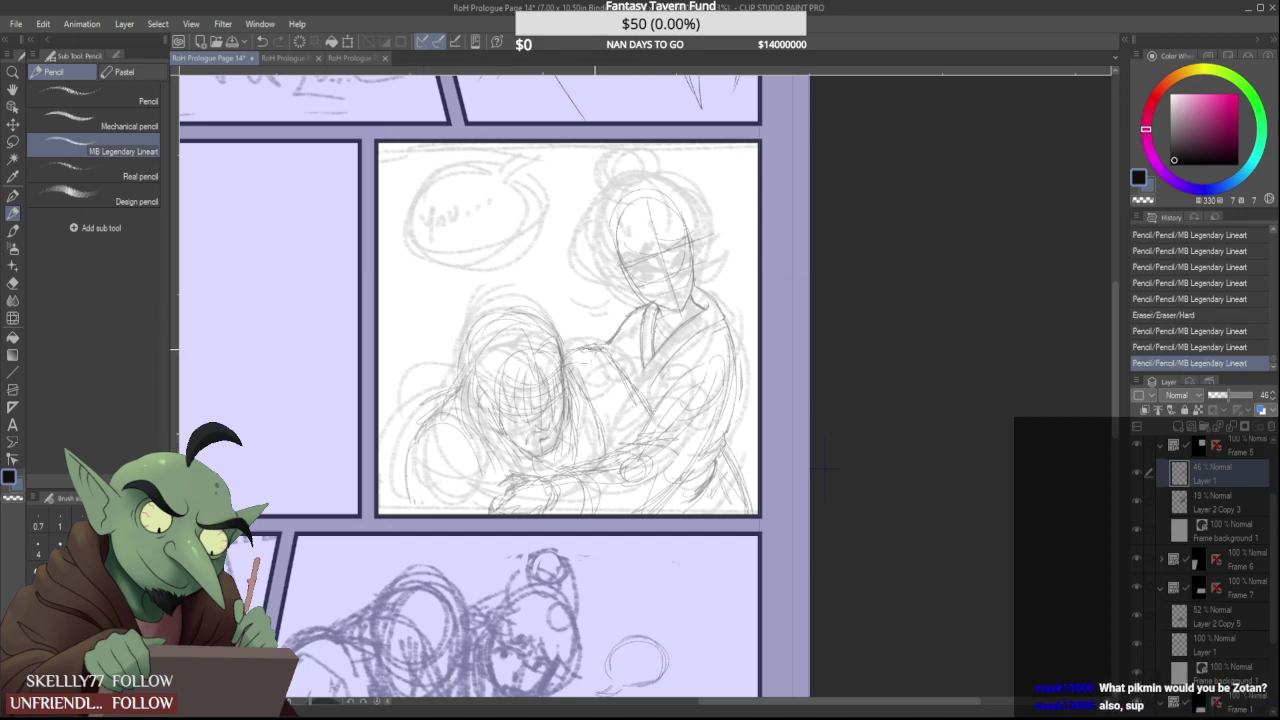
Darken the strokes around the girl's hand where it meets the second figure's chest
scroll(512, 498, up, 2)
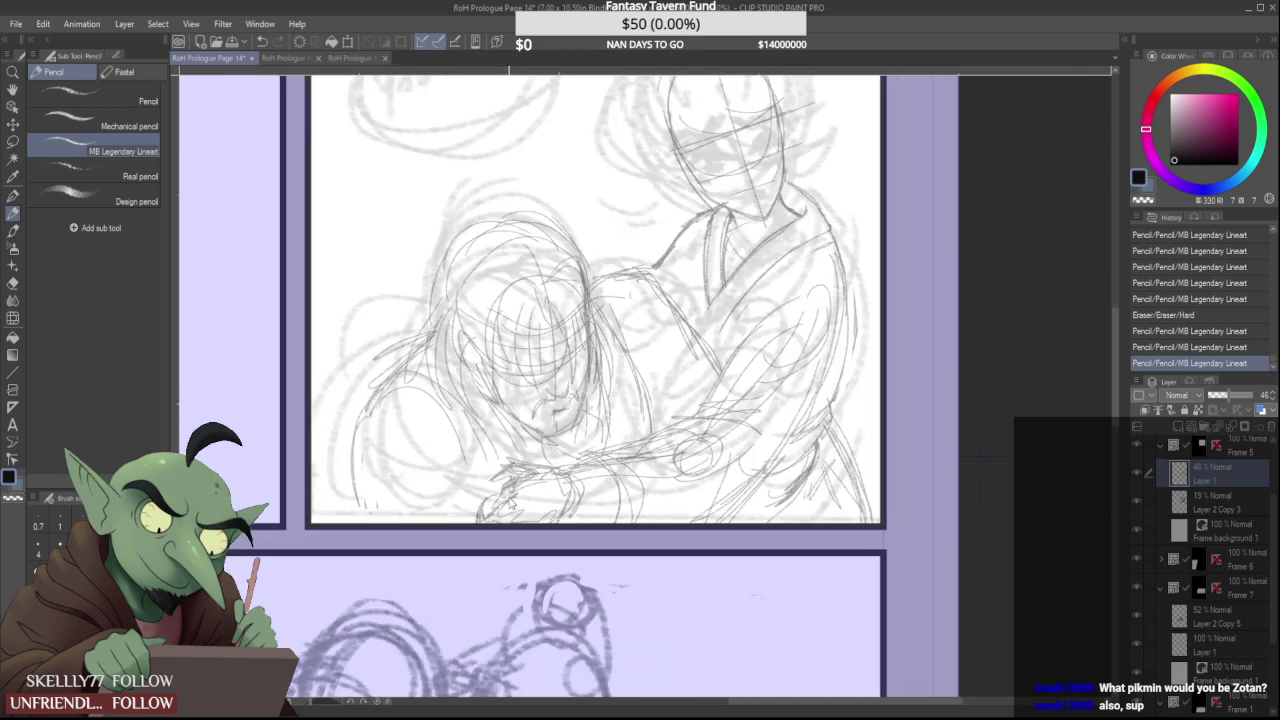
mouse_move(502, 446)
mouse_down()
mouse_move(490, 482)
mouse_move(510, 442)
mouse_move(505, 485)
mouse_move(517, 447)
mouse_move(495, 488)
mouse_move(481, 478)
mouse_up()
scroll(521, 440, down, 1)
scroll(519, 447, up, 1)
mouse_move(514, 438)
mouse_down()
mouse_move(505, 468)
mouse_move(512, 450)
mouse_move(518, 470)
mouse_move(508, 474)
mouse_move(511, 436)
mouse_move(486, 466)
mouse_move(517, 466)
mouse_move(489, 480)
mouse_move(520, 438)
mouse_move(490, 478)
mouse_move(426, 483)
mouse_move(482, 442)
mouse_up()
scroll(502, 430, down, 2)
scroll(494, 440, up, 2)
scroll(547, 404, down, 2)
scroll(530, 418, up, 1)
scroll(496, 430, down, 2)
scroll(490, 440, up, 2)
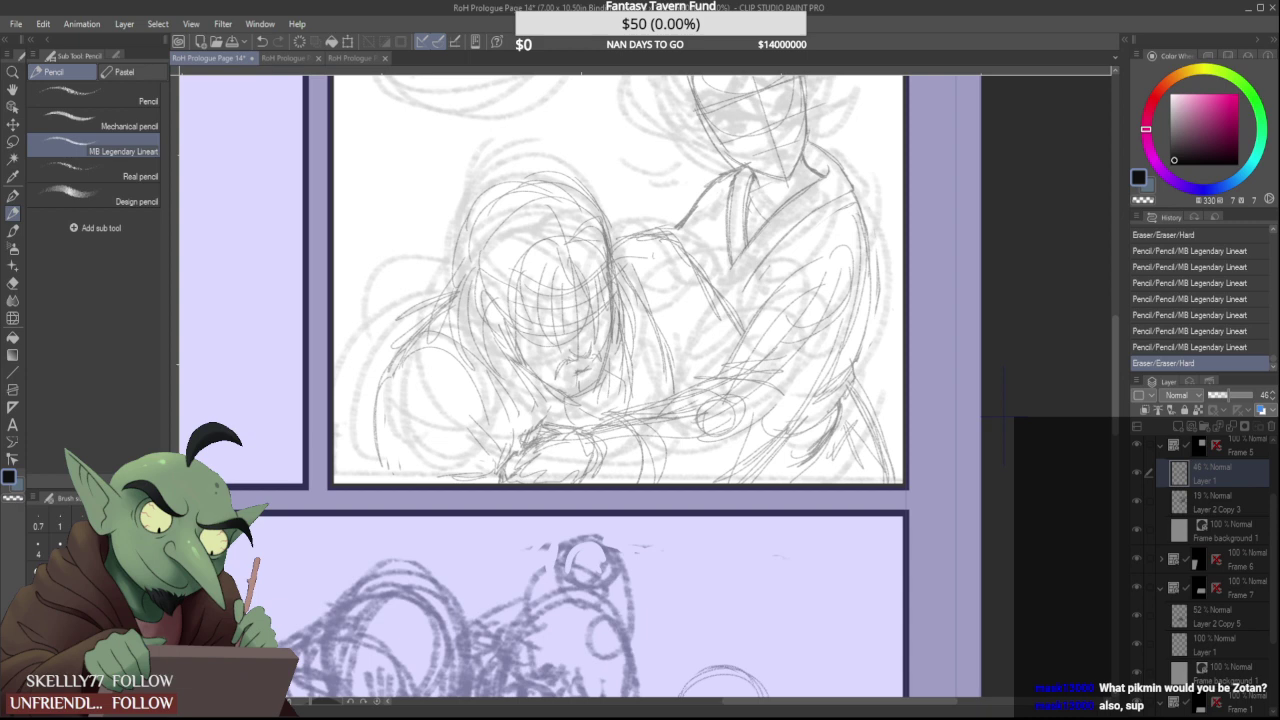
Strengthen the rounded hair outline over the second figure's crown and down the side of the head
drag(528, 178, 611, 235)
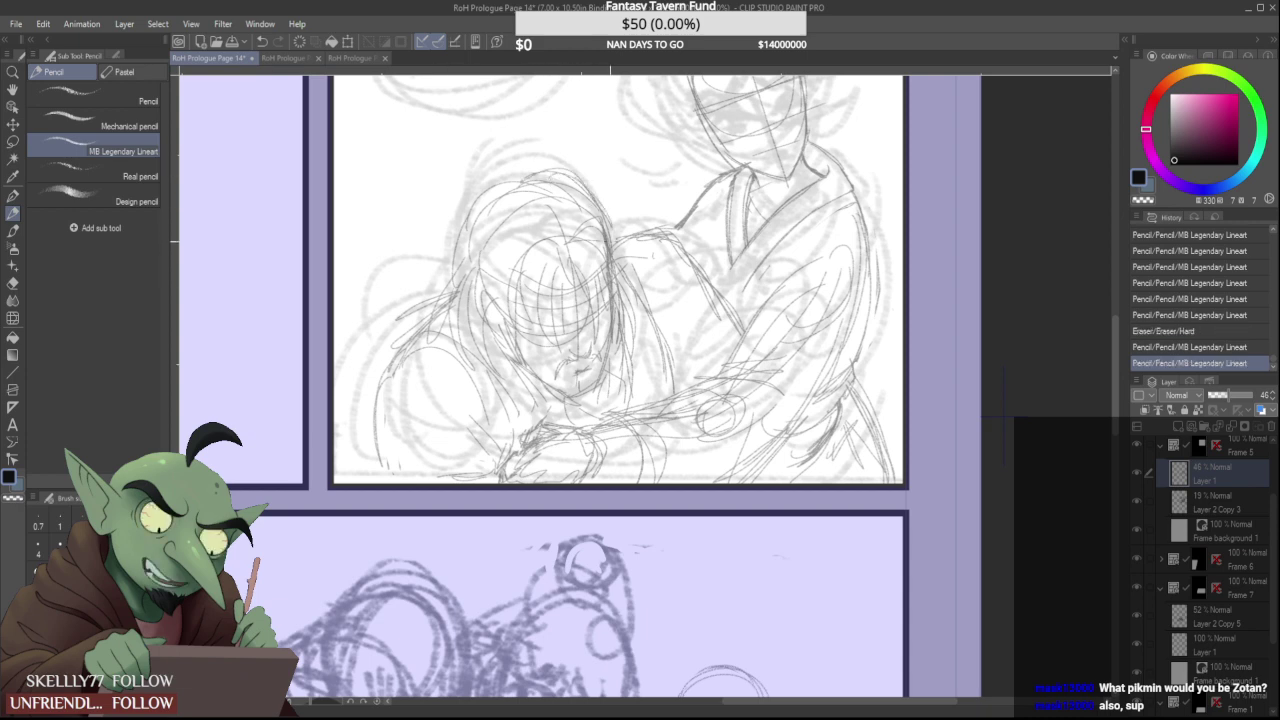
drag(534, 179, 591, 185)
mouse_move(591, 185)
mouse_down()
mouse_move(556, 141)
mouse_move(580, 166)
mouse_move(564, 172)
mouse_move(606, 212)
mouse_move(609, 252)
mouse_up()
scroll(603, 242, down, 2)
scroll(516, 245, up, 2)
mouse_move(602, 180)
mouse_down()
mouse_move(547, 256)
mouse_move(565, 204)
mouse_up()
Try more hair strands beside the second figure's face and a shoulder stroke, and undo the last few strokes
mouse_move(508, 302)
mouse_down()
mouse_move(484, 319)
mouse_move(498, 334)
mouse_move(473, 364)
mouse_move(468, 418)
mouse_up()
drag(530, 352, 560, 420)
scroll(560, 432, down, 2)
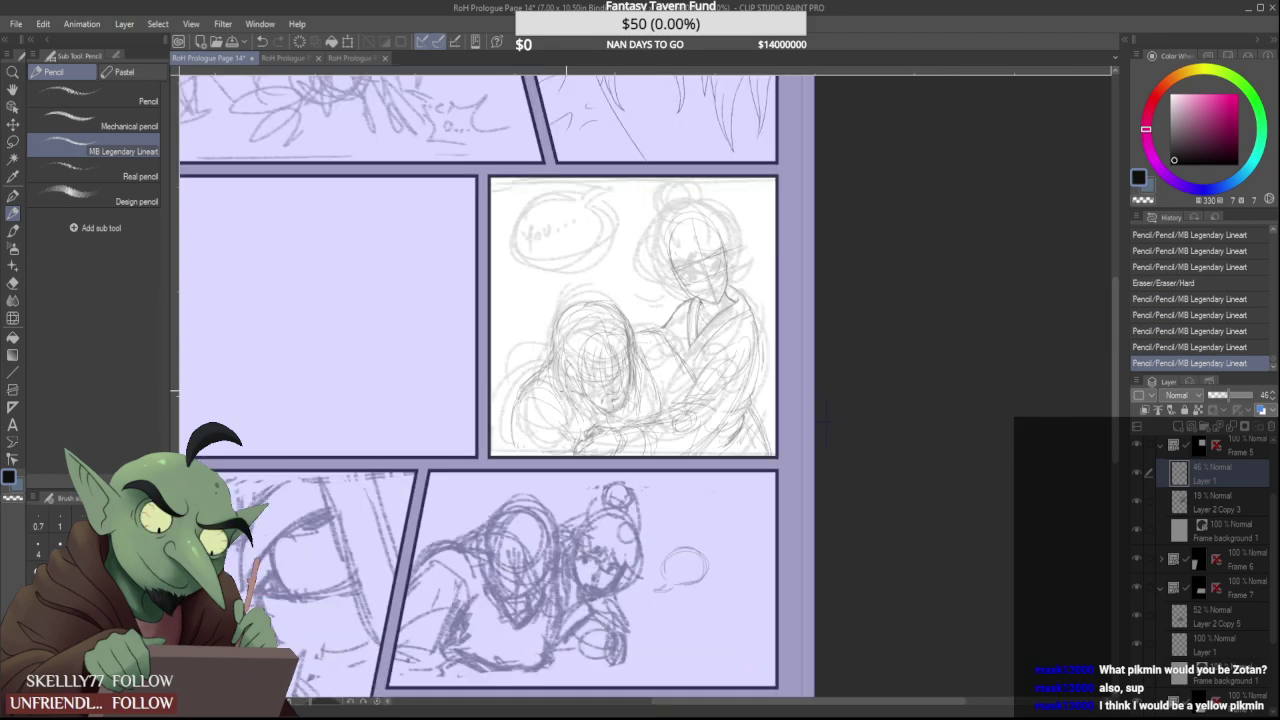
scroll(657, 354, up, 2)
drag(610, 318, 664, 307)
key(ctrl+z)
key(ctrl+z)
key(ctrl+z)
key(ctrl+z)
key(ctrl+z)
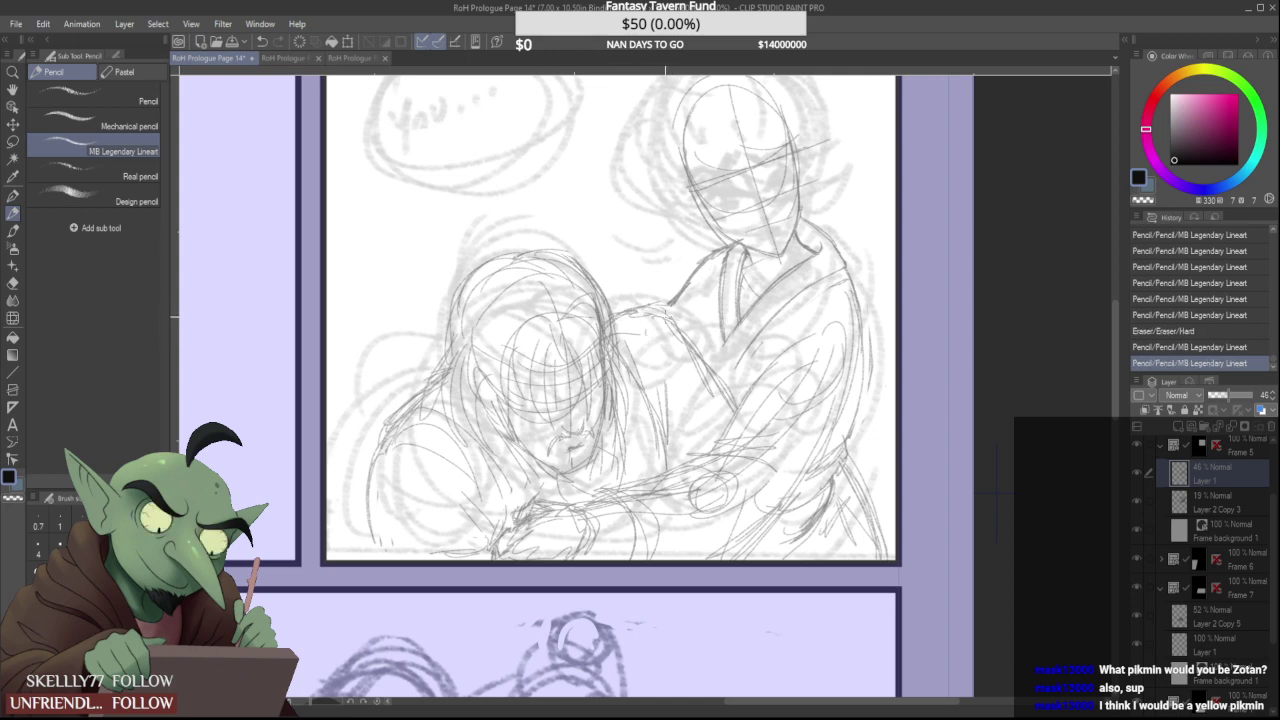
Sketch the girl's bangs as curved strokes across the brow line
scroll(693, 381, down, 1)
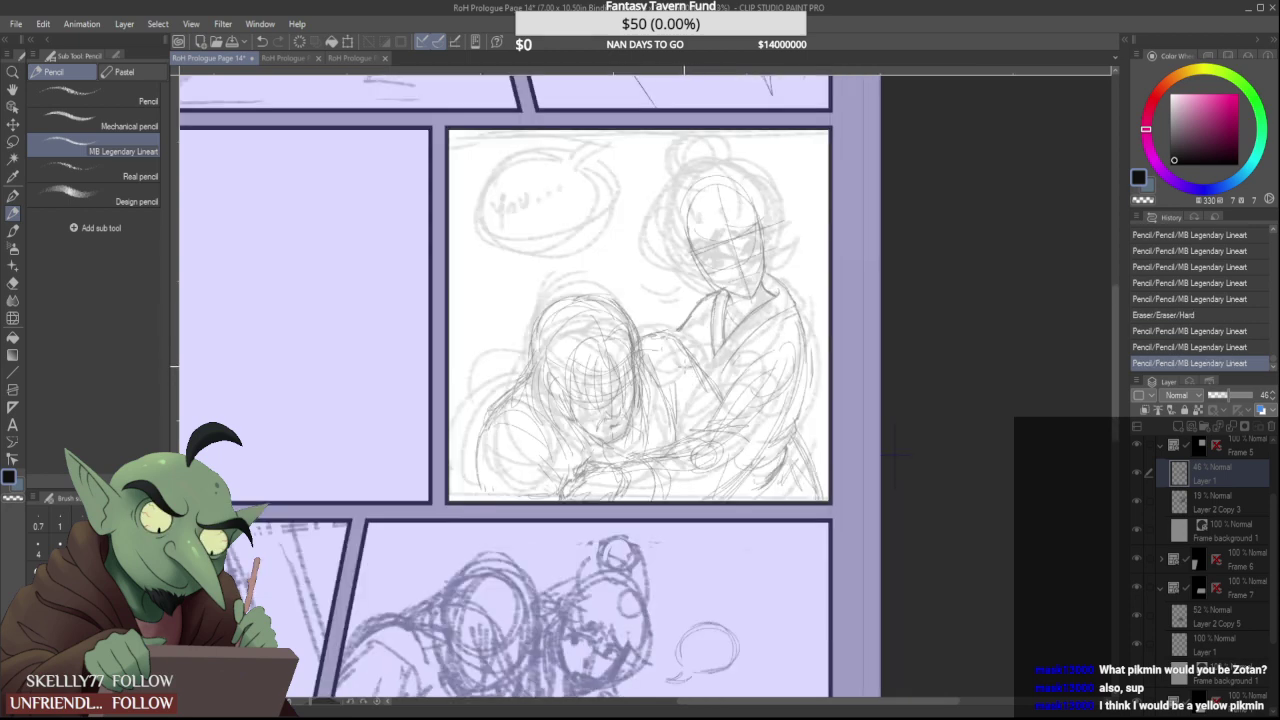
scroll(683, 369, down, 1)
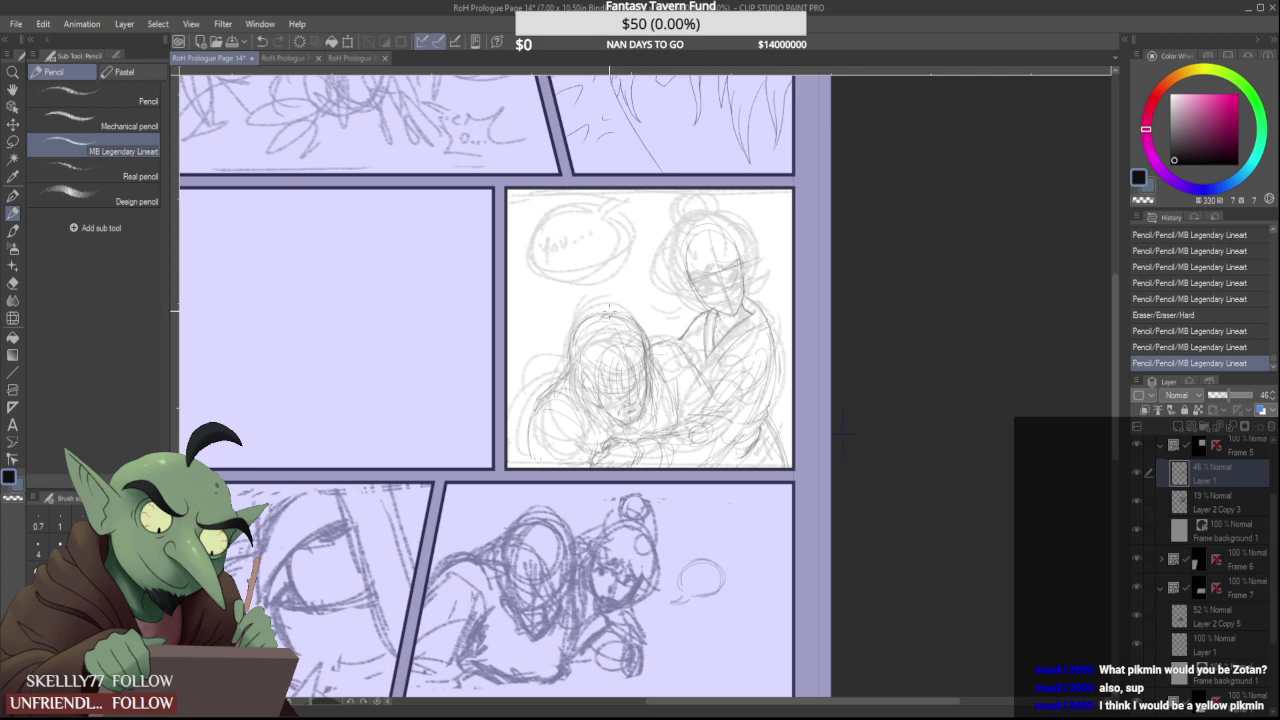
scroll(638, 318, down, 2)
scroll(722, 306, up, 3)
scroll(636, 334, up, 2)
mouse_move(524, 304)
mouse_down()
mouse_move(614, 312)
mouse_move(650, 295)
mouse_up()
drag(598, 299, 661, 281)
mouse_move(512, 330)
mouse_down()
mouse_move(564, 316)
mouse_move(518, 310)
mouse_move(526, 328)
mouse_up()
Draw the girl's outer hair contour up over the crown and a rounded bun on top
mouse_move(444, 283)
mouse_down()
mouse_move(466, 241)
mouse_move(413, 270)
mouse_move(464, 205)
mouse_move(559, 170)
mouse_move(520, 180)
mouse_move(612, 184)
mouse_up()
mouse_move(544, 176)
mouse_down()
mouse_move(501, 200)
mouse_move(551, 155)
mouse_move(523, 108)
mouse_move(486, 108)
mouse_up()
drag(478, 172, 575, 112)
drag(560, 168, 534, 106)
drag(522, 176, 468, 108)
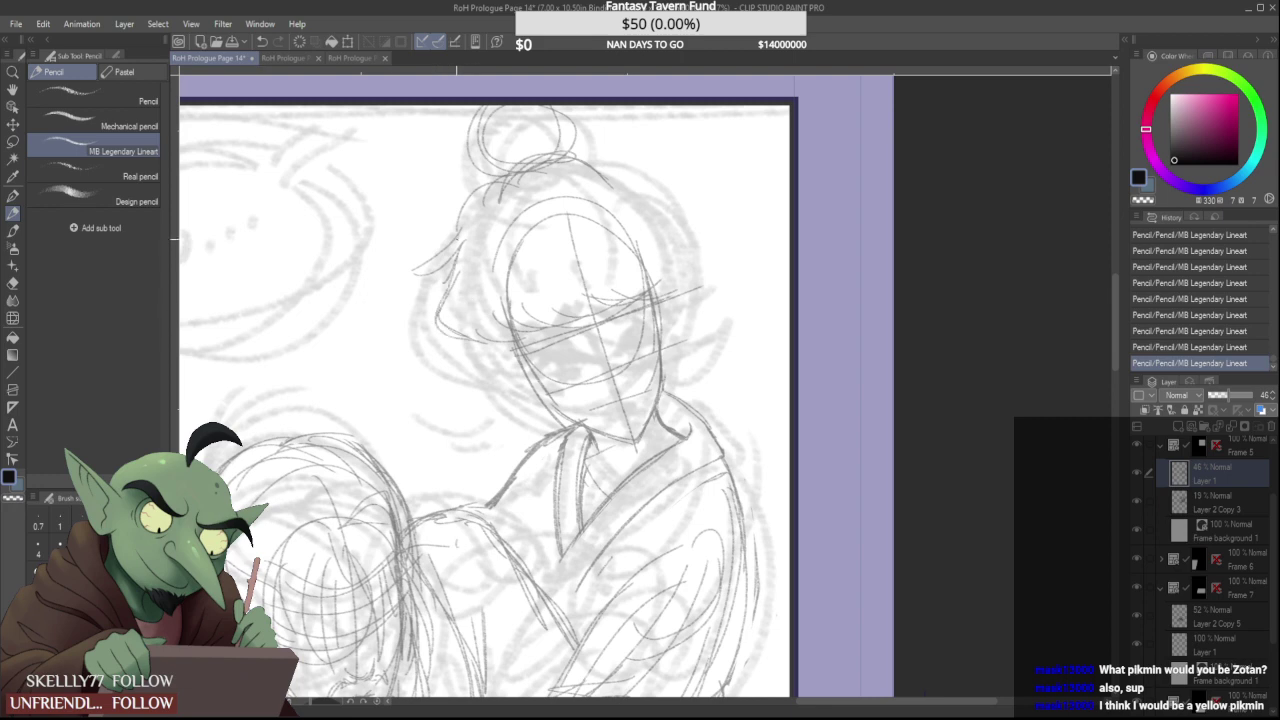
Check RoH Prologue Page 13 for the girl's hairstyle and rework the flicked side locks on Page 14
click(360, 60)
click(285, 57)
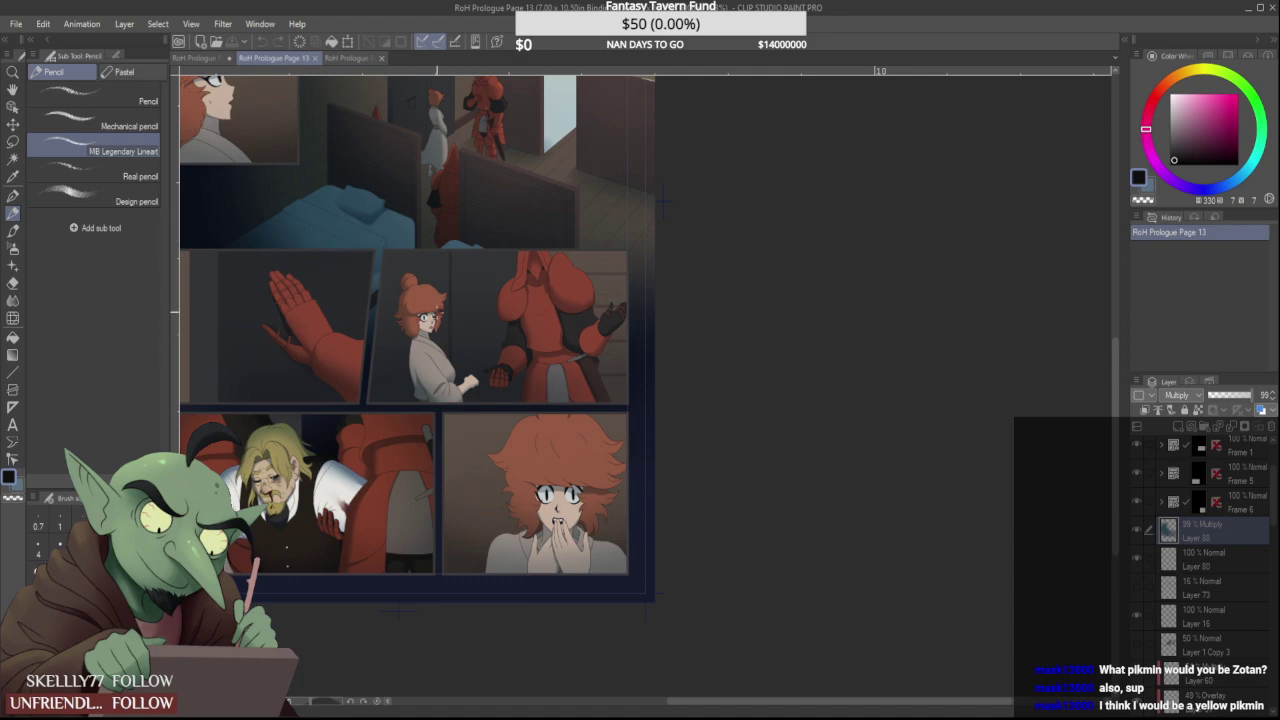
scroll(320, 221, down, 2)
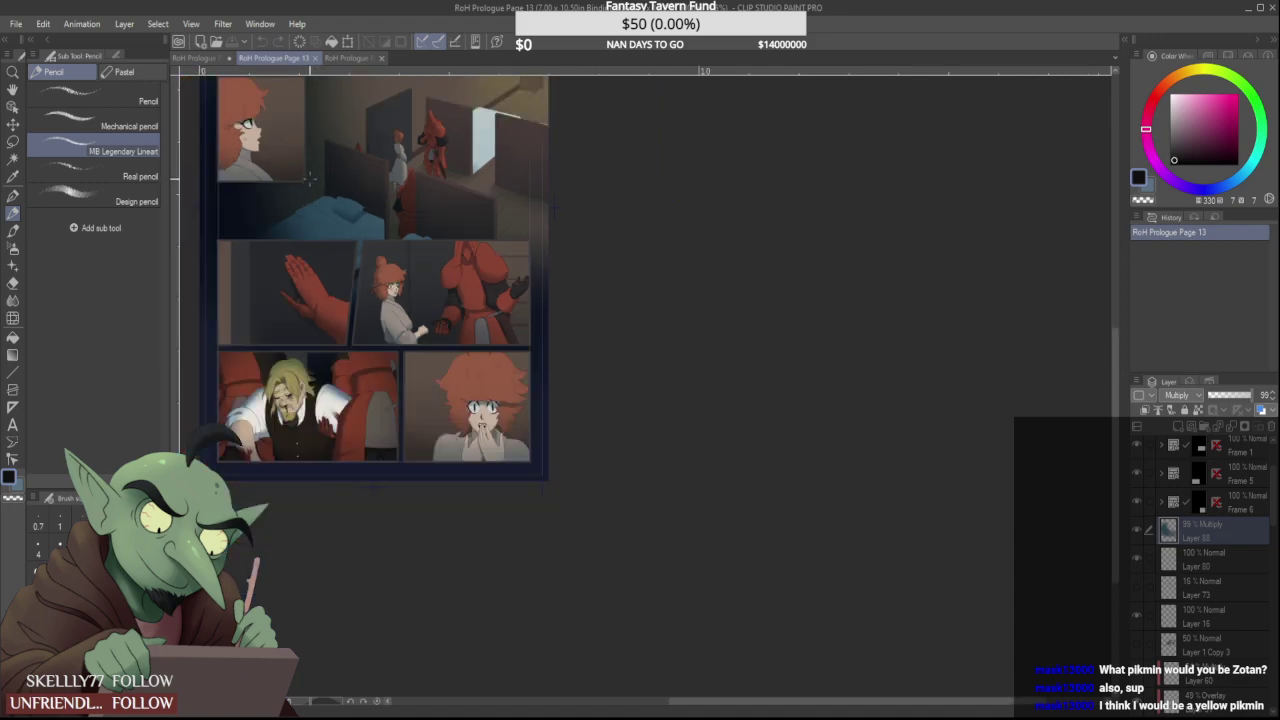
click(205, 57)
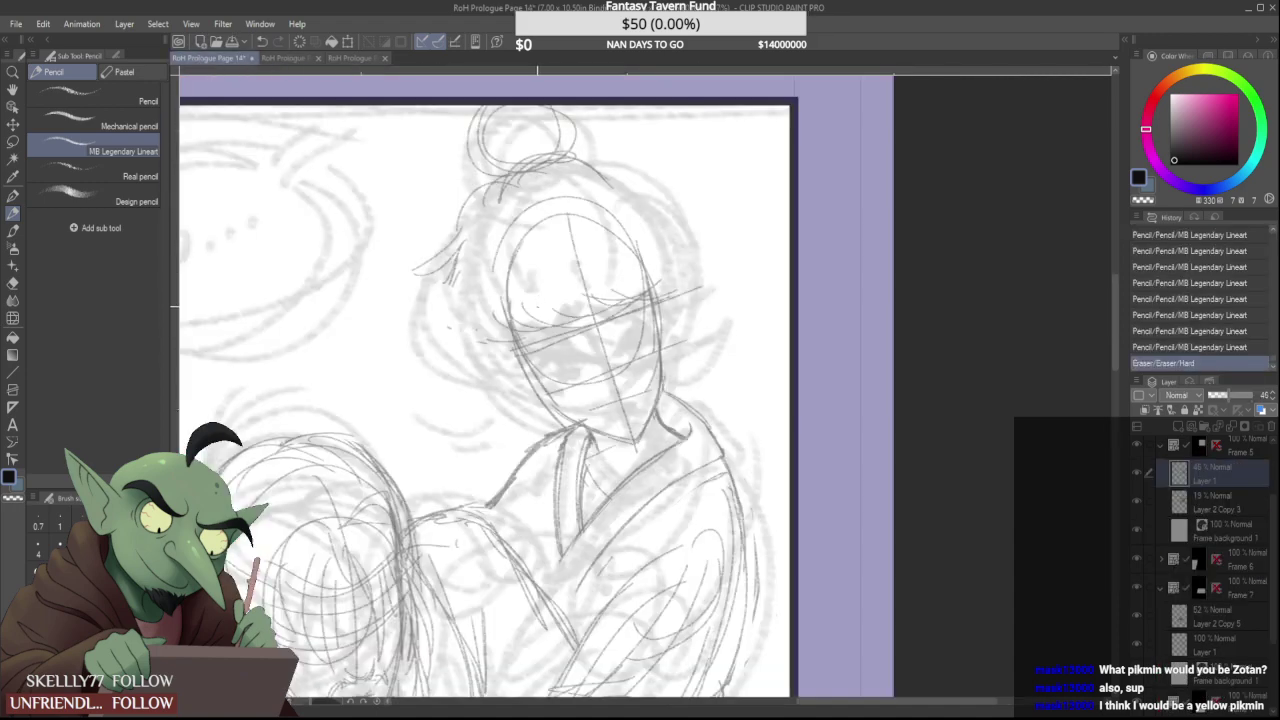
scroll(539, 305, up, 1)
mouse_move(405, 266)
mouse_down()
mouse_move(425, 345)
mouse_move(405, 391)
mouse_move(463, 385)
mouse_up()
mouse_move(418, 340)
mouse_down()
mouse_move(399, 306)
mouse_move(437, 226)
mouse_move(394, 248)
mouse_up()
drag(432, 186, 342, 252)
drag(420, 168, 368, 246)
mouse_move(415, 206)
mouse_down()
mouse_move(343, 252)
mouse_move(421, 250)
mouse_up()
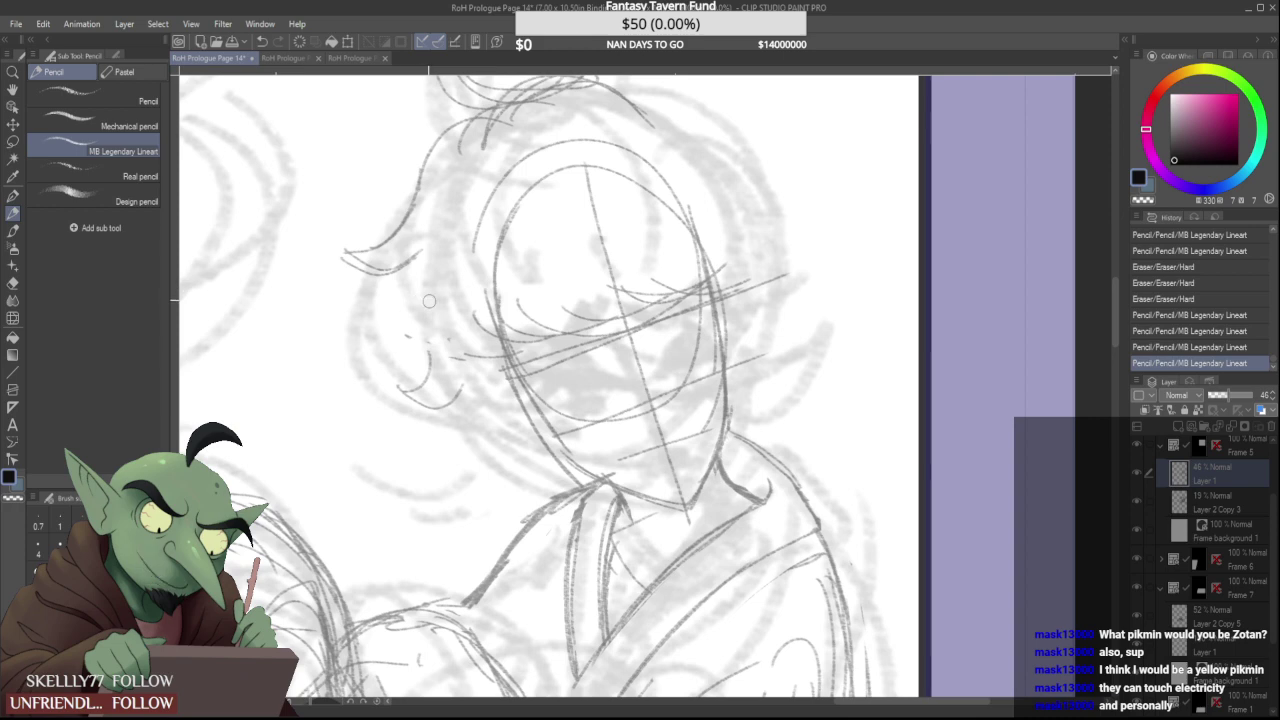
Try a curled lock beneath the flick on the side of the girl's hair and remove it
drag(420, 357, 408, 337)
drag(424, 265, 406, 361)
drag(418, 328, 436, 388)
scroll(431, 348, down, 2)
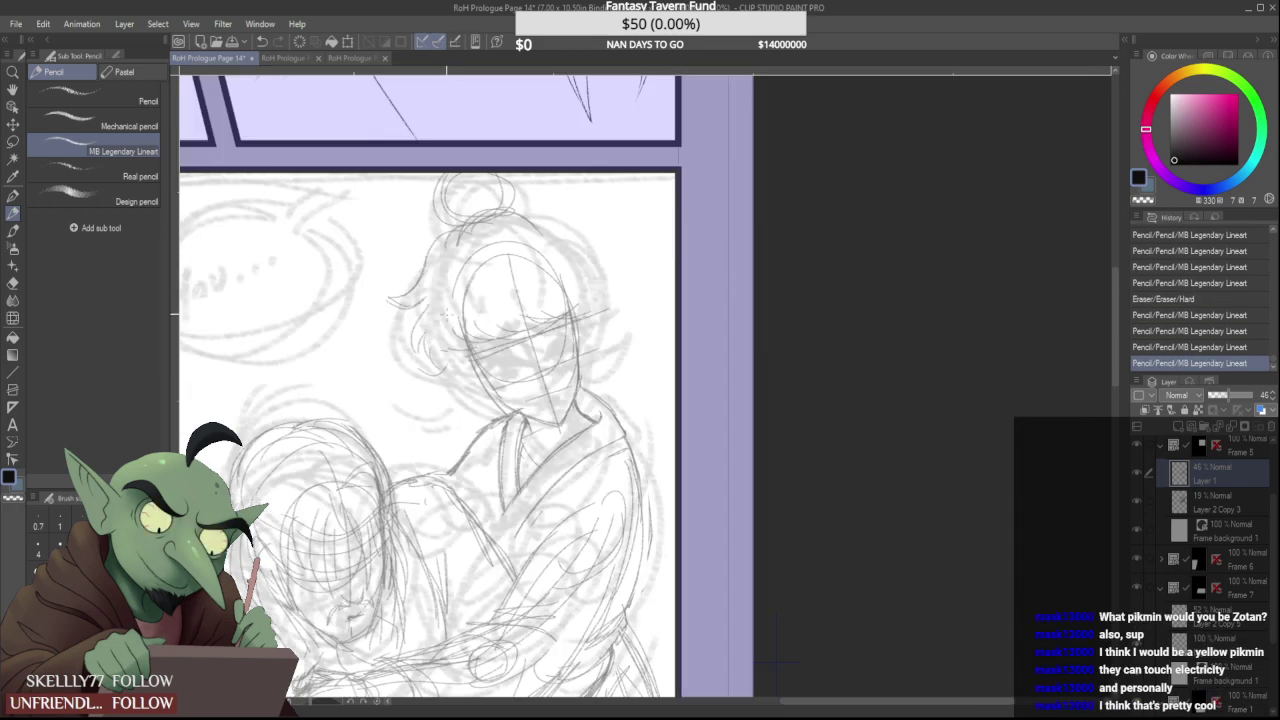
scroll(444, 347, up, 2)
mouse_move(426, 339)
mouse_down()
mouse_move(410, 384)
mouse_move(367, 365)
mouse_move(385, 357)
mouse_up()
key(ctrl+z)
key(ctrl+z)
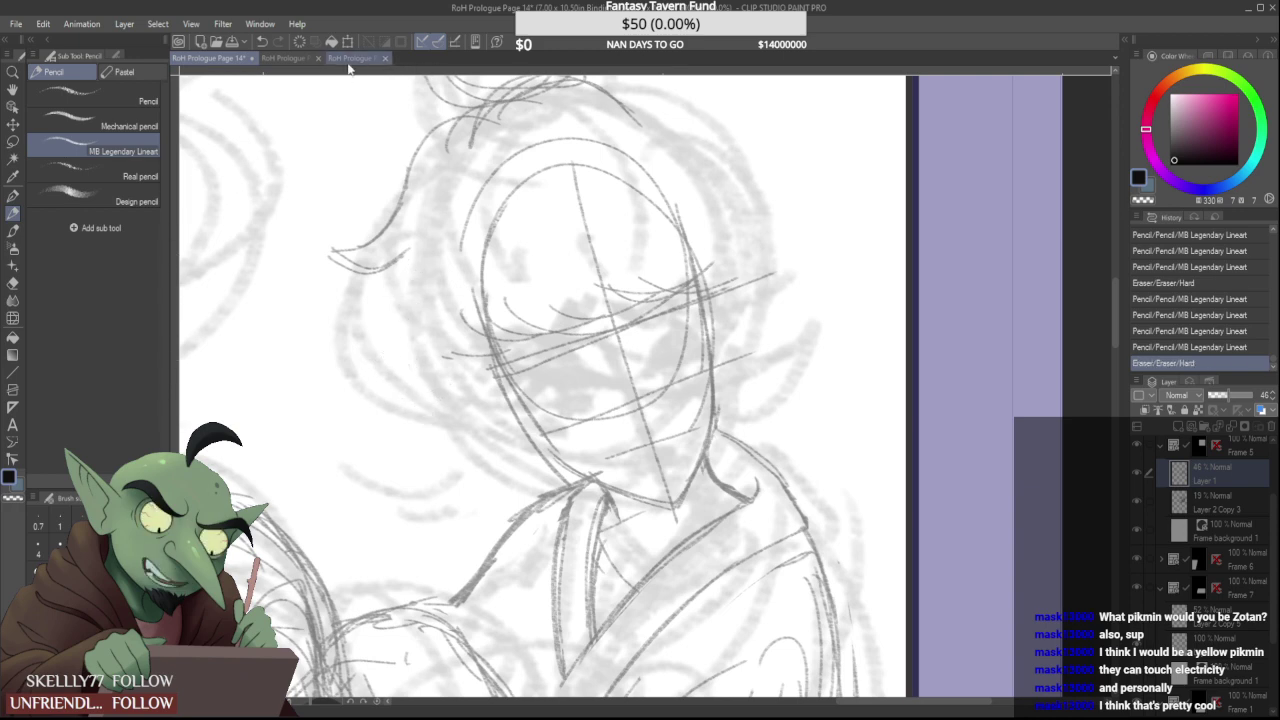
Recheck the hairstyle on RoH Prologue Page 13 and redraw the curled locks beneath the girl's side flick
click(352, 59)
click(263, 58)
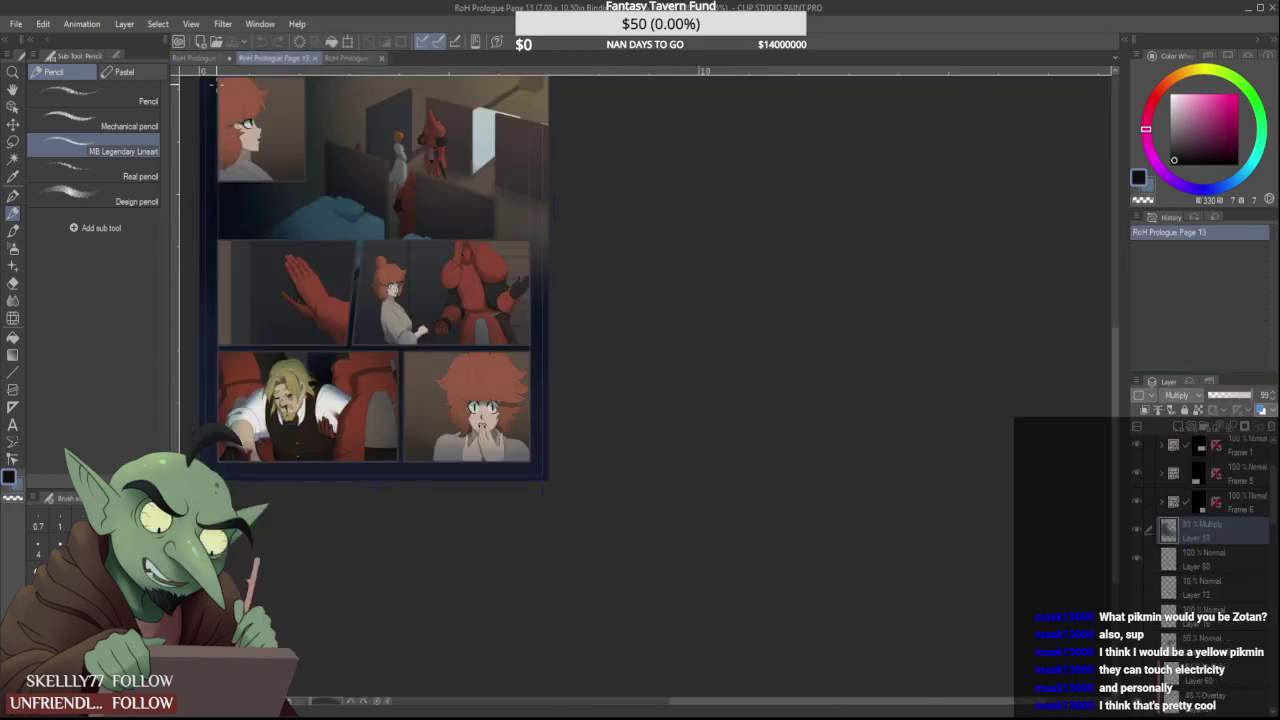
click(192, 58)
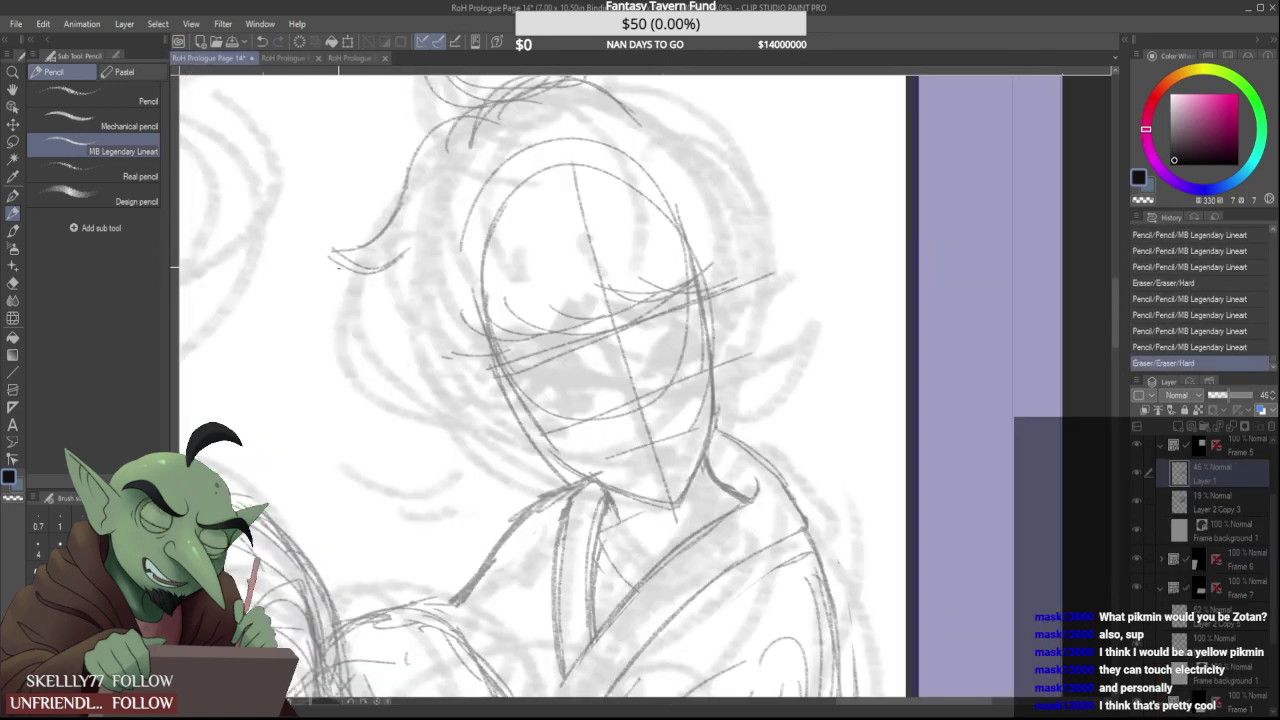
mouse_move(318, 259)
mouse_down()
mouse_move(414, 281)
mouse_move(374, 360)
mouse_move(411, 404)
mouse_up()
mouse_move(381, 352)
mouse_down()
mouse_move(370, 340)
mouse_move(379, 306)
mouse_move(420, 346)
mouse_up()
drag(385, 407, 437, 404)
mouse_move(378, 309)
mouse_down()
mouse_move(410, 341)
mouse_move(389, 346)
mouse_up()
scroll(521, 365, down, 3)
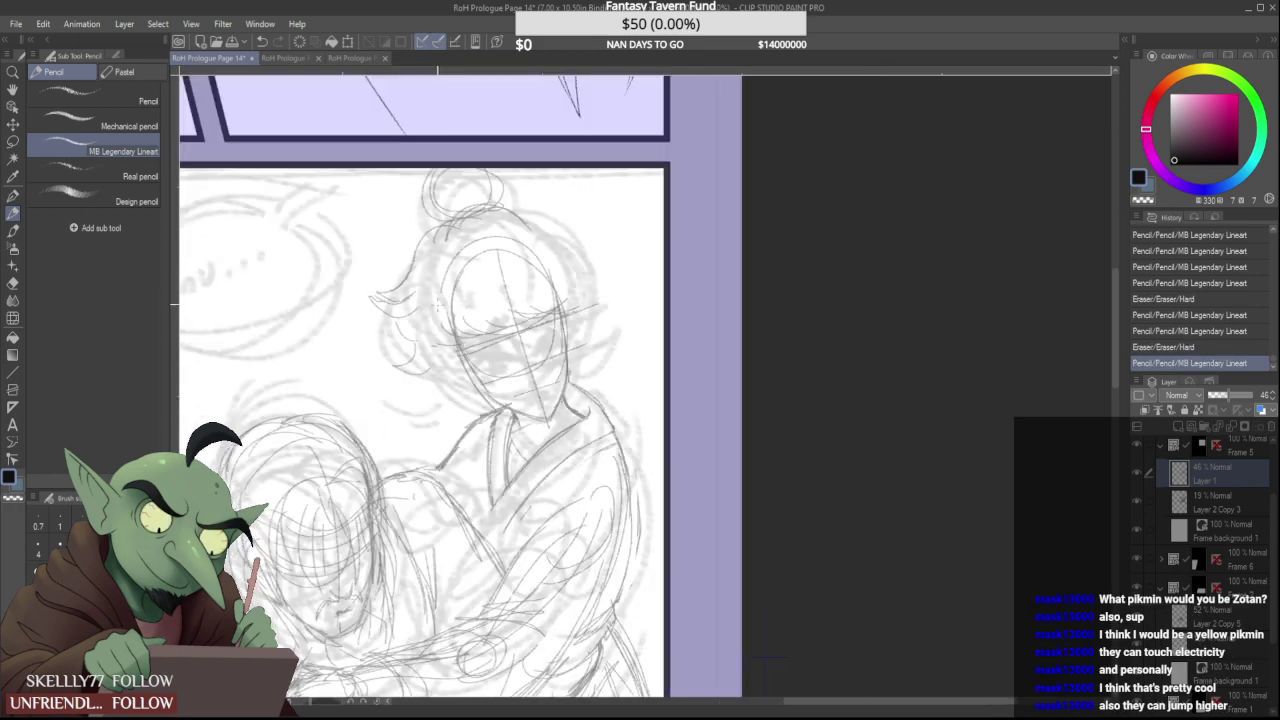
Refine the girl's side flick and connect its outer hair contour up to the base of the bun
scroll(526, 340, up, 3)
mouse_move(330, 302)
mouse_down()
mouse_move(378, 272)
mouse_move(337, 335)
mouse_move(312, 332)
mouse_move(345, 343)
mouse_up()
mouse_move(287, 312)
mouse_down()
mouse_move(345, 328)
mouse_move(383, 303)
mouse_up()
mouse_move(308, 315)
mouse_down()
mouse_move(358, 290)
mouse_move(394, 240)
mouse_up()
drag(376, 267, 464, 155)
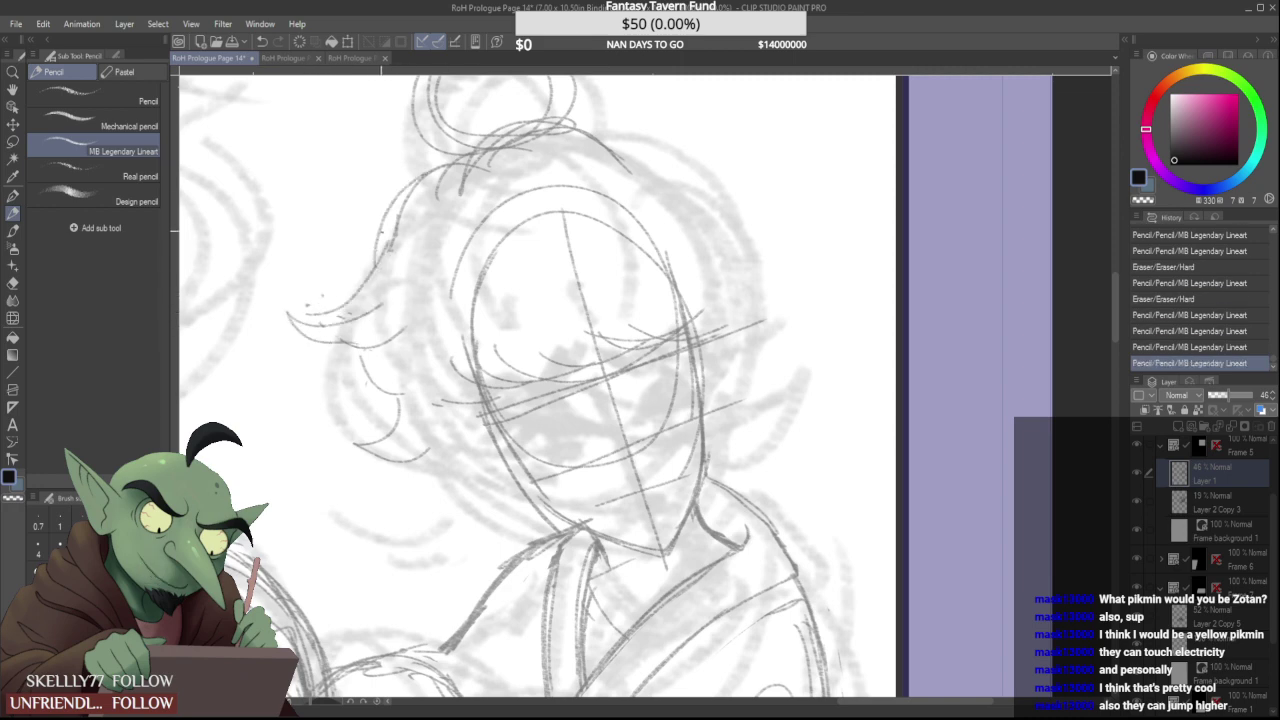
drag(381, 233, 465, 153)
Add small curled locks along the girl's jaw and neck below the side hair
scroll(468, 202, down, 2)
scroll(447, 330, up, 2)
mouse_move(470, 306)
mouse_down()
mouse_move(458, 409)
mouse_move(480, 356)
mouse_move(476, 431)
mouse_move(425, 418)
mouse_up()
mouse_move(538, 390)
mouse_down()
mouse_move(488, 424)
mouse_move(526, 440)
mouse_move(540, 414)
mouse_up()
Draw the hair contour on the opposite side of the girl's head with an upturned flick and a rounded curl
scroll(540, 404, down, 3)
scroll(628, 326, up, 5)
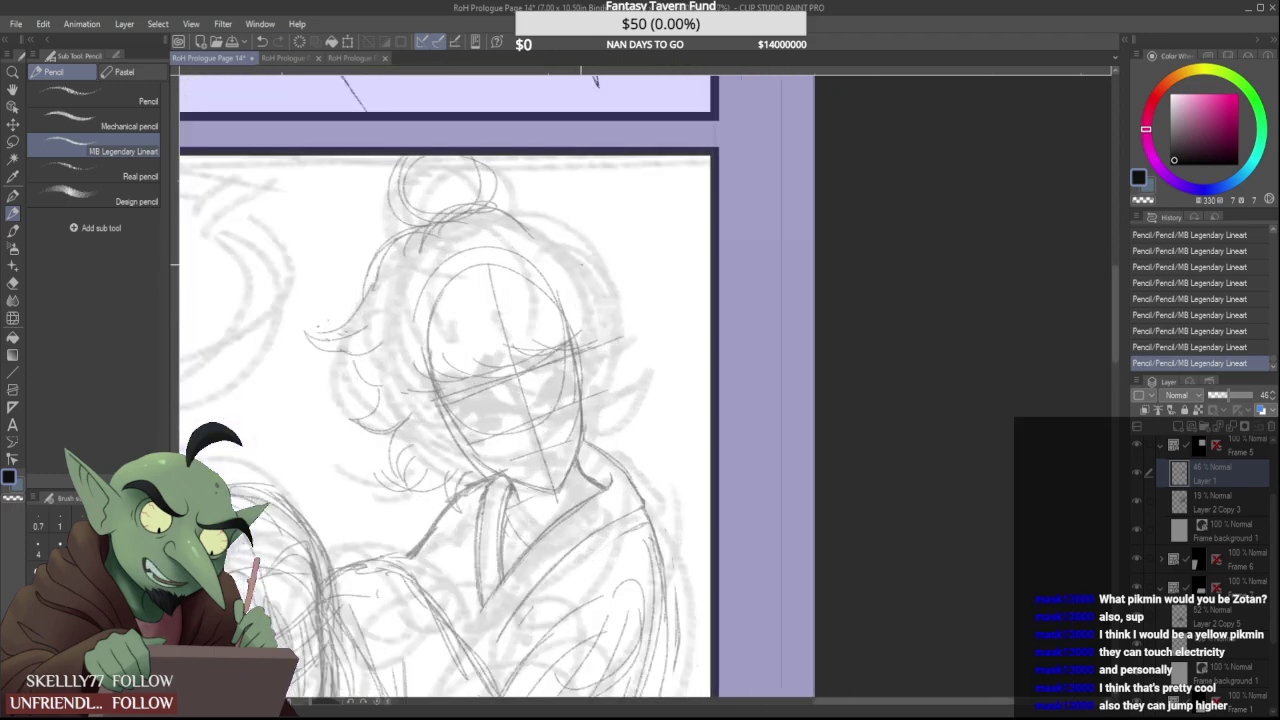
mouse_move(586, 239)
mouse_down()
mouse_move(658, 256)
mouse_move(666, 235)
mouse_move(606, 283)
mouse_up()
mouse_move(657, 268)
mouse_down()
mouse_move(638, 291)
mouse_move(609, 296)
mouse_up()
drag(617, 303, 676, 390)
drag(628, 342, 676, 388)
mouse_move(636, 412)
mouse_down()
mouse_move(690, 391)
mouse_move(667, 384)
mouse_up()
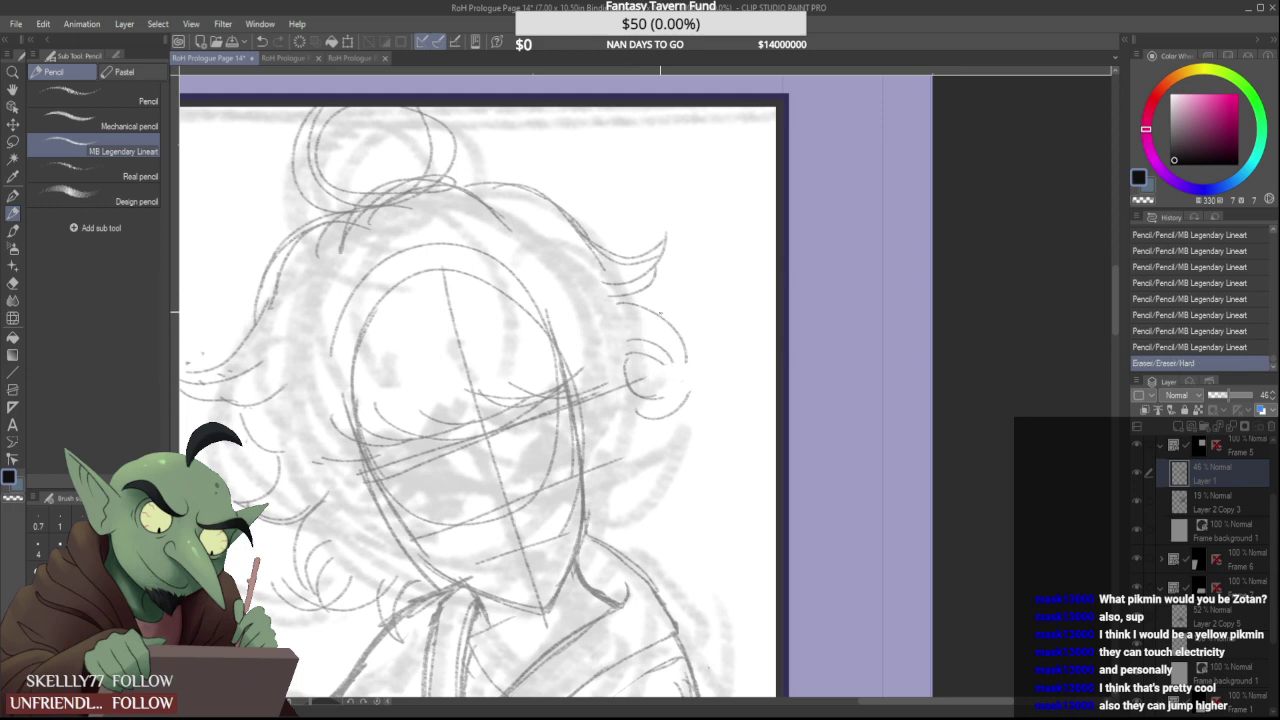
Extend the girl's hair on the panel-border side with lower curls reaching down toward the collar
mouse_move(652, 309)
mouse_down()
mouse_move(686, 362)
mouse_move(656, 398)
mouse_move(682, 402)
mouse_move(650, 431)
mouse_move(684, 448)
mouse_move(685, 471)
mouse_move(633, 503)
mouse_up()
key(ctrl+minus)
key(ctrl+minus)
key(ctrl+minus)
key(ctrl+plus)
scroll(647, 423, up, 2)
mouse_move(622, 450)
mouse_down()
mouse_move(616, 506)
mouse_move(572, 514)
mouse_up()
Reinforce the girl's outer hair contour over the crown and clean up the strokes under the bun
key(ctrl+minus)
key(ctrl+minus)
key(ctrl+minus)
key(ctrl+plus)
key(ctrl+plus)
key(ctrl+plus)
drag(262, 366, 292, 312)
drag(240, 404, 262, 322)
mouse_move(252, 378)
mouse_down()
mouse_move(324, 278)
mouse_move(388, 253)
mouse_move(362, 298)
mouse_move(401, 238)
mouse_move(547, 246)
mouse_up()
drag(499, 287, 486, 267)
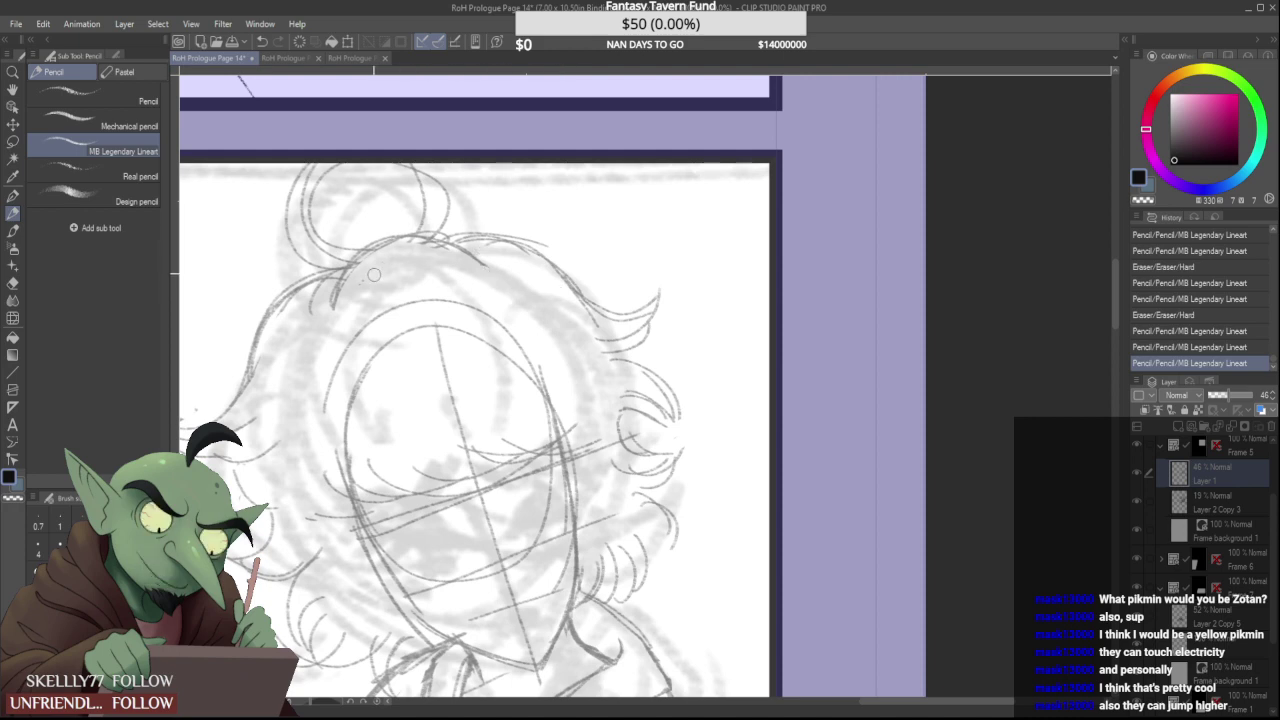
drag(377, 274, 382, 270)
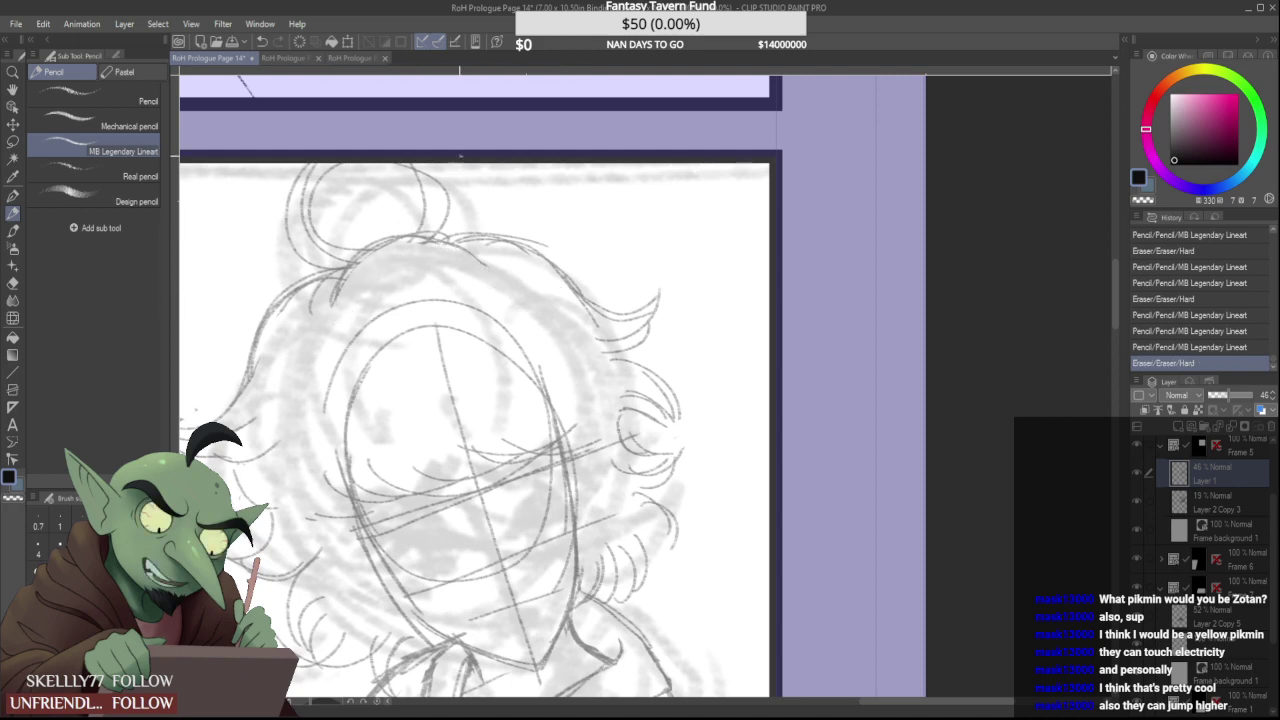
Redraw both sides of the girl's hair bun with tighter curved outlines down to its base
drag(444, 217, 440, 234)
drag(435, 163, 441, 228)
drag(438, 166, 431, 238)
mouse_move(349, 163)
mouse_down()
mouse_move(351, 258)
mouse_move(334, 224)
mouse_move(322, 258)
mouse_move(301, 168)
mouse_up()
drag(315, 244, 334, 262)
mouse_move(303, 166)
mouse_down()
mouse_move(335, 263)
mouse_move(326, 252)
mouse_up()
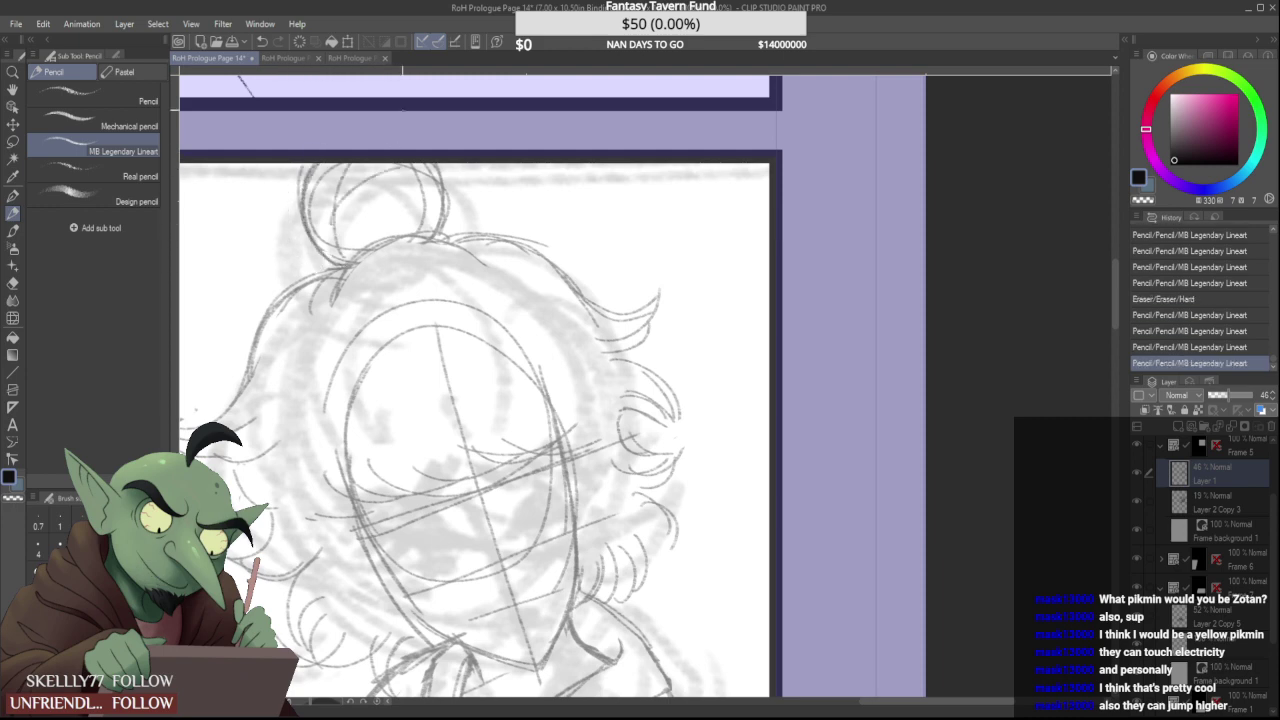
Clean up the overlapping strokes where the base of the girl's bun meets her hair
scroll(478, 228, down, 1)
scroll(478, 228, down, 2)
scroll(540, 234, up, 3)
mouse_move(406, 294)
mouse_down()
mouse_move(428, 248)
mouse_move(380, 300)
mouse_up()
scroll(412, 319, down, 2)
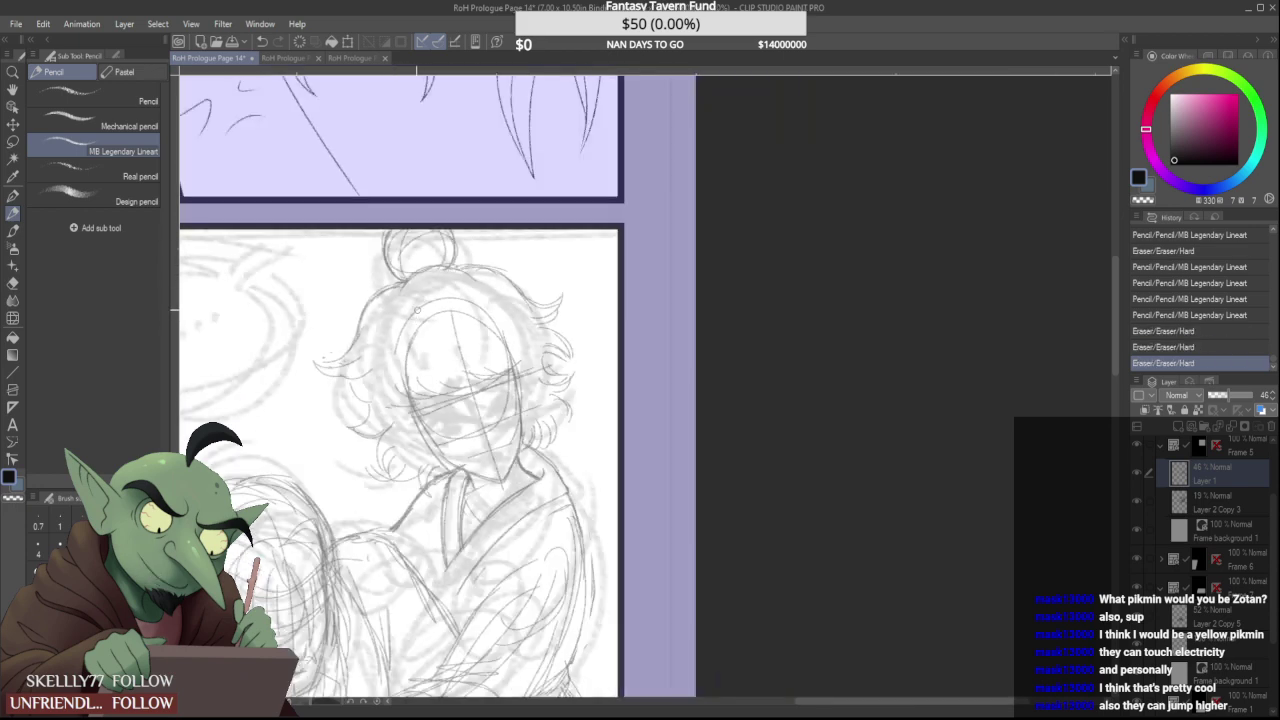
scroll(431, 286, up, 2)
drag(431, 258, 447, 264)
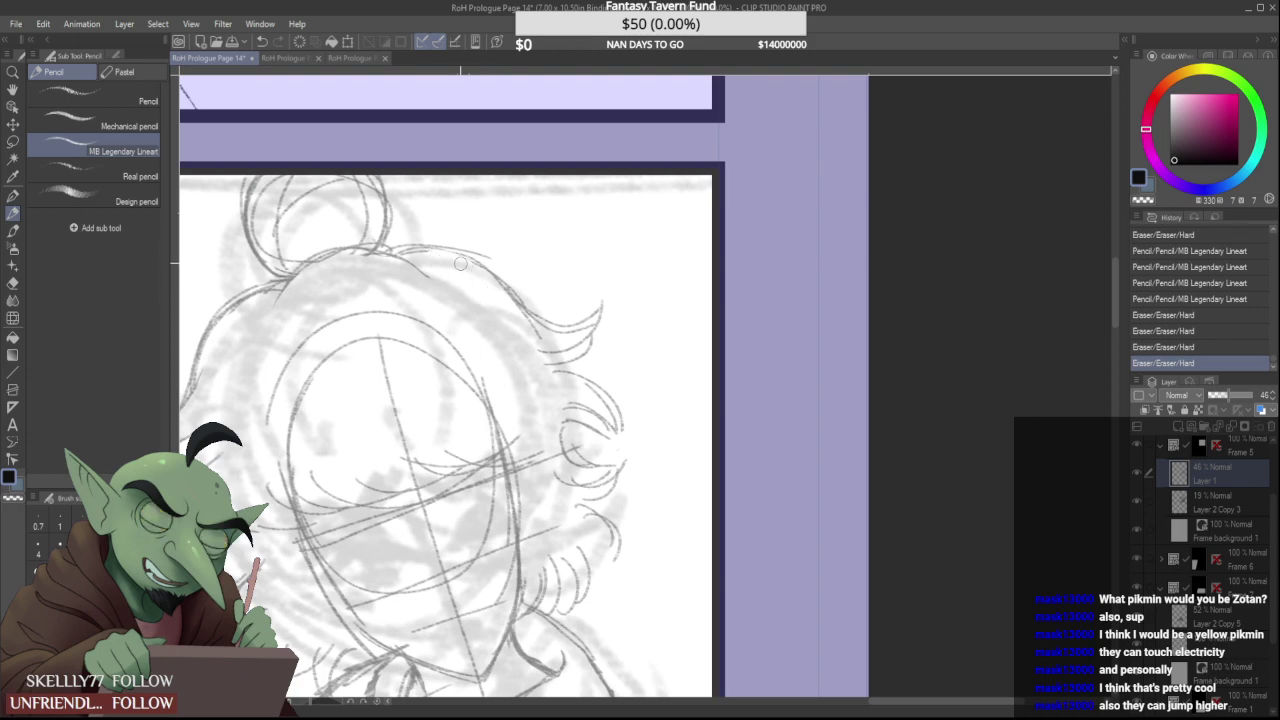
Redraw the girl's crown contour from the base of the bun down to the upturned flick near the panel border
drag(505, 308, 522, 320)
mouse_move(443, 250)
mouse_down()
mouse_move(484, 266)
mouse_move(530, 315)
mouse_move(576, 330)
mouse_up()
scroll(505, 266, down, 3)
scroll(511, 268, up, 2)
drag(450, 270, 578, 322)
scroll(530, 235, down, 2)
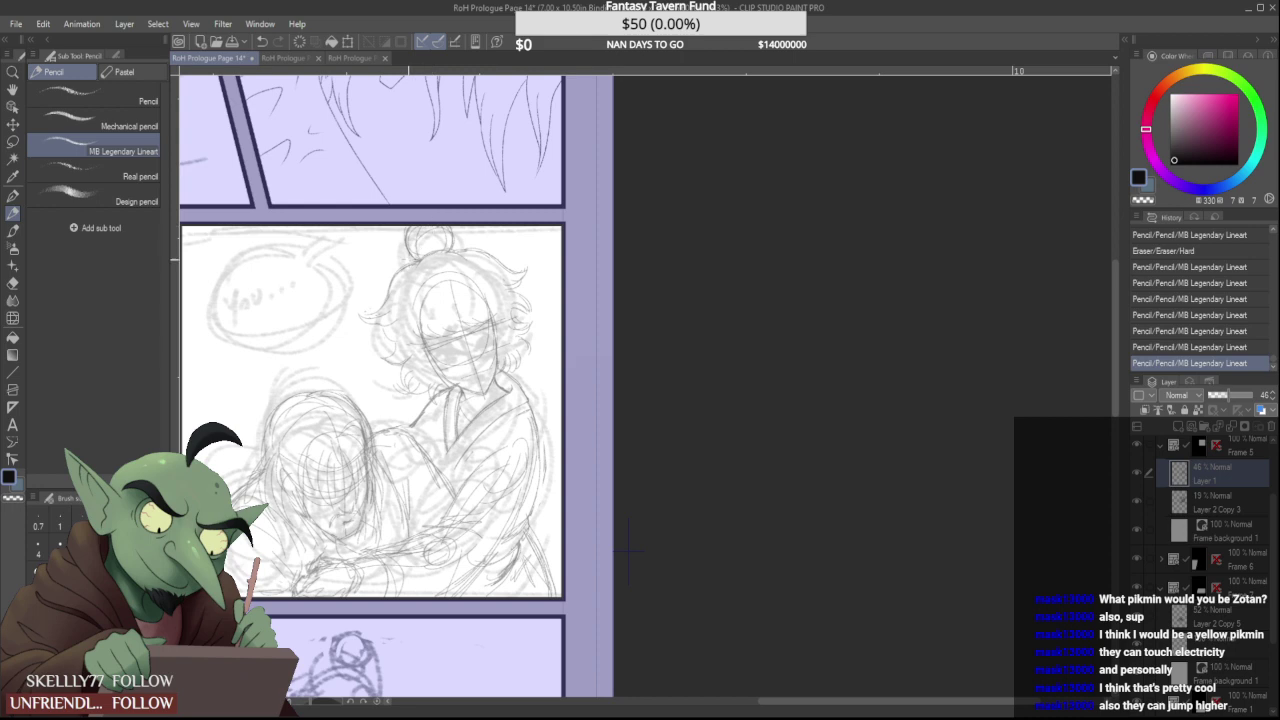
Reinforce the contour of the girl's cheek and the strokes beside her jaw
scroll(382, 329, up, 3)
mouse_move(314, 286)
mouse_down()
mouse_move(384, 304)
mouse_move(340, 290)
mouse_up()
mouse_move(345, 306)
mouse_down()
mouse_move(365, 296)
mouse_move(462, 352)
mouse_move(468, 404)
mouse_up()
scroll(396, 299, down, 3)
scroll(456, 346, up, 4)
mouse_move(604, 326)
mouse_down()
mouse_move(612, 290)
mouse_move(622, 364)
mouse_move(641, 346)
mouse_up()
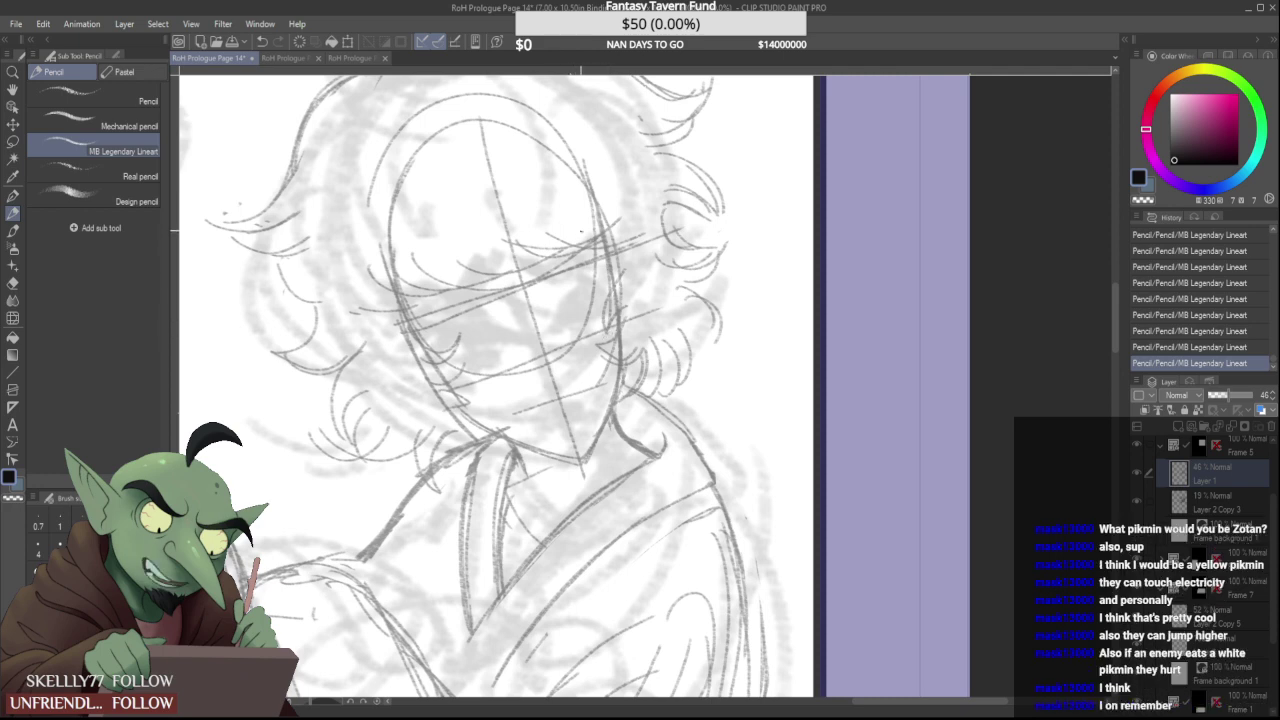
Redraw both sides of the girl's jawline so they meet in a pointed chin
scroll(578, 229, down, 3)
scroll(579, 240, up, 3)
mouse_move(493, 400)
mouse_down()
mouse_move(484, 383)
mouse_move(487, 408)
mouse_move(580, 437)
mouse_up()
drag(425, 347, 440, 371)
mouse_move(611, 387)
mouse_down()
mouse_move(619, 357)
mouse_move(583, 435)
mouse_up()
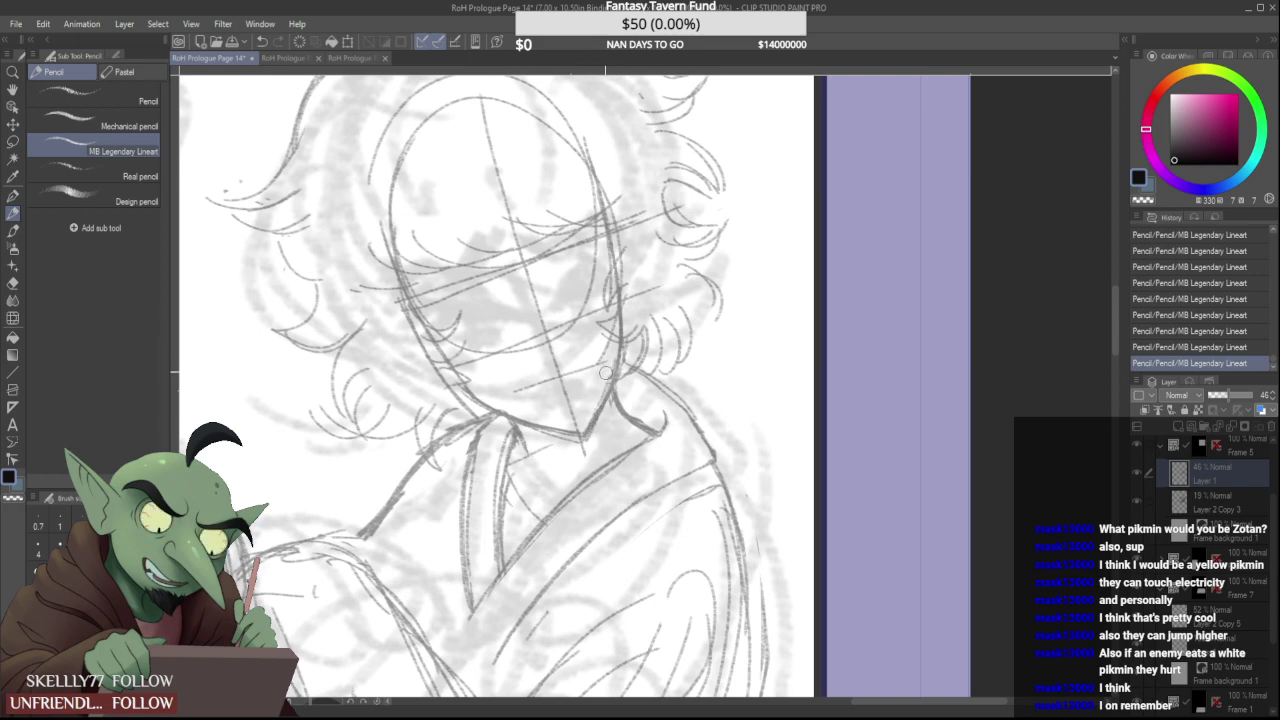
mouse_move(607, 362)
mouse_down()
mouse_move(582, 437)
mouse_move(541, 448)
mouse_up()
mouse_move(535, 411)
mouse_down()
mouse_move(540, 452)
mouse_move(568, 425)
mouse_move(612, 462)
mouse_move(626, 431)
mouse_up()
Add a curved line beneath the girl's chin and darken the neck line next to it
scroll(542, 456, up, 1)
drag(526, 400, 648, 427)
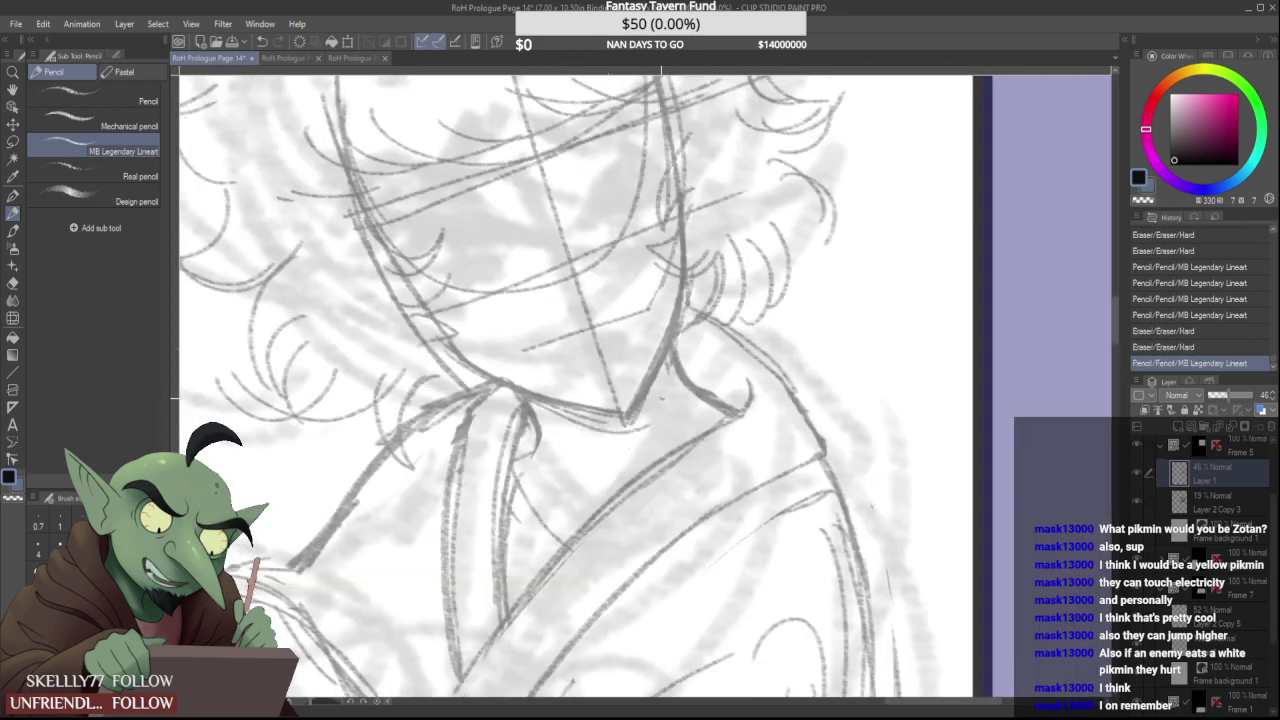
drag(549, 421, 640, 432)
mouse_move(672, 368)
mouse_down()
mouse_move(638, 428)
mouse_move(656, 410)
mouse_up()
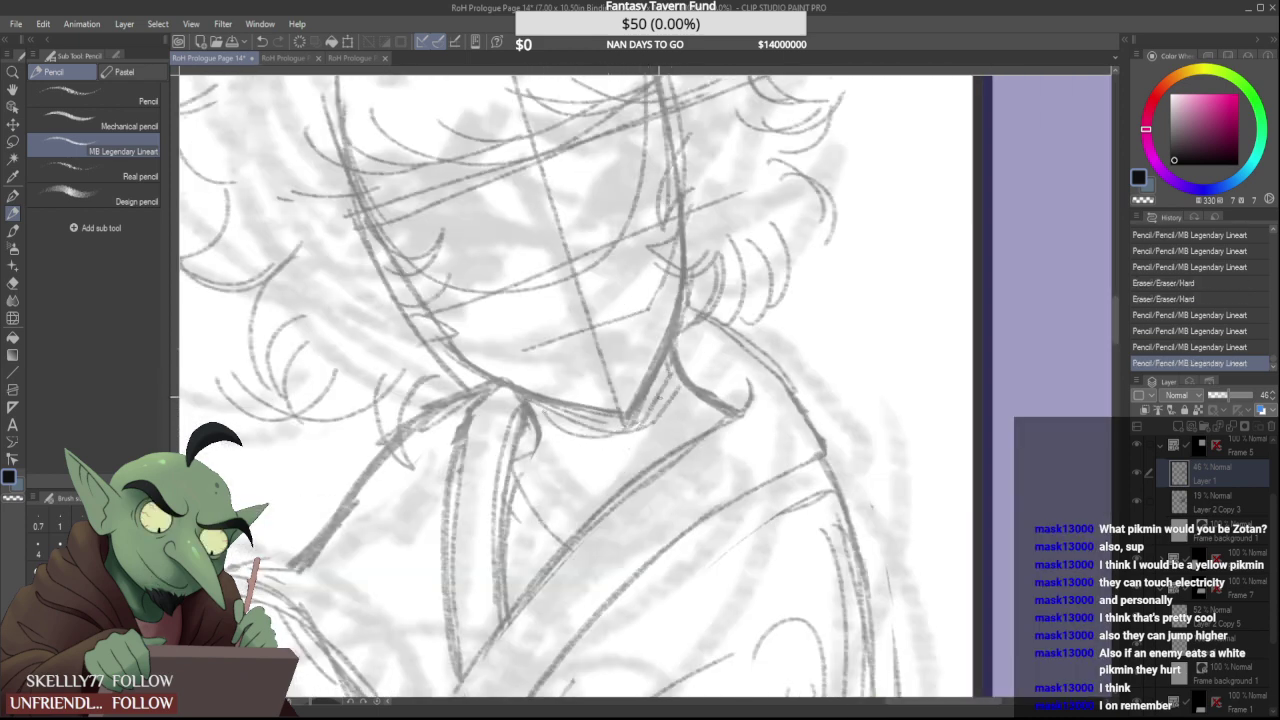
scroll(598, 403, down, 3)
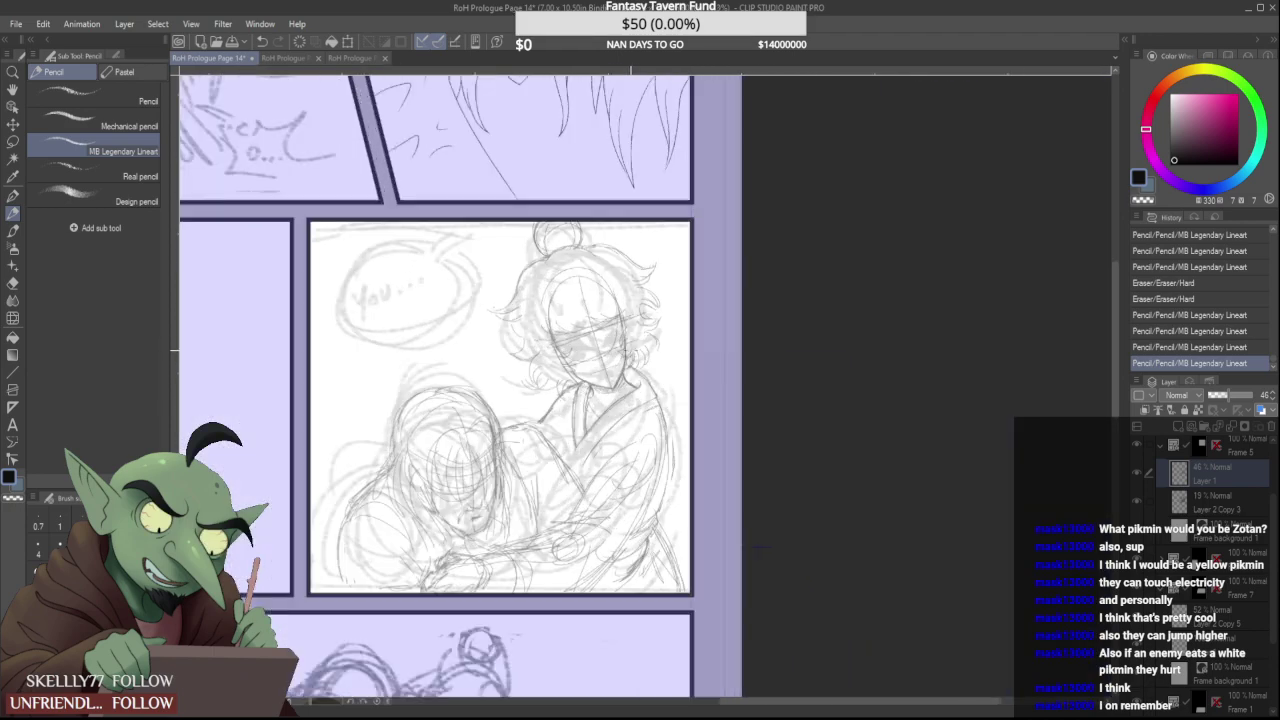
Clean up the corner where the girl's jaw meets the collar and the stray strokes around her chin
scroll(613, 391, up, 3)
drag(441, 393, 484, 412)
mouse_move(441, 392)
mouse_down()
mouse_move(520, 425)
mouse_move(463, 398)
mouse_move(498, 429)
mouse_move(450, 379)
mouse_up()
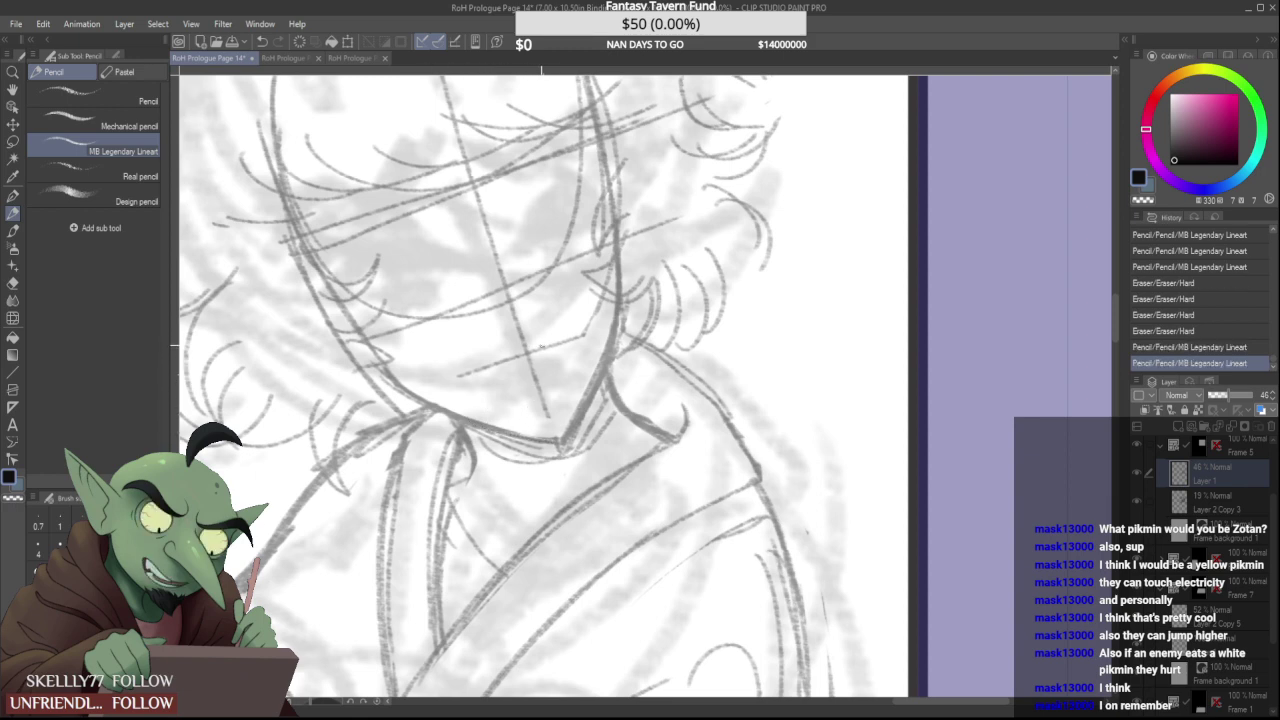
drag(580, 400, 566, 408)
scroll(566, 386, down, 4)
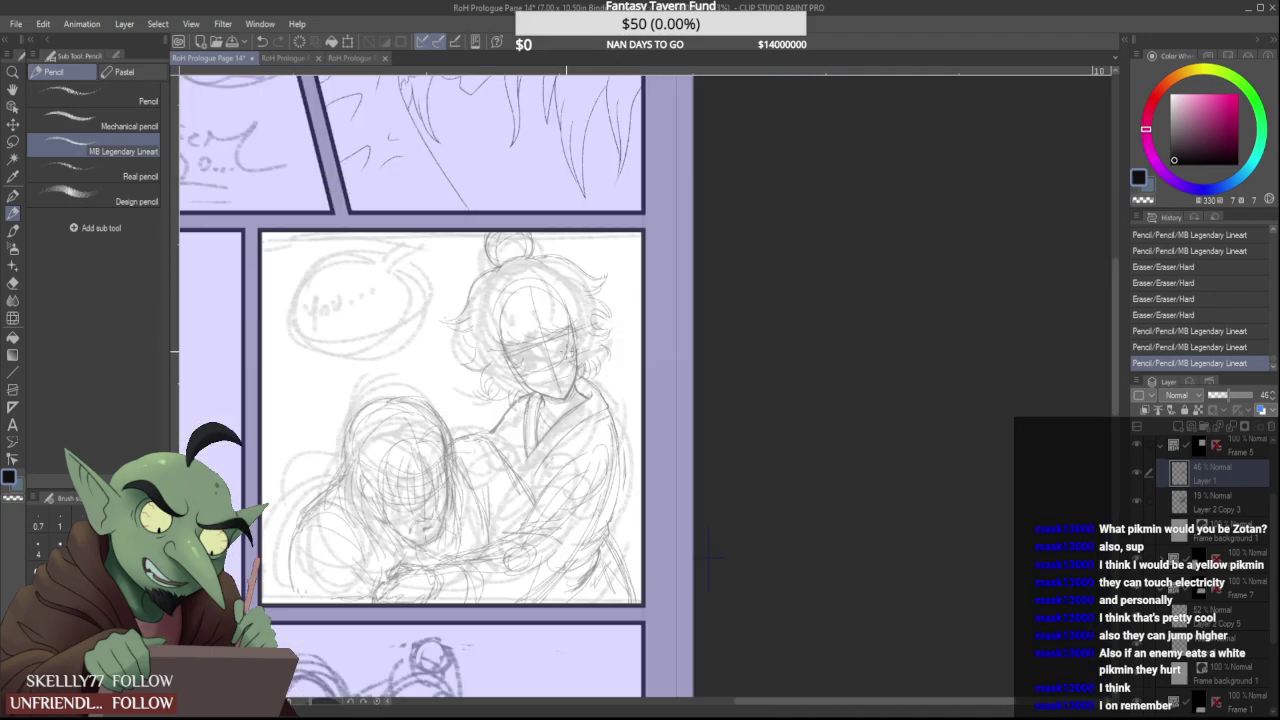
scroll(570, 335, down, 1)
scroll(568, 406, up, 2)
scroll(525, 463, down, 2)
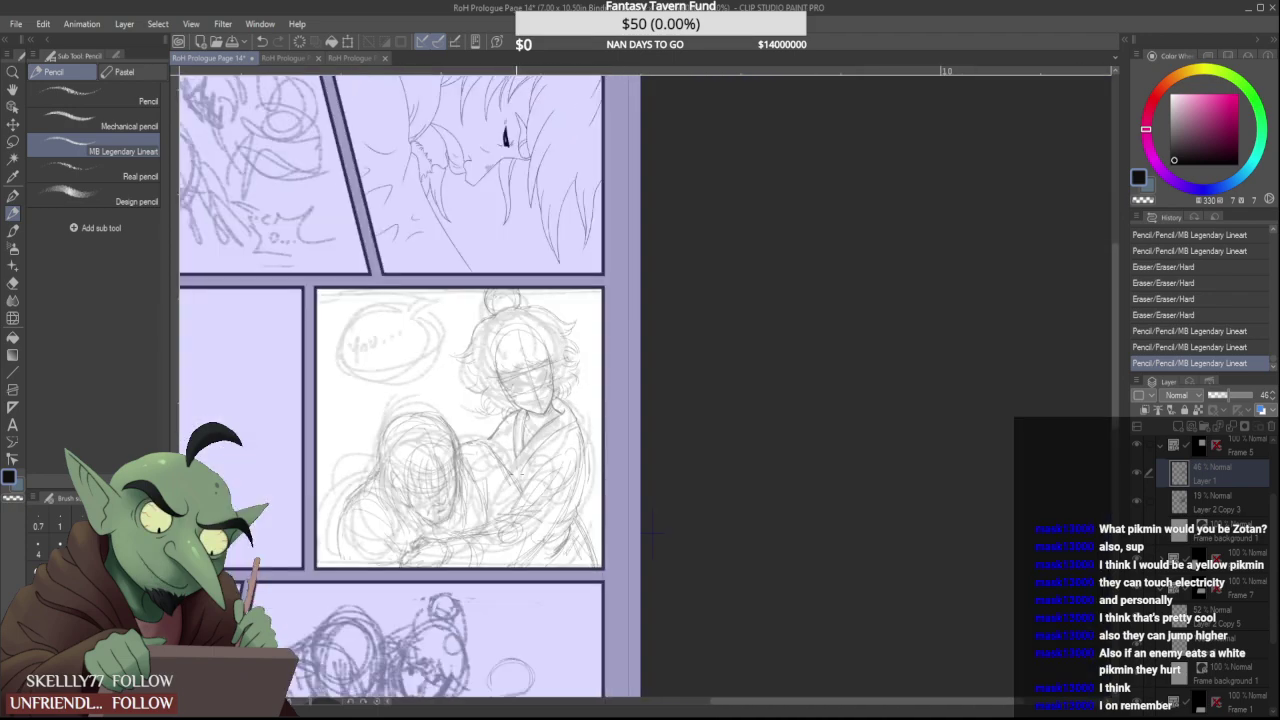
Erase the rough shoulder contour between the two figures and redraw it as a rounded curve down to the girl's sleeve
scroll(490, 449, up, 3)
mouse_move(460, 426)
mouse_down()
mouse_move(494, 425)
mouse_move(511, 462)
mouse_up()
drag(522, 491, 547, 540)
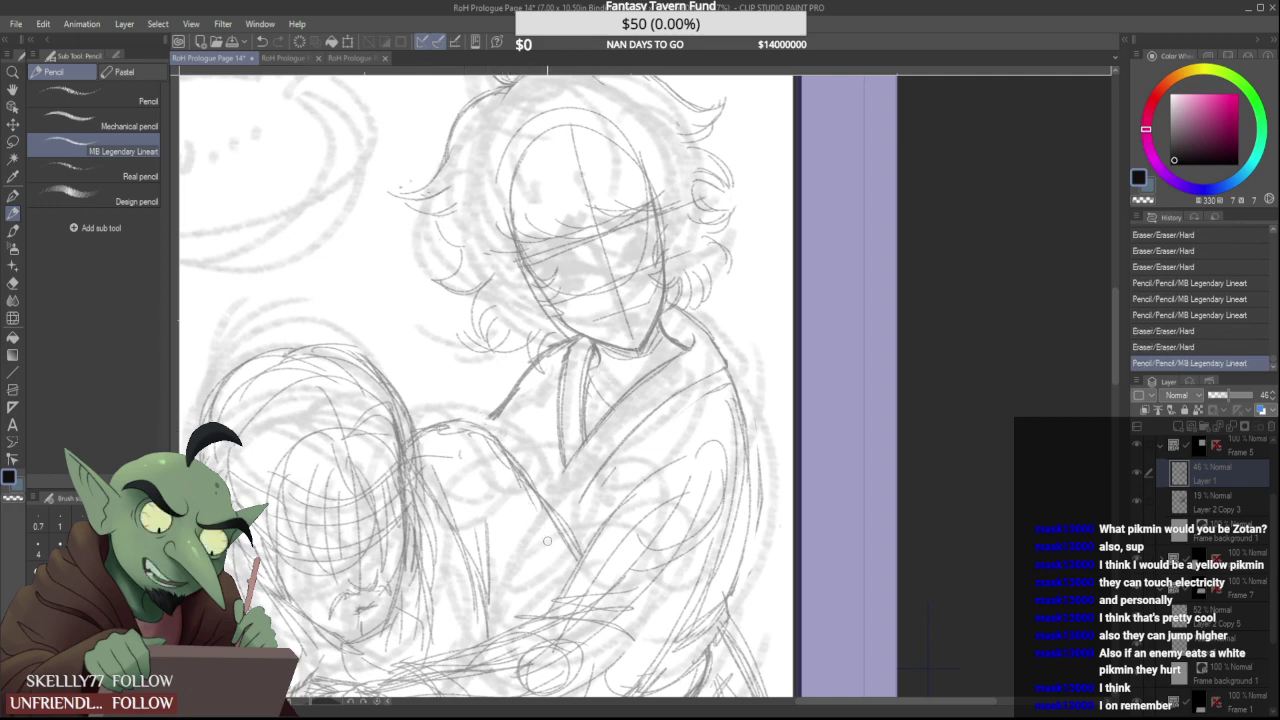
drag(488, 446, 536, 516)
mouse_move(465, 434)
mouse_down()
mouse_move(497, 466)
mouse_move(468, 427)
mouse_move(478, 490)
mouse_up()
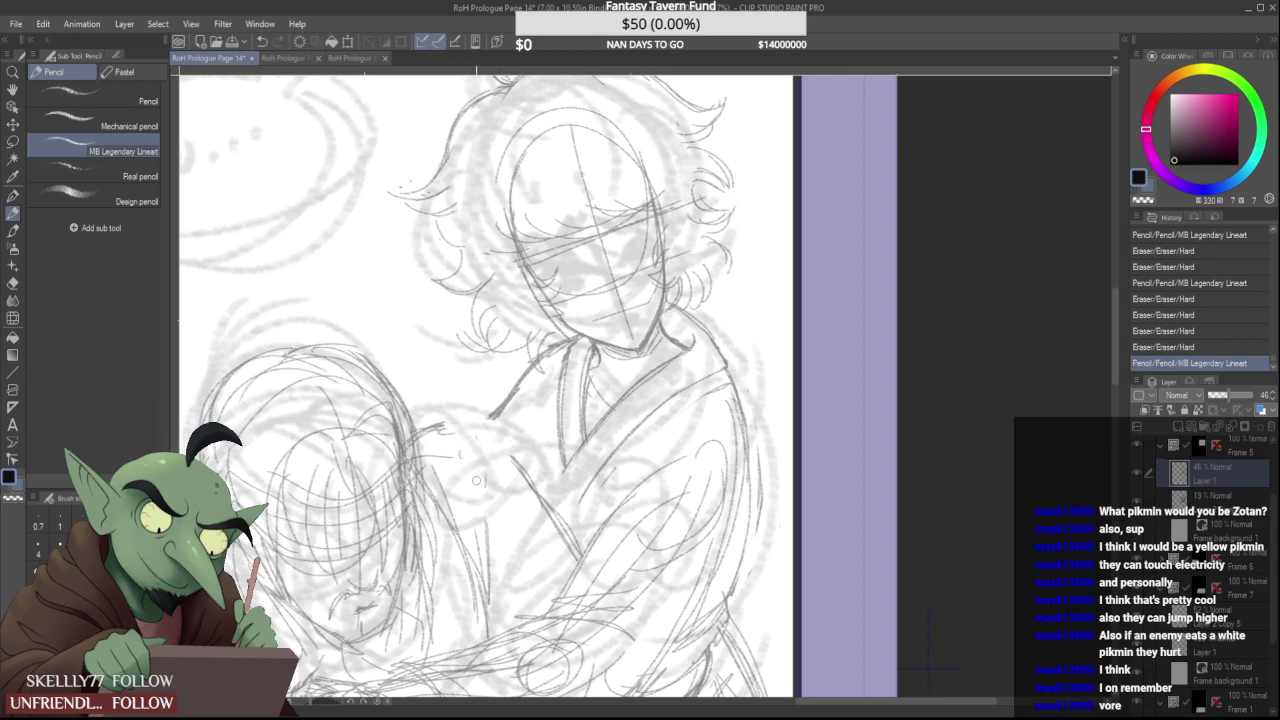
mouse_move(453, 424)
mouse_down()
mouse_move(486, 448)
mouse_move(486, 432)
mouse_move(571, 557)
mouse_up()
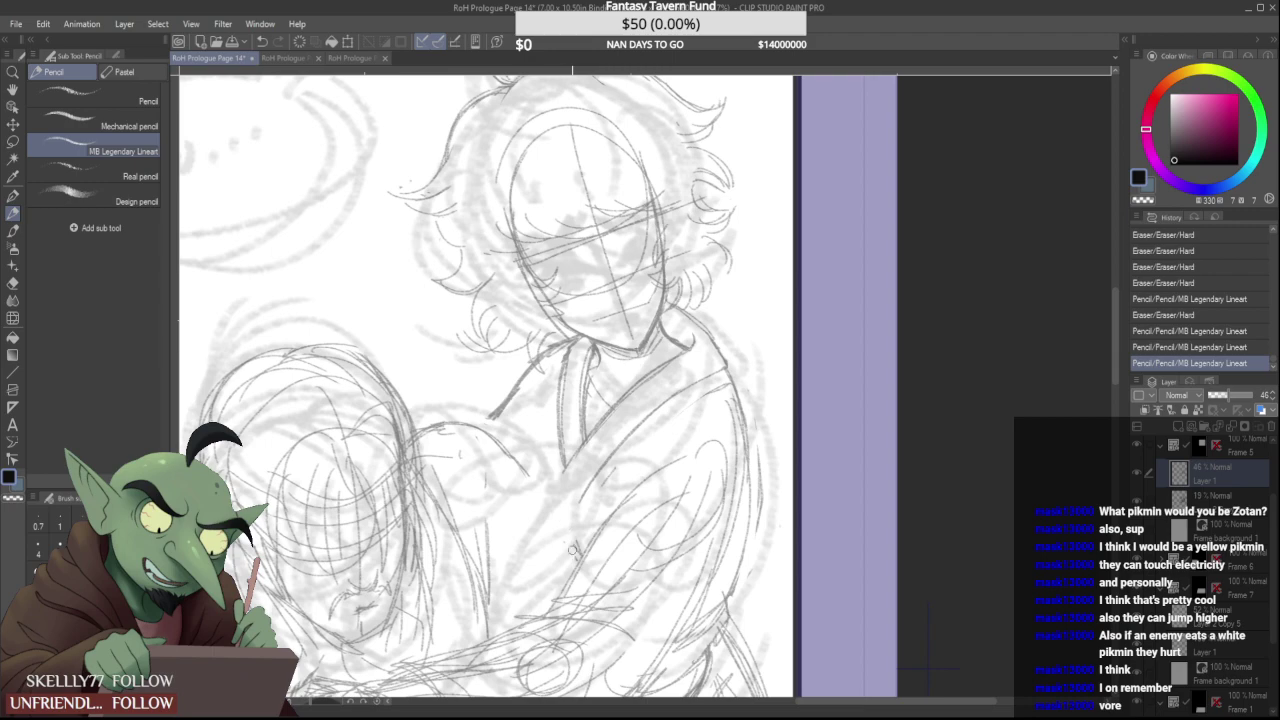
Clear stray marks below the rounded shoulder and extend the slanted fold line toward the forearm
mouse_move(503, 453)
mouse_down()
mouse_move(528, 475)
mouse_move(565, 533)
mouse_move(498, 614)
mouse_up()
mouse_move(529, 559)
mouse_down()
mouse_move(523, 575)
mouse_move(553, 562)
mouse_move(500, 568)
mouse_up()
scroll(540, 535, down, 3)
scroll(537, 579, up, 3)
scroll(504, 572, up, 3)
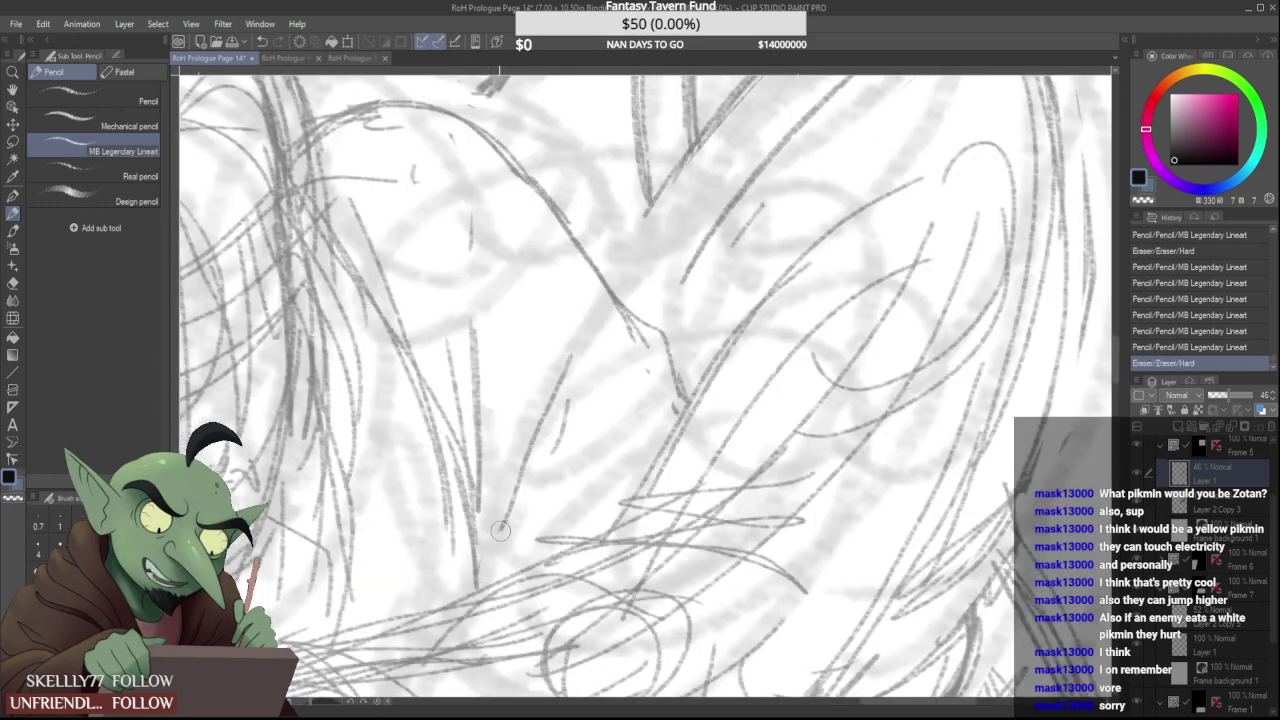
drag(490, 553, 484, 568)
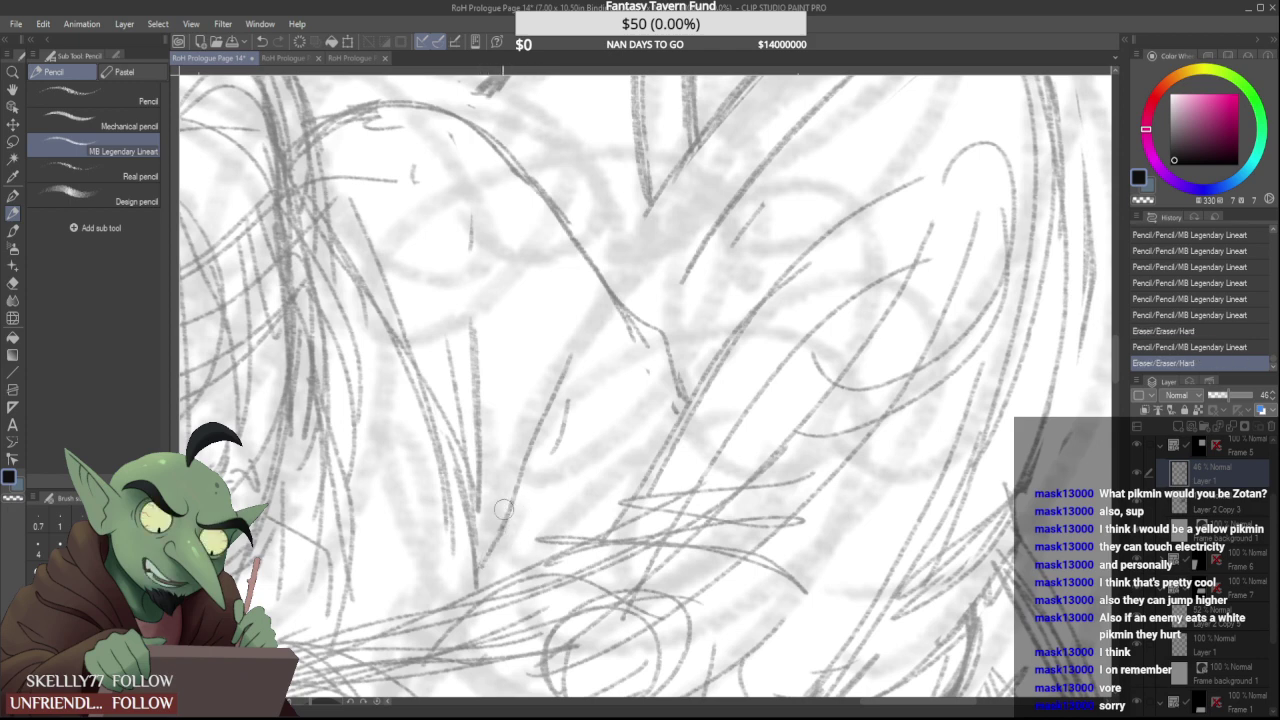
Tighten the slanted fold line below the shoulder with a second stroke alongside it
mouse_move(583, 349)
mouse_down()
mouse_move(560, 385)
mouse_move(548, 462)
mouse_move(574, 414)
mouse_move(513, 524)
mouse_move(530, 478)
mouse_up()
scroll(556, 446, up, 1)
scroll(523, 452, down, 3)
scroll(560, 430, up, 3)
drag(562, 362, 545, 440)
scroll(566, 427, down, 3)
scroll(565, 430, down, 2)
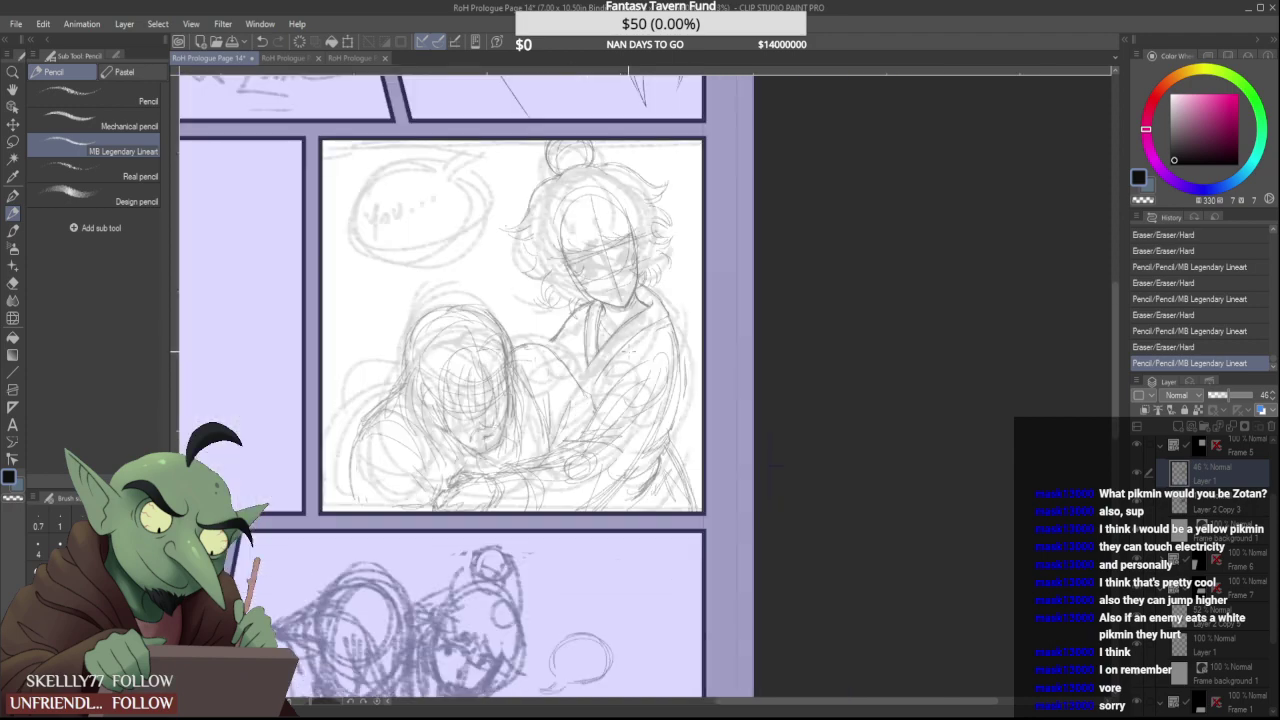
Clean up the start of the shoulder contour and join it to the long-haired figure's hair
scroll(578, 396, up, 2)
mouse_move(610, 420)
mouse_down()
mouse_move(528, 313)
mouse_move(611, 426)
mouse_up()
scroll(571, 364, down, 2)
scroll(563, 345, up, 4)
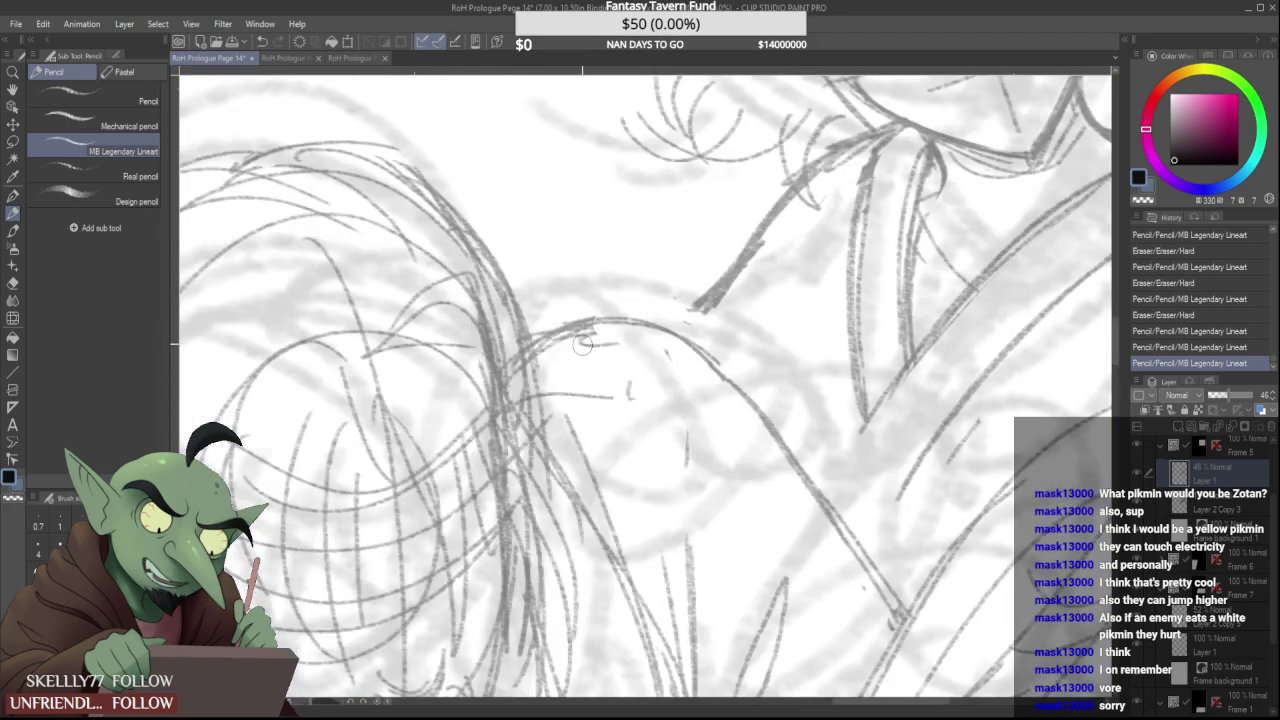
mouse_move(563, 345)
mouse_down()
mouse_move(524, 356)
mouse_move(560, 330)
mouse_up()
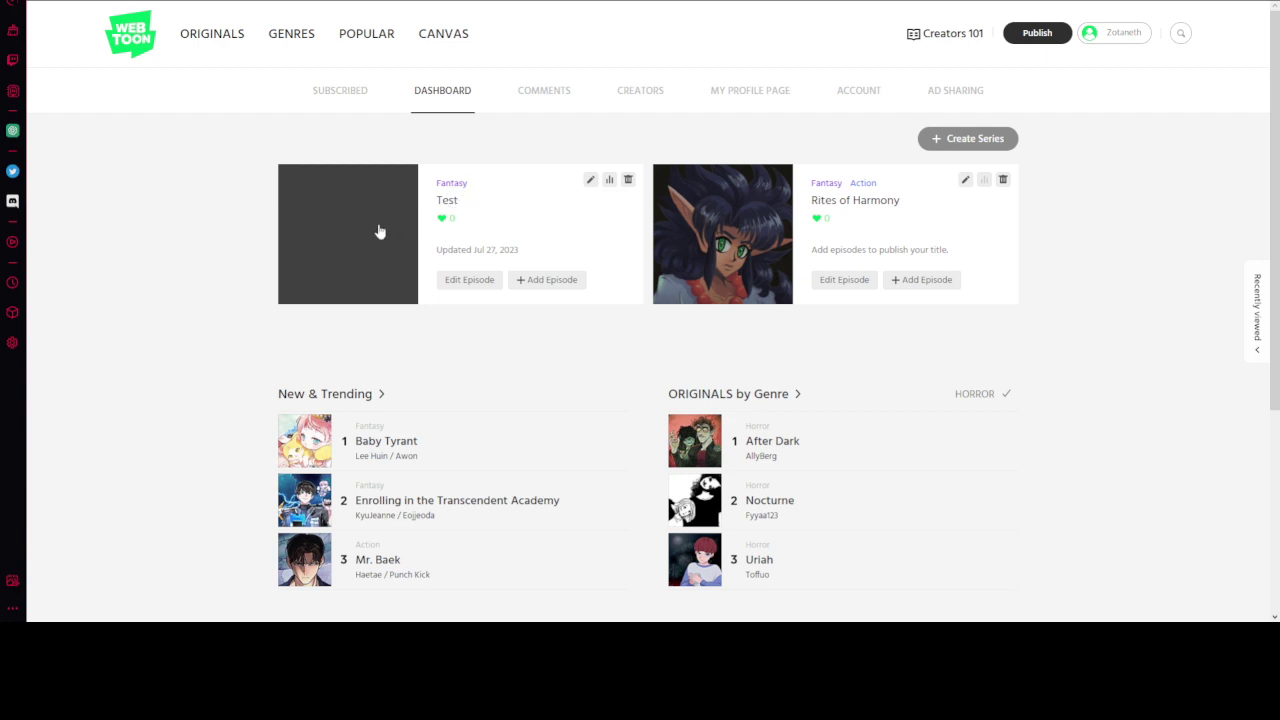
Switch to the WEBTOON creator dashboard in the browser and open the Test series
click(449, 200)
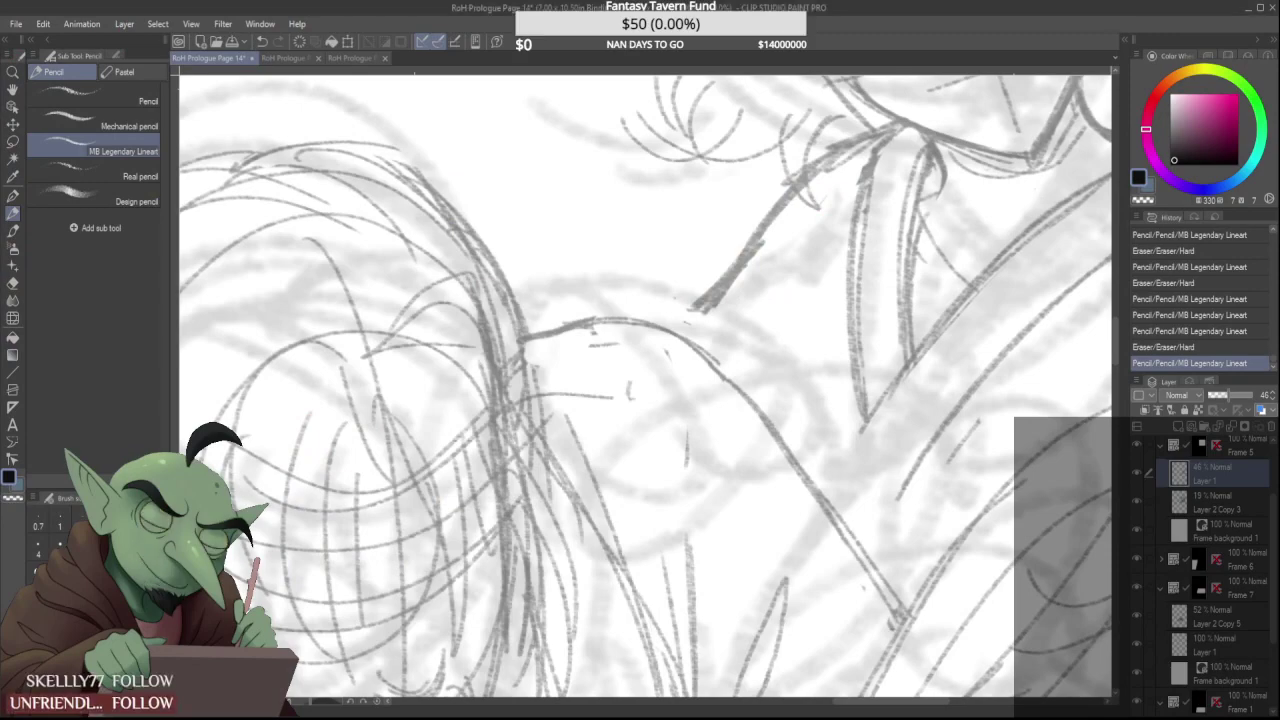
Back in Clip Studio Paint, darken the crest of the shoulder contour and erase the stray marks beneath it
scroll(565, 415, down, 5)
scroll(580, 400, up, 5)
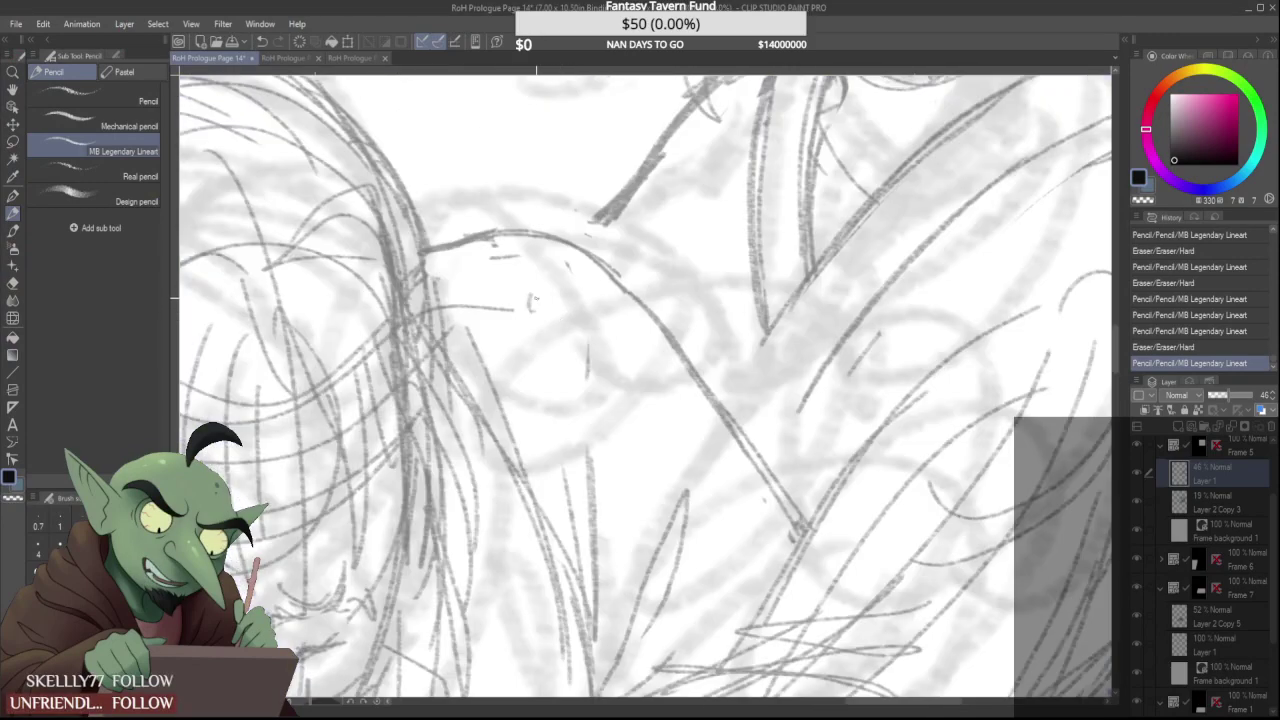
mouse_move(484, 226)
mouse_down()
mouse_move(444, 257)
mouse_move(447, 244)
mouse_move(530, 231)
mouse_up()
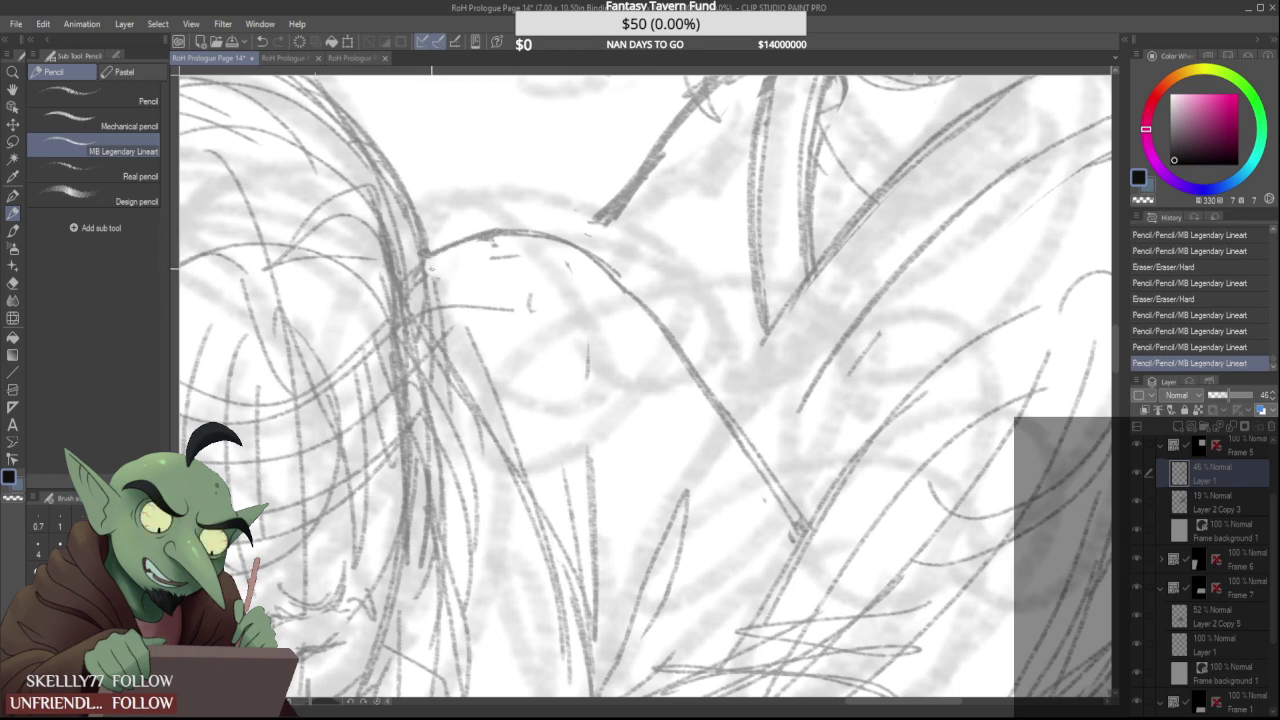
scroll(423, 229, down, 2)
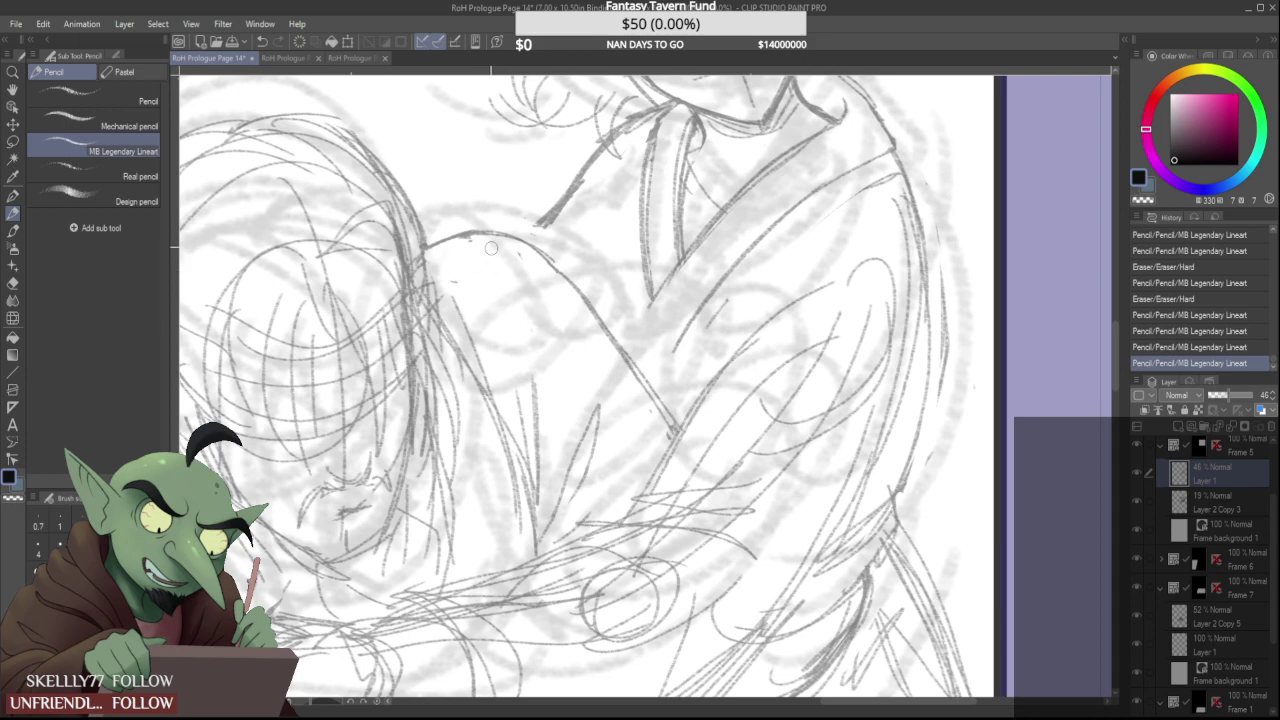
drag(469, 265, 462, 285)
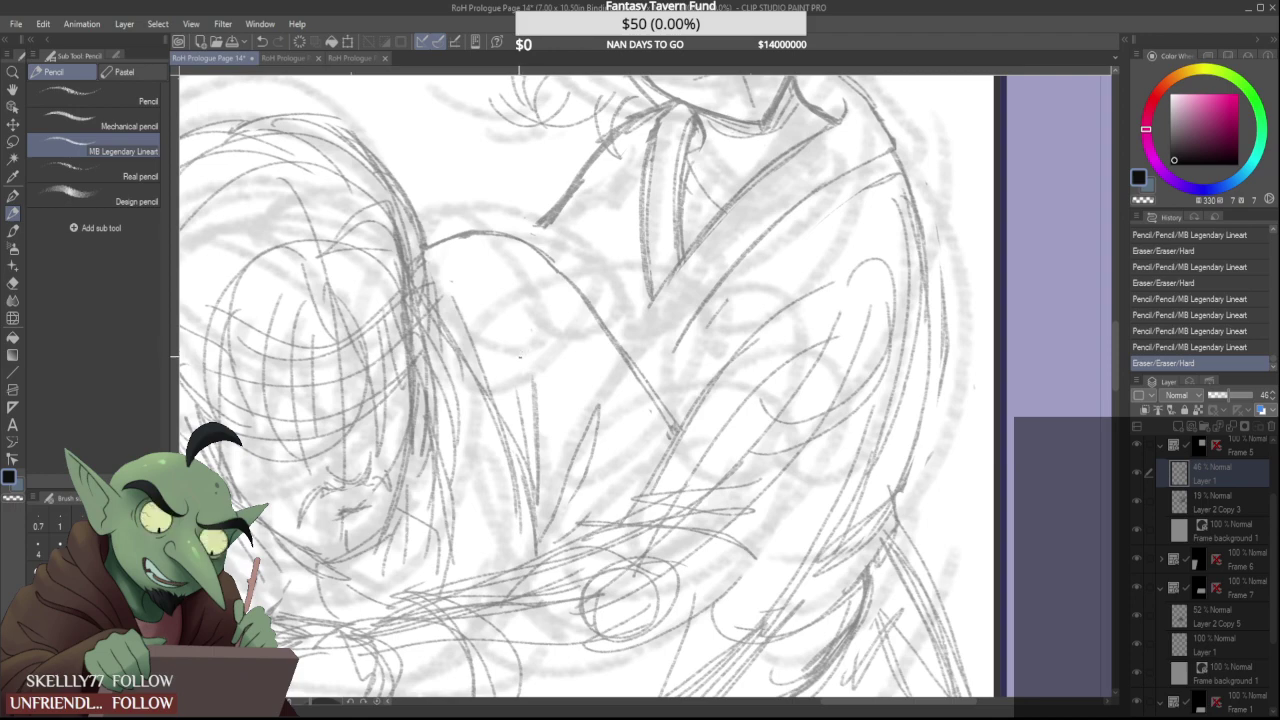
Redraw the shoulder's crest as a smoother arc from the long-haired figure's hair to the arm line
scroll(491, 362, down, 4)
scroll(498, 336, up, 1)
drag(496, 330, 483, 359)
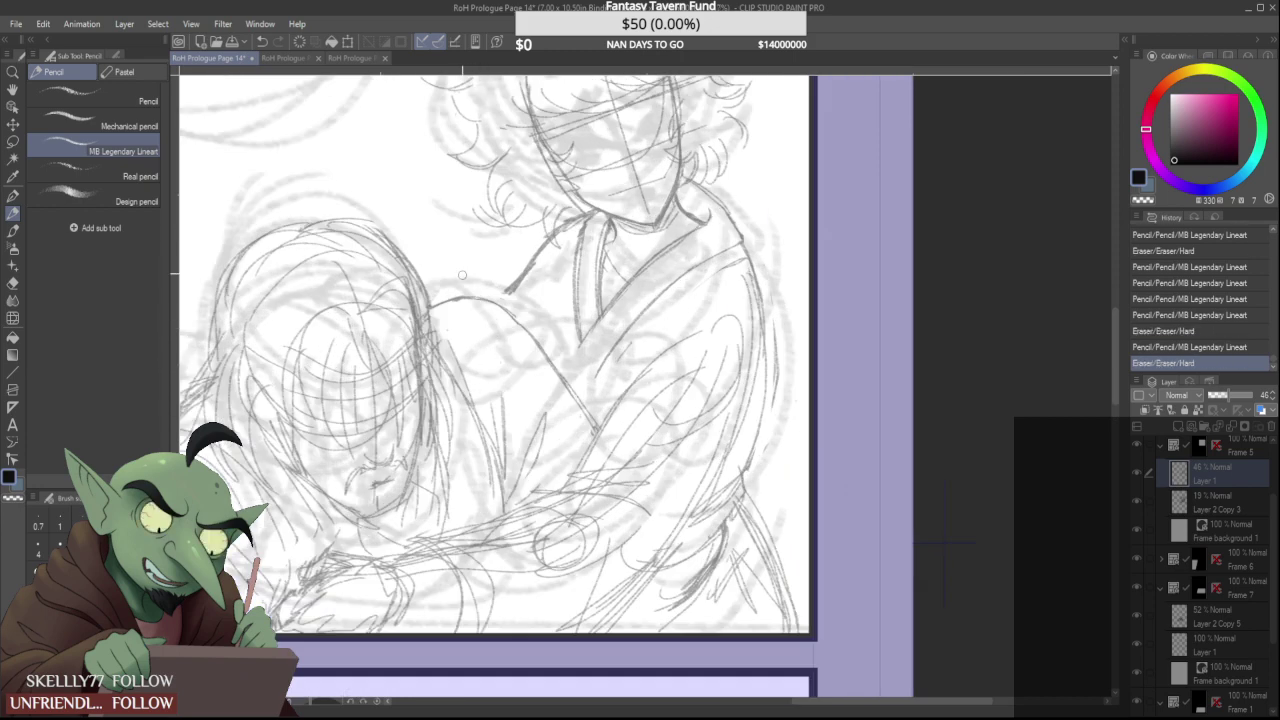
scroll(467, 289, up, 3)
mouse_move(403, 335)
mouse_down()
mouse_move(520, 334)
mouse_move(567, 381)
mouse_up()
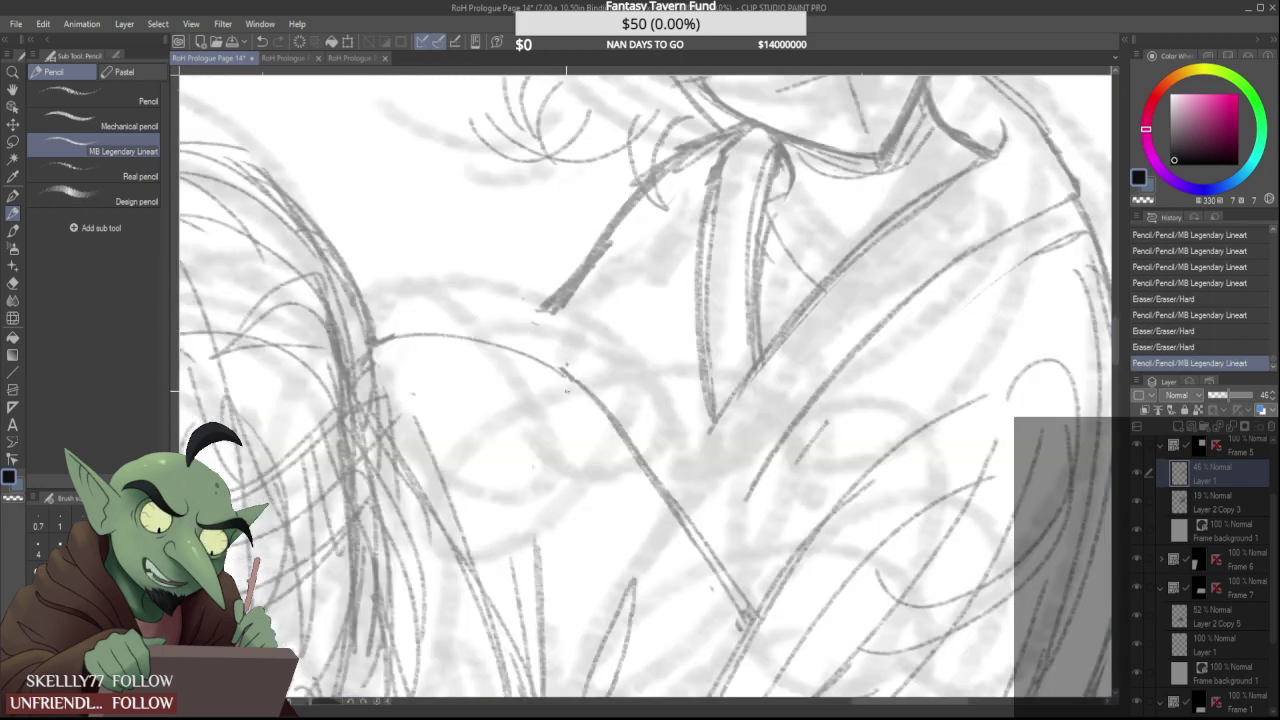
drag(448, 333, 580, 382)
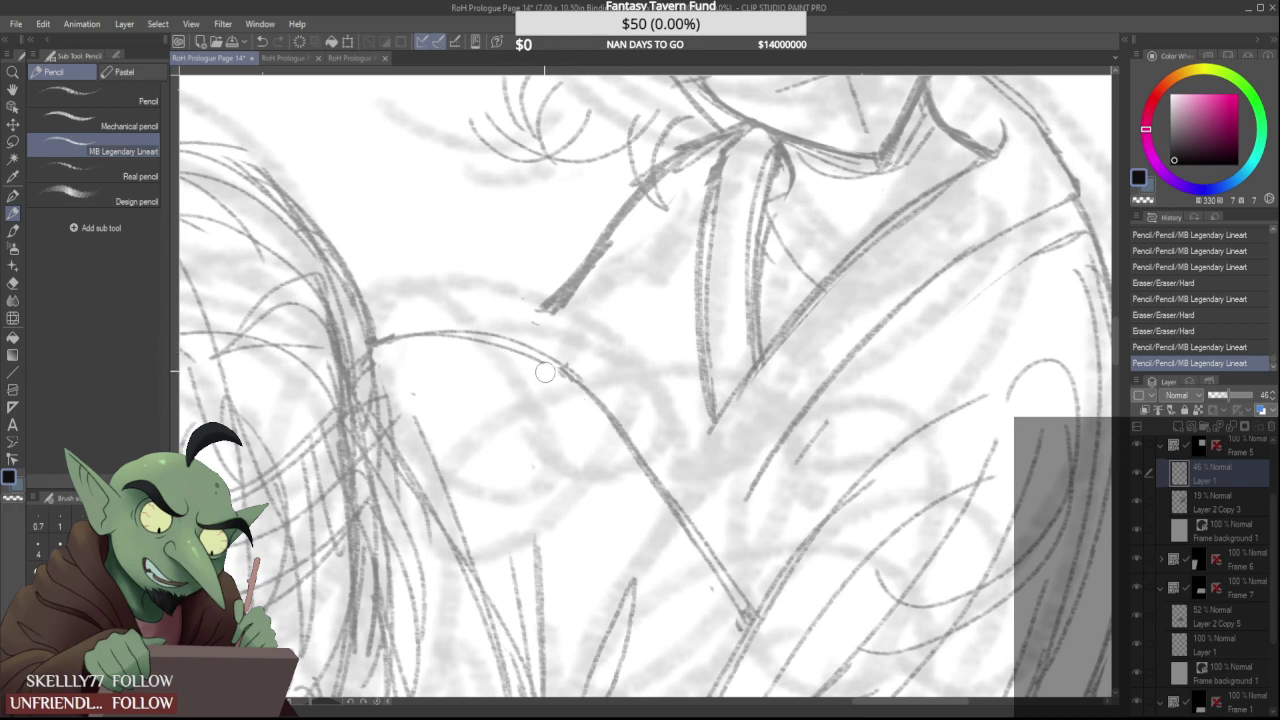
mouse_move(404, 395)
mouse_down()
mouse_move(520, 354)
mouse_move(550, 371)
mouse_up()
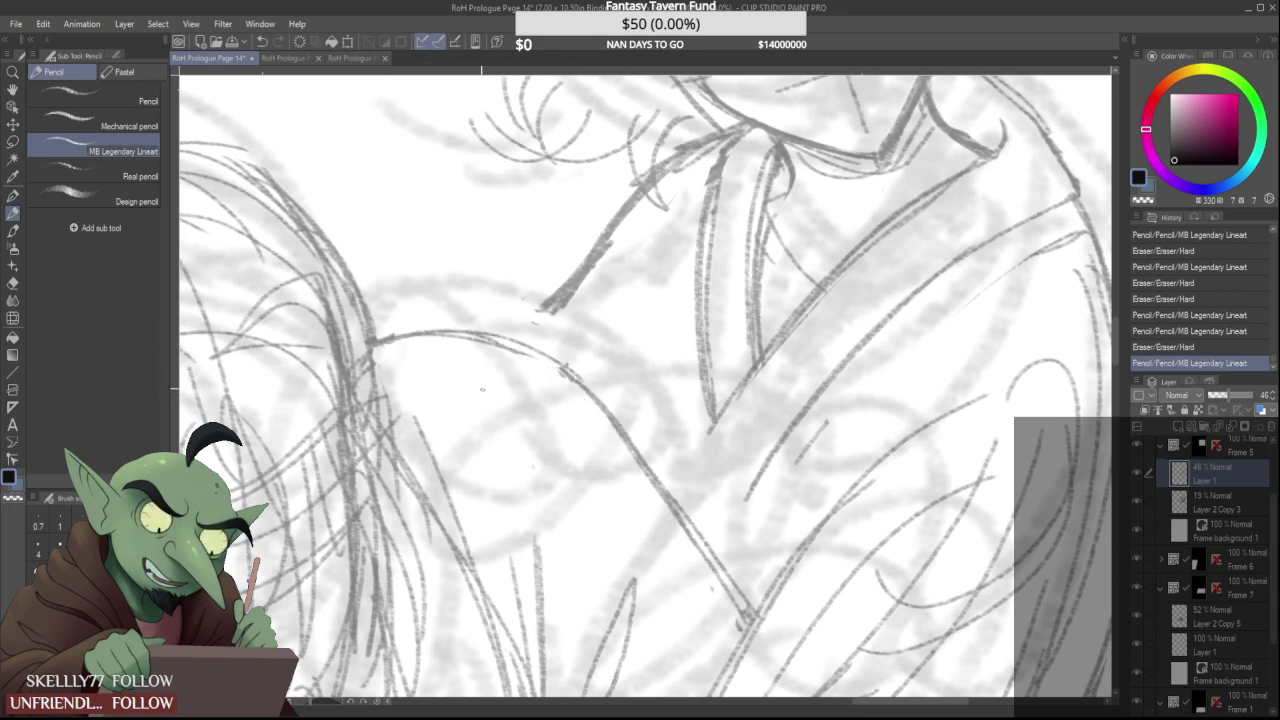
mouse_move(540, 366)
mouse_down()
mouse_move(457, 346)
mouse_move(568, 373)
mouse_up()
scroll(556, 392, down, 5)
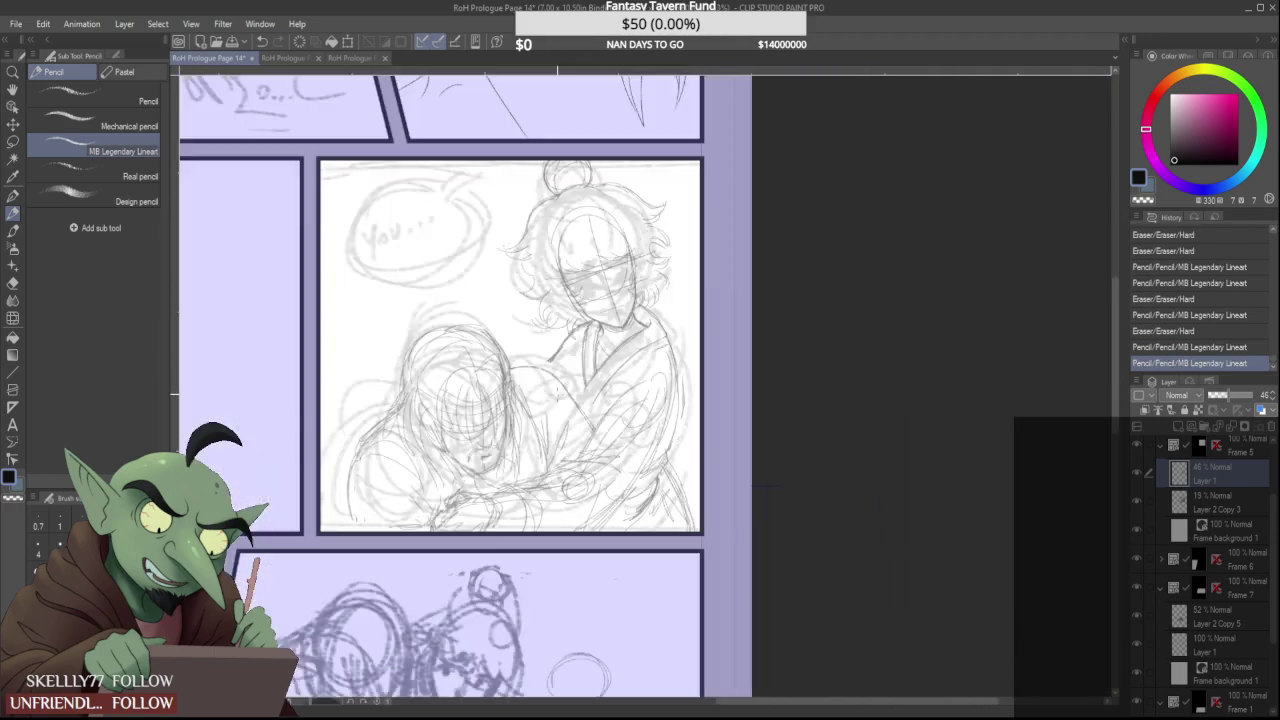
Erase the arched crest of the shoulder and replace it with a flatter line from the hair
scroll(556, 392, up, 5)
drag(432, 314, 433, 347)
drag(405, 288, 417, 338)
mouse_move(407, 298)
mouse_down()
mouse_move(420, 346)
mouse_move(444, 325)
mouse_move(515, 314)
mouse_move(572, 328)
mouse_up()
click(524, 310)
Strengthen the outer end of the flattened shoulder line and rework the vertical fold below it
scroll(524, 309, down, 3)
scroll(537, 326, up, 2)
mouse_move(490, 297)
mouse_down()
mouse_move(557, 295)
mouse_move(595, 350)
mouse_up()
mouse_move(545, 301)
mouse_down()
mouse_move(578, 332)
mouse_move(562, 314)
mouse_move(558, 502)
mouse_up()
scroll(543, 330, down, 3)
scroll(550, 333, up, 2)
drag(546, 448, 556, 498)
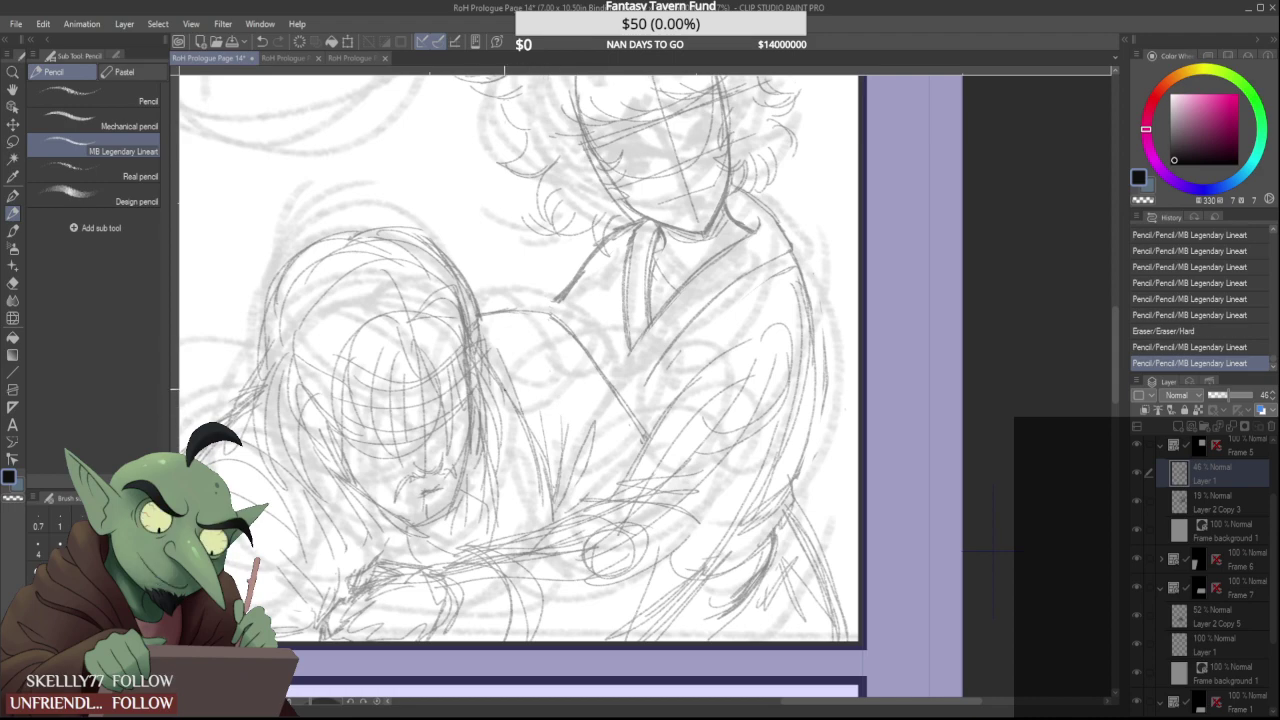
Firm up the flat shoulder line as one clean stroke and extend the girl's neck-to-shoulder line to meet it
scroll(498, 398, down, 2)
scroll(525, 325, up, 4)
drag(510, 336, 572, 325)
drag(478, 345, 586, 350)
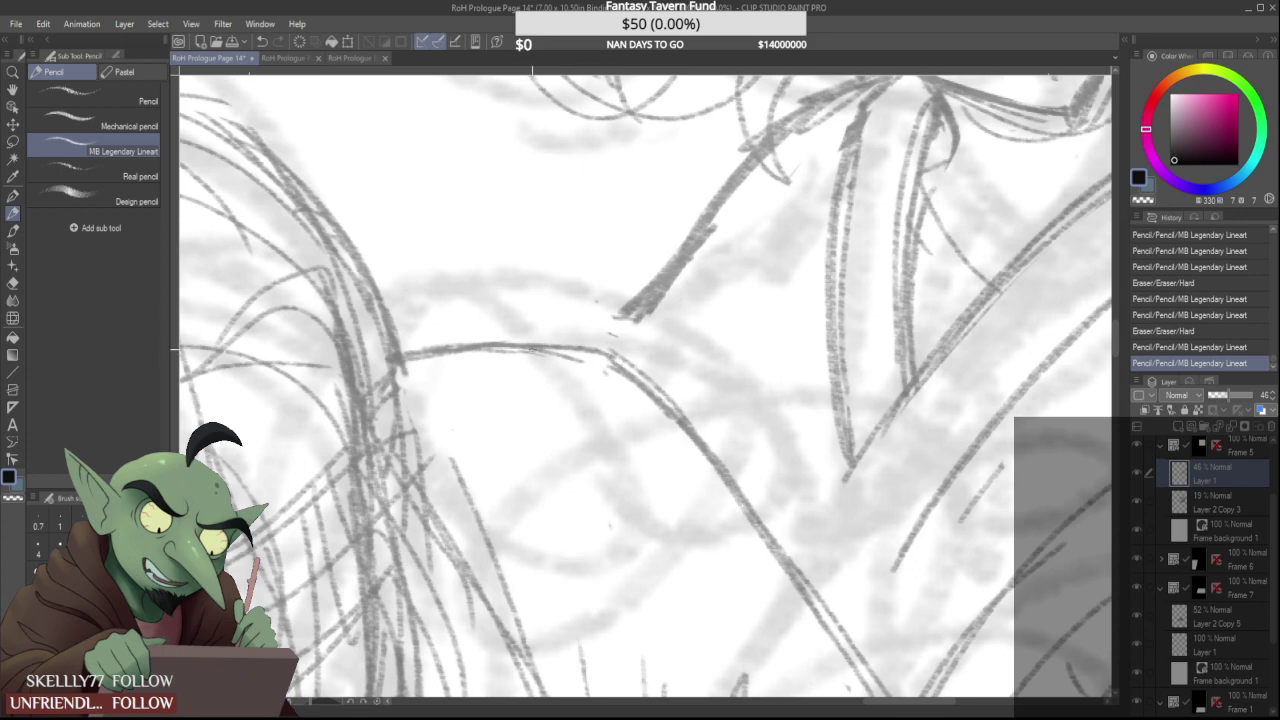
mouse_move(484, 365)
mouse_down()
mouse_move(450, 367)
mouse_move(628, 354)
mouse_move(602, 341)
mouse_move(655, 389)
mouse_up()
mouse_move(588, 348)
mouse_down()
mouse_move(624, 316)
mouse_move(603, 309)
mouse_move(630, 286)
mouse_move(722, 250)
mouse_move(728, 217)
mouse_up()
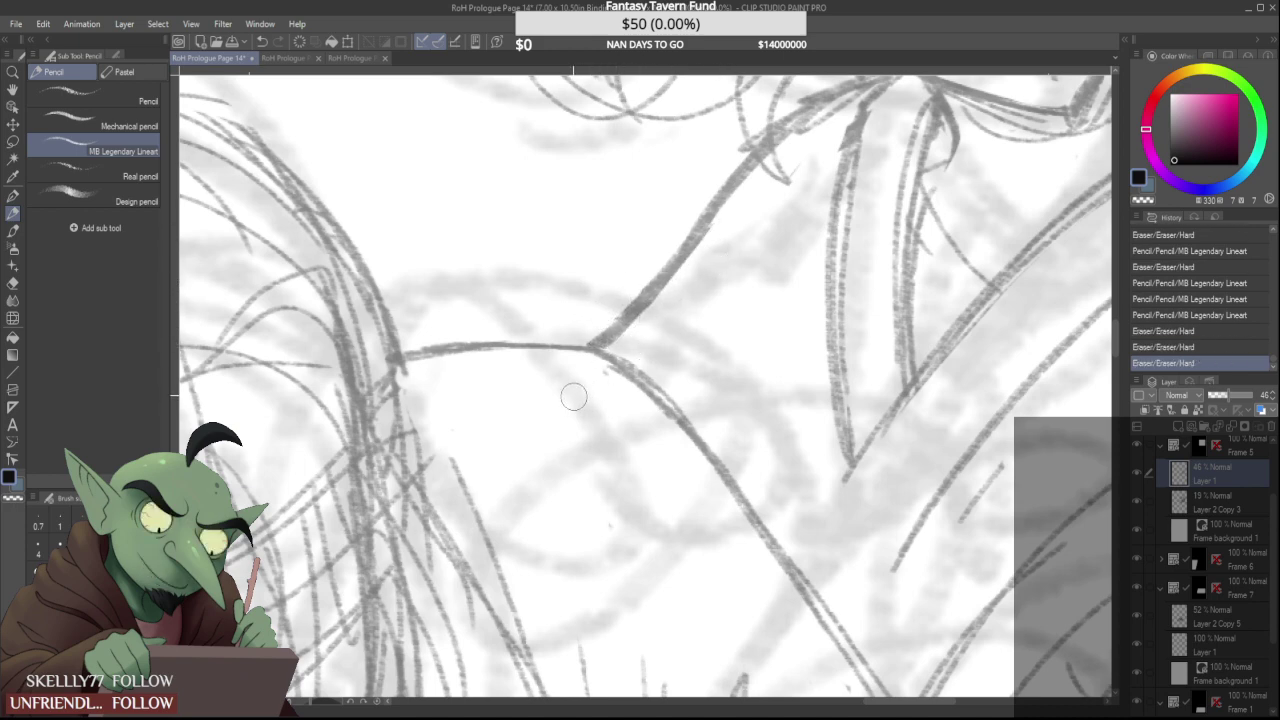
Draw the girl's dark upper eyelid strokes along the slanted eye guideline, with a small pointed bang between them
scroll(571, 394, down, 3)
scroll(560, 298, down, 2)
scroll(560, 298, up, 5)
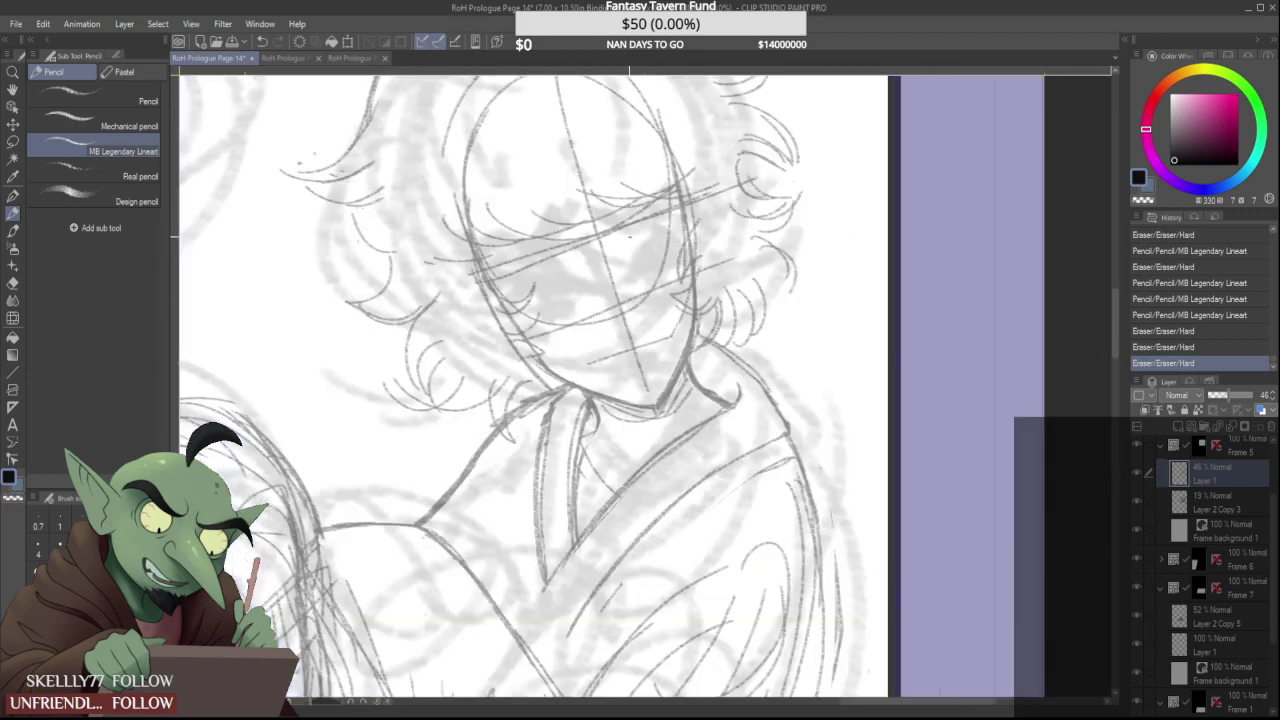
mouse_move(504, 264)
mouse_down()
mouse_move(544, 234)
mouse_move(573, 240)
mouse_move(644, 204)
mouse_move(676, 206)
mouse_up()
drag(656, 212, 596, 238)
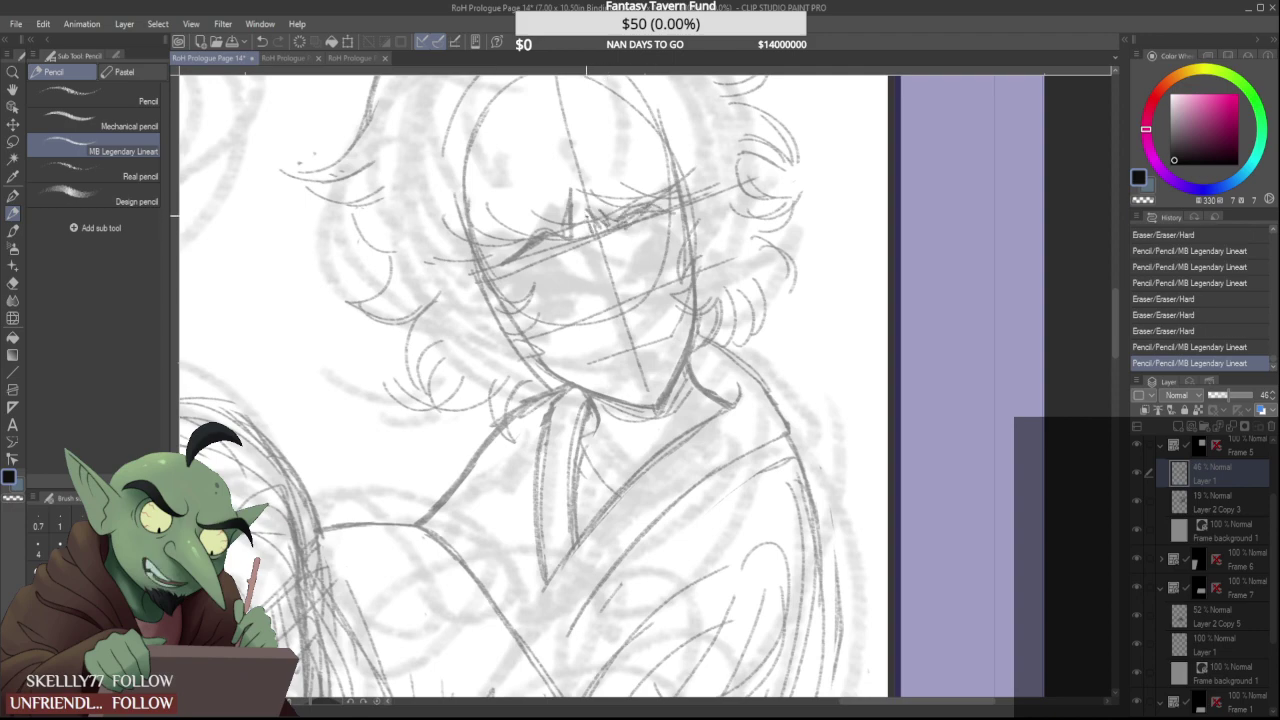
Sketch the girl's eye on the speech-bubble side, with its iris and lower edge beneath the dark upper lid
scroll(610, 198, down, 4)
key(ctrl+plus)
key(ctrl+plus)
key(ctrl+plus)
drag(514, 262, 558, 230)
mouse_move(534, 289)
mouse_down()
mouse_move(593, 262)
mouse_move(535, 289)
mouse_move(486, 284)
mouse_move(552, 311)
mouse_up()
mouse_move(524, 290)
mouse_down()
mouse_move(553, 315)
mouse_move(596, 296)
mouse_move(570, 298)
mouse_move(560, 274)
mouse_move(571, 292)
mouse_up()
scroll(583, 242, down, 3)
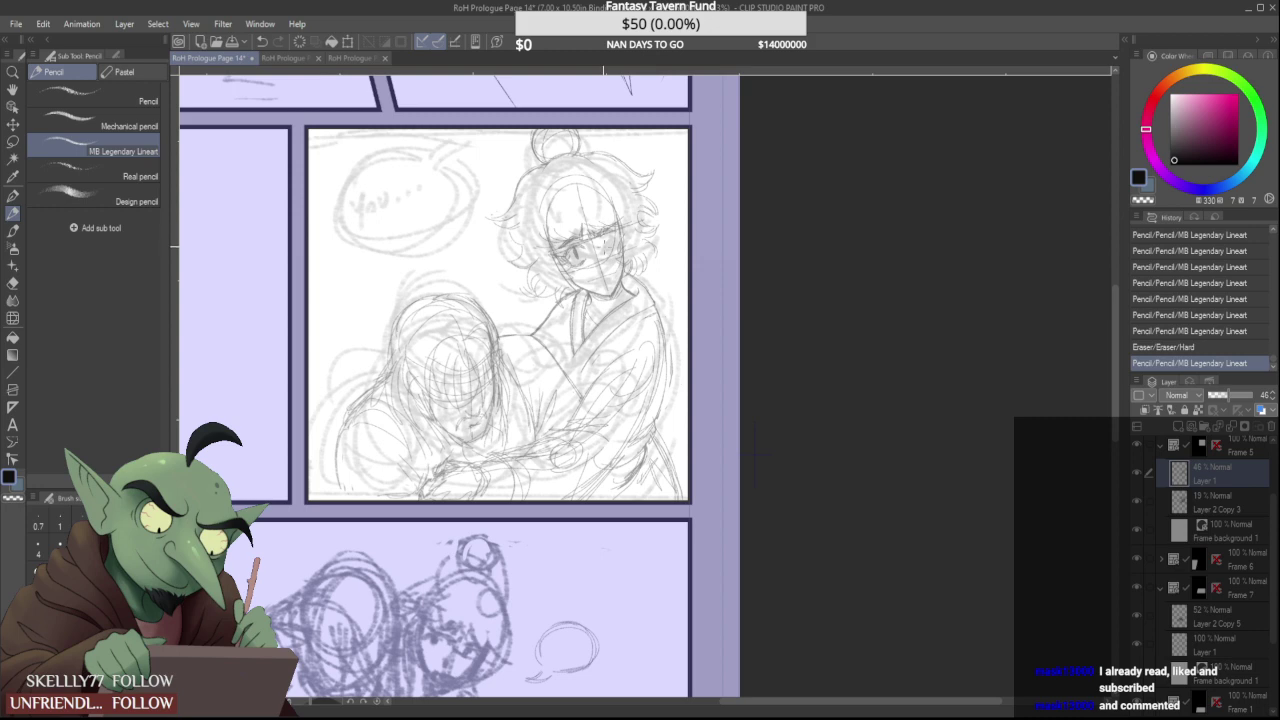
Extend the lower edge of the girl's outer collar band downward to meet the slanted edge of her robe
scroll(603, 269, up, 3)
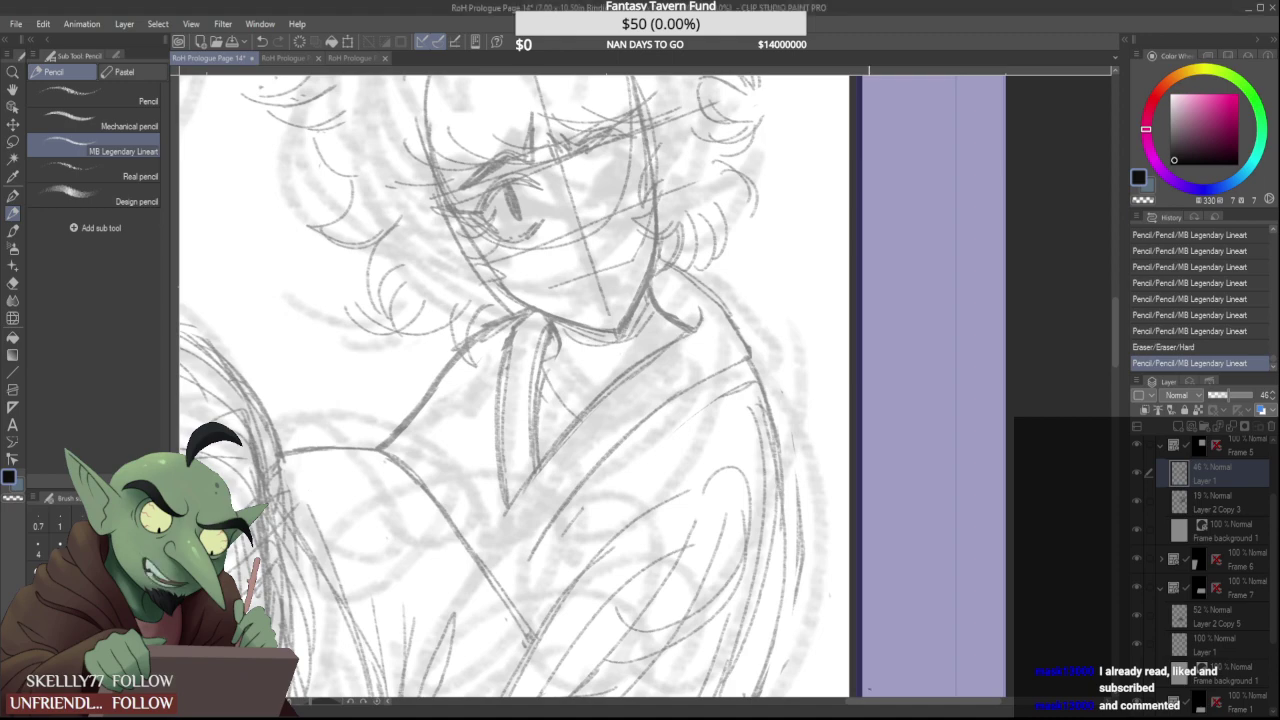
scroll(866, 688, up, 1)
scroll(502, 382, down, 5)
scroll(503, 335, up, 3)
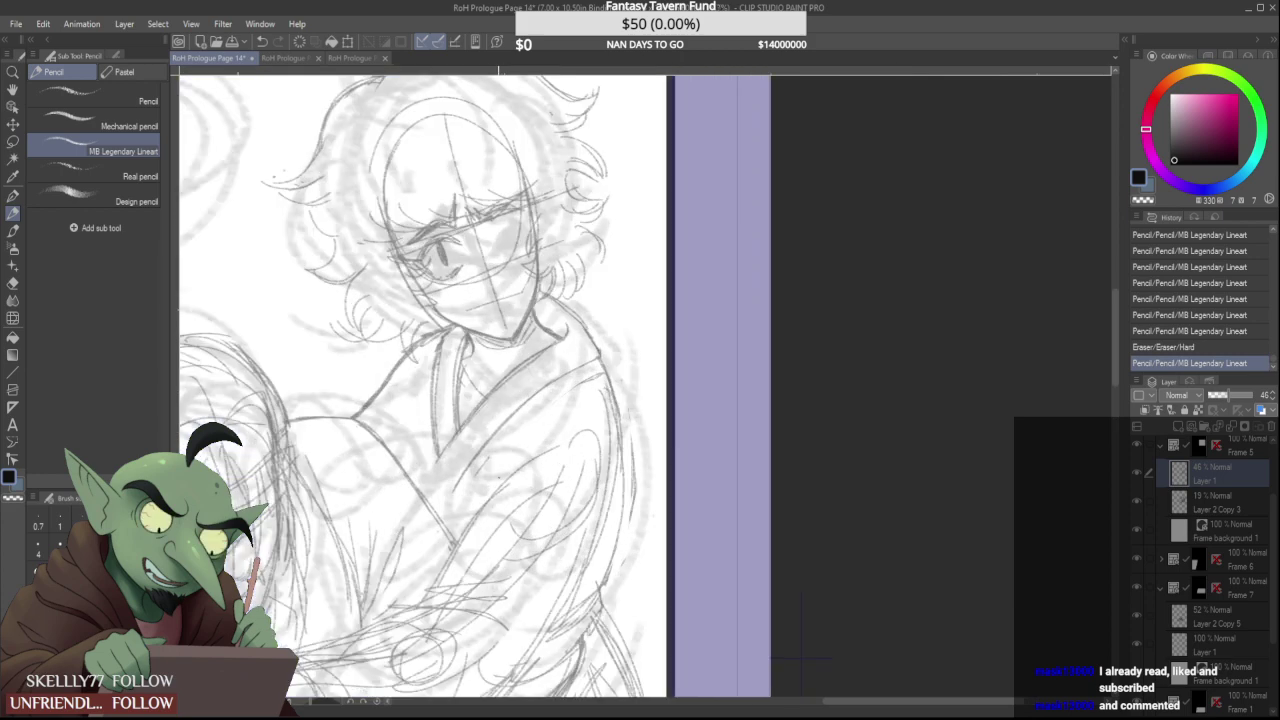
scroll(464, 508, up, 1)
mouse_move(440, 423)
mouse_down()
mouse_move(399, 496)
mouse_move(418, 448)
mouse_up()
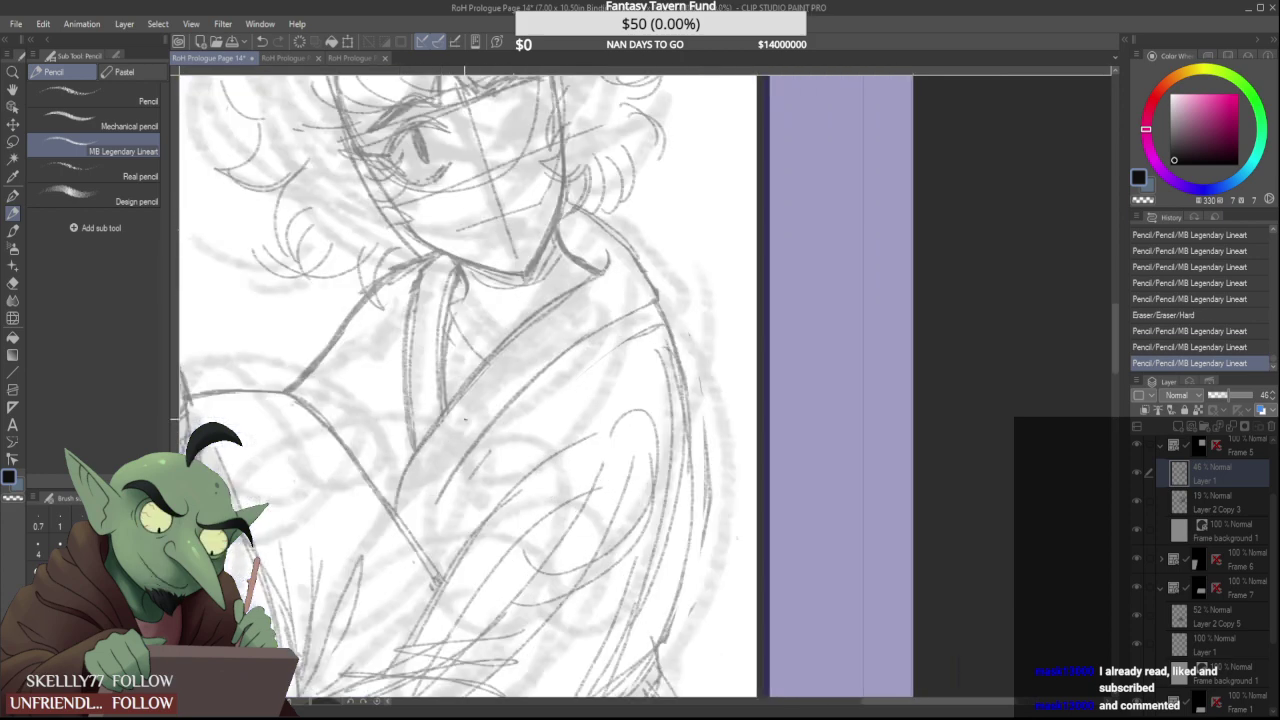
mouse_move(432, 548)
mouse_down()
mouse_move(448, 462)
mouse_move(519, 424)
mouse_move(484, 408)
mouse_up()
Draw the girl's outer sleeve contour from the upper arm to the elbow and clean its lower end with the hard eraser
mouse_move(700, 387)
mouse_down()
mouse_move(710, 534)
mouse_move(689, 632)
mouse_up()
drag(685, 395, 680, 550)
mouse_move(686, 422)
mouse_down()
mouse_move(664, 593)
mouse_move(692, 427)
mouse_move(674, 614)
mouse_move(710, 420)
mouse_move(694, 612)
mouse_up()
mouse_move(690, 466)
mouse_down()
mouse_move(666, 618)
mouse_move(642, 634)
mouse_up()
scroll(671, 557, down, 2)
scroll(663, 590, up, 3)
scroll(655, 596, down, 3)
scroll(657, 594, up, 2)
drag(673, 550, 682, 514)
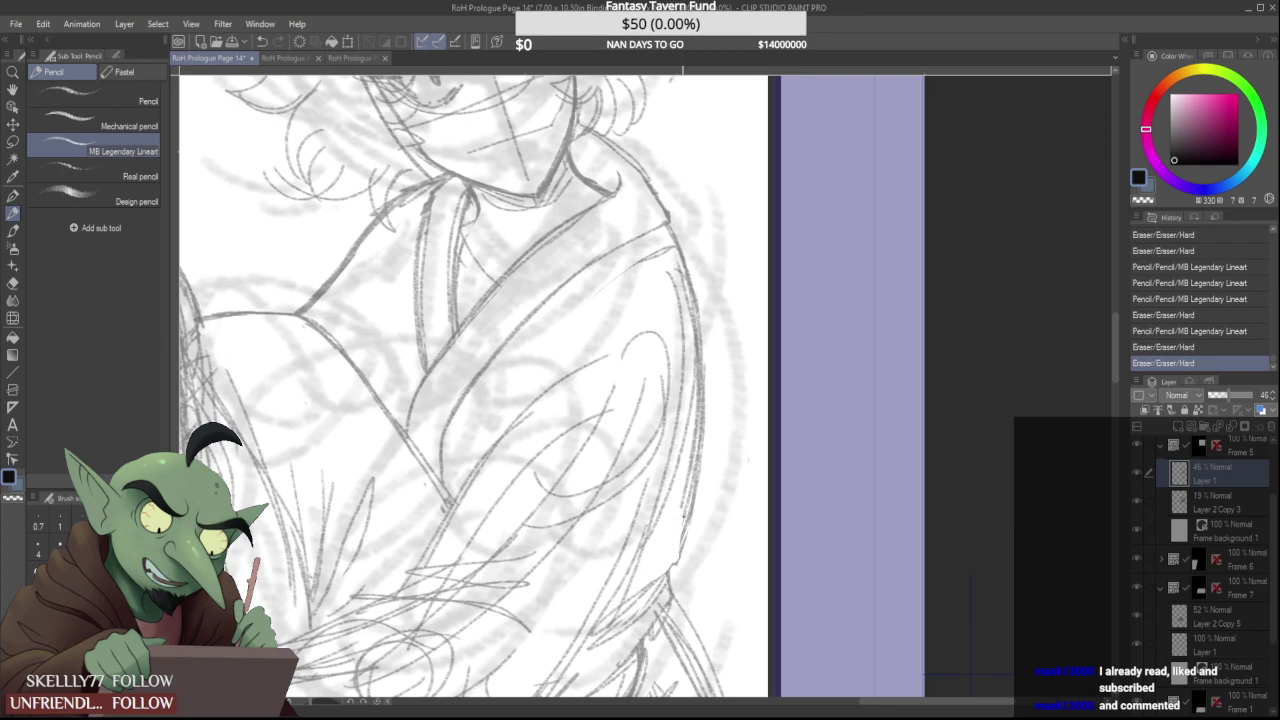
Sketch the underside of the sleeve's elbow with slanted strokes running in toward the forearm
mouse_move(657, 583)
mouse_down()
mouse_move(676, 563)
mouse_move(617, 611)
mouse_up()
drag(684, 550, 606, 618)
drag(667, 577, 603, 619)
drag(667, 584, 600, 634)
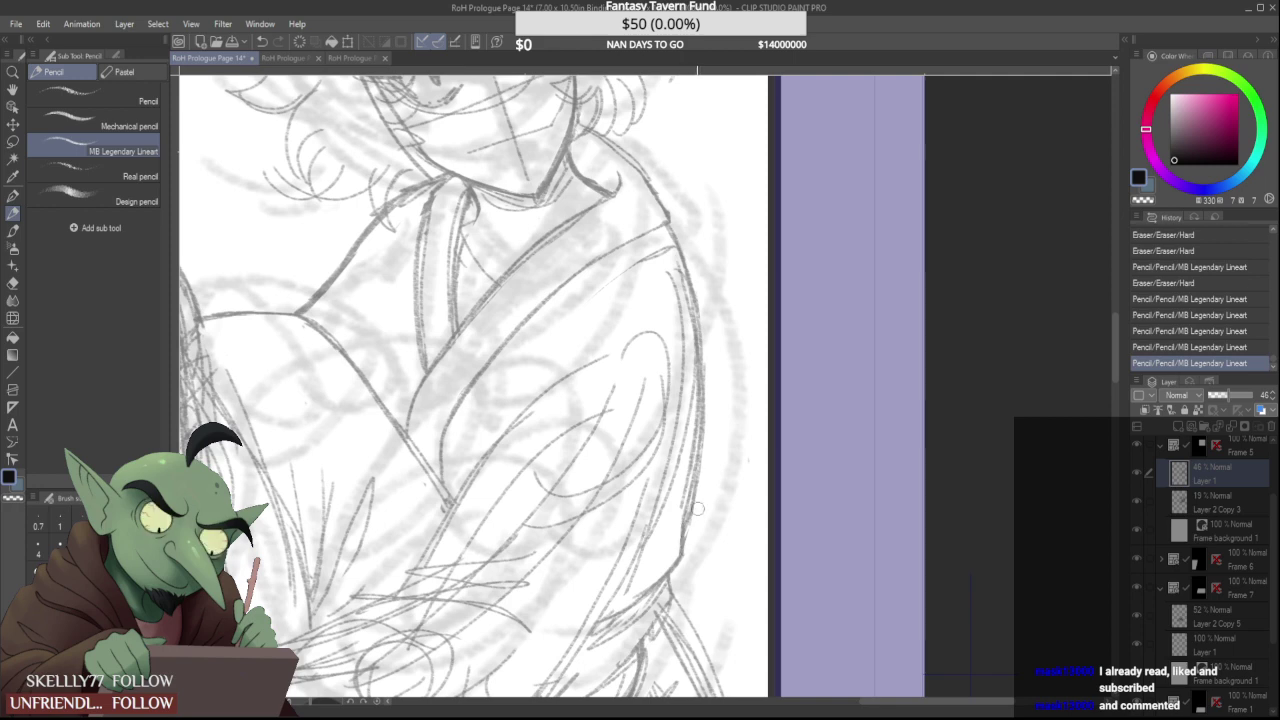
Rework the lower stretch of the outer sleeve line so it runs as one firm contour into the elbow
mouse_move(690, 541)
mouse_down()
mouse_move(714, 420)
mouse_move(684, 522)
mouse_up()
mouse_move(702, 446)
mouse_down()
mouse_move(682, 546)
mouse_move(676, 510)
mouse_move(683, 545)
mouse_up()
mouse_move(690, 480)
mouse_down()
mouse_move(683, 552)
mouse_move(684, 535)
mouse_up()
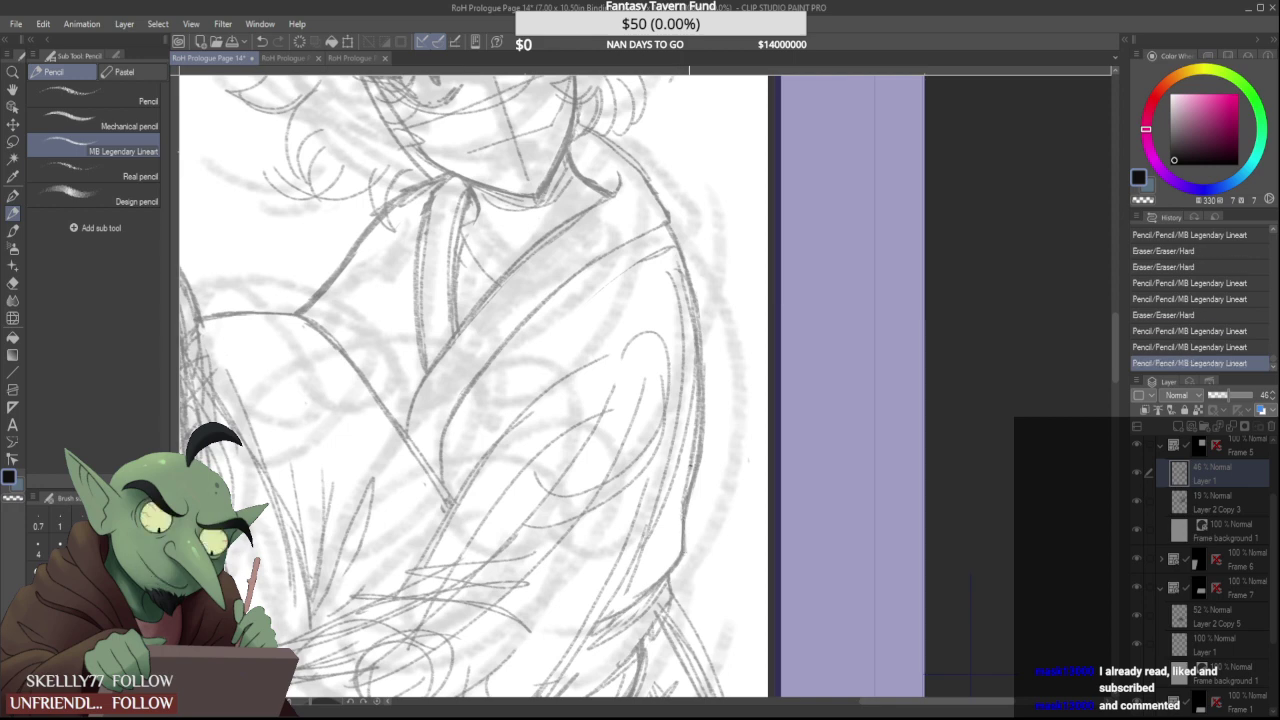
drag(682, 460, 690, 505)
drag(700, 382, 684, 545)
drag(701, 410, 683, 520)
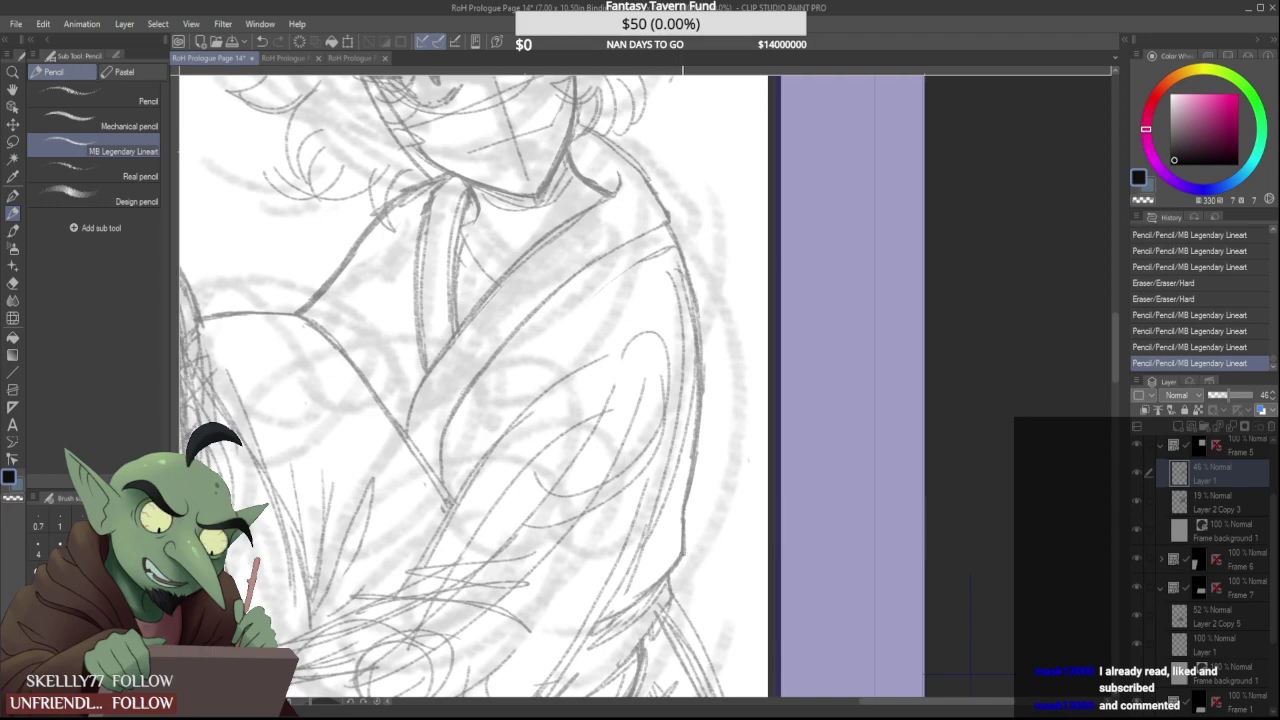
drag(692, 470, 684, 530)
Sketch the girl's small nose on the face's centre line and erase the construction lines crossing the mouth area
scroll(685, 495, down, 2)
scroll(687, 484, down, 2)
scroll(647, 364, up, 4)
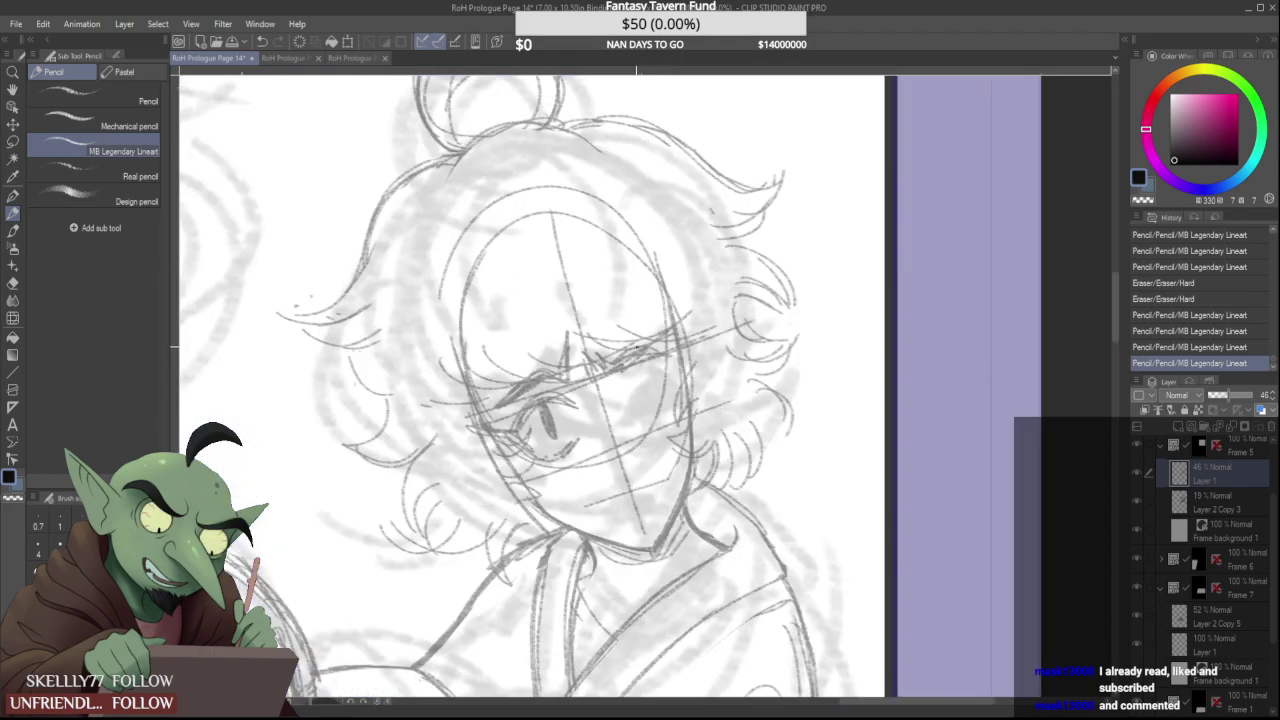
scroll(606, 462, up, 2)
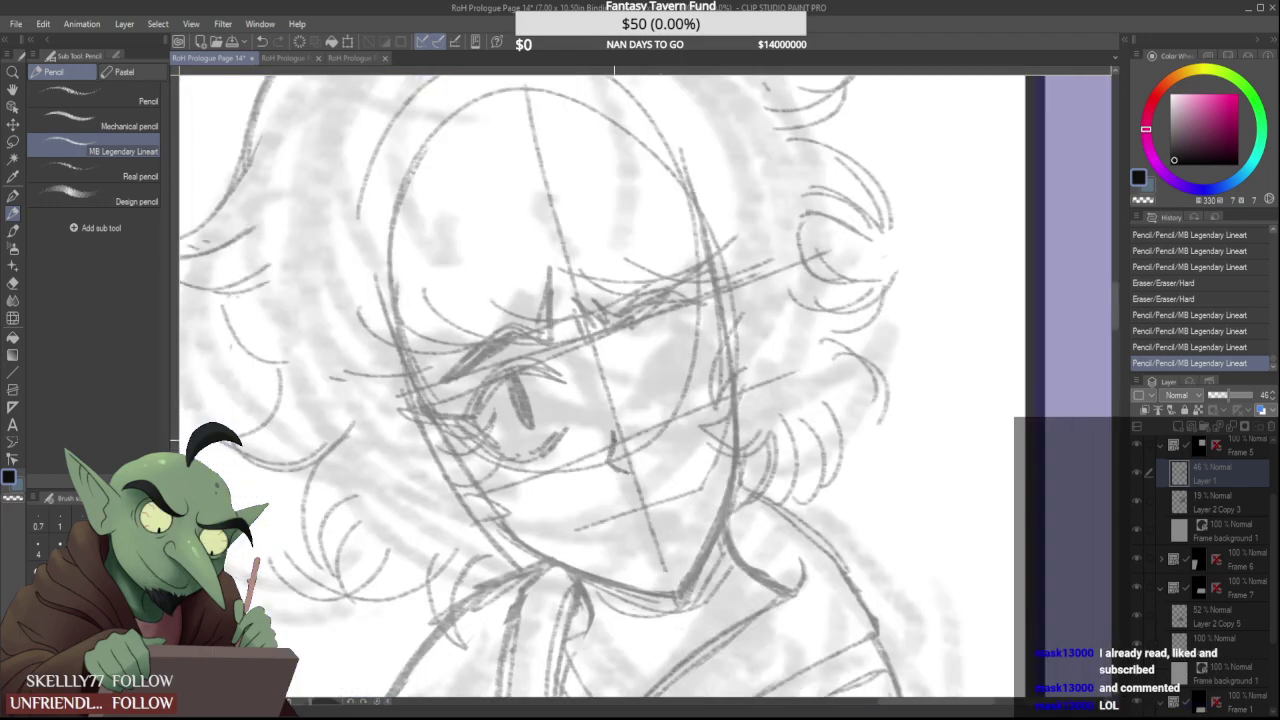
mouse_move(611, 459)
mouse_down()
mouse_move(625, 470)
mouse_move(668, 436)
mouse_move(602, 458)
mouse_move(682, 491)
mouse_up()
scroll(616, 416, down, 4)
scroll(620, 438, up, 4)
scroll(643, 447, down, 4)
scroll(627, 424, up, 4)
drag(668, 446, 645, 458)
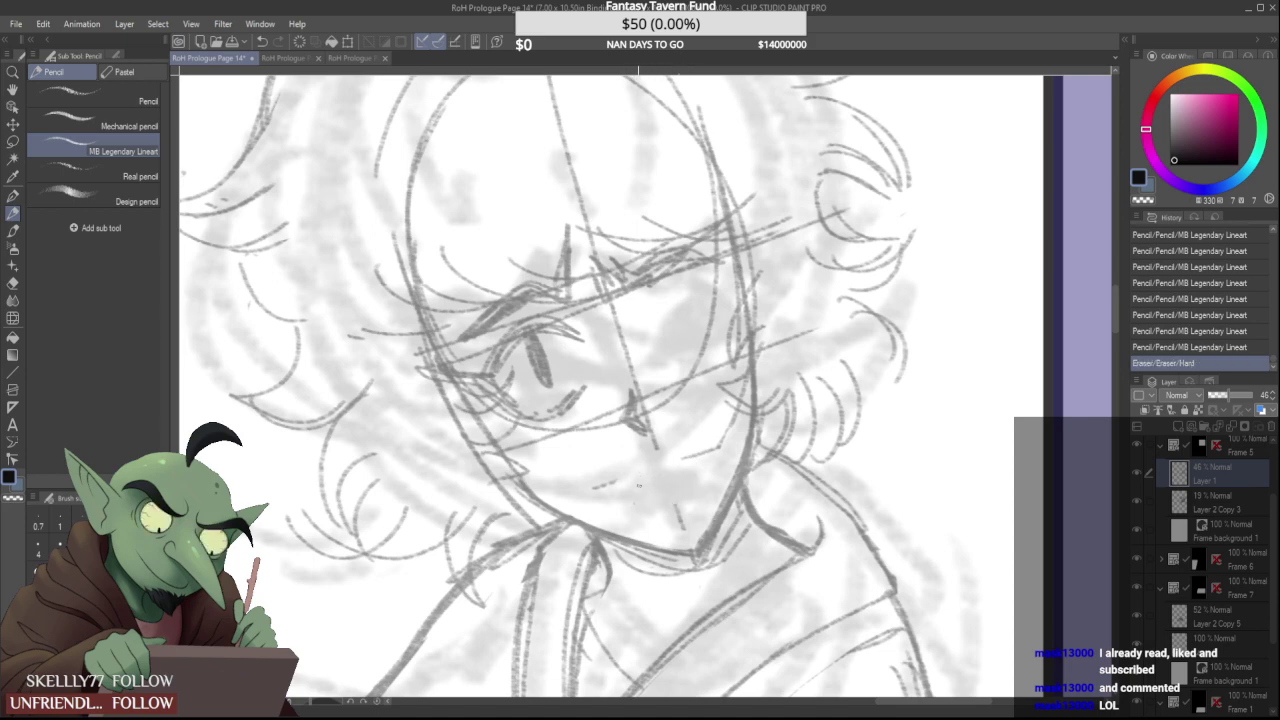
Outline the girl's upper and lower lips below the nose as one closed shape
mouse_move(683, 458)
mouse_down()
mouse_move(630, 485)
mouse_move(698, 462)
mouse_up()
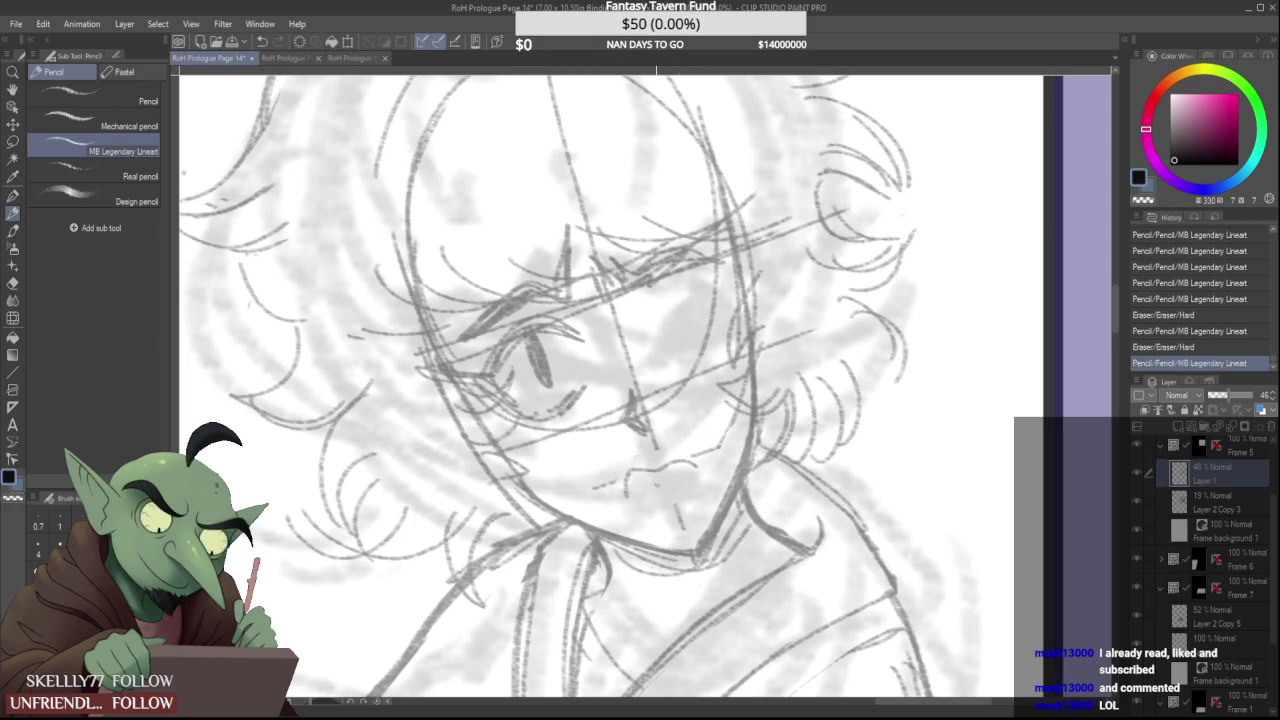
drag(628, 494, 652, 500)
drag(697, 464, 702, 471)
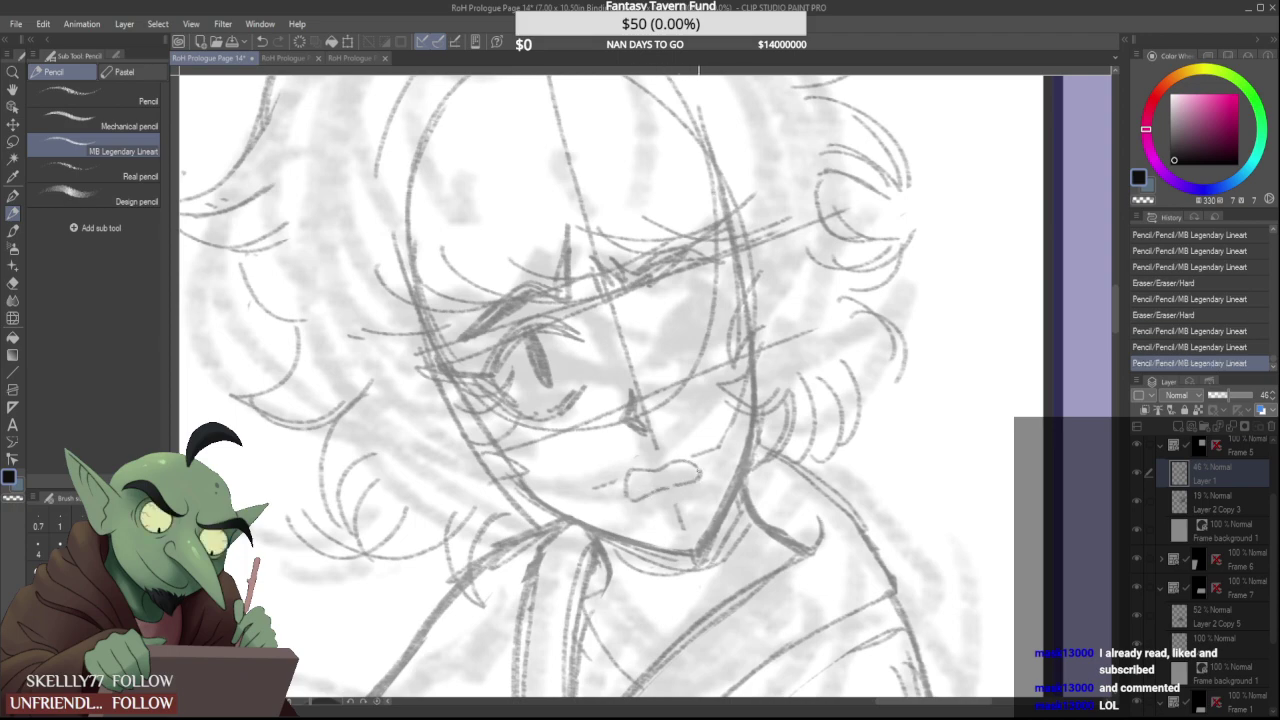
scroll(675, 450, down, 4)
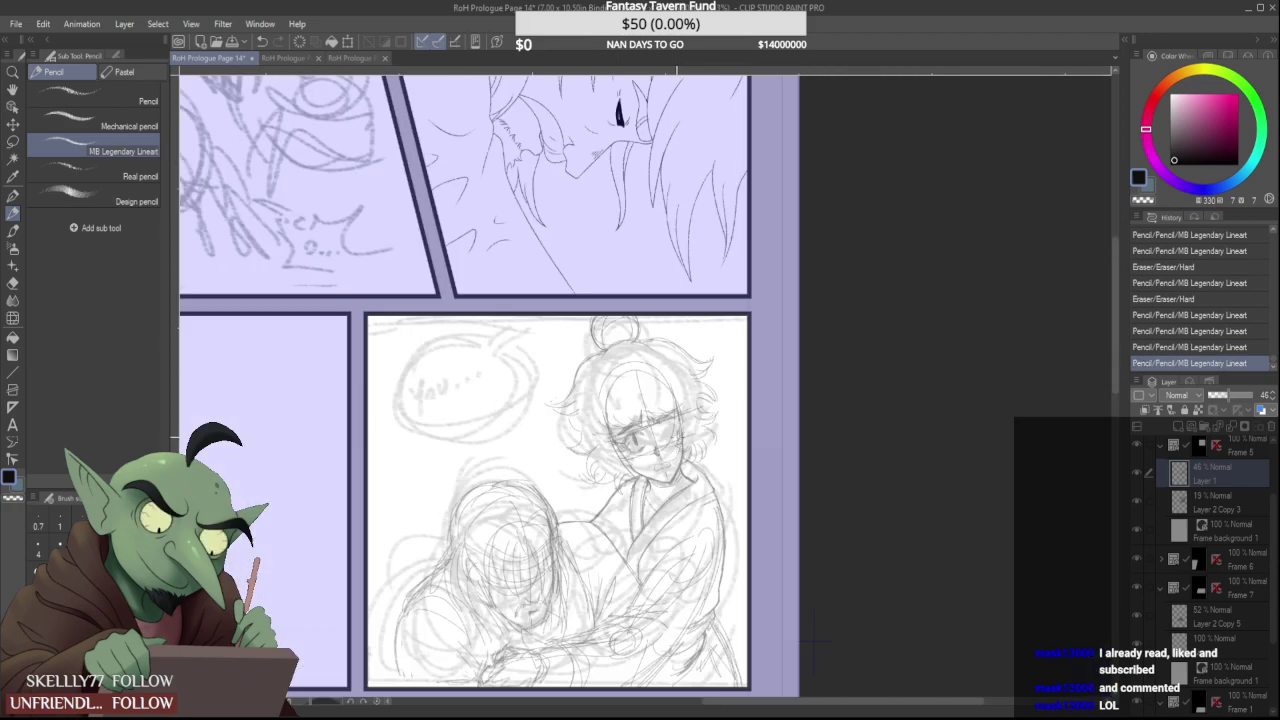
scroll(680, 462, up, 6)
Darken the parting between the girl's lips from corner to corner
mouse_move(642, 460)
mouse_down()
mouse_move(634, 486)
mouse_move(758, 406)
mouse_up()
scroll(645, 450, down, 4)
scroll(570, 470, up, 4)
scroll(671, 431, down, 4)
scroll(658, 434, up, 4)
mouse_move(648, 422)
mouse_down()
mouse_move(640, 465)
mouse_move(652, 474)
mouse_move(732, 426)
mouse_up()
mouse_move(660, 468)
mouse_down()
mouse_move(810, 411)
mouse_move(785, 406)
mouse_move(800, 401)
mouse_move(690, 450)
mouse_move(831, 413)
mouse_move(696, 435)
mouse_move(806, 405)
mouse_up()
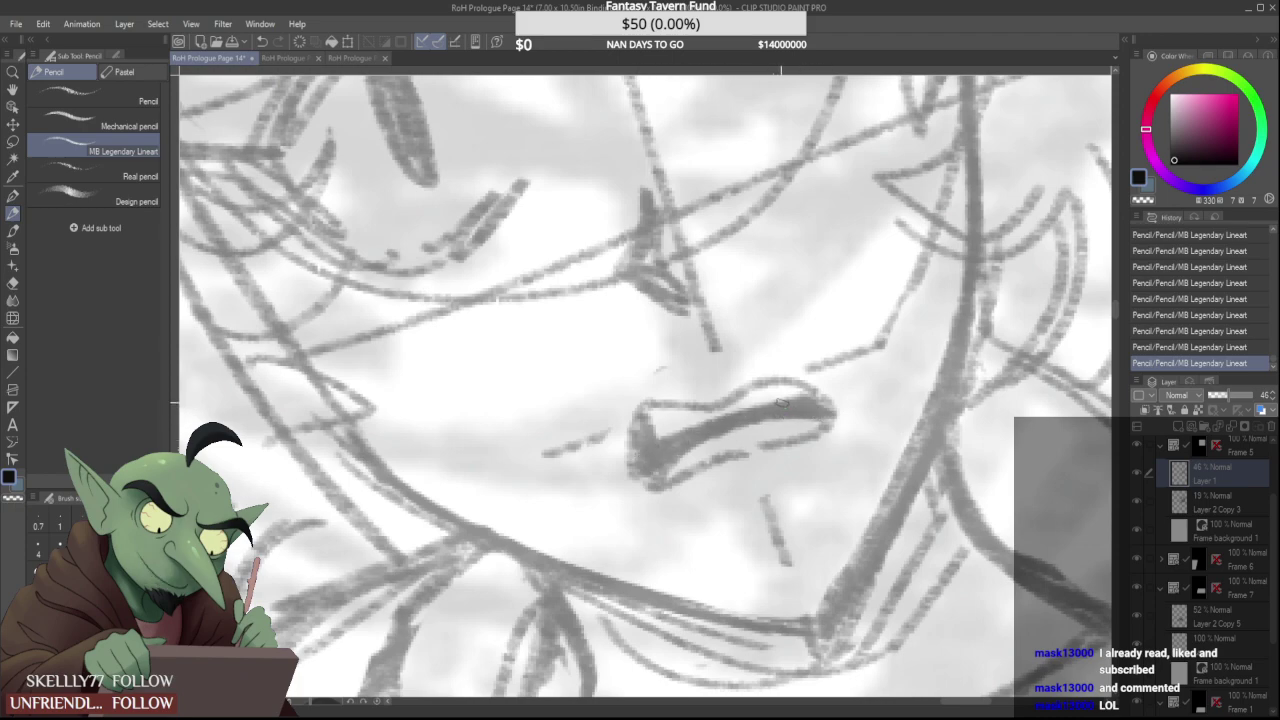
Redraw the lip parting as a thinner line and clean up the lower lip with the eraser
scroll(690, 435, down, 5)
scroll(737, 418, down, 3)
scroll(700, 435, up, 10)
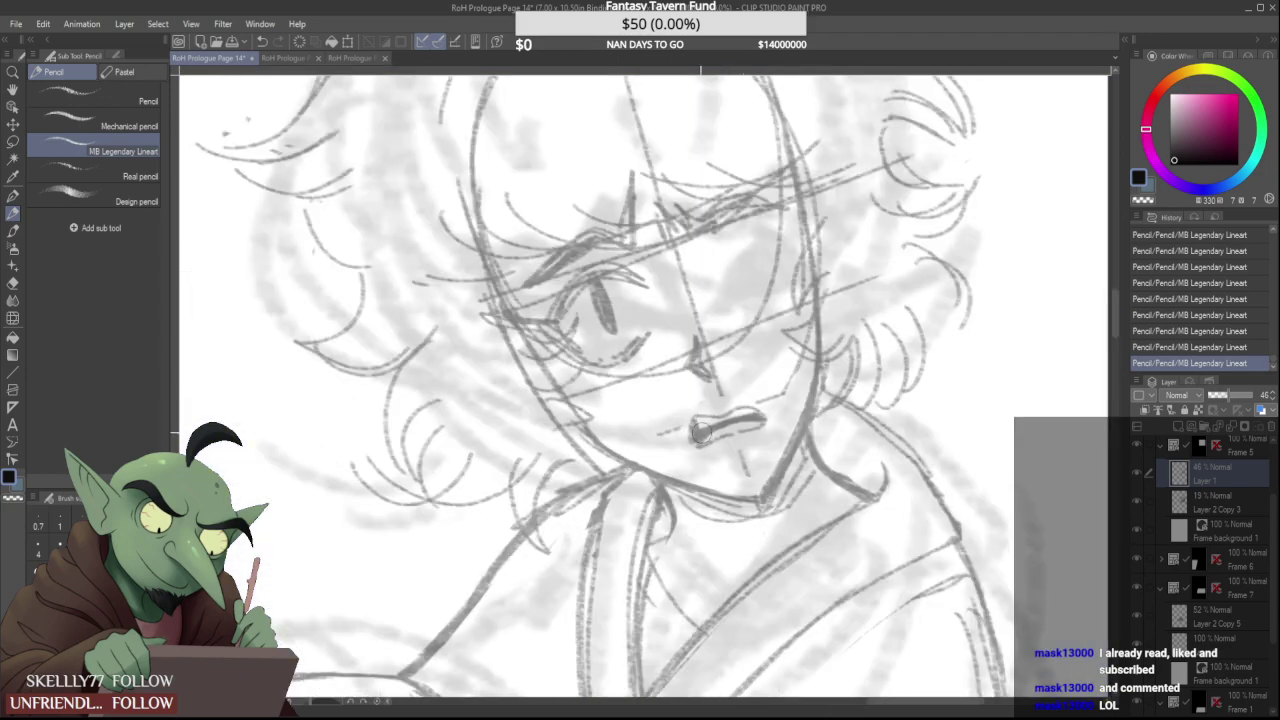
drag(665, 431, 830, 382)
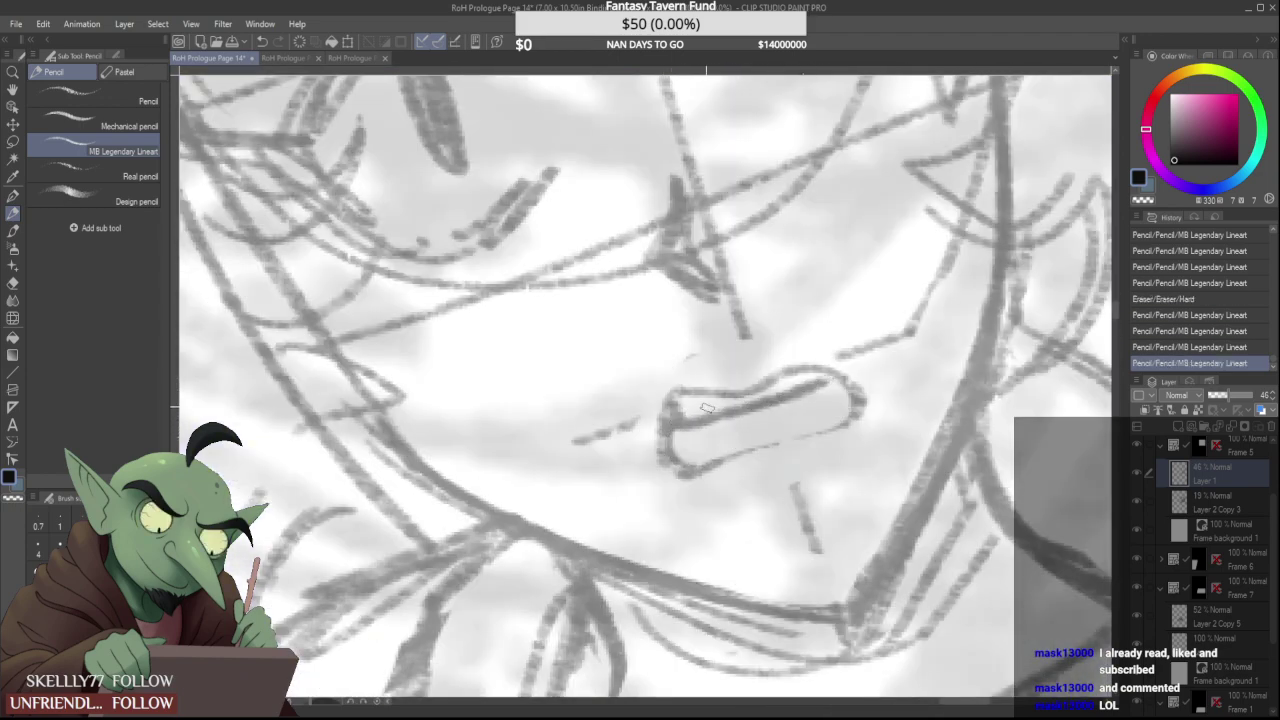
scroll(716, 398, down, 5)
scroll(713, 404, up, 5)
key(e)
drag(720, 445, 890, 385)
Thicken the mouth corner on the speech-bubble side and redraw the lower lip's edge
key(p)
mouse_move(706, 418)
mouse_down()
mouse_move(896, 362)
mouse_move(796, 381)
mouse_move(769, 421)
mouse_move(712, 440)
mouse_up()
scroll(860, 370, down, 5)
scroll(796, 381, up, 7)
key(e)
key(p)
scroll(729, 400, down, 6)
scroll(657, 383, up, 4)
scroll(657, 383, down, 4)
drag(633, 364, 635, 386)
scroll(627, 383, up, 4)
drag(697, 322, 655, 348)
scroll(662, 349, down, 5)
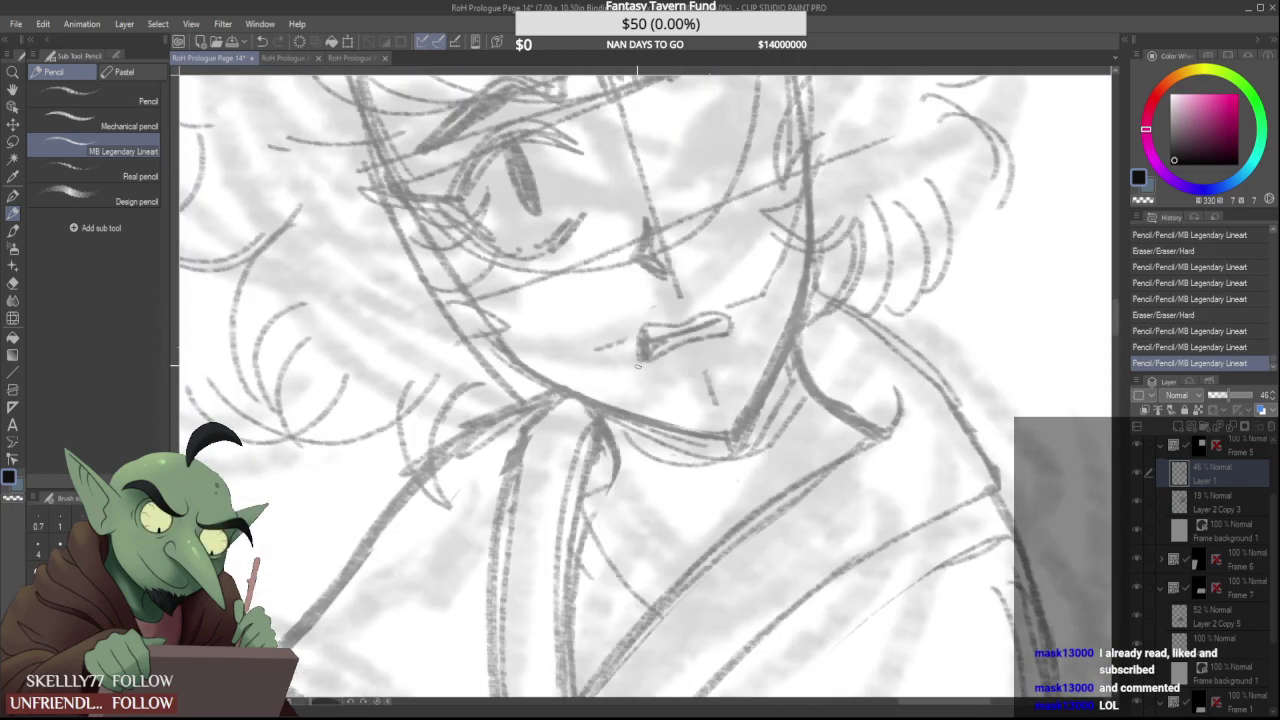
Strengthen the far end of the lip parting and erase the whole mouth
scroll(676, 349, up, 5)
mouse_move(748, 275)
mouse_down()
mouse_move(833, 253)
mouse_move(820, 240)
mouse_up()
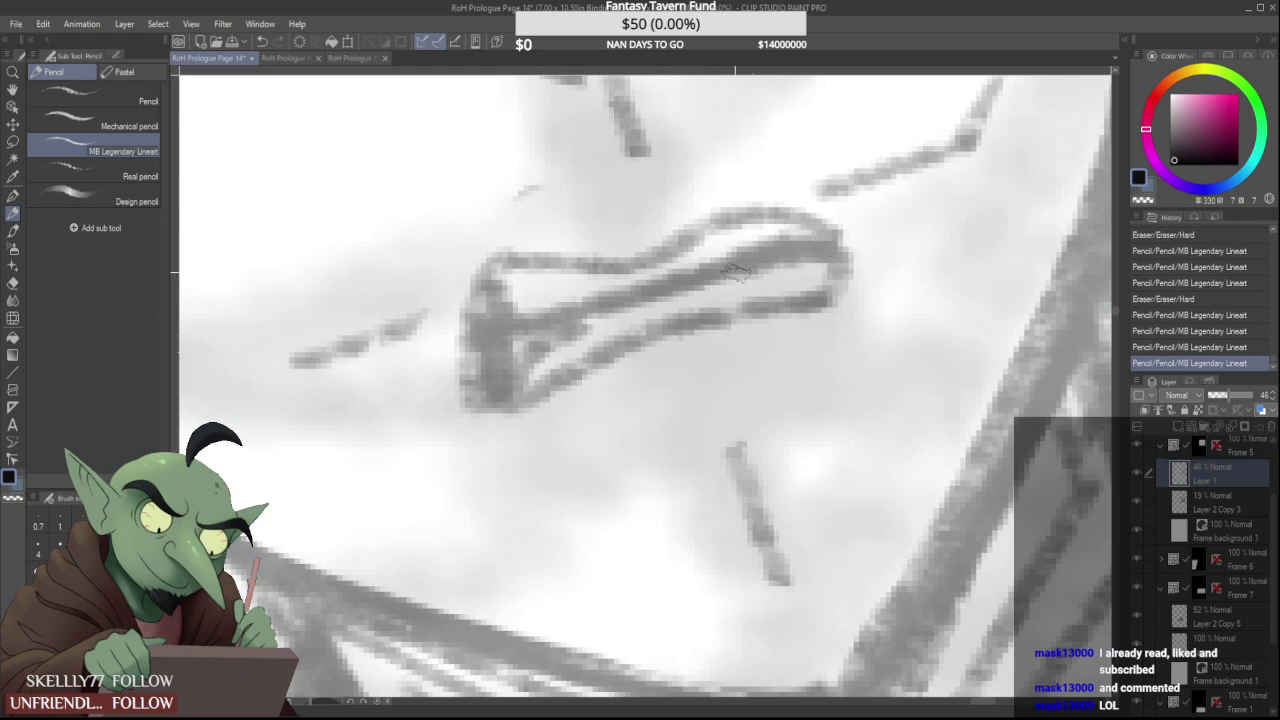
scroll(720, 290, down, 8)
scroll(671, 312, up, 8)
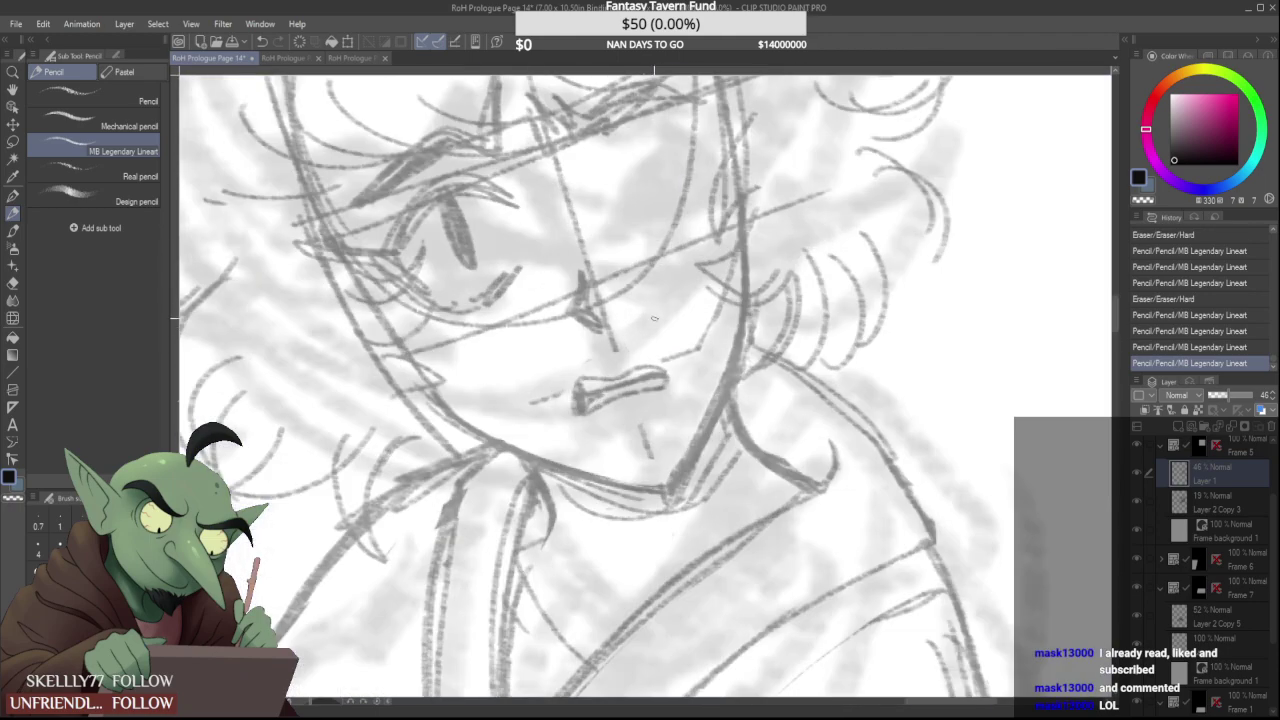
mouse_move(576, 393)
mouse_down()
mouse_move(662, 370)
mouse_move(626, 384)
mouse_up()
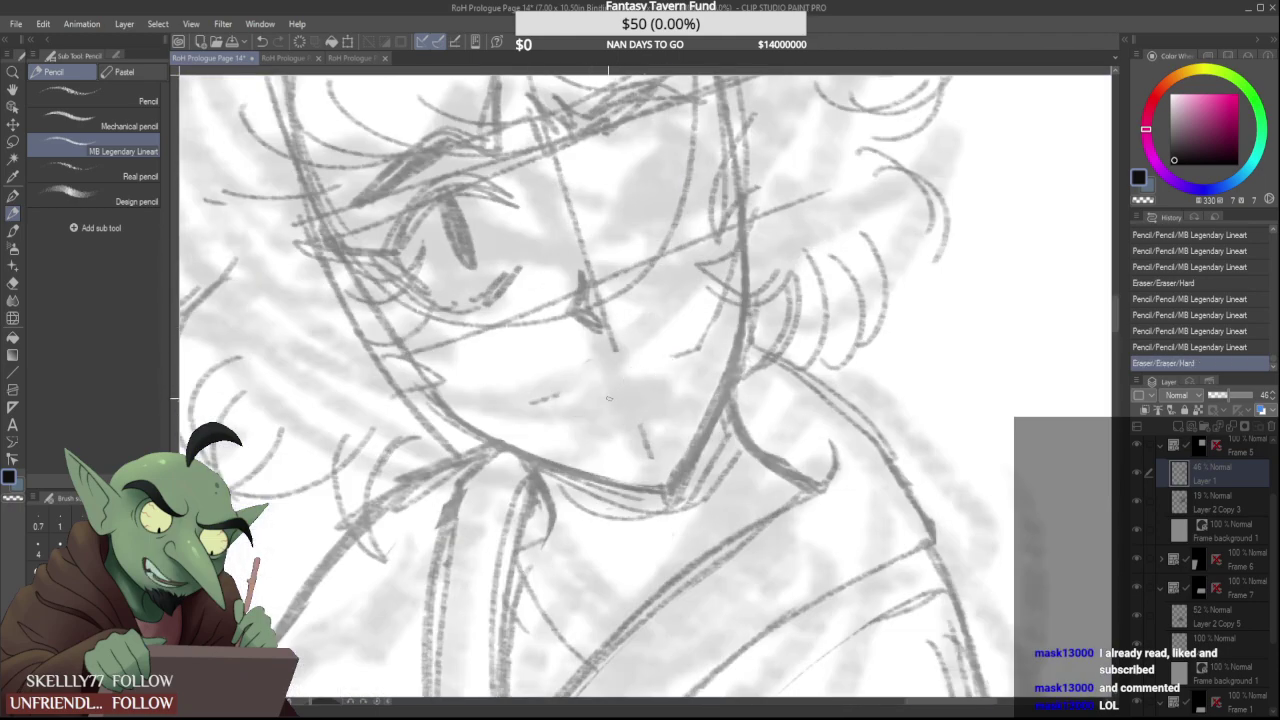
Draw a smaller, slanted, slightly open mouth below the nose and shape its corner on the speech-bubble side
mouse_move(574, 412)
mouse_down()
mouse_move(588, 384)
mouse_move(657, 385)
mouse_move(586, 412)
mouse_move(653, 383)
mouse_move(617, 389)
mouse_move(662, 365)
mouse_move(593, 401)
mouse_move(653, 377)
mouse_up()
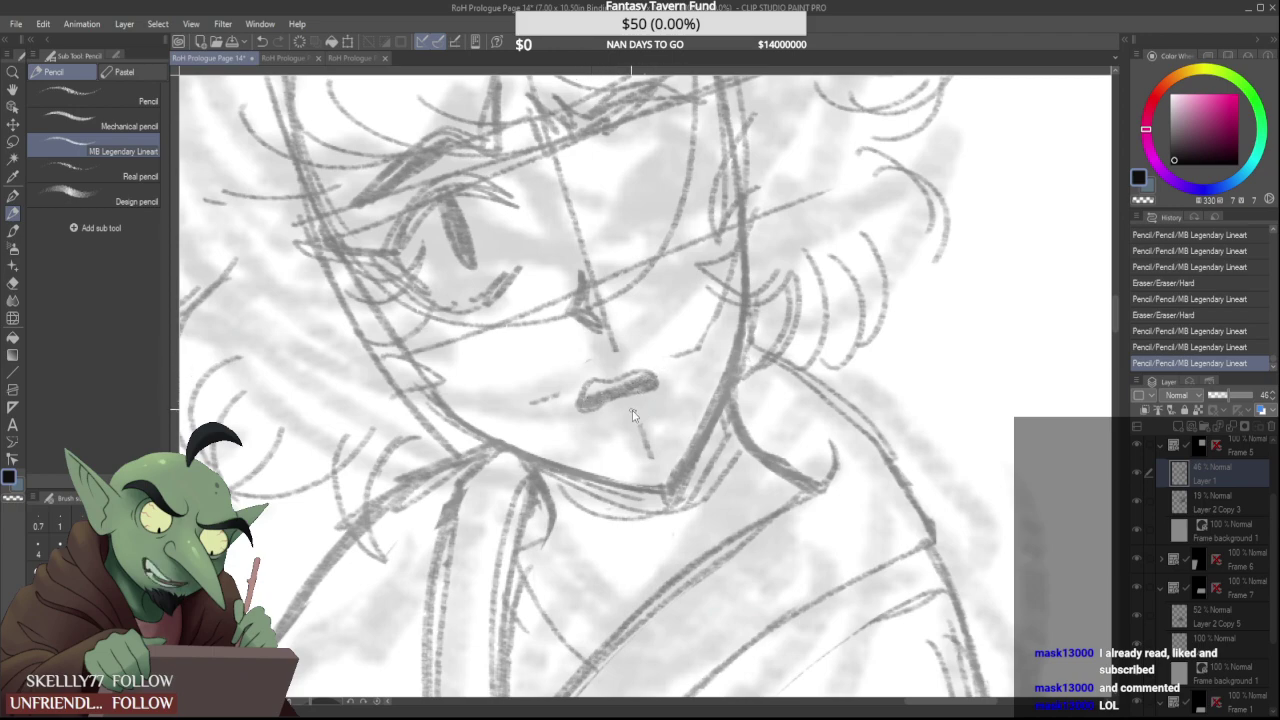
scroll(632, 411, down, 5)
scroll(625, 410, up, 5)
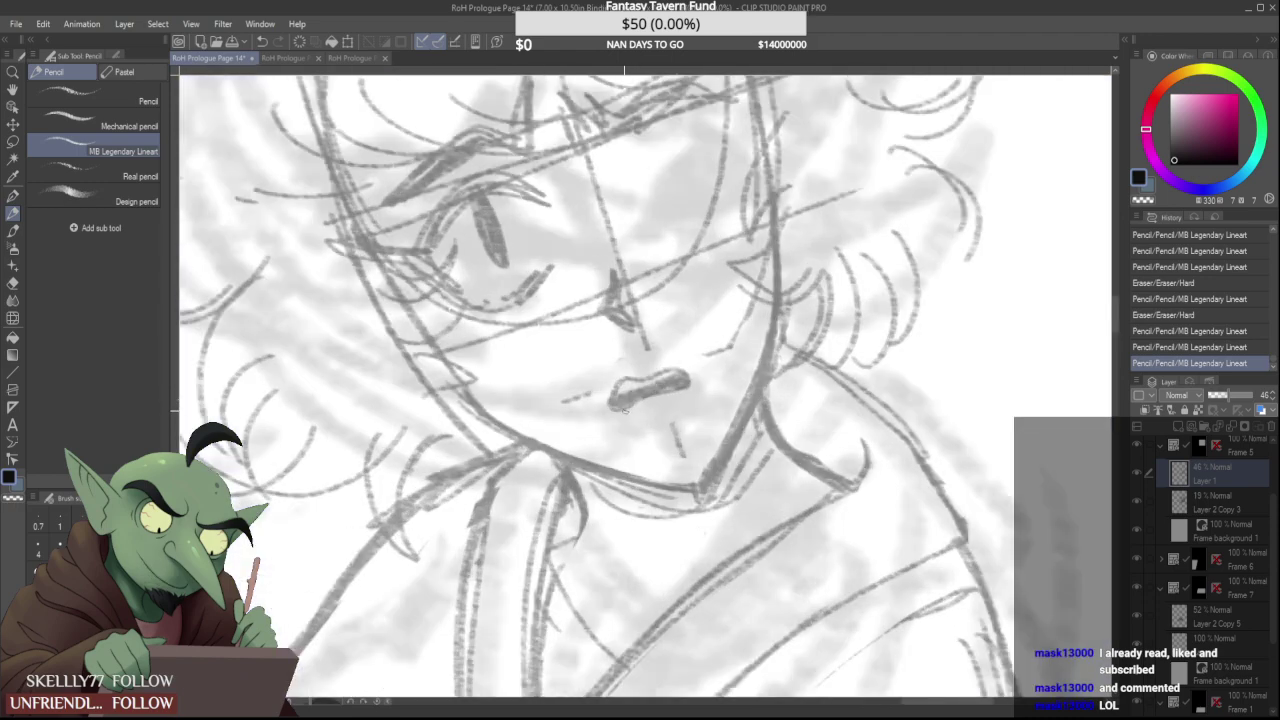
scroll(624, 408, up, 3)
mouse_move(600, 376)
mouse_down()
mouse_move(626, 335)
mouse_move(734, 328)
mouse_move(638, 333)
mouse_move(604, 362)
mouse_up()
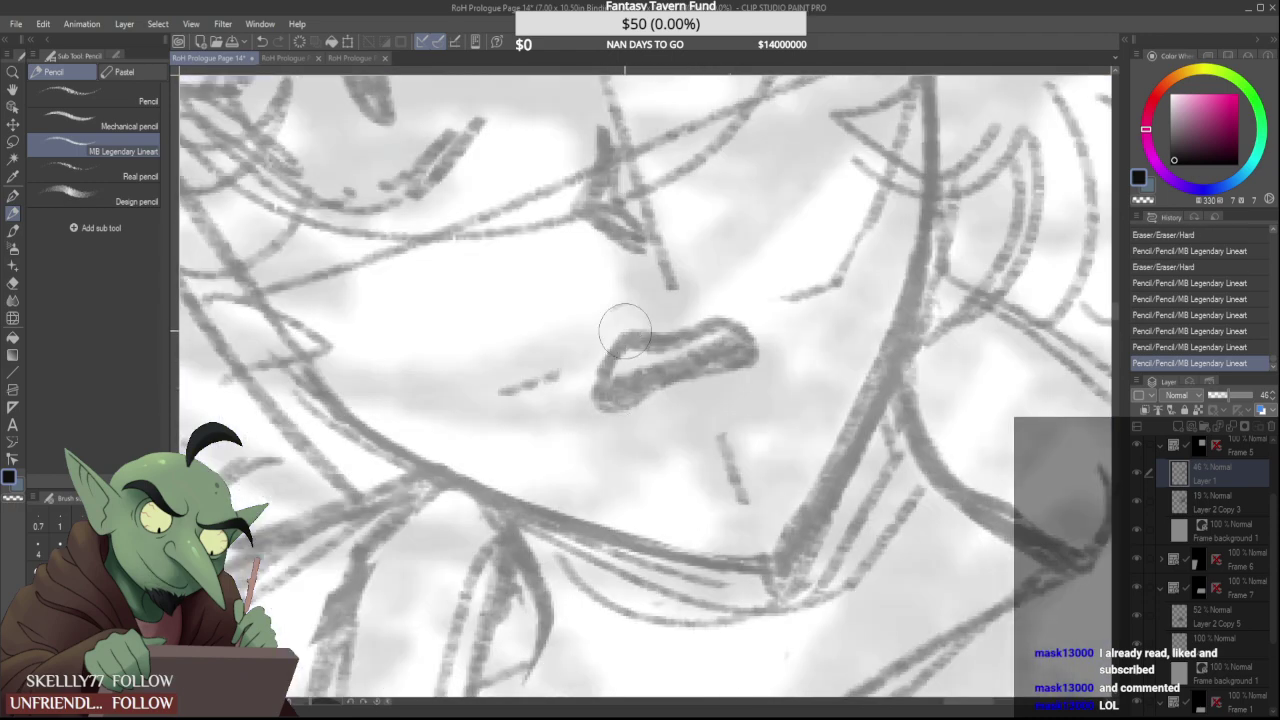
Refine the small mouth by erasing and redrawing its lower edge so it bends downward
scroll(623, 332, down, 5)
scroll(623, 332, up, 4)
scroll(598, 372, down, 5)
scroll(598, 372, up, 4)
drag(594, 378, 622, 374)
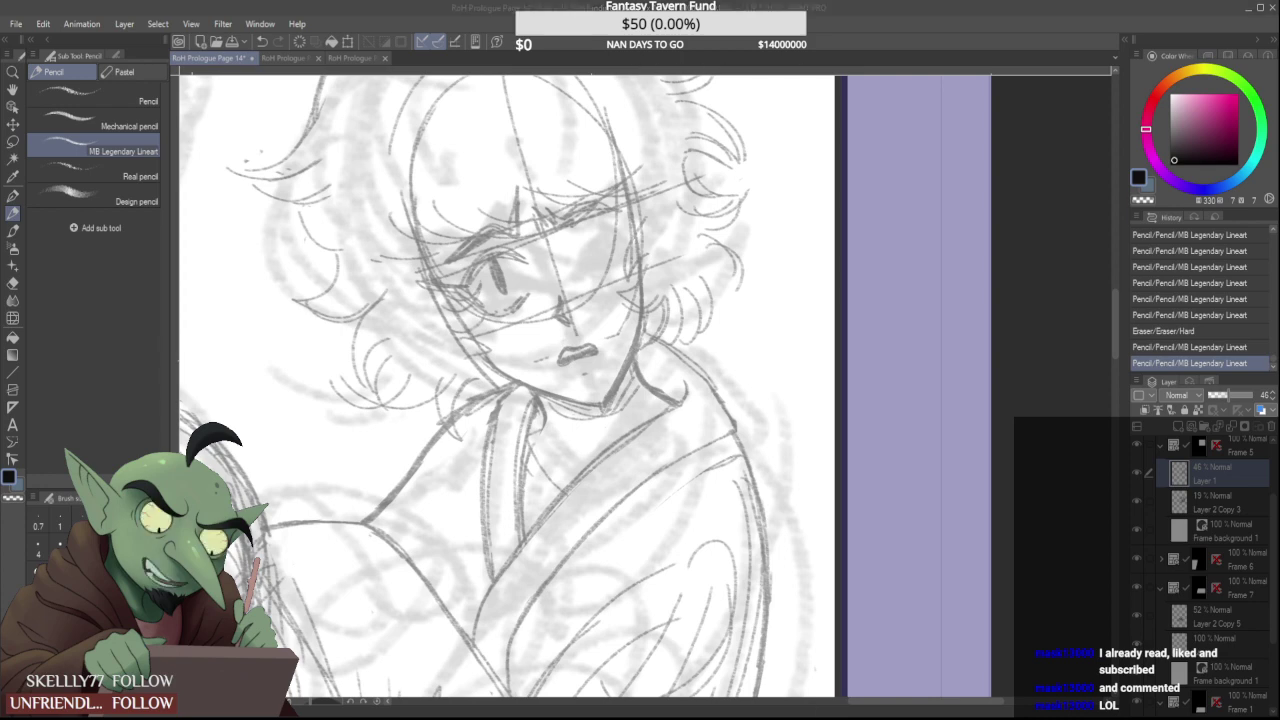
Firm up the girl's jaw edge from the cheek to the chin on the side away from the speech bubble
scroll(603, 381, up, 1)
drag(650, 358, 603, 420)
scroll(743, 548, down, 4)
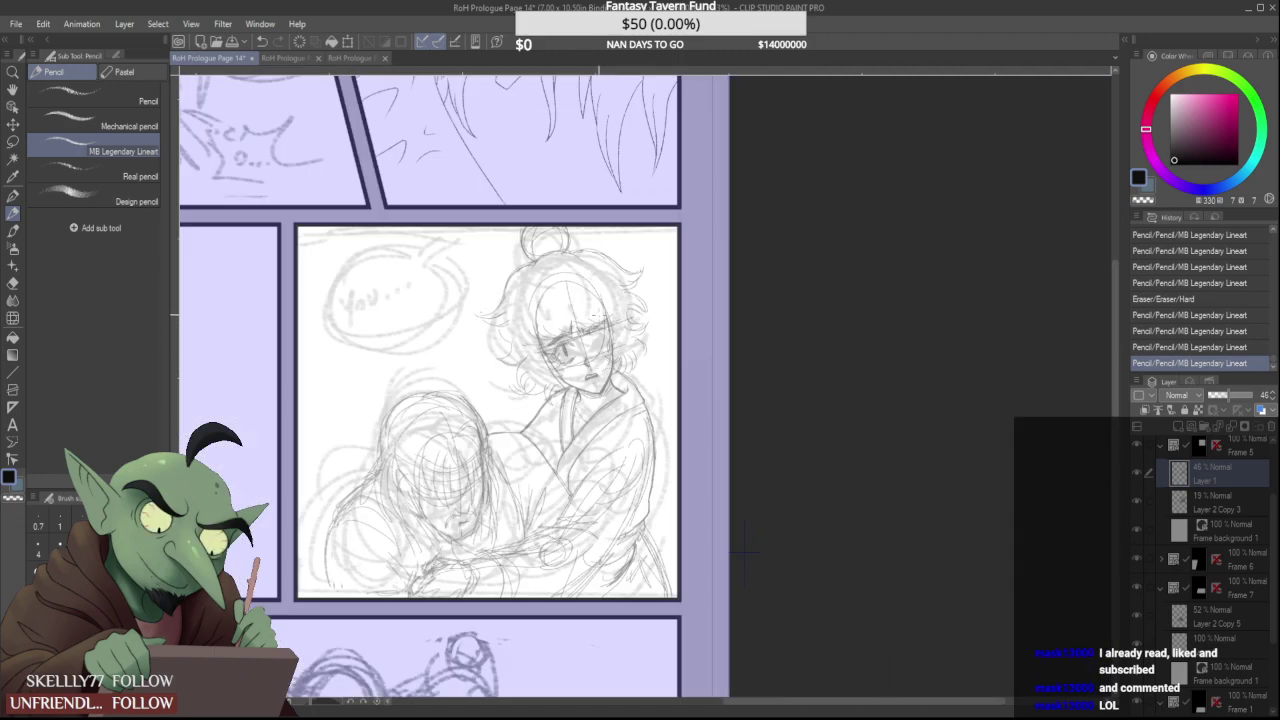
Sketch the girl's second eye on the side away from the speech bubble, with its round outline and dark upper lid
scroll(602, 316, up, 4)
mouse_move(600, 316)
mouse_down()
mouse_move(572, 342)
mouse_move(648, 298)
mouse_move(641, 326)
mouse_move(581, 327)
mouse_move(606, 375)
mouse_move(630, 369)
mouse_up()
drag(610, 375, 634, 338)
mouse_move(630, 362)
mouse_down()
mouse_move(635, 335)
mouse_move(592, 372)
mouse_move(626, 368)
mouse_move(635, 350)
mouse_up()
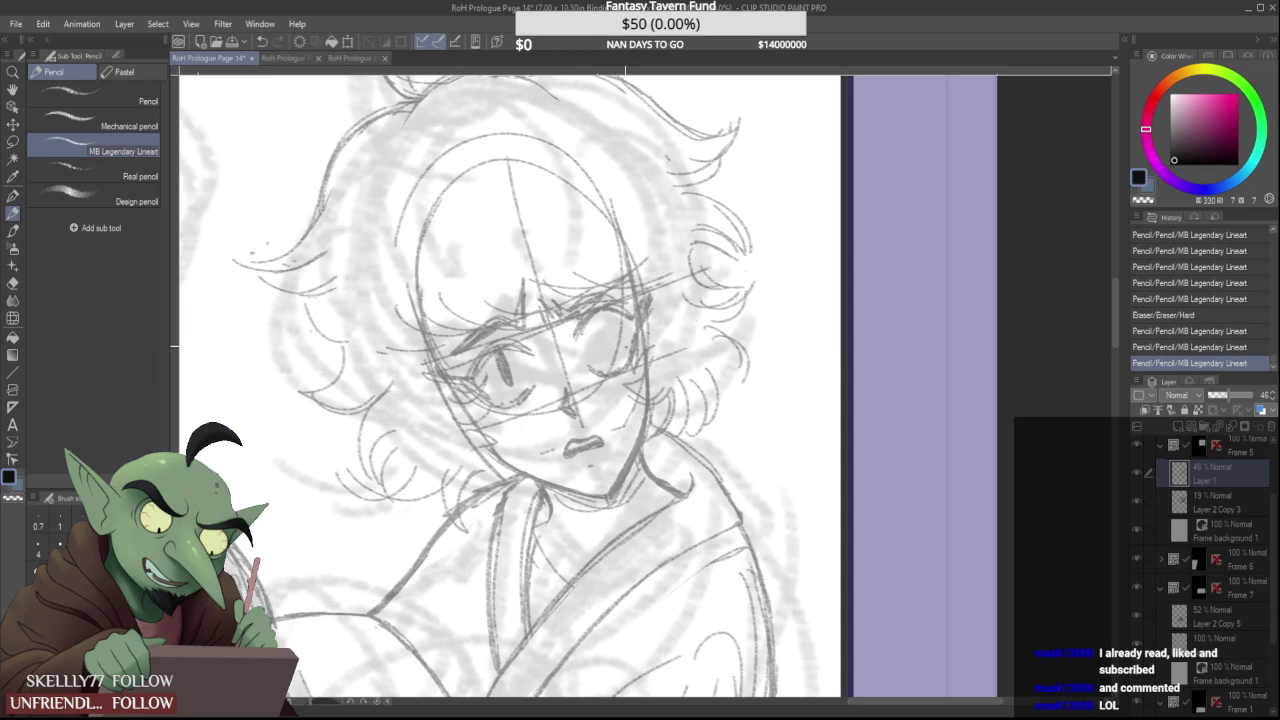
drag(614, 308, 638, 320)
mouse_move(614, 309)
mouse_down()
mouse_move(636, 320)
mouse_move(632, 336)
mouse_move(604, 309)
mouse_move(602, 322)
mouse_up()
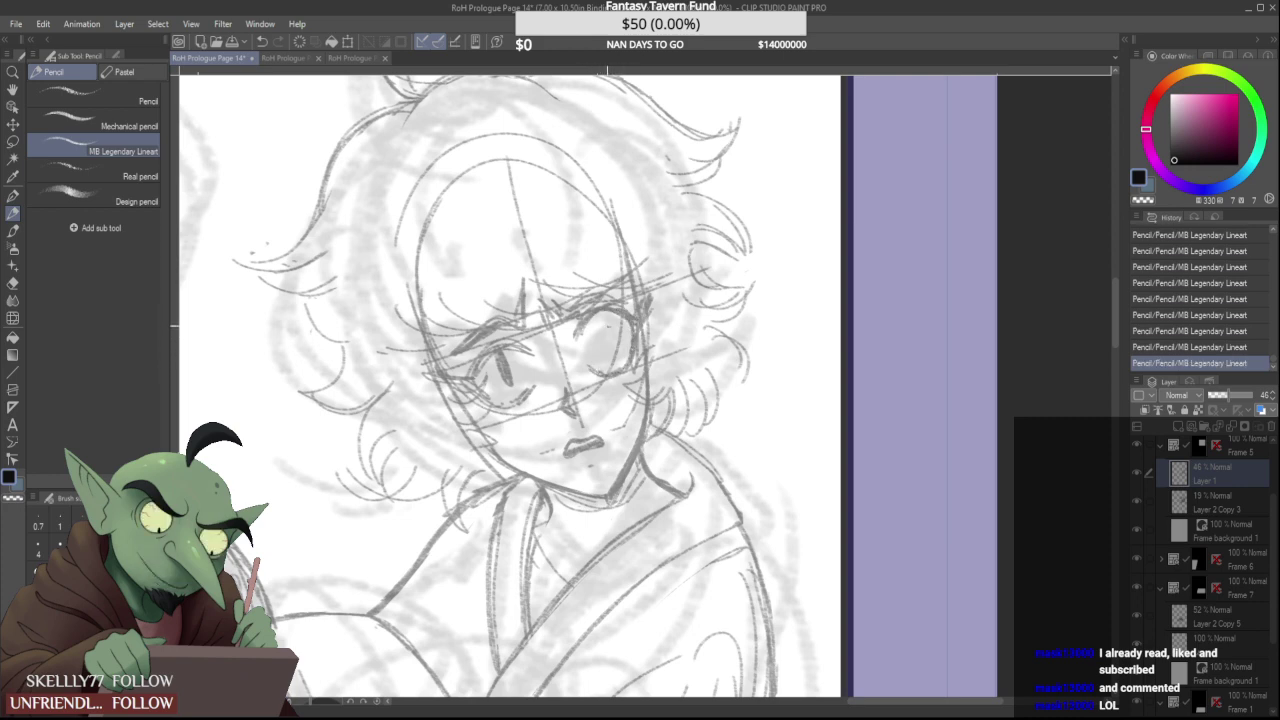
Reinforce the lower lid of the eye on the speech-bubble side and the lower edge of the other eye
mouse_move(479, 389)
mouse_down()
mouse_move(515, 407)
mouse_move(536, 397)
mouse_up()
drag(505, 407, 535, 393)
drag(486, 399, 527, 405)
mouse_move(606, 376)
mouse_down()
mouse_move(588, 370)
mouse_move(630, 362)
mouse_move(623, 371)
mouse_up()
mouse_move(630, 358)
mouse_down()
mouse_move(600, 376)
mouse_move(630, 360)
mouse_up()
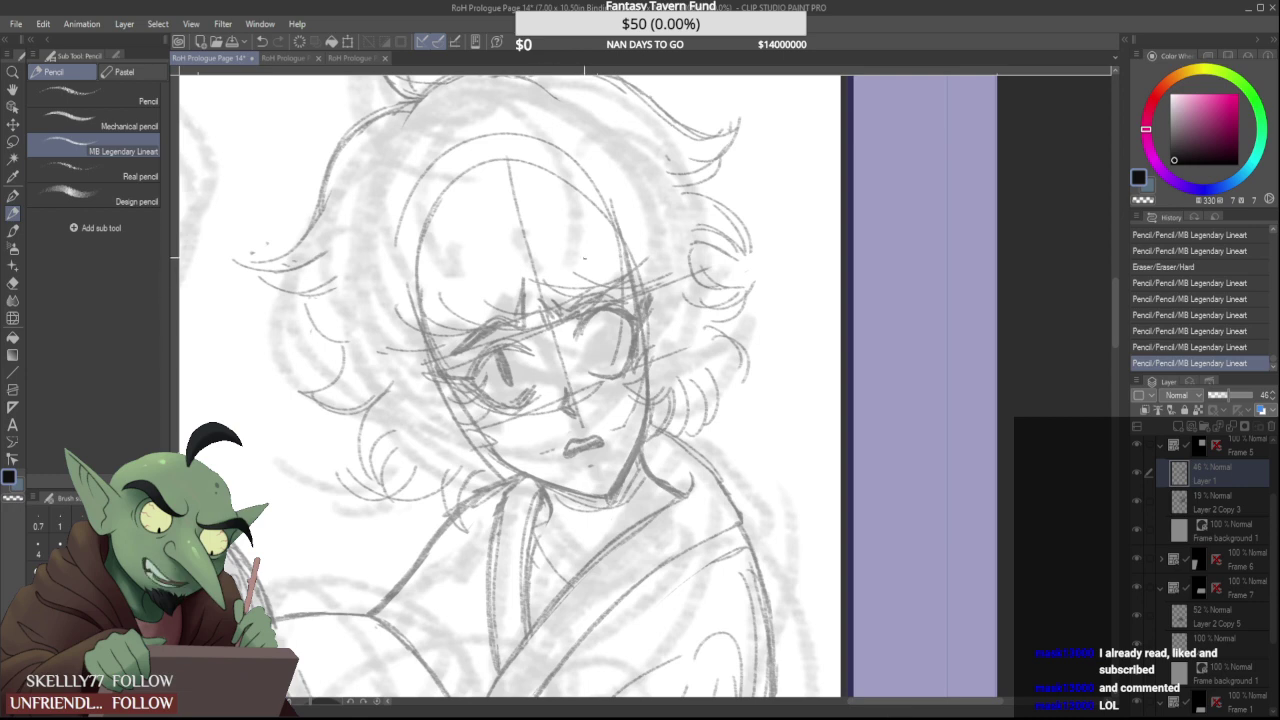
Add the narrow dark pupil and iris lines to the eye farther from the speech bubble
scroll(585, 258, up, 1)
drag(570, 375, 574, 378)
mouse_move(647, 337)
mouse_down()
mouse_move(605, 329)
mouse_move(612, 392)
mouse_up()
drag(597, 351, 614, 396)
mouse_move(603, 349)
mouse_down()
mouse_move(616, 400)
mouse_move(656, 372)
mouse_move(642, 402)
mouse_move(583, 436)
mouse_move(634, 396)
mouse_up()
scroll(612, 370, down, 3)
scroll(612, 370, up, 3)
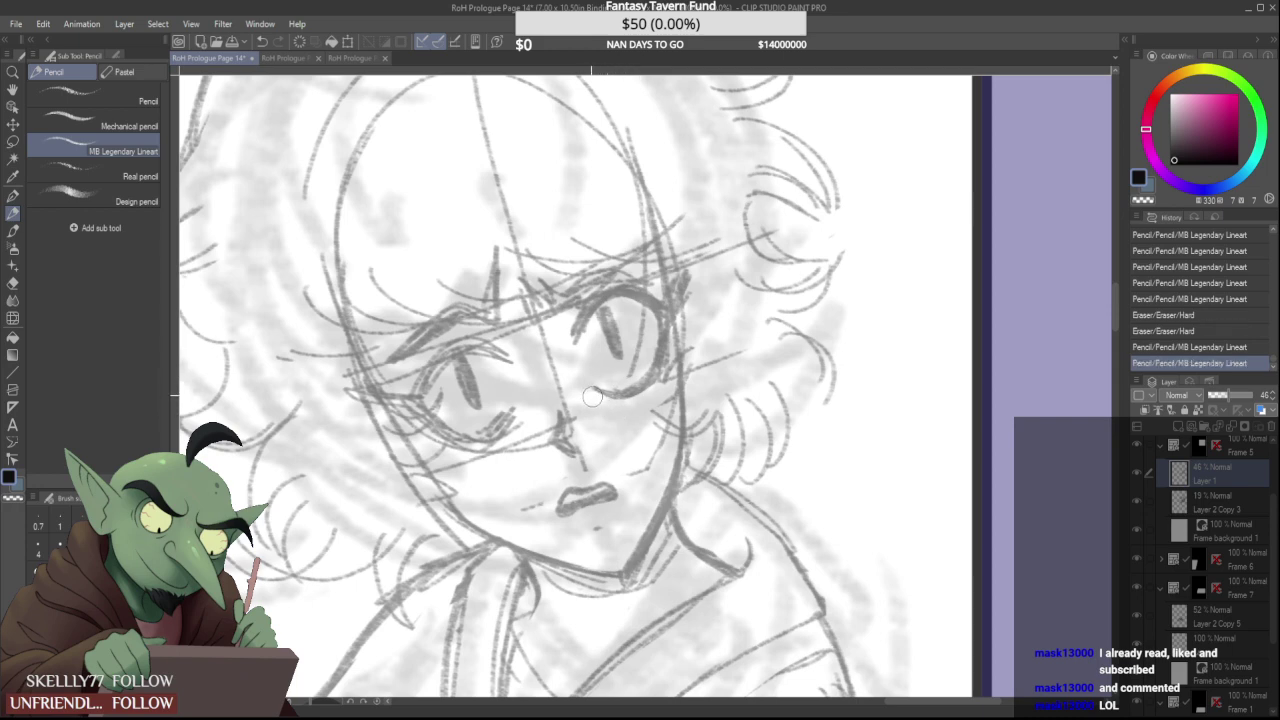
Erase stray lines around the farther eye and redraw the cheek-to-jaw contour on that side
drag(644, 403, 612, 376)
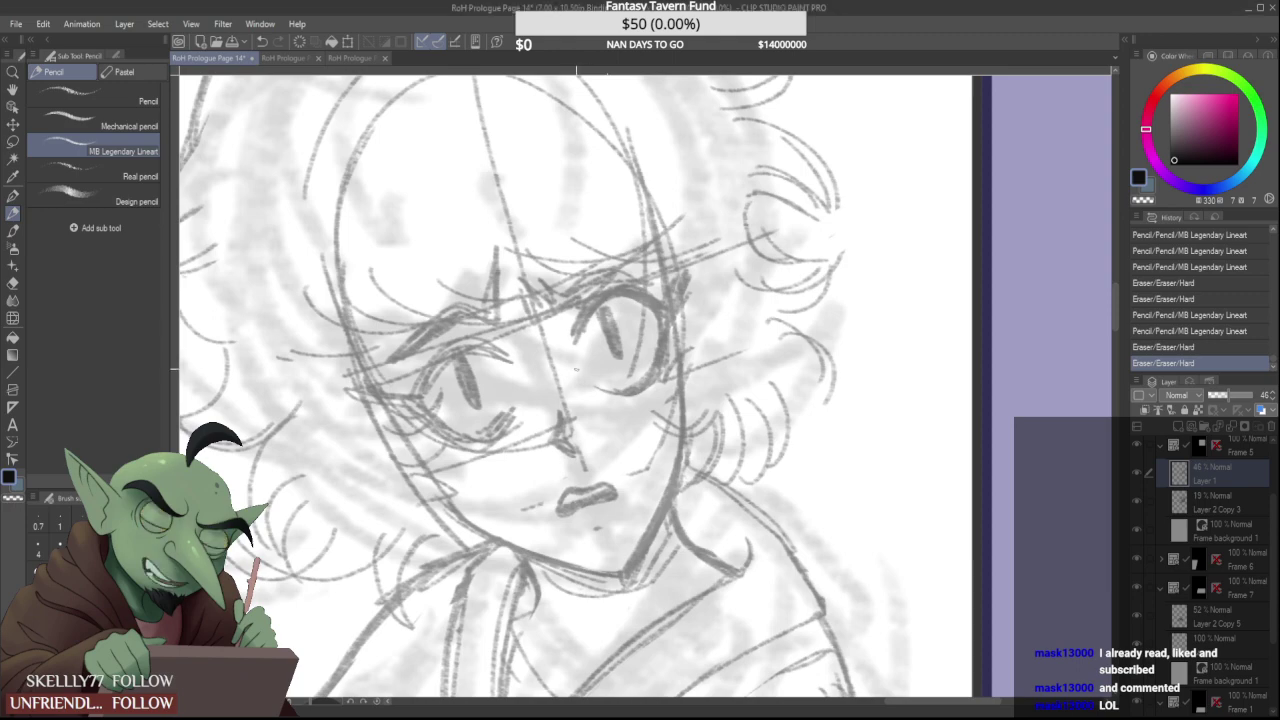
scroll(565, 405, down, 2)
scroll(588, 484, up, 2)
mouse_move(667, 355)
mouse_down()
mouse_move(676, 325)
mouse_move(606, 484)
mouse_up()
drag(688, 373, 613, 496)
drag(687, 330, 622, 470)
drag(658, 400, 645, 409)
Firm up the girl's neck line between the jaw and the robe collar
scroll(643, 407, down, 5)
key(ctrl+plus)
key(ctrl+plus)
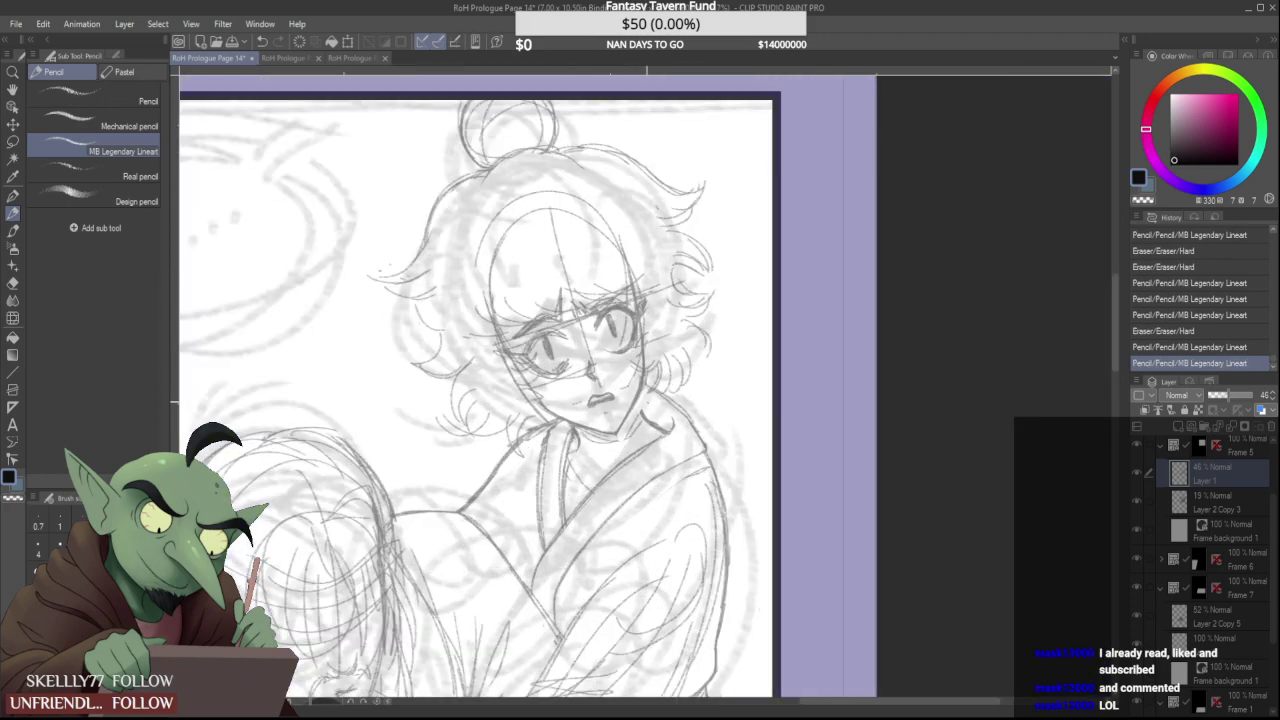
drag(633, 407, 651, 431)
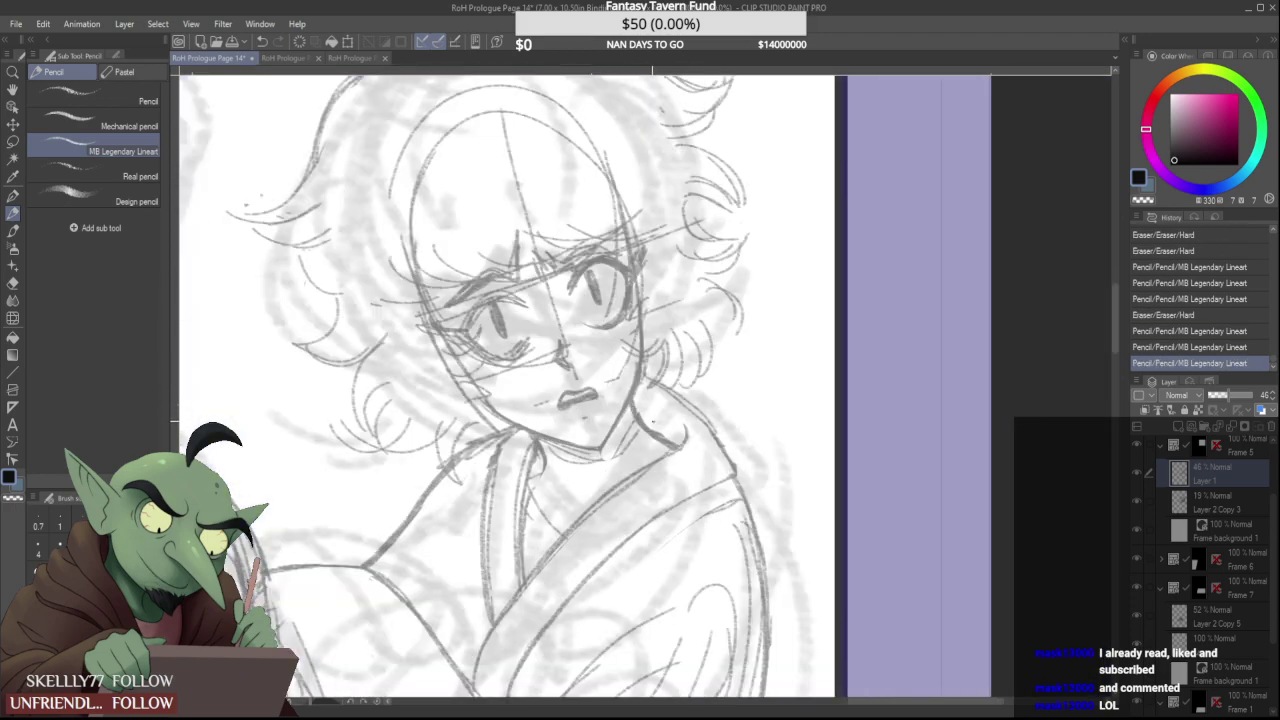
key(ctrl+minus)
scroll(645, 369, down, 1)
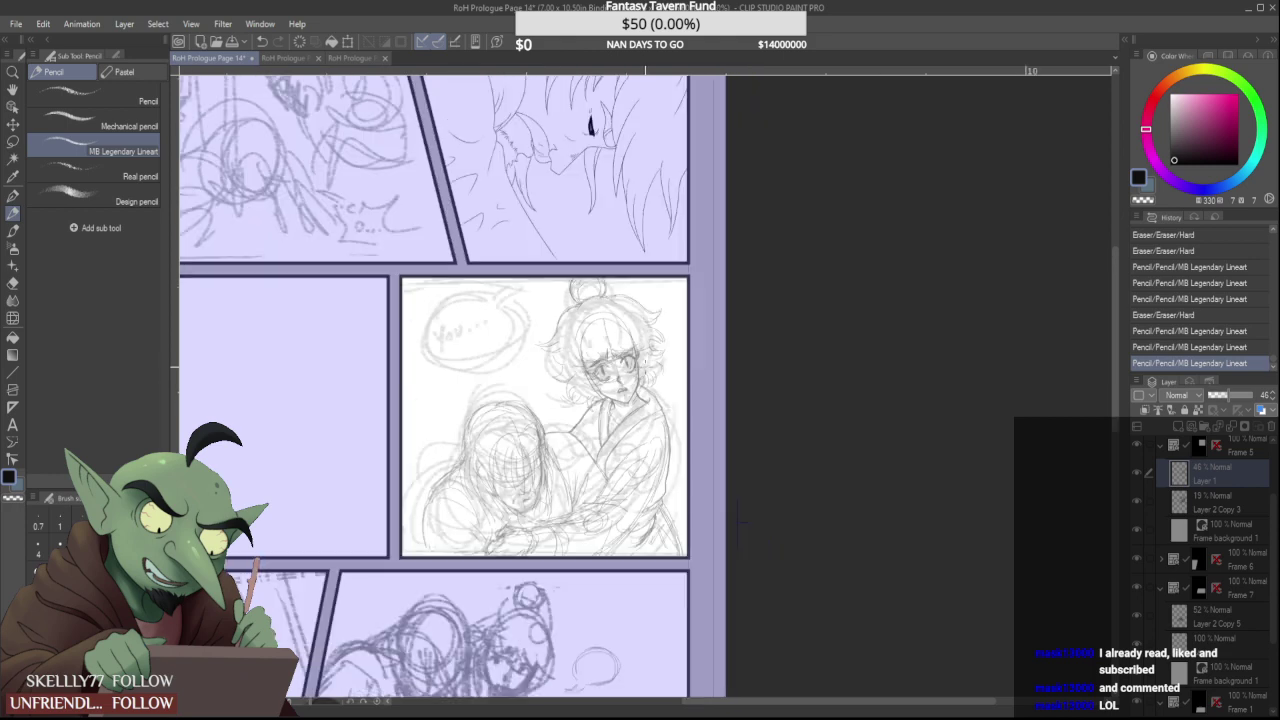
Erase the skull and centre guidelines from the girl's forehead and add short strand lines to her hair
scroll(623, 322, up, 3)
mouse_move(552, 342)
mouse_down()
mouse_move(562, 369)
mouse_move(585, 375)
mouse_move(588, 356)
mouse_move(527, 358)
mouse_move(572, 297)
mouse_move(637, 339)
mouse_move(592, 379)
mouse_up()
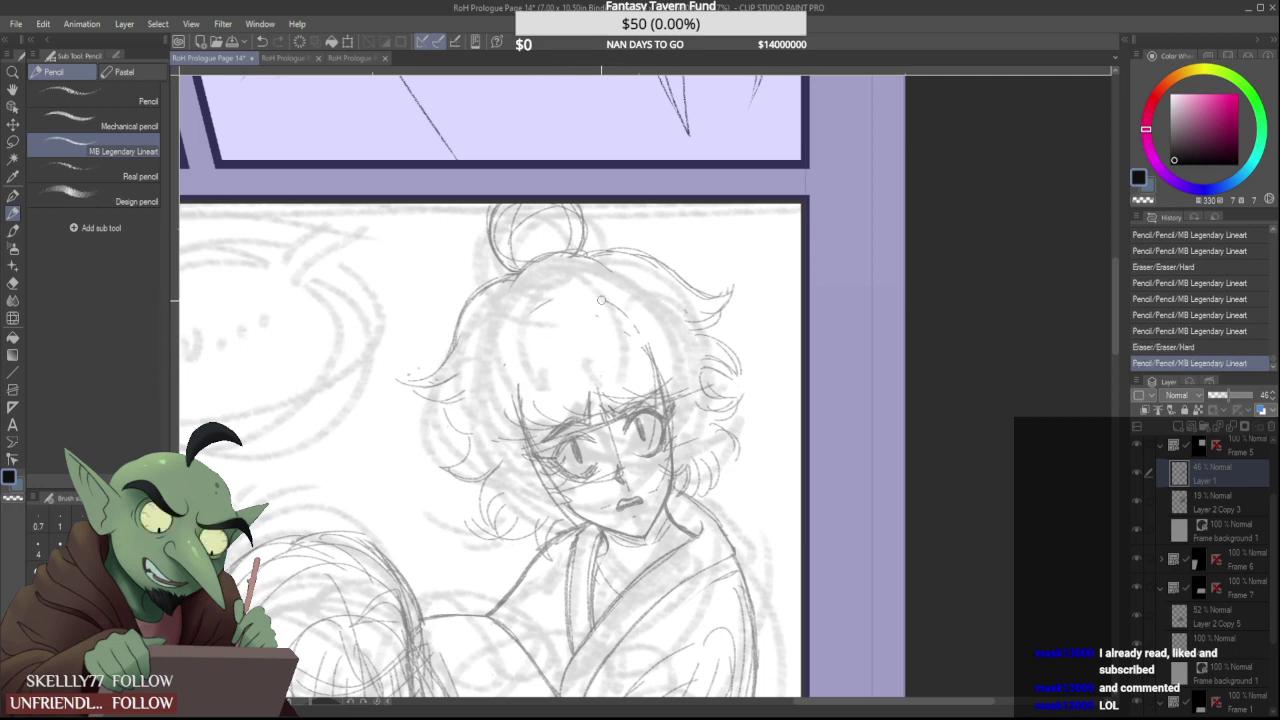
mouse_move(566, 303)
mouse_down()
mouse_move(547, 308)
mouse_move(573, 372)
mouse_move(632, 357)
mouse_up()
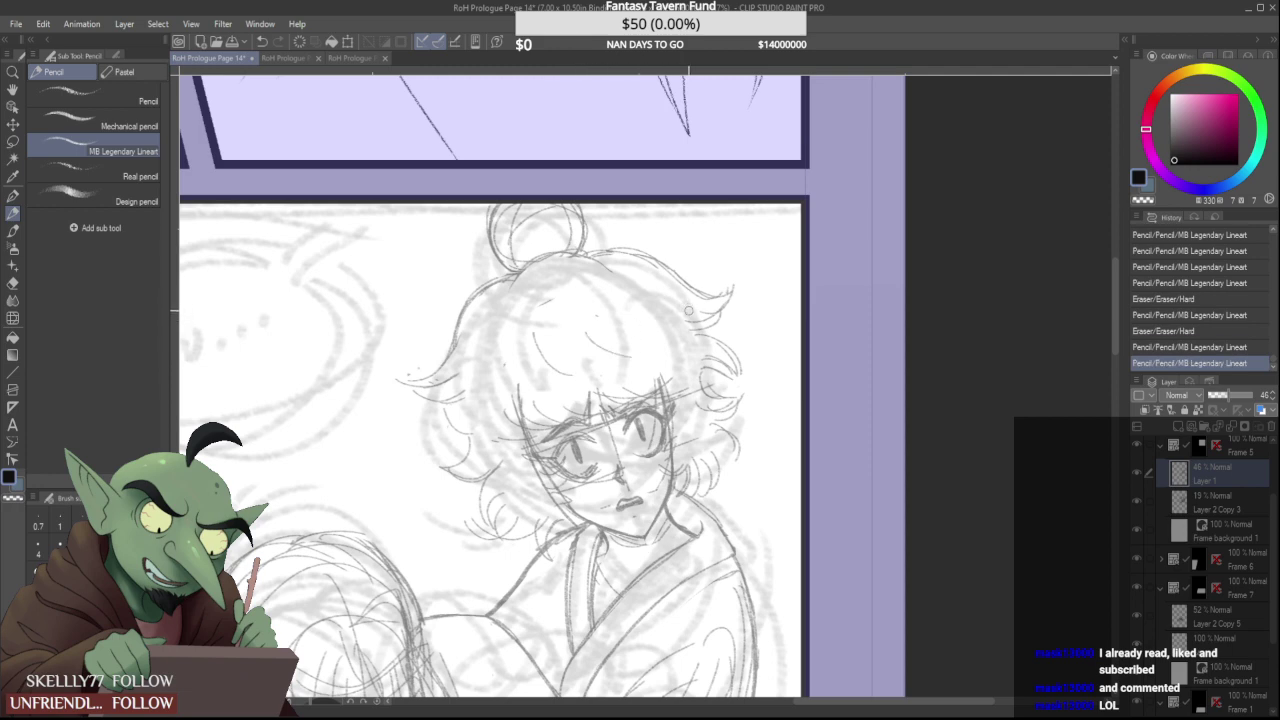
Clean up and redraw the top of the girl's hair around the base of her bun and crown
mouse_move(569, 297)
mouse_down()
mouse_move(546, 301)
mouse_move(530, 265)
mouse_move(617, 270)
mouse_move(580, 262)
mouse_move(582, 251)
mouse_move(562, 262)
mouse_up()
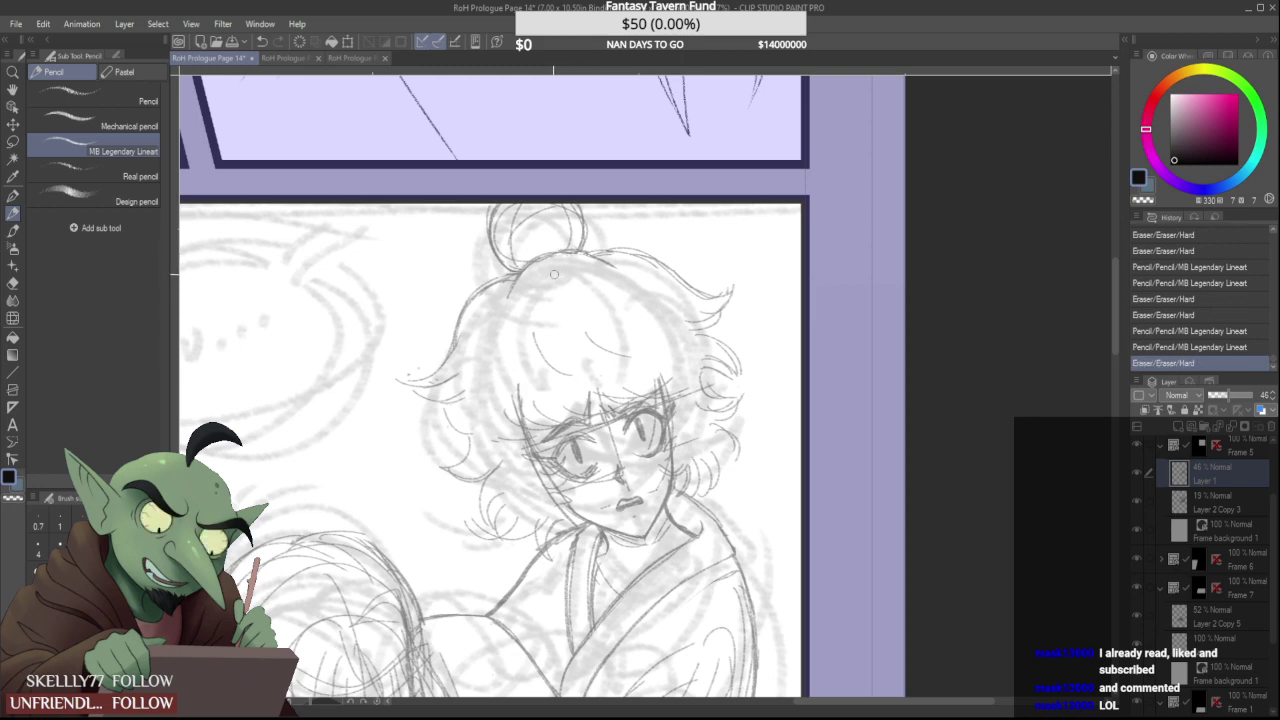
mouse_move(512, 299)
mouse_down()
mouse_move(519, 277)
mouse_move(540, 270)
mouse_move(577, 282)
mouse_move(522, 296)
mouse_move(541, 280)
mouse_move(512, 286)
mouse_move(543, 278)
mouse_up()
scroll(512, 283, up, 1)
scroll(520, 272, down, 3)
scroll(515, 273, up, 3)
drag(664, 241, 700, 240)
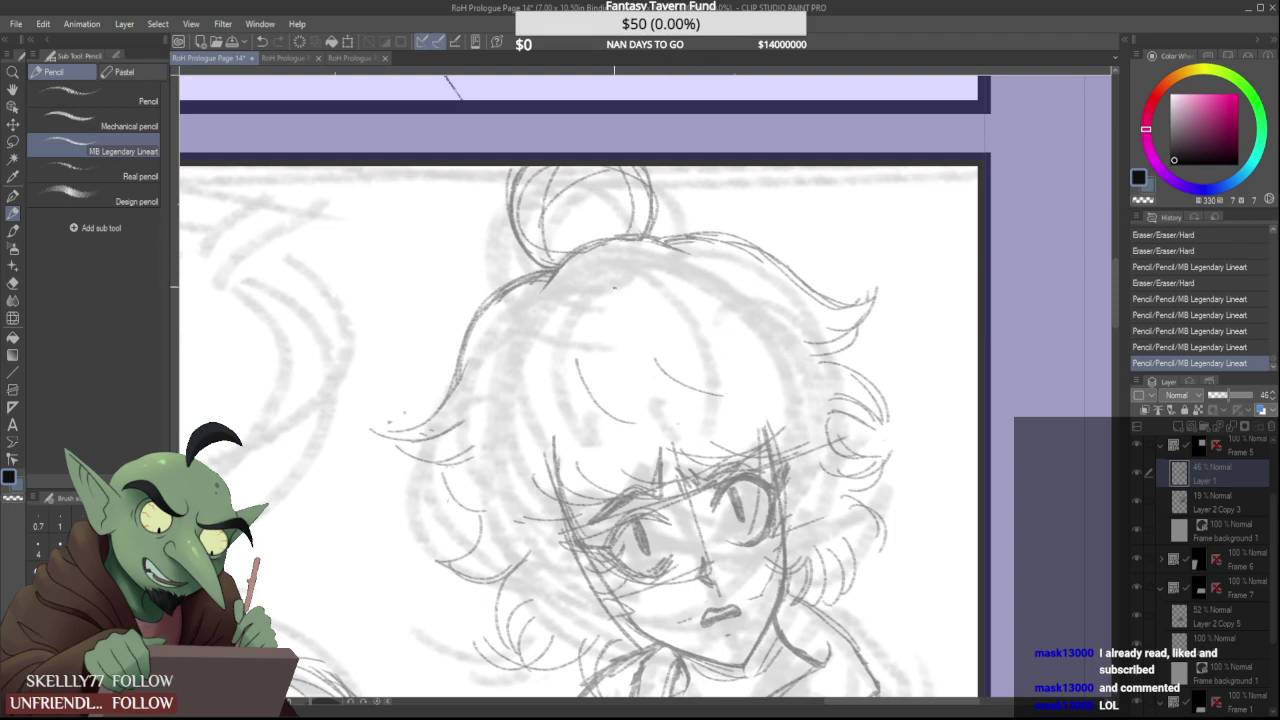
Add light pencil lines to the long-haired man's face in Frame 5, marking the eye area, cheek and jaw
scroll(569, 321, down, 6)
scroll(585, 400, up, 2)
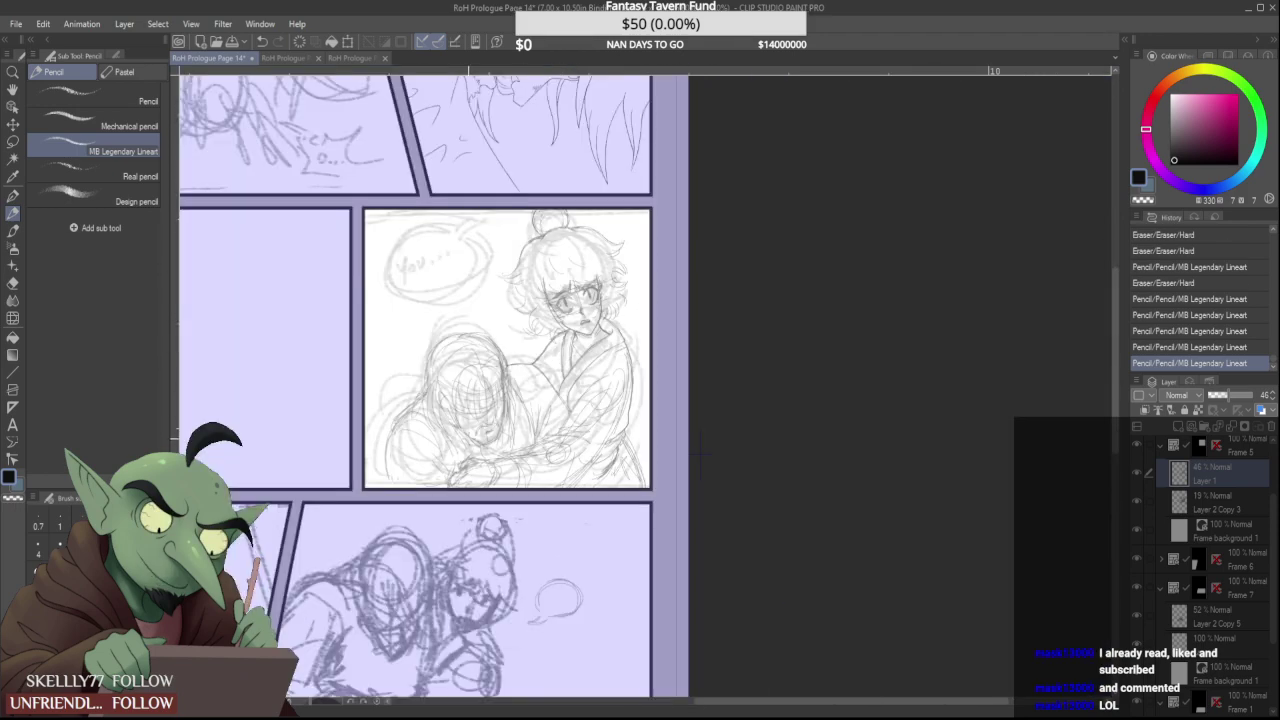
scroll(700, 455, up, 2)
drag(484, 381, 553, 382)
drag(451, 394, 501, 392)
drag(503, 390, 555, 366)
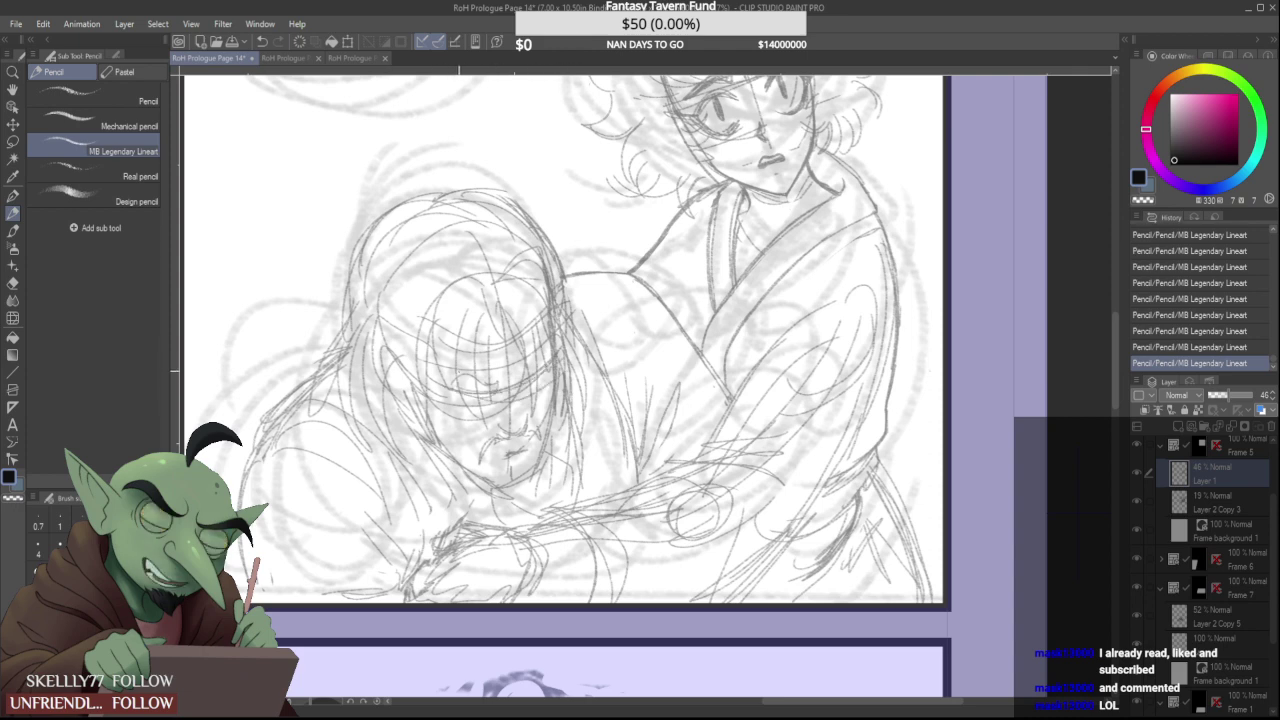
mouse_move(414, 318)
mouse_down()
mouse_move(440, 406)
mouse_move(486, 477)
mouse_up()
drag(440, 413, 490, 480)
scroll(476, 428, down, 1)
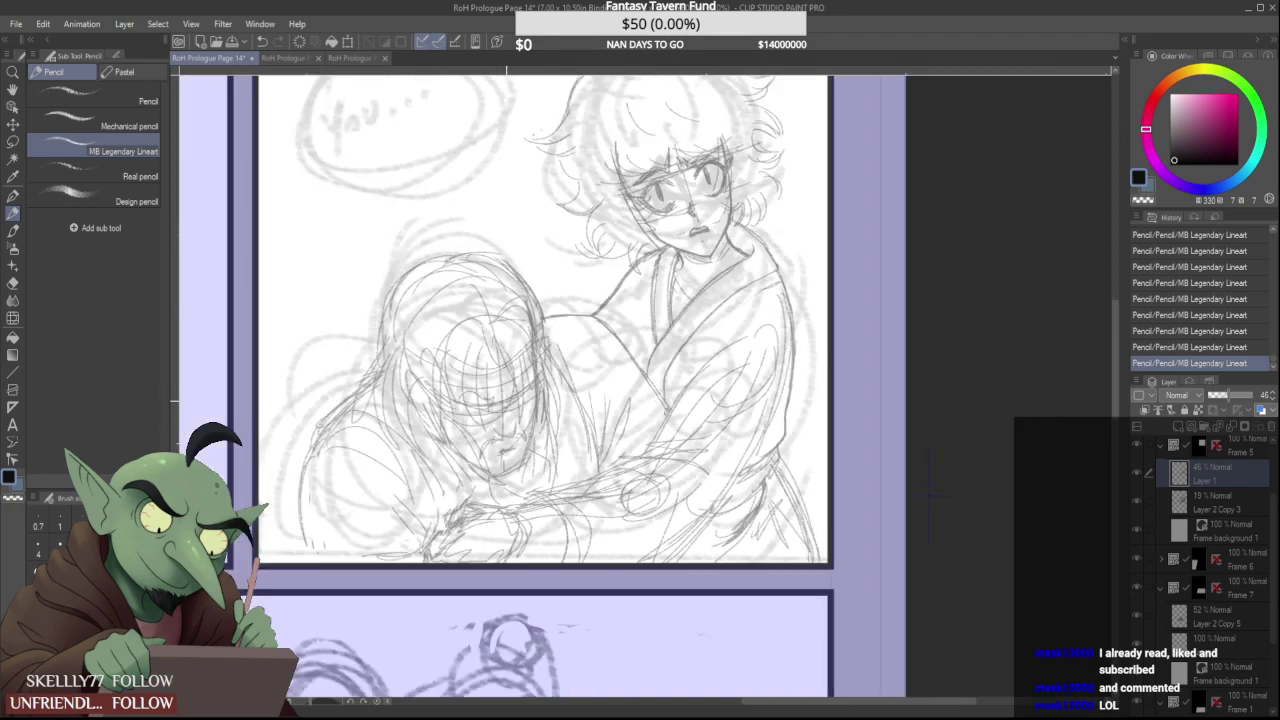
scroll(503, 404, up, 1)
drag(505, 402, 512, 436)
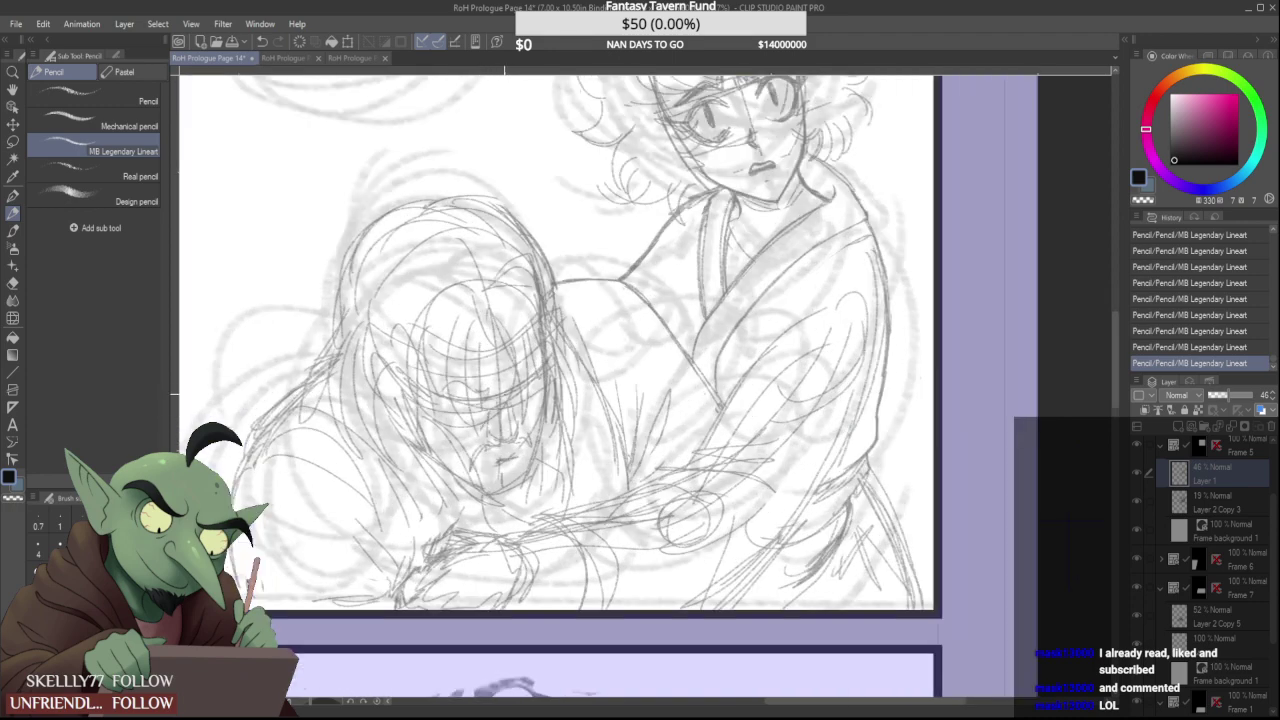
Check the Frame 5 drawing up close and at page scale, examining the girl's face, hair and pose
scroll(510, 360, down, 5)
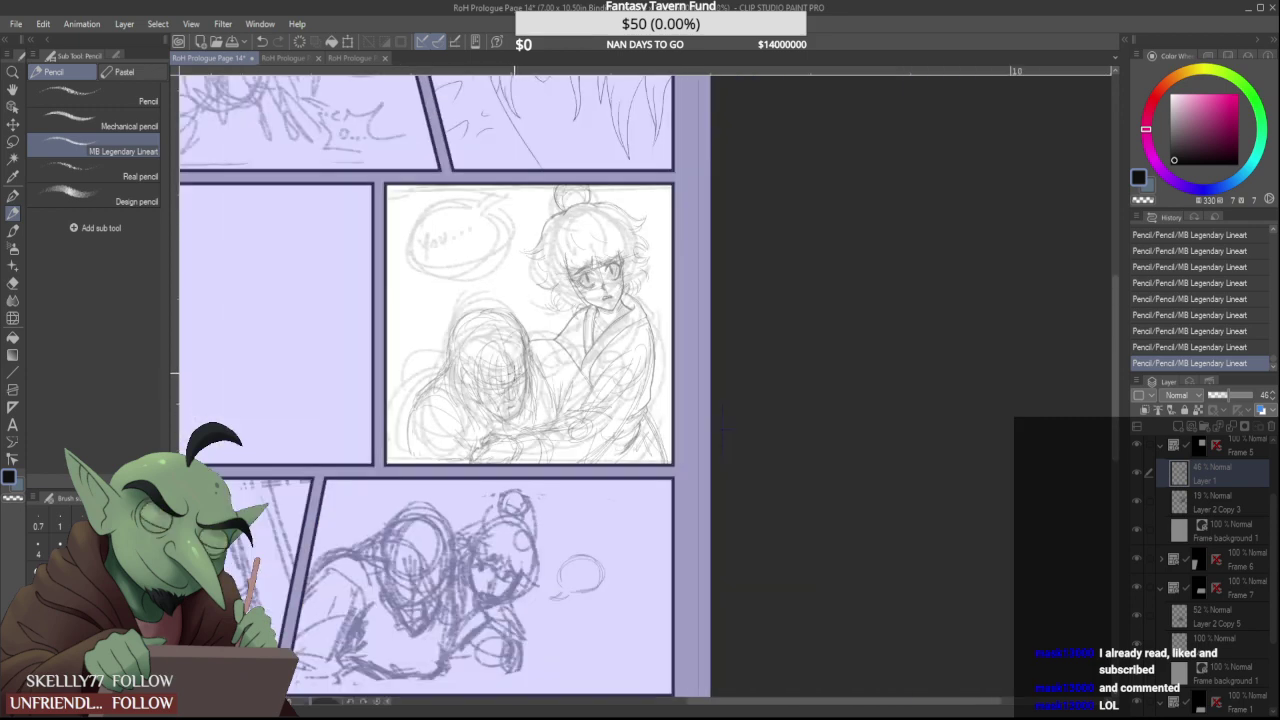
scroll(520, 365, down, 2)
scroll(568, 287, up, 3)
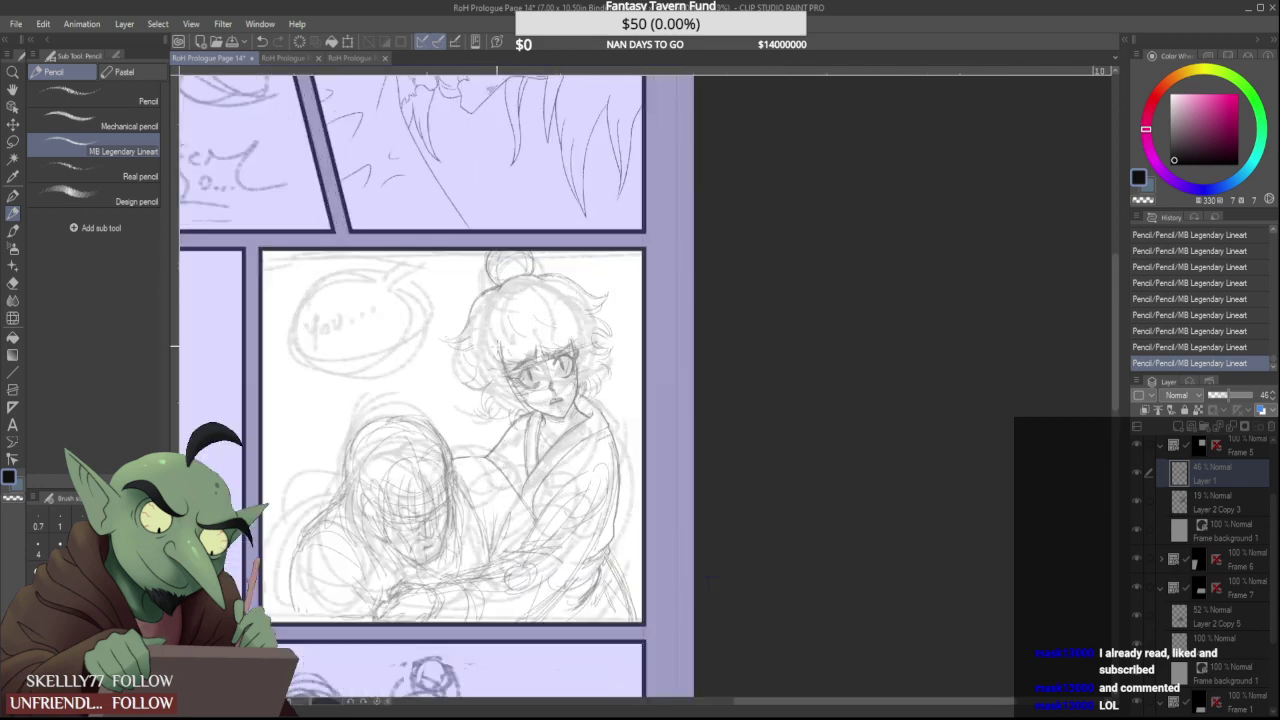
scroll(450, 340, up, 4)
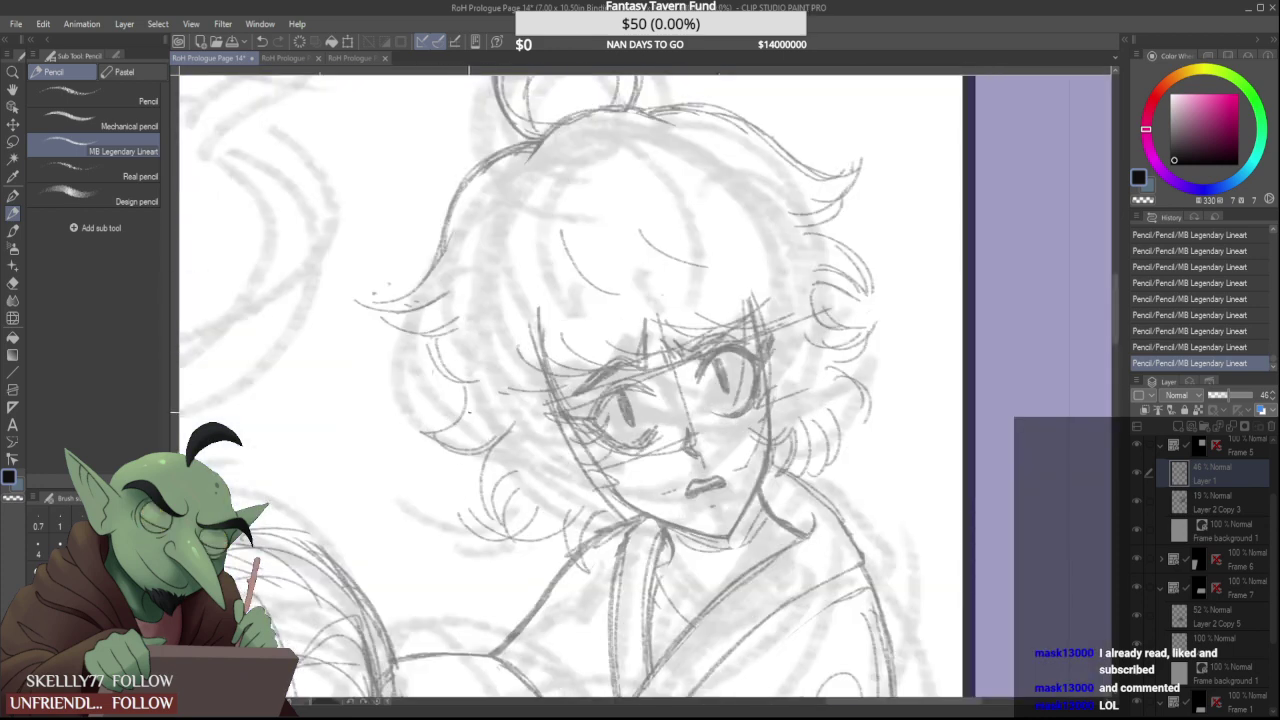
scroll(483, 408, down, 2)
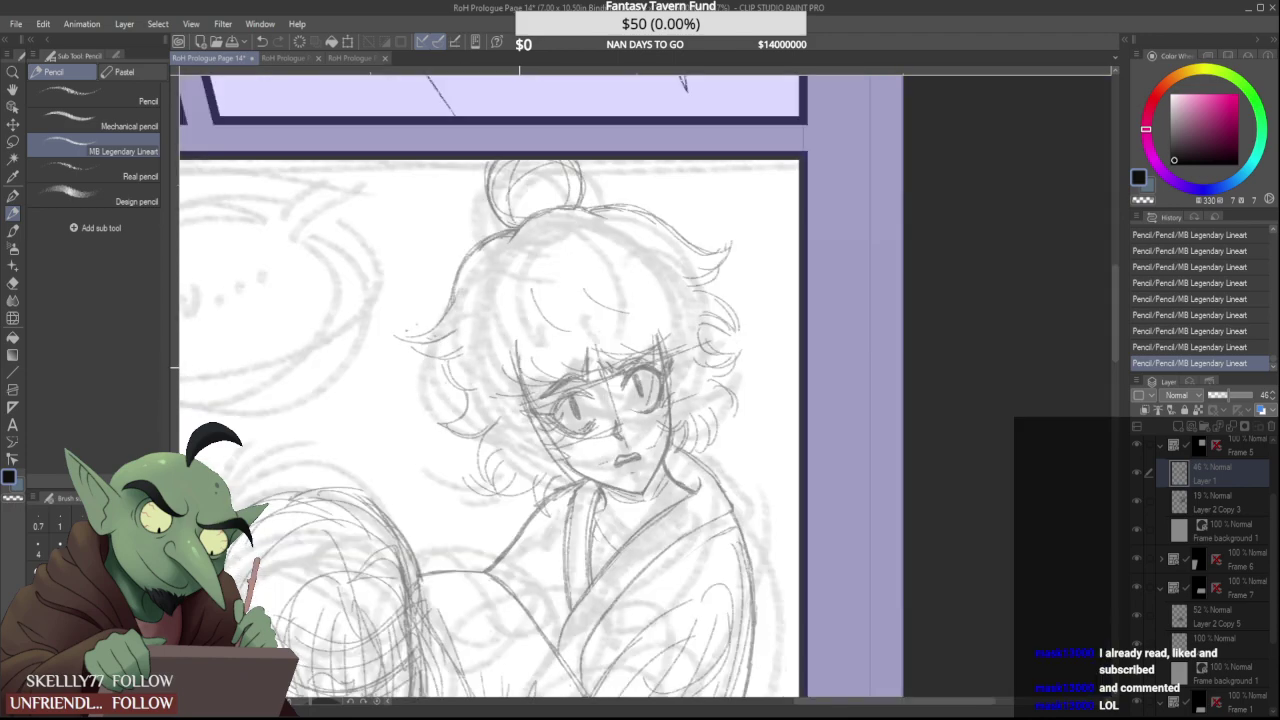
scroll(560, 400, down, 2)
scroll(560, 350, up, 3)
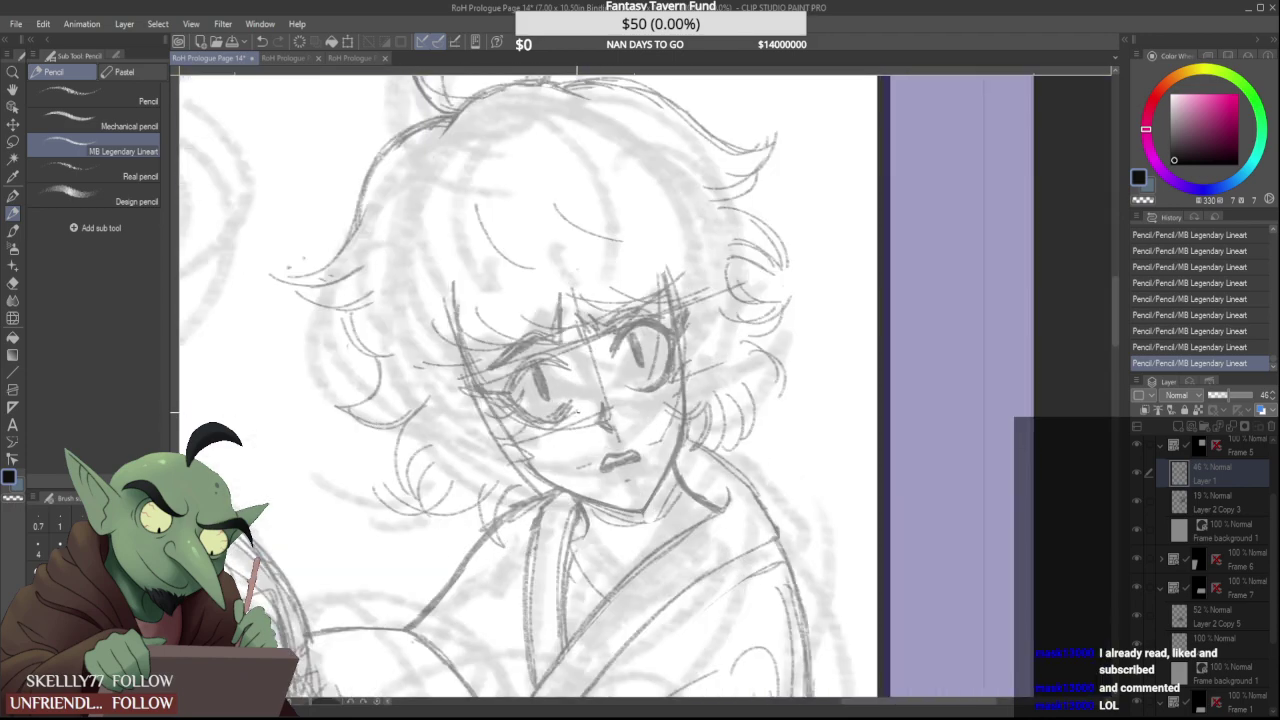
scroll(560, 400, down, 4)
scroll(575, 400, down, 3)
scroll(565, 390, up, 6)
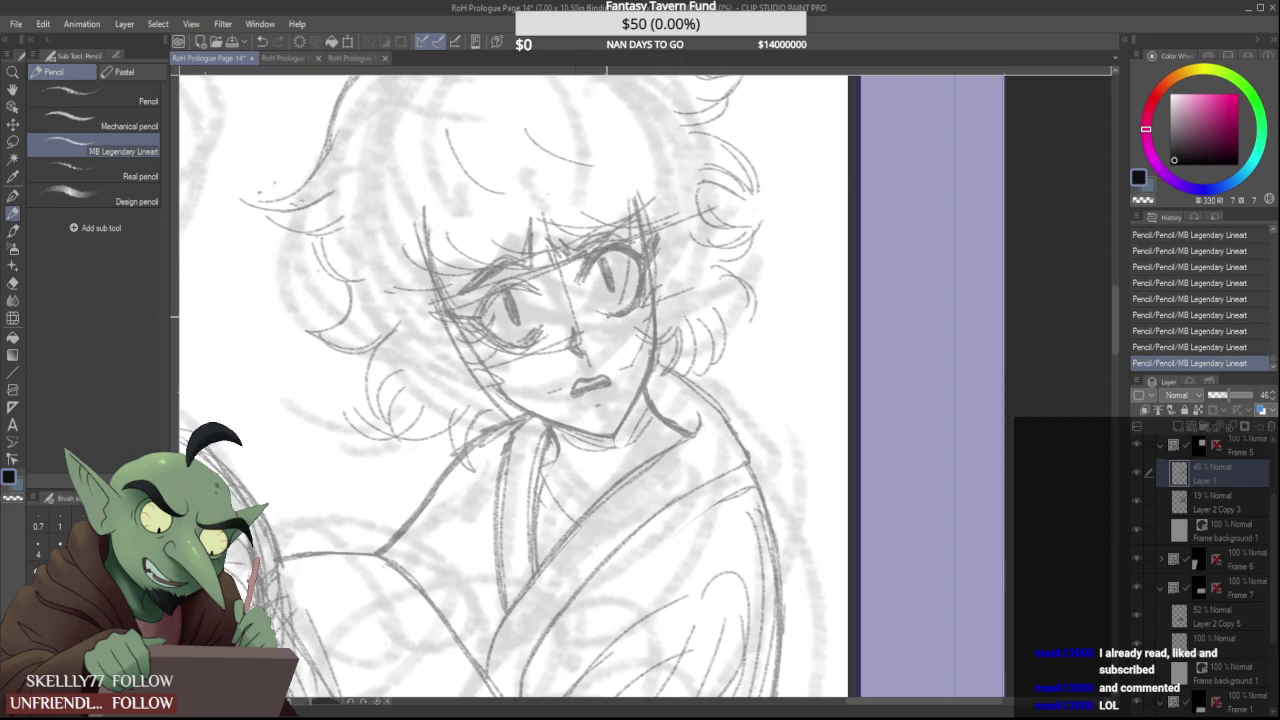
scroll(606, 314, down, 4)
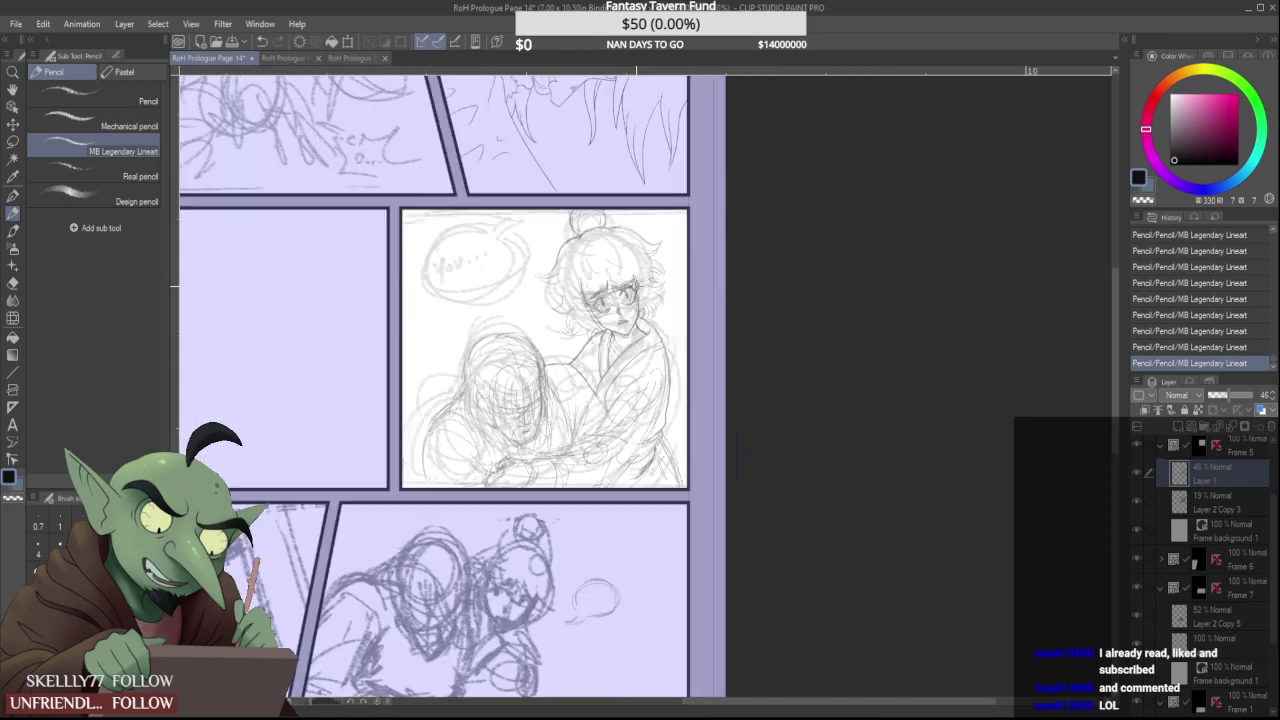
scroll(738, 455, down, 3)
scroll(642, 288, up, 7)
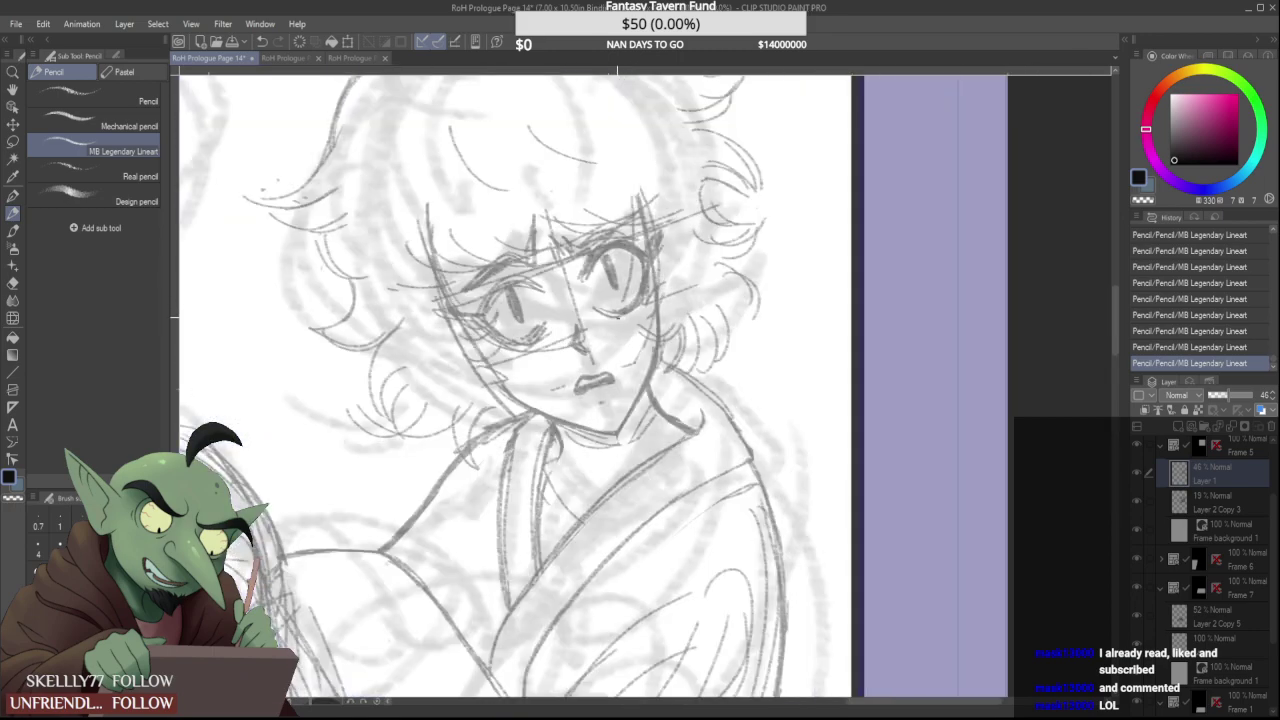
scroll(615, 302, down, 5)
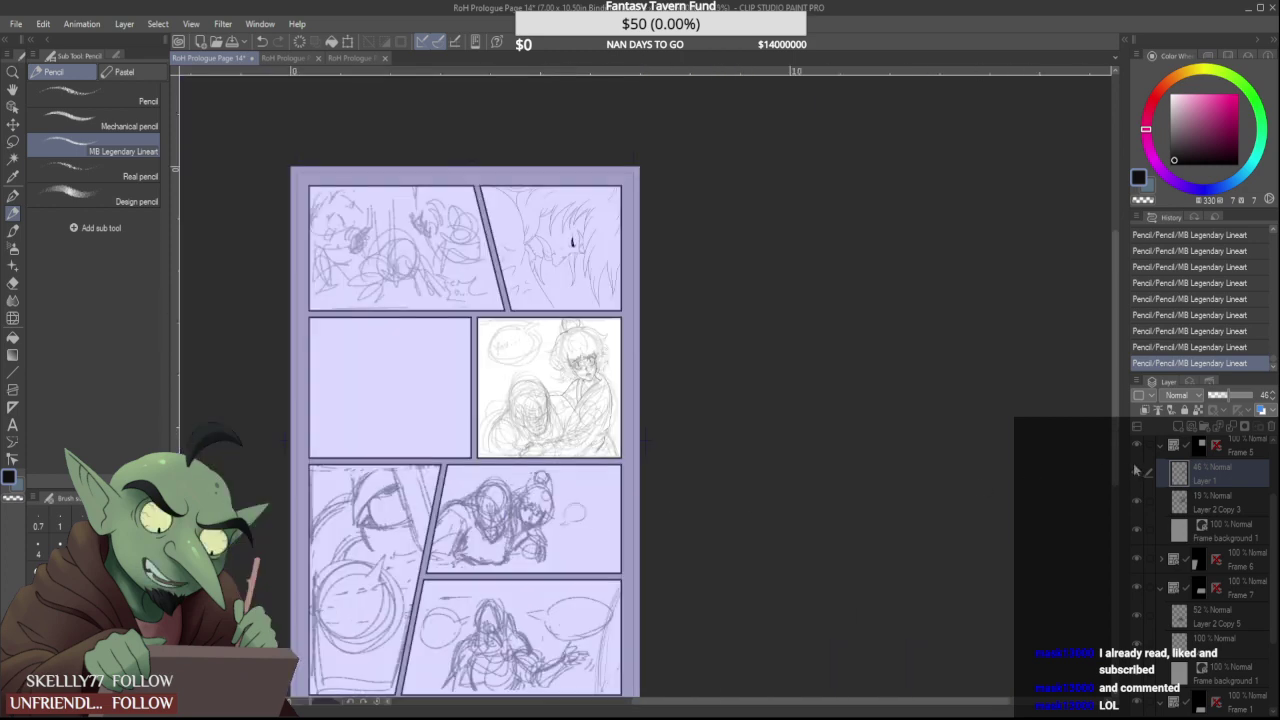
Collapse the Frame 5 folder and look over the rough sketch in Frame 6
click(1161, 450)
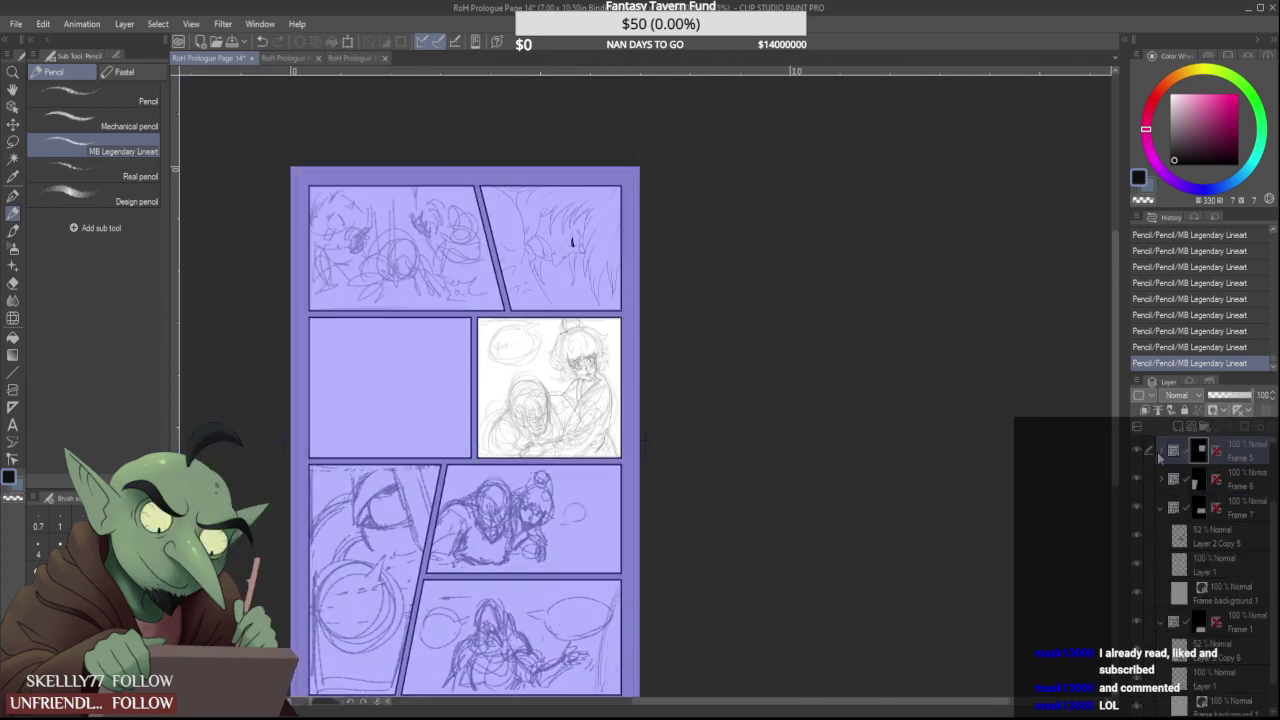
click(1207, 482)
scroll(817, 497, down, 3)
scroll(524, 393, up, 6)
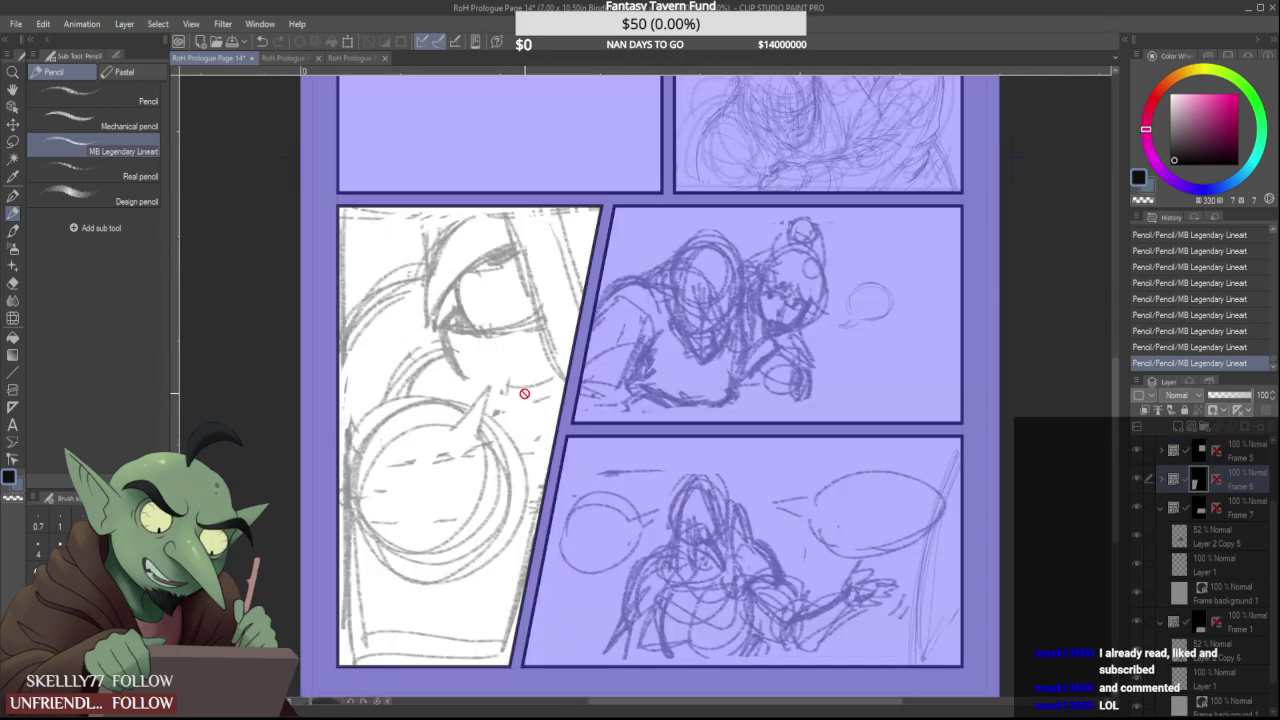
scroll(524, 393, down, 3)
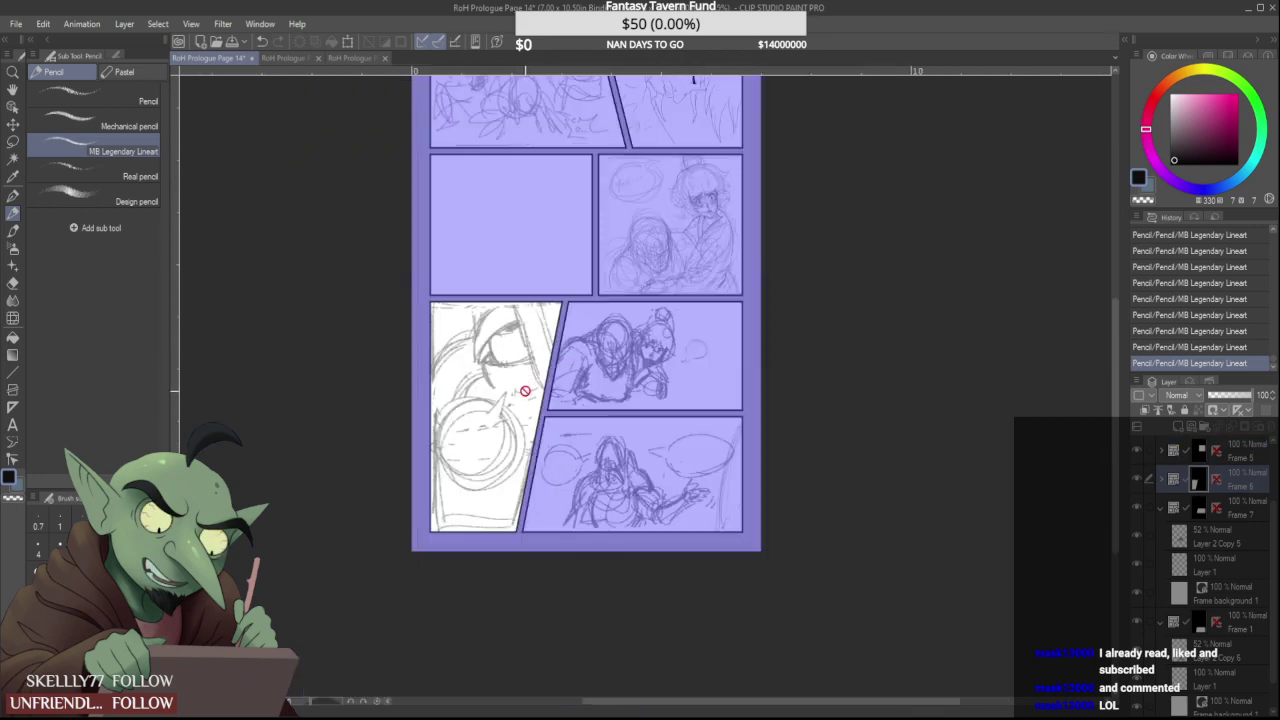
Fade the rough sketch layer Layer 2 Copy 5 in Frame 7 to about 18% opacity
click(1198, 507)
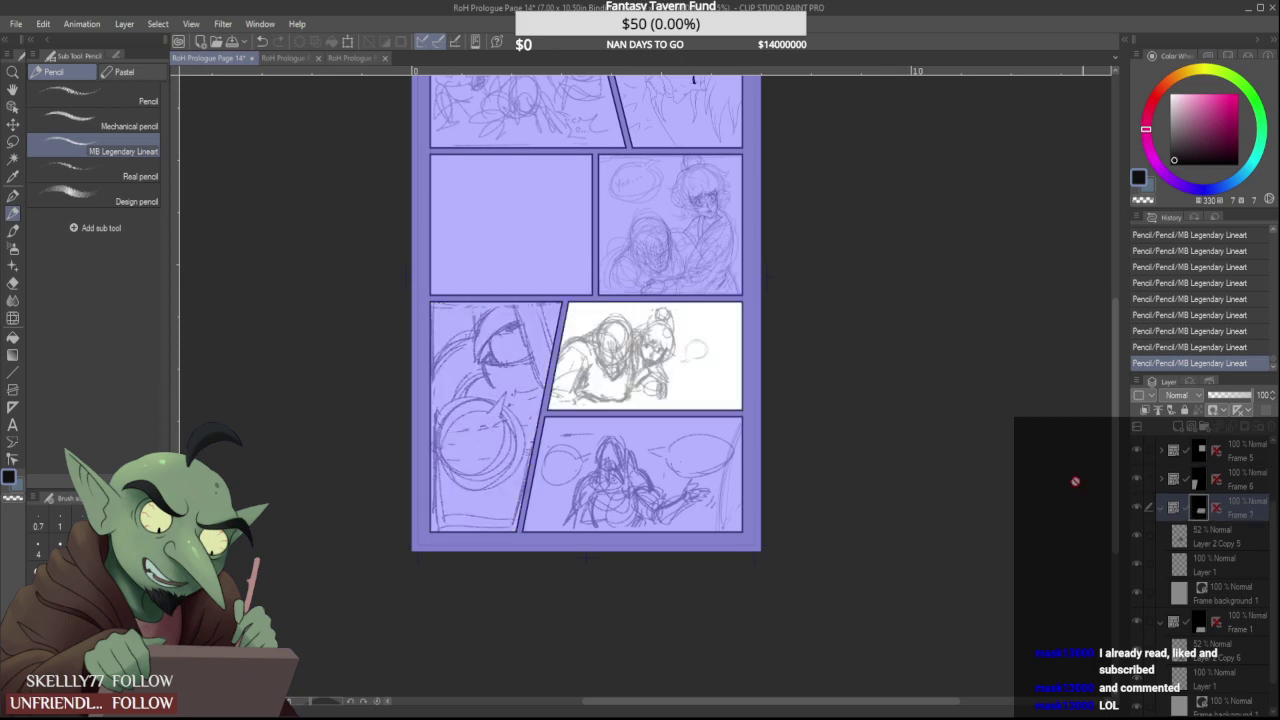
scroll(757, 371, up, 3)
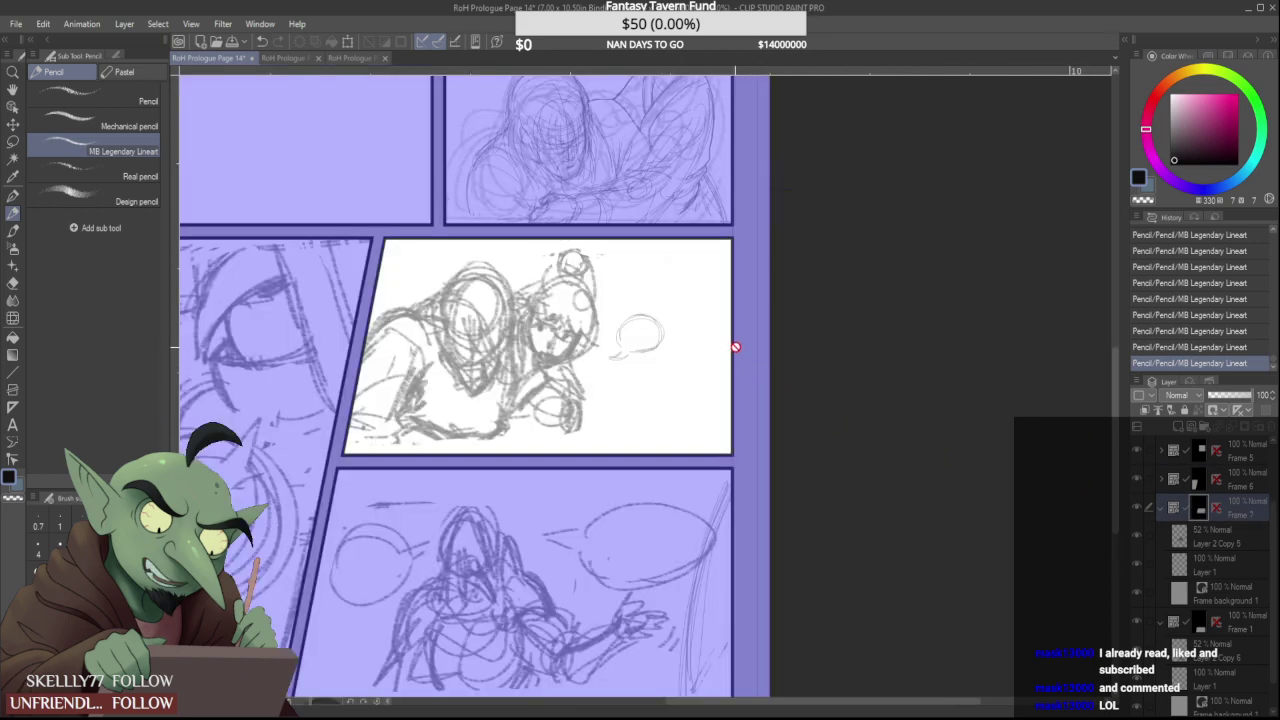
click(1216, 540)
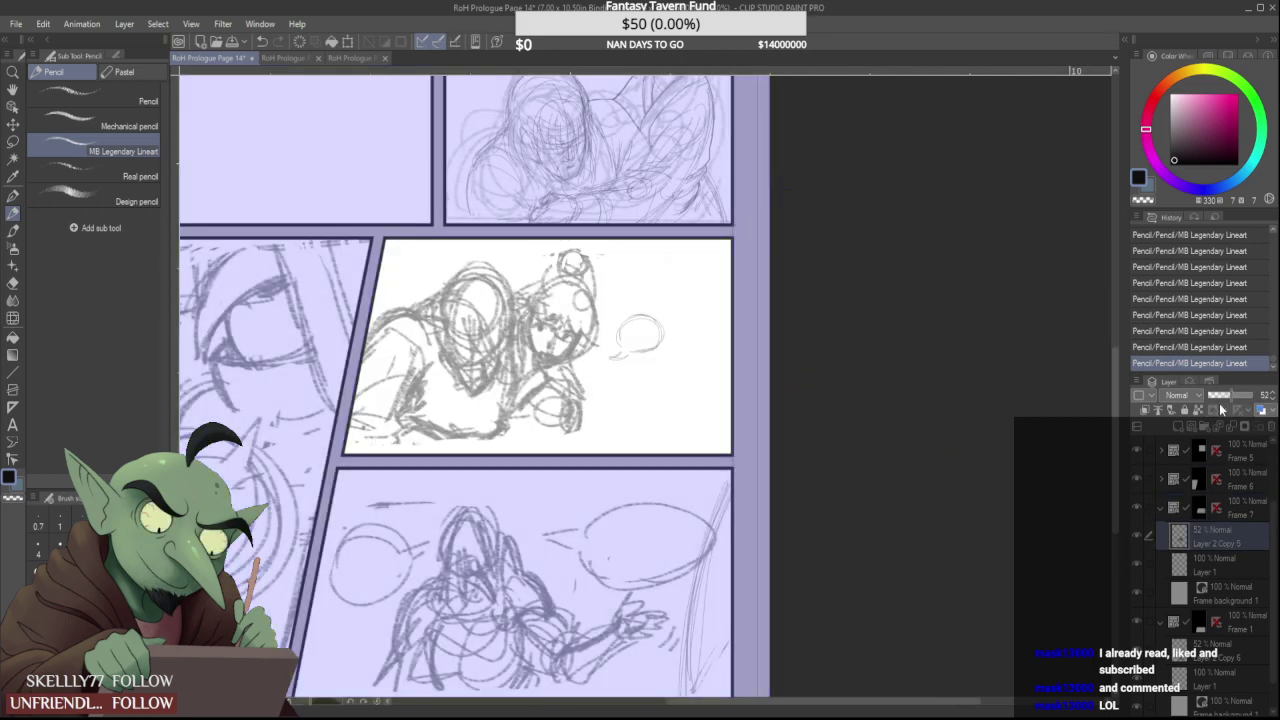
click(1218, 395)
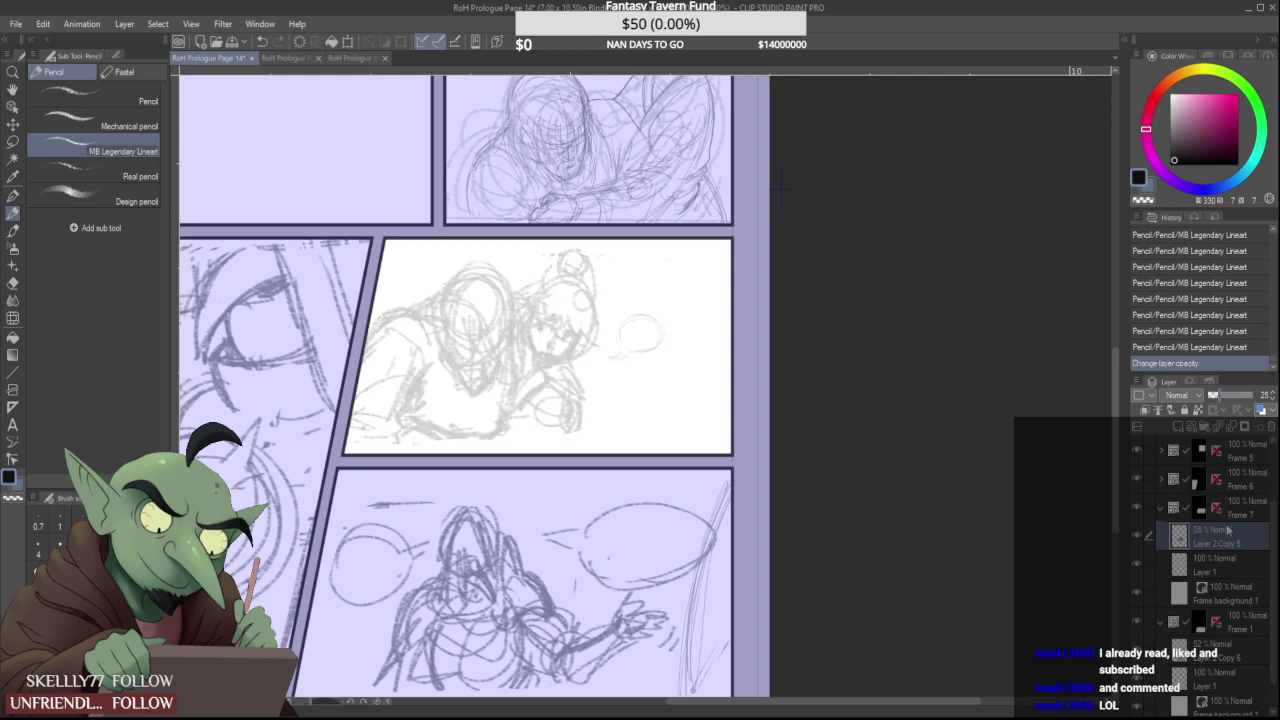
click(1213, 396)
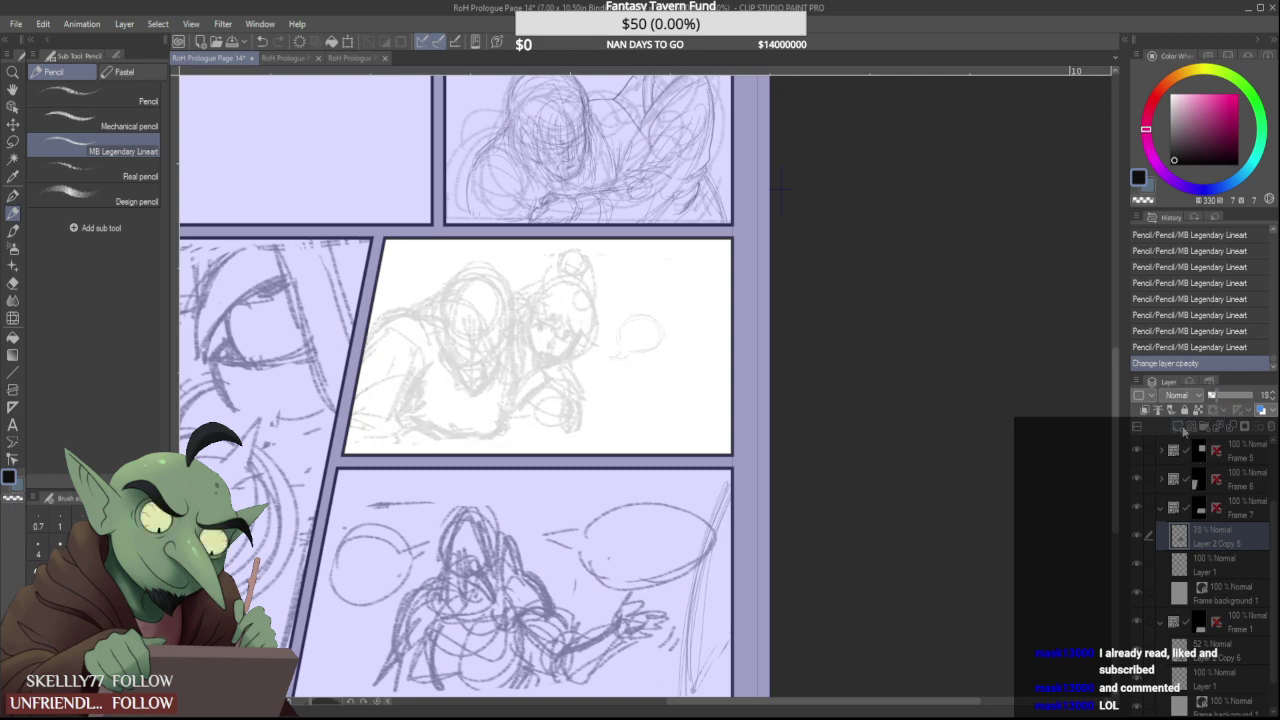
Add a raster layer at 40% opacity above the faded Frame 7 sketch and rough in the girl's head with overlapping ovals
click(1178, 426)
click(1236, 397)
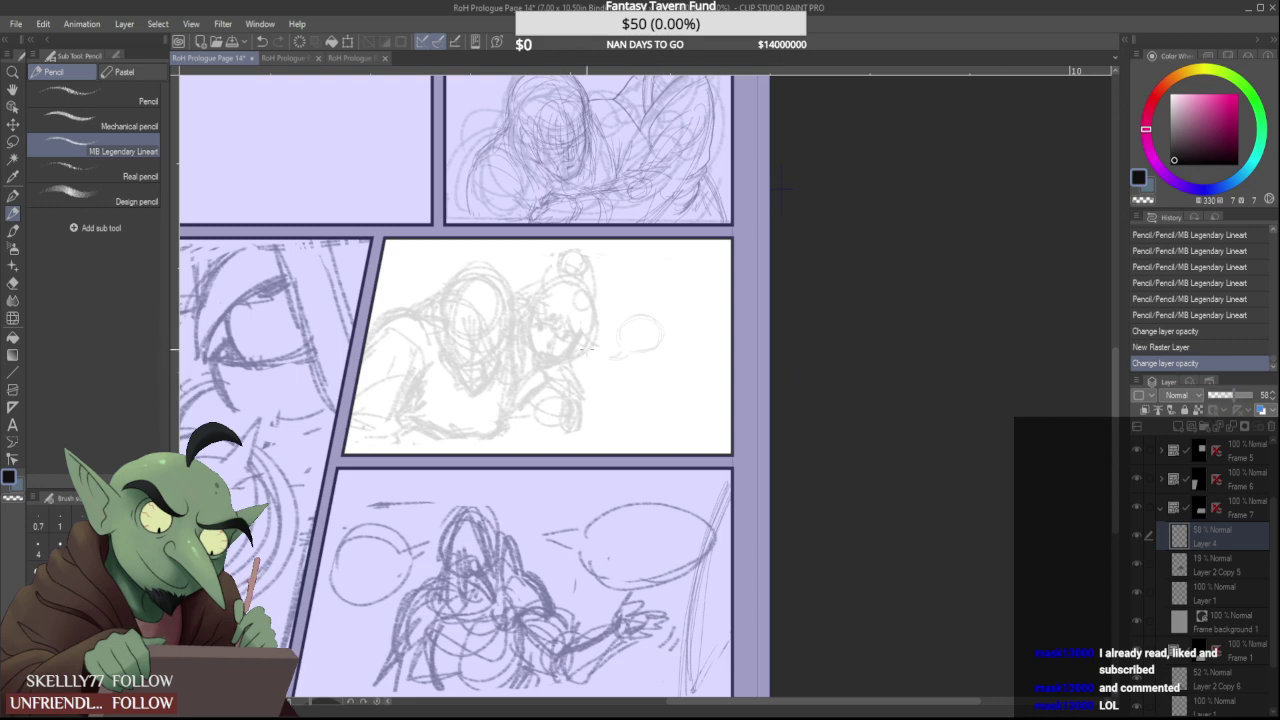
scroll(575, 314, up, 3)
mouse_move(548, 250)
mouse_down()
mouse_move(585, 350)
mouse_move(551, 240)
mouse_up()
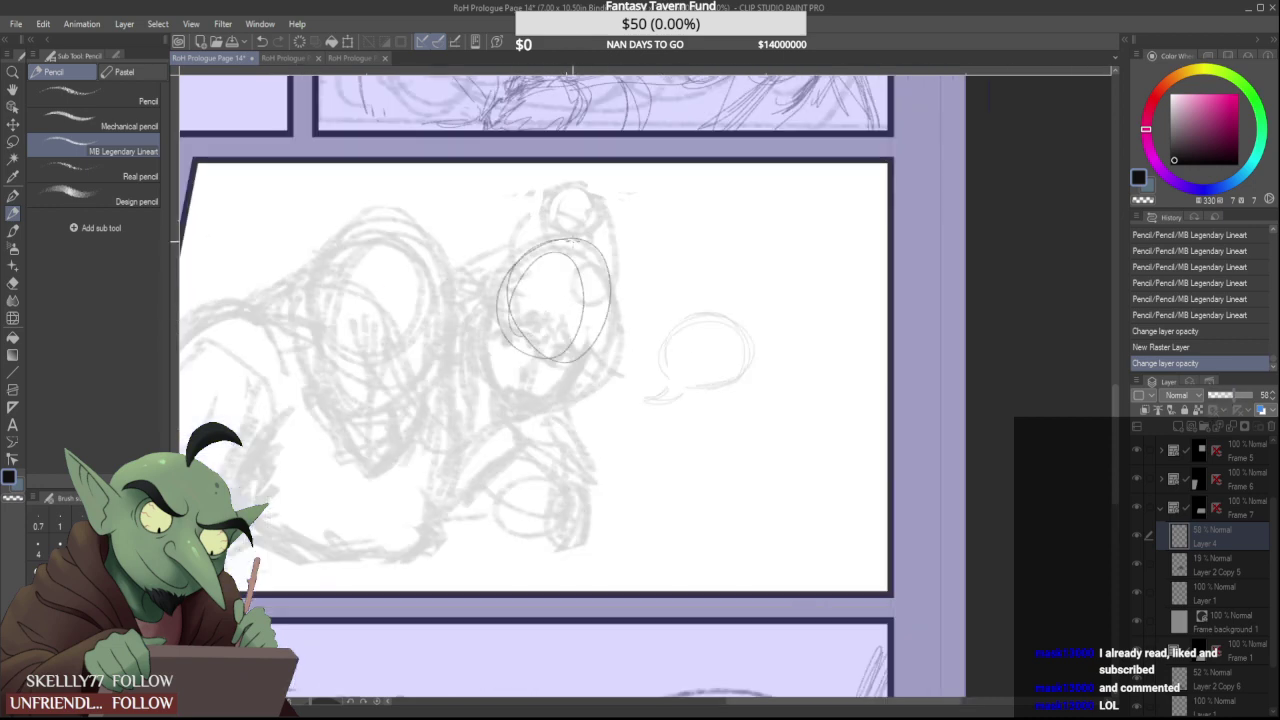
click(1222, 397)
click(1216, 395)
Sketch the girl's face centre line, tapered jaw and side hair strands within and below her head oval
drag(548, 264, 545, 380)
mouse_move(518, 288)
mouse_down()
mouse_move(545, 380)
mouse_move(572, 374)
mouse_move(592, 320)
mouse_move(545, 384)
mouse_up()
mouse_move(508, 319)
mouse_down()
mouse_move(530, 373)
mouse_move(499, 383)
mouse_up()
mouse_move(518, 337)
mouse_down()
mouse_move(490, 381)
mouse_move(490, 369)
mouse_move(517, 386)
mouse_up()
drag(548, 274, 546, 376)
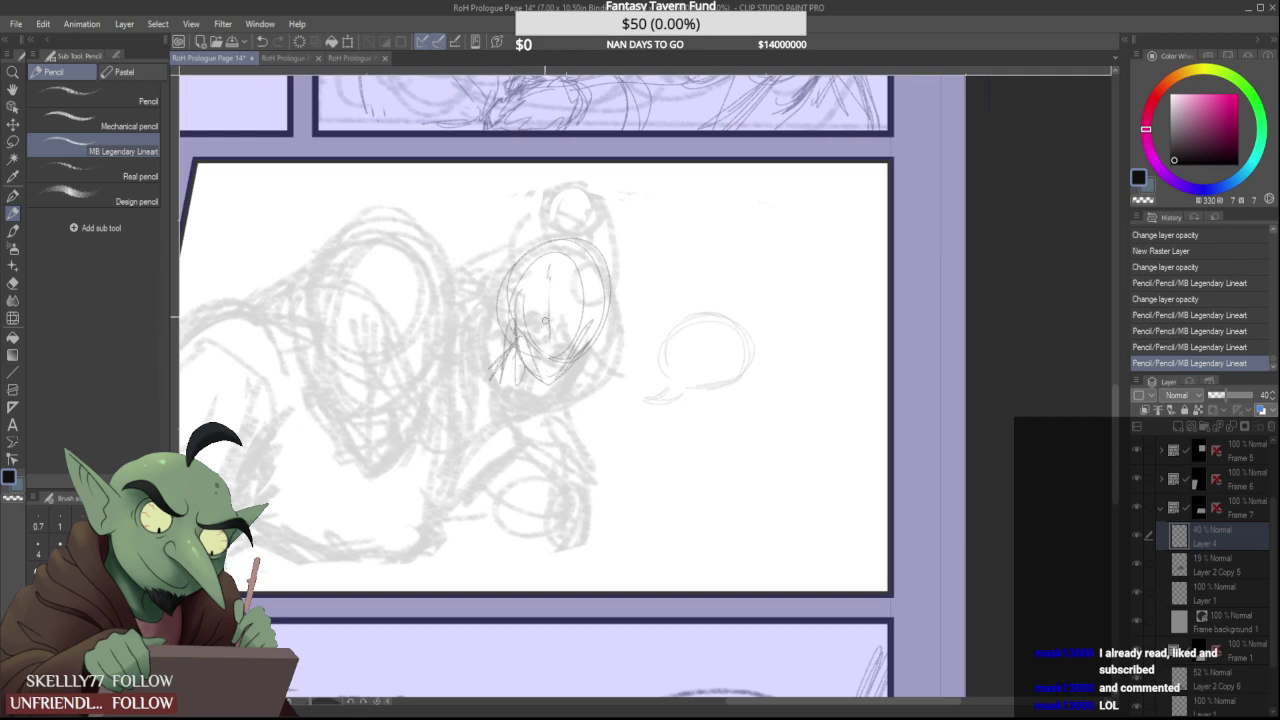
drag(563, 294, 549, 384)
mouse_move(573, 268)
mouse_down()
mouse_move(572, 331)
mouse_move(549, 384)
mouse_up()
drag(515, 325, 547, 384)
mouse_move(524, 352)
mouse_down()
mouse_move(543, 361)
mouse_move(524, 380)
mouse_up()
Sketch small ovals beside the girl's head, a round hair bun above it, and more hair lines along her cheek
mouse_move(515, 312)
mouse_down()
mouse_move(473, 322)
mouse_move(446, 360)
mouse_up()
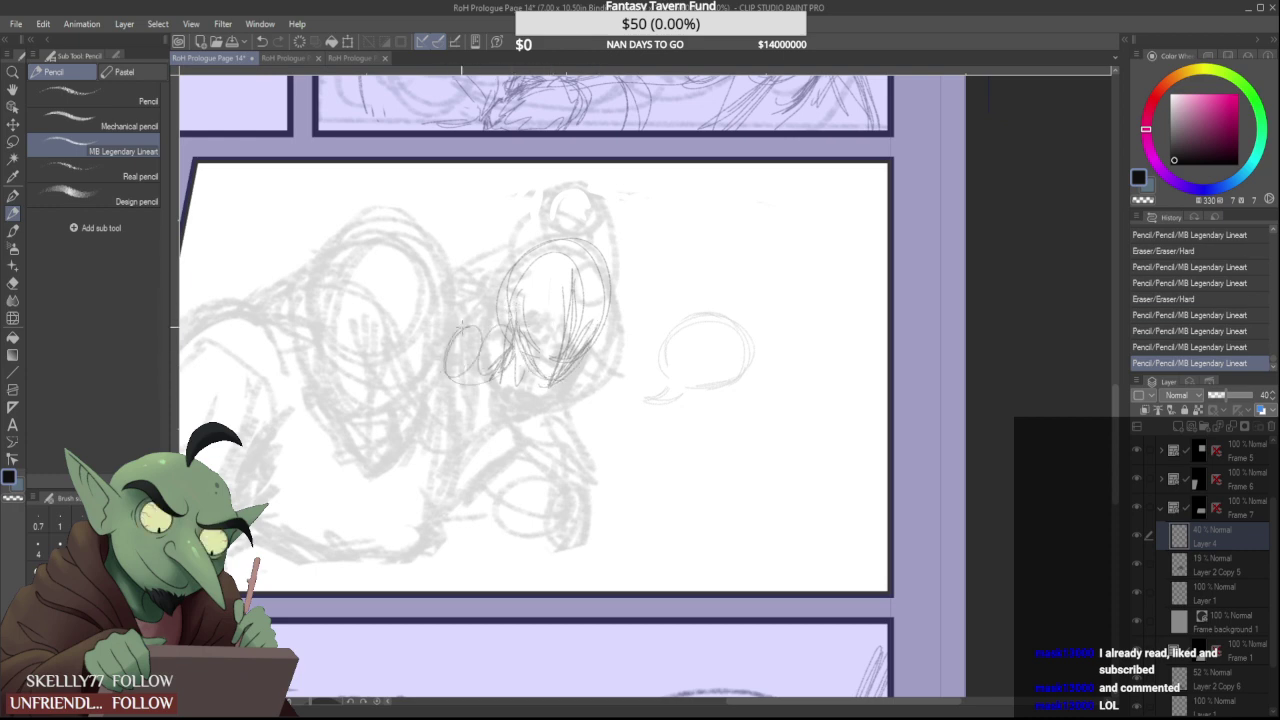
mouse_move(545, 250)
mouse_down()
mouse_move(526, 199)
mouse_move(530, 232)
mouse_move(575, 235)
mouse_up()
mouse_move(548, 192)
mouse_down()
mouse_move(565, 256)
mouse_move(512, 310)
mouse_up()
mouse_move(510, 262)
mouse_down()
mouse_move(540, 300)
mouse_move(522, 310)
mouse_up()
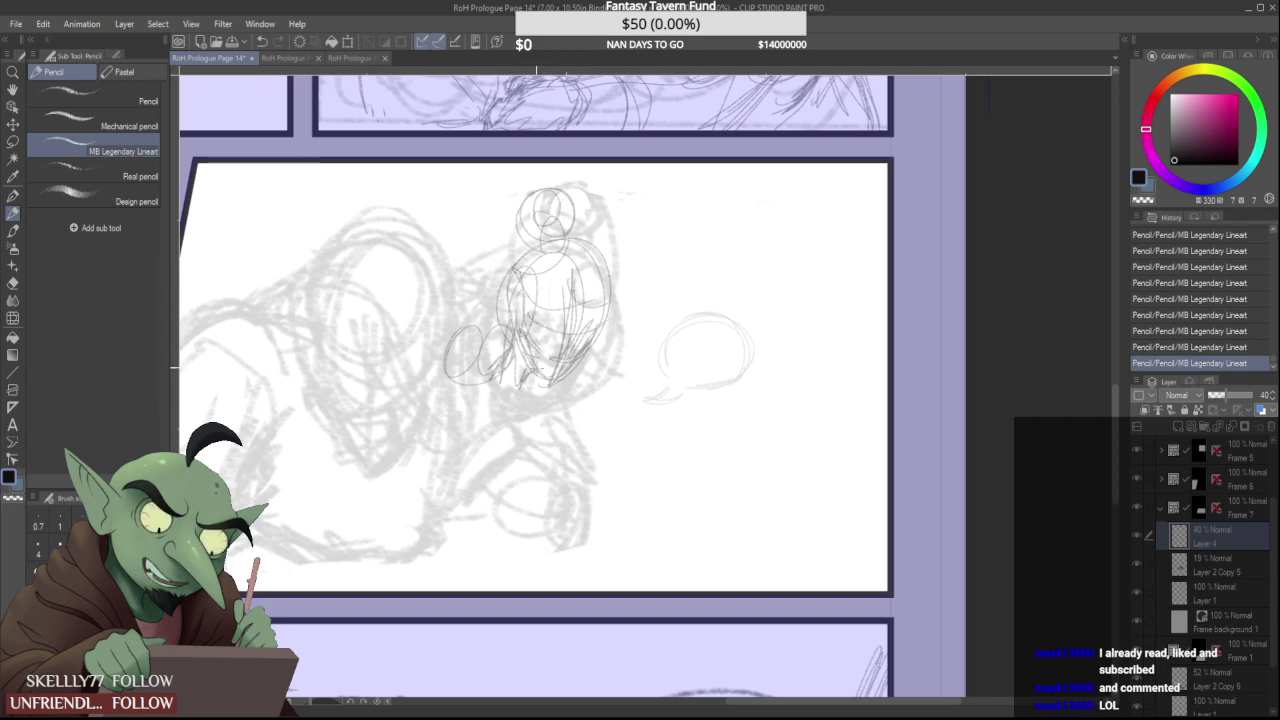
drag(508, 333, 498, 364)
drag(504, 342, 490, 360)
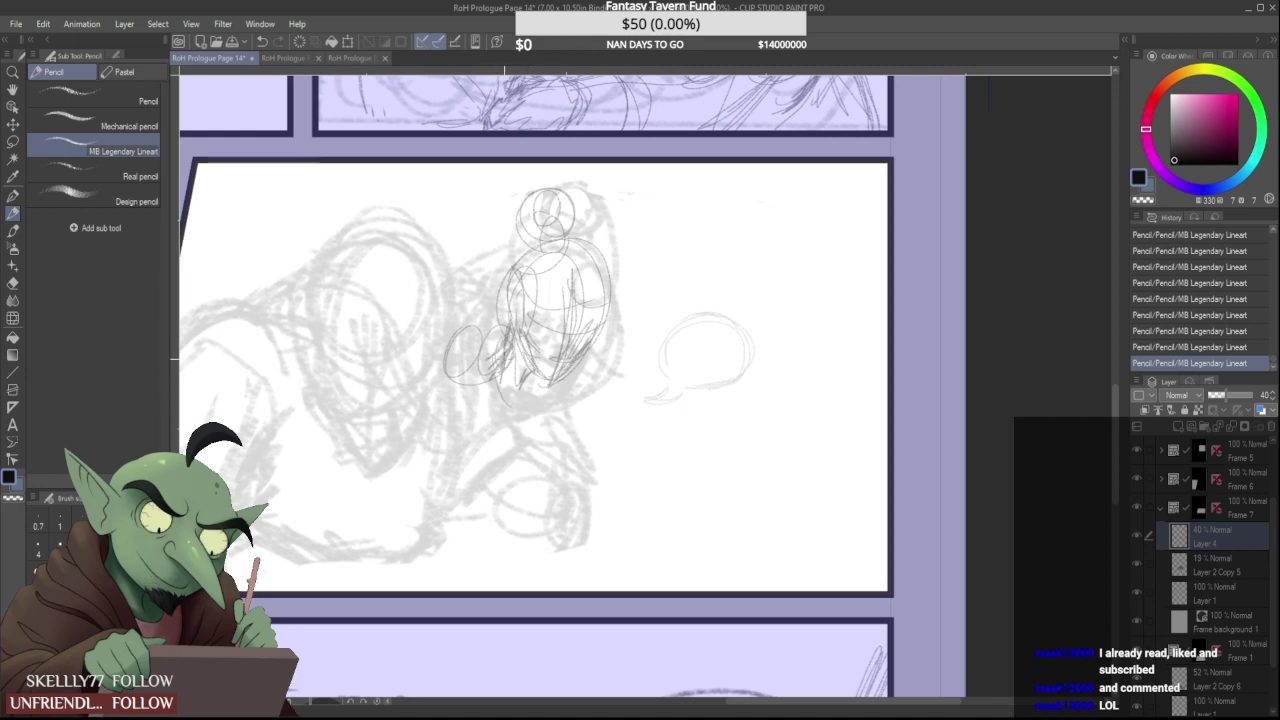
Rough in the man's head in Frame 7 with long lines tapering from the skull to a pointed chin
scroll(374, 360, down, 2)
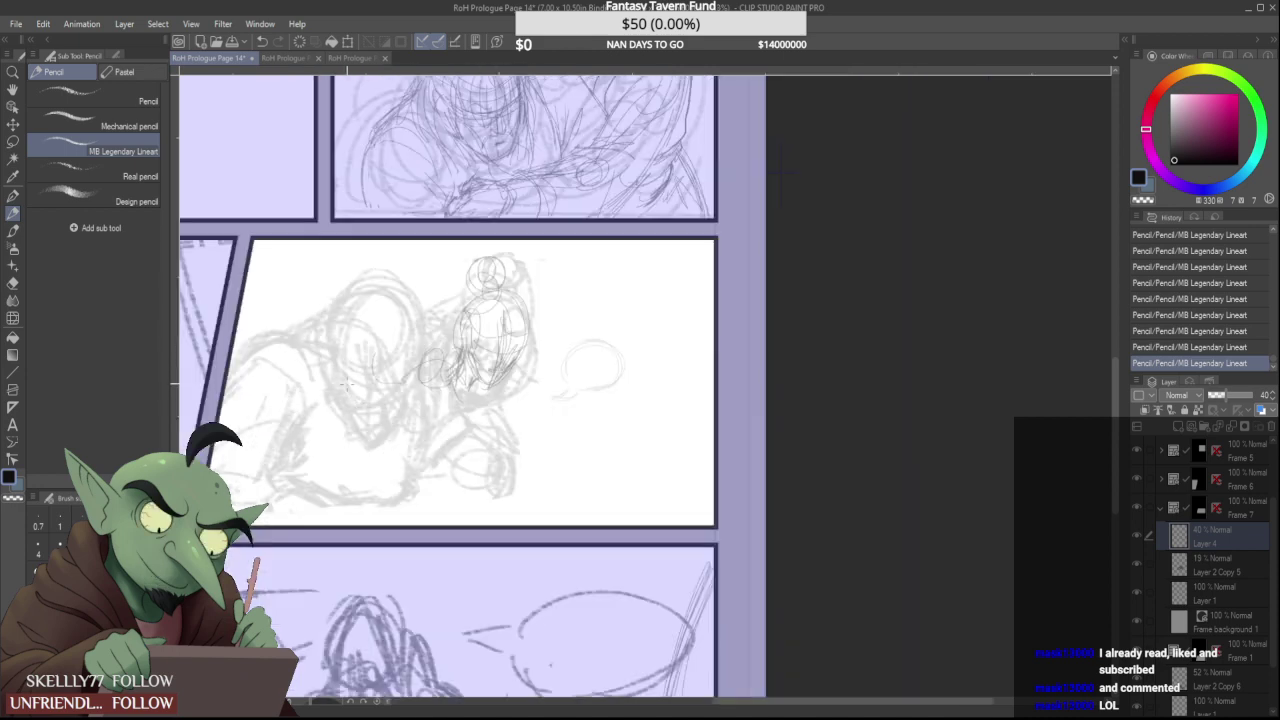
scroll(361, 364, up, 1)
mouse_move(342, 345)
mouse_down()
mouse_move(340, 300)
mouse_move(396, 263)
mouse_move(420, 333)
mouse_move(377, 434)
mouse_up()
drag(376, 354, 398, 410)
drag(424, 300, 409, 431)
drag(430, 314, 412, 426)
drag(364, 385, 412, 413)
Add curved facial guidelines, a side-of-head oval and an ear-side tuft to the man's head
mouse_move(446, 374)
mouse_down()
mouse_move(404, 438)
mouse_move(334, 368)
mouse_up()
mouse_move(328, 364)
mouse_down()
mouse_move(370, 298)
mouse_move(342, 382)
mouse_up()
drag(352, 282, 380, 406)
drag(352, 279, 444, 358)
mouse_move(374, 340)
mouse_down()
mouse_move(453, 336)
mouse_move(421, 378)
mouse_up()
Sketch the sloping neck and shoulder lines from the man's head toward the panel's slanted border
scroll(447, 330, down, 1)
scroll(426, 374, down, 1)
scroll(426, 374, up, 5)
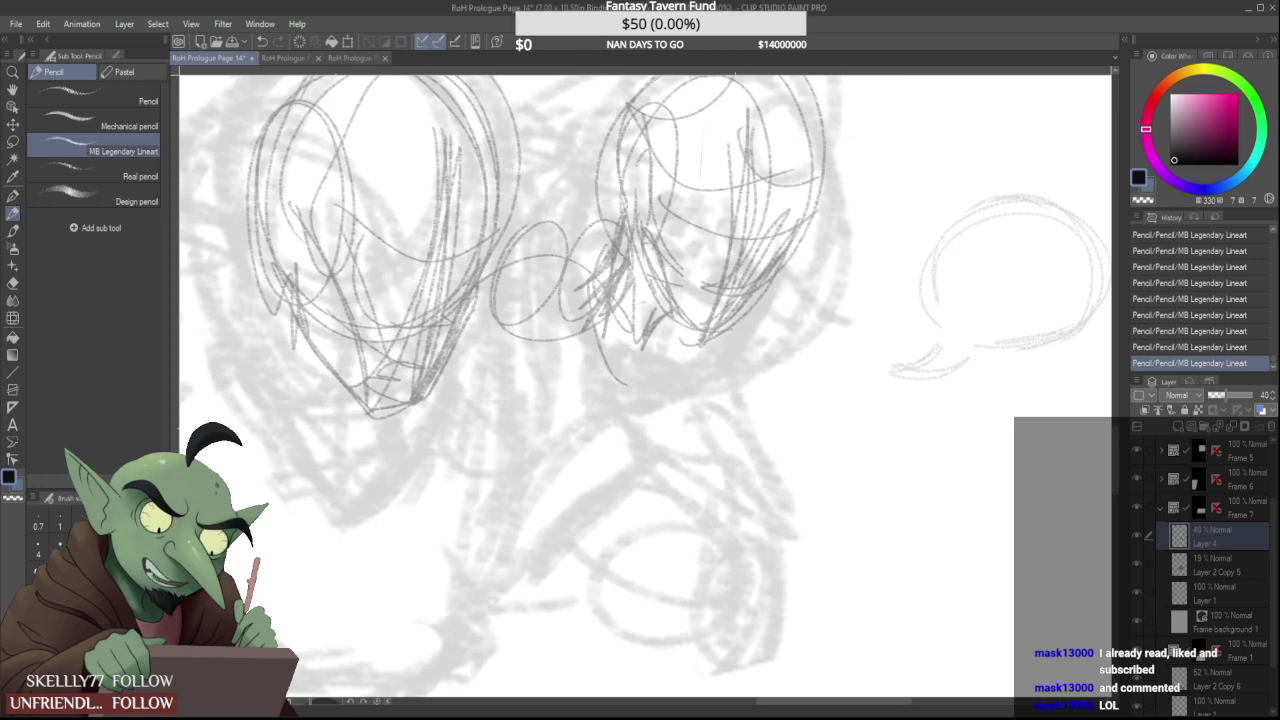
key(ctrl+minus)
key(ctrl+minus)
key(ctrl+minus)
key(ctrl+plus)
mouse_move(526, 314)
mouse_down()
mouse_move(503, 378)
mouse_move(477, 371)
mouse_up()
mouse_move(543, 325)
mouse_down()
mouse_move(447, 377)
mouse_move(552, 315)
mouse_up()
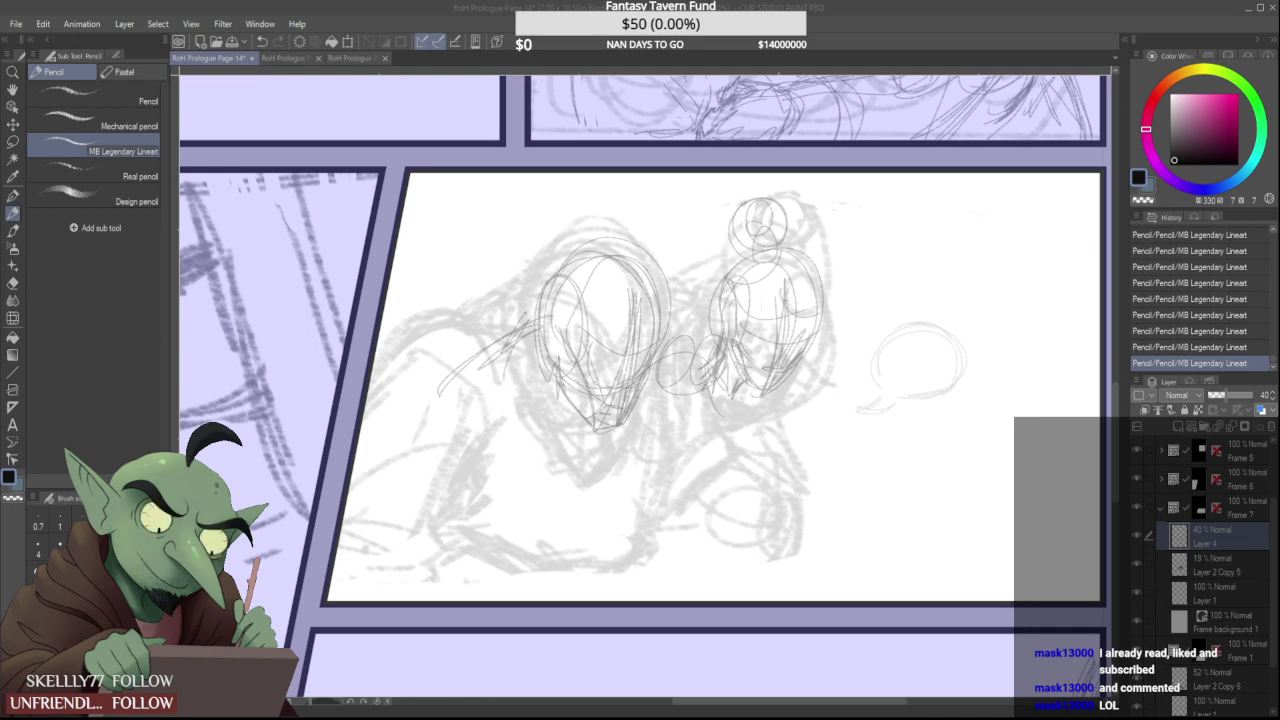
Rough in the man's near shoulder and upper arm with large ovals and long lines down to the panel's lower edge
mouse_move(408, 455)
mouse_down()
mouse_move(440, 522)
mouse_move(482, 494)
mouse_up()
scroll(440, 392, down, 2)
scroll(474, 466, up, 2)
mouse_move(463, 384)
mouse_down()
mouse_move(437, 507)
mouse_move(455, 522)
mouse_up()
drag(410, 395, 380, 520)
drag(395, 430, 370, 385)
Sketch the loose lower curves of the man's torso and build up its far side with repeated long strokes
drag(470, 482, 521, 446)
drag(513, 496, 577, 459)
drag(607, 420, 543, 503)
drag(612, 377, 612, 476)
drag(620, 416, 590, 498)
drag(628, 392, 588, 489)
drag(620, 346, 592, 490)
drag(626, 308, 602, 452)
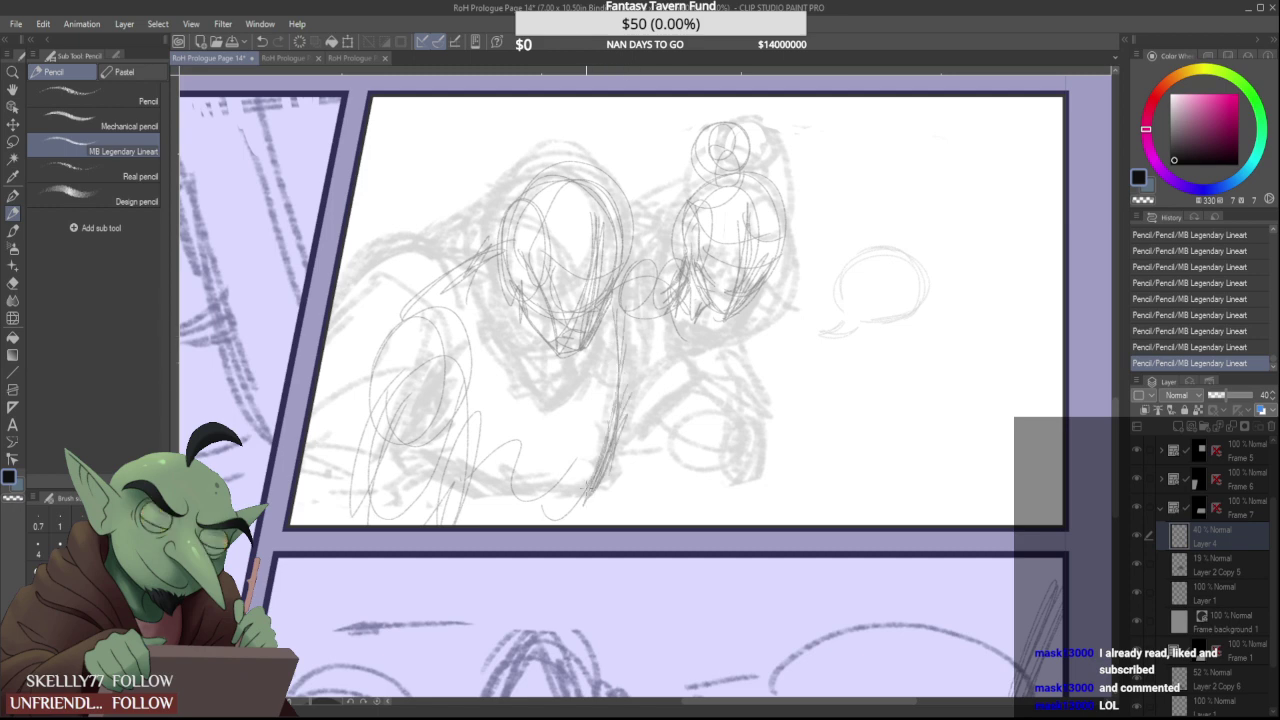
Scribble a small oval form between the man's near arm and his torso
scroll(589, 450, down, 1)
scroll(615, 390, up, 1)
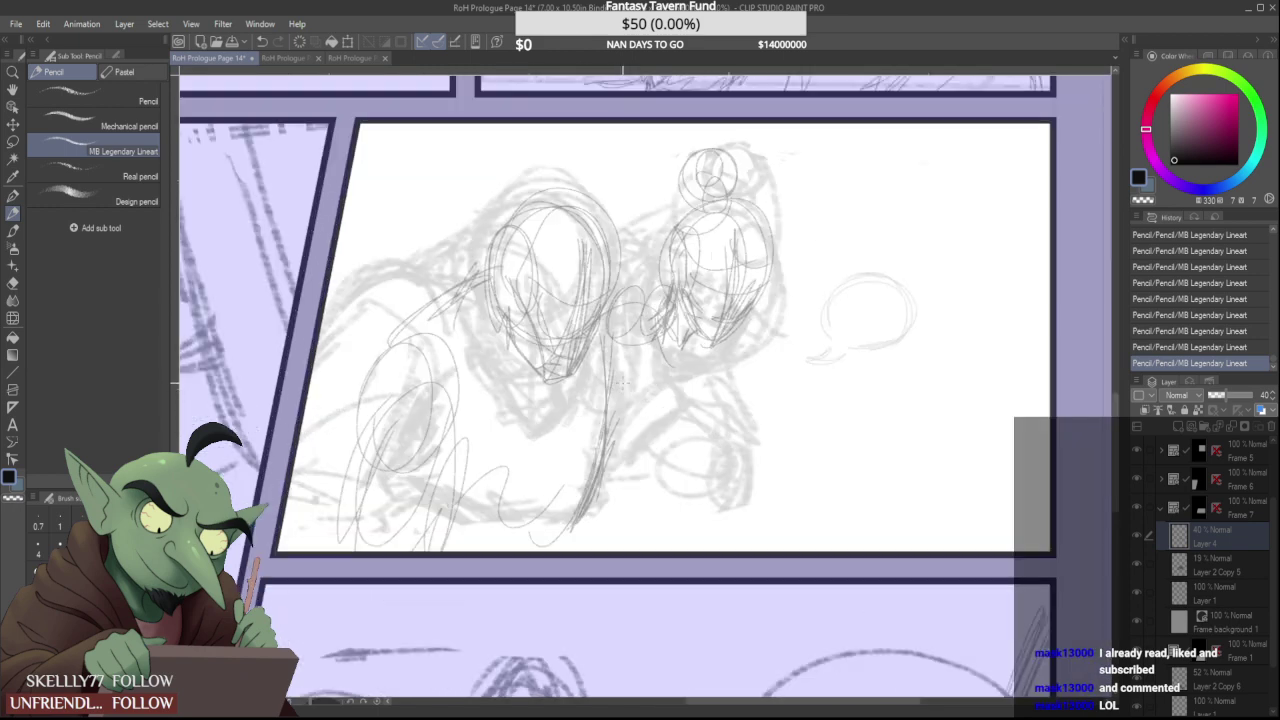
drag(458, 426, 446, 466)
mouse_move(459, 431)
mouse_down()
mouse_move(466, 472)
mouse_move(458, 462)
mouse_move(453, 475)
mouse_move(468, 472)
mouse_up()
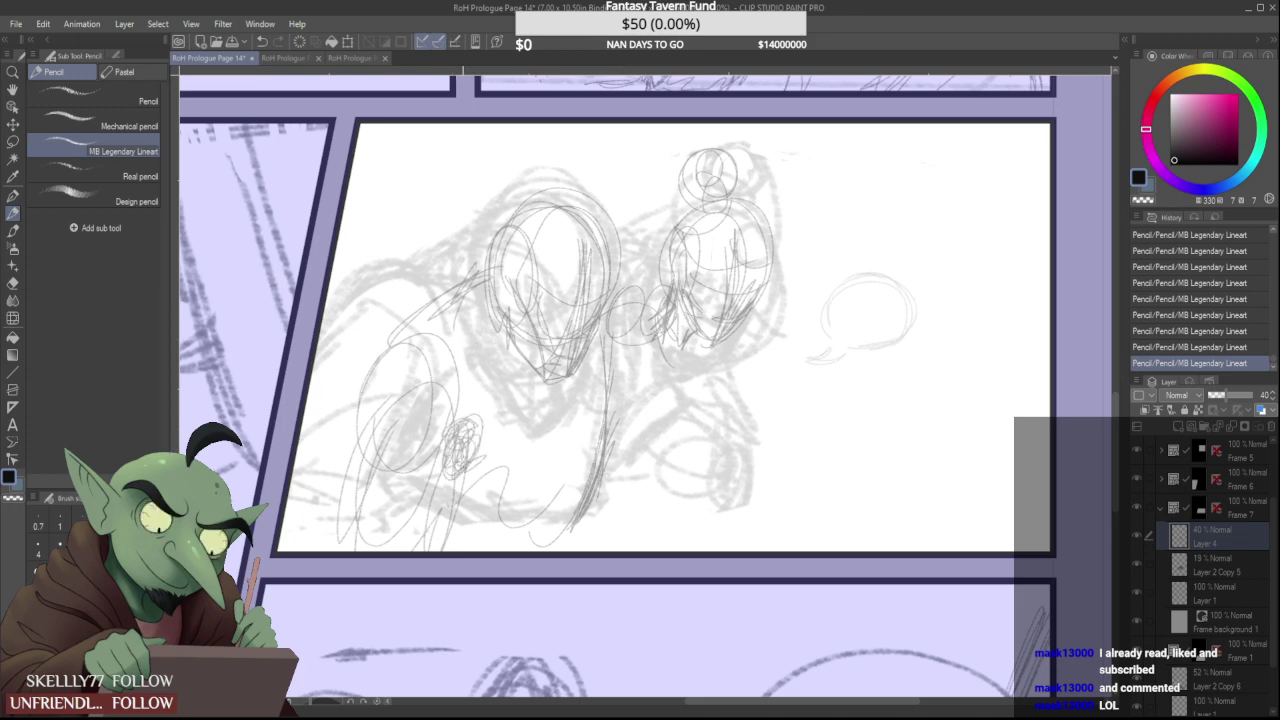
Rework the small scribbled oval between the man's near arm and torso, and erase it with the hard eraser
scroll(470, 440, up, 3)
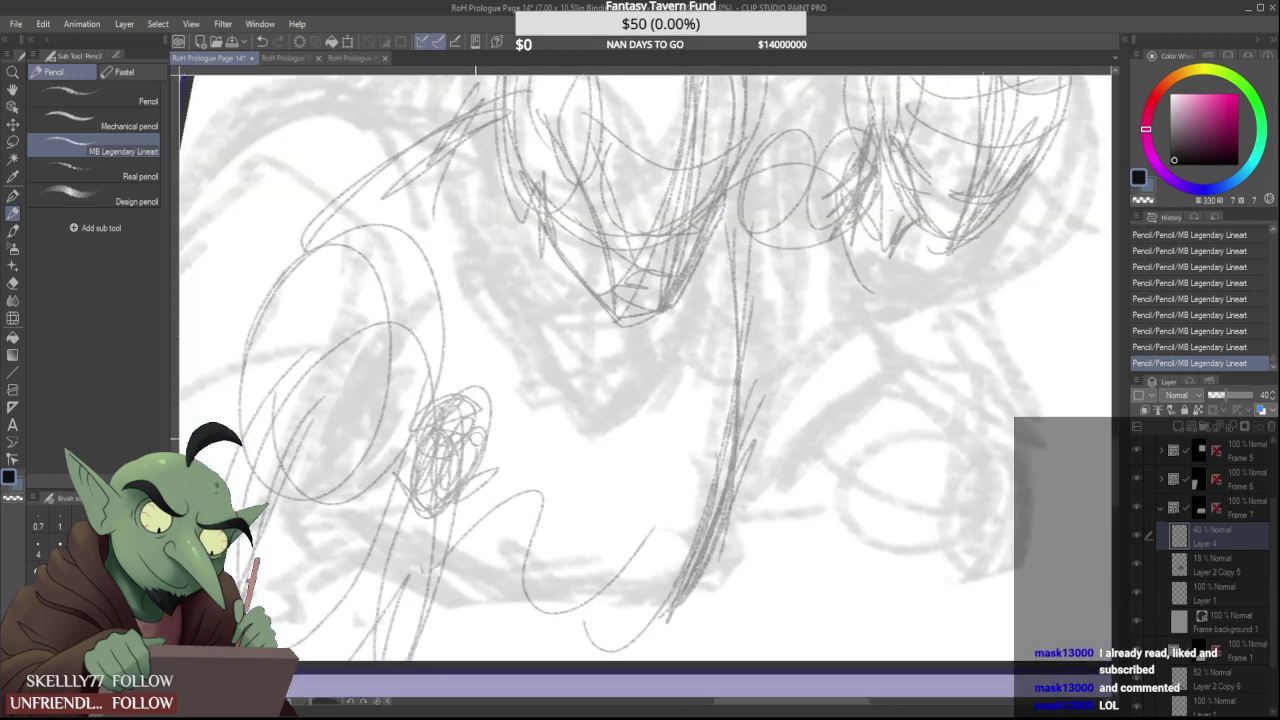
drag(490, 466, 462, 391)
mouse_move(440, 456)
mouse_down()
mouse_move(442, 386)
mouse_move(474, 382)
mouse_move(470, 372)
mouse_move(476, 472)
mouse_up()
drag(481, 401, 494, 466)
scroll(514, 378, down, 3)
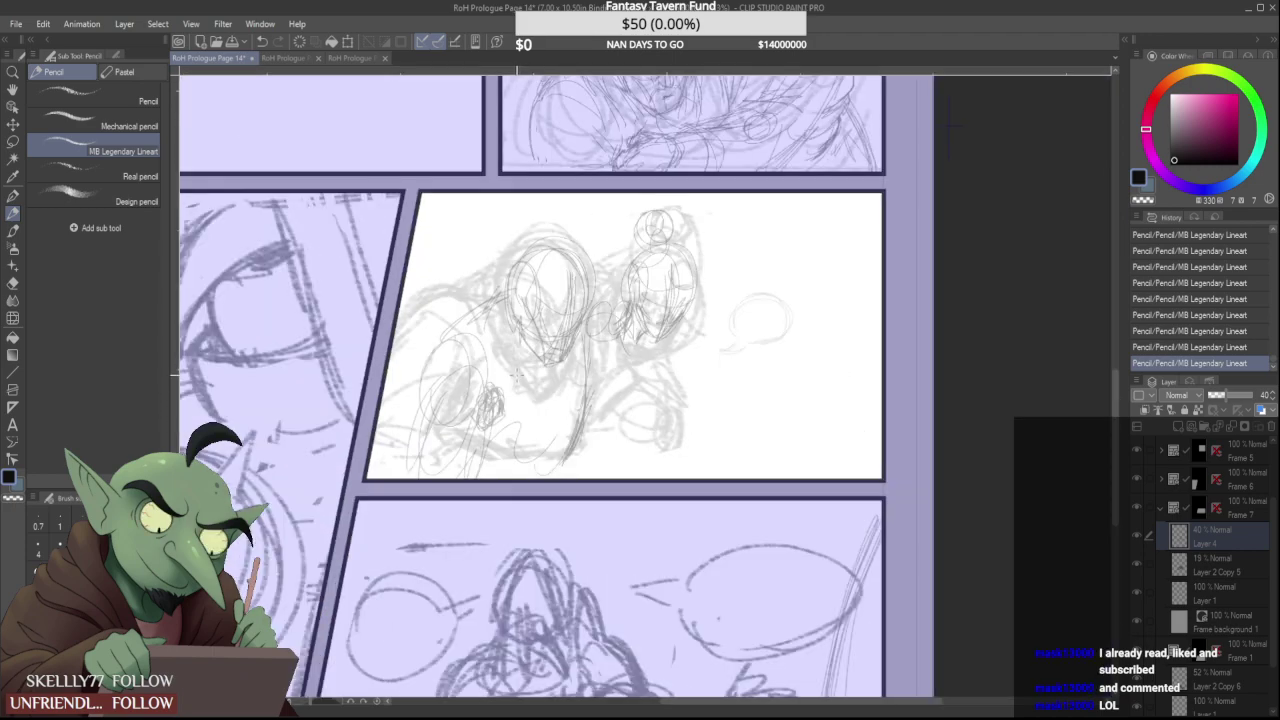
scroll(516, 372, up, 5)
drag(504, 459, 502, 386)
scroll(451, 358, down, 3)
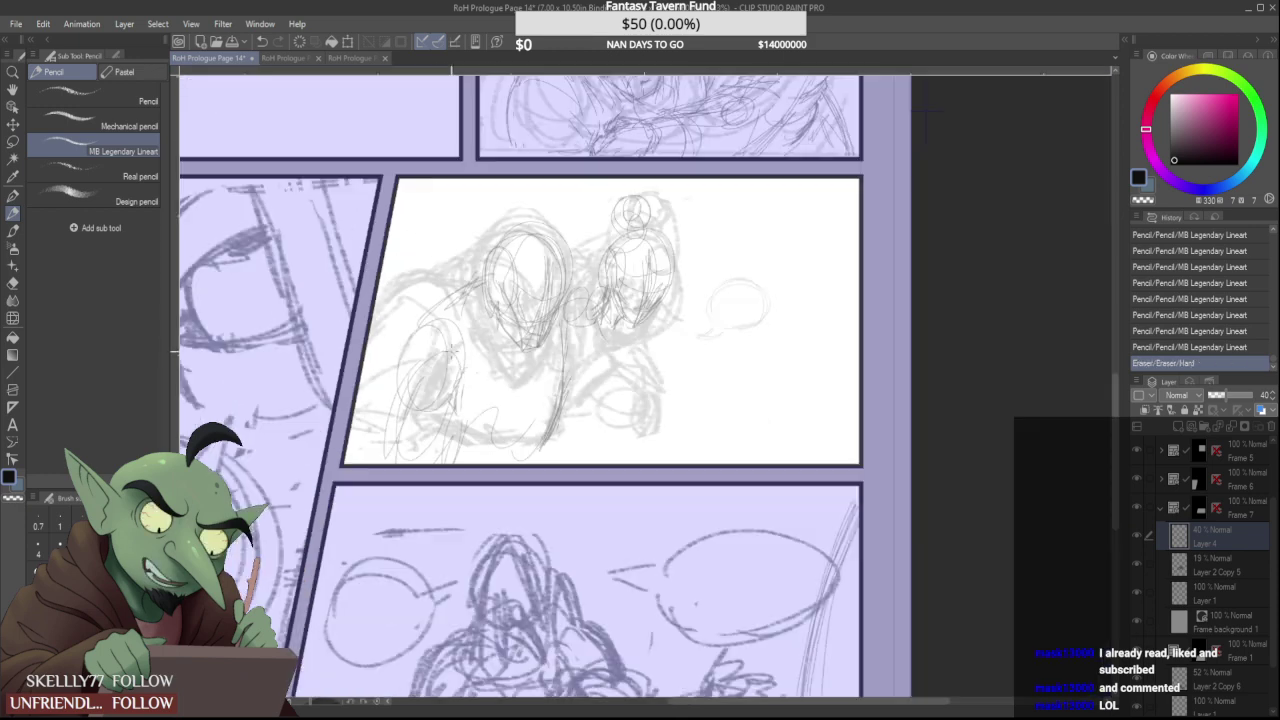
Reinforce the contours of the man's near shoulder and upper arm with curved pencil strokes
scroll(432, 349, up, 2)
drag(412, 313, 377, 398)
drag(392, 341, 375, 407)
mouse_move(416, 321)
mouse_down()
mouse_move(370, 475)
mouse_move(390, 386)
mouse_move(414, 383)
mouse_move(406, 442)
mouse_up()
drag(470, 412, 437, 440)
drag(452, 342, 456, 384)
Sketch the man's V-shaped neckline below his chin and loose contour lines across his chest and lower torso
mouse_move(451, 313)
mouse_down()
mouse_move(473, 398)
mouse_move(479, 383)
mouse_move(531, 385)
mouse_move(513, 336)
mouse_move(479, 330)
mouse_move(533, 328)
mouse_move(546, 373)
mouse_move(533, 365)
mouse_move(574, 409)
mouse_move(612, 322)
mouse_up()
mouse_move(588, 401)
mouse_down()
mouse_move(562, 492)
mouse_move(582, 450)
mouse_move(566, 484)
mouse_up()
drag(541, 371, 563, 402)
mouse_move(589, 366)
mouse_down()
mouse_move(606, 337)
mouse_move(604, 381)
mouse_up()
scroll(573, 418, down, 1)
scroll(591, 470, up, 1)
mouse_move(568, 456)
mouse_down()
mouse_move(573, 488)
mouse_move(602, 476)
mouse_up()
scroll(604, 470, down, 3)
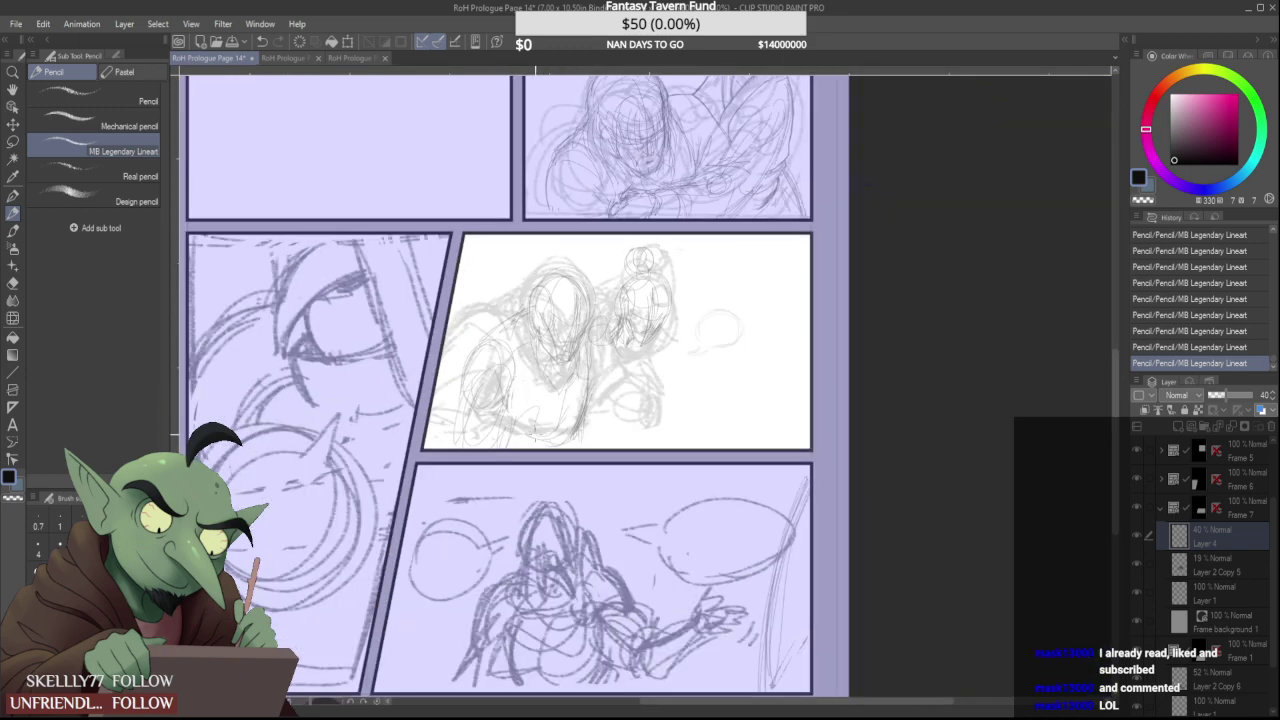
Rough in rounded forms between the man's head and the girl, above and below the small circle there
scroll(533, 438, down, 3)
scroll(628, 284, up, 3)
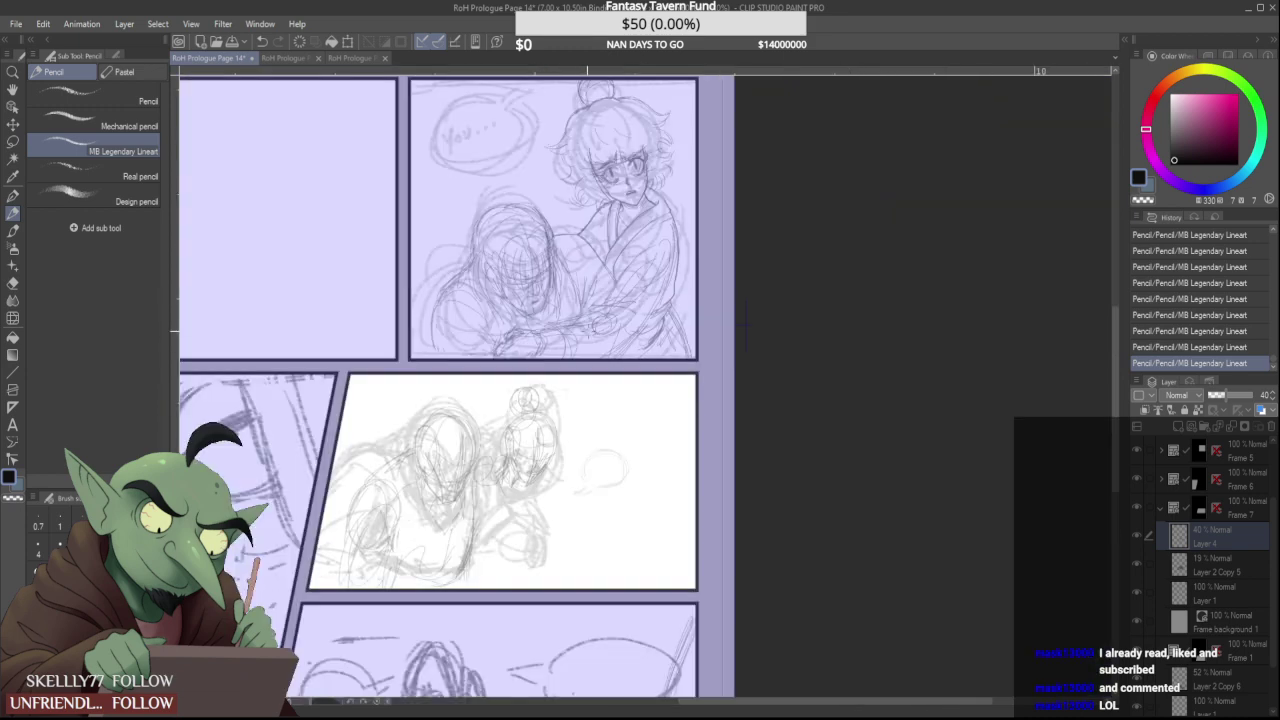
scroll(564, 326, down, 3)
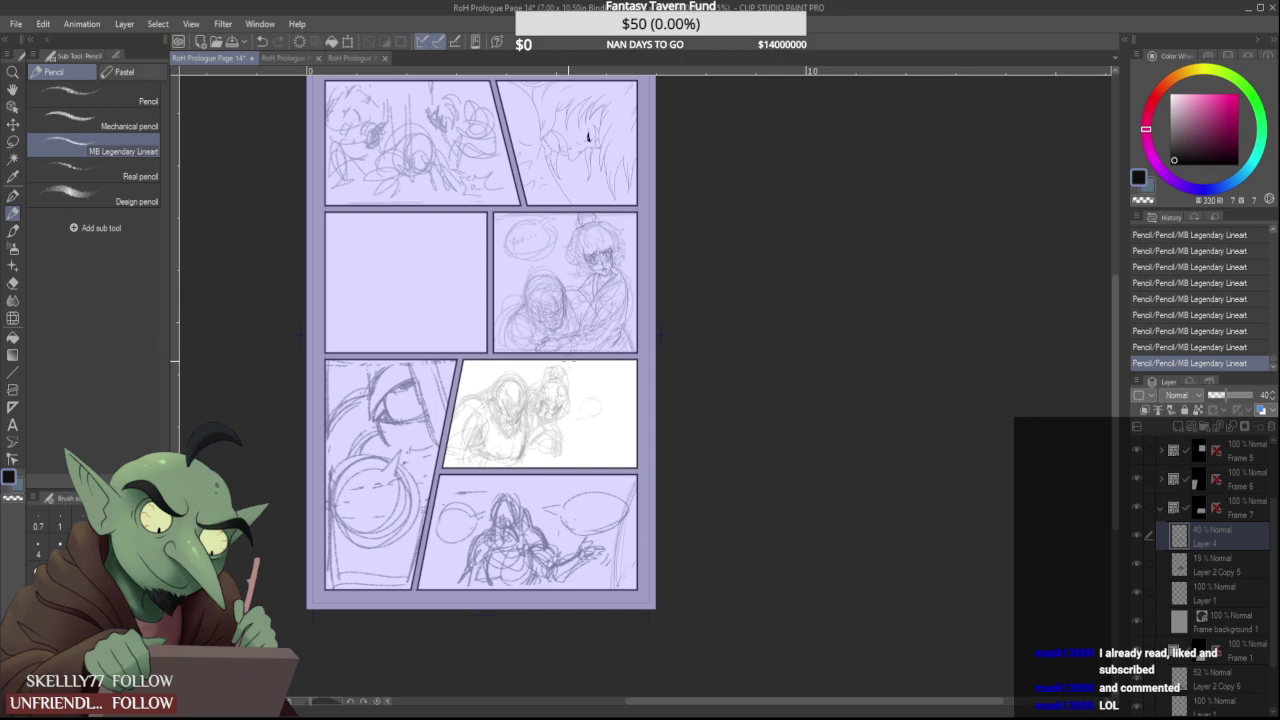
scroll(587, 272, up, 5)
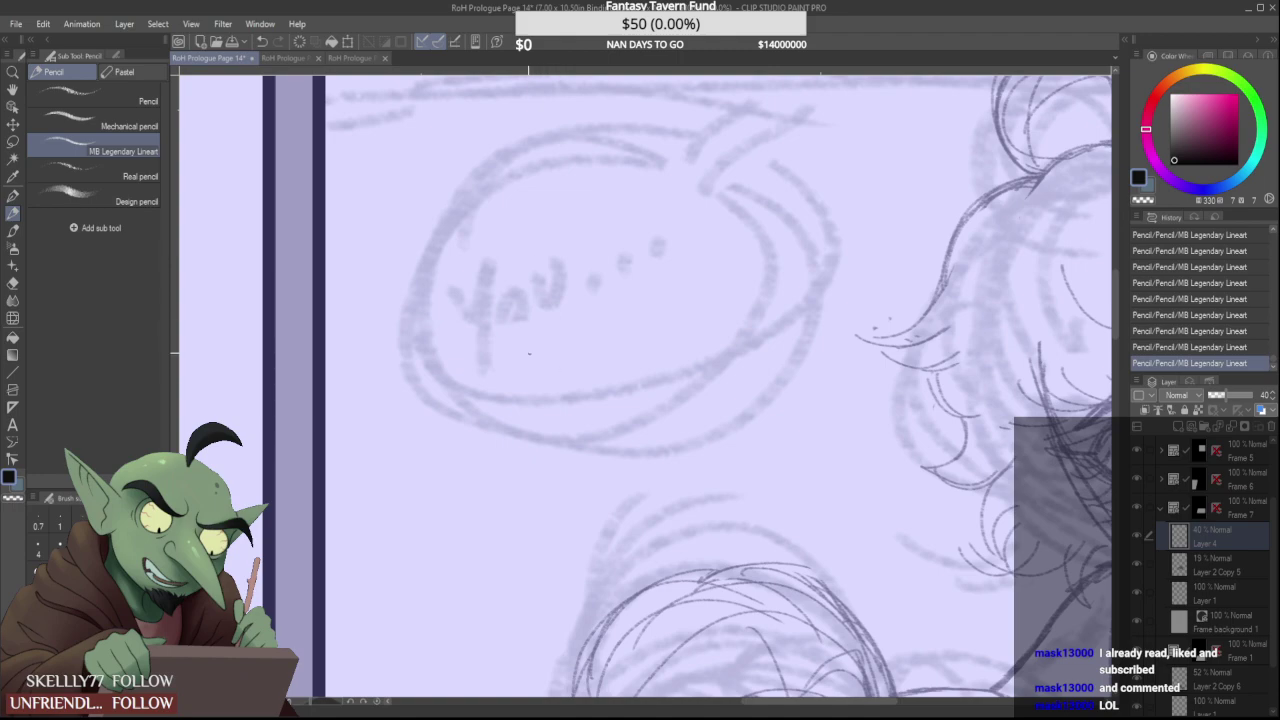
scroll(532, 357, down, 7)
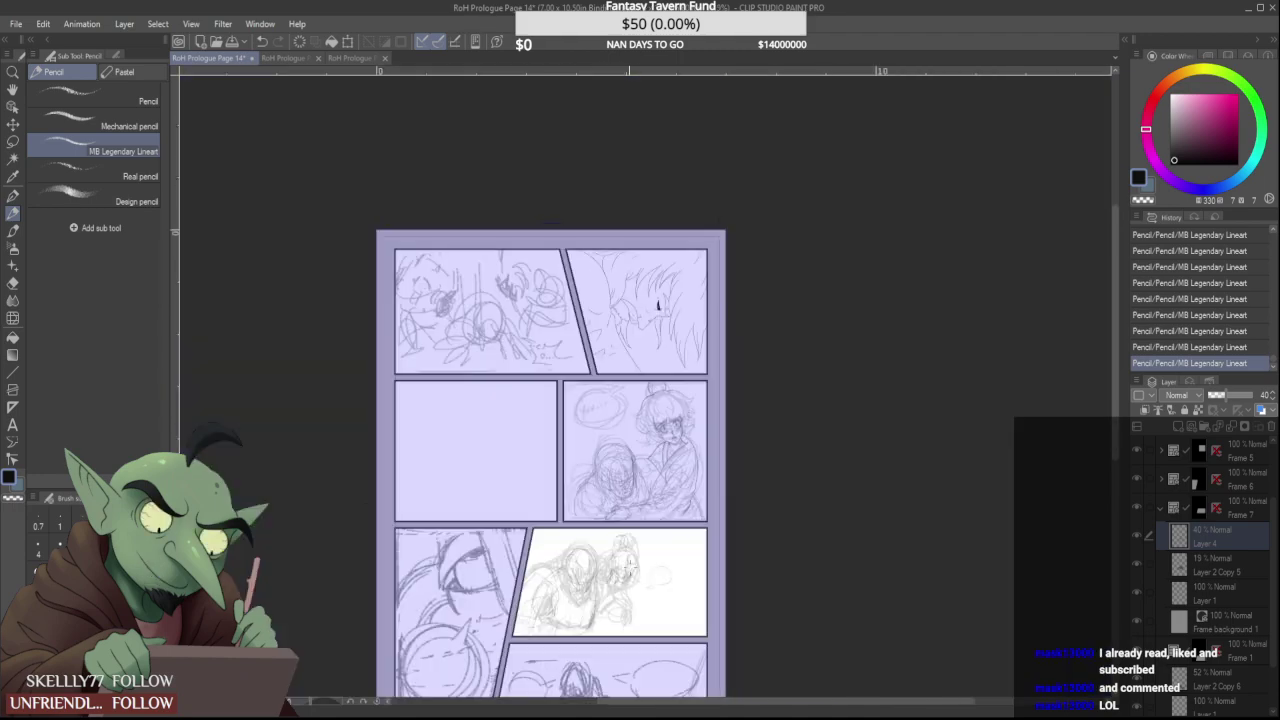
scroll(552, 353, up, 6)
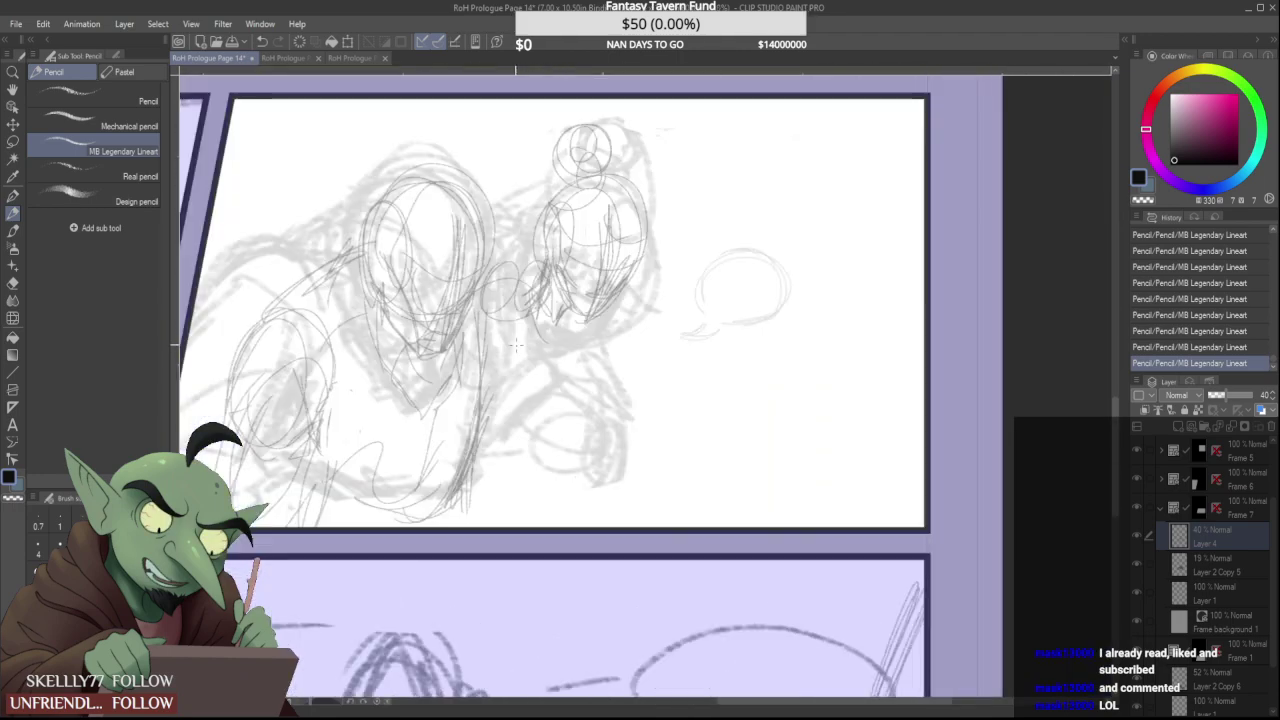
drag(516, 345, 488, 335)
mouse_move(488, 258)
mouse_down()
mouse_move(543, 236)
mouse_move(446, 294)
mouse_up()
drag(469, 305, 468, 350)
drag(500, 238, 474, 310)
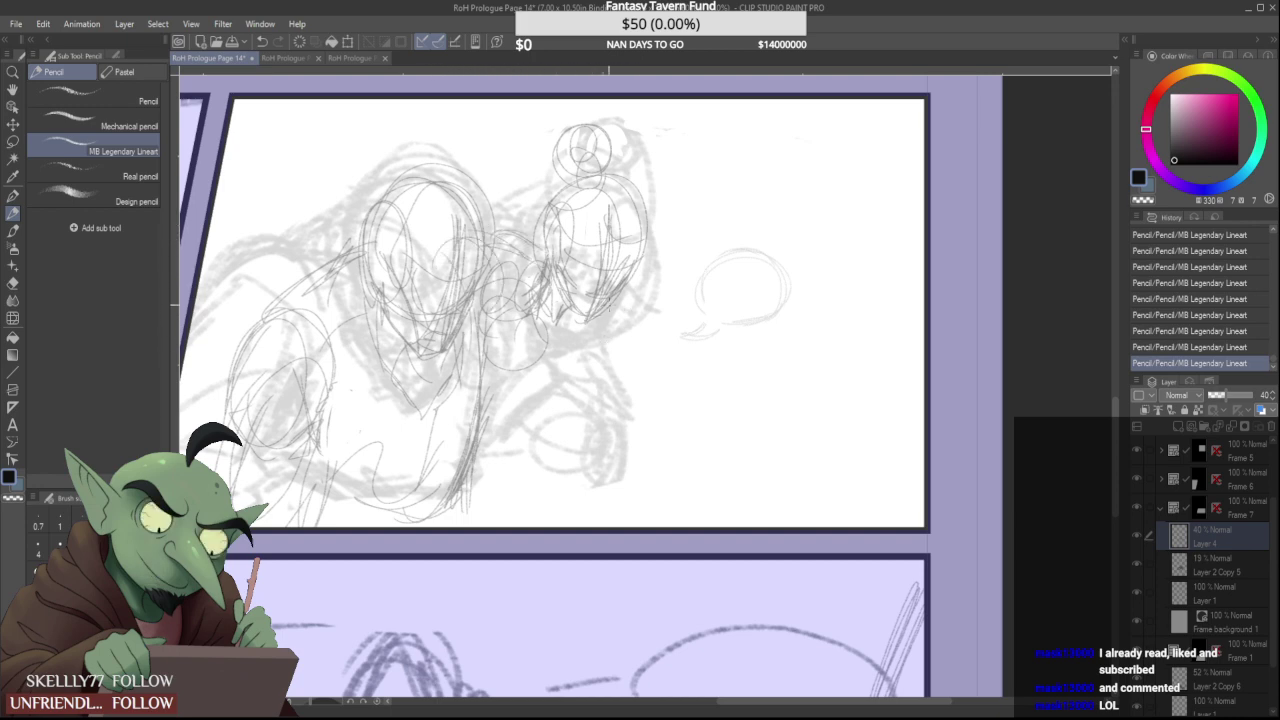
Sketch the girl's outer arm reaching down from her shoulder, with a cuff at the wrist and a tapered hand
drag(618, 322, 676, 430)
mouse_move(642, 346)
mouse_down()
mouse_move(683, 434)
mouse_move(640, 335)
mouse_move(674, 468)
mouse_up()
mouse_move(668, 424)
mouse_down()
mouse_move(692, 488)
mouse_move(660, 496)
mouse_move(683, 516)
mouse_move(696, 490)
mouse_move(704, 502)
mouse_up()
drag(670, 392, 700, 500)
drag(661, 424, 652, 486)
mouse_move(656, 468)
mouse_down()
mouse_move(680, 510)
mouse_move(700, 485)
mouse_move(668, 382)
mouse_move(688, 412)
mouse_up()
drag(604, 364, 658, 398)
drag(626, 288, 676, 392)
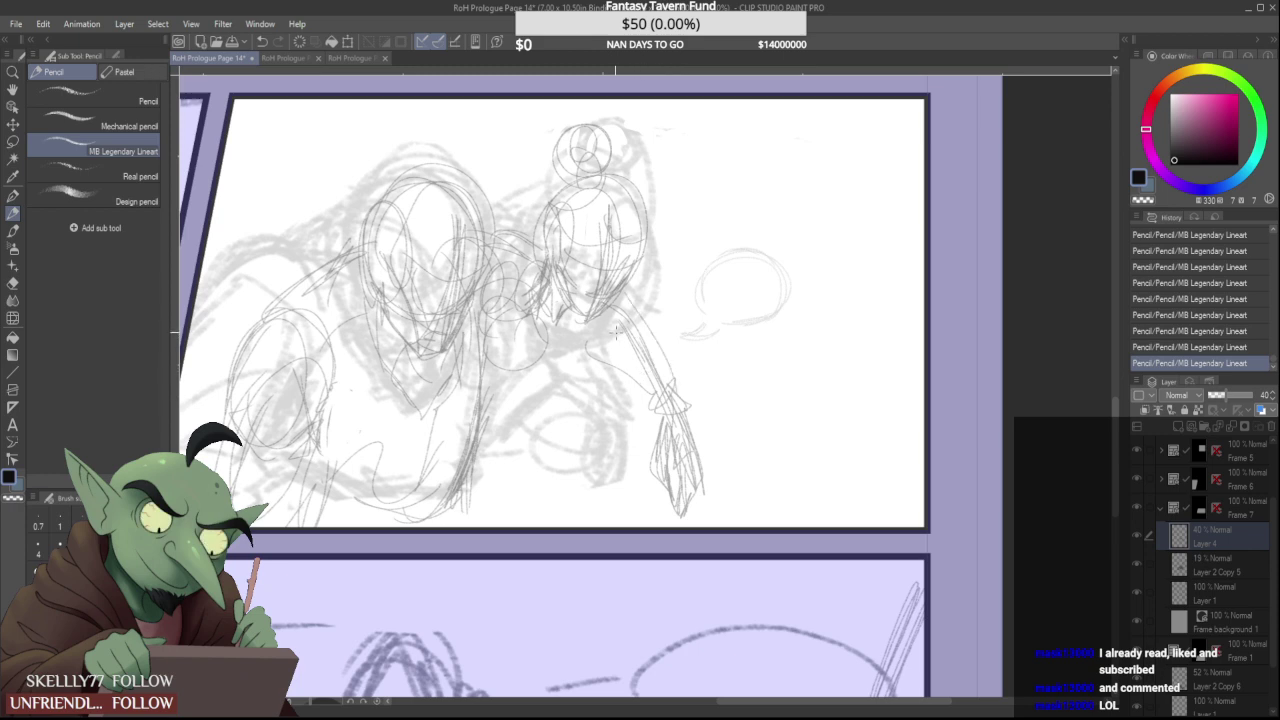
Sketch the outer hairline around the girl's head with a flicked lock beside the speech bubble
scroll(580, 328, up, 1)
scroll(572, 328, up, 1)
scroll(577, 336, down, 2)
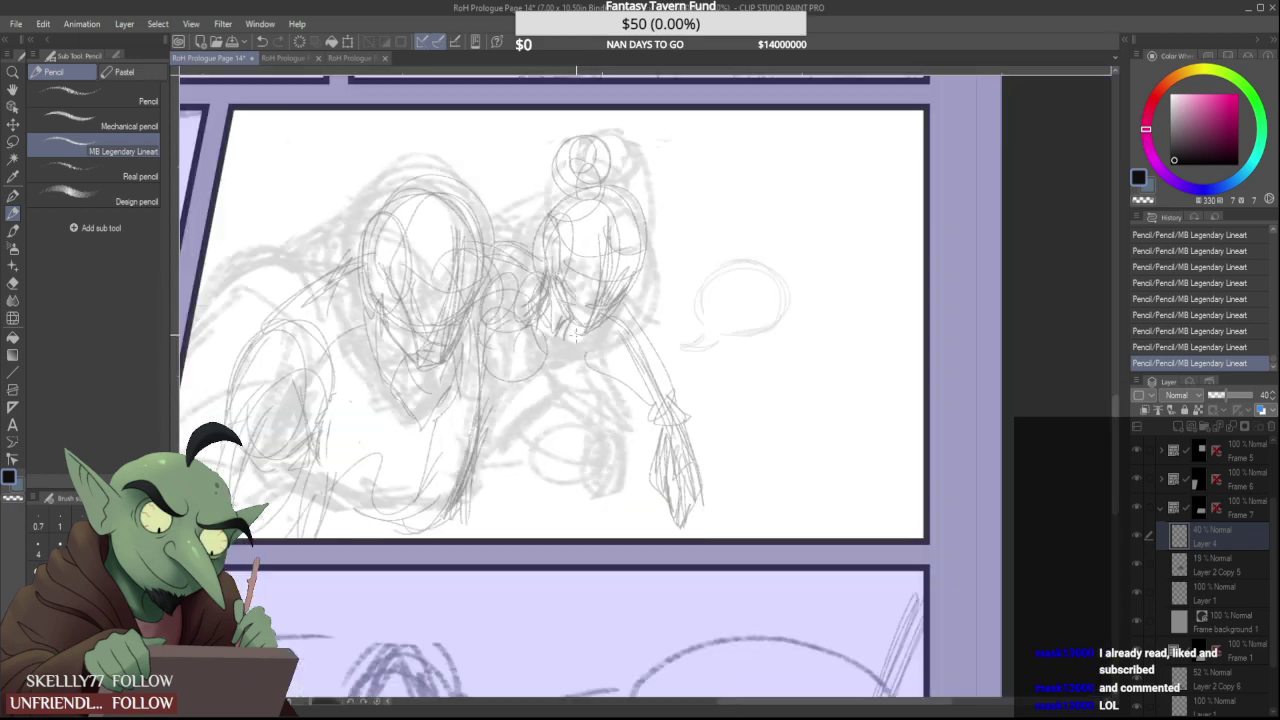
scroll(575, 335, down, 2)
scroll(596, 262, up, 1)
mouse_move(551, 230)
mouse_down()
mouse_move(527, 286)
mouse_move(632, 234)
mouse_up()
drag(662, 299, 637, 296)
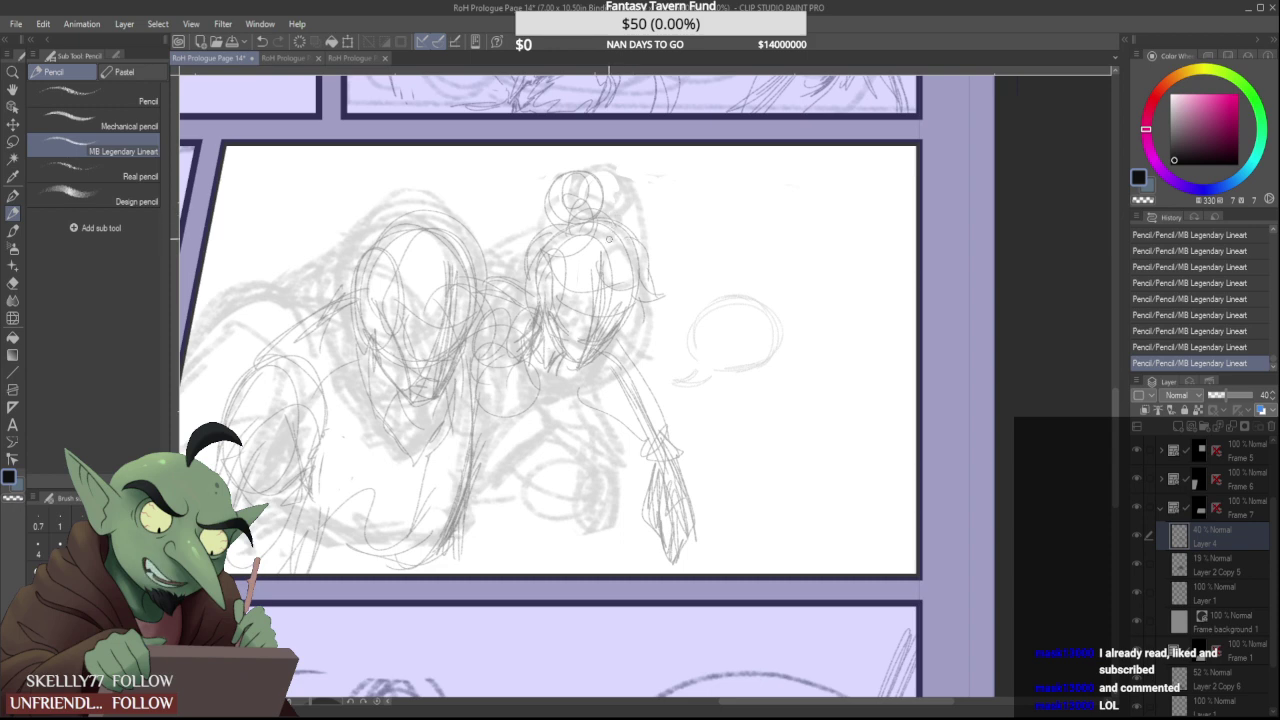
Sketch the girl's bangs, the base of her bun and the loose side locks framing her face
mouse_move(600, 256)
mouse_down()
mouse_move(537, 259)
mouse_move(532, 271)
mouse_move(608, 240)
mouse_move(564, 230)
mouse_move(634, 240)
mouse_up()
mouse_move(562, 222)
mouse_down()
mouse_move(514, 277)
mouse_move(504, 235)
mouse_move(566, 214)
mouse_up()
mouse_move(569, 212)
mouse_down()
mouse_move(649, 248)
mouse_move(646, 262)
mouse_move(612, 222)
mouse_up()
drag(562, 170, 601, 180)
mouse_move(561, 190)
mouse_down()
mouse_move(642, 243)
mouse_move(622, 232)
mouse_move(666, 302)
mouse_up()
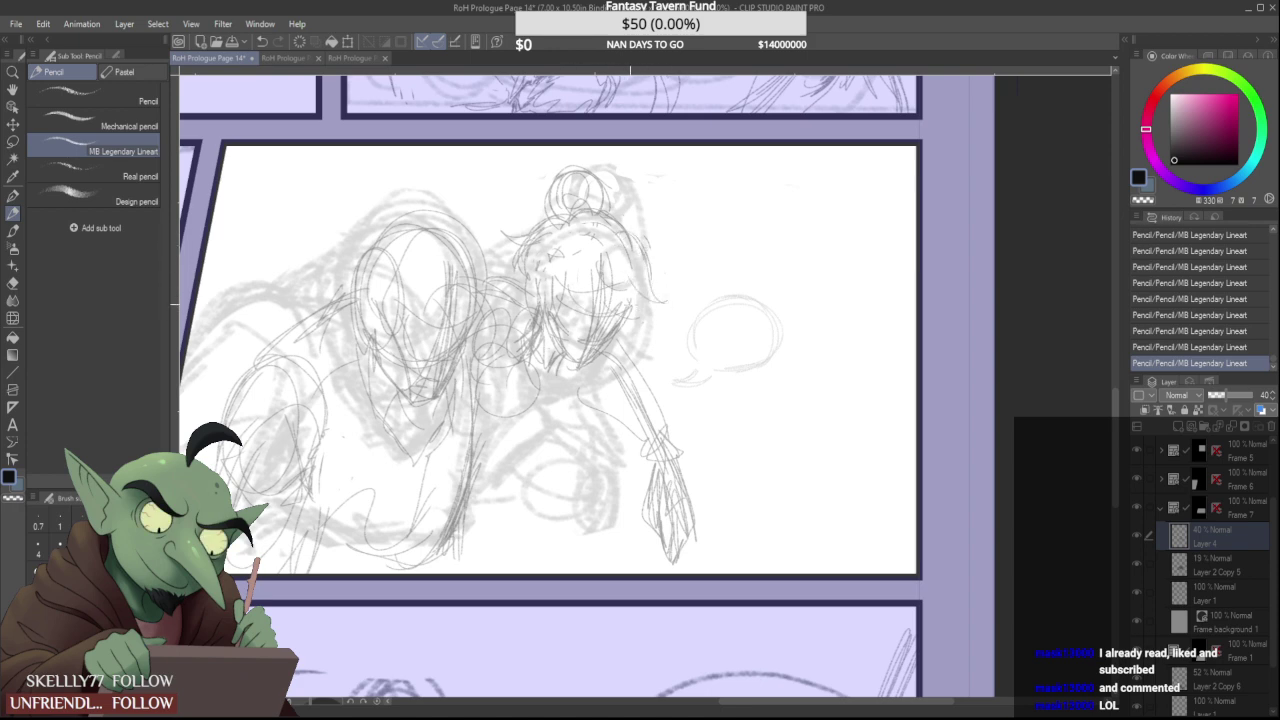
mouse_move(535, 283)
mouse_down()
mouse_move(500, 298)
mouse_move(504, 334)
mouse_up()
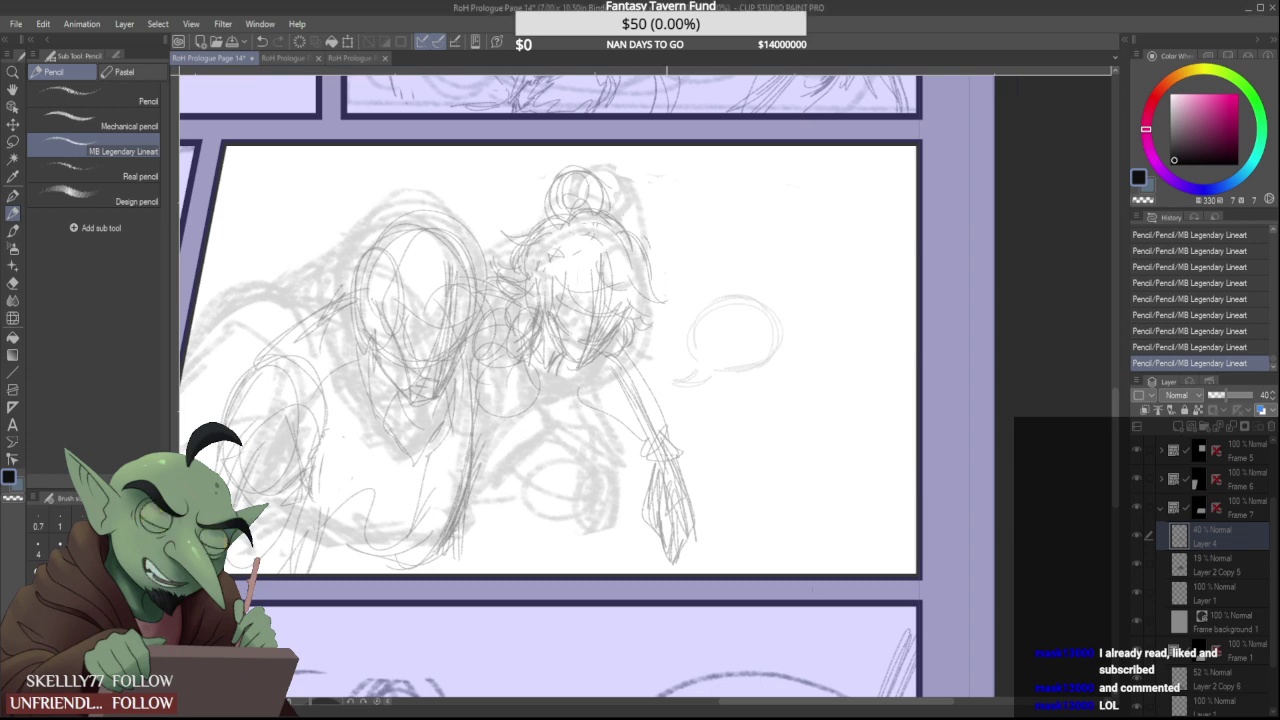
Rough in the rounded lower body shapes beneath the girl's head with large sweeping curves
scroll(598, 414, down, 1)
mouse_move(516, 392)
mouse_down()
mouse_move(546, 370)
mouse_move(529, 425)
mouse_move(566, 379)
mouse_move(525, 478)
mouse_move(488, 453)
mouse_move(571, 456)
mouse_up()
drag(484, 490, 575, 472)
scroll(566, 458, down, 1)
scroll(562, 416, down, 1)
scroll(558, 465, up, 2)
drag(492, 477, 552, 502)
mouse_move(485, 473)
mouse_down()
mouse_move(557, 500)
mouse_move(569, 468)
mouse_up()
Draw long folds from the girl's neck down around the rounded form to define the front of her clothing
mouse_move(570, 389)
mouse_down()
mouse_move(575, 409)
mouse_move(494, 480)
mouse_up()
mouse_move(580, 374)
mouse_down()
mouse_move(558, 468)
mouse_move(500, 480)
mouse_up()
drag(588, 342, 556, 474)
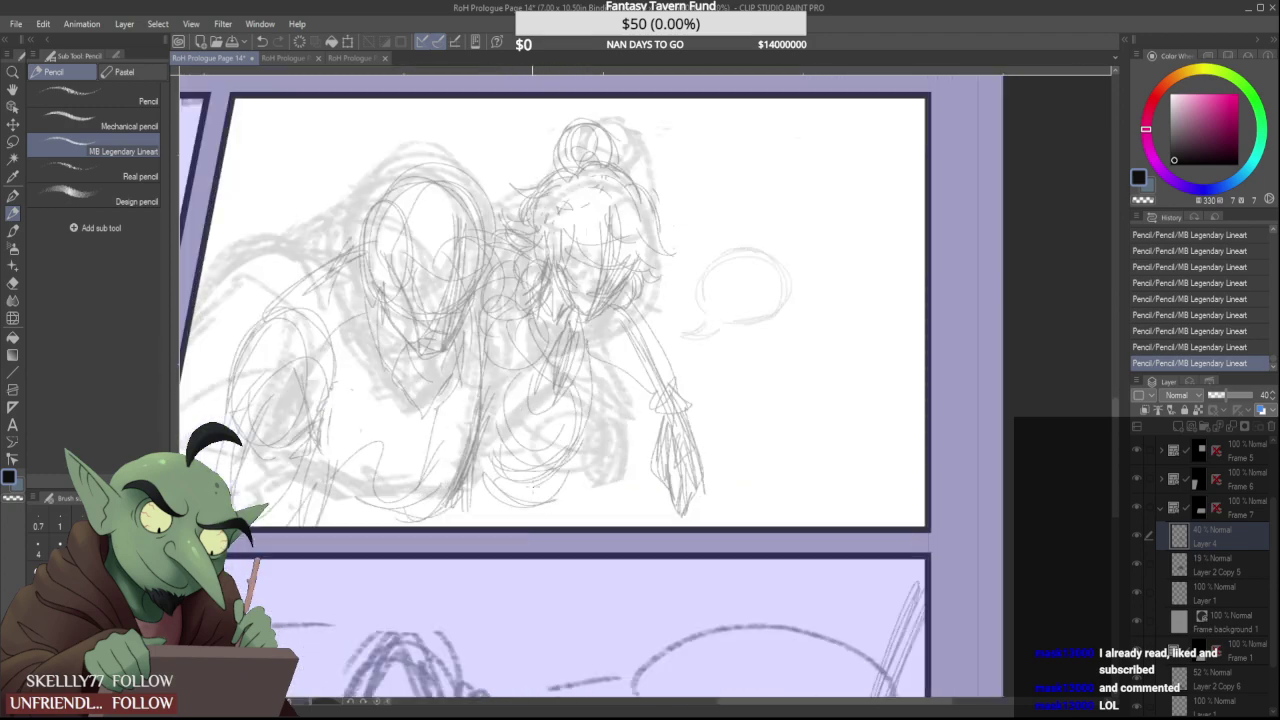
drag(479, 450, 576, 490)
drag(592, 372, 573, 488)
mouse_move(588, 384)
mouse_down()
mouse_move(575, 454)
mouse_move(588, 410)
mouse_up()
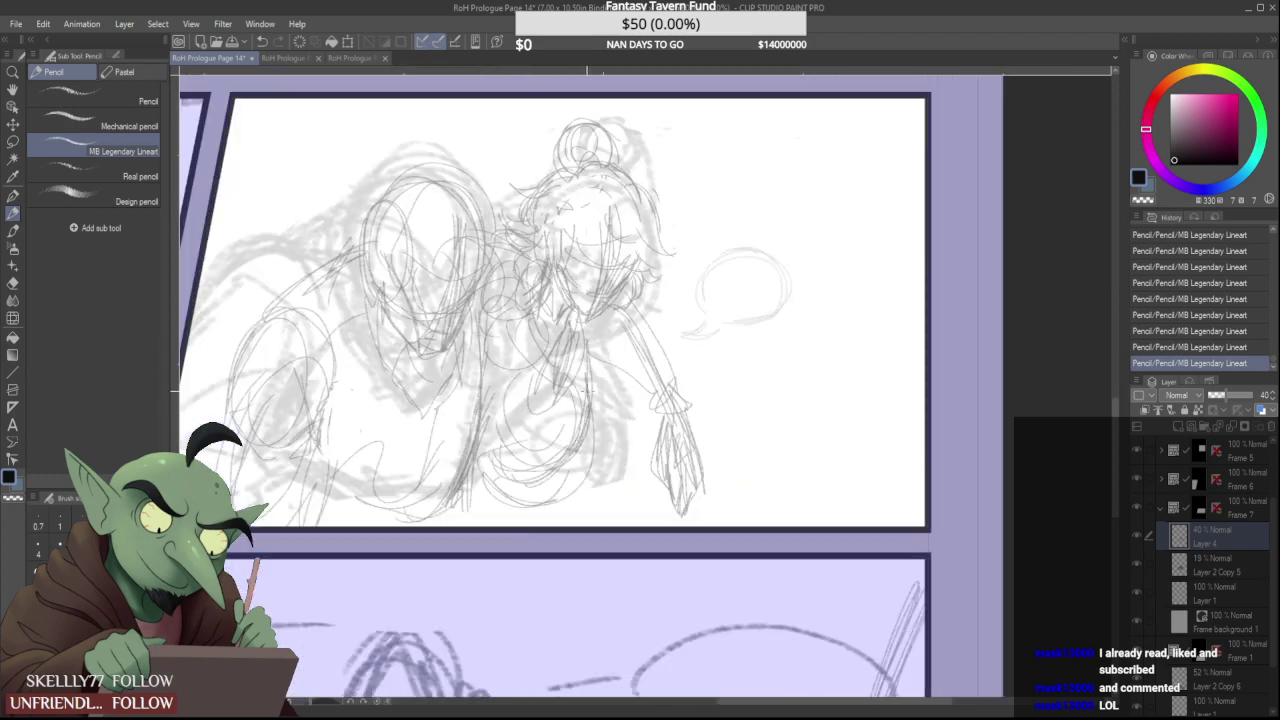
scroll(586, 392, down, 2)
scroll(600, 360, up, 2)
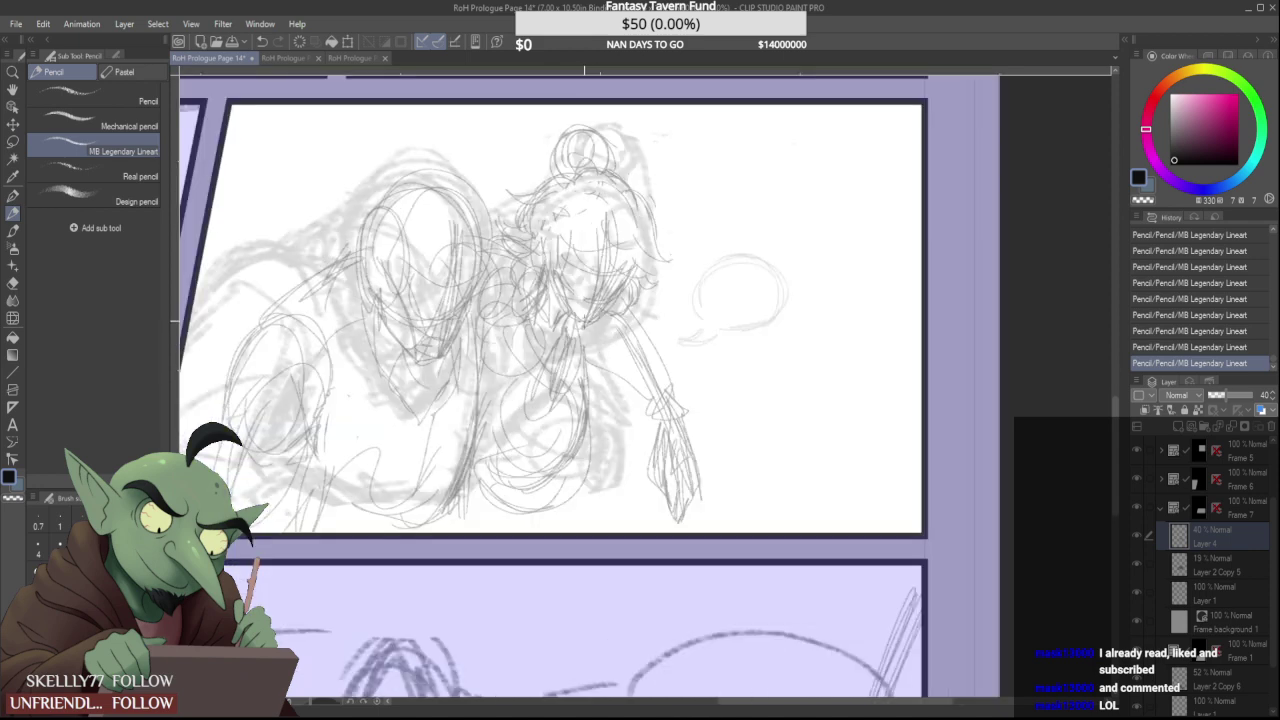
Sketch the girl's outer torso edge, an oval on her forearm and hanging sleeve lines beside her hand
mouse_move(600, 352)
mouse_down()
mouse_move(622, 406)
mouse_move(597, 345)
mouse_up()
scroll(630, 440, down, 2)
scroll(628, 372, up, 2)
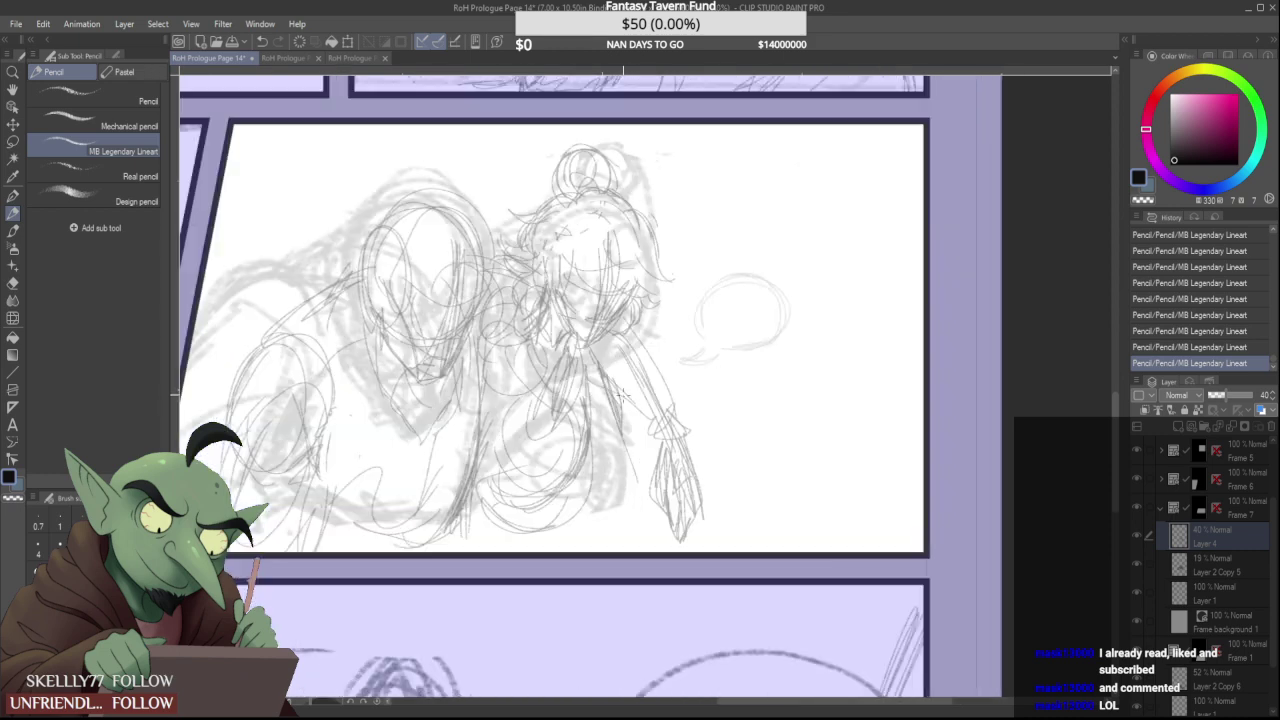
mouse_move(652, 440)
mouse_down()
mouse_move(660, 382)
mouse_move(640, 500)
mouse_up()
drag(650, 410, 632, 528)
drag(630, 474, 616, 552)
drag(640, 436, 618, 498)
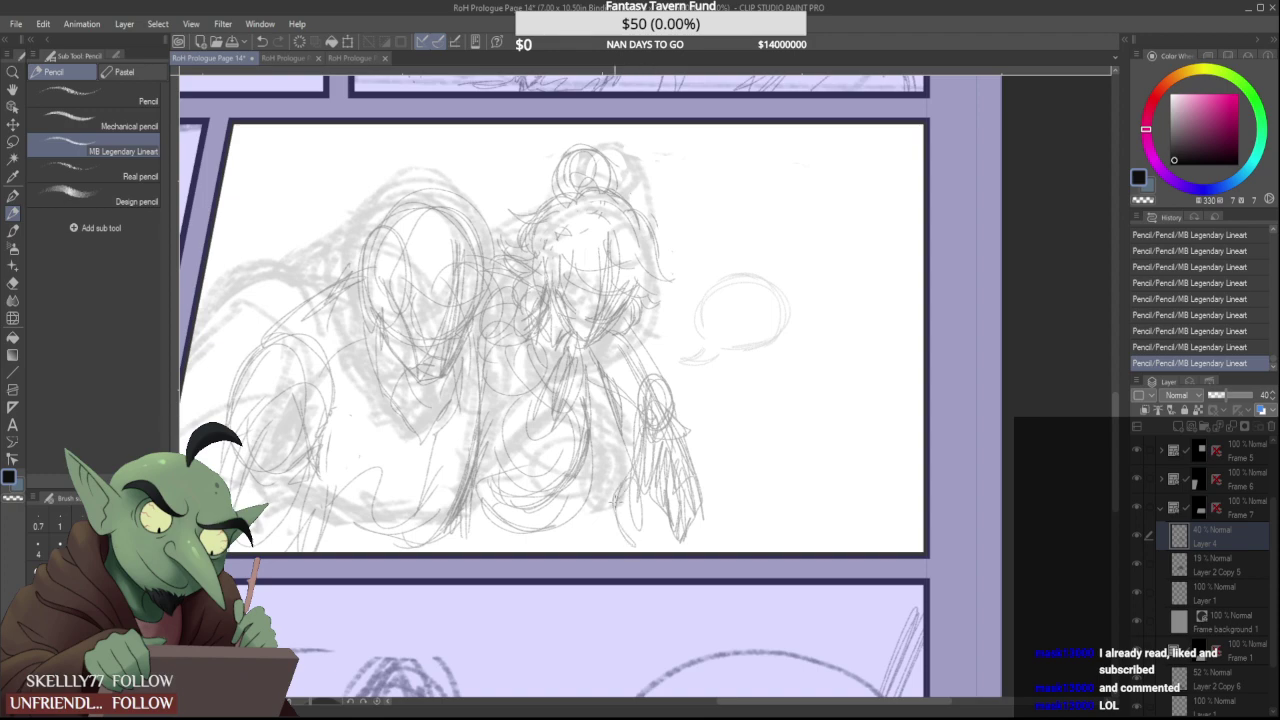
drag(628, 416, 606, 512)
drag(645, 449, 602, 503)
scroll(650, 408, down, 2)
scroll(641, 384, up, 2)
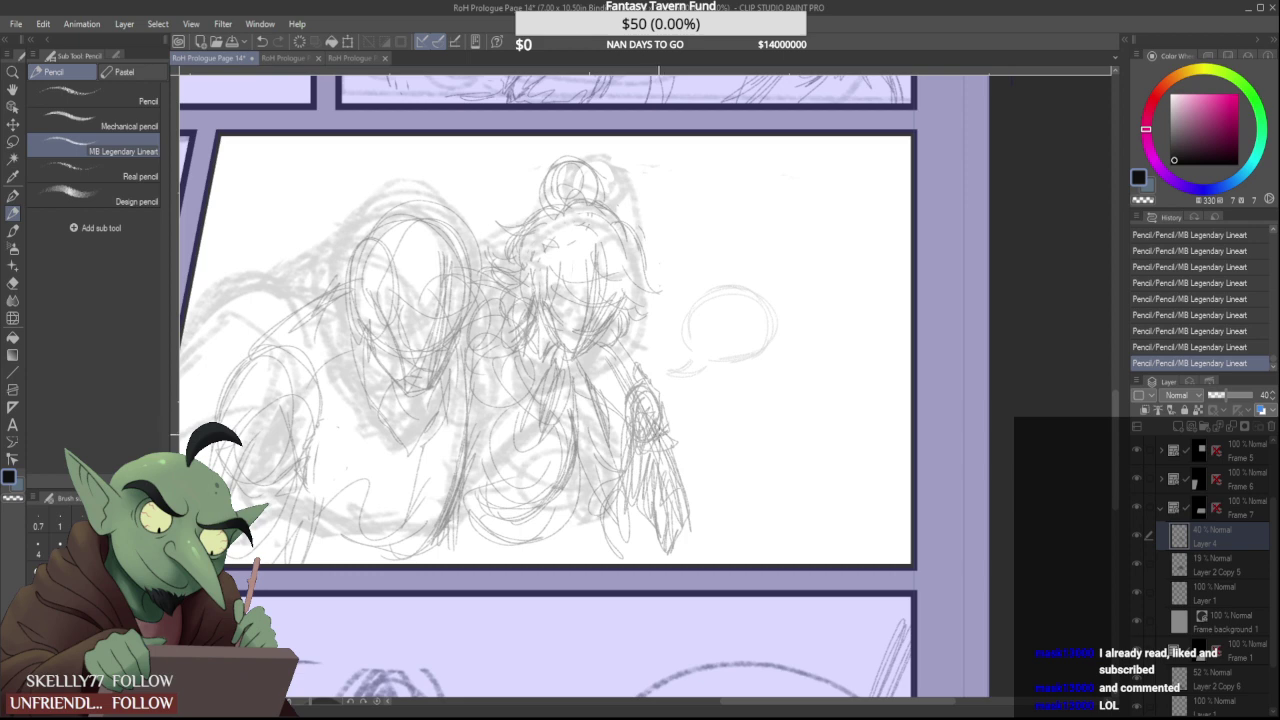
Strengthen the man's sloping near shoulder line and add a stroke down the centre of his chest
scroll(661, 386, down, 3)
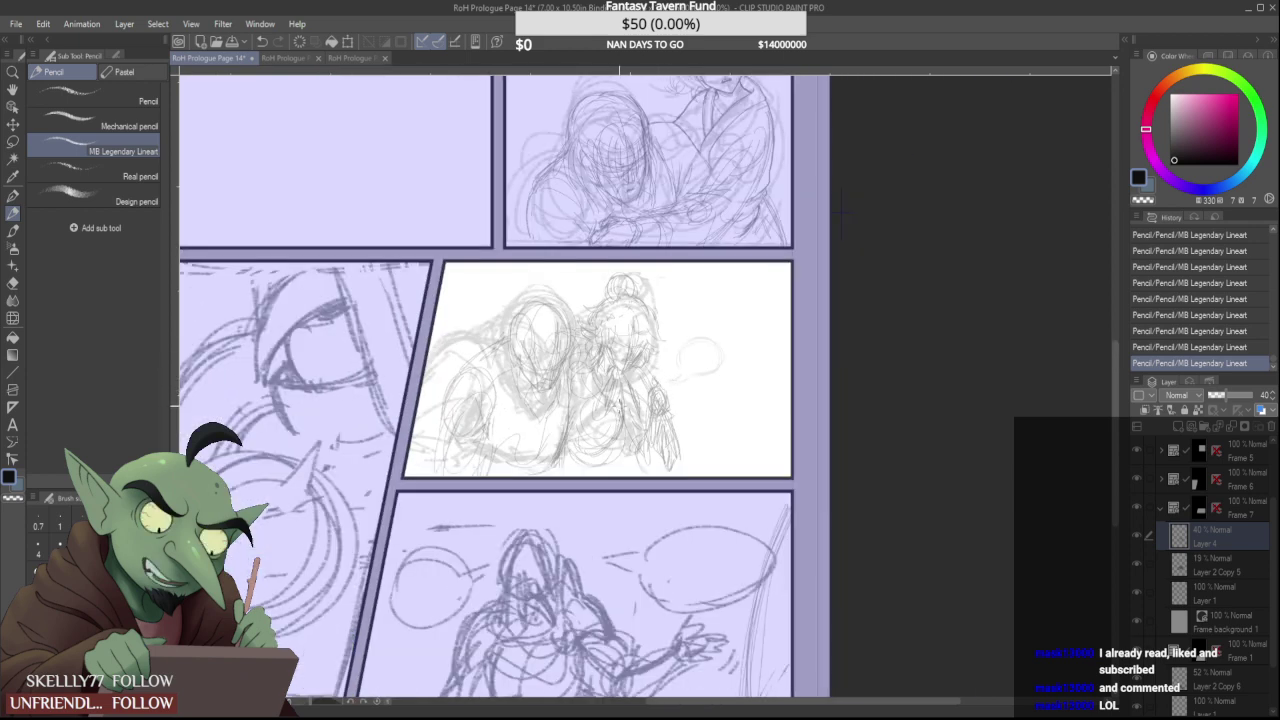
scroll(600, 470, up, 3)
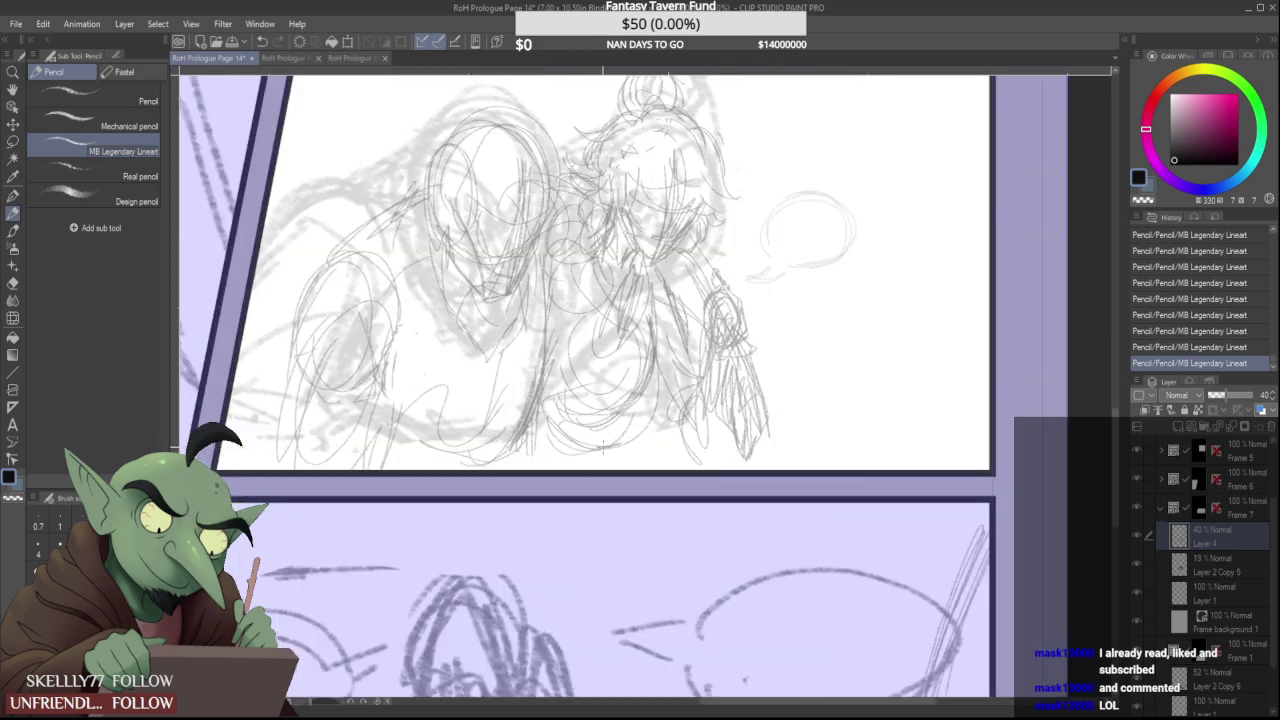
scroll(470, 370, up, 1)
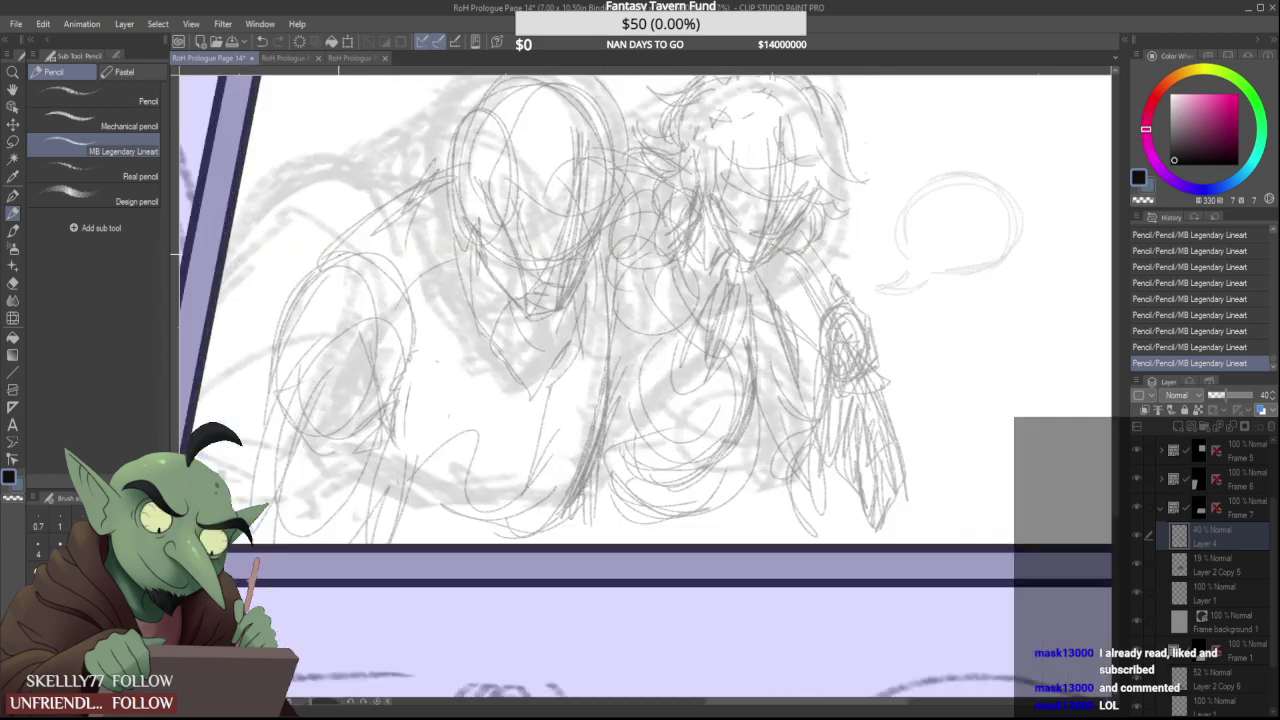
drag(322, 256, 362, 225)
drag(322, 262, 382, 206)
scroll(425, 245, down, 1)
mouse_move(512, 352)
mouse_down()
mouse_move(507, 424)
mouse_move(543, 407)
mouse_up()
scroll(535, 398, down, 2)
scroll(543, 410, up, 2)
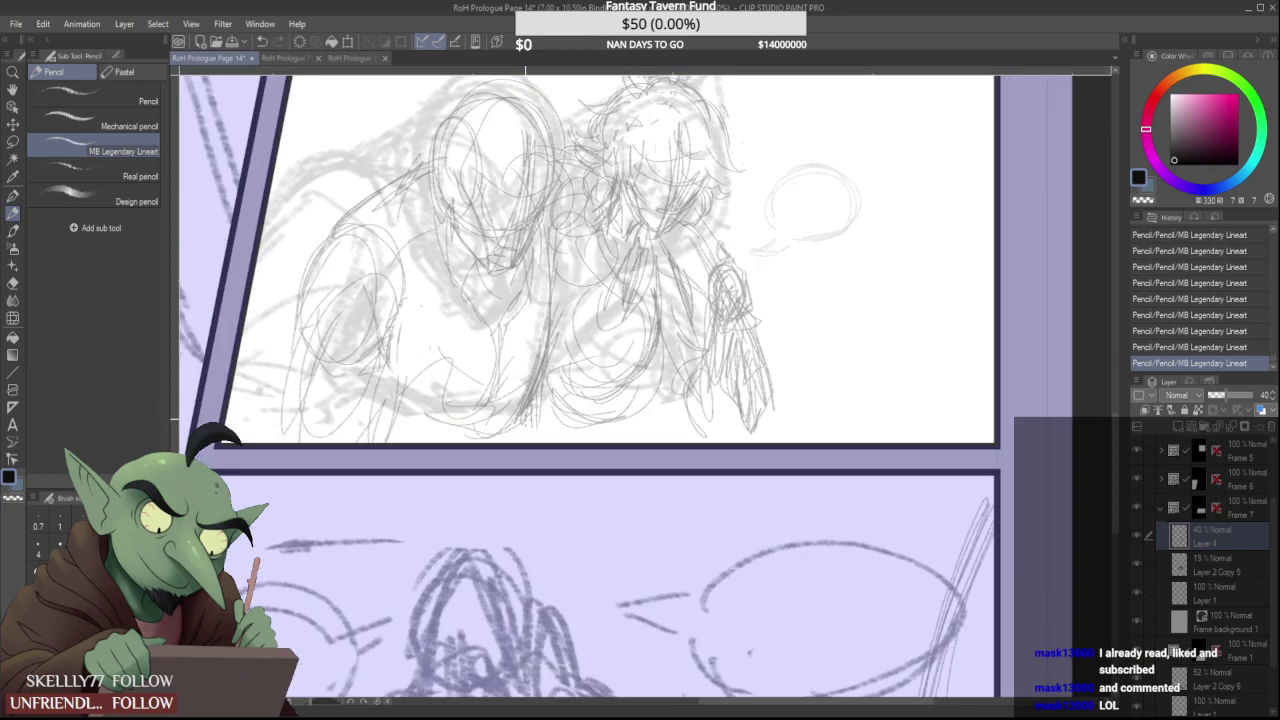
scroll(527, 385, down, 1)
scroll(525, 235, up, 1)
Sketch long strands hanging around the man's jaw and down both sides of his neck
drag(513, 243, 504, 305)
drag(500, 241, 494, 287)
mouse_move(541, 231)
mouse_down()
mouse_move(532, 331)
mouse_move(547, 307)
mouse_up()
drag(553, 241, 547, 307)
drag(491, 246, 474, 331)
drag(460, 247, 447, 341)
mouse_move(448, 234)
mouse_down()
mouse_move(442, 354)
mouse_move(402, 286)
mouse_up()
Build up the man's outer hair contour over his head and rough in strokes across his face
mouse_move(447, 167)
mouse_down()
mouse_move(421, 193)
mouse_move(494, 141)
mouse_up()
mouse_move(443, 175)
mouse_down()
mouse_move(484, 137)
mouse_move(545, 175)
mouse_up()
mouse_move(425, 202)
mouse_down()
mouse_move(413, 292)
mouse_move(378, 247)
mouse_up()
mouse_move(470, 138)
mouse_down()
mouse_move(412, 210)
mouse_move(511, 148)
mouse_move(560, 174)
mouse_move(555, 222)
mouse_move(486, 284)
mouse_up()
mouse_move(476, 216)
mouse_down()
mouse_move(468, 282)
mouse_move(502, 202)
mouse_move(526, 194)
mouse_move(457, 224)
mouse_up()
drag(507, 159, 535, 227)
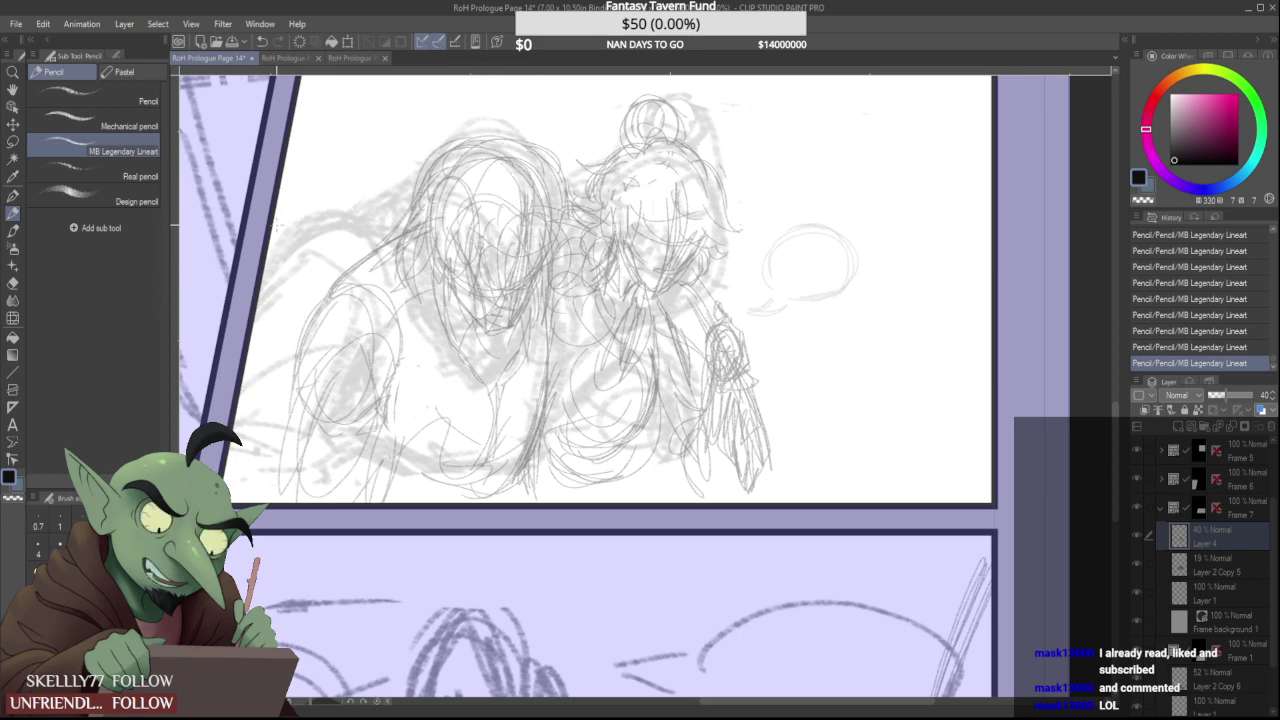
Erase stray strokes on the girl's face and redraw its curved centre guide line, pointed chin and outer cheek
scroll(660, 270, up, 3)
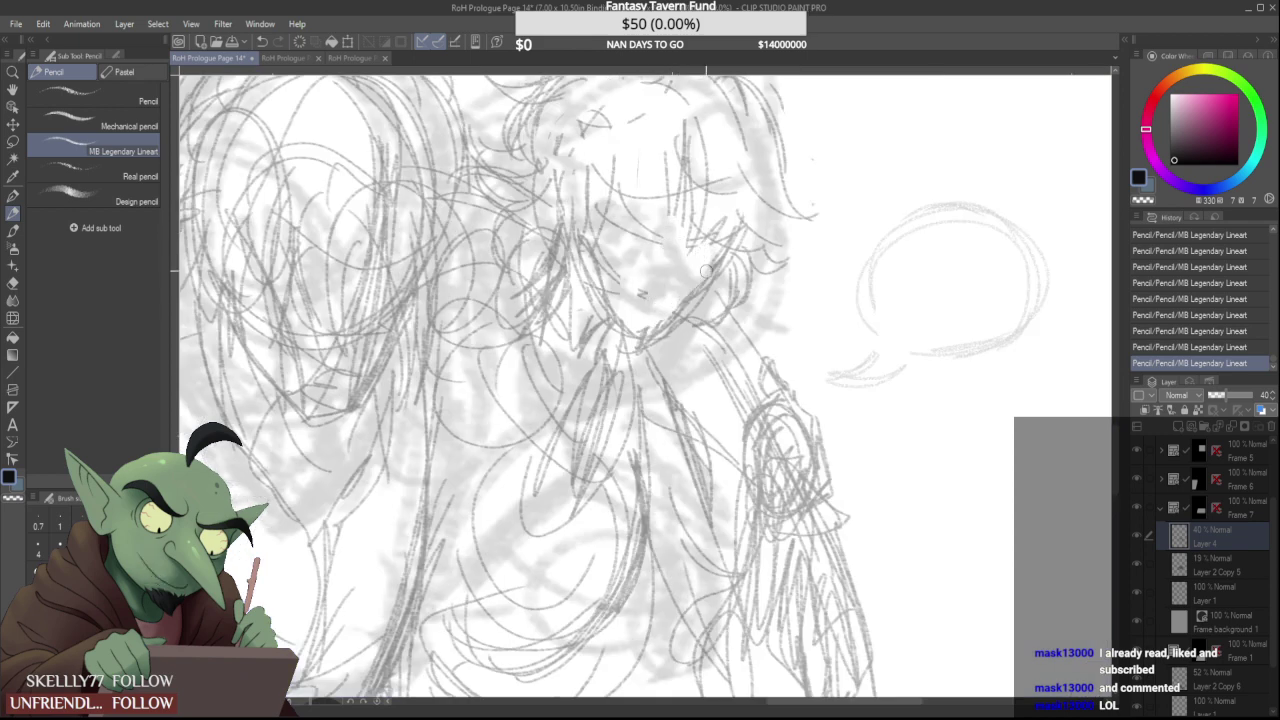
drag(707, 278, 710, 258)
drag(704, 222, 674, 254)
drag(656, 271, 653, 269)
drag(677, 222, 638, 346)
drag(694, 306, 636, 345)
drag(726, 230, 744, 238)
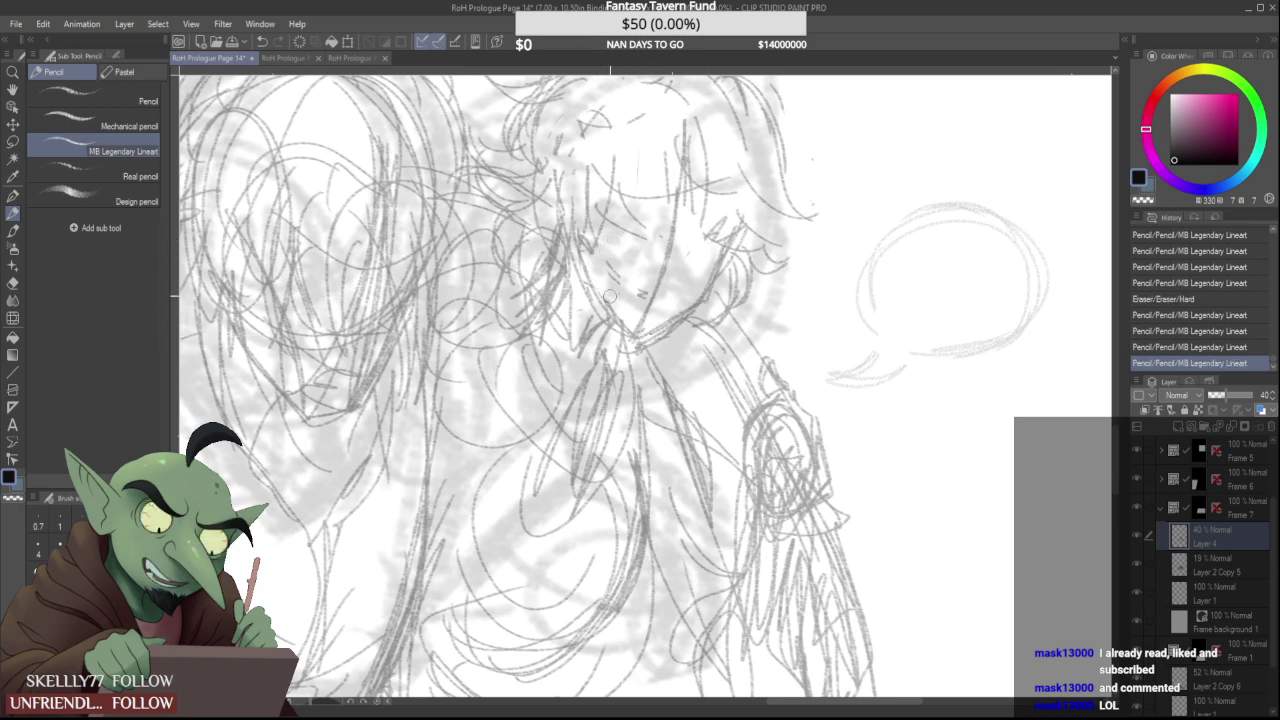
Clean up the girl's face and inner side locks with the hard eraser, and redraw the strands beside her cheek
drag(644, 284, 628, 328)
mouse_move(582, 250)
mouse_down()
mouse_move(642, 340)
mouse_move(684, 322)
mouse_move(734, 252)
mouse_up()
drag(708, 292, 739, 226)
mouse_move(712, 302)
mouse_down()
mouse_move(674, 344)
mouse_move(636, 360)
mouse_move(605, 313)
mouse_move(564, 352)
mouse_move(558, 266)
mouse_move(545, 300)
mouse_up()
scroll(668, 289, down, 2)
scroll(680, 300, up, 3)
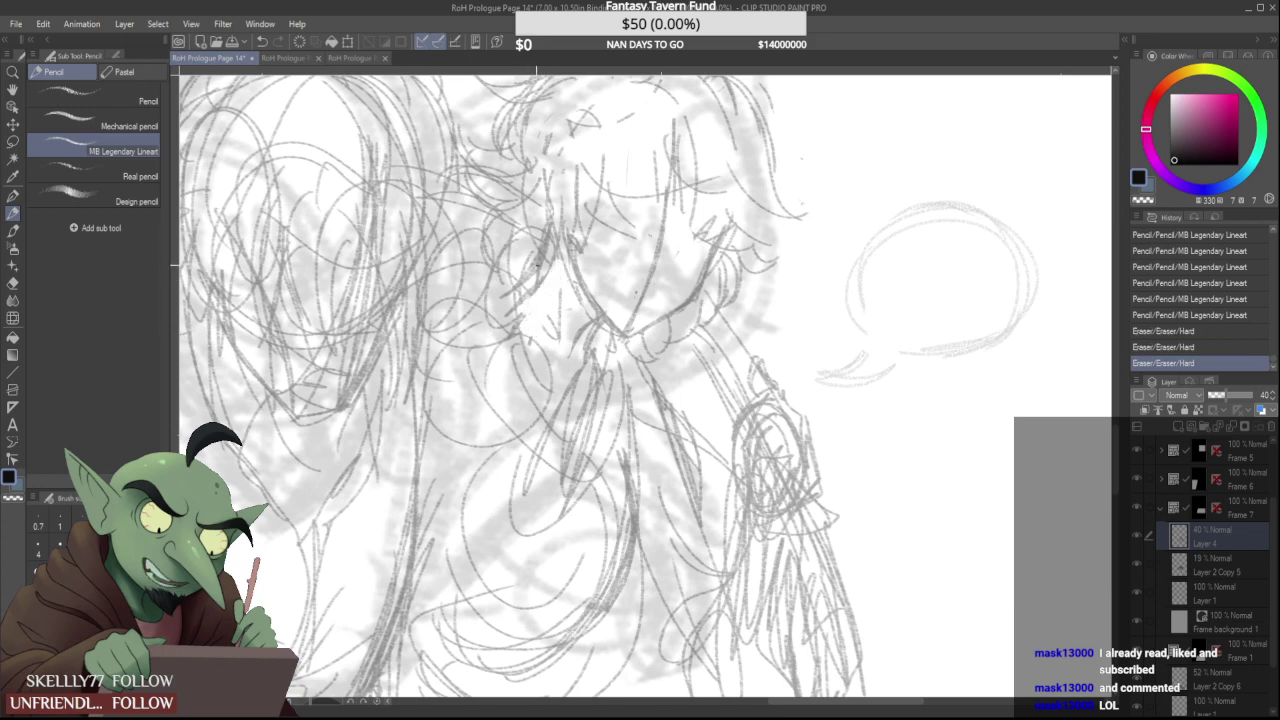
mouse_move(548, 239)
mouse_down()
mouse_move(545, 226)
mouse_move(555, 270)
mouse_move(573, 253)
mouse_up()
mouse_move(537, 234)
mouse_down()
mouse_move(549, 264)
mouse_move(518, 294)
mouse_move(516, 275)
mouse_up()
scroll(545, 243, down, 3)
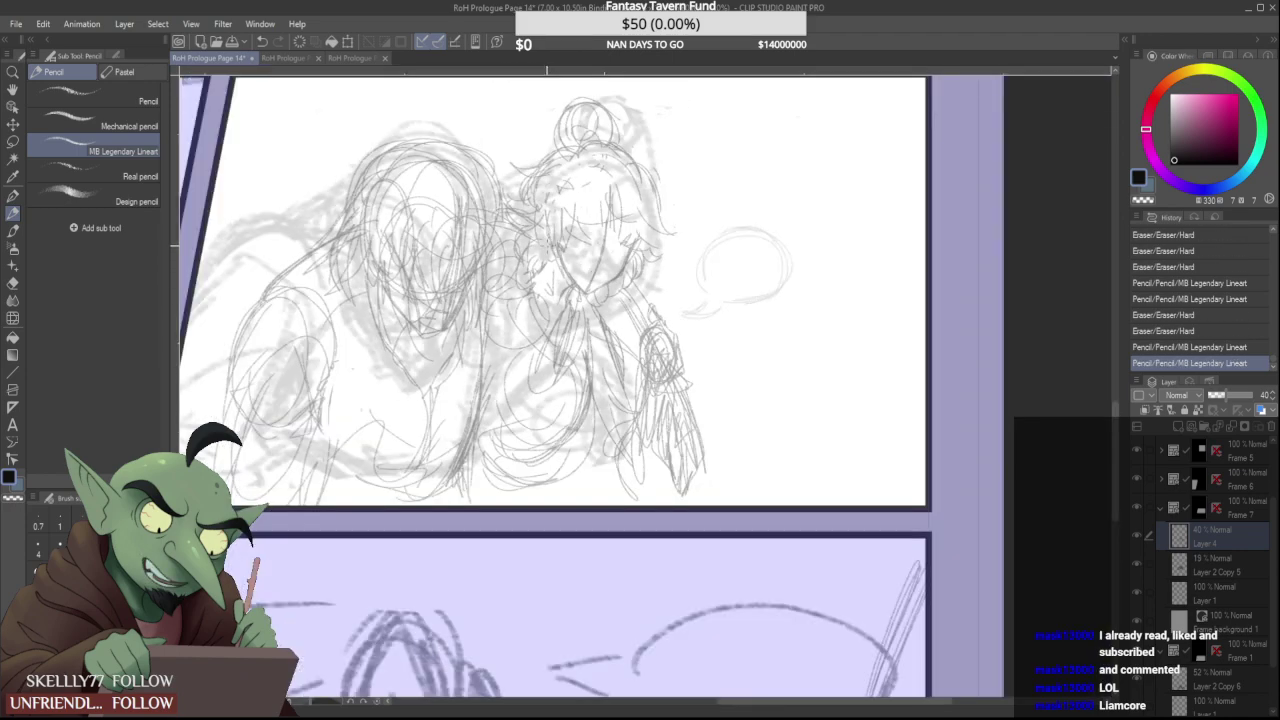
Erase loose lines at the top of the girl's hair and redraw its crown contour and flicked side lock
scroll(547, 218, up, 3)
mouse_move(548, 217)
mouse_down()
mouse_move(583, 151)
mouse_move(539, 193)
mouse_move(540, 157)
mouse_move(571, 138)
mouse_move(501, 125)
mouse_move(530, 155)
mouse_up()
mouse_move(490, 119)
mouse_down()
mouse_move(521, 143)
mouse_move(632, 98)
mouse_move(648, 108)
mouse_up()
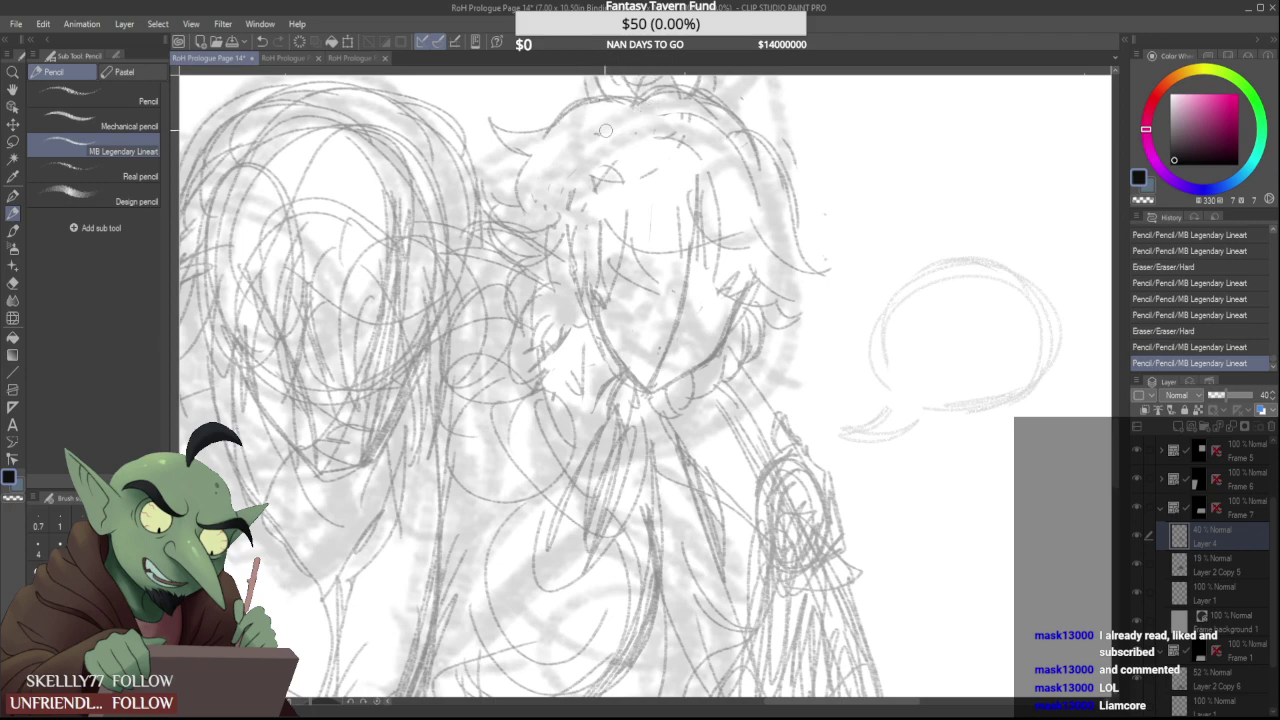
drag(565, 128, 571, 125)
scroll(556, 148, down, 4)
scroll(620, 145, up, 3)
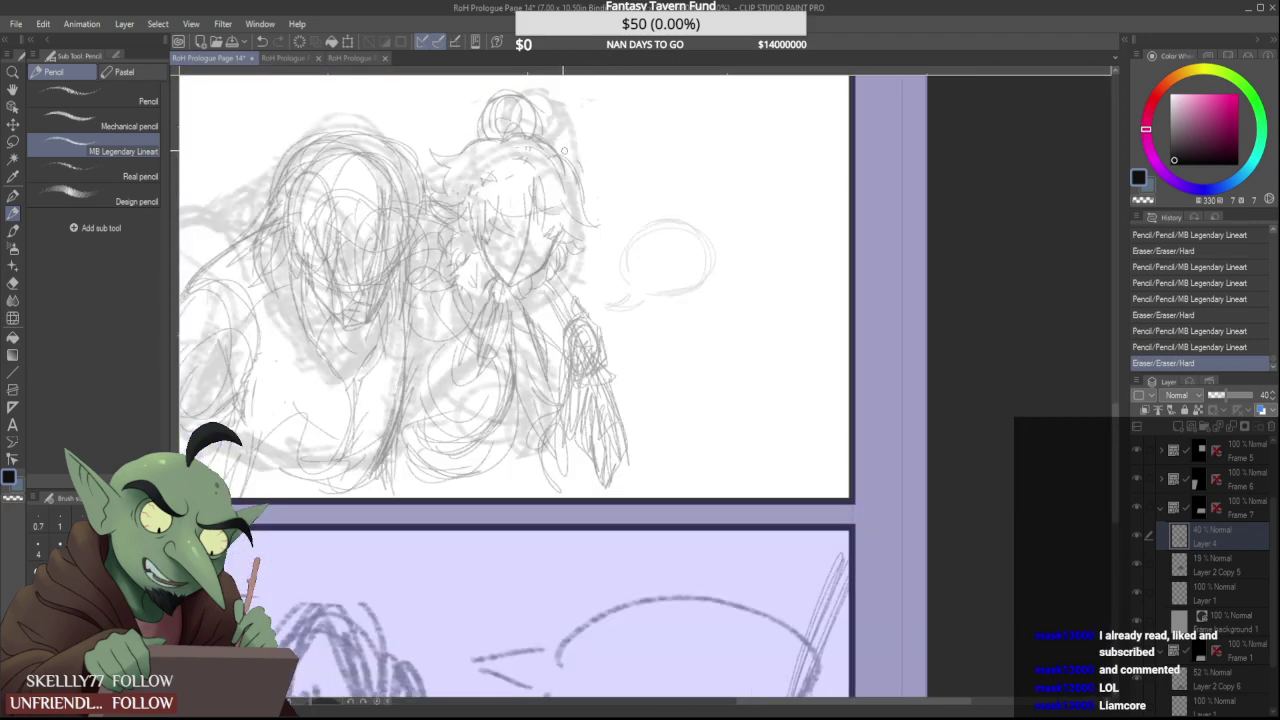
mouse_move(493, 148)
mouse_down()
mouse_move(482, 150)
mouse_move(530, 146)
mouse_move(545, 166)
mouse_move(519, 138)
mouse_move(543, 147)
mouse_move(513, 126)
mouse_move(566, 164)
mouse_move(564, 193)
mouse_up()
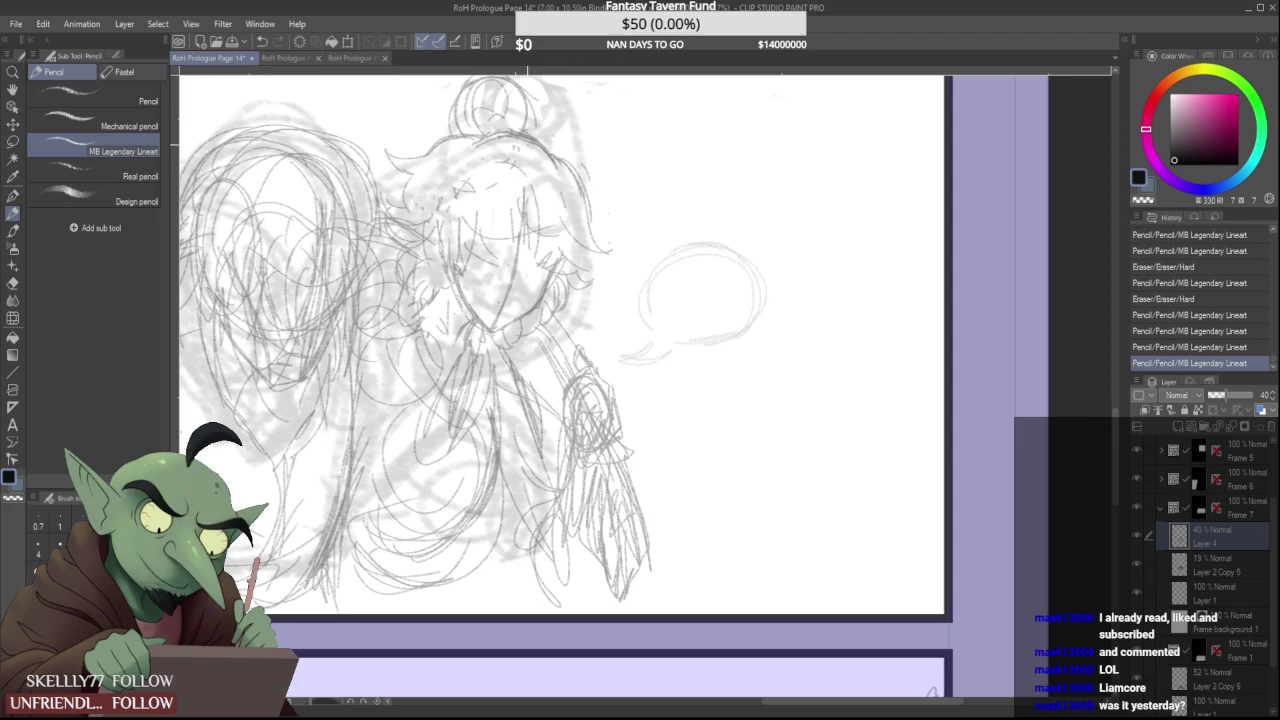
Refine the girl's hair bun with cleaner inner and outer curves
scroll(516, 99, up, 1)
scroll(515, 98, down, 4)
scroll(512, 100, up, 4)
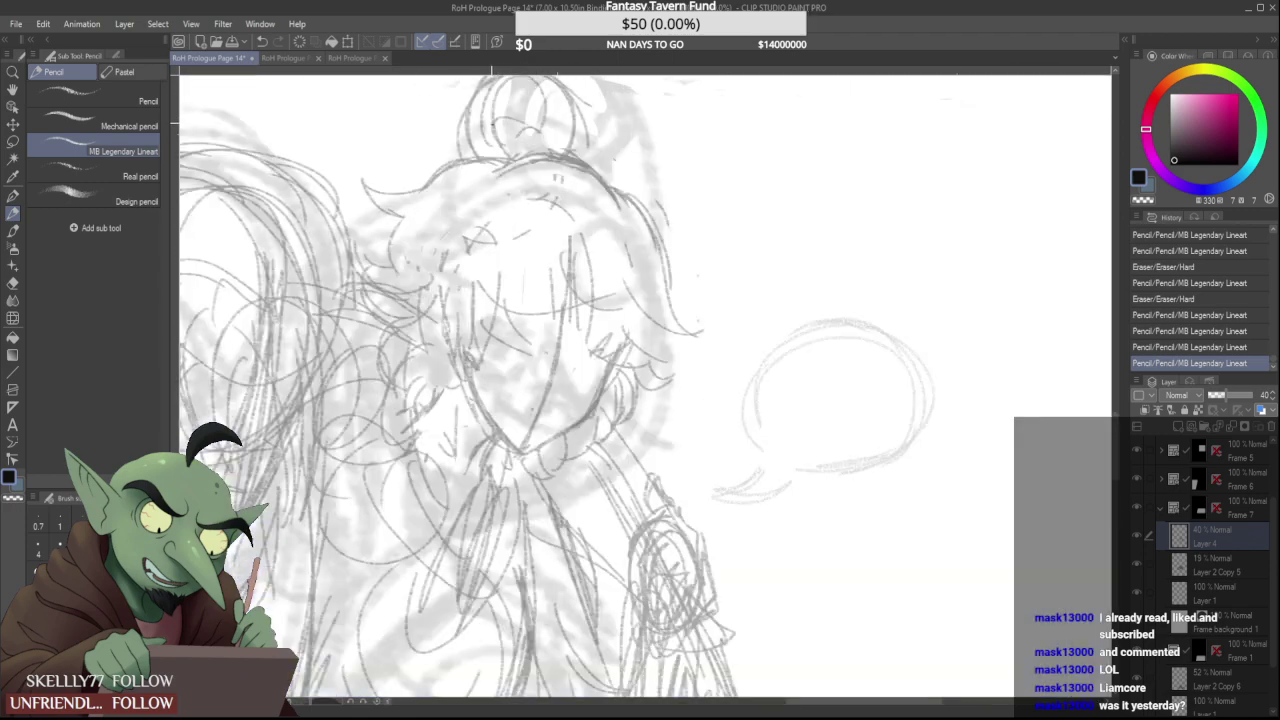
drag(469, 120, 475, 141)
mouse_move(502, 97)
mouse_down()
mouse_move(508, 134)
mouse_move(551, 113)
mouse_move(548, 145)
mouse_up()
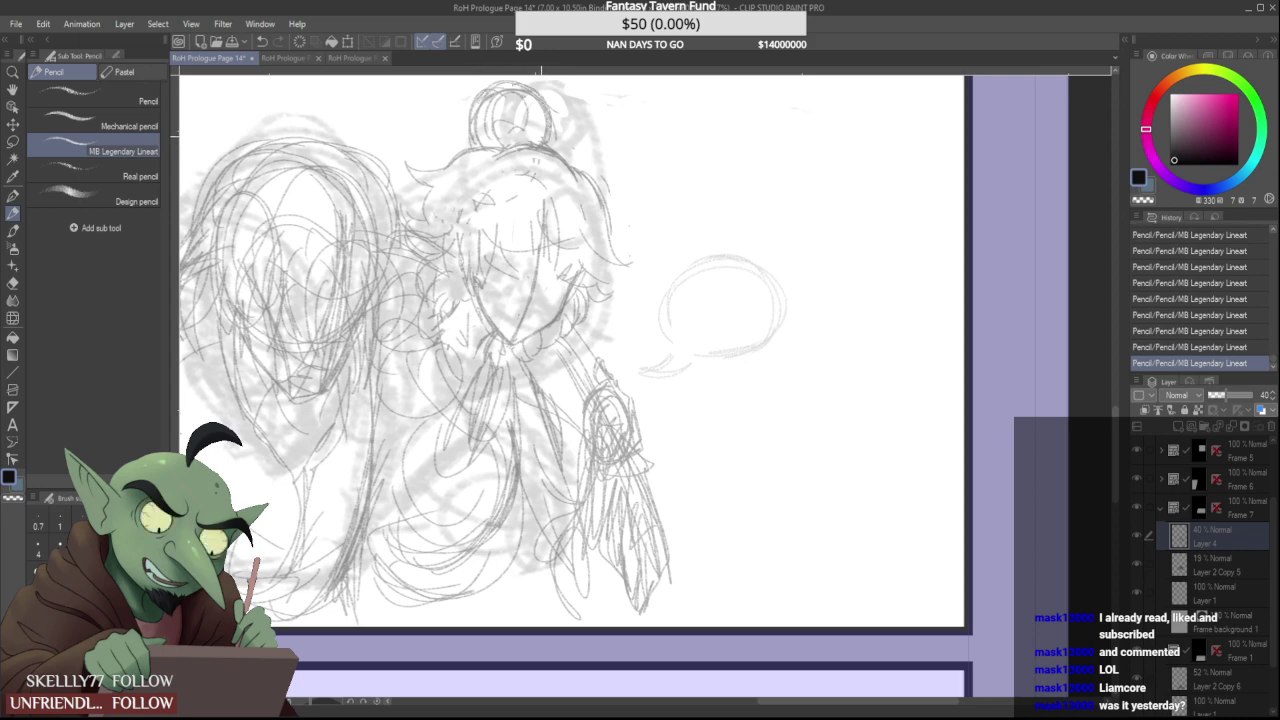
Add curved strokes inside the girl's hair bun and touch up the crown contour at the bun's base
drag(552, 97, 556, 142)
mouse_move(538, 90)
mouse_down()
mouse_move(551, 128)
mouse_move(533, 142)
mouse_up()
scroll(507, 122, down, 1)
scroll(545, 158, up, 2)
scroll(512, 156, down, 1)
mouse_move(396, 166)
mouse_down()
mouse_move(383, 157)
mouse_move(420, 151)
mouse_up()
drag(535, 148, 552, 153)
scroll(564, 240, up, 2)
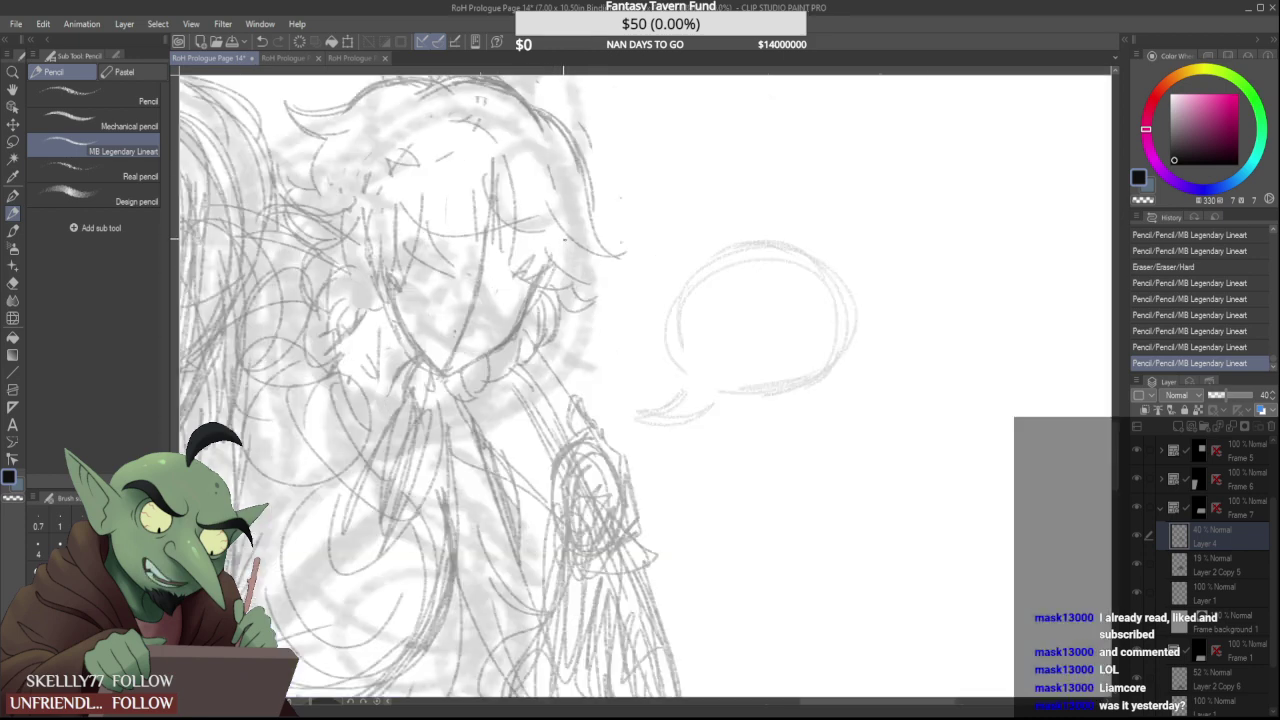
Redraw the outer edge of the girl's hair with a flicked lock beside her cheek
mouse_move(590, 205)
mouse_down()
mouse_move(579, 230)
mouse_move(622, 254)
mouse_up()
drag(582, 170, 595, 216)
mouse_move(588, 193)
mouse_down()
mouse_move(633, 247)
mouse_move(573, 248)
mouse_move(597, 293)
mouse_up()
scroll(582, 210, down, 3)
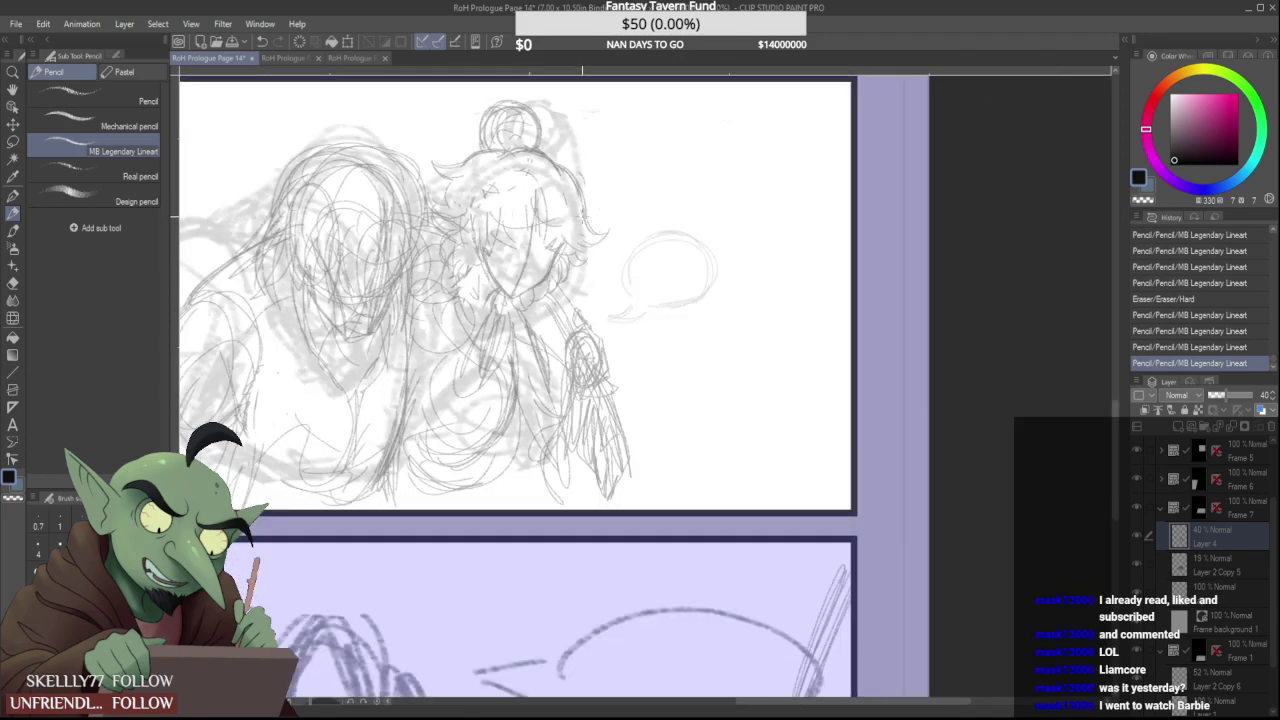
Erase the centre guide line of the girl's face and redraw it as a bolder curve down to the chin
scroll(584, 206, up, 2)
mouse_move(522, 188)
mouse_down()
mouse_move(530, 225)
mouse_move(540, 200)
mouse_move(540, 215)
mouse_move(491, 227)
mouse_up()
mouse_move(491, 206)
mouse_down()
mouse_move(503, 242)
mouse_move(513, 228)
mouse_move(519, 283)
mouse_move(522, 222)
mouse_move(480, 342)
mouse_up()
scroll(520, 260, up, 1)
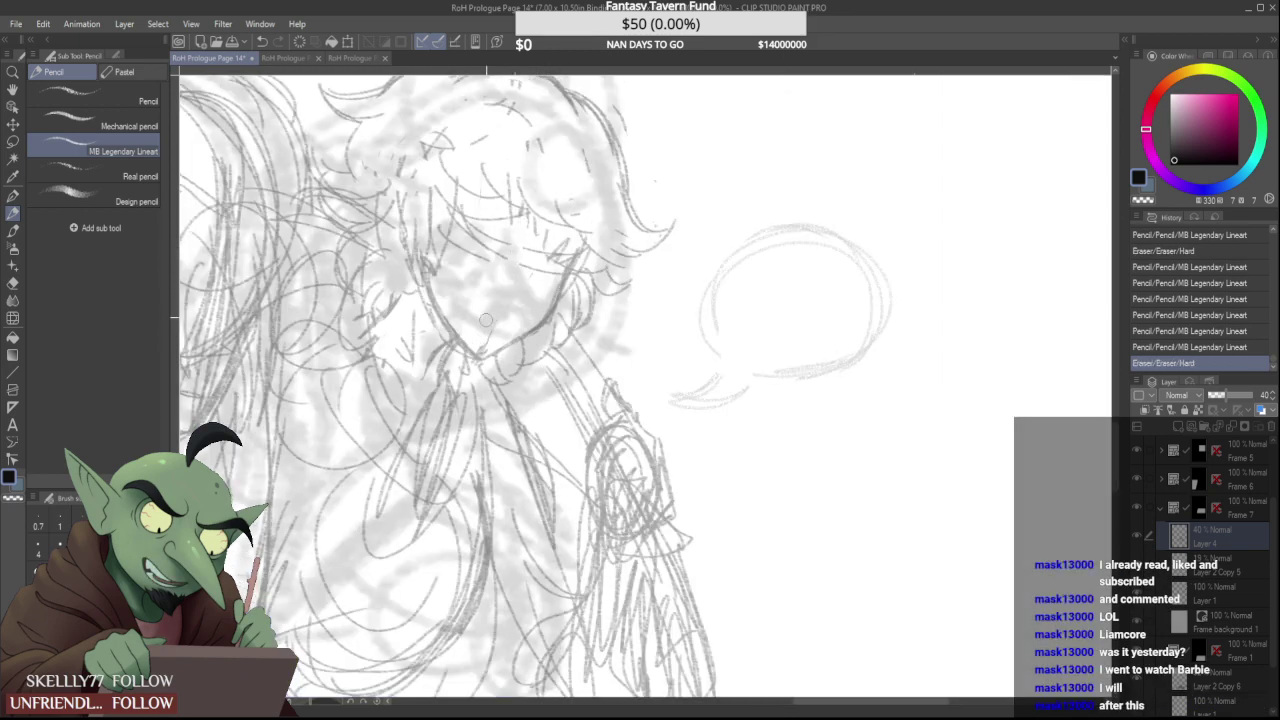
drag(528, 216, 480, 348)
drag(520, 238, 480, 354)
drag(530, 210, 490, 374)
scroll(480, 293, down, 1)
scroll(530, 275, up, 2)
drag(568, 248, 508, 358)
drag(566, 234, 511, 350)
scroll(511, 302, down, 4)
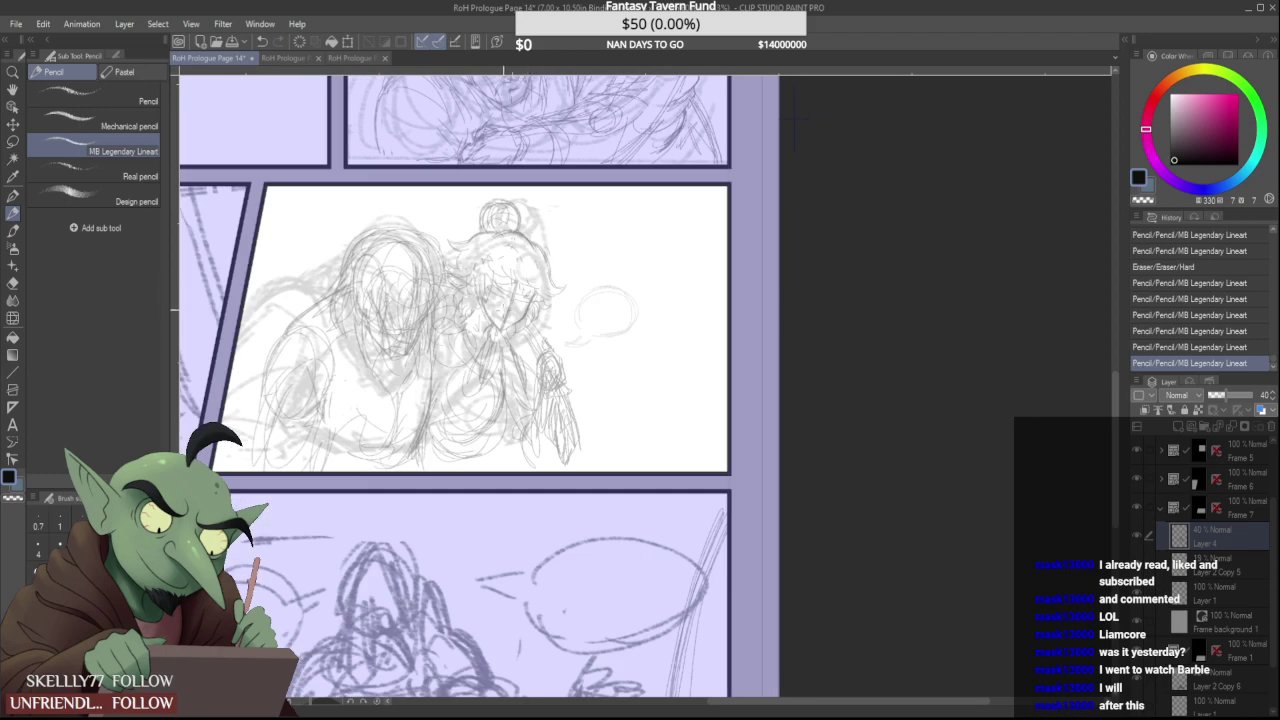
Darken the girl's inner cheek line down to the chin, and clean up and redraw her outer jawline
scroll(508, 308, up, 3)
drag(453, 264, 468, 318)
drag(465, 313, 495, 353)
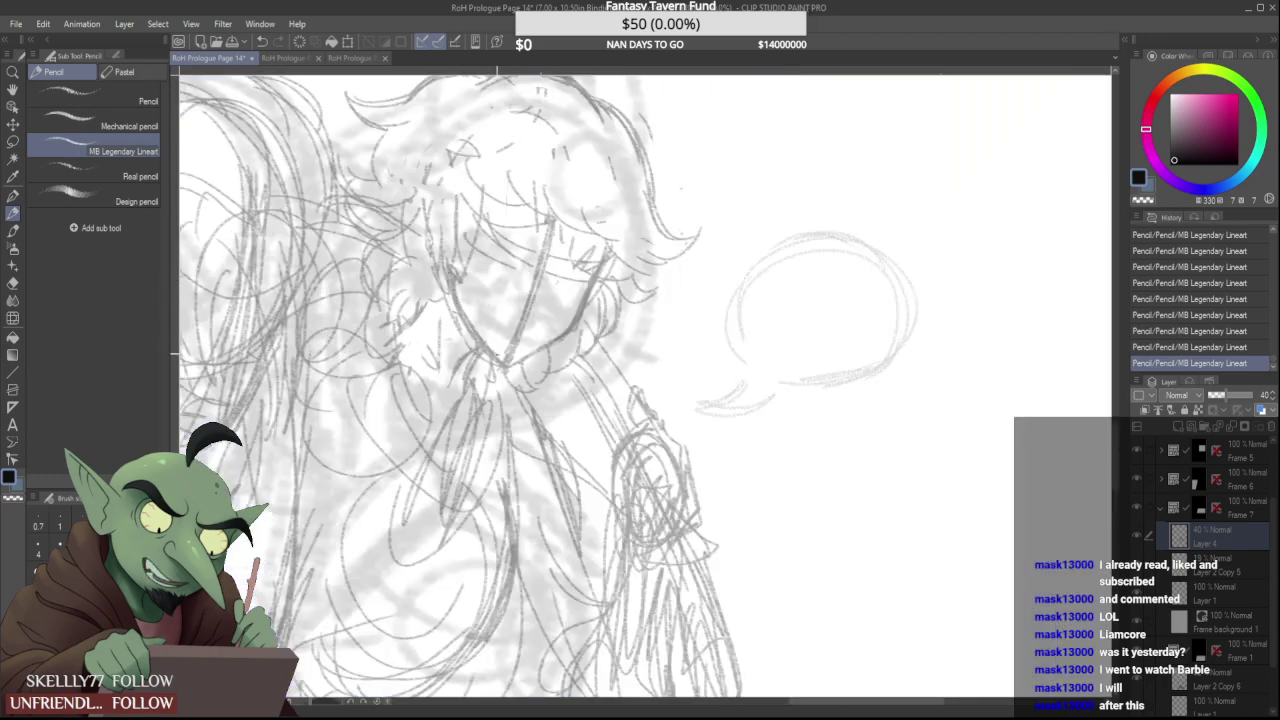
scroll(500, 318, up, 2)
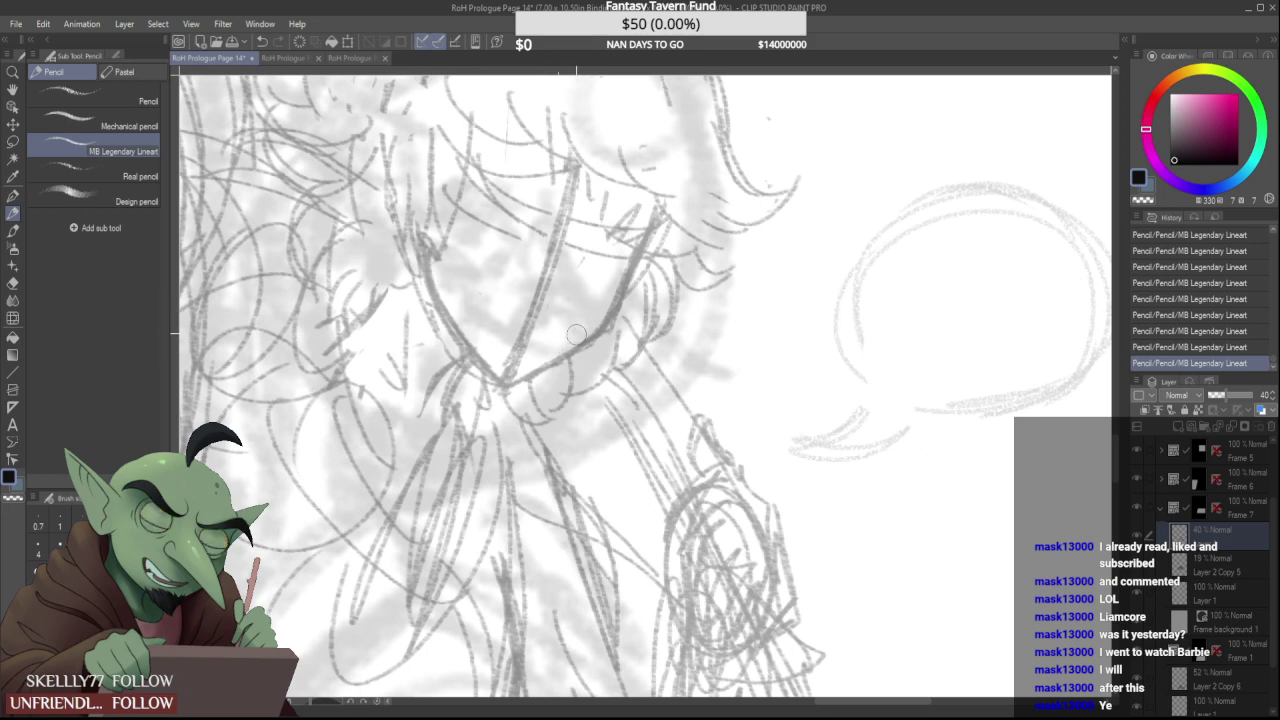
mouse_move(598, 314)
mouse_down()
mouse_move(608, 280)
mouse_move(592, 330)
mouse_up()
drag(622, 288, 606, 326)
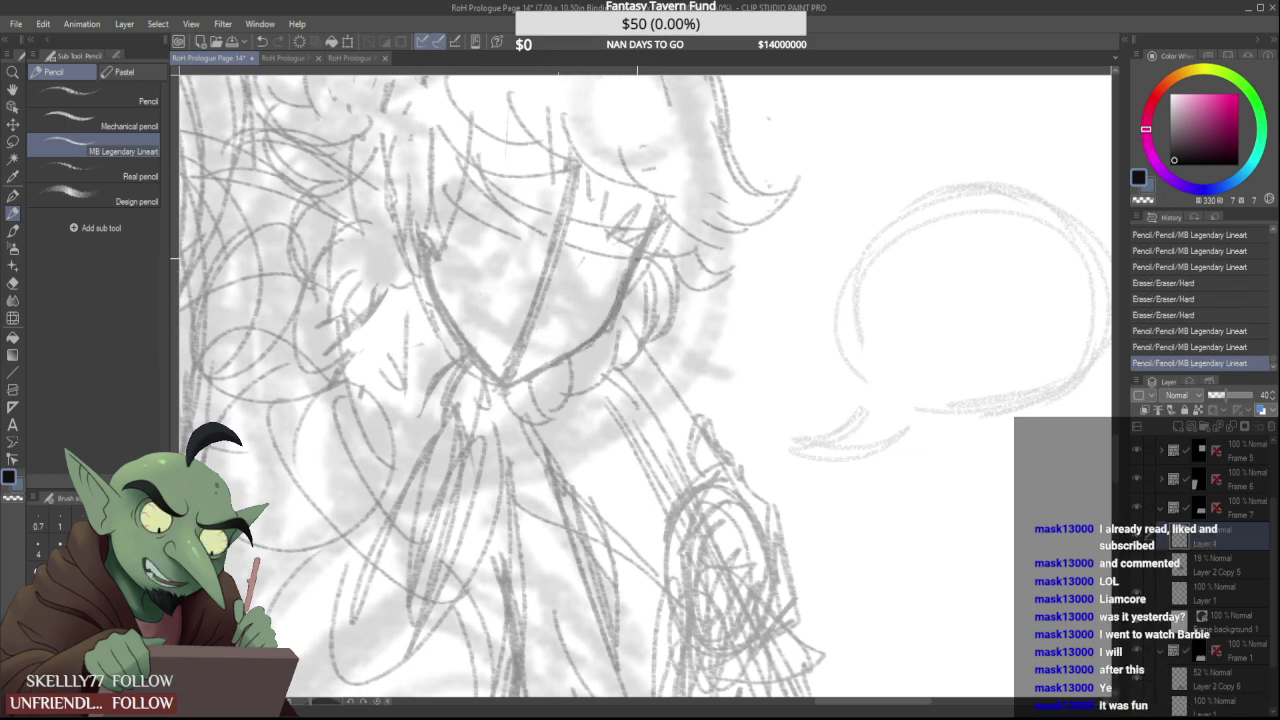
Sharpen the girl's pointed chin tip and tidy the strokes just below her jaw
scroll(530, 317, down, 5)
scroll(530, 317, up, 4)
scroll(524, 348, up, 2)
mouse_move(510, 365)
mouse_down()
mouse_move(614, 314)
mouse_move(558, 348)
mouse_move(644, 318)
mouse_move(530, 350)
mouse_up()
drag(532, 350, 494, 372)
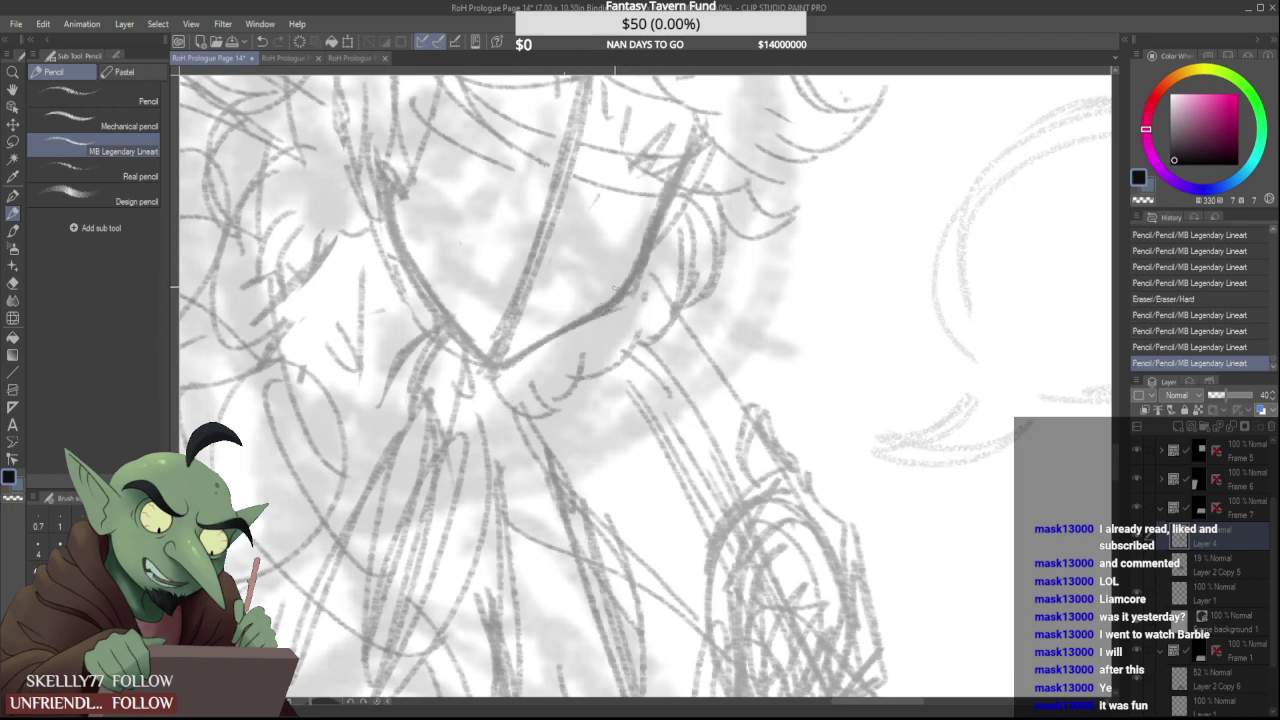
scroll(540, 360, down, 2)
scroll(583, 346, up, 2)
mouse_move(585, 355)
mouse_down()
mouse_move(625, 315)
mouse_move(640, 258)
mouse_move(615, 340)
mouse_move(626, 306)
mouse_move(602, 330)
mouse_up()
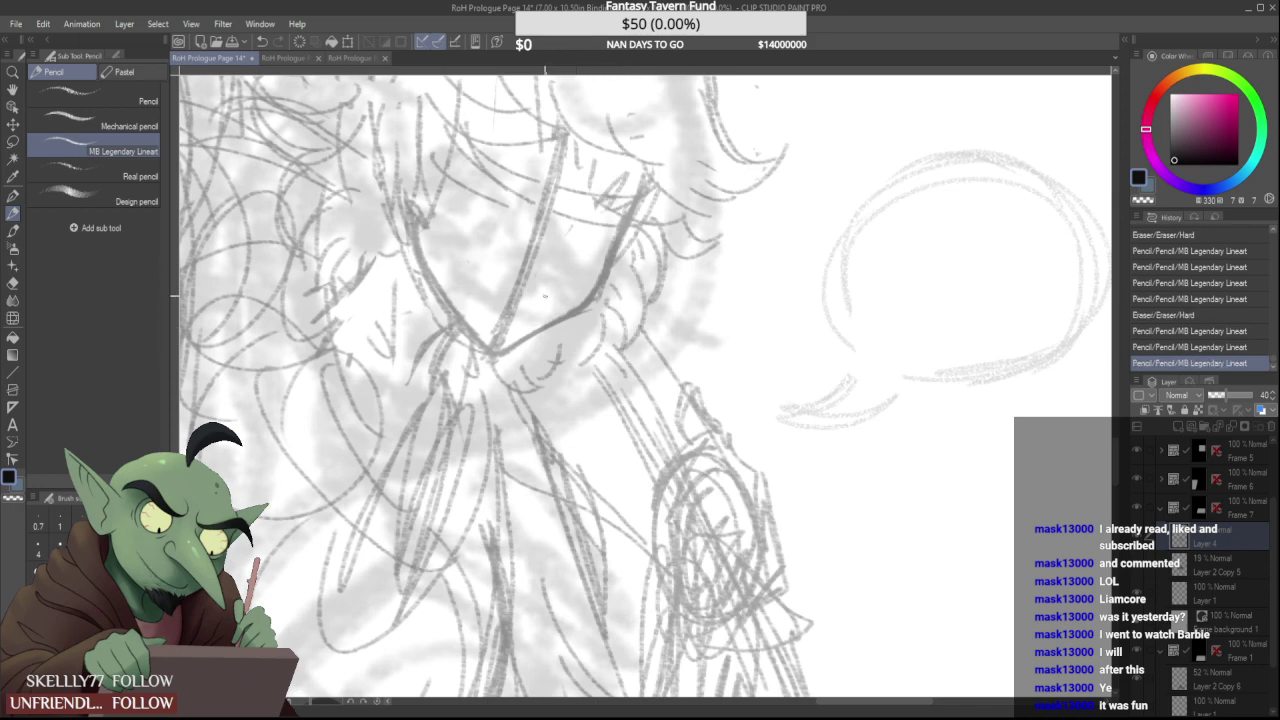
scroll(509, 369, down, 4)
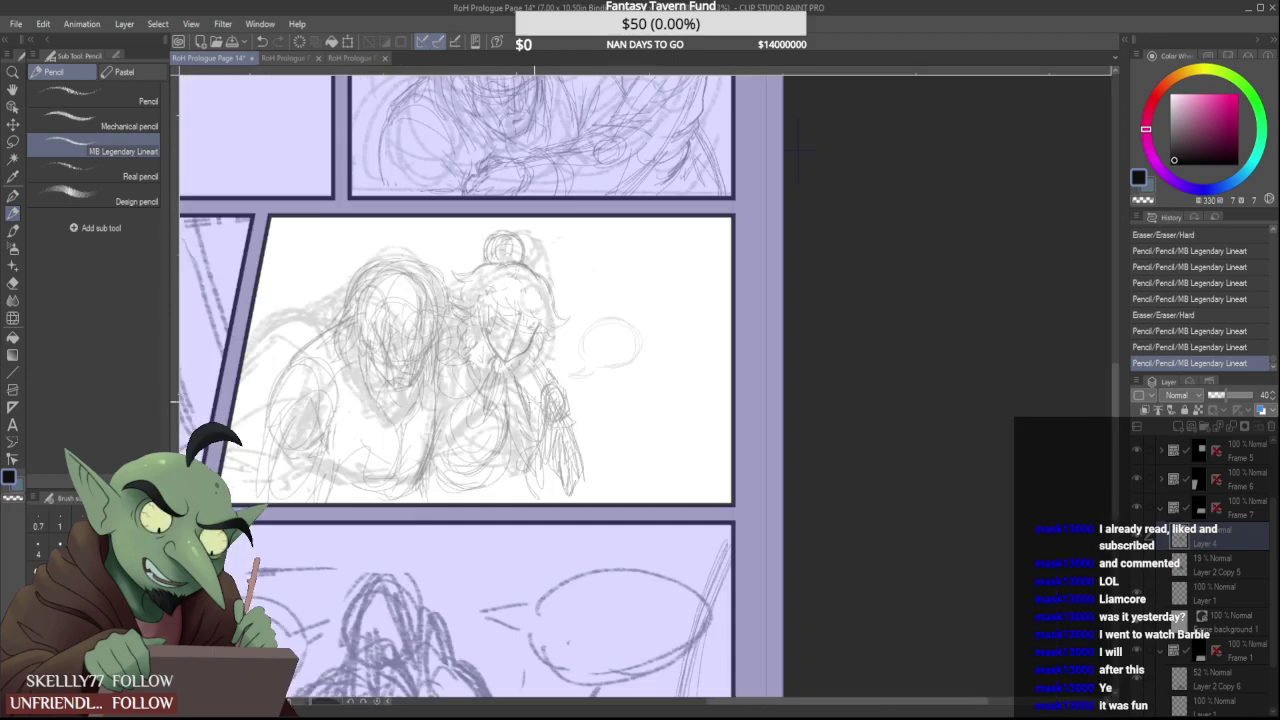
Sketch the girl's lower body with short strokes at the waist and long diagonal lines down to the frame's lower edge
scroll(490, 450, up, 2)
mouse_move(523, 415)
mouse_down()
mouse_move(511, 409)
mouse_move(482, 470)
mouse_up()
drag(499, 433, 474, 478)
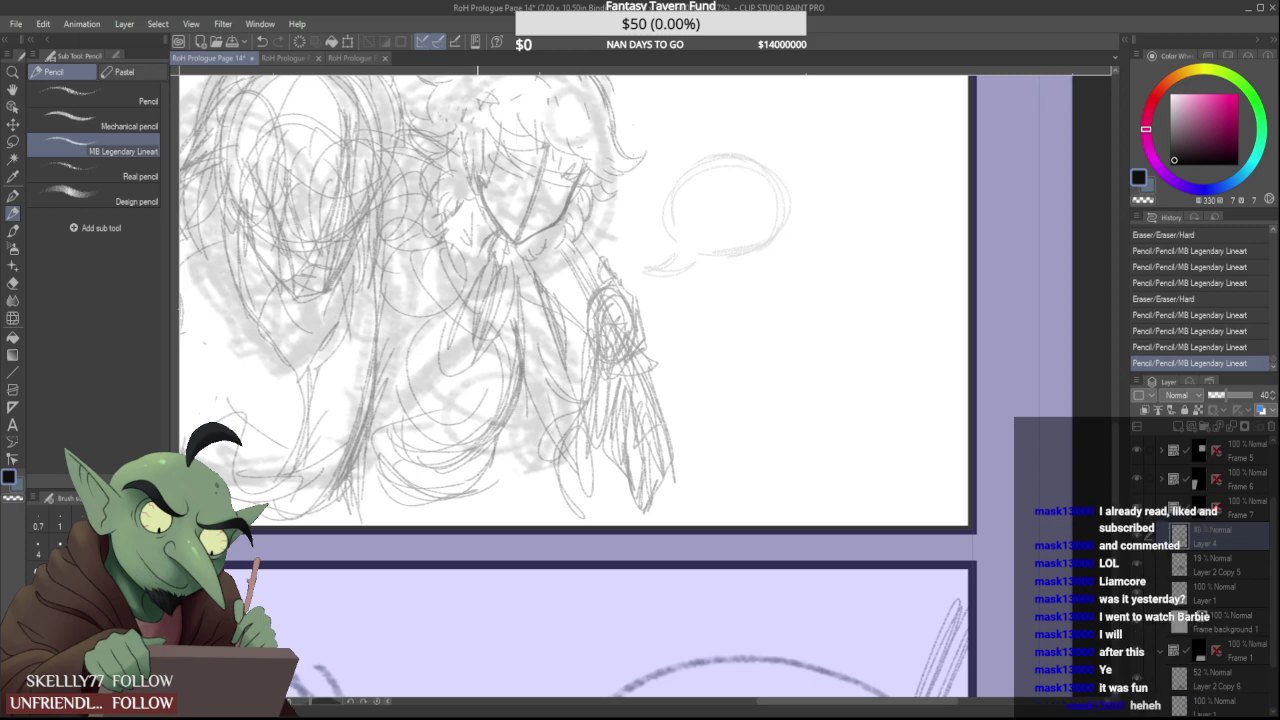
drag(503, 436, 500, 468)
drag(502, 458, 501, 487)
drag(502, 434, 546, 526)
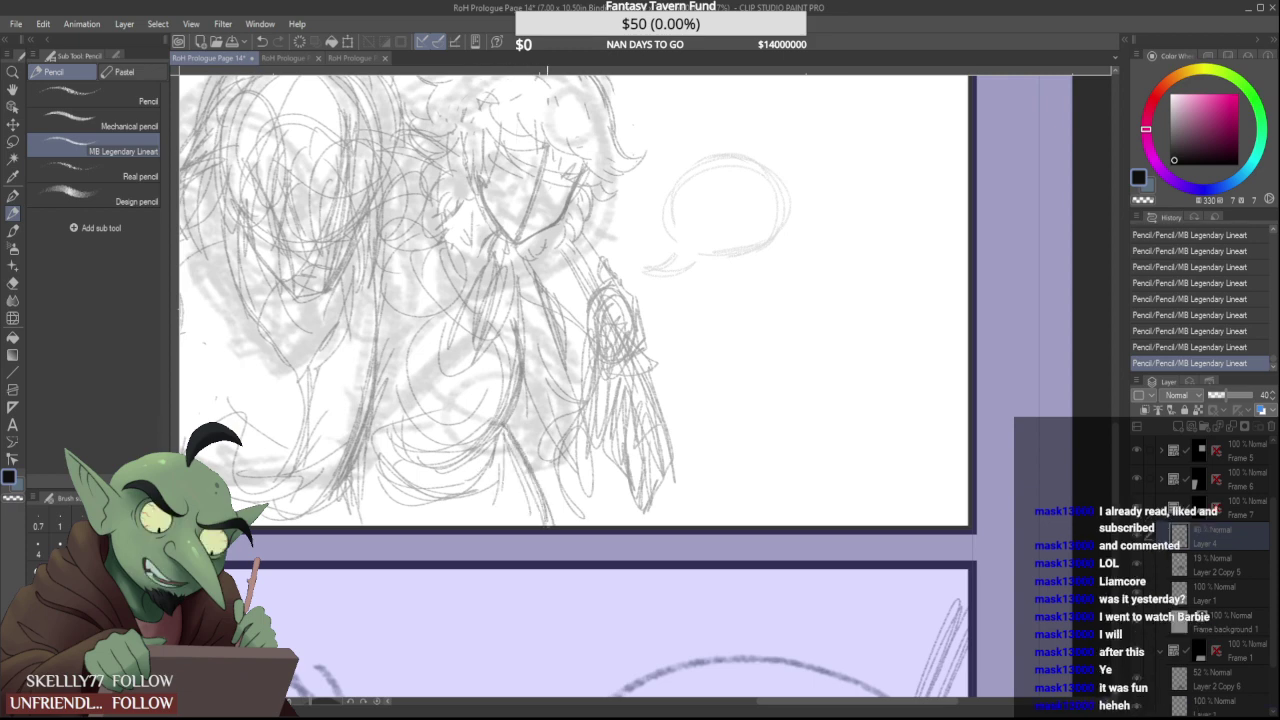
scroll(520, 470, down, 2)
drag(513, 440, 547, 510)
drag(514, 442, 546, 508)
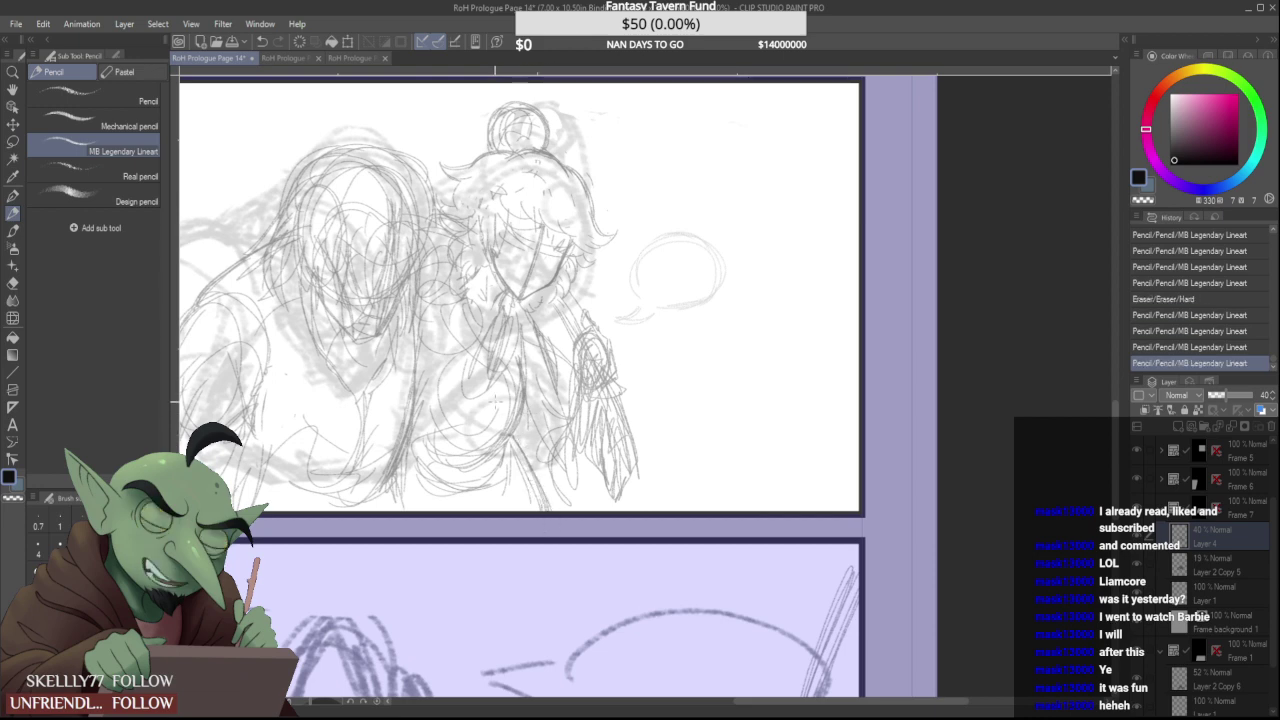
scroll(470, 414, down, 2)
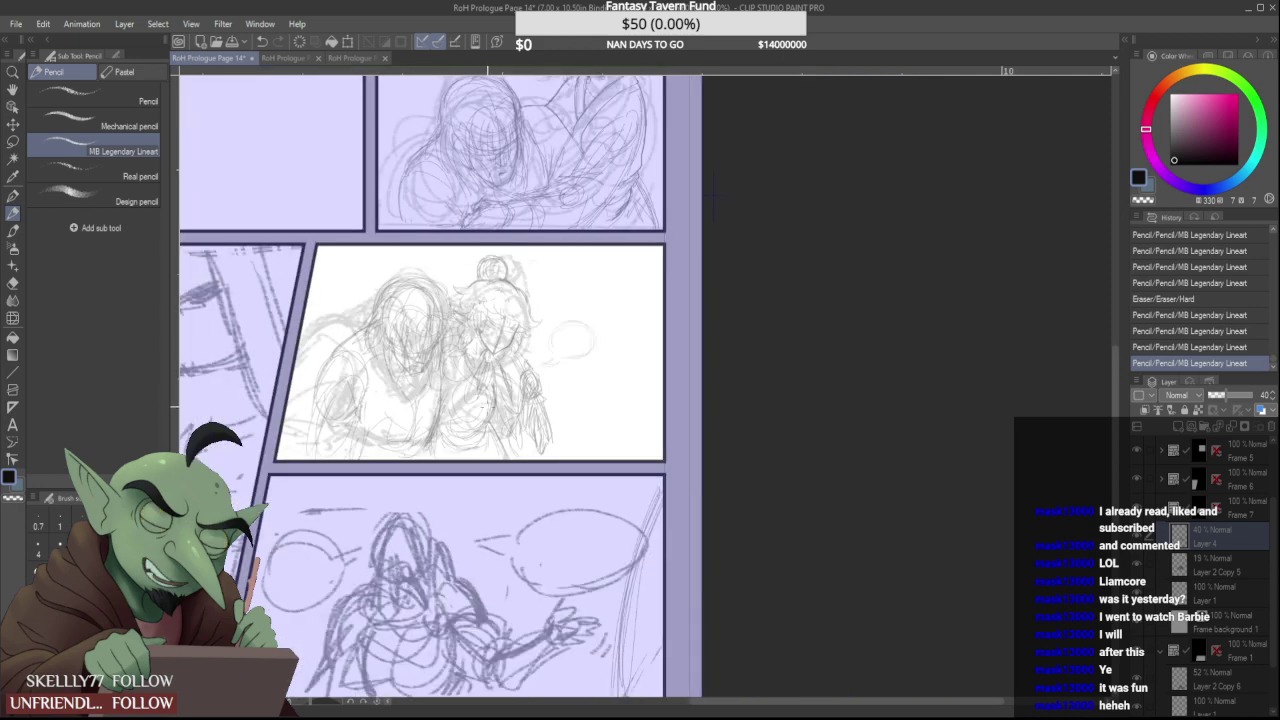
Sketch the robe folds around the bun-haired figure's waist on Layer 4 with the MB Legendary Lineart pencil
scroll(490, 414, up, 2)
drag(423, 441, 454, 452)
drag(482, 408, 458, 442)
drag(491, 388, 458, 420)
drag(483, 346, 467, 375)
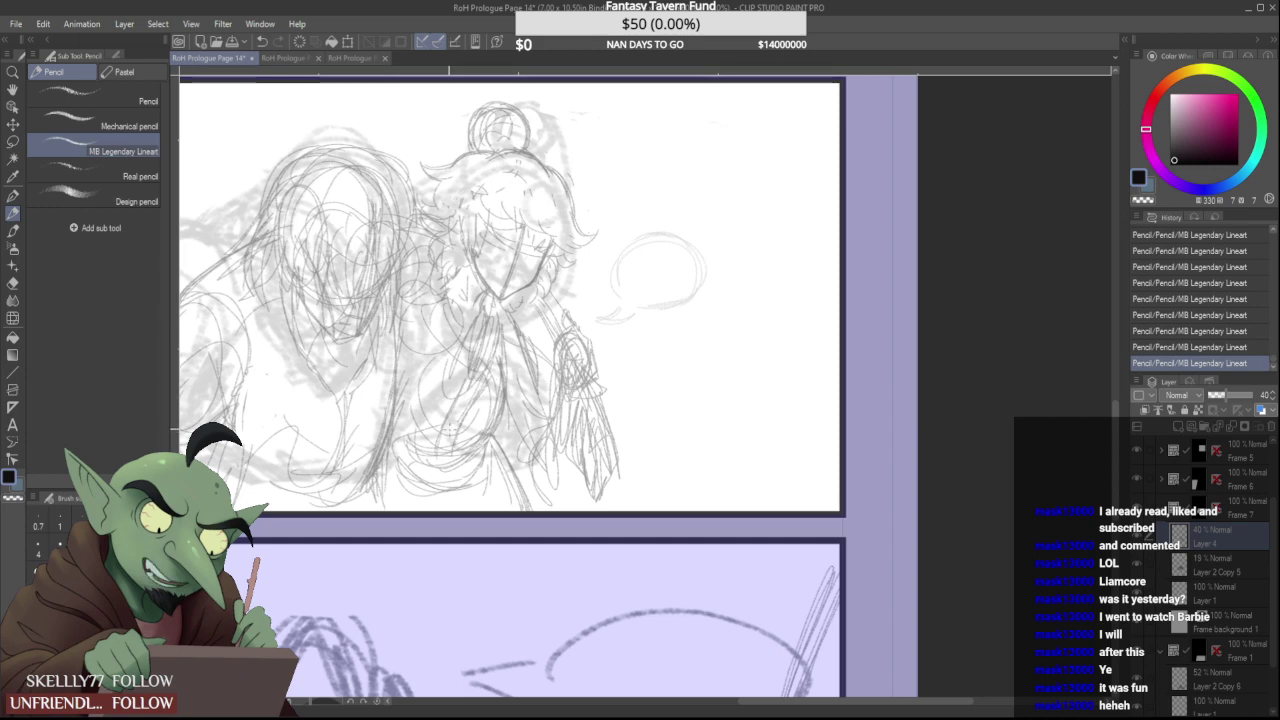
scroll(446, 426, up, 1)
mouse_move(456, 440)
mouse_down()
mouse_move(431, 436)
mouse_move(436, 460)
mouse_move(424, 462)
mouse_move(440, 446)
mouse_up()
Draw the robe's long draped folds from the bun-haired figure's shoulder down across the chest
scroll(470, 391, down, 1)
scroll(470, 390, up, 1)
mouse_move(413, 258)
mouse_down()
mouse_move(468, 364)
mouse_move(472, 334)
mouse_up()
mouse_move(460, 290)
mouse_down()
mouse_move(472, 327)
mouse_move(446, 340)
mouse_move(458, 350)
mouse_up()
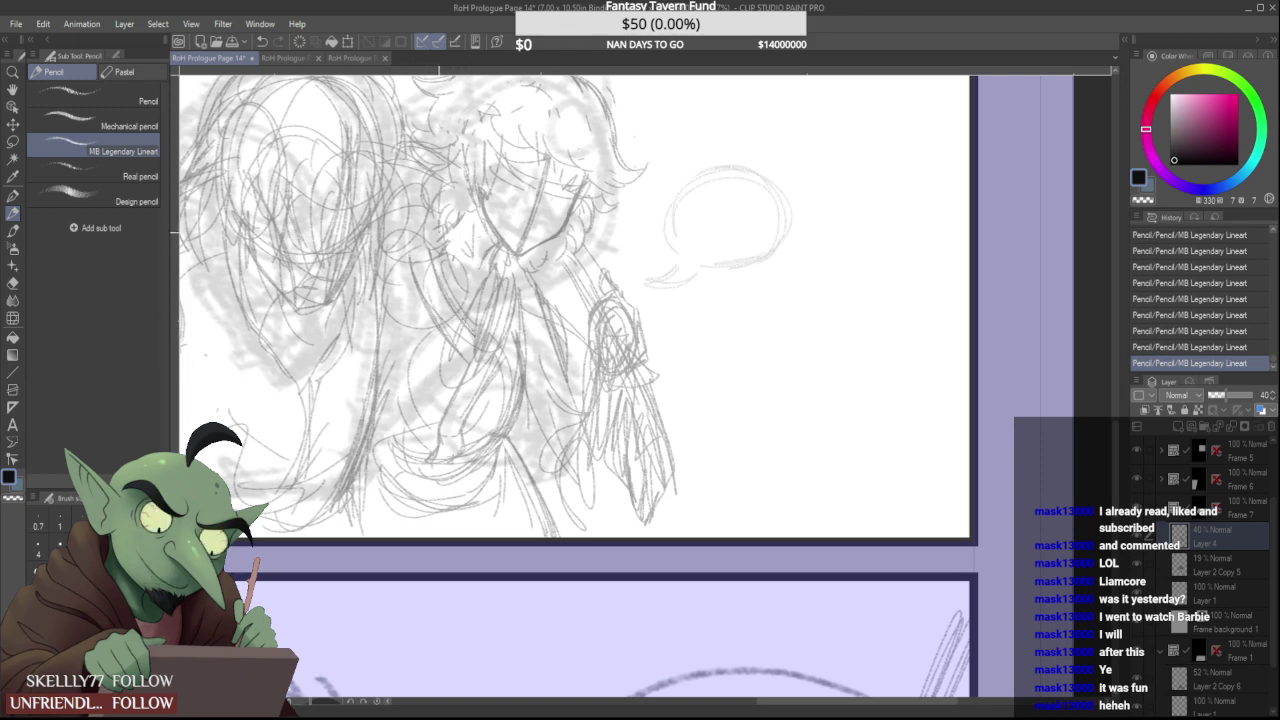
scroll(466, 352, down, 1)
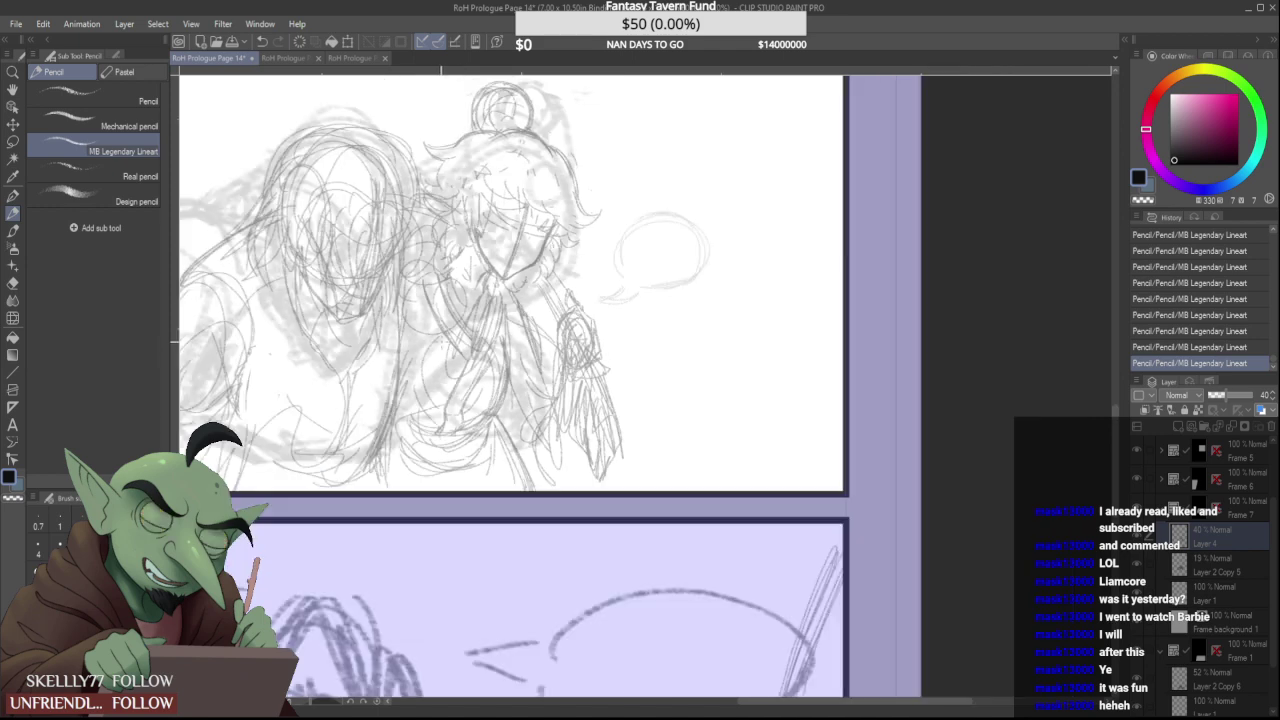
scroll(320, 347, up, 1)
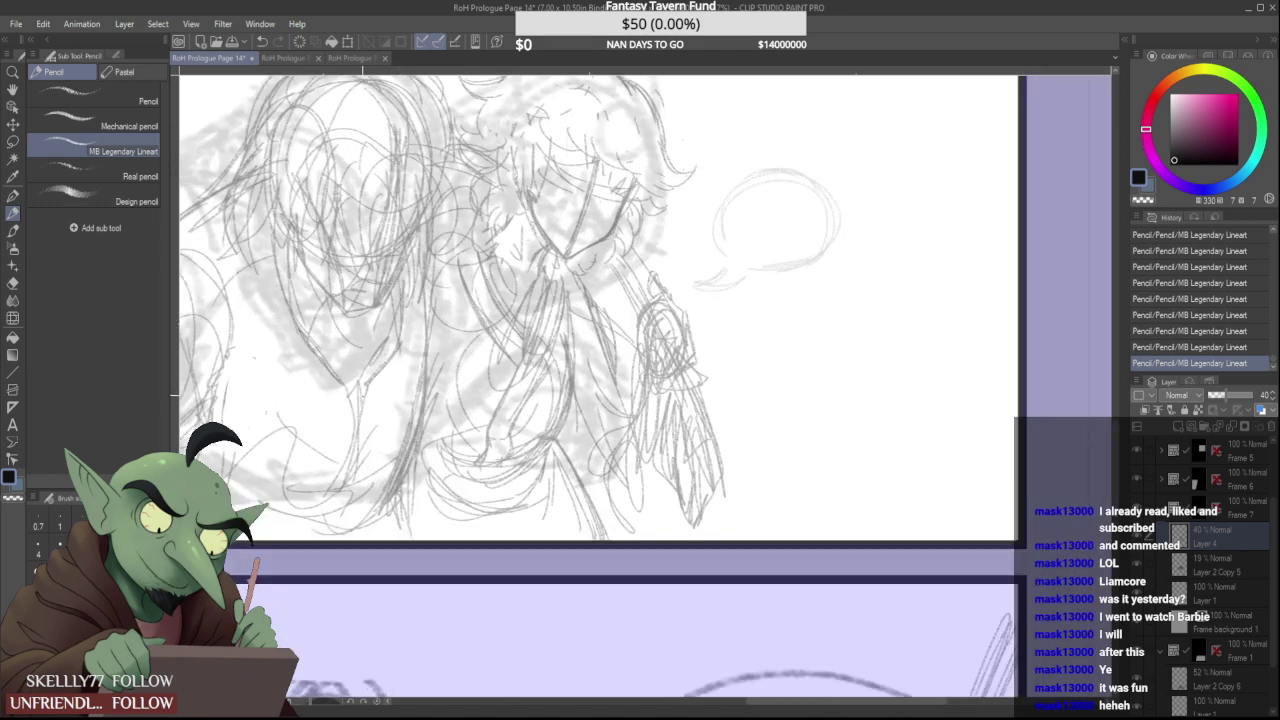
Sketch the short seam running down from the point of the larger figure's V-shaped neckline
drag(347, 399, 340, 476)
drag(360, 392, 358, 442)
drag(358, 436, 348, 475)
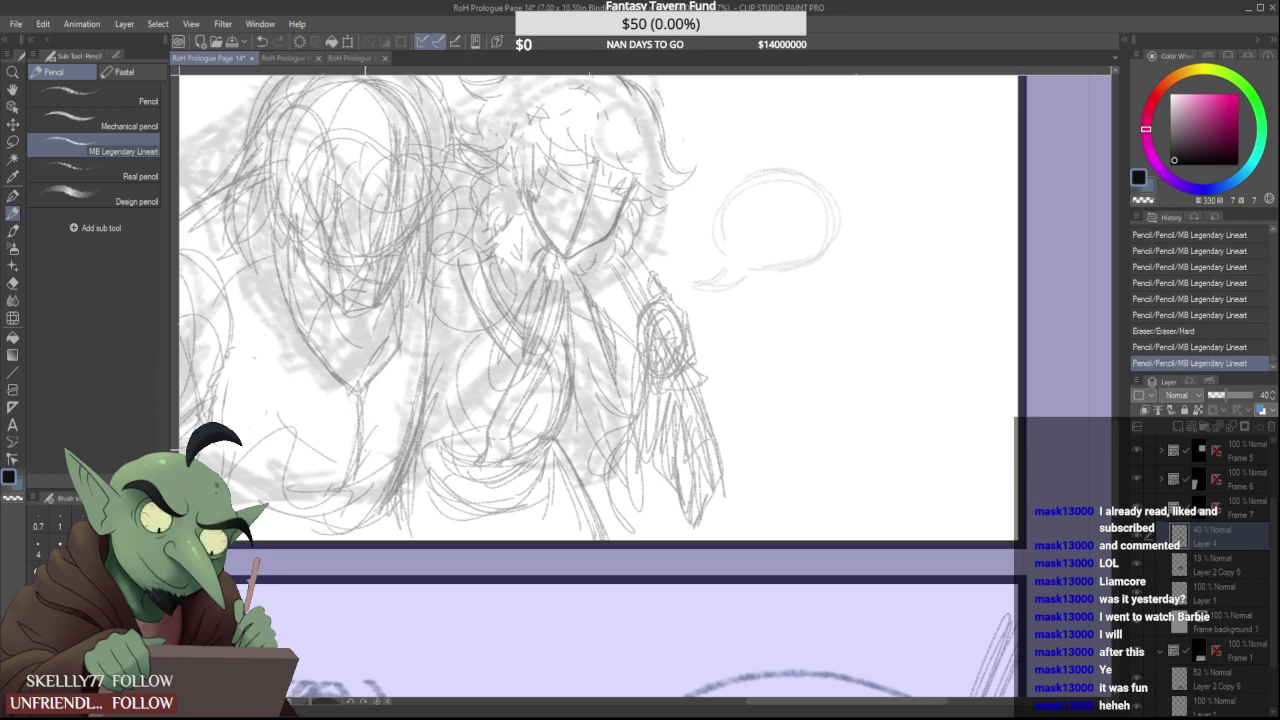
mouse_move(359, 418)
mouse_down()
mouse_move(355, 475)
mouse_move(359, 436)
mouse_up()
scroll(380, 433, down, 2)
scroll(392, 440, up, 1)
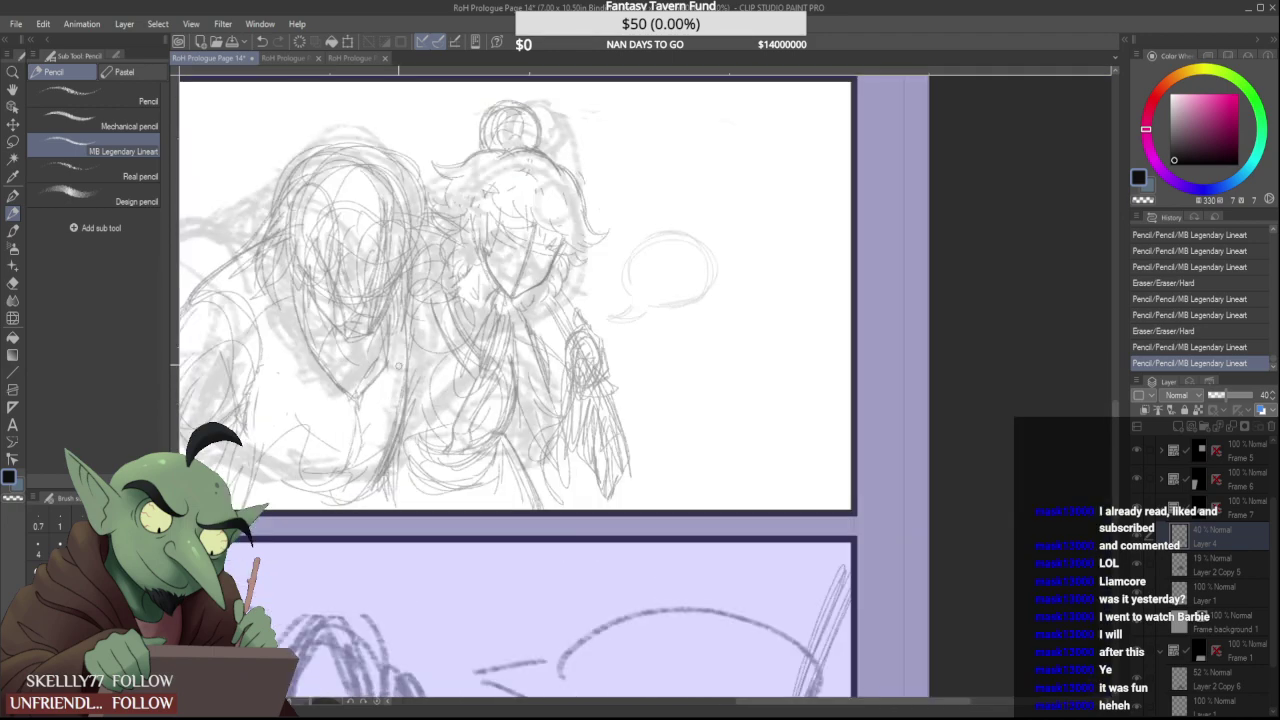
Draw the larger figure's torso edge where it meets the bun-haired figure, erasing stray lines along it
drag(403, 398, 388, 462)
drag(403, 378, 378, 470)
drag(404, 361, 404, 398)
drag(405, 357, 400, 430)
mouse_move(403, 405)
mouse_down()
mouse_move(388, 480)
mouse_move(392, 448)
mouse_up()
mouse_move(392, 505)
mouse_down()
mouse_move(403, 481)
mouse_move(387, 440)
mouse_move(402, 412)
mouse_move(389, 448)
mouse_up()
mouse_move(418, 378)
mouse_down()
mouse_move(400, 432)
mouse_move(402, 352)
mouse_move(397, 379)
mouse_up()
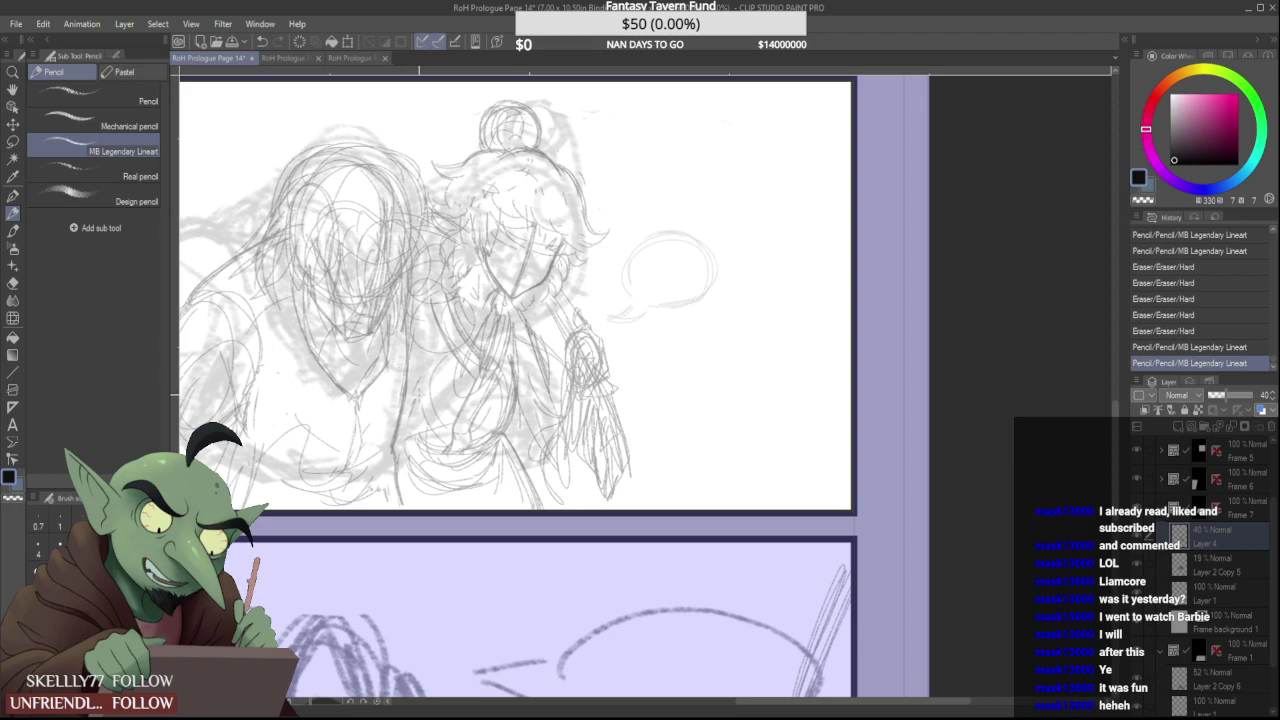
scroll(410, 395, down, 2)
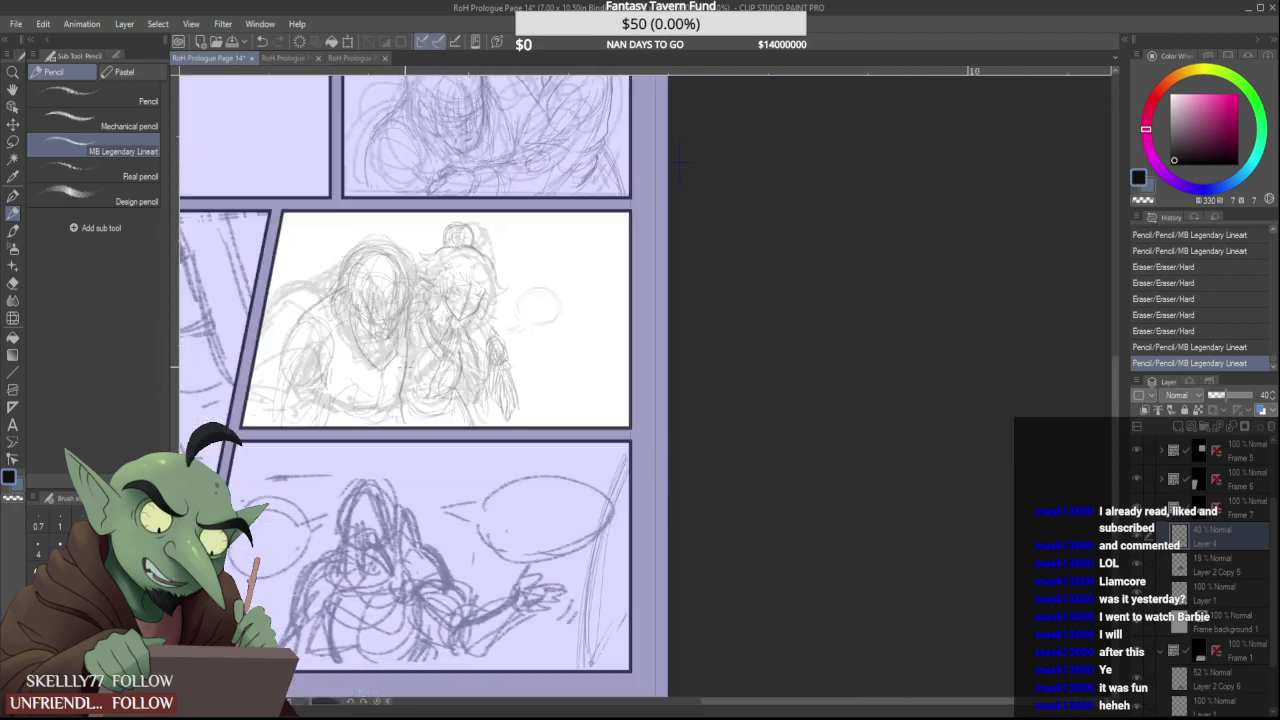
Strengthen the inner-side edge of the larger figure's V-neckline and sketch the collar lines beneath the chin
scroll(393, 360, up, 3)
mouse_move(402, 357)
mouse_down()
mouse_move(380, 406)
mouse_move(402, 346)
mouse_move(378, 392)
mouse_up()
drag(405, 335, 380, 380)
scroll(380, 349, down, 2)
scroll(380, 349, up, 2)
drag(321, 350, 341, 305)
drag(335, 387, 351, 352)
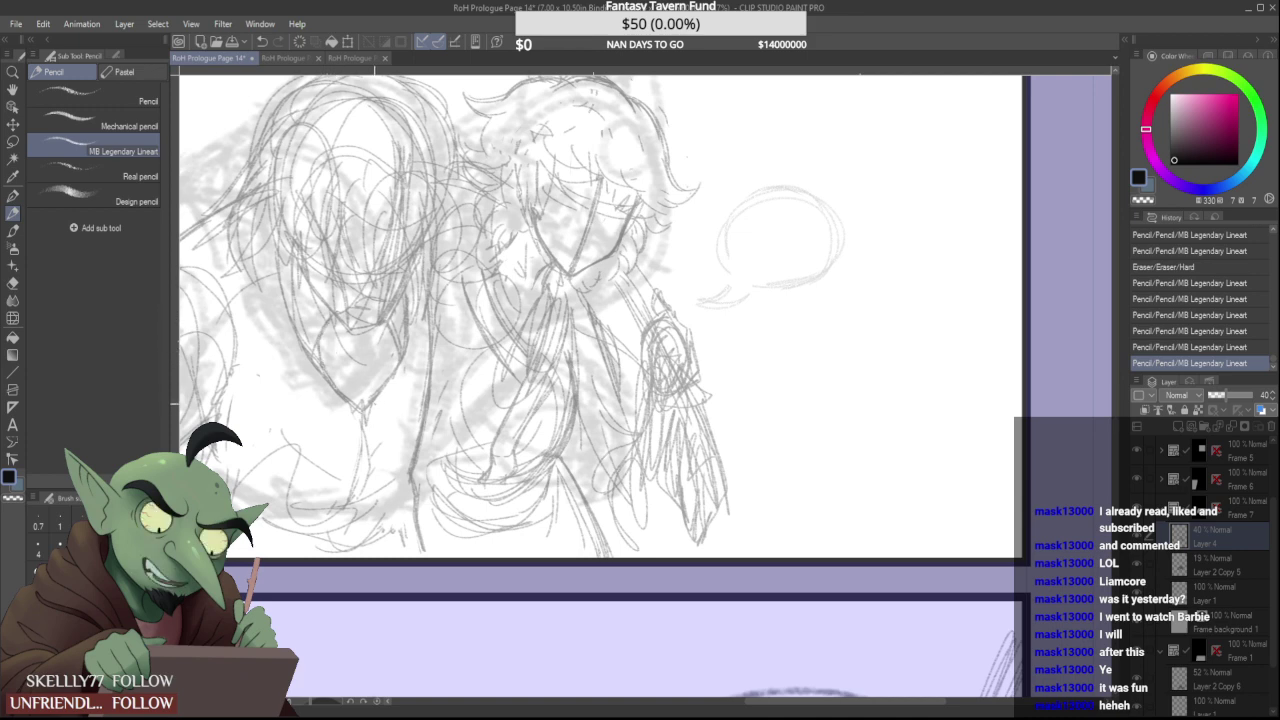
Darken the outer-side edge of the larger figure's V-neckline down to its point
mouse_move(288, 303)
mouse_down()
mouse_move(279, 270)
mouse_move(298, 325)
mouse_up()
drag(281, 260, 305, 347)
drag(281, 264, 302, 342)
drag(283, 270, 331, 389)
drag(302, 344, 367, 404)
Erase the rough dividing line between the two figures and redraw its upper part
scroll(395, 416, down, 3)
scroll(396, 414, up, 2)
drag(415, 374, 409, 525)
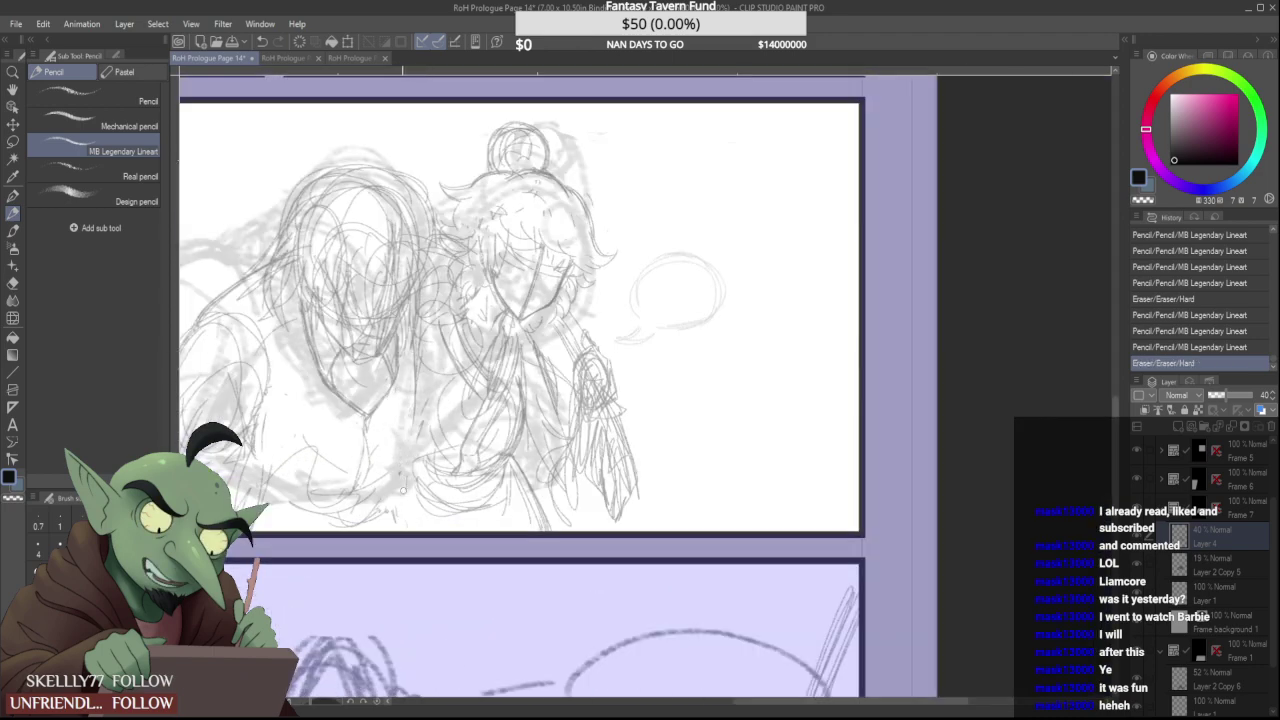
drag(417, 352, 402, 442)
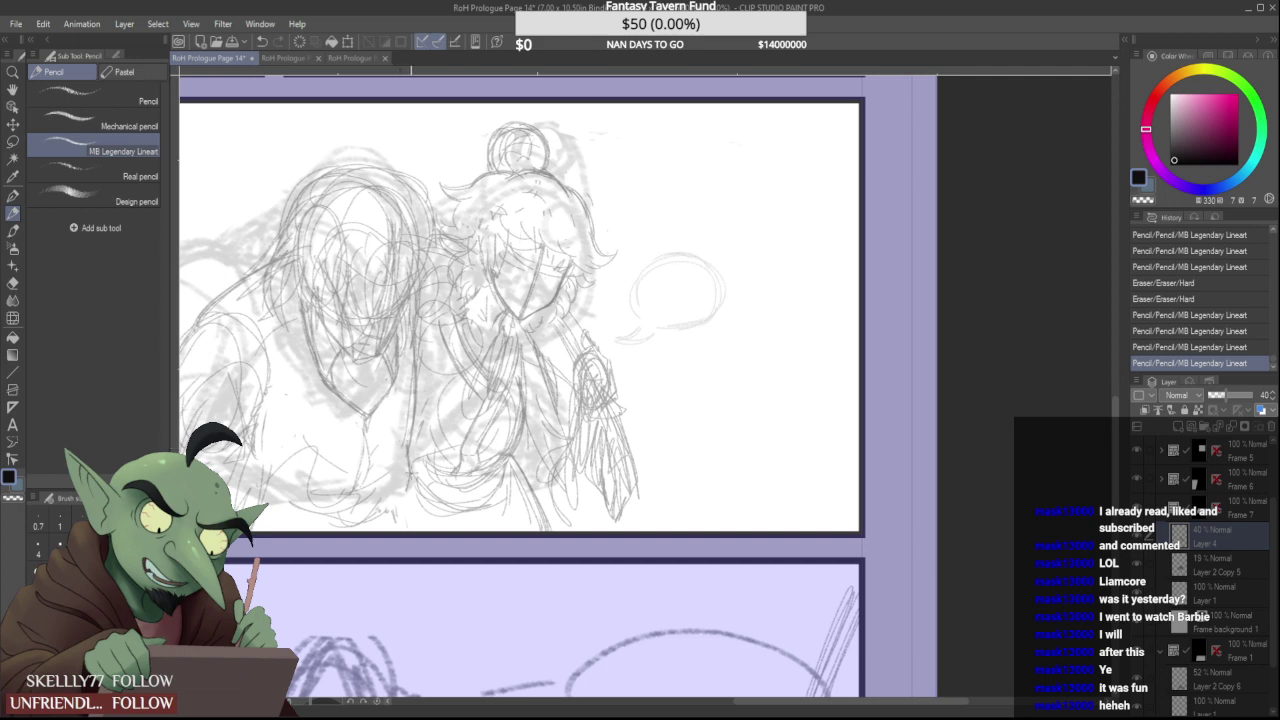
drag(405, 380, 402, 458)
drag(405, 411, 413, 417)
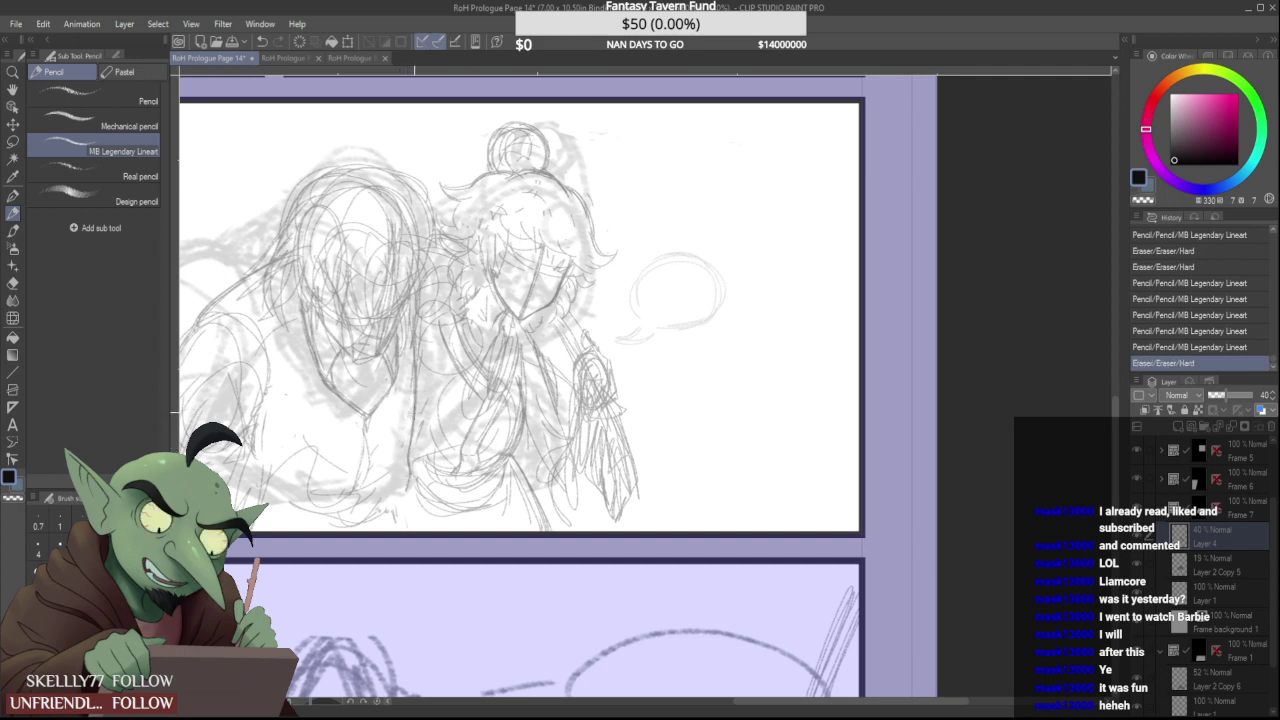
scroll(410, 458, up, 2)
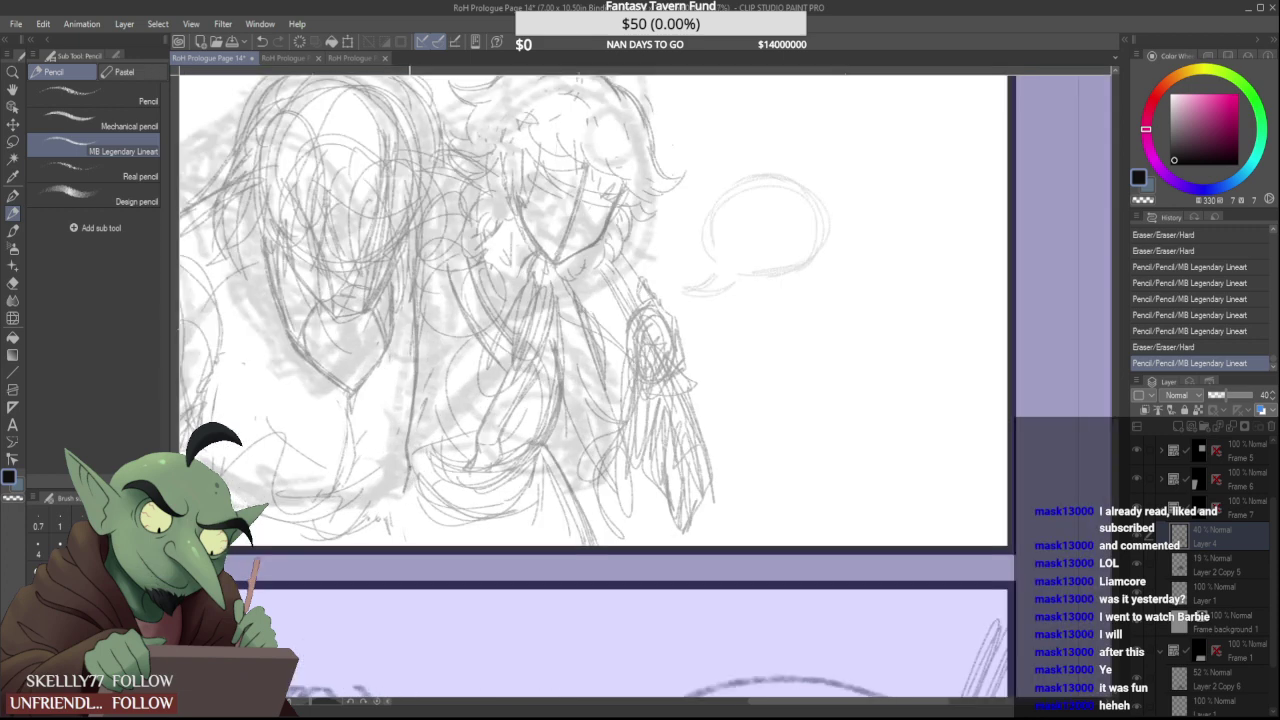
Continue the dividing line between the two figures toward the panel's lower border, erasing excess strokes
drag(412, 470, 409, 546)
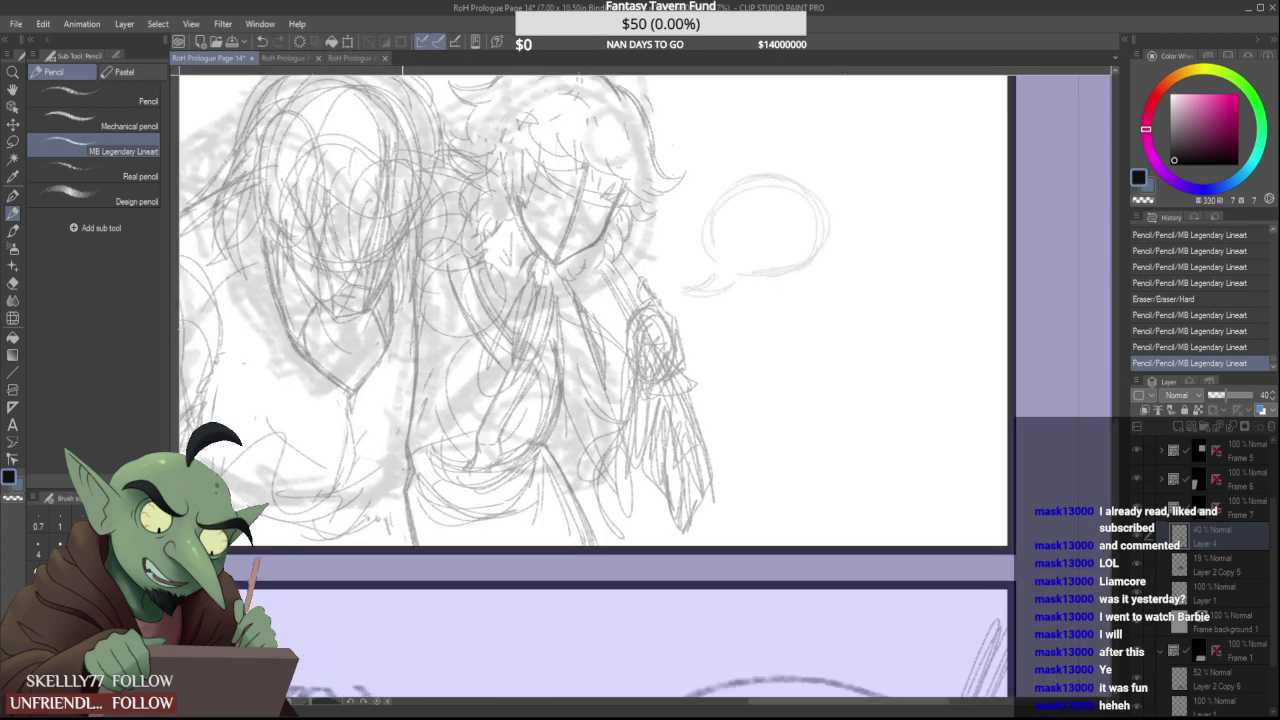
drag(414, 484, 411, 460)
scroll(416, 413, down, 2)
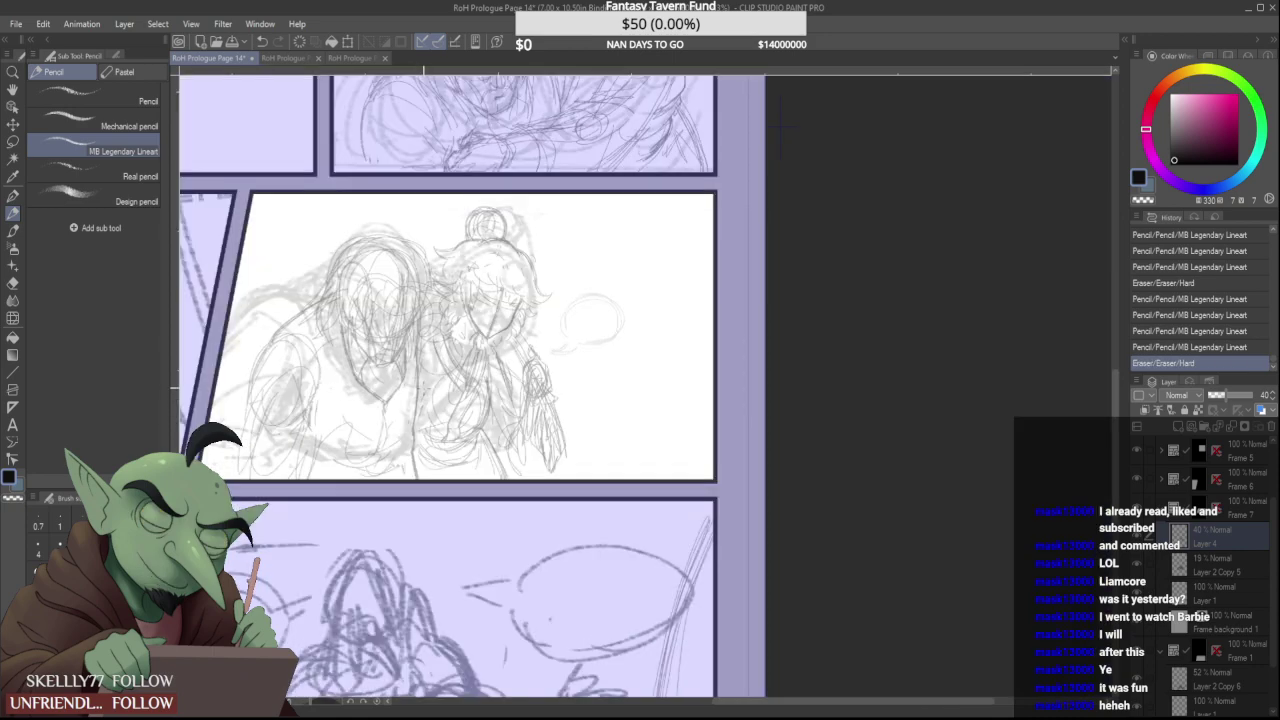
scroll(417, 377, up, 1)
drag(417, 378, 409, 470)
drag(418, 513, 417, 524)
drag(417, 370, 412, 446)
drag(417, 345, 424, 534)
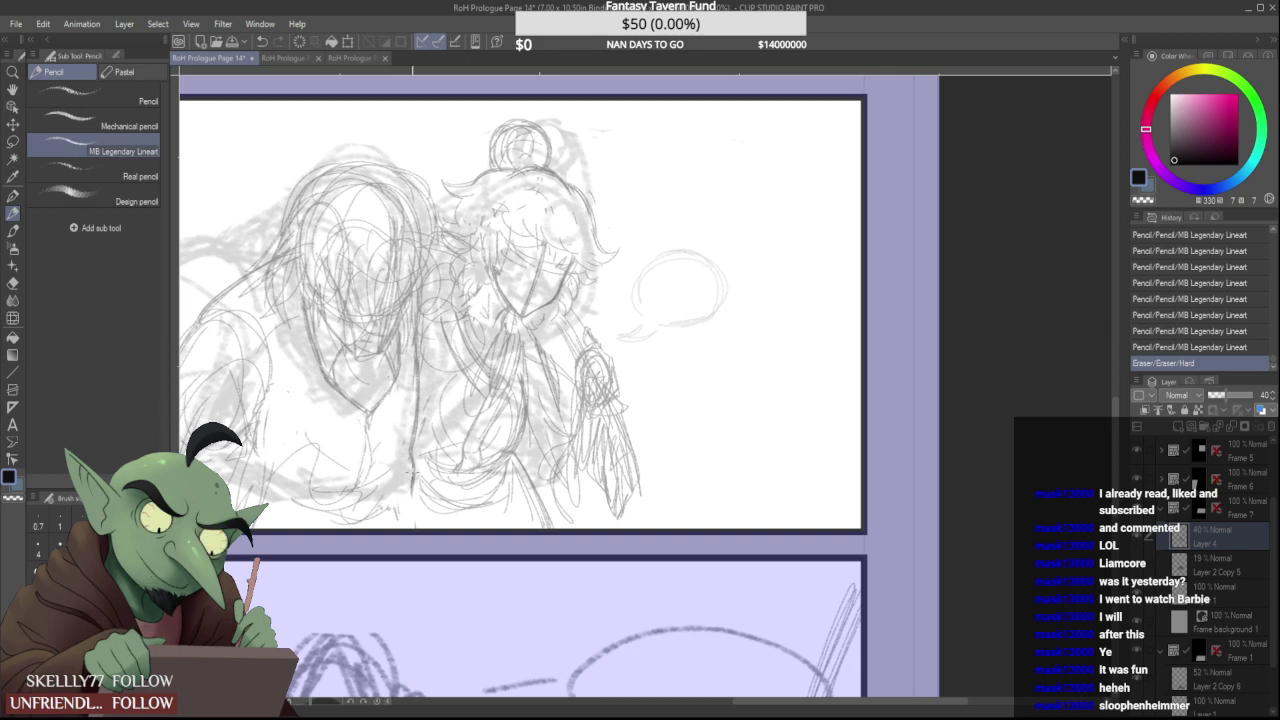
Draw the lowest section of the line between the figures from waist height to the panel border
scroll(414, 494, up, 2)
drag(411, 485, 422, 552)
drag(413, 500, 424, 560)
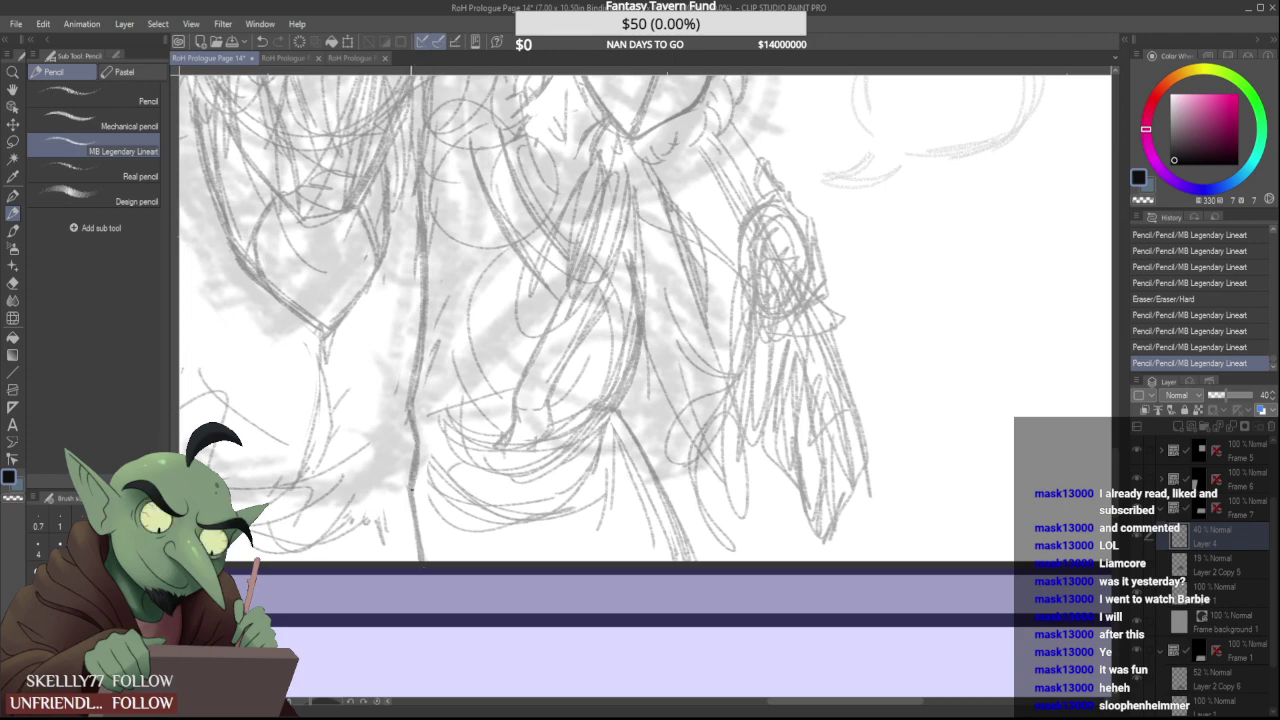
scroll(421, 446, down, 4)
scroll(417, 454, up, 2)
drag(421, 498, 423, 430)
drag(424, 428, 434, 494)
scroll(434, 488, down, 4)
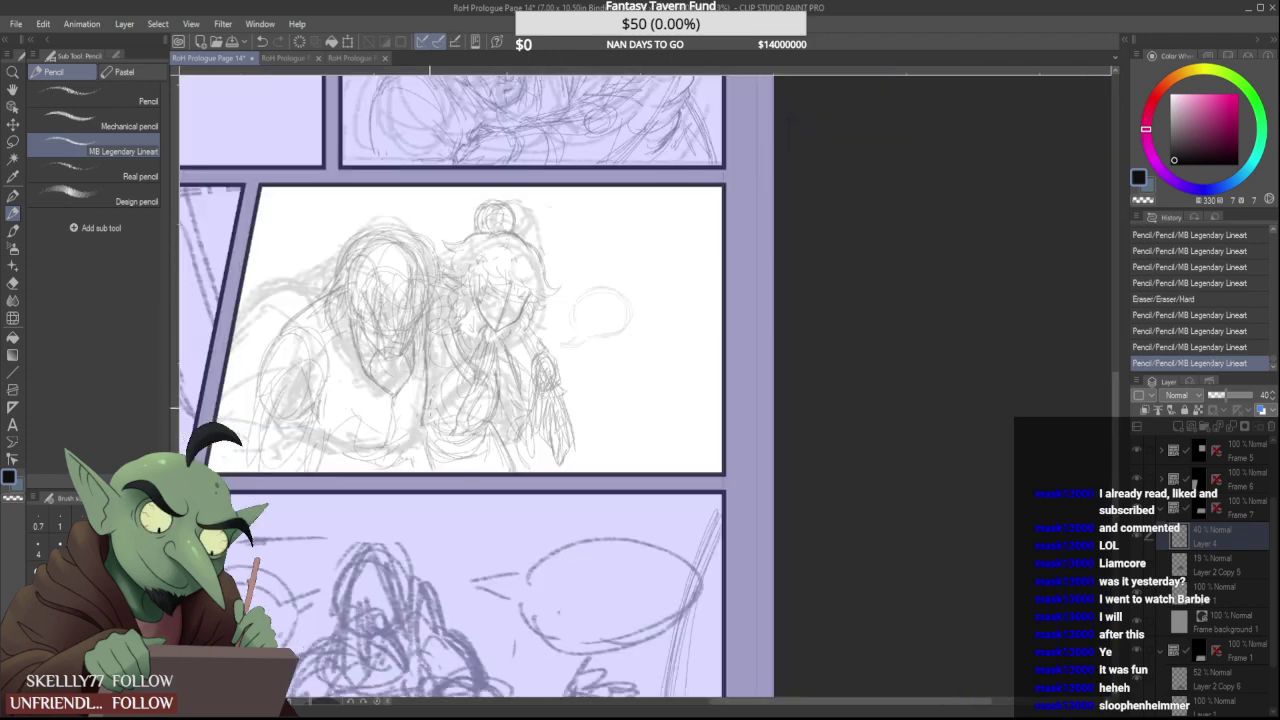
Clean up and redraw the larger figure's V-neckline edge on the side facing the bun-haired figure
scroll(434, 488, up, 4)
drag(418, 409, 419, 421)
scroll(390, 340, up, 4)
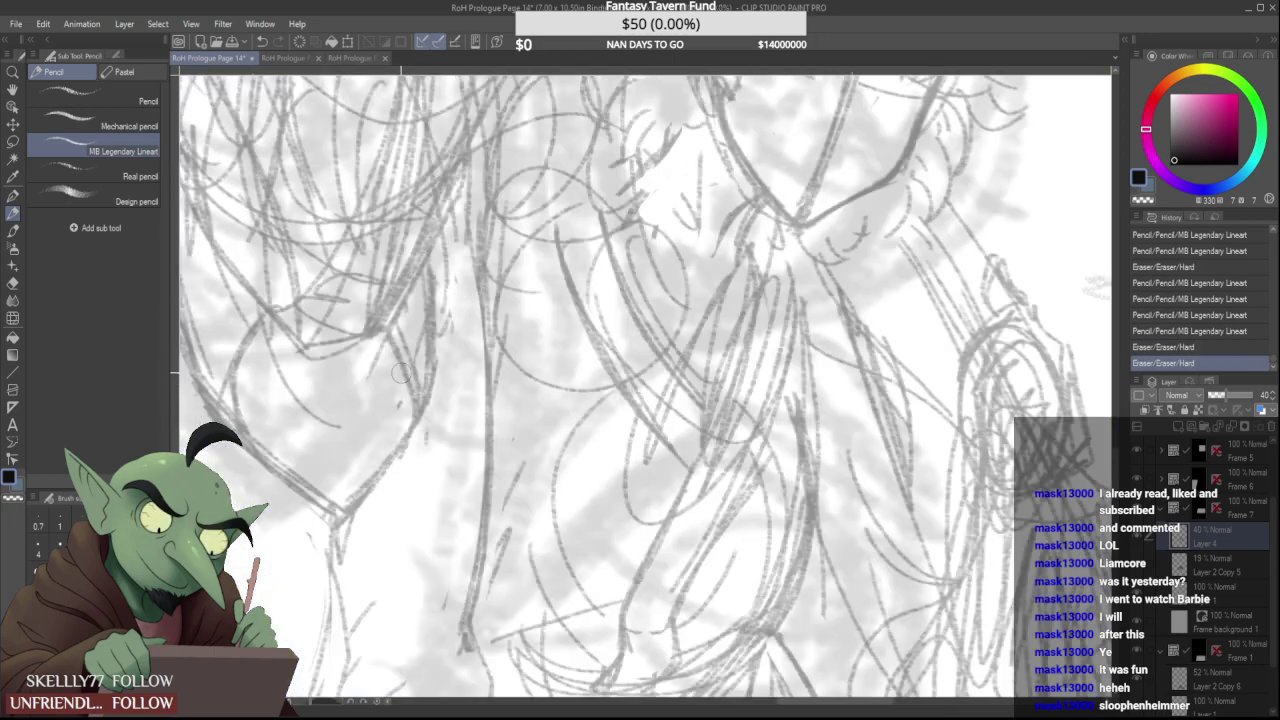
drag(439, 368, 403, 483)
drag(428, 416, 362, 502)
drag(410, 440, 346, 514)
mouse_move(443, 264)
mouse_down()
mouse_move(452, 361)
mouse_move(450, 285)
mouse_move(436, 316)
mouse_up()
scroll(437, 312, down, 3)
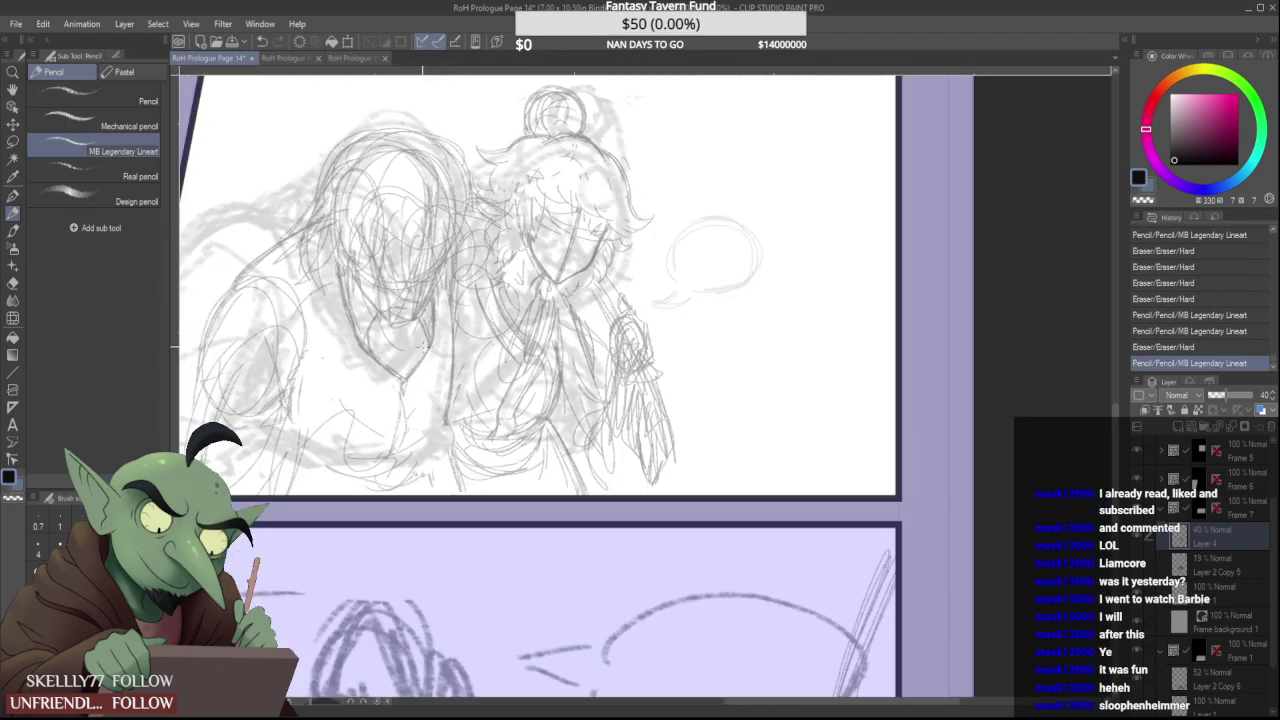
Add short hair strokes beside the bun-haired figure's jaw and touch up the lines under the chin
scroll(422, 345, down, 3)
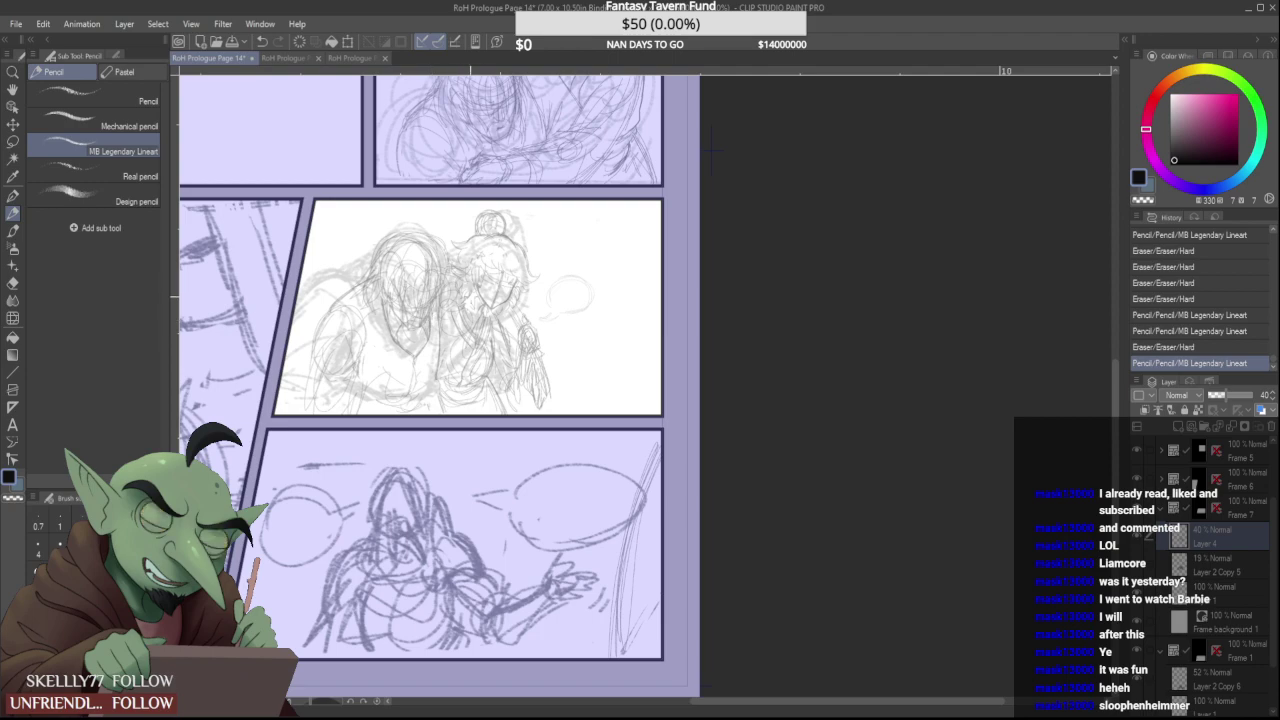
scroll(710, 150, down, 3)
scroll(705, 155, up, 3)
scroll(484, 330, up, 5)
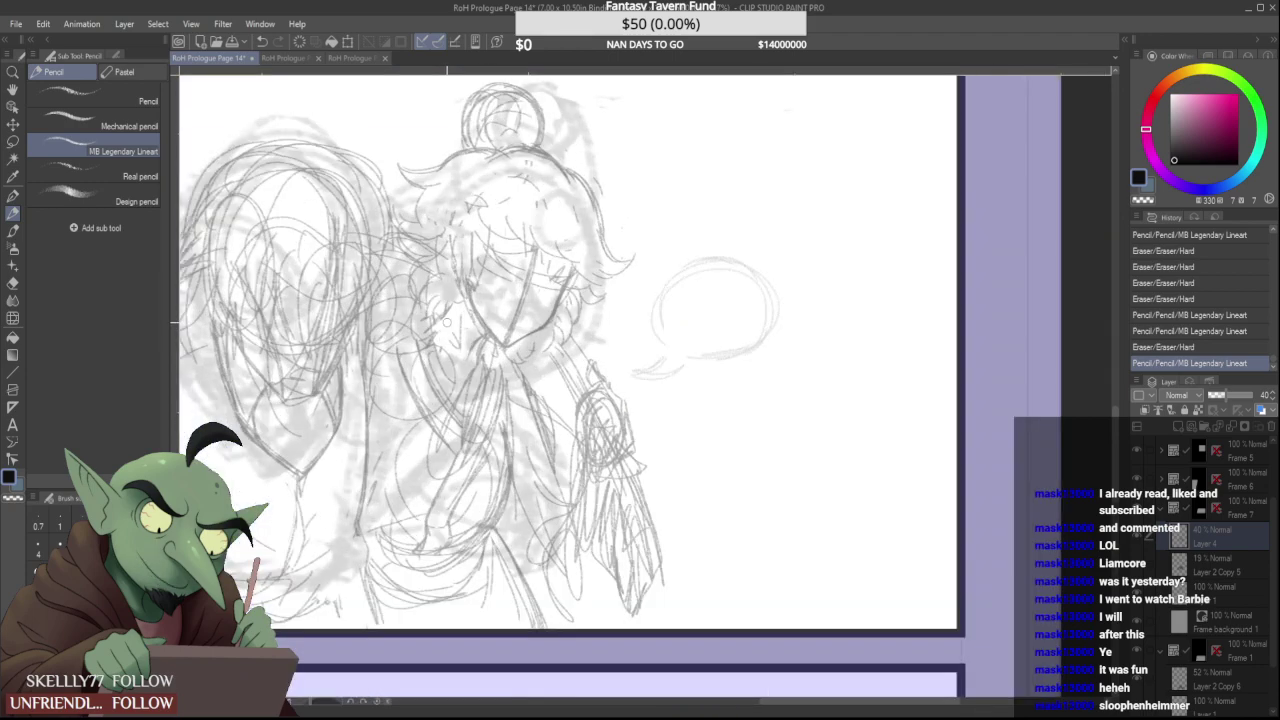
mouse_move(496, 364)
mouse_down()
mouse_move(507, 357)
mouse_move(513, 402)
mouse_move(508, 354)
mouse_up()
scroll(508, 338, down, 4)
scroll(491, 325, up, 5)
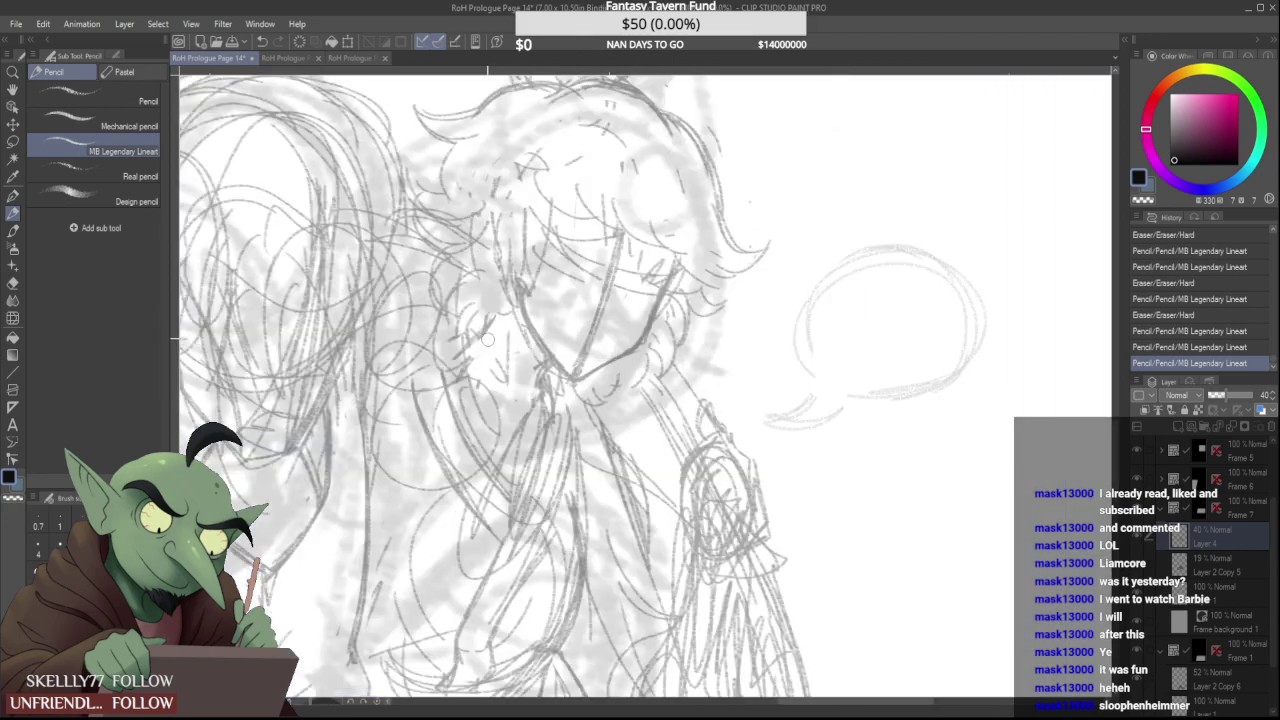
drag(491, 345, 497, 372)
drag(496, 346, 504, 372)
scroll(501, 320, down, 5)
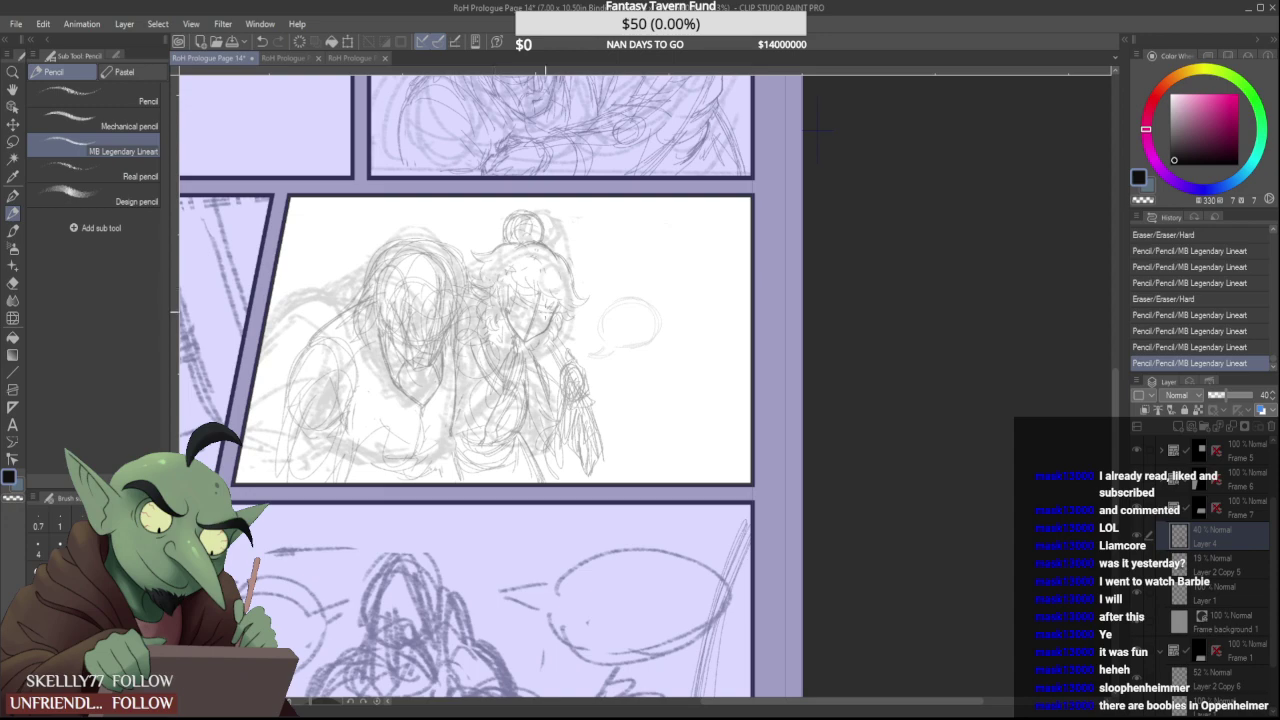
Sketch the bun-haired figure's facial features, including the eyes, nose and mouth
scroll(543, 312, up, 5)
mouse_move(460, 244)
mouse_down()
mouse_move(521, 249)
mouse_move(476, 290)
mouse_move(457, 270)
mouse_move(547, 294)
mouse_up()
scroll(526, 285, down, 5)
scroll(542, 298, up, 5)
mouse_move(472, 252)
mouse_down()
mouse_move(494, 272)
mouse_move(492, 351)
mouse_up()
scroll(490, 314, down, 3)
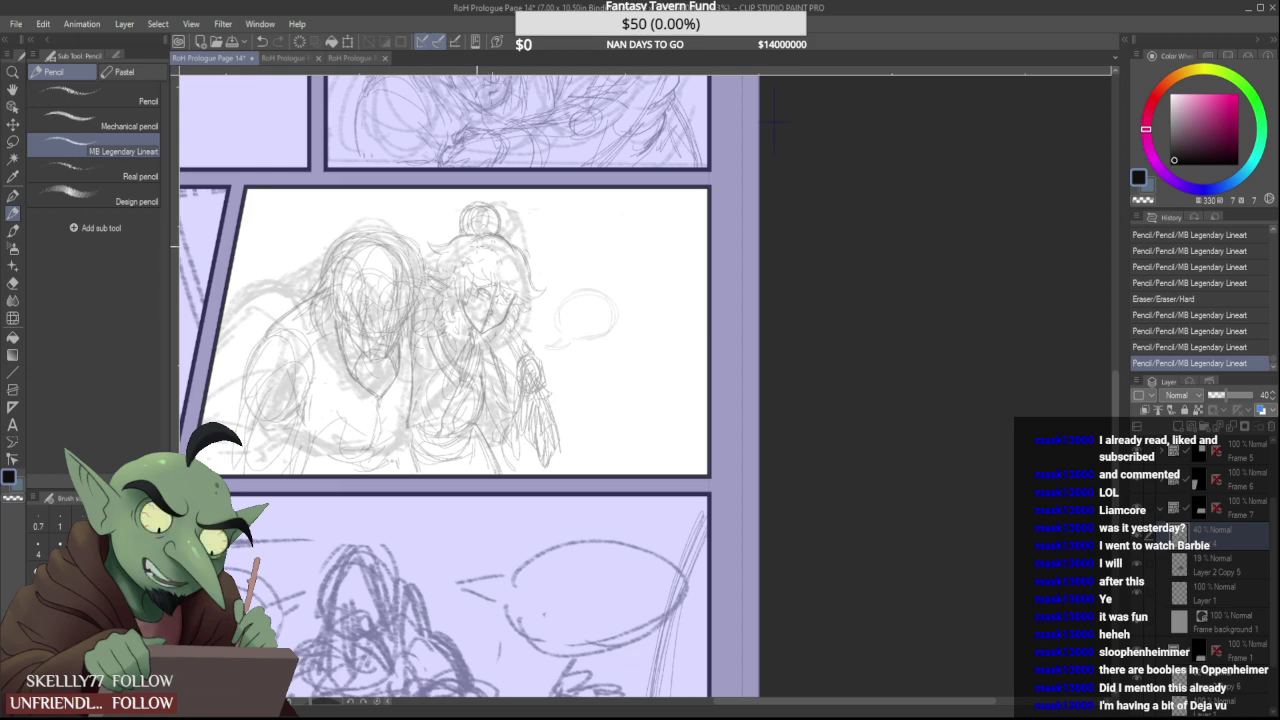
Draw the curved front edge of the bun-haired figure's robe between chest and waist, erasing rough strokes
scroll(479, 412, up, 2)
mouse_move(463, 428)
mouse_down()
mouse_move(480, 414)
mouse_move(481, 348)
mouse_move(467, 427)
mouse_move(487, 353)
mouse_up()
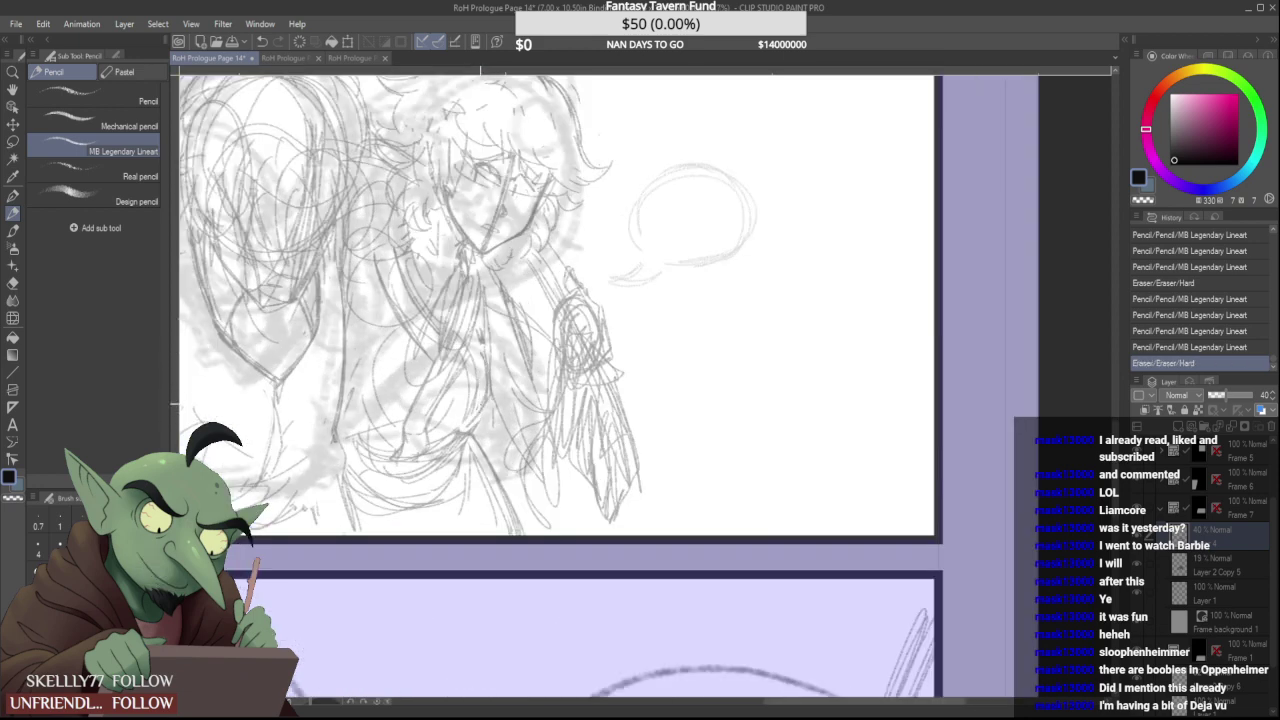
drag(467, 424, 481, 335)
drag(484, 362, 481, 336)
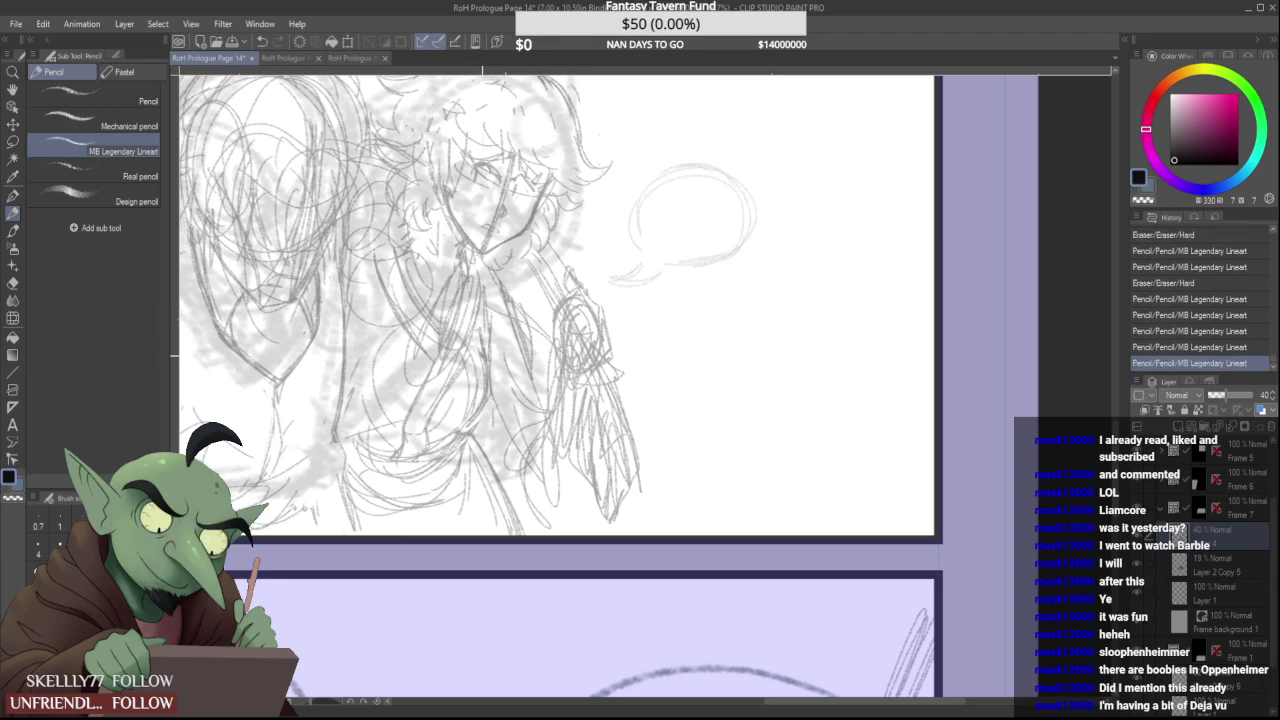
scroll(497, 256, down, 3)
scroll(496, 278, up, 3)
mouse_move(485, 288)
mouse_down()
mouse_move(493, 322)
mouse_move(484, 310)
mouse_move(467, 362)
mouse_move(486, 346)
mouse_move(469, 368)
mouse_up()
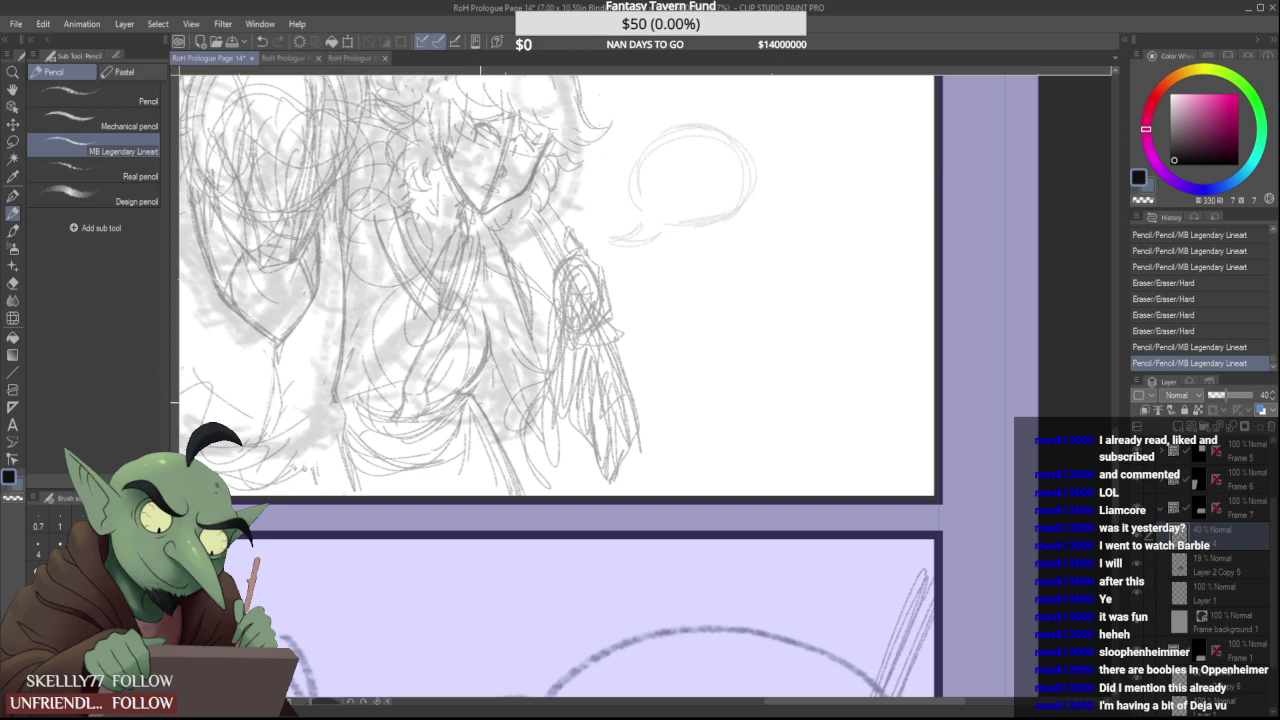
Darken the robe's slanted edge from the bun-haired figure's waist down to the panel border
mouse_move(478, 392)
mouse_down()
mouse_move(521, 484)
mouse_move(486, 416)
mouse_move(519, 512)
mouse_move(518, 494)
mouse_up()
drag(474, 396, 515, 484)
scroll(509, 438, down, 3)
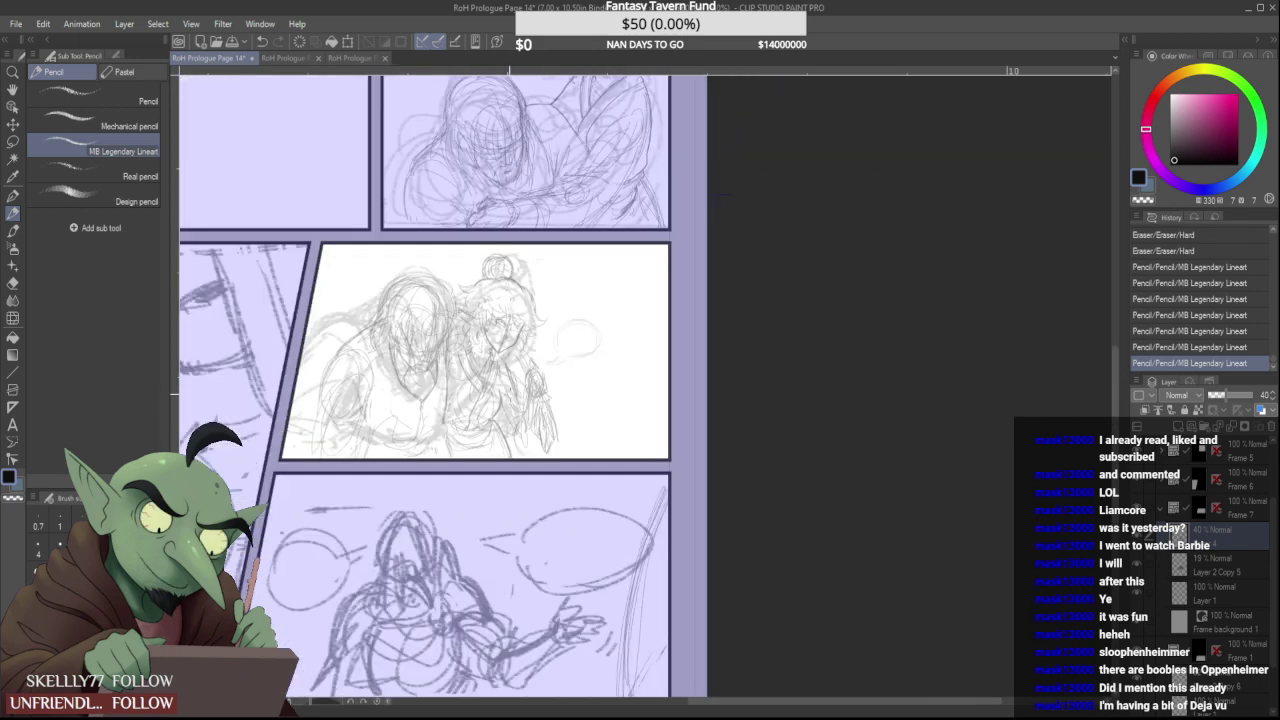
scroll(506, 412, up, 2)
drag(489, 431, 503, 494)
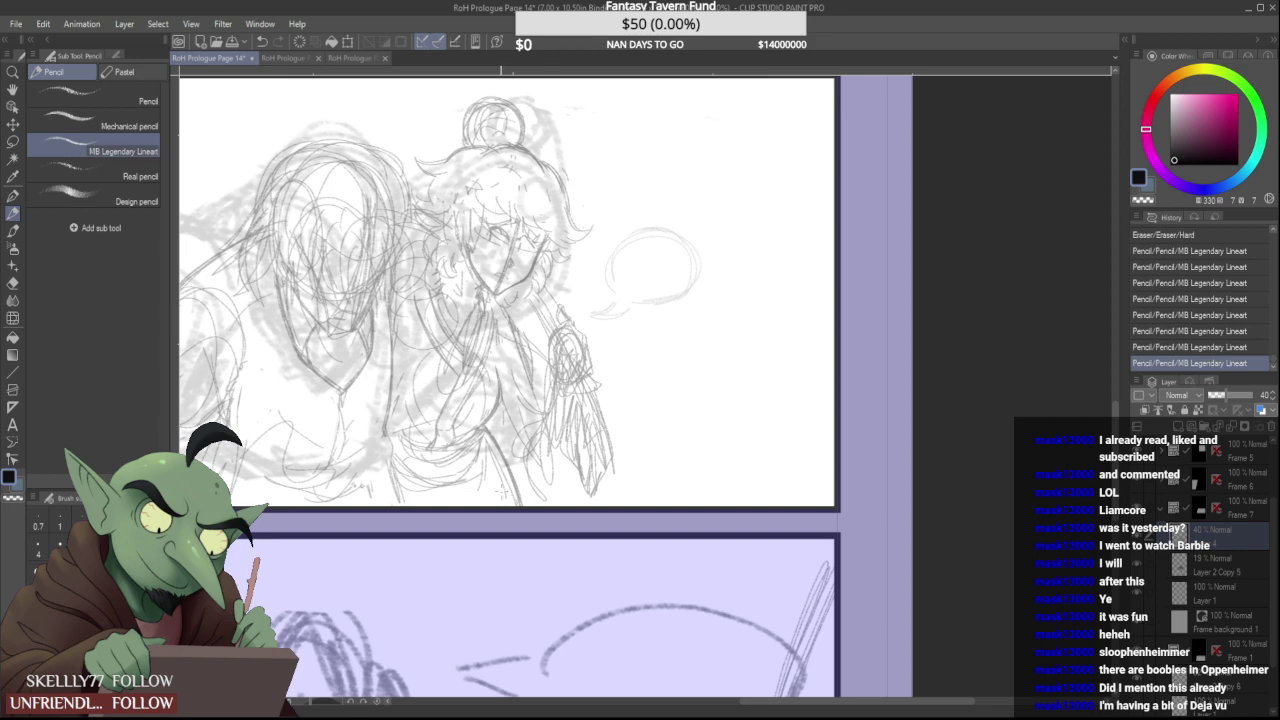
scroll(486, 420, down, 2)
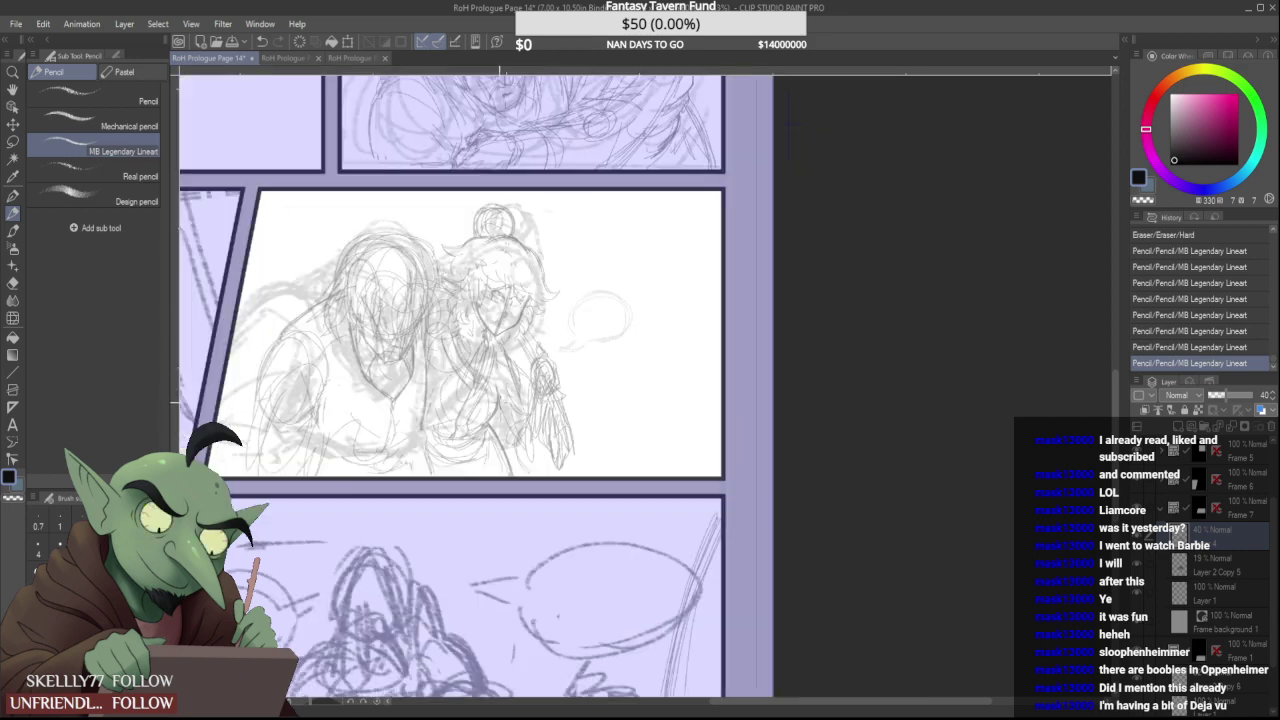
Sketch the hanging sleeve folds beside the bun-haired figure's waist, below the raised hand
scroll(526, 427, up, 2)
mouse_move(515, 404)
mouse_down()
mouse_move(532, 480)
mouse_move(511, 392)
mouse_up()
mouse_move(546, 468)
mouse_down()
mouse_move(546, 414)
mouse_move(544, 426)
mouse_up()
scroll(488, 379, up, 1)
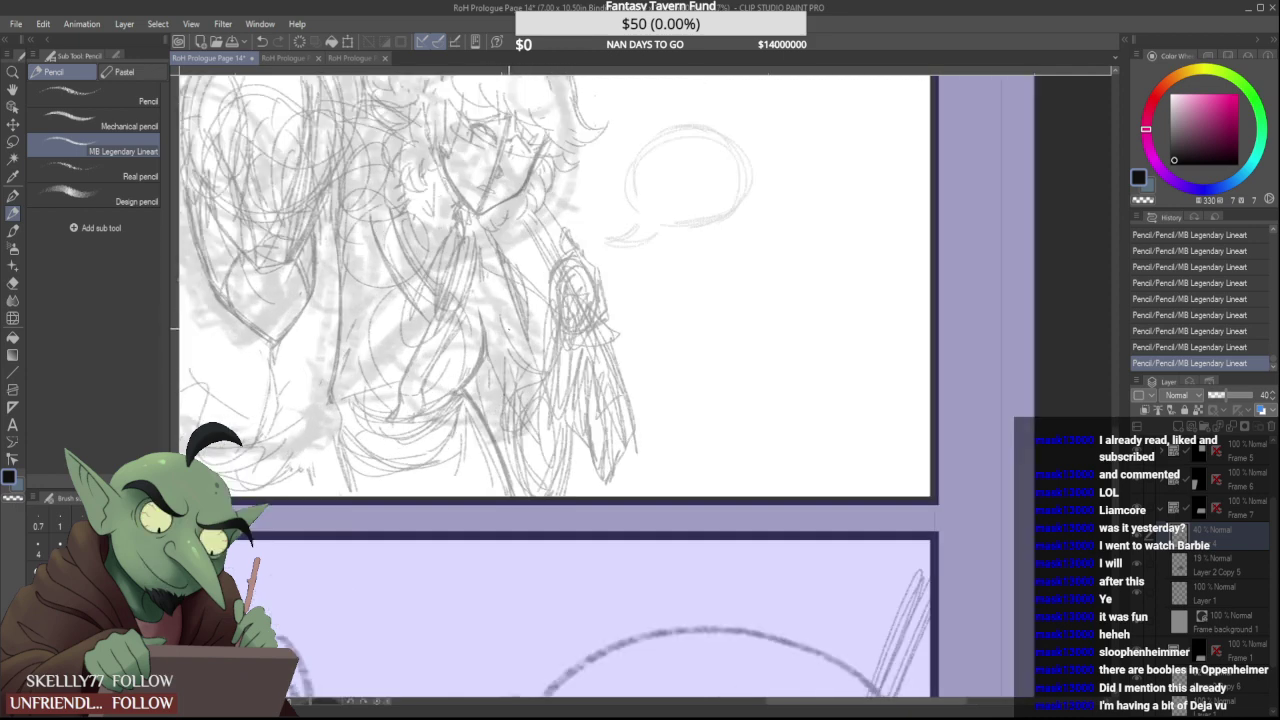
scroll(490, 255, down, 2)
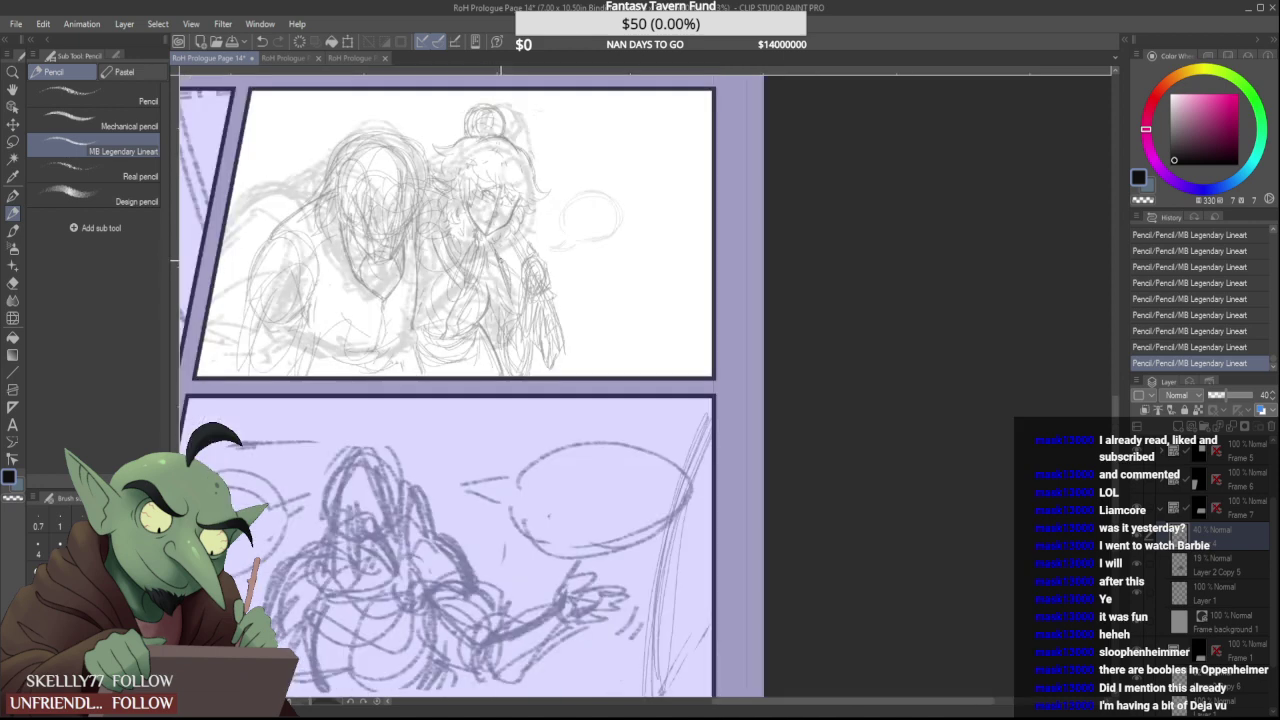
Draw the sleeve's upper edge slanting from the bun-haired figure's chest toward the raised hand
scroll(498, 262, up, 1)
mouse_move(509, 258)
mouse_down()
mouse_move(497, 244)
mouse_move(525, 288)
mouse_move(512, 270)
mouse_up()
drag(515, 262, 520, 299)
scroll(512, 256, down, 1)
scroll(512, 256, up, 1)
drag(487, 243, 510, 280)
drag(478, 244, 520, 290)
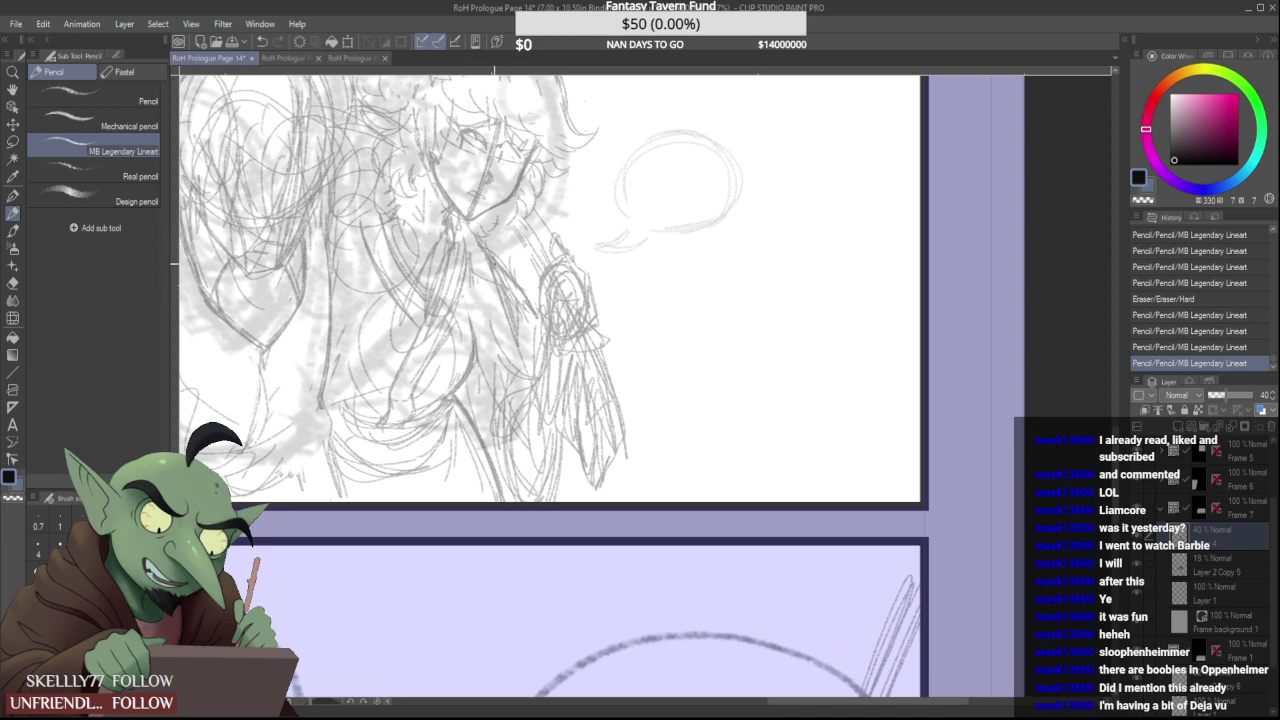
Strengthen the forearm's outer line between the bun-haired figure's chin and the raised hand
drag(524, 218, 554, 250)
mouse_move(528, 218)
mouse_down()
mouse_move(552, 248)
mouse_move(521, 273)
mouse_move(493, 243)
mouse_move(534, 308)
mouse_up()
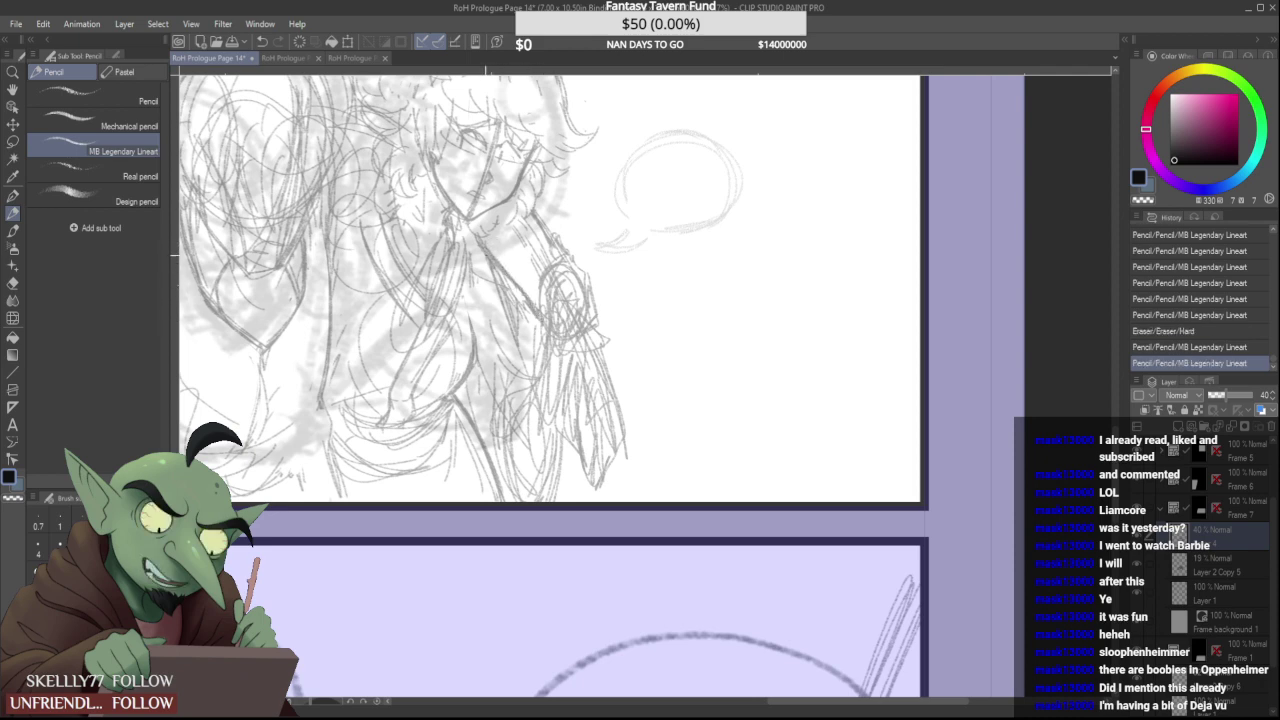
Draw the outer edge and inner folds of the sleeve hanging below the bun-haired figure's raised hand
drag(606, 353, 615, 396)
mouse_move(604, 350)
mouse_down()
mouse_move(617, 423)
mouse_move(584, 478)
mouse_move(624, 455)
mouse_move(576, 446)
mouse_up()
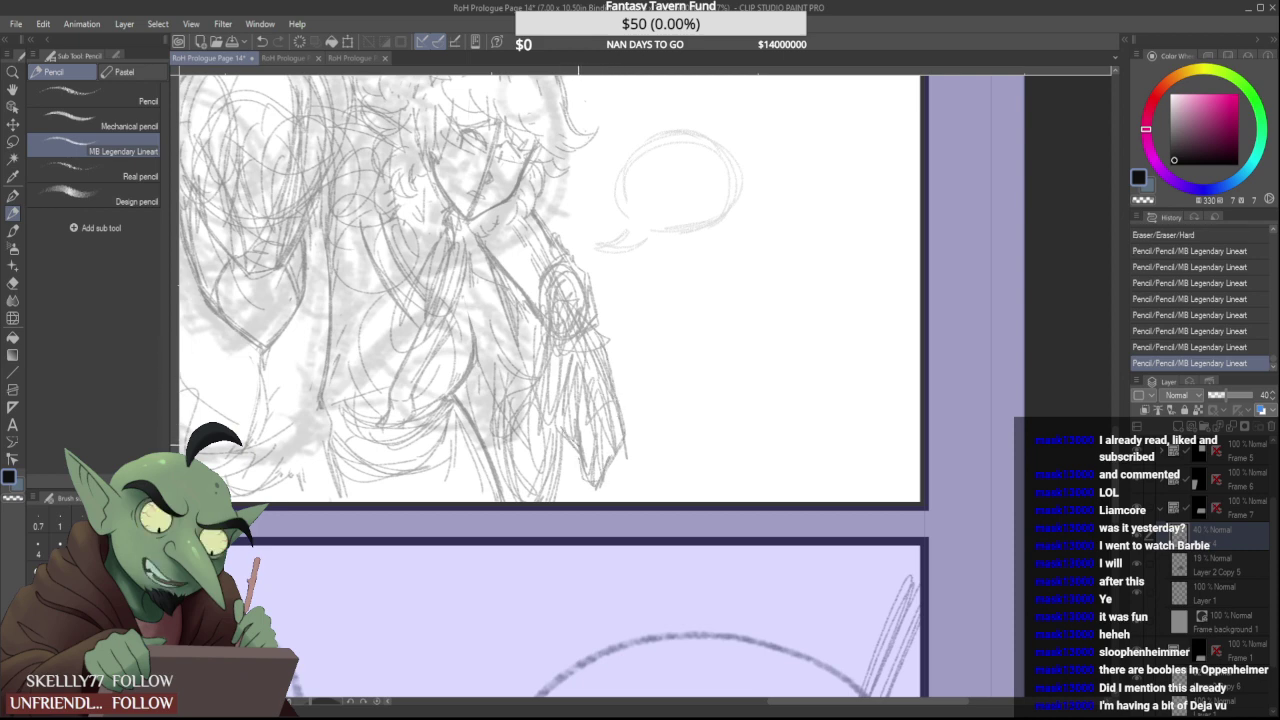
drag(555, 378, 553, 408)
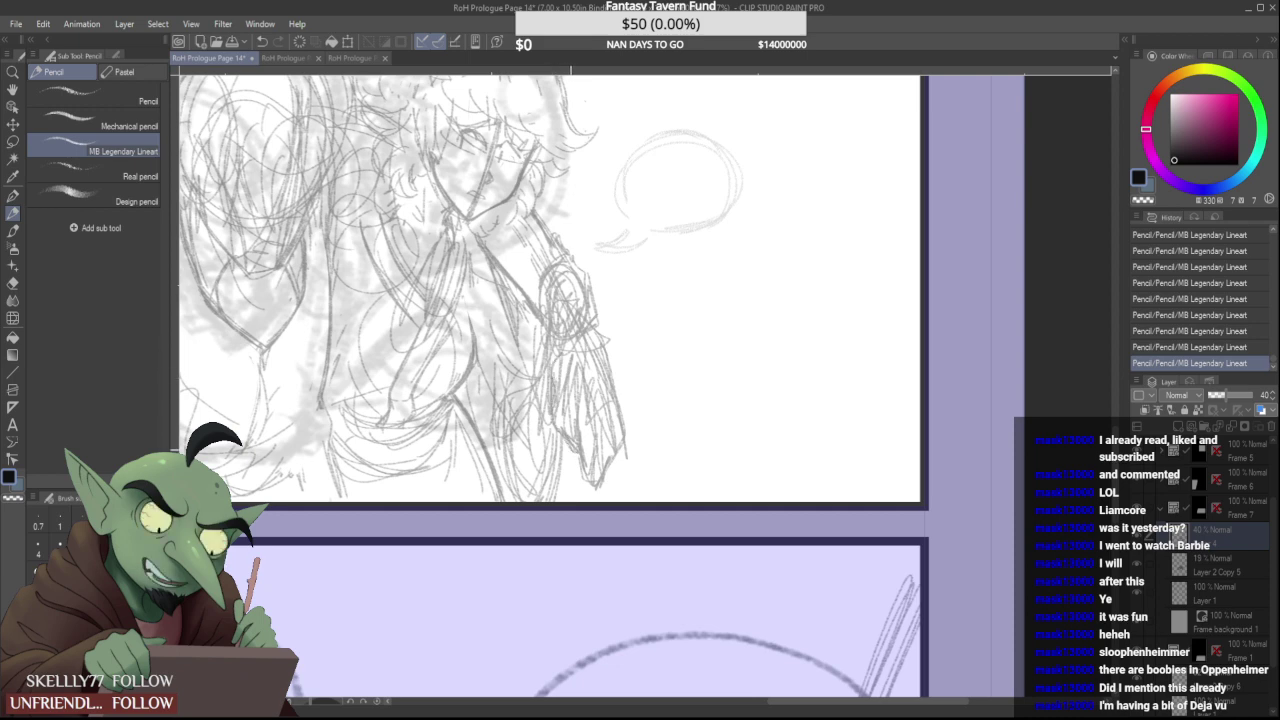
mouse_move(578, 398)
mouse_down()
mouse_move(589, 475)
mouse_move(605, 451)
mouse_move(595, 438)
mouse_move(582, 476)
mouse_move(609, 442)
mouse_move(622, 450)
mouse_up()
Clean up and redraw the pointed lower end of the bun-haired figure's hanging sleeve just above the panel border
scroll(614, 440, down, 3)
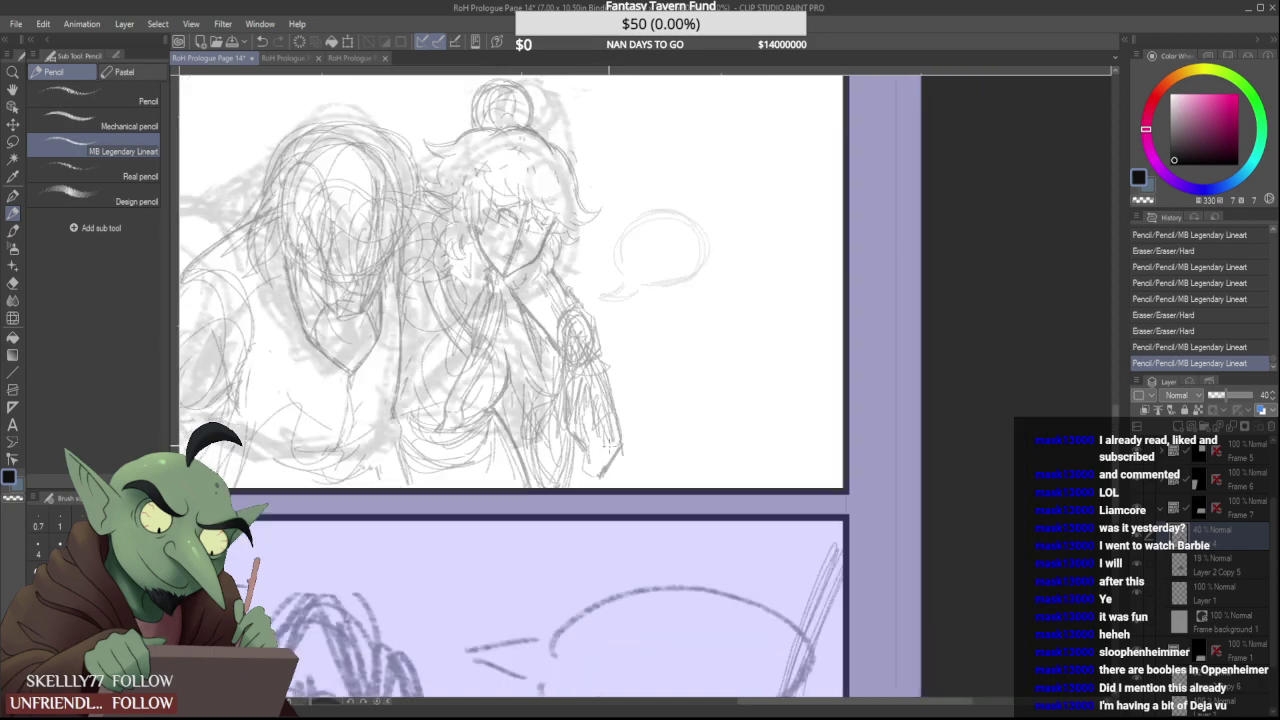
scroll(596, 446, up, 4)
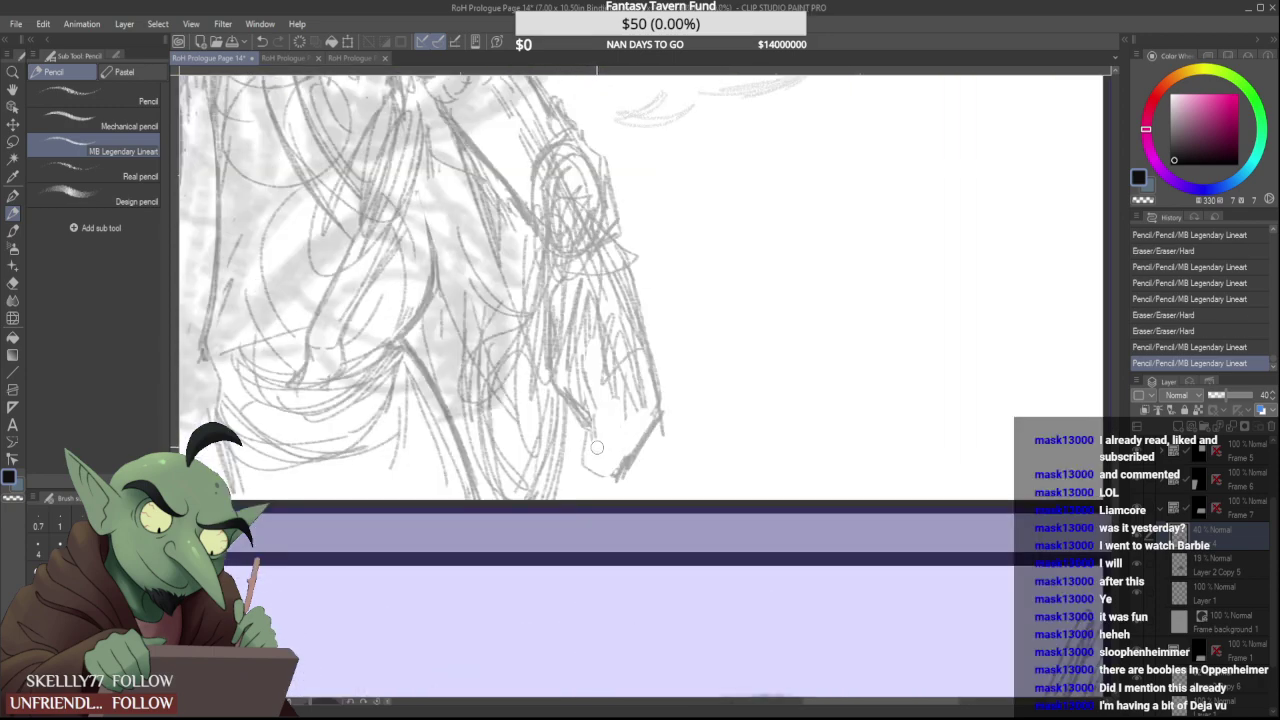
mouse_move(598, 440)
mouse_down()
mouse_move(582, 454)
mouse_move(586, 433)
mouse_move(583, 456)
mouse_up()
drag(588, 428, 584, 454)
scroll(588, 404, down, 3)
scroll(607, 404, up, 3)
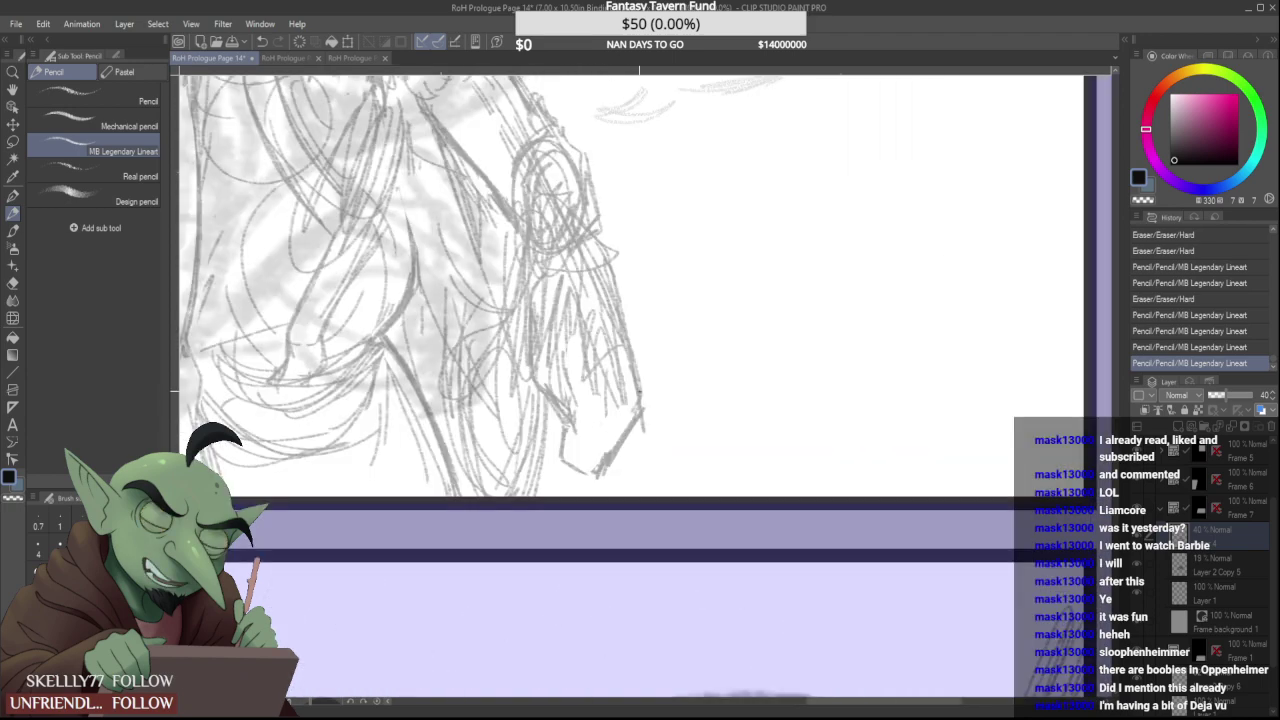
mouse_move(607, 478)
mouse_down()
mouse_move(648, 404)
mouse_move(612, 454)
mouse_up()
drag(642, 400, 606, 464)
scroll(621, 398, down, 5)
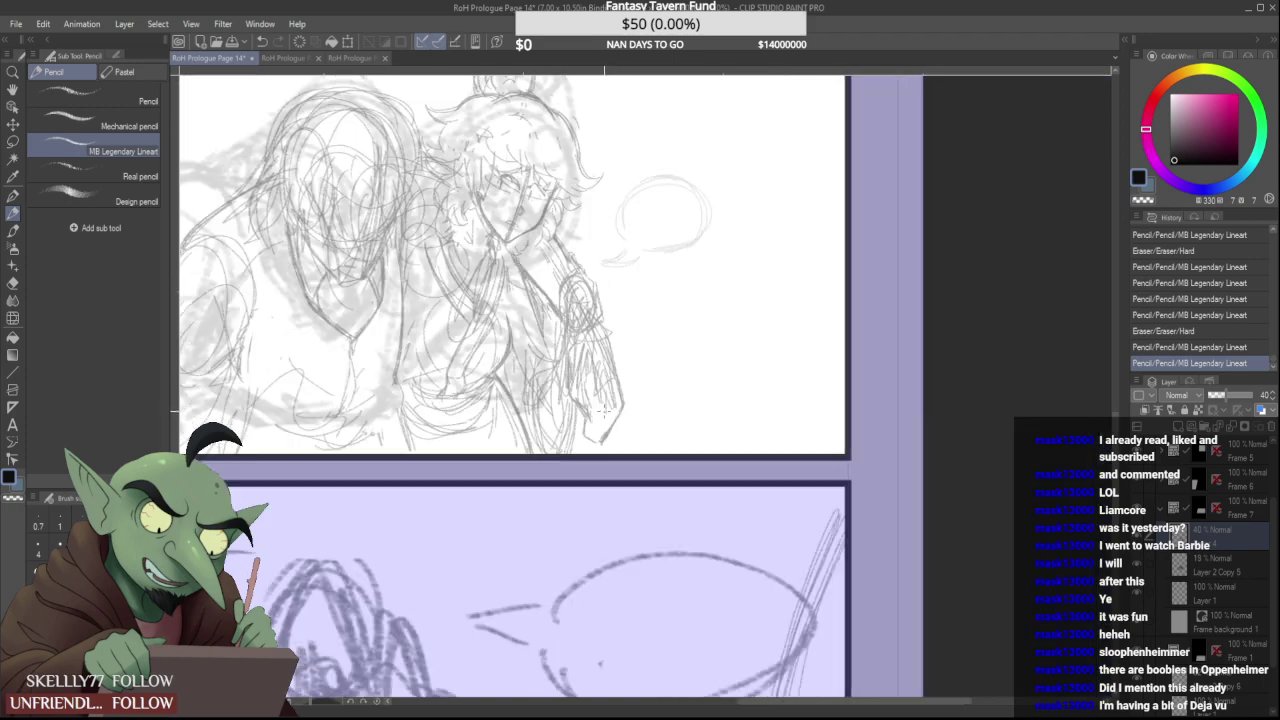
scroll(481, 373, up, 5)
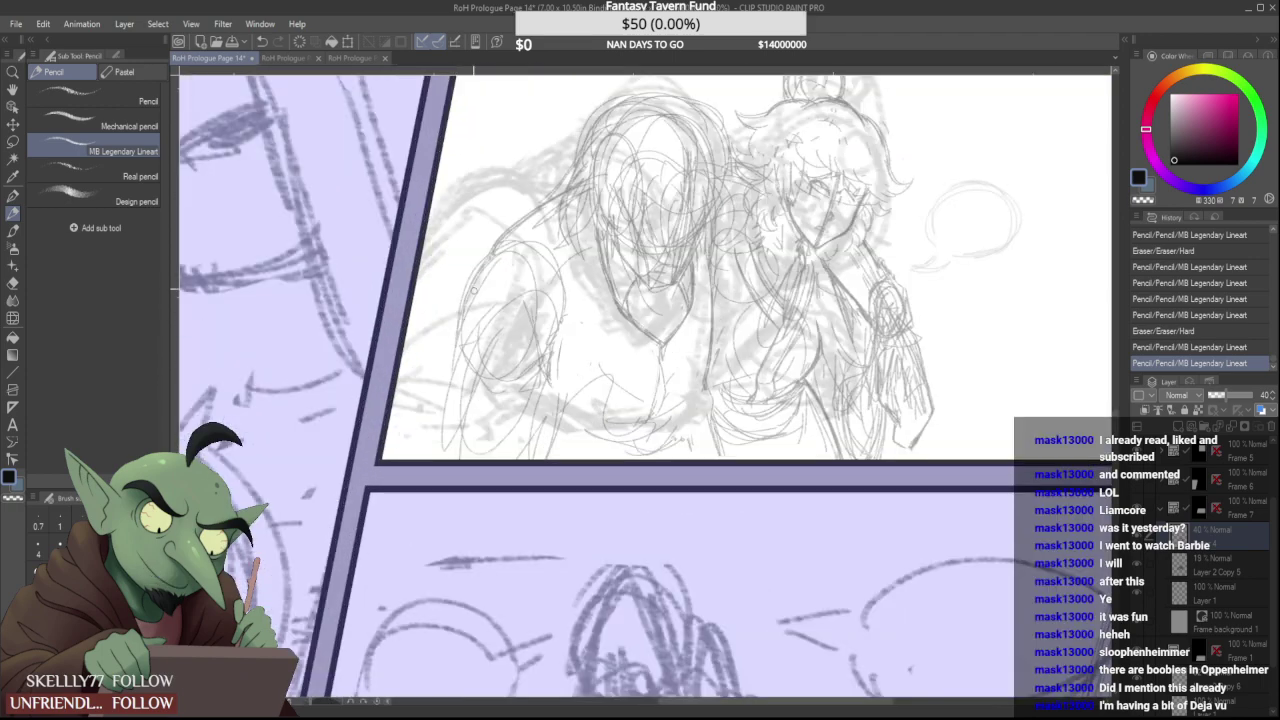
Strengthen the long-haired figure's outer arm contour from the shoulder down to the lower panel border
mouse_move(484, 261)
mouse_down()
mouse_move(449, 370)
mouse_move(452, 410)
mouse_move(482, 391)
mouse_move(445, 392)
mouse_move(474, 325)
mouse_move(459, 326)
mouse_move(459, 382)
mouse_up()
scroll(519, 309, down, 1)
scroll(478, 374, up, 2)
mouse_move(472, 328)
mouse_down()
mouse_move(475, 304)
mouse_move(453, 455)
mouse_up()
scroll(440, 400, down, 2)
scroll(490, 355, up, 1)
Sketch the long-haired figure's inner arm edge and the clothing folds between the arm and the torso
drag(540, 385, 546, 342)
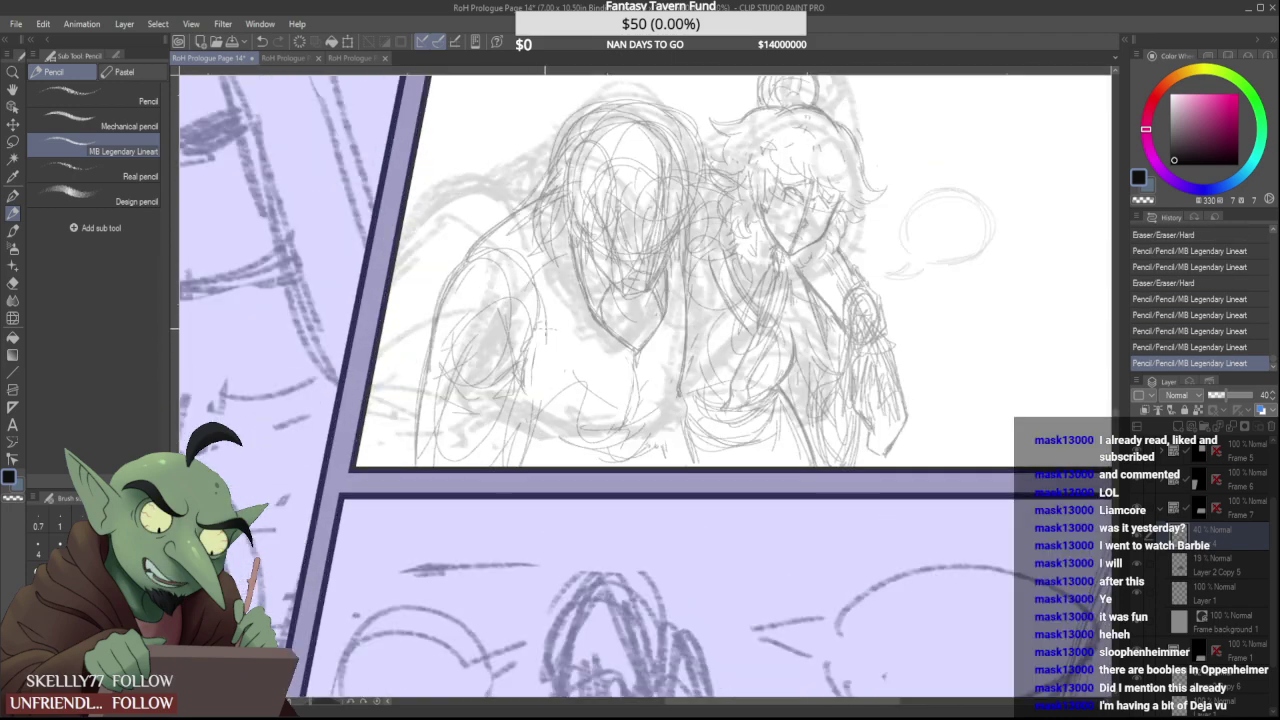
mouse_move(480, 252)
mouse_down()
mouse_move(540, 205)
mouse_move(546, 379)
mouse_move(534, 385)
mouse_up()
drag(543, 315, 535, 398)
mouse_move(547, 329)
mouse_down()
mouse_move(543, 387)
mouse_move(530, 274)
mouse_up()
drag(540, 424, 558, 362)
drag(552, 430, 542, 380)
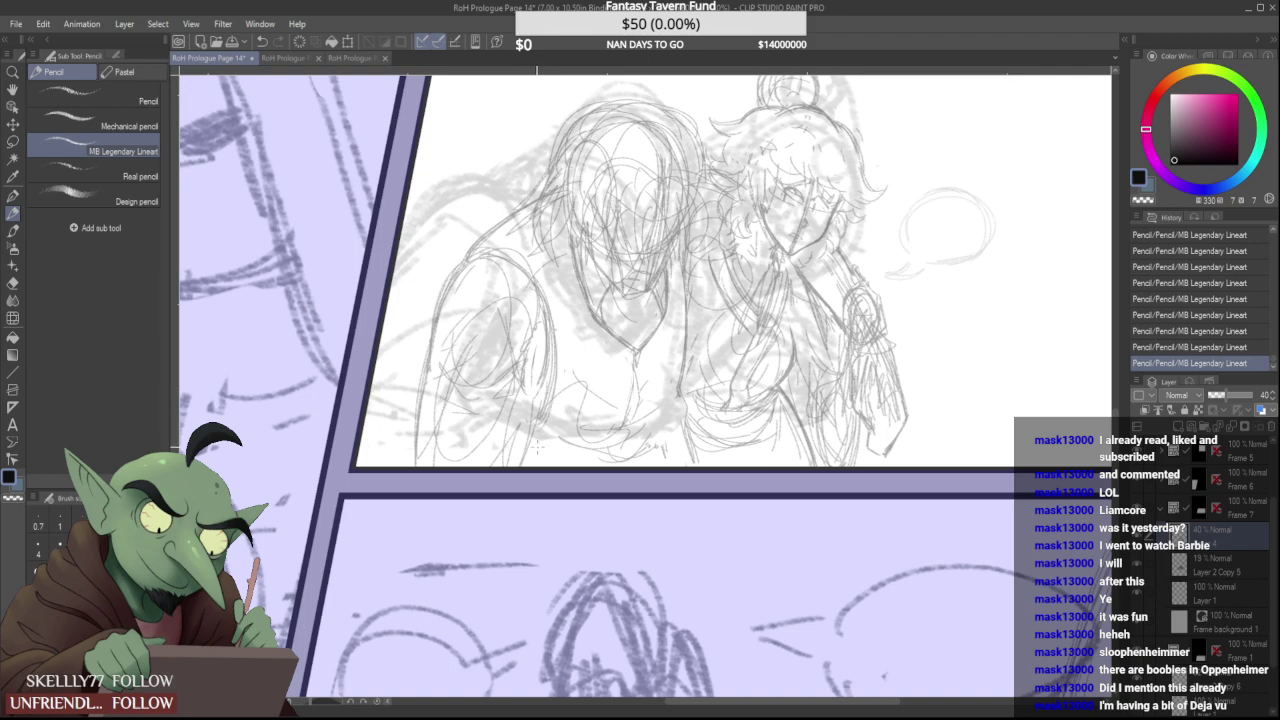
scroll(538, 446, down, 5)
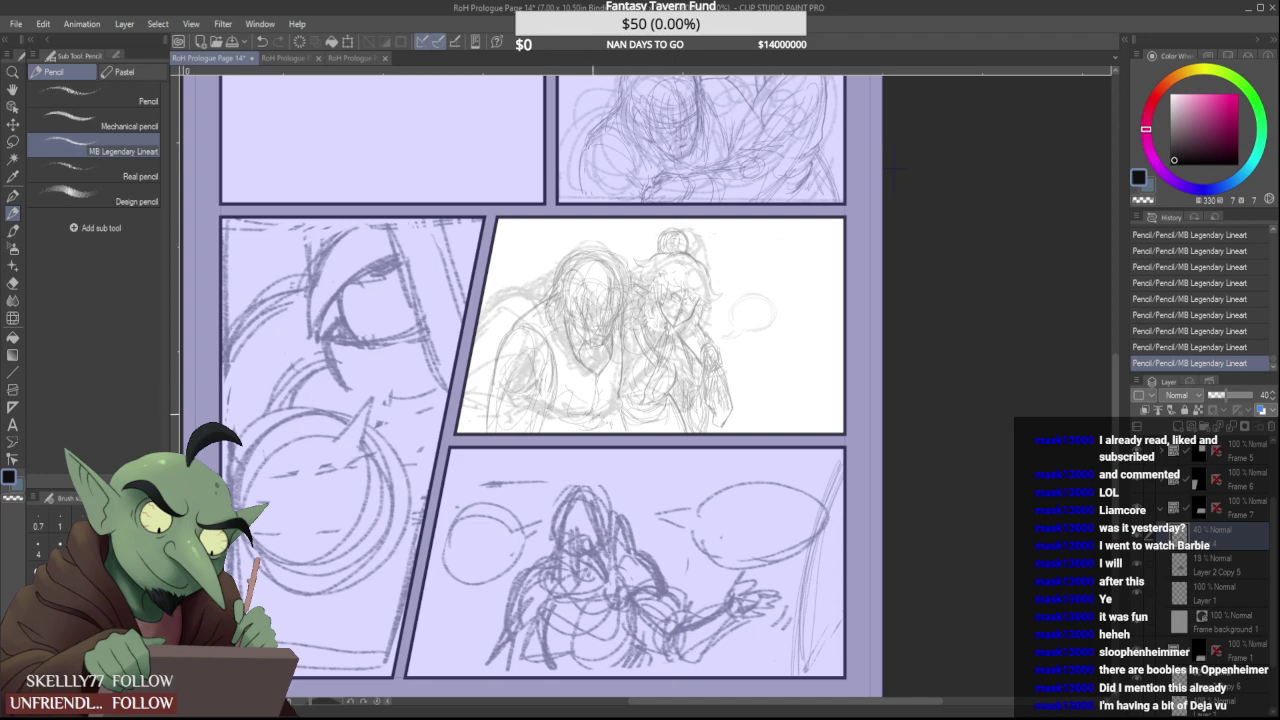
scroll(590, 418, up, 2)
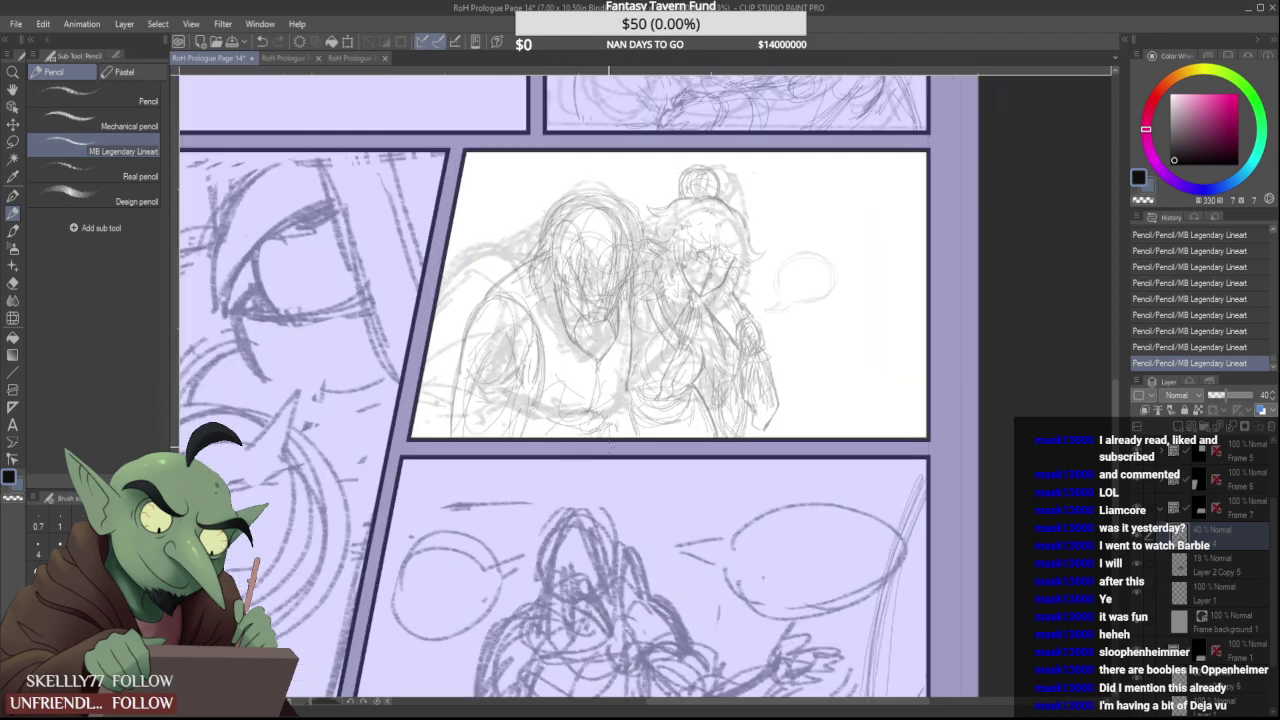
scroll(575, 420, up, 2)
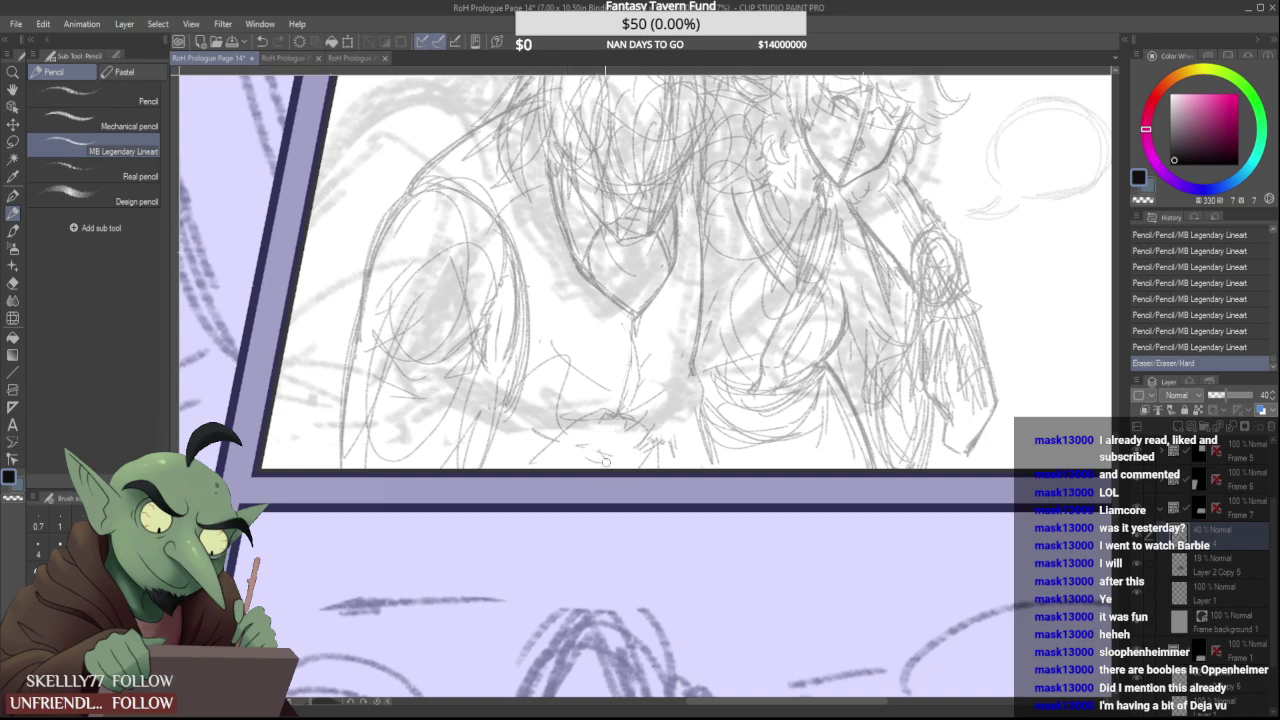
Delete the faint rough-sketch layer Layer 2 Copy 5 beneath the two figures
scroll(613, 472, down, 3)
scroll(554, 467, down, 1)
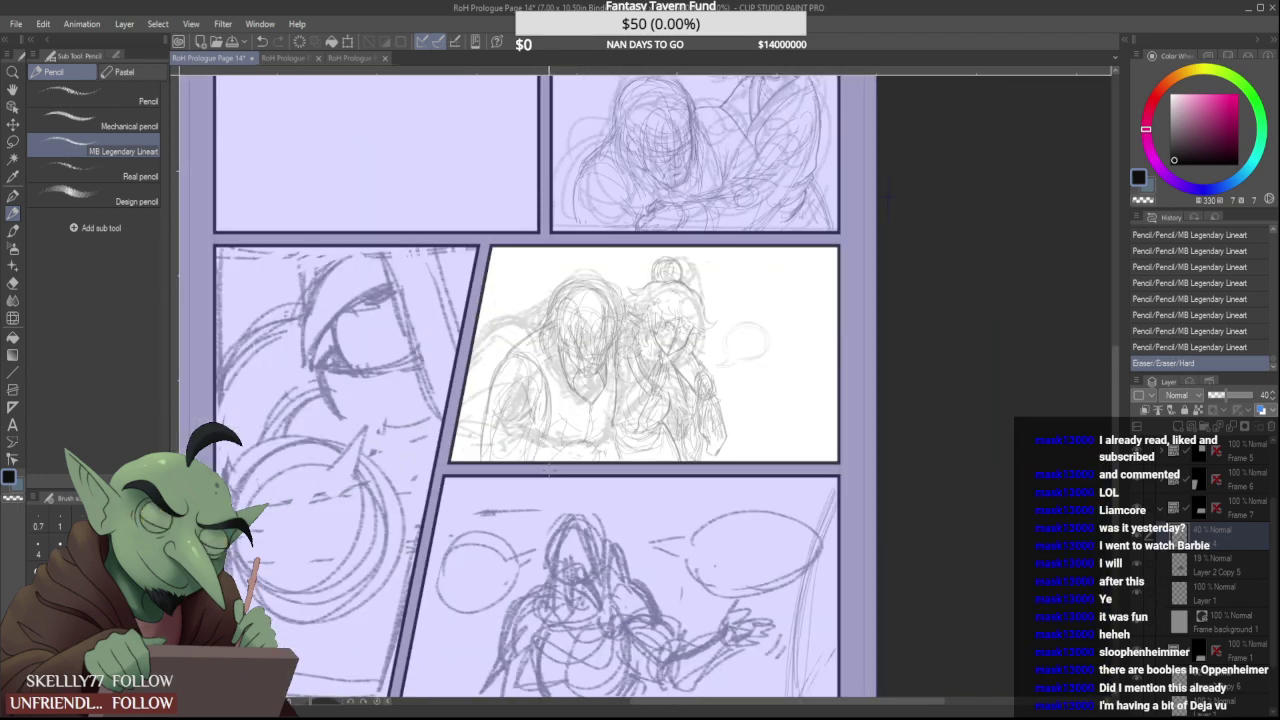
scroll(548, 470, down, 2)
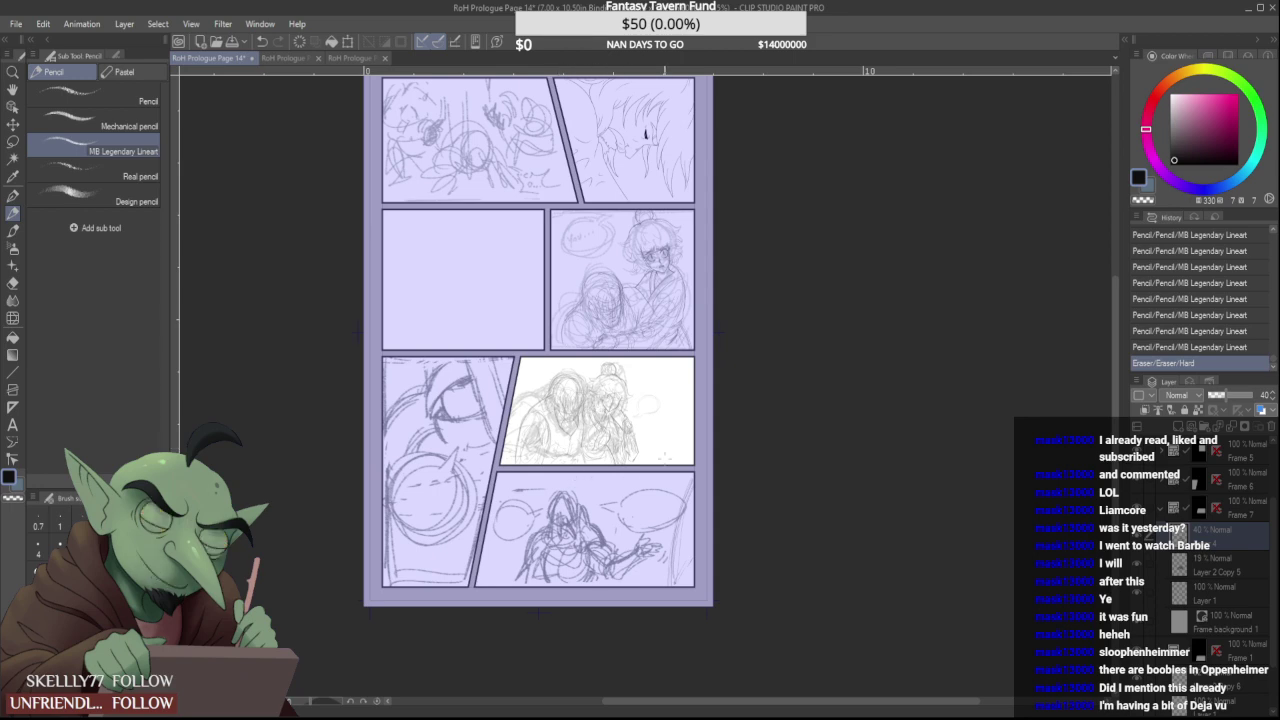
scroll(673, 437, up, 1)
click(1160, 566)
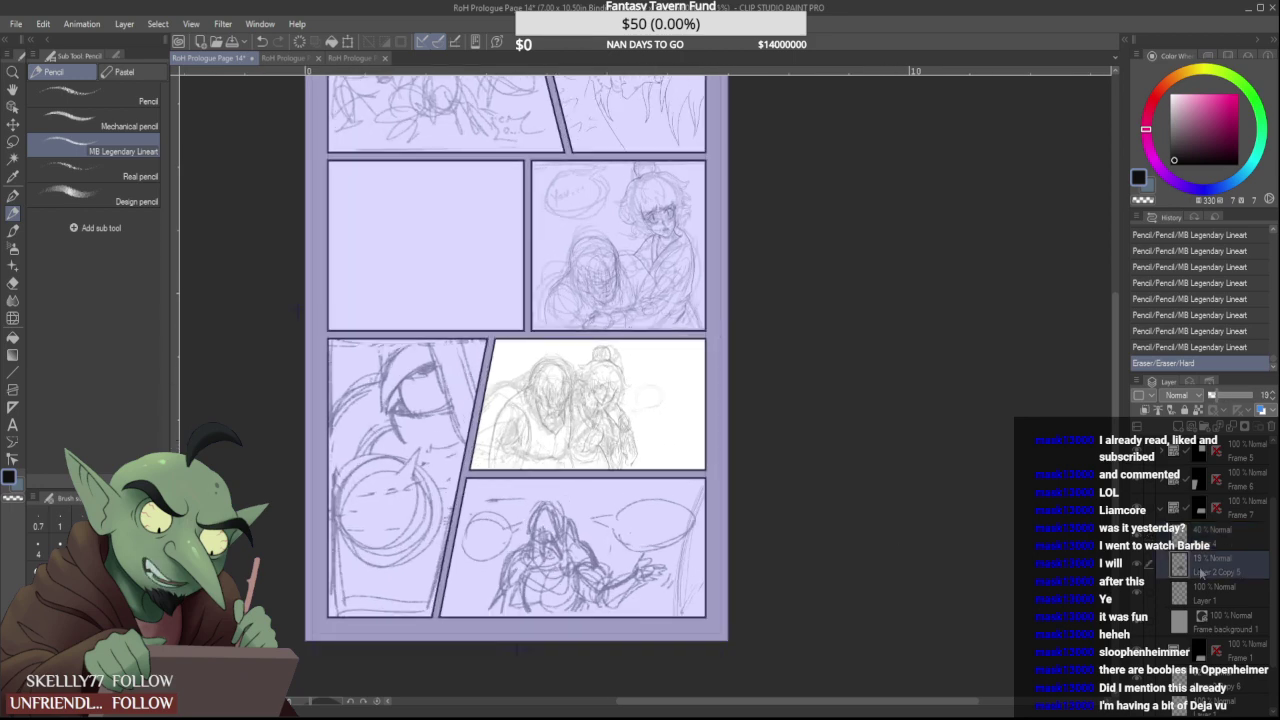
scroll(765, 471, up, 2)
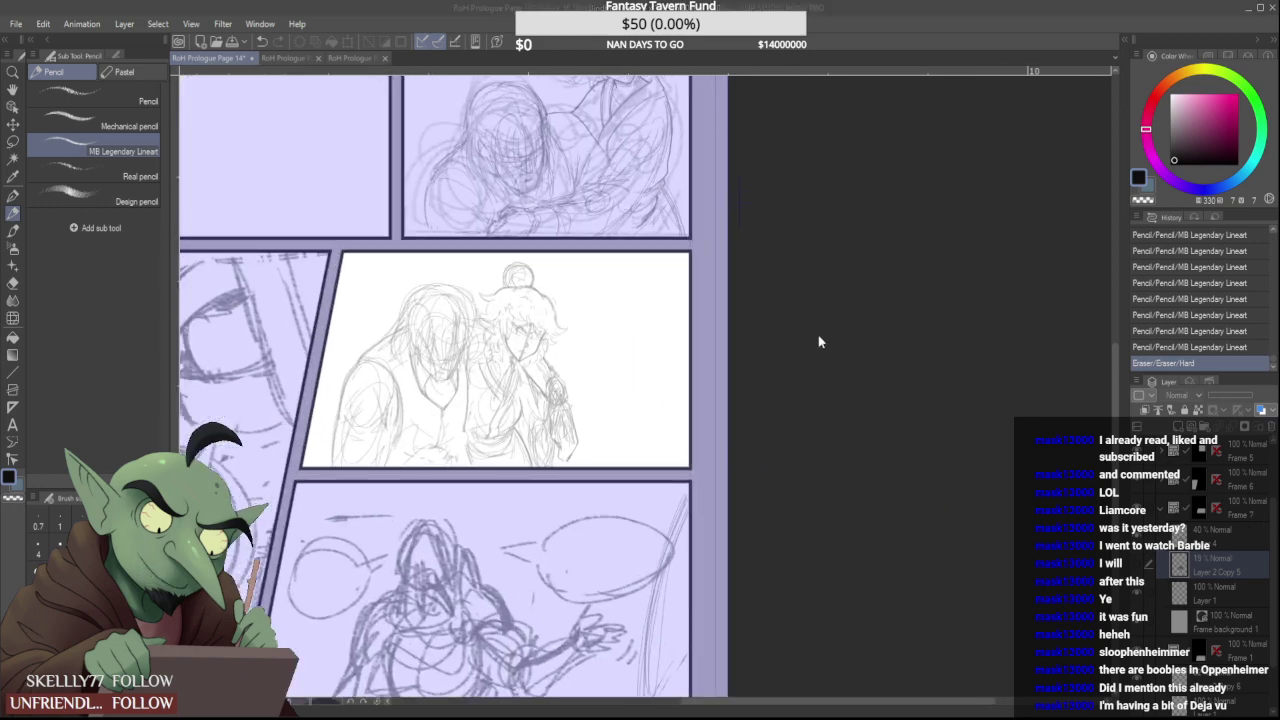
click(648, 275)
scroll(566, 349, down, 2)
scroll(582, 560, up, 2)
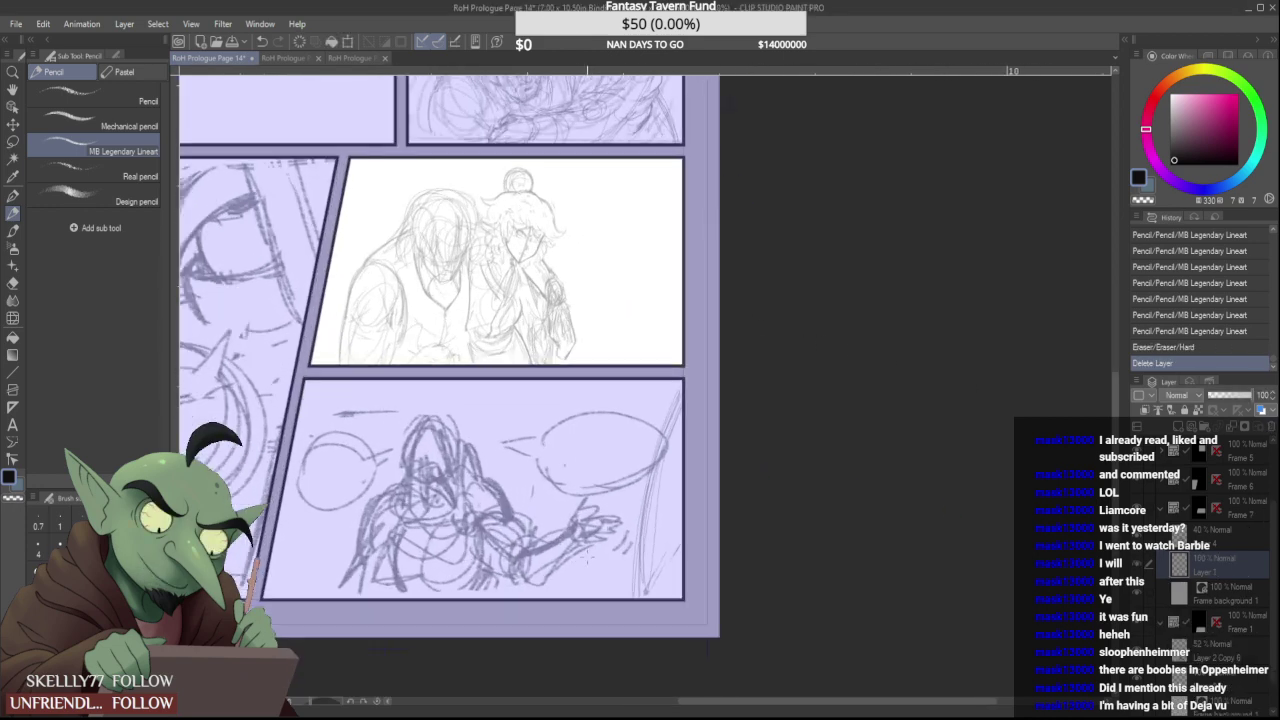
Collapse the Frame 7 folder, activate the Frame 1 panel and switch to the Frame 2 panel at the page's top
click(1159, 510)
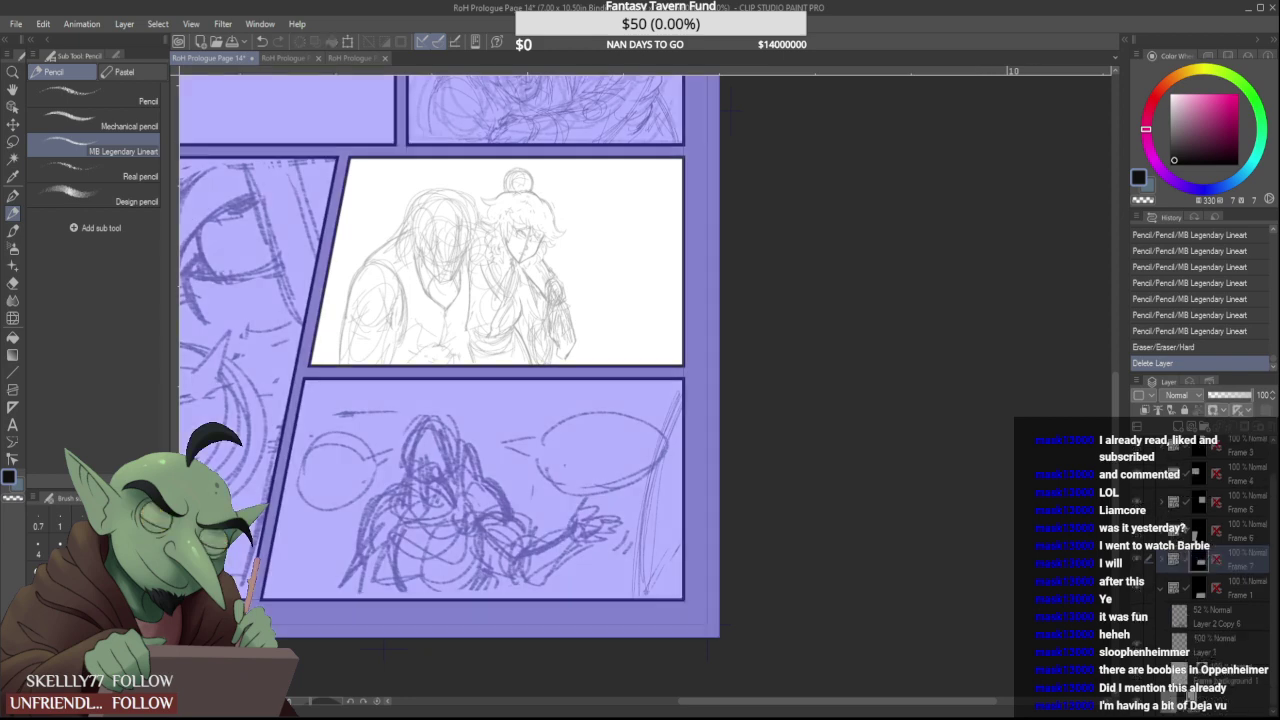
click(1204, 588)
scroll(691, 476, down, 2)
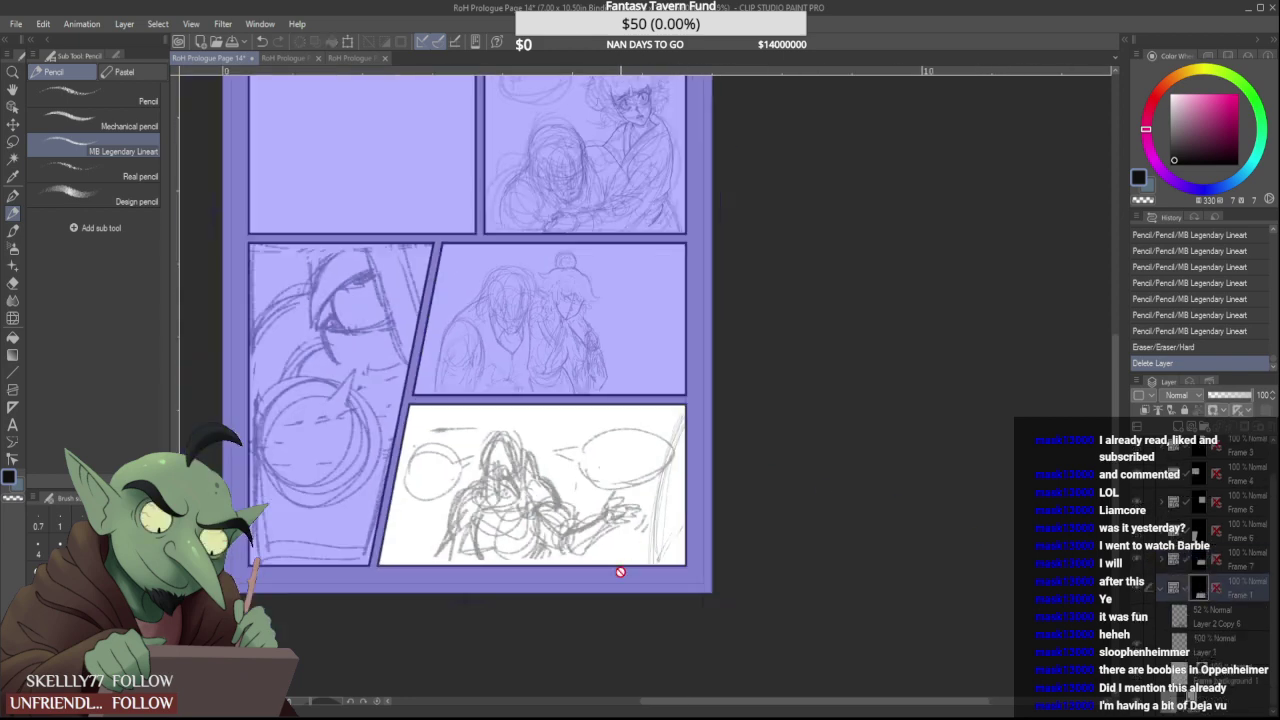
scroll(620, 565, up, 2)
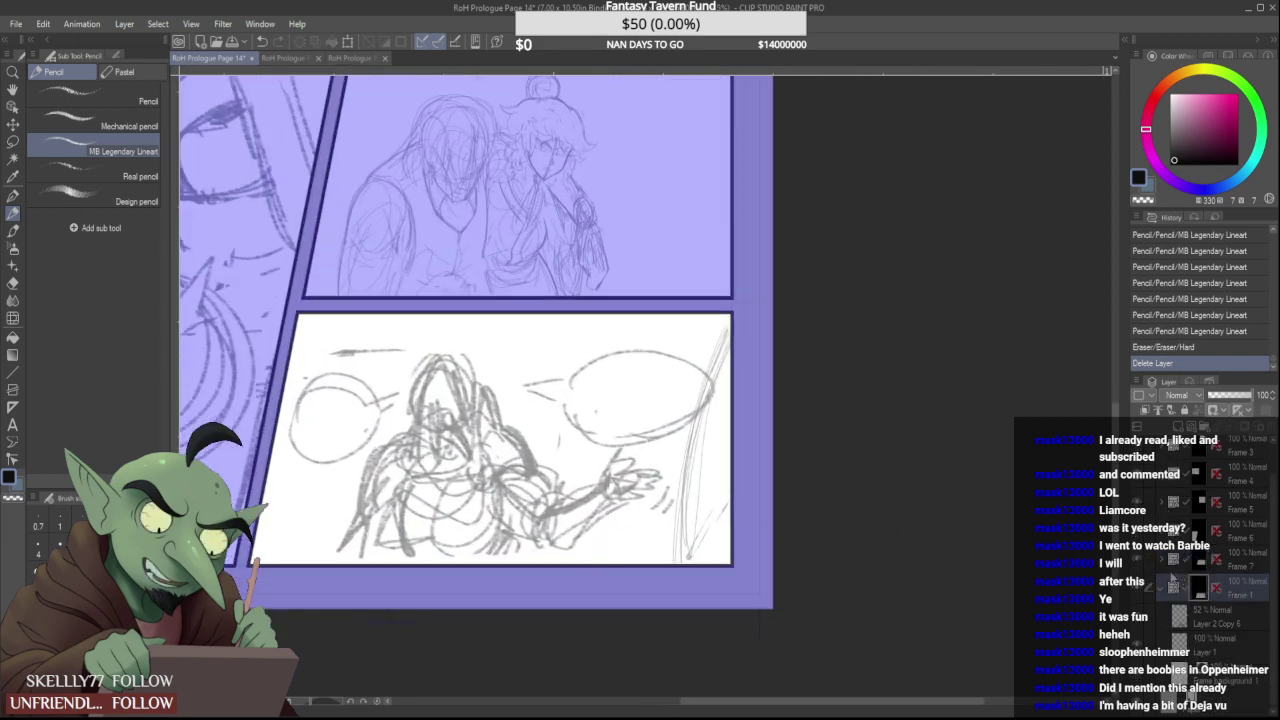
scroll(552, 447, down, 1)
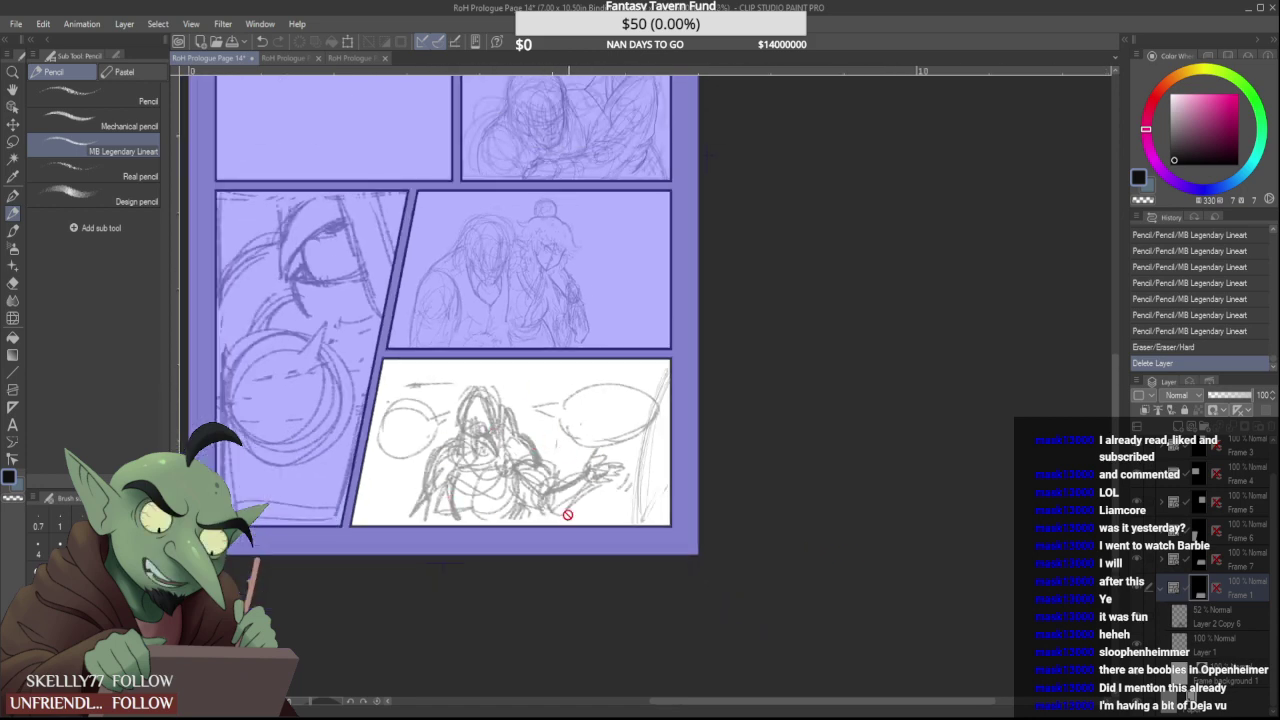
scroll(486, 497, down, 2)
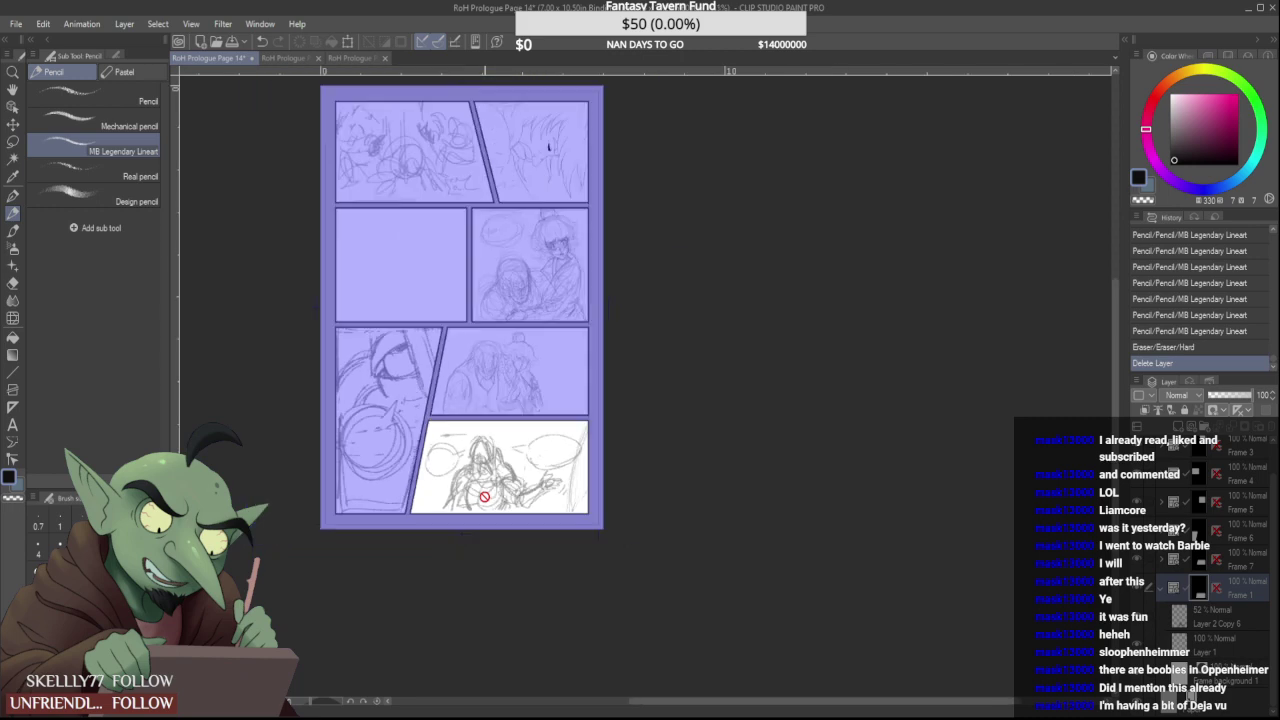
scroll(486, 209, down, 1)
scroll(369, 214, up, 3)
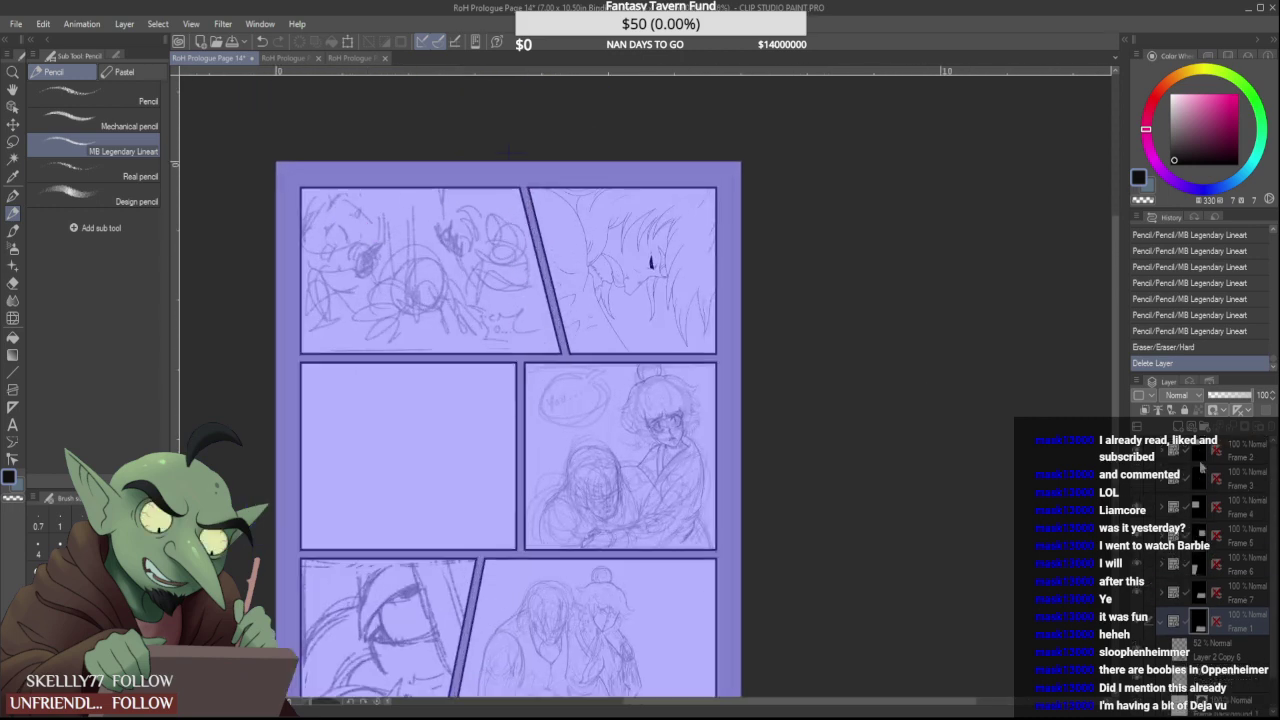
click(1198, 455)
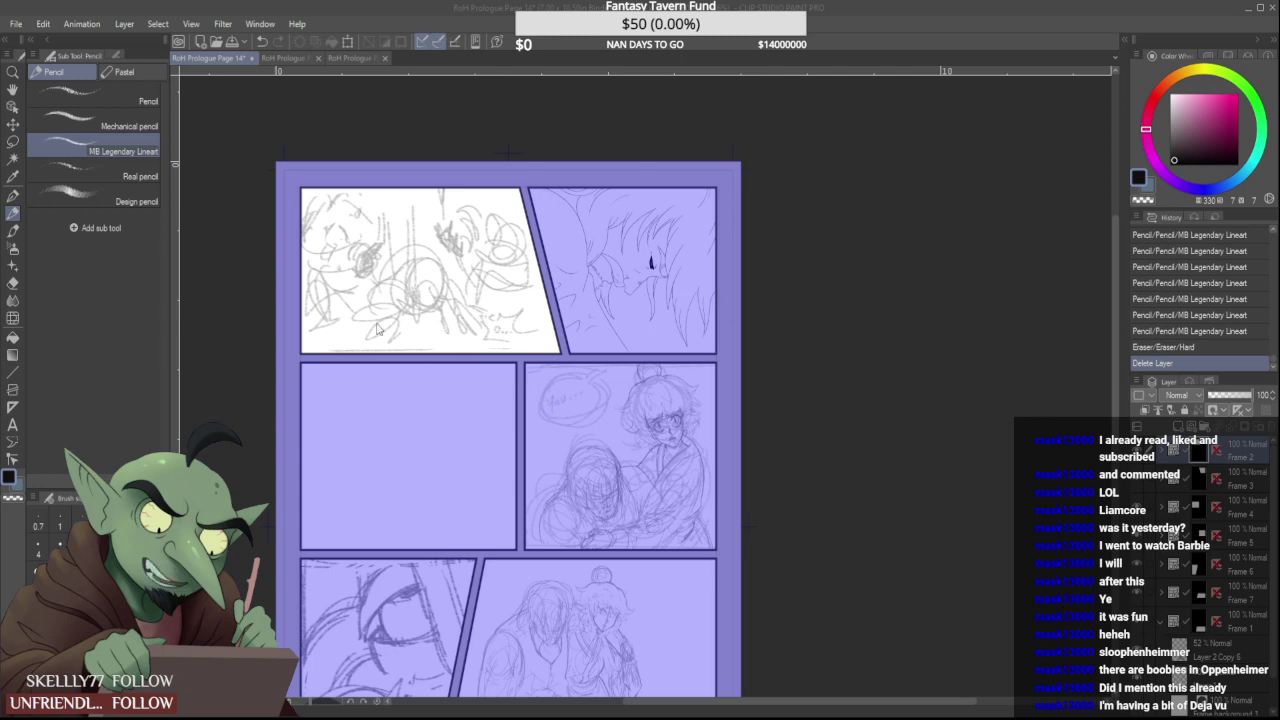
Open Thumbnails Page 14, lasso the alternate panel 3 thumbnail beside the page layout to copy it, and clear the selection
click(540, 593)
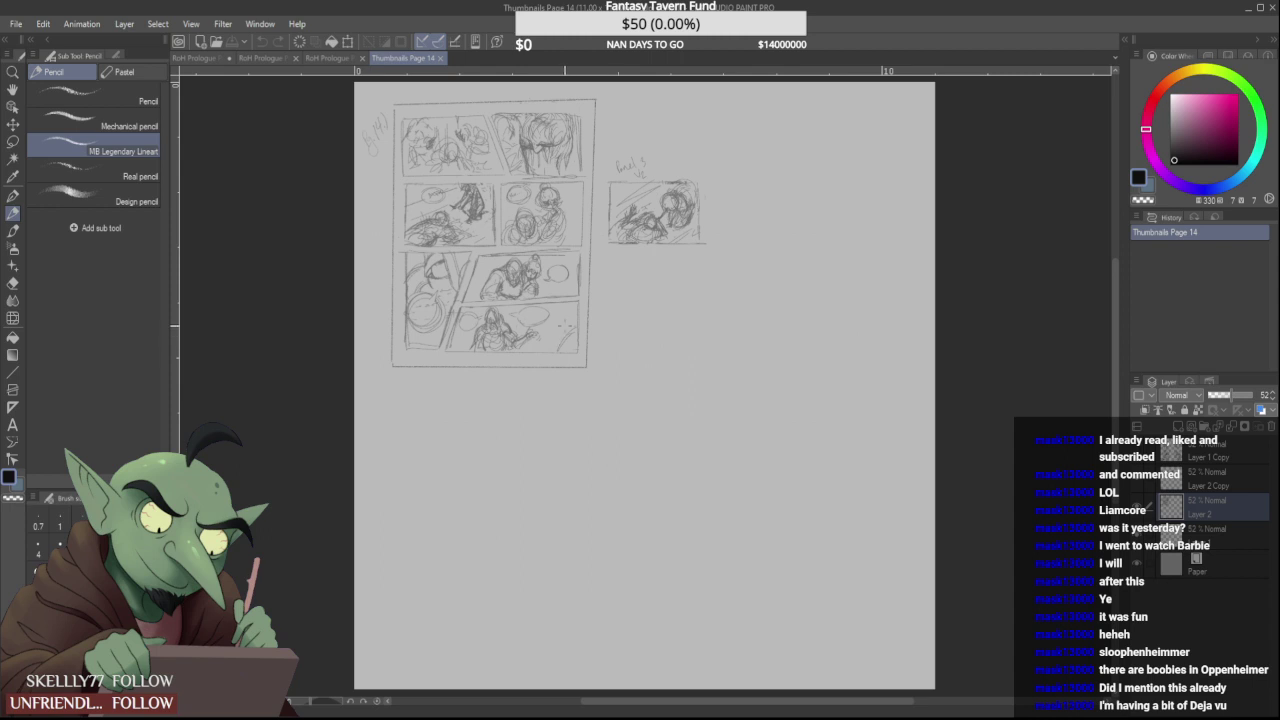
scroll(509, 183, up, 3)
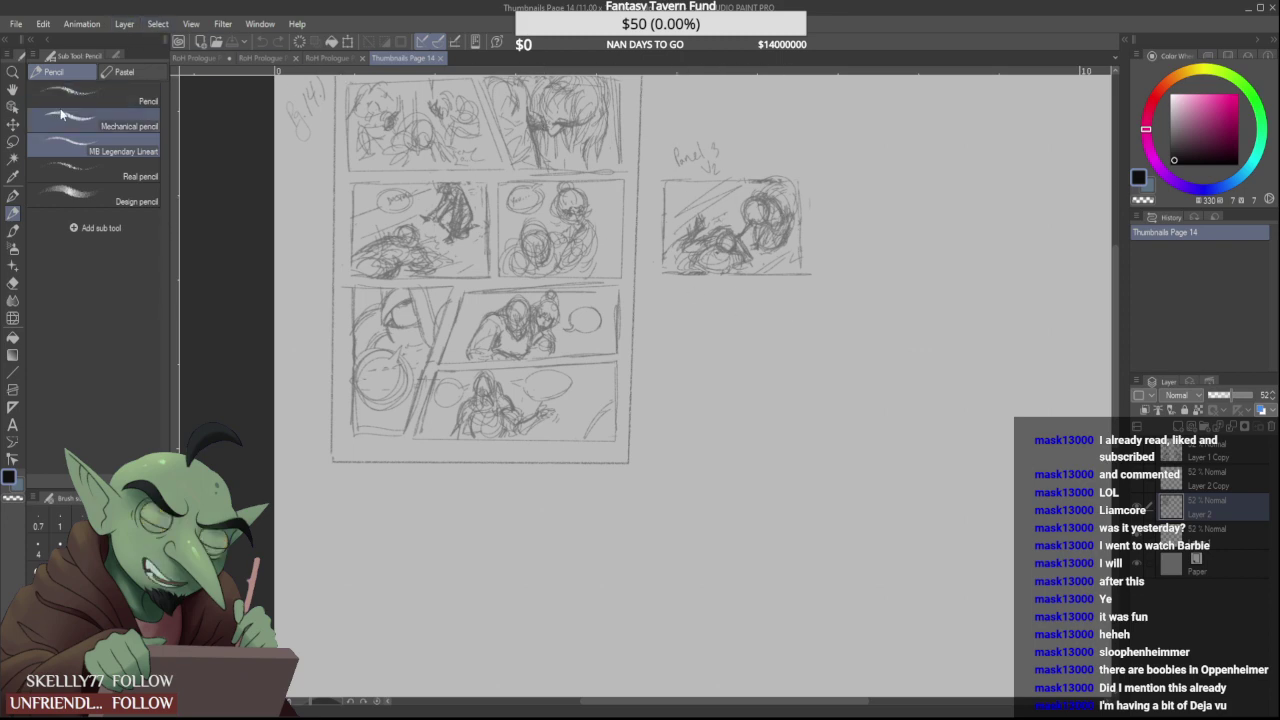
key(m)
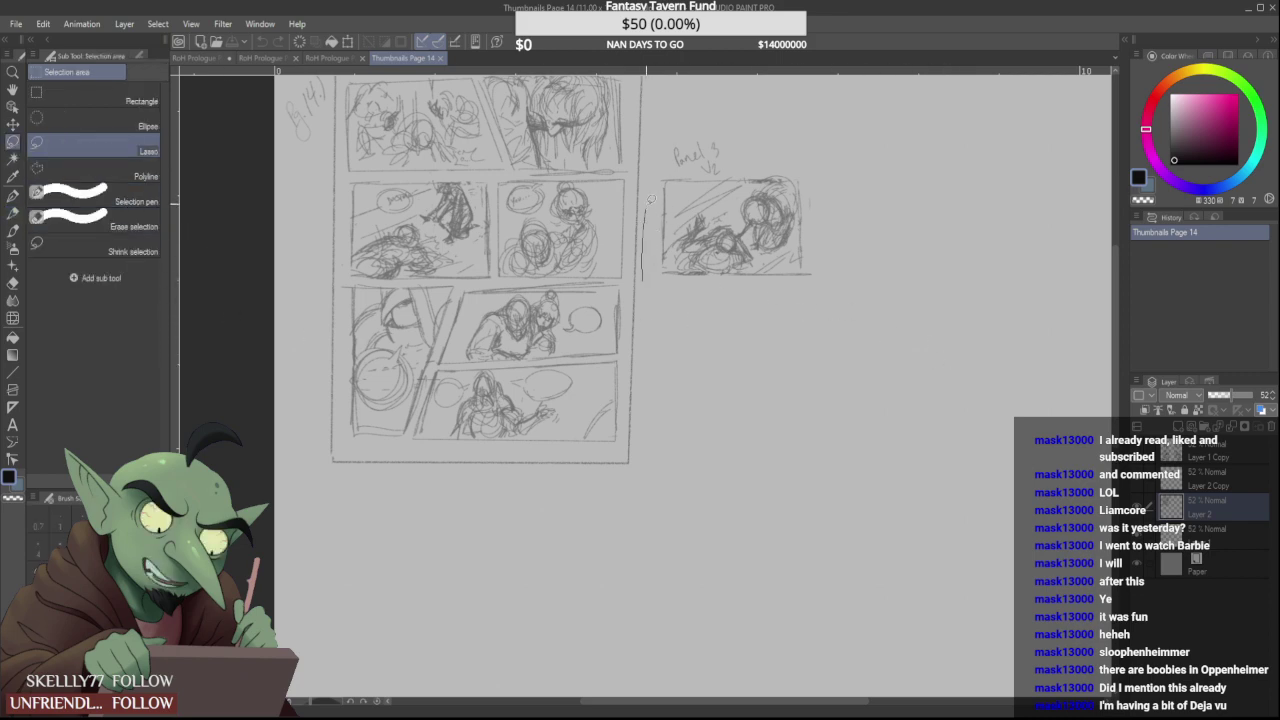
mouse_move(672, 170)
mouse_down()
mouse_move(756, 165)
mouse_move(648, 230)
mouse_up()
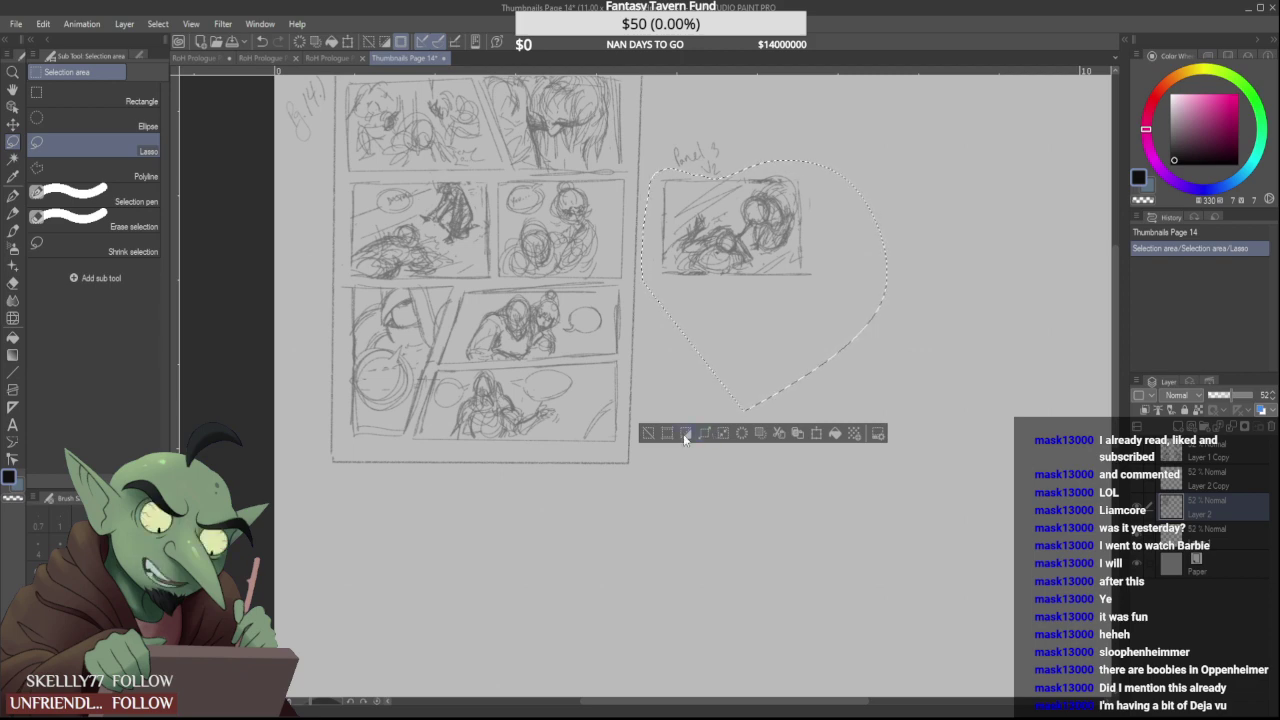
key(ctrl+d)
Return to RoH Prologue Page 14, expand the empty panel's Frame 4 folder and paste the copied thumbnail into it
click(330, 58)
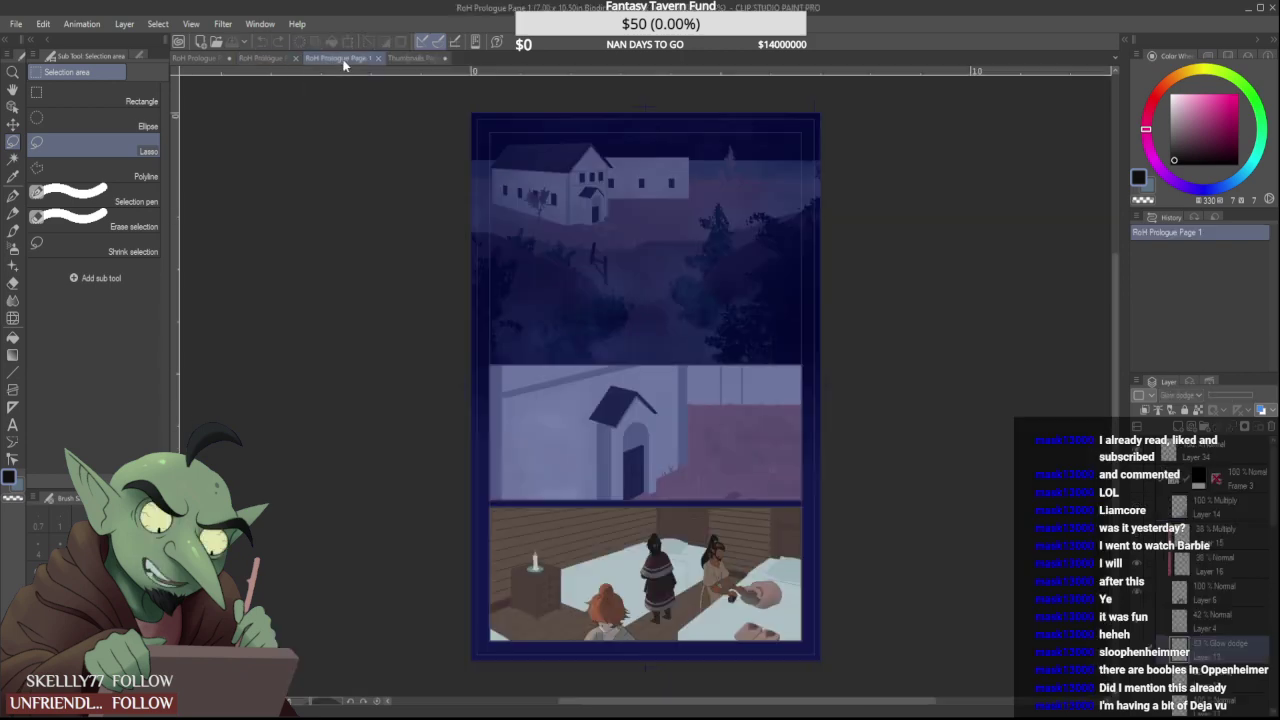
click(266, 58)
click(200, 58)
scroll(625, 350, down, 1)
scroll(521, 512, up, 2)
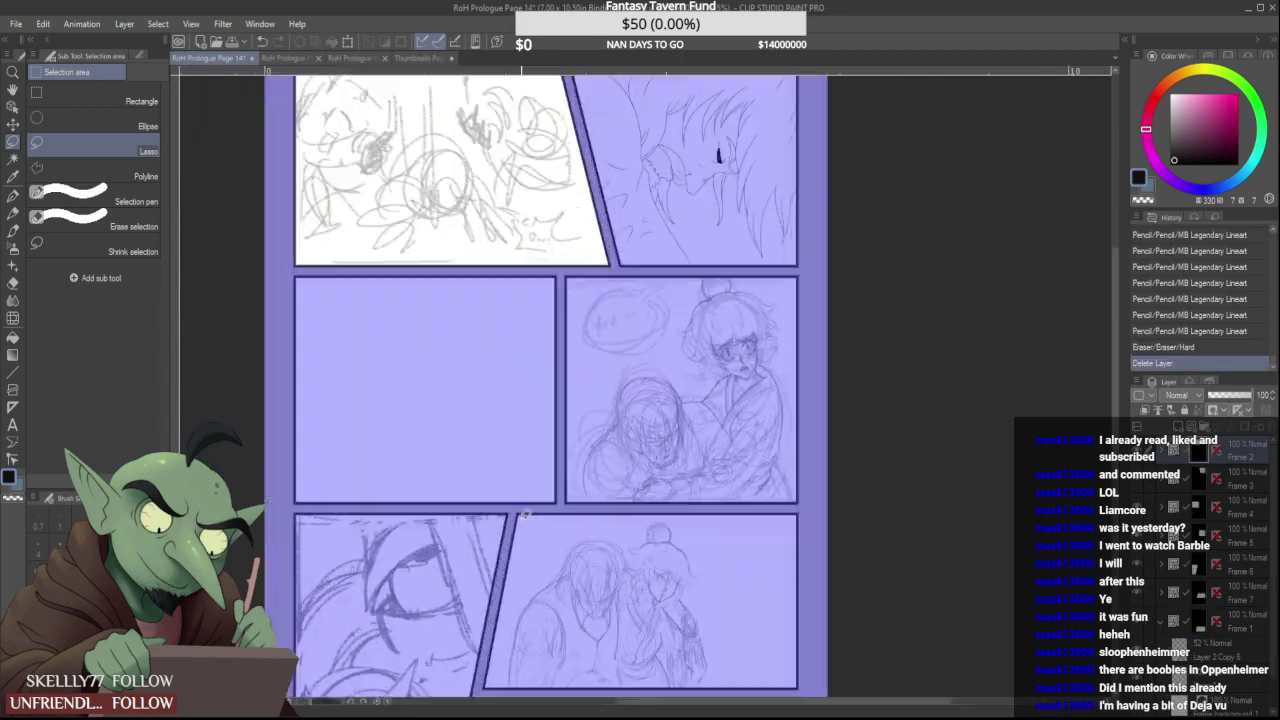
click(1206, 484)
click(1198, 507)
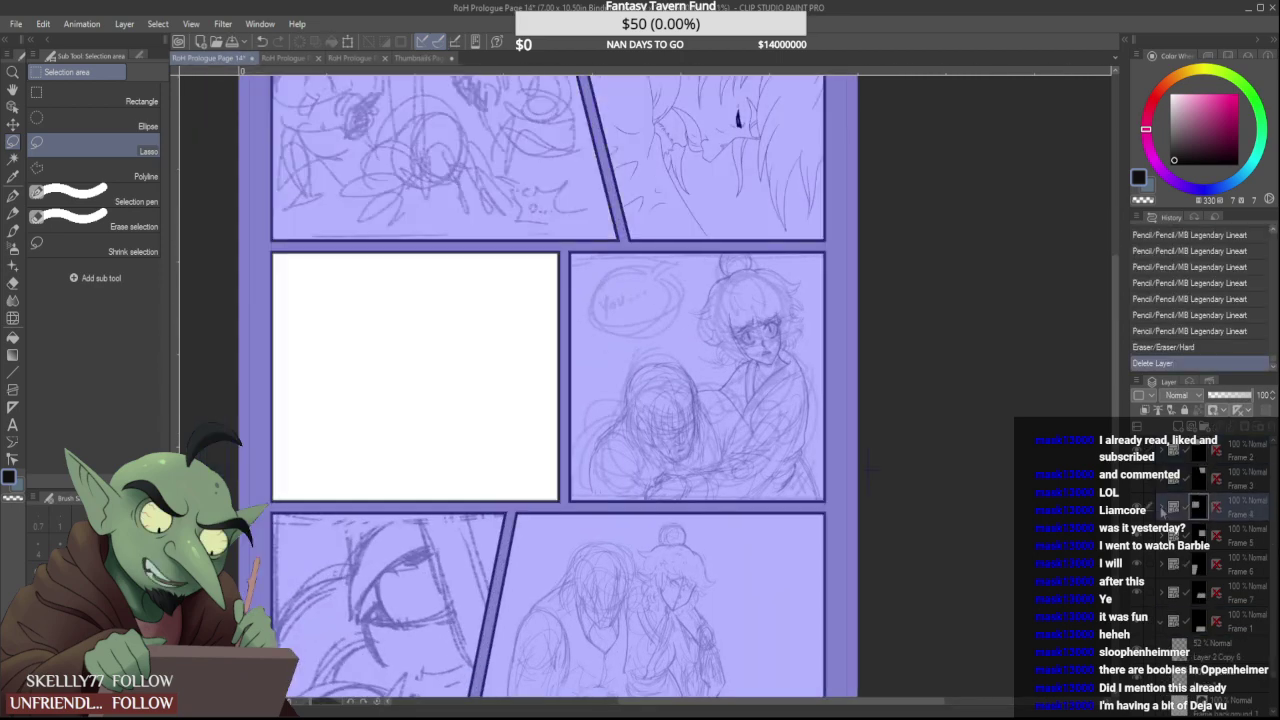
click(1161, 508)
key(ctrl+v)
key(ctrl+t)
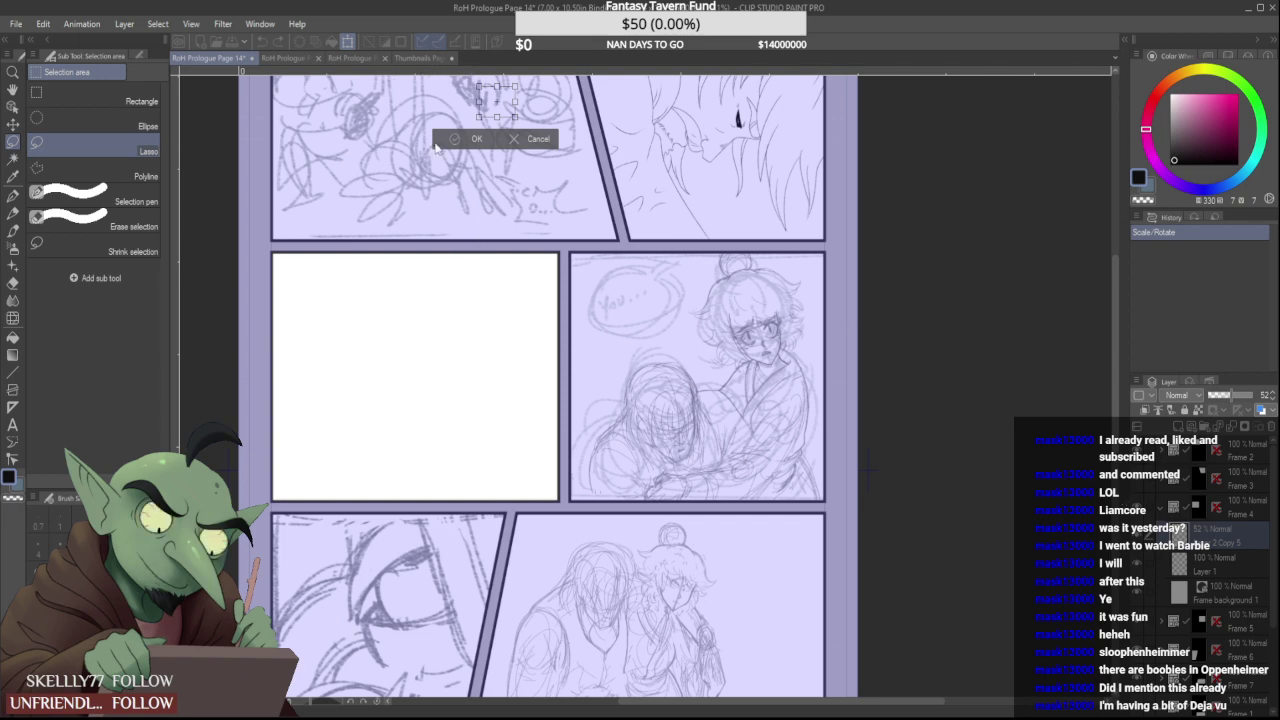
drag(505, 106, 514, 458)
drag(390, 372, 418, 178)
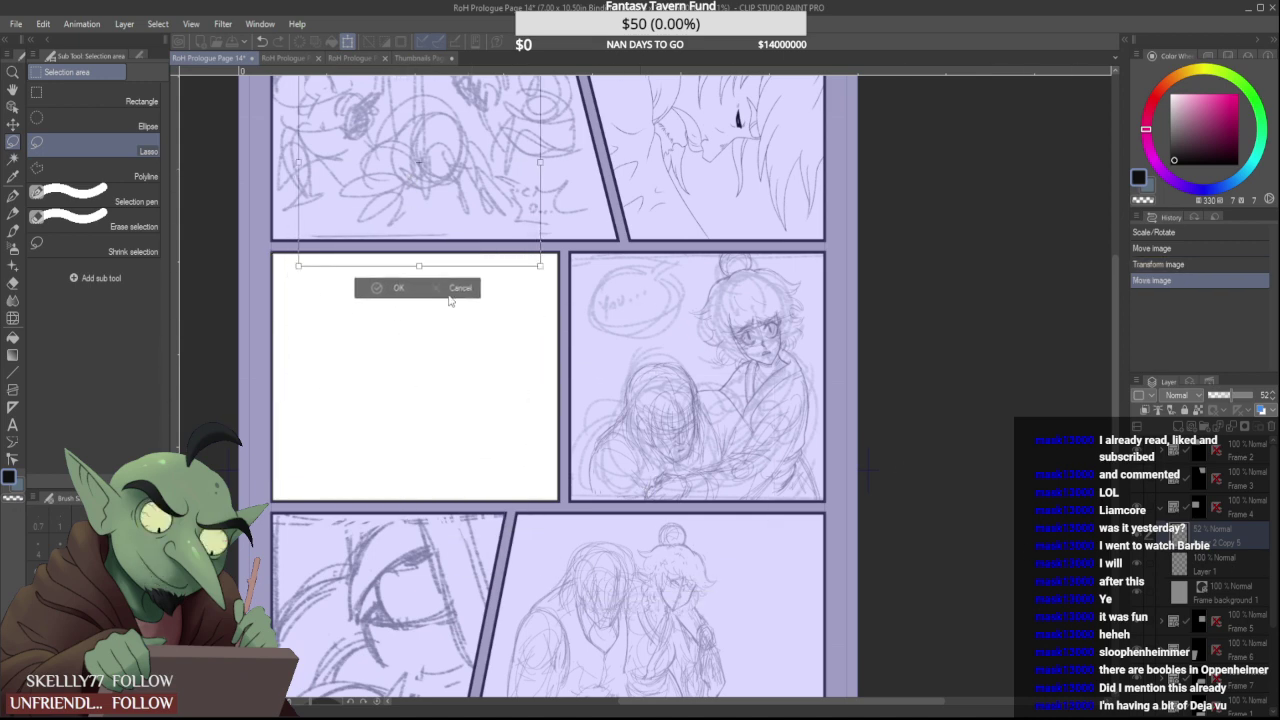
click(457, 289)
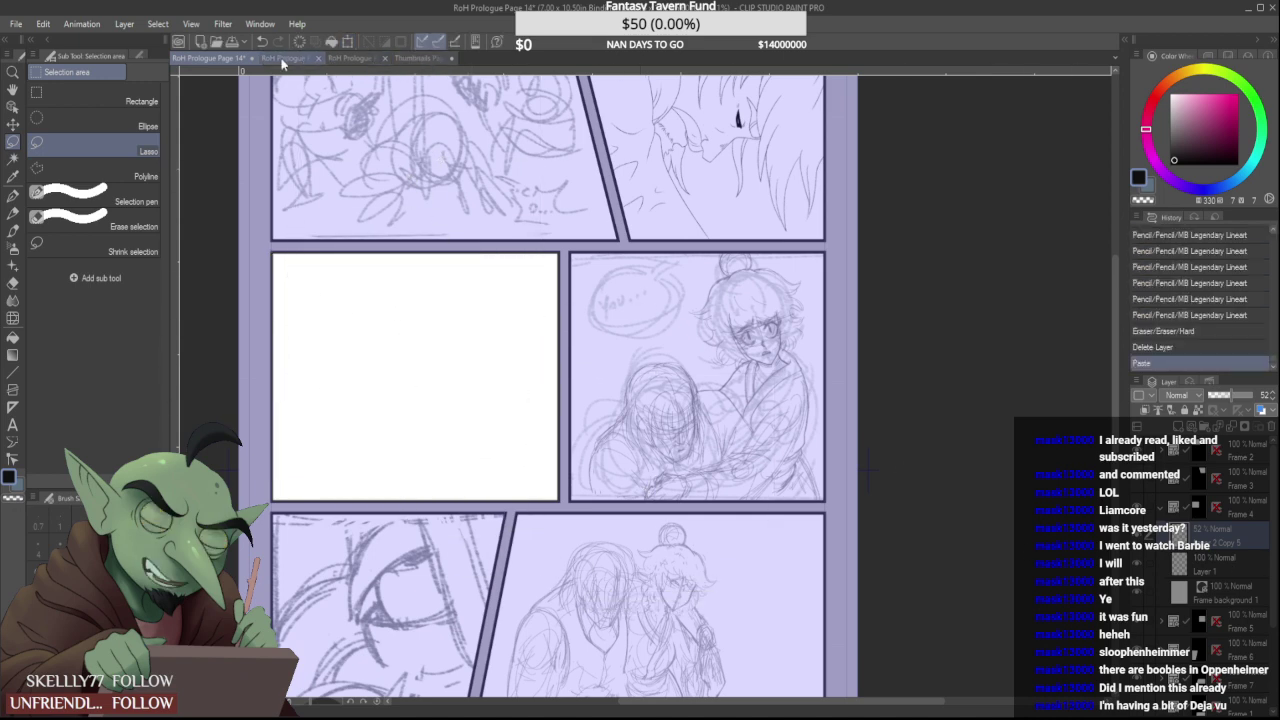
In Thumbnails Page 14, lasso the alternate panel 3 thumbnail and activate the Layer 2 Copy layer to copy it
click(287, 58)
click(350, 58)
click(412, 58)
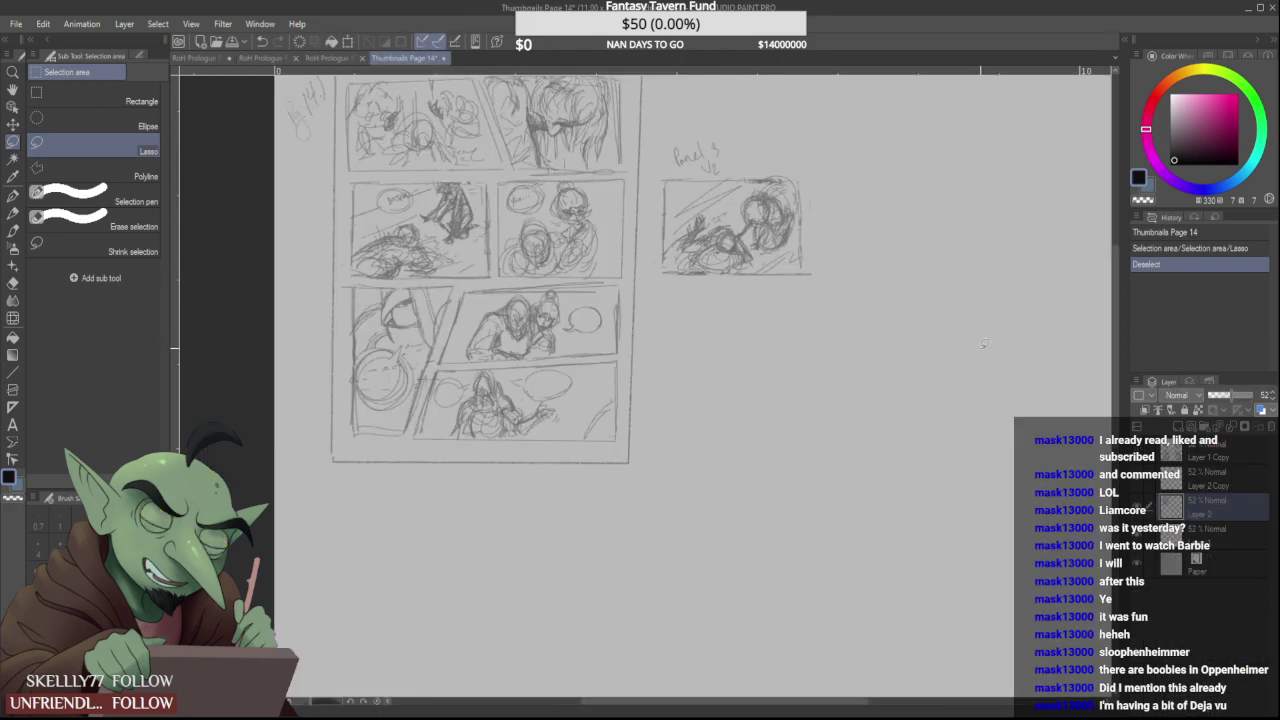
mouse_move(699, 290)
mouse_down()
mouse_move(645, 230)
mouse_move(672, 166)
mouse_move(712, 175)
mouse_move(882, 377)
mouse_up()
click(1137, 479)
click(1137, 479)
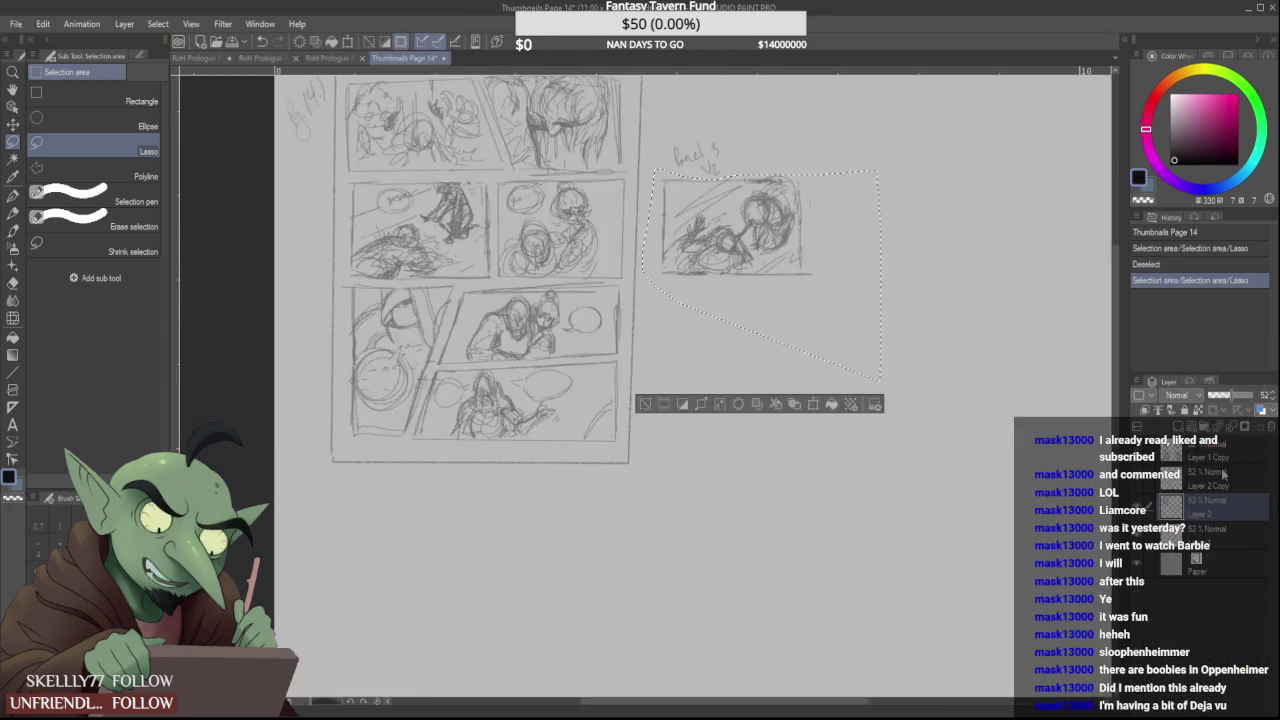
click(1207, 475)
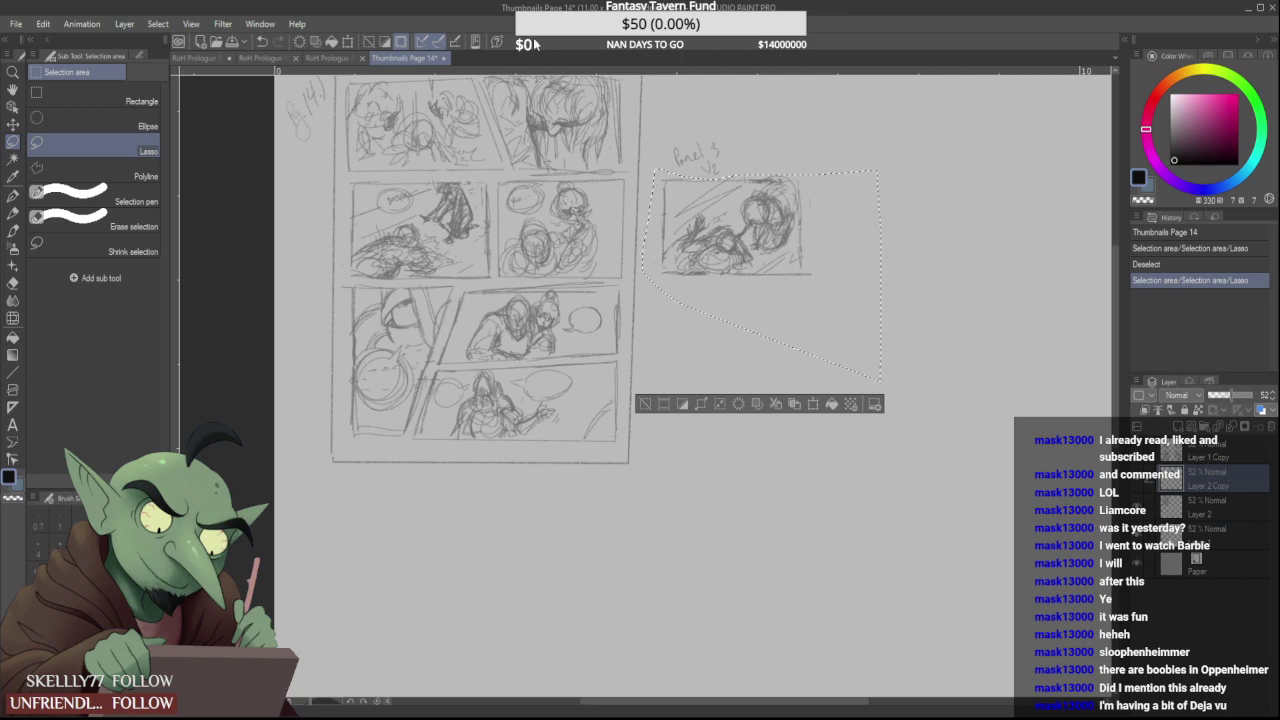
Switch back to RoH Prologue Page 14 to paste the thumbnail copied from Layer 2 Copy into Frame 4
click(334, 57)
click(236, 59)
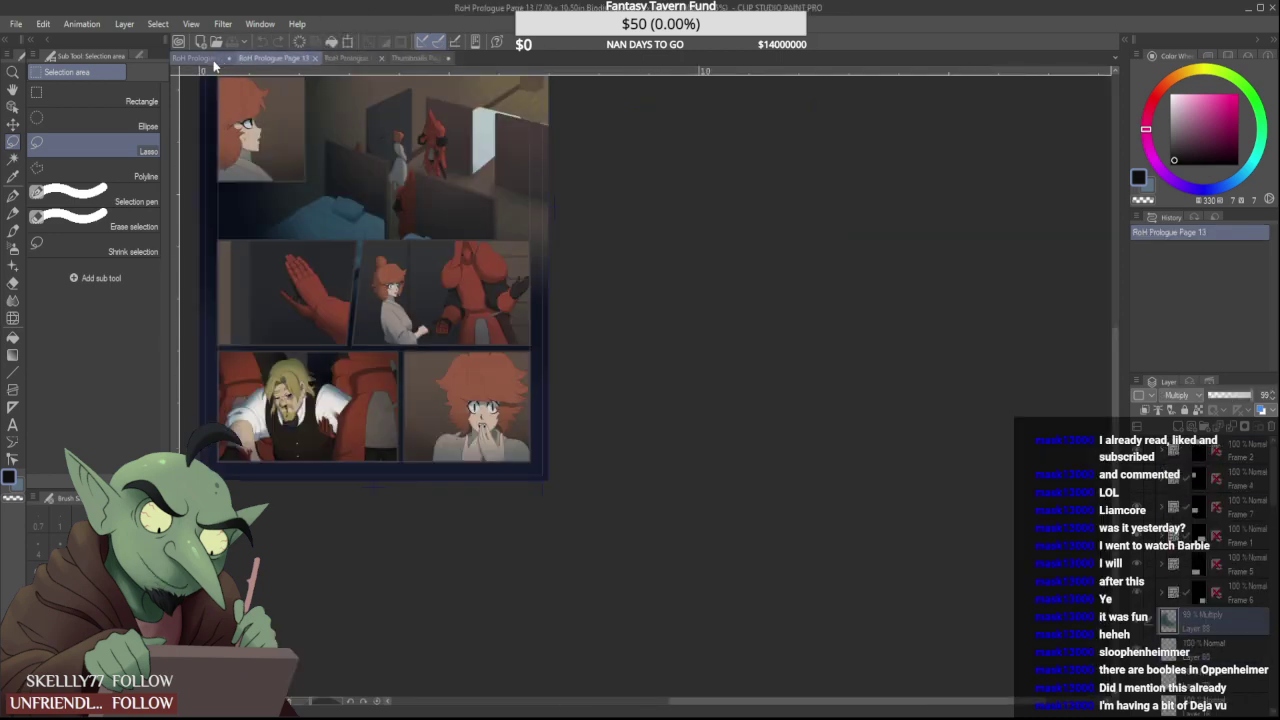
click(210, 59)
Scale and move the pasted thumbnail so its drawing fills the empty Frame 4 panel, and apply the transformation
key(ctrl+t)
mouse_move(483, 108)
mouse_down()
mouse_move(290, 305)
mouse_move(303, 290)
mouse_move(570, 508)
mouse_move(556, 470)
mouse_move(560, 488)
mouse_move(545, 473)
mouse_move(530, 481)
mouse_up()
drag(563, 301, 586, 282)
drag(542, 344, 530, 320)
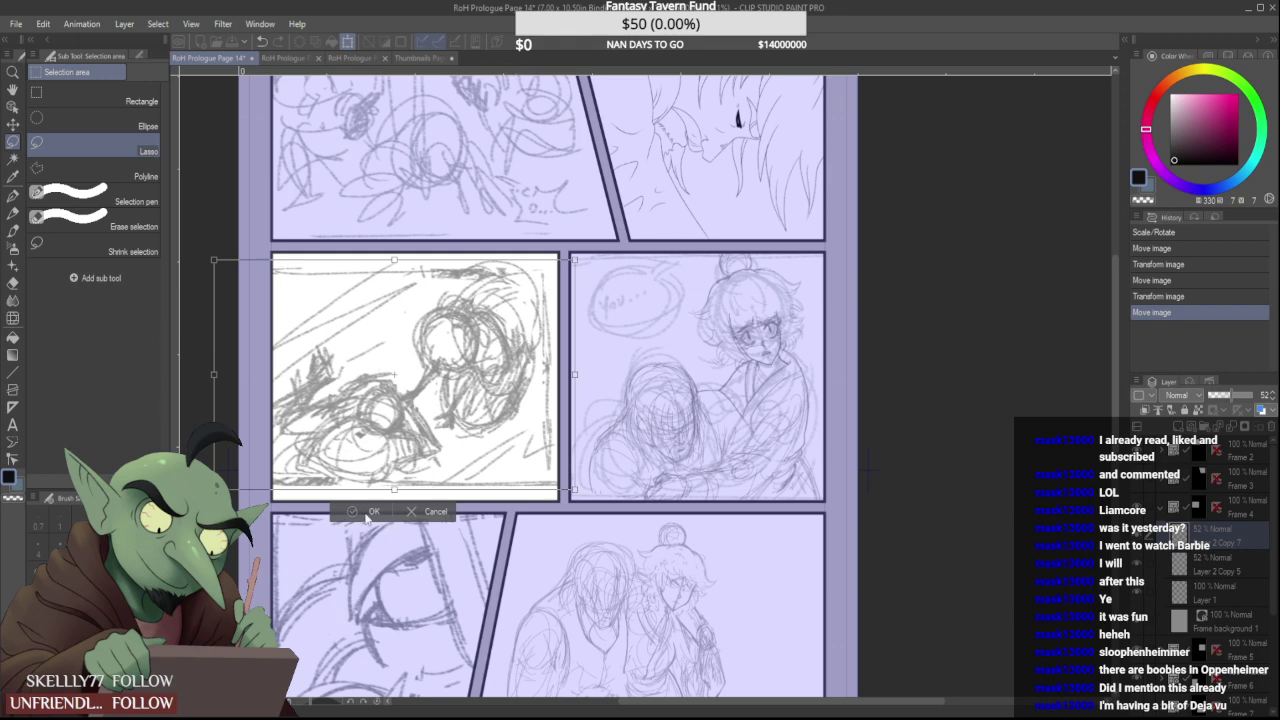
drag(574, 259, 580, 255)
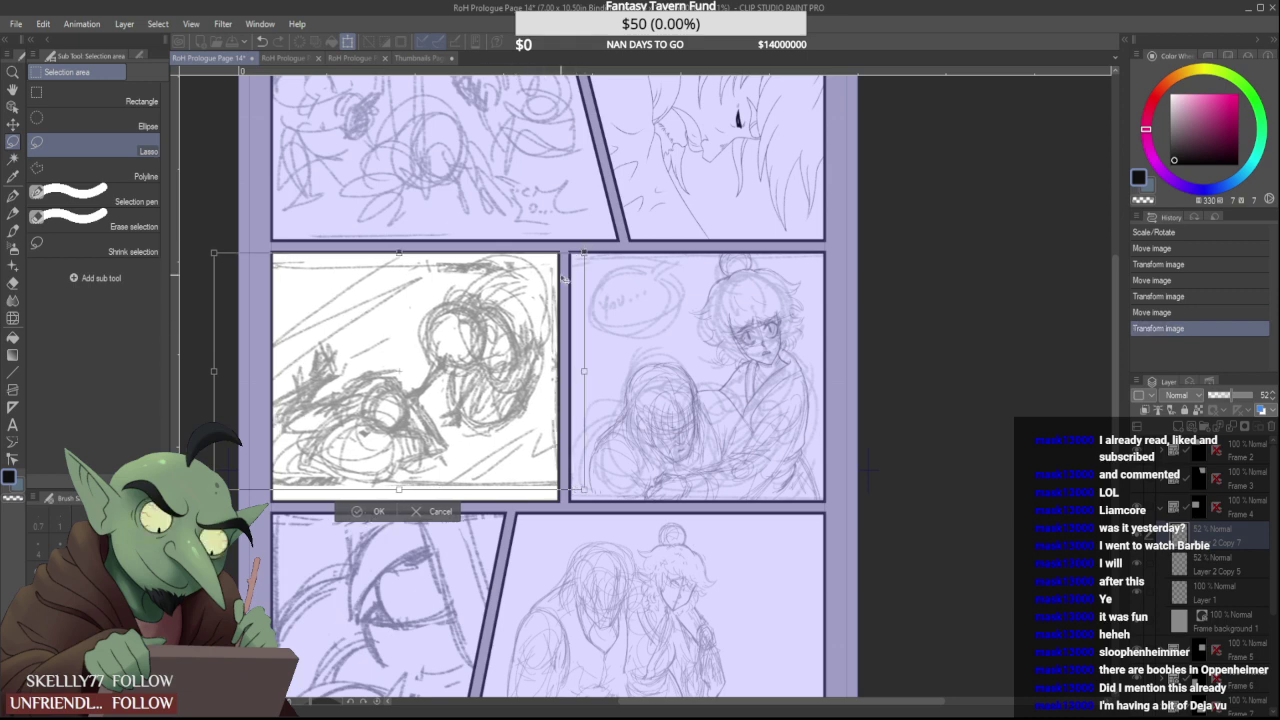
drag(531, 333, 529, 334)
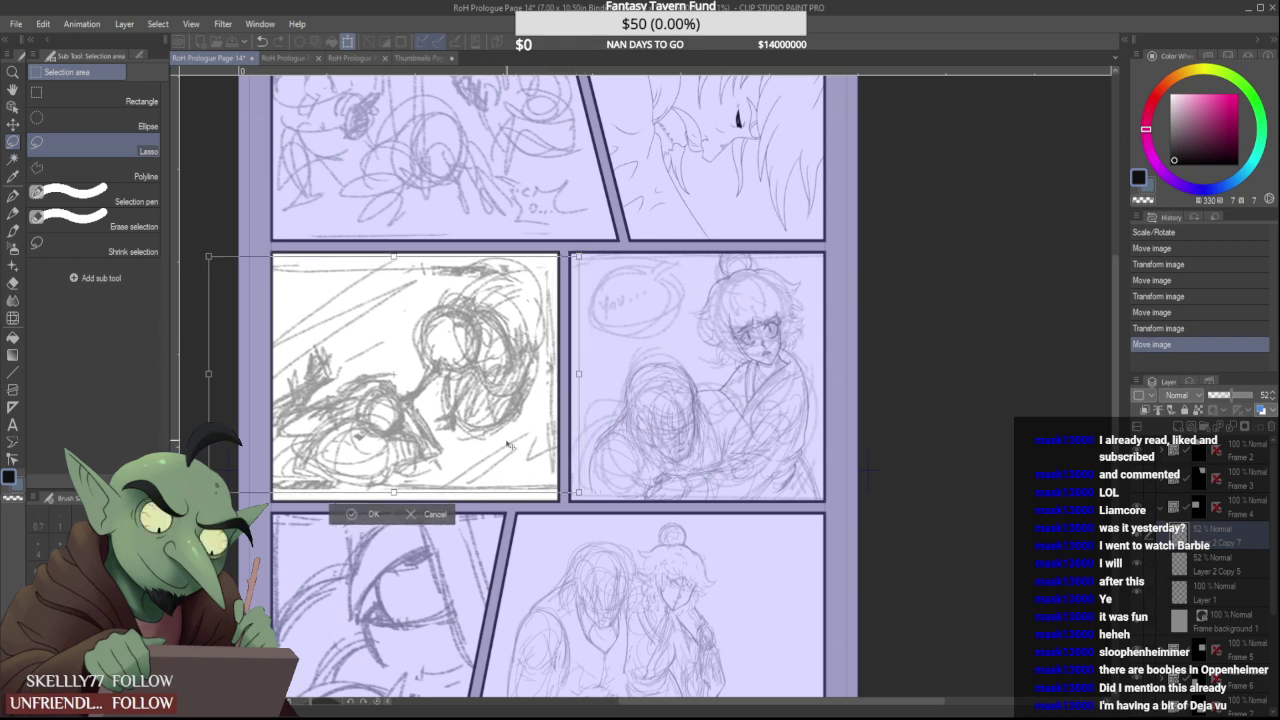
click(366, 515)
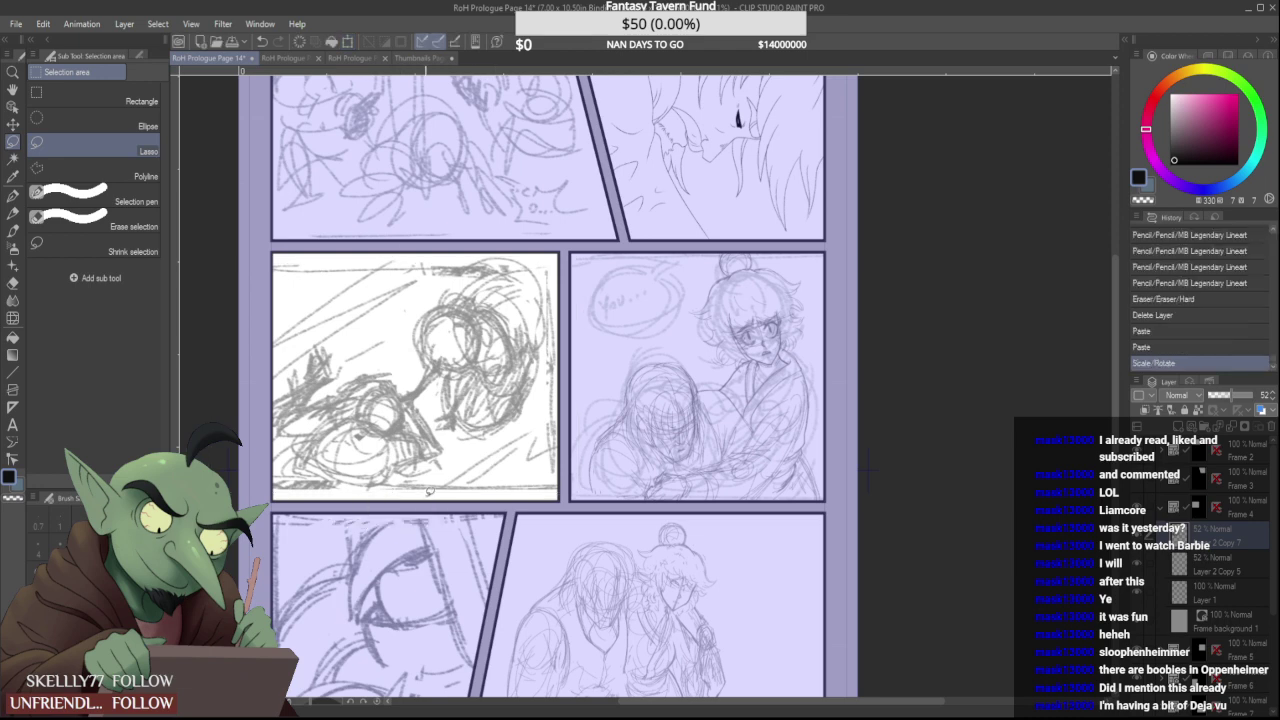
Examine the whole page layout with the thumbnail placed in the Frame 4 panel
scroll(429, 487, down, 1)
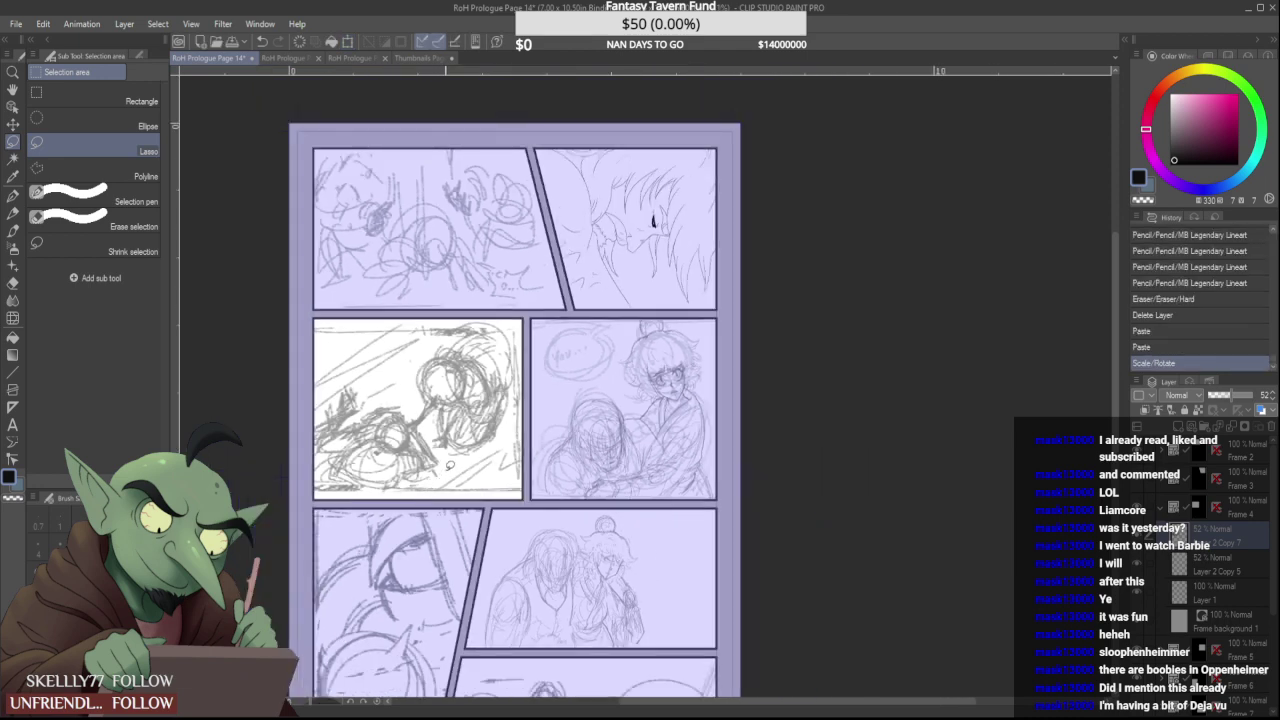
scroll(450, 465, down, 1)
scroll(450, 465, down, 1)
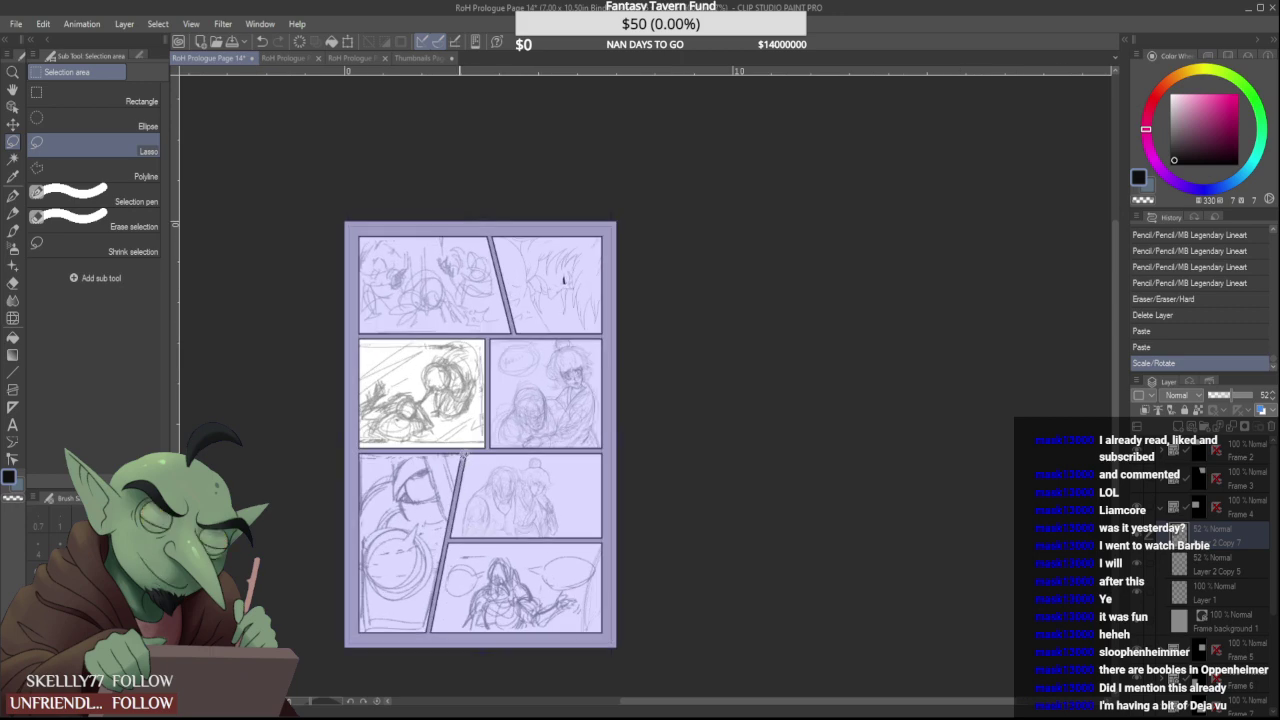
scroll(462, 458, up, 2)
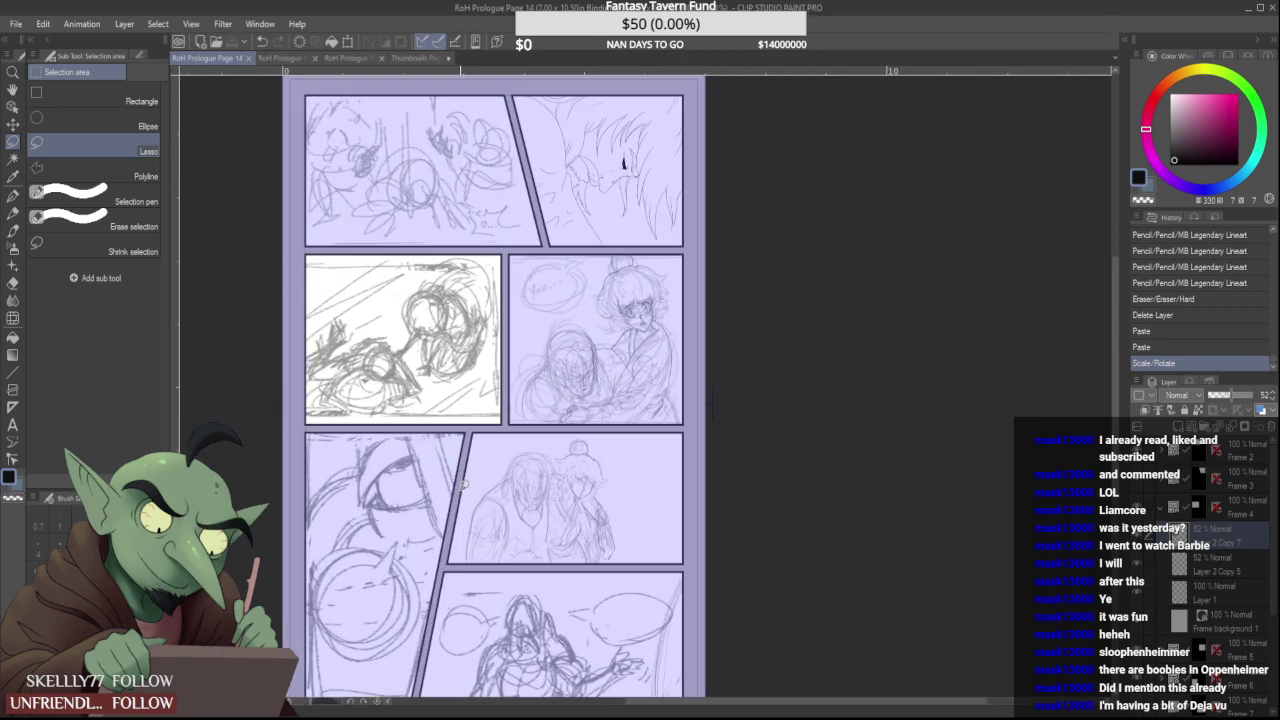
scroll(466, 477, down, 2)
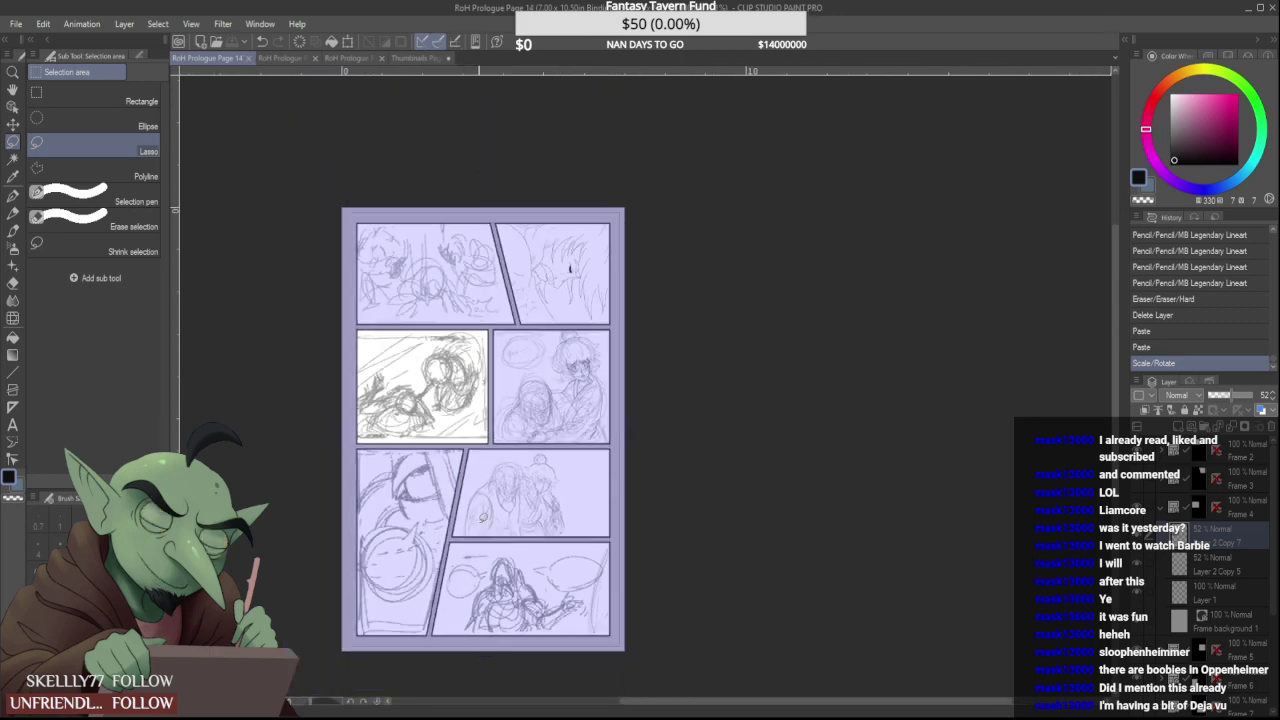
scroll(580, 570, up, 1)
scroll(571, 546, up, 1)
scroll(571, 546, down, 1)
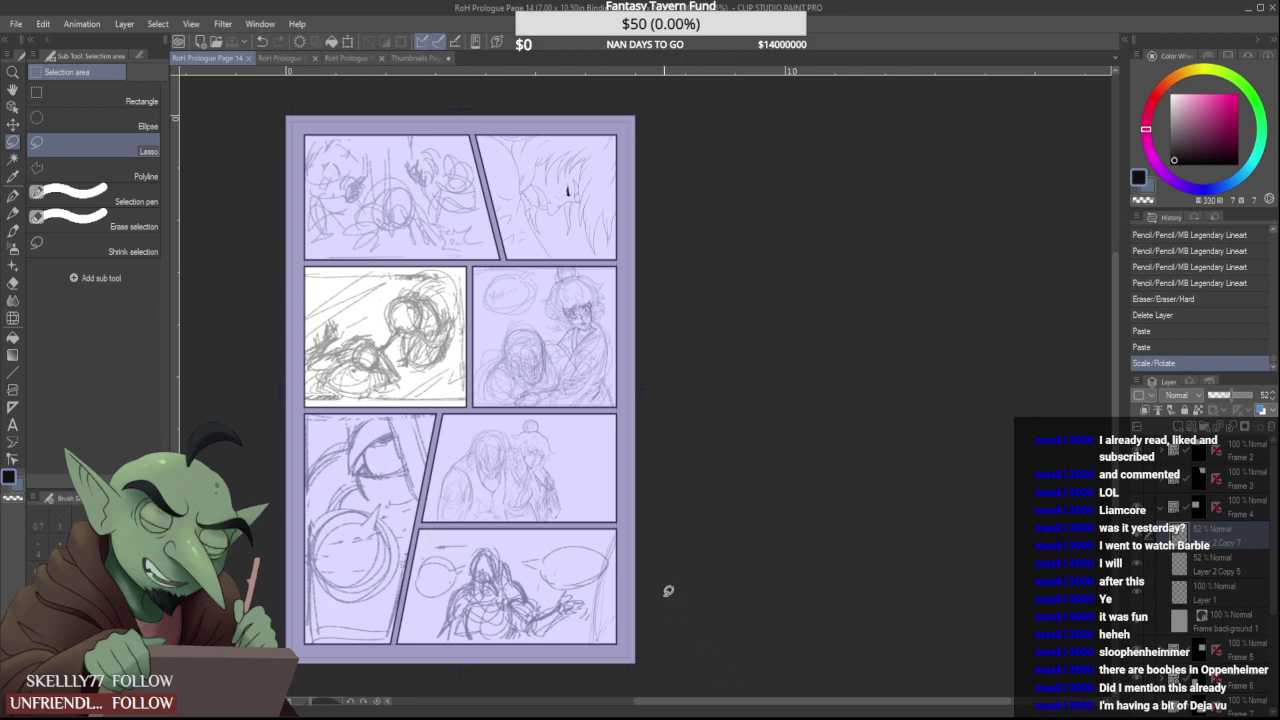
Expand the Frame 2 folder and lower the opacity of its rough-sketch layer Layer 2 Copy to 22%
click(1200, 456)
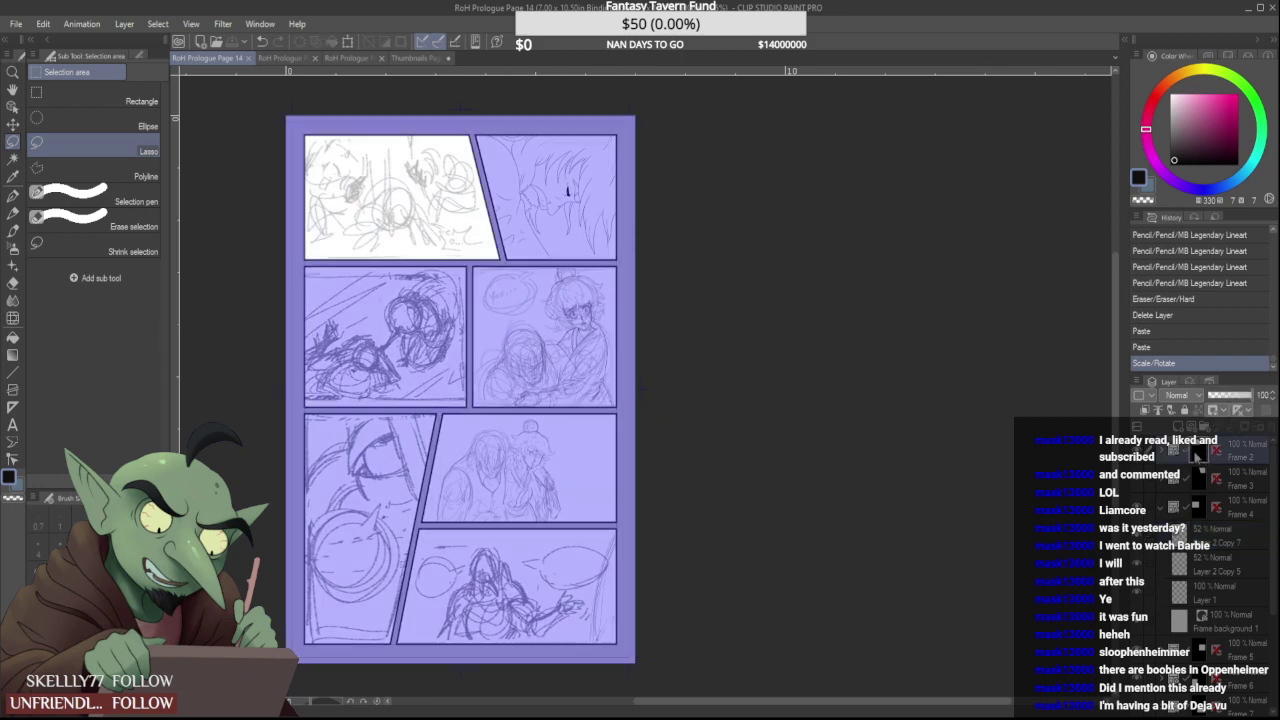
click(1163, 457)
click(1243, 487)
click(1218, 395)
scroll(337, 178, up, 2)
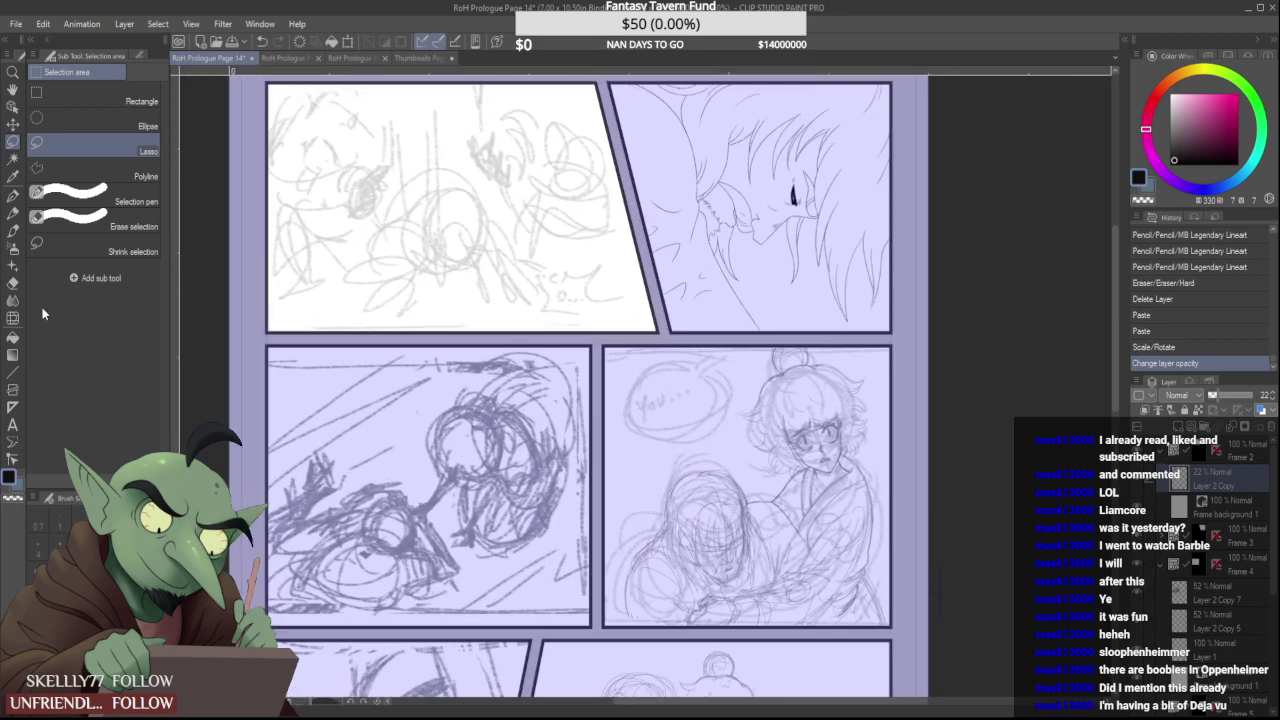
Choose the MB Legendary Lineart pencil and add a raster layer at 50% opacity above the Frame 2 rough sketch
click(13, 213)
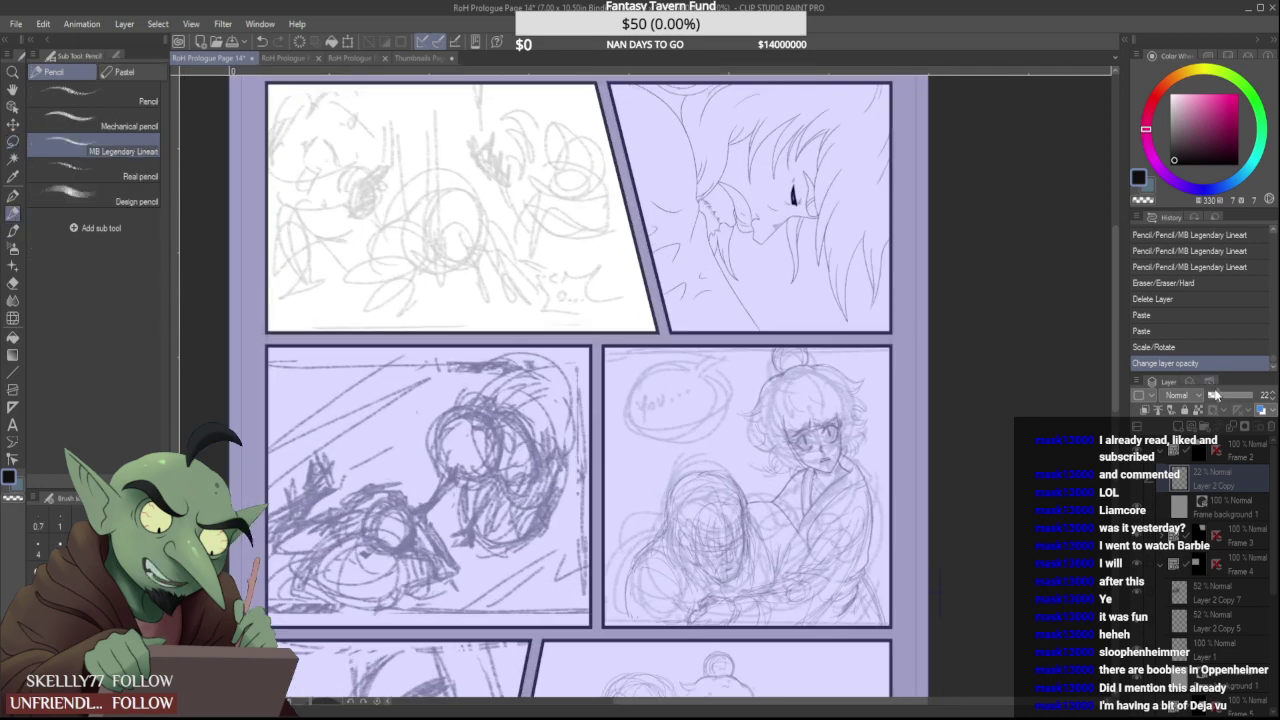
click(1179, 426)
click(1236, 396)
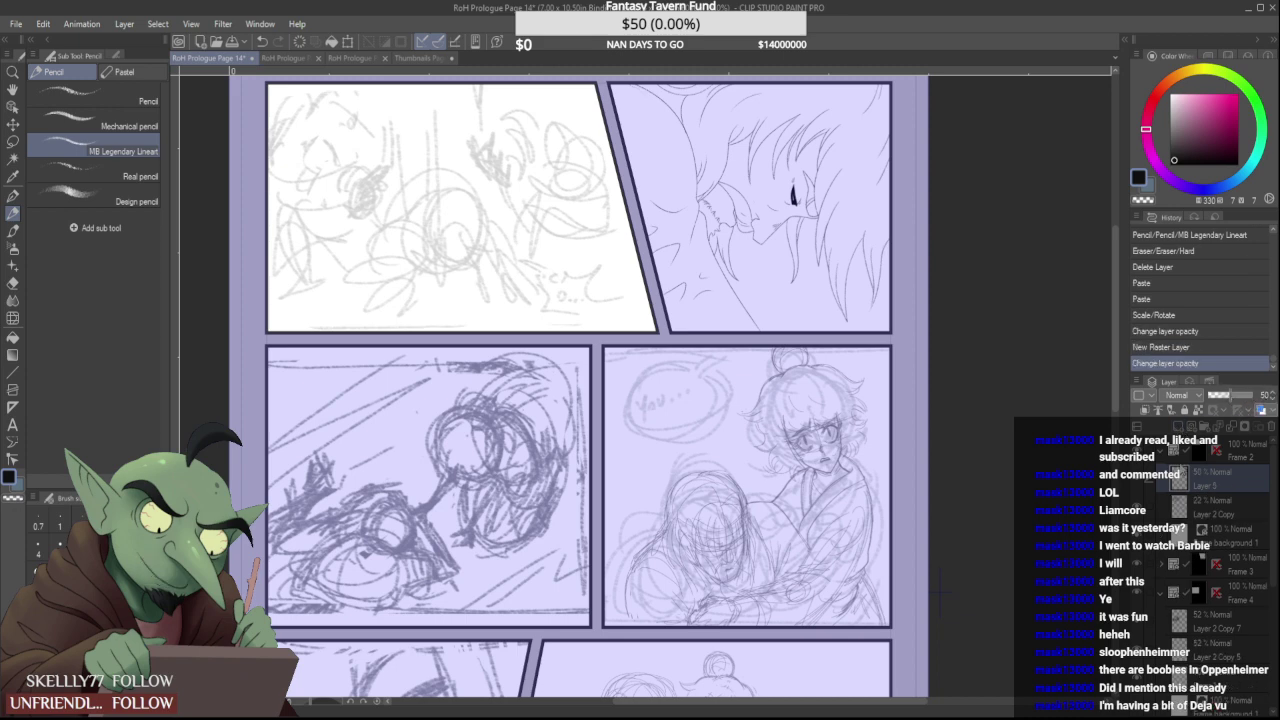
click(1199, 506)
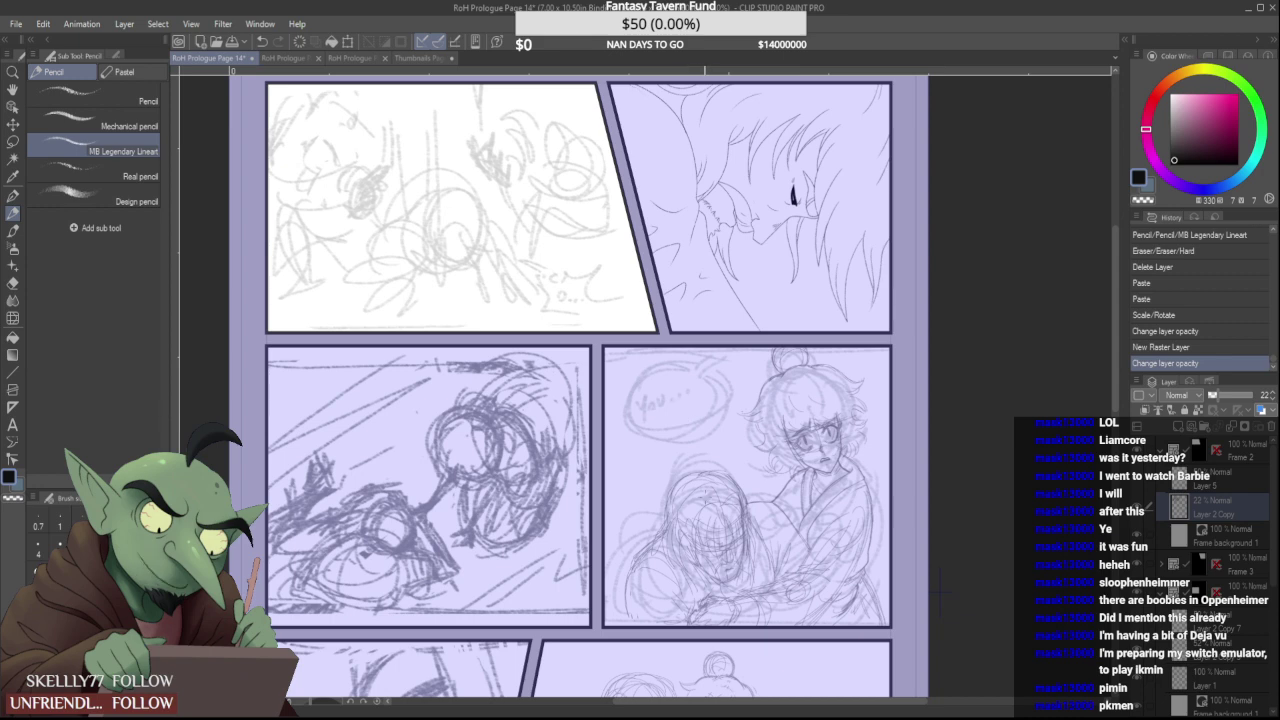
click(1221, 482)
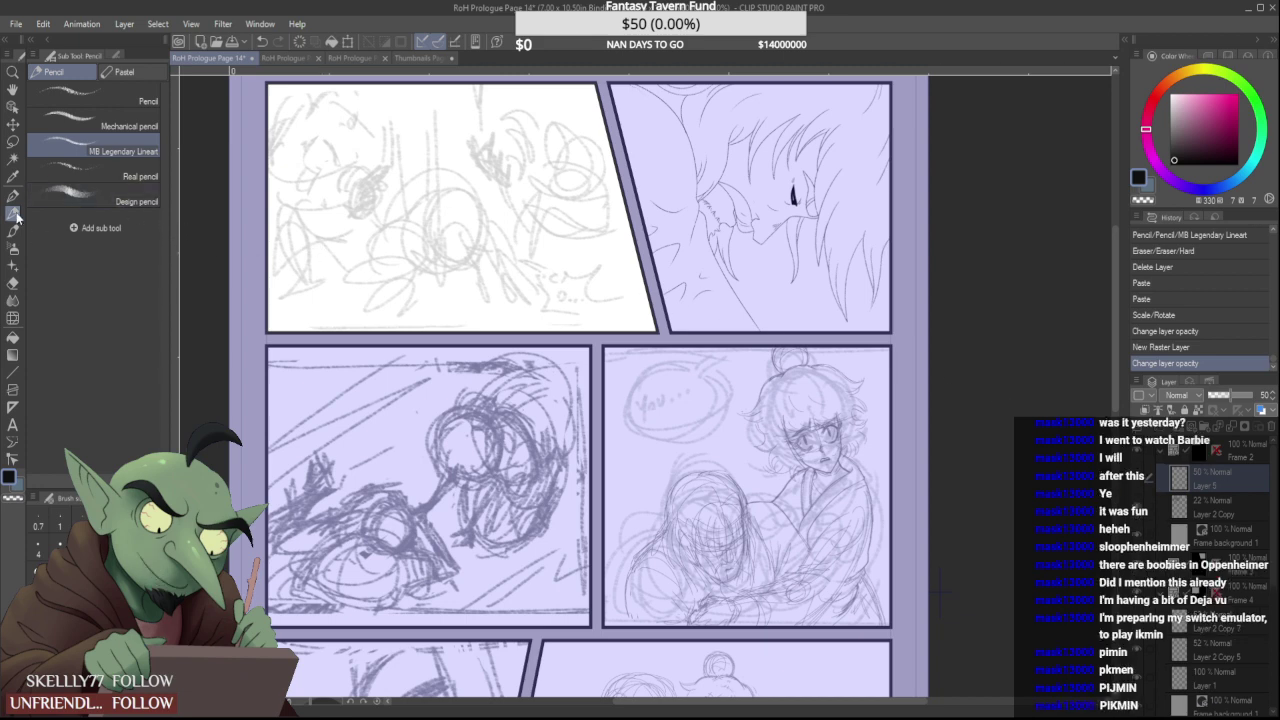
Sketch an oval head for the central figure in the Frame 2 panel and set the sketch layer's opacity to 45%
mouse_move(424, 207)
mouse_down()
mouse_move(430, 242)
mouse_move(469, 238)
mouse_move(447, 200)
mouse_up()
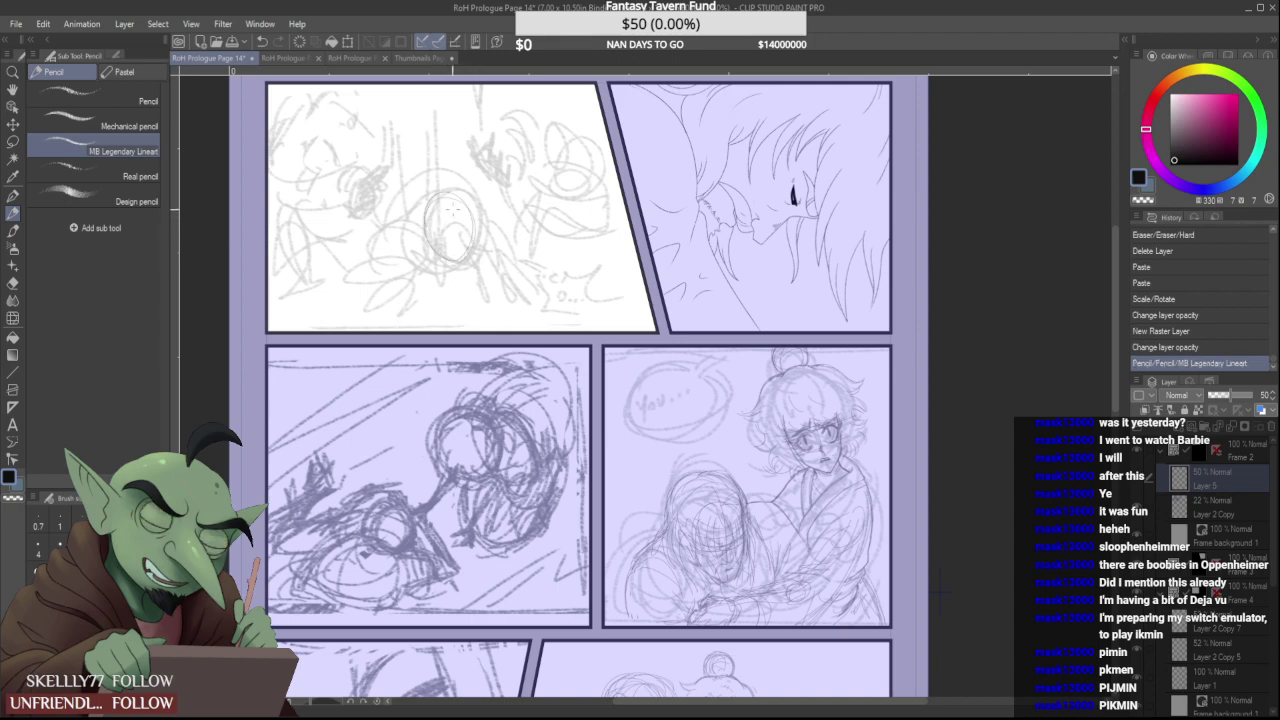
scroll(450, 201, up, 3)
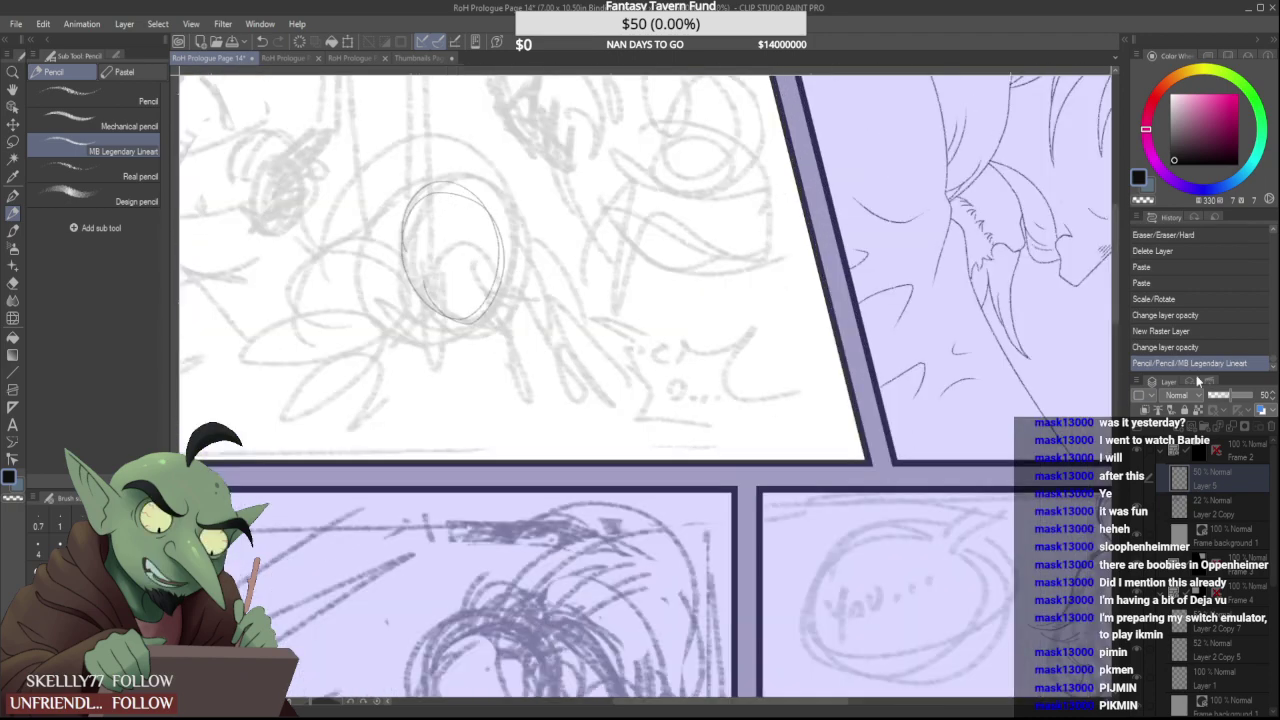
click(1227, 396)
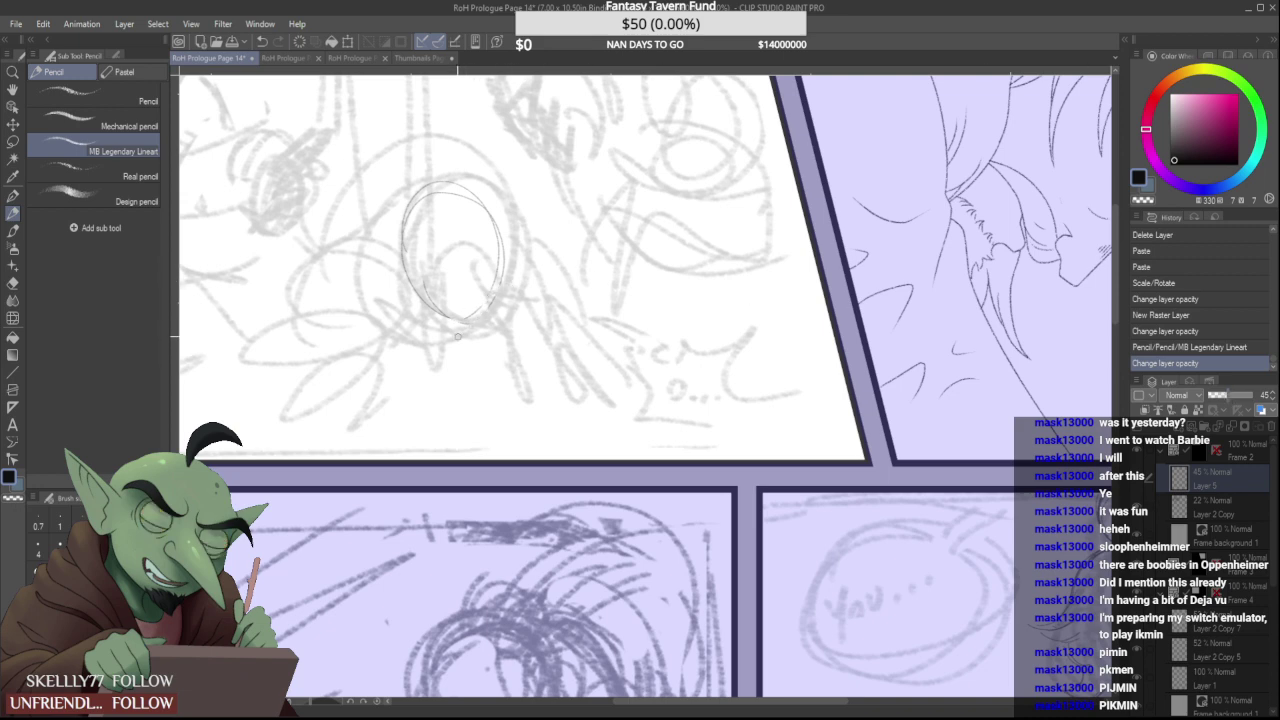
Erase the lower end of the central figure's oval head and redraw the head as a rounder circle
mouse_move(490, 220)
mouse_down()
mouse_move(441, 313)
mouse_move(428, 293)
mouse_up()
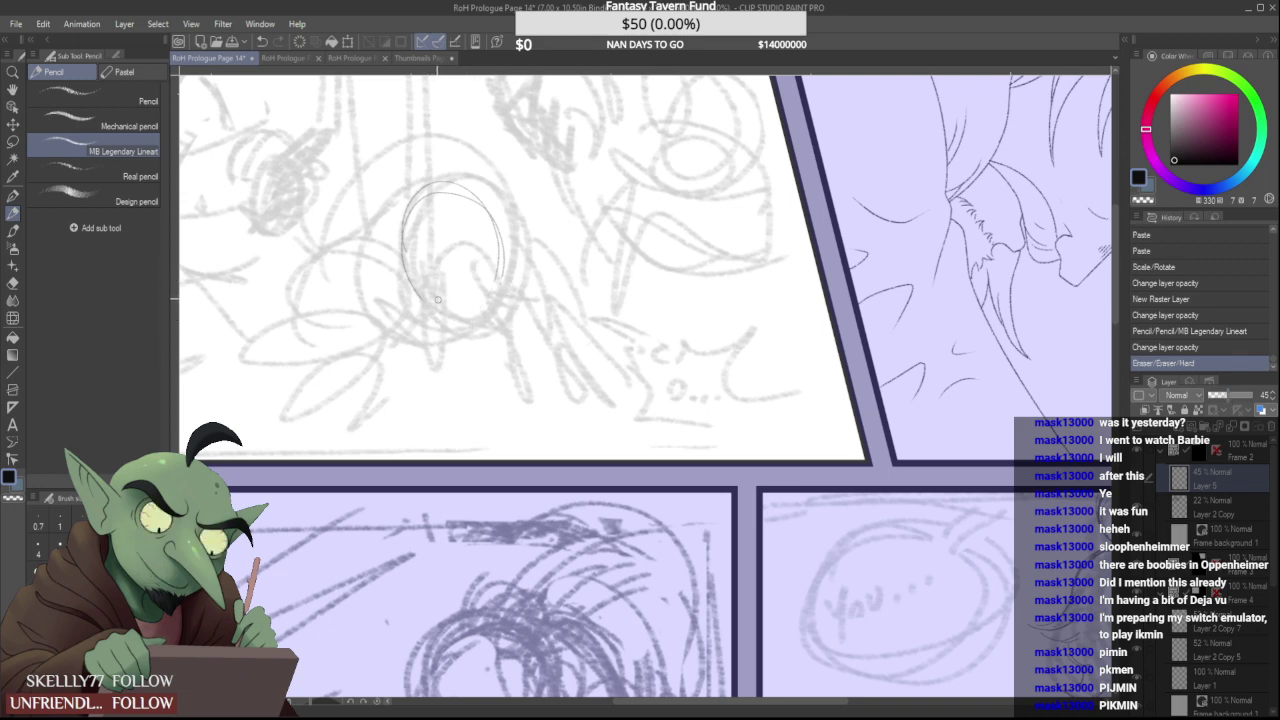
mouse_move(396, 206)
mouse_down()
mouse_move(469, 214)
mouse_move(482, 186)
mouse_move(504, 225)
mouse_move(468, 302)
mouse_move(430, 302)
mouse_up()
drag(505, 272, 443, 307)
drag(403, 240, 426, 291)
mouse_move(466, 184)
mouse_down()
mouse_move(503, 224)
mouse_move(470, 292)
mouse_up()
mouse_move(430, 184)
mouse_down()
mouse_move(395, 253)
mouse_move(413, 284)
mouse_up()
mouse_move(414, 204)
mouse_down()
mouse_move(403, 268)
mouse_move(416, 279)
mouse_move(423, 186)
mouse_move(400, 272)
mouse_move(427, 203)
mouse_move(393, 244)
mouse_up()
drag(418, 202, 421, 283)
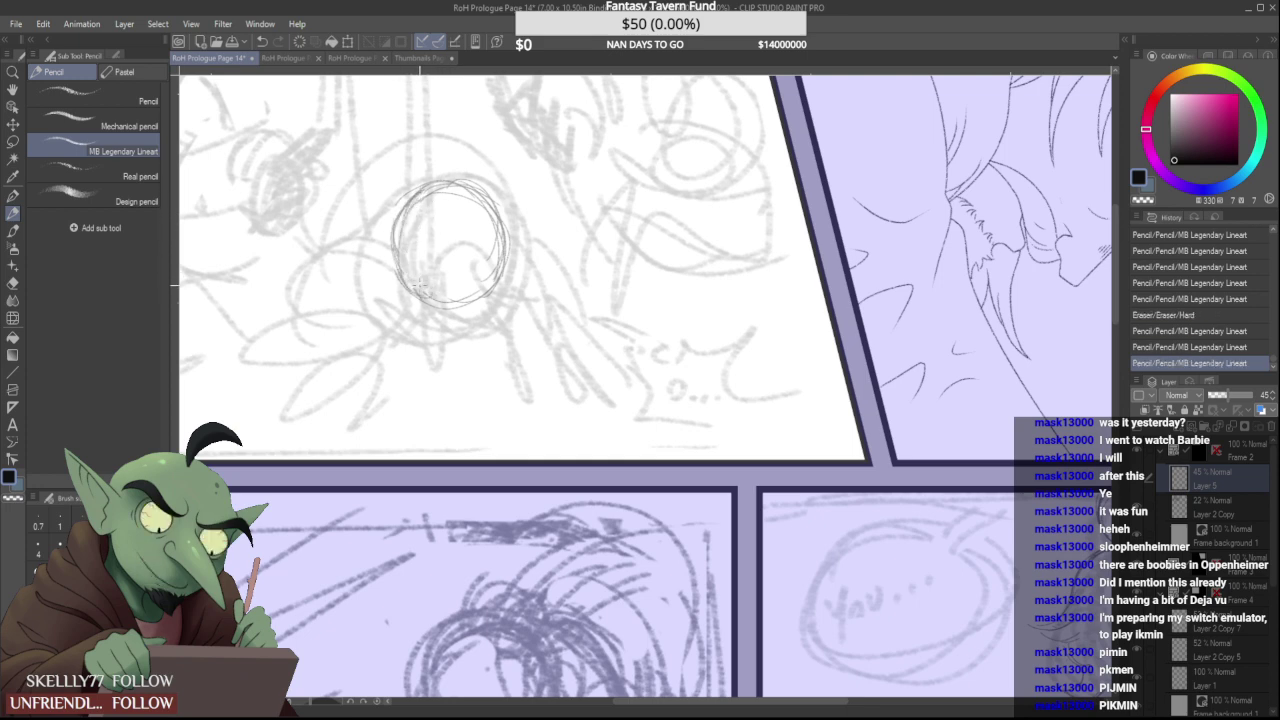
Add a vertical centre line to the central figure's face and a pointed lock of hair below the head
drag(449, 196, 456, 299)
drag(452, 204, 460, 302)
drag(406, 252, 434, 345)
mouse_move(408, 284)
mouse_down()
mouse_move(439, 364)
mouse_move(413, 280)
mouse_move(434, 323)
mouse_move(441, 293)
mouse_move(434, 372)
mouse_up()
mouse_move(454, 291)
mouse_down()
mouse_move(438, 357)
mouse_move(437, 336)
mouse_up()
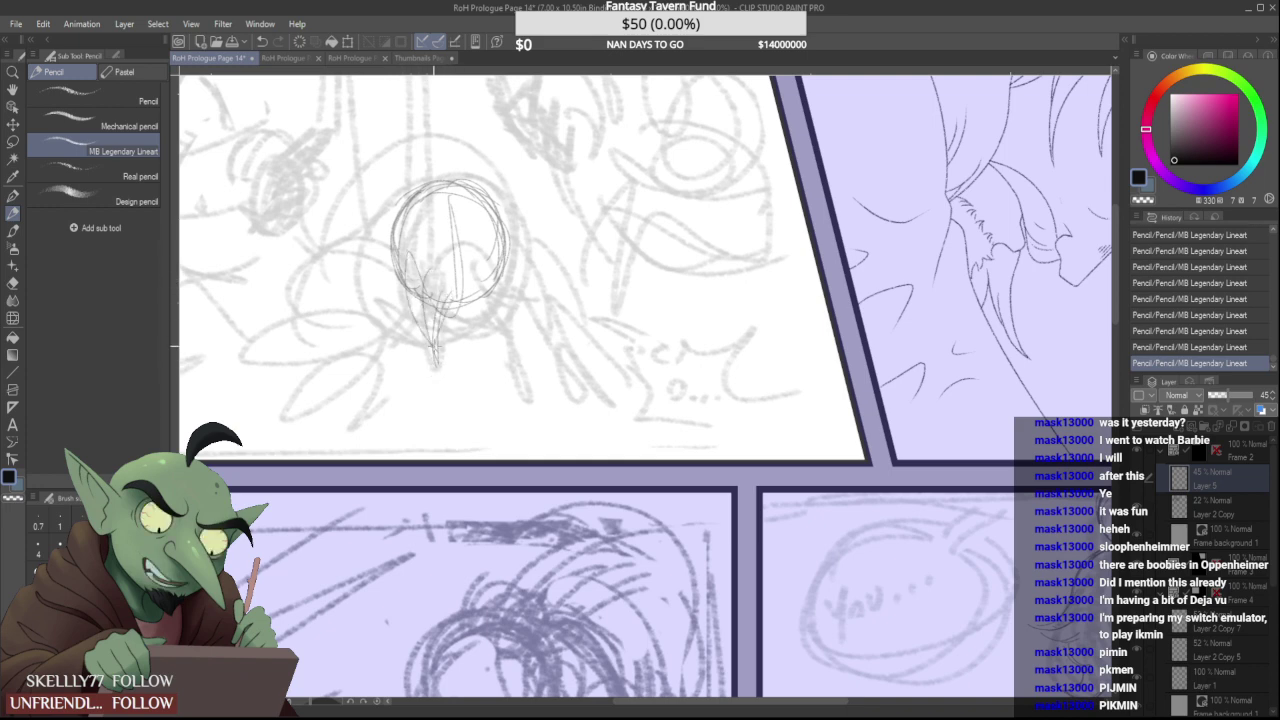
Sketch hair strands hanging down along both sides of the central figure's head
drag(482, 286, 486, 352)
mouse_move(488, 288)
mouse_down()
mouse_move(494, 372)
mouse_move(498, 358)
mouse_up()
drag(406, 230, 394, 298)
drag(402, 206, 408, 282)
drag(398, 234, 388, 324)
drag(396, 256, 386, 316)
drag(381, 272, 376, 304)
mouse_move(400, 212)
mouse_down()
mouse_move(374, 276)
mouse_move(400, 331)
mouse_up()
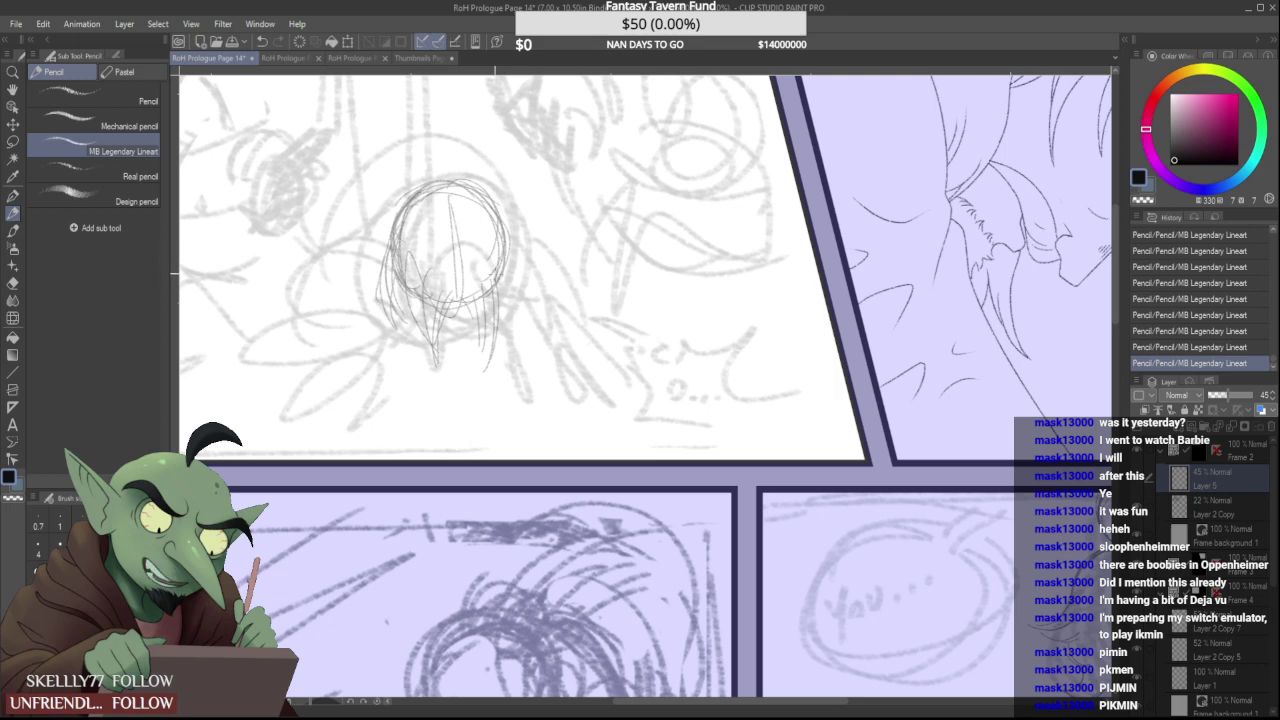
drag(515, 304, 500, 340)
mouse_move(508, 260)
mouse_down()
mouse_move(504, 228)
mouse_move(520, 304)
mouse_up()
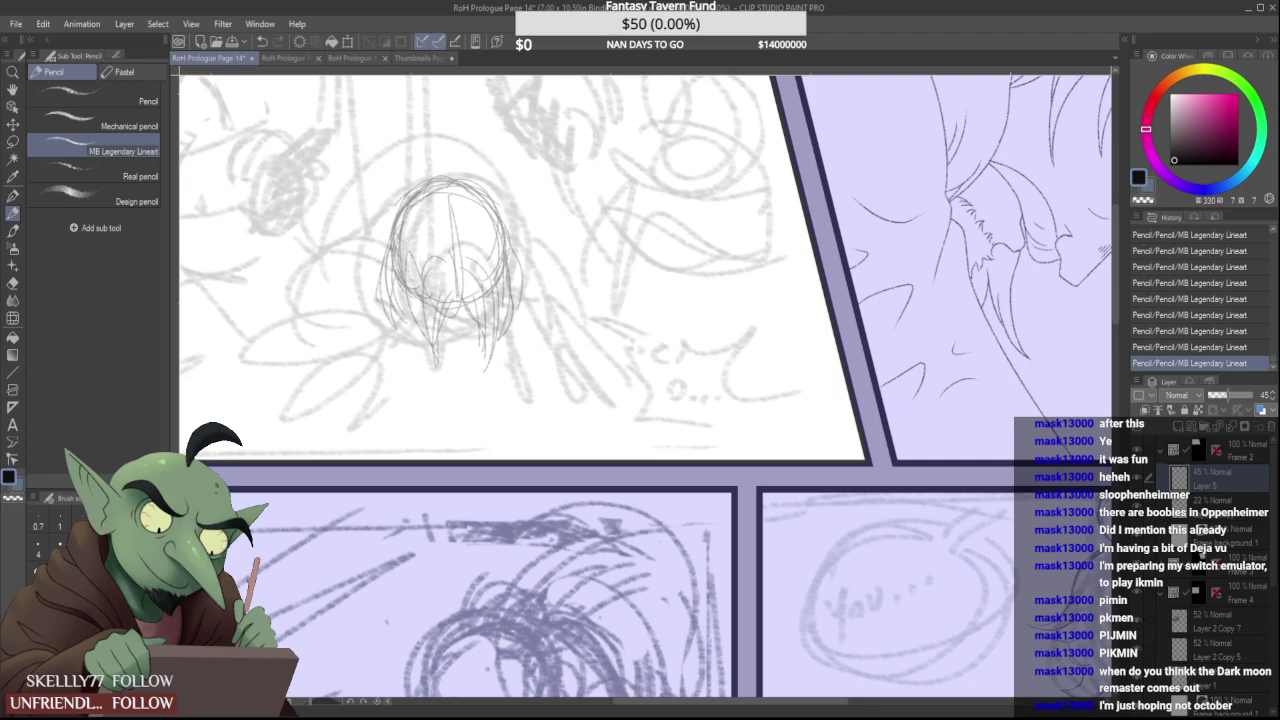
Sketch the central figure's raised shoulder and arm left of the head, with folds near the lower end
scroll(468, 260, down, 2)
scroll(463, 246, up, 3)
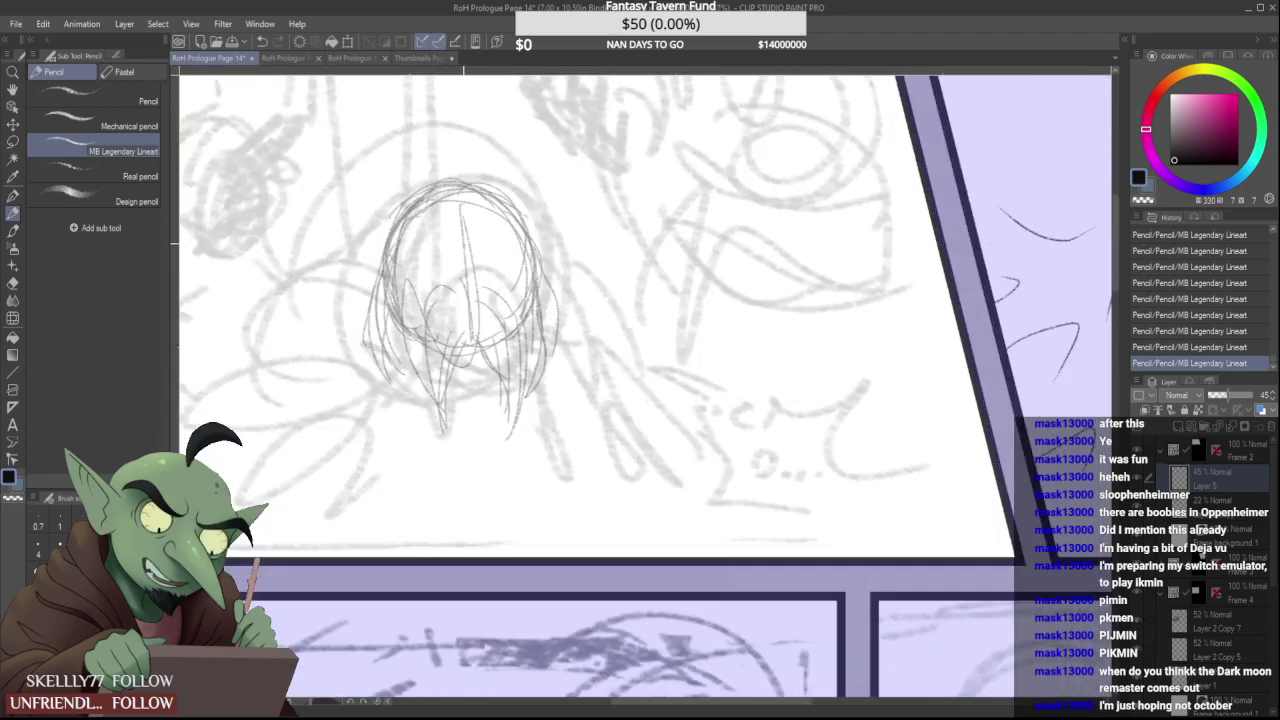
scroll(430, 257, down, 3)
scroll(378, 298, up, 4)
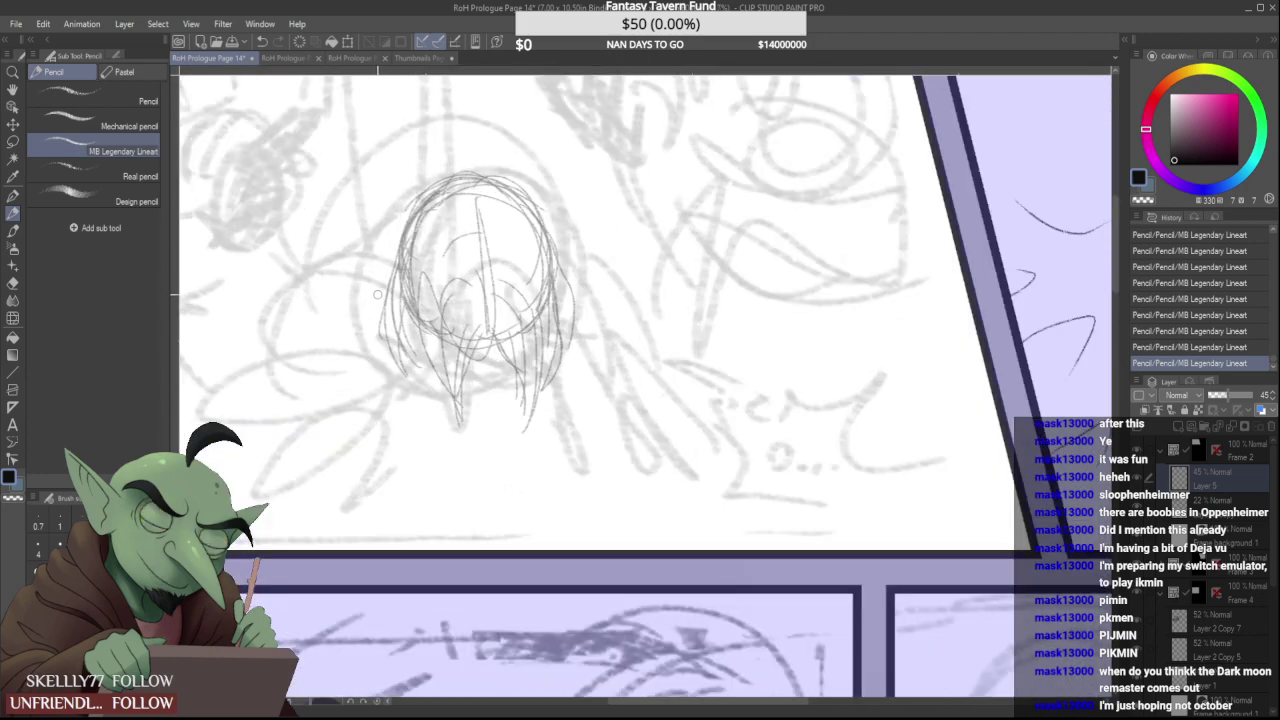
drag(380, 319, 380, 330)
scroll(381, 278, down, 1)
drag(367, 245, 332, 342)
mouse_move(332, 273)
mouse_down()
mouse_move(311, 373)
mouse_move(356, 263)
mouse_move(384, 296)
mouse_move(317, 406)
mouse_up()
mouse_move(311, 335)
mouse_down()
mouse_move(304, 445)
mouse_move(351, 427)
mouse_move(380, 458)
mouse_move(390, 417)
mouse_move(326, 452)
mouse_up()
drag(334, 404, 362, 400)
drag(396, 342, 390, 416)
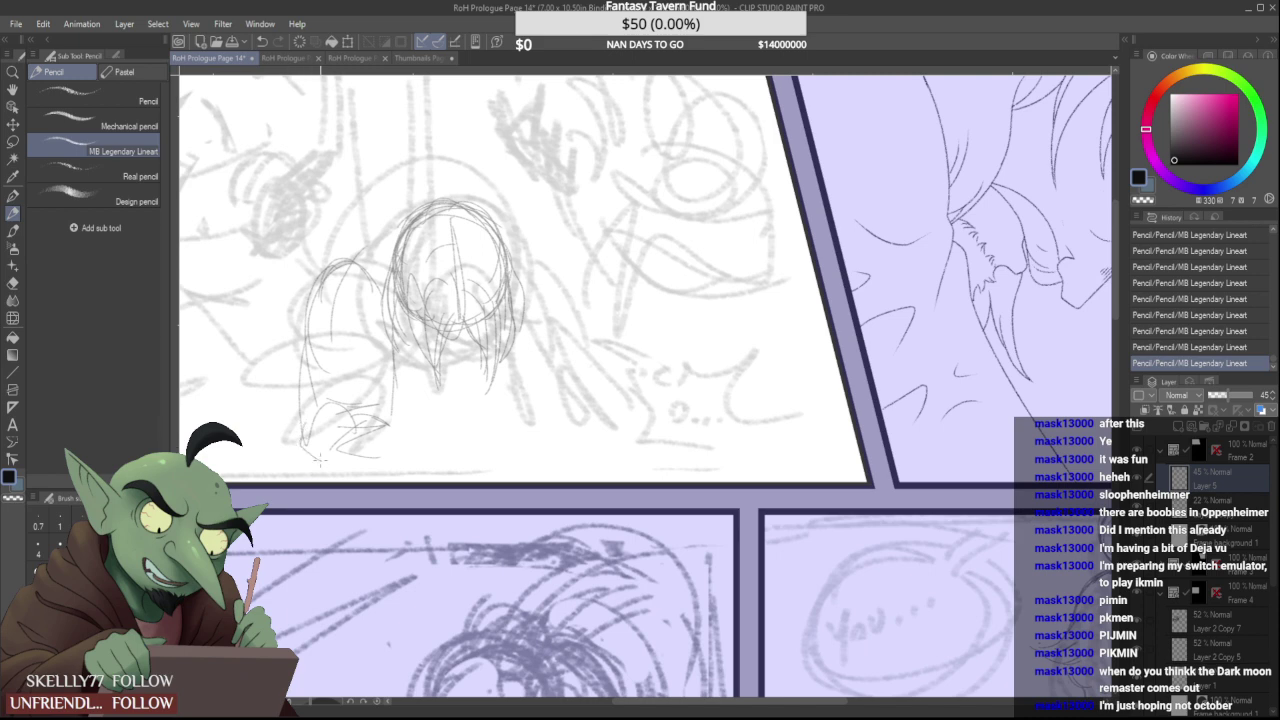
Clean up and redraw the left arm's outer contour and rounded shoulder, extending it to the panel's lower edge
drag(313, 458, 306, 442)
drag(303, 364, 299, 424)
drag(299, 408, 314, 480)
mouse_move(332, 294)
mouse_down()
mouse_move(329, 334)
mouse_move(300, 382)
mouse_up()
mouse_move(354, 260)
mouse_down()
mouse_move(318, 382)
mouse_move(311, 302)
mouse_up()
drag(306, 318, 330, 272)
mouse_move(308, 310)
mouse_down()
mouse_move(334, 266)
mouse_move(369, 262)
mouse_move(382, 286)
mouse_up()
drag(366, 262, 387, 306)
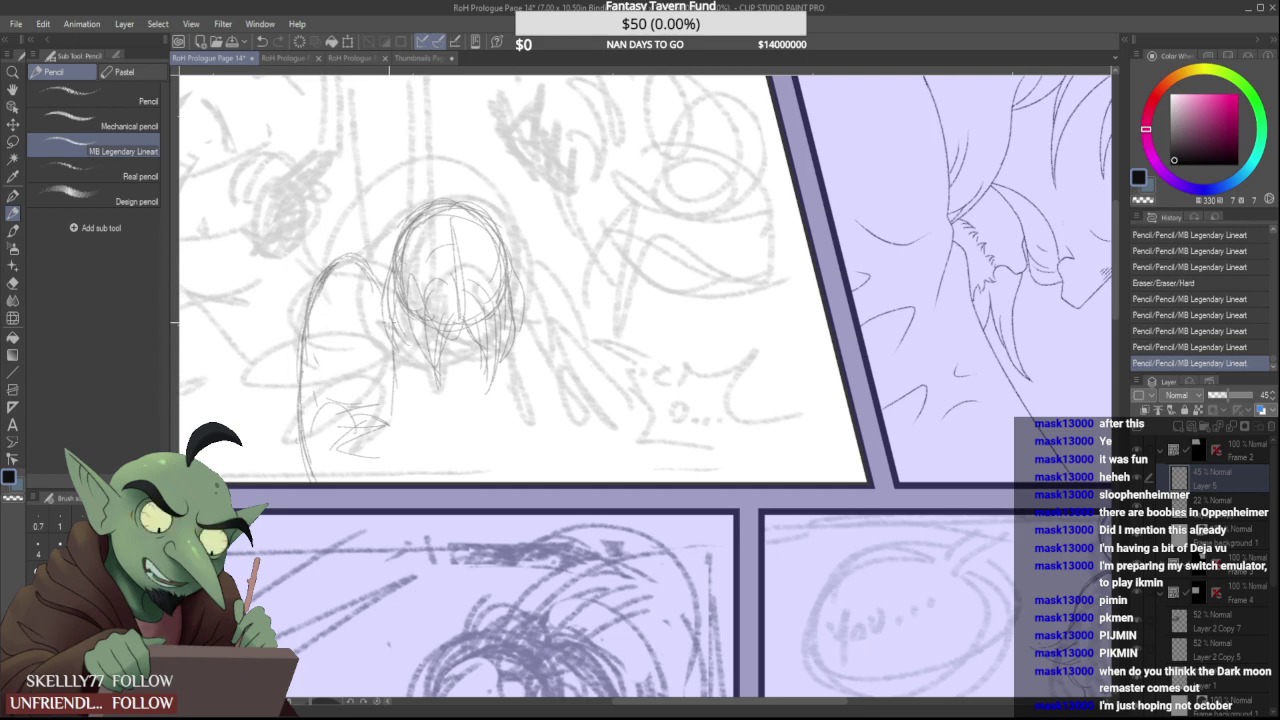
Sketch the central figure's other arm right of the head, with its rounded lower end and fold lines
mouse_move(520, 240)
mouse_down()
mouse_move(522, 334)
mouse_move(460, 351)
mouse_move(475, 350)
mouse_up()
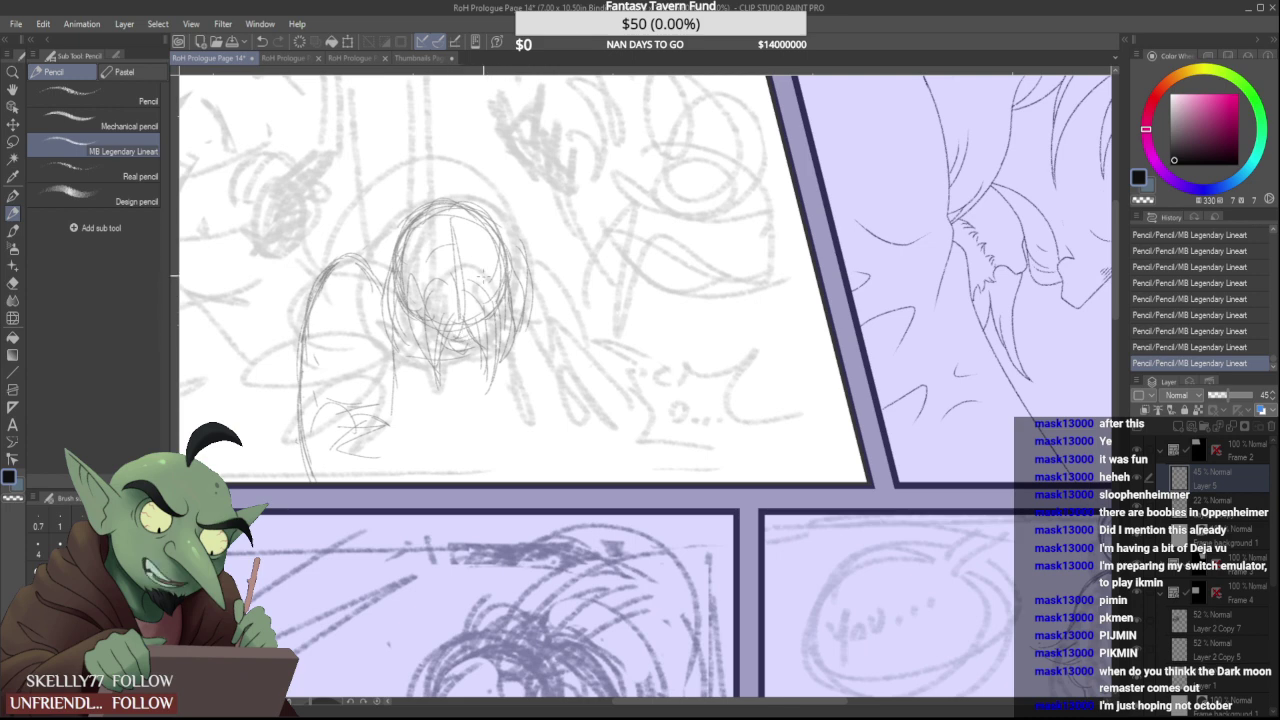
drag(536, 253, 546, 365)
drag(553, 294, 511, 402)
drag(548, 384, 514, 404)
mouse_move(560, 352)
mouse_down()
mouse_move(531, 379)
mouse_move(522, 415)
mouse_up()
mouse_move(562, 362)
mouse_down()
mouse_move(551, 430)
mouse_move(530, 444)
mouse_up()
drag(558, 320, 545, 440)
mouse_move(556, 298)
mouse_down()
mouse_move(578, 420)
mouse_move(510, 444)
mouse_up()
drag(490, 336, 496, 440)
Sketch the left arm's inner contour and sleeve folds down to the Frame 2 panel's lower edge
drag(390, 340, 382, 416)
drag(380, 362, 338, 382)
drag(378, 340, 330, 384)
drag(396, 316, 387, 380)
mouse_move(394, 355)
mouse_down()
mouse_move(364, 458)
mouse_move(400, 470)
mouse_up()
drag(384, 422, 400, 480)
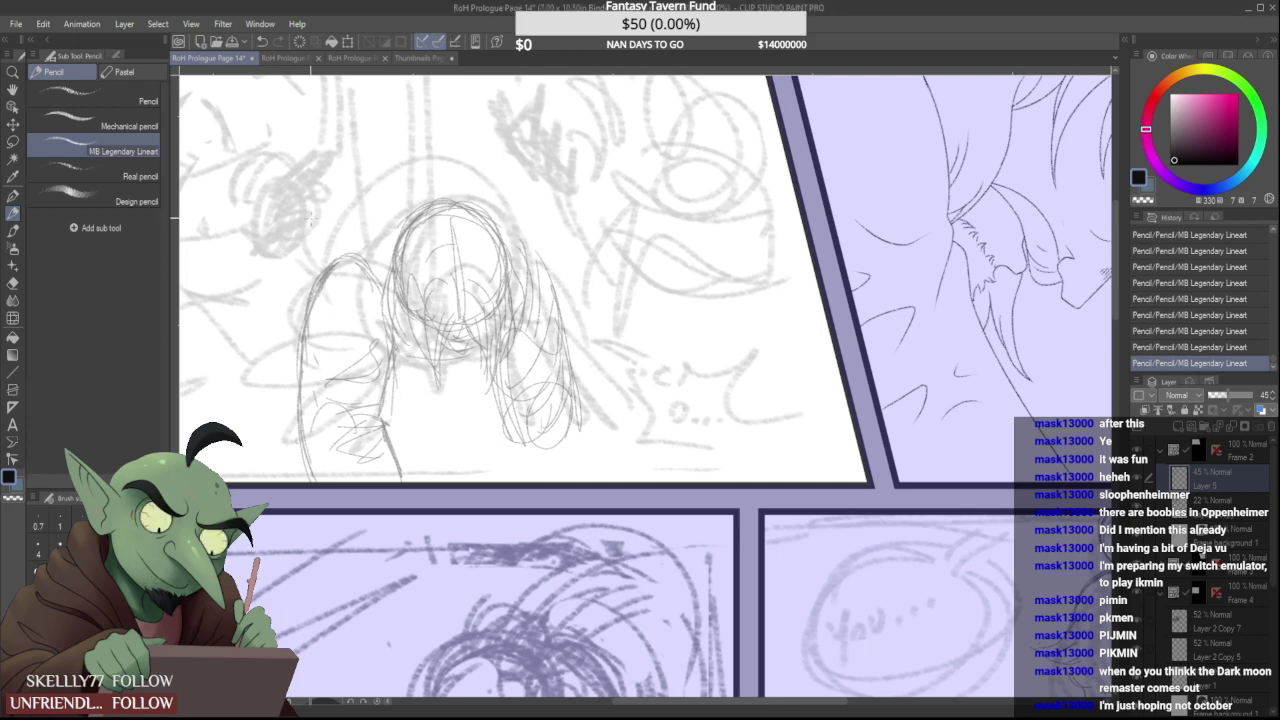
scroll(305, 222, up, 2)
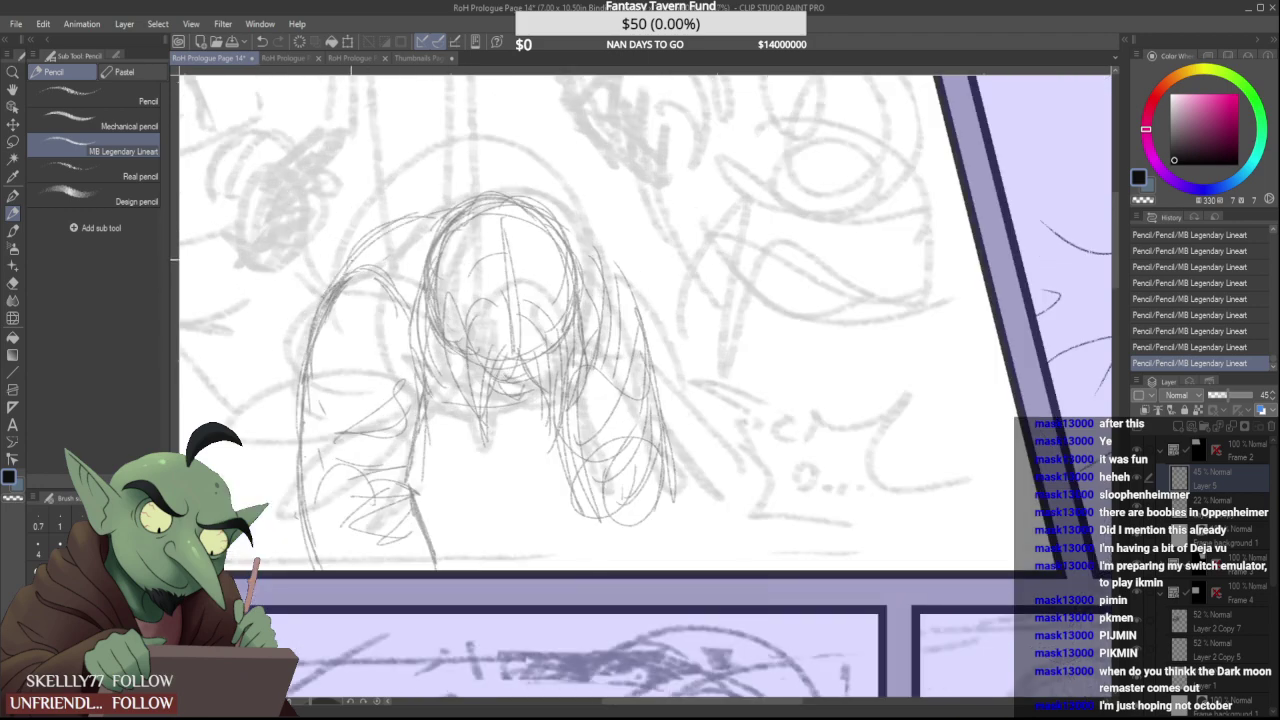
scroll(388, 242, down, 3)
scroll(383, 240, up, 2)
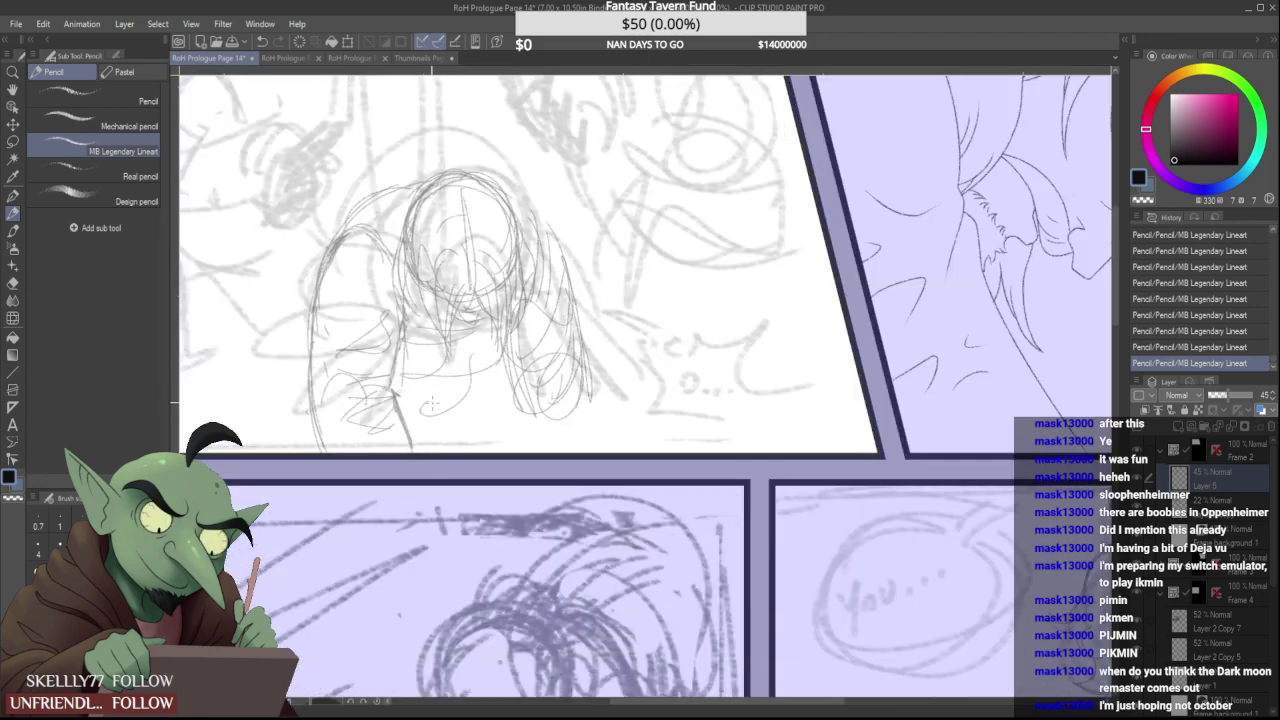
Lasso the central figure in the Frame 2 panel, shift it slightly downward, and clear the selection
scroll(490, 410, down, 2)
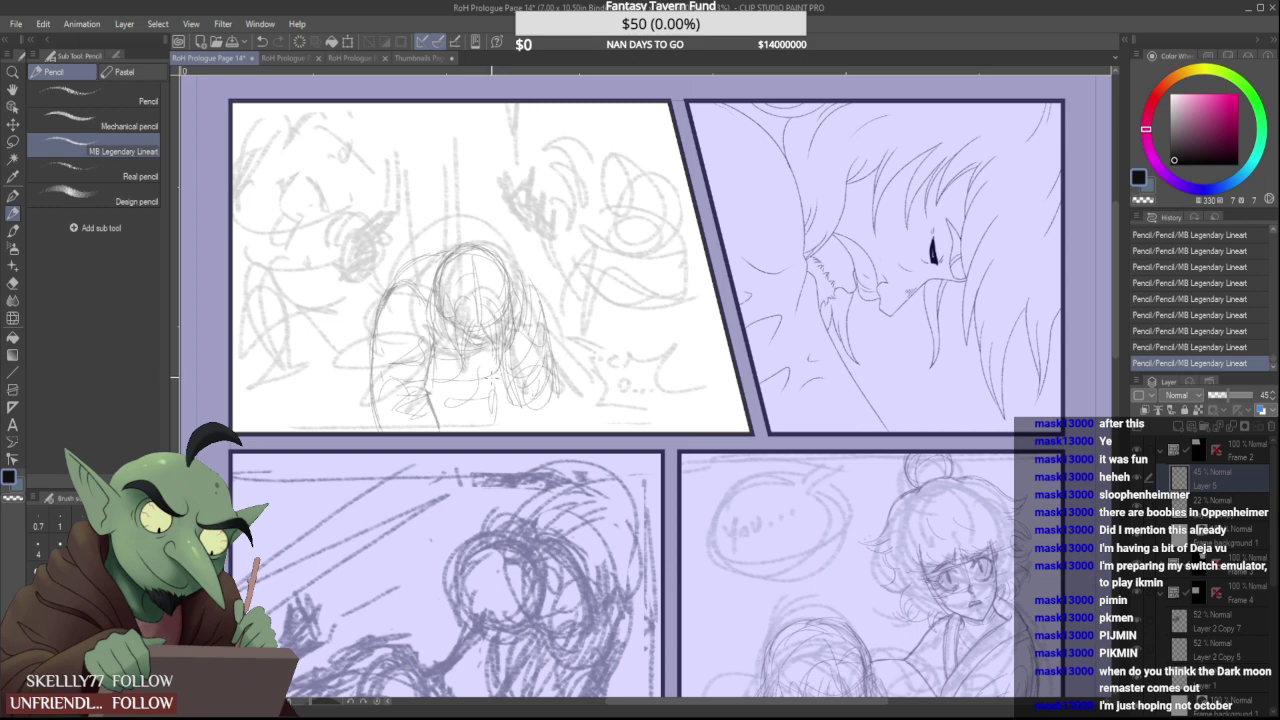
key(m)
mouse_move(457, 520)
mouse_down()
mouse_move(379, 405)
mouse_move(460, 172)
mouse_move(311, 334)
mouse_move(618, 467)
mouse_move(529, 205)
mouse_move(538, 337)
mouse_up()
key(ctrl+d)
key(ctrl+t)
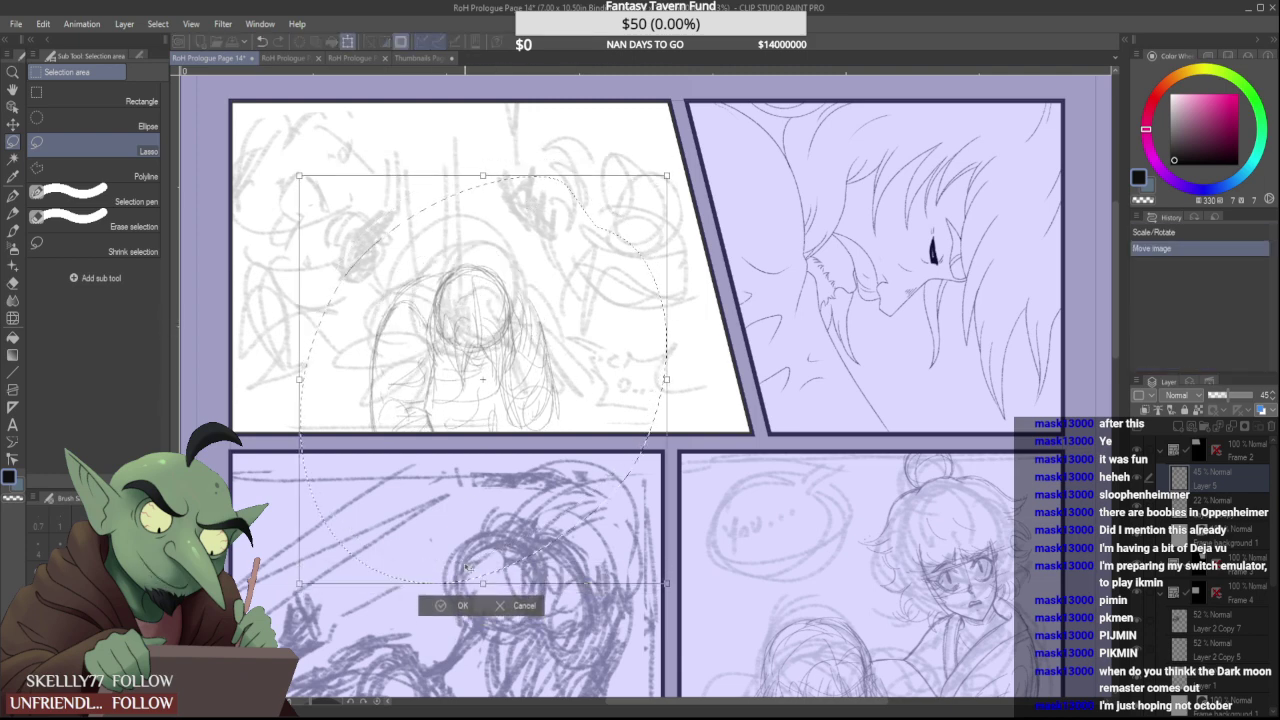
click(457, 605)
click(12, 213)
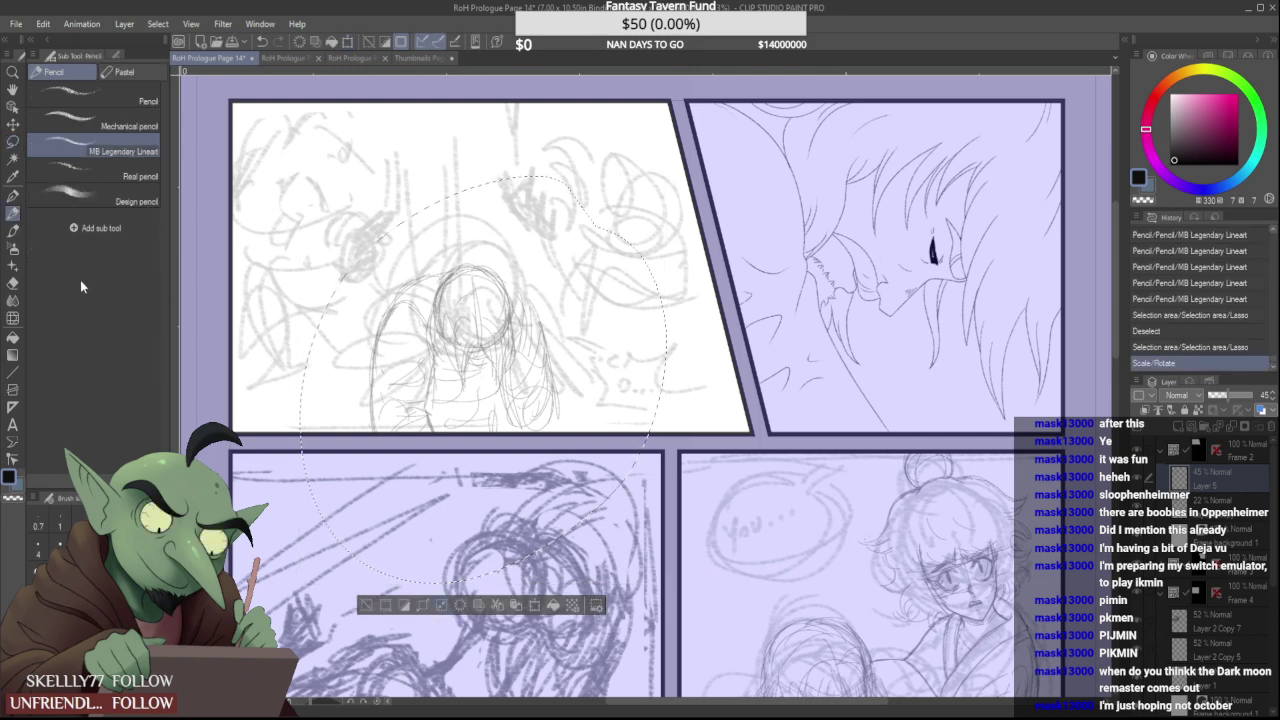
key(ctrl+d)
Redraw the central figure's arm right of the head, angled outward to the panel's lower edge, checking Page 13 for reference
mouse_move(537, 335)
mouse_down()
mouse_move(545, 384)
mouse_move(550, 341)
mouse_move(551, 372)
mouse_move(508, 383)
mouse_move(537, 349)
mouse_move(536, 385)
mouse_move(561, 389)
mouse_move(570, 412)
mouse_move(533, 396)
mouse_up()
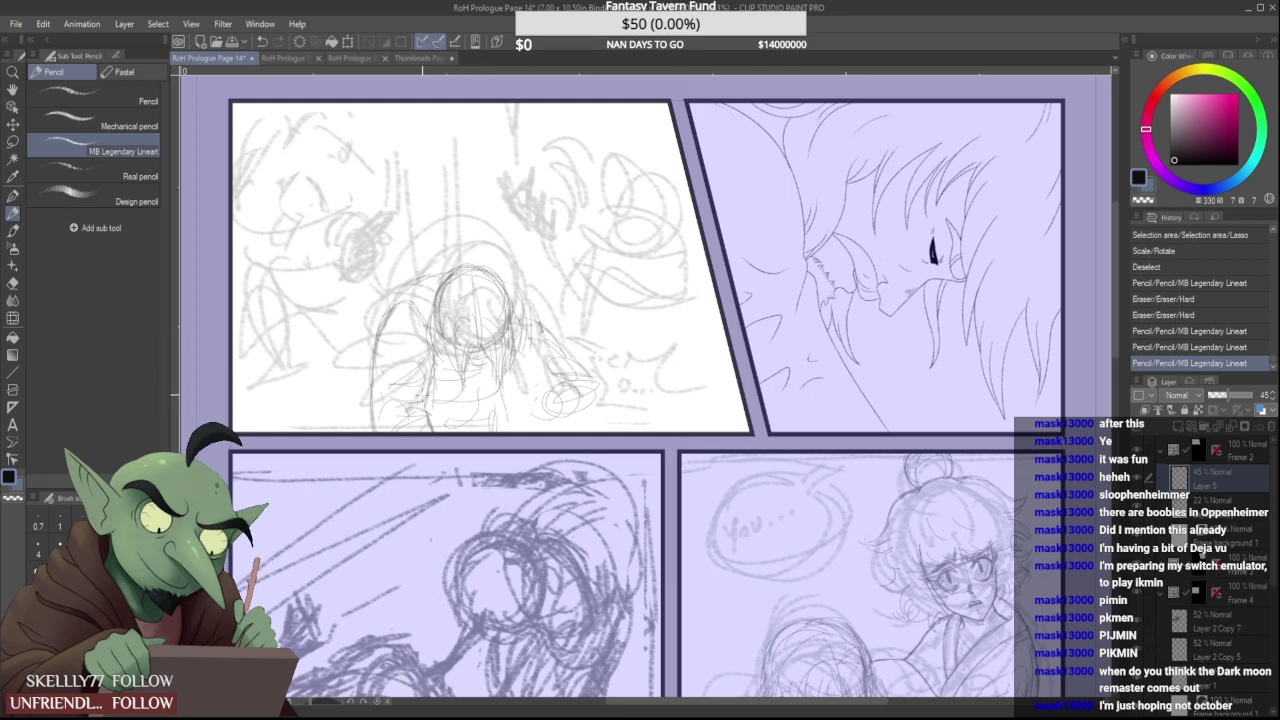
click(275, 57)
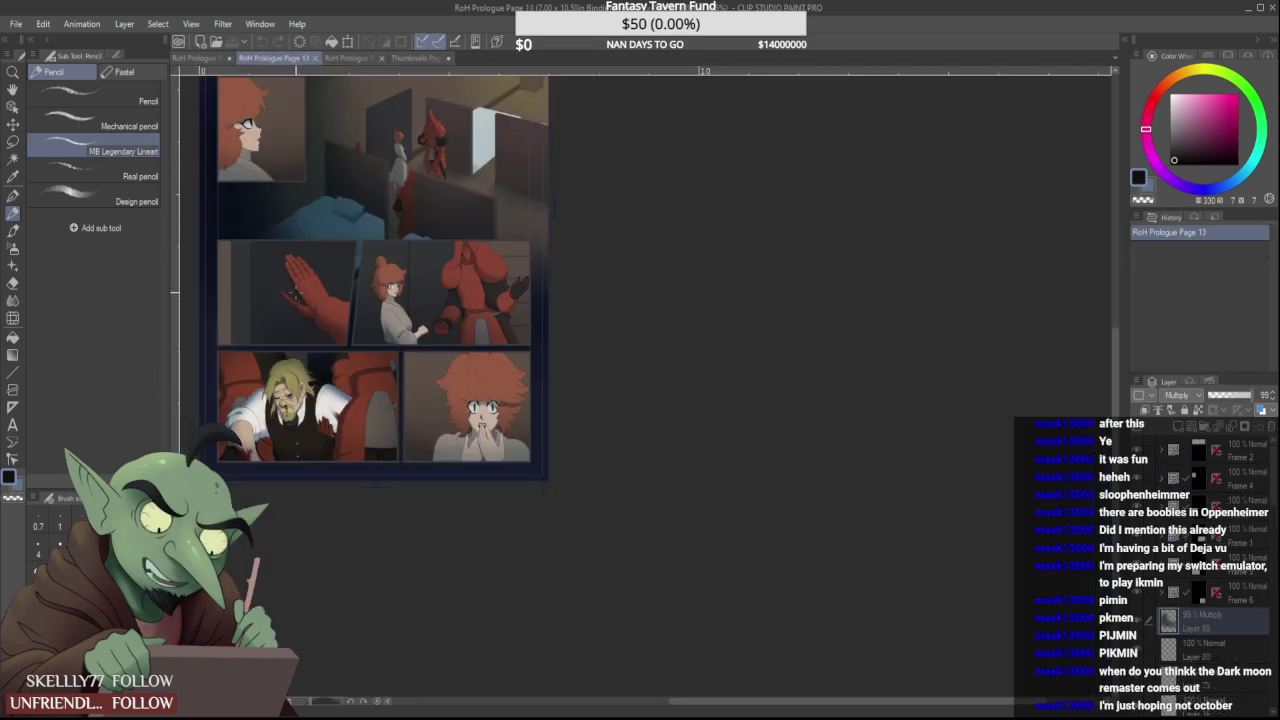
click(205, 57)
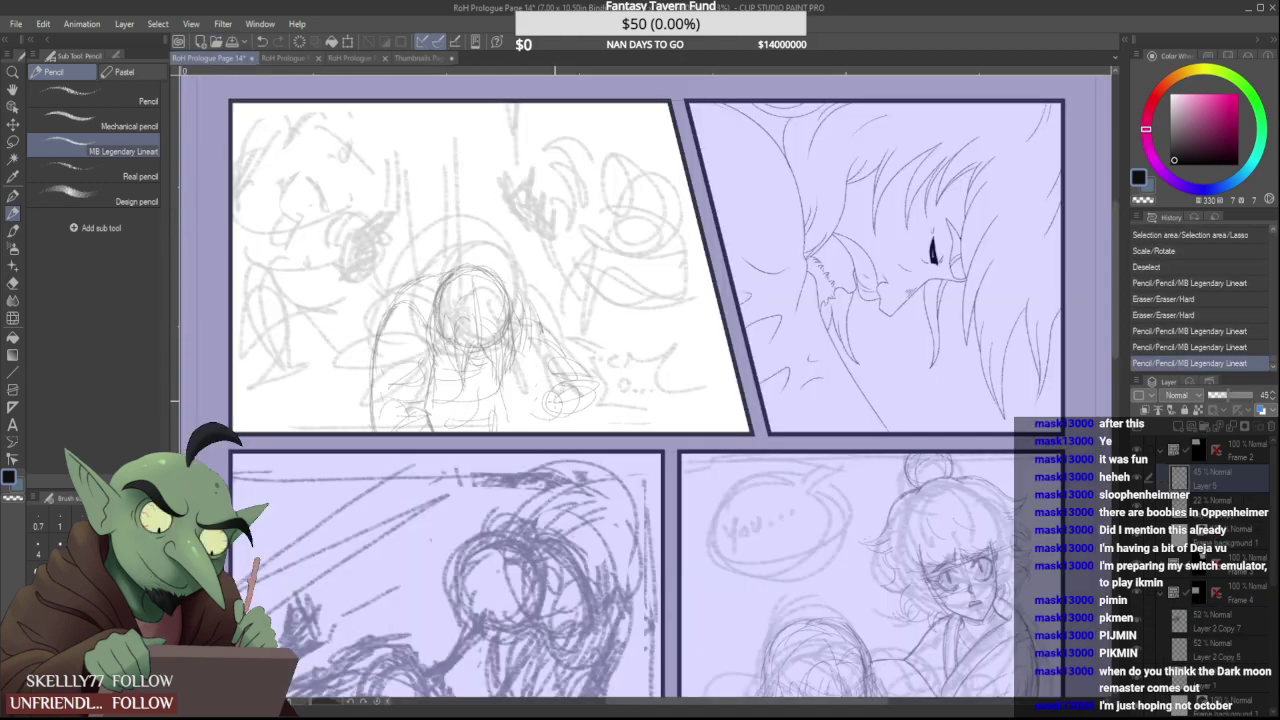
drag(545, 326, 563, 338)
mouse_move(511, 294)
mouse_down()
mouse_move(592, 354)
mouse_move(539, 381)
mouse_move(564, 354)
mouse_move(527, 408)
mouse_move(555, 426)
mouse_move(575, 362)
mouse_move(594, 406)
mouse_move(580, 357)
mouse_move(614, 414)
mouse_up()
mouse_move(604, 352)
mouse_down()
mouse_move(563, 377)
mouse_move(596, 356)
mouse_up()
mouse_move(572, 378)
mouse_down()
mouse_move(598, 362)
mouse_move(562, 376)
mouse_move(584, 398)
mouse_up()
drag(590, 364, 611, 412)
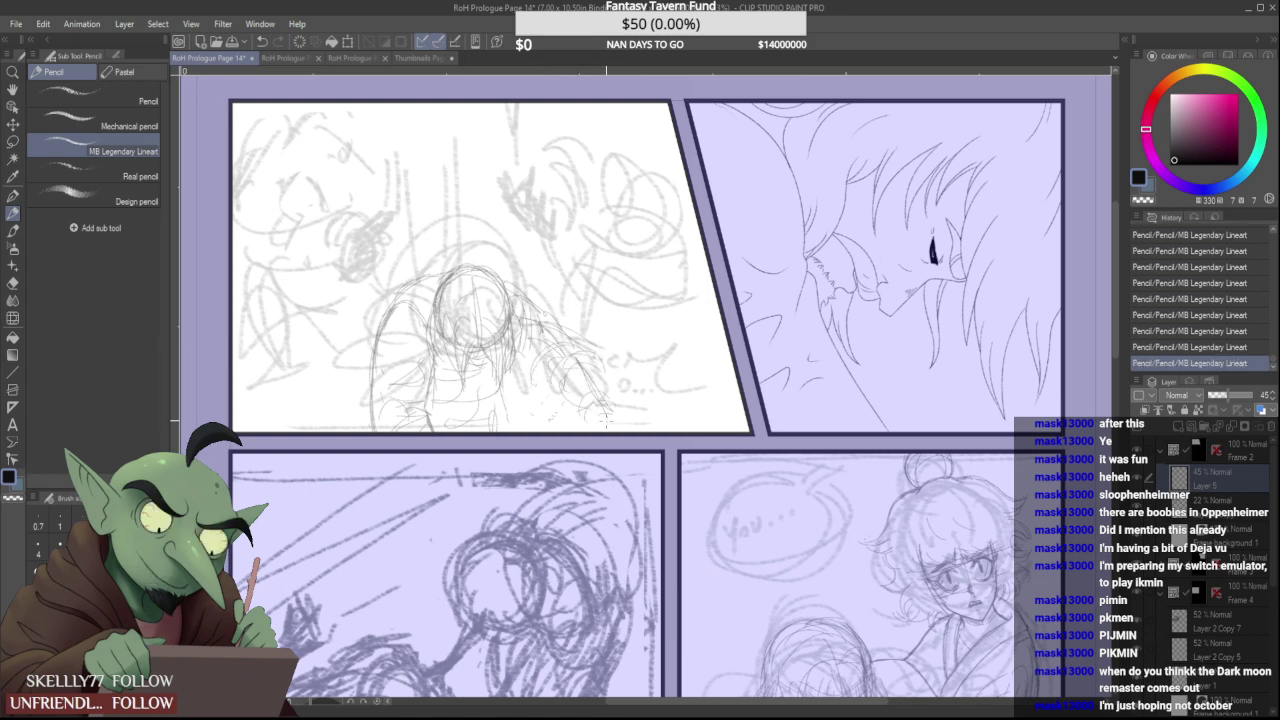
drag(603, 392, 616, 431)
Sketch the side of the central figure's torso between the head and the right arm, down to the panel's lower edge
mouse_move(565, 383)
mouse_down()
mouse_move(575, 396)
mouse_move(550, 392)
mouse_move(552, 417)
mouse_move(508, 392)
mouse_move(528, 361)
mouse_move(500, 356)
mouse_up()
mouse_move(499, 362)
mouse_down()
mouse_move(488, 380)
mouse_move(501, 396)
mouse_up()
mouse_move(513, 334)
mouse_down()
mouse_move(511, 429)
mouse_move(501, 378)
mouse_move(500, 412)
mouse_move(510, 408)
mouse_move(513, 434)
mouse_move(502, 414)
mouse_up()
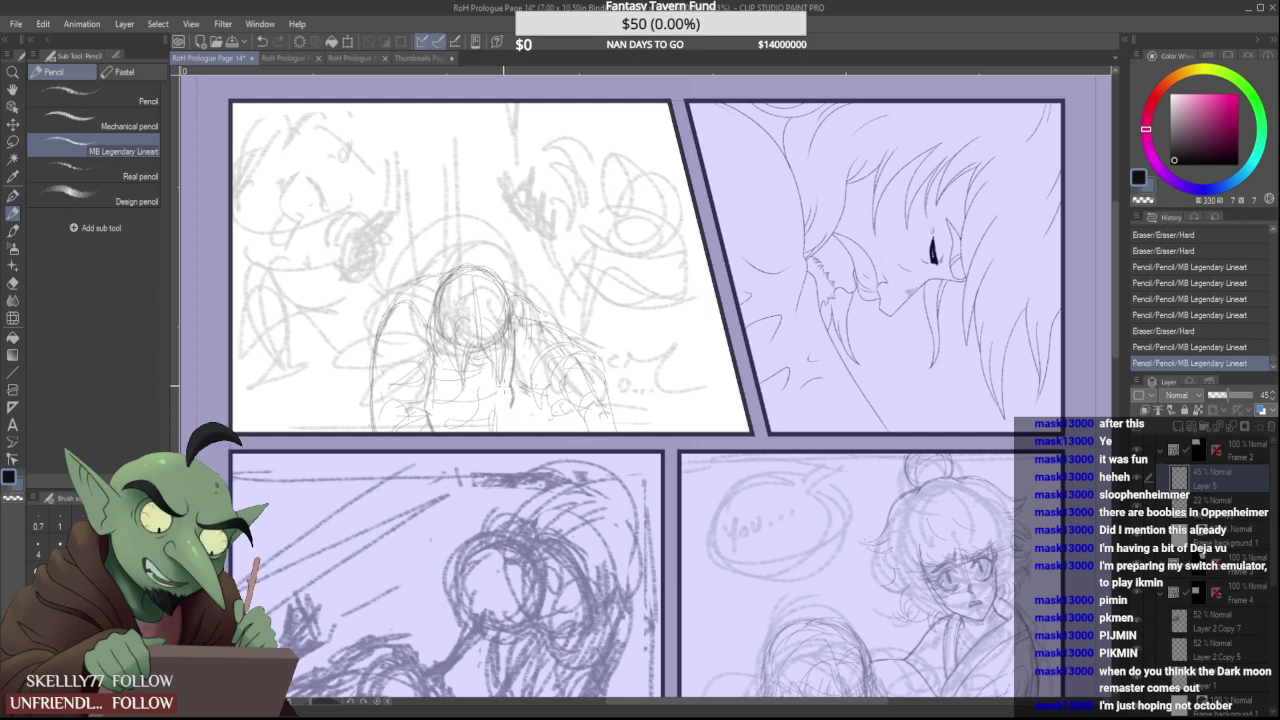
drag(509, 392, 509, 410)
drag(508, 391, 509, 428)
drag(505, 398, 506, 437)
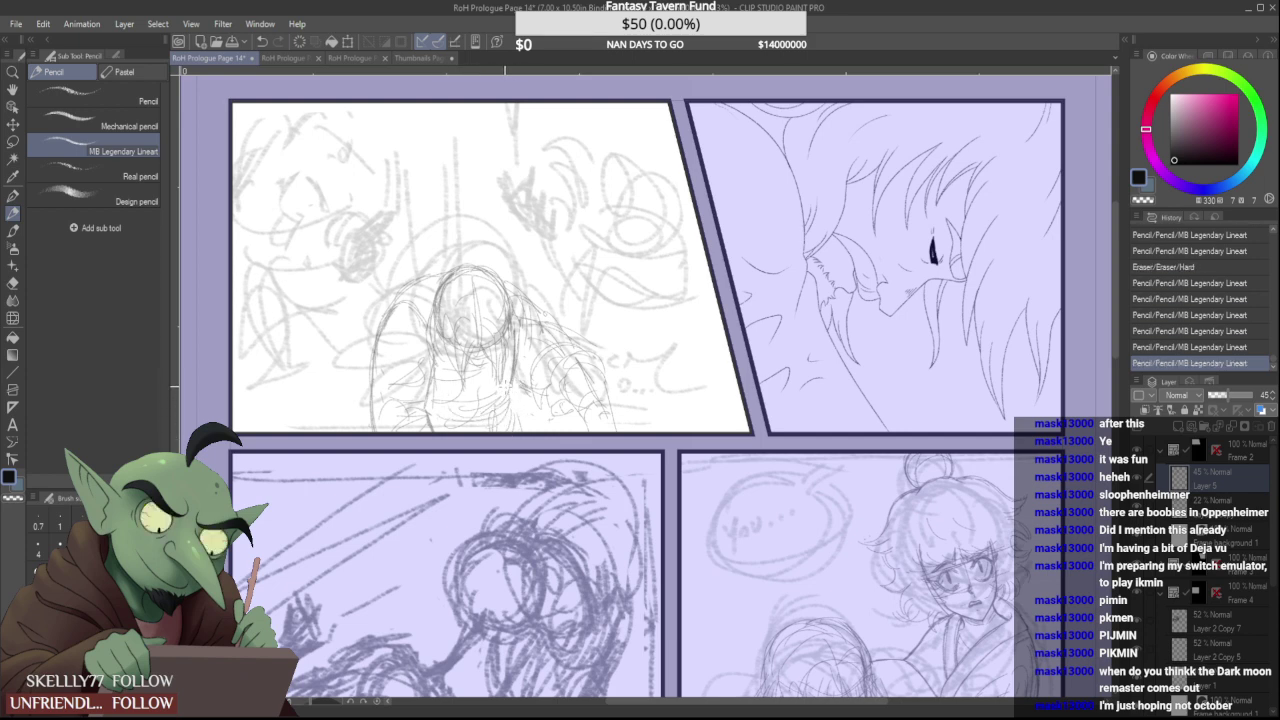
Touch up the central figure's left arm and head outline, and erase stray strokes above the head
mouse_move(402, 420)
mouse_down()
mouse_move(434, 434)
mouse_move(383, 430)
mouse_up()
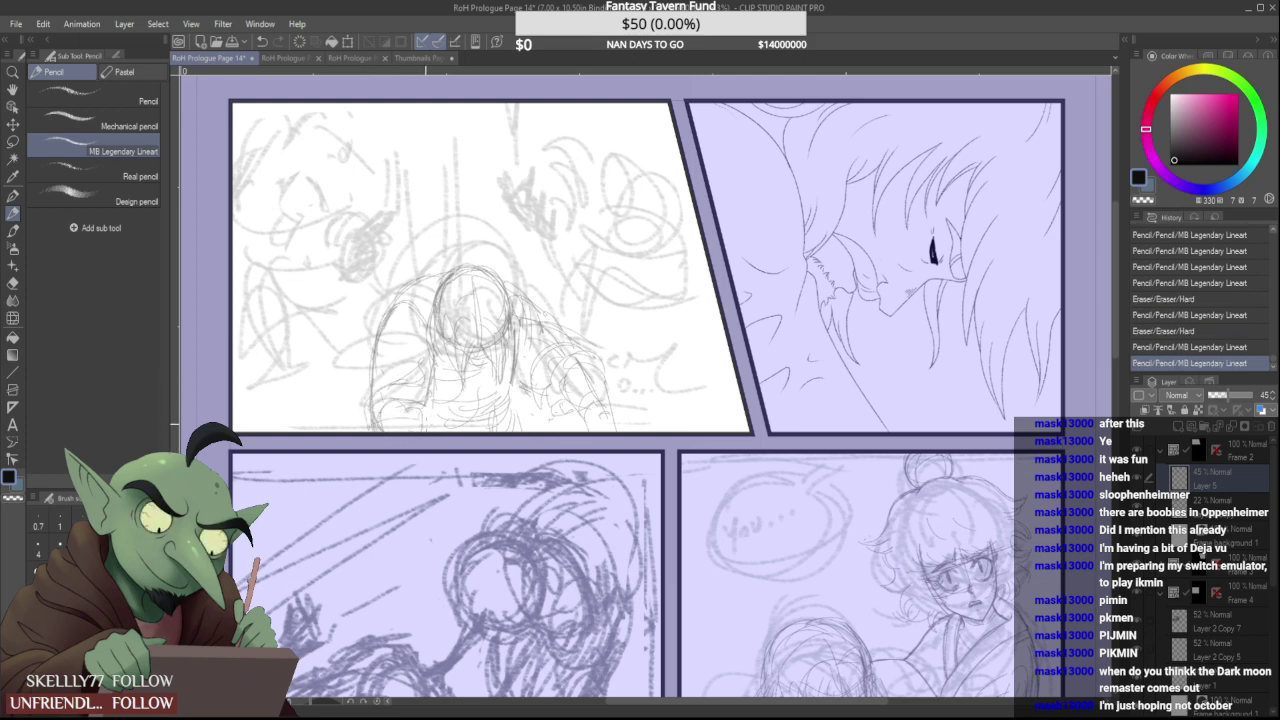
drag(497, 290, 521, 296)
mouse_move(428, 306)
mouse_down()
mouse_move(437, 201)
mouse_move(446, 223)
mouse_move(508, 262)
mouse_move(512, 282)
mouse_up()
mouse_move(500, 216)
mouse_down()
mouse_move(425, 222)
mouse_move(452, 300)
mouse_move(488, 211)
mouse_move(505, 249)
mouse_move(496, 266)
mouse_move(515, 211)
mouse_move(429, 236)
mouse_move(433, 208)
mouse_move(440, 226)
mouse_move(497, 210)
mouse_move(503, 243)
mouse_up()
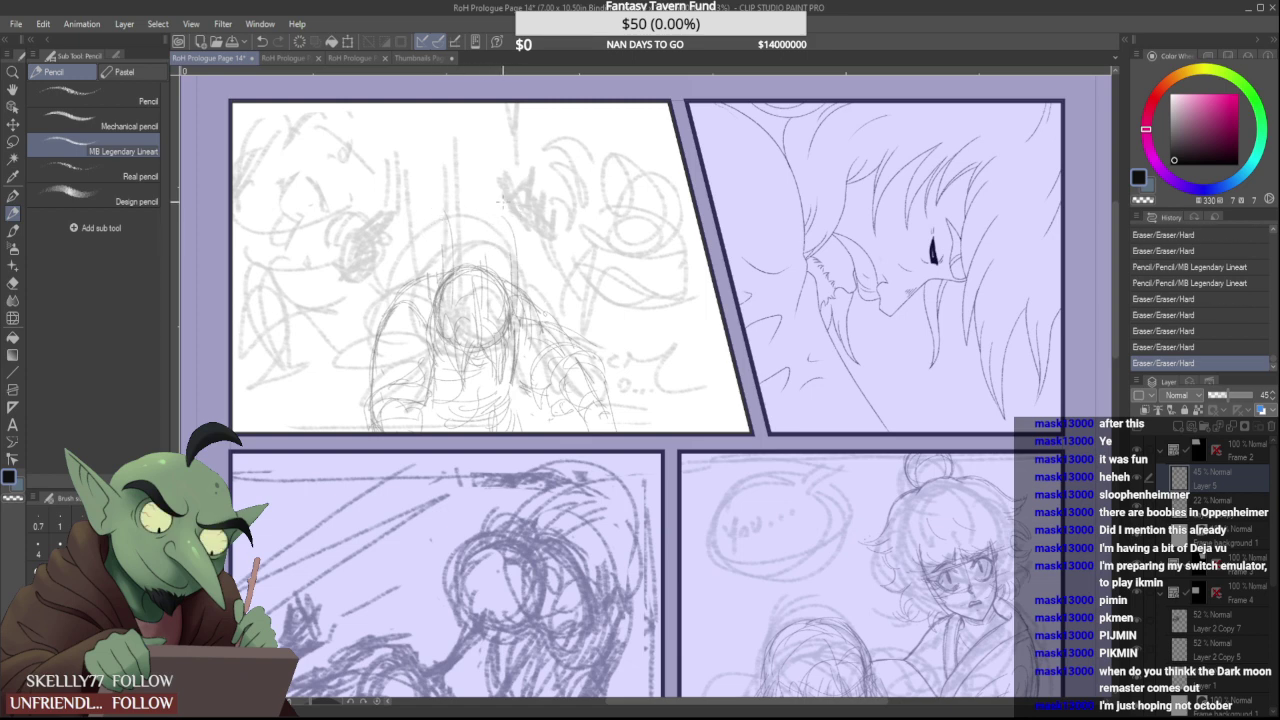
drag(403, 348, 406, 376)
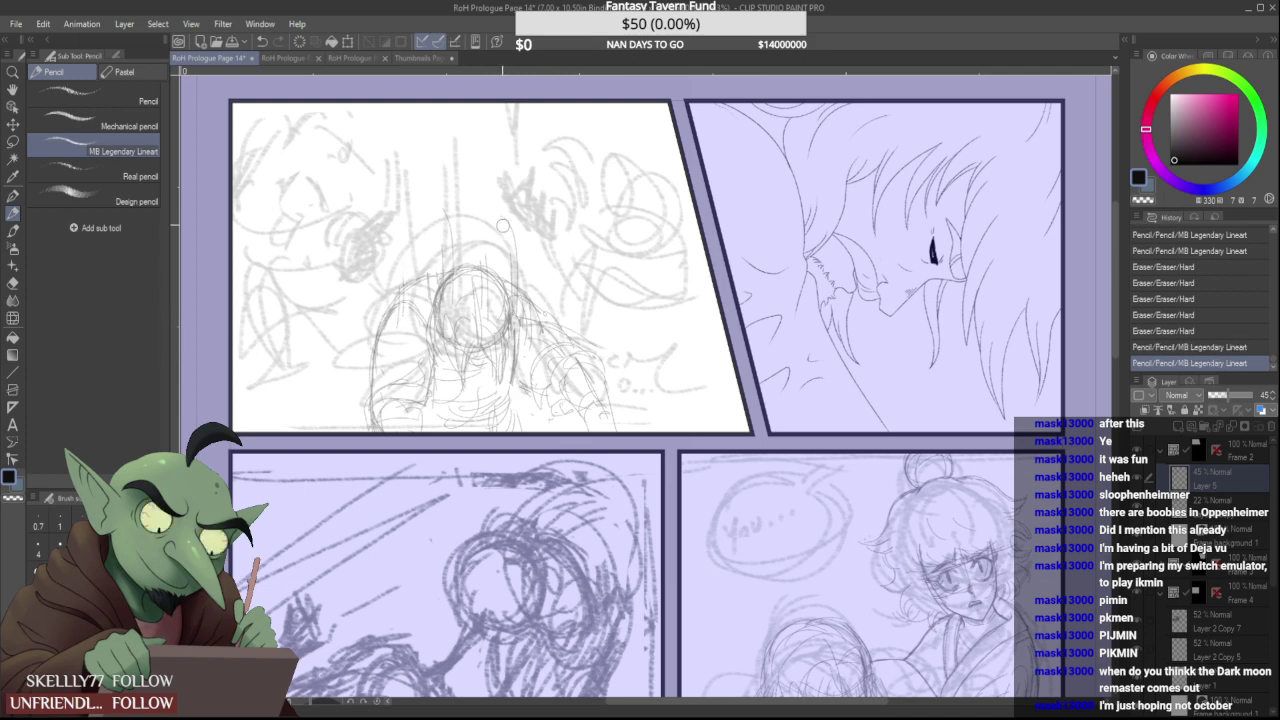
drag(501, 230, 499, 245)
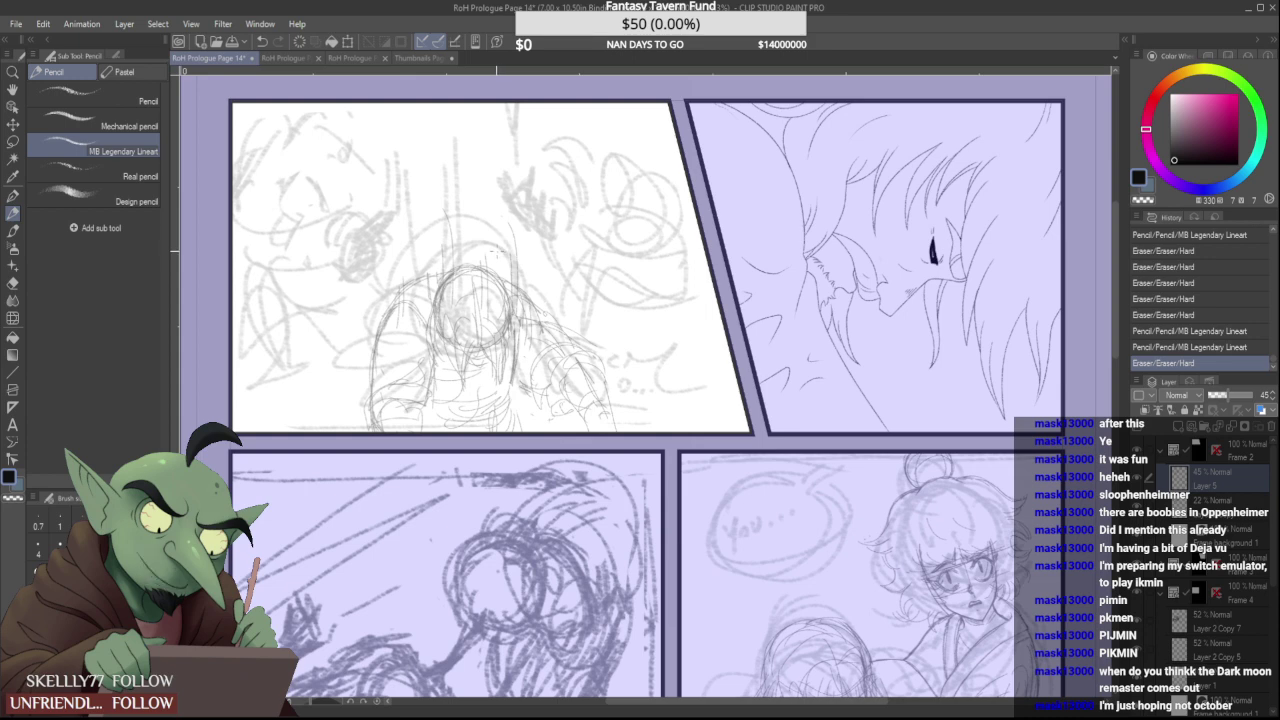
Sketch the raised hand above the central figure, with its fingers, rounded cuff and forearm reaching the panel's upper edge
mouse_move(520, 217)
mouse_down()
mouse_move(507, 195)
mouse_move(517, 200)
mouse_up()
mouse_move(511, 176)
mouse_down()
mouse_move(518, 209)
mouse_move(529, 198)
mouse_move(534, 214)
mouse_move(541, 174)
mouse_up()
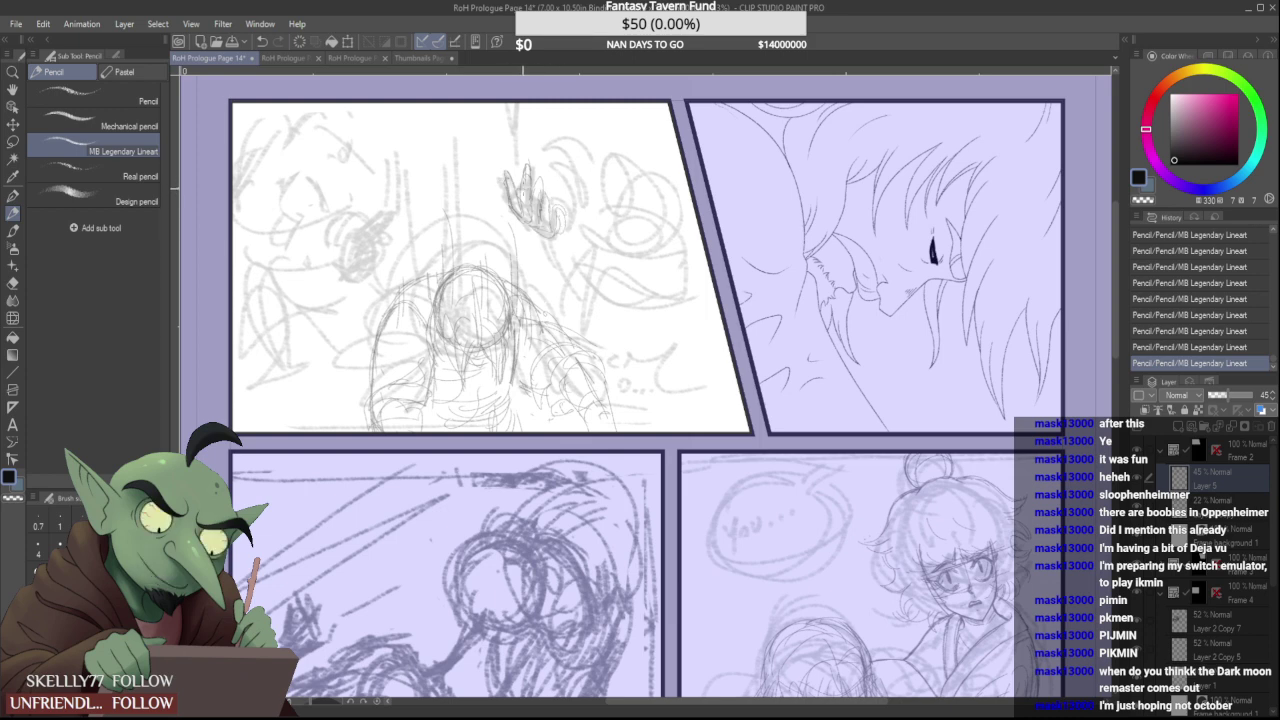
mouse_move(544, 176)
mouse_down()
mouse_move(583, 193)
mouse_move(573, 205)
mouse_up()
mouse_move(536, 168)
mouse_down()
mouse_move(583, 175)
mouse_move(588, 188)
mouse_move(566, 140)
mouse_move(586, 196)
mouse_up()
mouse_move(545, 148)
mouse_down()
mouse_move(556, 138)
mouse_move(541, 136)
mouse_move(538, 112)
mouse_move(594, 176)
mouse_up()
drag(581, 106, 597, 178)
mouse_move(523, 203)
mouse_down()
mouse_move(552, 247)
mouse_move(563, 212)
mouse_move(574, 222)
mouse_up()
drag(504, 176, 566, 285)
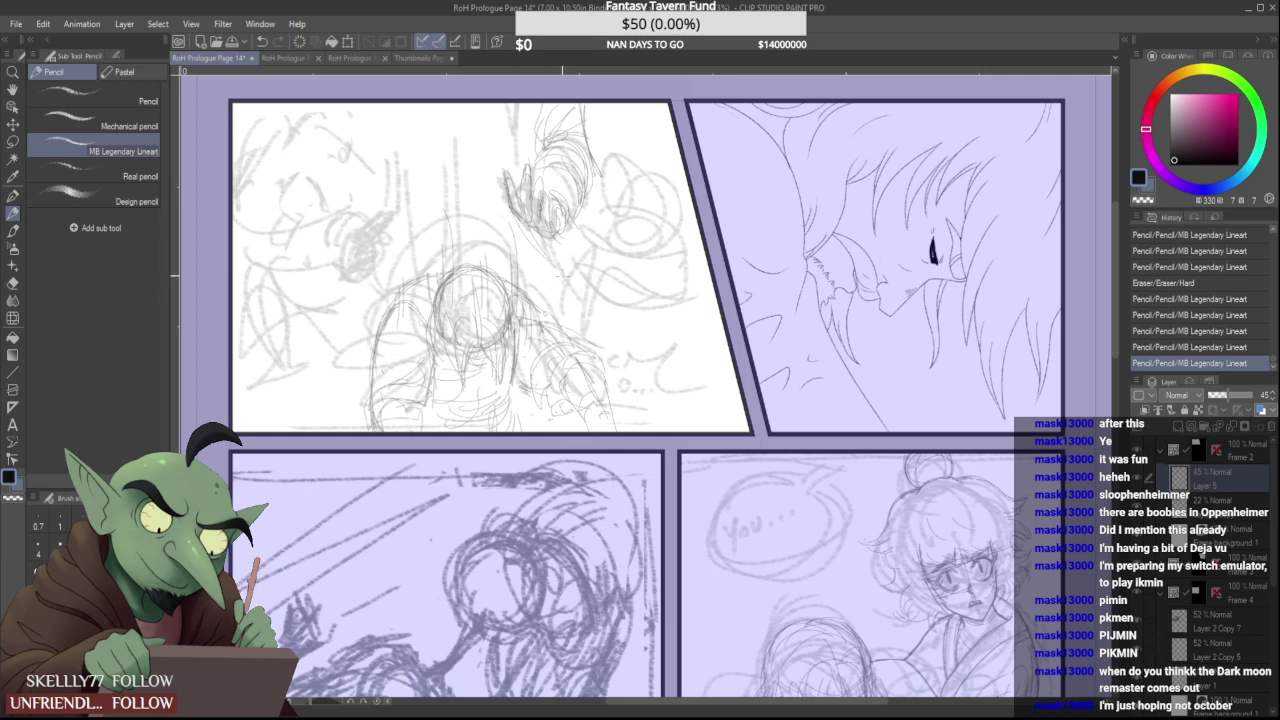
Darken the raised hand's palm and sketch the right figure's waist bands and the curve falling from them
mouse_move(528, 222)
mouse_down()
mouse_move(556, 256)
mouse_move(557, 245)
mouse_move(550, 262)
mouse_move(519, 227)
mouse_move(529, 233)
mouse_up()
drag(527, 222, 533, 246)
mouse_move(545, 165)
mouse_down()
mouse_move(568, 210)
mouse_move(575, 190)
mouse_move(607, 195)
mouse_move(596, 196)
mouse_move(650, 210)
mouse_move(612, 214)
mouse_move(684, 238)
mouse_up()
mouse_move(602, 212)
mouse_down()
mouse_move(688, 224)
mouse_move(682, 200)
mouse_up()
mouse_move(615, 226)
mouse_down()
mouse_move(583, 270)
mouse_move(580, 322)
mouse_up()
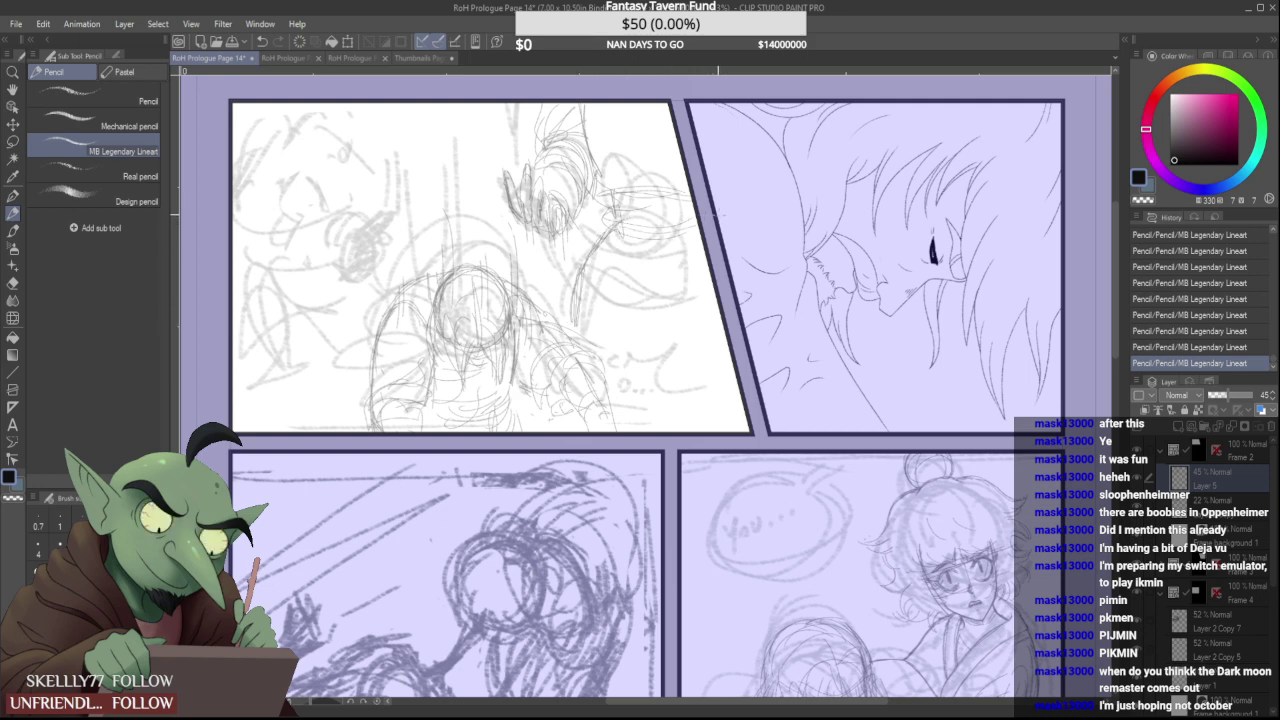
Sketch the right figure's lower garment with long side lines and horizontal folds beside the slanted panel border
drag(655, 236, 630, 366)
mouse_move(642, 288)
mouse_down()
mouse_move(636, 408)
mouse_move(618, 400)
mouse_up()
mouse_move(640, 325)
mouse_down()
mouse_move(612, 372)
mouse_move(598, 356)
mouse_move(604, 384)
mouse_move(604, 360)
mouse_move(638, 370)
mouse_move(617, 422)
mouse_move(708, 329)
mouse_up()
drag(642, 345, 720, 346)
drag(642, 369, 736, 360)
drag(720, 306, 722, 374)
drag(712, 262, 704, 390)
drag(714, 300, 716, 405)
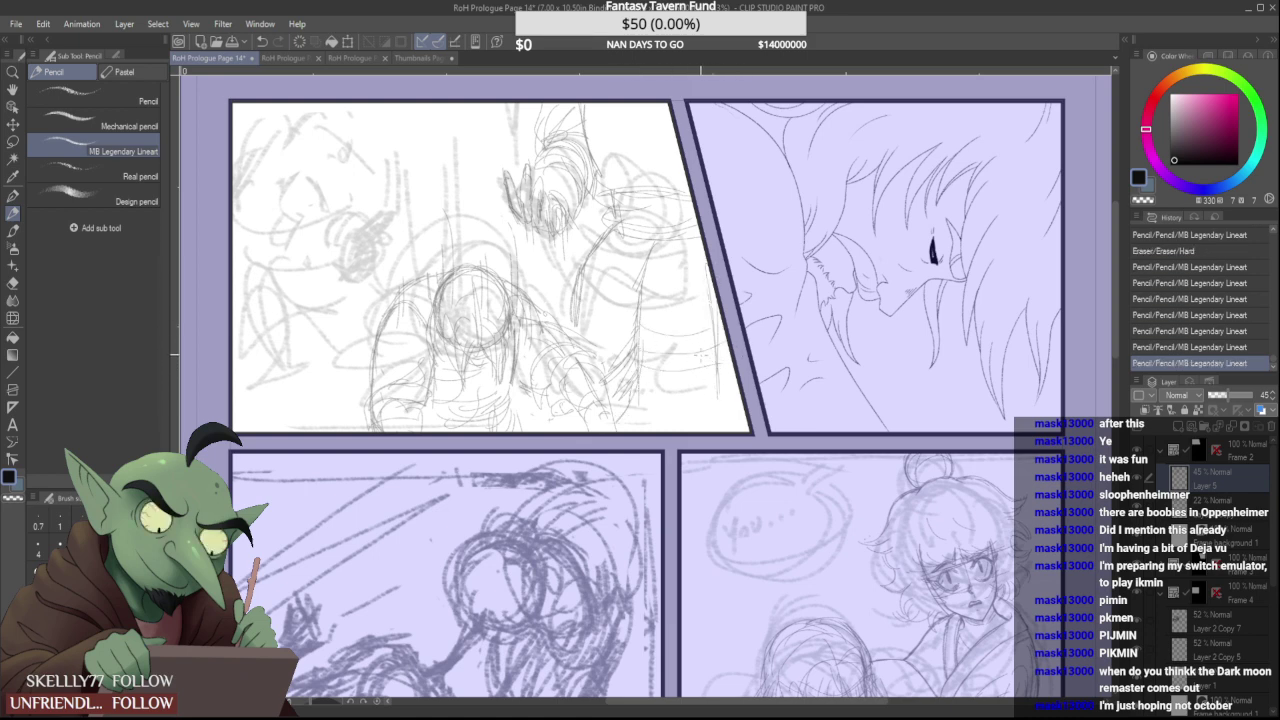
Refine the raised hand's fingers and palm with additional contour strokes
scroll(677, 350, down, 1)
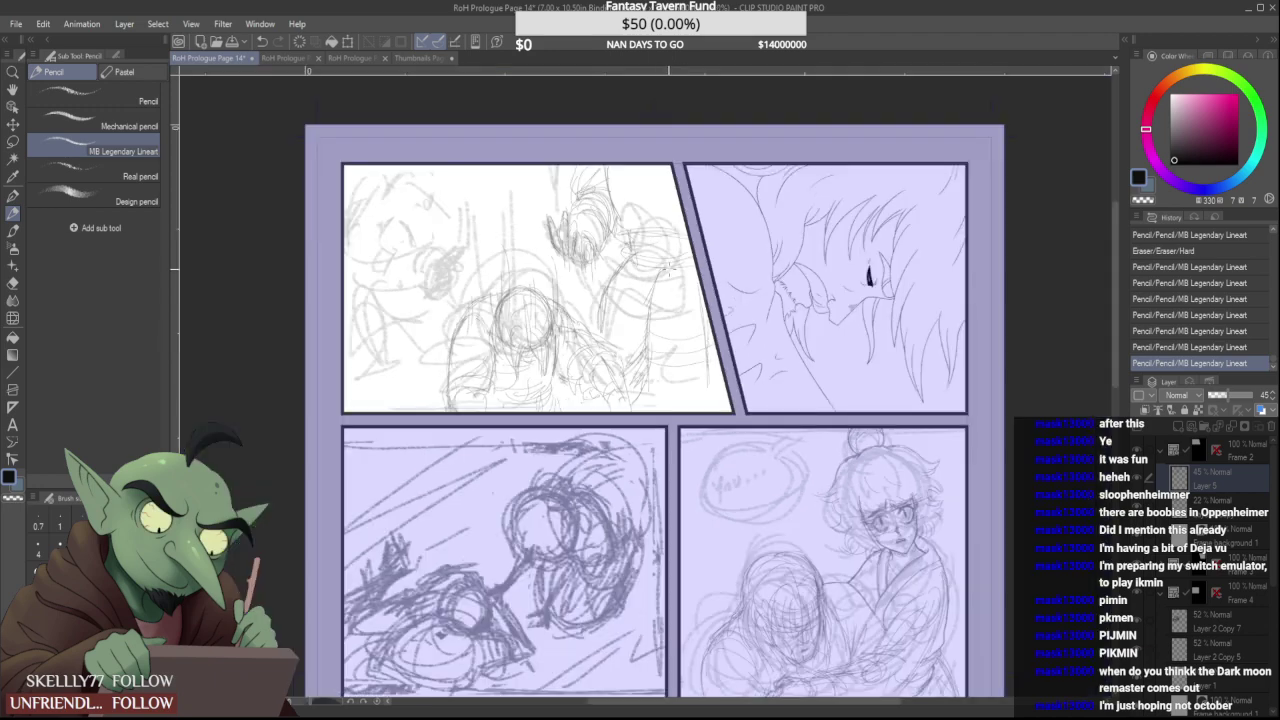
scroll(579, 228, up, 2)
mouse_move(513, 207)
mouse_down()
mouse_move(525, 205)
mouse_move(530, 250)
mouse_move(514, 224)
mouse_move(538, 204)
mouse_move(514, 221)
mouse_move(540, 238)
mouse_move(548, 222)
mouse_move(563, 262)
mouse_move(590, 283)
mouse_up()
scroll(538, 213, down, 3)
scroll(534, 194, up, 3)
scroll(583, 244, down, 2)
scroll(565, 224, up, 1)
mouse_move(565, 219)
mouse_down()
mouse_move(560, 278)
mouse_move(584, 302)
mouse_up()
scroll(566, 226, up, 2)
scroll(559, 224, down, 3)
scroll(559, 224, up, 3)
drag(578, 300, 624, 312)
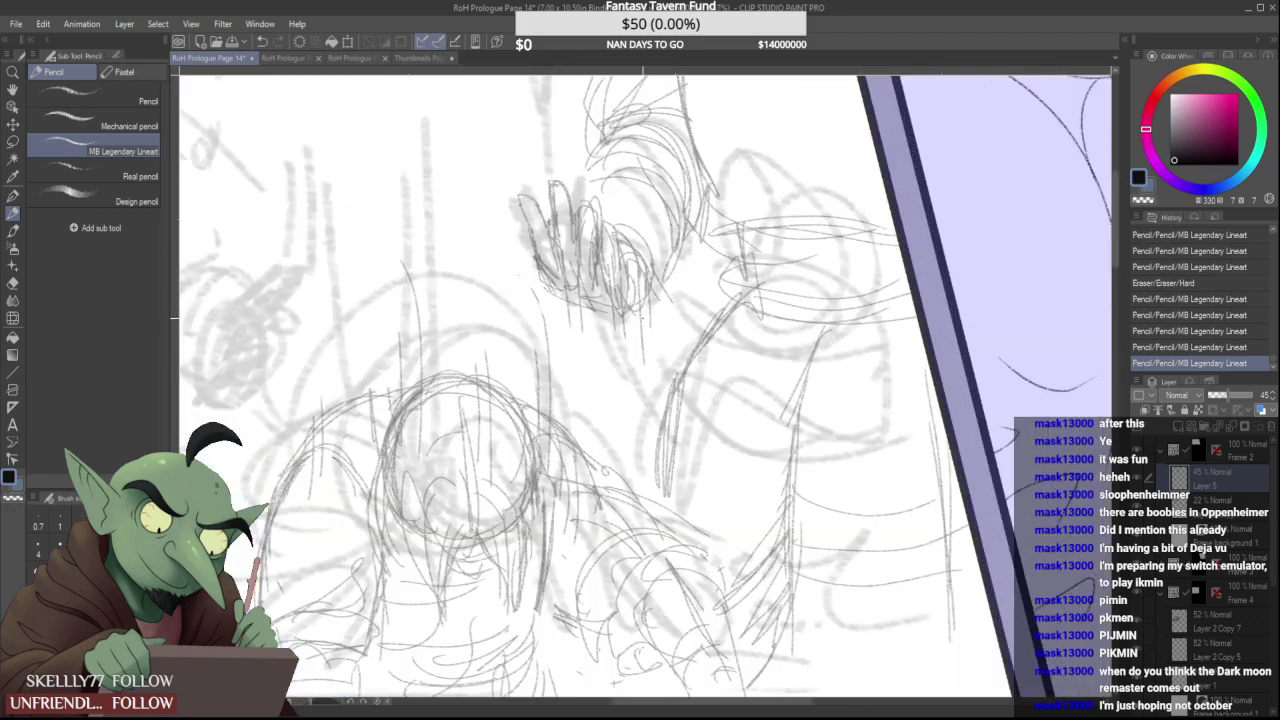
Add contour strokes between the raised hand and its cuff, and reinforce the right figure's waist line
scroll(595, 245, down, 3)
scroll(595, 245, up, 3)
drag(587, 243, 606, 270)
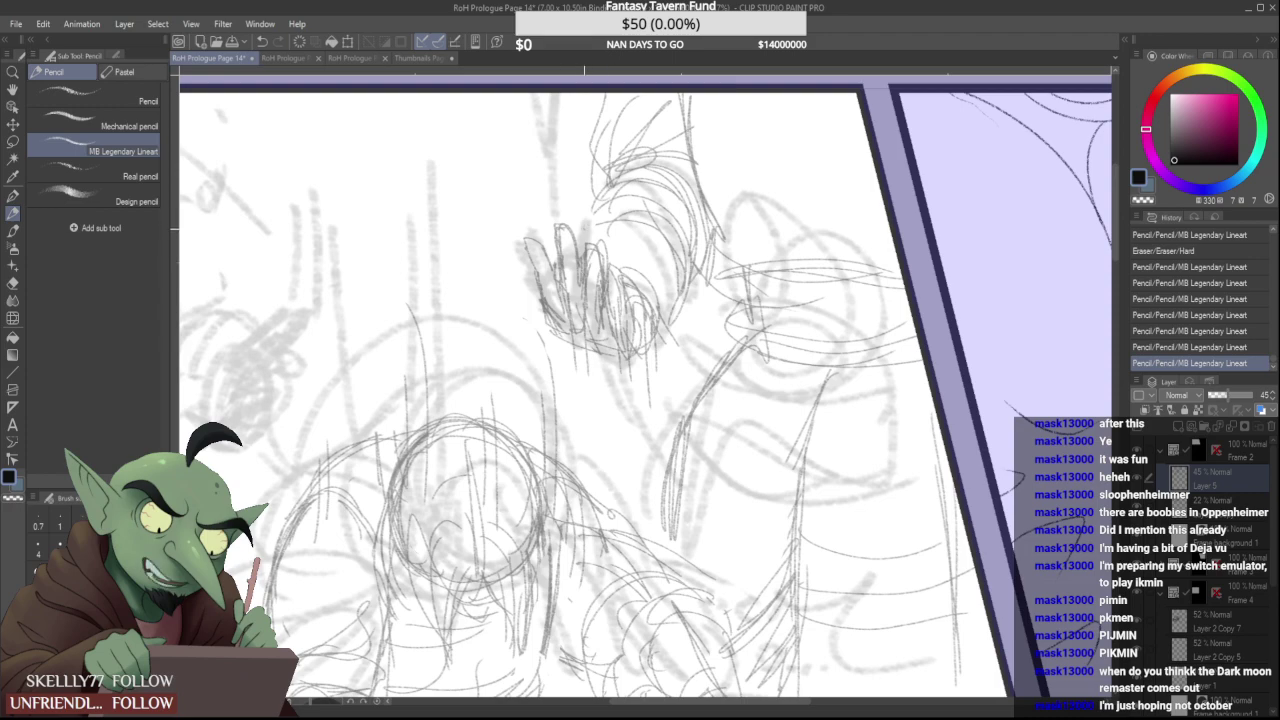
drag(587, 226, 632, 198)
scroll(661, 251, down, 3)
scroll(722, 252, up, 3)
mouse_move(709, 272)
mouse_down()
mouse_move(818, 275)
mouse_move(698, 266)
mouse_move(872, 262)
mouse_move(698, 281)
mouse_move(820, 271)
mouse_up()
scroll(744, 312, down, 3)
scroll(752, 300, up, 1)
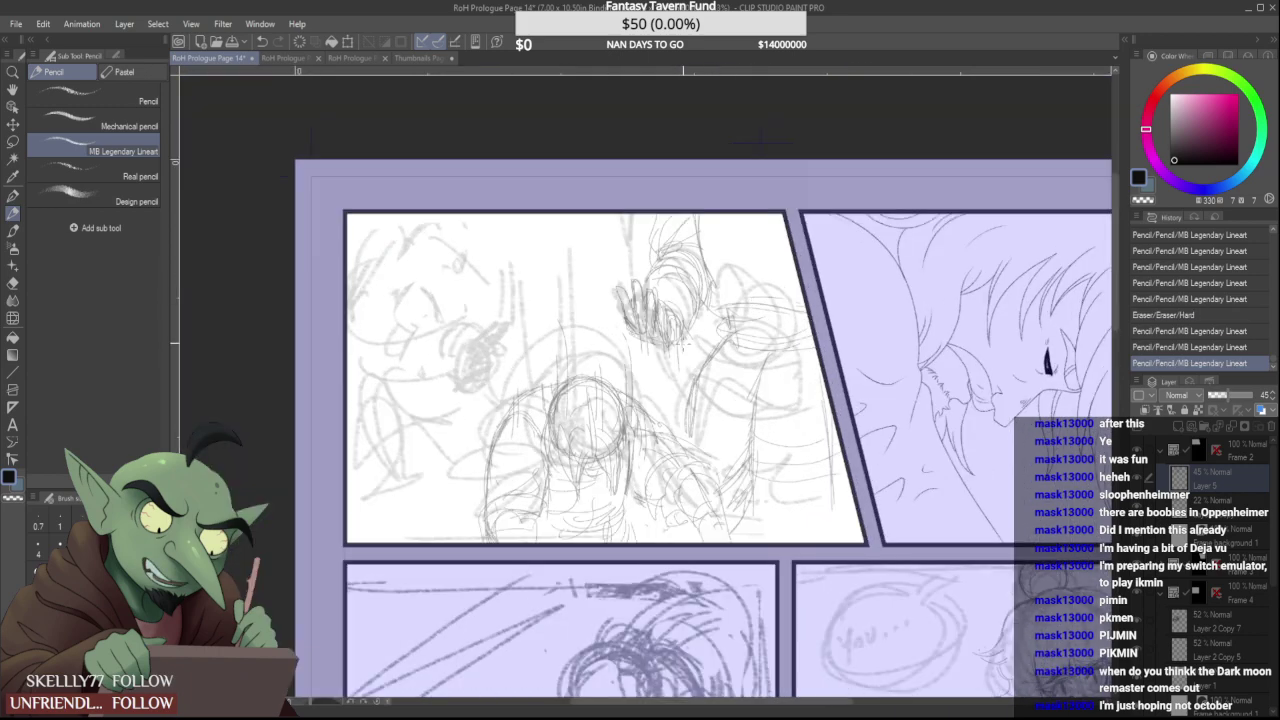
scroll(676, 350, down, 1)
scroll(634, 457, up, 1)
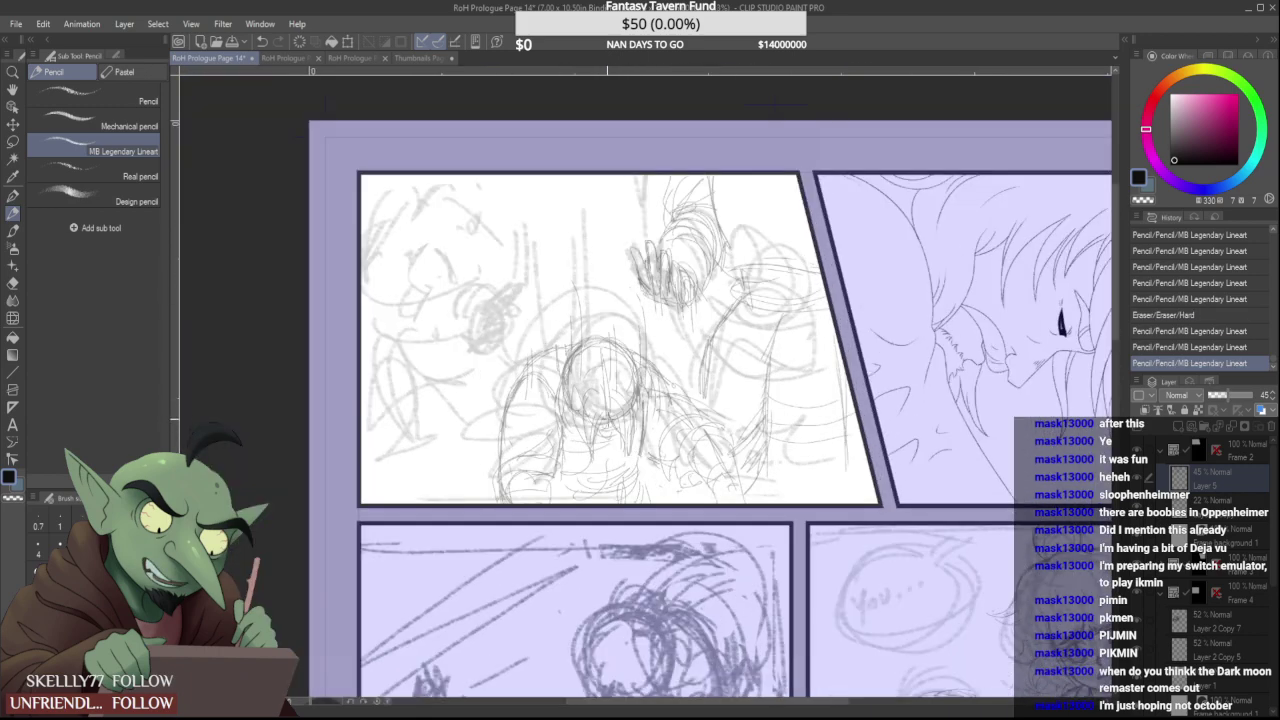
Lasso the central figure, enlarge and reposition it within the Frame 2 panel, and clear the selection
click(13, 143)
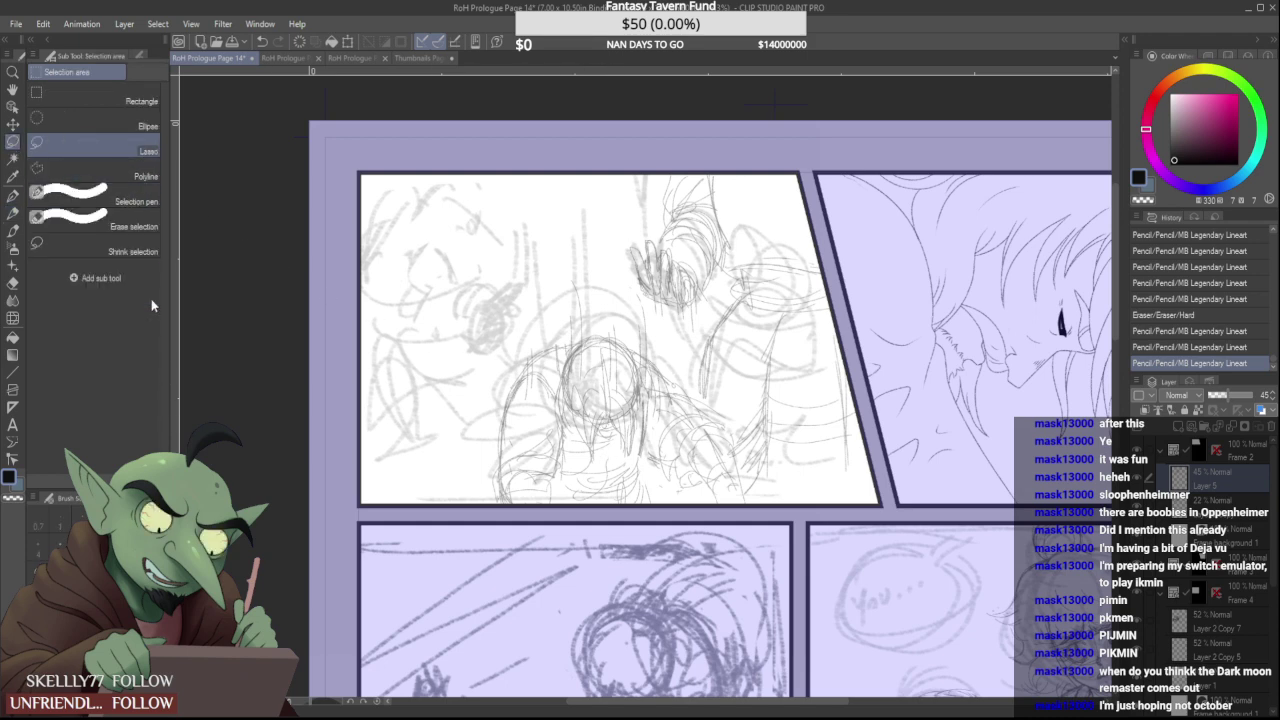
mouse_move(475, 525)
mouse_down()
mouse_move(570, 254)
mouse_move(623, 285)
mouse_move(705, 385)
mouse_move(750, 480)
mouse_move(680, 555)
mouse_move(470, 522)
mouse_up()
key(ctrl+t)
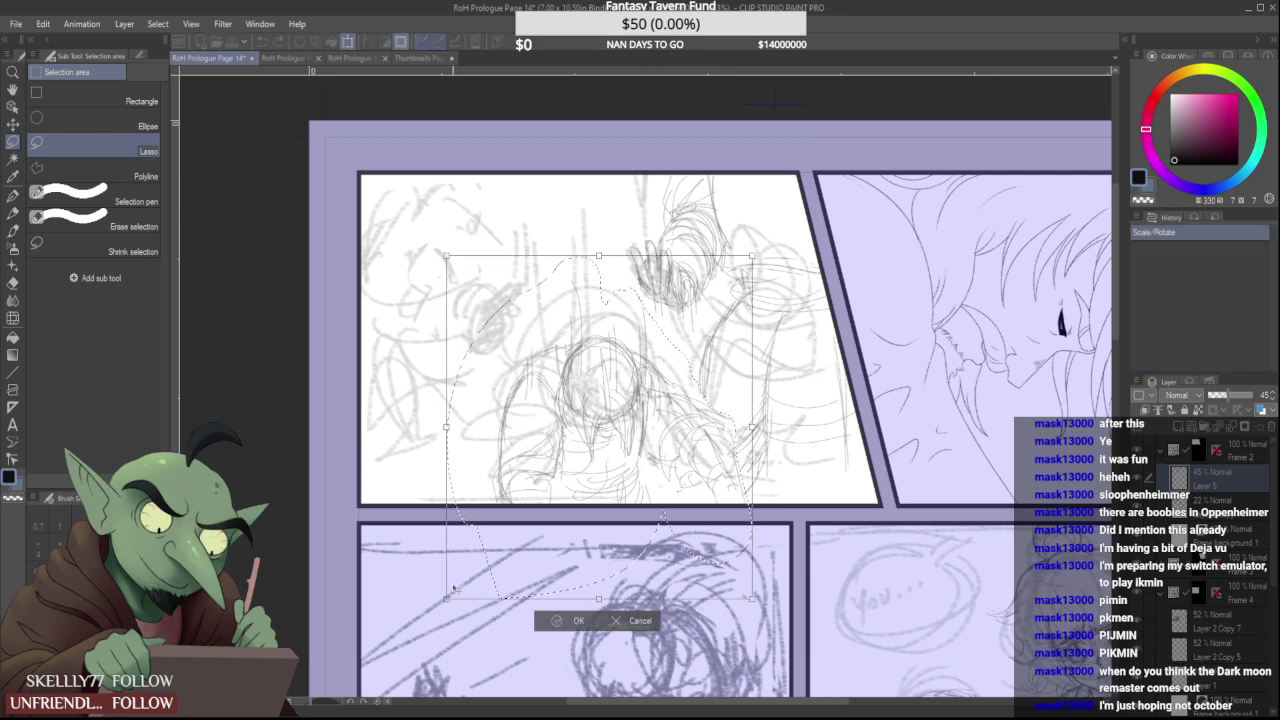
drag(449, 598, 392, 661)
drag(593, 515, 603, 465)
drag(771, 196, 776, 188)
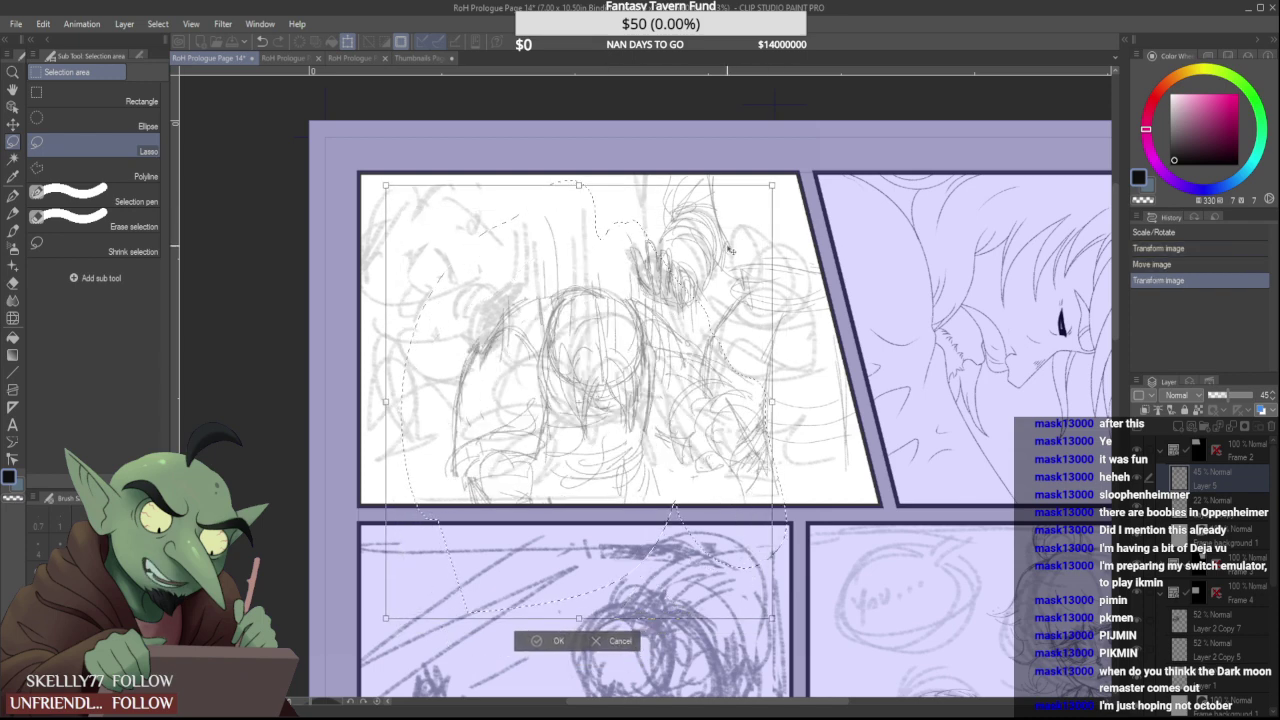
drag(733, 253, 736, 265)
click(556, 656)
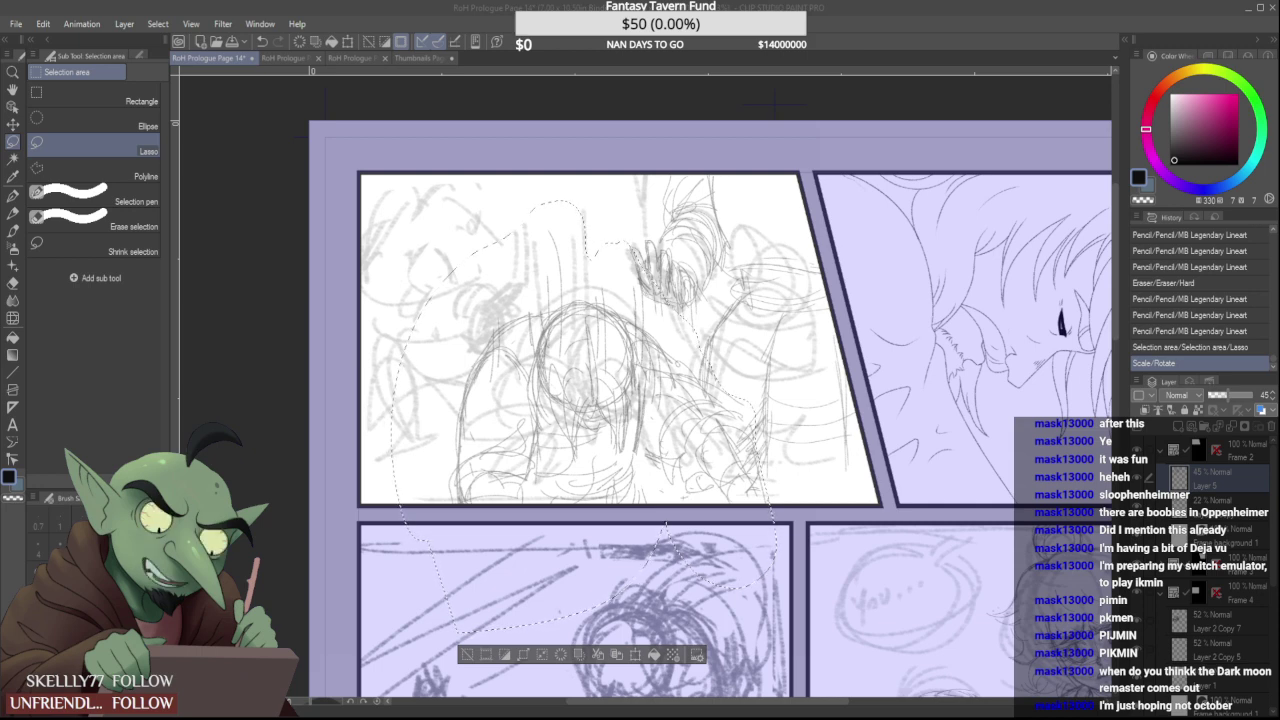
key(ctrl+d)
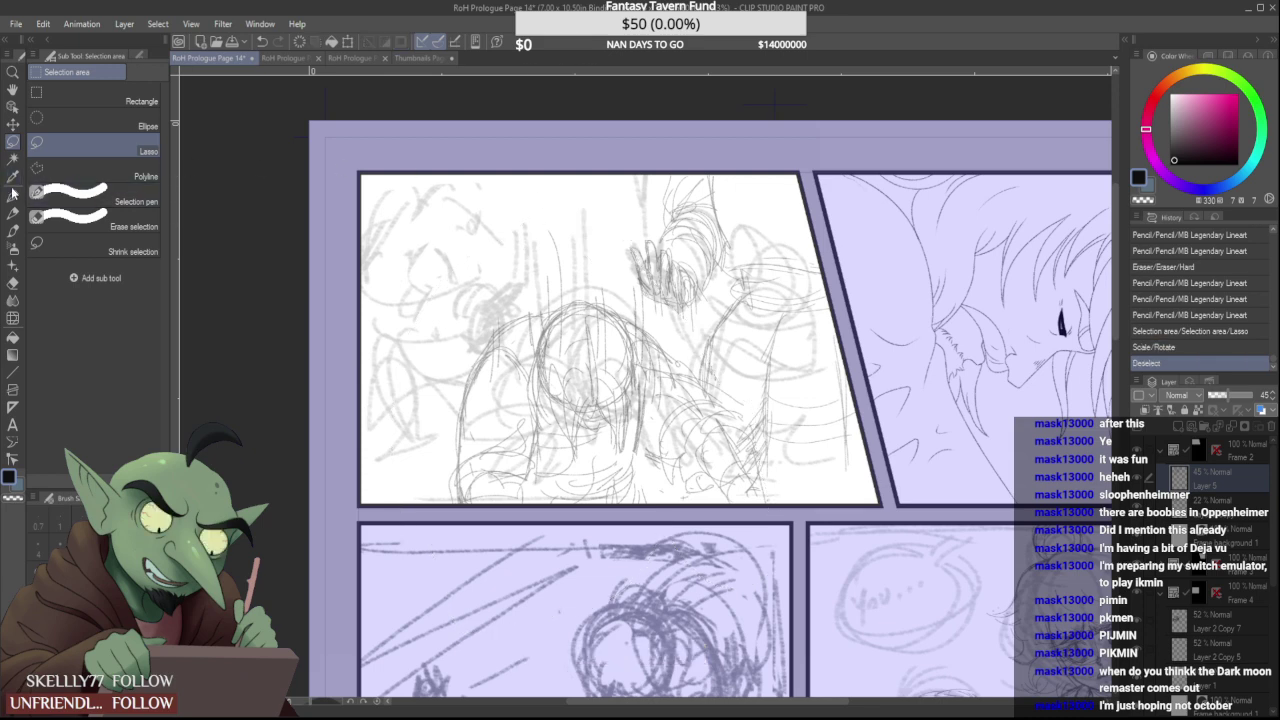
Sketch the left figure's body contour near the panel's upper edge, with its rounded cuff and hand reaching inward
click(13, 212)
drag(446, 178, 438, 262)
mouse_move(449, 186)
mouse_down()
mouse_move(426, 289)
mouse_move(398, 299)
mouse_up()
mouse_move(446, 250)
mouse_down()
mouse_move(412, 299)
mouse_move(432, 287)
mouse_up()
drag(455, 178, 445, 260)
drag(459, 204, 486, 258)
mouse_move(524, 214)
mouse_down()
mouse_move(490, 262)
mouse_move(504, 230)
mouse_up()
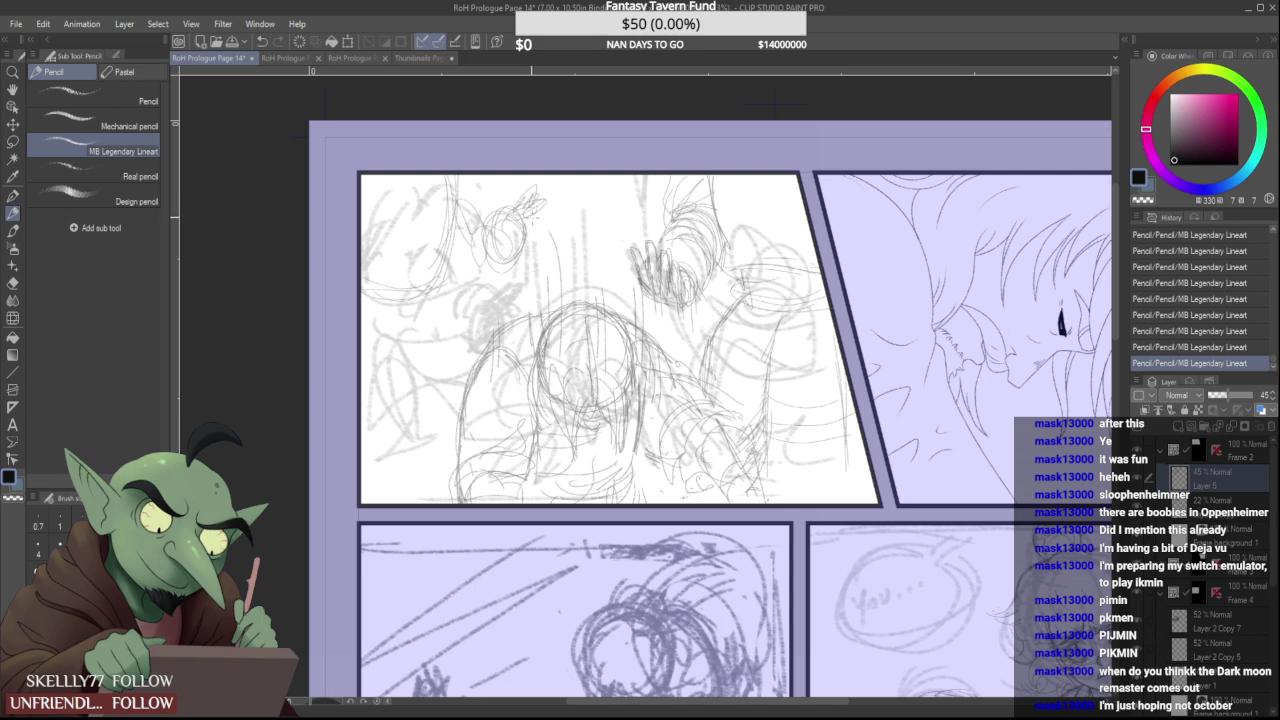
mouse_move(527, 200)
mouse_down()
mouse_move(550, 180)
mouse_move(509, 200)
mouse_move(537, 208)
mouse_move(532, 240)
mouse_move(515, 240)
mouse_move(533, 255)
mouse_move(530, 235)
mouse_move(552, 212)
mouse_move(537, 225)
mouse_move(563, 222)
mouse_move(535, 240)
mouse_move(556, 228)
mouse_move(557, 250)
mouse_move(532, 230)
mouse_up()
Hide the Layer 5 sketch and examine the left figure's rough in the Frame 2 panel
scroll(561, 226, down, 3)
scroll(559, 223, up, 3)
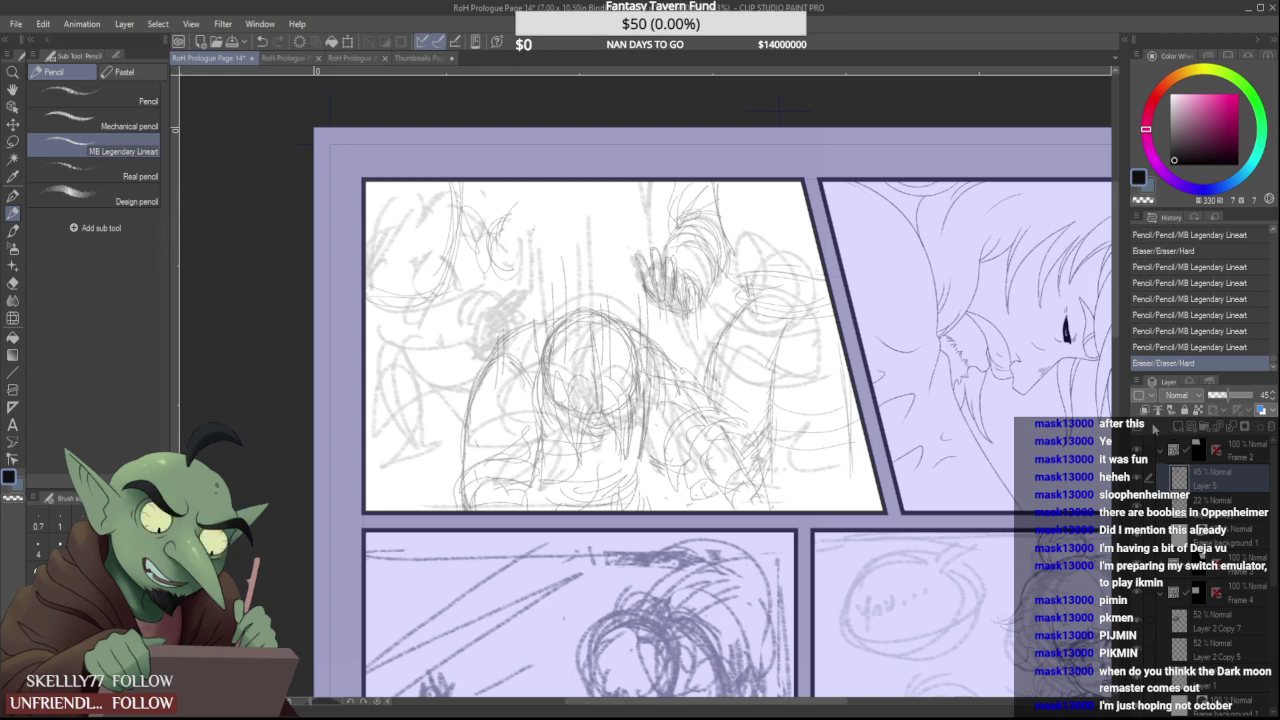
click(1142, 482)
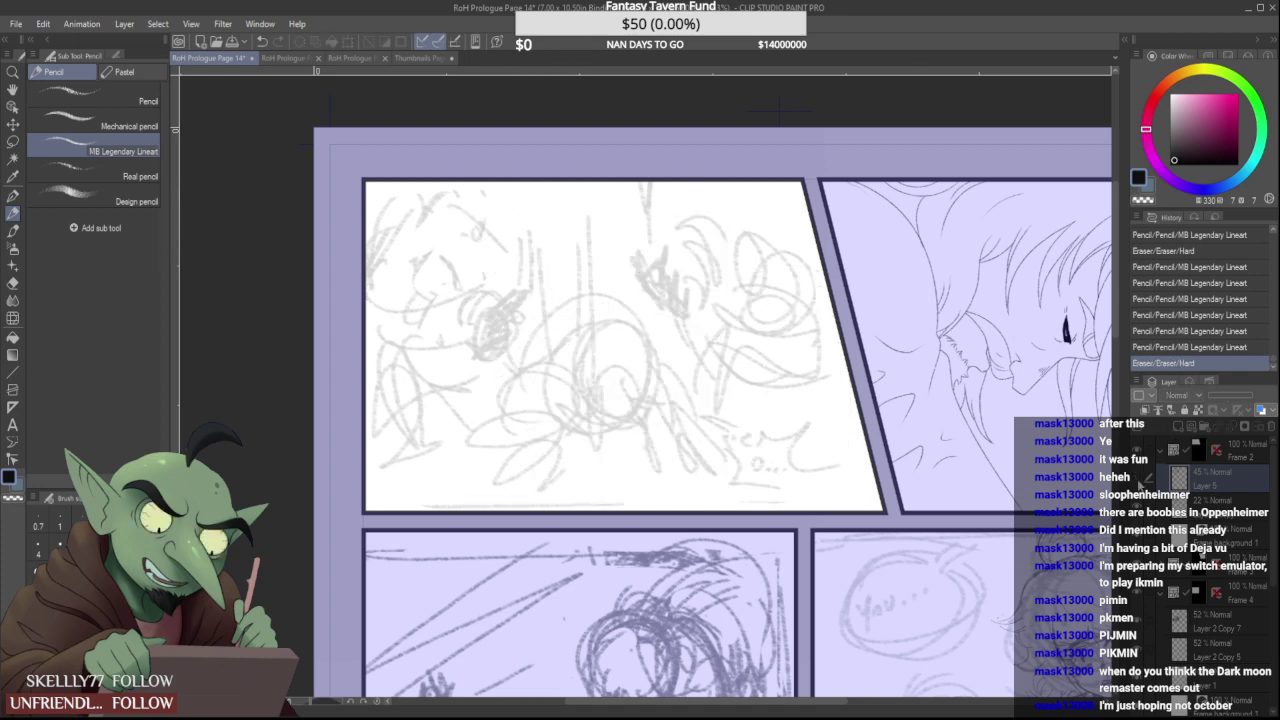
scroll(670, 322, down, 2)
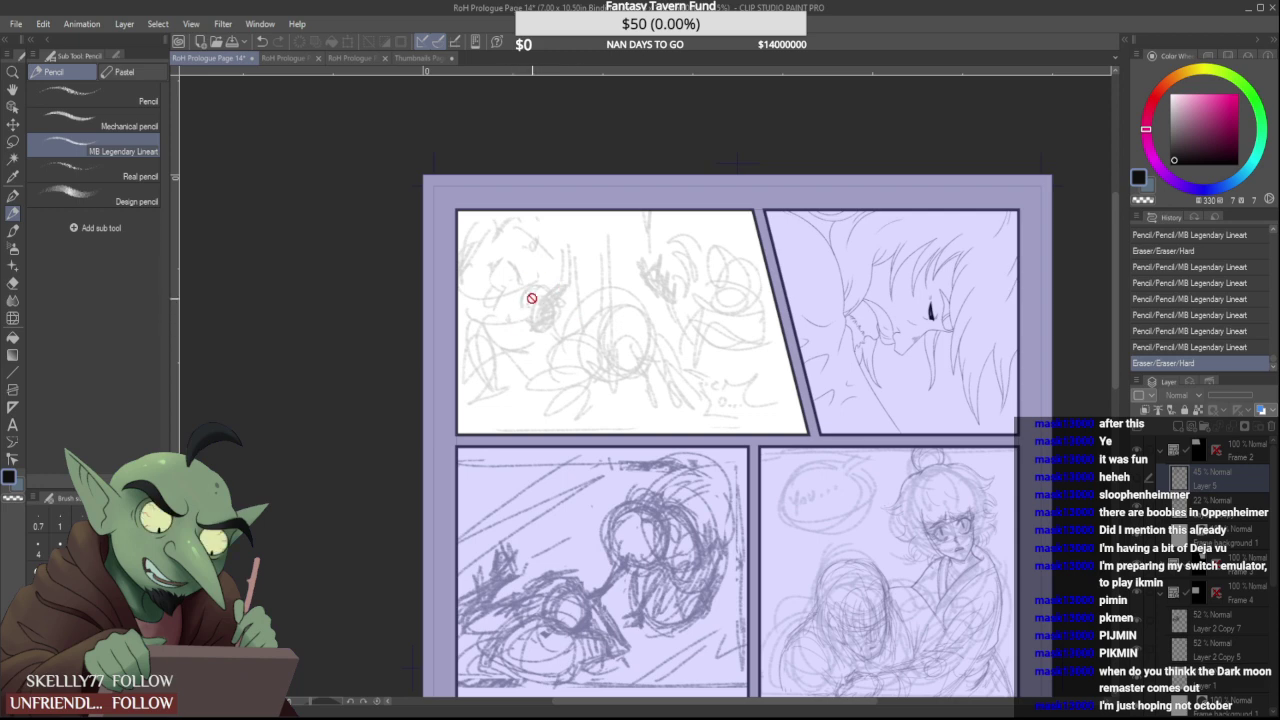
scroll(553, 318, up, 3)
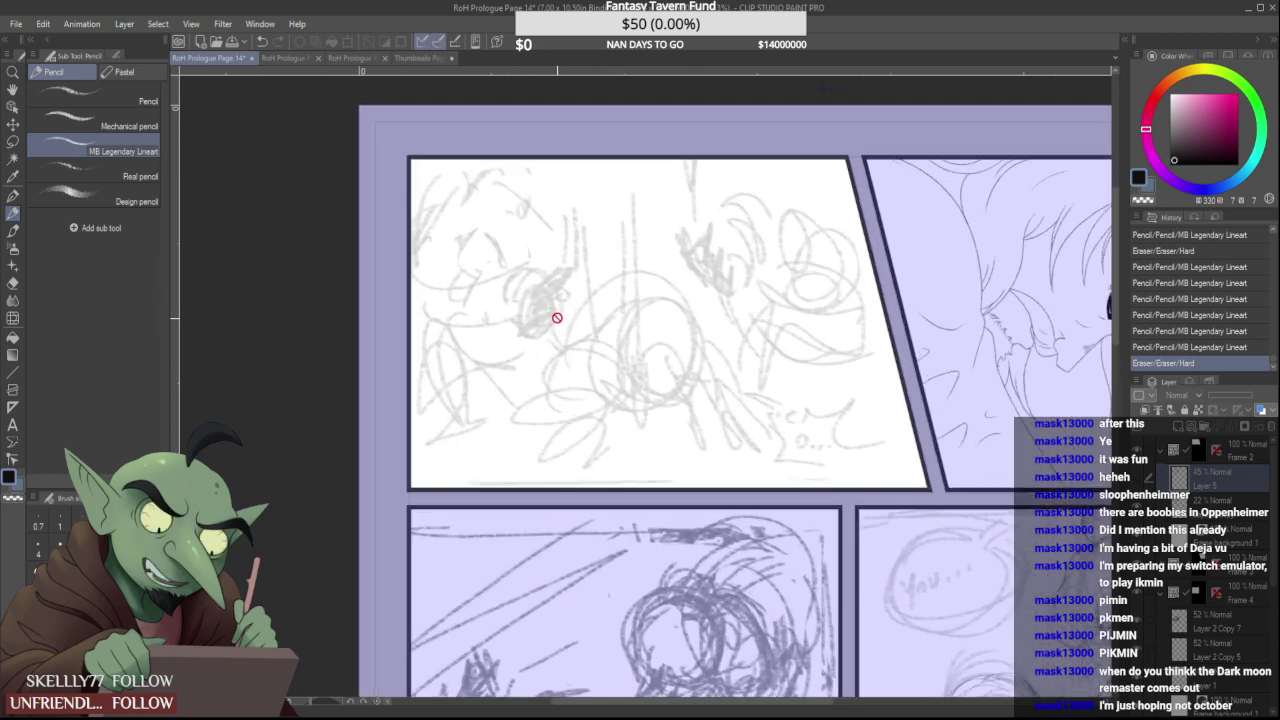
scroll(550, 322, down, 2)
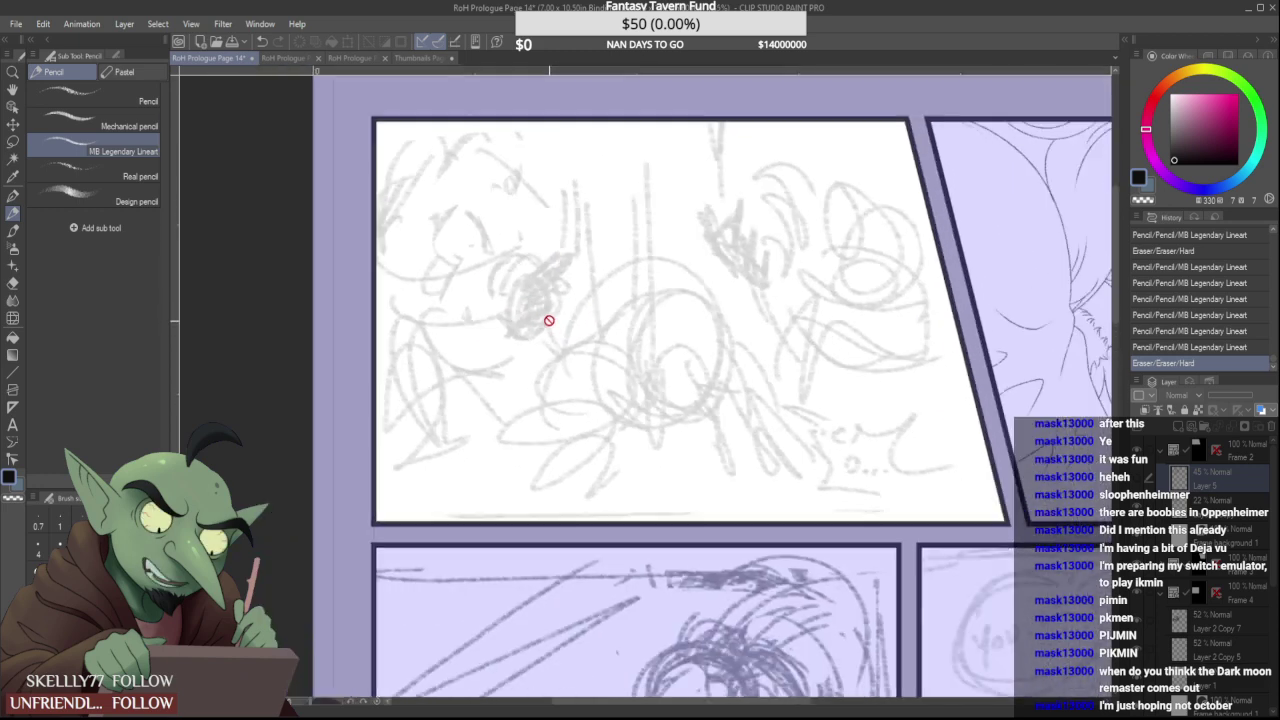
scroll(599, 356, down, 1)
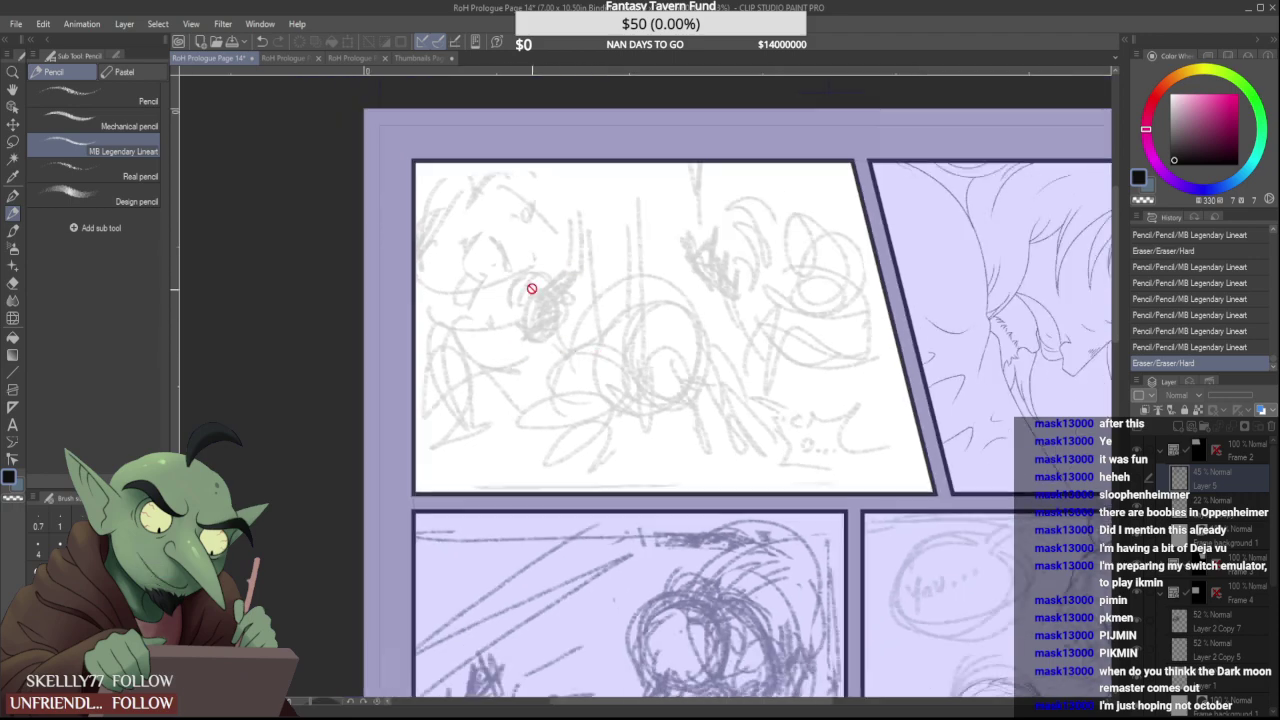
scroll(557, 331, up, 3)
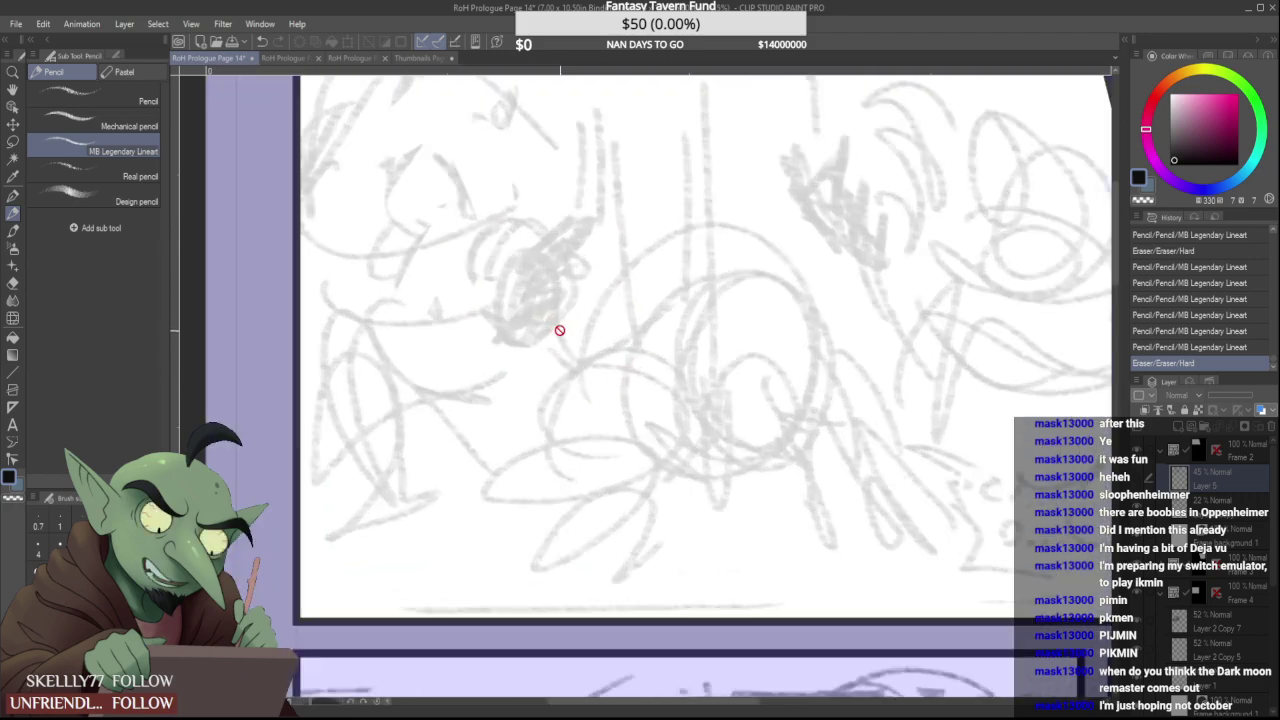
Erase the left figure's sketched rounded cuff and hand in the Frame 2 panel
scroll(557, 331, down, 1)
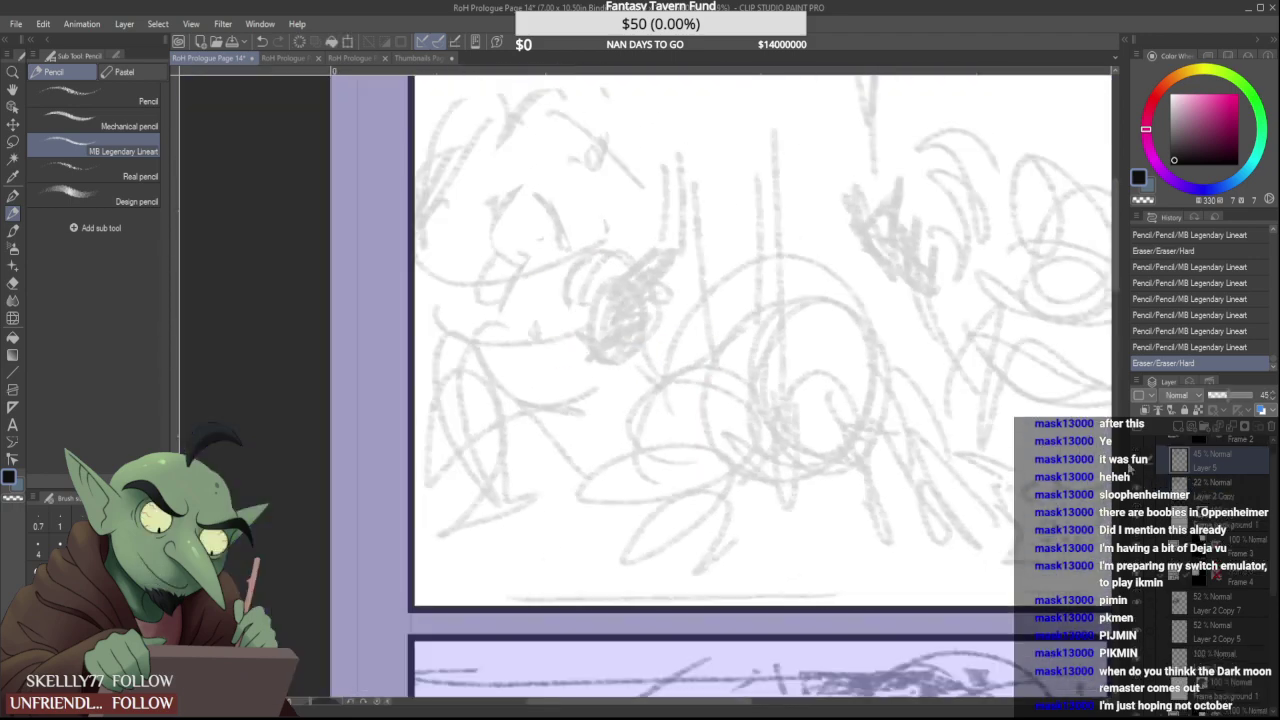
scroll(606, 276, up, 1)
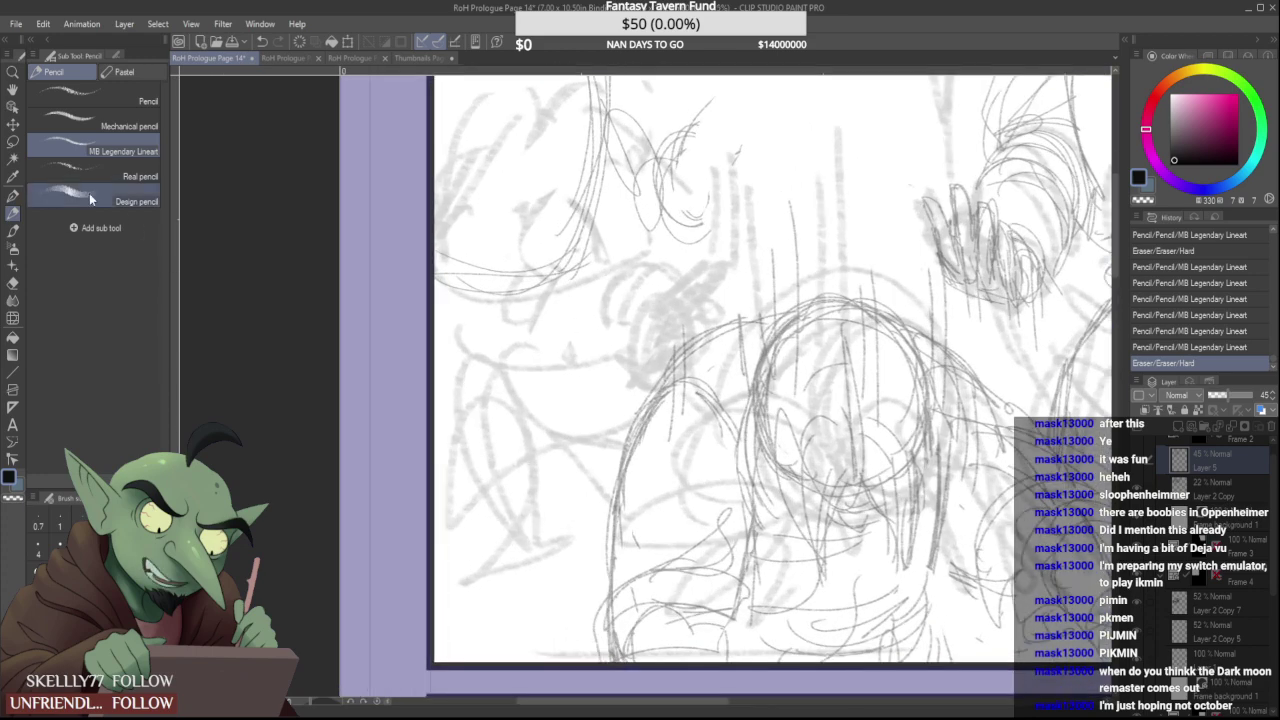
scroll(548, 229, down, 2)
scroll(548, 229, up, 2)
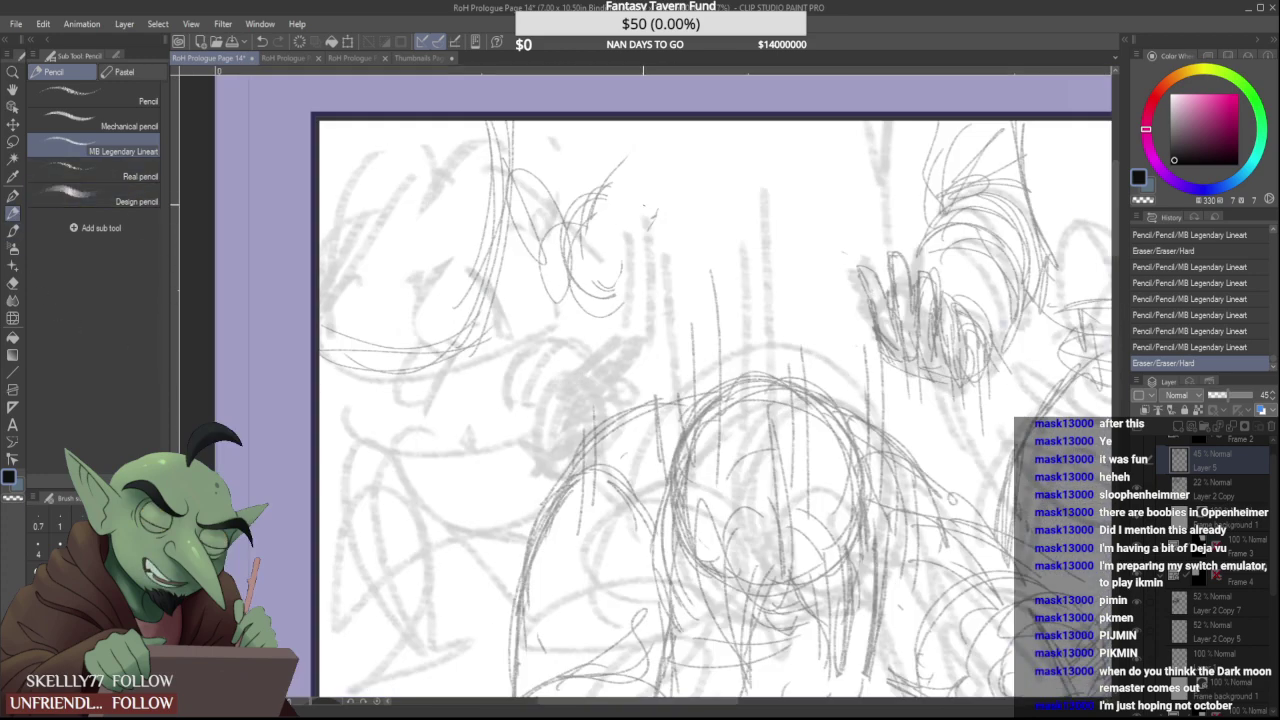
drag(539, 250, 526, 251)
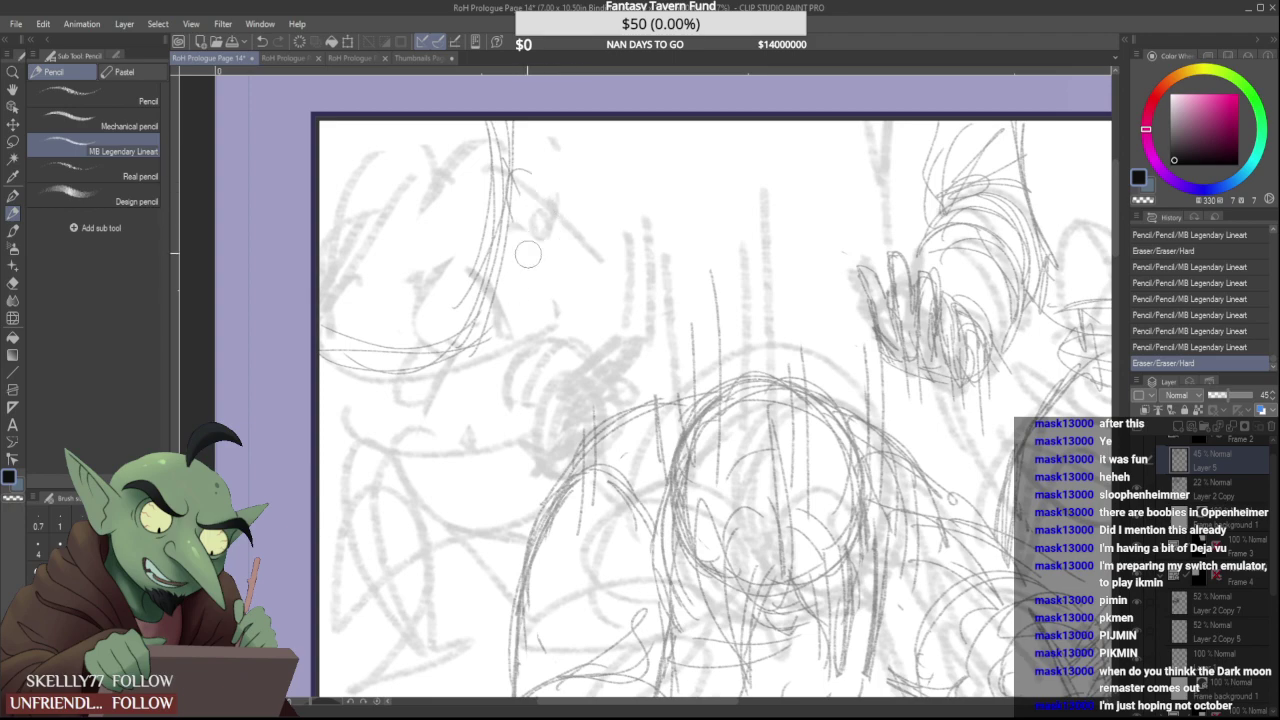
scroll(500, 268, down, 1)
scroll(456, 320, up, 1)
Extend the left figure's garment edge outward to its hem and sketch the waistline just below it
mouse_move(359, 313)
mouse_down()
mouse_move(473, 329)
mouse_move(541, 315)
mouse_up()
scroll(493, 335, down, 2)
scroll(486, 339, up, 1)
drag(527, 284, 541, 315)
drag(533, 190, 524, 256)
drag(497, 354, 499, 320)
mouse_move(402, 362)
mouse_down()
mouse_move(500, 368)
mouse_move(508, 382)
mouse_up()
Reinforce the left figure's waistline and sketch the outer hip contour curving down toward the central figure
scroll(486, 374, down, 1)
scroll(480, 364, up, 1)
mouse_move(416, 374)
mouse_down()
mouse_move(508, 367)
mouse_move(398, 354)
mouse_up()
mouse_move(511, 384)
mouse_down()
mouse_move(535, 430)
mouse_move(534, 412)
mouse_up()
drag(508, 375, 546, 433)
drag(547, 432, 556, 468)
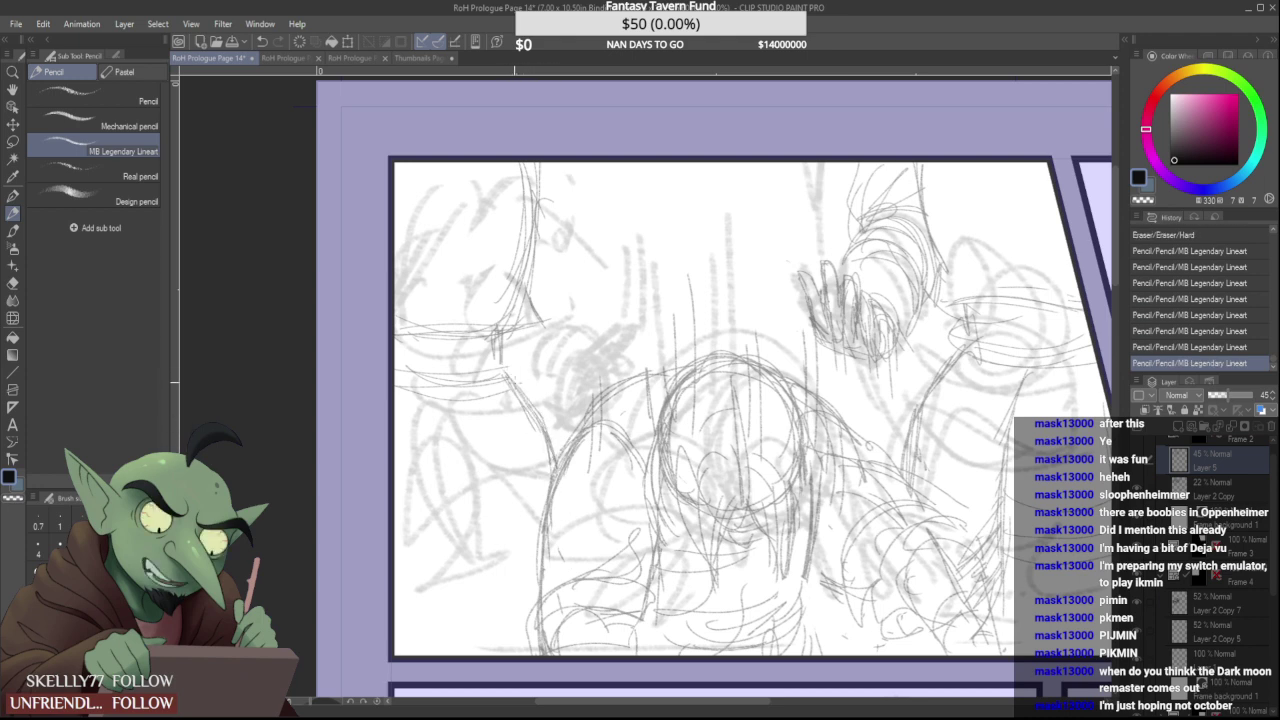
Sketch the left figure's inner leg contour from the waist to the panel's lower edge, erasing and redrawing its lower curve
mouse_move(442, 392)
mouse_down()
mouse_move(474, 498)
mouse_move(447, 390)
mouse_move(476, 452)
mouse_up()
drag(478, 508, 484, 640)
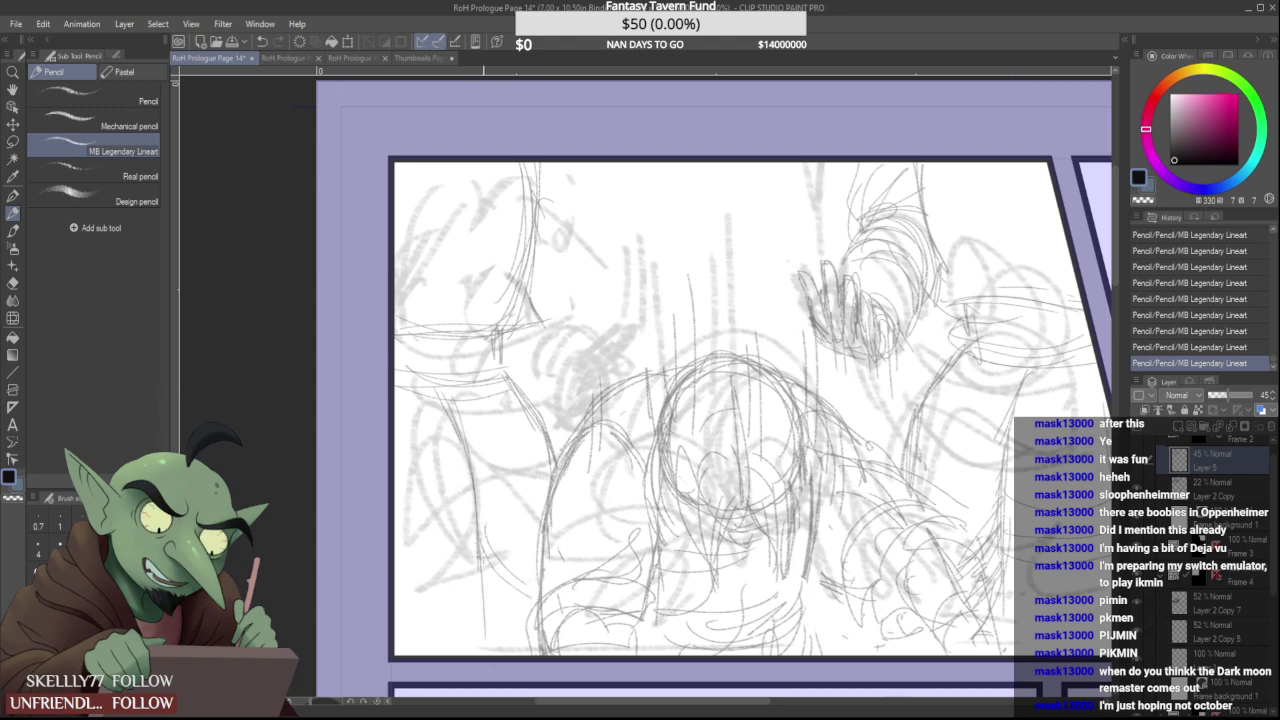
drag(474, 593, 484, 630)
mouse_move(473, 557)
mouse_down()
mouse_move(484, 596)
mouse_move(476, 563)
mouse_move(509, 611)
mouse_move(478, 577)
mouse_move(524, 600)
mouse_up()
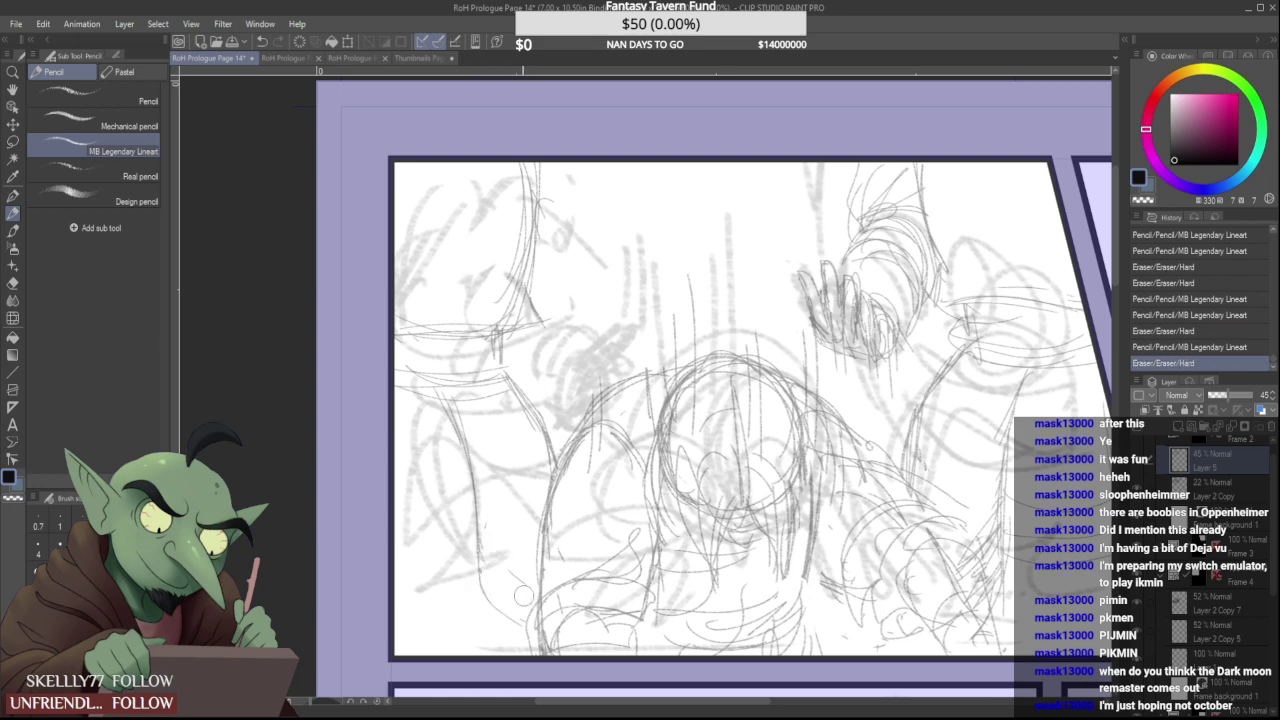
mouse_move(479, 527)
mouse_down()
mouse_move(482, 572)
mouse_move(508, 608)
mouse_up()
mouse_move(478, 568)
mouse_down()
mouse_move(520, 627)
mouse_move(494, 594)
mouse_up()
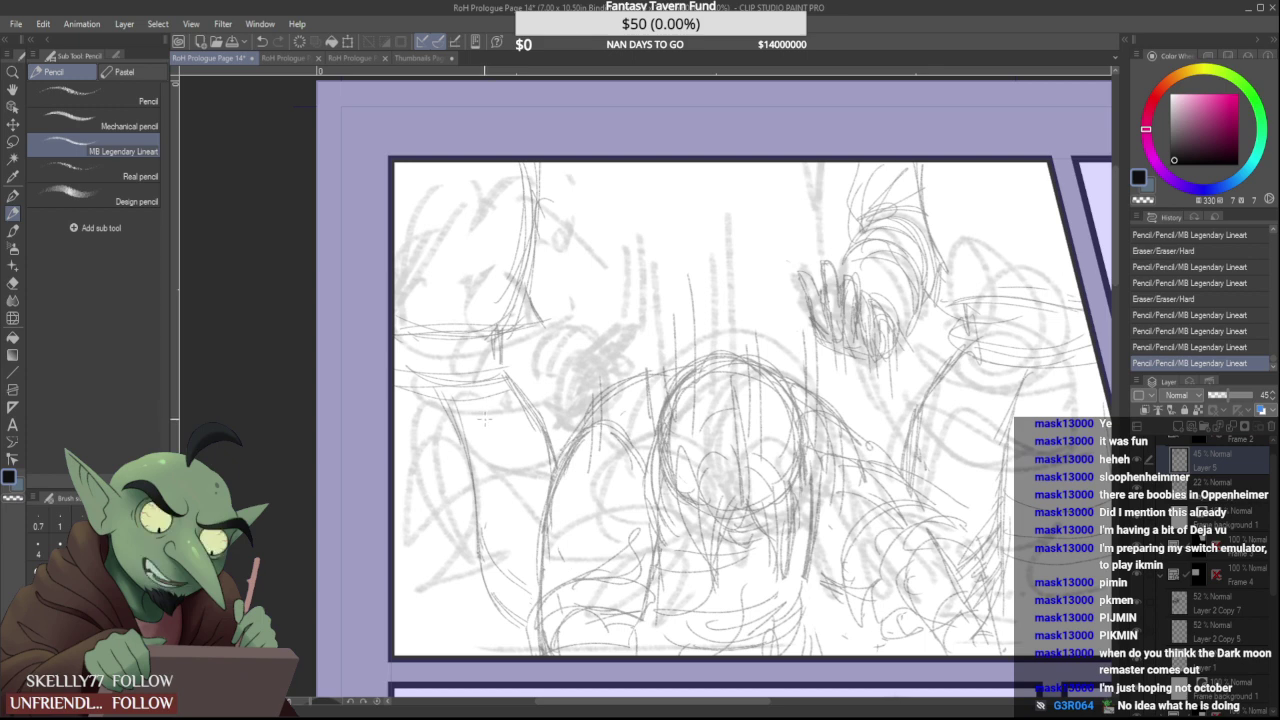
Reinforce the left figure's inner leg contour with overlapping strokes and add a short line from it to the panel border
drag(455, 410, 458, 441)
drag(448, 391, 466, 440)
drag(446, 388, 475, 497)
drag(462, 432, 500, 632)
drag(486, 578, 515, 652)
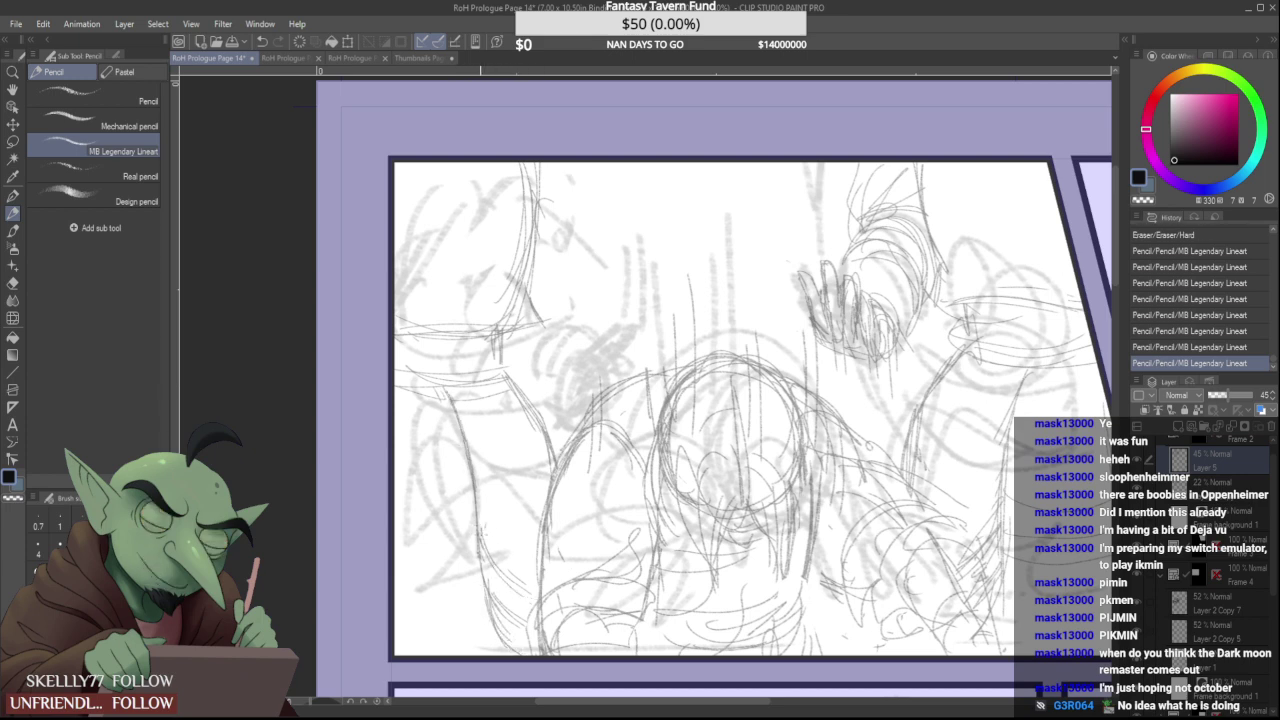
drag(474, 554, 402, 564)
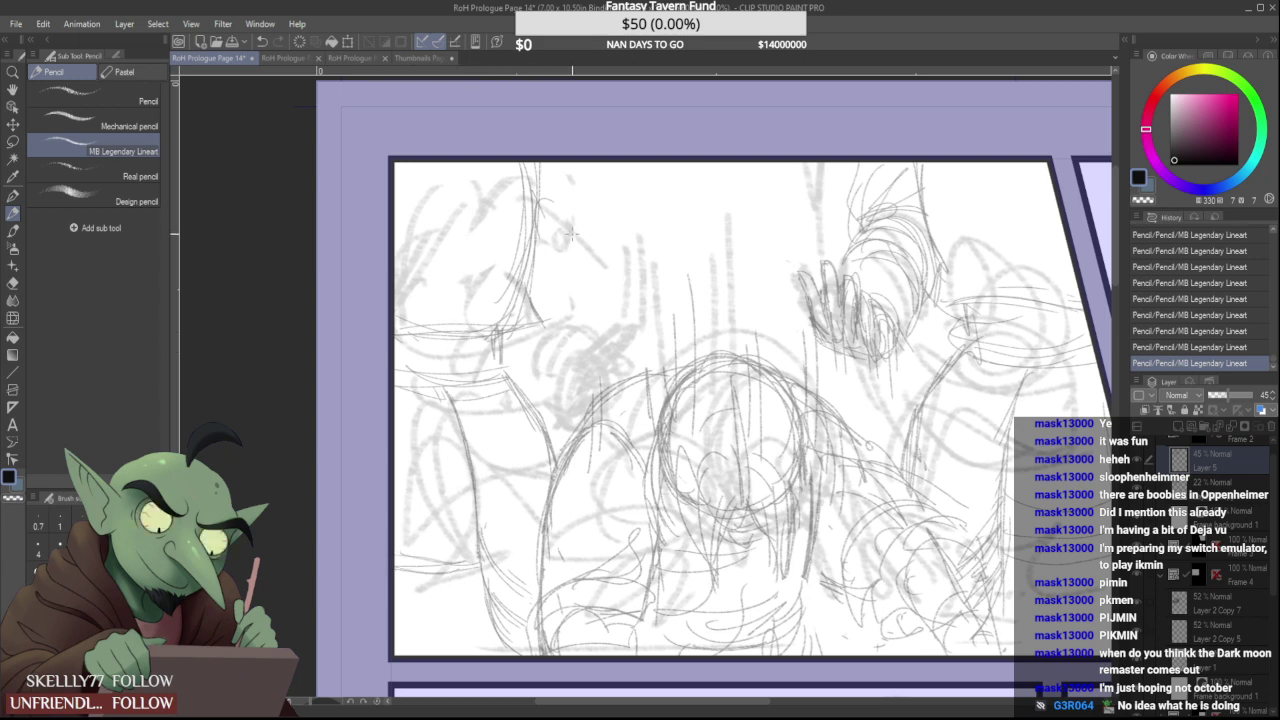
Try short arm strokes beside the left figure's upper body
mouse_move(558, 258)
mouse_down()
mouse_move(565, 224)
mouse_move(600, 264)
mouse_up()
mouse_move(562, 197)
mouse_down()
mouse_move(572, 272)
mouse_move(598, 266)
mouse_move(585, 242)
mouse_move(606, 296)
mouse_move(596, 232)
mouse_move(559, 222)
mouse_up()
drag(609, 279, 568, 237)
Erase the doubled contour along the left figure's upper body and redraw its side as one cleaner curve
drag(532, 160, 524, 280)
drag(525, 165, 521, 270)
mouse_move(516, 168)
mouse_down()
mouse_move(515, 300)
mouse_move(493, 297)
mouse_move(508, 330)
mouse_move(528, 332)
mouse_move(506, 351)
mouse_move(514, 321)
mouse_move(517, 348)
mouse_move(532, 338)
mouse_move(520, 326)
mouse_move(510, 347)
mouse_move(508, 331)
mouse_up()
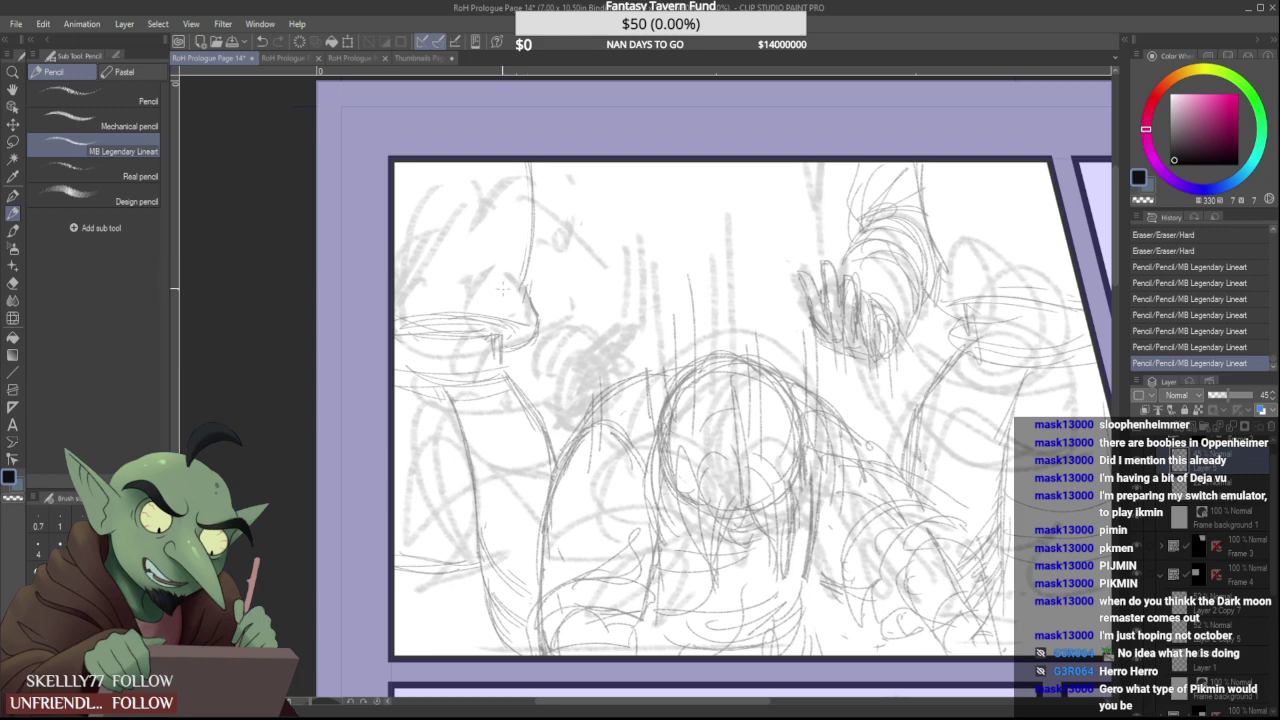
mouse_move(532, 309)
mouse_down()
mouse_move(540, 328)
mouse_move(525, 290)
mouse_up()
drag(534, 222, 528, 278)
drag(532, 162, 536, 226)
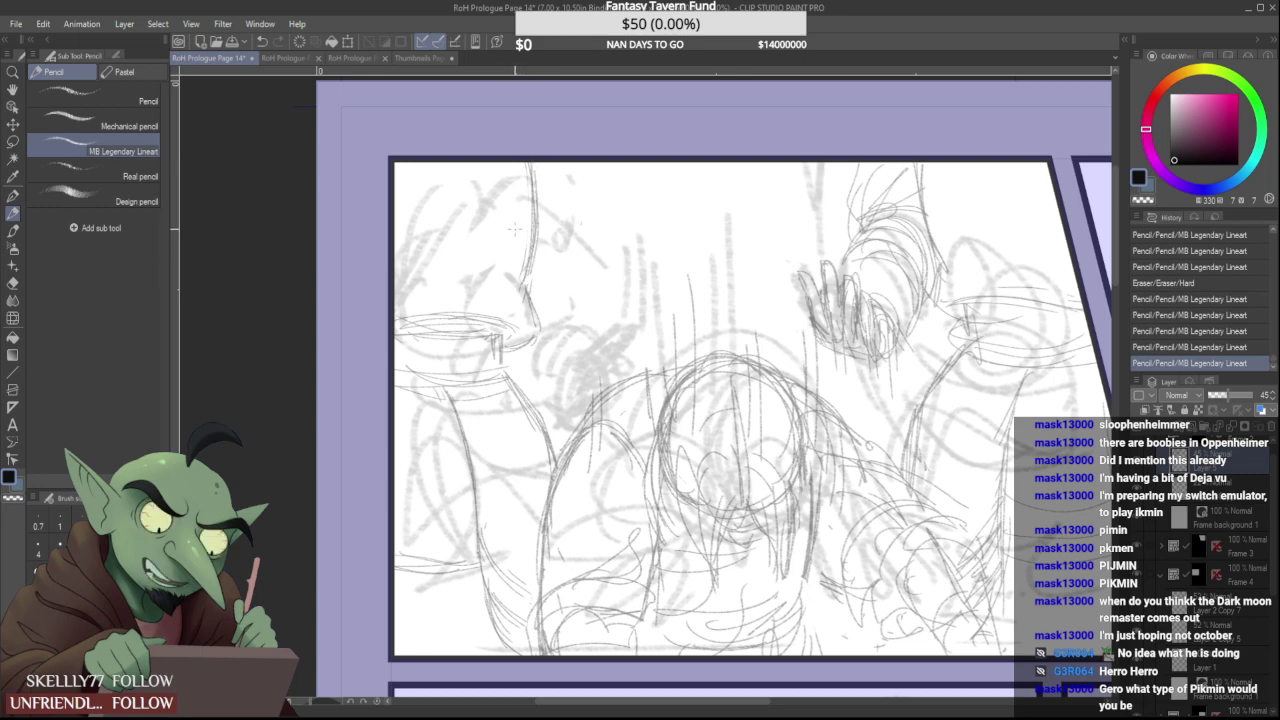
mouse_move(515, 273)
mouse_down()
mouse_move(524, 160)
mouse_move(537, 180)
mouse_up()
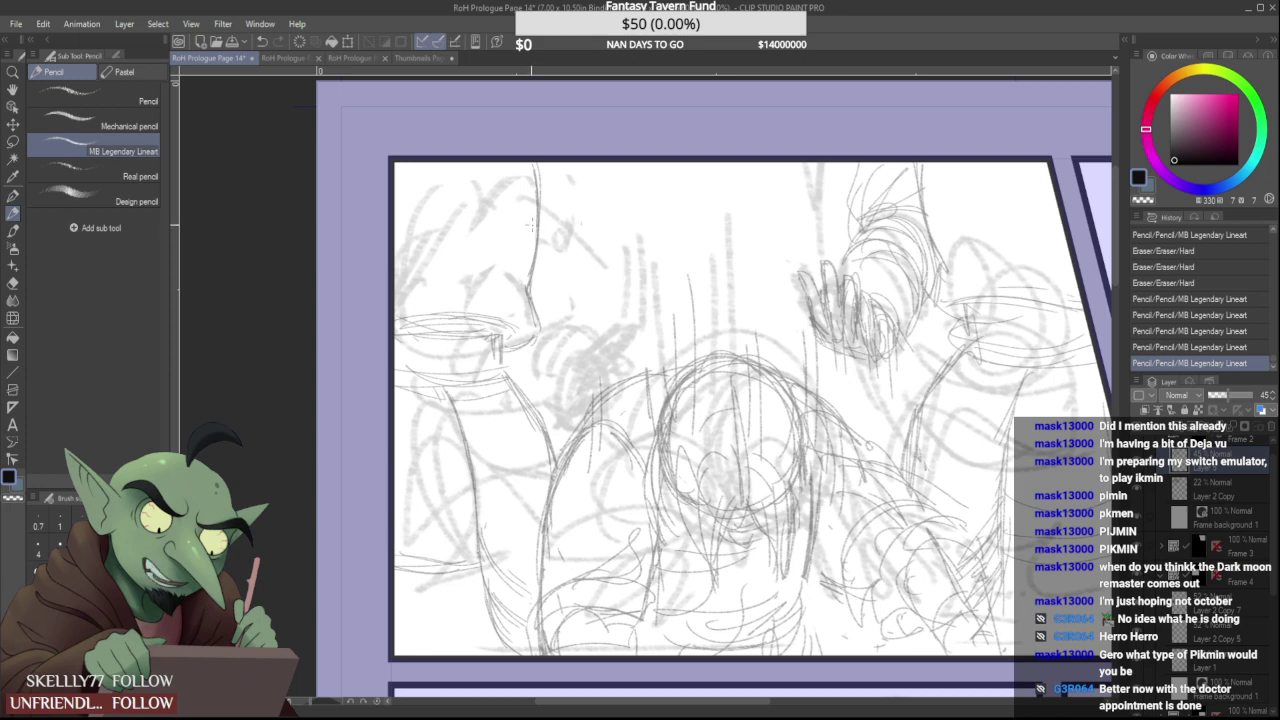
Redraw the left figure's garment hem with a rounded corner and darken the short vertical line beneath it
mouse_move(528, 290)
mouse_down()
mouse_move(529, 339)
mouse_move(402, 332)
mouse_move(498, 320)
mouse_up()
drag(400, 317, 530, 334)
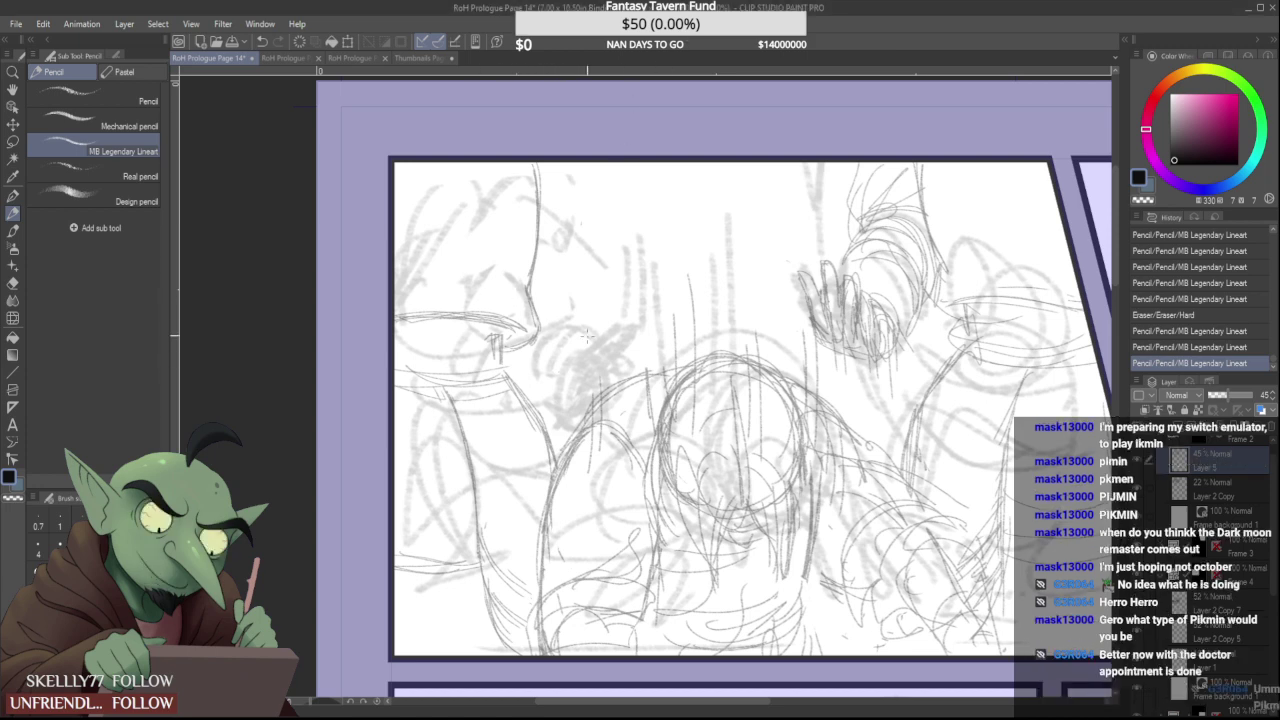
mouse_move(500, 330)
mouse_down()
mouse_move(503, 367)
mouse_move(489, 338)
mouse_move(490, 350)
mouse_move(497, 325)
mouse_move(502, 362)
mouse_up()
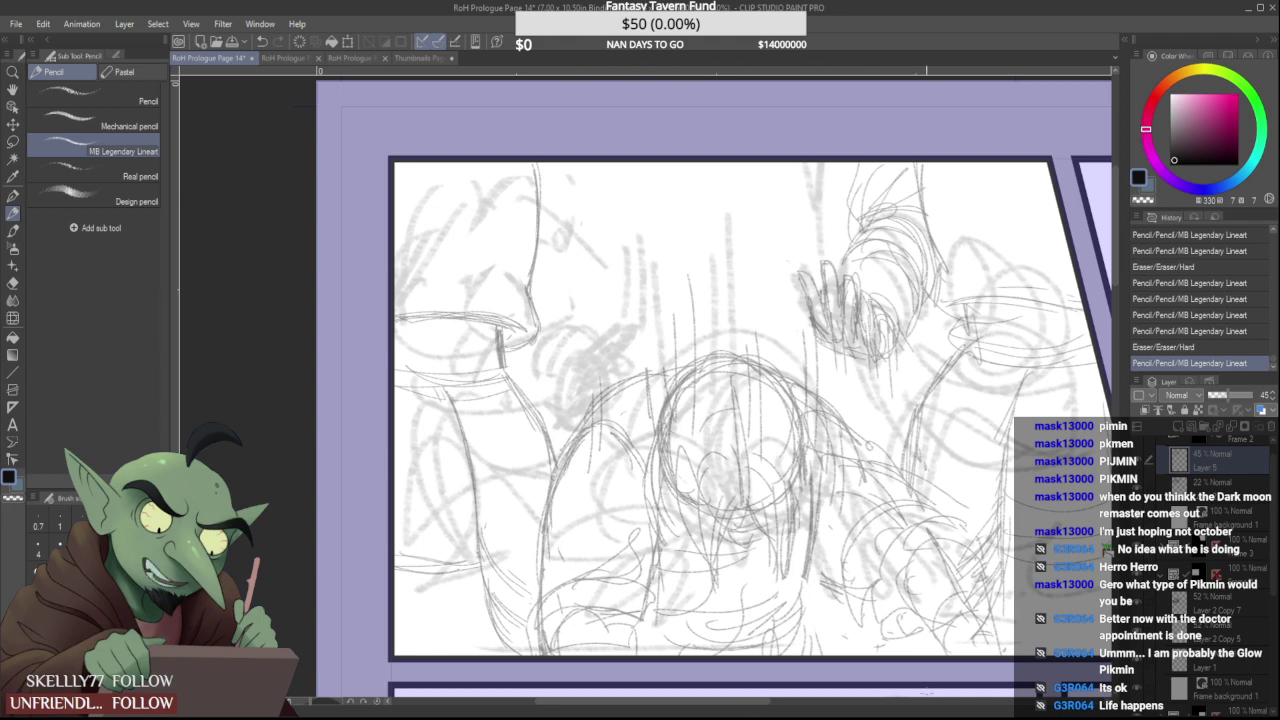
Try to sketch a circular hand or cuff shape beside the left figure's upper body
mouse_move(550, 216)
mouse_down()
mouse_move(548, 240)
mouse_move(622, 298)
mouse_move(600, 318)
mouse_up()
mouse_move(580, 266)
mouse_down()
mouse_move(626, 338)
mouse_move(662, 318)
mouse_move(635, 292)
mouse_move(583, 298)
mouse_move(628, 340)
mouse_up()
mouse_move(600, 288)
mouse_down()
mouse_move(620, 346)
mouse_move(600, 348)
mouse_move(630, 296)
mouse_move(648, 306)
mouse_move(562, 274)
mouse_move(571, 195)
mouse_move(533, 270)
mouse_up()
drag(535, 176, 530, 272)
drag(534, 200, 519, 272)
mouse_move(604, 258)
mouse_down()
mouse_move(556, 300)
mouse_move(618, 318)
mouse_move(608, 270)
mouse_up()
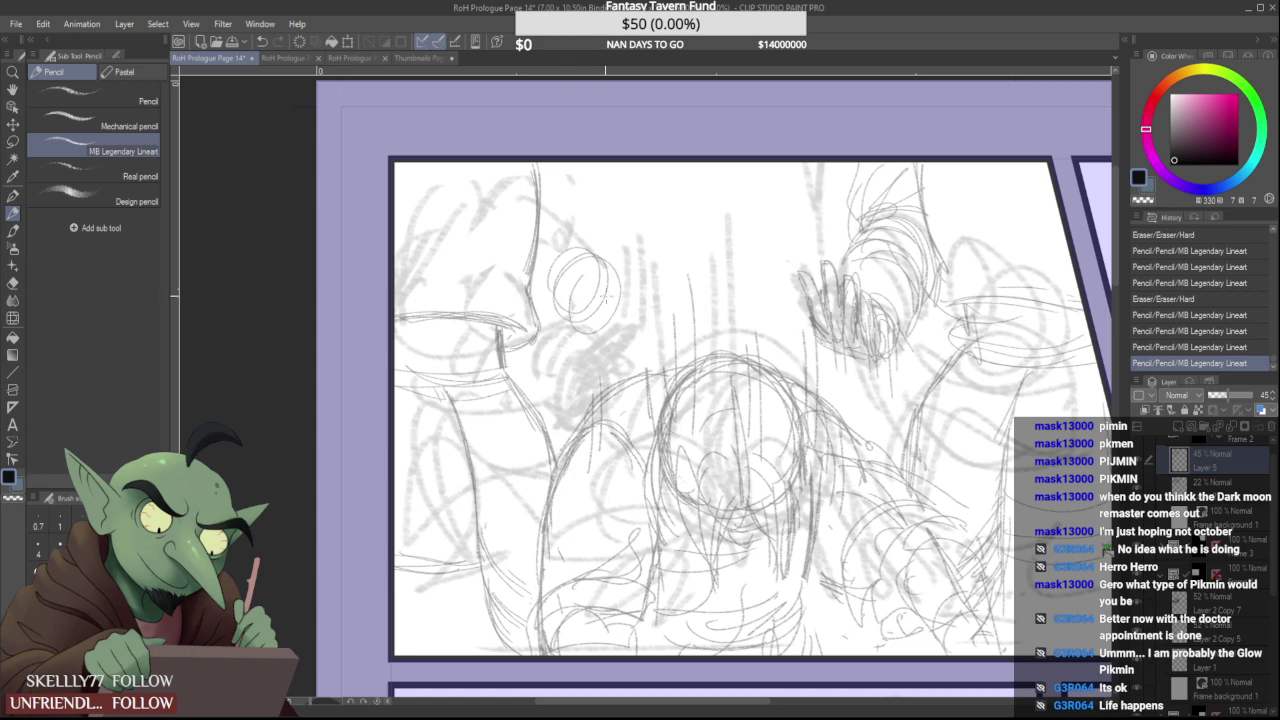
mouse_move(575, 298)
mouse_down()
mouse_move(590, 340)
mouse_move(572, 305)
mouse_move(610, 280)
mouse_move(560, 290)
mouse_move(604, 264)
mouse_move(630, 335)
mouse_up()
mouse_move(622, 281)
mouse_down()
mouse_move(636, 345)
mouse_move(578, 294)
mouse_move(610, 256)
mouse_up()
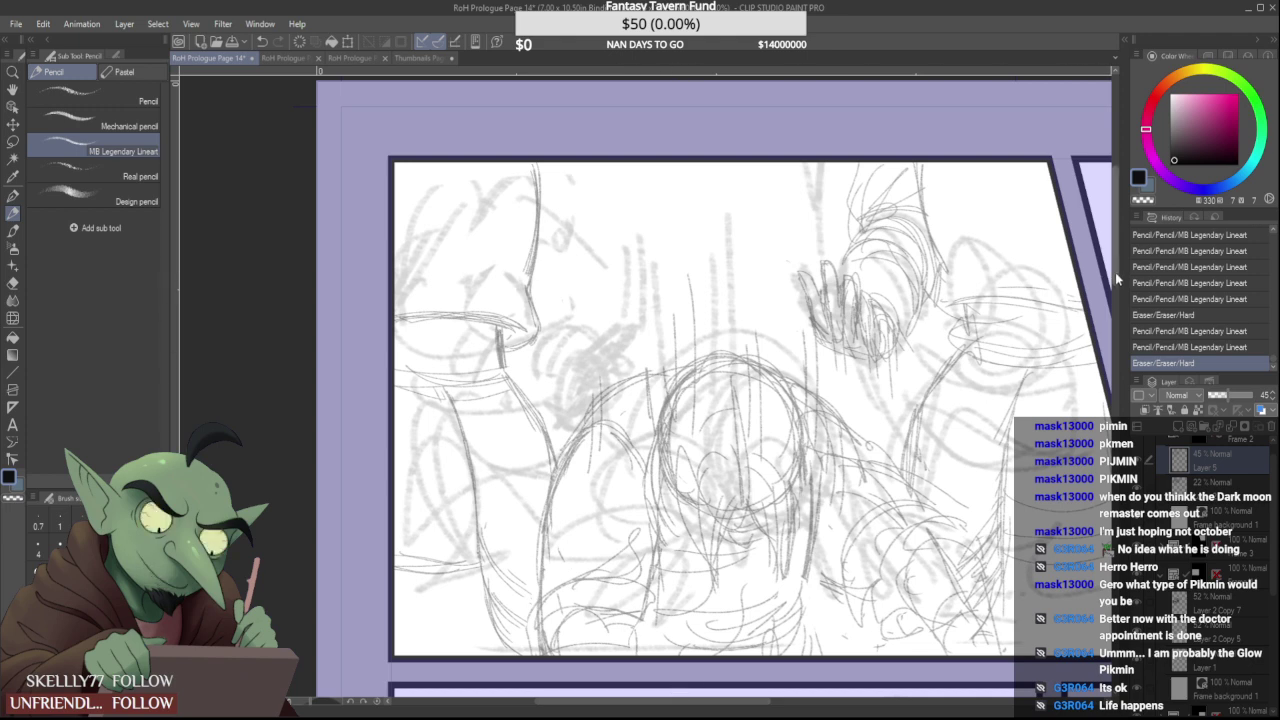
Sketch the left figure's raised hand beside its body, with a rounded cuff, palm strokes and upward-pointing fingers
scroll(750, 390, down, 3)
drag(748, 702, 754, 702)
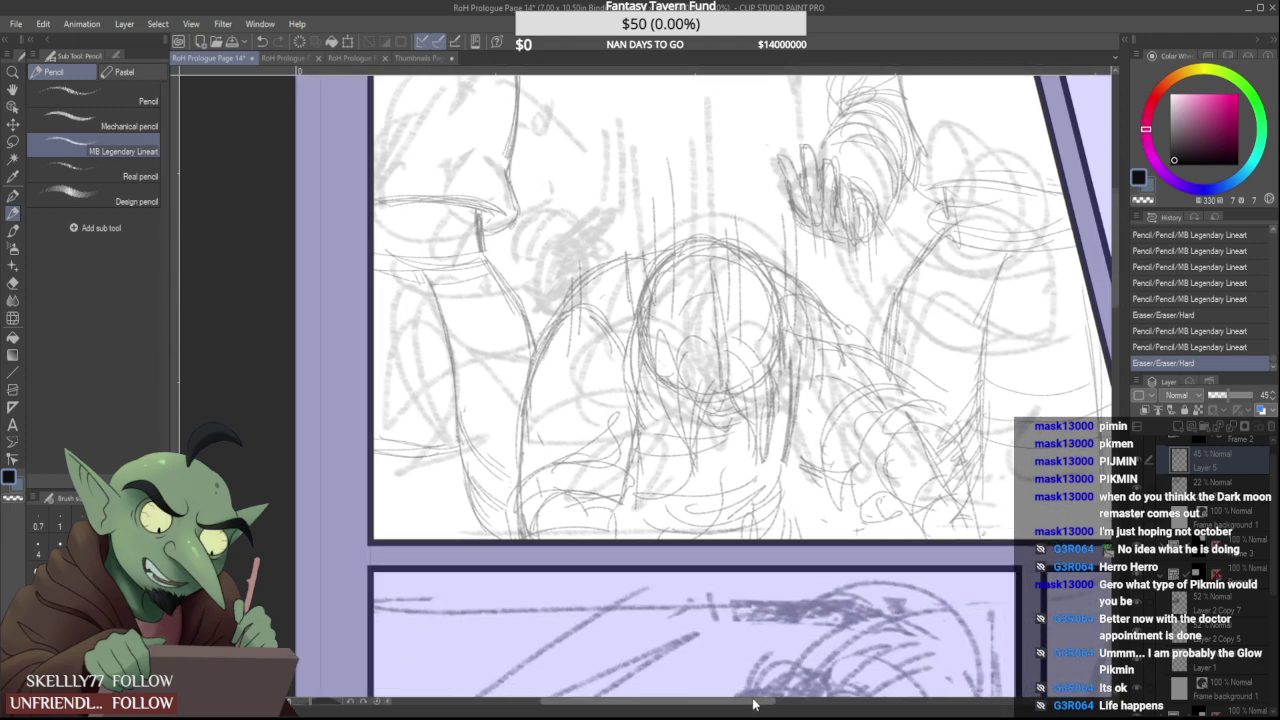
scroll(1066, 356, up, 4)
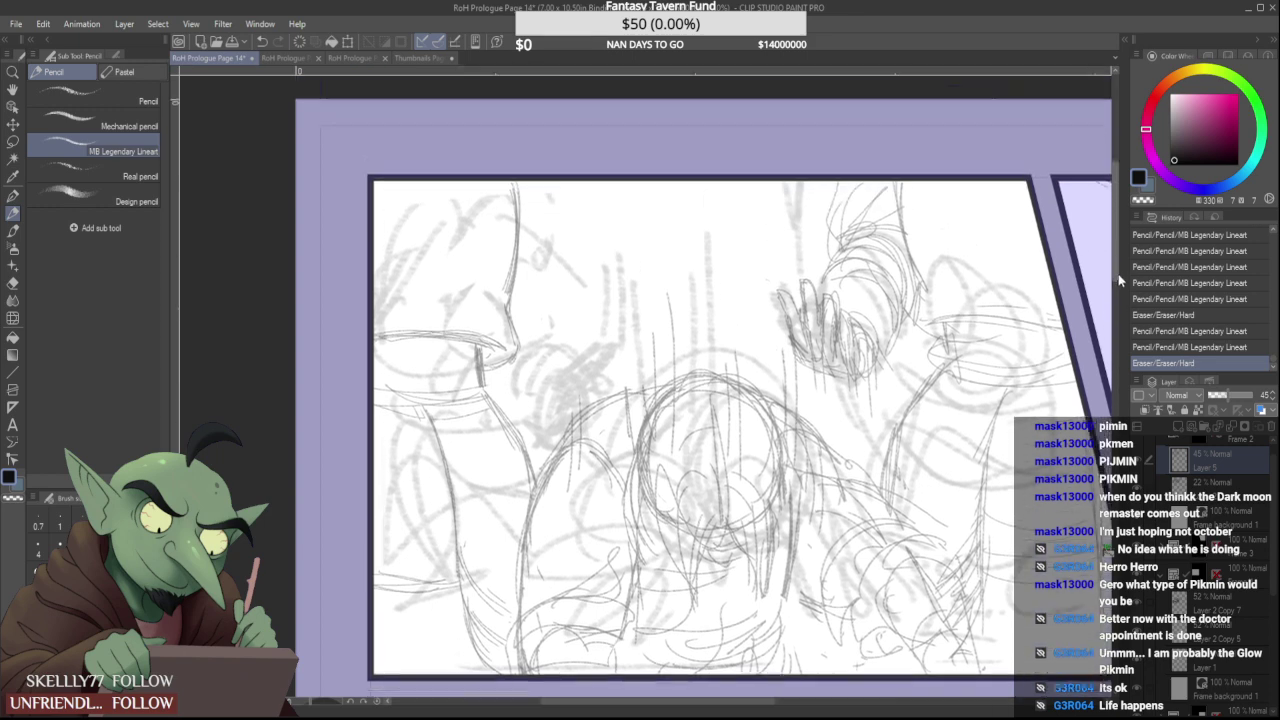
mouse_move(593, 347)
mouse_down()
mouse_move(606, 298)
mouse_move(596, 290)
mouse_move(620, 300)
mouse_move(616, 318)
mouse_move(600, 258)
mouse_move(618, 240)
mouse_move(628, 300)
mouse_move(630, 246)
mouse_up()
mouse_move(614, 306)
mouse_down()
mouse_move(636, 228)
mouse_move(638, 266)
mouse_move(652, 248)
mouse_move(642, 330)
mouse_move(556, 358)
mouse_up()
drag(596, 312, 572, 354)
mouse_move(608, 310)
mouse_down()
mouse_move(588, 354)
mouse_move(602, 352)
mouse_up()
drag(580, 302, 578, 346)
mouse_move(578, 276)
mouse_down()
mouse_move(568, 340)
mouse_move(568, 326)
mouse_up()
mouse_move(576, 278)
mouse_down()
mouse_move(584, 306)
mouse_move(570, 298)
mouse_up()
drag(566, 270, 568, 364)
mouse_move(580, 304)
mouse_down()
mouse_move(604, 362)
mouse_move(568, 366)
mouse_move(550, 295)
mouse_move(564, 272)
mouse_move(544, 280)
mouse_move(602, 284)
mouse_up()
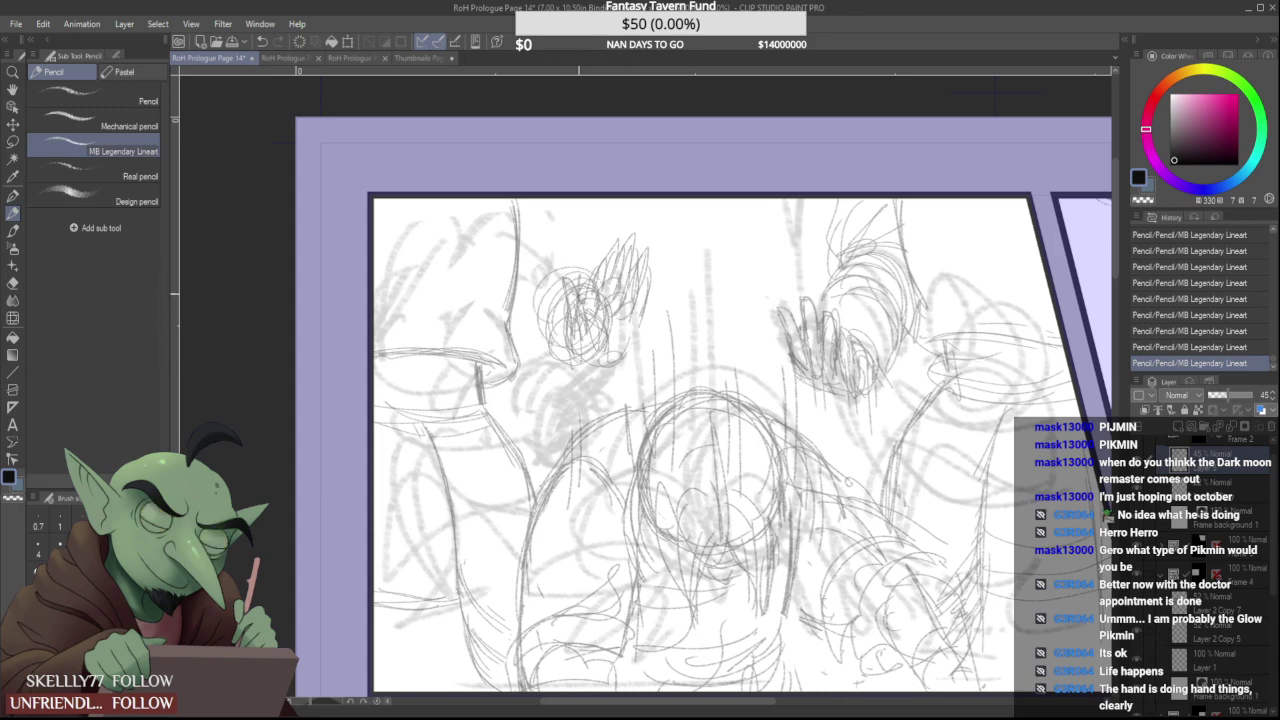
Erase the overlapping strokes inside the left figure's raised hand and redefine its palm and wrist
key(e)
mouse_move(550, 336)
mouse_down()
mouse_move(557, 273)
mouse_move(534, 340)
mouse_up()
mouse_move(540, 284)
mouse_down()
mouse_move(590, 360)
mouse_move(530, 300)
mouse_move(546, 364)
mouse_move(562, 362)
mouse_up()
mouse_move(567, 310)
mouse_down()
mouse_move(565, 344)
mouse_move(619, 351)
mouse_move(629, 338)
mouse_move(623, 363)
mouse_up()
mouse_move(604, 304)
mouse_down()
mouse_move(590, 316)
mouse_move(602, 326)
mouse_move(636, 322)
mouse_move(645, 300)
mouse_move(634, 300)
mouse_up()
mouse_move(612, 300)
mouse_down()
mouse_move(630, 305)
mouse_move(614, 301)
mouse_move(604, 356)
mouse_move(602, 332)
mouse_up()
drag(592, 310, 600, 330)
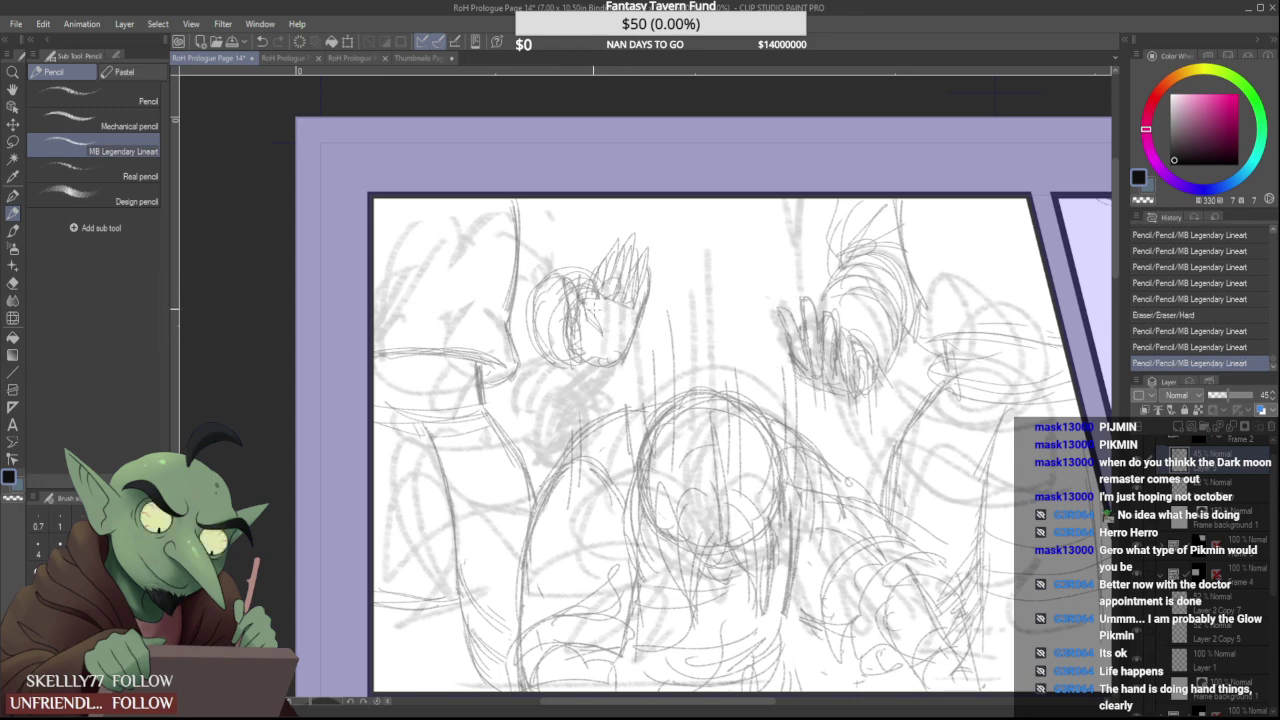
Add curved cuff strokes and the forearm and sleeve lines linking the raised hand to the left figure's body
drag(553, 278, 535, 296)
mouse_move(540, 272)
mouse_down()
mouse_move(584, 260)
mouse_move(514, 334)
mouse_move(548, 342)
mouse_up()
drag(562, 236, 568, 262)
mouse_move(552, 212)
mouse_down()
mouse_move(580, 270)
mouse_move(554, 234)
mouse_up()
drag(552, 200, 570, 230)
mouse_move(570, 232)
mouse_down()
mouse_move(580, 274)
mouse_move(514, 252)
mouse_up()
mouse_move(570, 242)
mouse_down()
mouse_move(508, 254)
mouse_move(520, 342)
mouse_move(544, 380)
mouse_move(528, 372)
mouse_up()
Erase stray marks at the base of the left figure's palm and refine its wrist edge and finger lines
scroll(560, 327, down, 2)
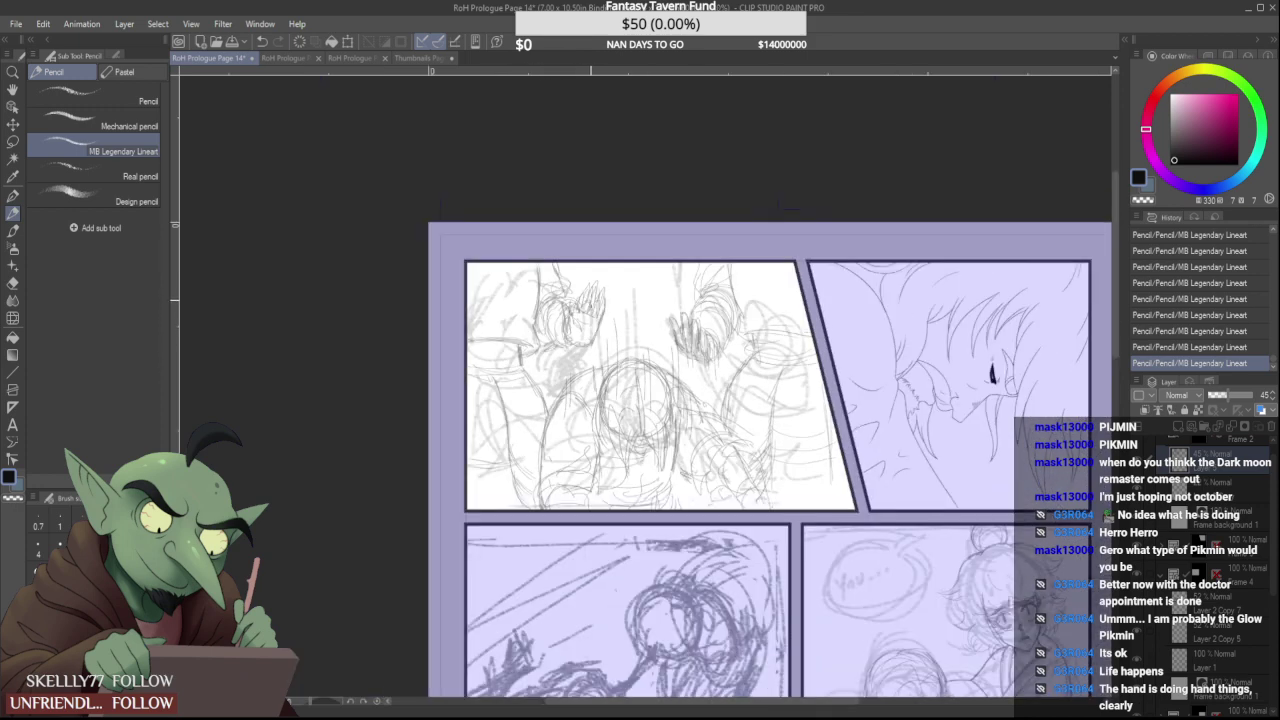
scroll(568, 245, up, 4)
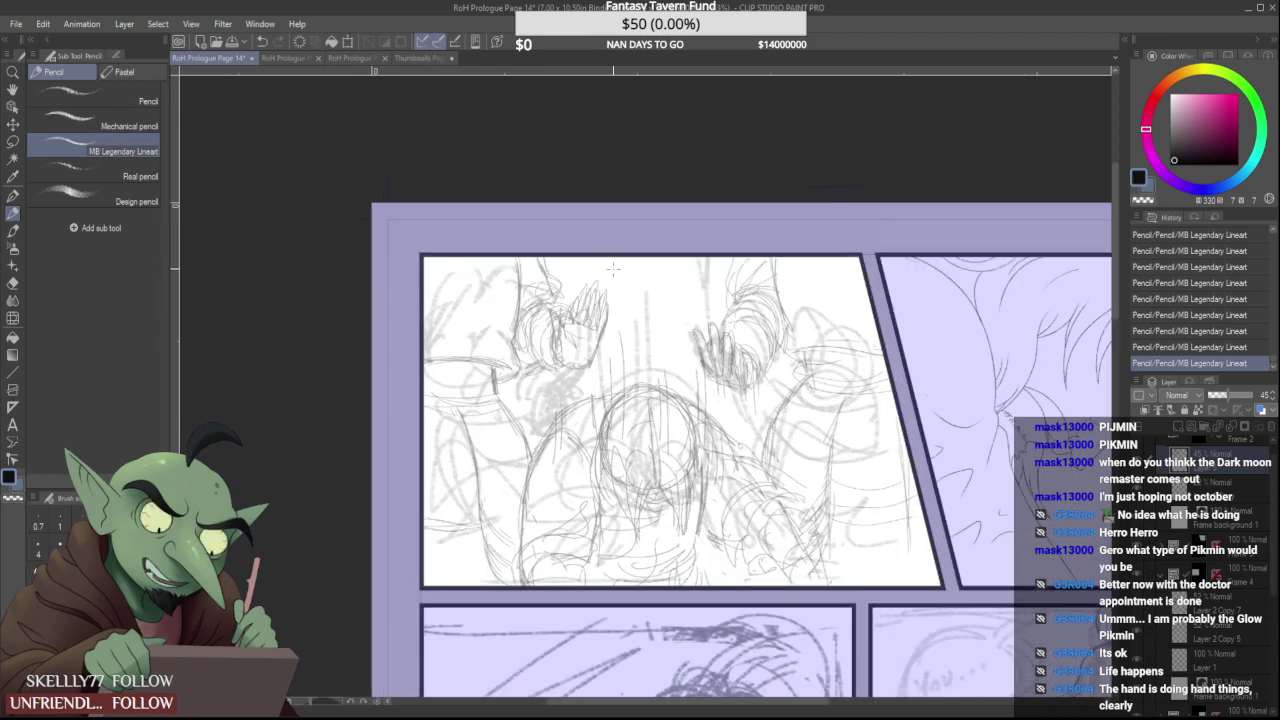
scroll(558, 306, down, 2)
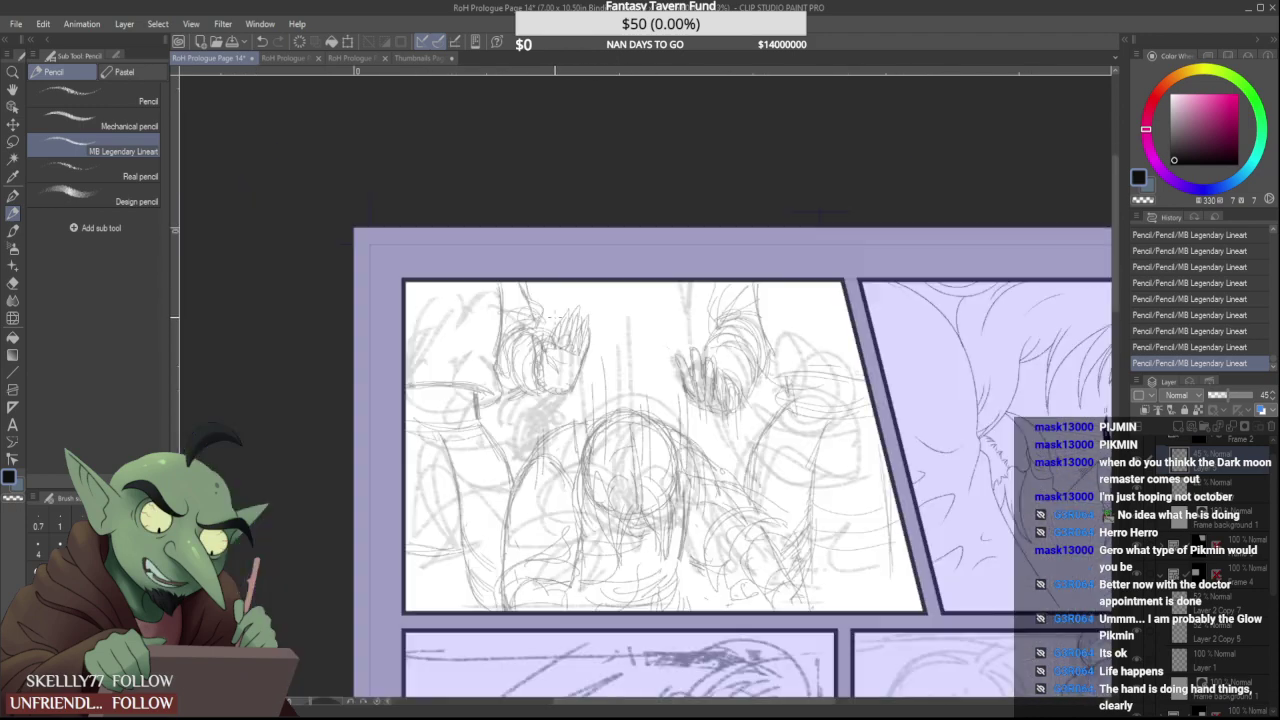
scroll(562, 357, up, 2)
drag(574, 381, 556, 392)
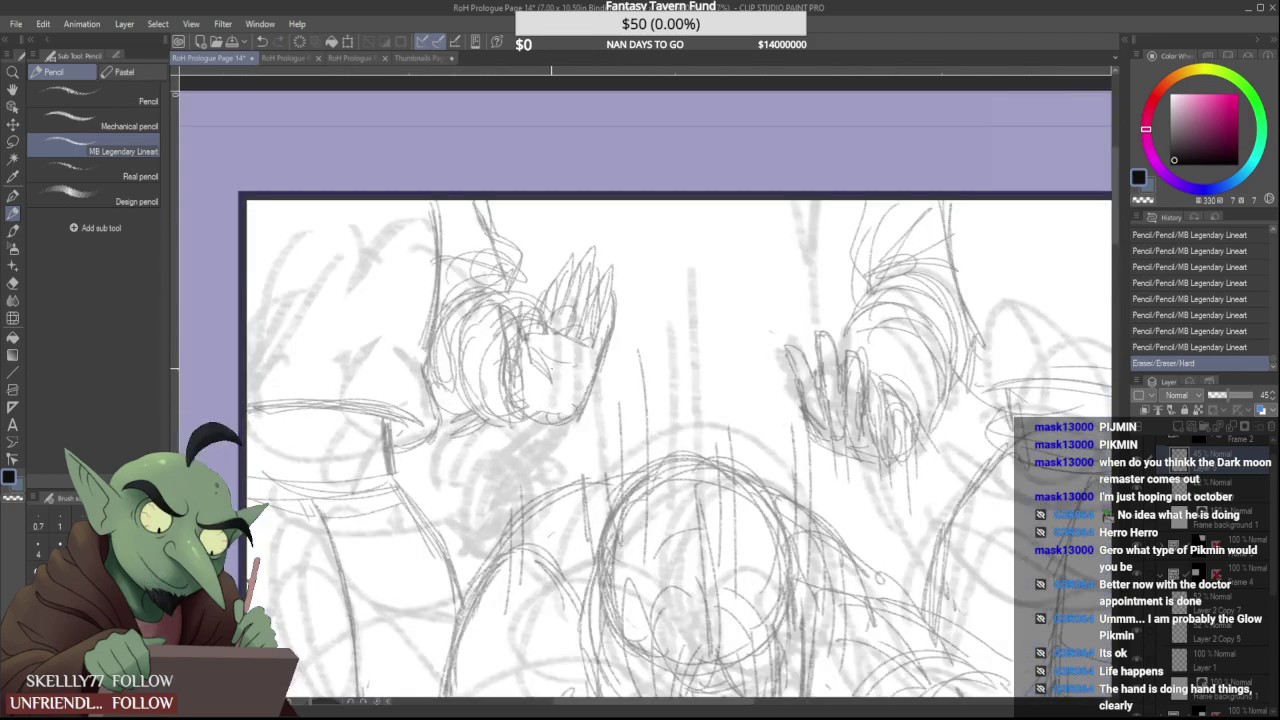
drag(507, 337, 512, 385)
drag(516, 335, 518, 380)
drag(524, 330, 545, 322)
drag(540, 325, 556, 304)
drag(554, 288, 568, 298)
drag(562, 300, 576, 300)
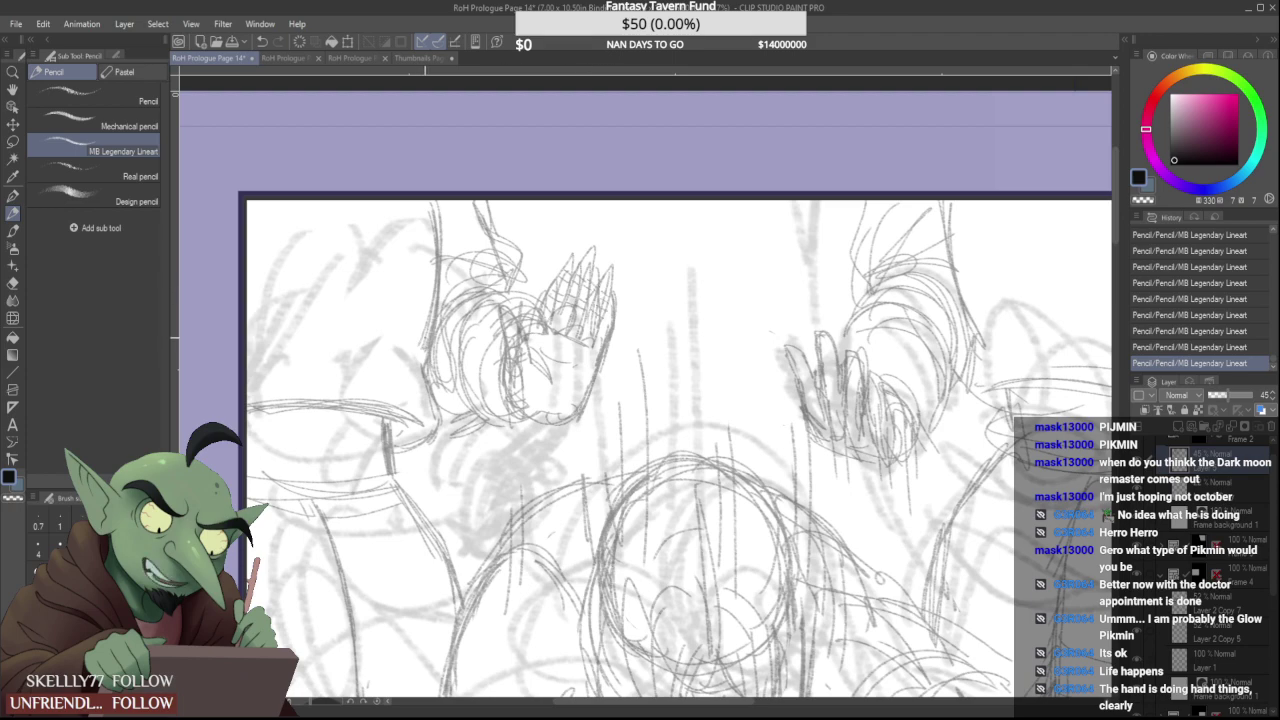
scroll(660, 463, down, 6)
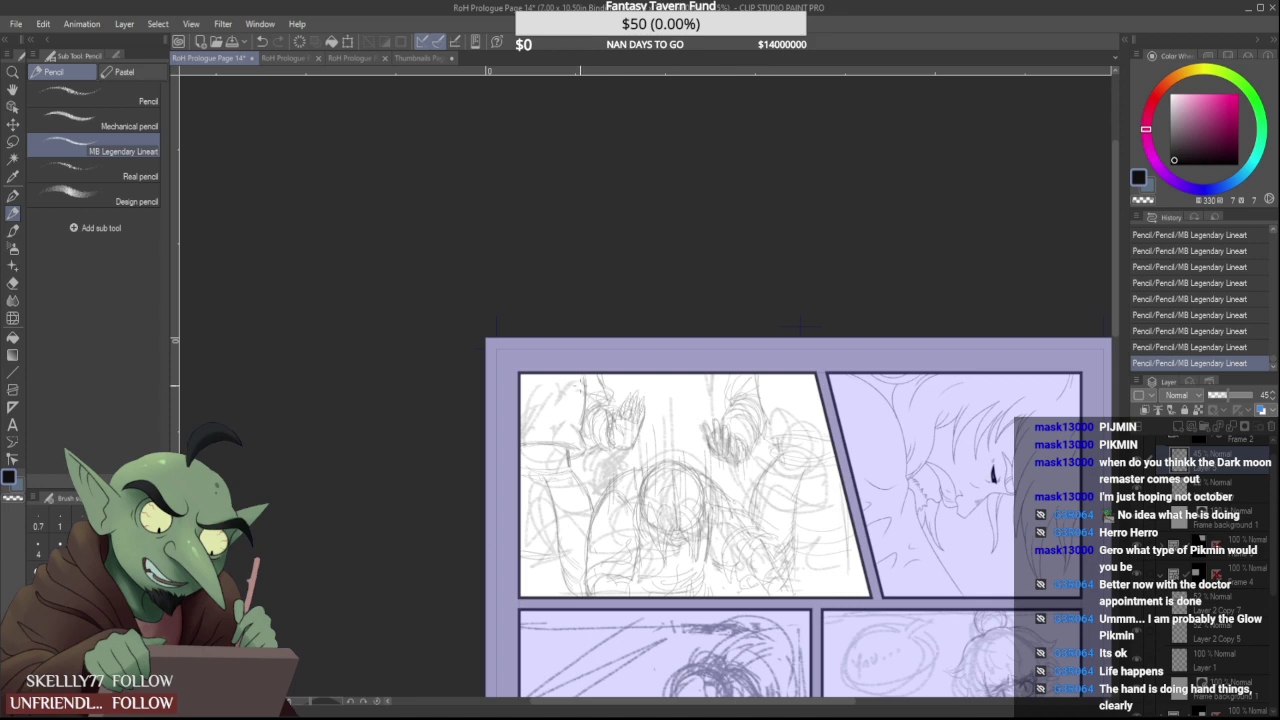
scroll(596, 398, down, 1)
scroll(615, 505, up, 1)
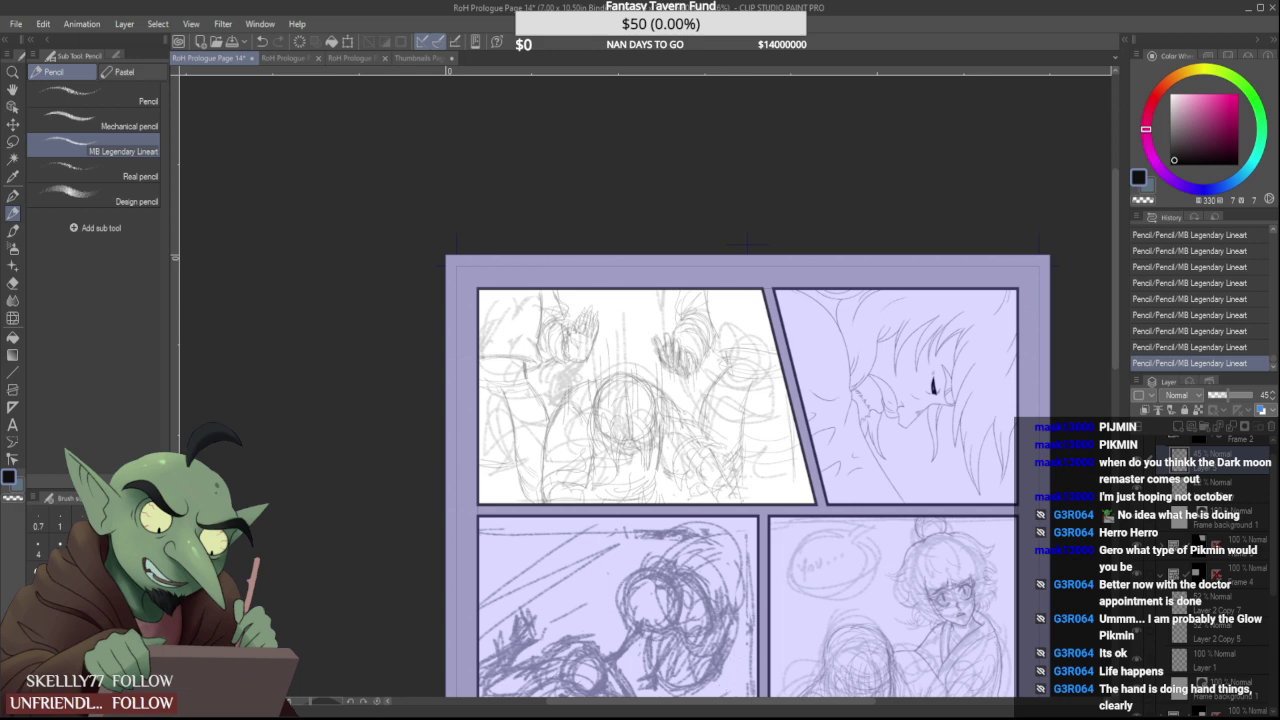
scroll(598, 573, down, 5)
scroll(745, 695, up, 3)
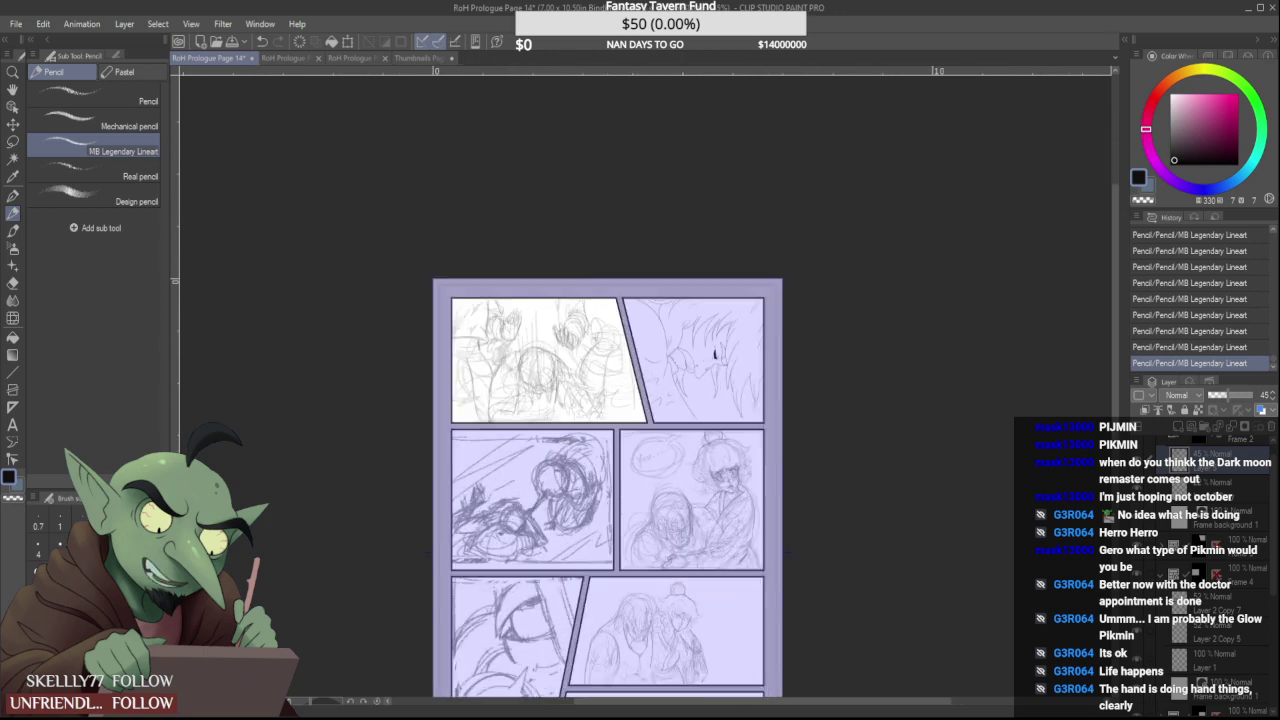
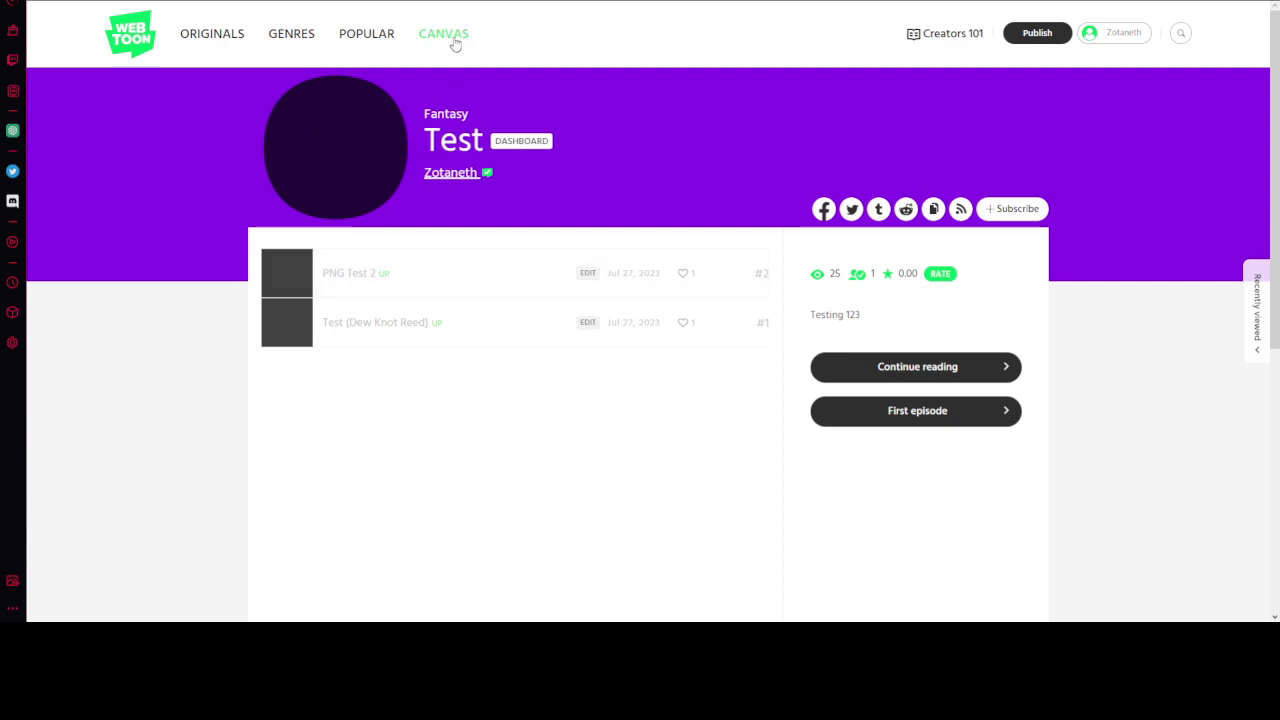
Switch to WEBTOON, open the CANVAS Fantasy series and browse the listing through to page 3
click(455, 44)
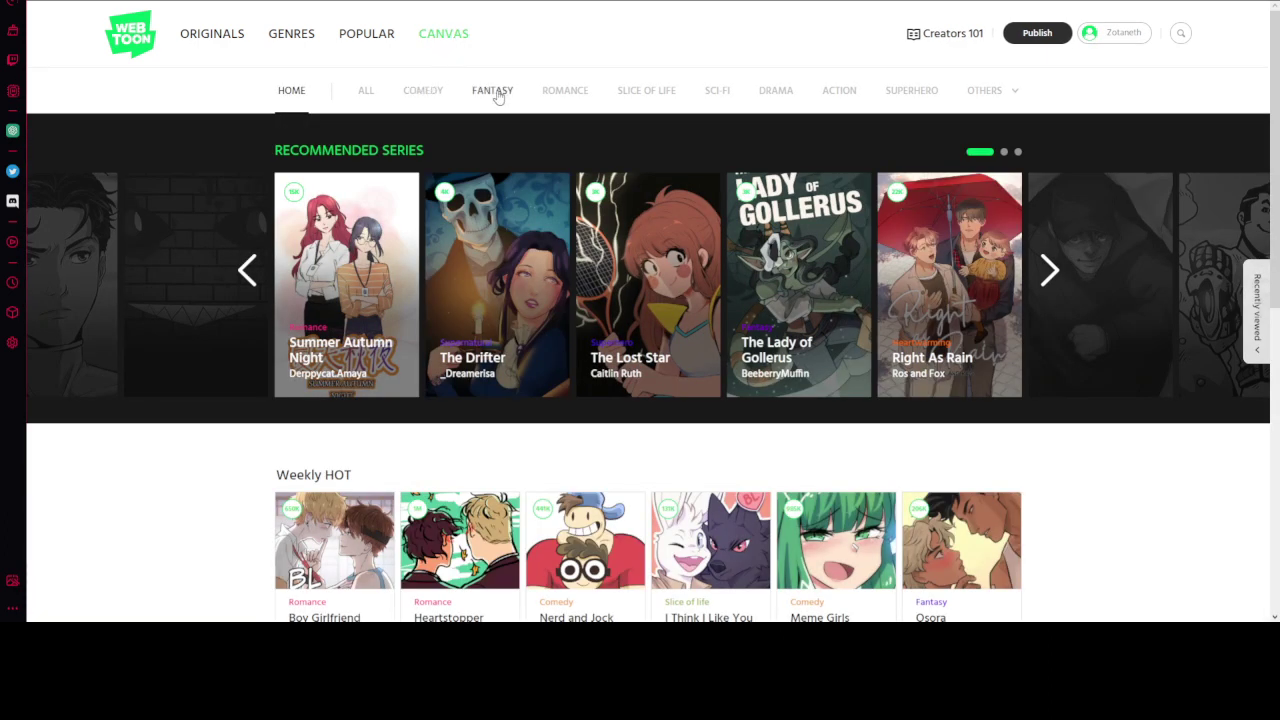
click(498, 96)
scroll(600, 240, down, 3)
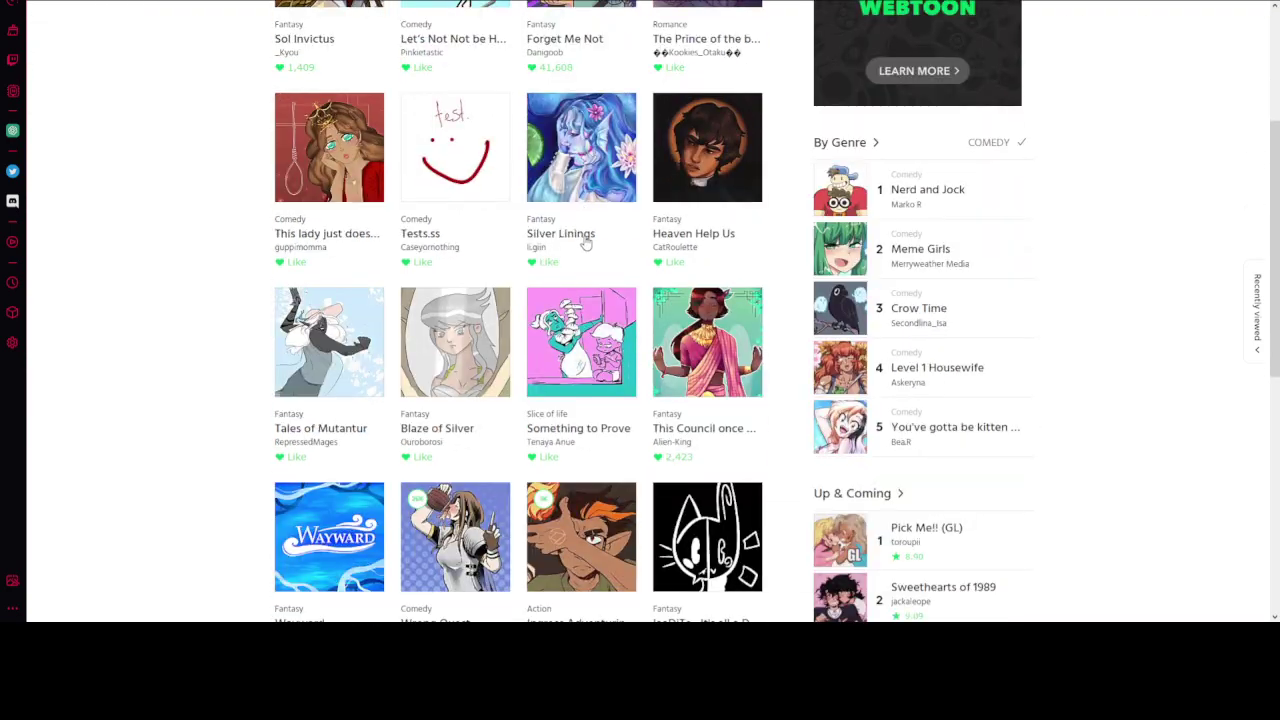
scroll(586, 243, down, 5)
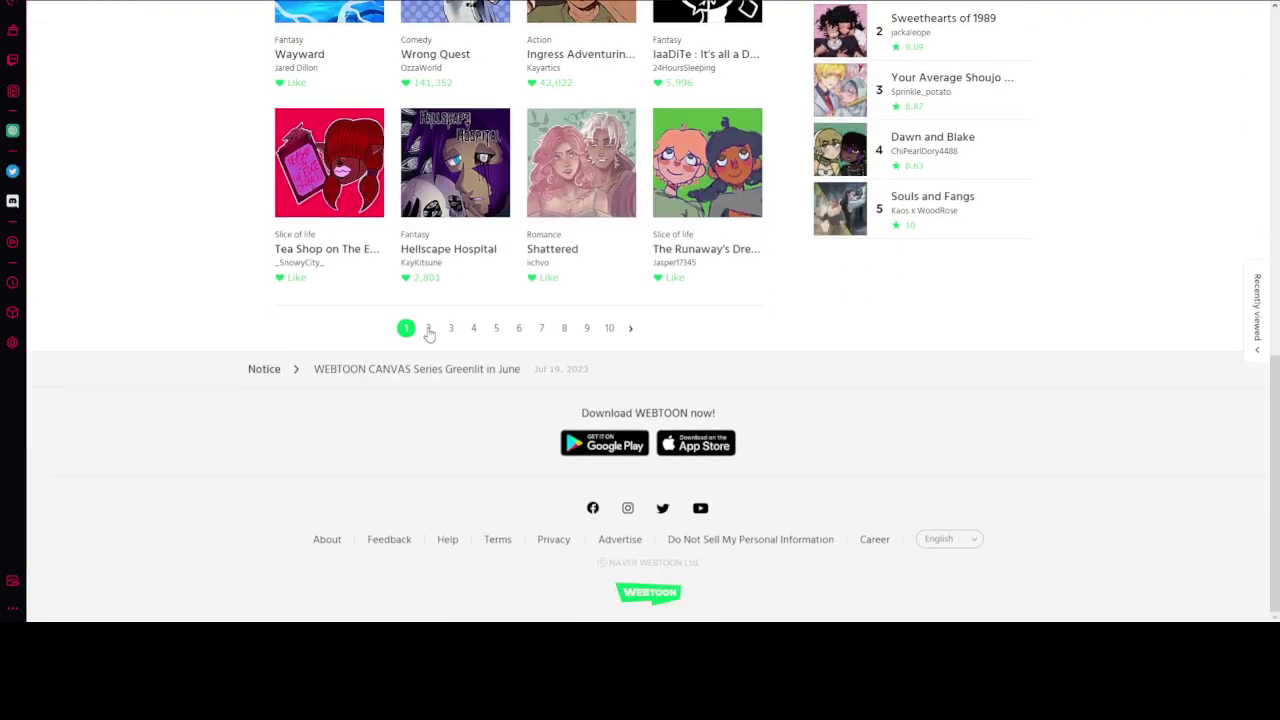
click(429, 329)
scroll(450, 350, down, 8)
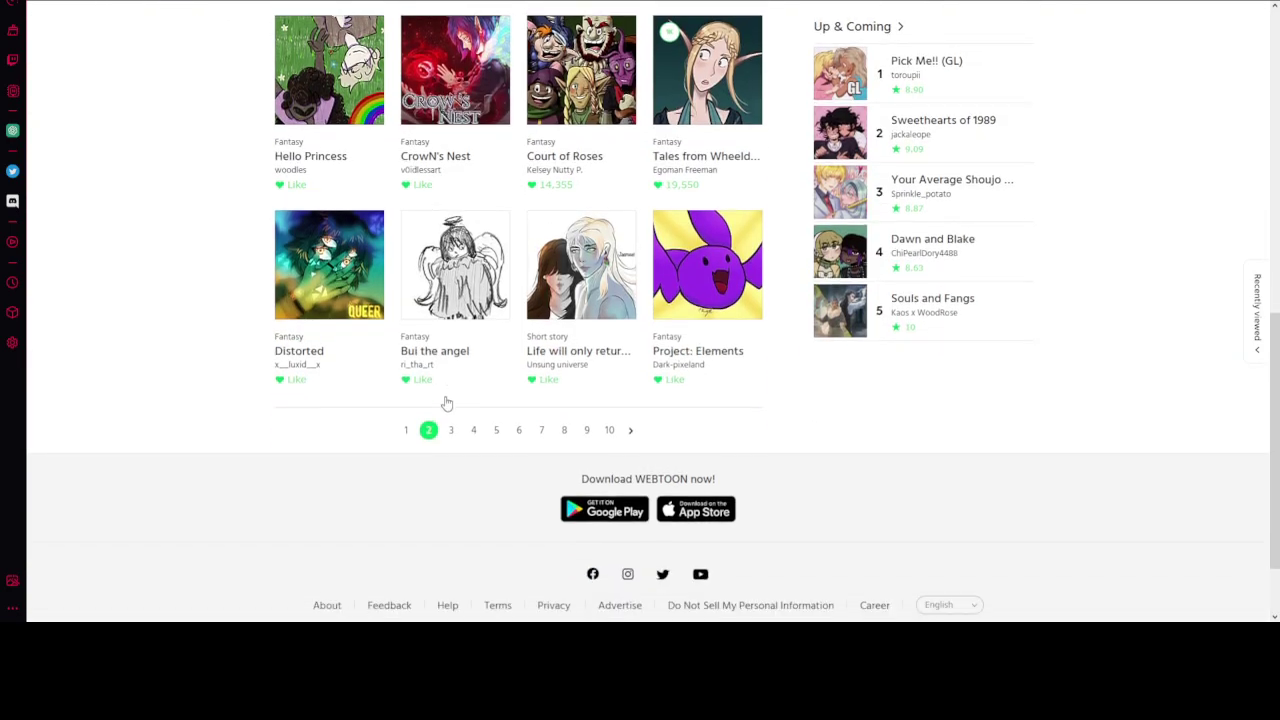
click(451, 430)
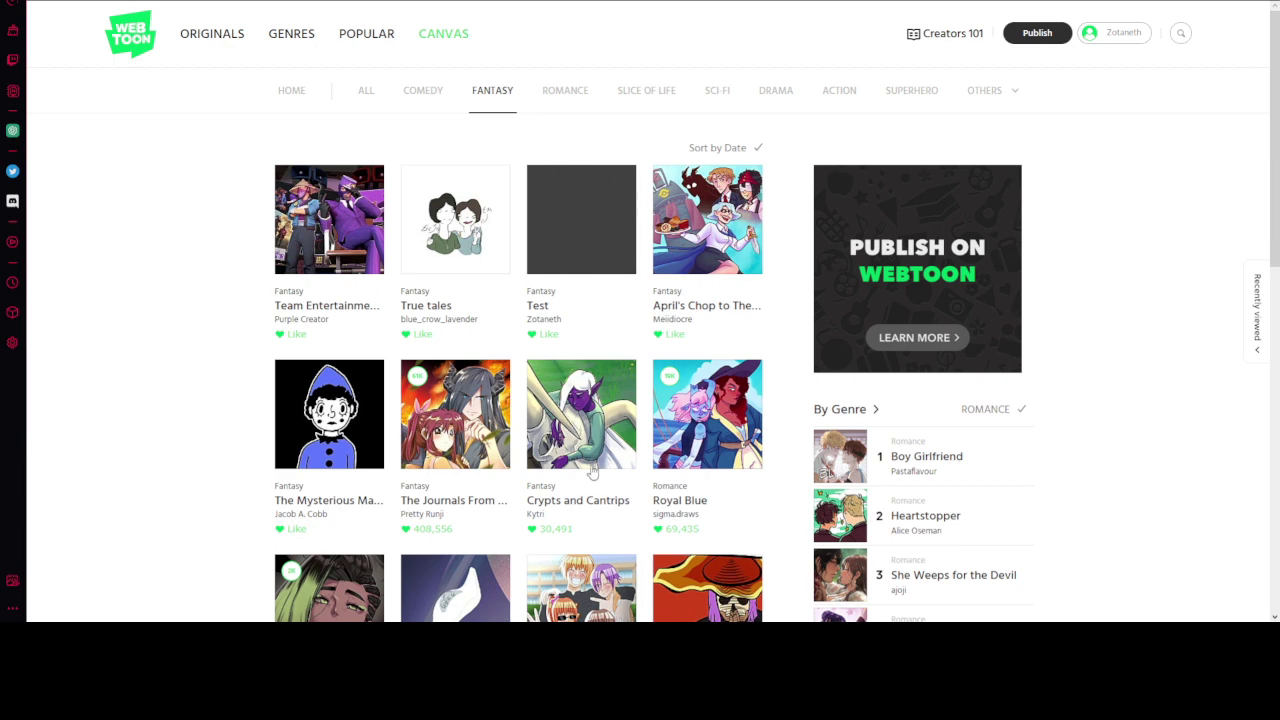
Open the WEBTOON creator dashboard and view the Test series page with its episode list
click(1103, 35)
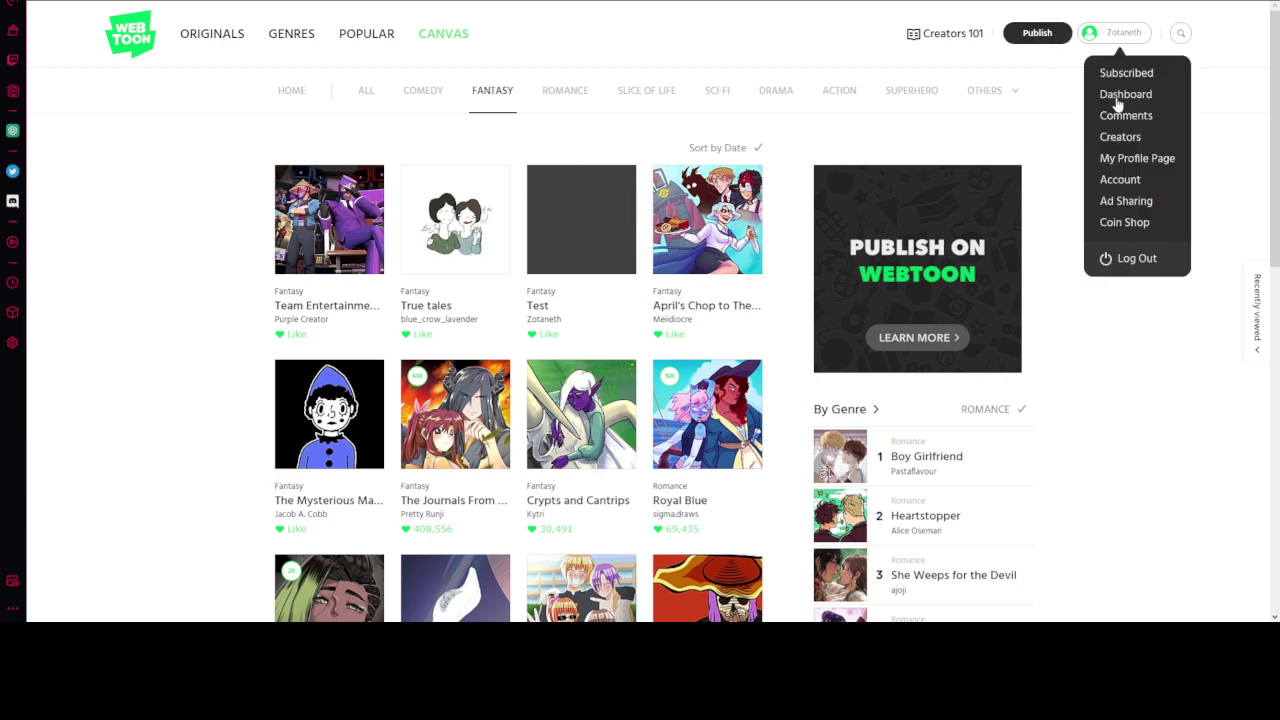
click(1106, 96)
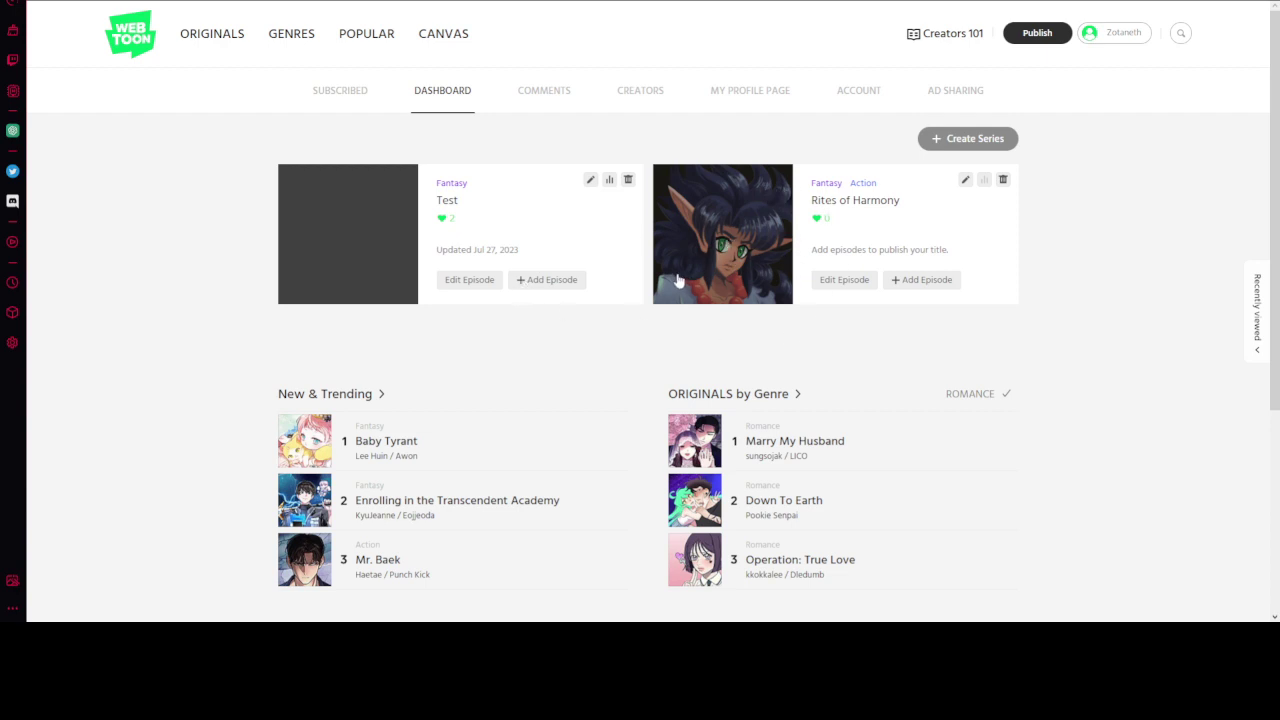
scroll(936, 578, down, 1)
scroll(927, 556, down, 2)
scroll(835, 485, up, 3)
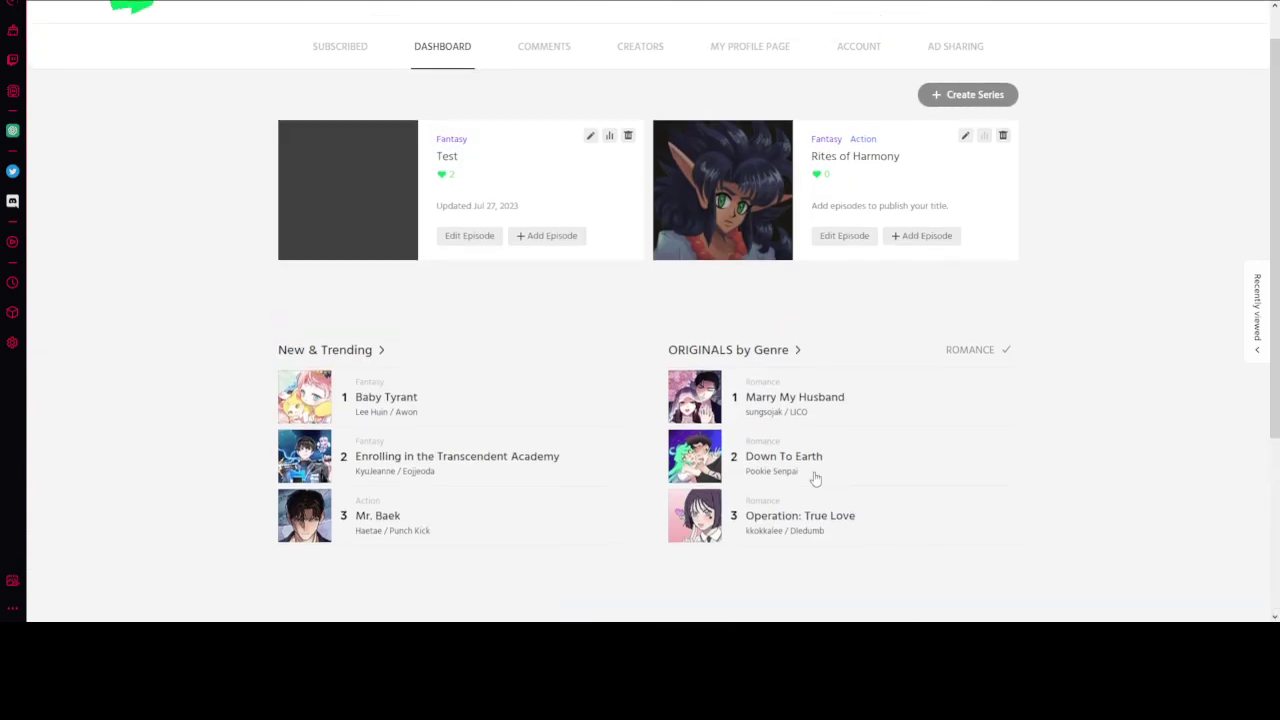
click(377, 266)
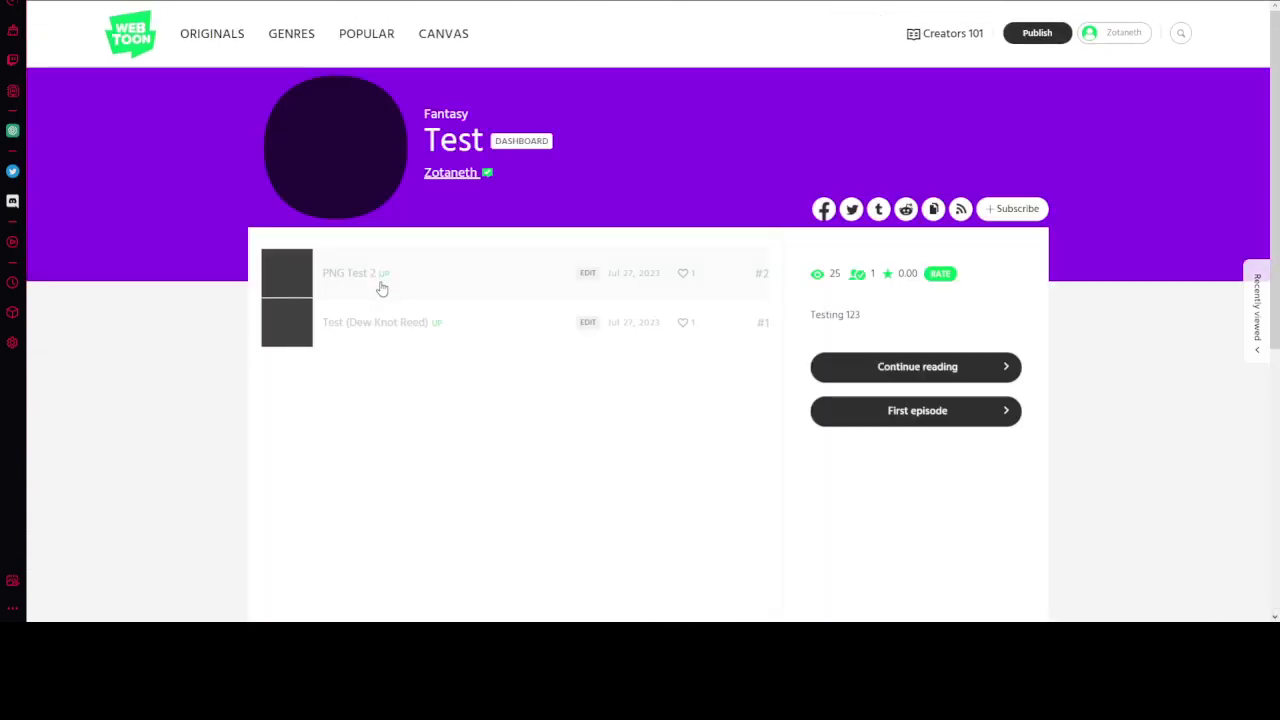
scroll(478, 374, down, 1)
scroll(684, 487, up, 1)
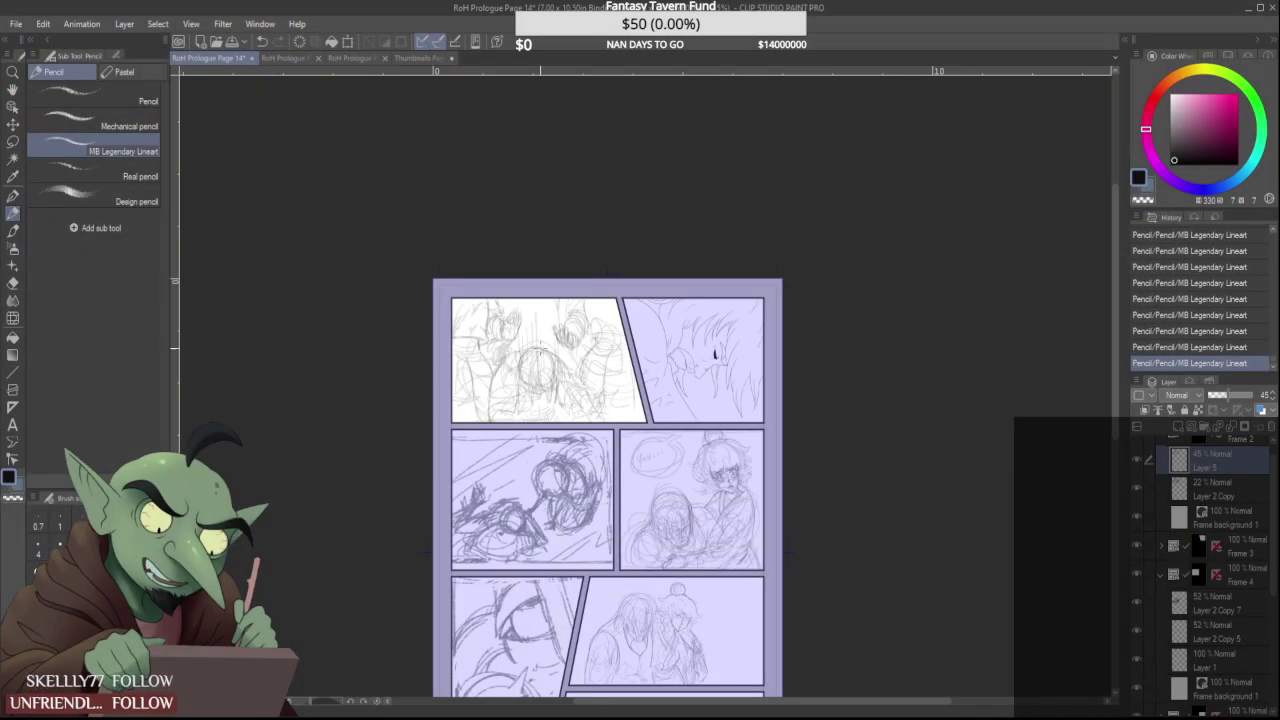
Refine the fingertips and the little finger's outer edge on the left figure's raised hand in Frame 2
scroll(544, 347, up, 3)
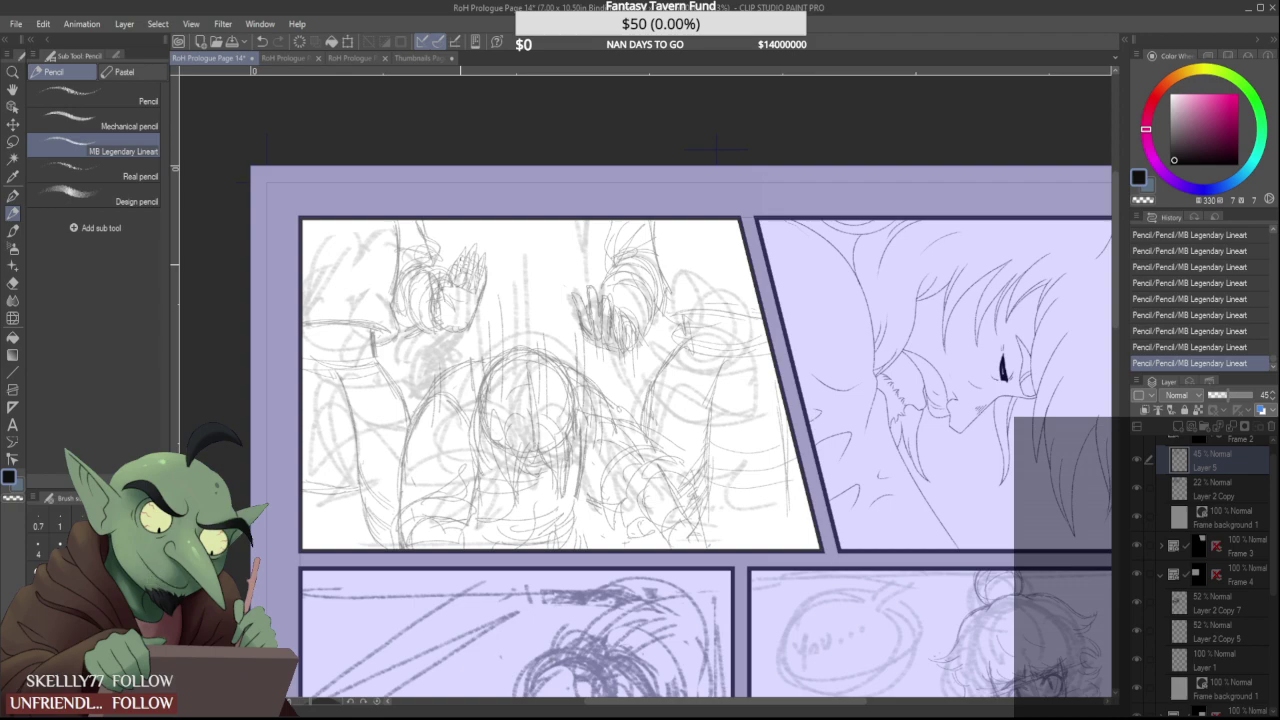
scroll(460, 265, up, 3)
mouse_move(414, 258)
mouse_down()
mouse_move(411, 283)
mouse_move(425, 260)
mouse_move(434, 310)
mouse_move(452, 252)
mouse_up()
mouse_move(489, 210)
mouse_down()
mouse_move(485, 250)
mouse_move(505, 211)
mouse_move(517, 249)
mouse_move(518, 200)
mouse_move(471, 223)
mouse_move(497, 207)
mouse_move(480, 258)
mouse_move(543, 233)
mouse_up()
mouse_move(532, 246)
mouse_down()
mouse_move(540, 235)
mouse_move(522, 236)
mouse_up()
drag(538, 260, 526, 234)
drag(543, 298, 547, 266)
mouse_move(544, 302)
mouse_down()
mouse_move(547, 268)
mouse_move(548, 310)
mouse_move(550, 271)
mouse_move(523, 319)
mouse_up()
drag(539, 276, 529, 318)
scroll(537, 302, down, 3)
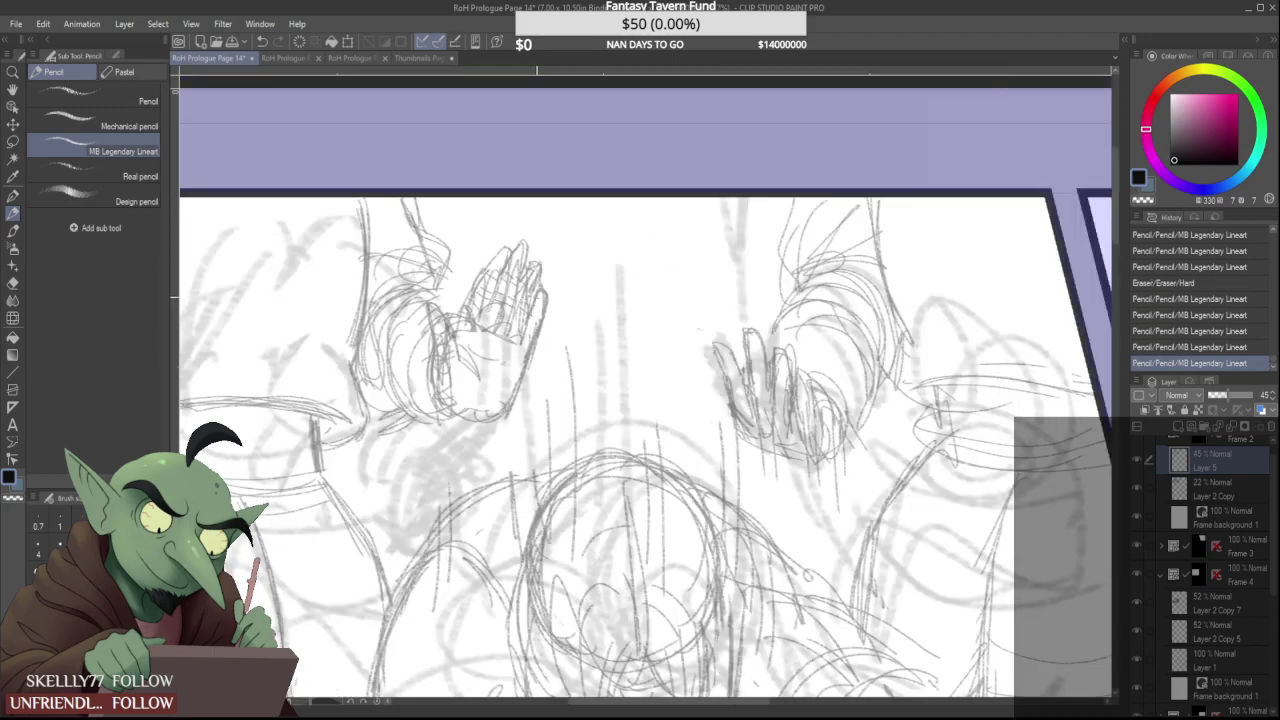
Redraw the outer side and lower edge of the left figure's palm
scroll(537, 325, up, 1)
scroll(536, 326, up, 2)
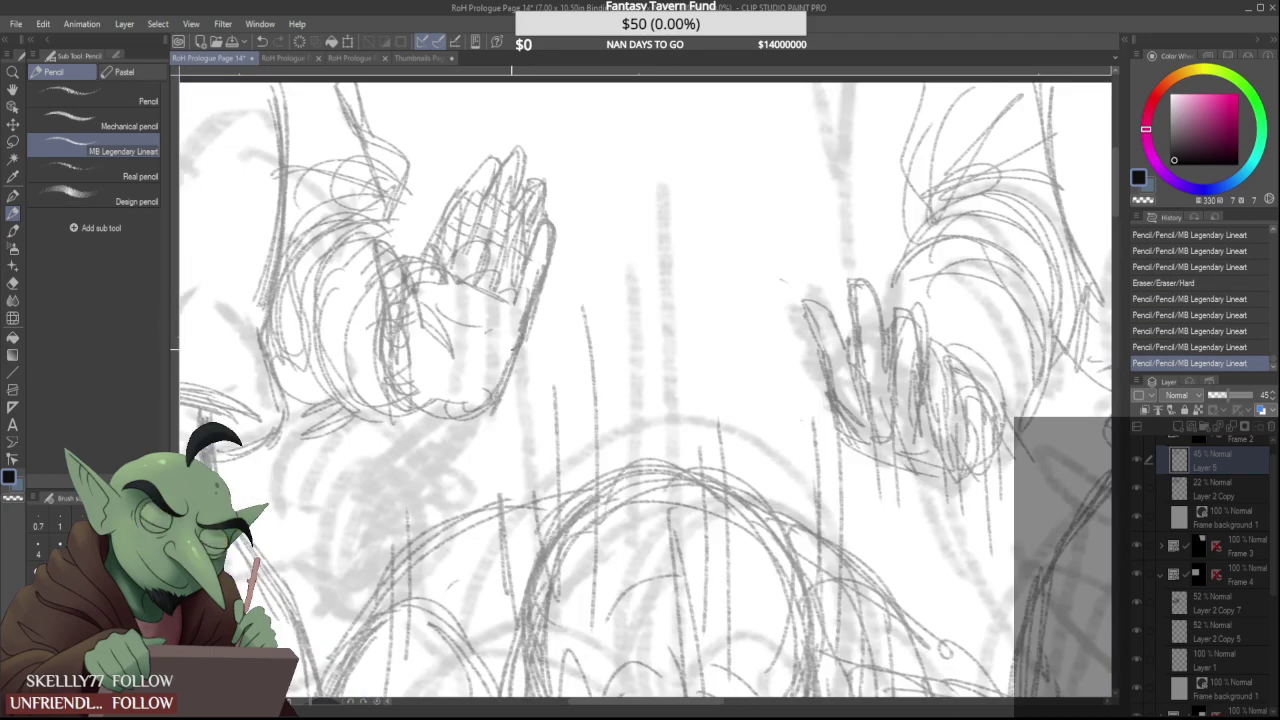
drag(507, 327, 498, 395)
mouse_move(419, 392)
mouse_down()
mouse_move(436, 405)
mouse_move(462, 384)
mouse_move(442, 402)
mouse_up()
scroll(460, 378, down, 2)
scroll(446, 376, up, 3)
scroll(456, 372, down, 1)
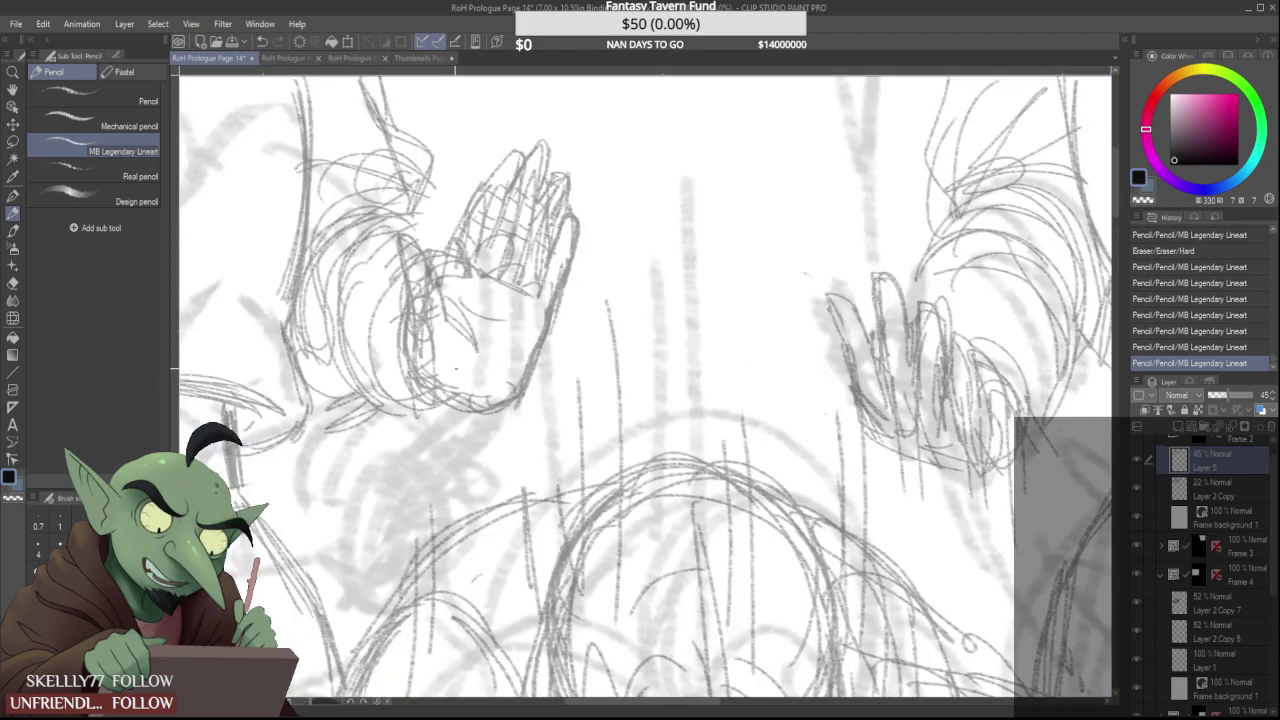
Erase the overlapping thumb and palm lines on the left figure's raised hand and rework the thumb's contour
scroll(455, 375, down, 3)
scroll(432, 315, up, 5)
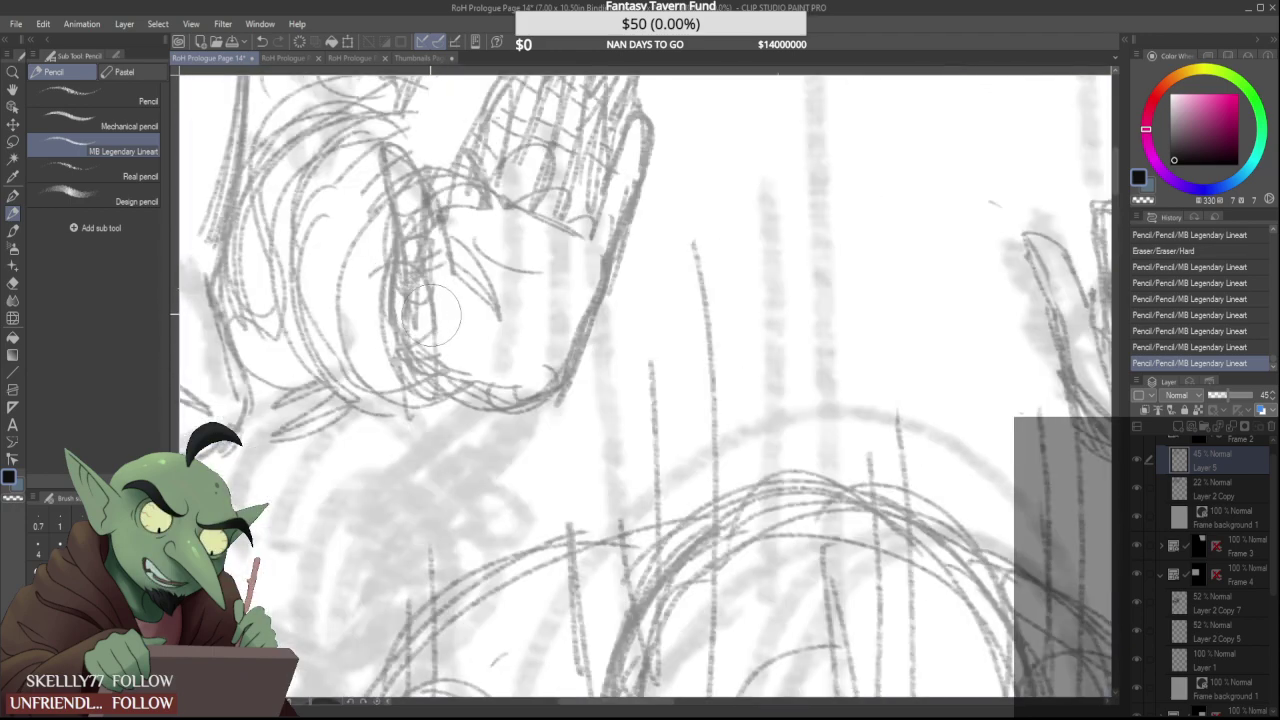
mouse_move(432, 315)
mouse_down()
mouse_move(425, 330)
mouse_move(440, 340)
mouse_up()
scroll(440, 340, down, 3)
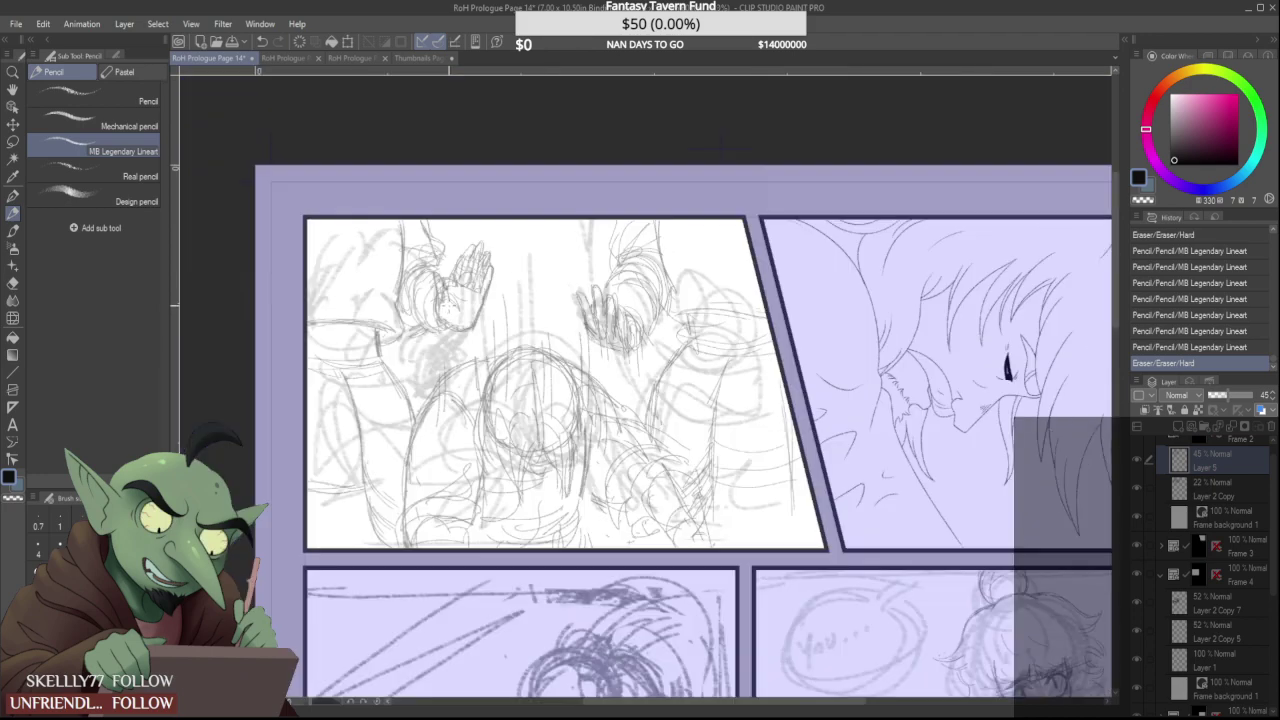
scroll(448, 302, up, 5)
mouse_move(434, 246)
mouse_down()
mouse_move(418, 207)
mouse_move(450, 222)
mouse_up()
mouse_move(412, 180)
mouse_down()
mouse_move(446, 222)
mouse_move(418, 254)
mouse_move(434, 186)
mouse_move(420, 180)
mouse_up()
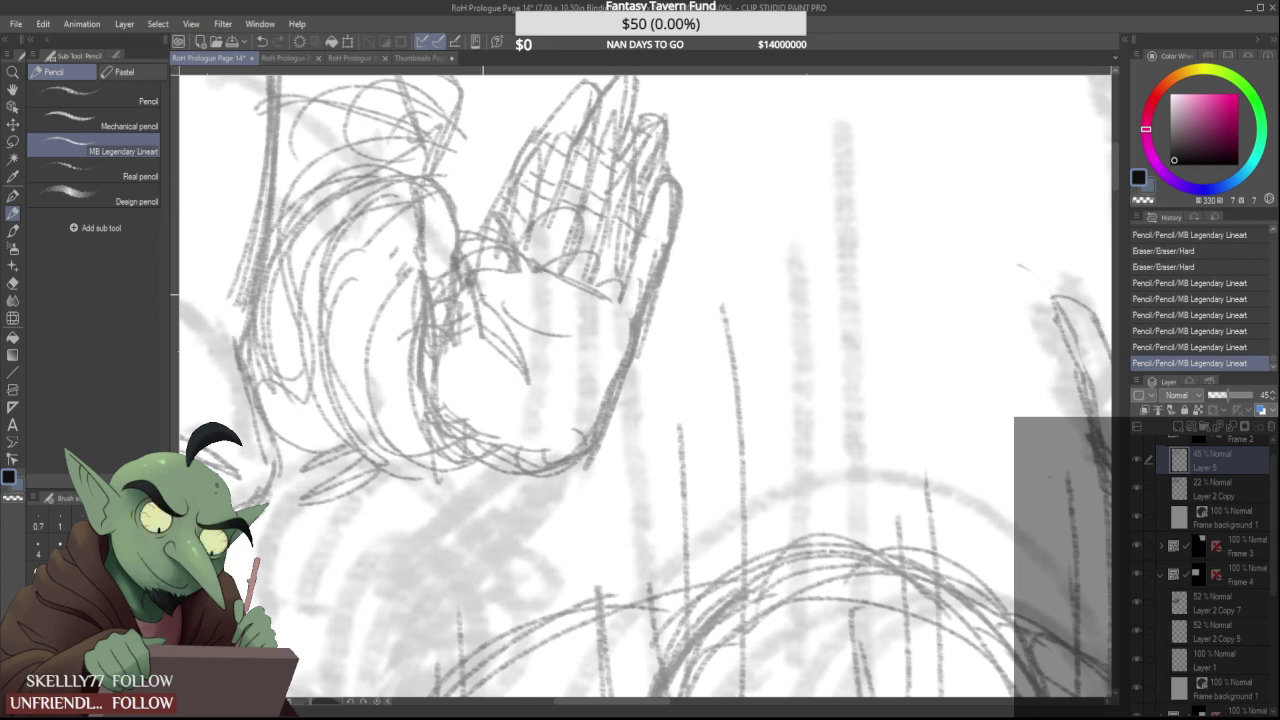
drag(460, 302, 464, 316)
drag(458, 250, 526, 360)
mouse_move(461, 328)
mouse_down()
mouse_move(465, 375)
mouse_move(445, 298)
mouse_move(427, 384)
mouse_up()
mouse_move(421, 252)
mouse_down()
mouse_move(421, 324)
mouse_move(456, 328)
mouse_move(424, 272)
mouse_up()
Strengthen the thumb outline and draw the curve joining the thumb to the left figure's palm
scroll(421, 298, down, 5)
scroll(433, 290, up, 2)
scroll(431, 296, up, 2)
drag(423, 270, 432, 295)
drag(432, 294, 450, 331)
mouse_move(424, 260)
mouse_down()
mouse_move(426, 282)
mouse_move(454, 270)
mouse_up()
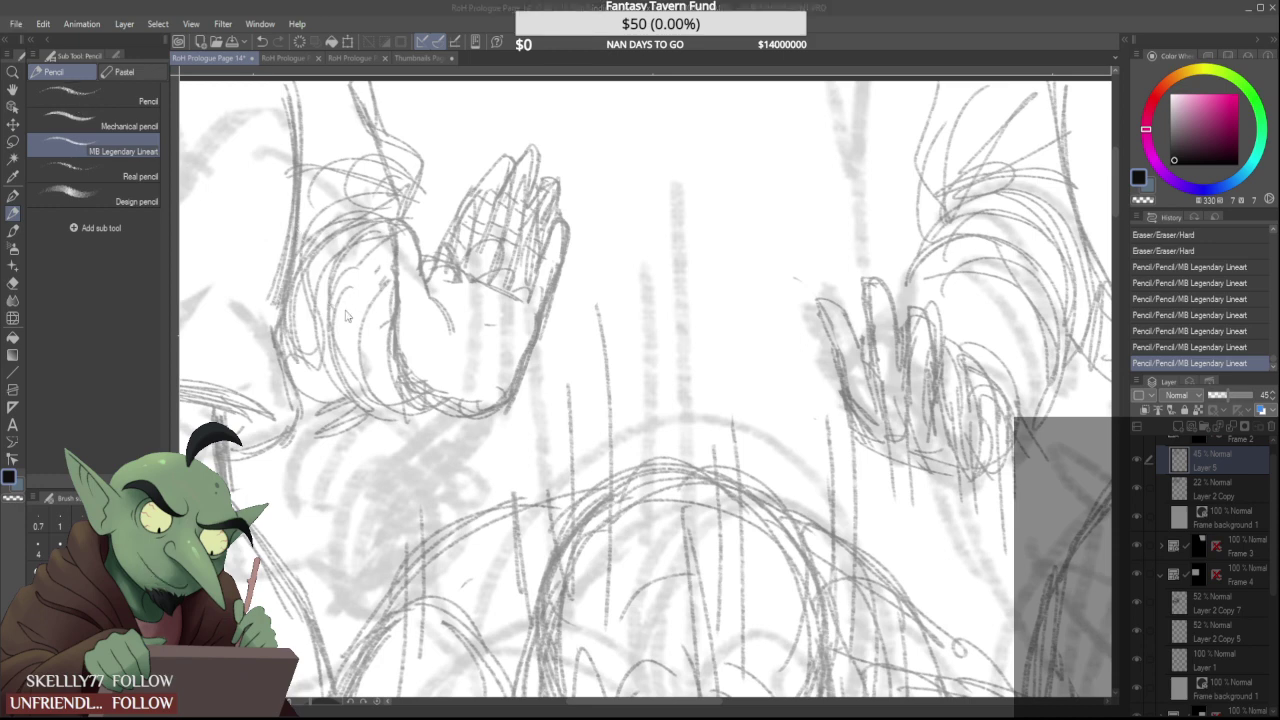
scroll(480, 388, down, 3)
scroll(655, 403, up, 1)
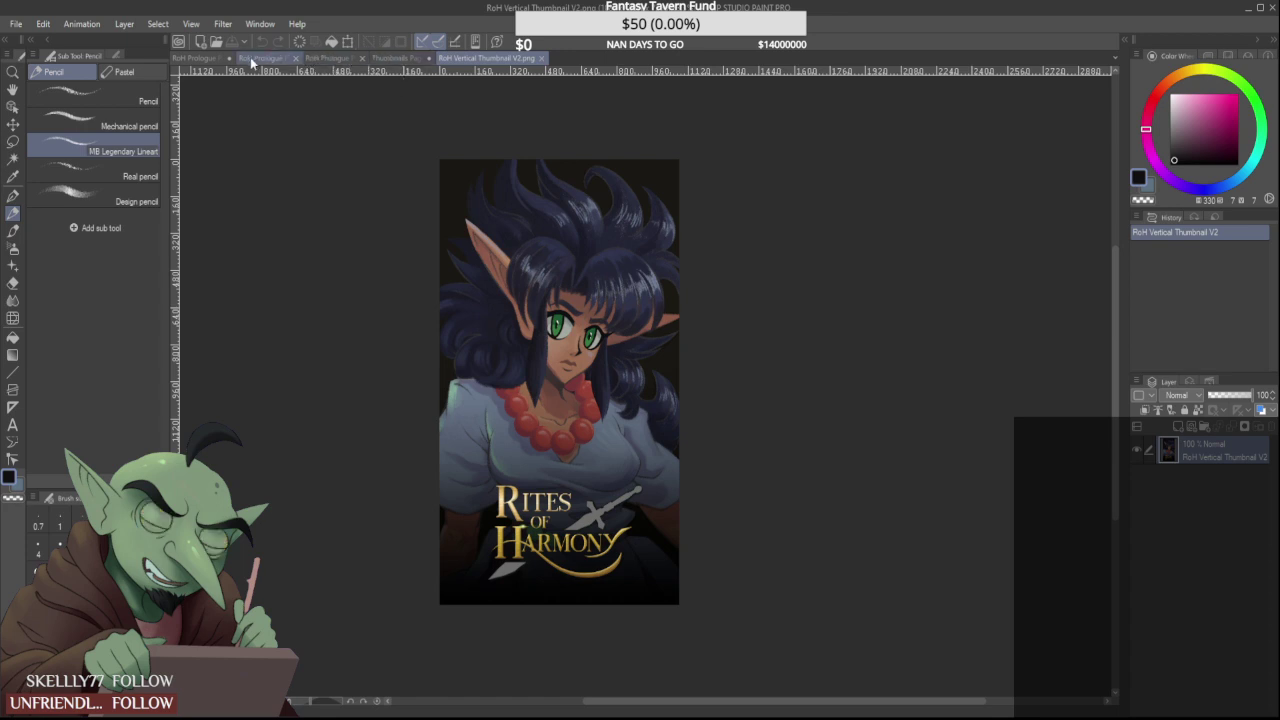
Return to RoH Prologue Page 14 and add short connecting strokes across the base of the left figure's thumb
click(205, 58)
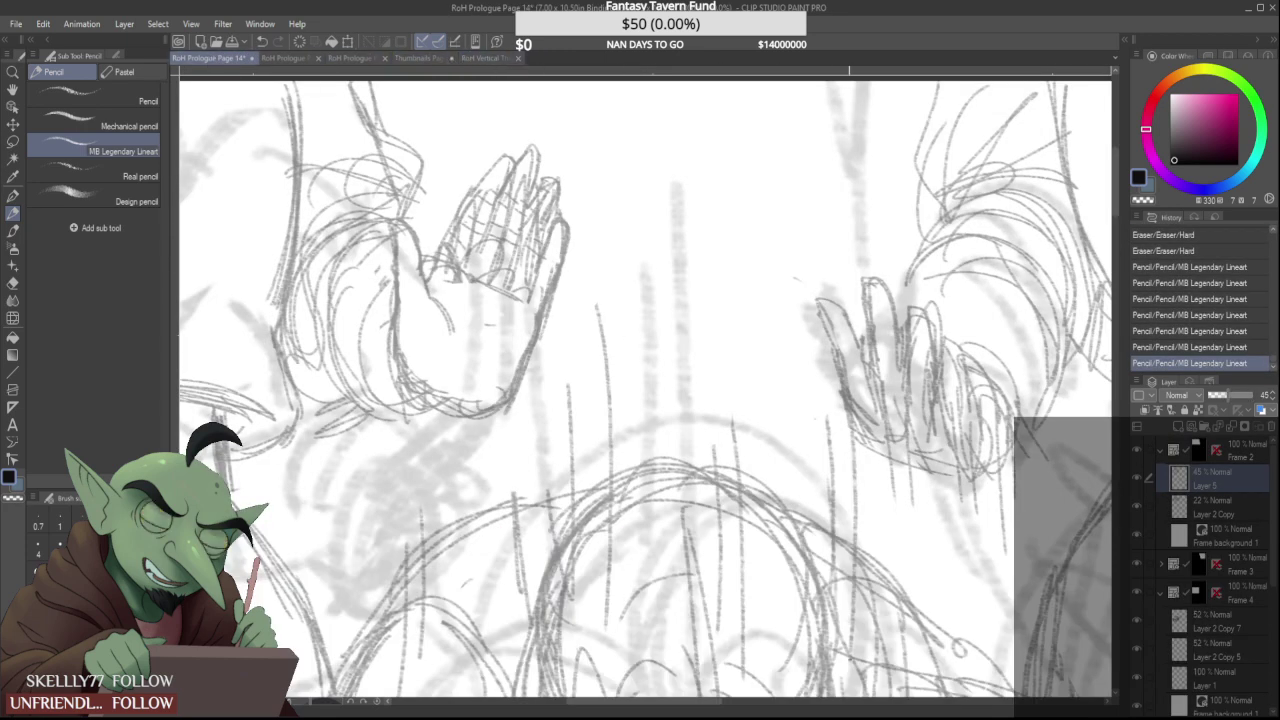
key(alt+Tab)
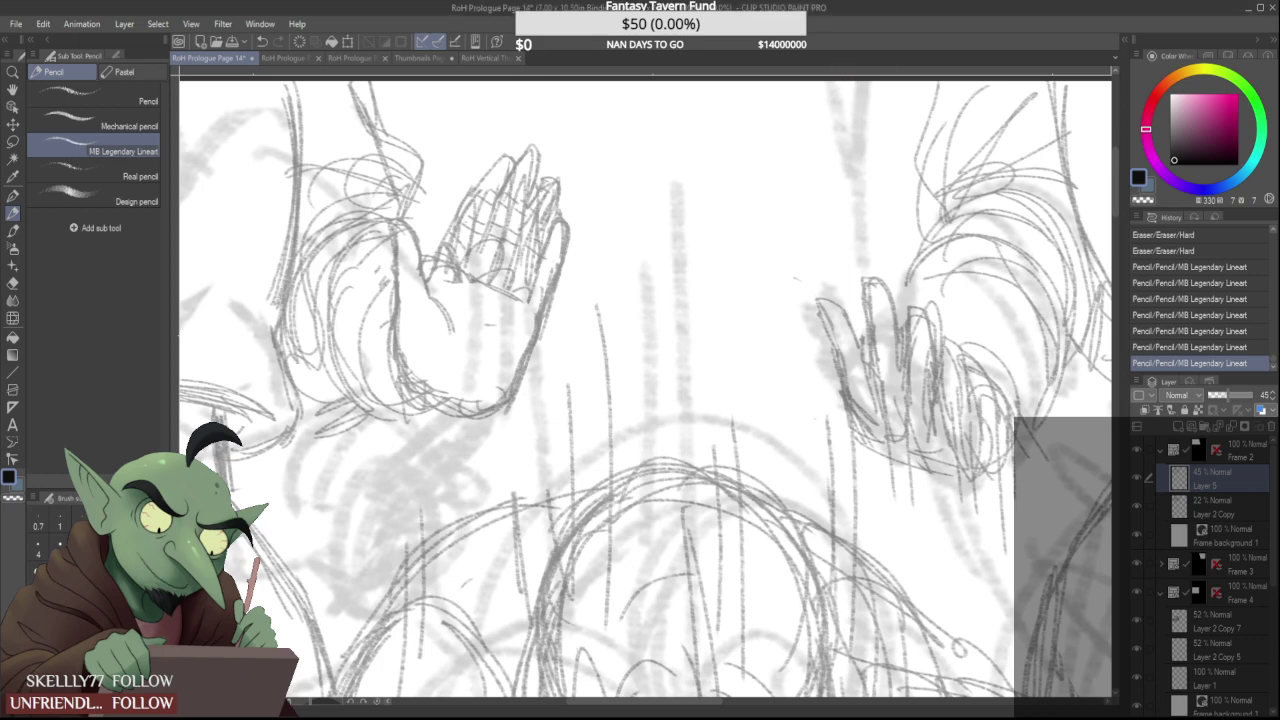
scroll(405, 263, up, 2)
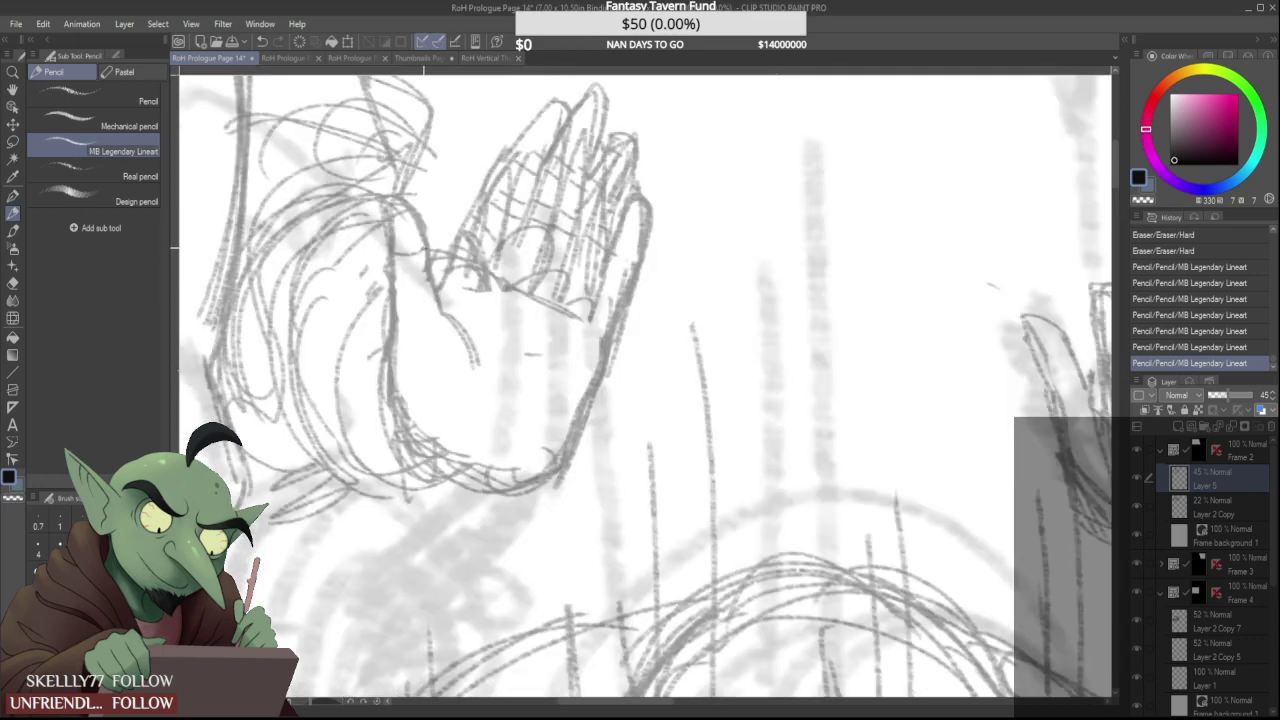
drag(396, 290, 433, 298)
drag(399, 300, 437, 296)
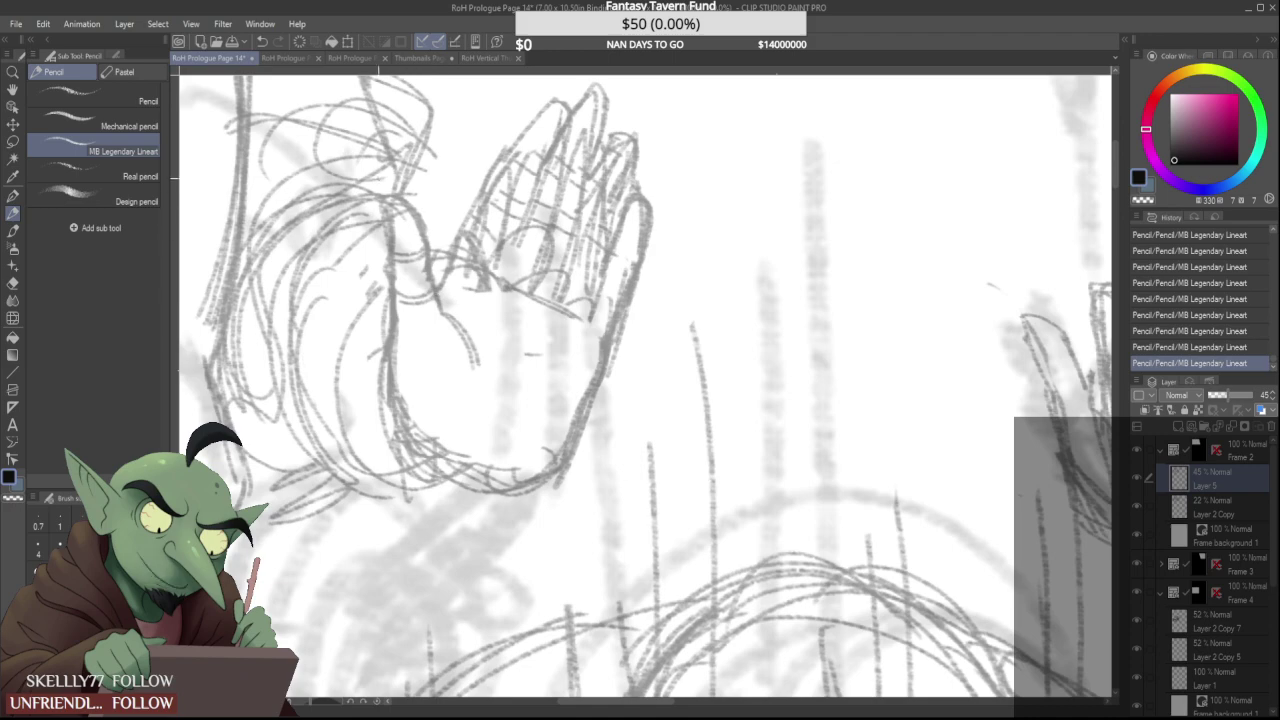
scroll(401, 222, down, 4)
scroll(452, 68, up, 4)
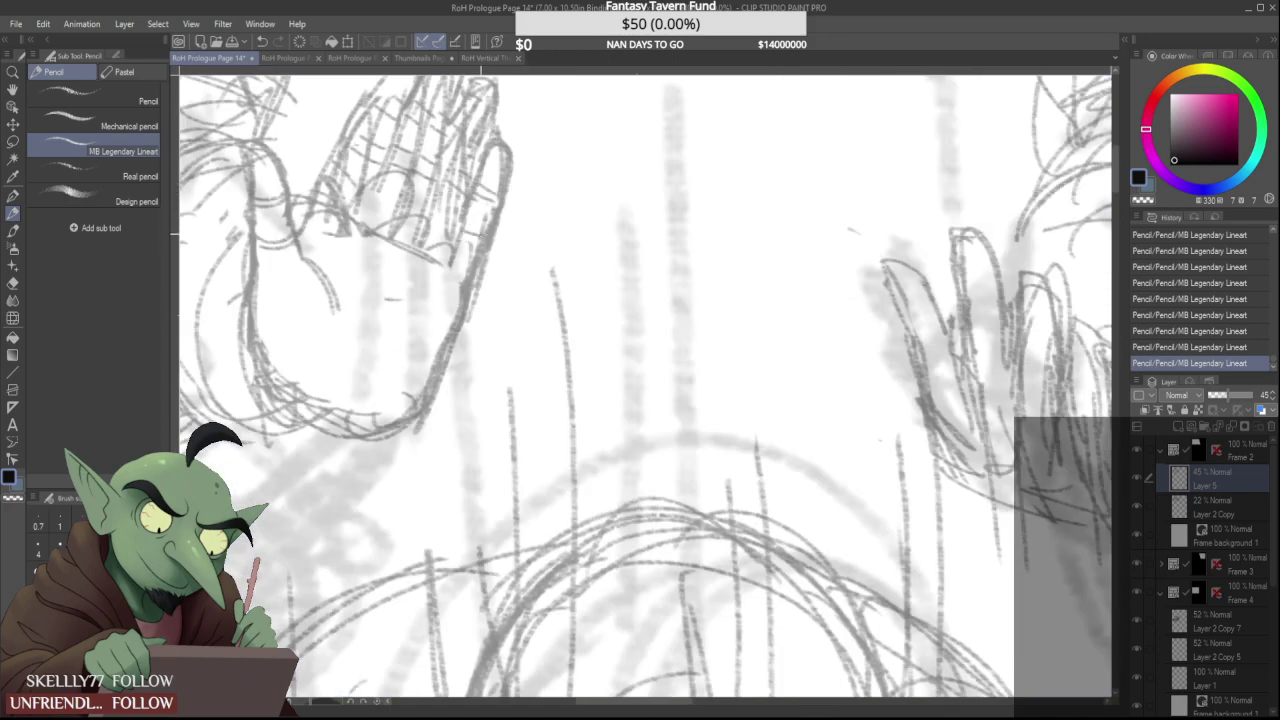
scroll(480, 70, down, 4)
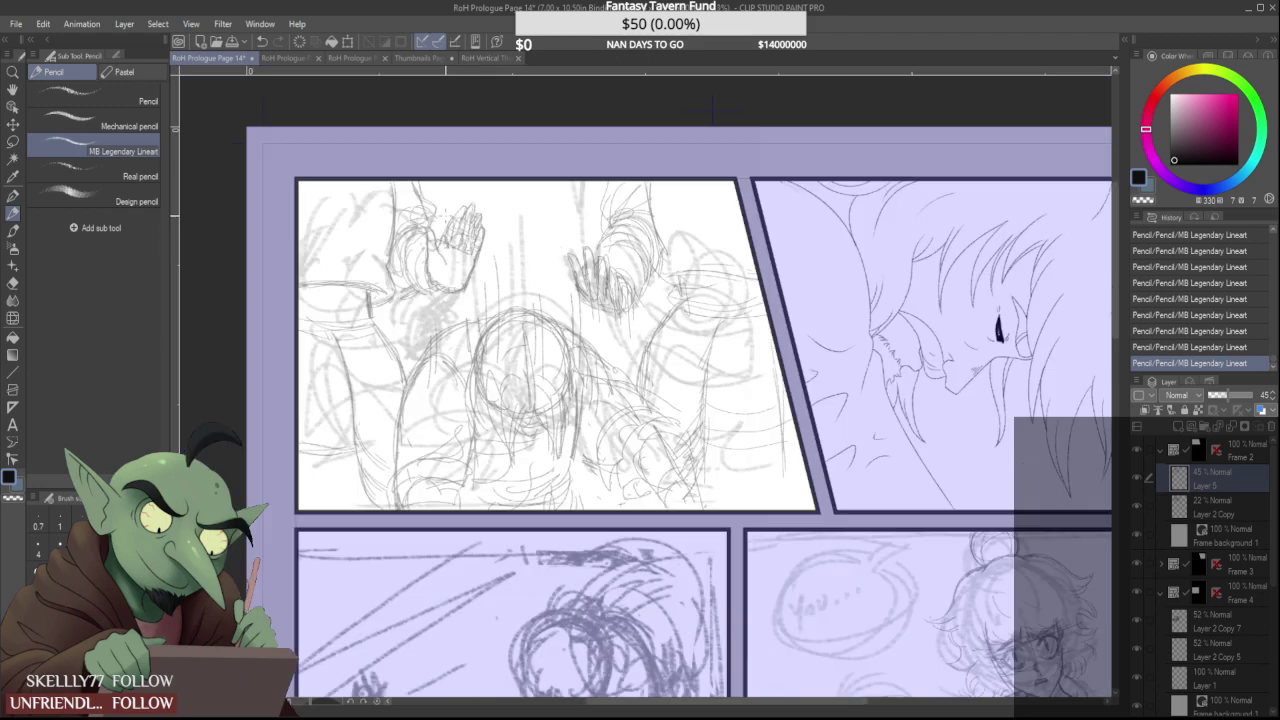
Touch up the finger edges and palm of the left figure's raised hand, and undo the last stroke
scroll(446, 185, up, 4)
drag(494, 241, 496, 262)
mouse_move(447, 317)
mouse_down()
mouse_move(494, 271)
mouse_move(552, 256)
mouse_move(463, 303)
mouse_move(418, 363)
mouse_up()
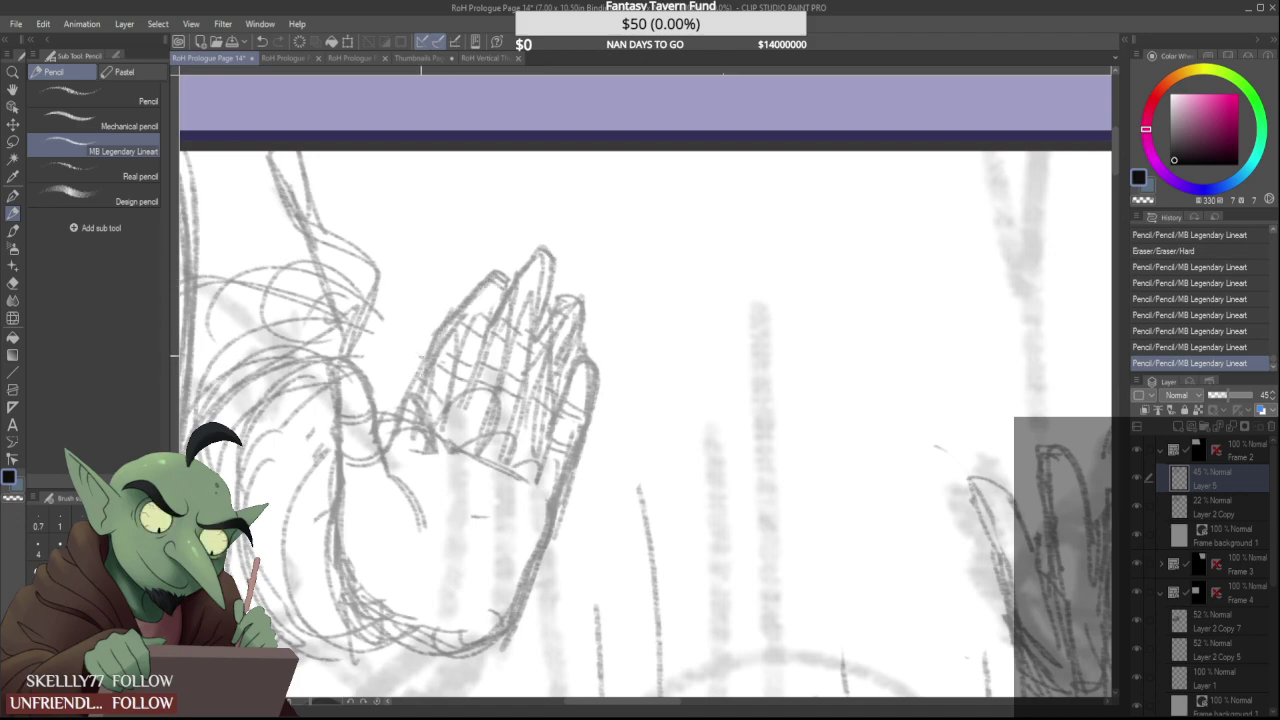
scroll(462, 280, down, 5)
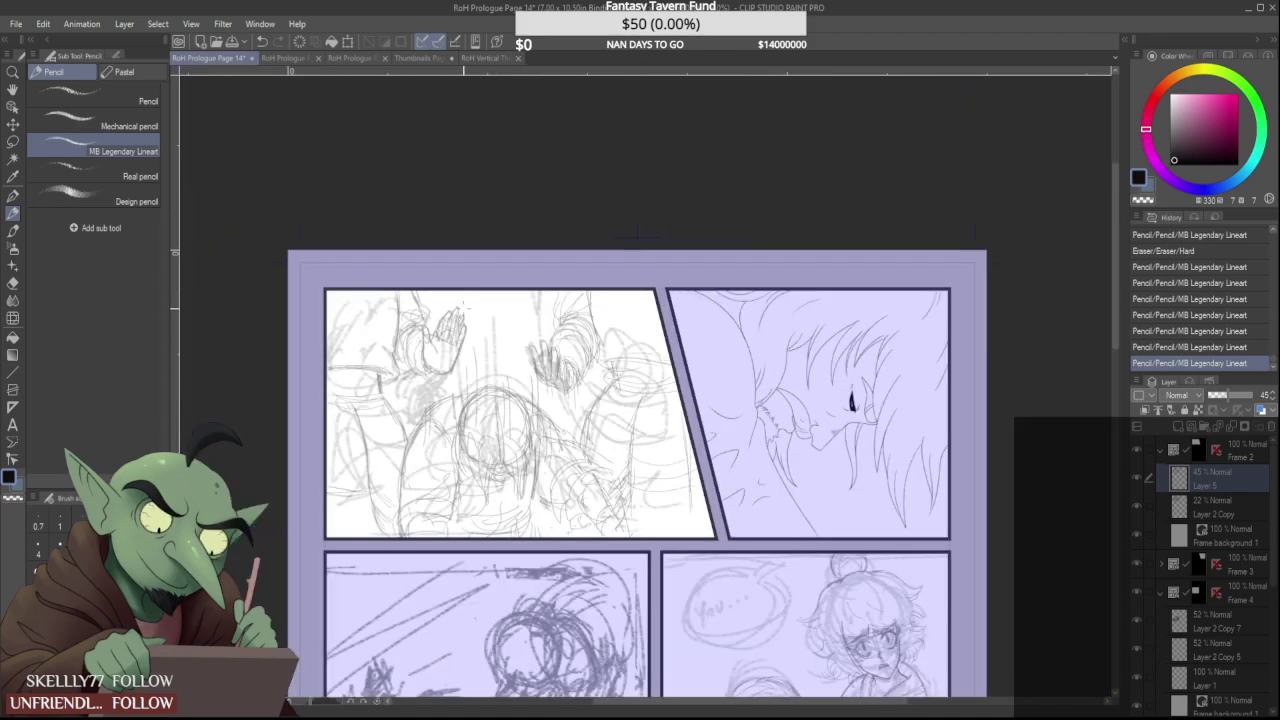
scroll(463, 305, up, 3)
scroll(468, 302, down, 3)
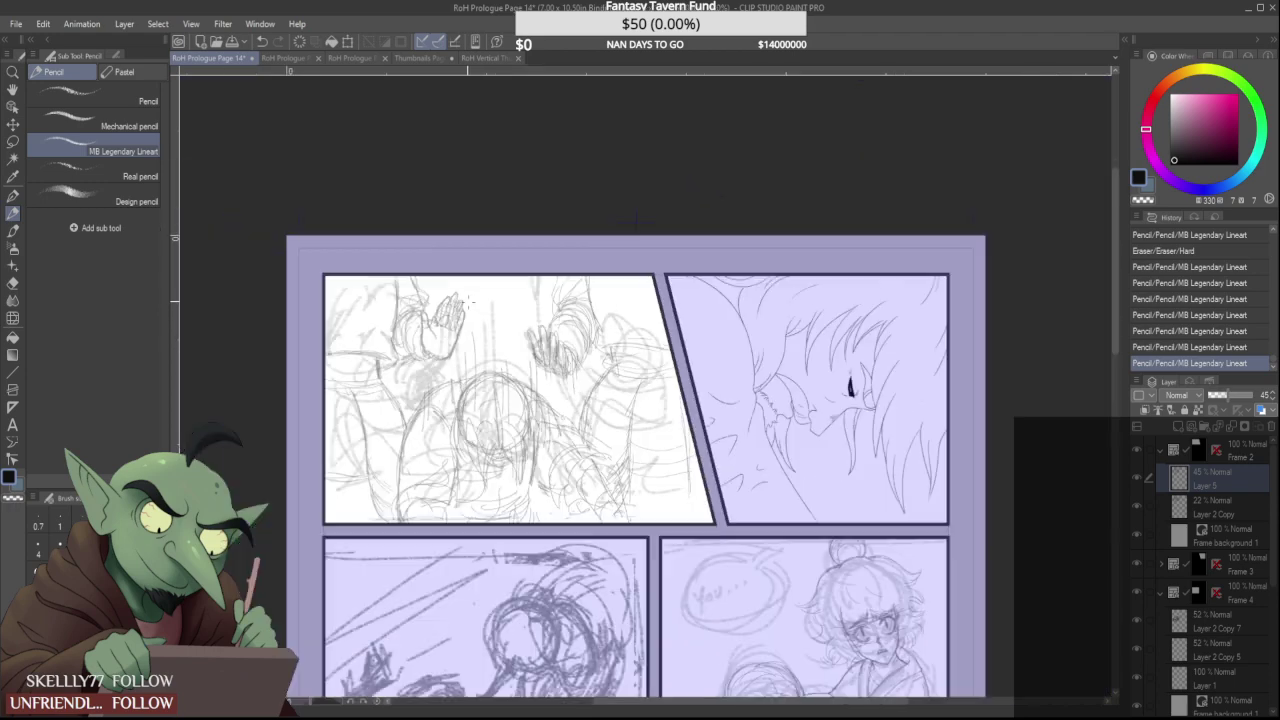
scroll(455, 338, up, 3)
drag(440, 340, 456, 345)
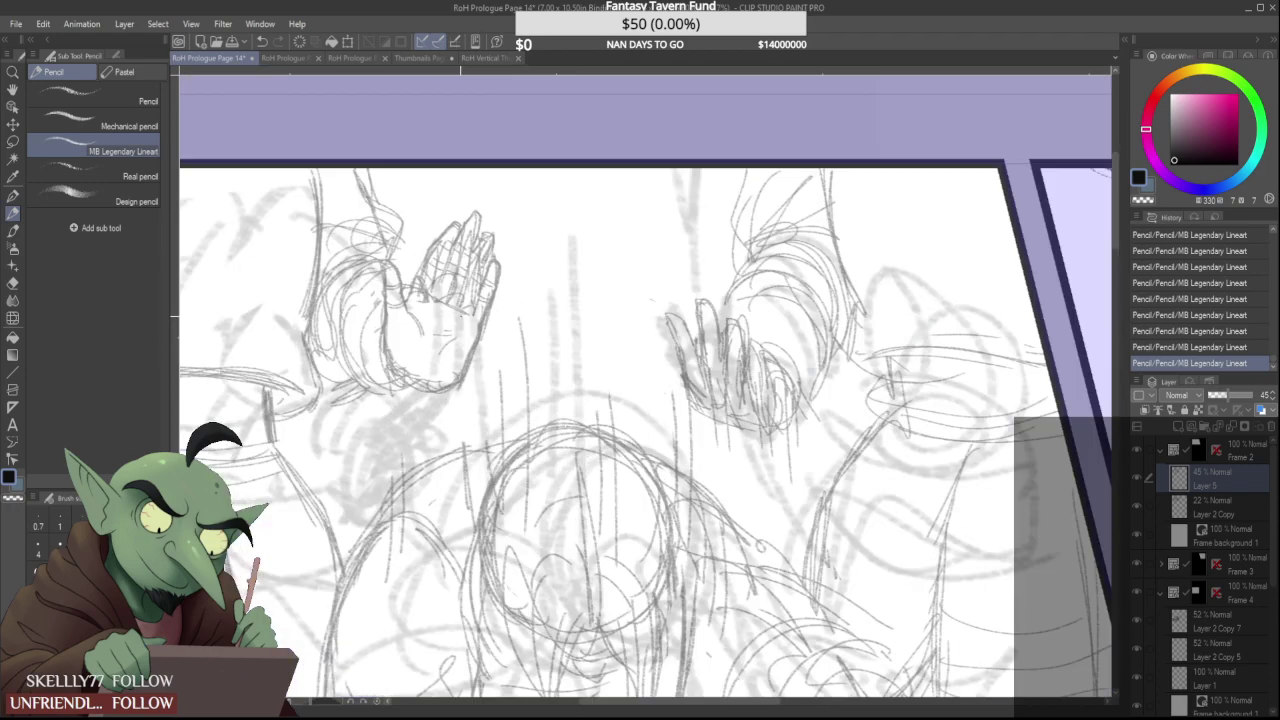
scroll(453, 340, down, 3)
scroll(451, 333, up, 3)
key(ctrl+z)
scroll(483, 290, down, 3)
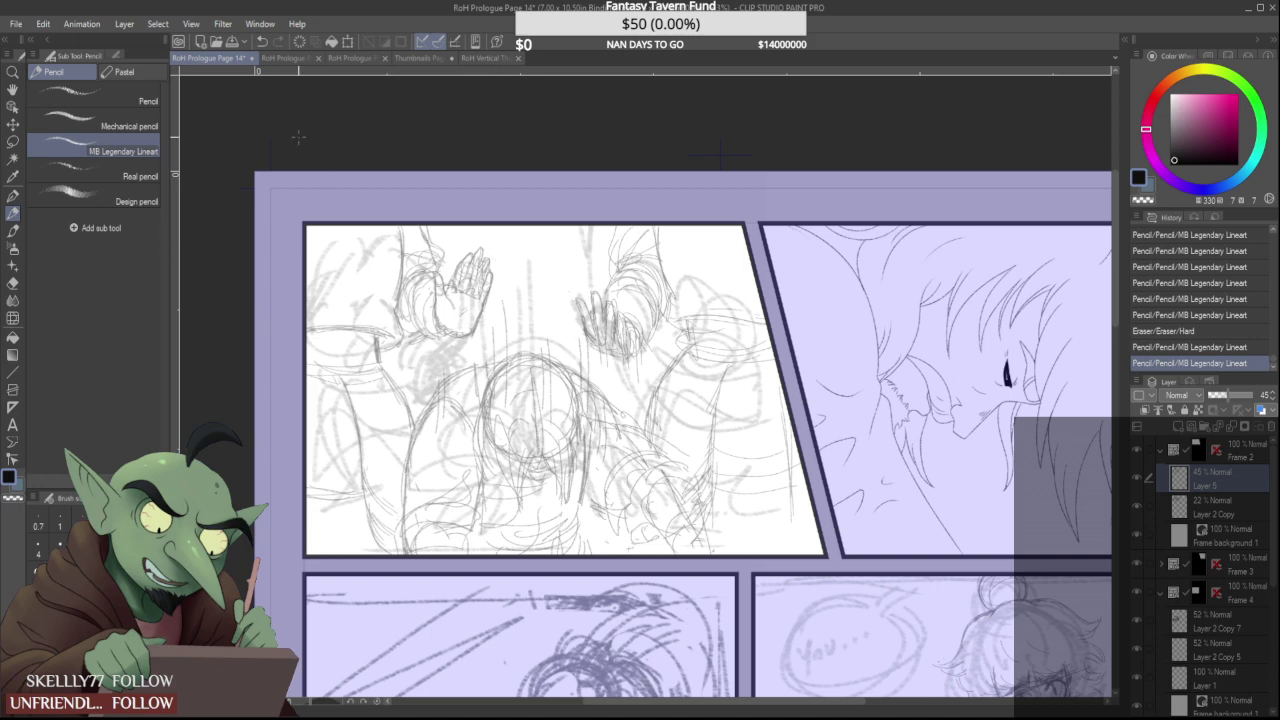
Check the coloured panels of RoH Prologue Page 13, and review the lower panel roughs on Page 14
scroll(720, 155, down, 2)
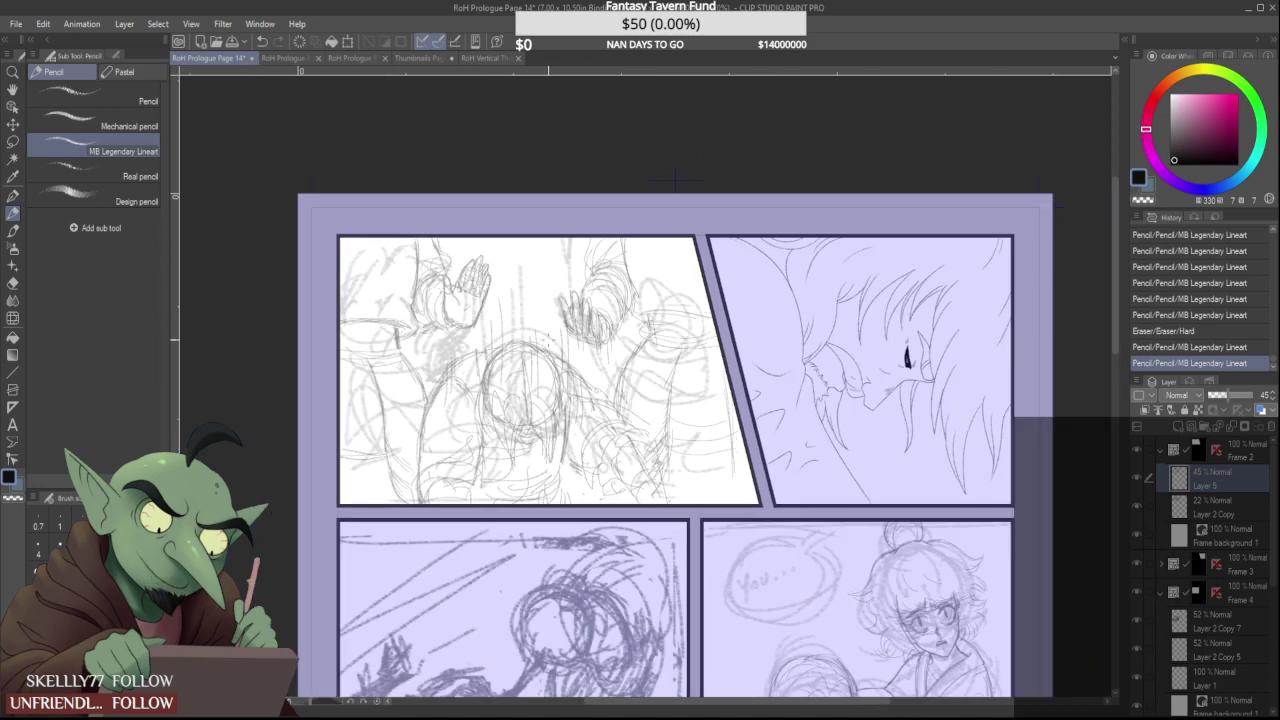
click(285, 58)
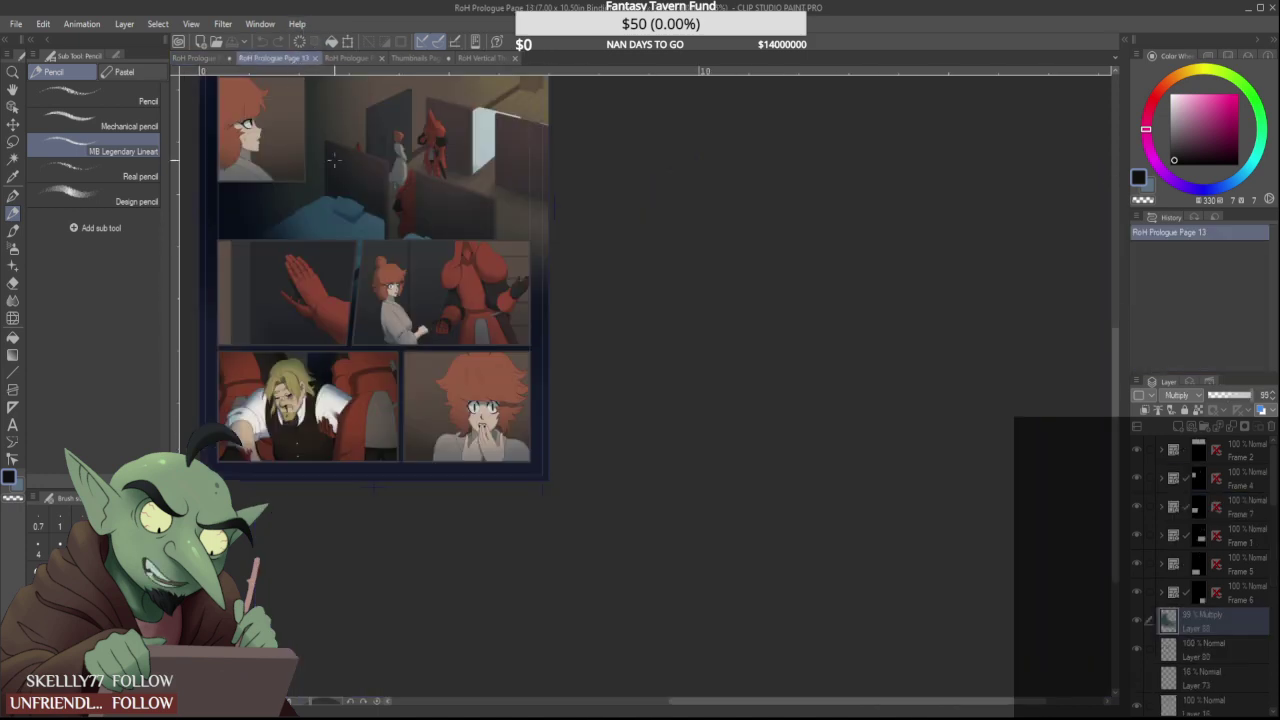
click(200, 58)
scroll(646, 335, down, 2)
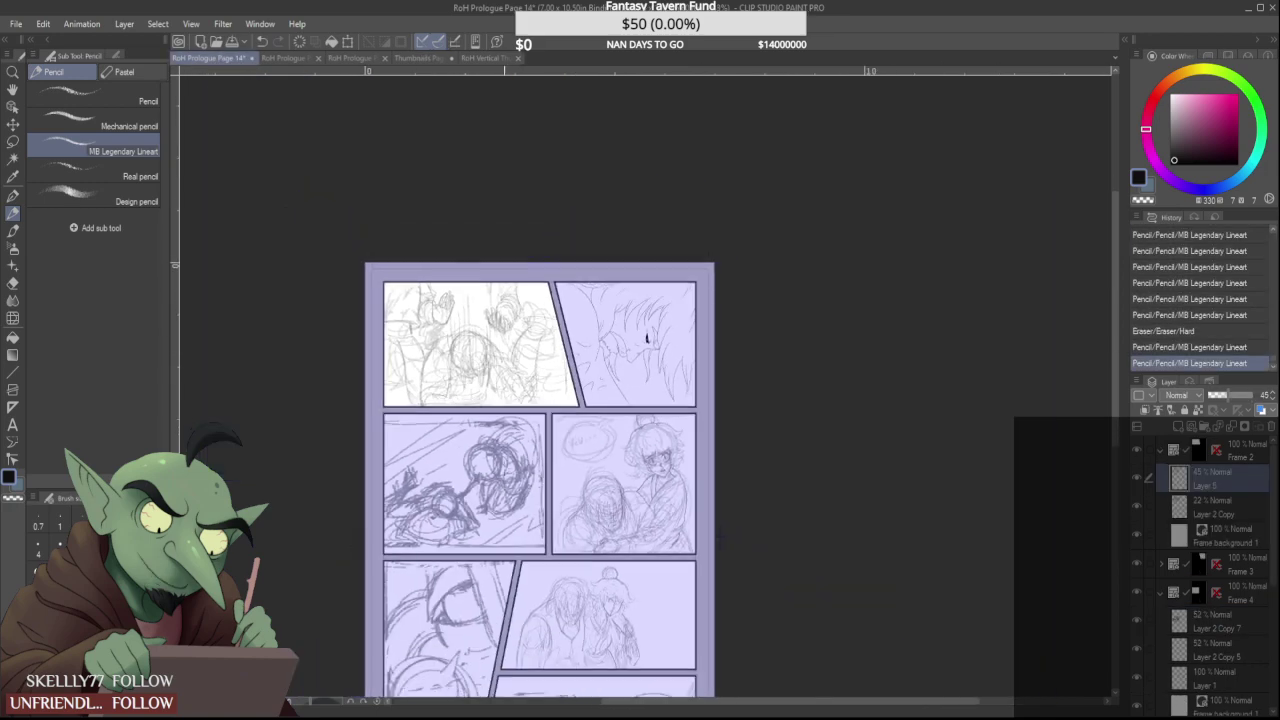
scroll(512, 583, up, 1)
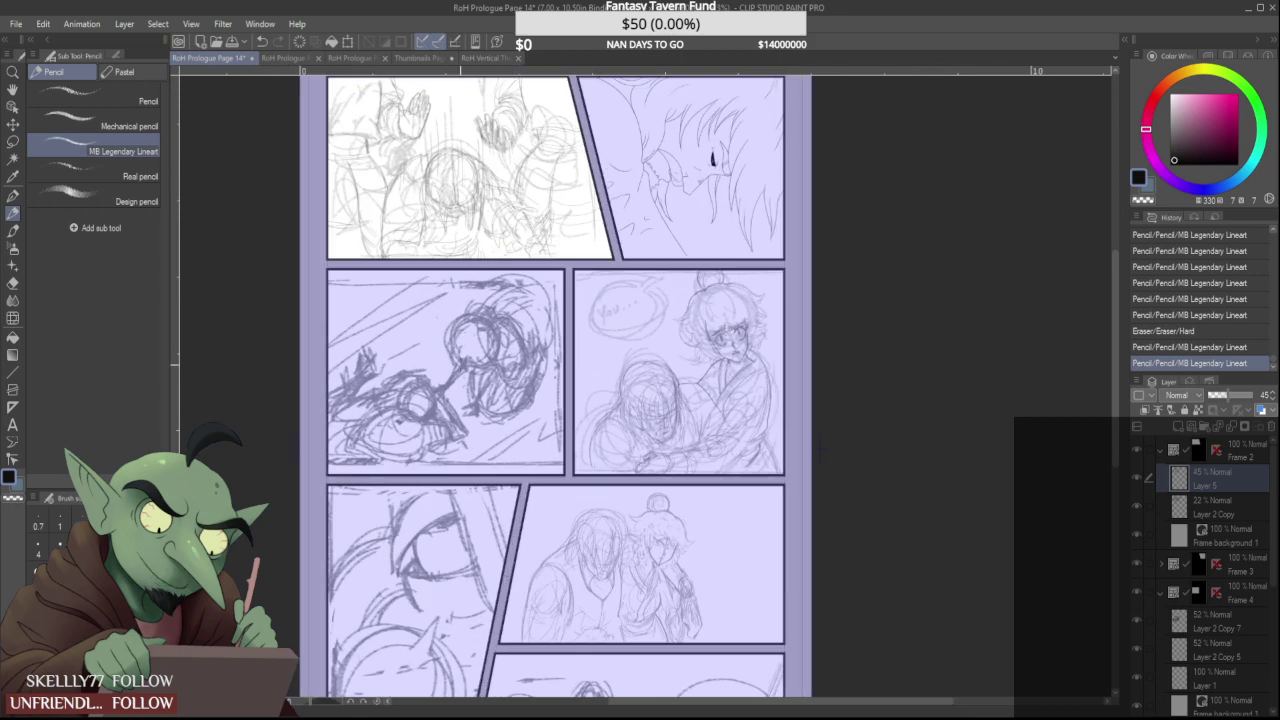
scroll(604, 349, up, 2)
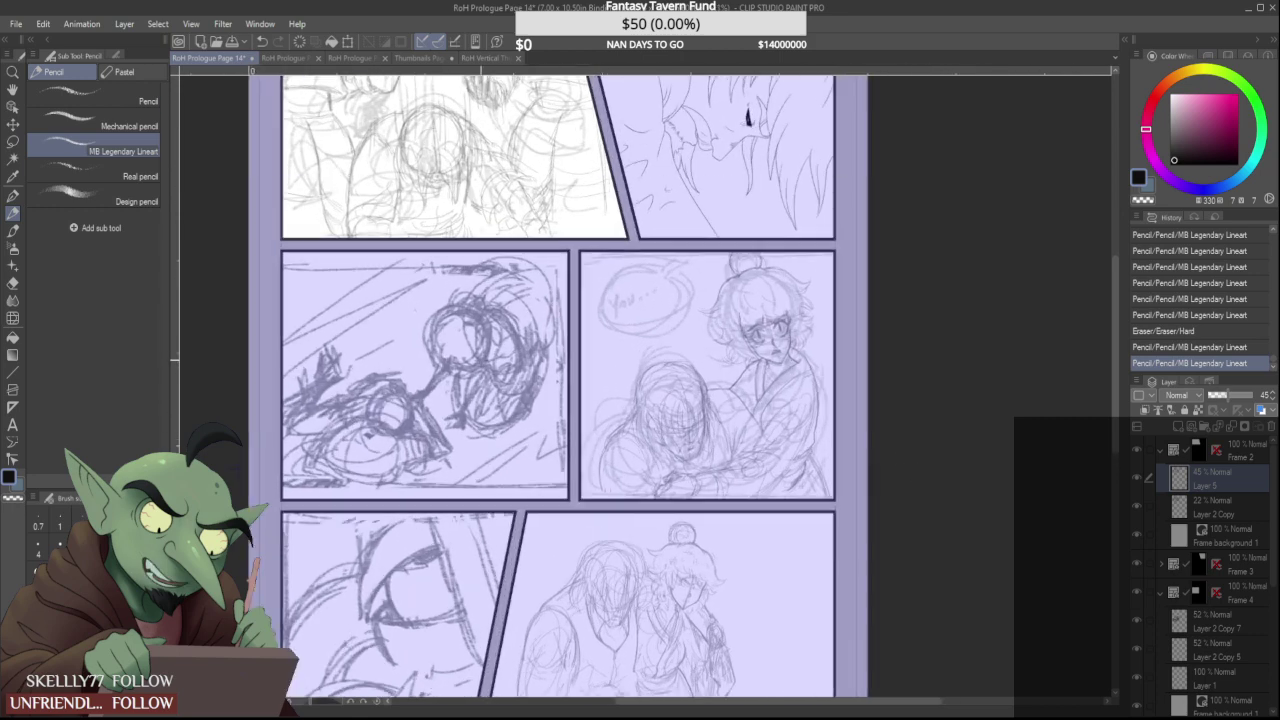
Delete Layer 2 Copy 5 from the Frame 4 folder and add a new raster layer above Layer 2 Copy 7
click(1160, 451)
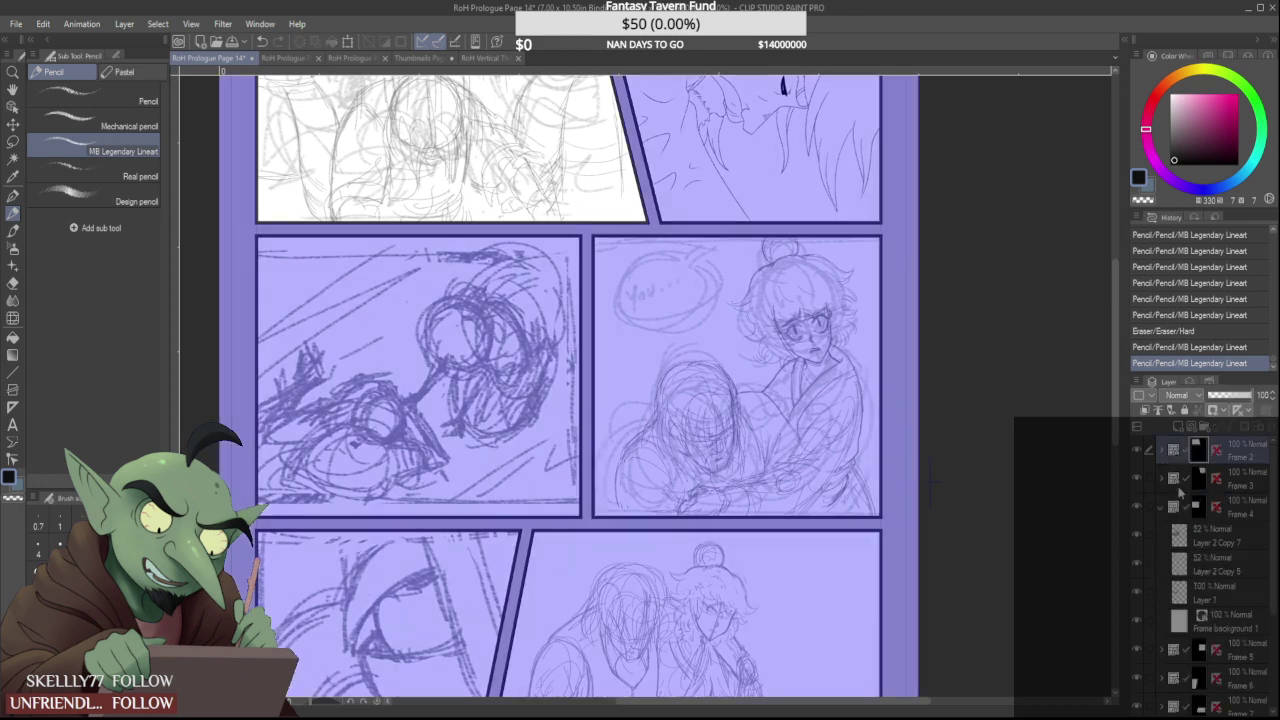
click(1201, 486)
click(1200, 507)
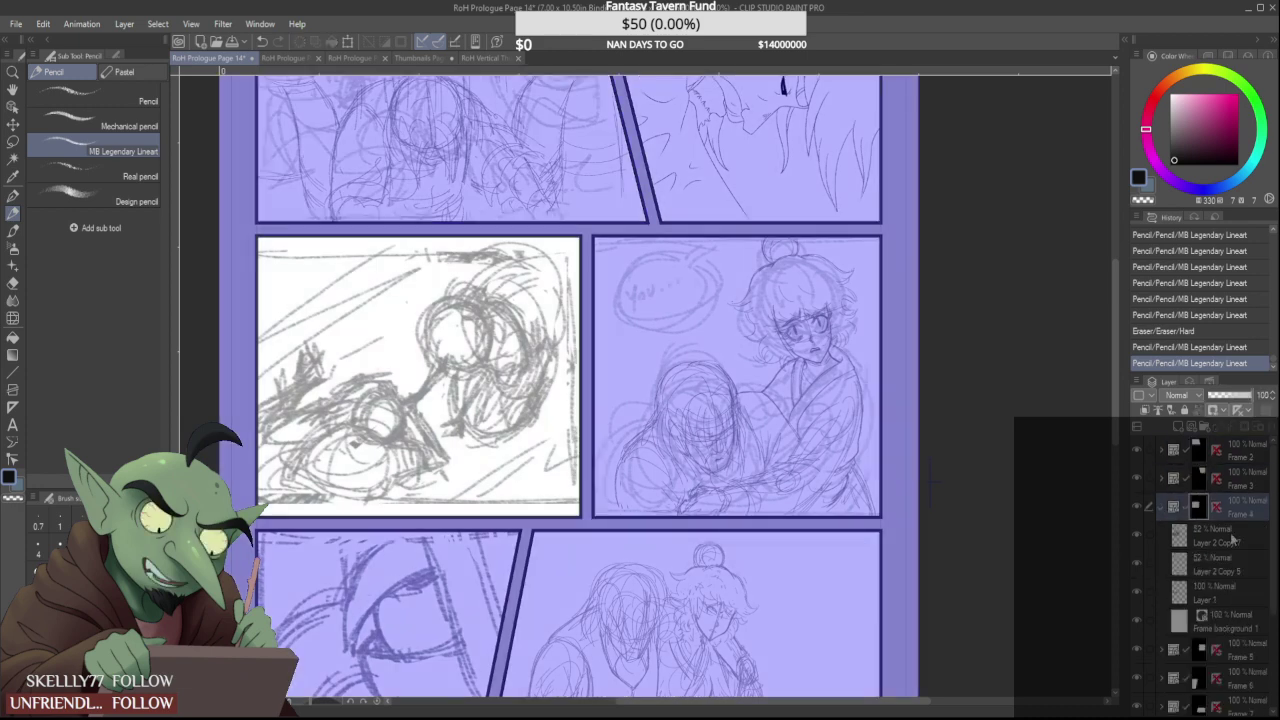
click(1215, 536)
click(1237, 571)
click(1140, 536)
click(1140, 536)
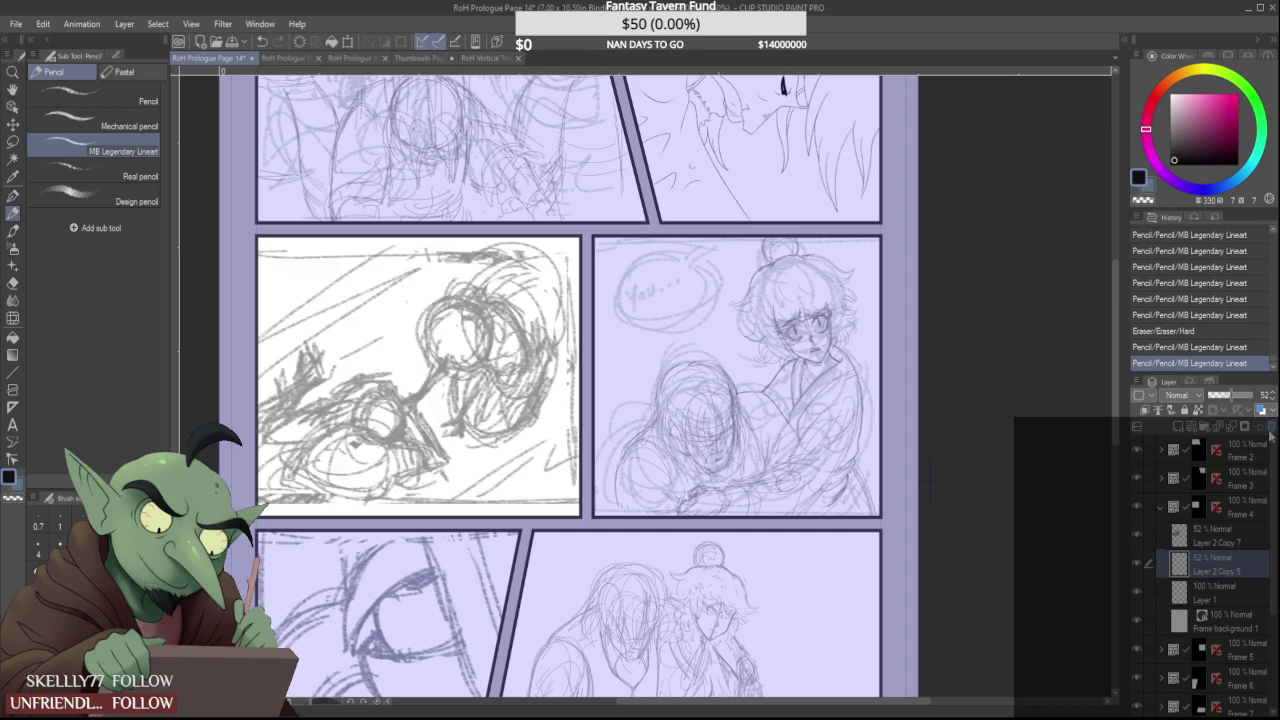
click(667, 271)
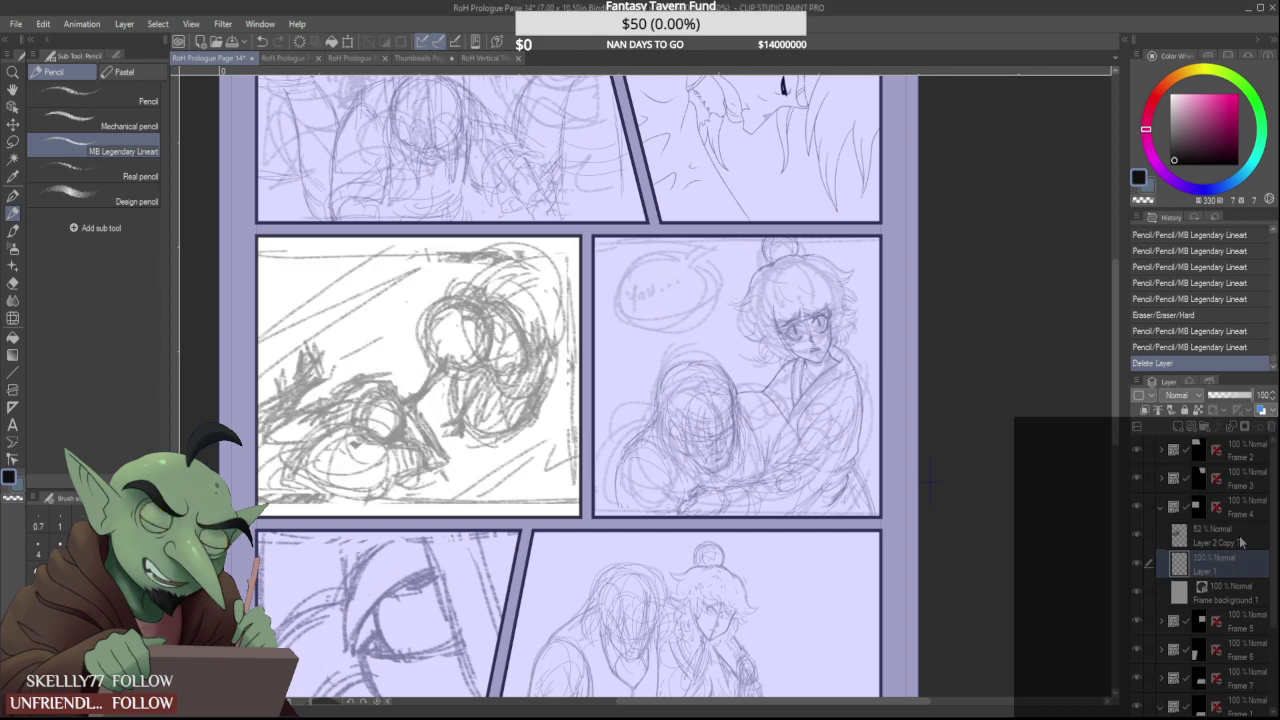
click(1228, 535)
click(1180, 428)
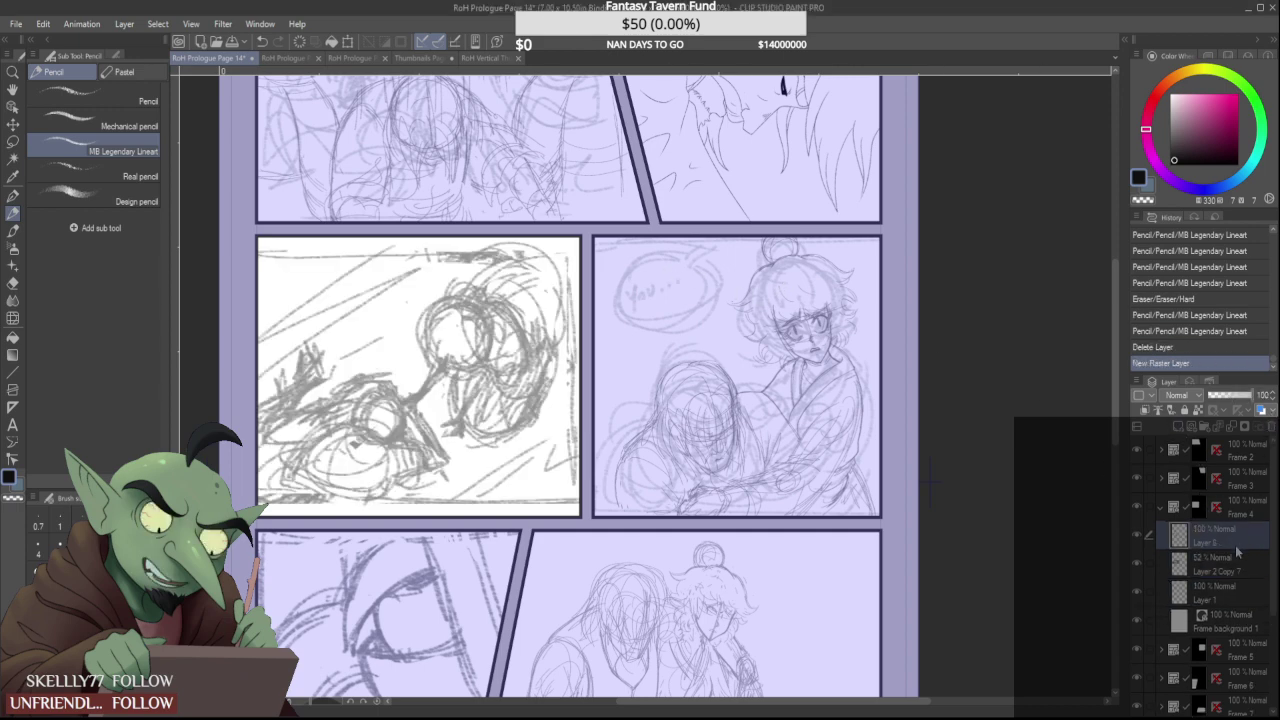
Set the opacity of Layer 2 Copy 7 in Frame 4 to 25% and the new layer above it to 53%
click(1237, 400)
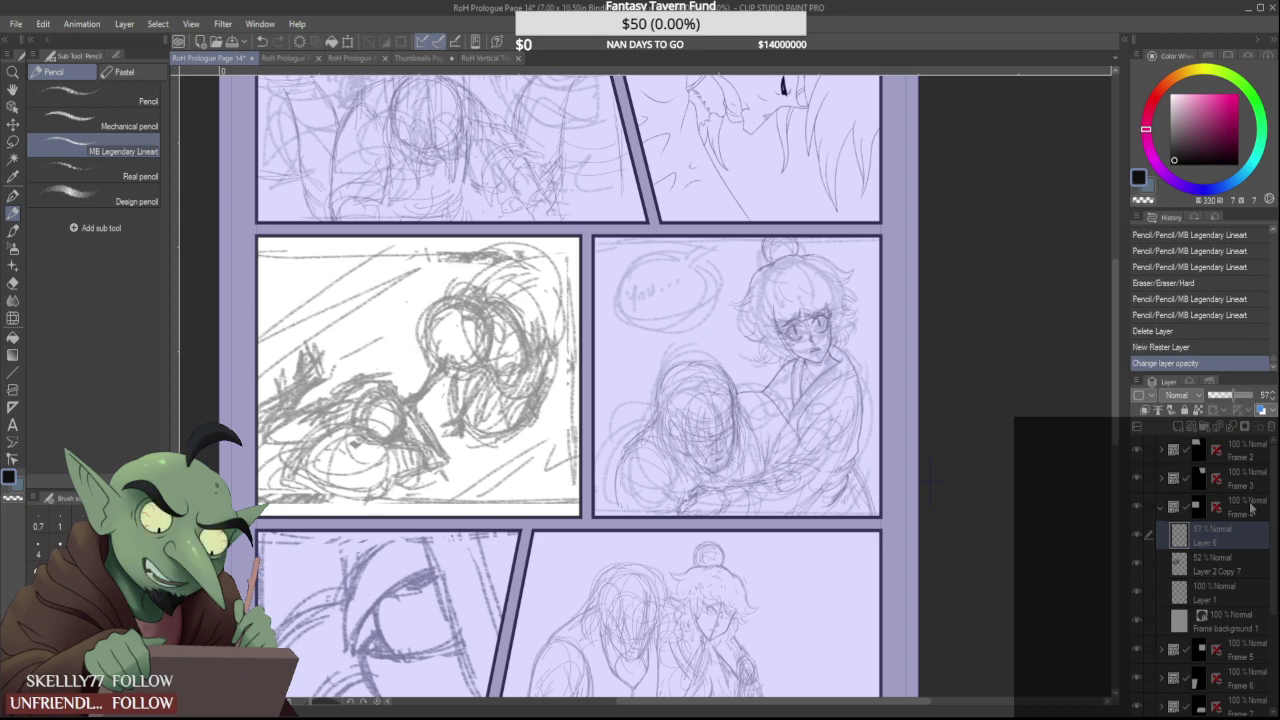
click(1242, 562)
click(1227, 402)
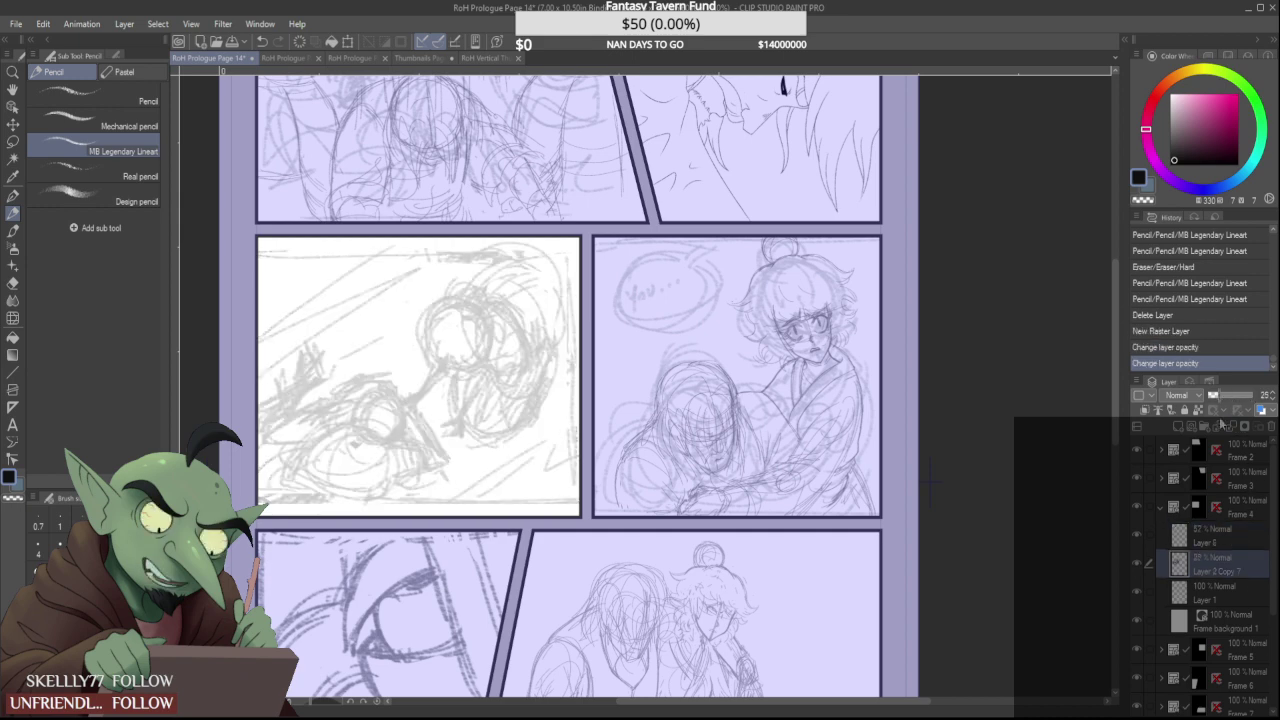
click(1242, 535)
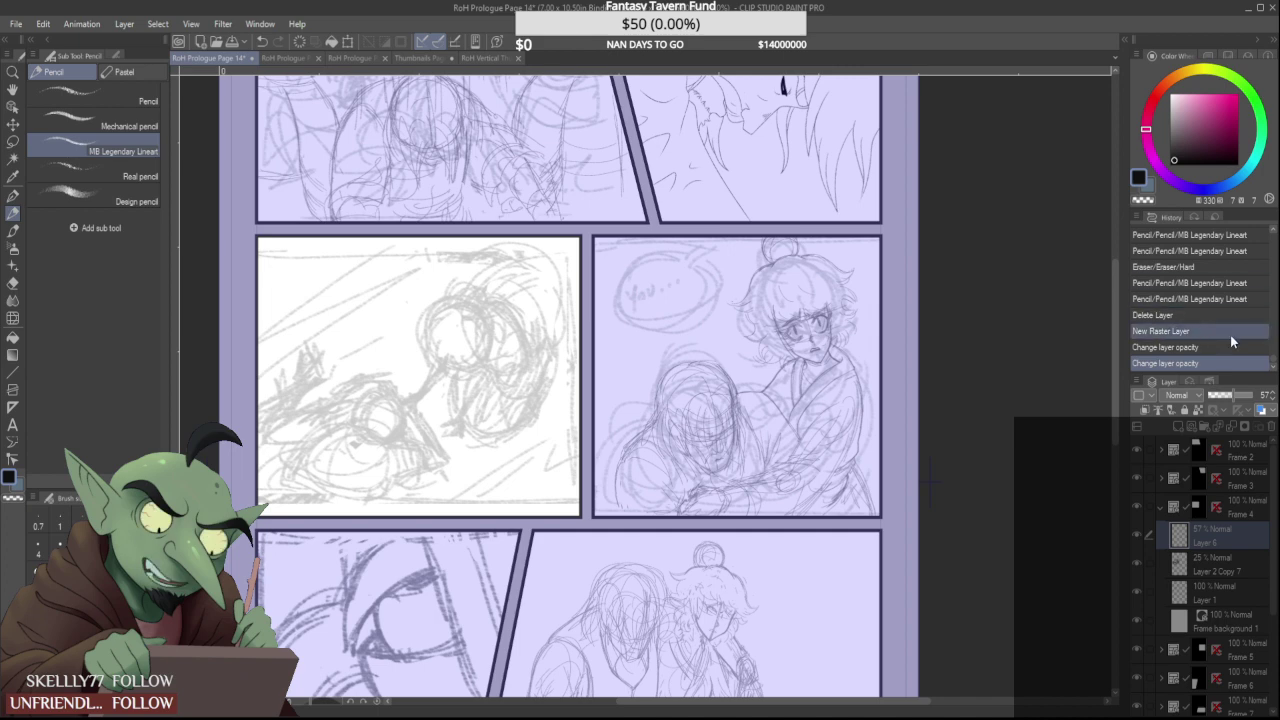
click(1273, 401)
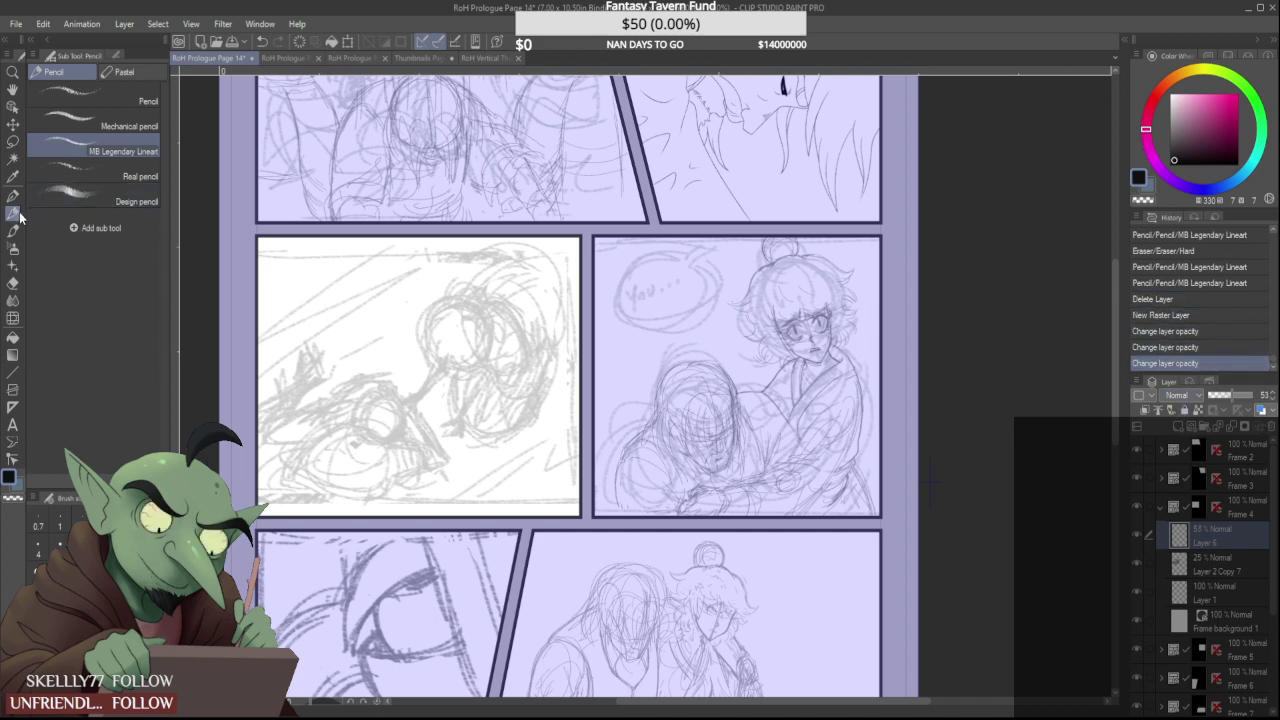
Sketch the upper figure's round hair bun and the left side of its head and hair over Frame 4's rough
scroll(452, 311, up, 2)
mouse_move(459, 270)
mouse_down()
mouse_move(424, 314)
mouse_move(477, 333)
mouse_move(452, 297)
mouse_move(458, 315)
mouse_move(494, 285)
mouse_move(425, 298)
mouse_move(412, 318)
mouse_move(375, 281)
mouse_up()
mouse_move(410, 306)
mouse_down()
mouse_move(387, 400)
mouse_move(396, 369)
mouse_move(421, 425)
mouse_move(410, 396)
mouse_move(454, 453)
mouse_move(490, 420)
mouse_up()
drag(449, 326, 437, 368)
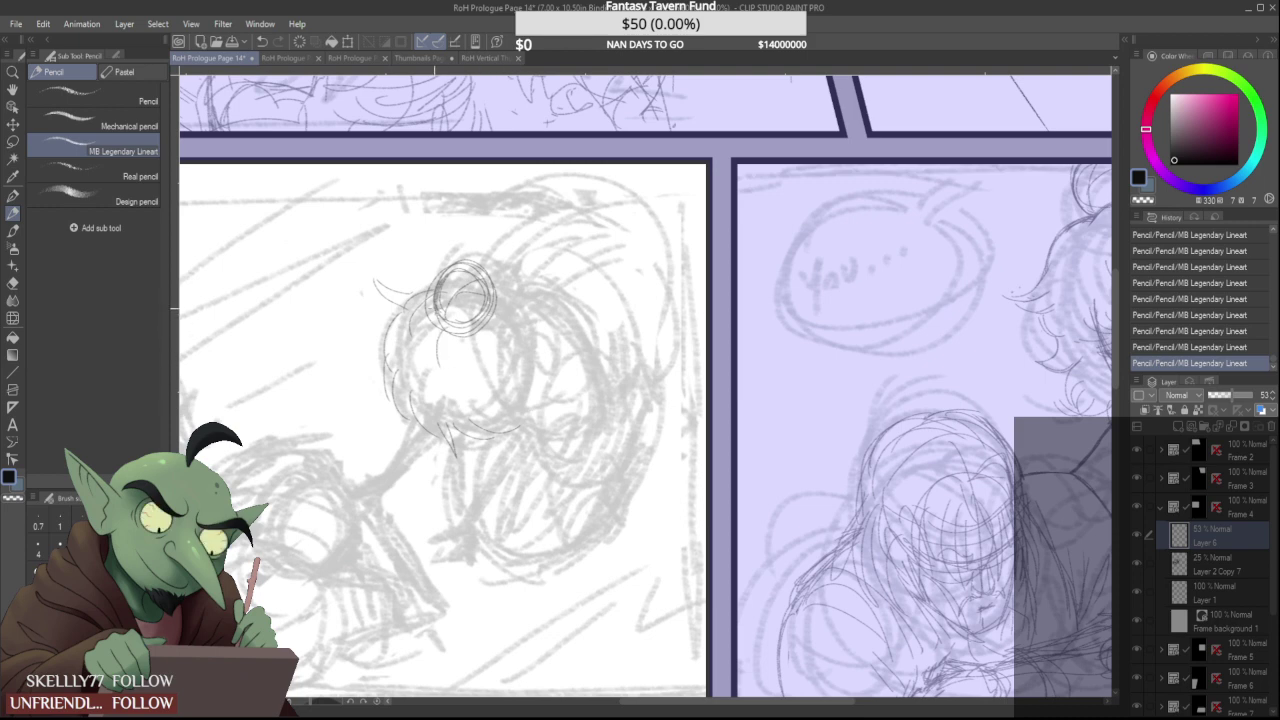
mouse_move(430, 286)
mouse_down()
mouse_move(434, 322)
mouse_move(428, 292)
mouse_move(402, 308)
mouse_up()
drag(490, 330, 498, 345)
Add hair tufts beside the bun and close the right side of the upper figure's head outline in Frame 4
mouse_move(496, 291)
mouse_down()
mouse_move(522, 316)
mouse_move(510, 296)
mouse_move(531, 299)
mouse_move(531, 285)
mouse_move(527, 275)
mouse_move(526, 313)
mouse_move(516, 262)
mouse_move(520, 295)
mouse_move(519, 270)
mouse_move(516, 295)
mouse_move(499, 265)
mouse_move(460, 305)
mouse_move(473, 284)
mouse_move(441, 287)
mouse_move(469, 322)
mouse_move(438, 272)
mouse_move(458, 292)
mouse_move(452, 320)
mouse_move(491, 273)
mouse_up()
drag(410, 305, 385, 340)
drag(486, 278, 494, 304)
mouse_move(493, 282)
mouse_down()
mouse_move(523, 270)
mouse_move(539, 341)
mouse_move(541, 330)
mouse_move(523, 374)
mouse_up()
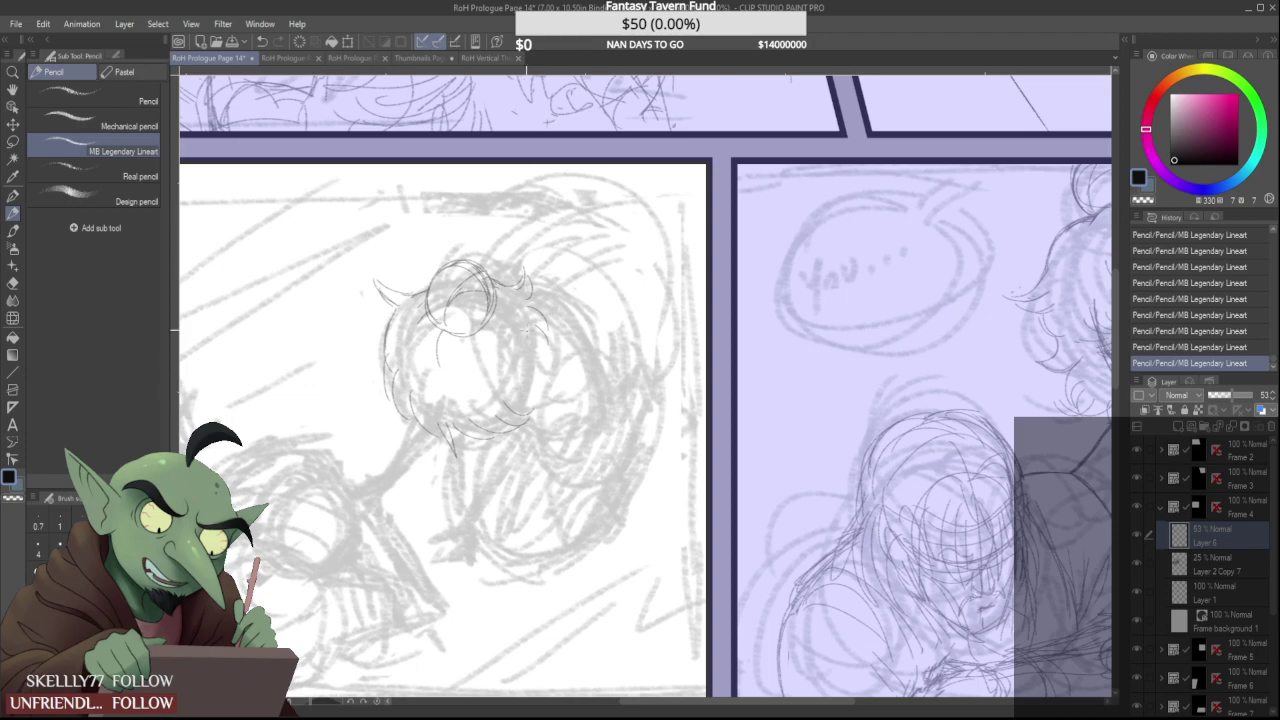
drag(538, 354, 528, 400)
scroll(520, 325, down, 2)
scroll(473, 326, up, 2)
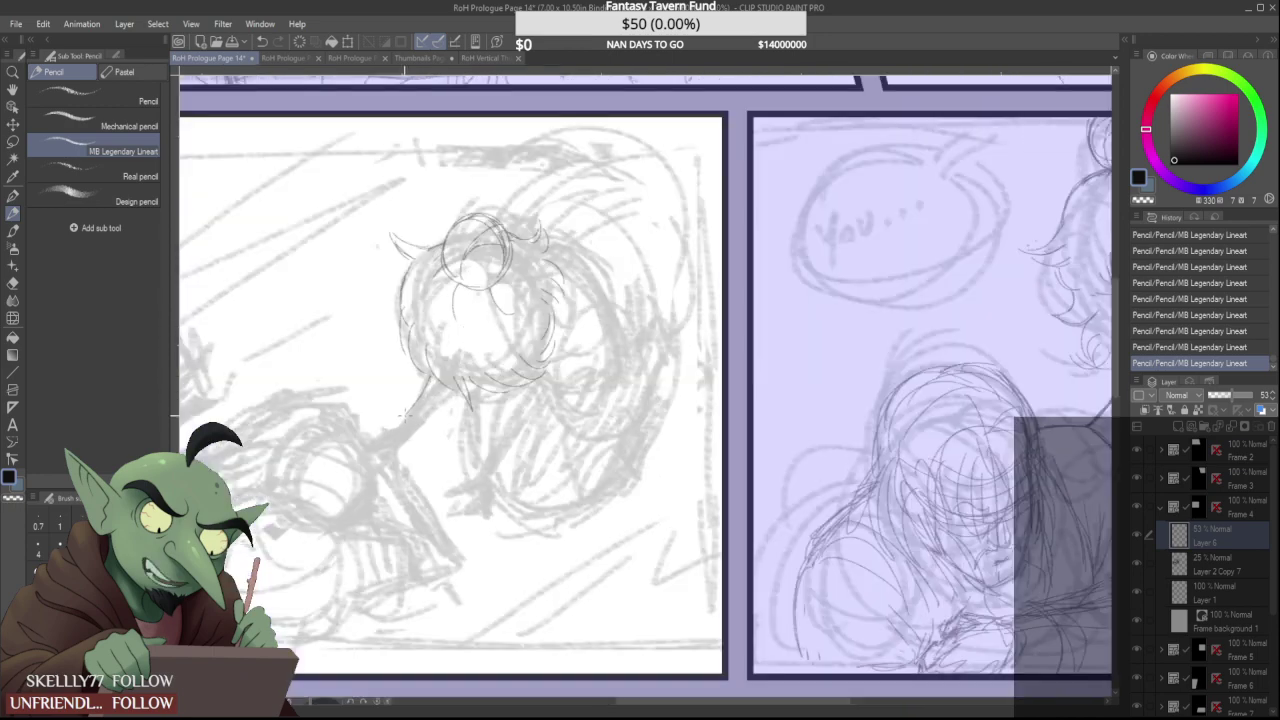
Sketch the upper figure's forearm and hand reaching down from the head toward the lying figure
mouse_move(424, 437)
mouse_down()
mouse_move(424, 421)
mouse_move(423, 443)
mouse_move(367, 432)
mouse_move(416, 468)
mouse_move(404, 466)
mouse_move(423, 418)
mouse_move(402, 455)
mouse_up()
drag(410, 433, 397, 447)
mouse_move(389, 424)
mouse_down()
mouse_move(408, 412)
mouse_move(423, 430)
mouse_move(438, 401)
mouse_up()
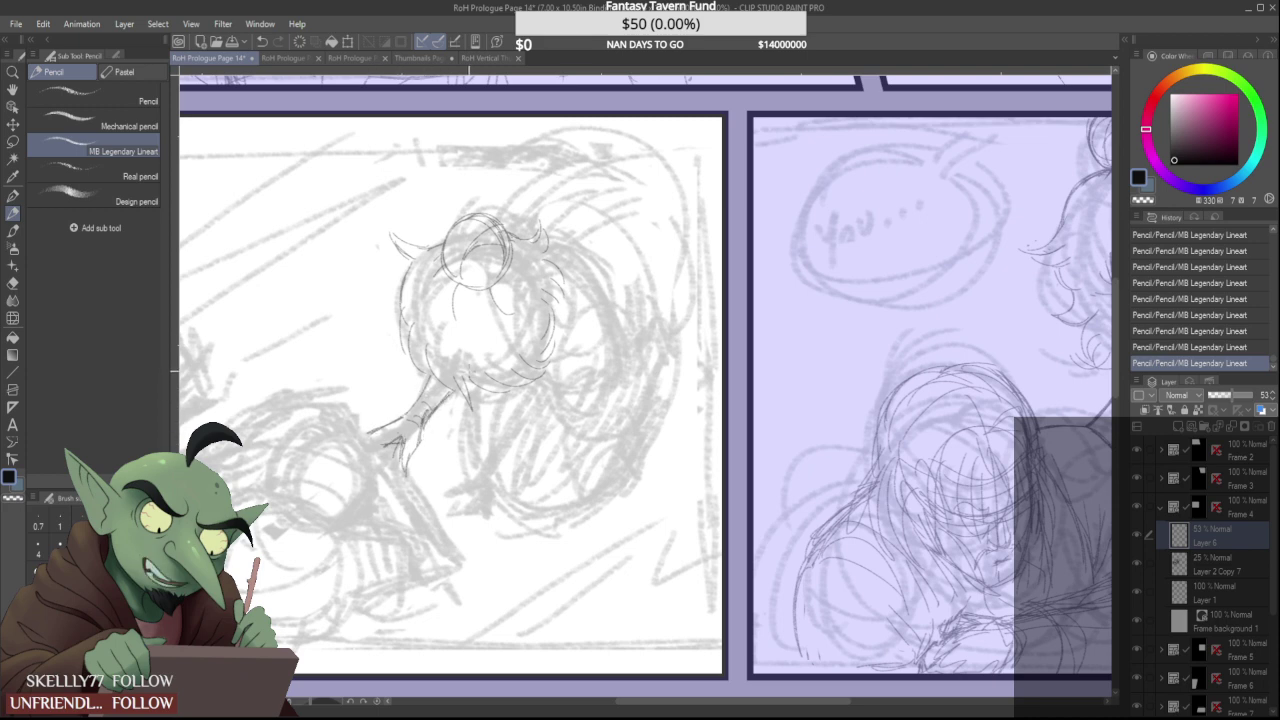
Sketch the rounded shoulder behind the upper figure's head, try a back curve above it, and undo the back strokes
mouse_move(569, 372)
mouse_down()
mouse_move(588, 308)
mouse_move(585, 335)
mouse_up()
mouse_move(511, 214)
mouse_down()
mouse_move(575, 214)
mouse_move(600, 262)
mouse_move(594, 300)
mouse_up()
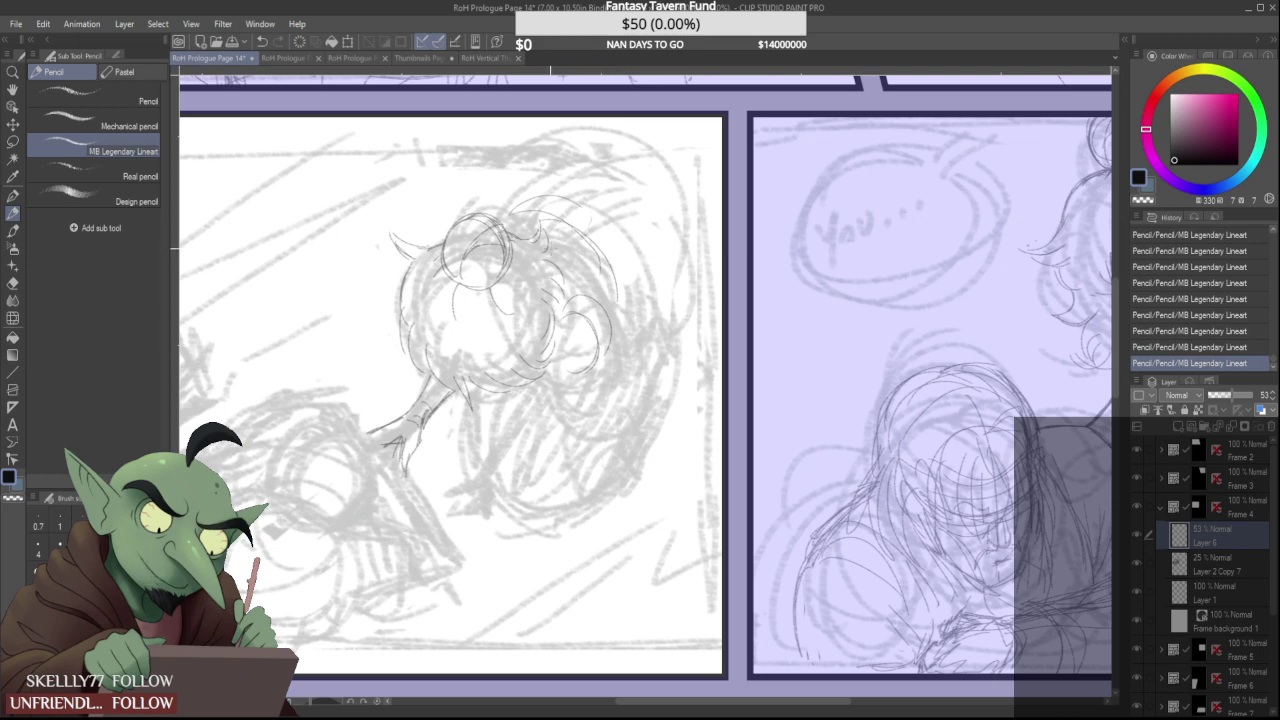
key(ctrl+z)
key(ctrl+z)
key(ctrl+z)
key(ctrl+z)
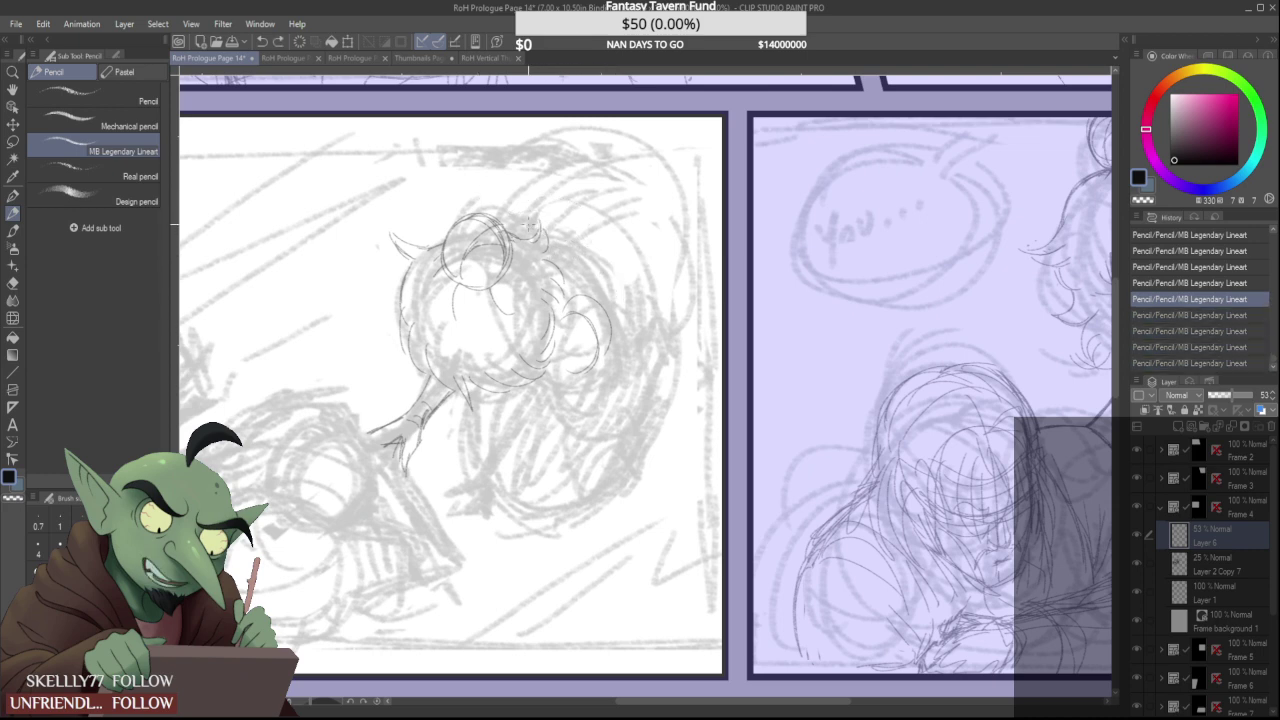
Draw curved strokes sweeping up from the back of the head, compare the panel without them, and keep them
mouse_move(514, 286)
mouse_down()
mouse_move(536, 240)
mouse_move(617, 190)
mouse_up()
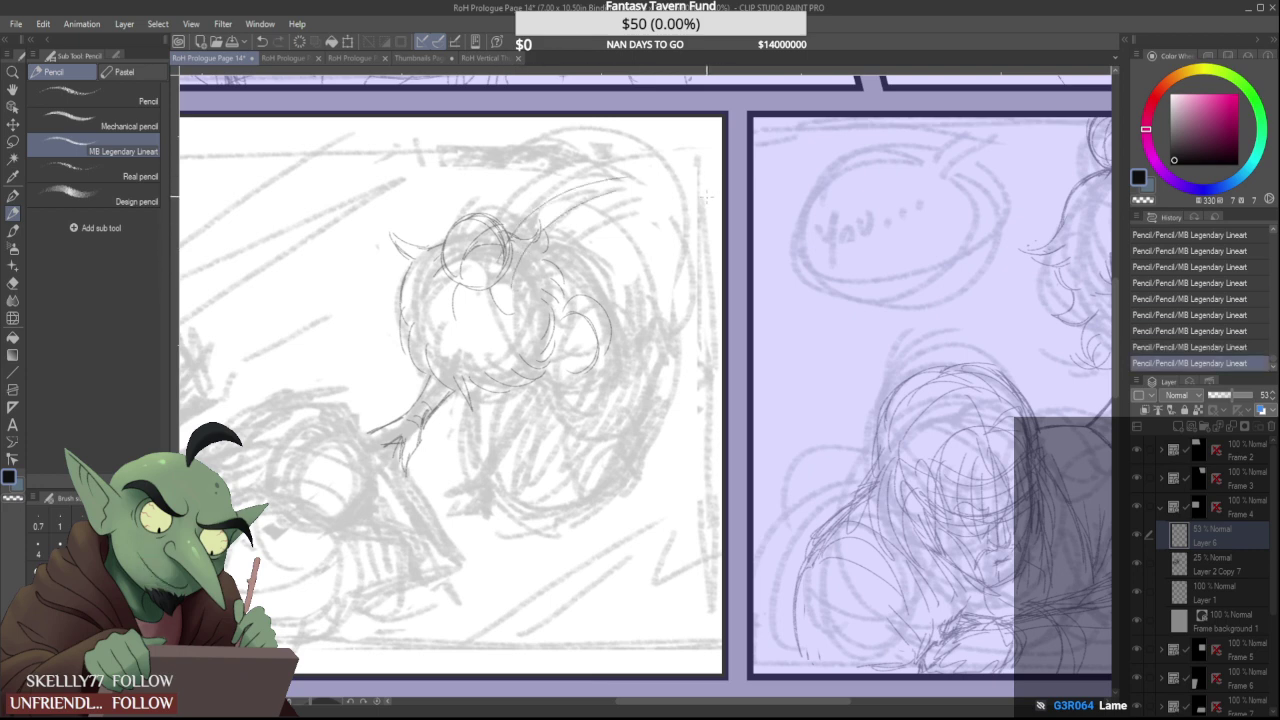
key(ctrl+z)
key(ctrl+y)
key(ctrl+z)
key(ctrl+y)
Build up the upper figure's curved back outline around the shoulder with several overlapping strokes
mouse_move(529, 282)
mouse_down()
mouse_move(603, 217)
mouse_move(609, 306)
mouse_up()
drag(552, 245, 599, 355)
mouse_move(581, 259)
mouse_down()
mouse_move(614, 336)
mouse_move(611, 369)
mouse_up()
mouse_move(597, 293)
mouse_down()
mouse_move(608, 380)
mouse_move(572, 402)
mouse_up()
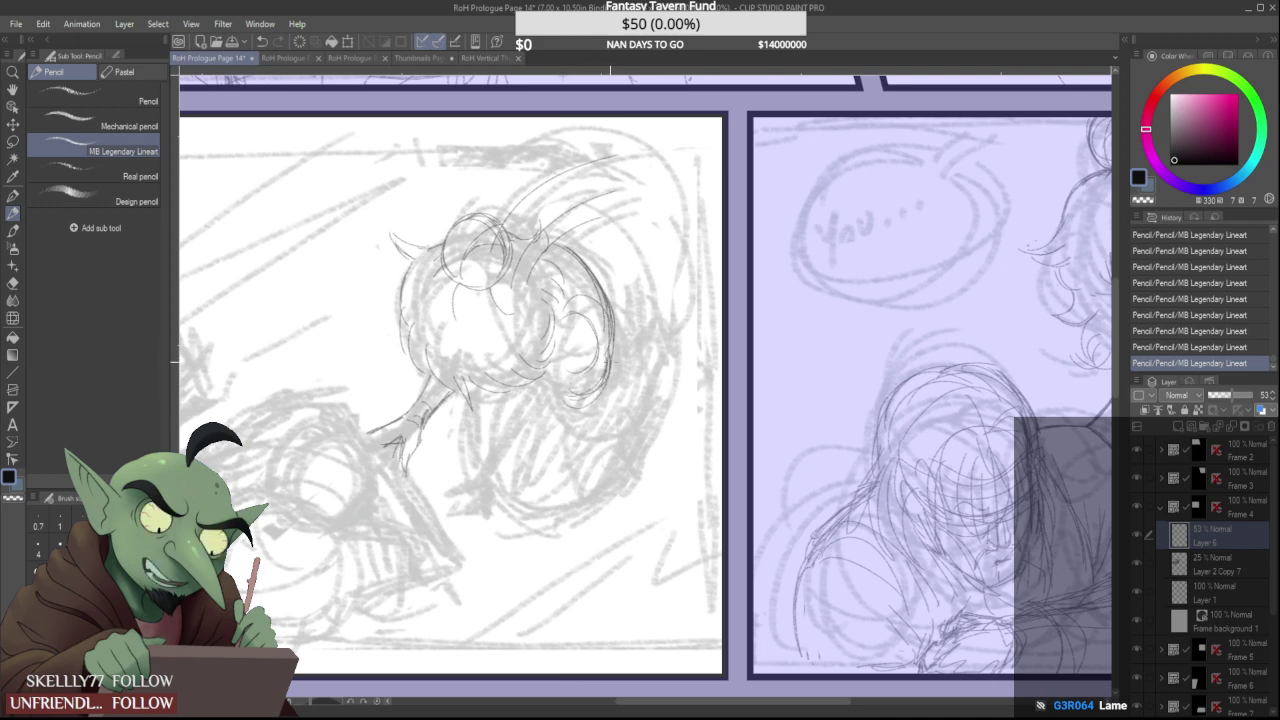
Sketch the upper figure's second arm hanging down from the shoulder
drag(580, 336, 558, 436)
drag(586, 330, 560, 440)
drag(566, 352, 548, 416)
drag(568, 358, 534, 468)
Sketch the hand and fingers at the end of the hanging arm and add fold lines around the elbow
mouse_move(556, 426)
mouse_down()
mouse_move(502, 508)
mouse_move(490, 562)
mouse_up()
drag(520, 520, 516, 556)
drag(534, 490, 518, 534)
drag(529, 459, 510, 493)
mouse_move(558, 432)
mouse_down()
mouse_move(517, 506)
mouse_move(541, 443)
mouse_move(556, 452)
mouse_move(587, 403)
mouse_up()
drag(570, 392, 595, 384)
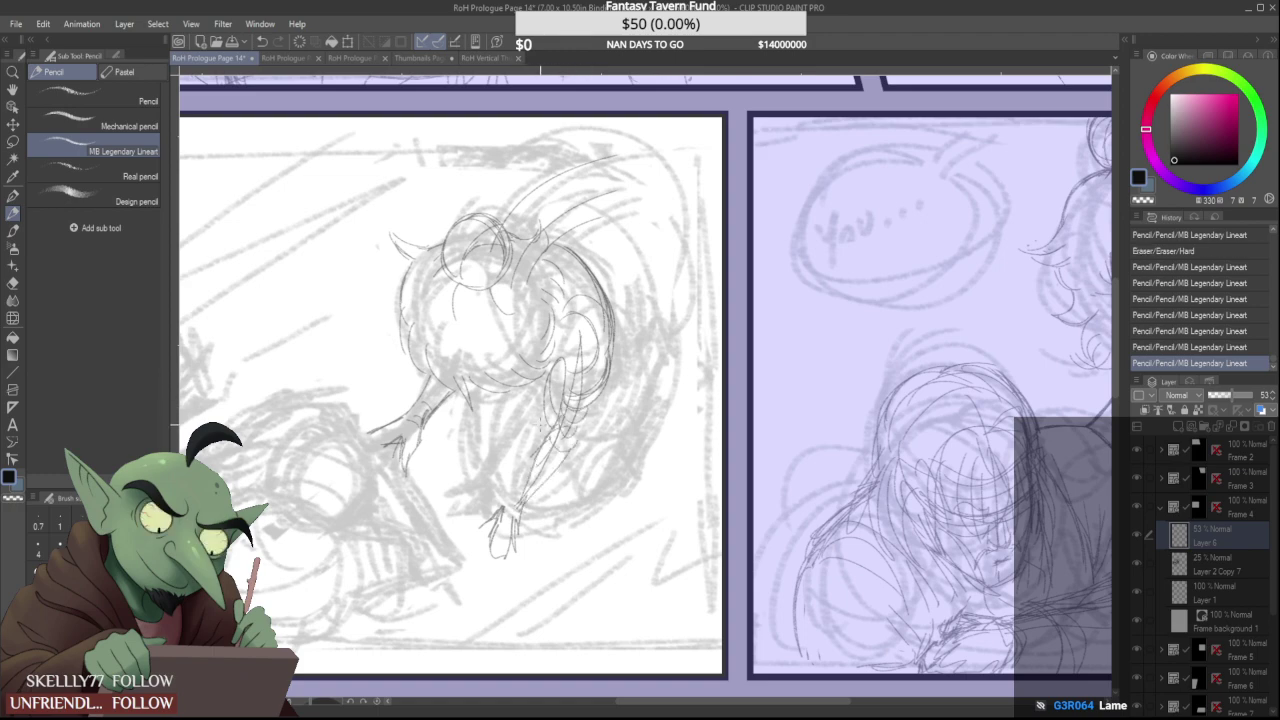
Draw the front body line from below the head to the lower hand and the outer curve of the lower body
scroll(546, 402, down, 2)
scroll(548, 412, up, 4)
mouse_move(472, 335)
mouse_down()
mouse_move(461, 426)
mouse_move(487, 469)
mouse_move(513, 479)
mouse_up()
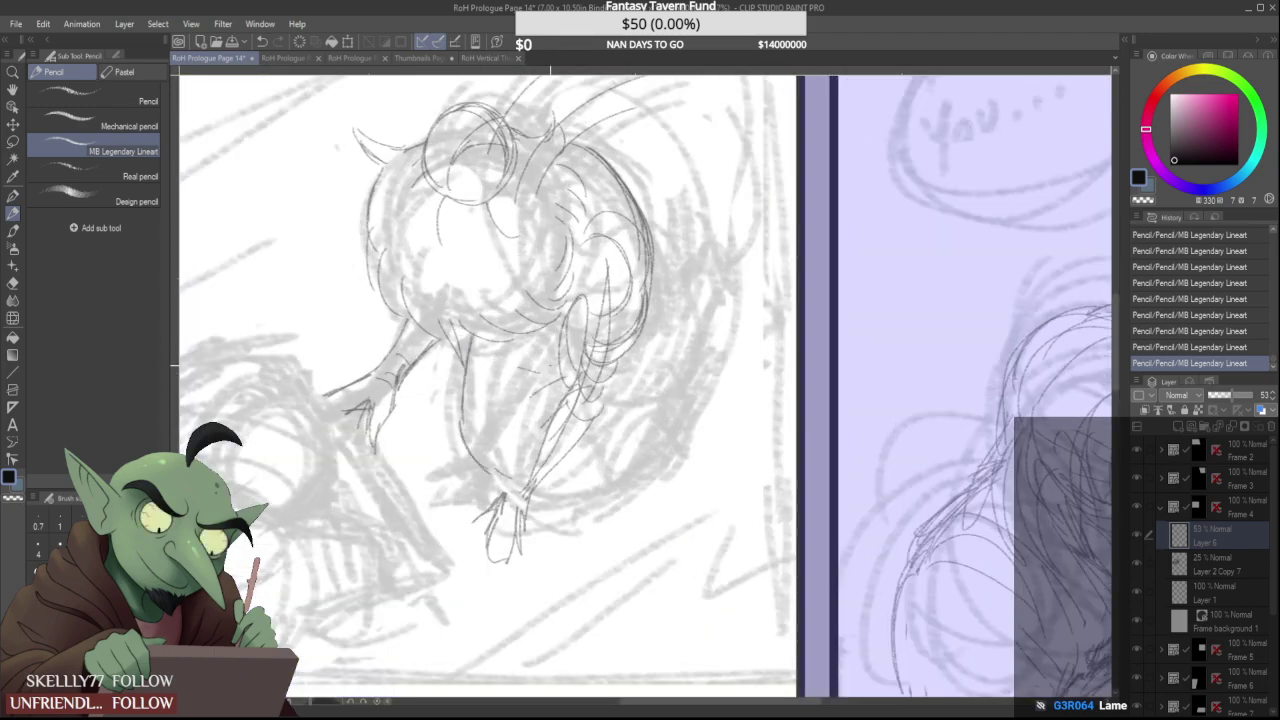
scroll(575, 365, down, 4)
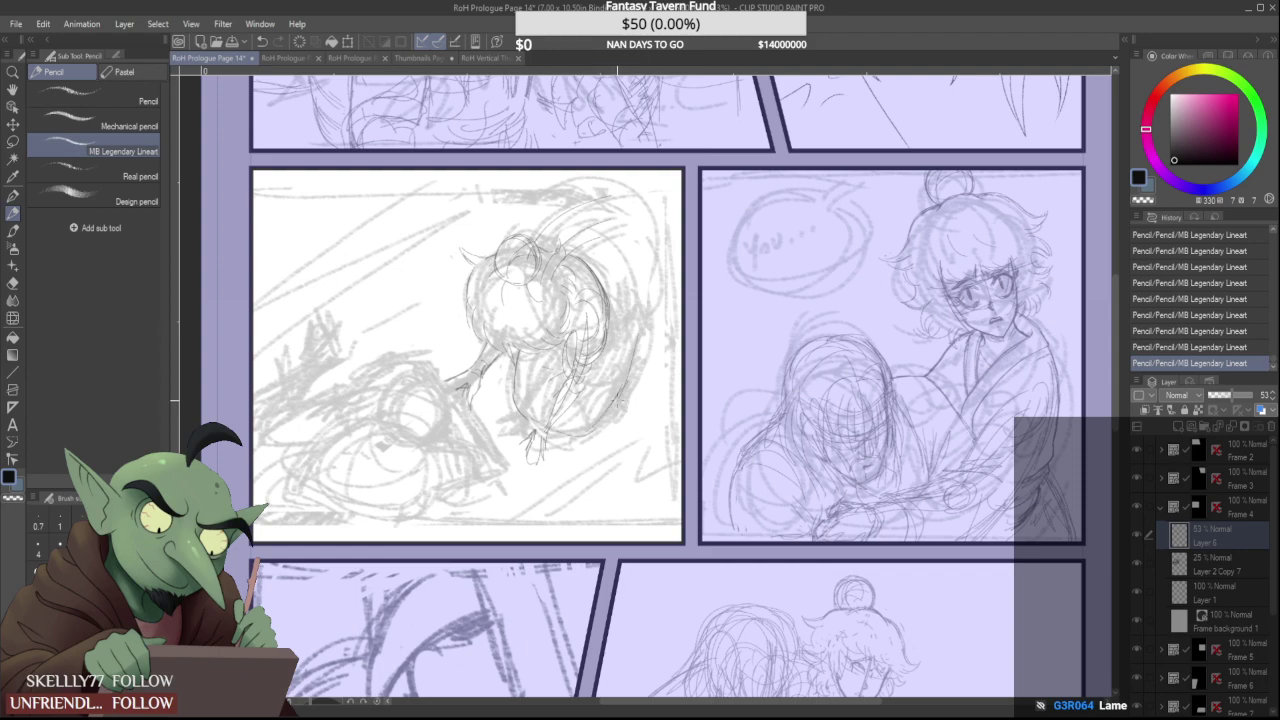
scroll(620, 360, up, 4)
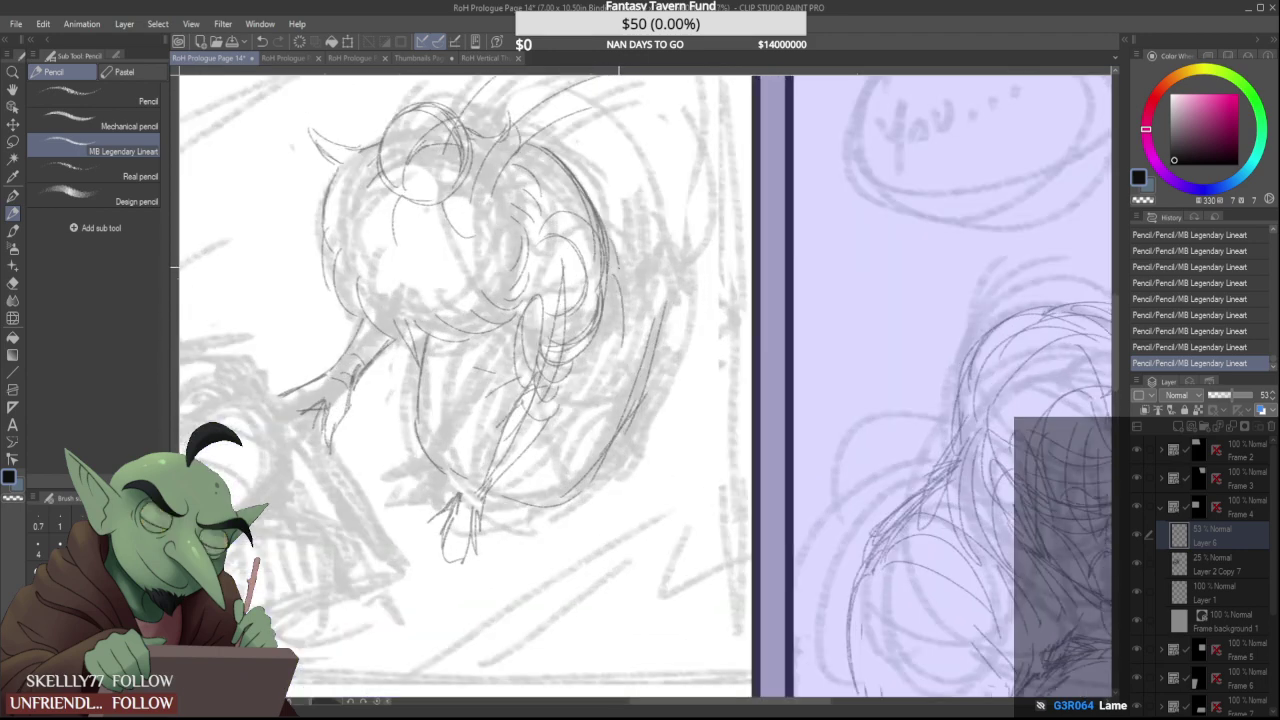
Reinforce the outer contour of the crouching figure's lower body with strokes along its right side
drag(617, 365, 551, 472)
drag(608, 390, 571, 450)
scroll(610, 373, down, 4)
scroll(583, 367, up, 4)
scroll(572, 400, down, 3)
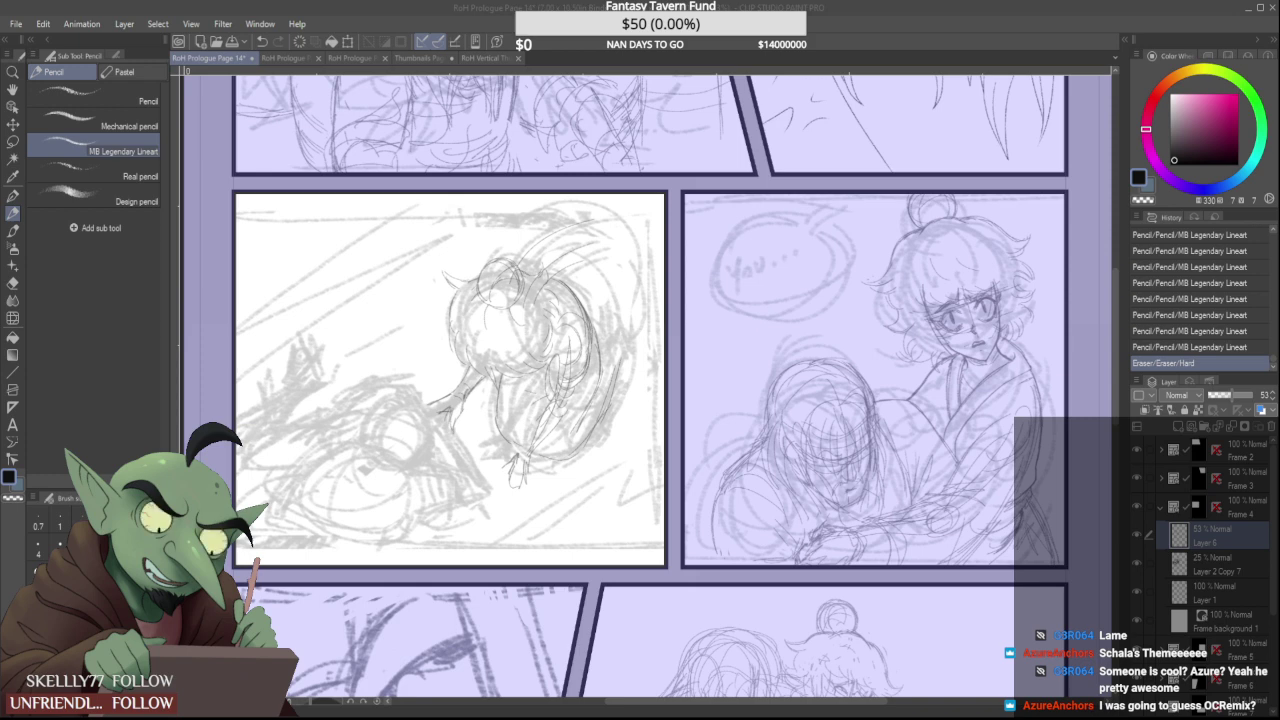
key(alt+Tab)
key(alt+Tab)
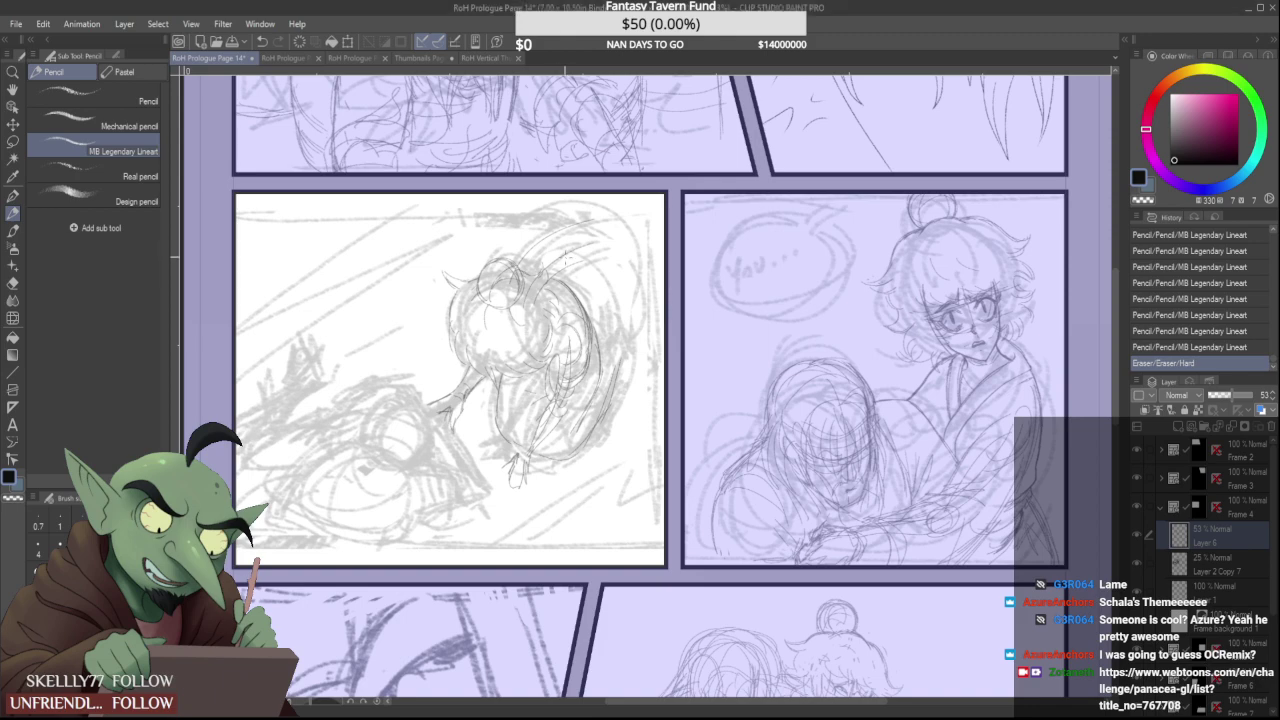
Sketch the foot and ankle extending behind the crouching figure's back in Frame 4
scroll(580, 280, up, 2)
drag(603, 344, 614, 385)
drag(606, 348, 617, 408)
mouse_move(612, 358)
mouse_down()
mouse_move(616, 420)
mouse_move(640, 358)
mouse_move(653, 380)
mouse_up()
mouse_move(628, 372)
mouse_down()
mouse_move(648, 388)
mouse_move(652, 372)
mouse_move(630, 358)
mouse_up()
mouse_move(652, 348)
mouse_down()
mouse_move(636, 366)
mouse_move(654, 380)
mouse_up()
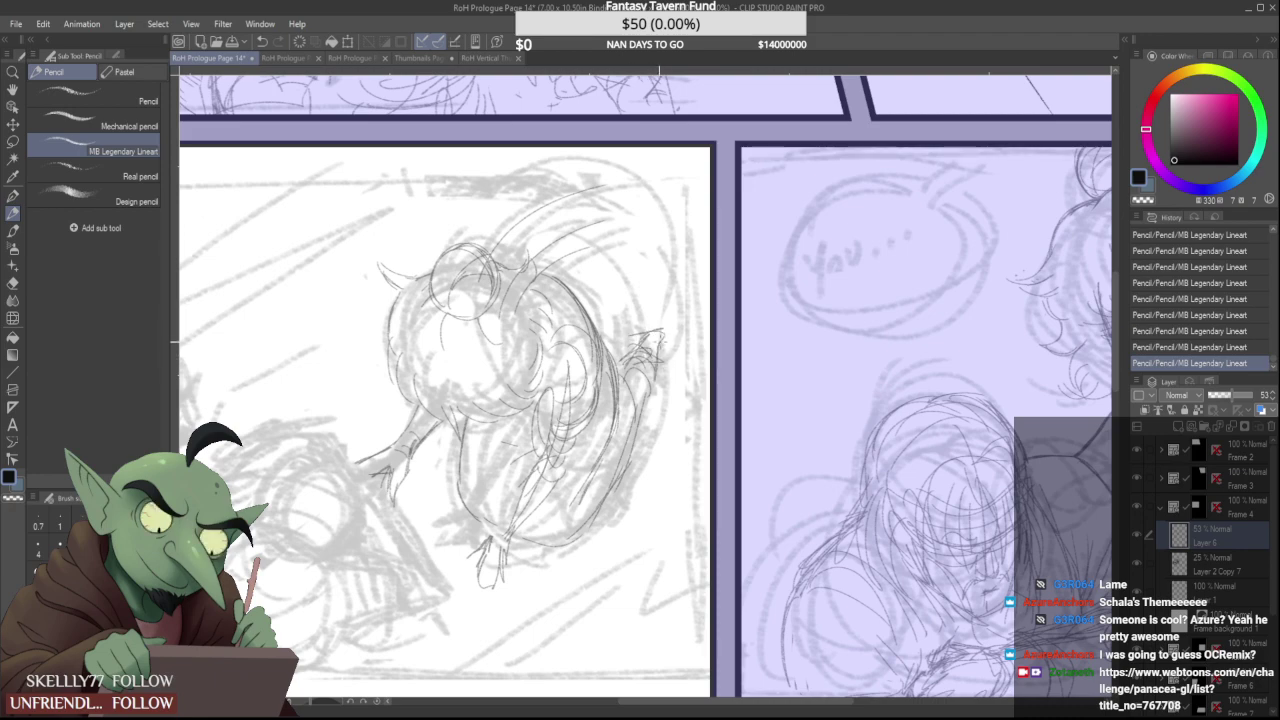
Strengthen the crouching figure's lower edge and inner back line, and touch up the area under the chin
scroll(668, 330, down, 2)
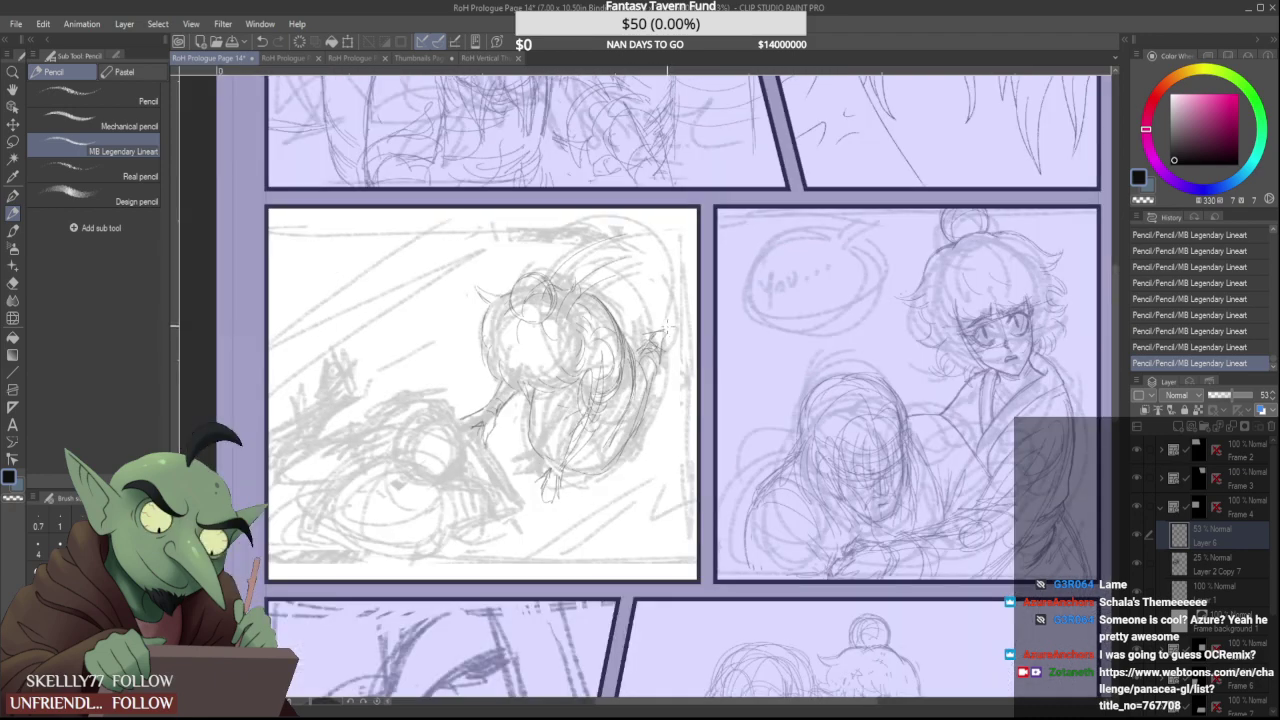
scroll(534, 461, up, 2)
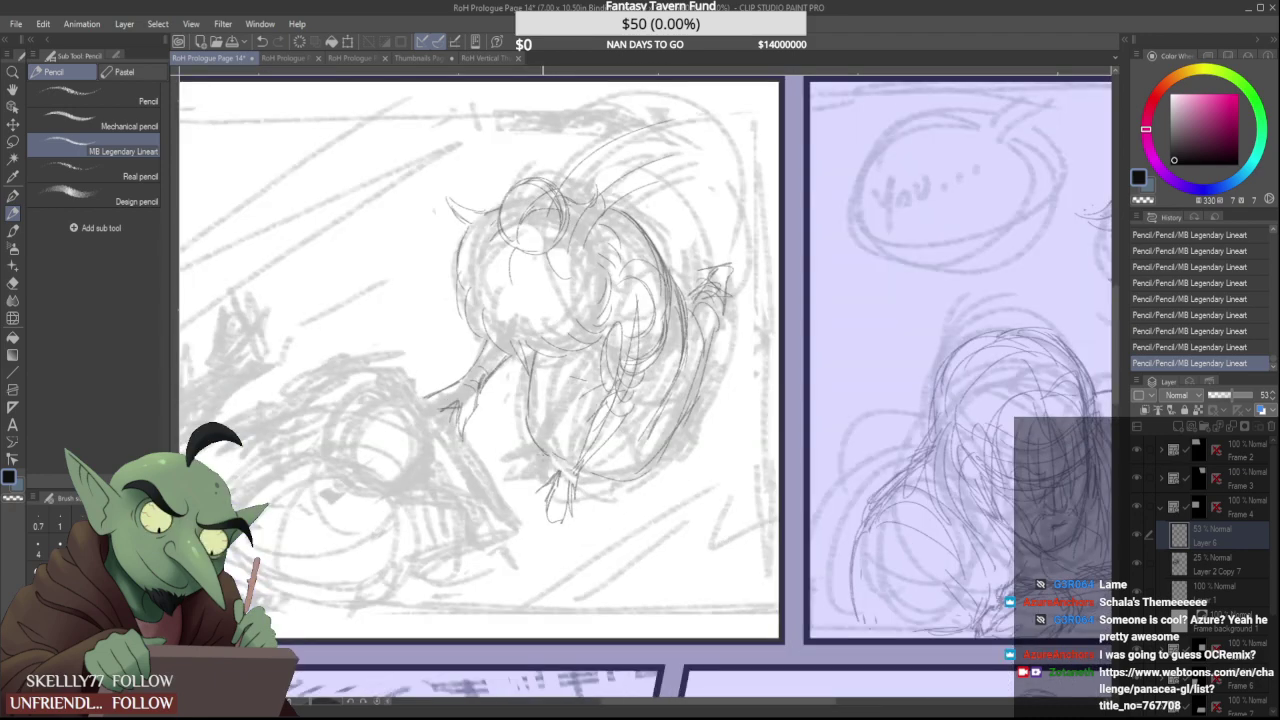
mouse_move(600, 479)
mouse_down()
mouse_move(634, 482)
mouse_move(703, 401)
mouse_move(655, 432)
mouse_up()
drag(682, 298, 682, 366)
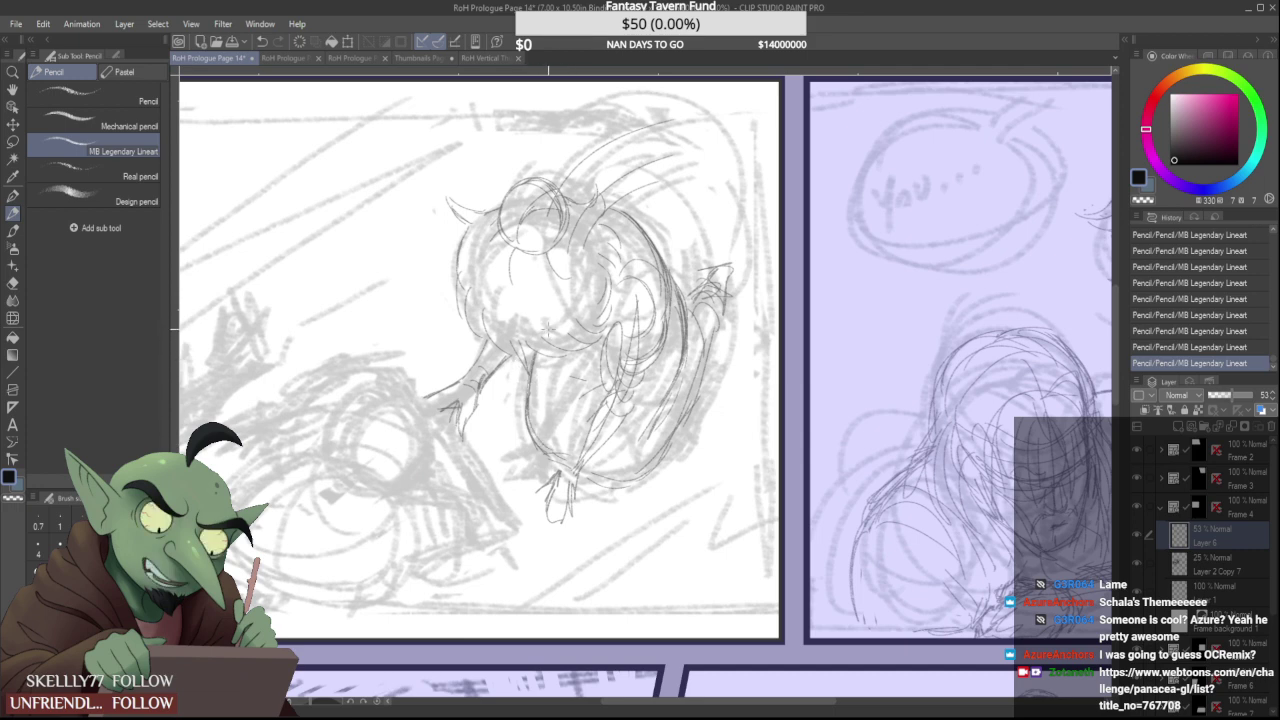
scroll(533, 345, up, 1)
mouse_move(507, 331)
mouse_down()
mouse_move(525, 379)
mouse_move(505, 354)
mouse_move(523, 367)
mouse_up()
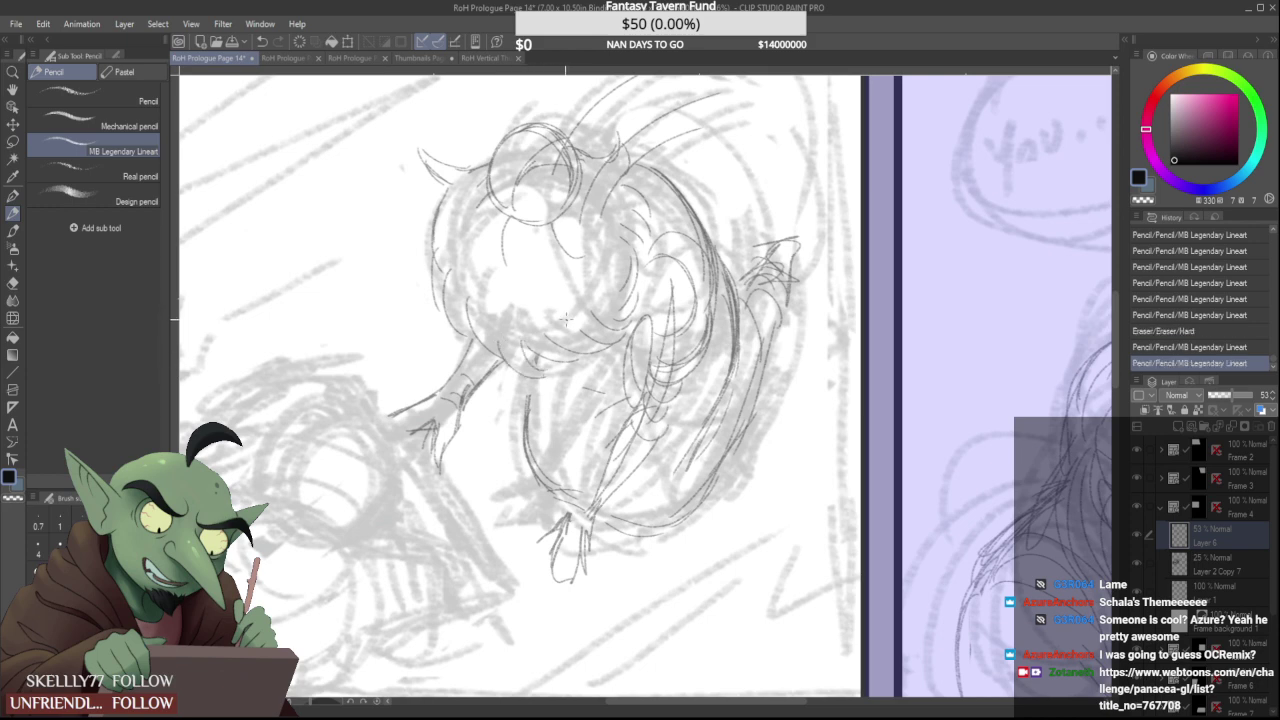
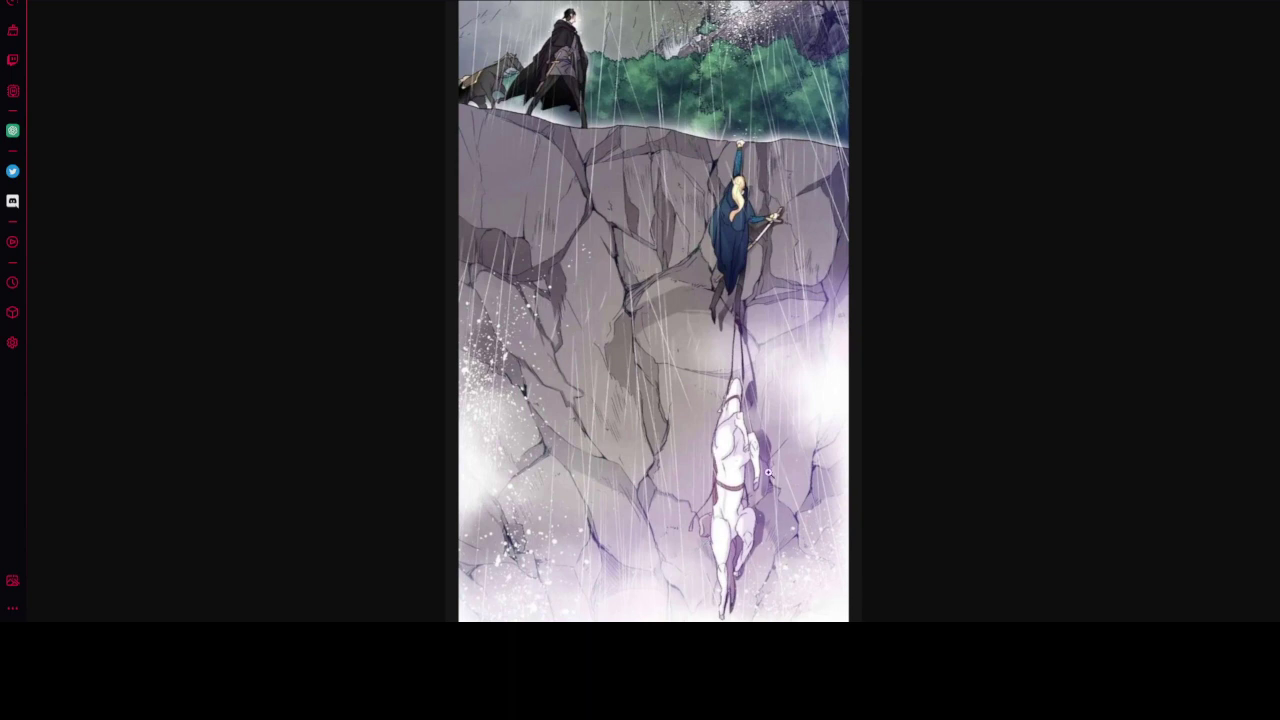
Examine the rainy cliff illustration in the browser at a larger size and return to the Page 14 drawing
click(495, 90)
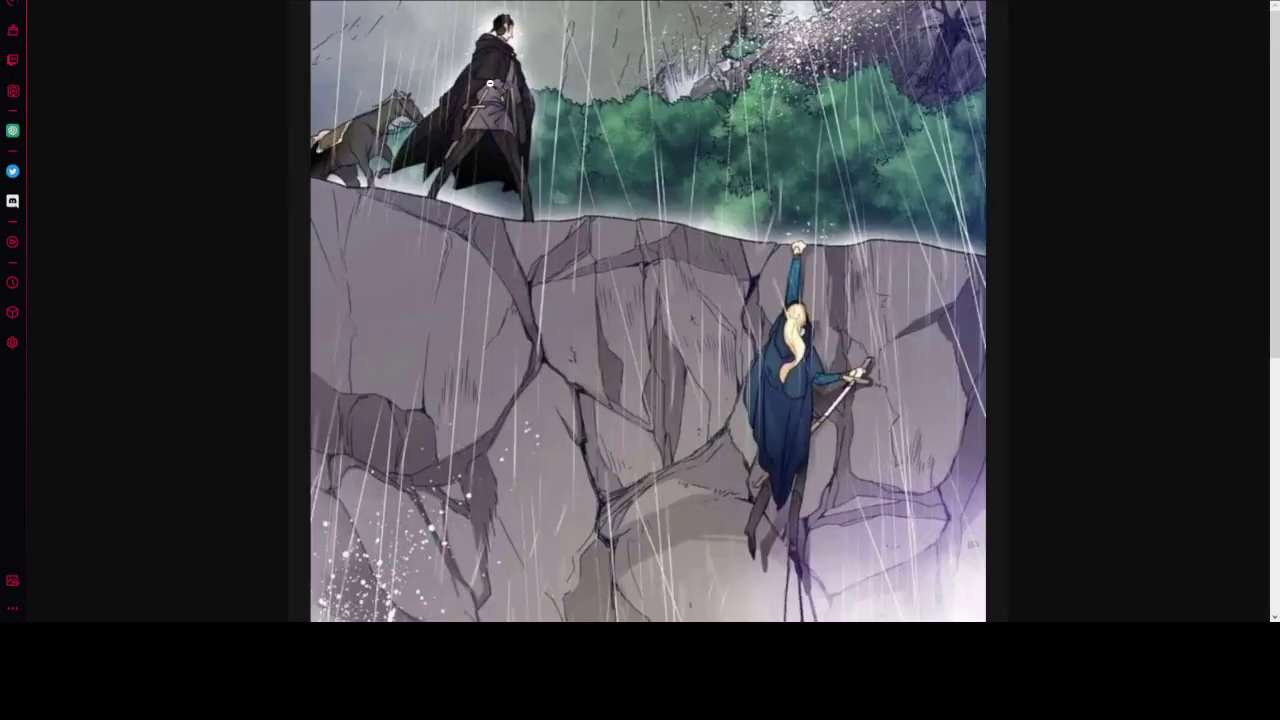
click(581, 266)
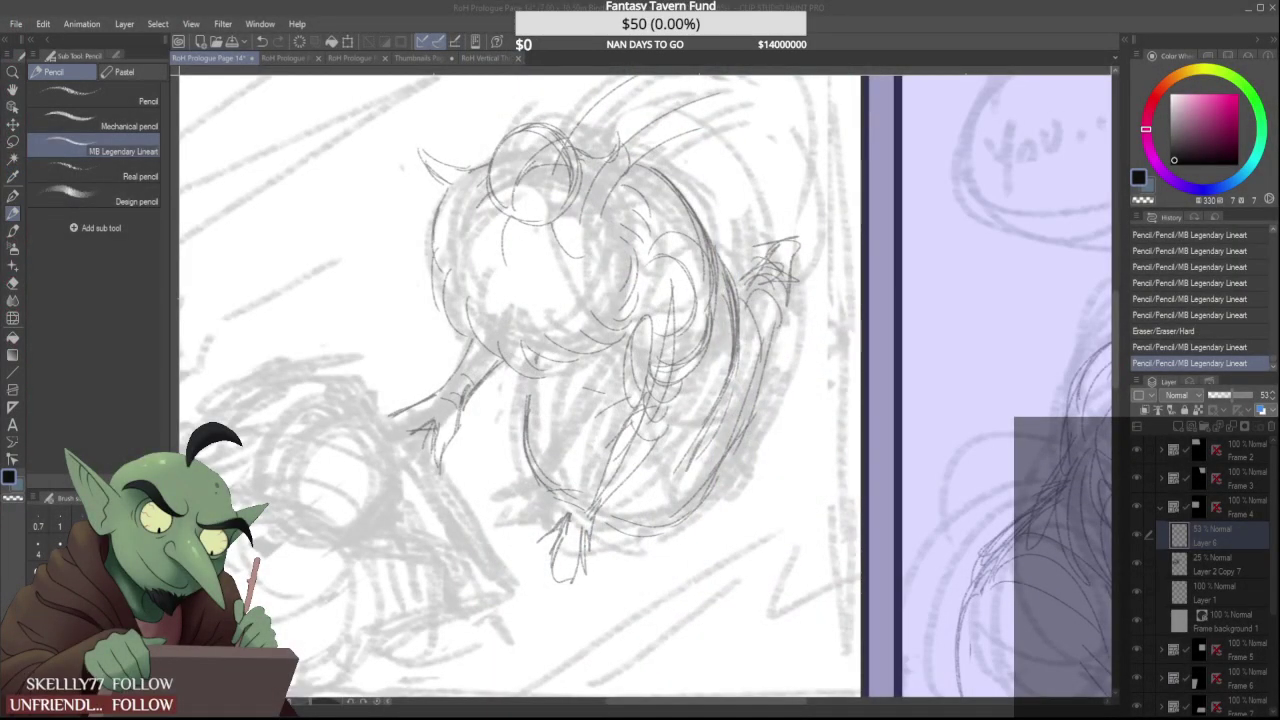
Darken the crouching figure's front body line below the head with repeated strokes
scroll(527, 282, down, 3)
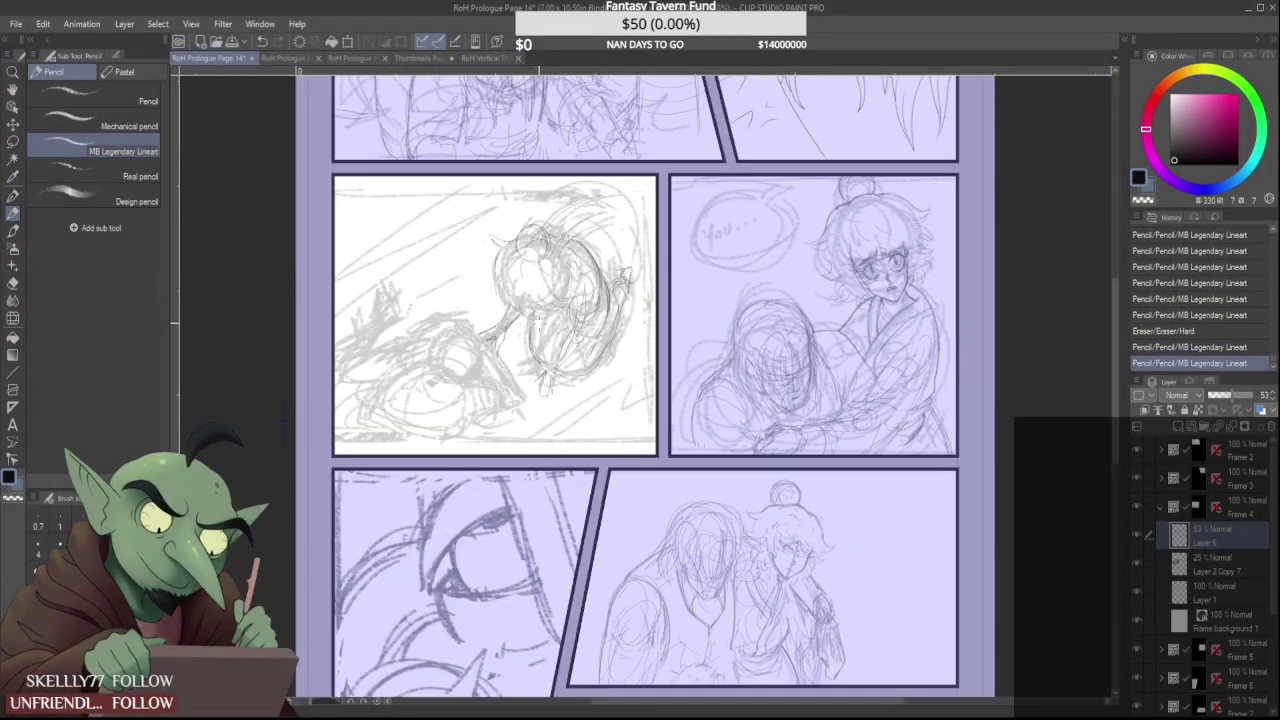
scroll(536, 330, up, 4)
drag(509, 308, 497, 374)
drag(519, 279, 497, 383)
drag(521, 290, 497, 384)
scroll(492, 397, down, 2)
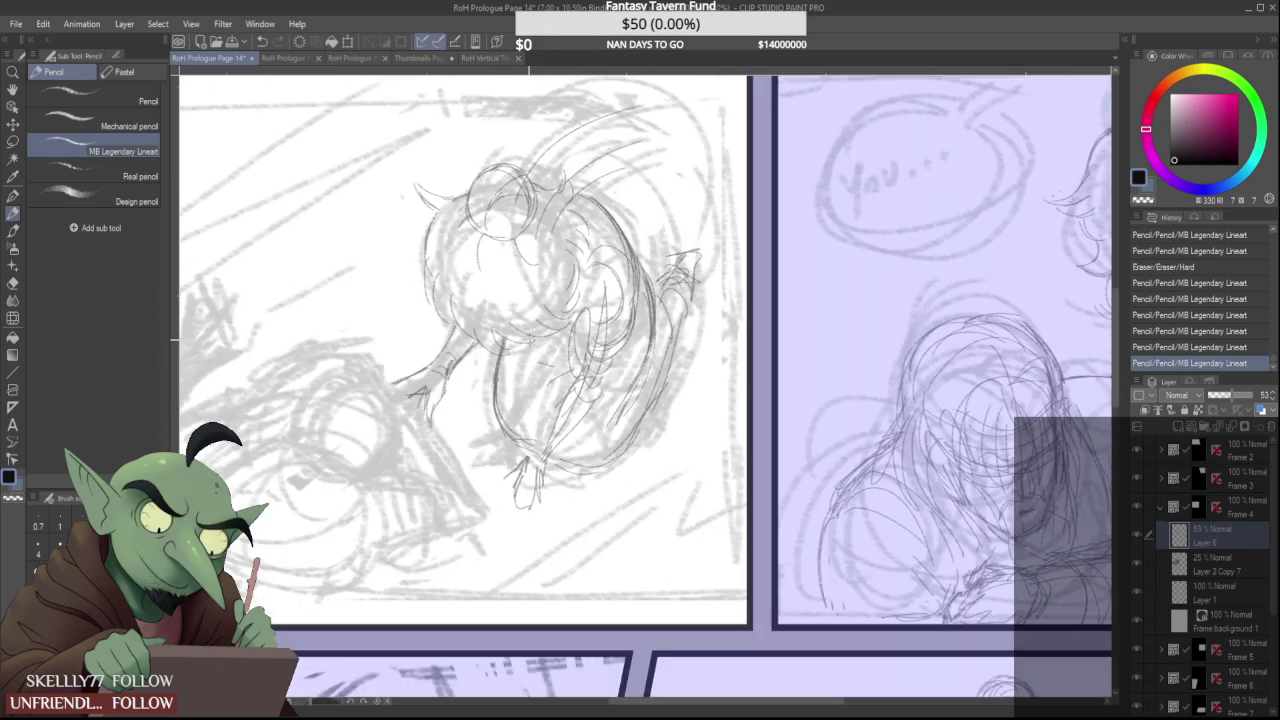
scroll(655, 280, up, 2)
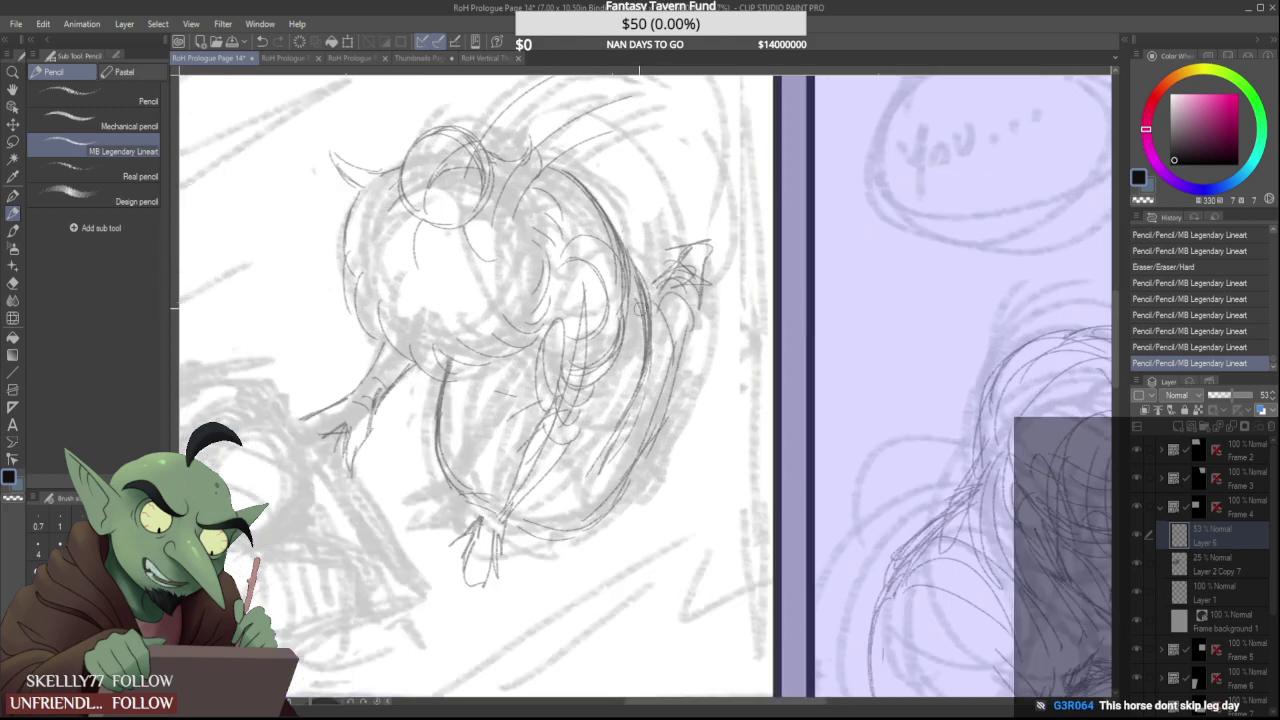
Clean up and redraw the crouching figure's back outline where it meets the rear leg
mouse_move(640, 296)
mouse_down()
mouse_move(636, 368)
mouse_move(638, 310)
mouse_up()
drag(624, 248, 649, 330)
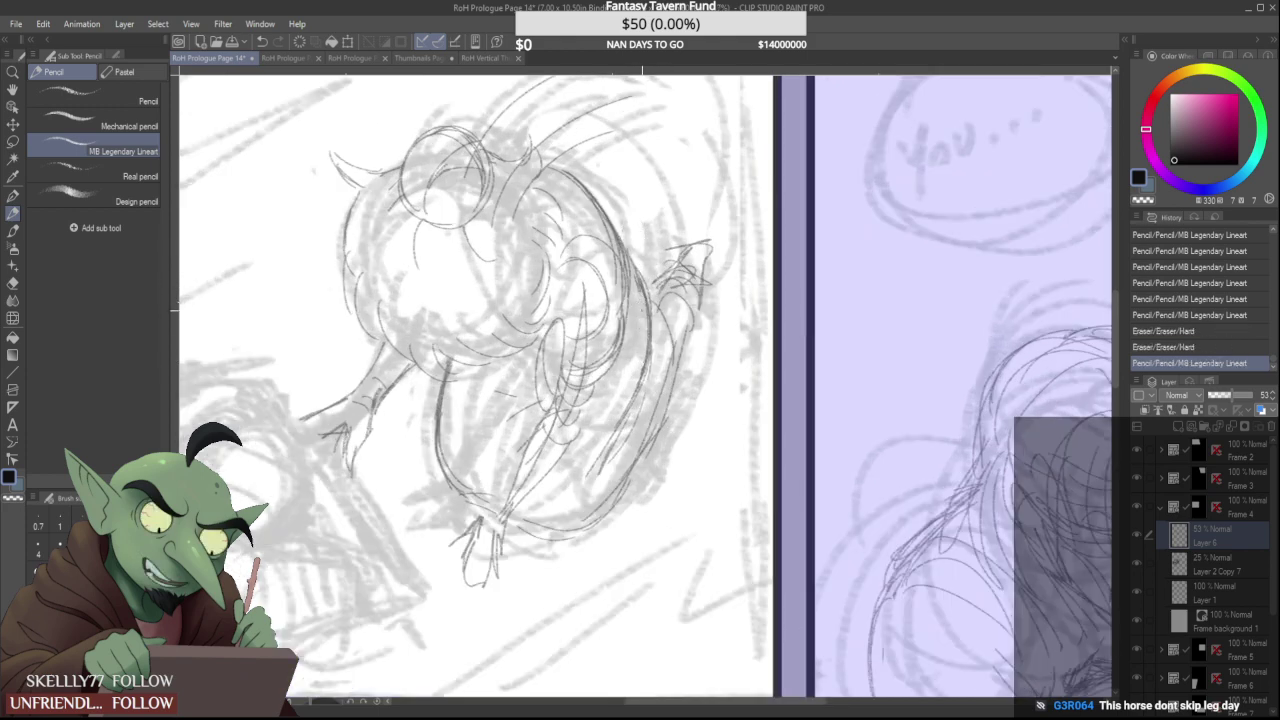
drag(636, 270, 650, 345)
drag(647, 300, 634, 377)
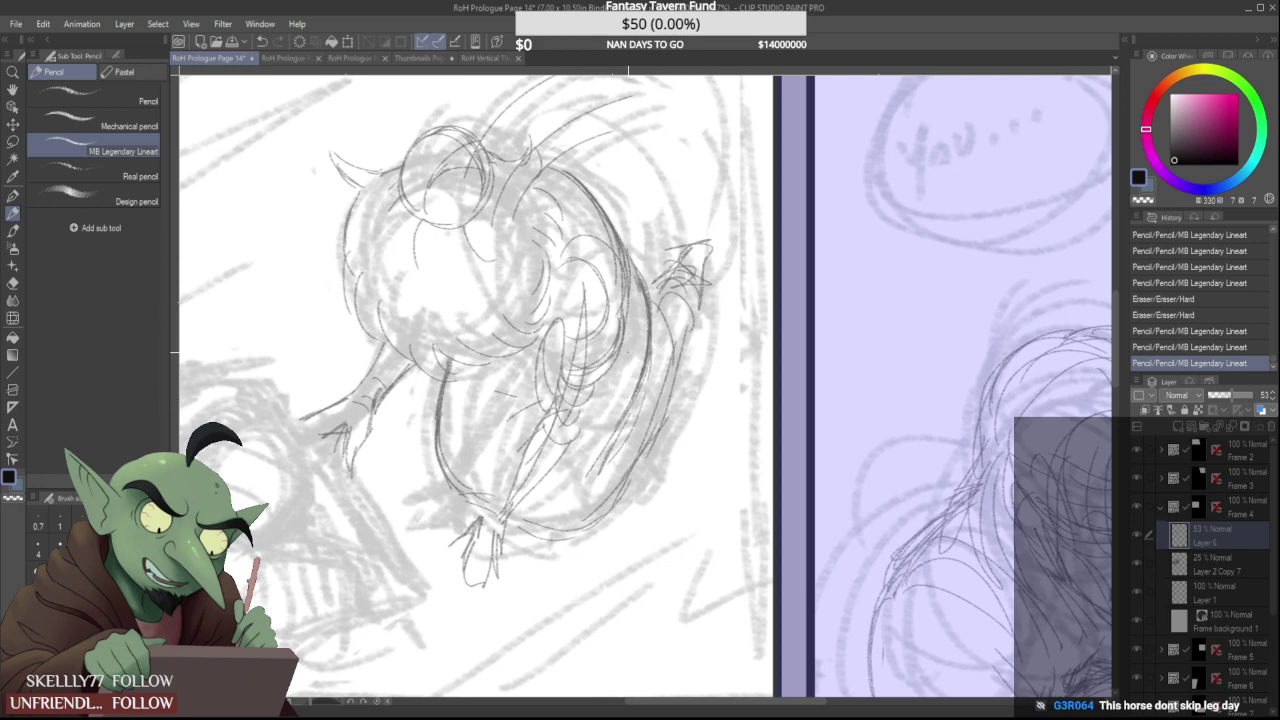
scroll(615, 340, down, 1)
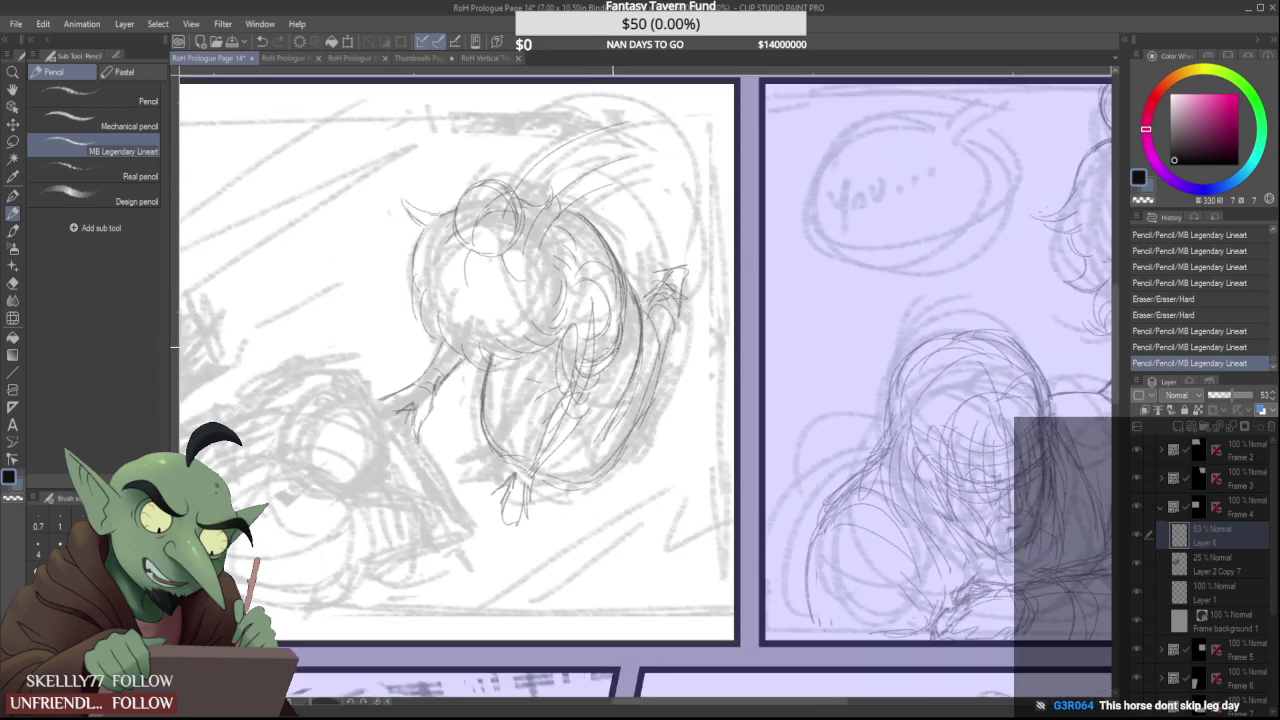
Redraw the lower edge of the crouching figure's body beside the hanging hand and erase stray marks
scroll(548, 476, up, 2)
mouse_move(529, 474)
mouse_down()
mouse_move(624, 505)
mouse_move(652, 480)
mouse_up()
drag(563, 523, 605, 525)
scroll(565, 526, down, 3)
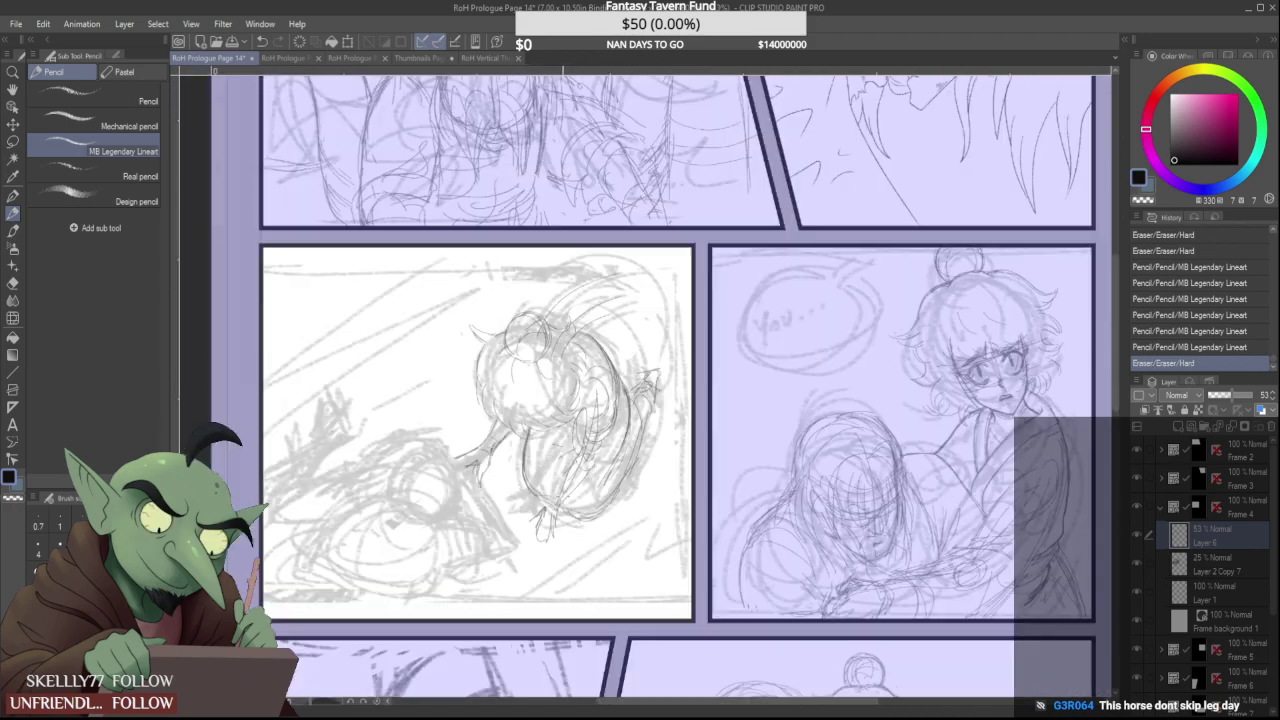
Draw the rear contour from the crouching figure's back down along the inside of the rear leg
scroll(635, 420, up, 3)
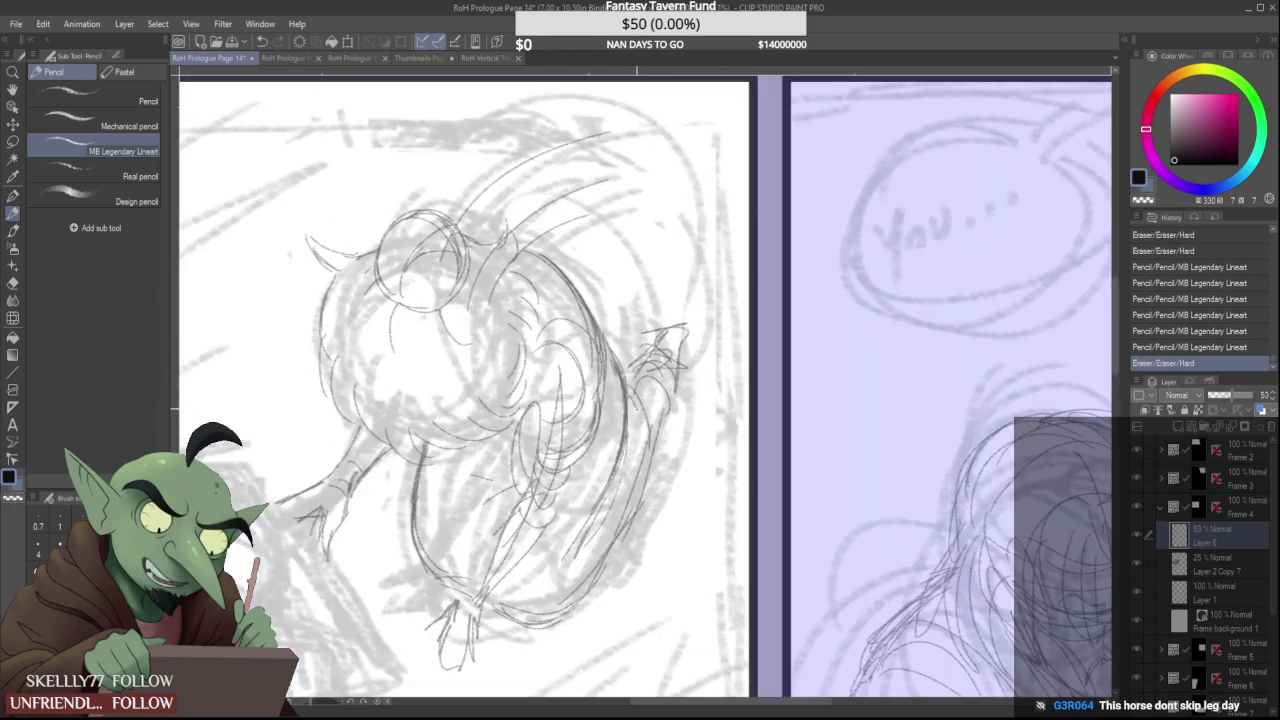
drag(637, 409, 648, 450)
mouse_move(636, 400)
mouse_down()
mouse_move(649, 460)
mouse_move(632, 508)
mouse_up()
drag(625, 375, 648, 440)
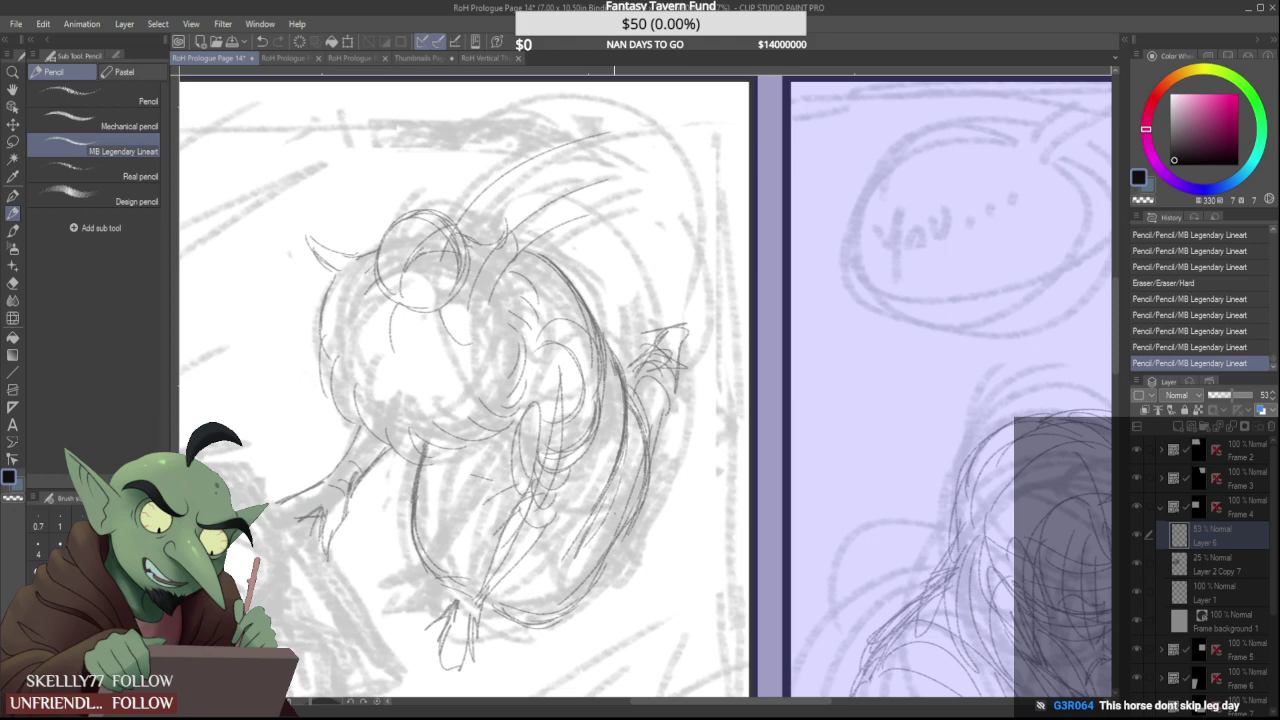
Strengthen the crouching figure's rear leg contour and outer edge up towards the raised hand with repeated strokes
mouse_move(624, 522)
mouse_down()
mouse_move(602, 560)
mouse_move(596, 526)
mouse_move(596, 588)
mouse_up()
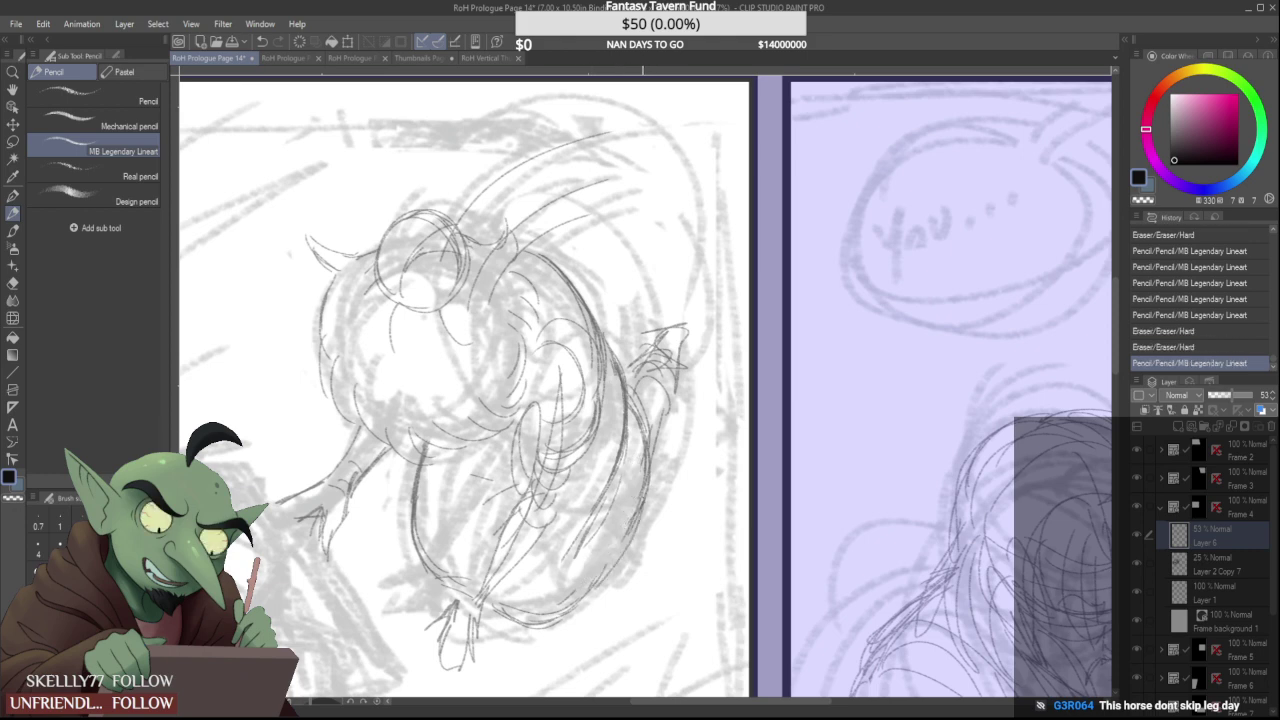
drag(643, 497, 590, 590)
mouse_move(664, 484)
mouse_down()
mouse_move(682, 459)
mouse_move(646, 475)
mouse_up()
mouse_move(652, 428)
mouse_down()
mouse_move(669, 388)
mouse_move(648, 378)
mouse_up()
drag(645, 398, 649, 380)
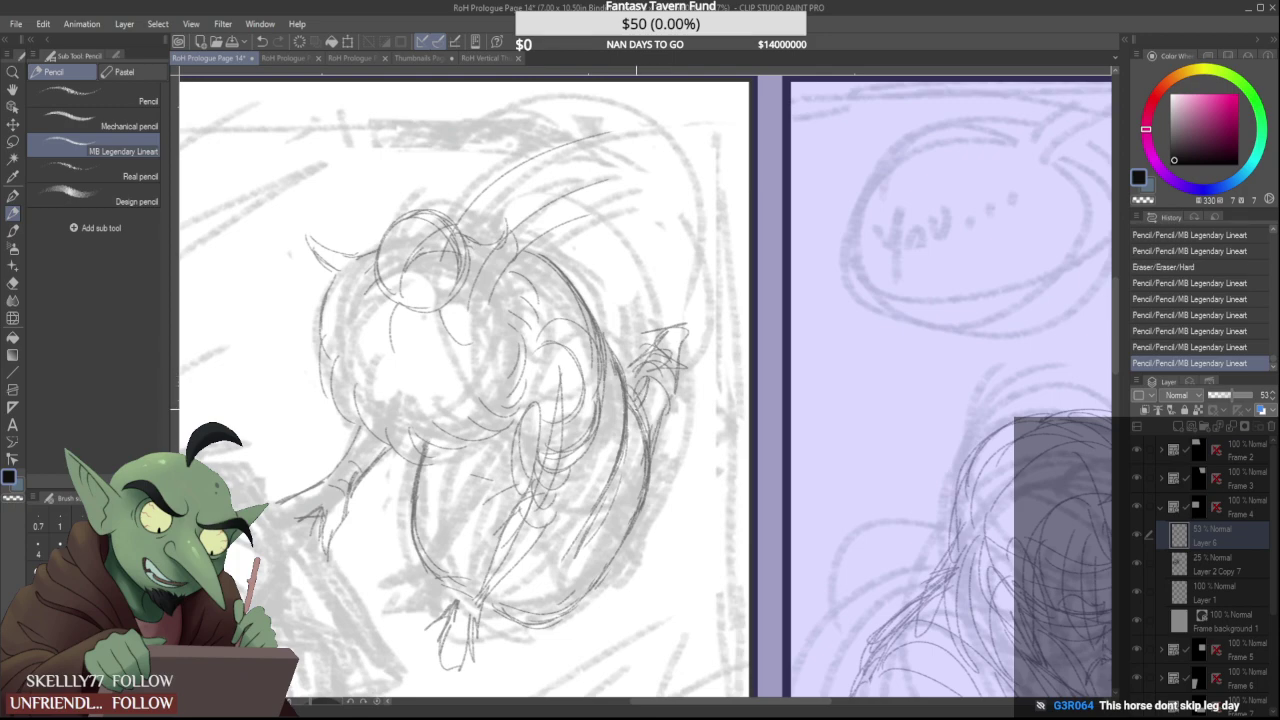
Rough in the lying figure's large rounded torso and near shoulder with curved strokes over the grey rough
scroll(633, 404, down, 1)
scroll(625, 385, down, 4)
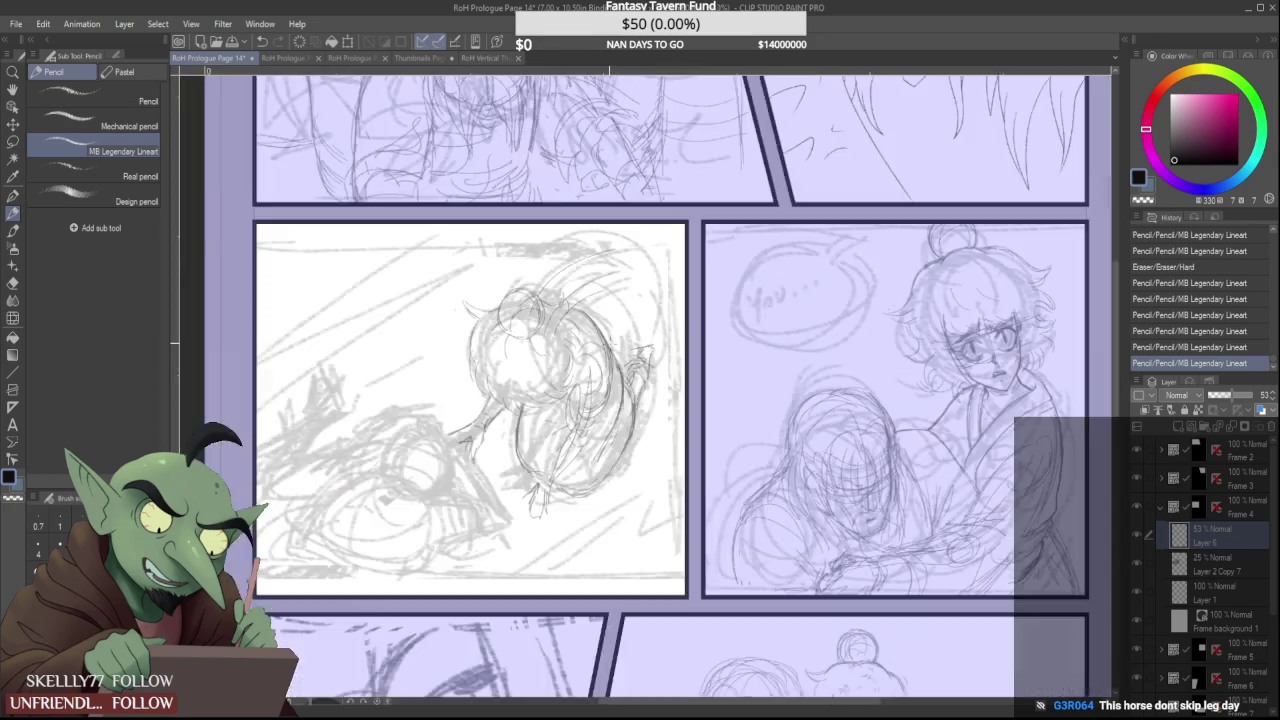
scroll(547, 370, up, 4)
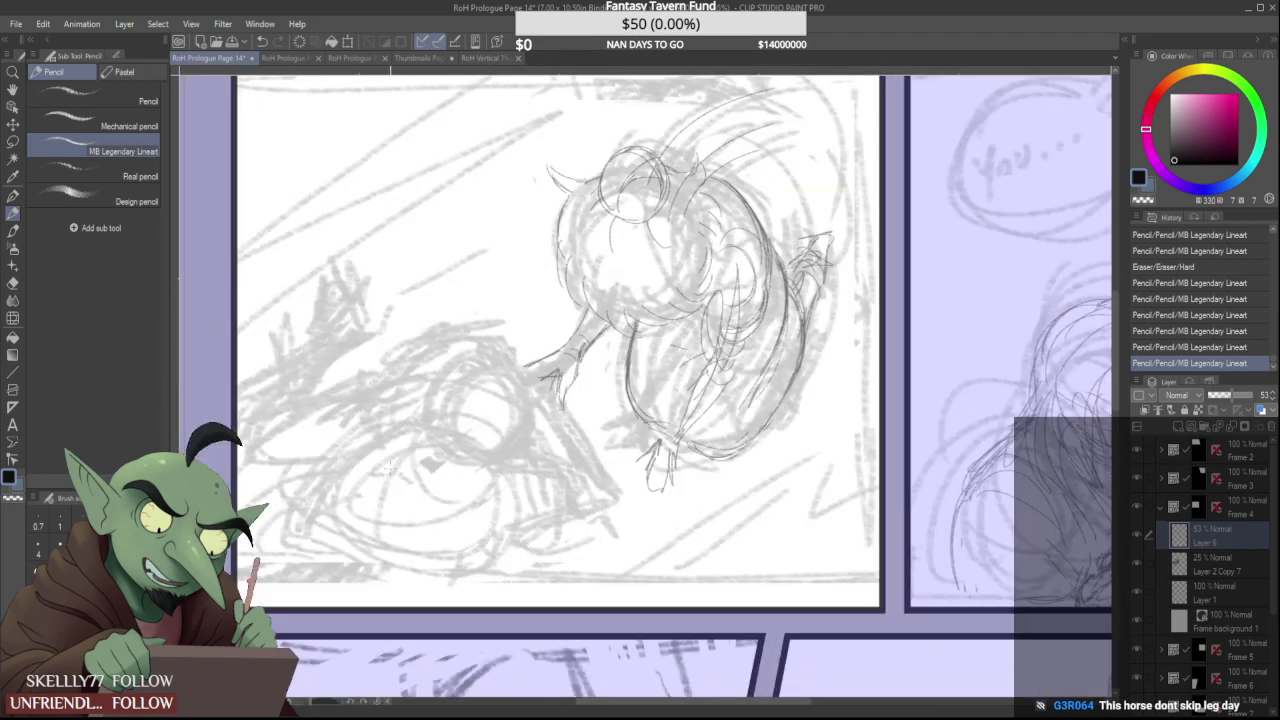
drag(292, 524, 432, 422)
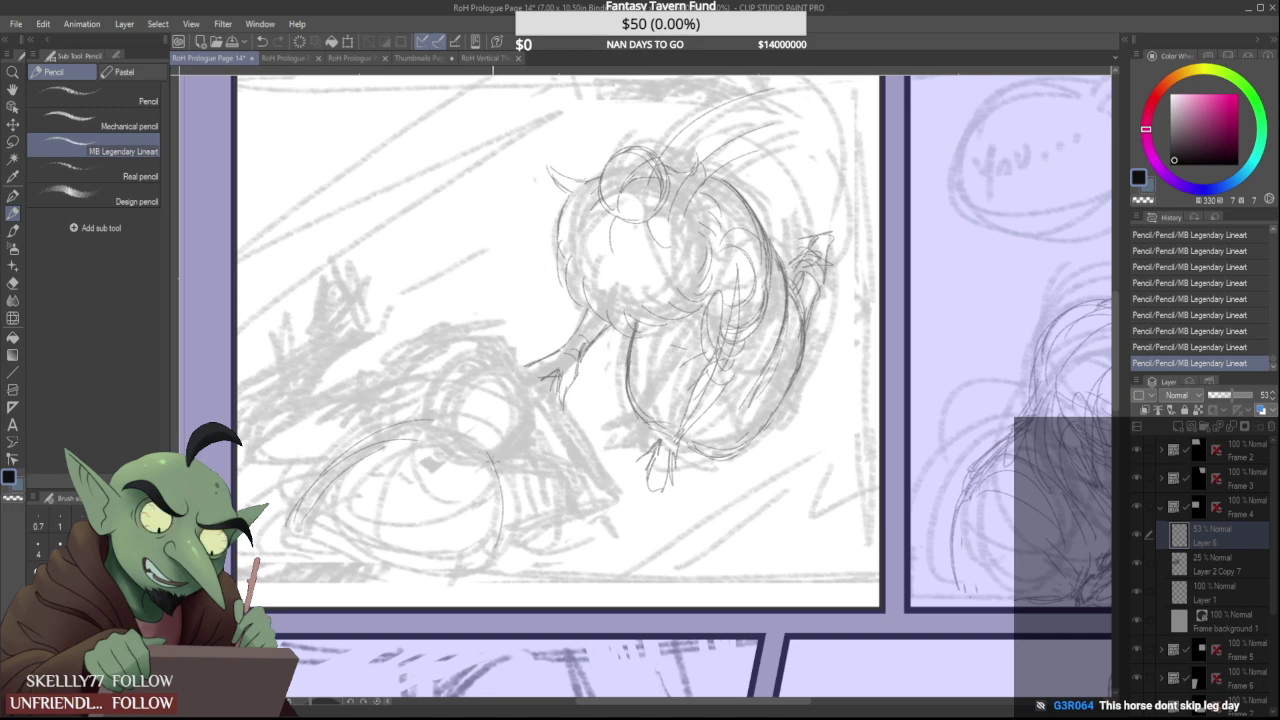
mouse_move(496, 466)
mouse_down()
mouse_move(500, 540)
mouse_move(470, 558)
mouse_up()
drag(505, 465, 466, 540)
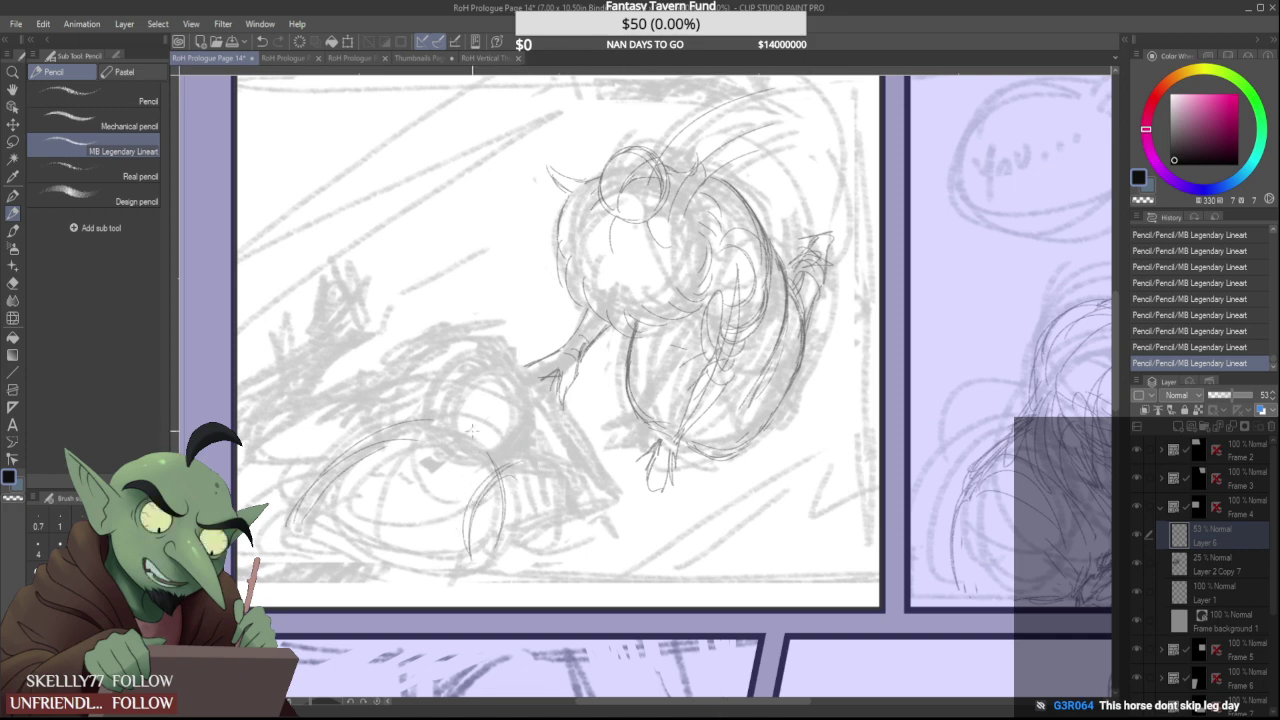
drag(436, 446, 486, 456)
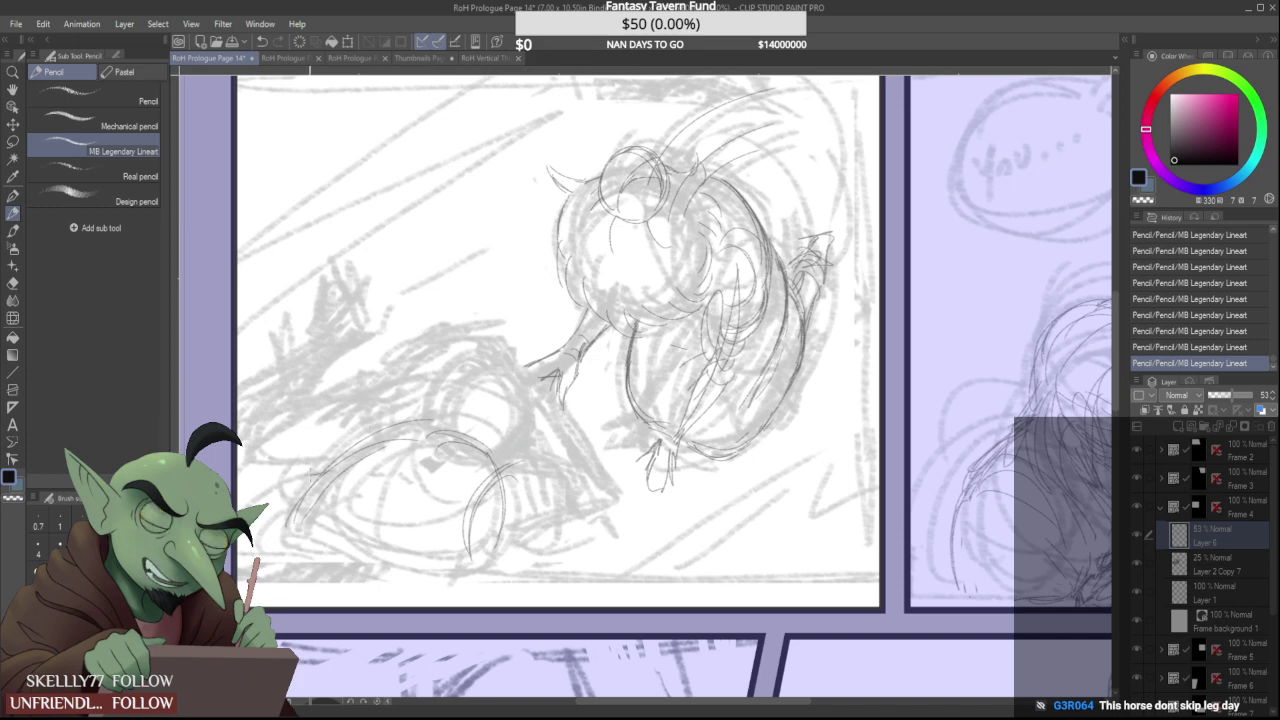
Sketch the rounded forms at the panel's left edge below the raised arm and the lying figure's upper body contour
mouse_move(320, 402)
mouse_down()
mouse_move(270, 465)
mouse_move(256, 460)
mouse_move(316, 396)
mouse_up()
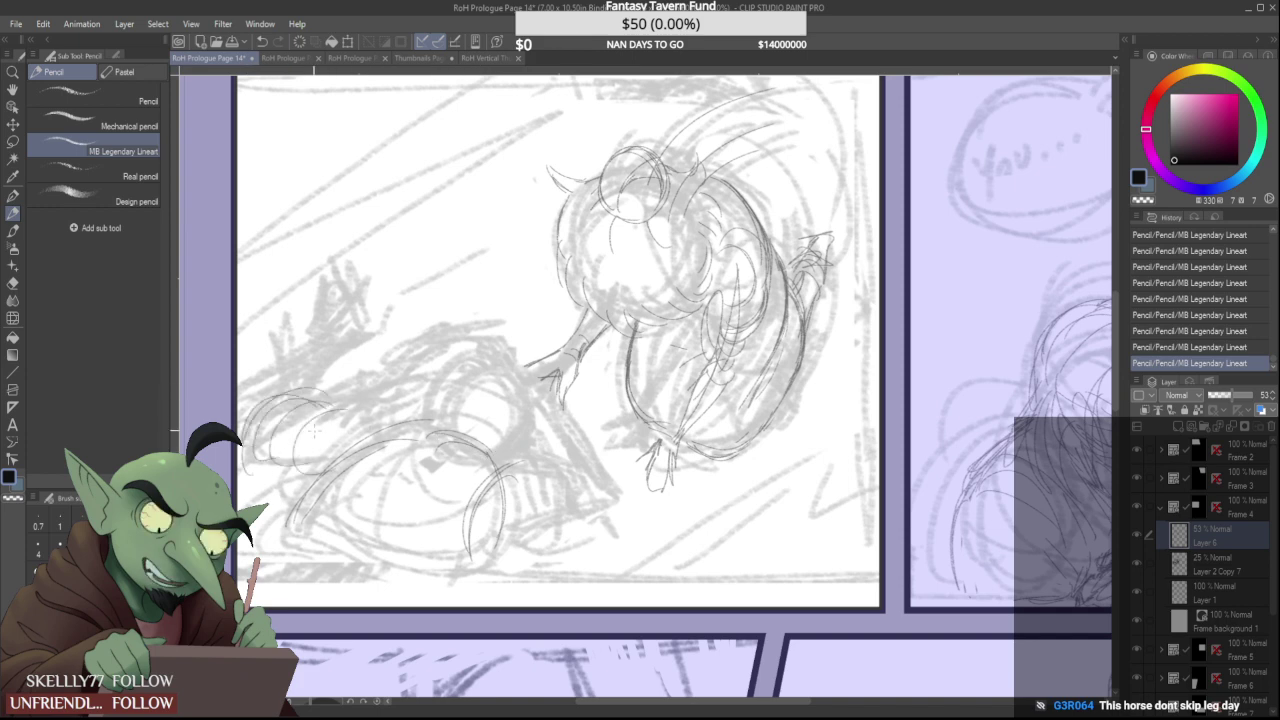
mouse_move(266, 472)
mouse_down()
mouse_move(332, 400)
mouse_move(278, 482)
mouse_up()
mouse_move(318, 408)
mouse_down()
mouse_move(398, 402)
mouse_move(428, 414)
mouse_up()
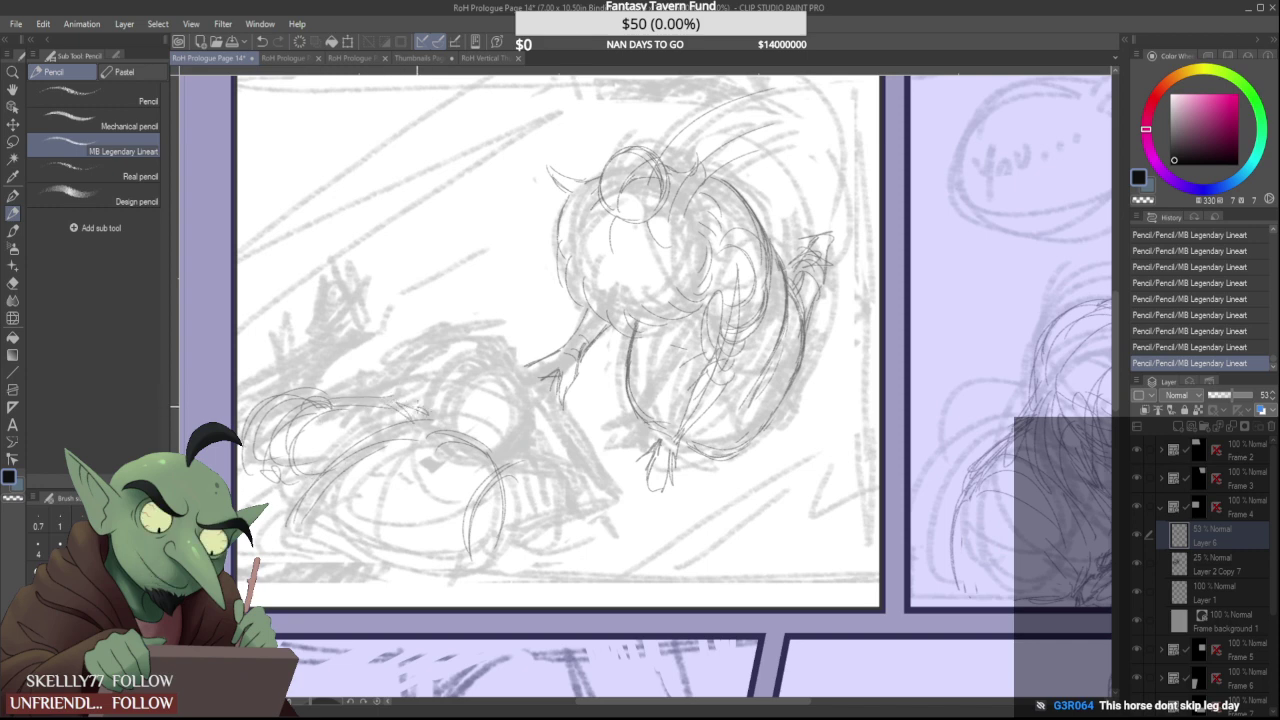
Sketch the lying figure's raised forearm and open hand with fingers and an outstretched thumb
mouse_move(320, 348)
mouse_down()
mouse_move(256, 410)
mouse_move(314, 352)
mouse_move(352, 344)
mouse_move(336, 308)
mouse_move(356, 288)
mouse_move(324, 292)
mouse_move(340, 340)
mouse_move(384, 340)
mouse_move(380, 320)
mouse_up()
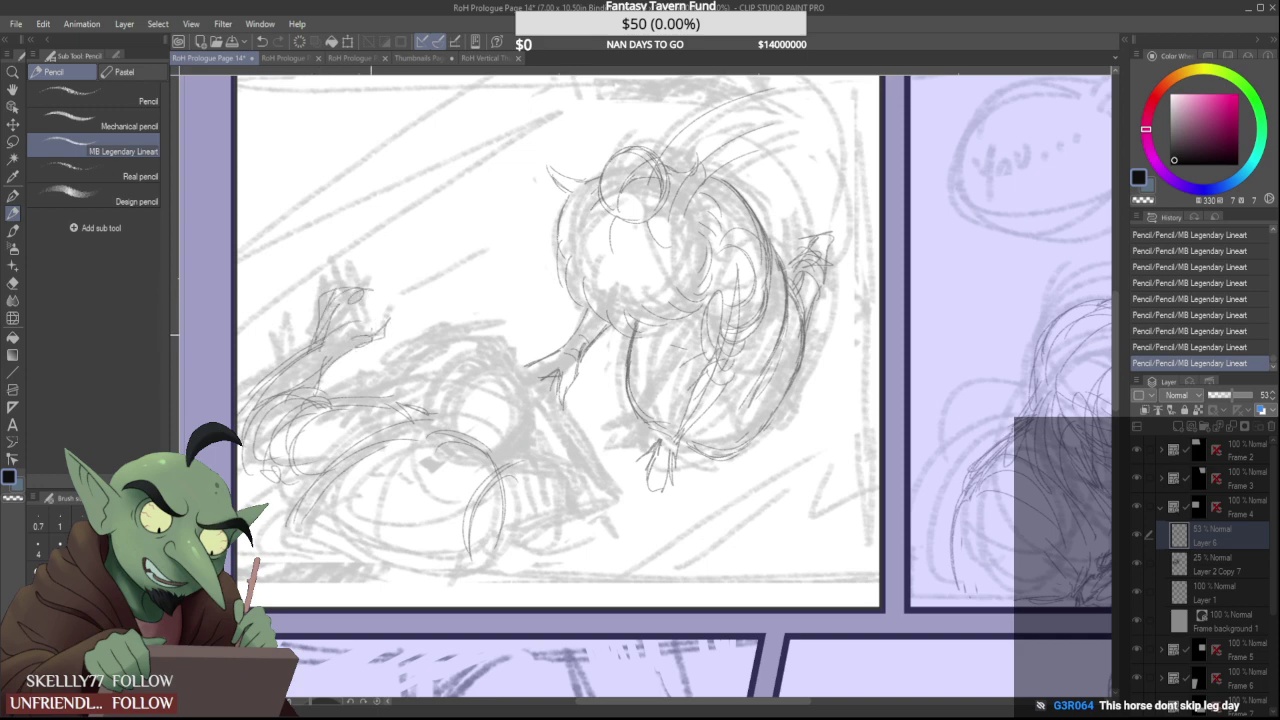
mouse_move(326, 294)
mouse_down()
mouse_move(332, 268)
mouse_move(364, 265)
mouse_up()
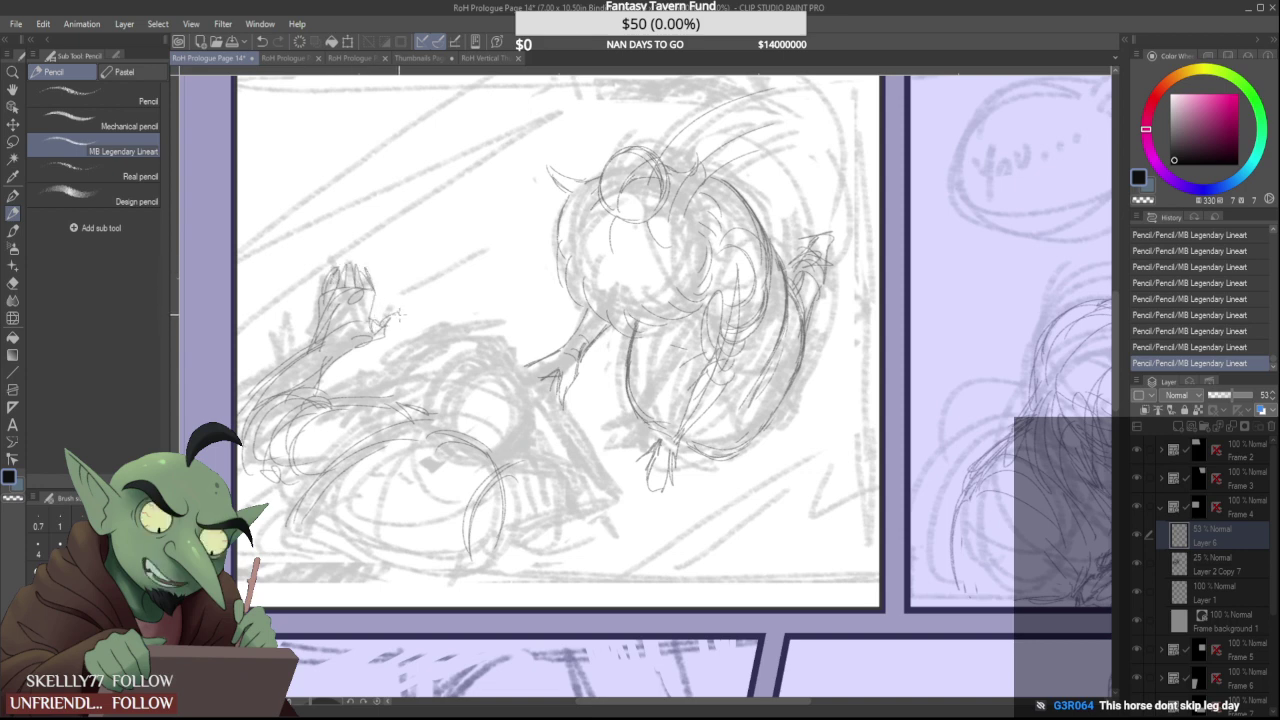
drag(356, 352, 388, 338)
drag(241, 412, 319, 343)
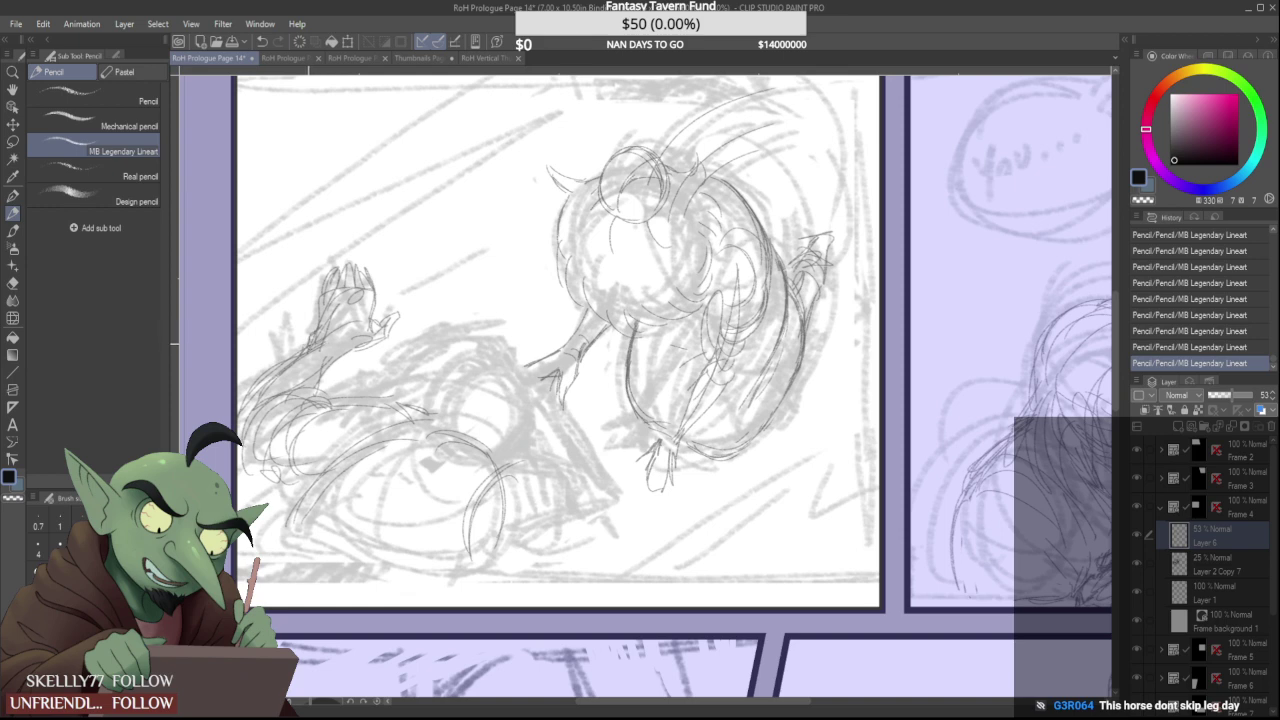
Darken the outer contour of the raised forearm and hand and erase the excess construction lines
drag(251, 407, 304, 359)
drag(299, 355, 241, 408)
mouse_move(316, 333)
mouse_down()
mouse_move(288, 363)
mouse_move(353, 354)
mouse_move(392, 316)
mouse_up()
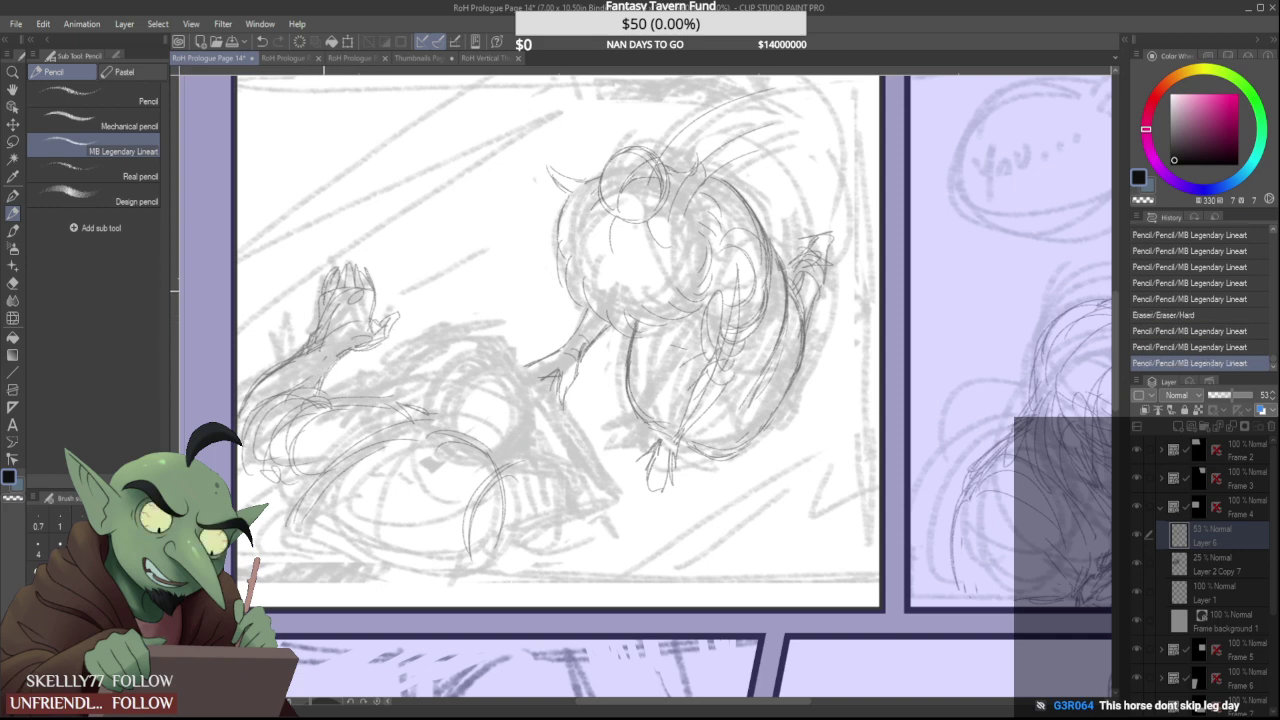
mouse_move(316, 296)
mouse_down()
mouse_move(330, 286)
mouse_move(316, 344)
mouse_up()
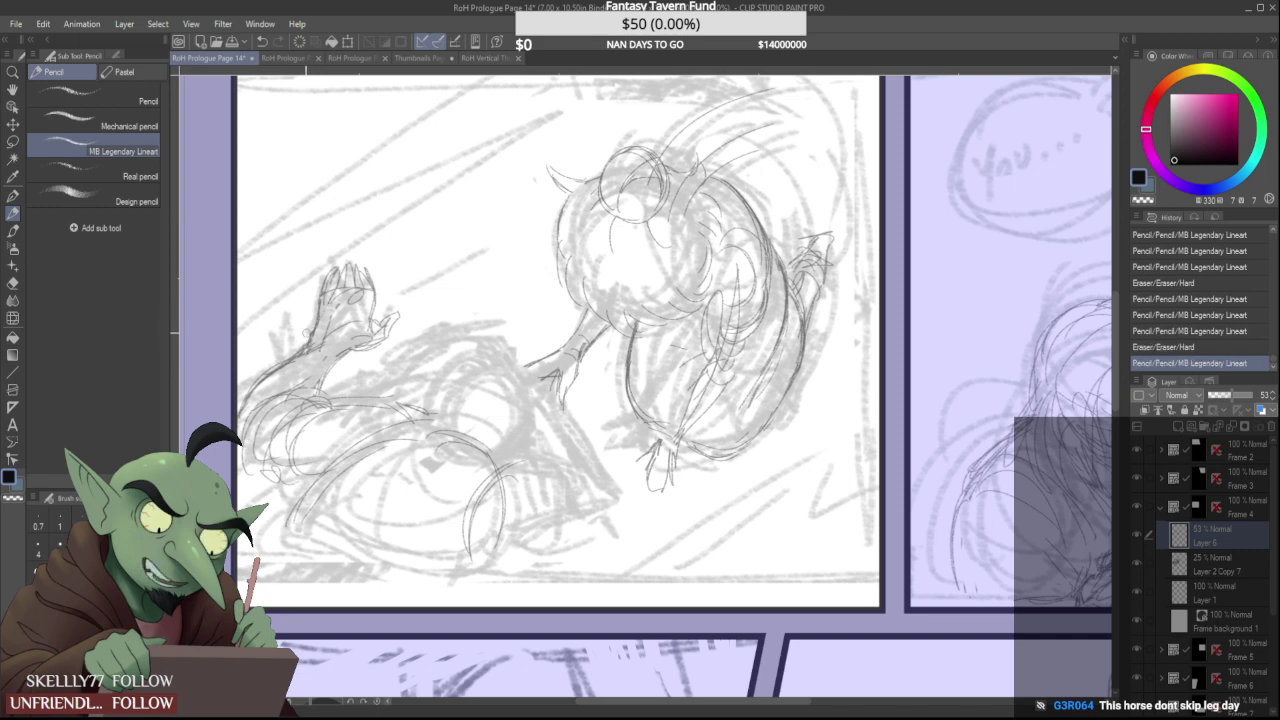
mouse_move(307, 336)
mouse_down()
mouse_move(316, 341)
mouse_move(326, 299)
mouse_move(368, 294)
mouse_up()
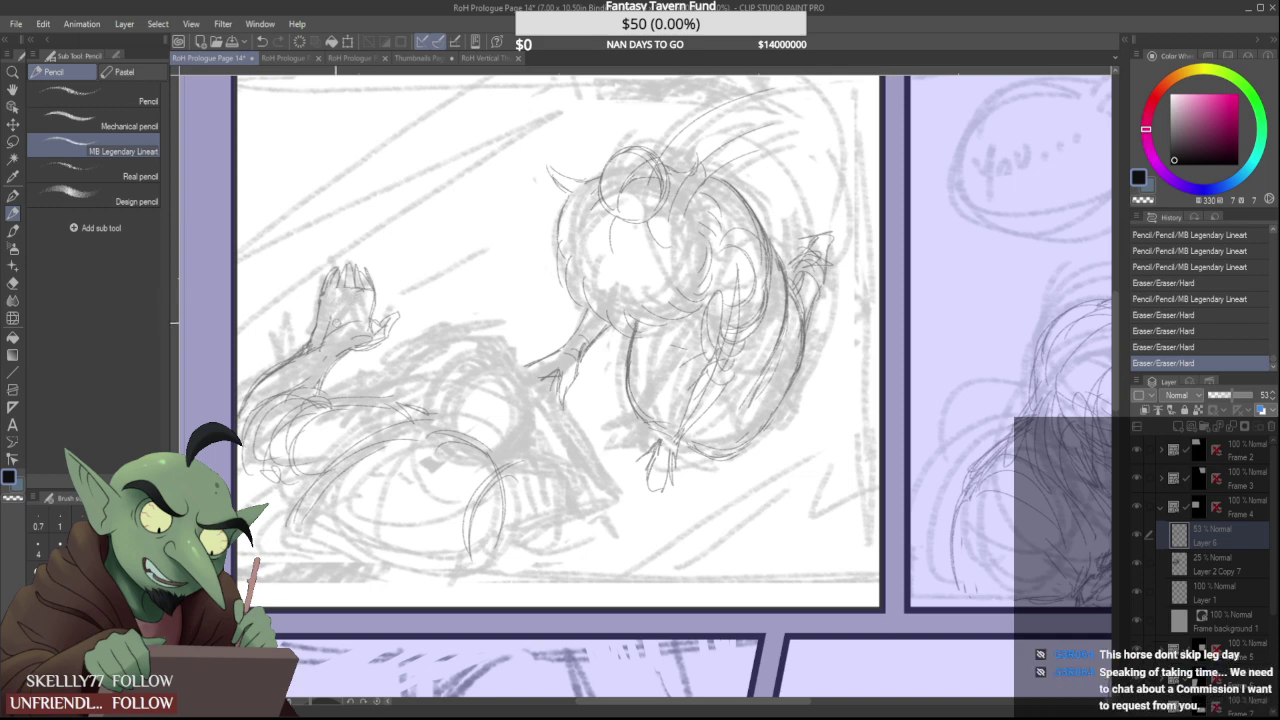
mouse_move(313, 341)
mouse_down()
mouse_move(302, 354)
mouse_move(322, 302)
mouse_move(294, 356)
mouse_up()
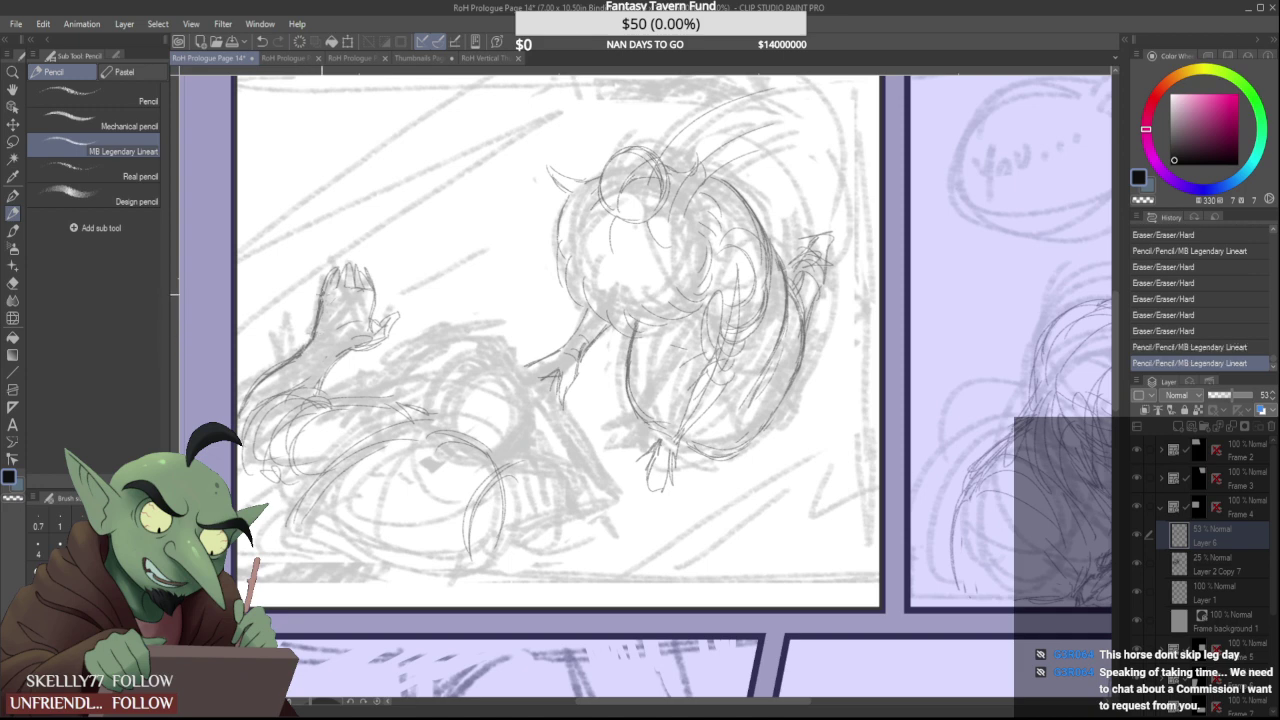
Refine the raised hand's fingers, palm edge and outstretched thumb, erasing stray lines inside the palm
mouse_move(330, 285)
mouse_down()
mouse_move(338, 277)
mouse_move(321, 292)
mouse_move(343, 261)
mouse_move(346, 286)
mouse_move(372, 289)
mouse_up()
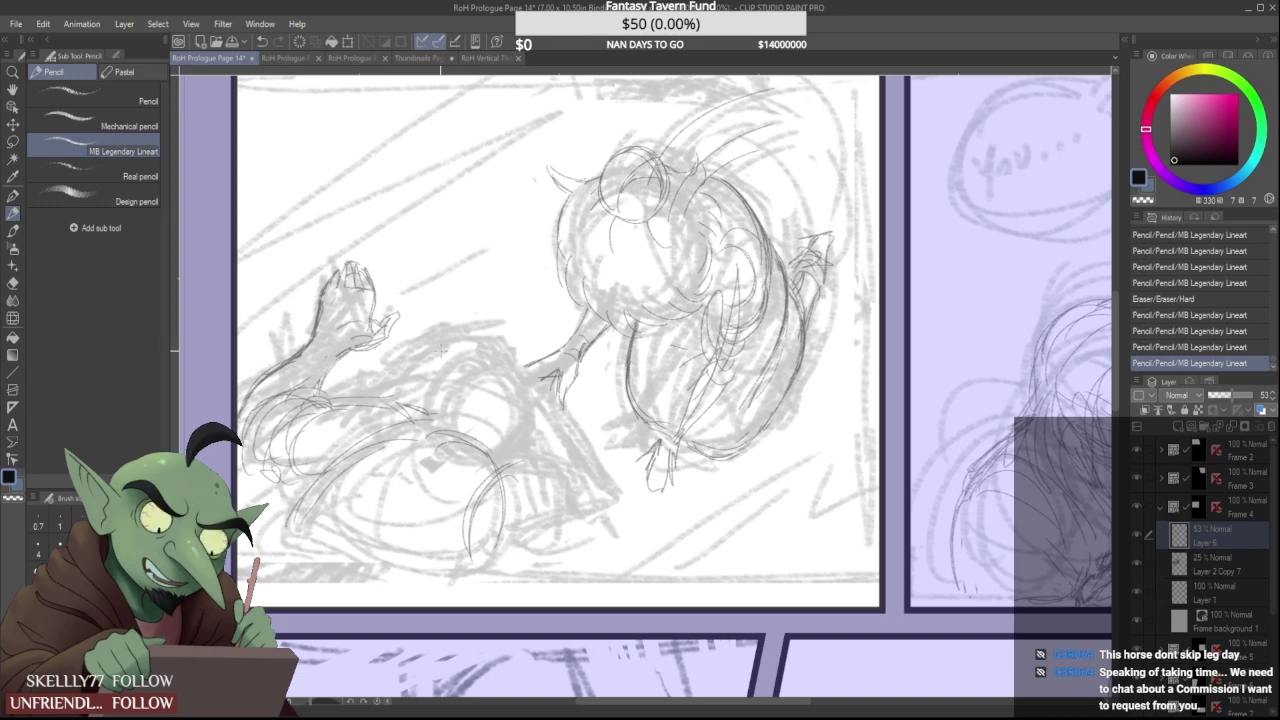
mouse_move(379, 296)
mouse_down()
mouse_move(374, 321)
mouse_move(326, 334)
mouse_up()
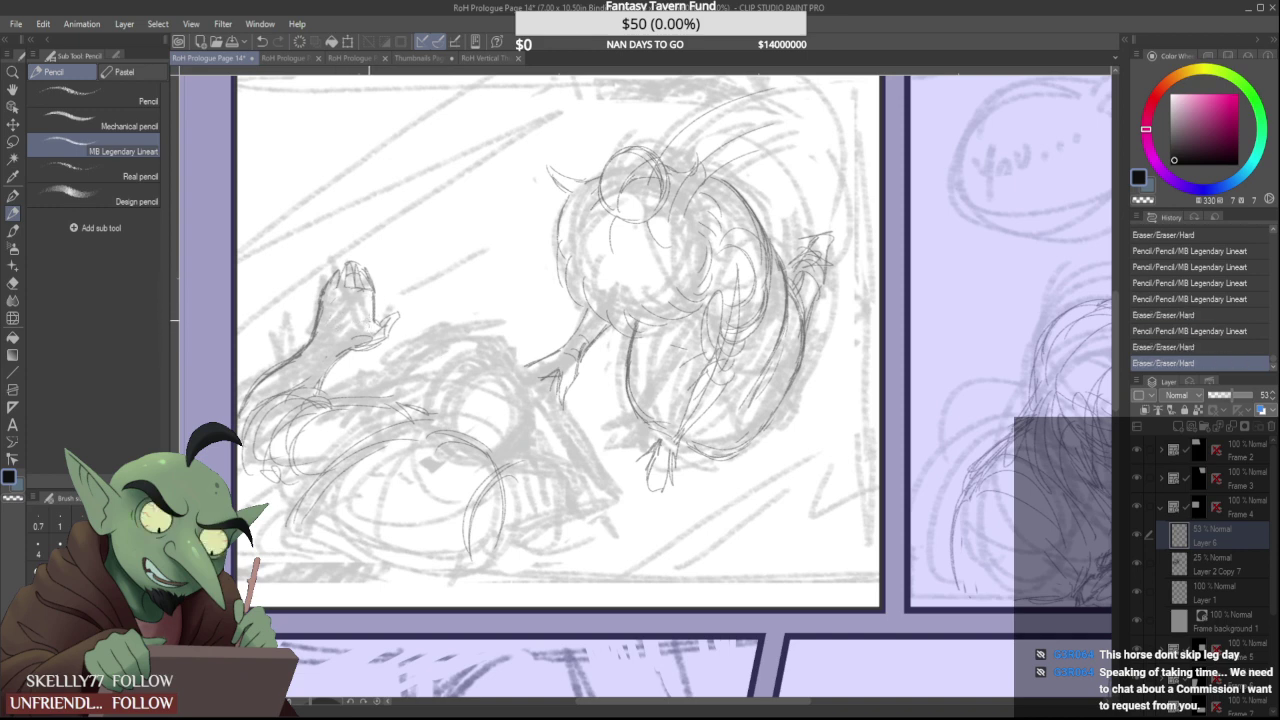
drag(374, 300, 374, 322)
mouse_move(374, 308)
mouse_down()
mouse_move(369, 327)
mouse_move(400, 309)
mouse_move(367, 347)
mouse_move(402, 306)
mouse_up()
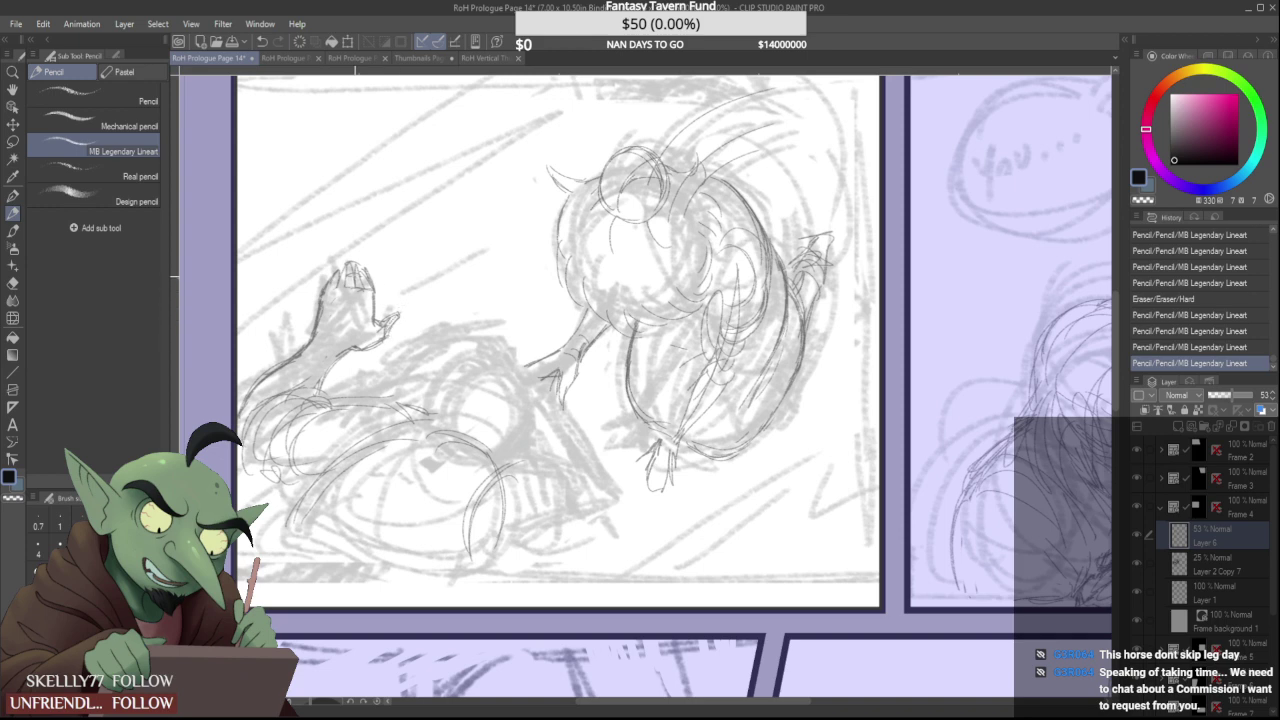
mouse_move(379, 324)
mouse_down()
mouse_move(386, 333)
mouse_move(401, 313)
mouse_up()
drag(400, 315, 385, 340)
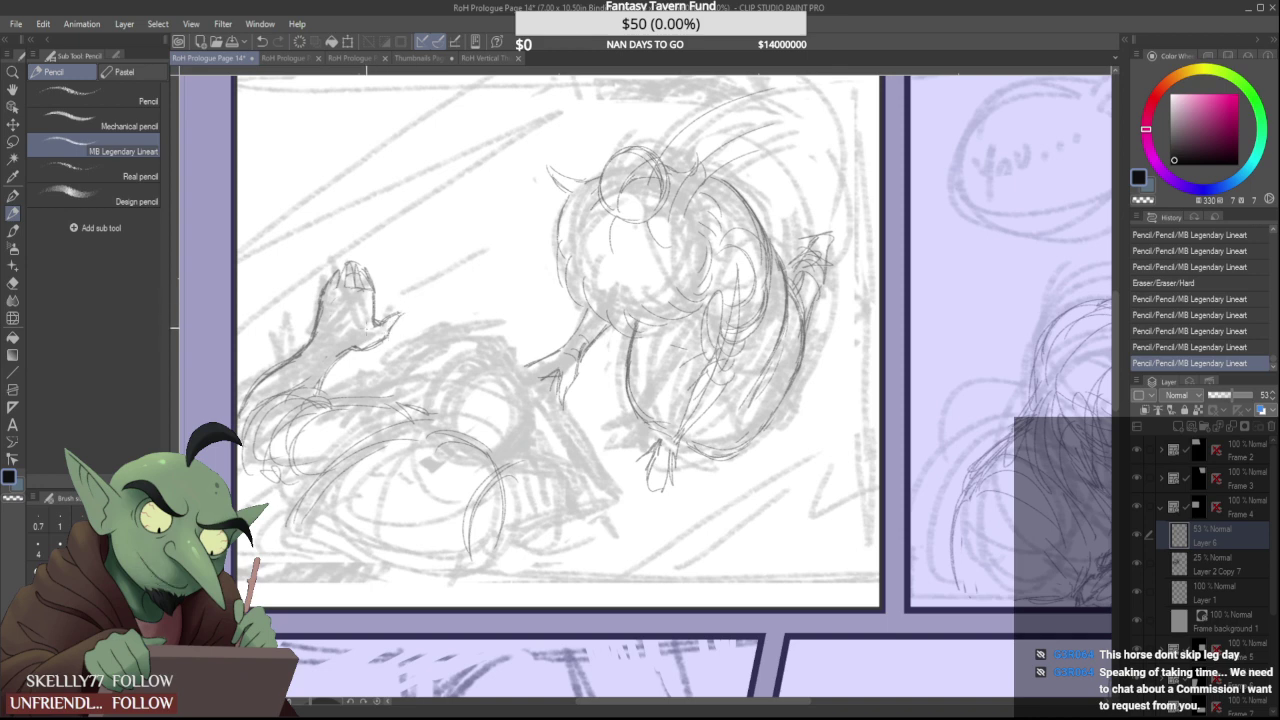
mouse_move(345, 293)
mouse_down()
mouse_move(357, 291)
mouse_move(343, 322)
mouse_move(353, 301)
mouse_up()
Redraw both edges of the raised forearm from the wrist down to the elbow
drag(340, 352, 322, 382)
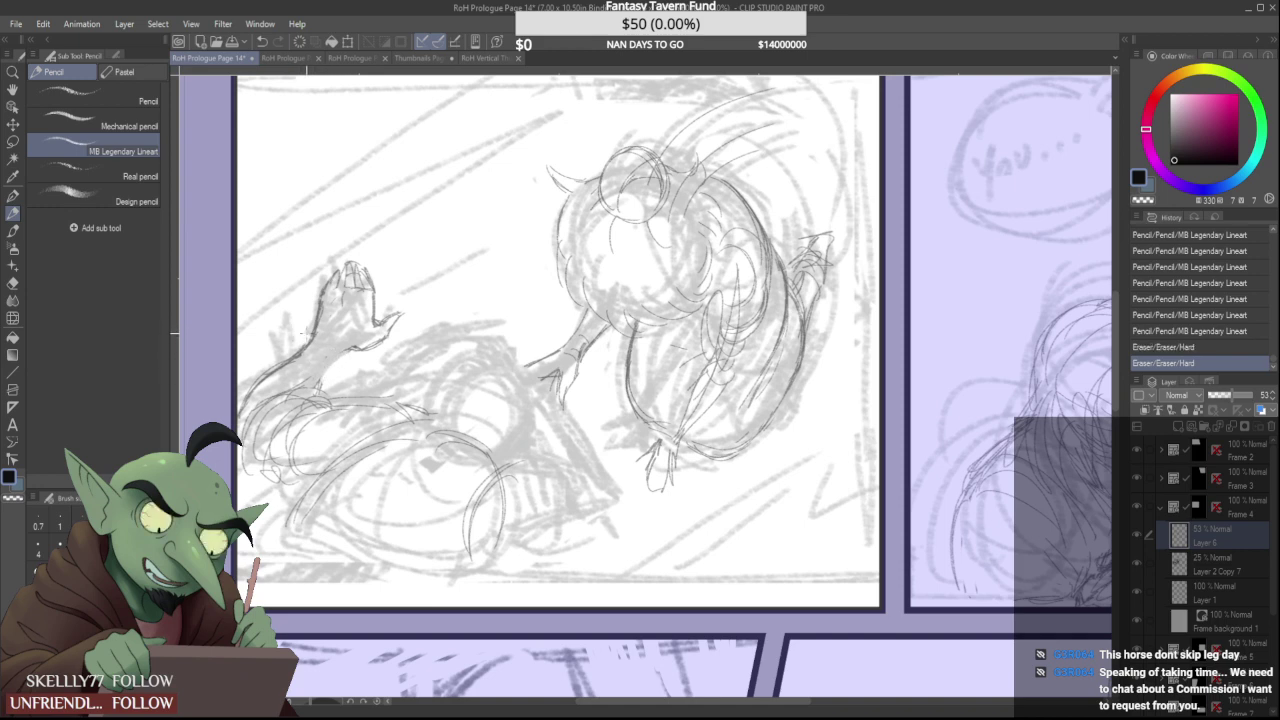
drag(312, 329, 247, 394)
drag(312, 327, 257, 397)
drag(279, 363, 246, 411)
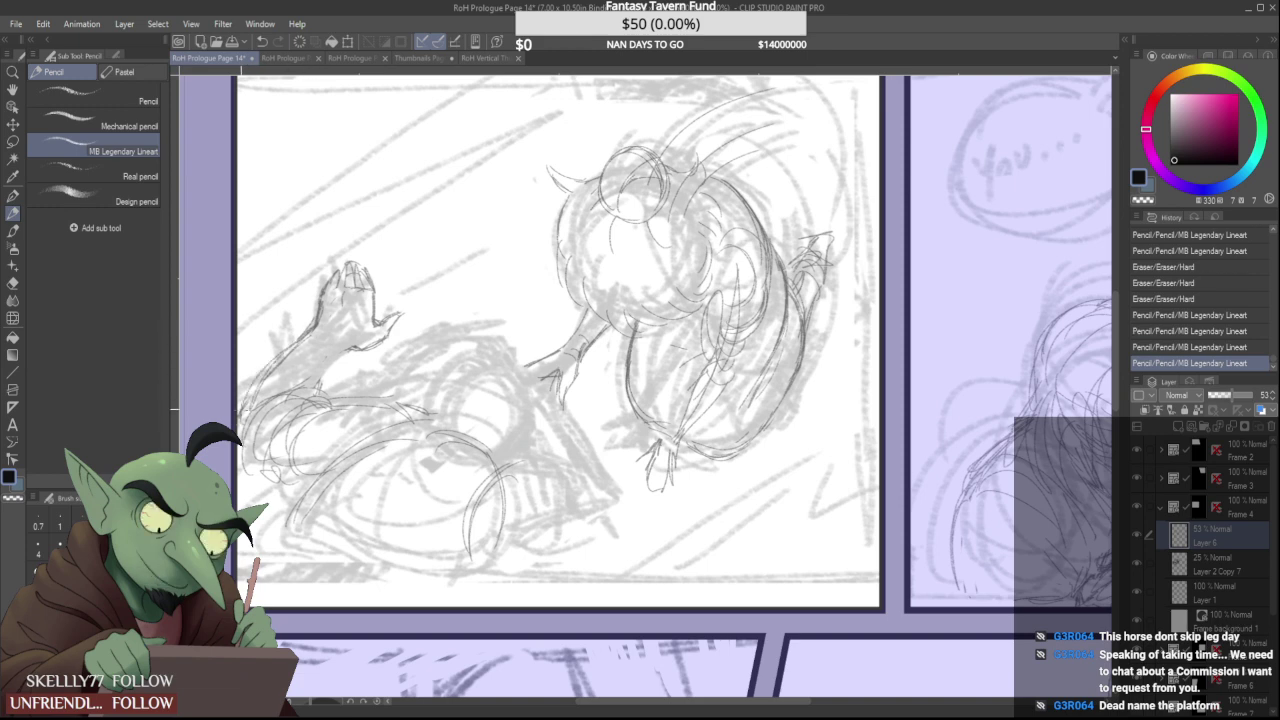
mouse_move(341, 350)
mouse_down()
mouse_move(318, 392)
mouse_move(332, 361)
mouse_up()
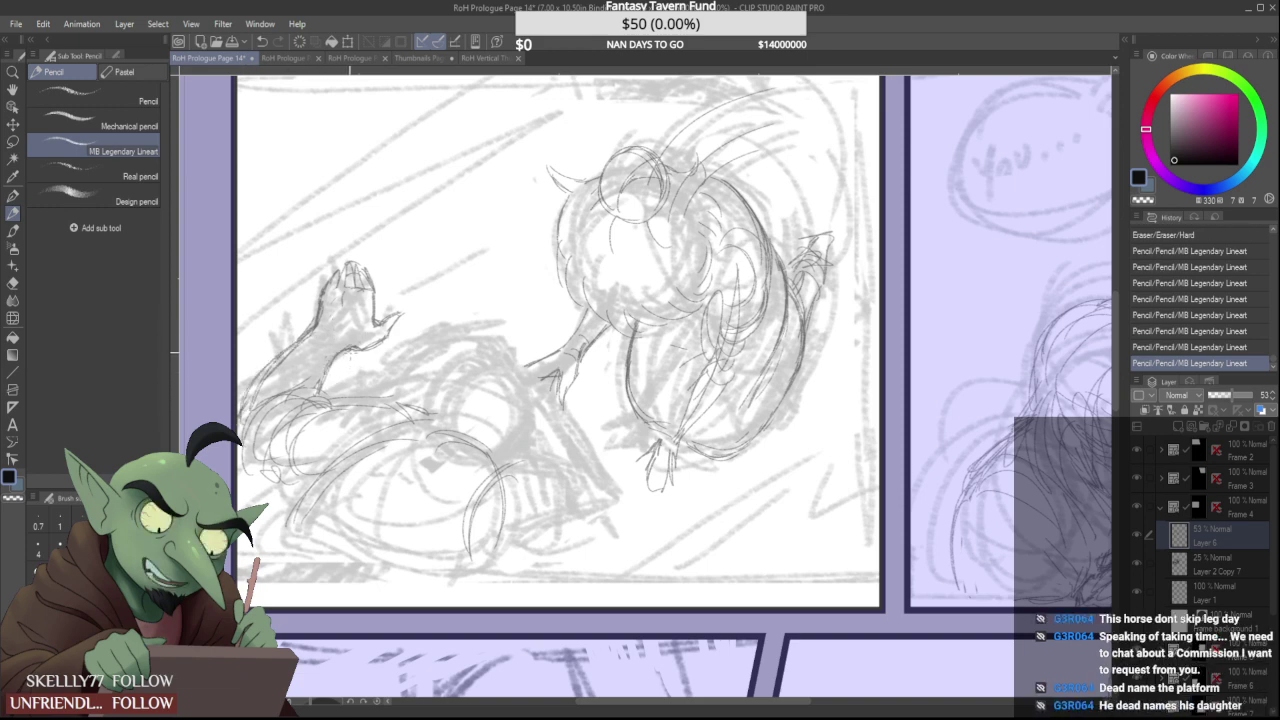
Erase the raised hand's outstretched thumb and redraw it pointing upward beside the fingers, adjusting the base of the palm
scroll(347, 350, down, 2)
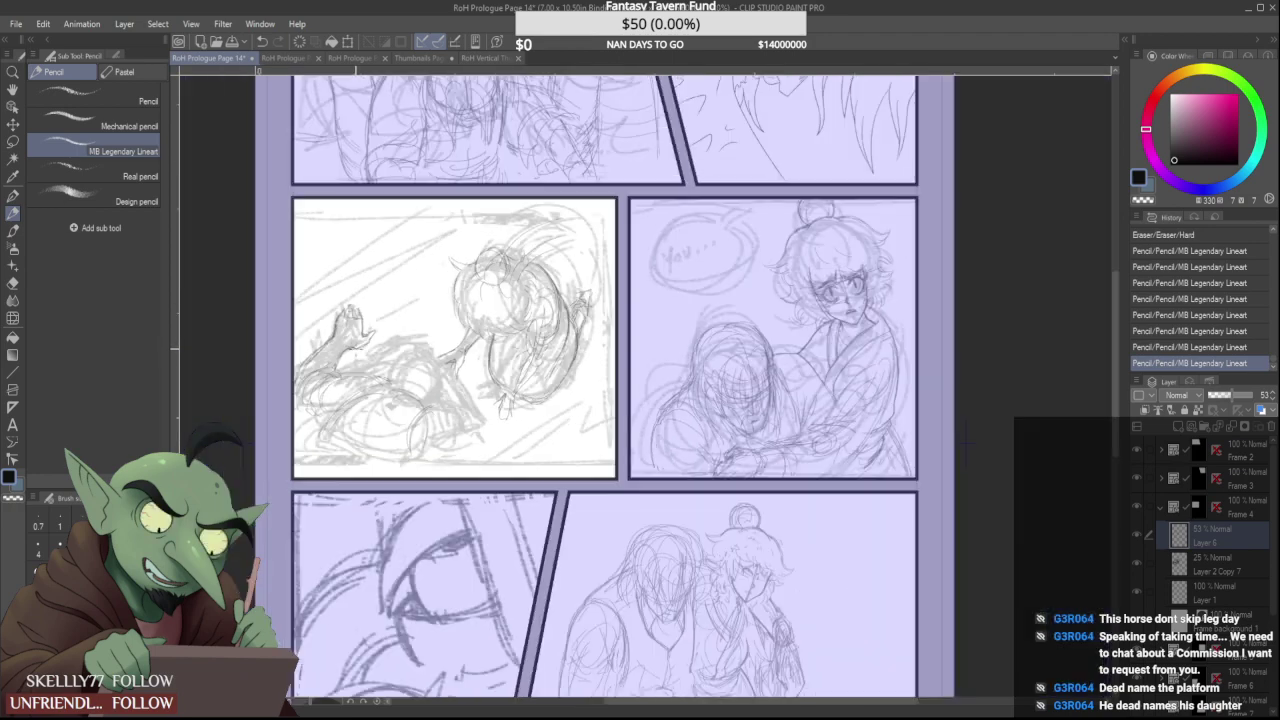
scroll(352, 349, up, 5)
mouse_move(367, 346)
mouse_down()
mouse_move(328, 348)
mouse_move(408, 339)
mouse_up()
drag(368, 352, 451, 304)
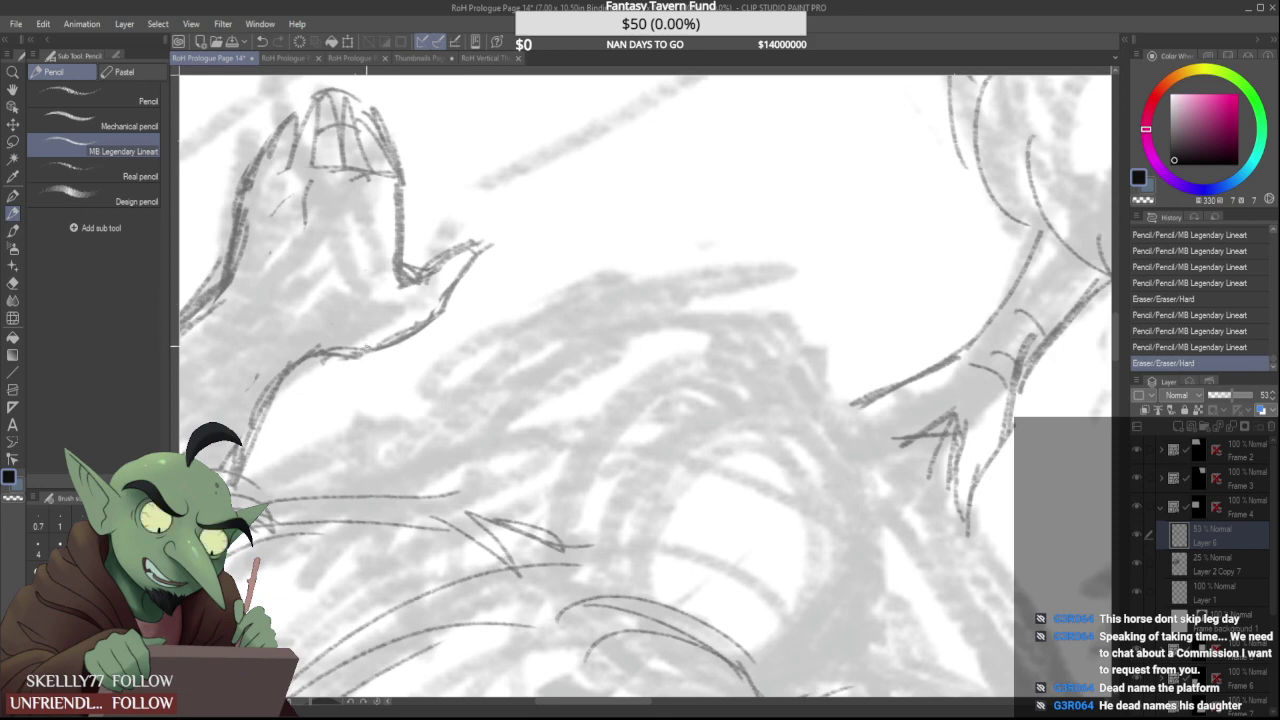
mouse_move(474, 262)
mouse_down()
mouse_move(437, 317)
mouse_move(479, 240)
mouse_up()
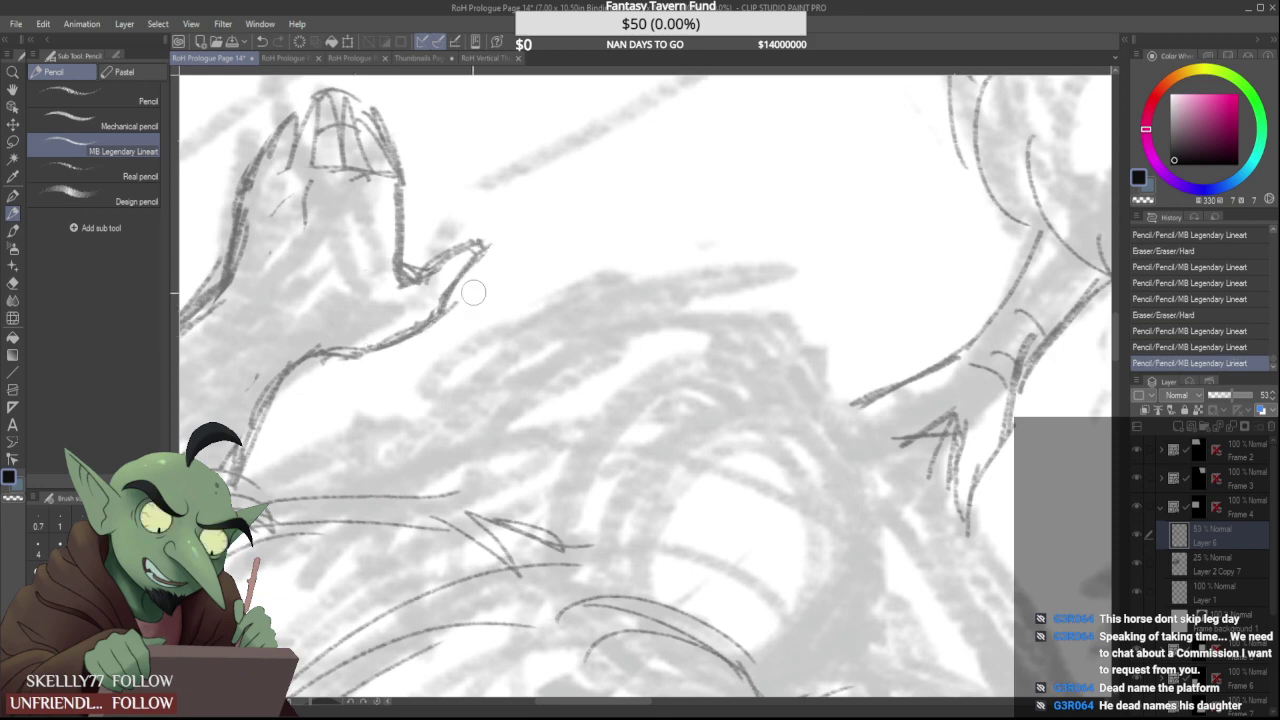
drag(474, 292, 462, 316)
mouse_move(478, 246)
mouse_down()
mouse_move(432, 272)
mouse_move(403, 192)
mouse_move(391, 279)
mouse_up()
drag(404, 193, 395, 256)
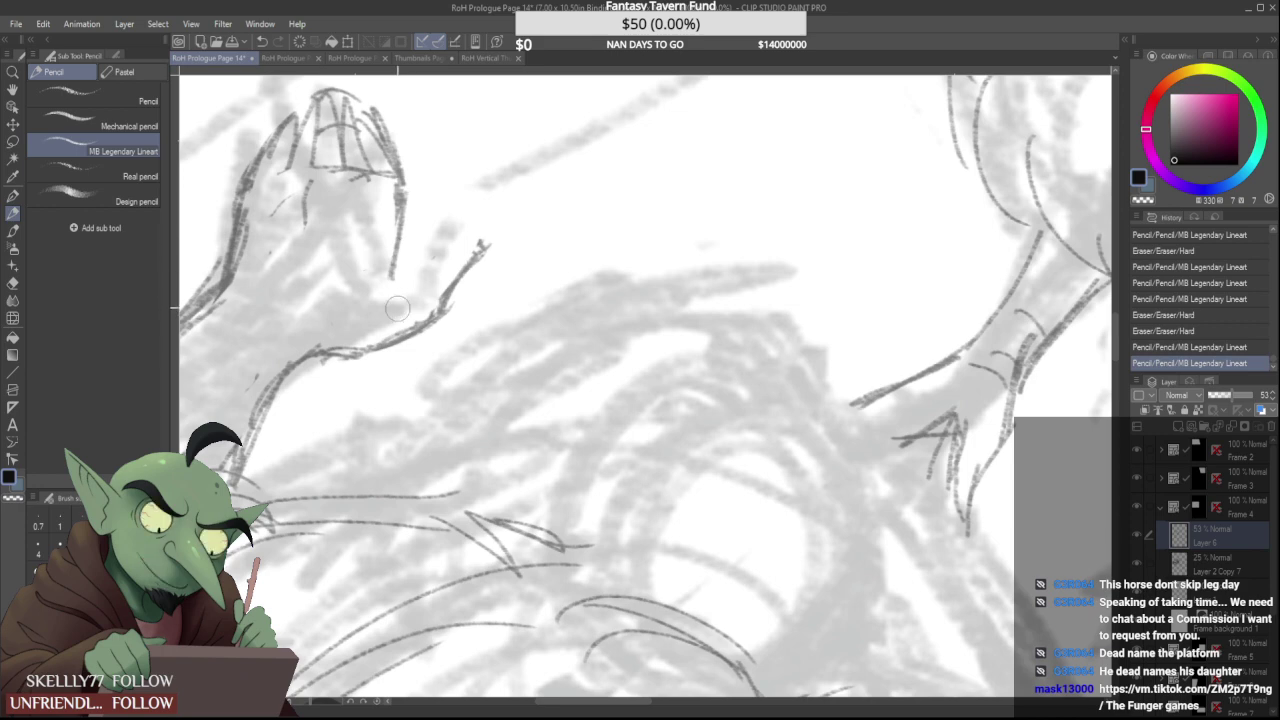
mouse_move(416, 332)
mouse_down()
mouse_move(325, 354)
mouse_move(402, 338)
mouse_move(448, 297)
mouse_up()
mouse_move(488, 238)
mouse_down()
mouse_move(419, 322)
mouse_move(452, 200)
mouse_move(414, 210)
mouse_move(401, 251)
mouse_up()
mouse_move(418, 208)
mouse_down()
mouse_move(413, 231)
mouse_move(417, 211)
mouse_move(440, 218)
mouse_up()
mouse_move(440, 216)
mouse_down()
mouse_move(437, 268)
mouse_move(389, 323)
mouse_up()
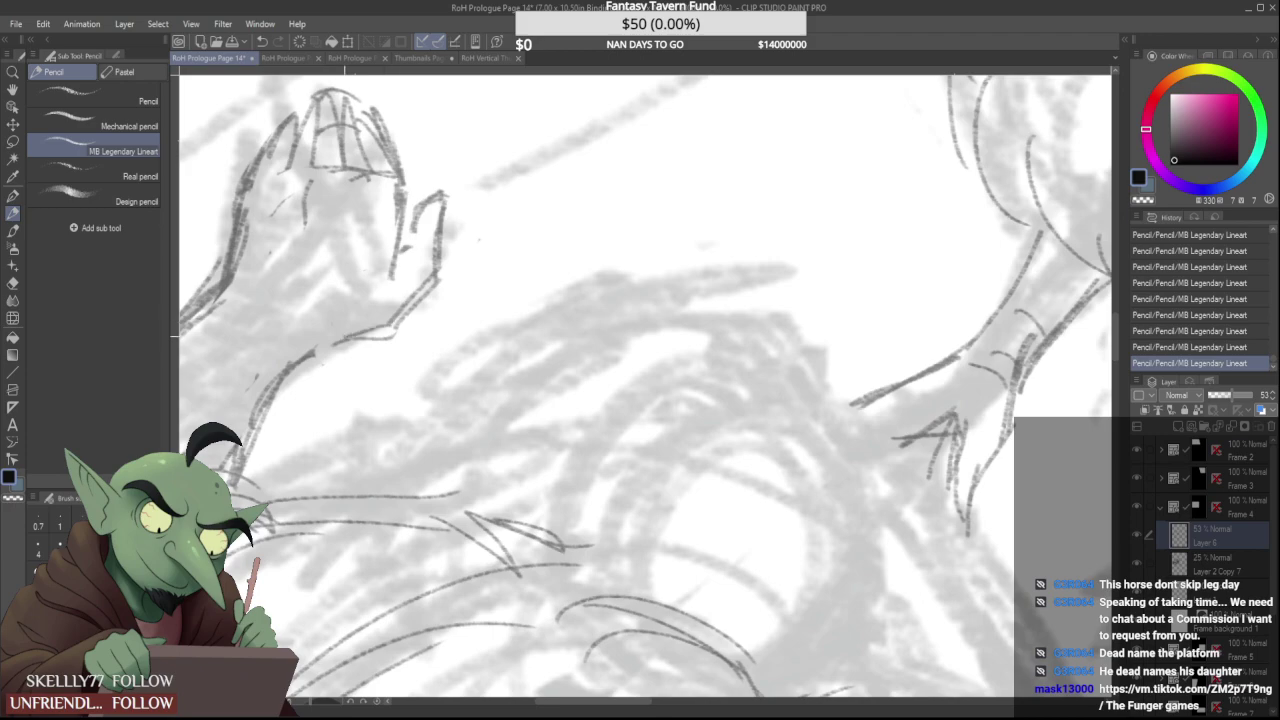
Sketch the lying figure's head as overlapping circles between its torso and the crouching figure's reaching hand
scroll(410, 265, down, 5)
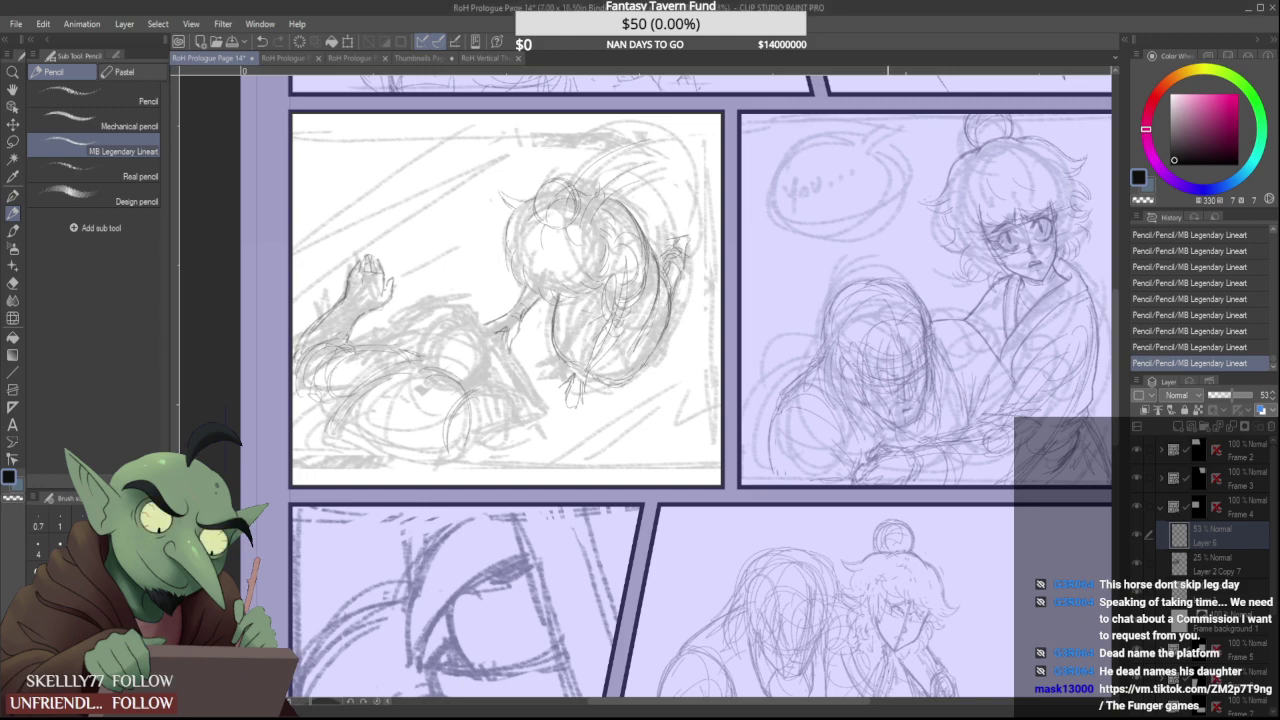
scroll(386, 365, up, 3)
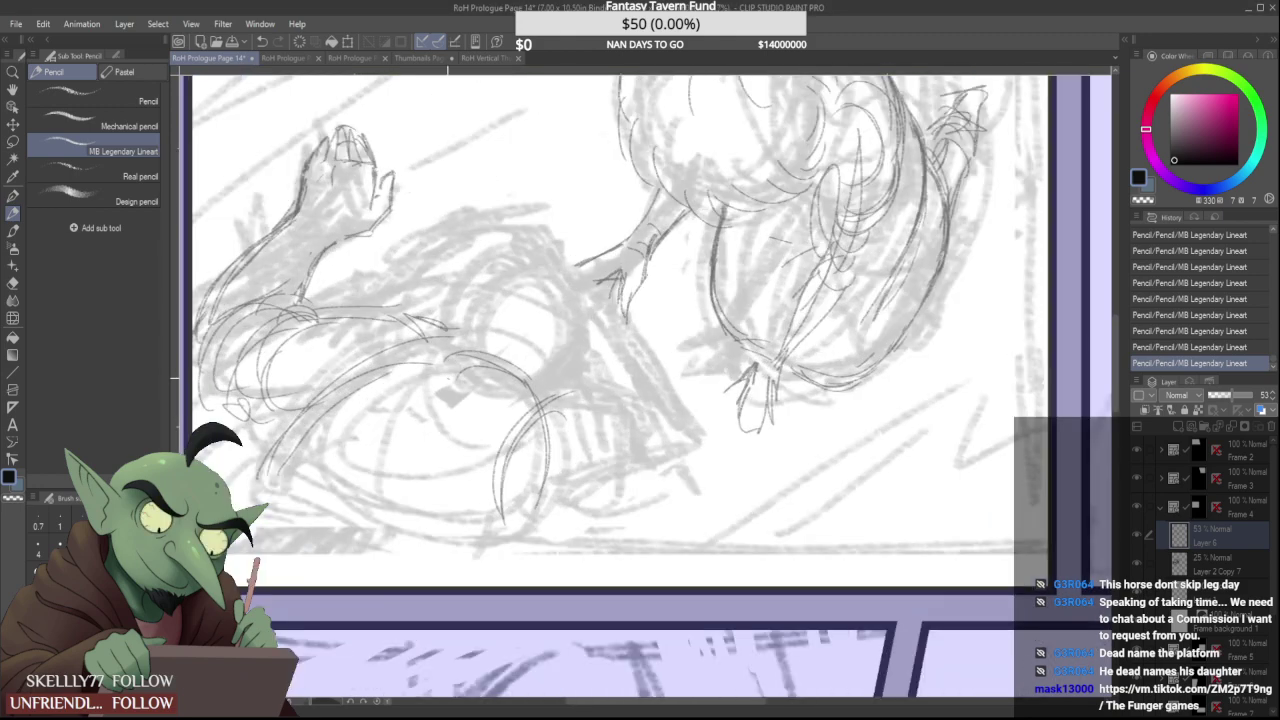
scroll(386, 365, down, 1)
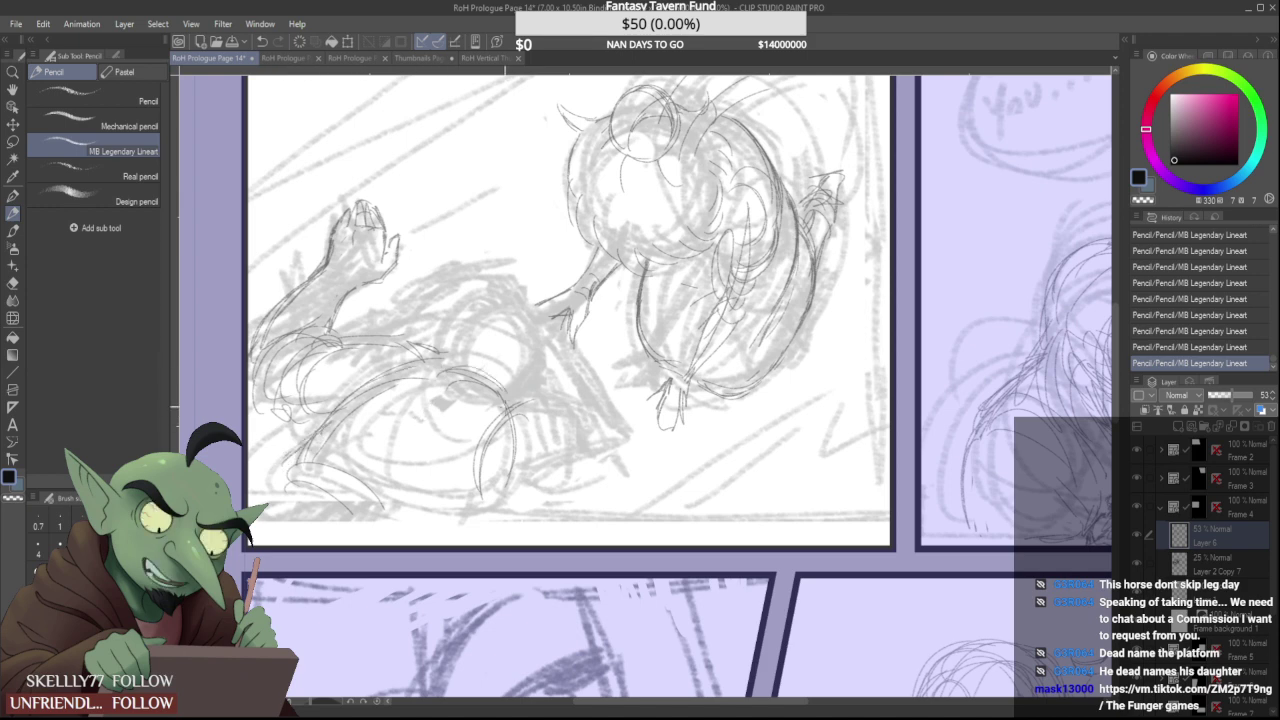
mouse_move(490, 334)
mouse_down()
mouse_move(530, 310)
mouse_move(545, 360)
mouse_move(500, 300)
mouse_move(476, 347)
mouse_move(530, 380)
mouse_up()
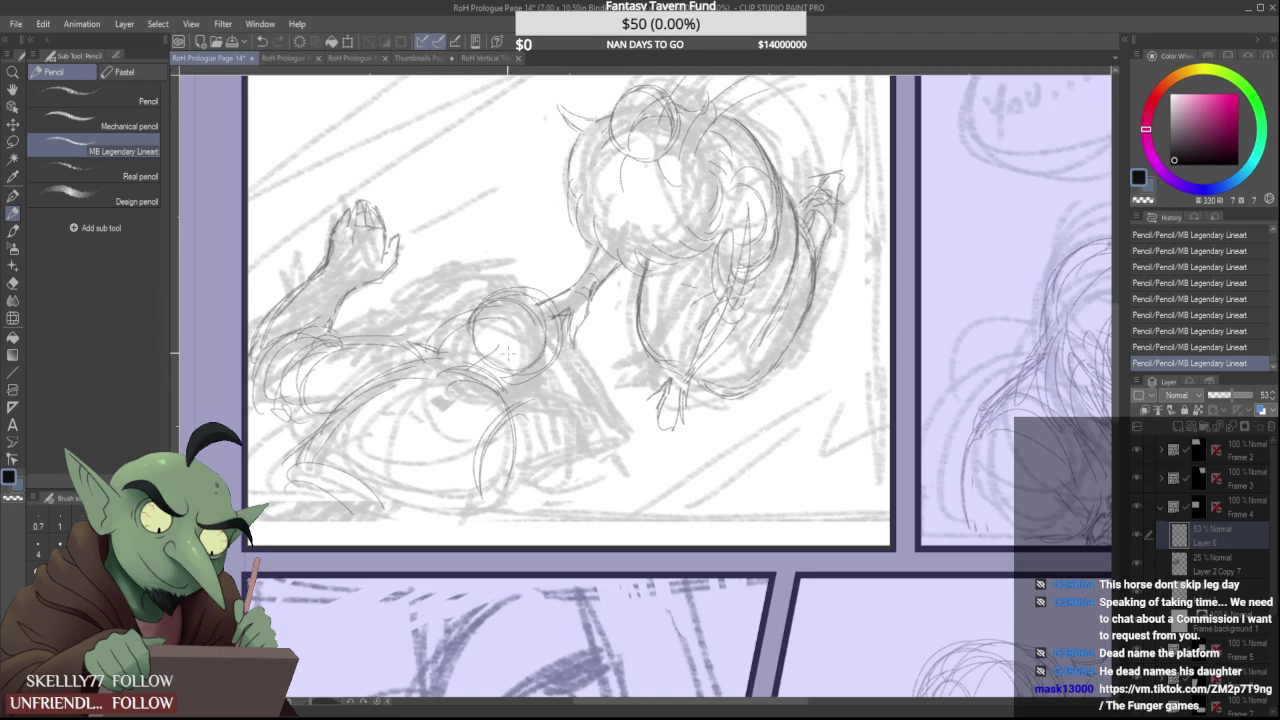
Sketch the lying figure's near arm downward from the shoulder and add a small oval at the panel's lower edge
scroll(510, 347, down, 1)
key(ctrl+minus)
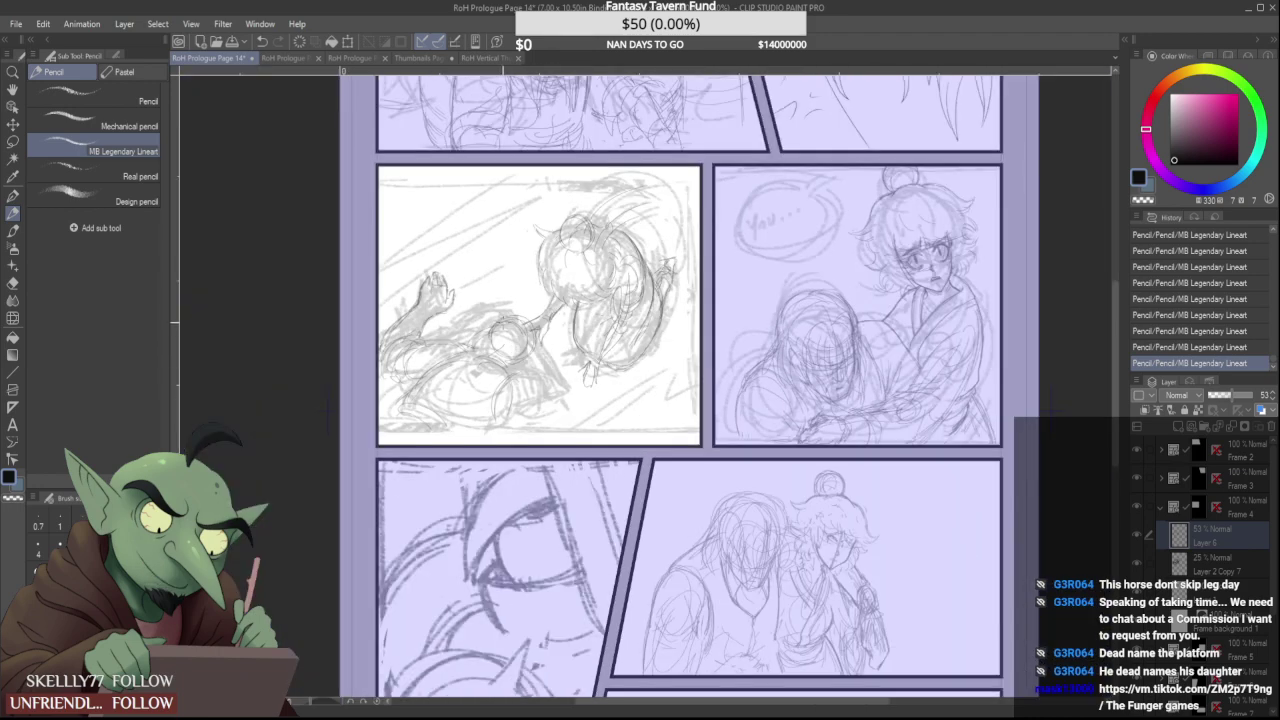
scroll(511, 391, up, 2)
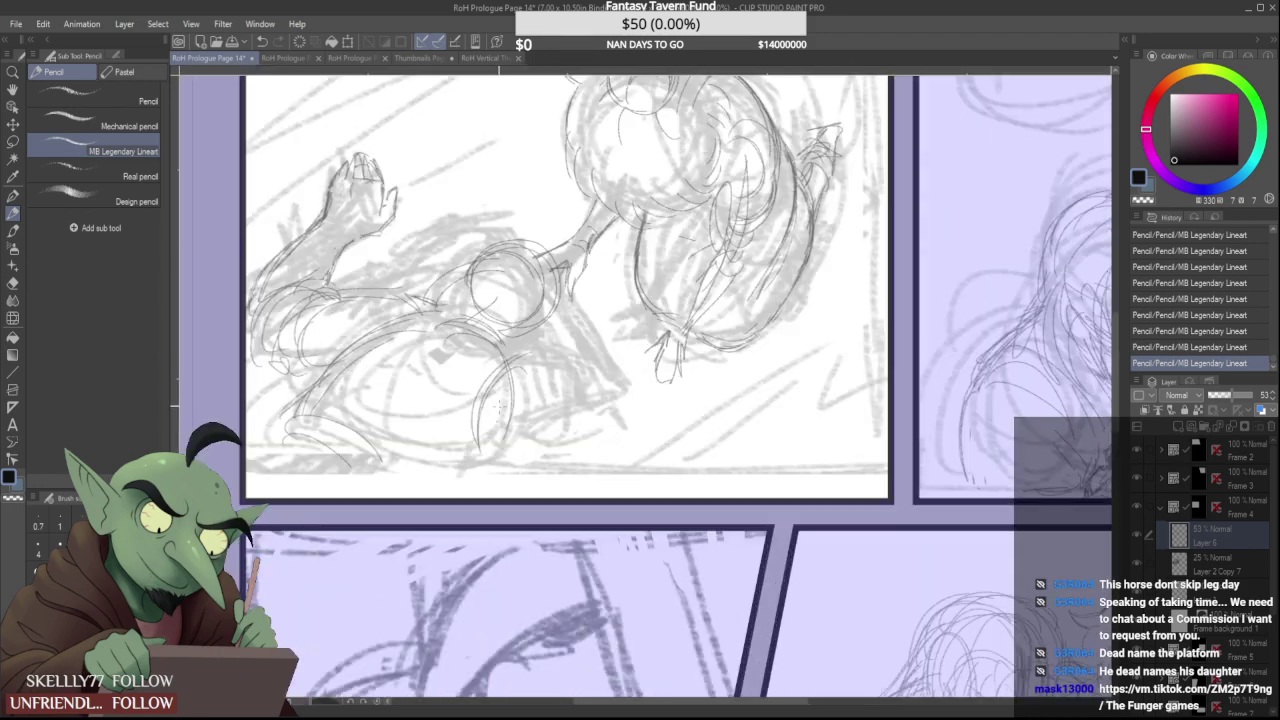
mouse_move(491, 374)
mouse_down()
mouse_move(469, 464)
mouse_move(476, 415)
mouse_up()
drag(514, 354, 566, 454)
mouse_move(572, 458)
mouse_down()
mouse_move(552, 489)
mouse_move(530, 484)
mouse_move(579, 468)
mouse_up()
scroll(563, 449, down, 1)
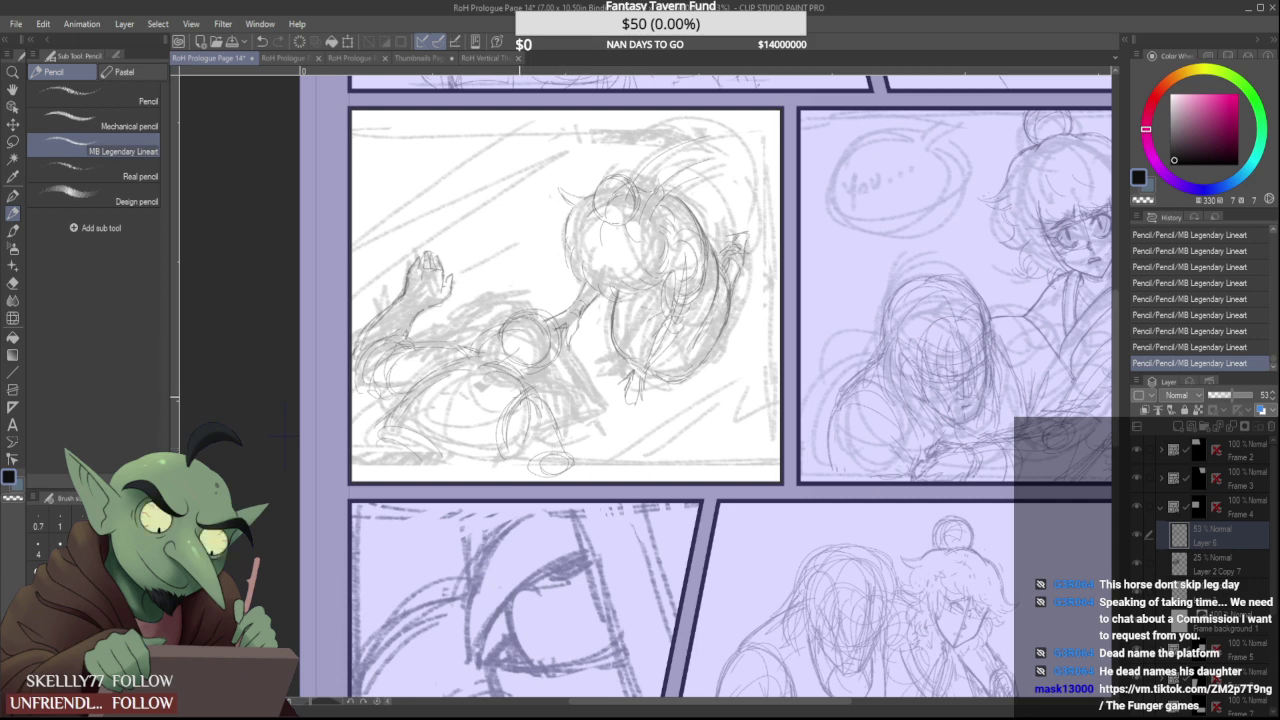
Reinforce the lying figure's head with overlapping curved strokes around the crown, face and jaw
mouse_move(482, 350)
mouse_down()
mouse_move(522, 316)
mouse_move(547, 370)
mouse_move(528, 376)
mouse_move(536, 340)
mouse_move(522, 314)
mouse_up()
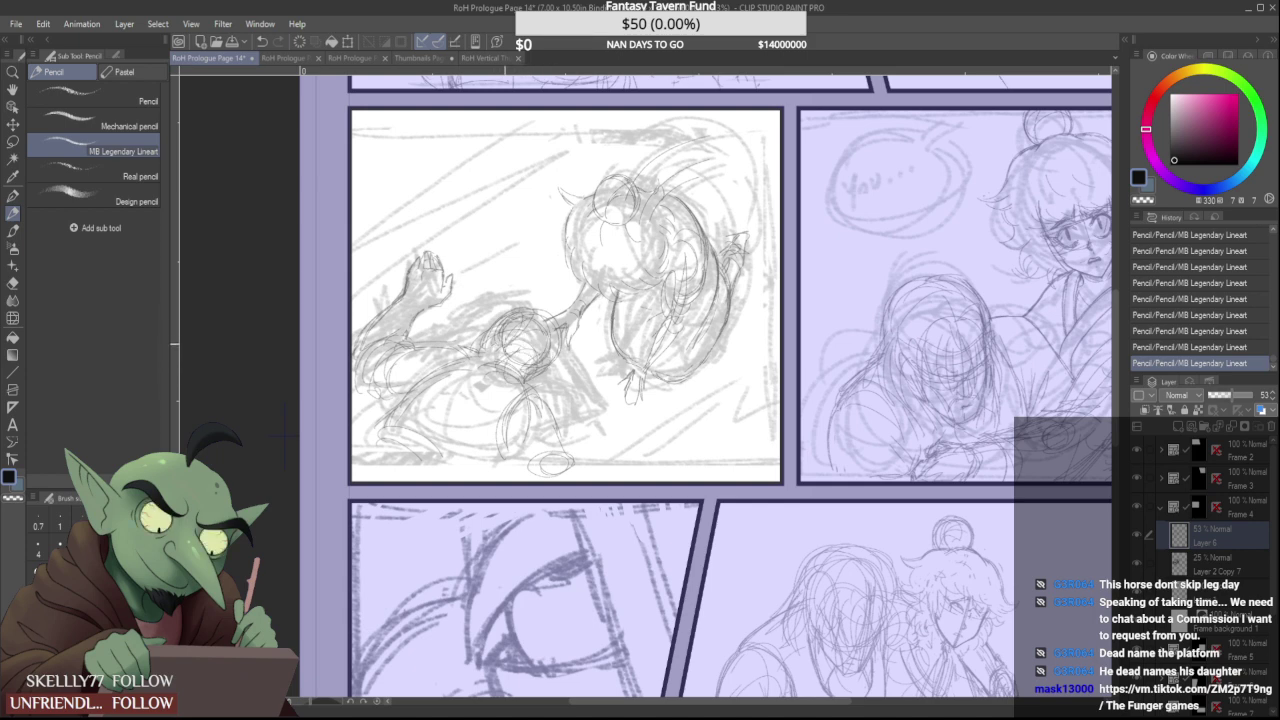
drag(480, 355, 514, 313)
scroll(480, 326, up, 2)
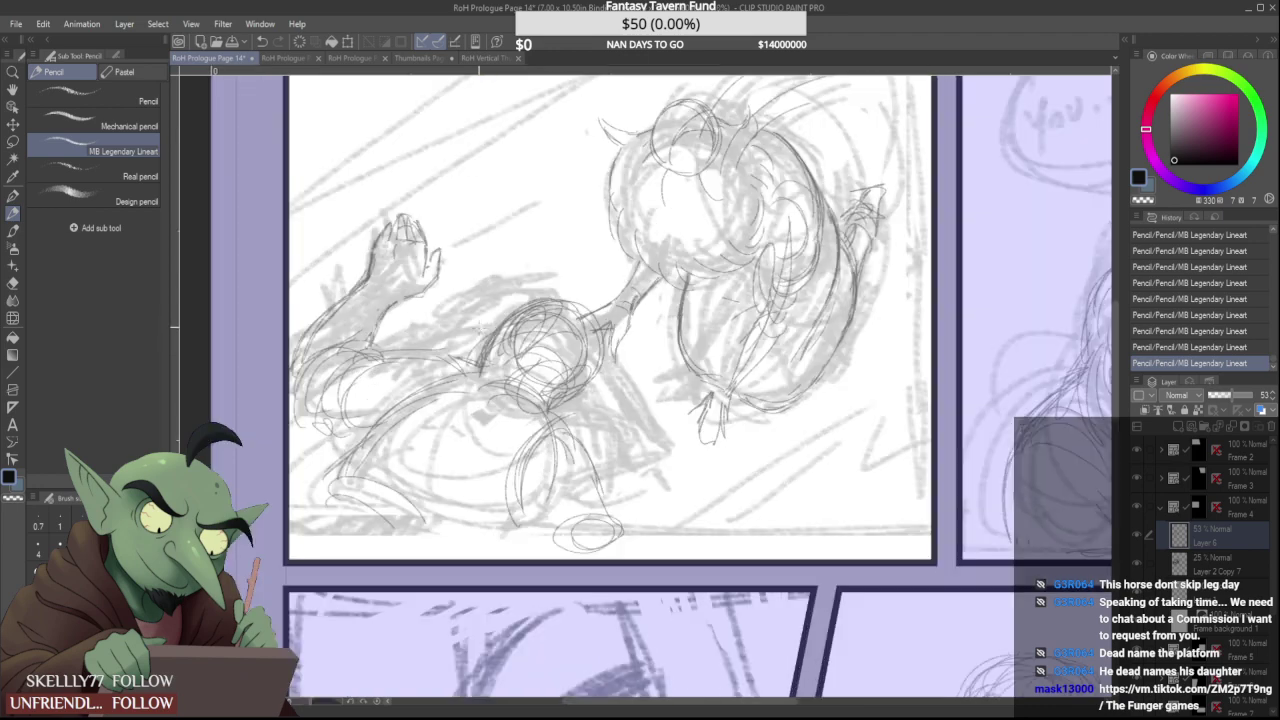
mouse_move(487, 374)
mouse_down()
mouse_move(538, 302)
mouse_move(576, 287)
mouse_move(620, 320)
mouse_move(631, 379)
mouse_up()
mouse_move(630, 325)
mouse_down()
mouse_move(626, 392)
mouse_move(597, 407)
mouse_up()
scroll(592, 322, down, 2)
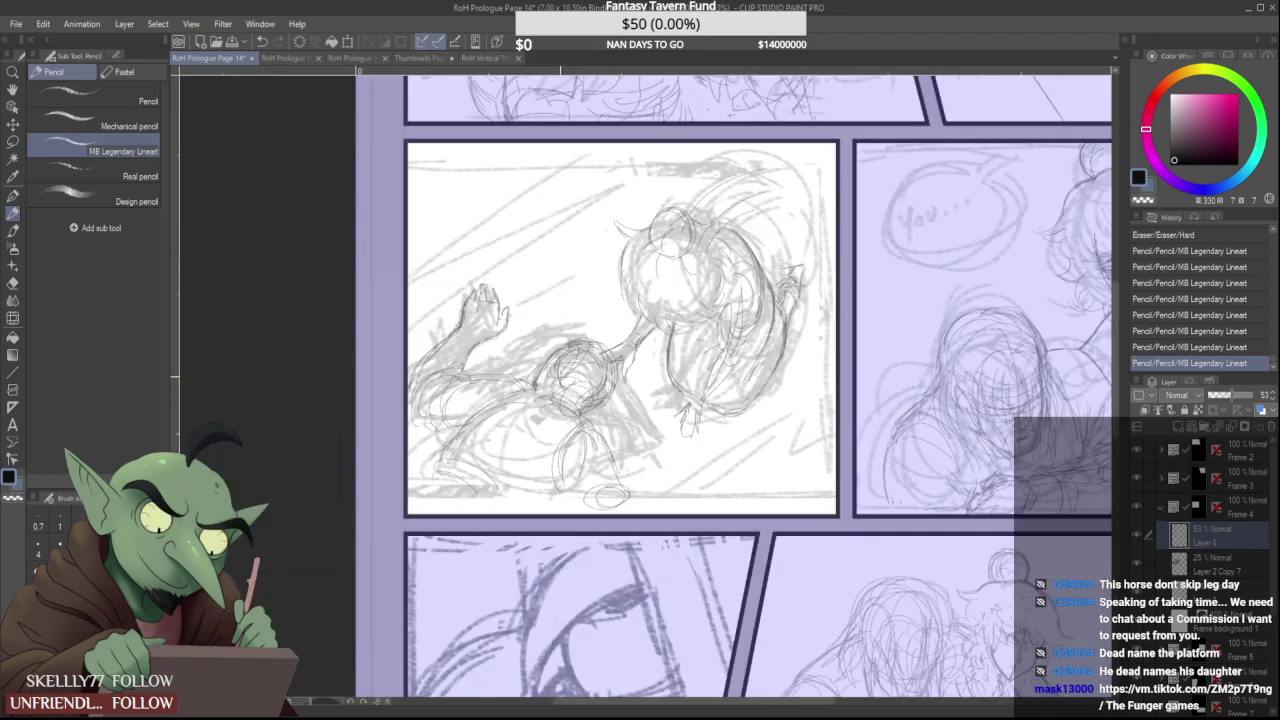
Restate the lying figure's far shoulder with layered contour strokes from the raised arm's base toward the neck
scroll(499, 307, up, 1)
mouse_move(426, 451)
mouse_down()
mouse_move(541, 377)
mouse_move(526, 371)
mouse_up()
drag(362, 412, 370, 439)
drag(401, 354, 363, 422)
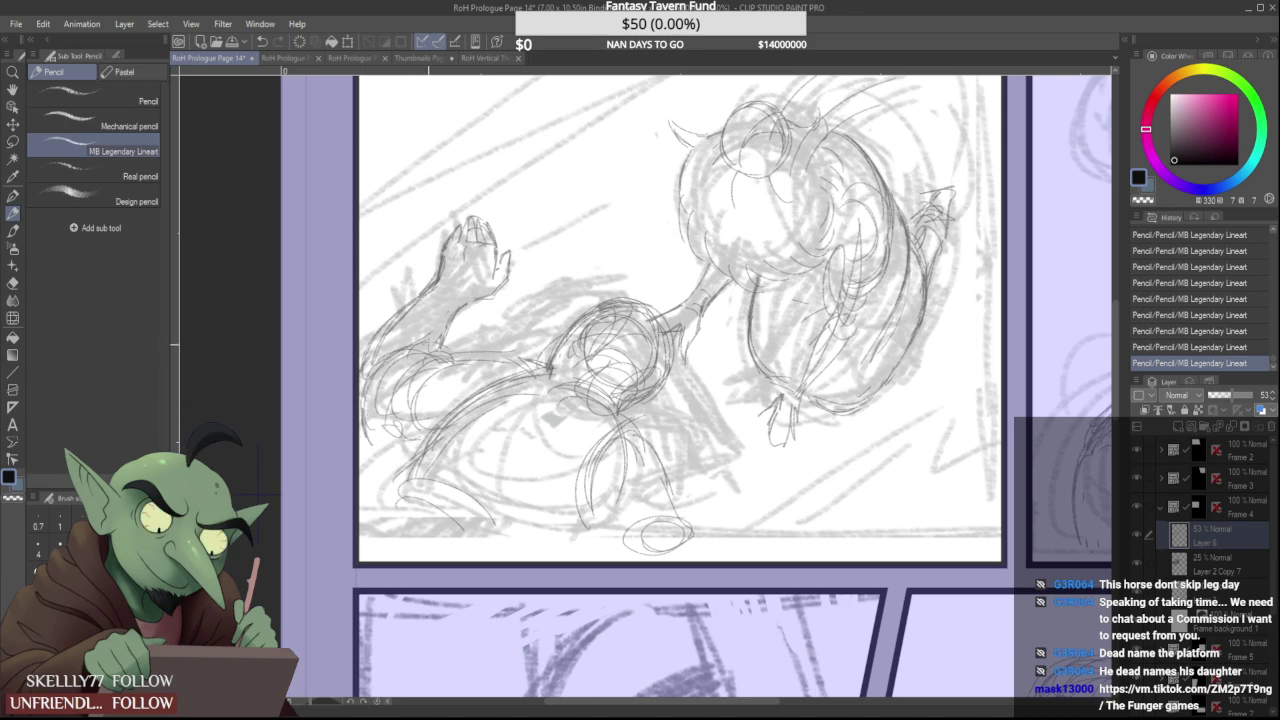
mouse_move(442, 364)
mouse_down()
mouse_move(408, 410)
mouse_move(494, 374)
mouse_move(468, 350)
mouse_up()
drag(464, 358, 526, 358)
drag(424, 374, 542, 358)
Add short fold strokes beneath the lying figure's far shoulder and along the adjoining side of the torso
drag(430, 430, 400, 454)
drag(416, 438, 402, 451)
drag(435, 439, 417, 451)
scroll(458, 403, down, 1)
mouse_move(465, 403)
mouse_down()
mouse_move(396, 466)
mouse_move(438, 419)
mouse_up()
scroll(665, 447, up, 2)
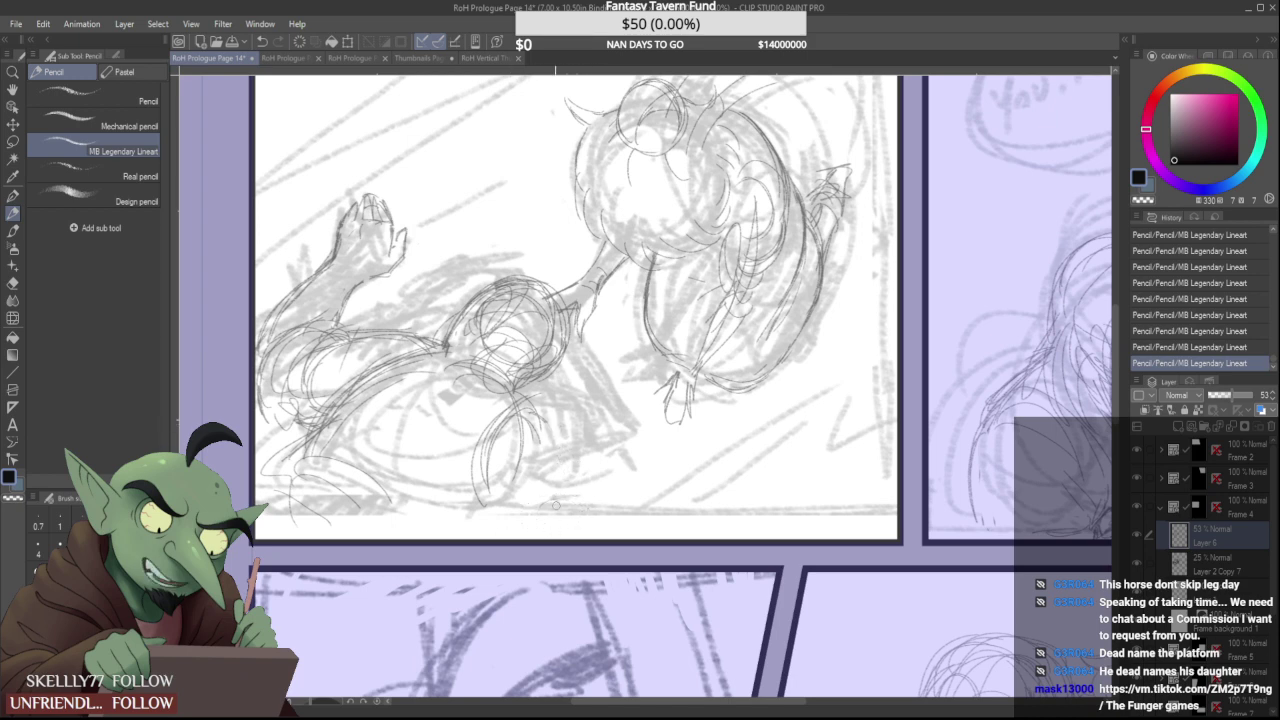
drag(516, 446, 520, 438)
mouse_move(590, 376)
mouse_down()
mouse_move(586, 412)
mouse_move(617, 394)
mouse_move(587, 434)
mouse_up()
key(ctrl+z)
key(ctrl+z)
key(ctrl+z)
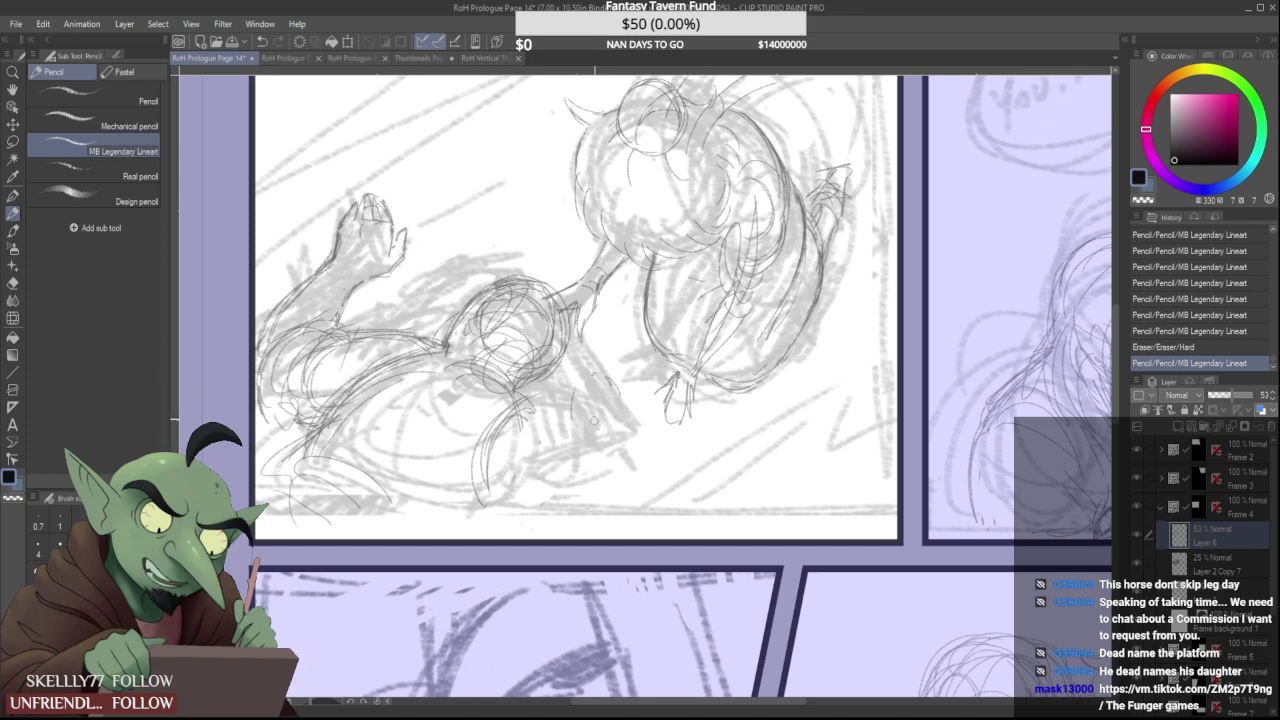
Sketch the lying figure's near forearm slanting down from the neck to a flat hand at the panel's lower edge
drag(625, 388, 585, 417)
drag(514, 388, 538, 414)
mouse_move(534, 434)
mouse_down()
mouse_move(569, 521)
mouse_move(544, 444)
mouse_move(589, 467)
mouse_move(549, 421)
mouse_move(615, 525)
mouse_up()
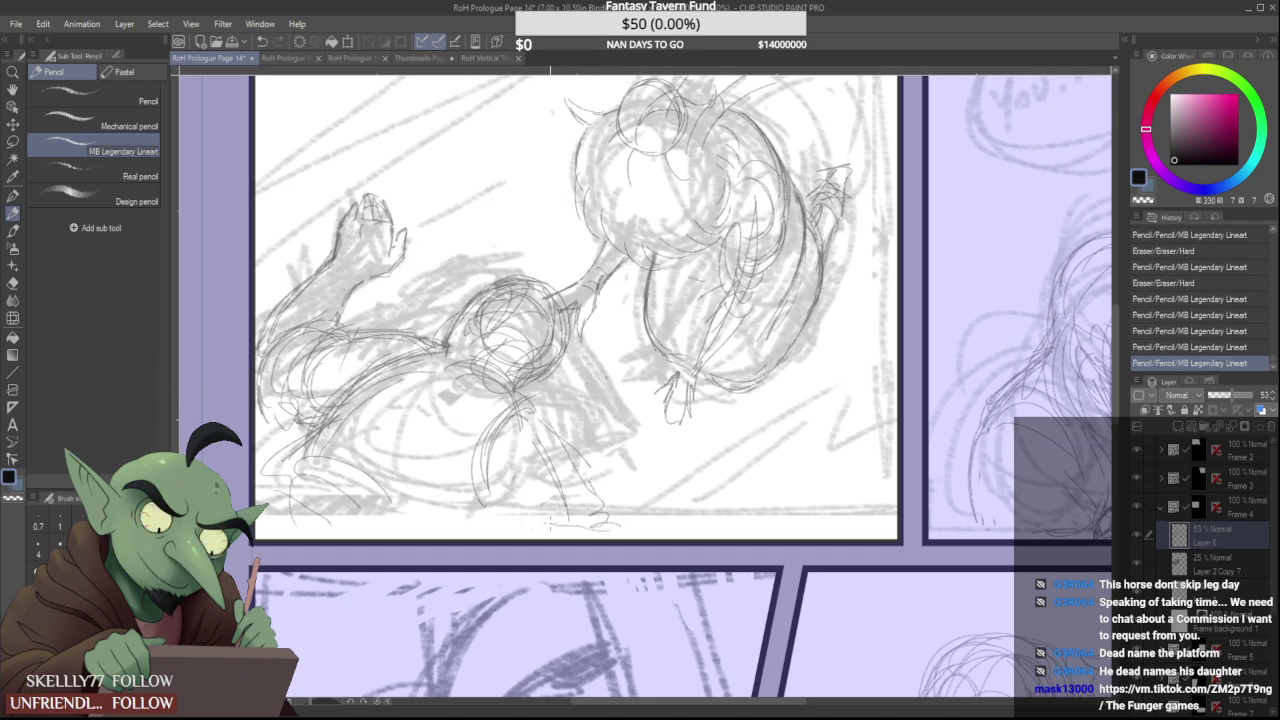
drag(588, 470, 616, 522)
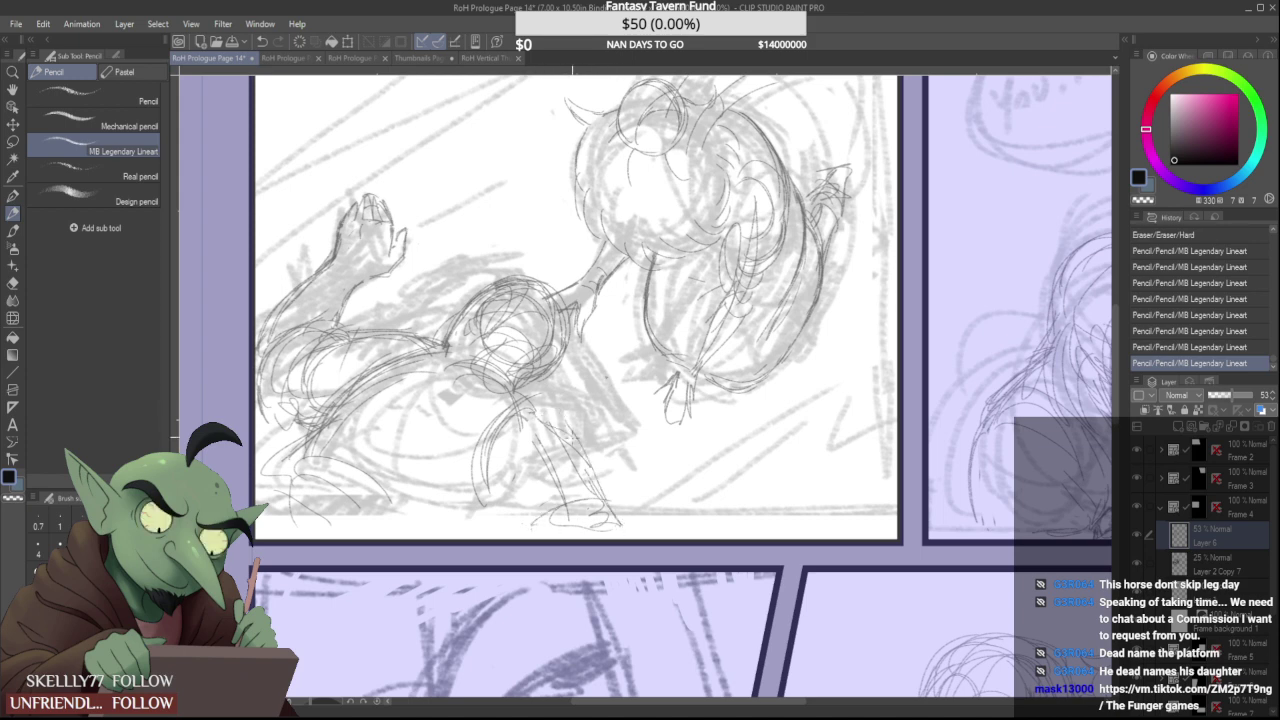
drag(590, 438, 570, 498)
mouse_move(600, 538)
mouse_down()
mouse_move(760, 530)
mouse_move(580, 542)
mouse_up()
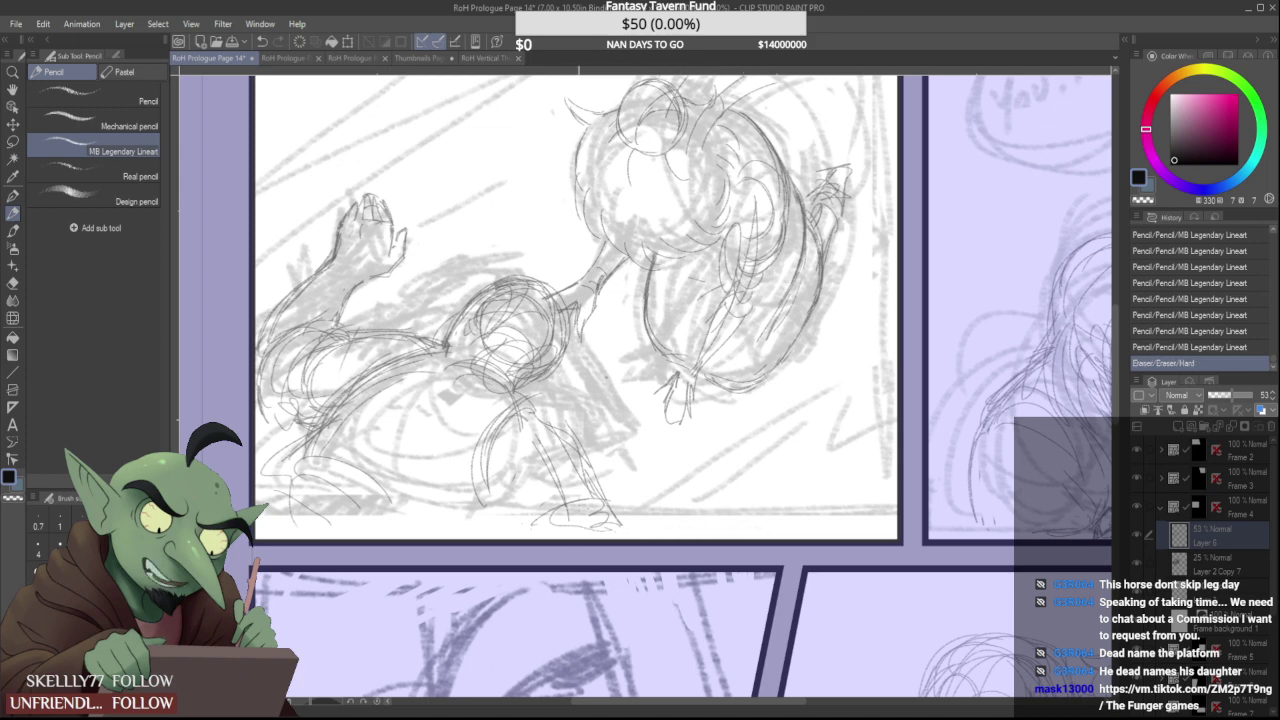
mouse_move(490, 476)
mouse_down()
mouse_move(574, 436)
mouse_move(490, 489)
mouse_up()
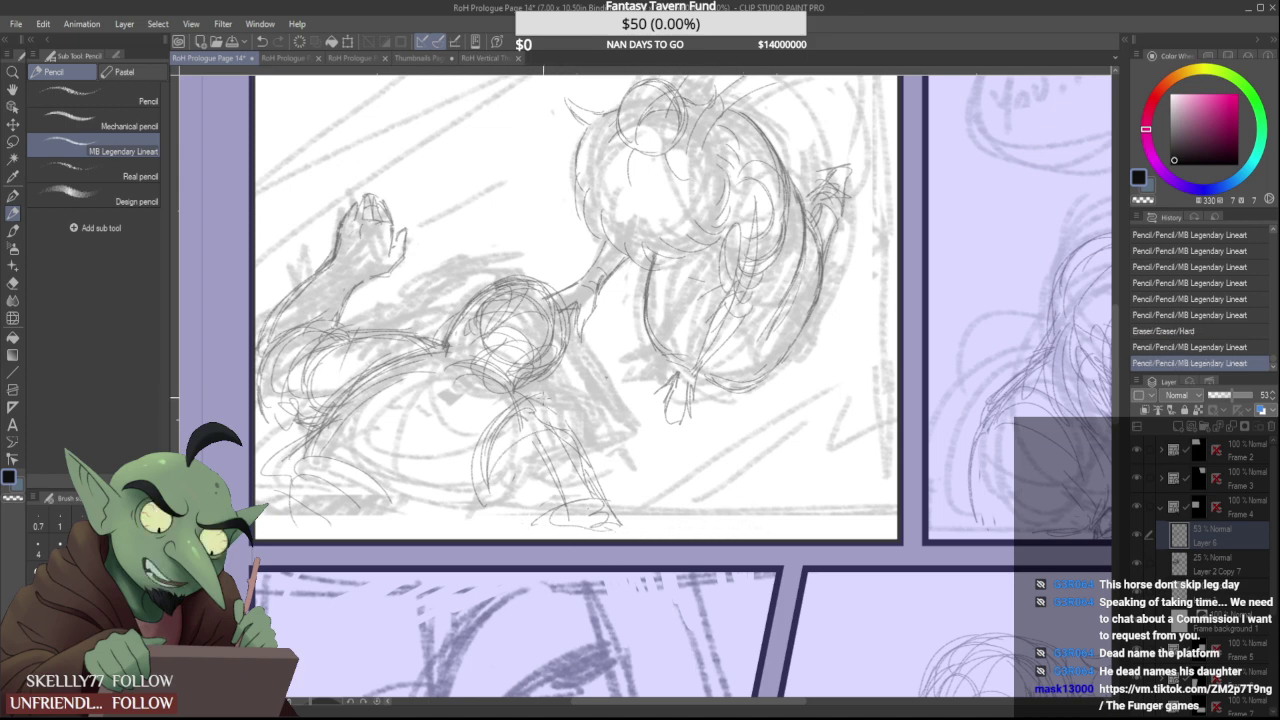
Sketch collar strokes around the lying figure's neck and wavy hair hanging between the head and the forearm
mouse_move(518, 402)
mouse_down()
mouse_move(521, 430)
mouse_move(540, 414)
mouse_up()
mouse_move(480, 364)
mouse_down()
mouse_move(518, 383)
mouse_move(500, 378)
mouse_up()
drag(472, 336, 490, 370)
mouse_move(496, 306)
mouse_down()
mouse_move(474, 366)
mouse_move(504, 418)
mouse_move(548, 420)
mouse_up()
mouse_move(566, 372)
mouse_down()
mouse_move(570, 430)
mouse_move(572, 378)
mouse_up()
drag(572, 372, 586, 414)
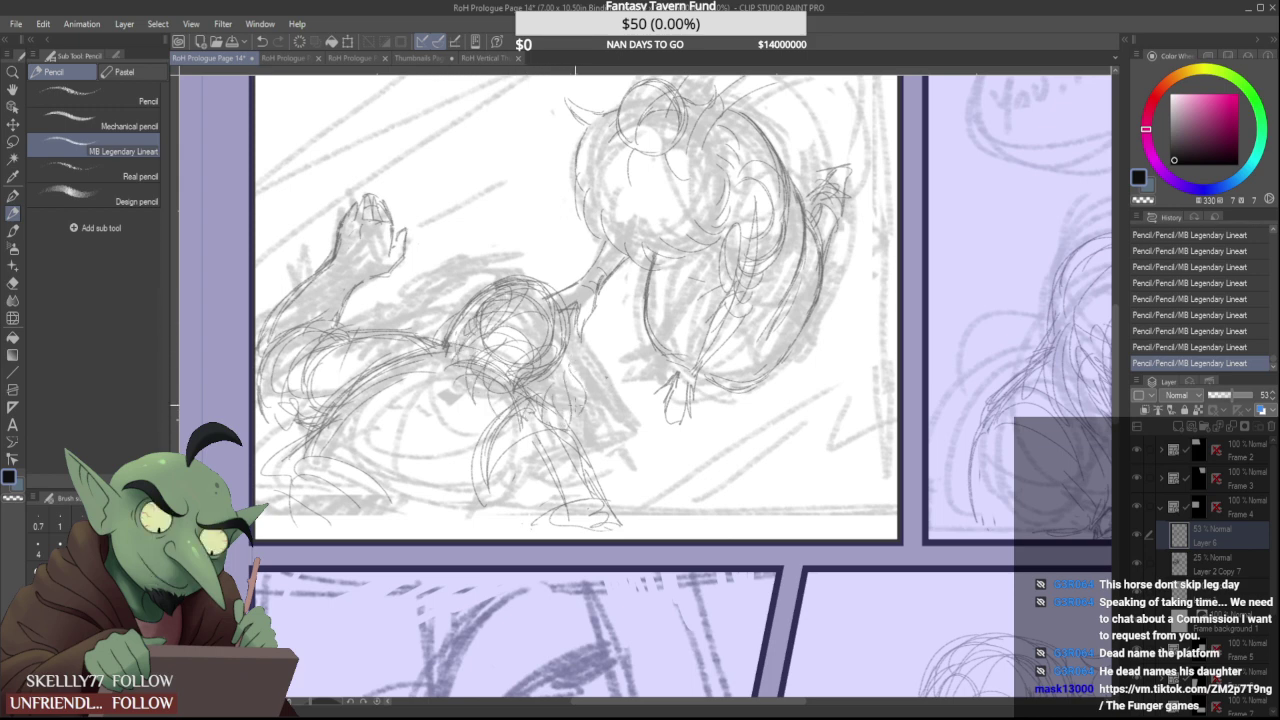
drag(577, 360, 588, 393)
Build up the lying figure's hair with curved strokes over the crown and down the side facing the crouching figure
mouse_move(460, 318)
mouse_down()
mouse_move(526, 268)
mouse_move(566, 312)
mouse_up()
mouse_move(520, 276)
mouse_down()
mouse_move(572, 370)
mouse_move(568, 338)
mouse_up()
drag(490, 298, 474, 342)
drag(506, 292, 490, 330)
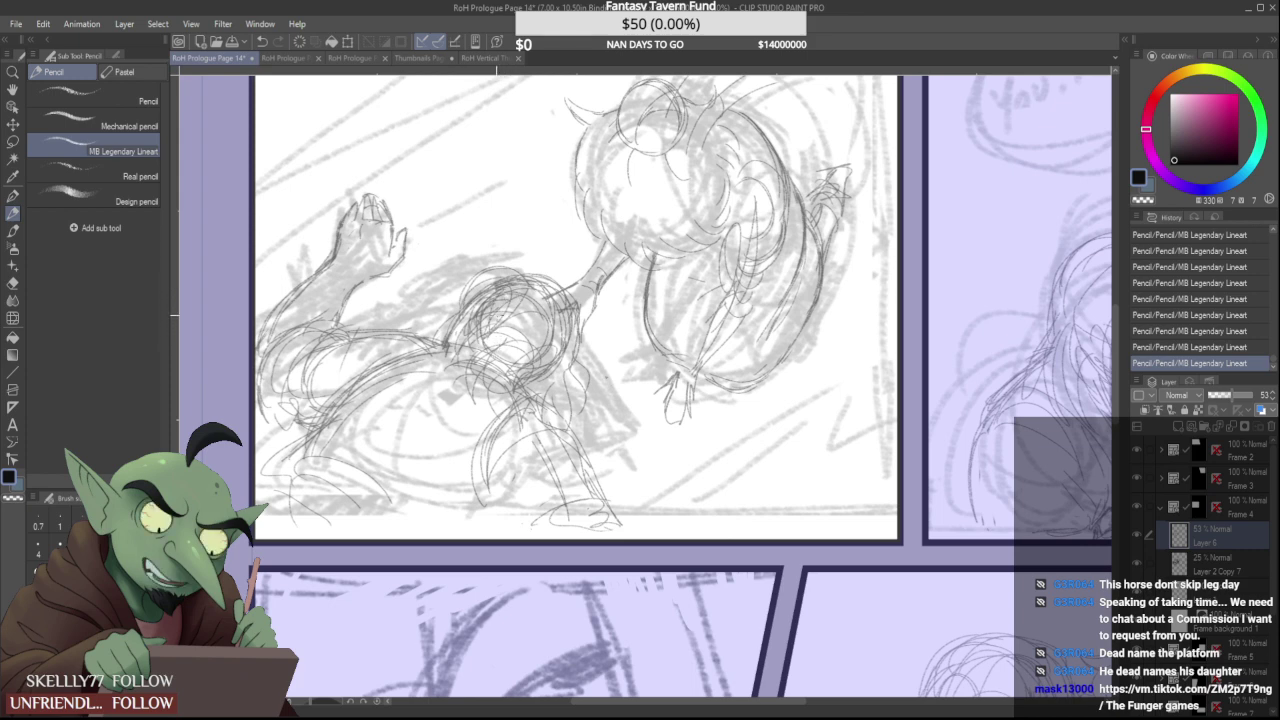
mouse_move(549, 296)
mouse_down()
mouse_move(560, 331)
mouse_move(550, 352)
mouse_up()
drag(554, 287, 588, 381)
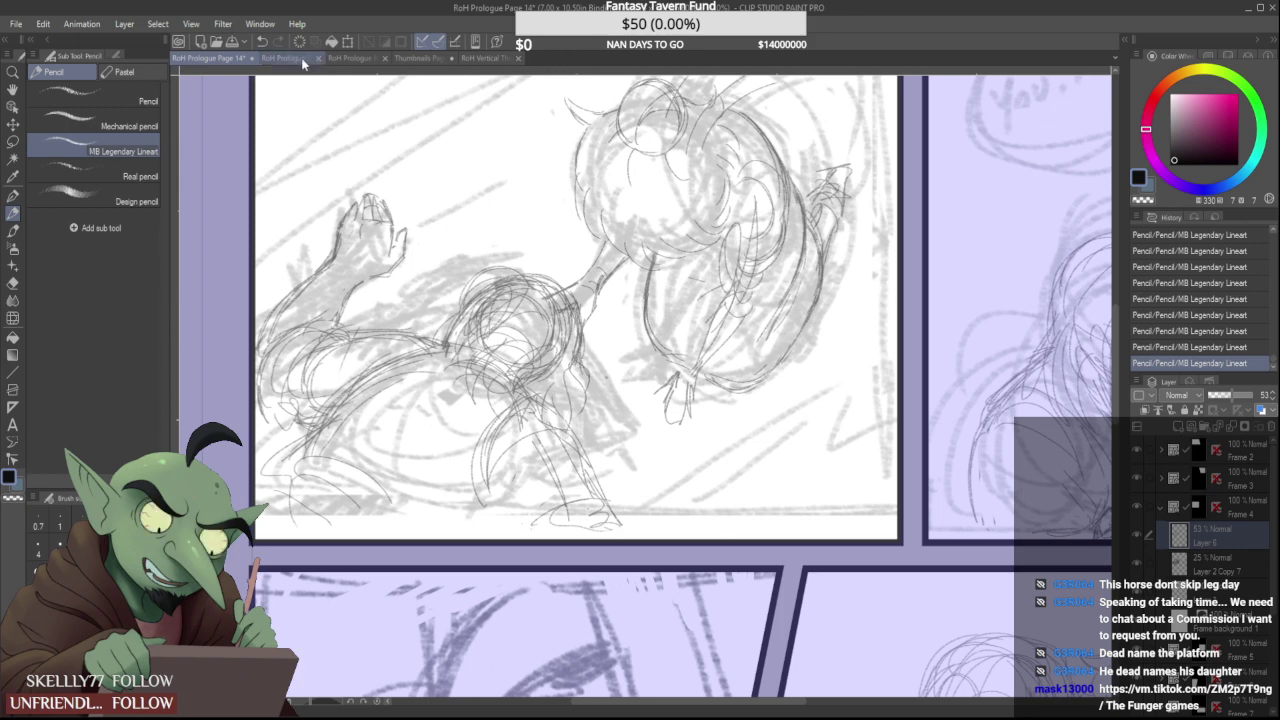
Check the bearded man's design on RoH Prologue Page 13, and return to the Page 14 document
click(285, 58)
scroll(270, 410, up, 3)
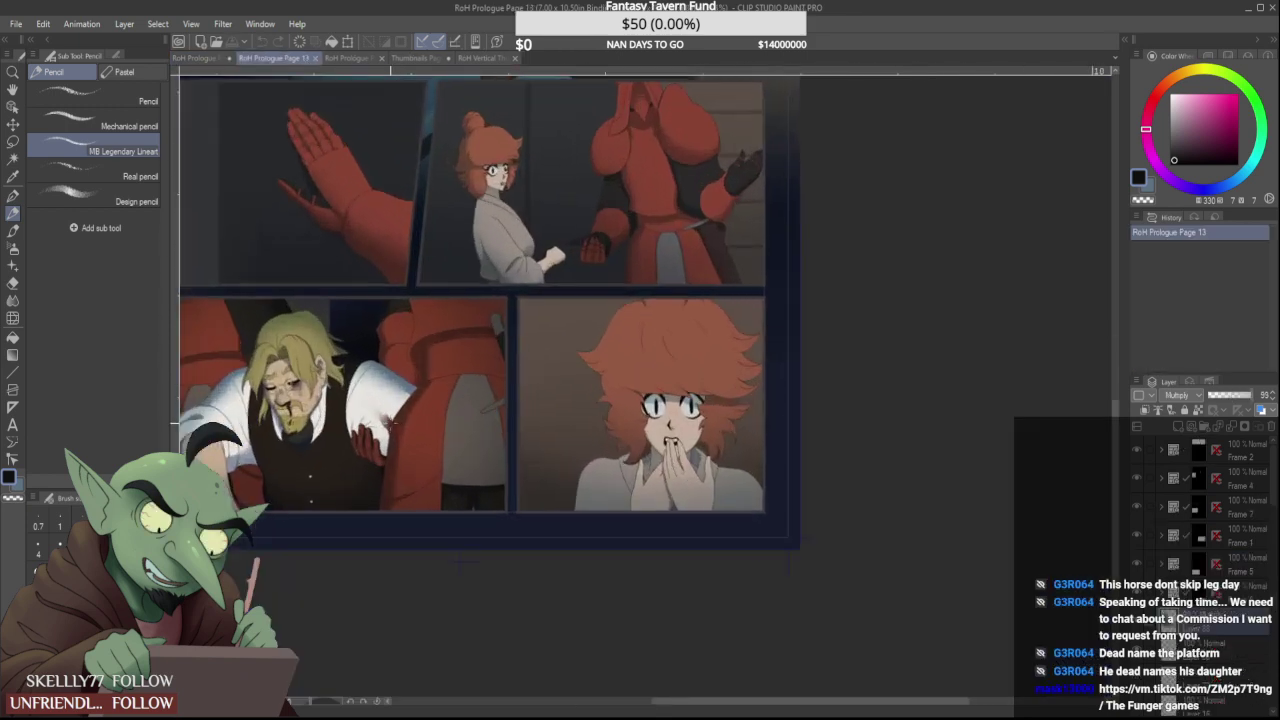
click(205, 57)
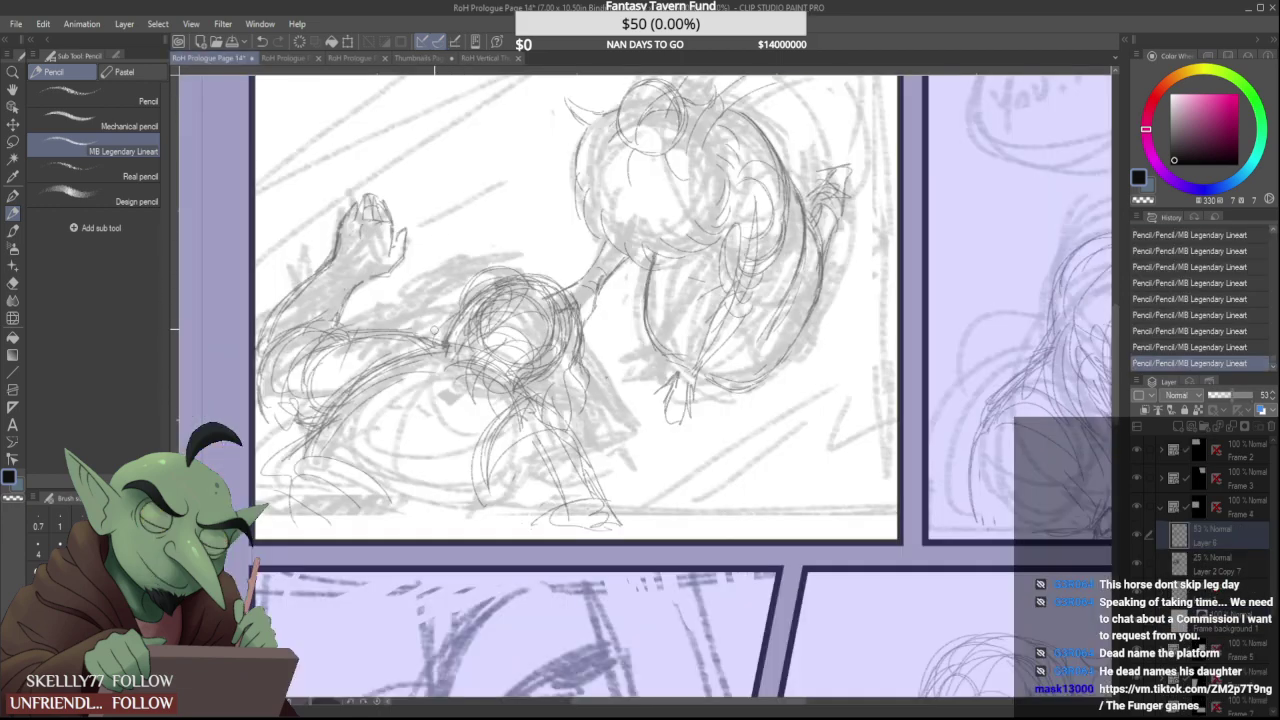
Strengthen the outer contour of the lying figure's near arm from the shoulder down to the panel's lower edge
mouse_move(433, 325)
mouse_down()
mouse_move(446, 312)
mouse_move(446, 343)
mouse_move(512, 272)
mouse_move(547, 286)
mouse_up()
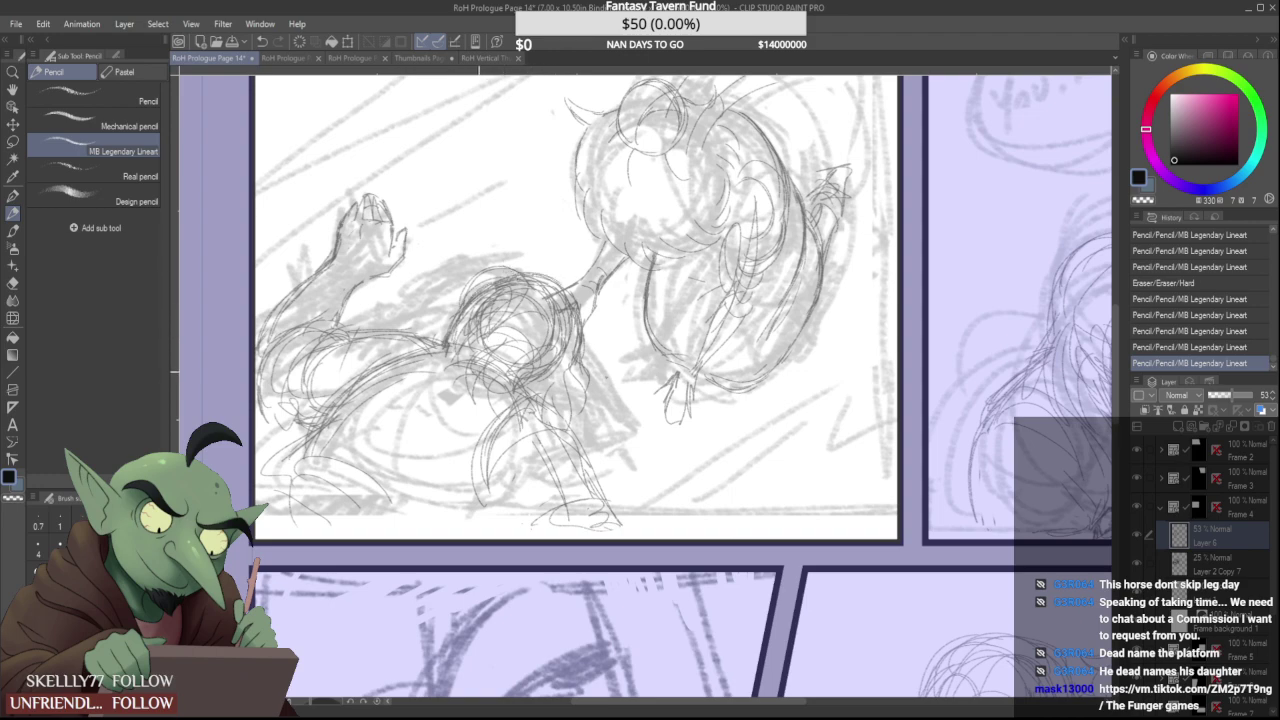
scroll(479, 372, down, 2)
scroll(480, 372, up, 1)
drag(479, 372, 486, 505)
scroll(458, 420, up, 2)
mouse_move(525, 402)
mouse_down()
mouse_move(488, 455)
mouse_move(494, 506)
mouse_up()
drag(512, 416, 496, 507)
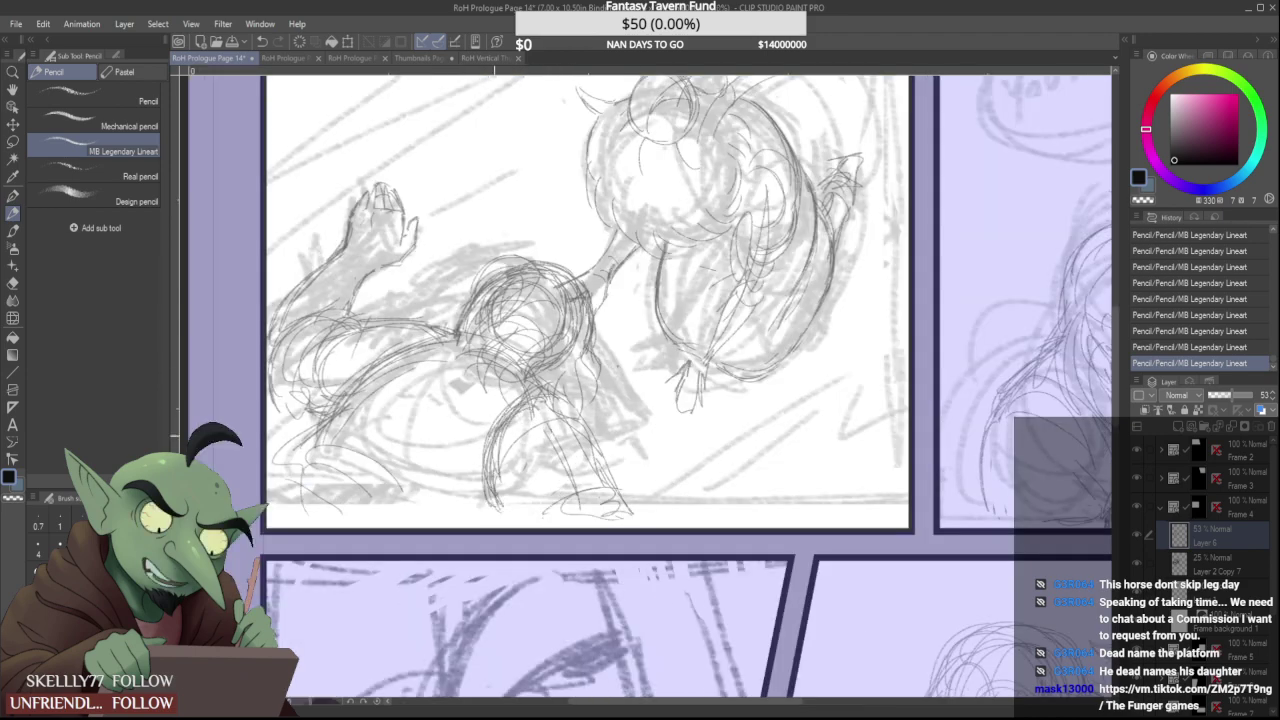
Erase stray lines around the near shoulder, redraw its curve, and add short strokes at the arm's base
drag(498, 418, 481, 446)
mouse_move(538, 406)
mouse_down()
mouse_move(496, 505)
mouse_move(490, 486)
mouse_up()
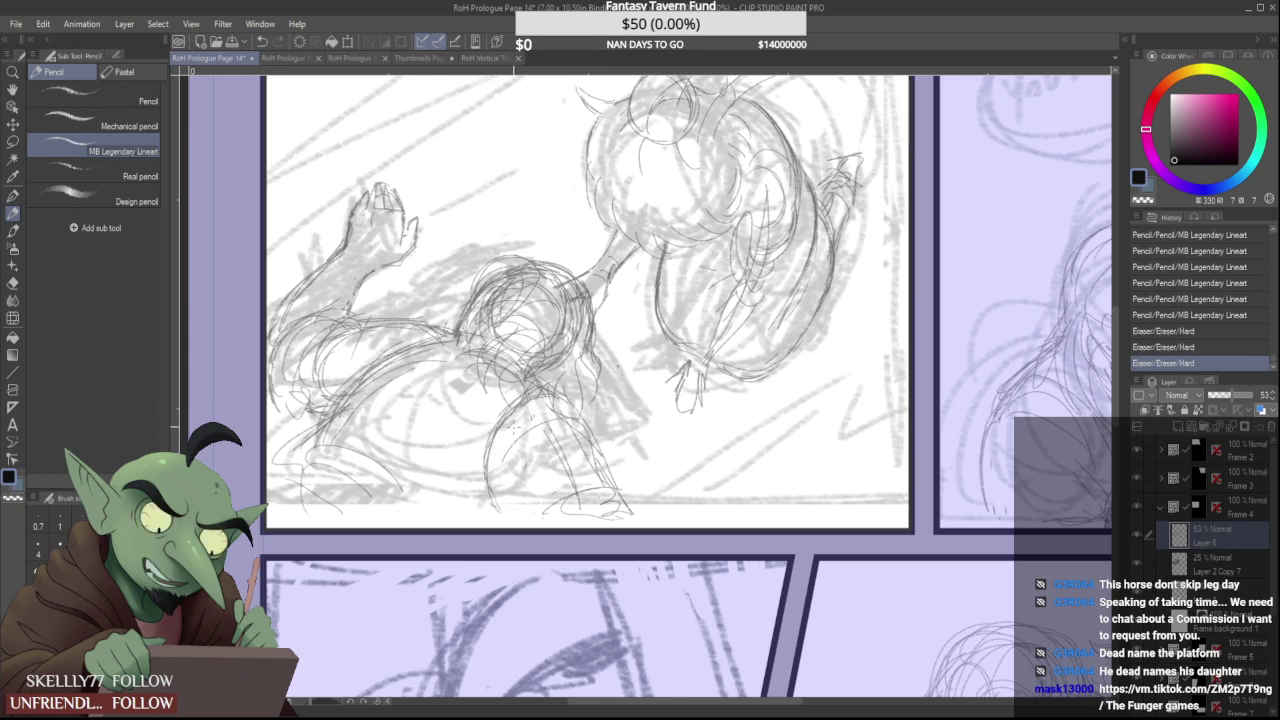
drag(492, 410, 534, 406)
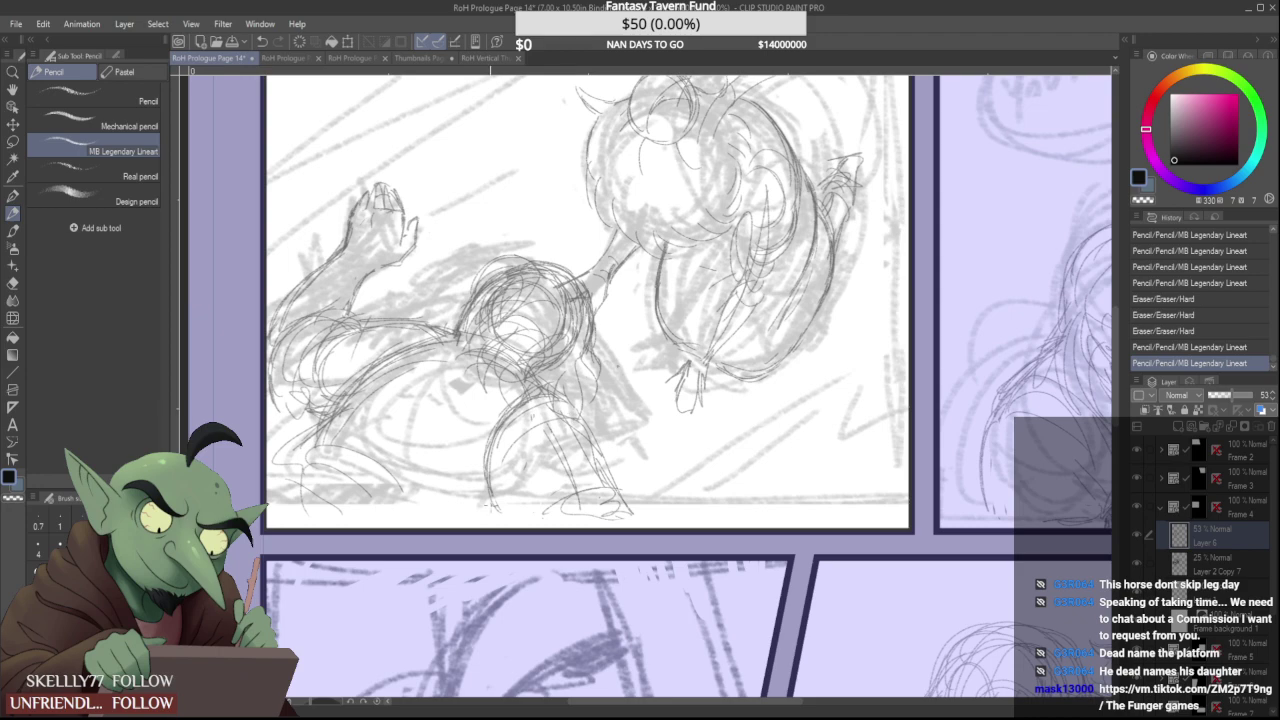
mouse_move(490, 506)
mouse_down()
mouse_move(446, 522)
mouse_move(484, 525)
mouse_up()
mouse_move(497, 512)
mouse_down()
mouse_move(492, 526)
mouse_move(511, 523)
mouse_up()
mouse_move(532, 436)
mouse_down()
mouse_move(532, 449)
mouse_move(370, 445)
mouse_move(740, 430)
mouse_up()
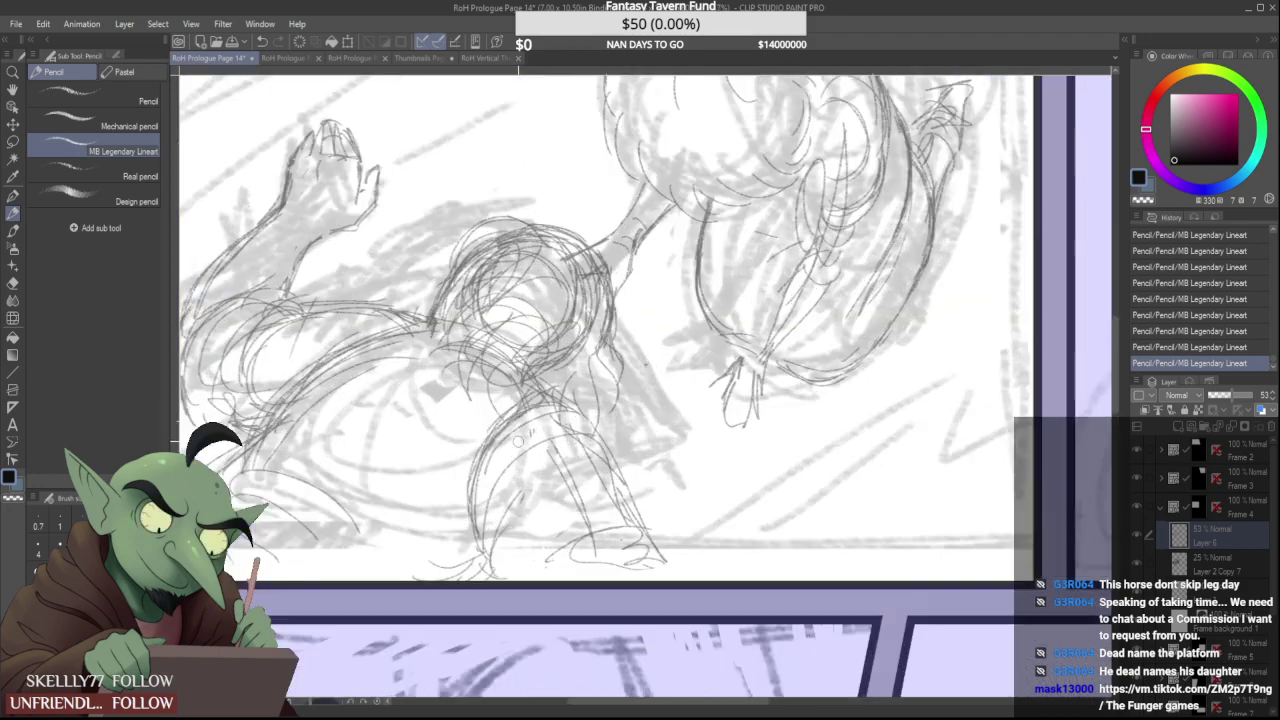
Clean up the lines inside and at the base of the near arm, and redraw its outer edge
mouse_move(505, 471)
mouse_down()
mouse_move(537, 447)
mouse_move(282, 460)
mouse_up()
scroll(520, 485, up, 3)
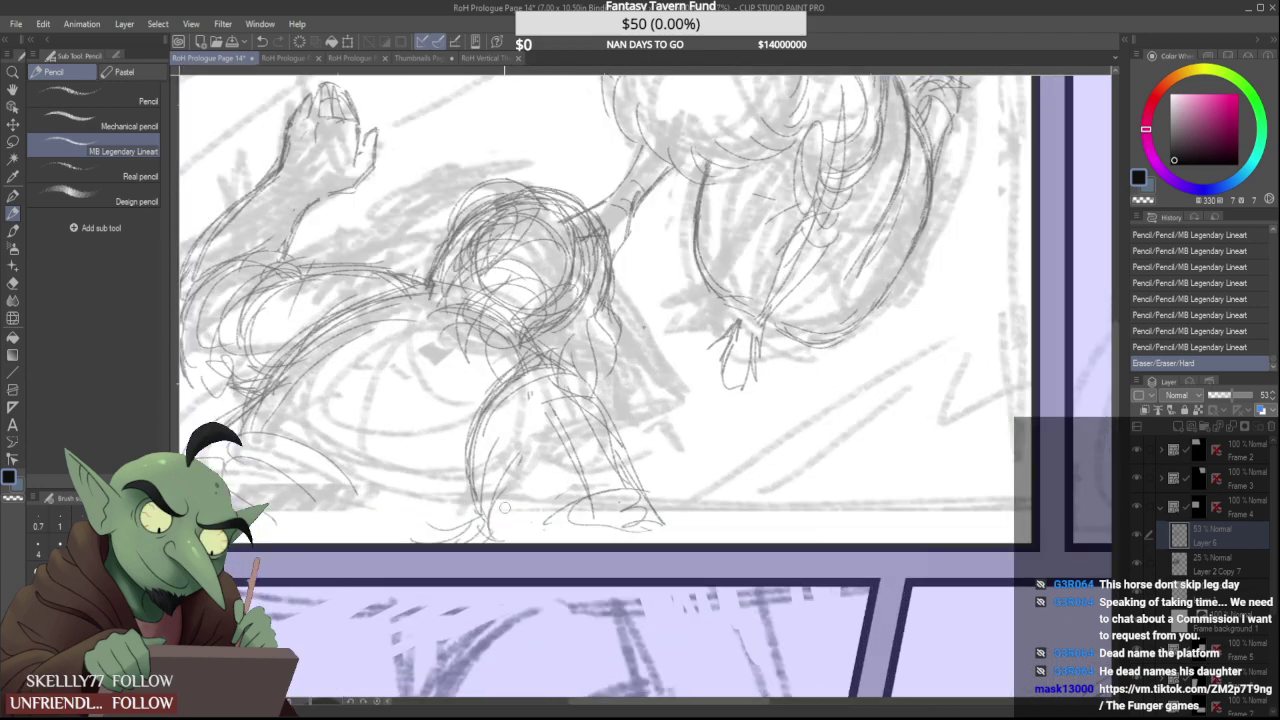
mouse_move(492, 528)
mouse_down()
mouse_move(493, 503)
mouse_move(491, 536)
mouse_up()
scroll(498, 531, down, 1)
scroll(490, 505, up, 2)
drag(510, 472, 516, 462)
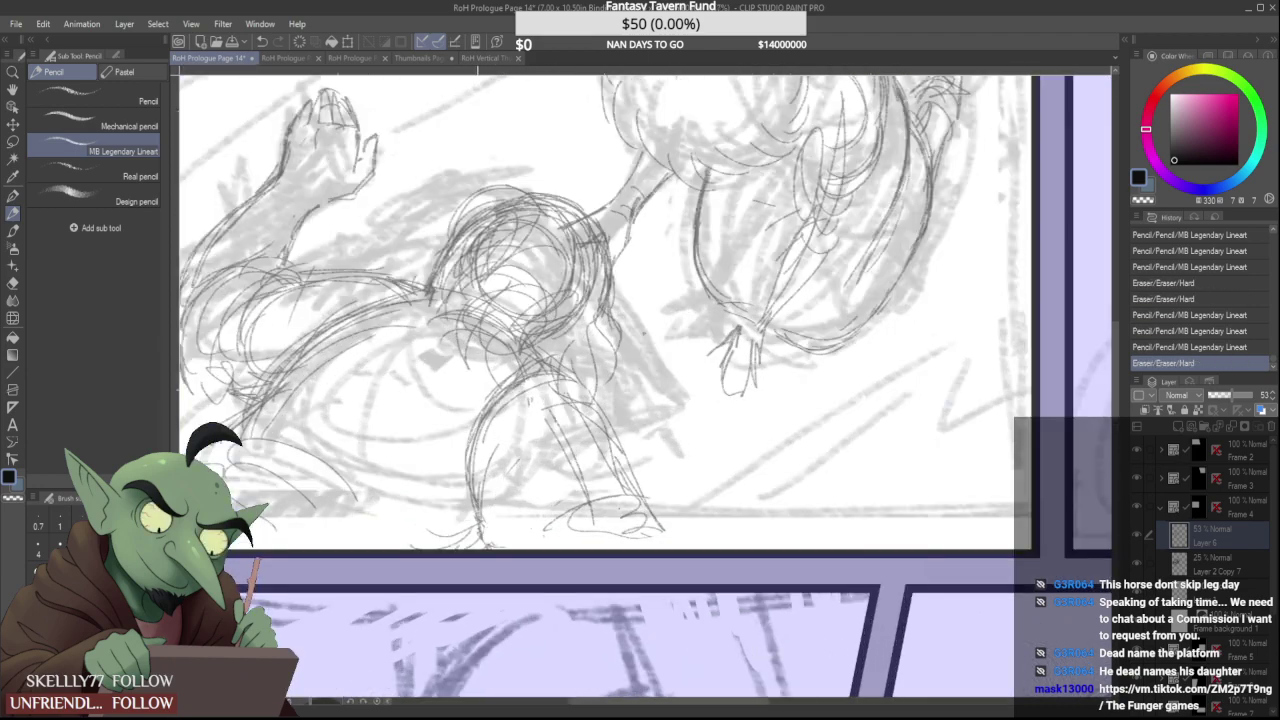
mouse_move(477, 390)
mouse_down()
mouse_move(472, 440)
mouse_move(490, 480)
mouse_up()
mouse_move(515, 430)
mouse_down()
mouse_move(500, 480)
mouse_move(512, 458)
mouse_move(494, 466)
mouse_move(502, 436)
mouse_move(487, 470)
mouse_move(494, 512)
mouse_move(489, 470)
mouse_up()
Add curved fold strokes across the lower part of the lying figure's near arm
scroll(532, 454, down, 2)
scroll(535, 453, down, 1)
scroll(534, 455, up, 2)
drag(497, 440, 488, 476)
scroll(537, 435, down, 2)
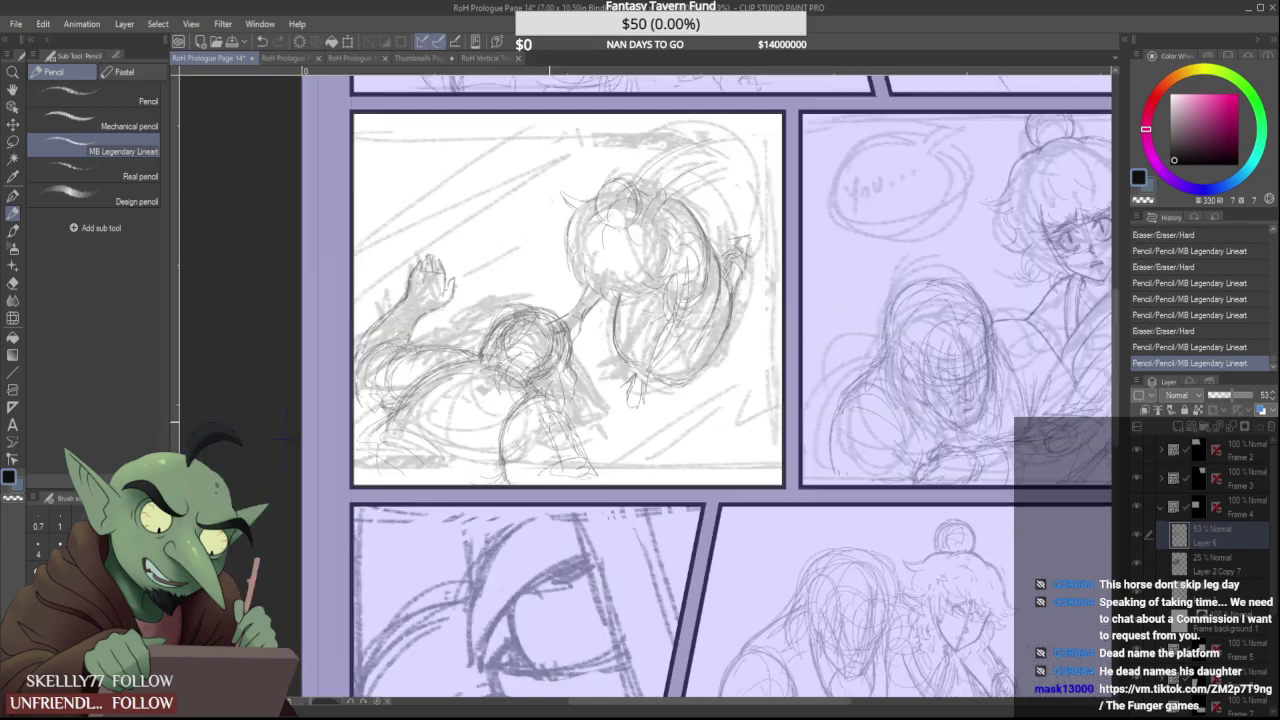
scroll(523, 435, down, 1)
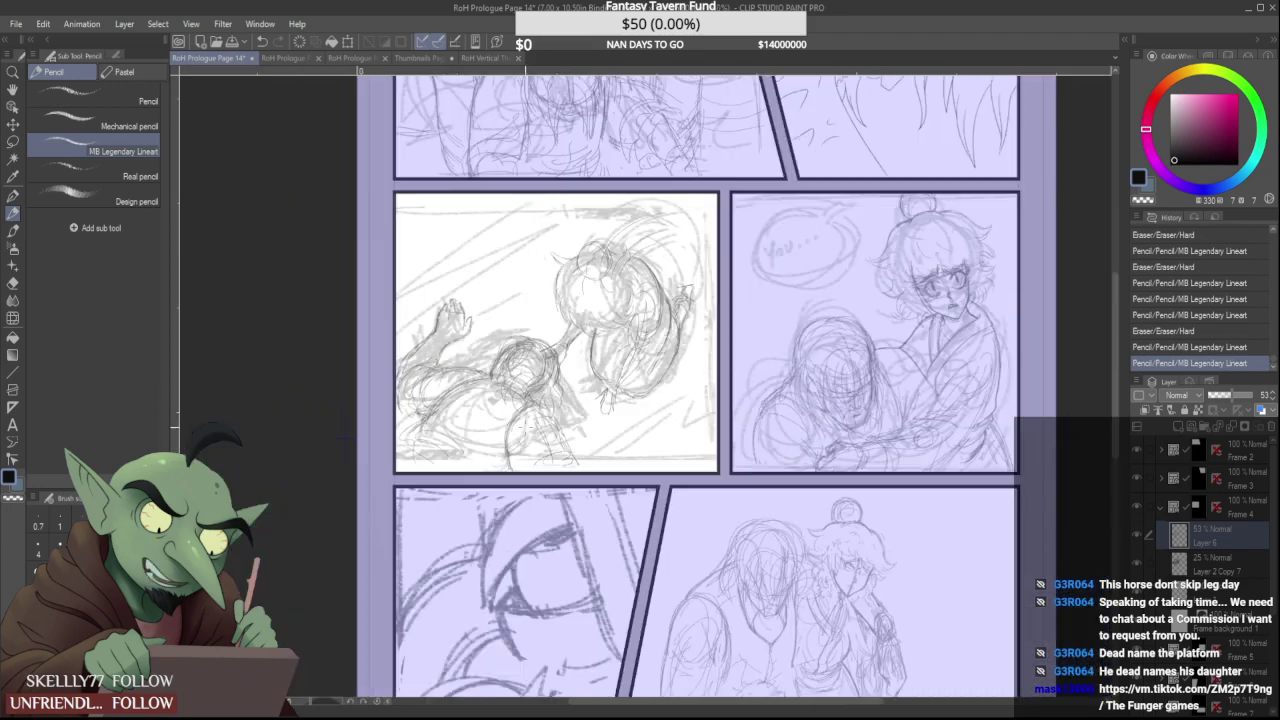
scroll(557, 441, up, 1)
mouse_move(551, 440)
mouse_down()
mouse_move(526, 477)
mouse_move(512, 474)
mouse_up()
scroll(544, 492, down, 1)
scroll(540, 493, up, 1)
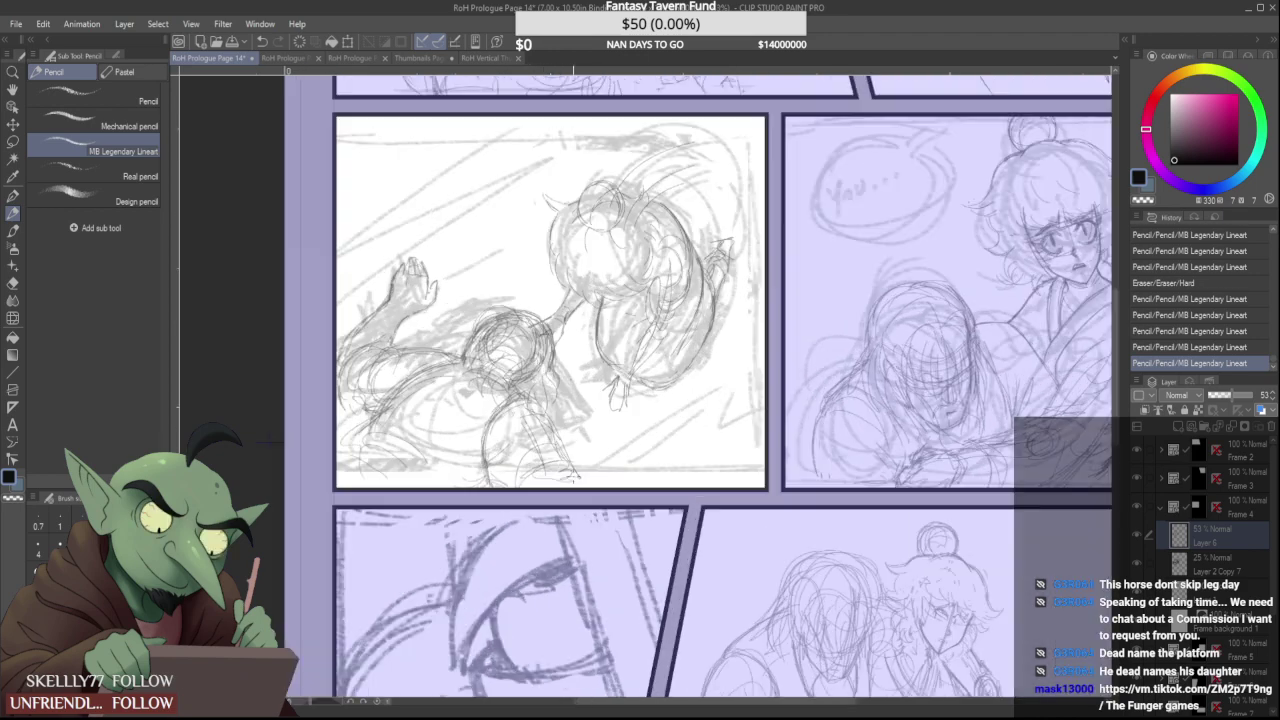
Erase the overlapping lines where the crouching figure's reaching hand meets the side of the lying figure's head
scroll(551, 376, up, 2)
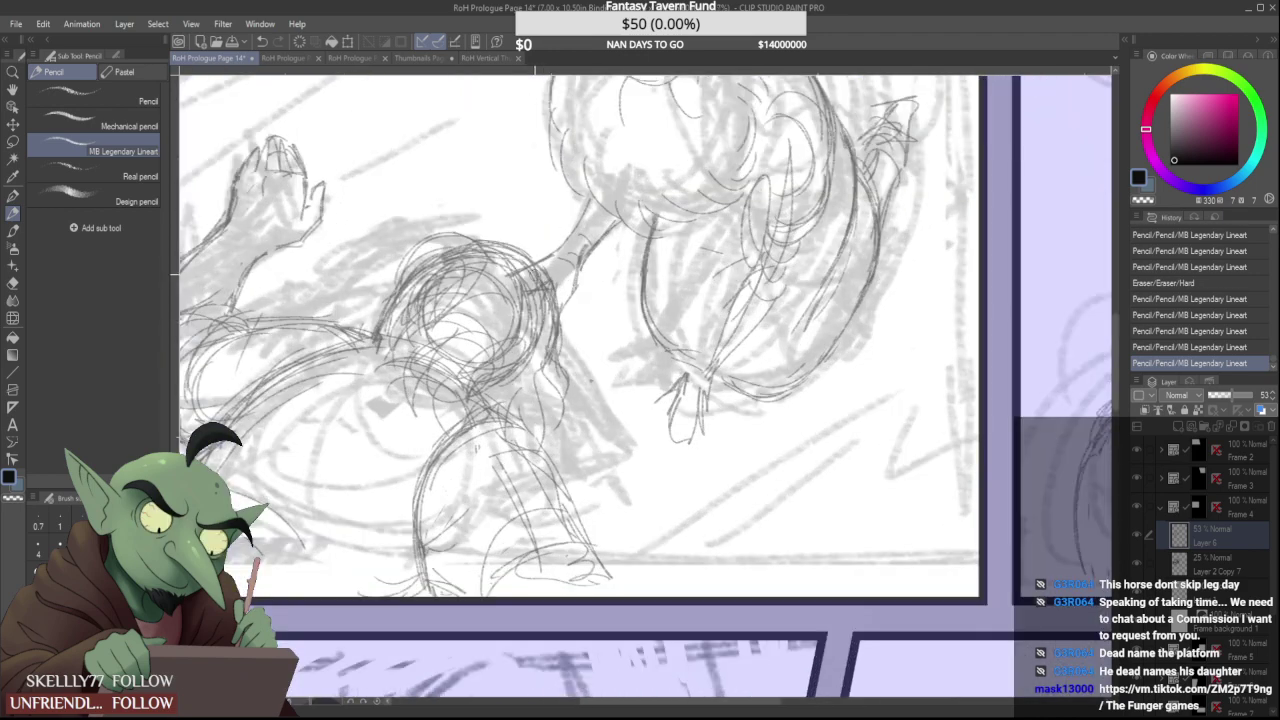
mouse_move(512, 266)
mouse_down()
mouse_move(552, 310)
mouse_move(546, 348)
mouse_up()
scroll(525, 320, down, 1)
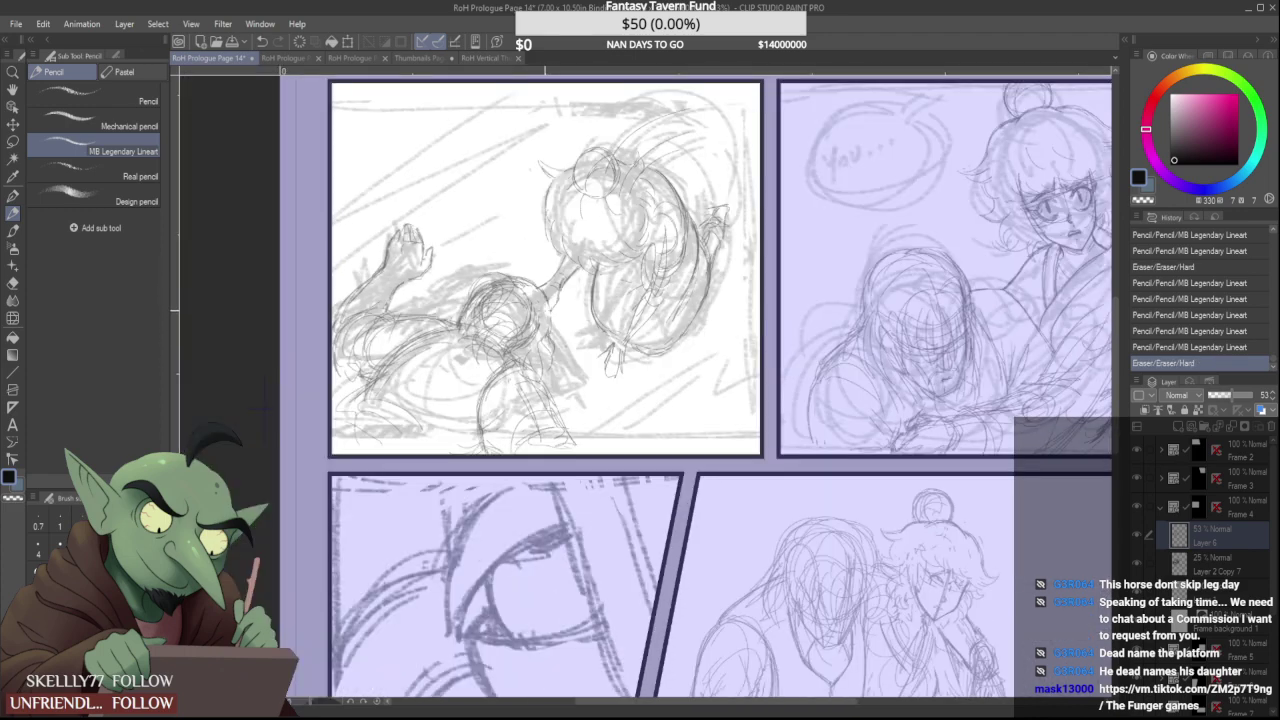
scroll(533, 280, up, 1)
scroll(553, 304, down, 2)
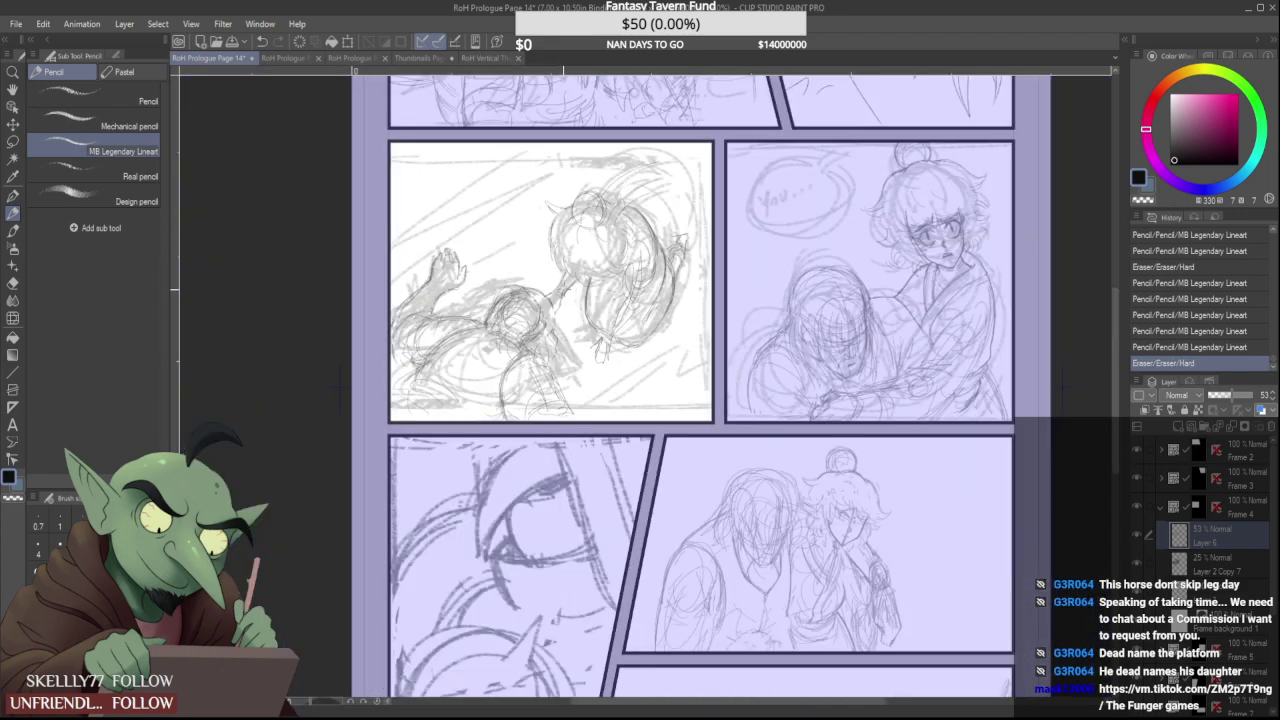
Sketch the crouching figure's reaching hand and fingers over the side of the lying figure's head
scroll(553, 303, up, 2)
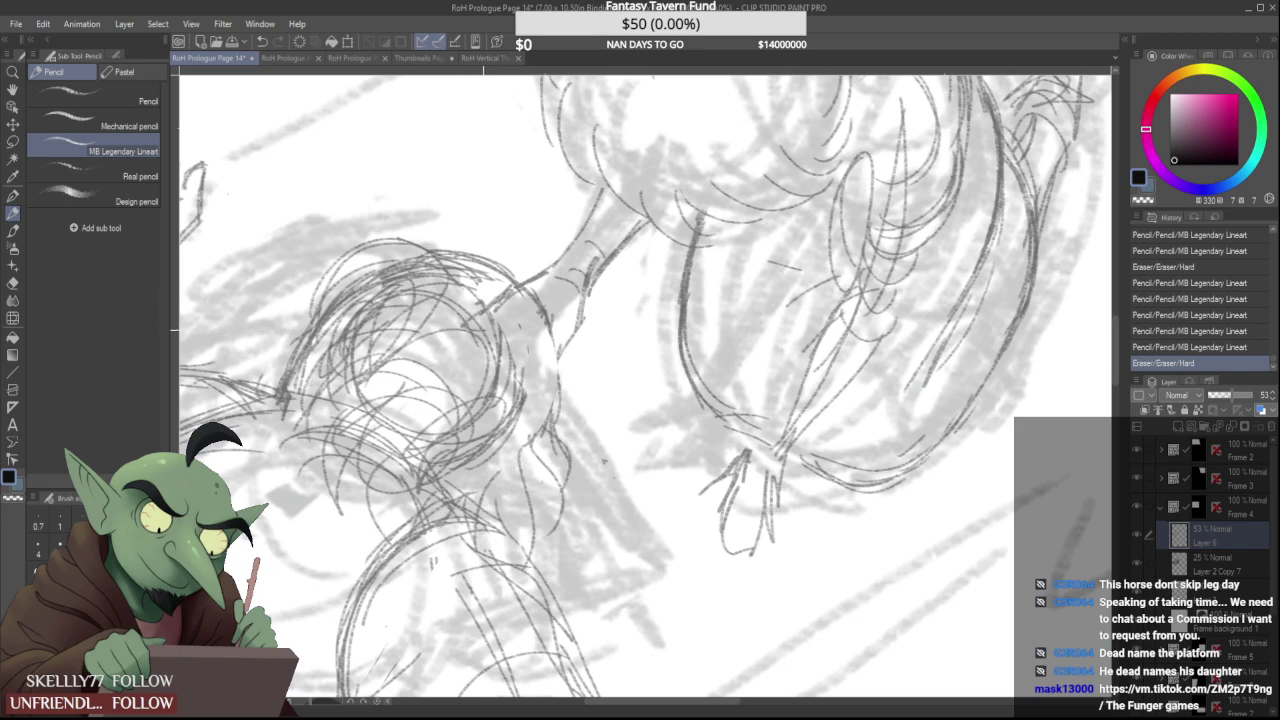
mouse_move(503, 353)
mouse_down()
mouse_move(540, 320)
mouse_move(444, 341)
mouse_move(484, 394)
mouse_up()
mouse_move(556, 330)
mouse_down()
mouse_move(542, 369)
mouse_move(566, 350)
mouse_move(547, 316)
mouse_move(551, 334)
mouse_move(485, 351)
mouse_move(522, 330)
mouse_move(494, 394)
mouse_move(548, 358)
mouse_up()
scroll(510, 345, down, 4)
scroll(487, 350, up, 4)
scroll(550, 356, down, 3)
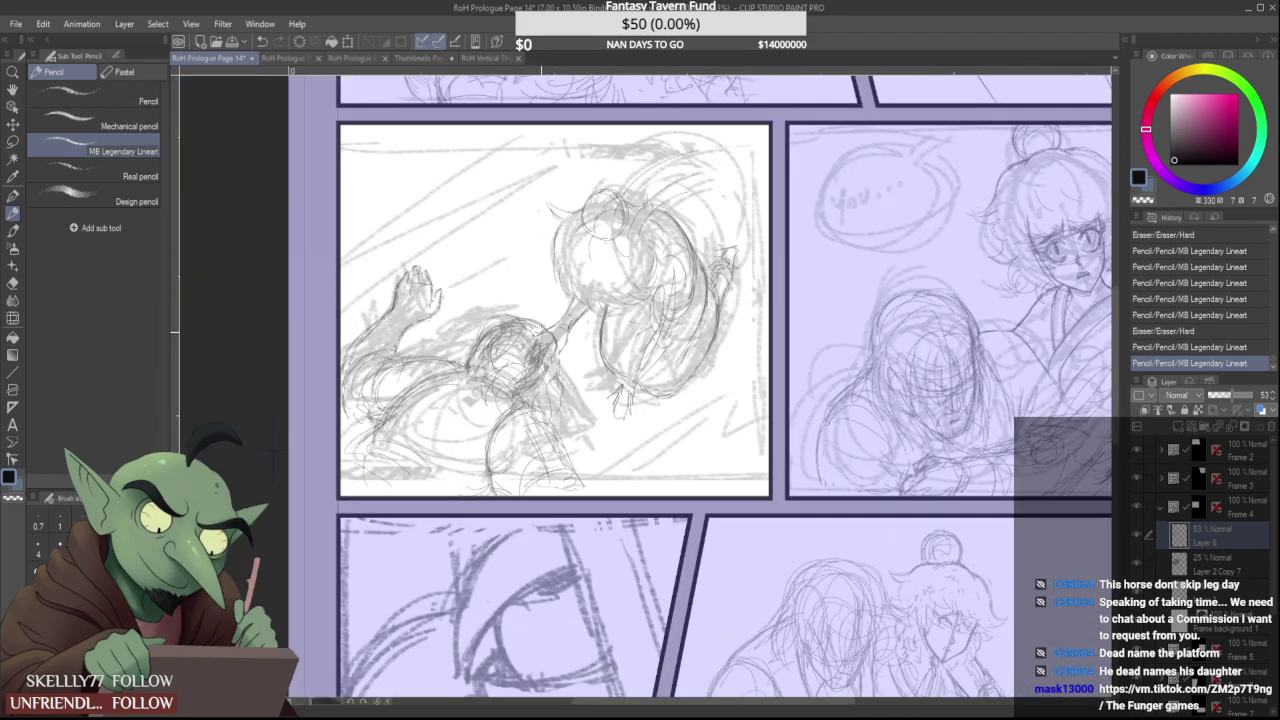
Erase the rough lines within the reaching hand and redraw its fingers extending over the lying figure's hair
scroll(550, 340, up, 3)
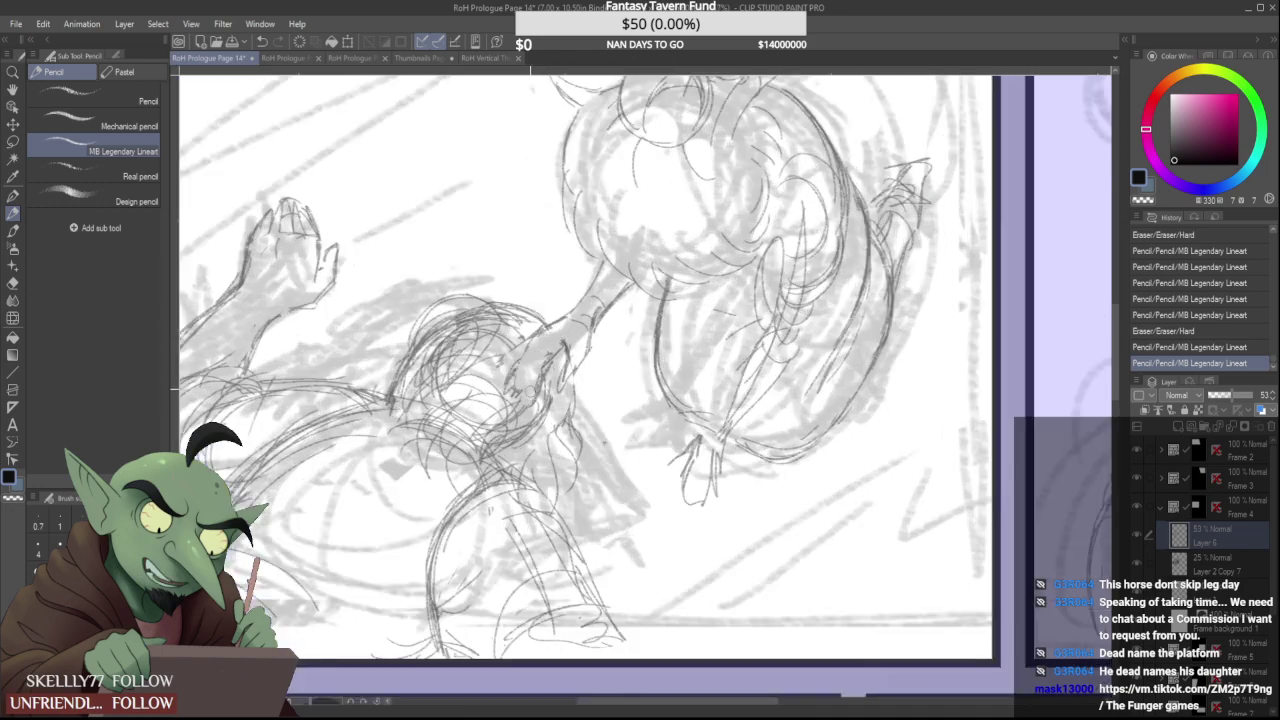
mouse_move(530, 389)
mouse_down()
mouse_move(545, 360)
mouse_move(509, 387)
mouse_up()
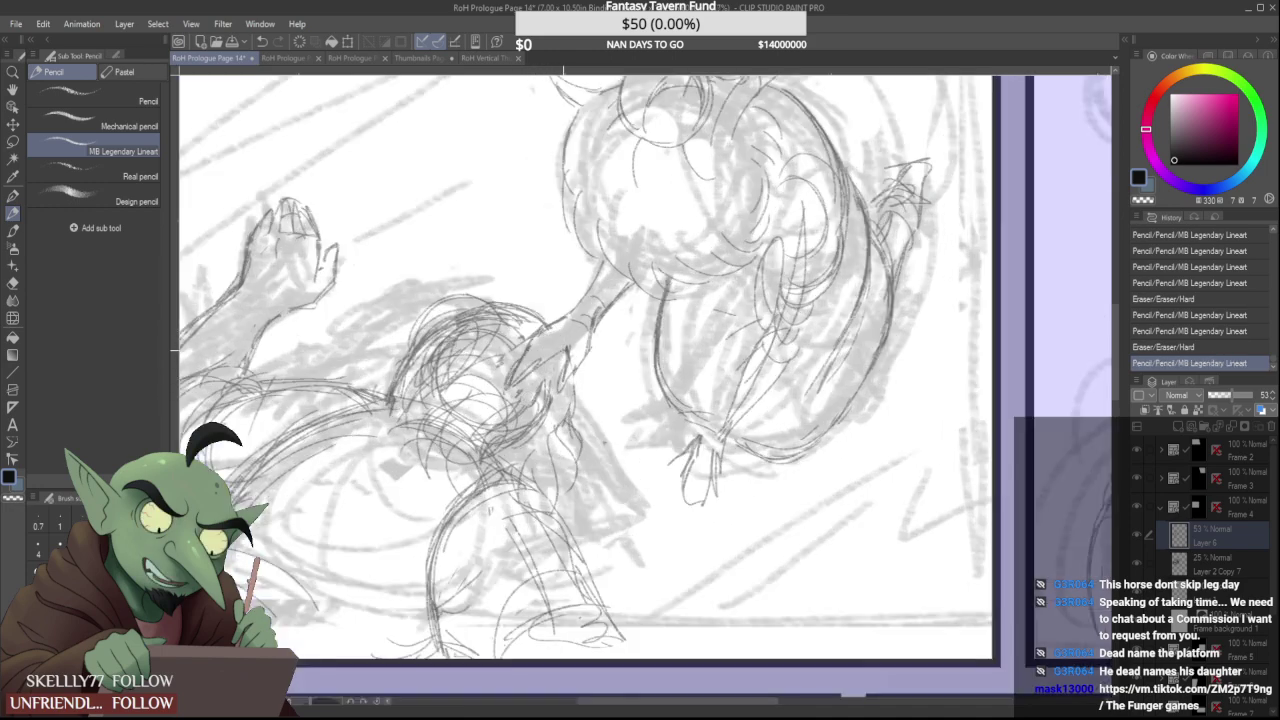
mouse_move(562, 351)
mouse_down()
mouse_move(518, 400)
mouse_move(556, 358)
mouse_move(545, 336)
mouse_move(527, 378)
mouse_move(566, 347)
mouse_move(541, 389)
mouse_move(516, 371)
mouse_move(519, 388)
mouse_up()
scroll(560, 358, down, 2)
scroll(566, 357, up, 3)
scroll(566, 380, down, 5)
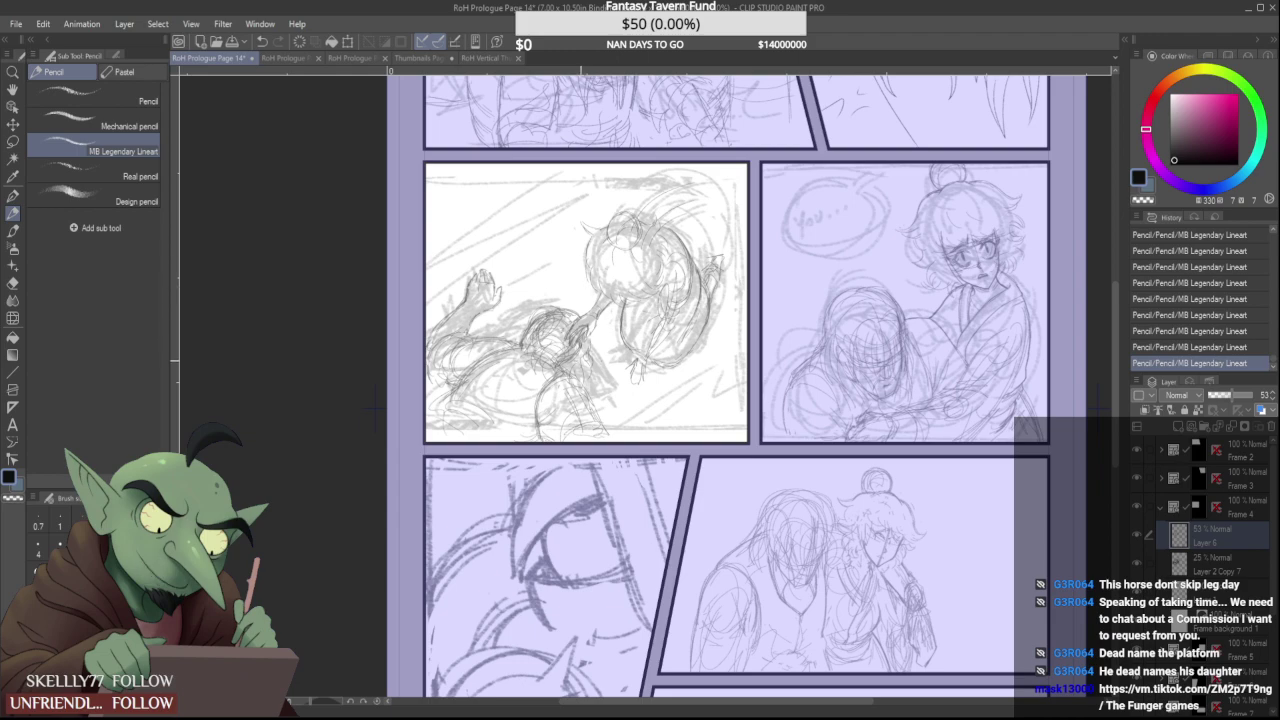
scroll(600, 330, up, 4)
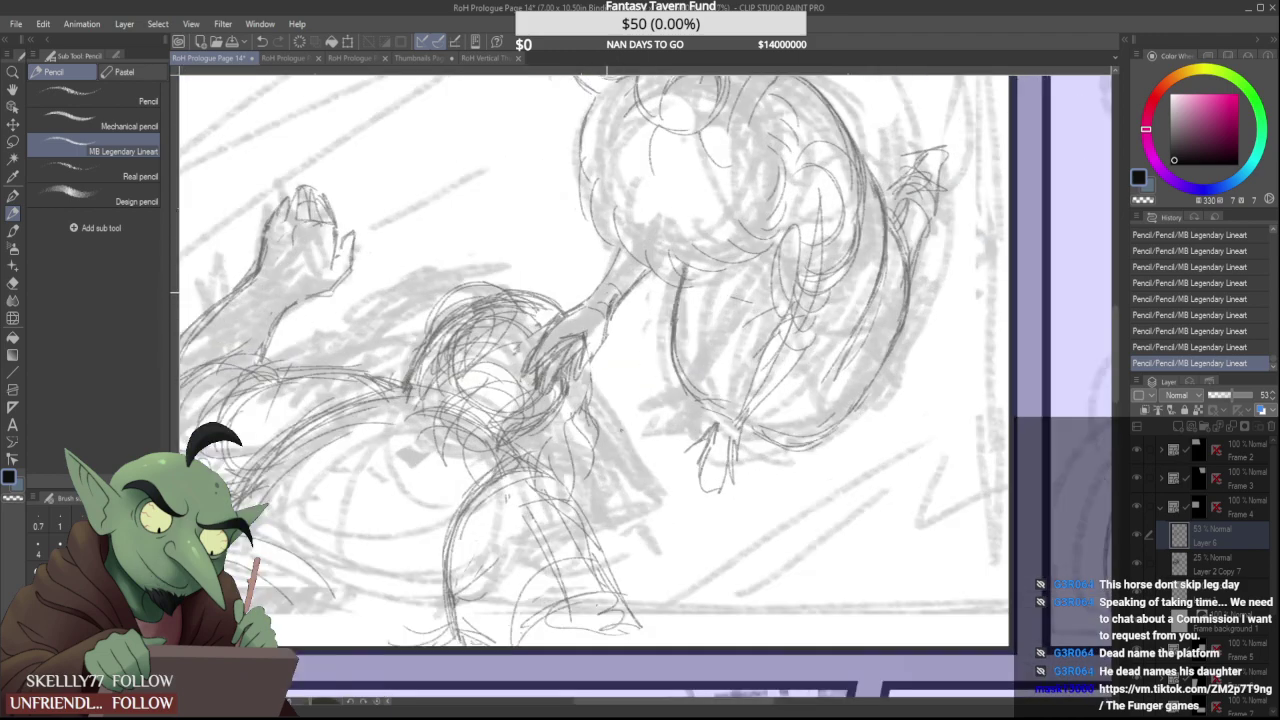
scroll(600, 330, down, 3)
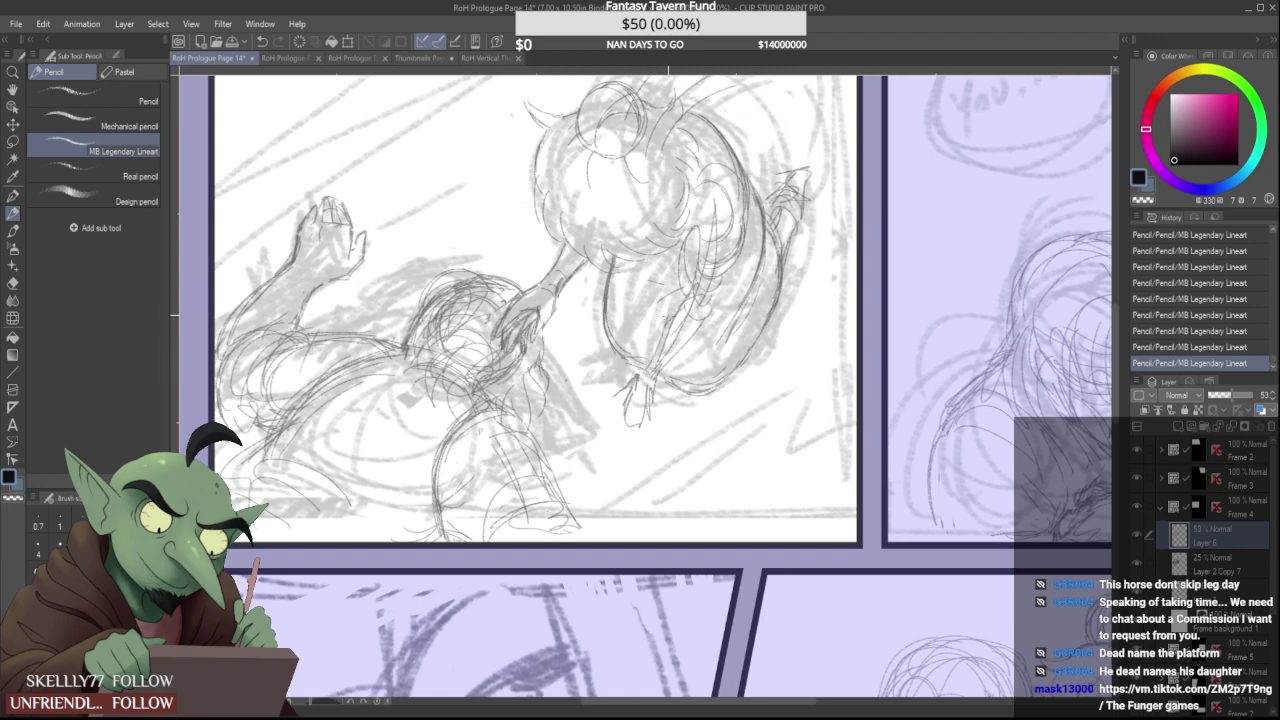
Erase stray lines around the crouching figure's lowered hand in Frame 4 and redraw its fingers
scroll(688, 334, down, 2)
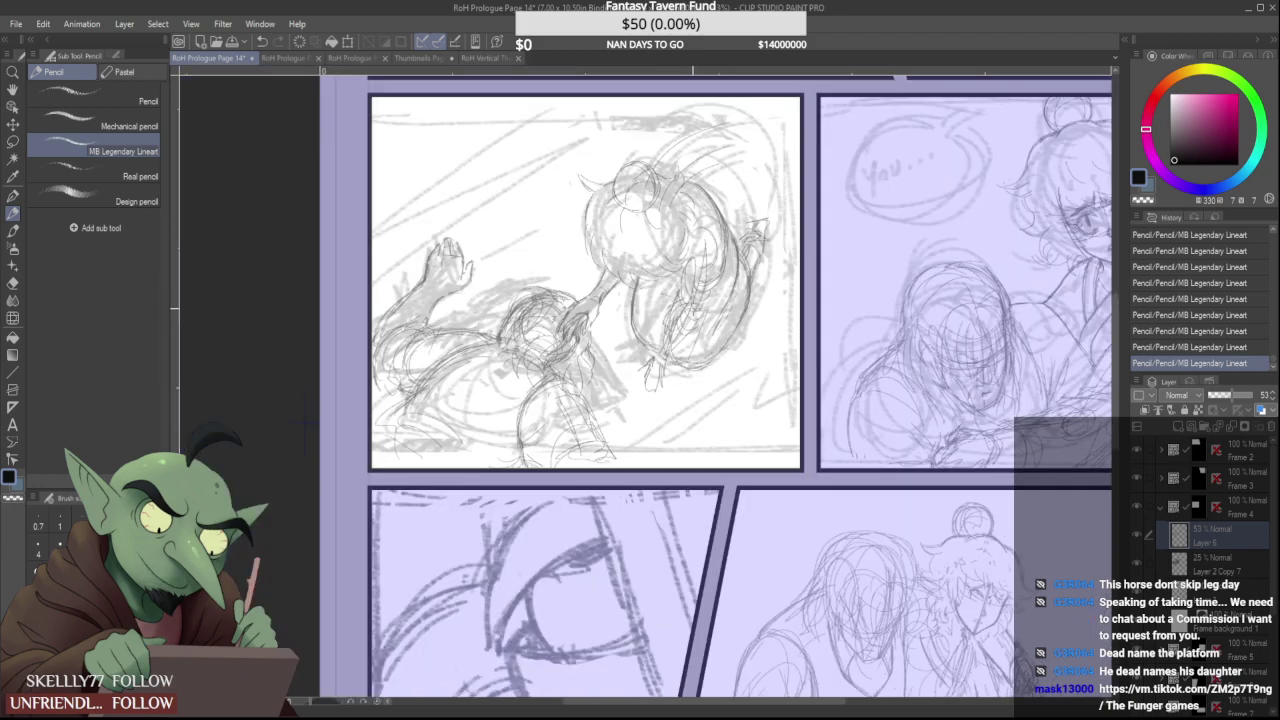
scroll(695, 368, down, 1)
scroll(695, 368, up, 2)
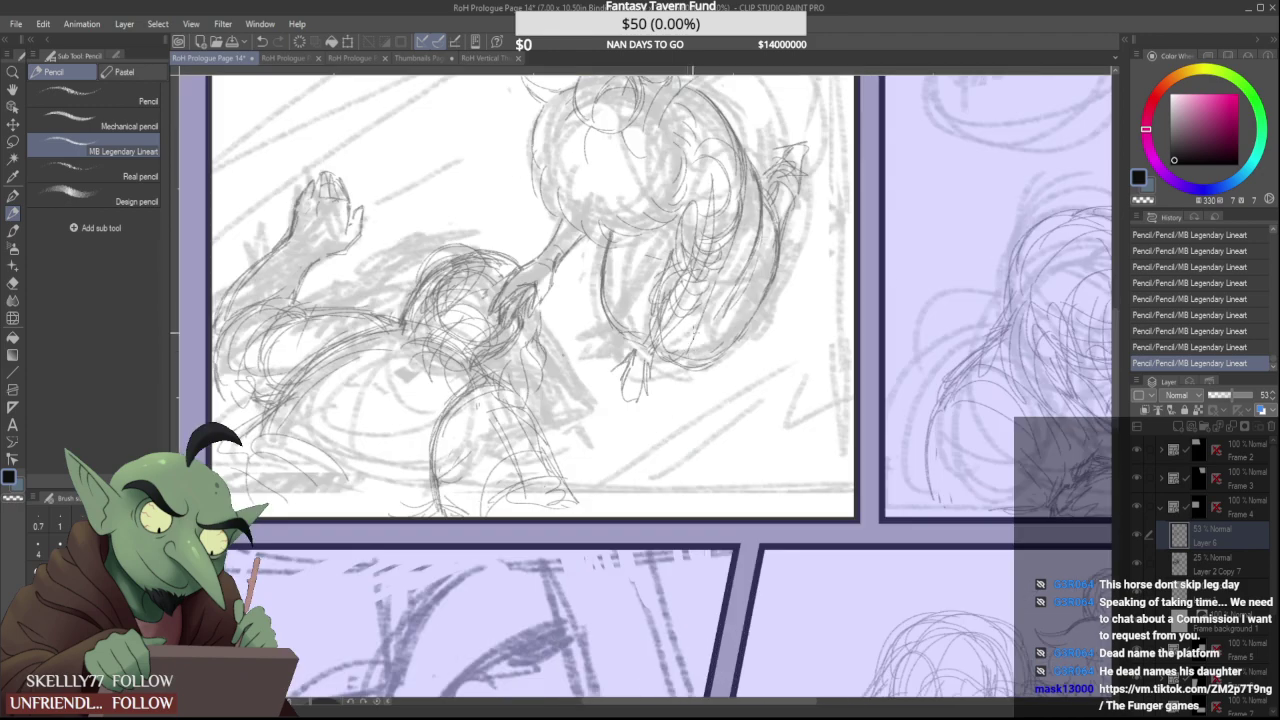
scroll(698, 345, down, 3)
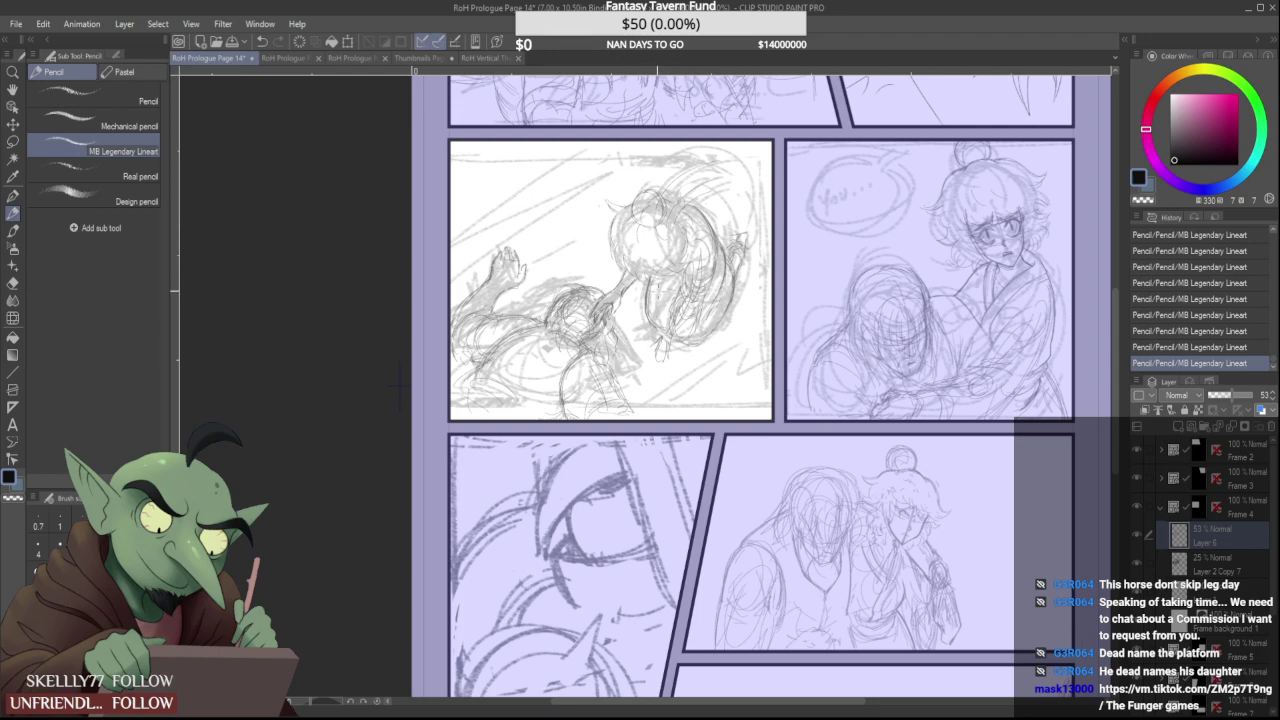
scroll(655, 355, up, 3)
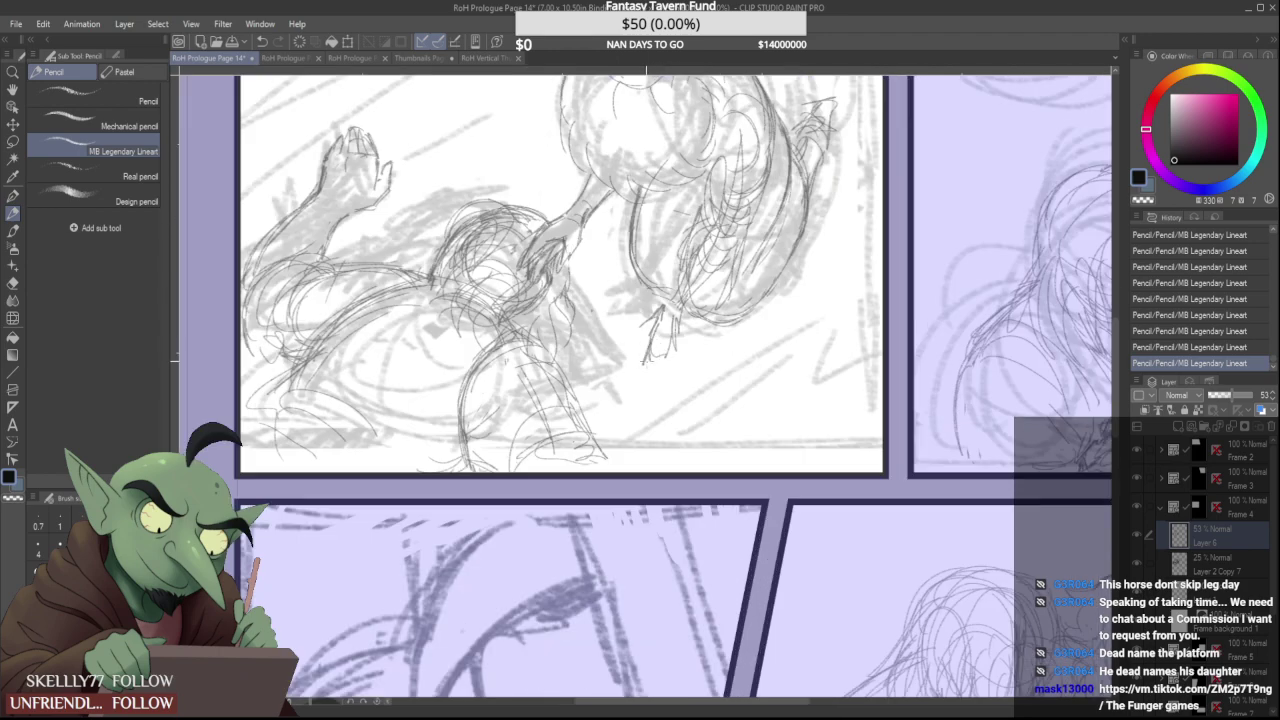
mouse_move(662, 368)
mouse_down()
mouse_move(672, 352)
mouse_move(651, 366)
mouse_up()
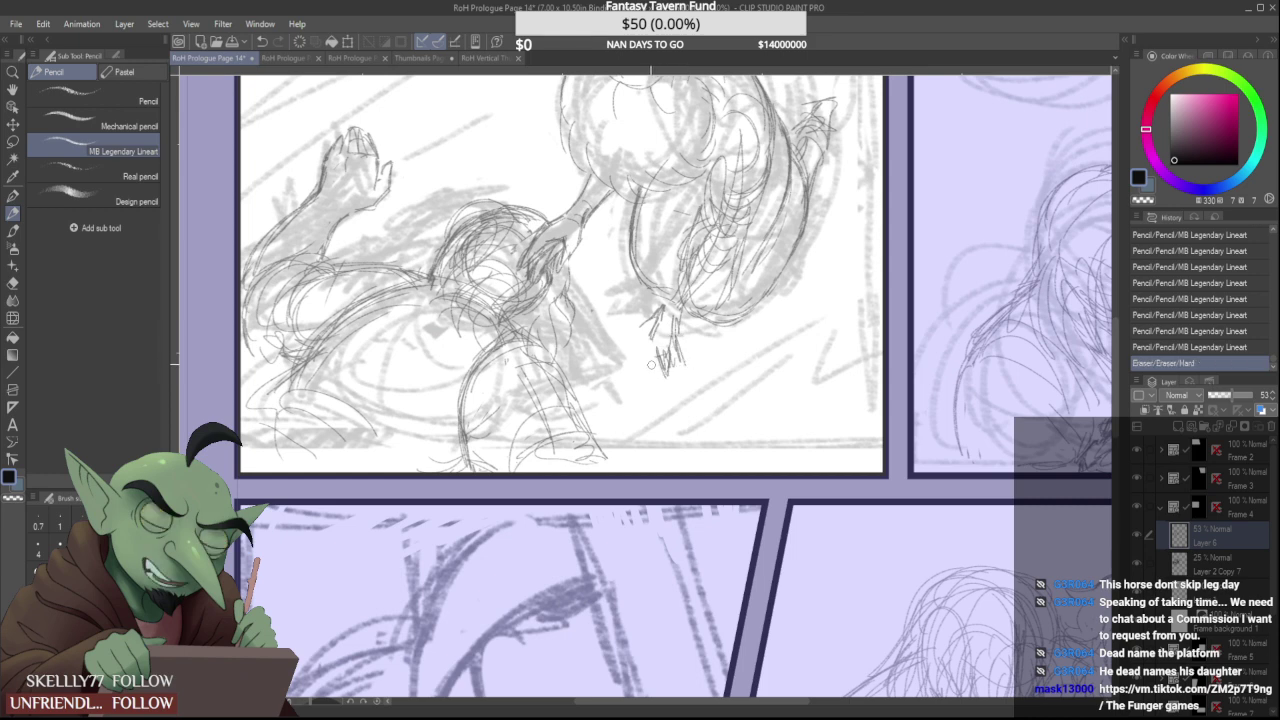
mouse_move(650, 322)
mouse_down()
mouse_move(640, 340)
mouse_move(636, 314)
mouse_move(652, 326)
mouse_up()
scroll(650, 315, down, 2)
scroll(660, 323, up, 2)
scroll(645, 340, down, 2)
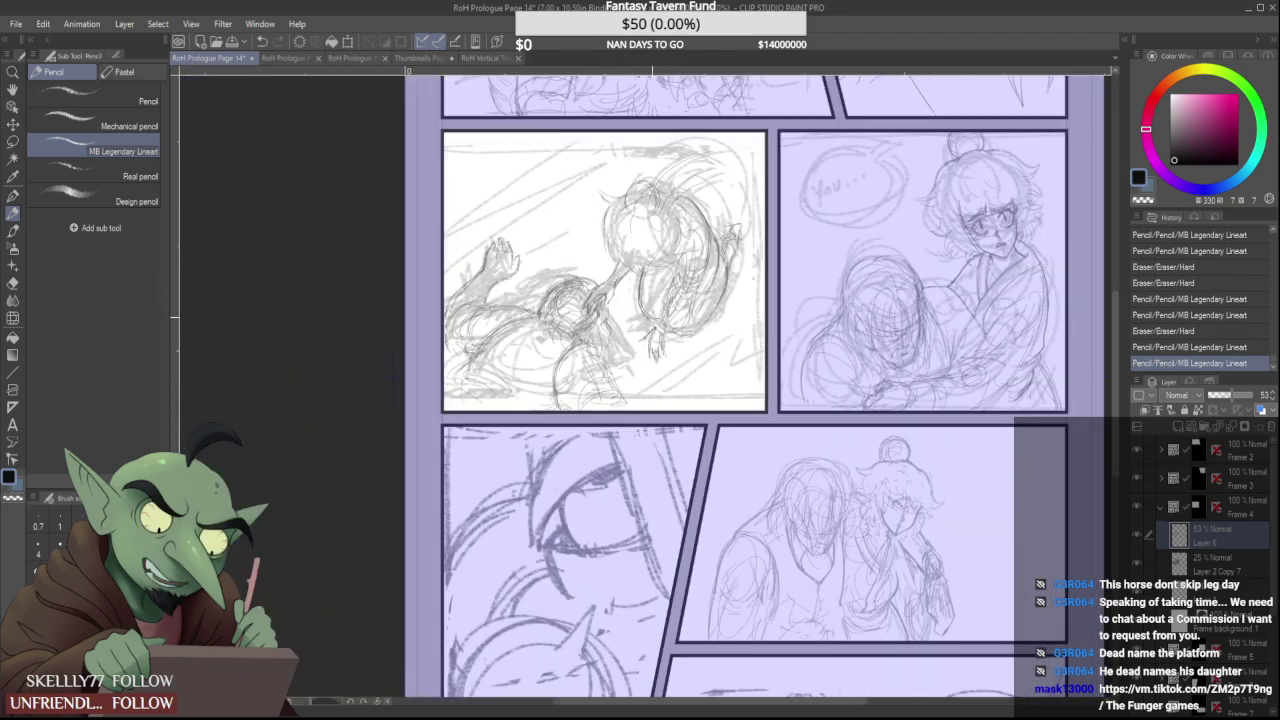
Open the Frame 3 folder, make its Layer 2 active and switch to the Real pencil brush
scroll(700, 190, down, 5)
scroll(700, 190, up, 3)
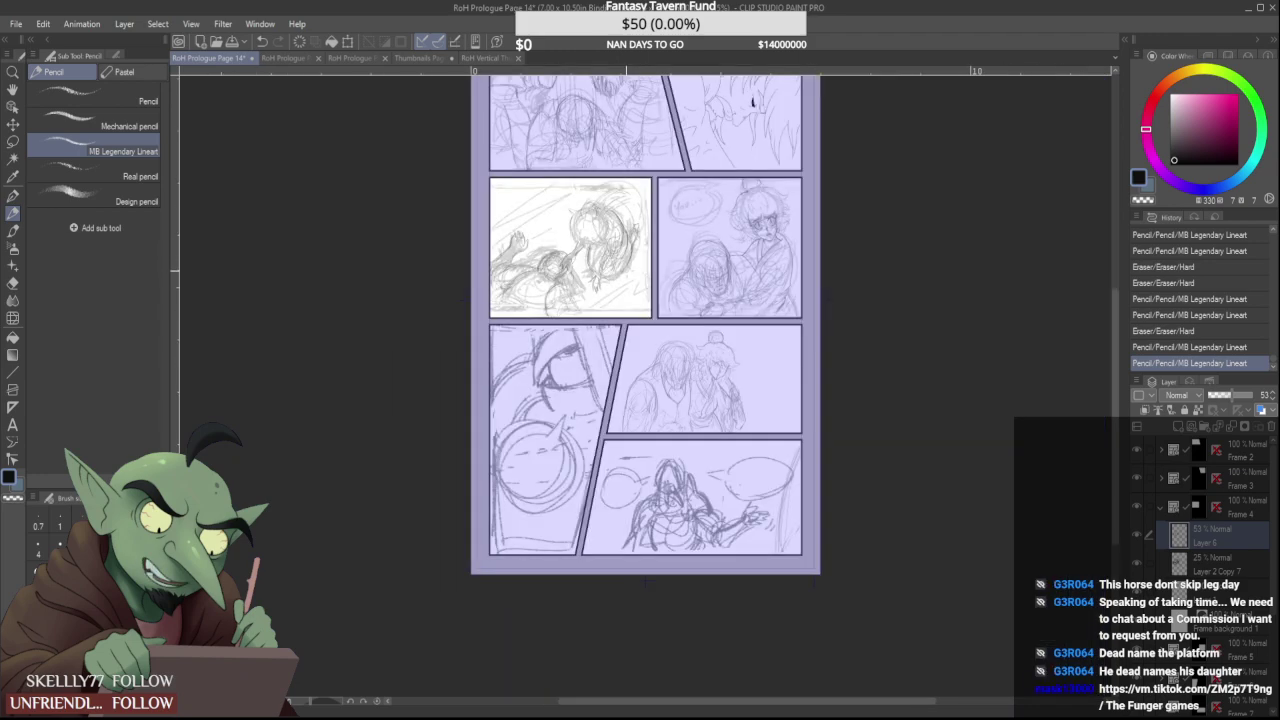
scroll(740, 195, up, 2)
scroll(620, 231, down, 3)
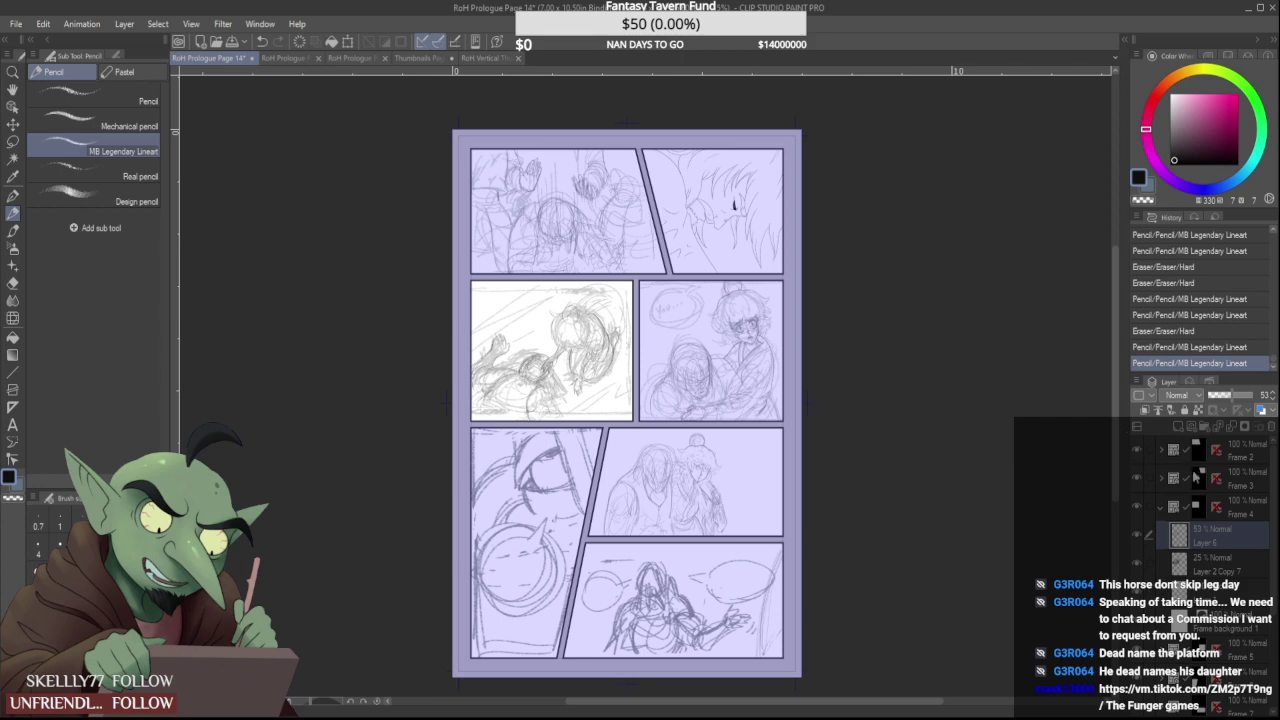
click(1197, 477)
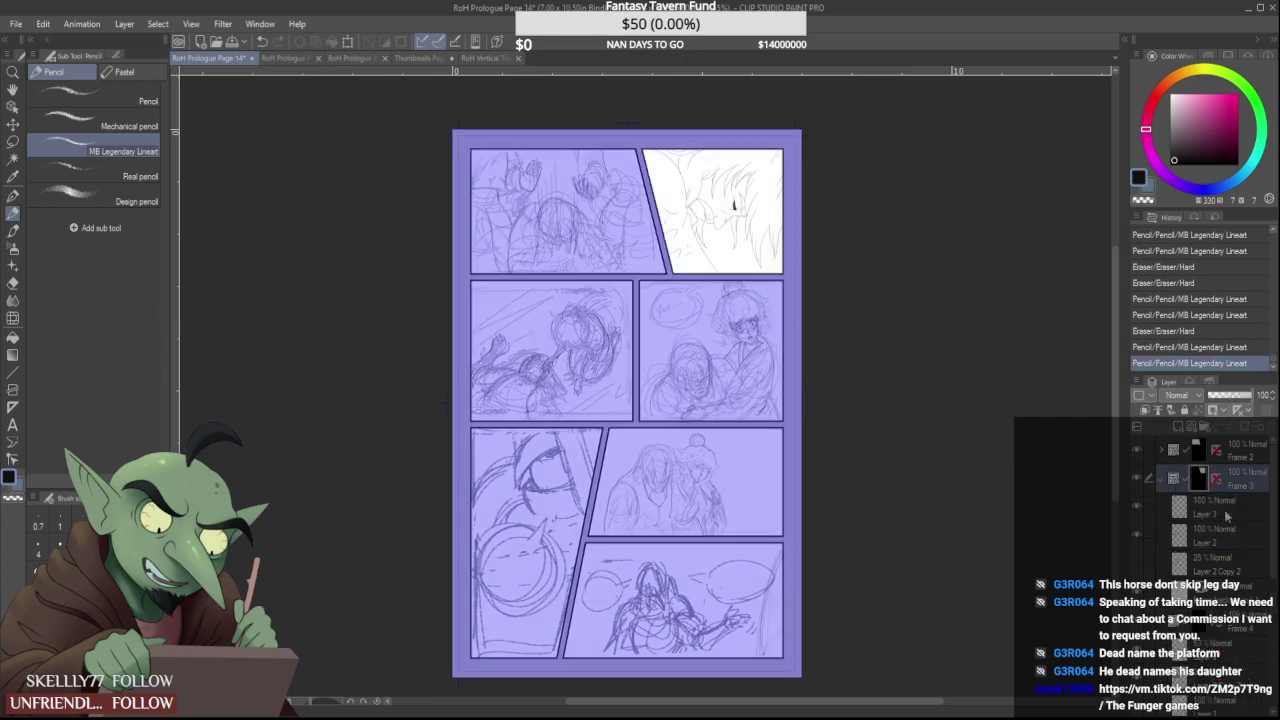
click(1163, 480)
click(1202, 540)
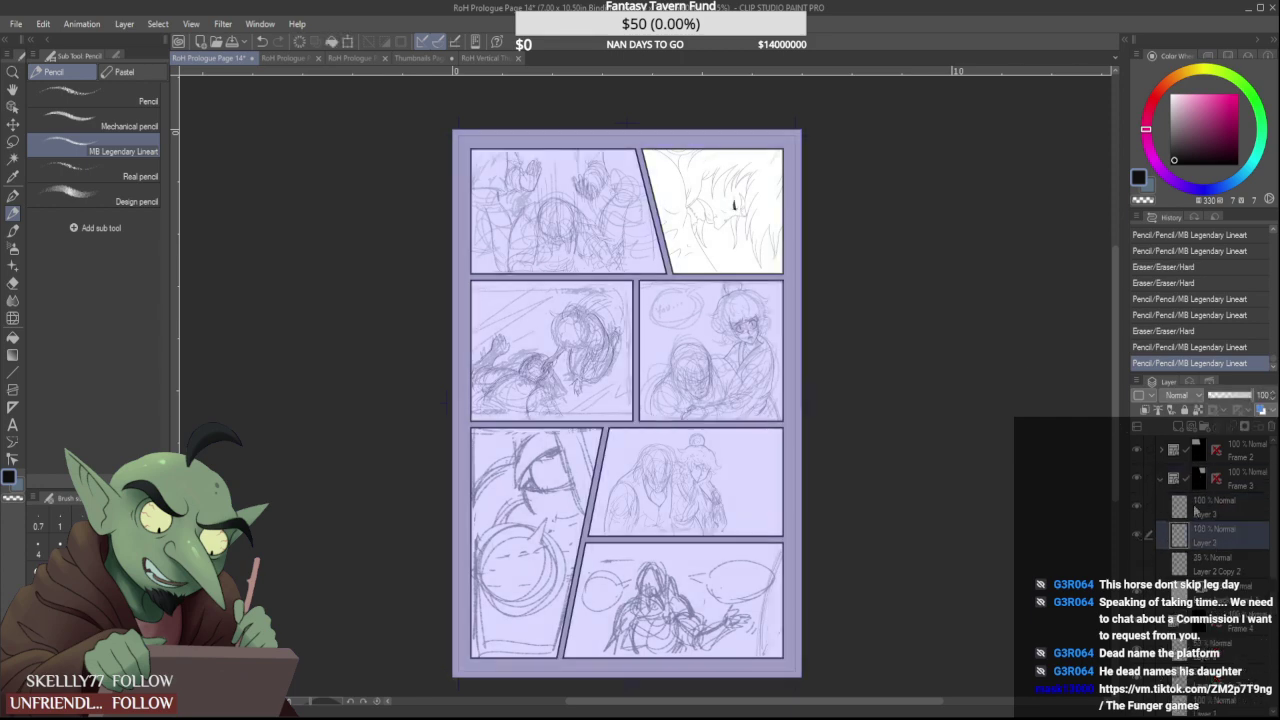
click(130, 176)
scroll(676, 214, up, 5)
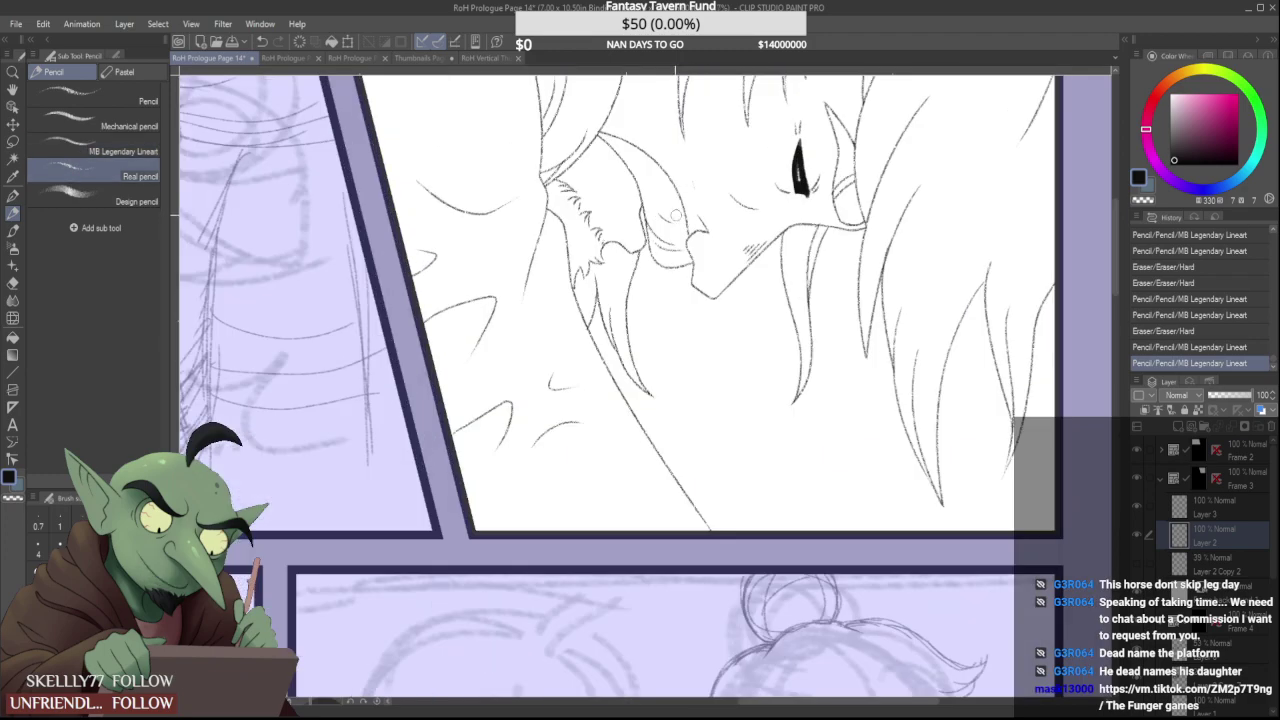
Erase the contour line beside the jagged fur edge in the Frame 3 panel and redraw it with the Real pencil
scroll(676, 214, up, 2)
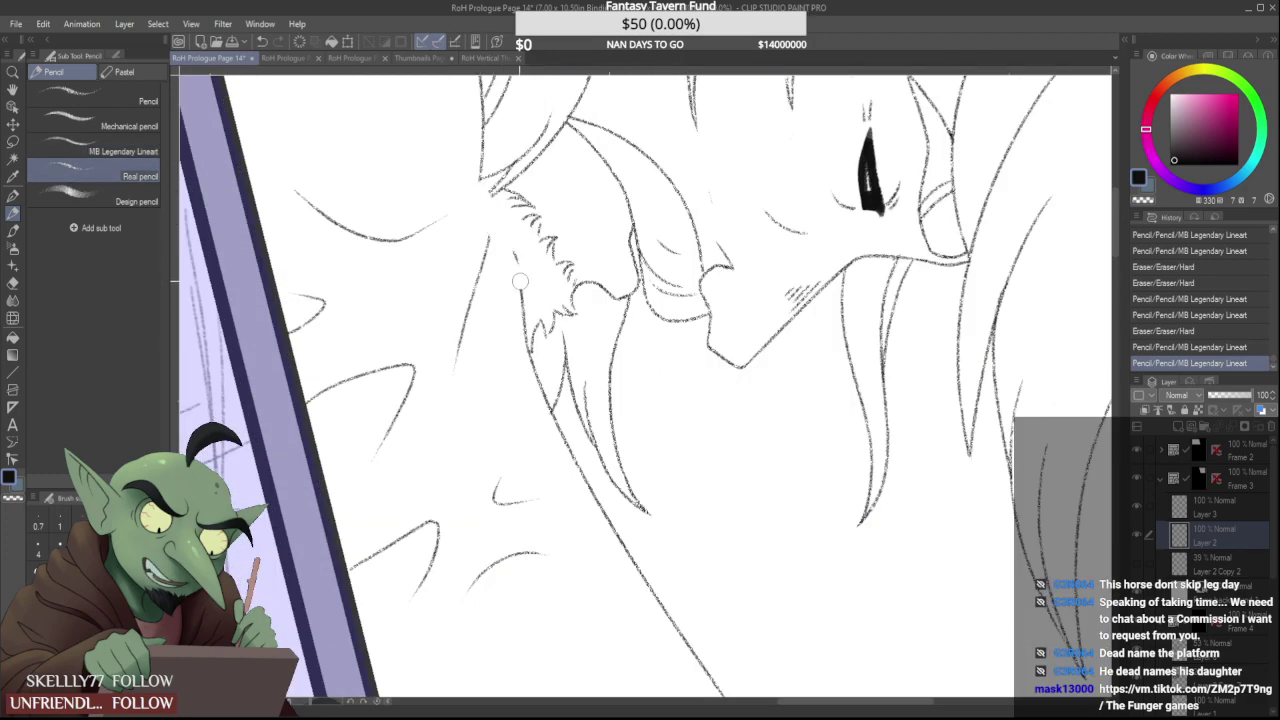
drag(519, 281, 526, 322)
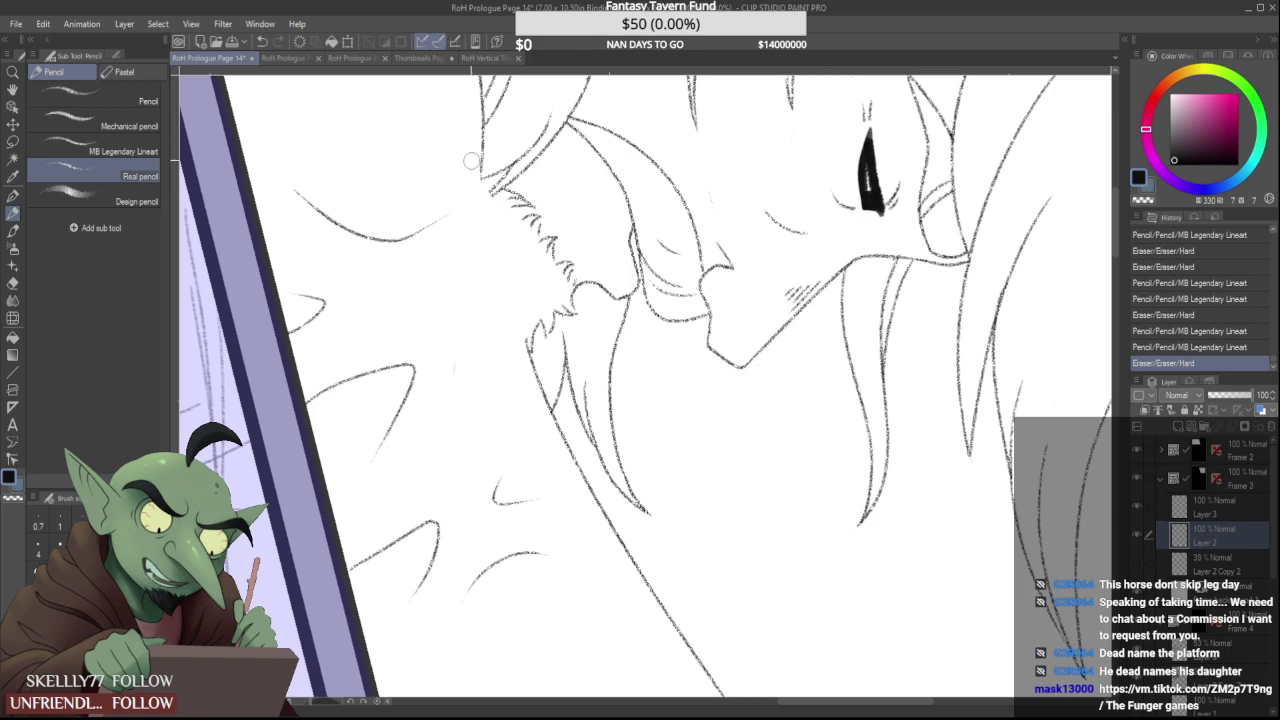
drag(480, 170, 510, 262)
scroll(508, 251, down, 2)
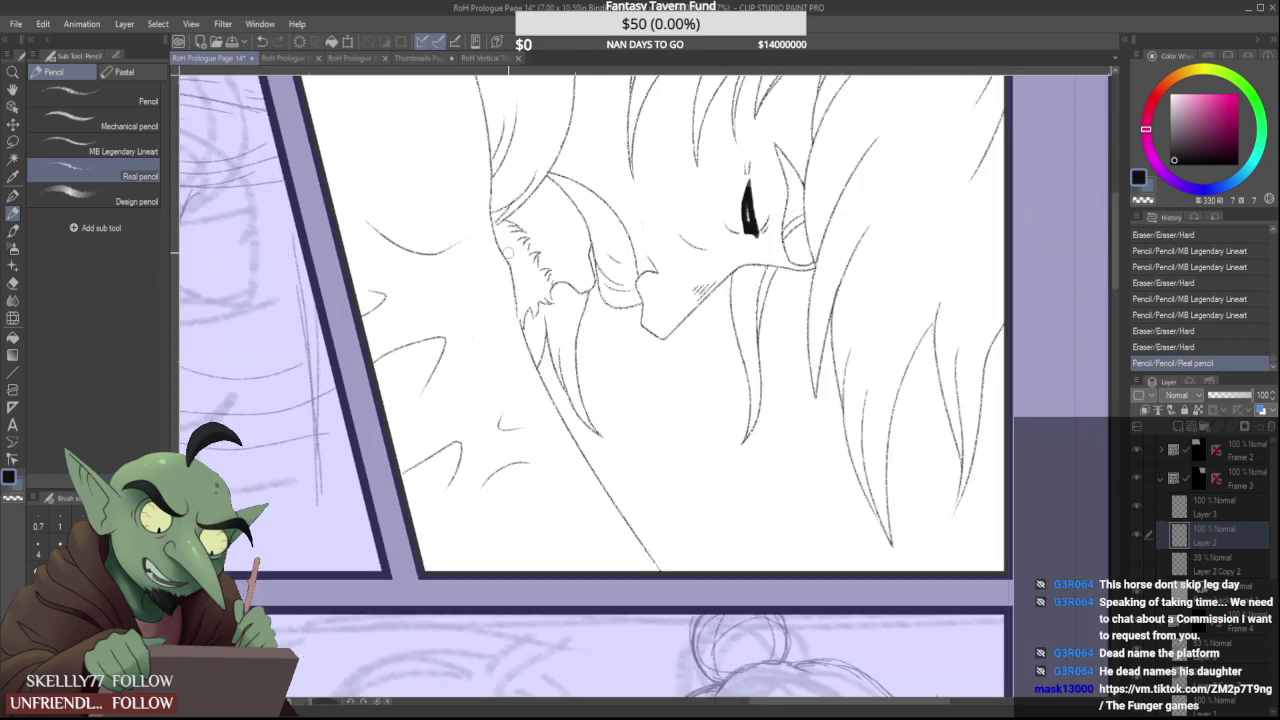
scroll(507, 250, up, 2)
mouse_move(486, 207)
mouse_down()
mouse_move(515, 283)
mouse_move(520, 350)
mouse_up()
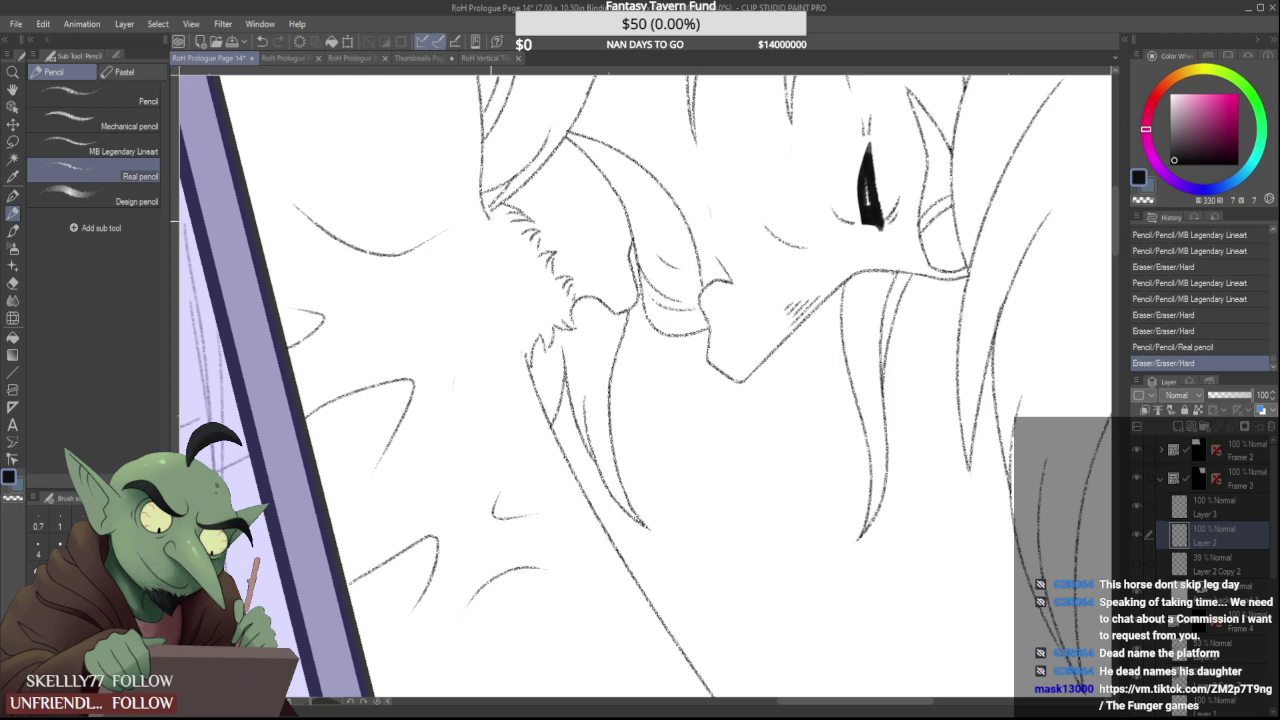
drag(490, 216, 522, 358)
scroll(515, 340, up, 2)
scroll(518, 349, down, 2)
scroll(518, 349, down, 5)
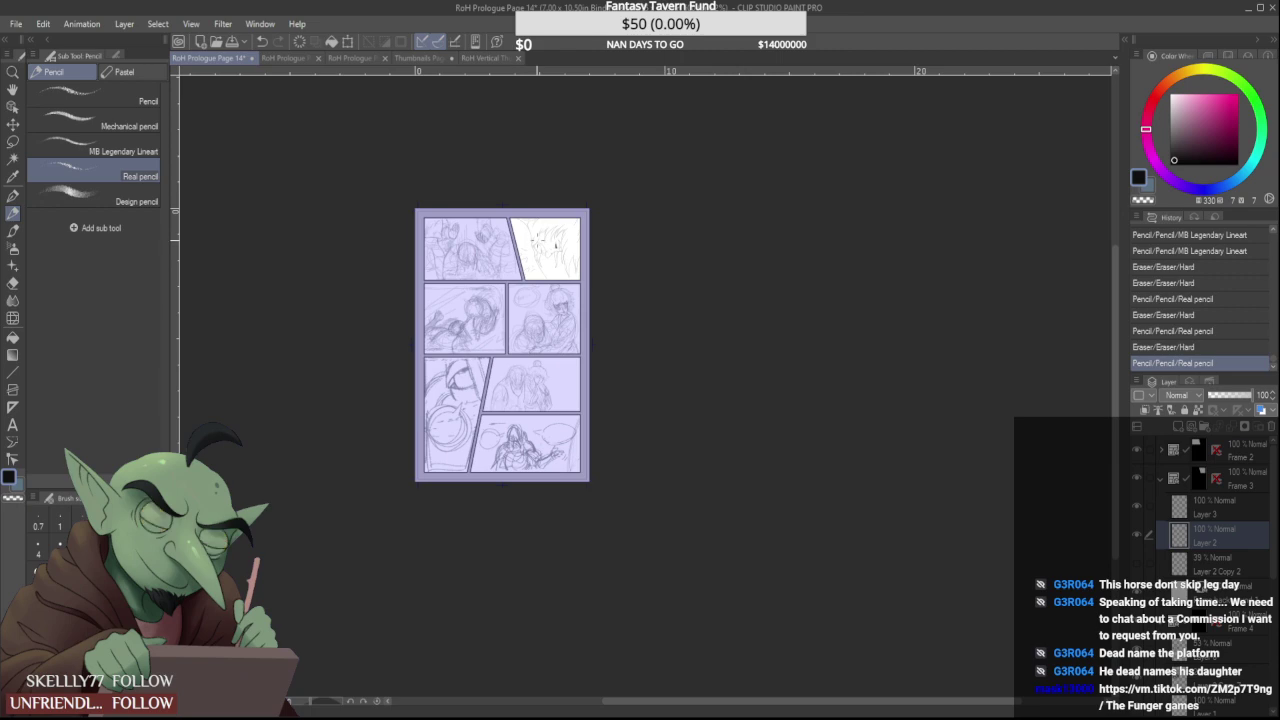
Close the gap in the contour above the fur edge with short pencil strokes, comparing the result through undo and redo
scroll(527, 250, up, 3)
scroll(525, 240, up, 4)
drag(531, 278, 542, 333)
key(ctrl+z)
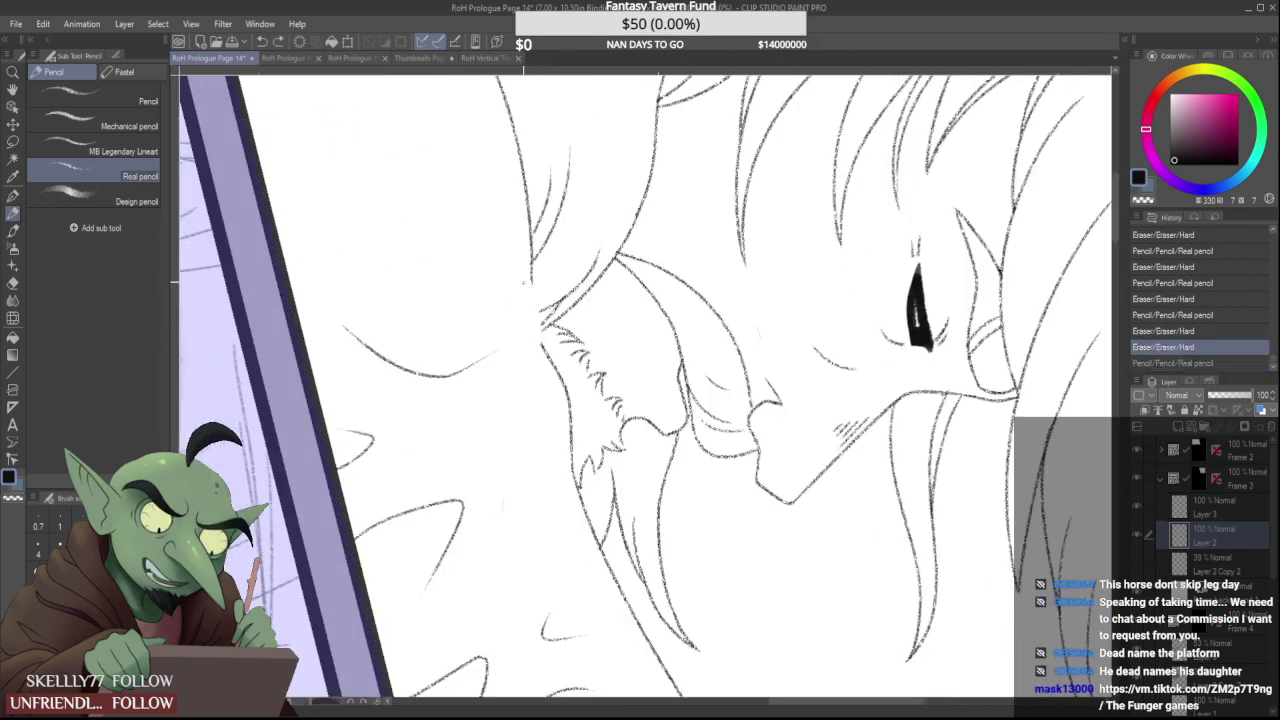
key(ctrl+y)
key(ctrl+z)
key(ctrl+y)
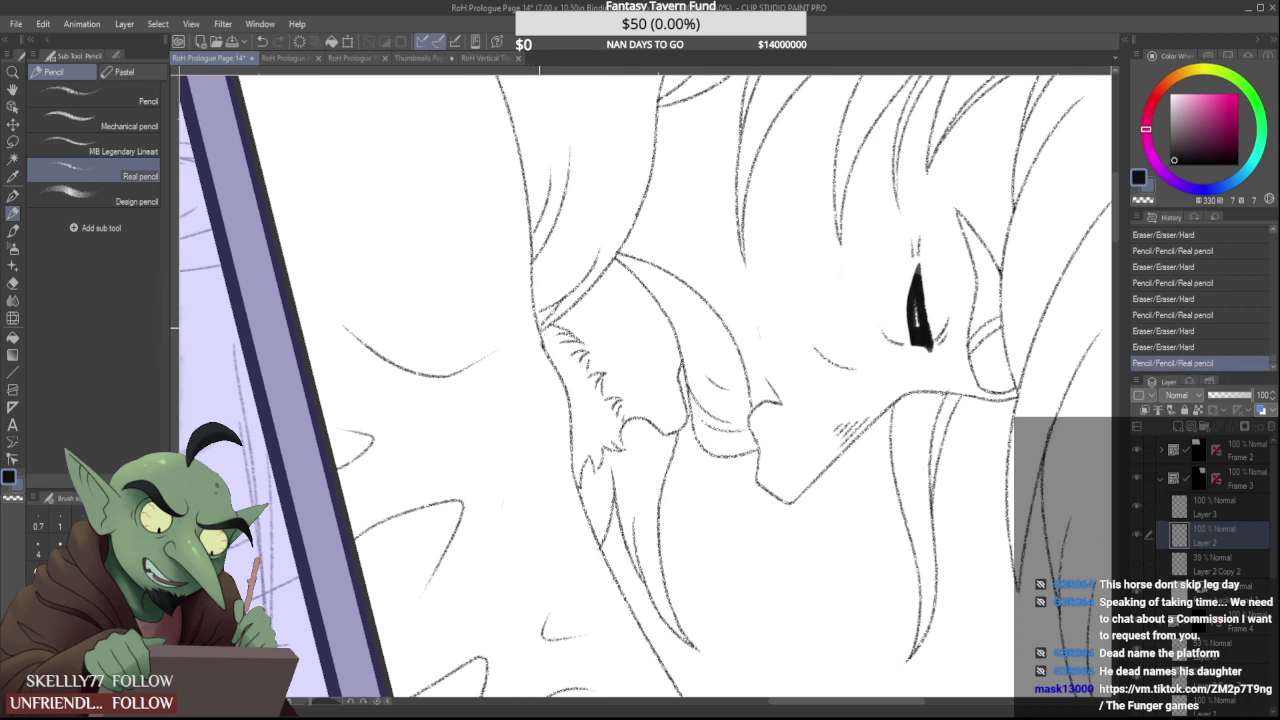
key(ctrl+z)
key(ctrl+y)
key(ctrl+z)
key(ctrl+y)
key(ctrl+z)
key(ctrl+y)
mouse_move(531, 276)
mouse_down()
mouse_move(534, 331)
mouse_move(535, 292)
mouse_up()
key(ctrl+z)
key(ctrl+z)
key(ctrl+y)
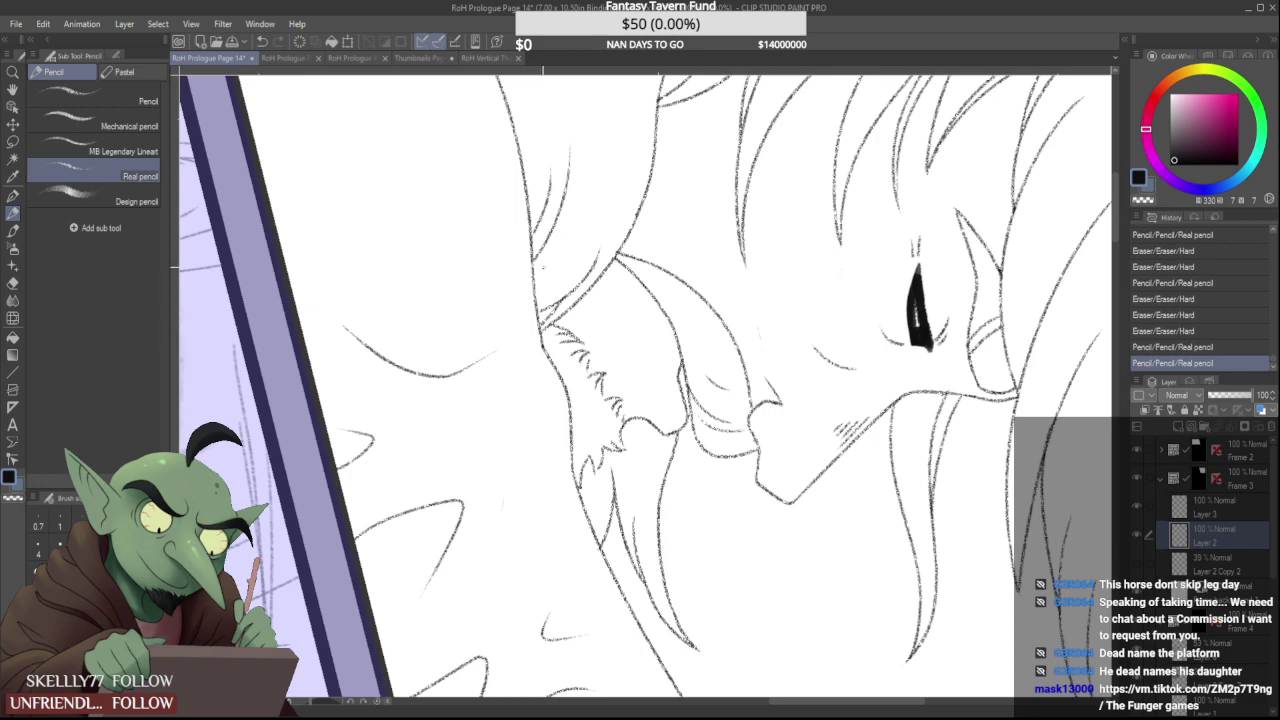
Review the finished lineart panel against the rest of the comic page and the panels below it
scroll(535, 260, down, 6)
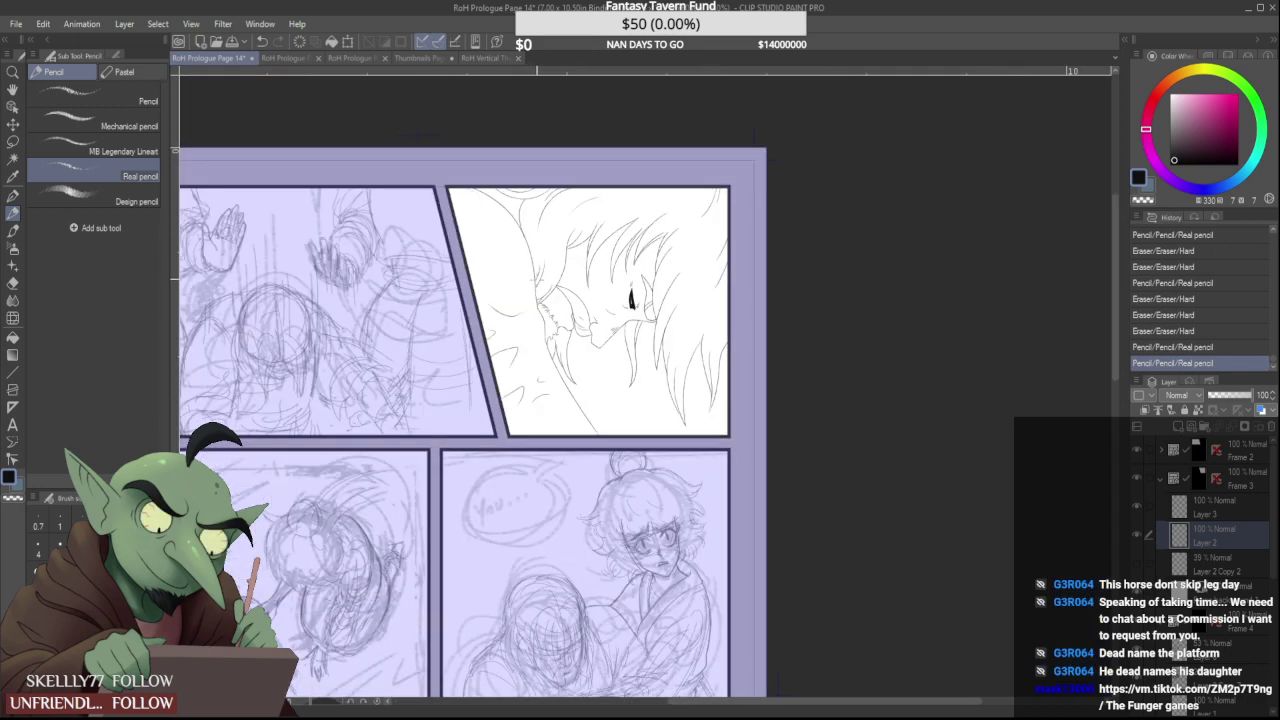
key(ctrl+plus)
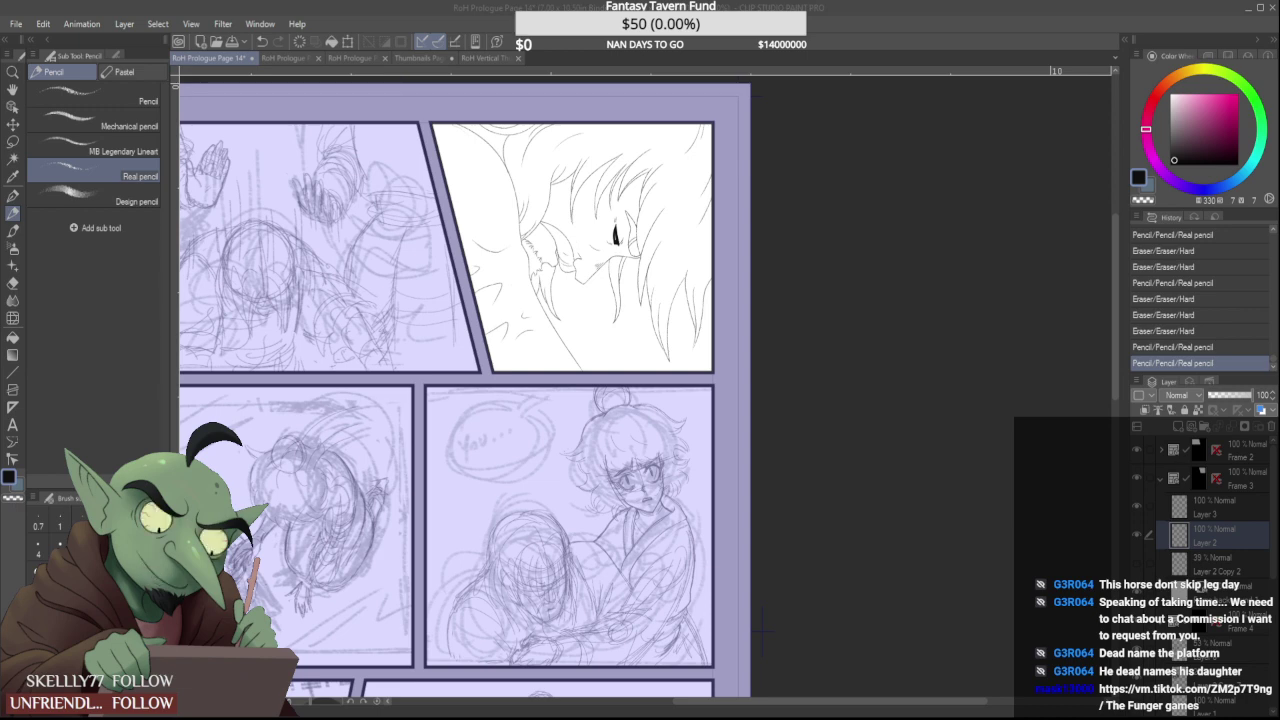
scroll(646, 387, down, 2)
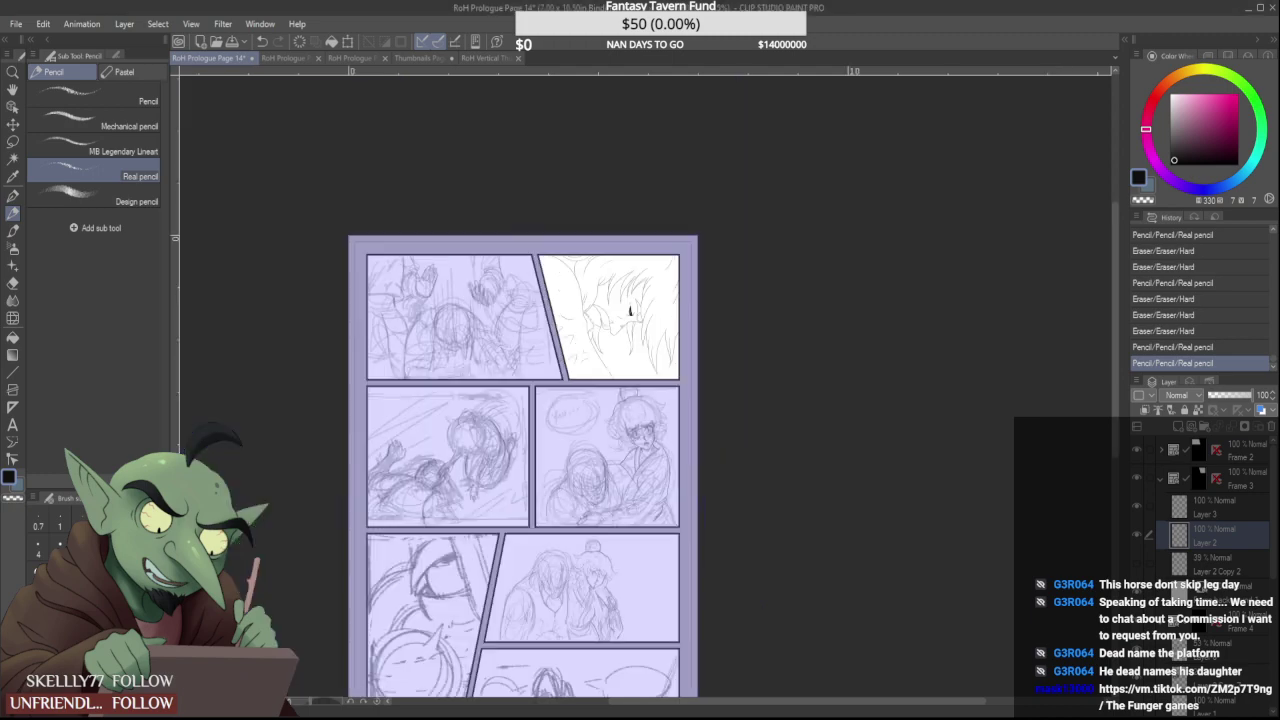
scroll(402, 330, up, 3)
scroll(402, 326, down, 1)
scroll(432, 459, down, 2)
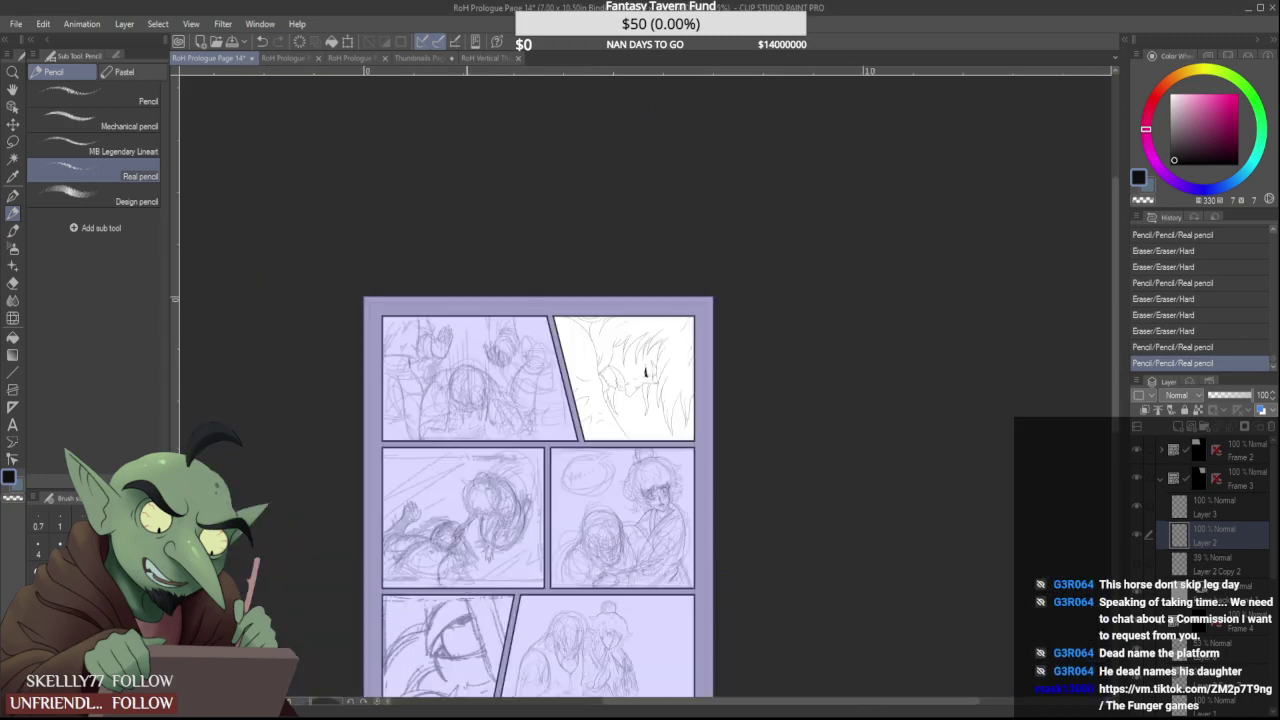
scroll(662, 565, up, 3)
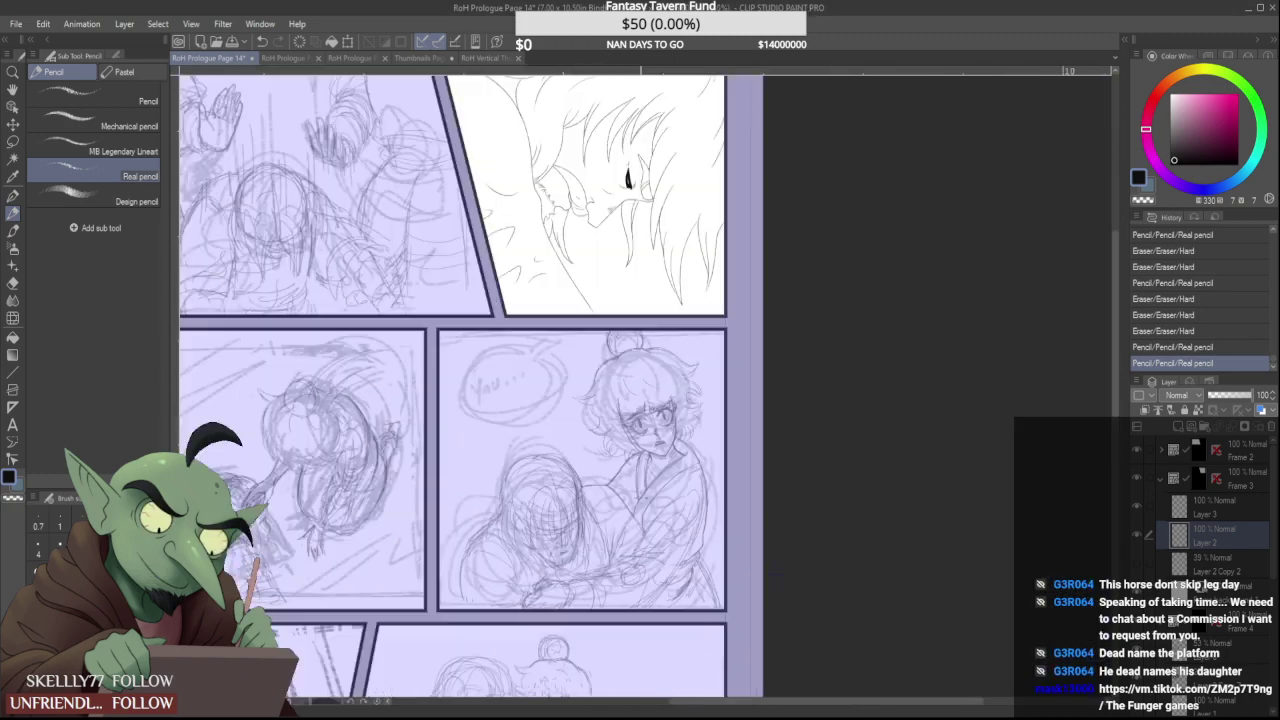
scroll(772, 577, up, 1)
Collapse Frames 3 and 4, open Frame 5, hide its rough layer Layer 2 Copy 3, and select the cleaner sketch layer
click(1160, 483)
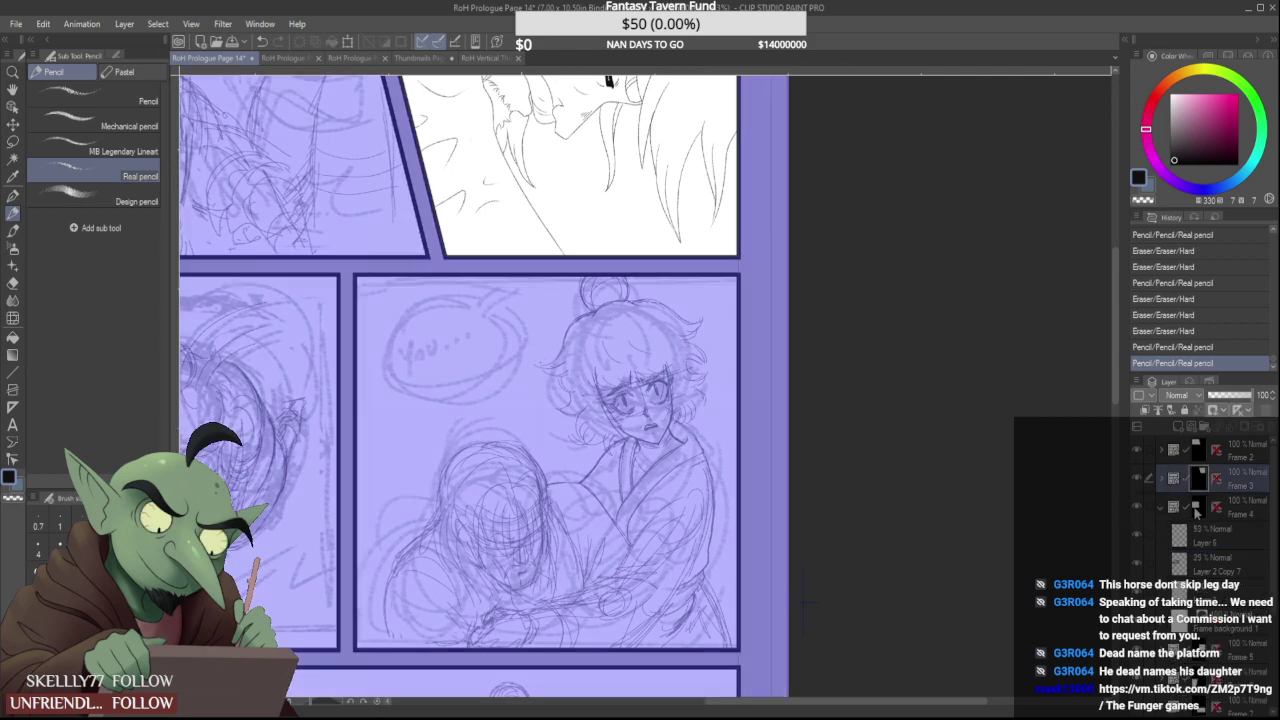
click(1198, 512)
click(1203, 538)
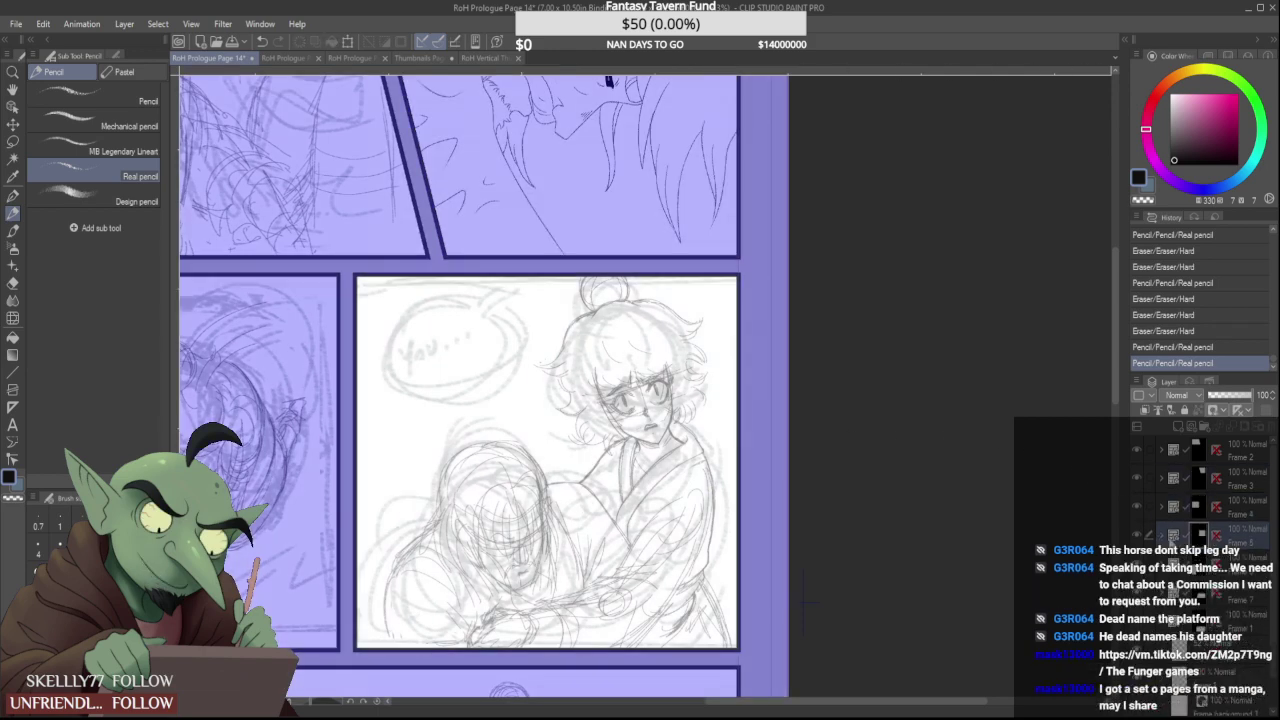
click(1162, 537)
click(1222, 574)
click(1209, 597)
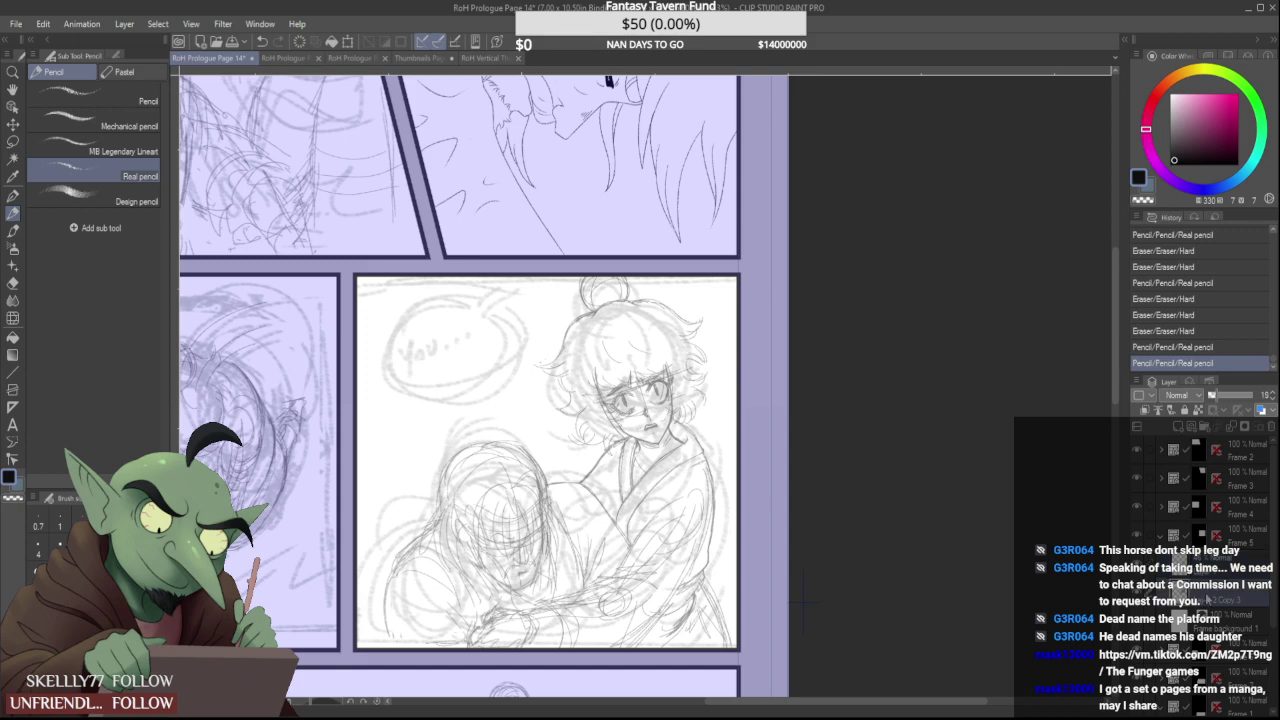
click(1138, 594)
click(1205, 568)
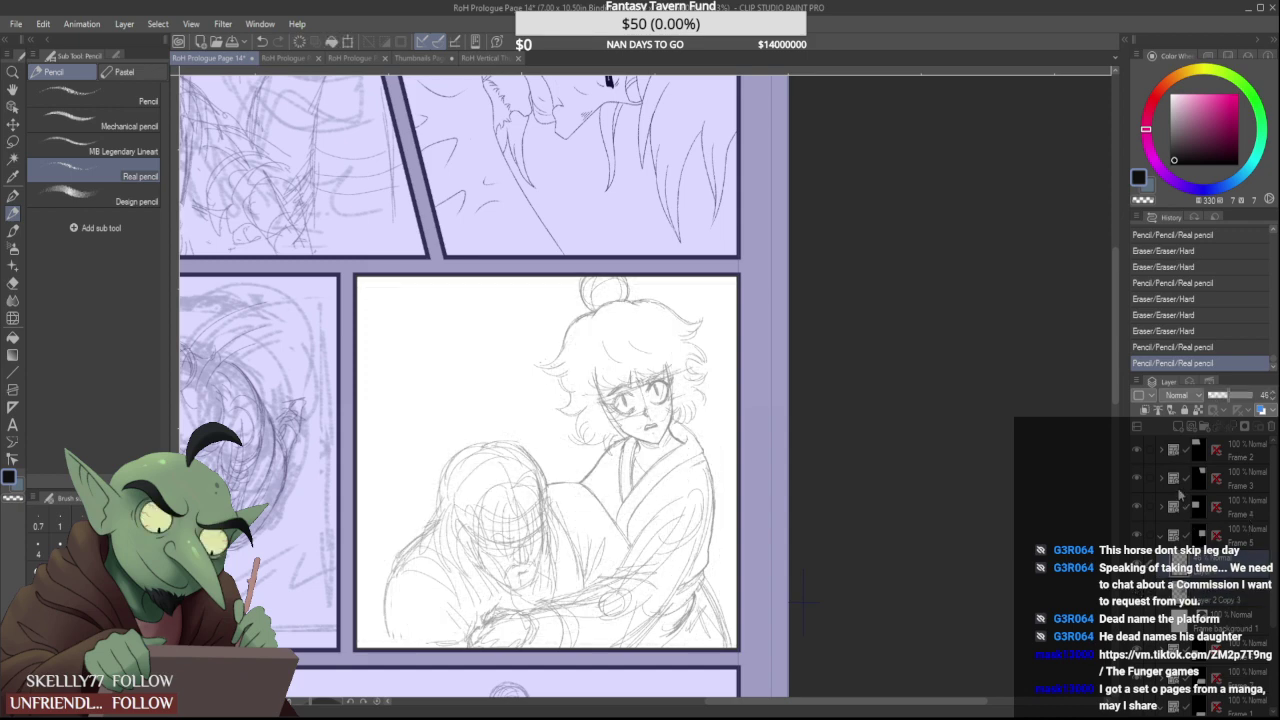
Add a raster layer above Frame 5's sketch, lower the sketch layer's opacity, and make the new layer active
click(1179, 427)
click(1242, 601)
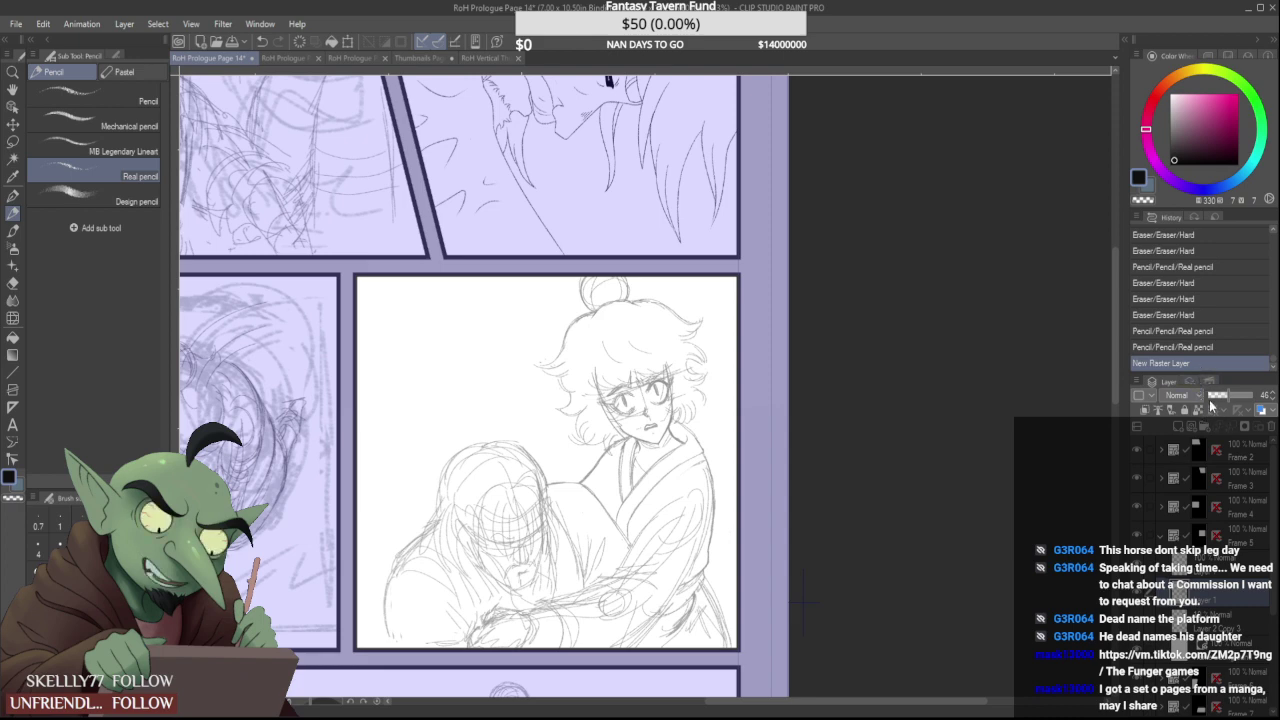
click(1224, 397)
drag(1224, 397, 1218, 400)
click(1233, 569)
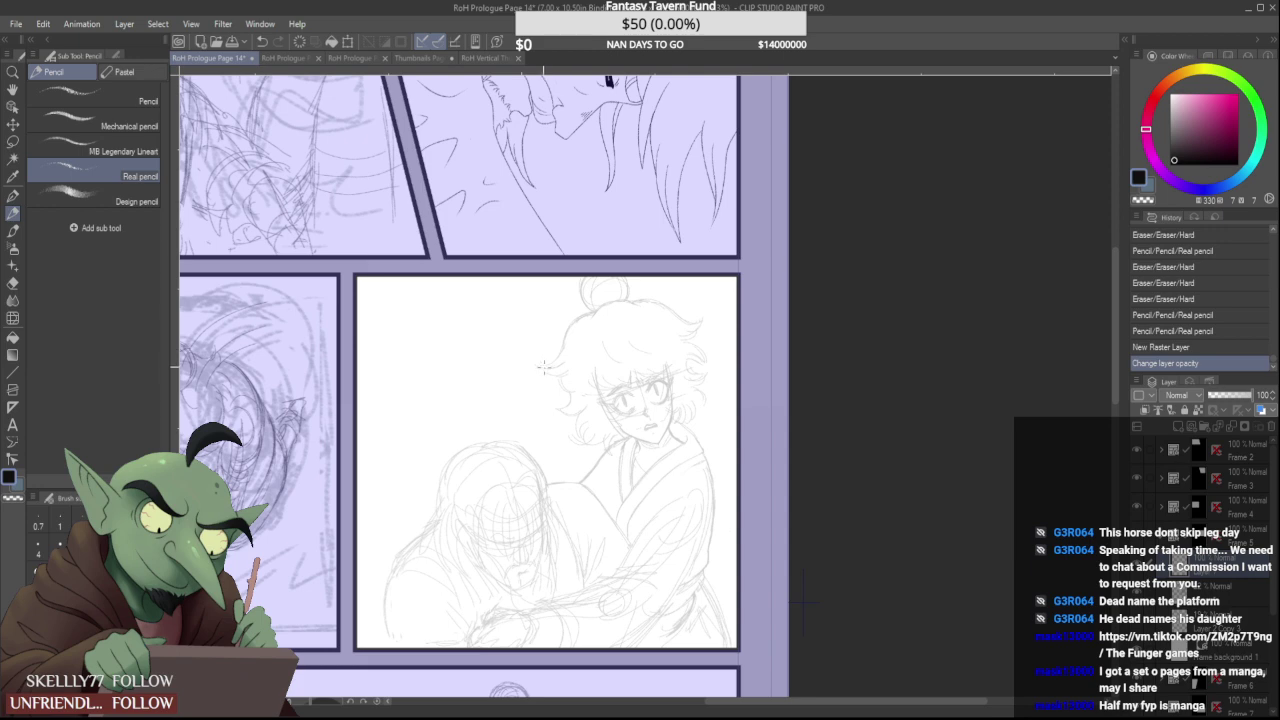
Draw the first curved fringe line above the woman's left-hand eye with the Real pencil and thin its outer end with the eraser
scroll(588, 417, up, 2)
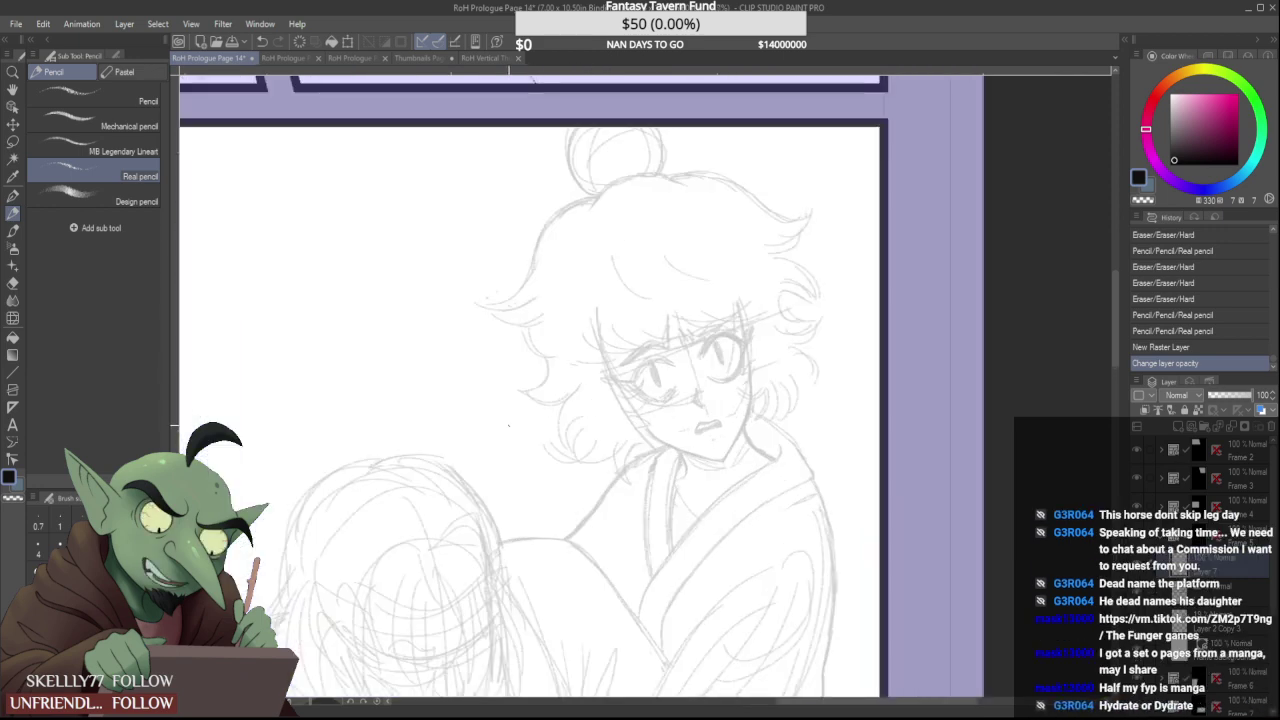
scroll(590, 417, down, 2)
scroll(682, 393, up, 2)
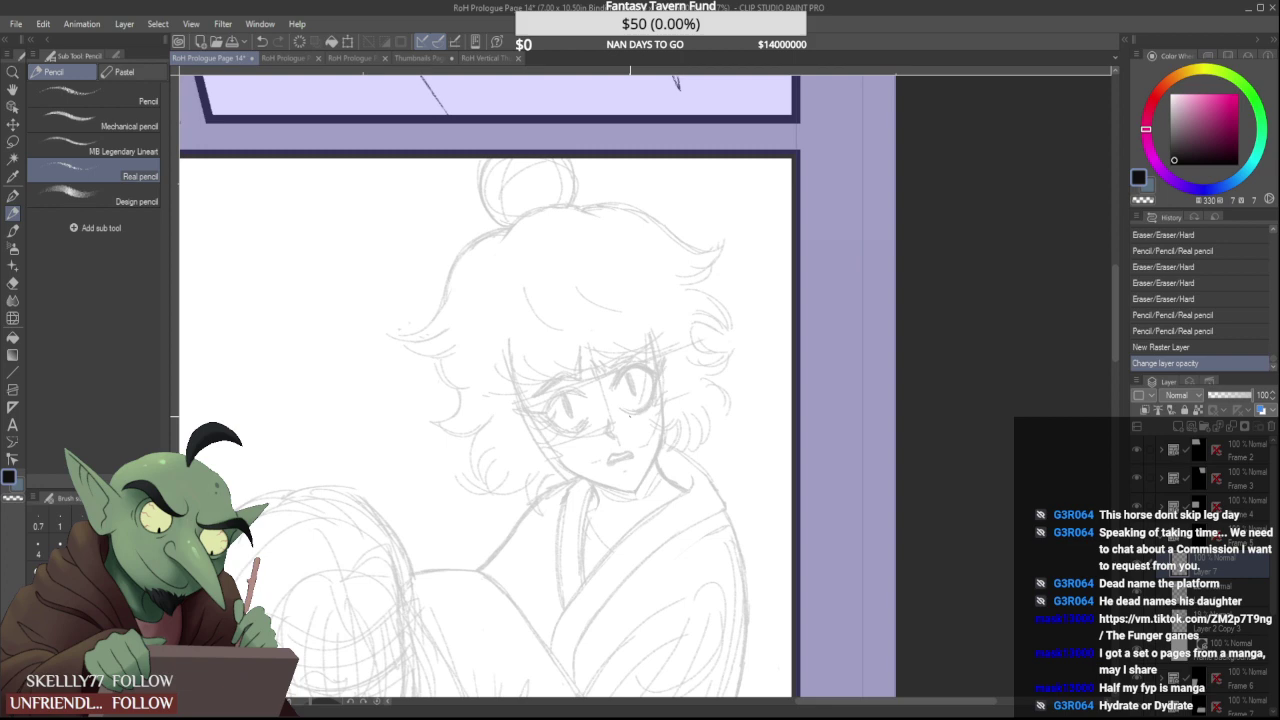
scroll(491, 371, up, 4)
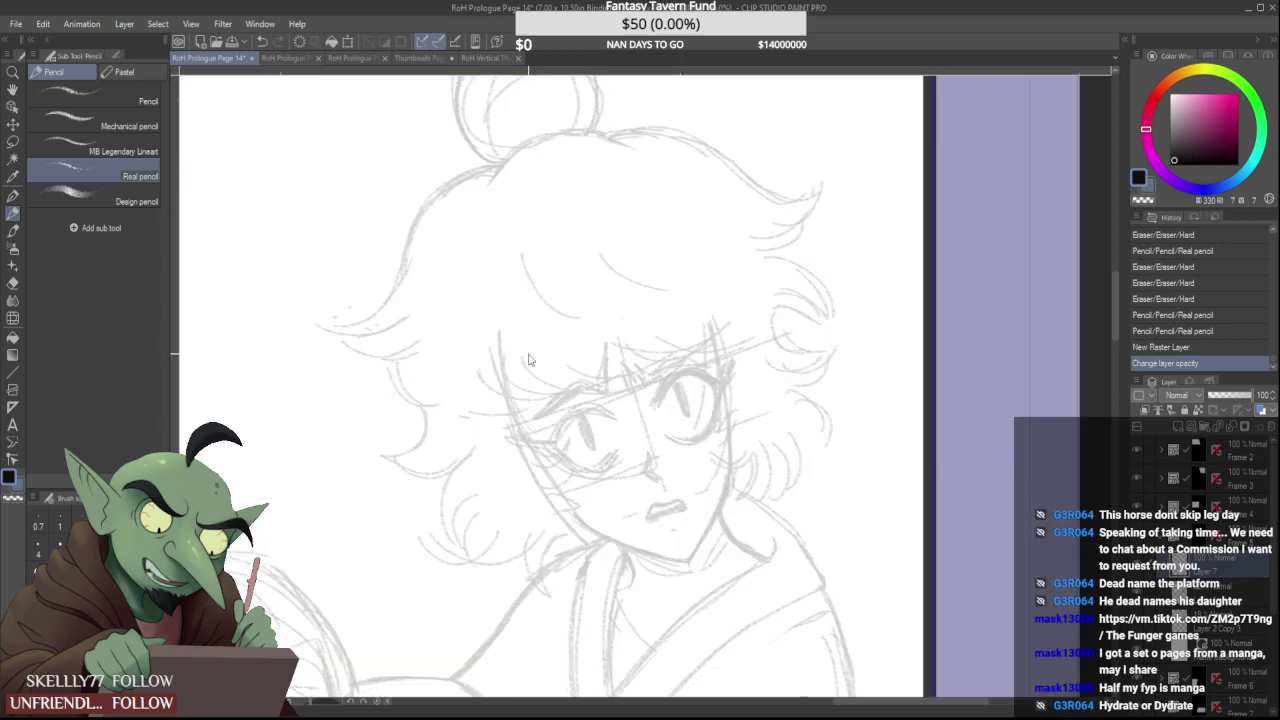
drag(468, 366, 627, 388)
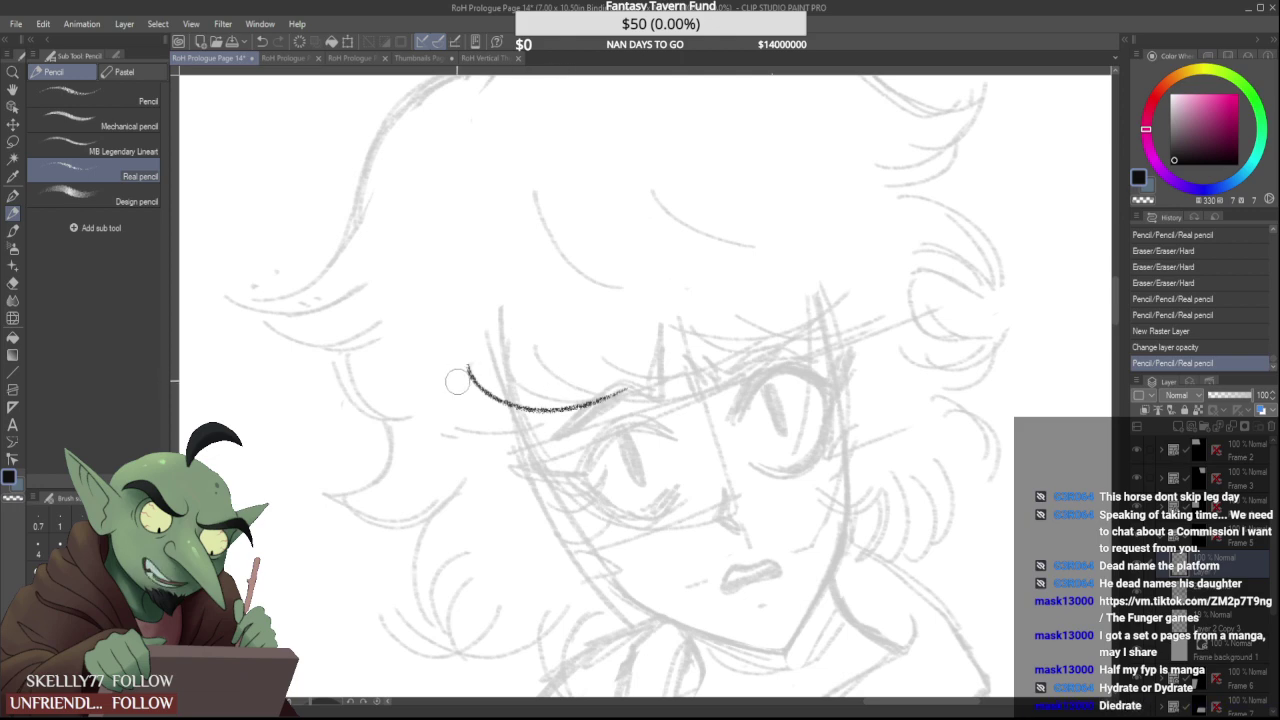
key(e)
mouse_move(470, 364)
mouse_down()
mouse_move(480, 386)
mouse_move(490, 364)
mouse_move(502, 420)
mouse_up()
key(ctrl+z)
key(ctrl+z)
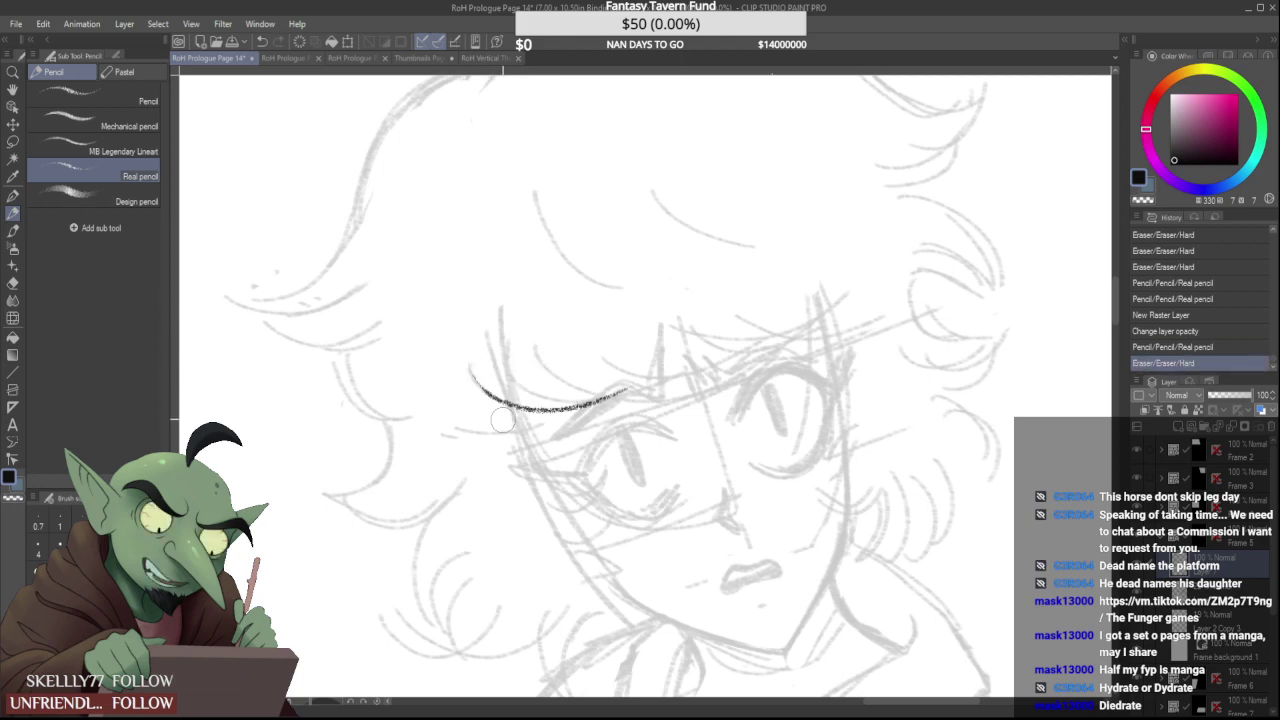
key(ctrl+z)
drag(460, 368, 500, 415)
Extend the fringe line across the forehead to above the right-hand eye, cleaning up the overlapping hair tip with the eraser
mouse_move(547, 379)
mouse_down()
mouse_move(576, 389)
mouse_move(734, 362)
mouse_up()
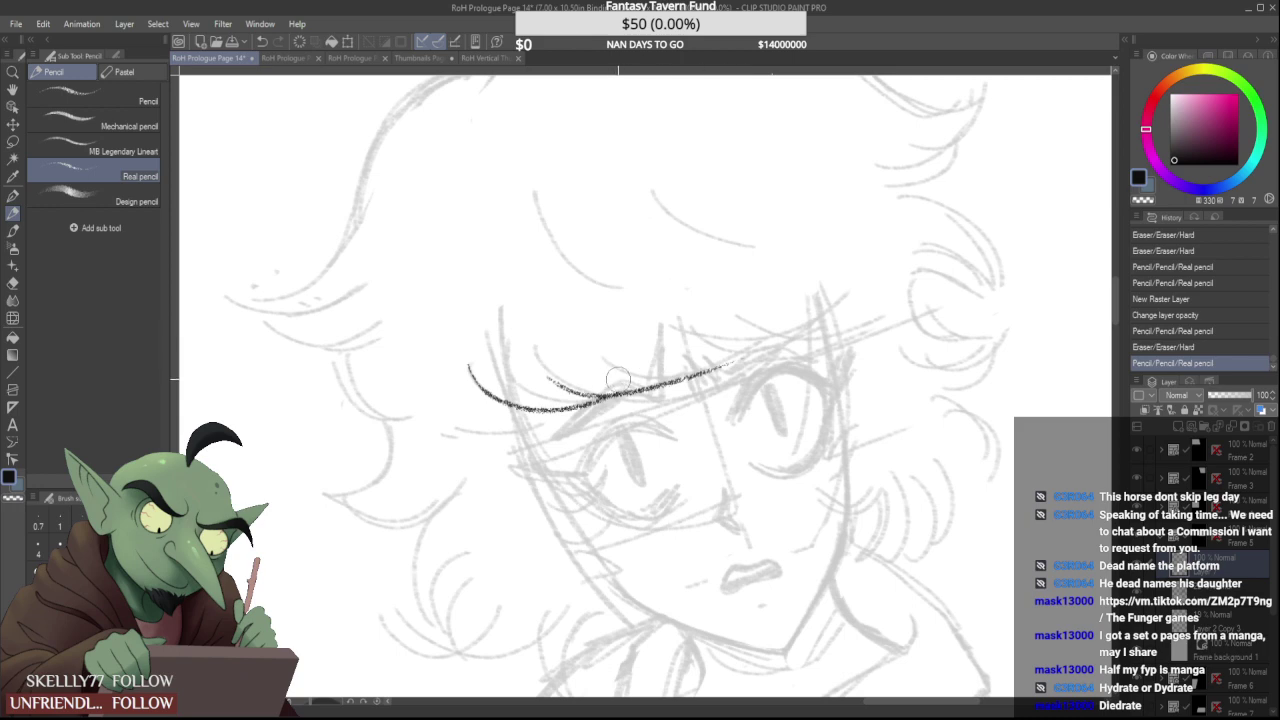
drag(598, 386, 546, 374)
scroll(606, 374, down, 3)
scroll(625, 376, down, 2)
drag(585, 385, 768, 366)
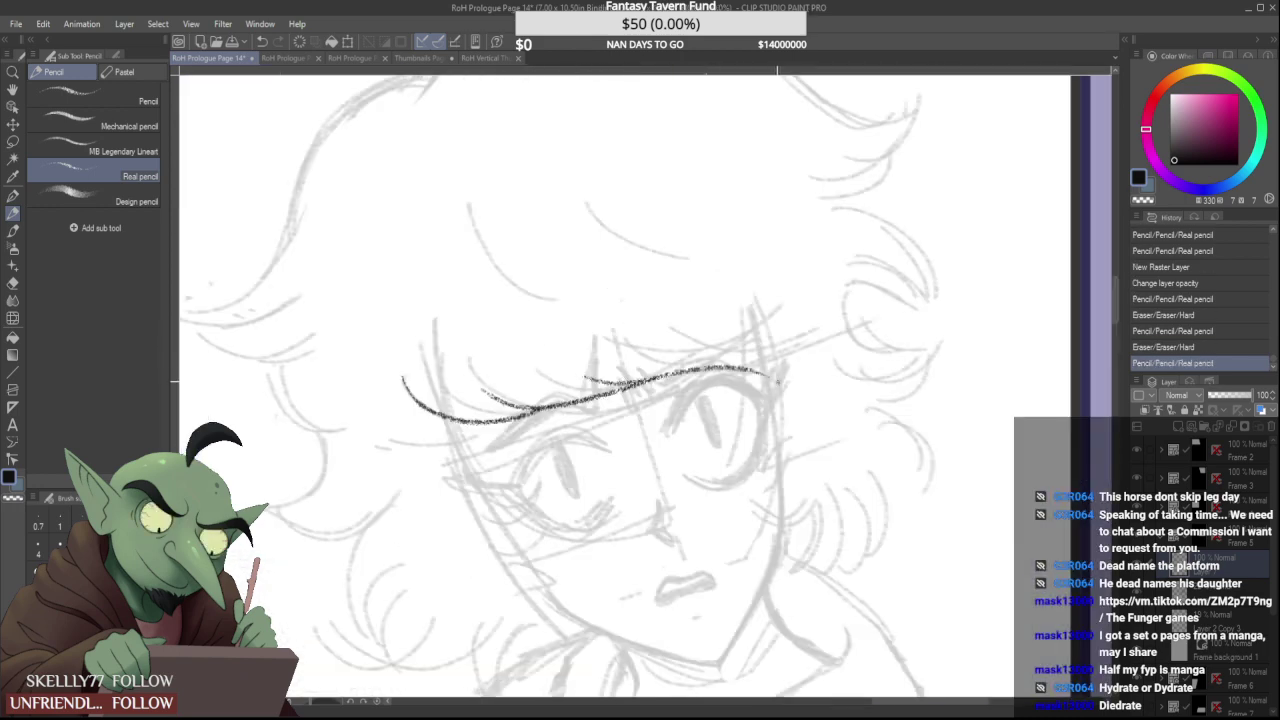
Add an overlapping fringe strand above the right-hand eye and compare the hair with and without it
drag(666, 372, 782, 350)
scroll(778, 368, down, 2)
scroll(800, 362, up, 3)
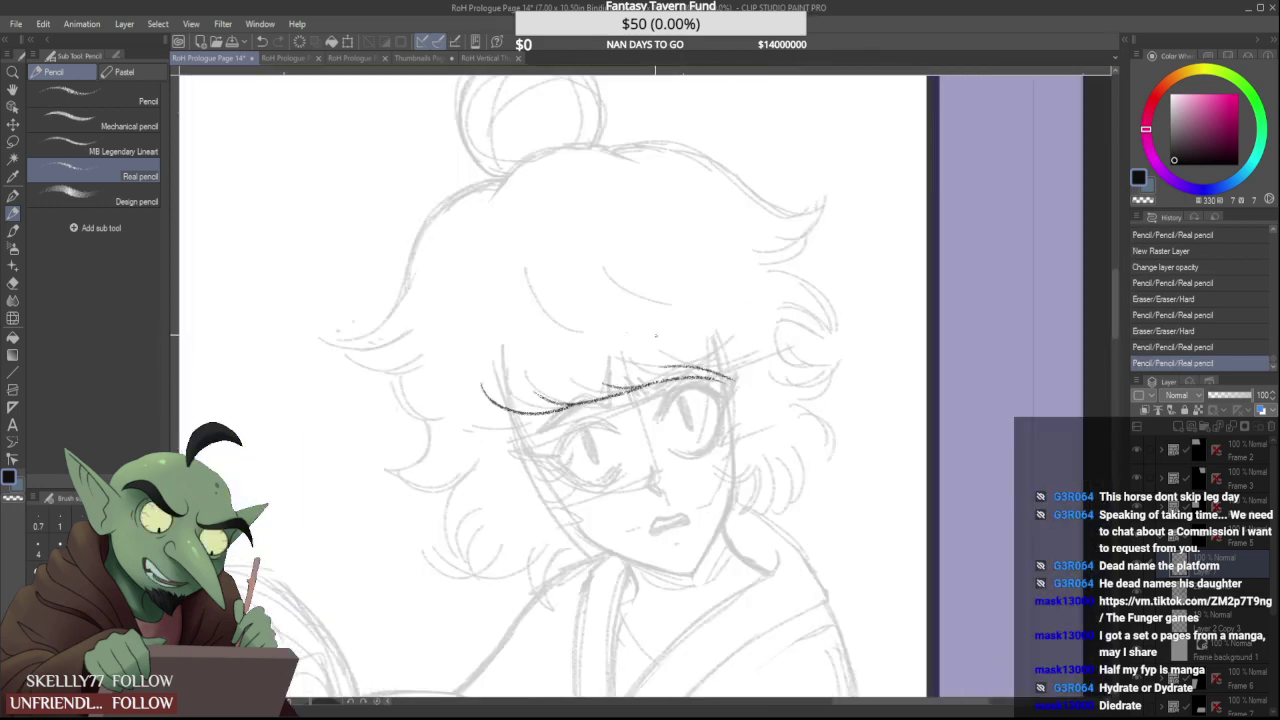
key(ctrl+z)
key(ctrl+y)
key(ctrl+z)
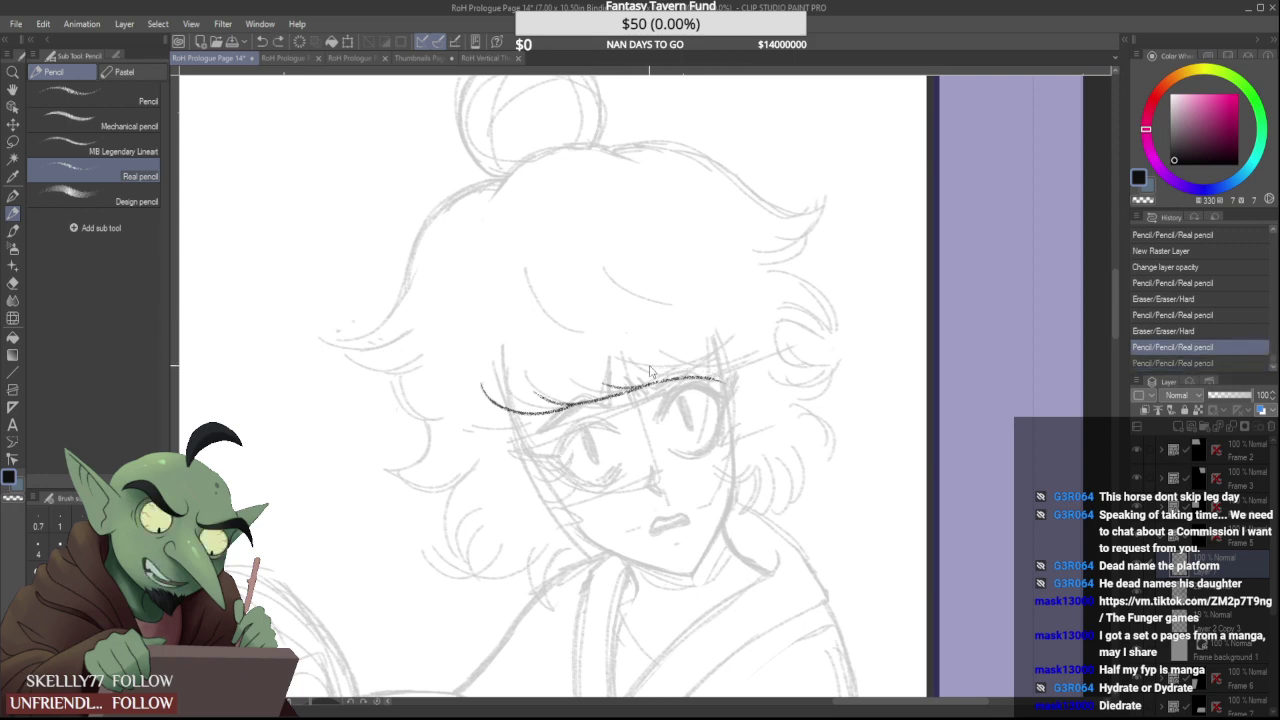
key(ctrl+y)
key(ctrl+z)
key(ctrl+y)
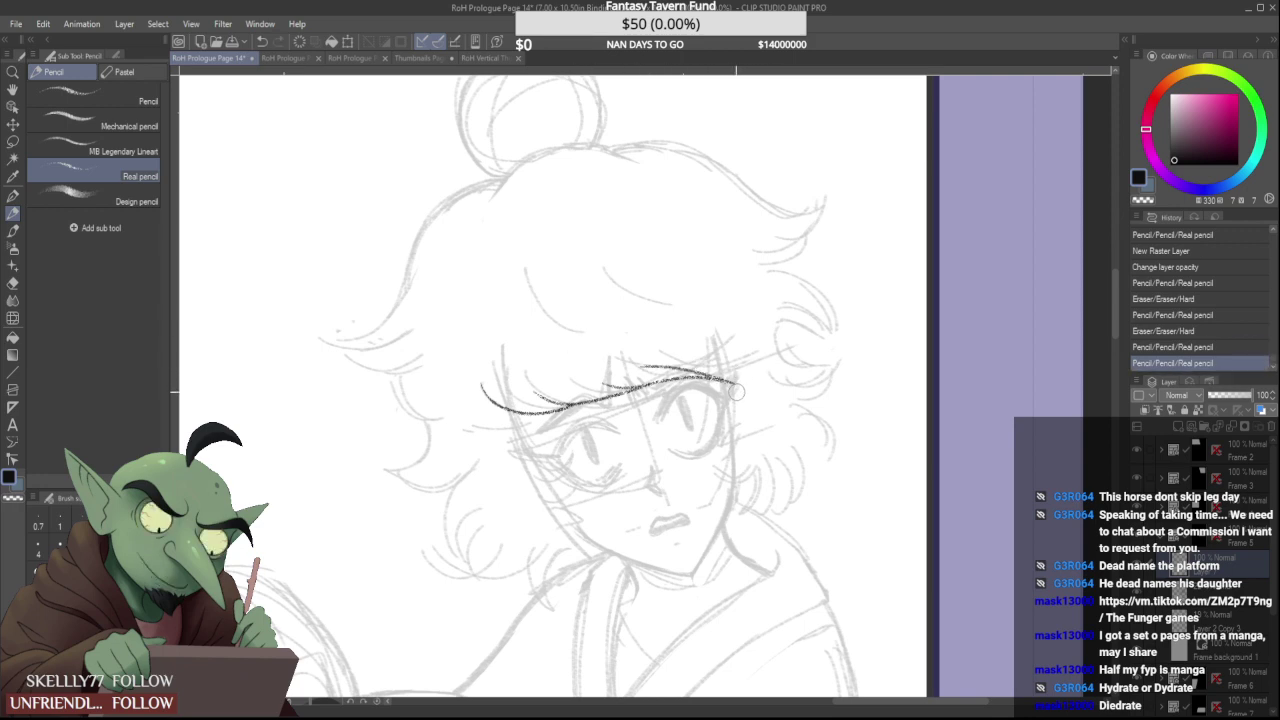
Erase the excess at the right end of the fringe line and trim its left tip
drag(741, 384, 702, 388)
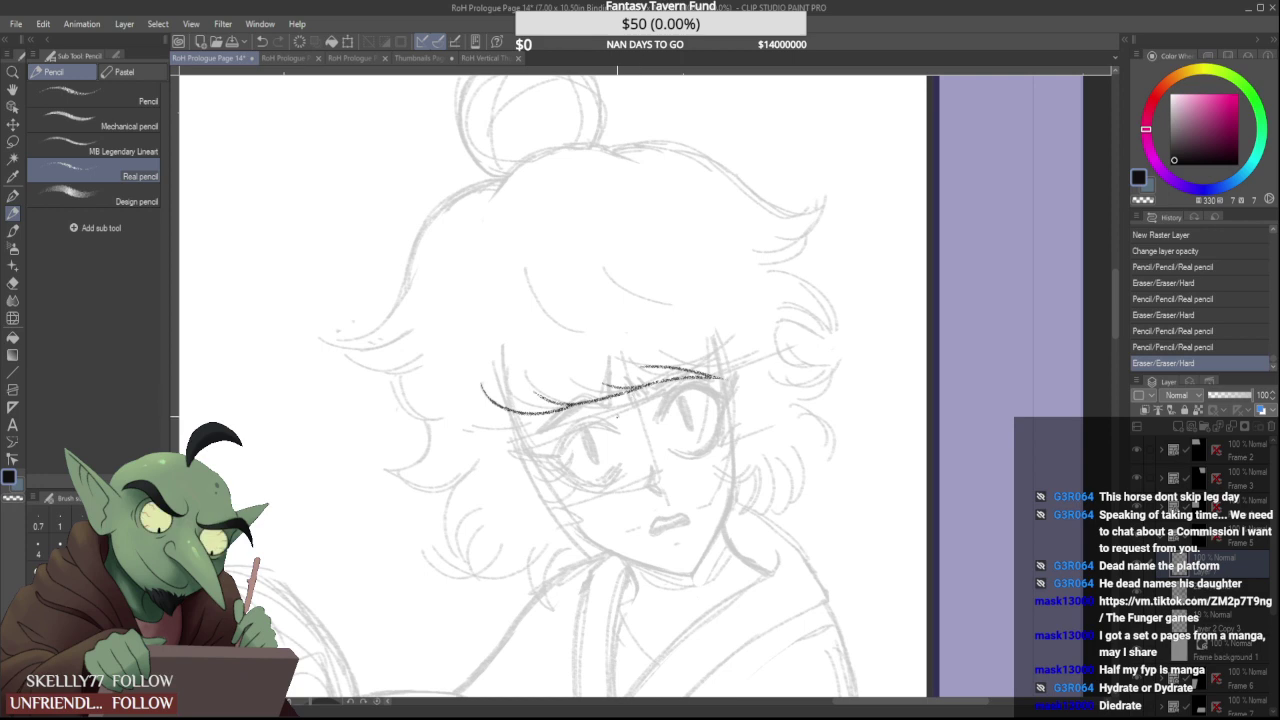
scroll(554, 459, down, 3)
scroll(543, 464, up, 5)
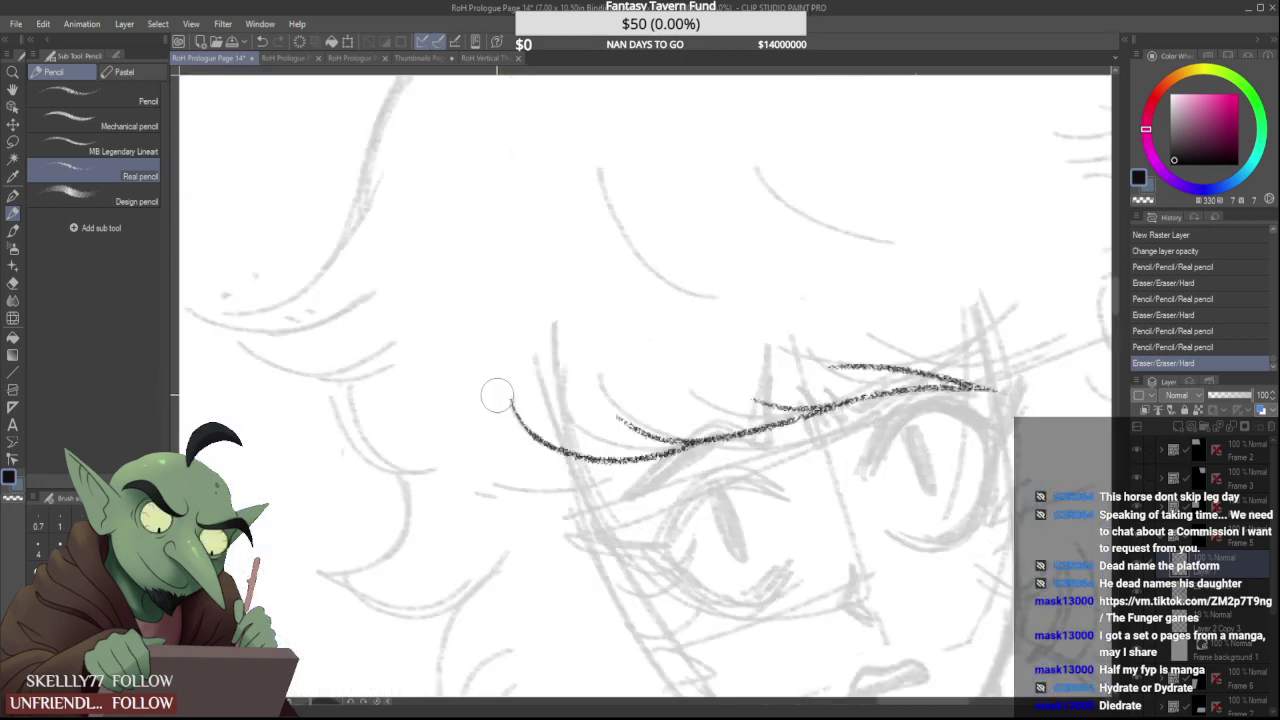
drag(499, 397, 532, 459)
scroll(508, 464, down, 4)
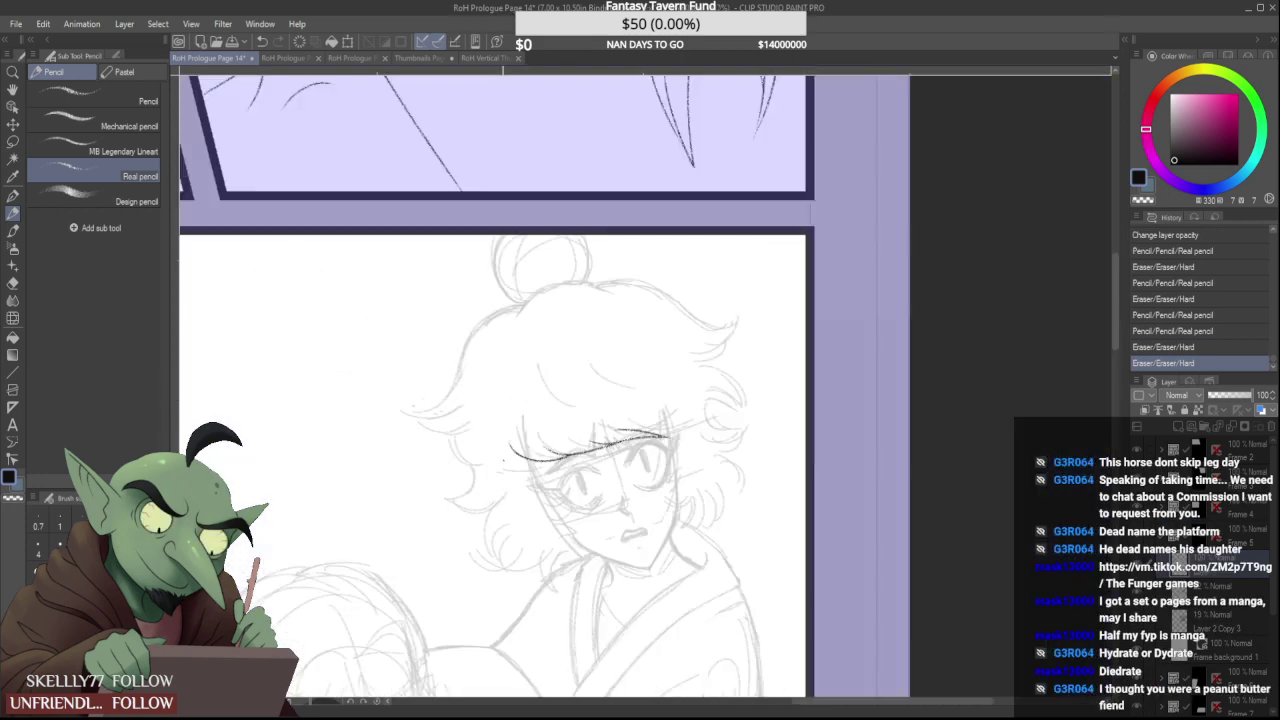
Draw a short upward-curving strand at the right end of the fringe
scroll(661, 427, up, 4)
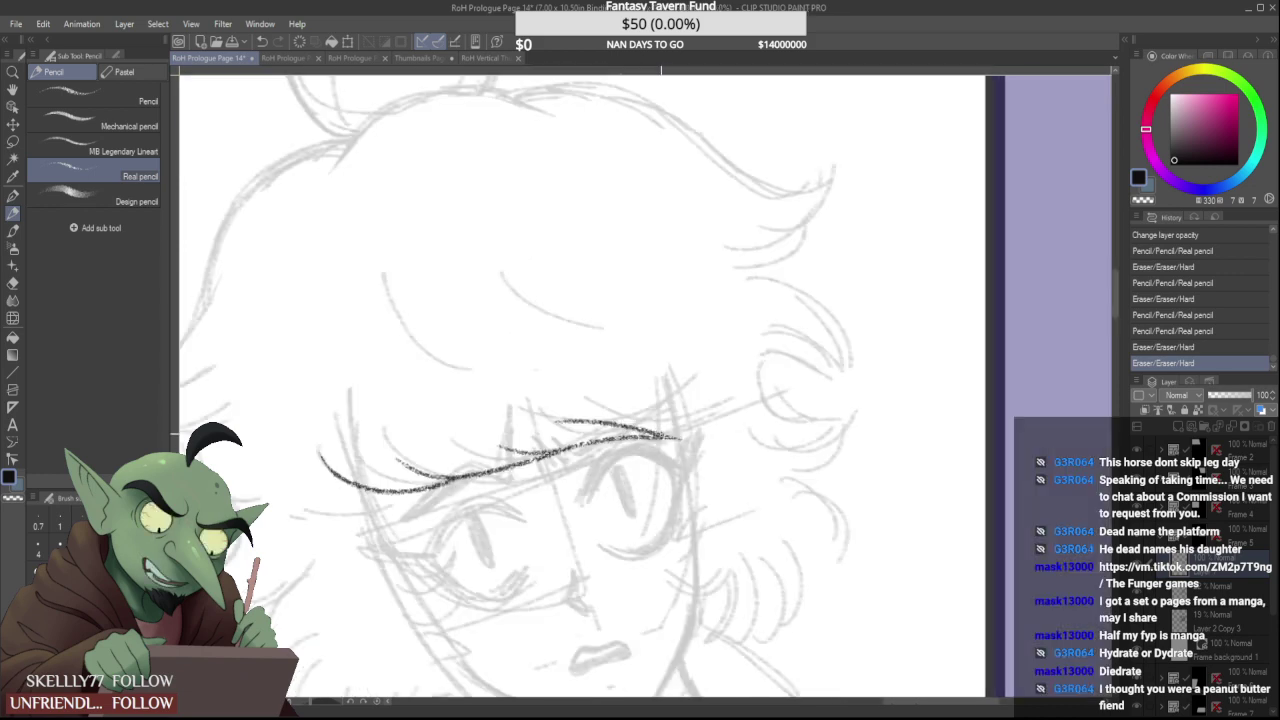
scroll(661, 427, down, 2)
drag(676, 426, 712, 378)
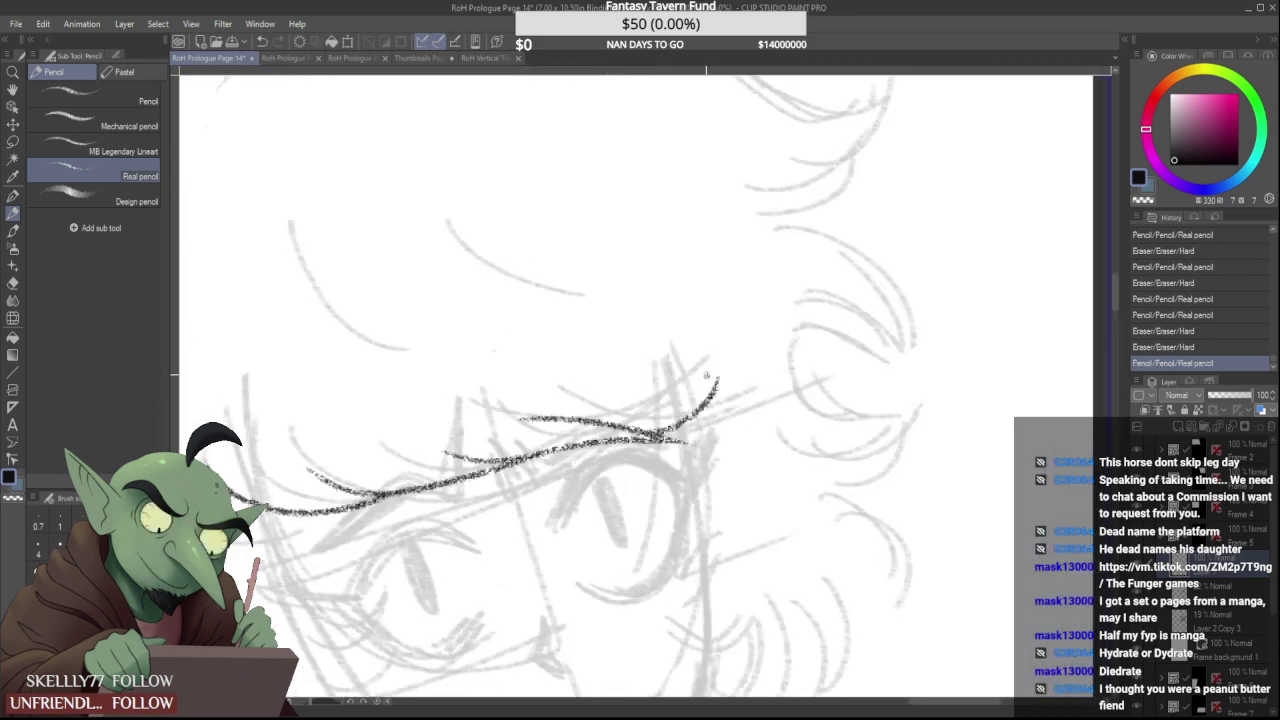
scroll(706, 382, down, 4)
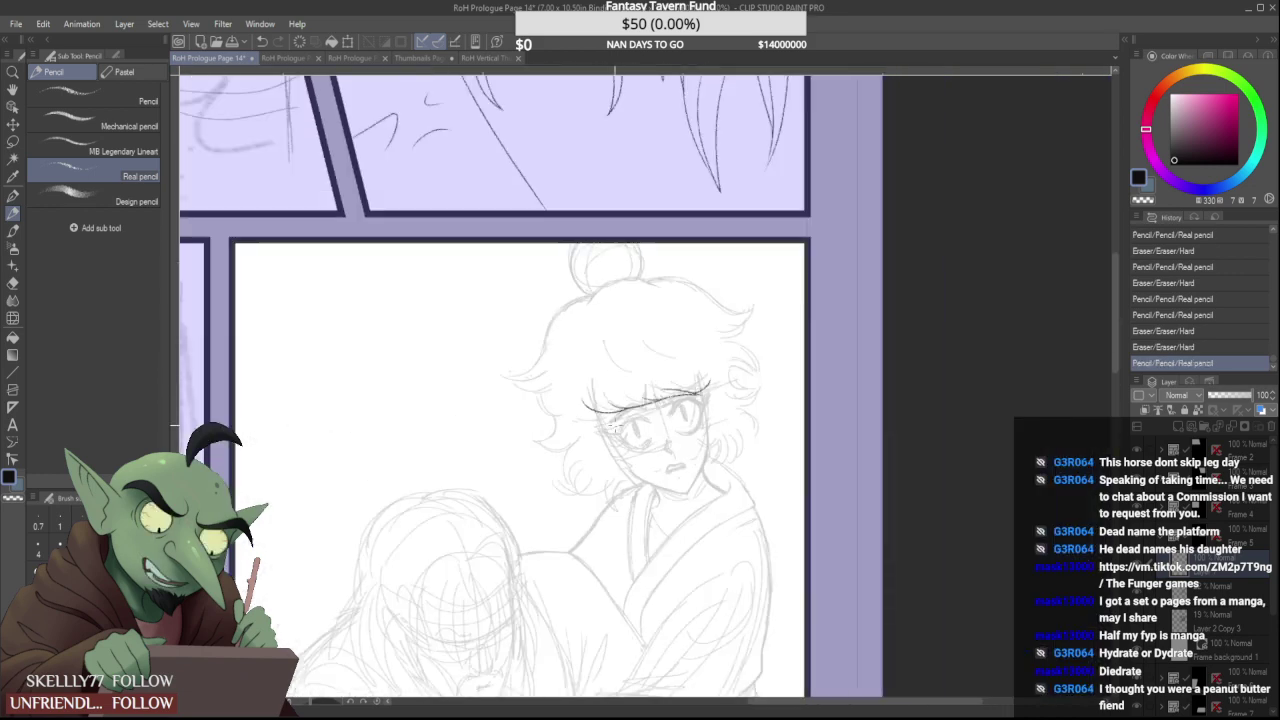
Draw the outer outline of the left-hand side lock, curving down beside the face into a pointed flick
scroll(605, 412, up, 2)
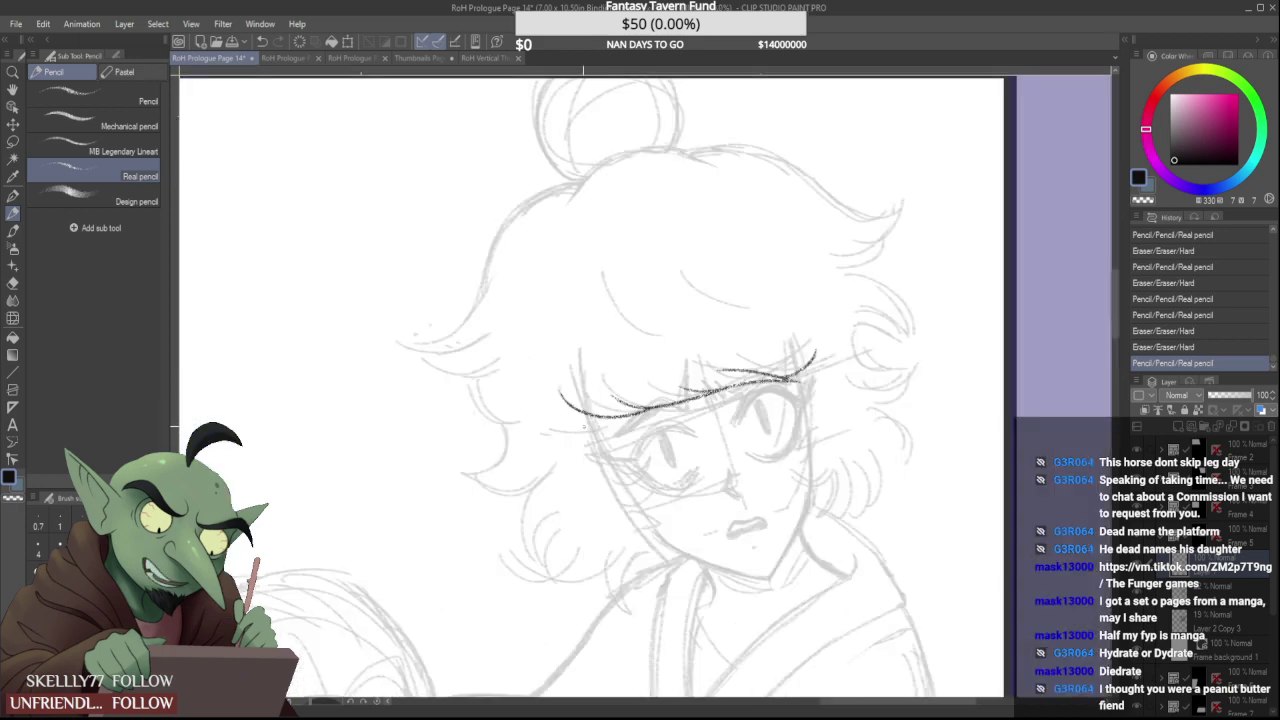
scroll(560, 420, up, 3)
mouse_move(455, 360)
mouse_down()
mouse_move(536, 450)
mouse_move(562, 442)
mouse_move(455, 513)
mouse_move(588, 470)
mouse_up()
scroll(536, 436, up, 1)
scroll(524, 464, down, 2)
scroll(529, 505, up, 1)
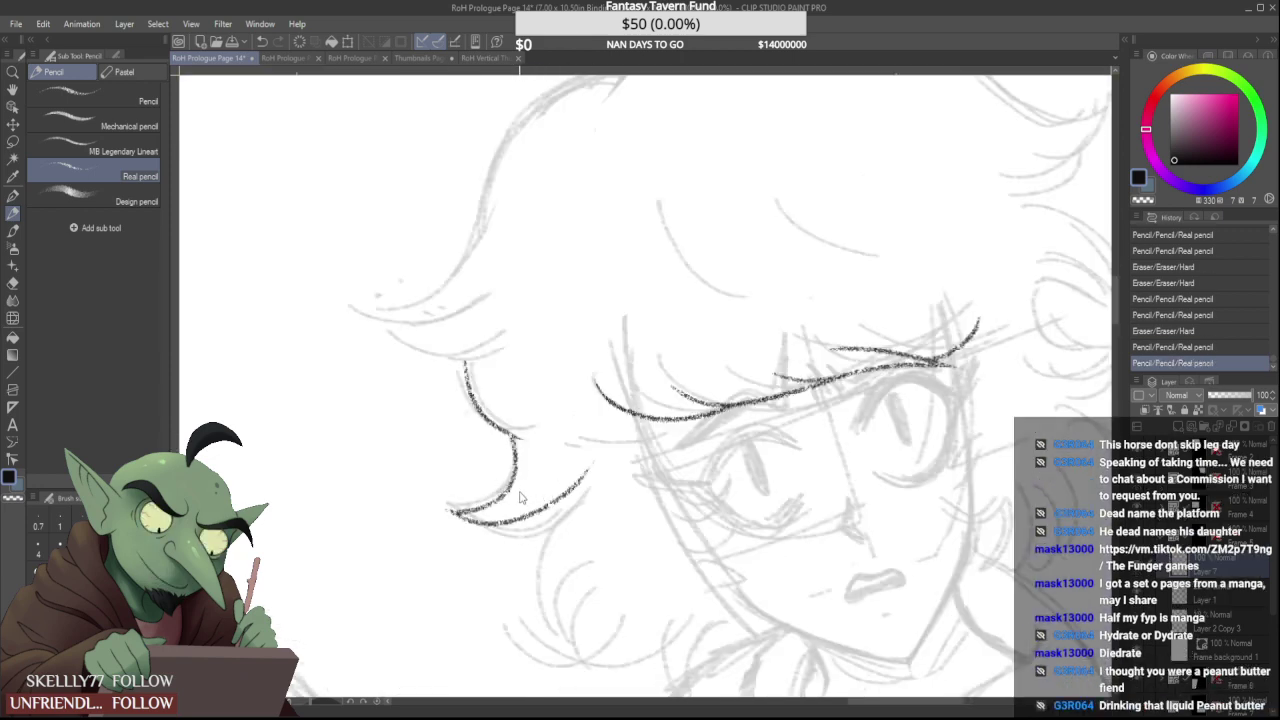
Redraw the lower edge of the side flick shorter and add a second curved strand beneath it
key(ctrl+z)
mouse_move(448, 513)
mouse_down()
mouse_move(518, 522)
mouse_move(577, 485)
mouse_up()
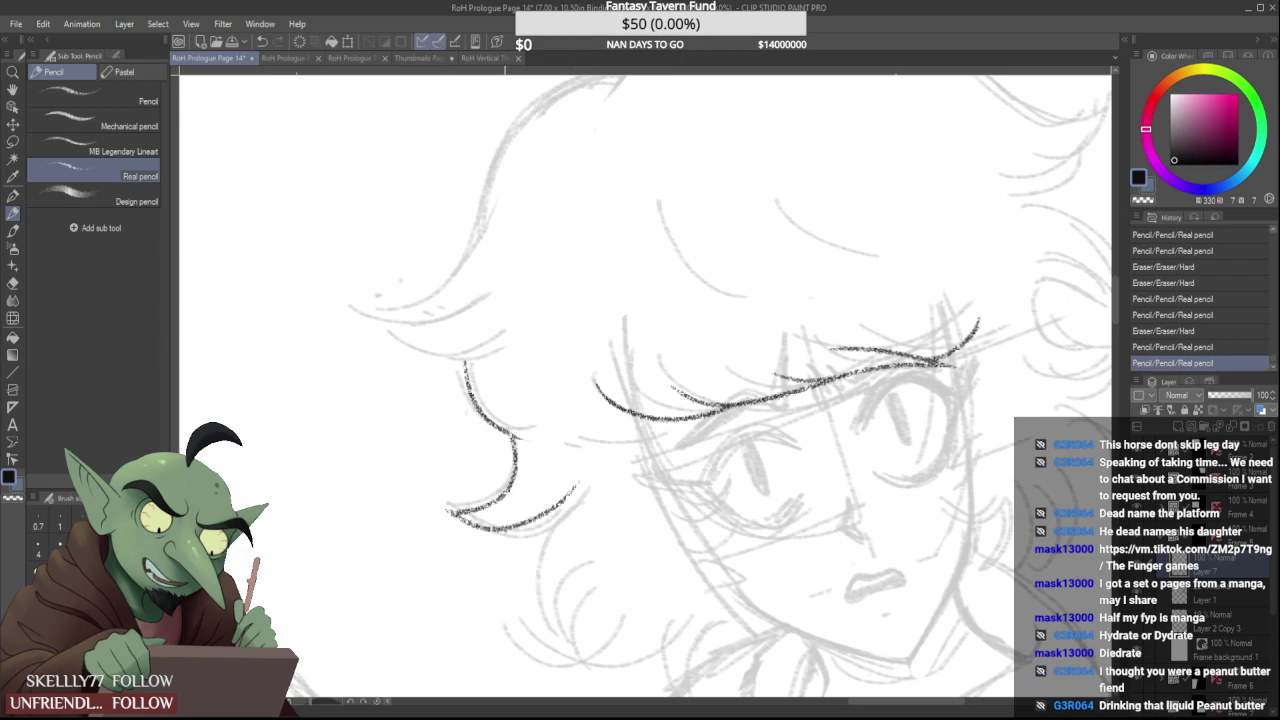
mouse_move(496, 530)
mouse_down()
mouse_move(508, 538)
mouse_move(590, 503)
mouse_move(569, 537)
mouse_move(591, 508)
mouse_up()
scroll(544, 502, down, 1)
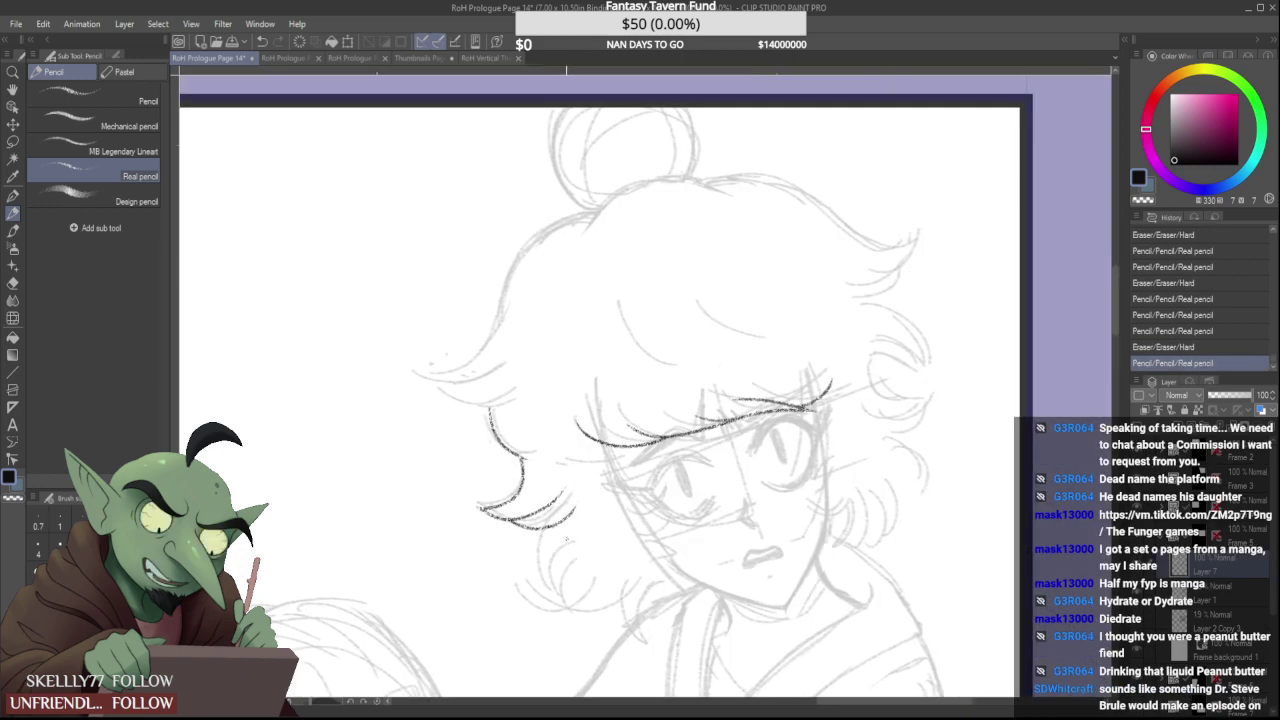
Clean up the tip of the side flick with the eraser and redraw it as a sharper point
scroll(487, 508, up, 6)
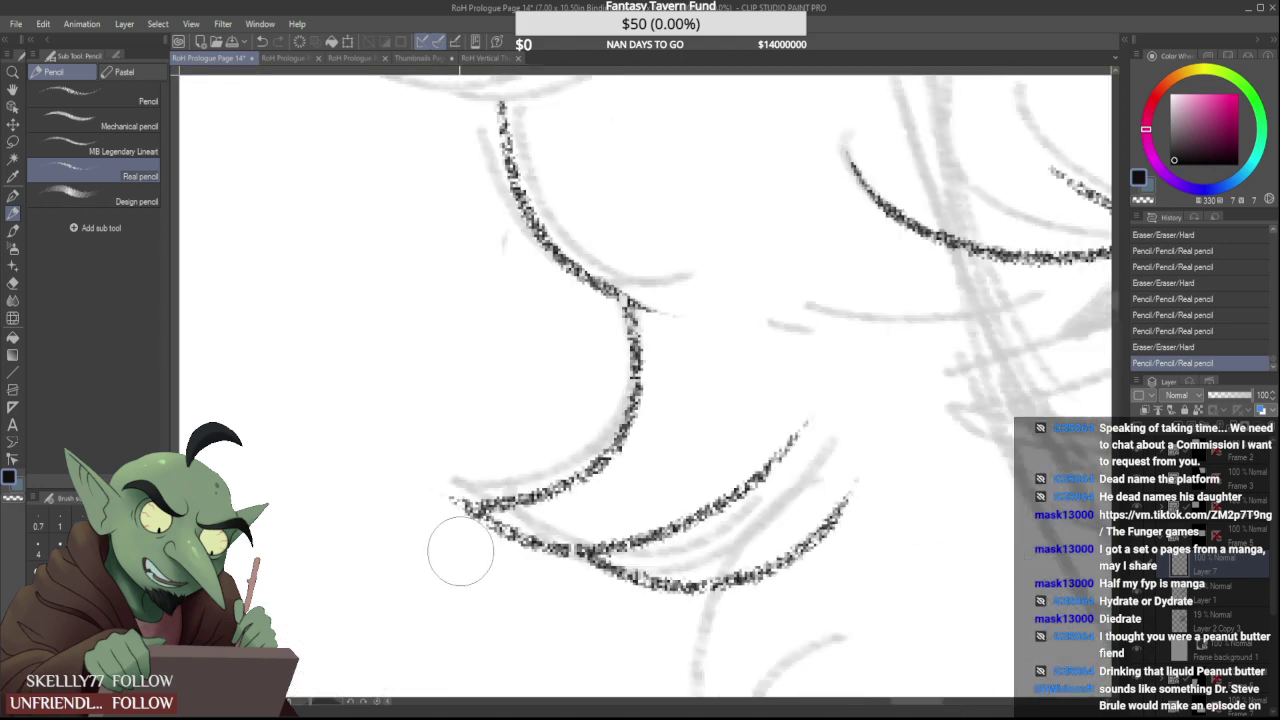
drag(460, 552, 420, 532)
scroll(420, 532, down, 6)
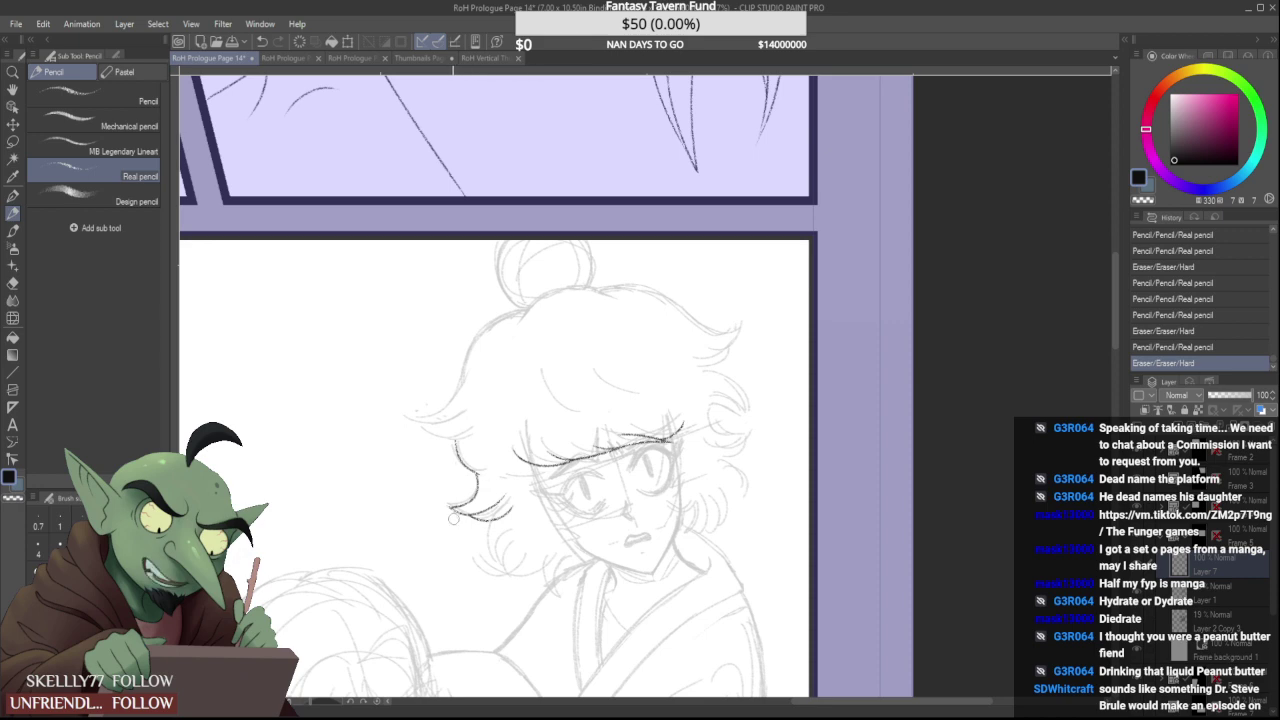
scroll(452, 515, up, 6)
scroll(456, 505, up, 3)
drag(438, 484, 478, 502)
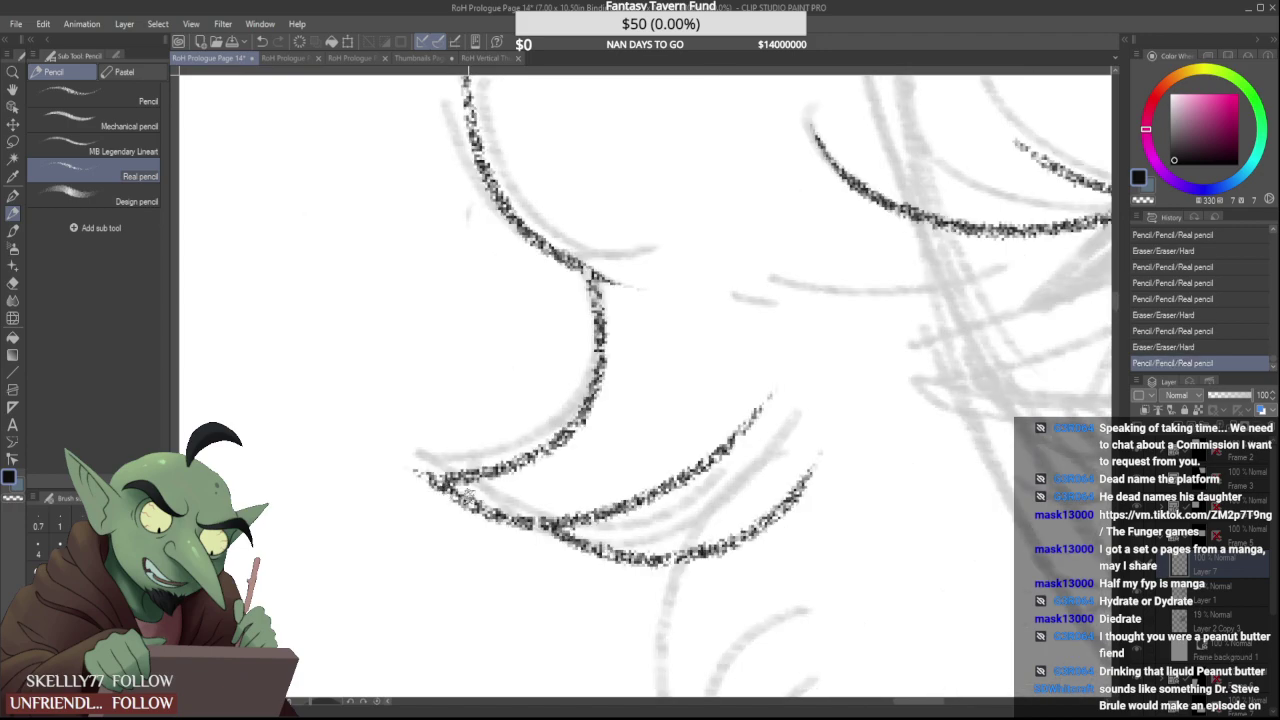
scroll(460, 495, down, 10)
Draw a curved strand hanging down below the side flick toward the jaw
scroll(461, 443, up, 10)
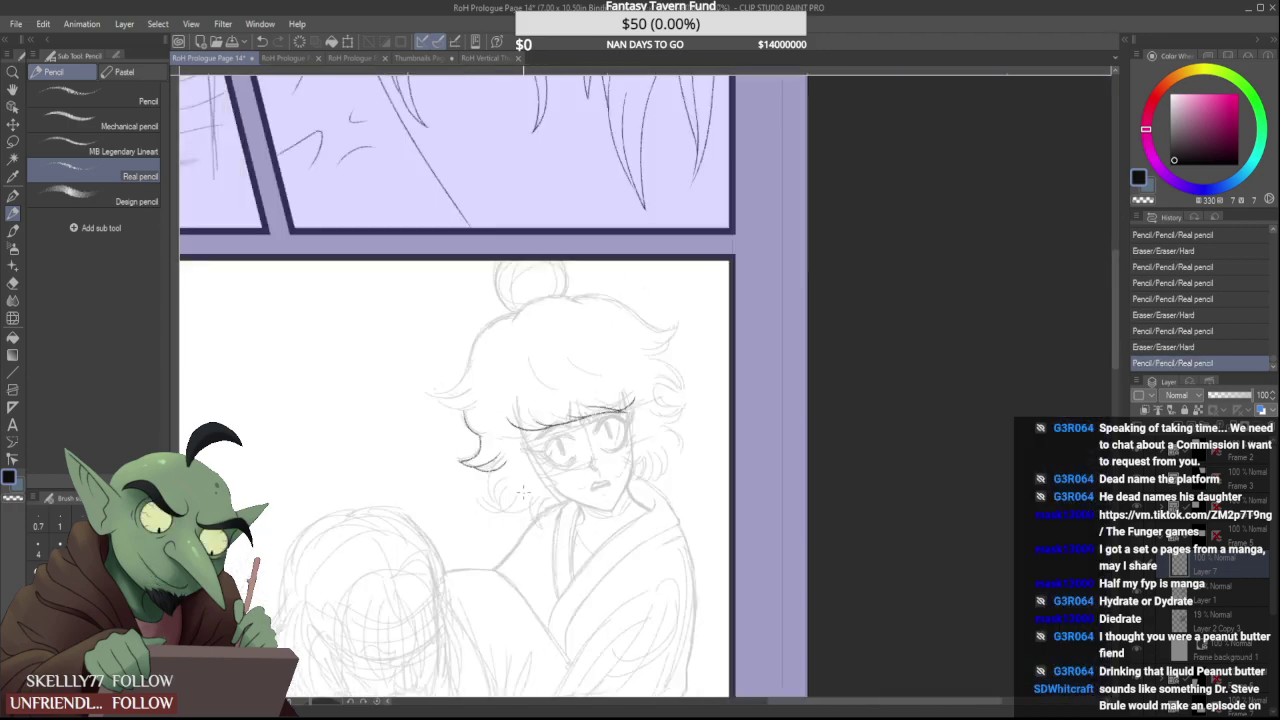
drag(475, 418, 497, 610)
scroll(490, 560, down, 8)
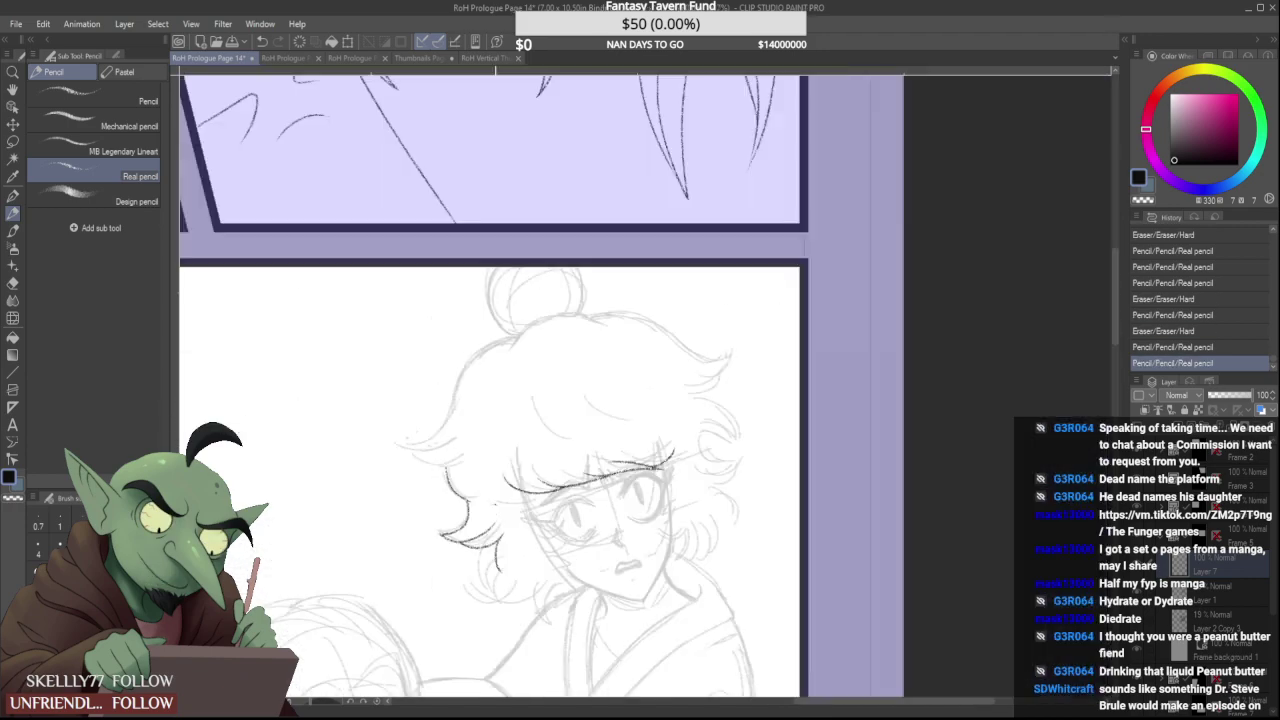
Draw the underside of the upper flick at the left-hand side of the head and join it to the side lock's outline
scroll(440, 430, up, 6)
mouse_move(424, 446)
mouse_down()
mouse_move(418, 361)
mouse_move(441, 337)
mouse_move(375, 438)
mouse_move(412, 507)
mouse_move(401, 426)
mouse_up()
mouse_move(411, 492)
mouse_down()
mouse_move(427, 447)
mouse_move(478, 402)
mouse_move(447, 278)
mouse_move(404, 342)
mouse_move(412, 368)
mouse_move(302, 374)
mouse_up()
scroll(499, 391, down, 5)
scroll(430, 450, down, 3)
scroll(430, 350, up, 10)
scroll(406, 325, down, 6)
scroll(436, 333, up, 6)
scroll(380, 370, down, 5)
scroll(397, 366, up, 5)
drag(404, 338, 386, 388)
scroll(397, 366, down, 5)
scroll(349, 403, up, 5)
drag(338, 430, 508, 212)
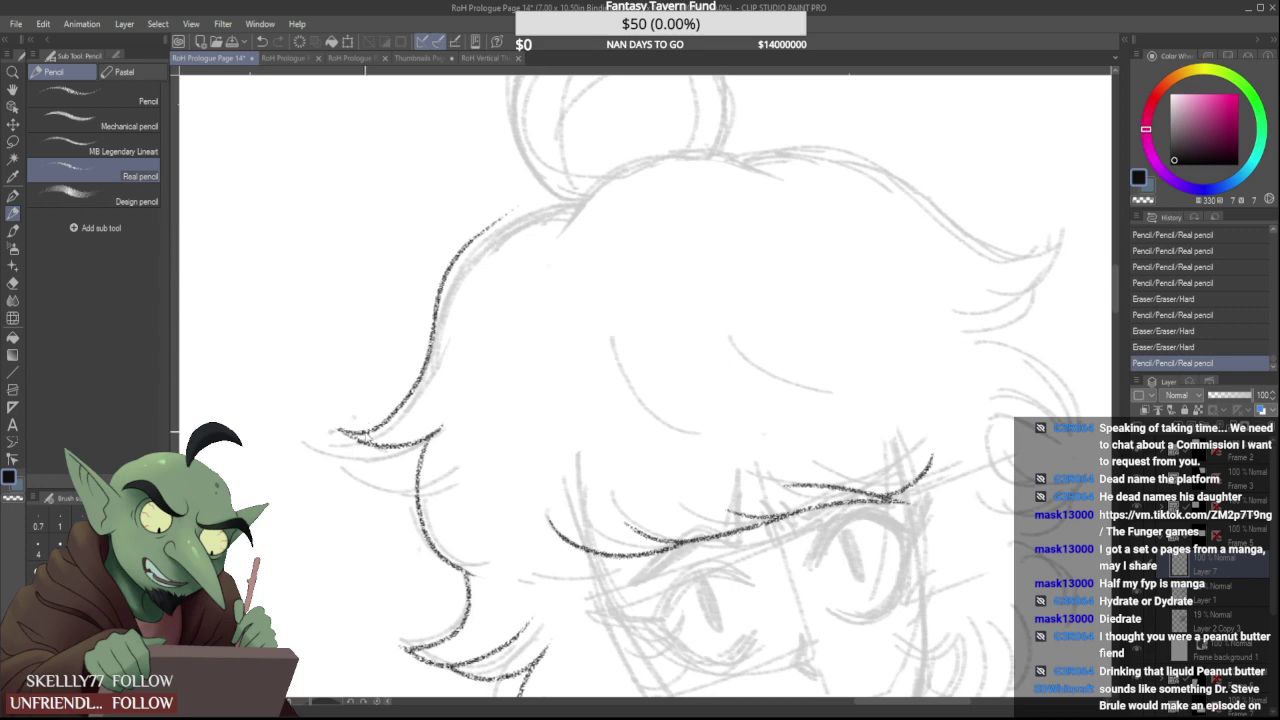
key(ctrl+z)
mouse_move(338, 430)
mouse_down()
mouse_move(416, 400)
mouse_move(590, 228)
mouse_up()
key(ctrl+z)
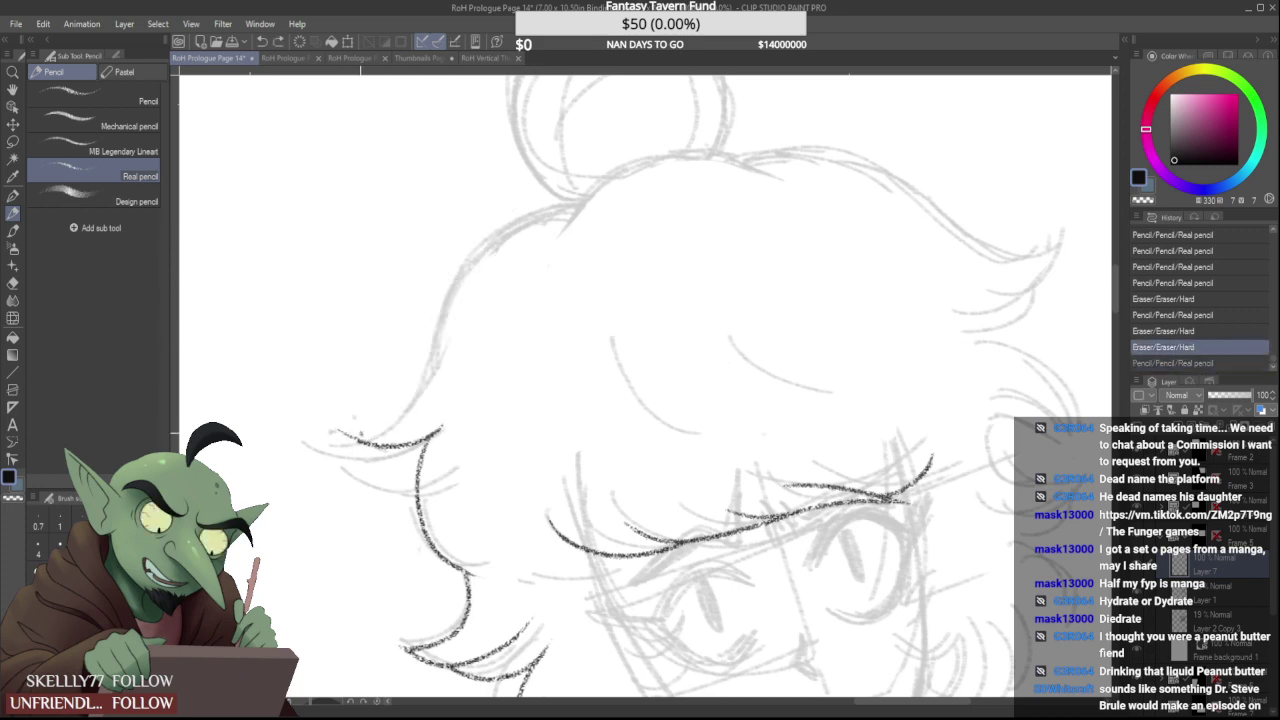
mouse_move(338, 430)
mouse_down()
mouse_move(472, 292)
mouse_move(586, 206)
mouse_up()
key(ctrl+z)
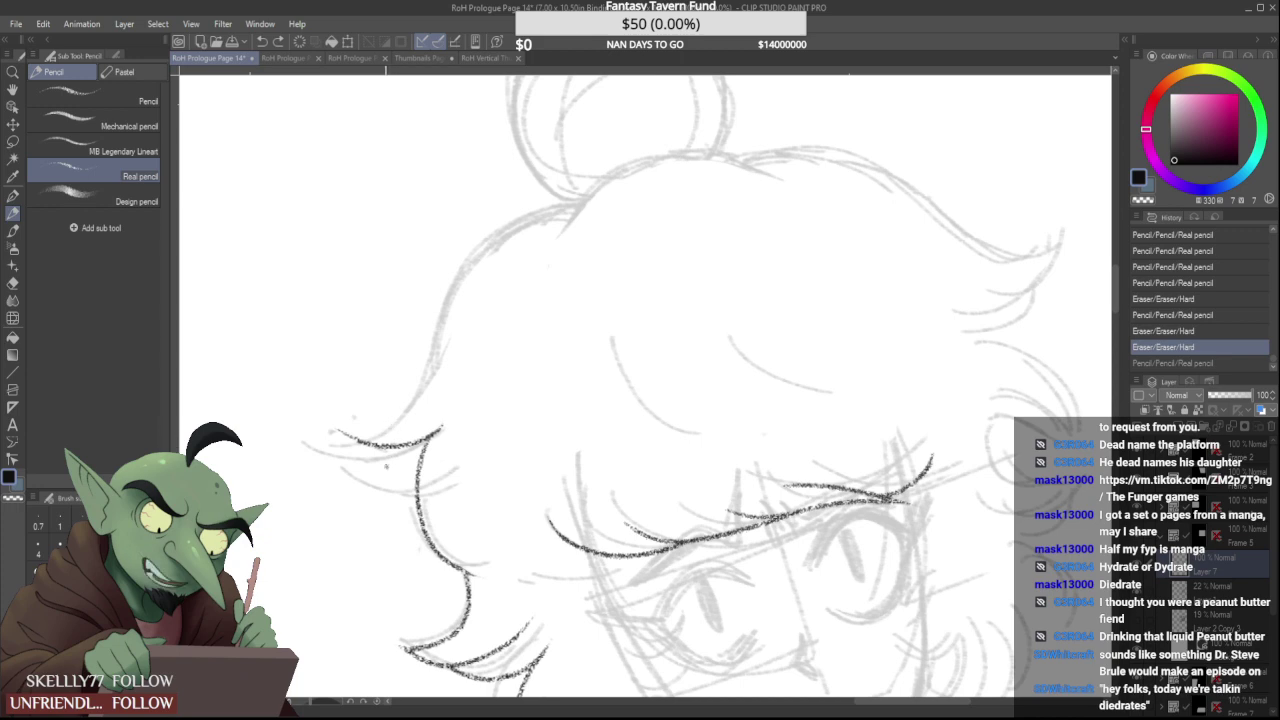
mouse_move(338, 430)
mouse_down()
mouse_move(516, 234)
mouse_move(588, 205)
mouse_up()
key(ctrl+z)
drag(338, 430, 590, 205)
key(ctrl+z)
mouse_move(338, 430)
mouse_down()
mouse_move(388, 418)
mouse_move(592, 205)
mouse_up()
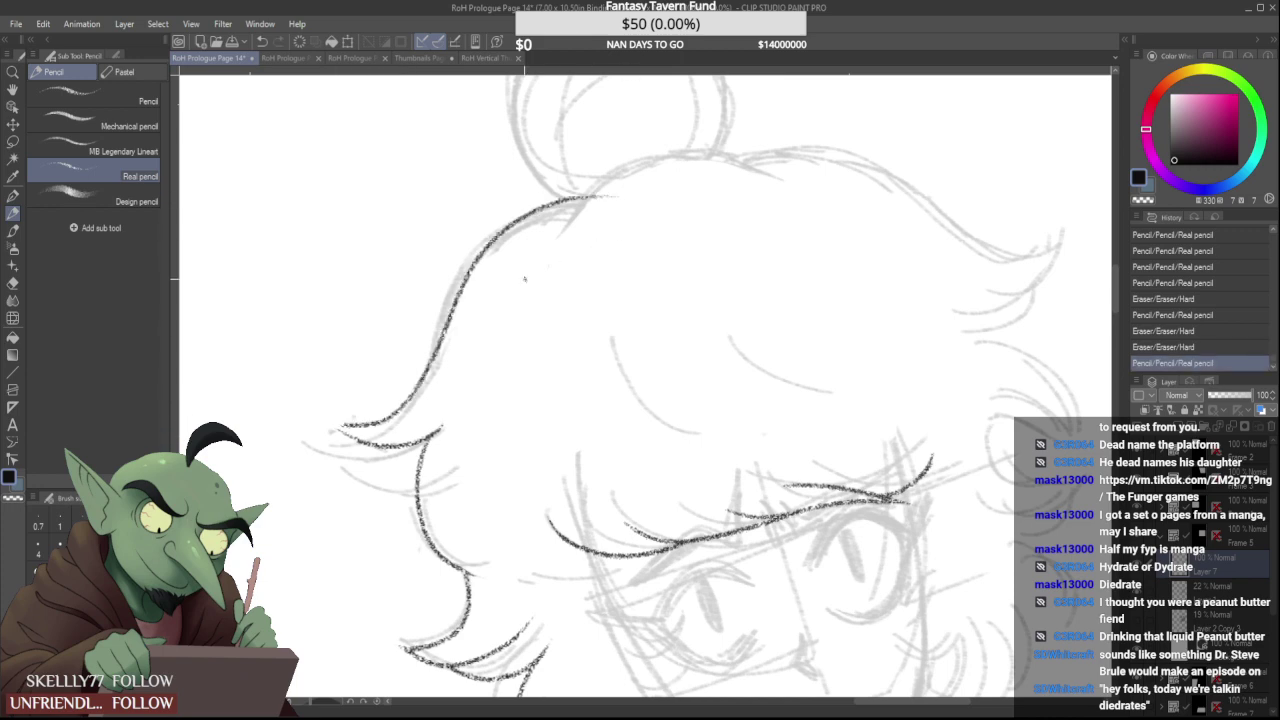
key(ctrl+z)
mouse_move(338, 430)
mouse_down()
mouse_move(478, 250)
mouse_move(590, 186)
mouse_up()
key(ctrl+z)
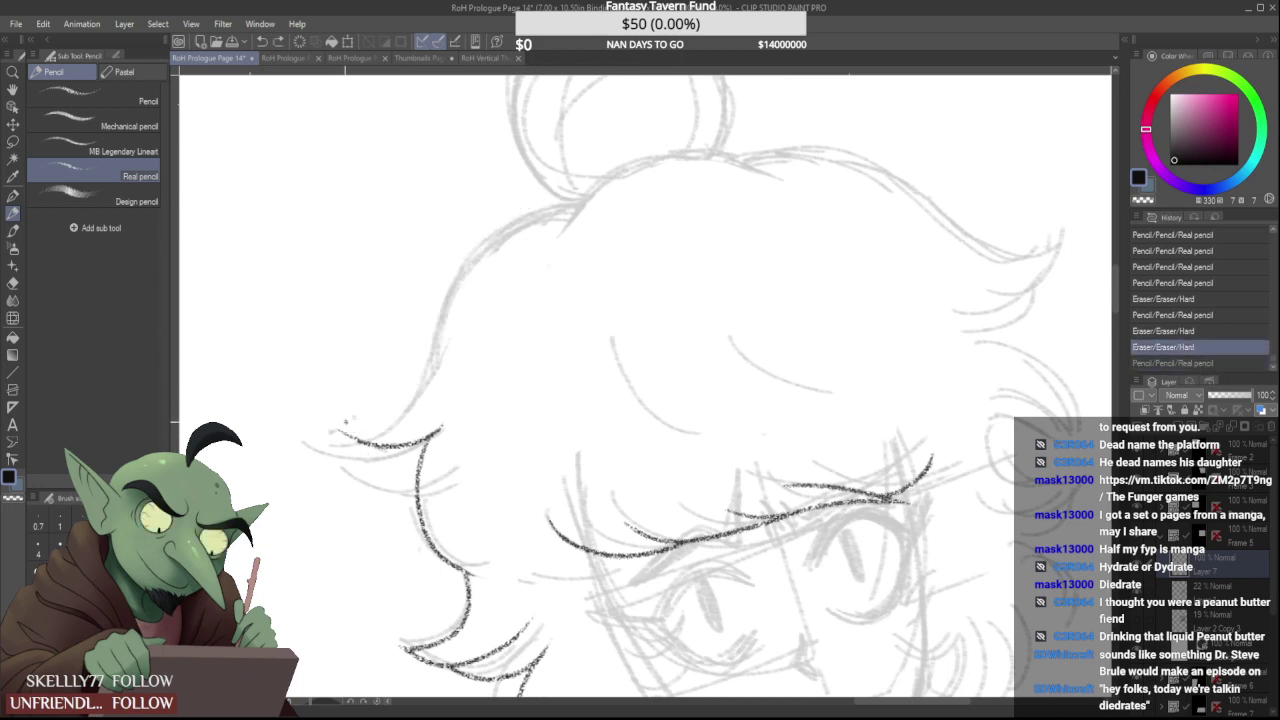
mouse_move(334, 430)
mouse_down()
mouse_move(430, 367)
mouse_move(588, 186)
mouse_up()
key(ctrl+z)
Draw the outer hair contour from the upper flick's tip to the base of the bun, erasing and redrawing its upper curve
mouse_move(338, 430)
mouse_down()
mouse_move(606, 203)
mouse_move(586, 212)
mouse_move(618, 206)
mouse_up()
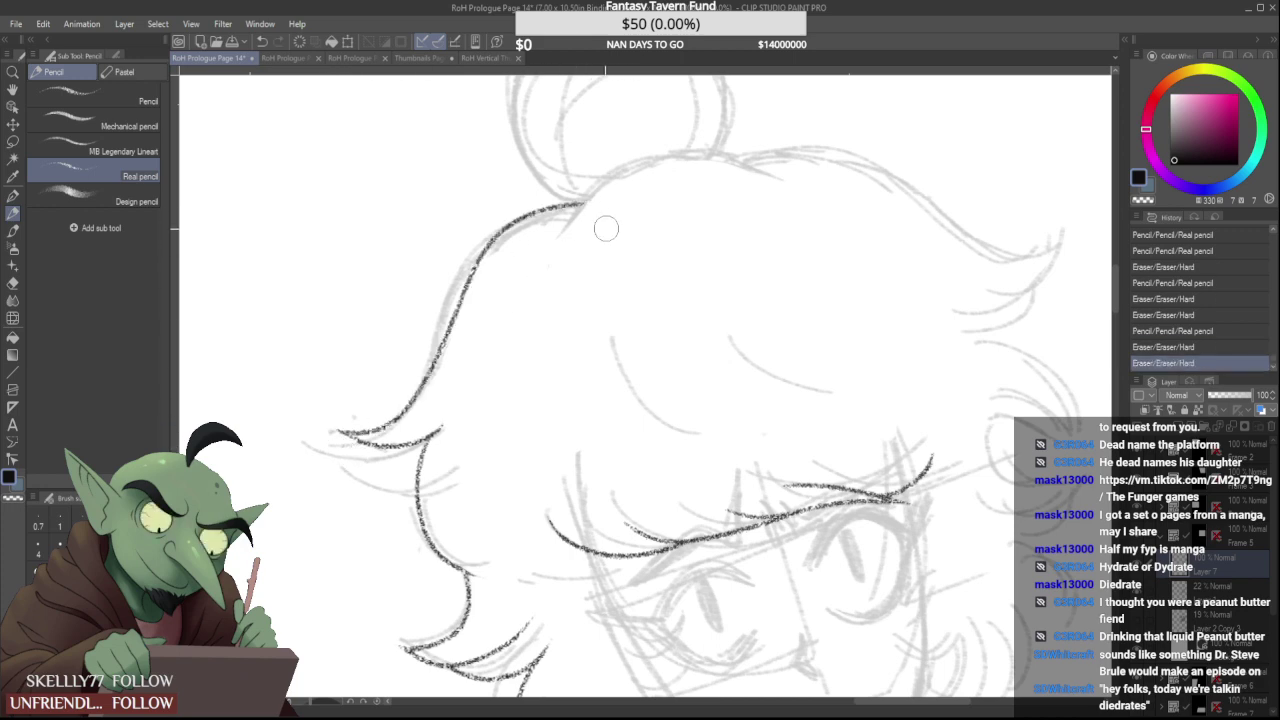
scroll(505, 297, down, 4)
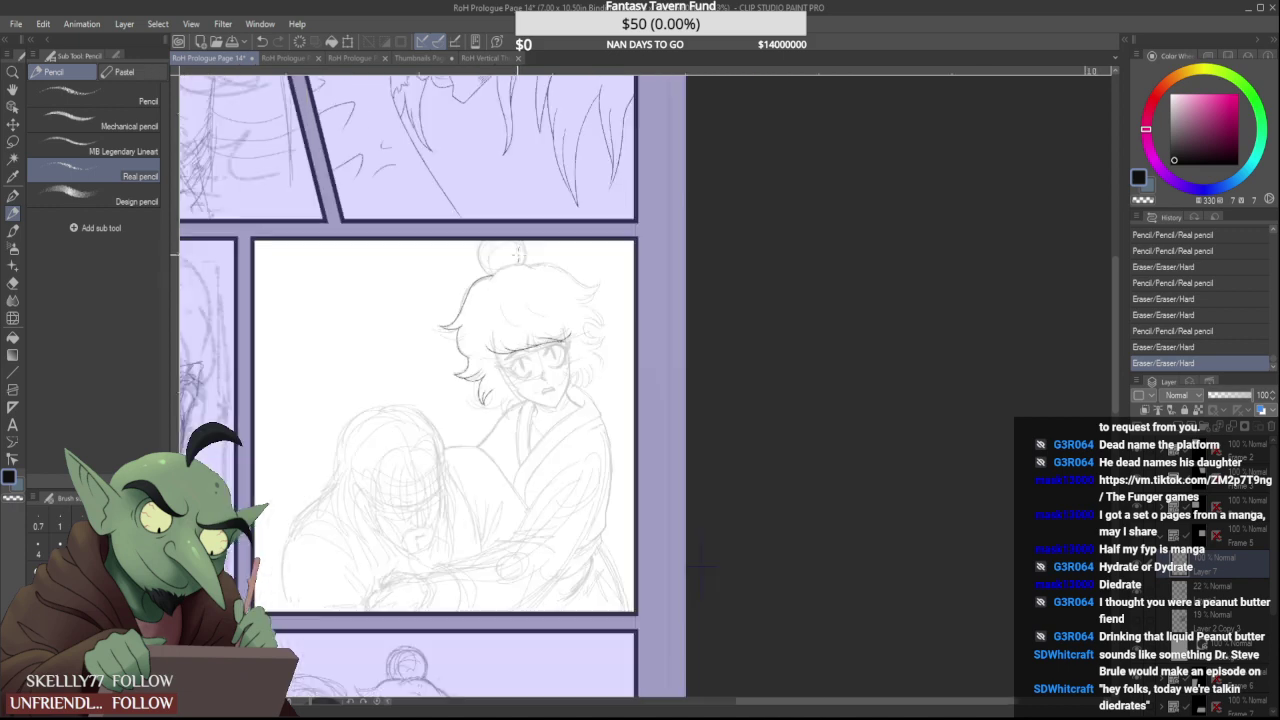
scroll(487, 272, up, 4)
drag(404, 340, 530, 284)
scroll(465, 296, up, 2)
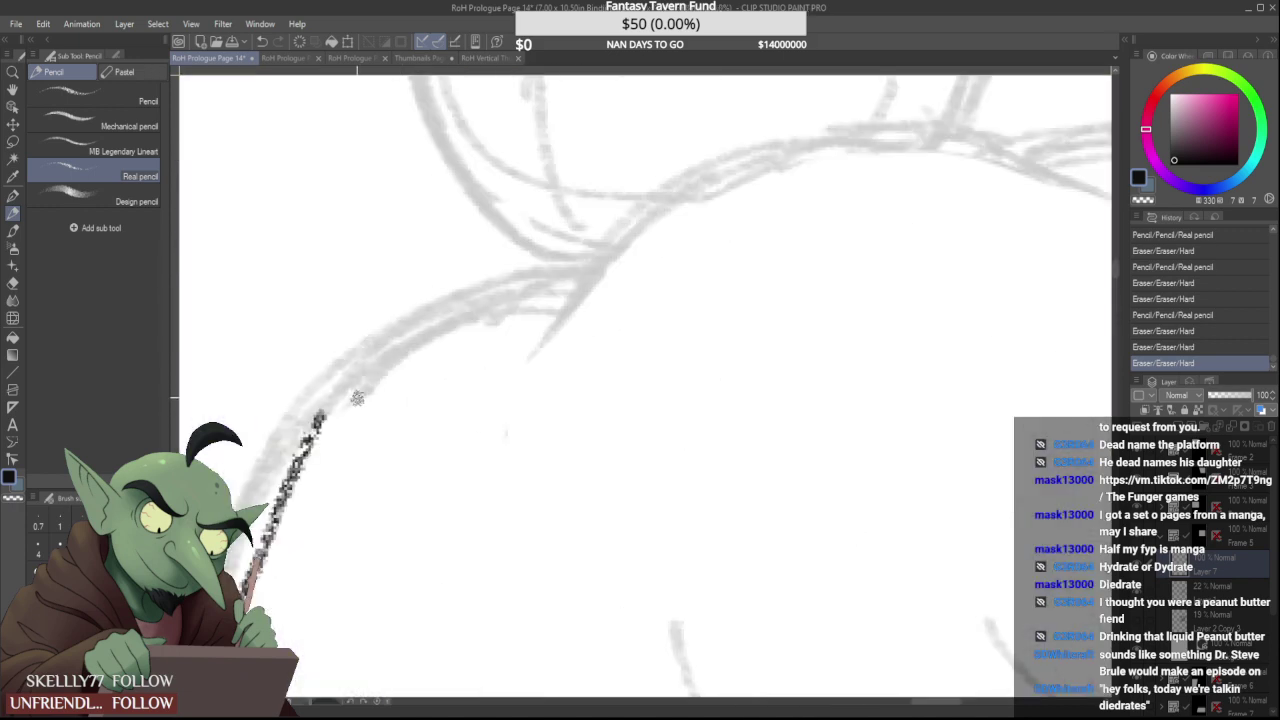
drag(318, 418, 595, 262)
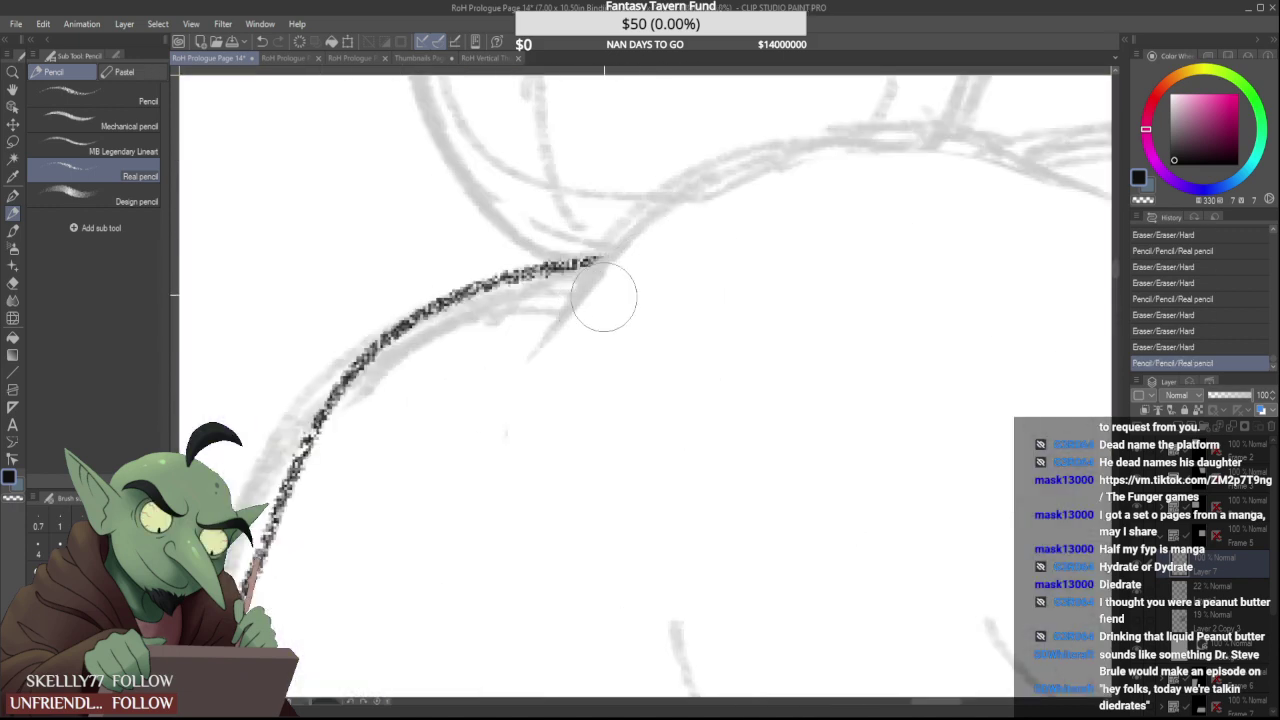
scroll(477, 366, down, 4)
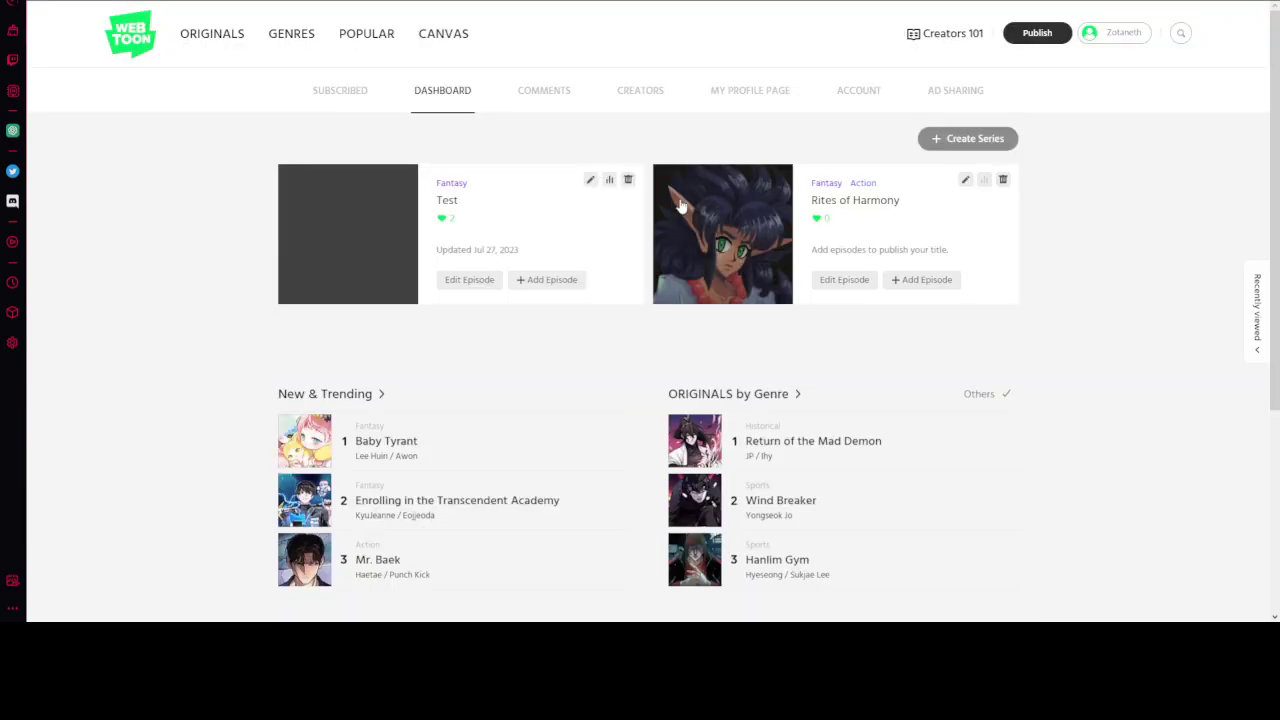
Switch to the browser, view the Test series from the Webtoon dashboard, go back, and view the next manga page image
click(404, 215)
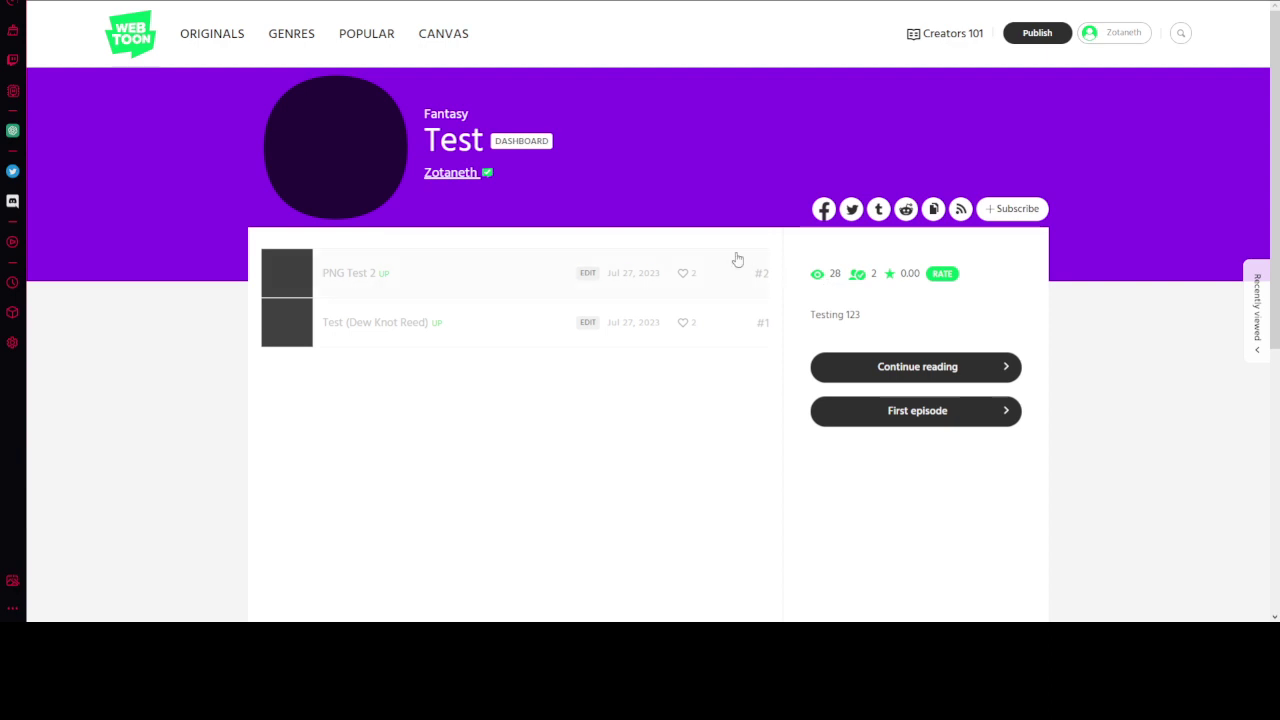
key(alt+Left)
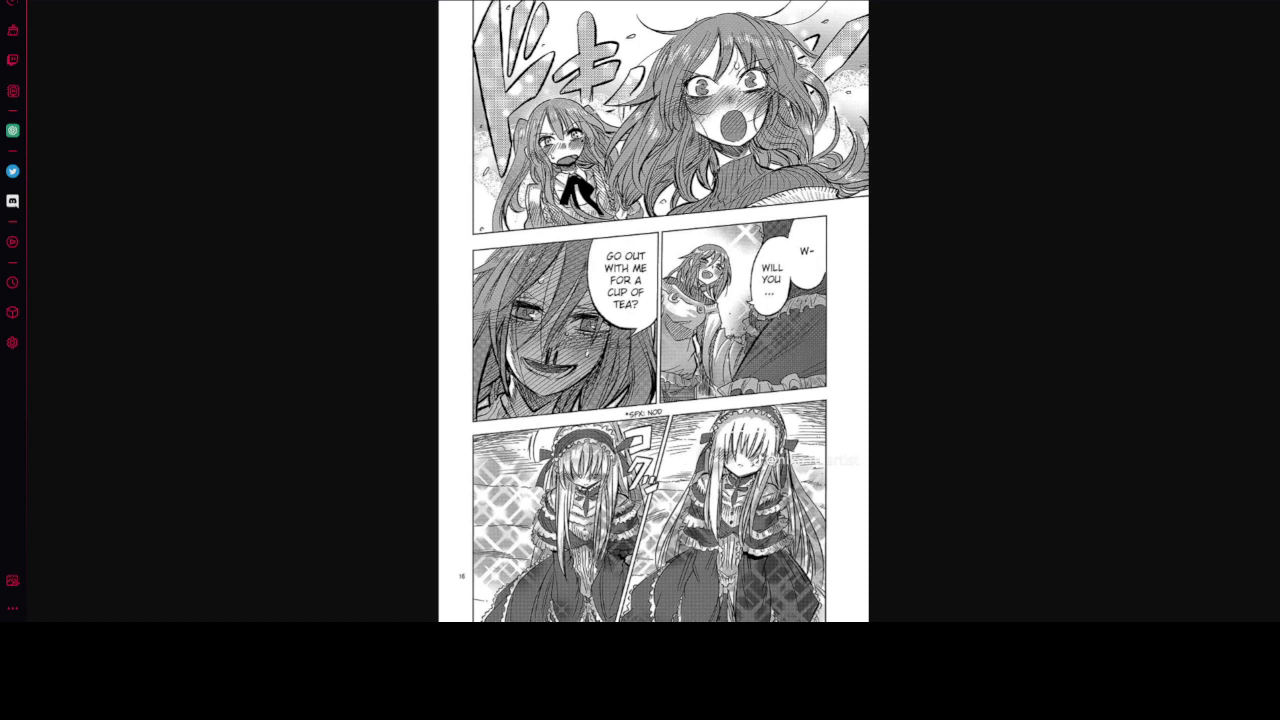
key(Right)
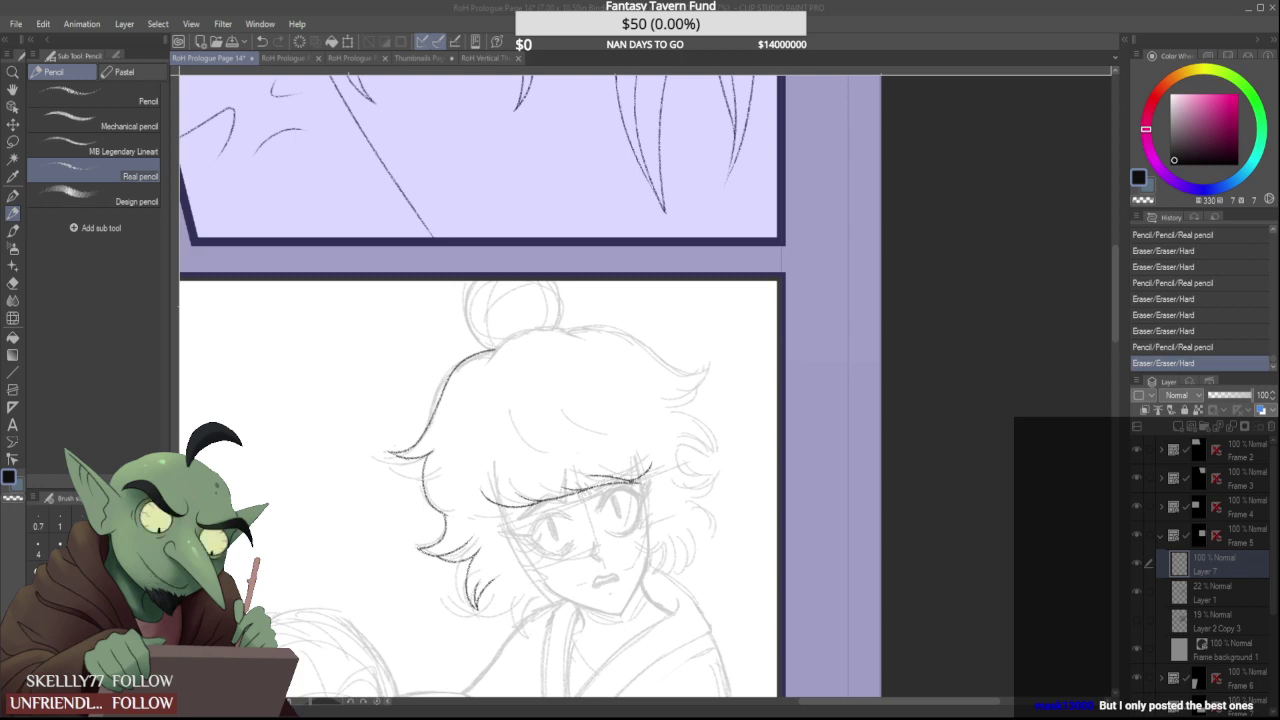
Return to Clip Studio Paint, then erase and redraw the upper curve of the hair contour leading to the bun
scroll(646, 382, down, 2)
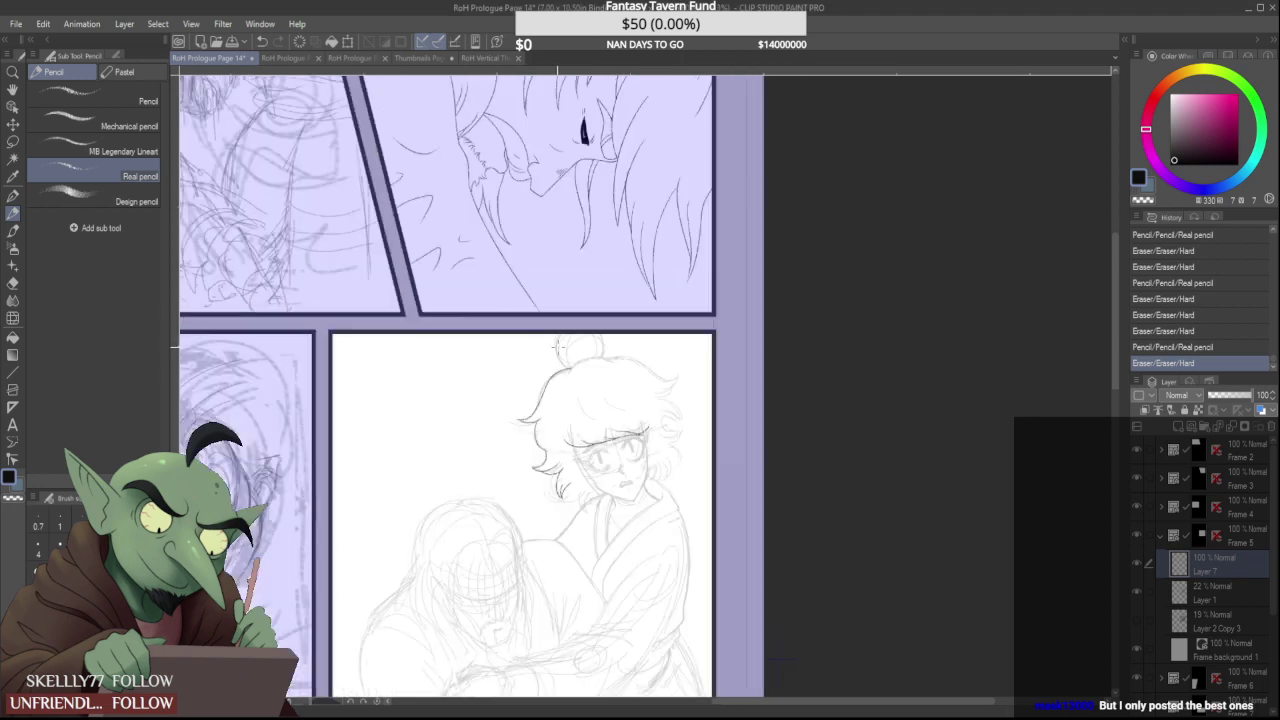
scroll(617, 358, up, 3)
scroll(435, 382, up, 1)
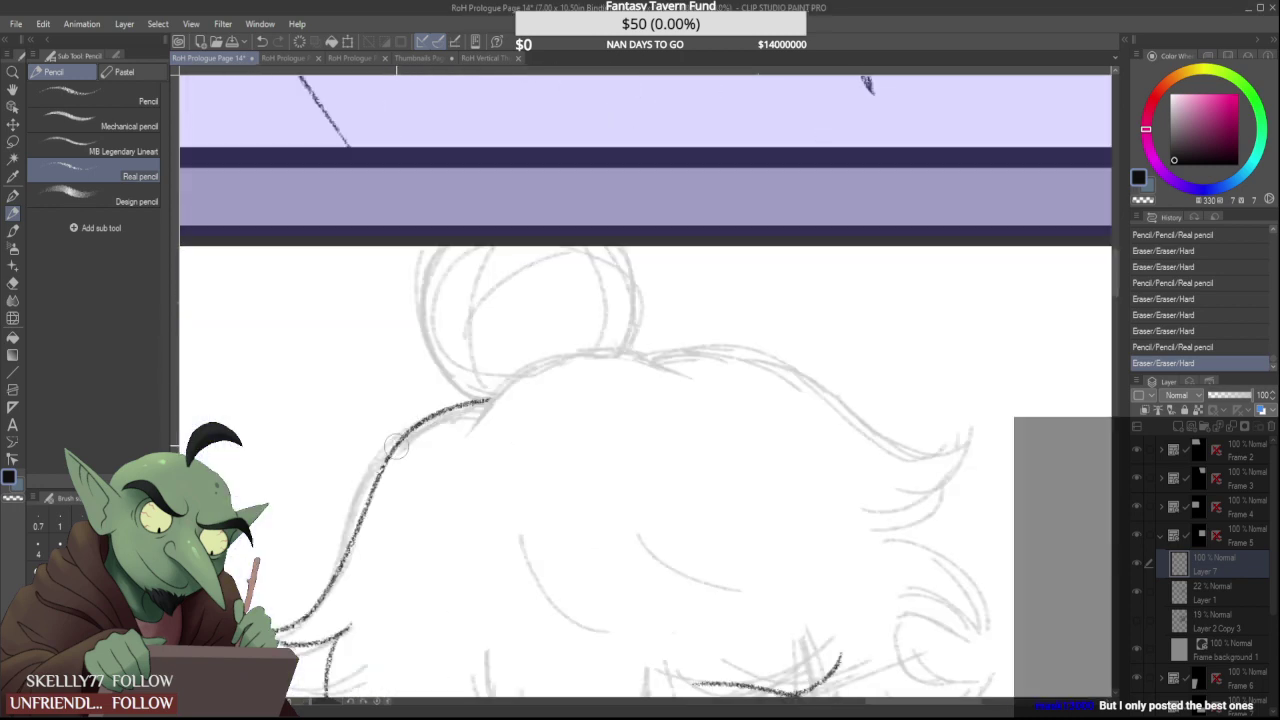
drag(393, 445, 503, 388)
scroll(434, 449, up, 1)
mouse_move(373, 470)
mouse_down()
mouse_move(425, 407)
mouse_move(604, 393)
mouse_move(486, 392)
mouse_move(399, 444)
mouse_move(476, 396)
mouse_up()
mouse_move(393, 436)
mouse_down()
mouse_move(370, 478)
mouse_move(585, 365)
mouse_move(505, 376)
mouse_up()
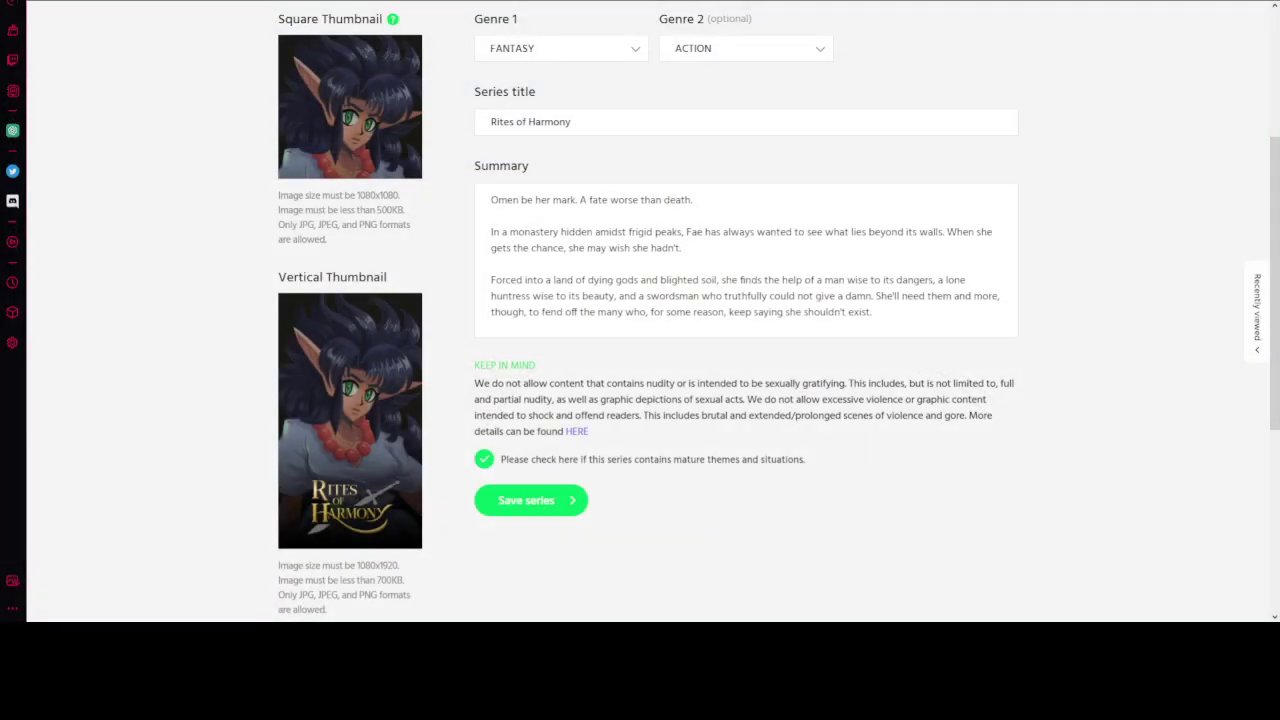
Switch to the browser and review the Rites of Harmony series details, including its summary and thumbnails
scroll(570, 263, down, 1)
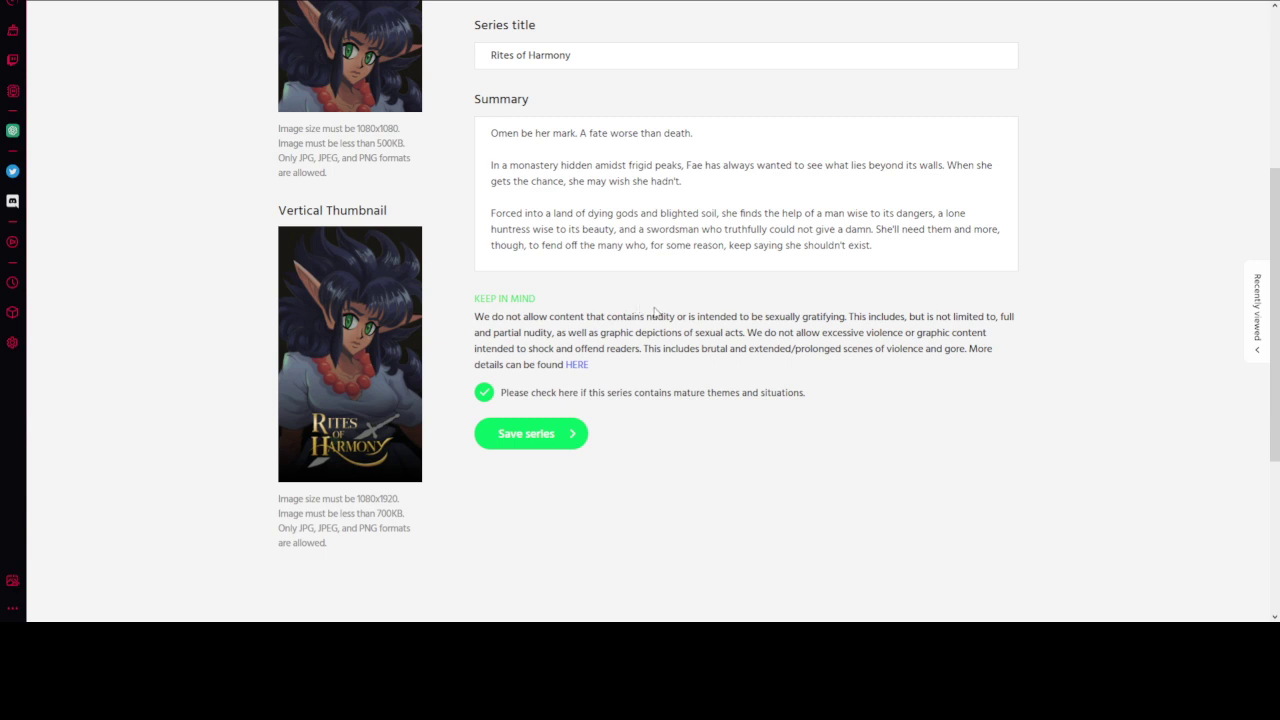
scroll(571, 279, up, 1)
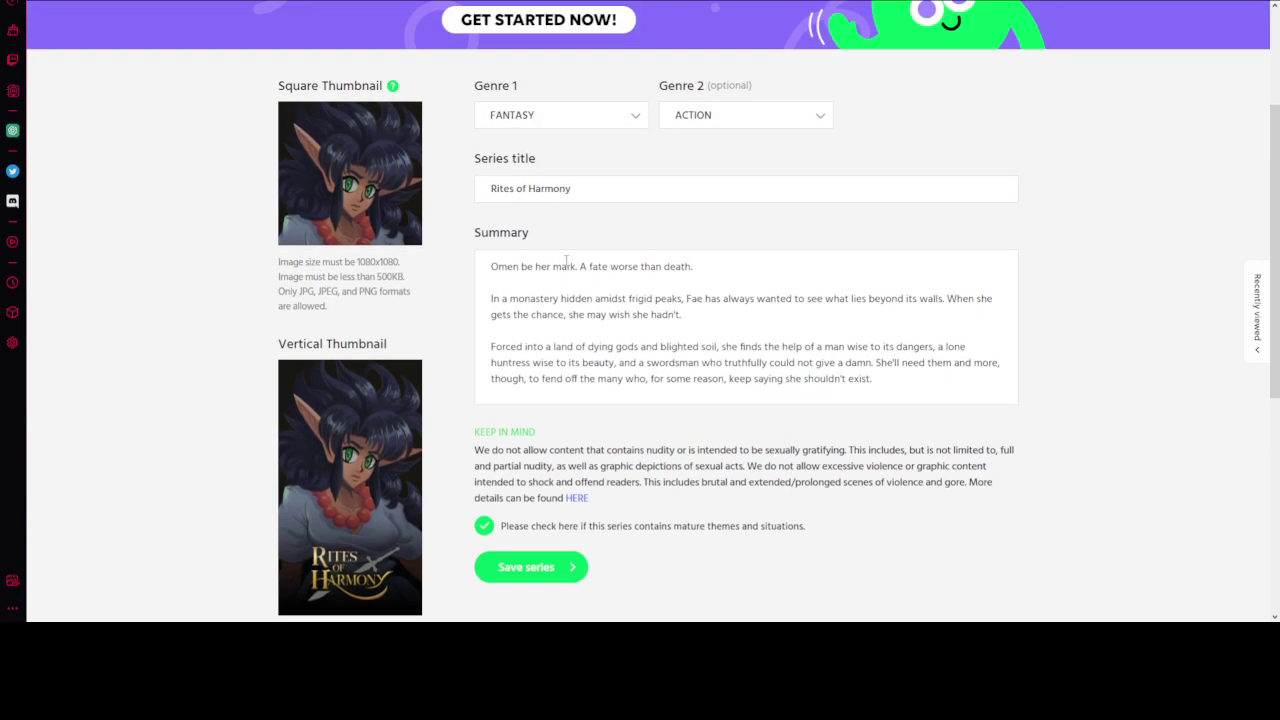
scroll(571, 256, down, 1)
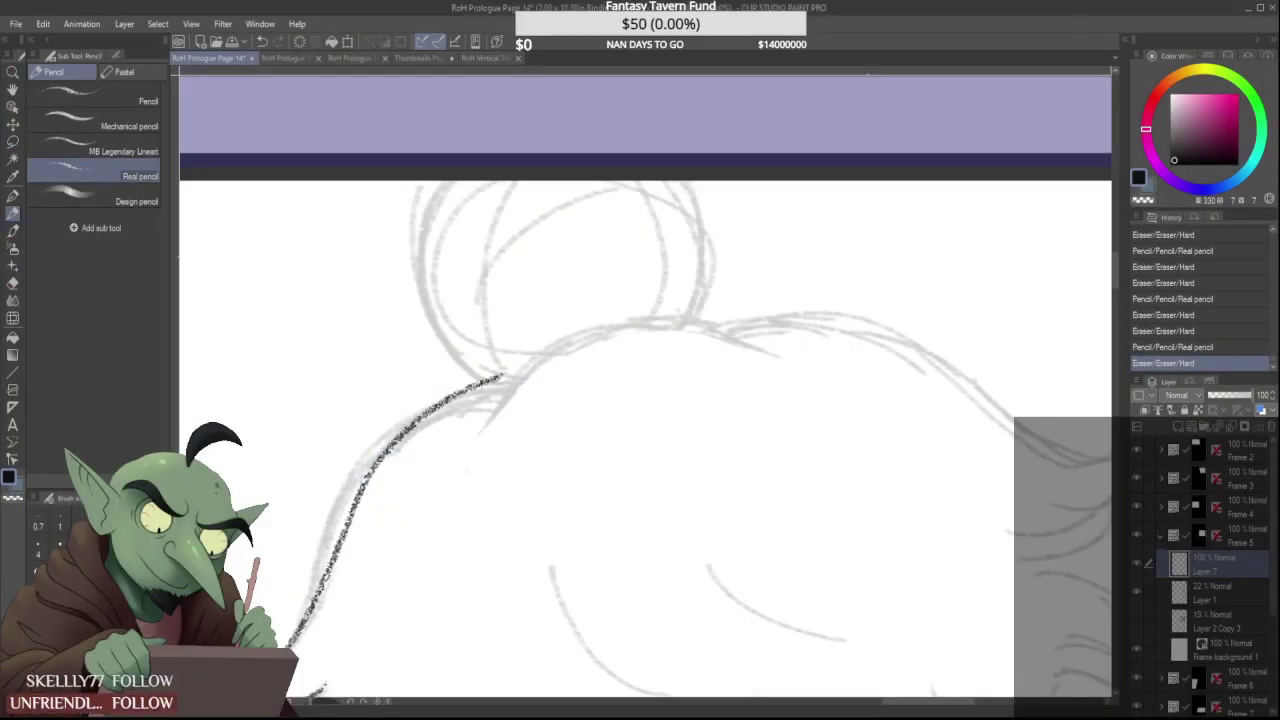
Return to Clip Studio Paint and extend the hair contour's upper end to meet the crown line beside the bun
scroll(494, 295, down, 2)
scroll(498, 325, up, 4)
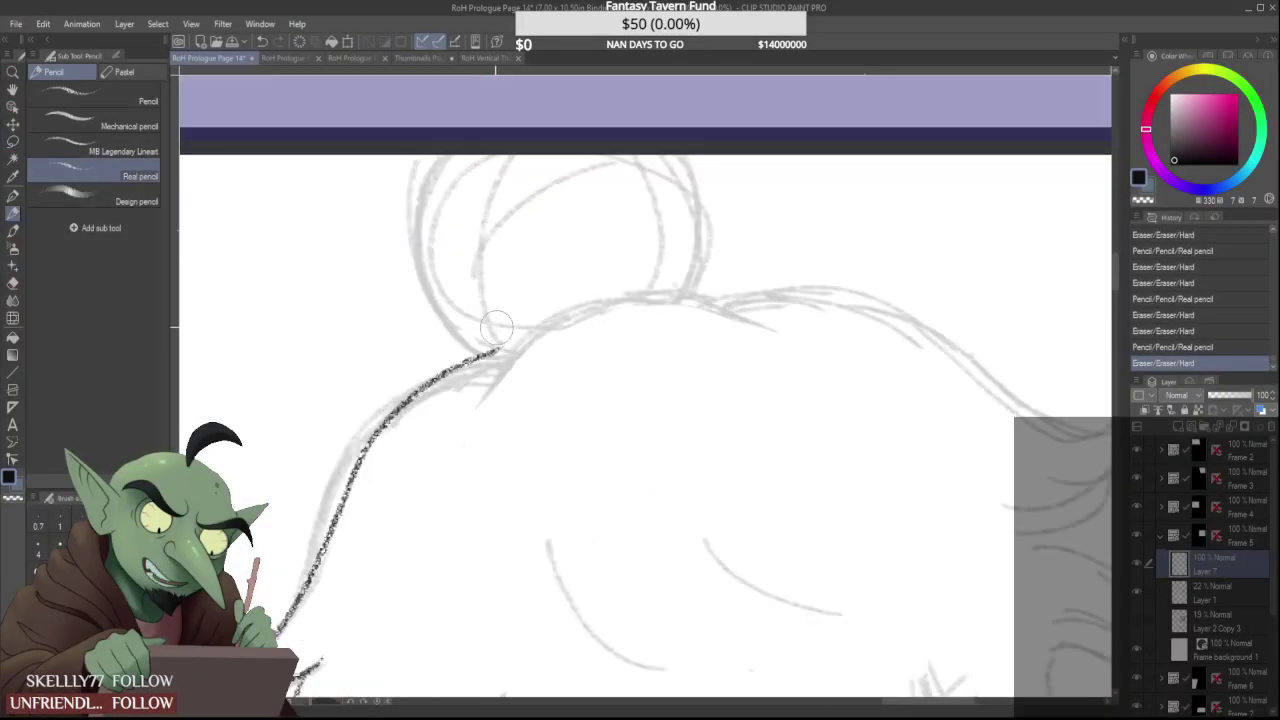
mouse_move(503, 350)
mouse_down()
mouse_move(514, 338)
mouse_move(480, 362)
mouse_move(546, 346)
mouse_up()
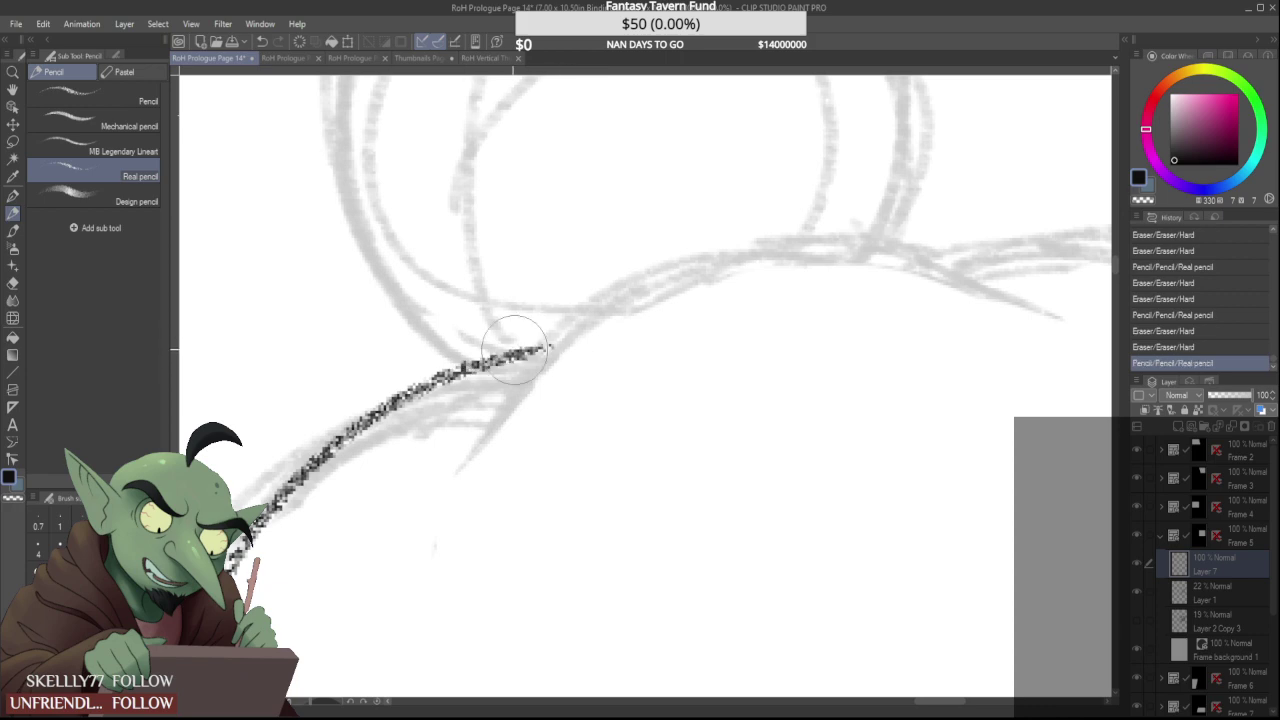
scroll(463, 383, down, 5)
scroll(465, 386, up, 3)
scroll(392, 387, down, 3)
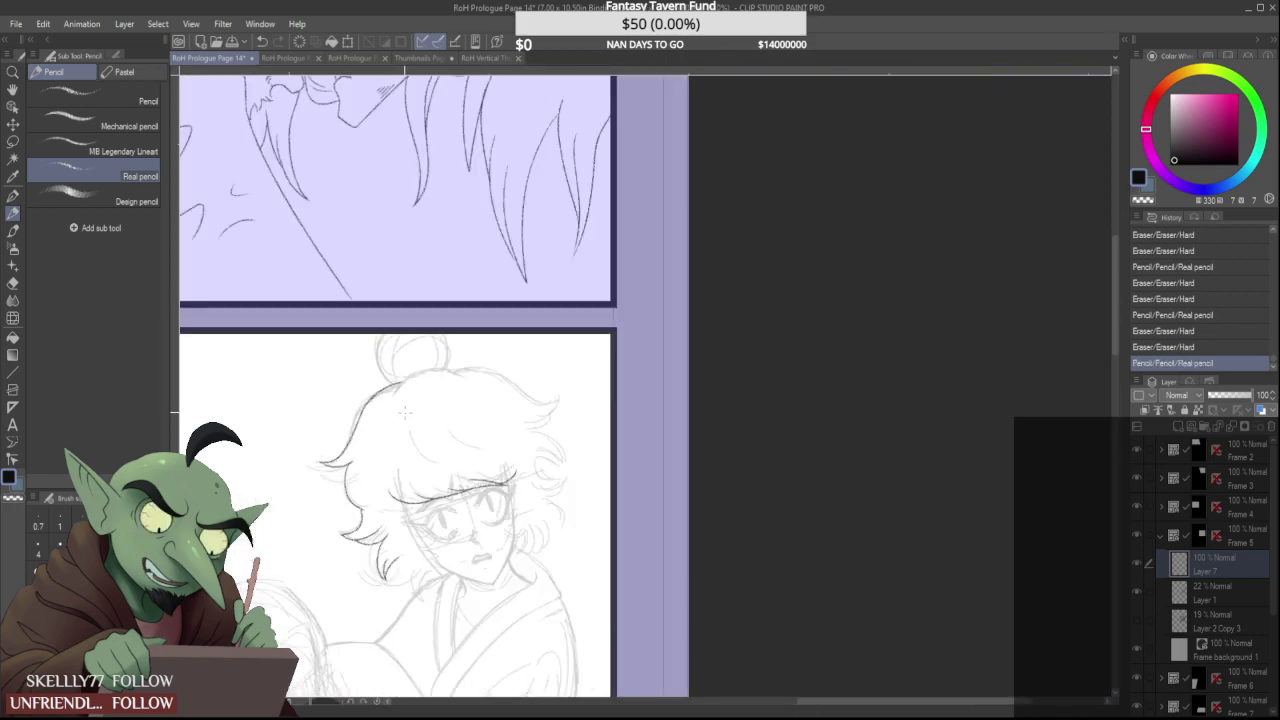
Erase and redraw the contour segment leading to the bun's base as one smooth curve, then clean up its end
scroll(344, 400, up, 3)
scroll(361, 375, up, 3)
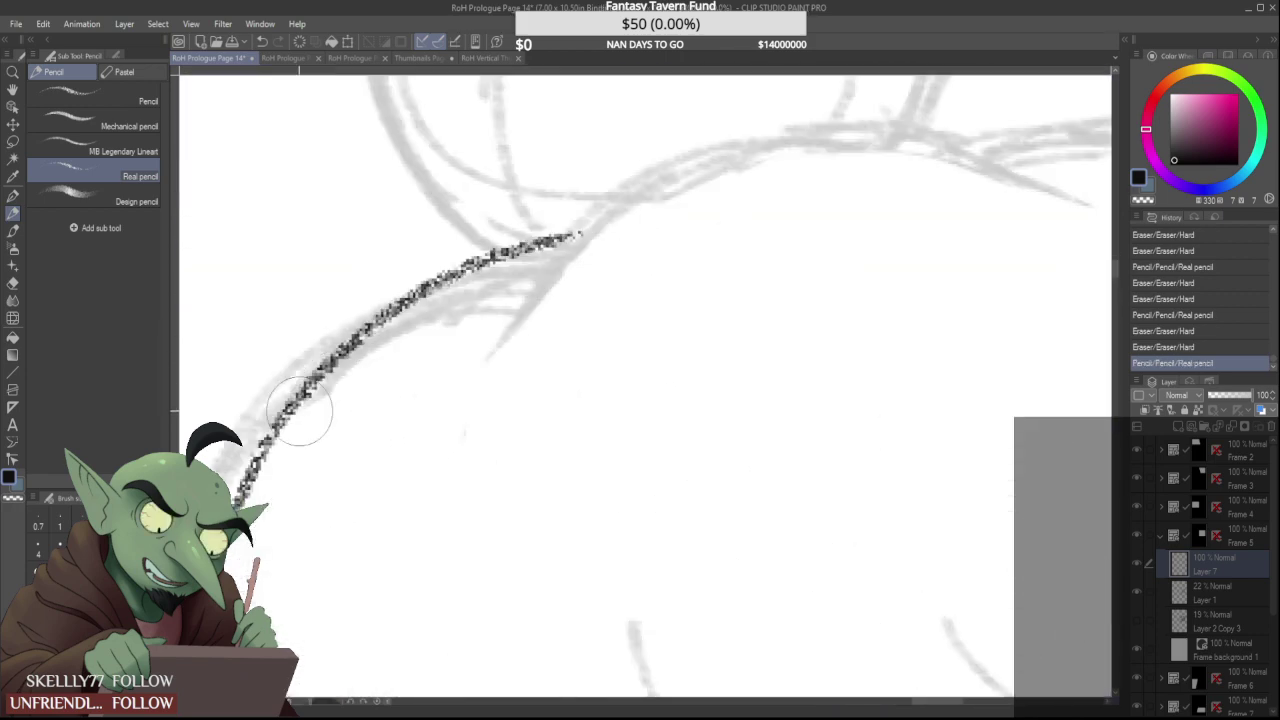
drag(298, 412, 580, 262)
mouse_move(270, 437)
mouse_down()
mouse_move(512, 257)
mouse_move(650, 245)
mouse_move(562, 240)
mouse_up()
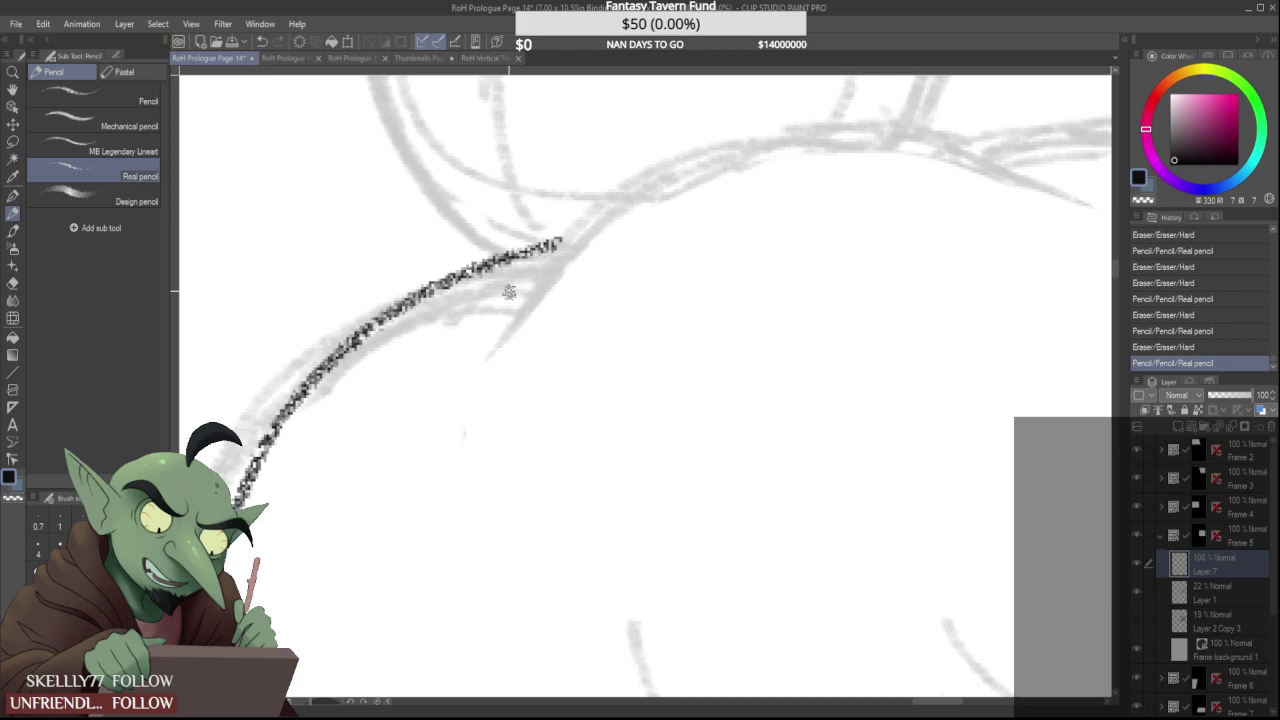
scroll(418, 330, down, 3)
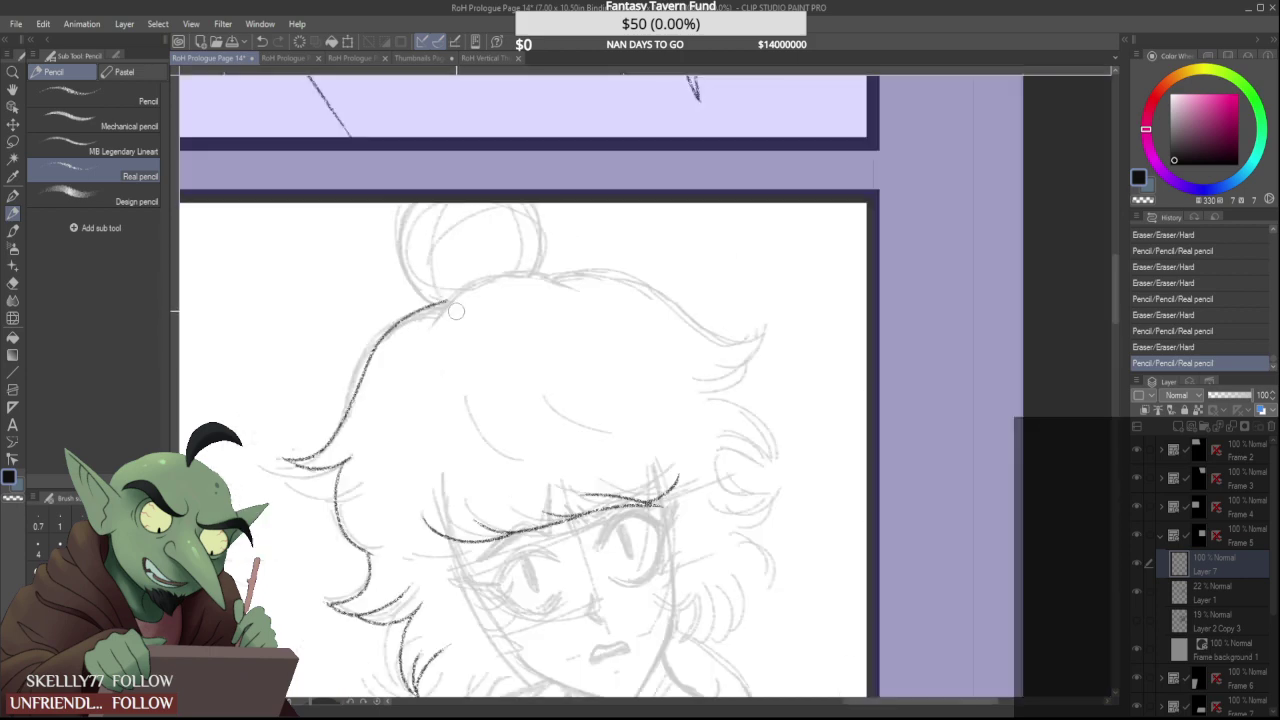
scroll(460, 304, up, 3)
drag(403, 270, 420, 300)
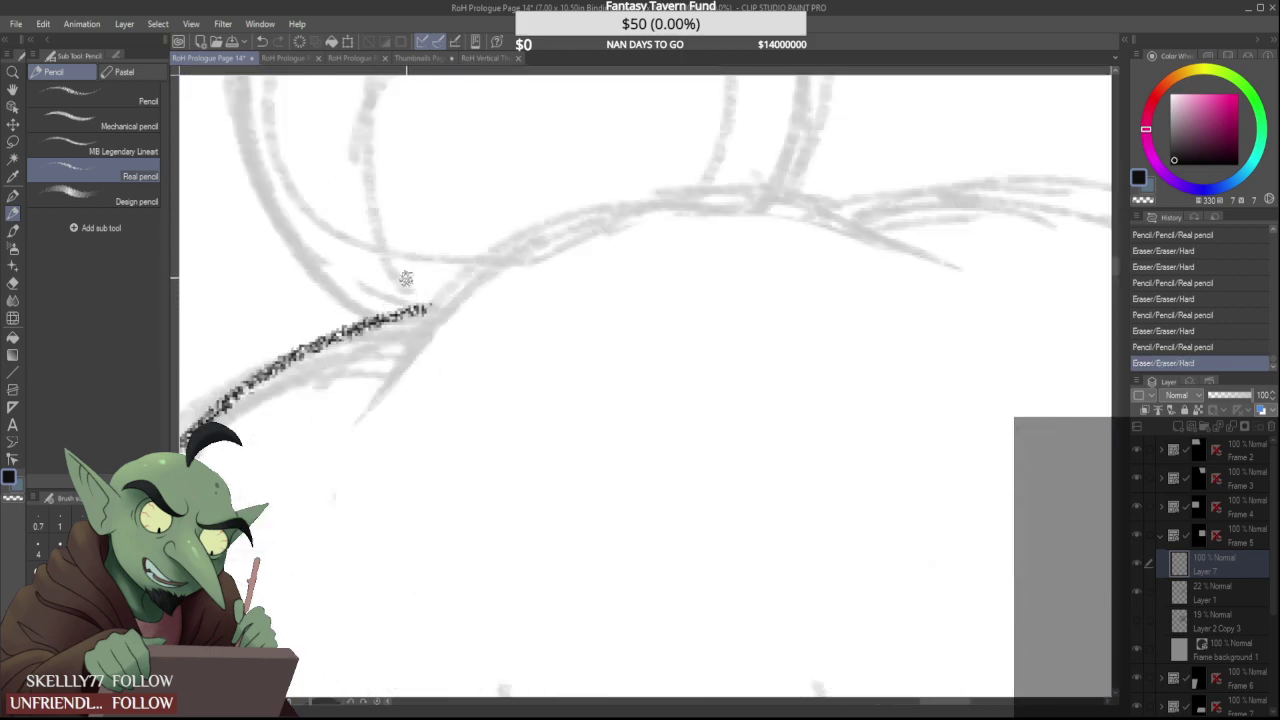
Draw the crown curve beneath the bun, starting from the left hair contour, and trim its two ends
scroll(415, 295, down, 5)
scroll(410, 305, down, 5)
scroll(400, 302, up, 6)
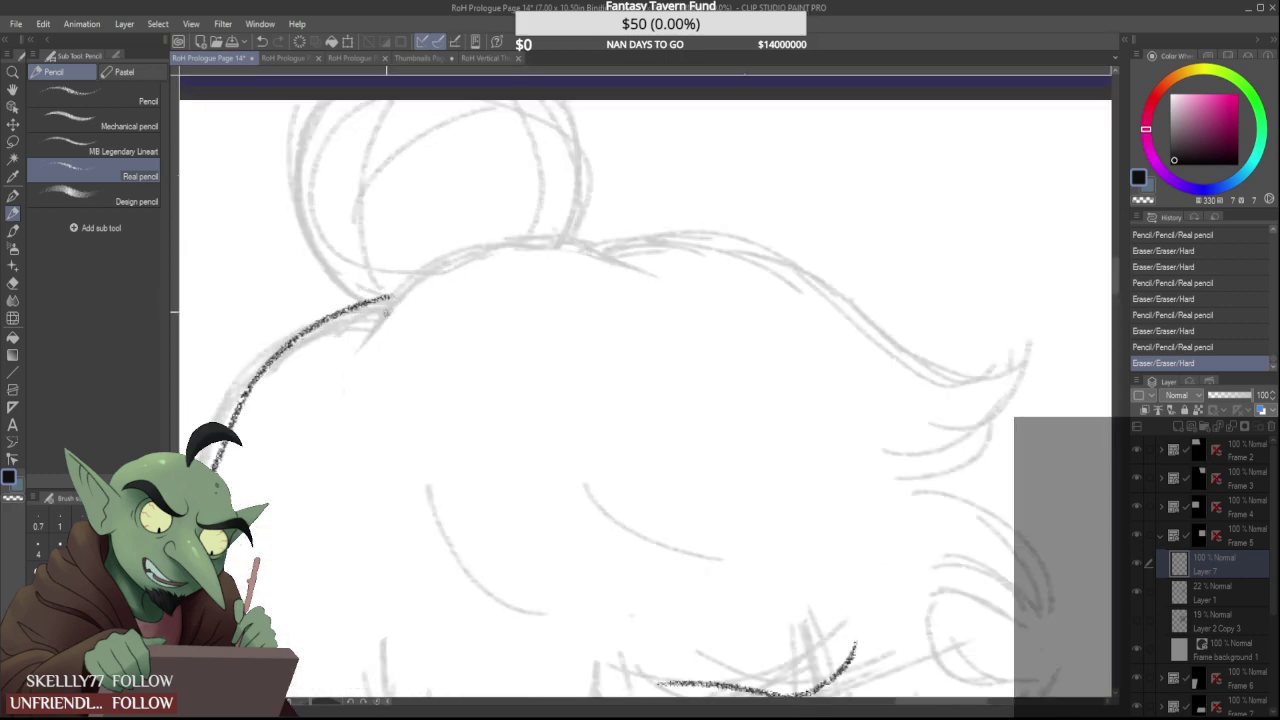
scroll(390, 300, down, 5)
scroll(378, 300, up, 5)
scroll(409, 300, up, 2)
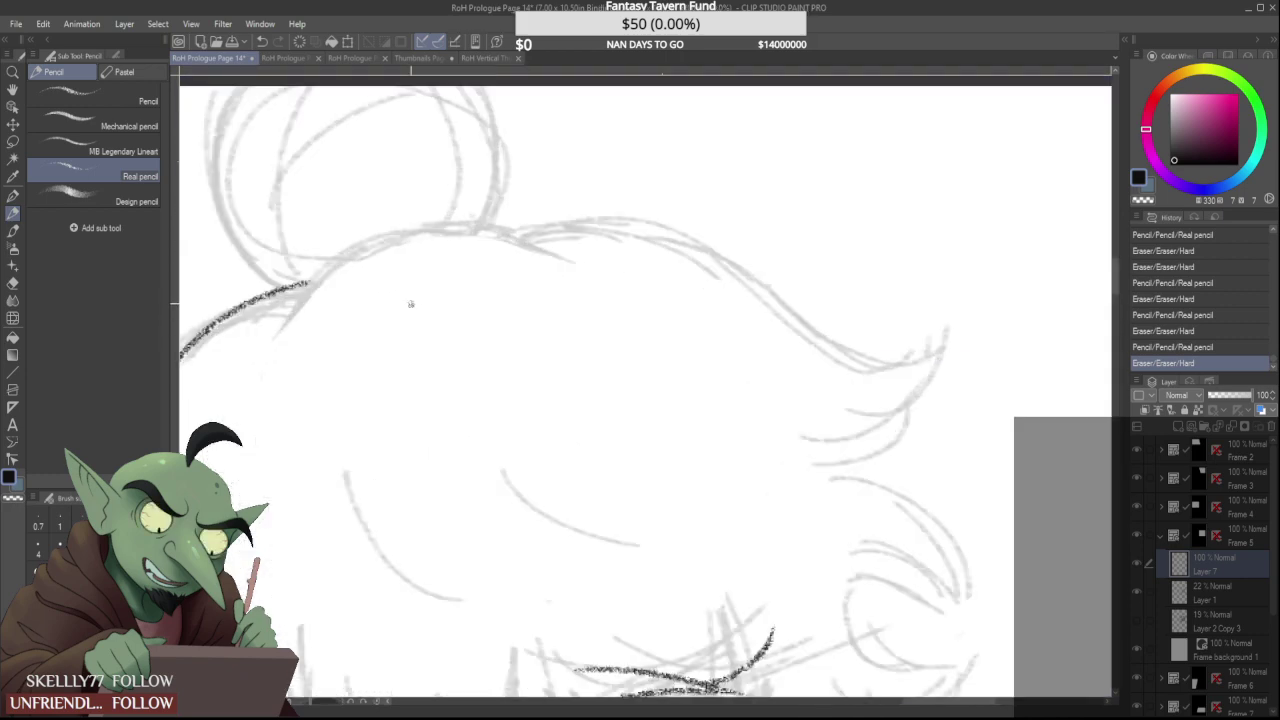
drag(288, 318, 630, 268)
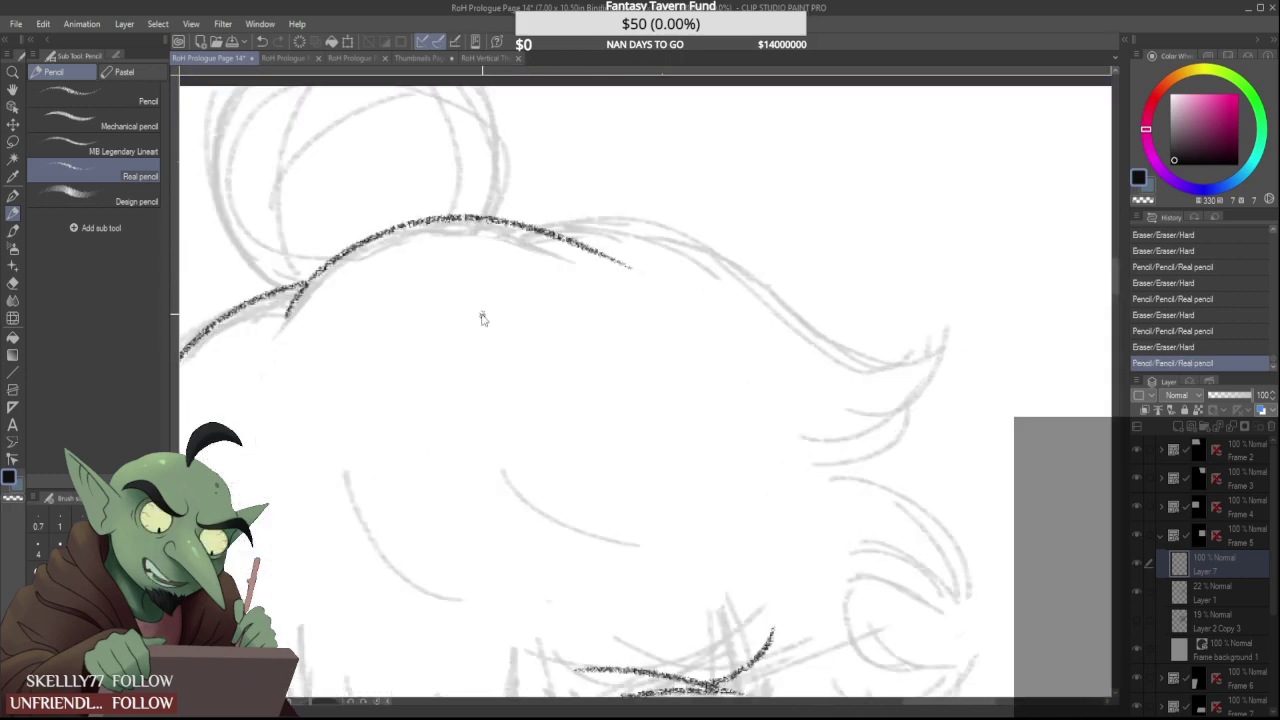
key(ctrl+z)
drag(272, 330, 575, 263)
mouse_move(282, 343)
mouse_down()
mouse_move(345, 283)
mouse_move(360, 285)
mouse_up()
drag(580, 280, 540, 272)
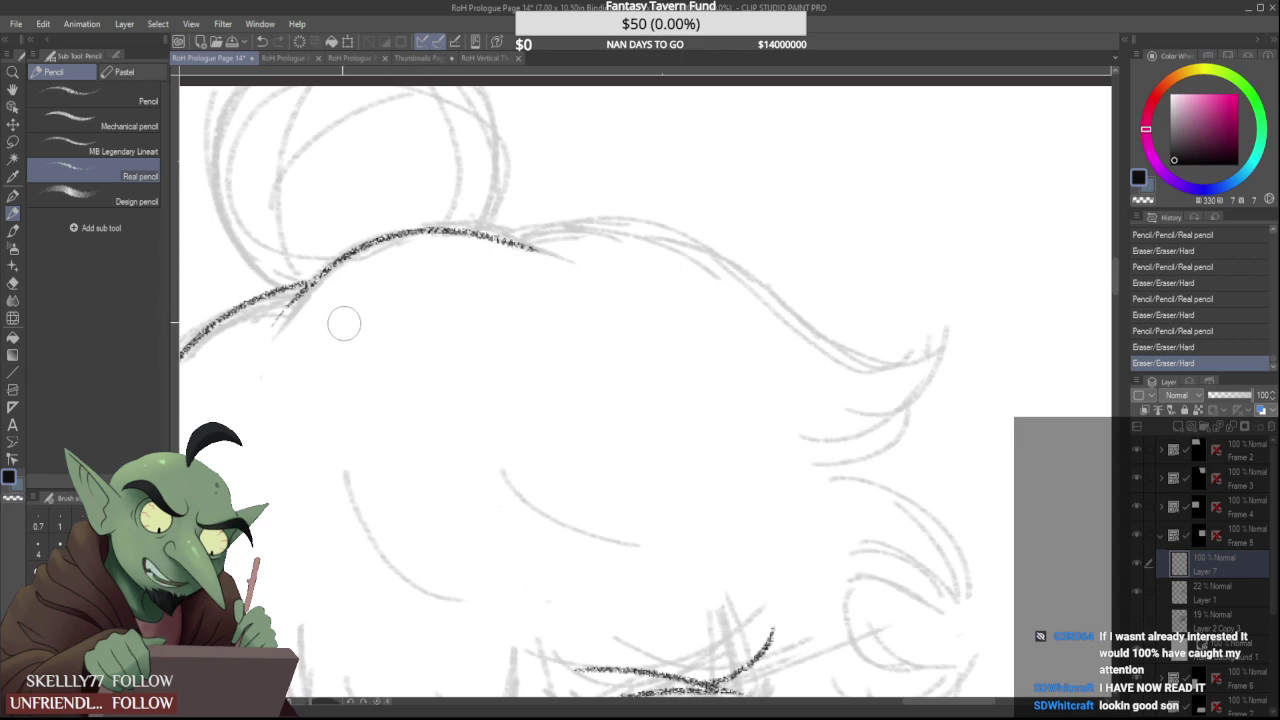
Retouch the crown curve beneath the bun and taper its ends with the hard eraser
drag(475, 243, 430, 258)
mouse_move(521, 270)
mouse_down()
mouse_move(440, 254)
mouse_move(267, 320)
mouse_move(508, 270)
mouse_up()
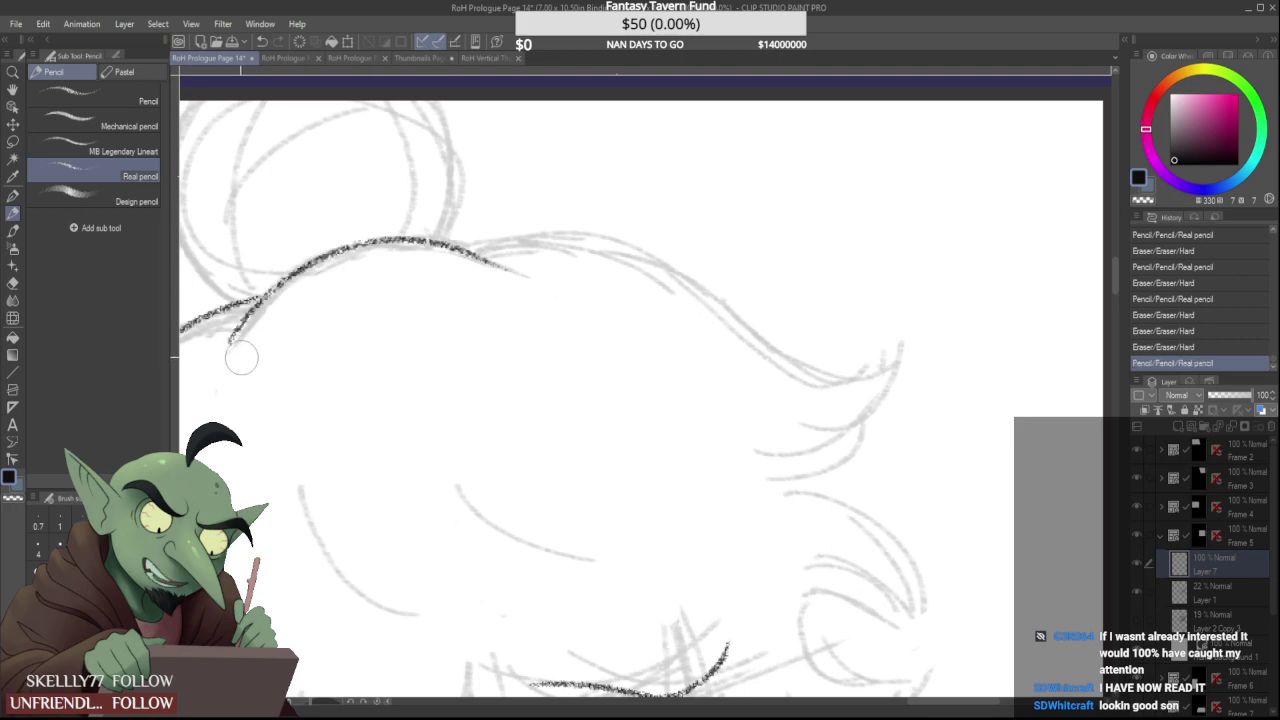
drag(241, 357, 271, 319)
mouse_move(525, 275)
mouse_down()
mouse_move(531, 286)
mouse_move(491, 284)
mouse_up()
scroll(352, 346, down, 5)
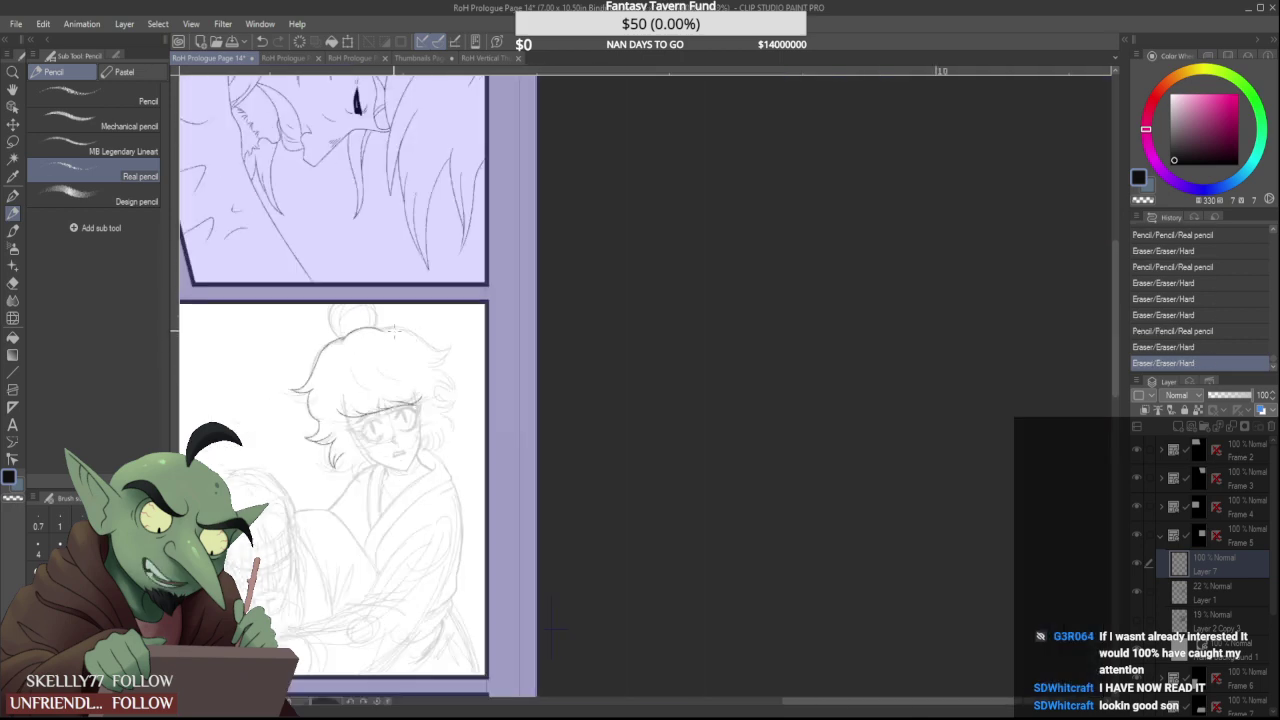
scroll(552, 625, up, 3)
mouse_move(306, 292)
mouse_down()
mouse_move(605, 403)
mouse_move(680, 407)
mouse_up()
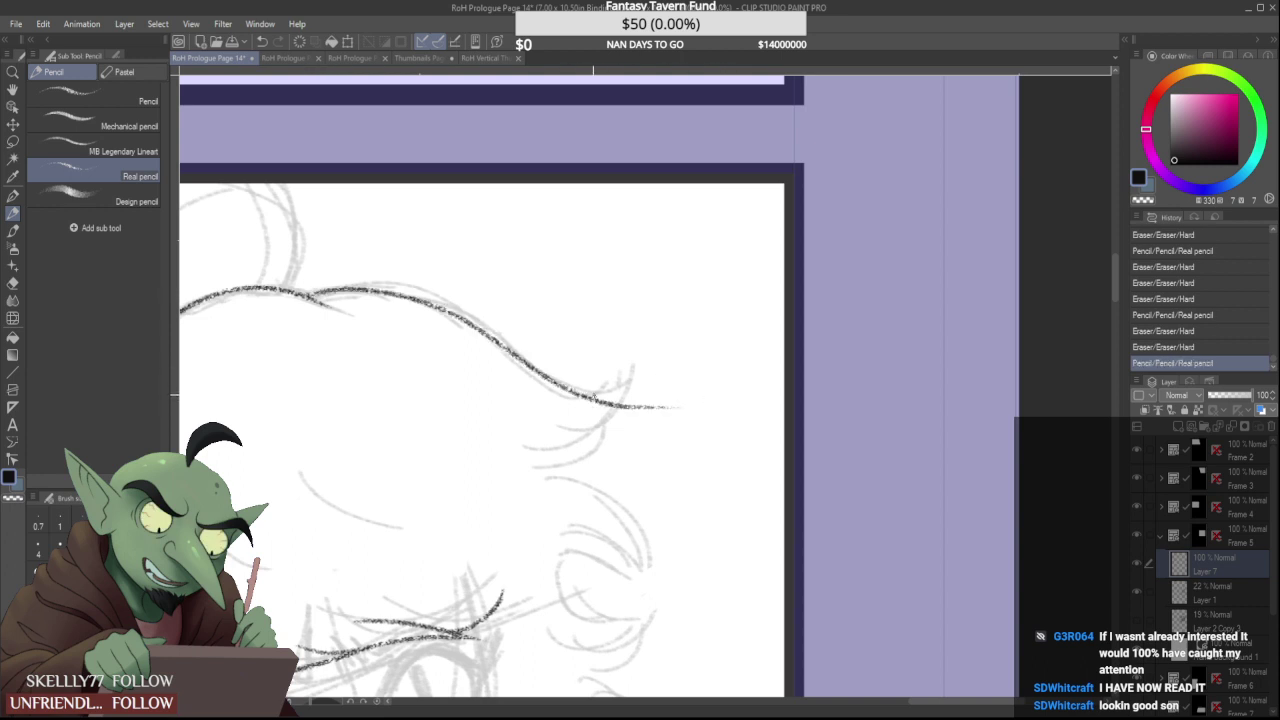
key(ctrl+z)
mouse_move(306, 292)
mouse_down()
mouse_move(336, 283)
mouse_move(628, 380)
mouse_up()
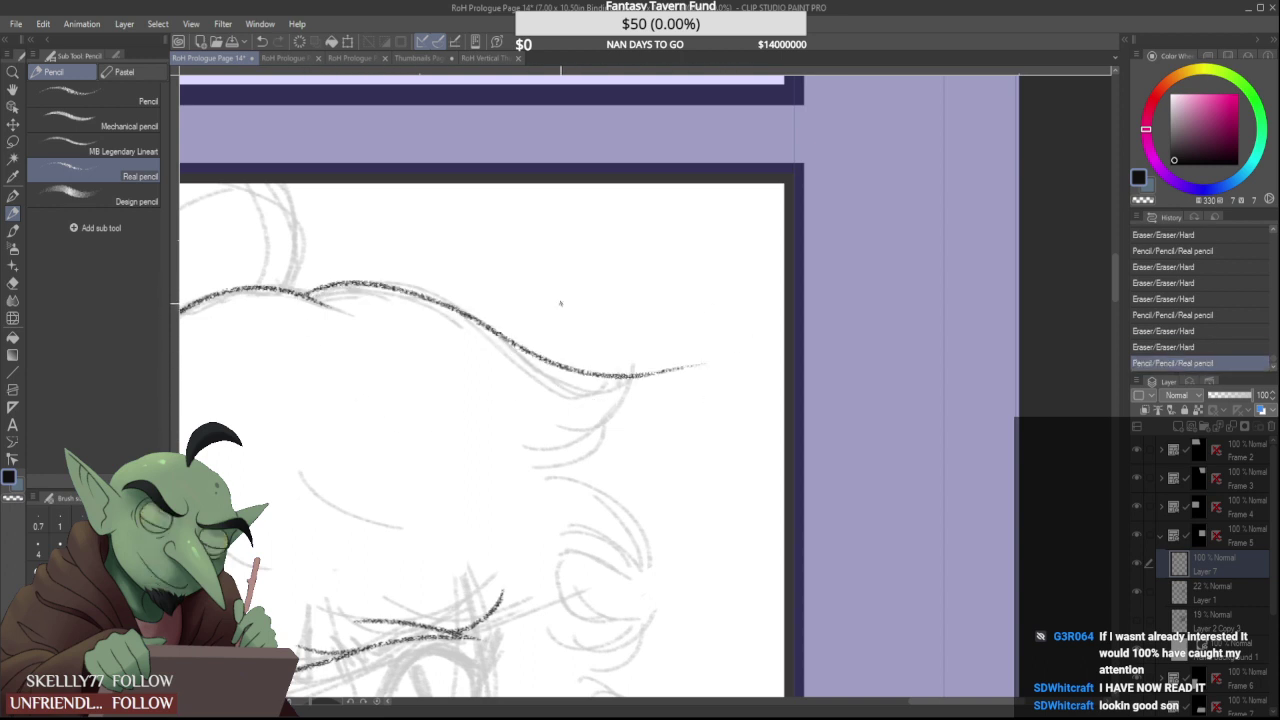
key(ctrl+z)
drag(306, 292, 612, 385)
key(ctrl+z)
drag(306, 292, 640, 382)
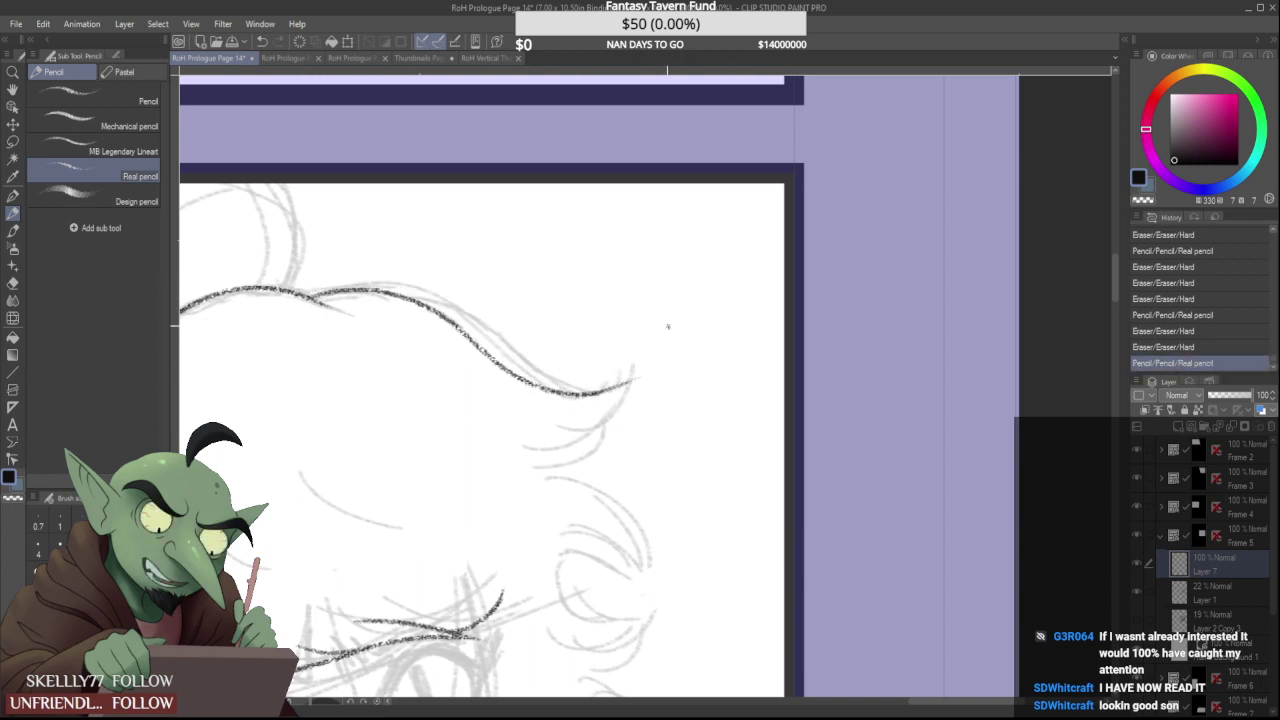
key(ctrl+z)
mouse_move(306, 292)
mouse_down()
mouse_move(660, 394)
mouse_move(328, 290)
mouse_move(664, 414)
mouse_up()
key(ctrl+z)
key(ctrl+z)
drag(306, 292, 700, 410)
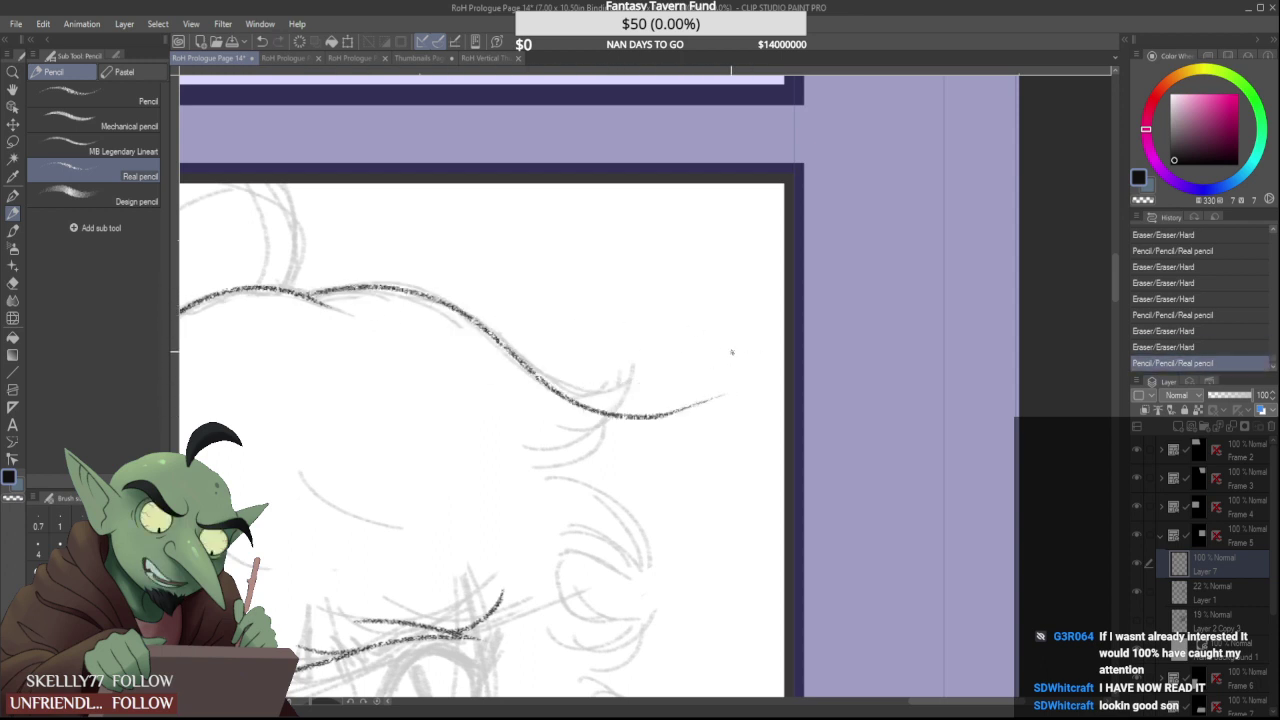
key(ctrl+z)
mouse_move(306, 292)
mouse_down()
mouse_move(430, 305)
mouse_move(636, 397)
mouse_up()
key(ctrl+z)
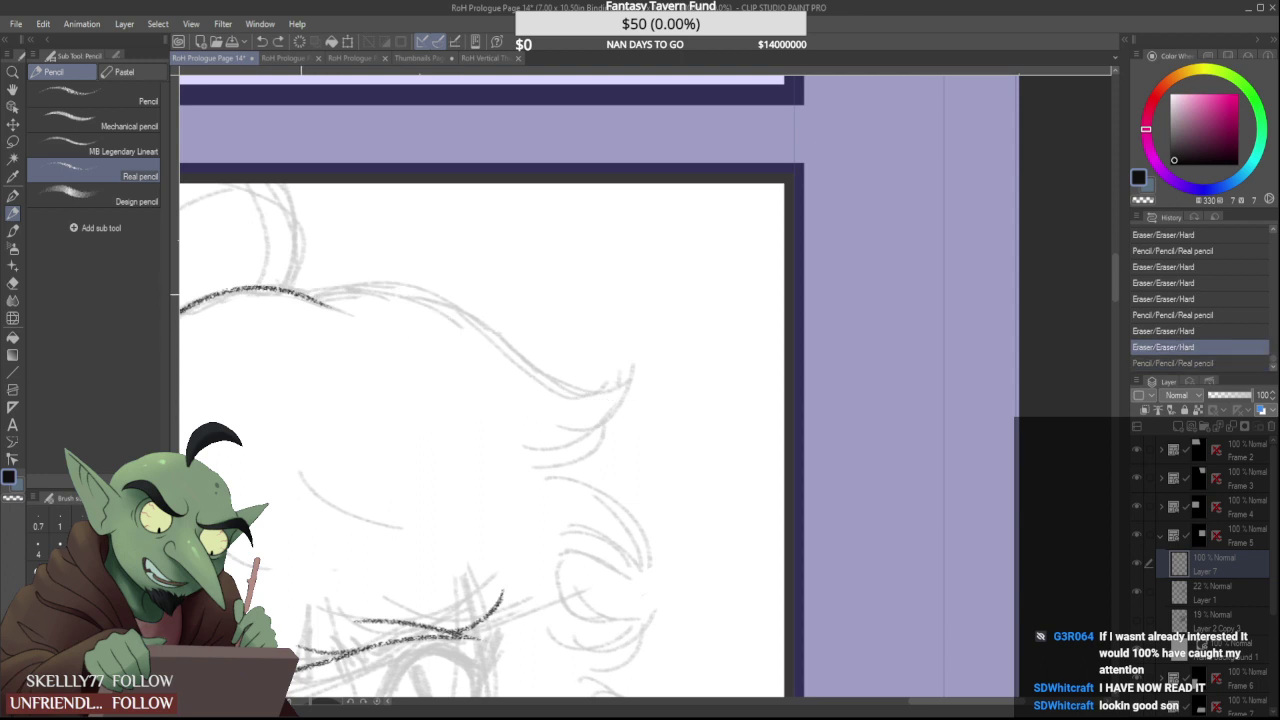
drag(306, 292, 670, 382)
key(ctrl+z)
drag(306, 292, 720, 400)
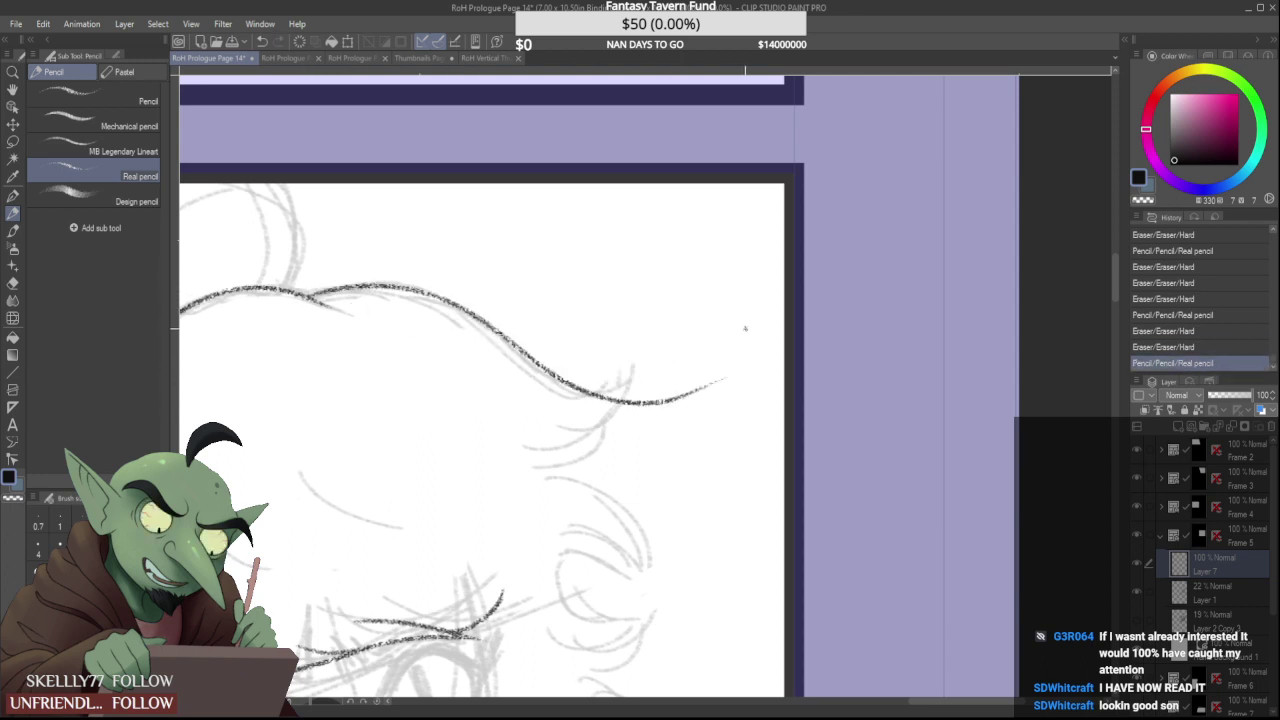
key(ctrl+z)
drag(390, 290, 668, 384)
key(ctrl+z)
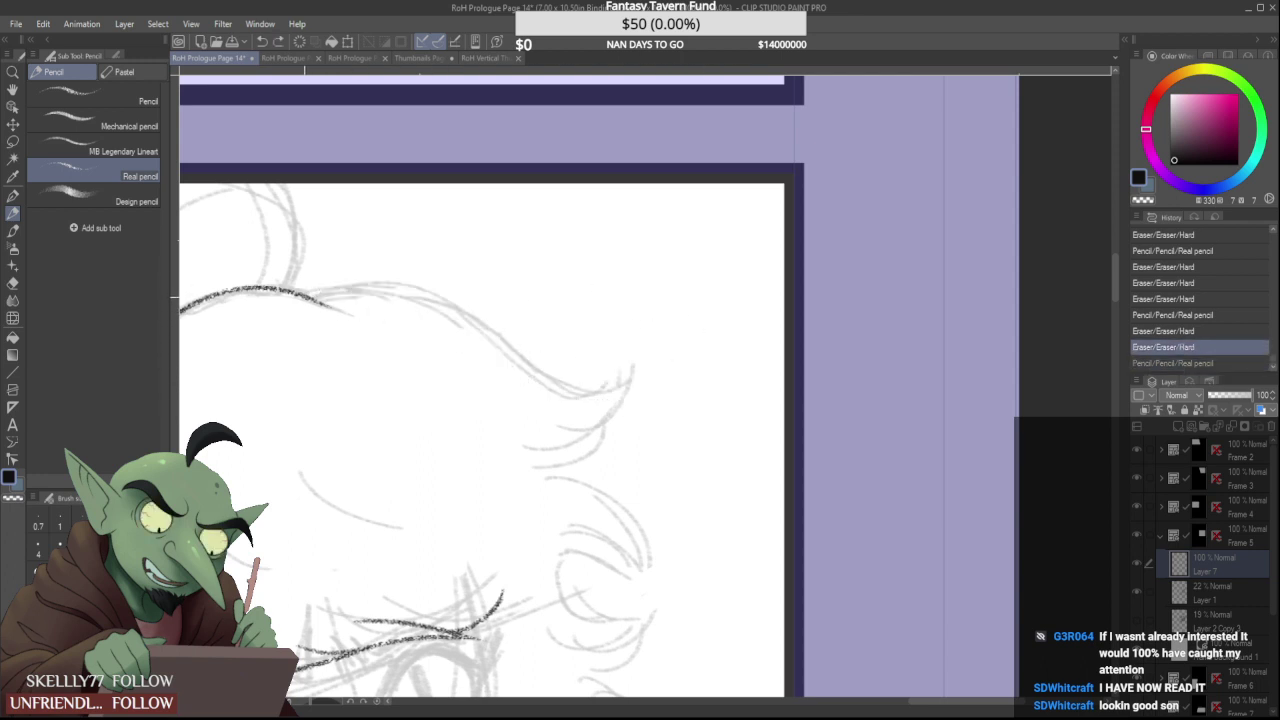
Draw the right hair contour sweeping from the crown into a flicked tip, with a short strand curving back underneath it
mouse_move(306, 292)
mouse_down()
mouse_move(668, 384)
mouse_move(566, 422)
mouse_up()
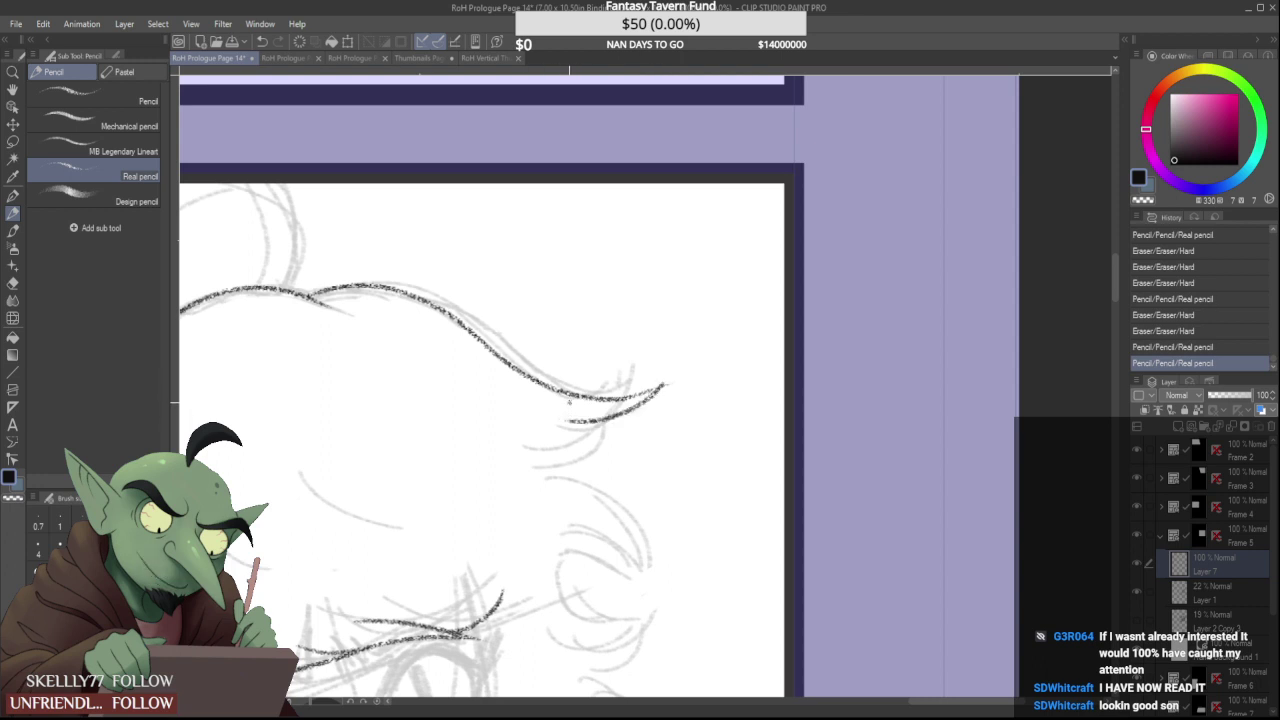
key(ctrl+z)
drag(672, 380, 546, 442)
key(ctrl+z)
drag(640, 397, 528, 432)
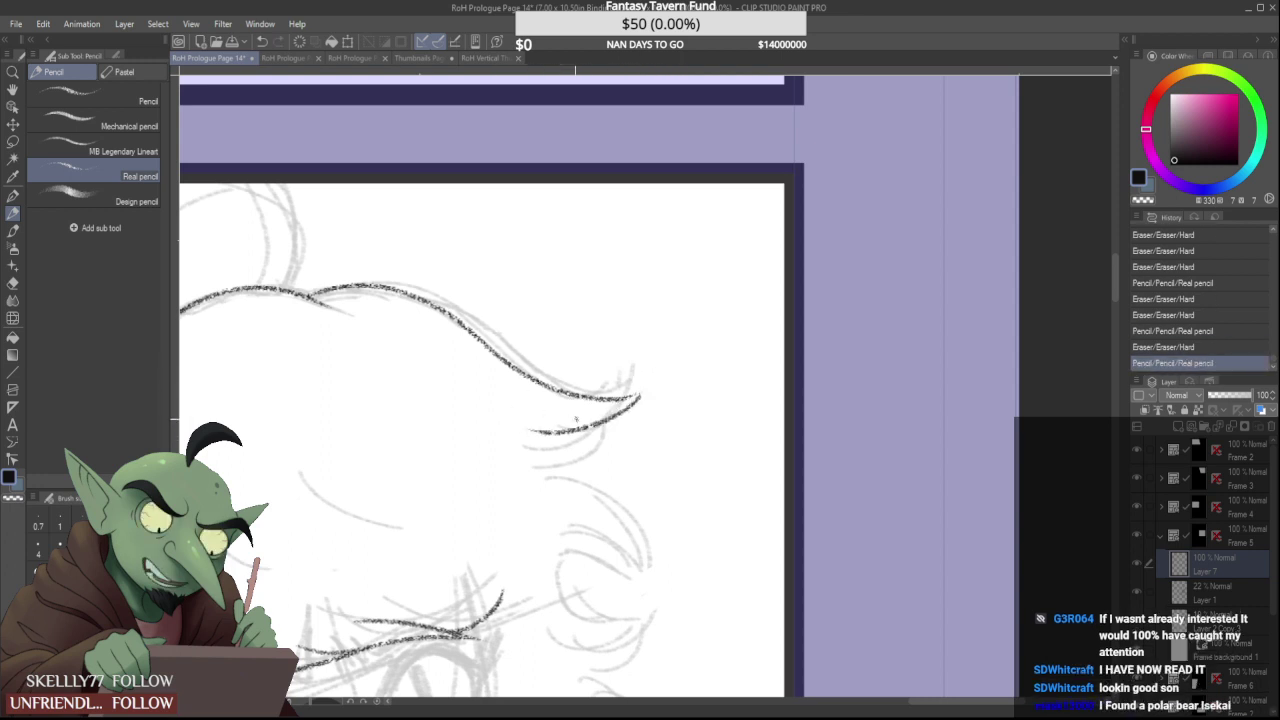
Add a second, lower strand beneath the flicked hair tip and erase the overshoot at the tip's point
drag(606, 424, 500, 467)
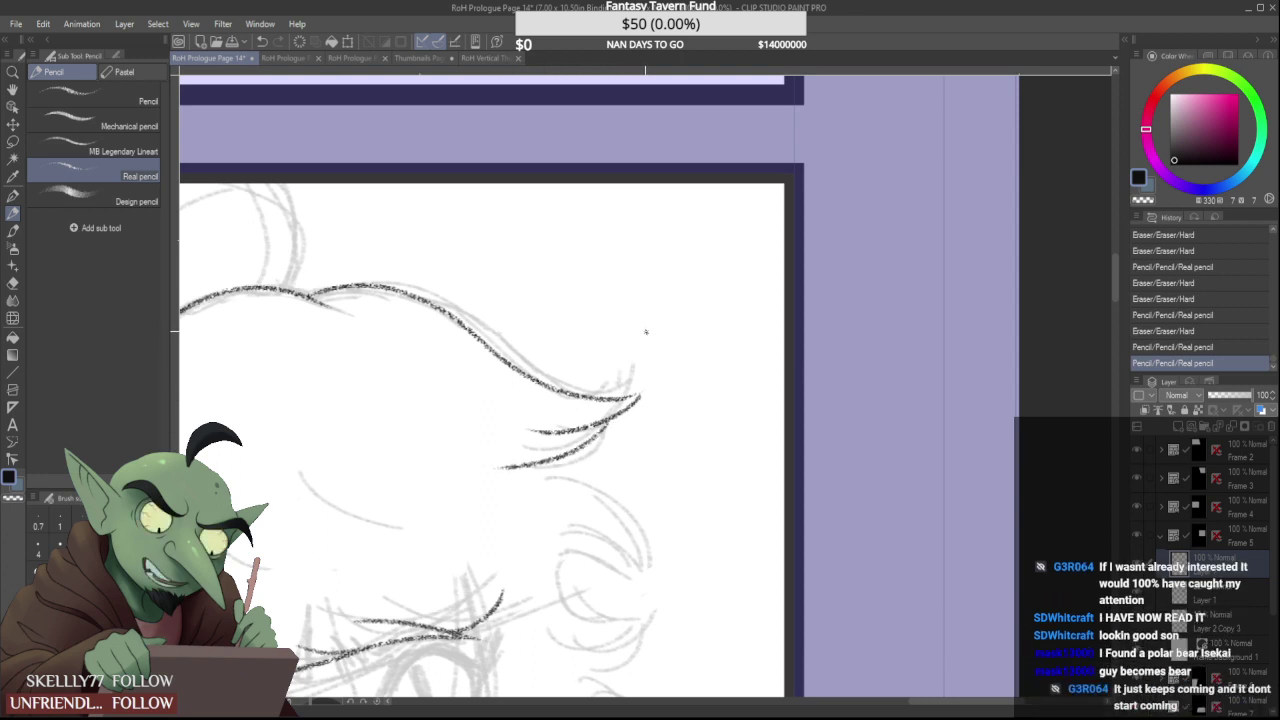
scroll(643, 400, up, 3)
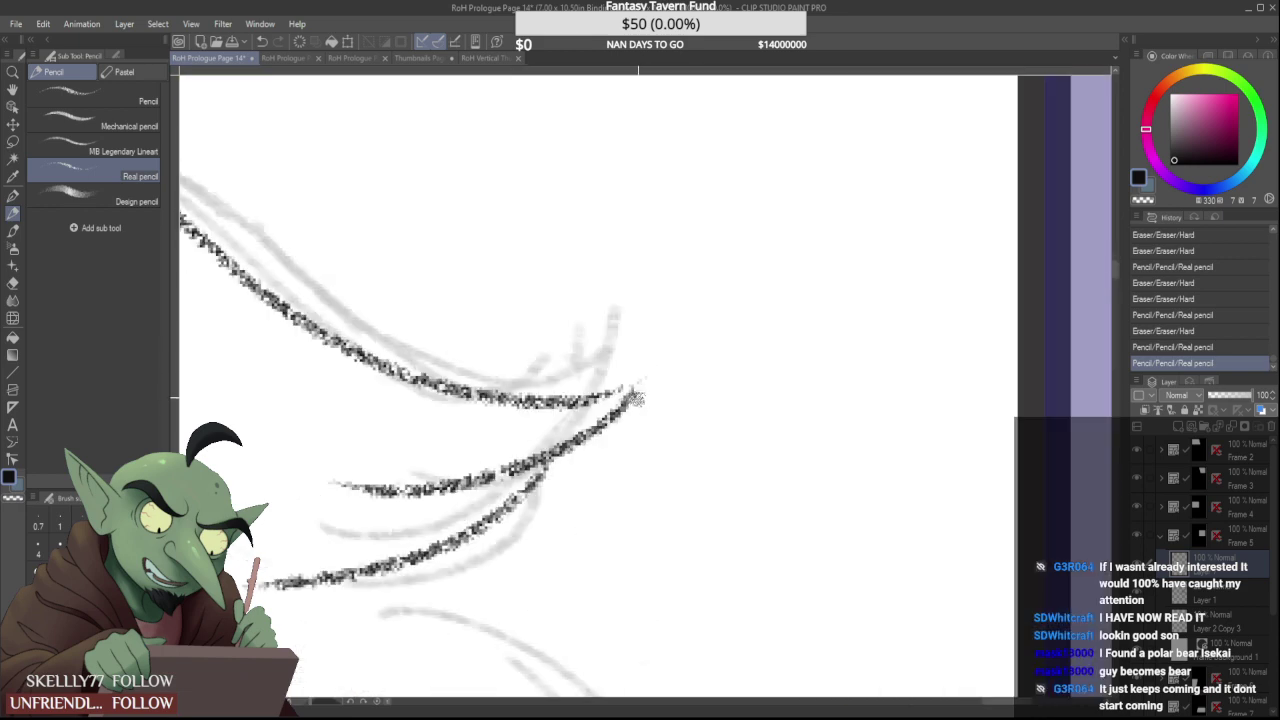
mouse_move(594, 402)
mouse_down()
mouse_move(671, 361)
mouse_move(651, 429)
mouse_up()
scroll(640, 425, down, 6)
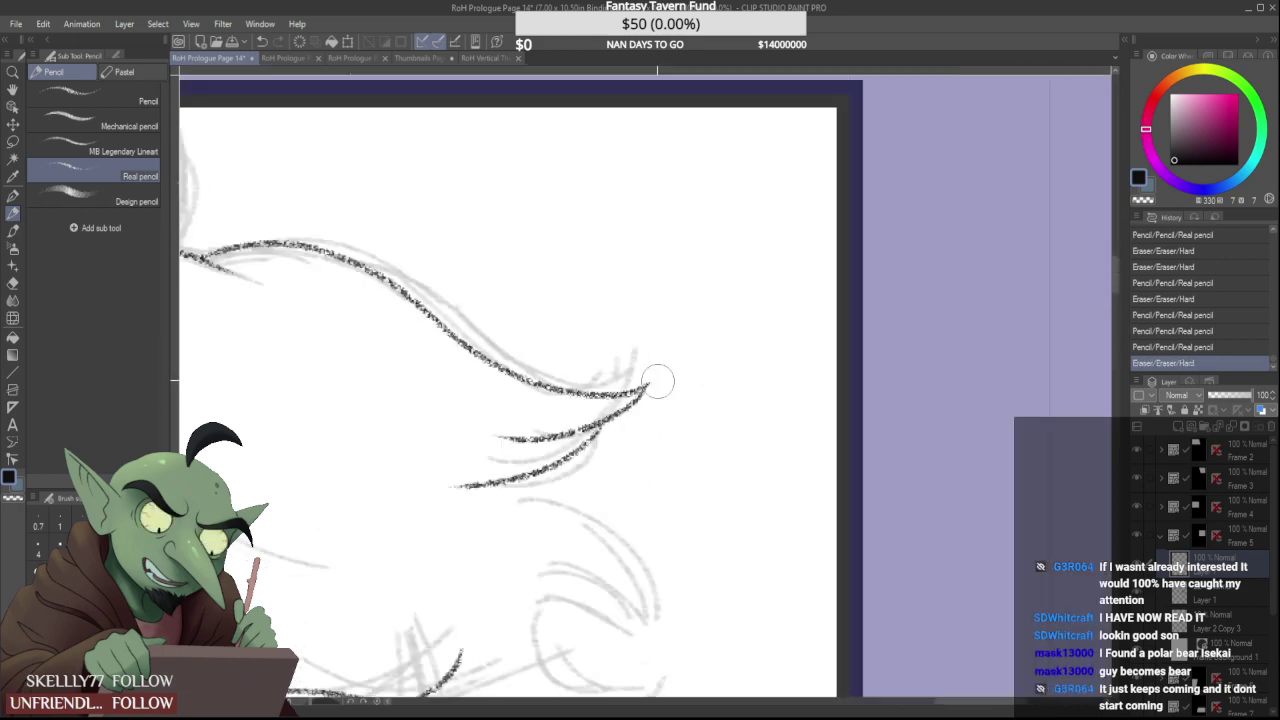
scroll(625, 422, up, 4)
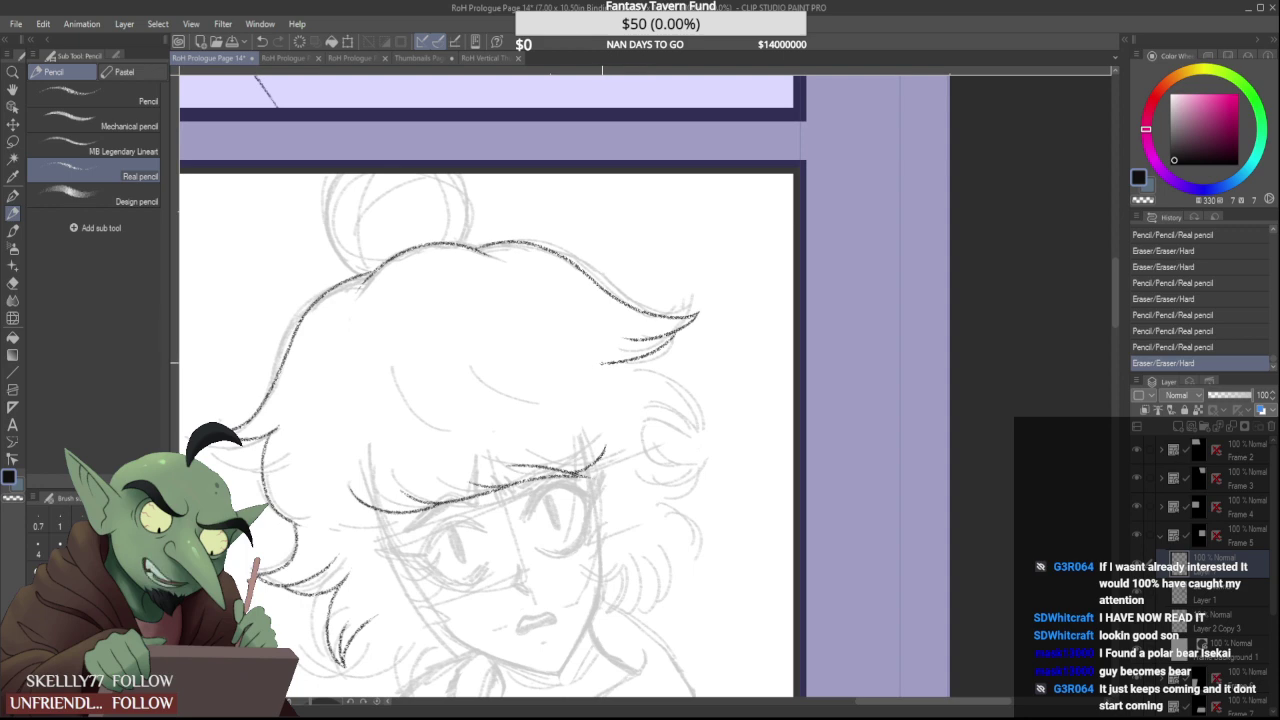
Draw the next lock on the right as a downward curve from the lower flick strand, adding the strand inside it
scroll(602, 362, down, 2)
scroll(678, 413, up, 3)
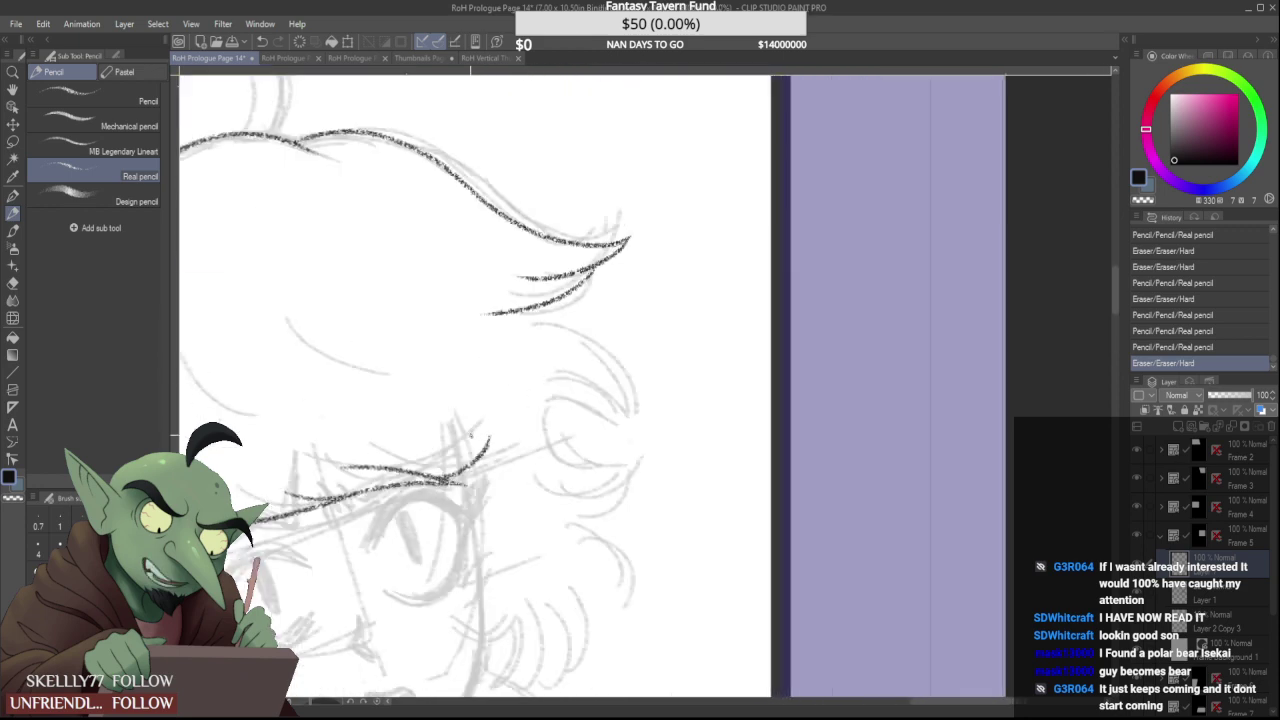
scroll(470, 437, up, 1)
mouse_move(488, 270)
mouse_down()
mouse_move(643, 343)
mouse_move(665, 418)
mouse_up()
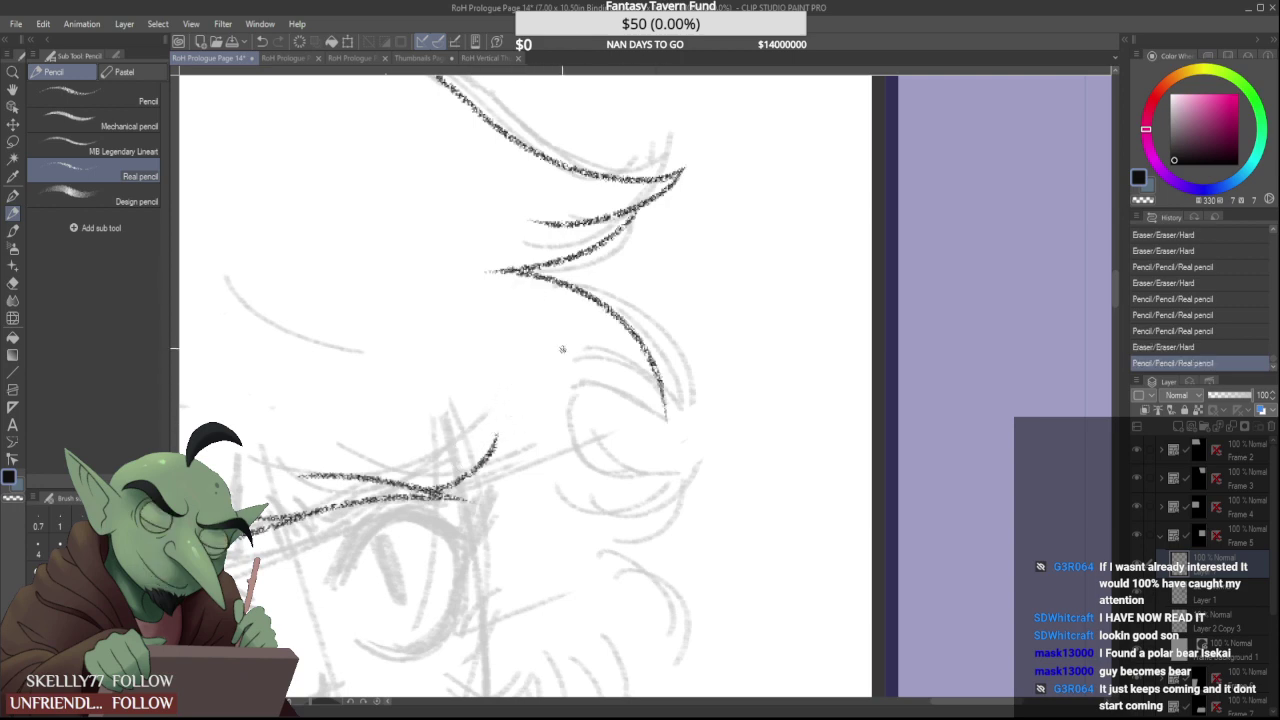
scroll(662, 407, down, 1)
mouse_move(562, 349)
mouse_down()
mouse_move(683, 436)
mouse_move(660, 446)
mouse_move(562, 404)
mouse_move(648, 422)
mouse_move(712, 400)
mouse_up()
Outline the underside of the curled lock on the right with an inner strand and a longer outer contour curving inward
scroll(688, 400, up, 3)
scroll(648, 448, down, 4)
scroll(641, 452, up, 3)
scroll(562, 404, down, 3)
scroll(573, 432, up, 2)
scroll(599, 451, up, 2)
mouse_move(711, 403)
mouse_down()
mouse_move(692, 428)
mouse_move(498, 492)
mouse_up()
scroll(548, 422, down, 4)
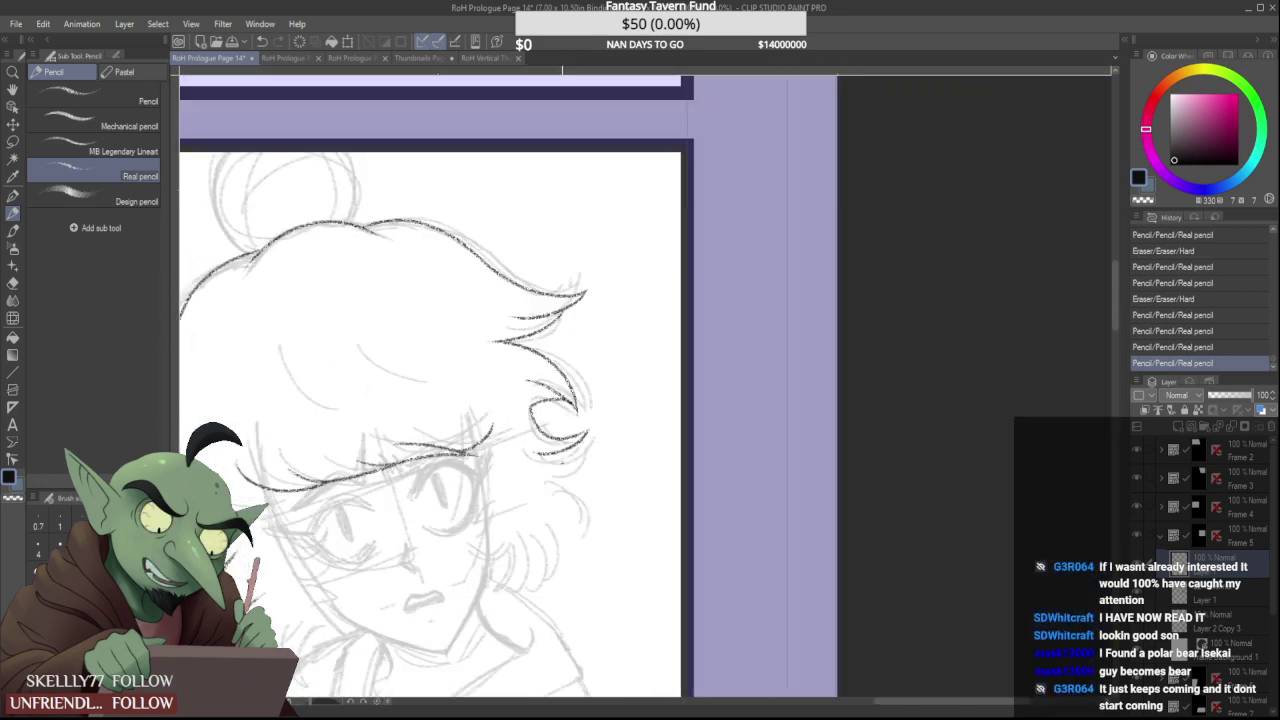
scroll(570, 464, up, 2)
mouse_move(587, 389)
mouse_down()
mouse_move(563, 453)
mouse_move(514, 468)
mouse_up()
scroll(545, 428, down, 4)
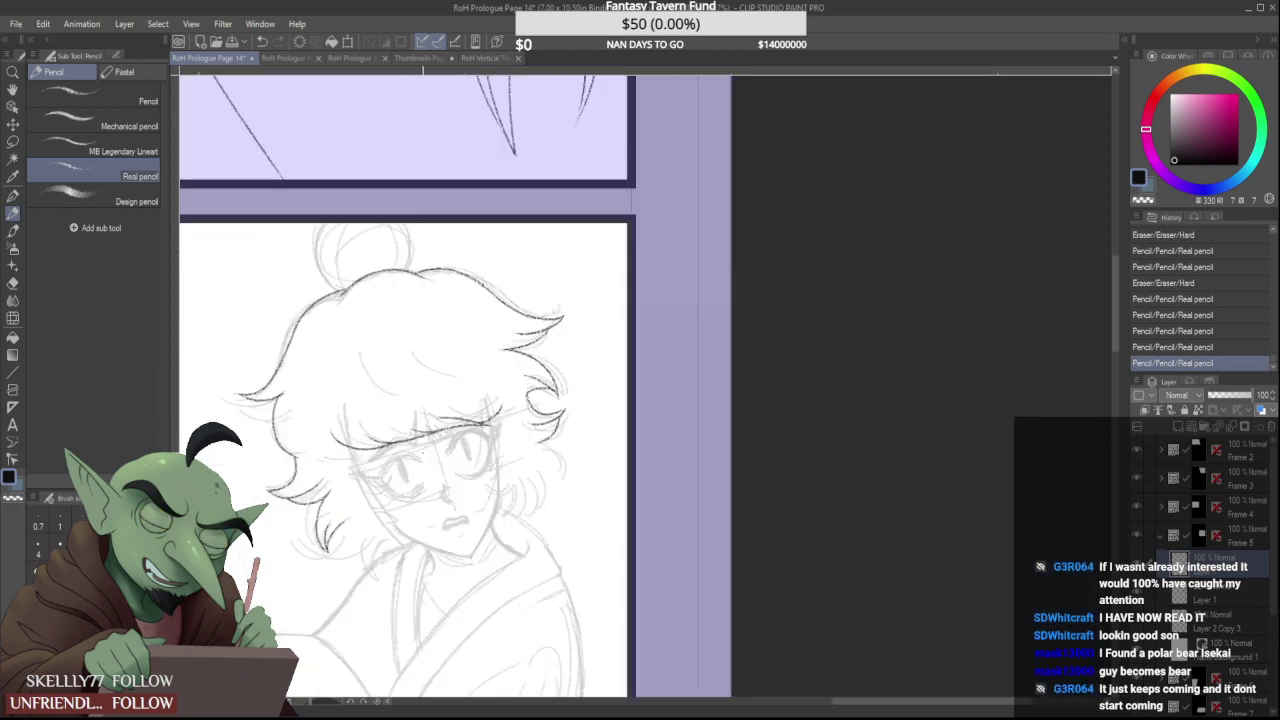
Draw the pointed lock left of the jaw, continuing from the existing hair tips, with a short strand rising from its point
scroll(360, 580, up, 3)
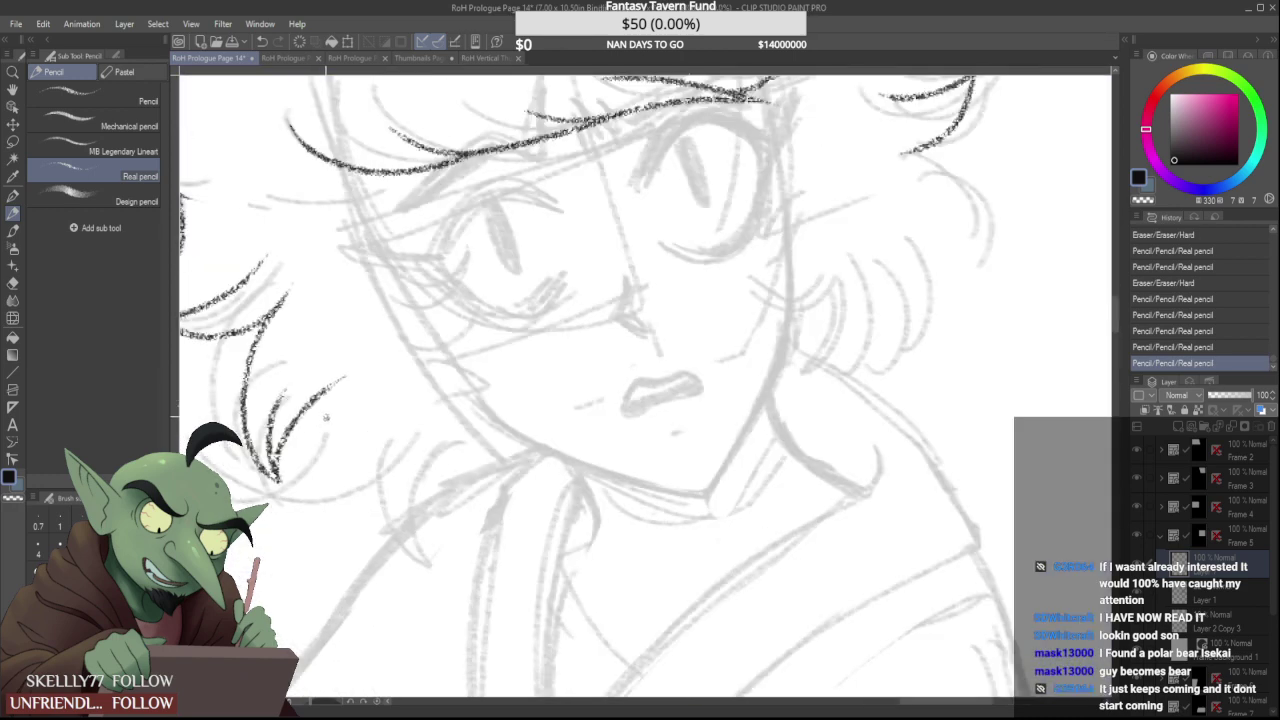
drag(328, 391, 358, 512)
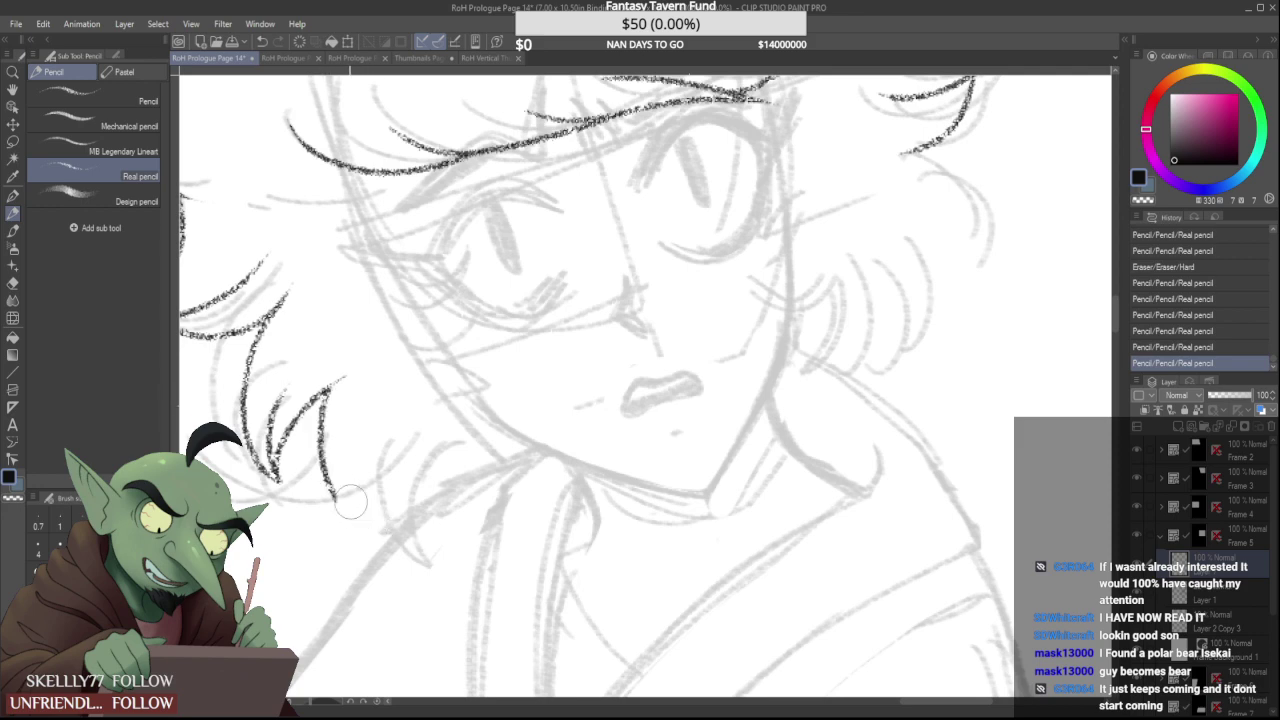
key(ctrl+z)
mouse_move(328, 389)
mouse_down()
mouse_move(335, 421)
mouse_move(360, 394)
mouse_move(377, 436)
mouse_up()
scroll(345, 385, up, 2)
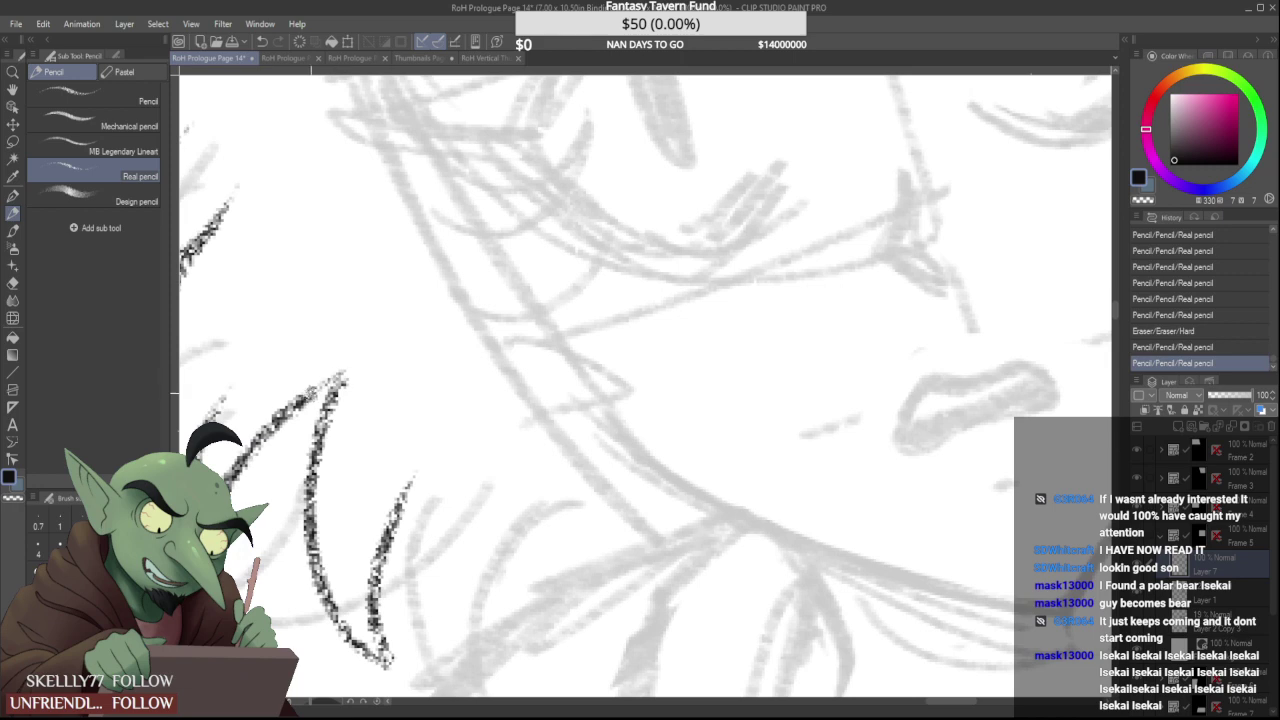
scroll(340, 362, down, 2)
Add a strand curving down toward the shoulder beside the left jaw lock and clean up the lock's pointed tip
mouse_move(311, 393)
mouse_down()
mouse_move(344, 375)
mouse_move(432, 482)
mouse_move(411, 477)
mouse_up()
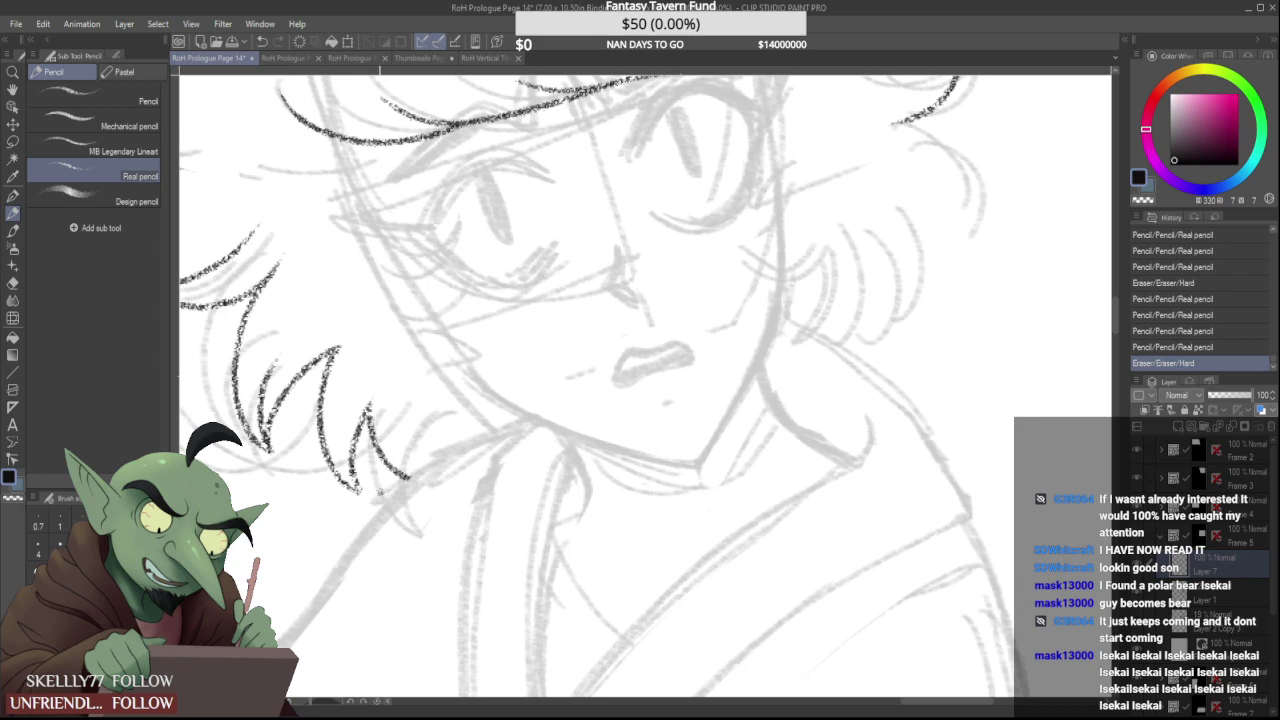
scroll(380, 492, down, 1)
scroll(350, 480, up, 3)
drag(342, 470, 367, 497)
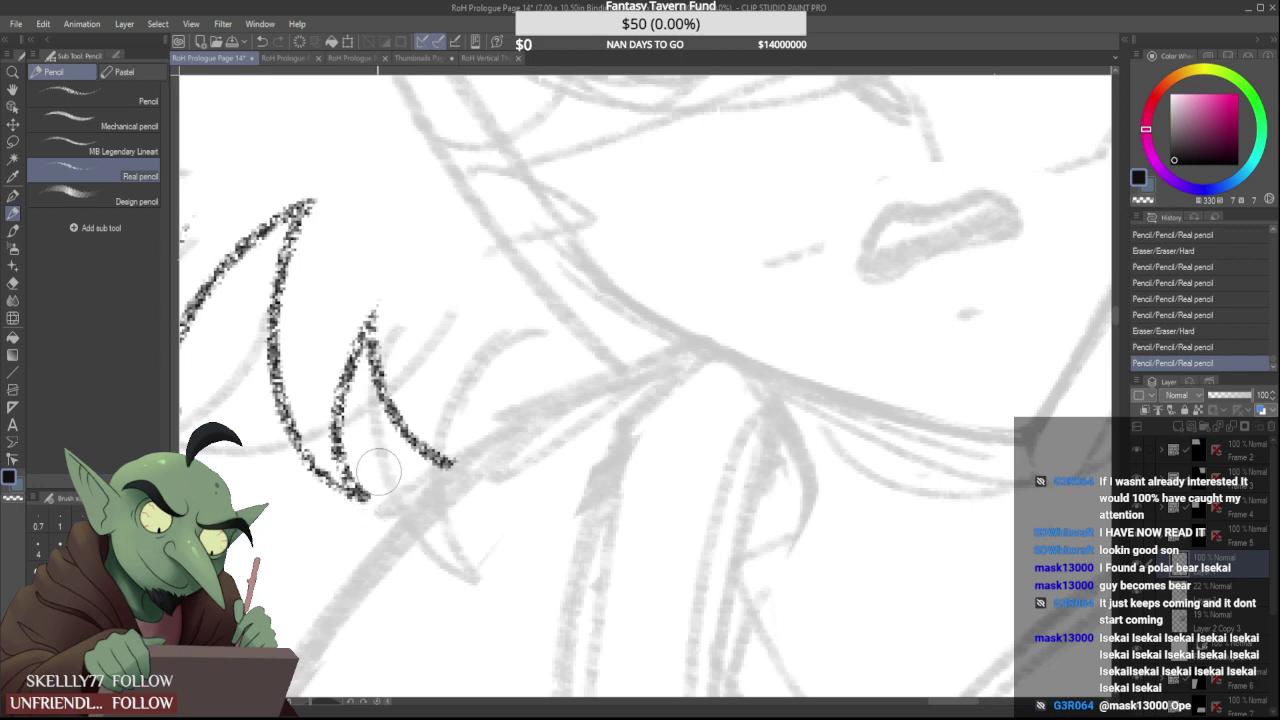
drag(391, 491, 389, 497)
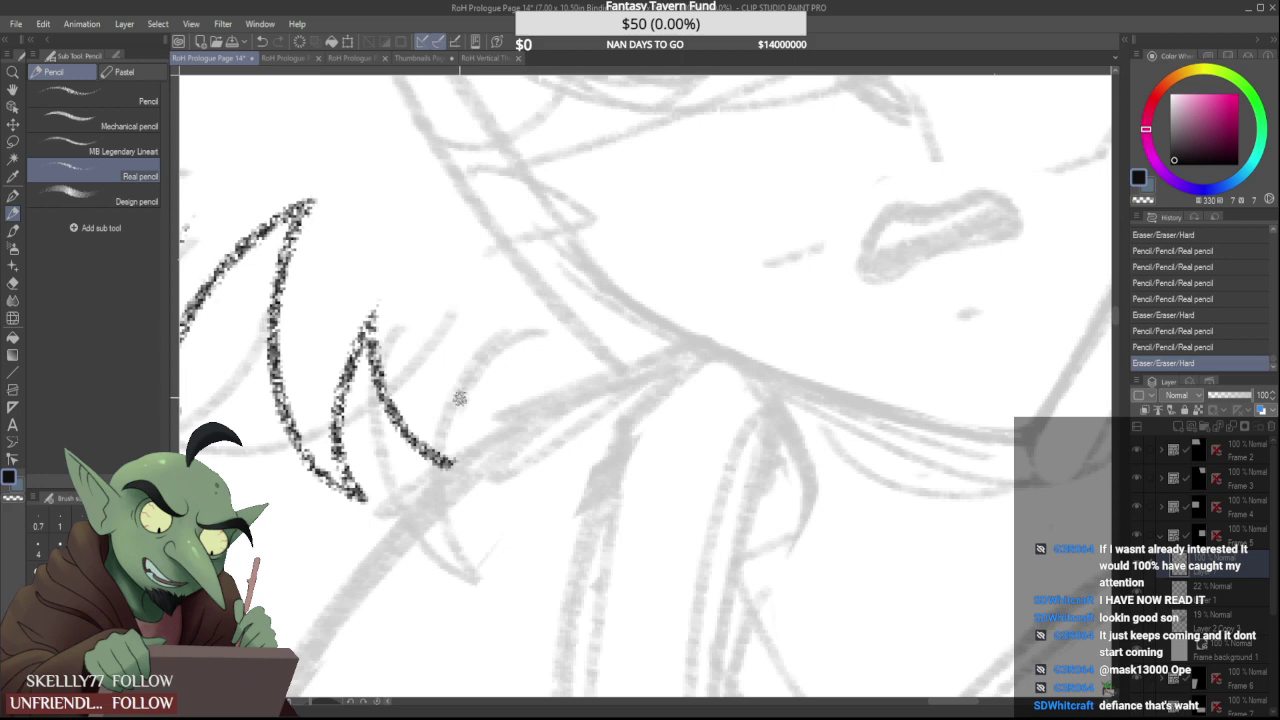
Draw the lower right lock as an outer curve with an inner strand meeting at a point, then clean up the tip
scroll(460, 398, down, 6)
scroll(613, 294, up, 4)
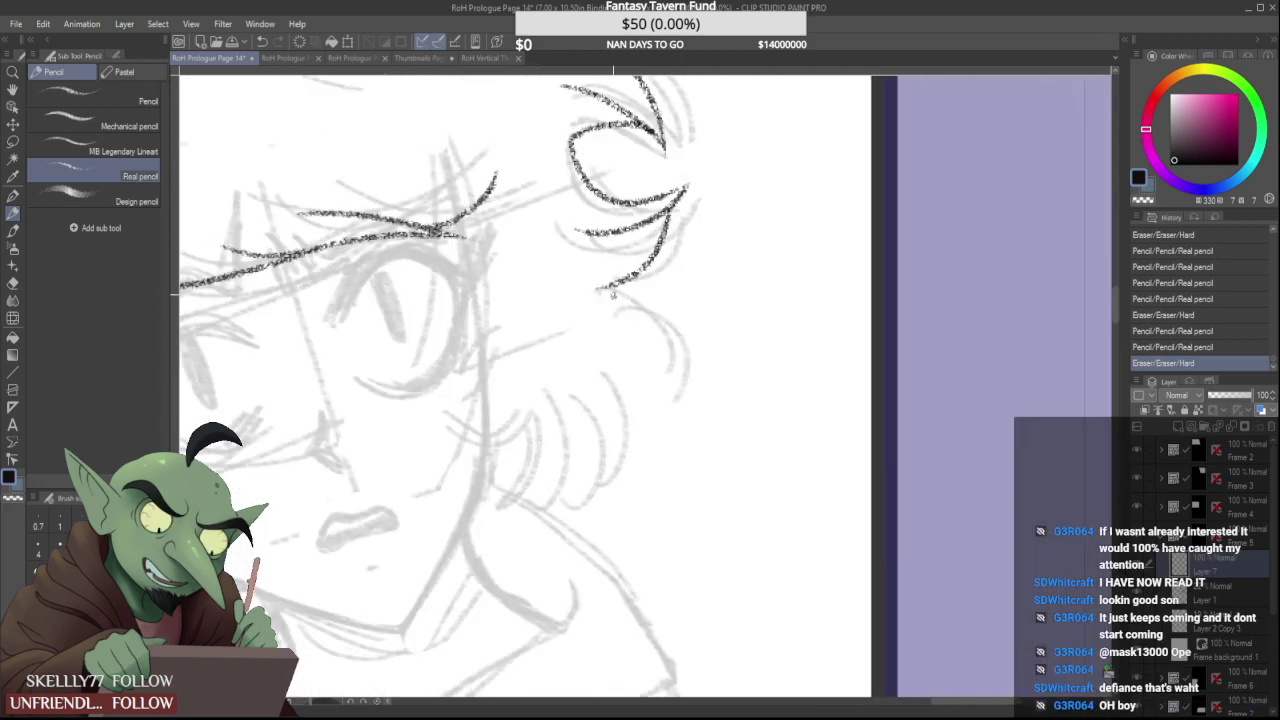
drag(597, 289, 648, 452)
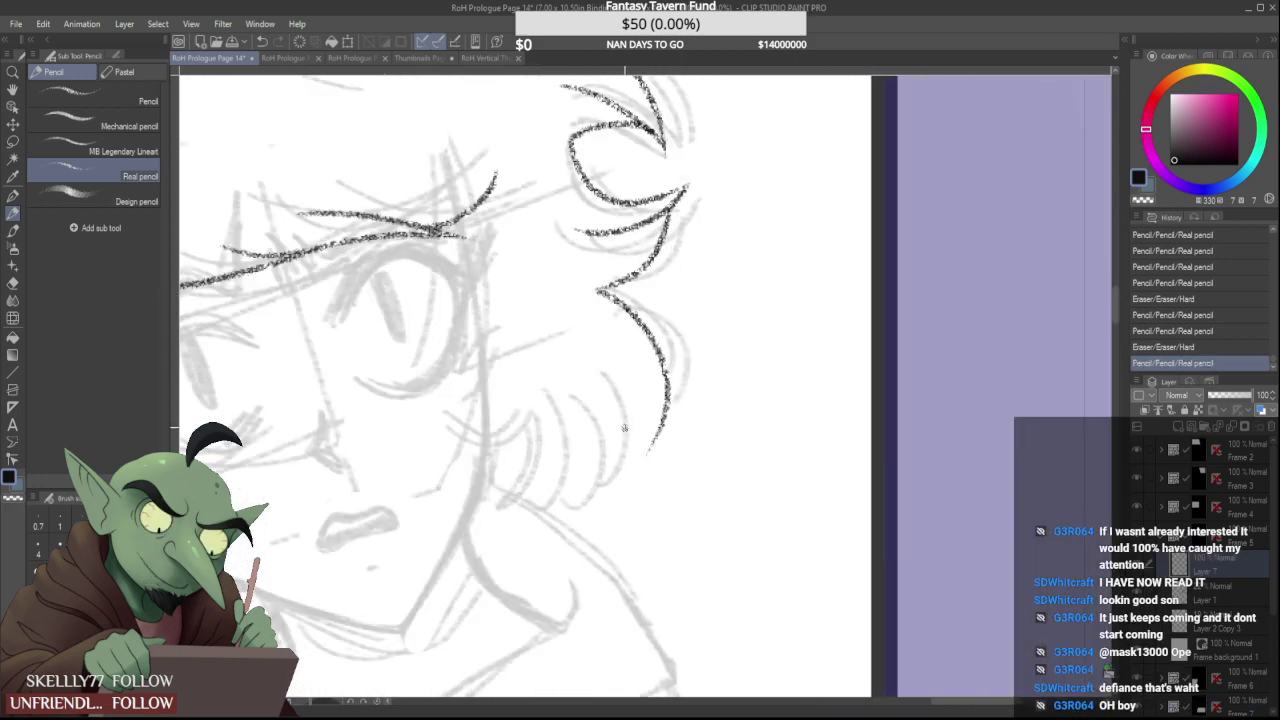
drag(634, 369, 644, 450)
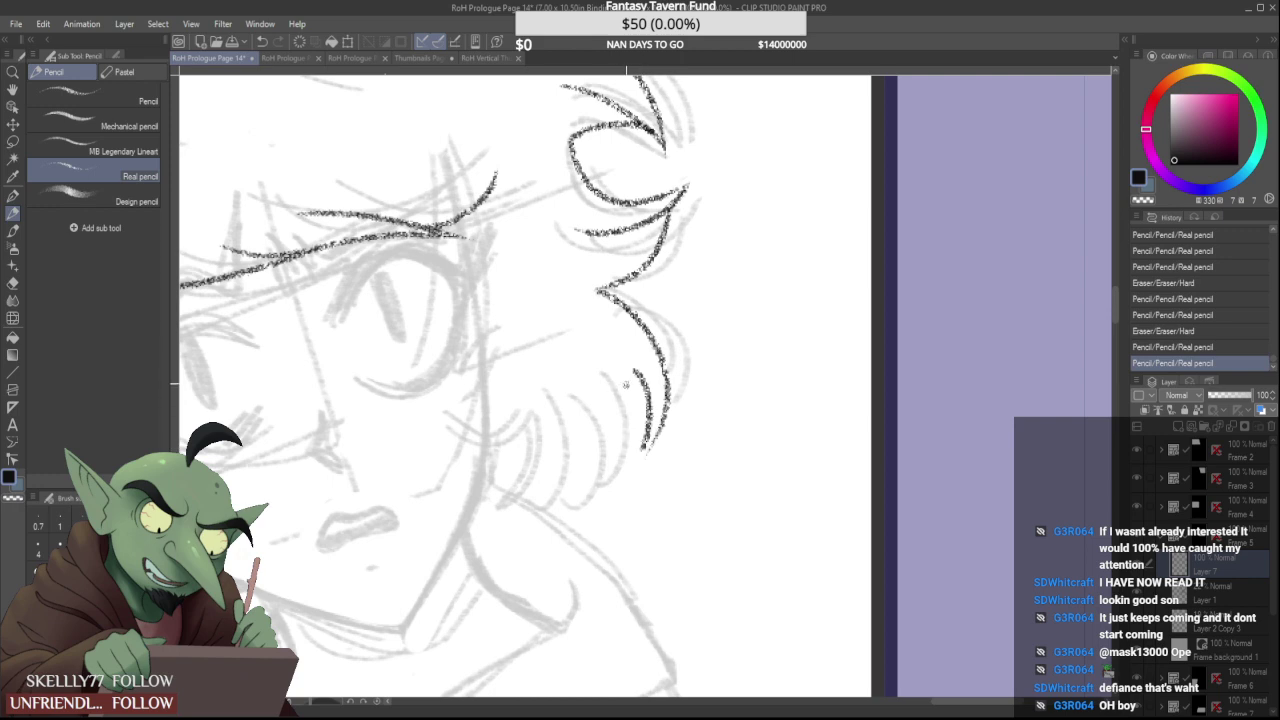
scroll(628, 385, up, 3)
mouse_move(625, 330)
mouse_down()
mouse_move(652, 495)
mouse_move(592, 300)
mouse_up()
scroll(575, 332, down, 3)
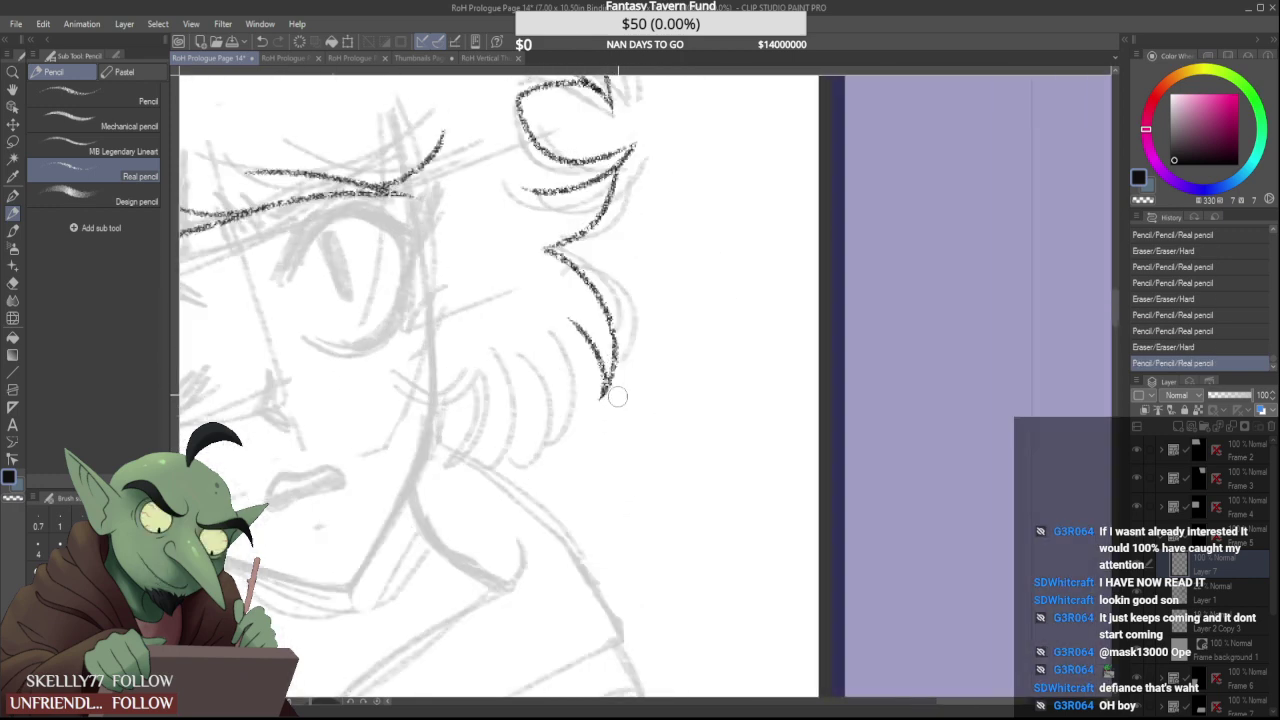
drag(618, 397, 617, 364)
Draw a long curve from the lower right lock's inner strand down toward the collar and clean up its stray marks
drag(571, 319, 522, 489)
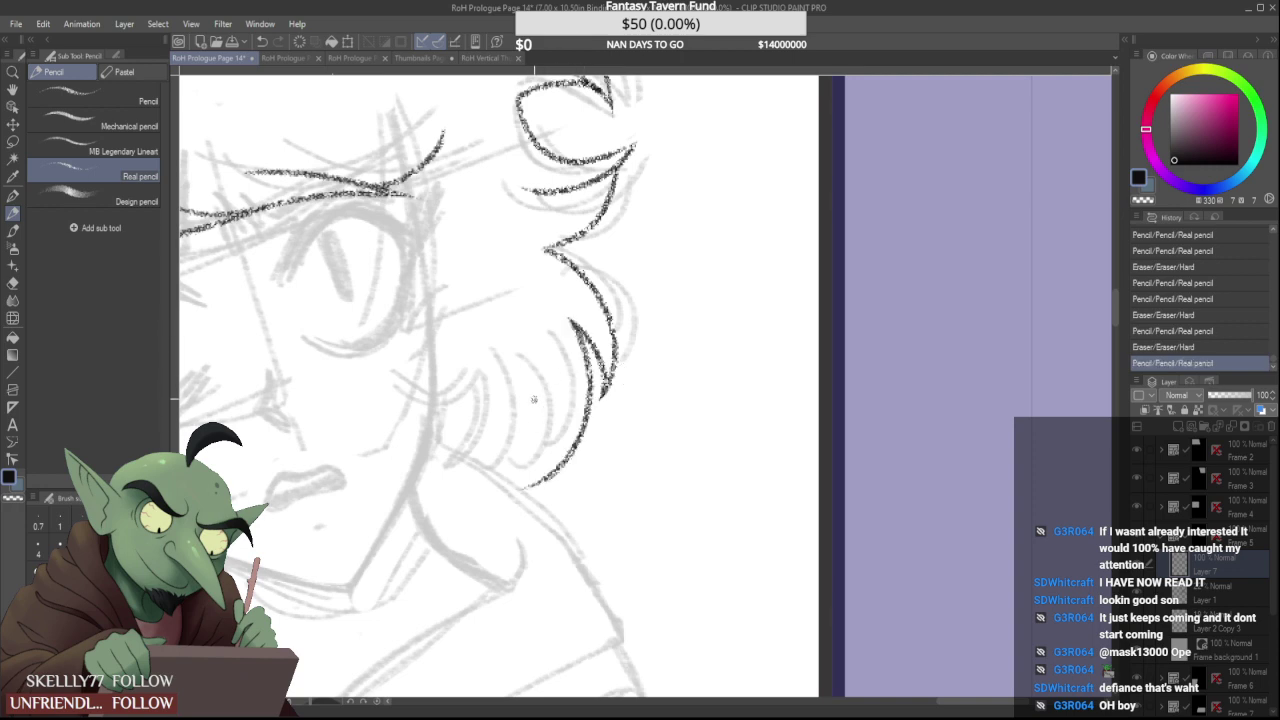
scroll(533, 399, up, 3)
mouse_move(552, 366)
mouse_down()
mouse_move(543, 480)
mouse_move(472, 540)
mouse_up()
scroll(530, 440, down, 5)
scroll(522, 440, up, 3)
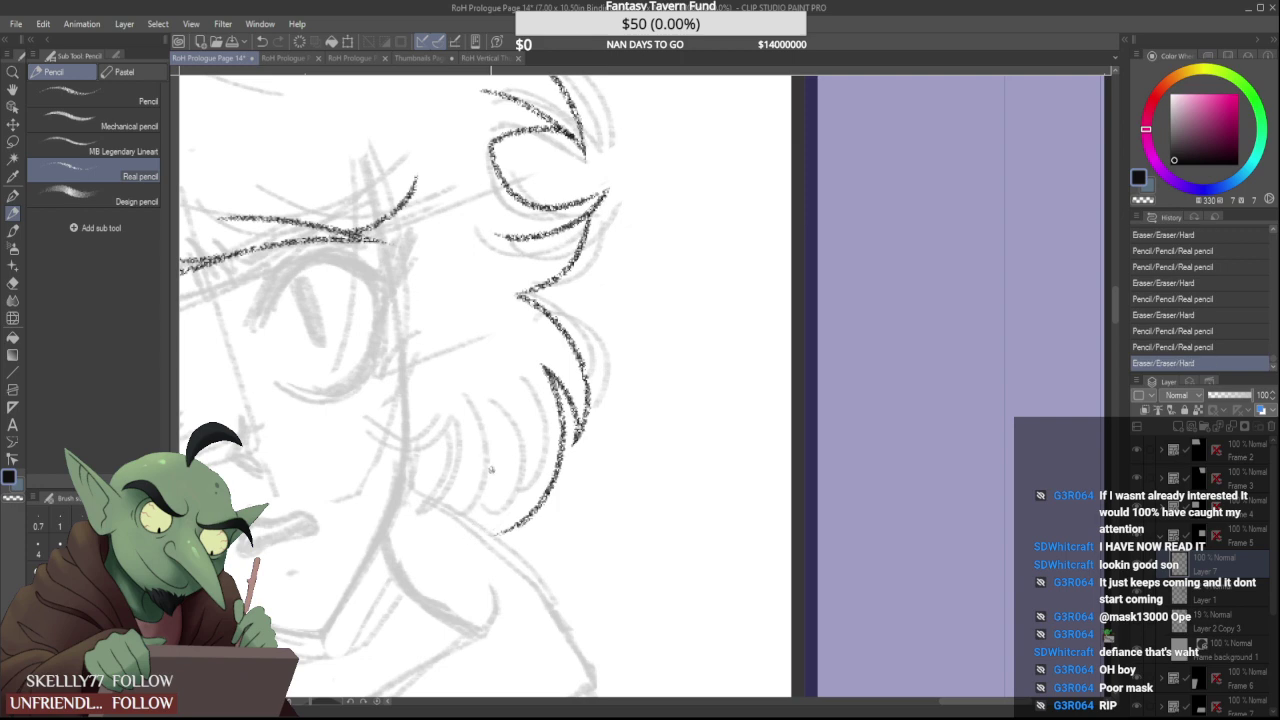
Try a short curved strand between the lower right lock and the jaw, refining its length and curve
drag(495, 410, 473, 513)
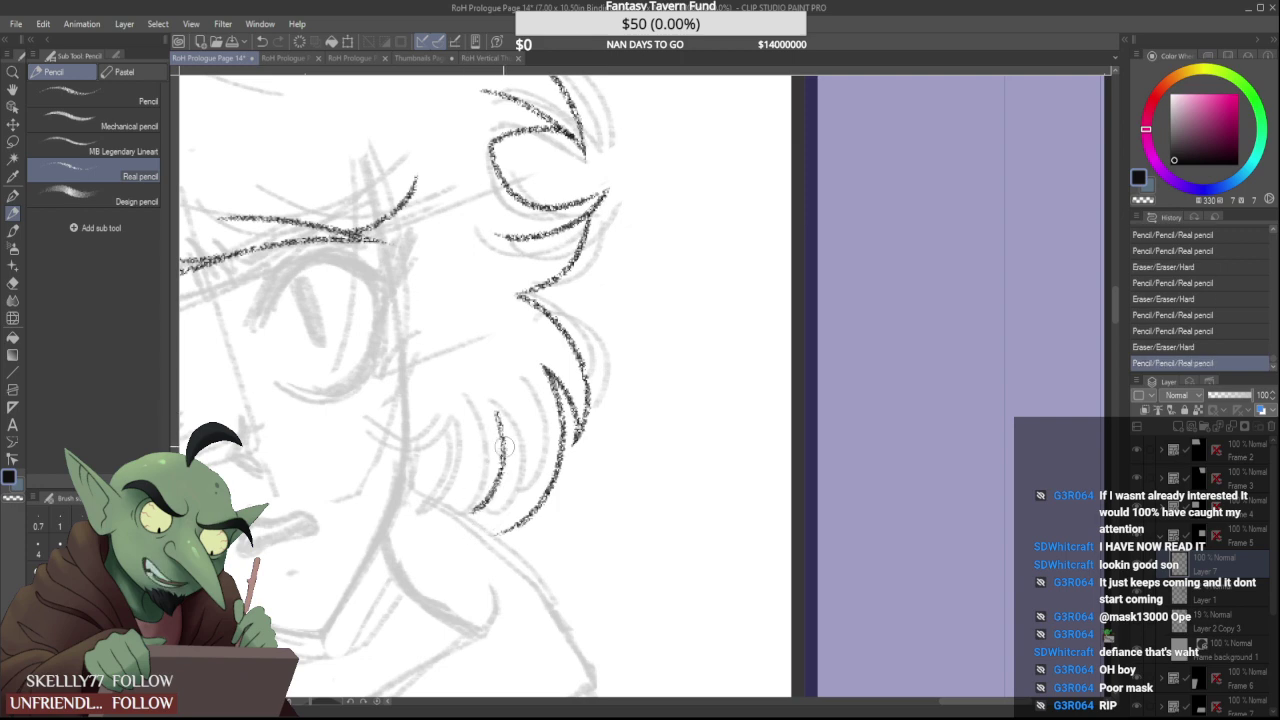
mouse_move(502, 428)
mouse_down()
mouse_move(498, 488)
mouse_move(473, 520)
mouse_move(514, 589)
mouse_up()
scroll(466, 516, up, 2)
mouse_move(521, 338)
mouse_down()
mouse_move(552, 408)
mouse_move(548, 457)
mouse_up()
scroll(518, 446, down, 5)
scroll(496, 427, up, 2)
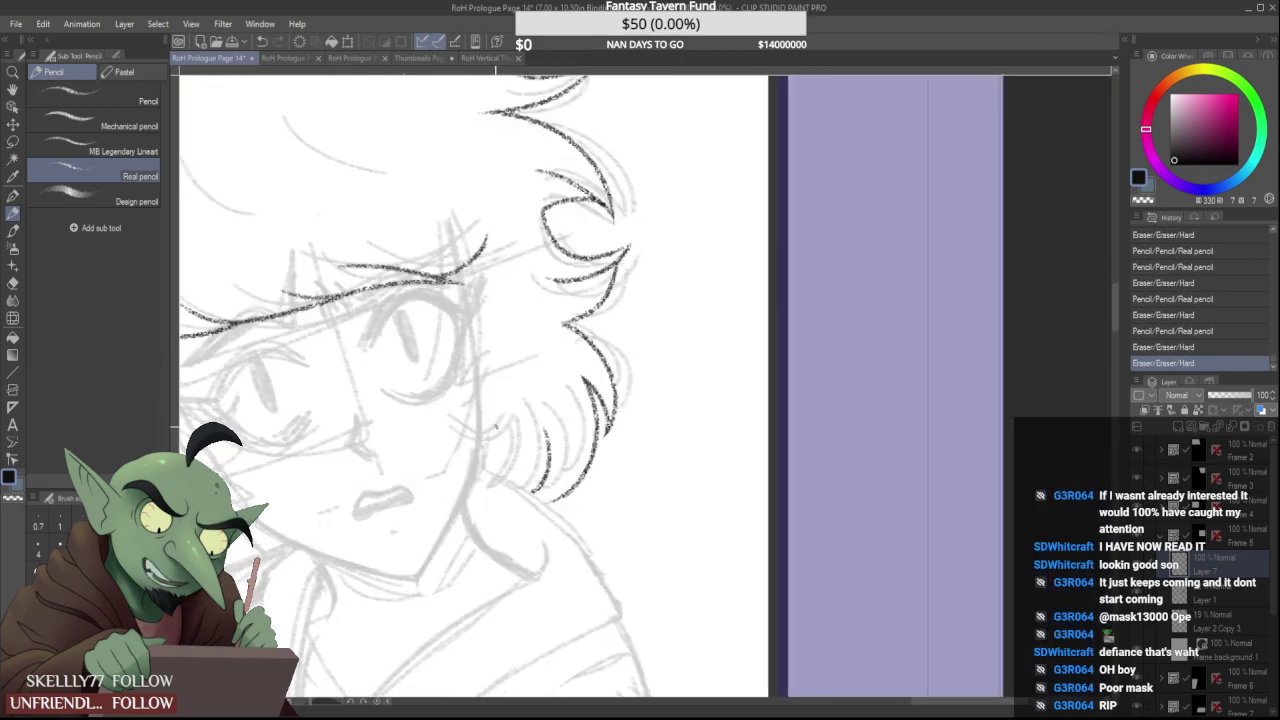
Draw a curved strand ending in a point at the right jawline, and erase the middle strand beside the lower right lock
scroll(495, 428, up, 2)
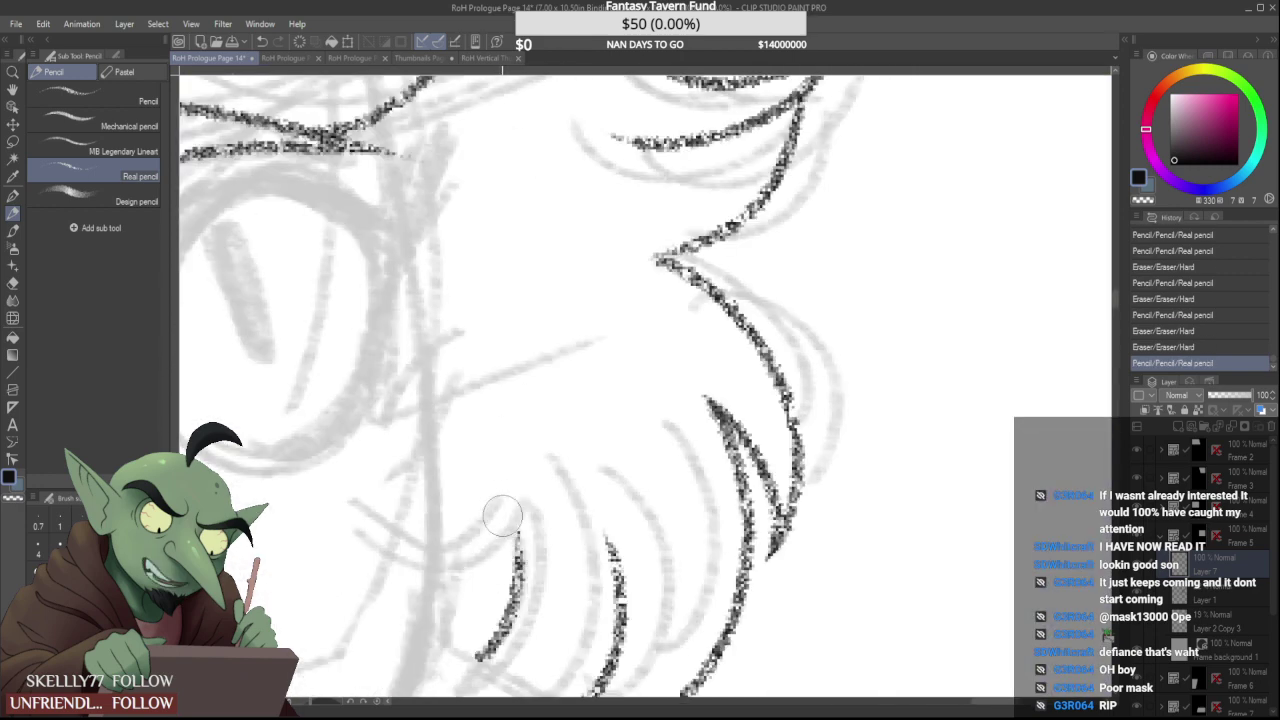
scroll(476, 525, down, 2)
scroll(476, 525, down, 3)
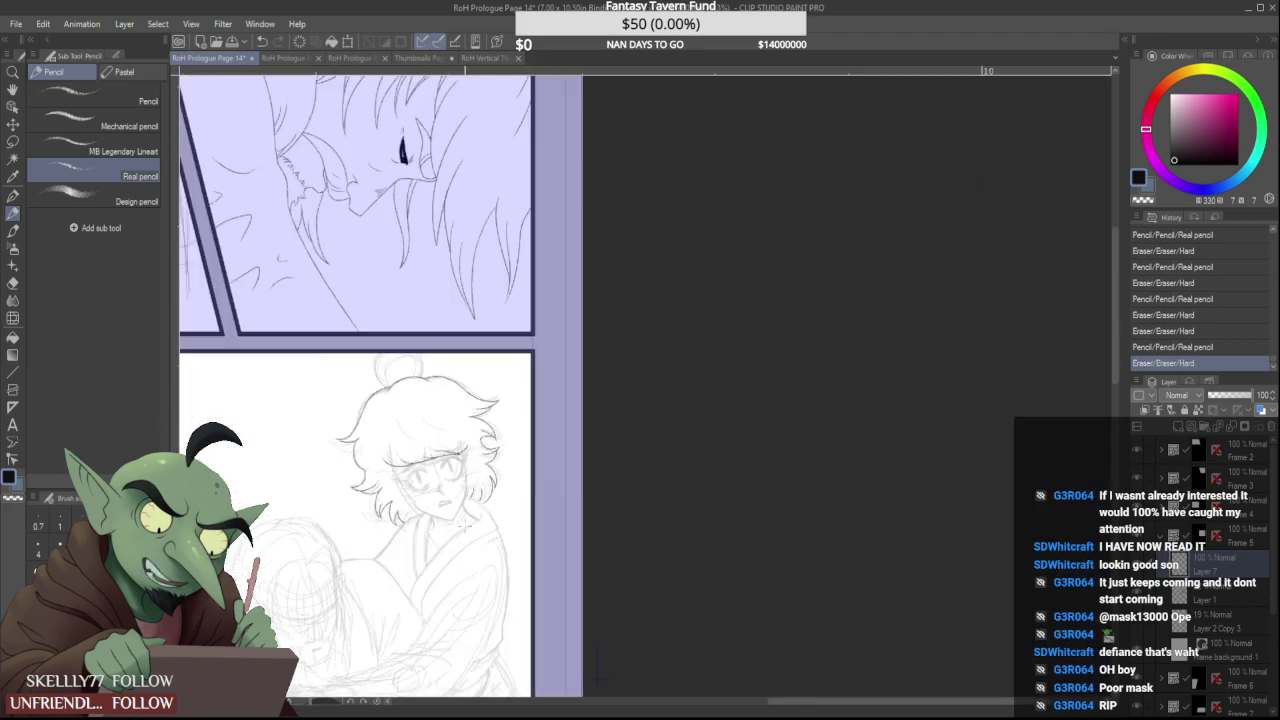
scroll(471, 521, up, 1)
scroll(490, 470, up, 2)
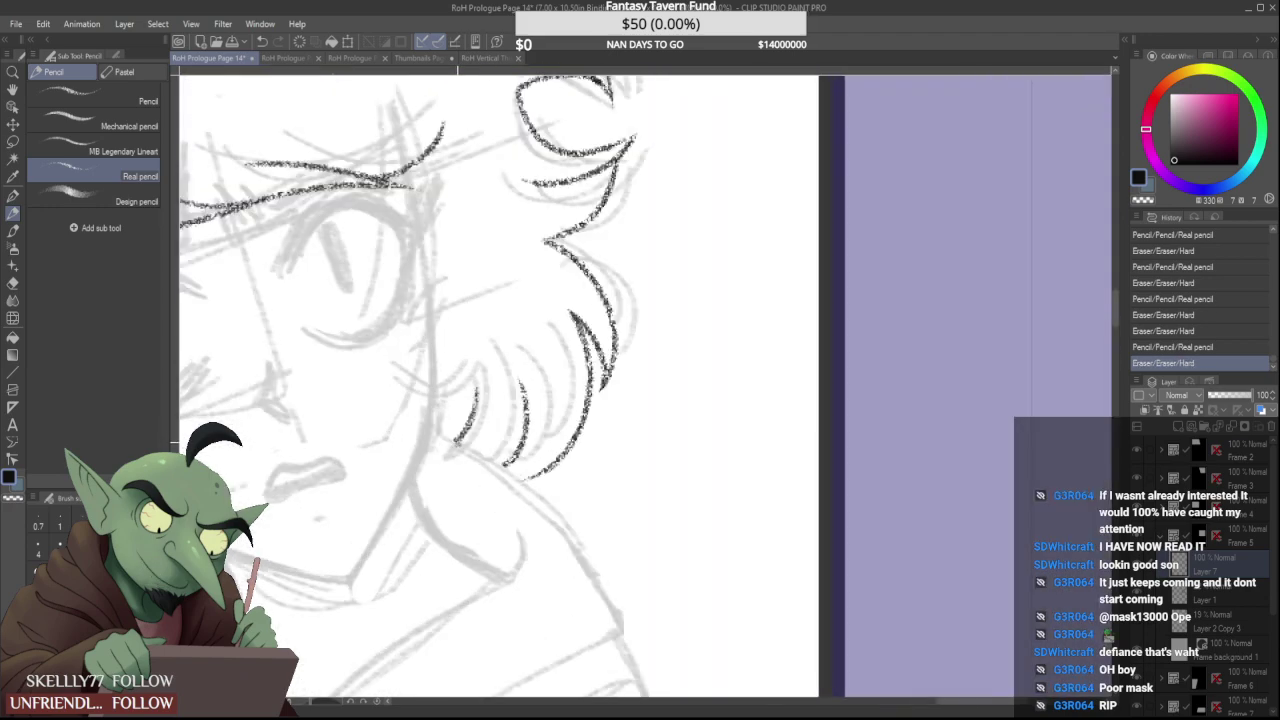
scroll(436, 458, up, 2)
drag(478, 428, 380, 484)
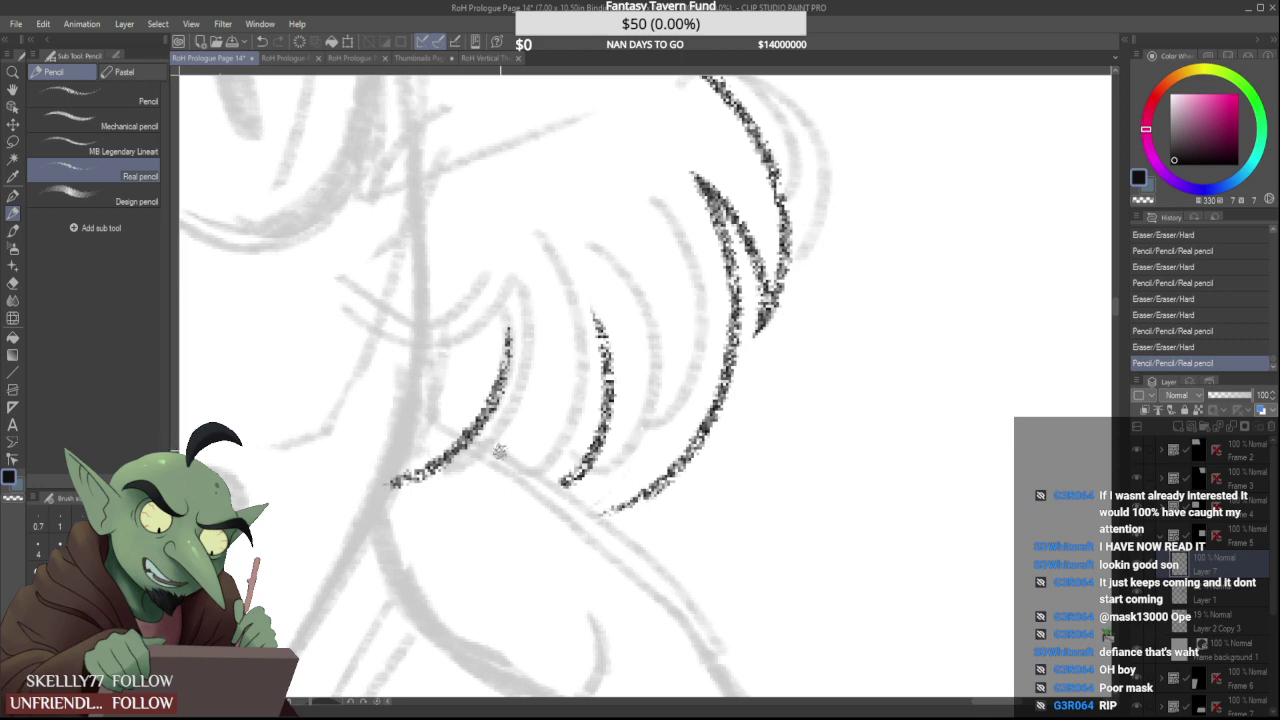
mouse_move(605, 311)
mouse_down()
mouse_move(599, 428)
mouse_move(568, 484)
mouse_up()
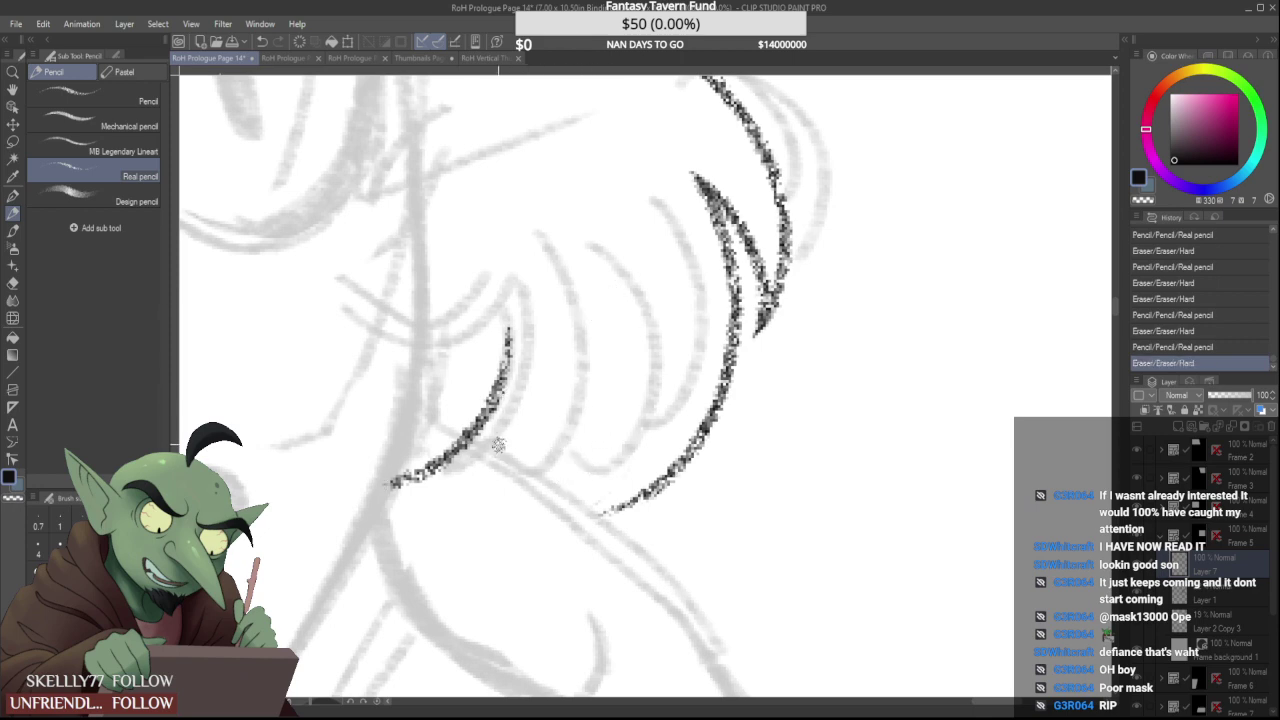
Draw the lock's curved lower edge from the strand's point at the right jawline up toward the outer lock, redrawing it flatter
mouse_move(436, 468)
mouse_down()
mouse_move(607, 409)
mouse_move(627, 379)
mouse_up()
scroll(601, 443, down, 3)
scroll(533, 398, up, 3)
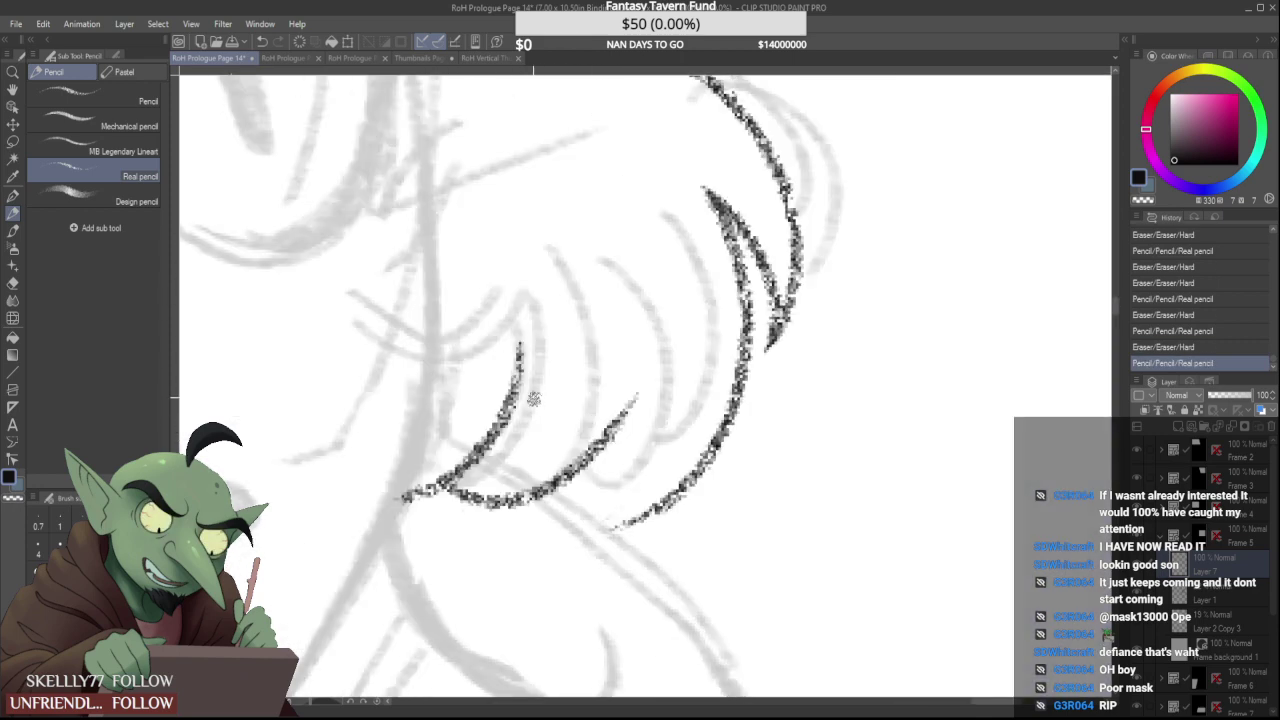
key(ctrl+z)
mouse_move(430, 487)
mouse_down()
mouse_move(445, 494)
mouse_move(634, 400)
mouse_up()
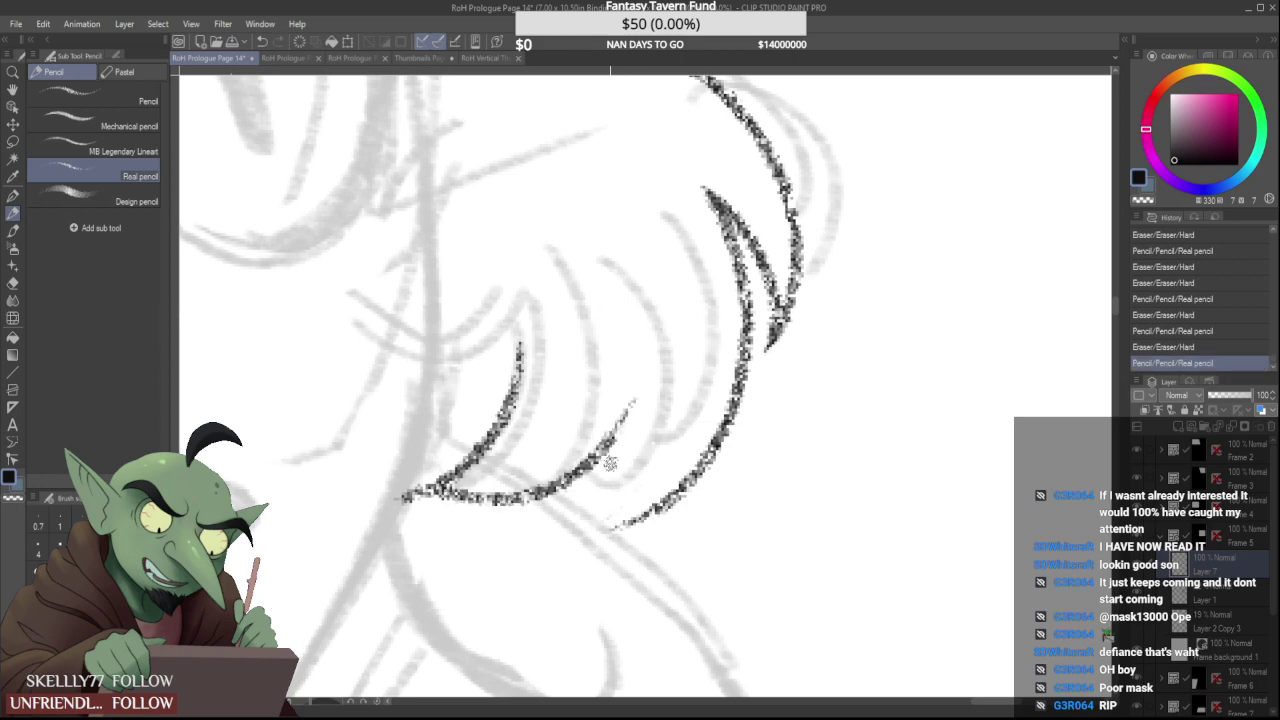
Draw the inner hair beside the left eye, running from the fringe down over the cheek in jagged pointed locks
scroll(537, 456, down, 3)
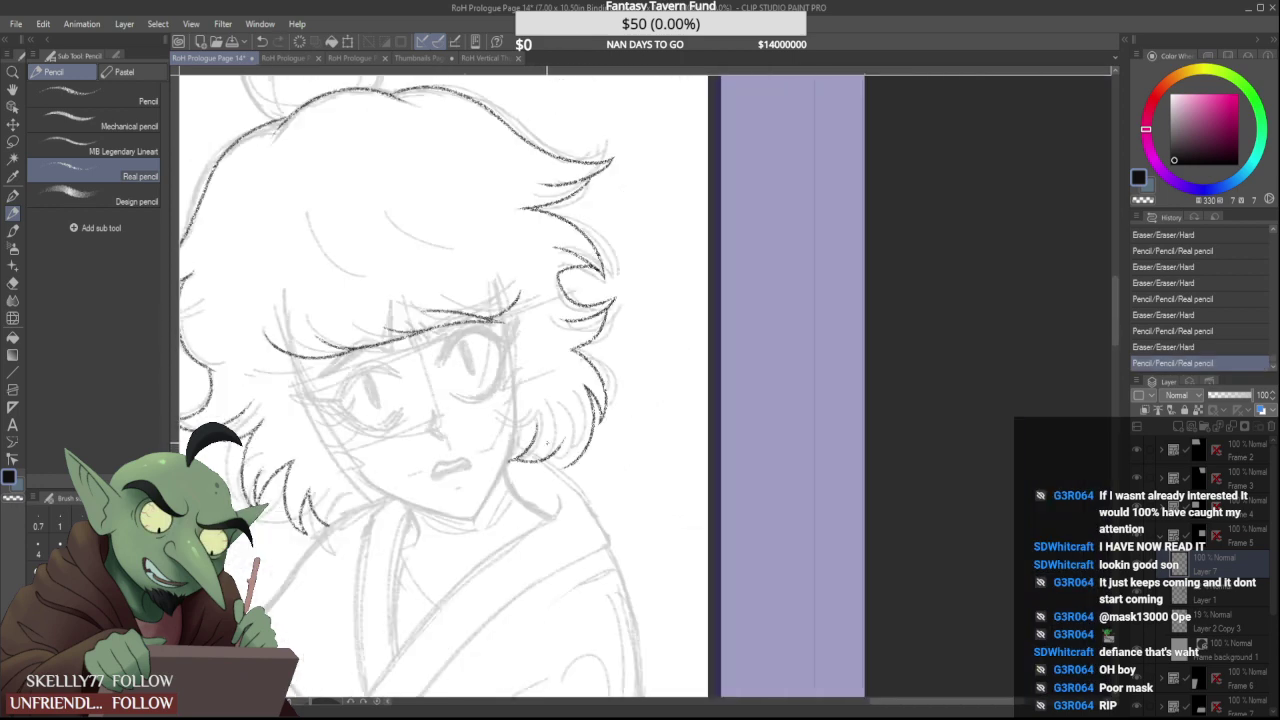
scroll(576, 390, down, 4)
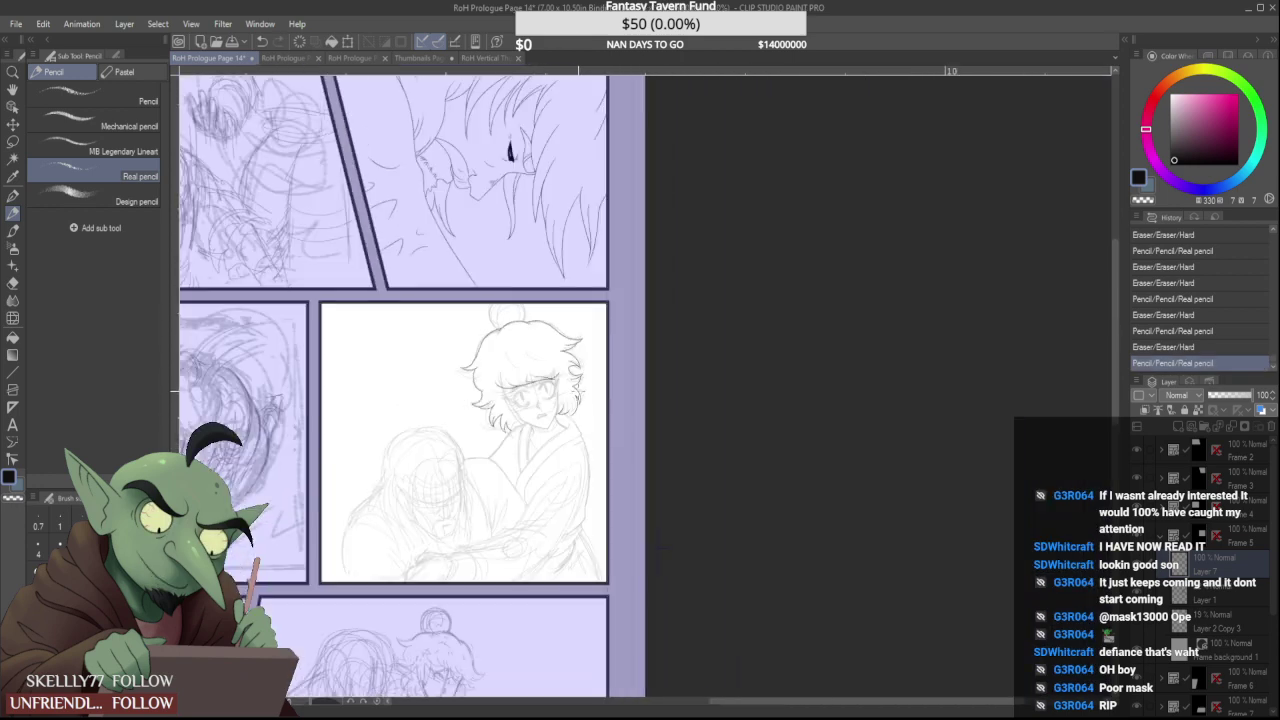
scroll(508, 396, up, 5)
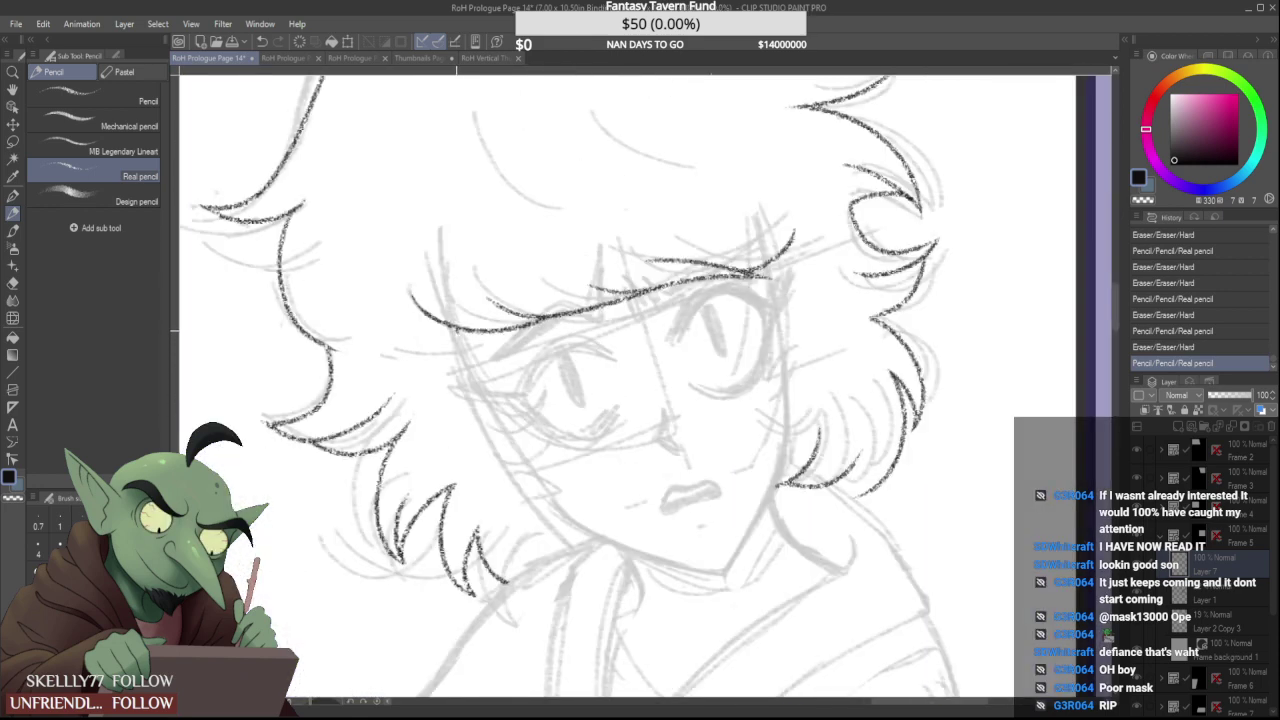
mouse_move(457, 330)
mouse_down()
mouse_move(520, 388)
mouse_move(482, 398)
mouse_move(568, 467)
mouse_move(575, 446)
mouse_up()
scroll(552, 462, up, 1)
scroll(567, 442, down, 2)
scroll(730, 549, up, 4)
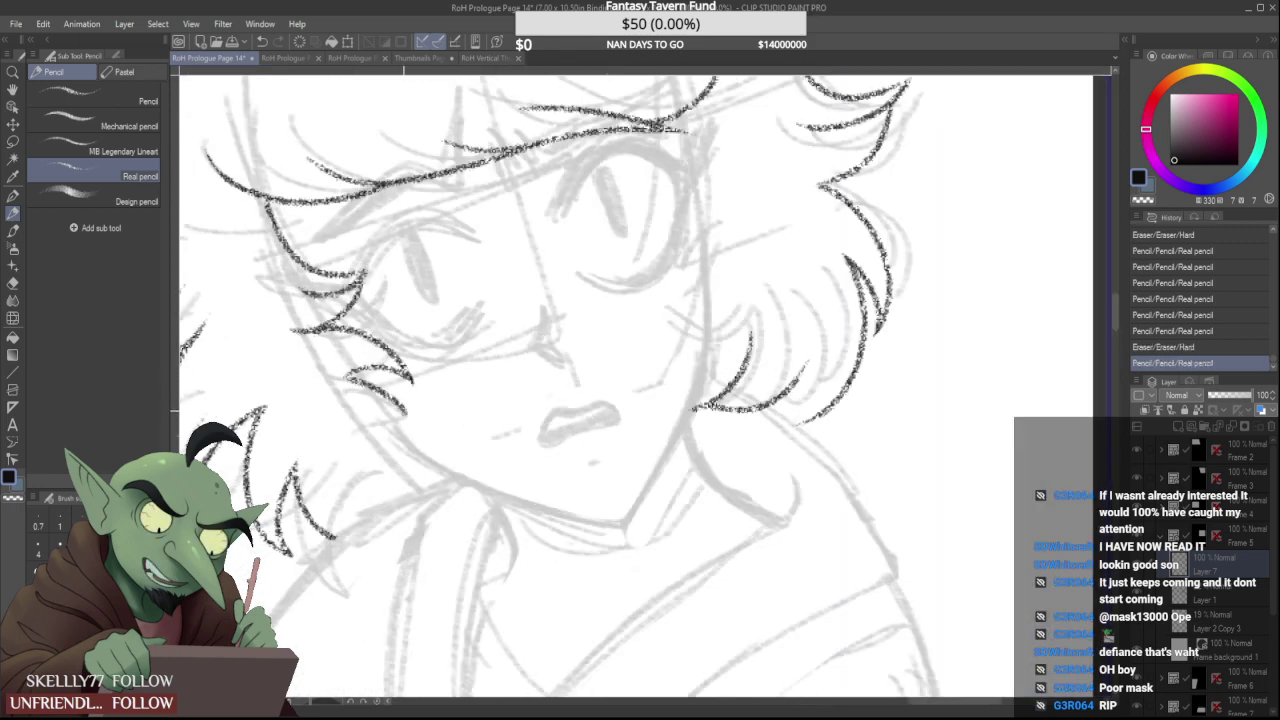
Draw the lowest pointed lock on the left cheek, rework its edges, and clean up its ends and the tip above
mouse_move(405, 410)
mouse_down()
mouse_move(361, 422)
mouse_move(410, 434)
mouse_move(375, 420)
mouse_move(322, 432)
mouse_up()
scroll(381, 414, up, 2)
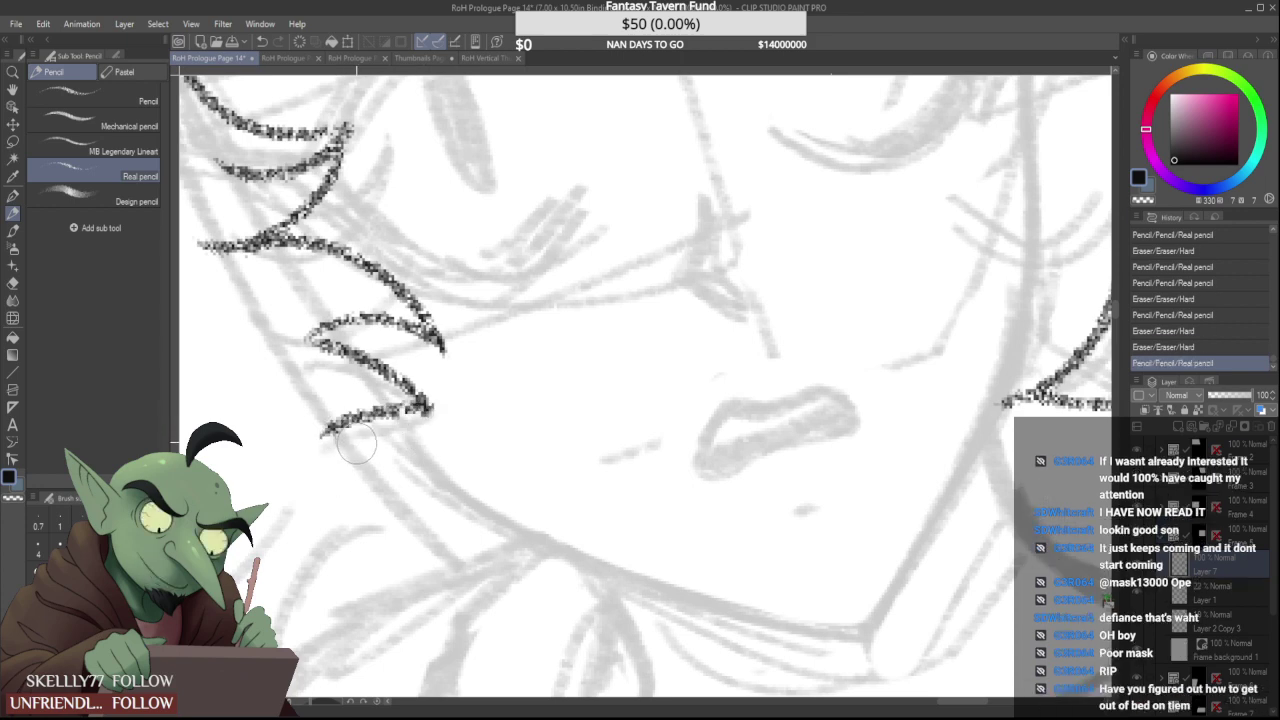
mouse_move(345, 442)
mouse_down()
mouse_move(389, 444)
mouse_move(346, 465)
mouse_up()
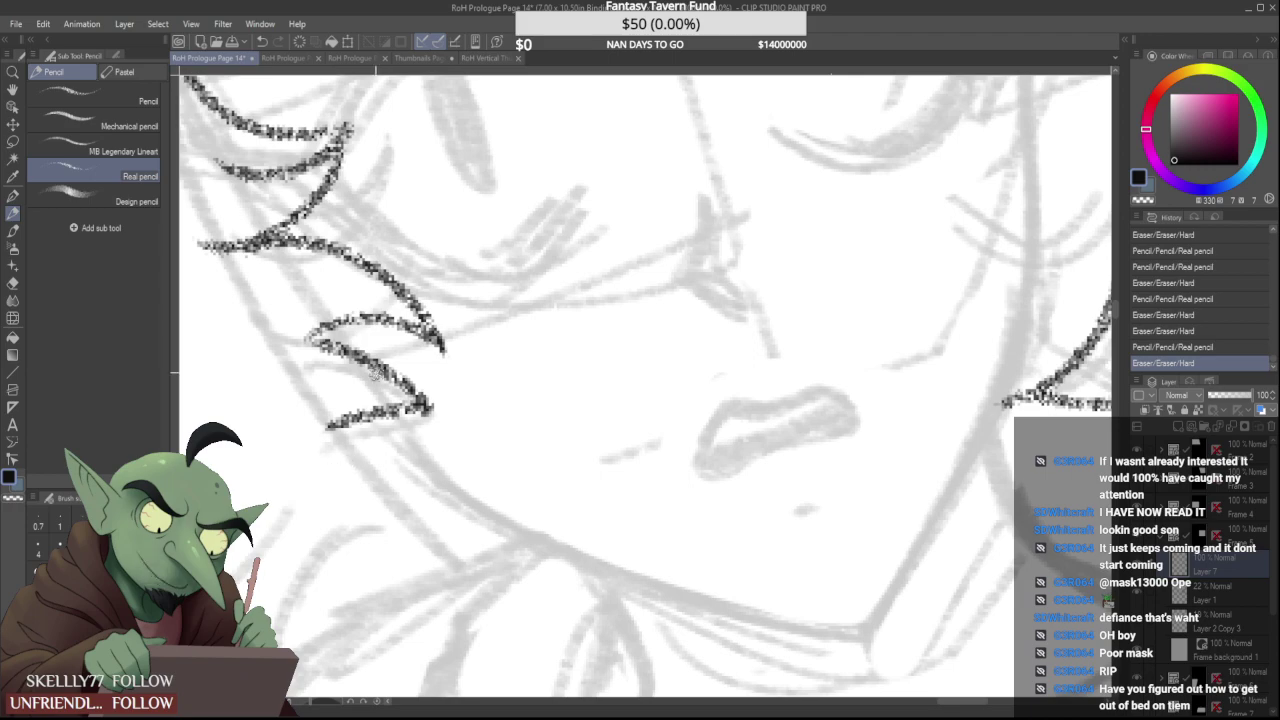
scroll(380, 381, down, 4)
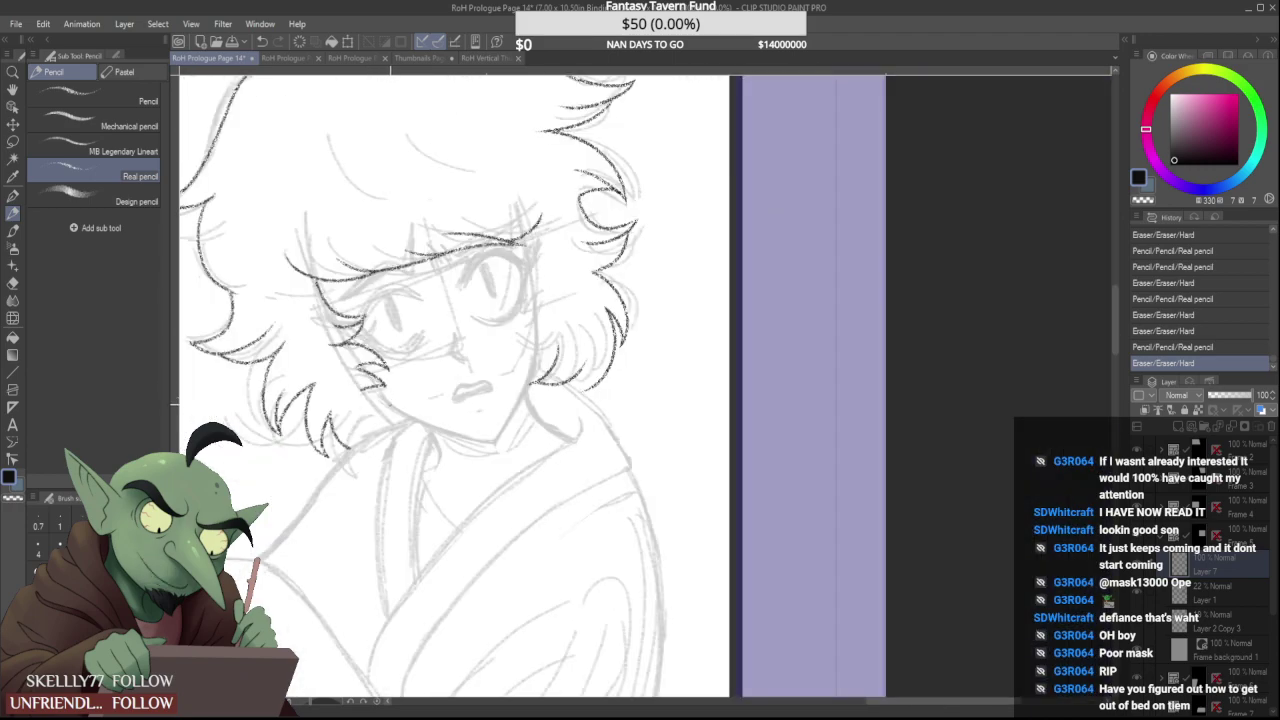
scroll(390, 390, up, 4)
mouse_move(313, 366)
mouse_down()
mouse_move(420, 350)
mouse_move(392, 316)
mouse_move(282, 264)
mouse_move(428, 328)
mouse_up()
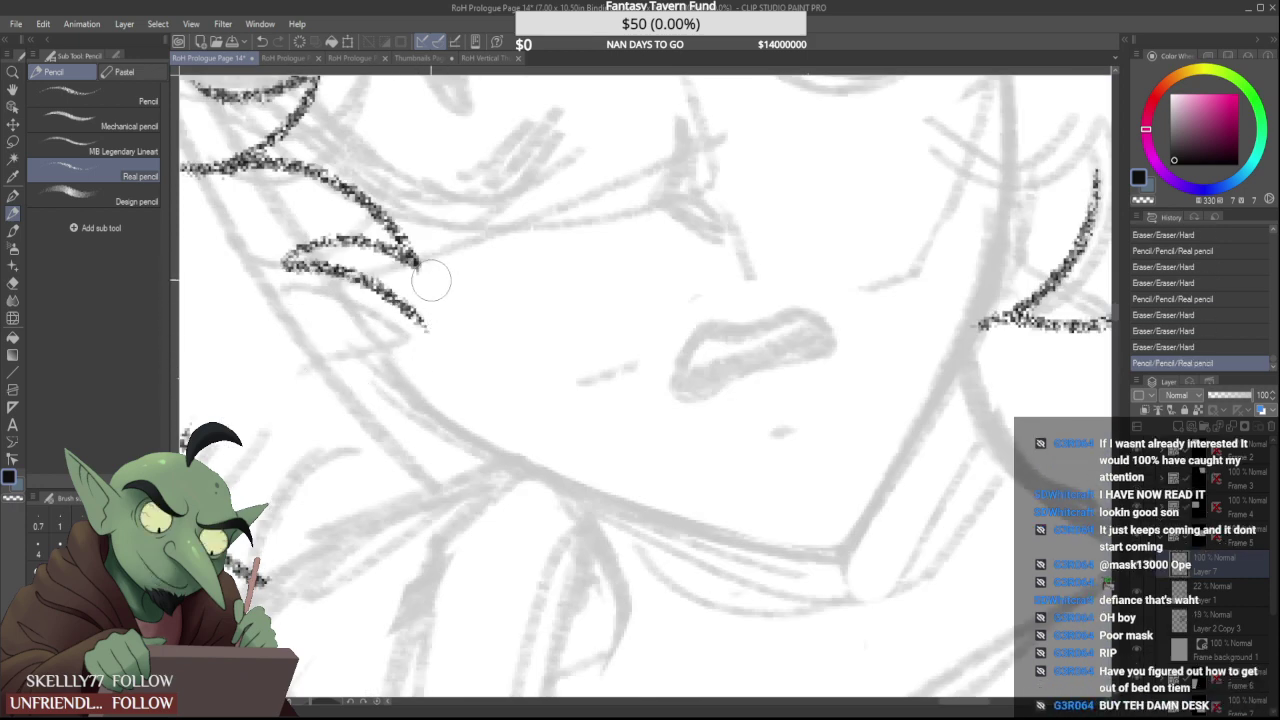
drag(434, 280, 405, 194)
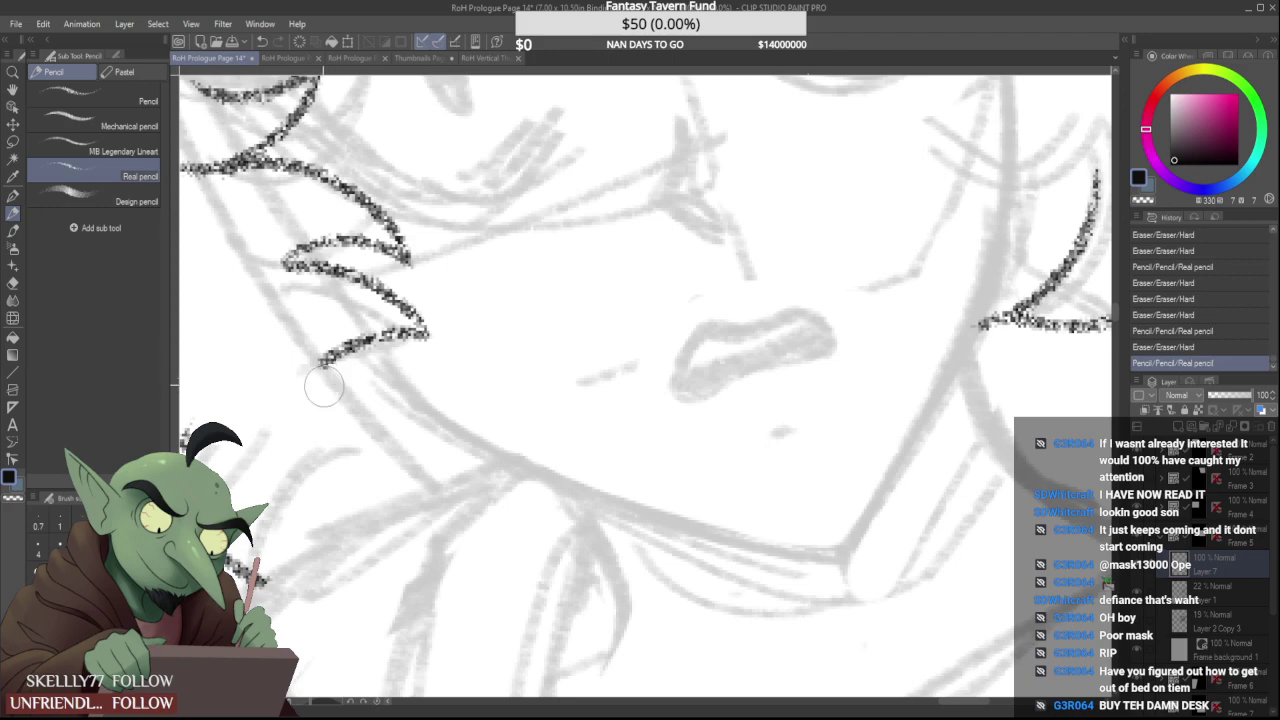
drag(324, 386, 365, 381)
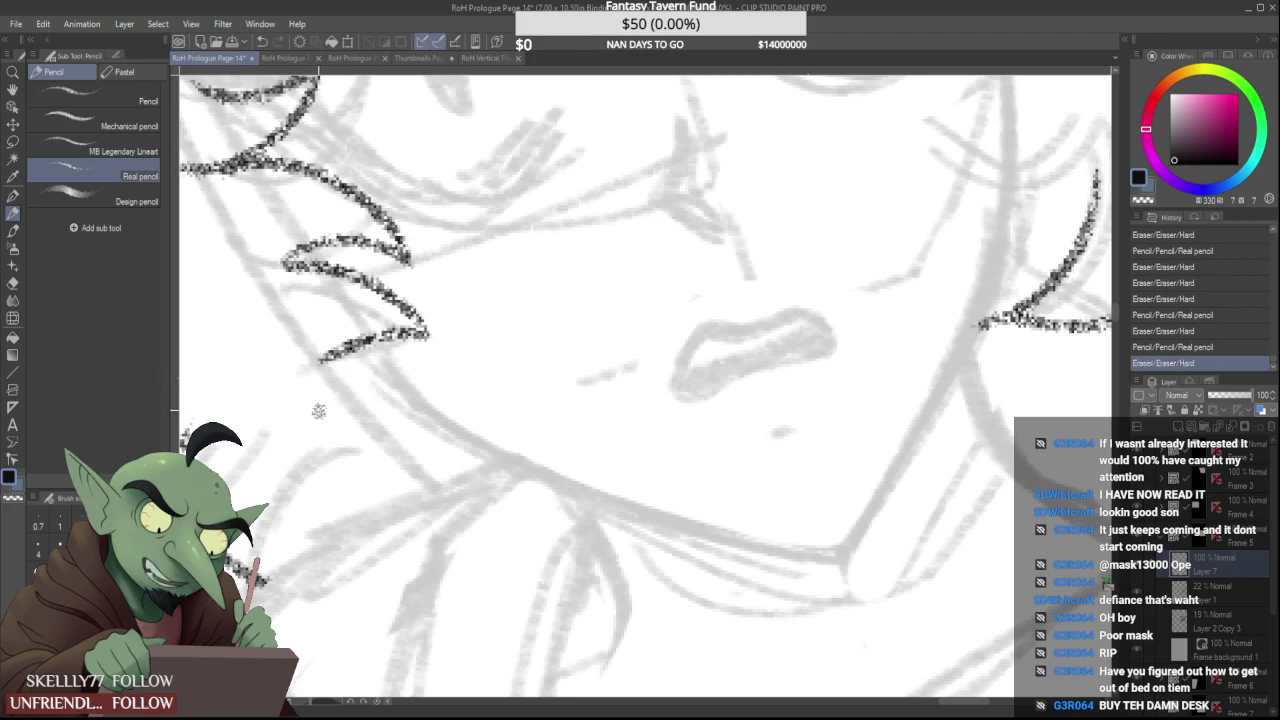
Trim the fringe line's right end and draw a lock from it beside the right eye, with two short strands rising from its point
scroll(318, 387, down, 4)
scroll(486, 229, up, 4)
scroll(473, 193, down, 2)
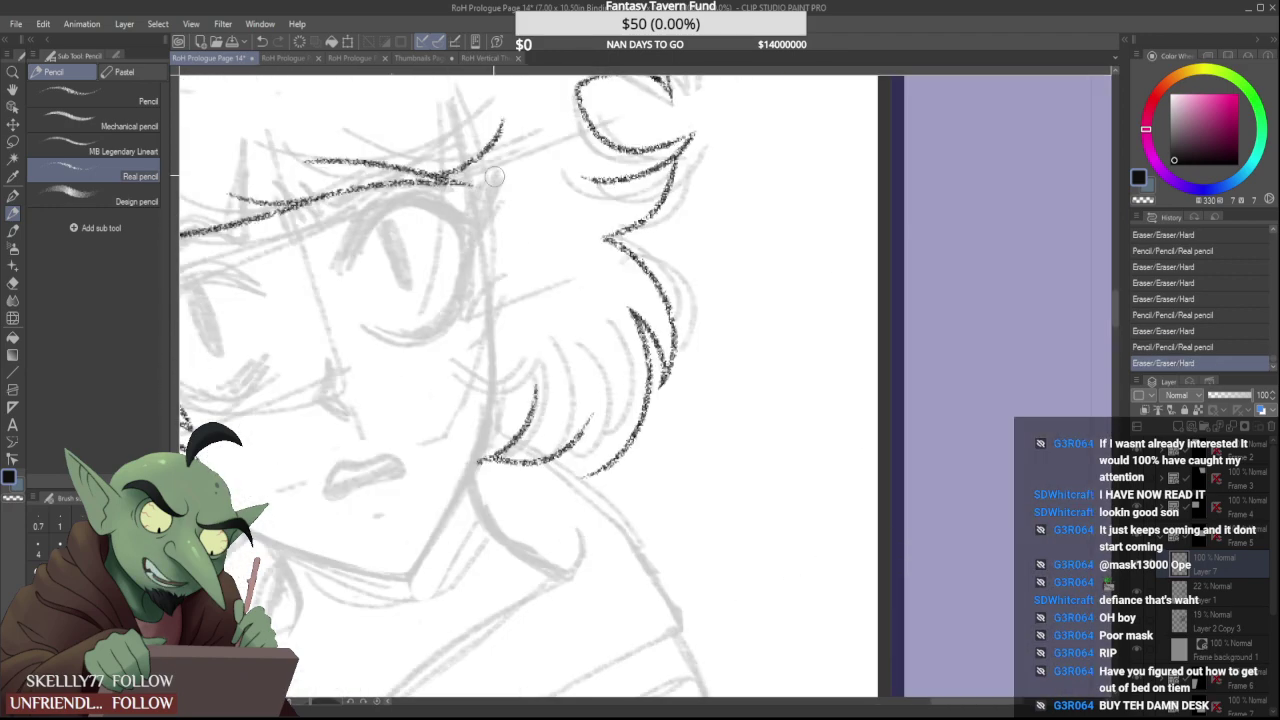
drag(491, 190, 465, 195)
scroll(466, 194, up, 2)
mouse_move(470, 148)
mouse_down()
mouse_move(484, 272)
mouse_move(435, 333)
mouse_move(549, 266)
mouse_up()
drag(438, 336, 574, 311)
scroll(575, 294, down, 4)
scroll(575, 294, up, 4)
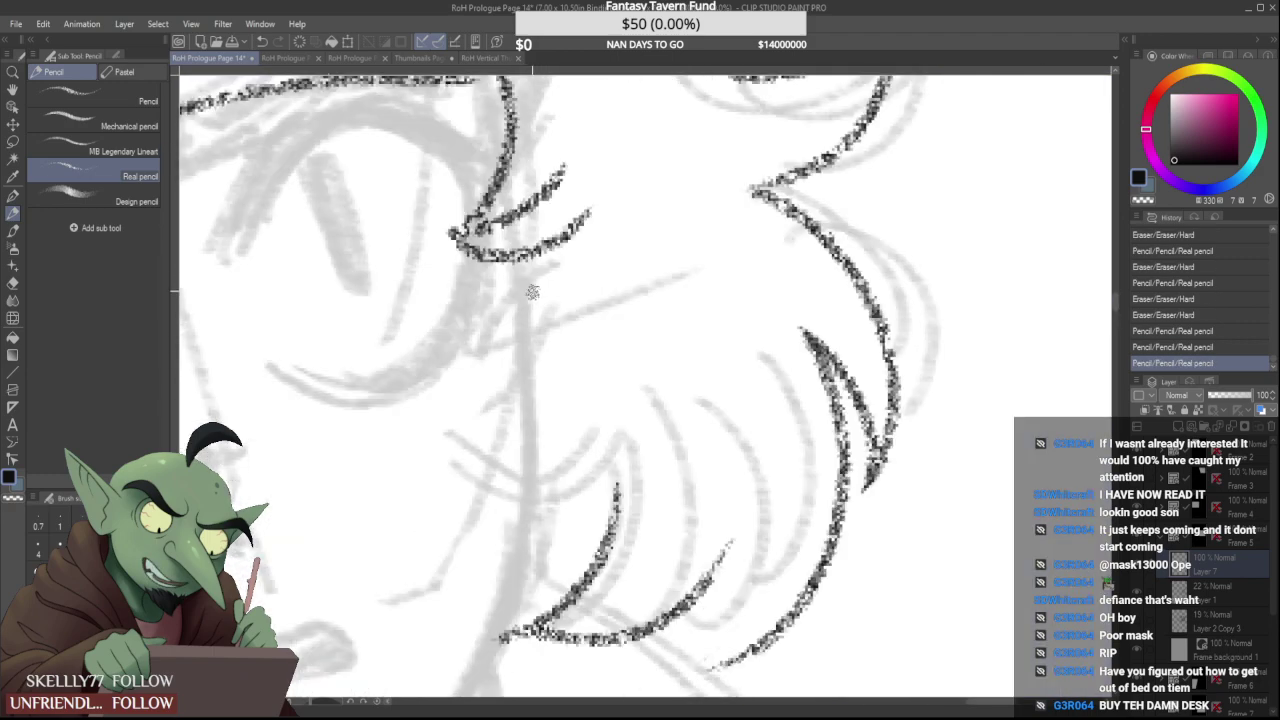
Draw a second pointed lock below the first beside the right eye, adding two short inner strands from its tip
mouse_move(540, 256)
mouse_down()
mouse_move(462, 409)
mouse_move(466, 458)
mouse_up()
drag(566, 342, 472, 432)
drag(584, 388, 474, 434)
scroll(540, 400, down, 4)
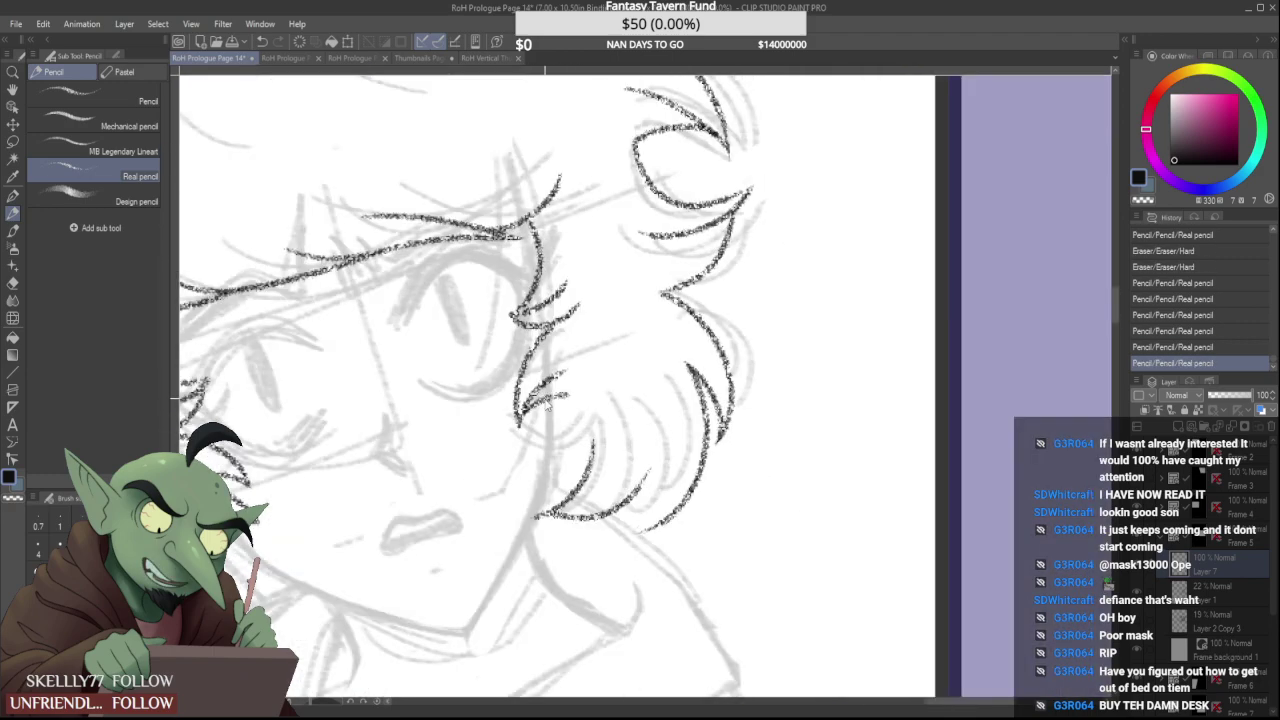
scroll(559, 367, up, 4)
scroll(559, 367, down, 4)
scroll(523, 420, up, 6)
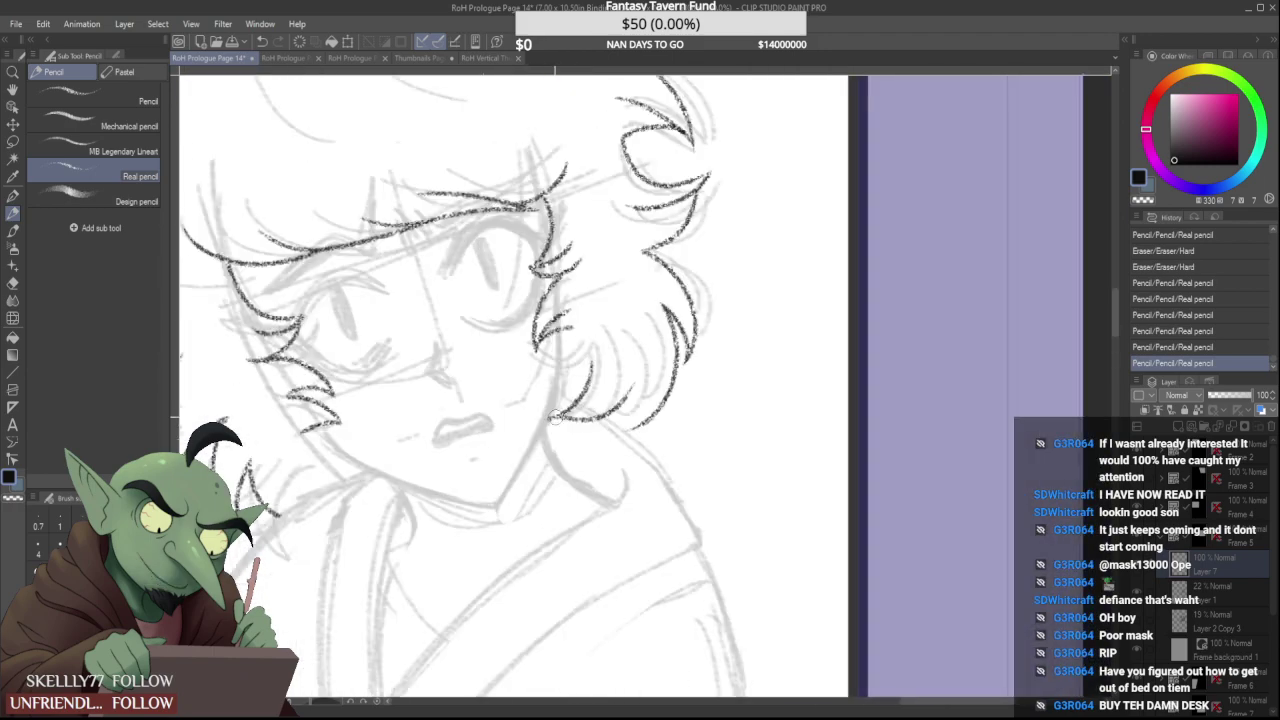
Clean up the hair point at the right jawline and the end of the lowest lock on the left cheek
drag(486, 386, 490, 383)
scroll(488, 398, down, 6)
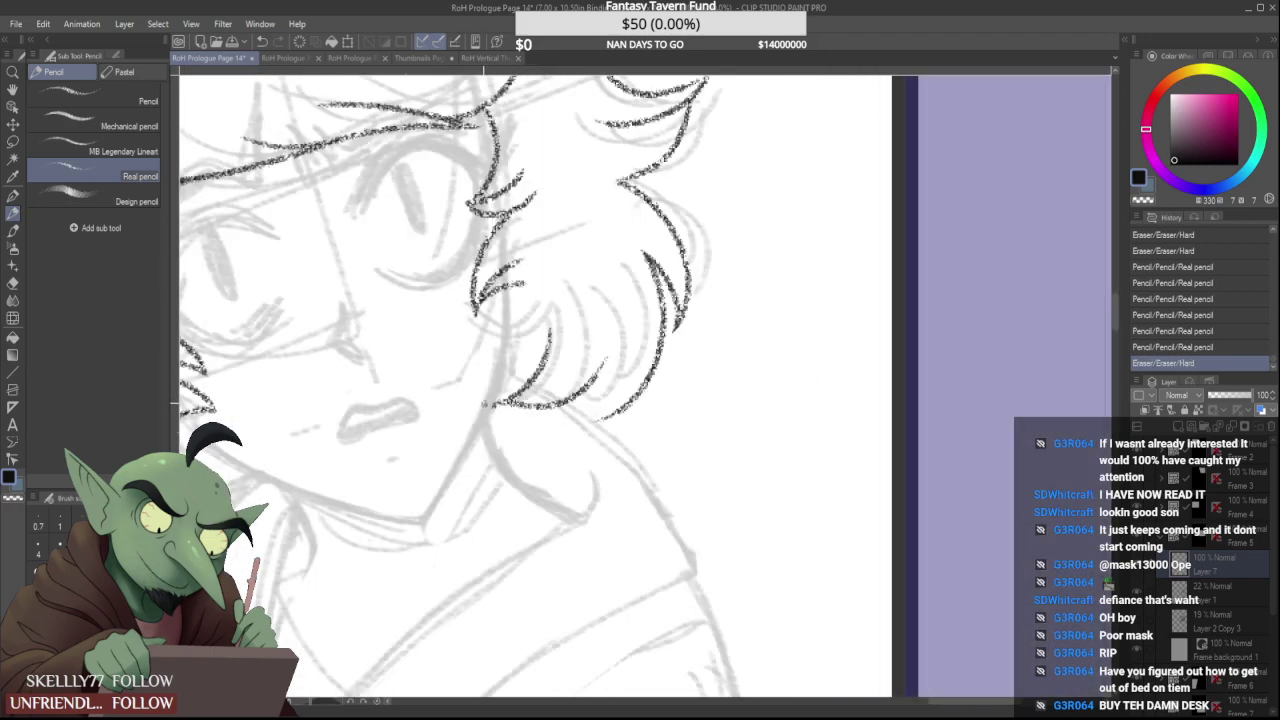
scroll(323, 416, up, 4)
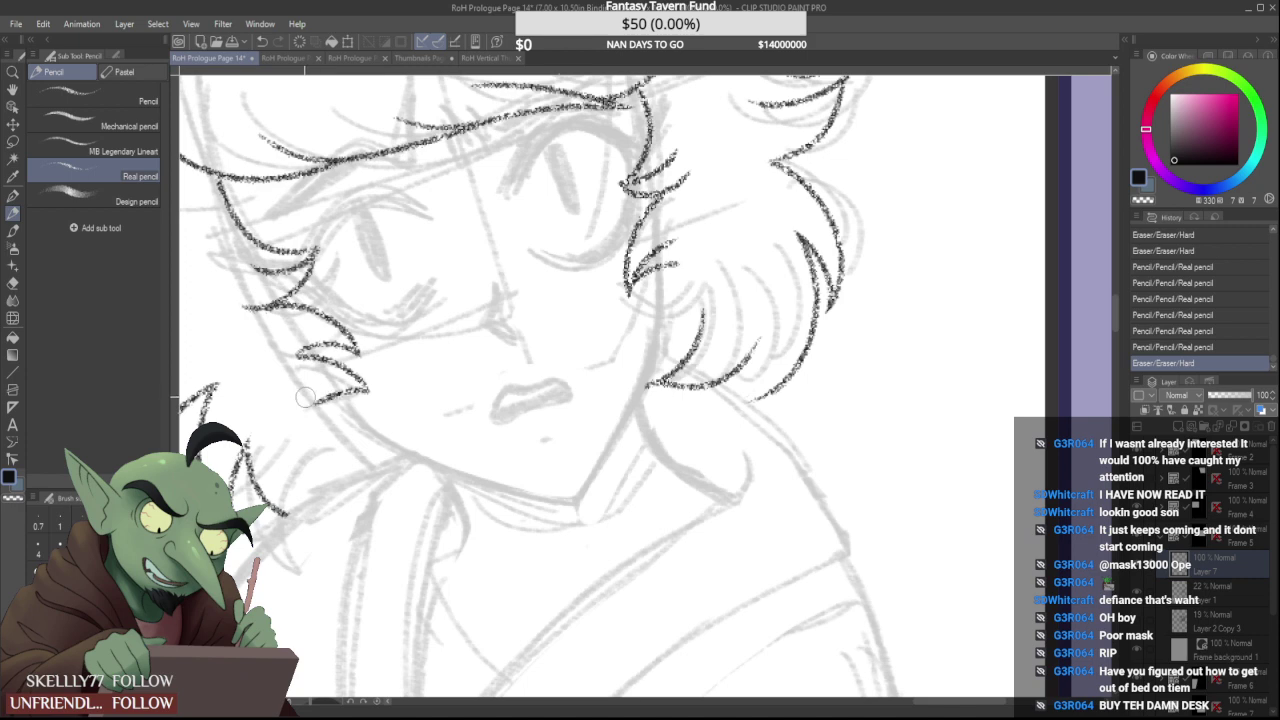
drag(305, 402, 305, 397)
scroll(294, 365, up, 4)
drag(309, 343, 286, 385)
scroll(282, 392, down, 4)
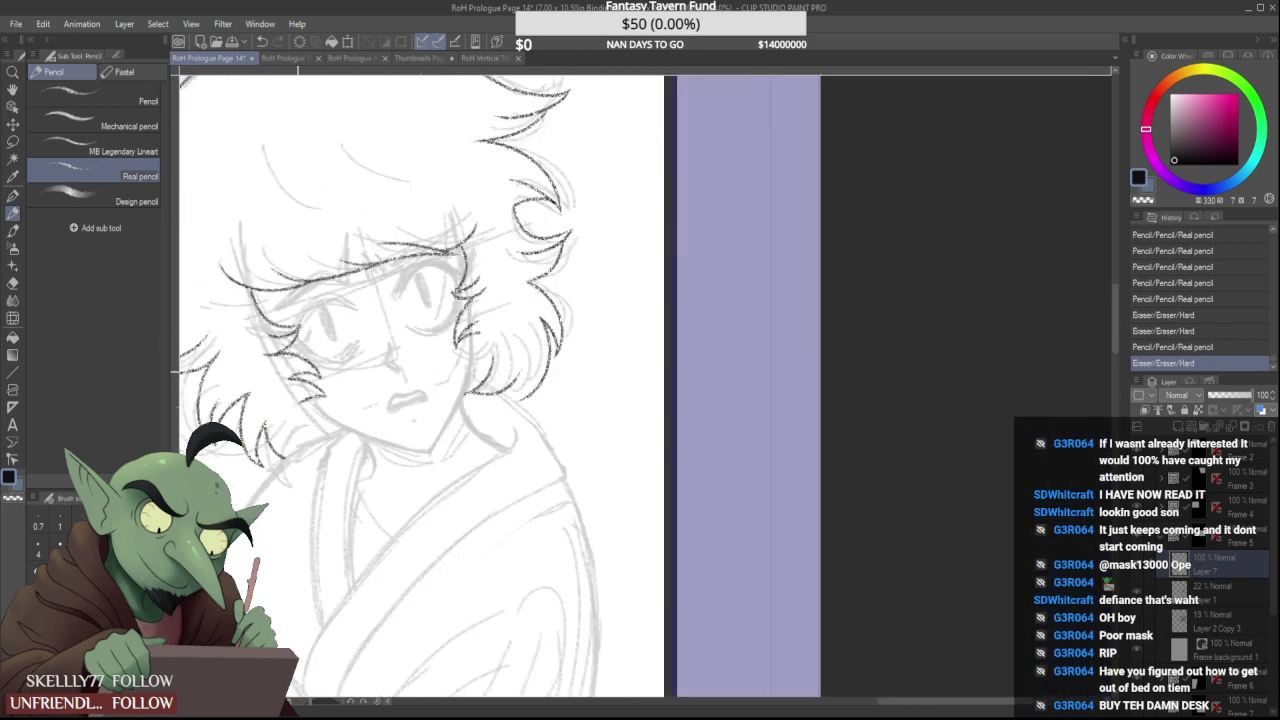
Draw the short left neck line below the chin and the right neck line curving from the jaw to the collar
scroll(307, 392, up, 2)
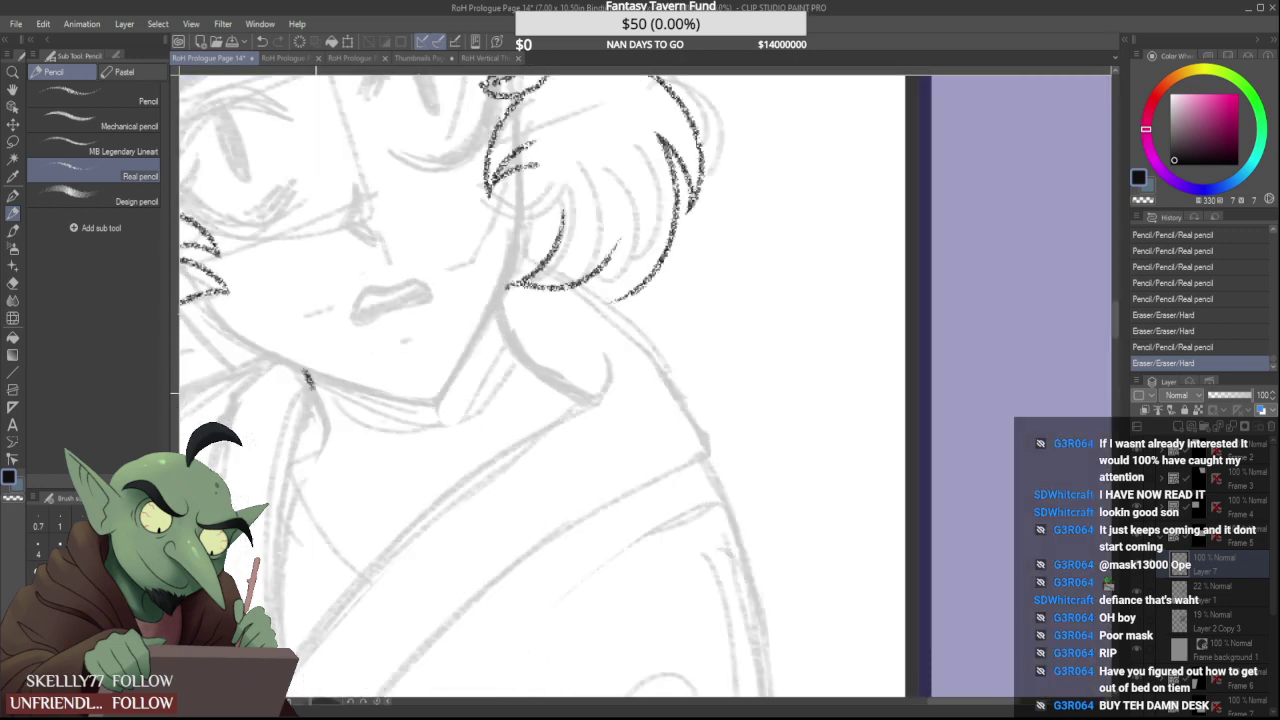
drag(307, 378, 318, 452)
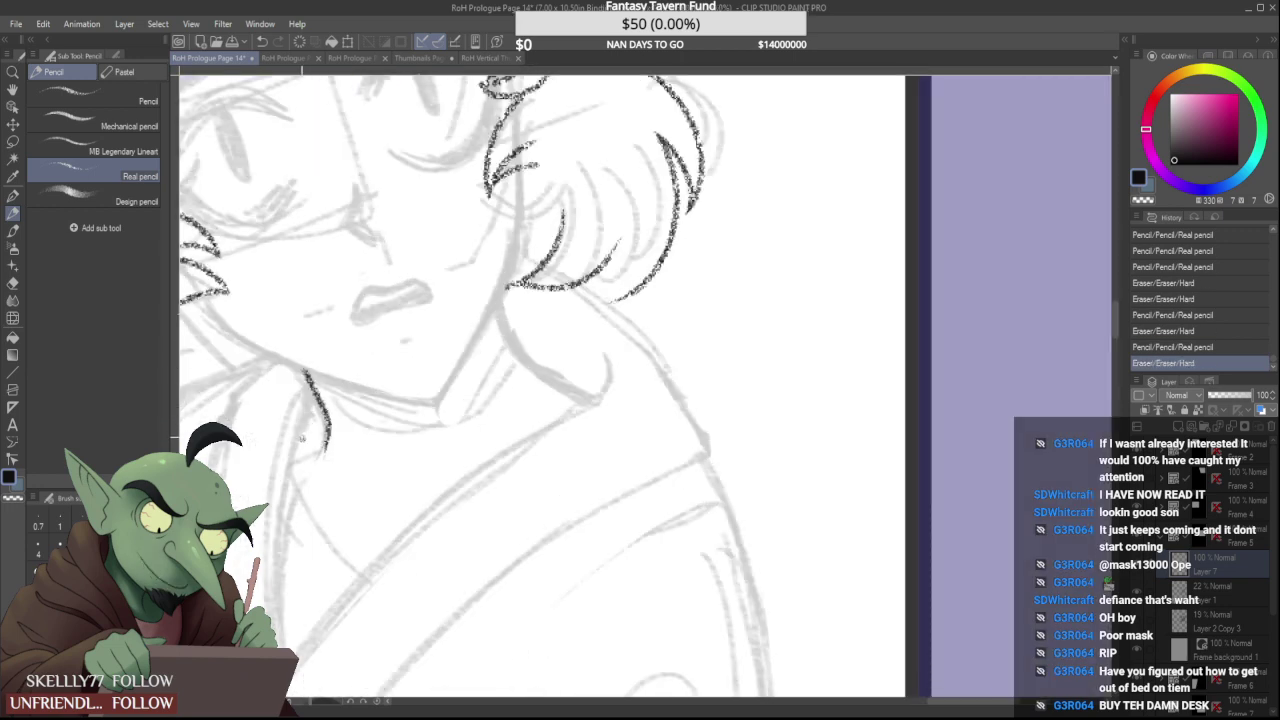
drag(494, 305, 634, 410)
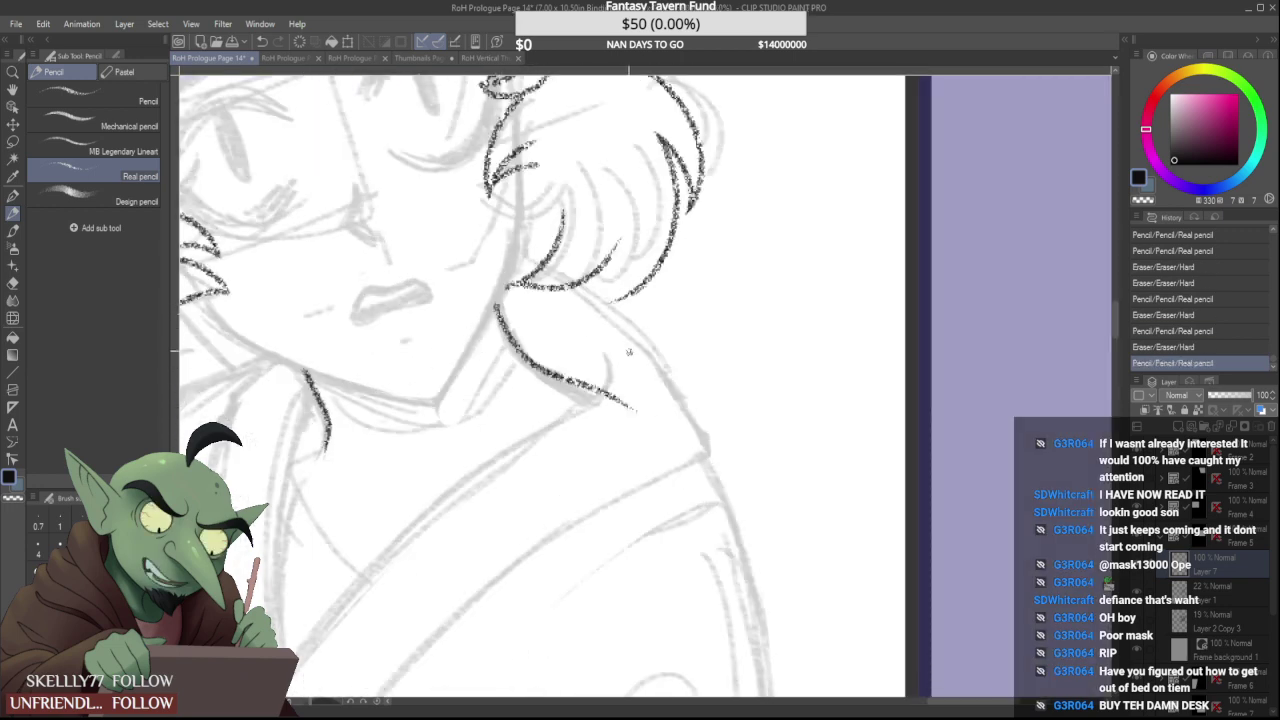
key(ctrl+z)
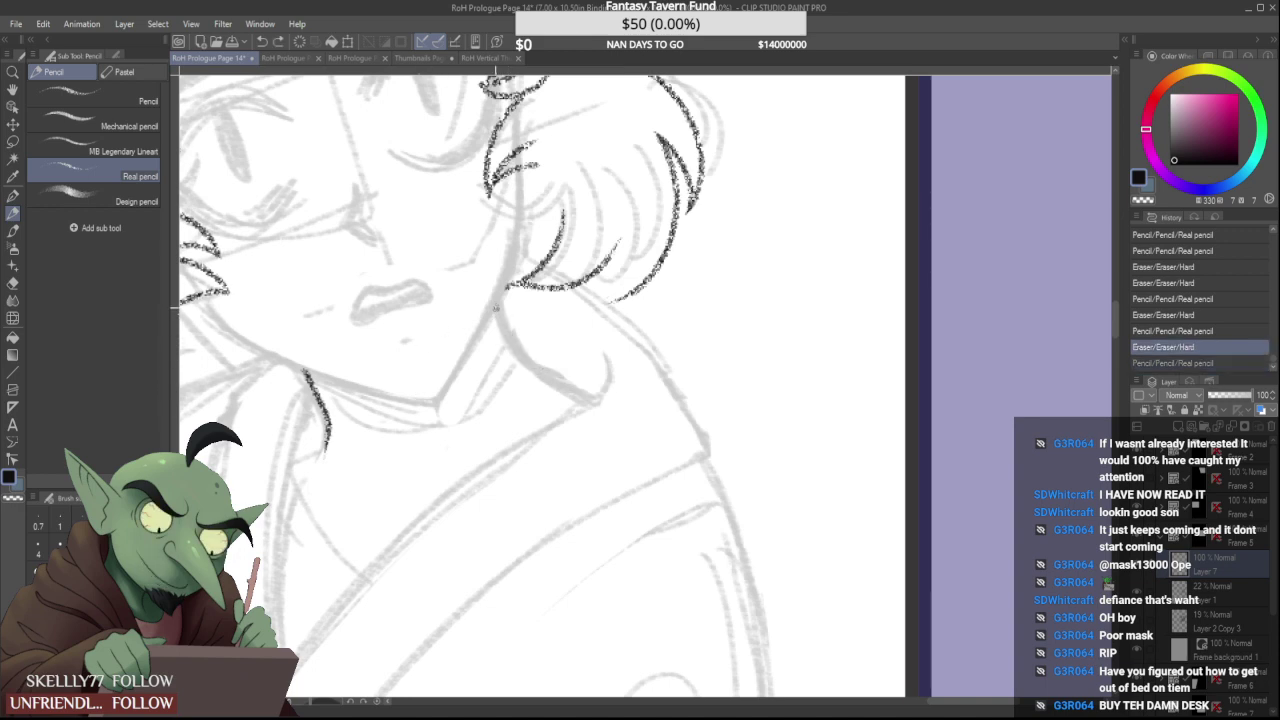
drag(494, 306, 632, 438)
key(ctrl+z)
mouse_move(494, 300)
mouse_down()
mouse_move(630, 438)
mouse_move(597, 417)
mouse_up()
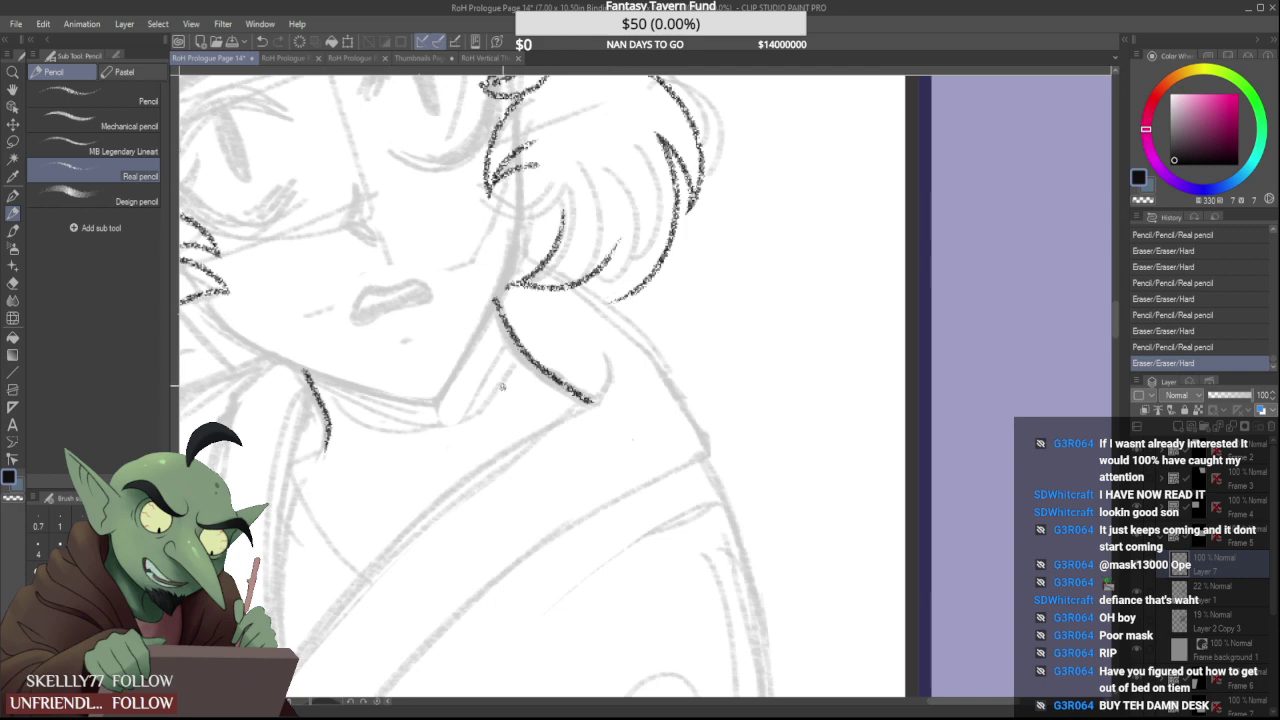
Draw the left shoulder line from under the jaw past the hair tips down to the arm, redrawing it to follow the sketch
scroll(504, 385, down, 4)
scroll(522, 330, down, 1)
scroll(425, 392, up, 4)
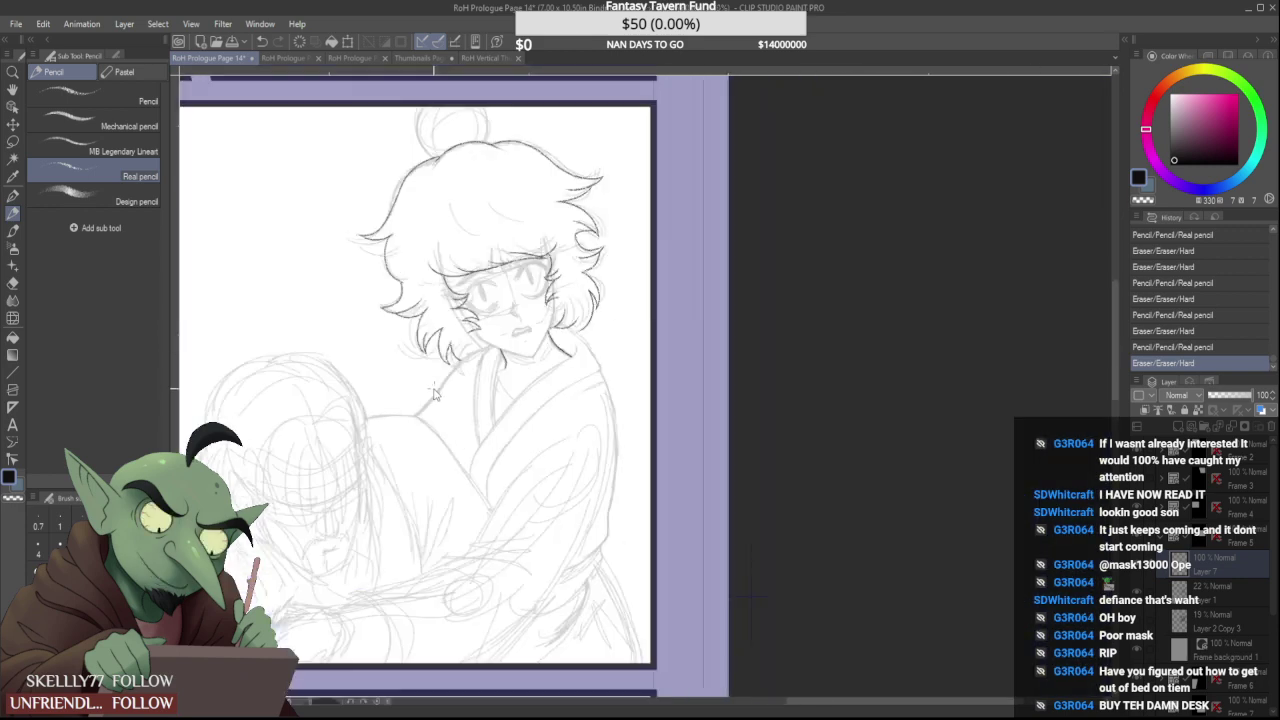
mouse_move(604, 250)
mouse_down()
mouse_move(432, 412)
mouse_move(372, 503)
mouse_up()
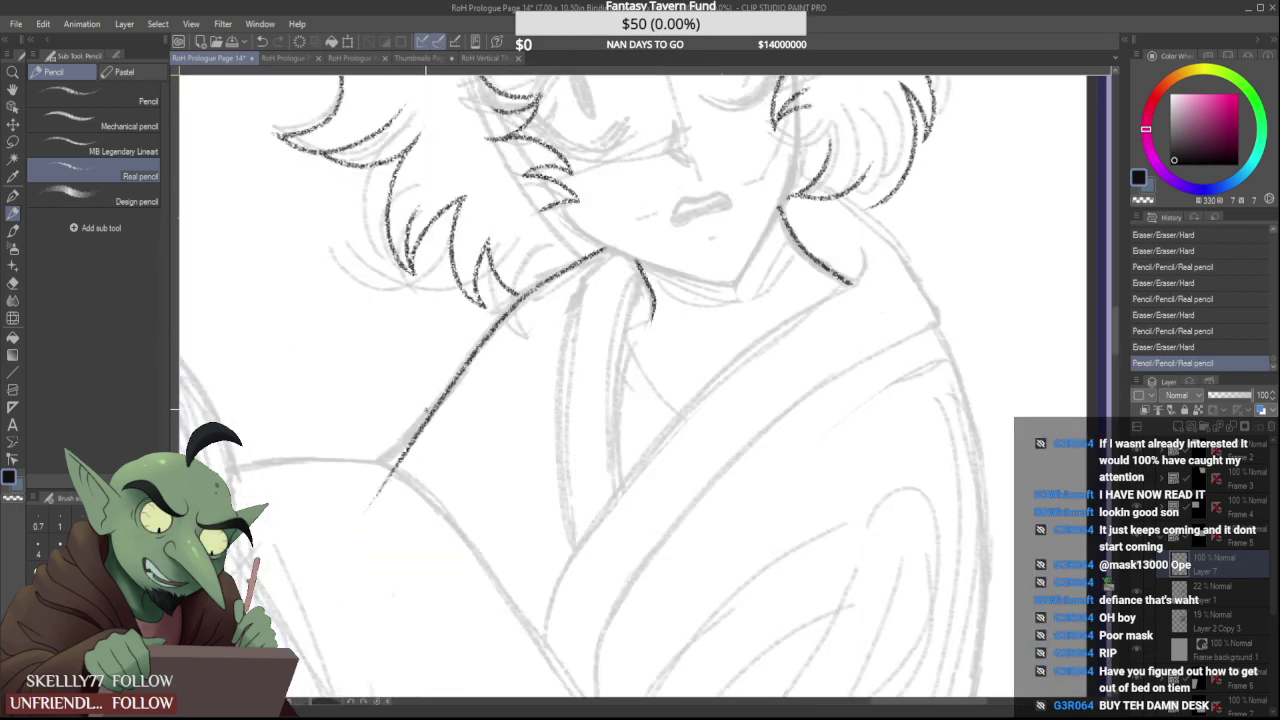
key(ctrl+z)
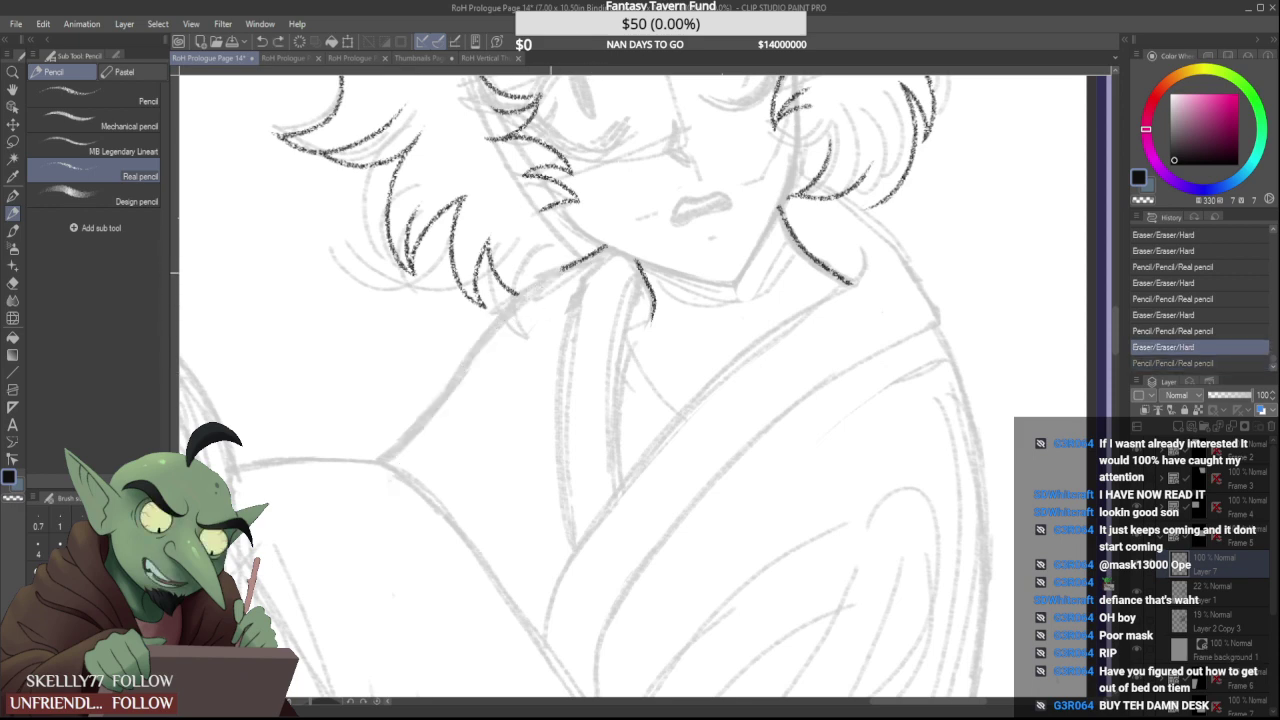
drag(606, 247, 344, 489)
key(ctrl+z)
mouse_move(606, 246)
mouse_down()
mouse_move(473, 344)
mouse_move(338, 502)
mouse_up()
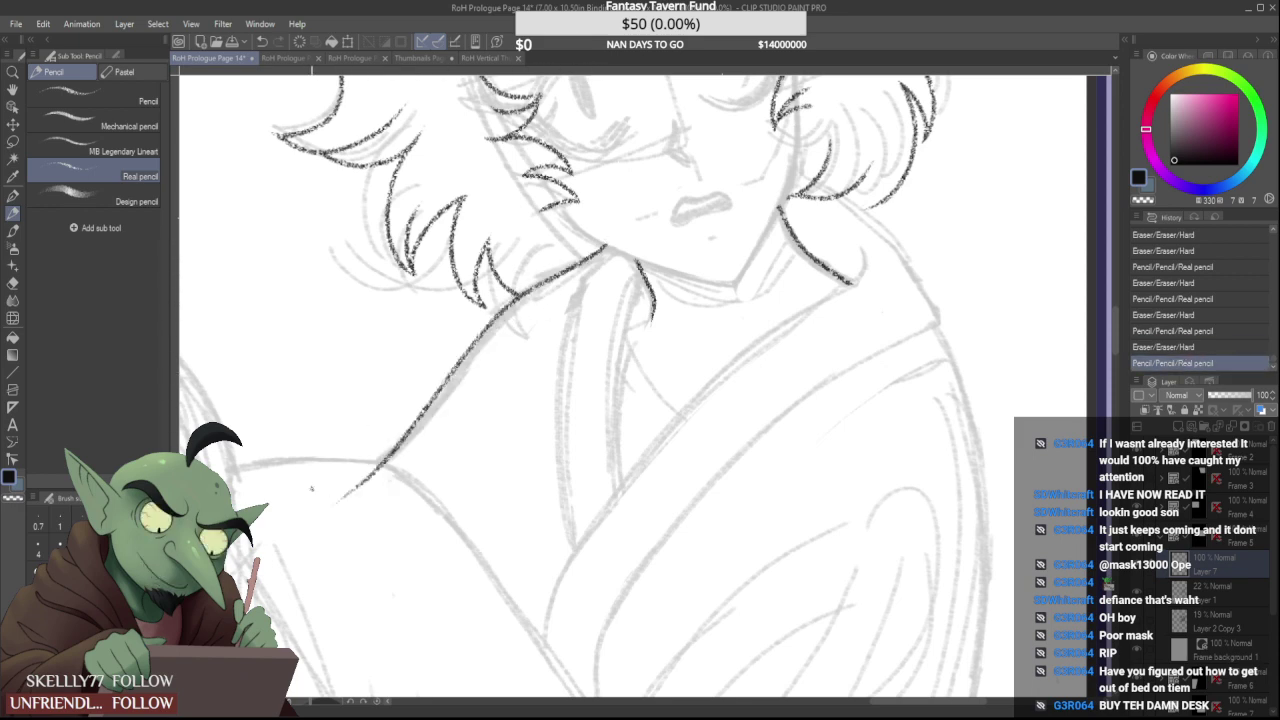
Redraw the left shoulder line from the jaw past the hair tips to the arm and erase its untidy ends
key(ctrl+z)
mouse_move(606, 246)
mouse_down()
mouse_move(534, 291)
mouse_move(458, 381)
mouse_move(338, 502)
mouse_up()
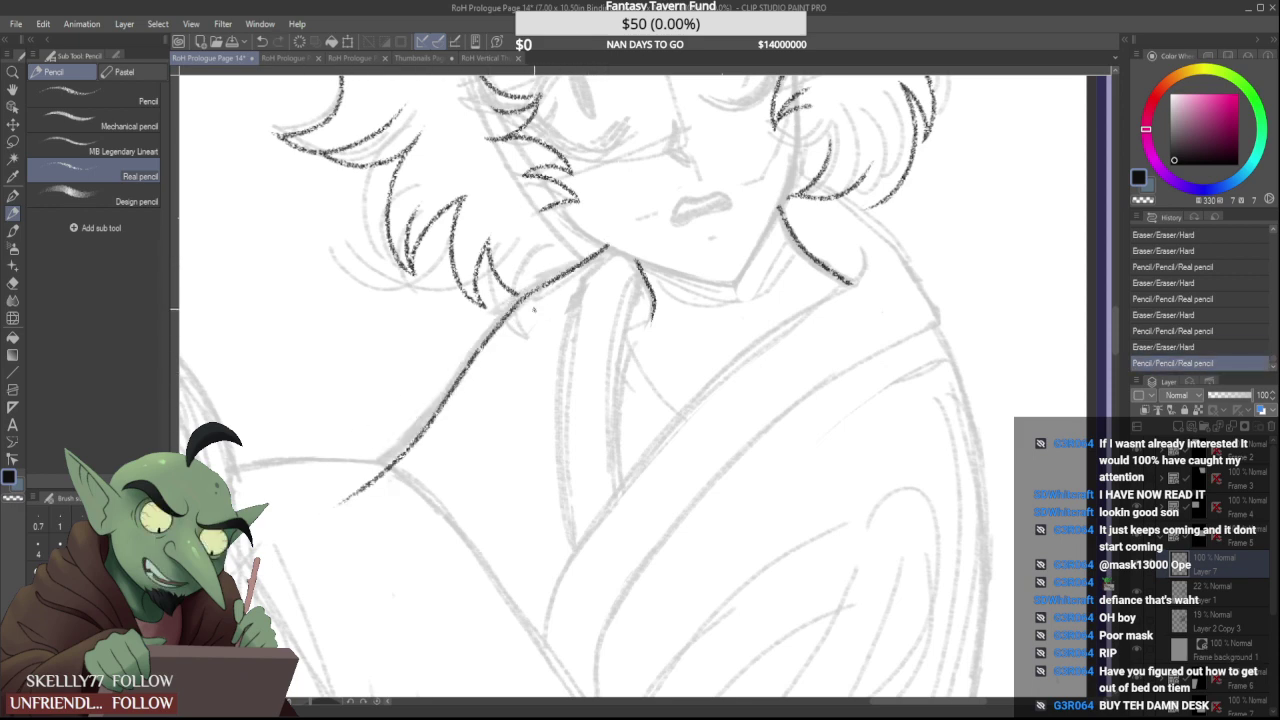
key(ctrl+z)
mouse_move(606, 246)
mouse_down()
mouse_move(499, 314)
mouse_move(449, 396)
mouse_move(356, 490)
mouse_up()
key(ctrl+z)
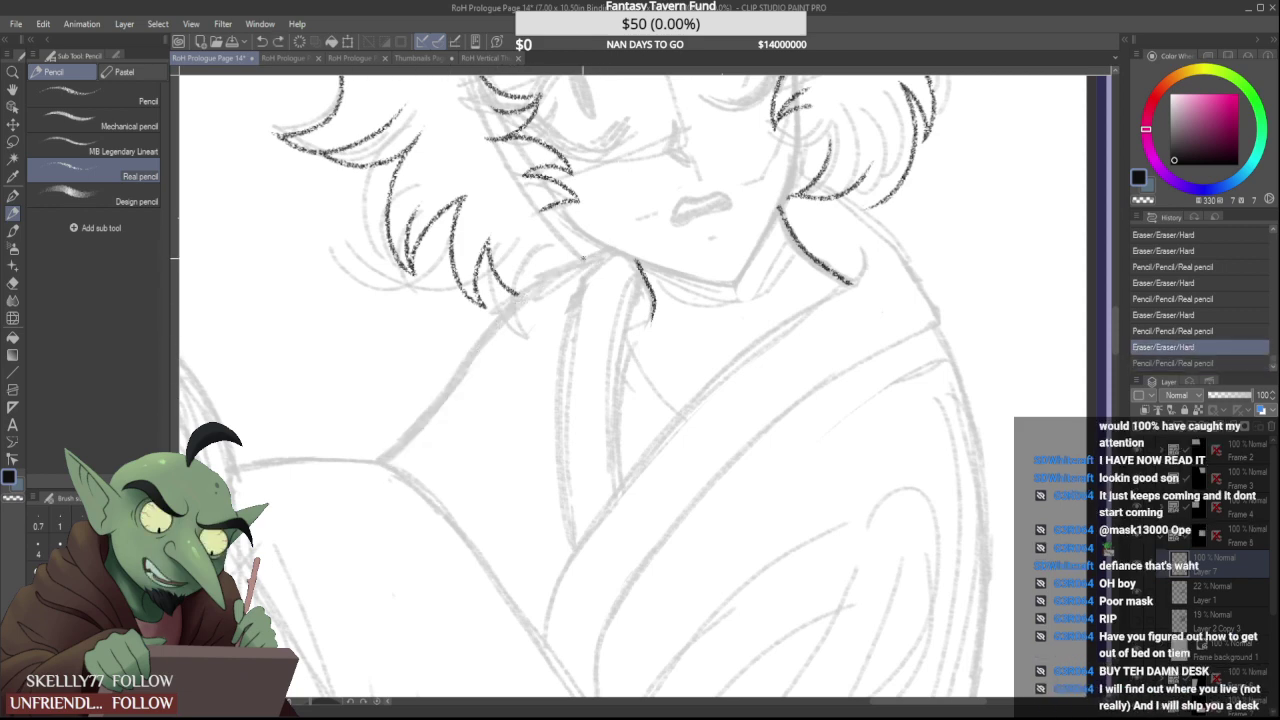
mouse_move(602, 245)
mouse_down()
mouse_move(472, 356)
mouse_move(380, 472)
mouse_move(391, 474)
mouse_up()
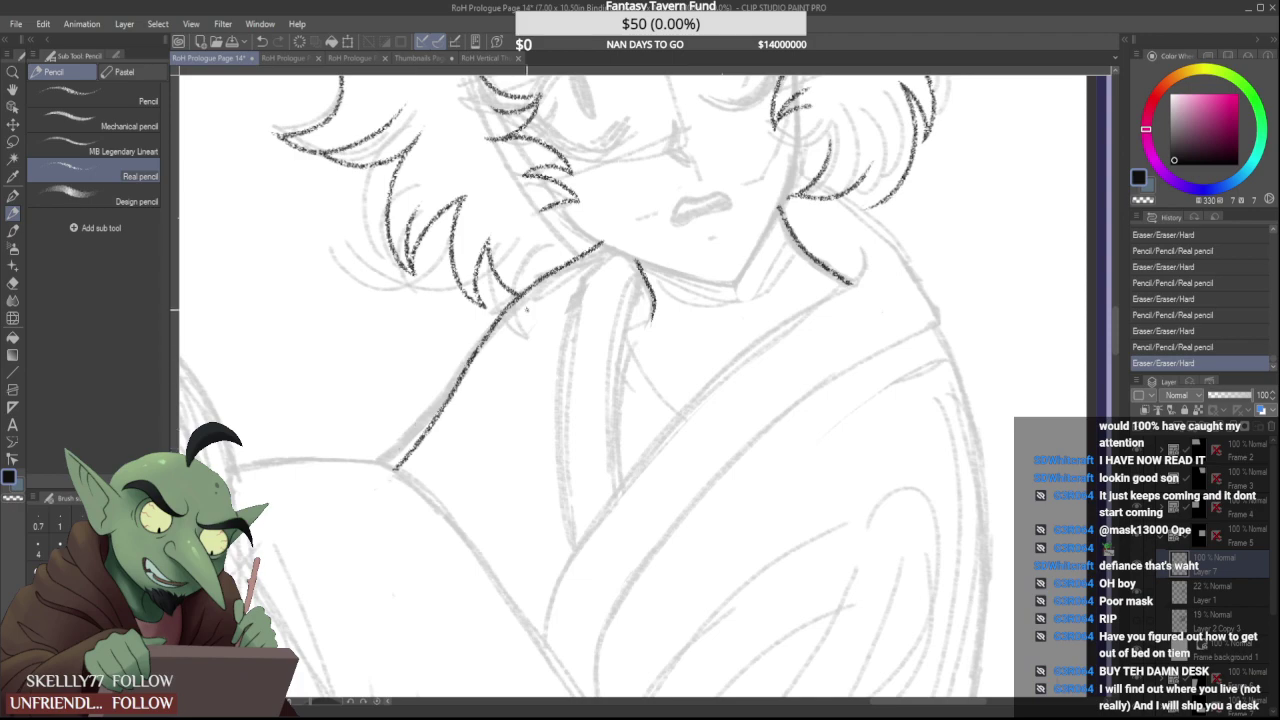
drag(607, 238, 604, 236)
scroll(599, 235, down, 2)
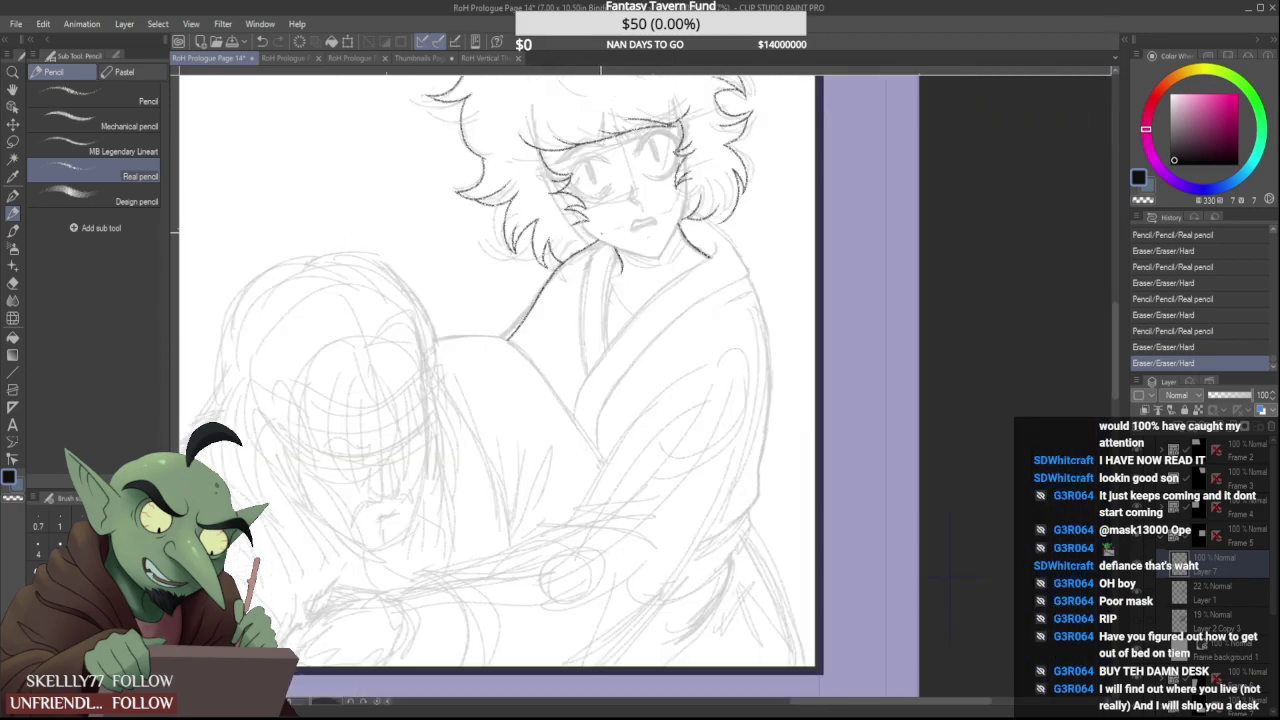
scroll(600, 240, up, 3)
scroll(600, 240, down, 2)
scroll(500, 206, up, 3)
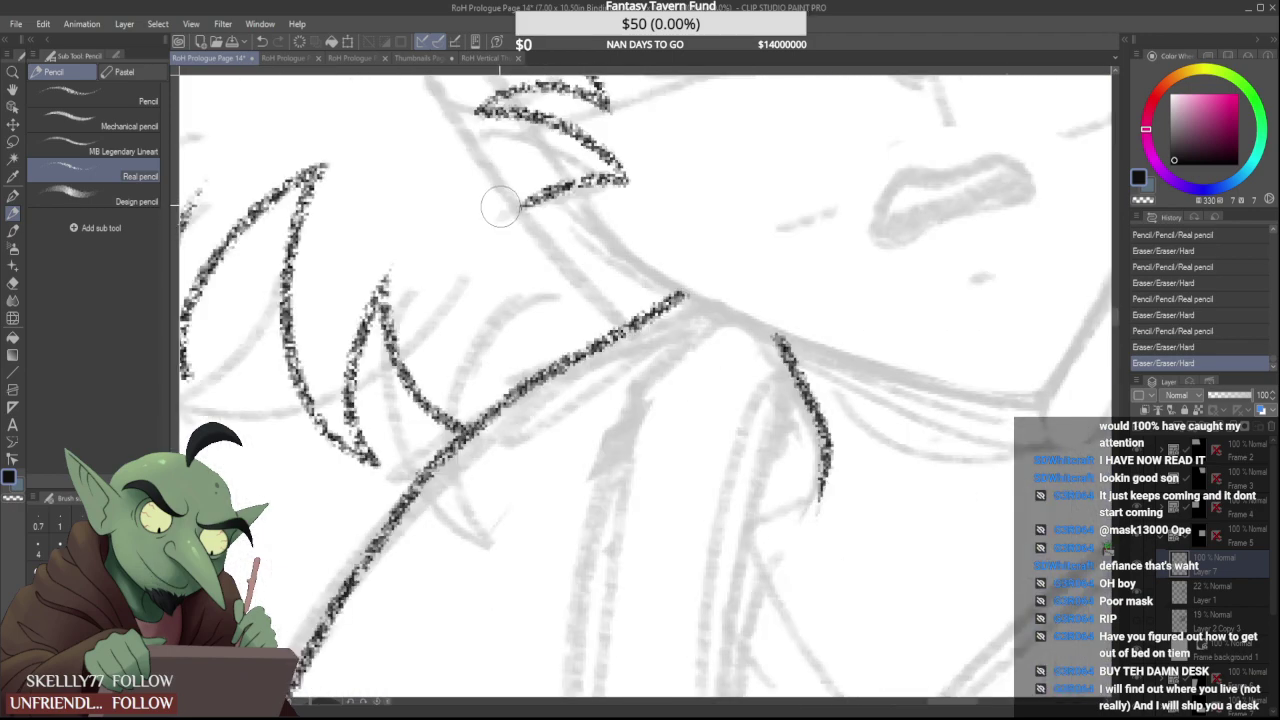
click(475, 225)
scroll(475, 225, down, 4)
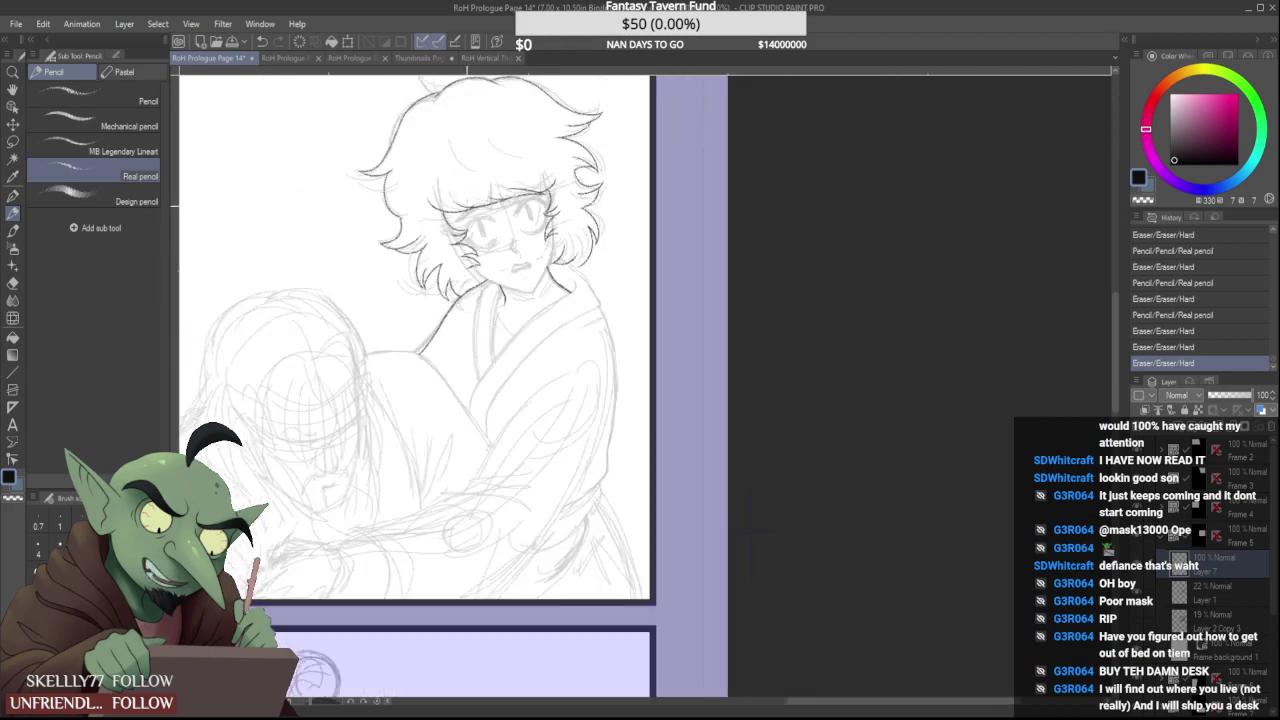
Draw the left and right outlines of the hair bun between the top of the head and the frame's upper edge
scroll(453, 120, up, 5)
drag(446, 295, 388, 98)
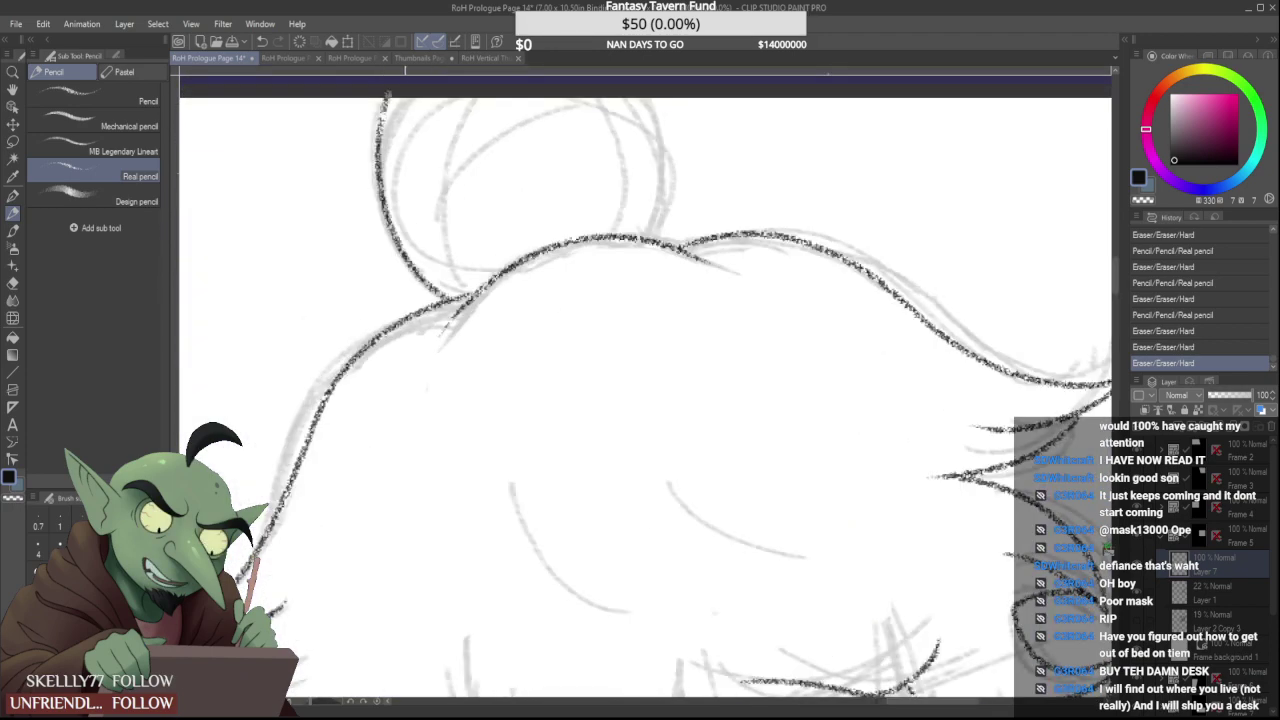
scroll(402, 213, down, 3)
scroll(446, 142, up, 2)
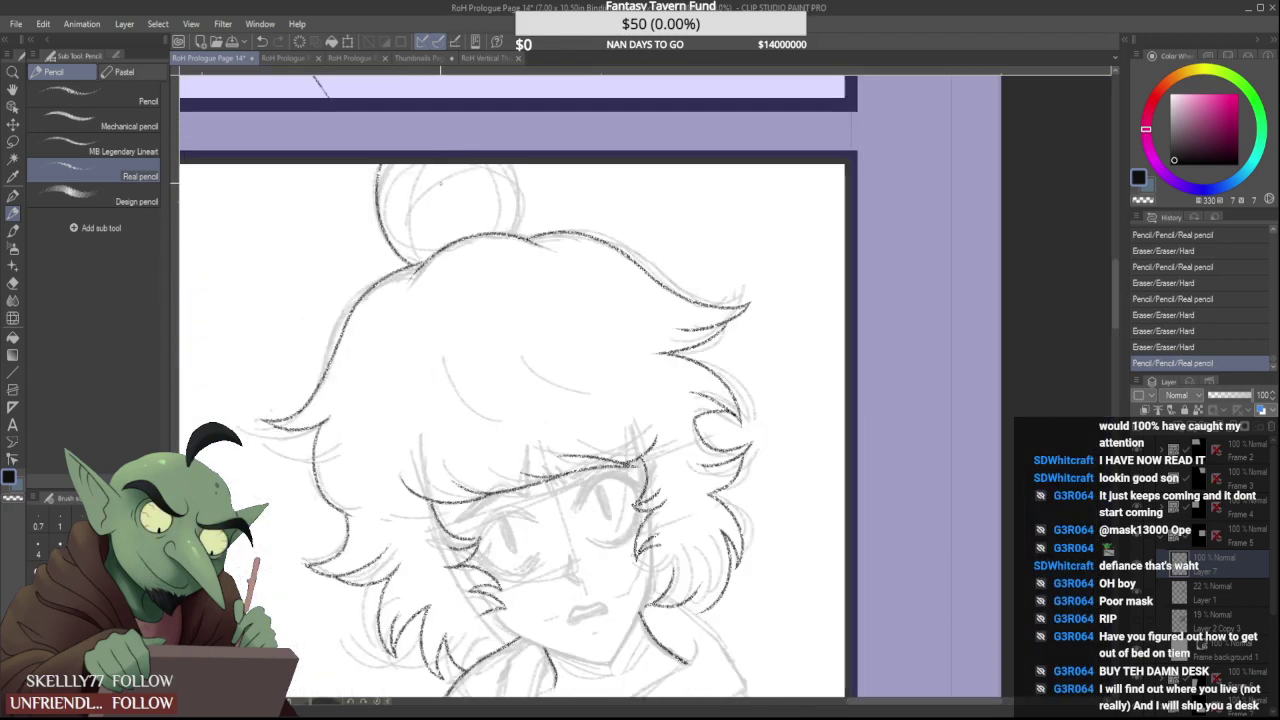
key(ctrl+z)
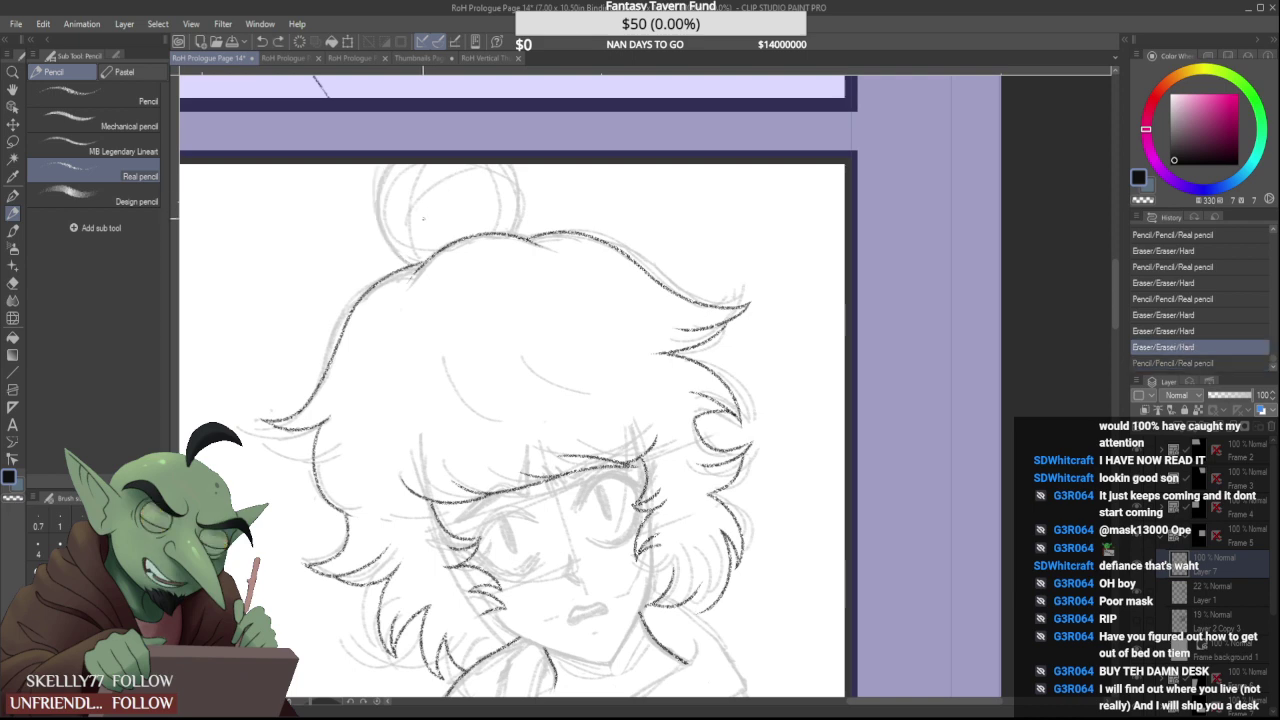
key(ctrl+y)
key(ctrl+z)
key(ctrl+y)
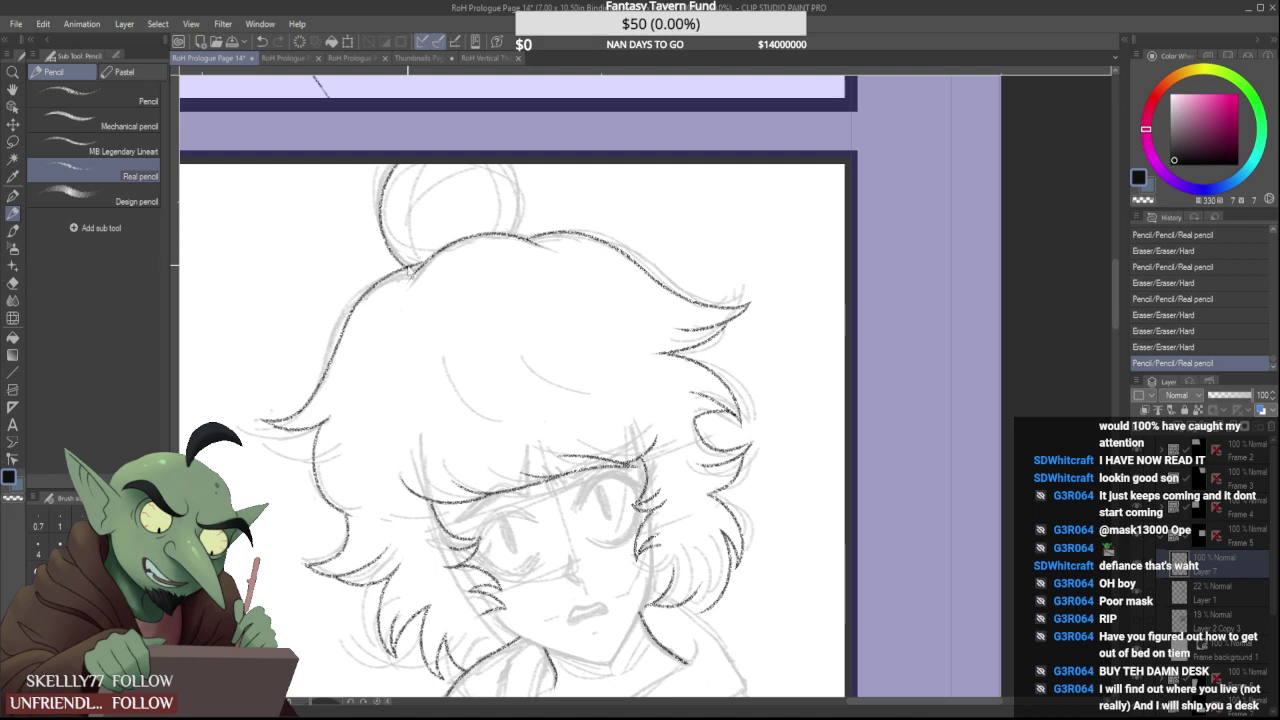
key(ctrl+z)
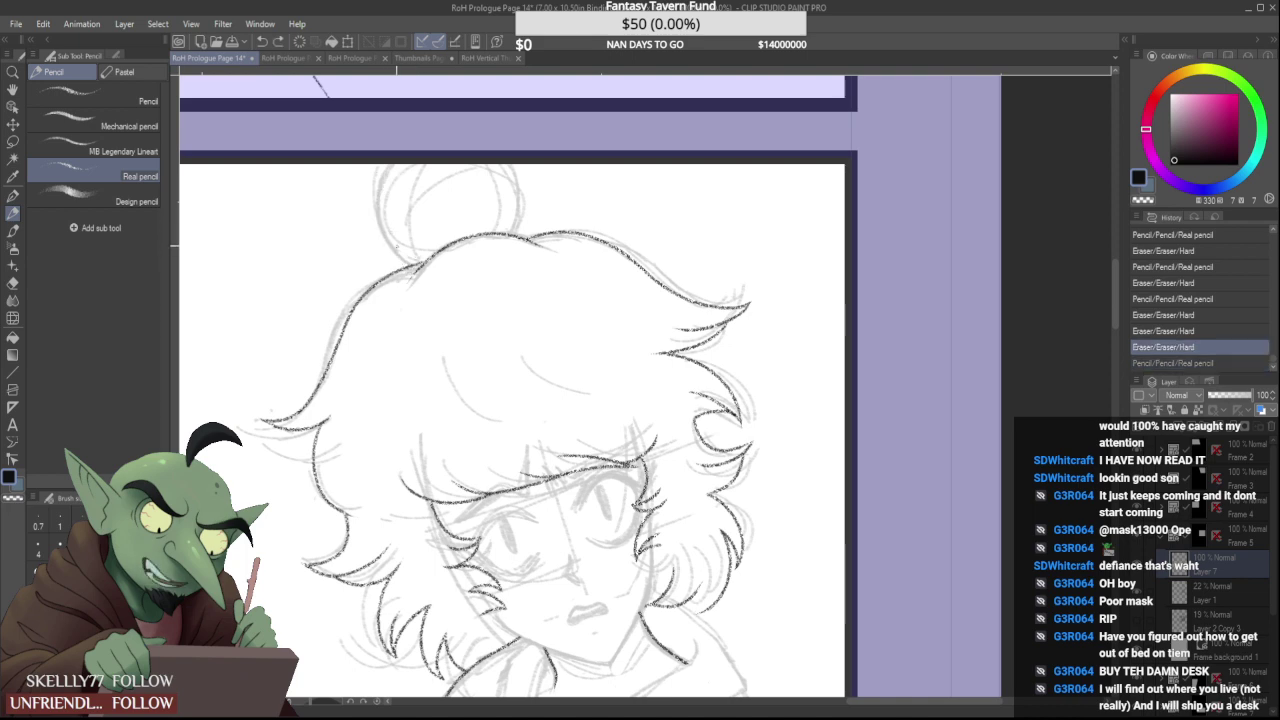
key(ctrl+y)
key(ctrl+z)
key(ctrl+y)
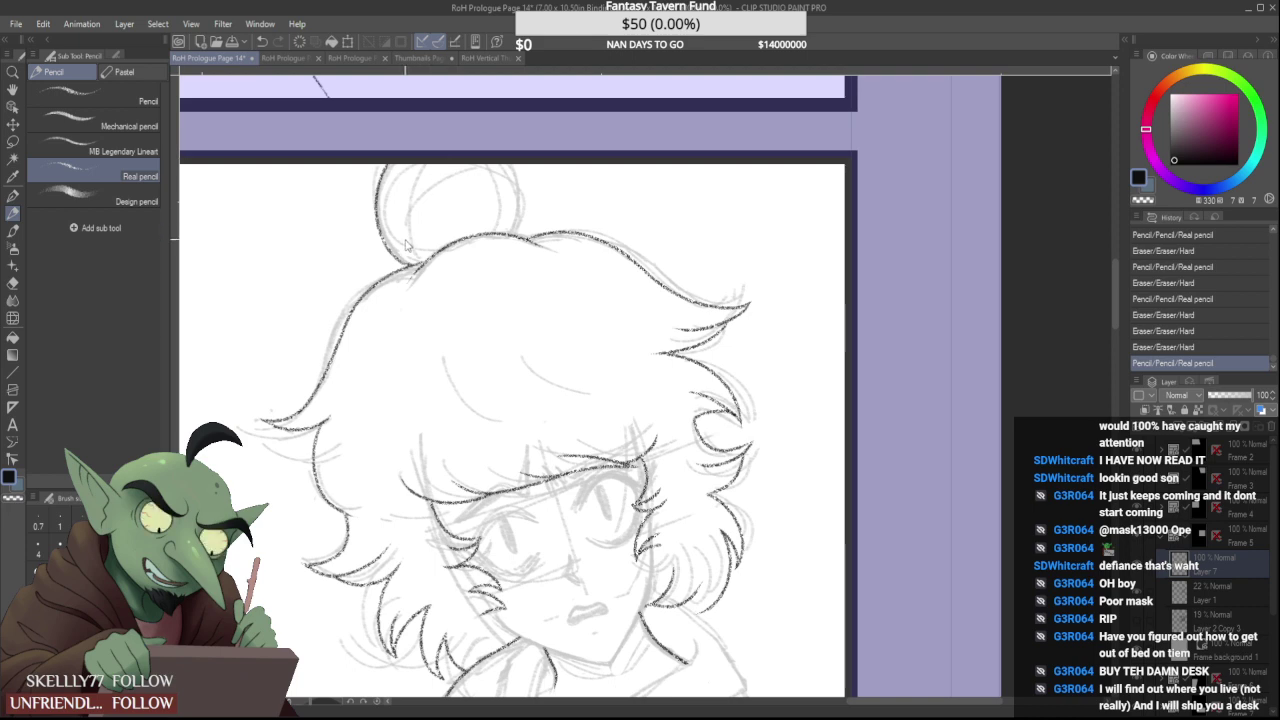
key(ctrl+z)
scroll(385, 272, up, 1)
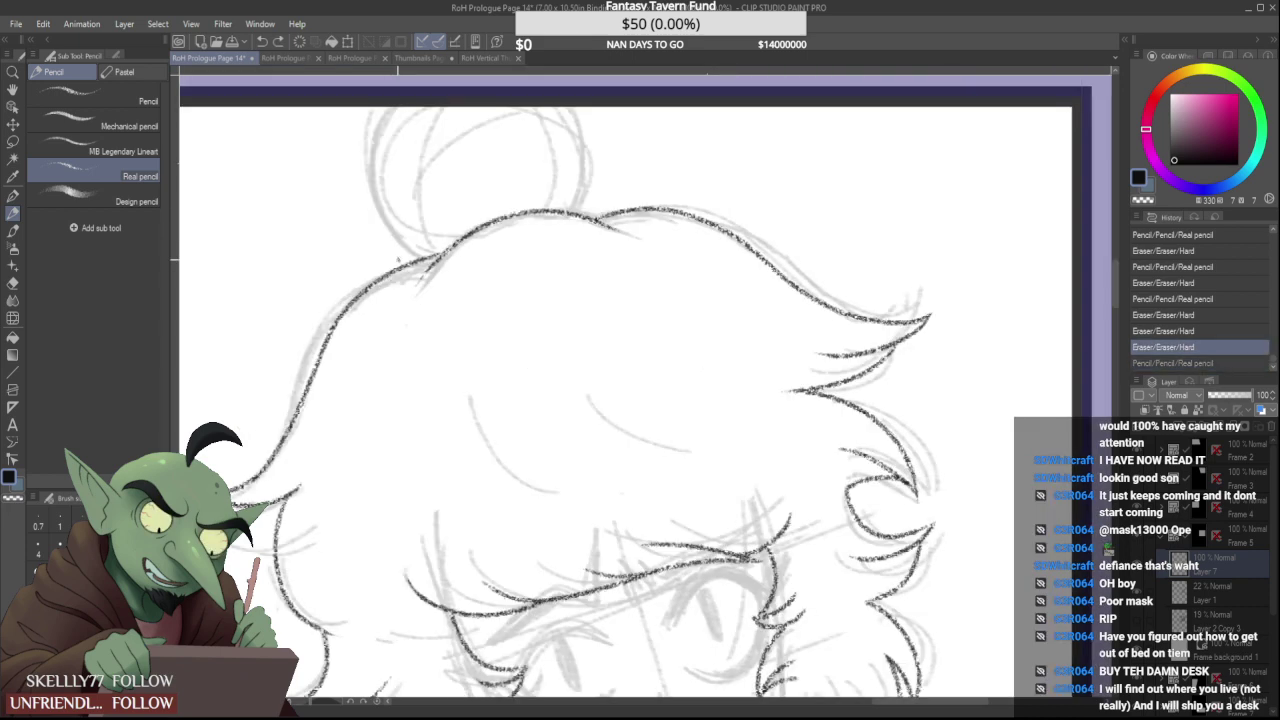
key(ctrl+y)
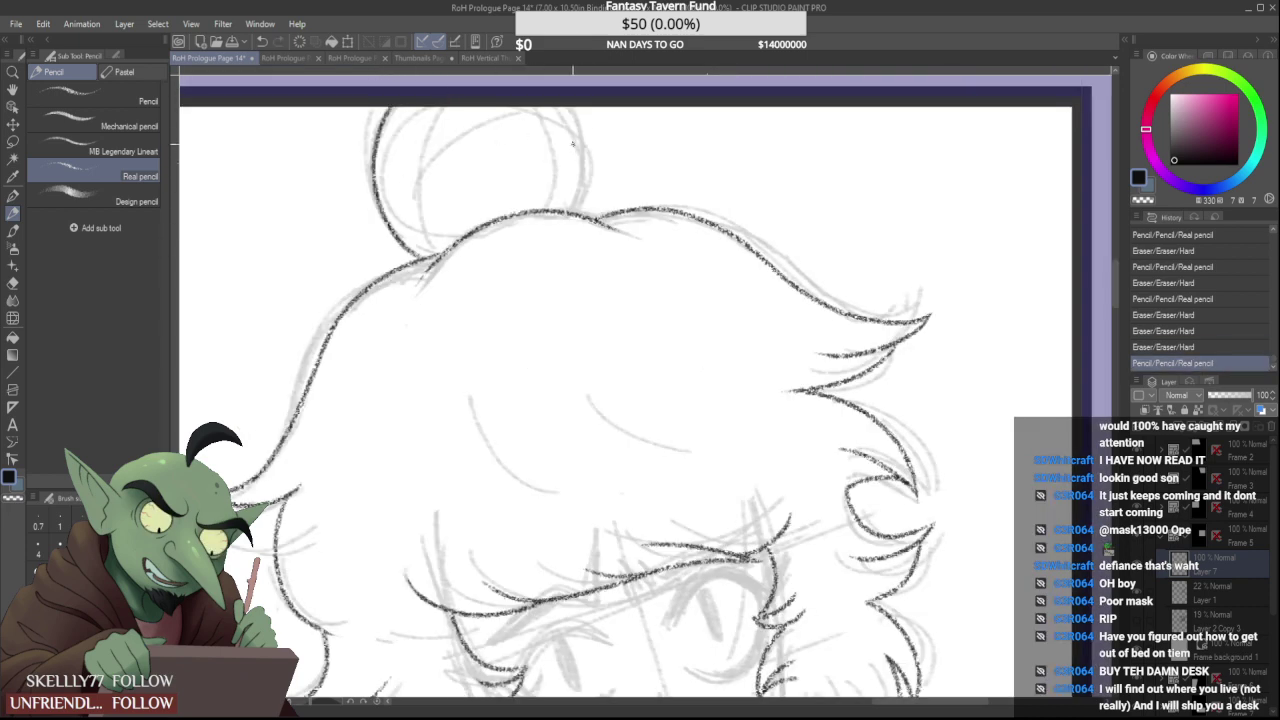
drag(578, 119, 580, 212)
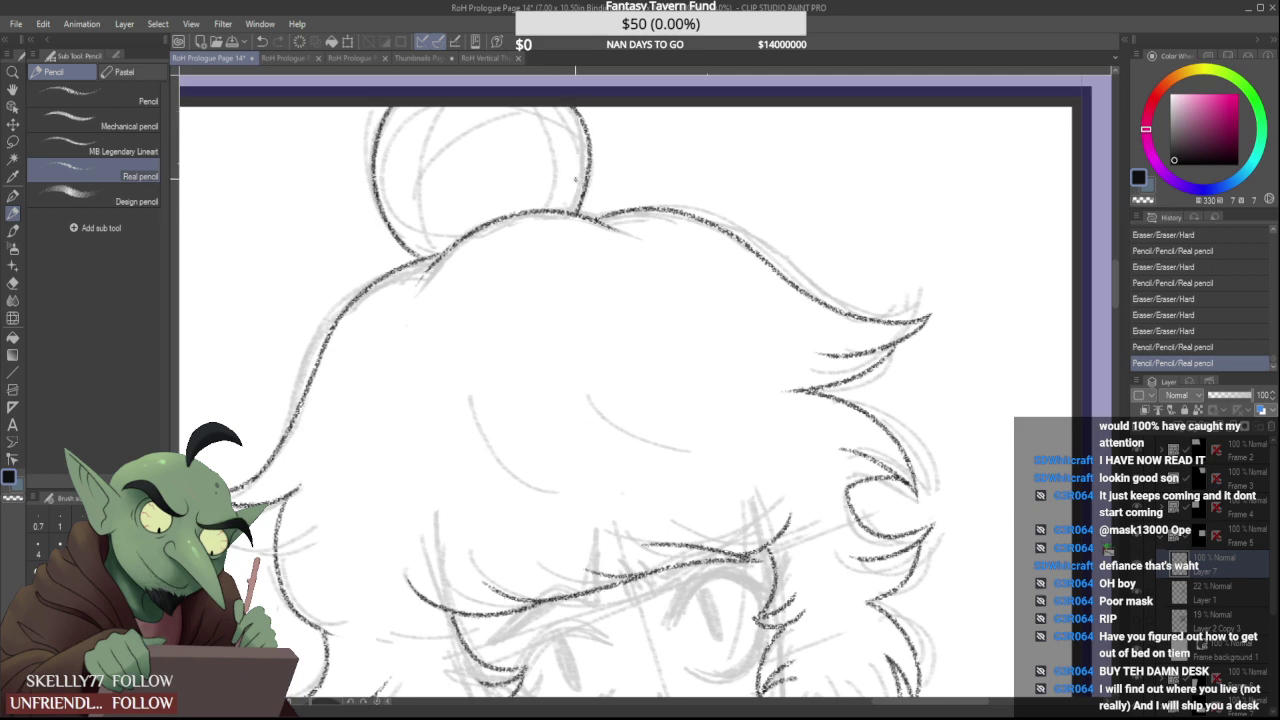
key(ctrl+z)
key(ctrl+y)
Draw two curved inner strands in the hair bun, one running down to its base and one across to its right outline
drag(461, 106, 407, 250)
drag(438, 157, 594, 160)
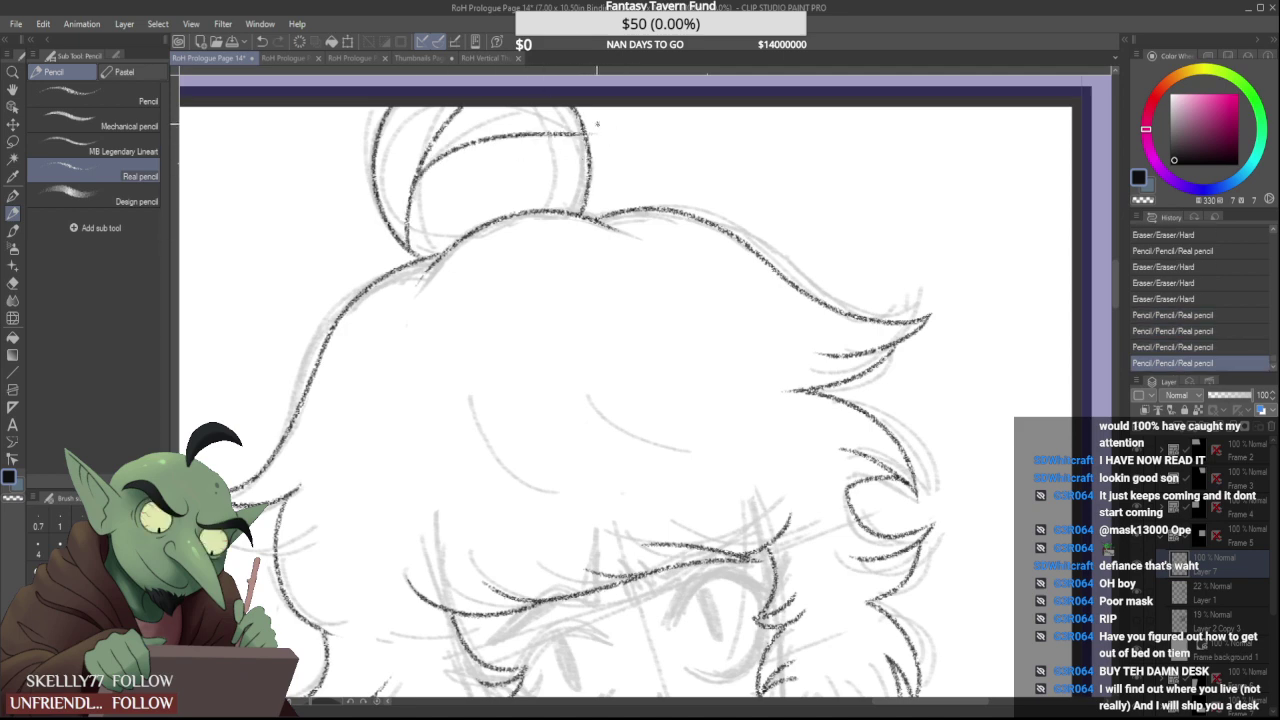
key(ctrl+z)
drag(424, 160, 574, 140)
key(ctrl+z)
mouse_move(437, 155)
mouse_down()
mouse_move(612, 136)
mouse_move(597, 117)
mouse_up()
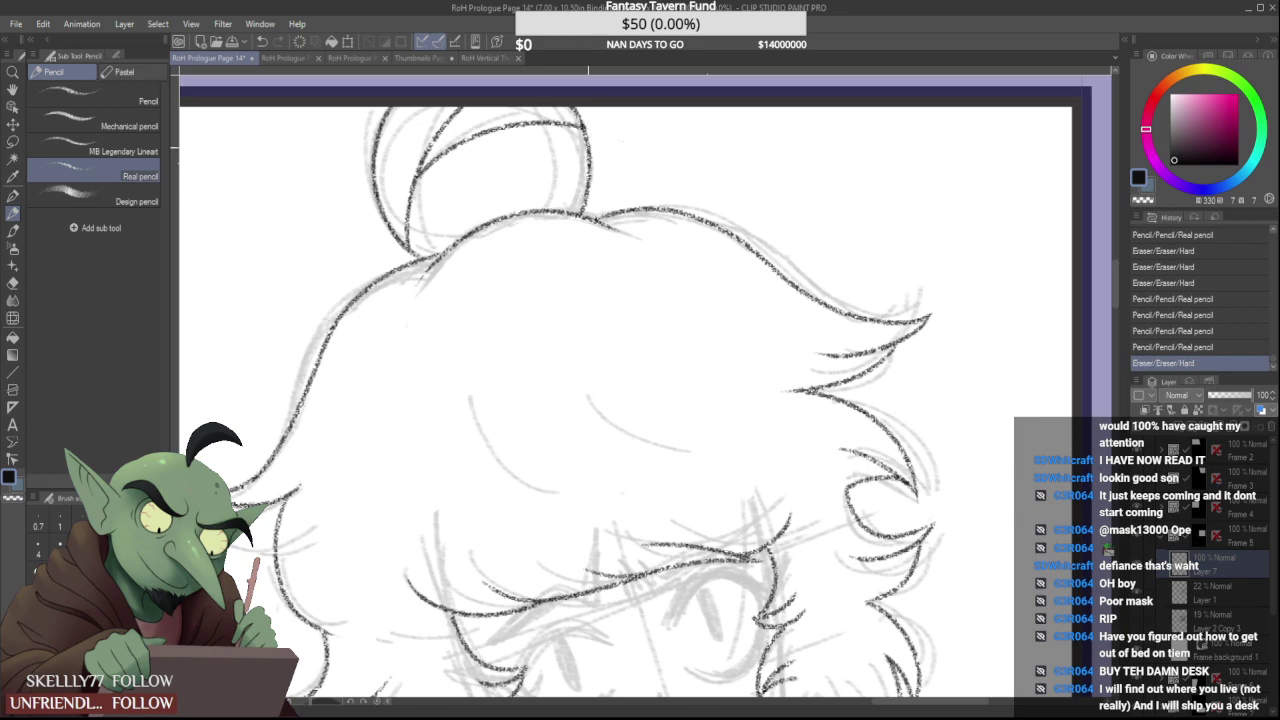
Draw the two long edges of the left collar band from the neck down to the chest, erasing the excess at the ends
scroll(555, 157, down, 5)
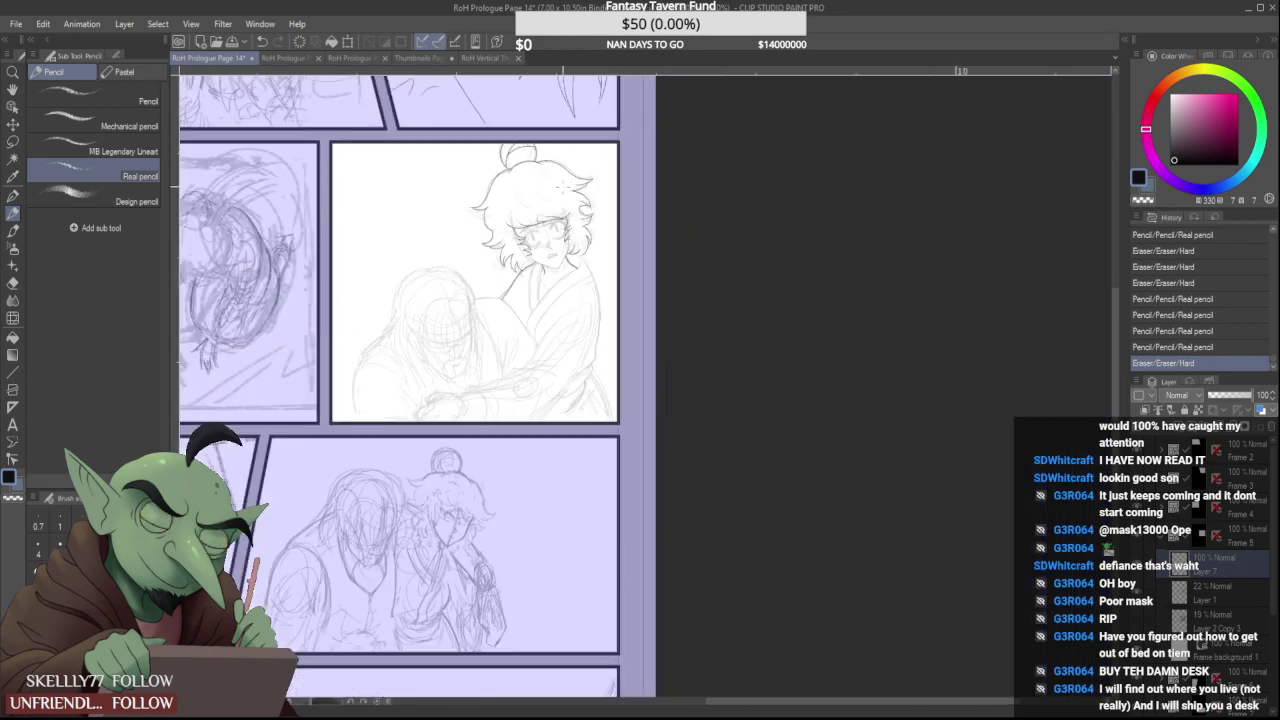
scroll(573, 229, up, 2)
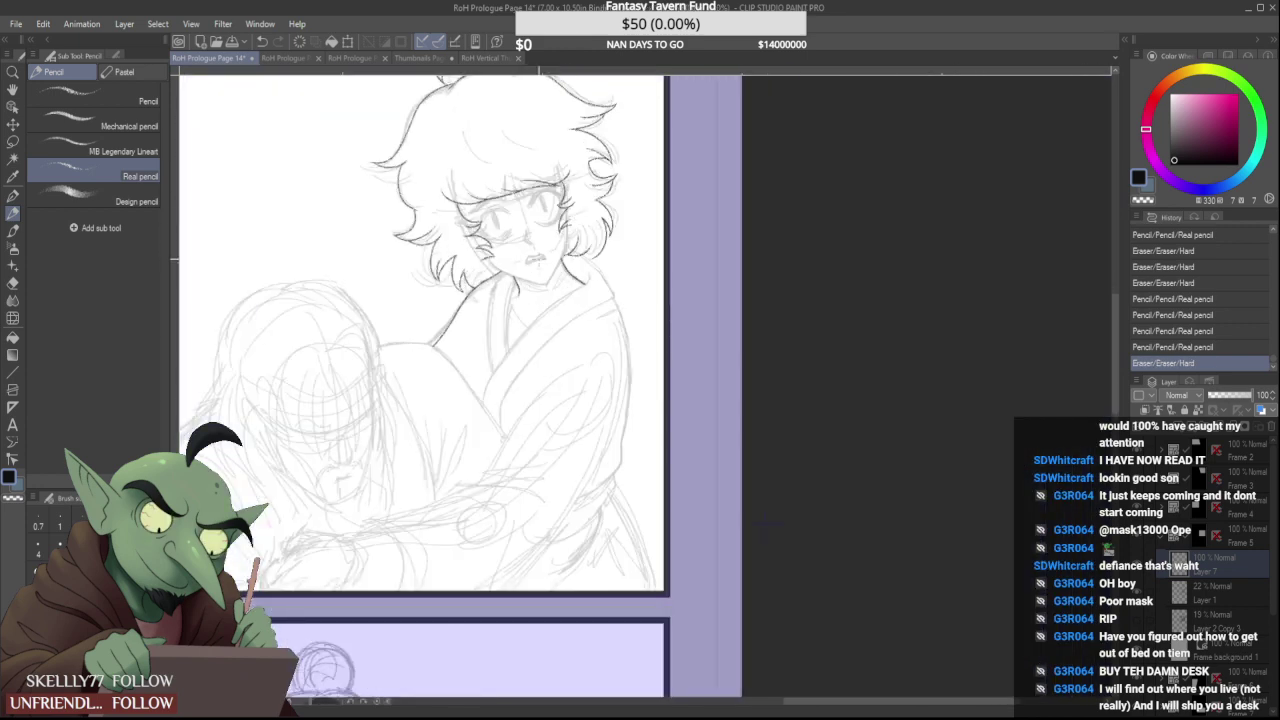
scroll(512, 327, up, 2)
drag(500, 250, 507, 408)
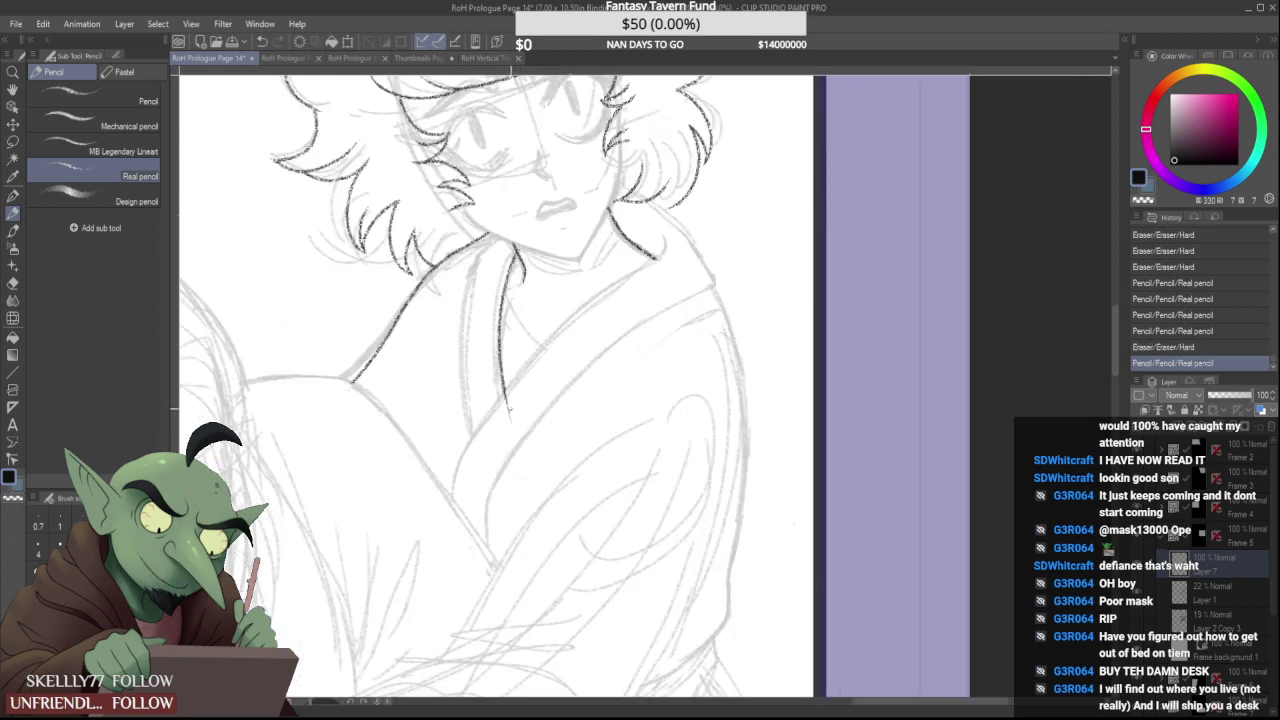
drag(484, 240, 469, 468)
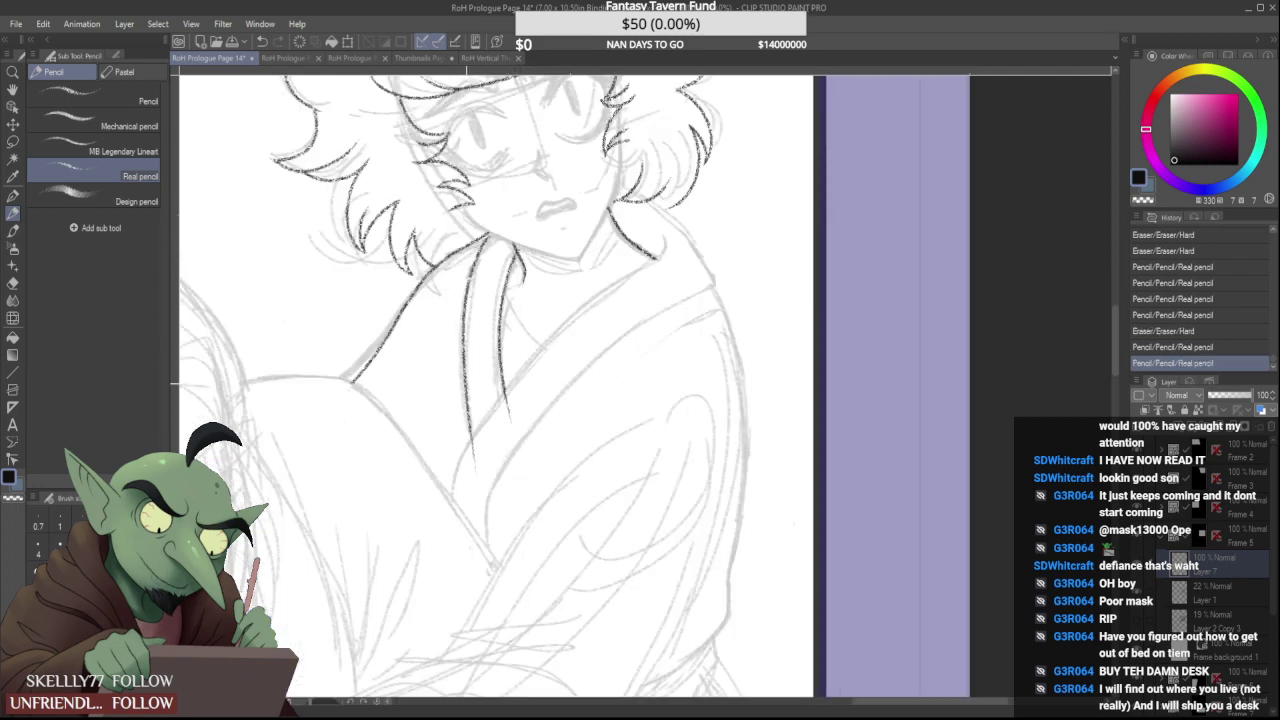
scroll(477, 452, up, 3)
mouse_move(507, 411)
mouse_down()
mouse_move(514, 427)
mouse_move(529, 403)
mouse_up()
scroll(490, 420, down, 4)
scroll(507, 444, up, 2)
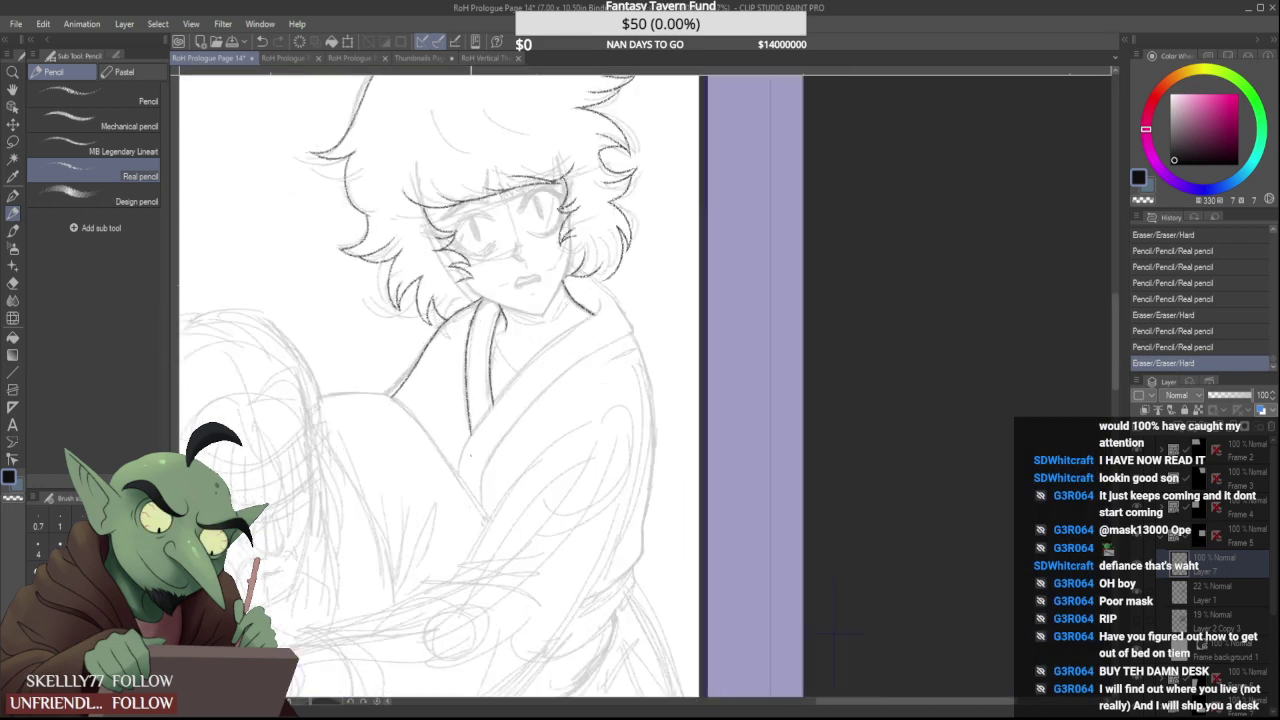
Draw the upper edge of the right collar band from the chest crossing up to the end of the right neck line
scroll(460, 478, up, 2)
drag(460, 480, 770, 210)
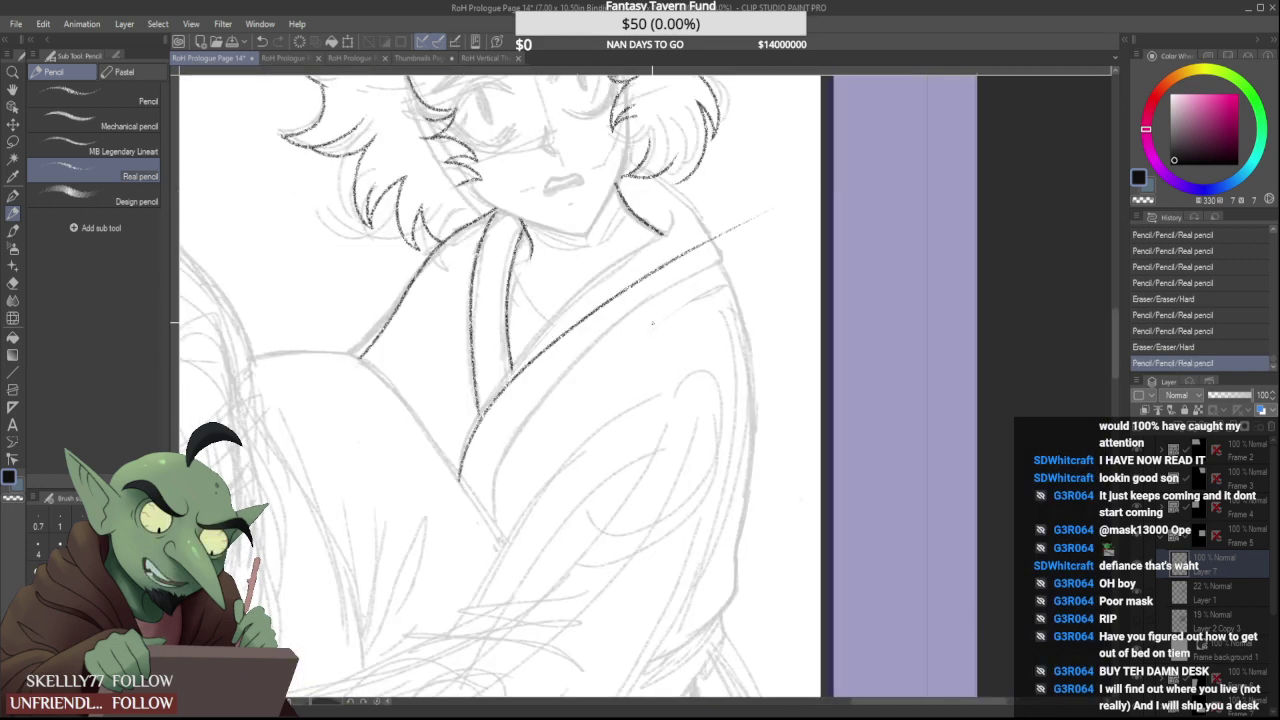
key(ctrl+z)
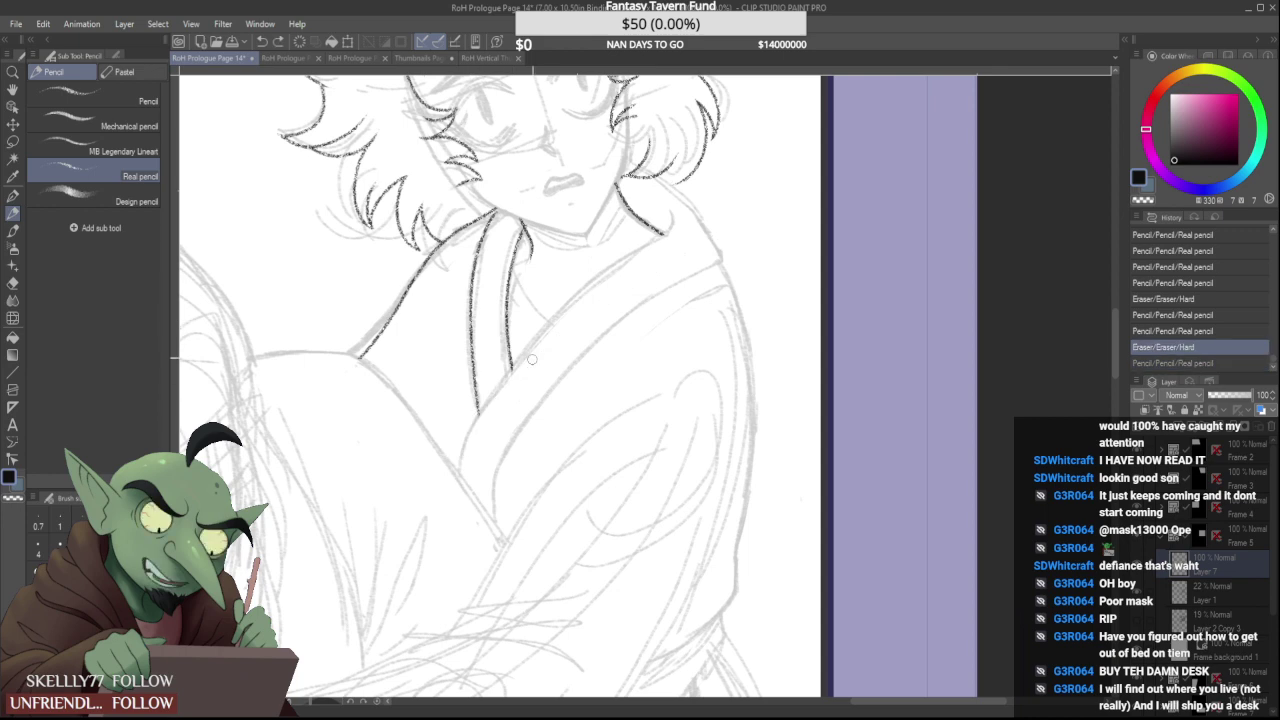
drag(532, 360, 522, 374)
drag(455, 492, 816, 141)
key(ctrl+z)
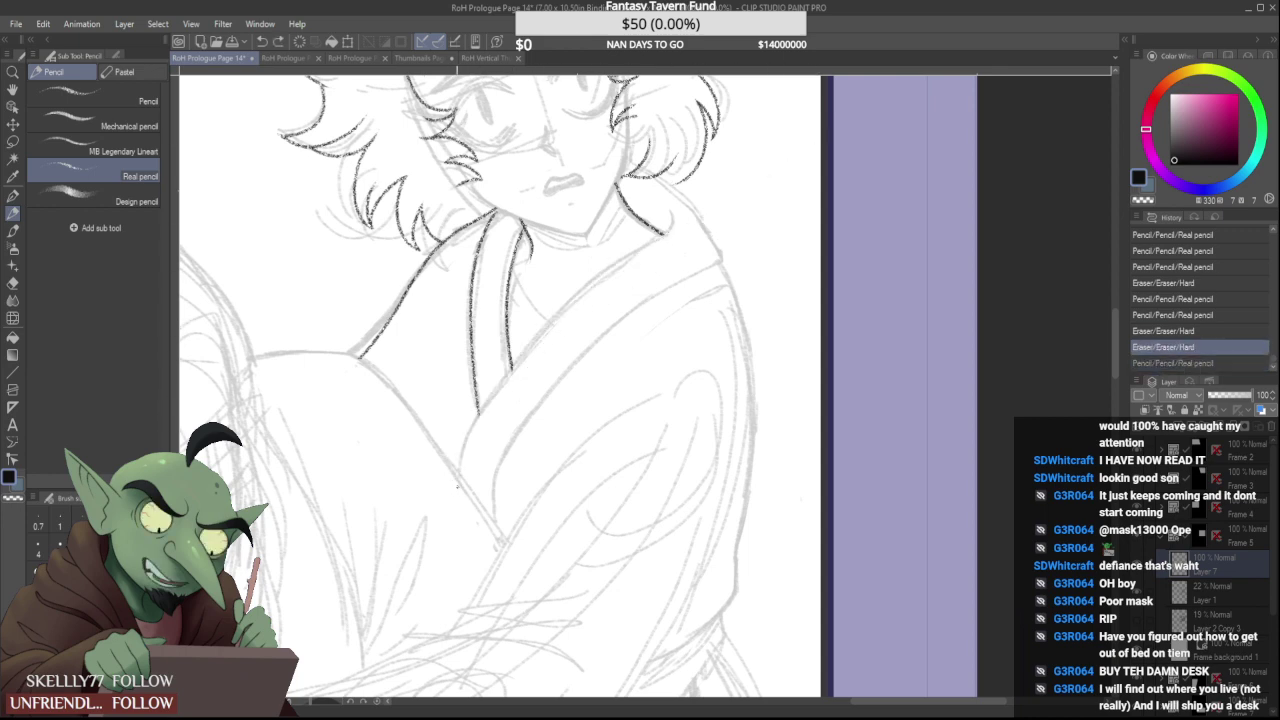
drag(457, 488, 605, 279)
key(ctrl+z)
mouse_move(463, 487)
mouse_down()
mouse_move(709, 192)
mouse_move(781, 137)
mouse_move(660, 232)
mouse_up()
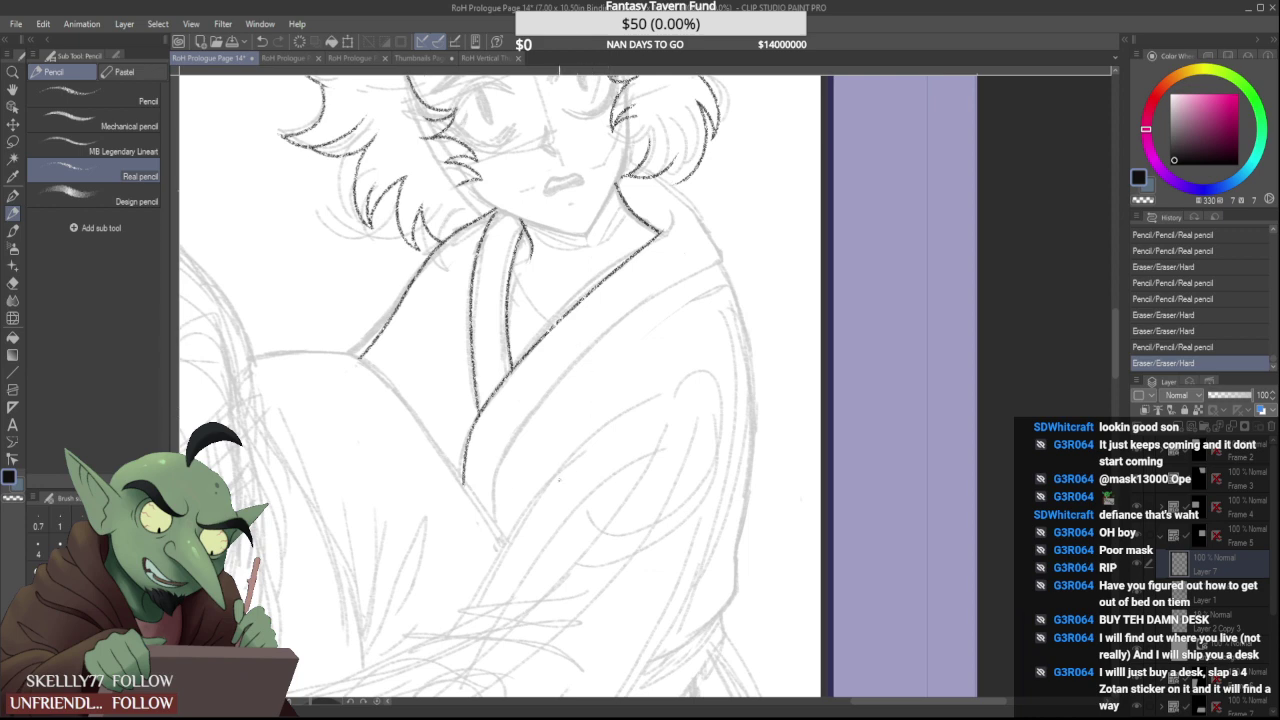
Draw the lower edge of the right collar band up to the shoulder and a short curved fold where the neck line ends
drag(497, 522, 725, 245)
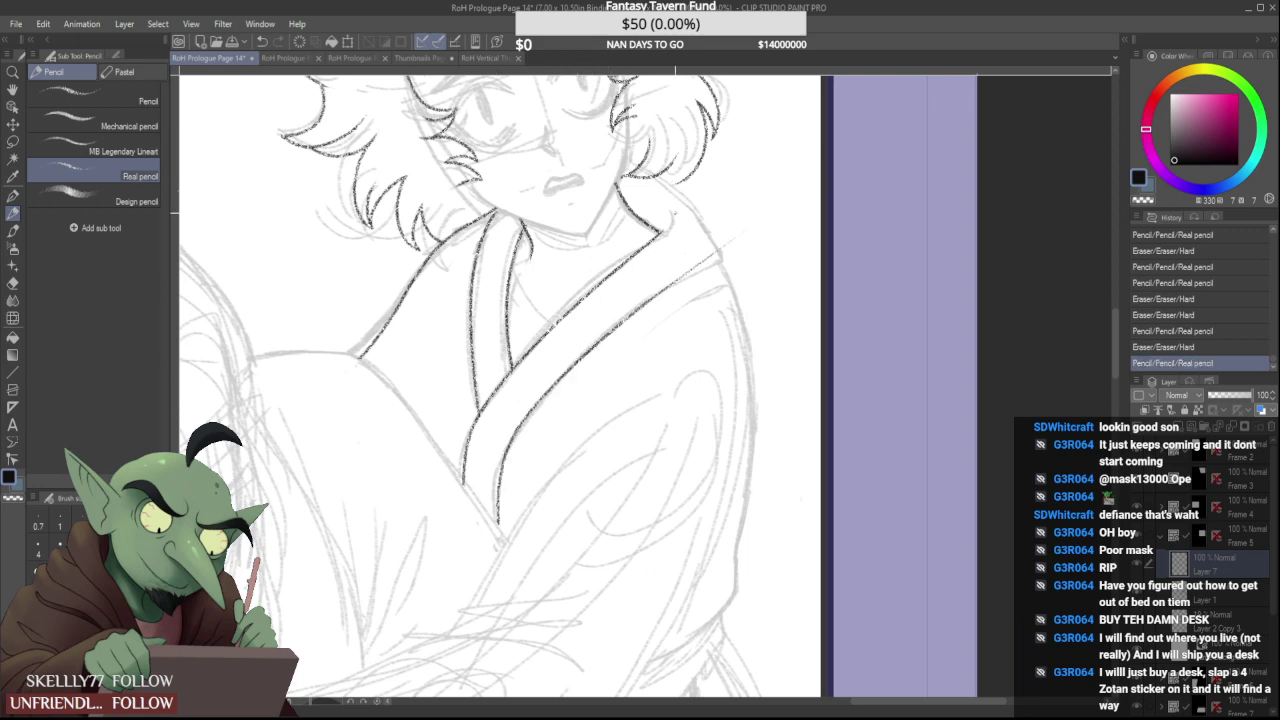
scroll(680, 195, up, 2)
mouse_move(648, 248)
mouse_down()
mouse_move(684, 184)
mouse_move(662, 238)
mouse_move(655, 184)
mouse_up()
scroll(686, 187, up, 1)
drag(684, 235, 672, 200)
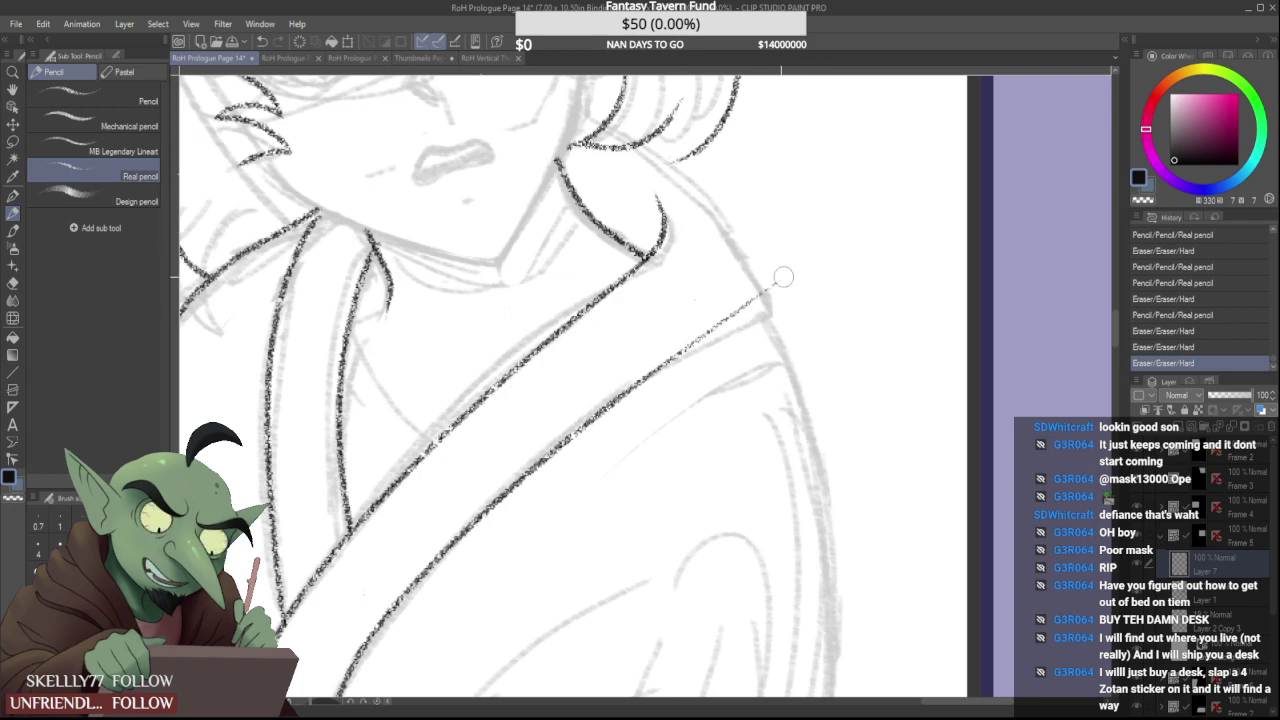
drag(780, 277, 740, 305)
mouse_move(646, 381)
mouse_down()
mouse_move(800, 264)
mouse_move(786, 266)
mouse_up()
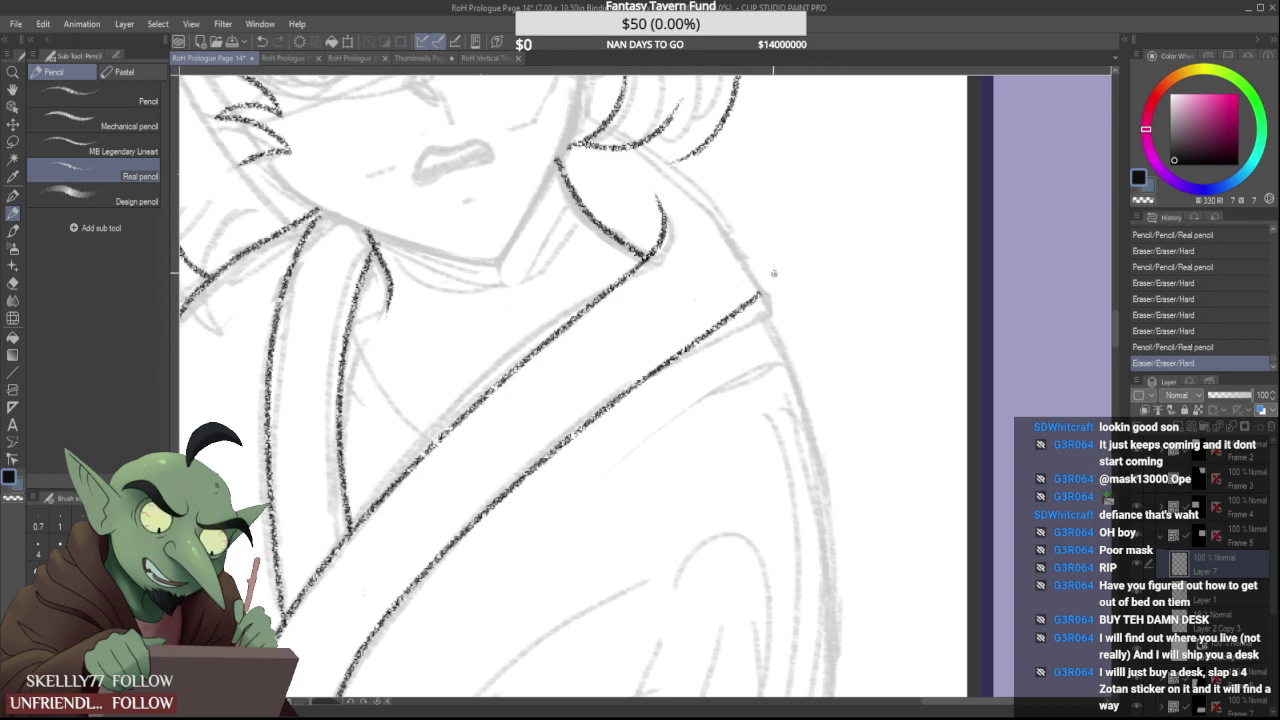
Draw the collar's outer edge from the right hair tips down to its shoulder corner, erasing the overshoot and tidying the lines
drag(670, 158, 760, 320)
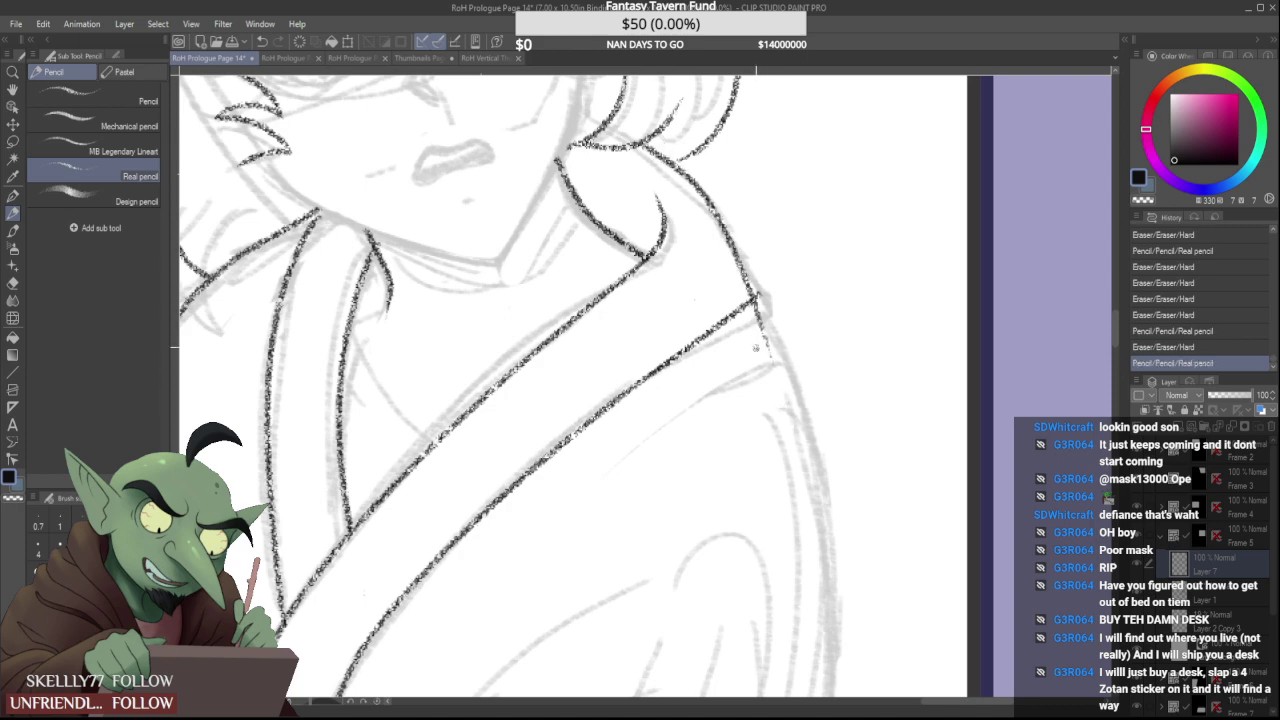
key(ctrl+z)
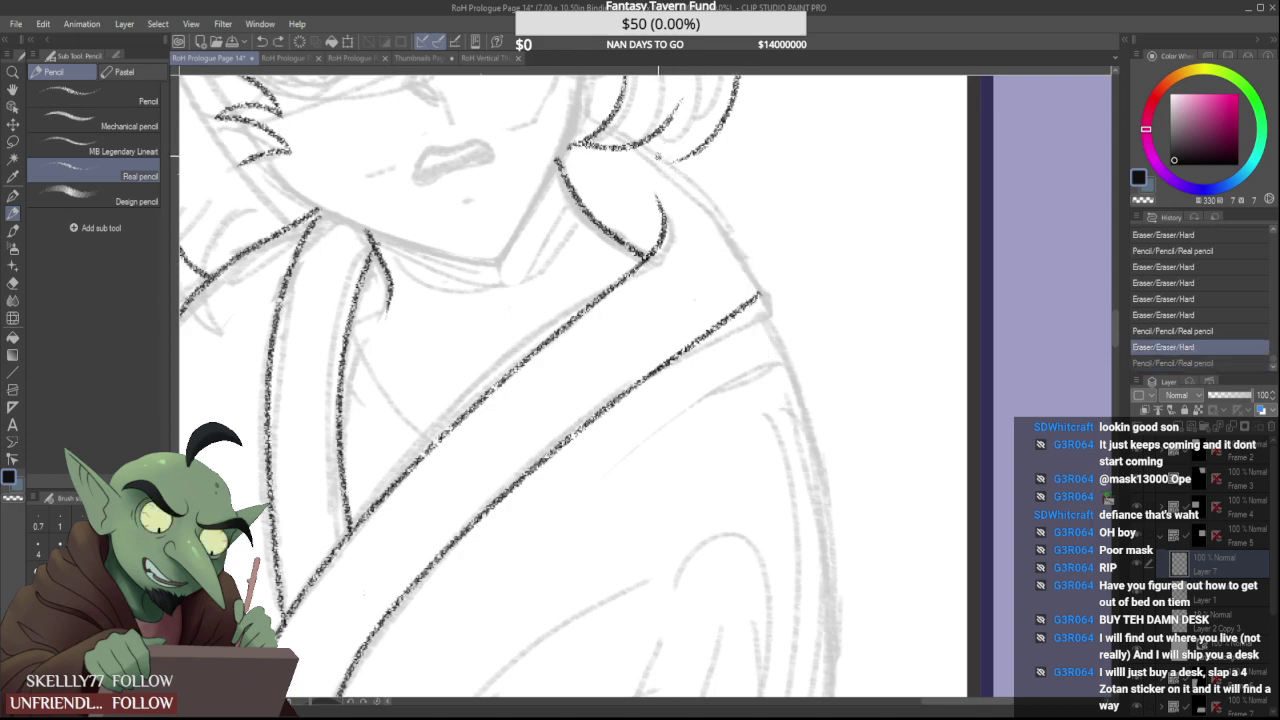
drag(638, 145, 780, 348)
key(ctrl+z)
drag(658, 152, 803, 346)
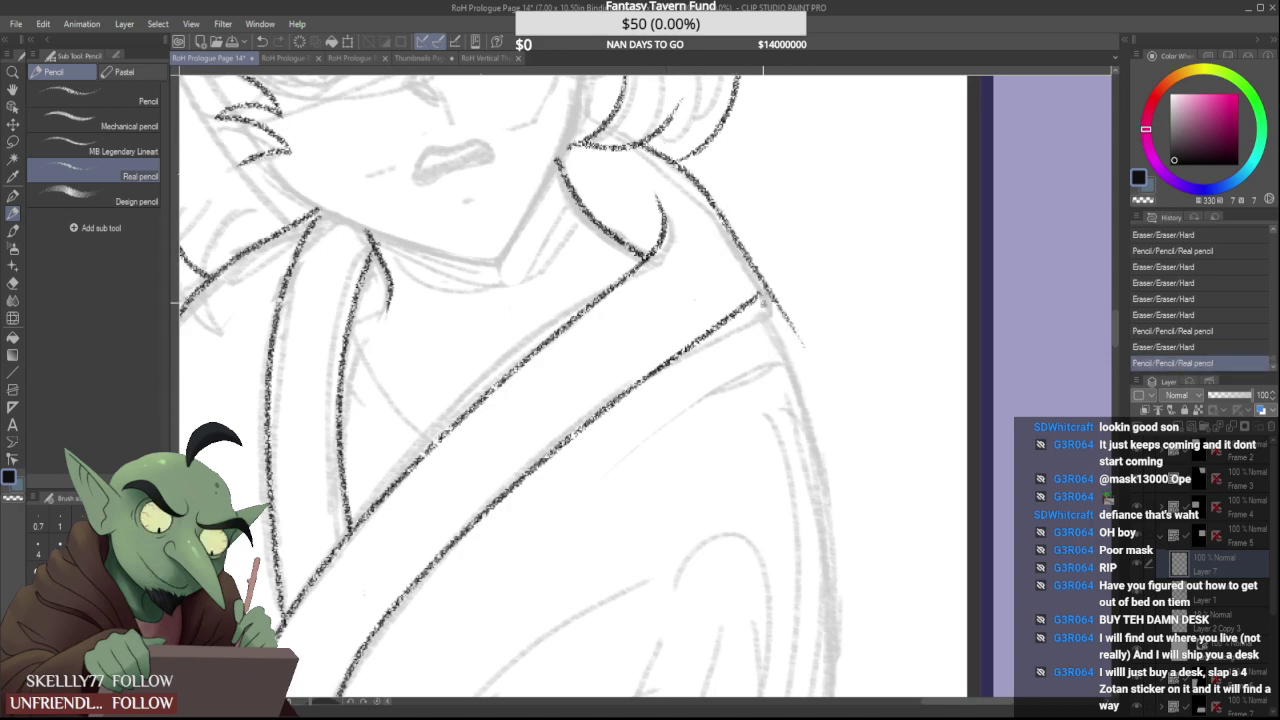
drag(775, 280, 799, 339)
drag(762, 281, 762, 288)
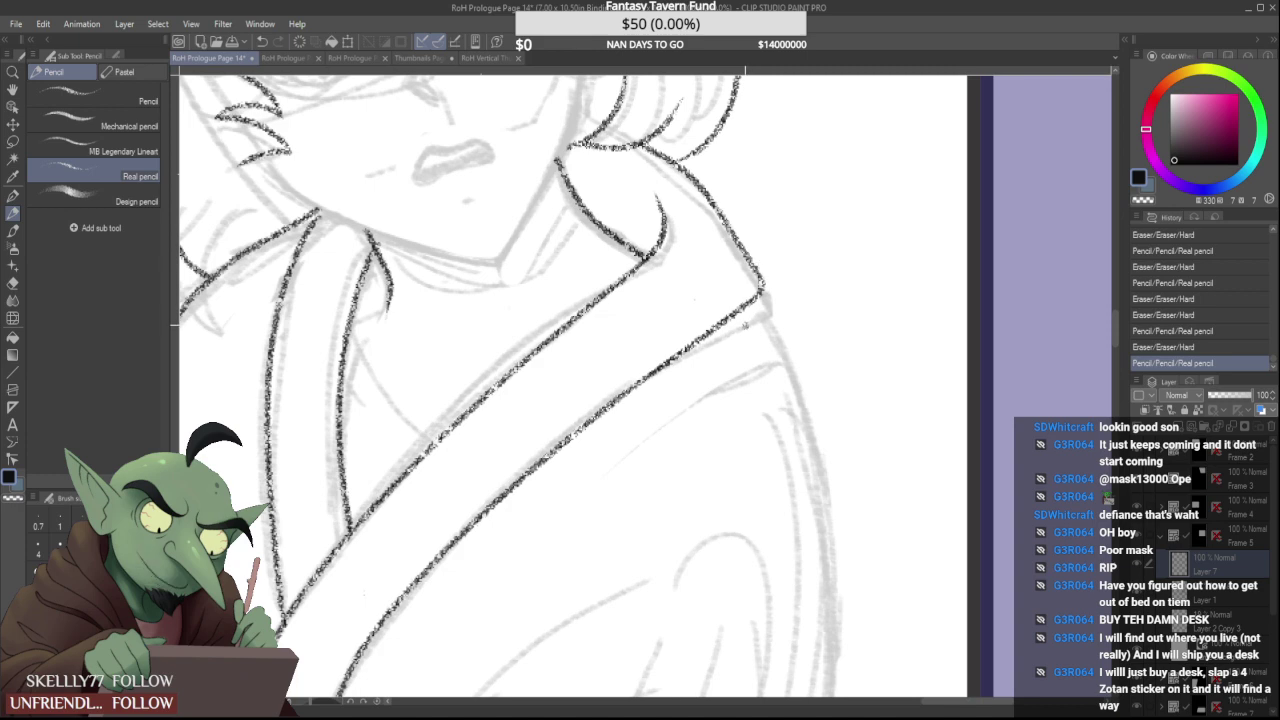
scroll(669, 317, down, 5)
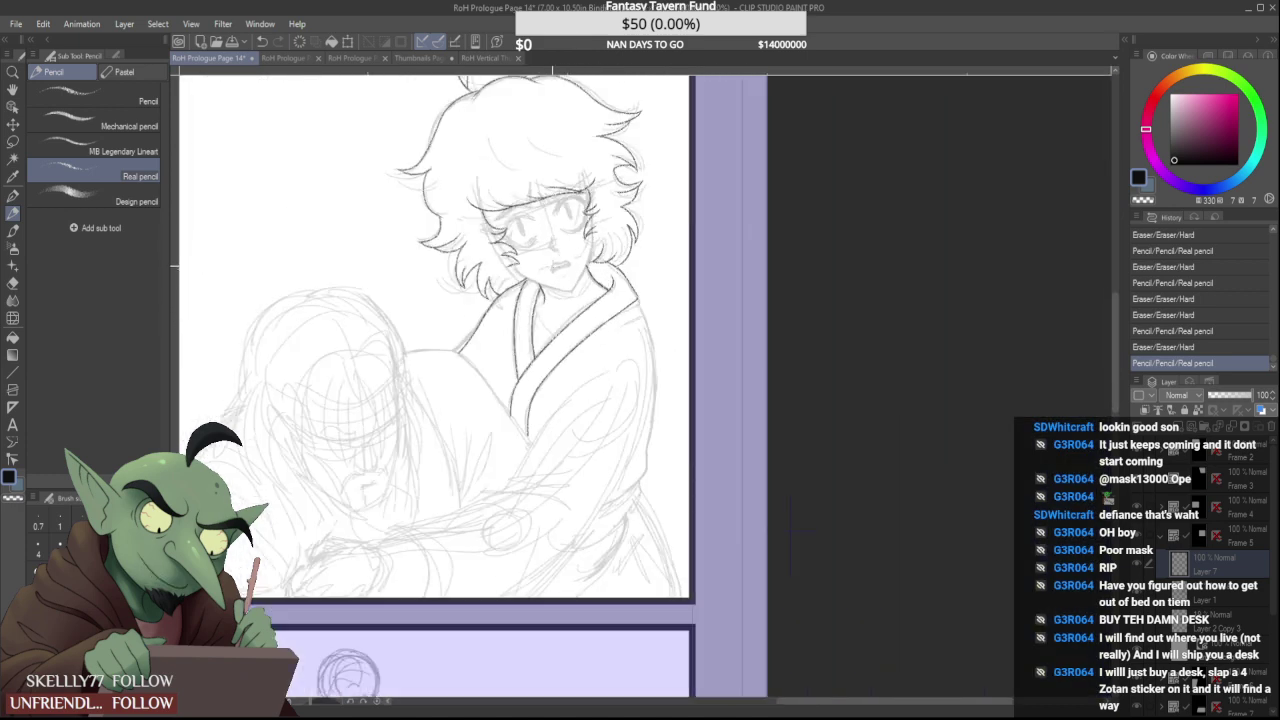
scroll(552, 255, up, 5)
drag(580, 242, 594, 248)
scroll(470, 325, down, 2)
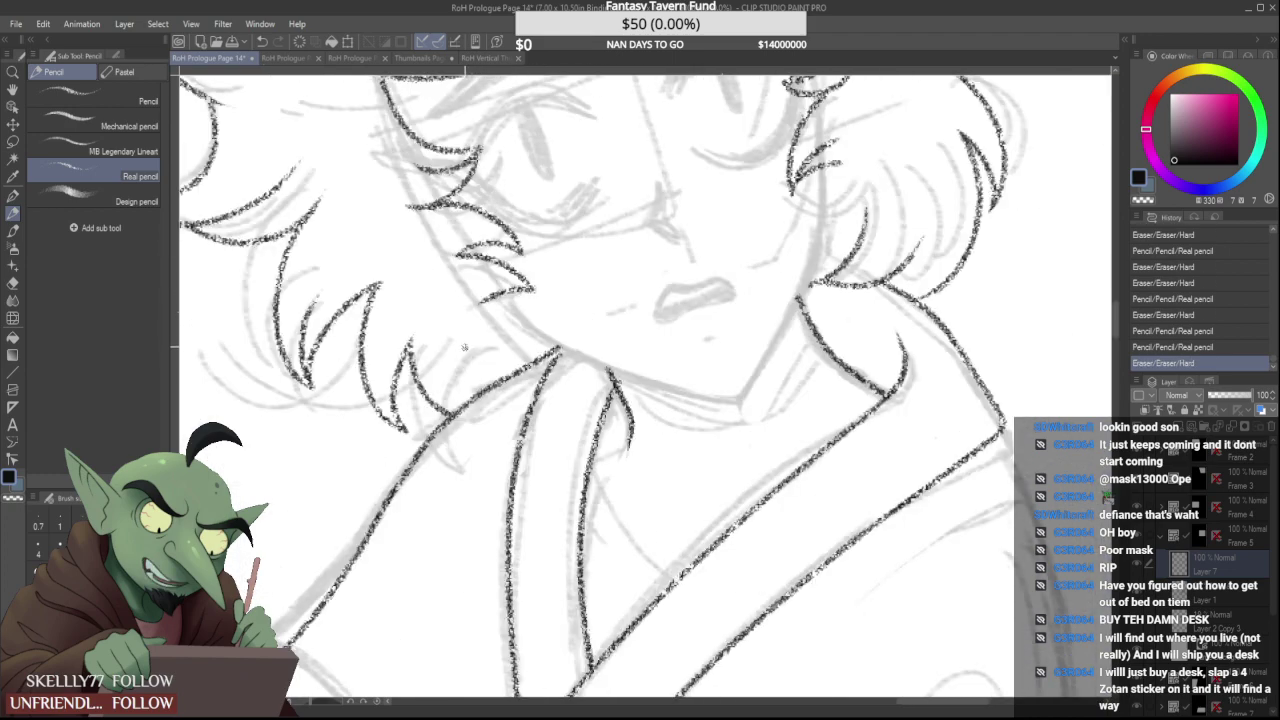
Erase the excess at the ends of the left collar and neck lines beneath the jaw and retouch the neck line's tip
scroll(490, 338, down, 2)
scroll(525, 346, up, 6)
mouse_move(522, 345)
mouse_down()
mouse_move(577, 282)
mouse_move(552, 248)
mouse_up()
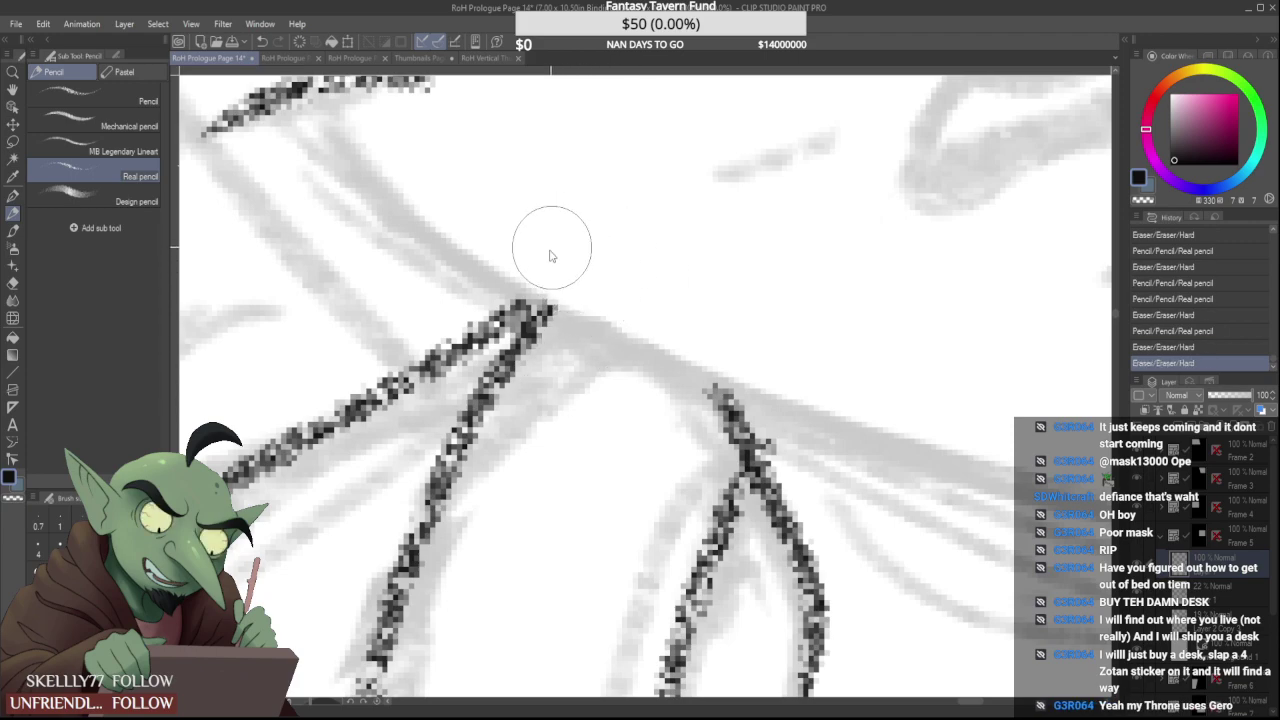
scroll(549, 256, down, 2)
scroll(460, 325, up, 5)
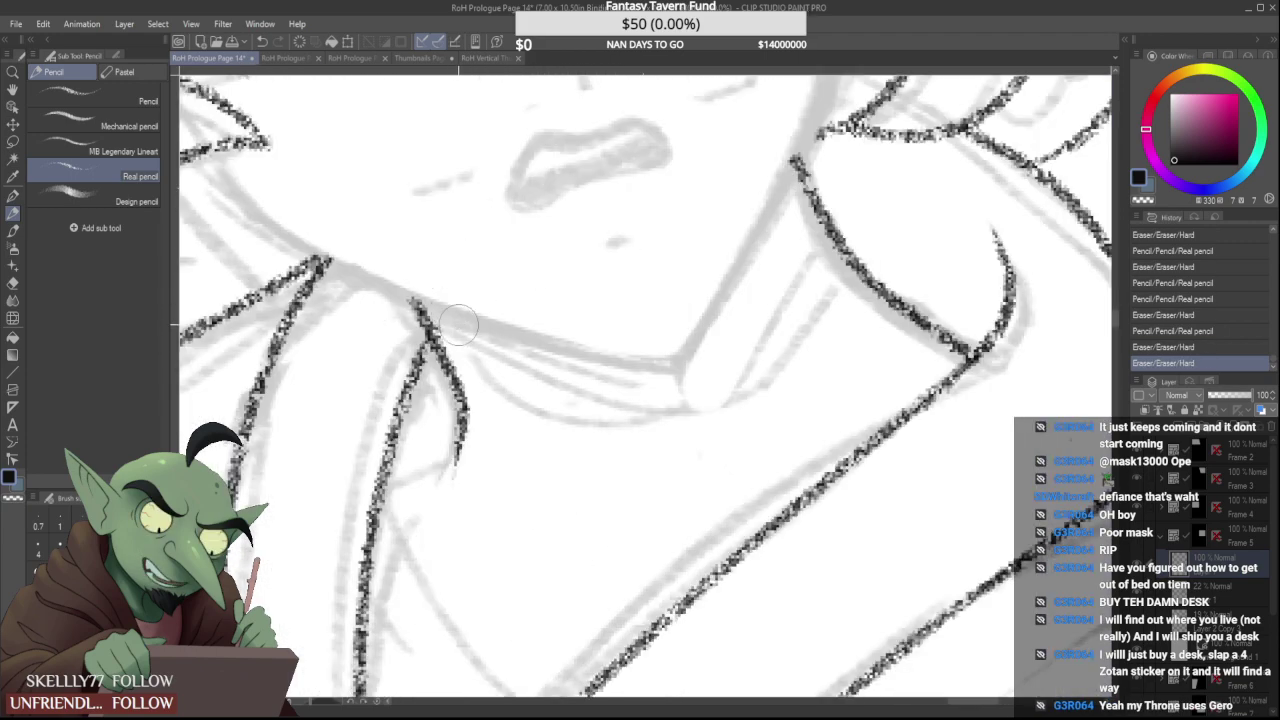
mouse_move(448, 306)
mouse_down()
mouse_move(394, 300)
mouse_move(428, 322)
mouse_up()
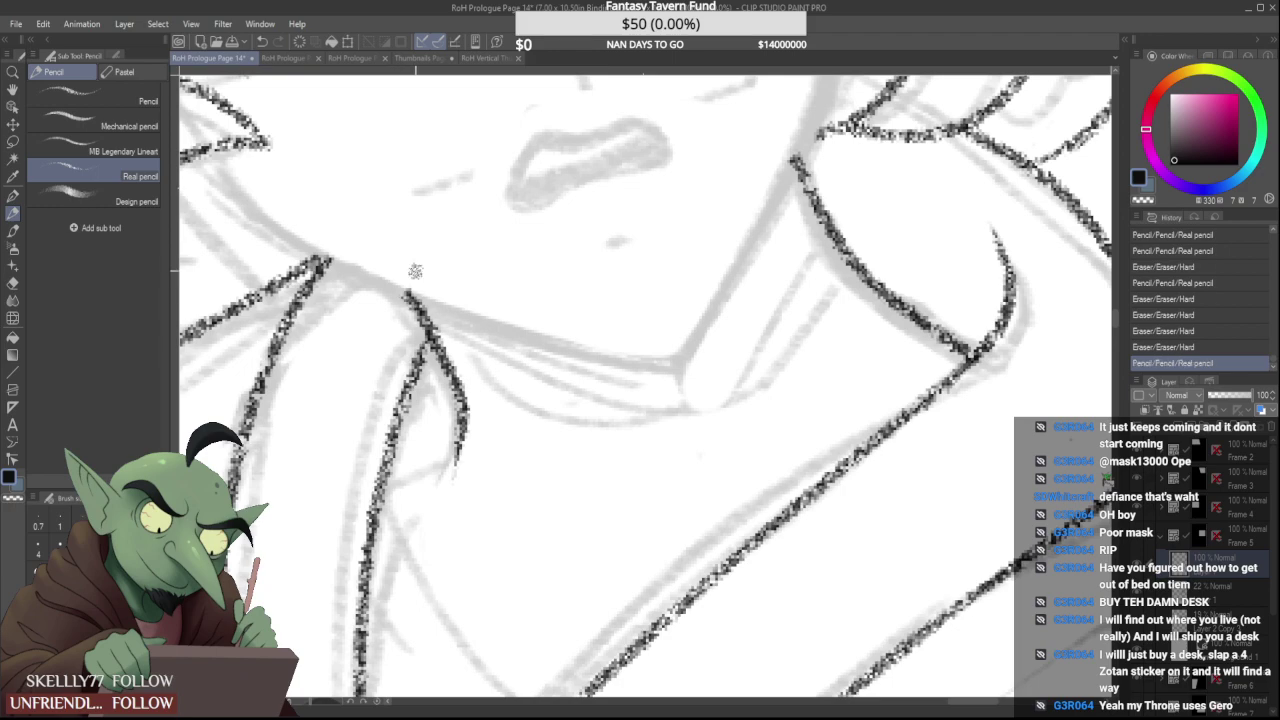
drag(414, 277, 420, 268)
scroll(458, 251, down, 4)
scroll(488, 210, up, 2)
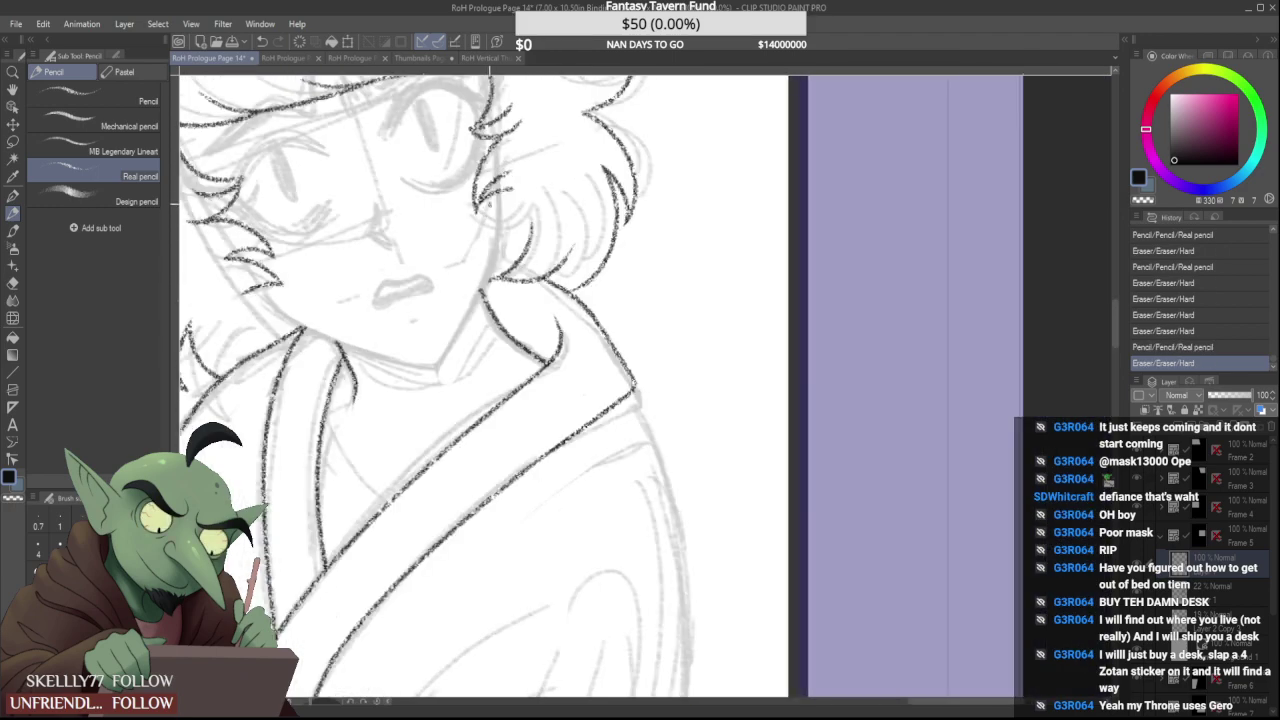
Trim the ends of the two short hair strands beside the woman's right-hand cheek with the eraser
scroll(489, 204, up, 1)
scroll(503, 156, up, 2)
drag(484, 168, 531, 151)
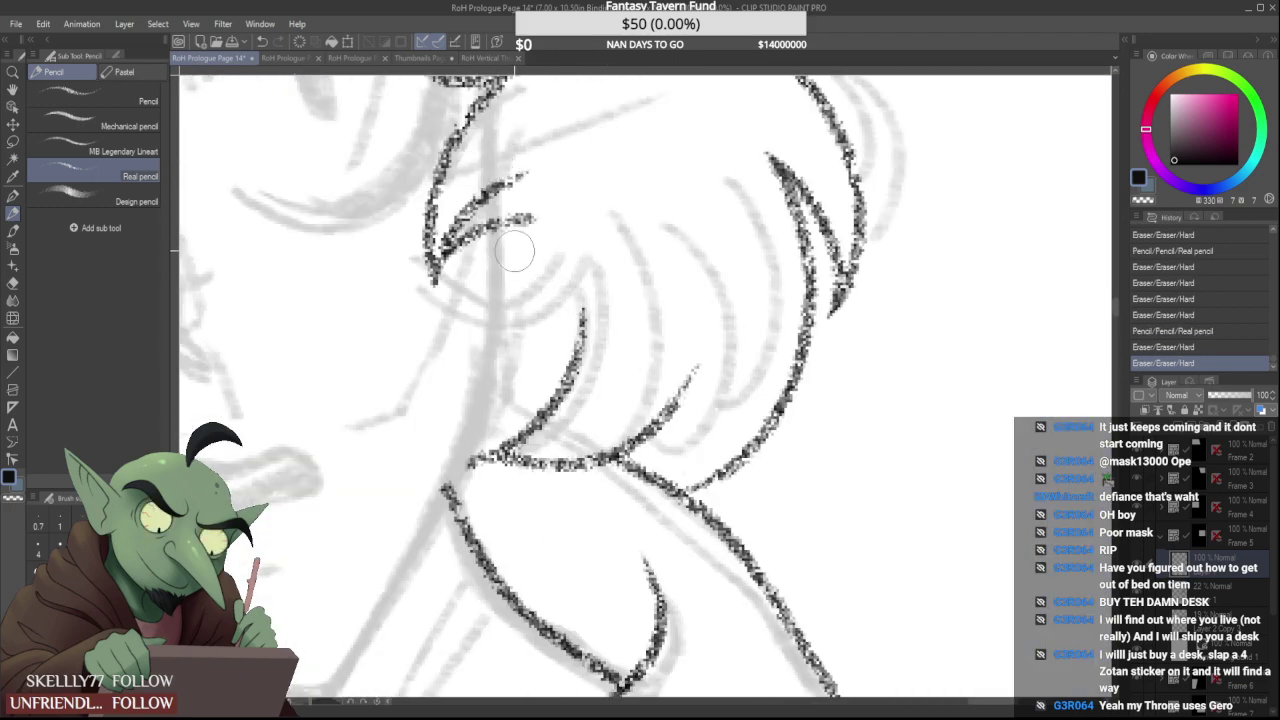
drag(514, 251, 564, 238)
scroll(486, 225, down, 4)
scroll(330, 280, up, 2)
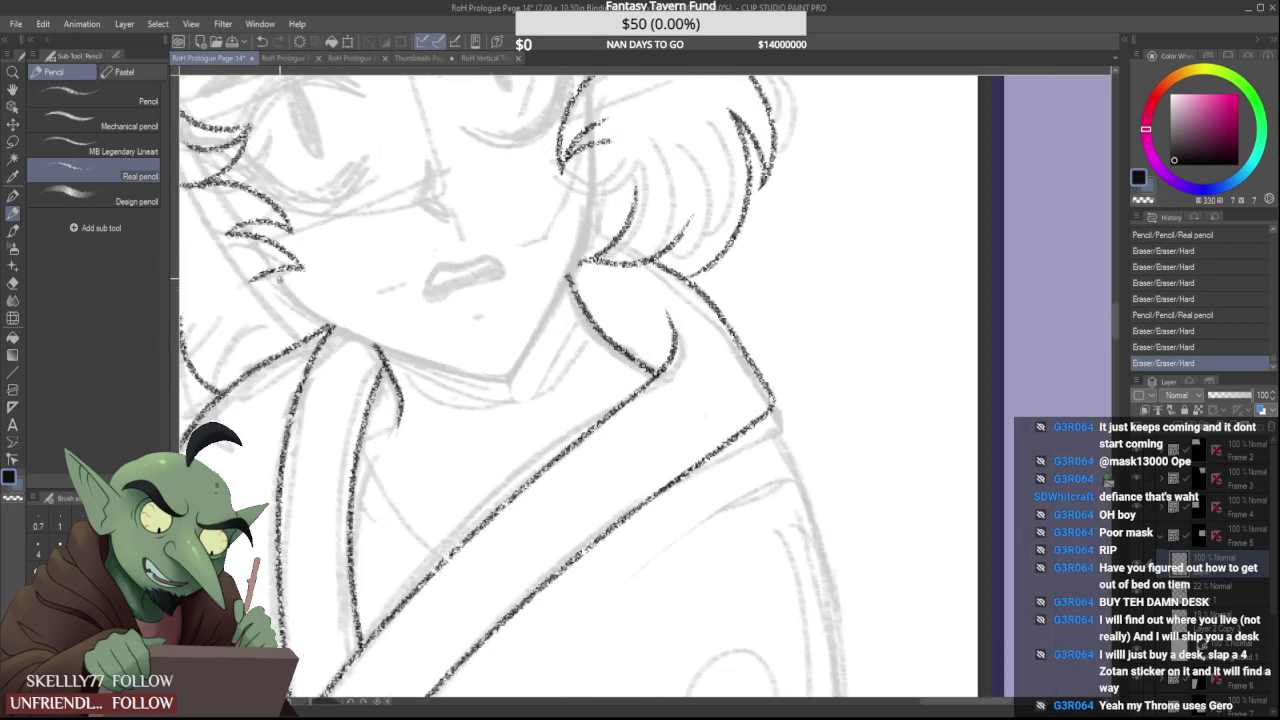
Draw the right side of the face from the hair tips down to the chin, redoing the stroke until it follows the sketch
scroll(279, 283, down, 3)
scroll(279, 283, up, 3)
drag(586, 72, 528, 345)
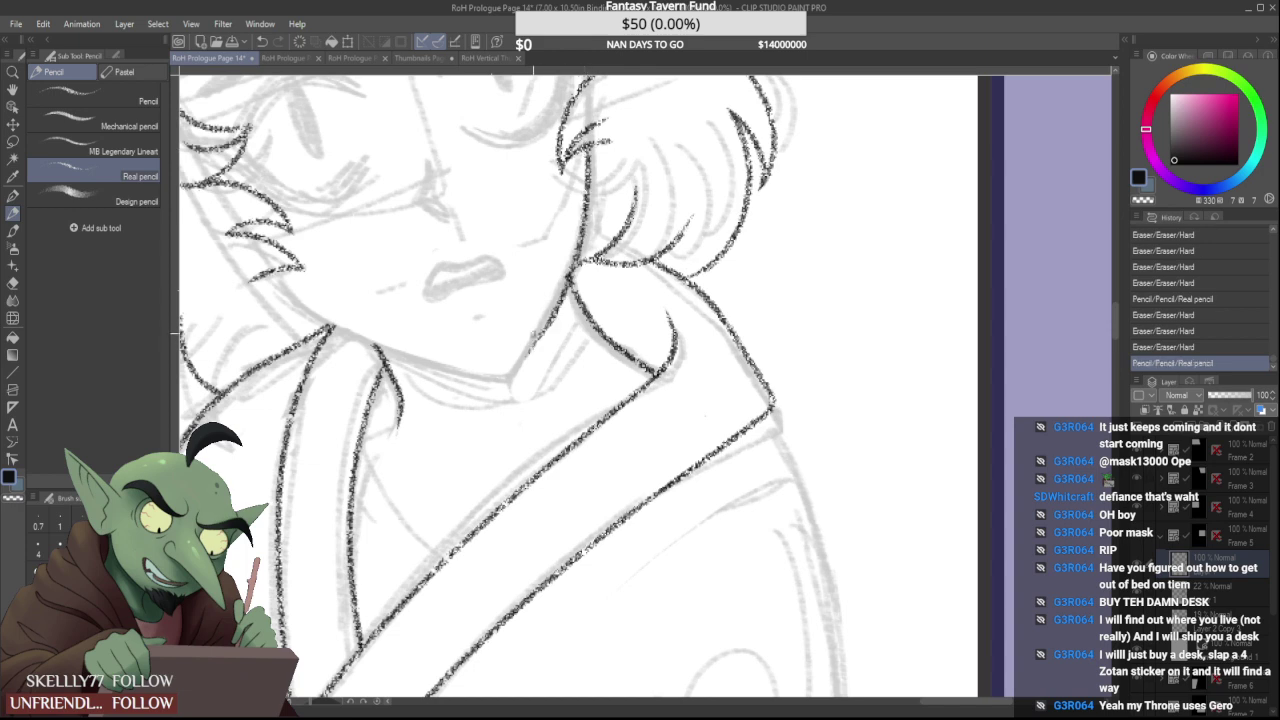
key(ctrl+z)
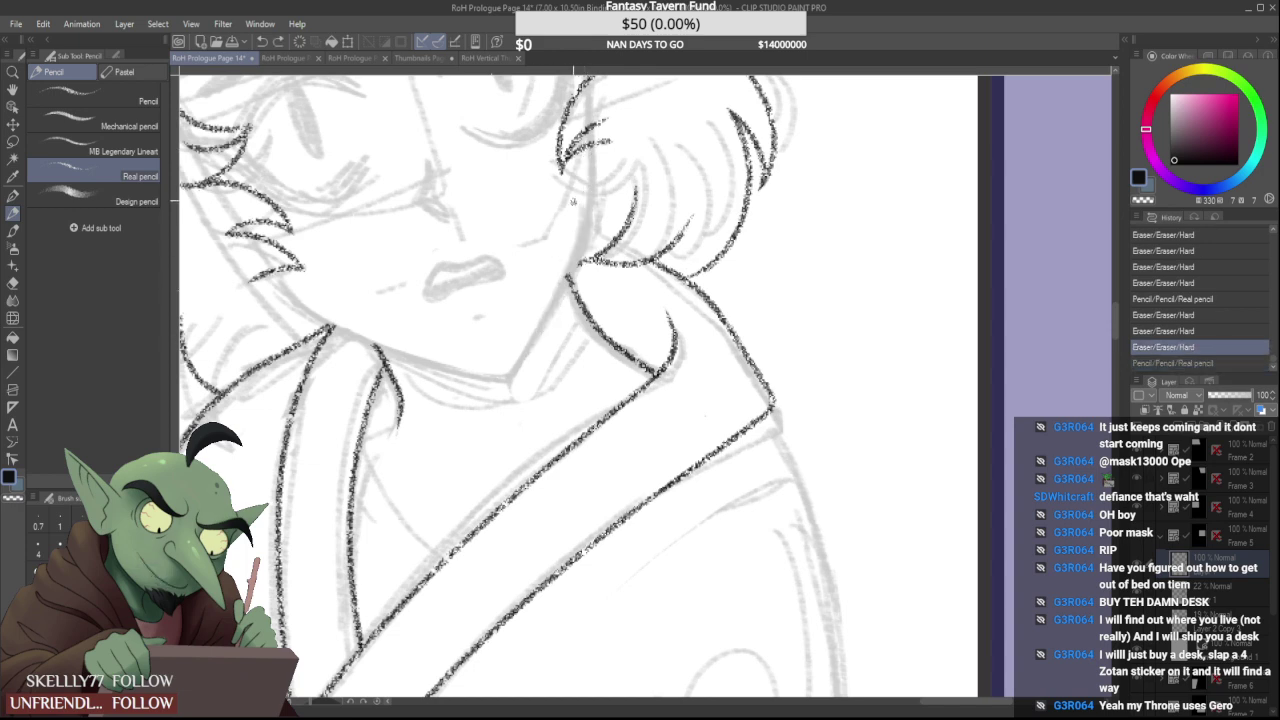
drag(592, 148, 506, 398)
key(ctrl+z)
drag(590, 146, 505, 395)
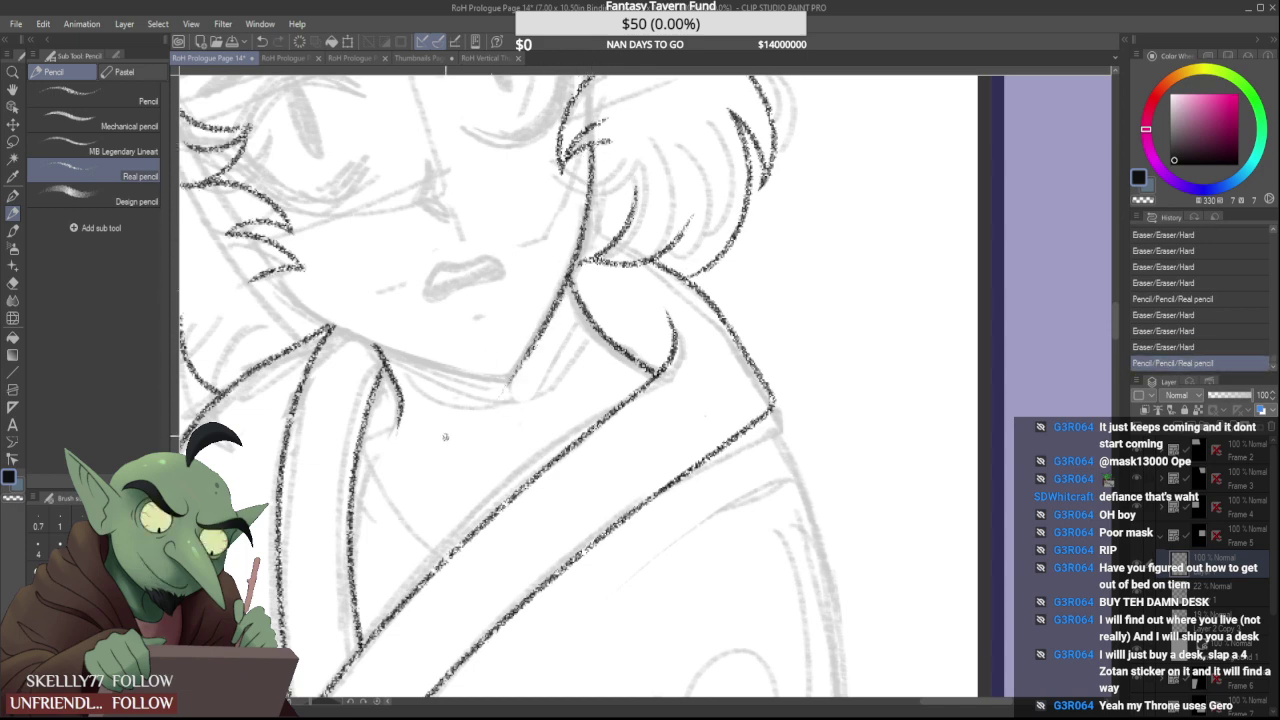
Draw the jawline from the left cheek hair to the chin, erase the overshoot at the chin and retouch the right jaw edge
drag(277, 281, 563, 399)
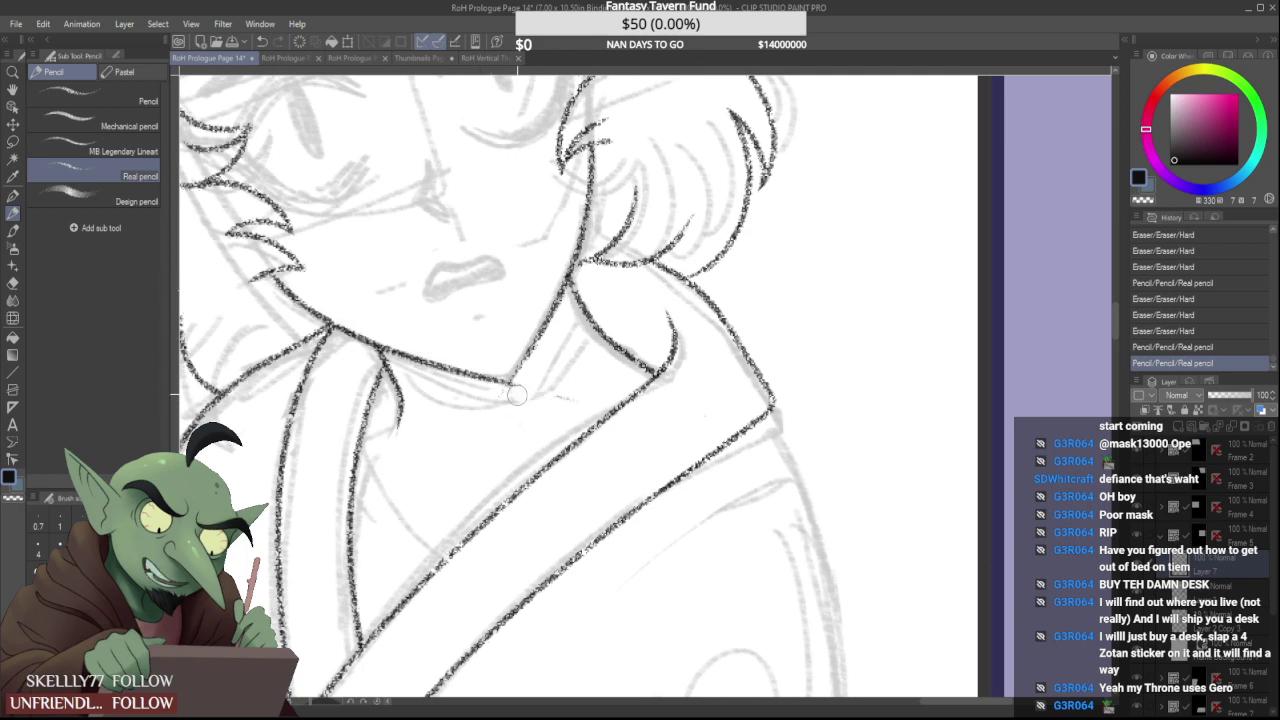
scroll(494, 360, up, 2)
drag(572, 335, 522, 403)
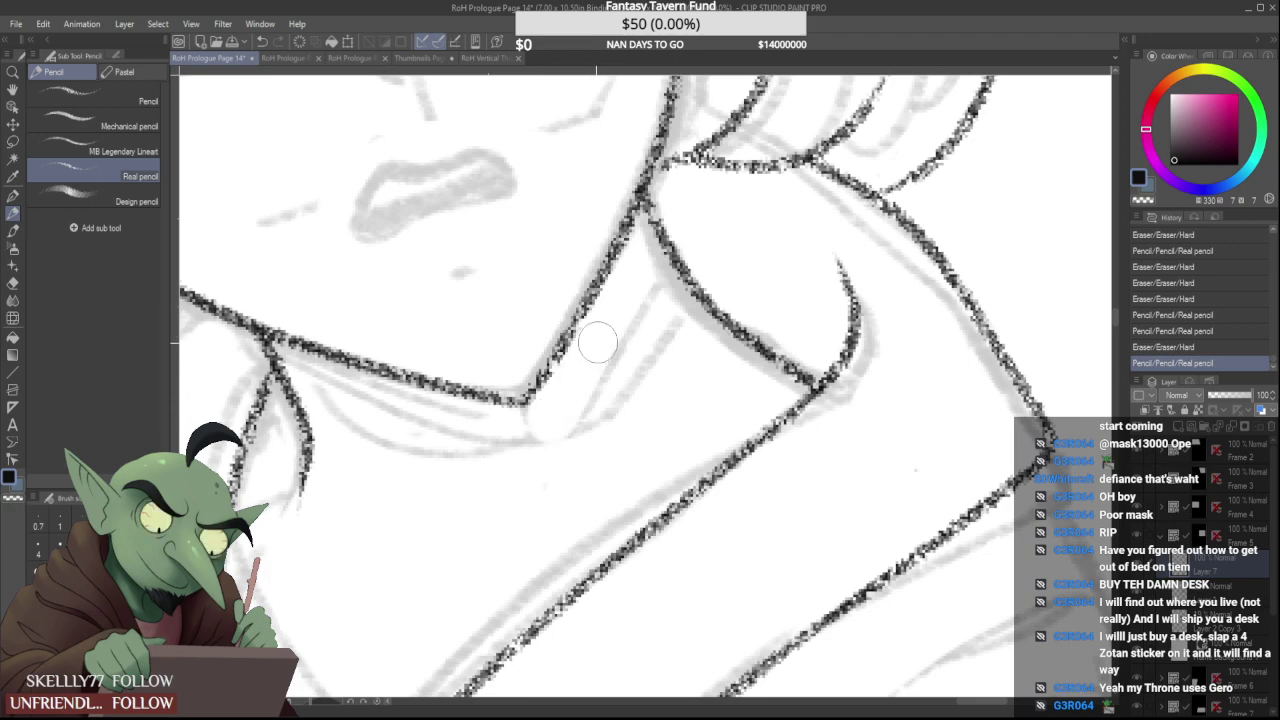
drag(598, 342, 546, 418)
scroll(597, 321, down, 4)
scroll(596, 321, up, 4)
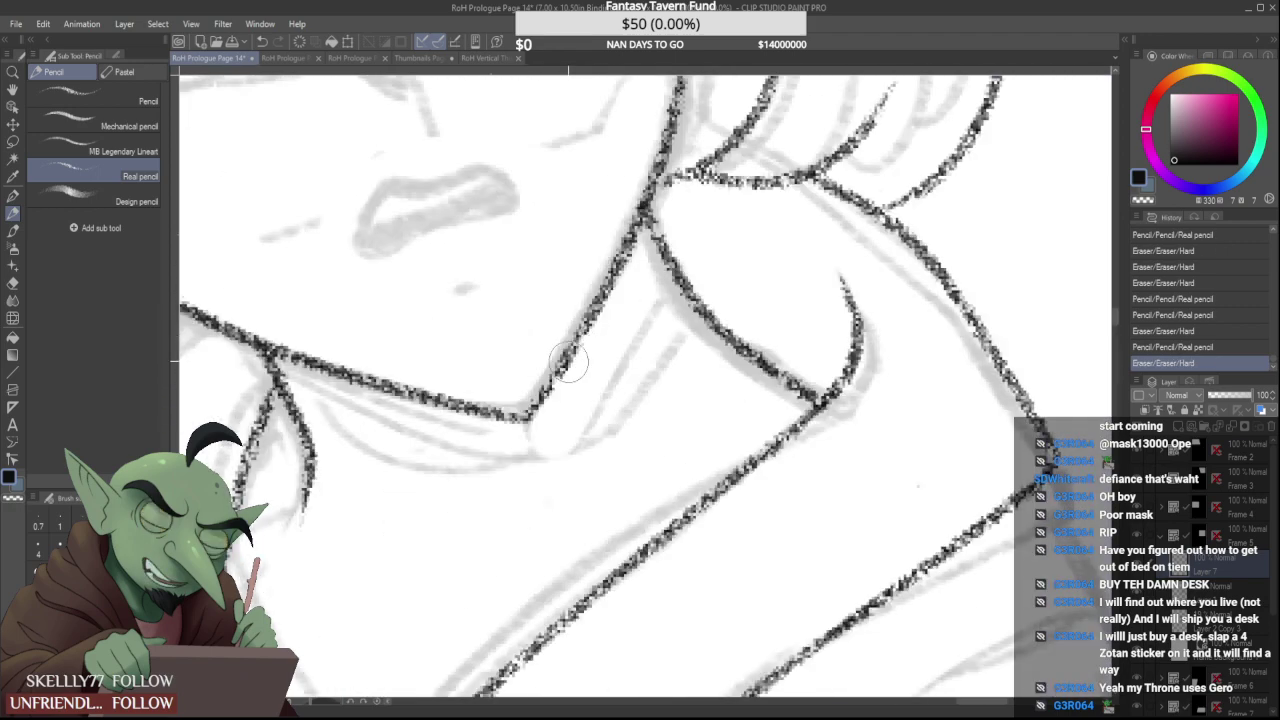
mouse_move(575, 356)
mouse_down()
mouse_move(538, 408)
mouse_move(640, 218)
mouse_up()
scroll(645, 385, down, 4)
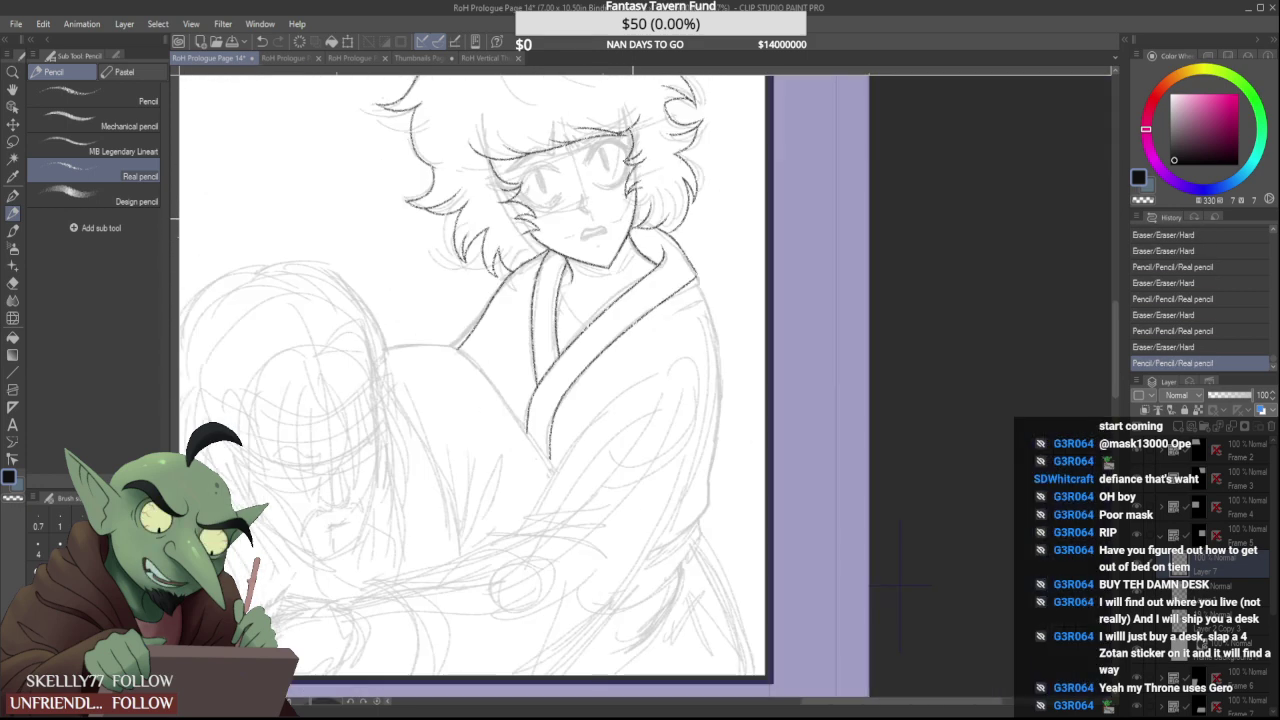
Clean up the upper end of the right face line where it meets the hair strands
scroll(592, 256, down, 1)
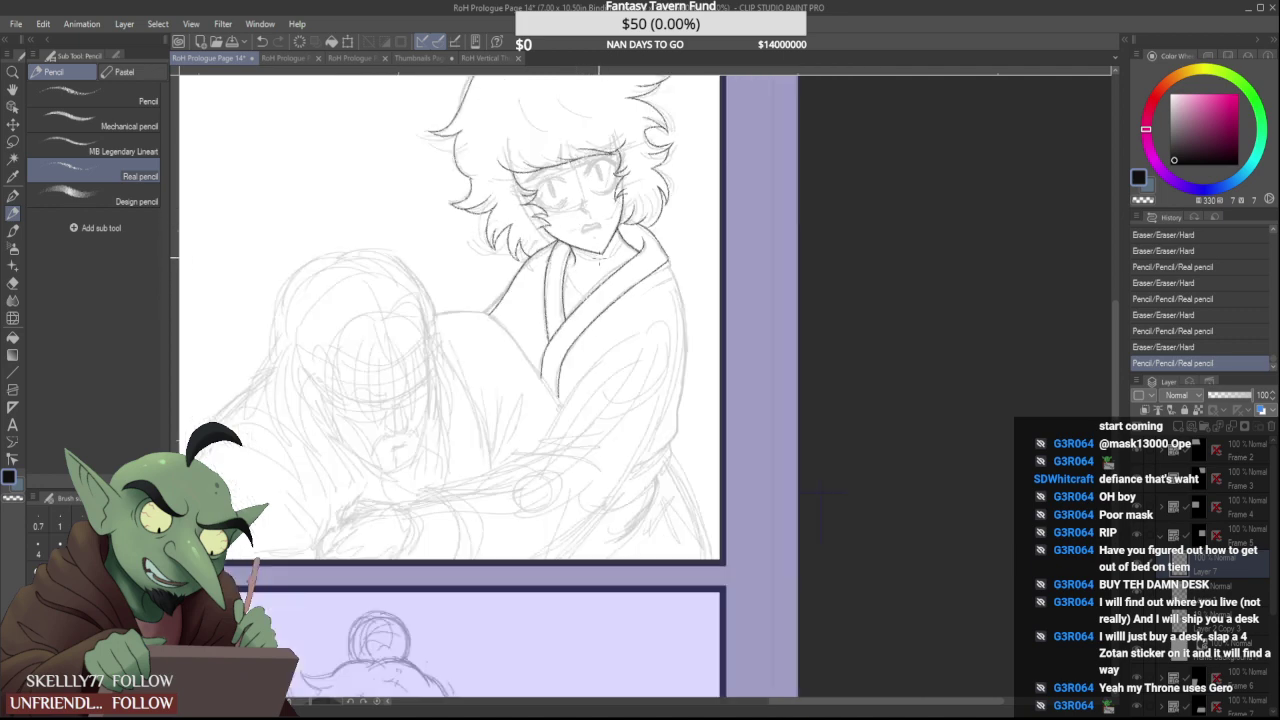
scroll(630, 185, up, 4)
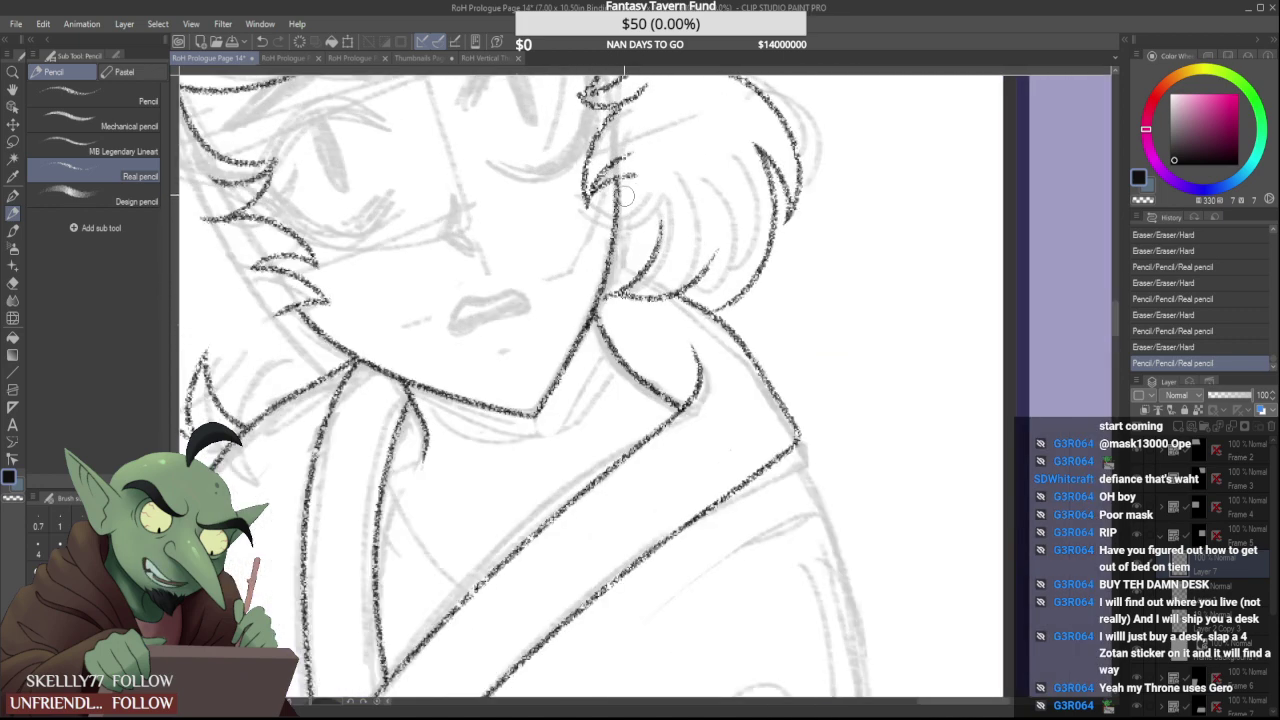
drag(654, 141, 652, 150)
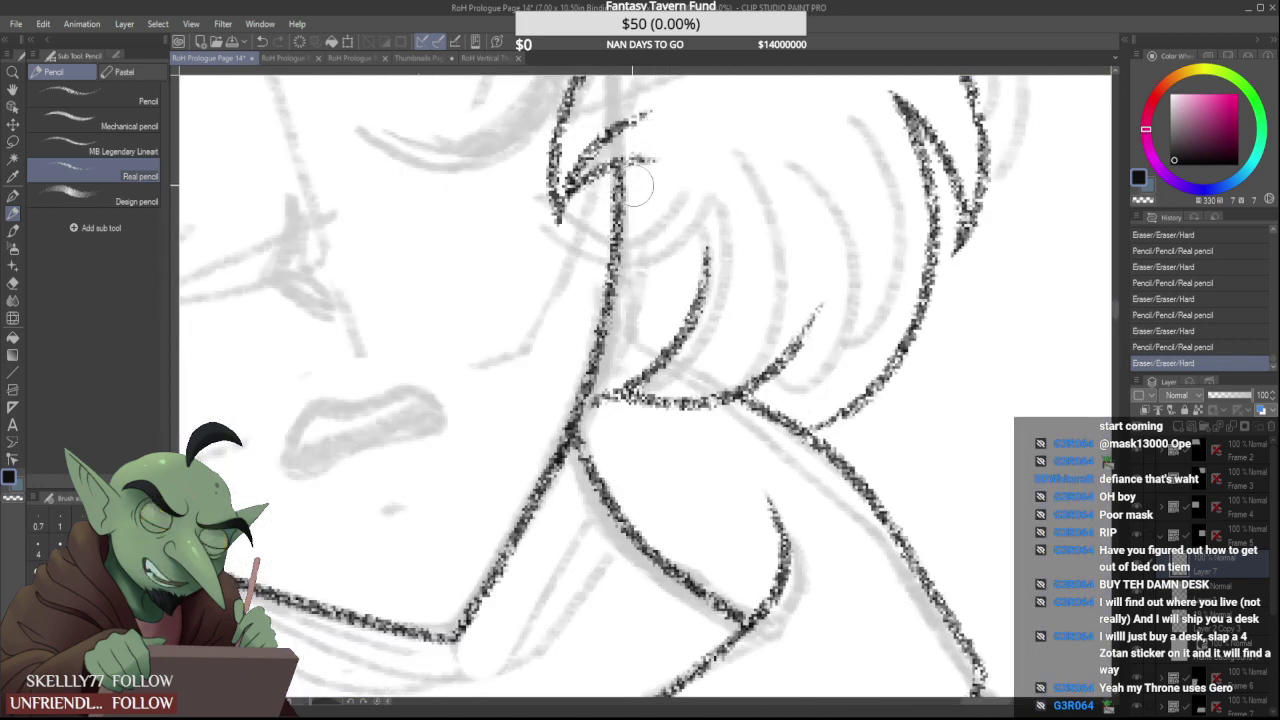
scroll(595, 400, down, 5)
Draw the outer sleeve line from the collar's shoulder corner down to the elbow
scroll(595, 400, down, 3)
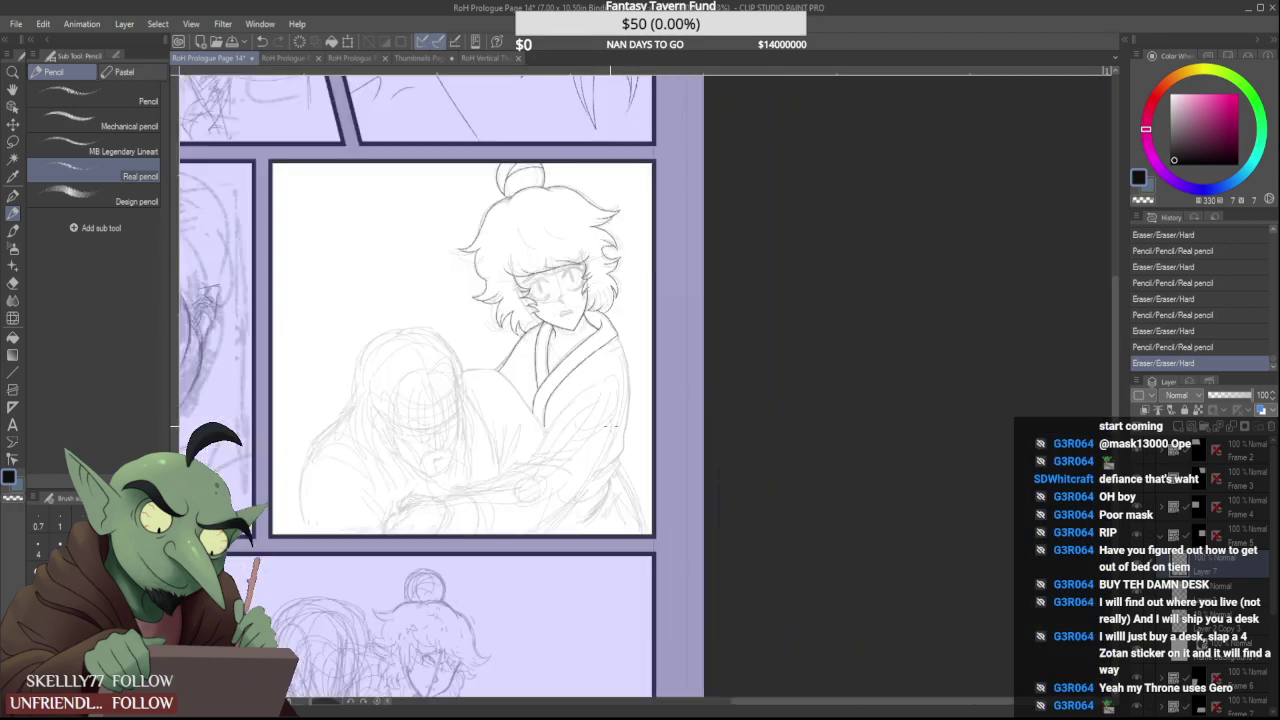
scroll(575, 398, up, 4)
drag(561, 392, 567, 340)
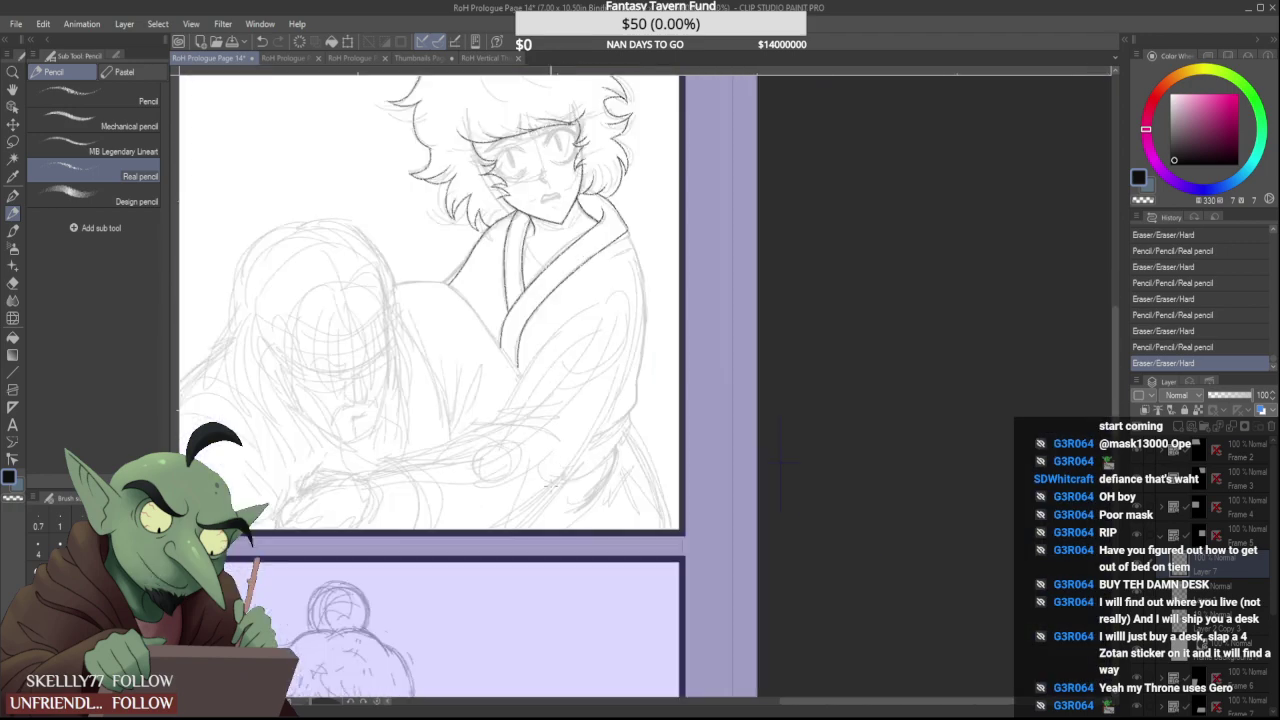
scroll(636, 320, up, 3)
mouse_move(612, 162)
mouse_down()
mouse_move(598, 552)
mouse_move(634, 448)
mouse_move(630, 478)
mouse_up()
scroll(638, 438, up, 2)
scroll(628, 460, down, 2)
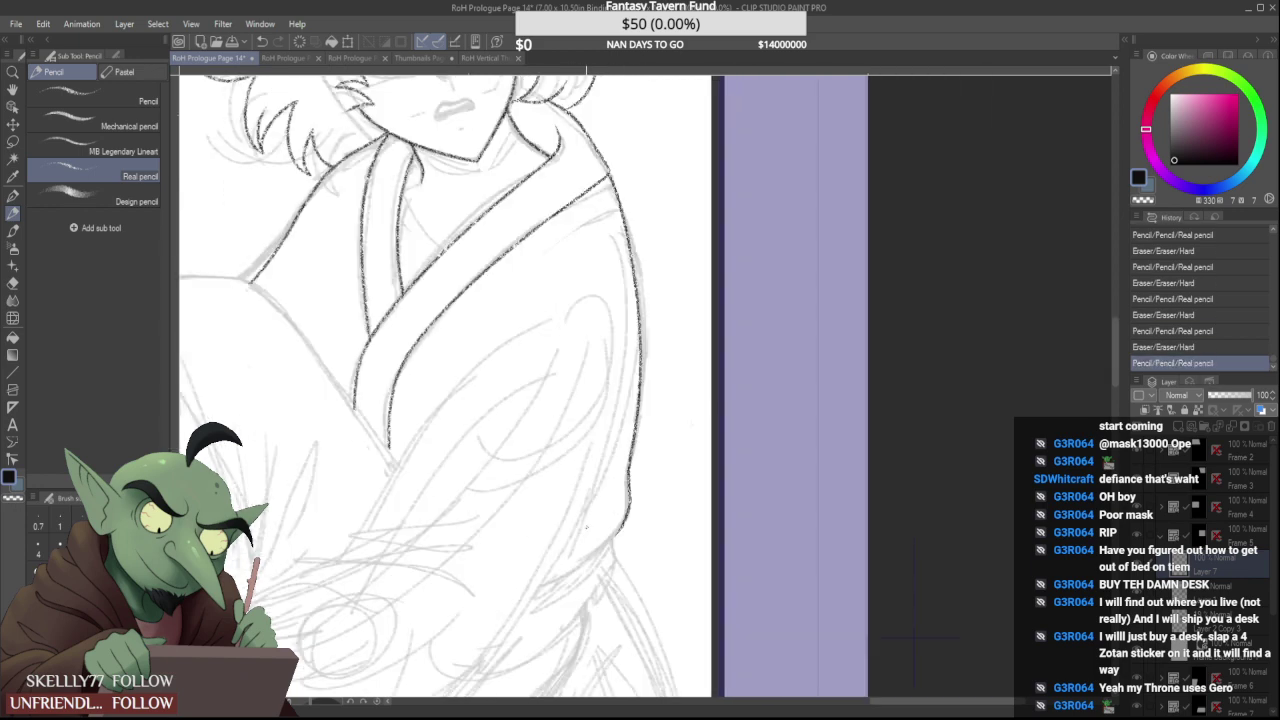
Erase the lower end of the outer sleeve line and draw a curve turning inward beneath the elbow
scroll(597, 565, up, 2)
scroll(644, 475, up, 2)
drag(706, 385, 653, 488)
scroll(645, 478, down, 2)
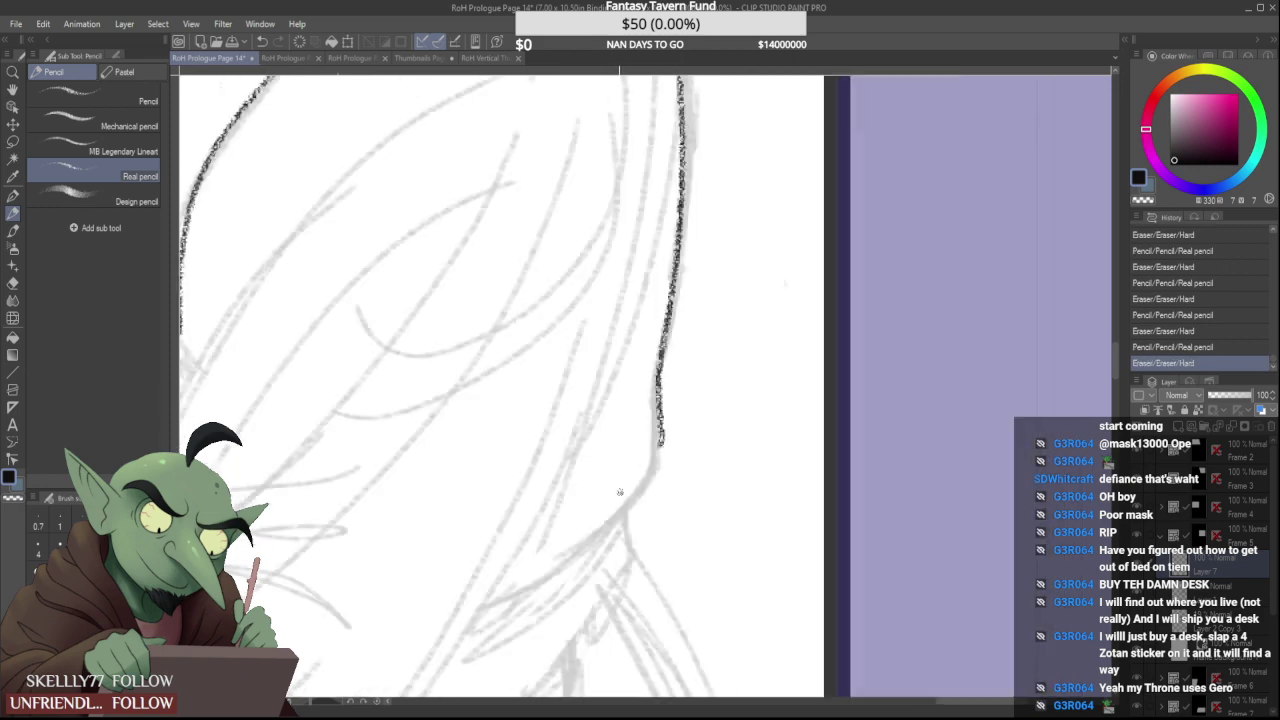
mouse_move(660, 440)
mouse_down()
mouse_move(545, 573)
mouse_move(458, 624)
mouse_move(485, 580)
mouse_up()
scroll(487, 484, down, 5)
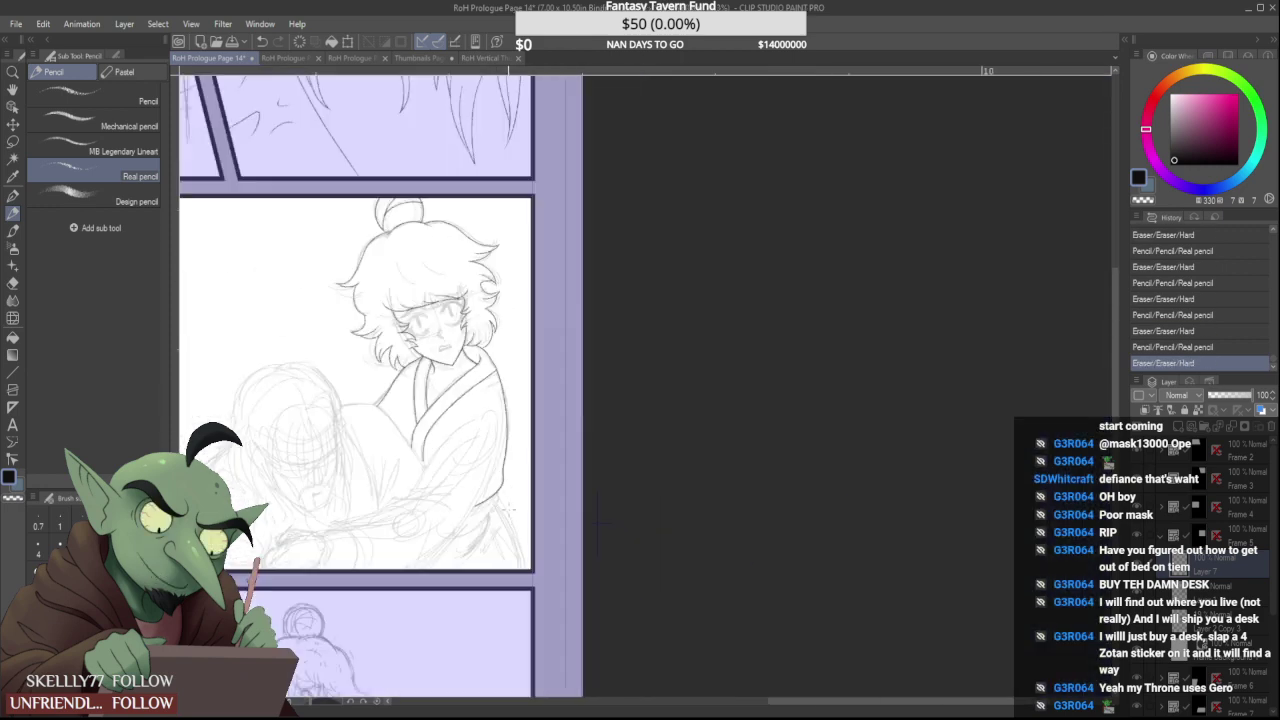
scroll(600, 522, up, 3)
drag(490, 484, 350, 652)
scroll(430, 488, down, 3)
scroll(430, 488, up, 3)
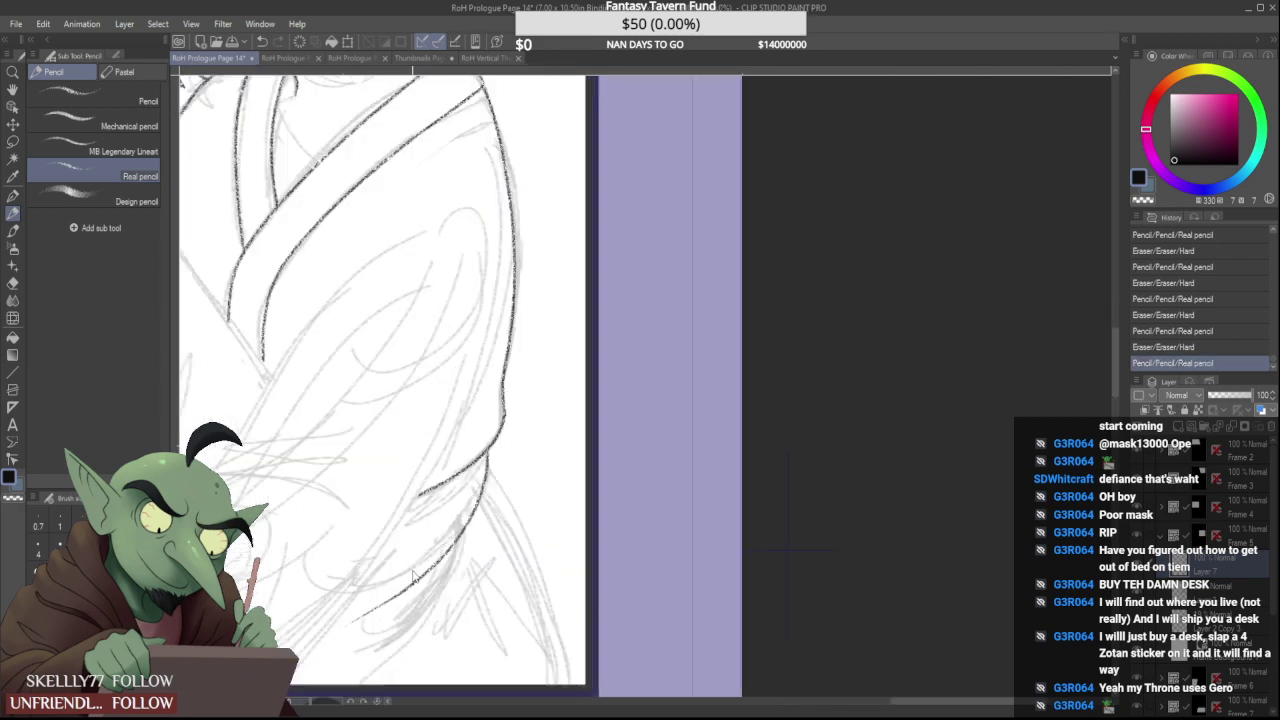
key(ctrl+z)
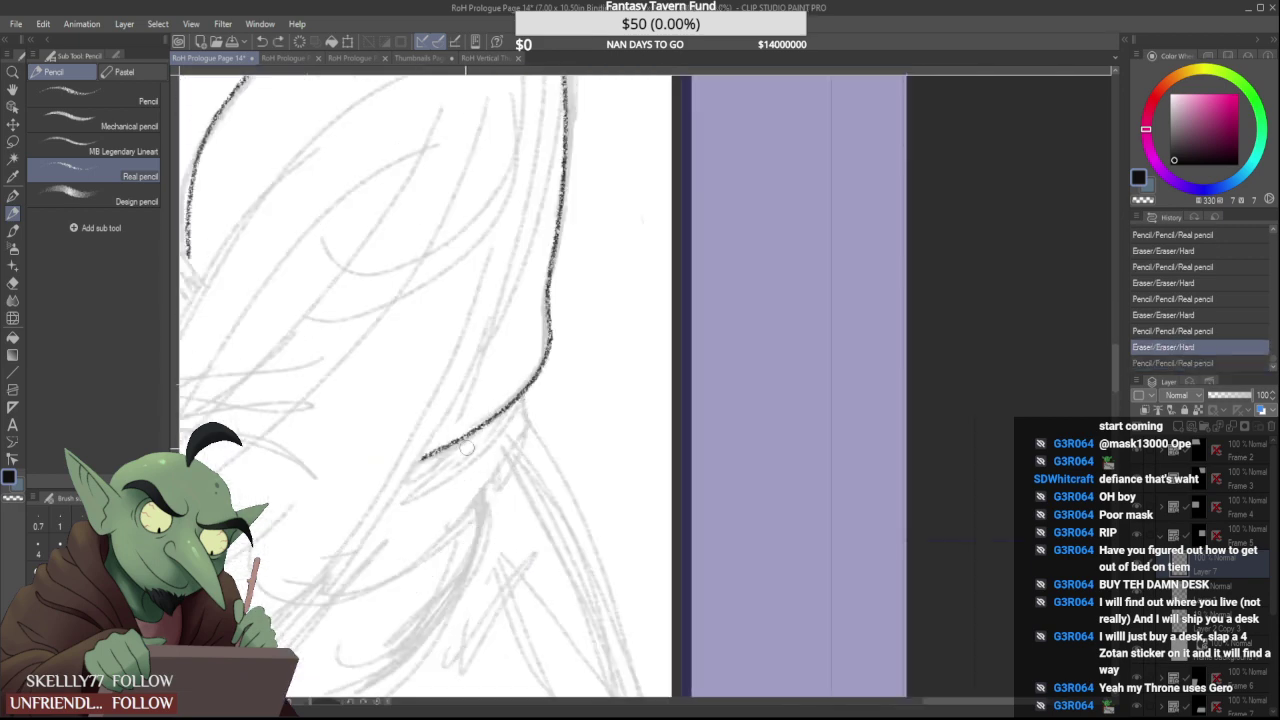
Erase the curve beneath the elbow and redraw it as a longer, rounder stroke joining the outer sleeve line
mouse_move(420, 458)
mouse_down()
mouse_move(528, 392)
mouse_move(518, 405)
mouse_up()
mouse_move(552, 350)
mouse_down()
mouse_move(550, 330)
mouse_move(556, 348)
mouse_move(415, 500)
mouse_up()
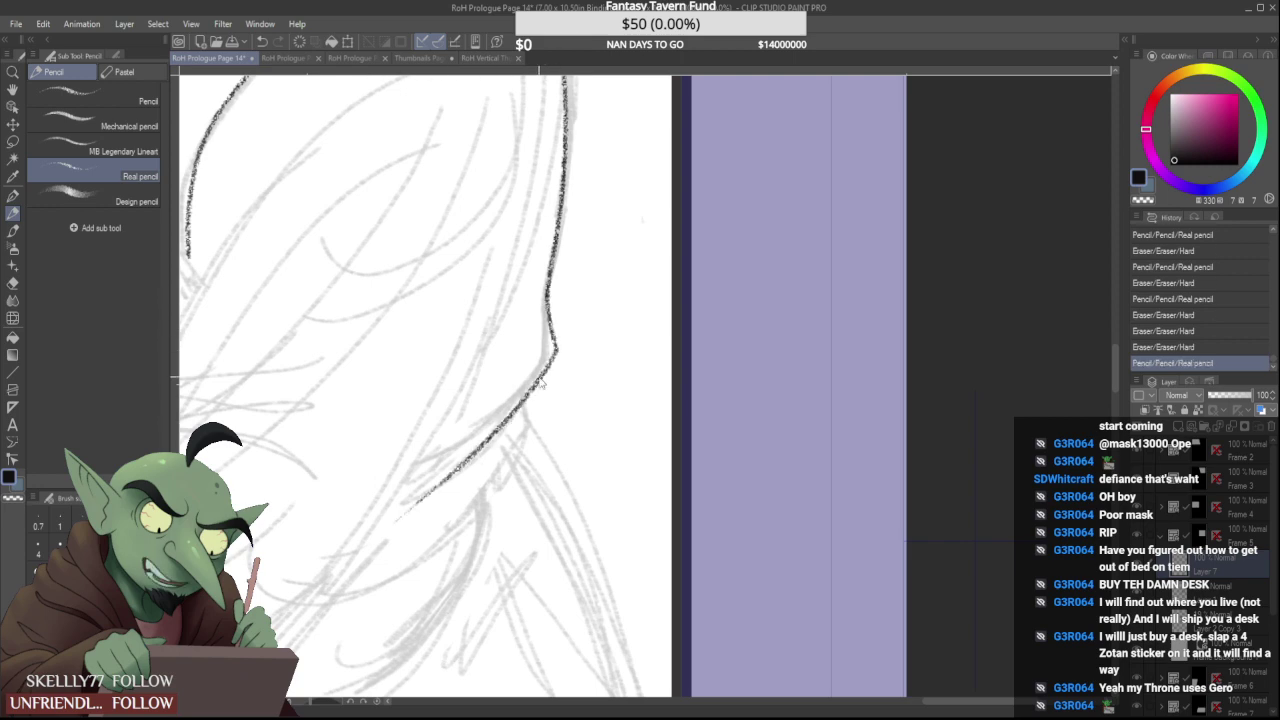
key(ctrl+z)
mouse_move(556, 342)
mouse_down()
mouse_move(500, 416)
mouse_move(312, 545)
mouse_move(345, 542)
mouse_move(400, 490)
mouse_up()
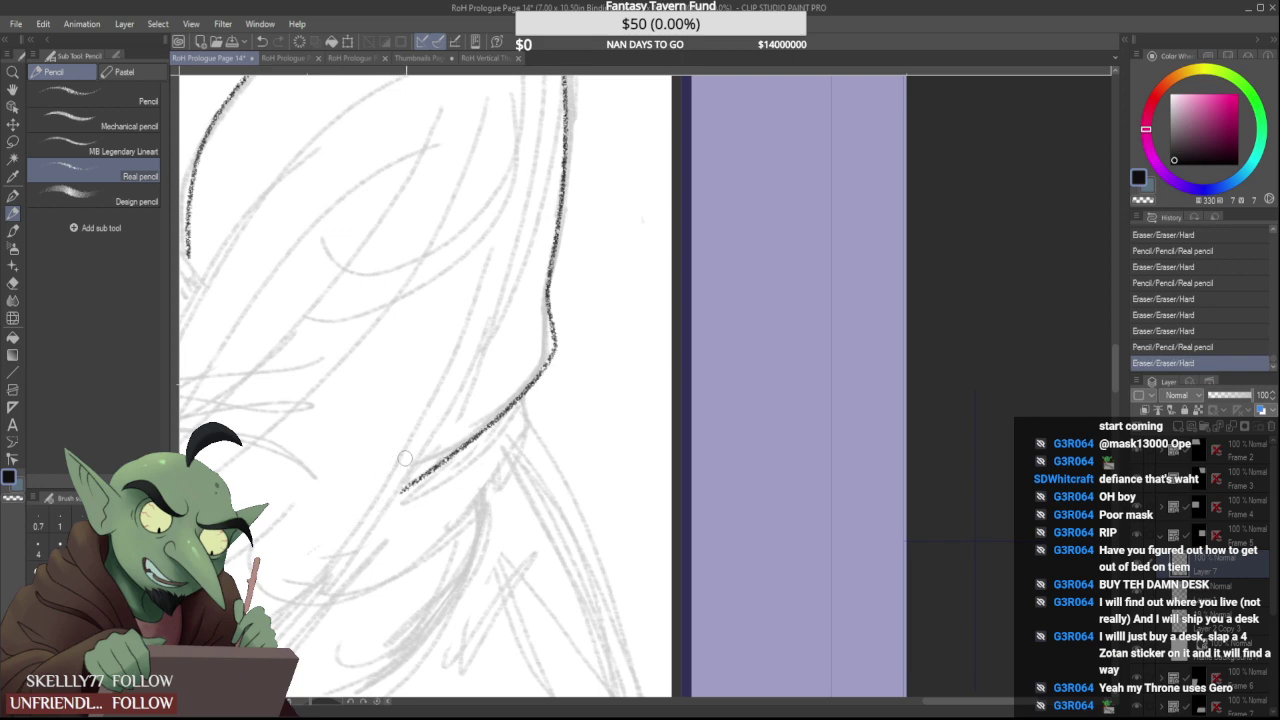
drag(522, 400, 336, 602)
key(ctrl+z)
key(ctrl+z)
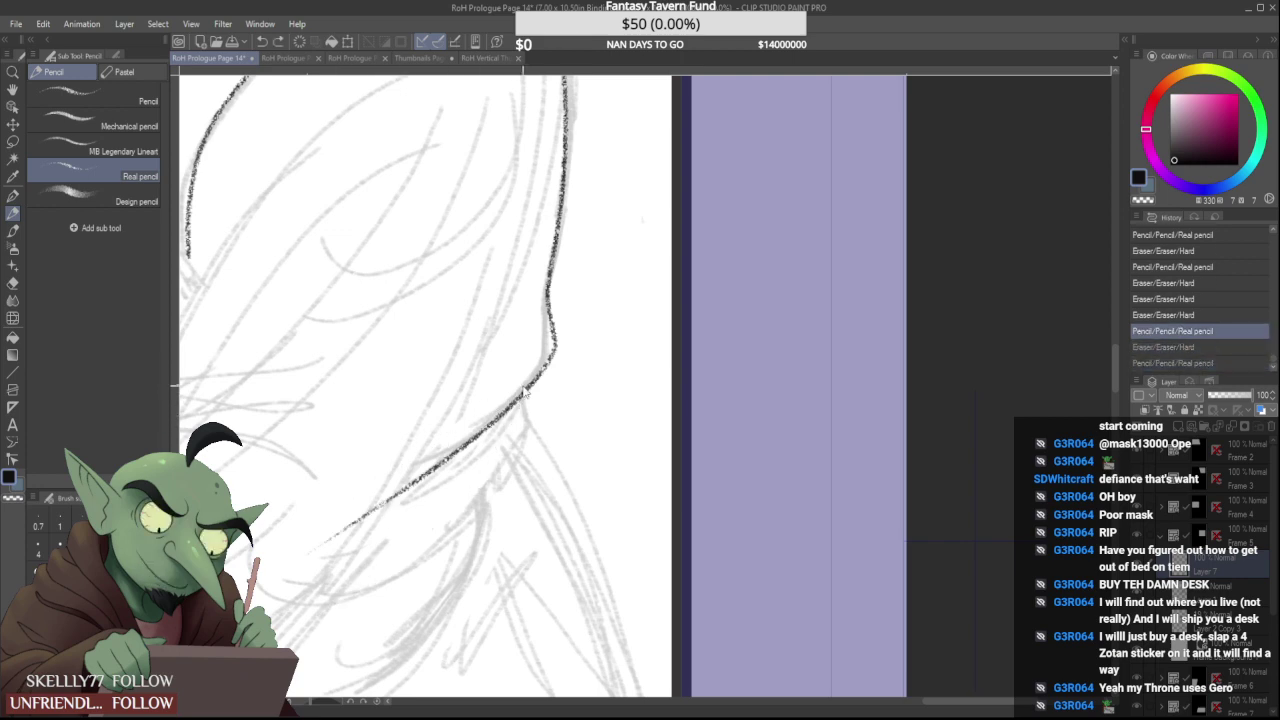
mouse_move(330, 540)
mouse_down()
mouse_move(542, 377)
mouse_move(380, 515)
mouse_move(365, 514)
mouse_move(479, 435)
mouse_move(545, 364)
mouse_move(339, 524)
mouse_move(382, 494)
mouse_up()
mouse_move(550, 355)
mouse_down()
mouse_move(557, 345)
mouse_move(541, 388)
mouse_up()
scroll(556, 345, up, 1)
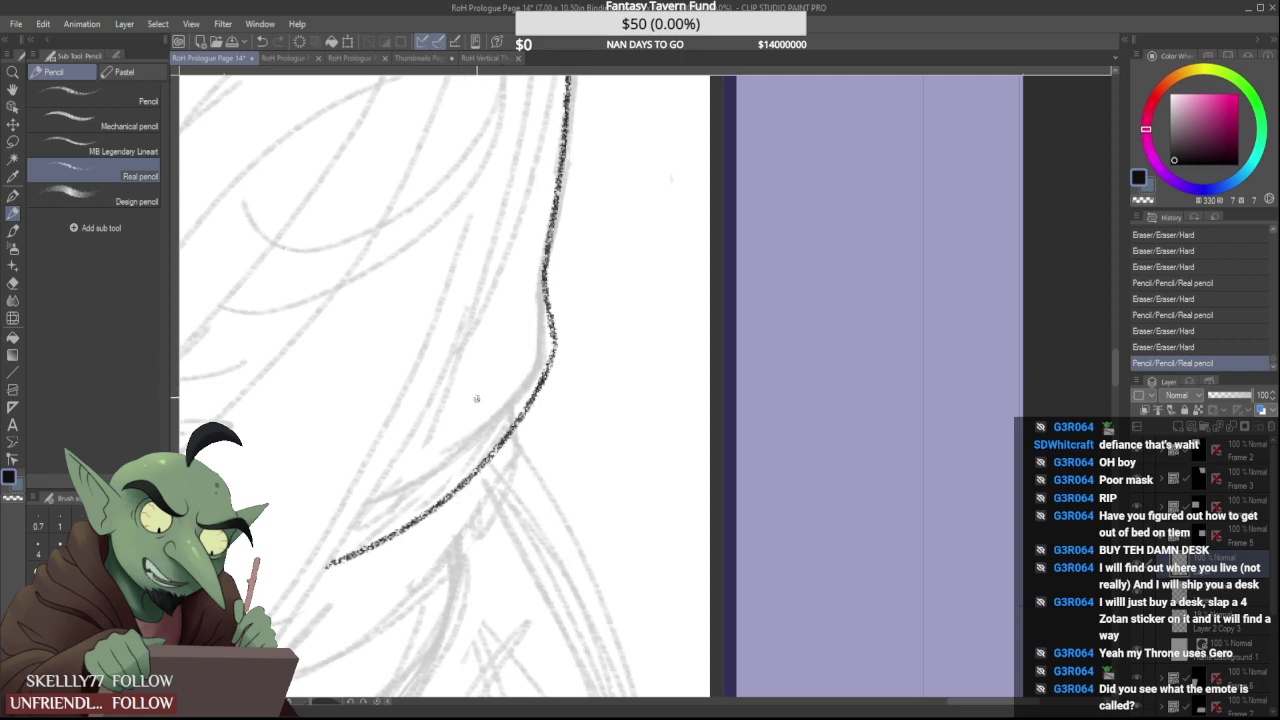
Draw a second curved fold line just below the elbow curve, redoing the stroke until it fits
scroll(459, 398, down, 3)
scroll(475, 440, up, 1)
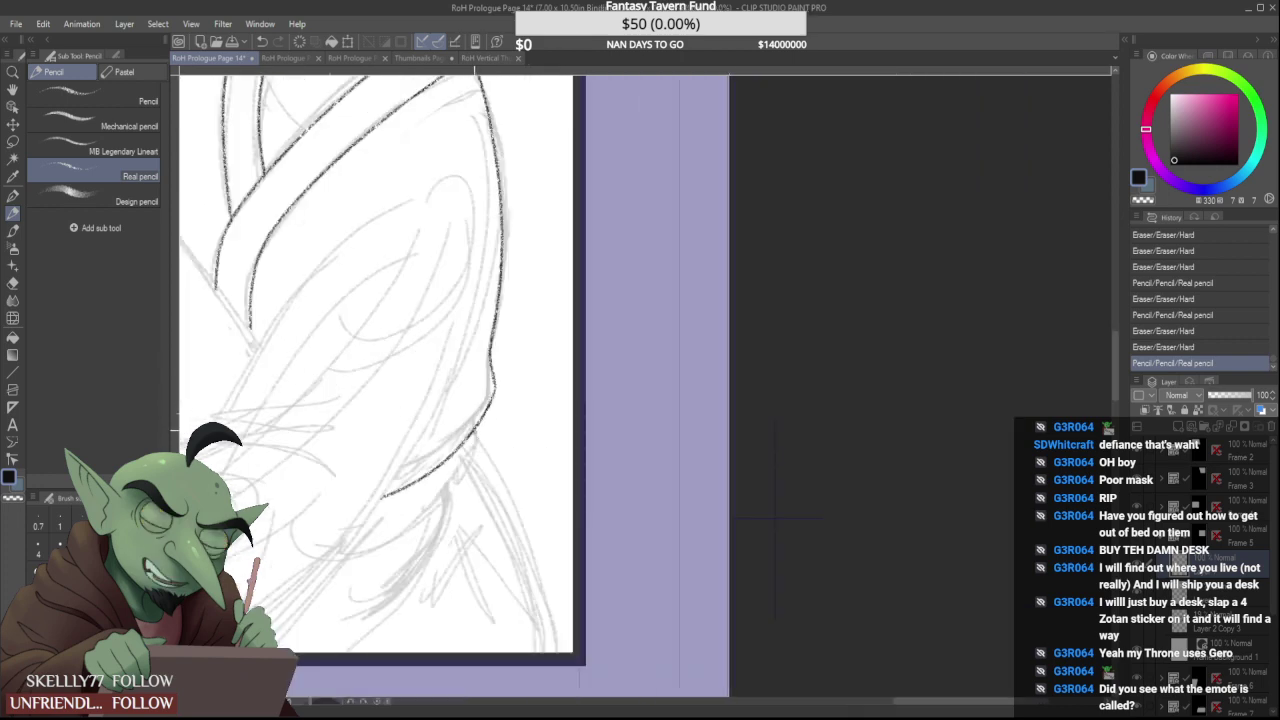
drag(475, 432, 374, 555)
scroll(775, 518, down, 3)
scroll(740, 530, up, 3)
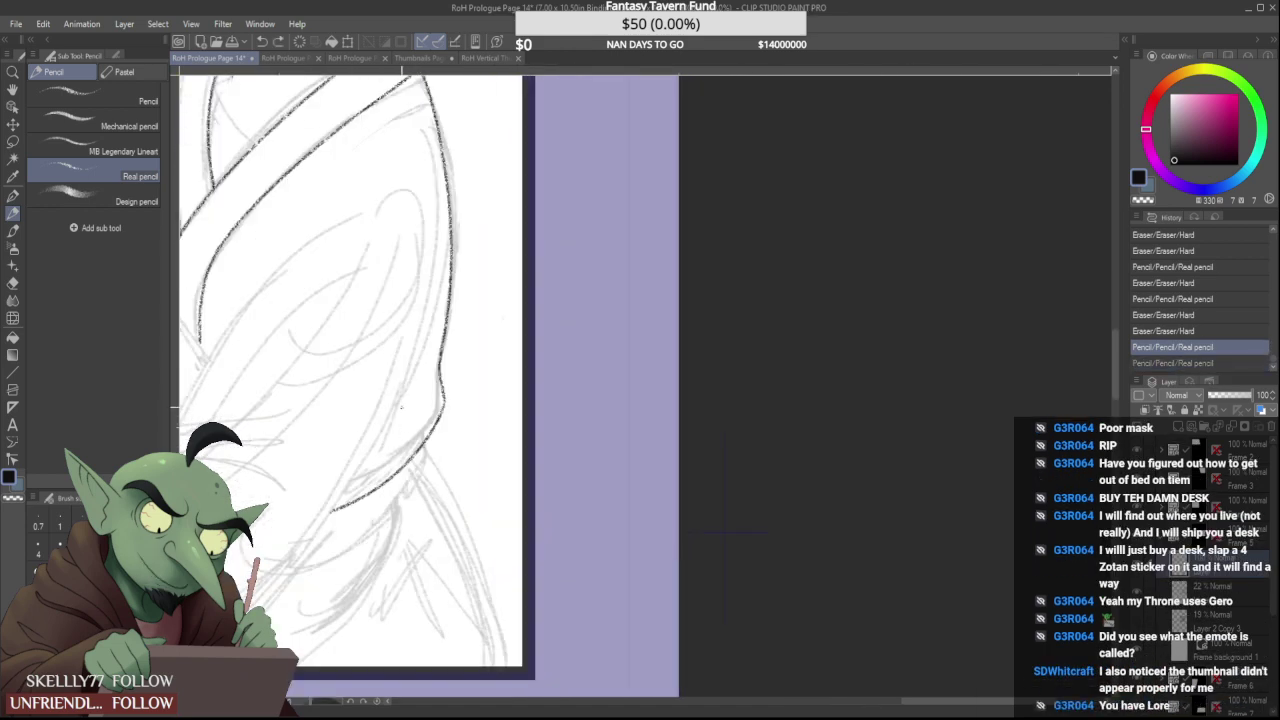
key(ctrl+z)
drag(431, 433, 357, 544)
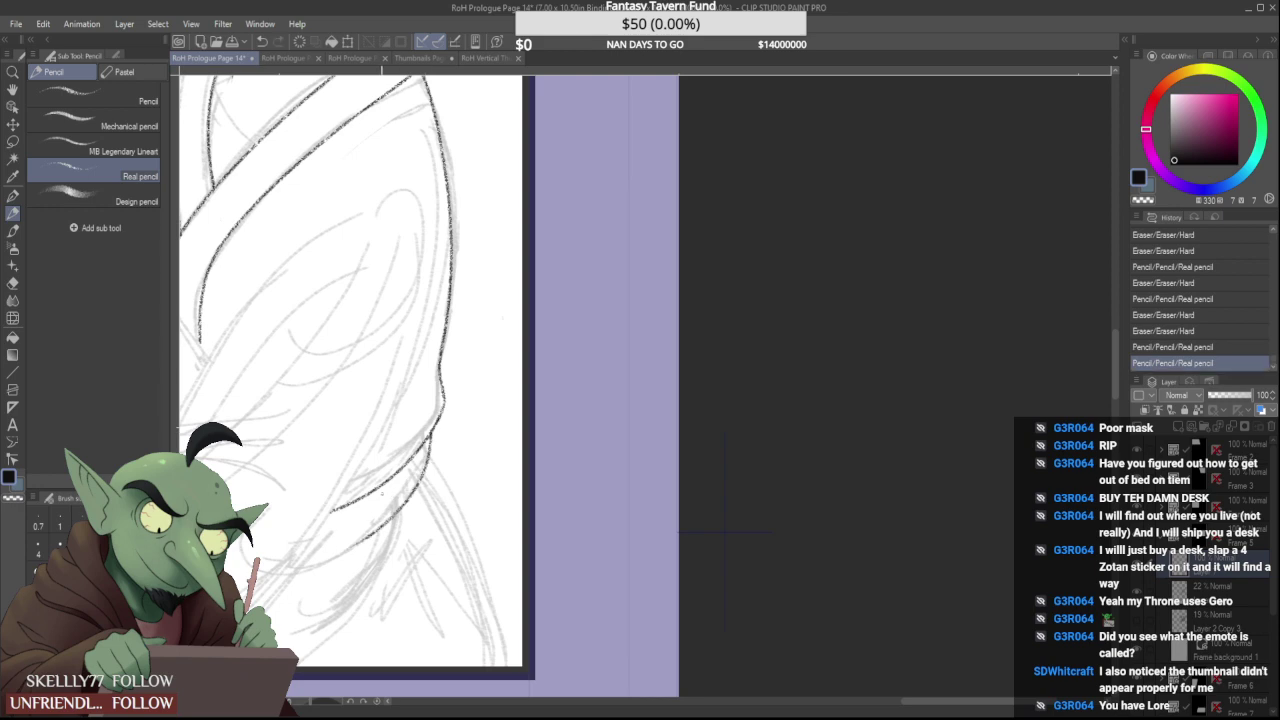
key(ctrl+z)
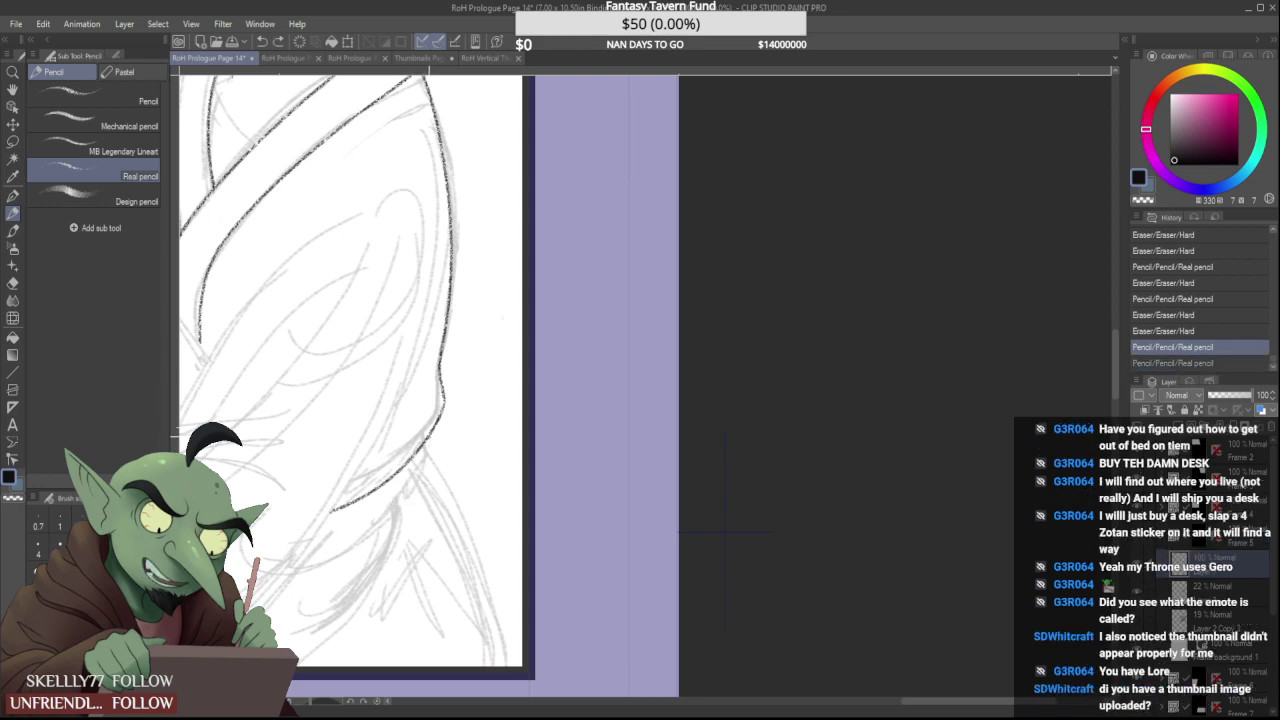
key(ctrl+y)
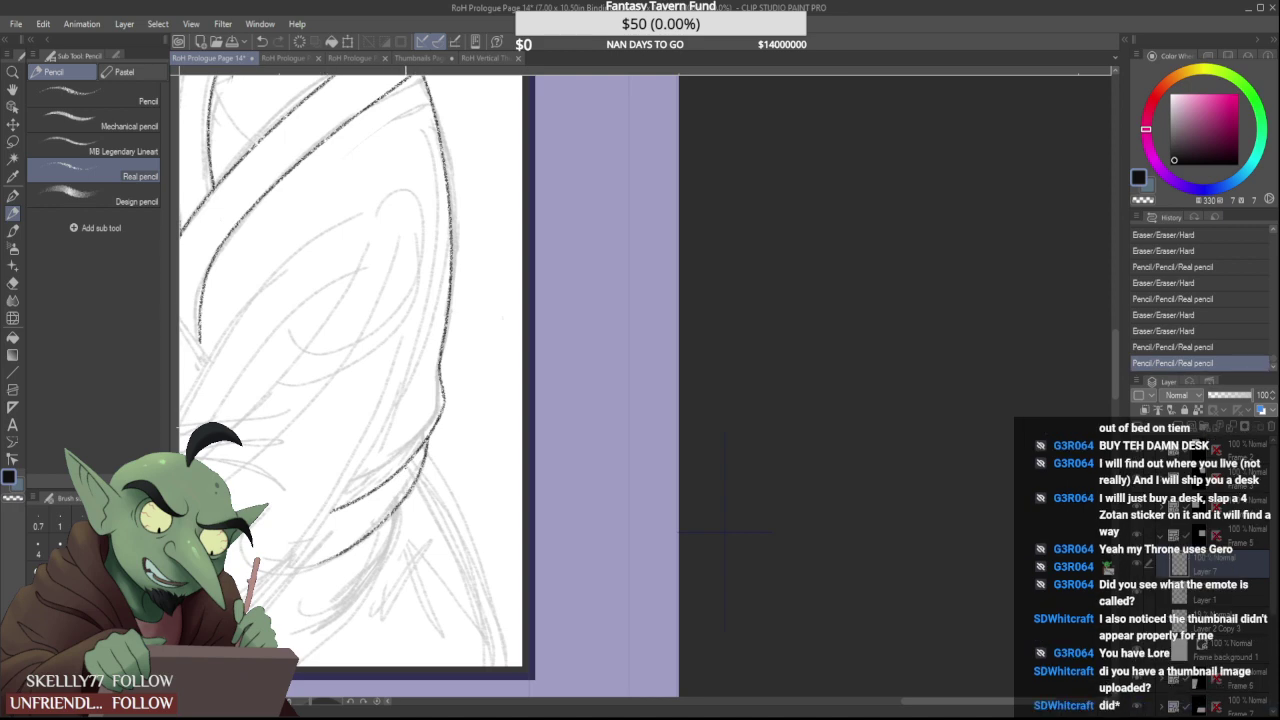
Compare the sleeve with and without the second fold line below the elbow
key(ctrl+z)
key(ctrl+y)
scroll(386, 448, down, 2)
scroll(389, 494, up, 2)
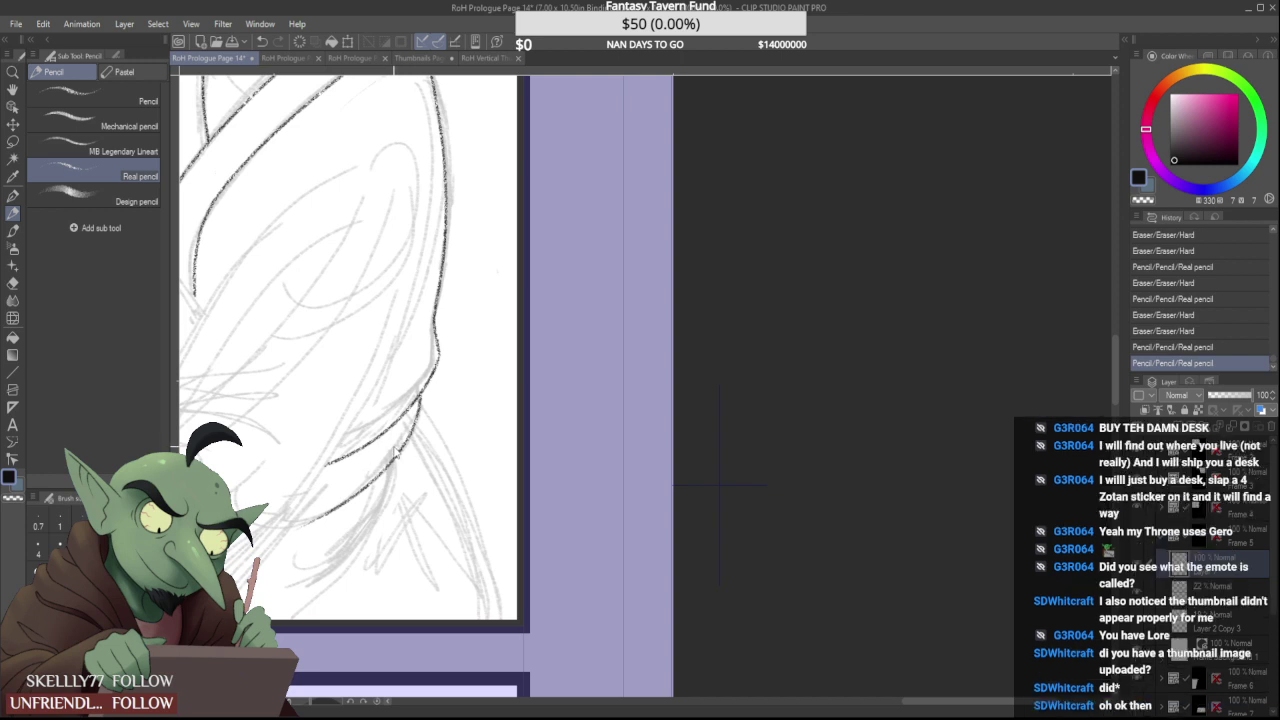
key(ctrl+z)
key(ctrl+y)
key(ctrl+z)
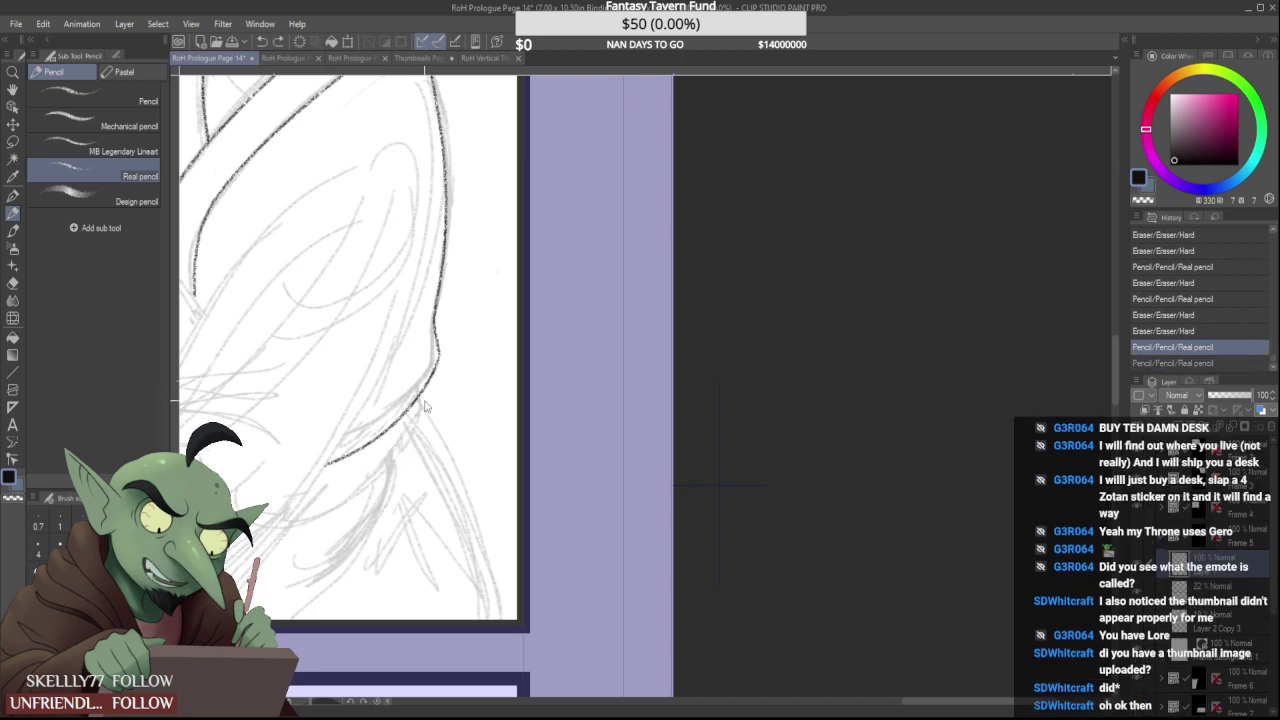
key(ctrl+y)
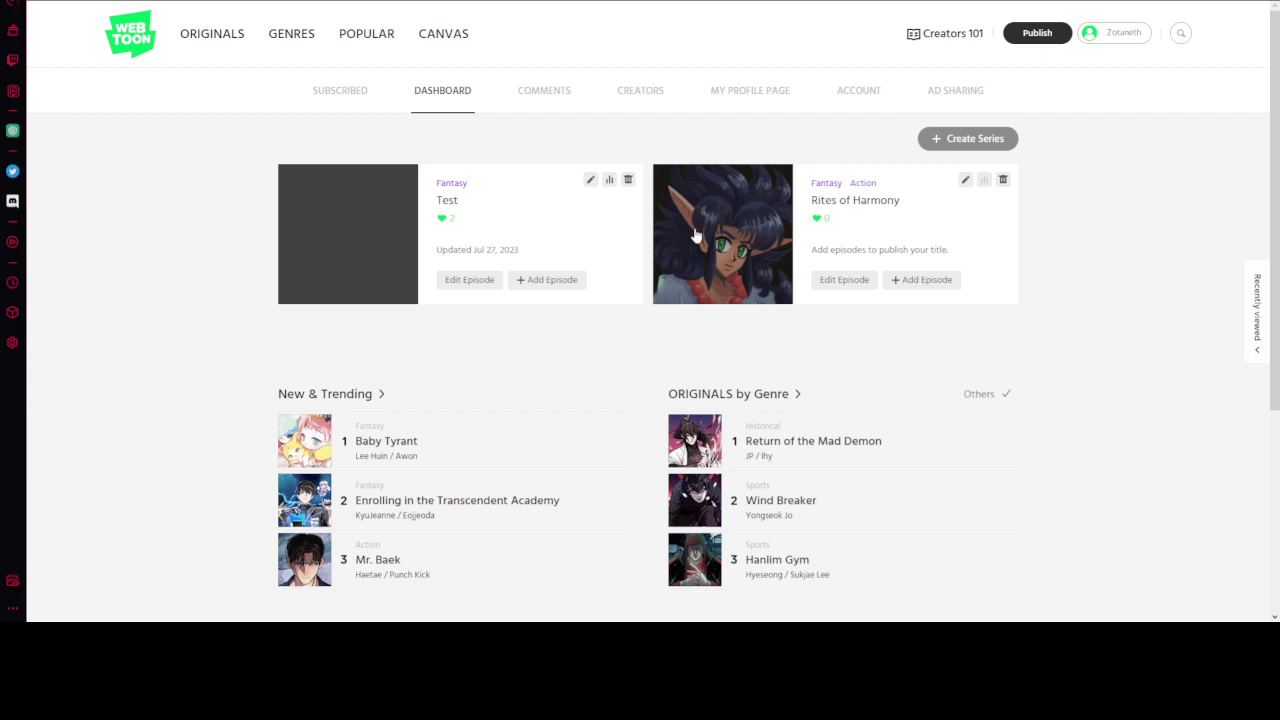
click(701, 241)
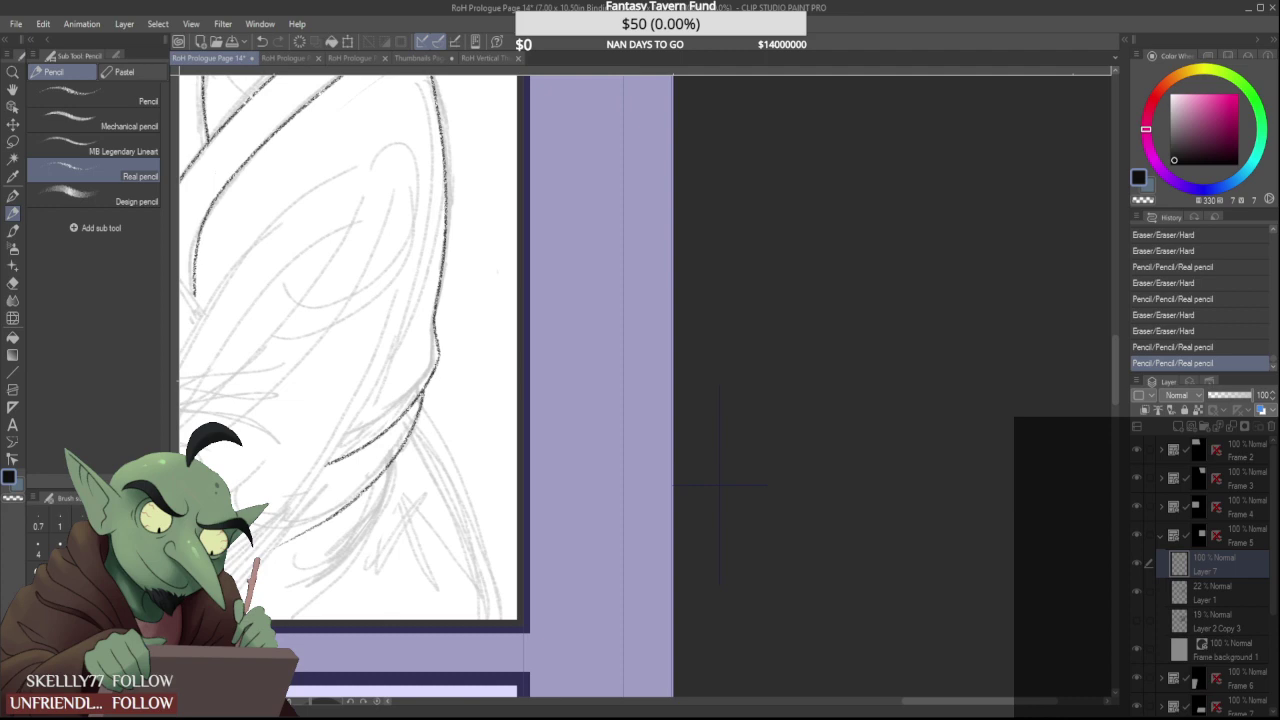
Draw the inner sleeve line from the cuff up toward the shoulder, then redraw it and shorten its upper end
scroll(330, 390, down, 4)
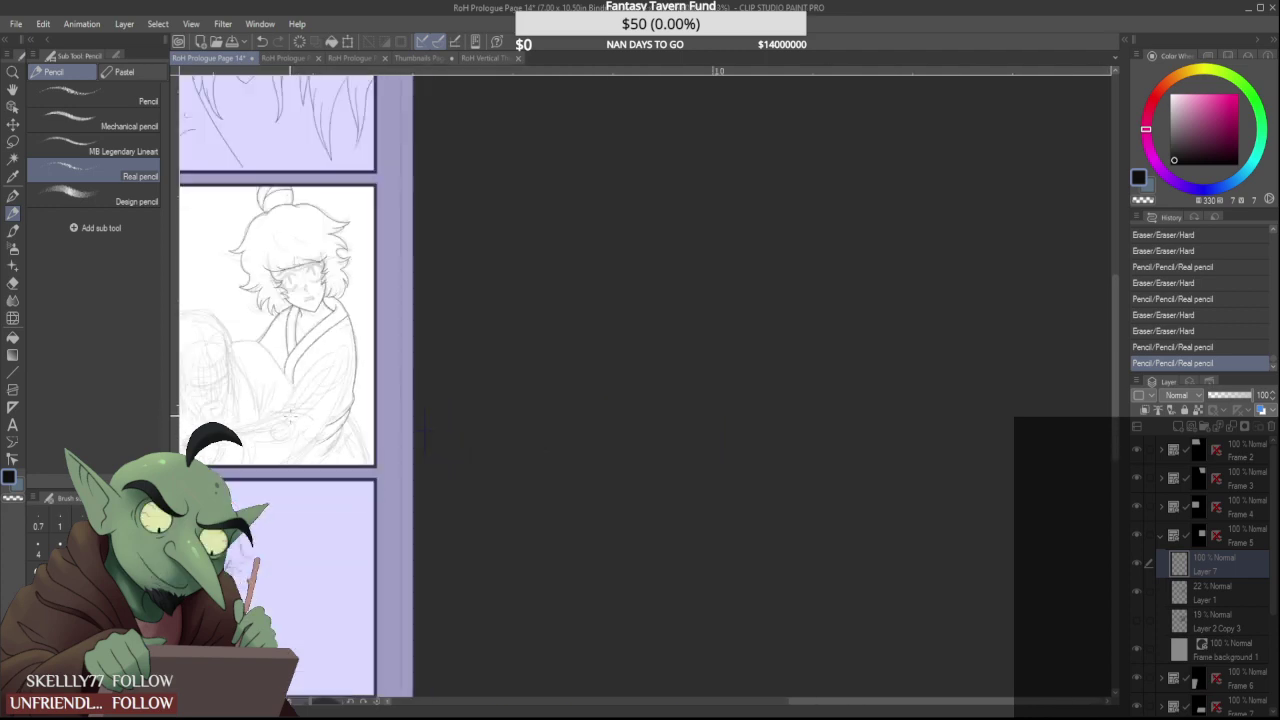
scroll(424, 427, up, 5)
scroll(283, 400, up, 2)
mouse_move(319, 373)
mouse_down()
mouse_move(355, 313)
mouse_move(302, 418)
mouse_move(317, 372)
mouse_move(651, 83)
mouse_up()
scroll(352, 303, down, 4)
scroll(341, 322, up, 4)
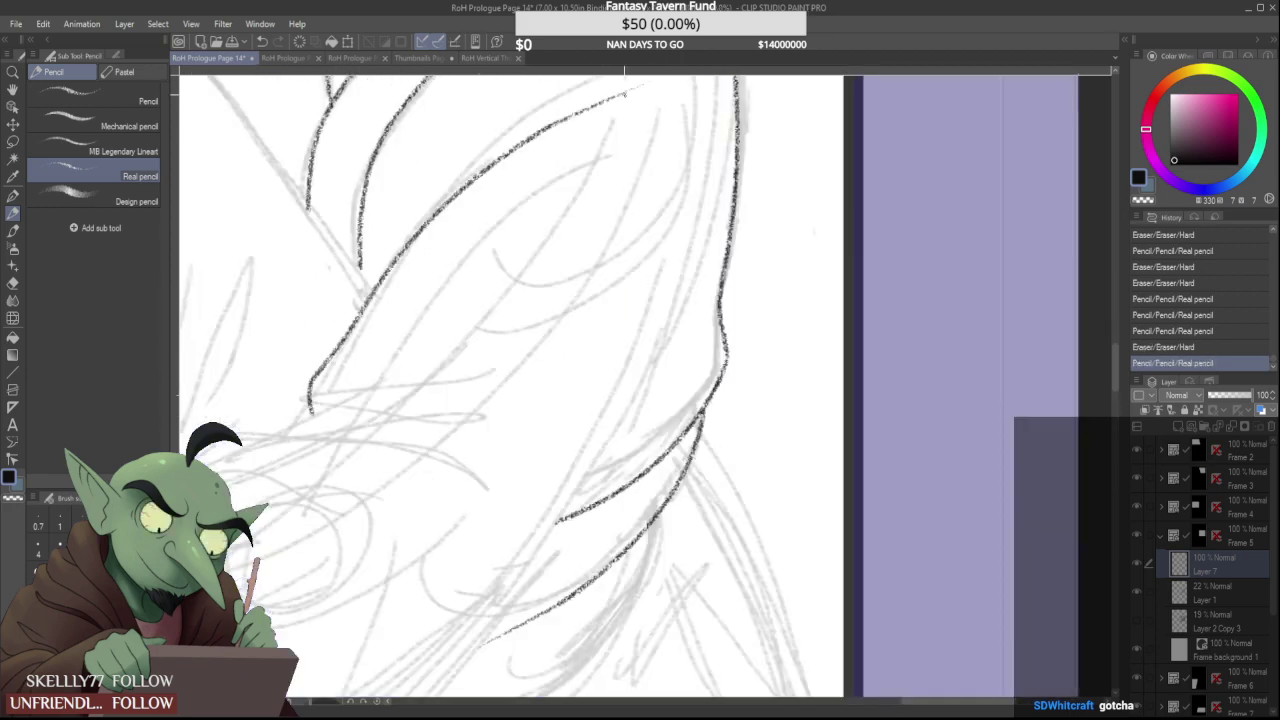
scroll(412, 290, down, 4)
scroll(406, 260, up, 4)
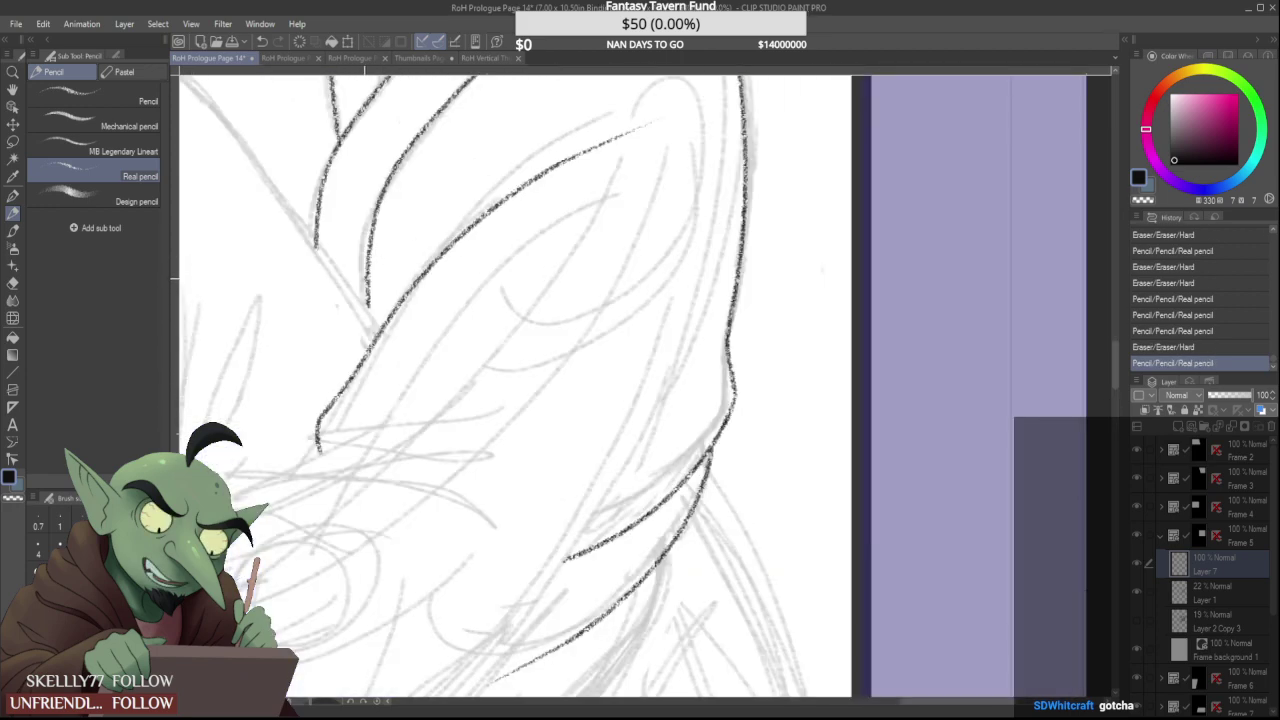
key(ctrl+z)
mouse_move(318, 456)
mouse_down()
mouse_move(330, 406)
mouse_move(635, 112)
mouse_up()
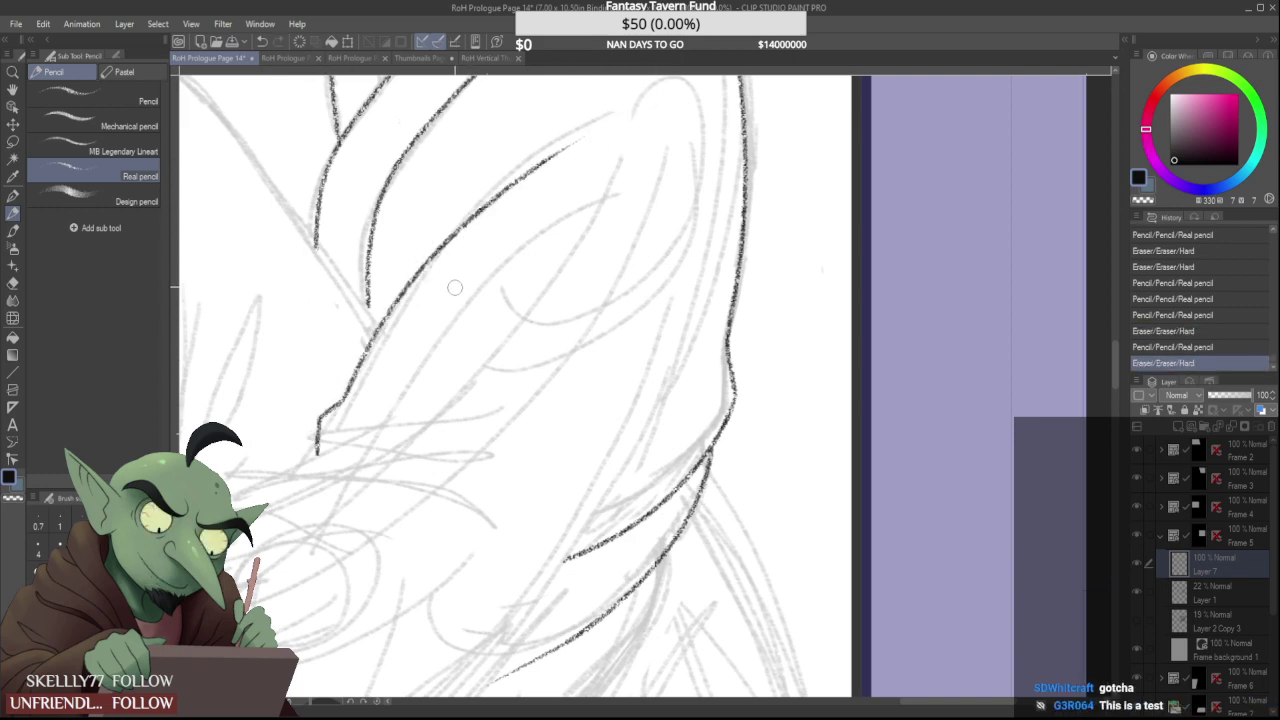
scroll(363, 289, down, 2)
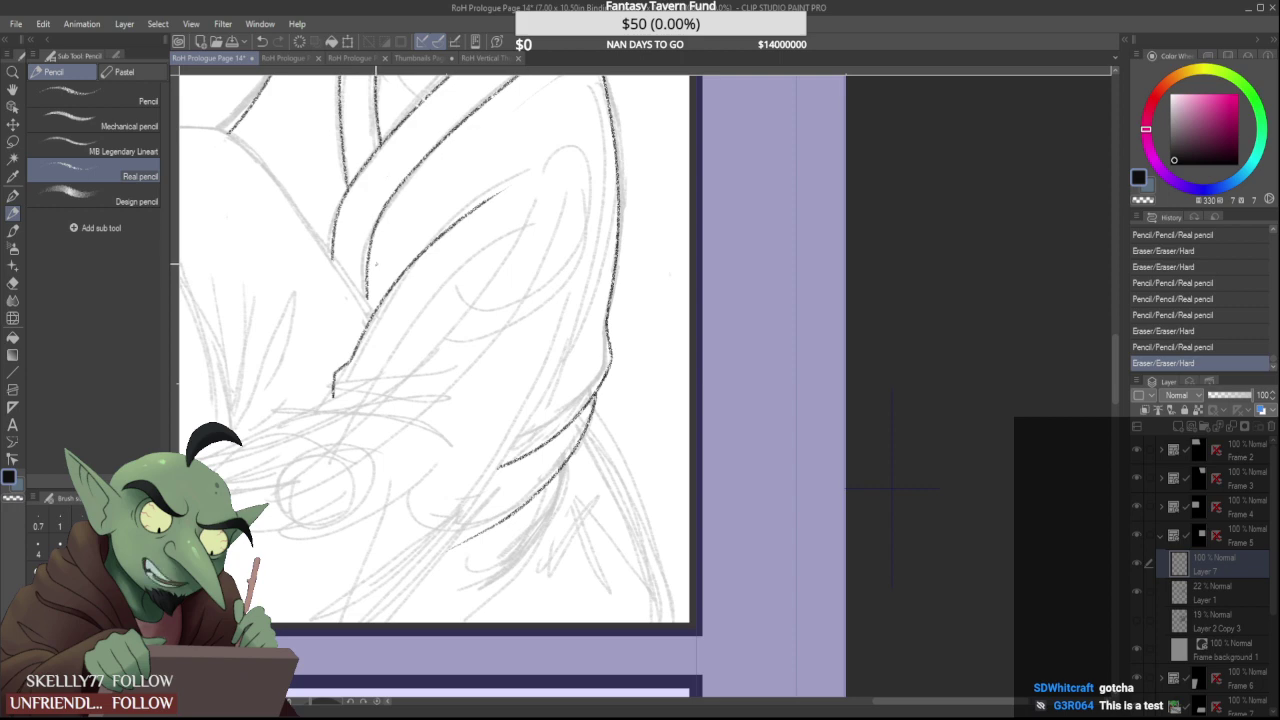
scroll(402, 301, down, 2)
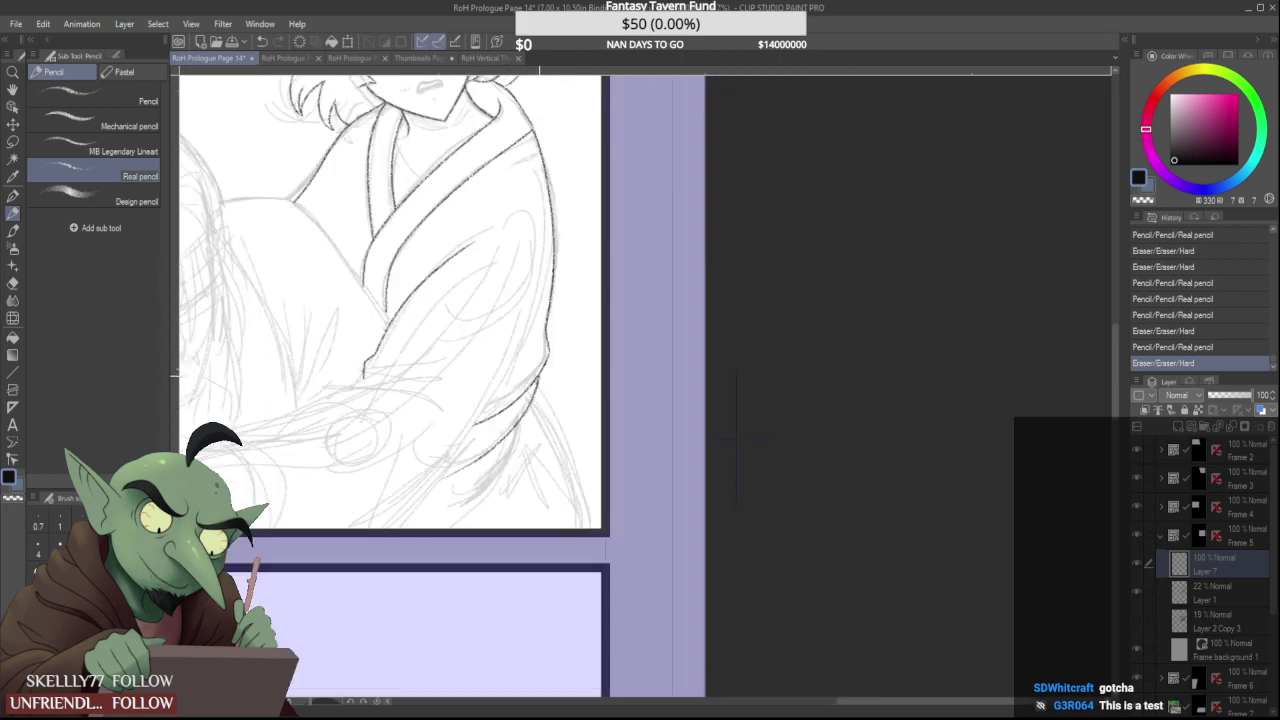
drag(539, 379, 587, 530)
drag(450, 362, 456, 425)
key(ctrl+z)
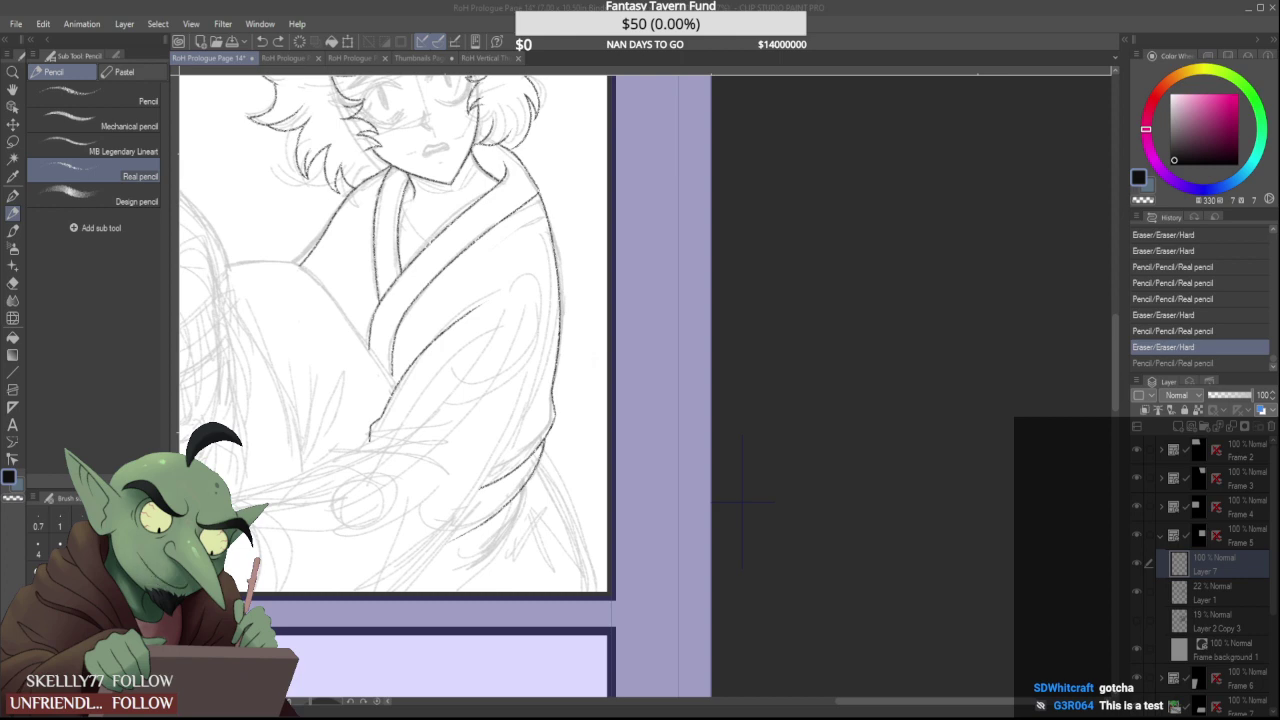
Erase the lower fold line beneath the elbow and redraw it as a shorter curve branching from the outer sleeve line
scroll(484, 461, up, 1)
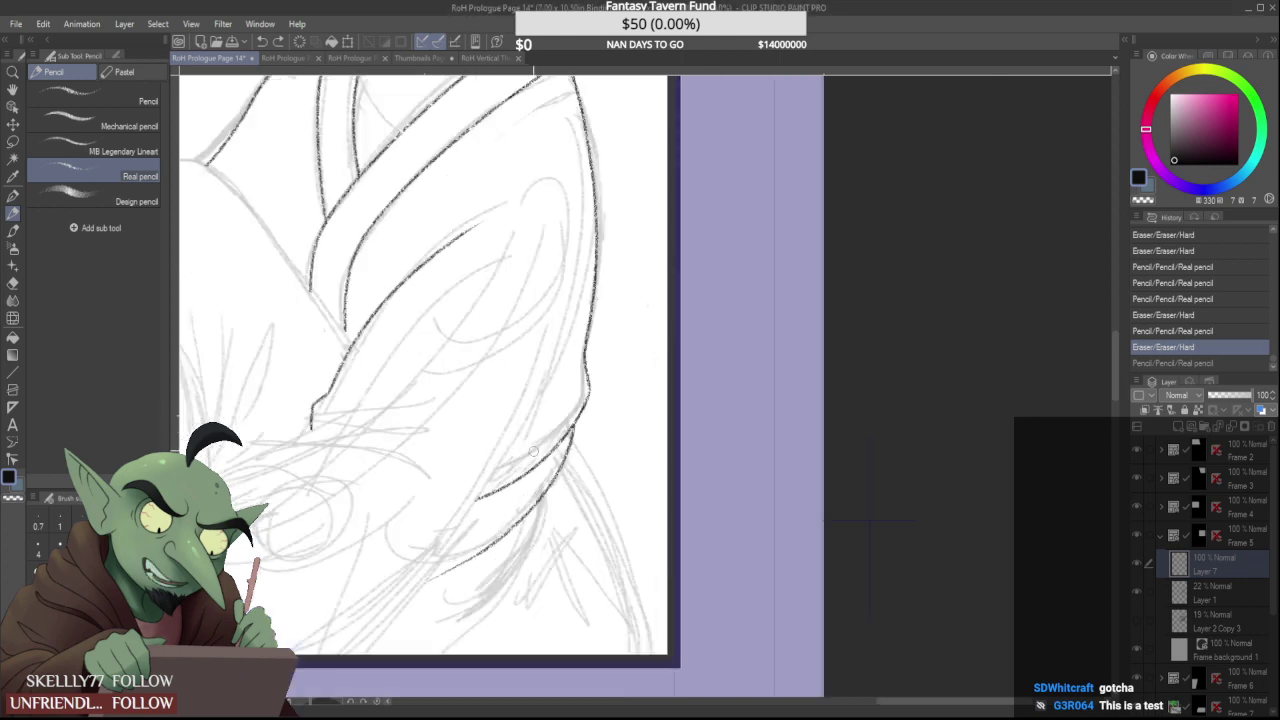
mouse_move(541, 494)
mouse_down()
mouse_move(442, 596)
mouse_move(526, 512)
mouse_move(498, 528)
mouse_up()
drag(570, 434, 447, 608)
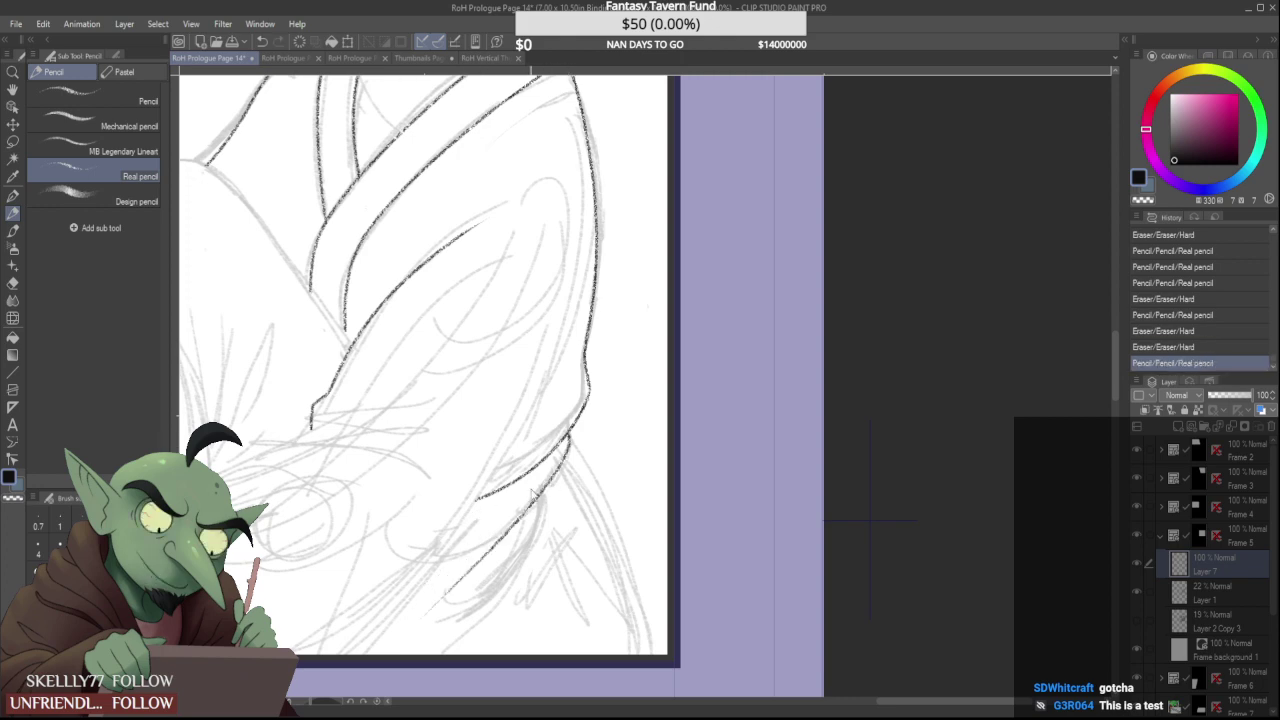
key(ctrl+z)
drag(572, 432, 405, 555)
key(ctrl+z)
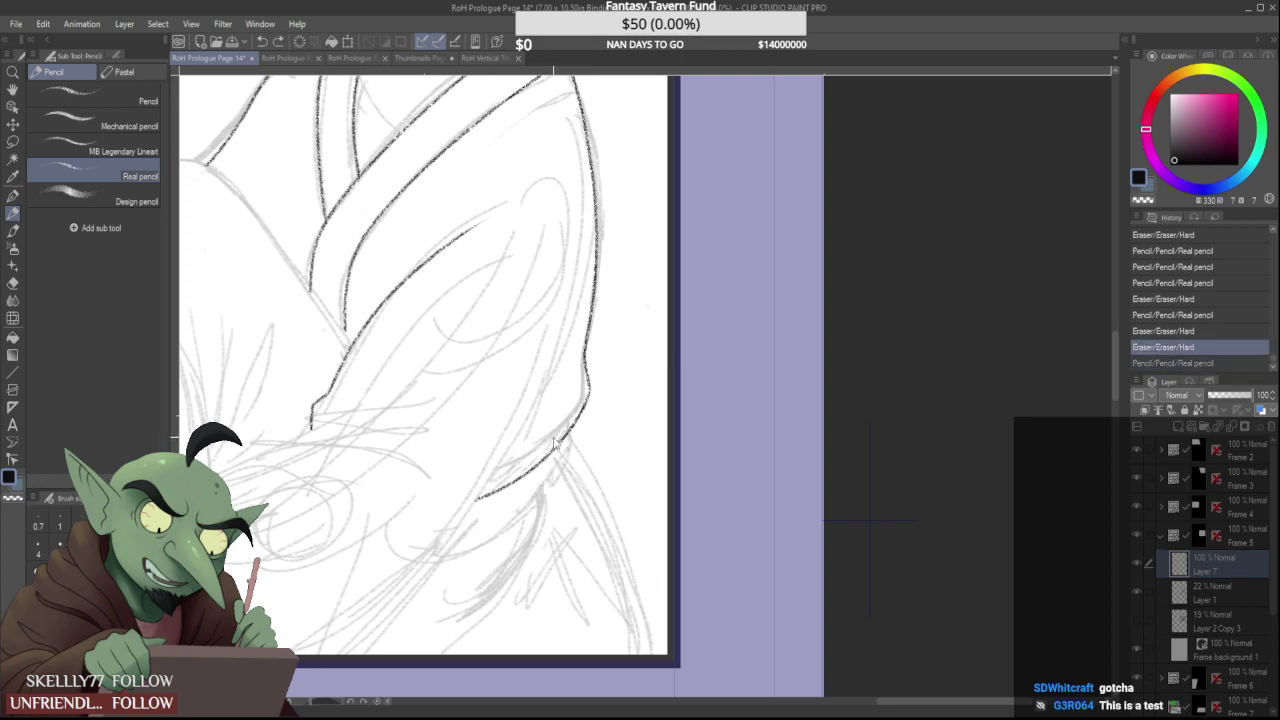
key(ctrl+y)
key(ctrl+z)
key(ctrl+y)
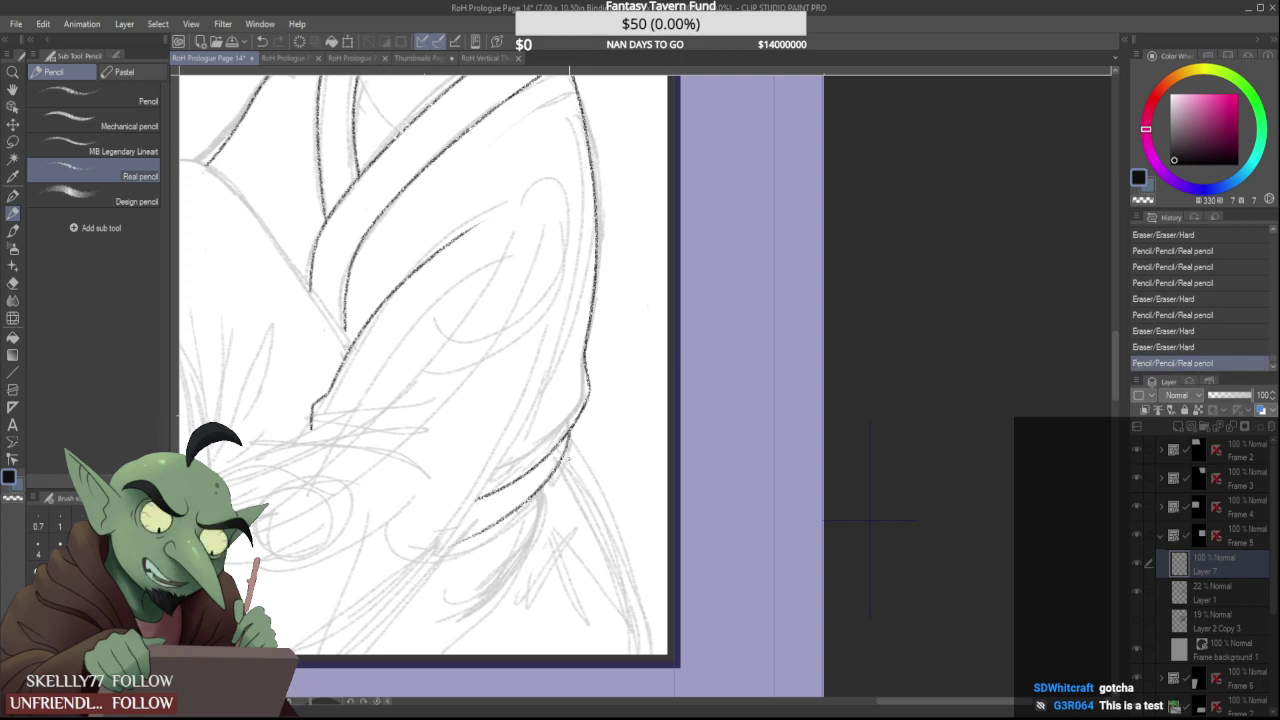
Draw the robe's outer line from the elbow down to the bottom edge of the panel
drag(572, 428, 654, 652)
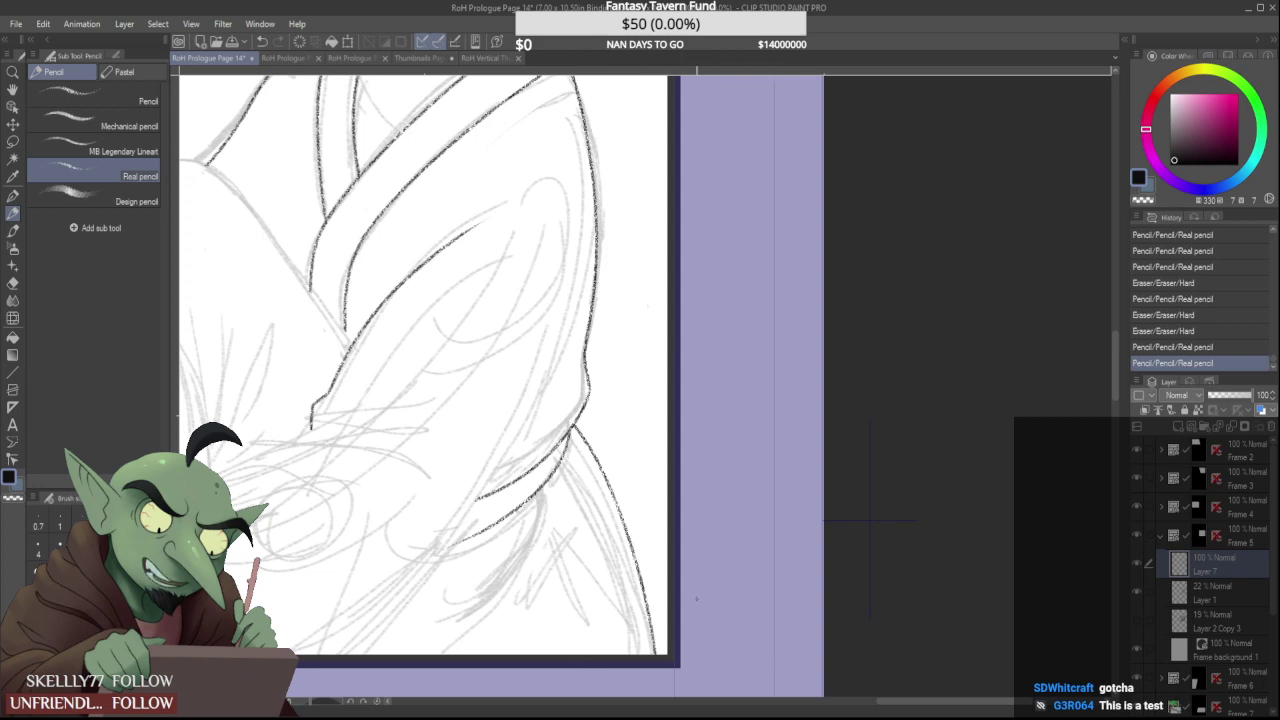
scroll(360, 416, down, 3)
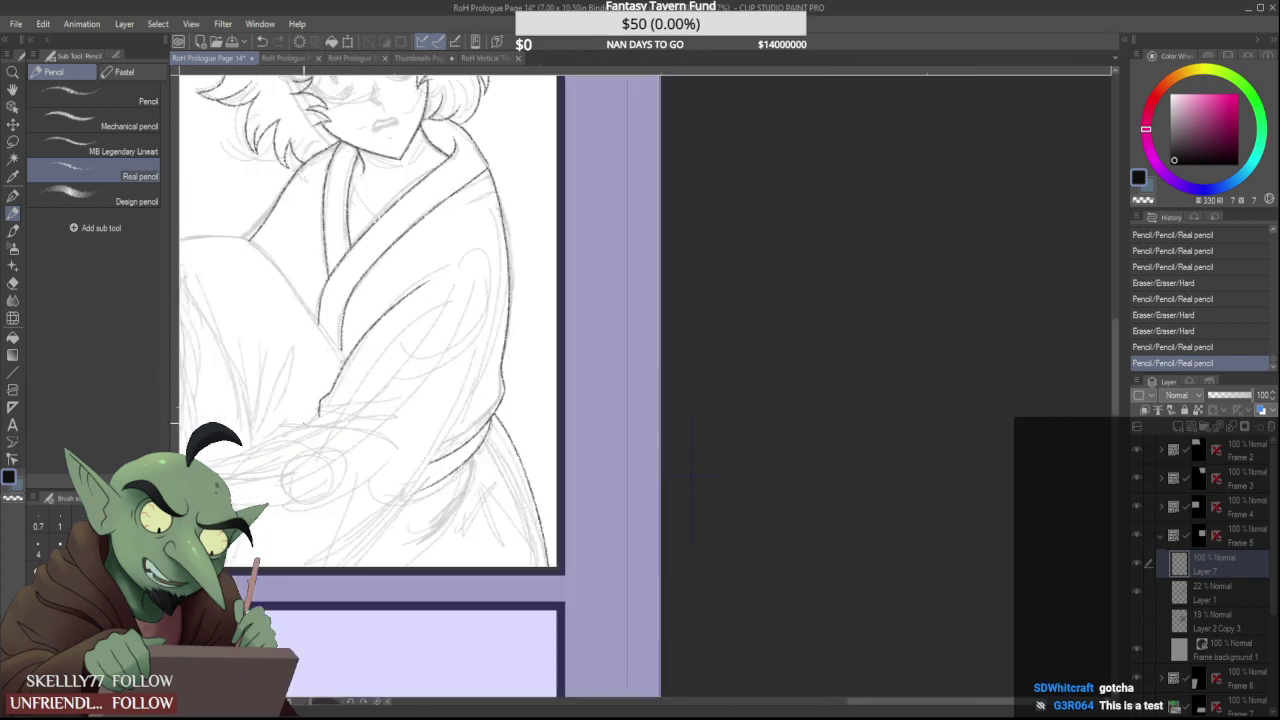
scroll(290, 425, up, 1)
scroll(290, 431, down, 4)
scroll(257, 434, down, 2)
scroll(195, 430, up, 4)
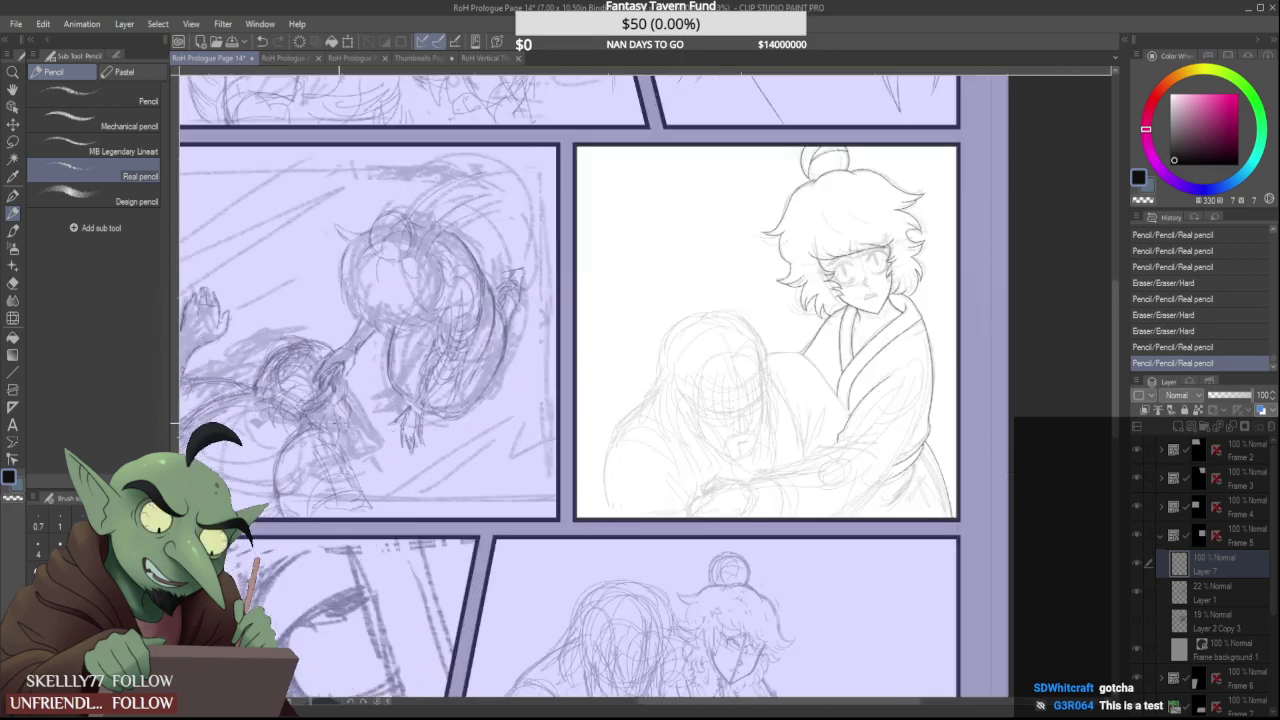
scroll(442, 463, down, 3)
Outline the curved sleeve opening at the cuff corner and add a diagonal fold line above it
scroll(608, 436, up, 7)
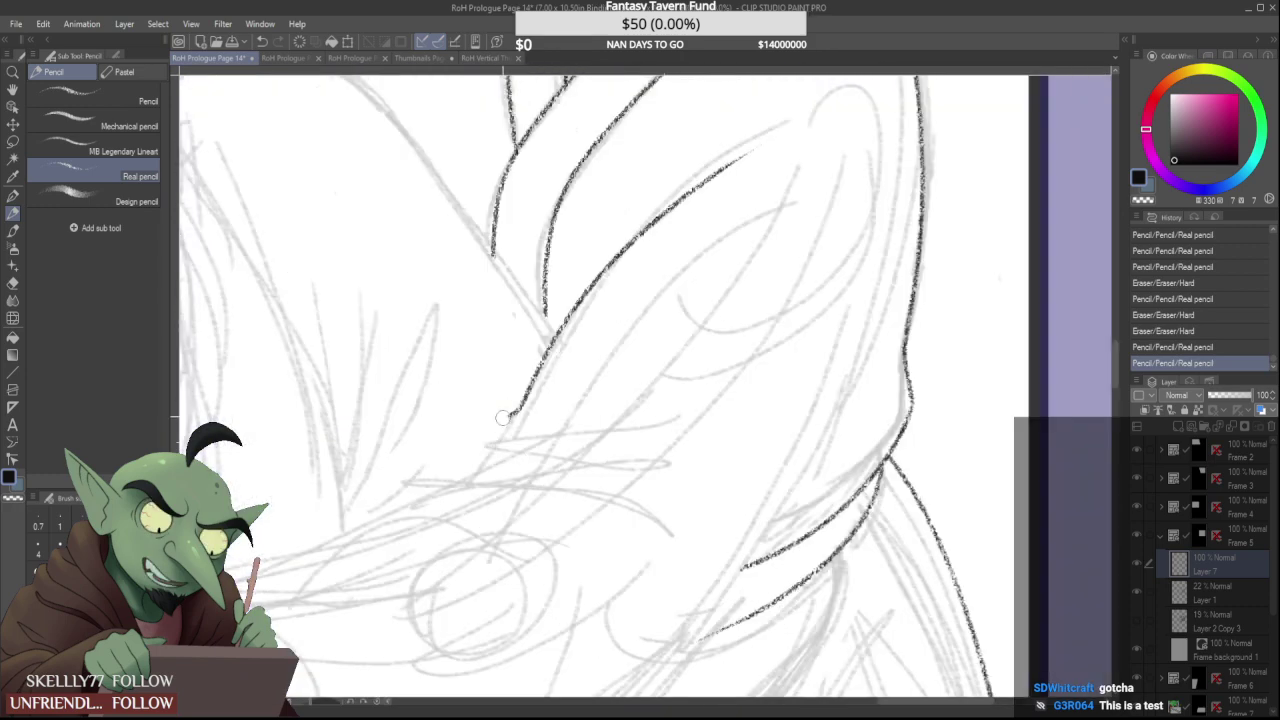
mouse_move(494, 458)
mouse_down()
mouse_move(512, 416)
mouse_move(483, 474)
mouse_move(676, 488)
mouse_move(532, 484)
mouse_move(684, 388)
mouse_up()
scroll(490, 487, down, 4)
scroll(518, 454, up, 4)
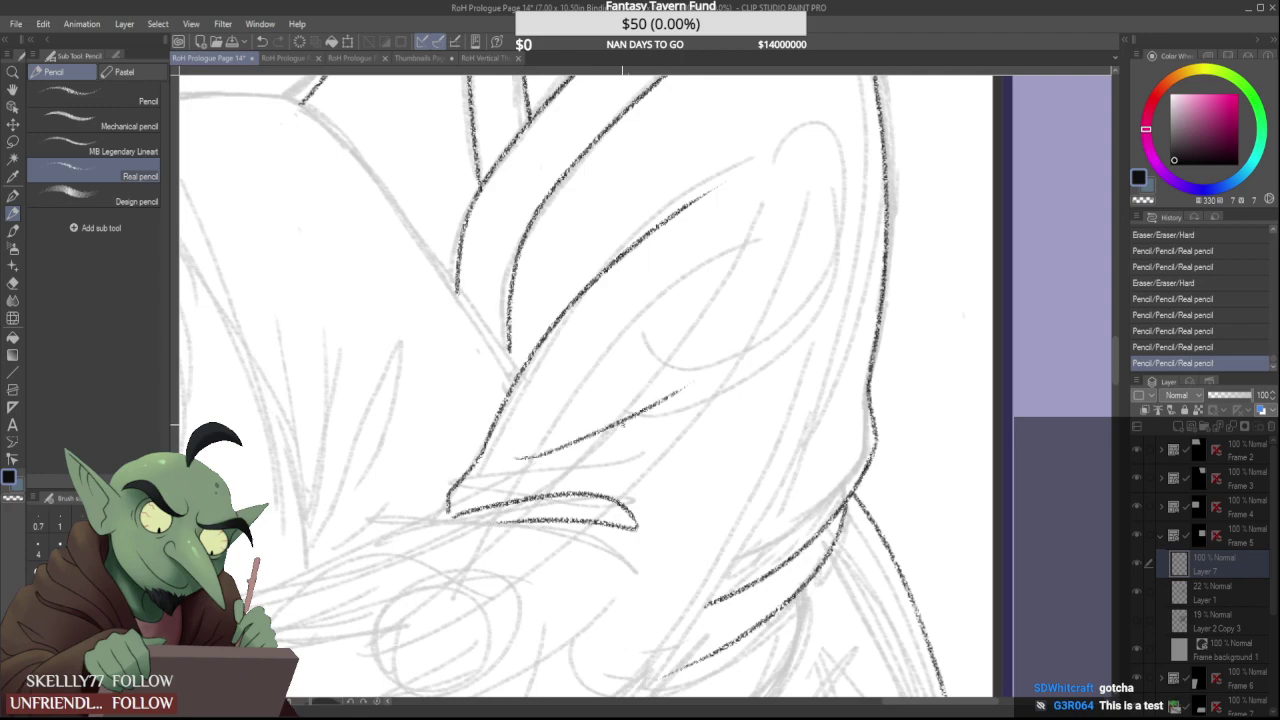
scroll(769, 473, down, 4)
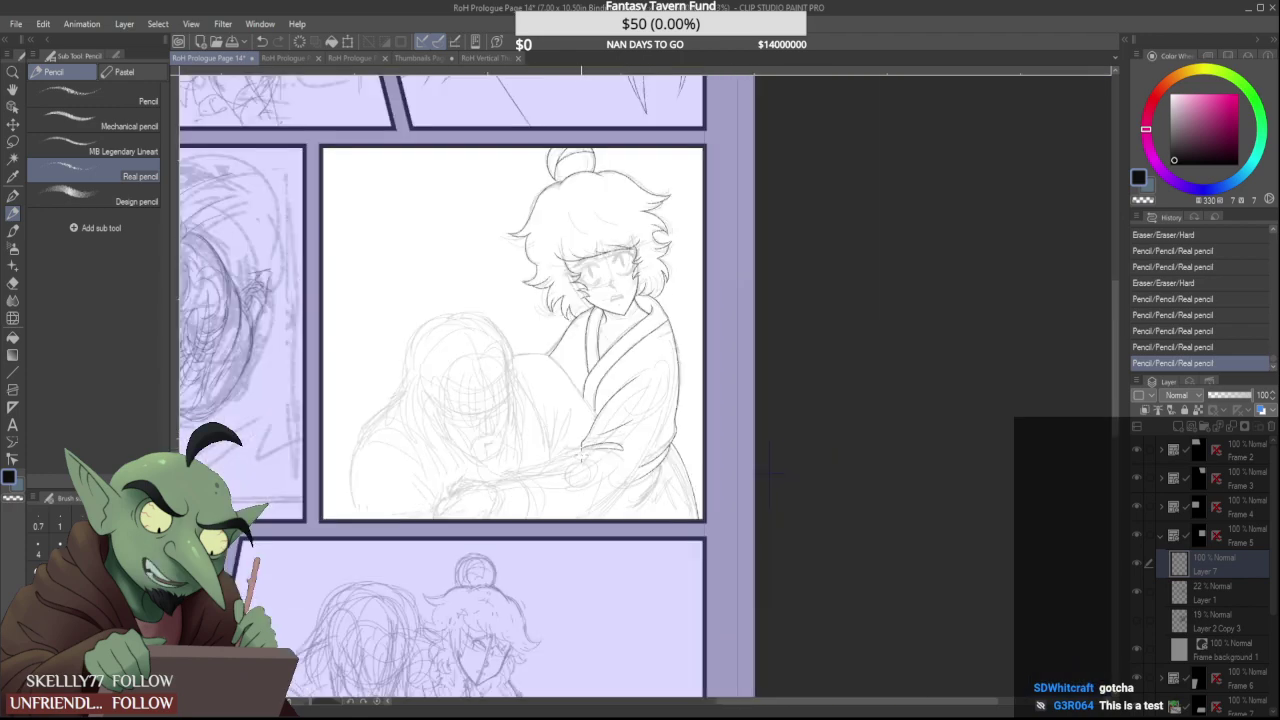
Extend the lower cuff line and draw the top of the forearm toward the wrist, redoing the stroke at a steeper angle
scroll(770, 473, up, 5)
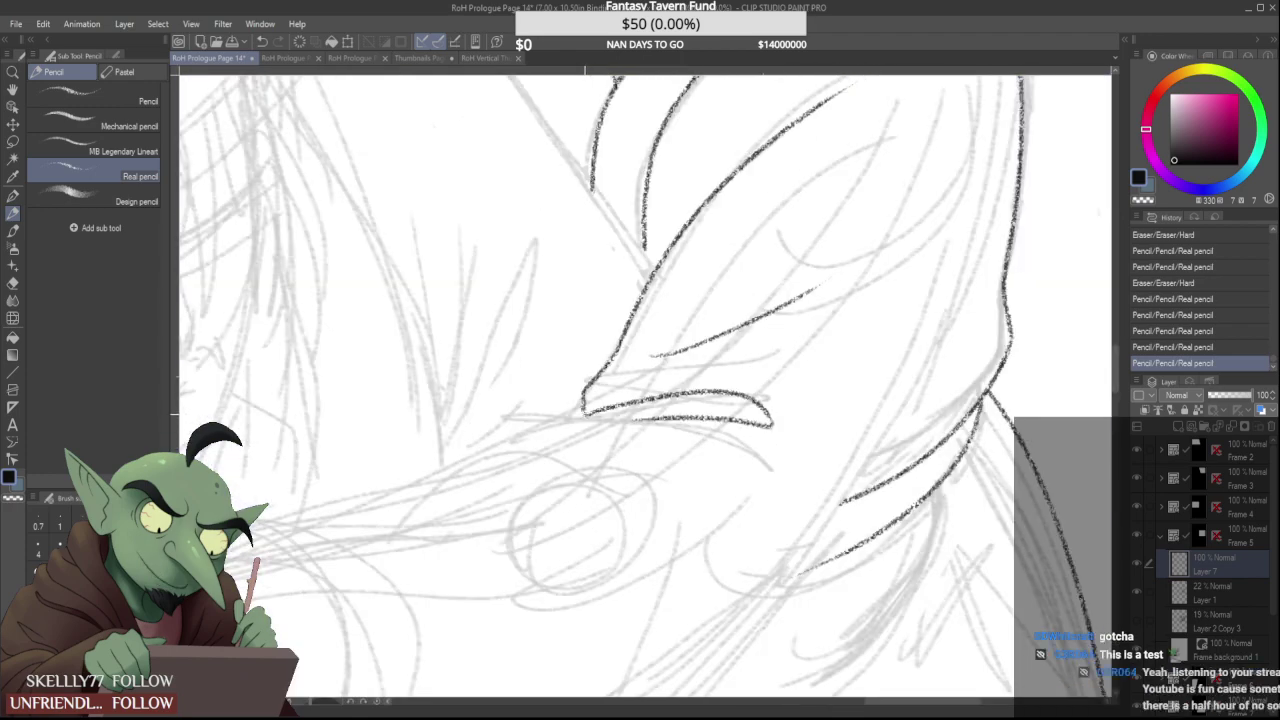
drag(585, 414, 310, 520)
scroll(320, 515, down, 4)
scroll(454, 449, up, 5)
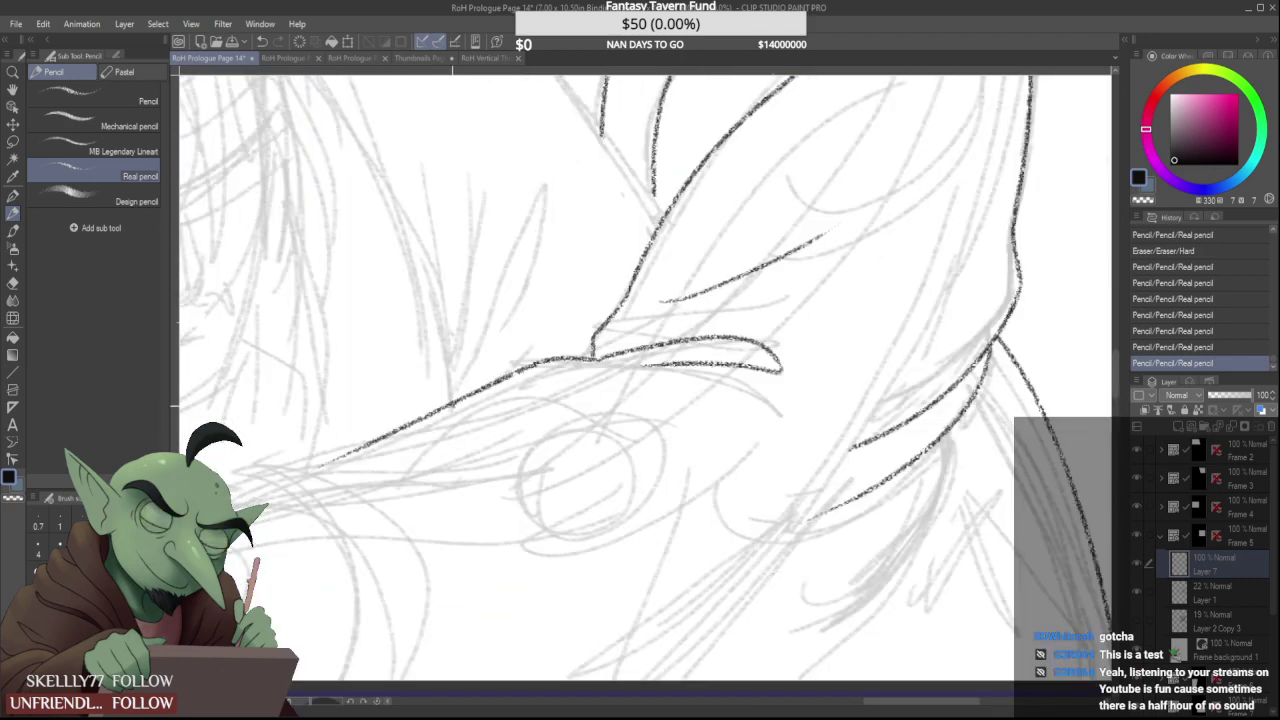
key(ctrl+z)
mouse_move(596, 369)
mouse_down()
mouse_move(614, 365)
mouse_move(338, 476)
mouse_up()
key(ctrl+z)
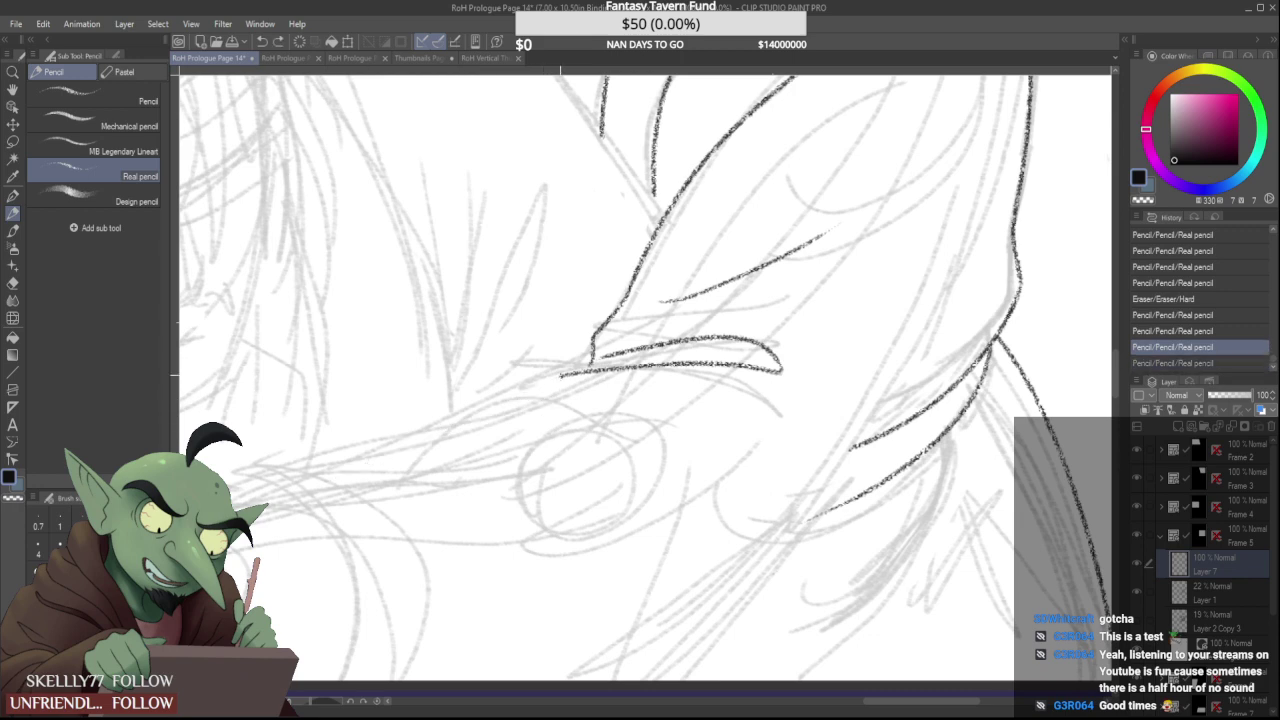
drag(576, 366, 336, 522)
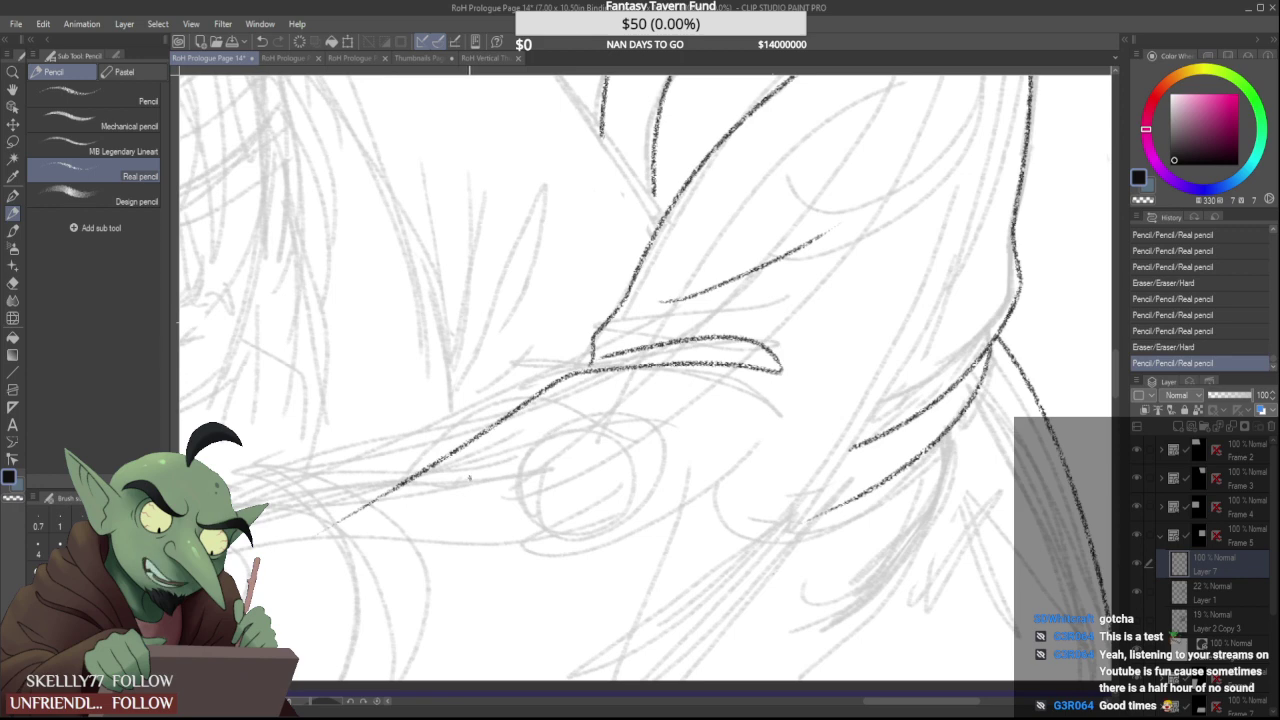
Erase the forearm's top line and redraw it at a shallower angle as a long stroke toward the wrist
scroll(480, 436, down, 1)
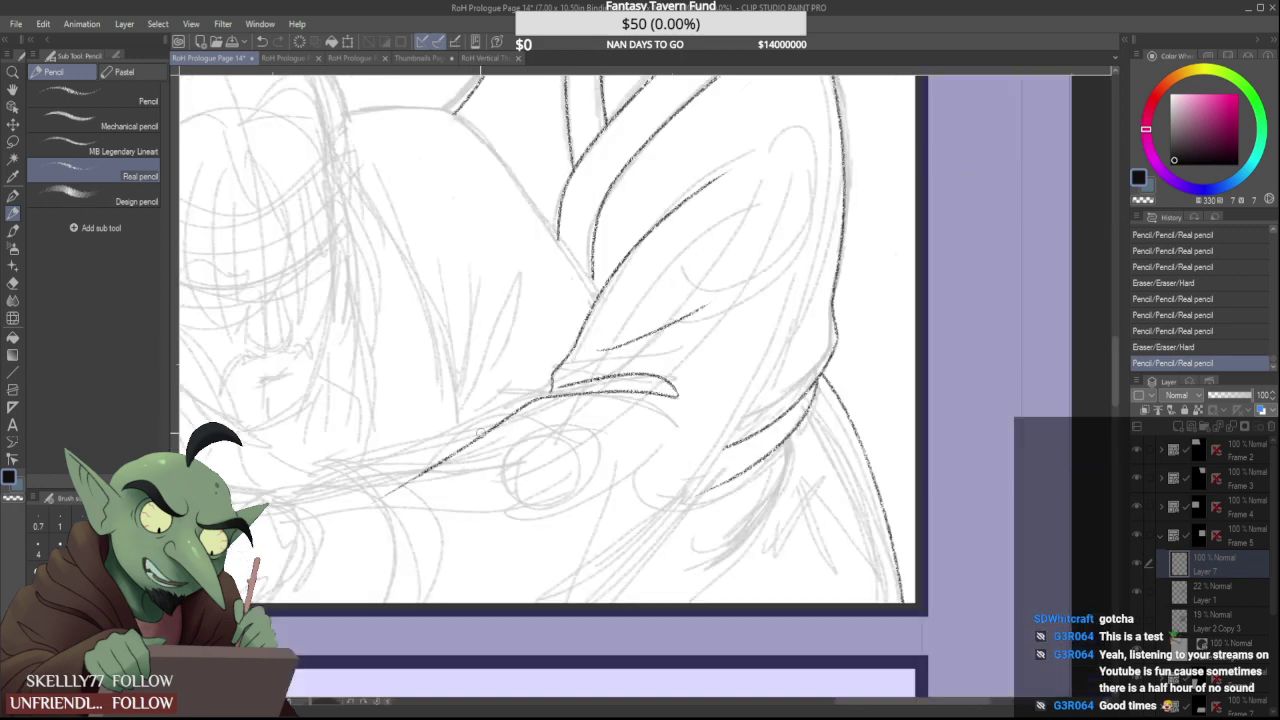
scroll(445, 466, up, 1)
mouse_move(343, 519)
mouse_down()
mouse_move(587, 360)
mouse_move(309, 504)
mouse_move(445, 418)
mouse_move(375, 456)
mouse_move(520, 388)
mouse_up()
scroll(460, 424, down, 1)
scroll(444, 435, up, 1)
drag(598, 351, 272, 494)
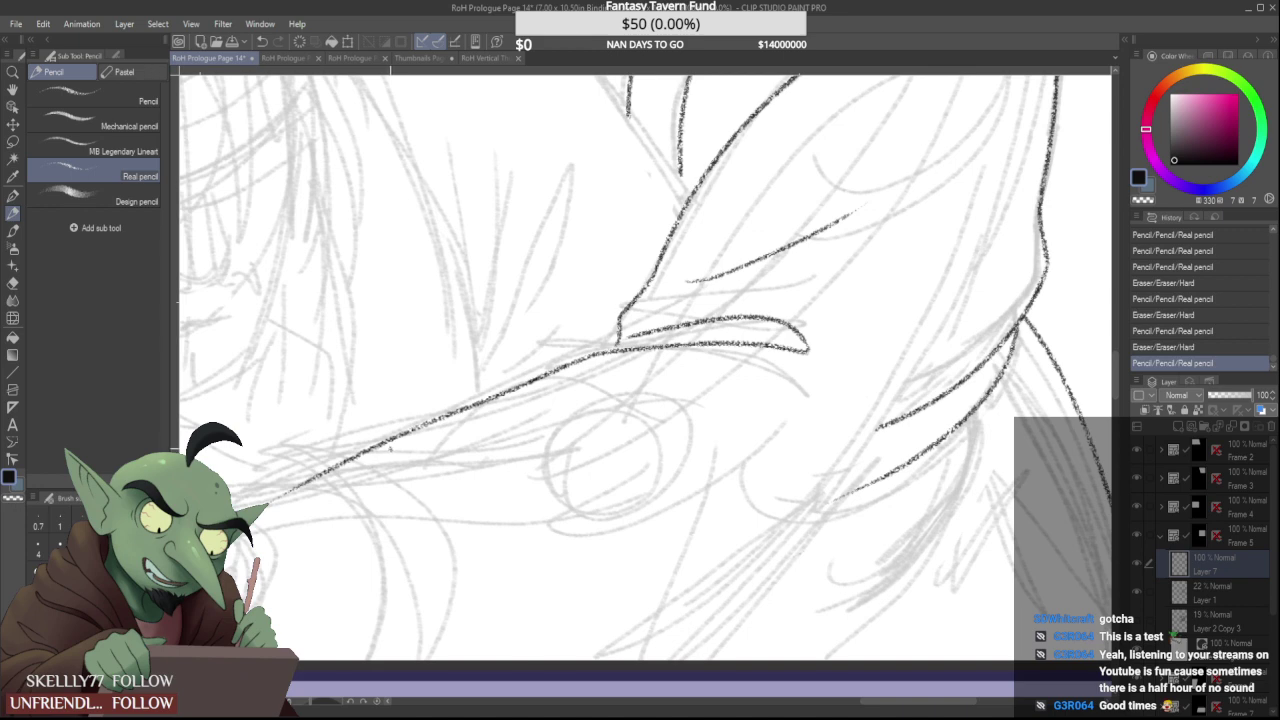
key(ctrl+z)
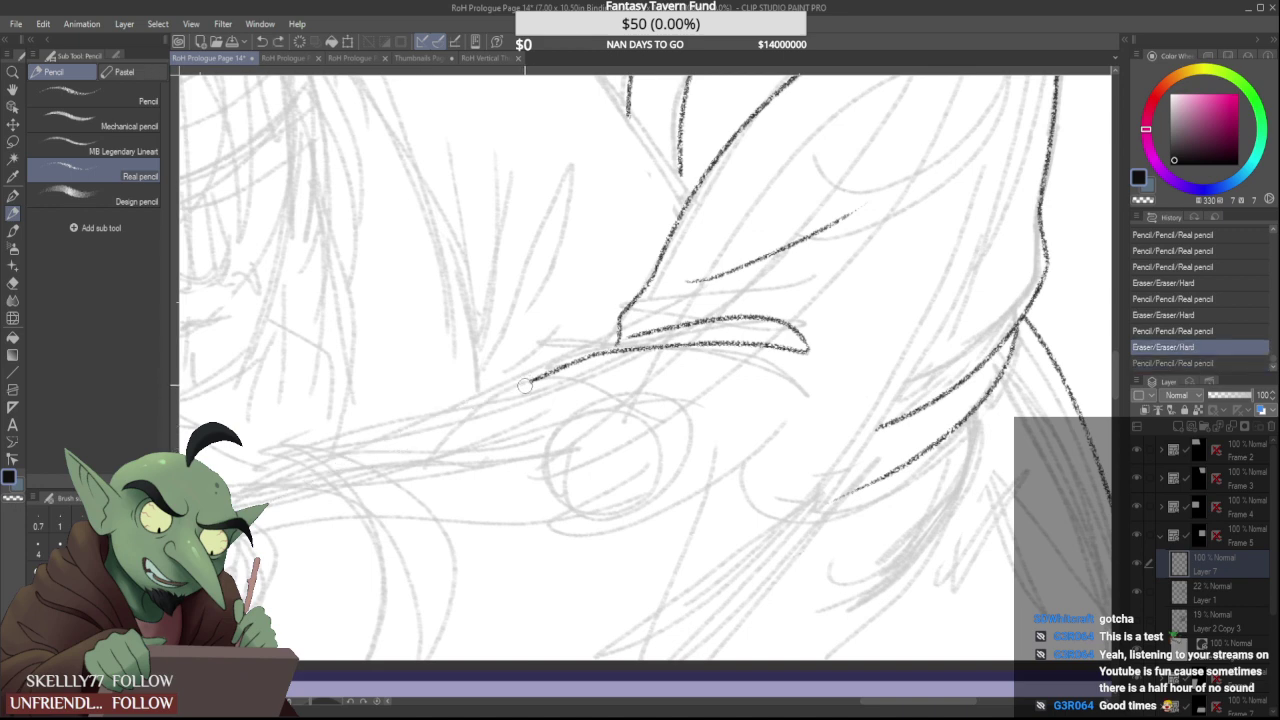
drag(524, 385, 240, 490)
key(ctrl+z)
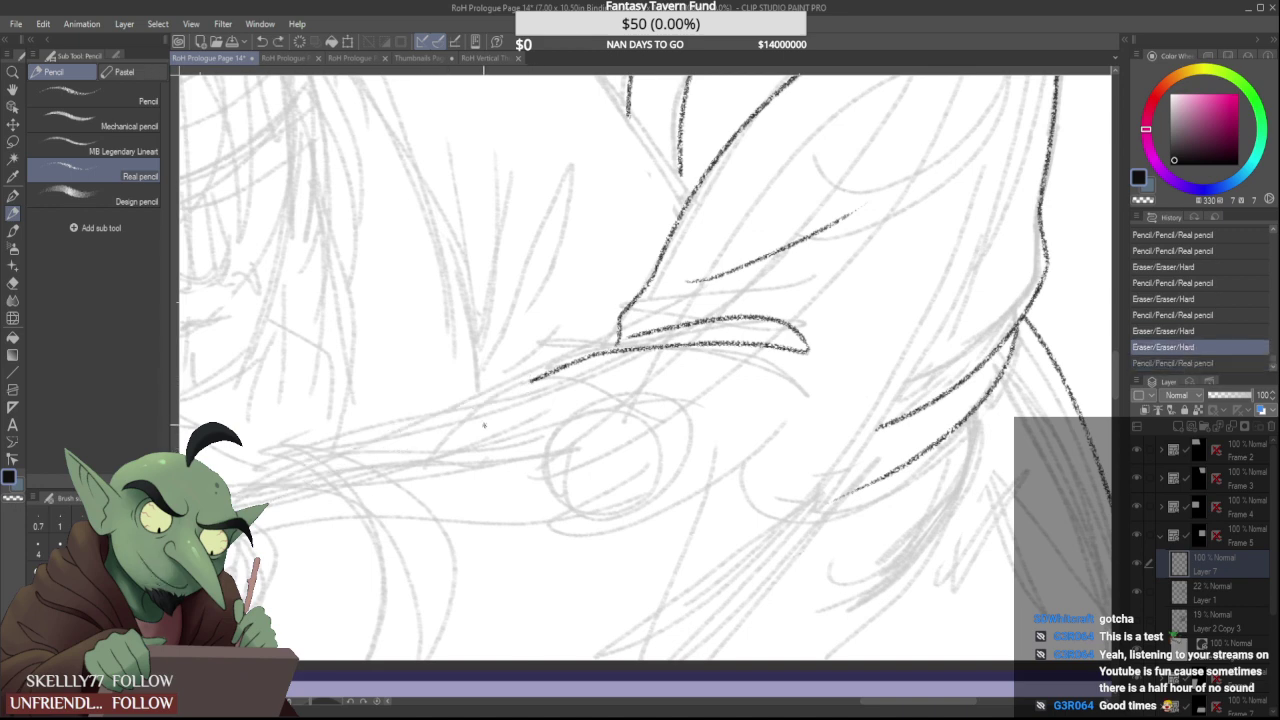
key(ctrl+y)
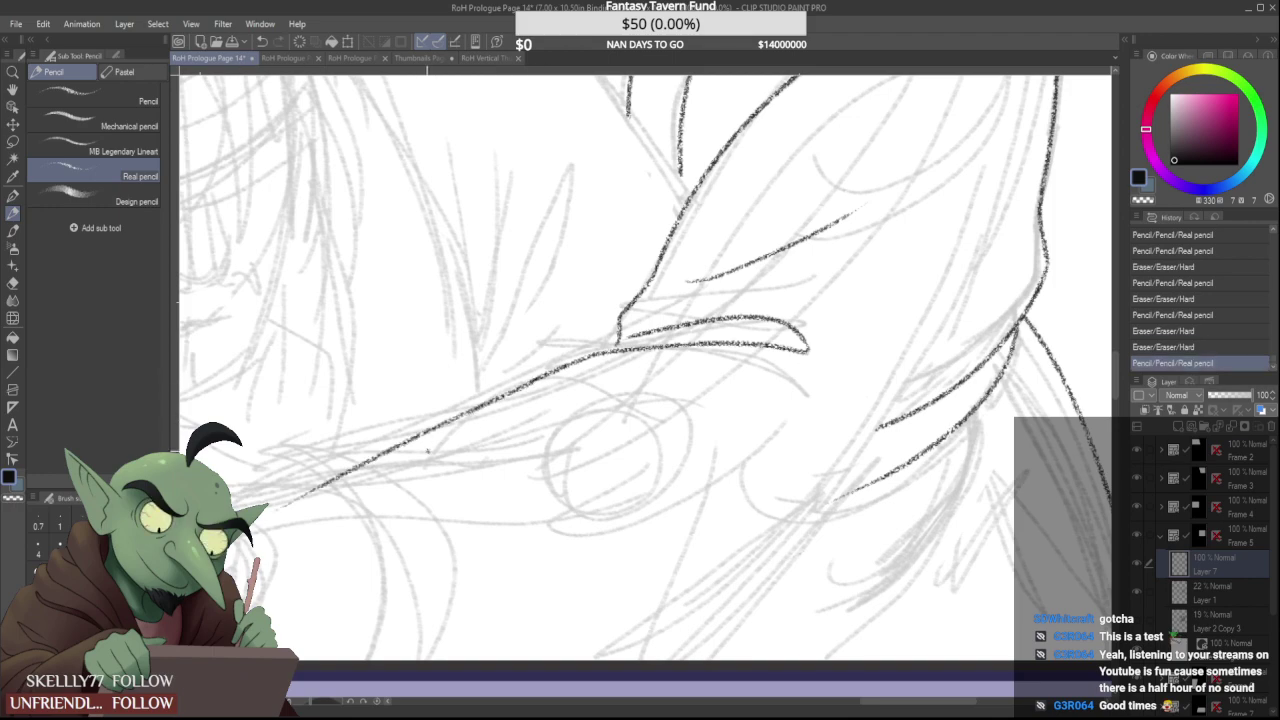
scroll(395, 456, down, 3)
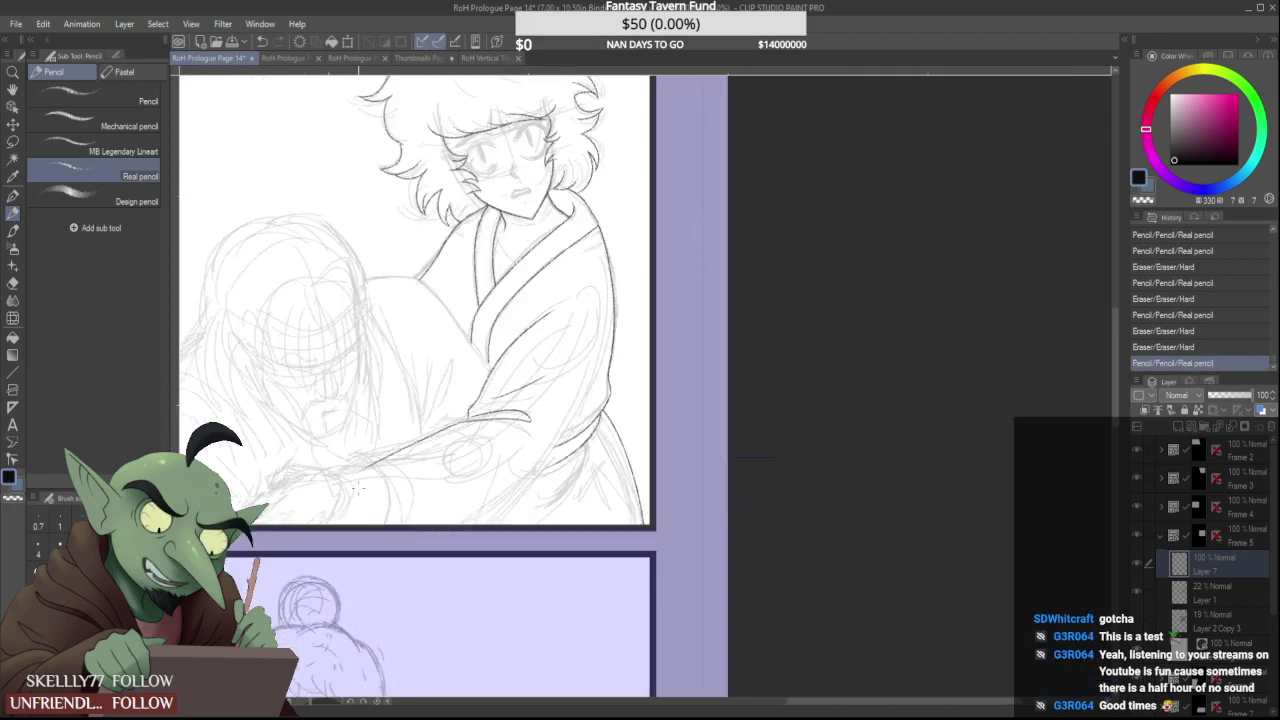
Replace the forearm's top line with a stroke along the upper sketch line that bends down at the wrist, and clean up the bend
key(ctrl+plus)
scroll(380, 458, up, 3)
mouse_move(467, 414)
mouse_down()
mouse_move(640, 332)
mouse_move(298, 445)
mouse_up()
key(ctrl+z)
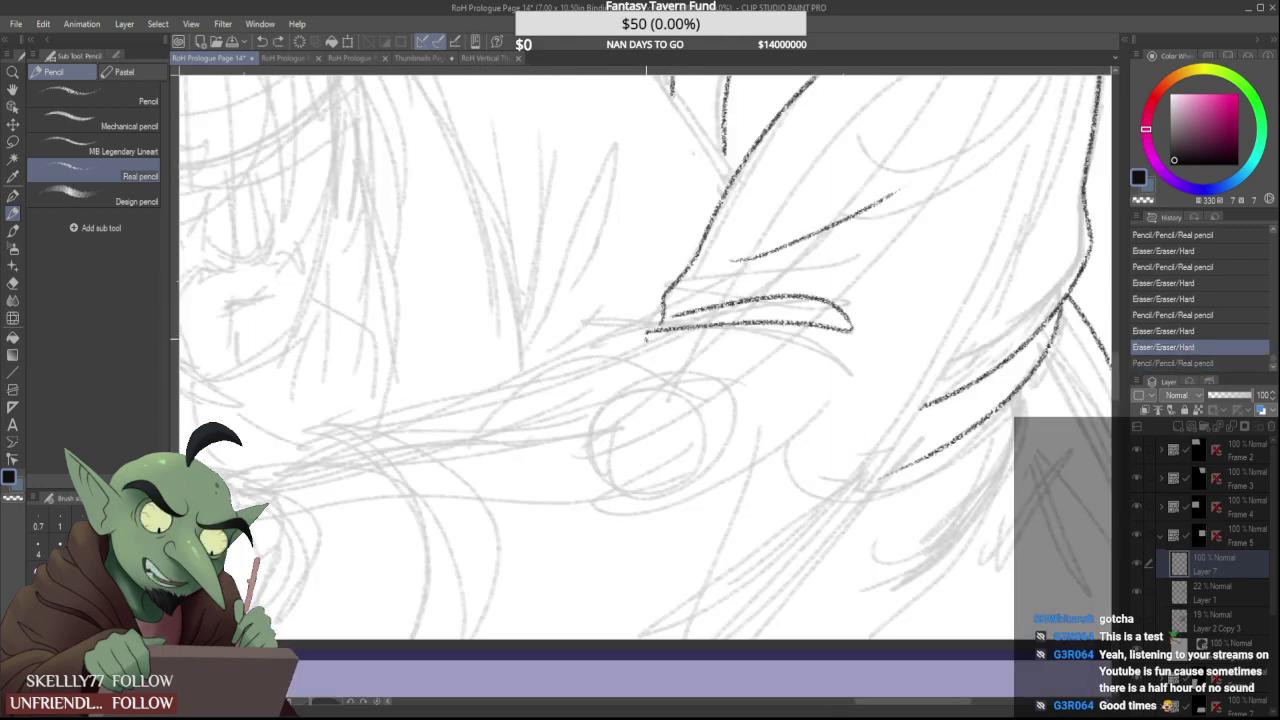
mouse_move(650, 328)
mouse_down()
mouse_move(605, 333)
mouse_move(318, 442)
mouse_up()
key(ctrl+z)
mouse_move(650, 328)
mouse_down()
mouse_move(316, 412)
mouse_move(298, 462)
mouse_up()
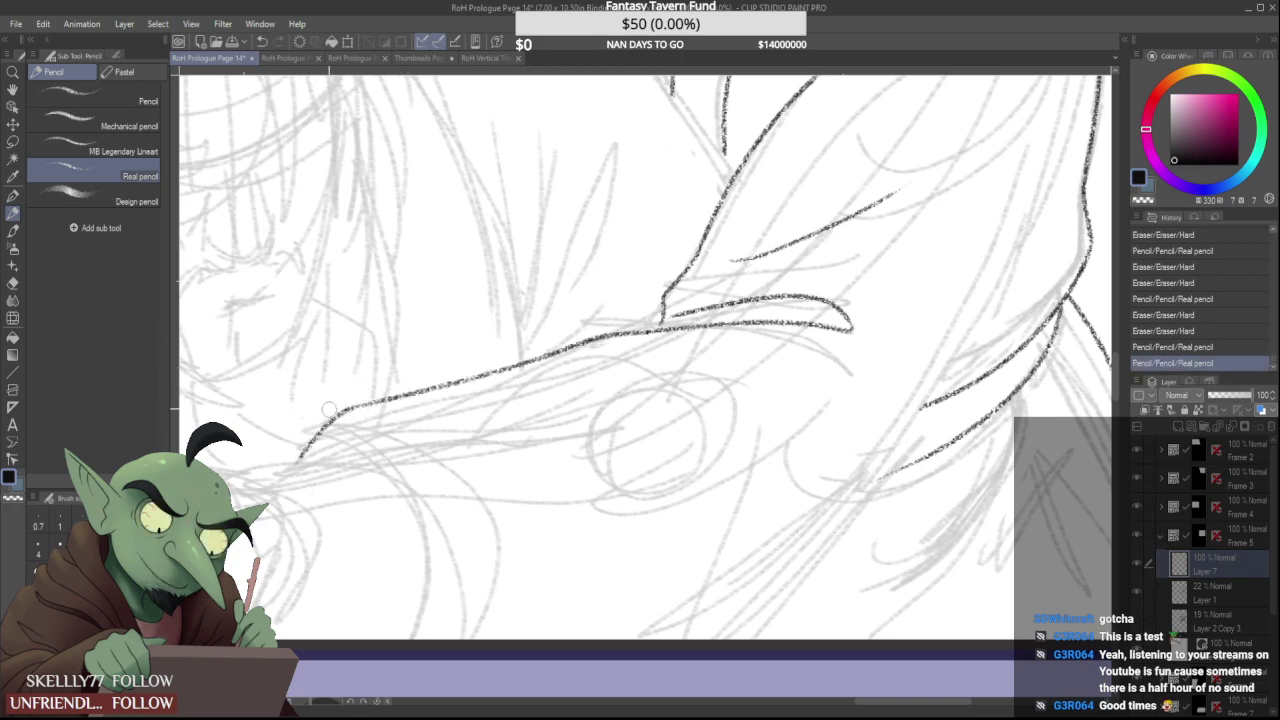
mouse_move(329, 409)
mouse_down()
mouse_move(348, 401)
mouse_move(305, 455)
mouse_move(357, 408)
mouse_move(258, 490)
mouse_move(326, 418)
mouse_move(258, 497)
mouse_move(268, 488)
mouse_up()
scroll(357, 408, up, 1)
scroll(285, 480, down, 2)
scroll(290, 478, up, 2)
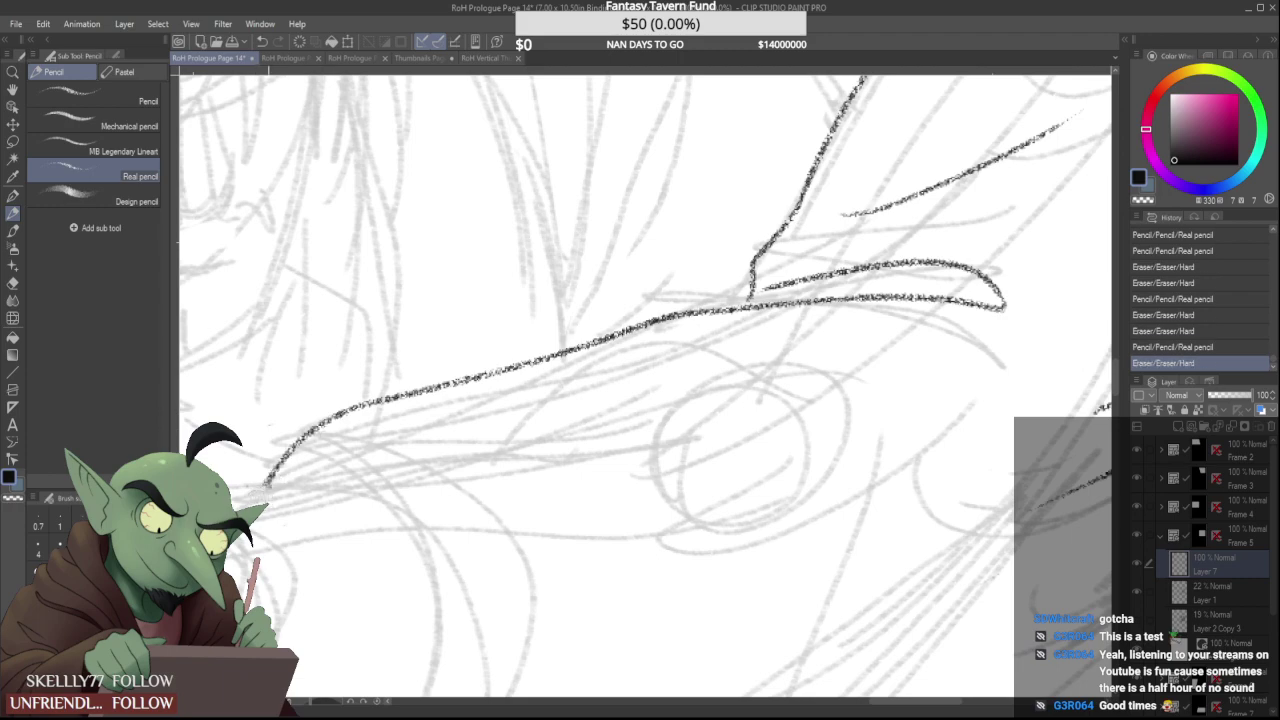
Draw a rounded curve from beneath the wrist down to the panel's bottom edge, redo it until it fits, and trim its start
scroll(330, 448, down, 4)
scroll(345, 470, up, 4)
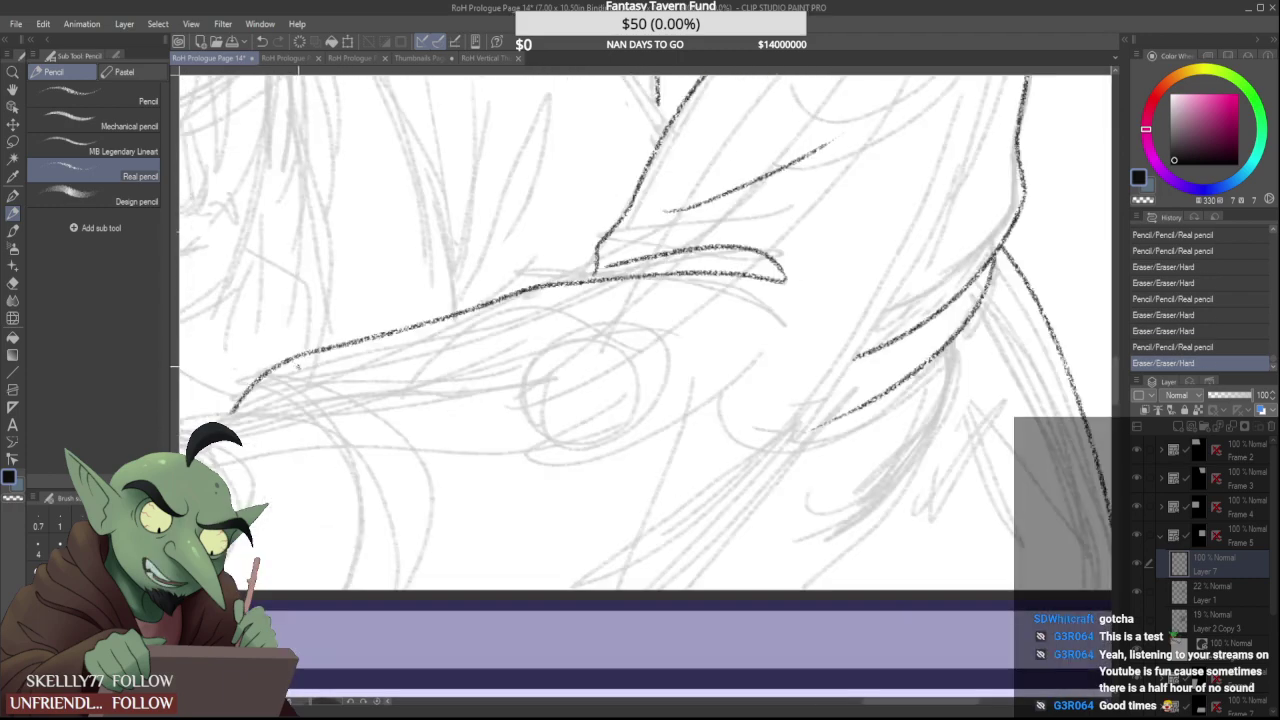
drag(298, 367, 389, 600)
key(ctrl+z)
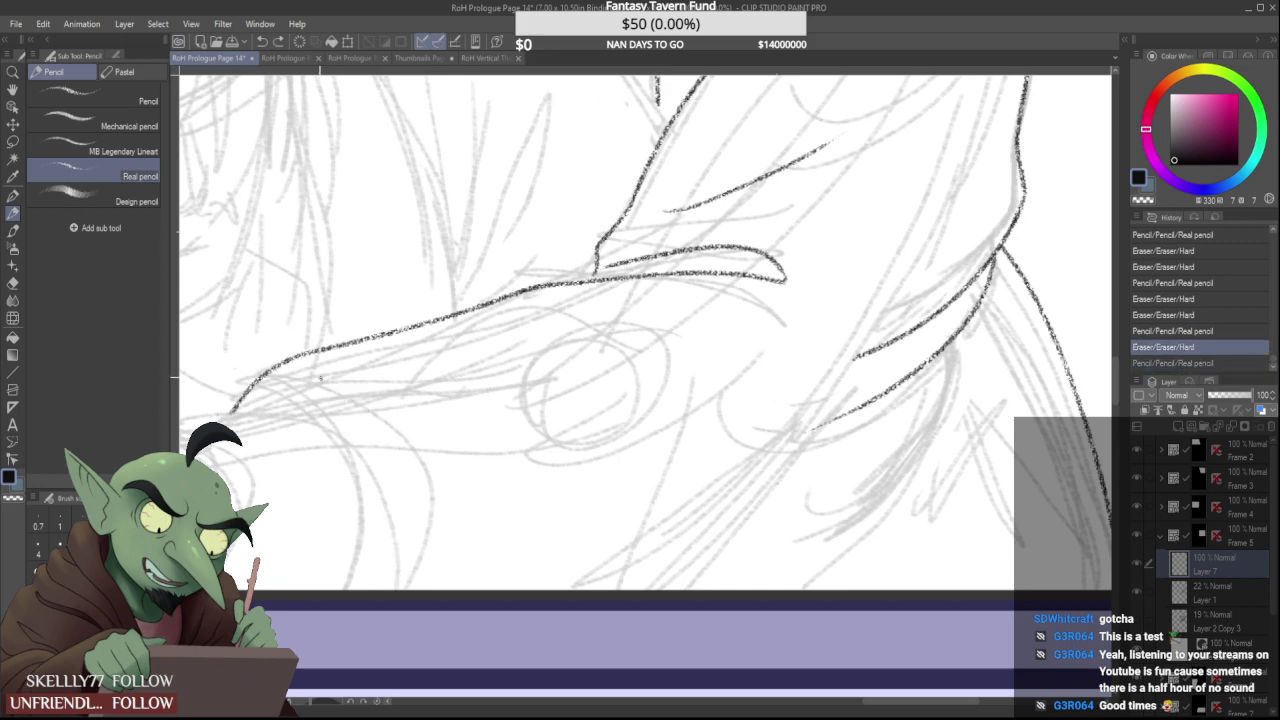
mouse_move(298, 367)
mouse_down()
mouse_move(385, 422)
mouse_move(412, 592)
mouse_move(413, 580)
mouse_move(404, 608)
mouse_up()
key(ctrl+z)
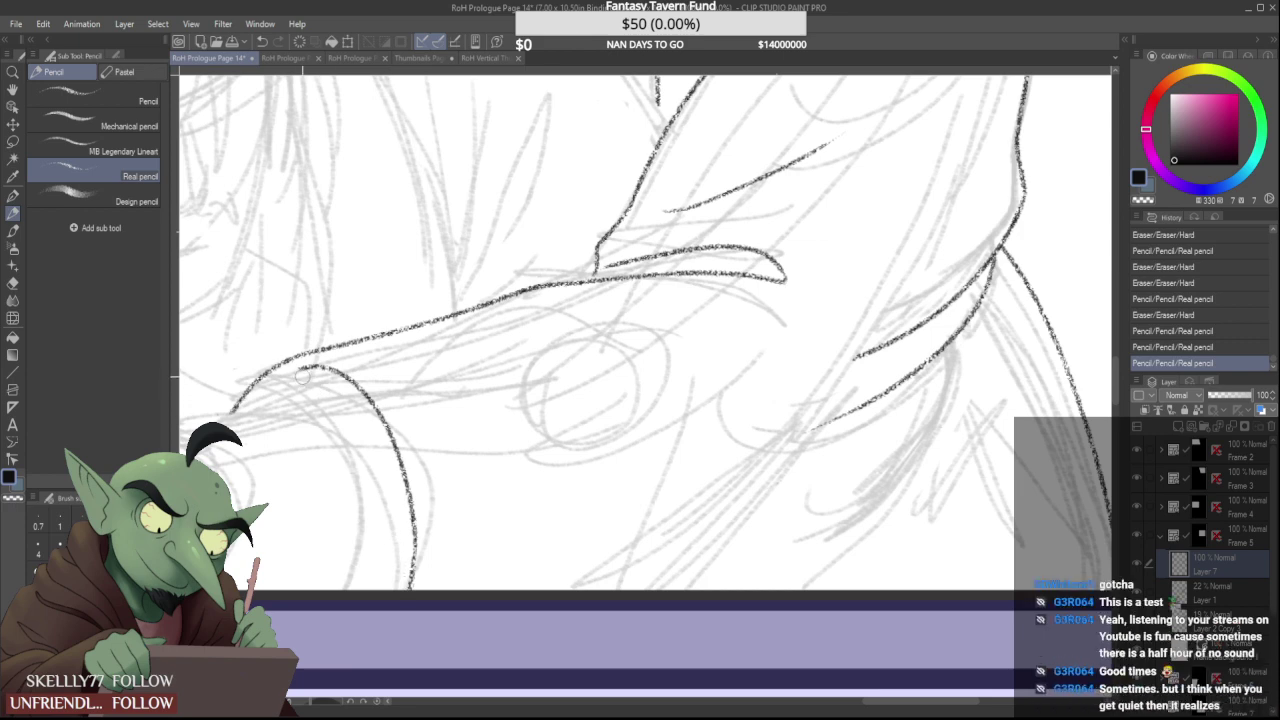
drag(310, 372, 317, 378)
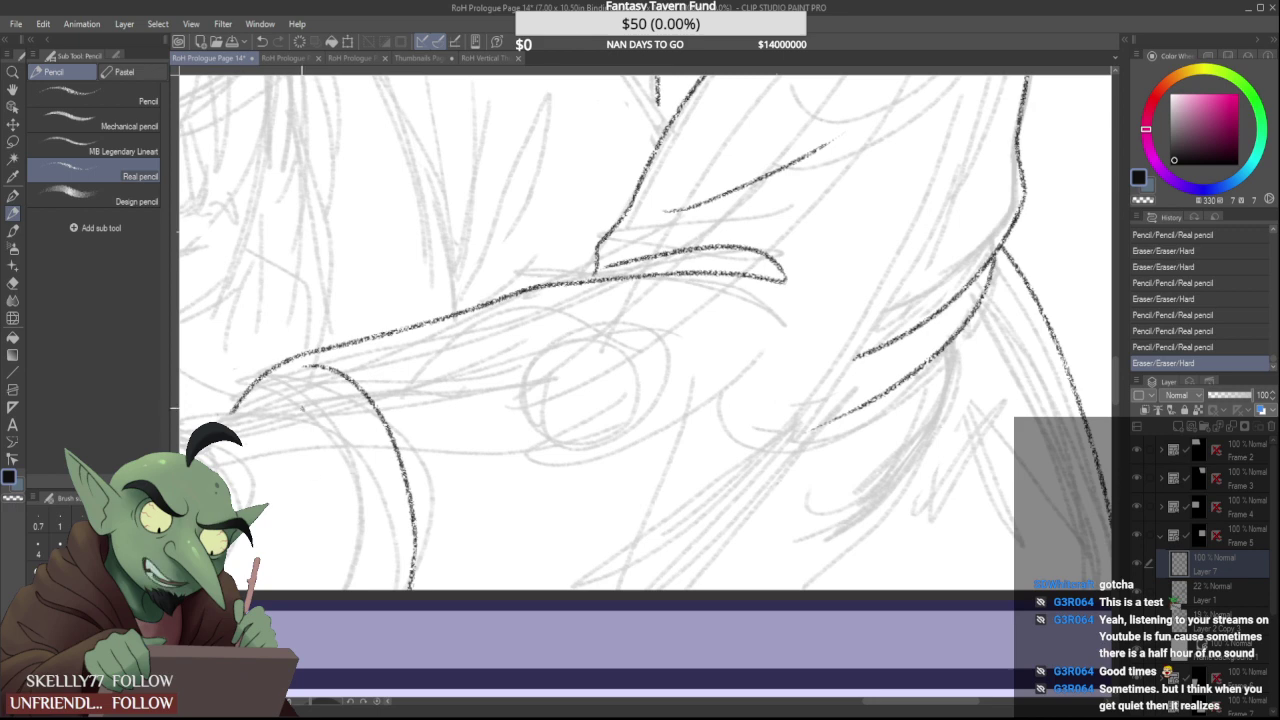
Draw a short curved fold on the forearm just below the sleeve cuff
scroll(355, 409, down, 2)
scroll(504, 357, up, 1)
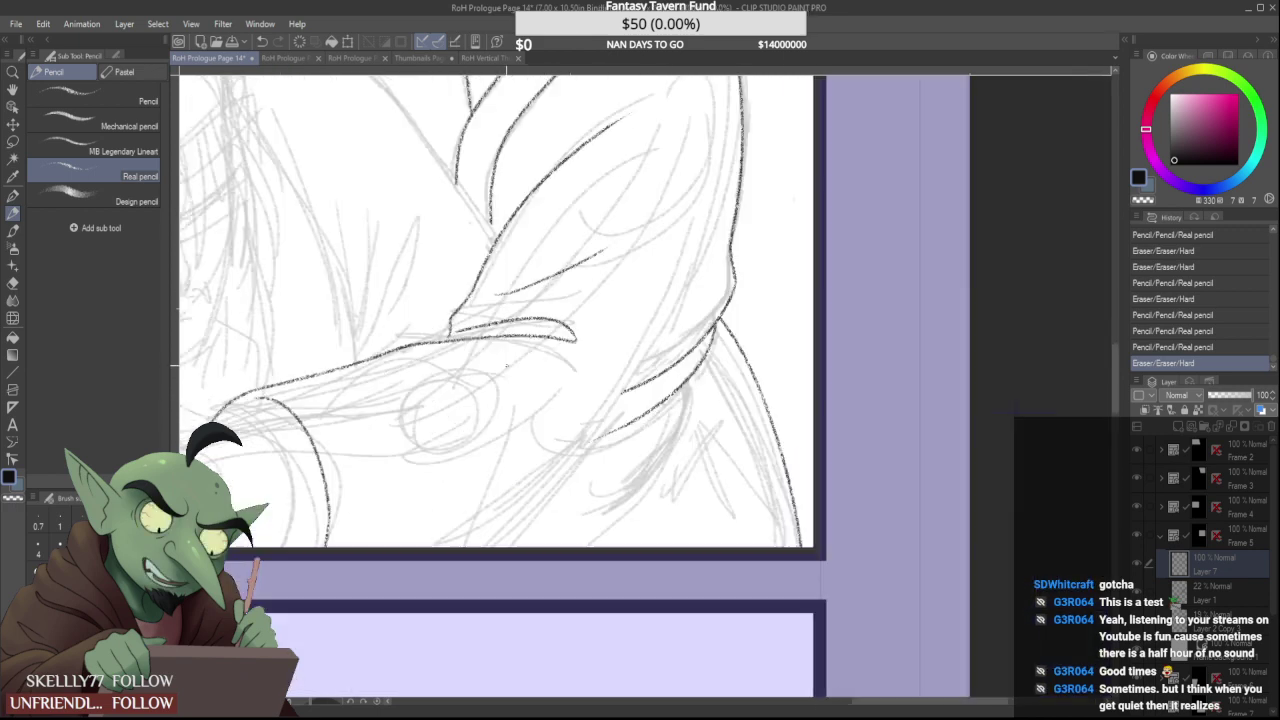
drag(472, 360, 533, 394)
scroll(521, 372, down, 2)
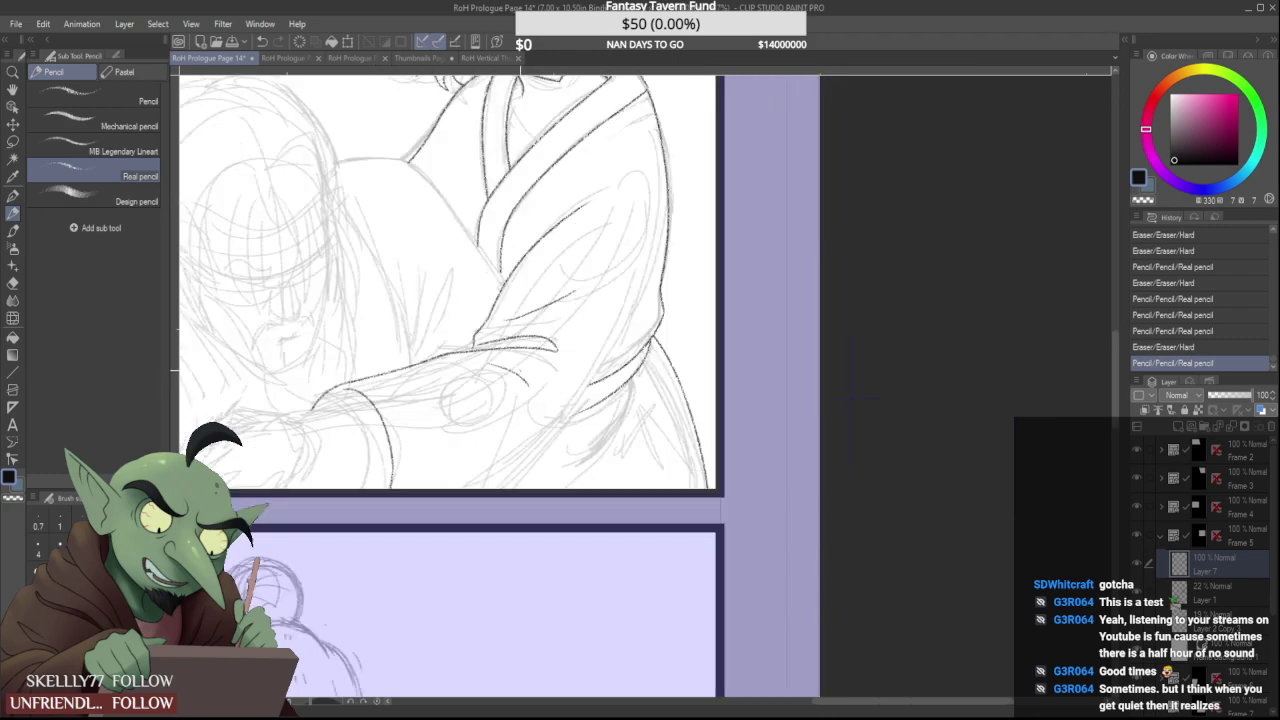
Draw a small V-shaped fold on the sleeve beyond the cuff and trim its lower stroke
scroll(572, 327, up, 3)
drag(549, 334, 586, 286)
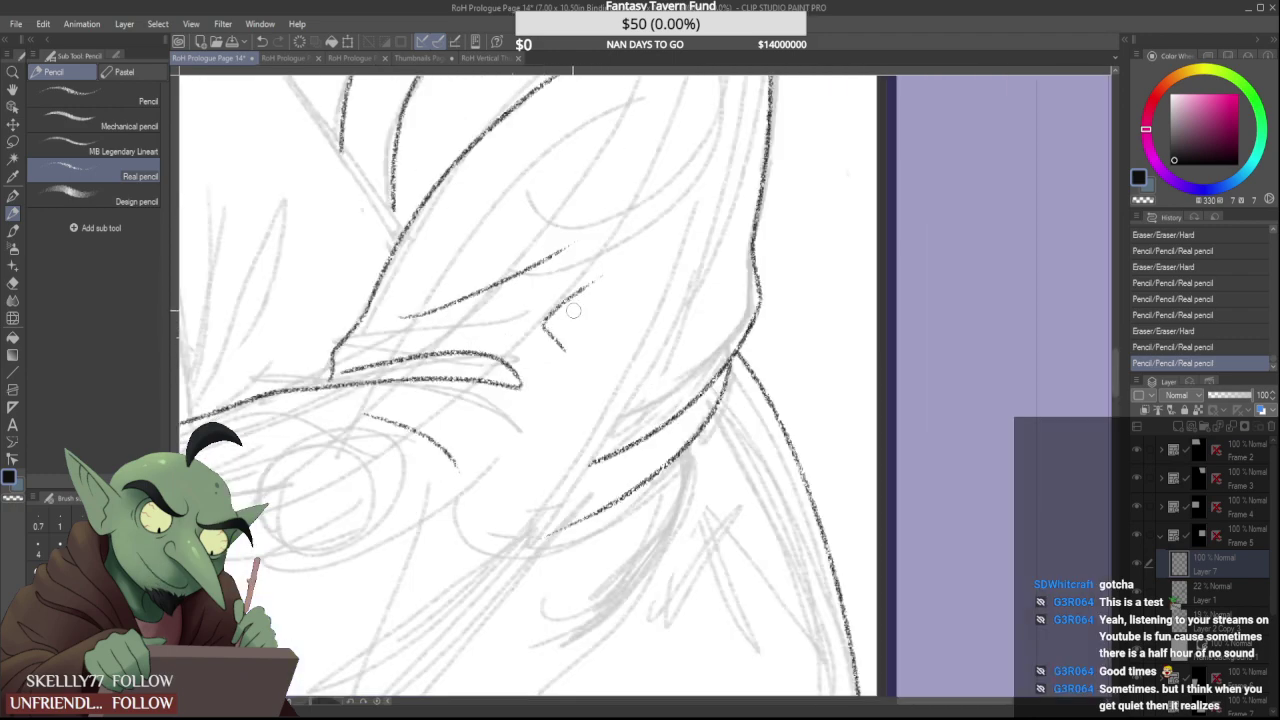
drag(564, 338, 561, 333)
scroll(570, 318, down, 4)
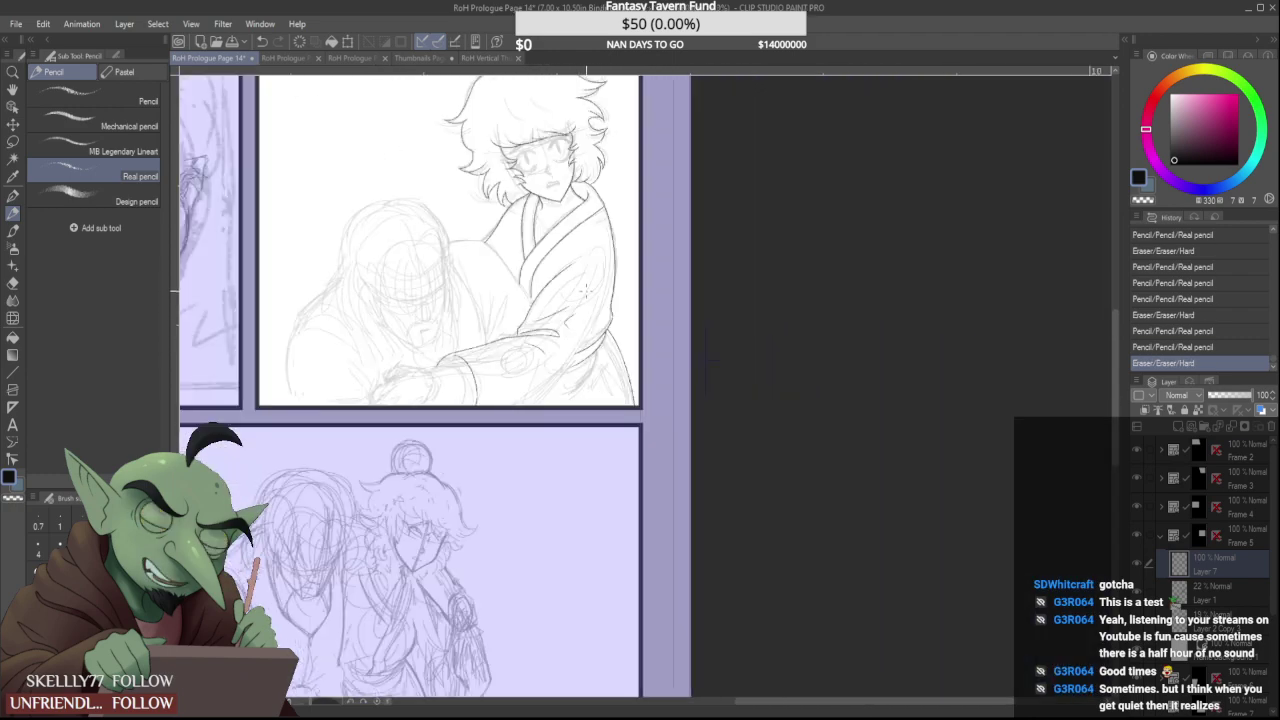
scroll(577, 300, down, 2)
scroll(576, 285, up, 4)
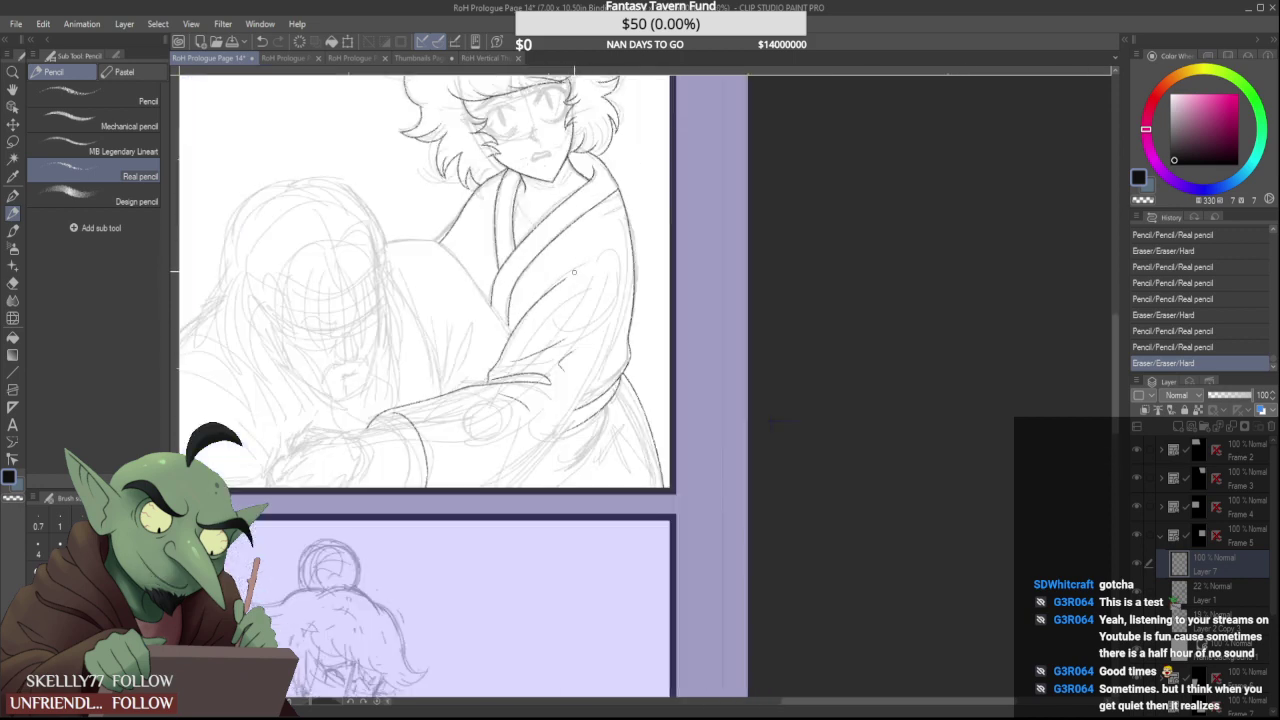
Rework the upper end of the sleeve's inner line so it rises more steeply beside the robe's lapel
mouse_move(567, 279)
mouse_down()
mouse_move(480, 364)
mouse_move(430, 462)
mouse_move(534, 284)
mouse_move(618, 196)
mouse_move(530, 292)
mouse_up()
scroll(547, 294, up, 3)
scroll(461, 410, up, 3)
scroll(454, 421, down, 3)
scroll(594, 240, down, 3)
scroll(614, 209, up, 3)
scroll(540, 280, down, 3)
scroll(592, 246, up, 3)
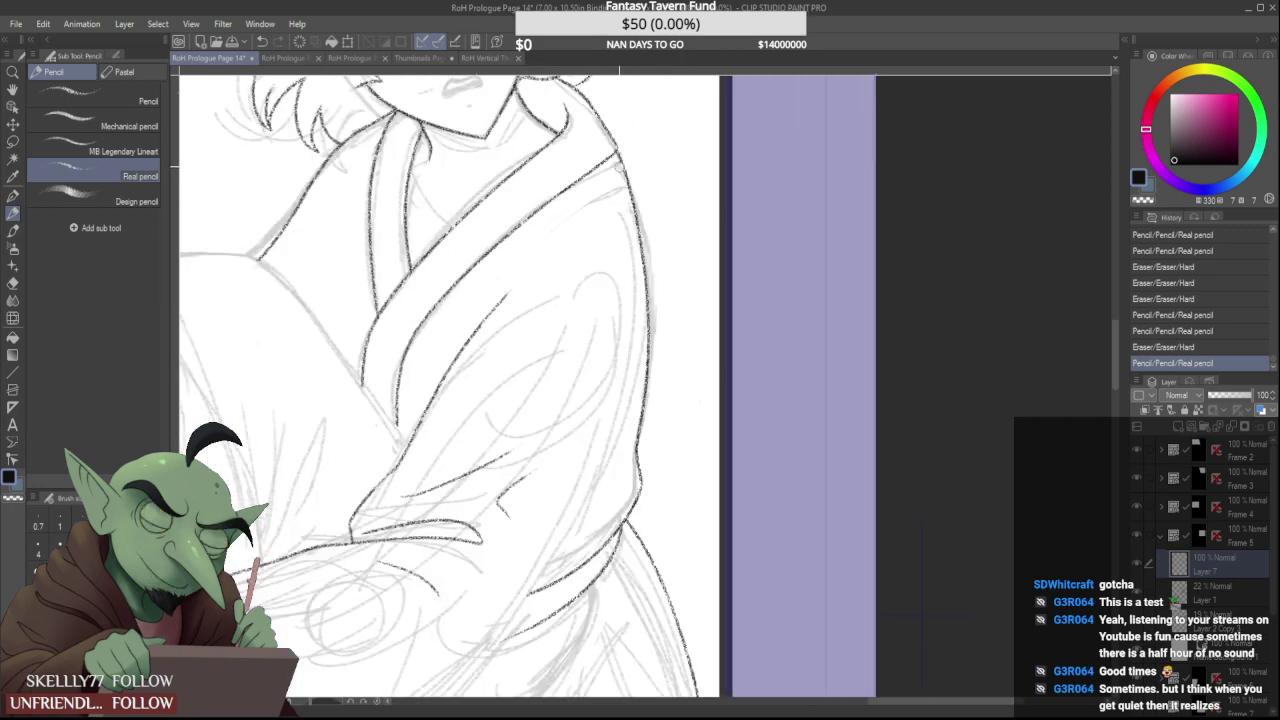
Try reshaping the sleeve's outer line from the collar corner downward, erasing and redrawing a section at the upper arm
drag(618, 156, 649, 300)
mouse_move(618, 155)
mouse_down()
mouse_move(645, 240)
mouse_move(640, 312)
mouse_up()
scroll(634, 240, down, 2)
scroll(638, 272, up, 1)
scroll(637, 316, up, 3)
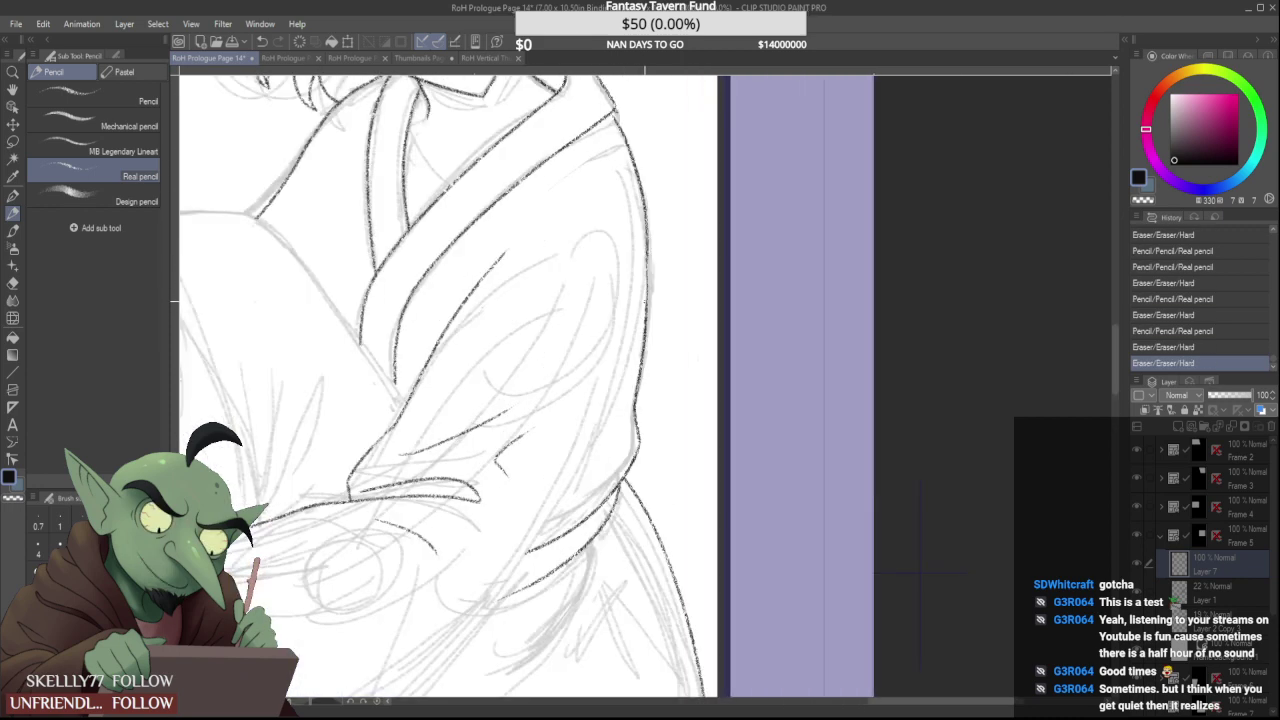
drag(650, 232, 649, 318)
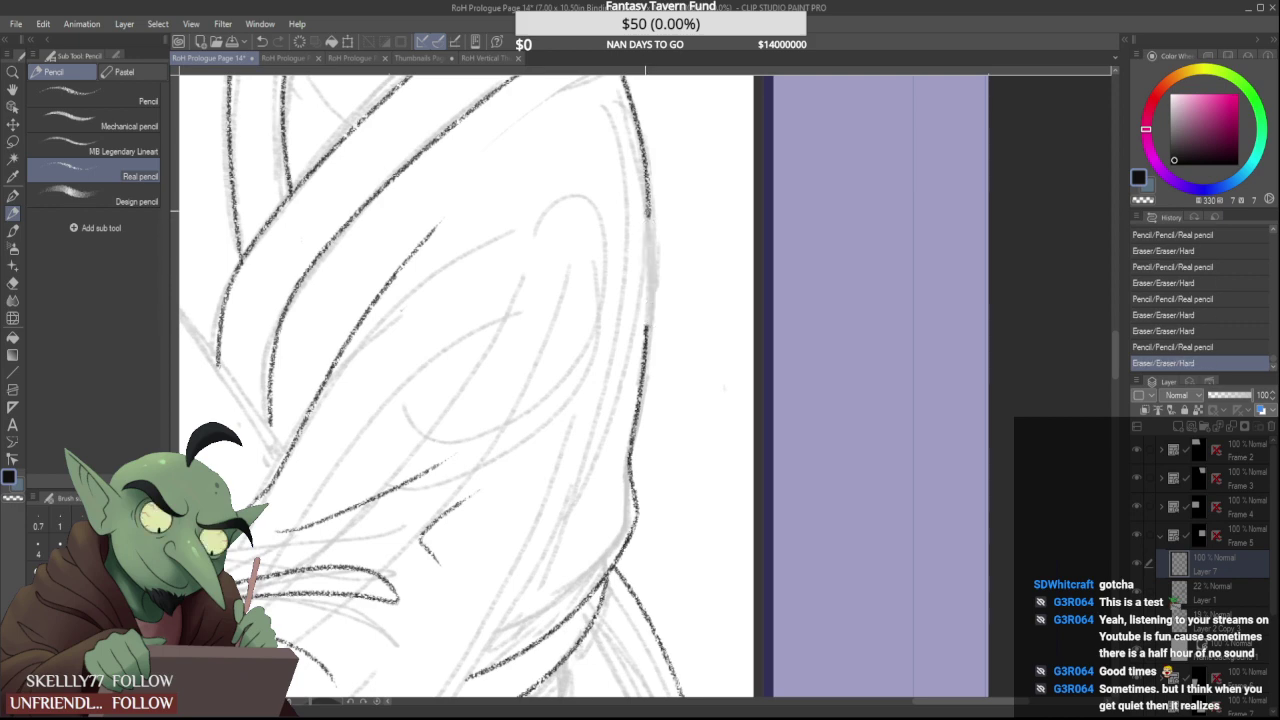
drag(649, 210, 645, 354)
scroll(642, 287, down, 3)
scroll(655, 255, down, 2)
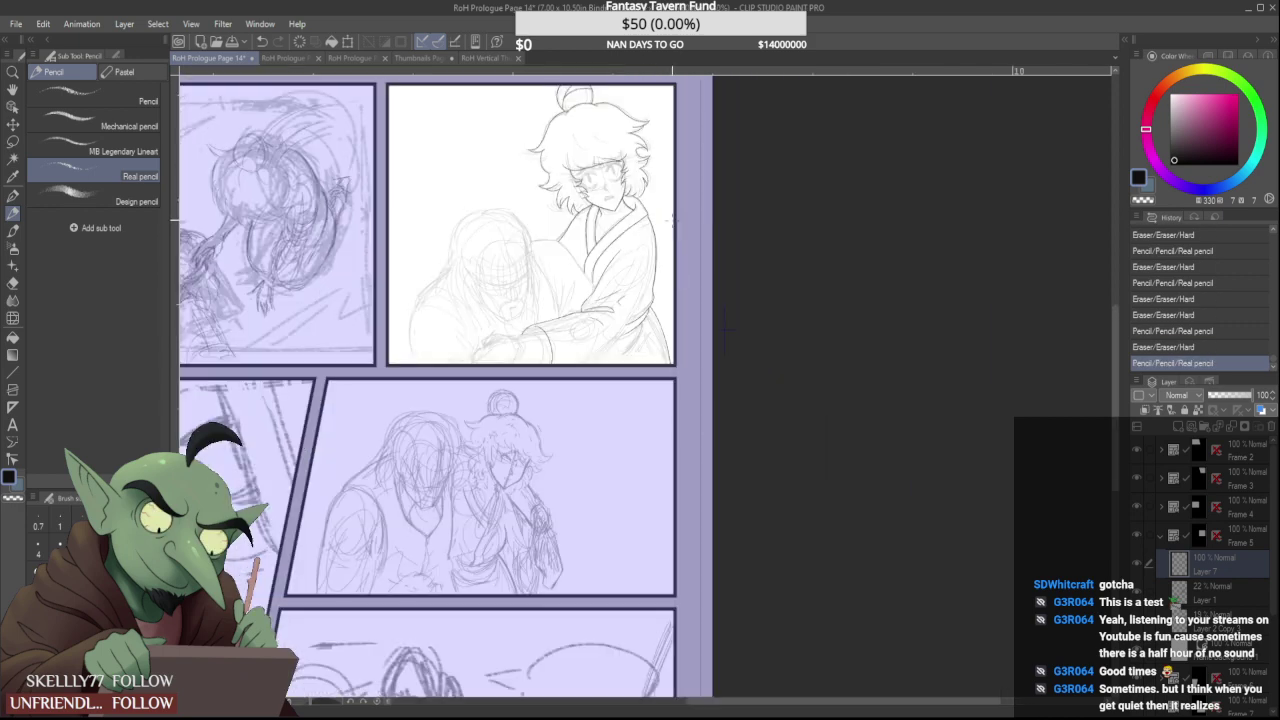
scroll(670, 222, down, 2)
scroll(612, 205, up, 5)
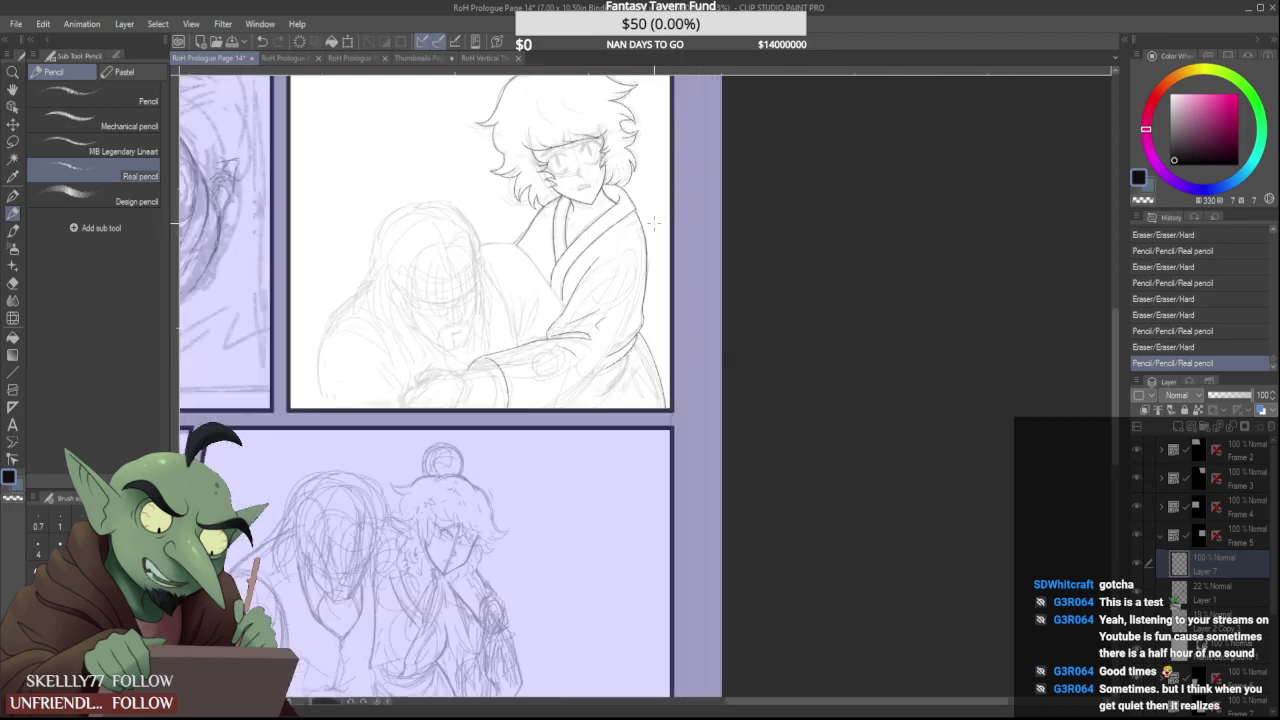
Erase the sleeve's outer line from the collar corner to mid-arm and redraw it as one smooth curve
drag(610, 203, 638, 367)
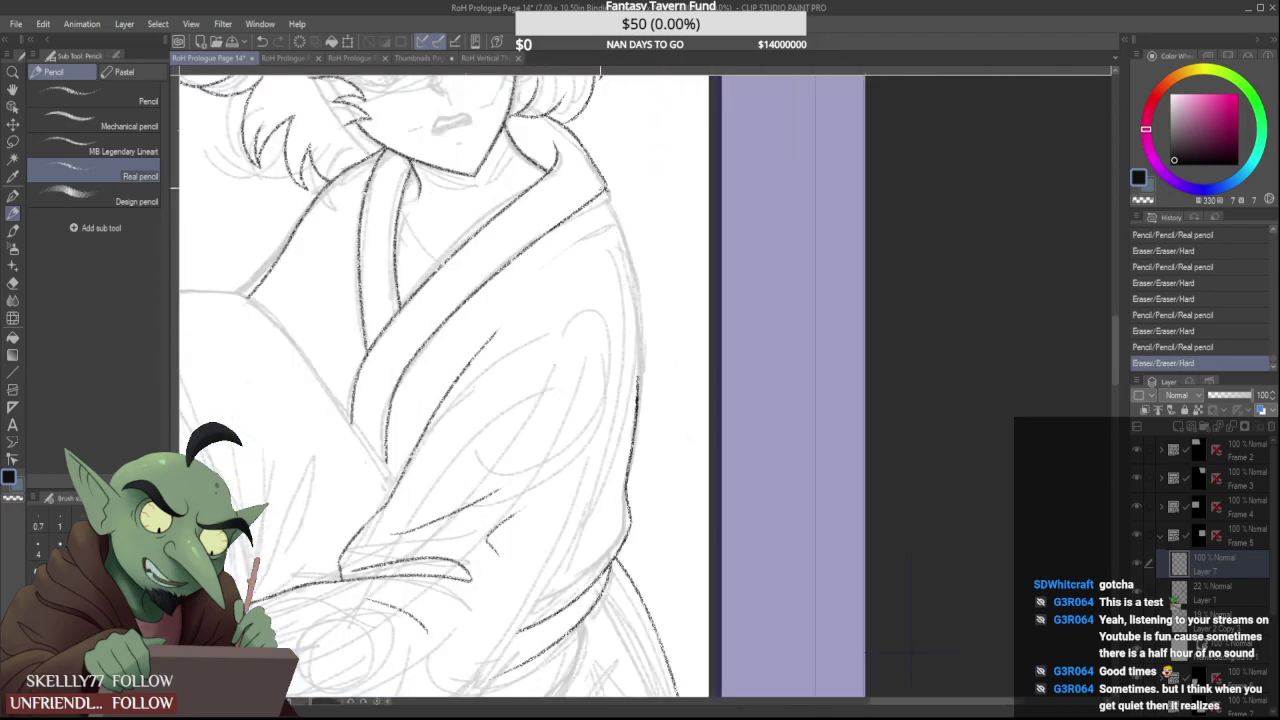
drag(607, 190, 635, 403)
scroll(622, 330, down, 2)
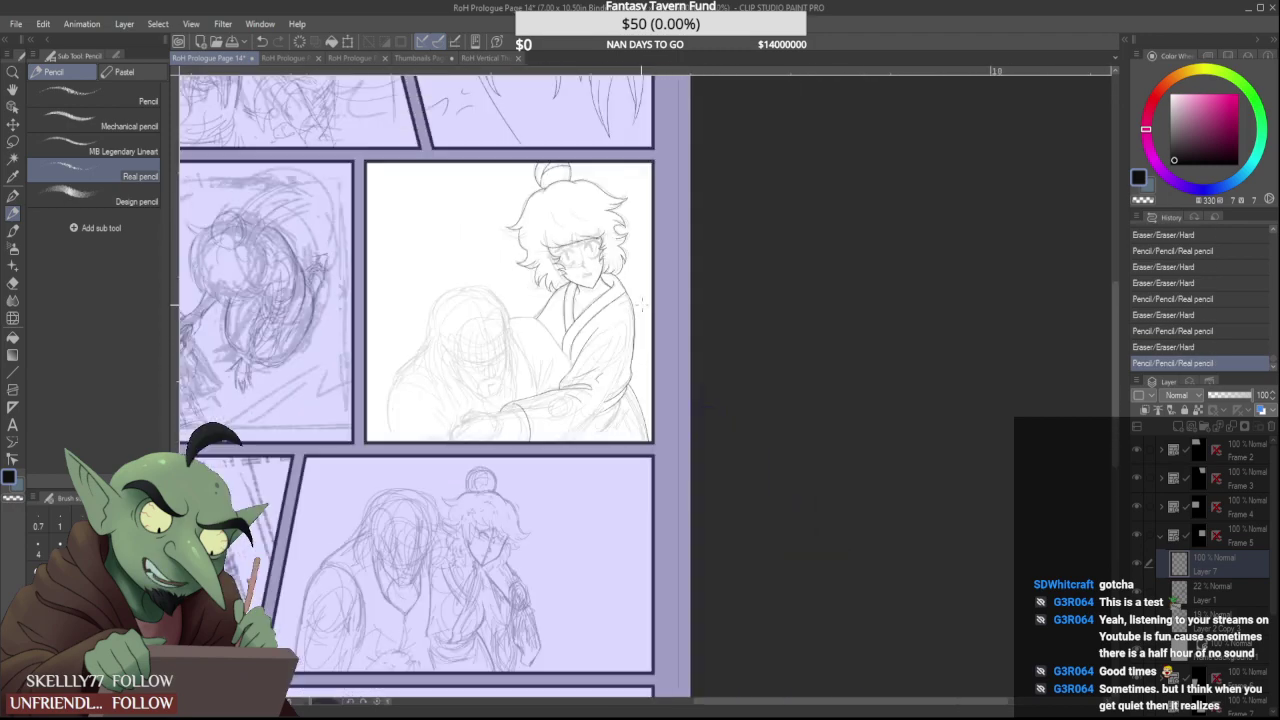
Draw a long inner fold branching off the sleeve's outer line at mid-arm and running down toward the waist folds
scroll(625, 300, up, 2)
drag(620, 308, 605, 462)
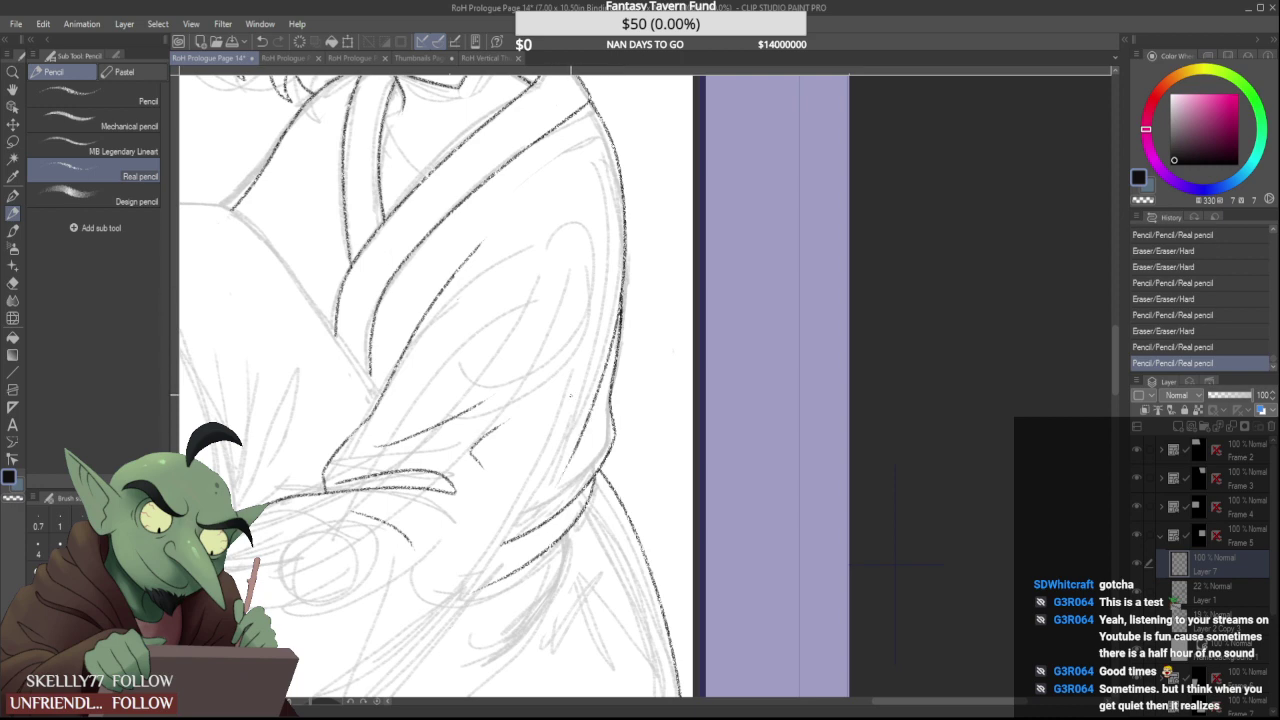
scroll(562, 373, down, 4)
scroll(550, 412, up, 4)
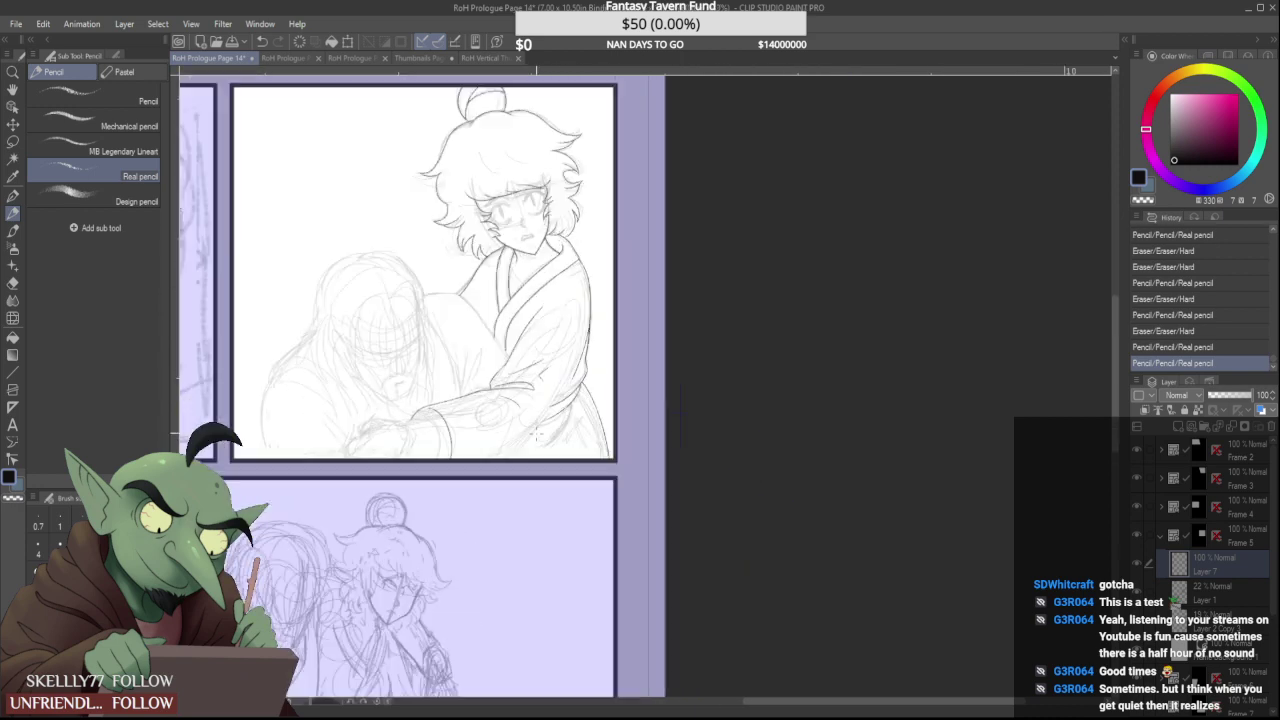
scroll(603, 347, down, 2)
scroll(764, 400, up, 2)
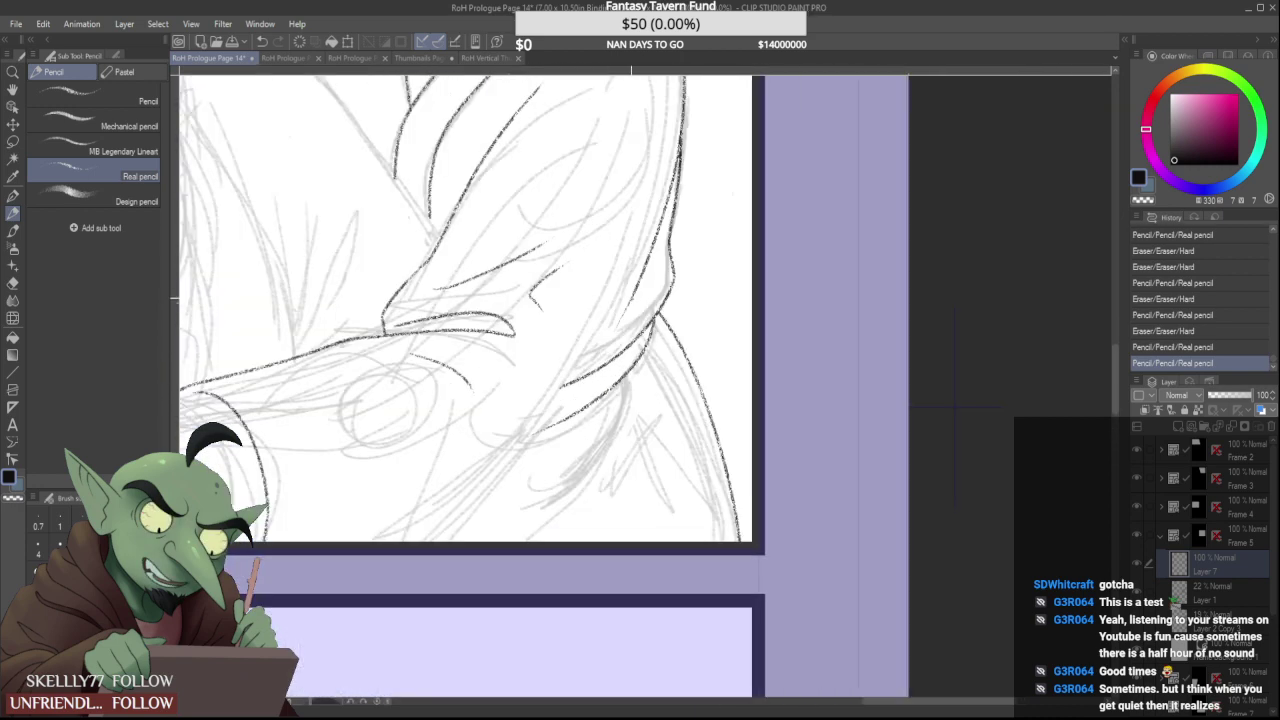
drag(604, 342, 461, 544)
scroll(527, 493, down, 2)
scroll(562, 472, up, 2)
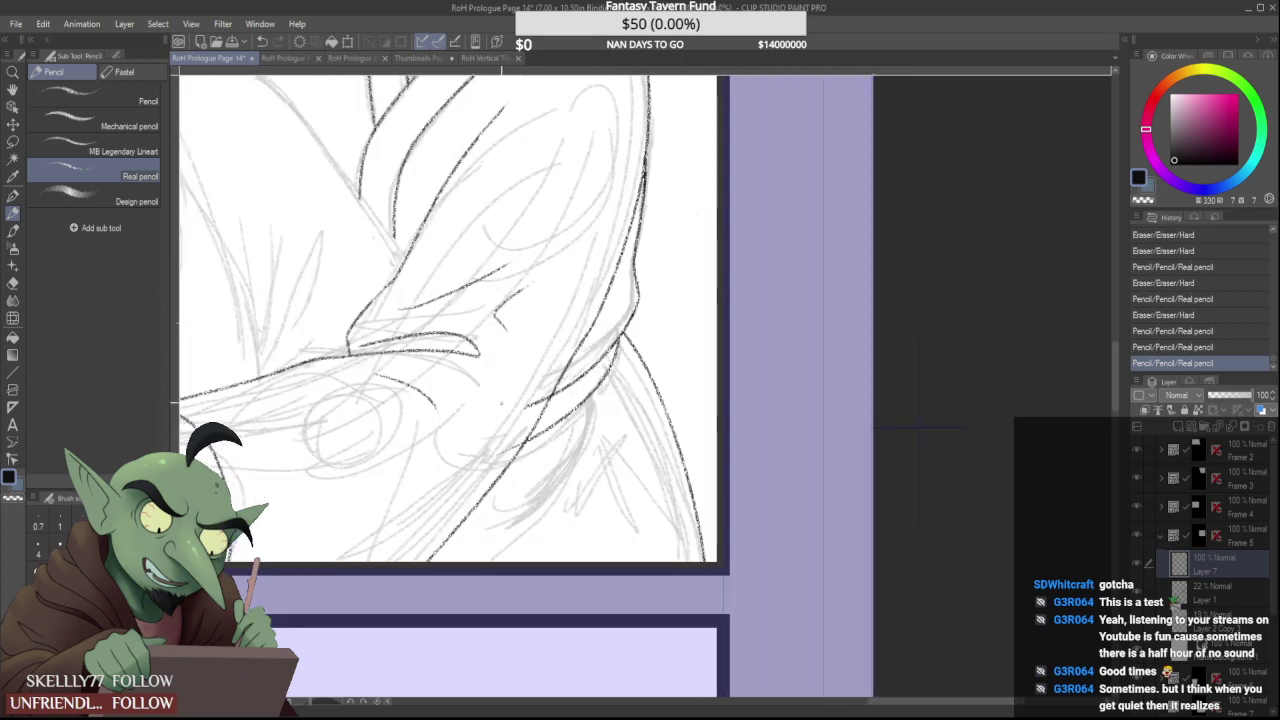
key(ctrl+z)
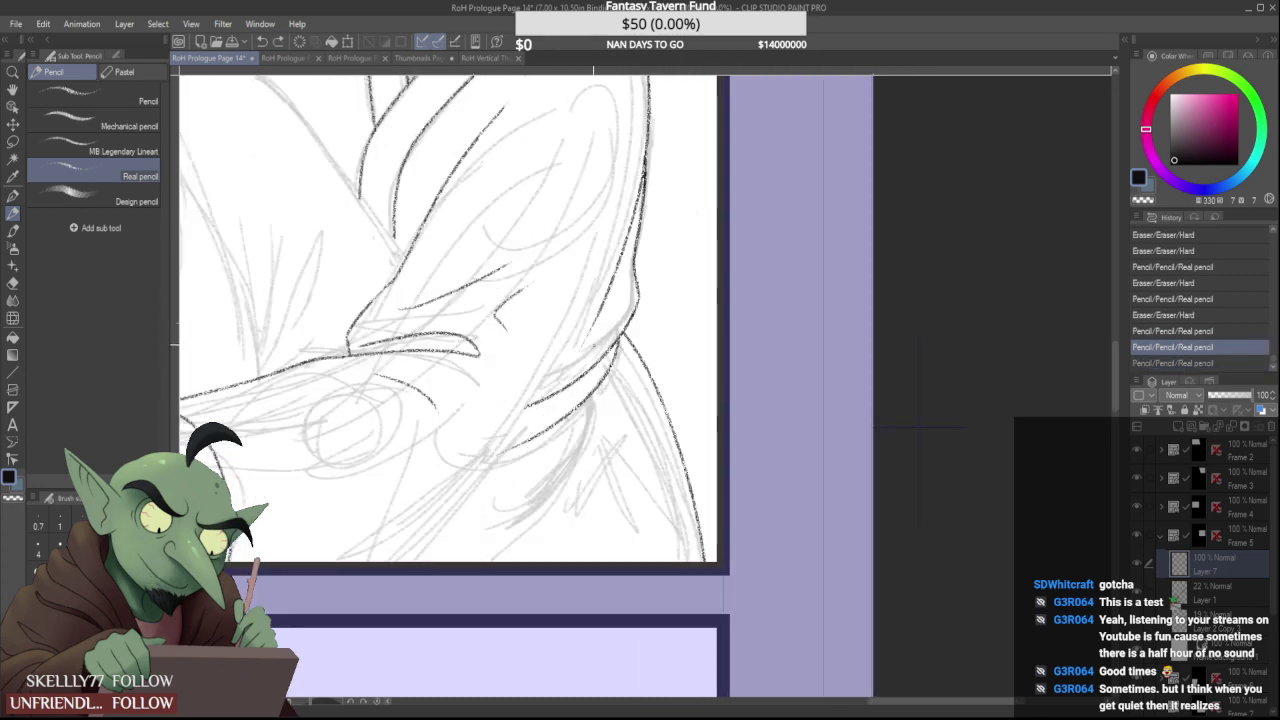
Extend the inner sleeve fold in a shallow curve to the panel's bottom edge, clean up its crossing, and join the lower waist fold to it
drag(598, 322, 352, 560)
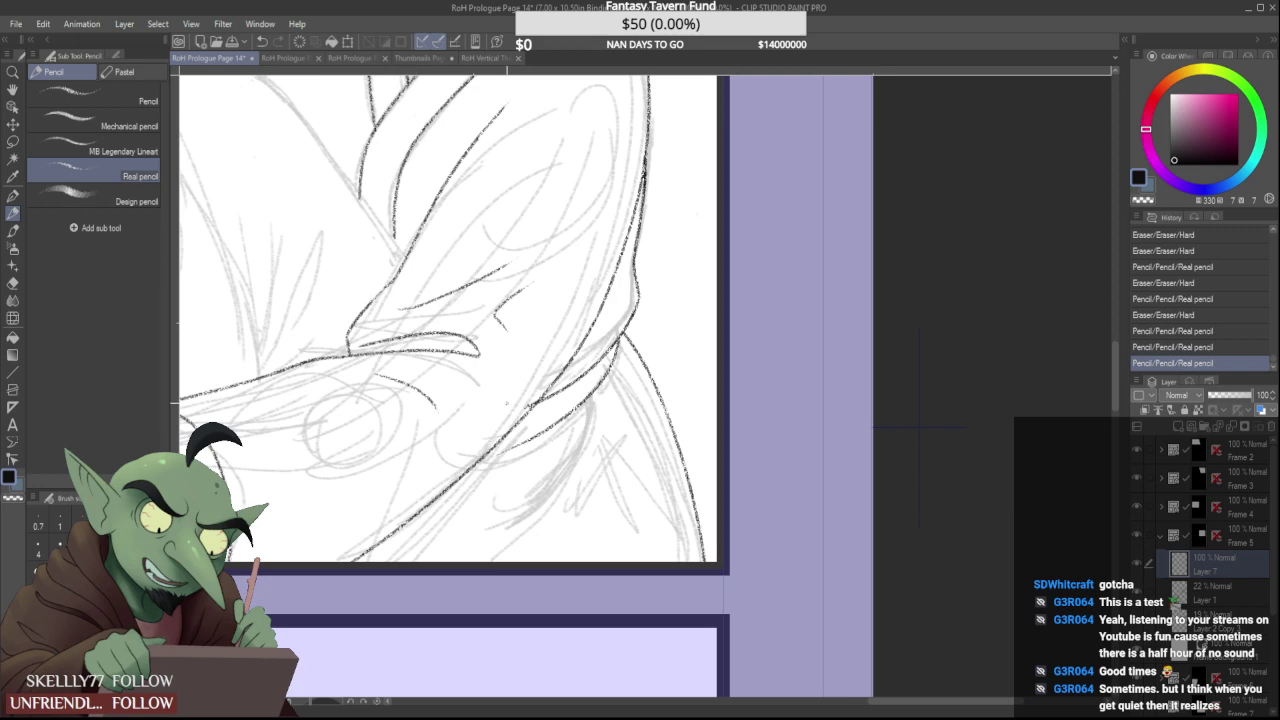
drag(529, 399, 536, 382)
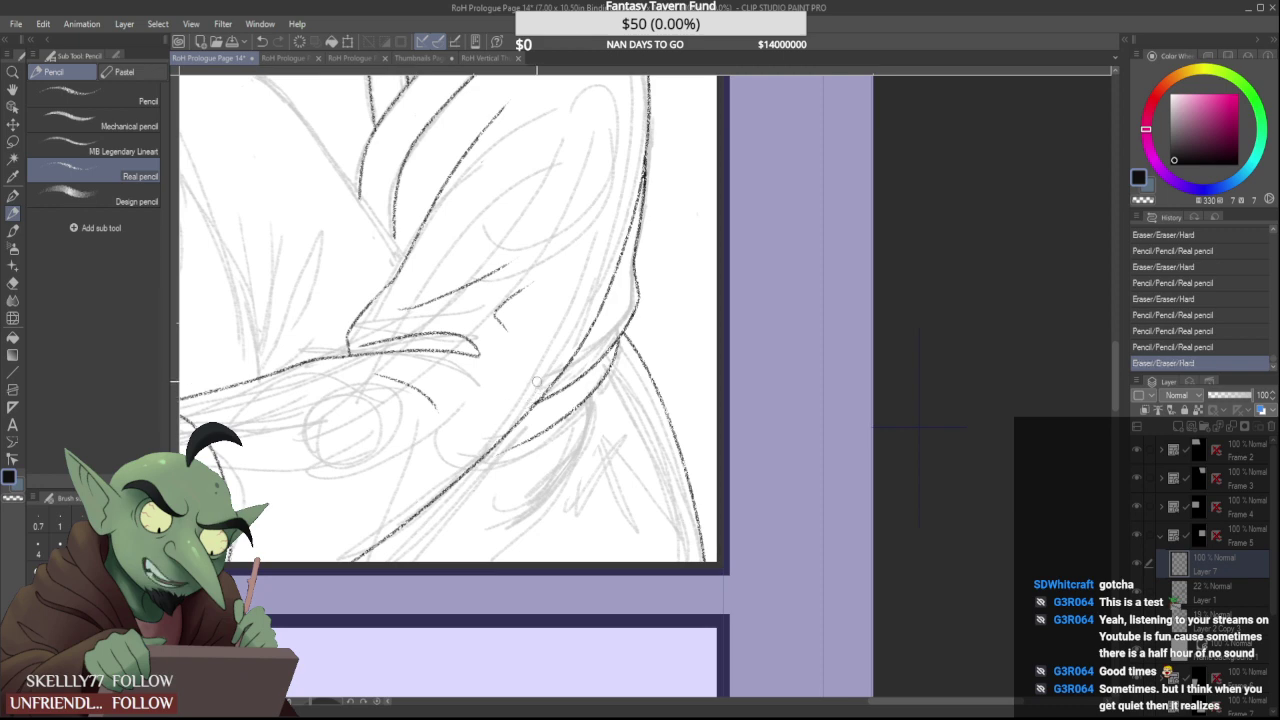
scroll(502, 450, up, 2)
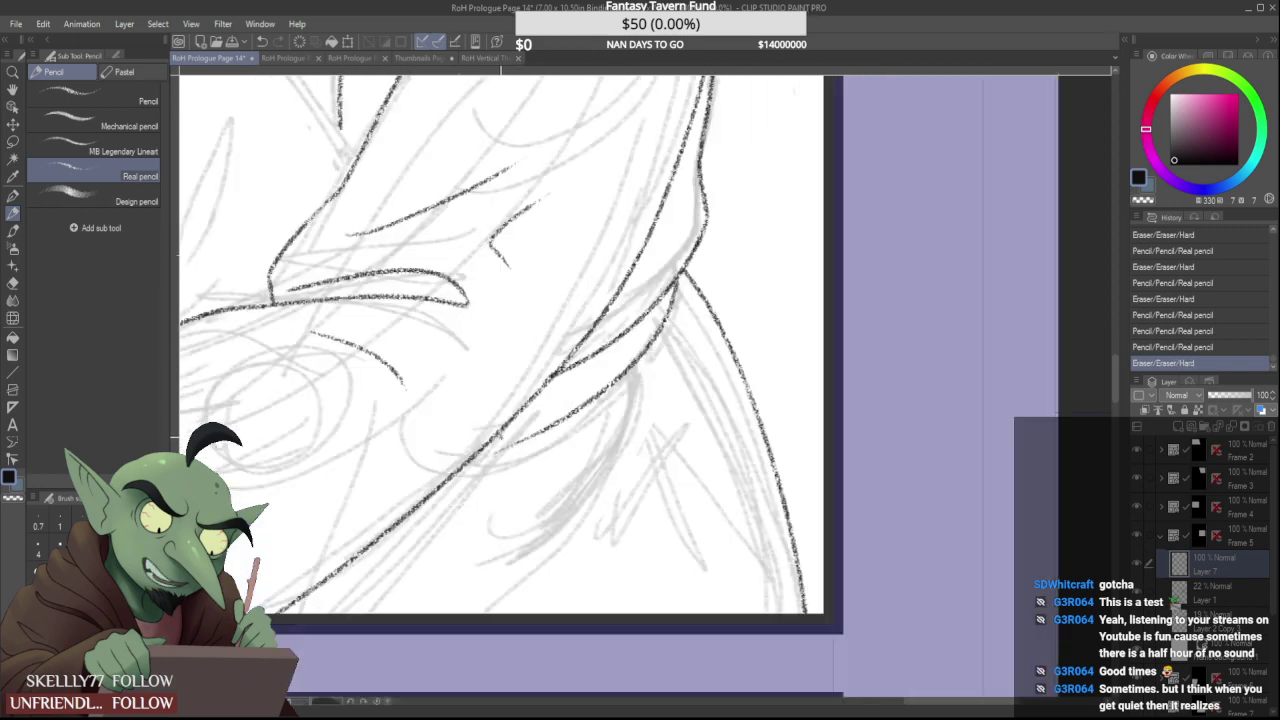
drag(520, 444, 458, 472)
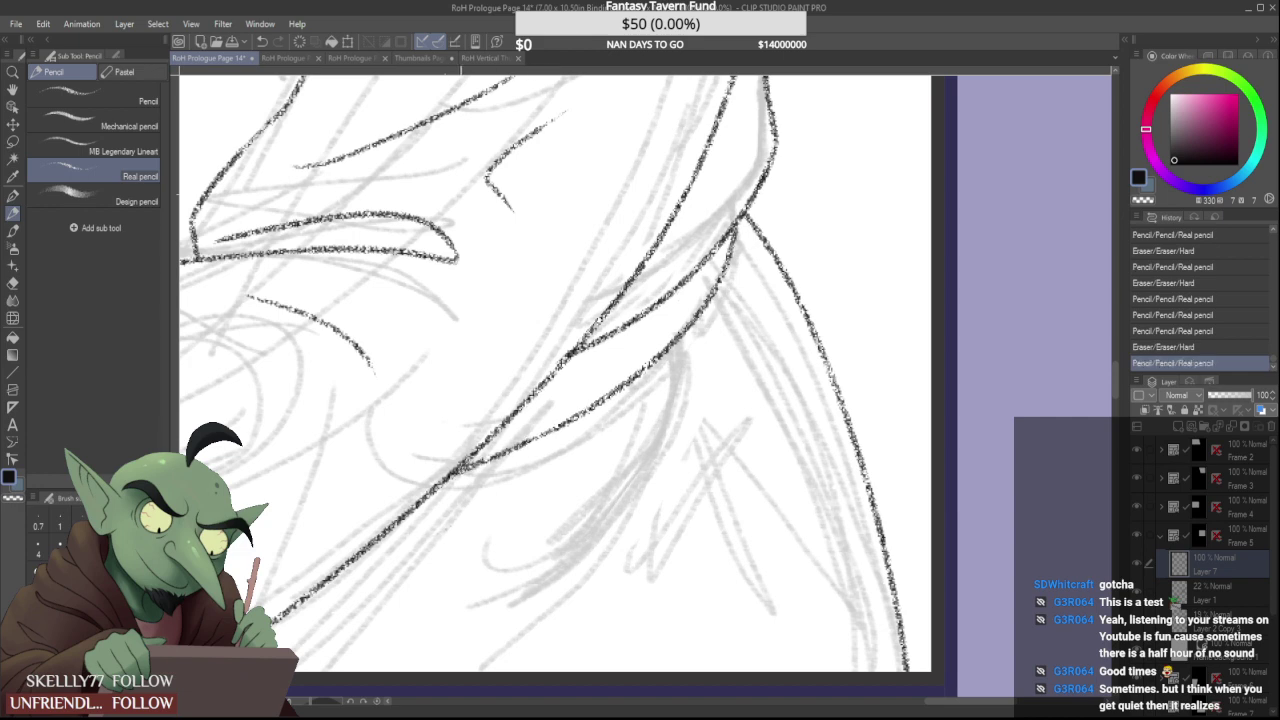
scroll(546, 495, down, 2)
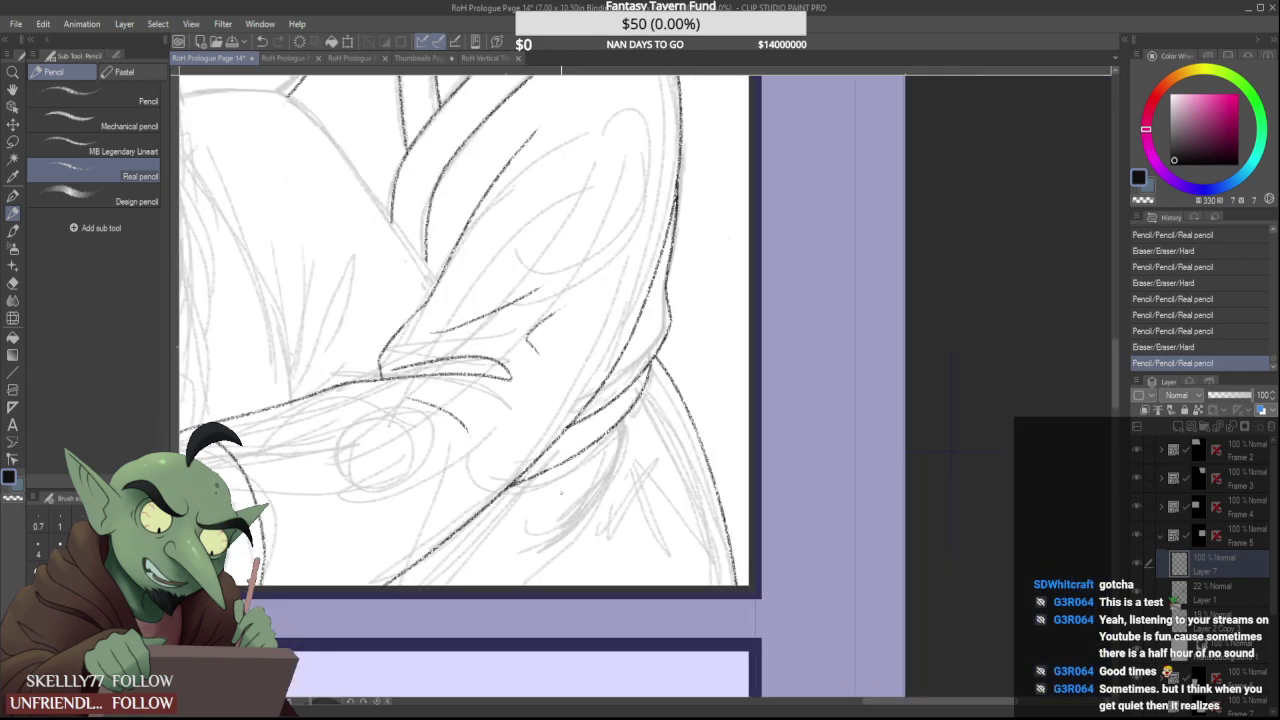
scroll(560, 492, down, 2)
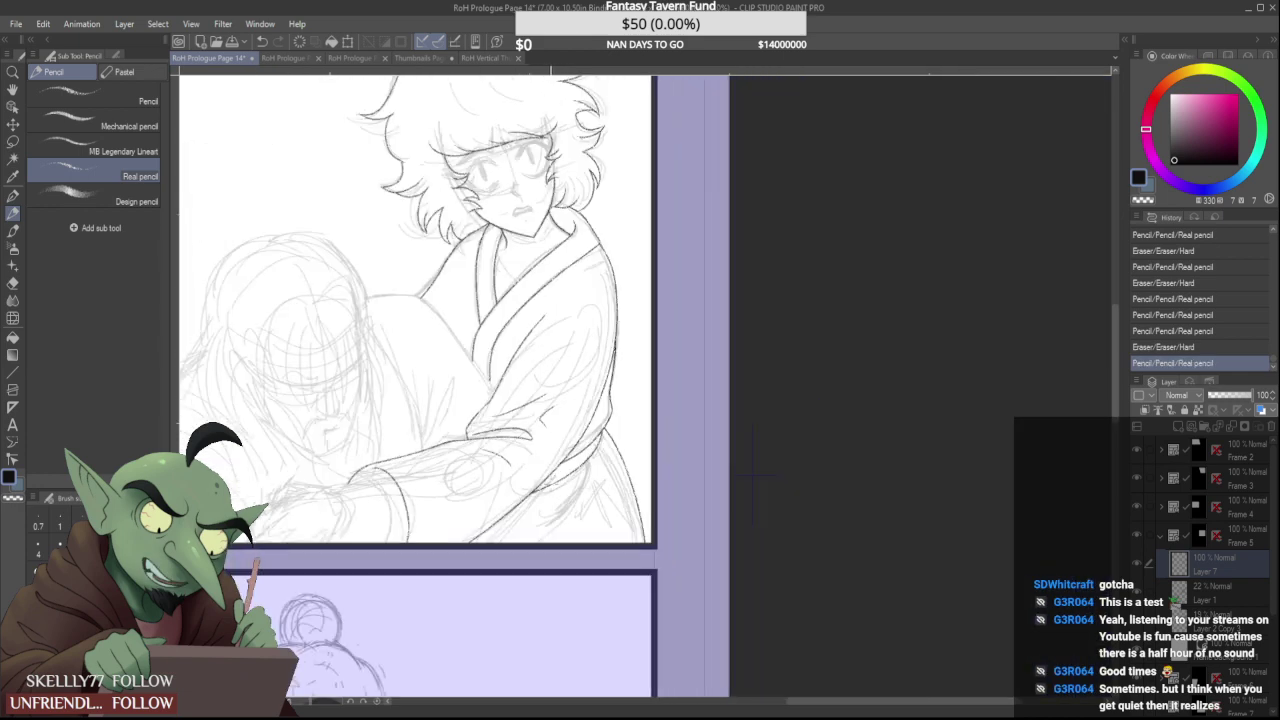
Trim the start of the rounded curve beneath the wrist with the eraser
scroll(358, 457, up, 5)
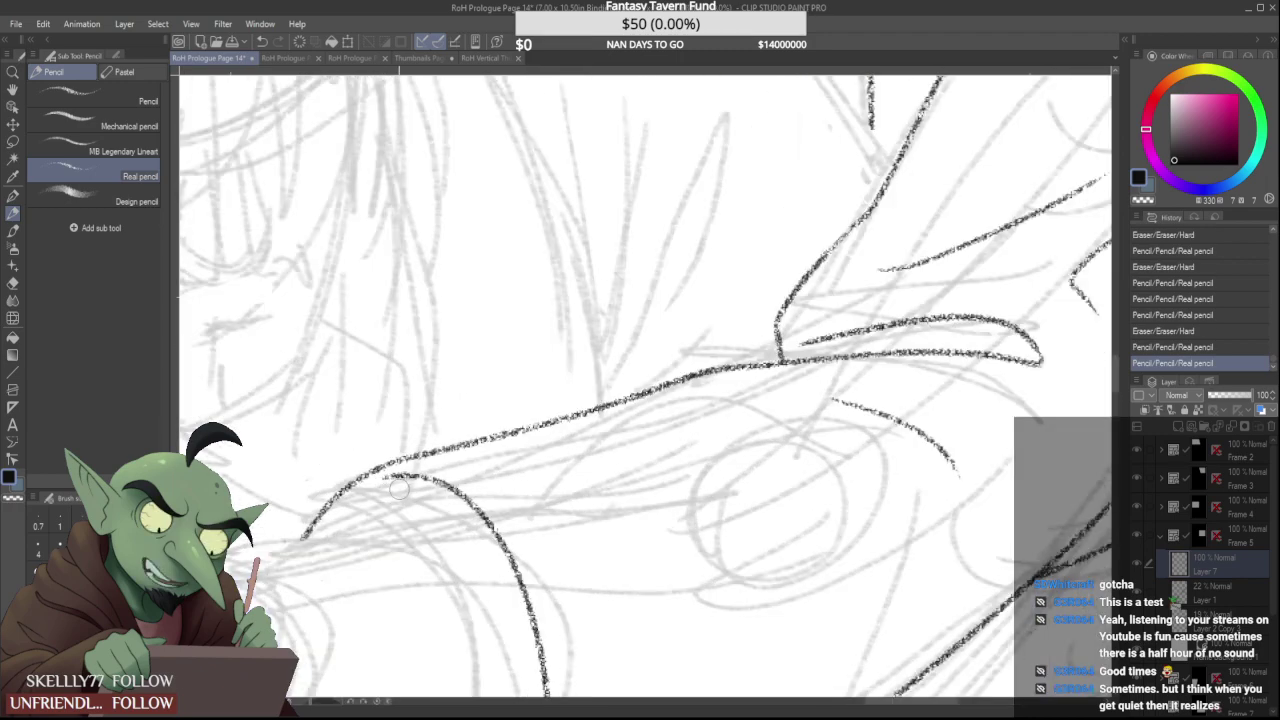
scroll(385, 490, down, 3)
scroll(361, 513, up, 3)
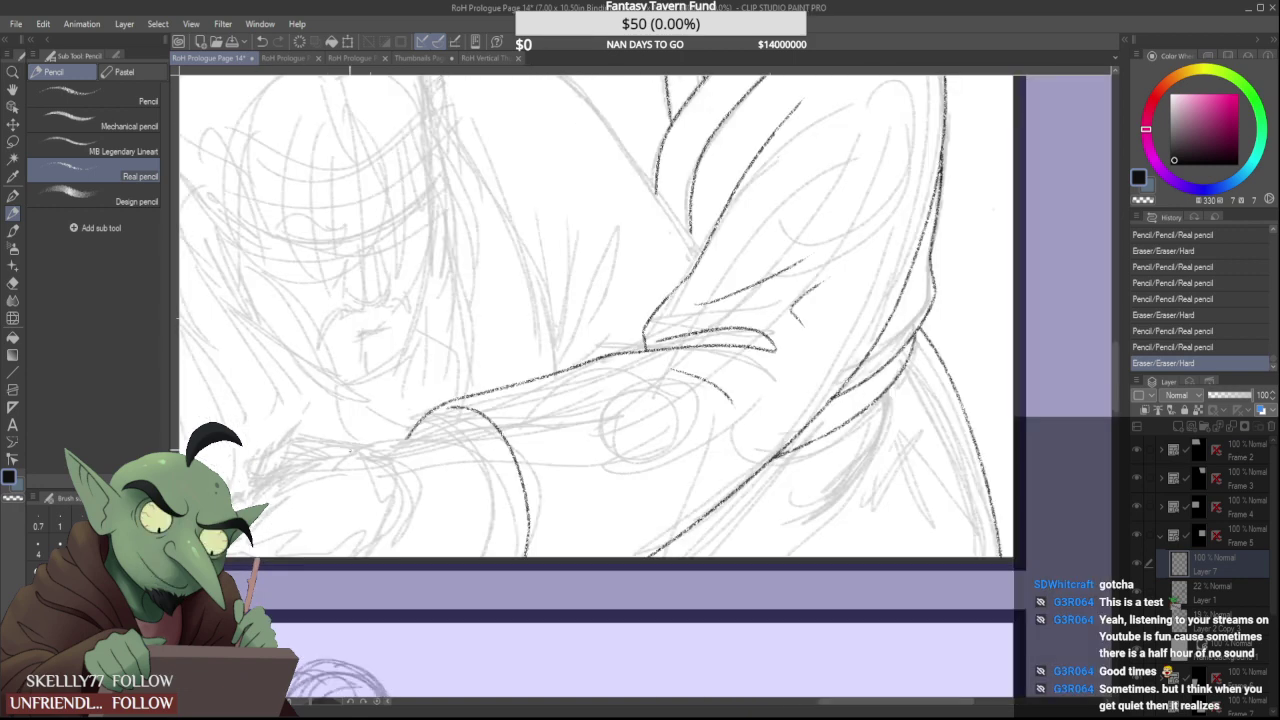
drag(832, 701, 857, 693)
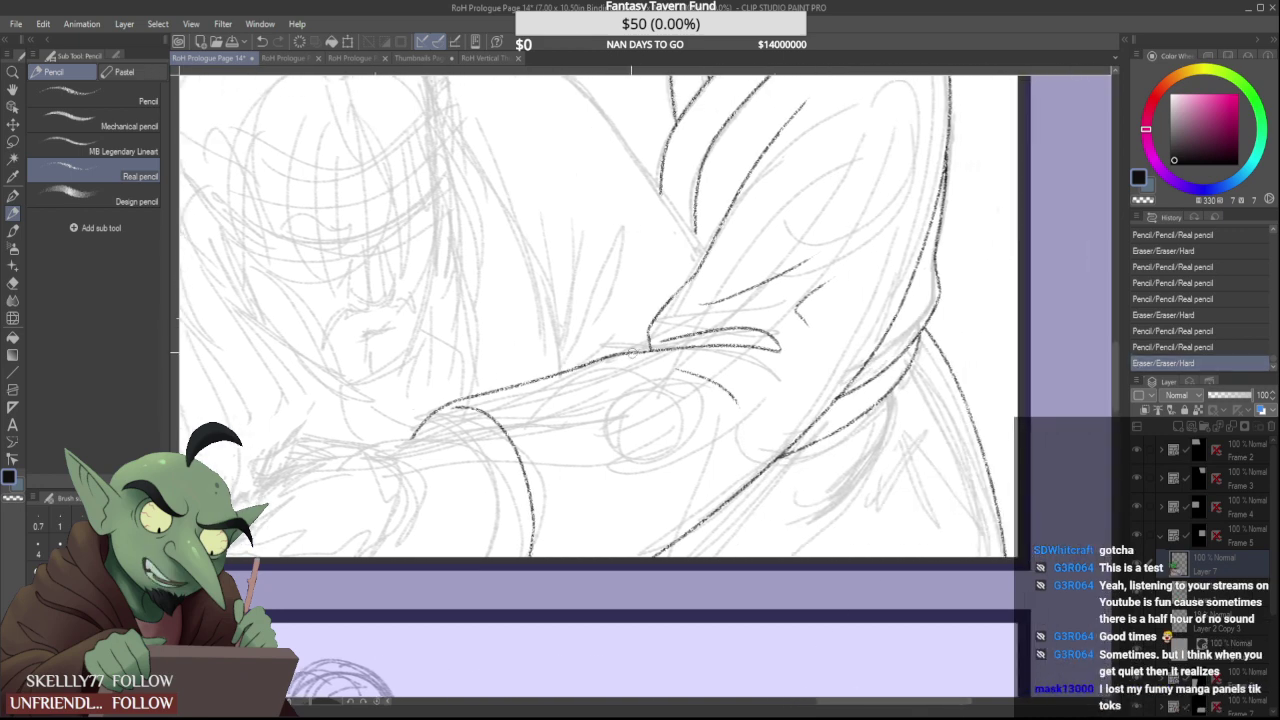
scroll(620, 355, down, 3)
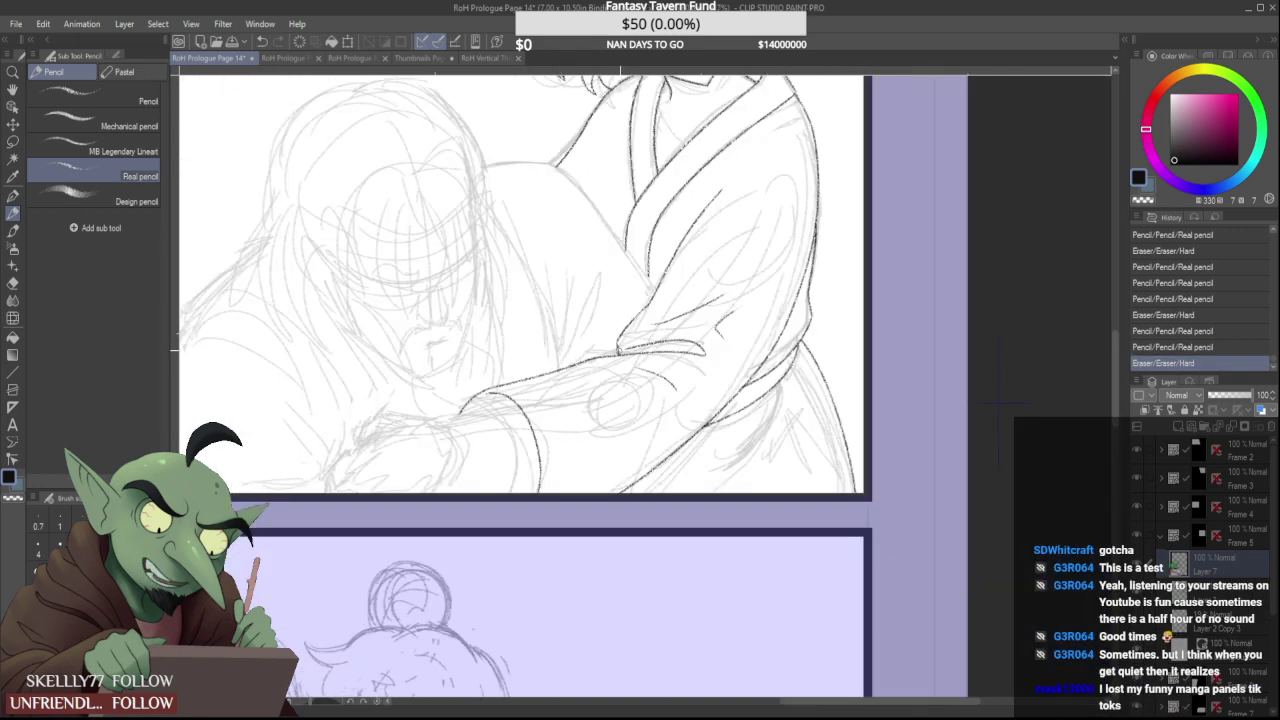
Erase the cuff lines and redraw the forearm's top line so it arches over the elbow into a pointed fold
scroll(476, 341, up, 4)
mouse_move(476, 341)
mouse_down()
mouse_move(566, 316)
mouse_move(529, 323)
mouse_move(645, 363)
mouse_move(606, 341)
mouse_move(618, 330)
mouse_move(523, 320)
mouse_up()
mouse_move(396, 355)
mouse_down()
mouse_move(586, 319)
mouse_move(667, 358)
mouse_move(586, 301)
mouse_up()
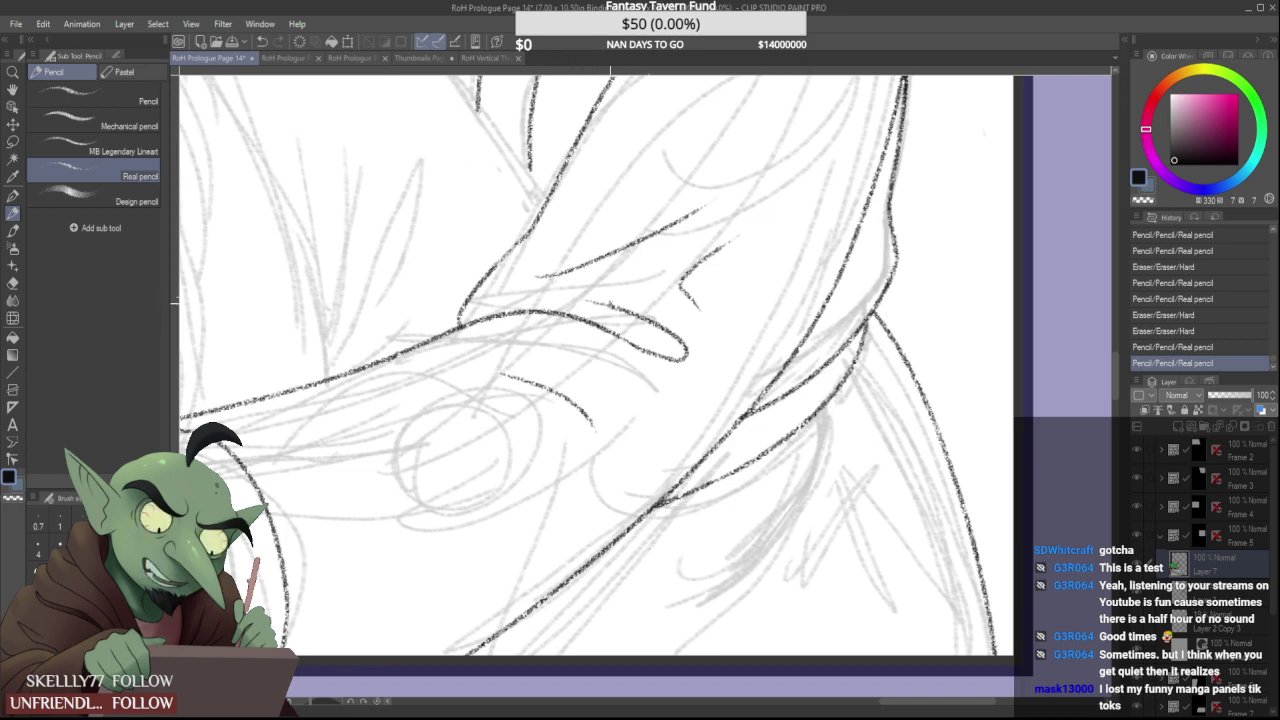
mouse_move(620, 343)
mouse_down()
mouse_move(596, 302)
mouse_move(686, 362)
mouse_move(581, 305)
mouse_move(625, 312)
mouse_up()
scroll(625, 300, down, 5)
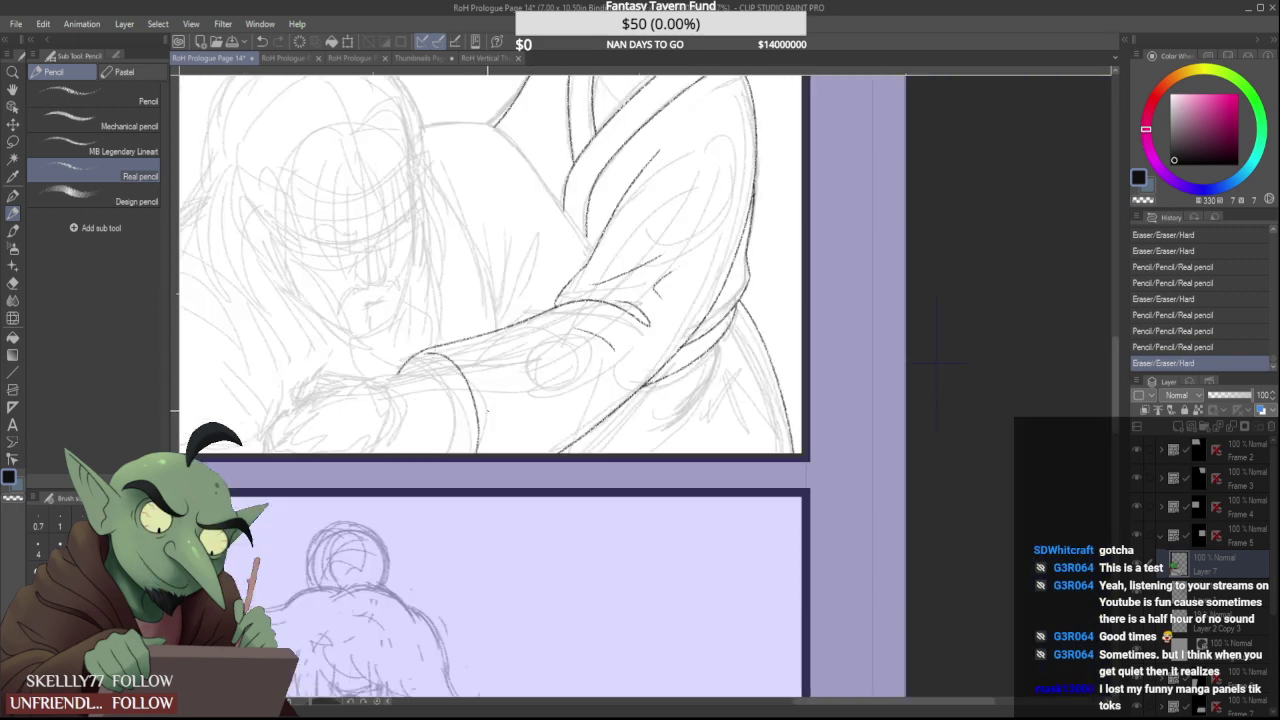
scroll(540, 330, down, 3)
scroll(494, 398, up, 5)
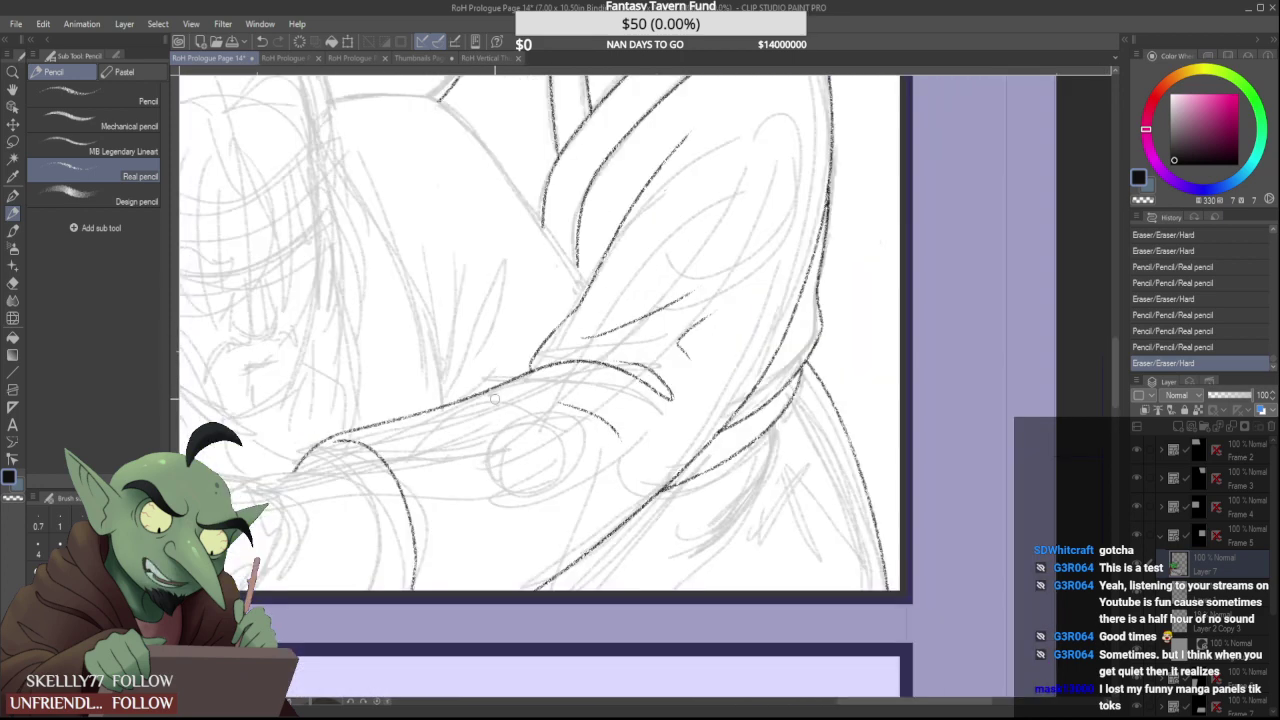
Erase the forearm's top line, redraw it rising more steeply toward the elbow, and trim the end of the inner sleeve line
scroll(494, 398, up, 2)
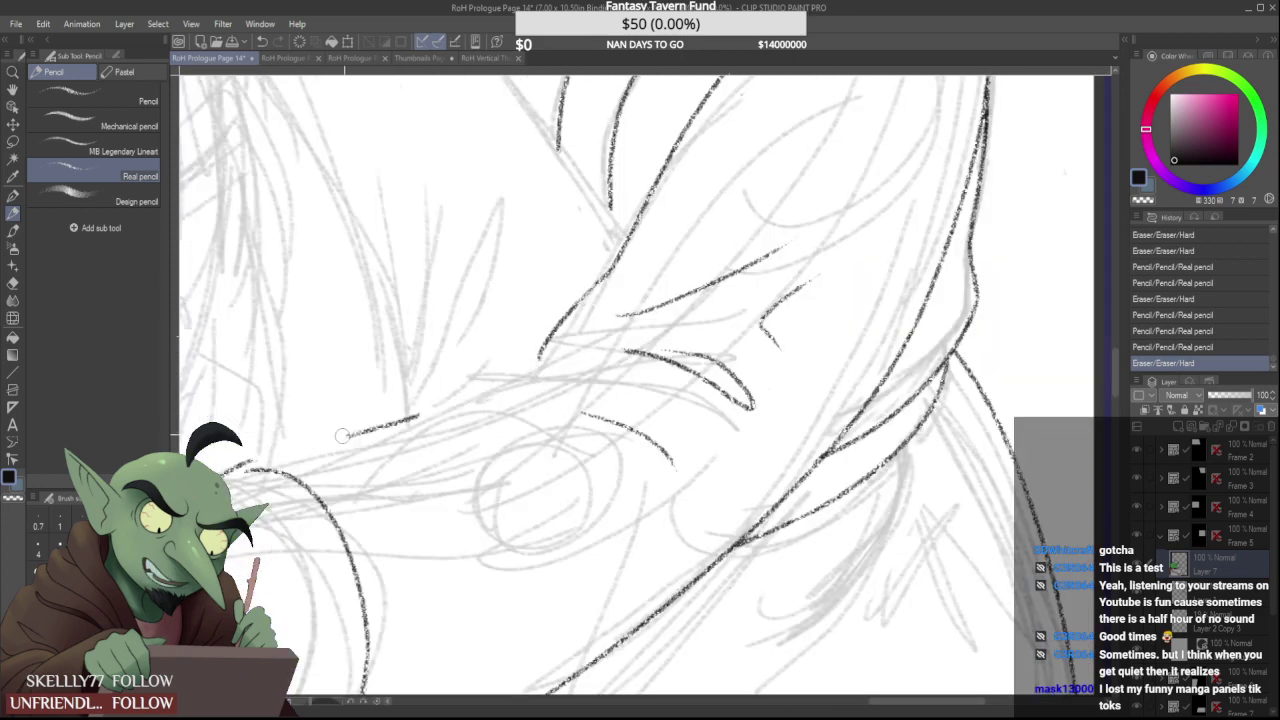
drag(341, 435, 419, 405)
drag(248, 462, 545, 346)
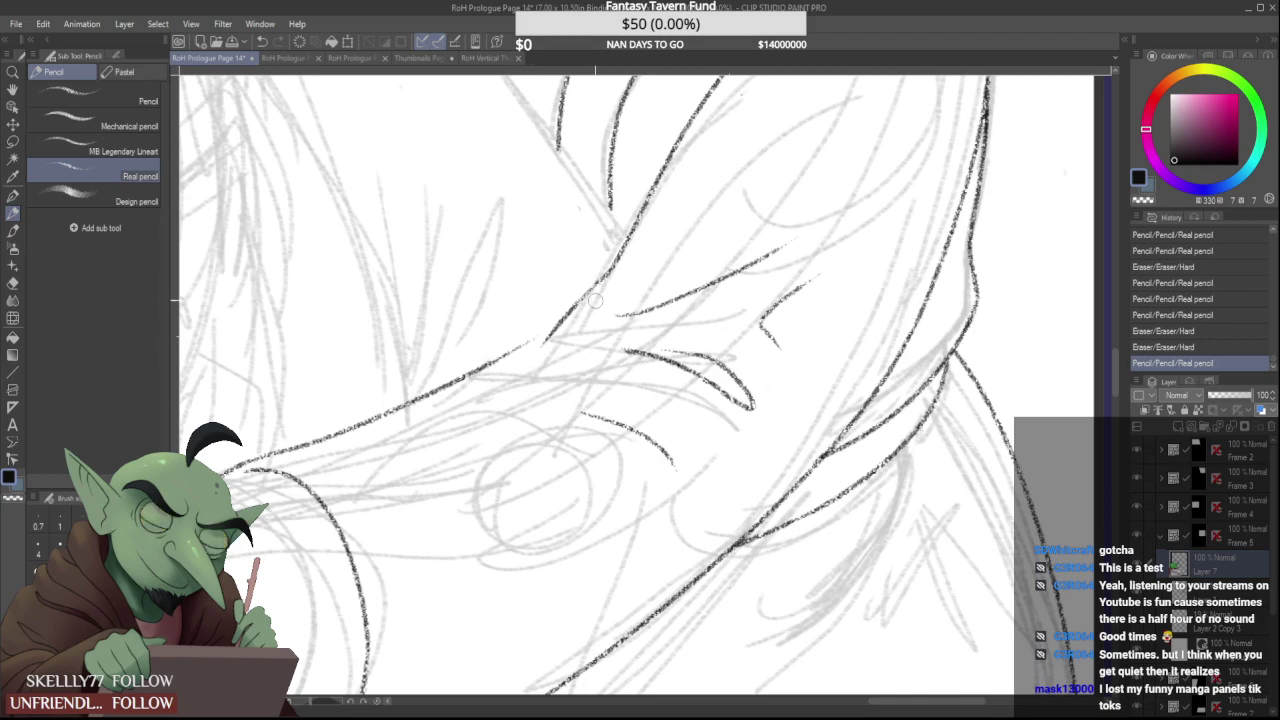
drag(597, 283, 553, 328)
scroll(549, 323, down, 5)
scroll(549, 323, down, 1)
scroll(547, 325, up, 5)
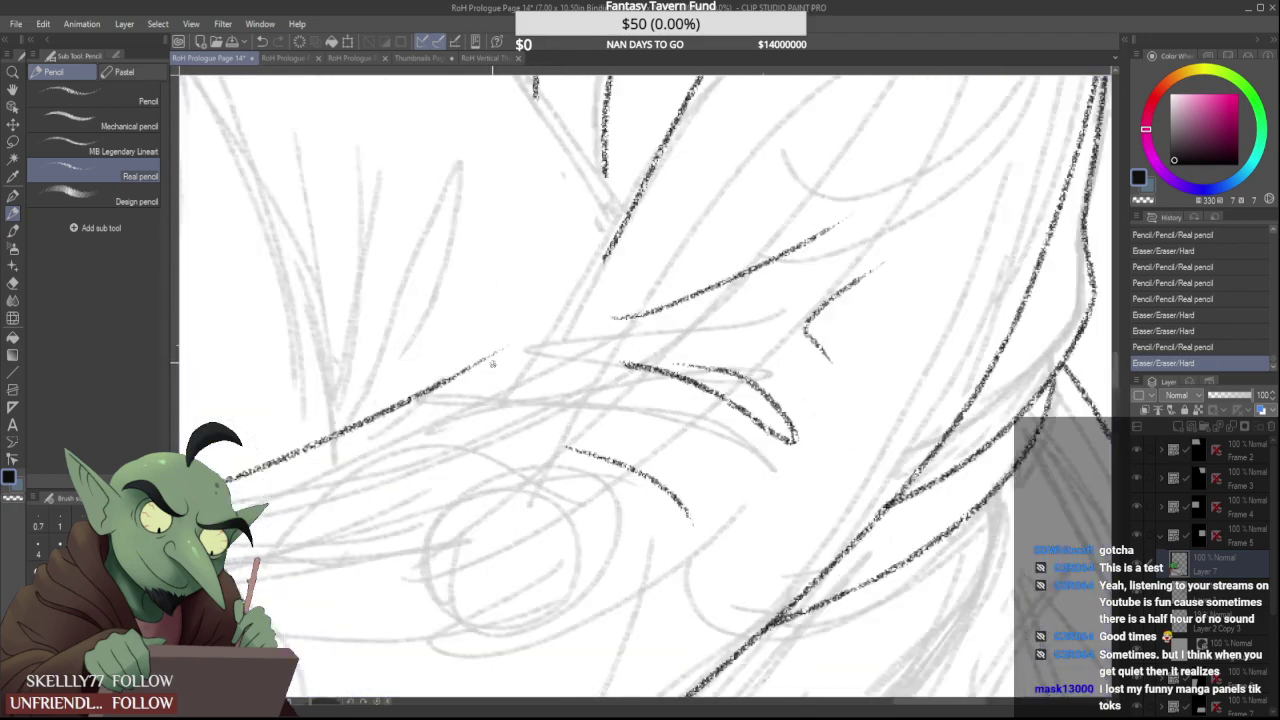
Replace the pointed cuff fold with a curve continuing the forearm's top line over the elbow, and shorten the fold line above it
mouse_move(611, 364)
mouse_down()
mouse_move(740, 397)
mouse_move(801, 457)
mouse_move(704, 403)
mouse_move(782, 429)
mouse_move(684, 361)
mouse_move(760, 430)
mouse_up()
mouse_move(445, 378)
mouse_down()
mouse_move(530, 338)
mouse_move(771, 397)
mouse_up()
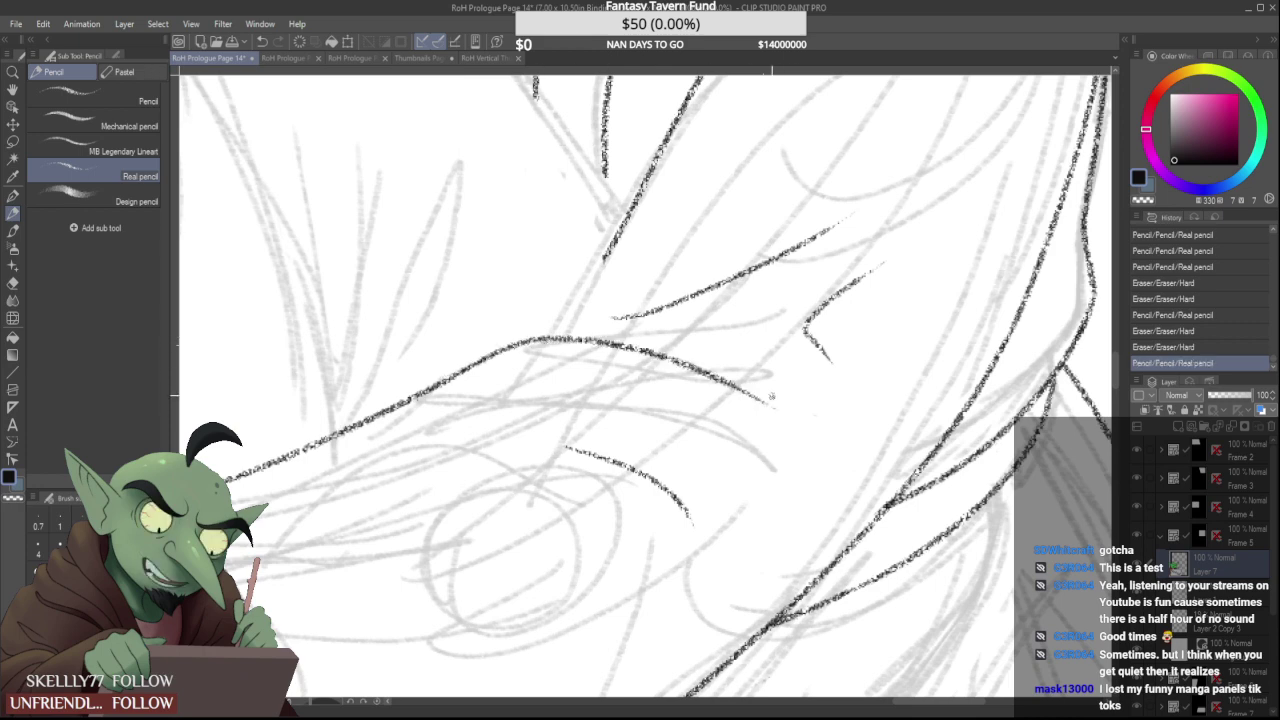
drag(620, 317, 700, 292)
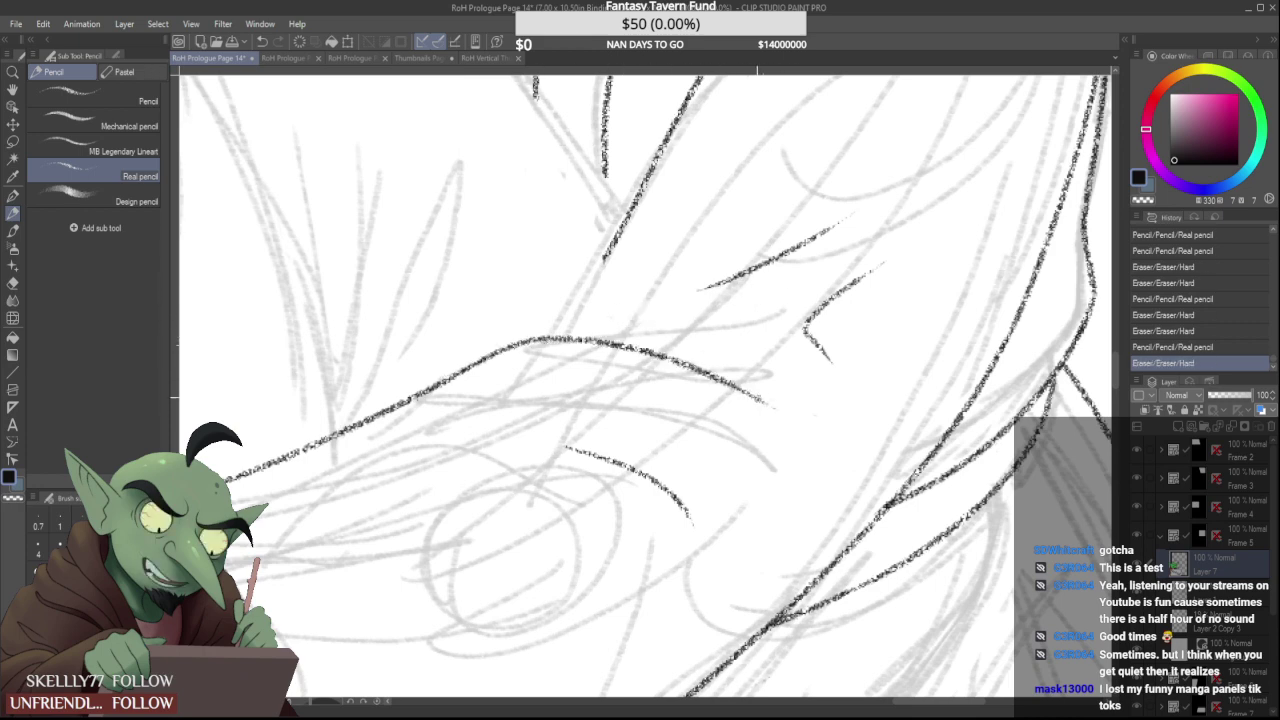
Extend the curve over the elbow into a narrow rounded fold and join the upper sleeve's inner outline to the forearm's top line
drag(616, 313, 790, 404)
drag(608, 310, 722, 338)
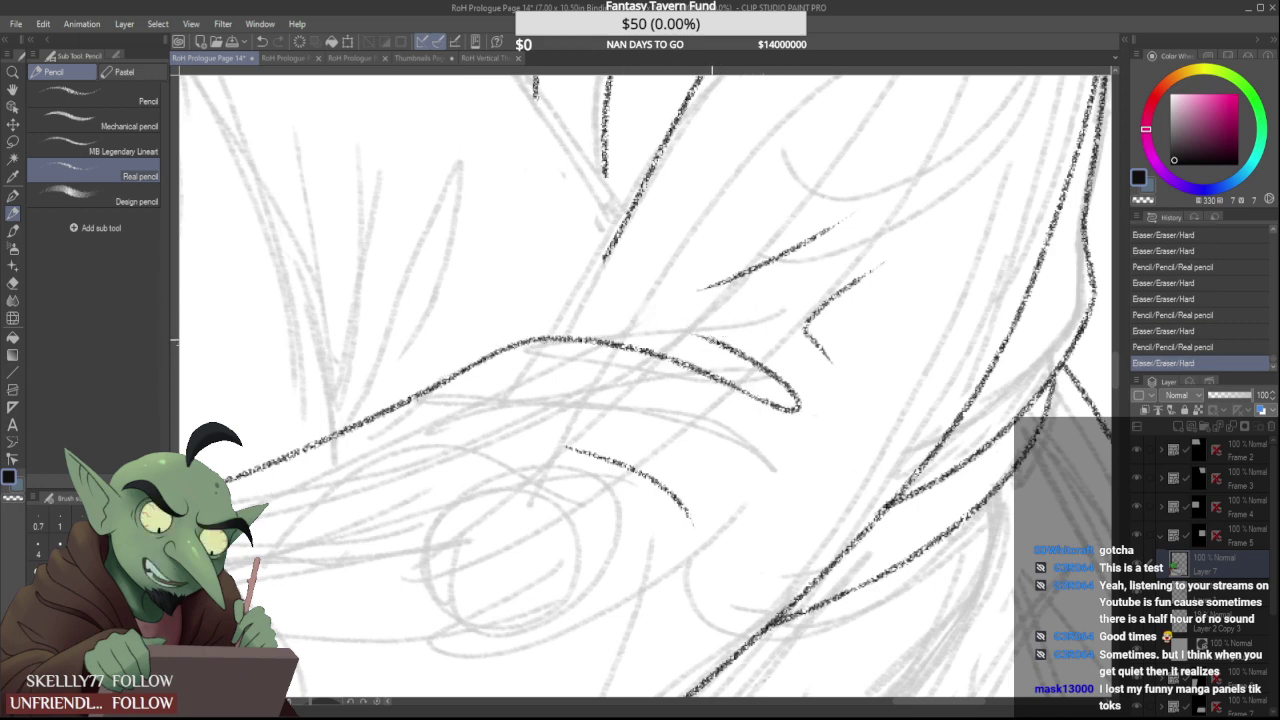
mouse_move(628, 326)
mouse_down()
mouse_move(716, 339)
mouse_move(716, 300)
mouse_up()
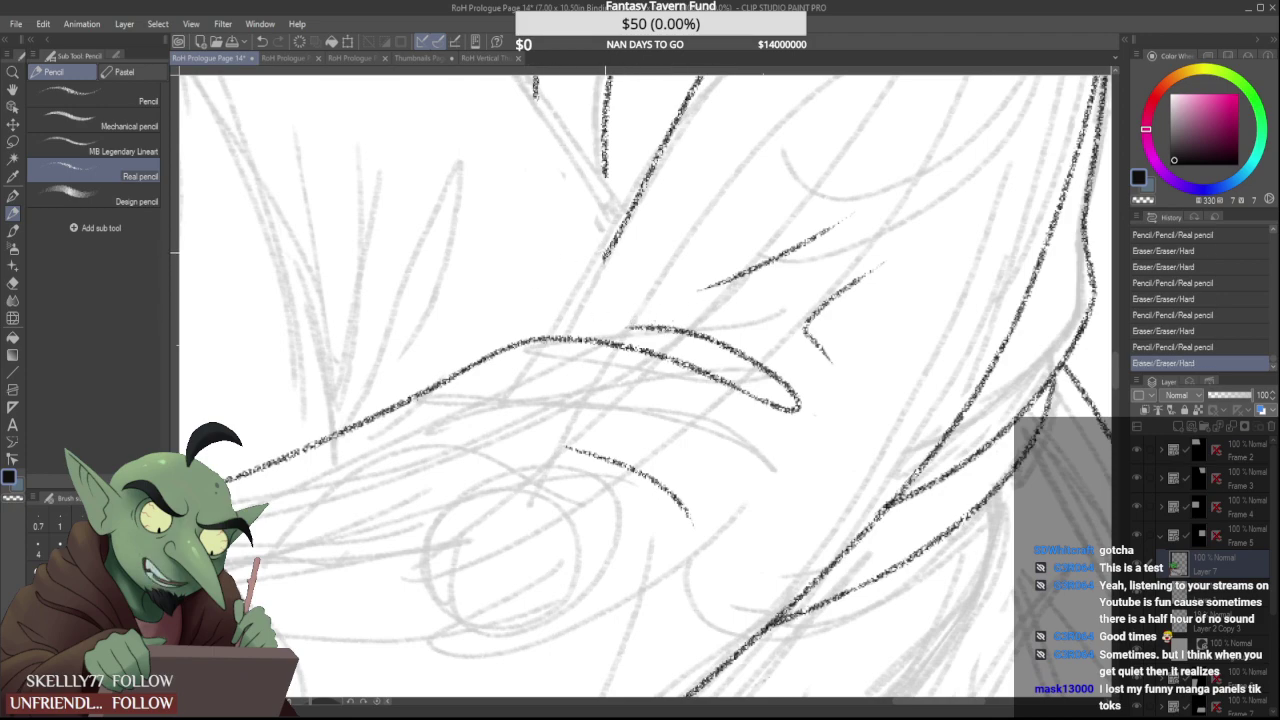
mouse_move(605, 255)
mouse_down()
mouse_move(548, 306)
mouse_move(541, 342)
mouse_up()
Add a short tail to the upper elbow fold line, clean up its end, and trim the short leg of the angled fold beside it
scroll(577, 281, down, 5)
scroll(577, 281, up, 3)
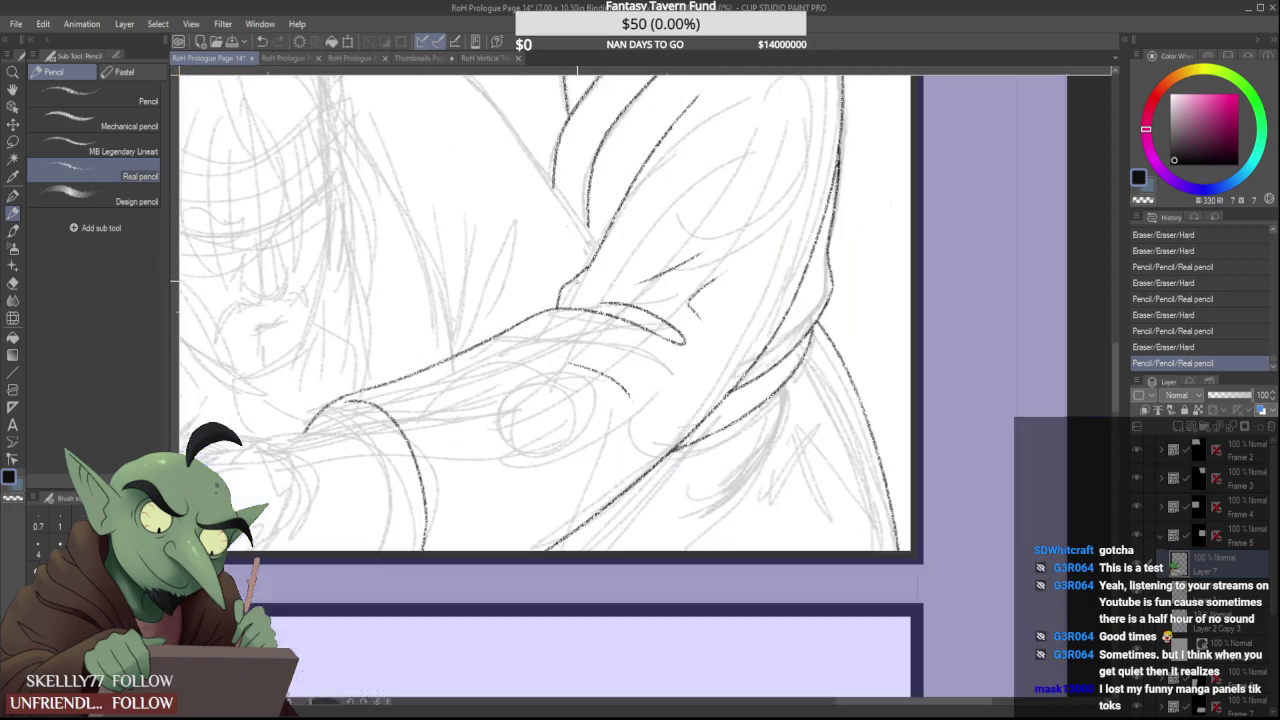
scroll(571, 298, down, 5)
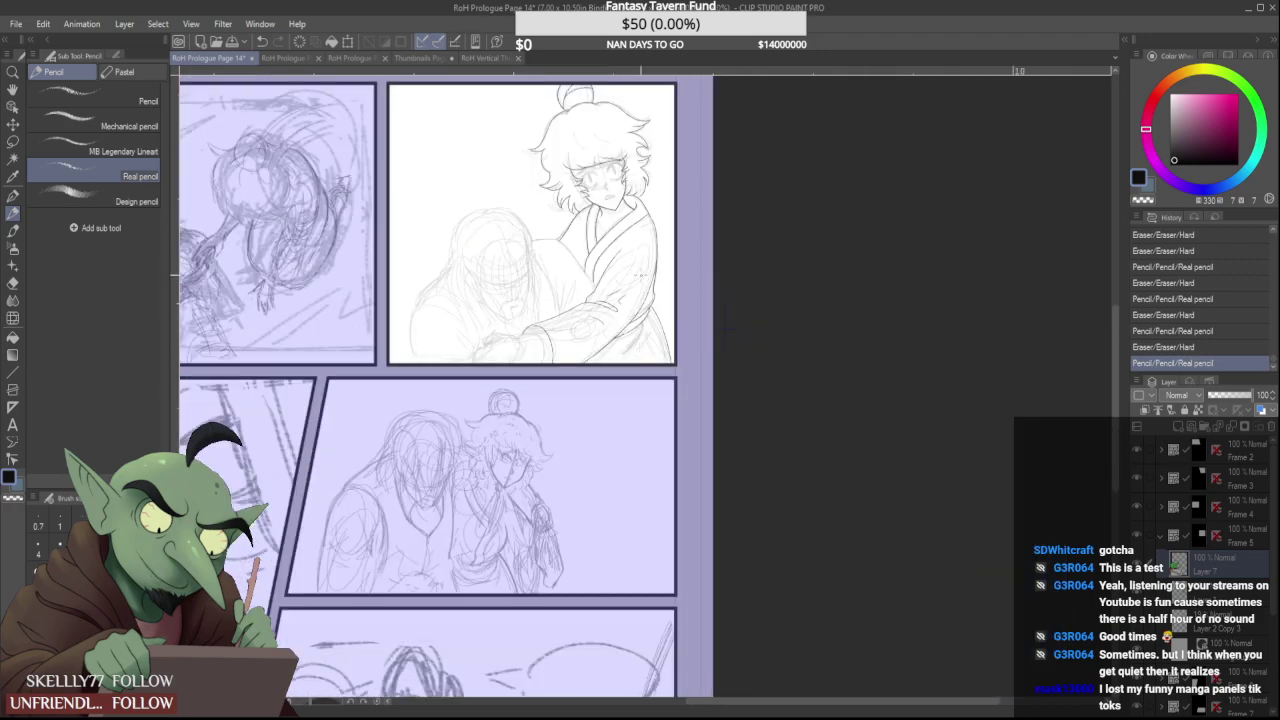
scroll(665, 270, down, 2)
scroll(626, 292, up, 8)
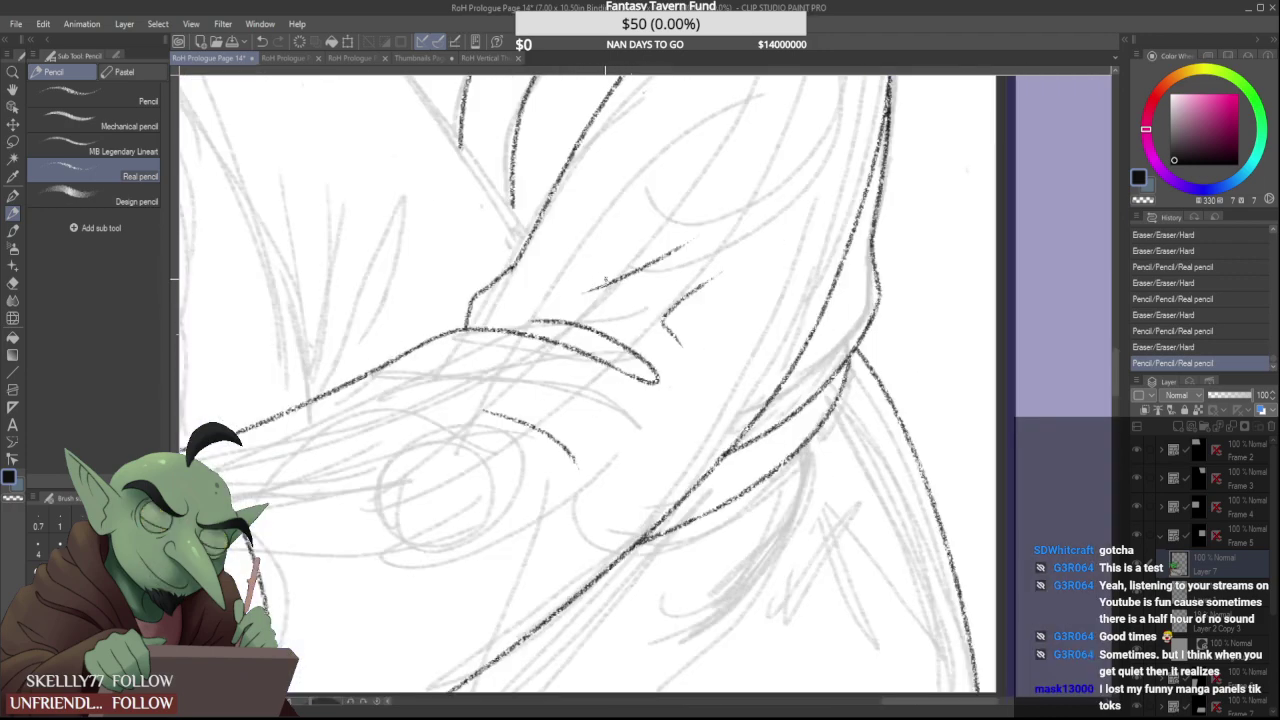
mouse_move(596, 284)
mouse_down()
mouse_move(554, 292)
mouse_move(577, 284)
mouse_up()
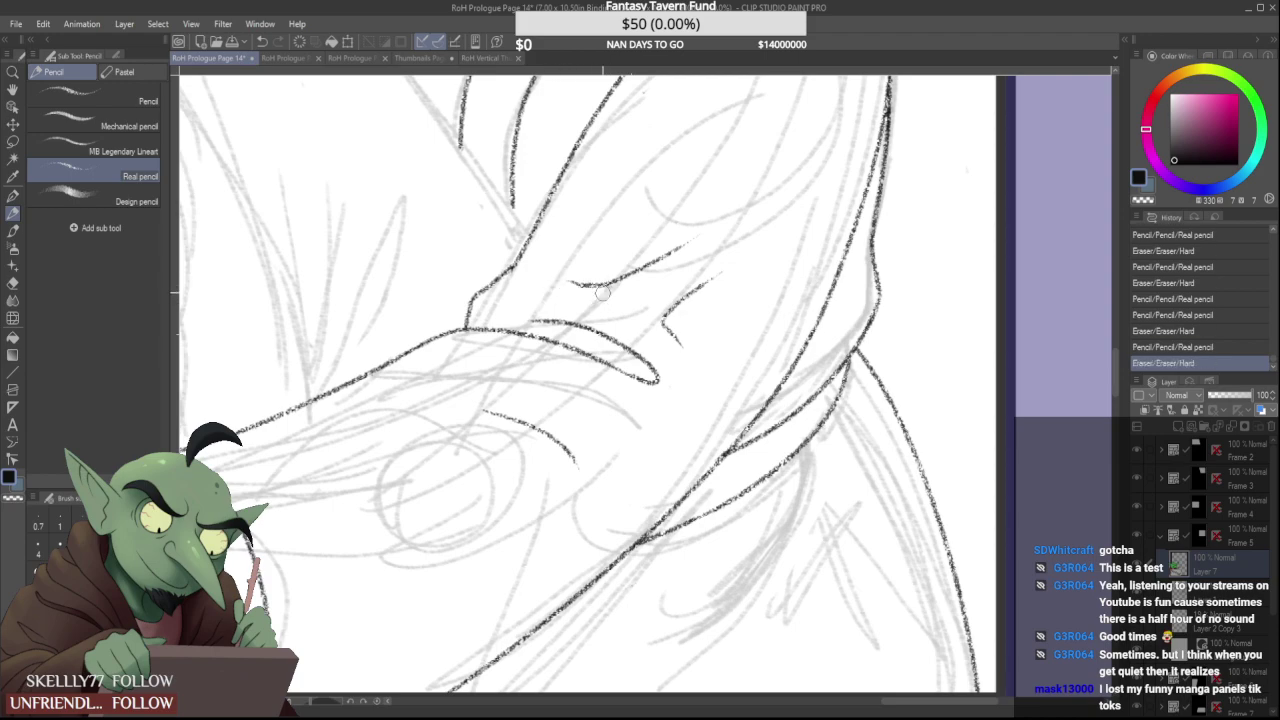
scroll(588, 277, down, 4)
scroll(515, 303, up, 5)
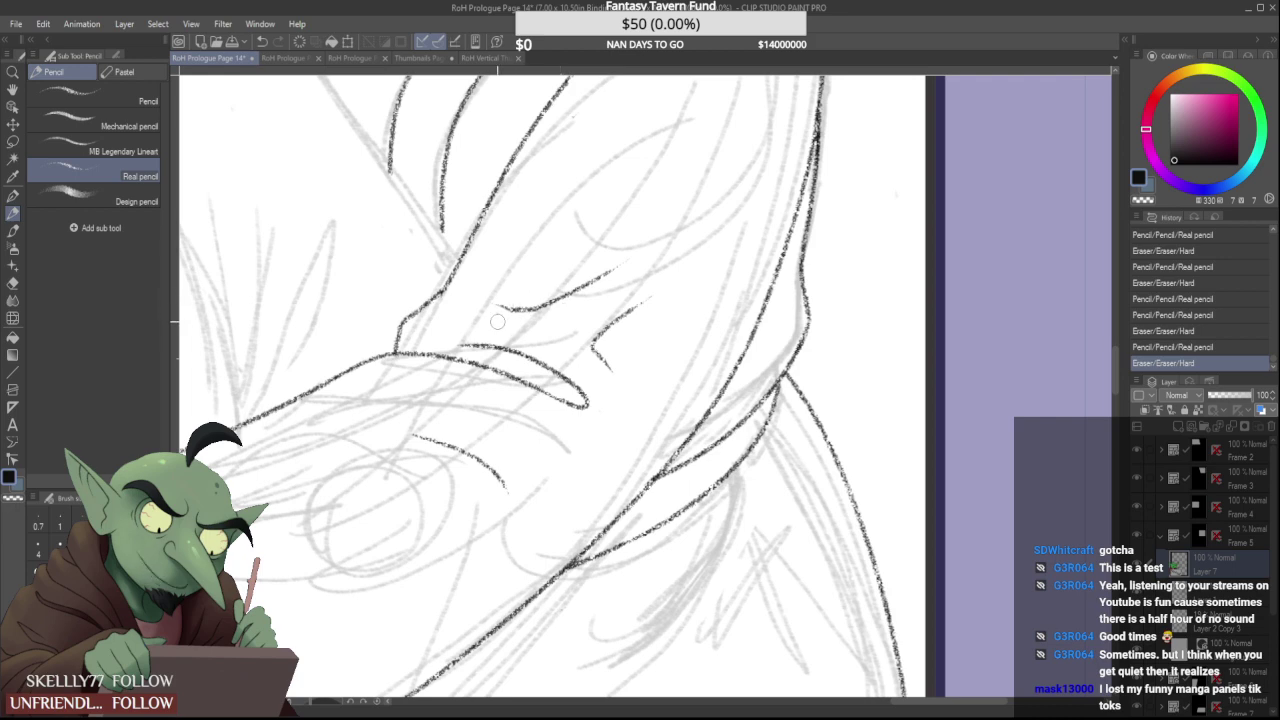
drag(512, 318, 489, 315)
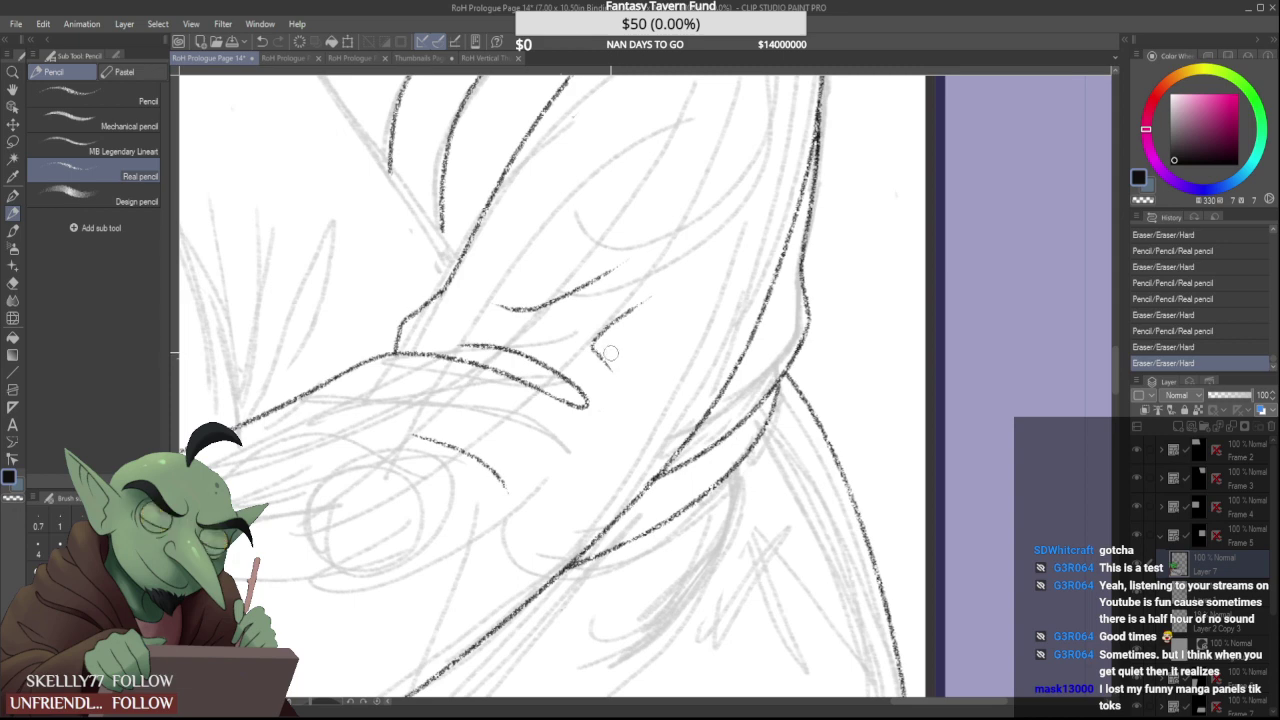
drag(609, 357, 614, 353)
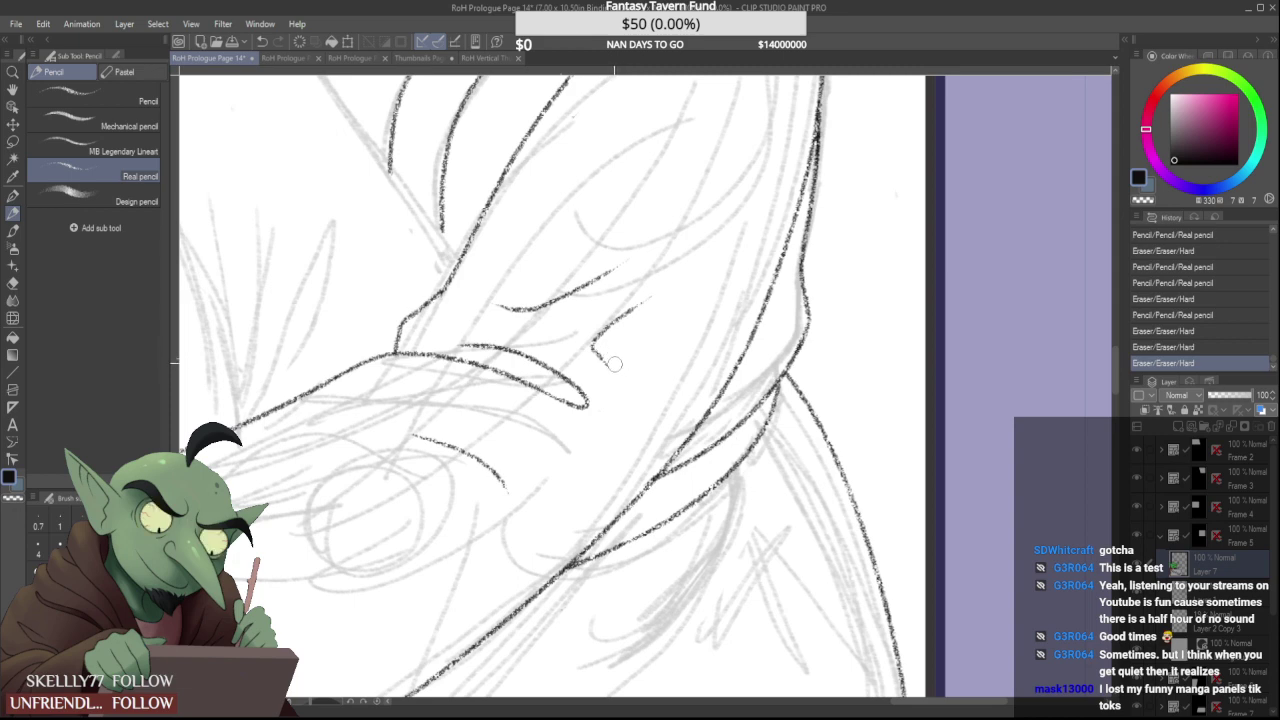
Erase the fold line inside the forearm and redraw it as a steeper curve bending downward, with a trimmed upper end
drag(416, 435, 520, 490)
drag(427, 405, 504, 498)
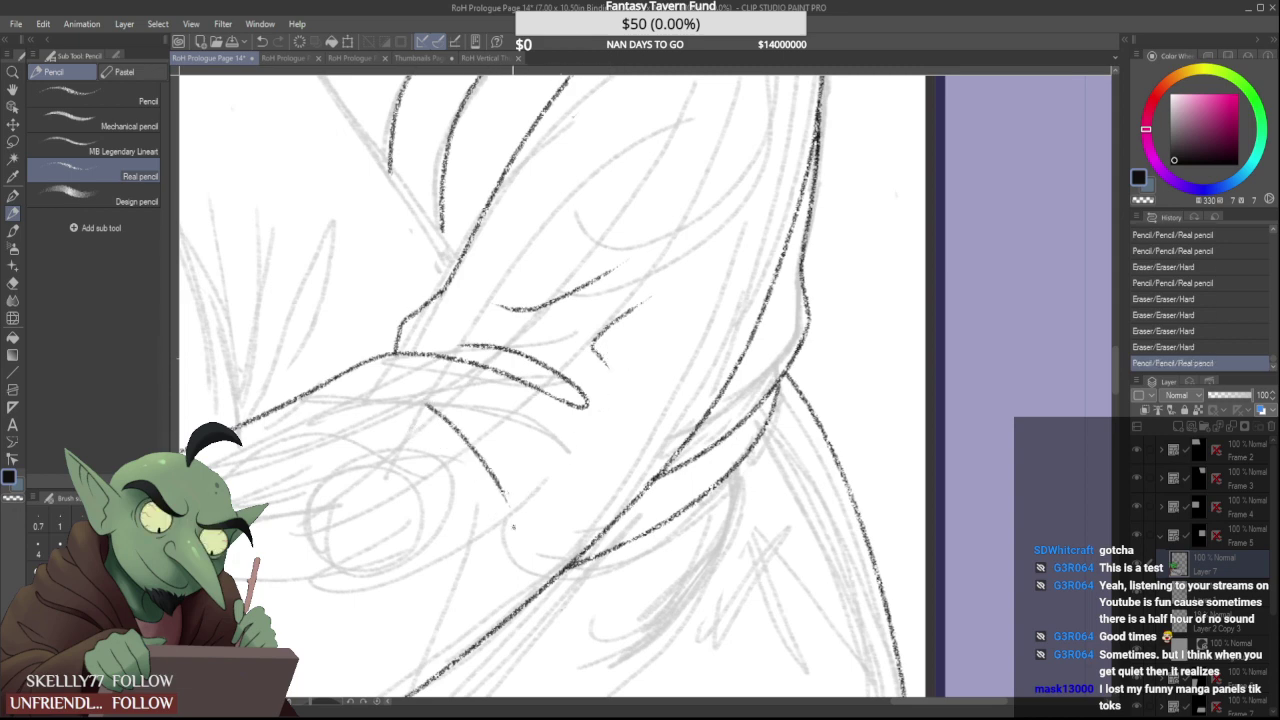
drag(436, 400, 498, 460)
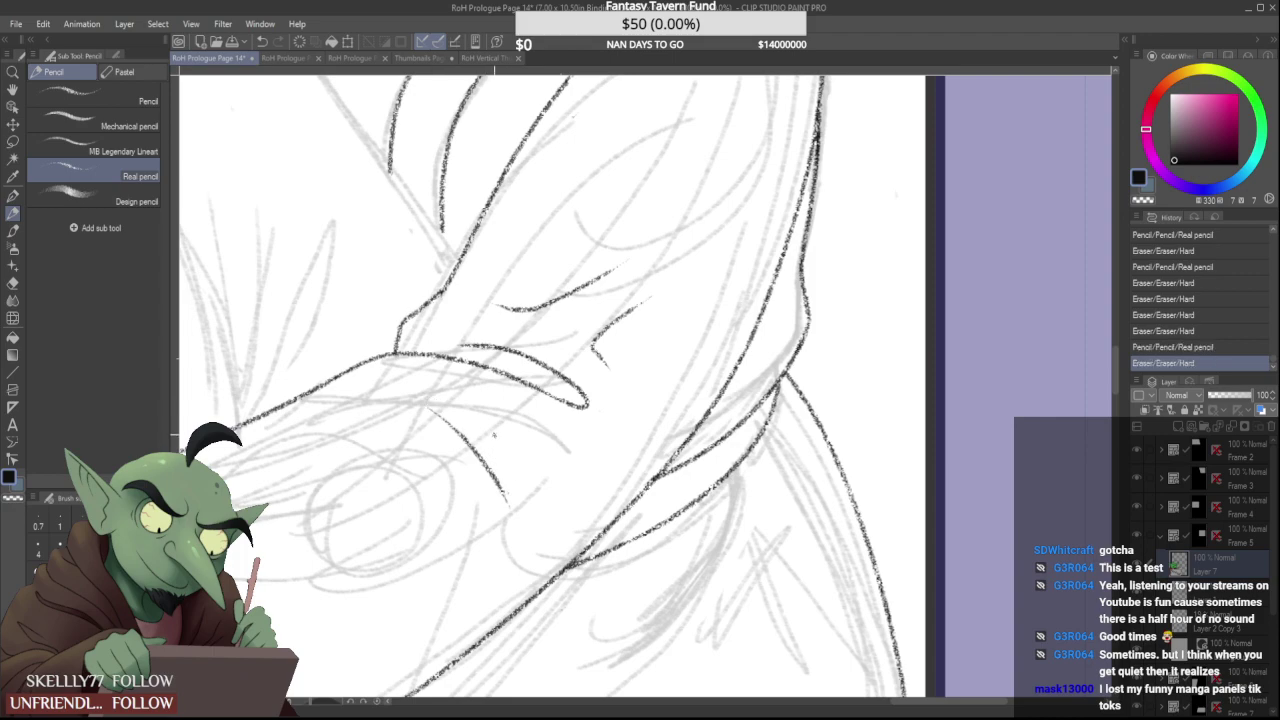
scroll(487, 434, down, 4)
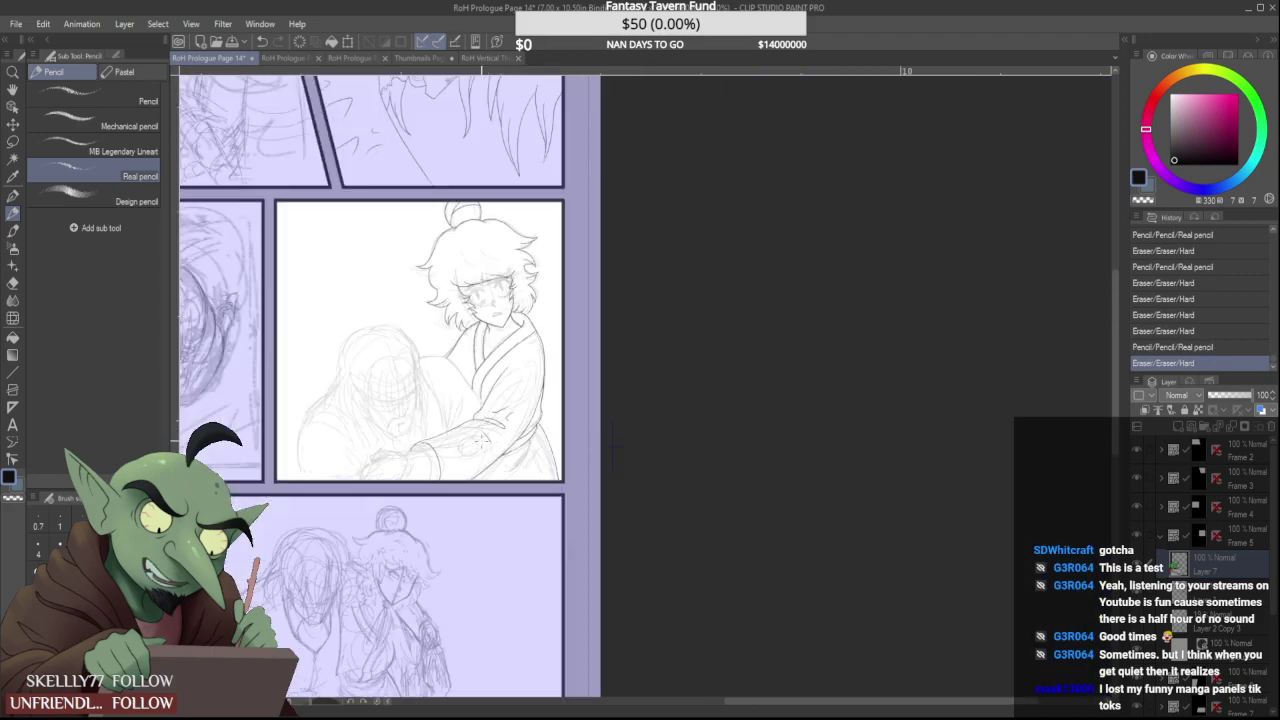
scroll(470, 430, up, 5)
drag(454, 412, 517, 498)
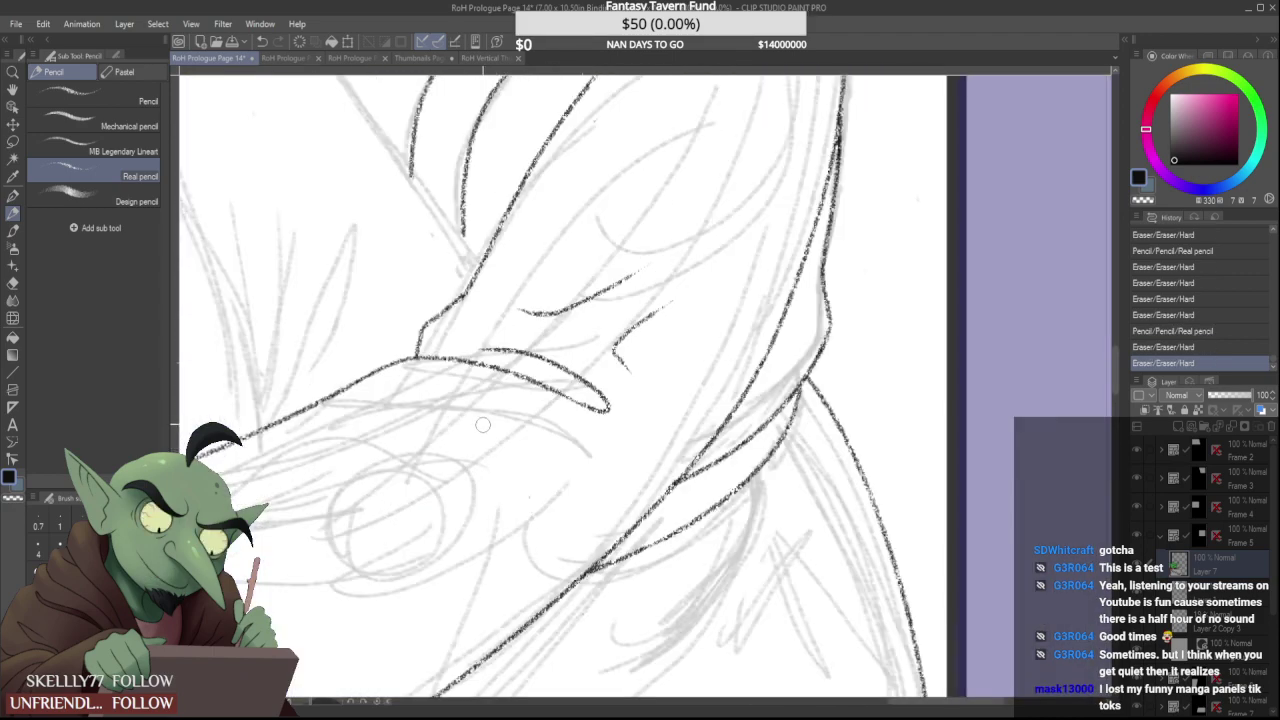
mouse_move(447, 408)
mouse_down()
mouse_move(500, 473)
mouse_move(507, 505)
mouse_up()
drag(466, 444, 476, 467)
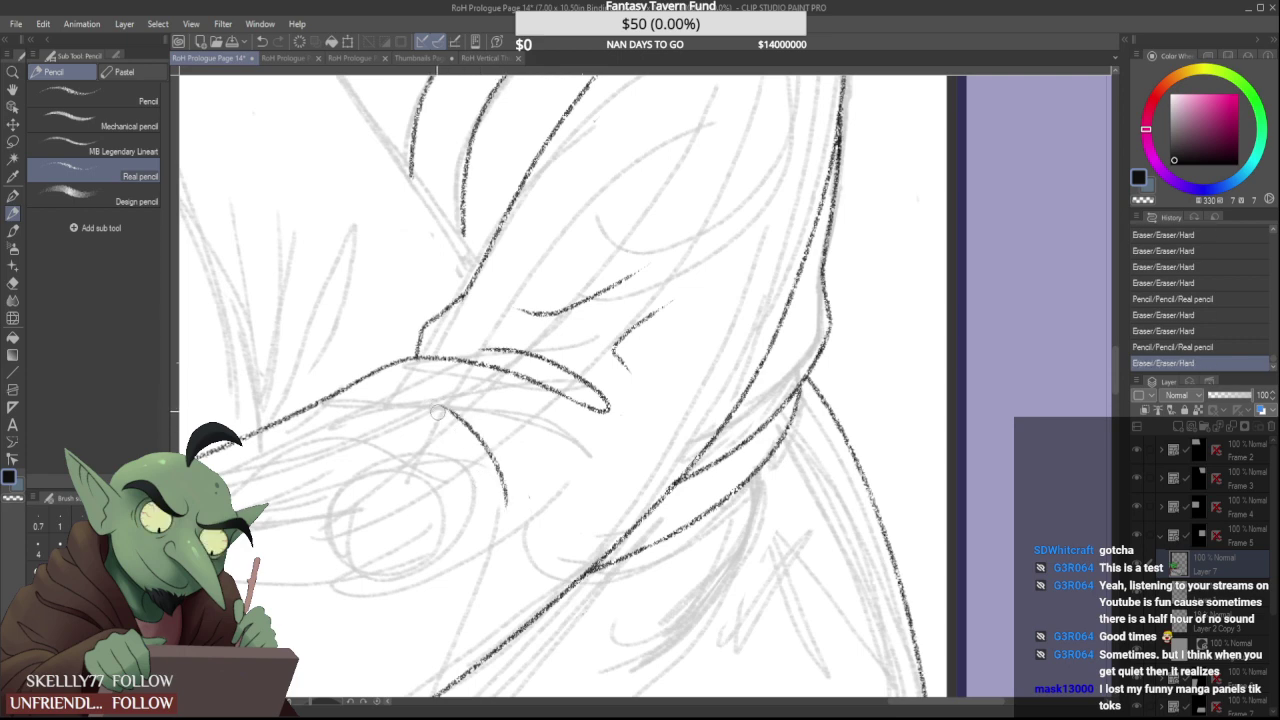
mouse_move(438, 413)
mouse_down()
mouse_move(482, 474)
mouse_move(505, 457)
mouse_move(514, 518)
mouse_move(492, 406)
mouse_move(516, 492)
mouse_up()
Touch up the start of the cuff's curve and draw the wrist's top line emerging from the sleeve opening
scroll(485, 436, down, 4)
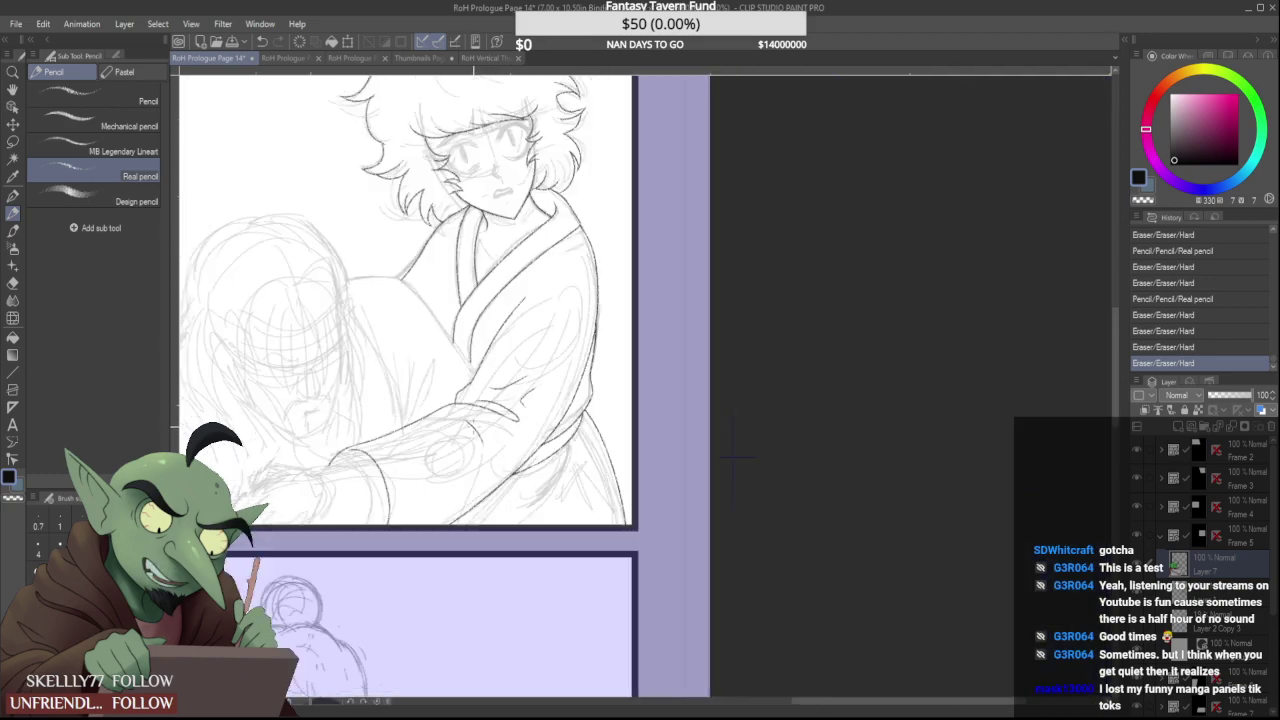
scroll(410, 423, up, 5)
scroll(466, 387, up, 2)
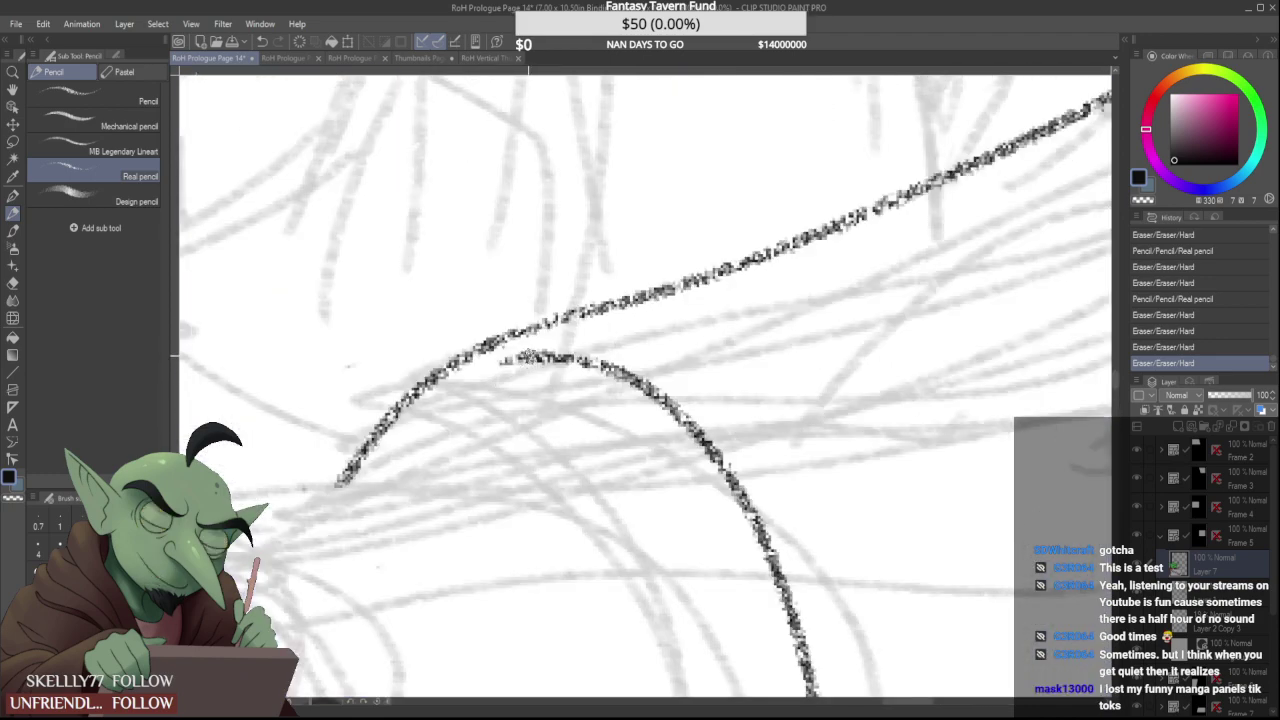
mouse_move(530, 358)
mouse_down()
mouse_move(438, 404)
mouse_move(508, 390)
mouse_up()
scroll(500, 387, down, 4)
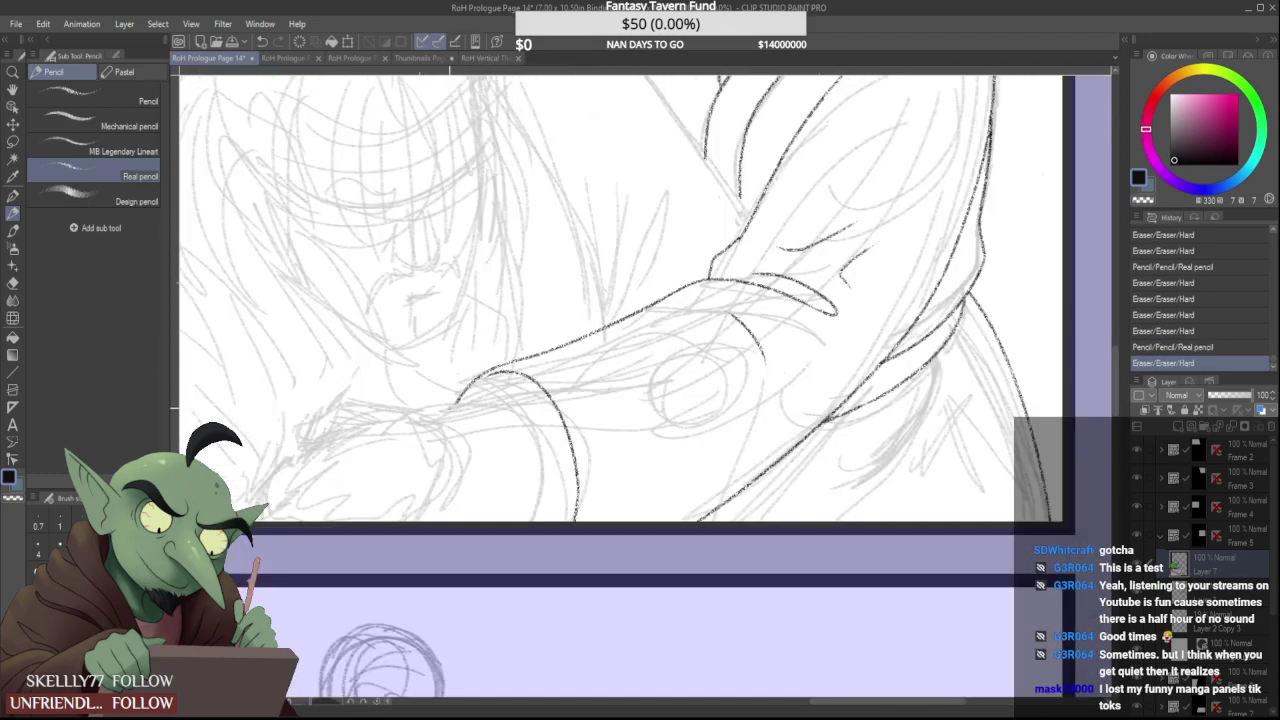
scroll(484, 410, up, 2)
drag(355, 433, 634, 362)
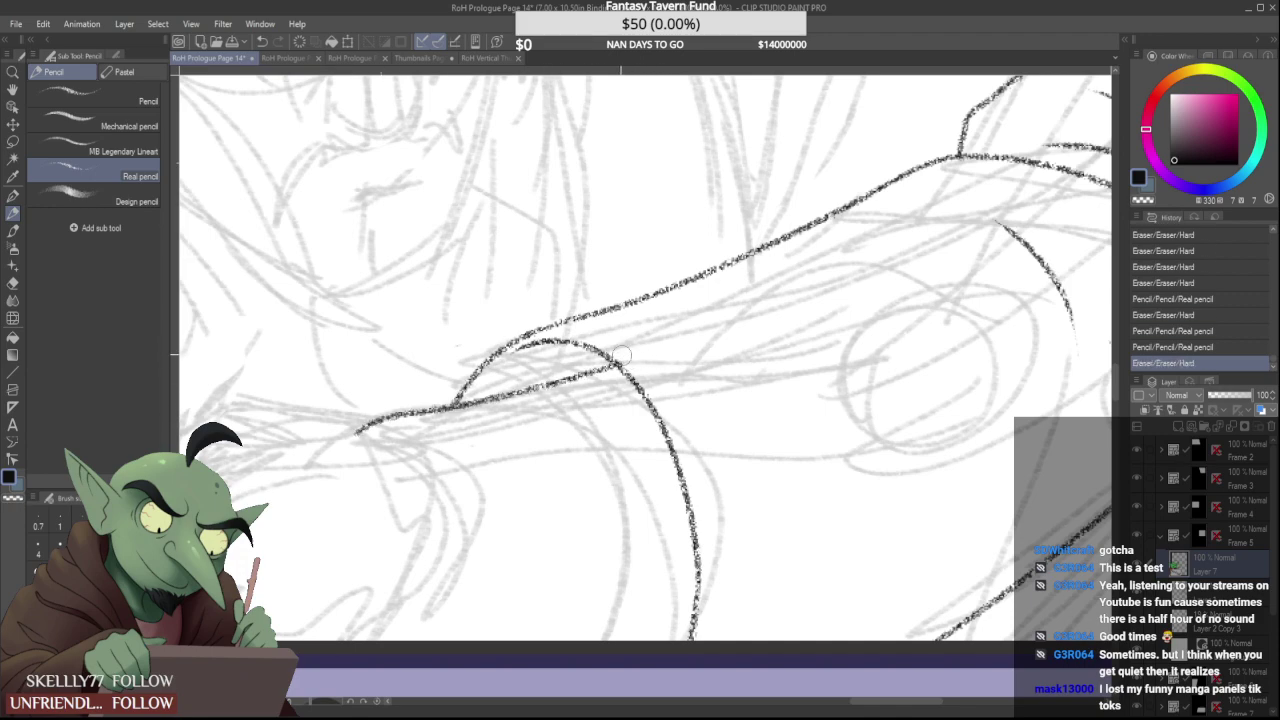
Trim the wrist line's outer end and draw the back of the hand from the wrist over to the knuckles
scroll(581, 380, down, 4)
scroll(485, 410, up, 2)
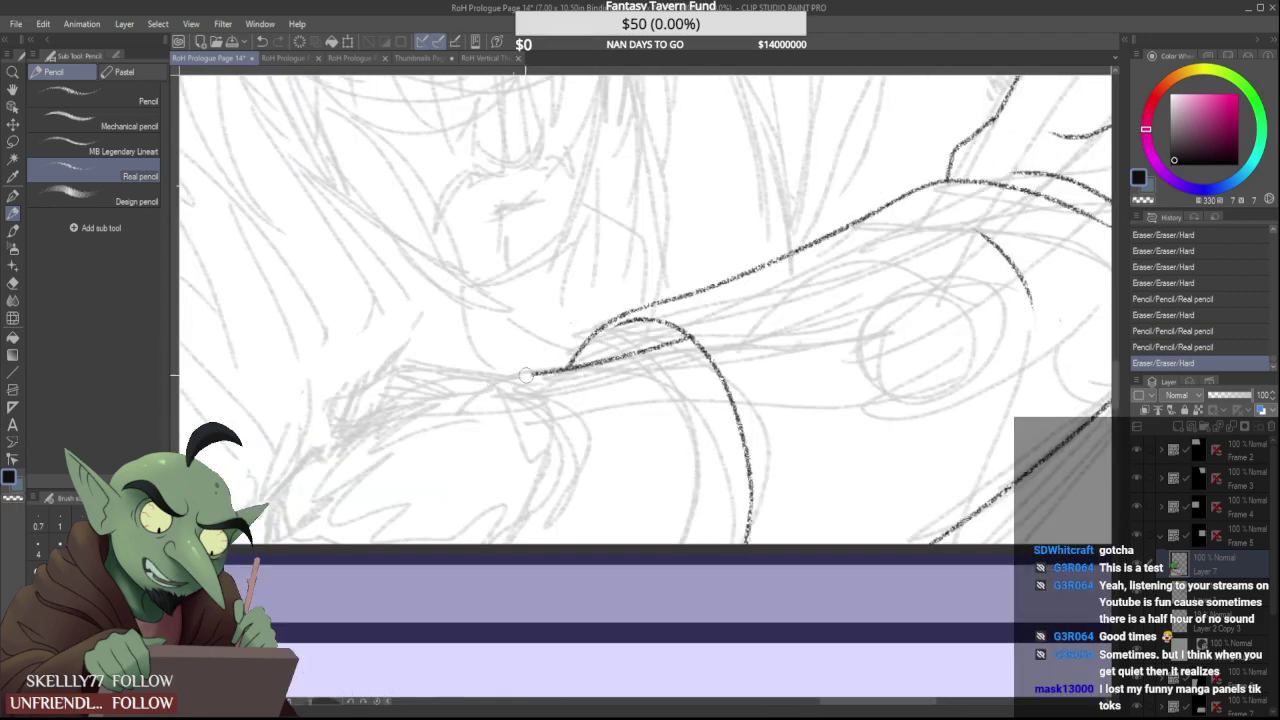
drag(481, 393, 530, 376)
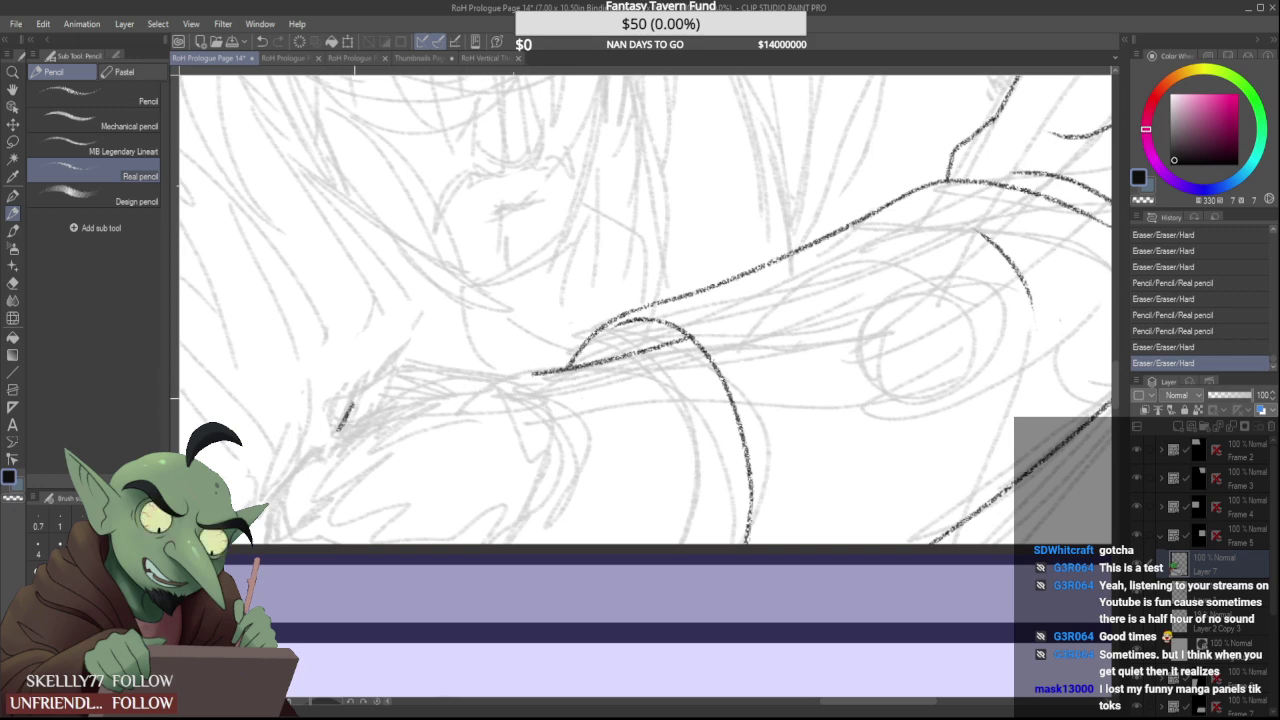
mouse_move(352, 404)
mouse_down()
mouse_move(364, 384)
mouse_move(444, 362)
mouse_move(598, 361)
mouse_up()
scroll(434, 379, up, 2)
scroll(545, 375, down, 2)
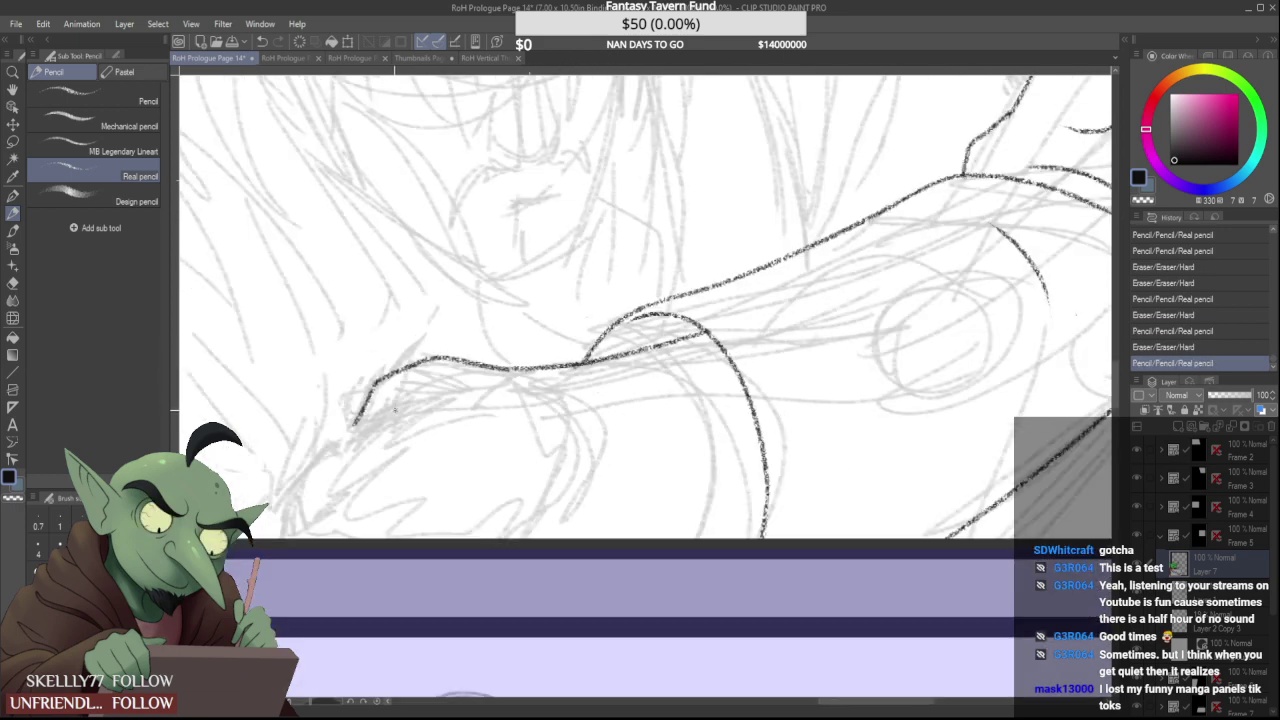
Redraw the knuckle as a sharper angle and add a long curved line for the first finger beneath it
scroll(390, 411, up, 2)
mouse_move(480, 328)
mouse_down()
mouse_move(355, 389)
mouse_move(500, 345)
mouse_move(539, 359)
mouse_move(419, 346)
mouse_move(346, 430)
mouse_up()
mouse_move(406, 366)
mouse_down()
mouse_move(342, 414)
mouse_move(366, 386)
mouse_move(372, 402)
mouse_move(336, 460)
mouse_move(303, 455)
mouse_move(356, 384)
mouse_move(486, 326)
mouse_move(380, 377)
mouse_move(453, 337)
mouse_up()
scroll(369, 386, down, 5)
scroll(363, 430, up, 2)
scroll(360, 430, up, 2)
scroll(424, 351, up, 1)
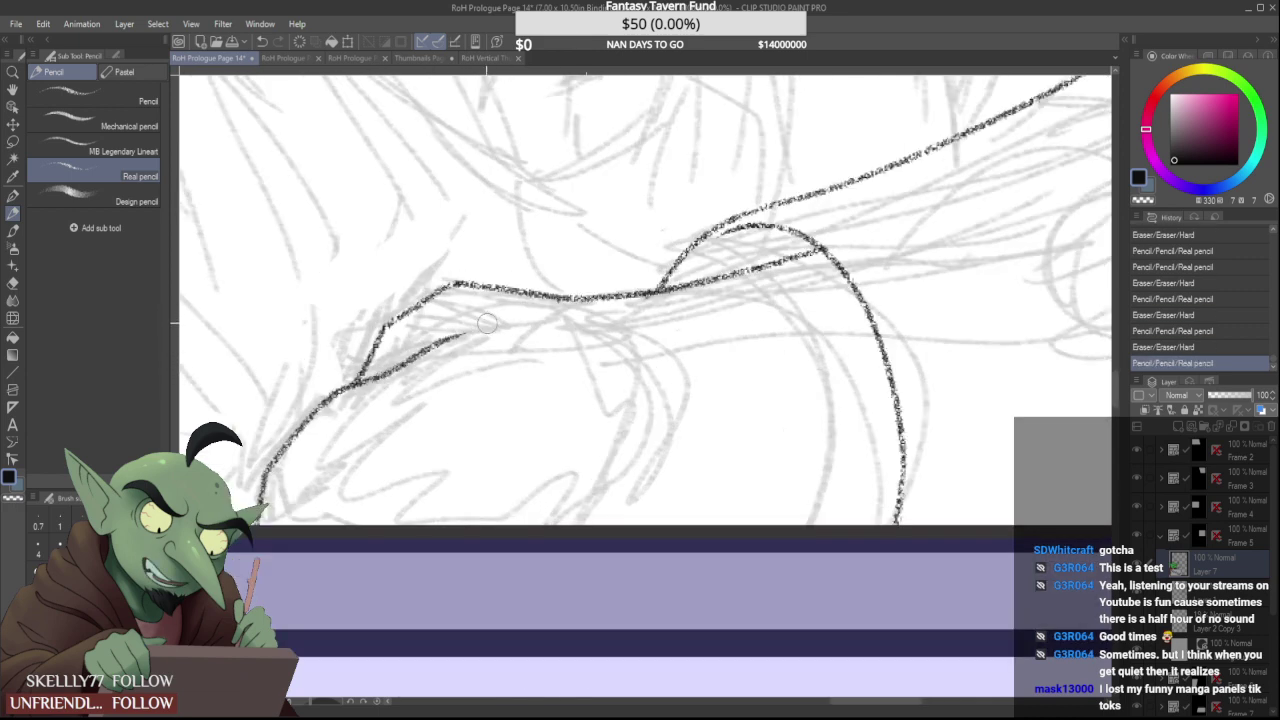
Shorten the first finger's inner end and redraw its outer edge with a more angular bend down to the tip
scroll(400, 382, down, 3)
mouse_move(414, 383)
mouse_down()
mouse_move(344, 410)
mouse_move(371, 378)
mouse_move(324, 429)
mouse_move(358, 382)
mouse_move(440, 336)
mouse_up()
scroll(416, 364, up, 1)
scroll(324, 450, up, 1)
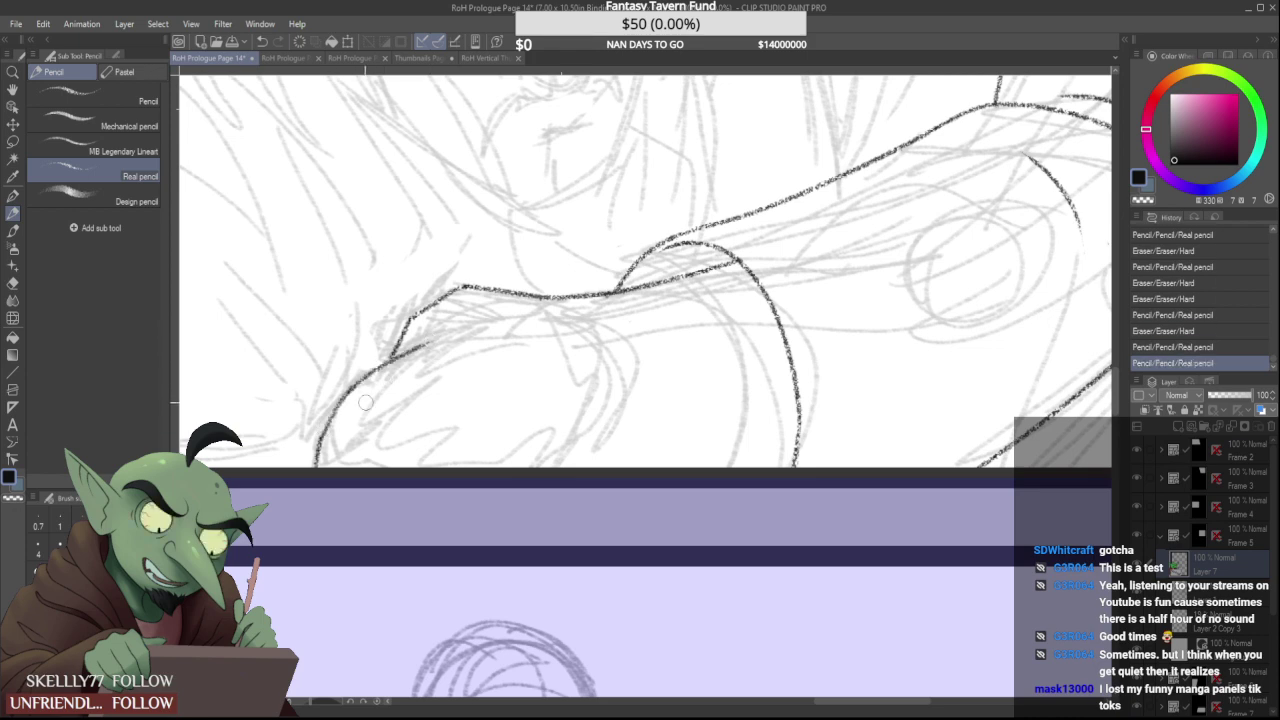
mouse_move(340, 447)
mouse_down()
mouse_move(330, 402)
mouse_move(358, 376)
mouse_move(323, 427)
mouse_move(333, 420)
mouse_up()
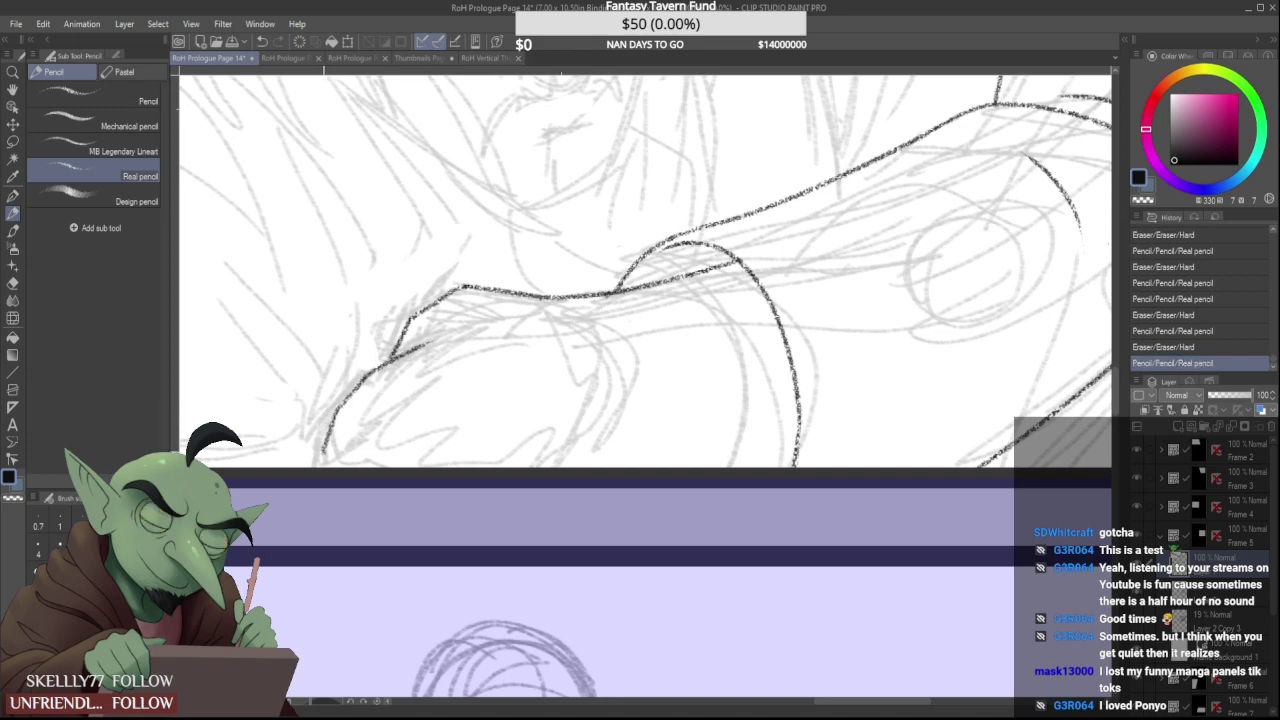
Draw the first finger's lower edge and close it at the fingertip
mouse_move(362, 372)
mouse_down()
mouse_move(323, 455)
mouse_move(362, 403)
mouse_move(352, 416)
mouse_move(447, 358)
mouse_up()
scroll(350, 457, up, 1)
mouse_move(448, 357)
mouse_down()
mouse_move(464, 347)
mouse_move(456, 304)
mouse_up()
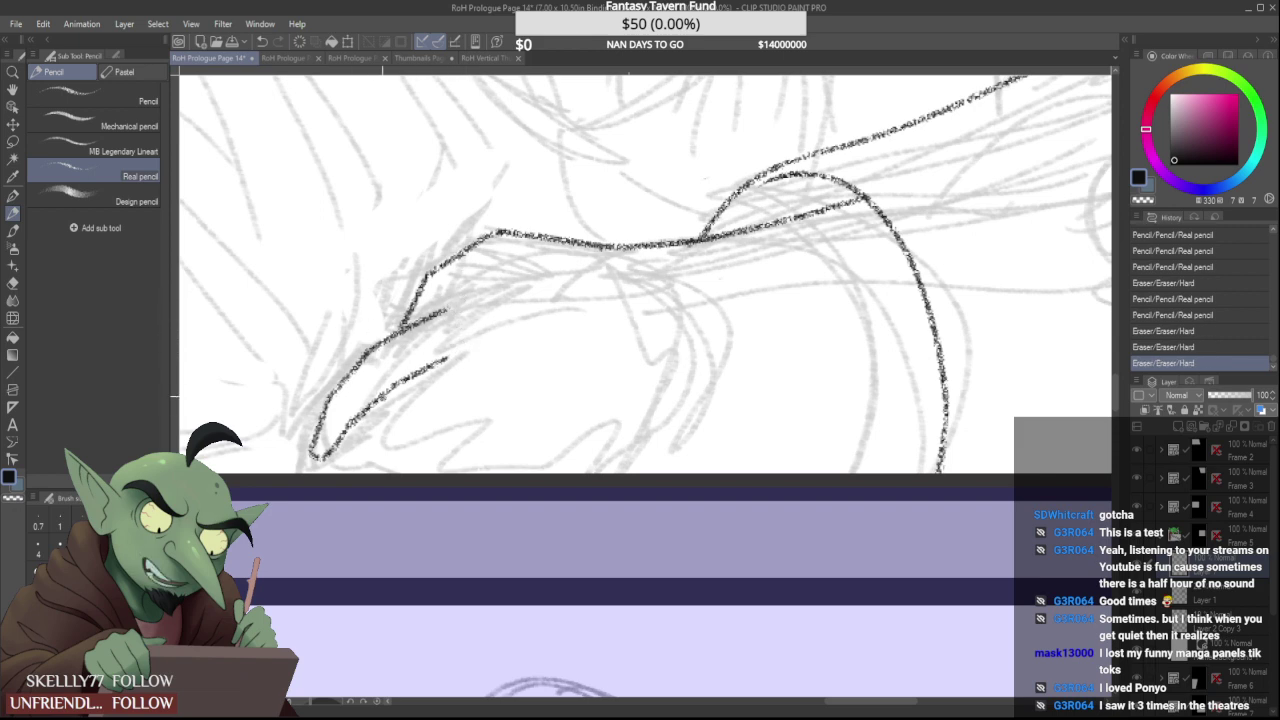
Draw the edges of the next finger below the first, running down to the frame's bottom border
drag(384, 398, 330, 456)
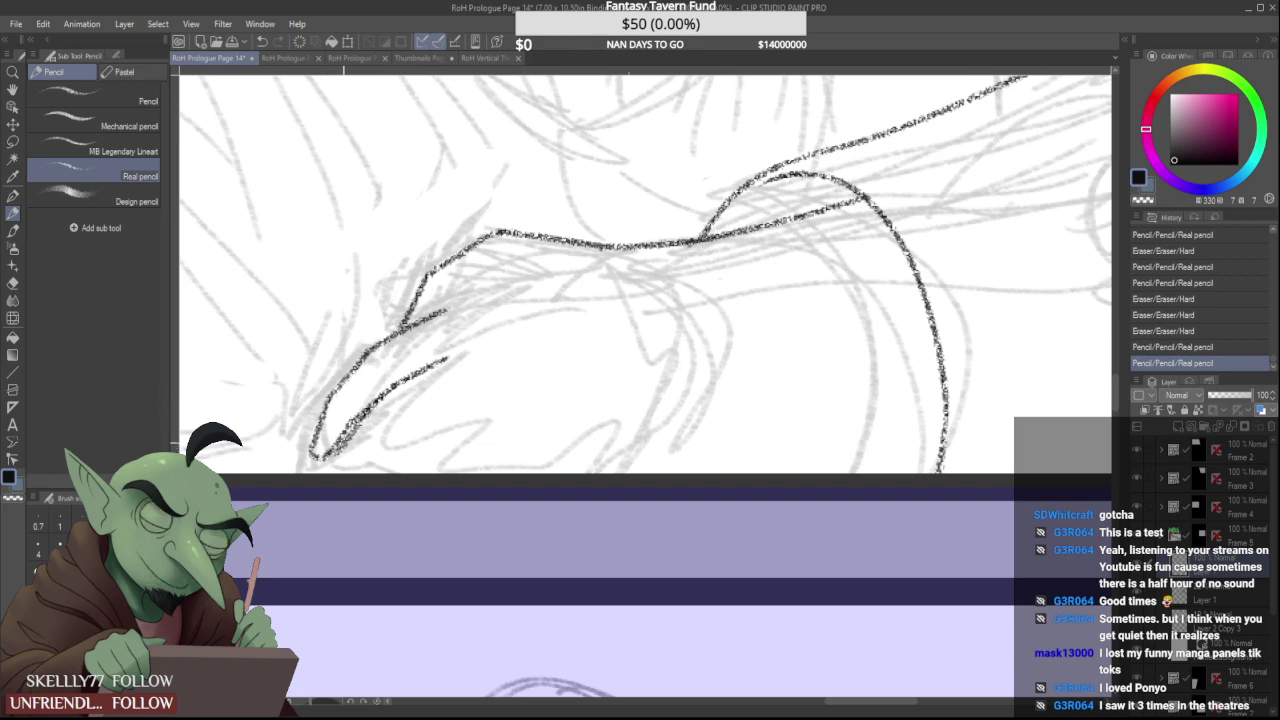
key(ctrl+z)
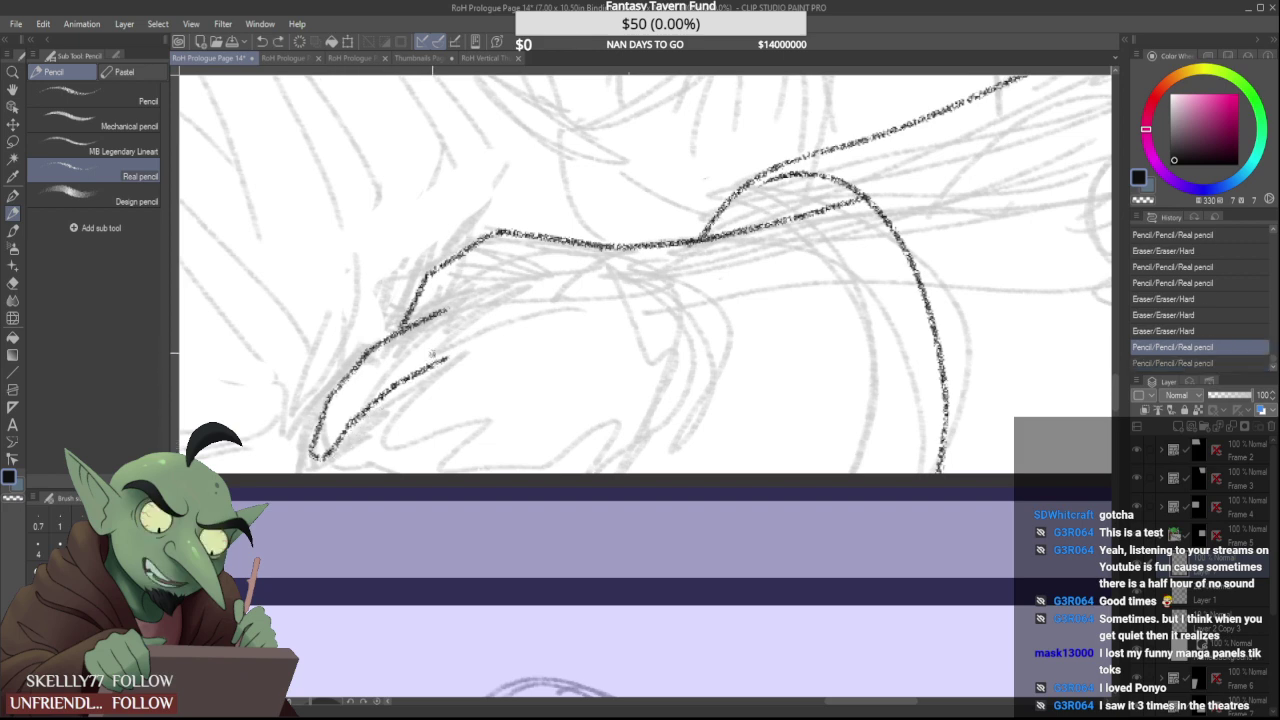
mouse_move(455, 341)
mouse_down()
mouse_move(370, 419)
mouse_move(340, 470)
mouse_move(480, 388)
mouse_move(455, 352)
mouse_up()
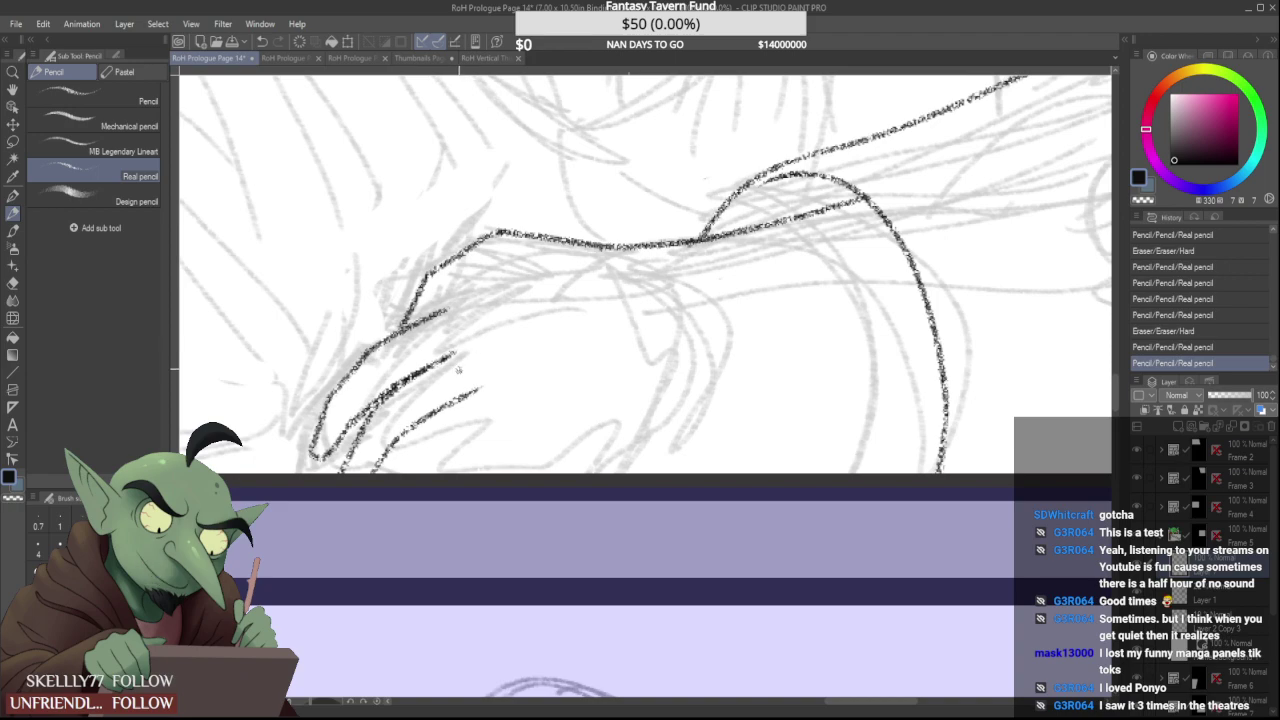
scroll(438, 392, down, 5)
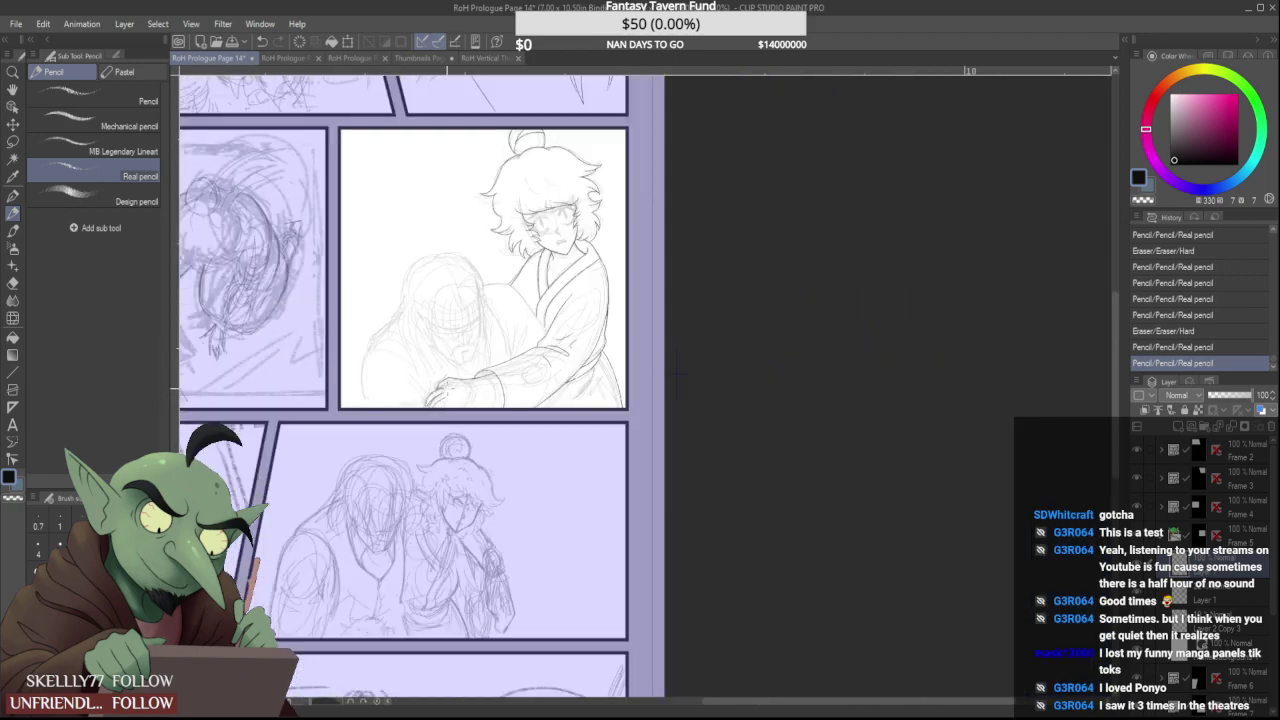
scroll(446, 394, up, 6)
scroll(433, 395, up, 2)
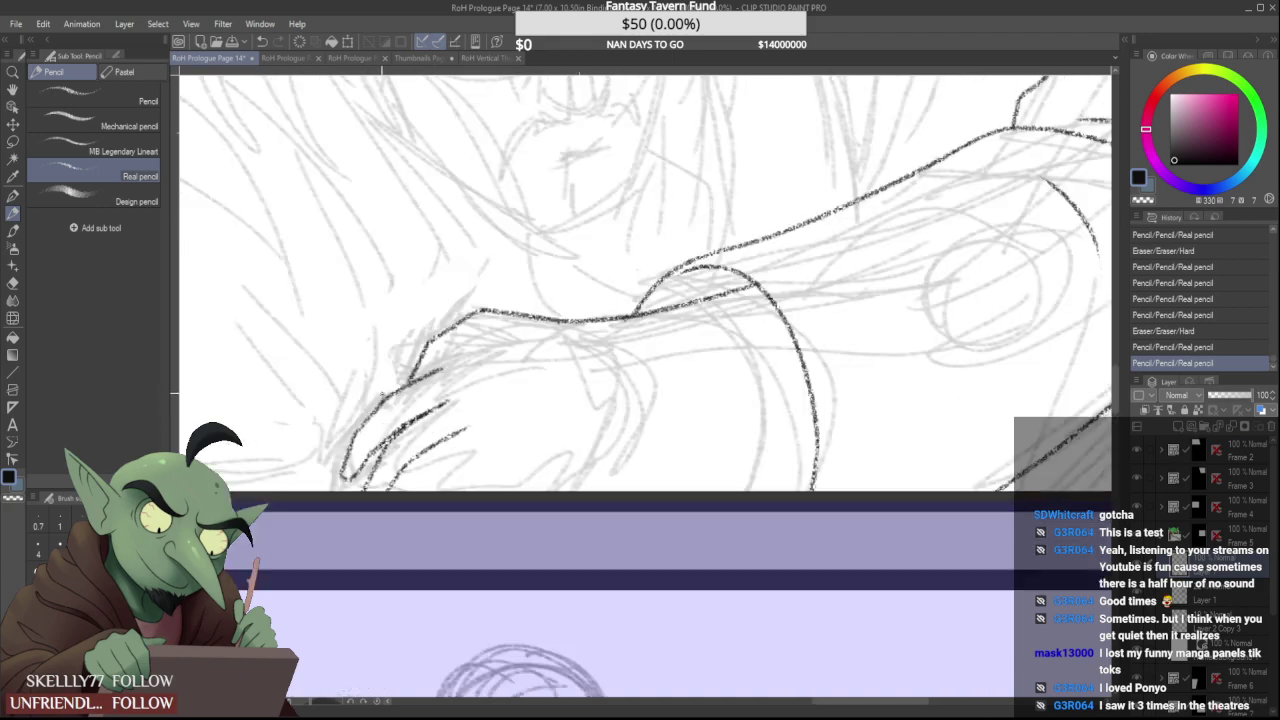
Add a short line behind the first finger and another finger edge near the frame's bottom border, trimming the excess
drag(365, 420, 371, 368)
mouse_move(365, 420)
mouse_down()
mouse_move(372, 372)
mouse_move(415, 389)
mouse_up()
scroll(390, 378, up, 1)
scroll(408, 338, down, 6)
scroll(421, 355, up, 5)
drag(393, 447, 437, 425)
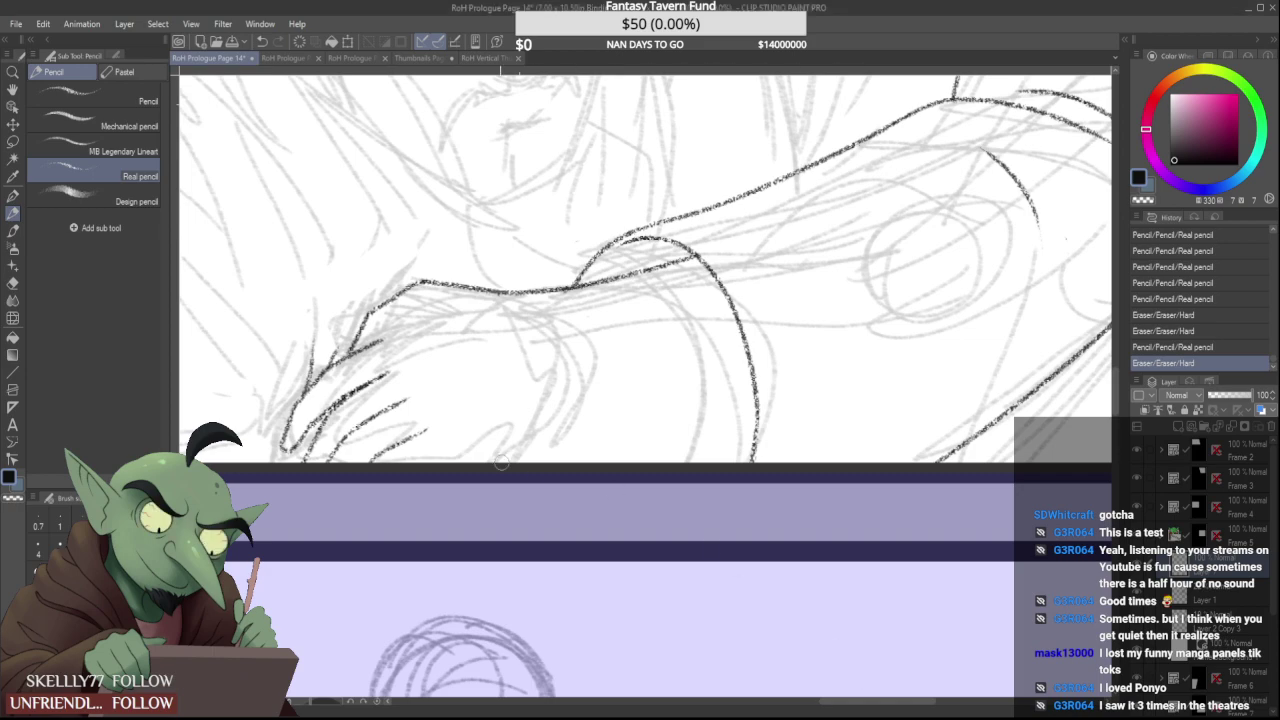
Draw the line for the underside of the hand between the fingers and the sleeve cuff
scroll(428, 398, down, 5)
scroll(434, 378, up, 2)
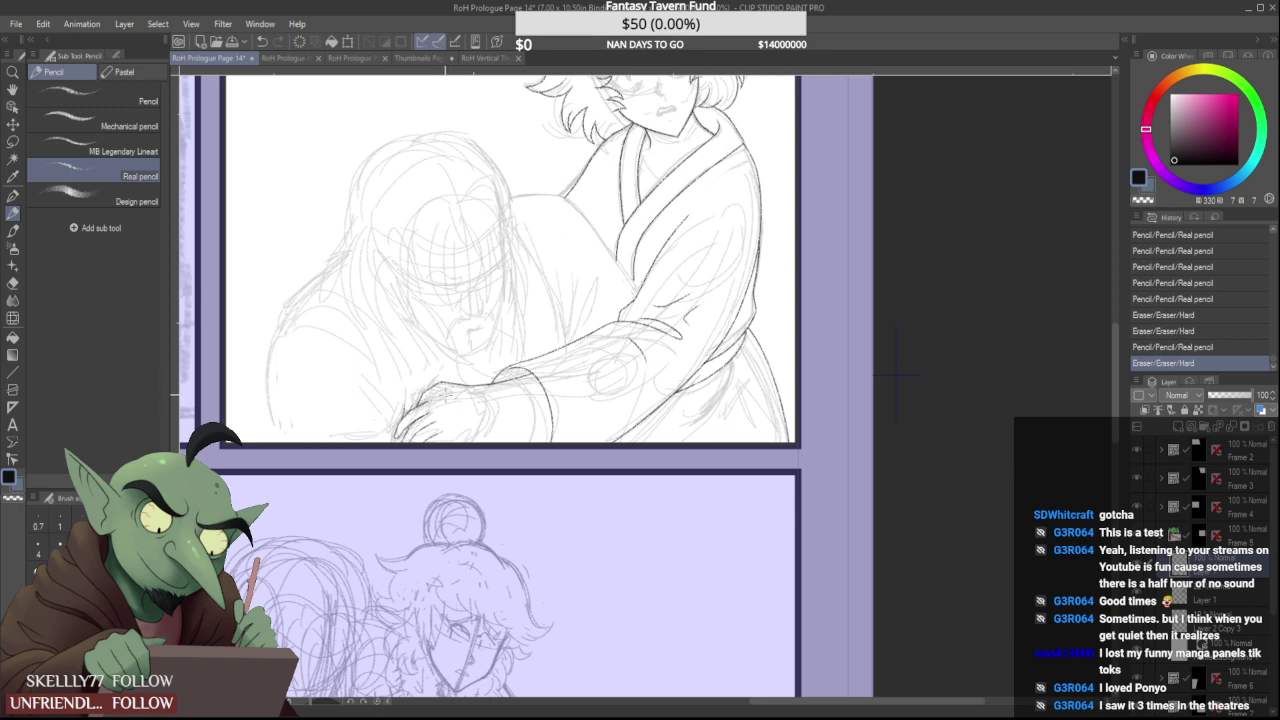
scroll(436, 448, up, 2)
mouse_move(451, 438)
mouse_down()
mouse_move(530, 418)
mouse_move(540, 400)
mouse_move(458, 436)
mouse_move(544, 413)
mouse_move(564, 385)
mouse_up()
scroll(548, 393, down, 4)
scroll(547, 391, up, 4)
scroll(543, 400, up, 2)
scroll(590, 367, down, 3)
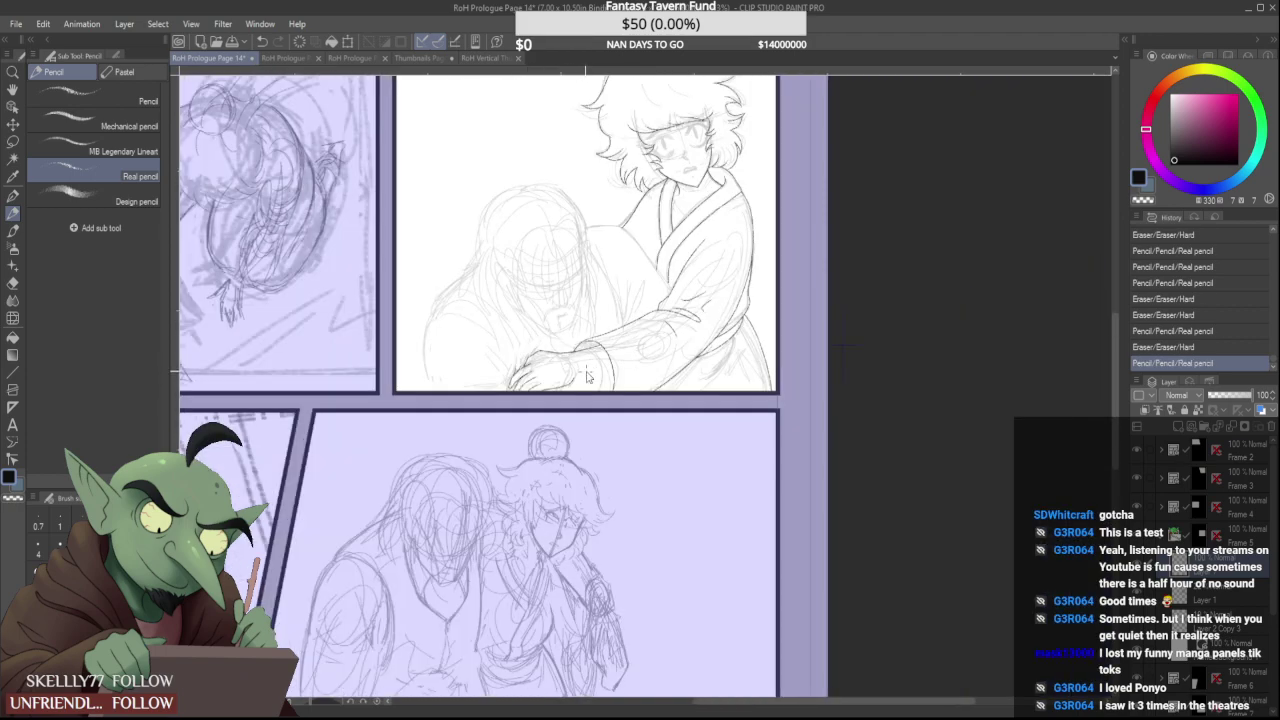
Erase the angular knuckle section of the hand's top line and redraw it from the finger to the back of the hand
scroll(585, 369, up, 5)
drag(511, 341, 526, 341)
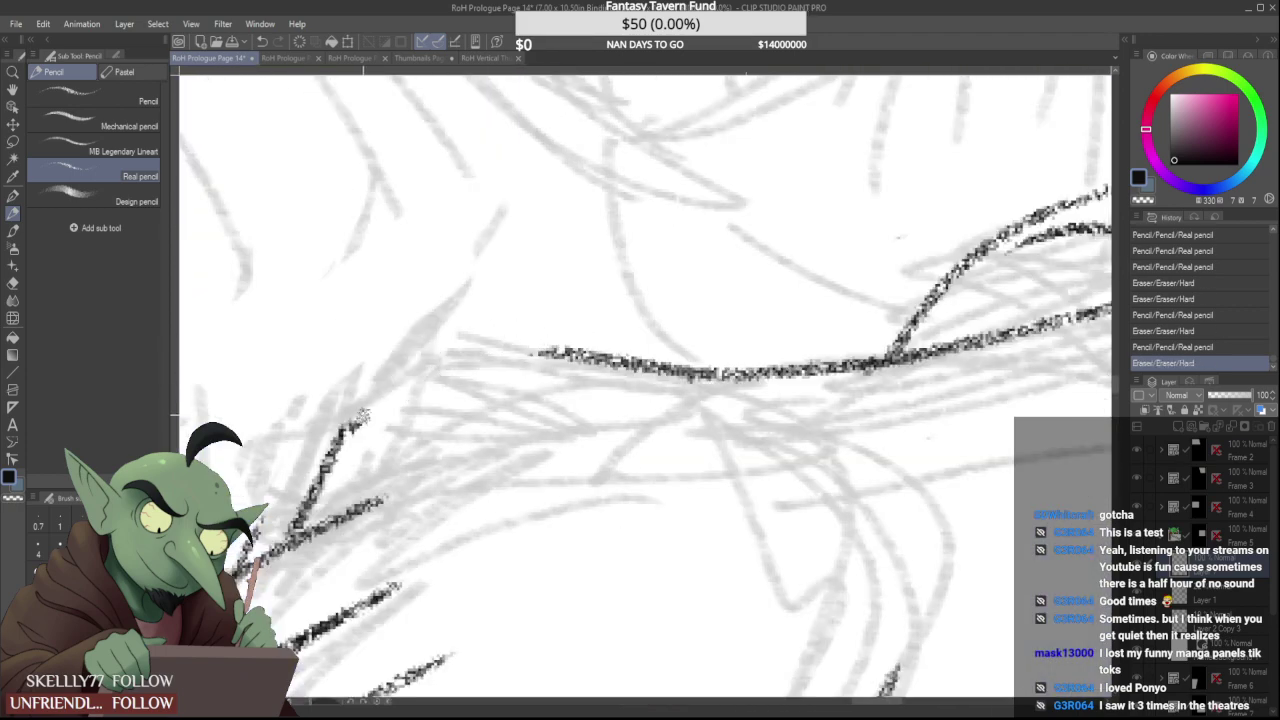
mouse_move(346, 430)
mouse_down()
mouse_move(550, 342)
mouse_move(516, 350)
mouse_move(495, 363)
mouse_move(575, 354)
mouse_up()
scroll(551, 352, down, 5)
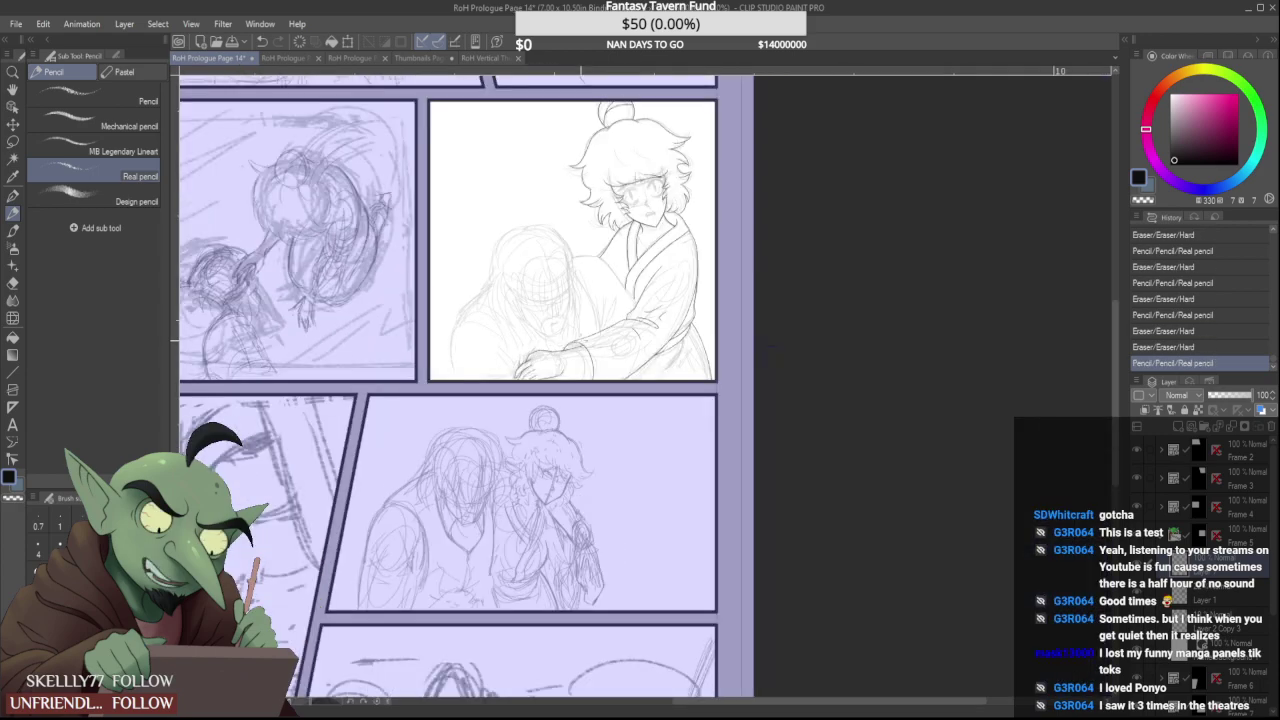
Erase the hand's top line from the first finger to the wrist, including the piece running inside the sleeve cuff
scroll(493, 368, up, 6)
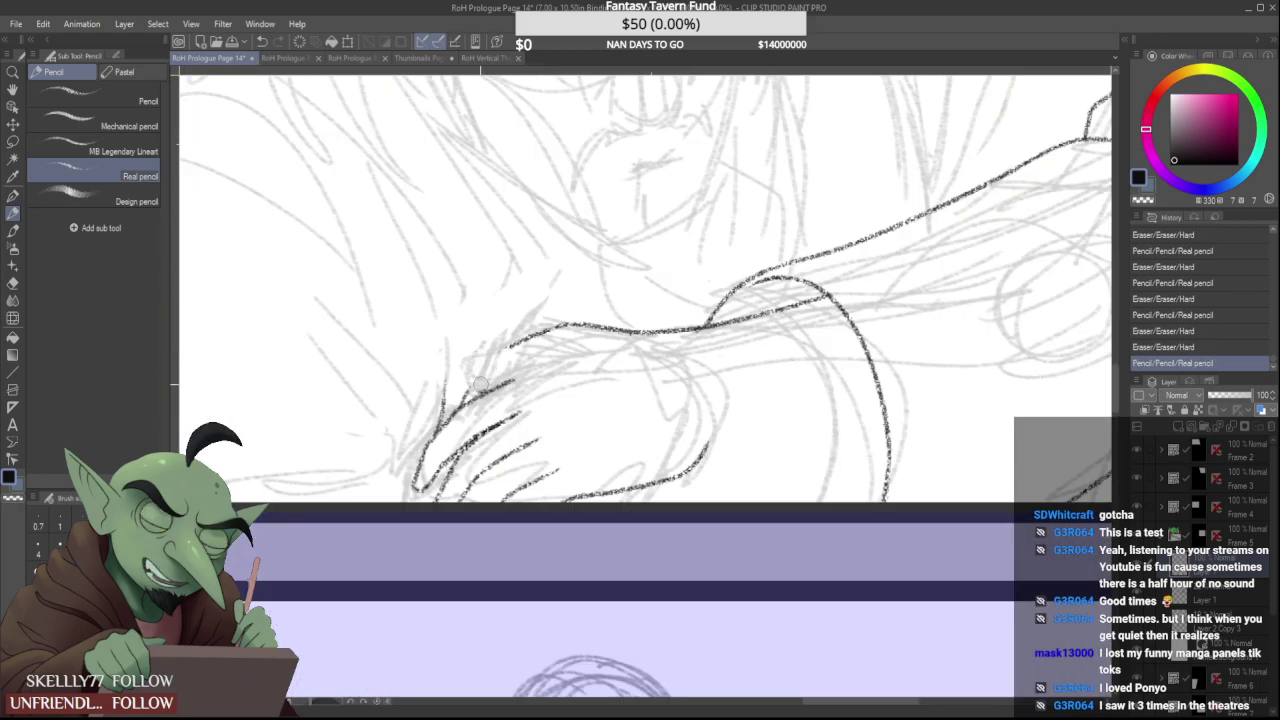
mouse_move(505, 340)
mouse_down()
mouse_move(568, 327)
mouse_move(662, 330)
mouse_up()
scroll(515, 379, up, 2)
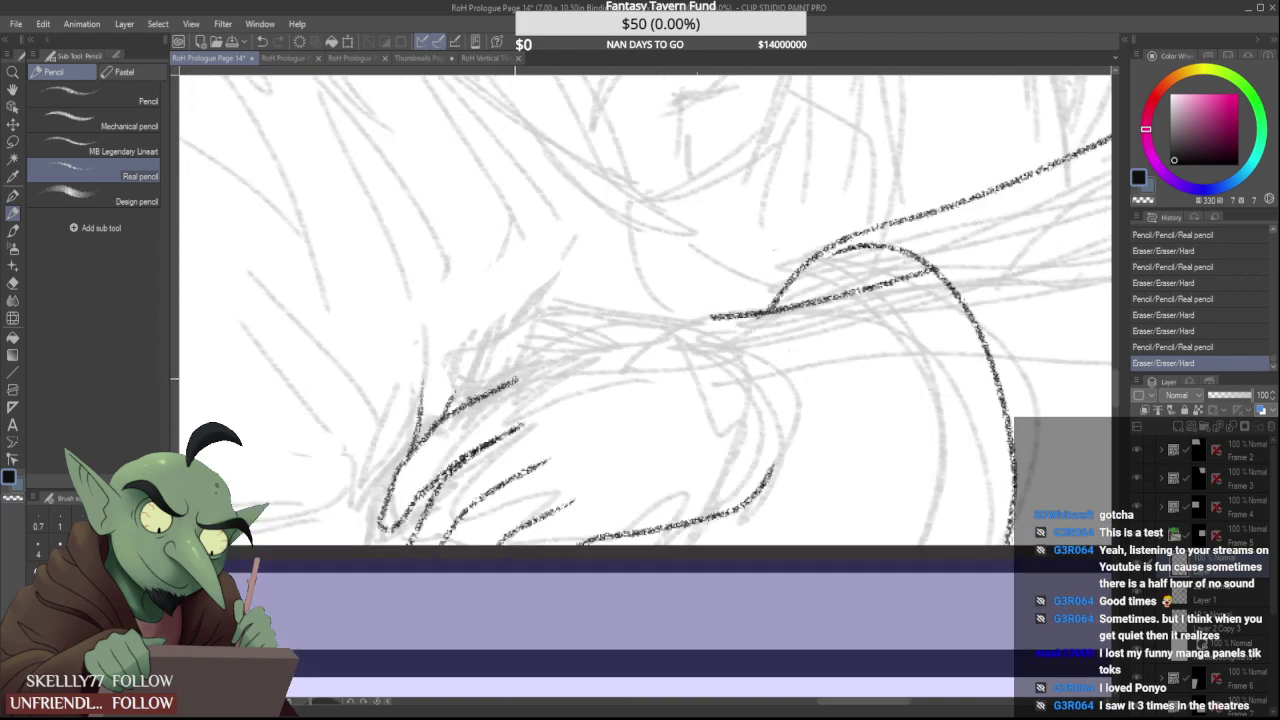
drag(515, 379, 612, 343)
scroll(626, 340, down, 5)
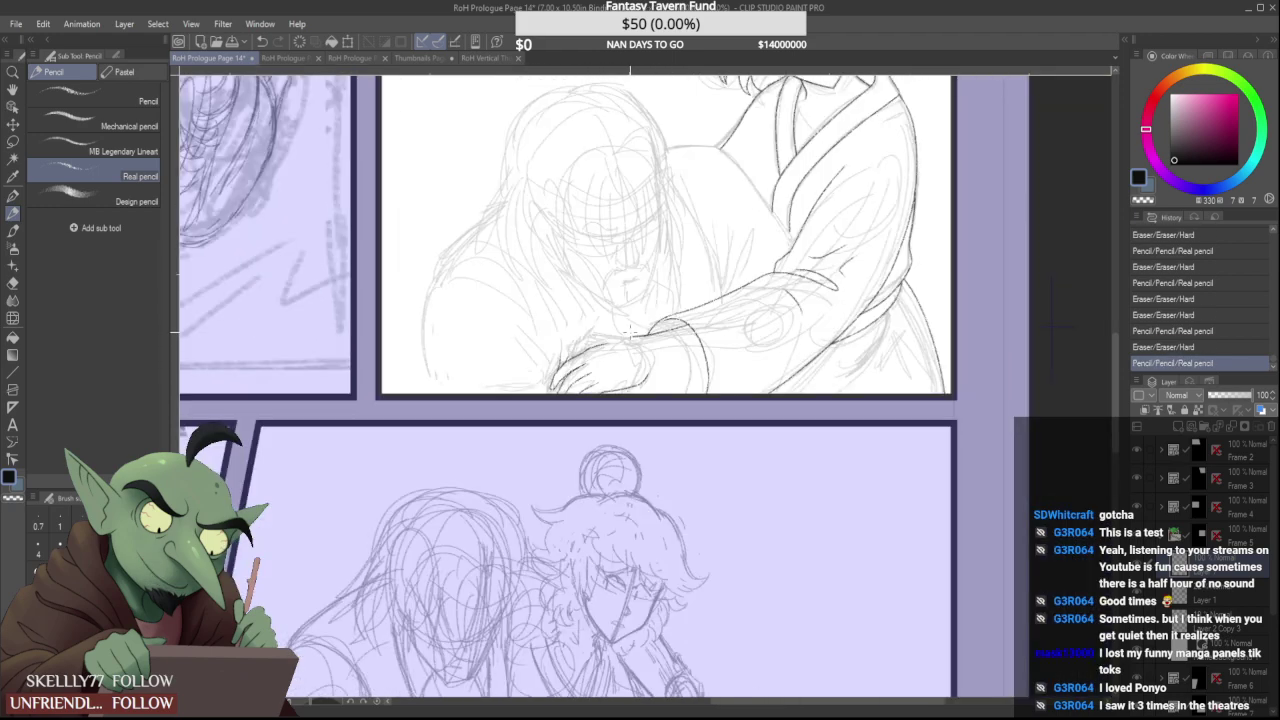
scroll(535, 370, up, 5)
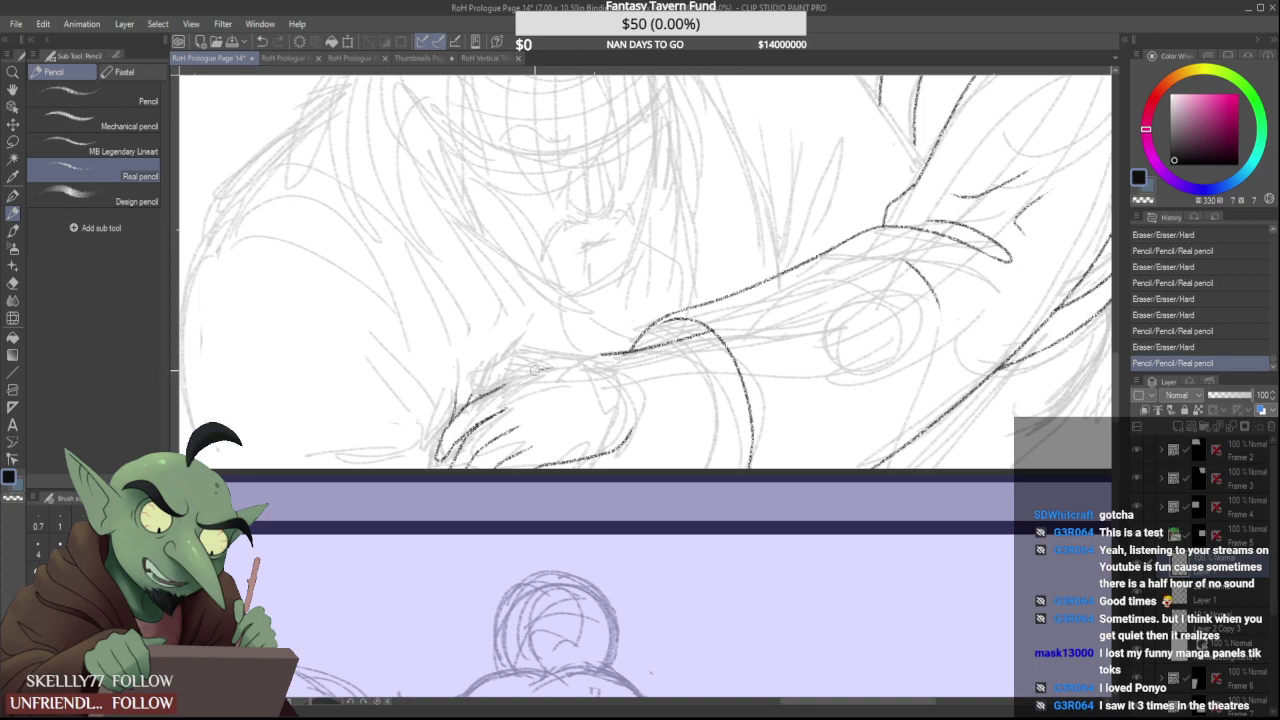
drag(503, 387, 665, 346)
Try a straighter top line for the hand from the first finger to the sleeve cuff, trimming its end inside the cuff
scroll(456, 411, down, 5)
scroll(456, 411, up, 5)
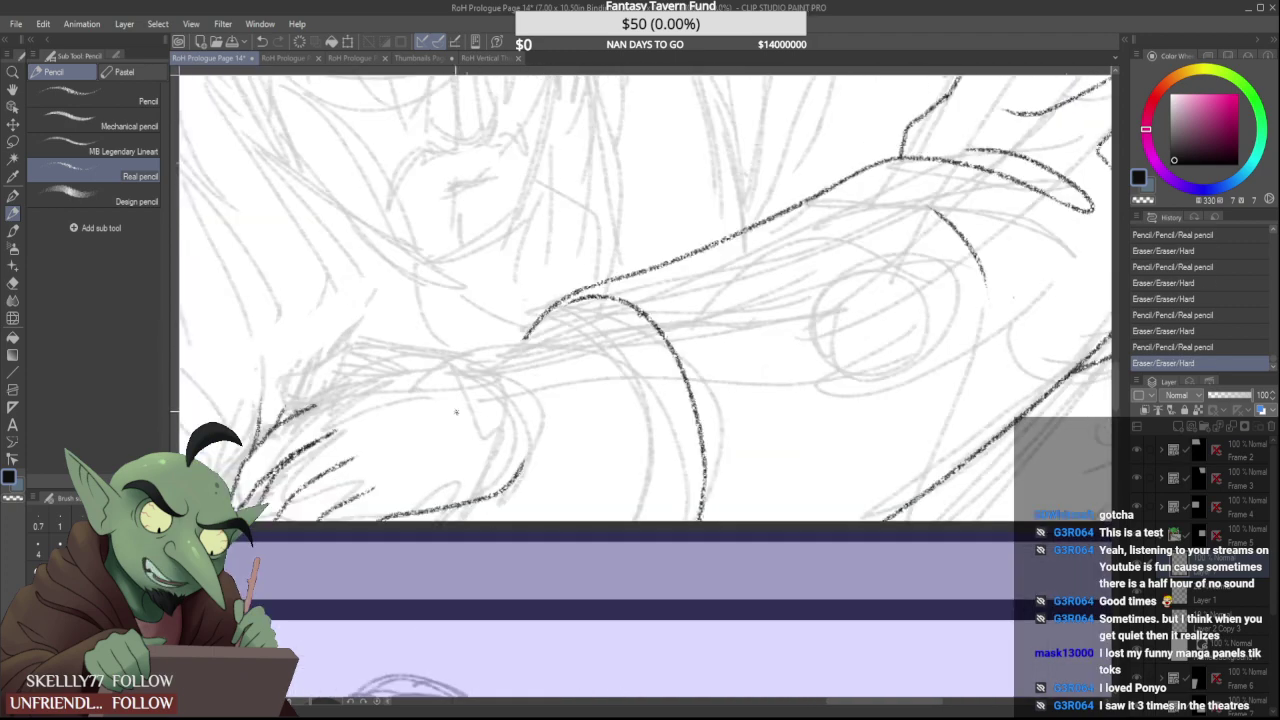
drag(326, 398, 610, 316)
scroll(572, 326, down, 4)
scroll(594, 328, down, 4)
scroll(590, 328, up, 6)
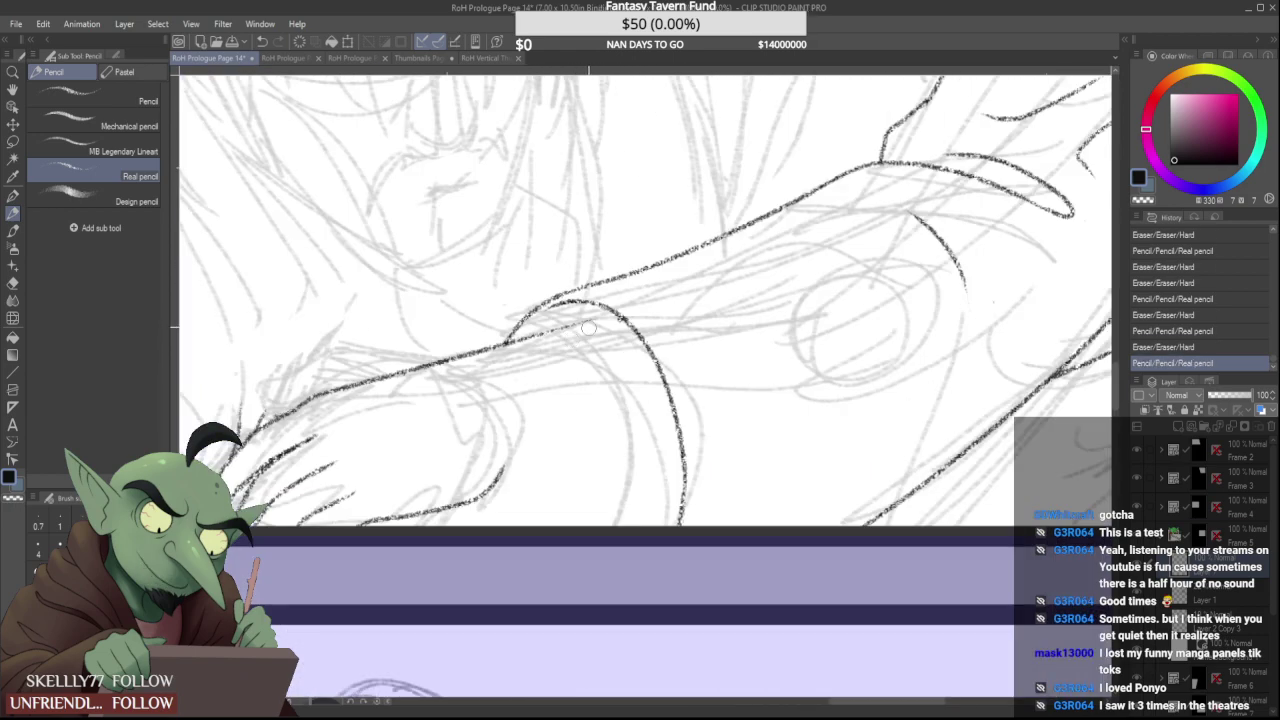
mouse_move(498, 352)
mouse_down()
mouse_move(325, 392)
mouse_move(496, 352)
mouse_up()
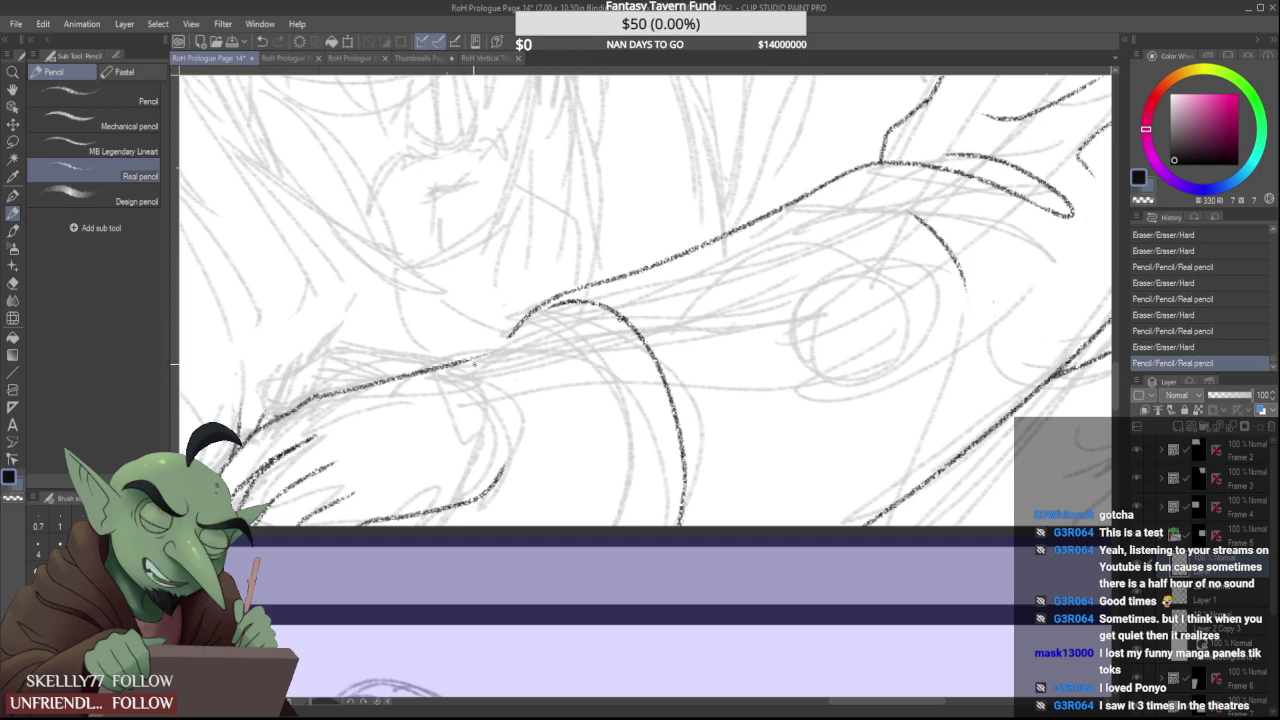
Undo the hand's top line and redraw it as a gentle slope from the first finger's knuckle toward the wrist
key(ctrl+z)
drag(318, 397, 520, 381)
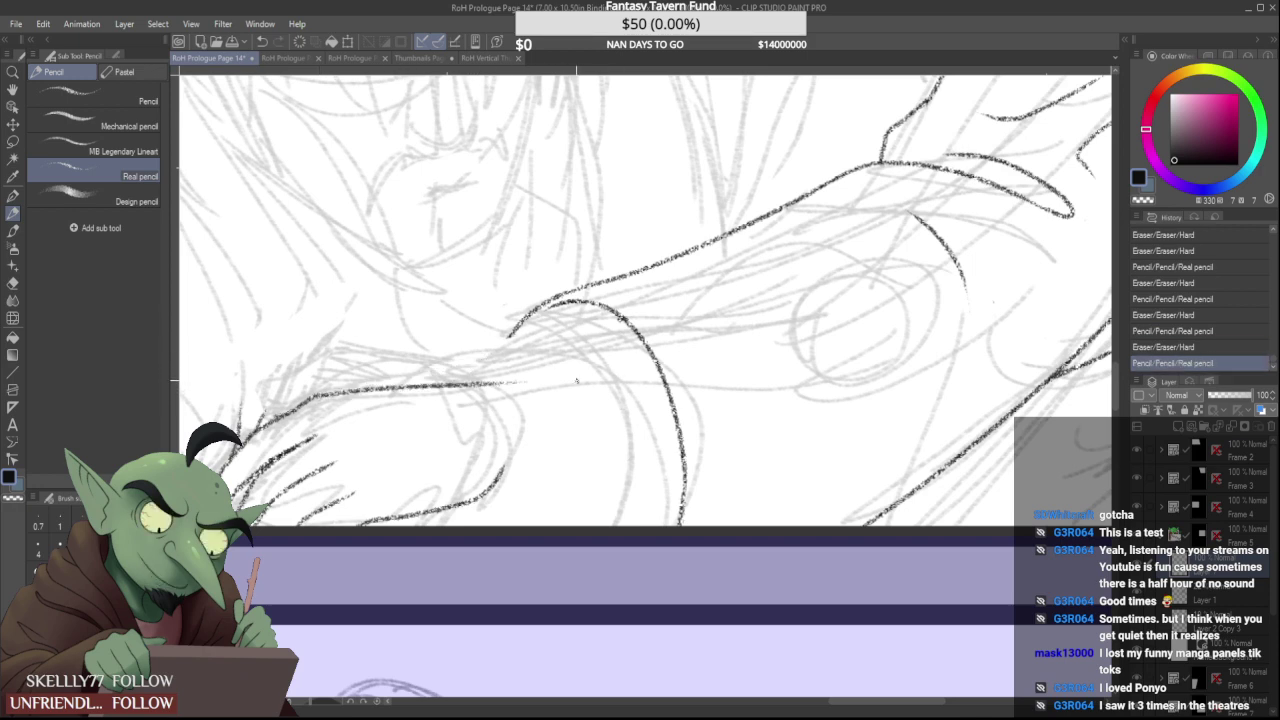
key(ctrl+z)
drag(314, 400, 486, 364)
key(ctrl+z)
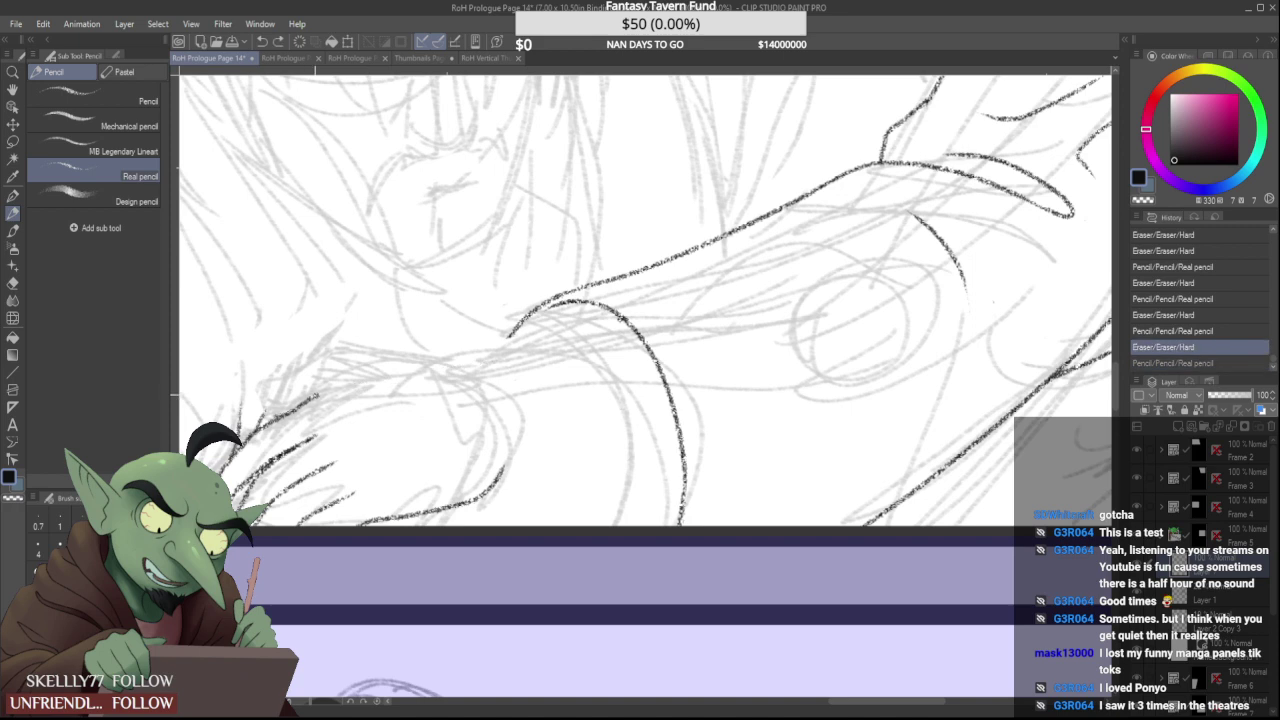
mouse_move(322, 396)
mouse_down()
mouse_move(298, 409)
mouse_move(492, 374)
mouse_up()
key(ctrl+z)
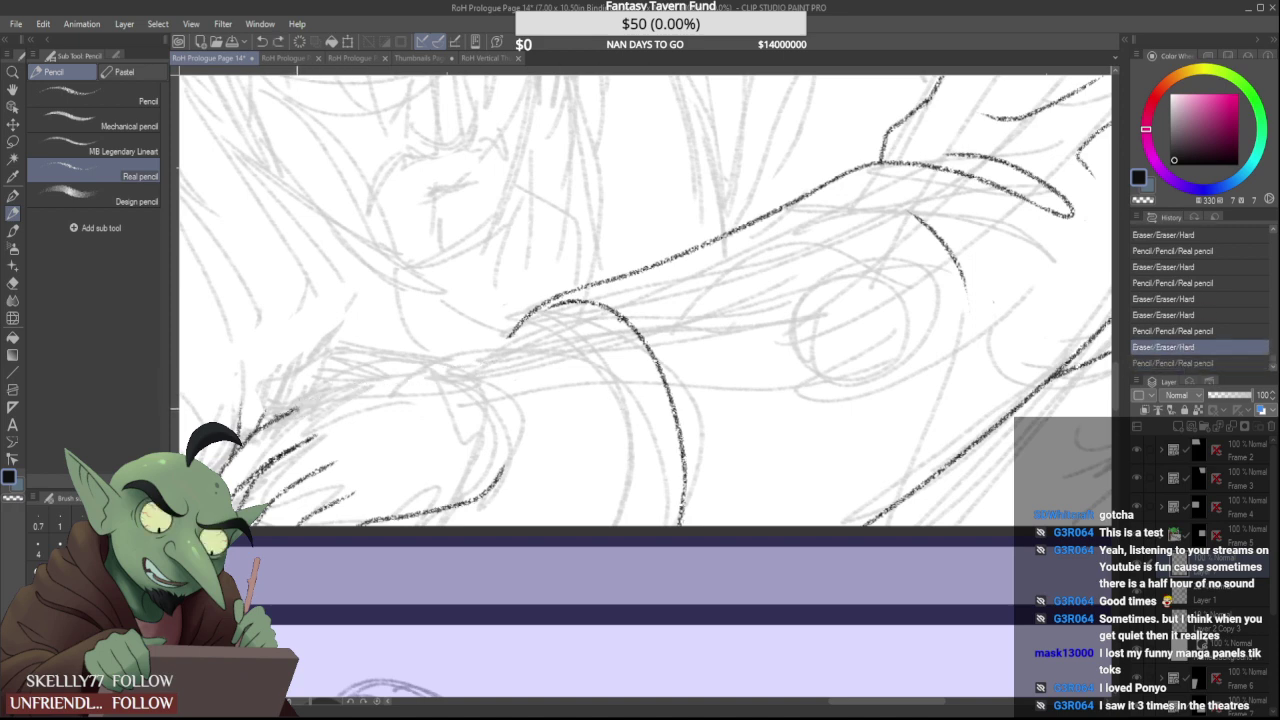
drag(298, 410, 462, 368)
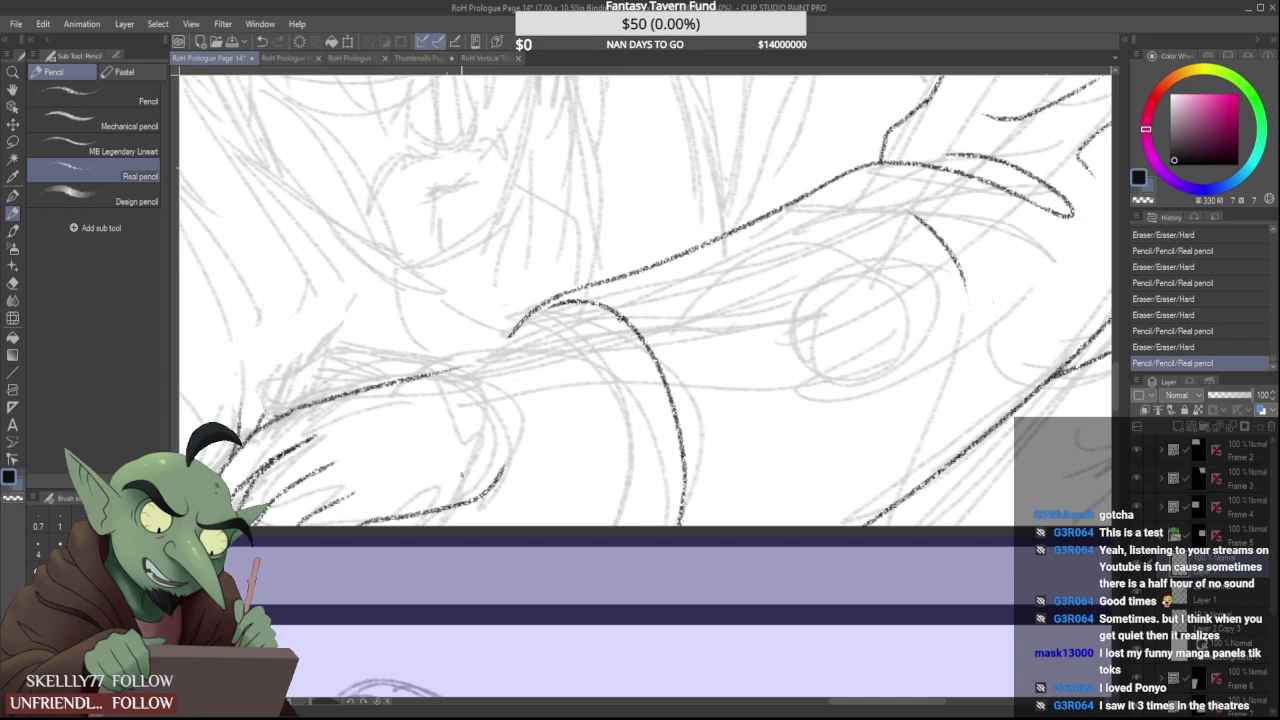
scroll(368, 510, up, 3)
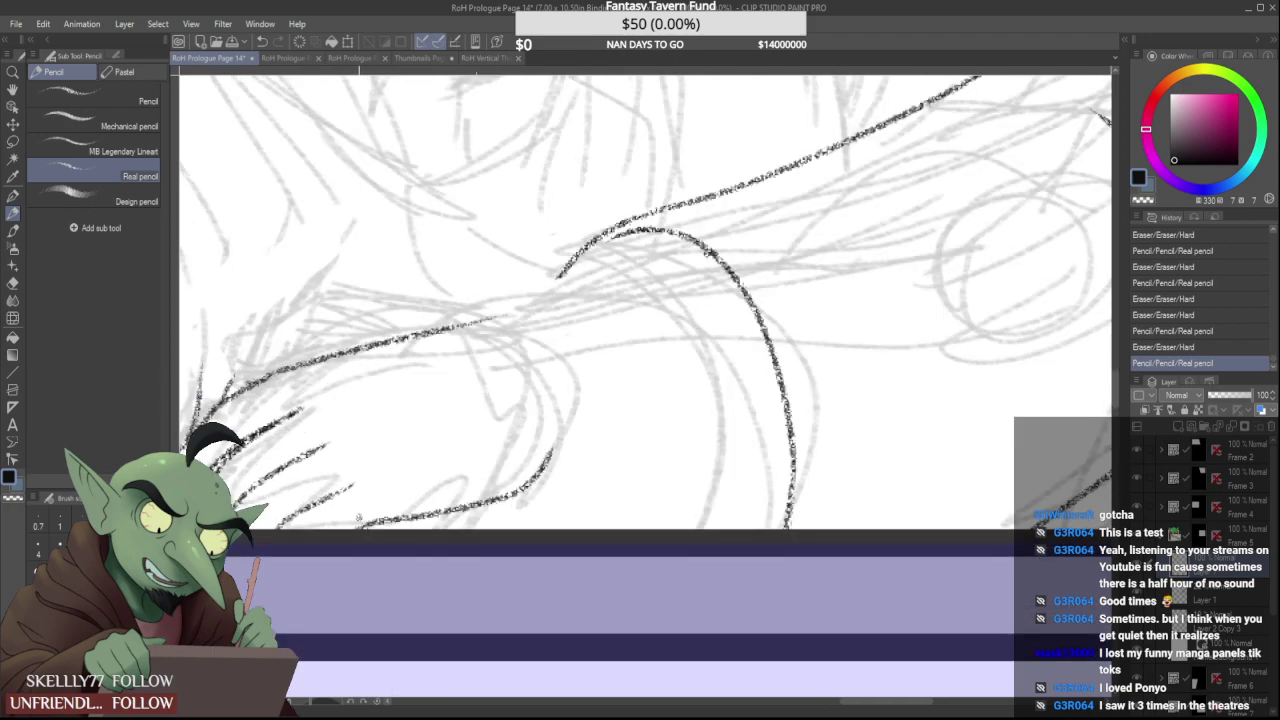
mouse_move(368, 532)
mouse_down()
mouse_move(432, 522)
mouse_move(304, 535)
mouse_move(388, 472)
mouse_up()
scroll(400, 505, down, 3)
scroll(397, 505, down, 3)
scroll(388, 478, up, 4)
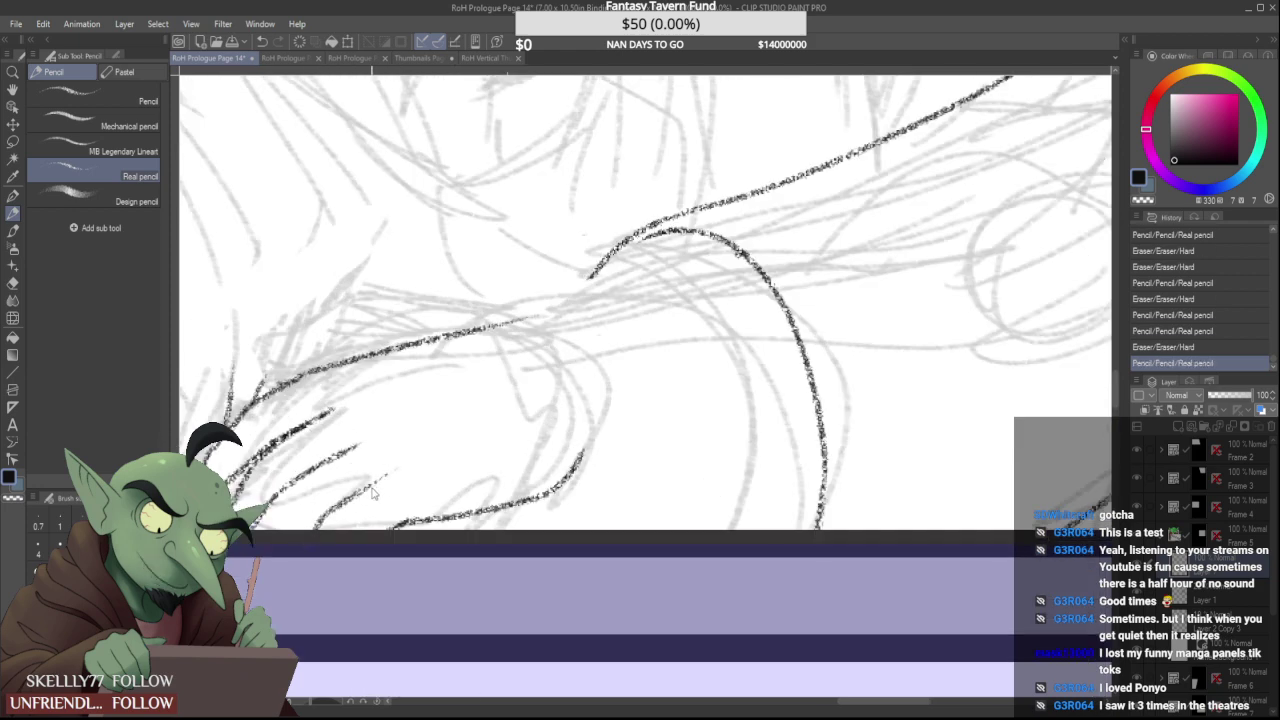
key(ctrl+z)
key(ctrl+z)
scroll(552, 424, down, 2)
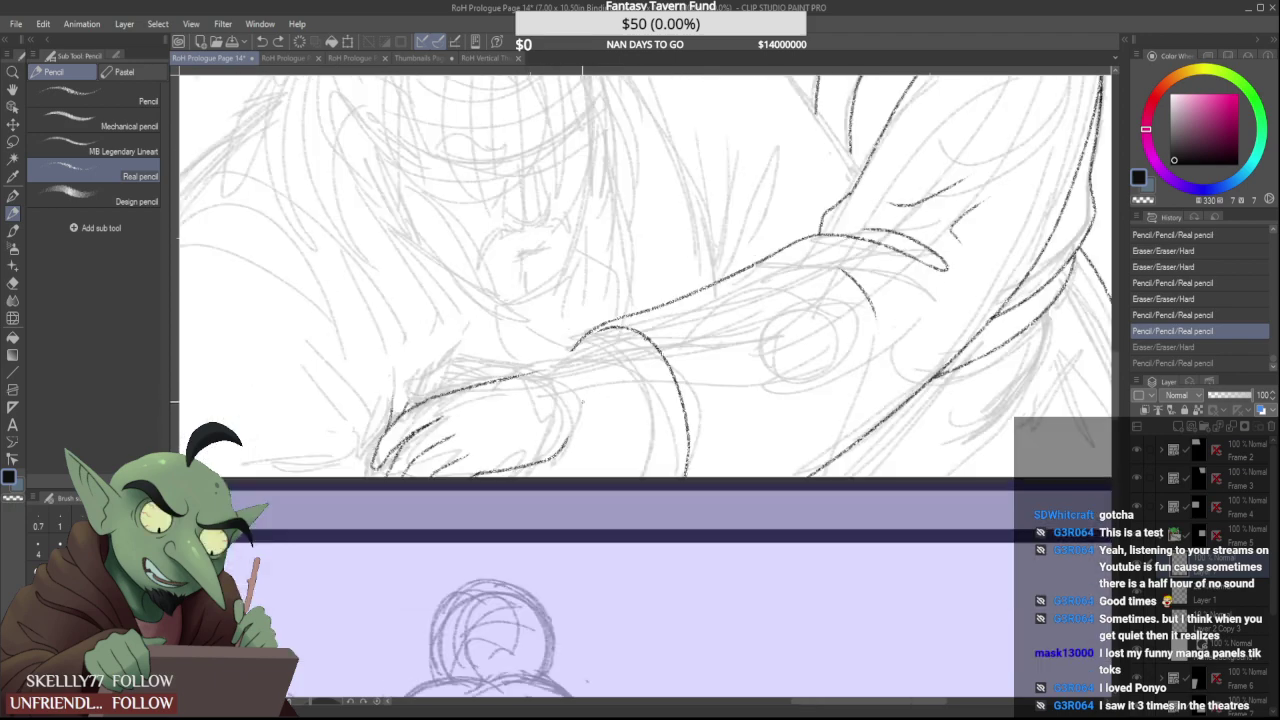
scroll(575, 410, up, 3)
drag(595, 412, 866, 319)
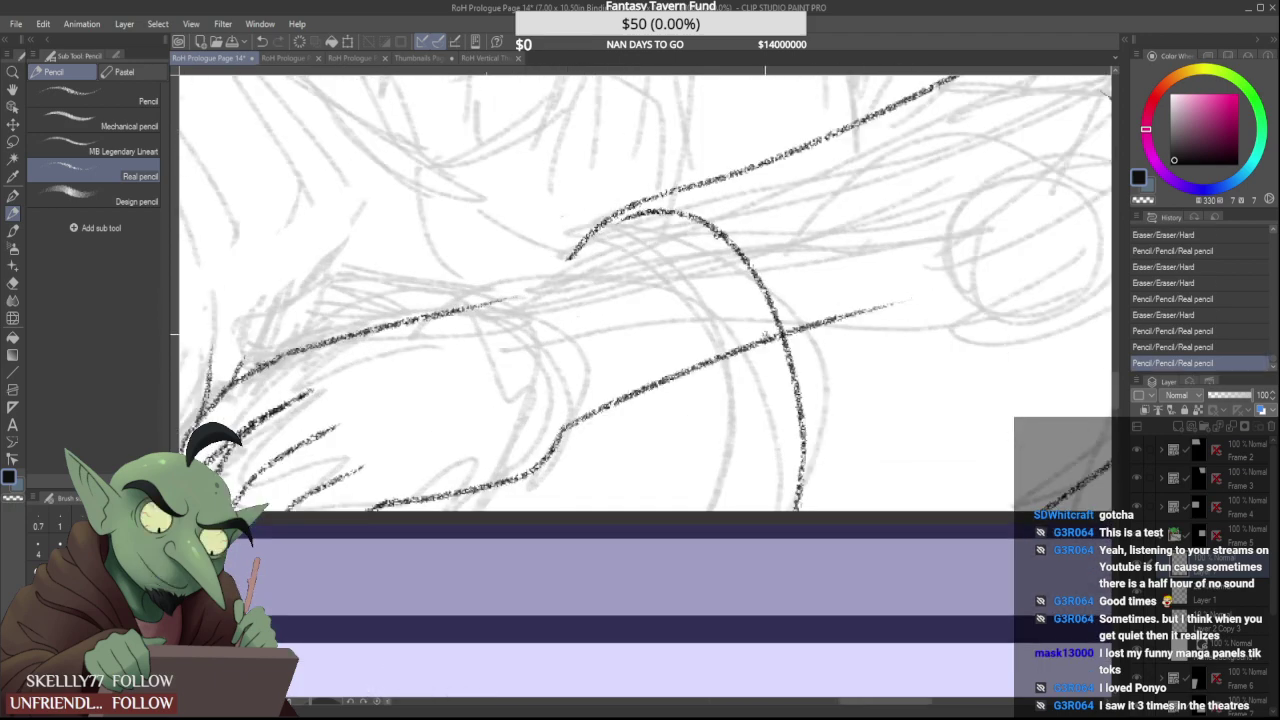
key(ctrl+z)
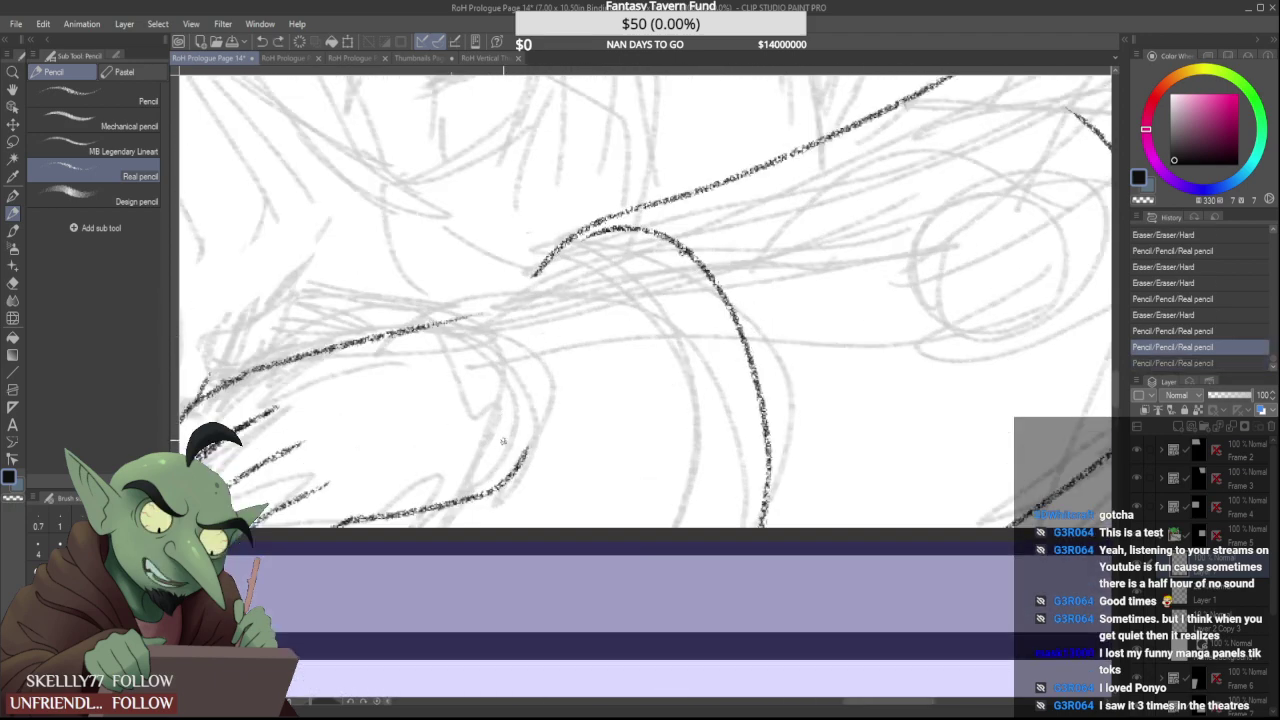
Sketch the upper and lower wrist lines from the hand into the sleeve opening, and erase the overshoot beyond the cuff
drag(522, 455, 878, 385)
drag(466, 322, 810, 208)
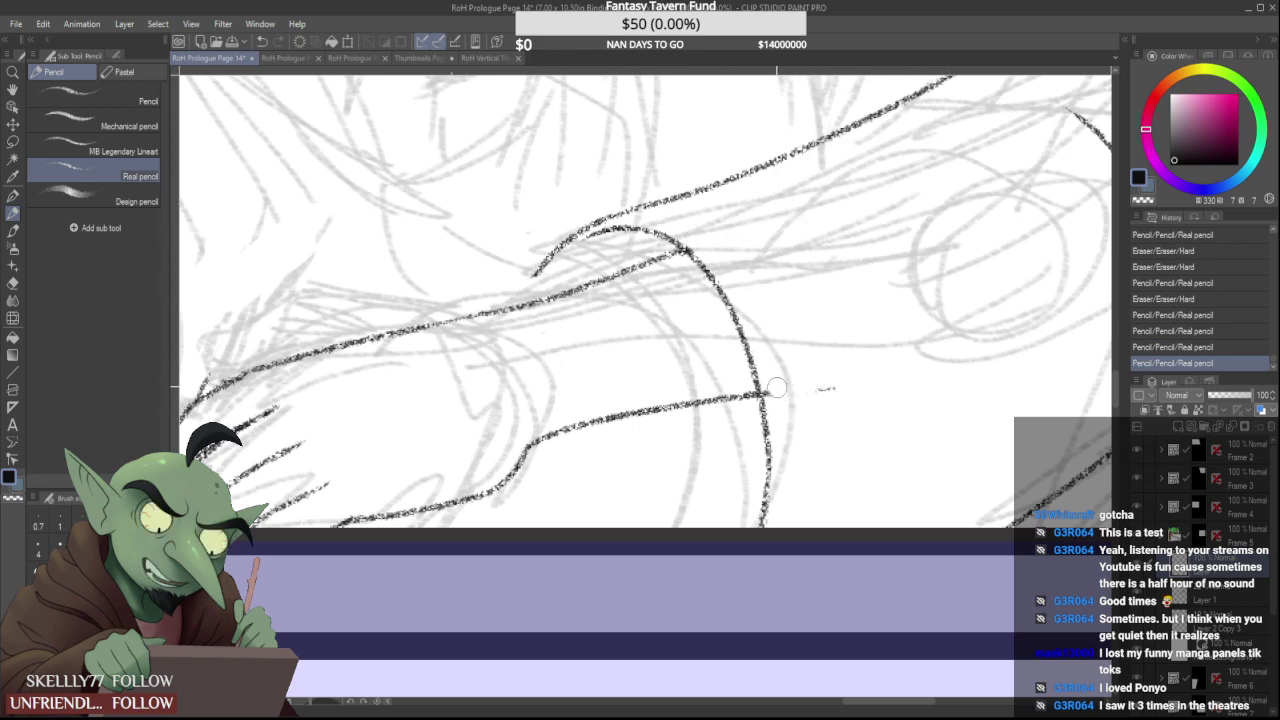
drag(831, 379, 832, 385)
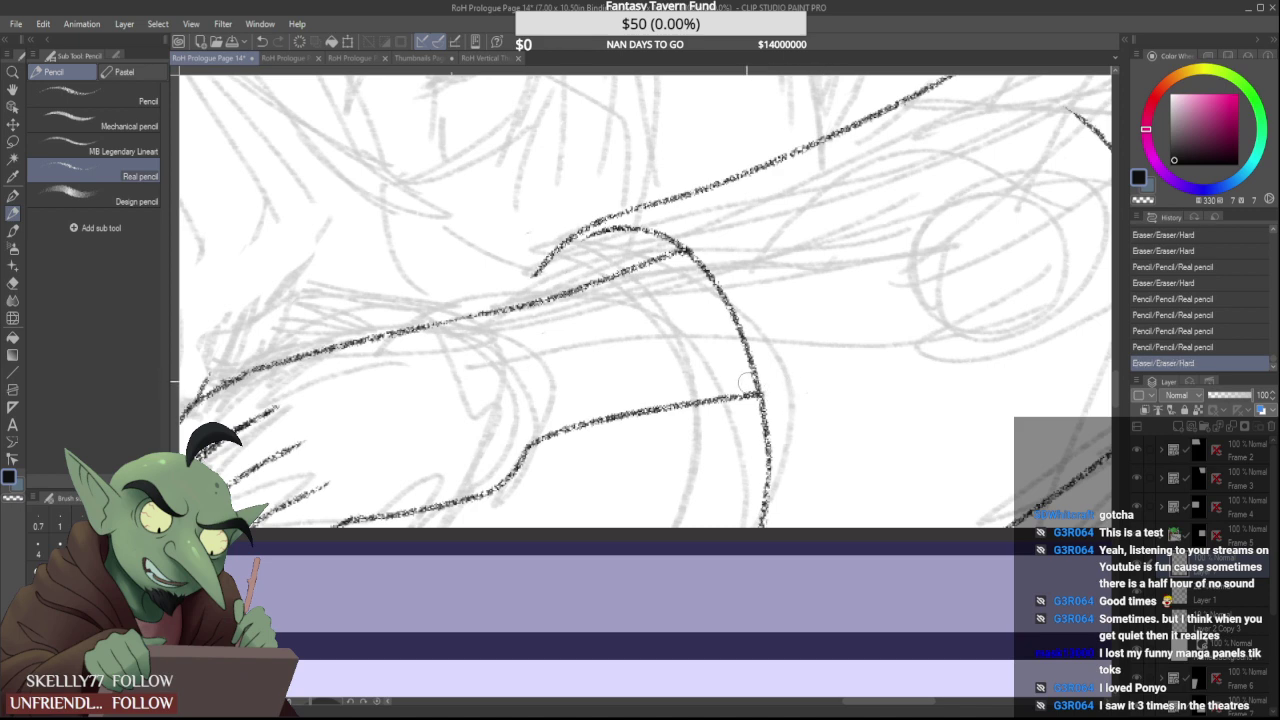
scroll(537, 281, up, 3)
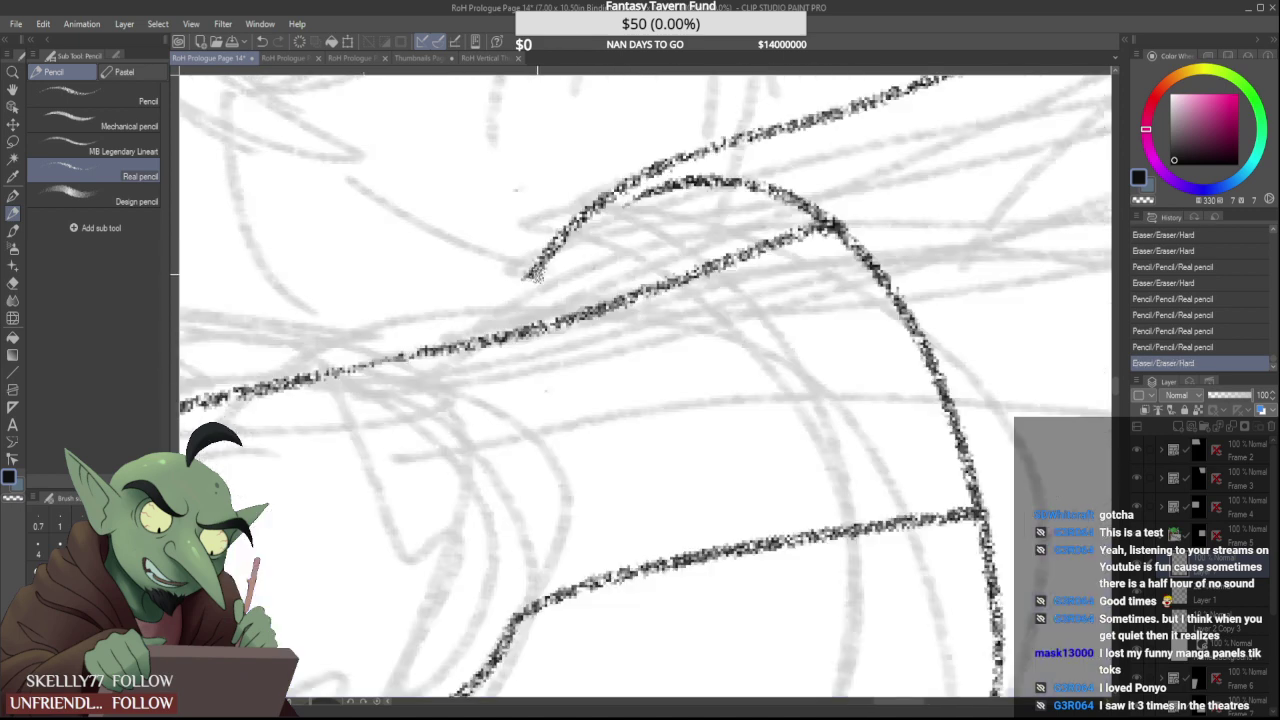
drag(540, 264, 518, 328)
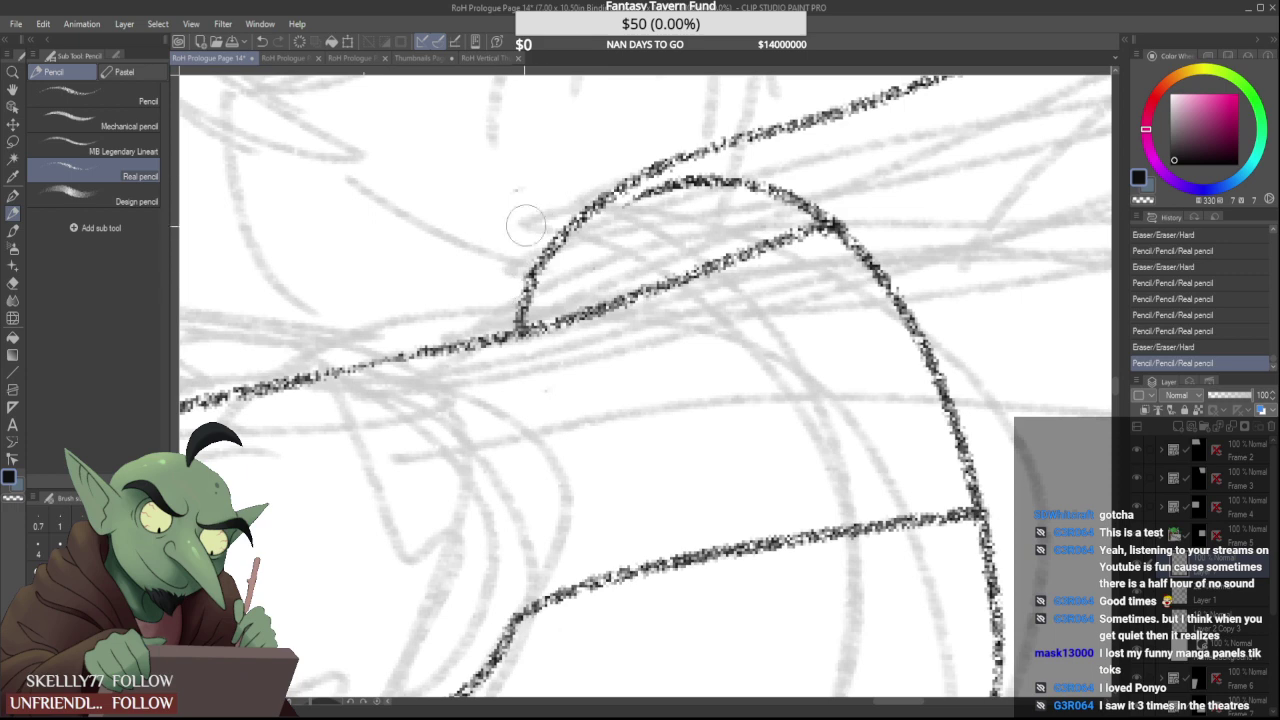
drag(546, 188, 546, 191)
scroll(546, 190, down, 3)
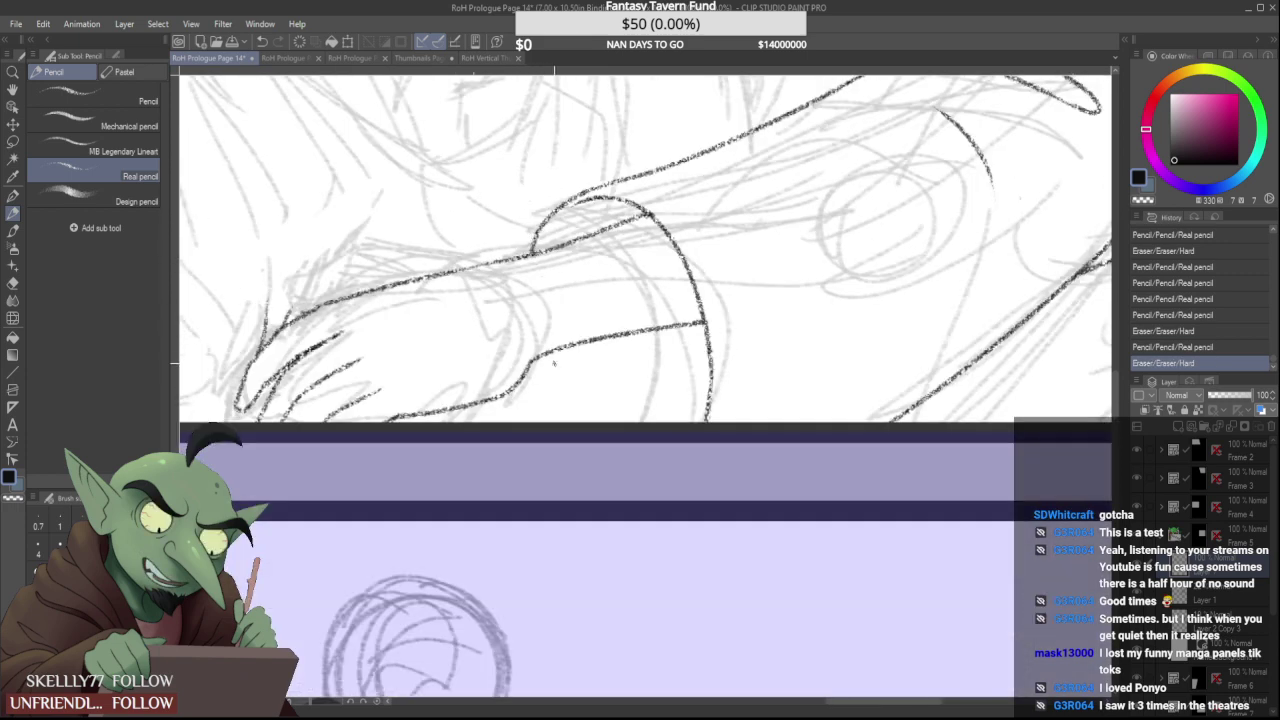
drag(553, 352, 575, 422)
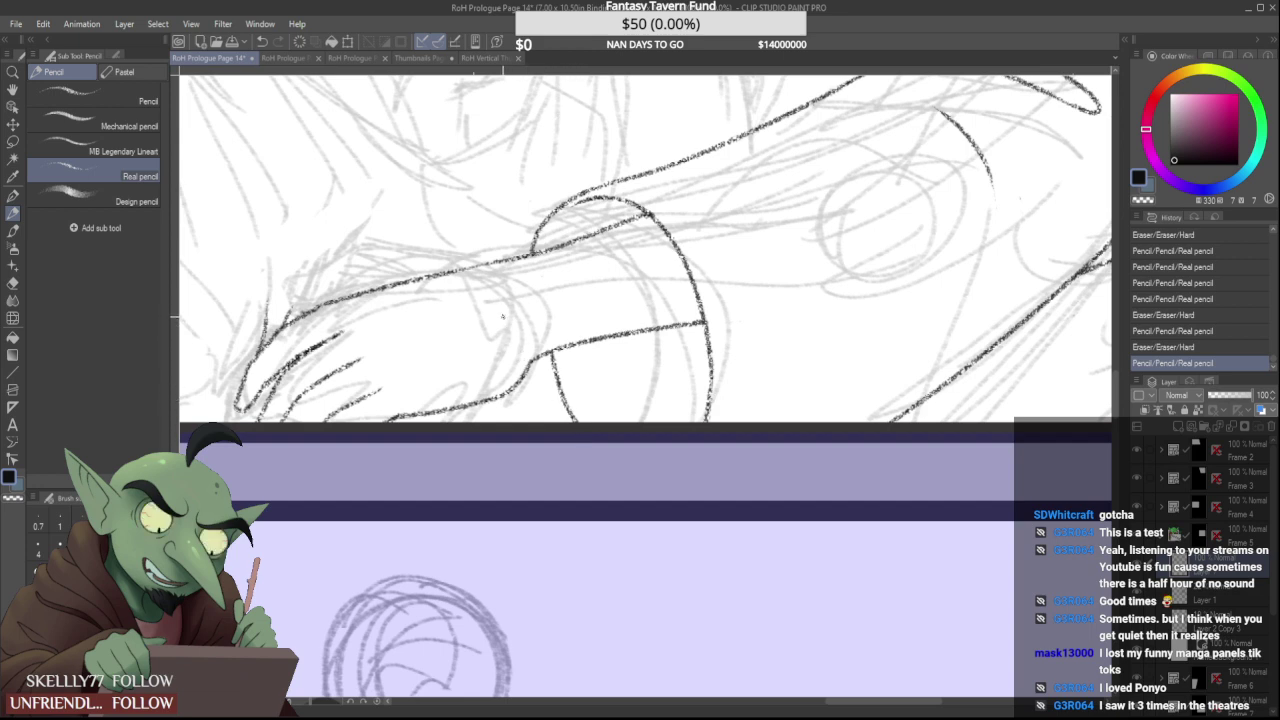
key(ctrl+z)
key(ctrl+z)
key(ctrl+z)
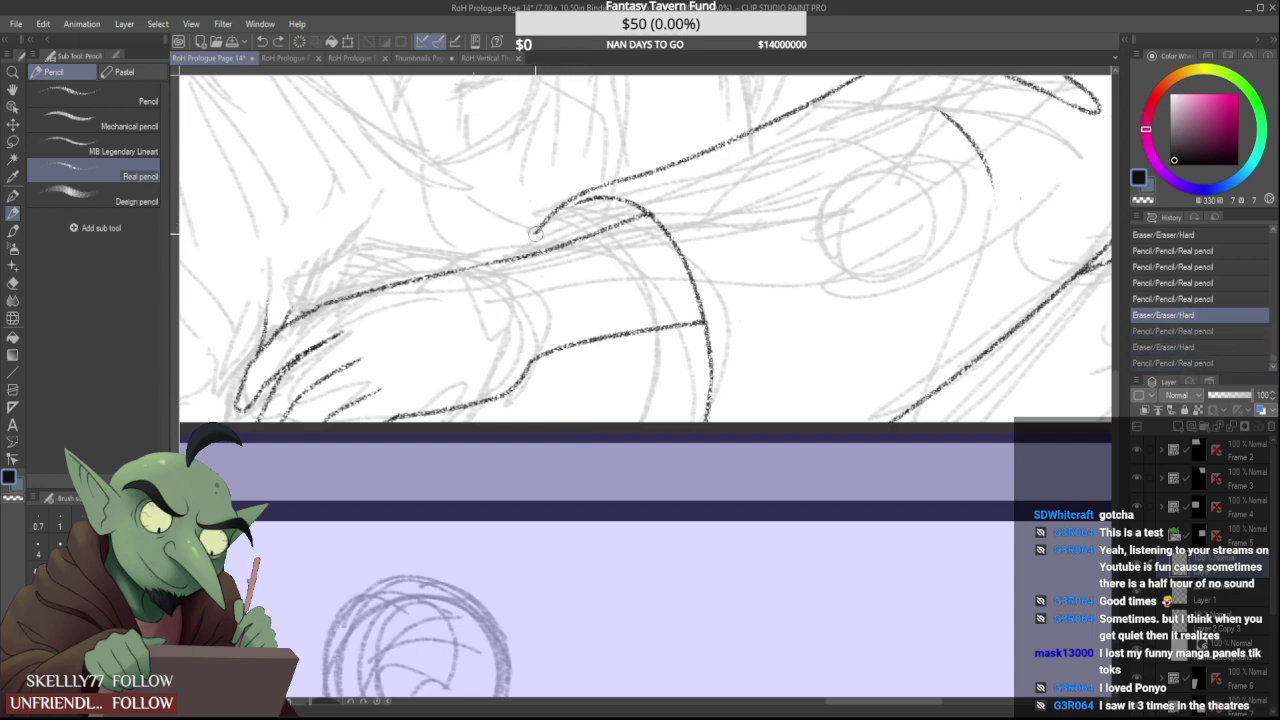
mouse_move(534, 247)
mouse_down()
mouse_move(548, 217)
mouse_move(563, 424)
mouse_up()
key(ctrl+z)
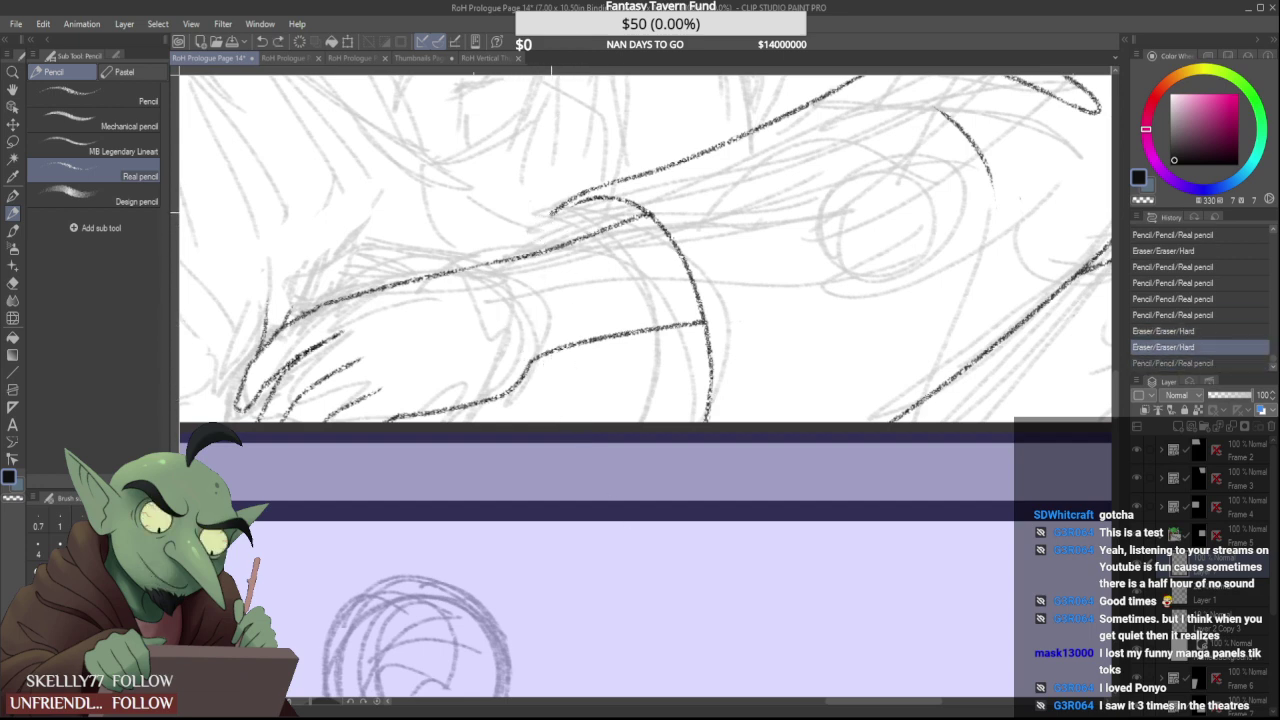
drag(551, 214, 600, 485)
key(ctrl+z)
key(ctrl+y)
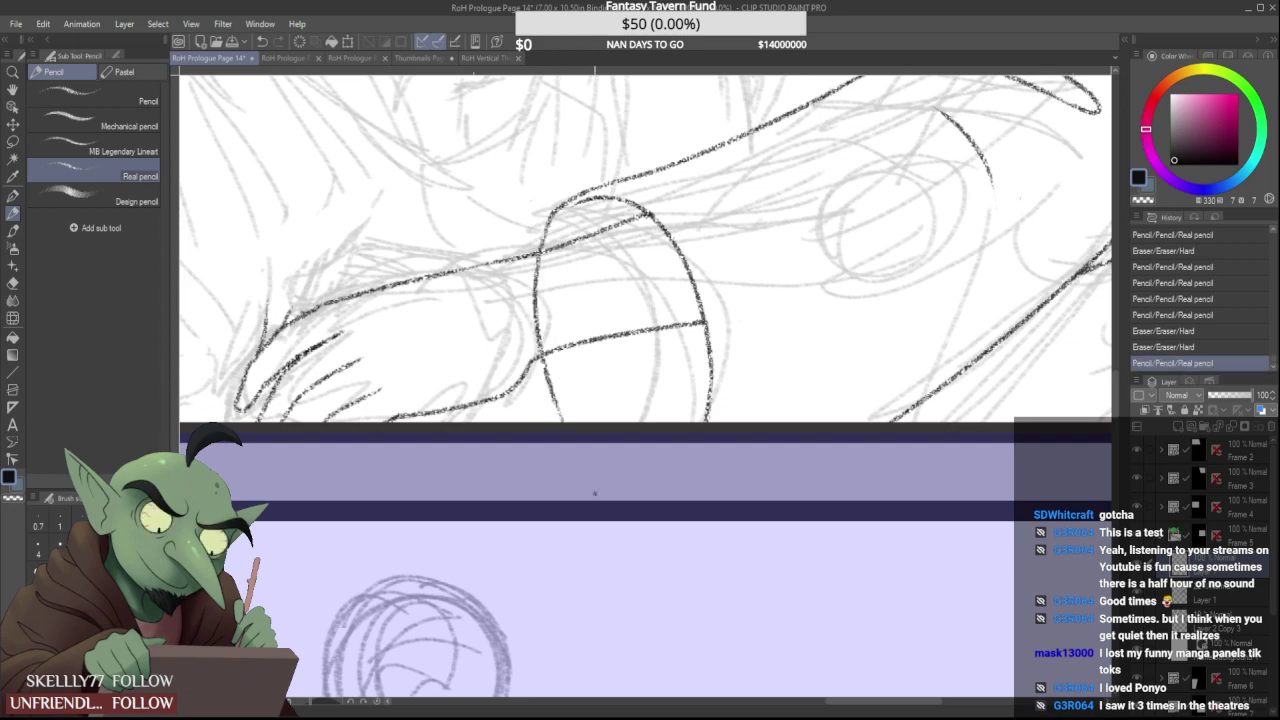
key(ctrl+z)
key(ctrl+y)
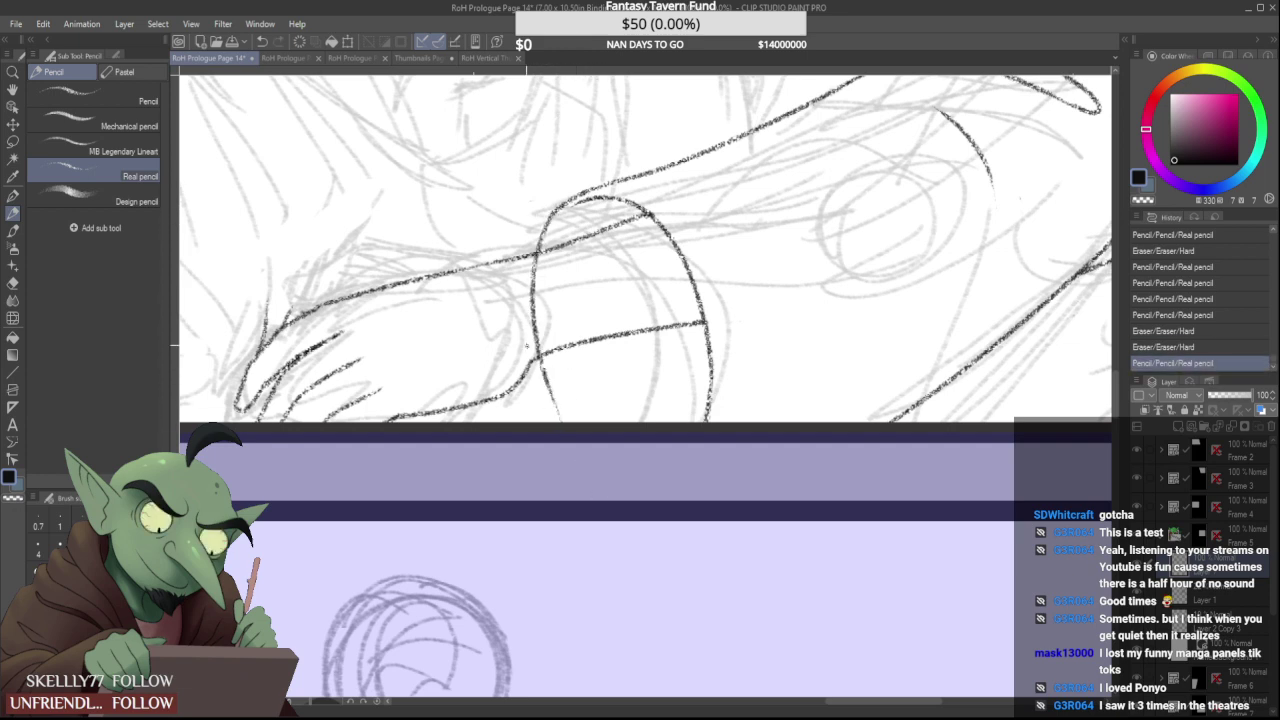
key(ctrl+z)
key(ctrl+y)
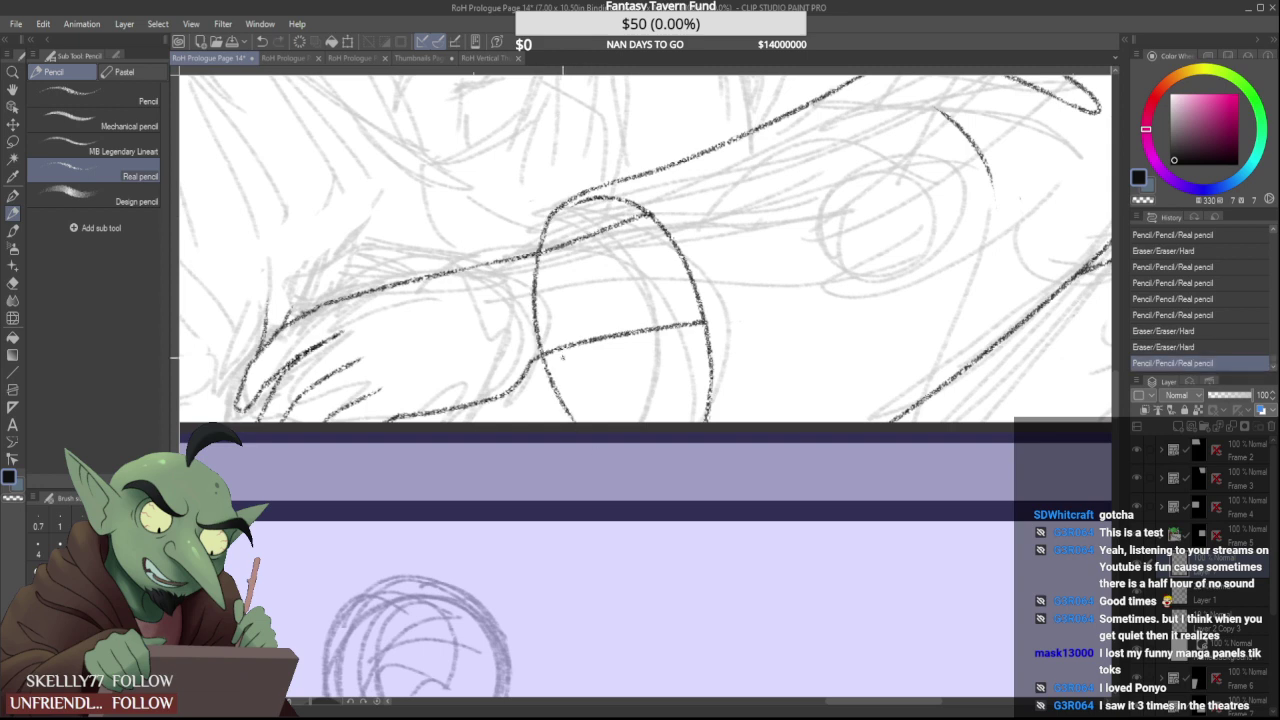
key(ctrl+z)
Draw the near edge of the sleeve opening as one long curve across the wrist, and clean up its top end
mouse_move(550, 223)
mouse_down()
mouse_move(561, 203)
mouse_move(619, 469)
mouse_up()
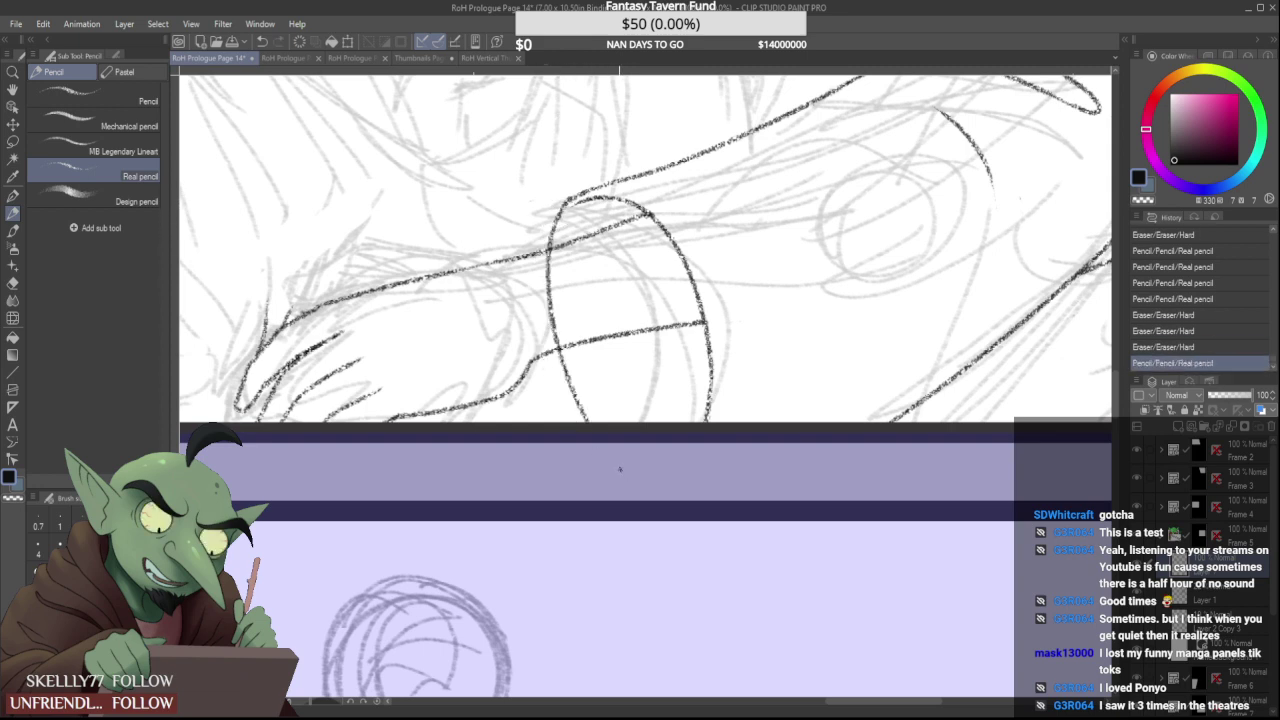
key(ctrl+z)
key(ctrl+y)
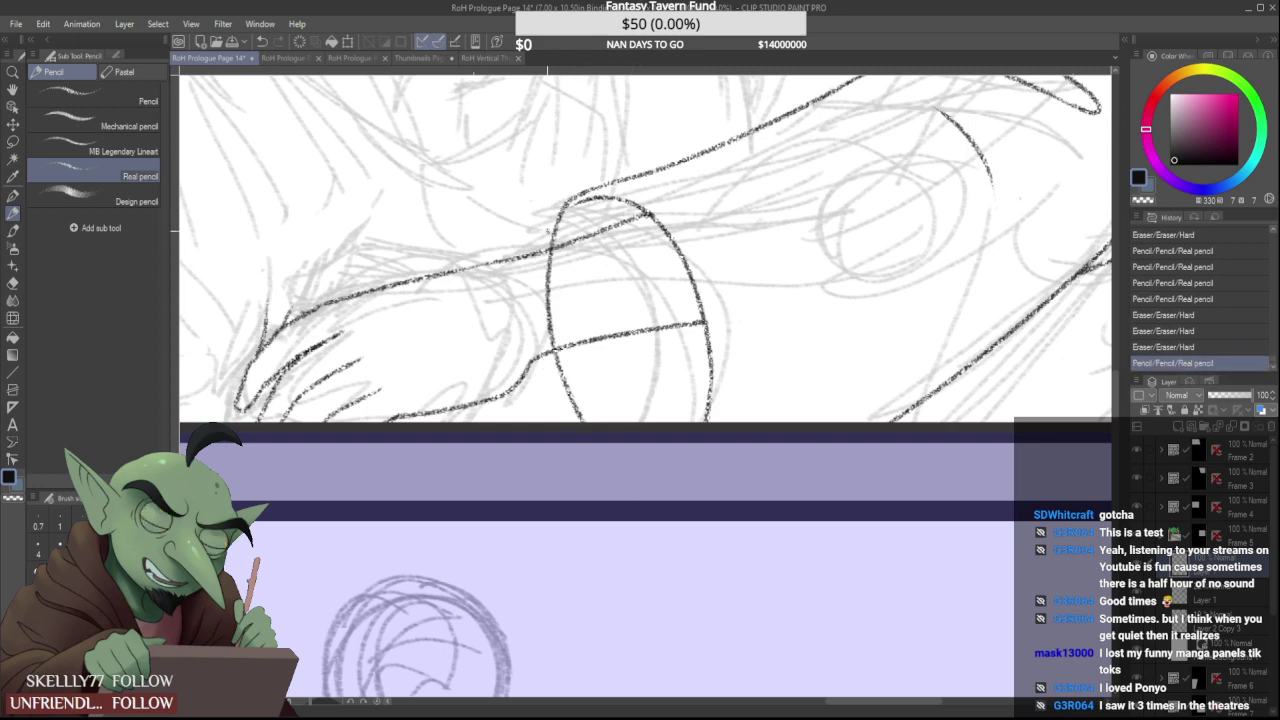
mouse_move(559, 203)
mouse_down()
mouse_move(593, 175)
mouse_move(595, 207)
mouse_move(572, 222)
mouse_move(585, 217)
mouse_up()
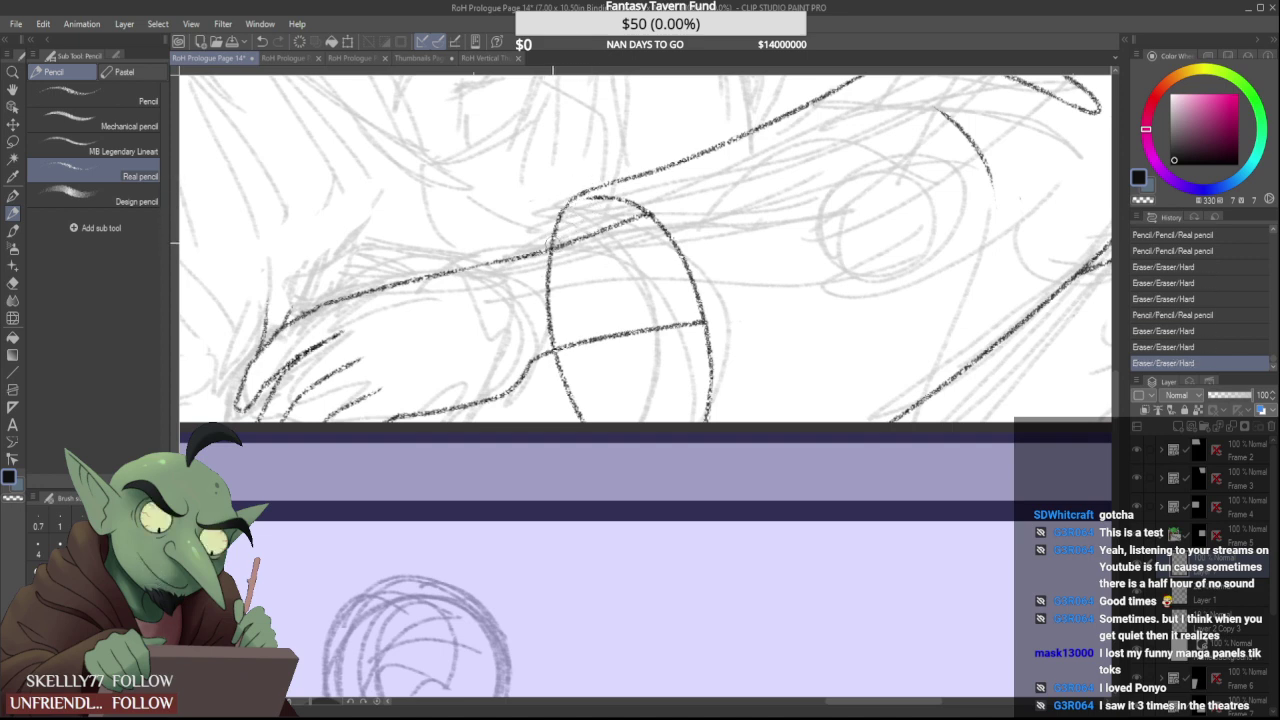
Erase the part of the sleeve's near edge that crosses the wrist between the two forearm lines
scroll(585, 247, down, 5)
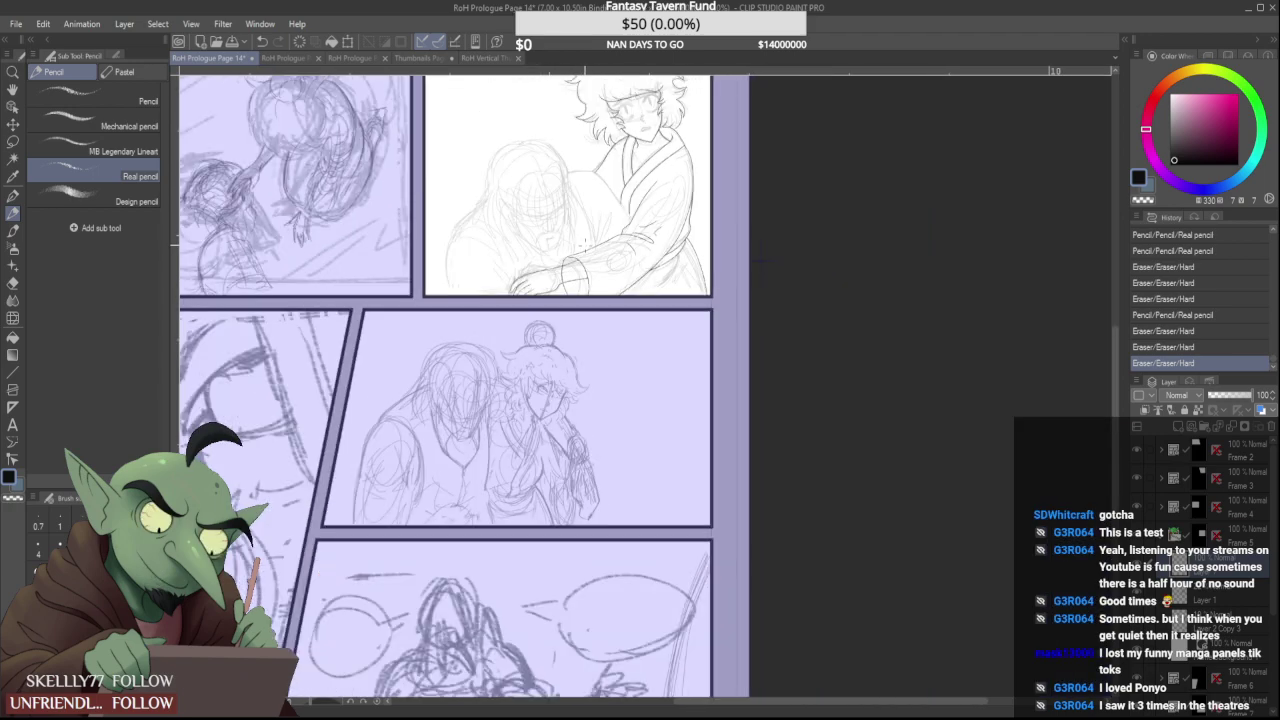
scroll(575, 284, down, 2)
scroll(576, 290, up, 8)
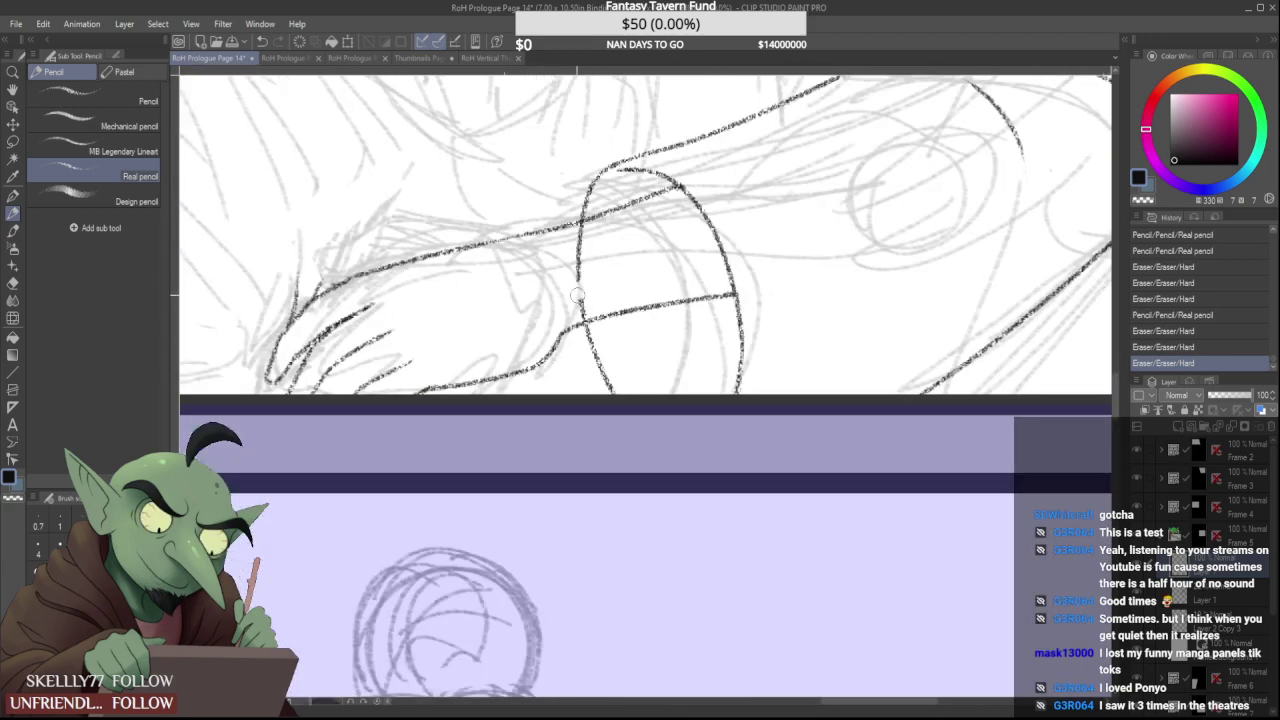
mouse_move(581, 311)
mouse_down()
mouse_move(594, 265)
mouse_move(587, 245)
mouse_move(580, 281)
mouse_move(582, 234)
mouse_up()
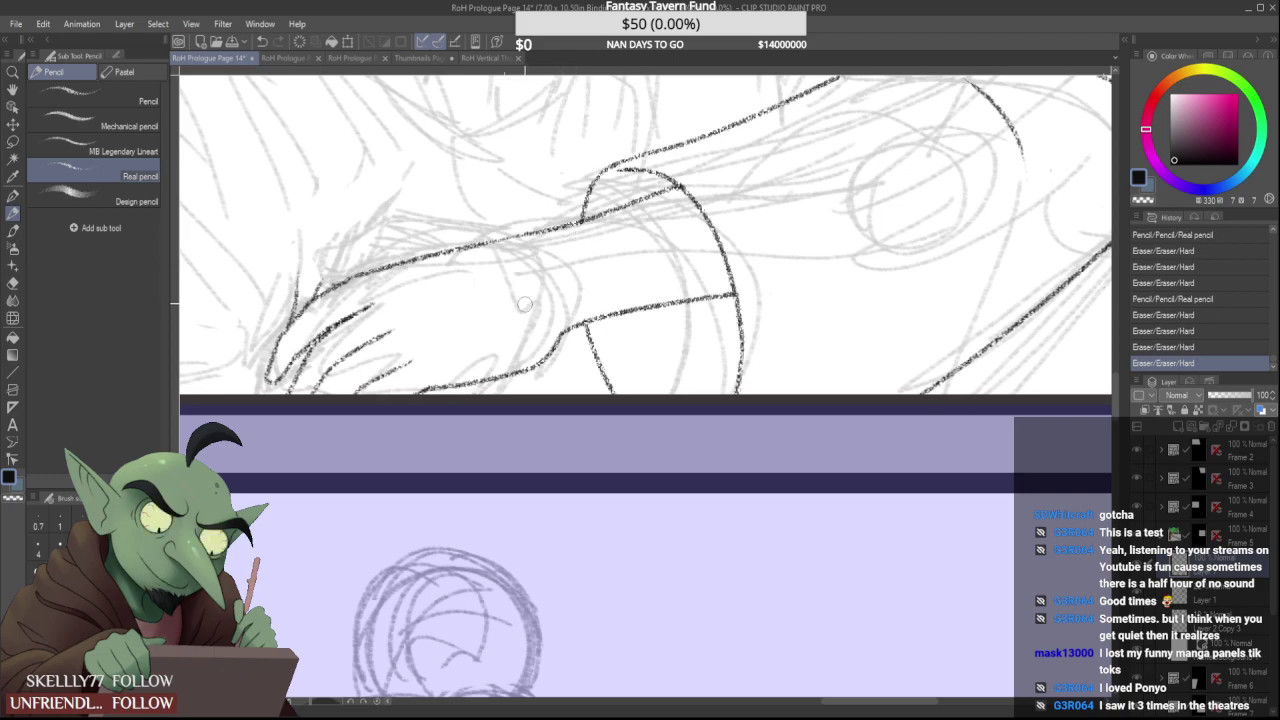
Erase and redraw the top end of the sleeve opening's inner curve where it meets the upper wrist line
scroll(580, 184, down, 3)
scroll(586, 182, up, 3)
scroll(583, 177, down, 3)
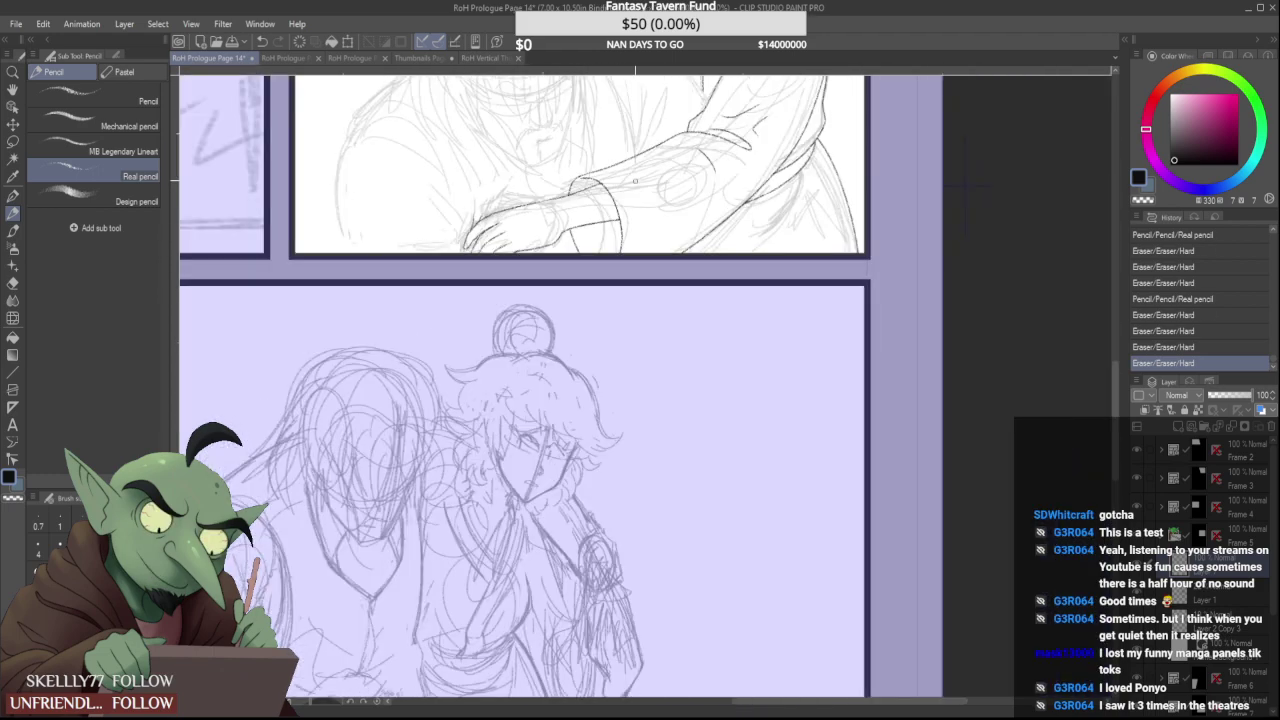
scroll(606, 178, up, 3)
scroll(506, 162, up, 1)
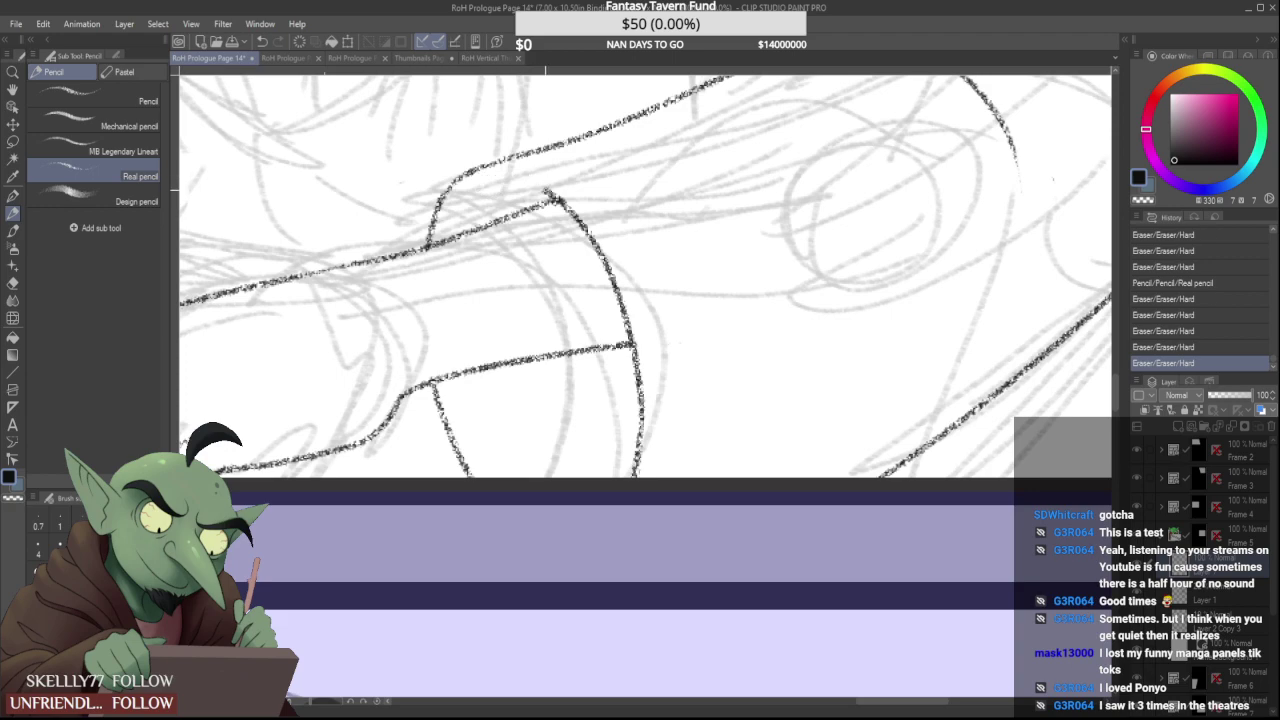
mouse_move(548, 193)
mouse_down()
mouse_move(492, 177)
mouse_move(528, 188)
mouse_up()
Add a short fold line to the standing figure's upper sleeve, branching off its inner contour above the elbow
scroll(489, 150, down, 4)
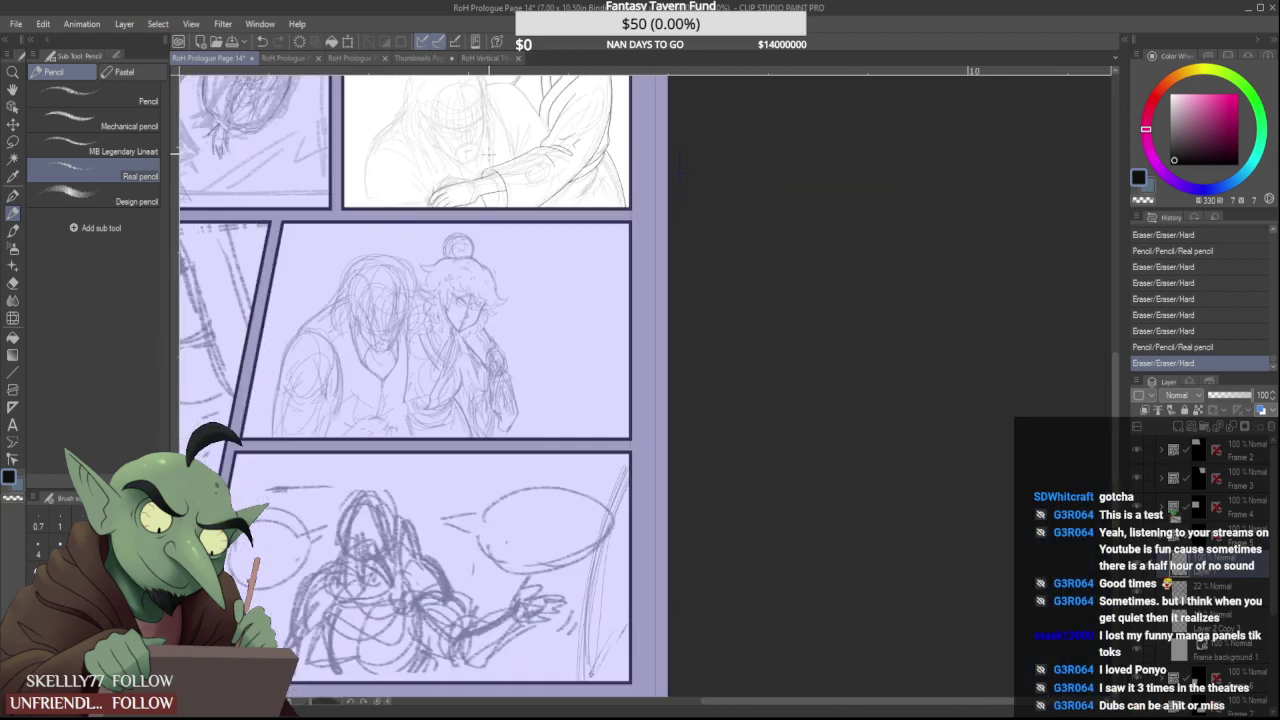
scroll(488, 156, up, 4)
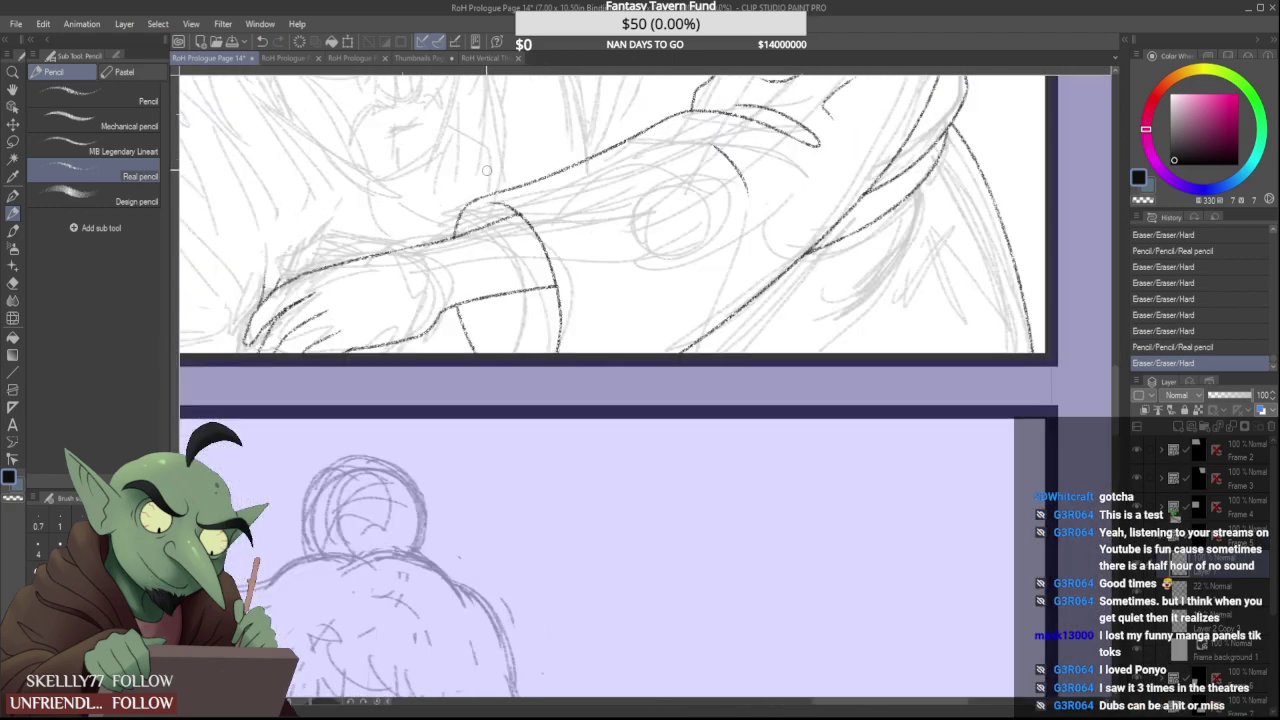
scroll(487, 214, down, 3)
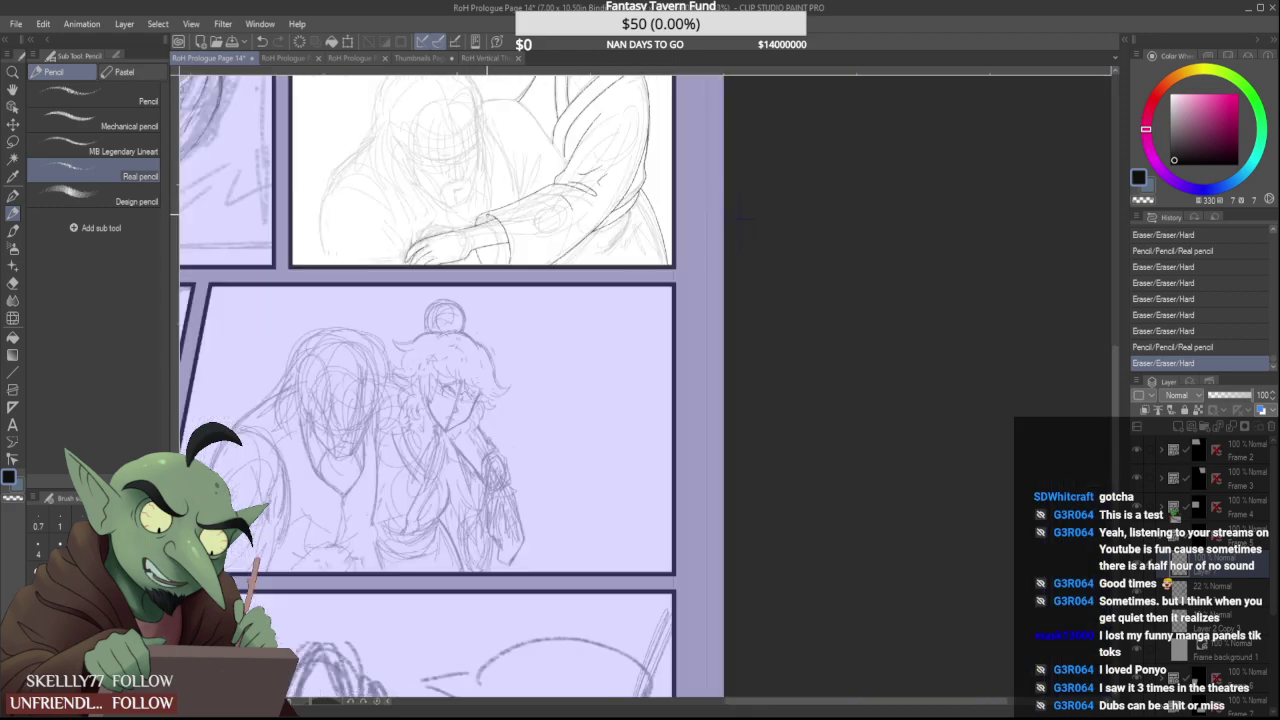
scroll(487, 214, down, 1)
scroll(536, 225, up, 2)
scroll(530, 228, down, 2)
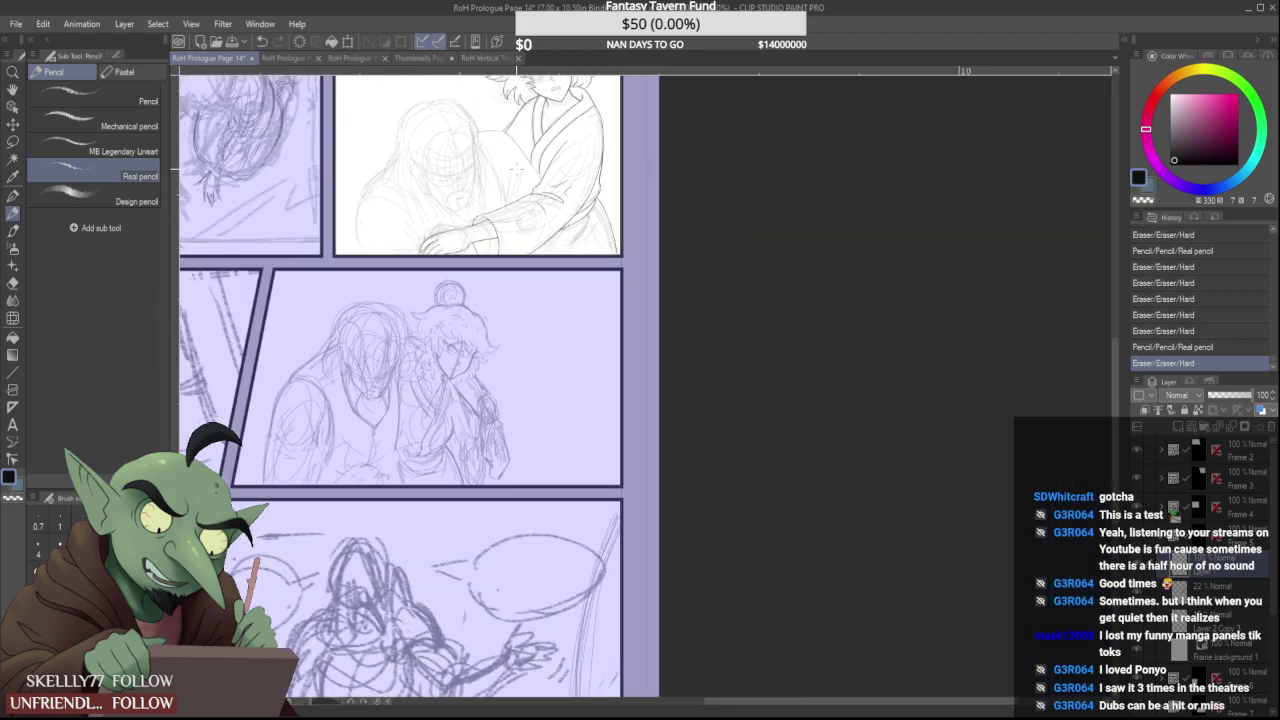
scroll(583, 127, up, 4)
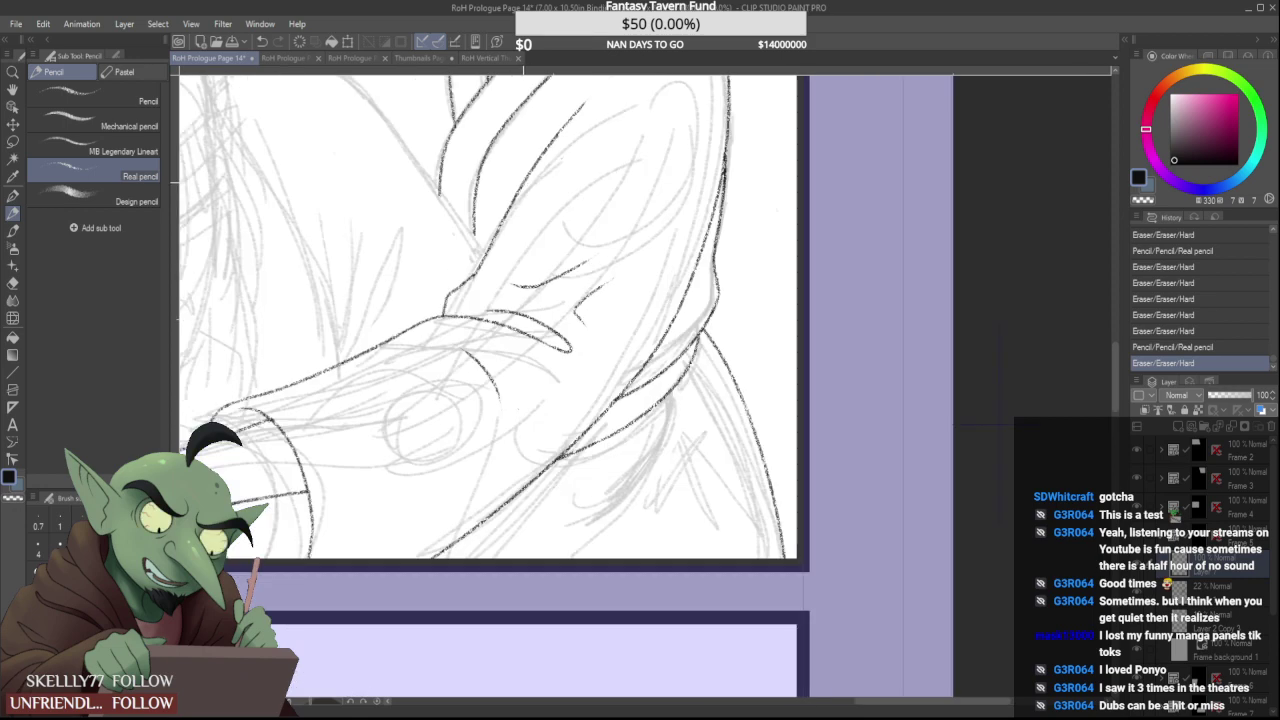
drag(519, 184, 528, 132)
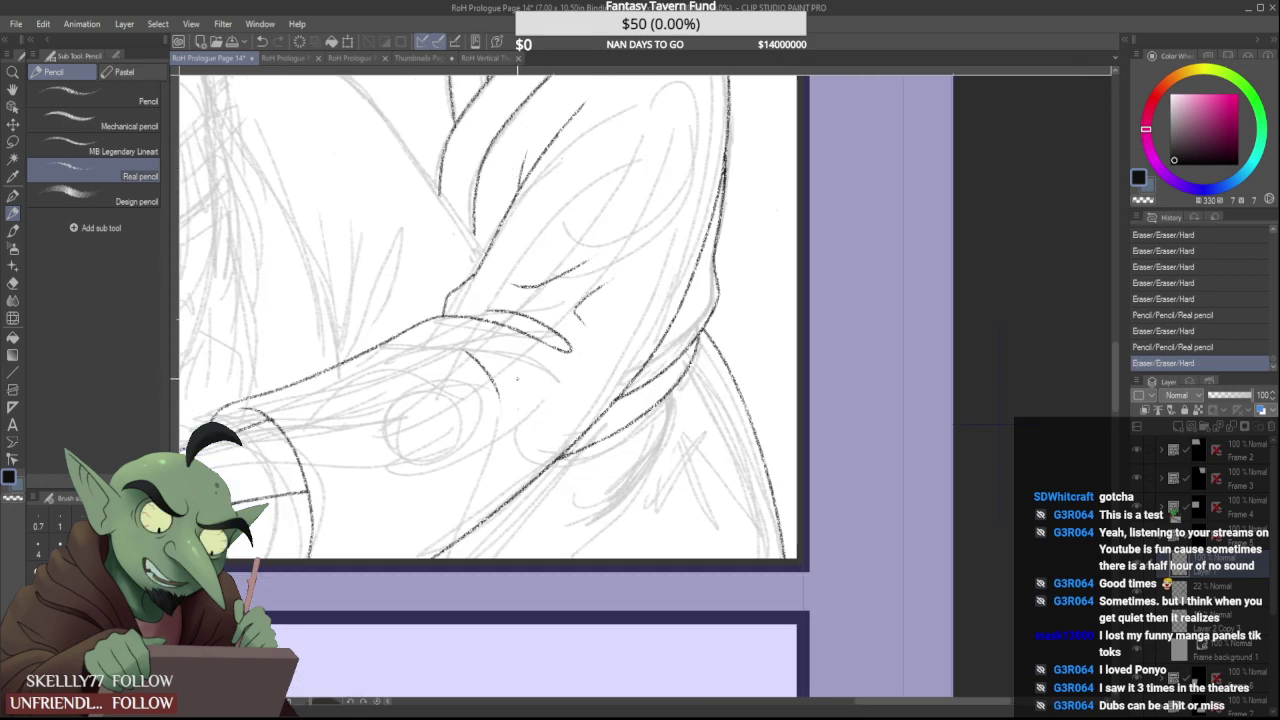
Draw the outer contour of the hunched figure's shoulder and arm, curving down to the panel's lower border
scroll(645, 410, down, 3)
scroll(645, 410, up, 1)
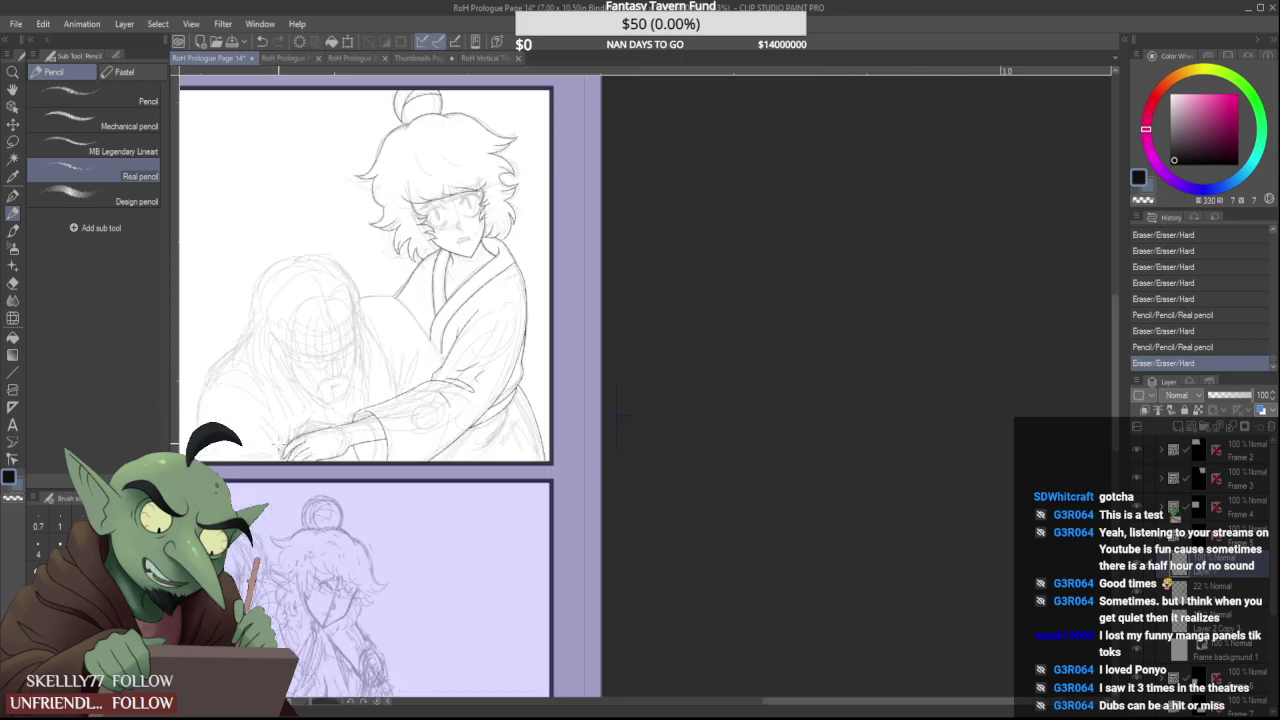
scroll(644, 413, up, 4)
drag(302, 238, 262, 486)
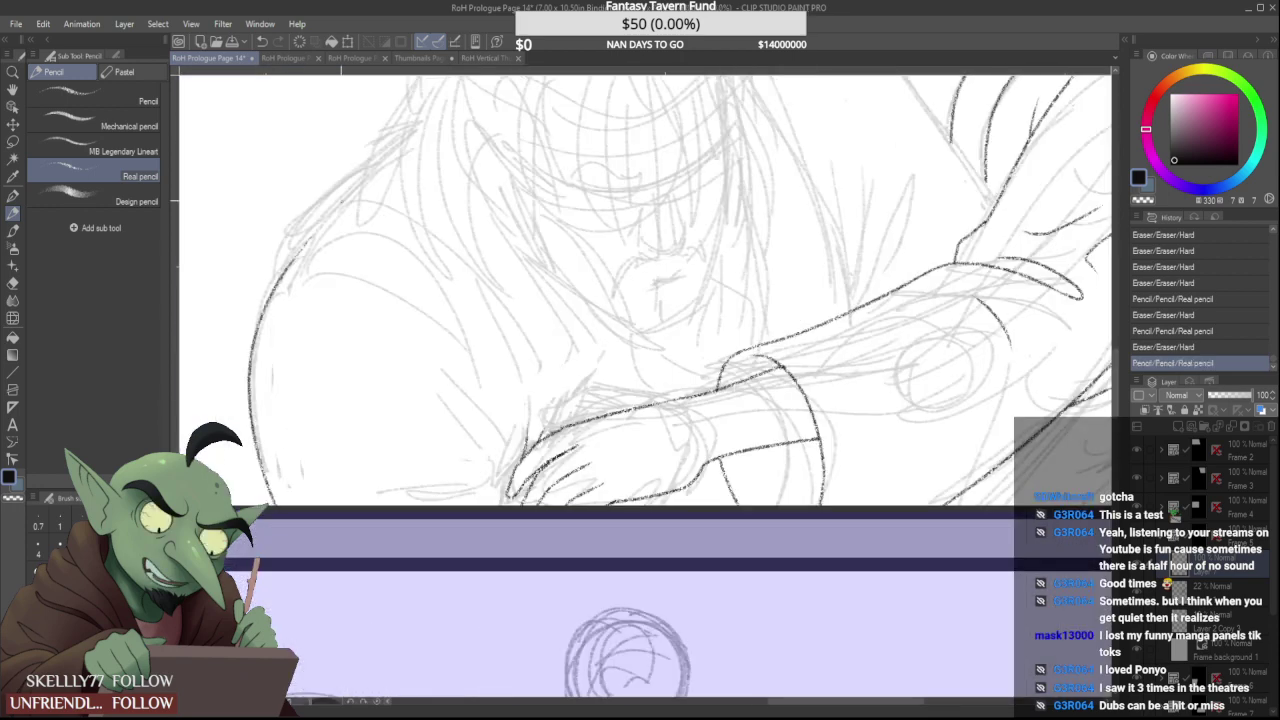
Draw the hunched figure's upper arm contour as an arc from the outer shoulder over and down to the resting hand
mouse_move(302, 248)
mouse_down()
mouse_move(474, 292)
mouse_move(544, 432)
mouse_up()
key(ctrl+z)
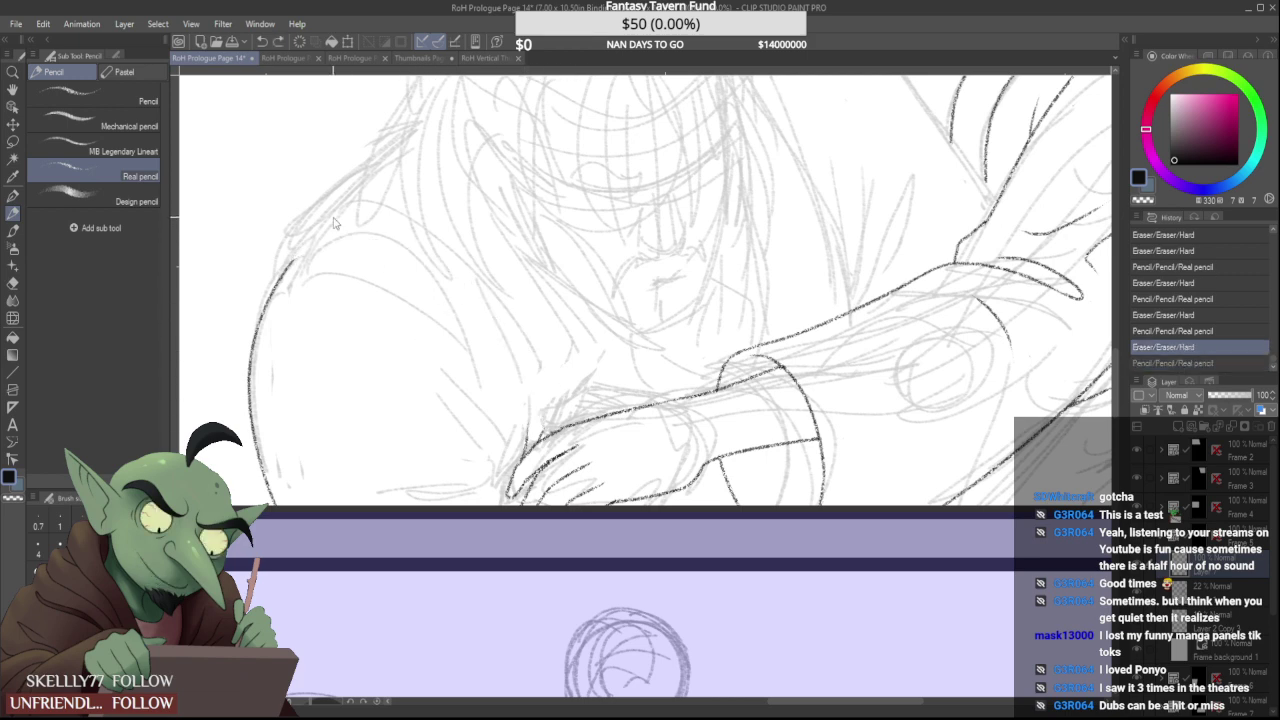
mouse_move(295, 240)
mouse_down()
mouse_move(462, 268)
mouse_move(538, 415)
mouse_up()
key(ctrl+z)
drag(293, 232, 570, 455)
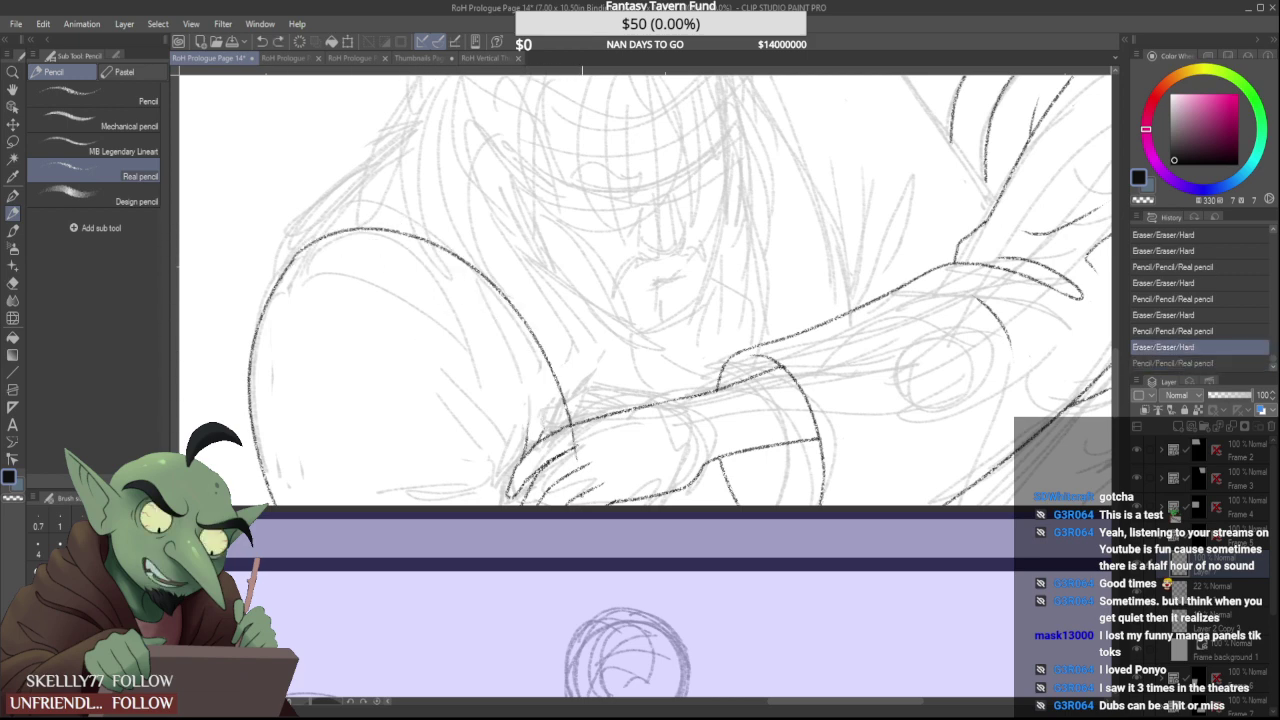
key(ctrl+z)
drag(294, 232, 560, 446)
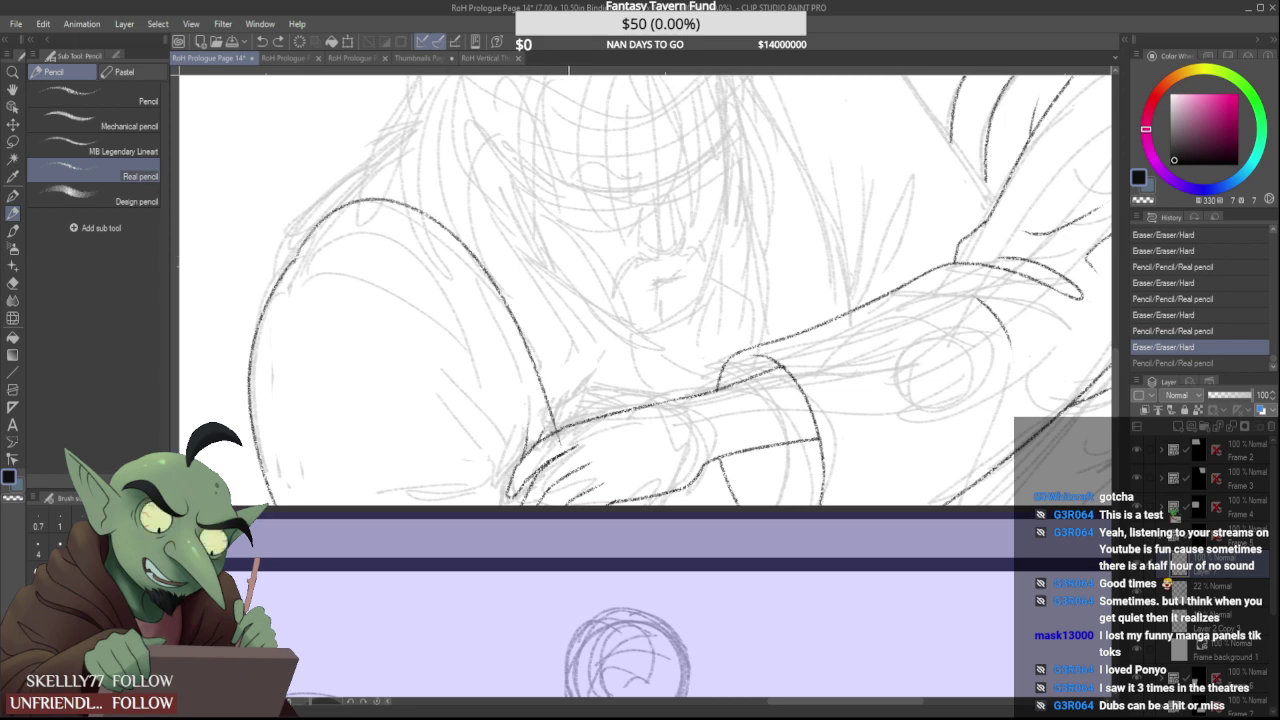
Redraw the hunched figure's upper arm arc, joining its lower end to the wrist of the resting hand
key(ctrl+z)
drag(292, 238, 545, 430)
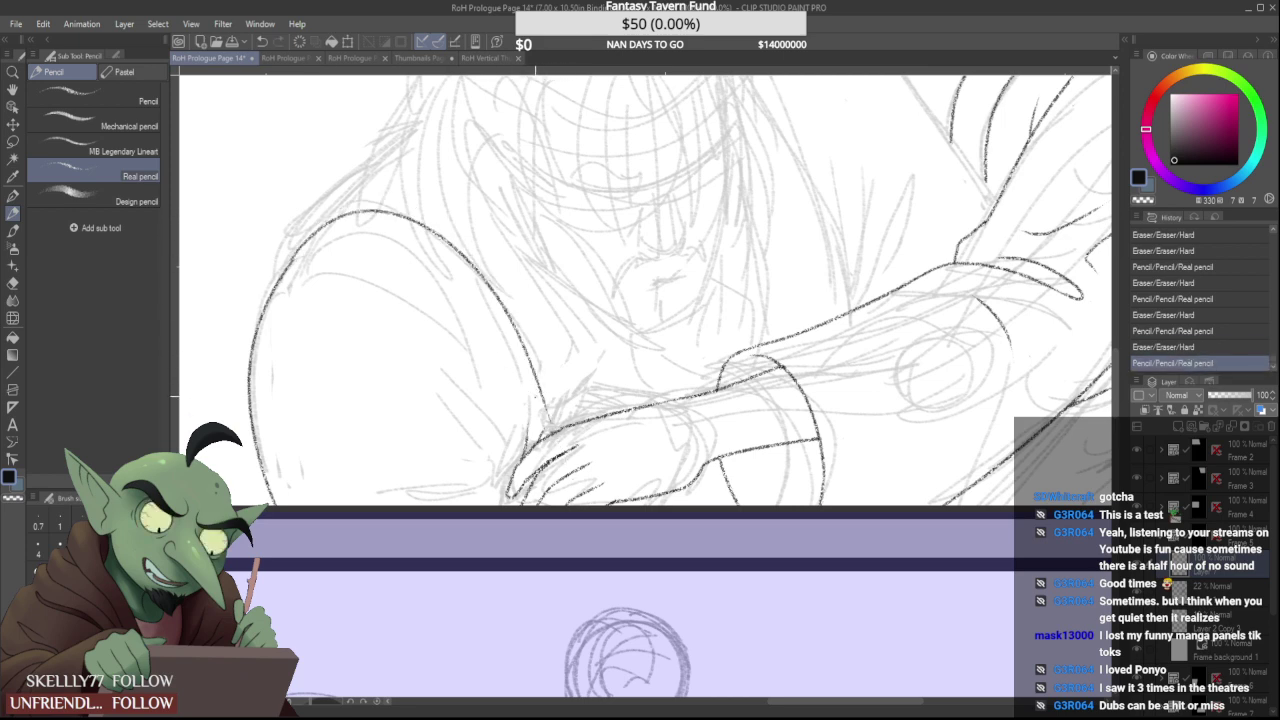
scroll(526, 374, up, 1)
mouse_move(562, 434)
mouse_down()
mouse_move(538, 384)
mouse_move(563, 452)
mouse_up()
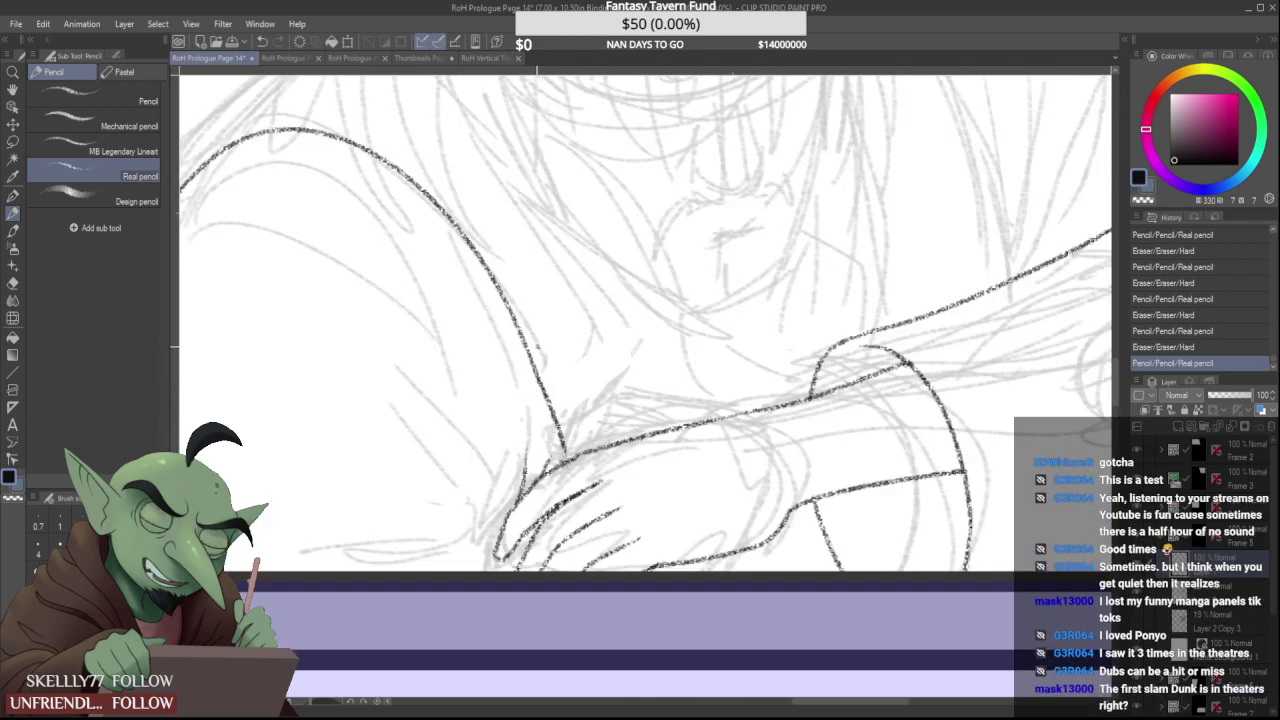
key(ctrl+z)
drag(538, 380, 563, 468)
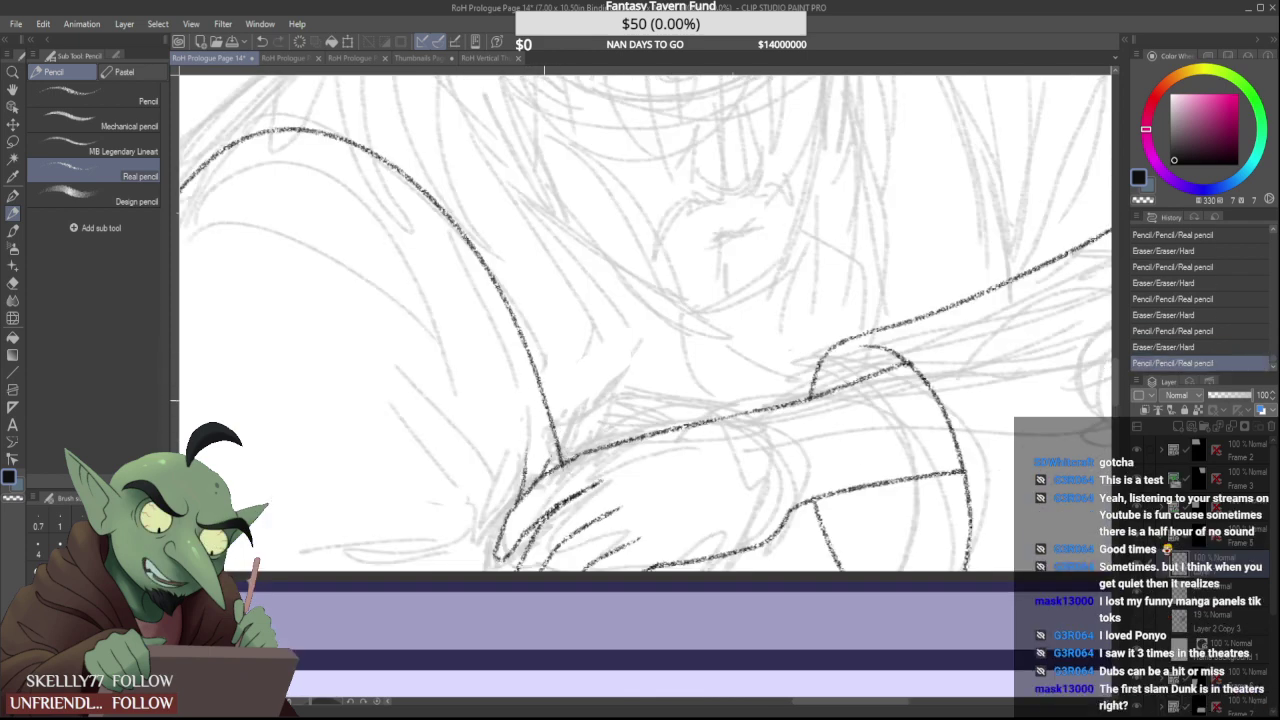
key(ctrl+z)
drag(538, 380, 574, 471)
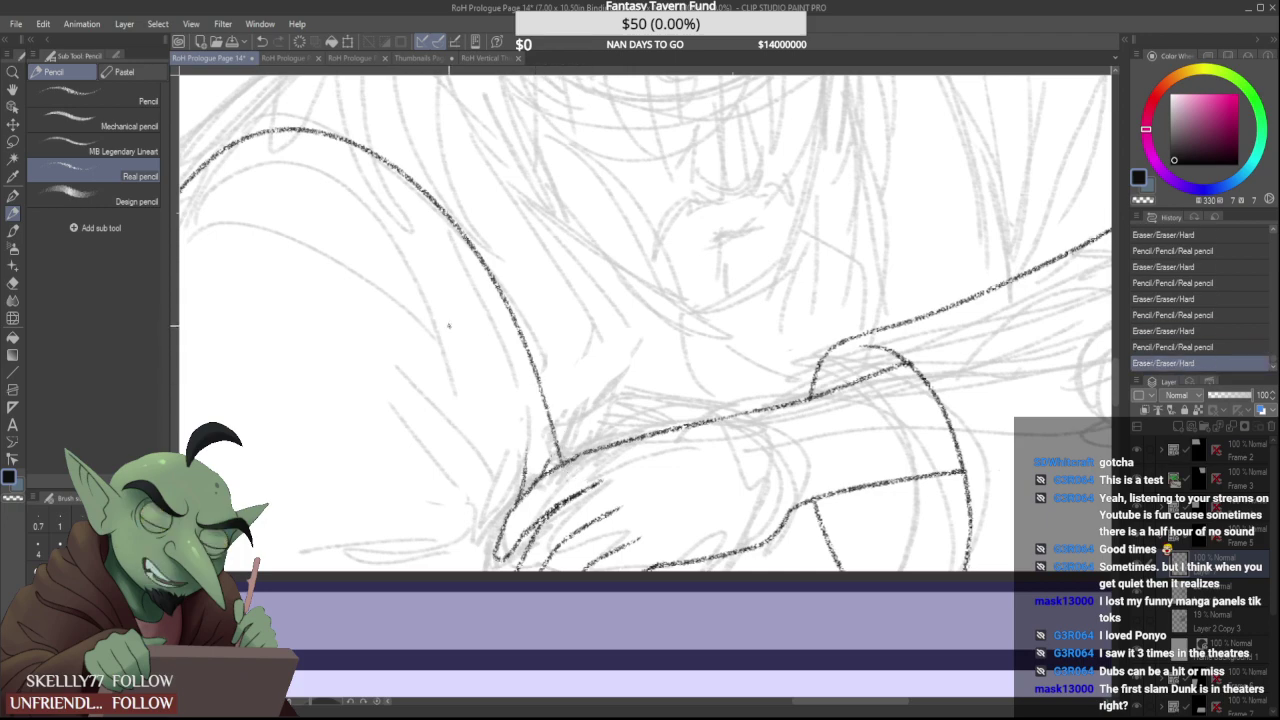
Clean up the junction of the hunched figure's inner arm contour and the resting hand's wrist with eraser and pencil
scroll(452, 320, down, 4)
scroll(450, 327, up, 5)
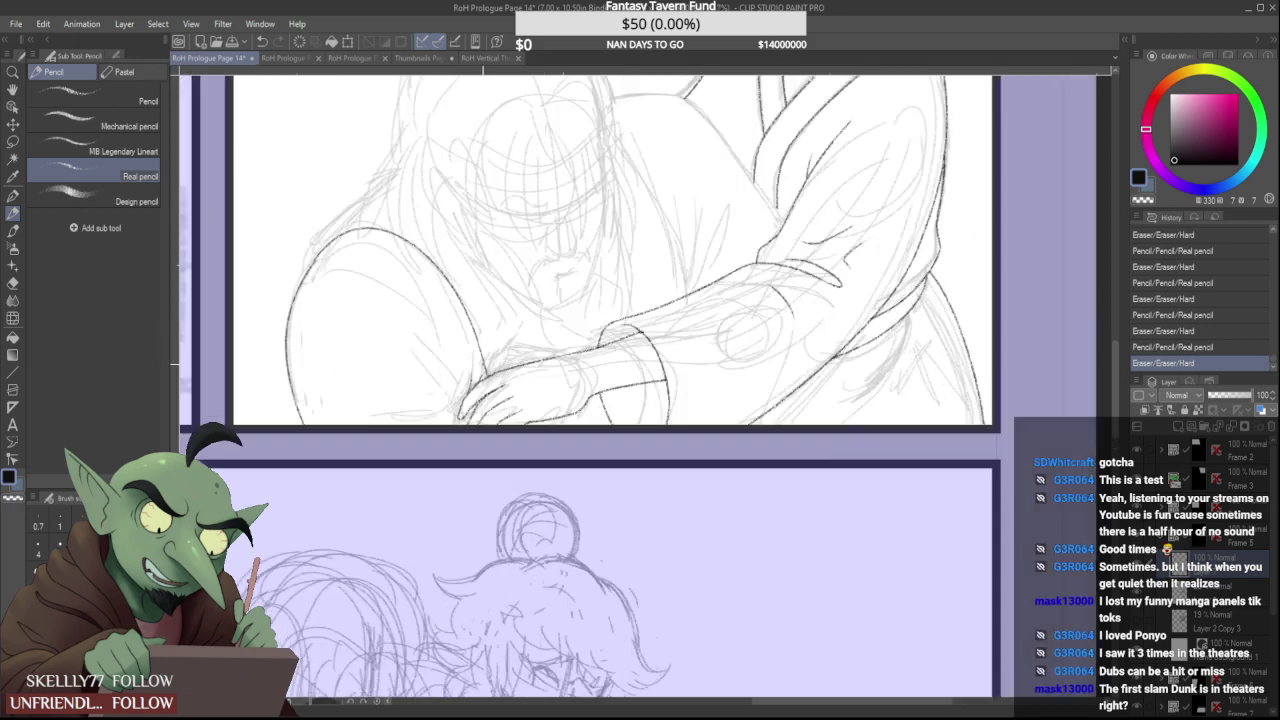
mouse_move(469, 327)
mouse_down()
mouse_move(489, 374)
mouse_move(480, 404)
mouse_up()
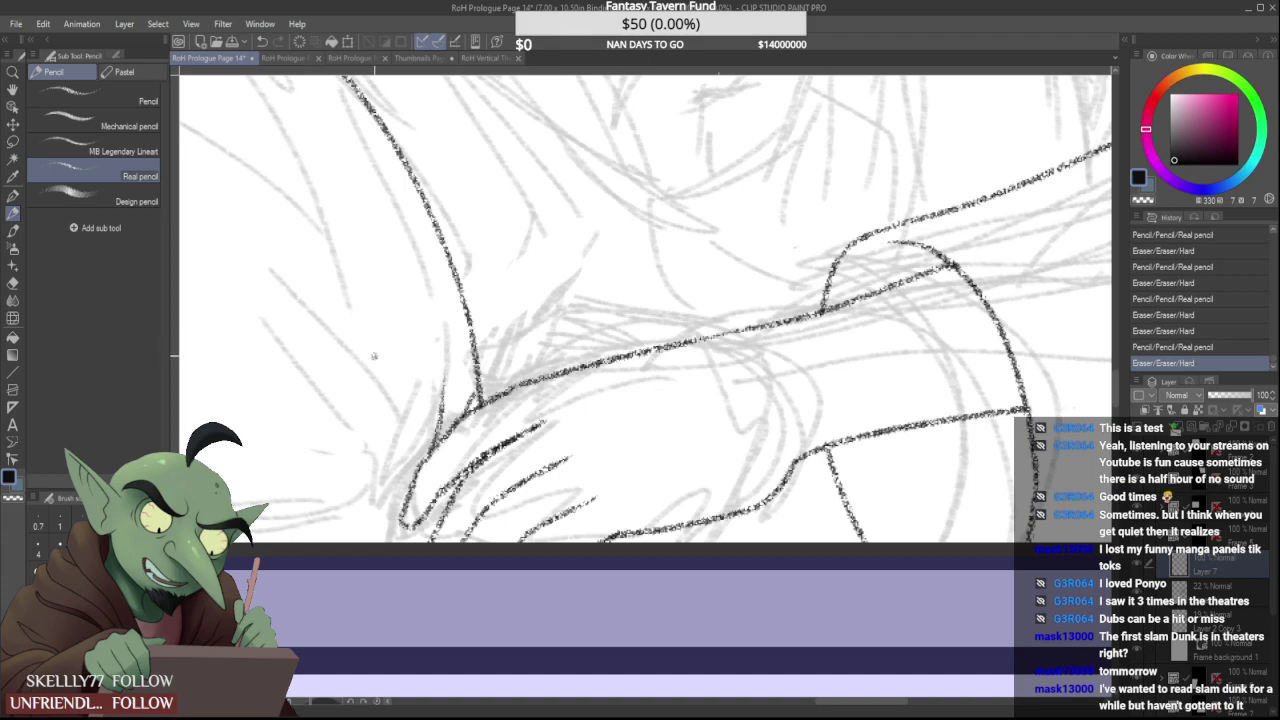
scroll(386, 388, down, 3)
scroll(424, 368, up, 3)
scroll(430, 399, up, 3)
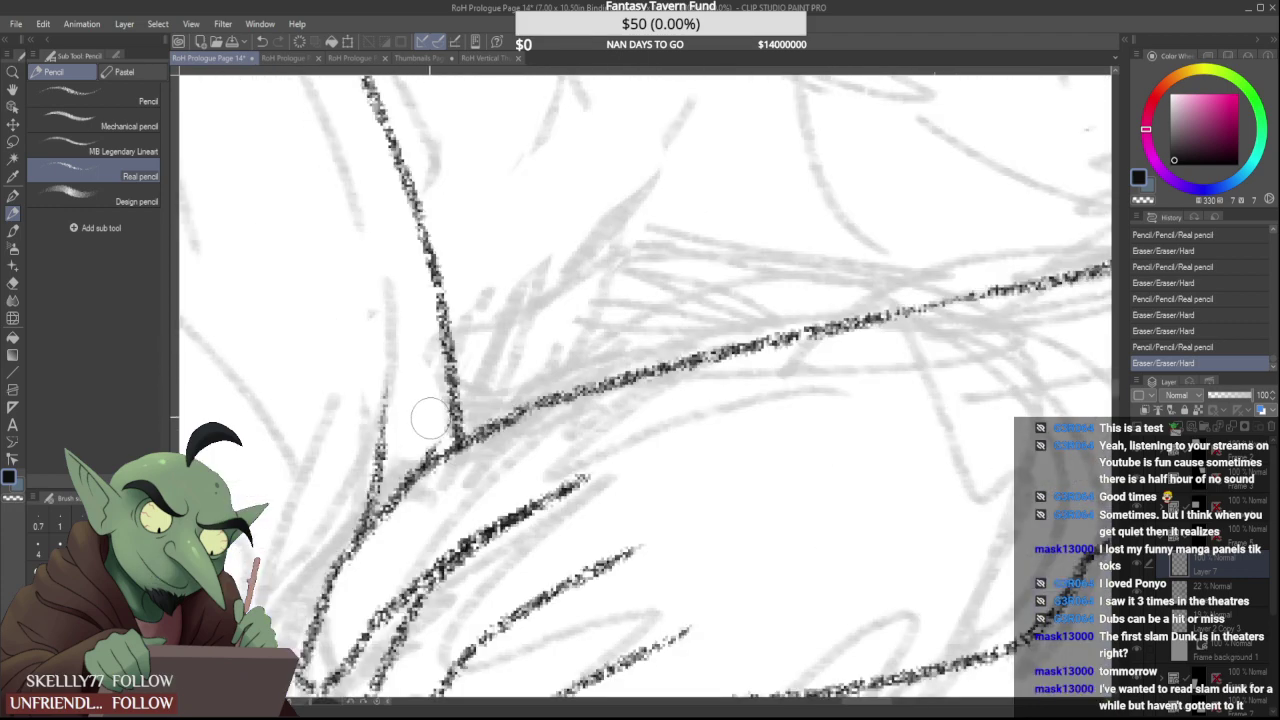
mouse_move(428, 422)
mouse_down()
mouse_move(410, 447)
mouse_move(422, 421)
mouse_move(433, 446)
mouse_move(450, 368)
mouse_move(453, 401)
mouse_up()
scroll(450, 382, down, 4)
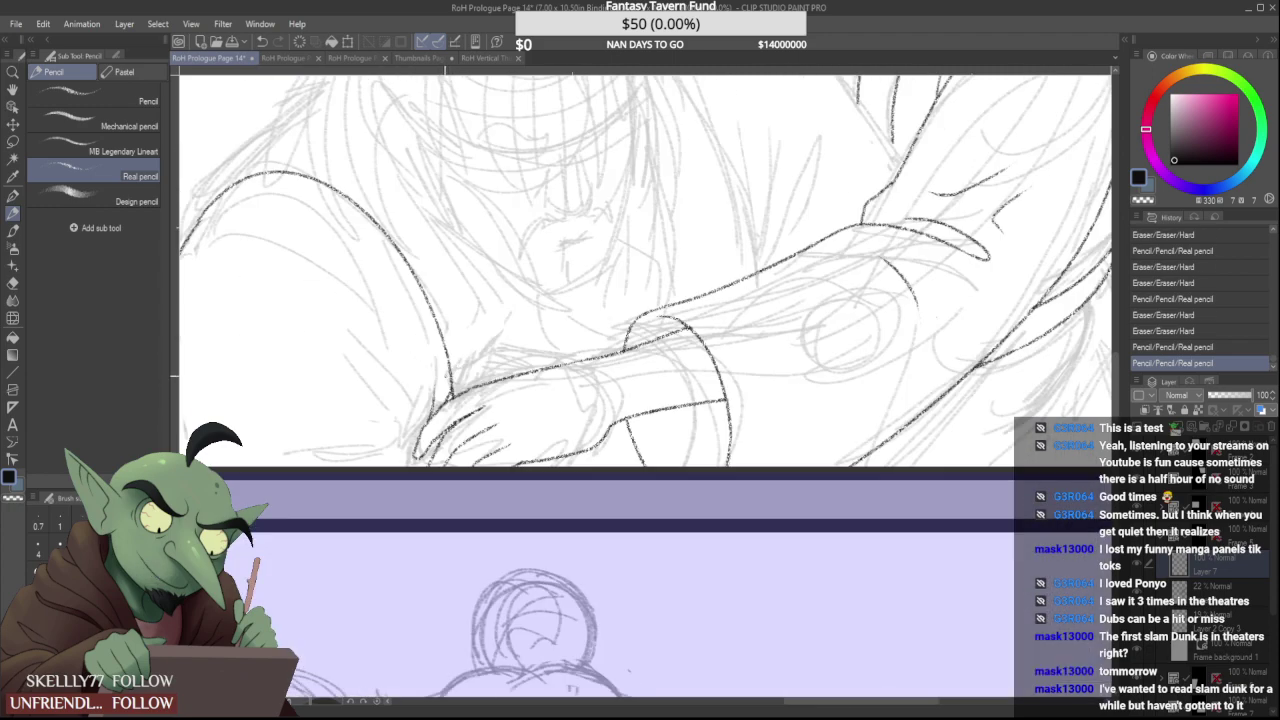
Retouch the upper wrist line of the resting arm between the hand and the sleeve opening
scroll(538, 370, down, 3)
scroll(538, 370, up, 4)
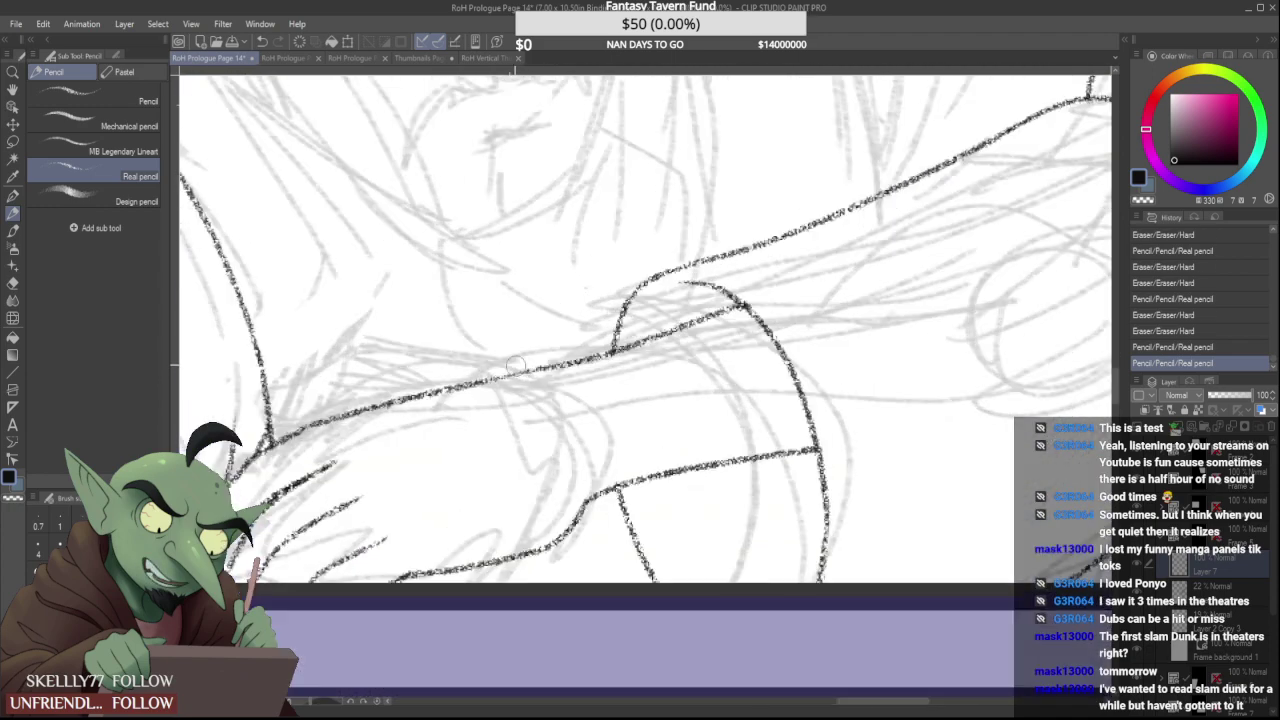
scroll(522, 374, up, 2)
drag(538, 369, 619, 346)
scroll(545, 363, down, 5)
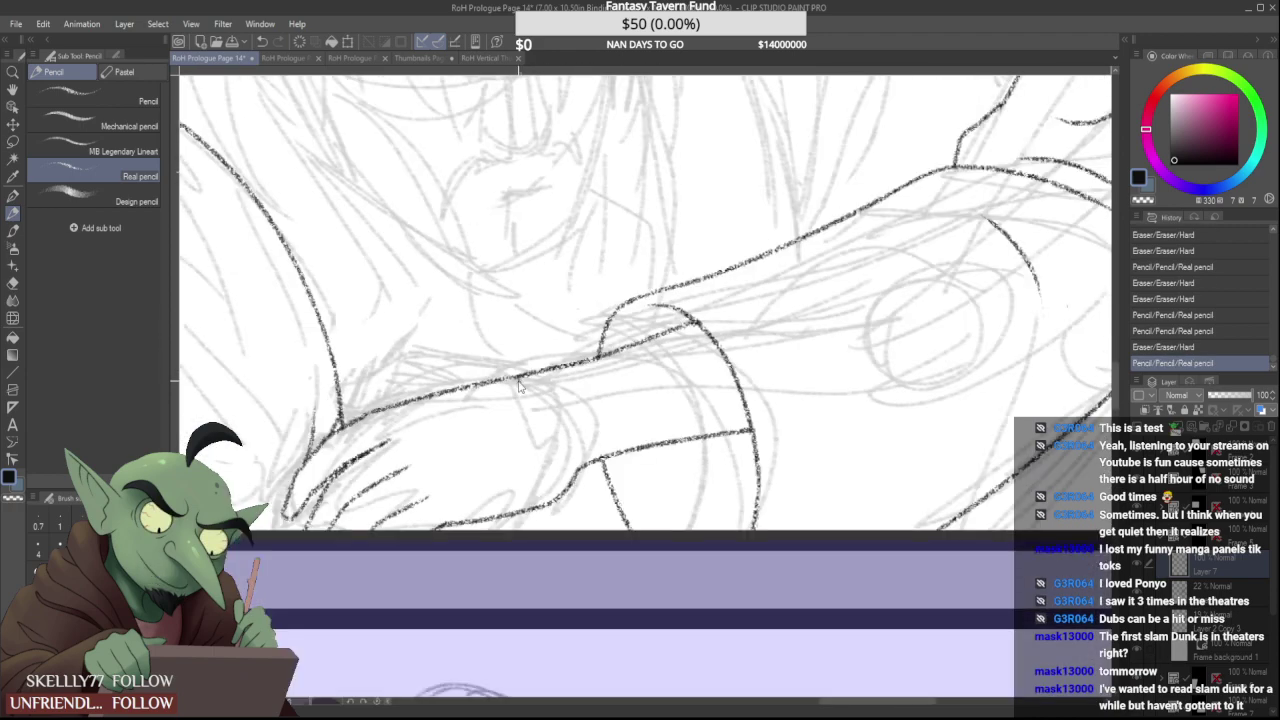
Erase and redraw the rough stretch on the outer side of the hunched figure's upper arm arc
scroll(560, 380, down, 3)
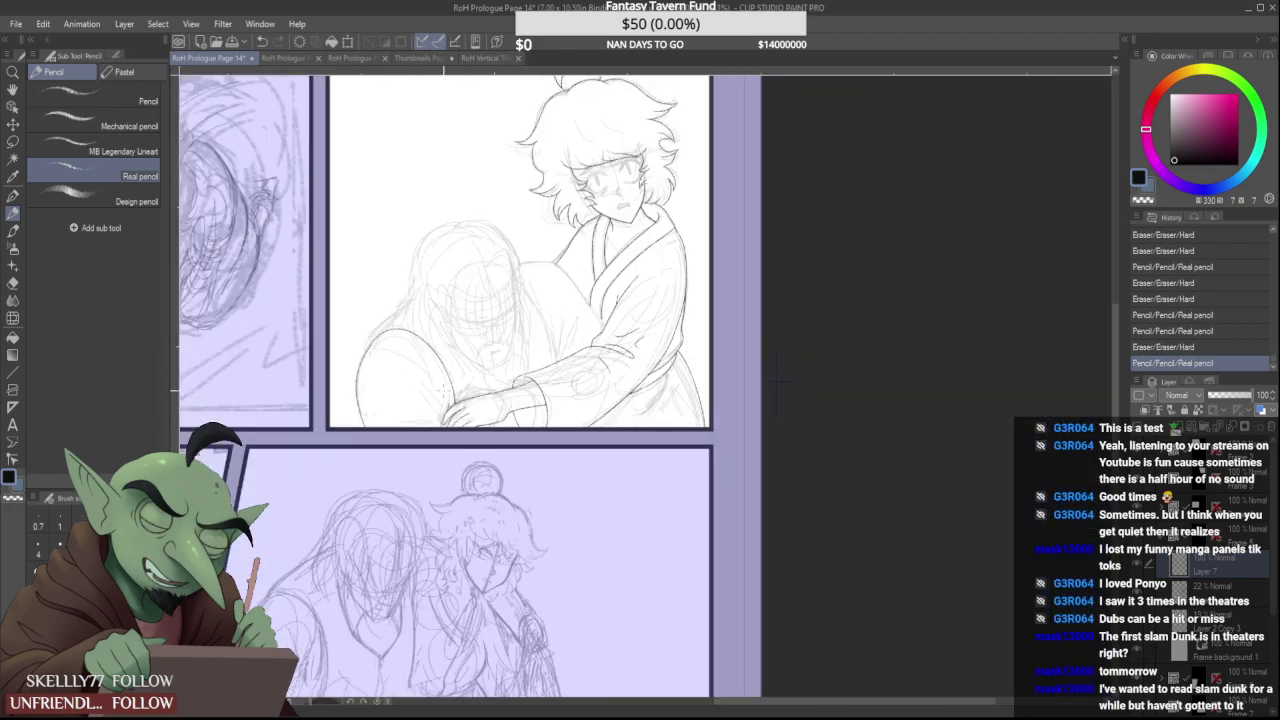
scroll(316, 345, up, 6)
drag(283, 380, 318, 328)
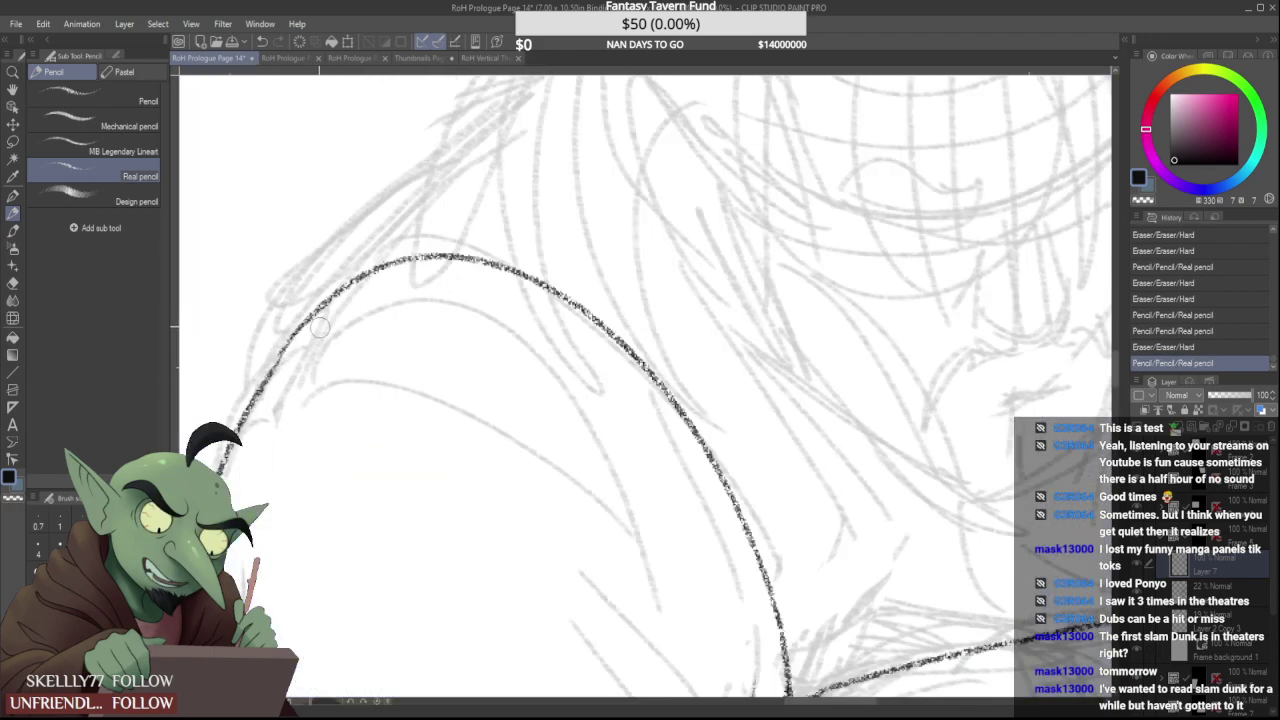
scroll(282, 350, up, 2)
drag(264, 383, 322, 306)
scroll(296, 330, down, 2)
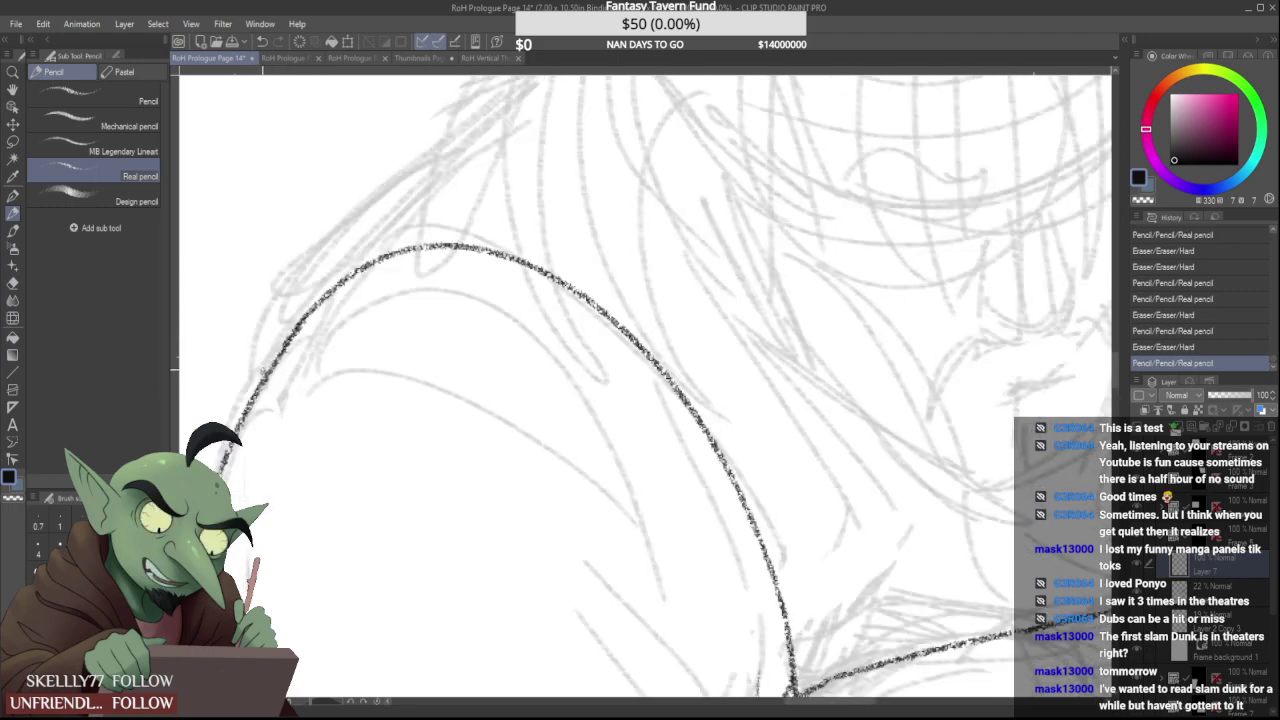
Try to draw the hunched figure's shoulder line rising from the outer arm arc toward the hair, and trim its end
drag(264, 382, 392, 182)
scroll(392, 182, down, 5)
scroll(392, 182, up, 4)
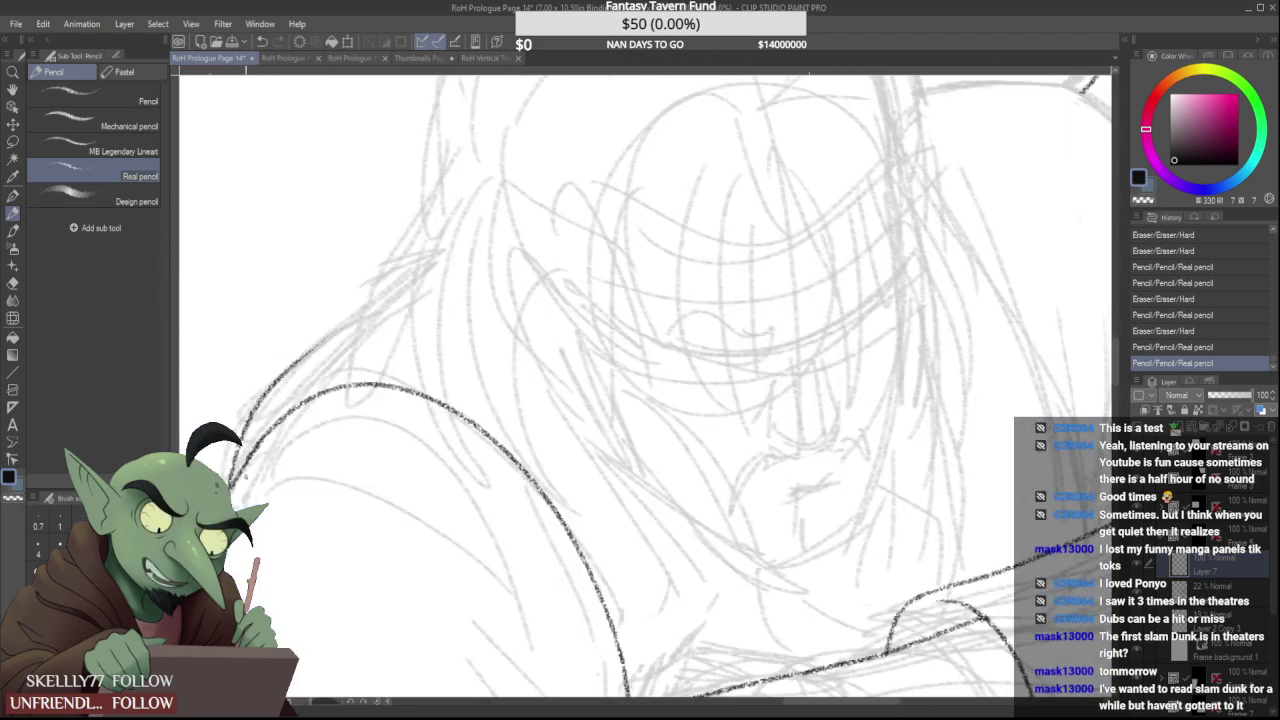
key(ctrl+z)
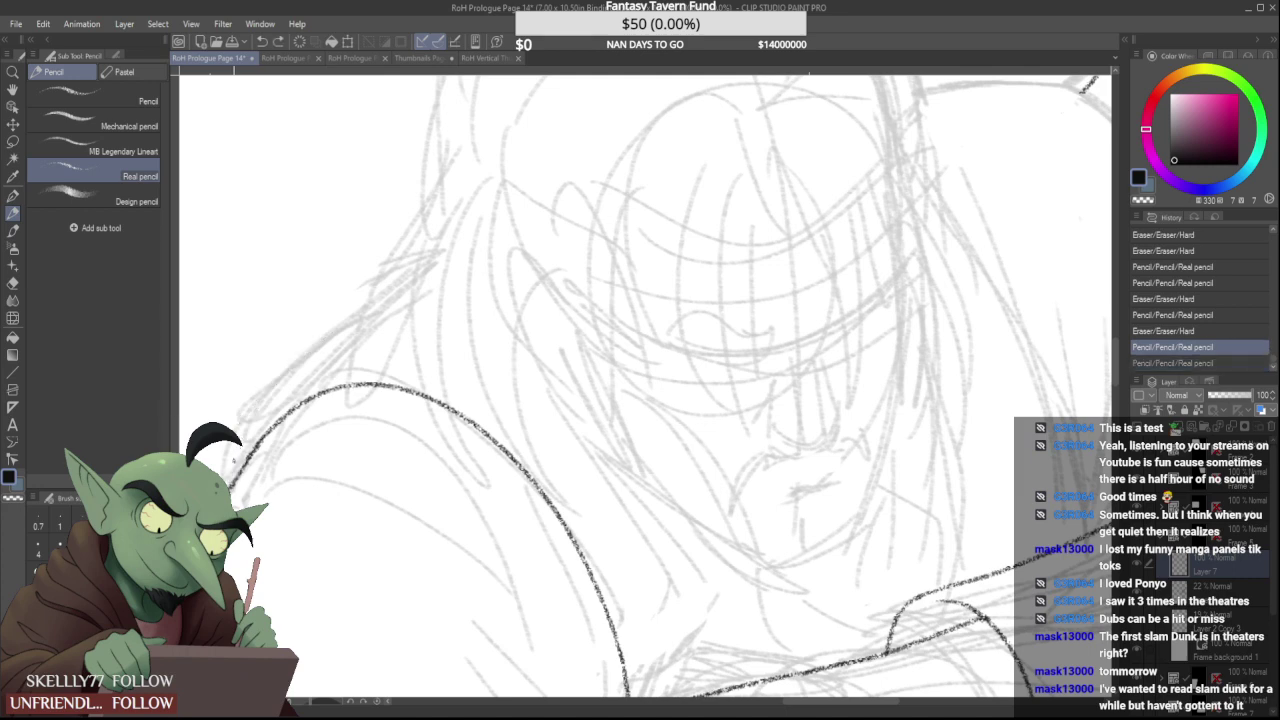
drag(236, 452, 426, 250)
key(ctrl+z)
drag(236, 460, 510, 220)
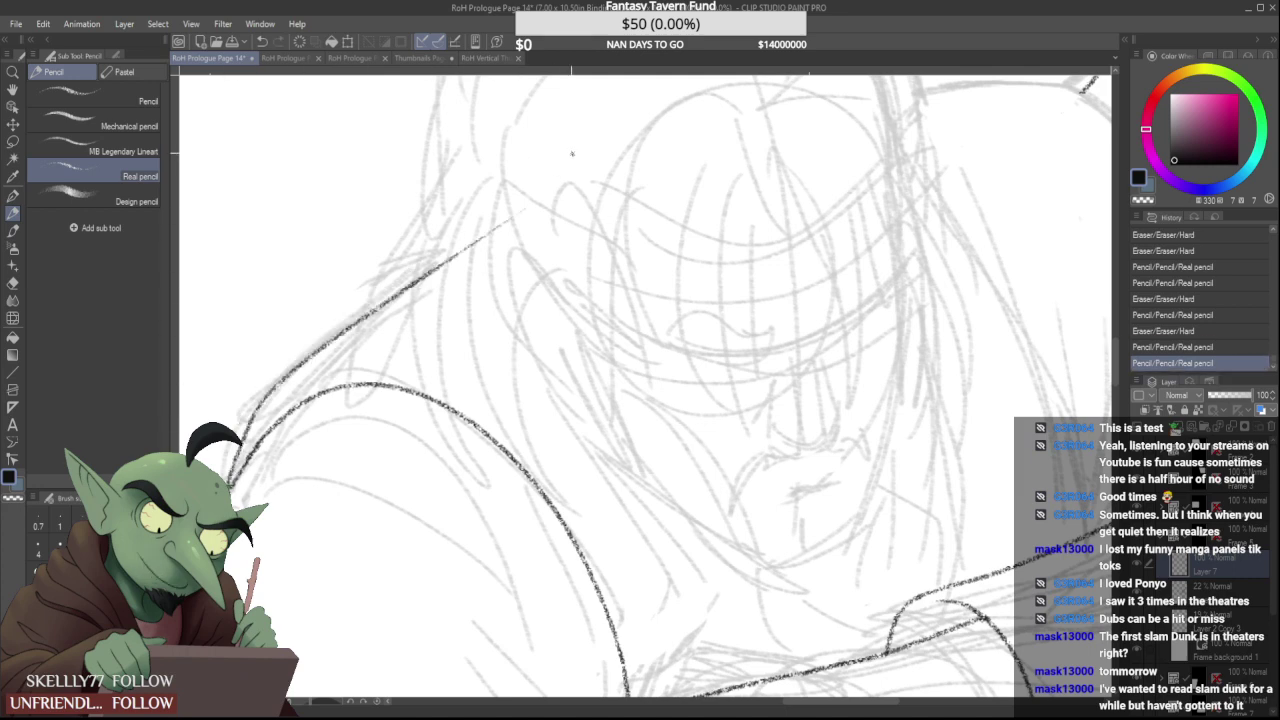
key(ctrl+z)
mouse_move(233, 486)
mouse_down()
mouse_move(380, 305)
mouse_move(444, 256)
mouse_move(240, 450)
mouse_move(307, 358)
mouse_move(552, 228)
mouse_up()
key(ctrl+z)
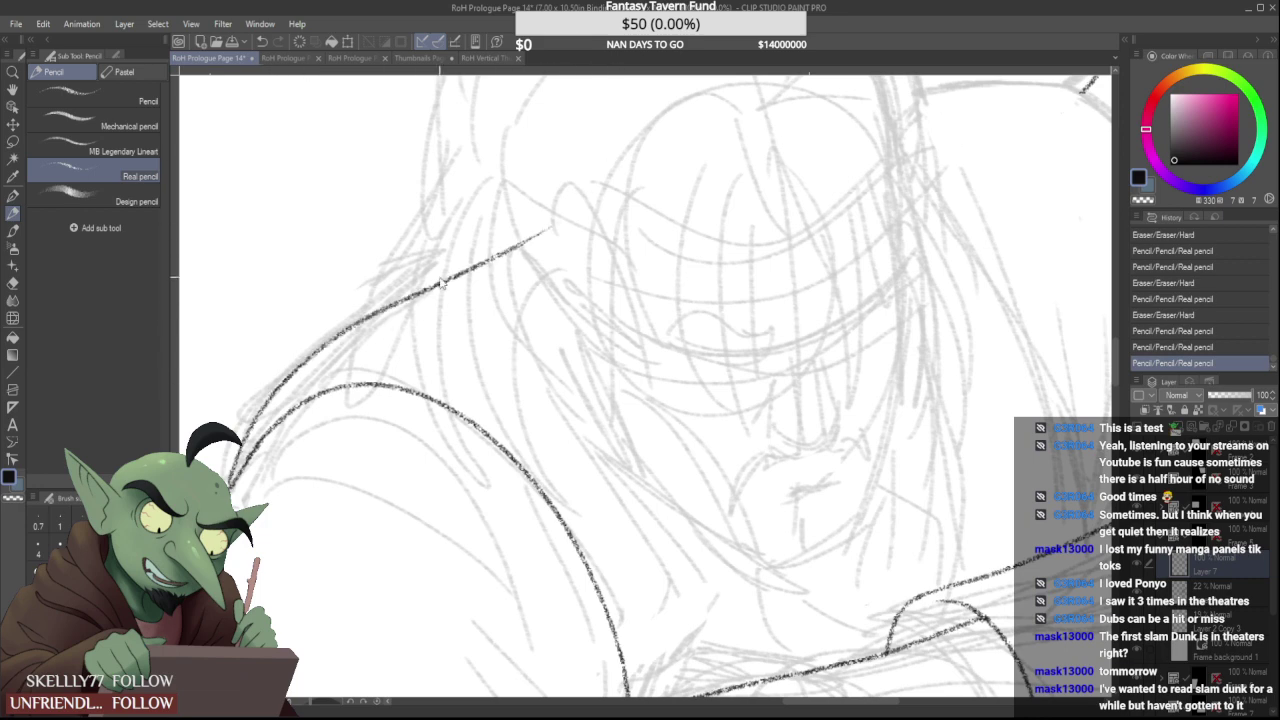
mouse_move(443, 283)
mouse_down()
mouse_move(407, 311)
mouse_move(461, 266)
mouse_up()
mouse_move(290, 376)
mouse_down()
mouse_move(482, 220)
mouse_move(414, 278)
mouse_up()
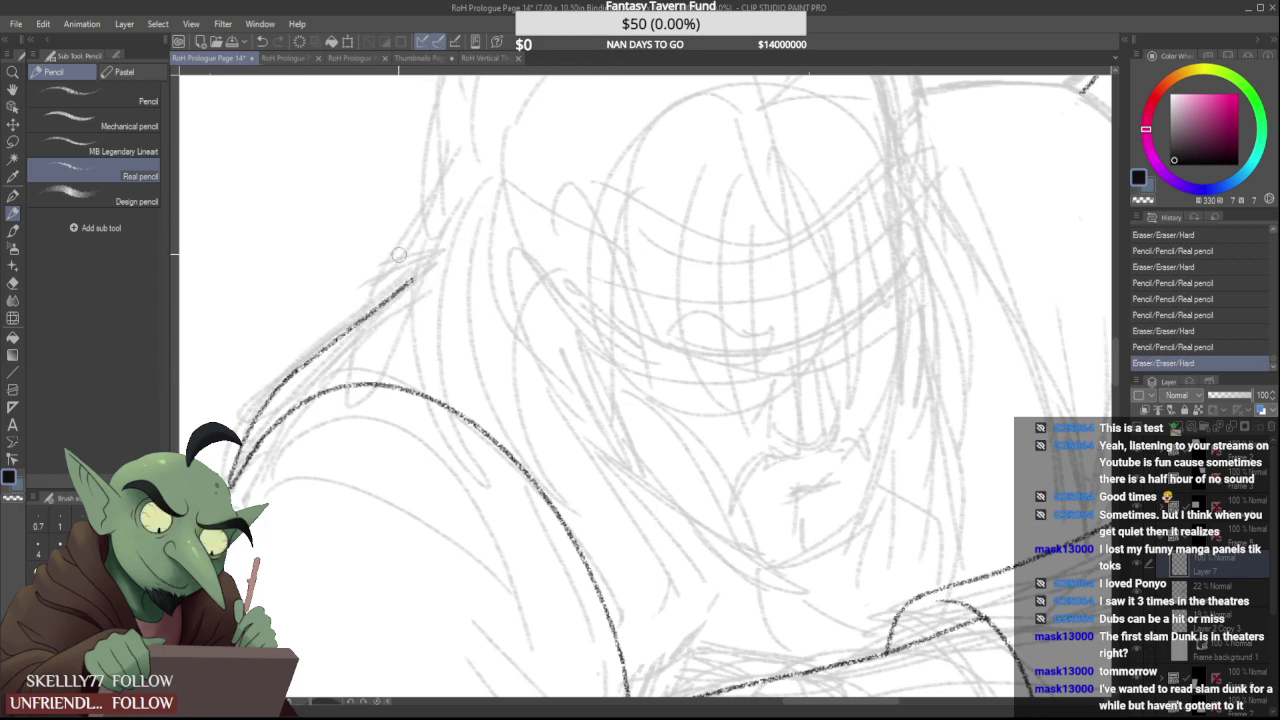
Undo the trimmed shoulder line above the hunched figure's arm arc
scroll(431, 244, down, 5)
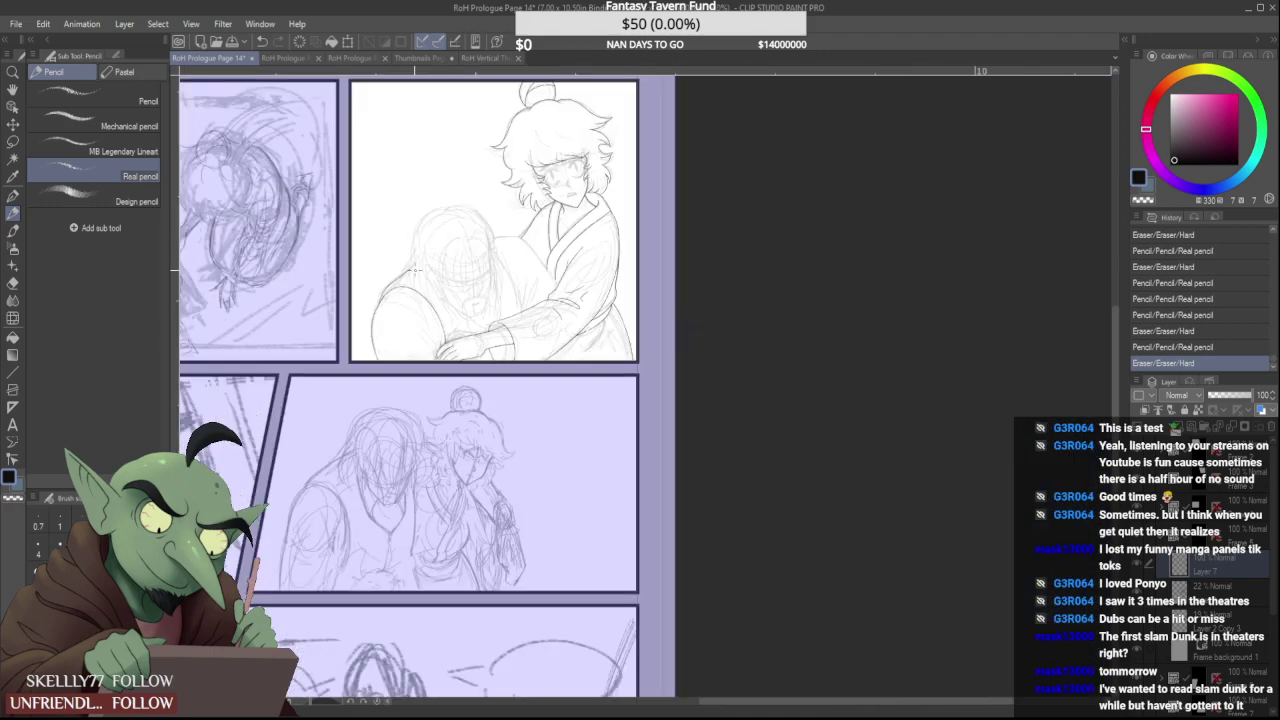
scroll(414, 270, up, 5)
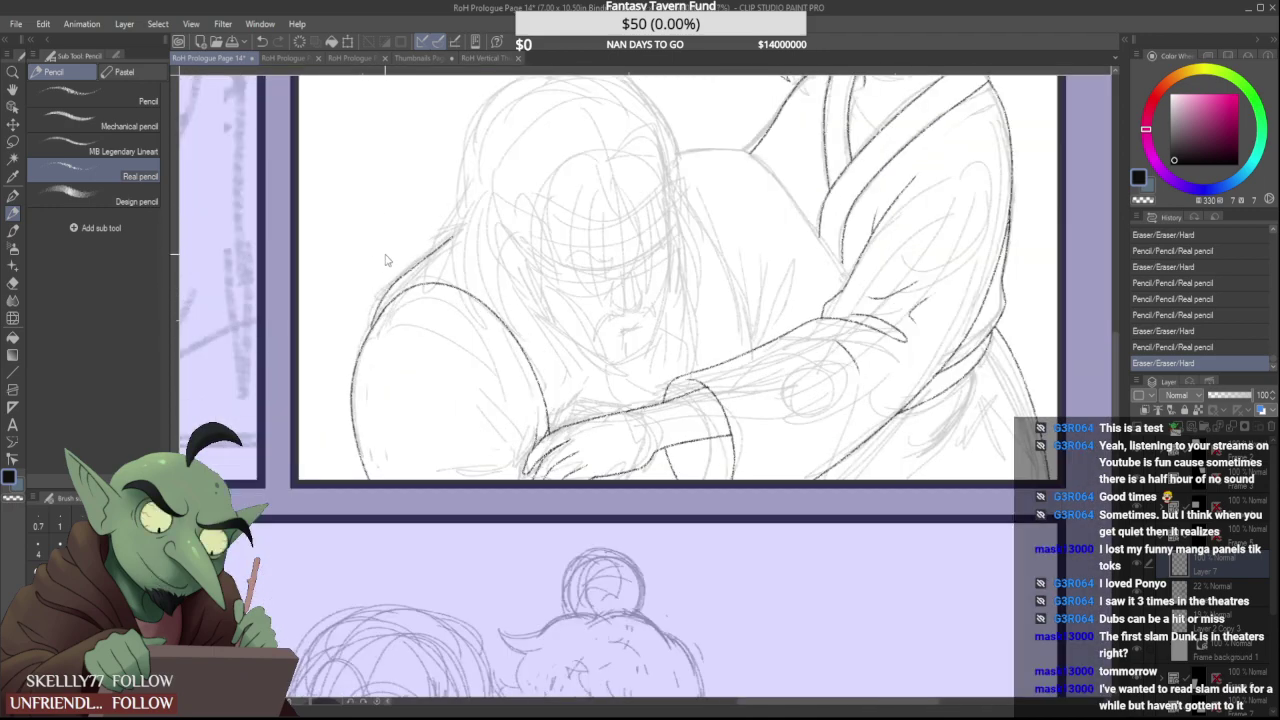
key(ctrl+z)
key(ctrl+z)
key(ctrl+z)
key(ctrl+z)
key(ctrl+z)
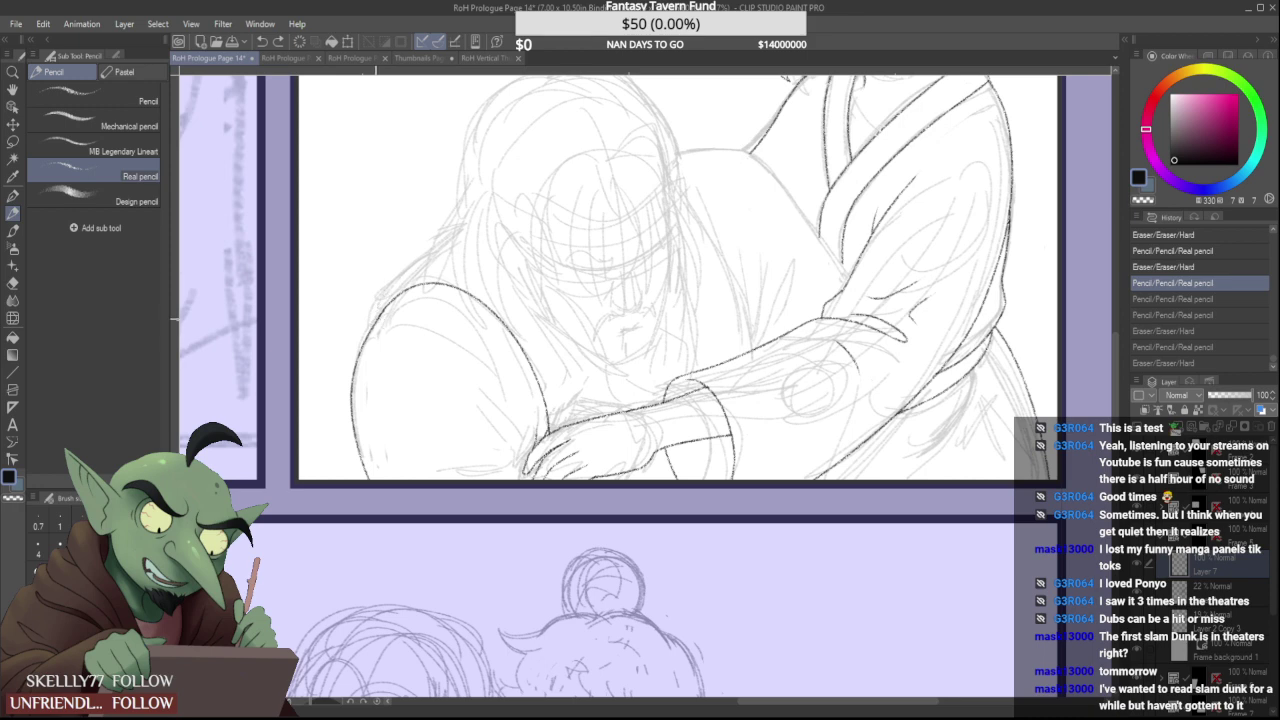
Draw the hunched figure's shoulder line from the outer arm arc up to the hair and clean up where the lines overlap
mouse_move(380, 308)
mouse_down()
mouse_move(374, 330)
mouse_move(496, 206)
mouse_move(434, 253)
mouse_up()
key(ctrl+z)
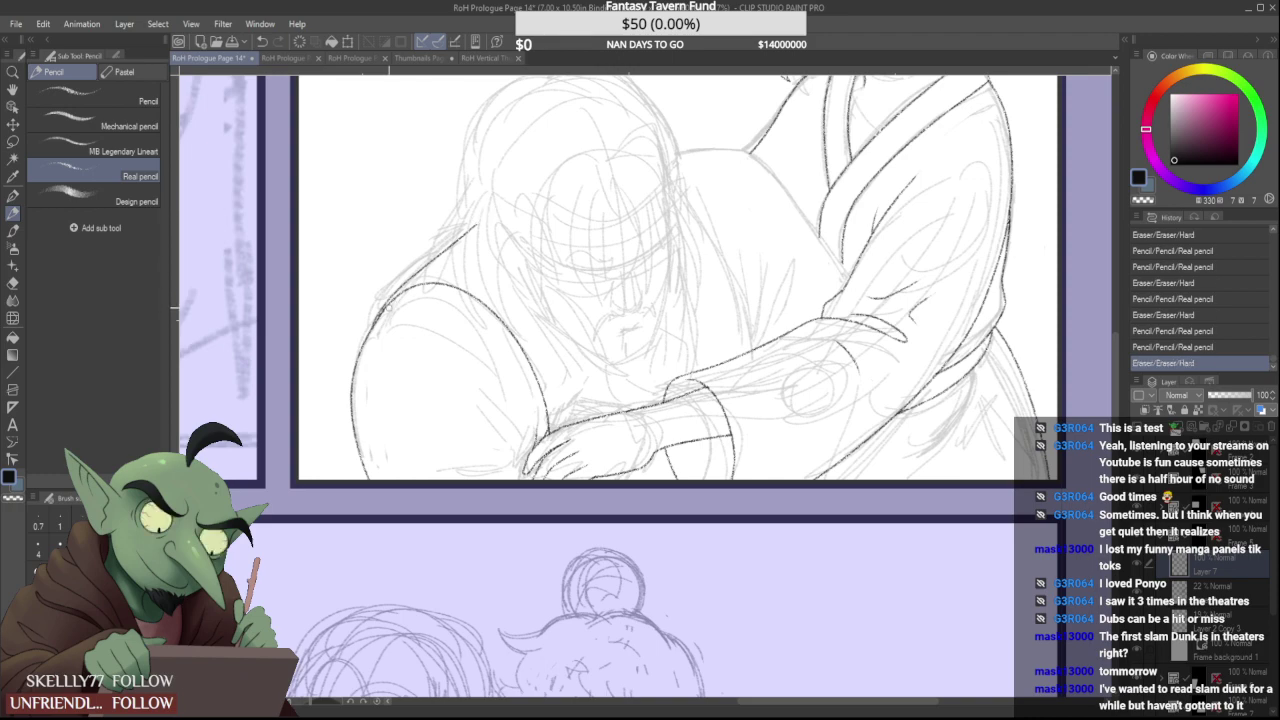
scroll(388, 310, up, 4)
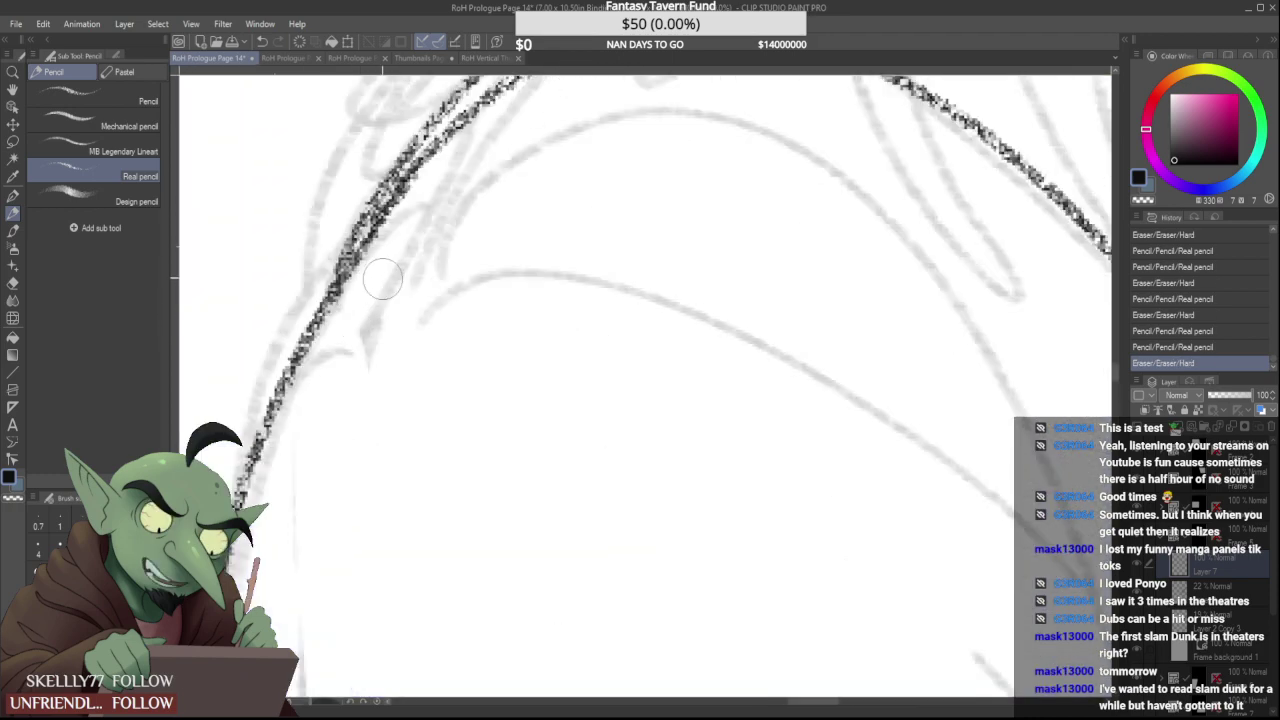
drag(385, 276, 439, 198)
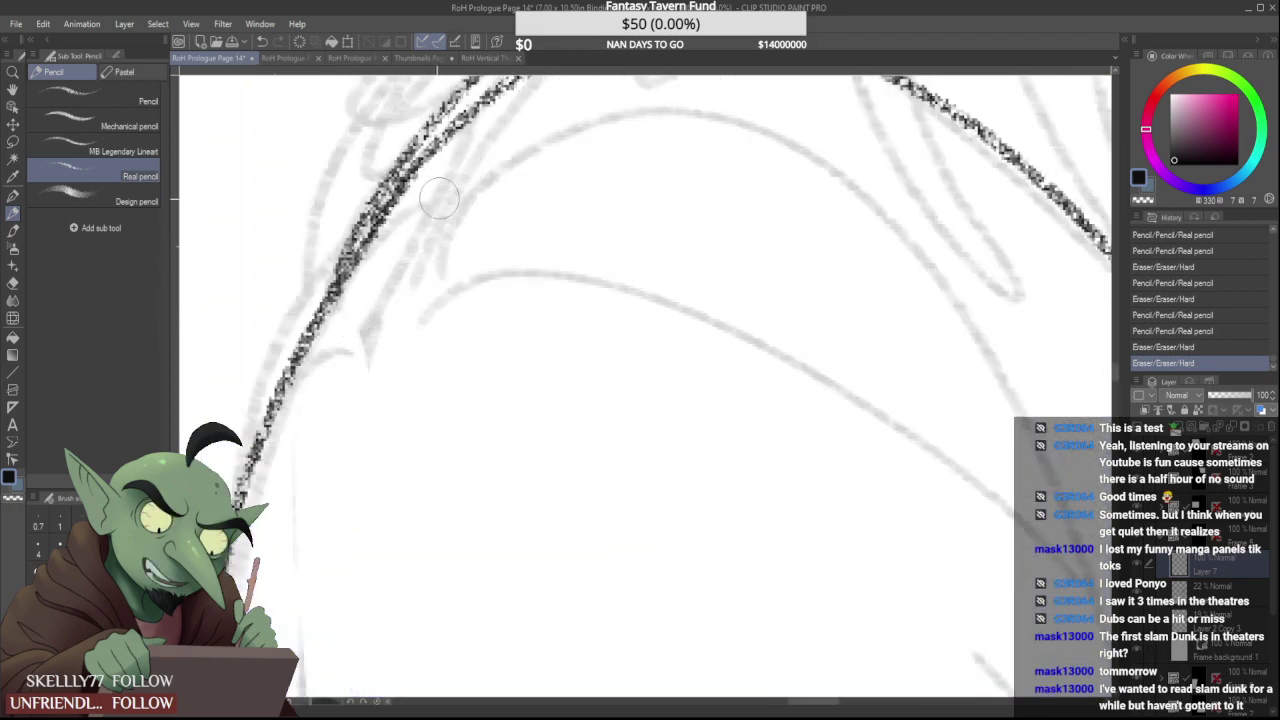
scroll(439, 198, down, 5)
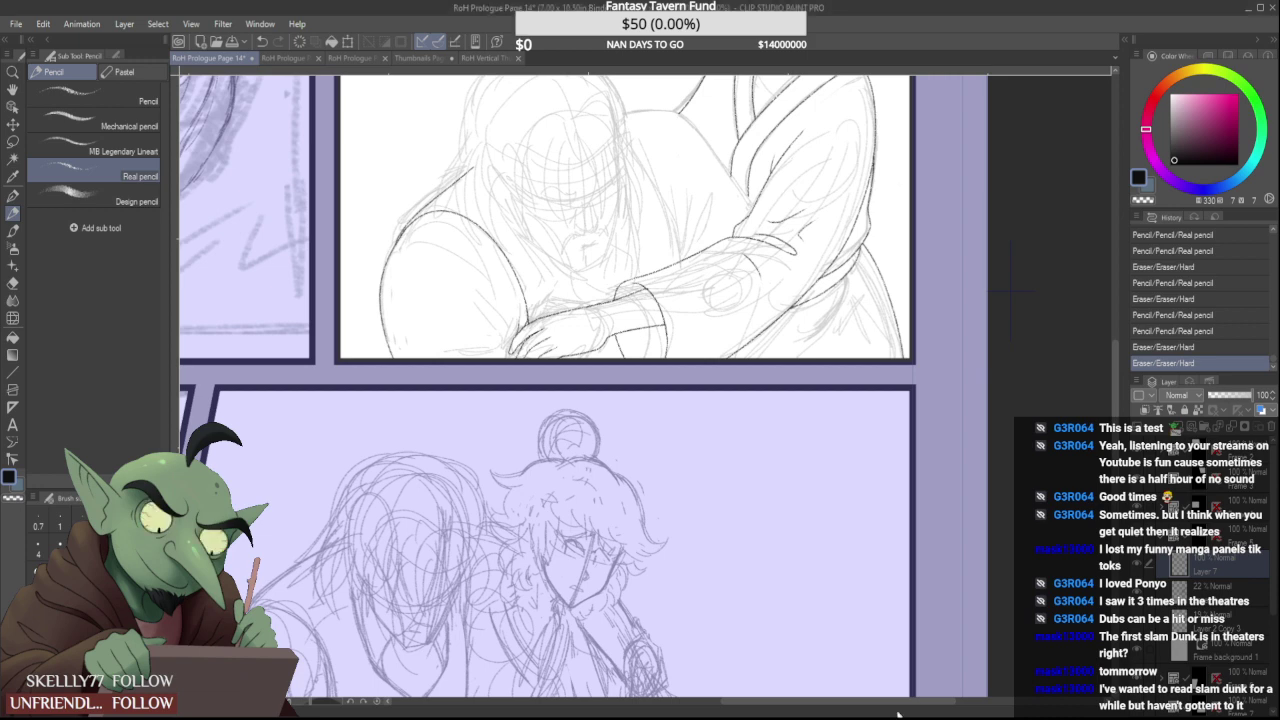
Examine the blond bearded man's hair and clothing on RoH Prologue Page 13 as reference, and return to Page 14
click(817, 692)
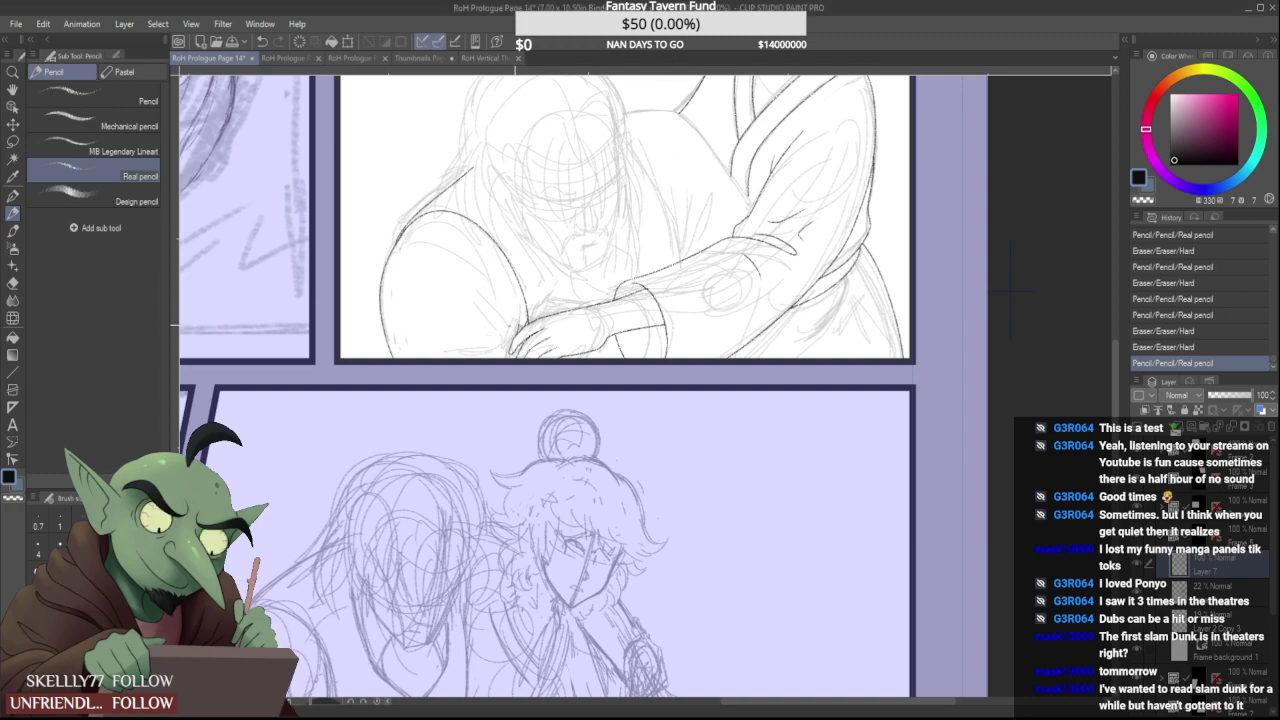
scroll(500, 340, down, 2)
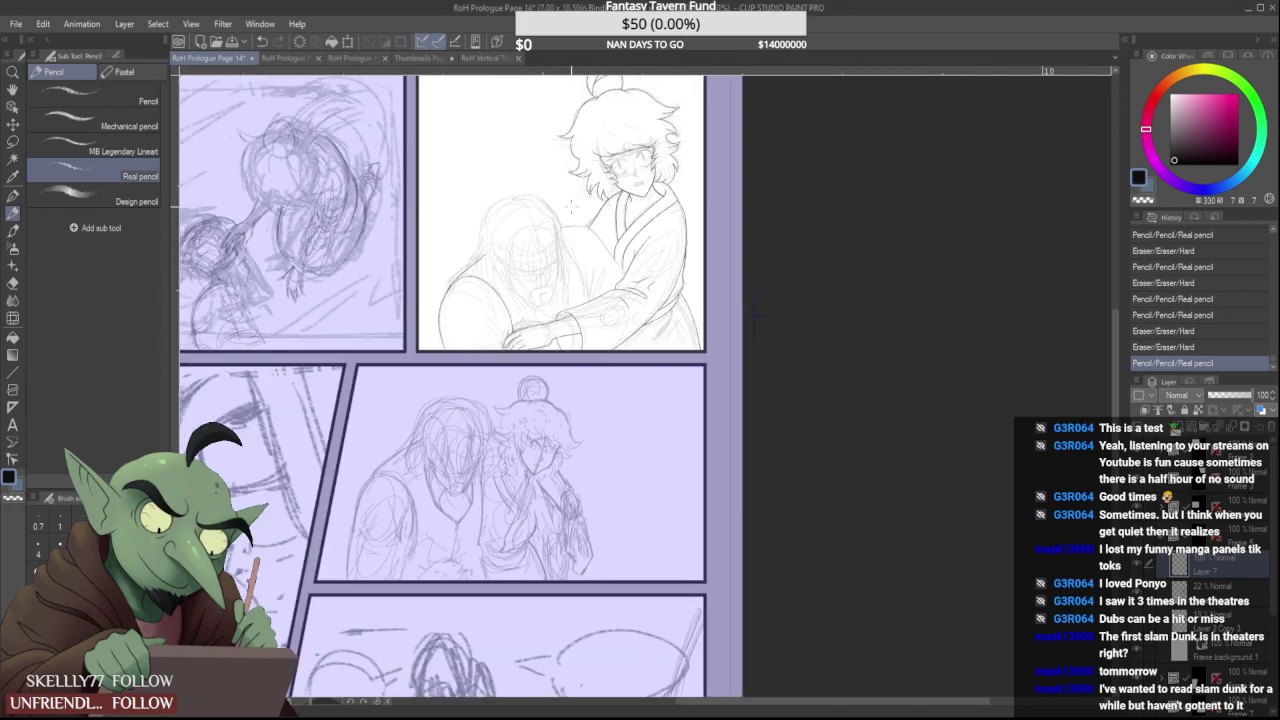
scroll(571, 205, up, 4)
scroll(571, 205, down, 4)
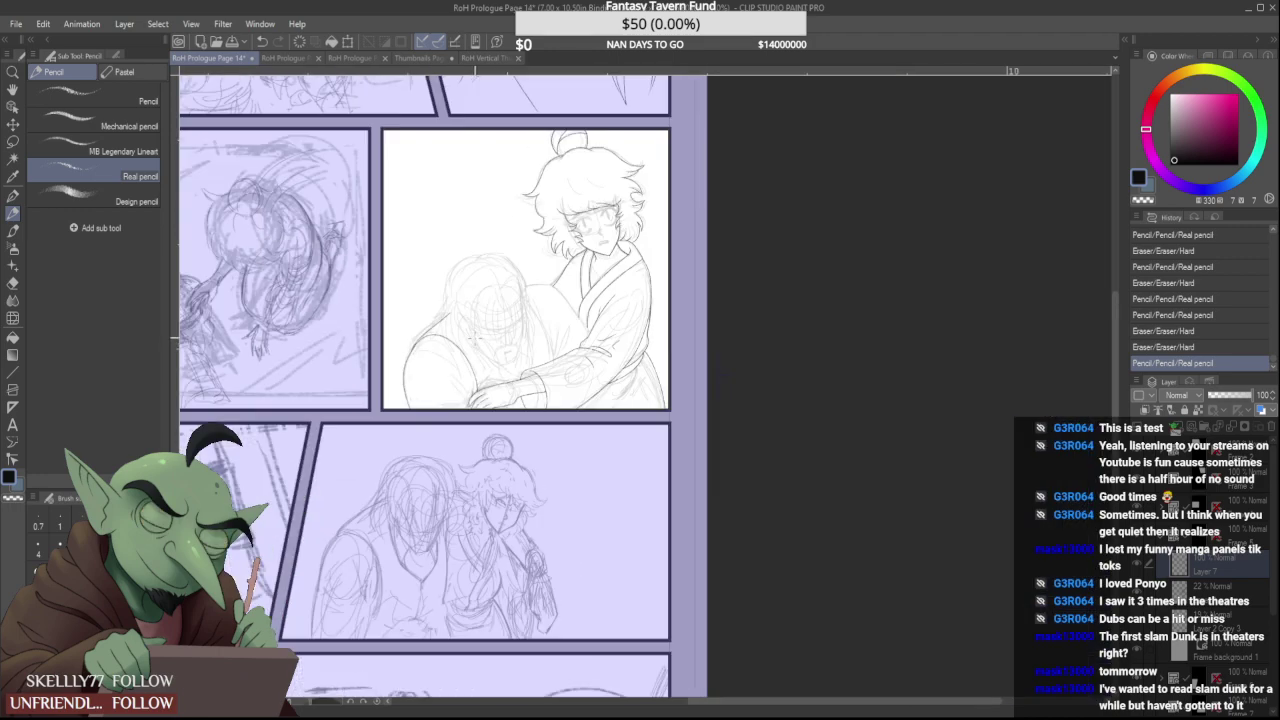
scroll(440, 380, down, 2)
scroll(440, 380, up, 4)
click(273, 58)
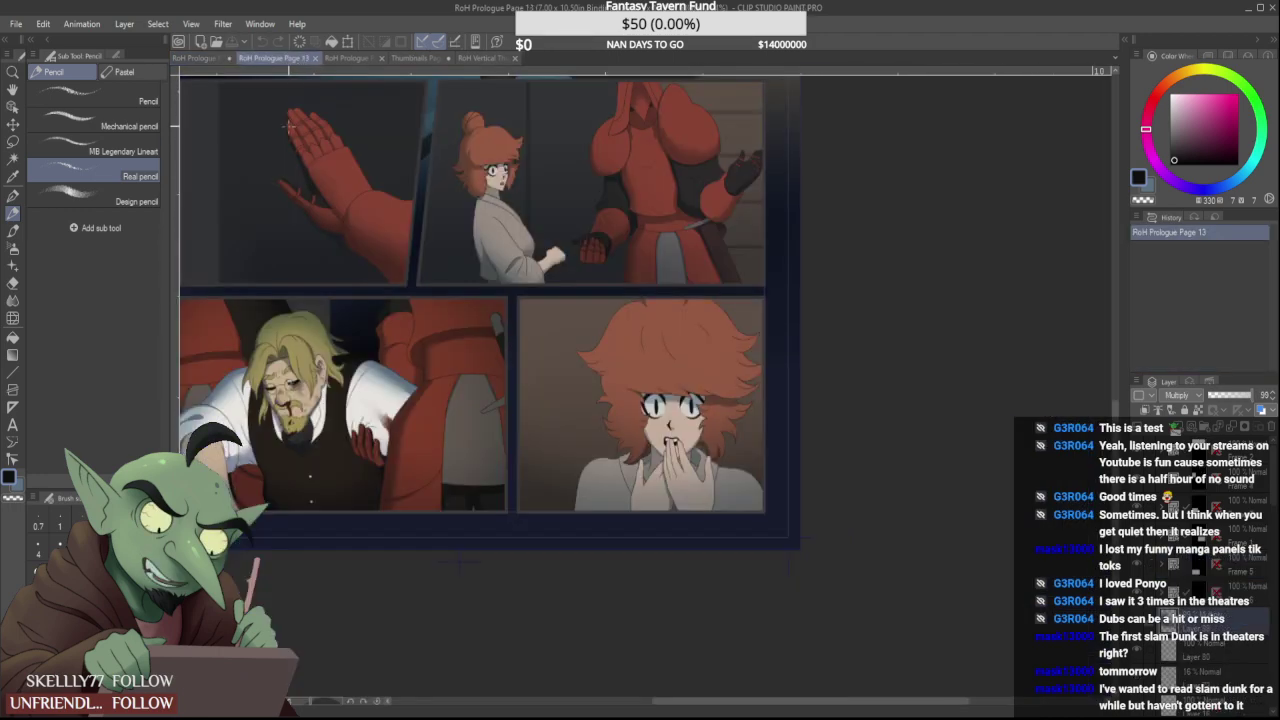
click(196, 58)
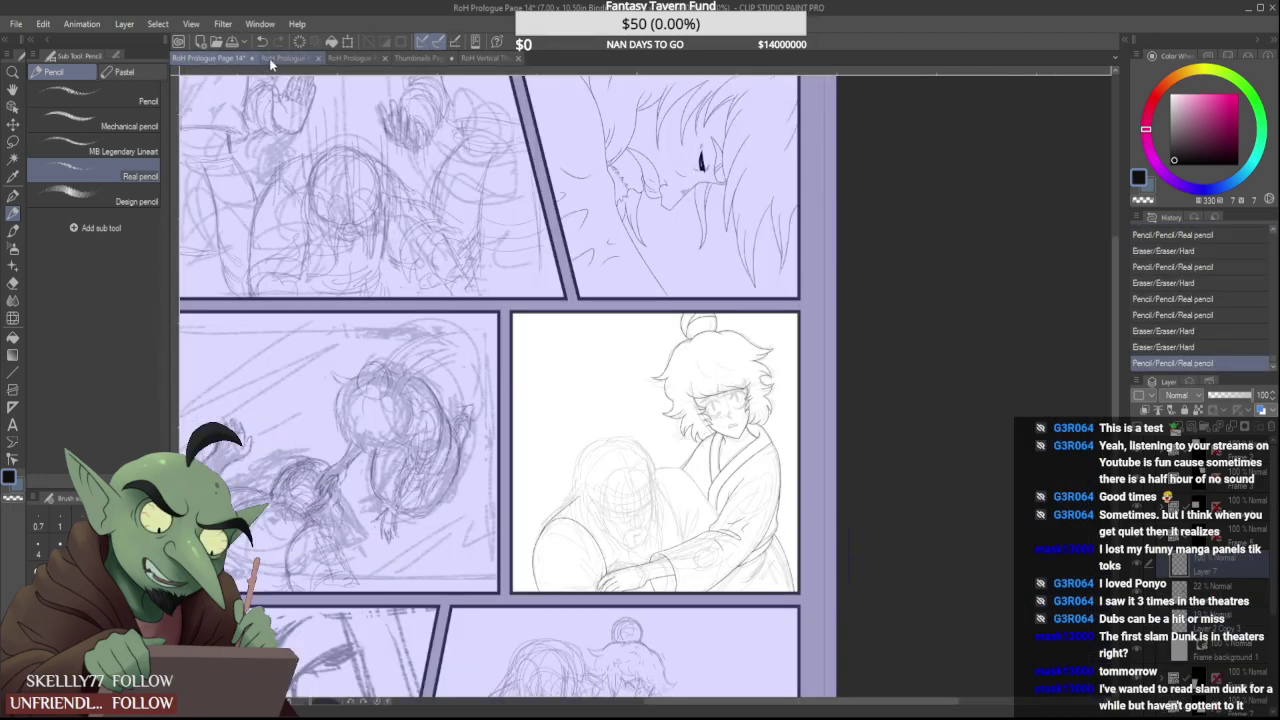
click(273, 58)
scroll(265, 411, up, 3)
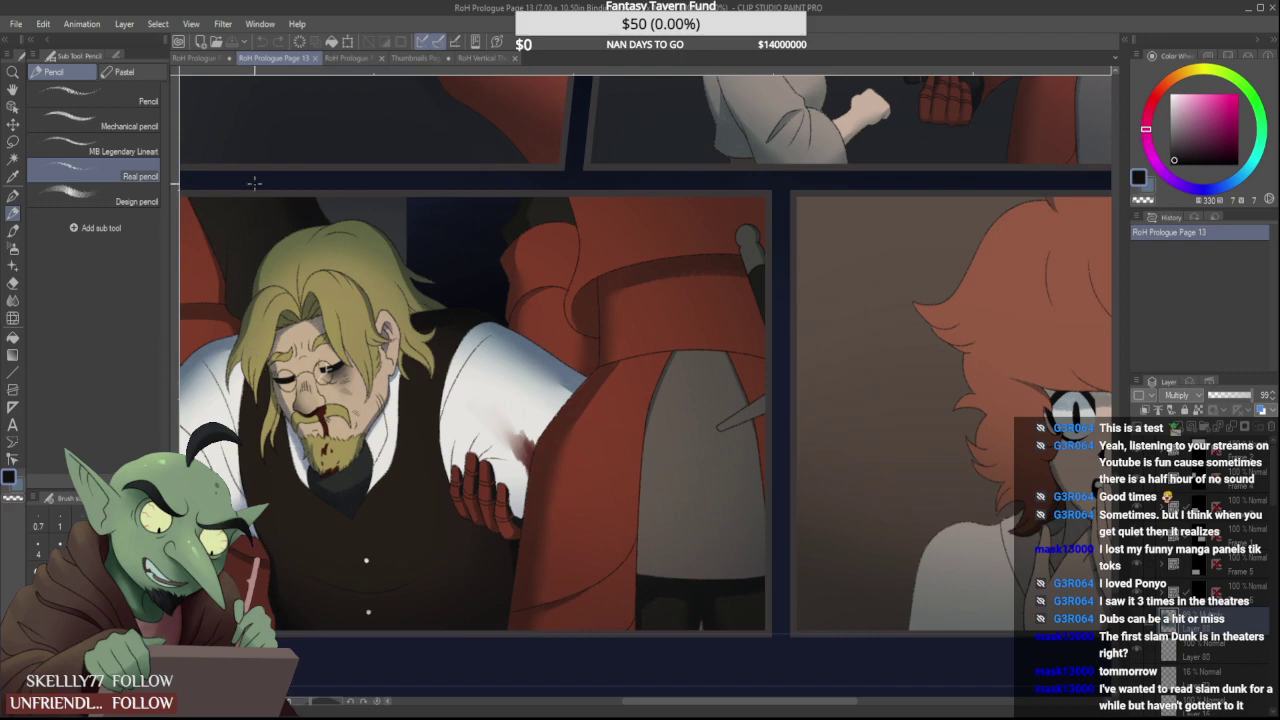
click(224, 58)
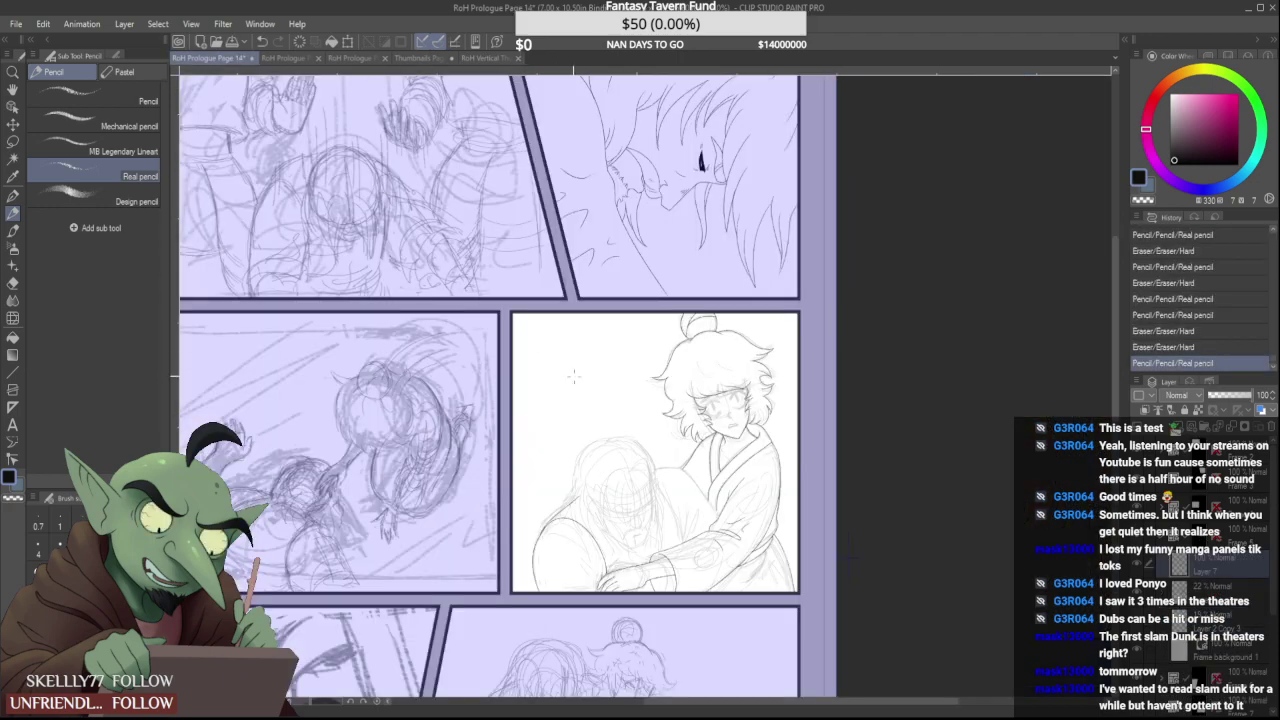
Draw the long hair contour hanging beside the hunched figure's face on the side toward the standing figure, extending it down to chin level
scroll(573, 376, up, 5)
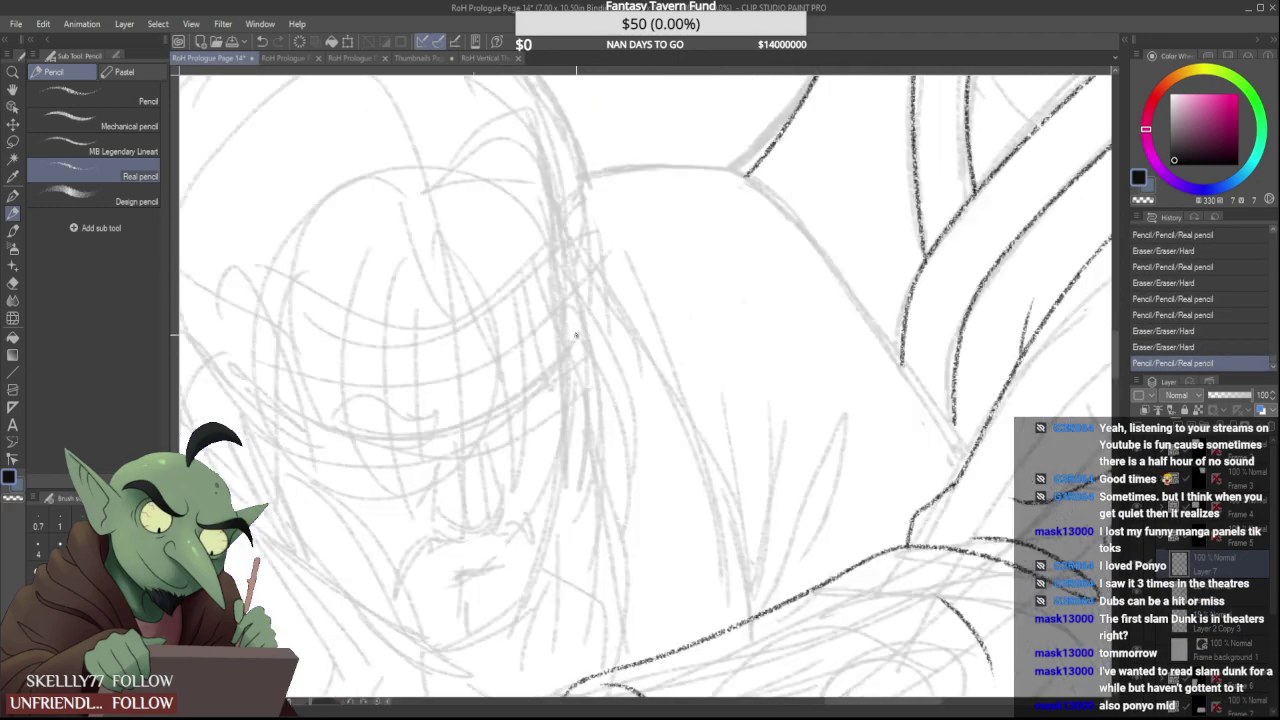
mouse_move(571, 285)
mouse_down()
mouse_move(583, 419)
mouse_move(556, 608)
mouse_up()
scroll(541, 552, down, 3)
scroll(542, 610, down, 1)
scroll(544, 610, up, 4)
drag(557, 492, 559, 538)
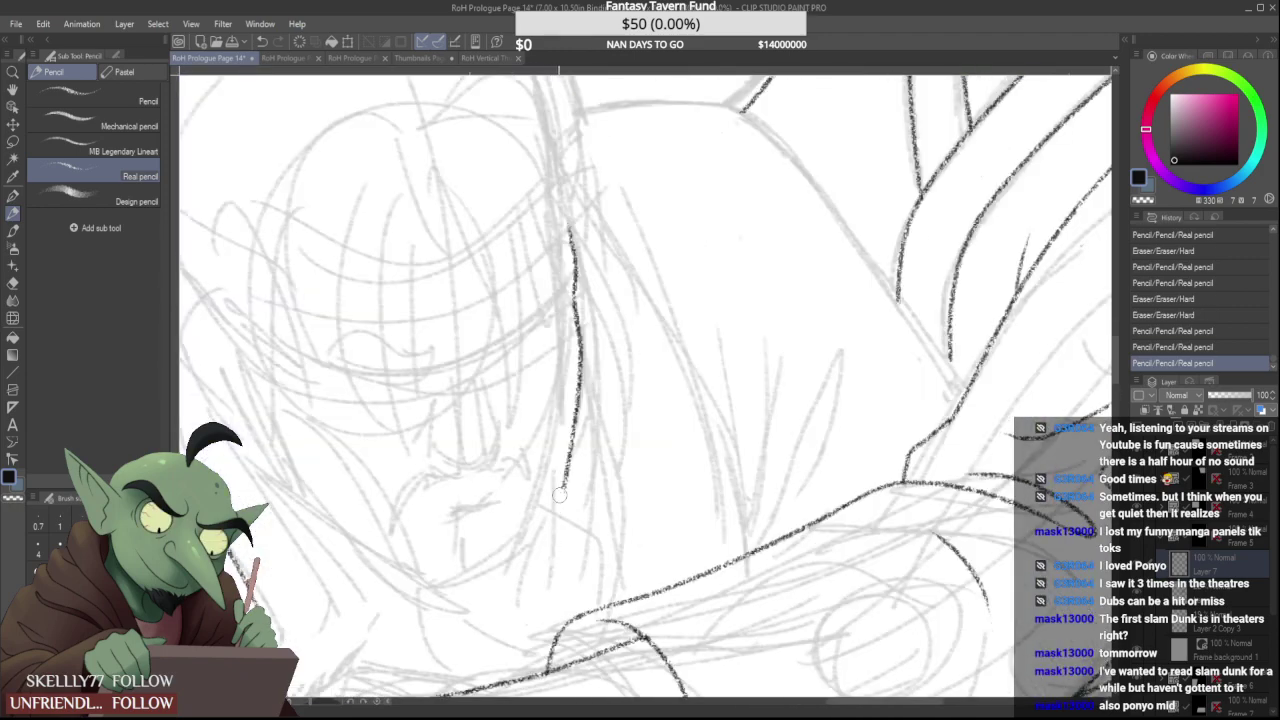
drag(565, 484, 549, 551)
scroll(545, 553, down, 4)
scroll(541, 574, up, 4)
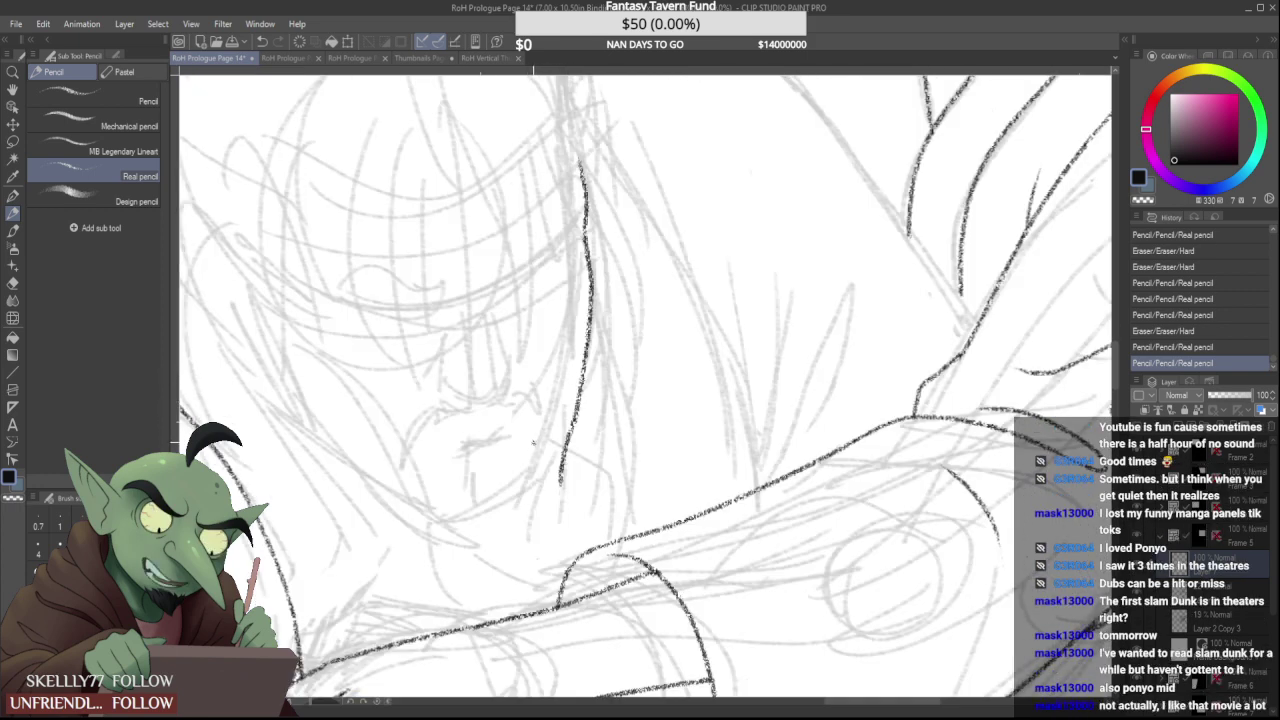
Draw the hunched figure's jaw line from below the ear down toward the chin
scroll(531, 440, down, 5)
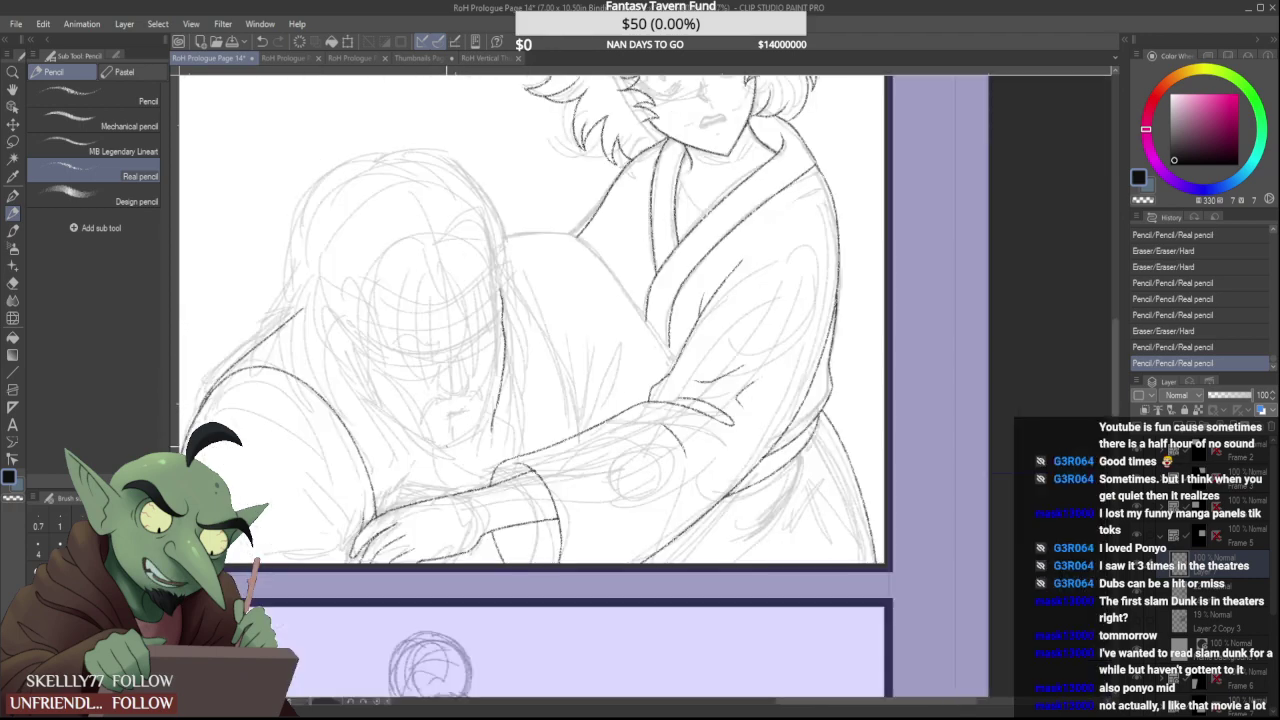
scroll(319, 346, up, 5)
mouse_move(282, 280)
mouse_down()
mouse_move(398, 425)
mouse_move(476, 468)
mouse_up()
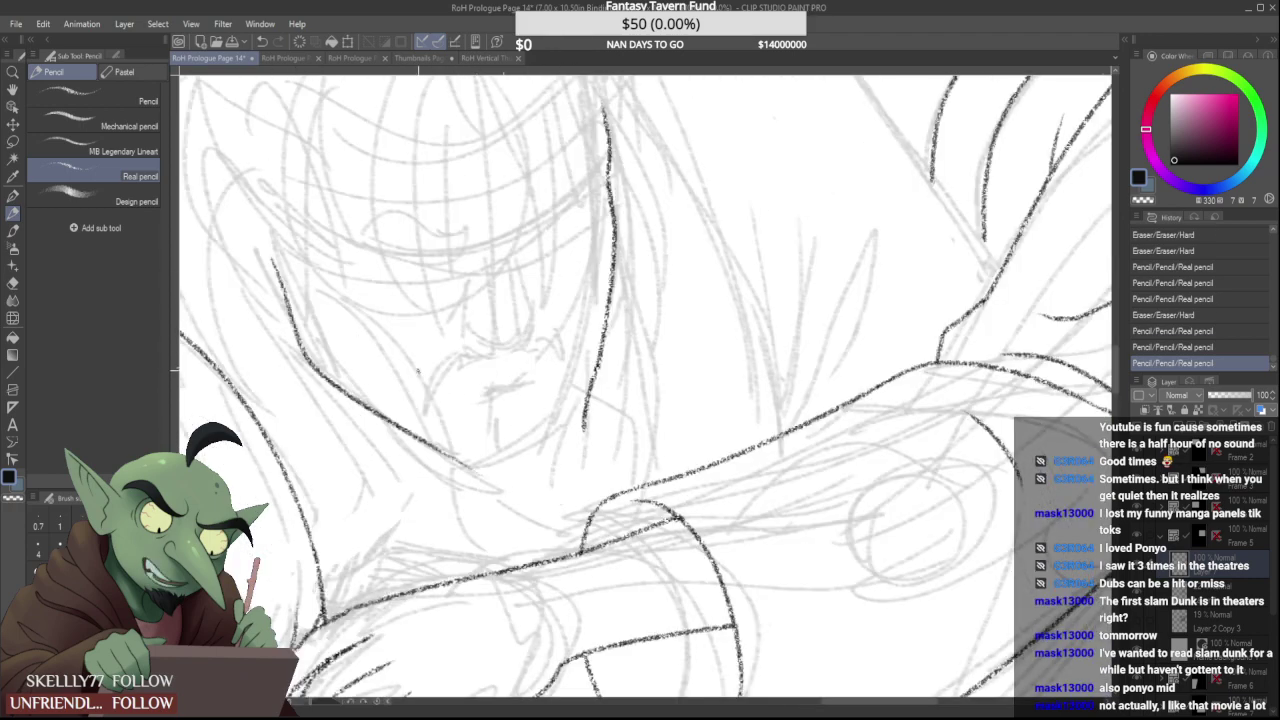
Draw the hunched figure's ear above the jaw line, with its outer contour and inner folds
mouse_move(280, 285)
mouse_down()
mouse_move(266, 288)
mouse_move(214, 186)
mouse_move(222, 218)
mouse_move(217, 172)
mouse_move(265, 205)
mouse_move(255, 224)
mouse_up()
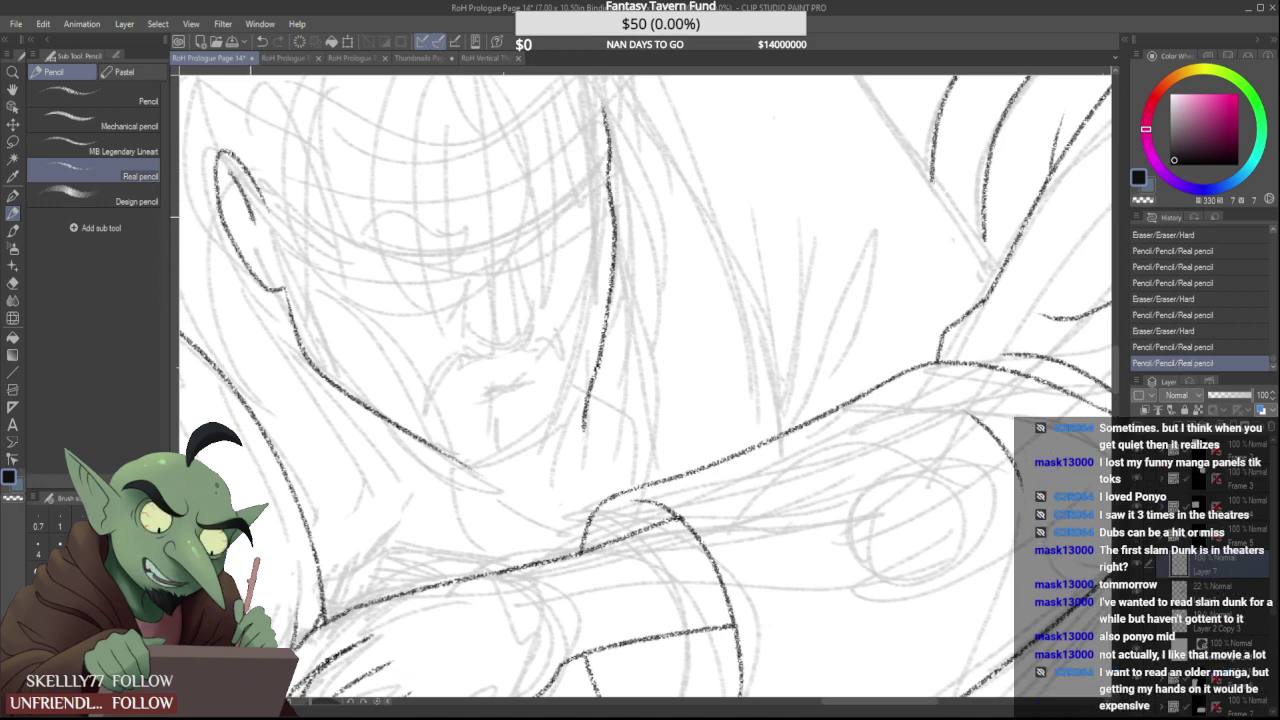
drag(226, 172, 264, 270)
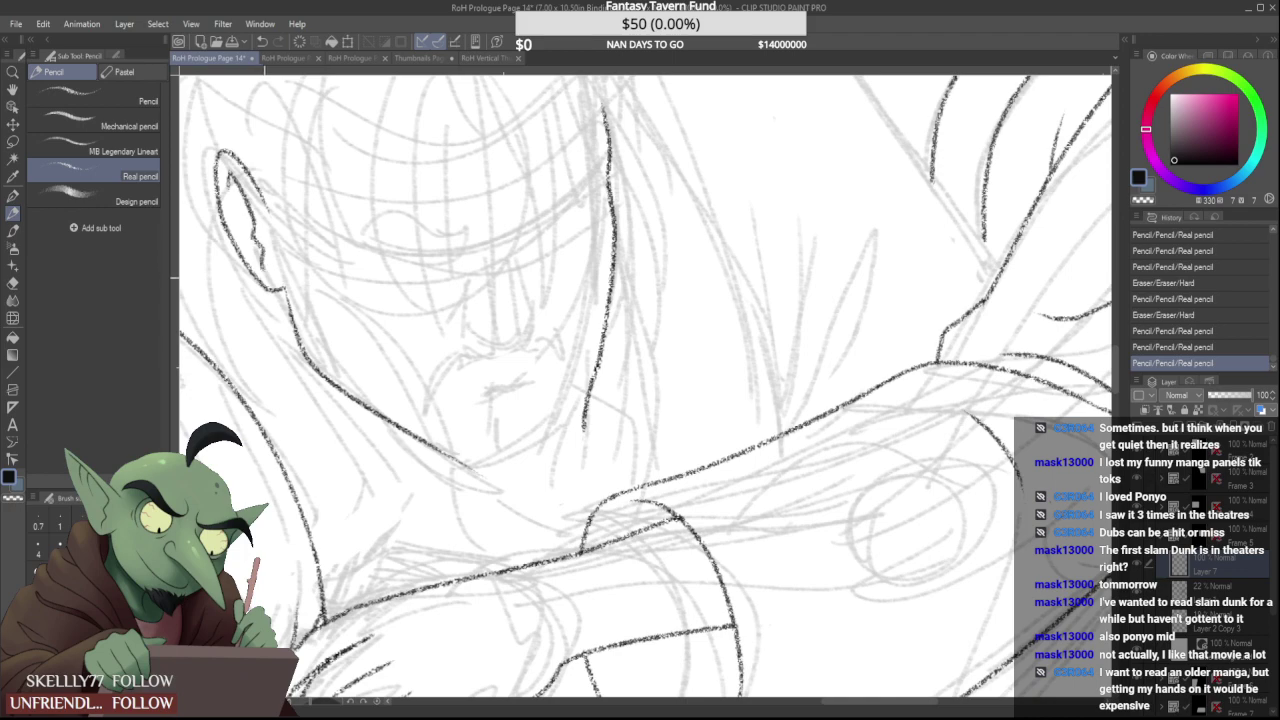
drag(231, 176, 247, 212)
scroll(293, 268, down, 4)
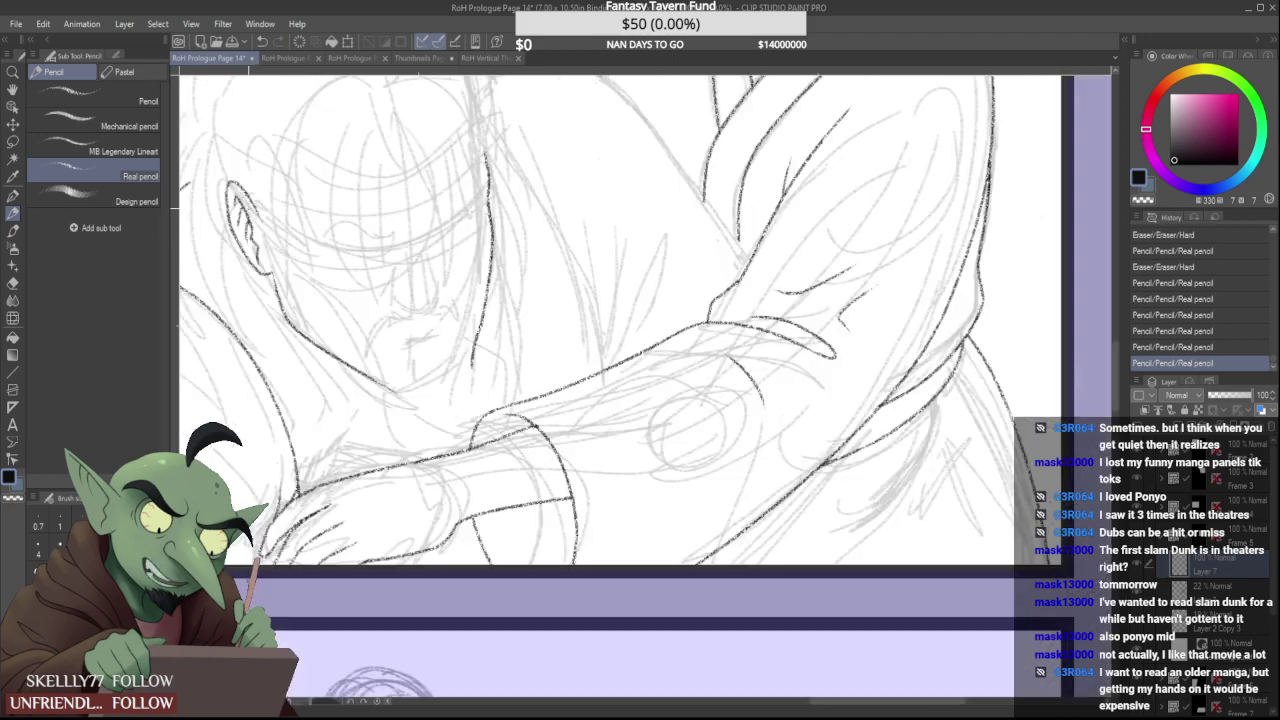
scroll(158, 142, up, 3)
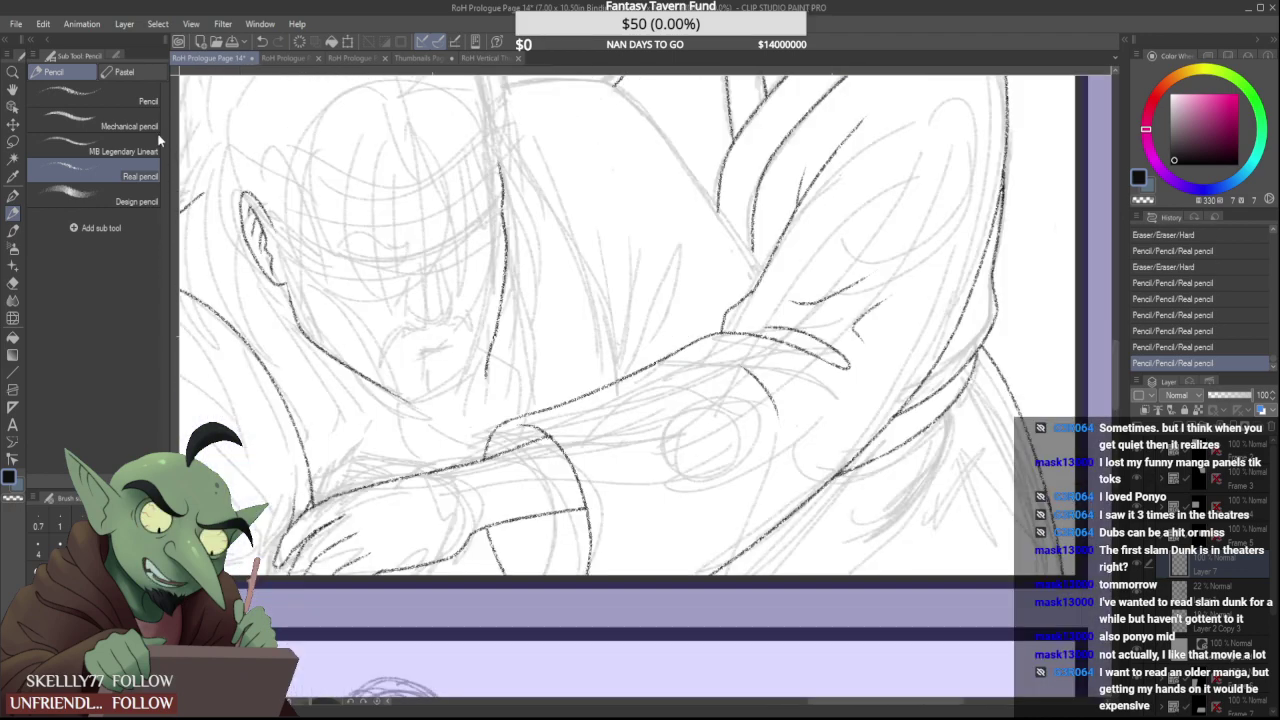
Lasso the hunched figure's ear, rotate it slightly and reposition it against the jaw line, then deselect it
click(12, 141)
drag(297, 258, 268, 300)
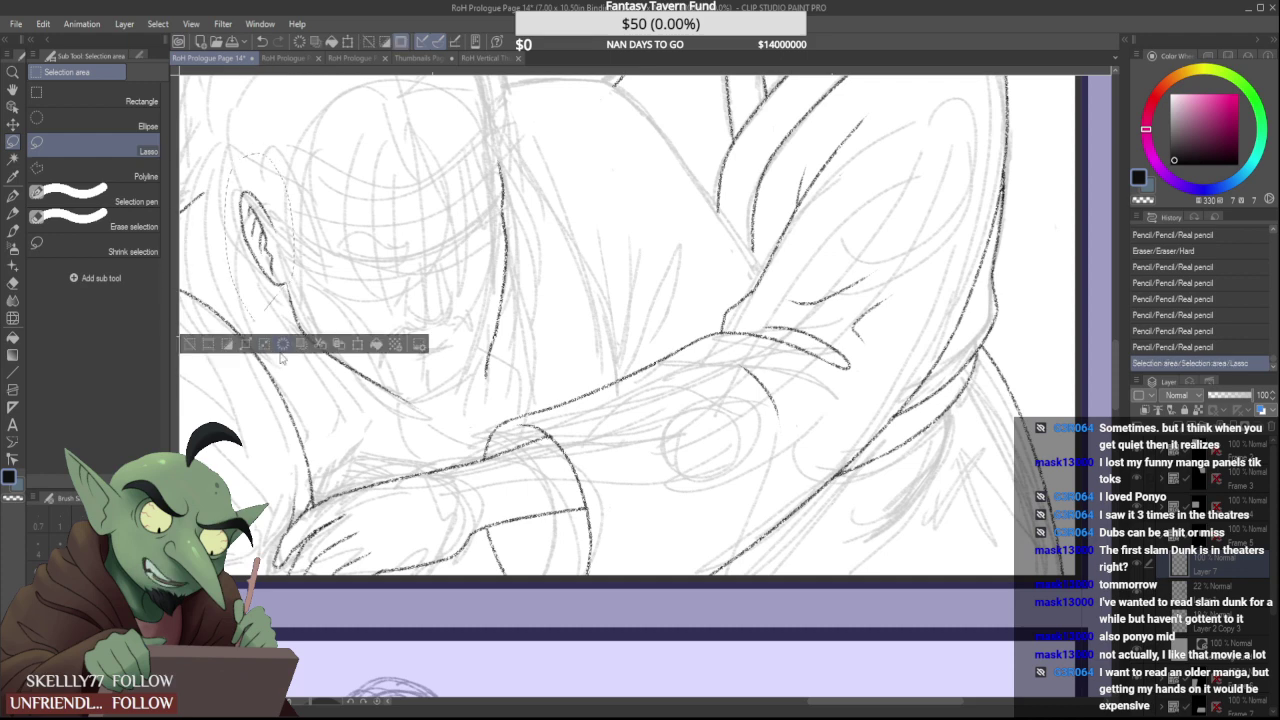
key(ctrl+t)
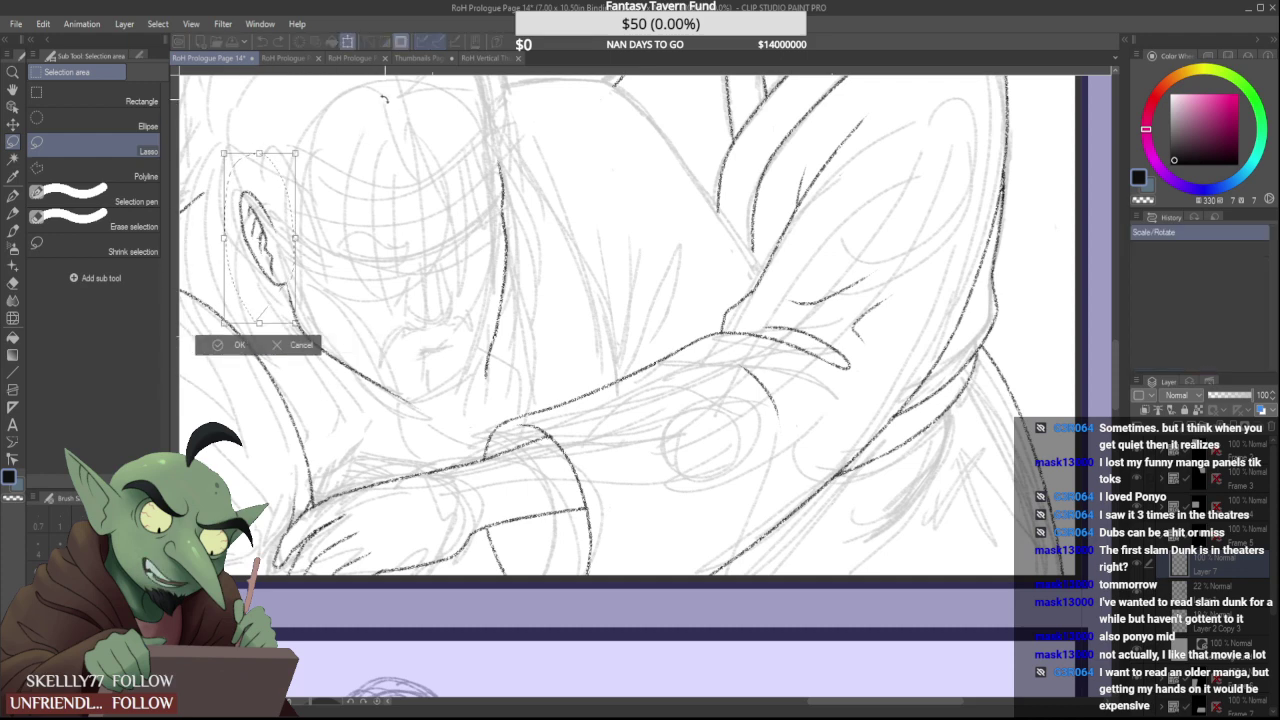
mouse_move(309, 139)
mouse_down()
mouse_move(305, 165)
mouse_move(308, 143)
mouse_up()
drag(267, 238, 265, 240)
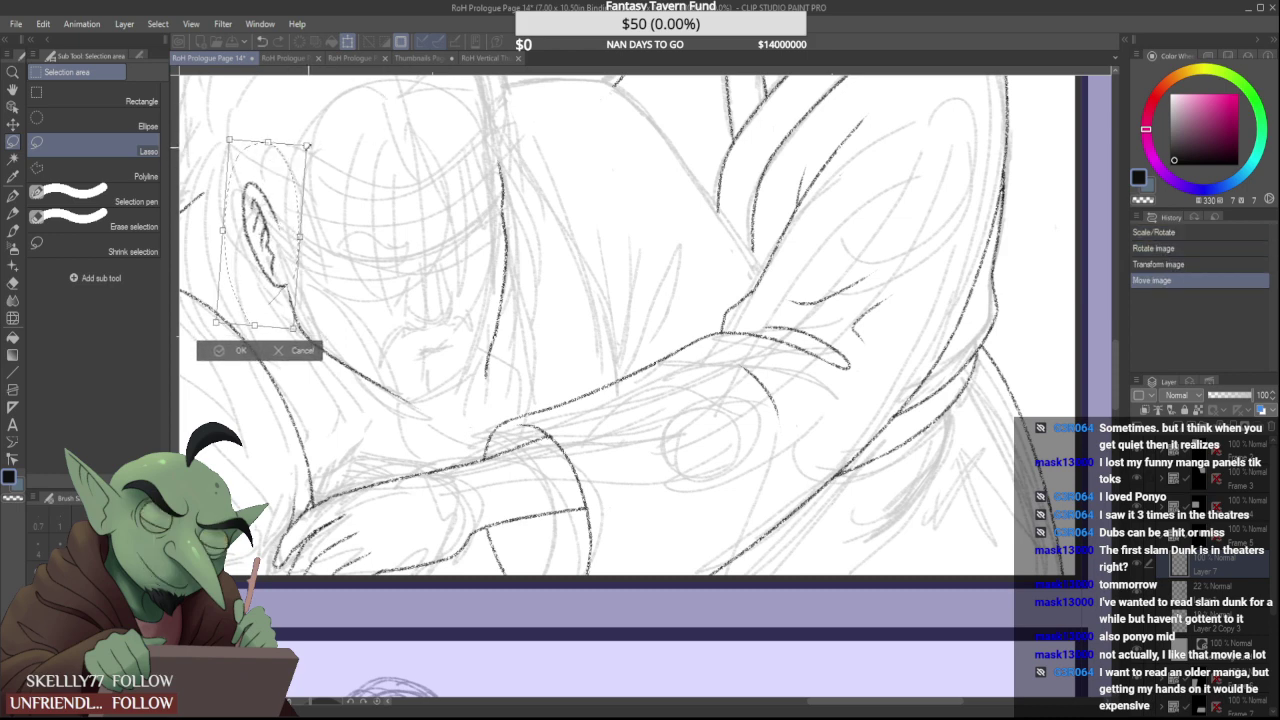
drag(306, 145, 296, 177)
key(Return)
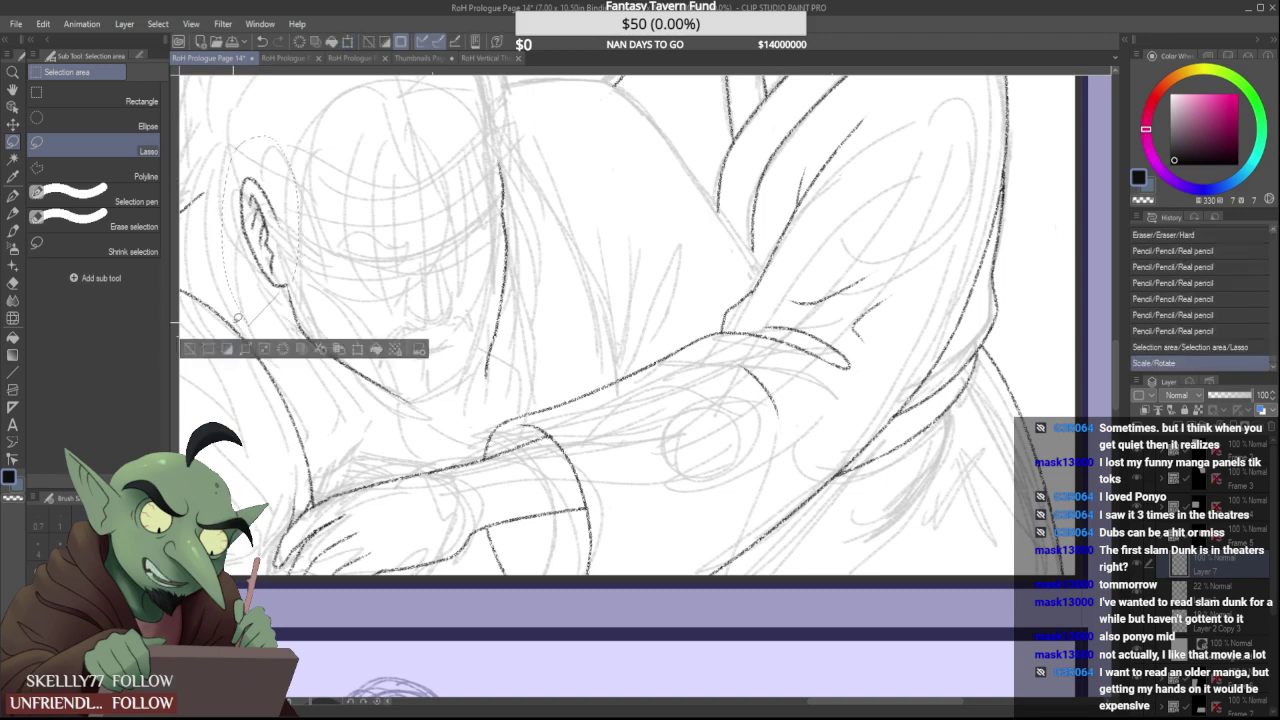
key(ctrl+d)
Trim the lower ends of the jaw line and hair contour, and start the beard's lower edge at the jaw
key(p)
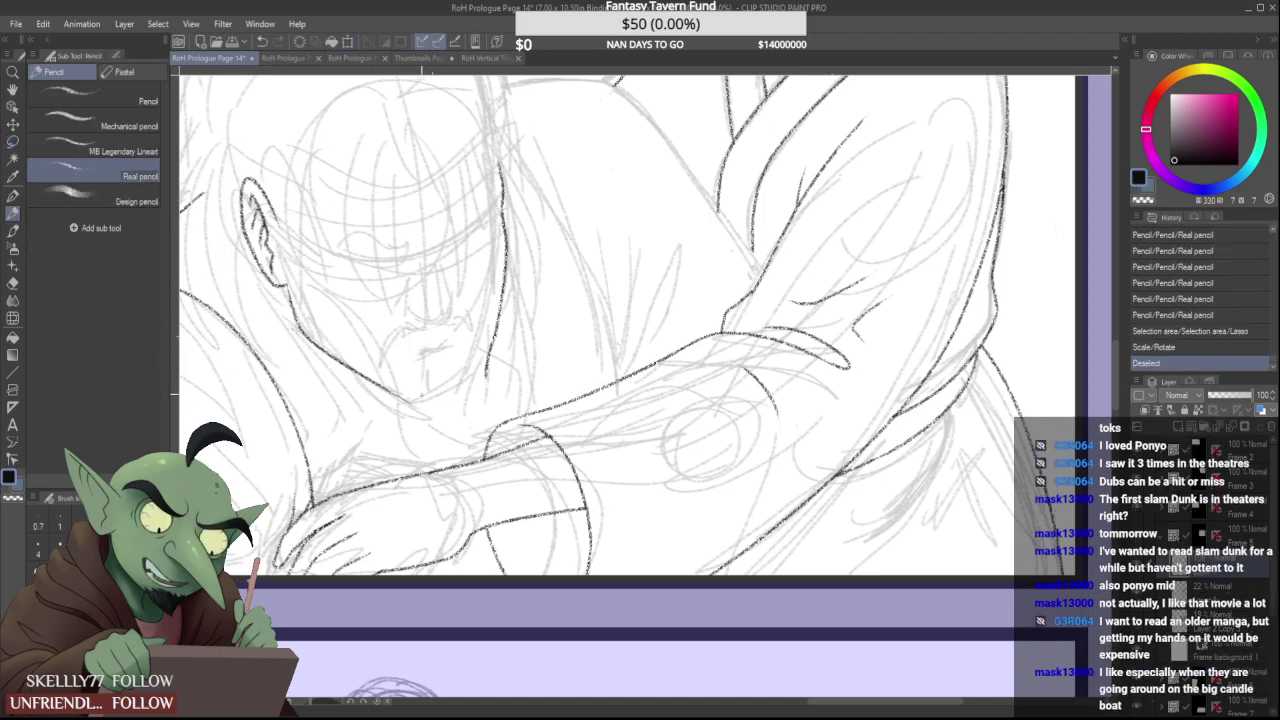
scroll(421, 394, up, 2)
mouse_move(430, 412)
mouse_down()
mouse_move(394, 417)
mouse_move(377, 385)
mouse_up()
drag(571, 390, 573, 343)
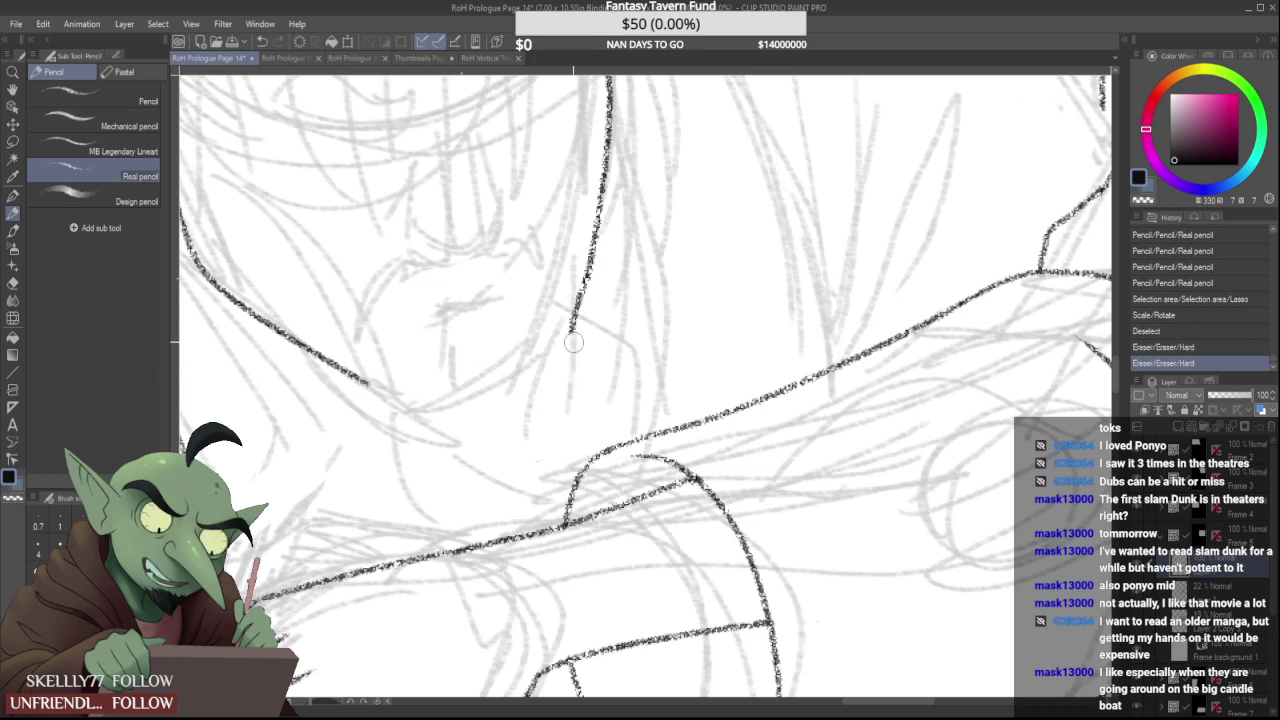
mouse_move(366, 381)
mouse_down()
mouse_move(445, 443)
mouse_move(420, 421)
mouse_move(430, 440)
mouse_move(458, 436)
mouse_move(428, 434)
mouse_move(460, 456)
mouse_move(434, 414)
mouse_move(480, 458)
mouse_move(476, 428)
mouse_move(498, 421)
mouse_move(490, 455)
mouse_move(462, 415)
mouse_move(494, 436)
mouse_up()
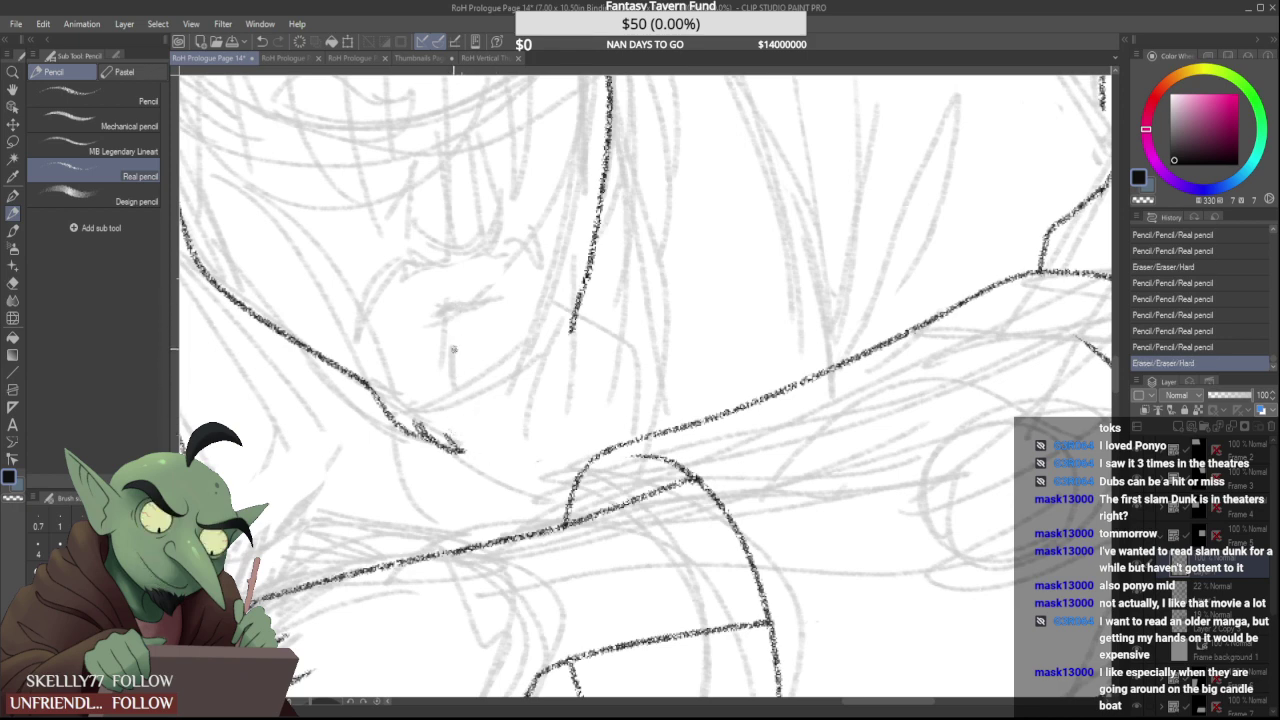
drag(351, 367, 376, 378)
Draw the jagged beard edge under the hunched figure's mouth and around the chin, joining it to the contour on the far side
mouse_move(379, 351)
mouse_down()
mouse_move(377, 376)
mouse_move(398, 346)
mouse_move(446, 332)
mouse_move(438, 350)
mouse_up()
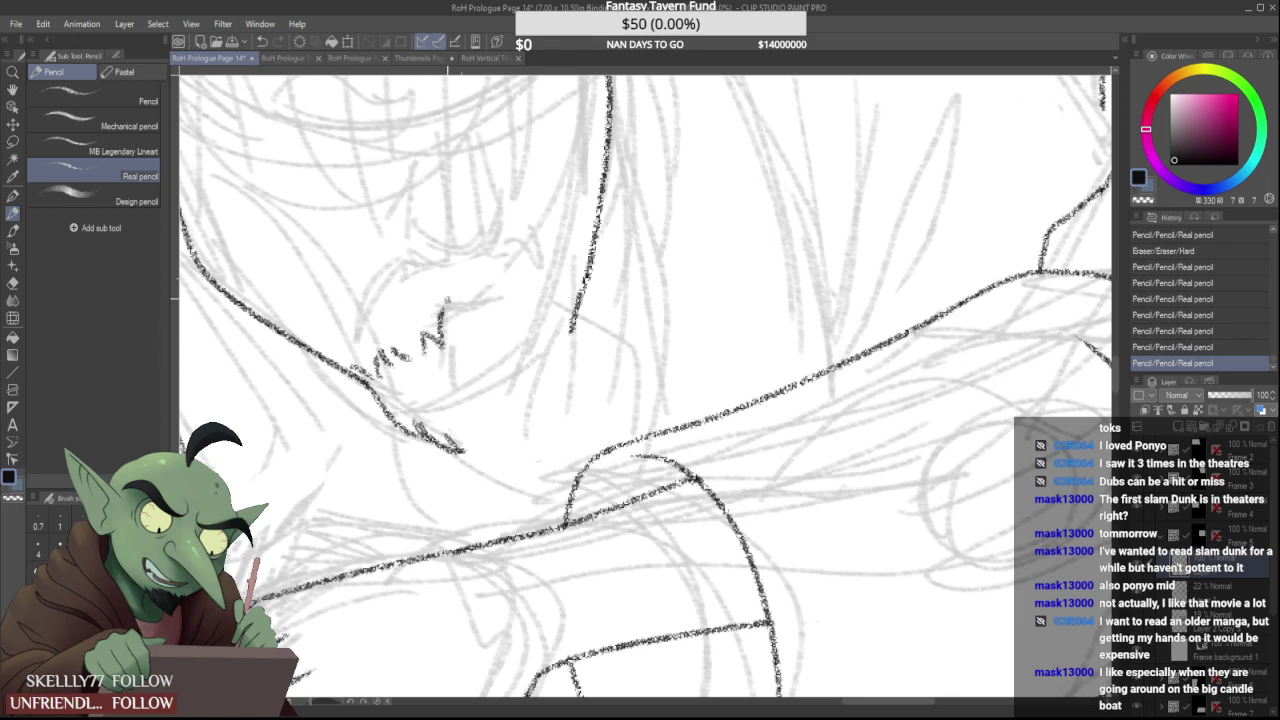
mouse_move(448, 304)
mouse_down()
mouse_move(485, 342)
mouse_move(490, 306)
mouse_move(503, 327)
mouse_move(507, 309)
mouse_move(468, 352)
mouse_up()
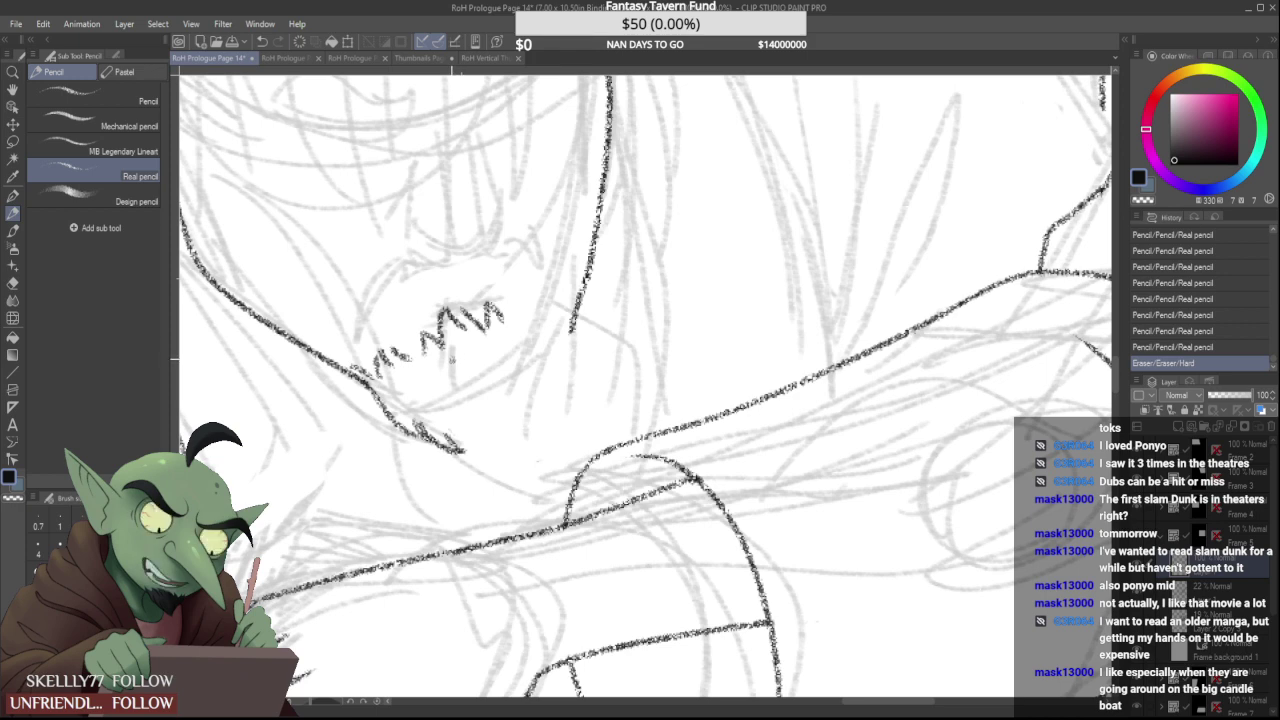
mouse_move(508, 320)
mouse_down()
mouse_move(518, 297)
mouse_move(514, 318)
mouse_move(562, 299)
mouse_move(536, 357)
mouse_move(551, 358)
mouse_move(583, 310)
mouse_move(602, 308)
mouse_move(602, 260)
mouse_move(617, 293)
mouse_up()
scroll(556, 294, down, 3)
scroll(529, 334, up, 2)
drag(618, 286, 598, 290)
scroll(601, 261, down, 3)
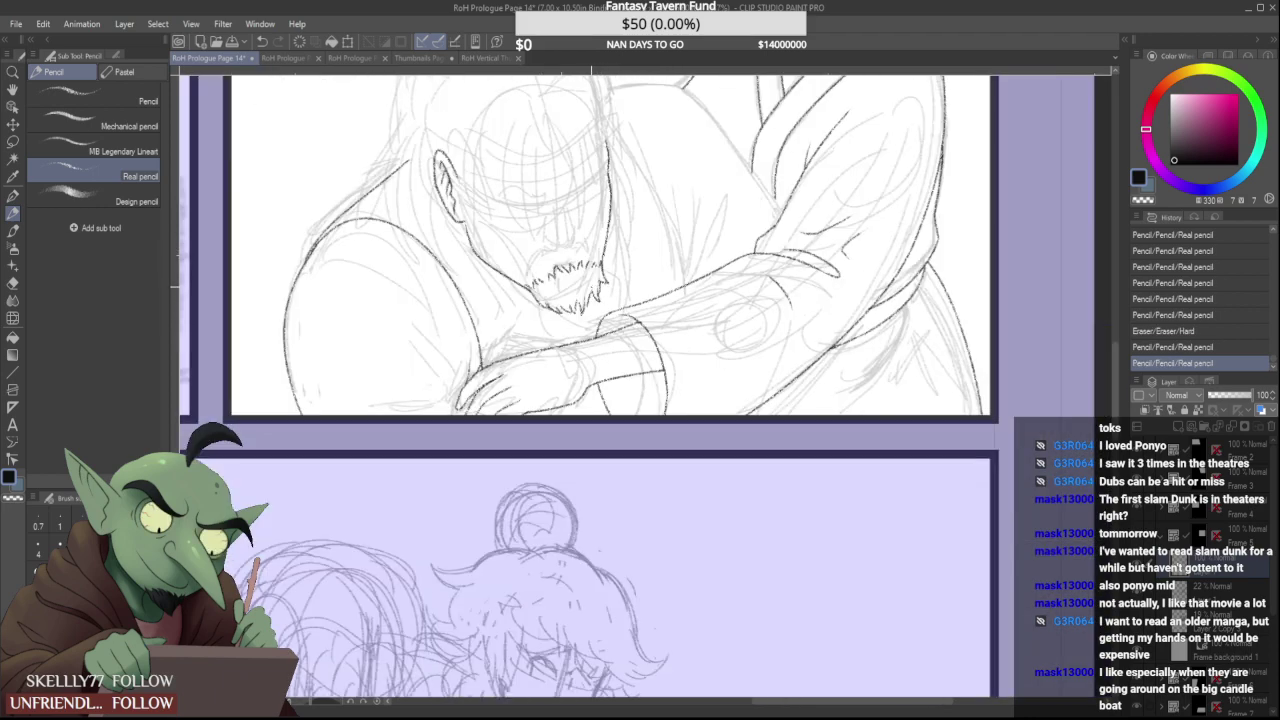
Add short beard strokes where the hunched figure's jaw line meets the beard
scroll(590, 288, down, 3)
scroll(570, 294, up, 5)
mouse_move(556, 279)
mouse_down()
mouse_move(538, 248)
mouse_move(556, 271)
mouse_move(525, 253)
mouse_move(578, 299)
mouse_up()
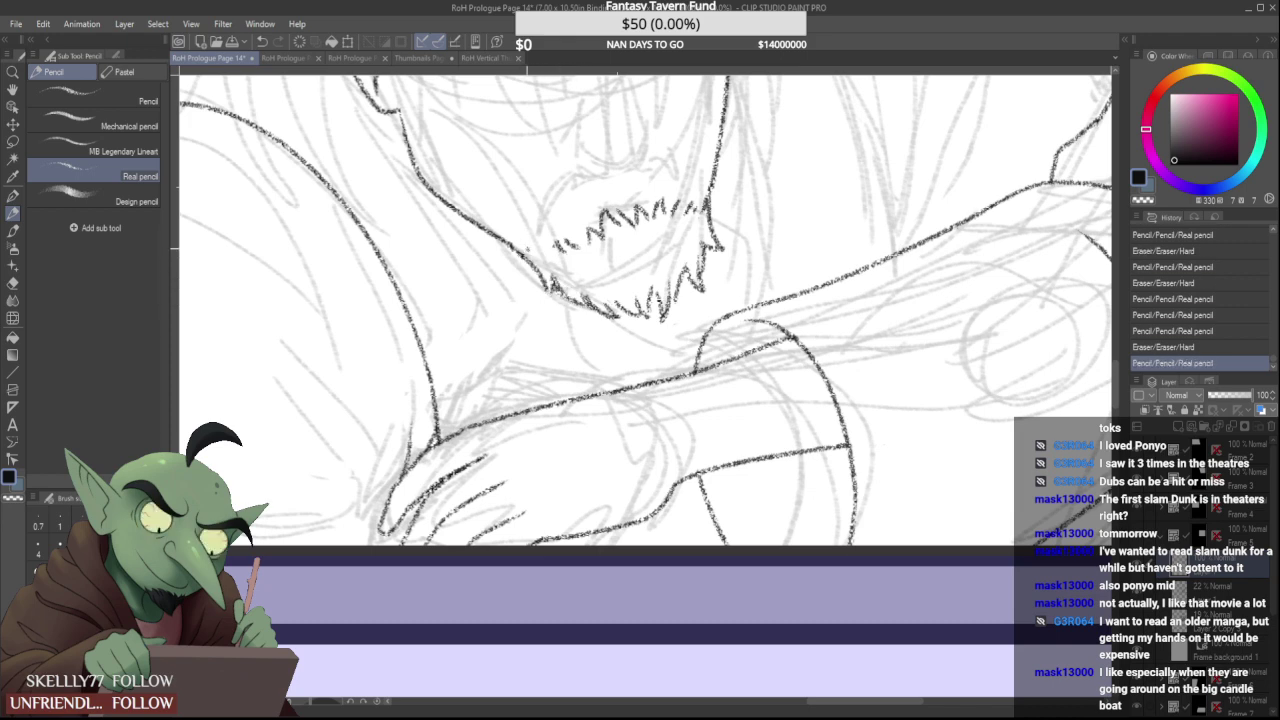
drag(527, 248, 549, 276)
scroll(538, 215, down, 5)
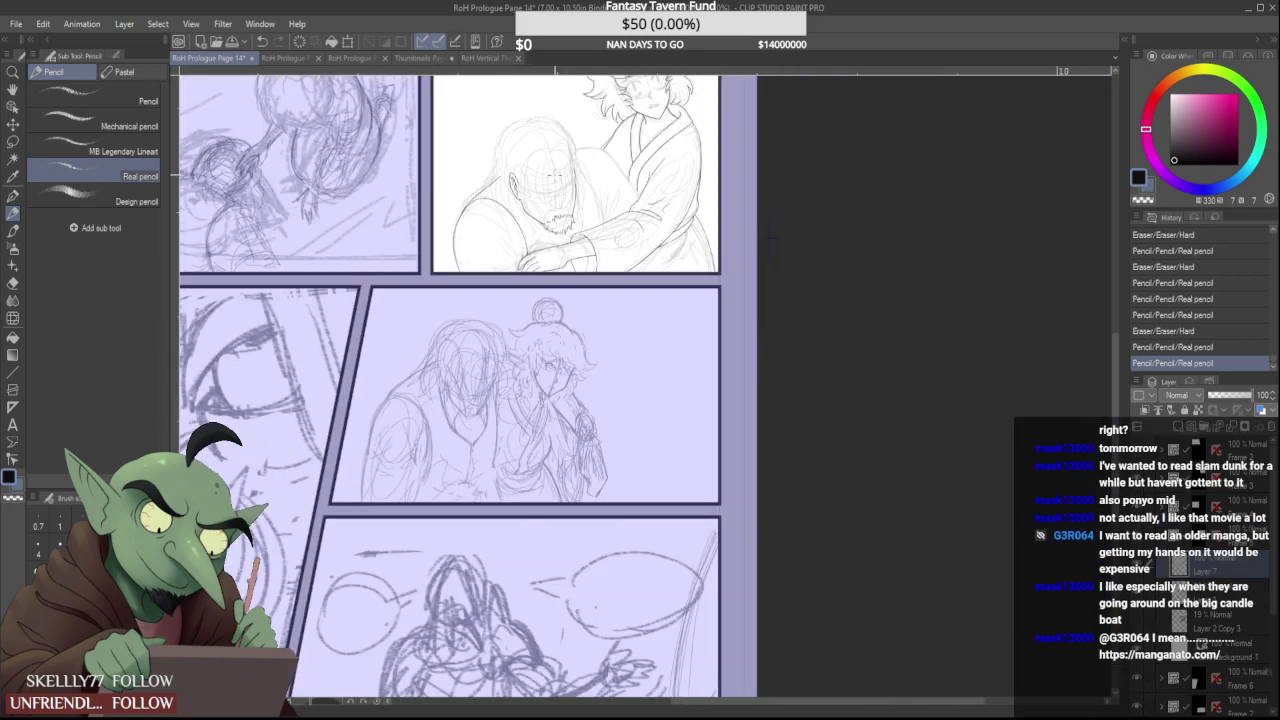
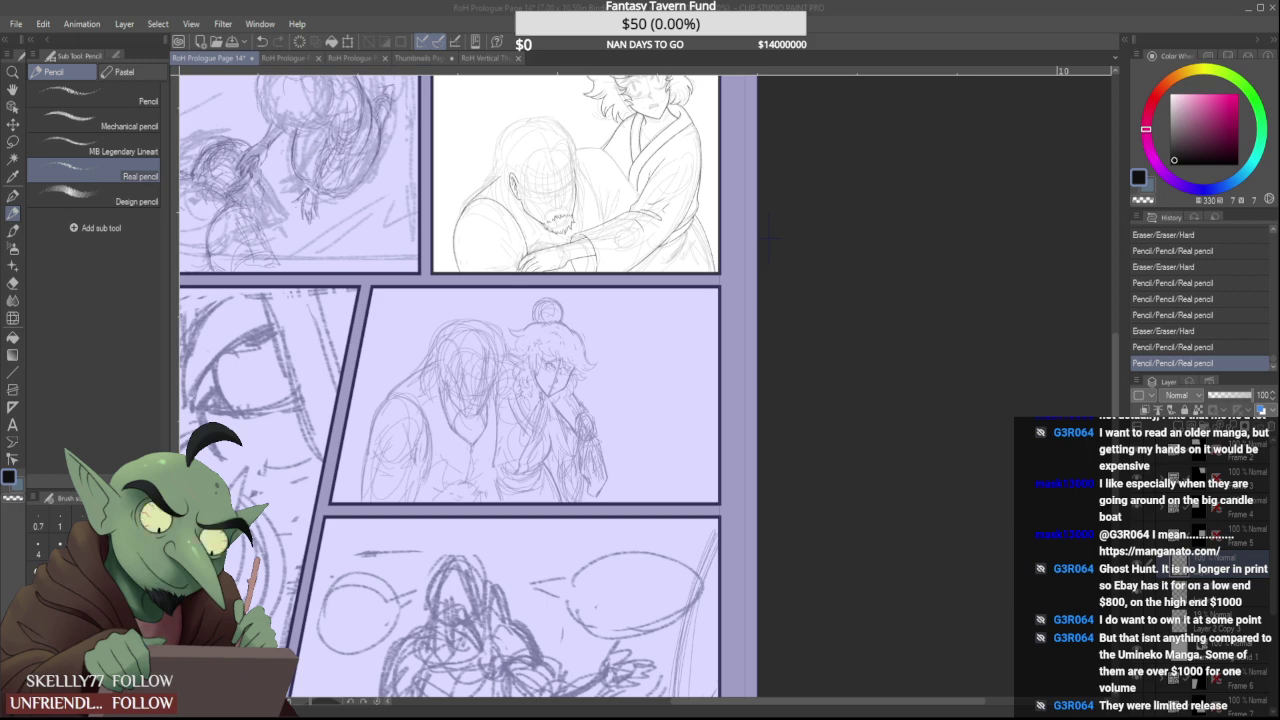
Draw a second curved line inside the hunched figure's arm arc and trim its upper end near the outer contour
click(659, 213)
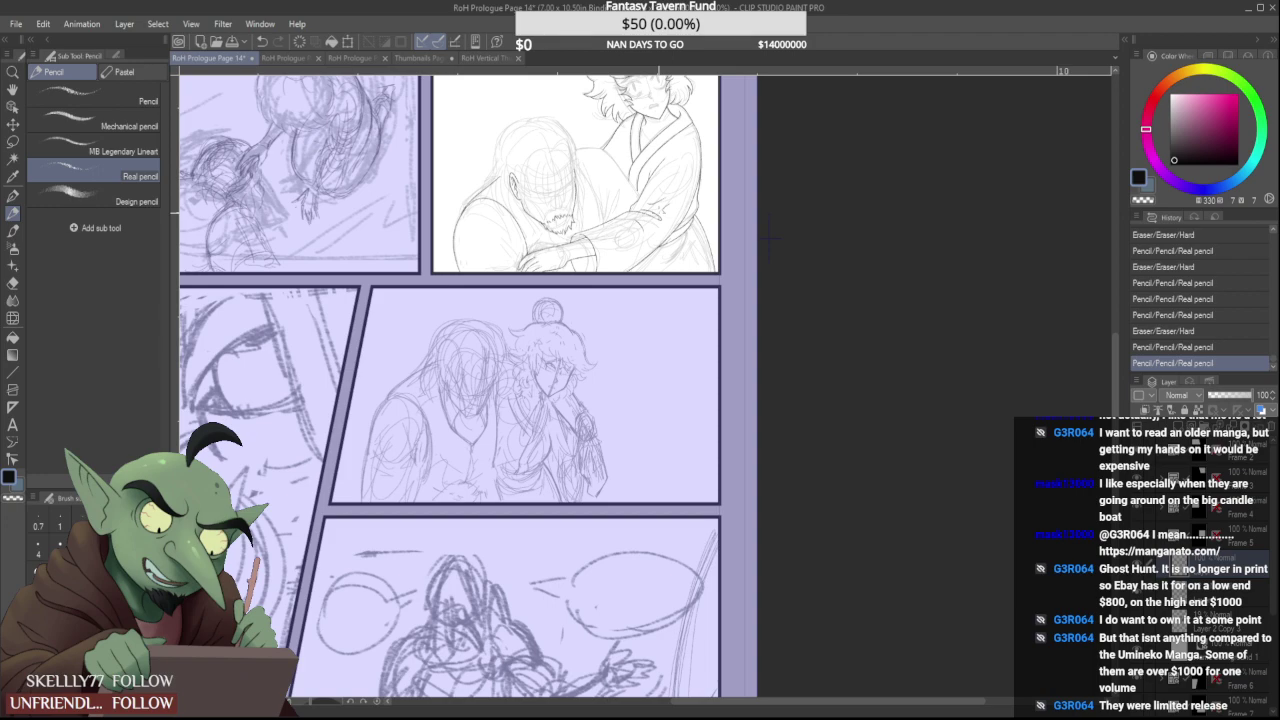
scroll(659, 213, down, 2)
scroll(659, 213, up, 2)
scroll(499, 214, up, 4)
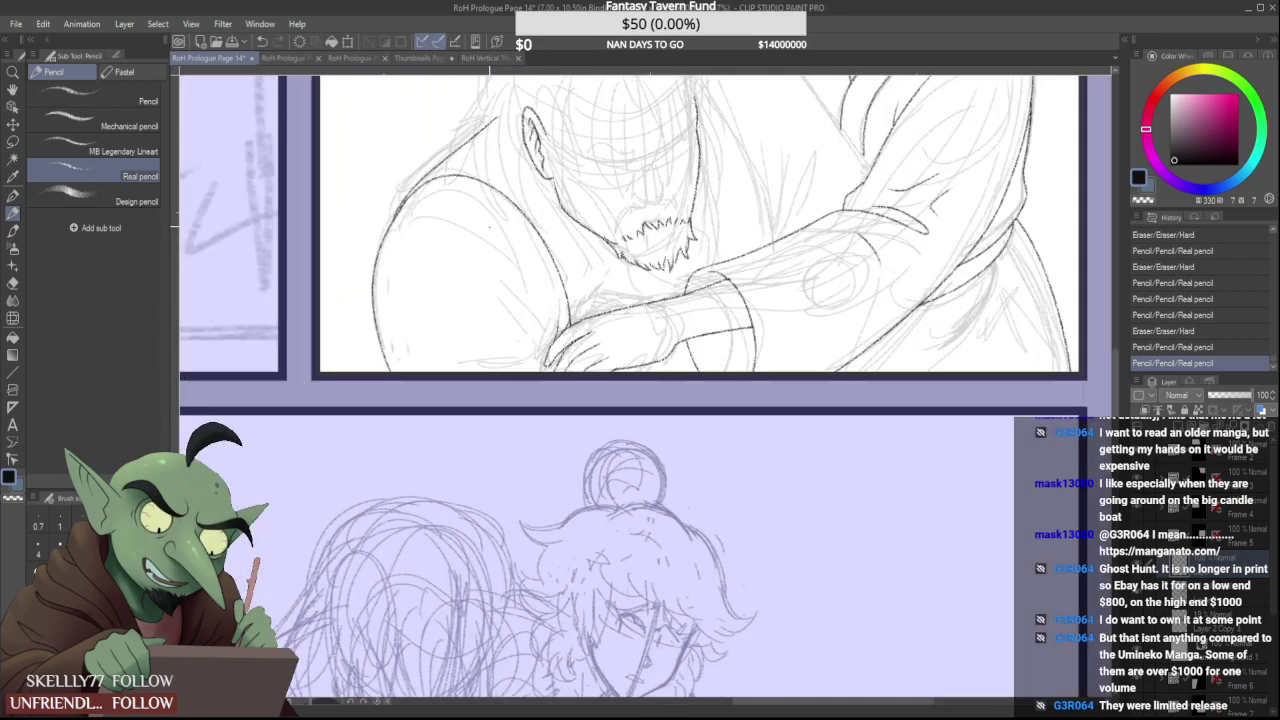
drag(356, 214, 578, 378)
scroll(345, 235, up, 2)
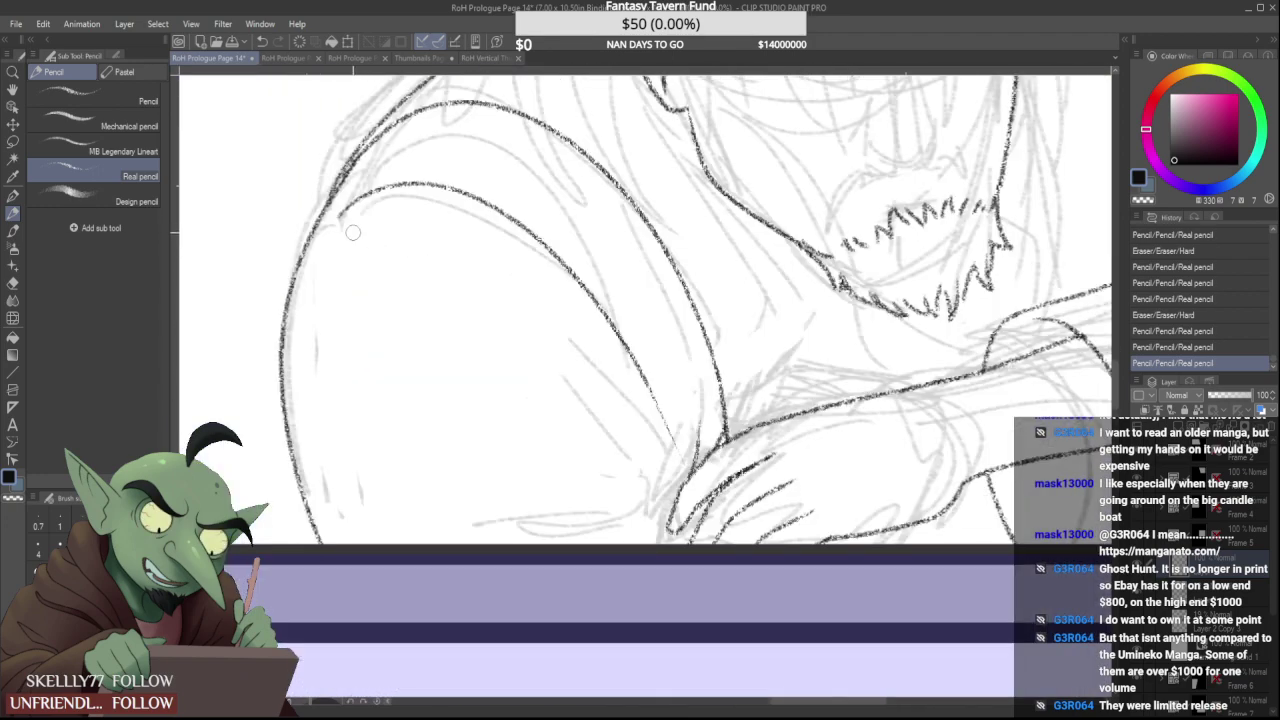
drag(382, 198, 378, 232)
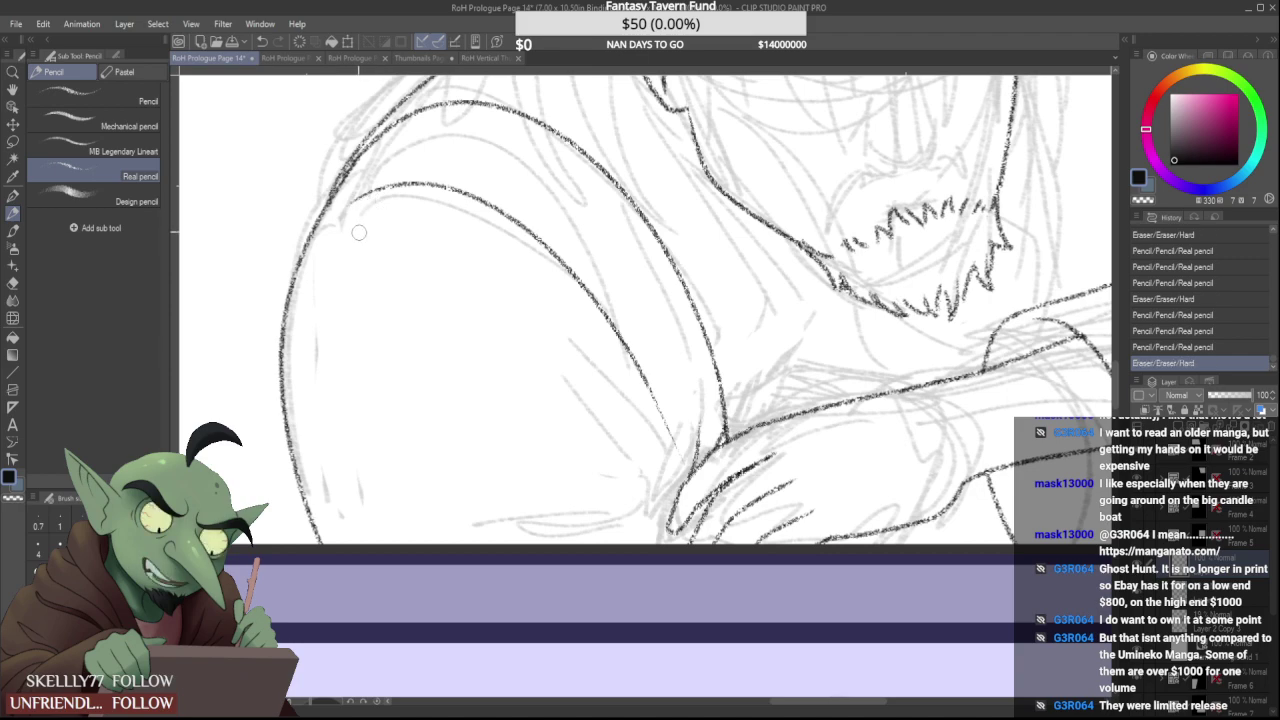
Erase the faint lower end of the inner arm curve and redraw it down to the resting hand
scroll(378, 234, down, 3)
scroll(470, 290, up, 3)
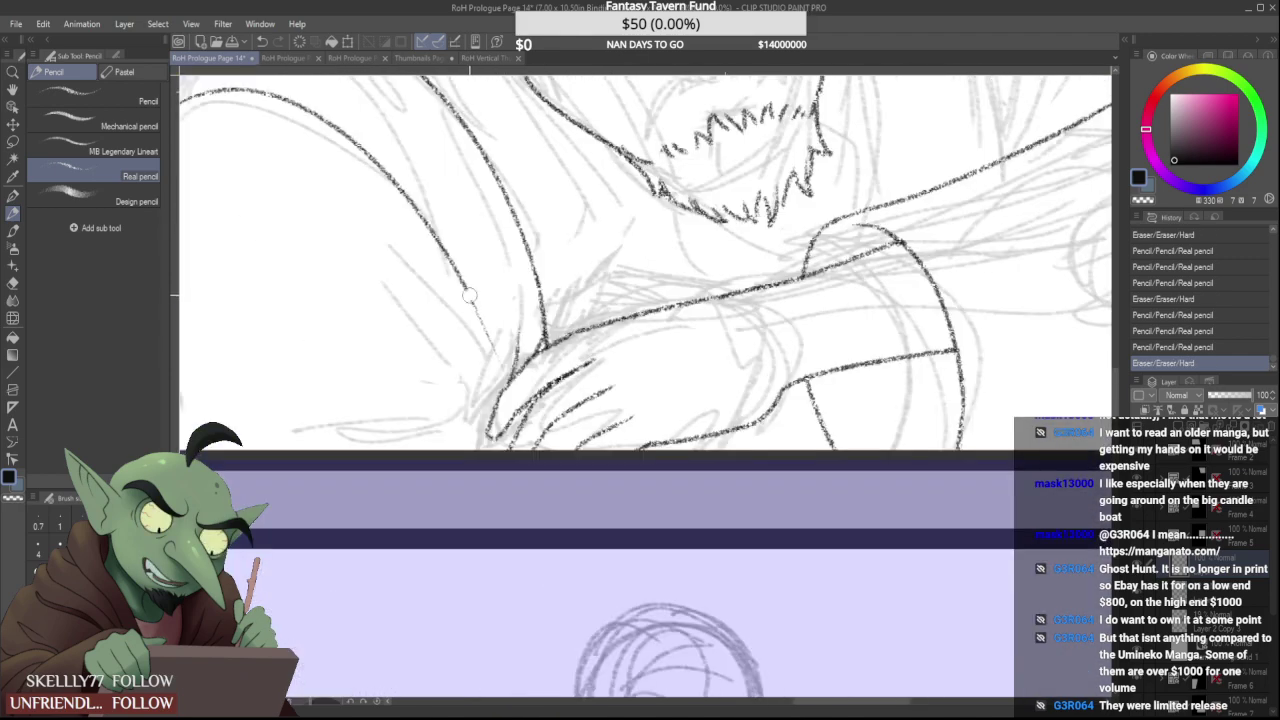
drag(471, 296, 493, 380)
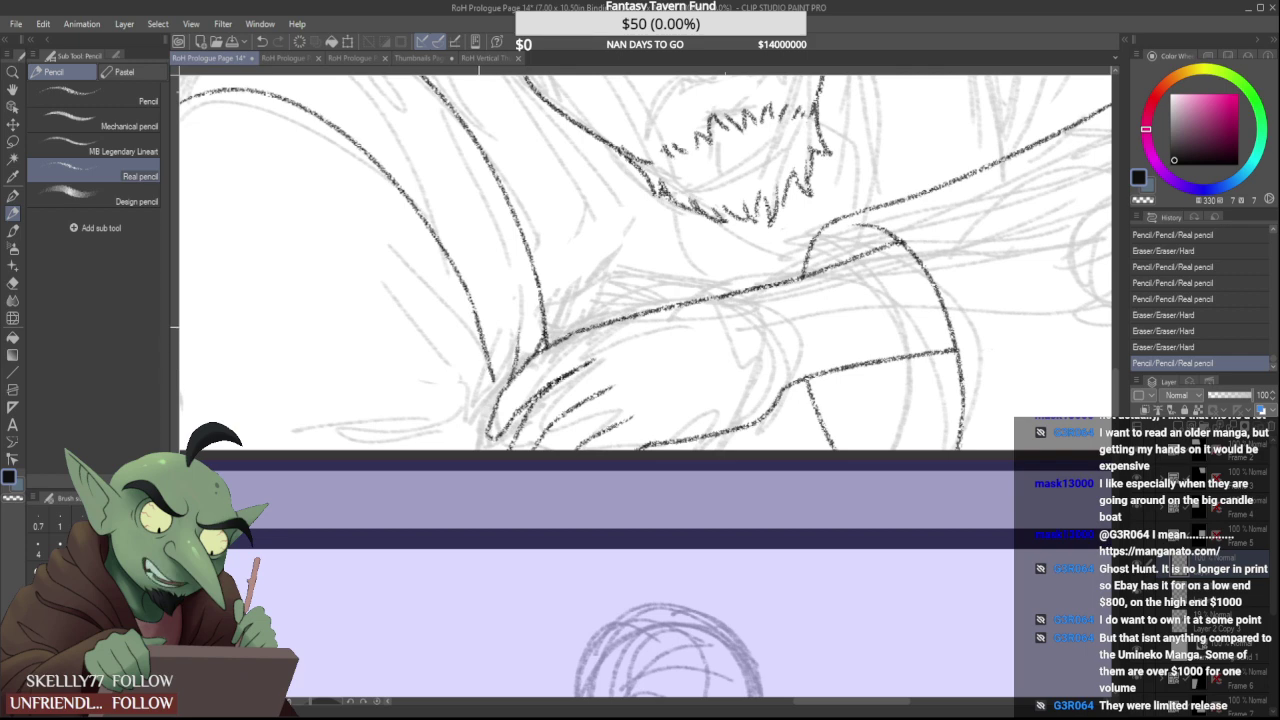
key(ctrl+z)
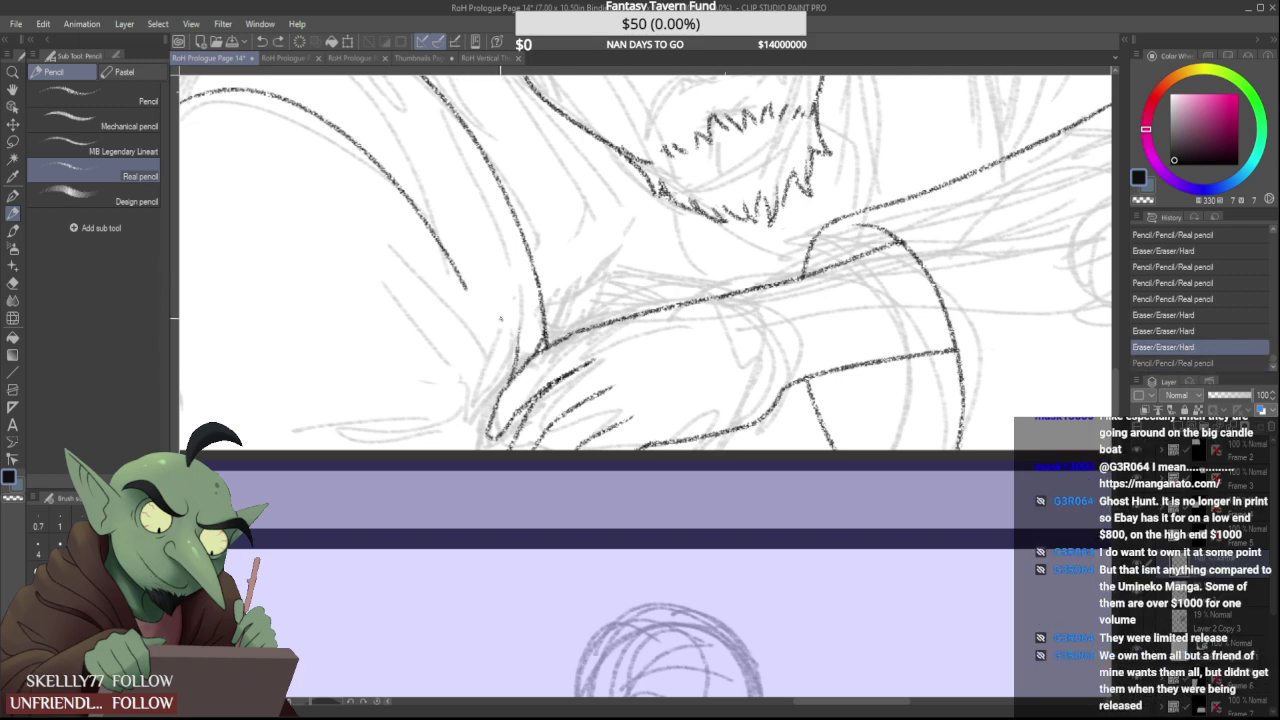
key(ctrl+y)
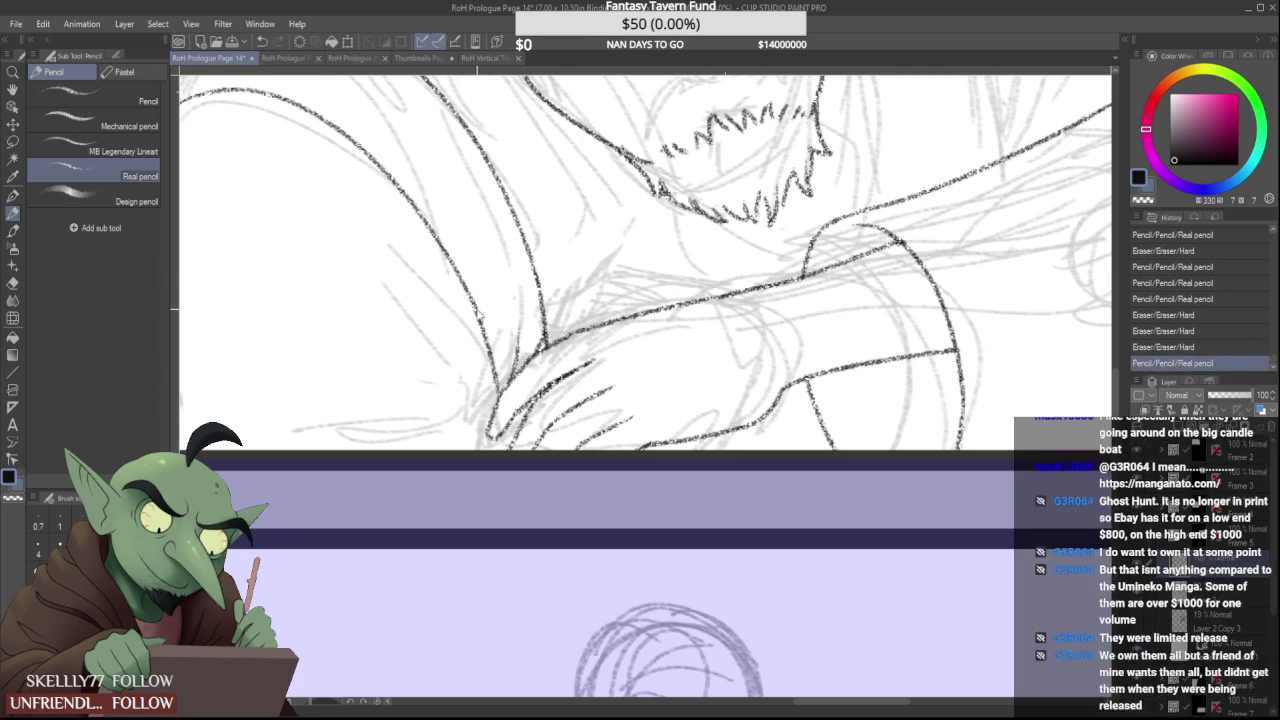
key(ctrl+z)
drag(467, 292, 499, 376)
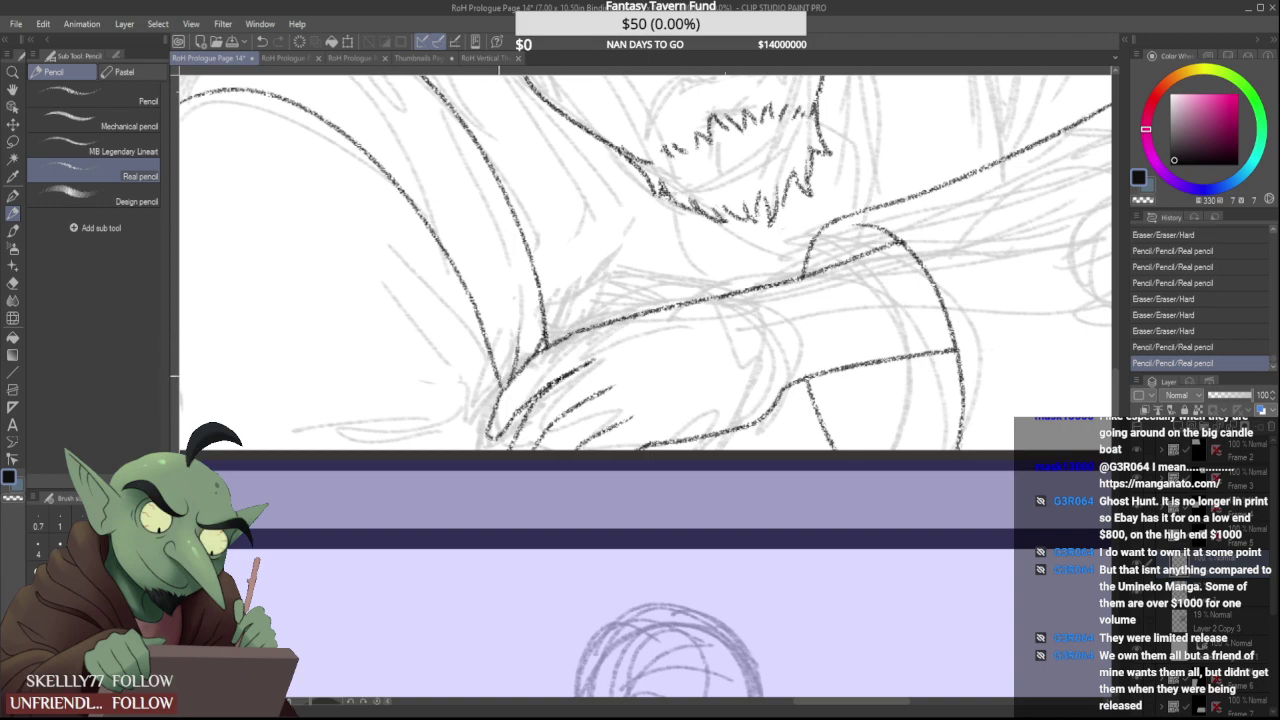
Draw a curved line from beside the hunched figure's face down to the standing figure's forearm and erase the part crossing the sleeve
scroll(505, 348, down, 5)
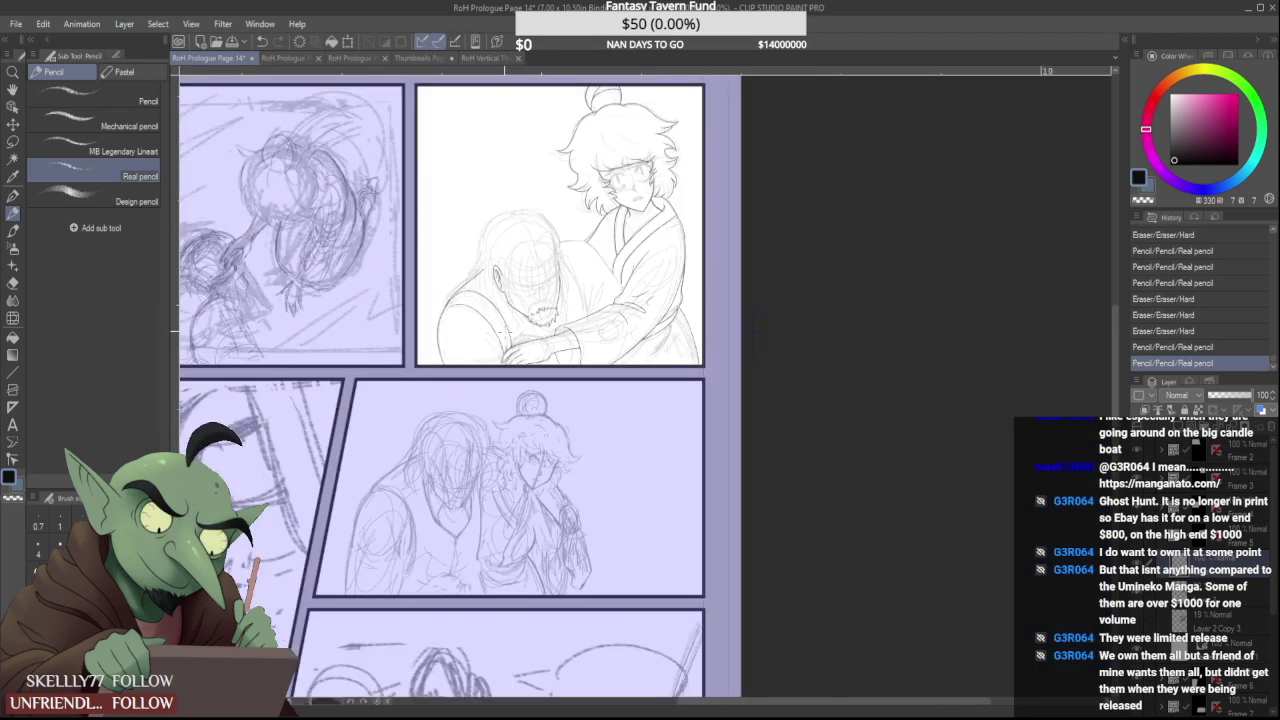
scroll(505, 330, up, 5)
scroll(505, 330, down, 5)
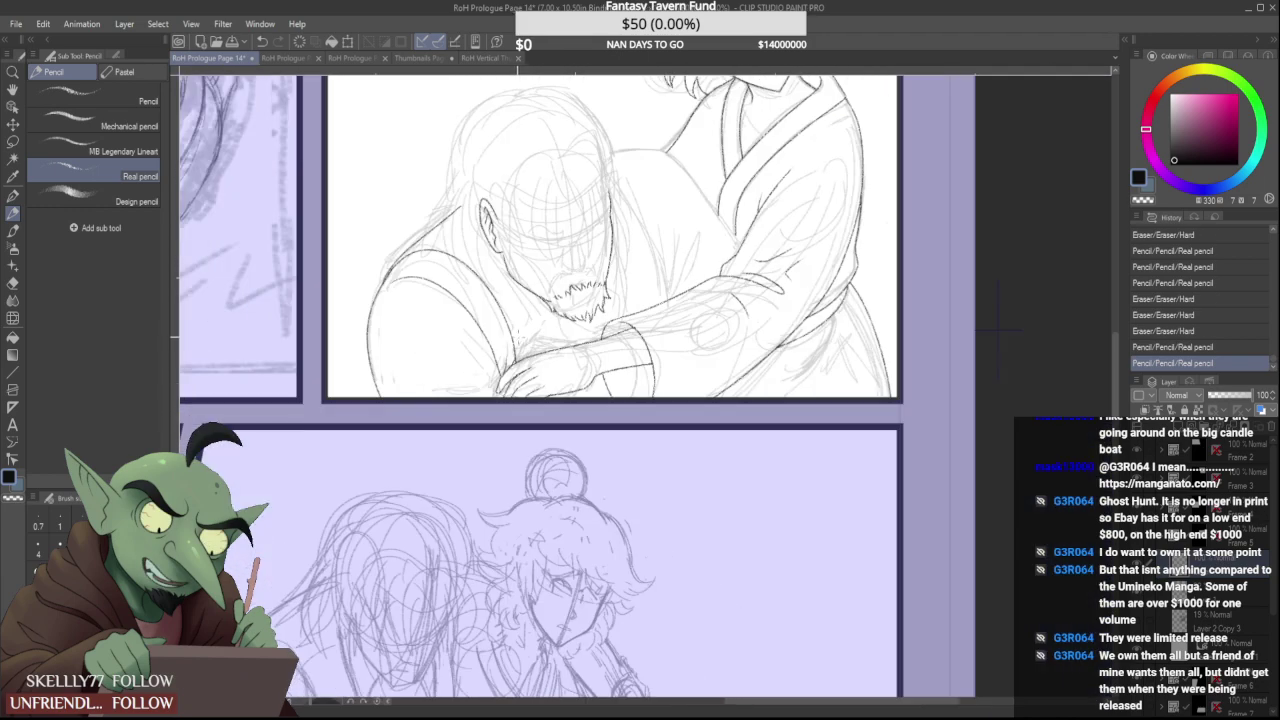
scroll(630, 258, up, 5)
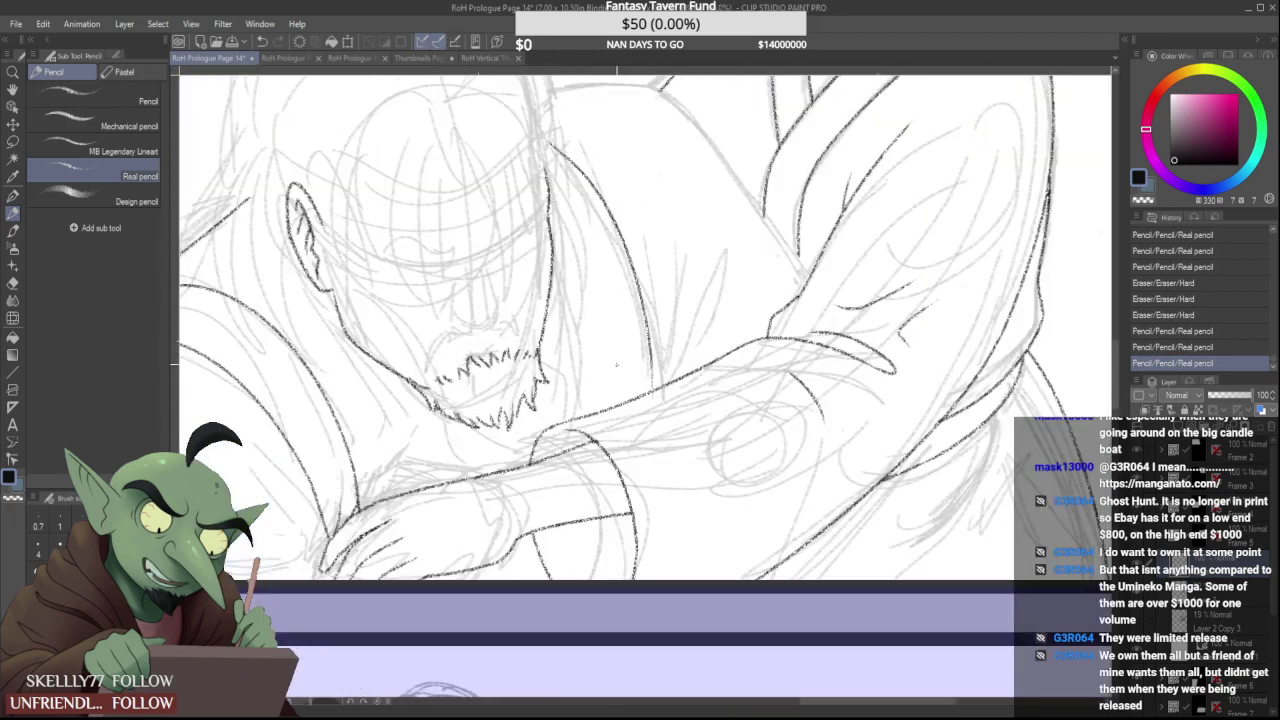
key(ctrl+z)
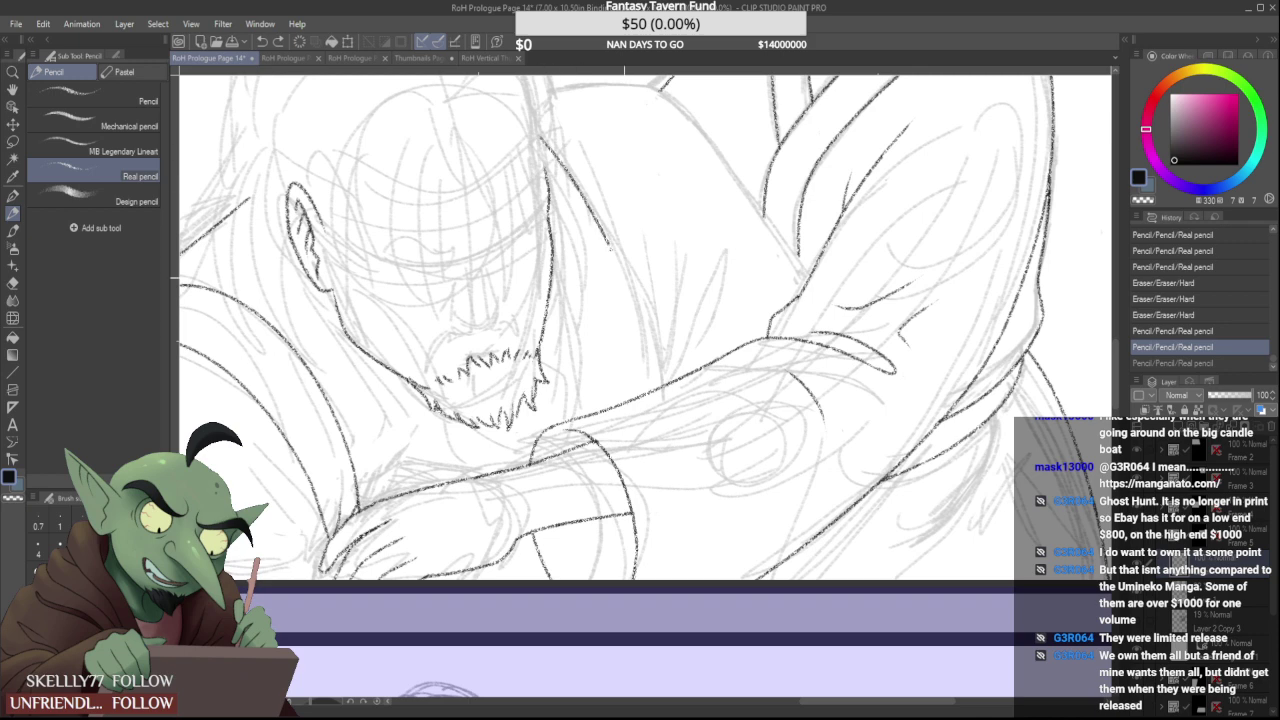
key(ctrl+y)
key(ctrl+z)
key(ctrl+y)
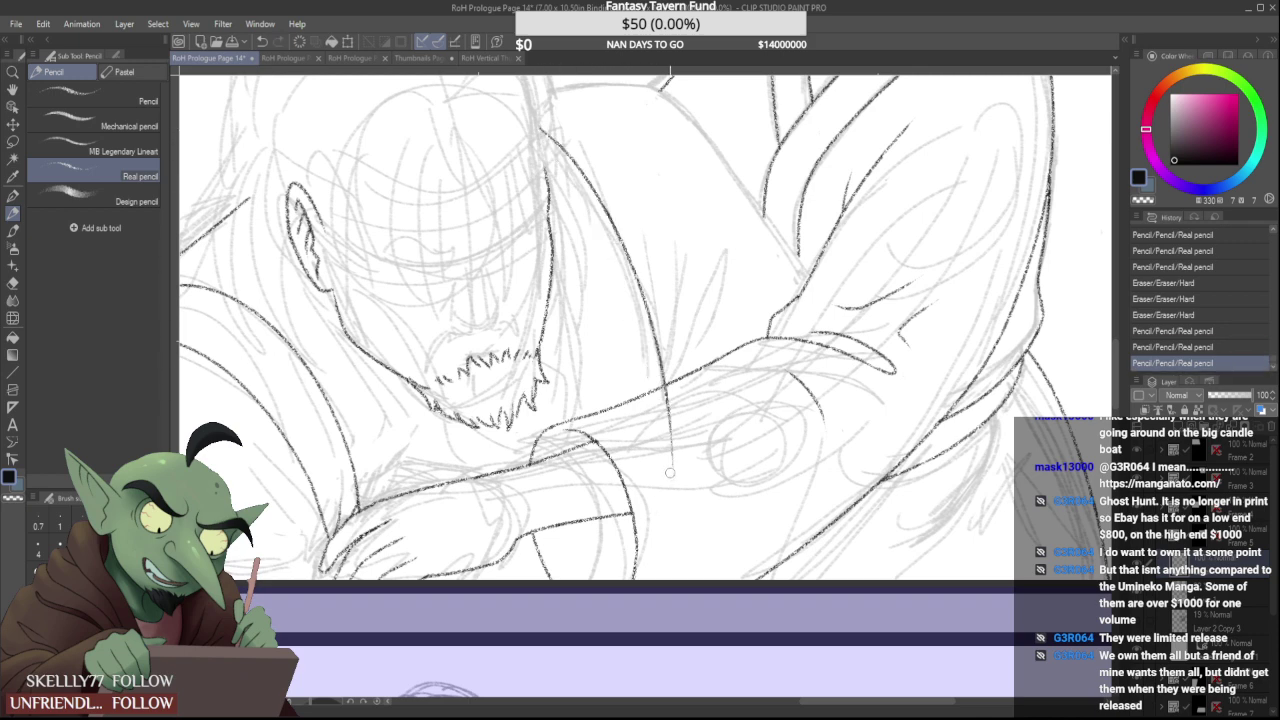
drag(668, 391, 664, 394)
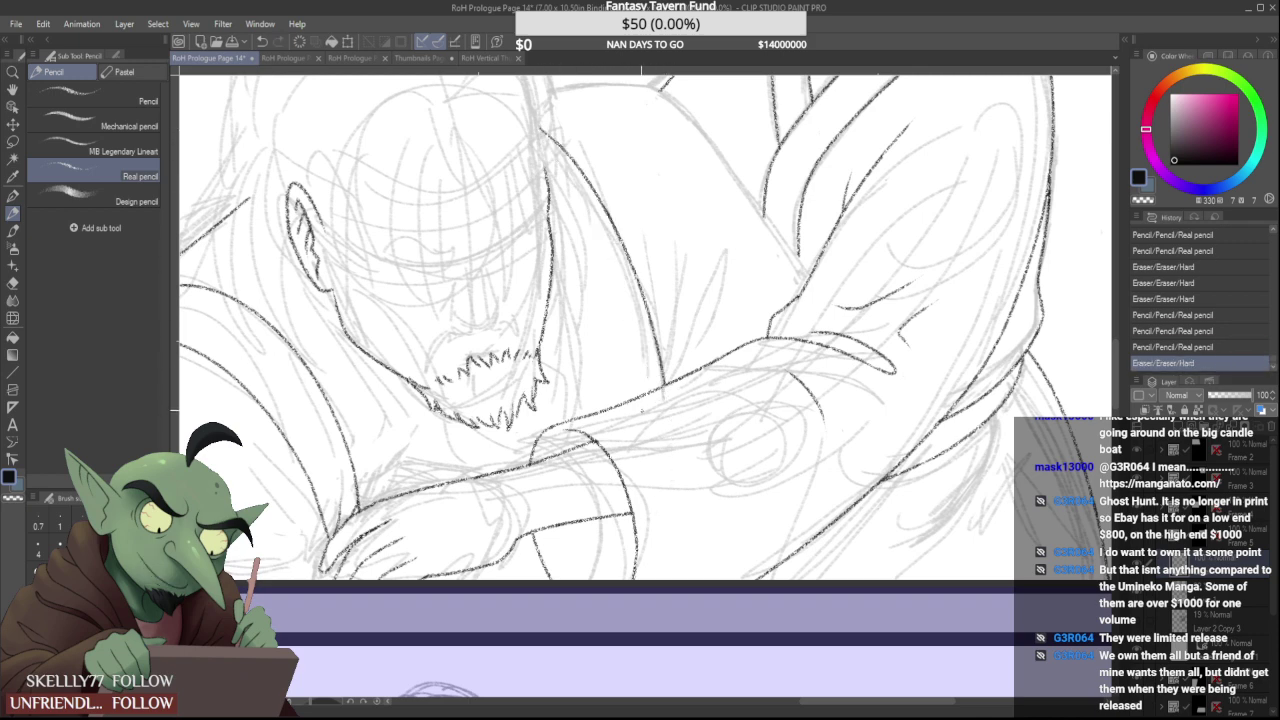
scroll(479, 289, down, 3)
scroll(490, 275, down, 3)
scroll(522, 310, up, 3)
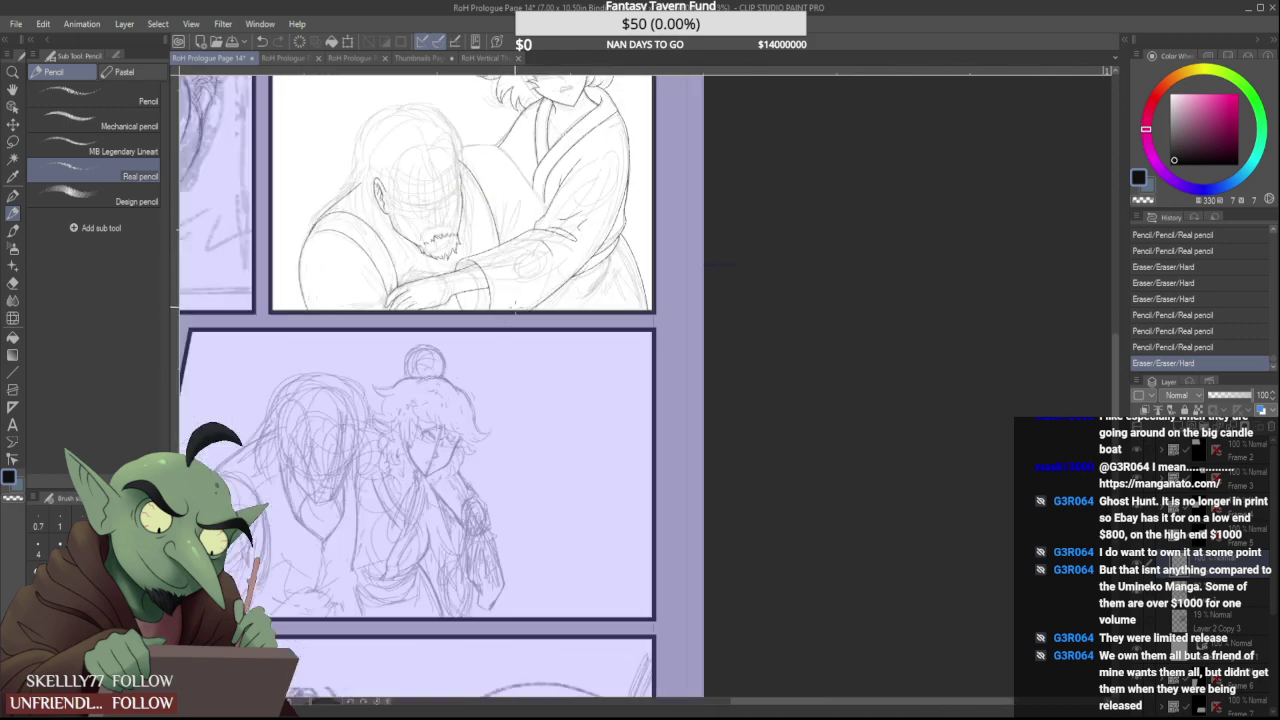
scroll(432, 252, up, 2)
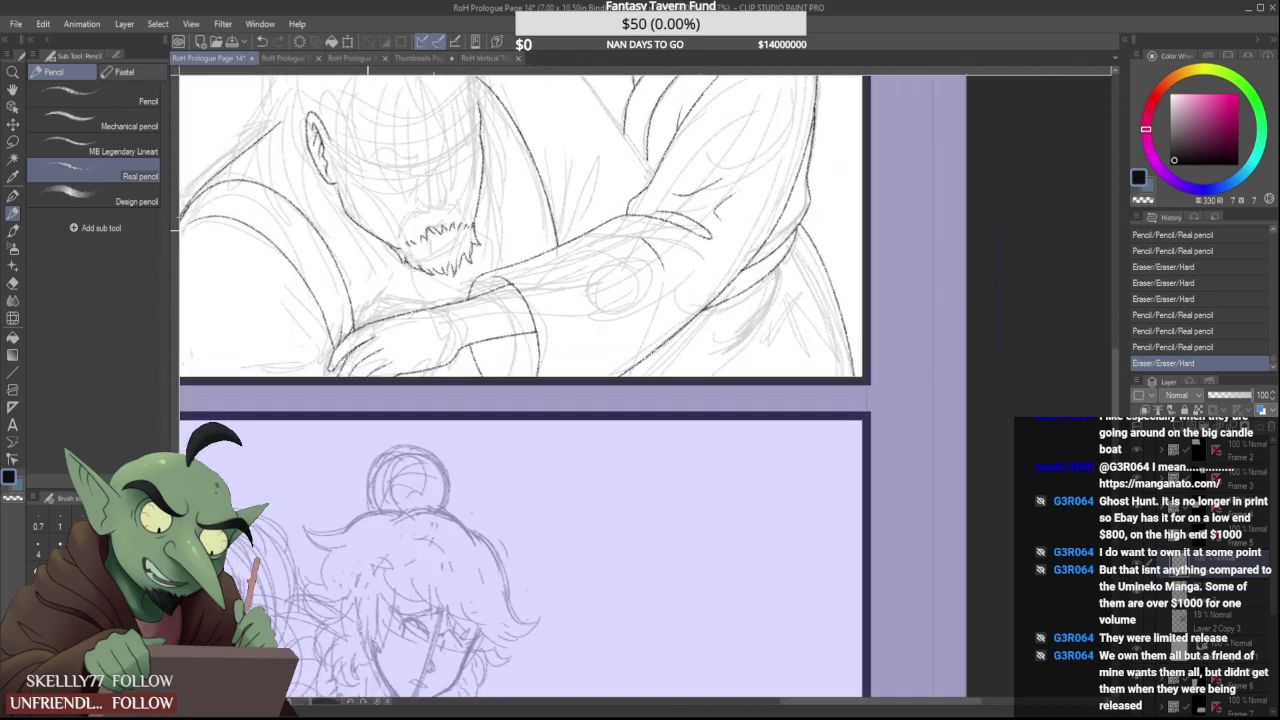
drag(370, 234, 455, 302)
drag(482, 174, 509, 258)
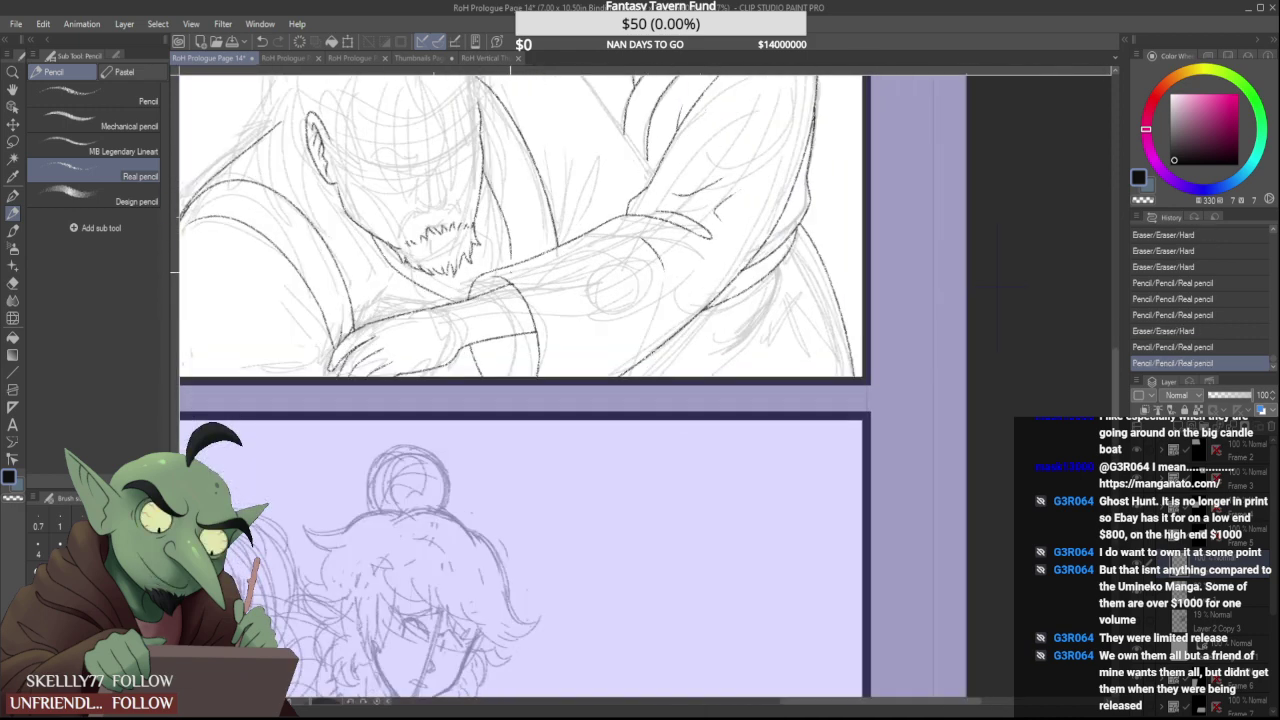
scroll(483, 215, down, 2)
scroll(457, 164, up, 4)
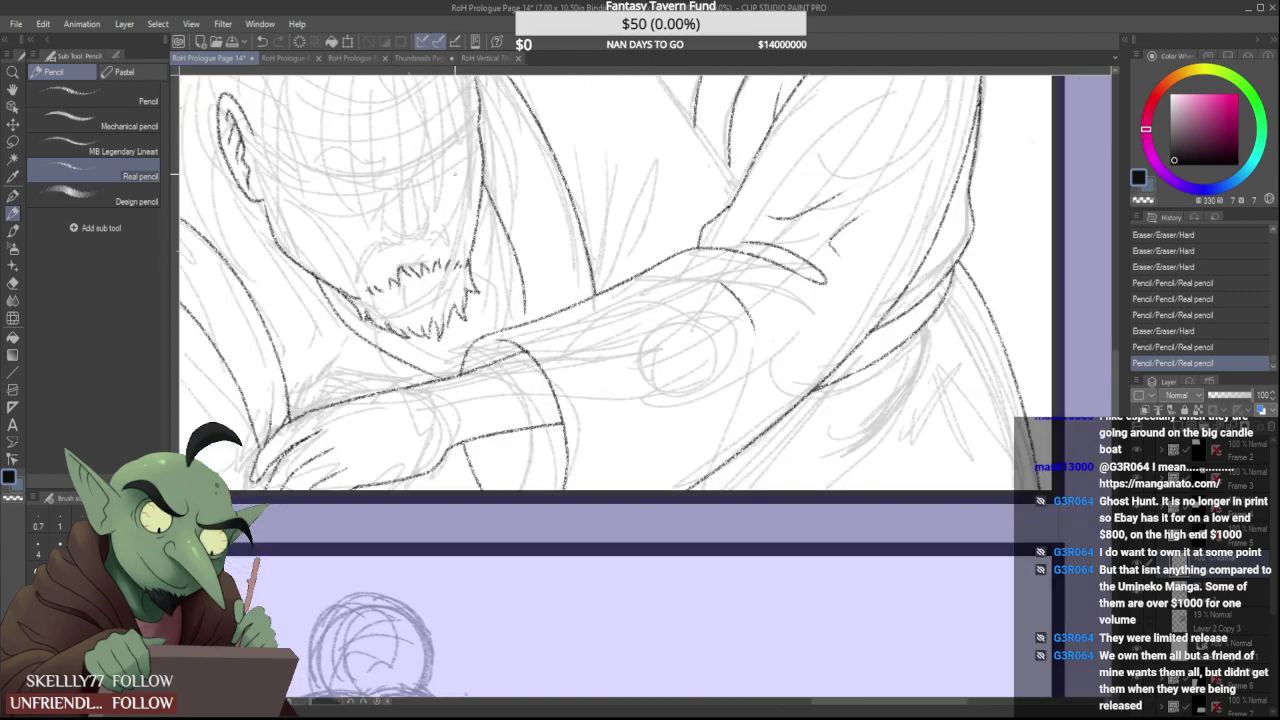
key(ctrl+z)
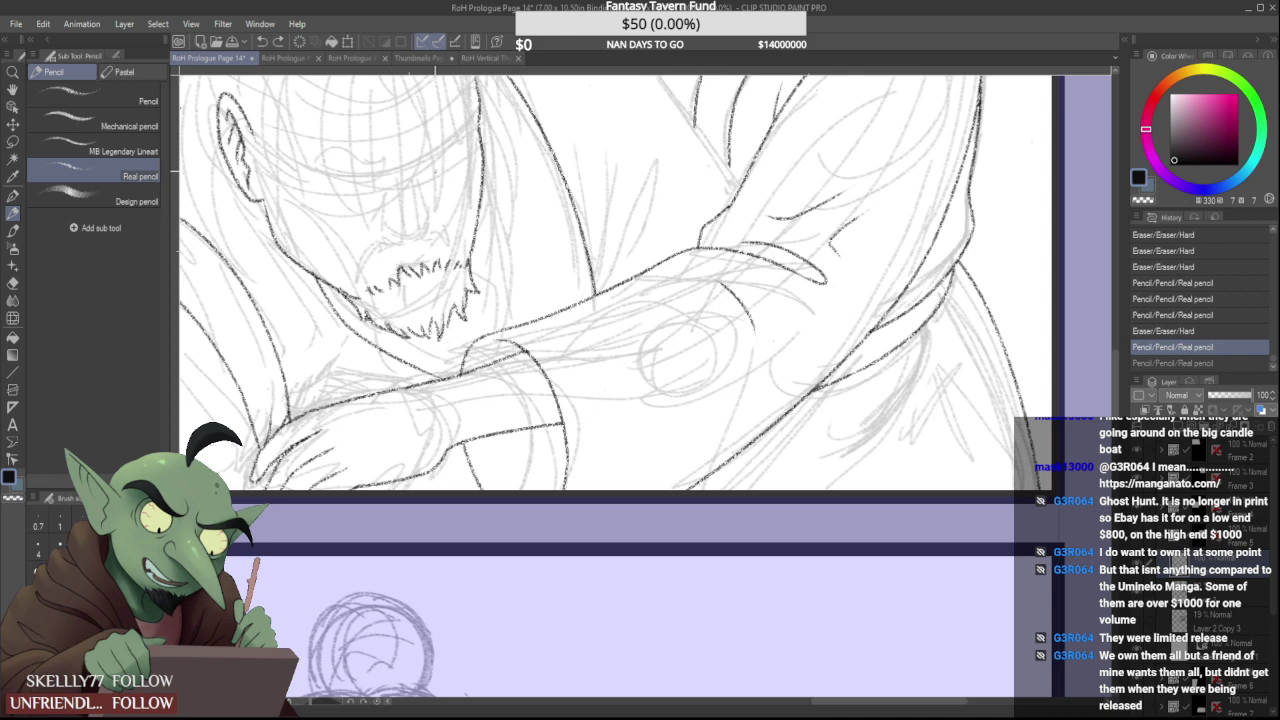
key(ctrl+z)
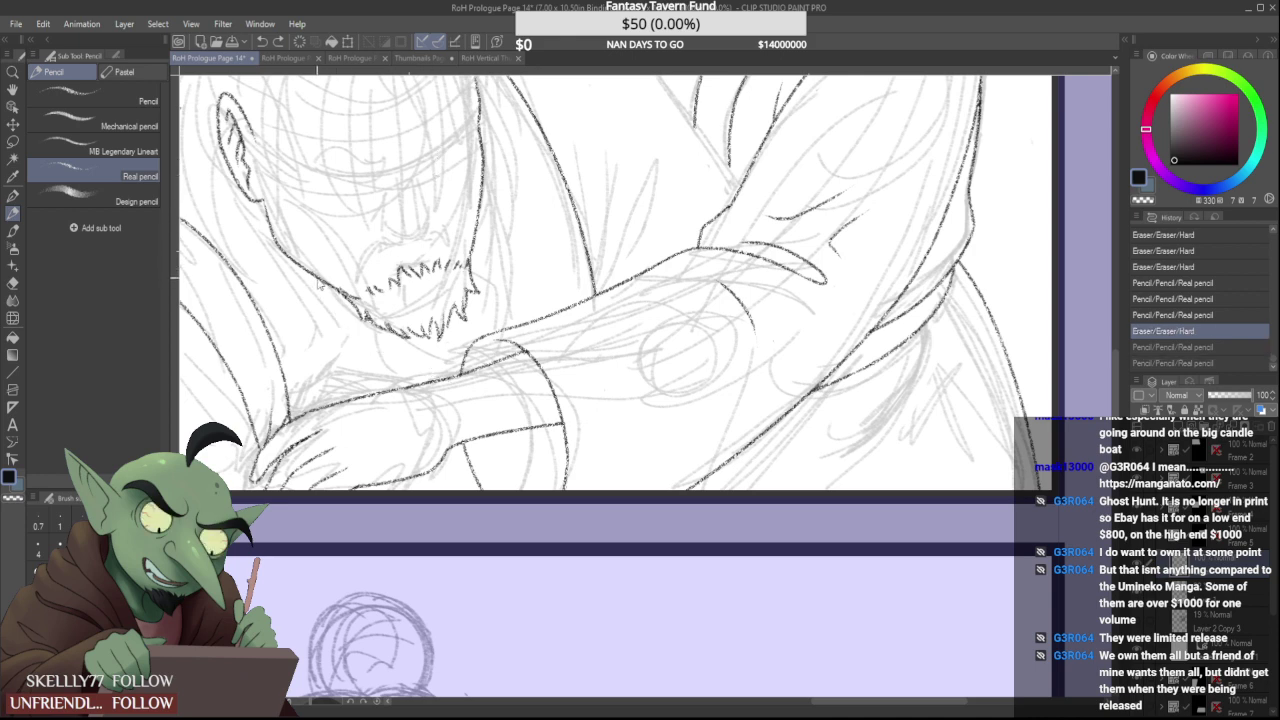
drag(303, 266, 421, 373)
key(ctrl+z)
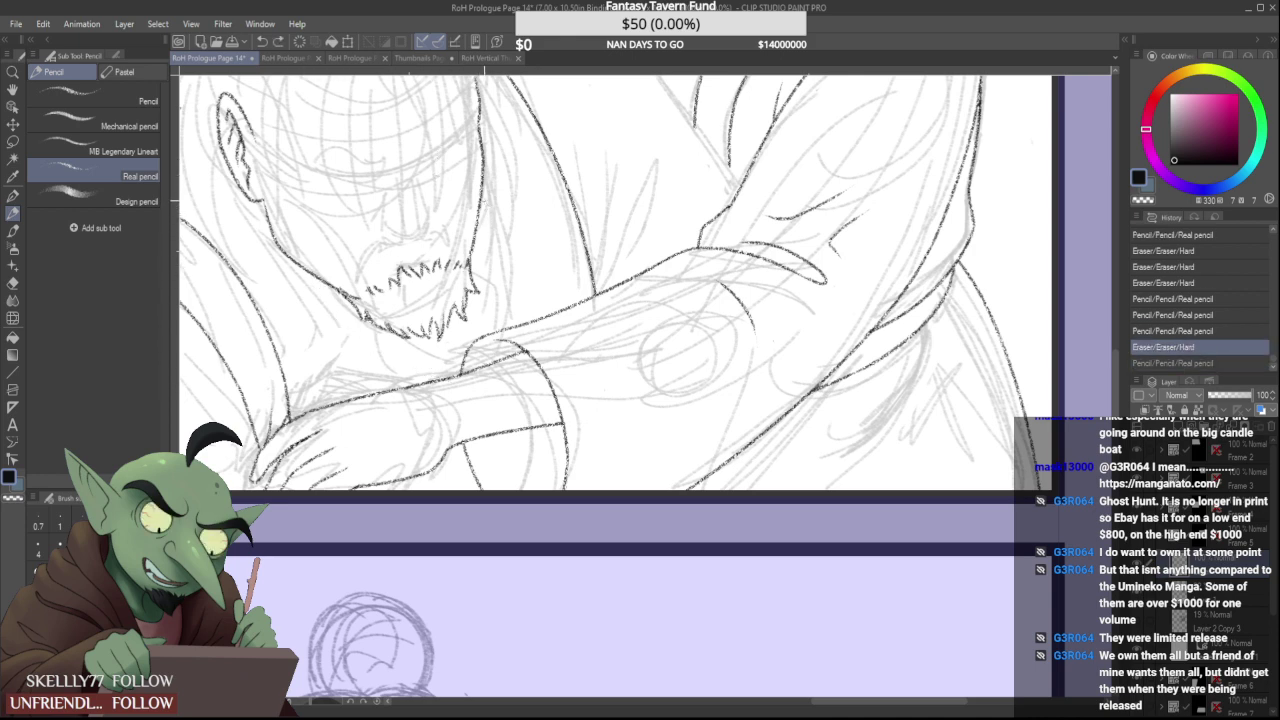
Draw a curved neck line from the hunched figure's far jaw edge down to the standing figure's forearm, retrying until it fits
mouse_move(483, 189)
mouse_down()
mouse_move(505, 235)
mouse_move(513, 322)
mouse_up()
key(ctrl+z)
drag(480, 199, 505, 329)
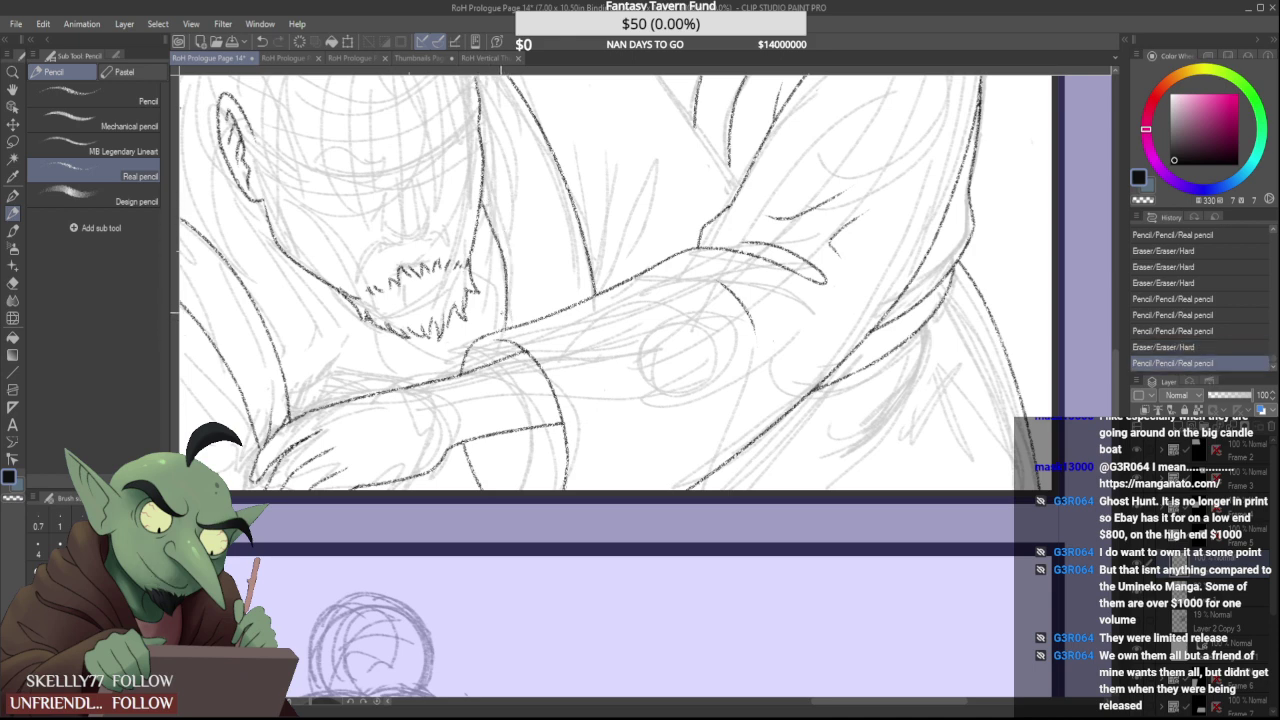
key(ctrl+z)
drag(490, 204, 500, 332)
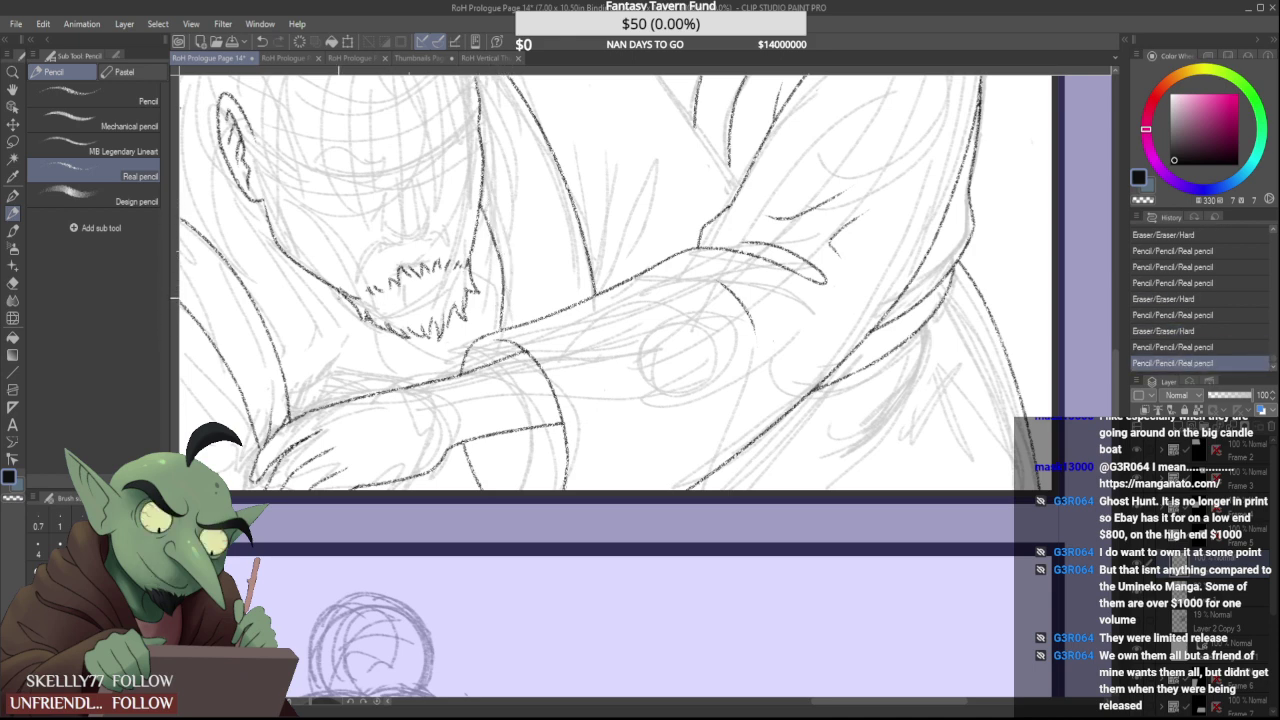
Draw the near neck line from the hunched figure's jaw down to the resting arm and trim its end at the arm contour
drag(330, 302, 403, 348)
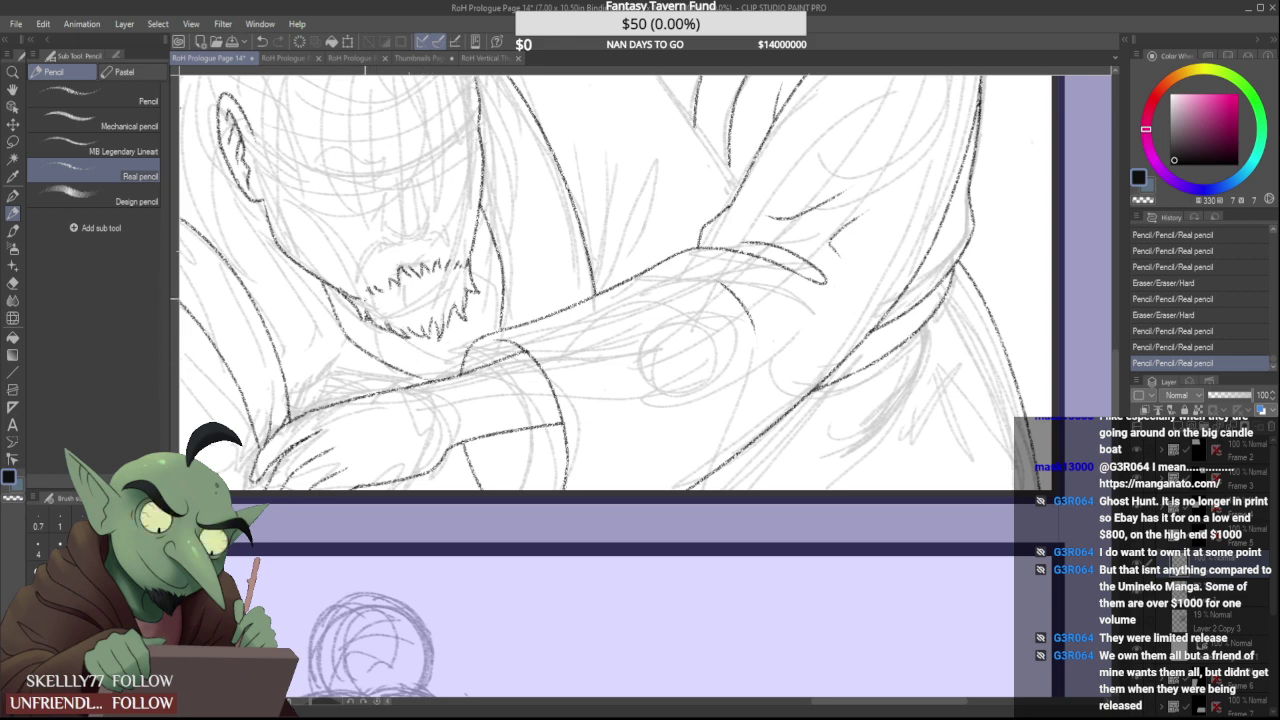
key(ctrl+z)
key(ctrl+y)
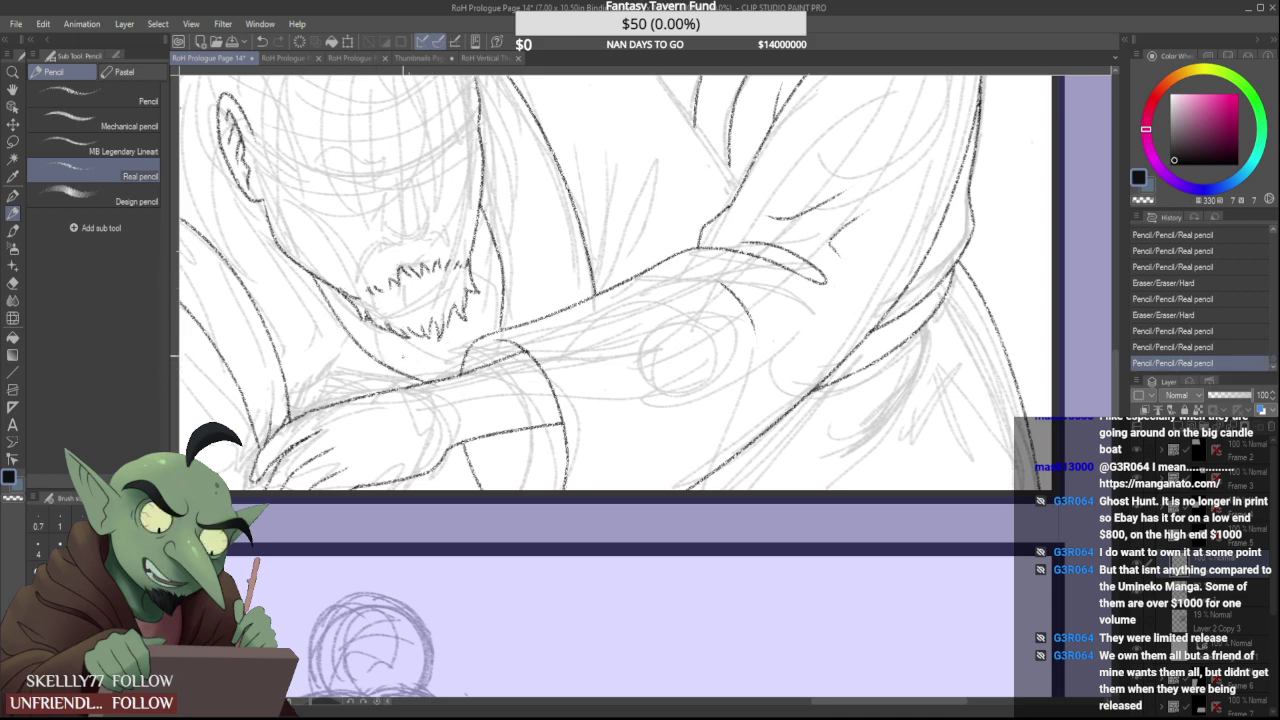
key(ctrl+z)
key(ctrl+y)
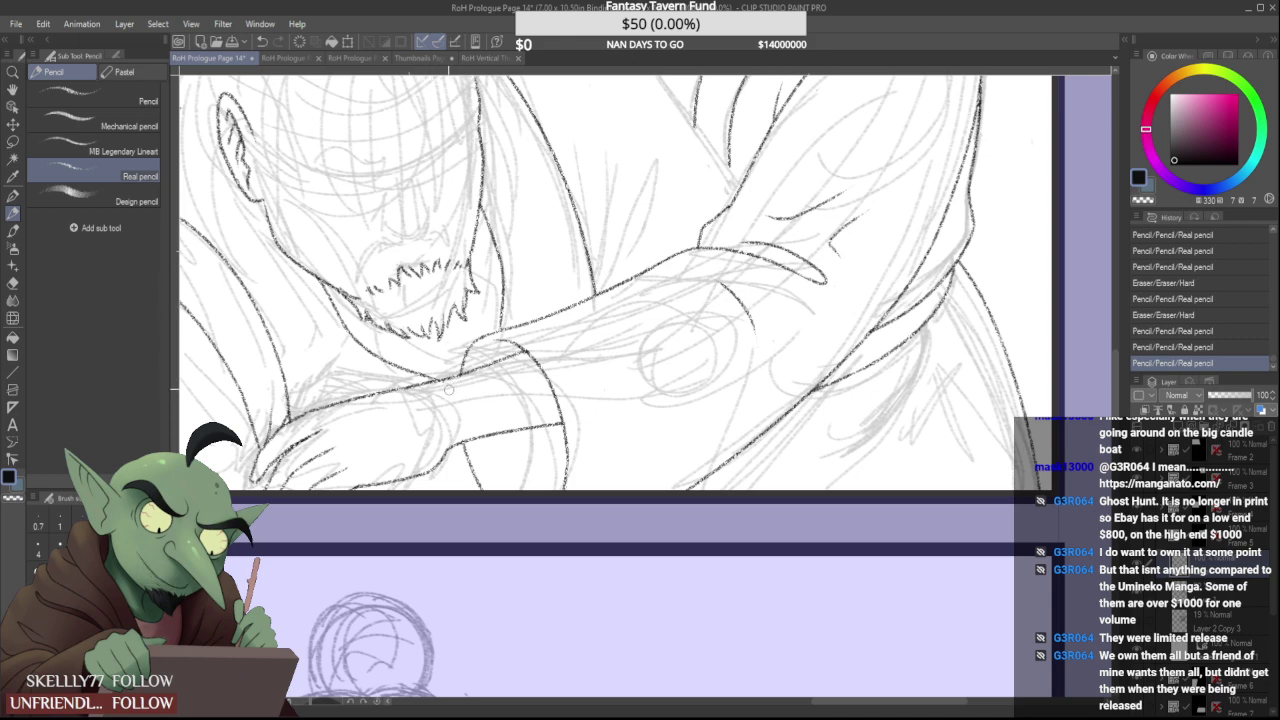
scroll(449, 390, up, 1)
drag(449, 387, 442, 386)
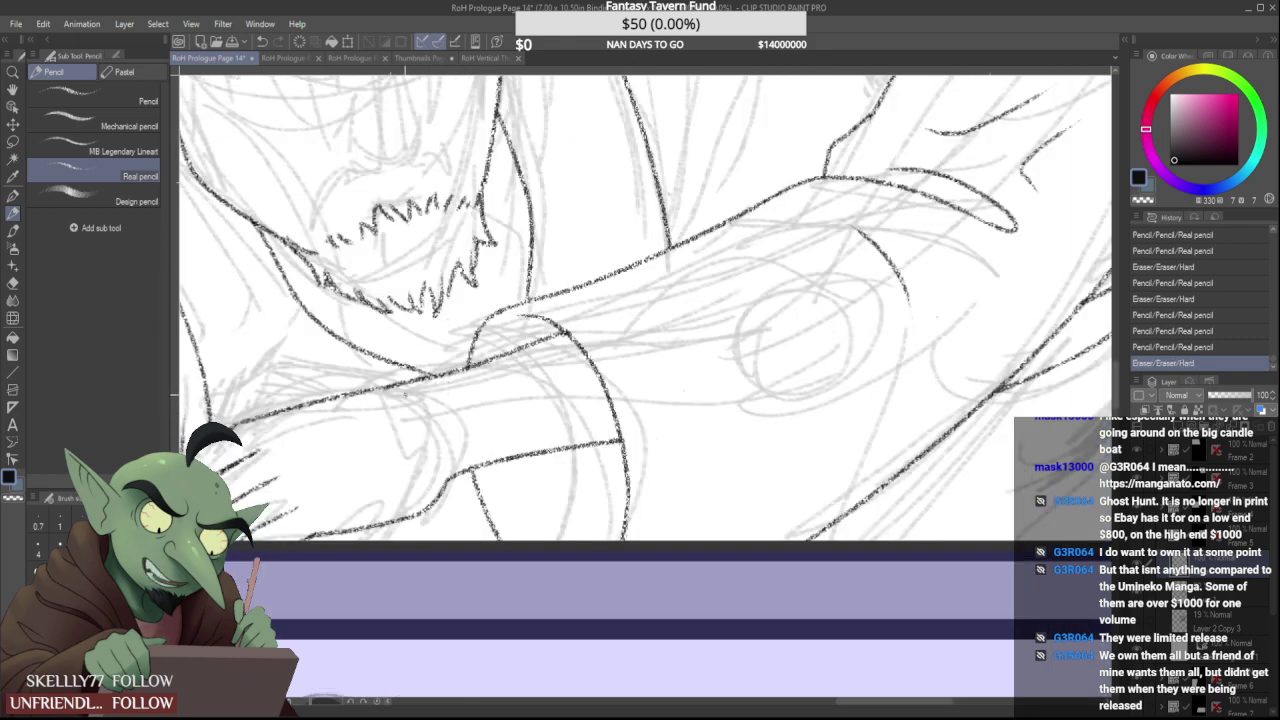
Add a short line below the beard to the near neck line and a small curve from the beard to the far neck line
drag(338, 291, 354, 341)
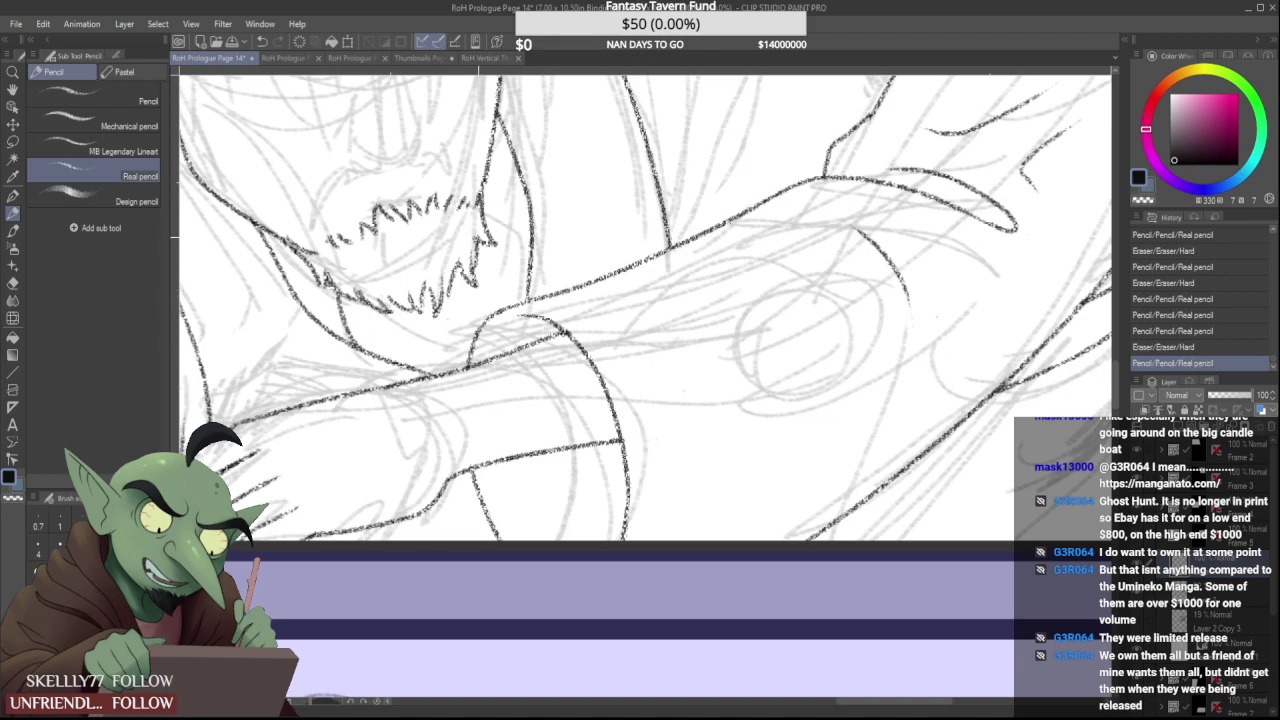
mouse_move(484, 208)
mouse_down()
mouse_move(522, 226)
mouse_move(526, 278)
mouse_up()
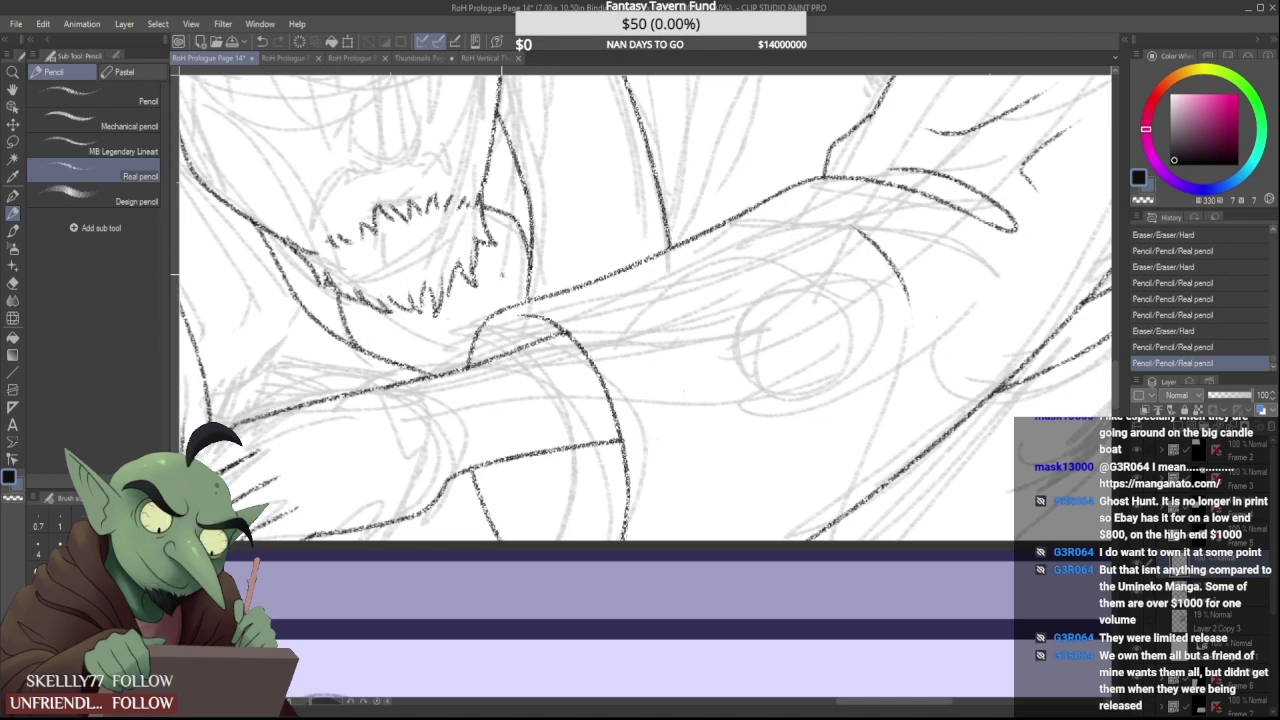
scroll(482, 265, down, 4)
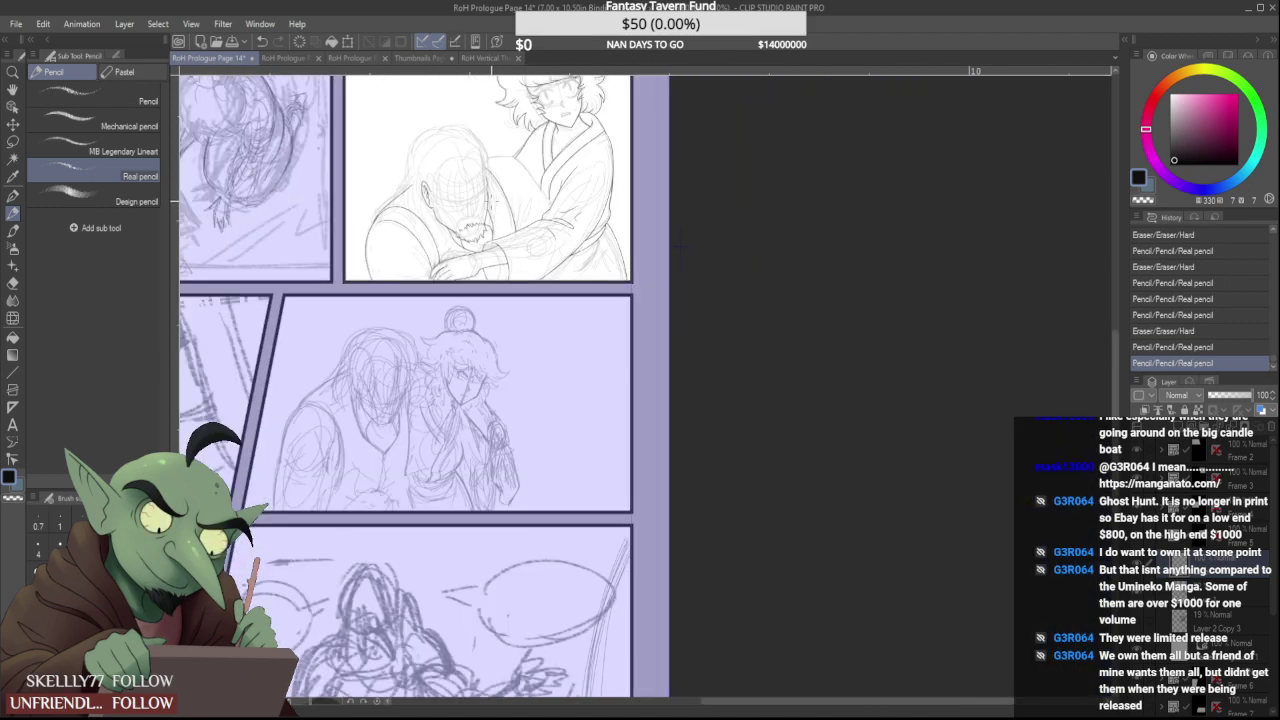
scroll(431, 179, up, 2)
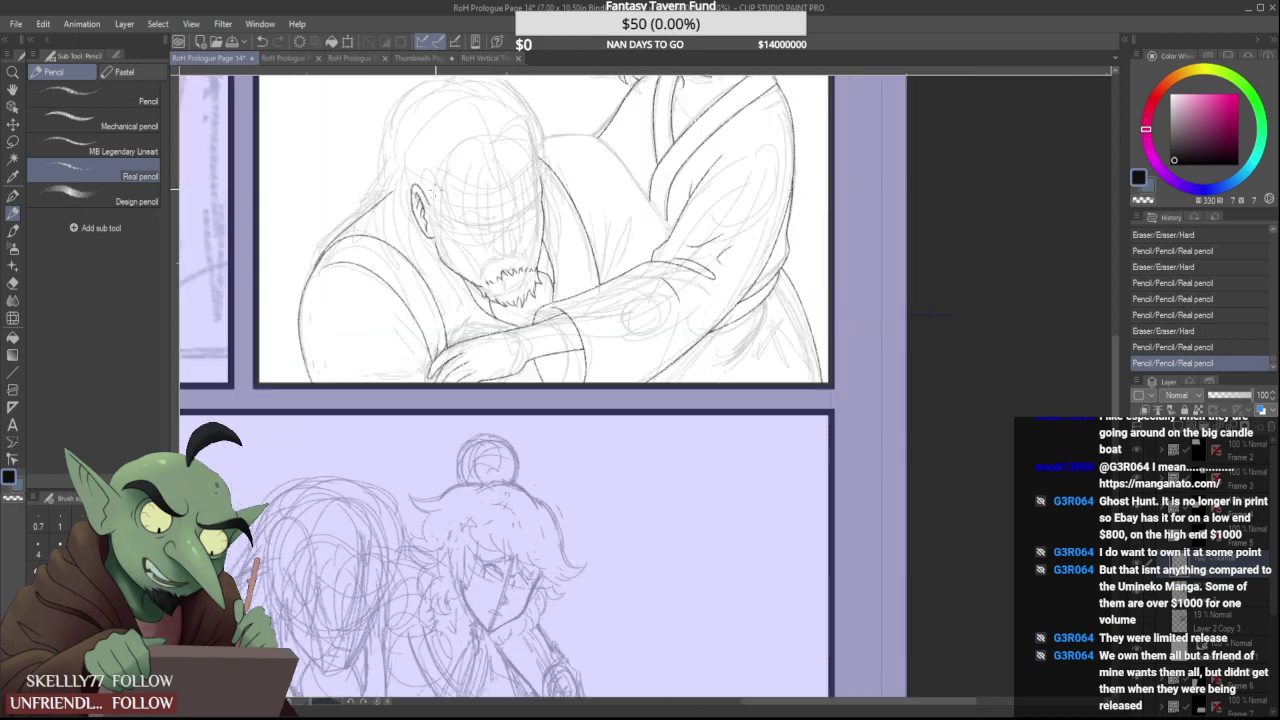
Clean up the inner edge of the hunched figure's ear and draw the hair contour from the nape down to the shoulder
scroll(437, 196, up, 2)
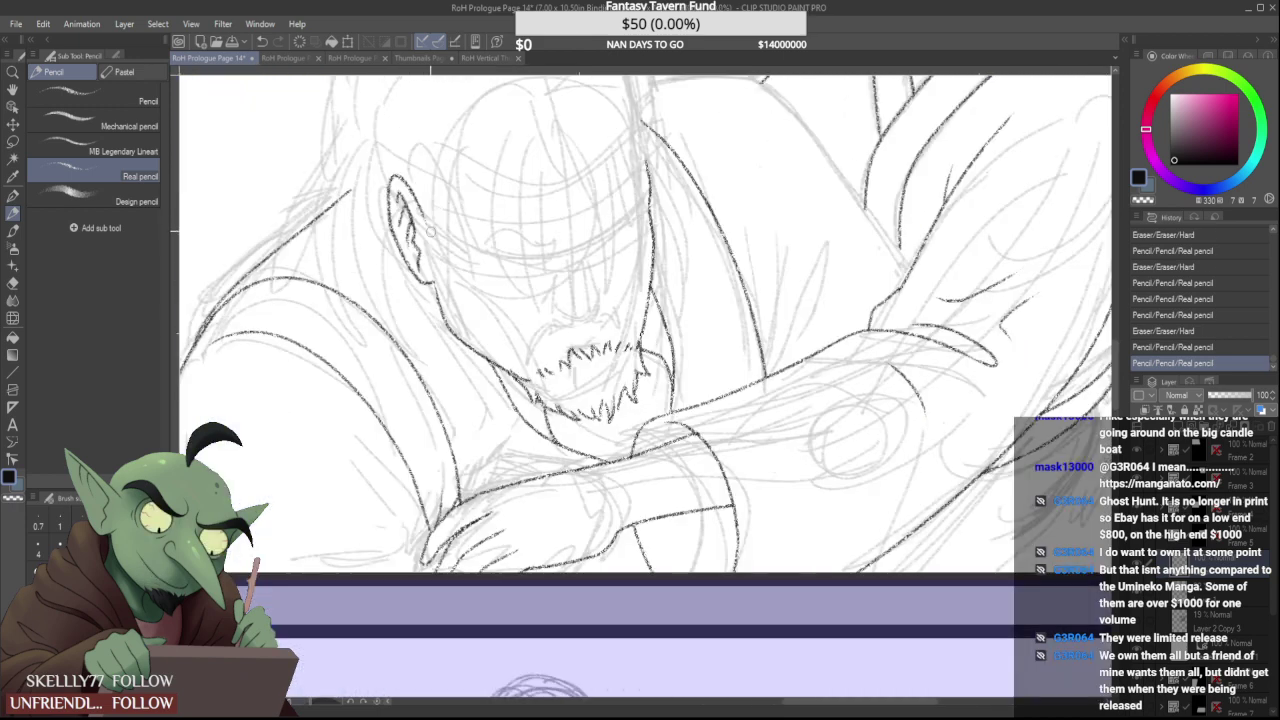
drag(433, 222, 424, 214)
scroll(325, 265, down, 2)
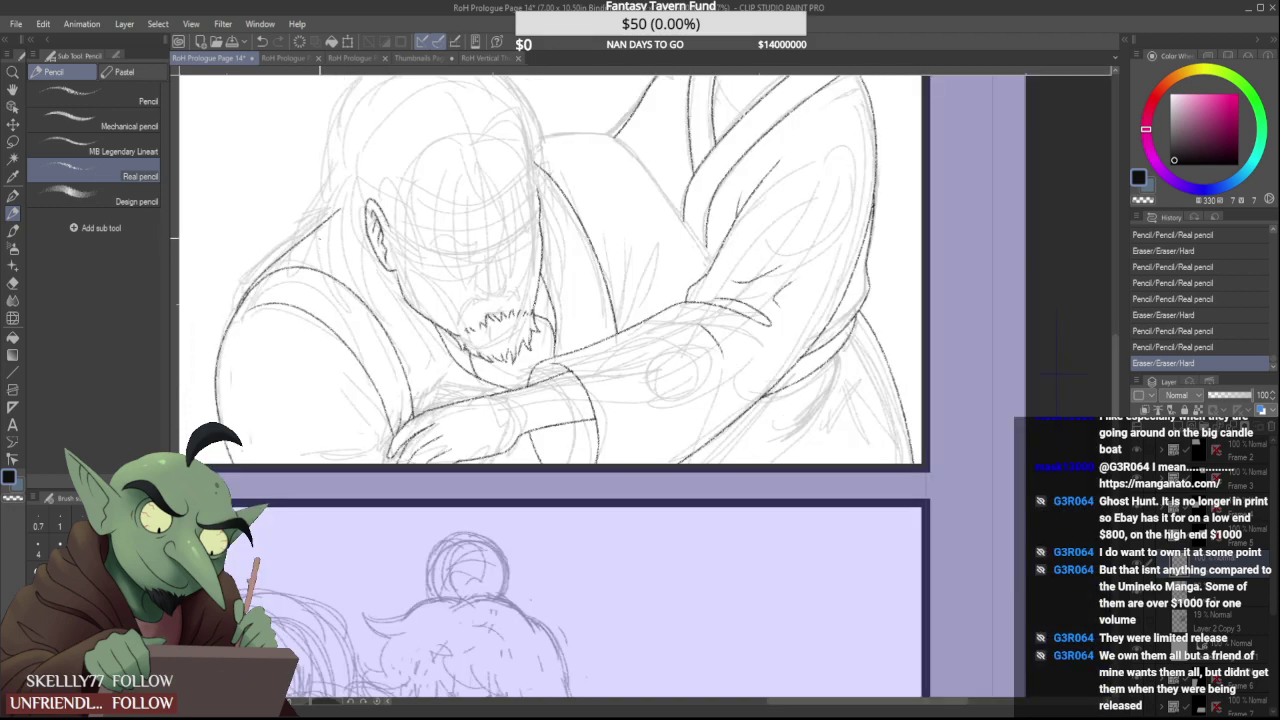
scroll(315, 243, up, 2)
scroll(640, 380, down, 2)
scroll(640, 380, up, 2)
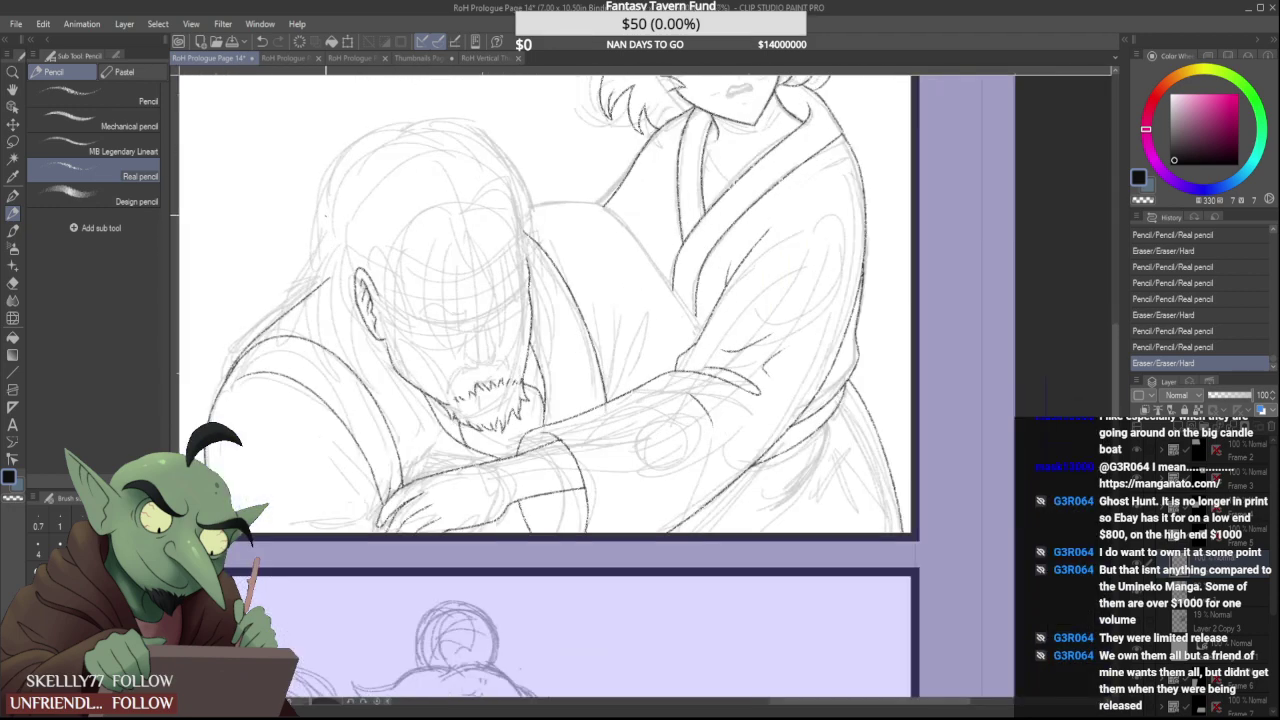
drag(323, 248, 302, 264)
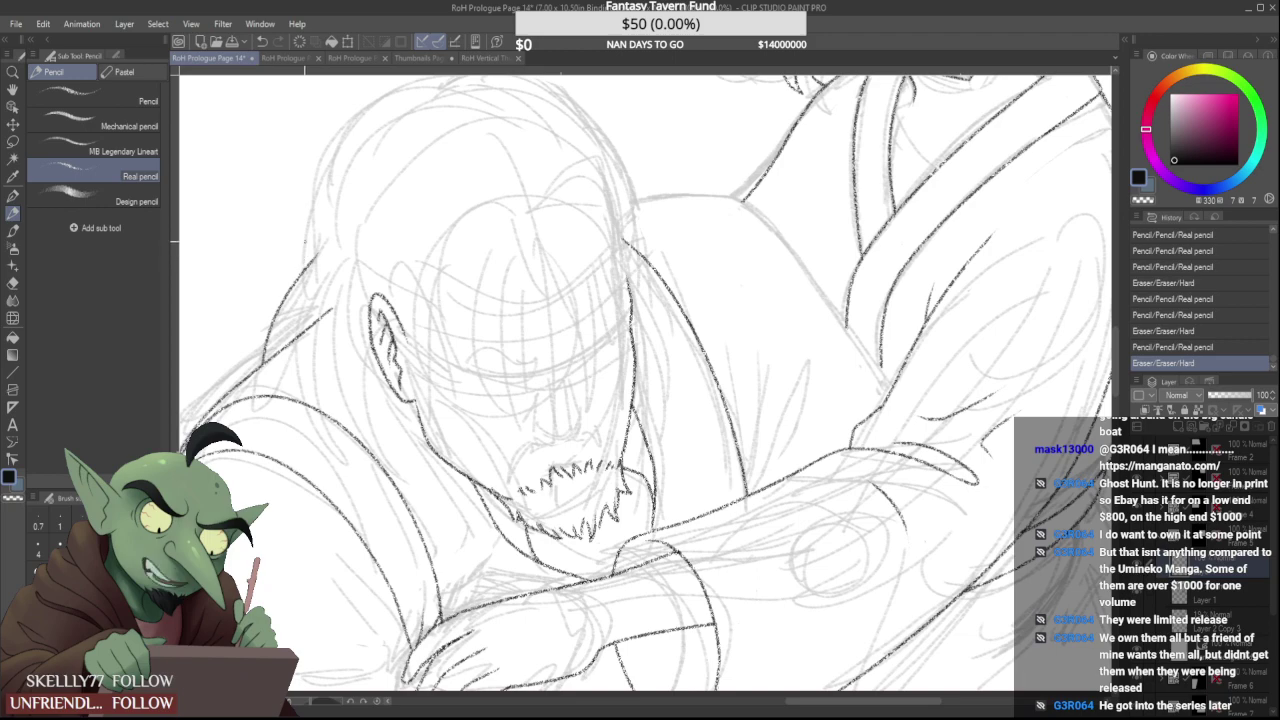
Draw the back contour of the hunched figure's head from the nape up to the crown and trim its upper end
drag(302, 274, 387, 77)
scroll(318, 292, down, 3)
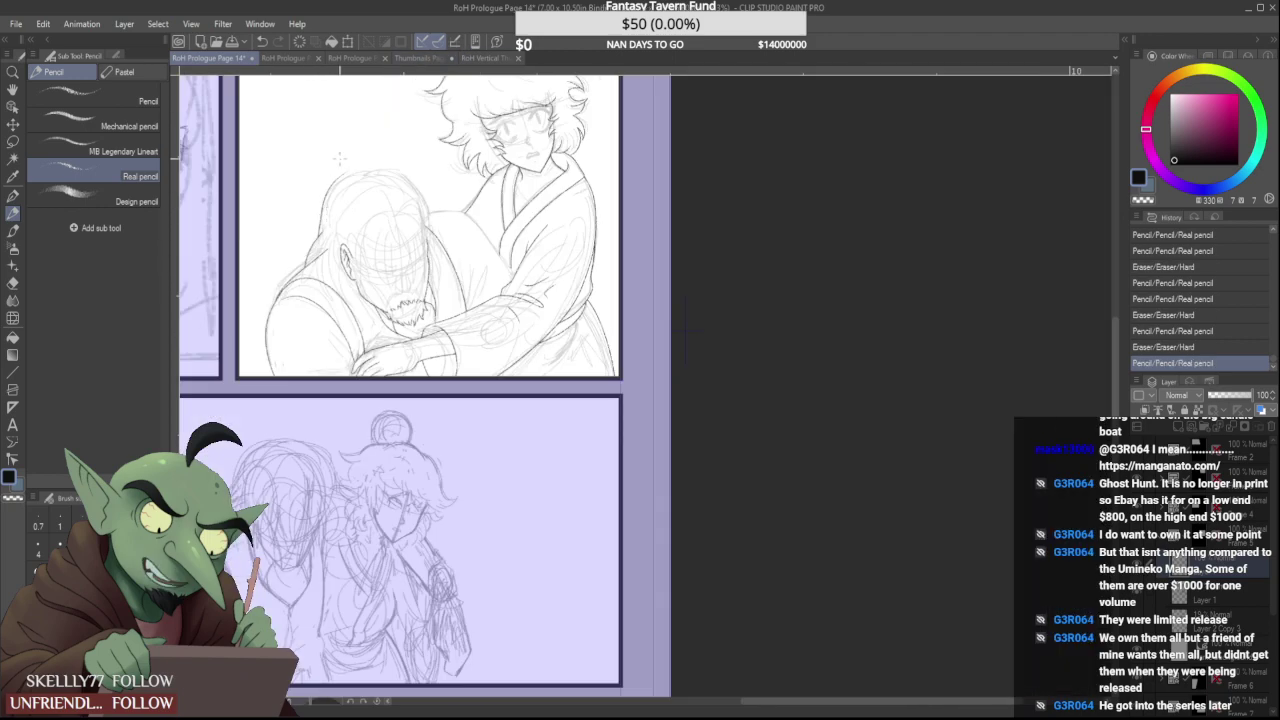
scroll(318, 292, up, 2)
key(ctrl+z)
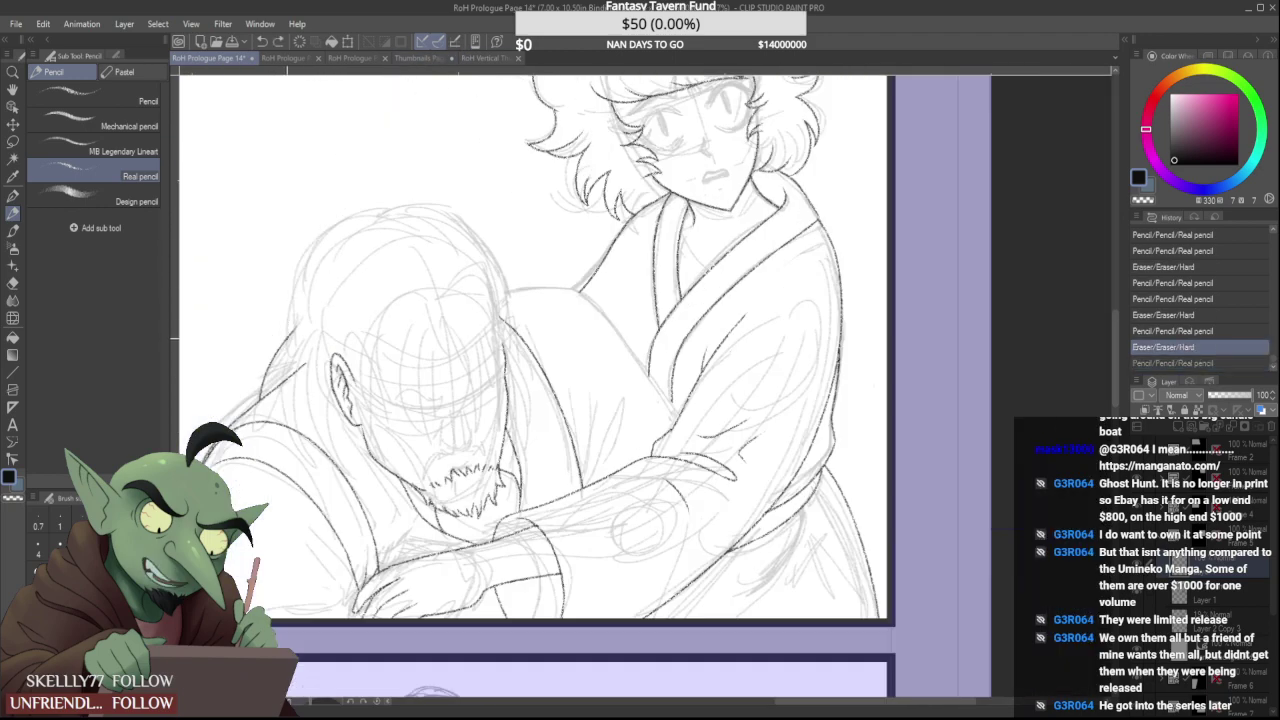
drag(287, 338, 409, 199)
key(ctrl+z)
key(ctrl+y)
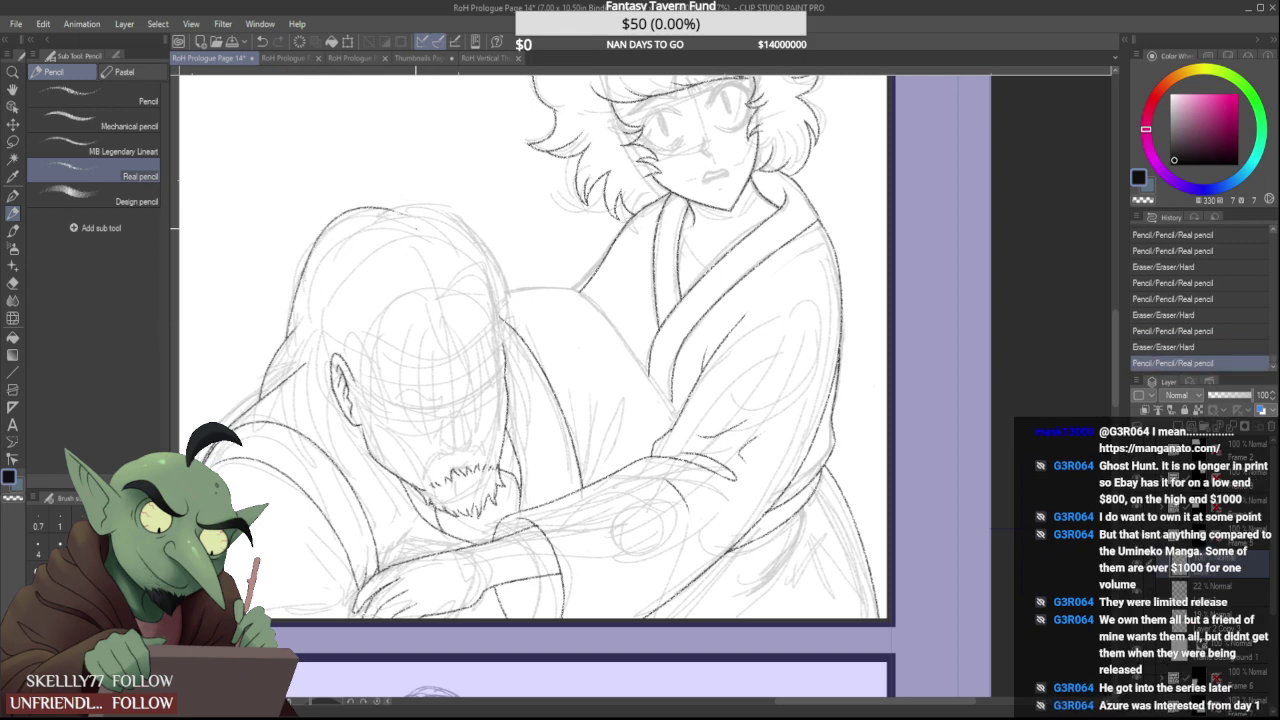
key(ctrl+z)
key(ctrl+y)
key(ctrl+z)
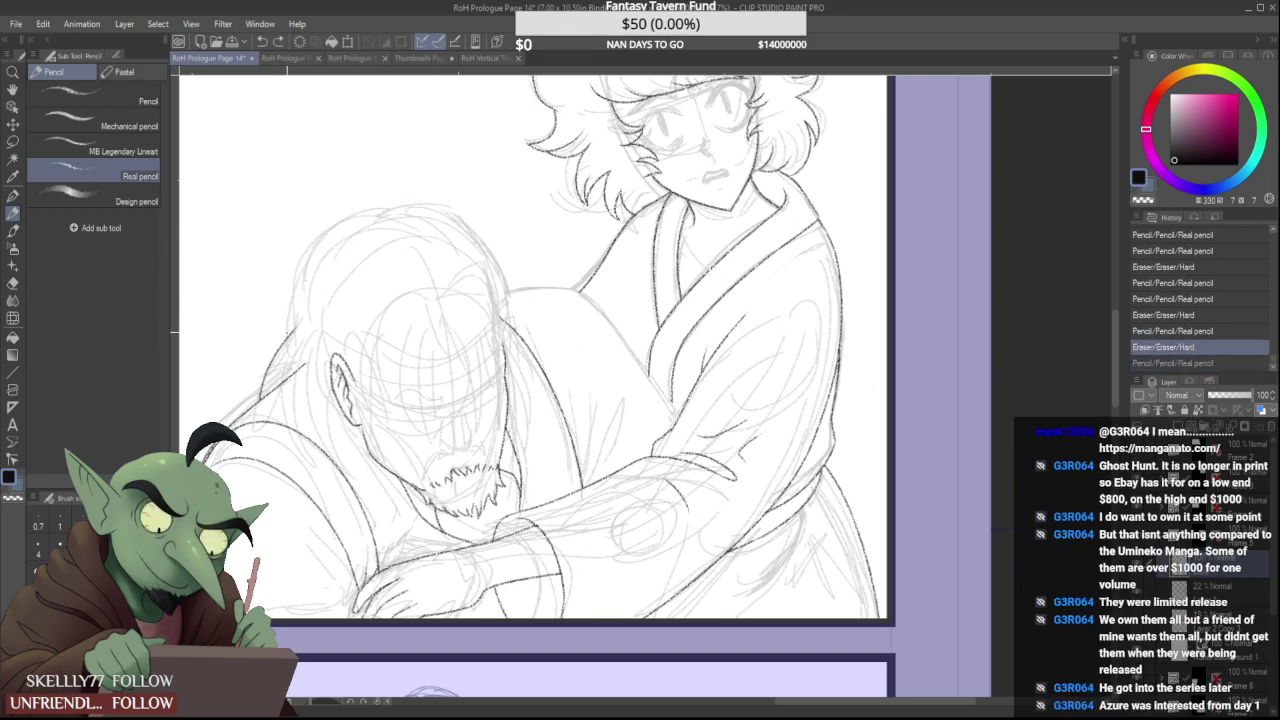
key(ctrl+y)
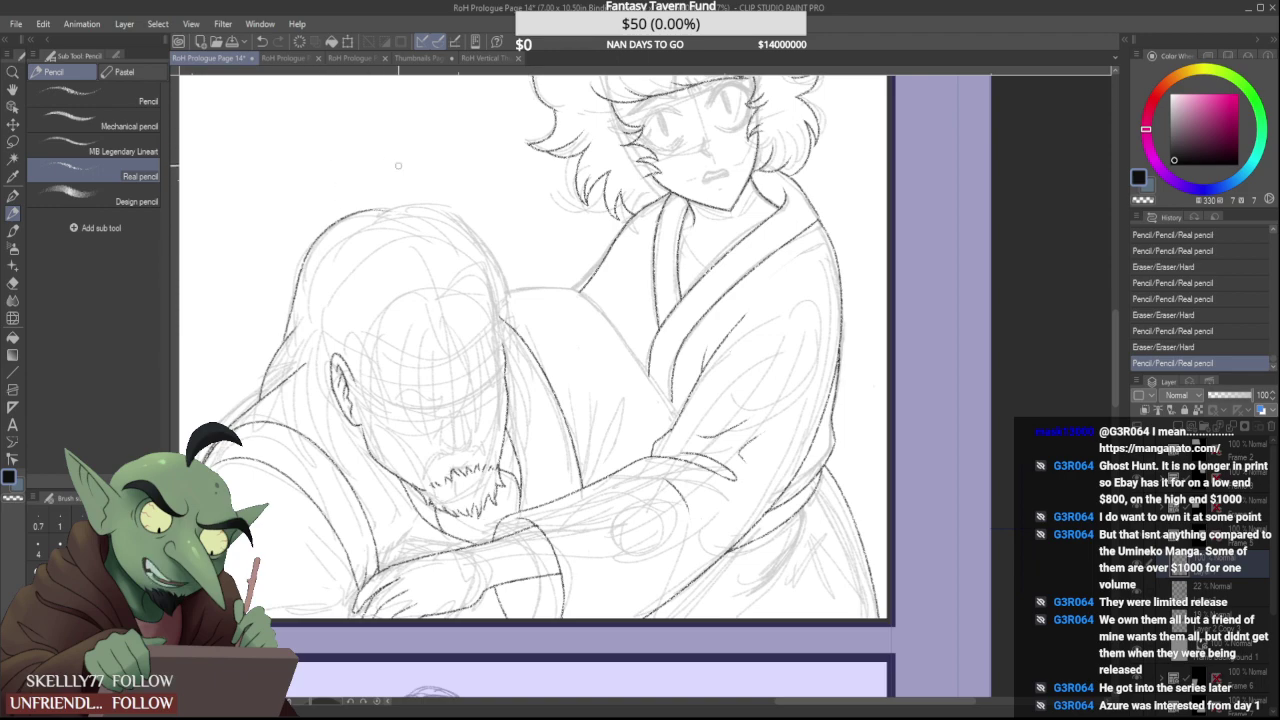
scroll(398, 168, up, 1)
drag(400, 212, 384, 210)
scroll(382, 204, down, 2)
Sketch hair strokes between the shoulder line and the ear, keeping the short one and erasing the two longer strands
scroll(330, 298, up, 3)
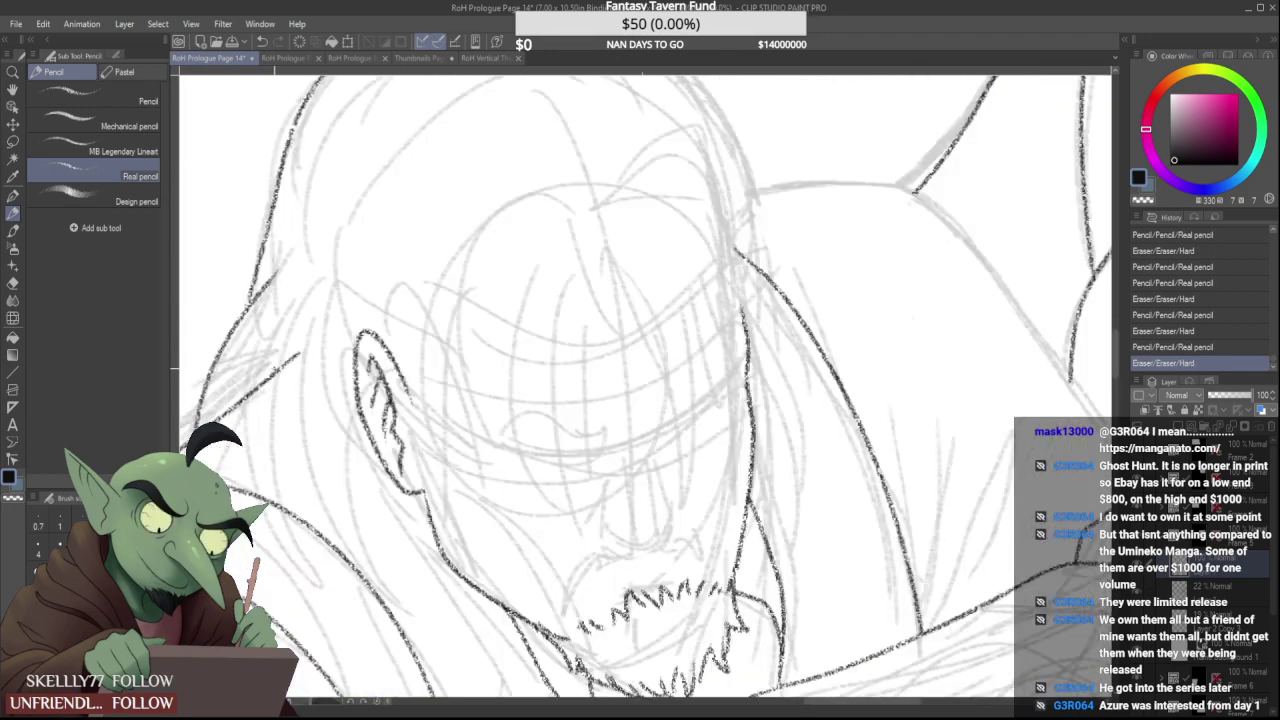
mouse_move(247, 397)
mouse_down()
mouse_move(296, 322)
mouse_move(283, 382)
mouse_up()
drag(308, 298, 280, 438)
drag(322, 348, 318, 462)
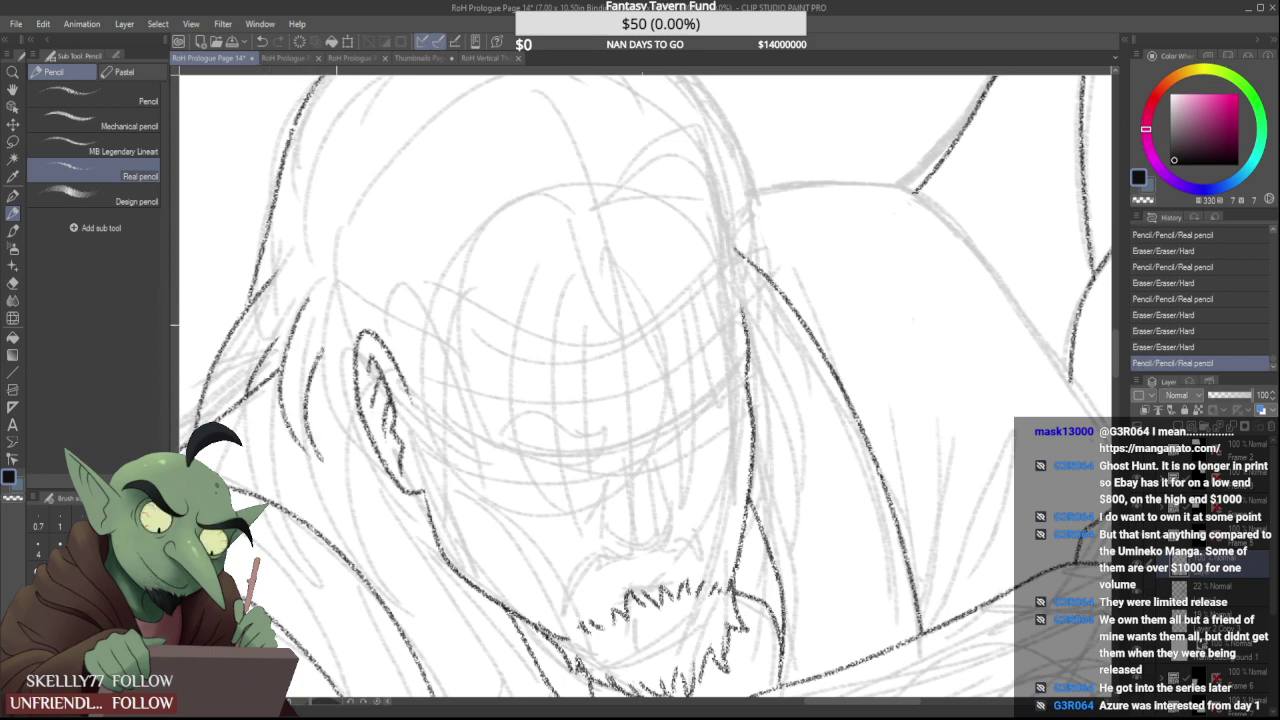
mouse_move(339, 321)
mouse_down()
mouse_move(308, 325)
mouse_move(298, 350)
mouse_move(322, 277)
mouse_move(287, 329)
mouse_move(335, 251)
mouse_move(290, 328)
mouse_up()
mouse_move(300, 442)
mouse_down()
mouse_move(342, 471)
mouse_move(321, 431)
mouse_up()
scroll(320, 420, down, 5)
scroll(320, 425, up, 5)
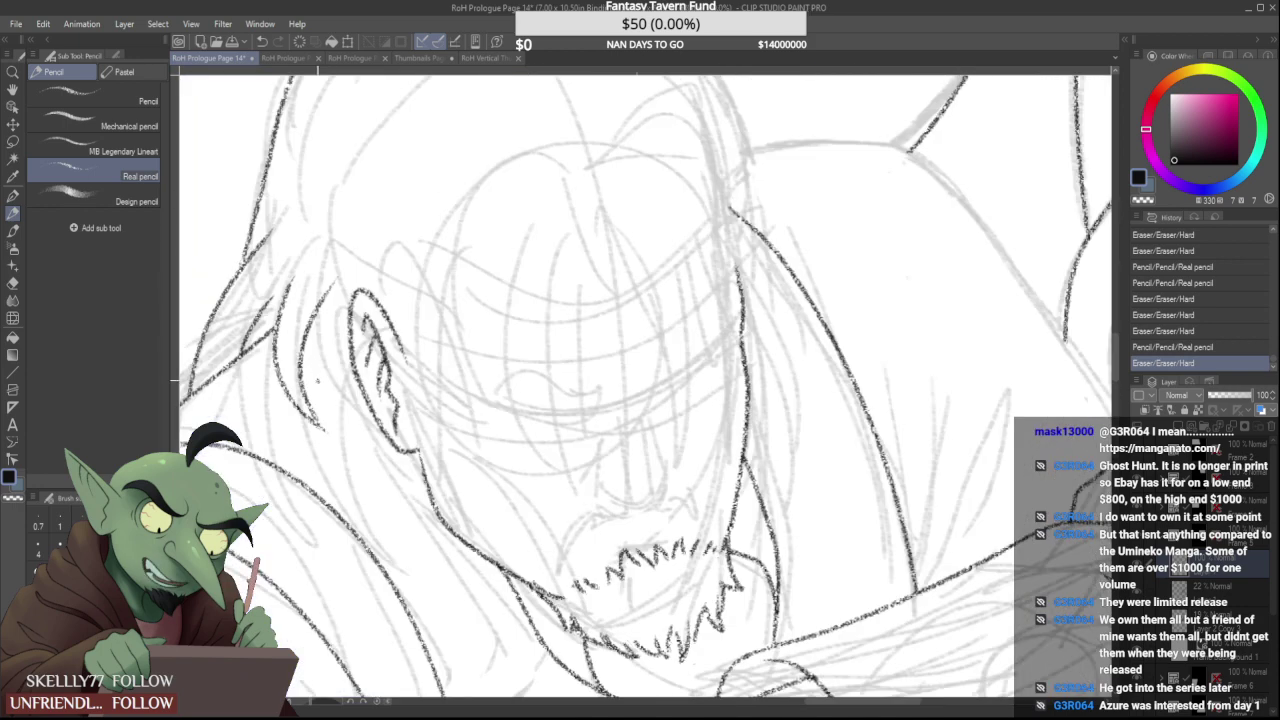
mouse_move(322, 290)
mouse_down()
mouse_move(325, 414)
mouse_move(308, 318)
mouse_move(309, 428)
mouse_move(288, 293)
mouse_move(297, 385)
mouse_up()
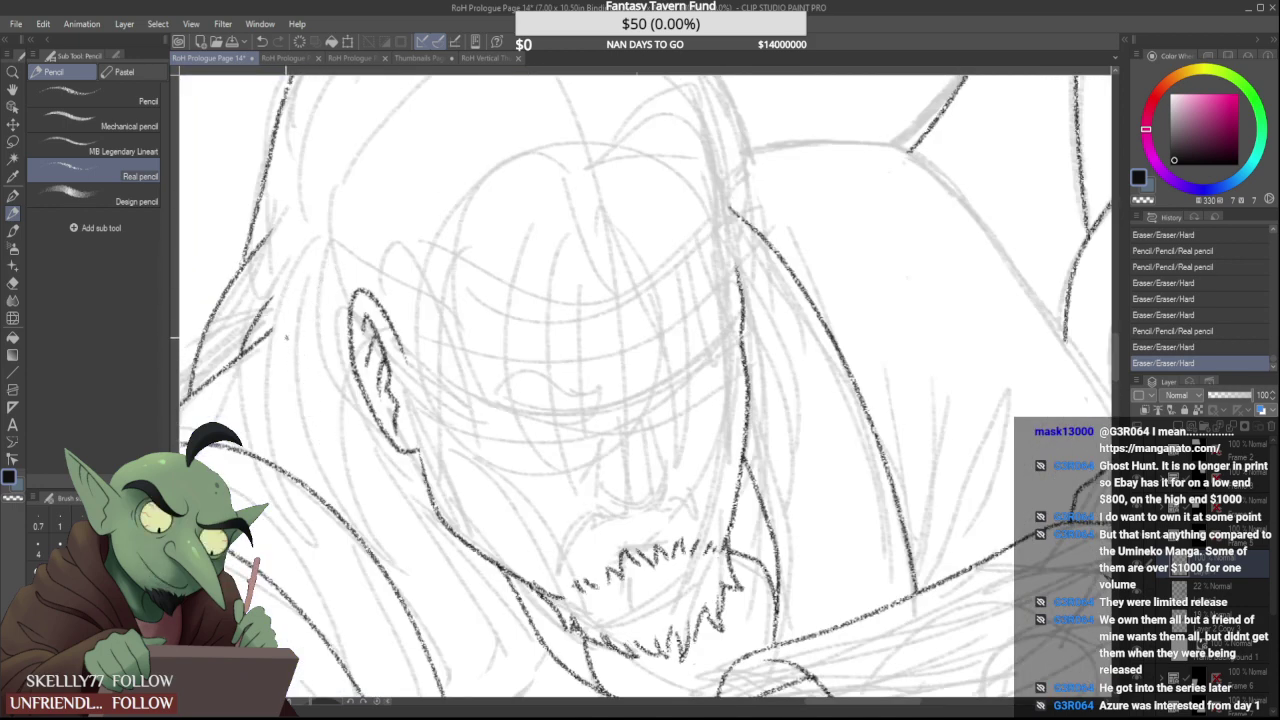
Try a set of long pointed hair strands hanging behind and below the hunched figure's ear
drag(305, 247, 312, 460)
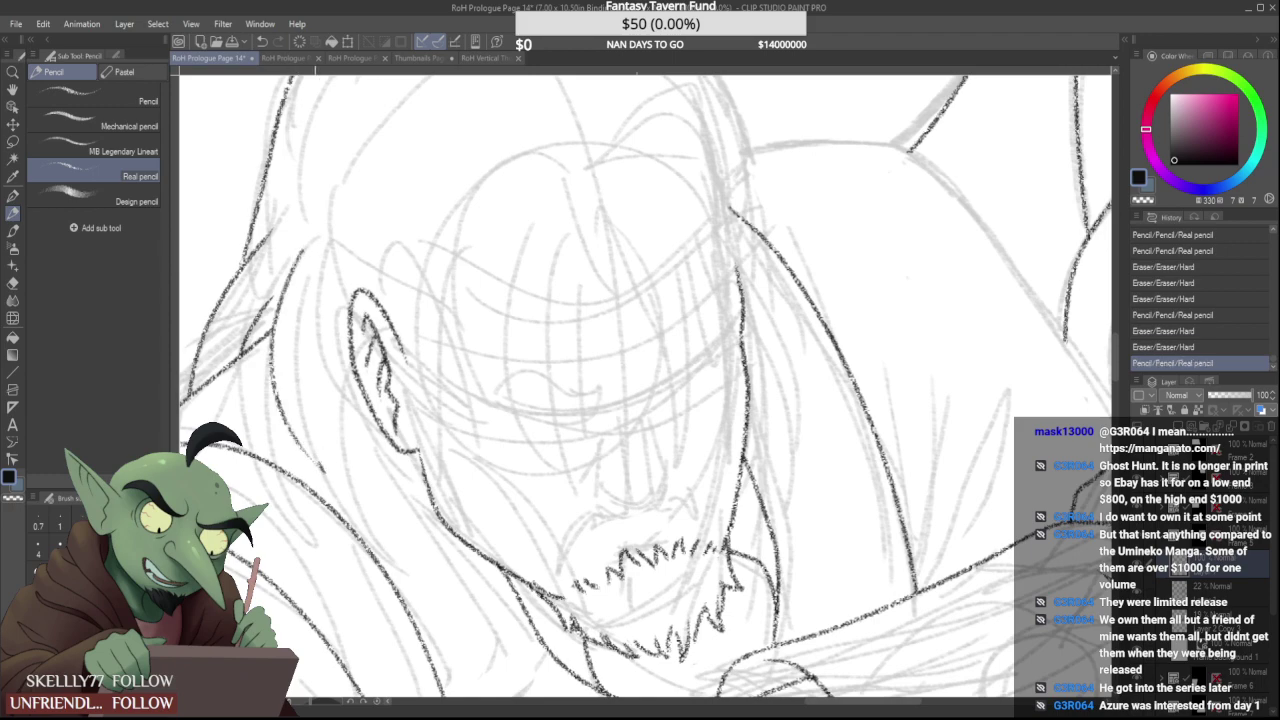
drag(308, 326, 322, 470)
mouse_move(297, 297)
mouse_down()
mouse_move(308, 248)
mouse_move(327, 468)
mouse_move(346, 272)
mouse_move(335, 355)
mouse_move(412, 473)
mouse_up()
scroll(300, 472, up, 2)
scroll(346, 268, down, 4)
scroll(346, 264, up, 3)
drag(379, 343, 423, 478)
scroll(415, 415, down, 4)
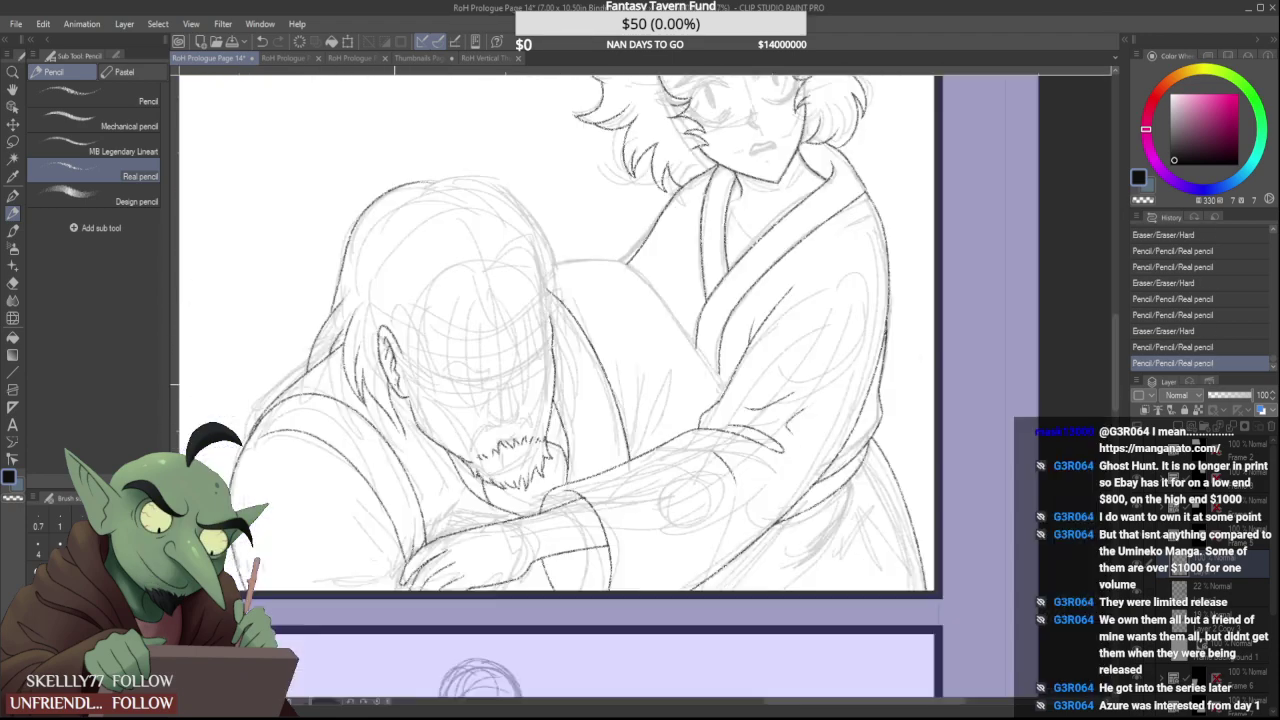
scroll(417, 445, up, 4)
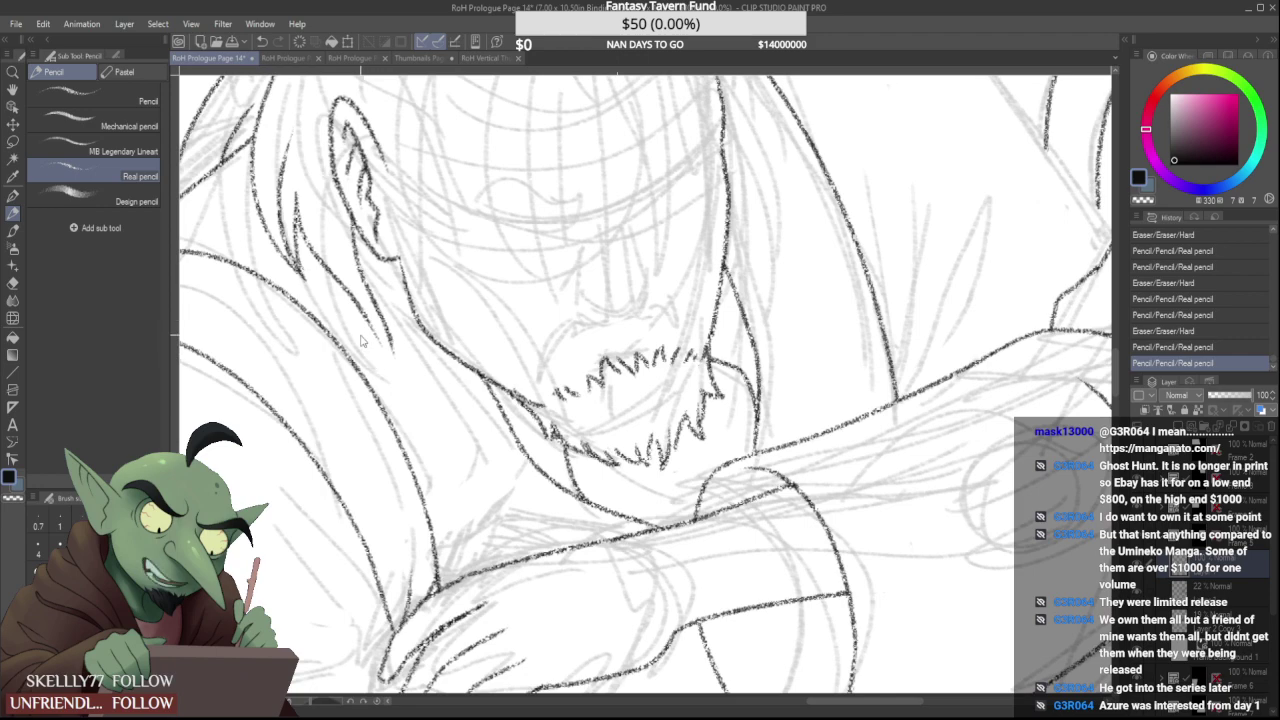
key(ctrl+z)
key(ctrl+z)
key(ctrl+z)
mouse_move(298, 150)
mouse_down()
mouse_move(303, 194)
mouse_move(316, 126)
mouse_move(287, 146)
mouse_move(292, 264)
mouse_move(270, 149)
mouse_move(280, 243)
mouse_move(261, 159)
mouse_move(267, 200)
mouse_up()
scroll(267, 200, down, 4)
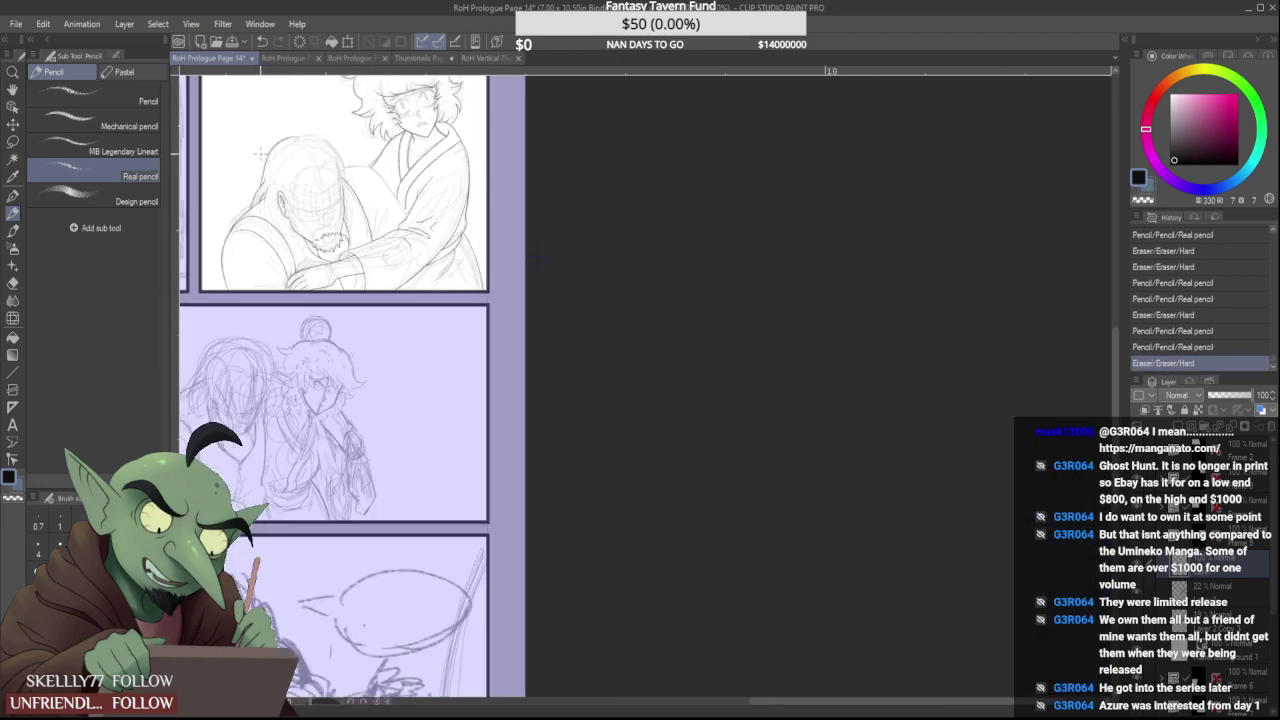
Draw two long curved hair strands behind the hunched figure's ear down over the shoulder and clean up their upper ends
scroll(266, 215, up, 3)
mouse_move(247, 266)
mouse_down()
mouse_move(254, 218)
mouse_move(242, 342)
mouse_up()
drag(253, 250, 262, 326)
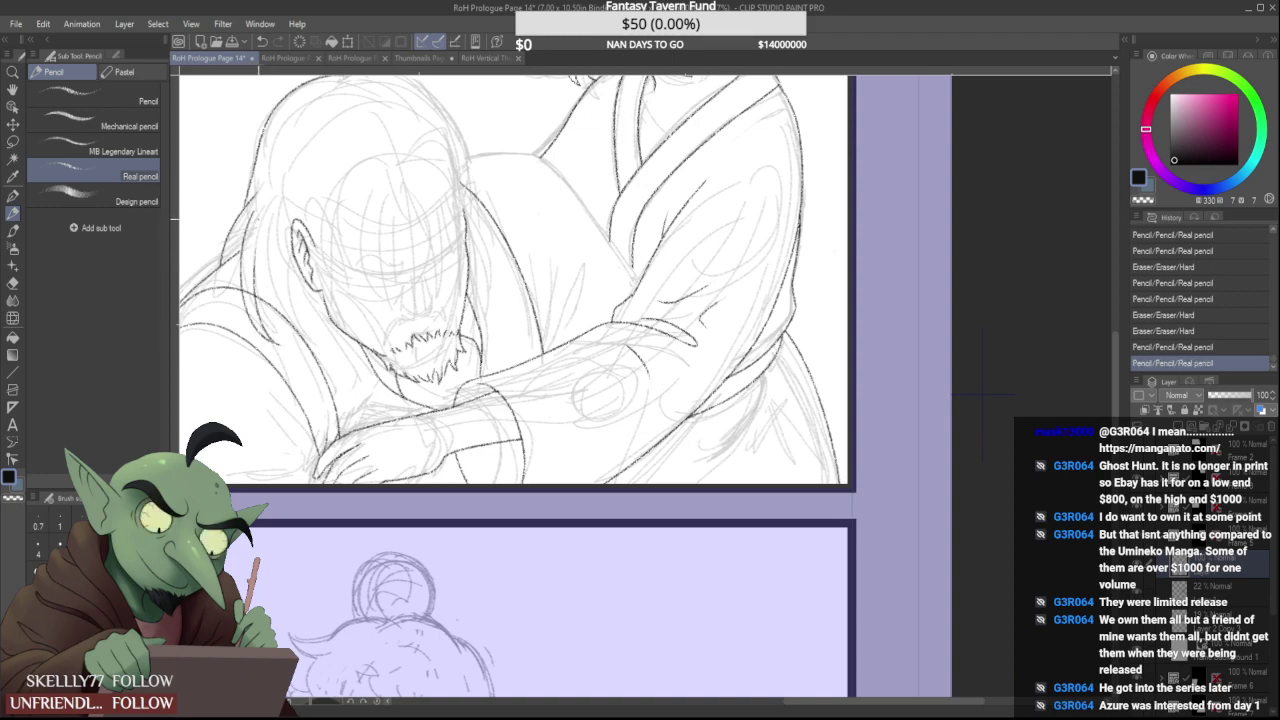
scroll(261, 236, down, 3)
scroll(256, 238, up, 4)
drag(251, 238, 260, 210)
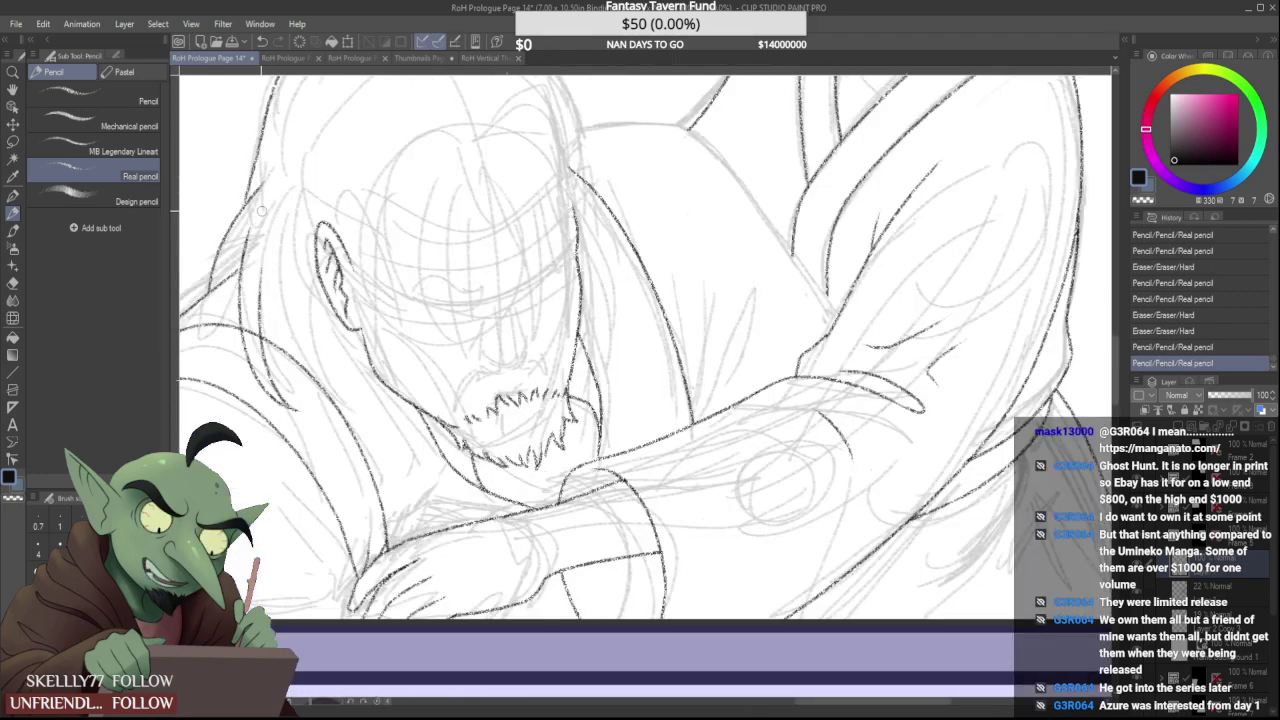
Erase the shoulder line where it passes behind the hunched figure's hair strands and add another strand edge beside them
drag(262, 266, 263, 324)
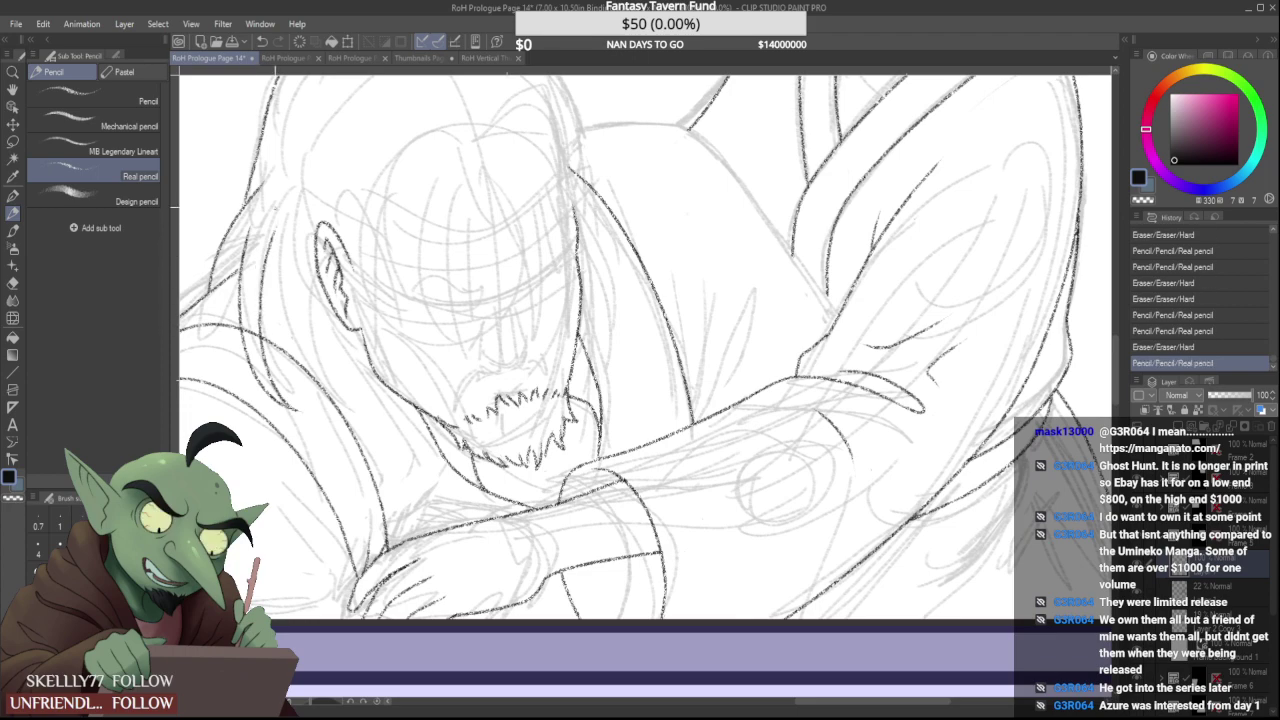
scroll(262, 300, up, 2)
scroll(262, 318, up, 2)
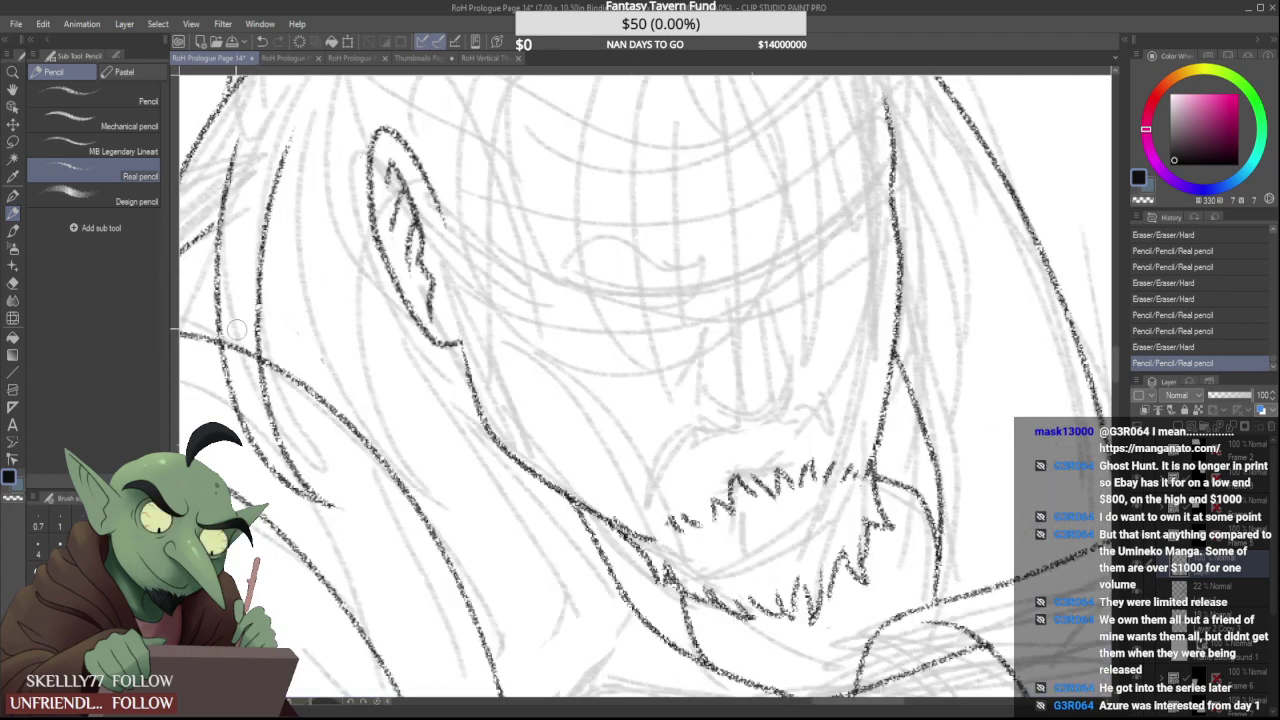
drag(230, 333, 242, 360)
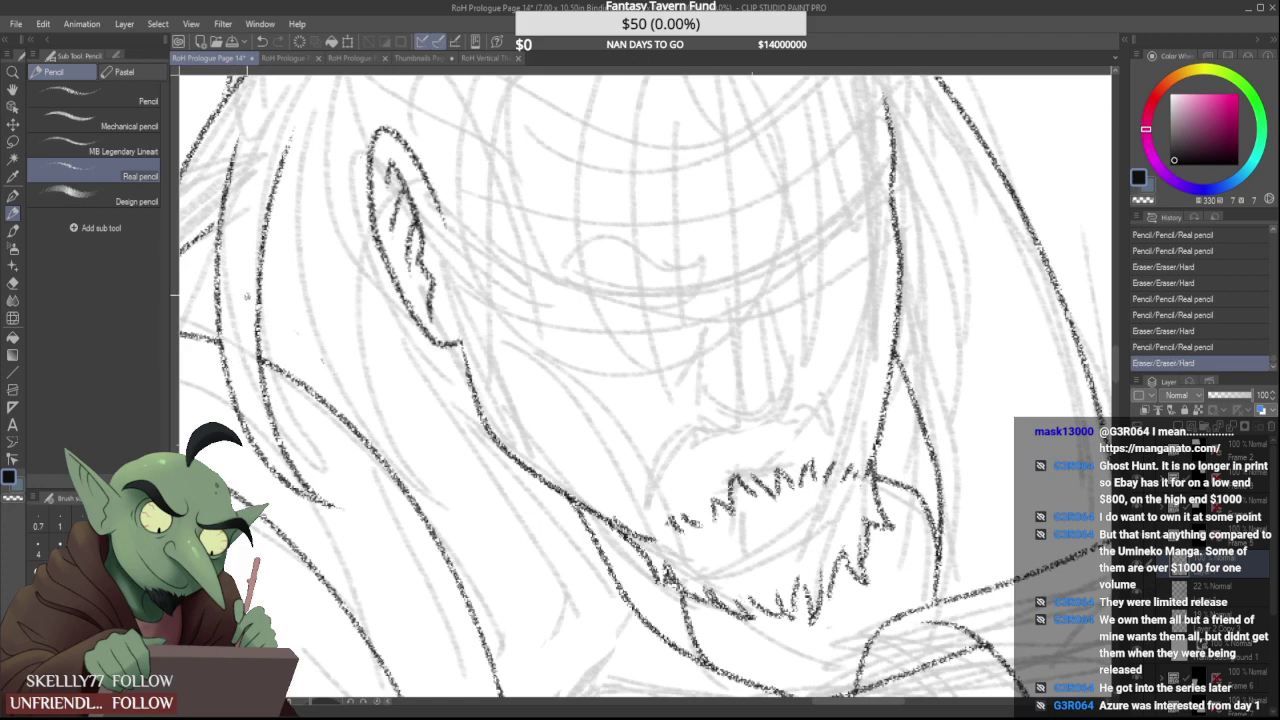
scroll(262, 320, down, 2)
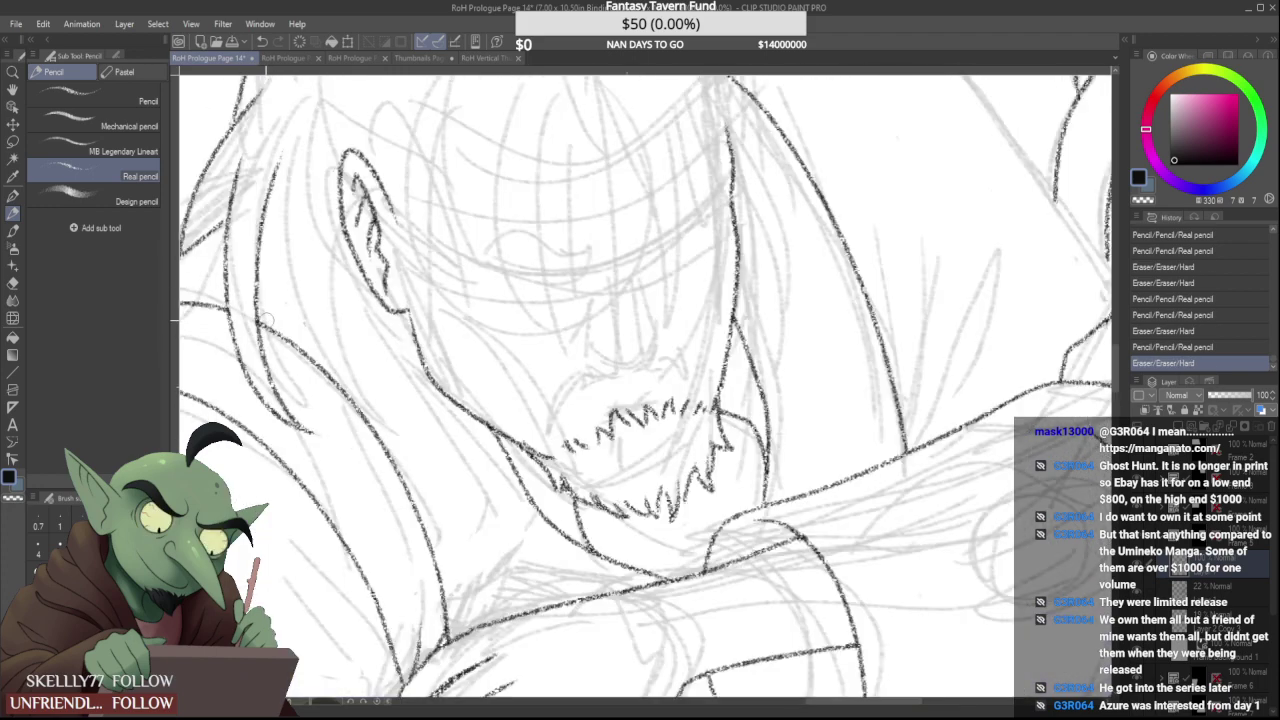
drag(265, 318, 268, 312)
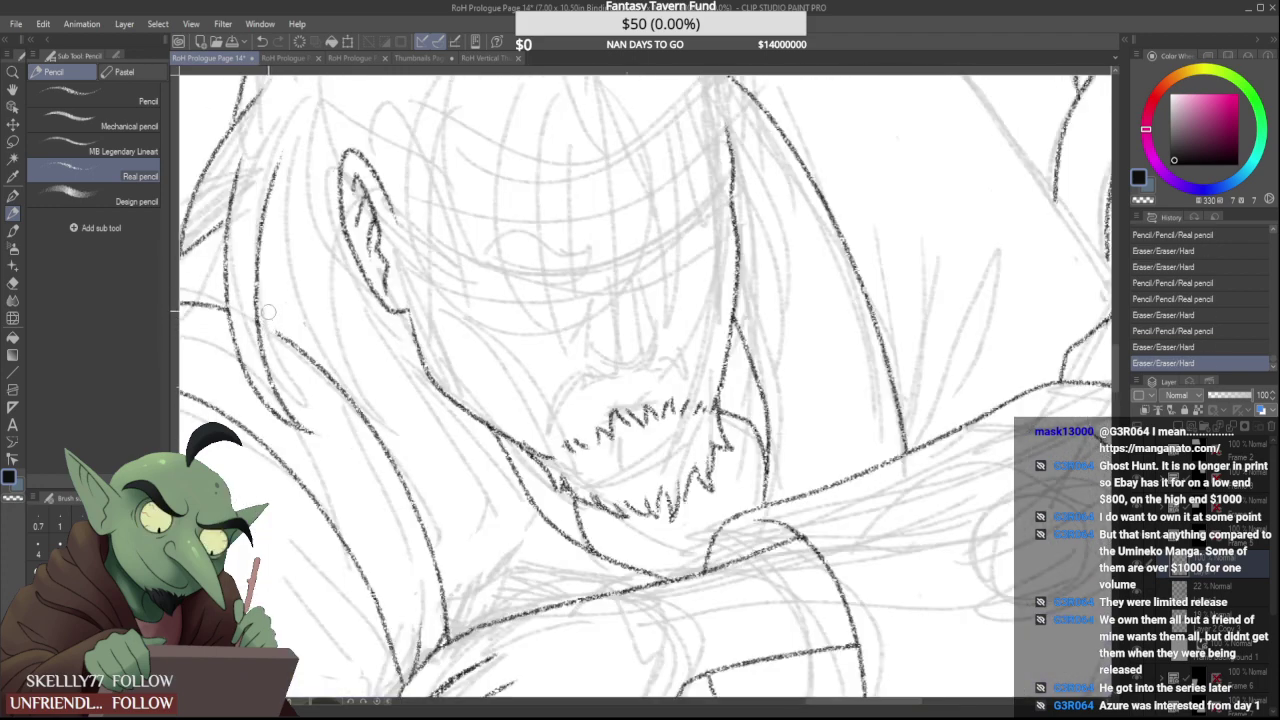
drag(290, 416, 274, 254)
Refine the hunched figure's back contour at the nape, redrawing a short stretch and erasing the excess line around it
scroll(286, 205, down, 4)
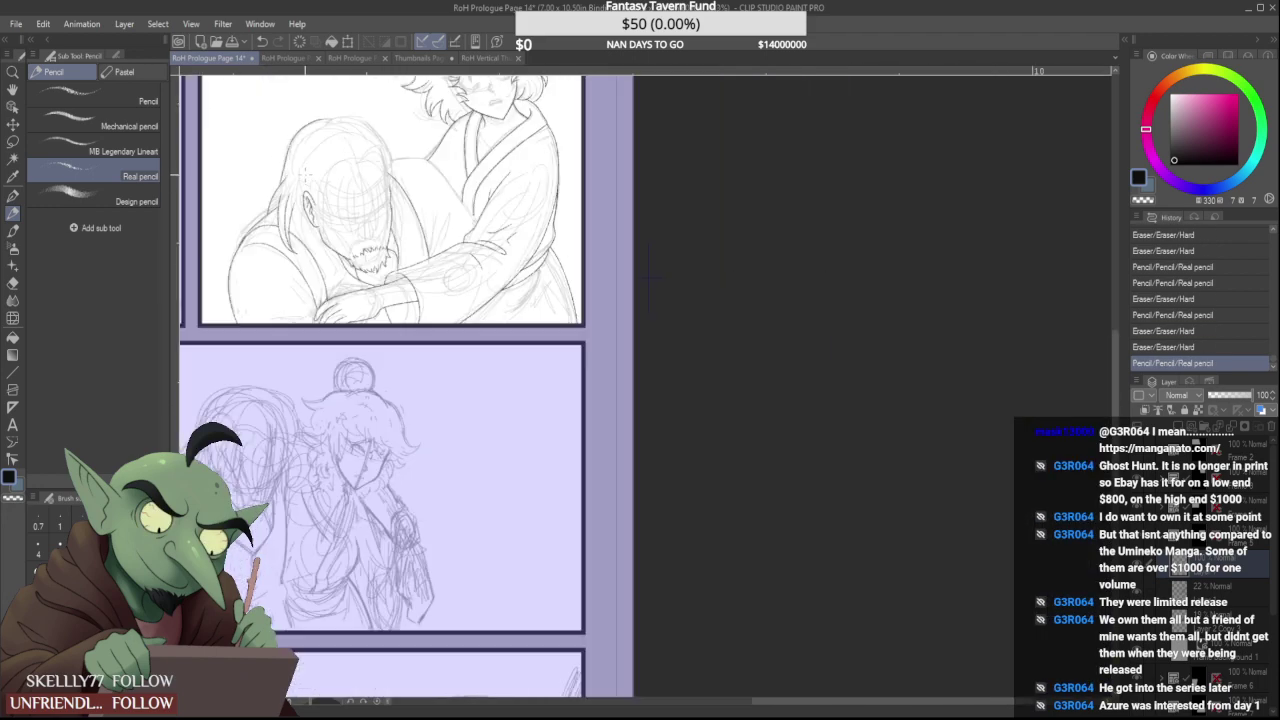
scroll(285, 190, up, 1)
scroll(285, 189, up, 3)
scroll(285, 197, down, 4)
scroll(291, 215, up, 2)
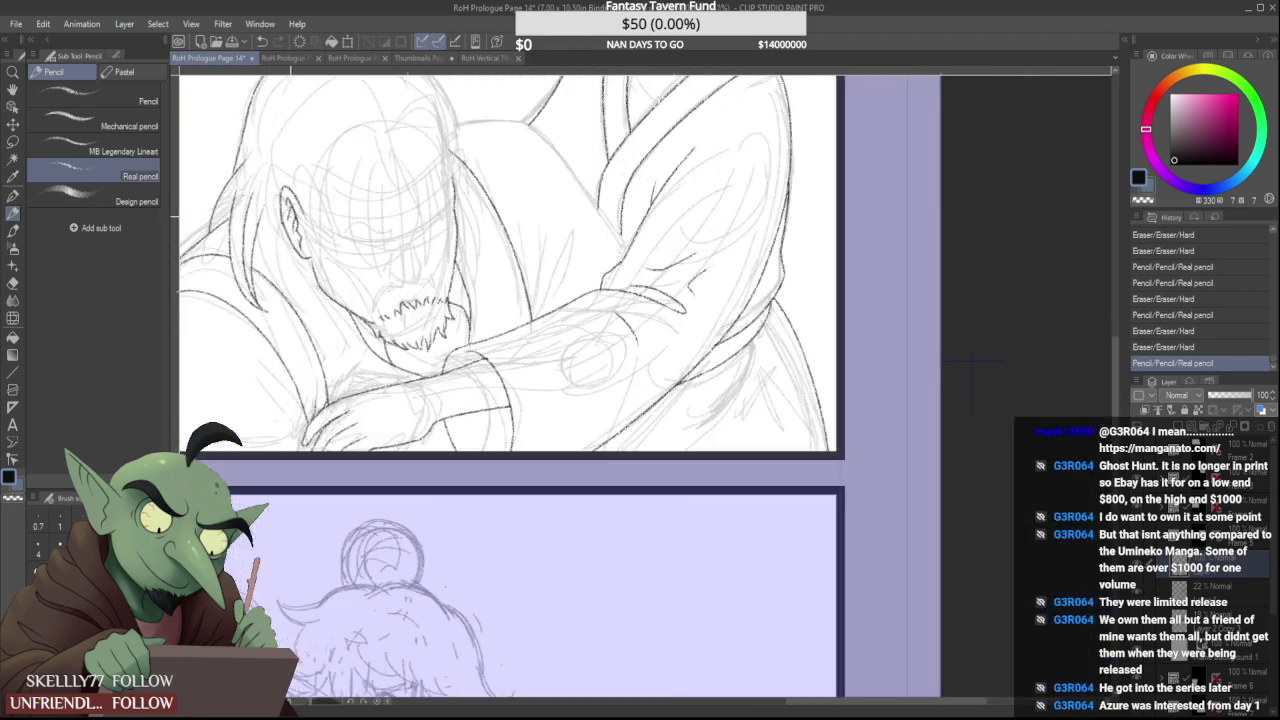
scroll(258, 195, up, 1)
drag(248, 177, 254, 161)
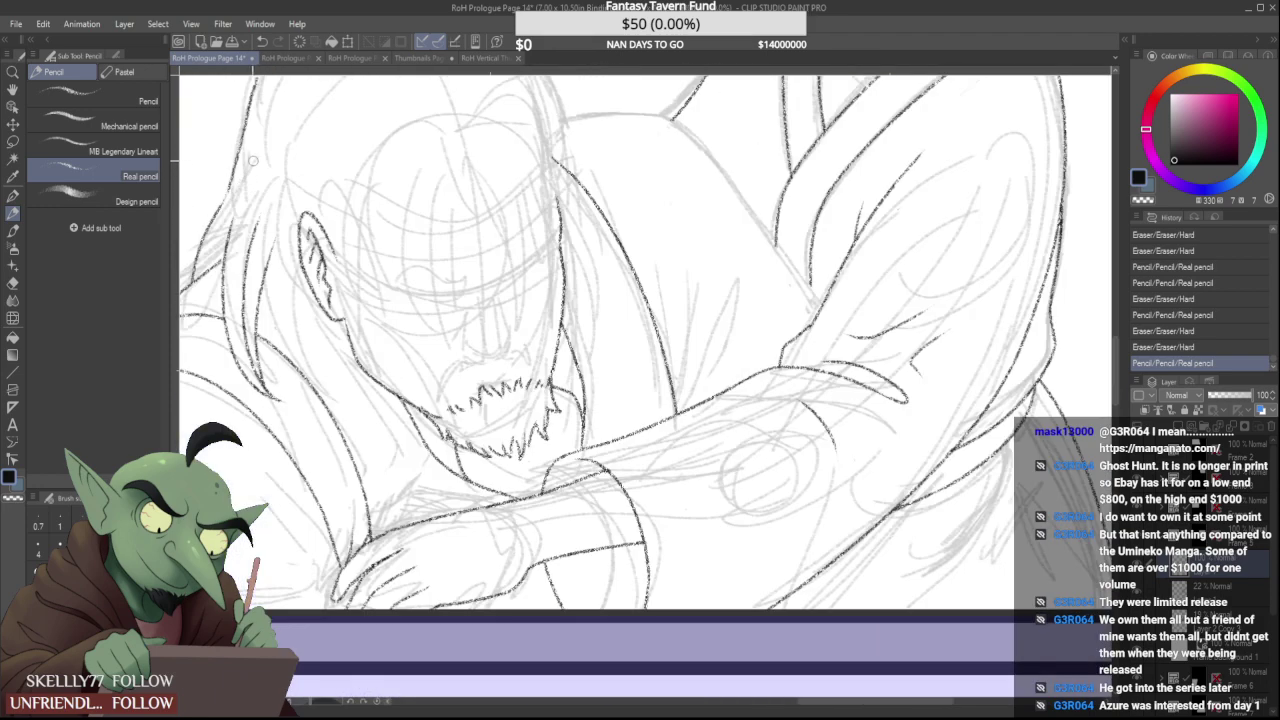
scroll(250, 173, down, 5)
scroll(378, 108, up, 8)
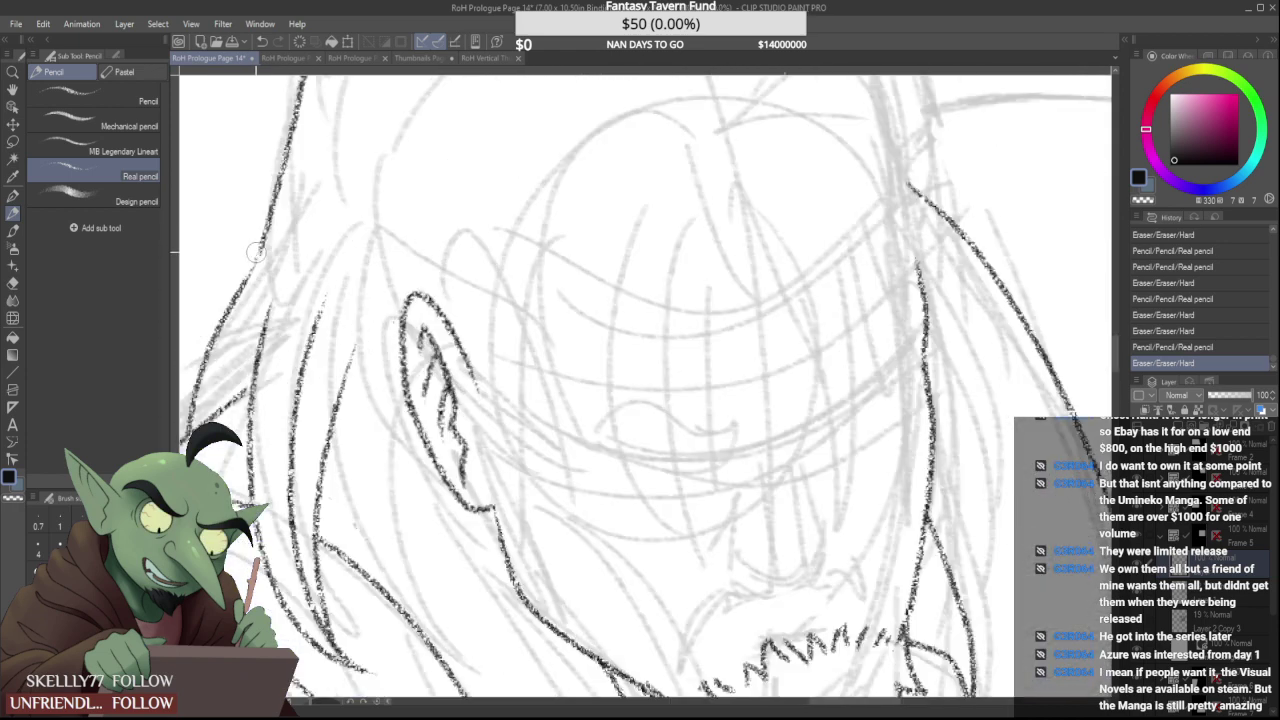
drag(246, 276, 268, 234)
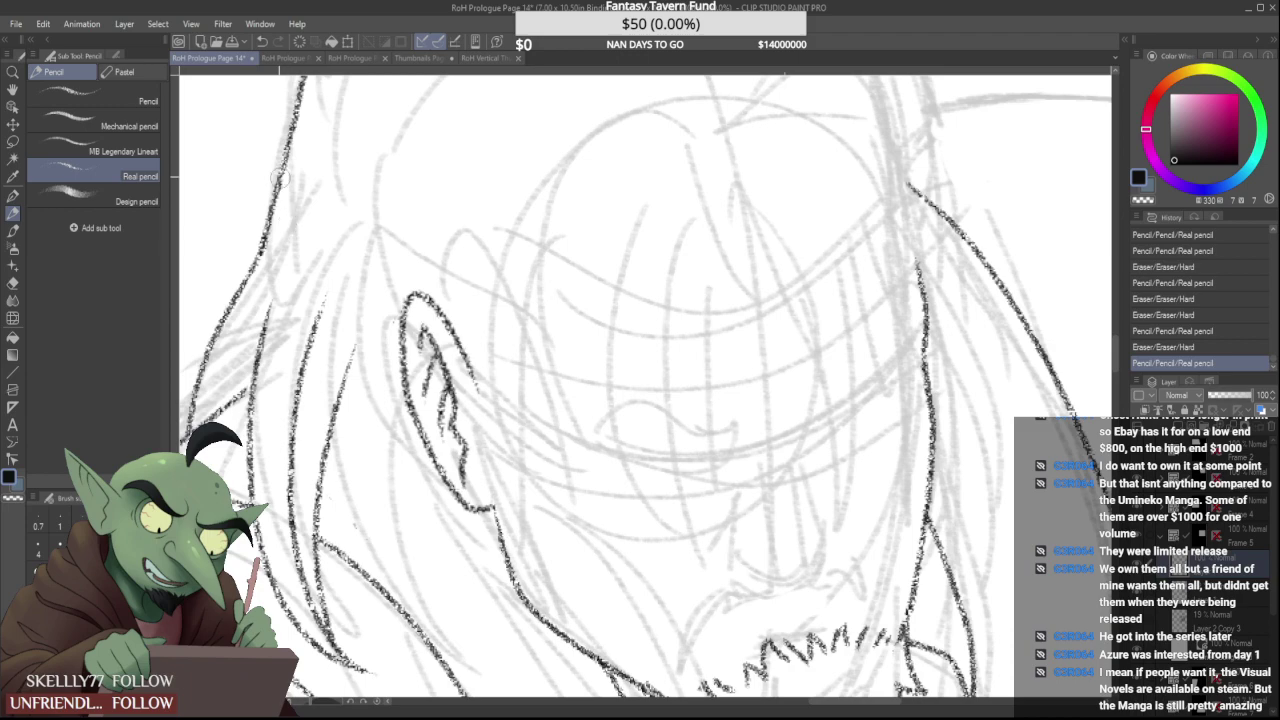
drag(276, 253, 279, 240)
Try a curved hair strand sweeping from behind the hunched figure's ear down over the shoulder
scroll(278, 244, down, 3)
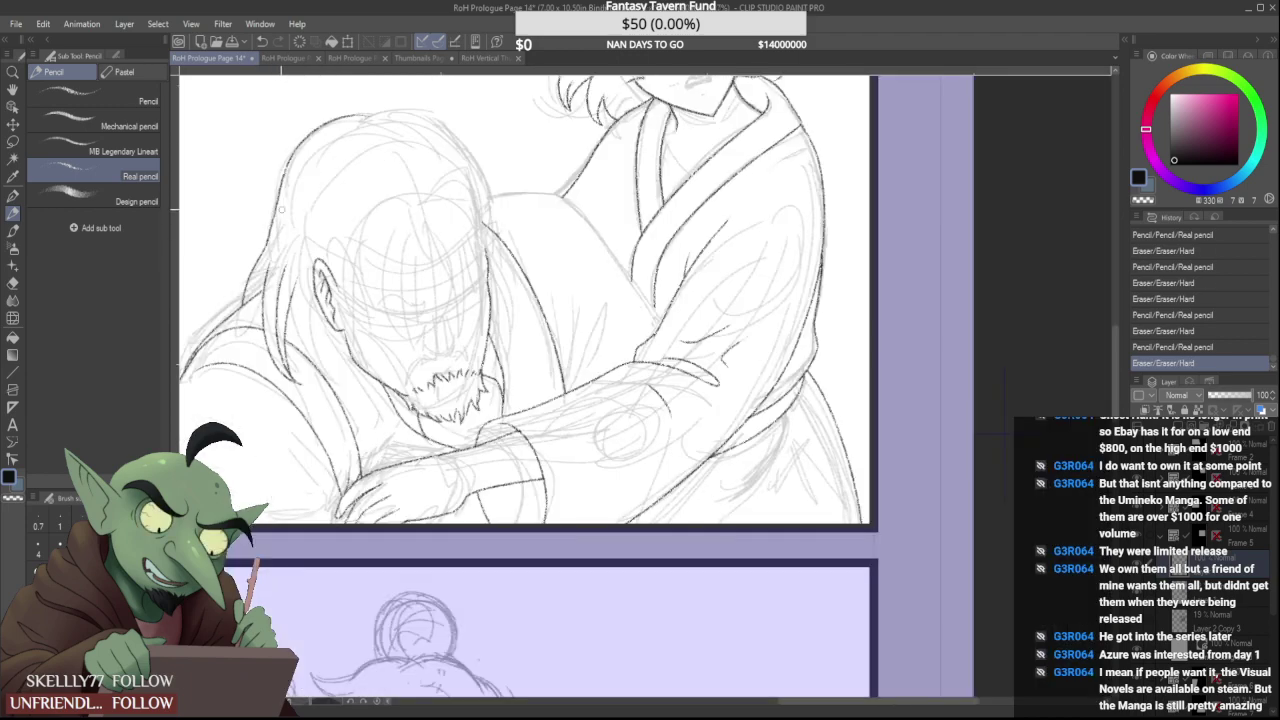
scroll(314, 270, up, 1)
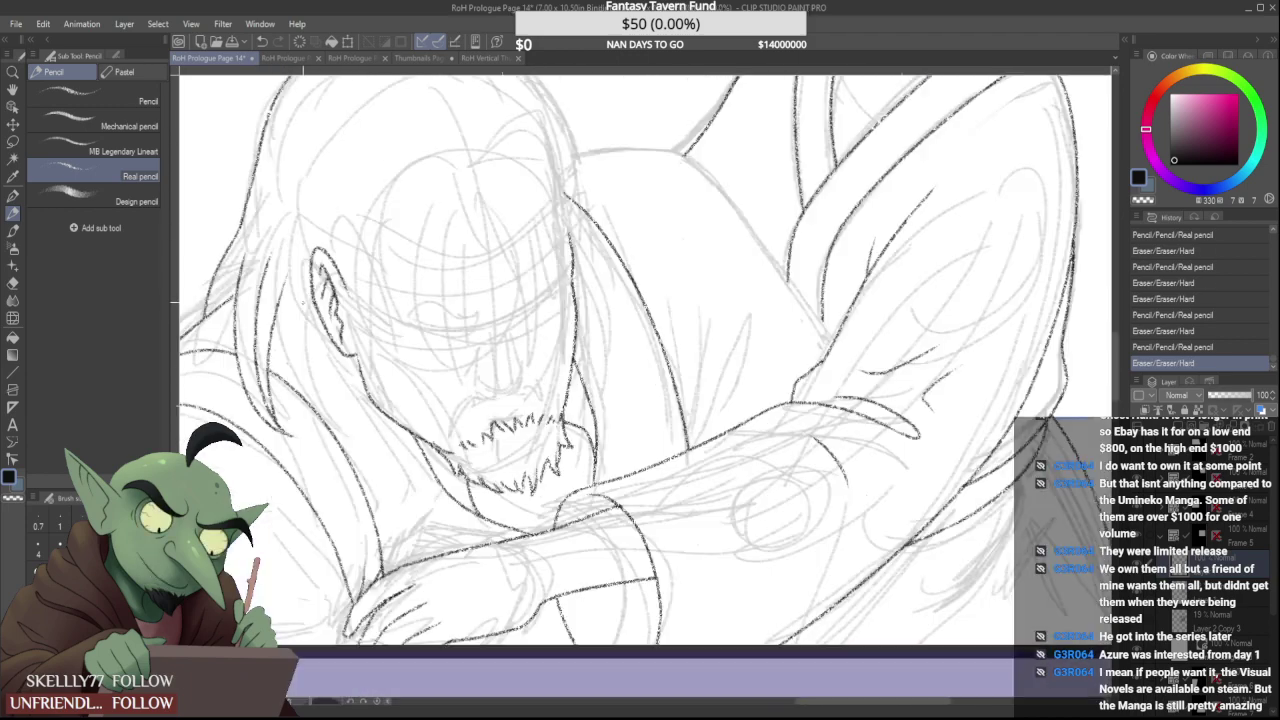
scroll(300, 295, down, 2)
scroll(298, 300, up, 2)
drag(265, 274, 338, 381)
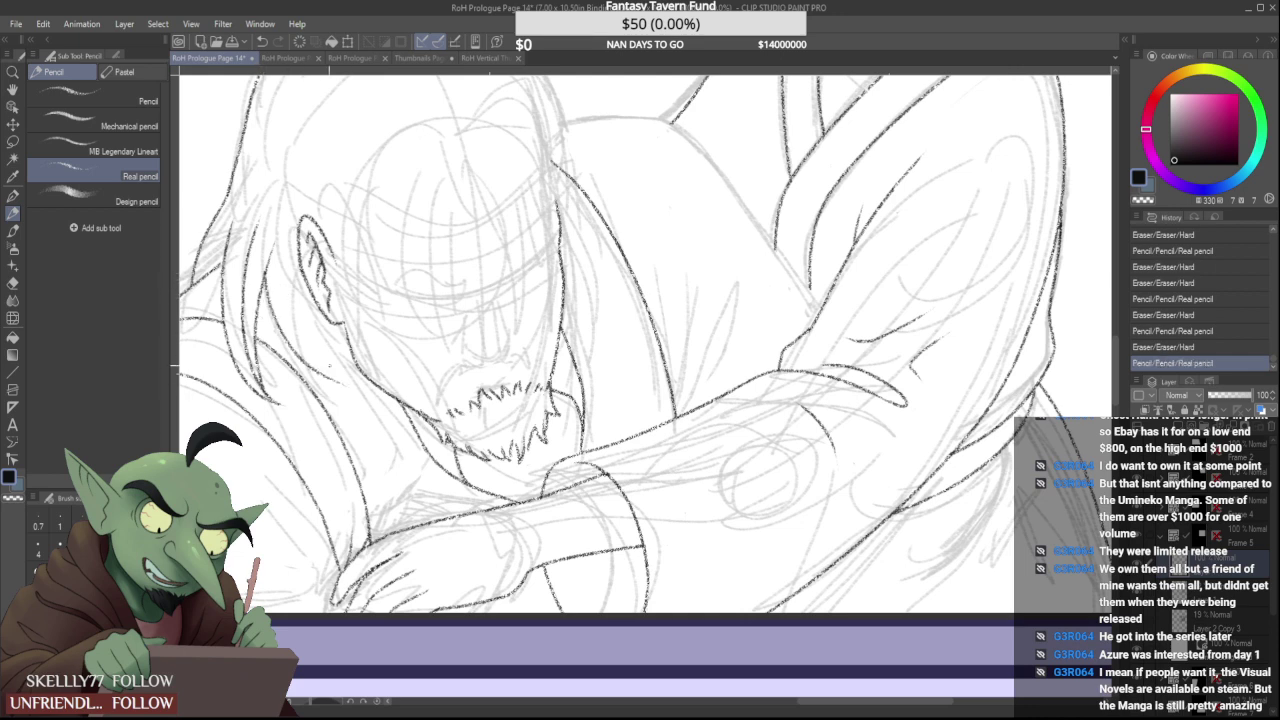
key(ctrl+z)
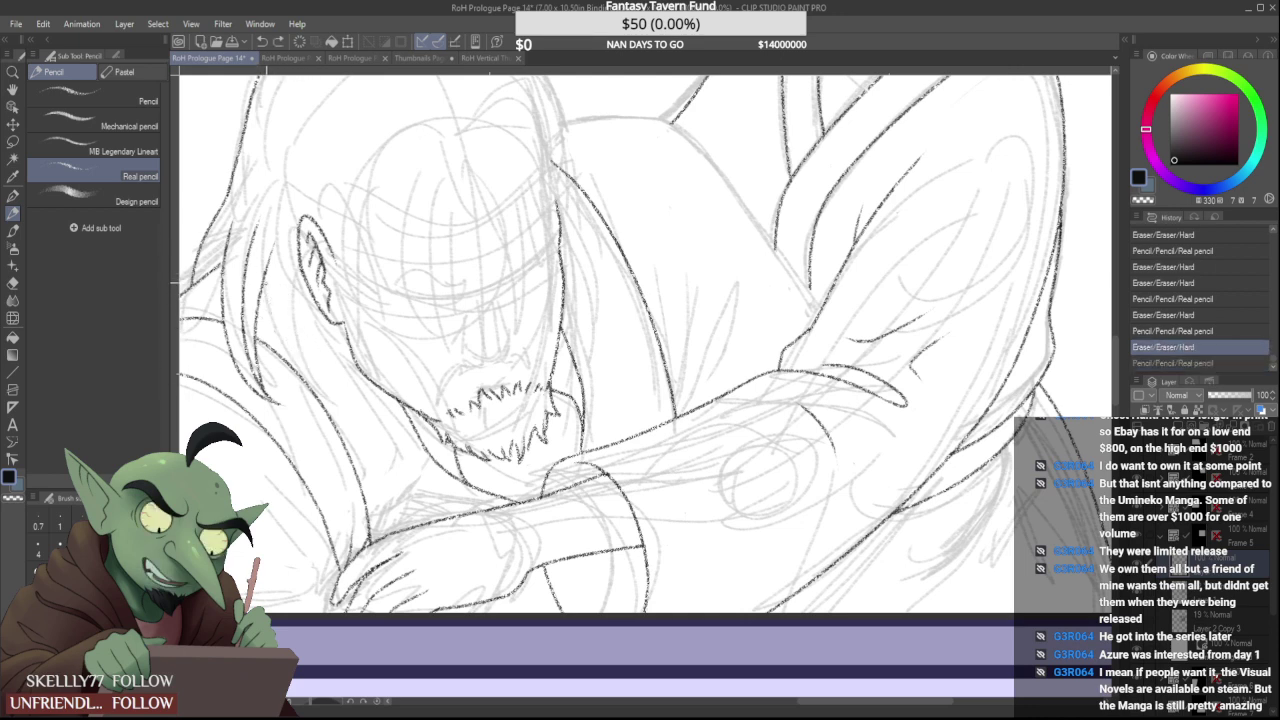
mouse_move(266, 267)
mouse_down()
mouse_move(284, 329)
mouse_move(337, 373)
mouse_up()
key(ctrl+z)
scroll(405, 297, down, 3)
scroll(376, 264, up, 3)
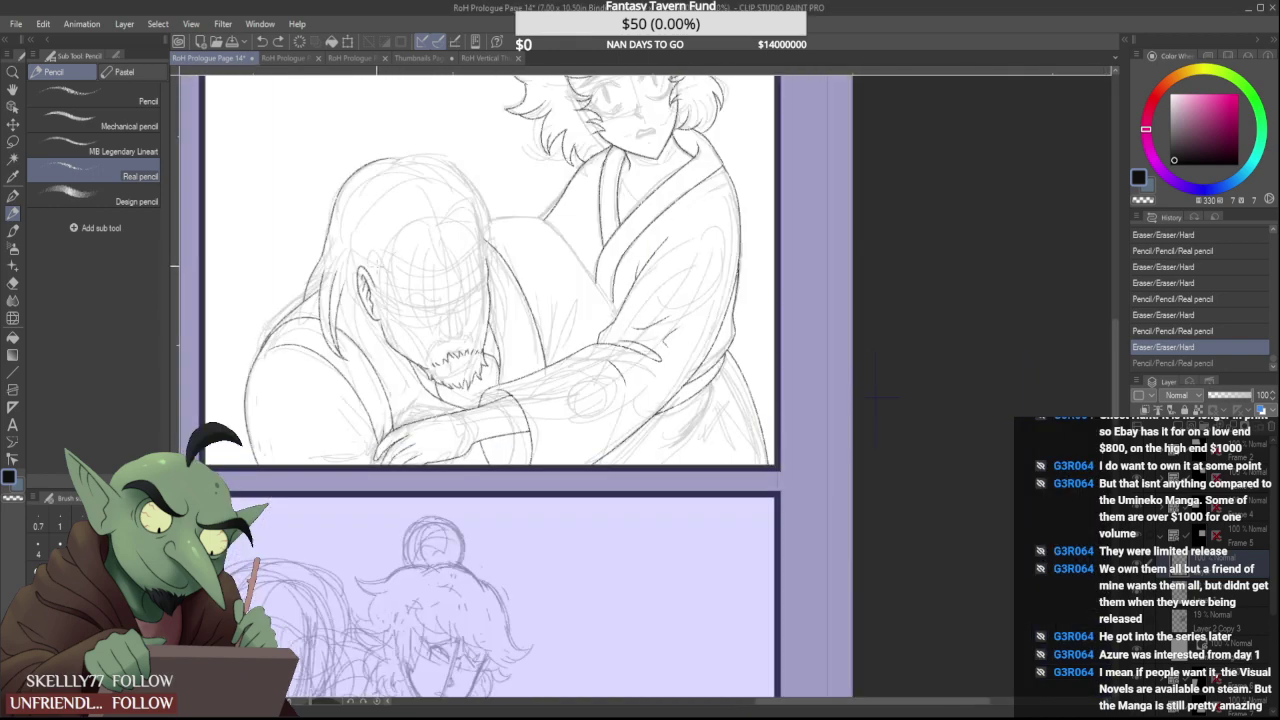
Try new strokes along the hunched figure's nape contour, undo them, and thin the existing line with the eraser
scroll(282, 248, up, 1)
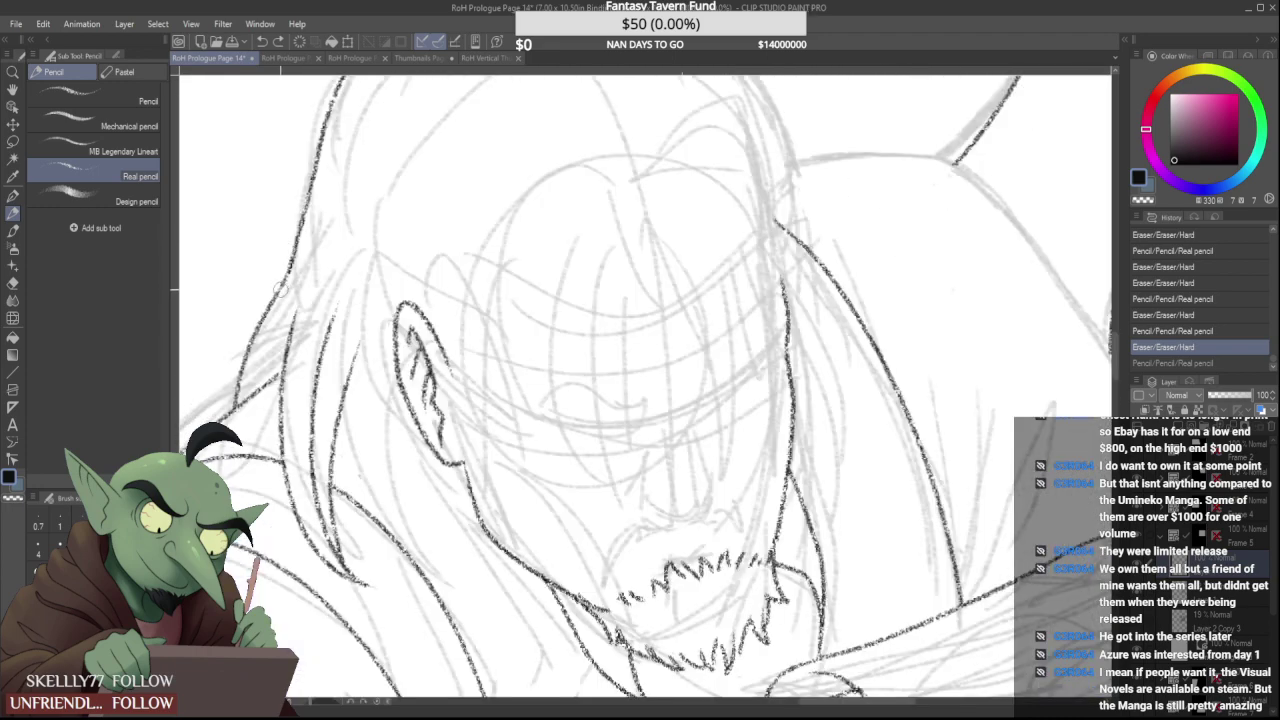
drag(281, 289, 315, 191)
drag(276, 293, 311, 182)
scroll(292, 182, down, 3)
scroll(288, 156, up, 3)
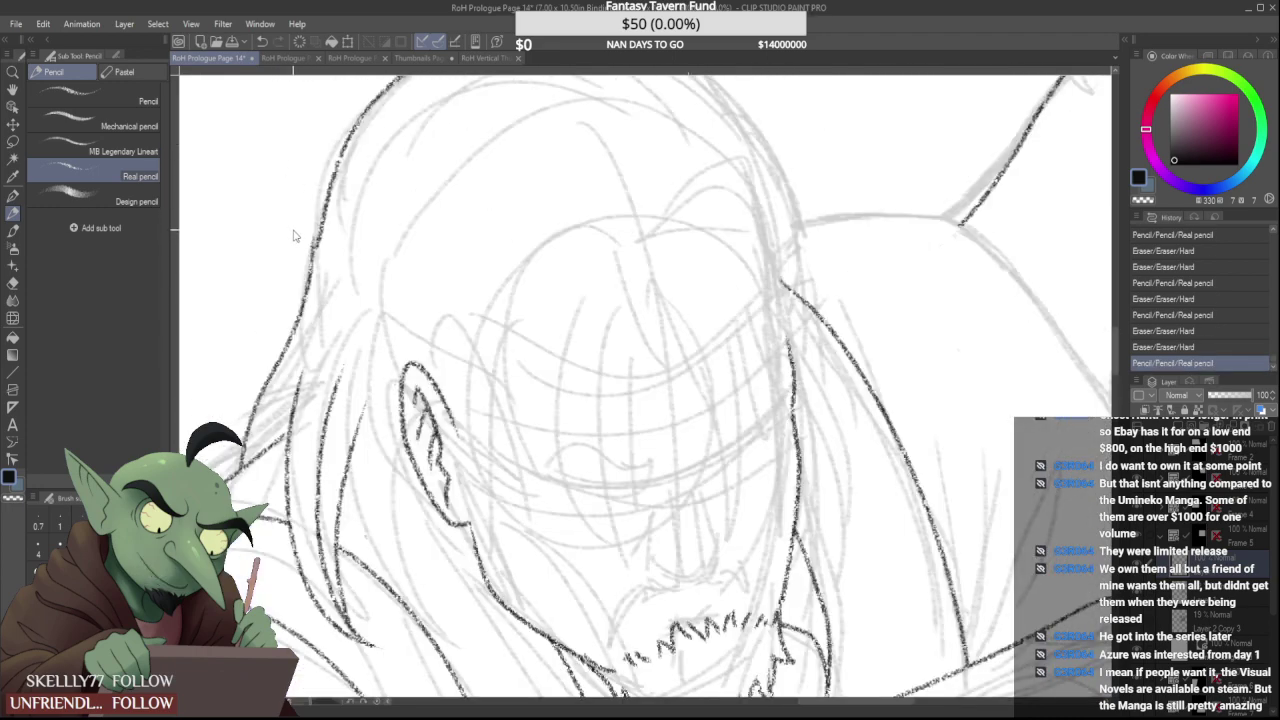
key(ctrl+z)
drag(281, 358, 319, 198)
key(ctrl+z)
mouse_move(282, 358)
mouse_down()
mouse_move(325, 208)
mouse_move(302, 258)
mouse_up()
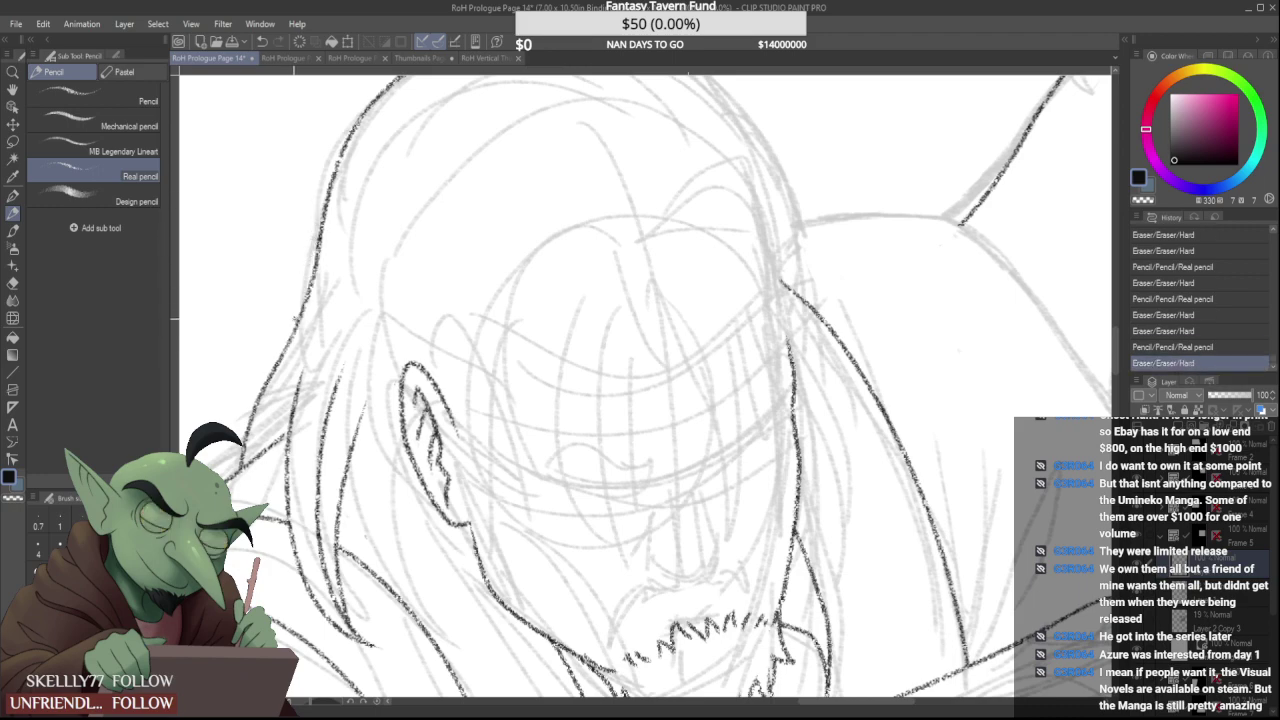
Draw a pointed hair lock behind the hunched figure's ear over the shoulder, with a short inner strand trimmed at its upper end
scroll(293, 299, down, 1)
scroll(295, 290, down, 3)
scroll(576, 361, up, 3)
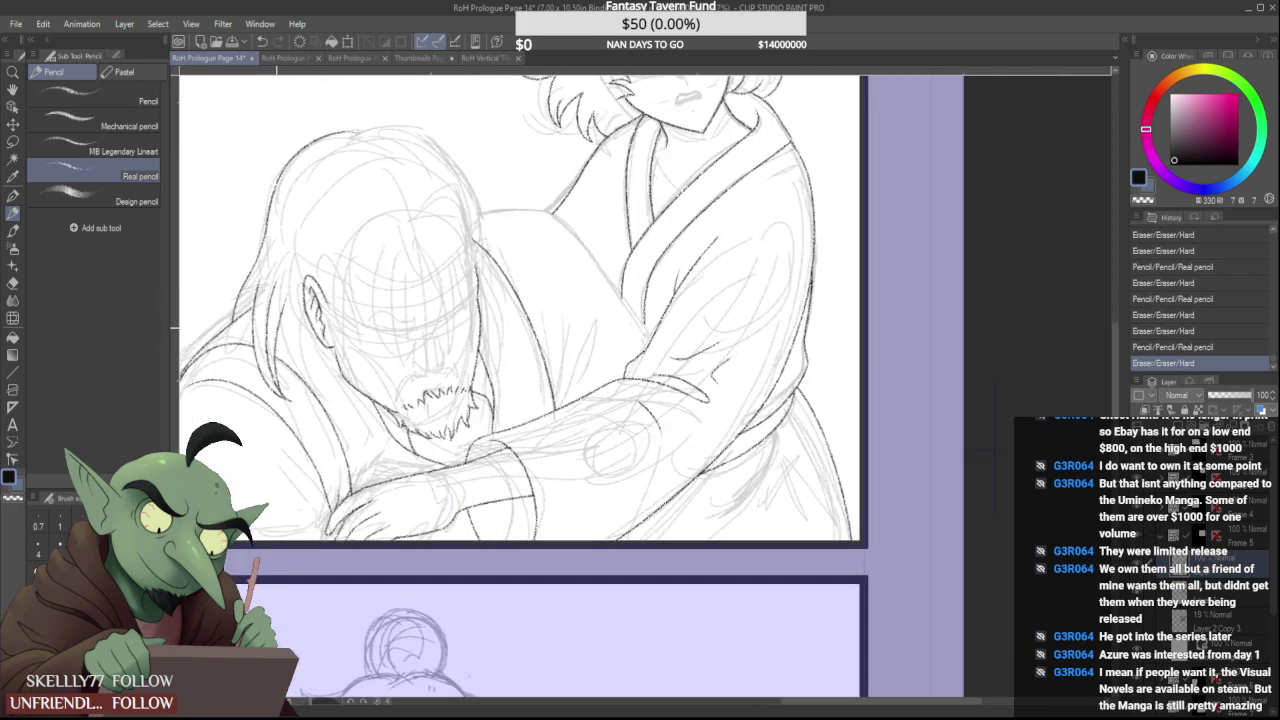
scroll(283, 375, up, 2)
drag(288, 417, 309, 433)
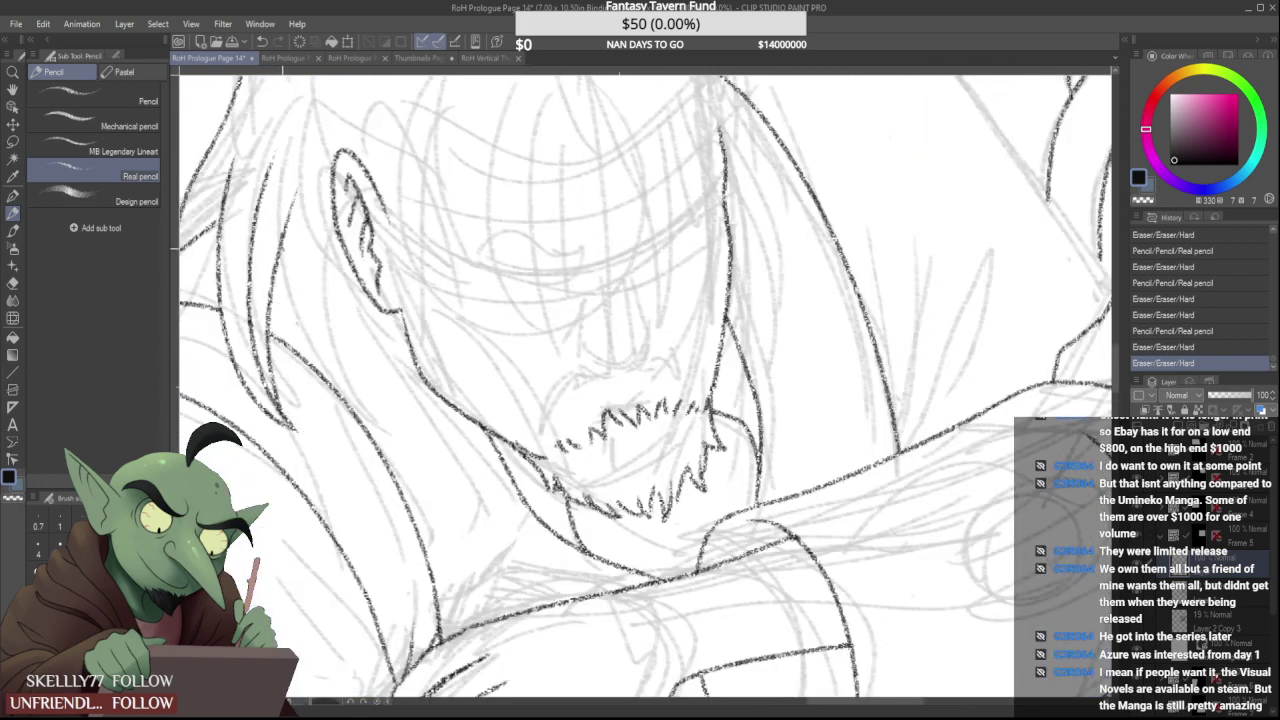
drag(298, 181, 283, 265)
mouse_move(291, 157)
mouse_down()
mouse_move(344, 378)
mouse_move(362, 388)
mouse_up()
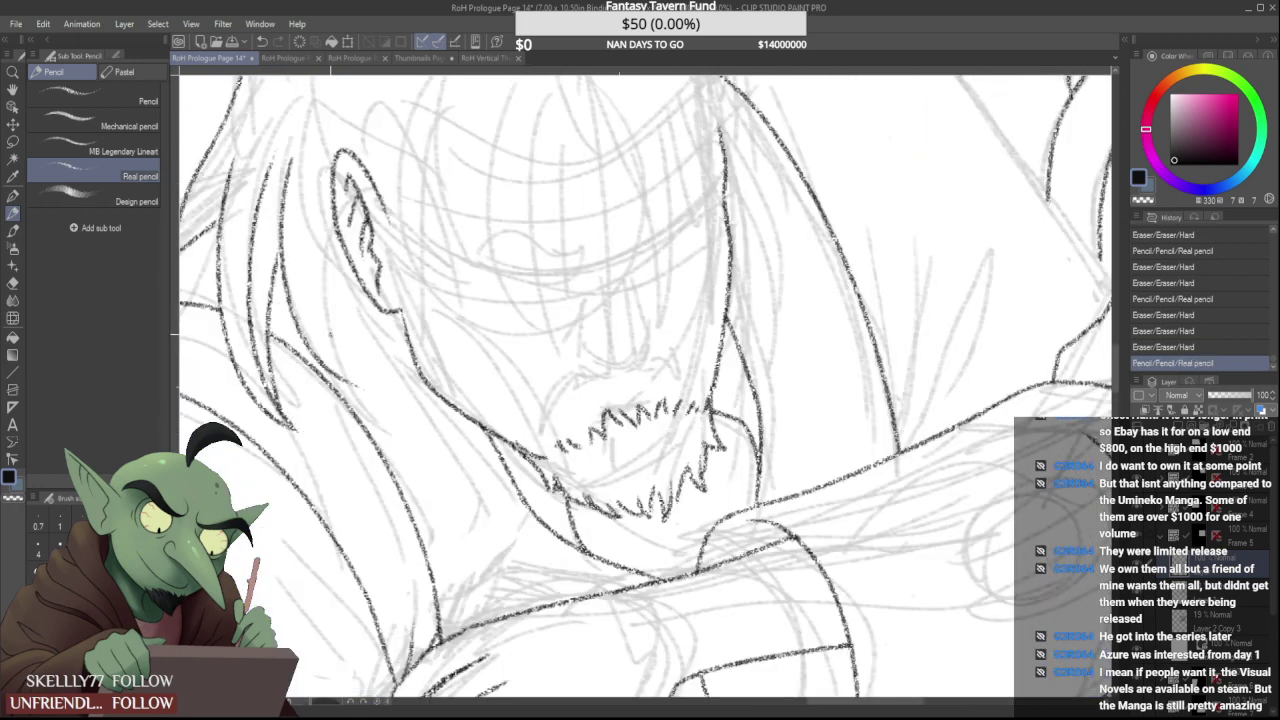
key(ctrl+z)
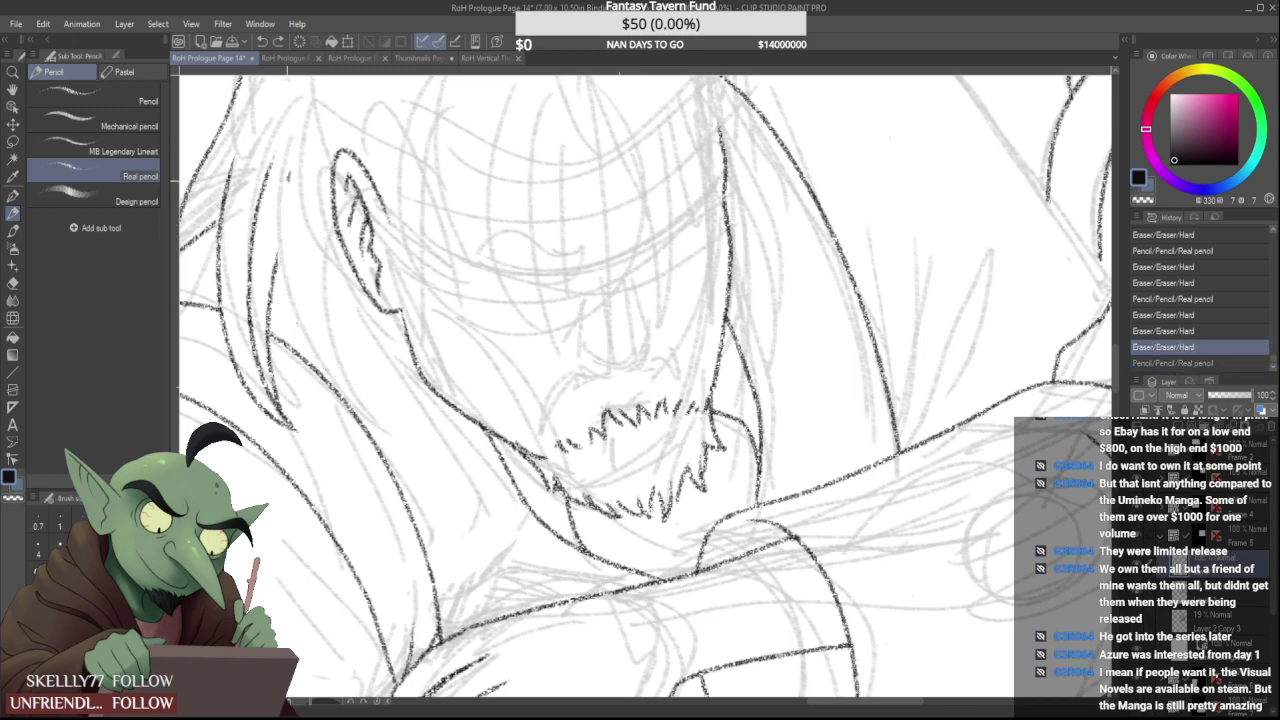
mouse_move(296, 182)
mouse_down()
mouse_move(368, 388)
mouse_move(326, 298)
mouse_up()
drag(328, 218, 334, 300)
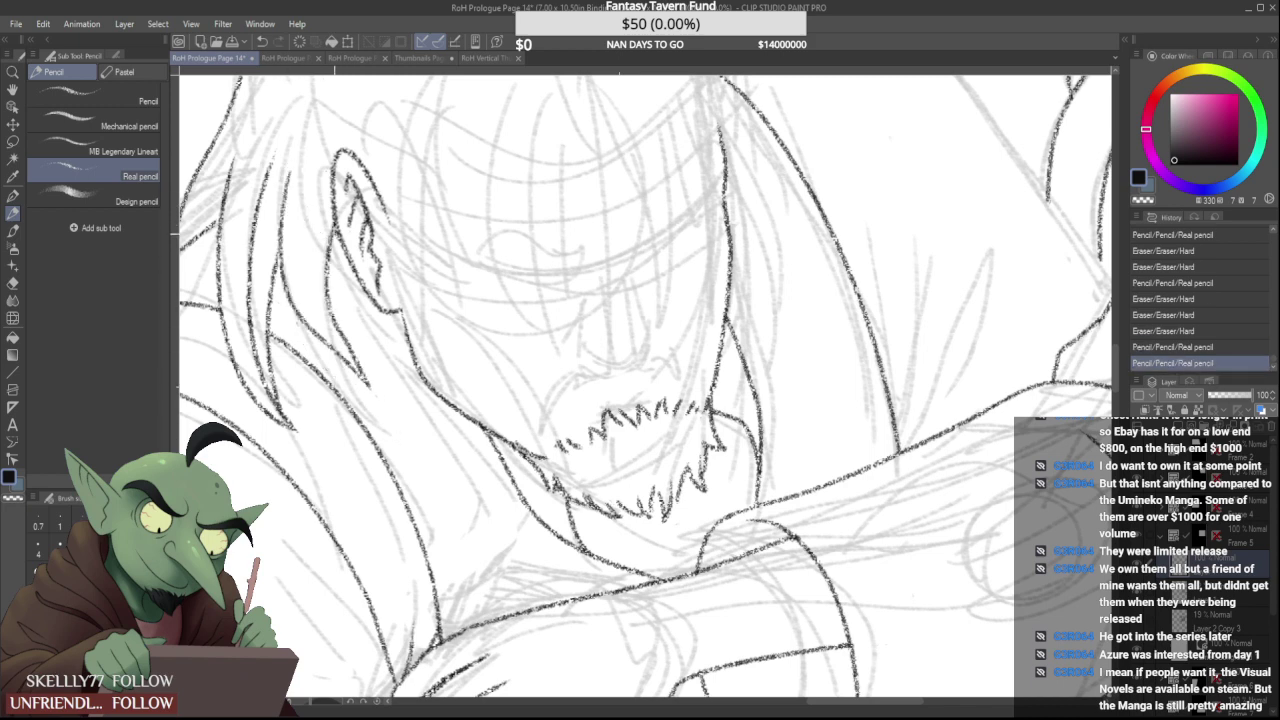
drag(309, 248, 345, 345)
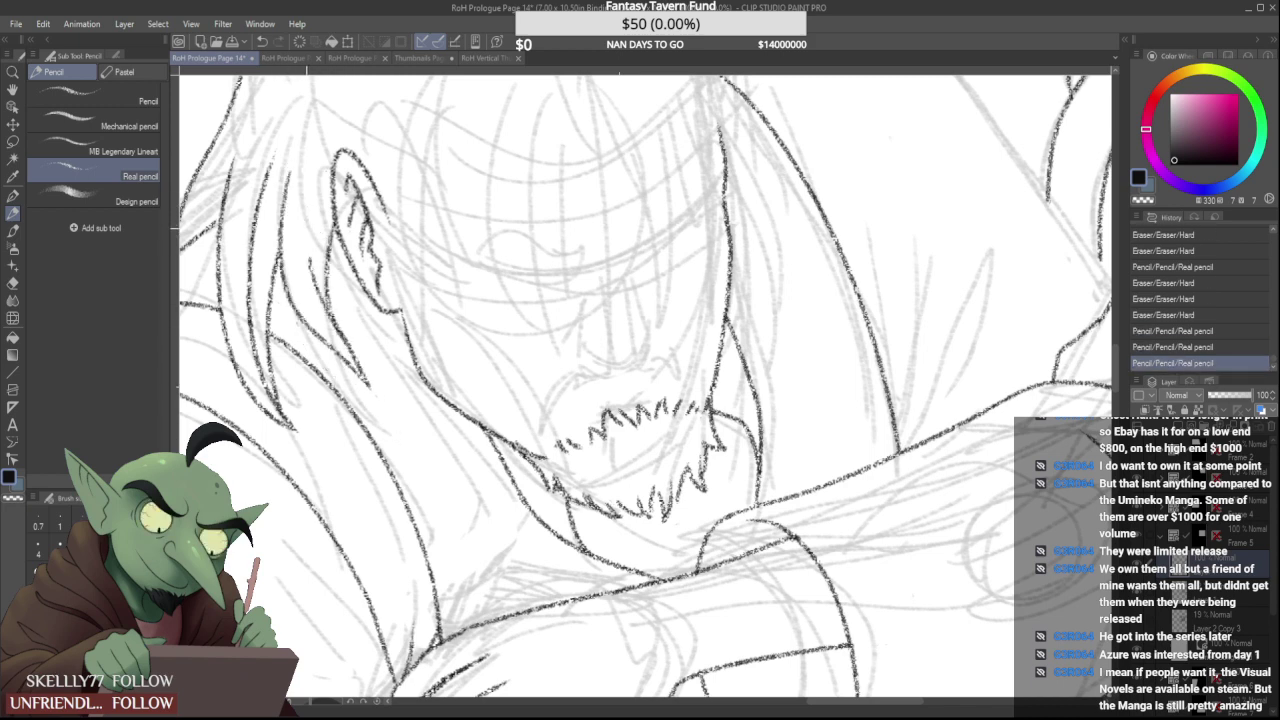
drag(306, 280, 303, 229)
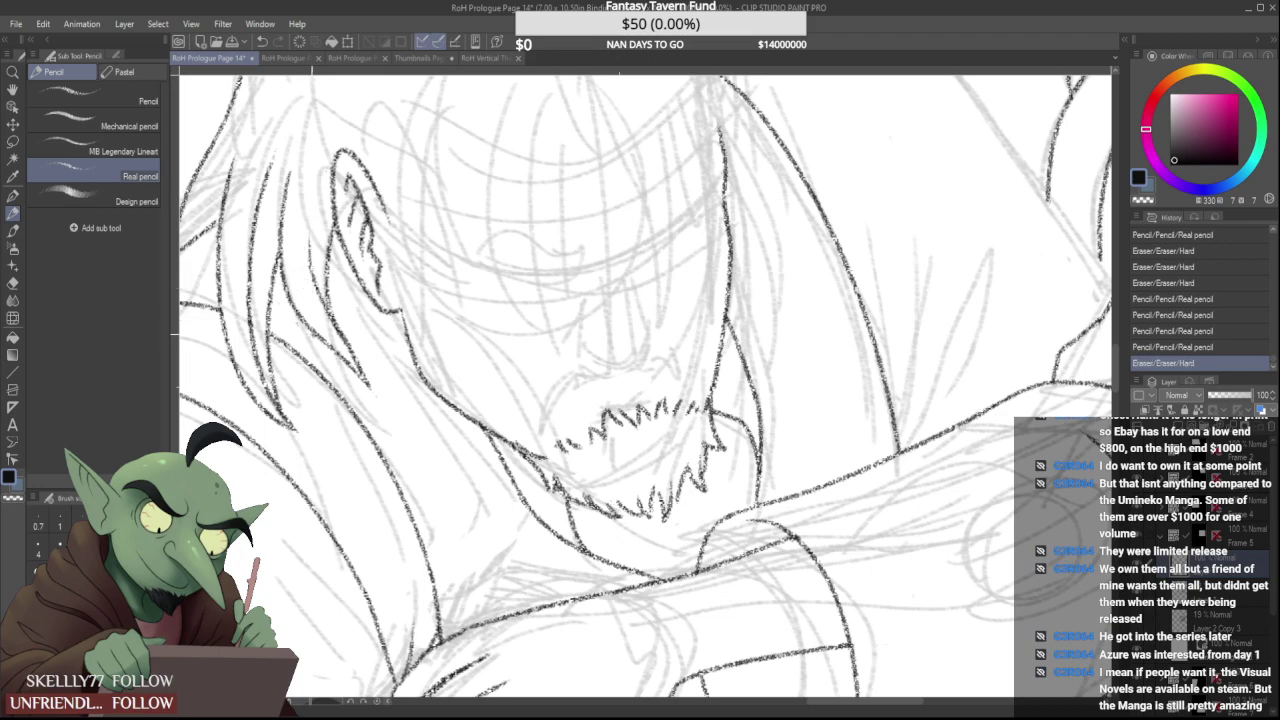
Sketch short sideburn strands in front of the hunched figure's ear down toward the jaw
scroll(305, 290, down, 4)
scroll(335, 280, up, 5)
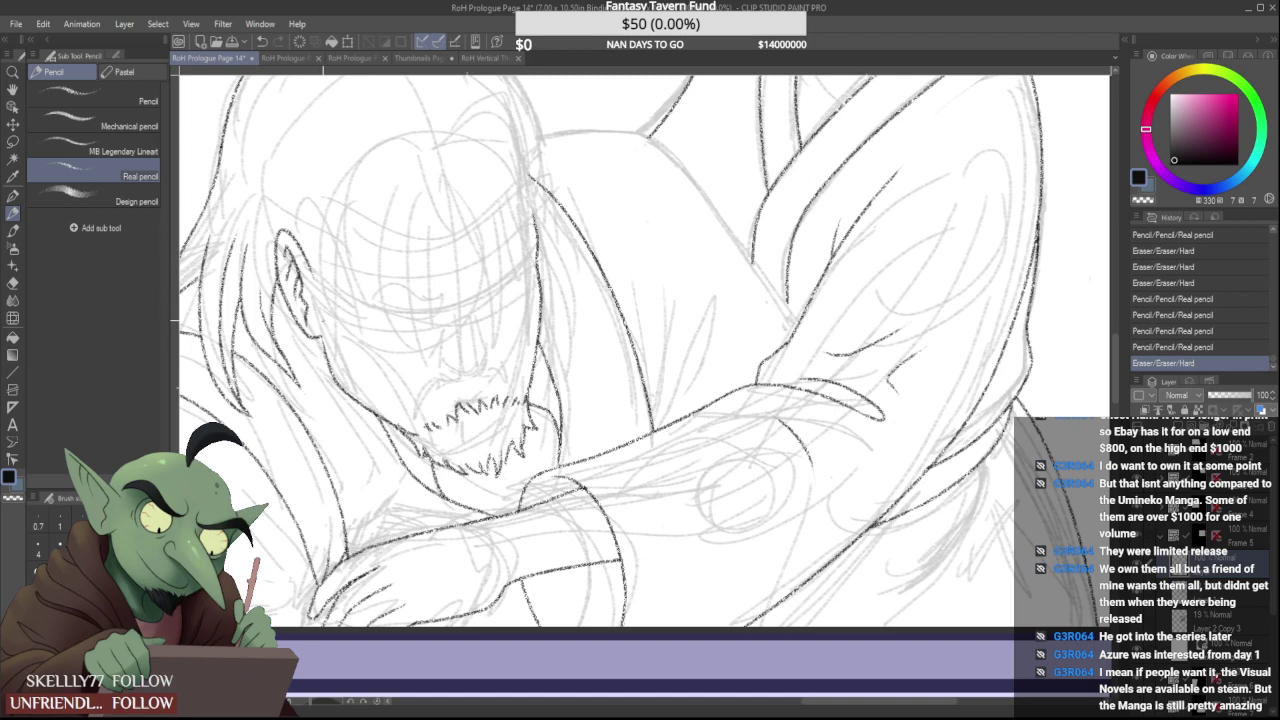
drag(312, 268, 347, 332)
scroll(330, 290, down, 2)
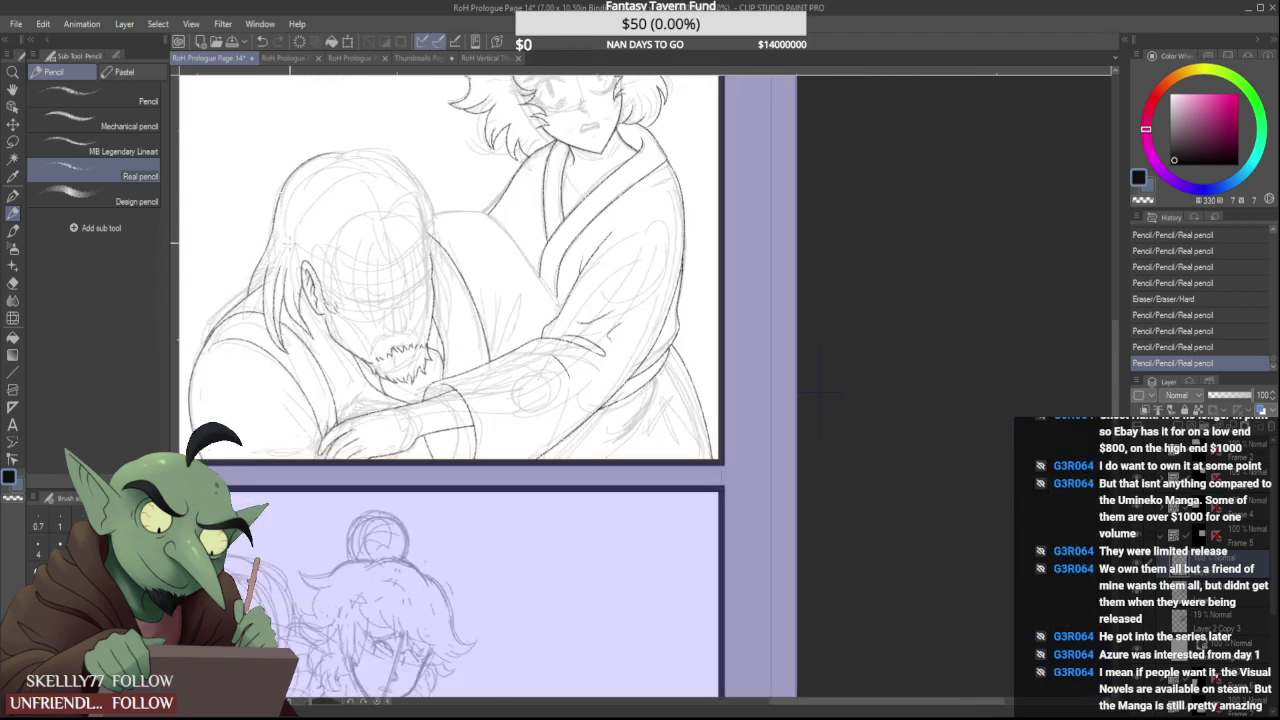
scroll(324, 290, up, 4)
drag(316, 280, 340, 345)
scroll(290, 275, down, 1)
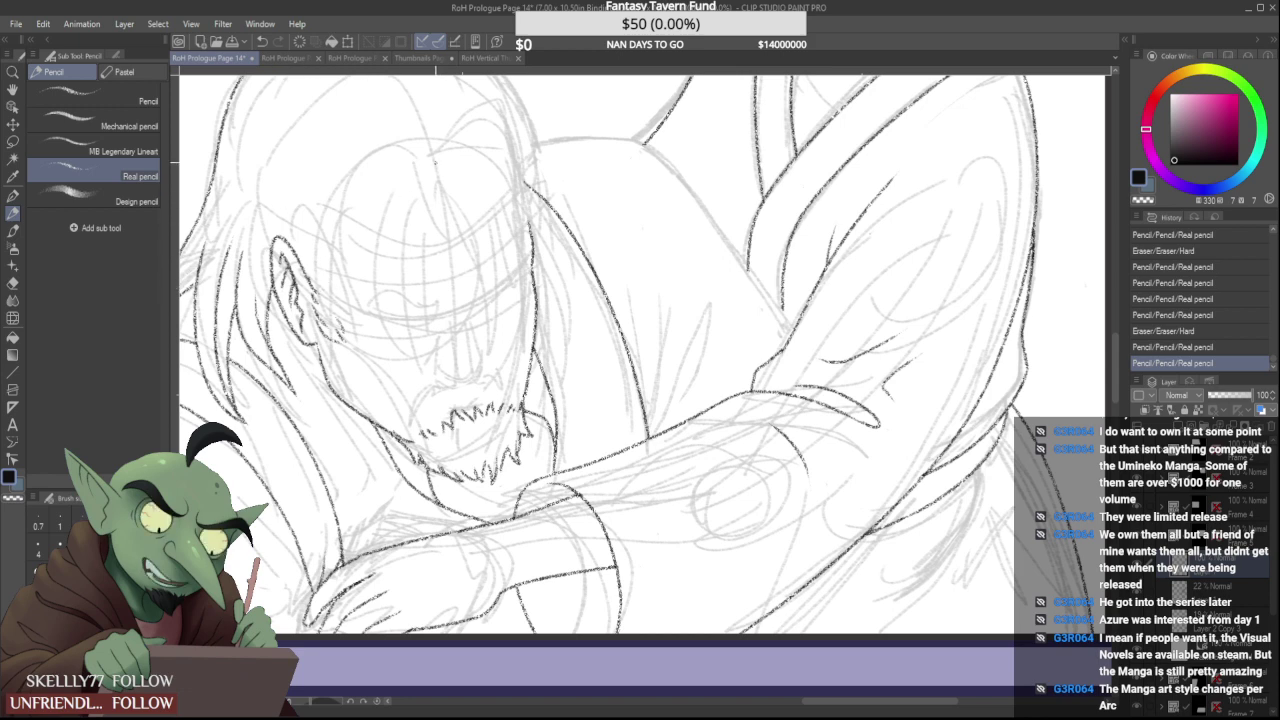
Draw the arched hairline from the hunched figure's centre parting down to the temple, ending in a short point near the ear
mouse_move(432, 197)
mouse_down()
mouse_move(411, 165)
mouse_move(348, 228)
mouse_up()
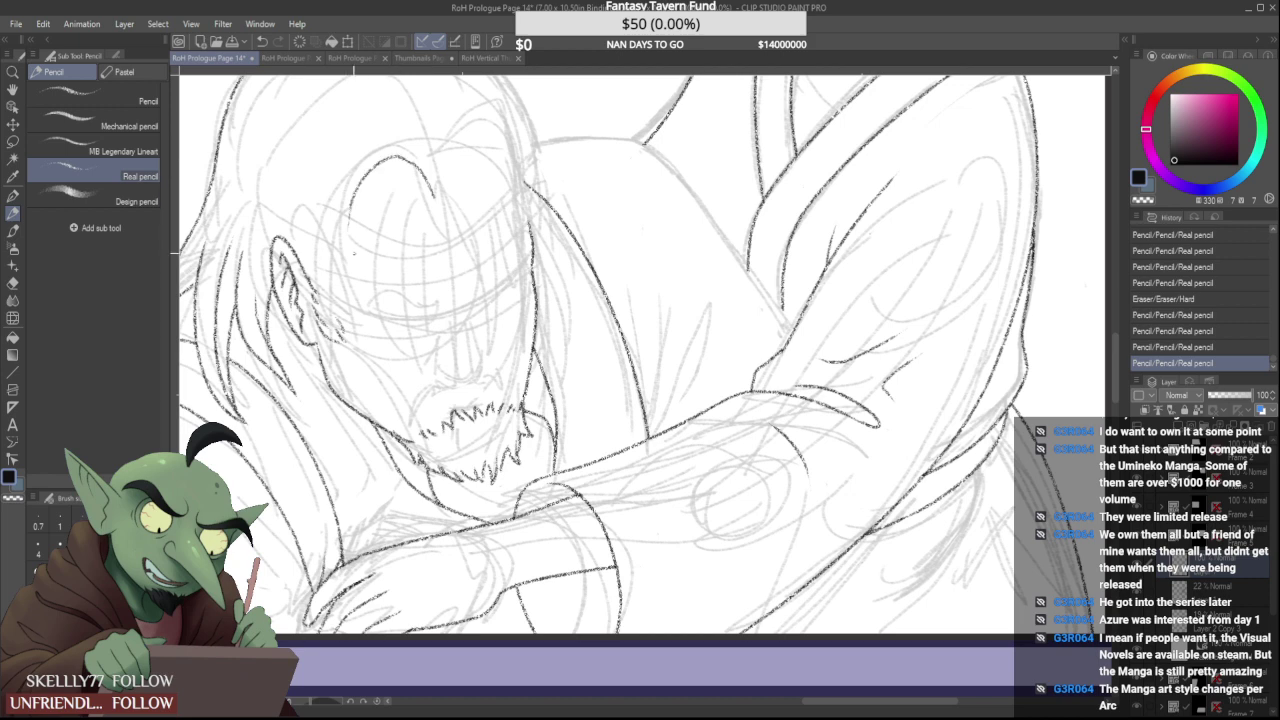
key(ctrl+z)
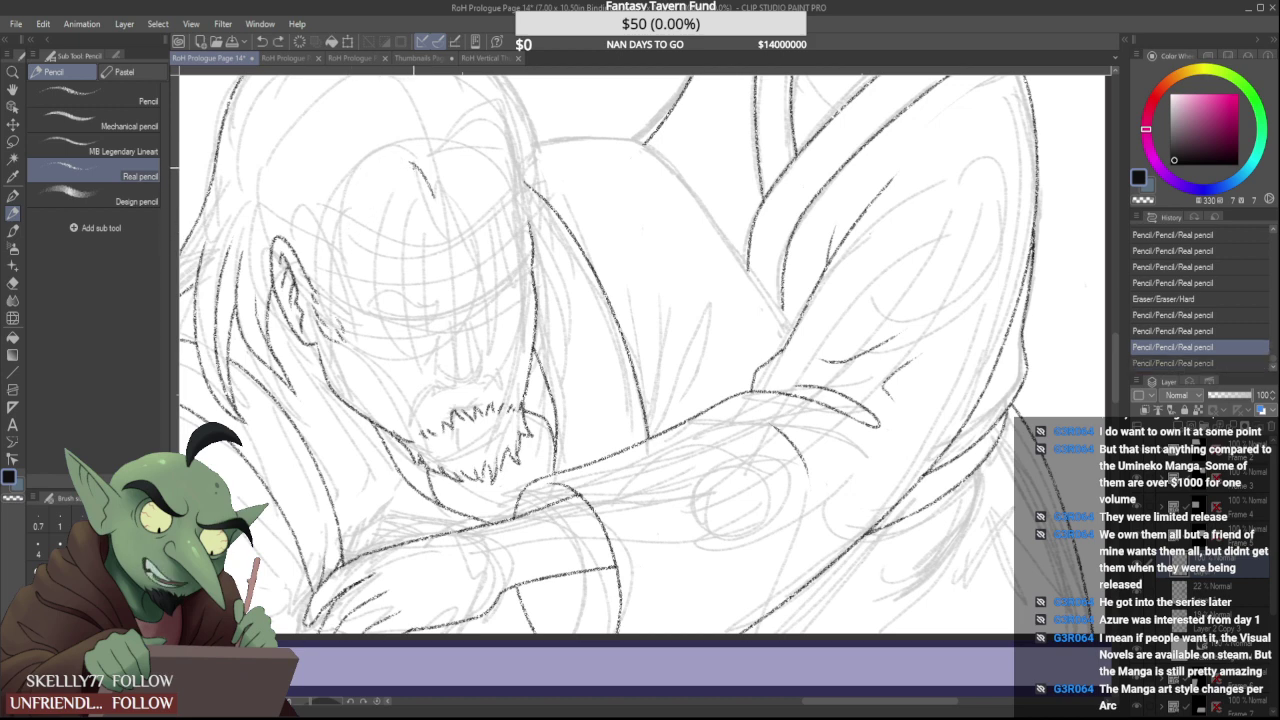
key(ctrl+z)
mouse_move(414, 164)
mouse_down()
mouse_move(373, 172)
mouse_move(360, 368)
mouse_move(341, 262)
mouse_move(347, 326)
mouse_up()
key(ctrl+z)
drag(336, 267, 347, 331)
key(ctrl+z)
key(ctrl+z)
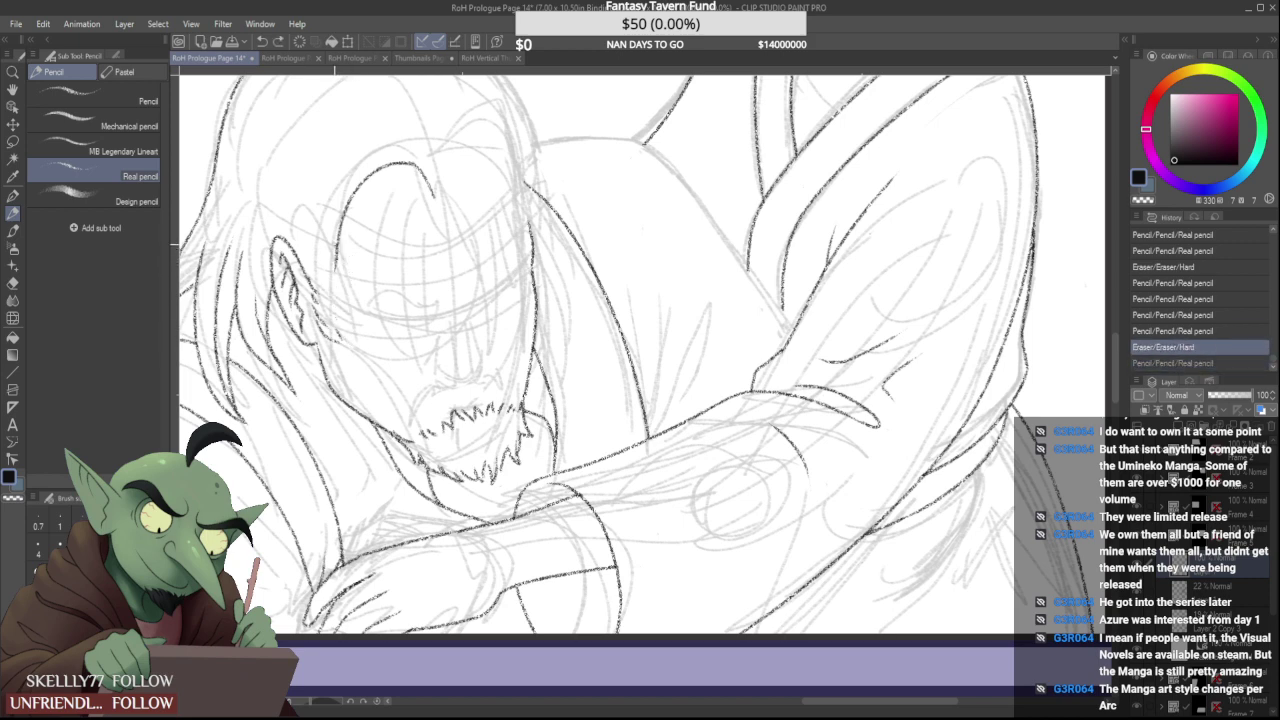
mouse_move(337, 264)
mouse_down()
mouse_move(340, 230)
mouse_move(348, 345)
mouse_up()
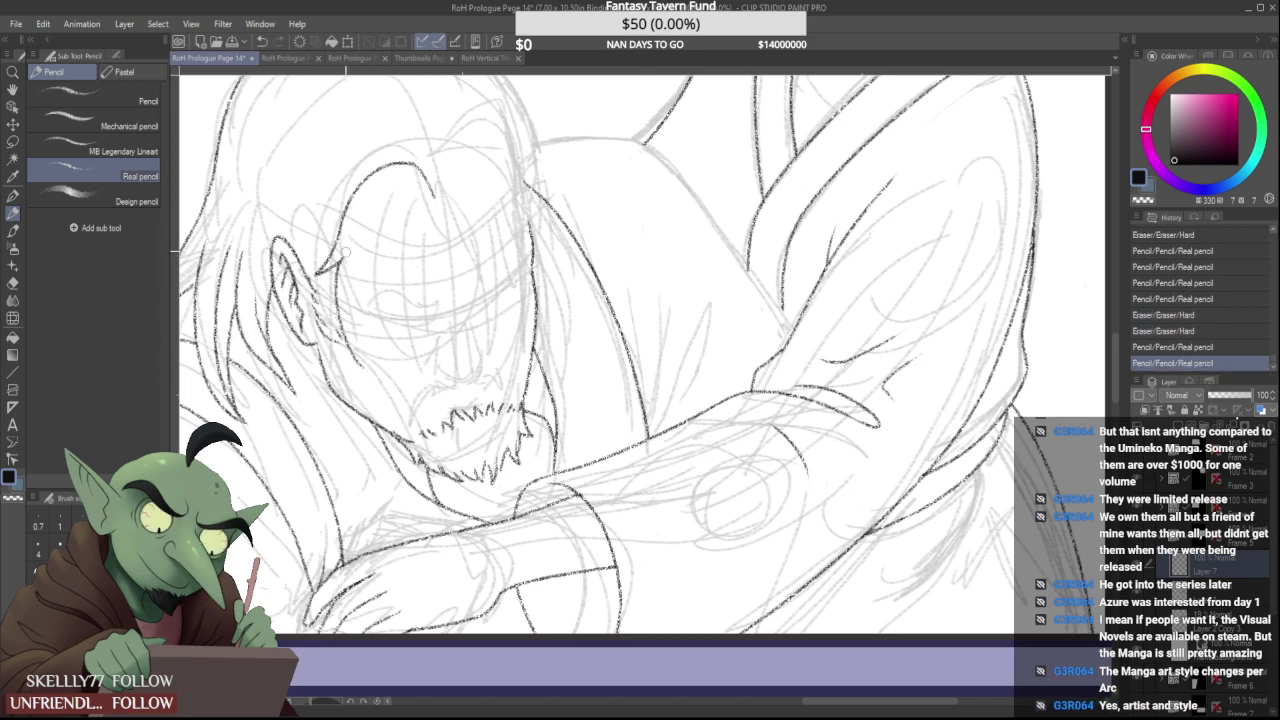
mouse_move(346, 252)
mouse_down()
mouse_move(342, 263)
mouse_move(352, 231)
mouse_up()
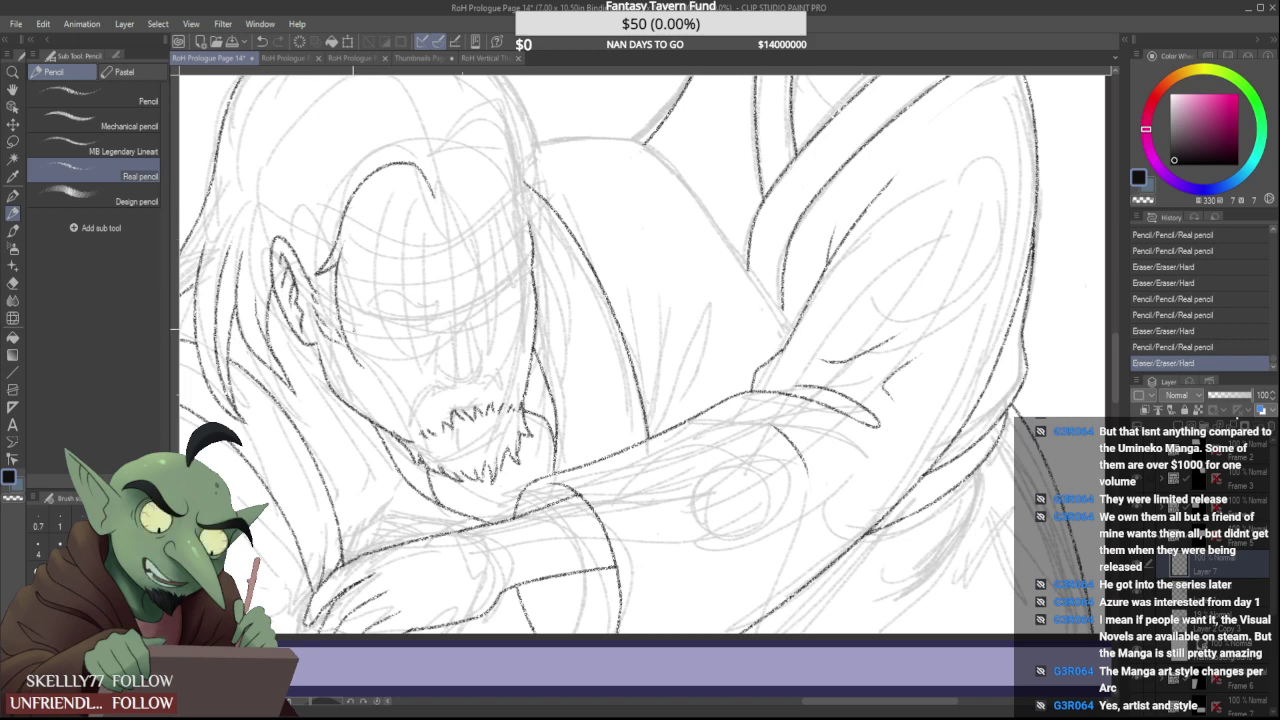
Draw several long curved hair strands hanging from the hairline over the ear-side half of the hunched figure's face
drag(366, 367, 357, 277)
key(ctrl+z)
drag(367, 369, 357, 277)
mouse_move(363, 345)
mouse_down()
mouse_move(402, 390)
mouse_move(388, 246)
mouse_move(383, 271)
mouse_up()
mouse_move(396, 374)
mouse_down()
mouse_move(408, 224)
mouse_move(434, 230)
mouse_up()
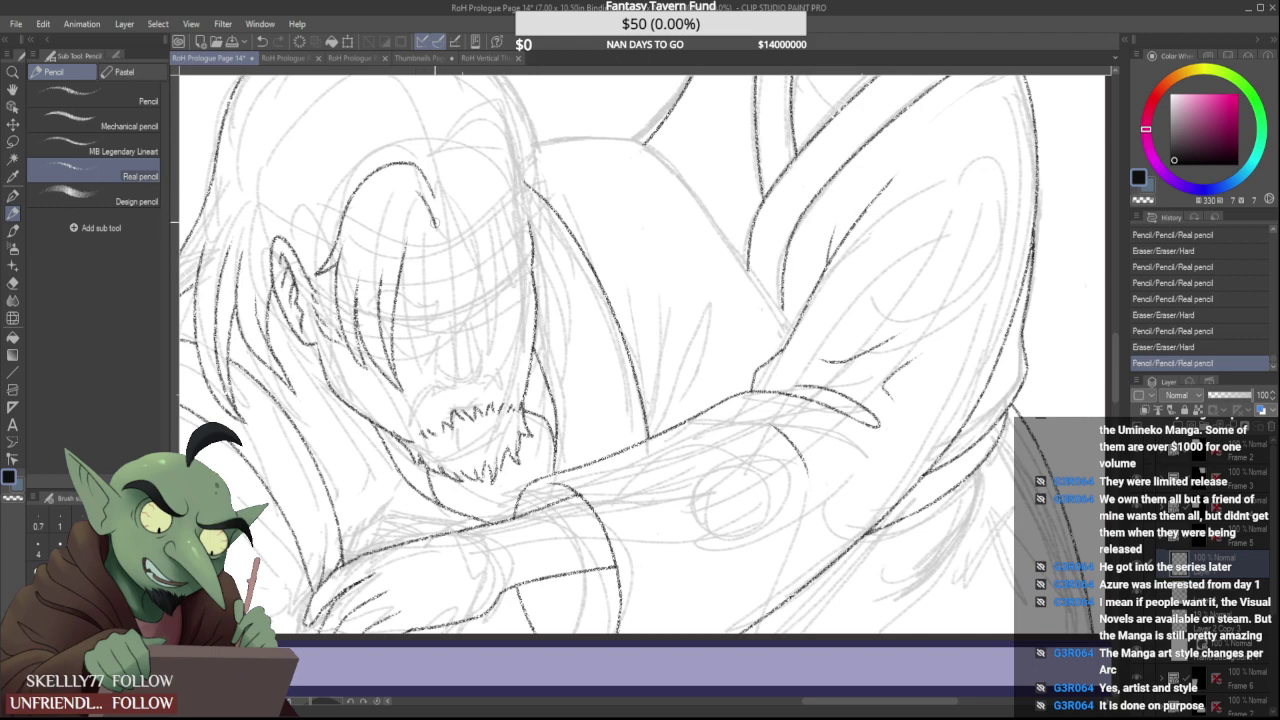
Shape a short pointed lock of hair at the hunched figure's centre parting over the forehead
scroll(430, 214, up, 2)
drag(409, 186, 427, 225)
drag(439, 180, 457, 239)
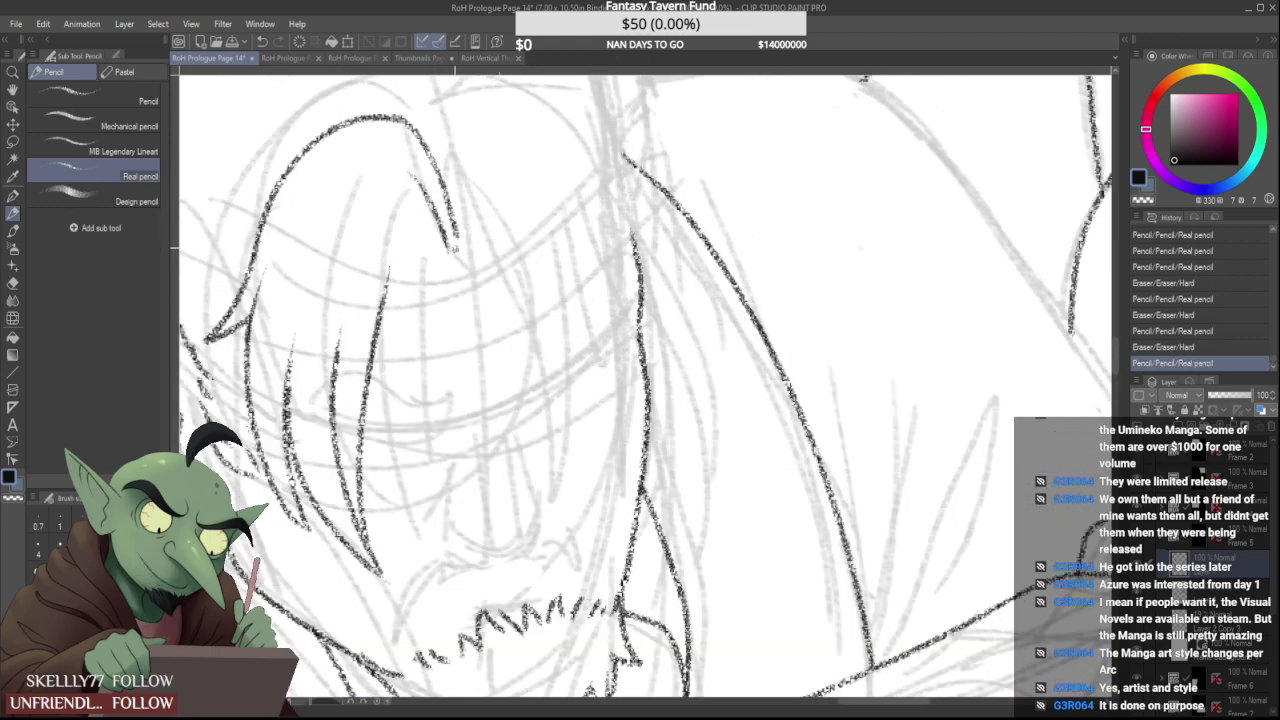
Redraw the hunched figure's centre-parting lock as a longer curve to a point over the forehead, and erase the stray inner line
scroll(476, 277, down, 4)
scroll(476, 277, up, 4)
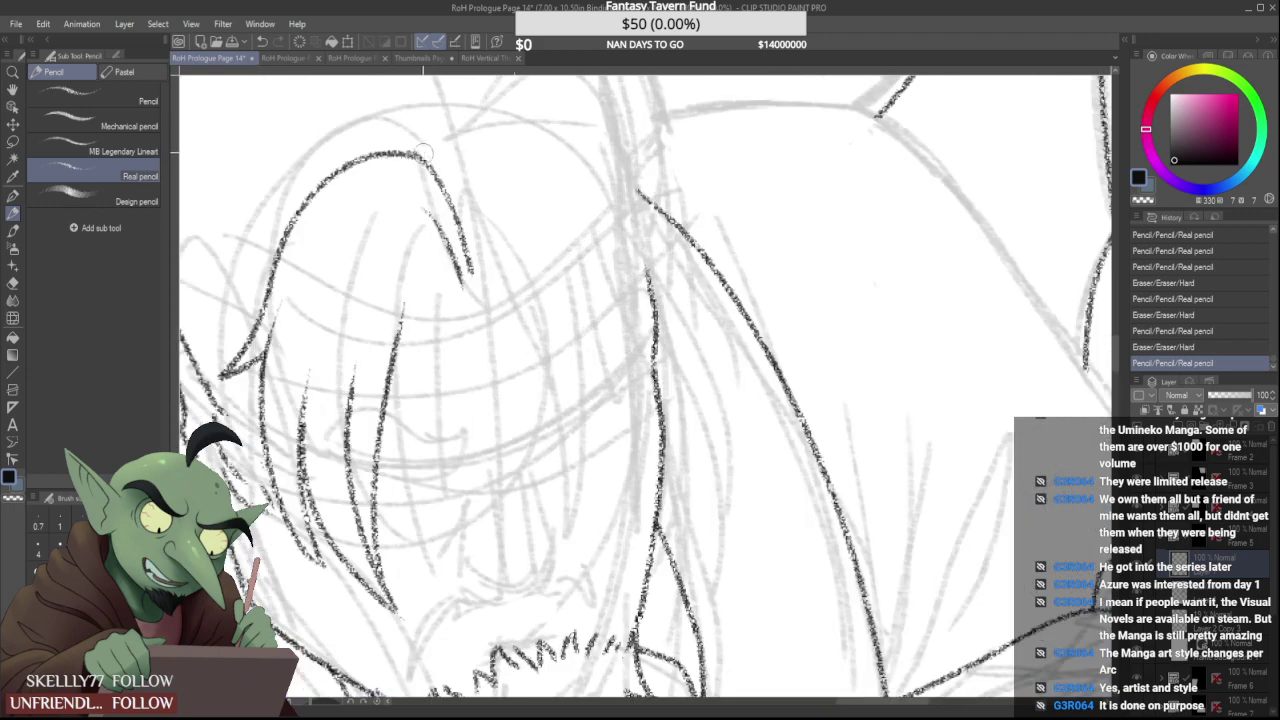
drag(476, 277, 442, 196)
drag(403, 153, 478, 318)
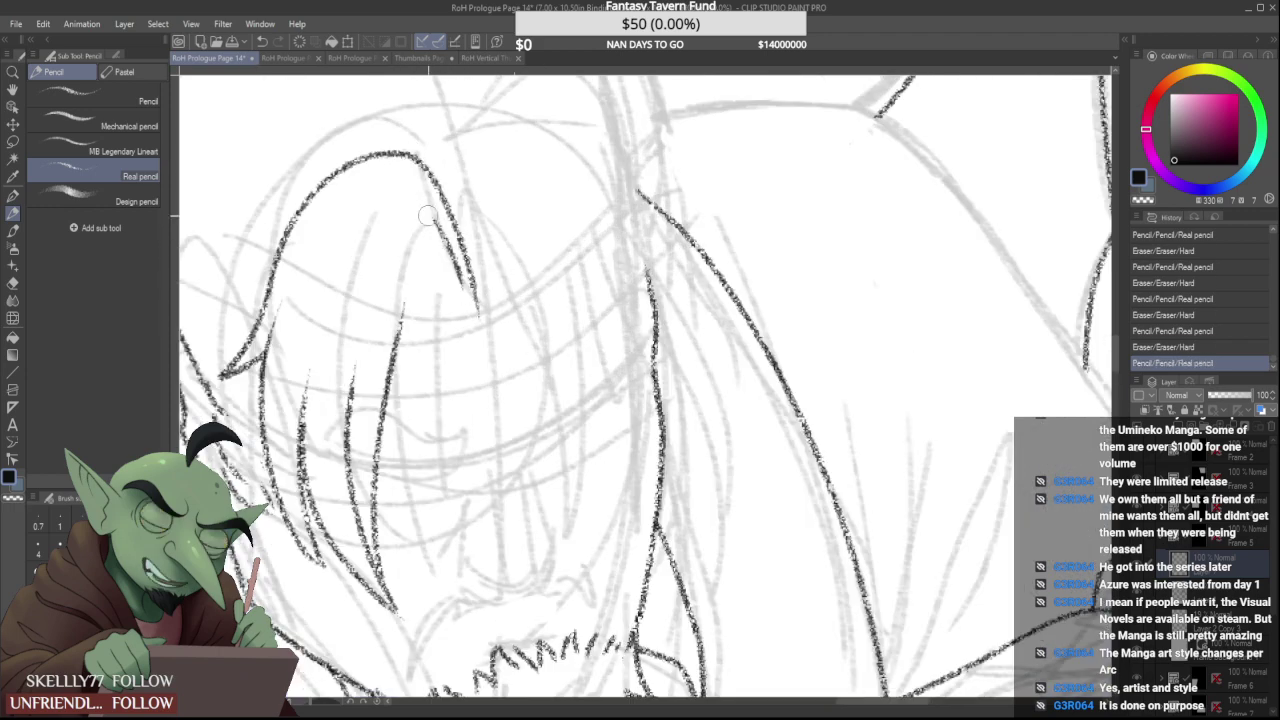
drag(428, 212, 447, 246)
mouse_move(466, 292)
mouse_down()
mouse_move(476, 308)
mouse_move(461, 268)
mouse_move(475, 288)
mouse_up()
drag(470, 270, 477, 298)
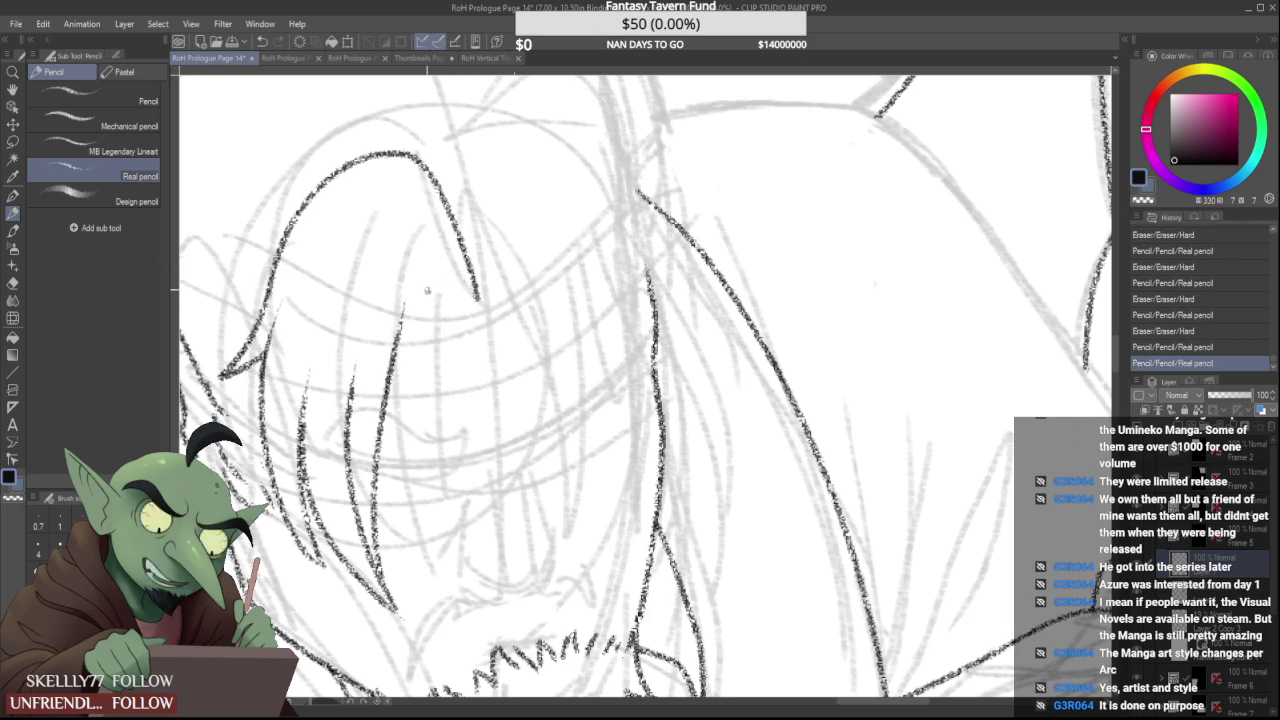
mouse_move(399, 322)
mouse_down()
mouse_move(420, 232)
mouse_move(400, 314)
mouse_move(460, 283)
mouse_move(440, 222)
mouse_move(426, 240)
mouse_move(457, 296)
mouse_move(441, 302)
mouse_up()
scroll(420, 275, down, 4)
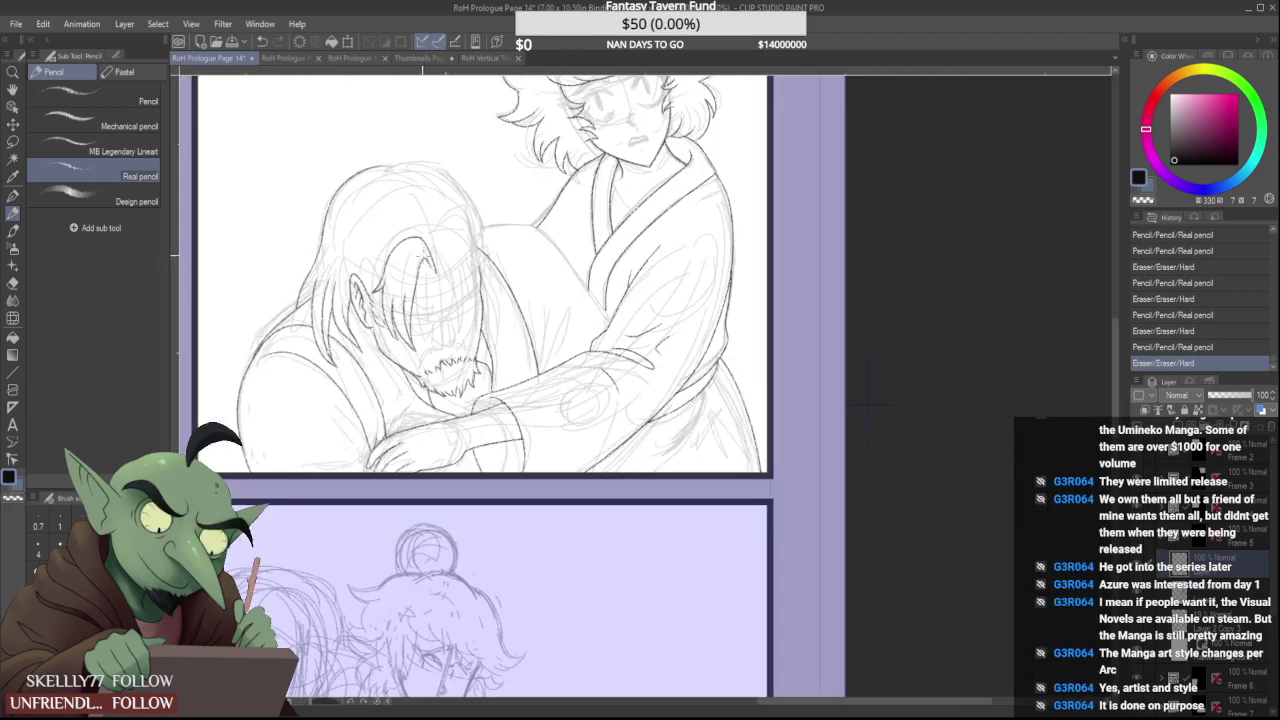
Draw a short peaked strand inside the centre-parting lock and a jagged brow line running to the lock's tip
scroll(415, 281, up, 4)
drag(424, 272, 484, 270)
scroll(430, 280, down, 3)
scroll(430, 280, up, 3)
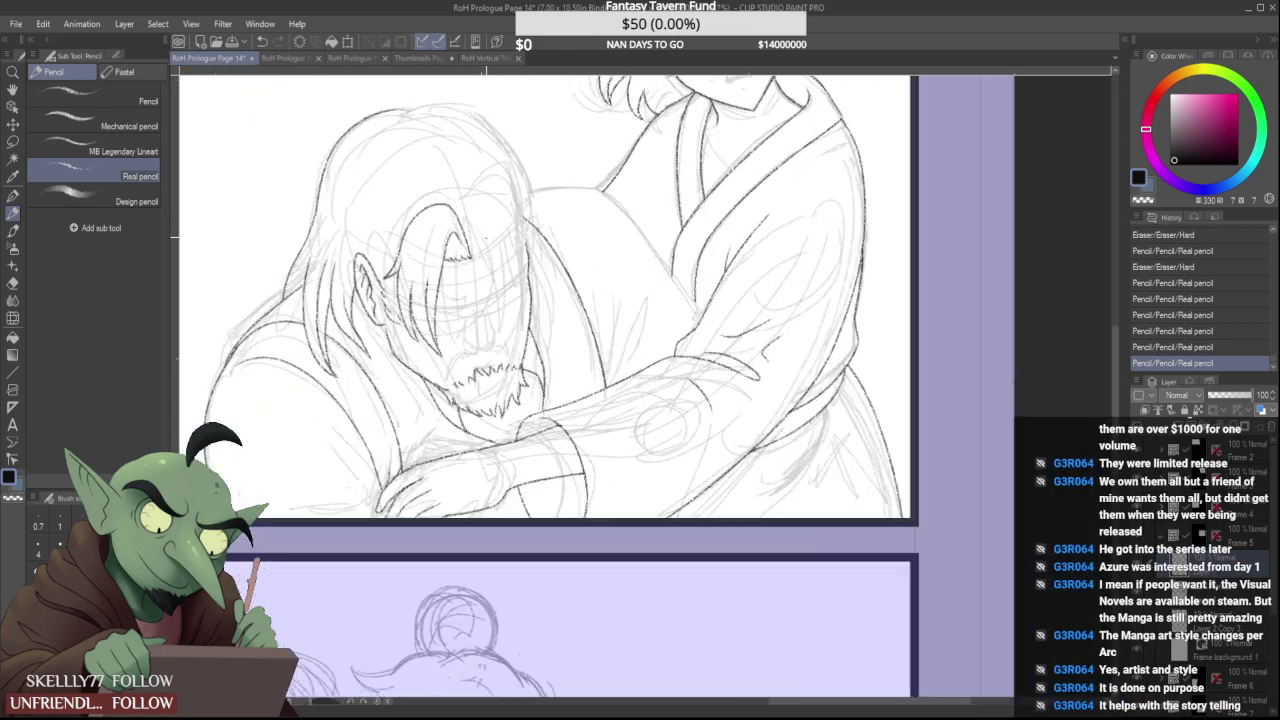
scroll(462, 265, down, 3)
scroll(452, 240, up, 4)
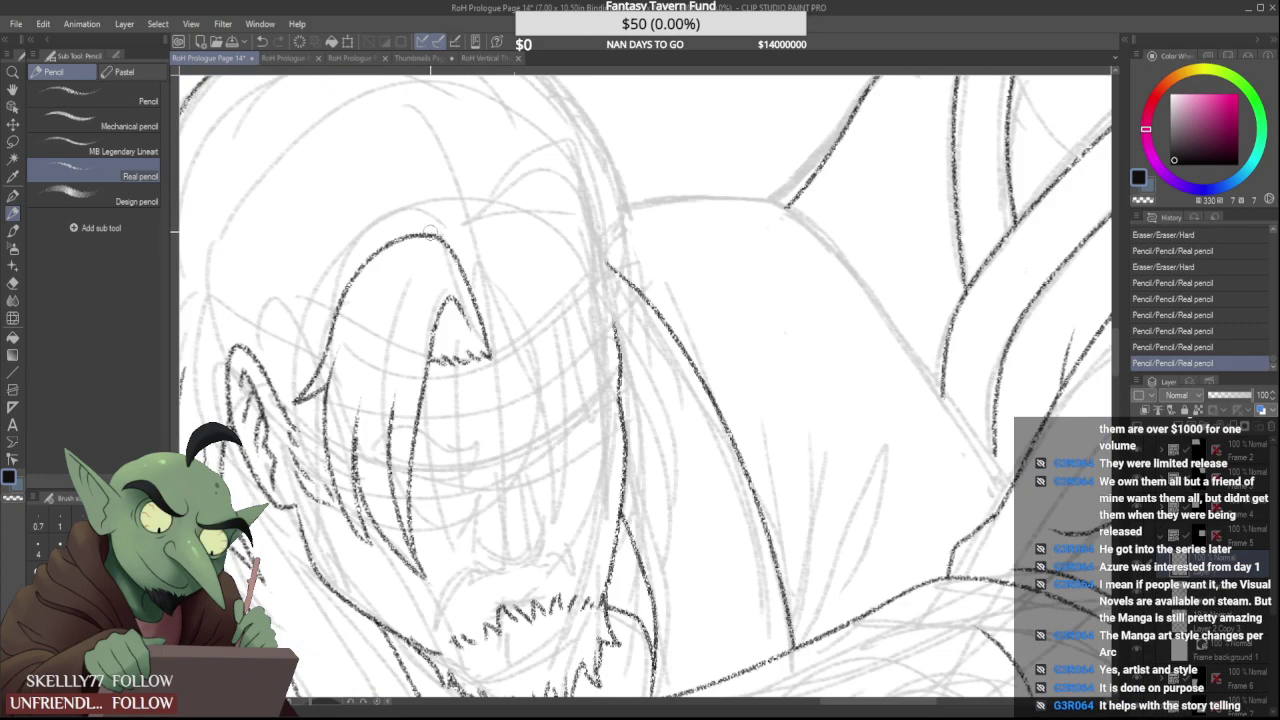
Smooth the upper curve of the hunched figure's centre-parting lock and clean up its stray marks
mouse_move(444, 236)
mouse_down()
mouse_move(434, 239)
mouse_move(450, 246)
mouse_move(458, 227)
mouse_move(478, 286)
mouse_up()
scroll(441, 239, up, 3)
scroll(437, 262, down, 5)
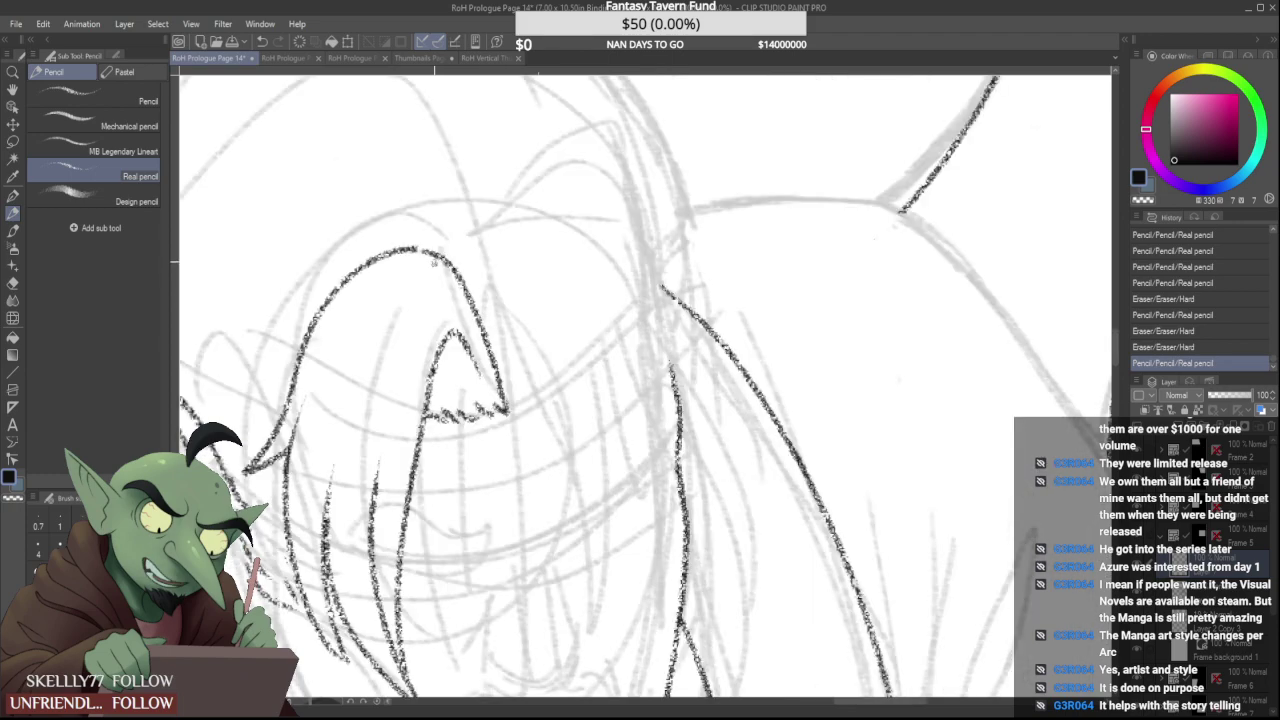
scroll(395, 280, up, 5)
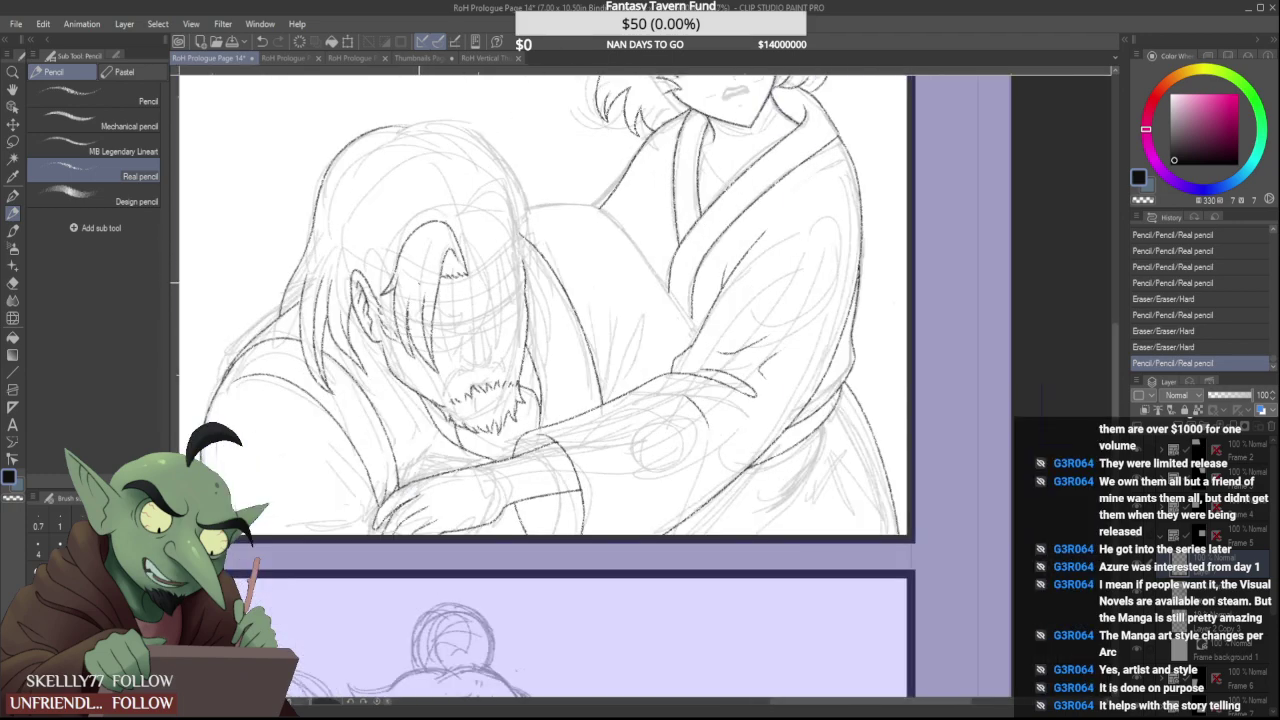
drag(364, 382, 363, 396)
scroll(320, 270, down, 3)
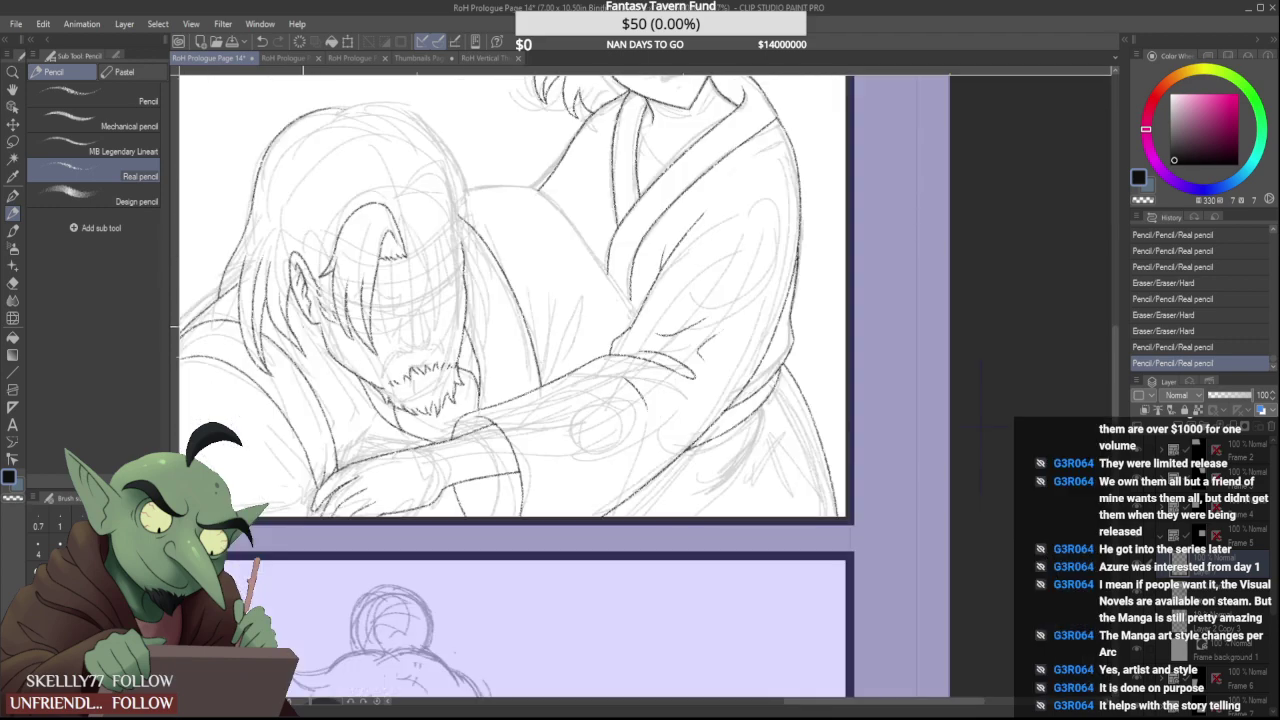
Draw a narrow peaked lock beside the parting with long pointed strands hanging over the far side of the hunched figure's face
scroll(345, 285, down, 2)
scroll(374, 264, up, 4)
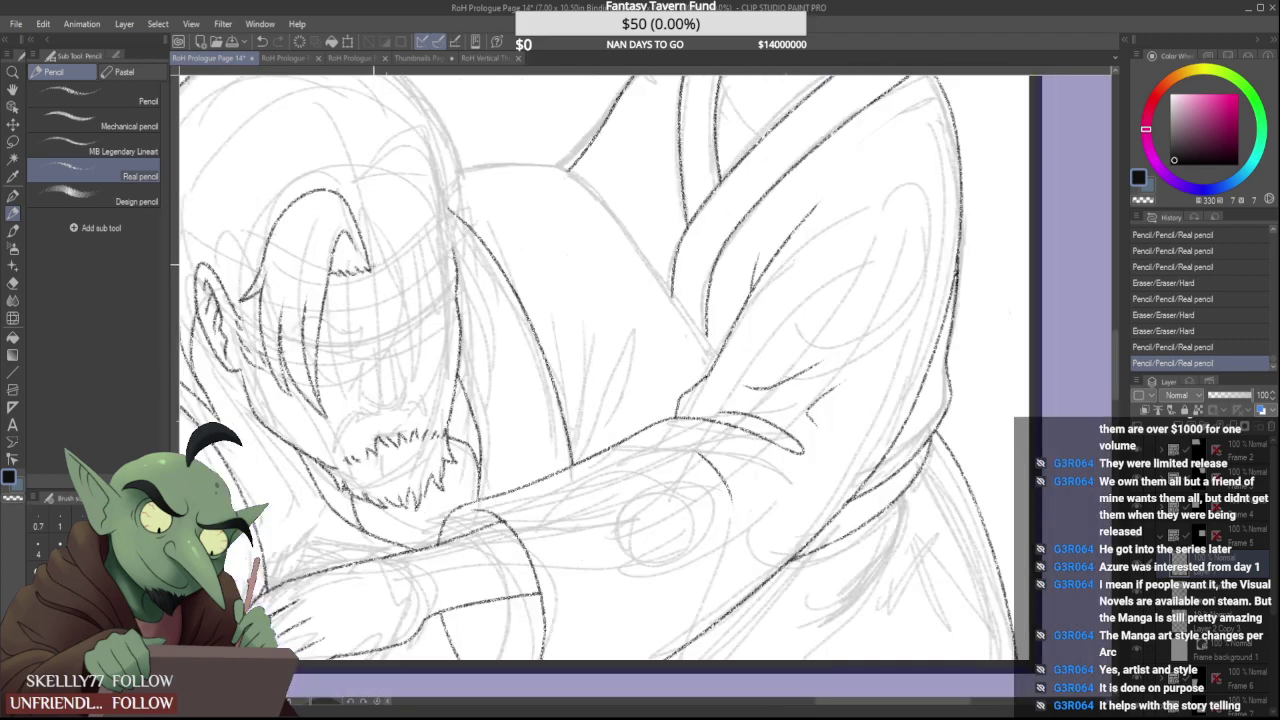
drag(395, 254, 423, 362)
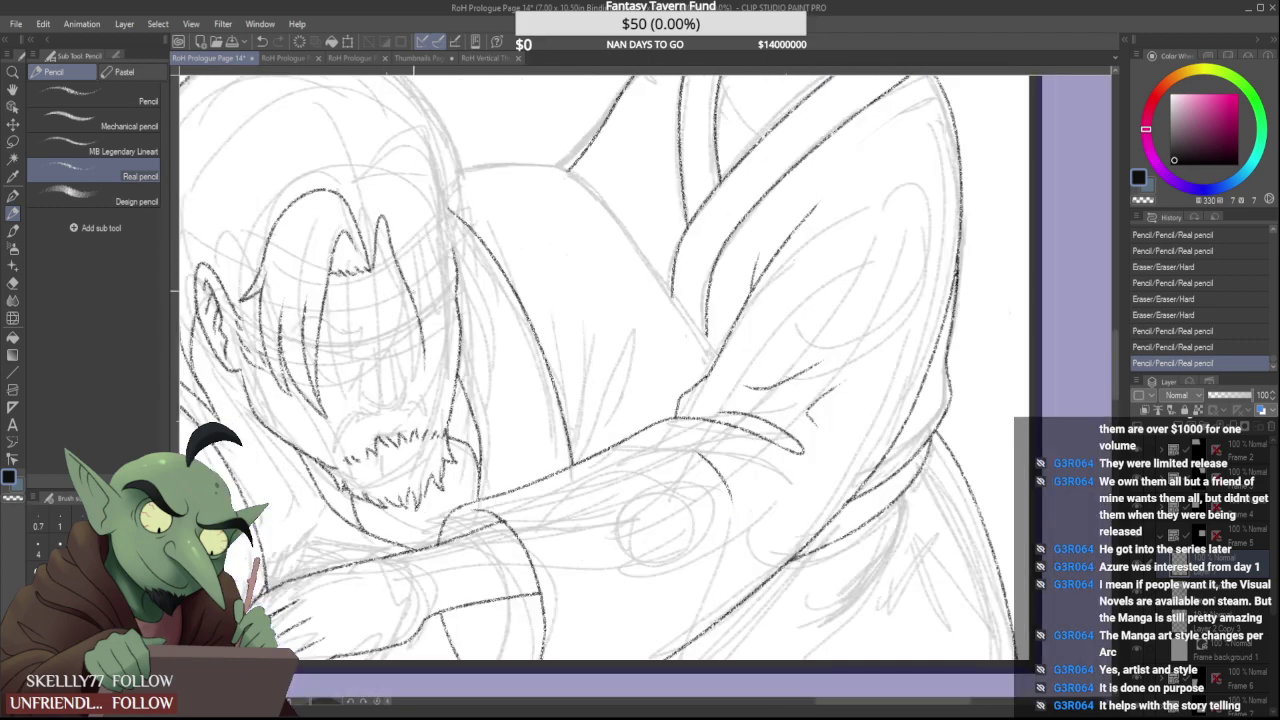
drag(424, 293, 430, 371)
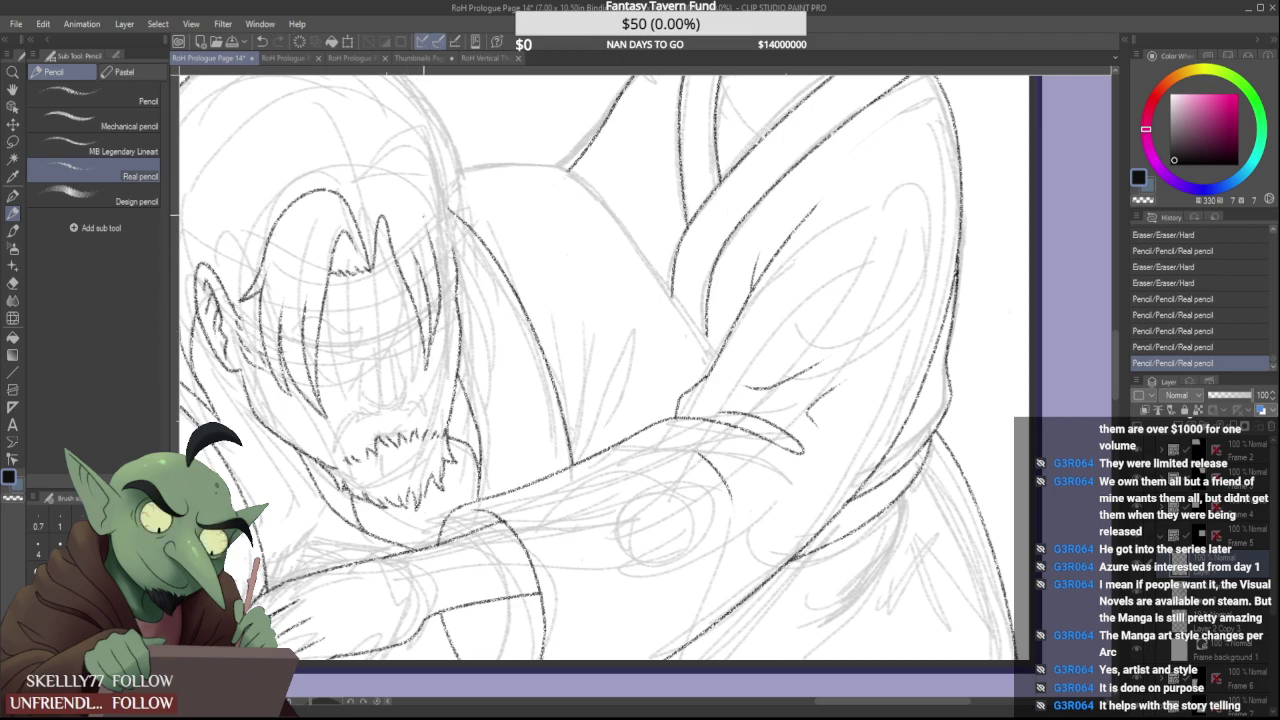
scroll(416, 230, down, 4)
scroll(408, 197, up, 4)
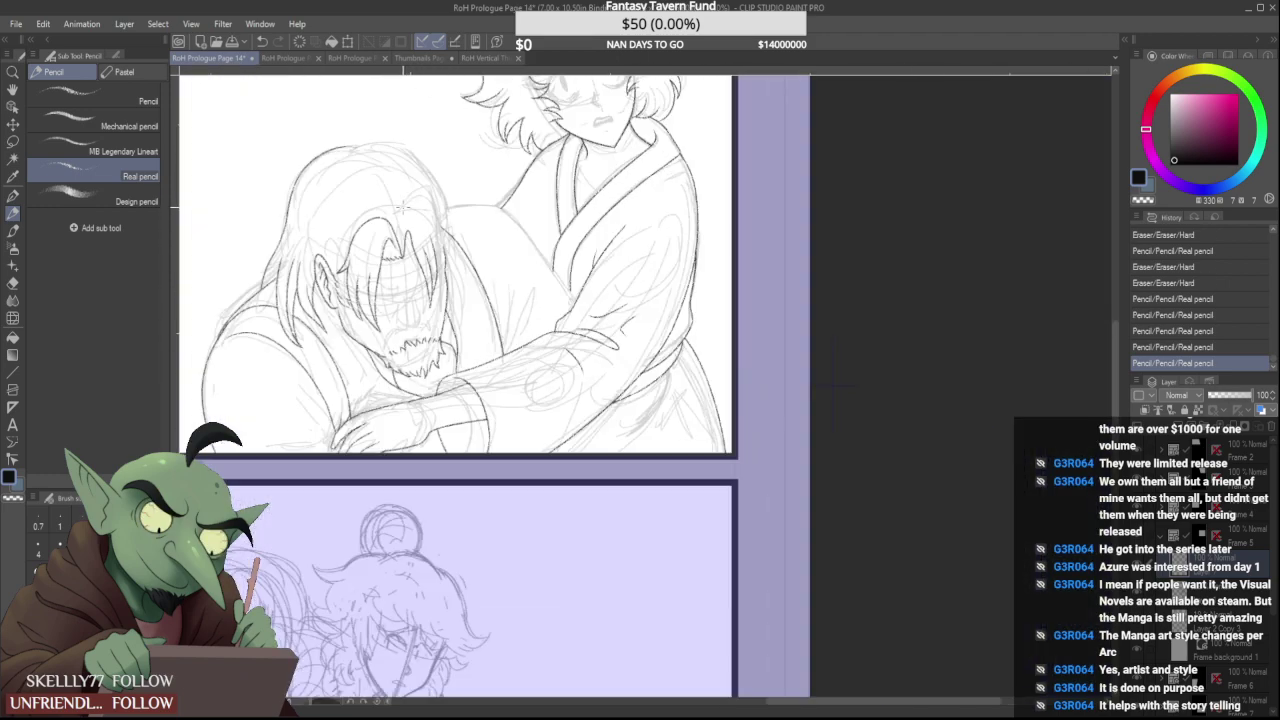
Draw the far-side hairline rising from the centre parting and curving across toward the hunched figure's far temple
mouse_move(395, 294)
mouse_down()
mouse_move(413, 212)
mouse_move(498, 296)
mouse_move(477, 280)
mouse_up()
scroll(465, 247, down, 3)
scroll(465, 247, up, 2)
scroll(434, 282, up, 3)
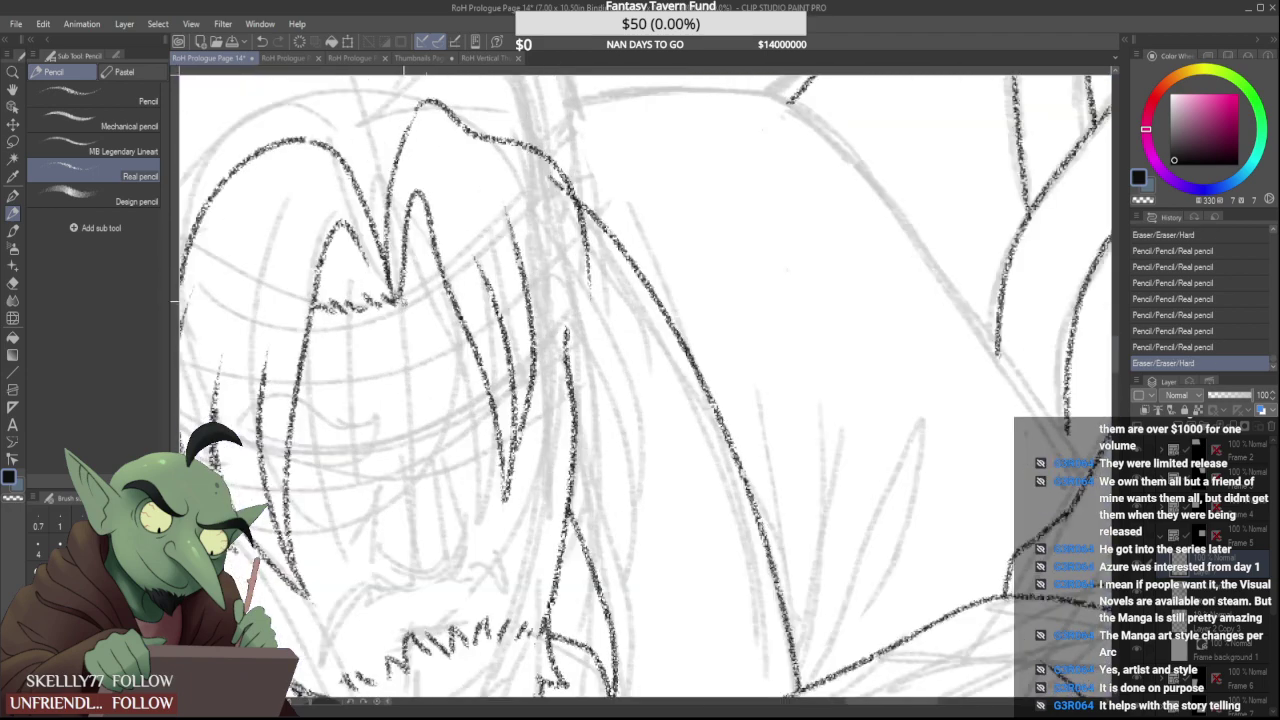
Extend the hunched figure's jagged brow line past the centre lock's tip, undoing the unwanted extra strokes
drag(400, 303, 430, 284)
scroll(640, 380, down, 5)
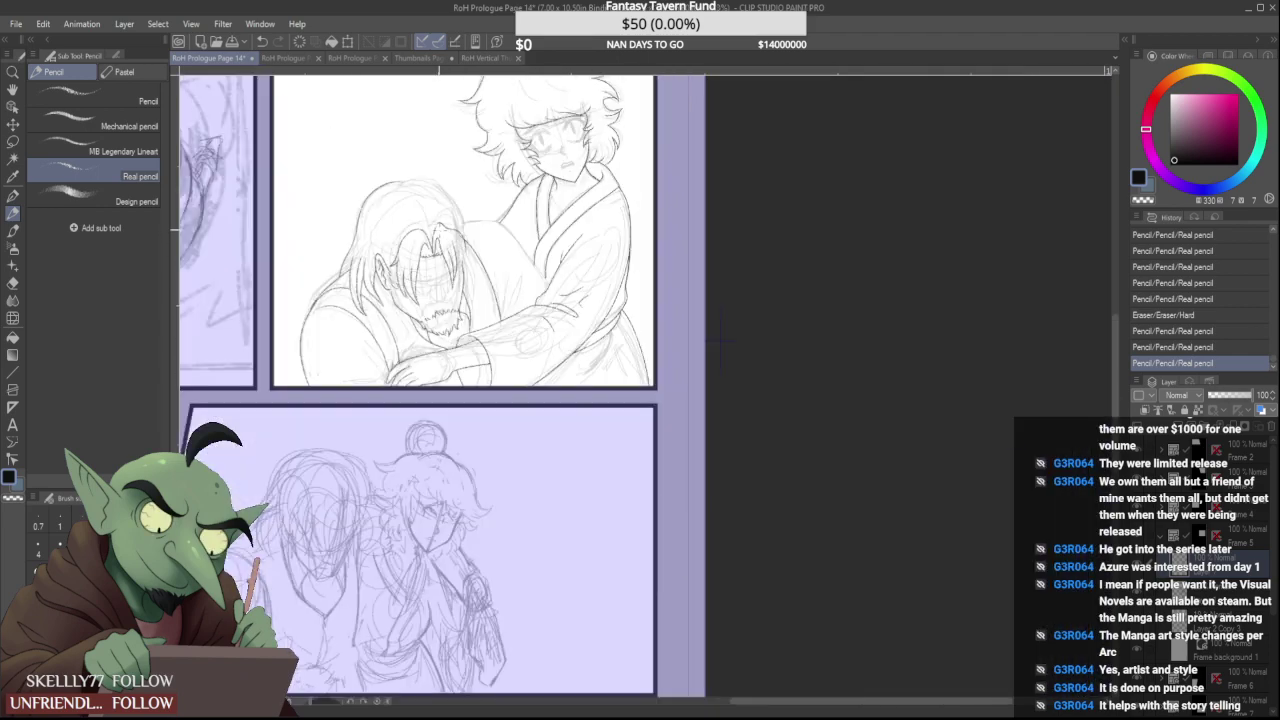
scroll(640, 380, up, 4)
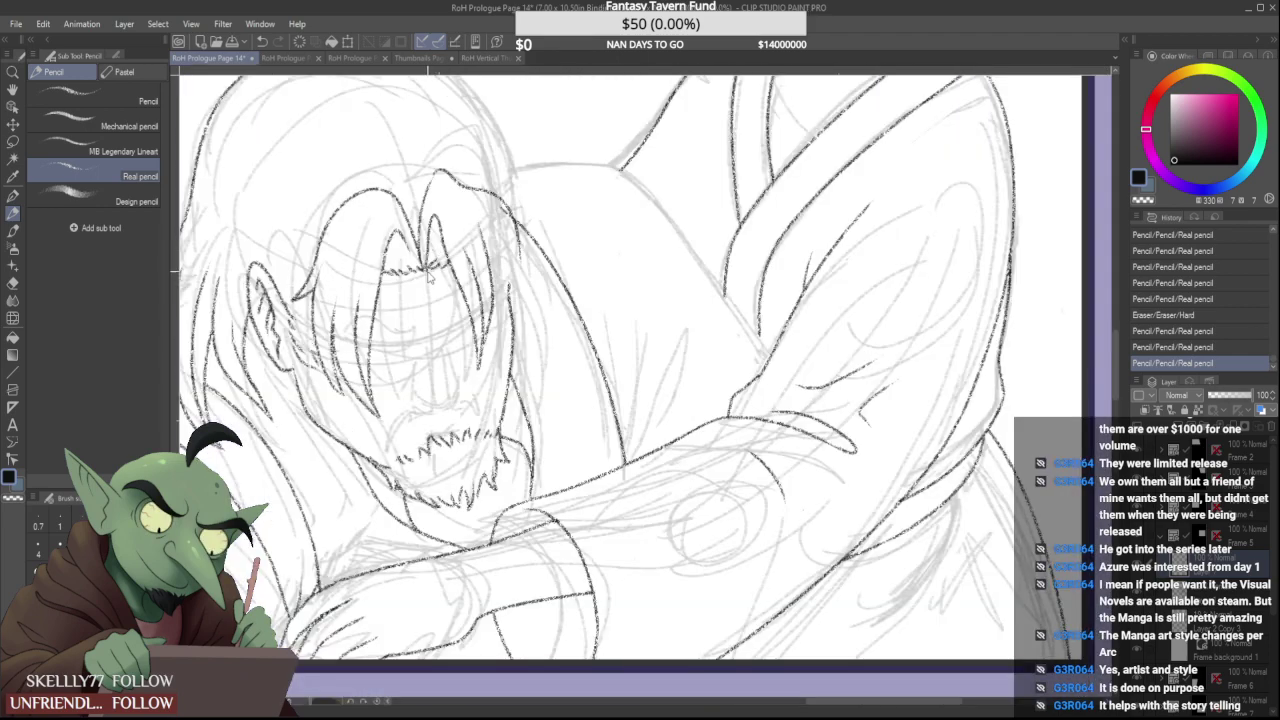
key(ctrl+z)
mouse_move(441, 261)
mouse_down()
mouse_move(447, 273)
mouse_move(452, 262)
mouse_up()
key(ctrl+z)
key(ctrl+z)
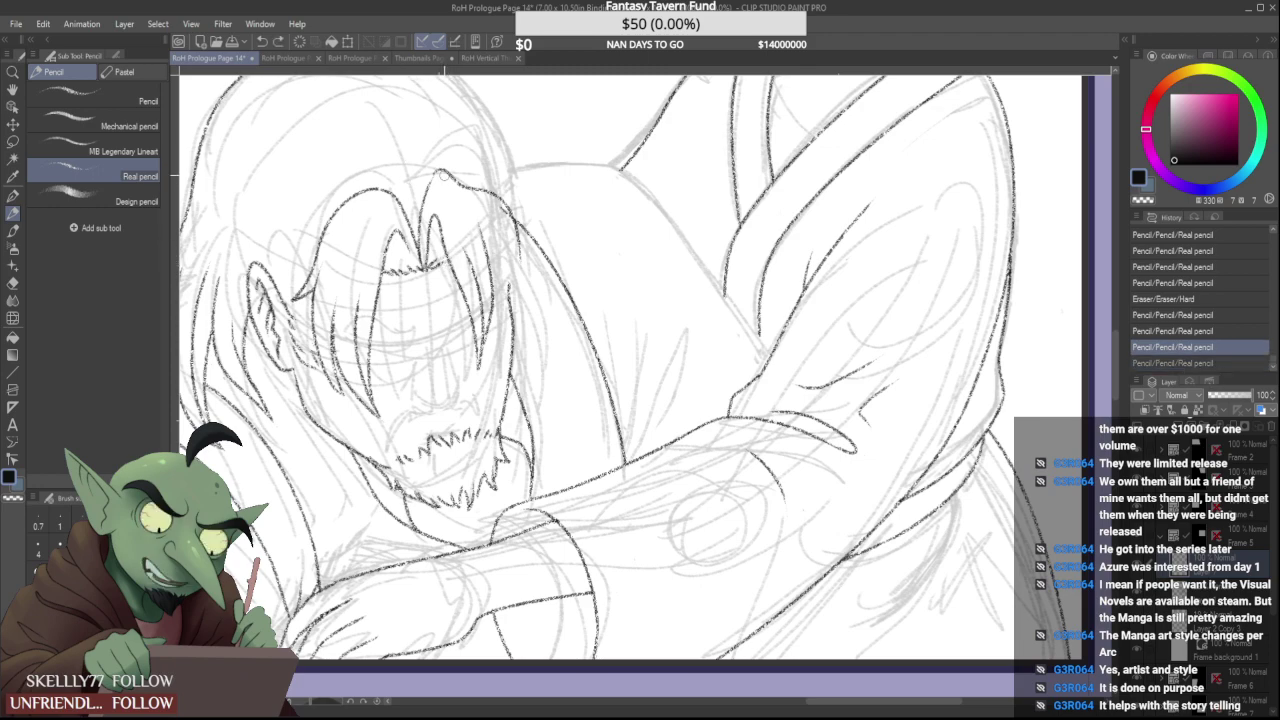
Erase the wavy far-side hairline and redraw it as a smooth rounded arch from the centre parting to the far temple
scroll(426, 197, up, 2)
drag(426, 197, 422, 210)
drag(444, 165, 403, 254)
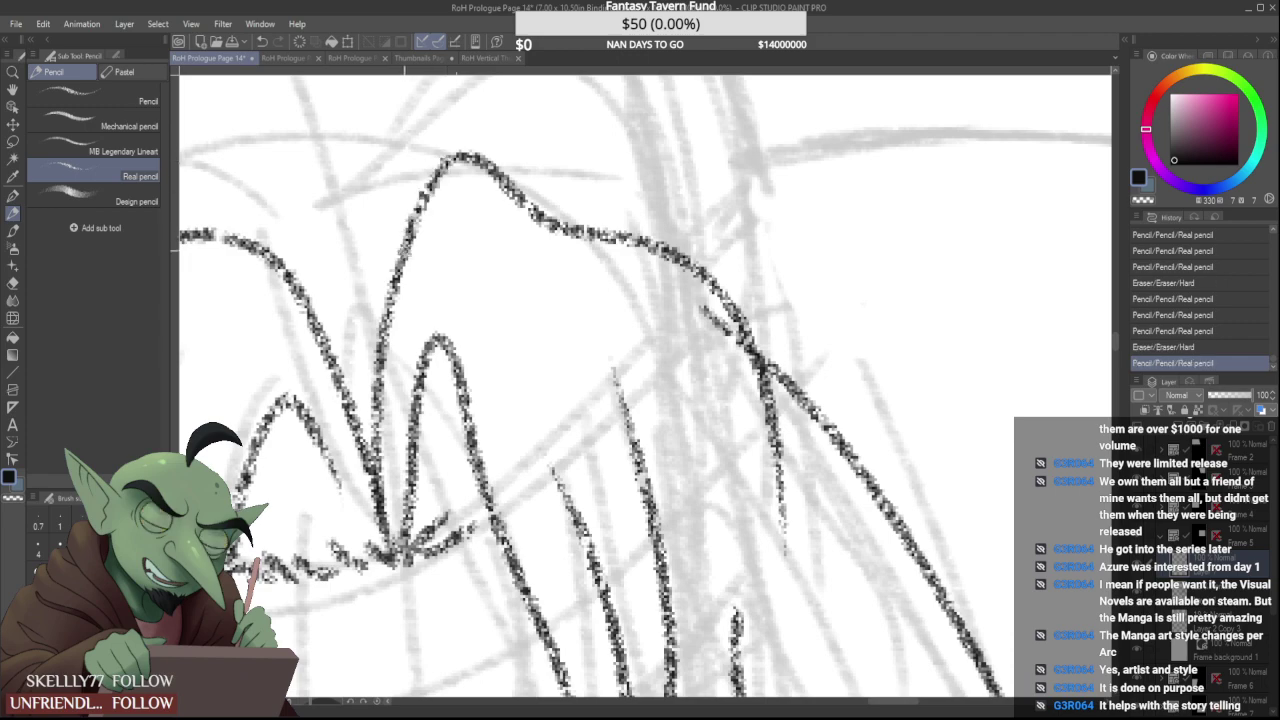
scroll(438, 168, down, 3)
scroll(425, 203, up, 1)
mouse_move(408, 204)
mouse_down()
mouse_move(433, 168)
mouse_move(472, 203)
mouse_move(512, 210)
mouse_move(578, 268)
mouse_move(590, 315)
mouse_move(565, 250)
mouse_up()
drag(475, 333, 485, 370)
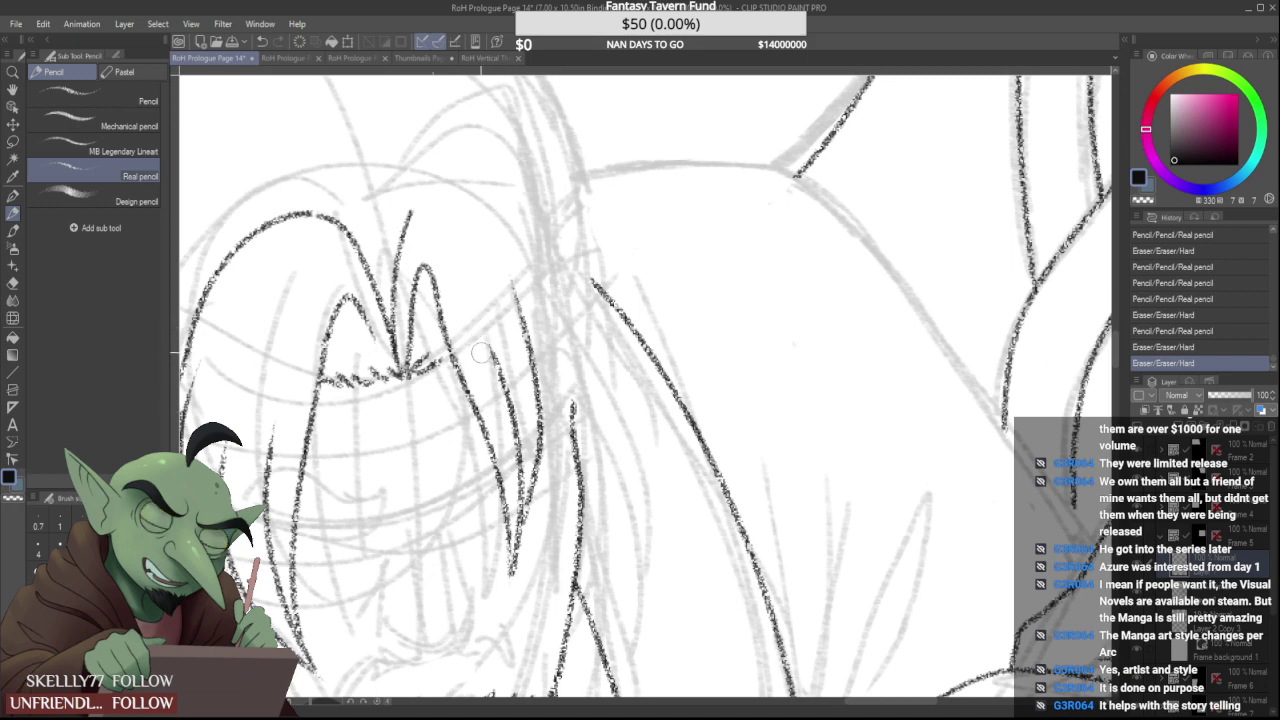
mouse_move(418, 205)
mouse_down()
mouse_move(540, 312)
mouse_move(521, 303)
mouse_move(544, 397)
mouse_up()
mouse_move(524, 323)
mouse_down()
mouse_move(541, 402)
mouse_move(523, 332)
mouse_move(518, 362)
mouse_move(512, 348)
mouse_up()
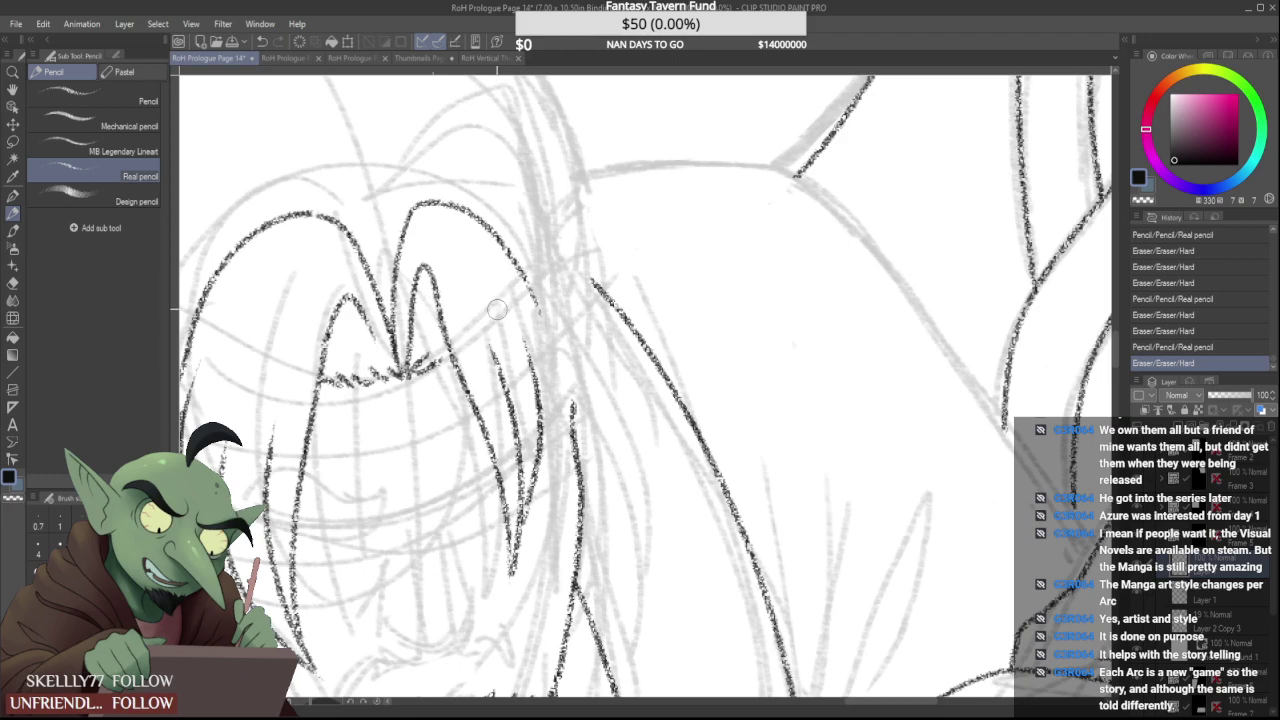
Clean up the pointed tip of the far-side hair strands beside the hunched figure's cheek
scroll(497, 309, down, 3)
scroll(523, 414, up, 1)
scroll(523, 414, up, 4)
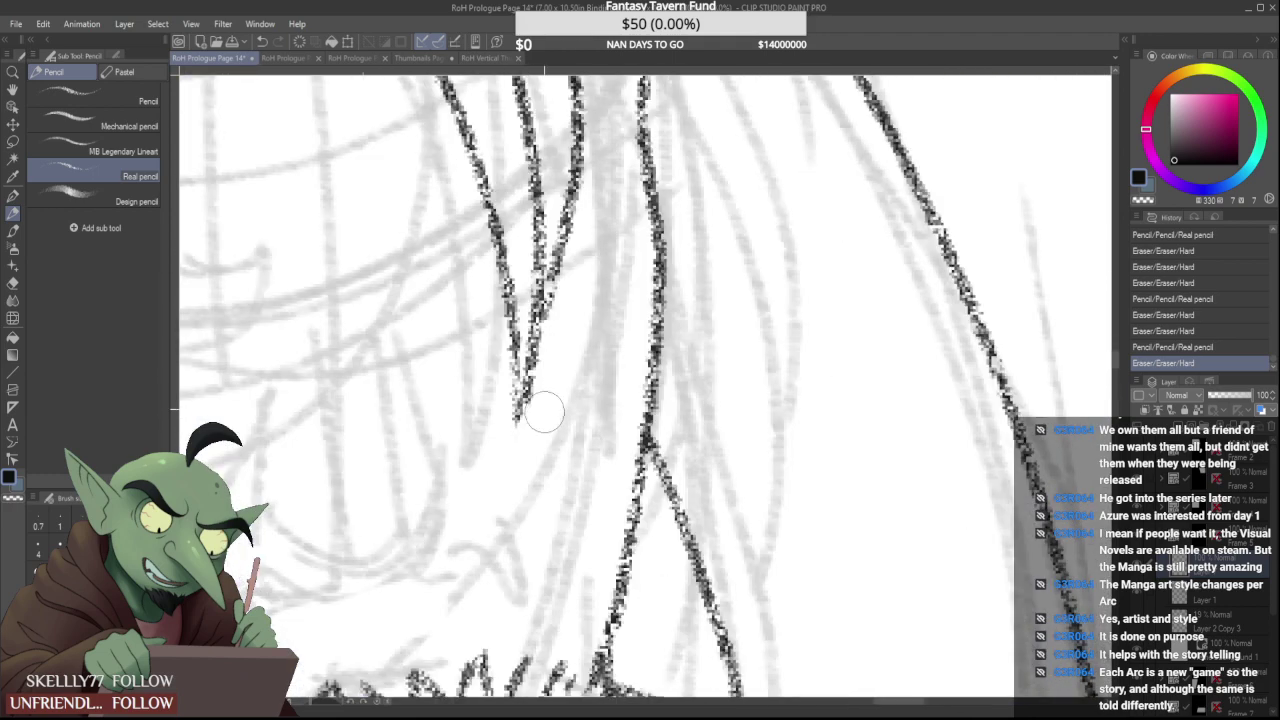
mouse_move(543, 412)
mouse_down()
mouse_move(555, 326)
mouse_move(508, 428)
mouse_move(531, 423)
mouse_move(549, 374)
mouse_up()
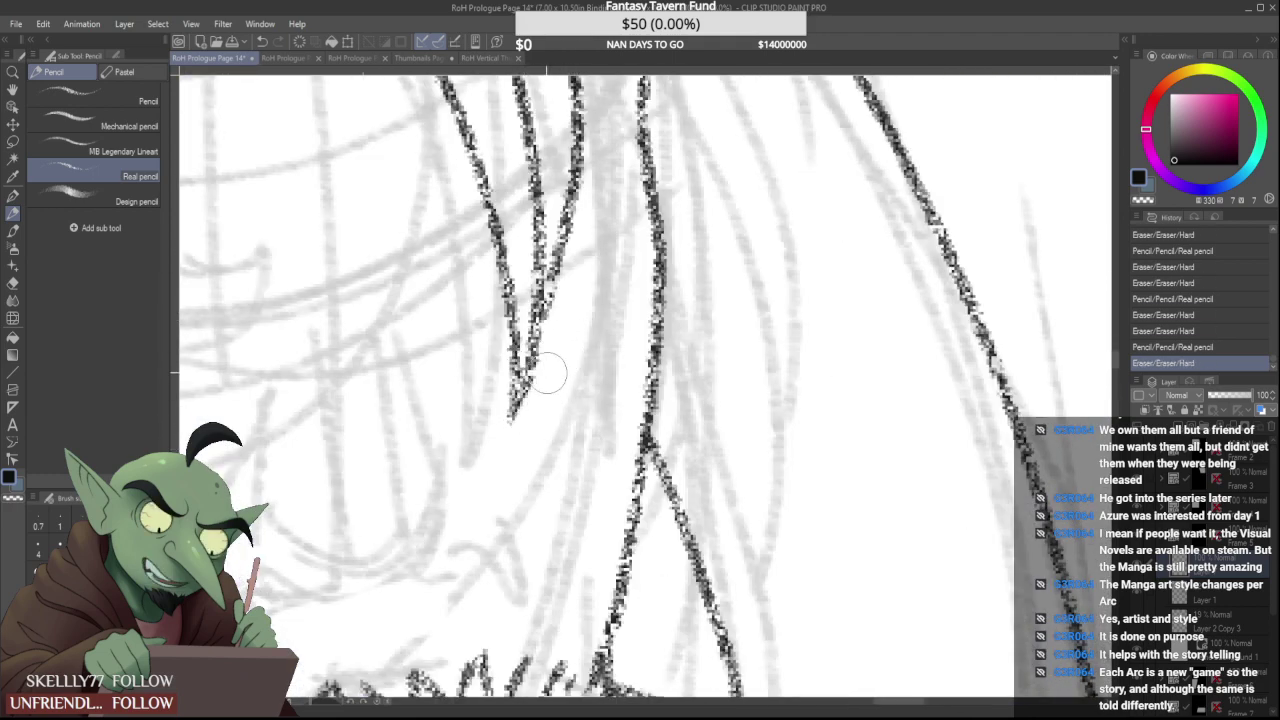
scroll(545, 380, down, 5)
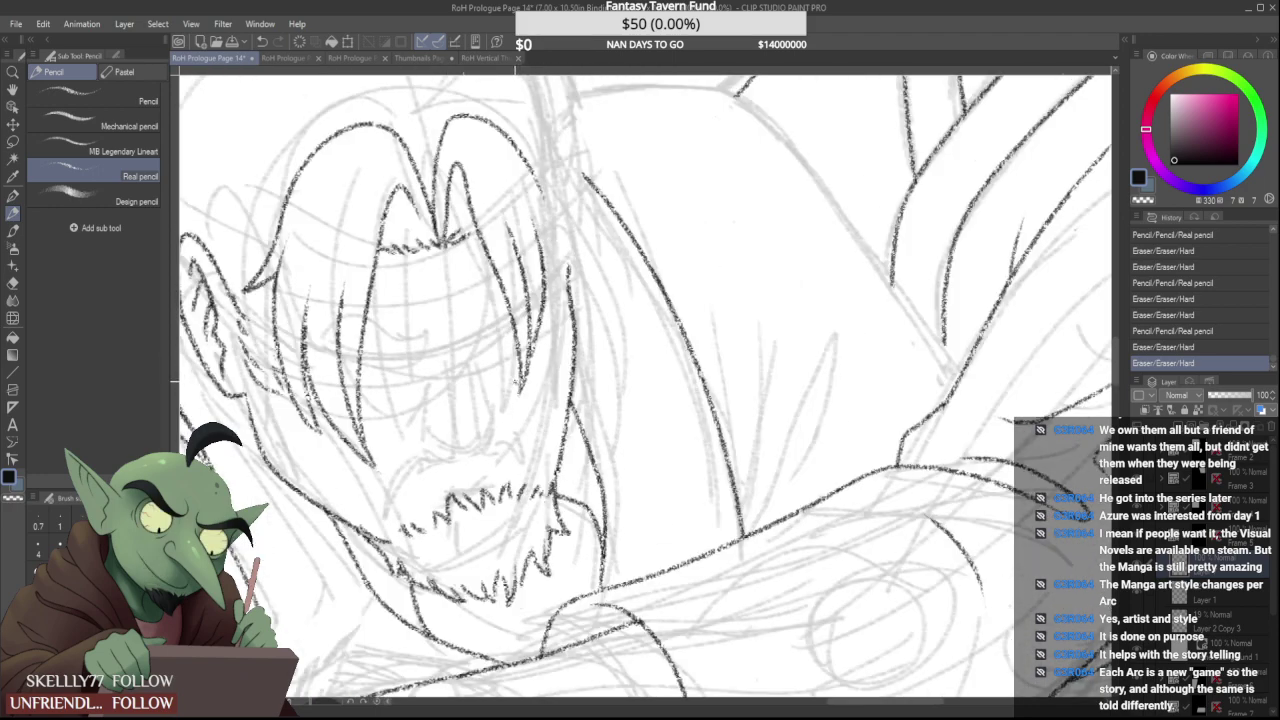
scroll(545, 380, down, 2)
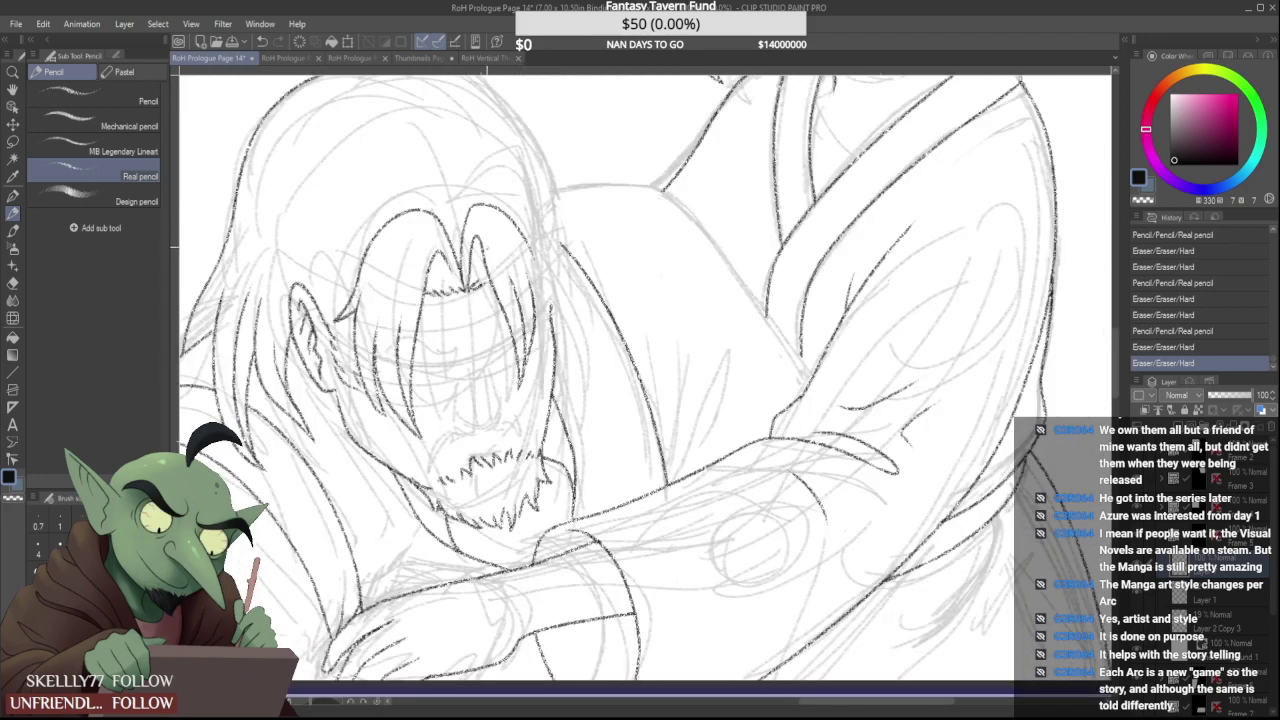
Extend the far-side hairline past the temple into a pointed lock sweeping outward beyond the hunched figure's face edge
scroll(520, 243, down, 3)
scroll(529, 243, up, 4)
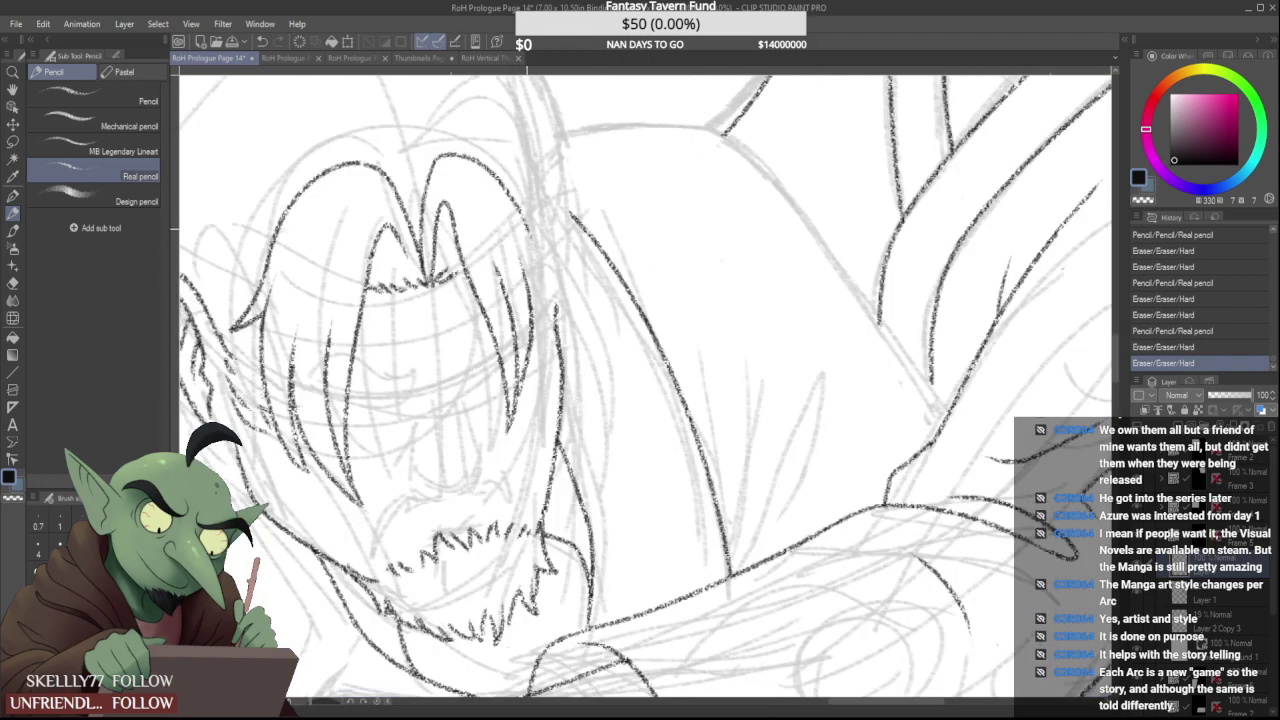
drag(526, 228, 614, 348)
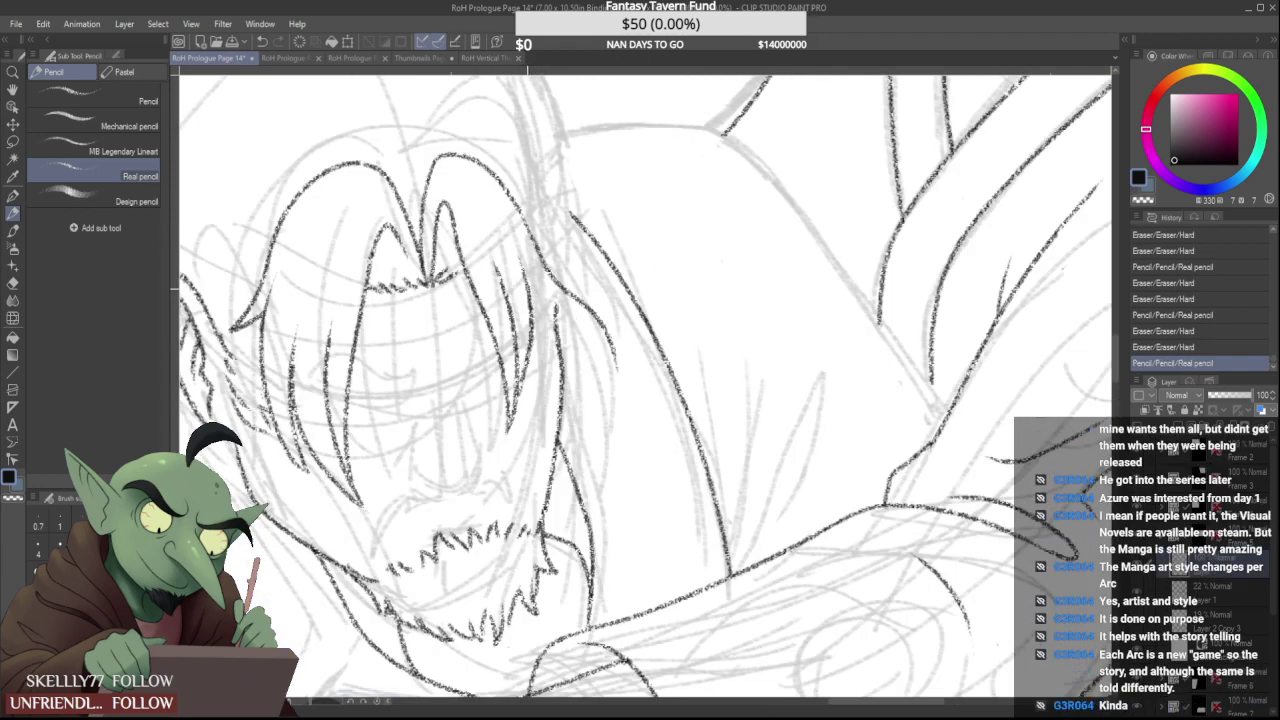
drag(545, 300, 600, 370)
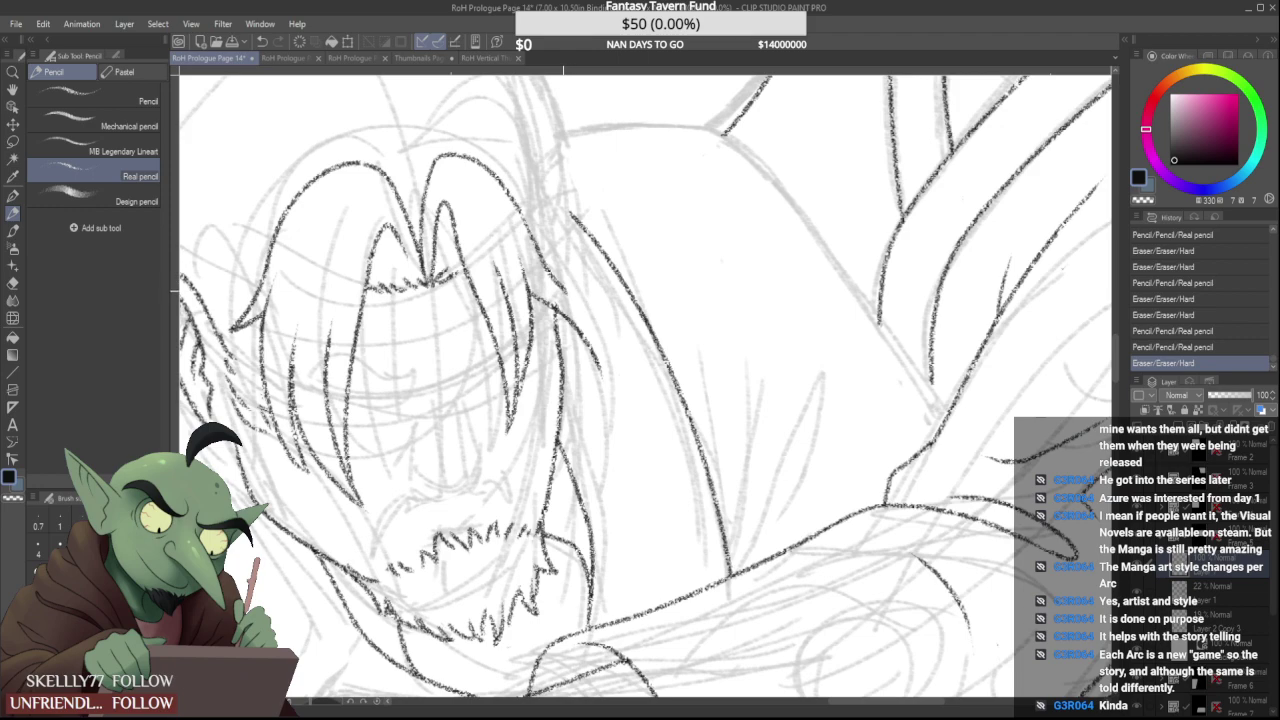
drag(563, 291, 601, 366)
scroll(541, 283, down, 1)
scroll(541, 283, up, 2)
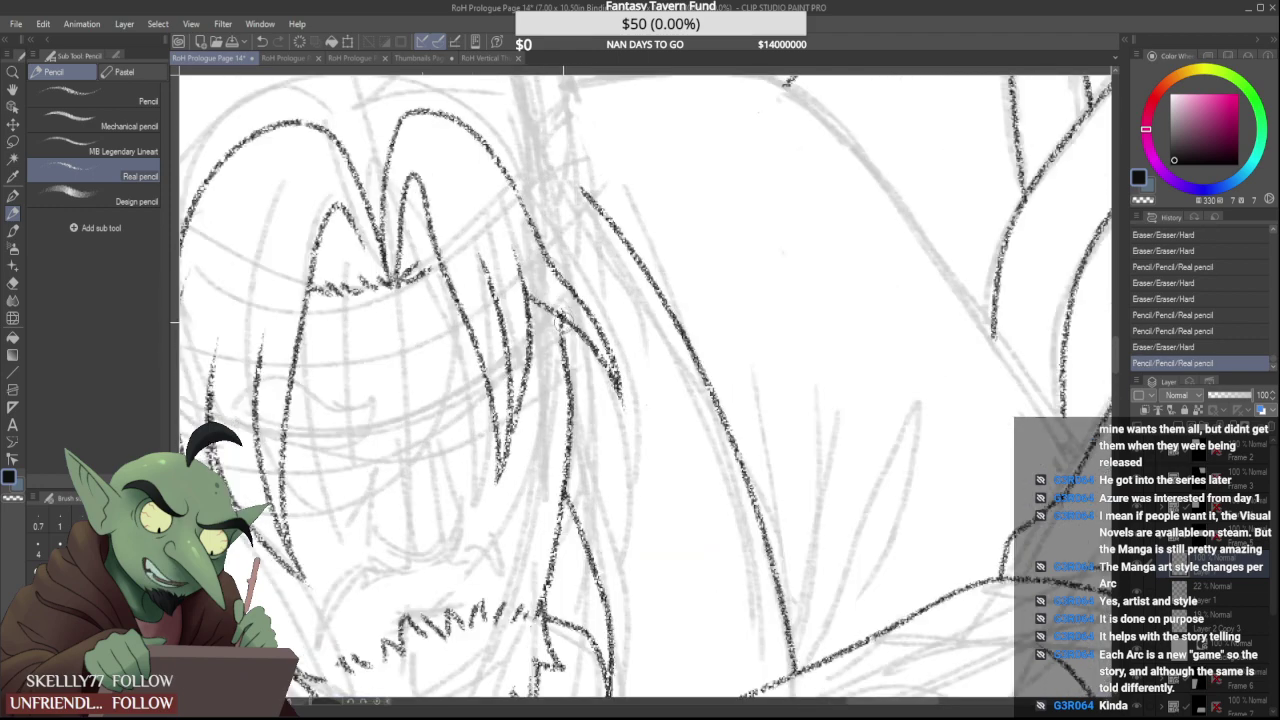
scroll(563, 322, up, 2)
drag(564, 299, 573, 325)
scroll(579, 308, down, 5)
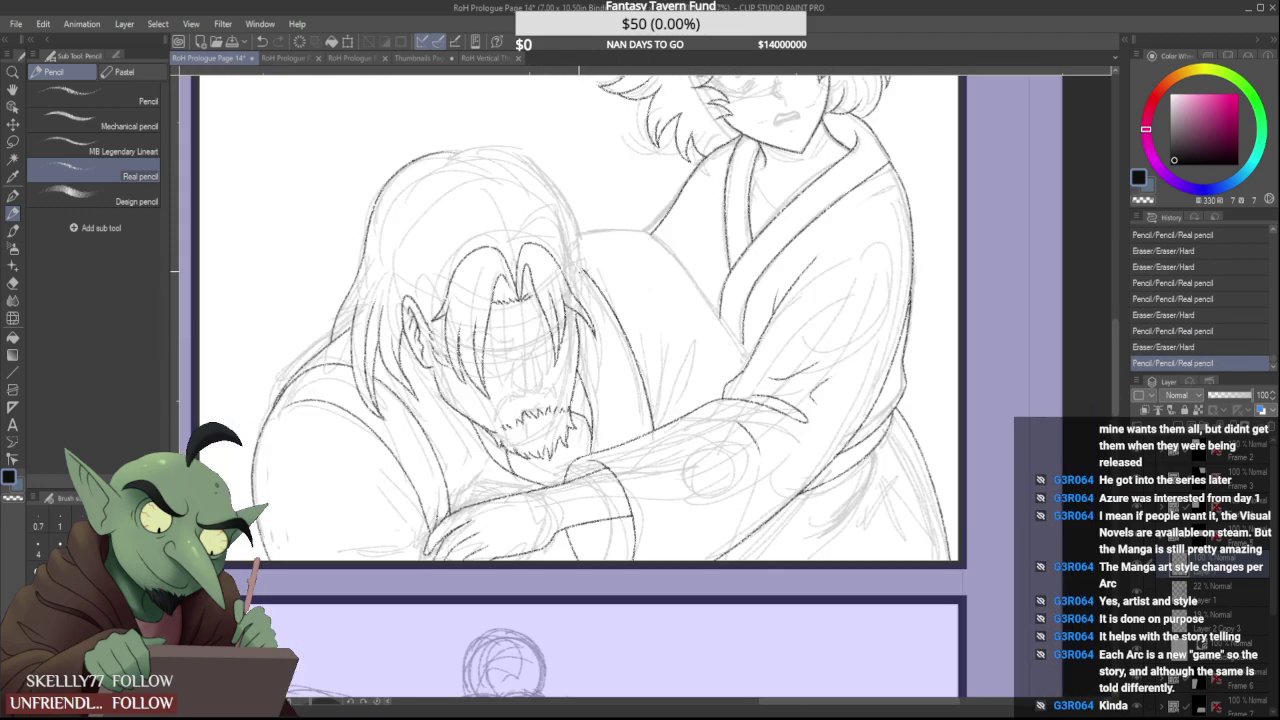
scroll(570, 260, down, 2)
scroll(558, 266, up, 5)
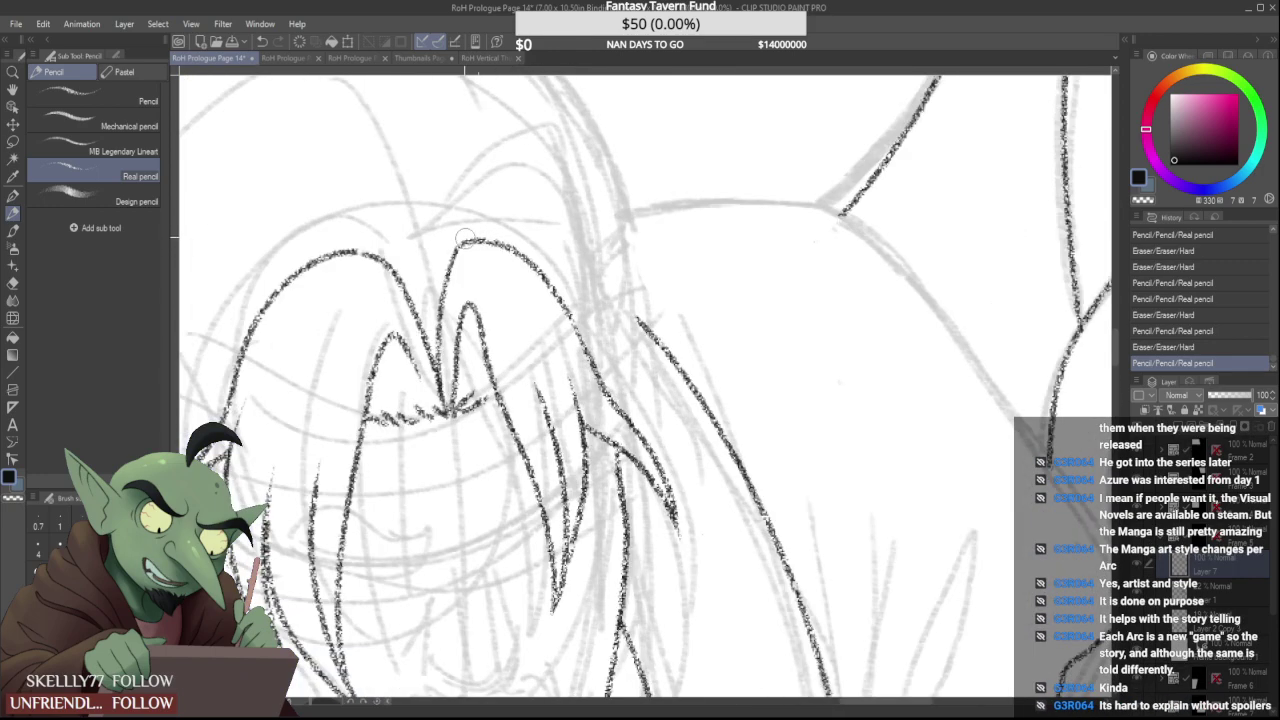
Refine the rounded top of the hunched figure's far-side hairline arch
mouse_move(466, 239)
mouse_down()
mouse_move(458, 252)
mouse_move(546, 228)
mouse_move(566, 257)
mouse_up()
scroll(461, 254, up, 2)
scroll(462, 290, down, 3)
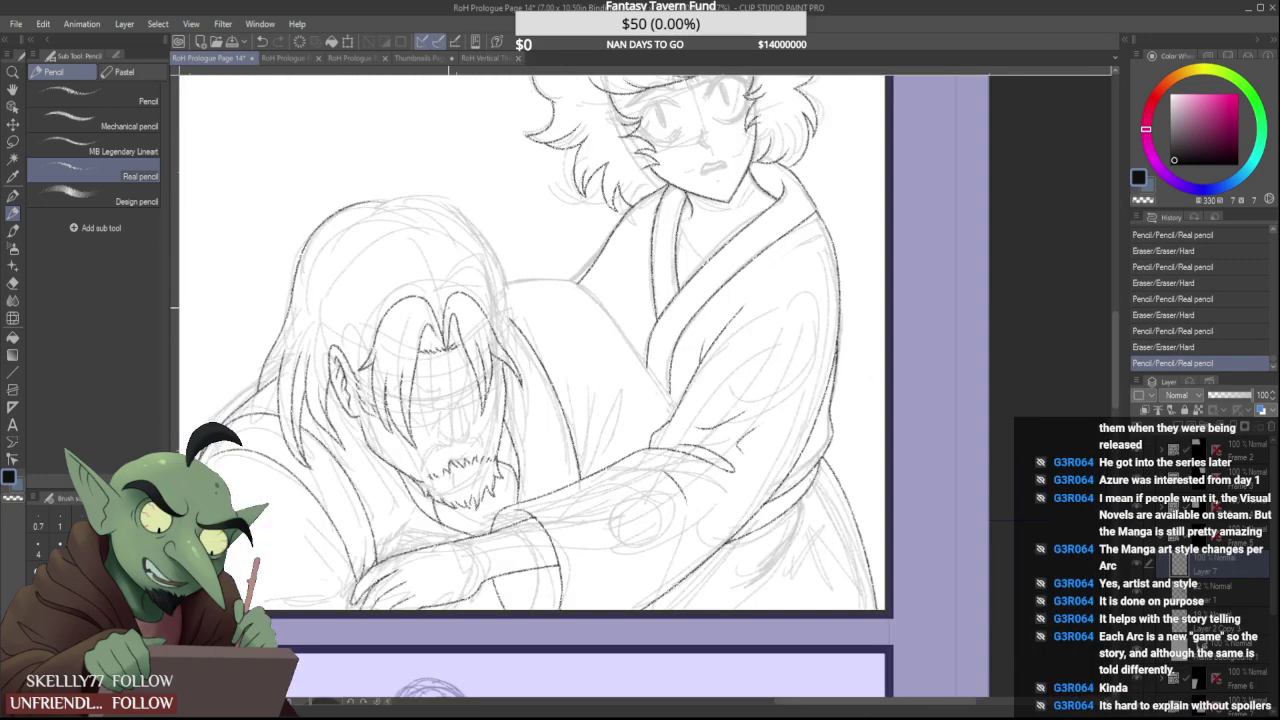
Erase a section of the narrow inner lock's parting-side edge above the hunched figure's brow and redraw it
scroll(452, 290, up, 2)
scroll(455, 325, up, 4)
mouse_move(441, 322)
mouse_down()
mouse_move(422, 420)
mouse_move(427, 373)
mouse_up()
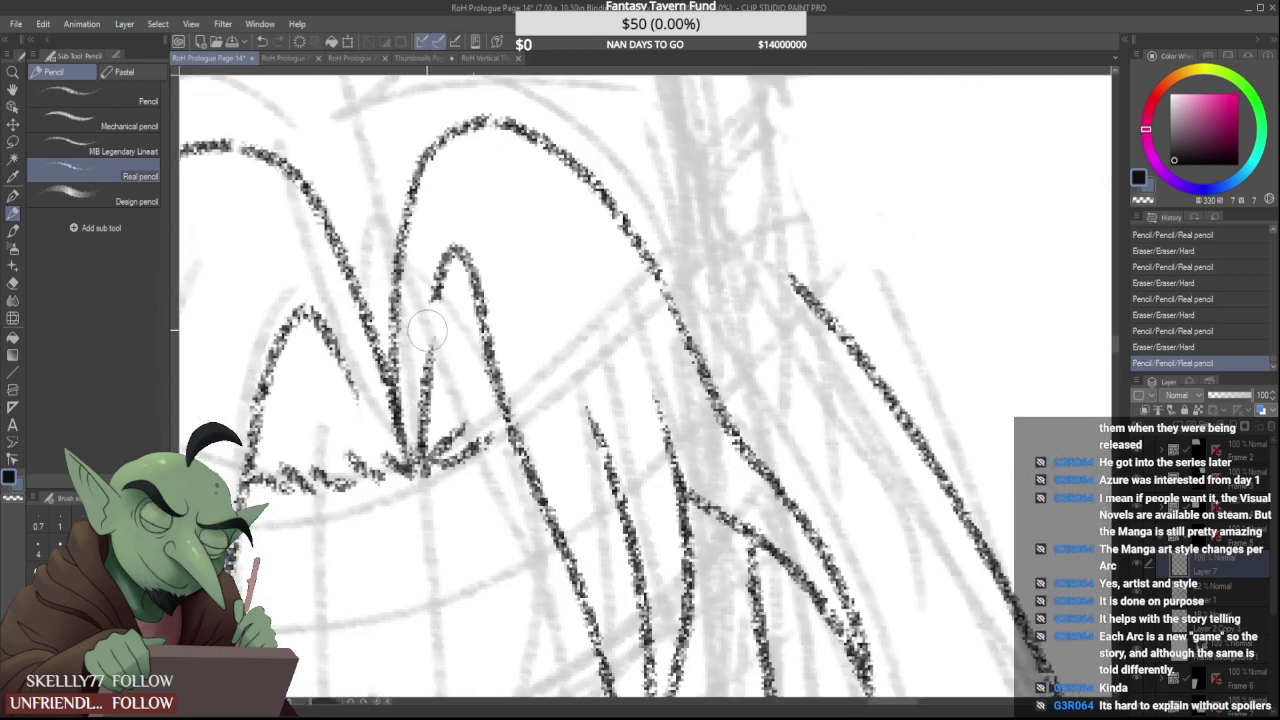
drag(432, 290, 425, 384)
scroll(425, 384, down, 2)
scroll(734, 367, down, 3)
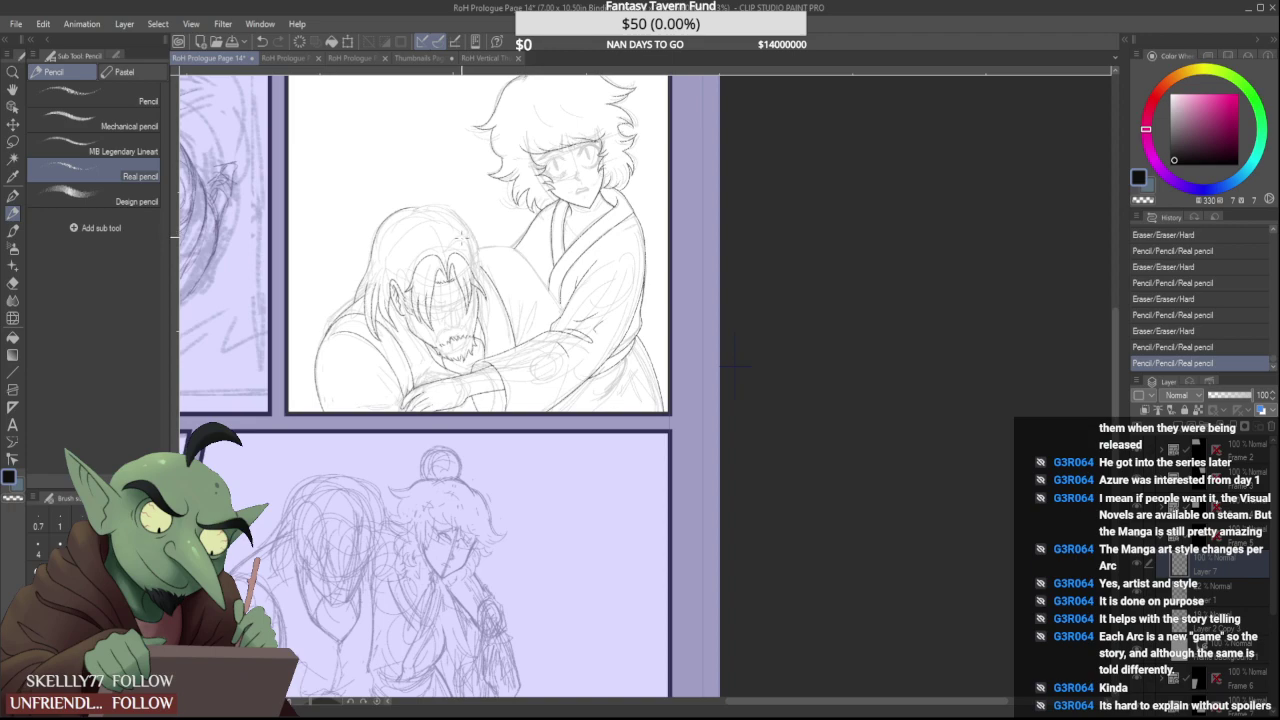
Look at the other open RoH Prologue page and return to the hunched figure on RoH Prologue Page 14
scroll(734, 367, up, 2)
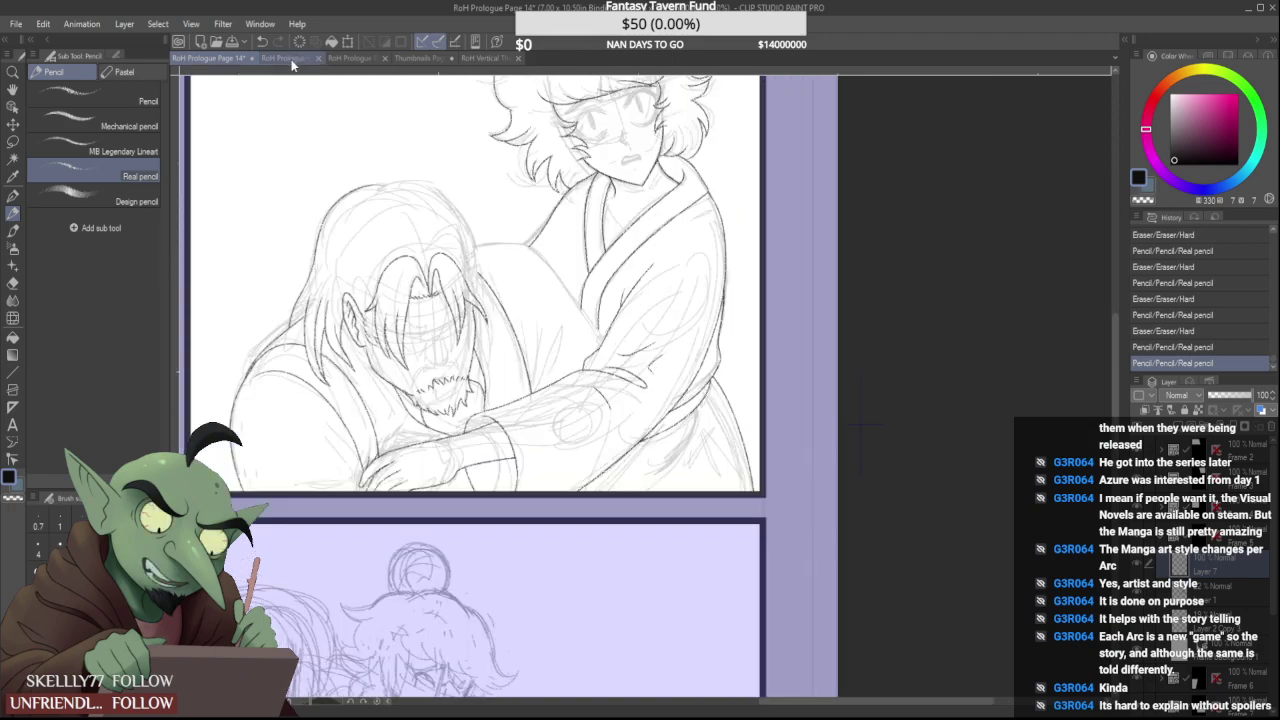
click(290, 59)
click(203, 58)
scroll(420, 245, up, 3)
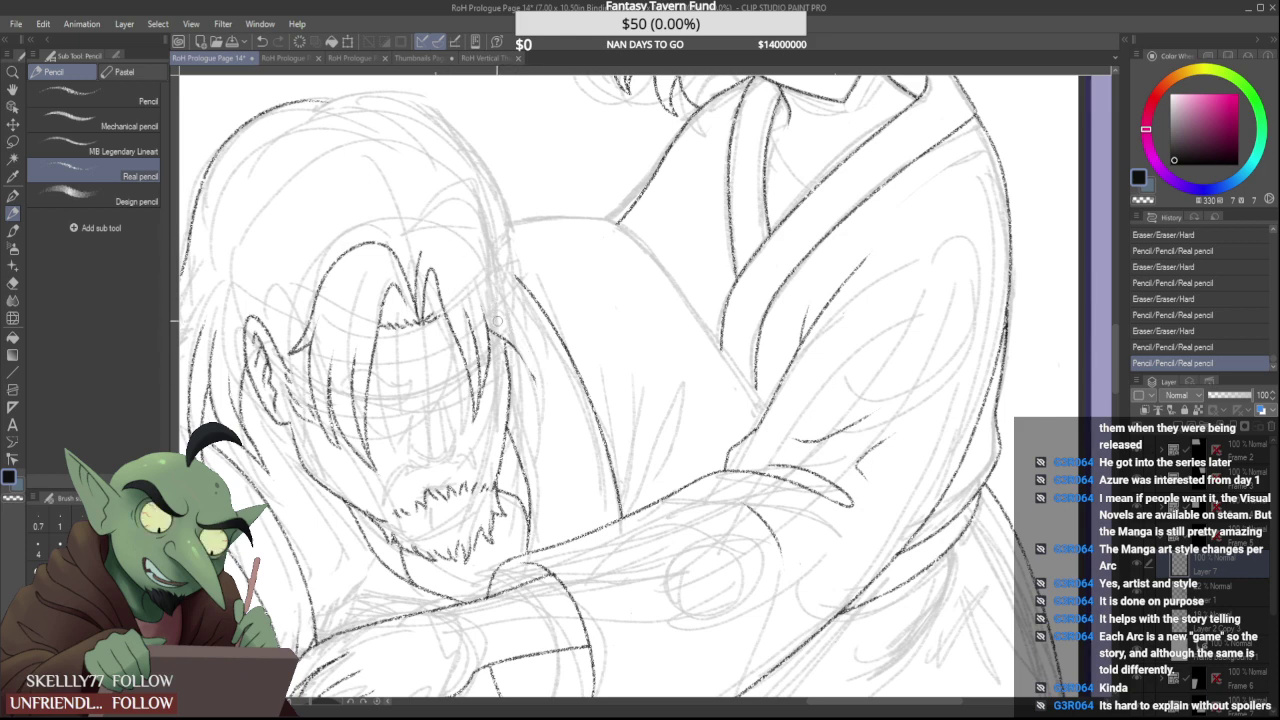
Redraw the hunched figure's far-side hairline arch and outline the pointed lock extending from it past the temple
drag(444, 265, 506, 286)
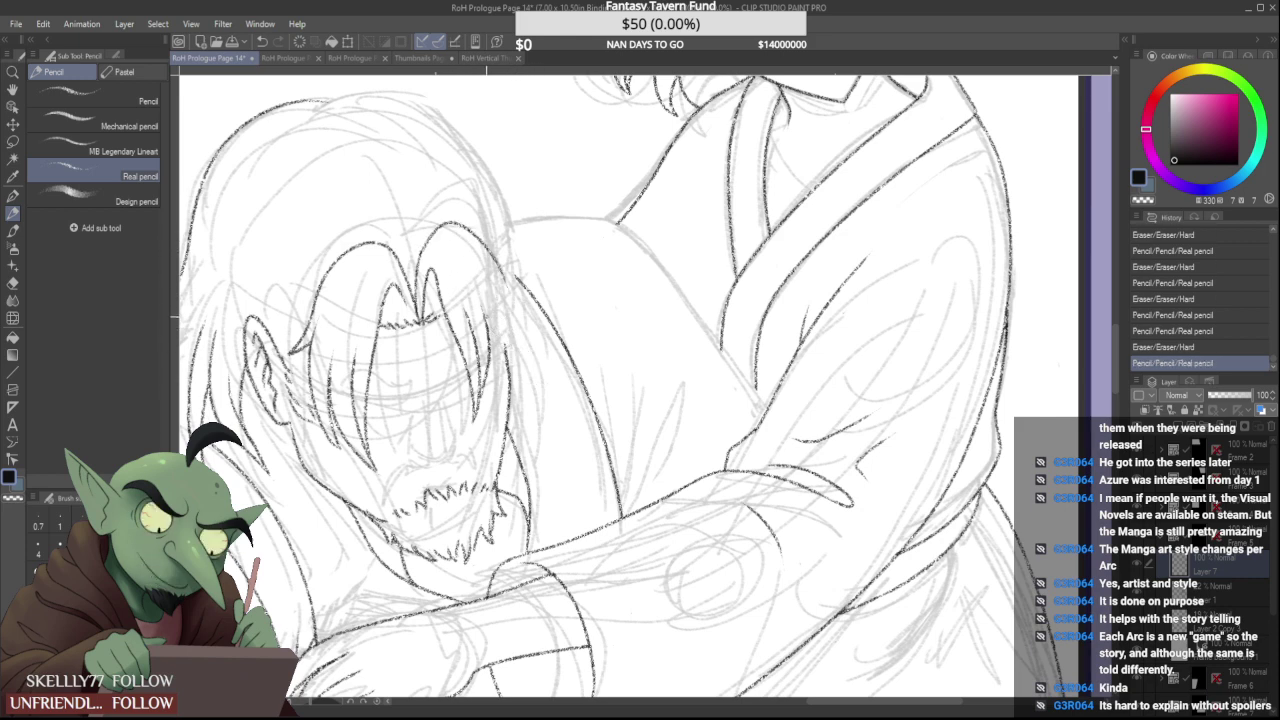
drag(537, 385, 543, 403)
drag(514, 330, 543, 394)
drag(507, 282, 531, 358)
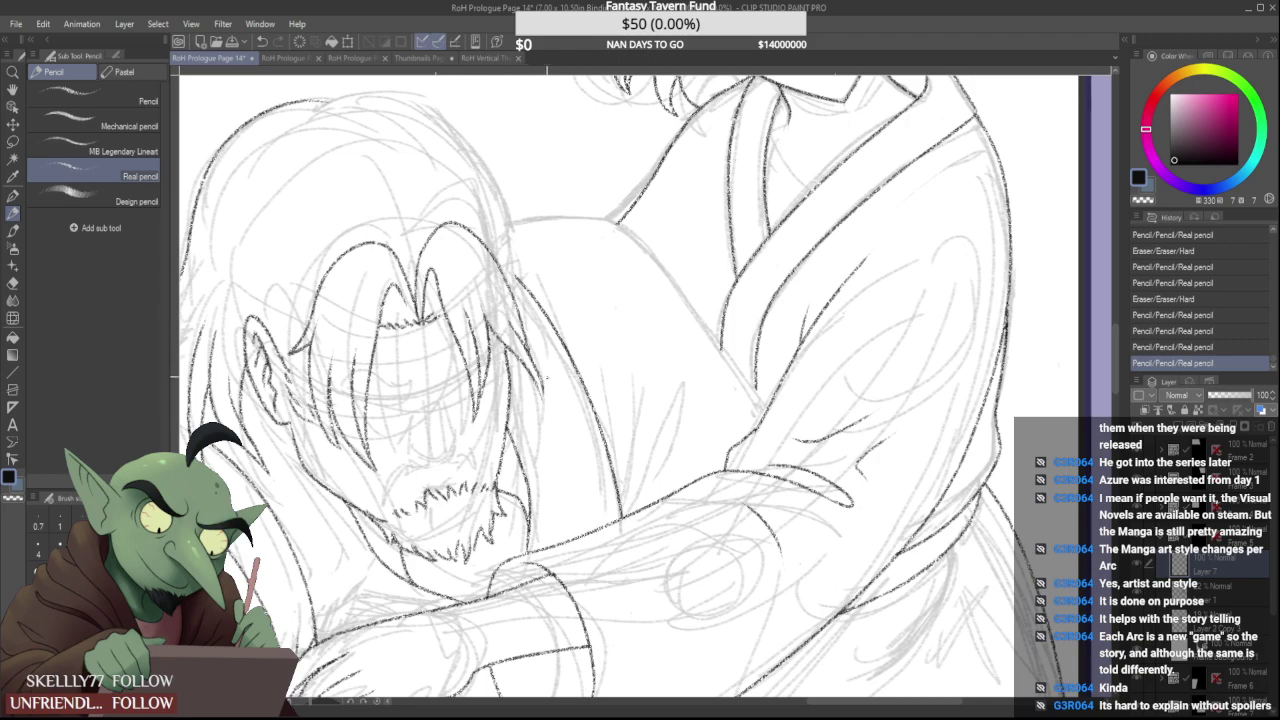
scroll(521, 300, down, 3)
scroll(516, 318, up, 5)
drag(508, 300, 550, 392)
scroll(532, 372, up, 3)
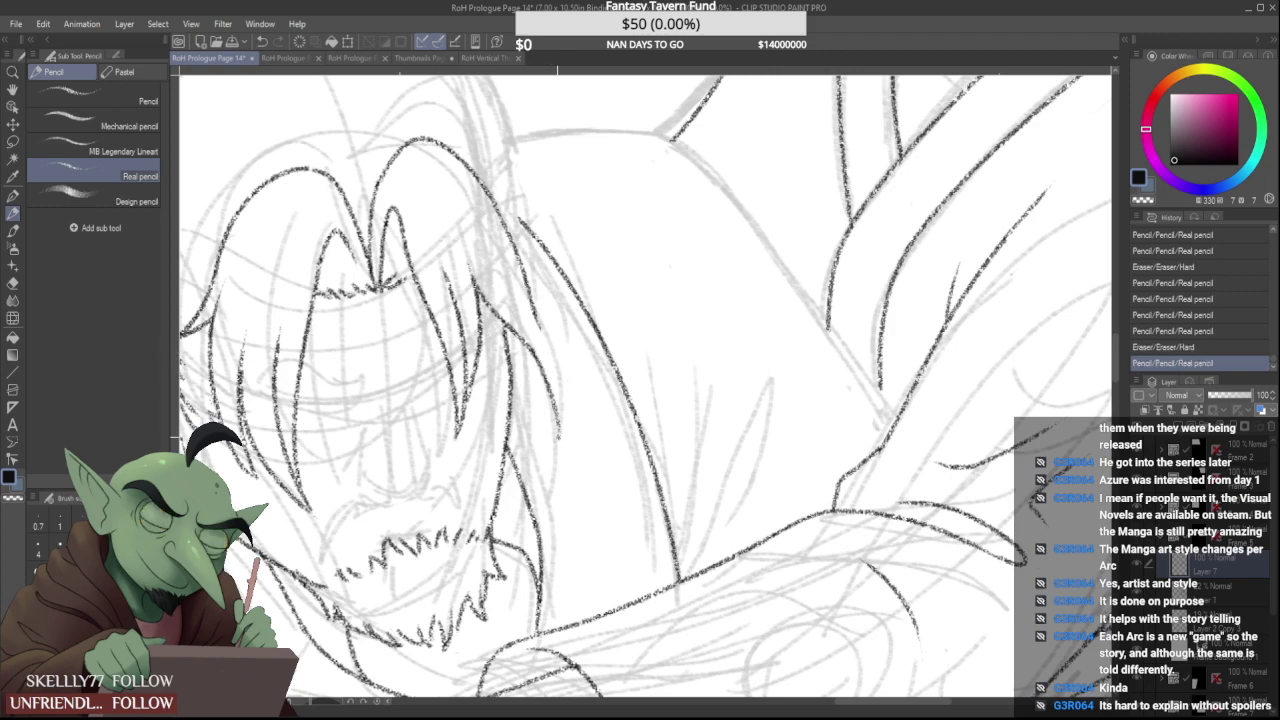
Redraw the outer edge of the pointed lock beside the hunched figure's far temple and tidy its tip
drag(500, 258, 536, 328)
drag(532, 322, 558, 416)
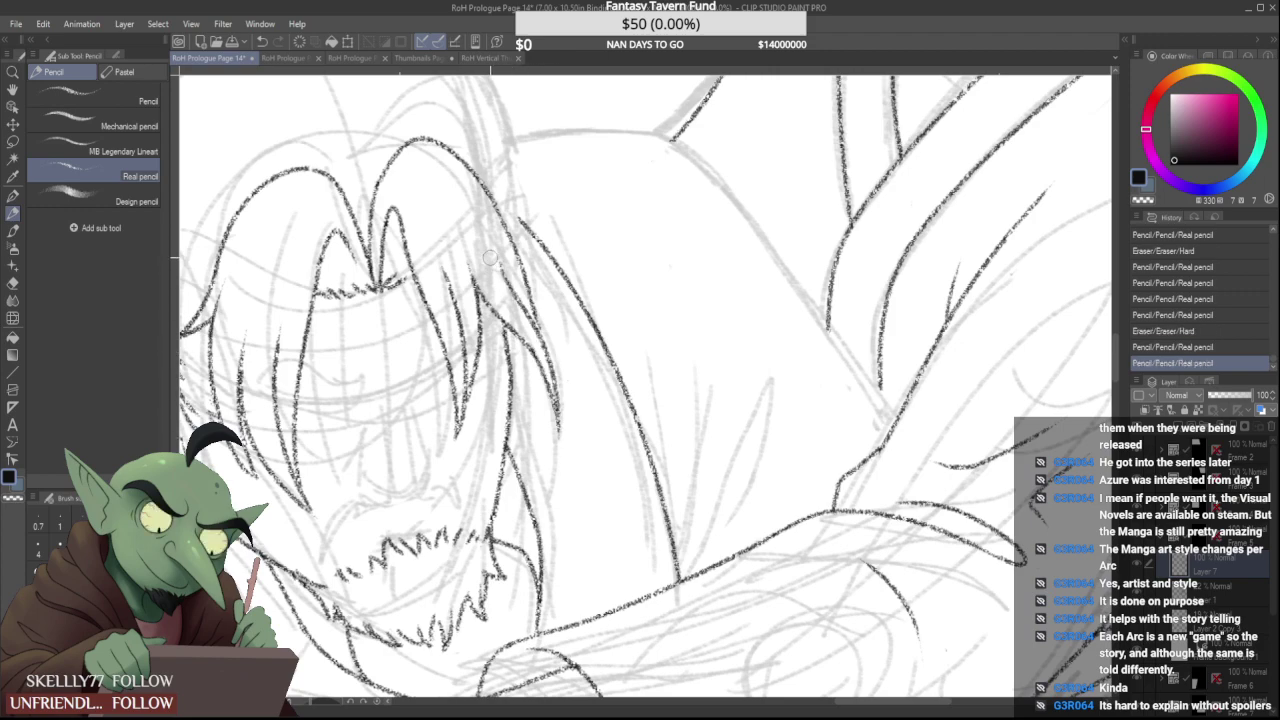
drag(510, 308, 517, 320)
drag(555, 434, 556, 443)
scroll(539, 325, down, 5)
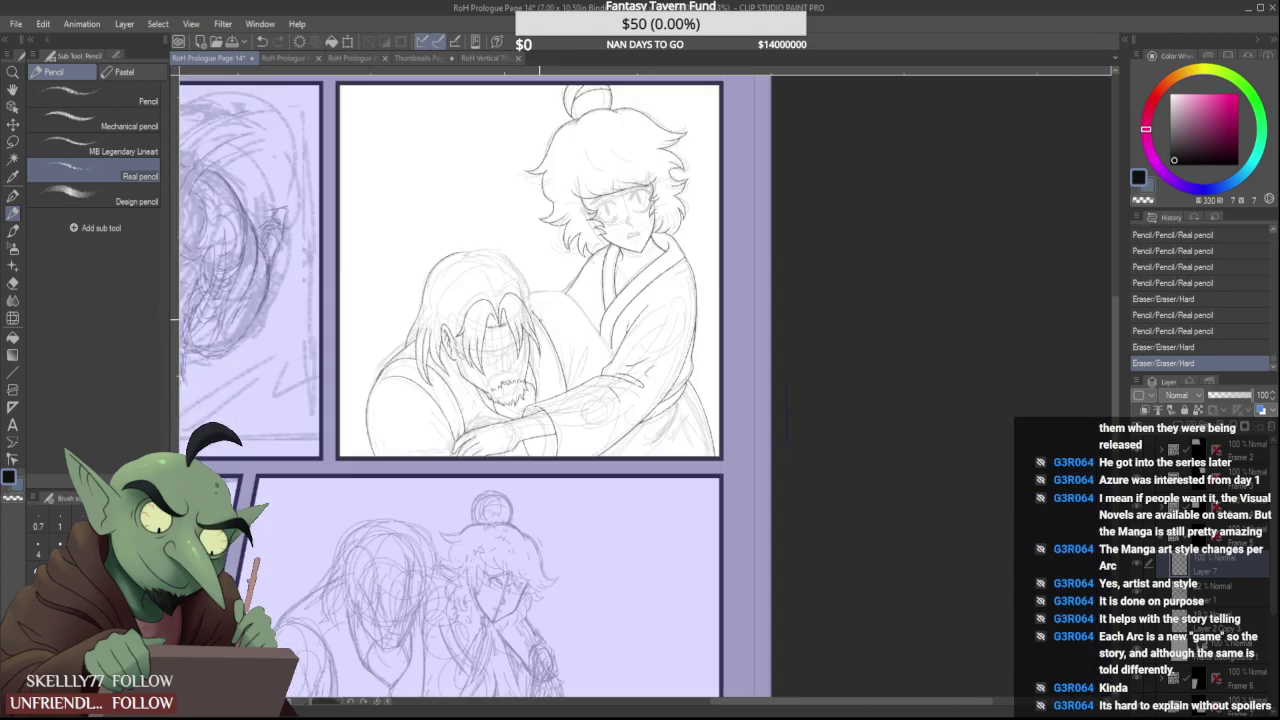
Redraw the far-side hairline arch taller, rising from the parting and curving over toward the outer lock
scroll(548, 307, up, 5)
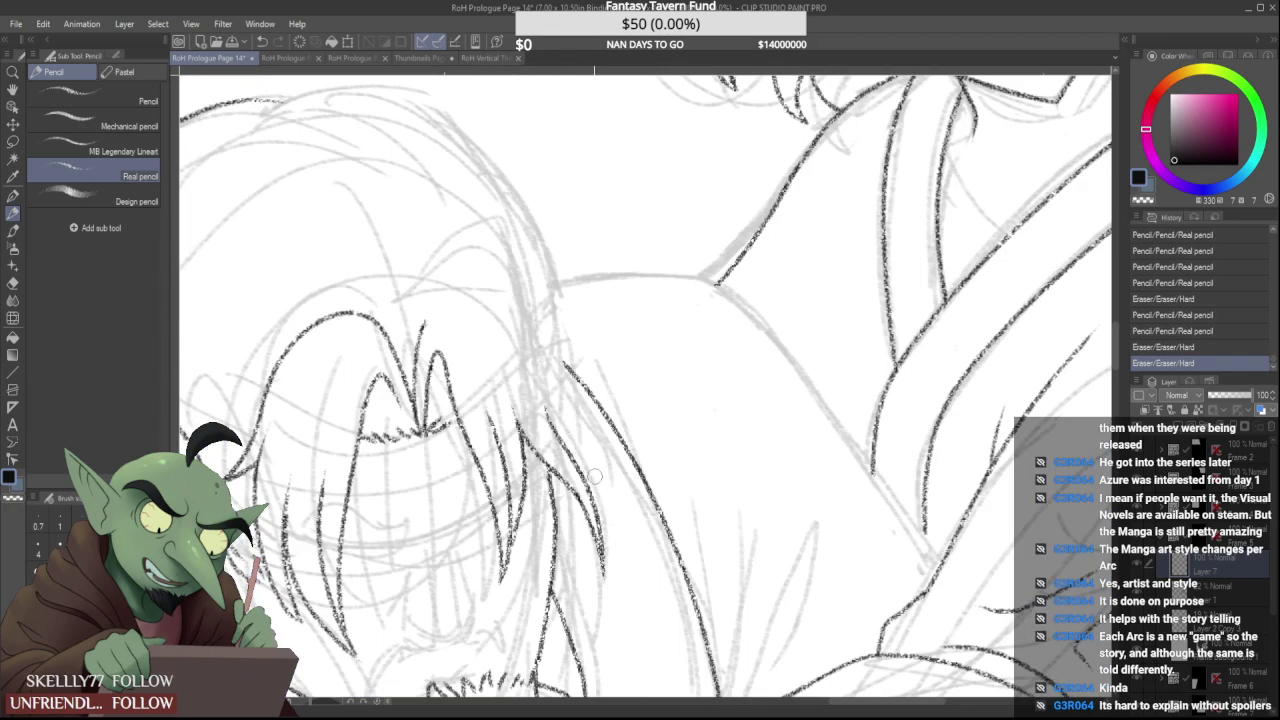
drag(595, 476, 599, 485)
mouse_move(421, 331)
mouse_down()
mouse_move(472, 268)
mouse_move(524, 321)
mouse_move(600, 494)
mouse_up()
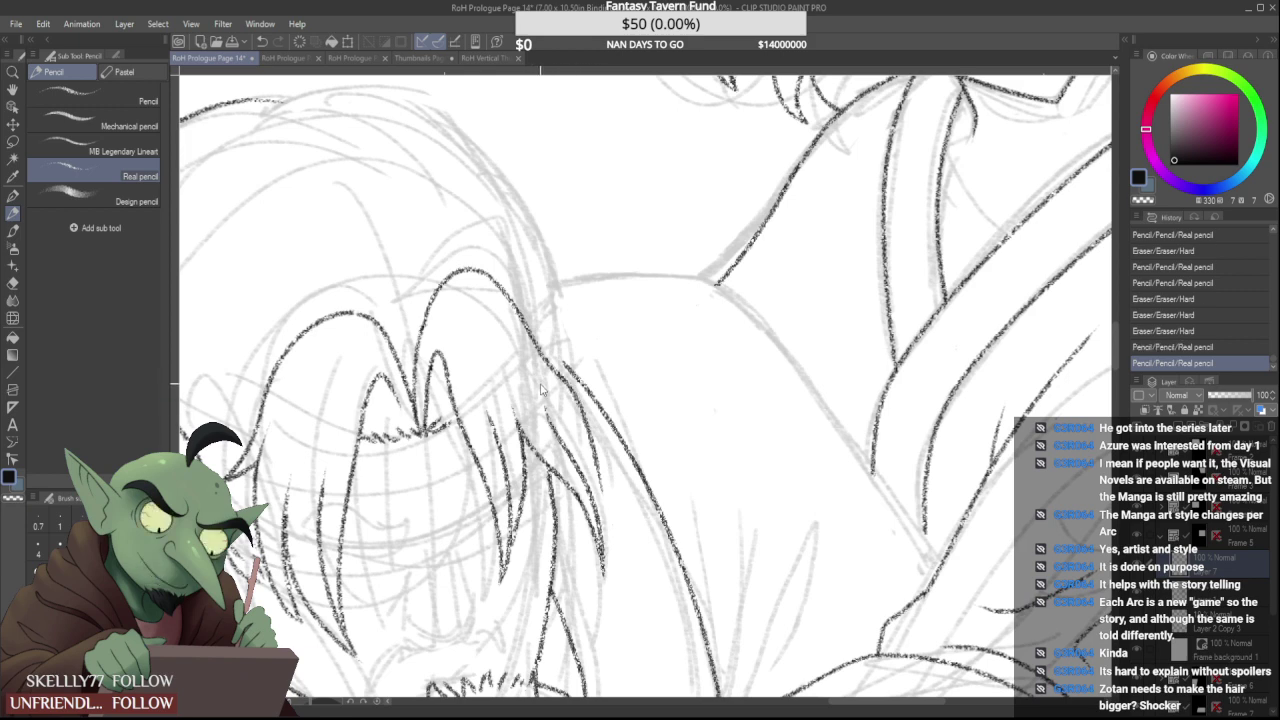
key(ctrl+z)
mouse_move(500, 280)
mouse_down()
mouse_move(456, 263)
mouse_move(535, 345)
mouse_up()
drag(466, 262, 535, 345)
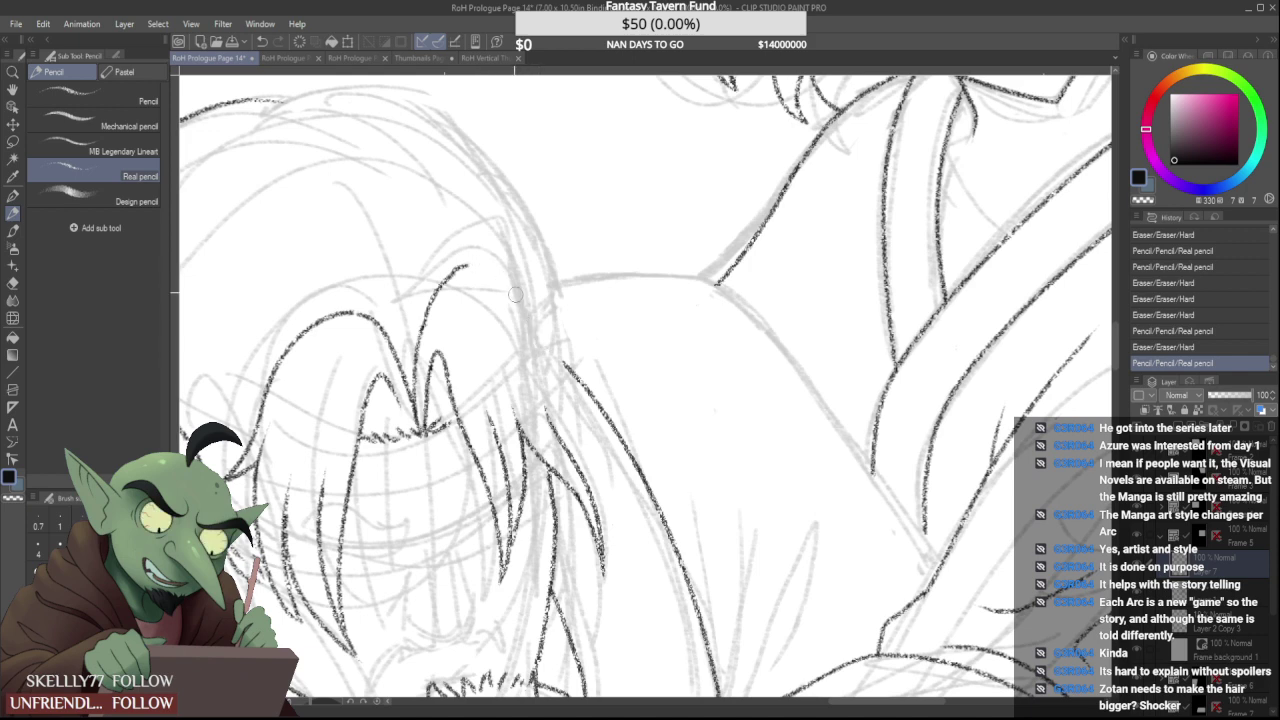
drag(440, 290, 476, 266)
mouse_move(420, 334)
mouse_down()
mouse_move(500, 254)
mouse_move(592, 505)
mouse_up()
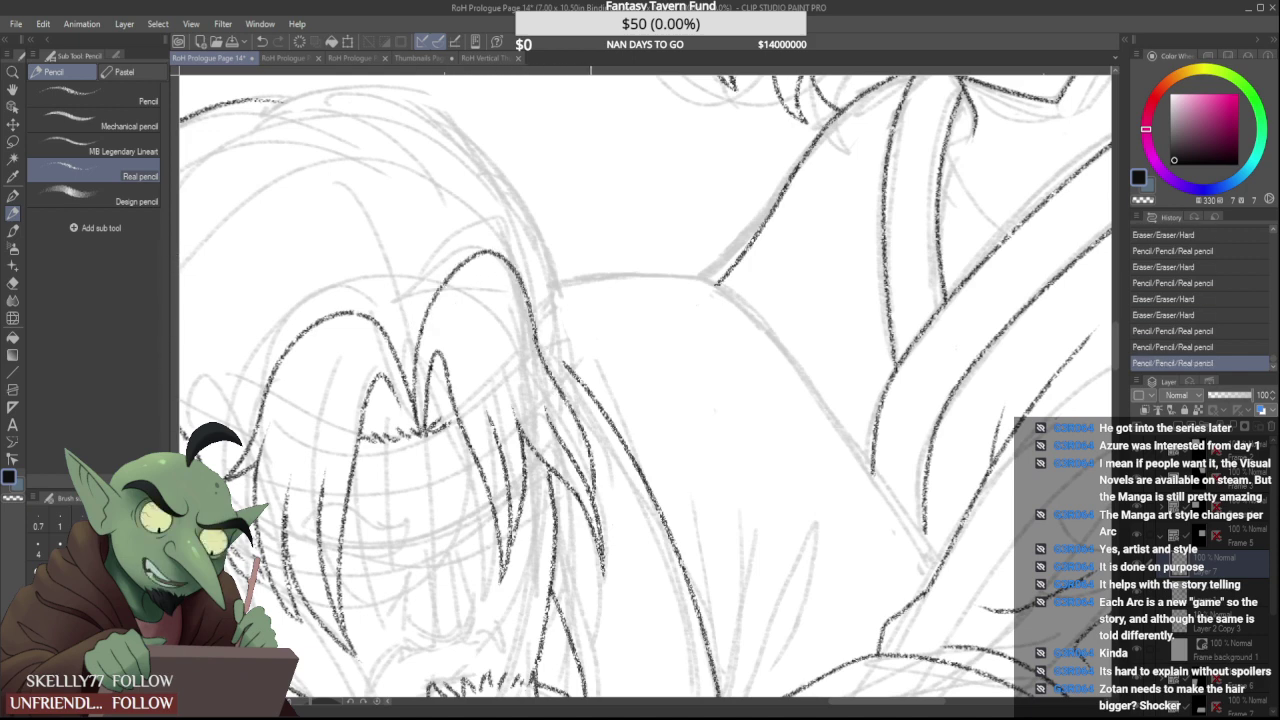
Redraw the arch's outer side wider and carry it down into a longer pointed lock outside the temple lock
key(ctrl+z)
drag(501, 262, 535, 354)
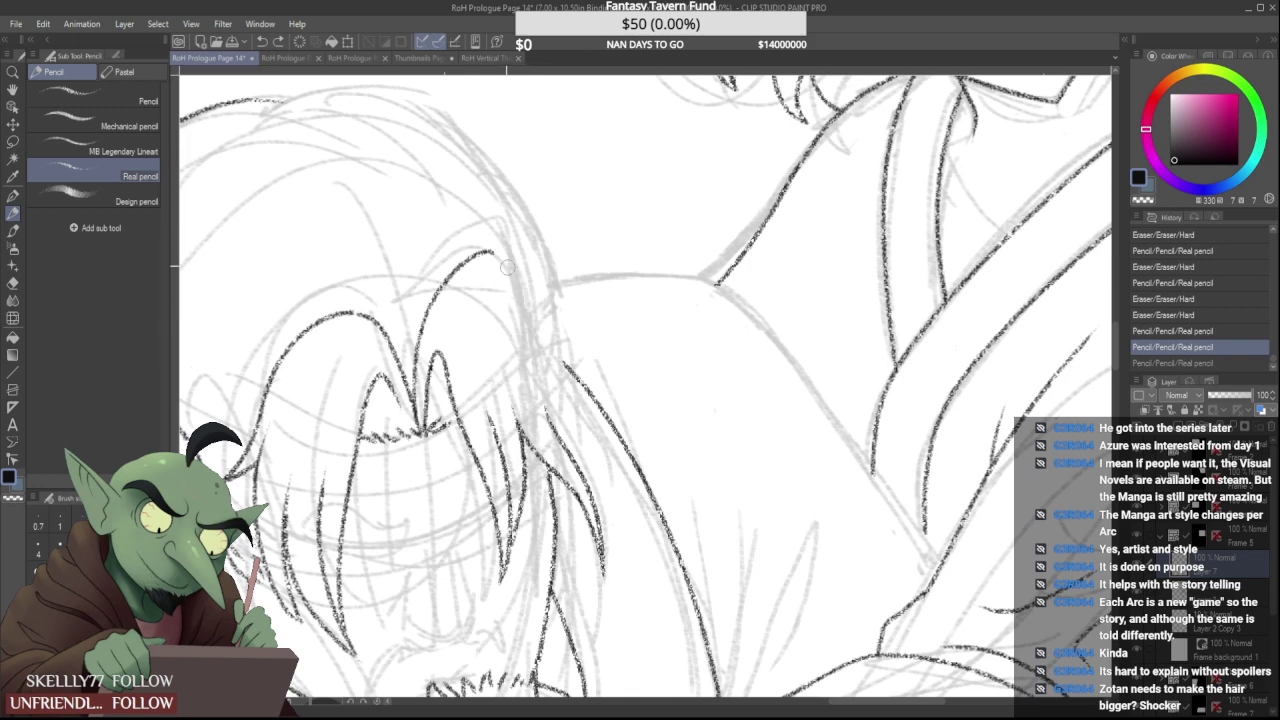
mouse_move(493, 252)
mouse_down()
mouse_move(545, 320)
mouse_move(600, 474)
mouse_move(607, 457)
mouse_move(617, 592)
mouse_up()
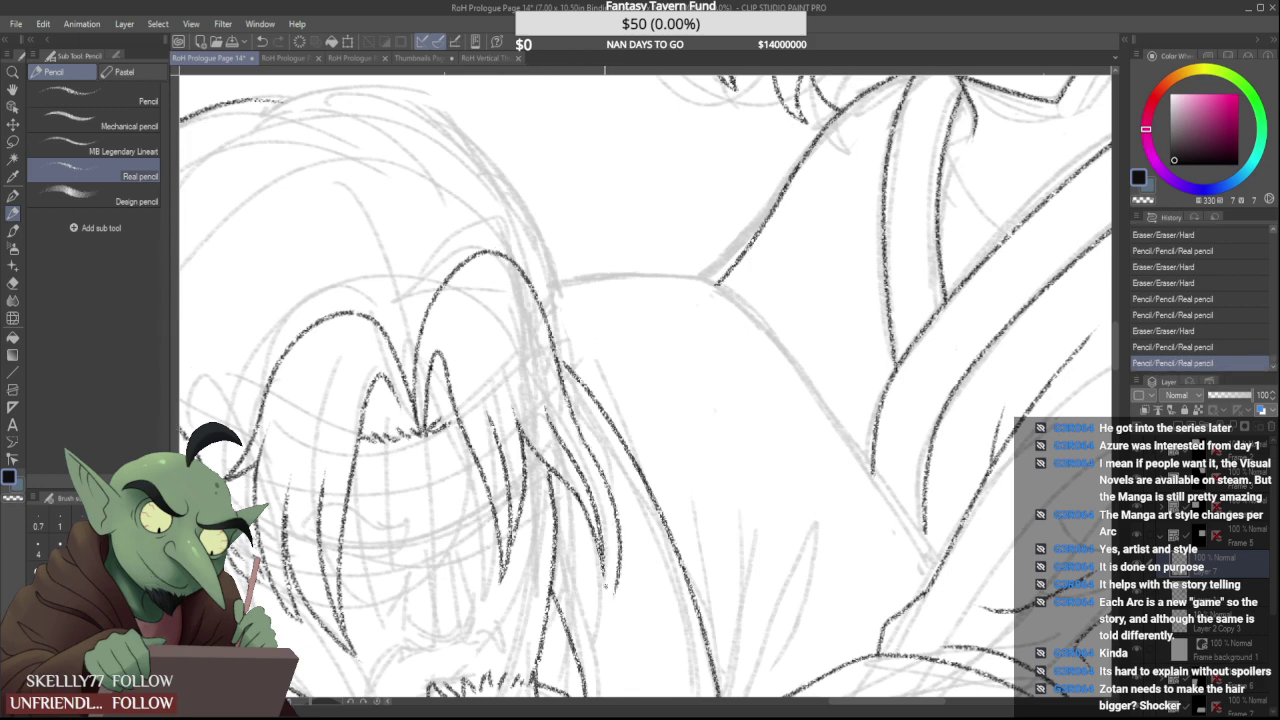
drag(589, 494, 614, 604)
scroll(565, 411, down, 4)
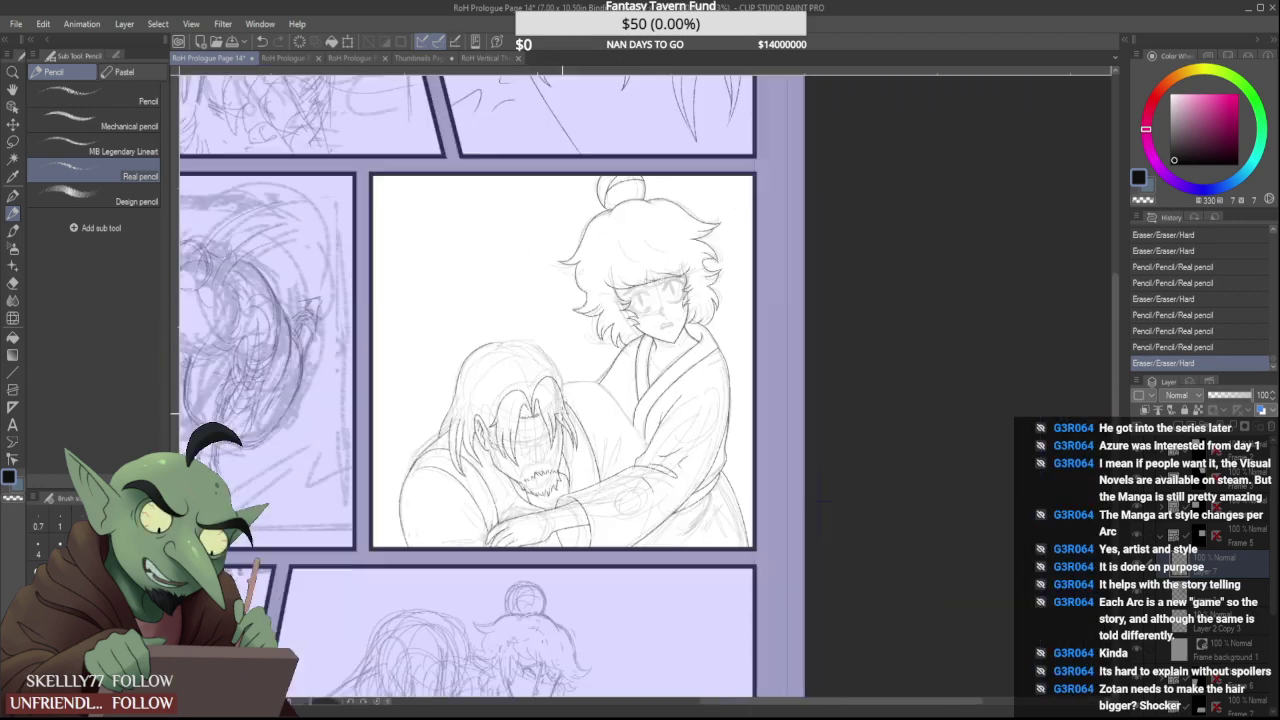
scroll(570, 411, down, 1)
scroll(655, 540, up, 1)
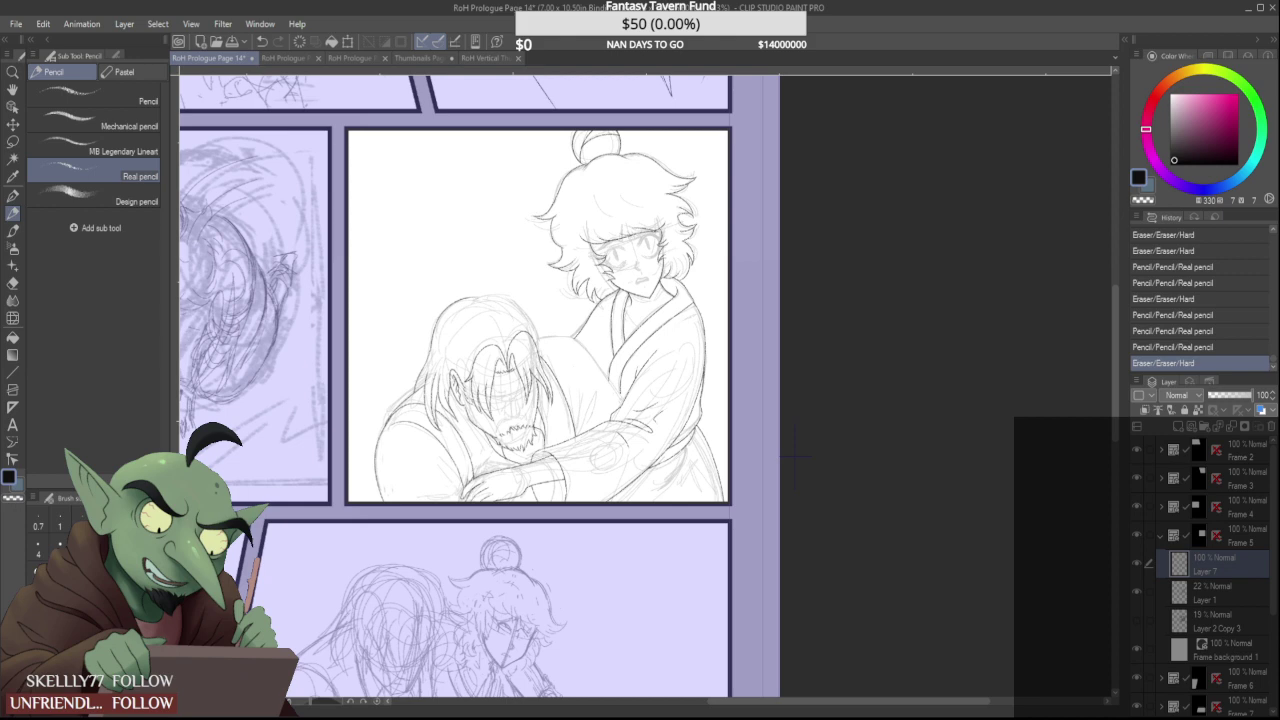
Try several contours for the far side of the hunched figure's crown, from the top of the head to the hairline
scroll(494, 315, up, 2)
scroll(506, 302, up, 3)
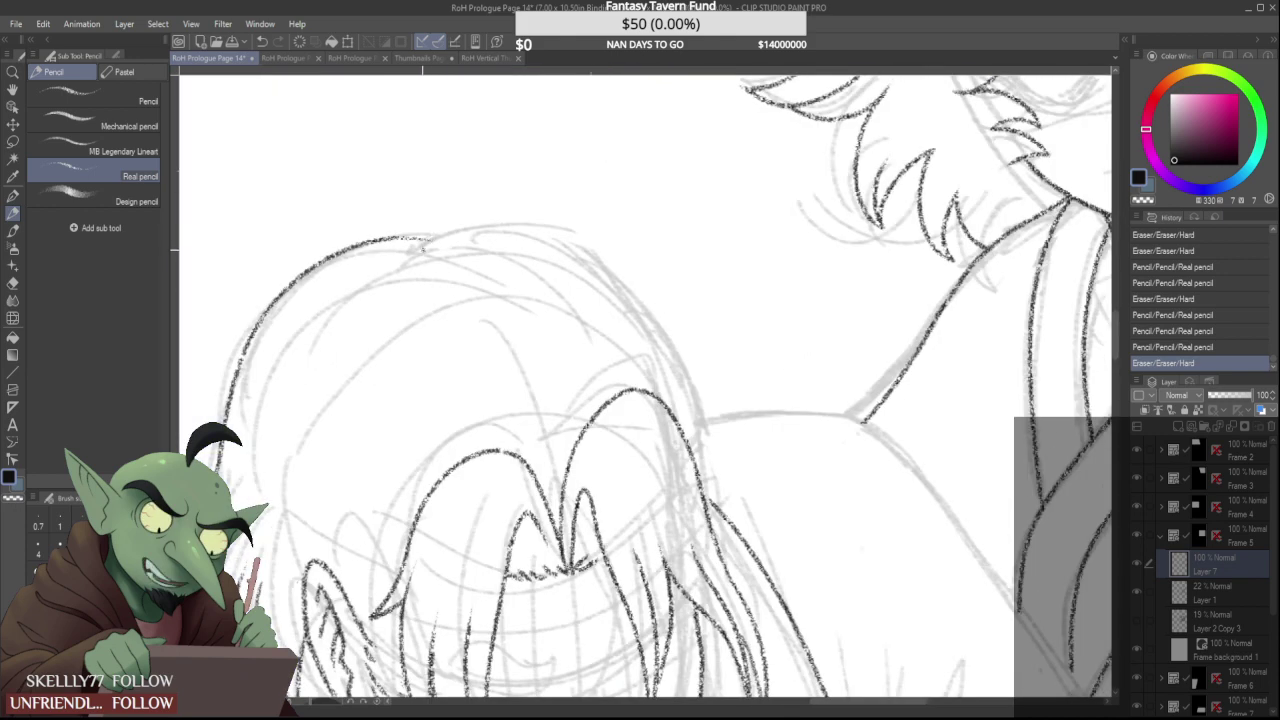
drag(425, 236, 640, 312)
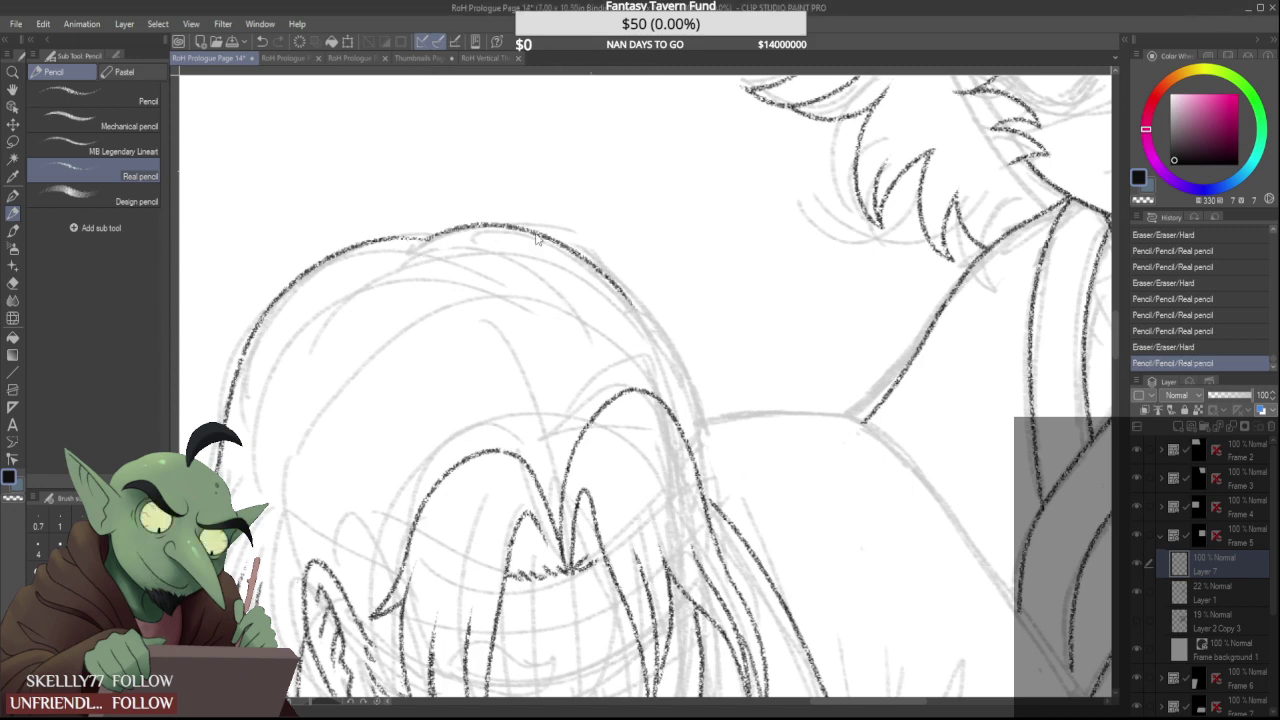
key(ctrl+z)
drag(429, 237, 690, 420)
key(ctrl+z)
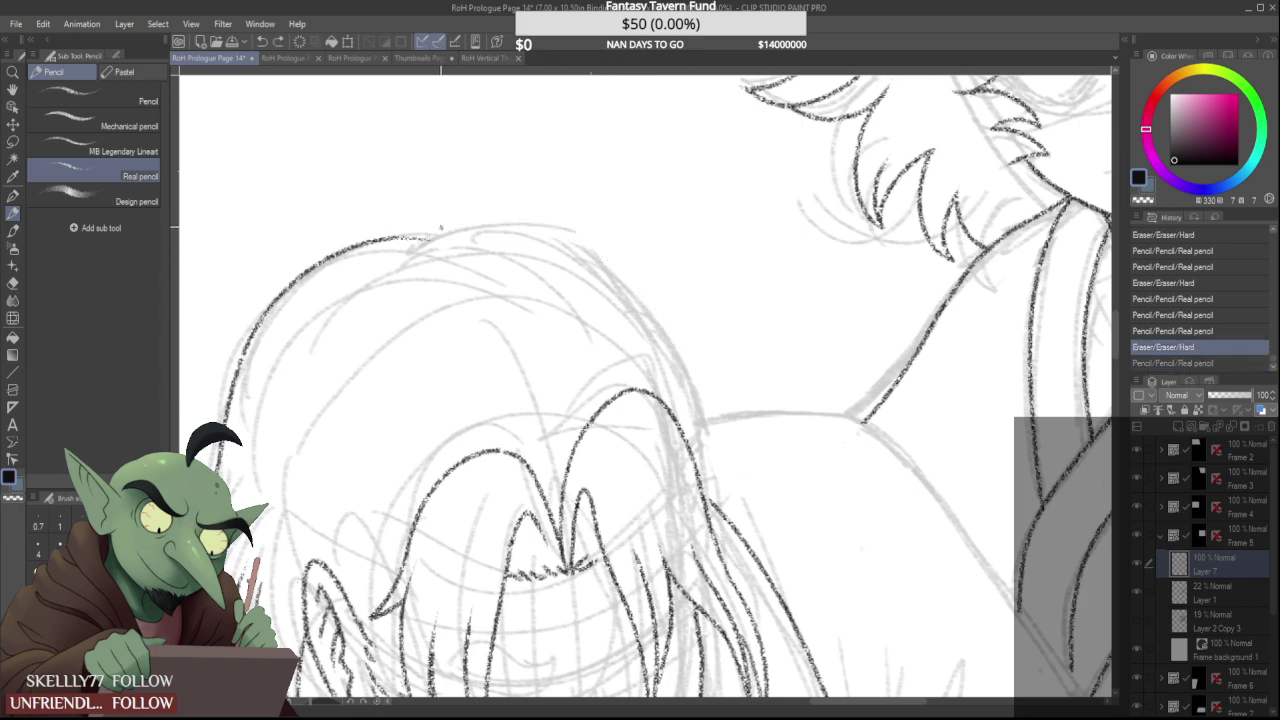
mouse_move(427, 237)
mouse_down()
mouse_move(657, 358)
mouse_move(680, 426)
mouse_up()
key(ctrl+z)
key(ctrl+y)
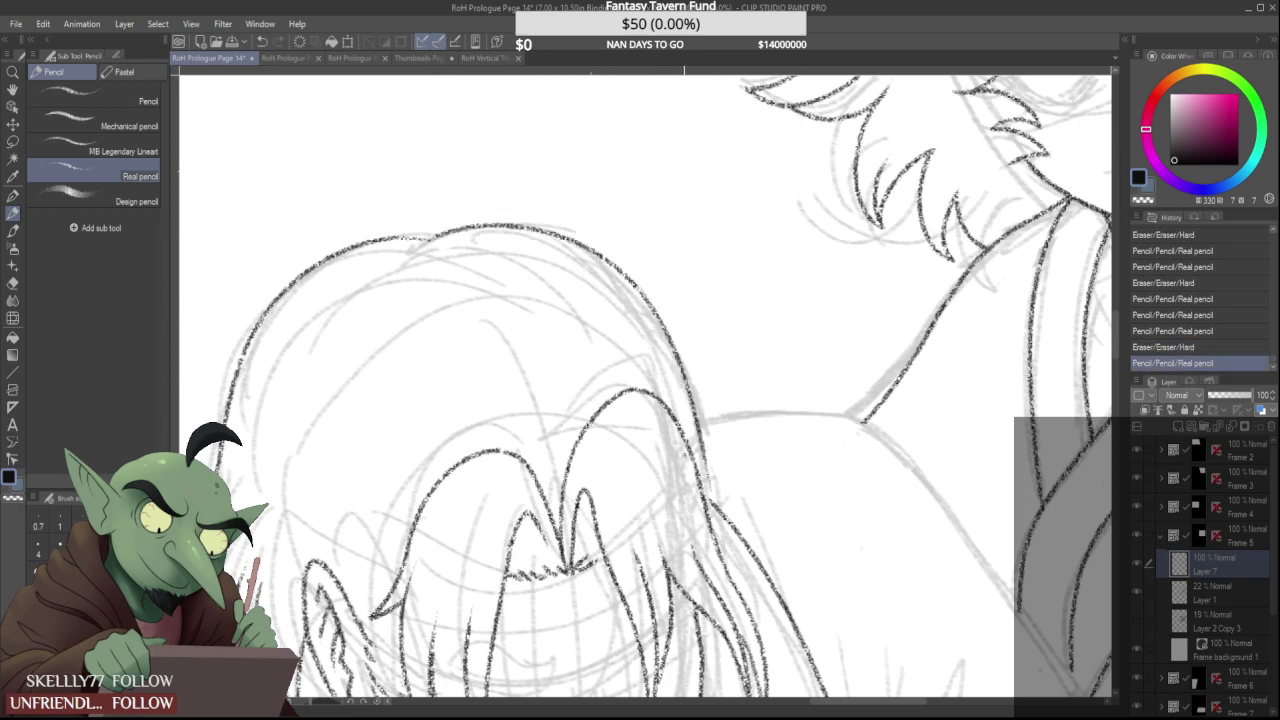
key(ctrl+z)
key(ctrl+y)
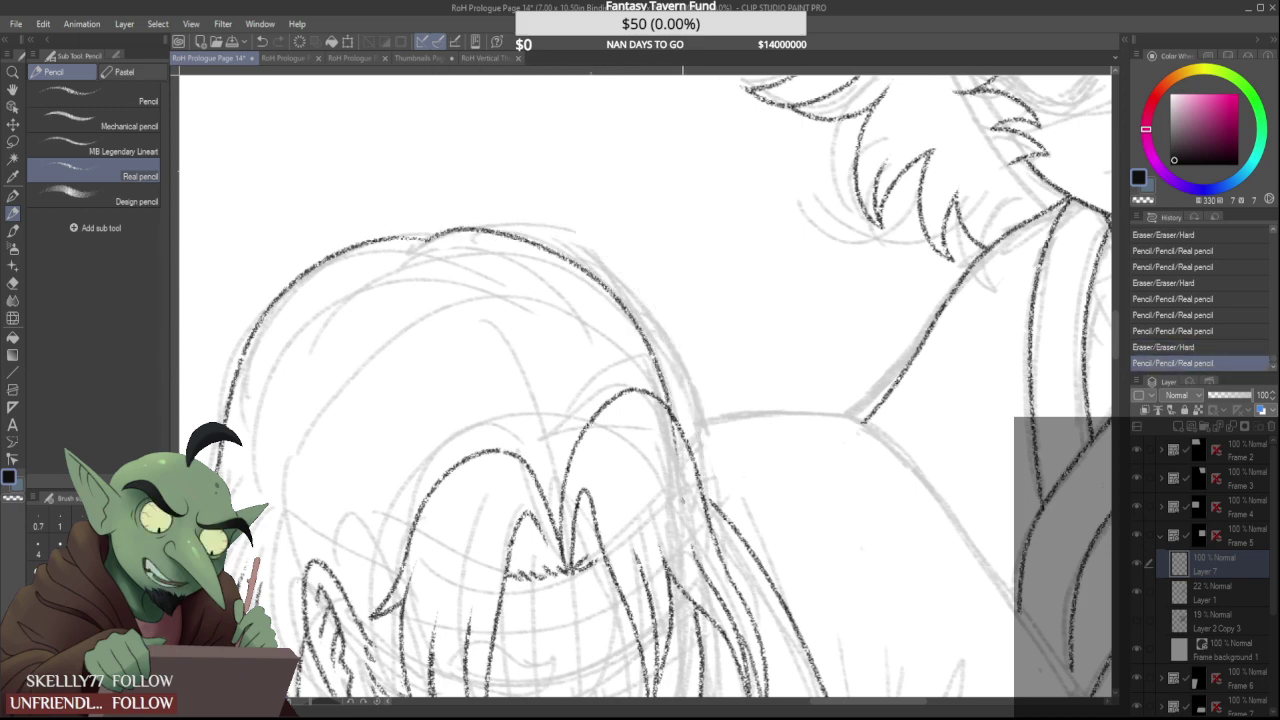
key(ctrl+z)
key(ctrl+y)
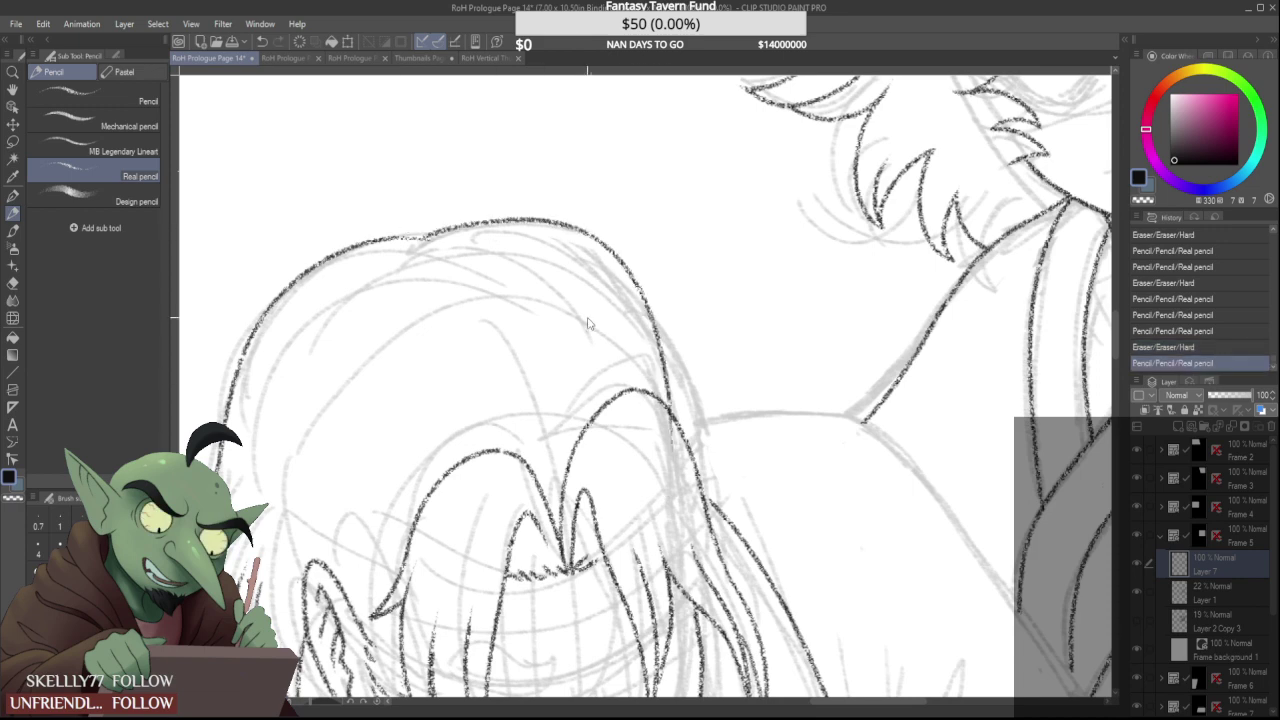
key(ctrl+z)
key(ctrl+y)
key(ctrl+z)
key(ctrl+y)
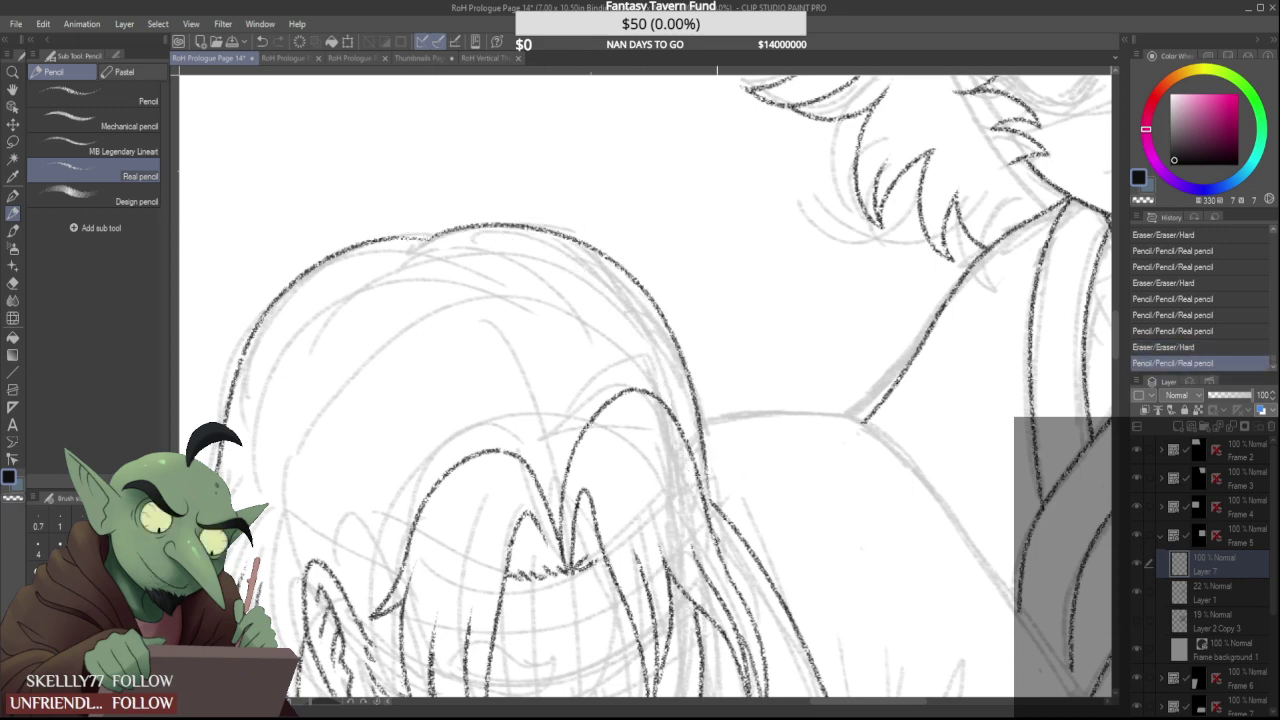
key(ctrl+z)
mouse_move(405, 237)
mouse_down()
mouse_move(550, 246)
mouse_move(698, 485)
mouse_up()
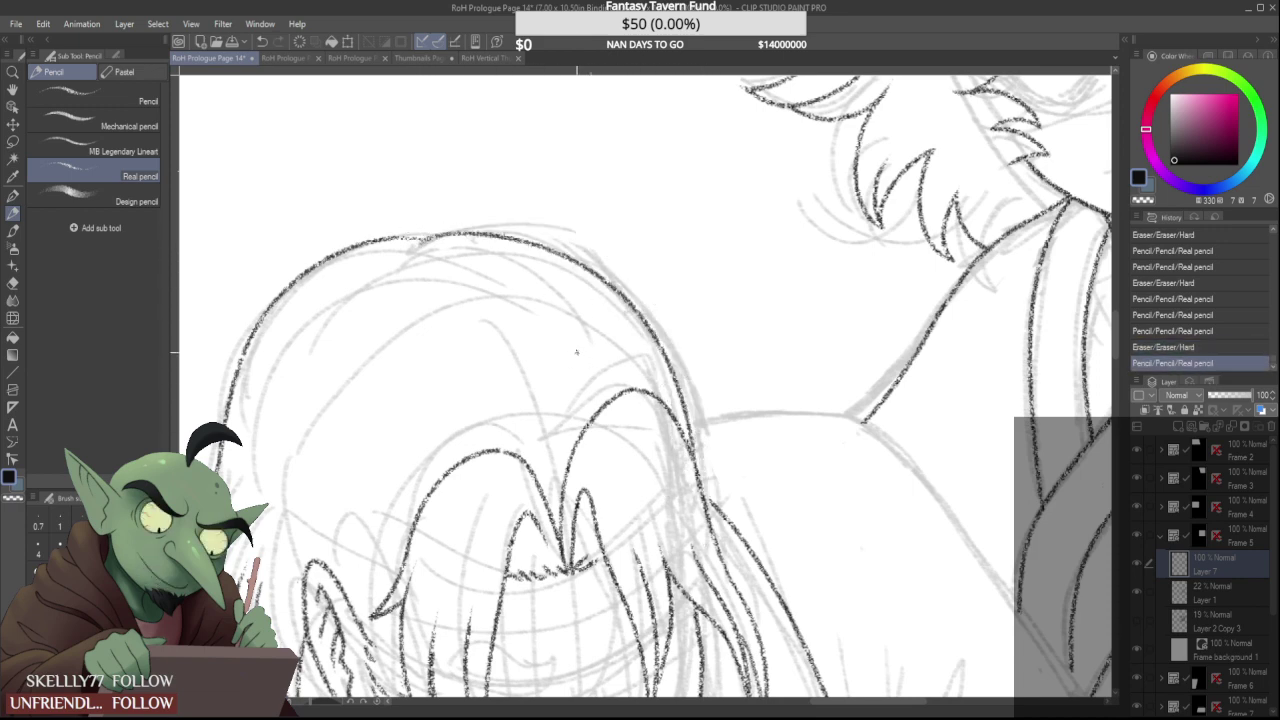
key(ctrl+z)
Sketch a short curved parting strand inward from the top of the hunched figure's crown and trim it
drag(410, 246, 488, 290)
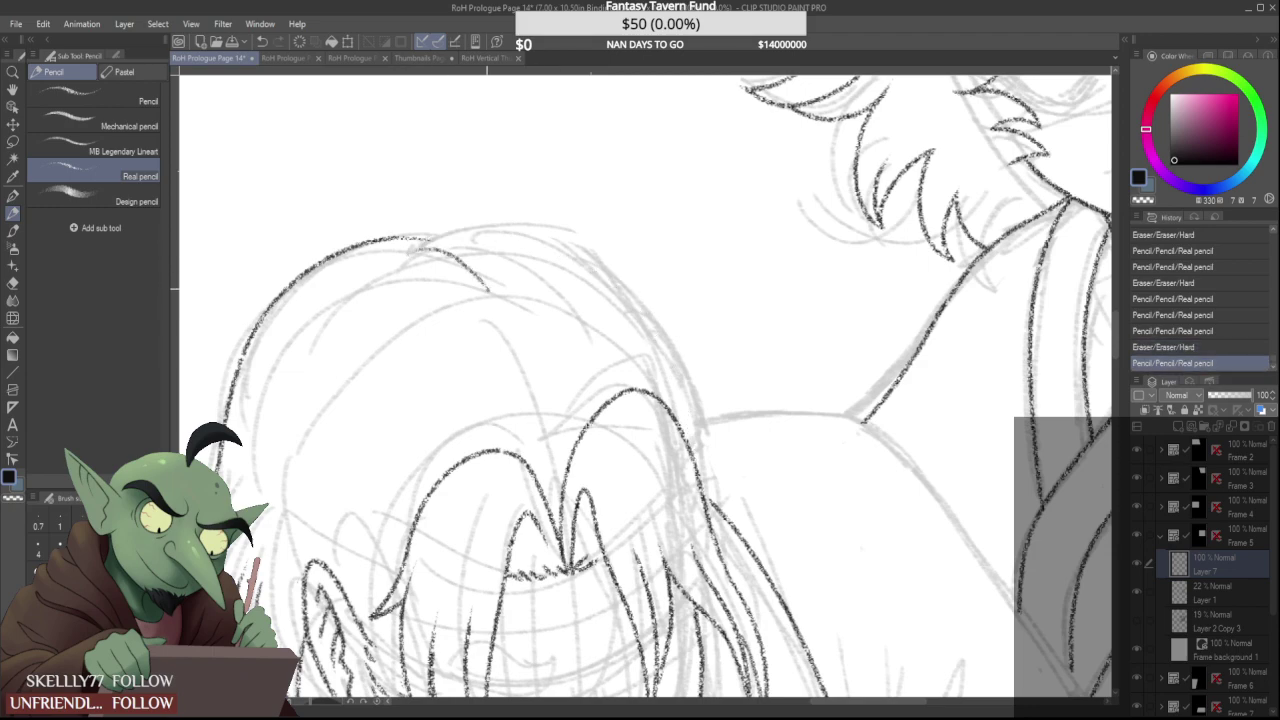
scroll(490, 313, down, 5)
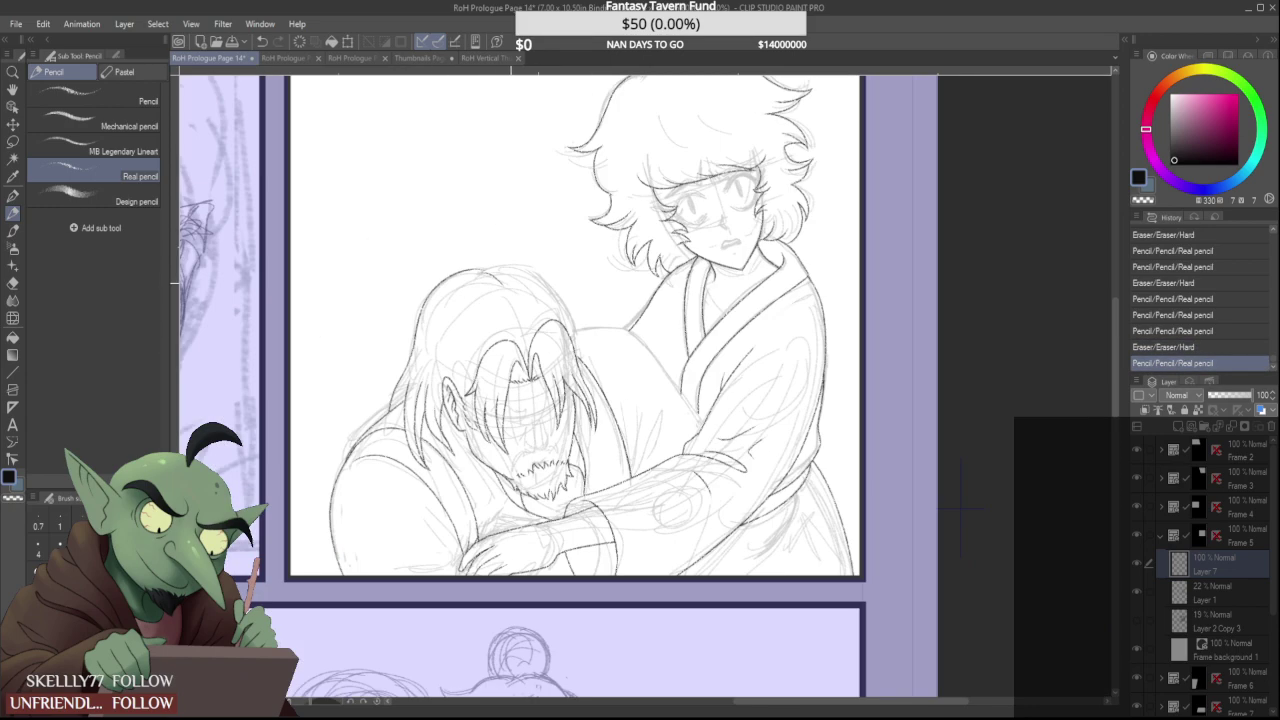
scroll(513, 272, up, 5)
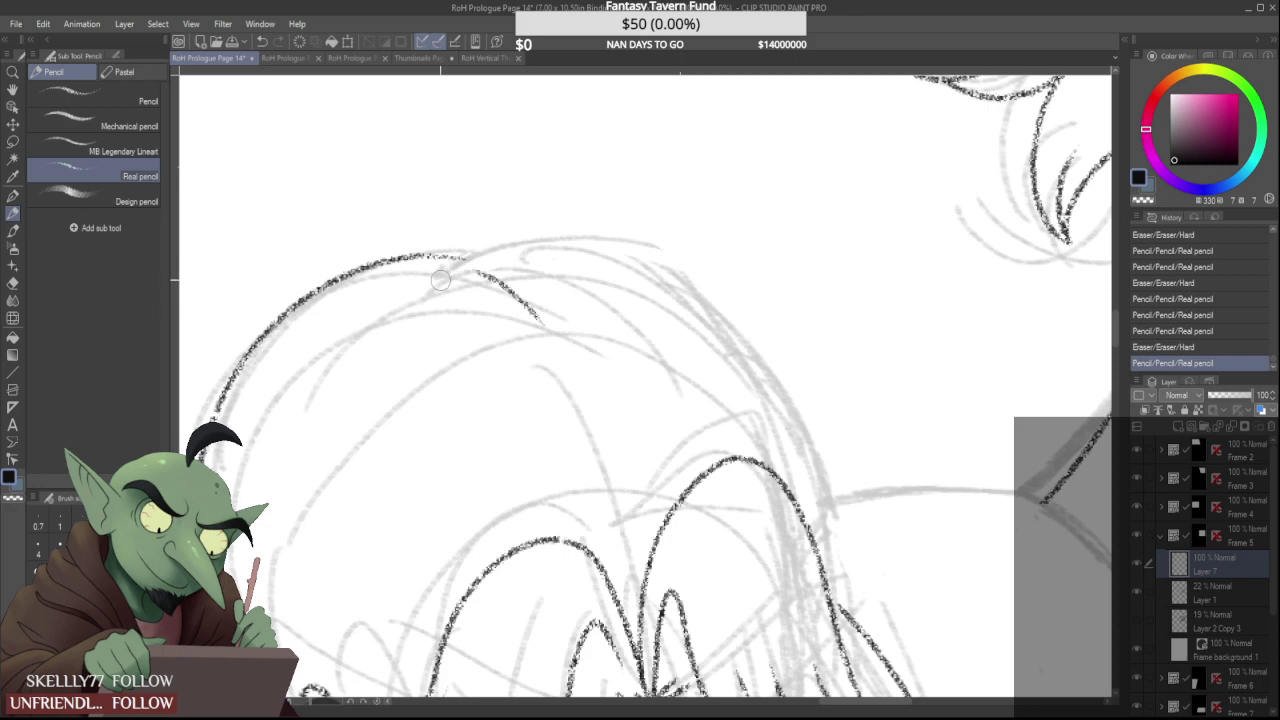
drag(506, 314, 495, 347)
scroll(457, 323, down, 4)
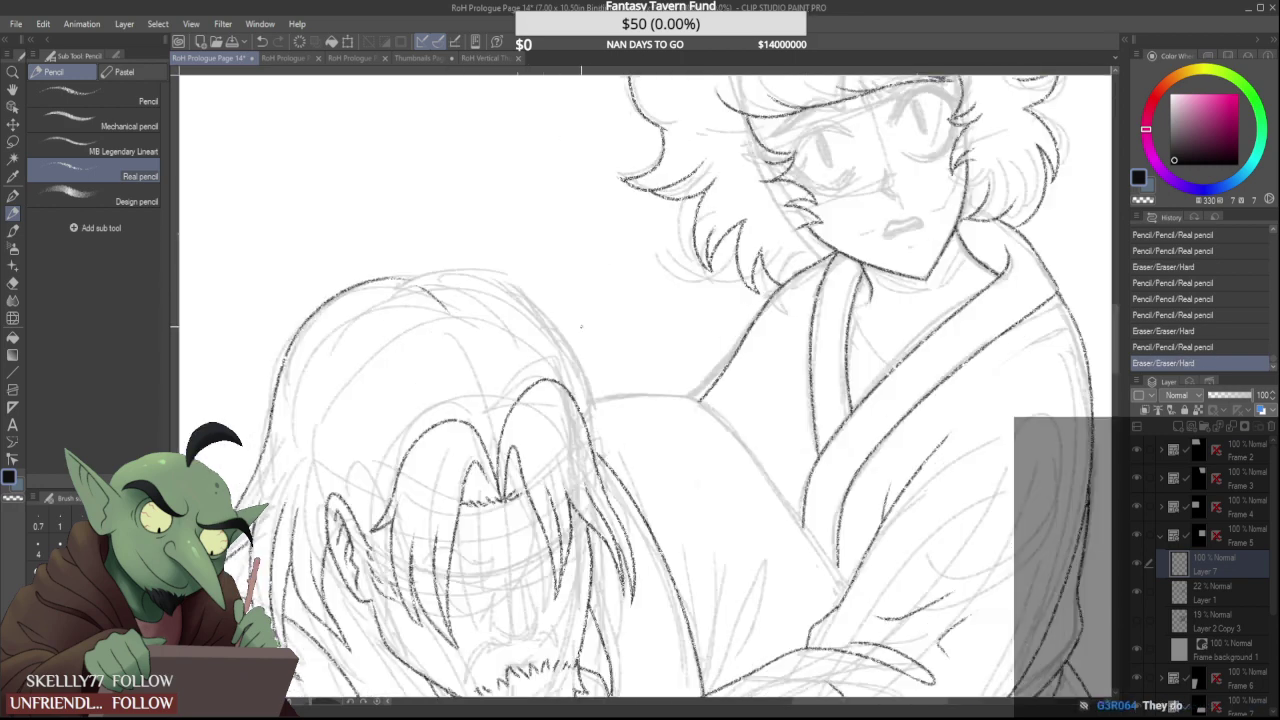
Draw the far-side crown contour from the top of the hunched figure's head down to the hairline arch, retrying until it curves smoothly
scroll(584, 309, up, 3)
mouse_move(337, 260)
mouse_down()
mouse_move(477, 268)
mouse_move(585, 462)
mouse_up()
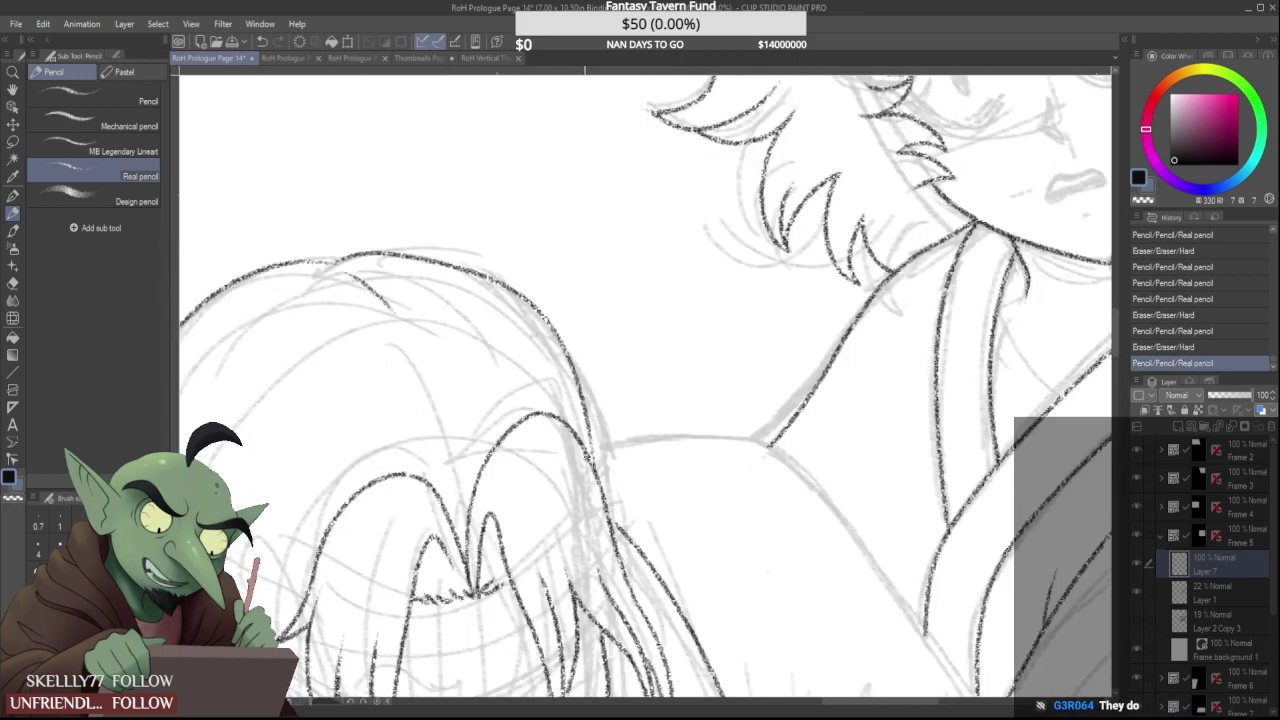
key(ctrl+z)
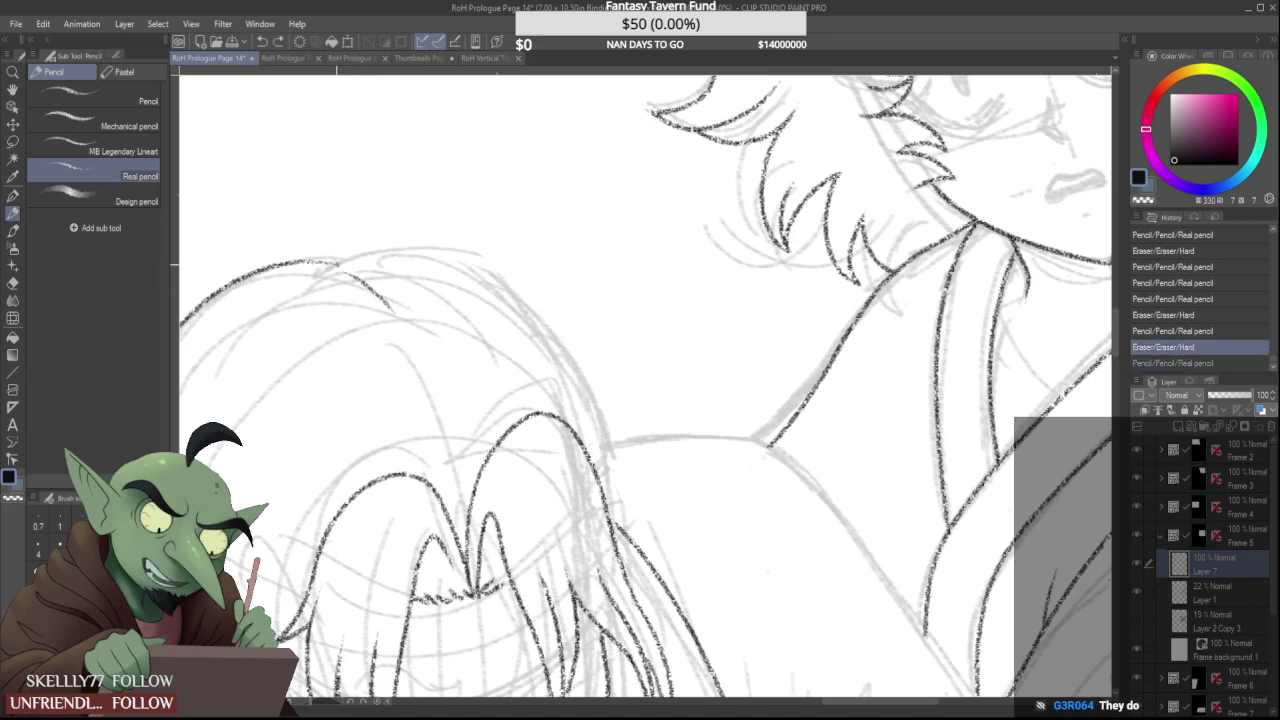
drag(330, 252, 527, 322)
drag(559, 376, 577, 472)
key(ctrl+z)
mouse_move(333, 261)
mouse_down()
mouse_move(412, 250)
mouse_move(600, 458)
mouse_move(345, 257)
mouse_move(590, 450)
mouse_up()
key(ctrl+z)
key(ctrl+z)
mouse_move(334, 252)
mouse_down()
mouse_move(409, 248)
mouse_move(597, 466)
mouse_up()
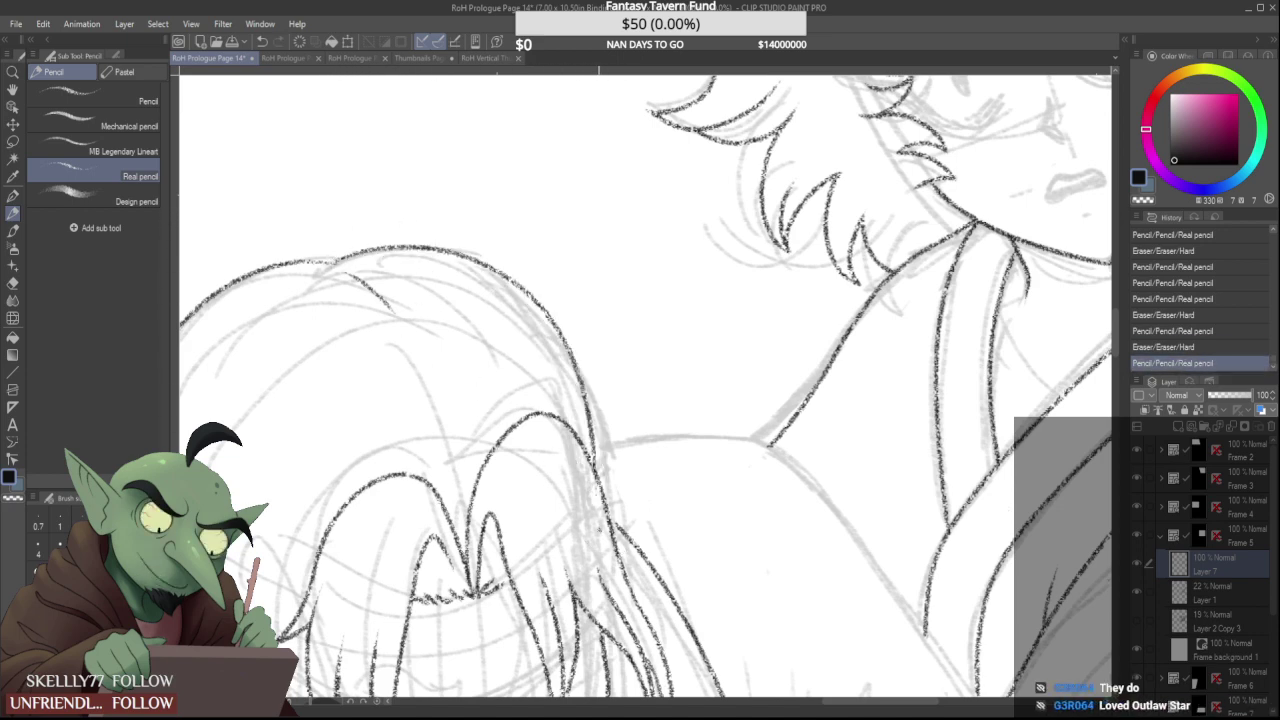
key(ctrl+z)
mouse_move(332, 254)
mouse_down()
mouse_move(492, 276)
mouse_move(598, 478)
mouse_up()
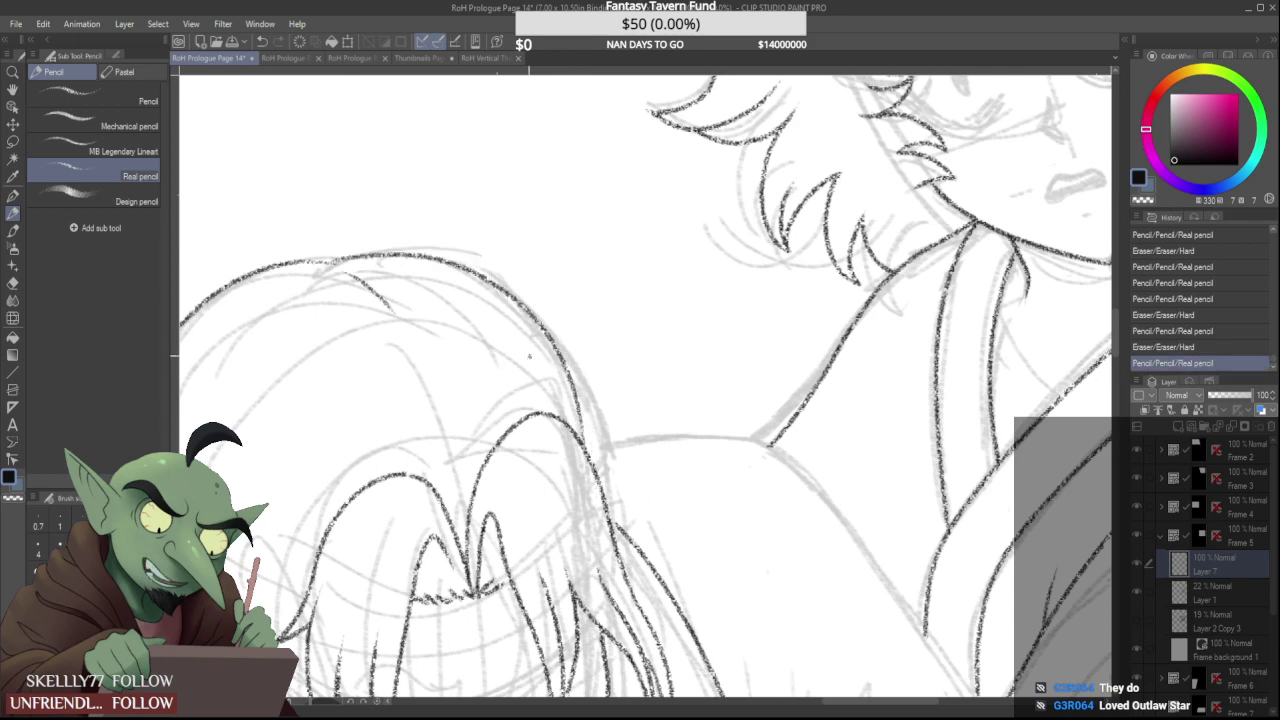
Clean up the join of the two crown contours and extend the short parting strand beneath it
scroll(341, 252, up, 3)
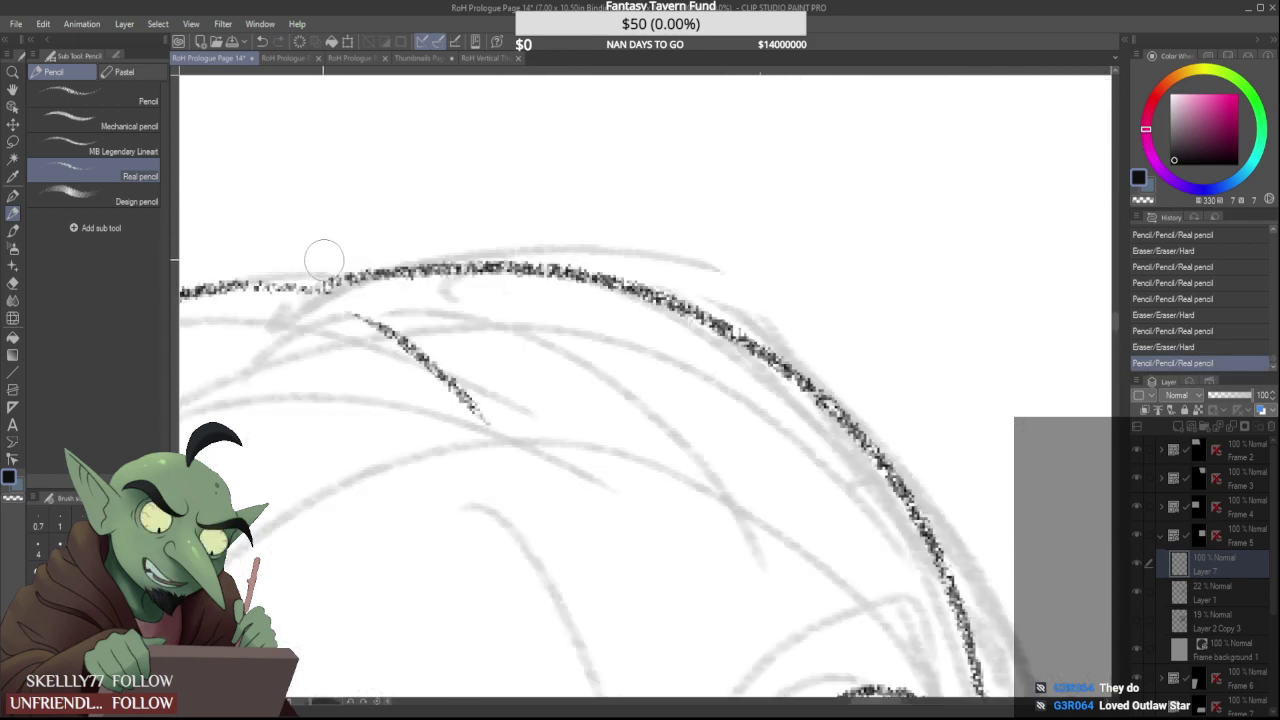
mouse_move(323, 257)
mouse_down()
mouse_move(379, 225)
mouse_move(495, 246)
mouse_move(443, 255)
mouse_move(396, 228)
mouse_move(427, 259)
mouse_move(398, 232)
mouse_move(441, 295)
mouse_up()
scroll(376, 231, down, 3)
scroll(373, 230, down, 3)
scroll(395, 228, up, 2)
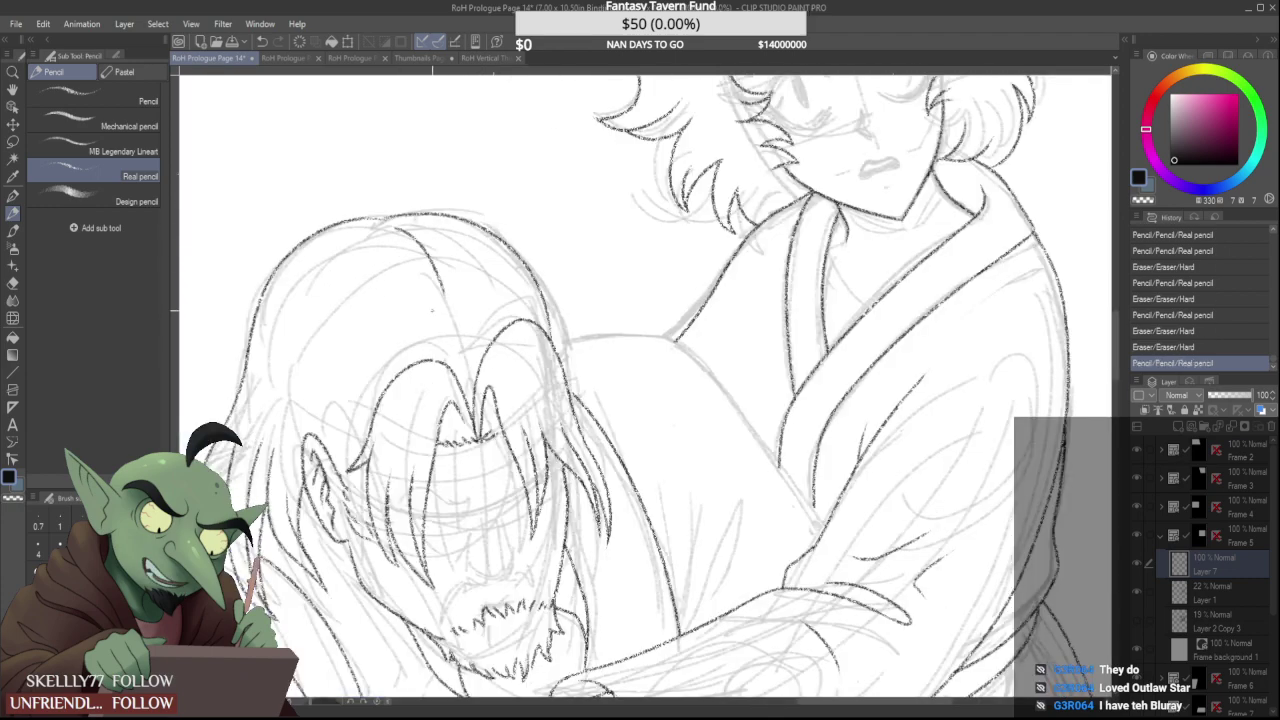
Rework the parting strand below the crown join and erase most of its upper part
scroll(400, 238, up, 3)
mouse_move(371, 210)
mouse_down()
mouse_move(478, 340)
mouse_move(474, 358)
mouse_up()
scroll(424, 260, down, 2)
scroll(379, 206, up, 2)
mouse_move(364, 204)
mouse_down()
mouse_move(420, 242)
mouse_move(428, 274)
mouse_up()
scroll(418, 256, down, 3)
scroll(398, 233, up, 2)
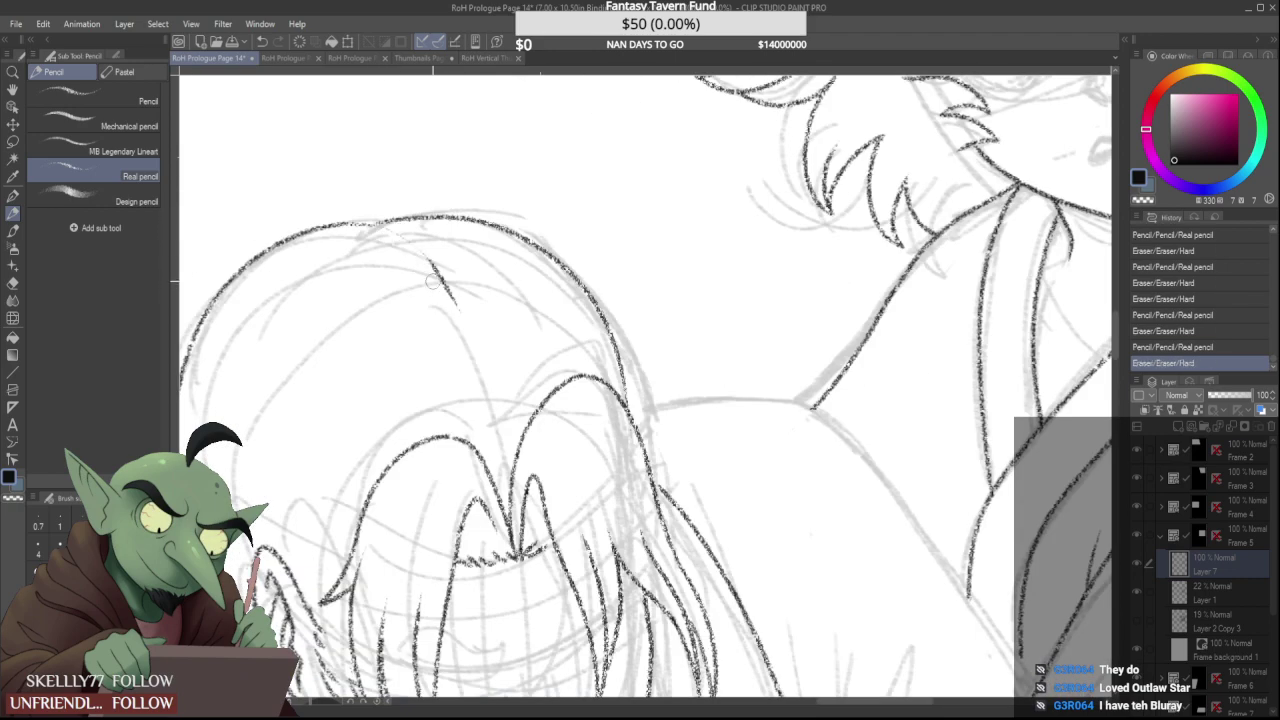
Erase the remaining parting strand and redraw it as a short tapered curve just below the crown join
scroll(433, 280, down, 3)
scroll(420, 265, up, 3)
drag(392, 232, 463, 319)
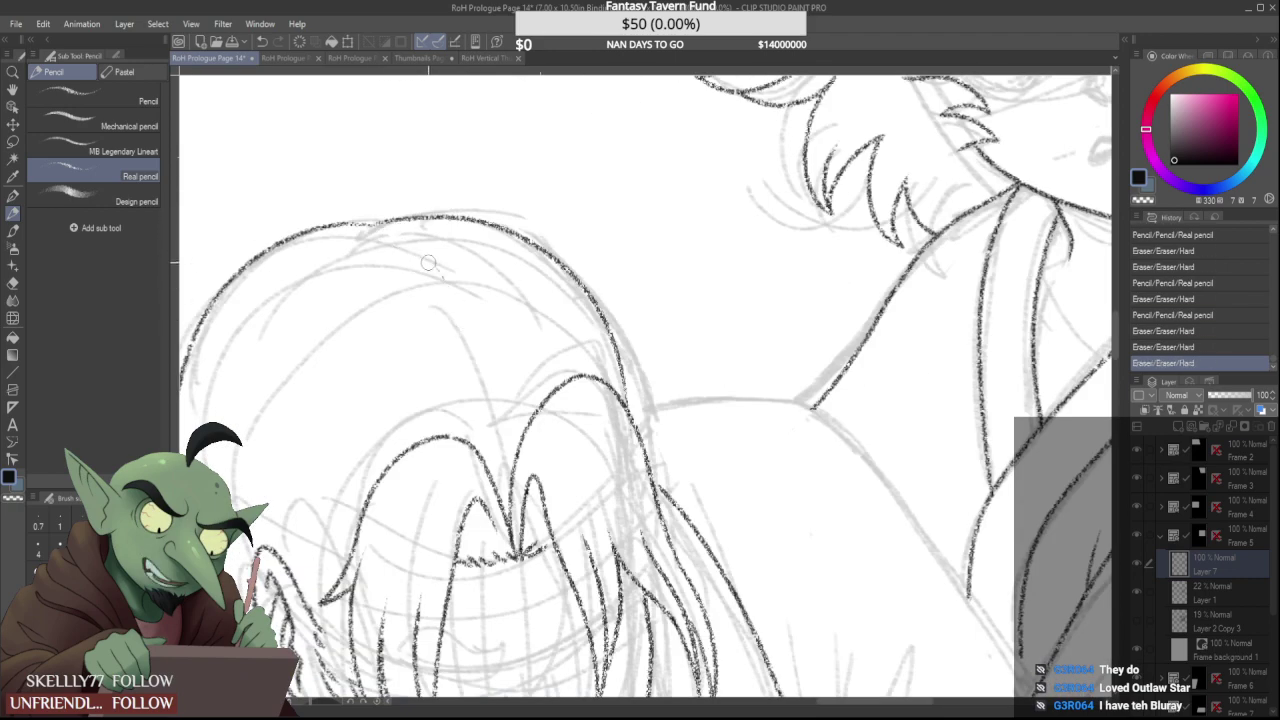
drag(432, 266, 456, 305)
drag(393, 240, 468, 315)
drag(389, 247, 404, 250)
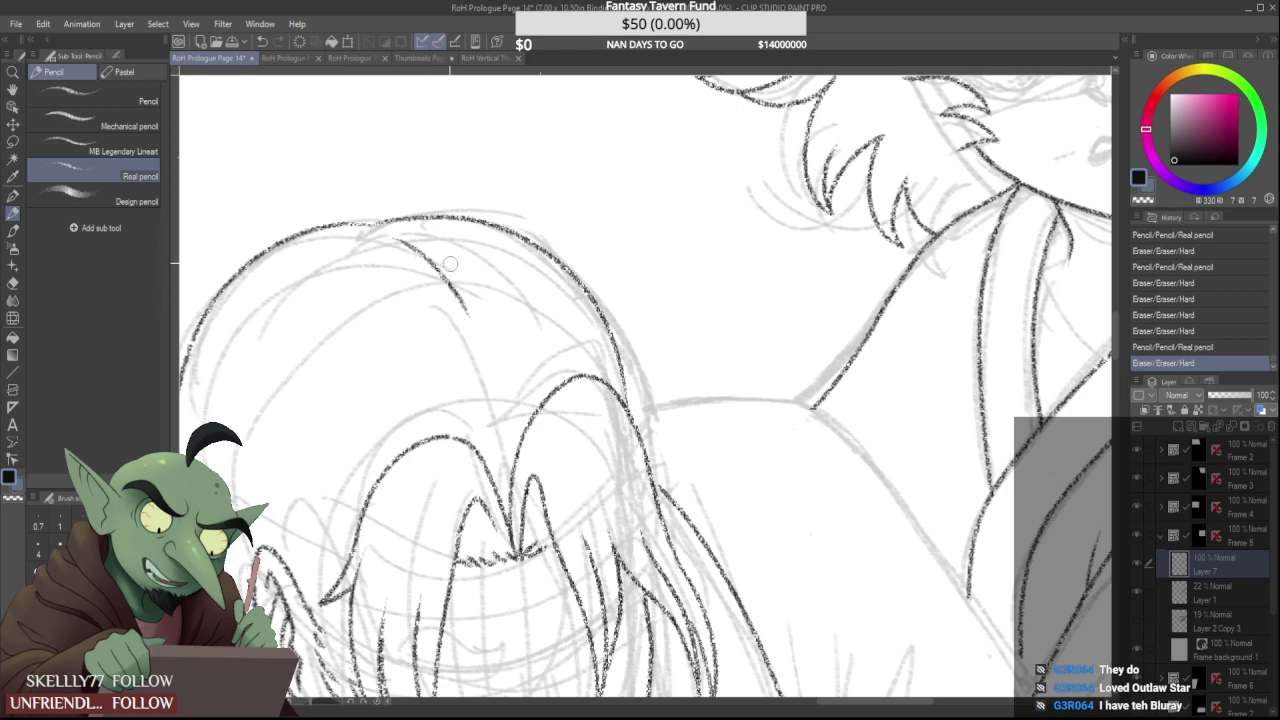
scroll(440, 263, up, 1)
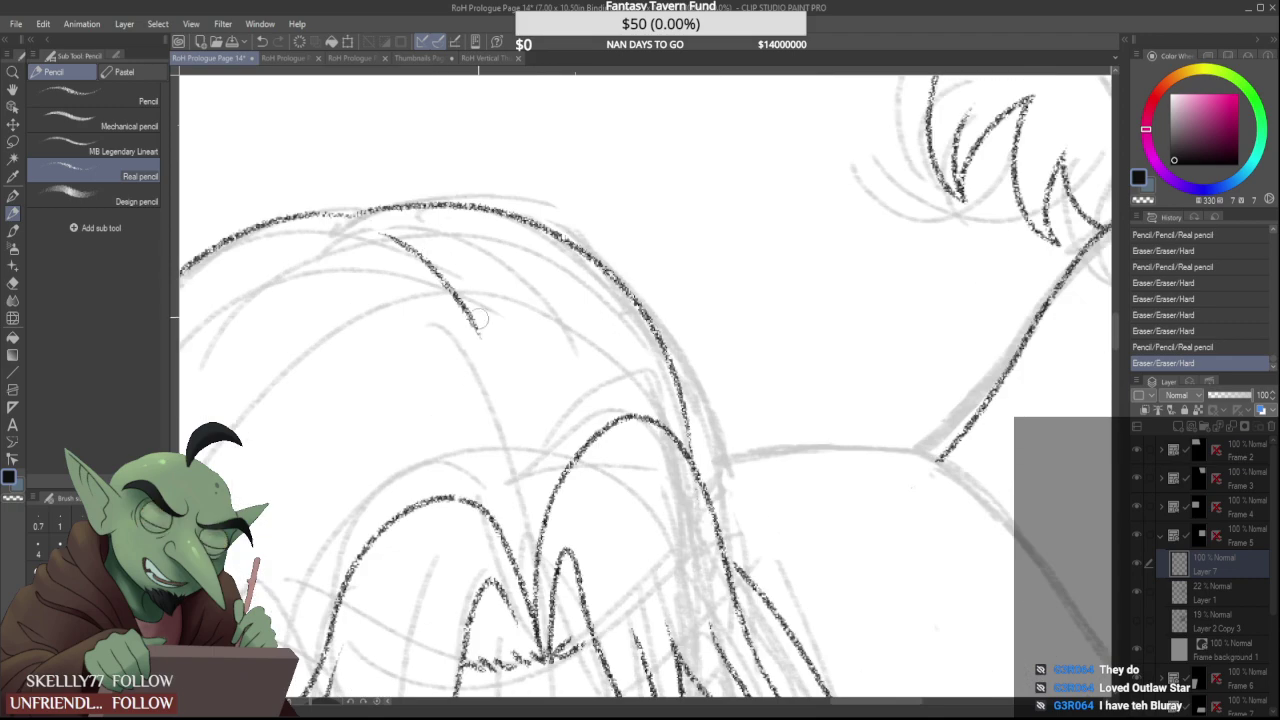
Trim the lower tip of the parting strand and erase the upper part of the hunched figure's near-side hairline arch
drag(481, 315, 486, 336)
scroll(456, 279, down, 3)
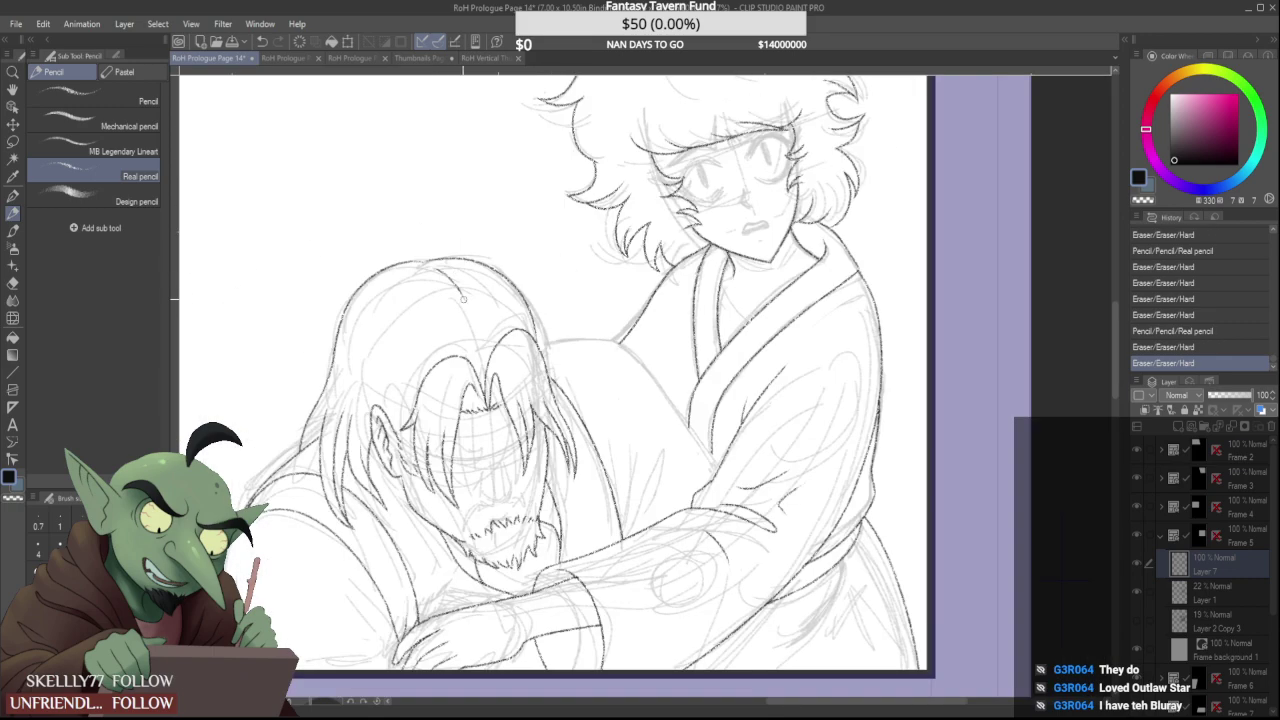
scroll(463, 298, up, 3)
drag(468, 282, 474, 308)
scroll(476, 296, down, 3)
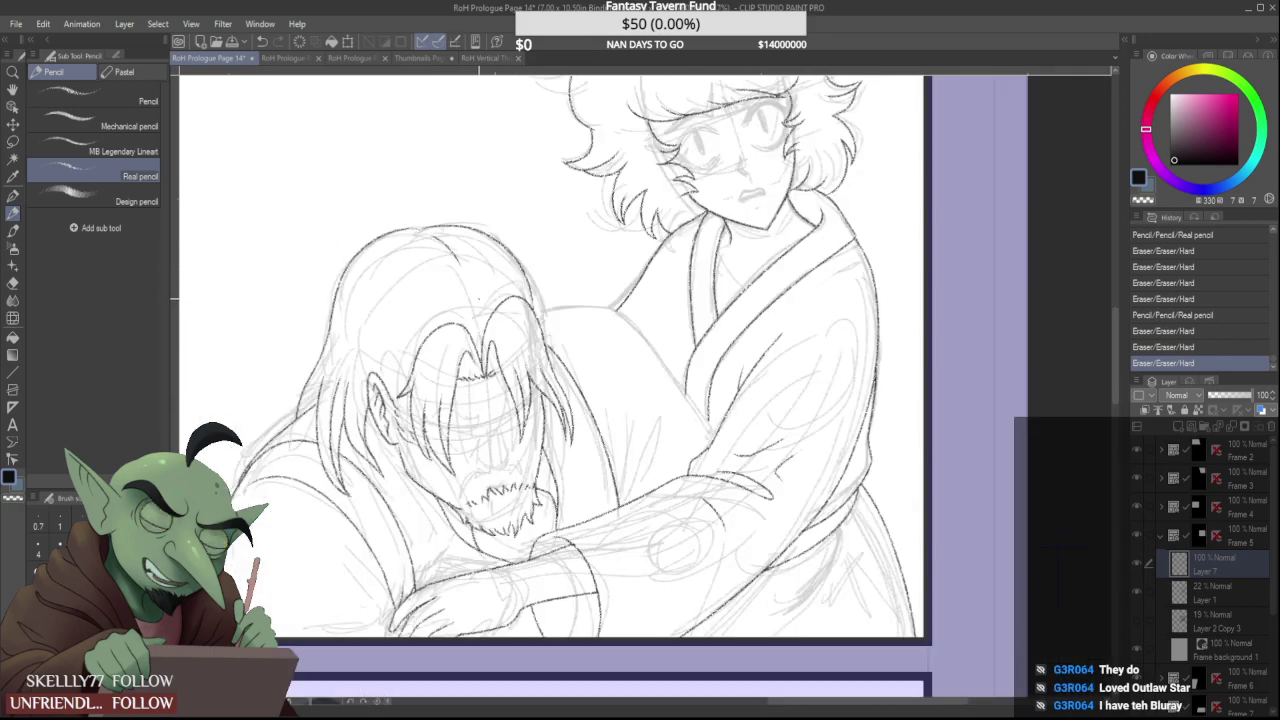
scroll(430, 360, up, 2)
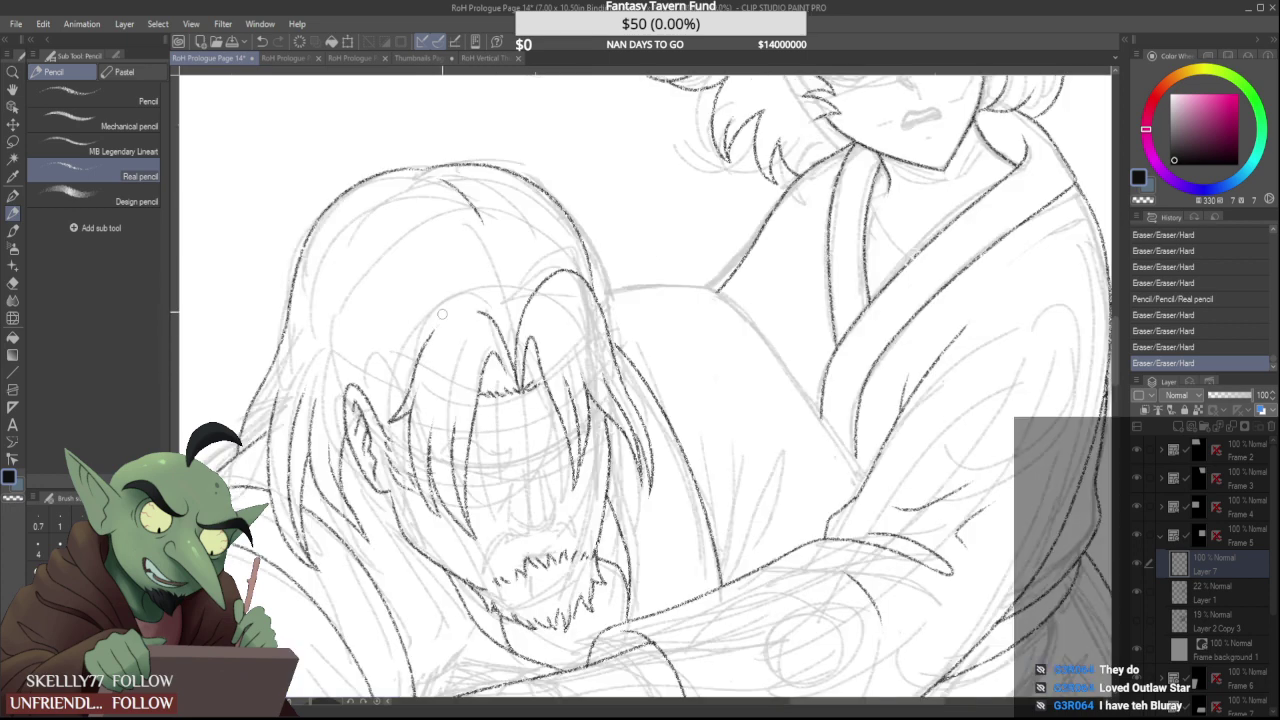
Check the bearded man's hair on RoH Prologue Page 13 and redraw the near-side hairline arch from the ear over the forehead on Page 14
click(281, 58)
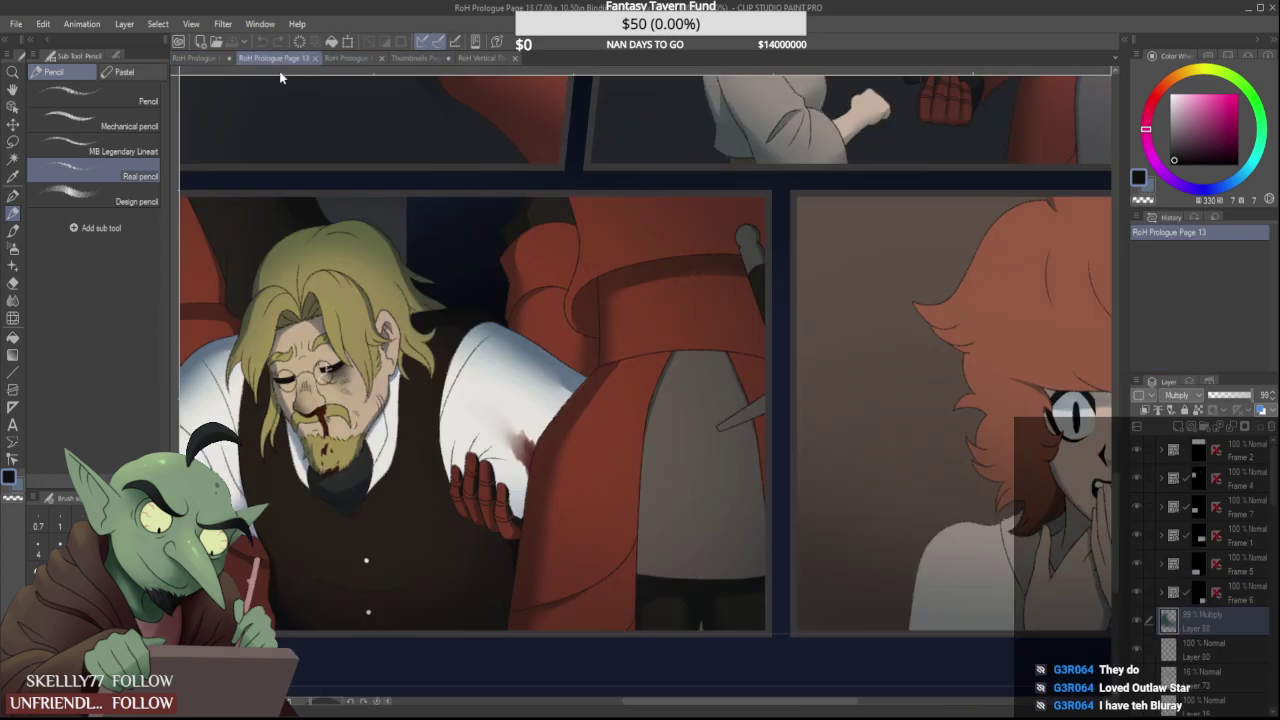
click(216, 58)
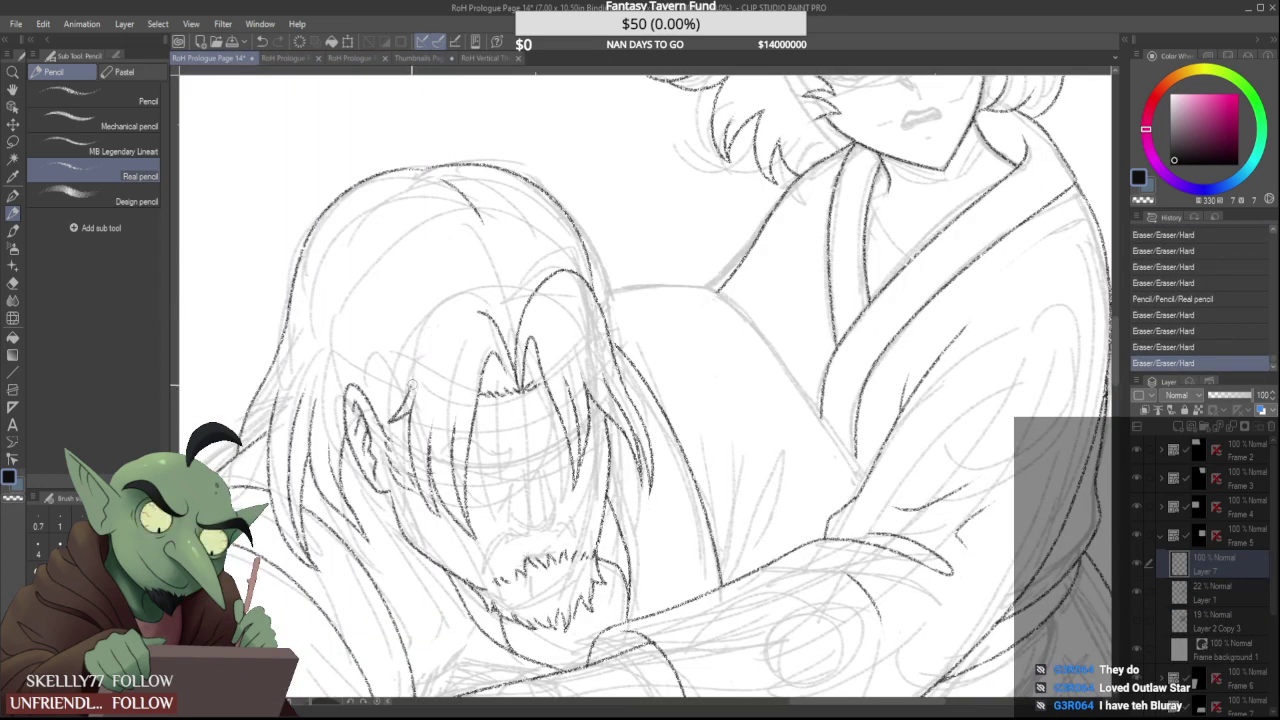
mouse_move(397, 422)
mouse_down()
mouse_move(400, 443)
mouse_move(408, 368)
mouse_up()
drag(378, 408, 496, 305)
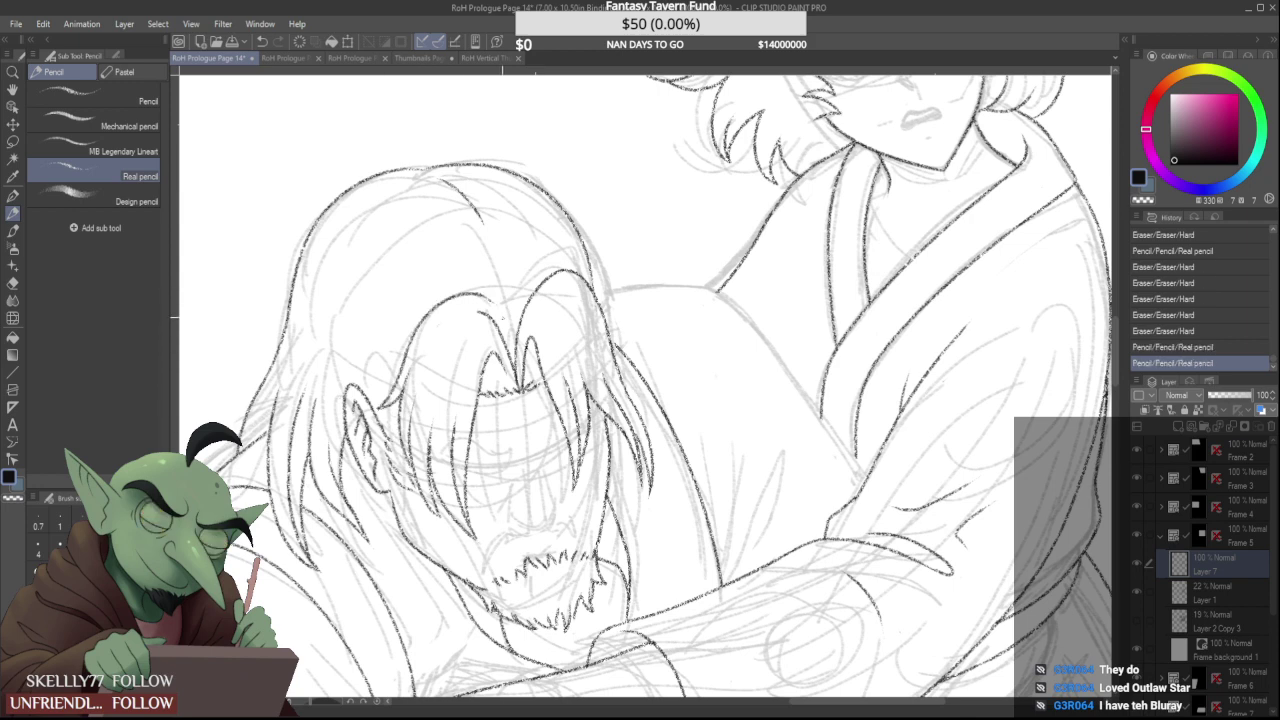
Redraw the inner forelock's tip and continue the near-side arch down to the point where both arches meet
scroll(472, 306, up, 2)
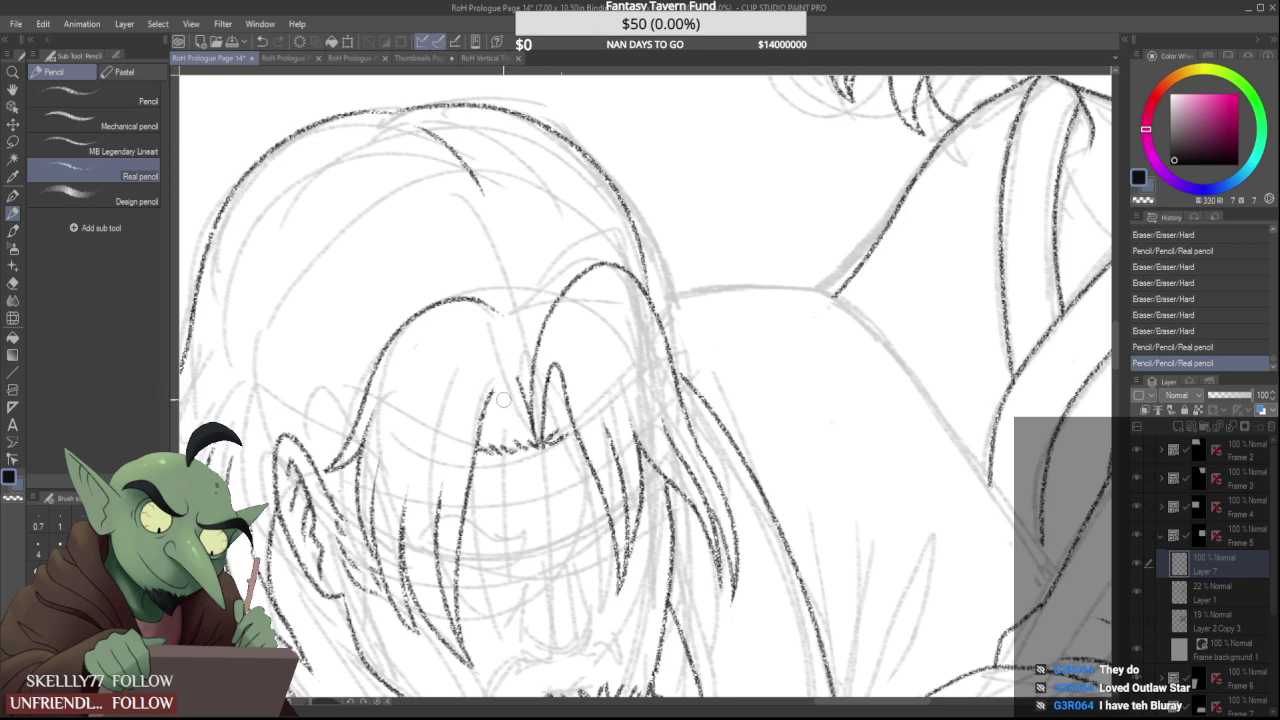
drag(503, 400, 530, 426)
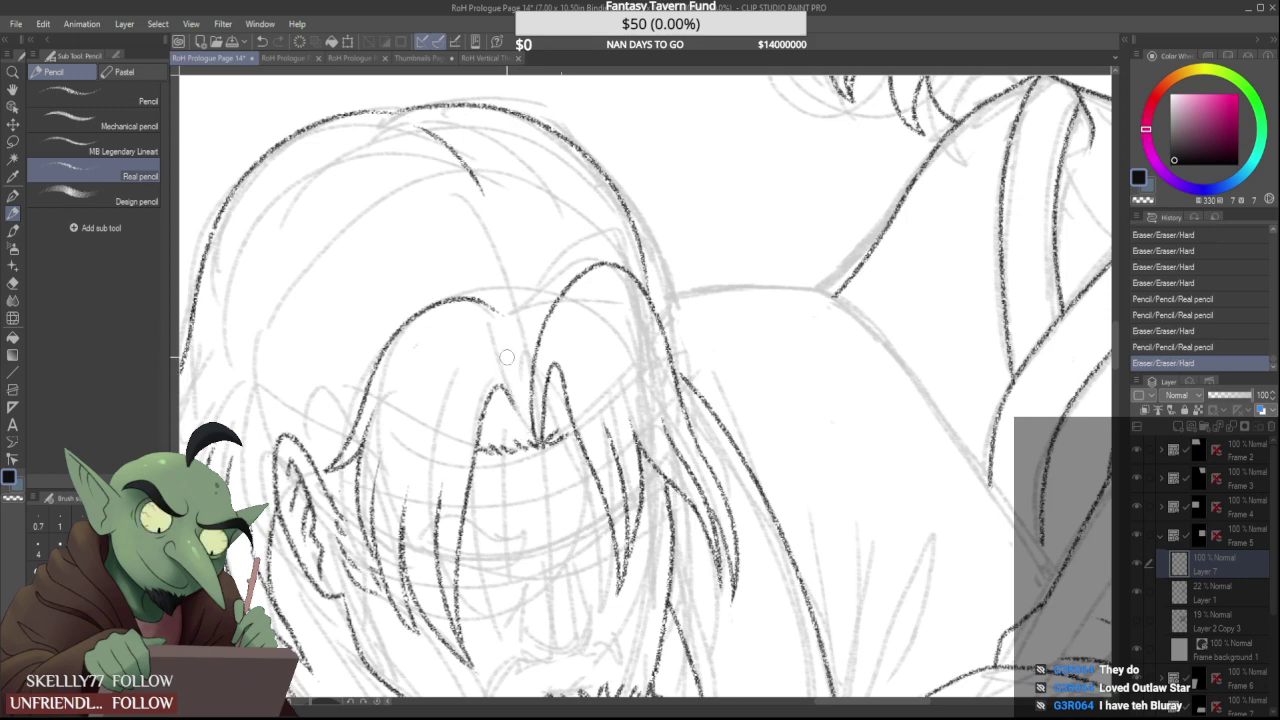
drag(490, 308, 530, 432)
drag(498, 376, 502, 382)
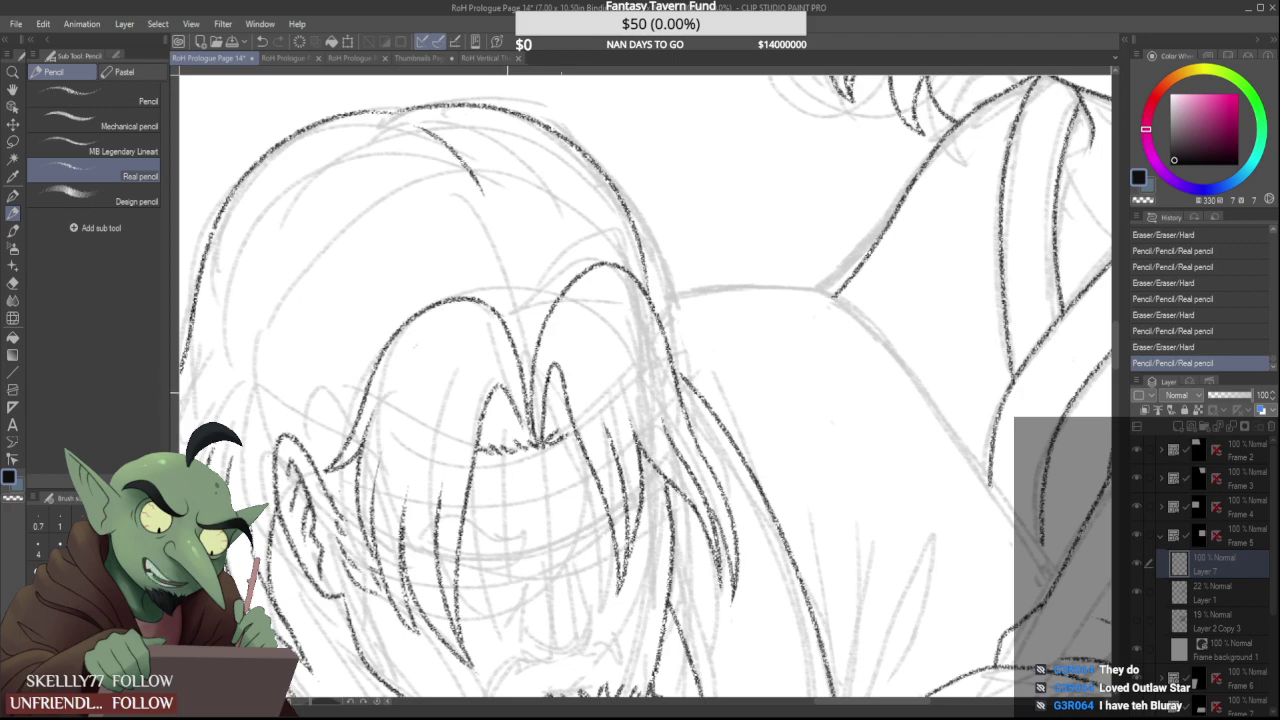
Erase the outer edge of the long near-side forelock and redraw it as one smooth curve up to its rounded tip
key(ctrl+minus)
key(ctrl+plus)
scroll(475, 425, down, 3)
scroll(460, 428, up, 4)
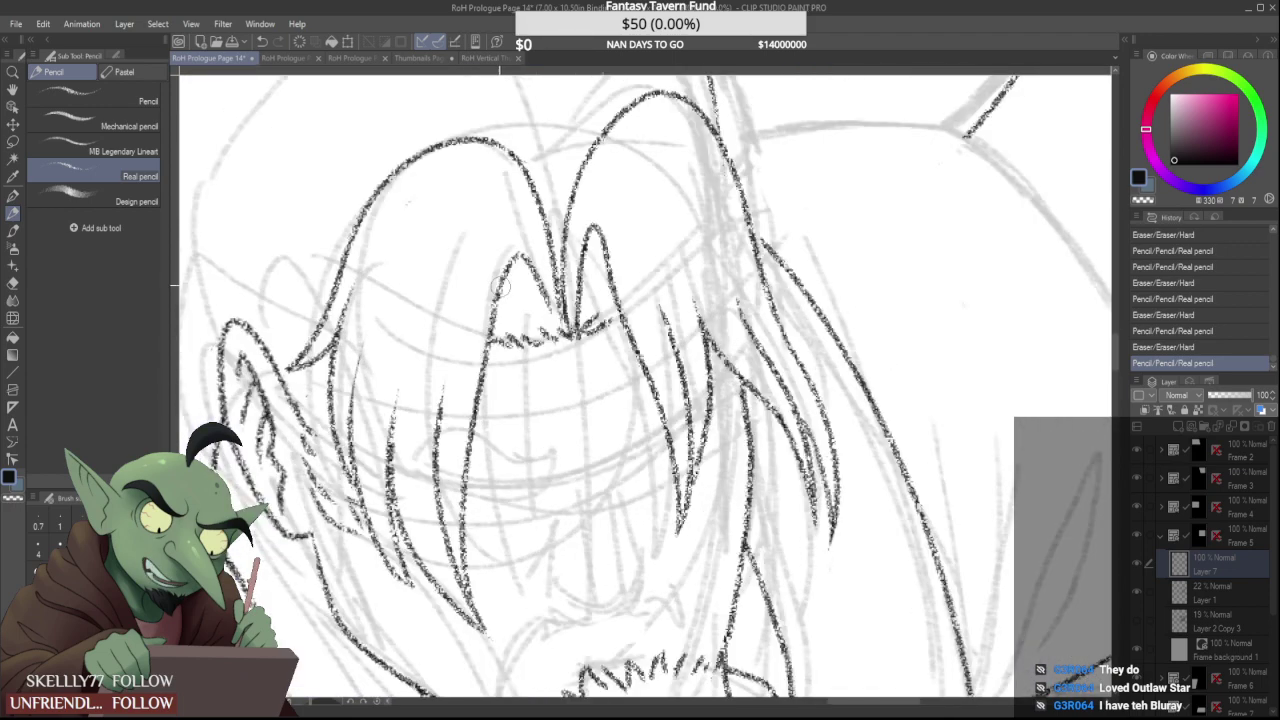
mouse_move(501, 287)
mouse_down()
mouse_move(480, 581)
mouse_move(503, 333)
mouse_up()
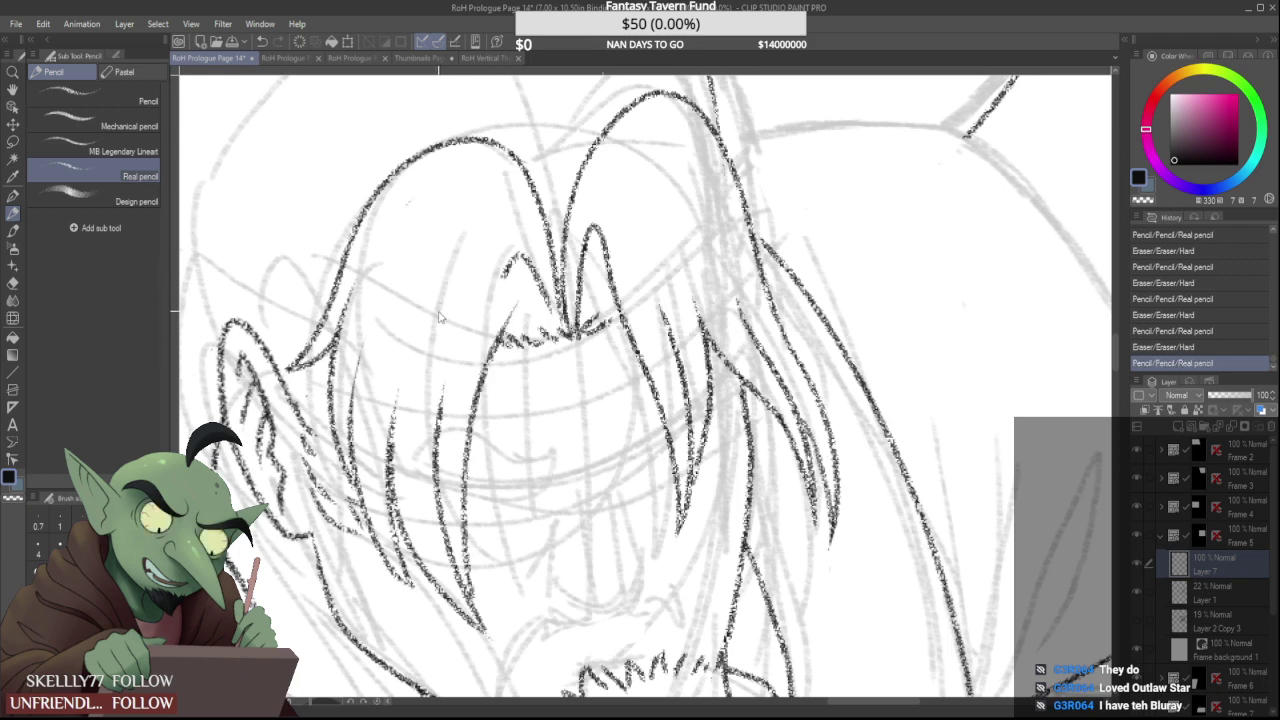
key(ctrl+z)
drag(470, 600, 492, 268)
key(ctrl+z)
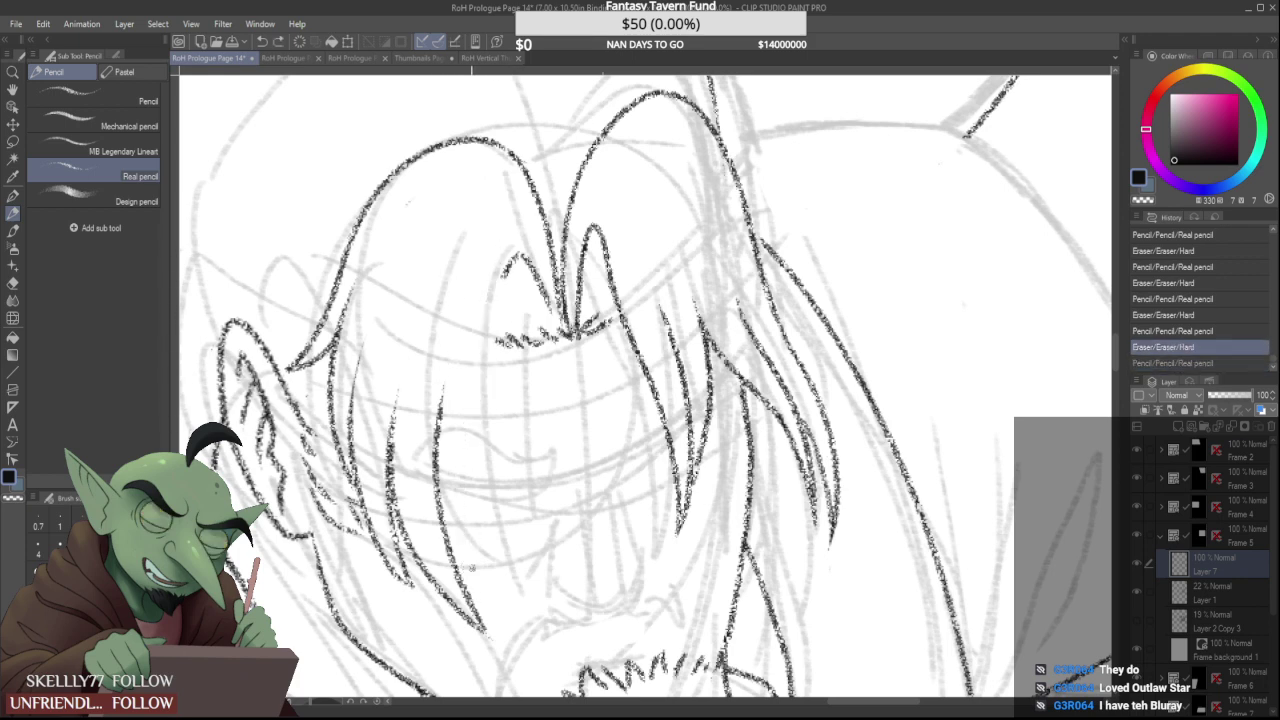
mouse_move(465, 592)
mouse_down()
mouse_move(508, 262)
mouse_move(524, 246)
mouse_move(543, 309)
mouse_move(560, 319)
mouse_move(493, 318)
mouse_move(541, 291)
mouse_move(545, 320)
mouse_up()
key(ctrl+z)
drag(530, 262, 559, 323)
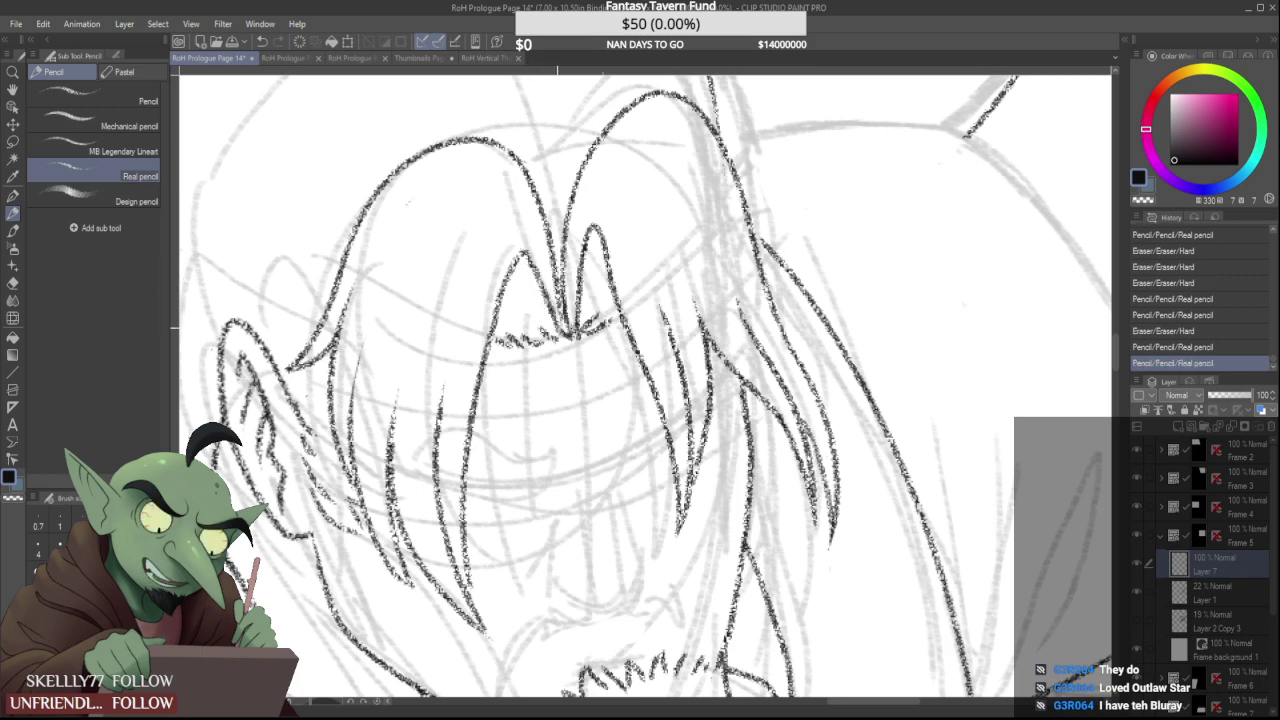
drag(526, 256, 507, 286)
Erase the far-side arch's lower end and the top of the adjoining body line, and redraw the arch with an outward flick
scroll(532, 268, down, 5)
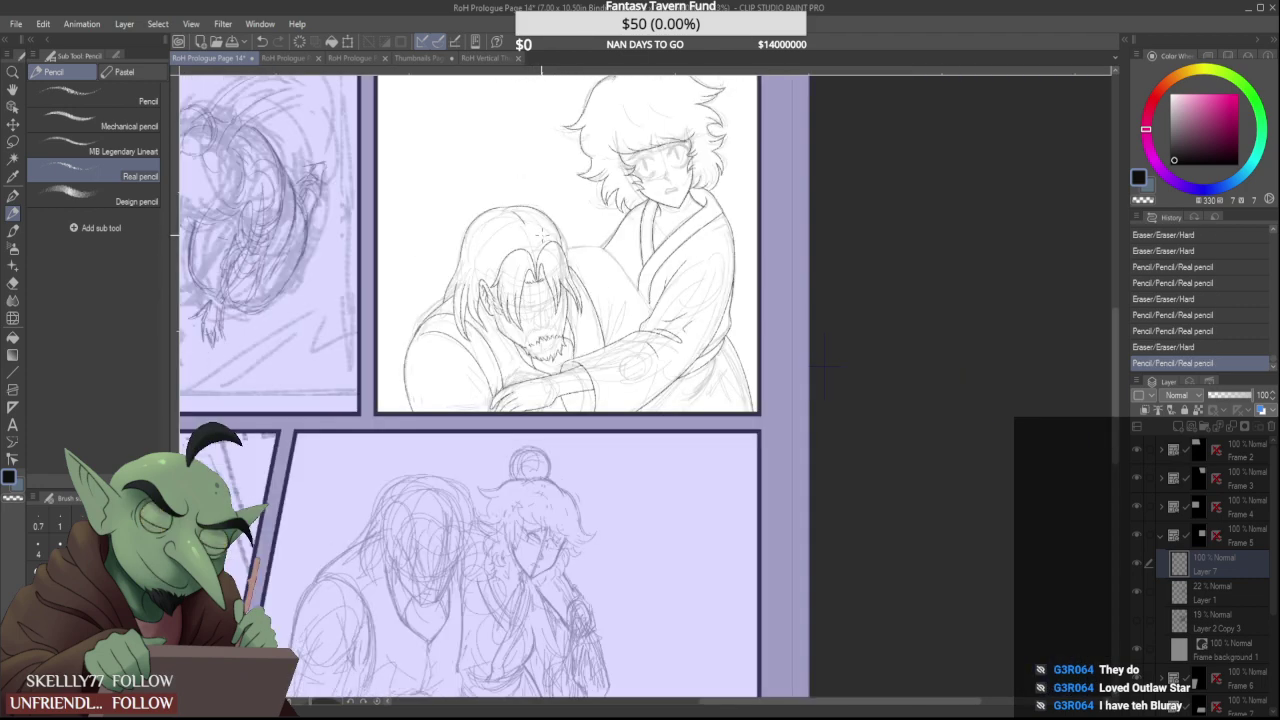
scroll(754, 342, down, 1)
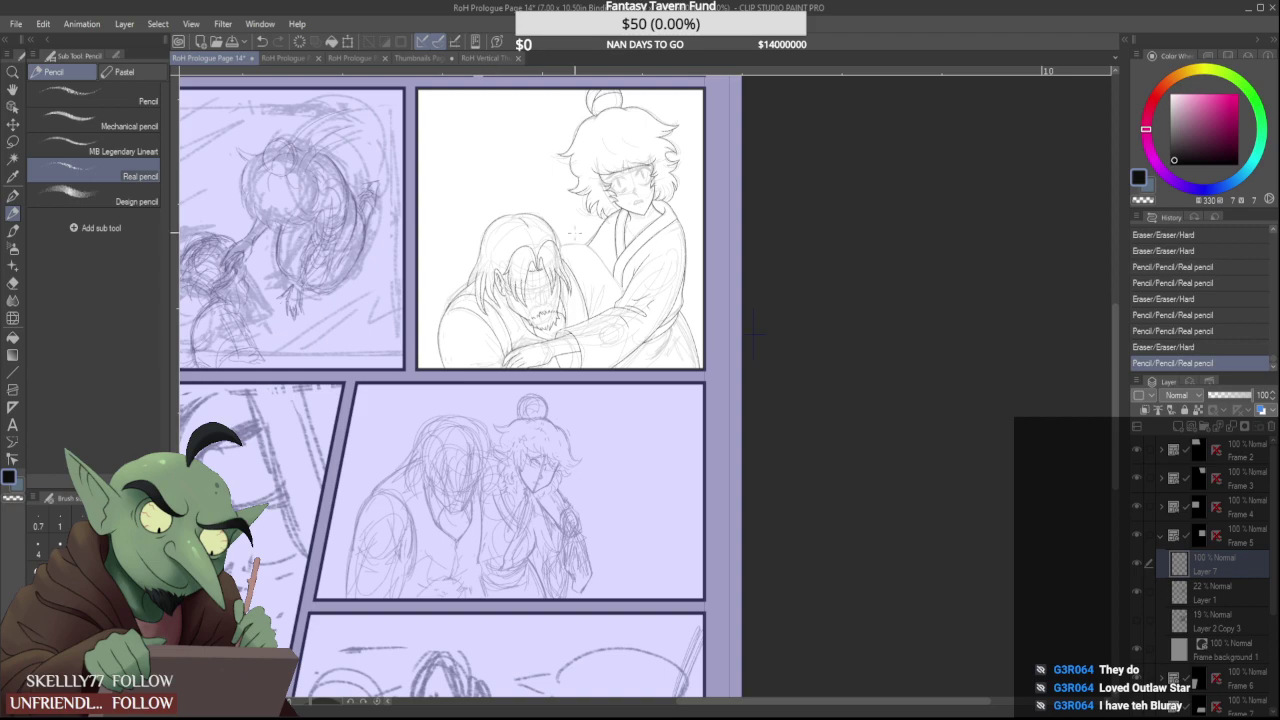
scroll(565, 252, up, 6)
mouse_move(526, 262)
mouse_down()
mouse_move(513, 238)
mouse_move(548, 310)
mouse_up()
scroll(521, 234, up, 1)
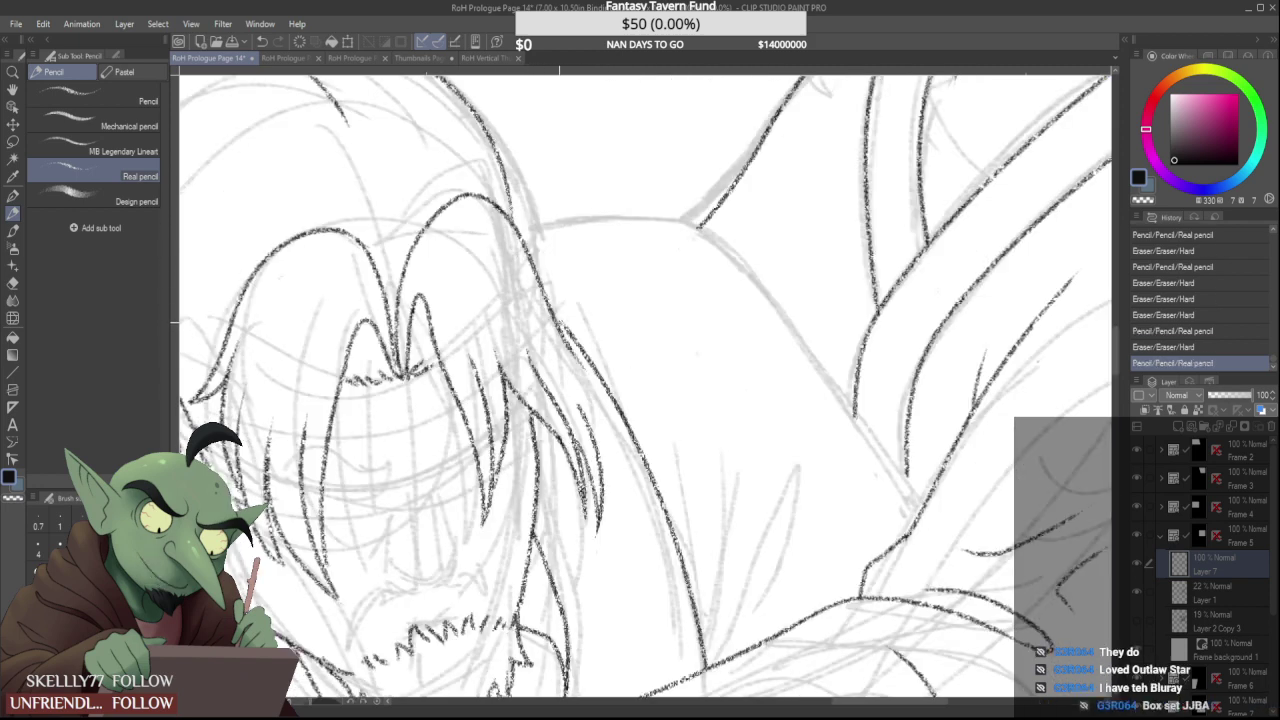
key(ctrl+z)
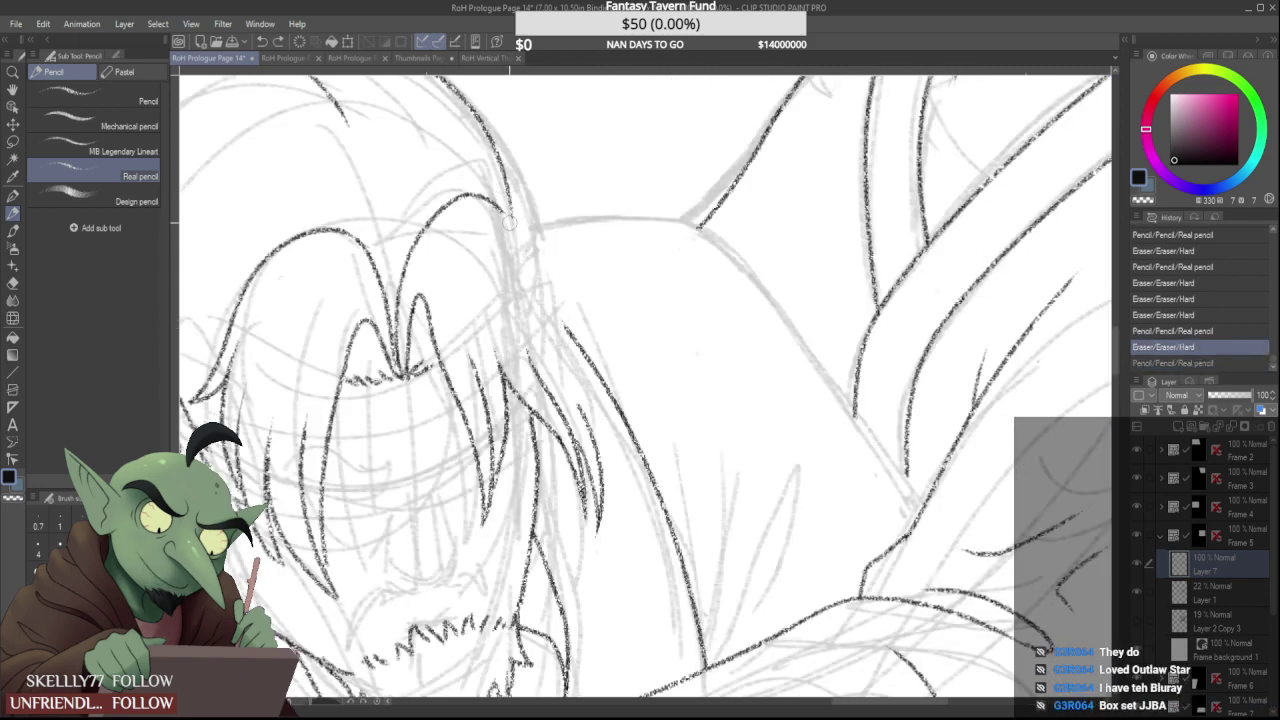
drag(564, 322, 588, 360)
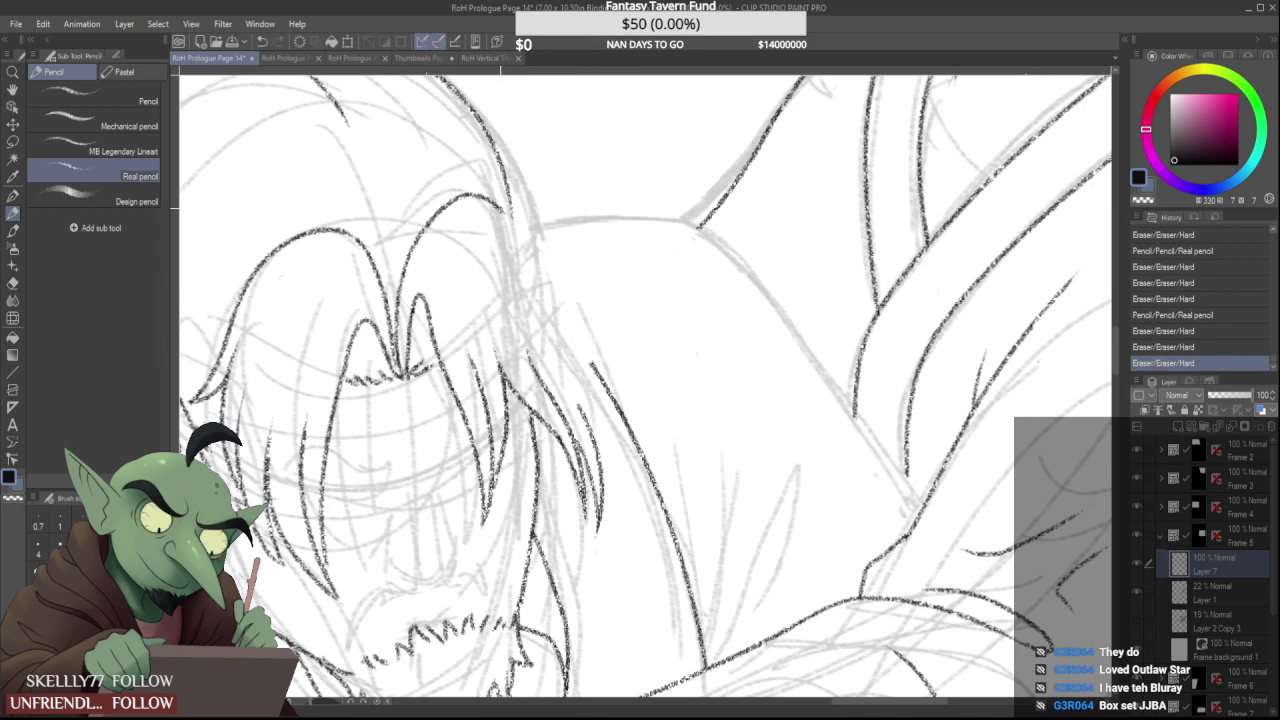
mouse_move(500, 210)
mouse_down()
mouse_move(580, 349)
mouse_move(628, 362)
mouse_move(549, 338)
mouse_move(600, 480)
mouse_up()
key(ctrl+z)
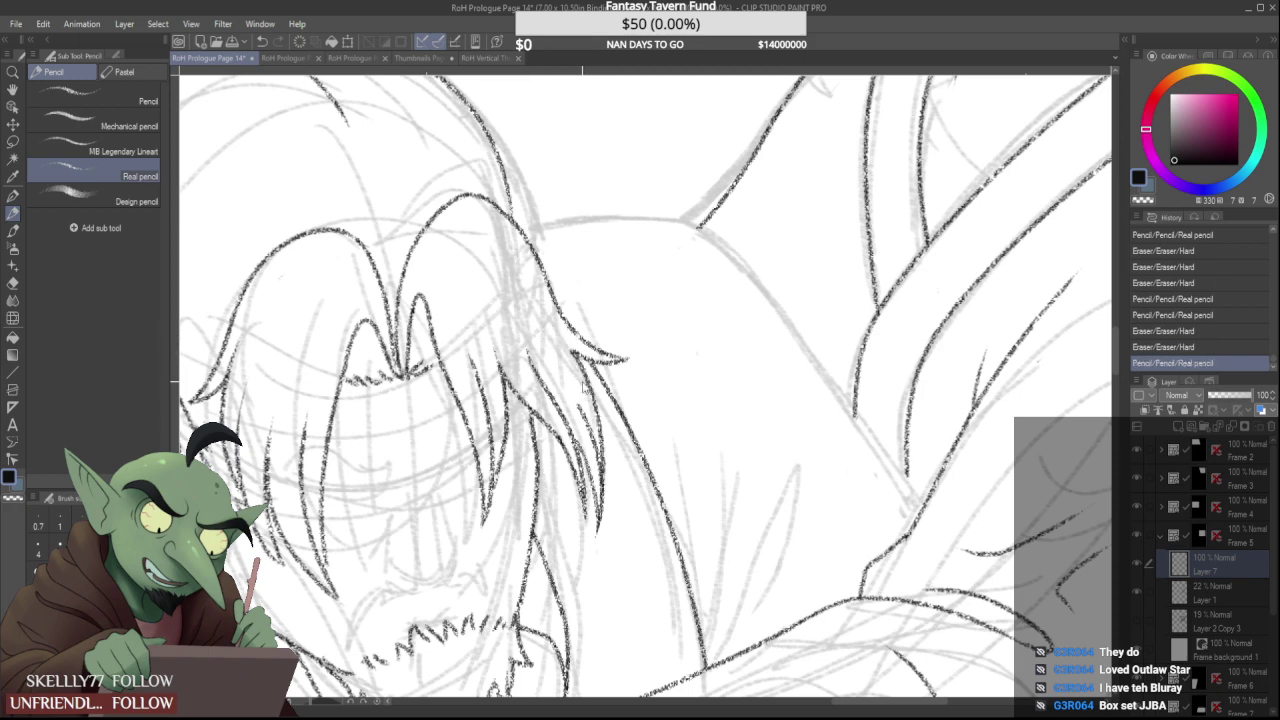
Draw a pointed strand beneath the far-side flick and tidy the arch where it passes the crown contour
key(ctrl+z)
drag(576, 352, 606, 482)
drag(579, 403, 580, 404)
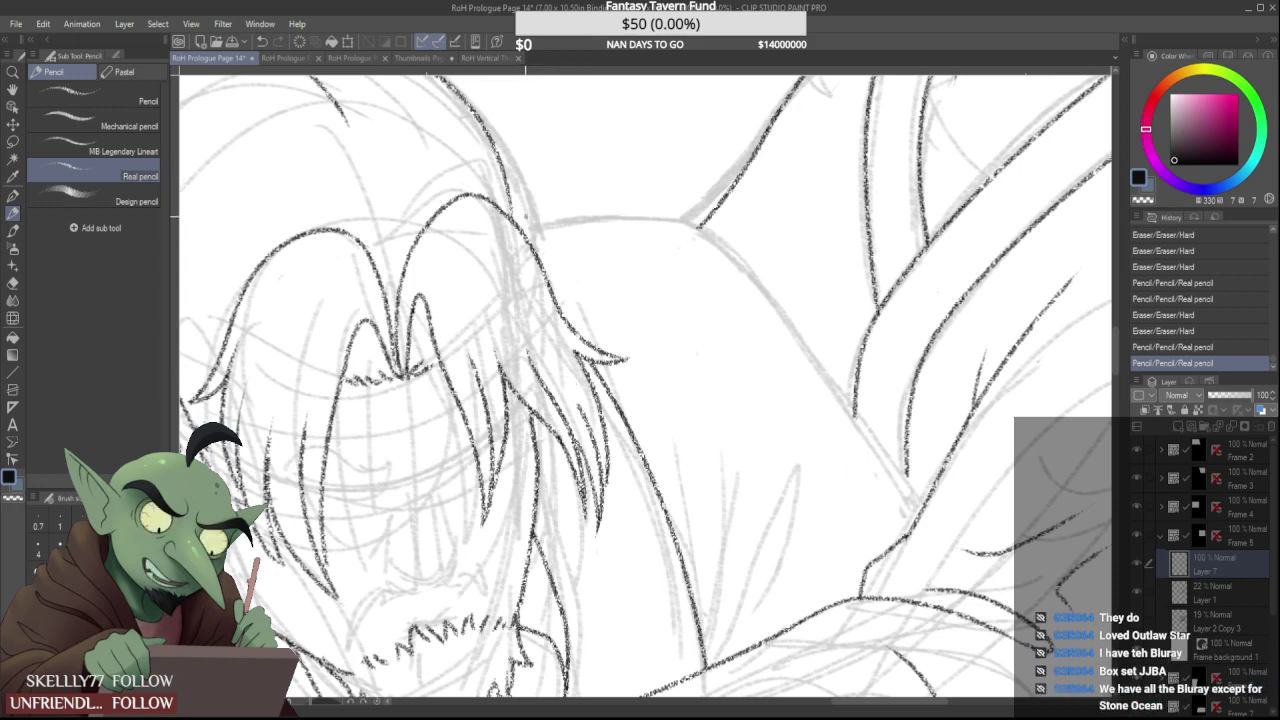
scroll(503, 206, up, 1)
mouse_move(490, 203)
mouse_down()
mouse_move(552, 271)
mouse_move(576, 356)
mouse_up()
scroll(487, 200, up, 2)
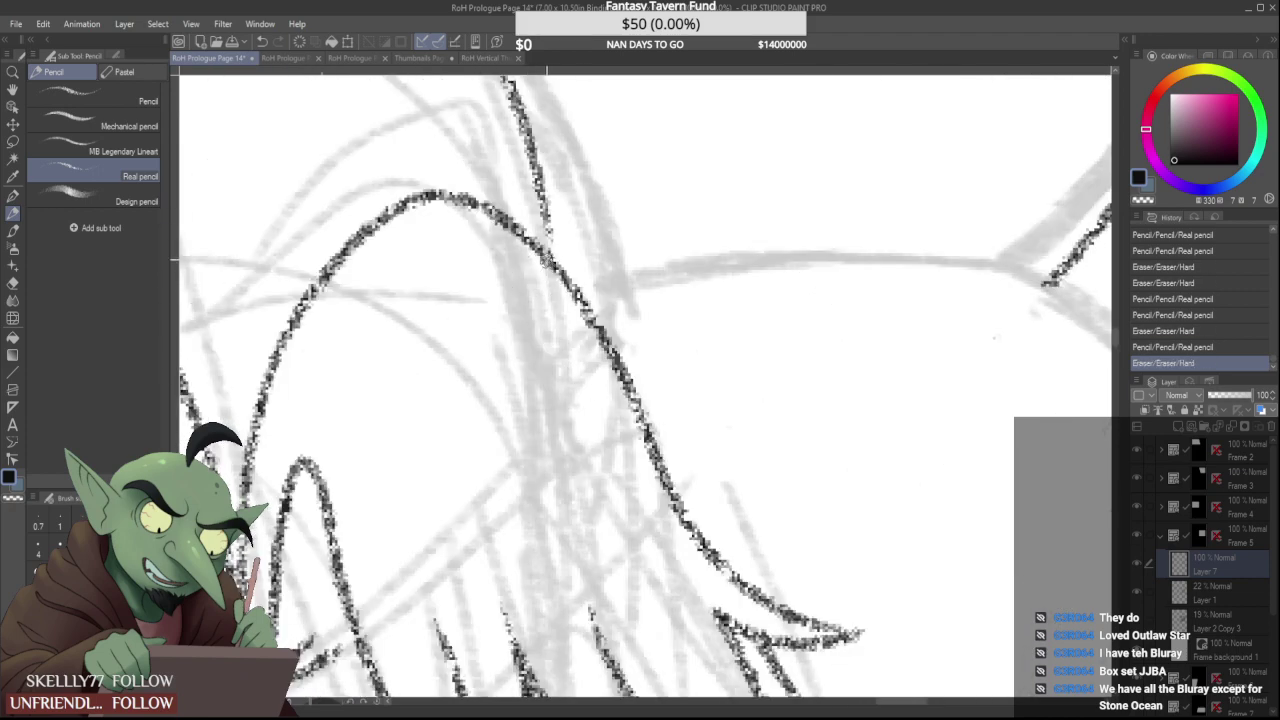
drag(542, 254, 572, 292)
Redraw the lower end of the far-side crown contour as a smooth curve meeting the hairline arch, comparing versions with undo and redo
scroll(800, 322, down, 6)
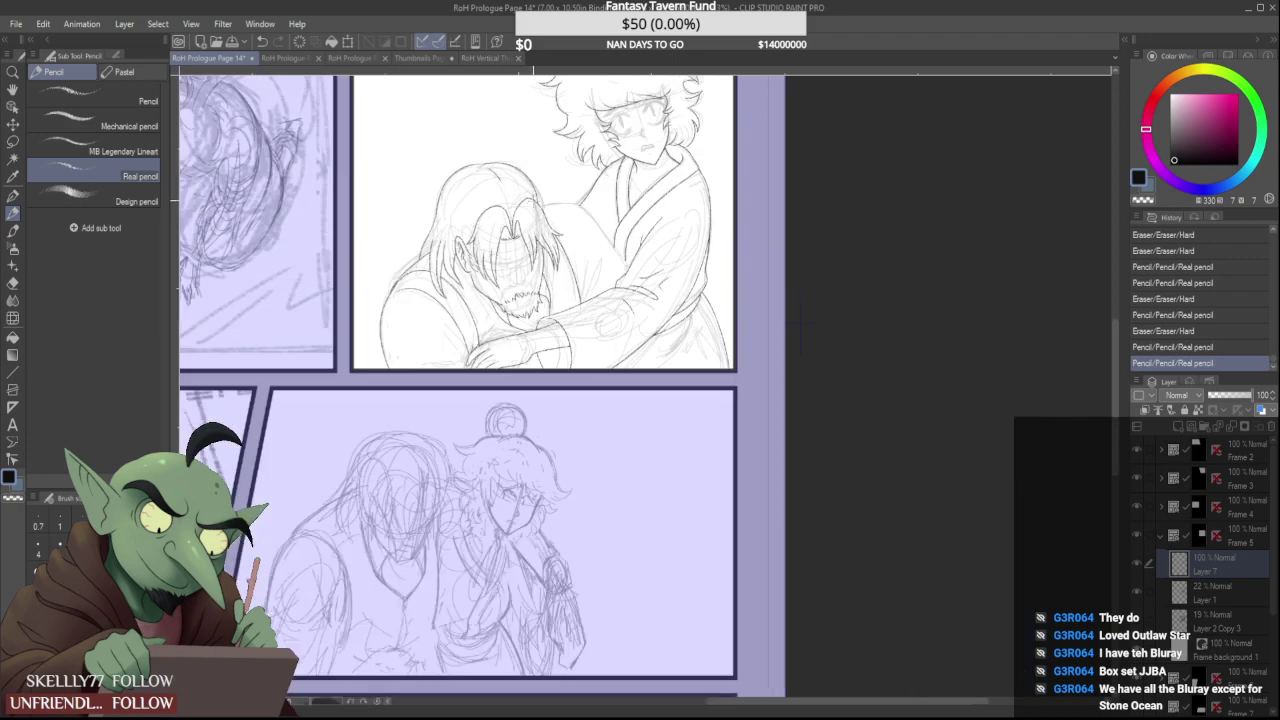
scroll(801, 322, down, 3)
scroll(626, 310, up, 6)
scroll(540, 205, up, 3)
drag(528, 208, 545, 245)
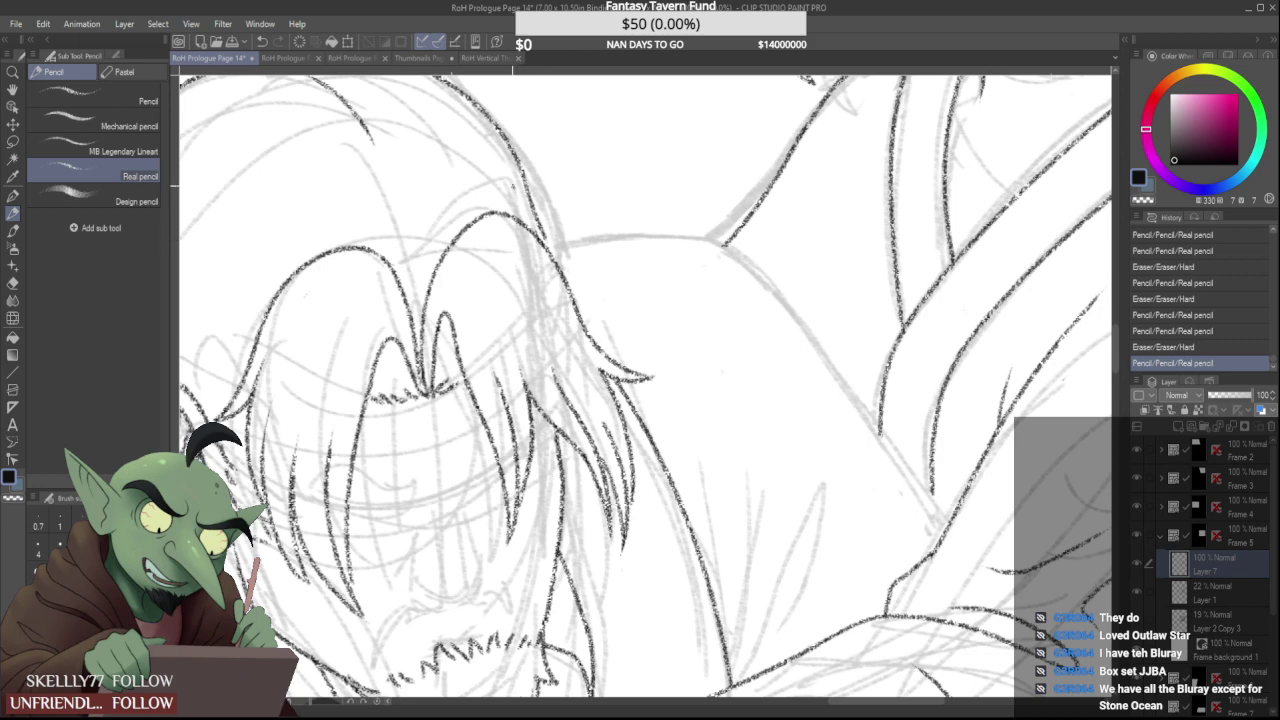
key(ctrl+z)
drag(522, 174, 543, 236)
key(ctrl+z)
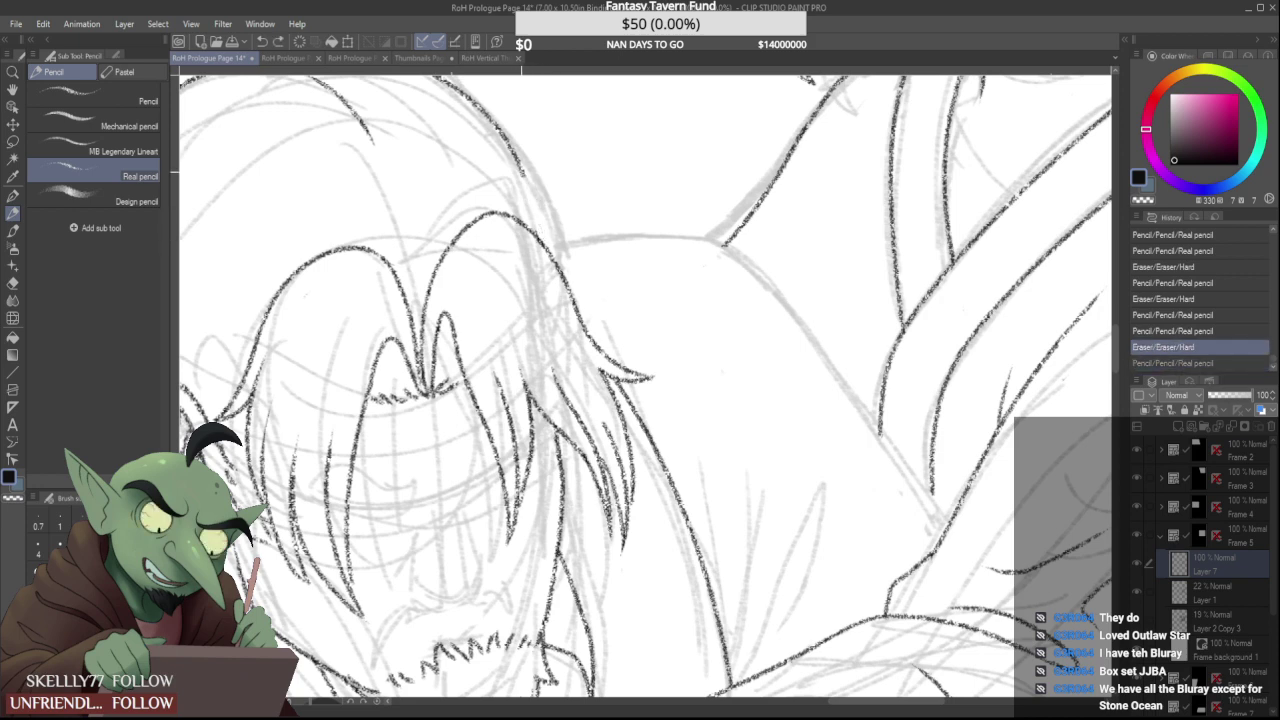
key(ctrl+y)
key(ctrl+z)
key(ctrl+y)
key(ctrl+z)
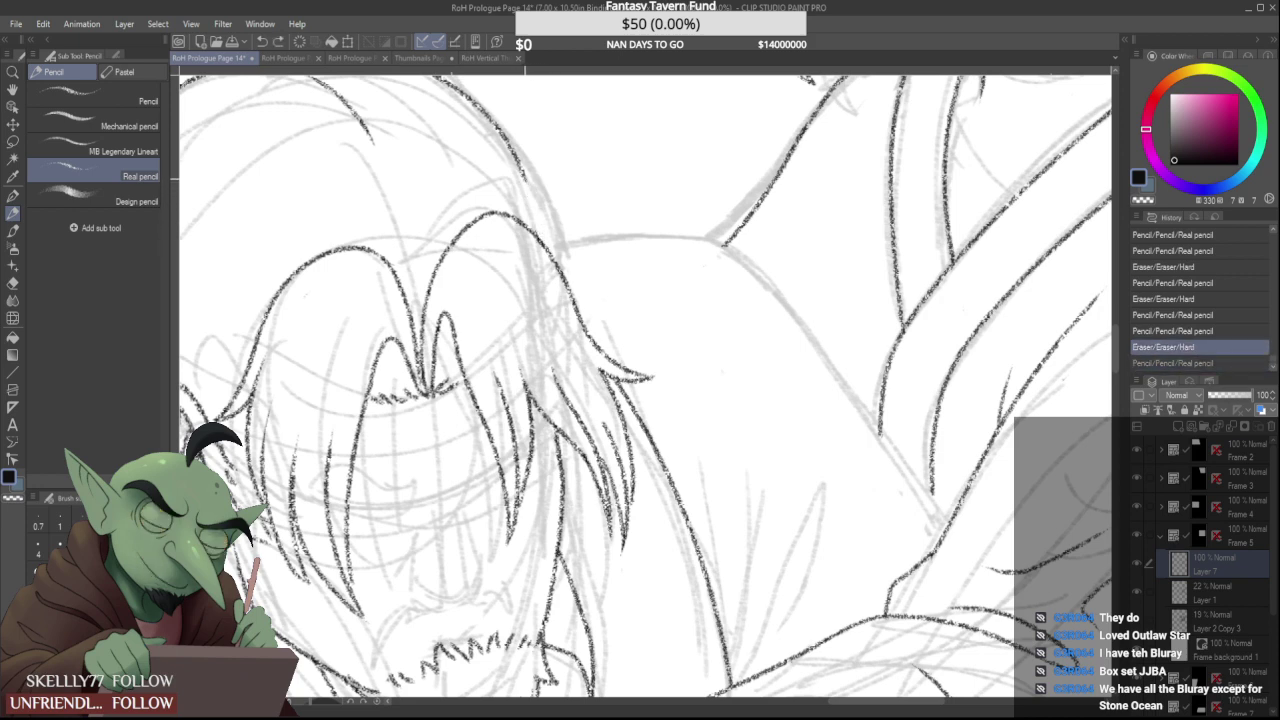
key(ctrl+y)
drag(541, 232, 543, 239)
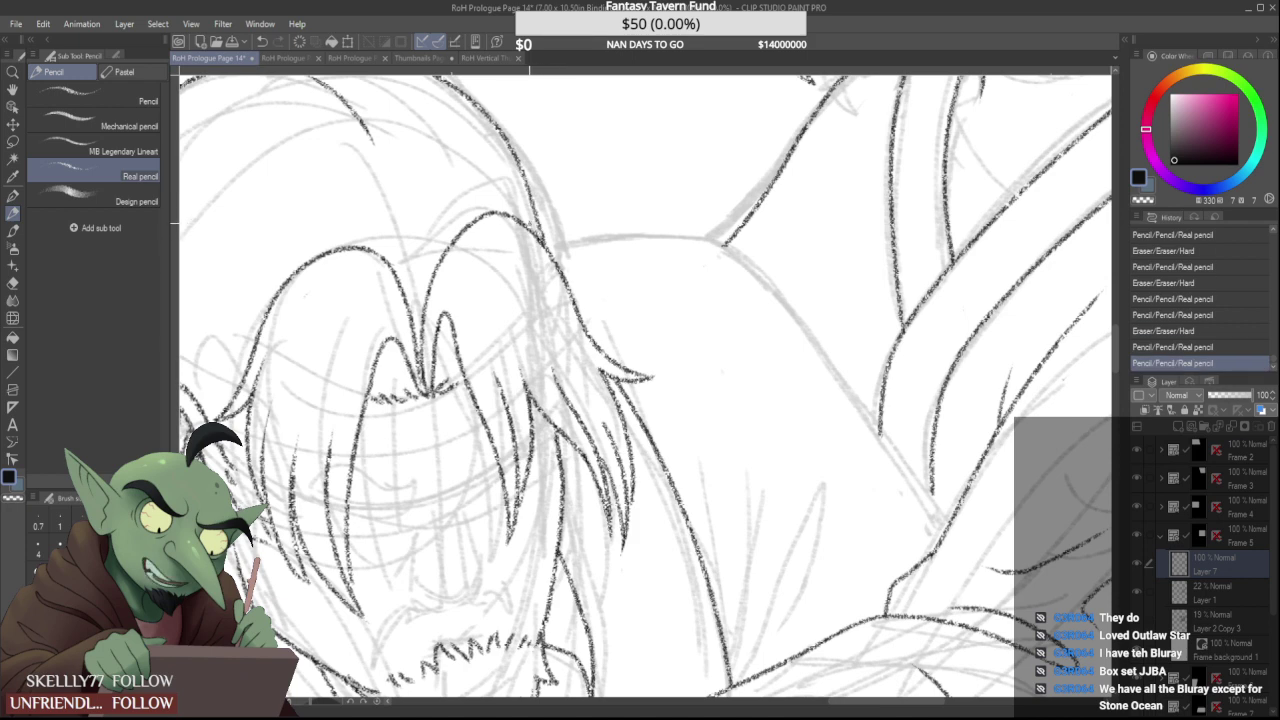
Erase the eyebrow line's end that sticks out past the far-side forelock and check the whole head
scroll(460, 405, up, 3)
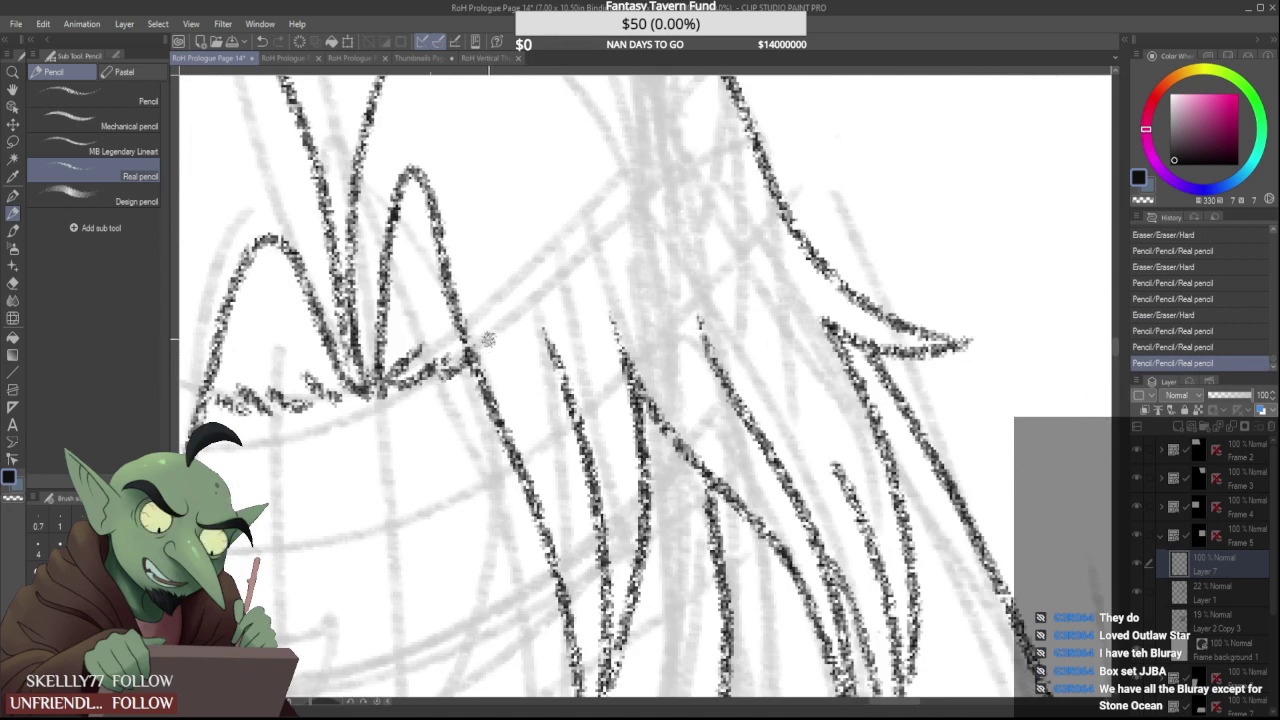
drag(493, 334, 503, 360)
scroll(488, 325, down, 4)
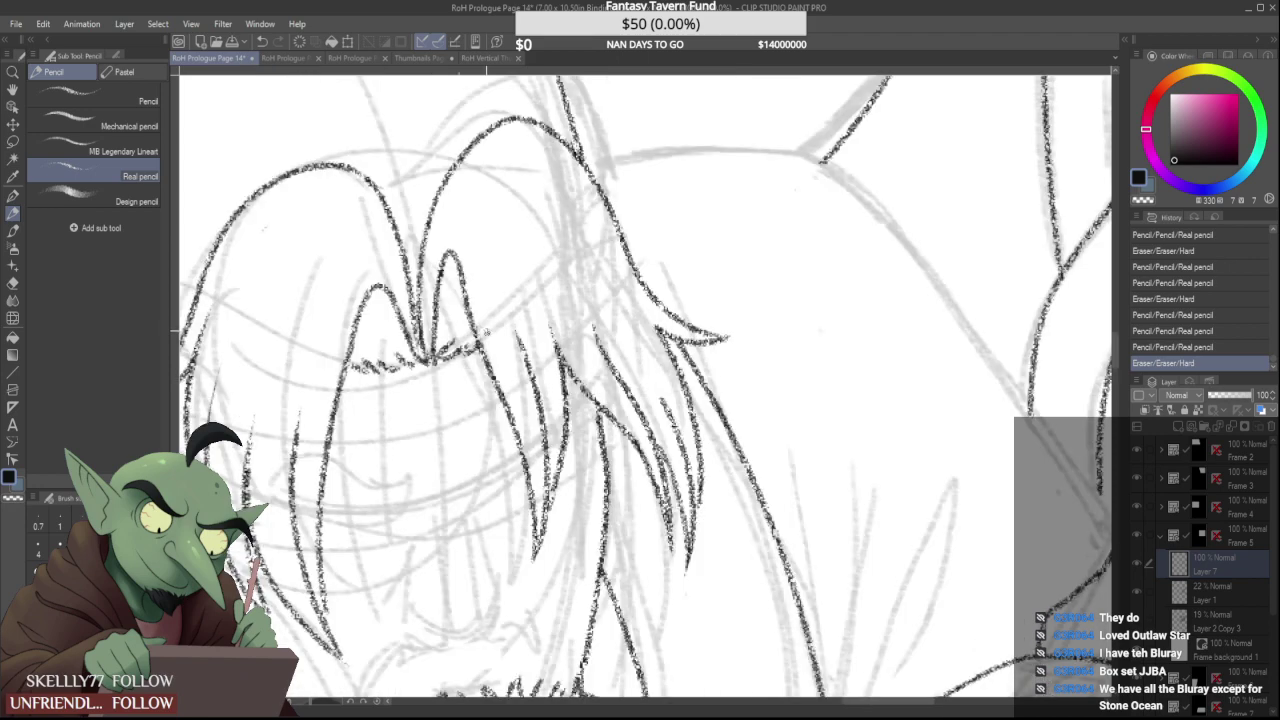
scroll(487, 322, down, 2)
scroll(480, 310, down, 2)
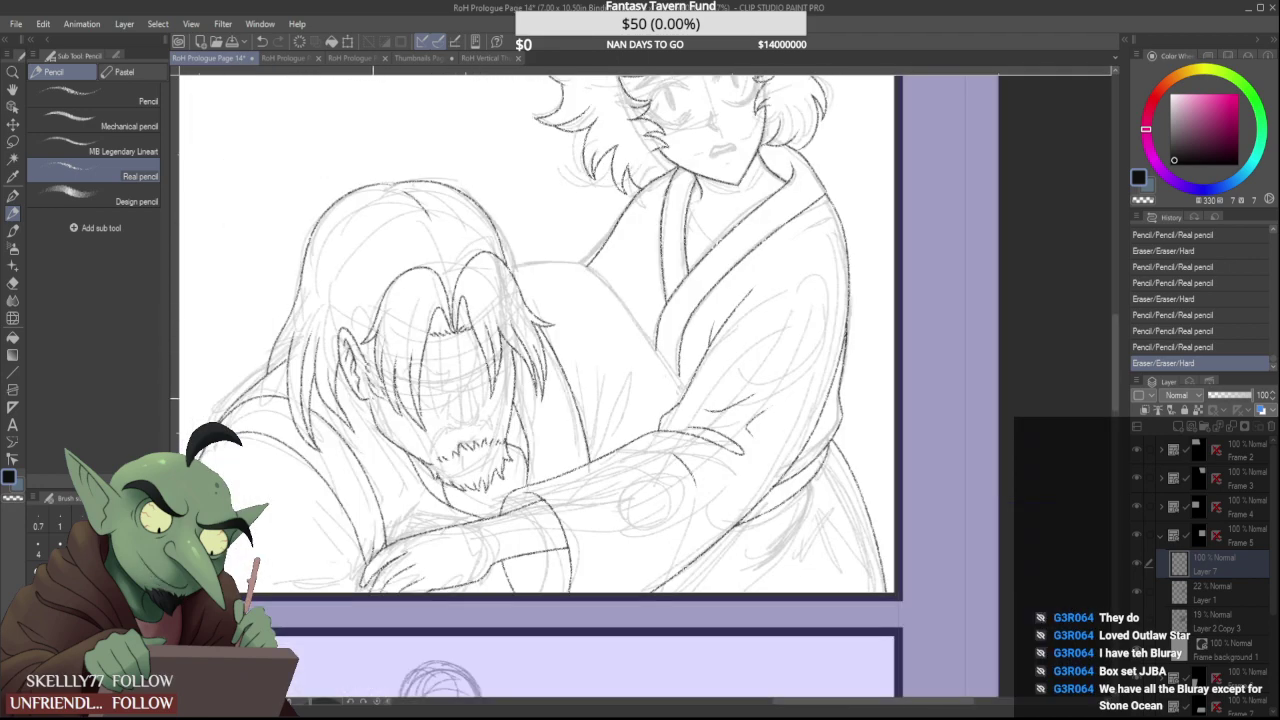
scroll(361, 417, up, 2)
scroll(353, 348, down, 1)
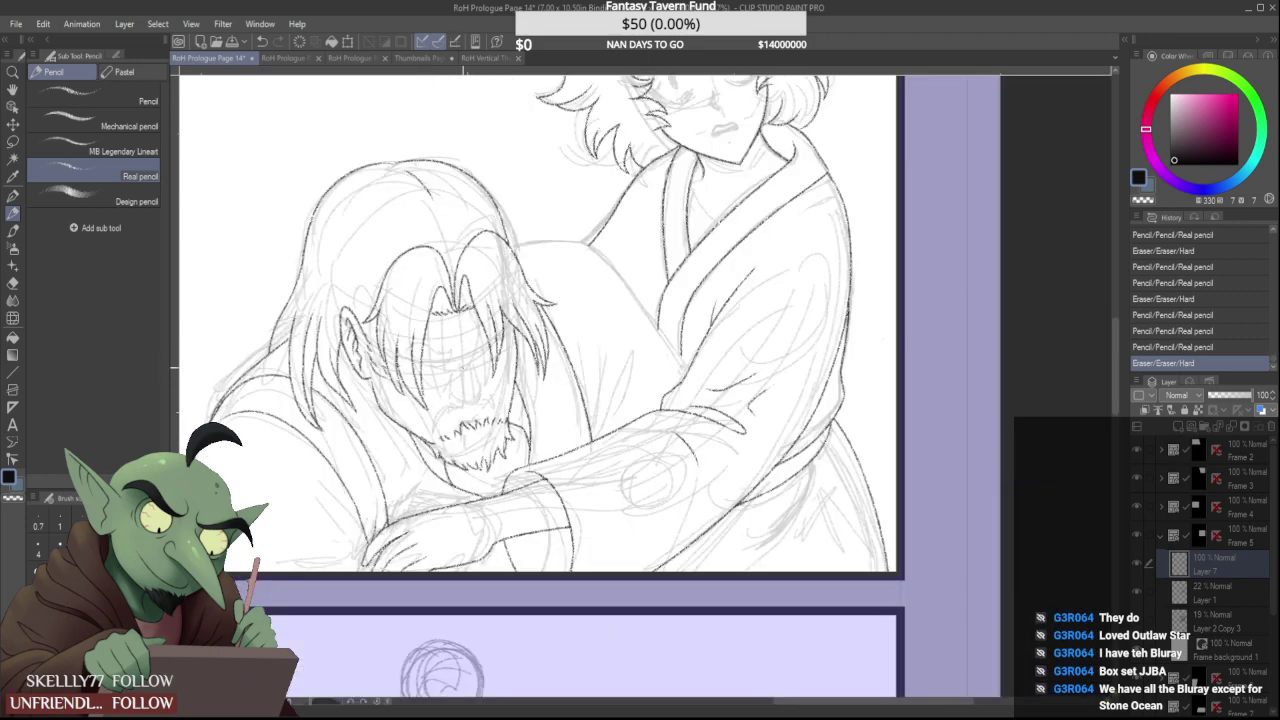
Draw tapered hair strands behind the hunched figure's far cheek, below the existing far-side locks, and clean up their edges
scroll(505, 278, up, 3)
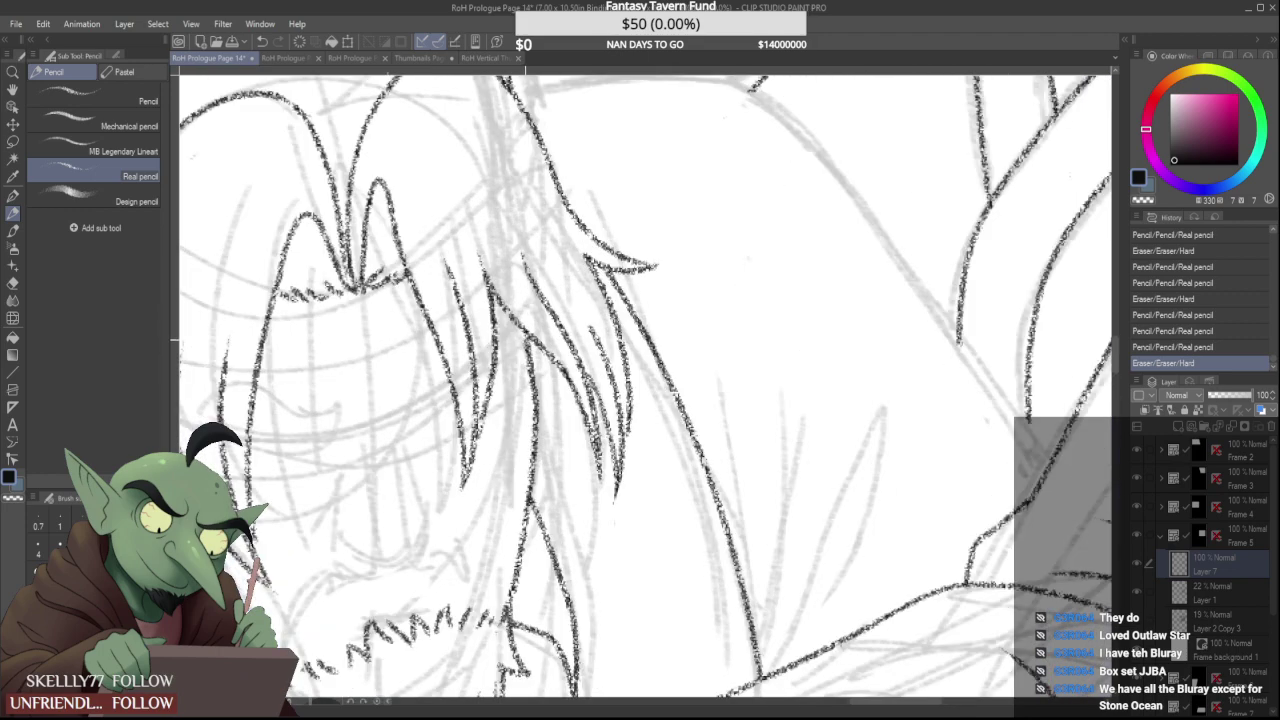
scroll(600, 380, down, 4)
scroll(500, 300, up, 3)
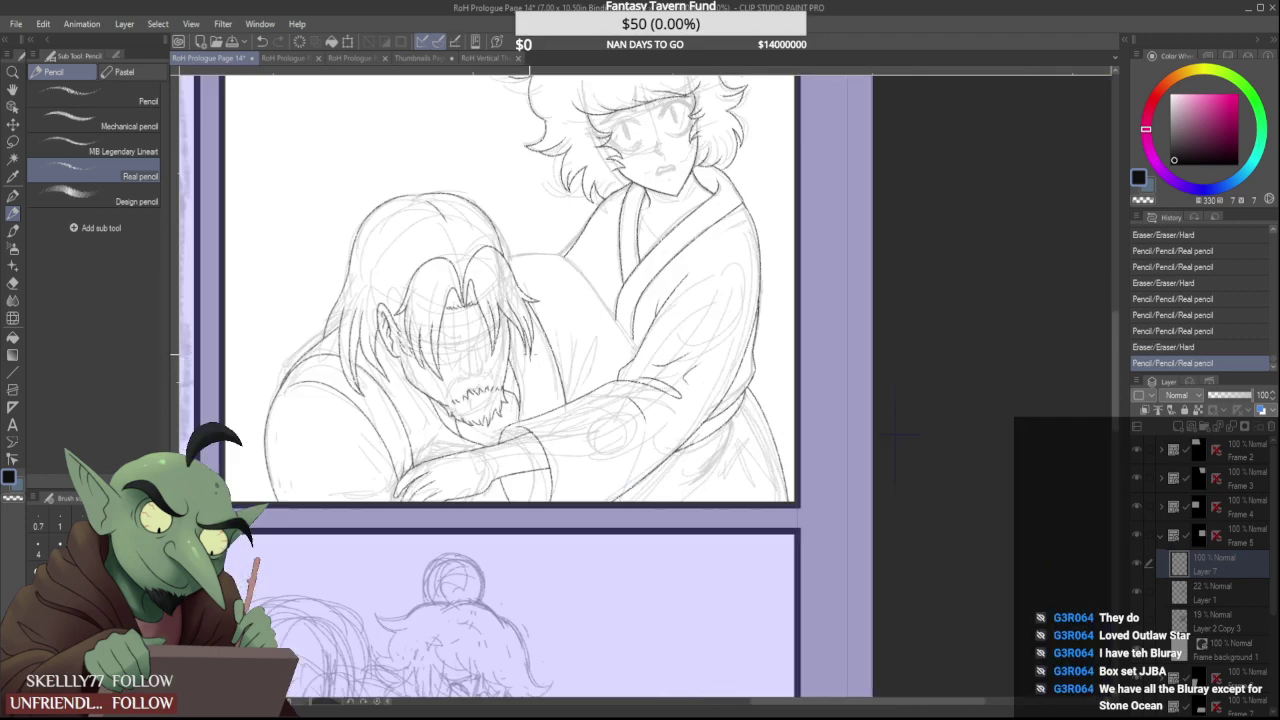
scroll(490, 320, up, 2)
drag(496, 344, 524, 414)
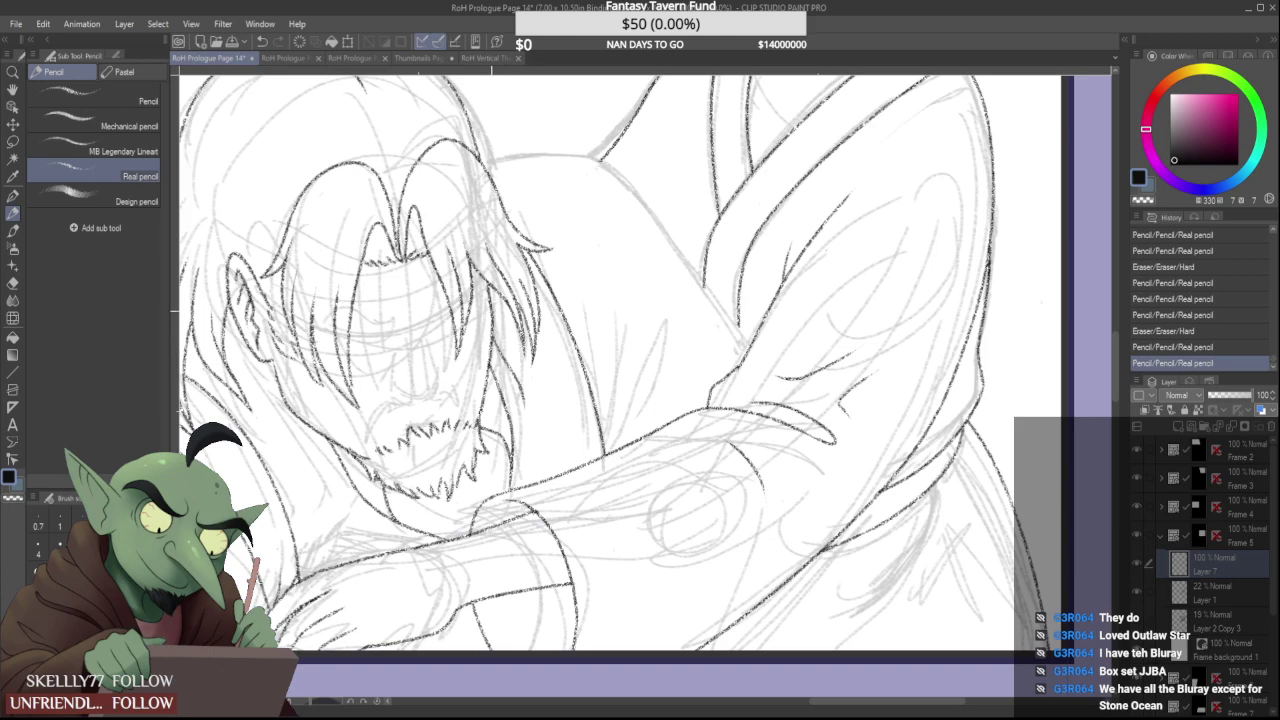
mouse_move(494, 354)
mouse_down()
mouse_move(522, 398)
mouse_move(502, 354)
mouse_up()
scroll(510, 380, down, 4)
scroll(510, 380, up, 4)
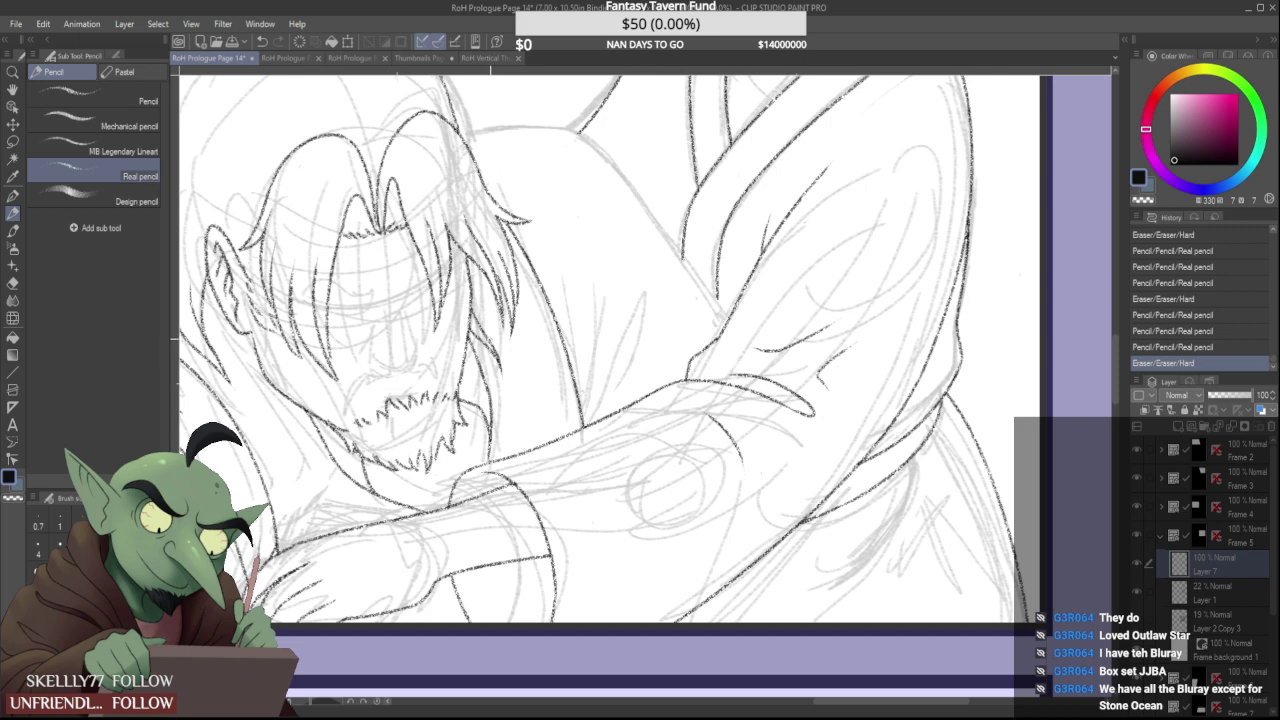
scroll(446, 302, up, 2)
drag(474, 288, 506, 342)
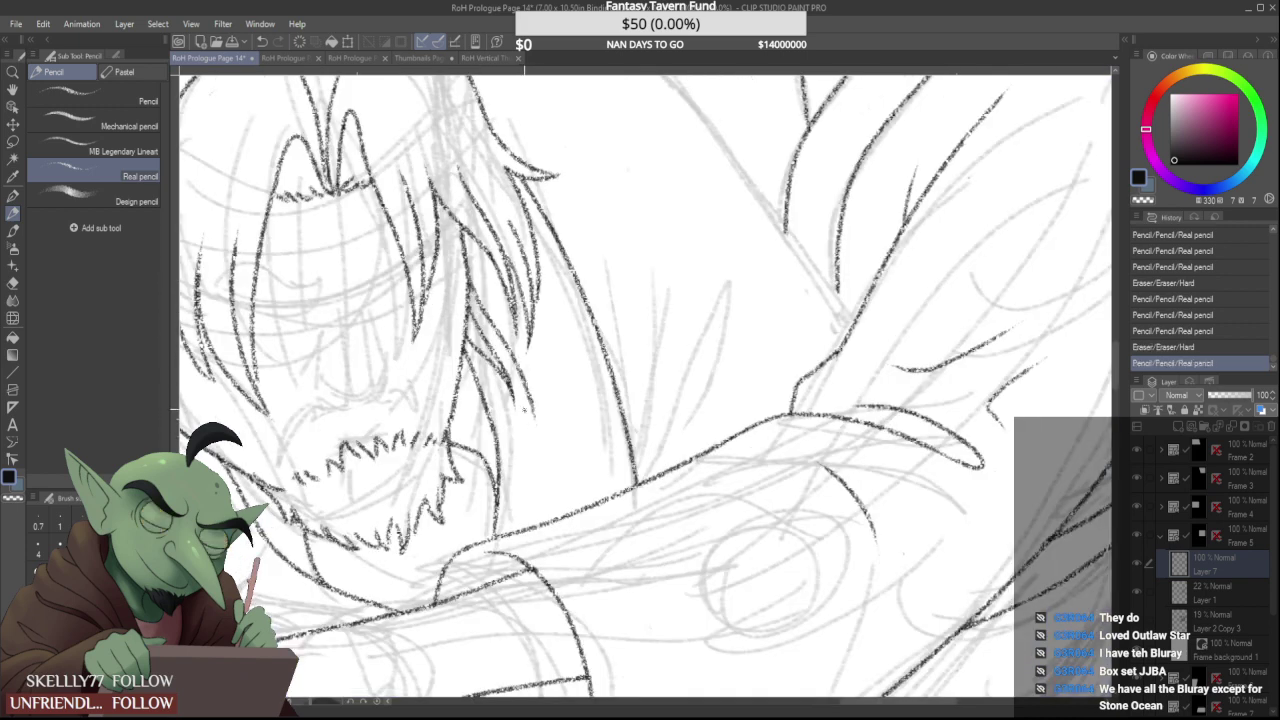
Redraw the tapered hair strands behind the hunched figure's far cheek and erase the stray edges around their tips
key(ctrl+z)
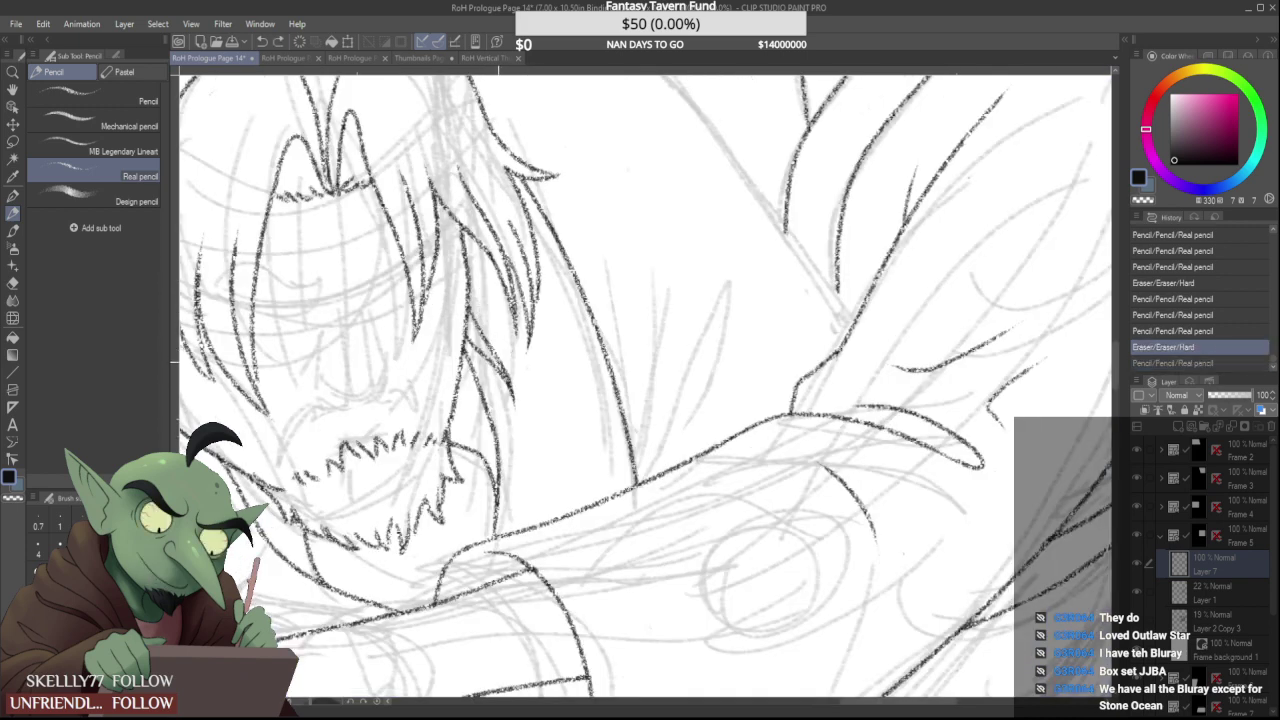
mouse_move(476, 240)
mouse_down()
mouse_move(533, 350)
mouse_move(540, 440)
mouse_move(549, 371)
mouse_move(547, 440)
mouse_move(541, 380)
mouse_up()
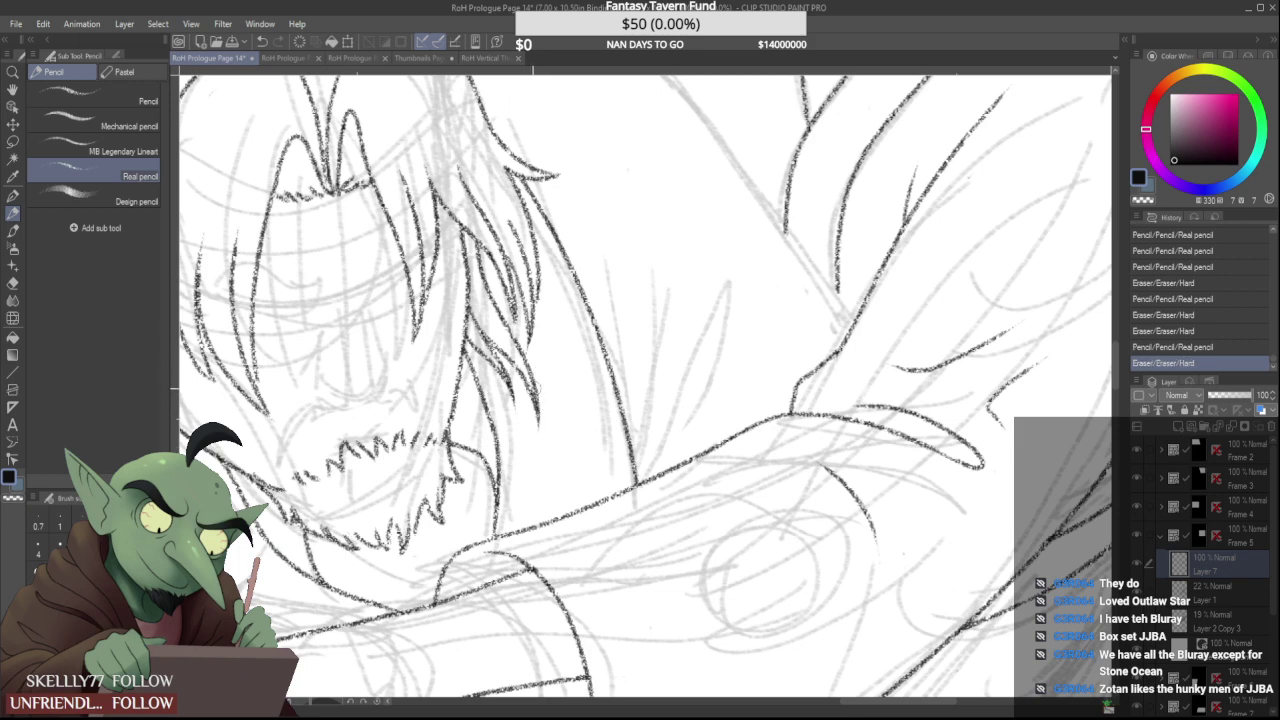
scroll(540, 405, up, 1)
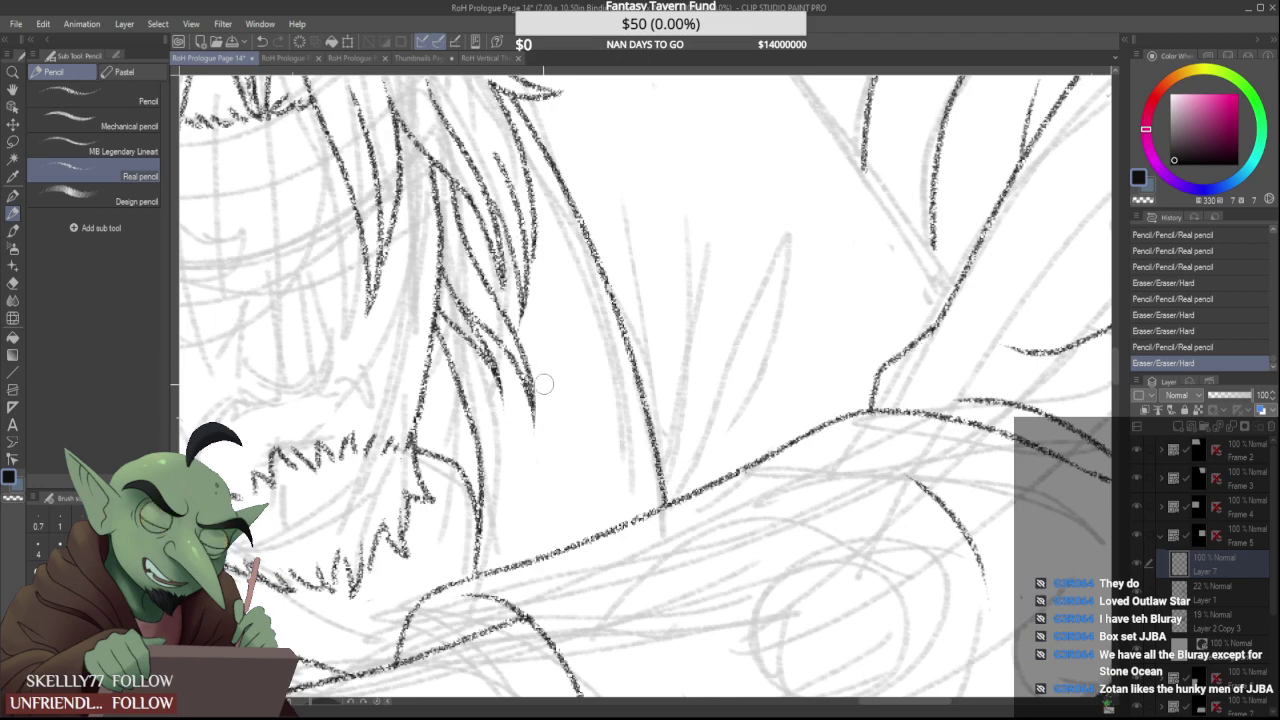
drag(544, 384, 543, 388)
scroll(497, 300, down, 5)
scroll(498, 295, up, 5)
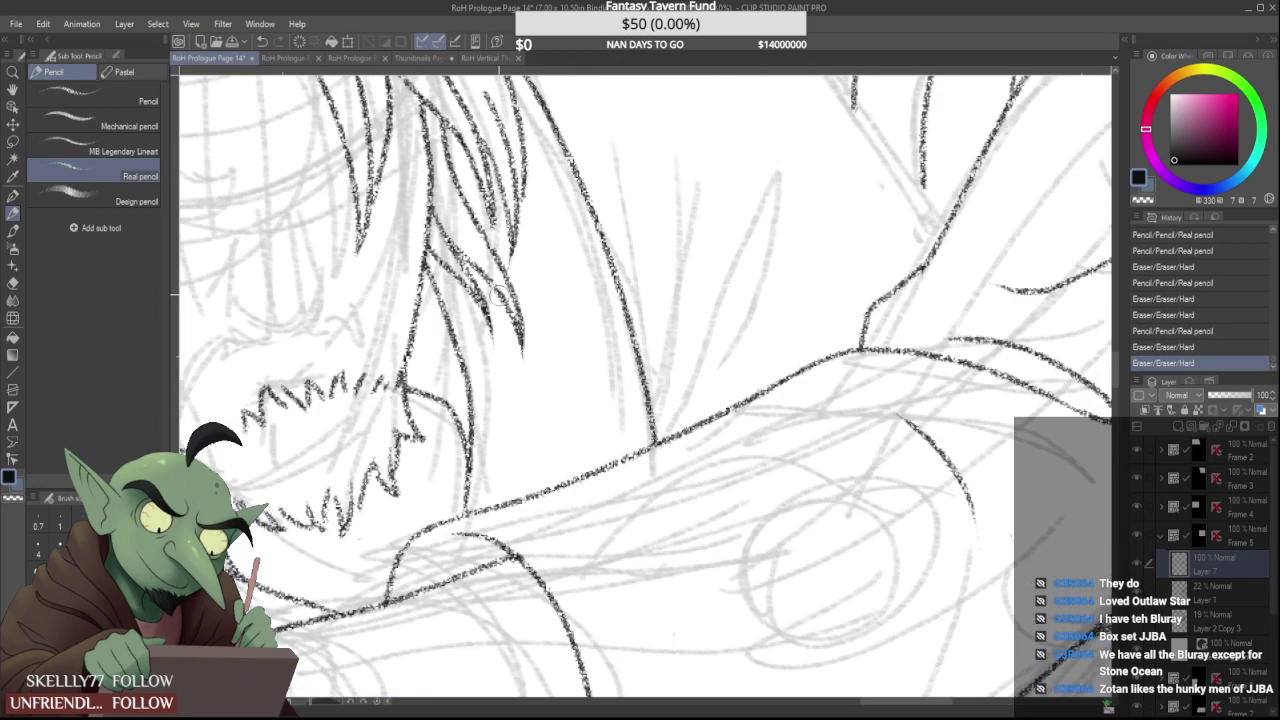
drag(522, 310, 526, 282)
mouse_move(493, 348)
mouse_down()
mouse_move(514, 356)
mouse_move(510, 324)
mouse_move(480, 338)
mouse_up()
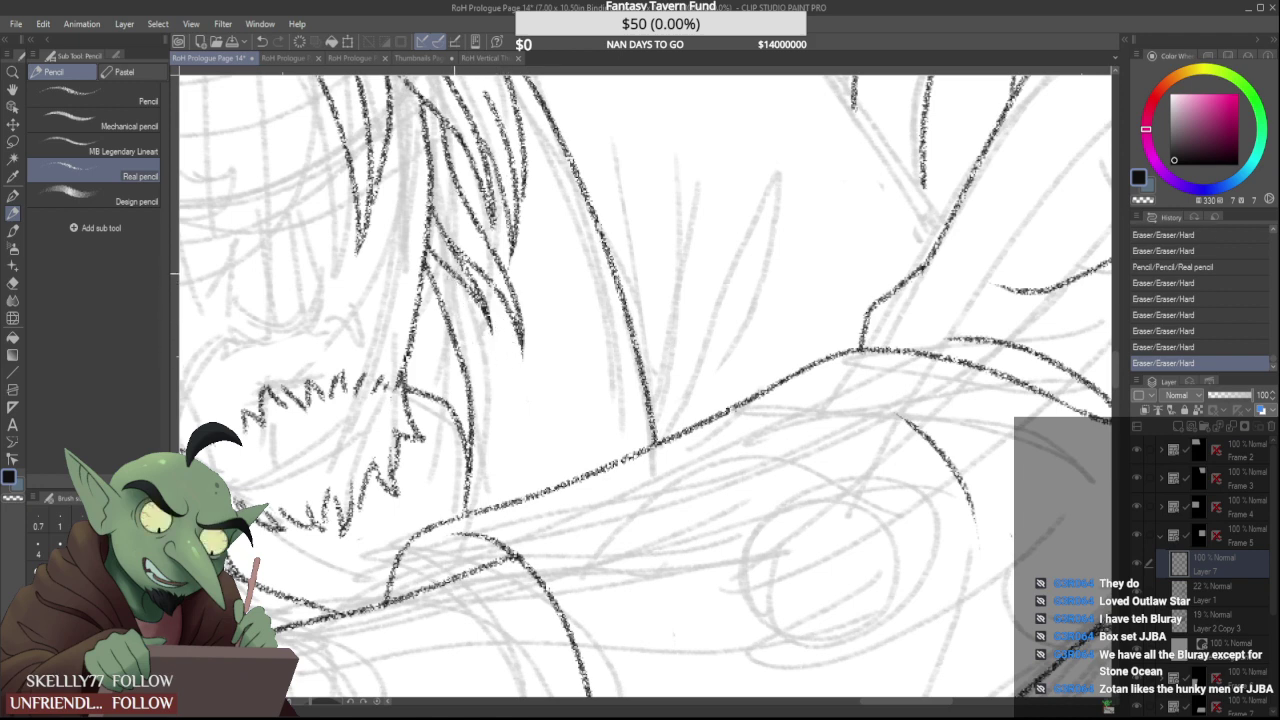
Clean up beside the far cheek line and extend the inner far-side strand upward toward the lock above it
scroll(454, 273, down, 4)
scroll(460, 242, up, 3)
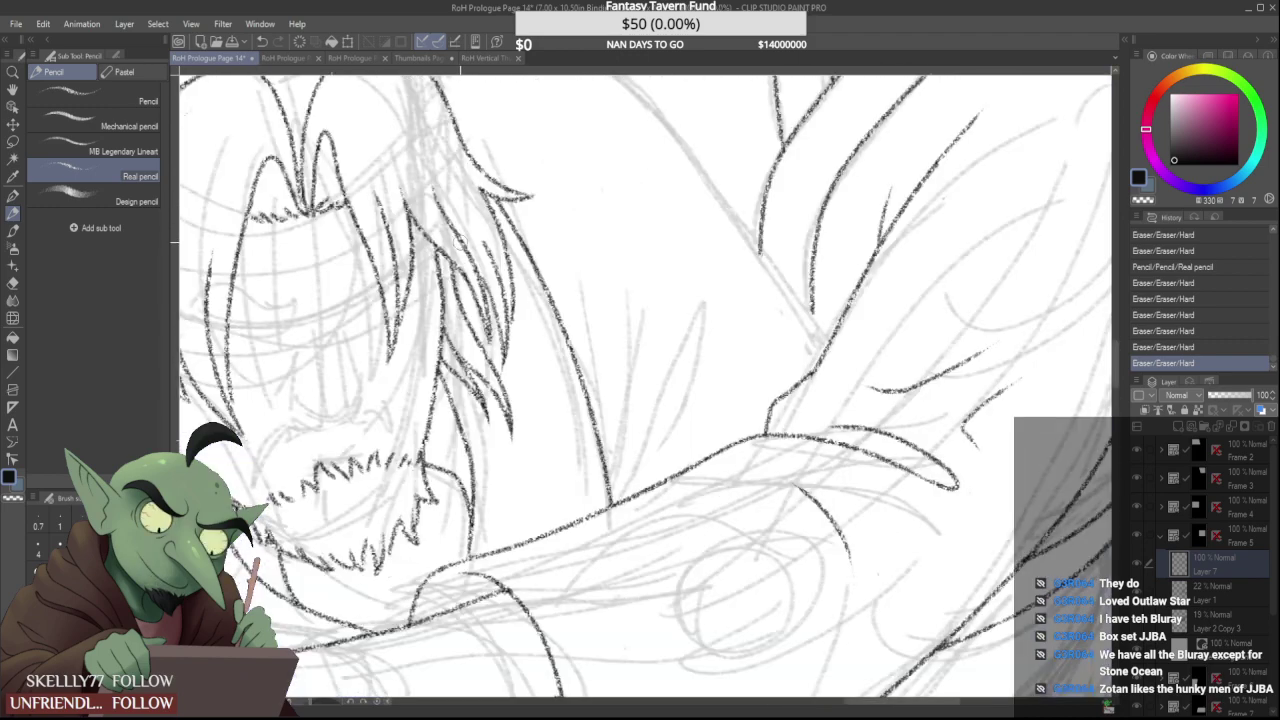
scroll(456, 287, up, 3)
mouse_move(443, 246)
mouse_down()
mouse_move(446, 273)
mouse_move(440, 254)
mouse_up()
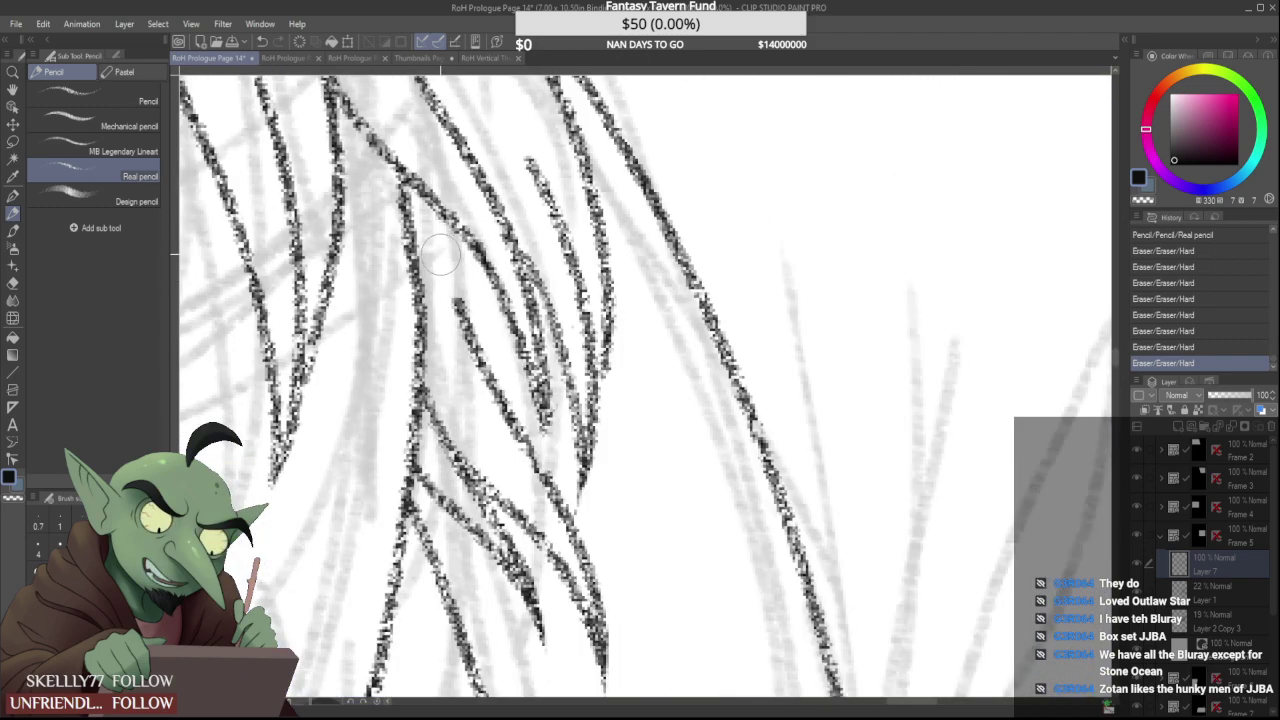
drag(458, 308, 432, 196)
scroll(432, 196, down, 4)
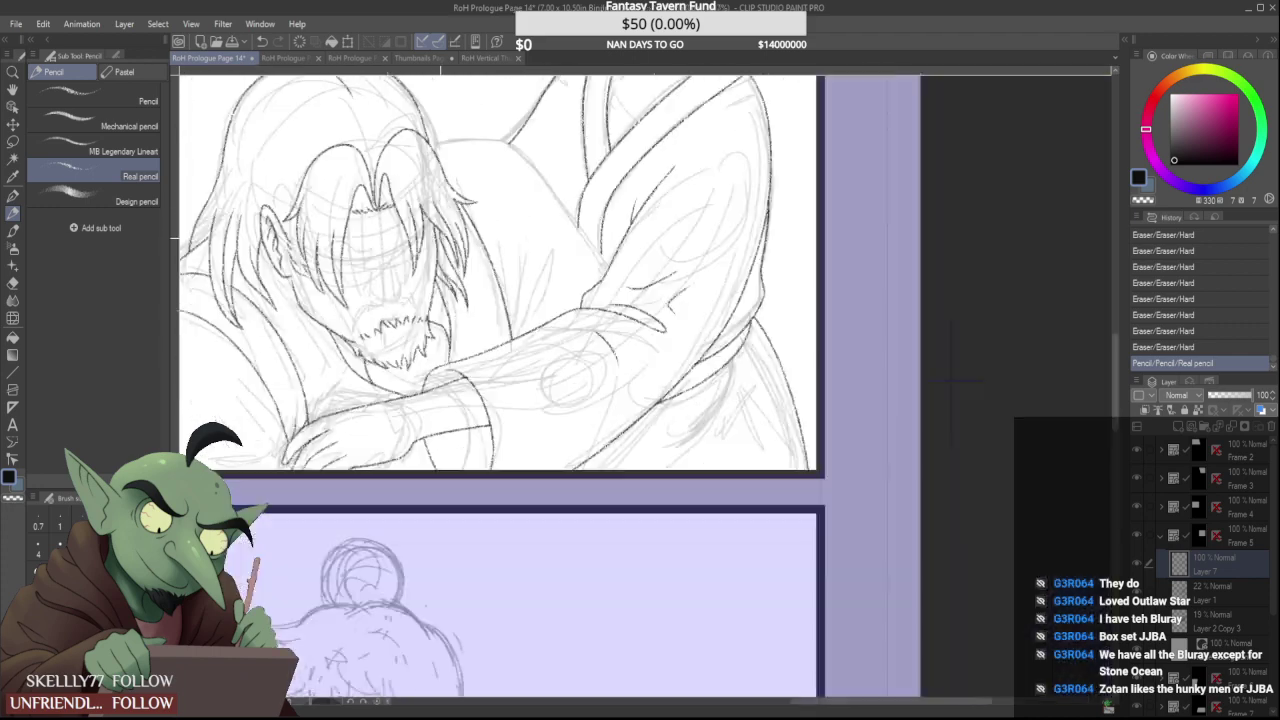
Erase the outer edge of the lowest far-side lock and redraw it as one long curve tapering to a point
scroll(445, 262, down, 1)
scroll(445, 262, up, 3)
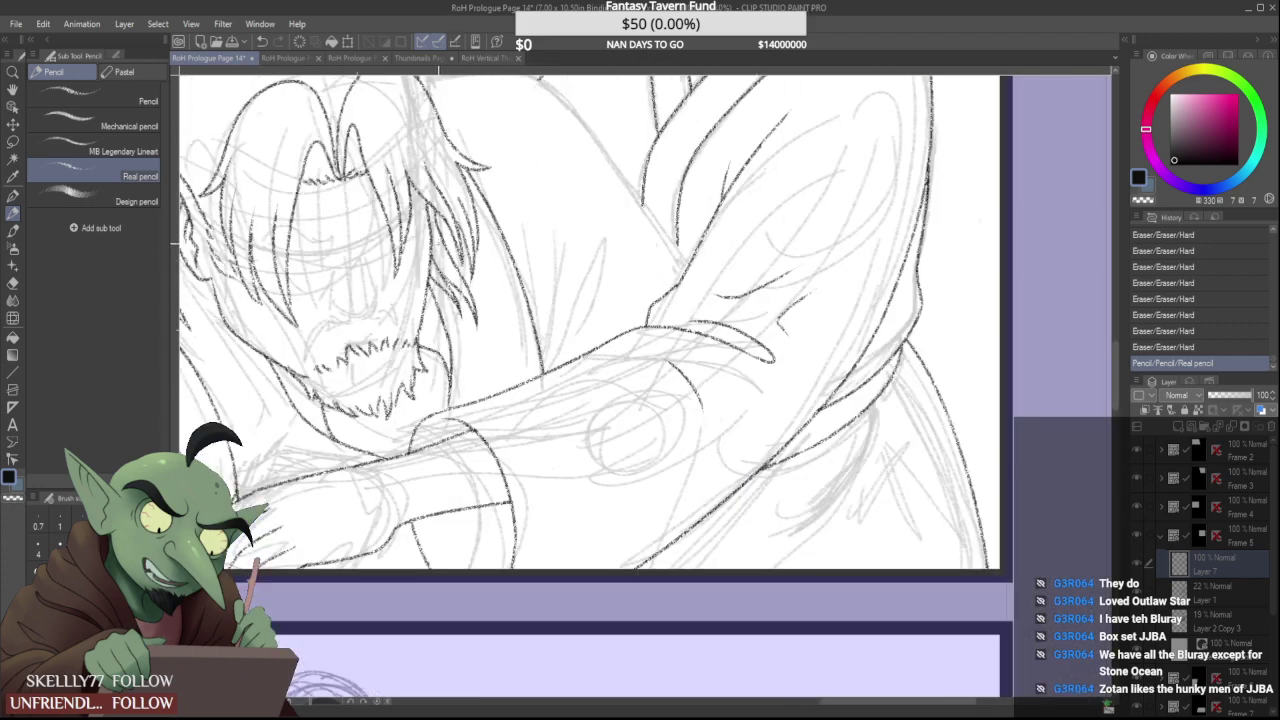
scroll(450, 252, up, 2)
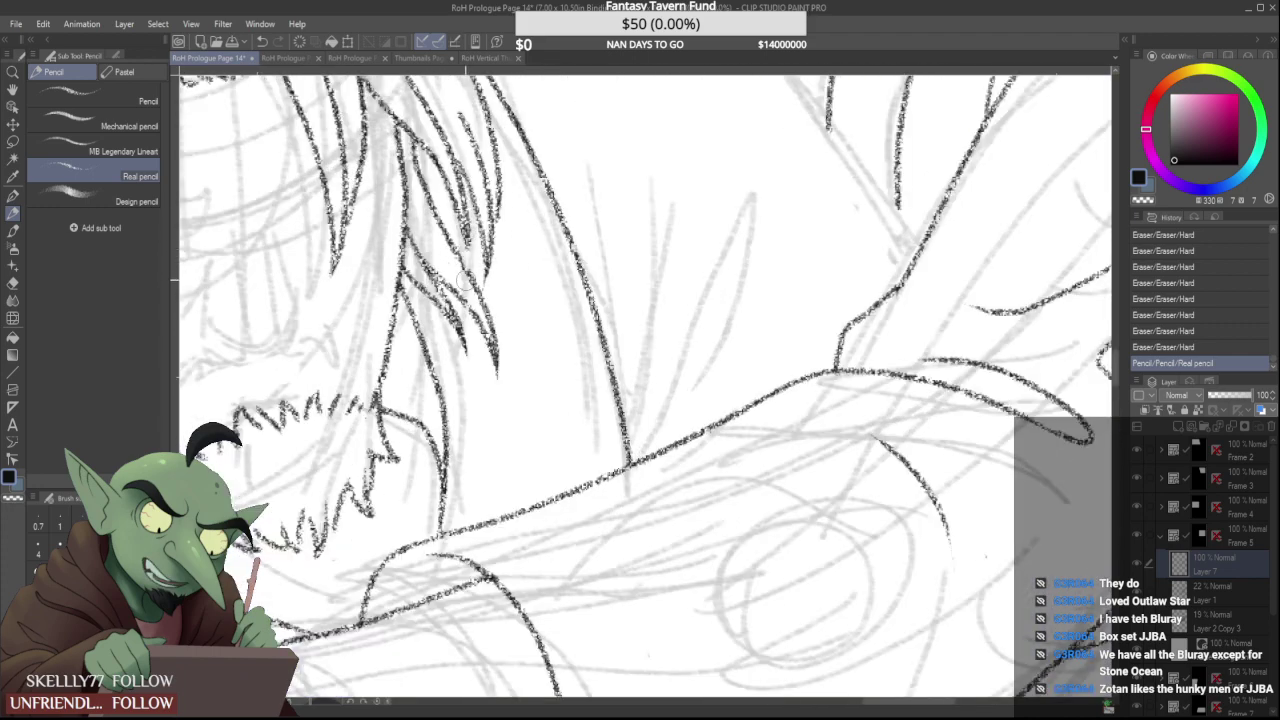
drag(496, 362, 492, 321)
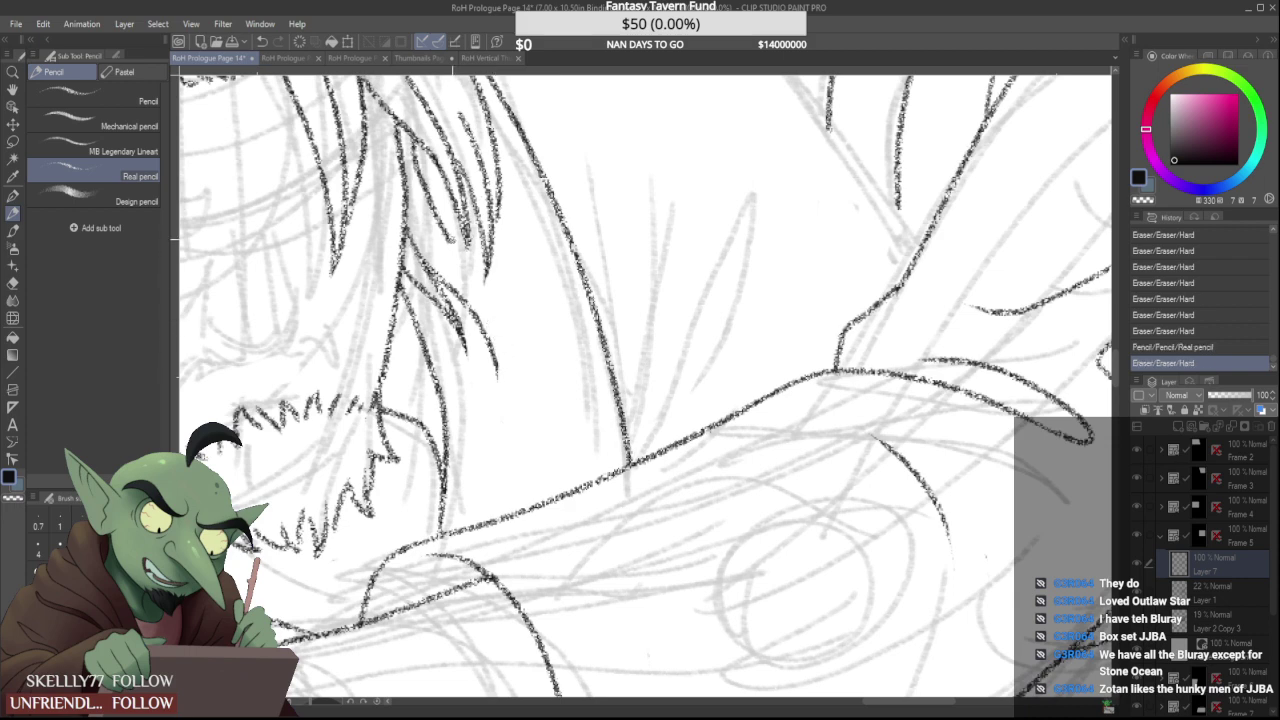
drag(416, 167, 505, 362)
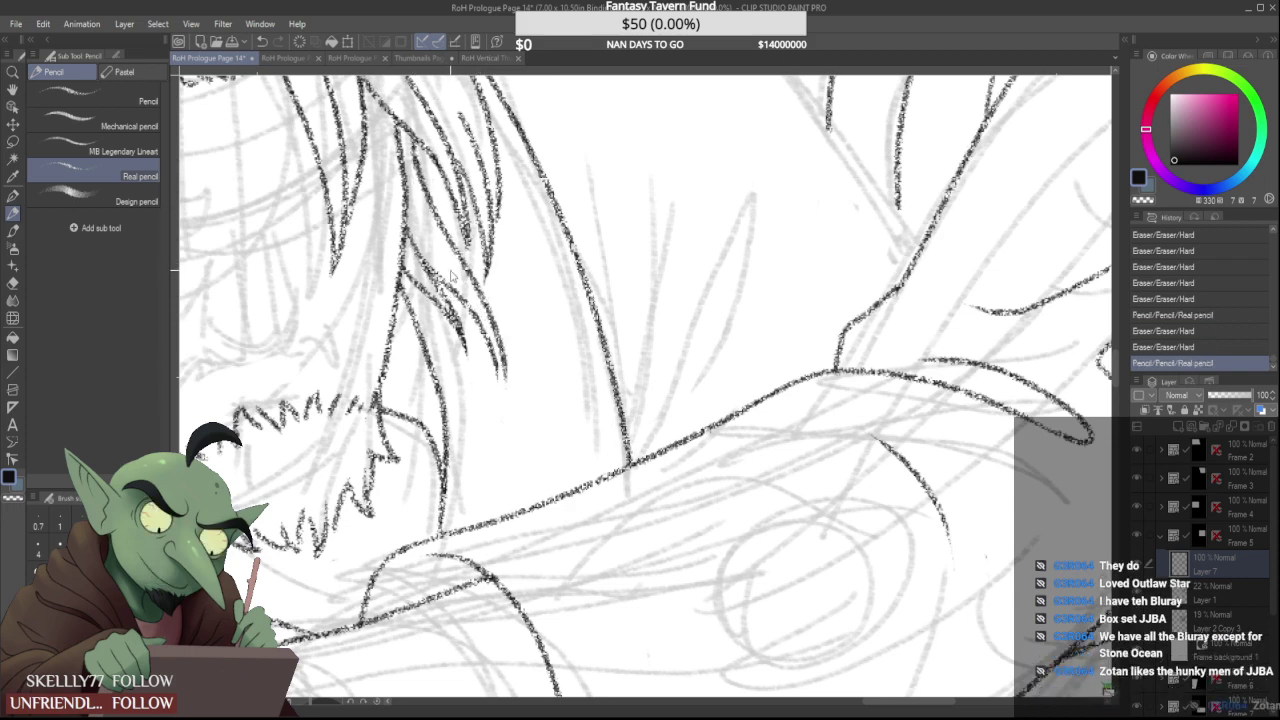
key(ctrl+z)
mouse_move(414, 170)
mouse_down()
mouse_move(500, 354)
mouse_move(498, 383)
mouse_move(485, 377)
mouse_up()
key(ctrl+y)
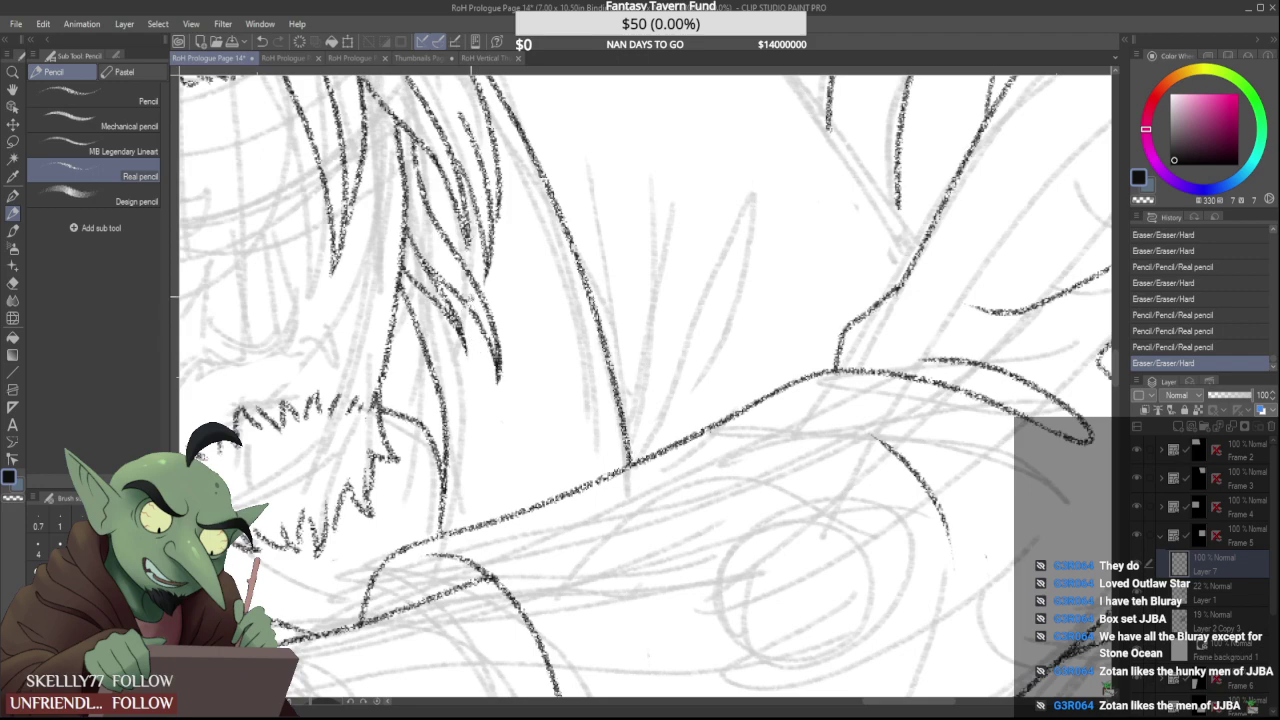
scroll(462, 295, down, 2)
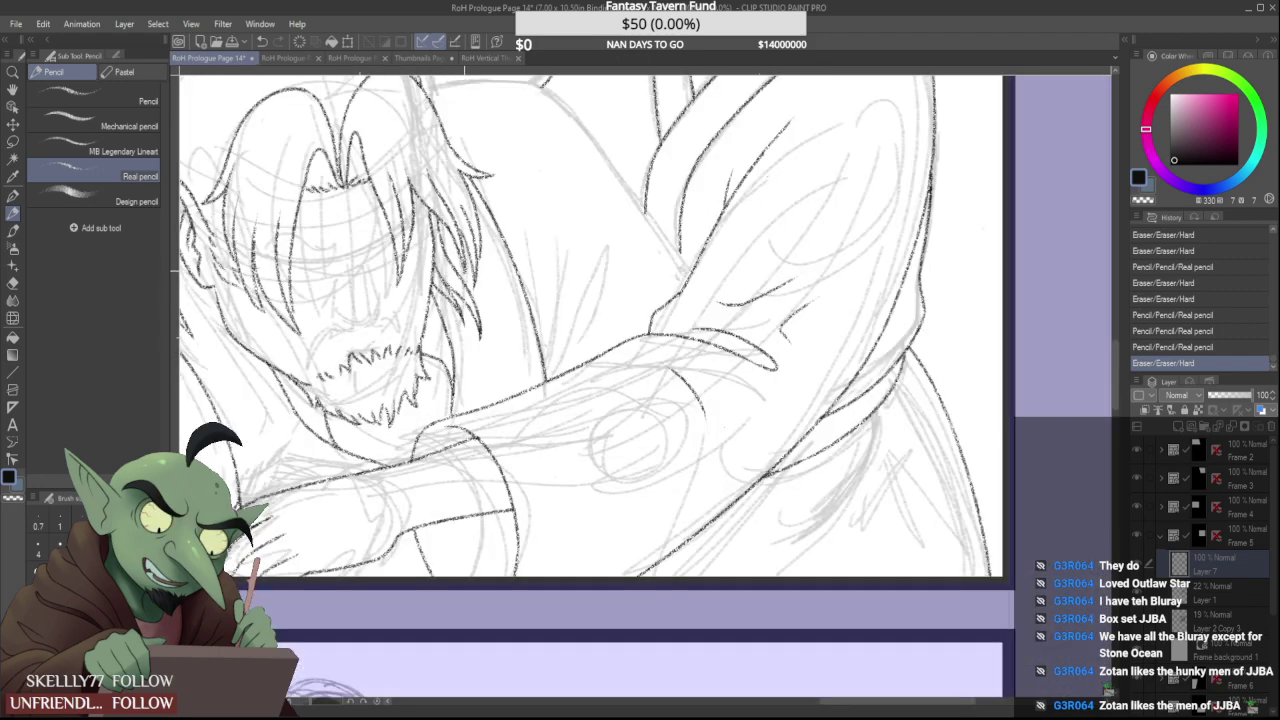
key(ctrl+minus)
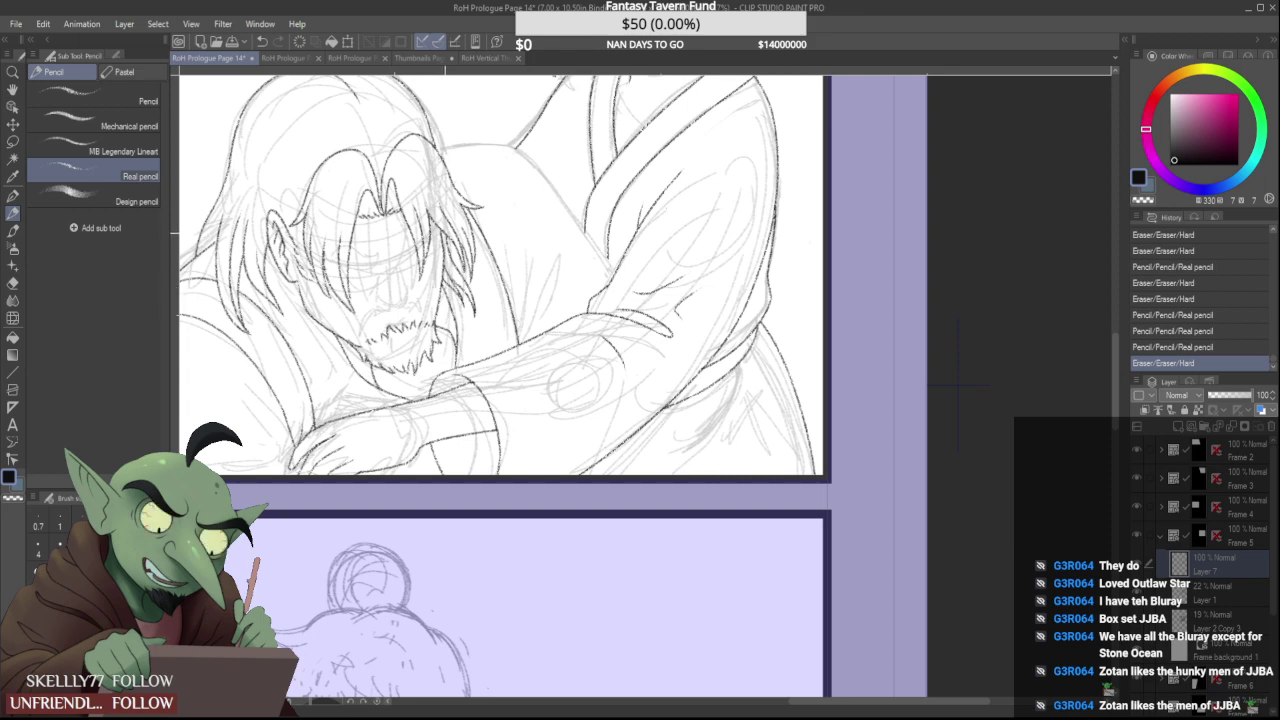
Add a short pencil line within the far-side hair and a small stroke at the near end of the hunched figure's moustache
scroll(443, 231, up, 2)
drag(433, 221, 448, 273)
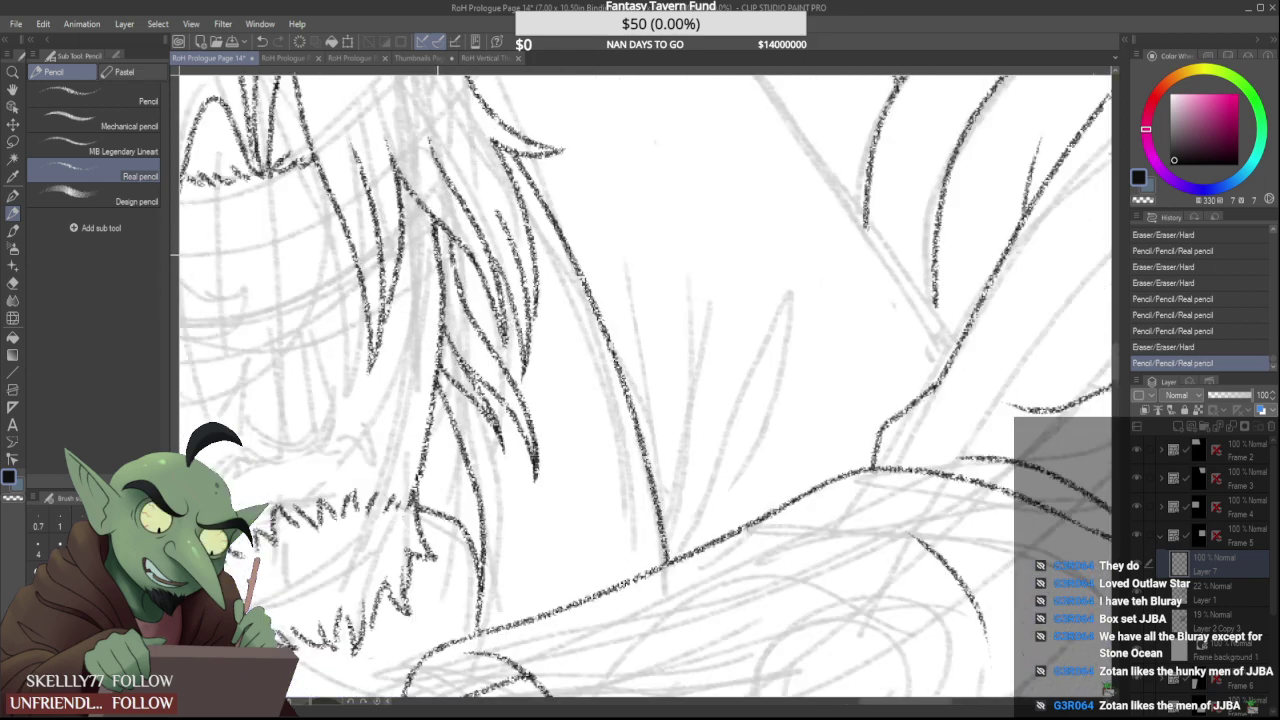
scroll(424, 285, down, 3)
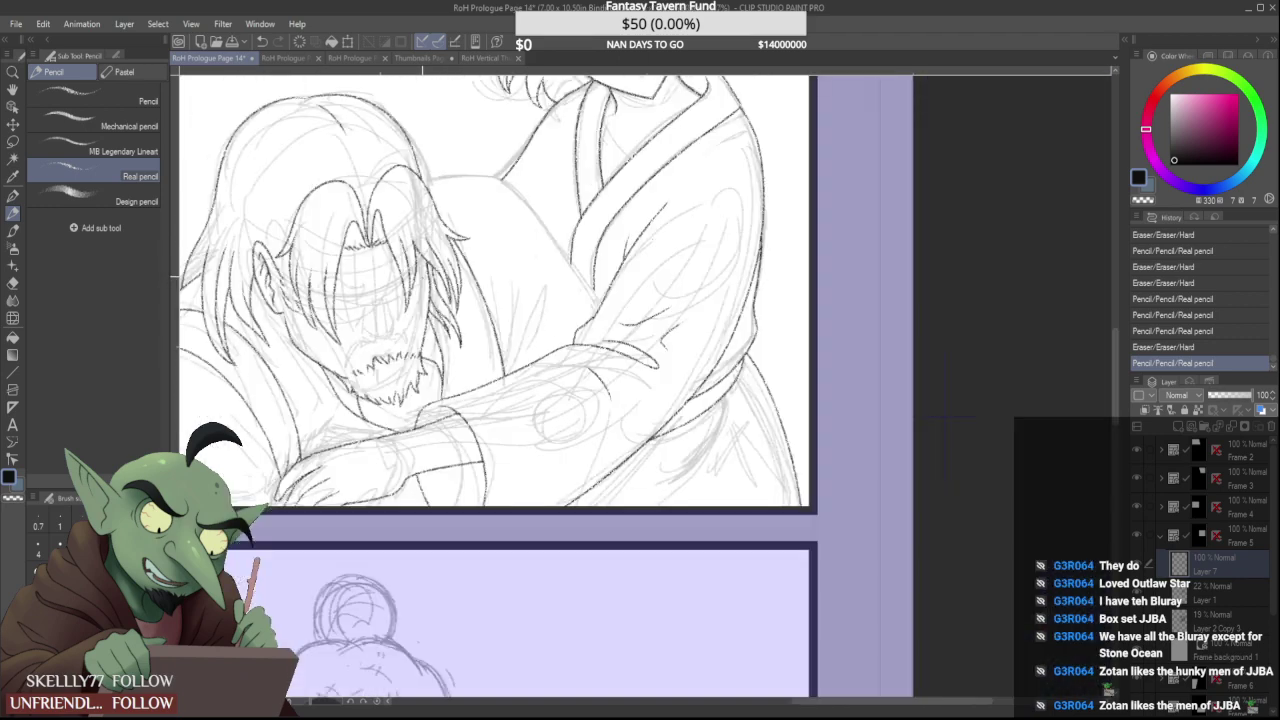
scroll(347, 382, up, 3)
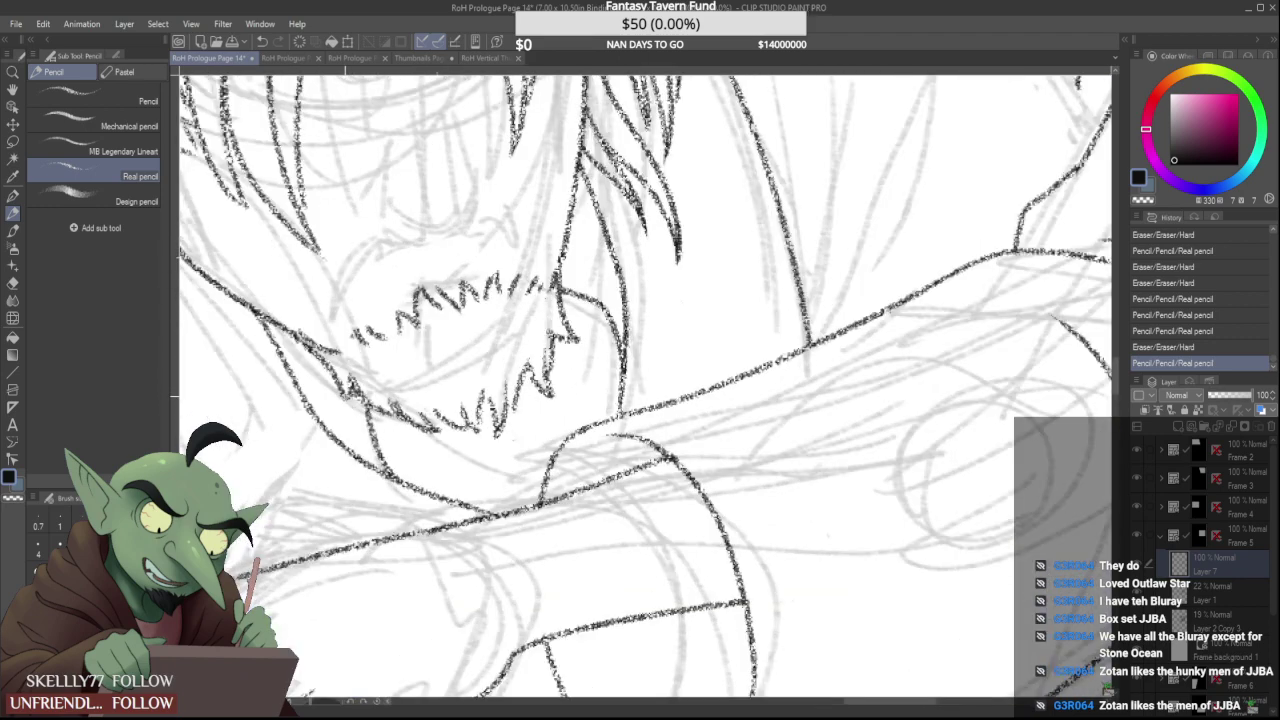
mouse_move(368, 329)
mouse_down()
mouse_move(382, 339)
mouse_move(354, 338)
mouse_up()
scroll(361, 333, down, 1)
key(ctrl+minus)
key(ctrl+minus)
key(ctrl+minus)
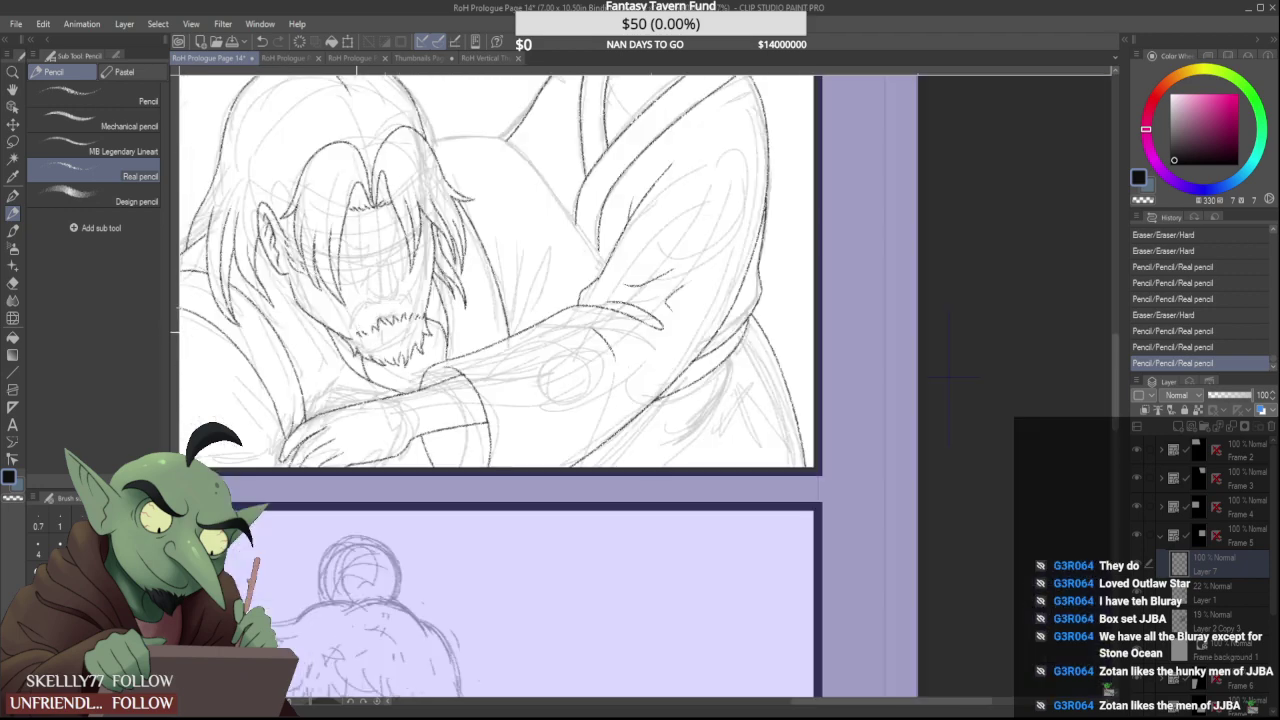
key(ctrl+plus)
key(ctrl+plus)
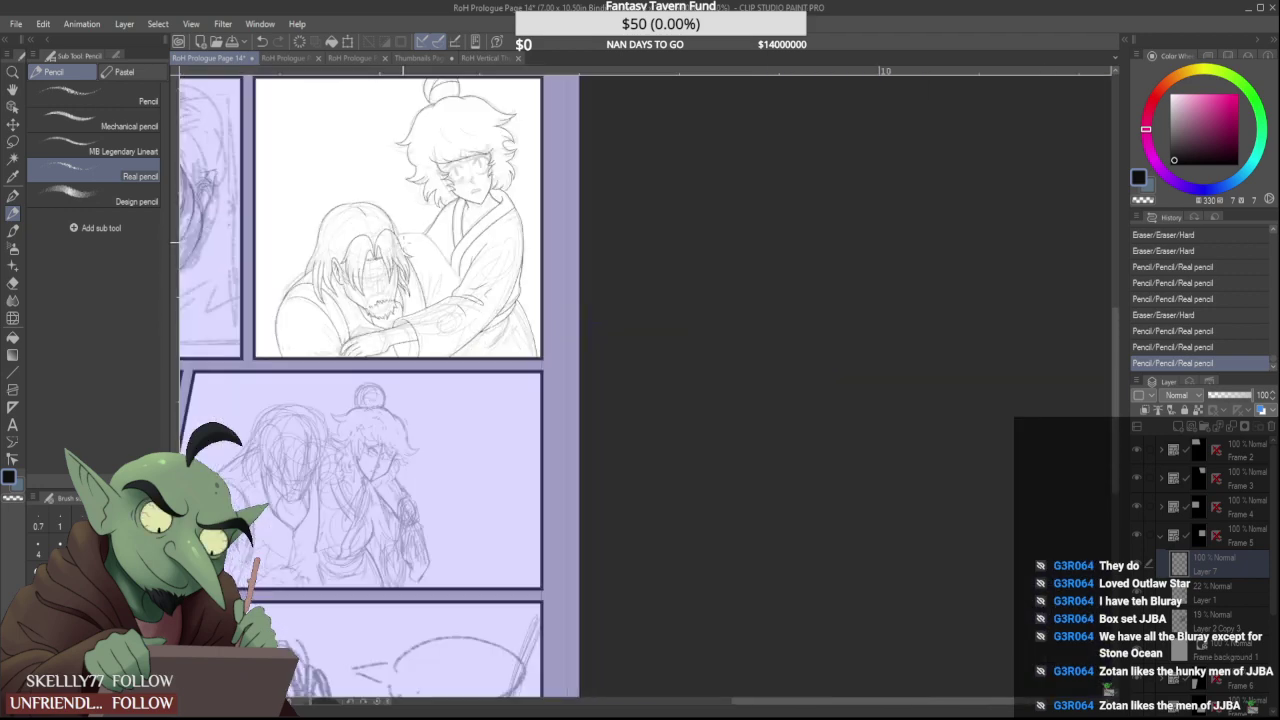
Try out a line for the hunched figure's upper back from the hair to the standing figure's shoulder, comparing with undo and redo
drag(350, 243, 432, 238)
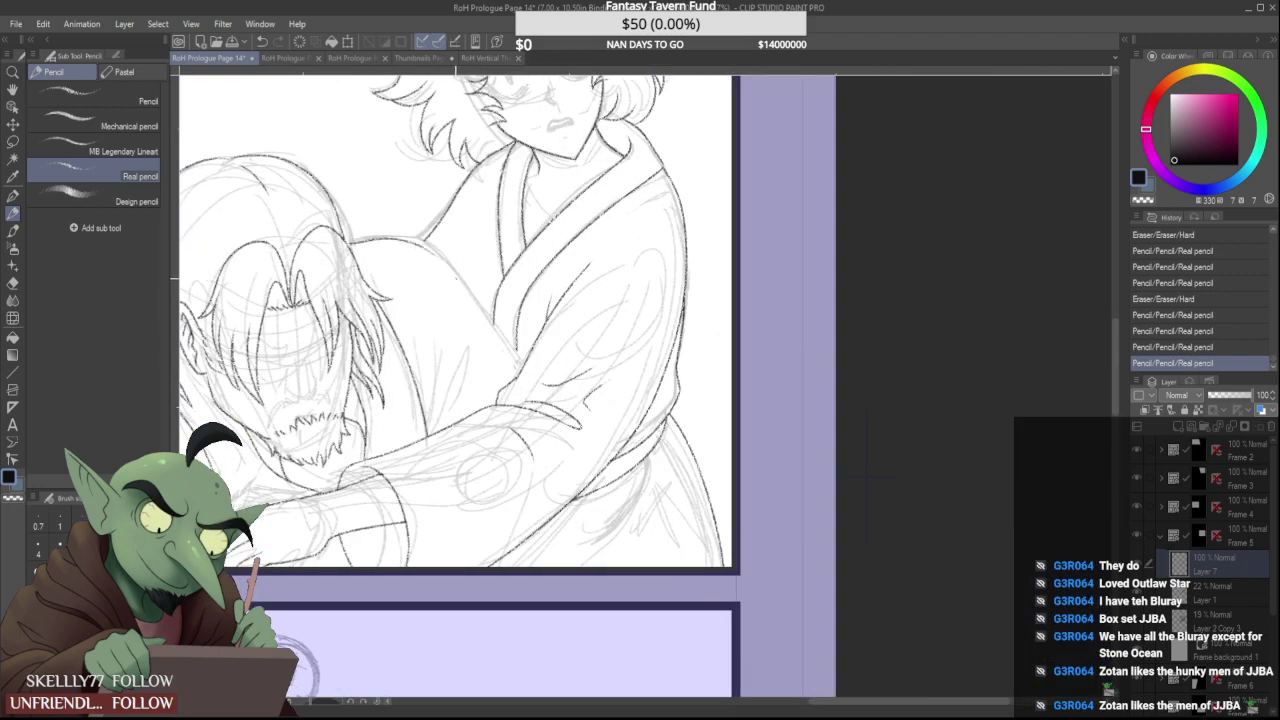
key(ctrl+z)
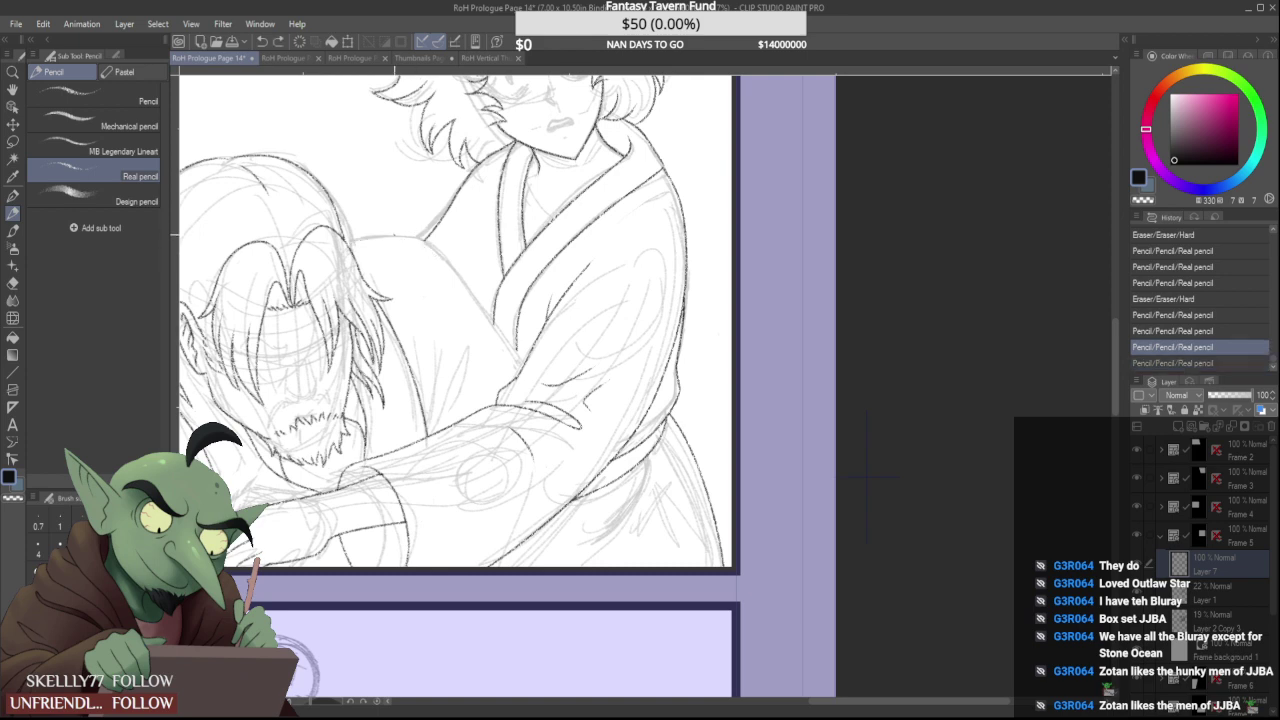
key(ctrl+y)
key(ctrl+z)
key(ctrl+y)
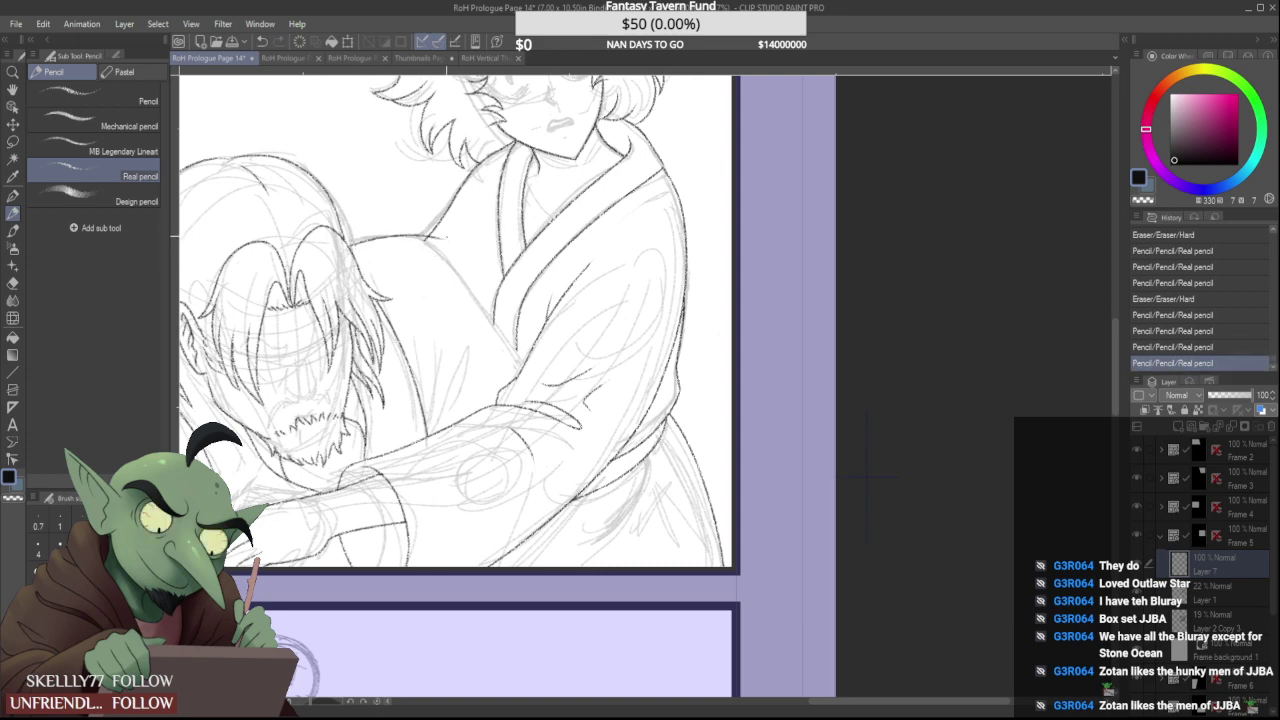
key(ctrl+z)
key(ctrl+y)
key(ctrl+z)
key(ctrl+y)
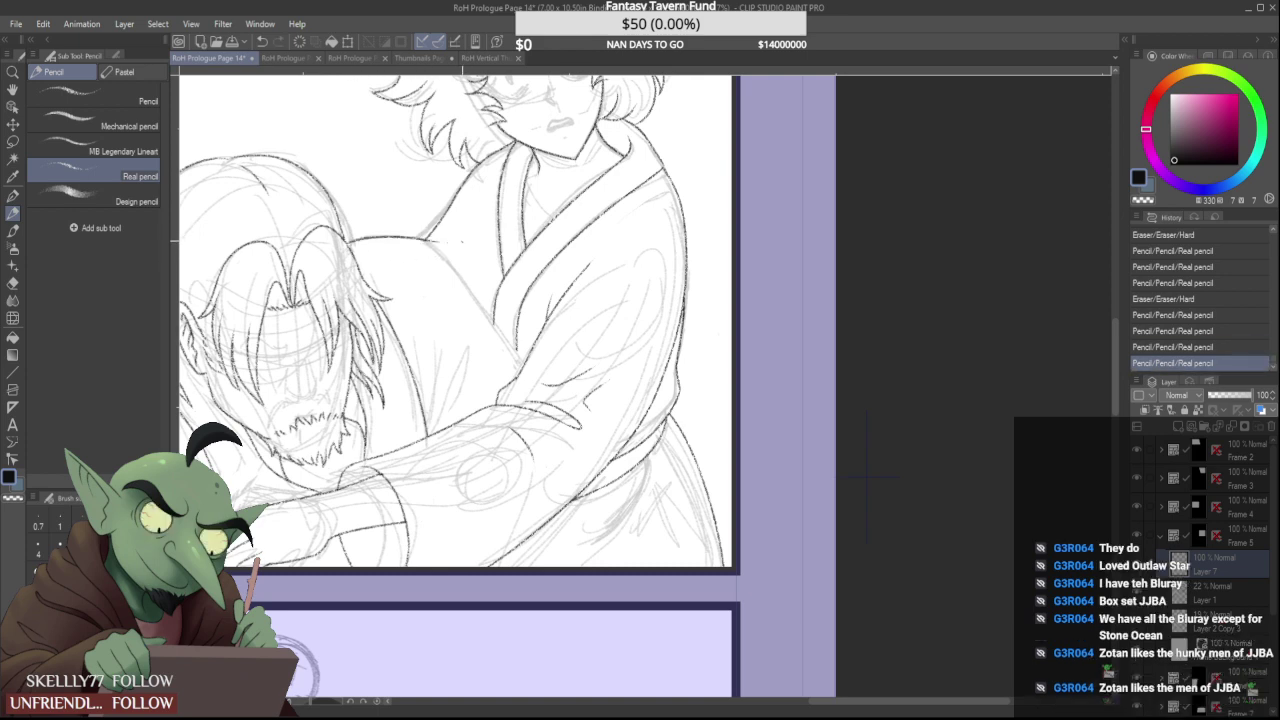
key(ctrl+z)
key(ctrl+y)
key(ctrl+z)
key(ctrl+y)
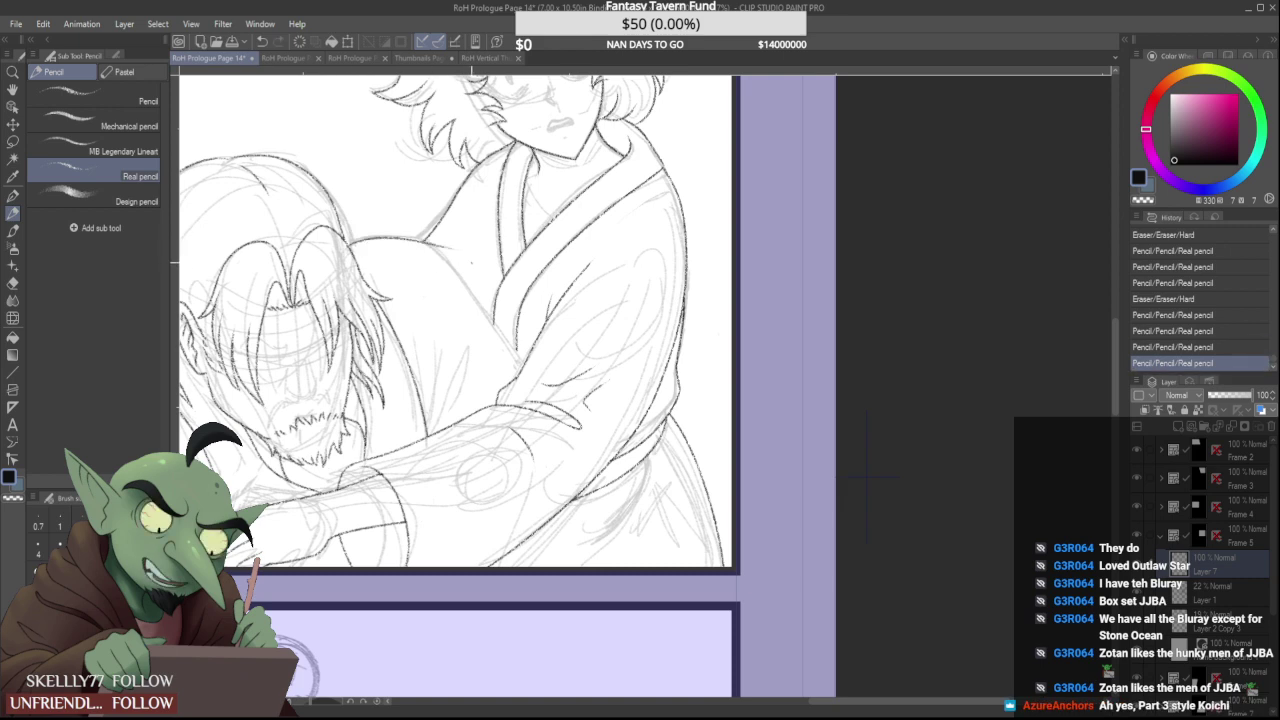
key(ctrl+z)
key(ctrl+y)
key(ctrl+z)
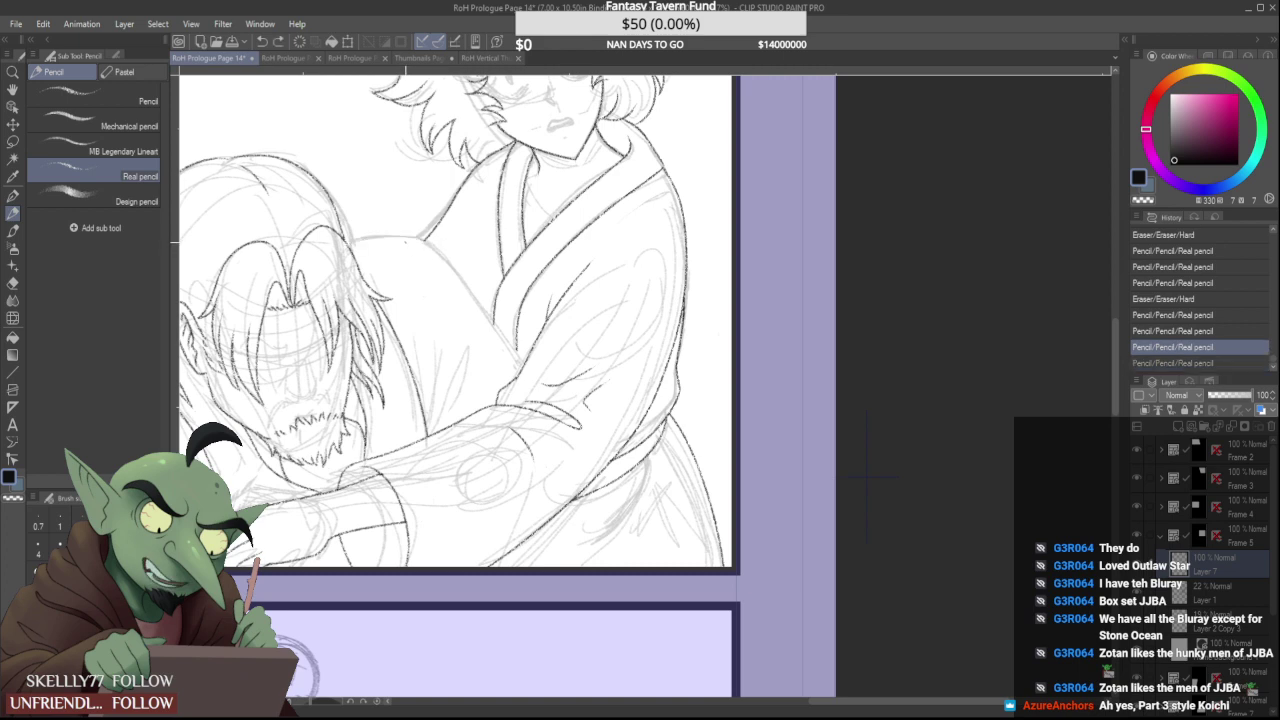
drag(346, 245, 472, 247)
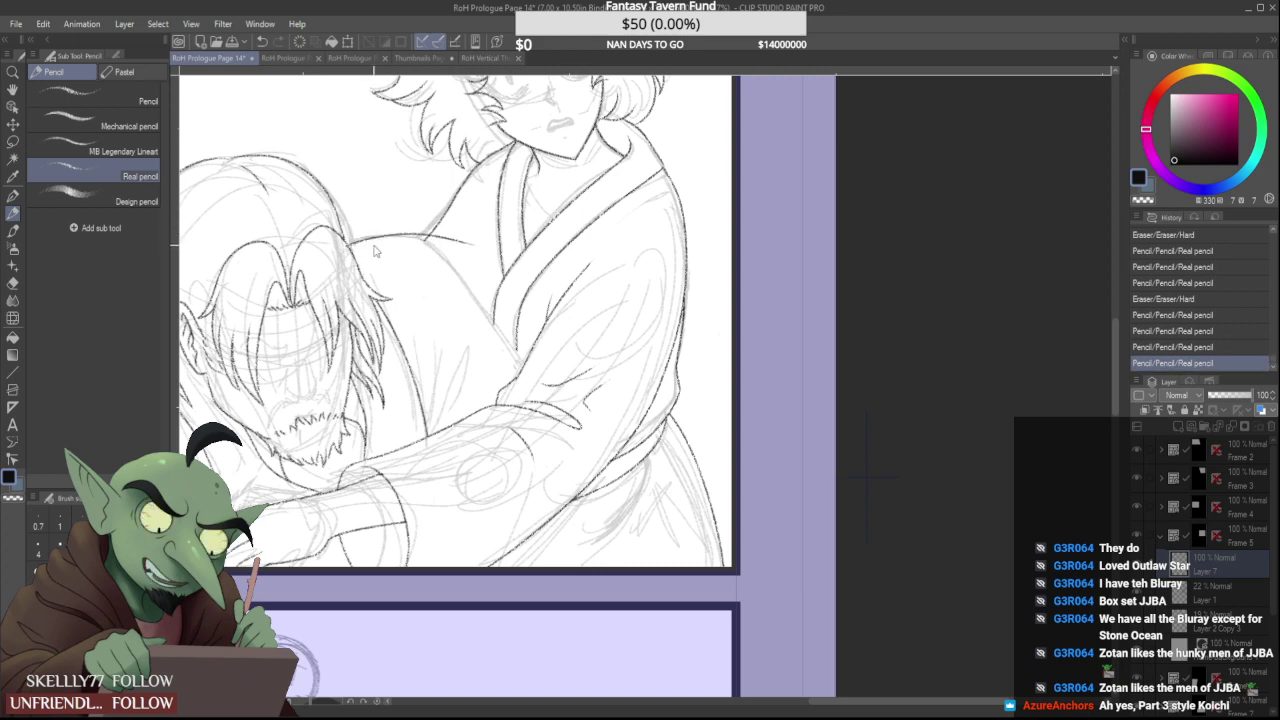
key(ctrl+z)
key(ctrl+z)
Redraw the hunched figure's upper back line from the hair to the standing figure's shoulder and trim its overshooting end
mouse_move(346, 245)
mouse_down()
mouse_move(466, 254)
mouse_move(454, 249)
mouse_up()
key(ctrl+z)
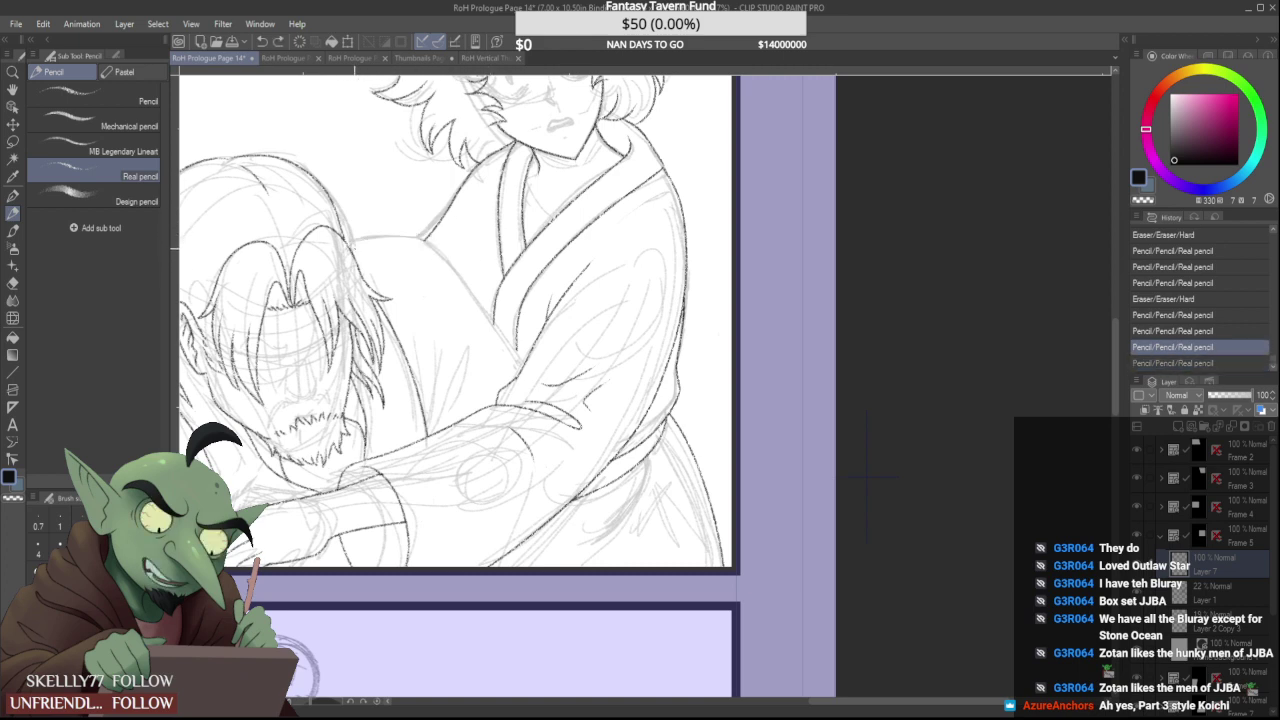
key(ctrl+y)
key(ctrl+z)
key(ctrl+y)
key(ctrl+z)
key(ctrl+y)
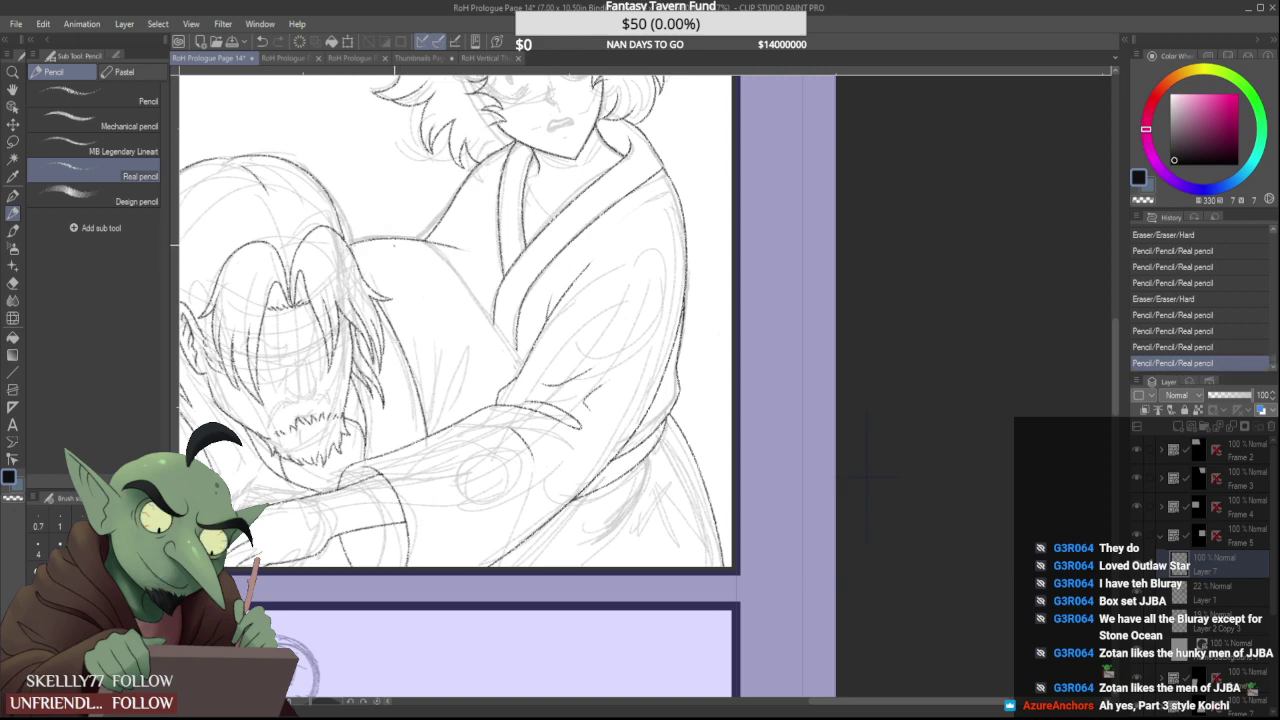
key(ctrl+z)
key(ctrl+y)
drag(446, 242, 467, 248)
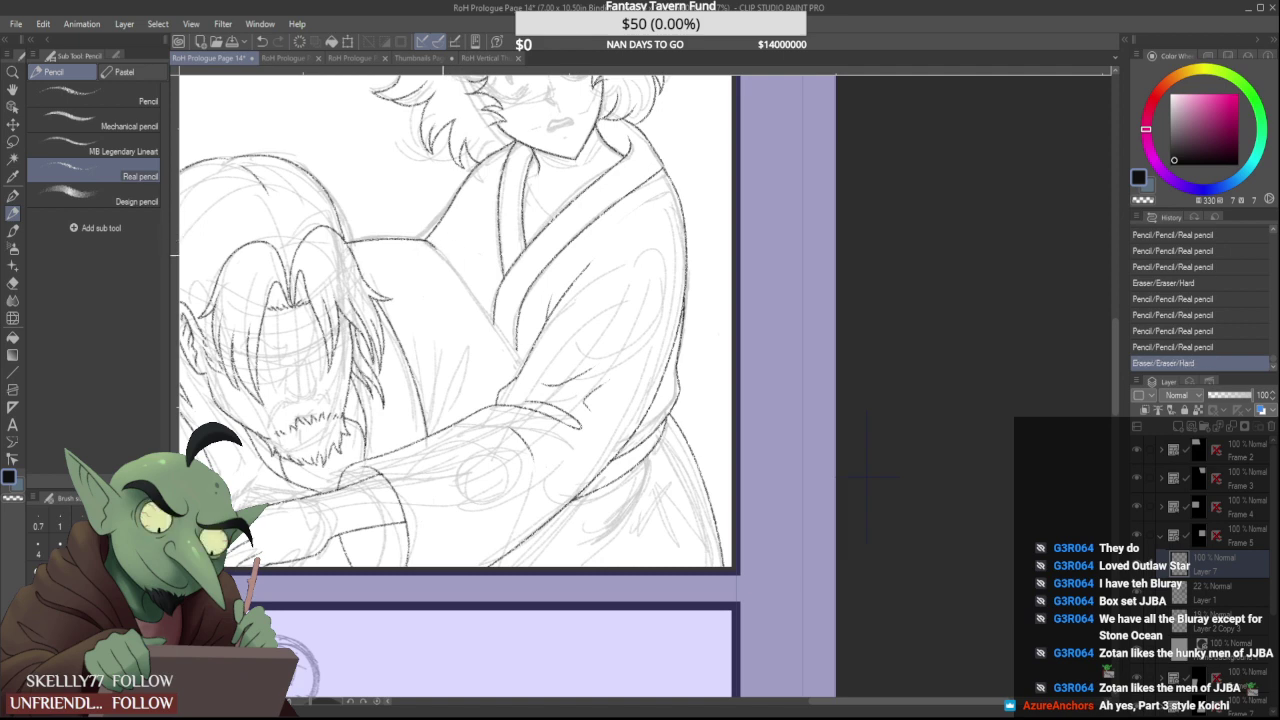
Draw the hunched figure's back contour sloping down to the standing figure's sleeve and clean up where it meets the robe
drag(432, 243, 540, 410)
key(ctrl+z)
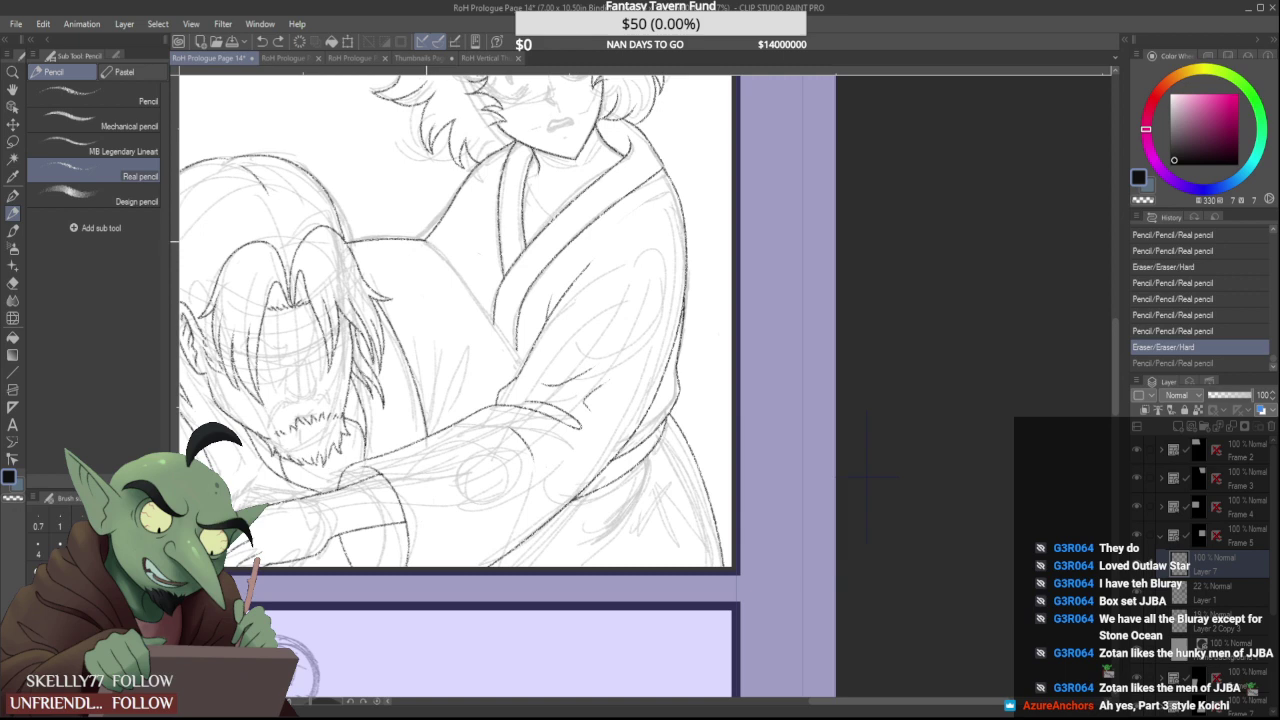
key(ctrl+y)
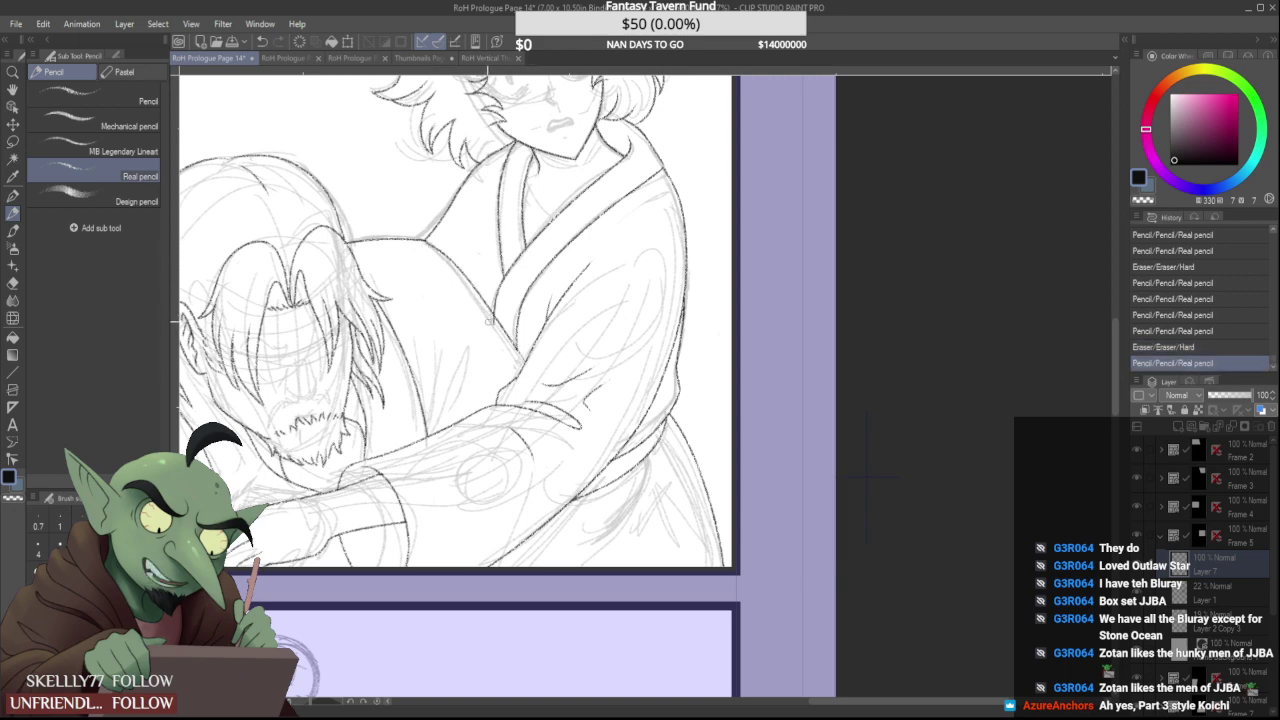
scroll(489, 321, up, 2)
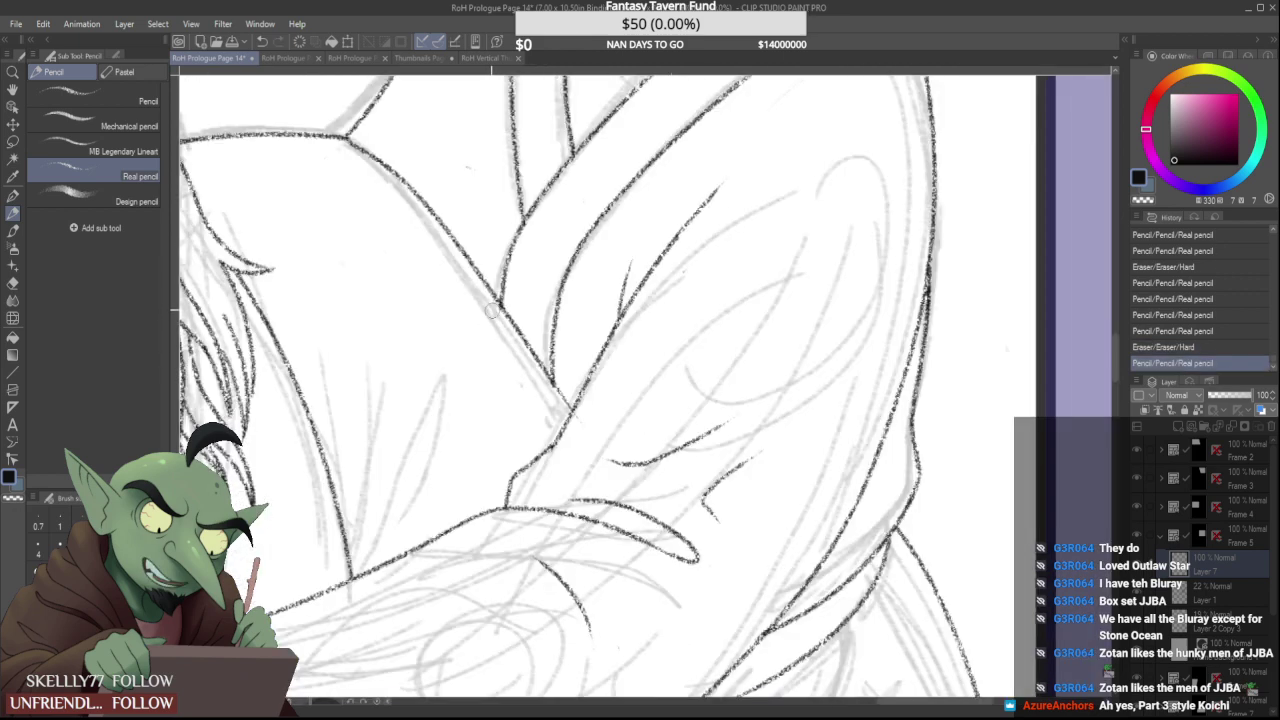
drag(494, 312, 487, 307)
drag(553, 384, 575, 404)
scroll(572, 403, down, 3)
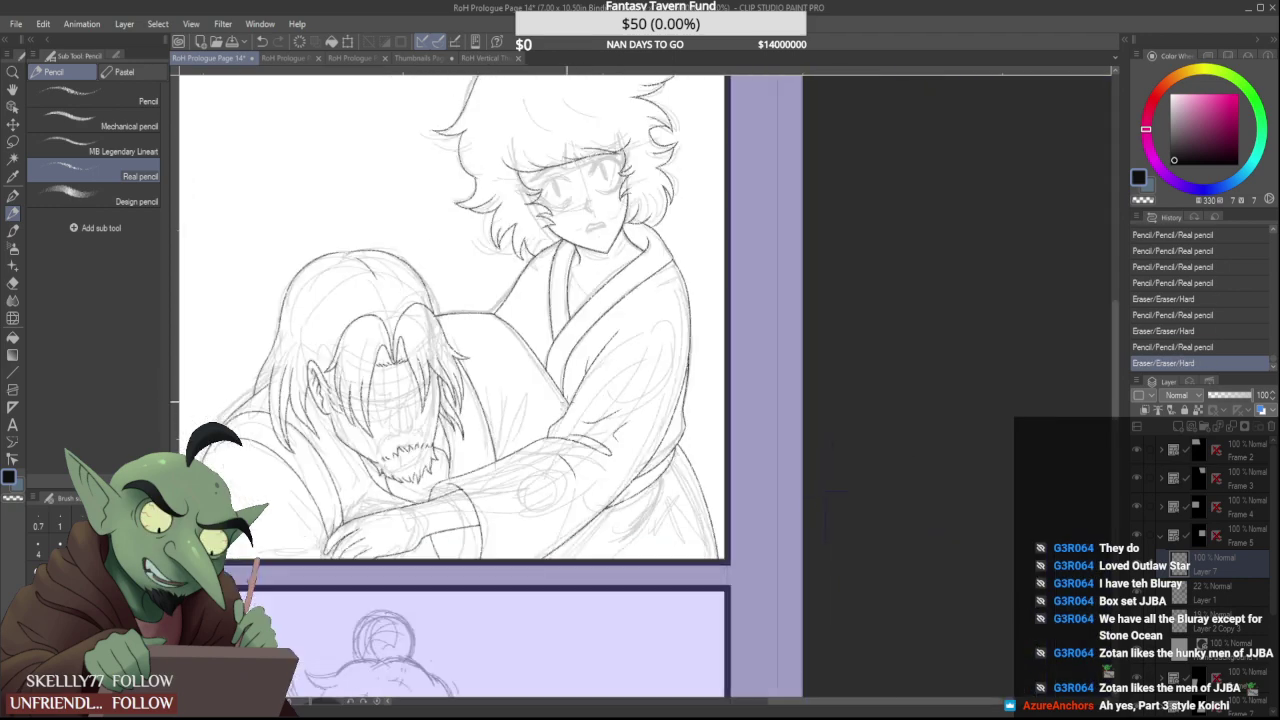
Refine the corner where the hunched figure's back line meets the standing figure's shoulder and erase stray marks around it
scroll(524, 340, up, 3)
scroll(522, 338, up, 2)
mouse_move(492, 337)
mouse_down()
mouse_move(501, 306)
mouse_move(504, 339)
mouse_move(534, 308)
mouse_up()
scroll(486, 340, up, 2)
scroll(614, 341, down, 3)
click(701, 371)
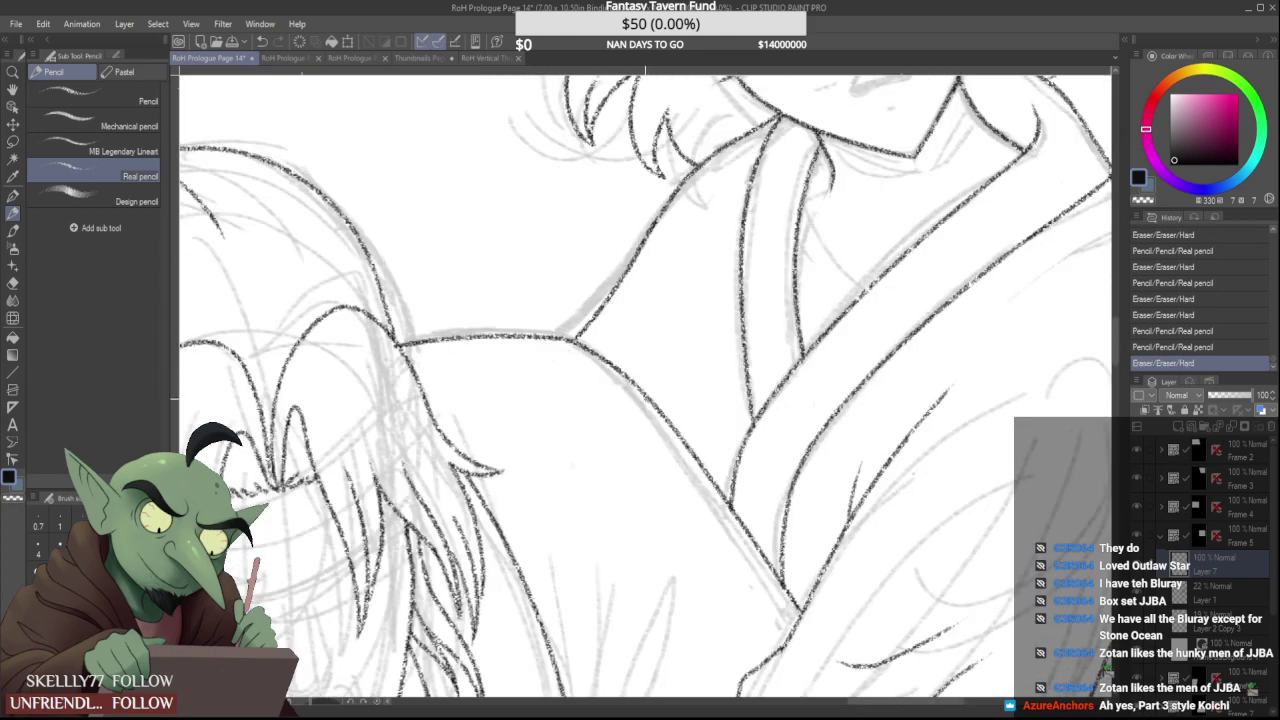
Try out two short fold lines on the hunched figure's back, rising from the standing figure's sleeve, and trim the longer one's tip
scroll(499, 425, down, 3)
scroll(528, 425, up, 2)
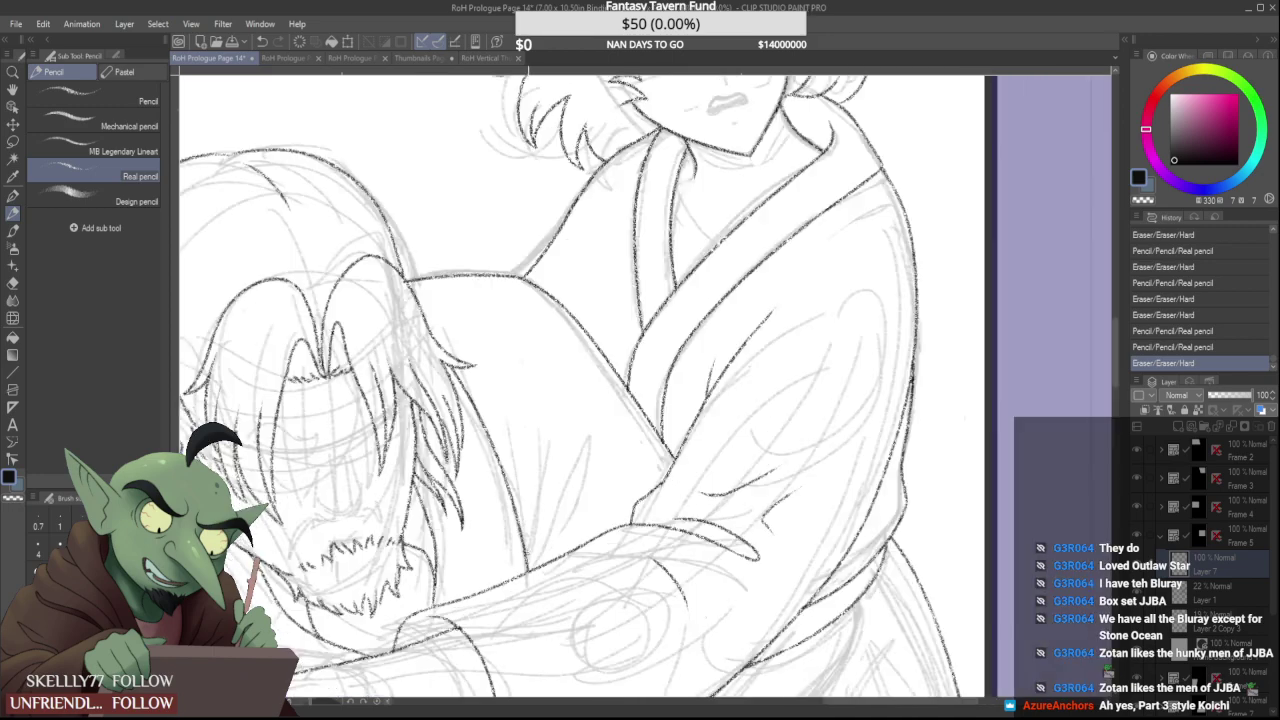
drag(550, 430, 527, 558)
scroll(560, 598, up, 2)
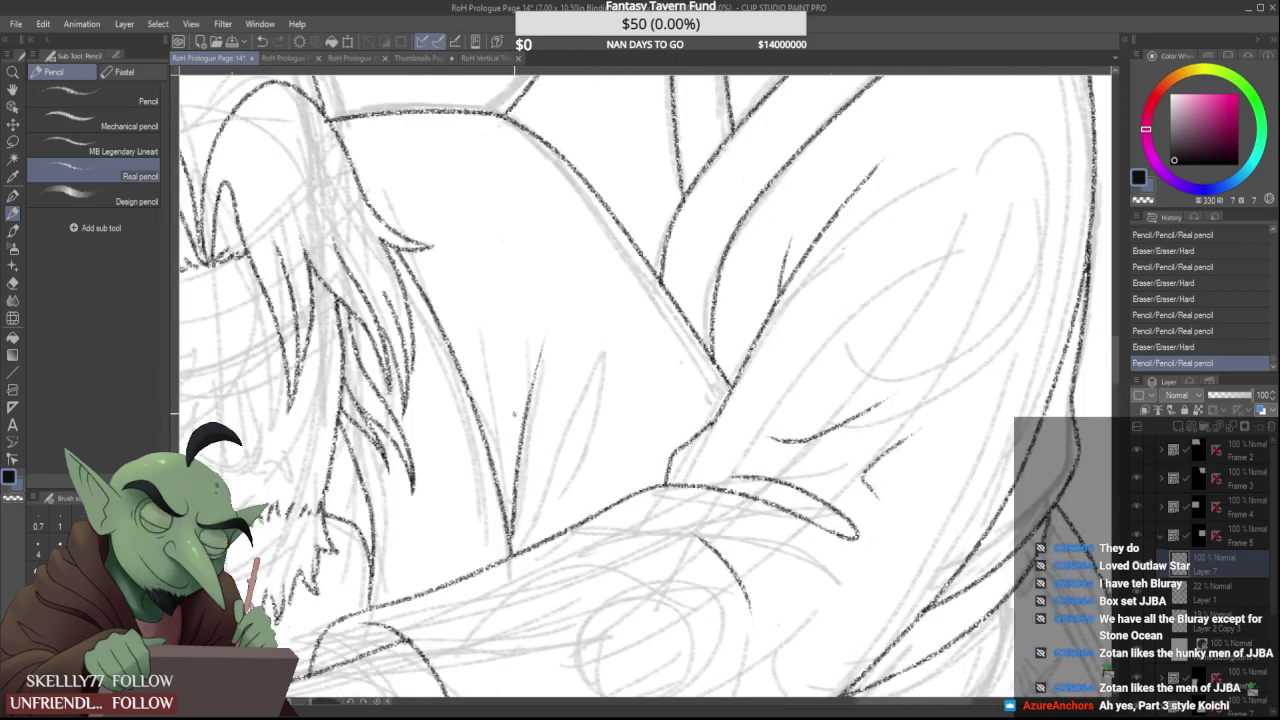
key(ctrl+z)
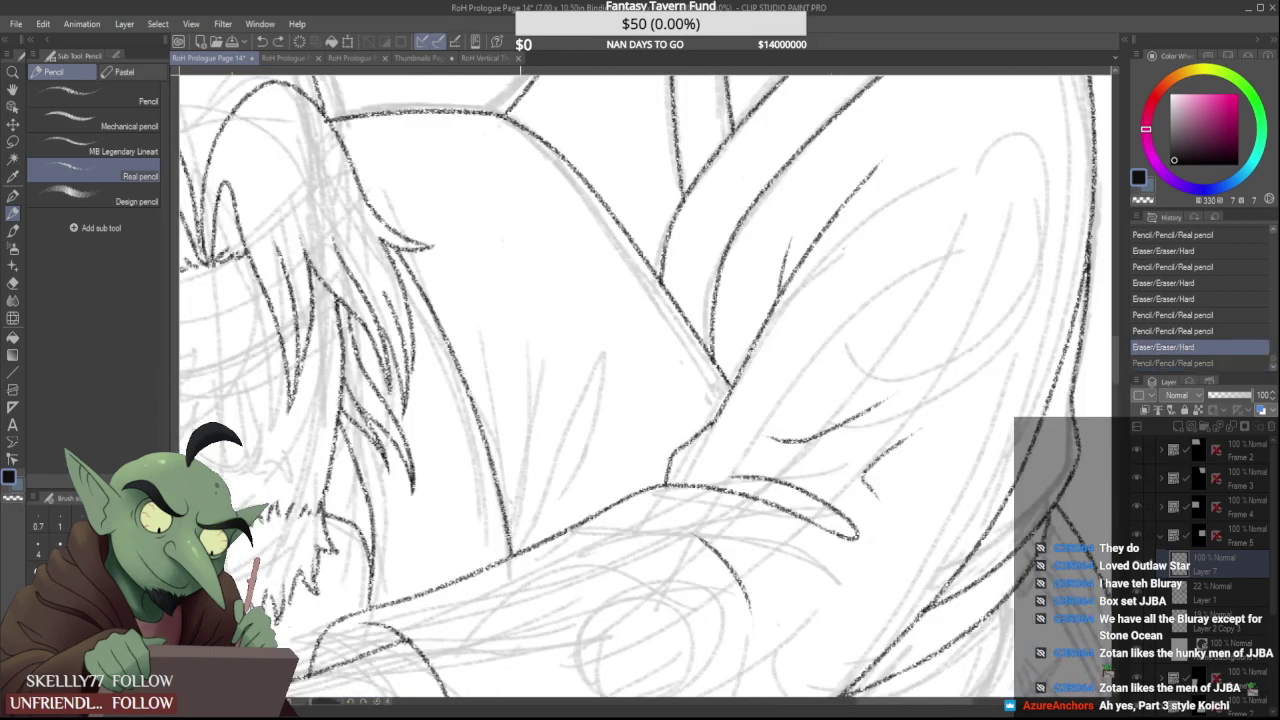
key(ctrl+y)
drag(548, 540, 575, 477)
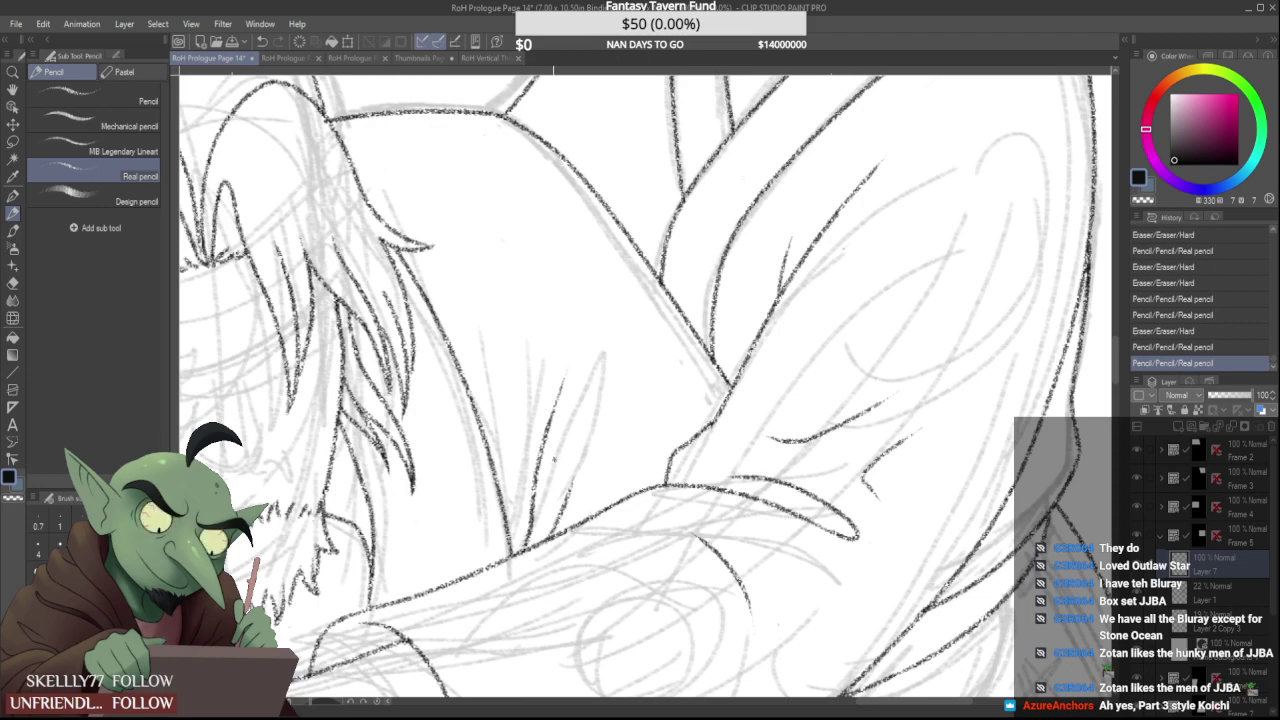
drag(563, 372, 568, 419)
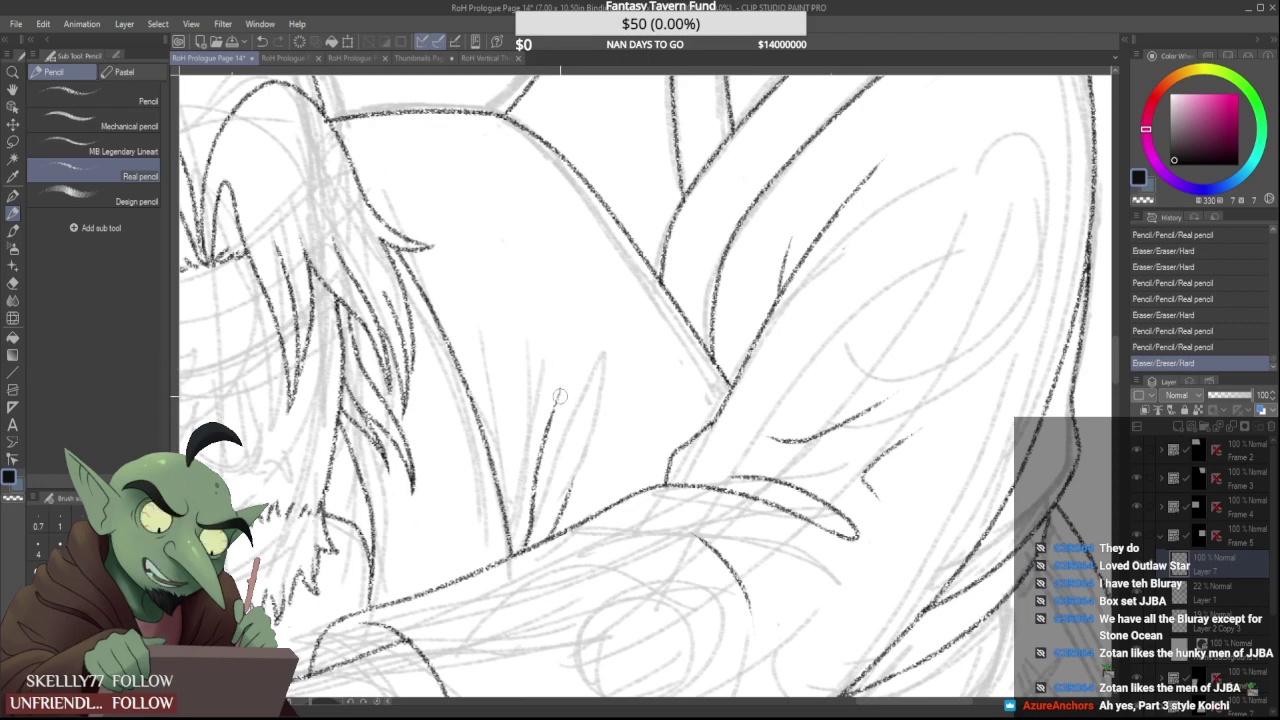
scroll(546, 395, down, 4)
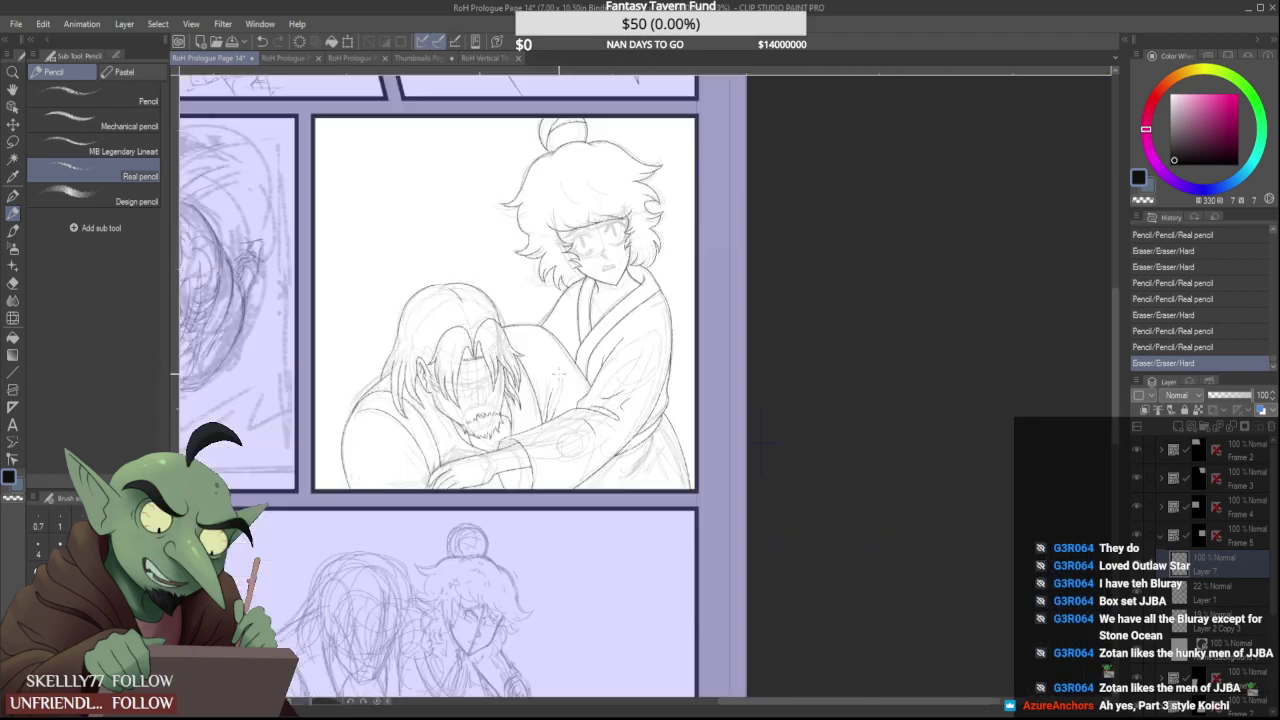
Undo the trial fold lines on the hunched figure's back above the sleeve
scroll(547, 413, up, 3)
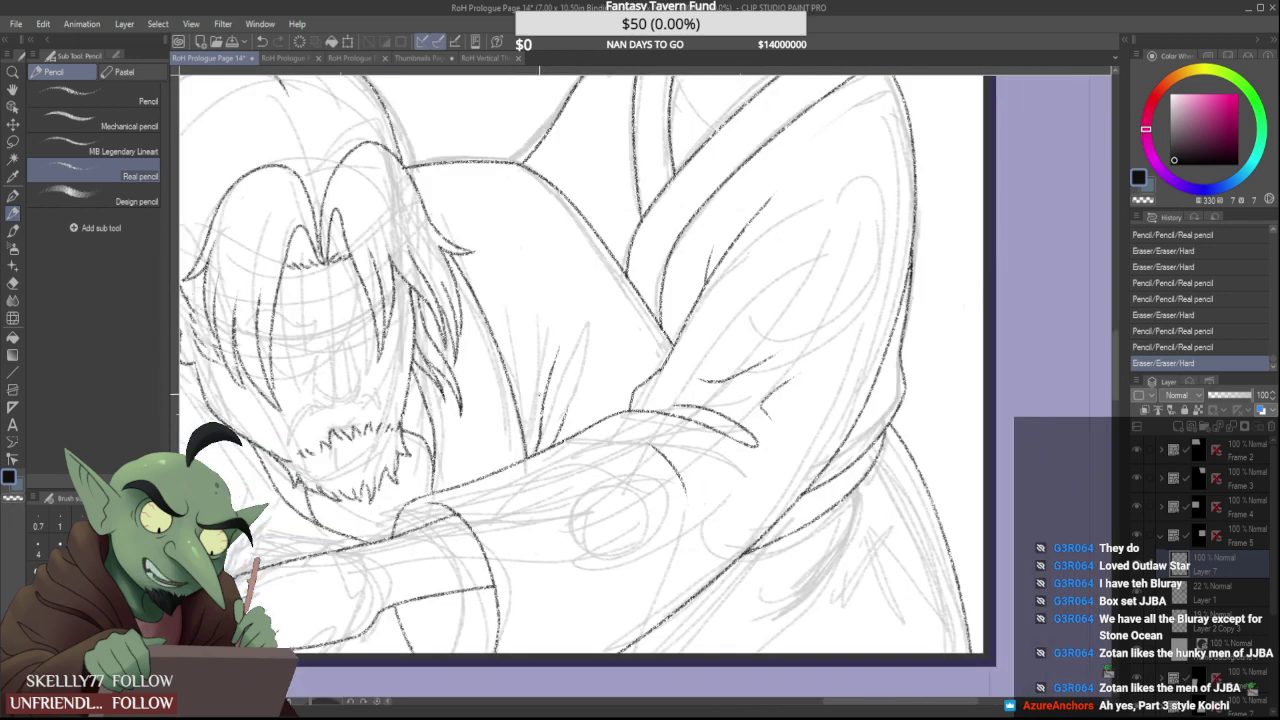
key(ctrl+z)
key(ctrl+z)
key(ctrl+z)
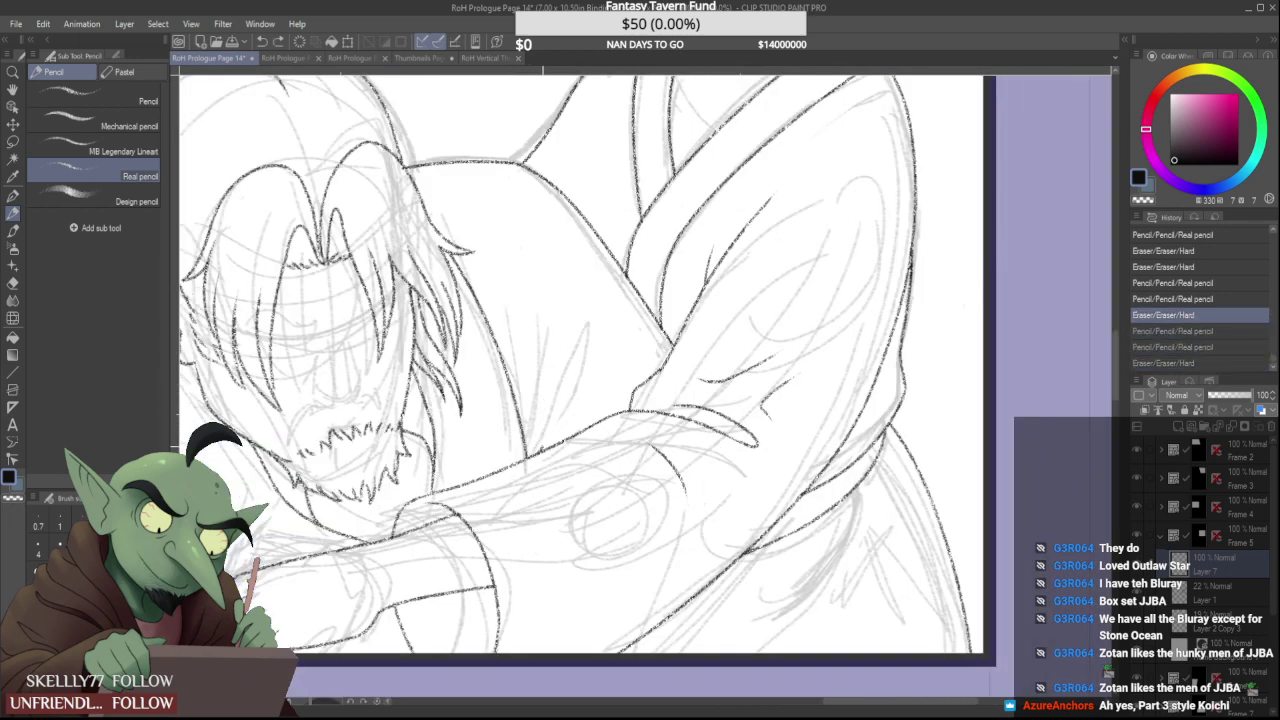
Redraw the short fold lines on the hunched figure's back where it meets the standing figure's sleeve and trim their ends
mouse_move(542, 451)
mouse_down()
mouse_move(567, 350)
mouse_move(564, 382)
mouse_up()
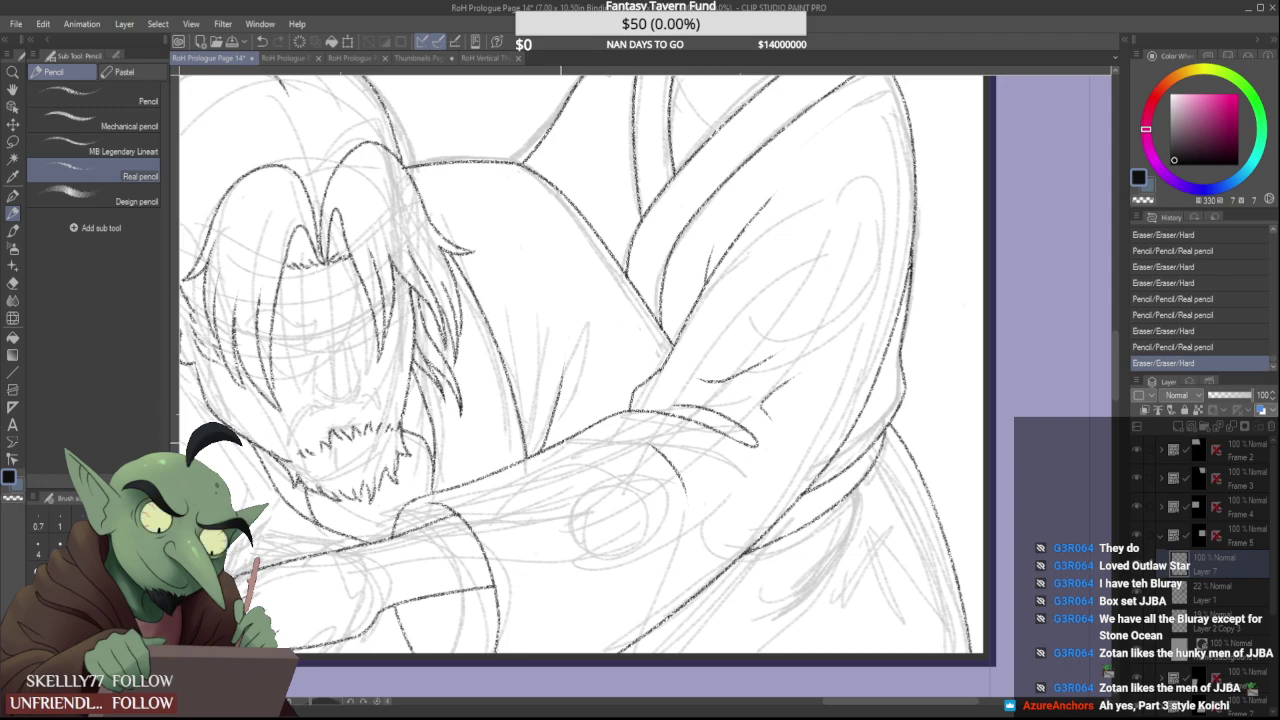
drag(559, 442, 572, 410)
key(ctrl+z)
scroll(557, 372, down, 4)
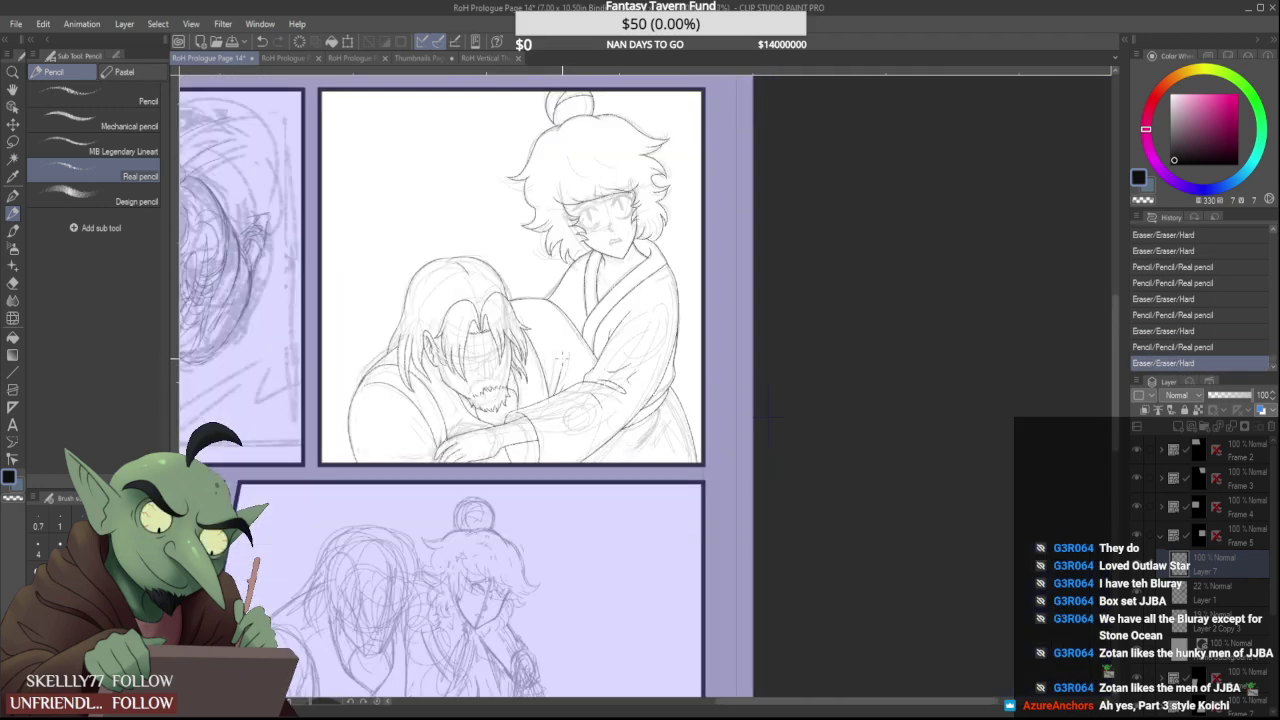
Pencil a long fold line down the back of the hunched bearded man's robe and erase its stray parts
scroll(557, 322, up, 3)
drag(538, 294, 556, 428)
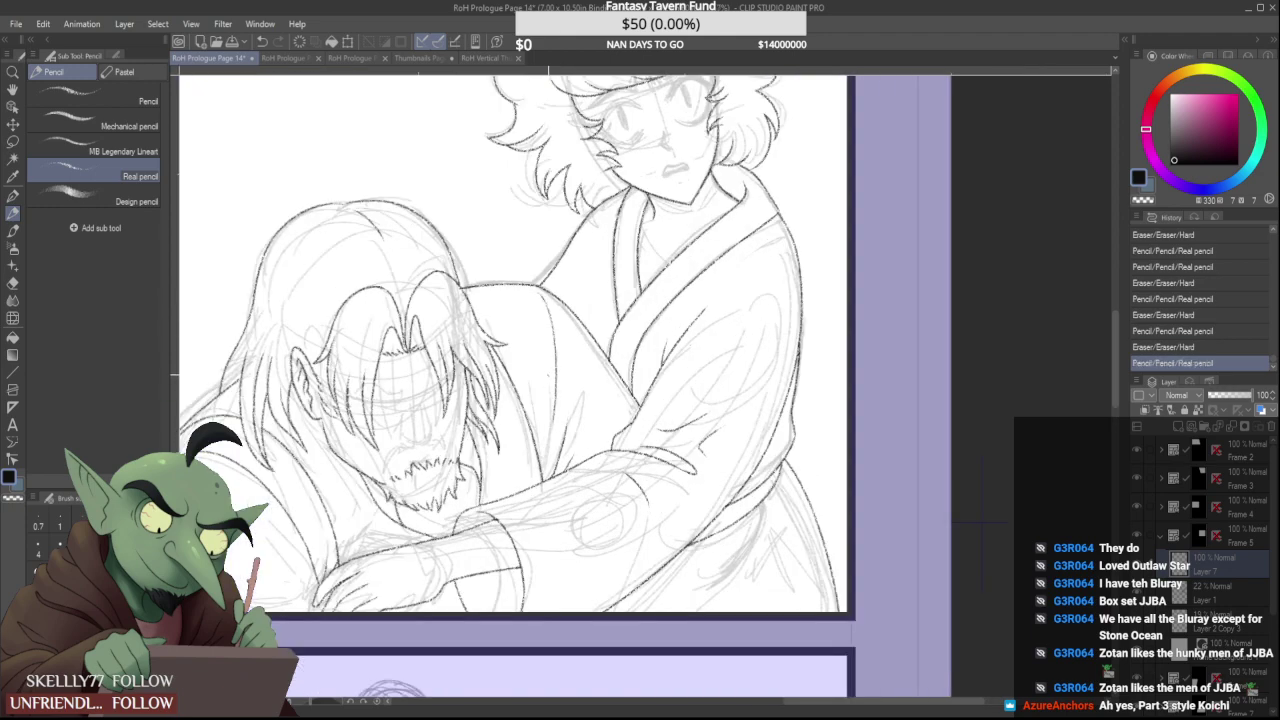
scroll(543, 346, down, 1)
scroll(543, 346, up, 3)
drag(543, 346, 533, 328)
scroll(530, 324, down, 3)
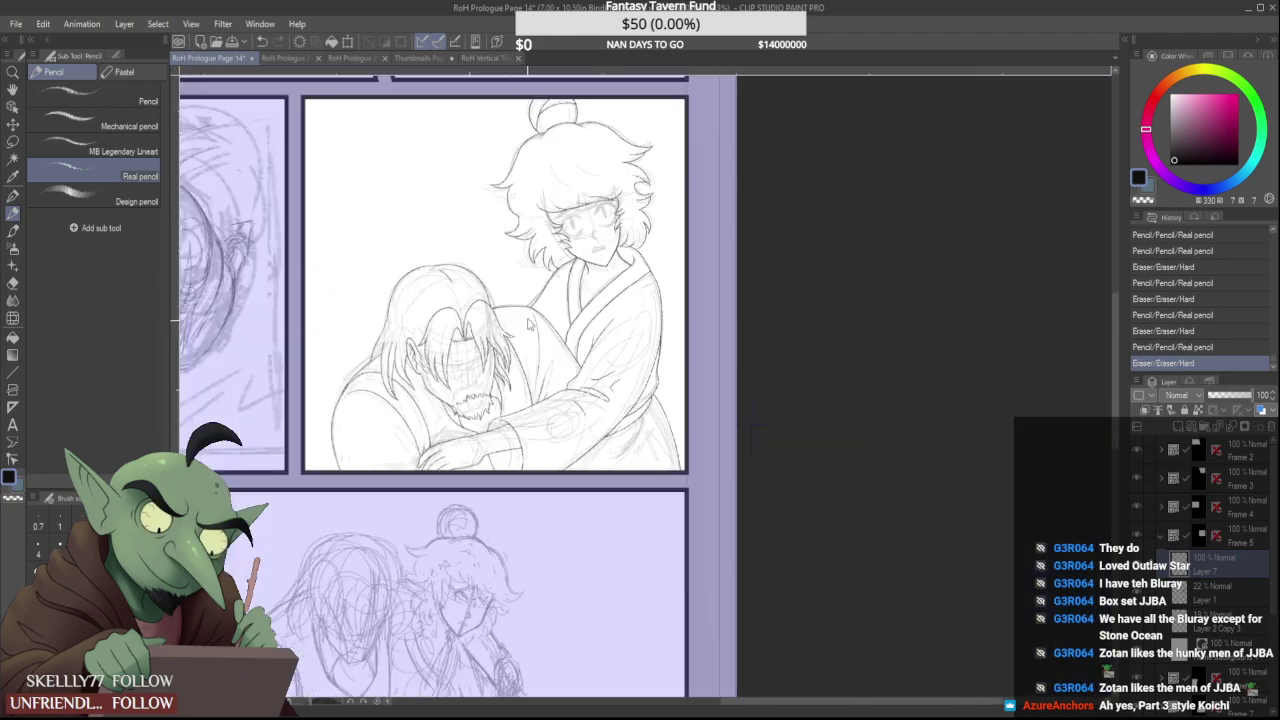
Clean up the lower end of the fold line on the man's back with the Hard eraser
scroll(531, 298, down, 1)
scroll(532, 330, up, 4)
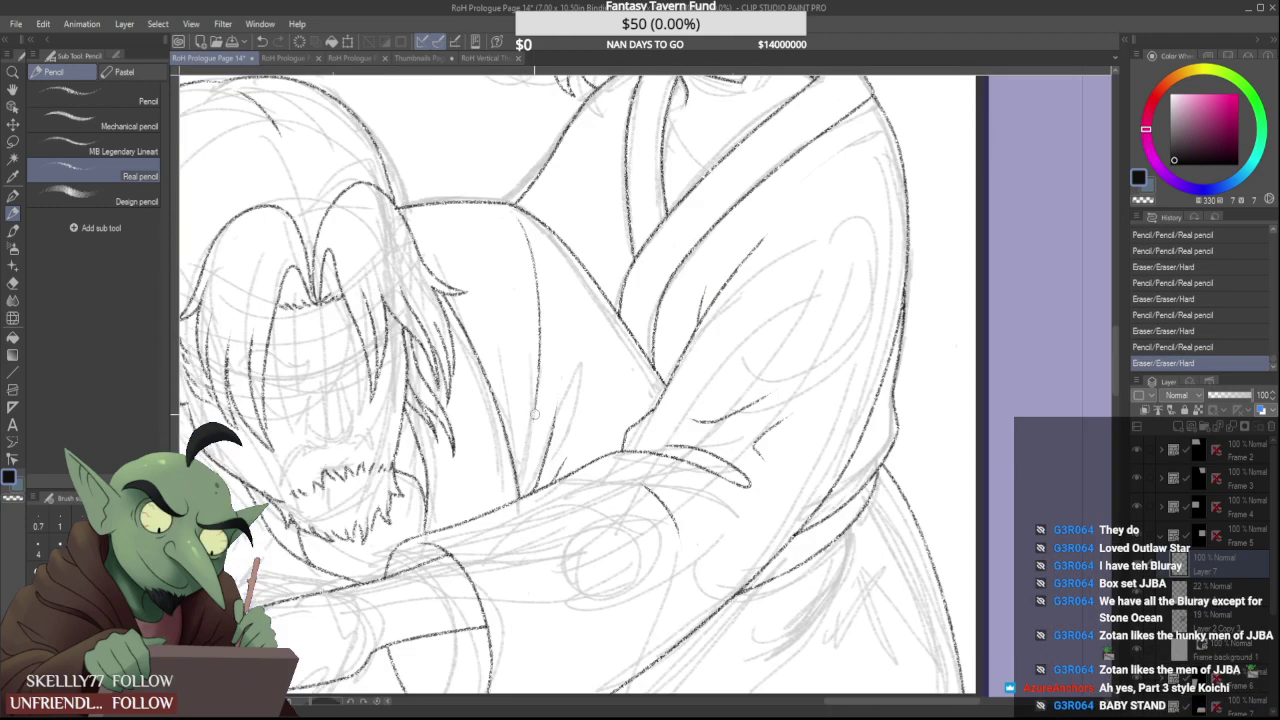
drag(534, 366, 532, 332)
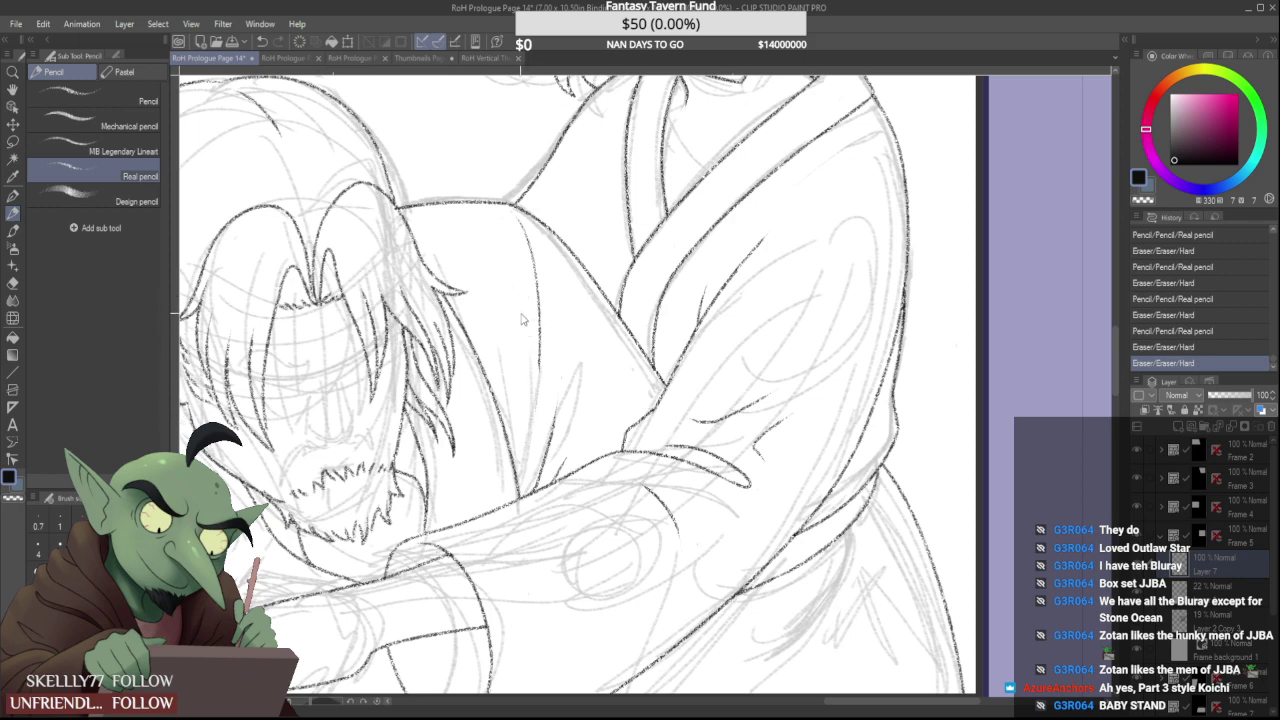
key(ctrl+z)
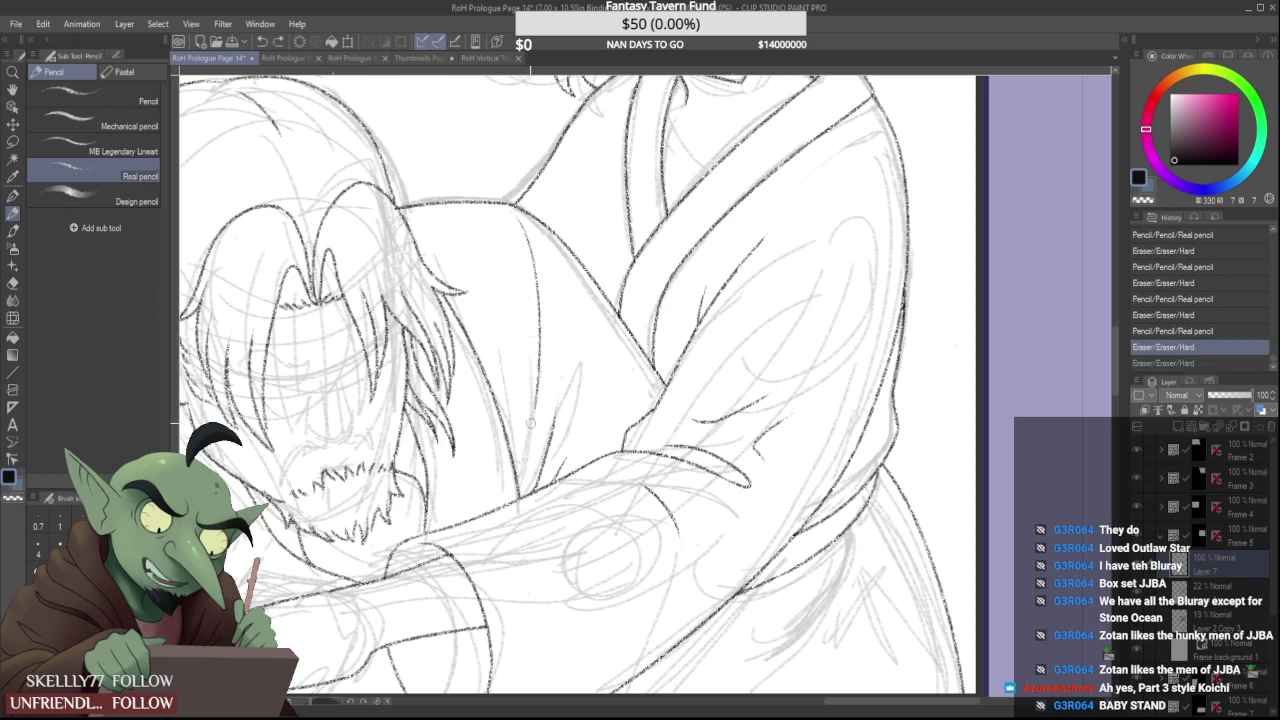
drag(532, 412, 530, 386)
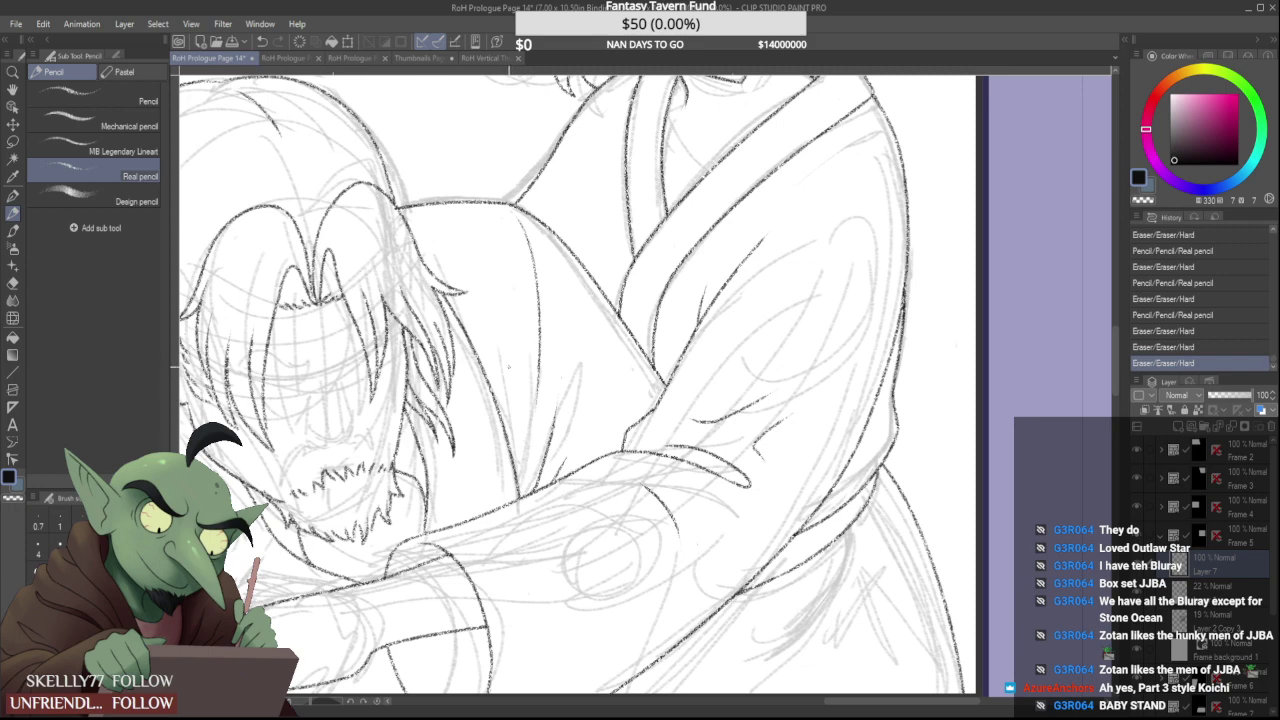
Hide the rough sketch to check the panel's line art on its own, and show the sketch again
scroll(508, 367, down, 2)
scroll(508, 345, down, 2)
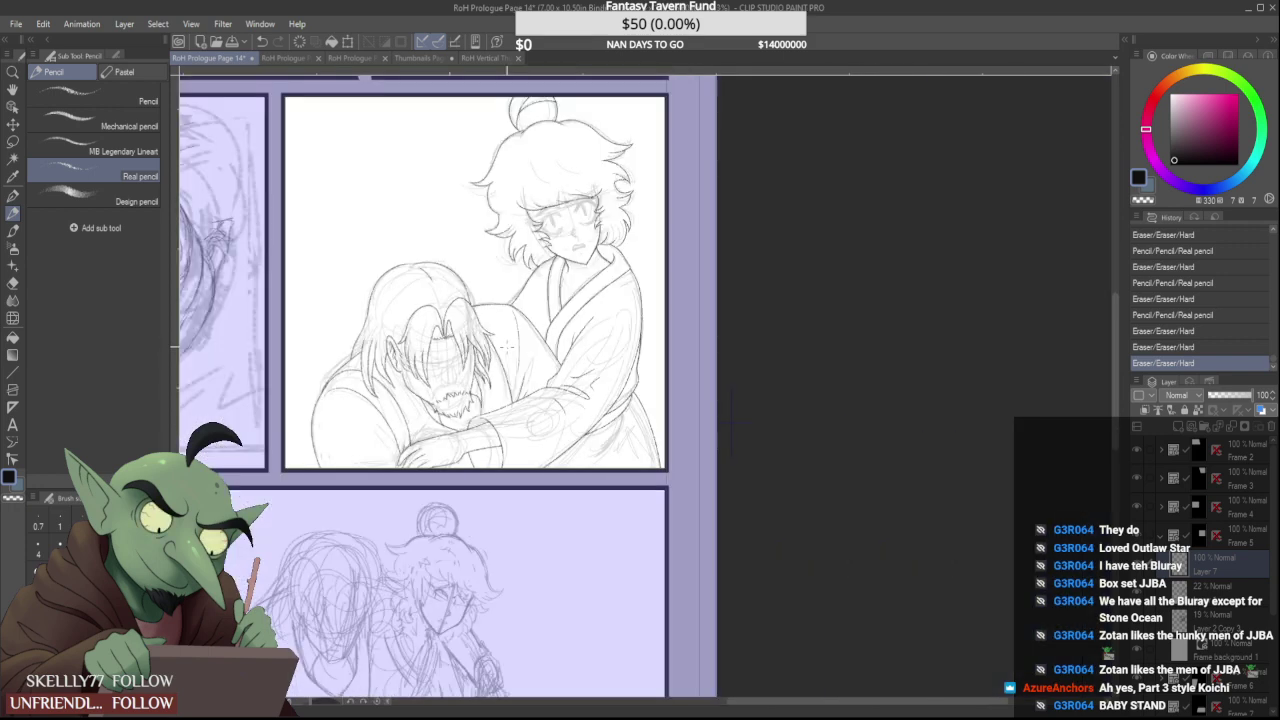
scroll(508, 345, down, 2)
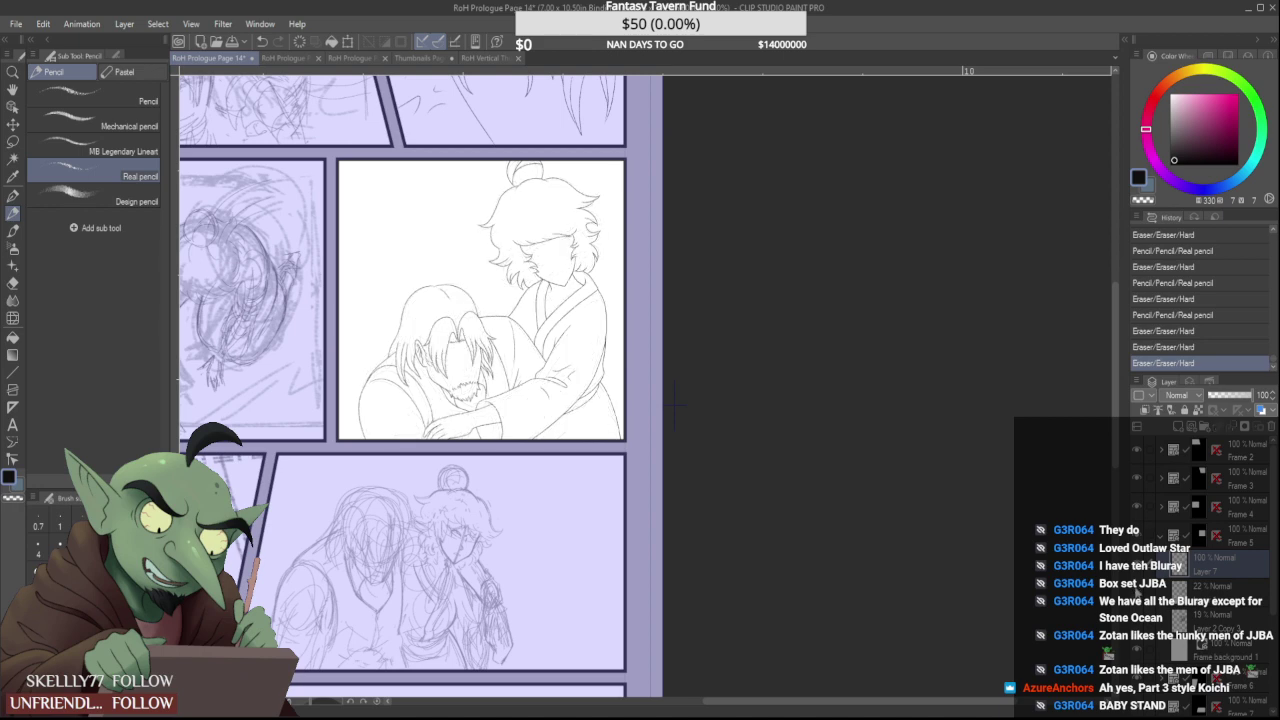
scroll(577, 420, up, 2)
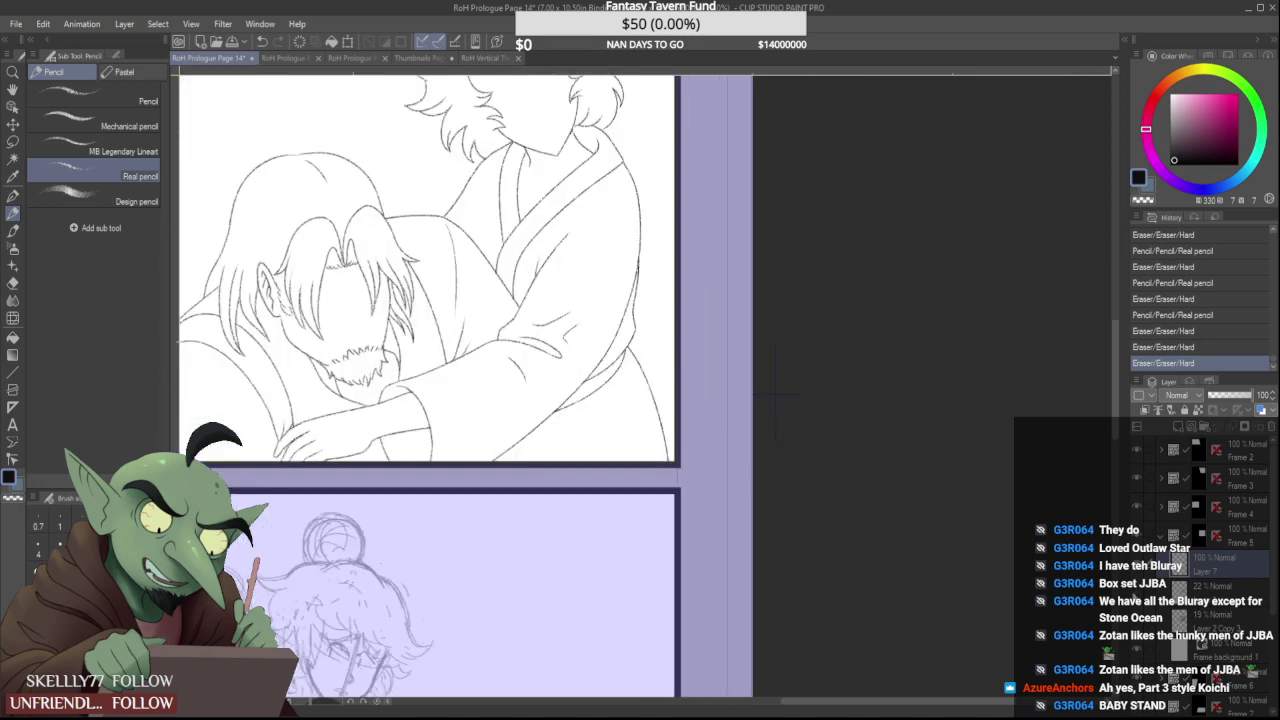
click(1137, 592)
Pencil the robe edge running from the sash knot below the standing character's sleeve down to the panel border, redoing it until it fits
scroll(522, 310, up, 1)
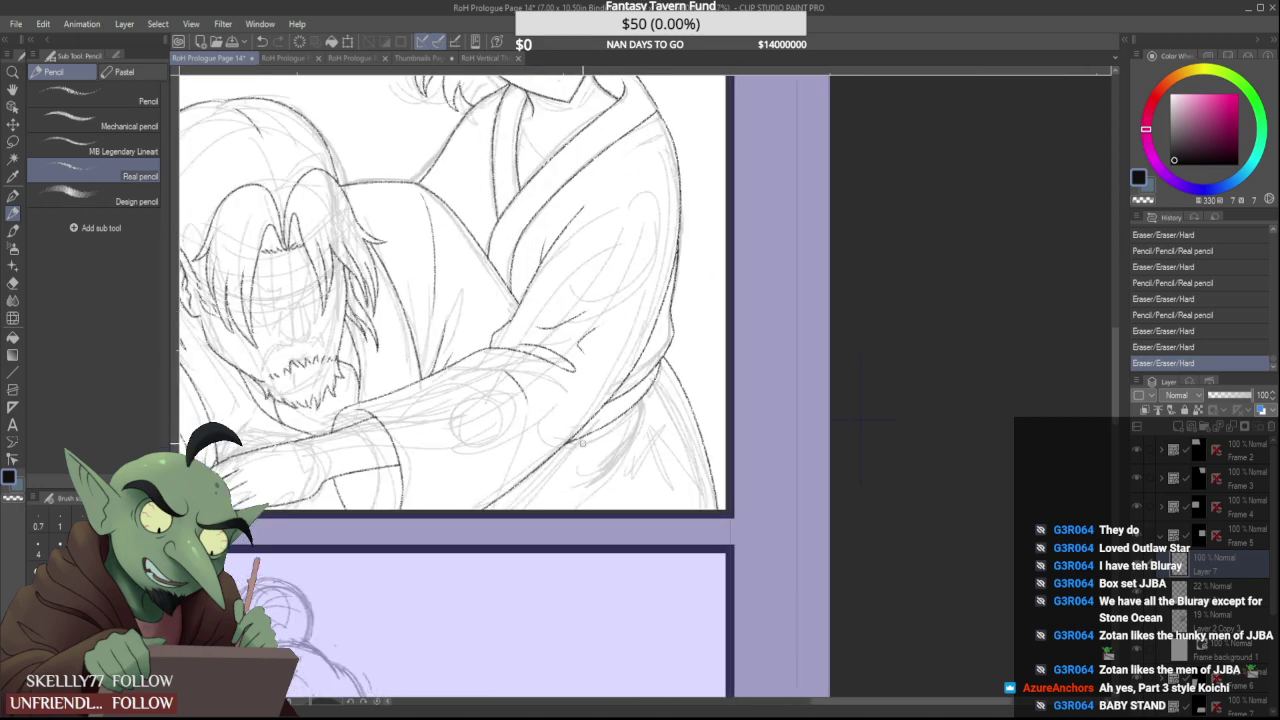
drag(574, 441, 533, 509)
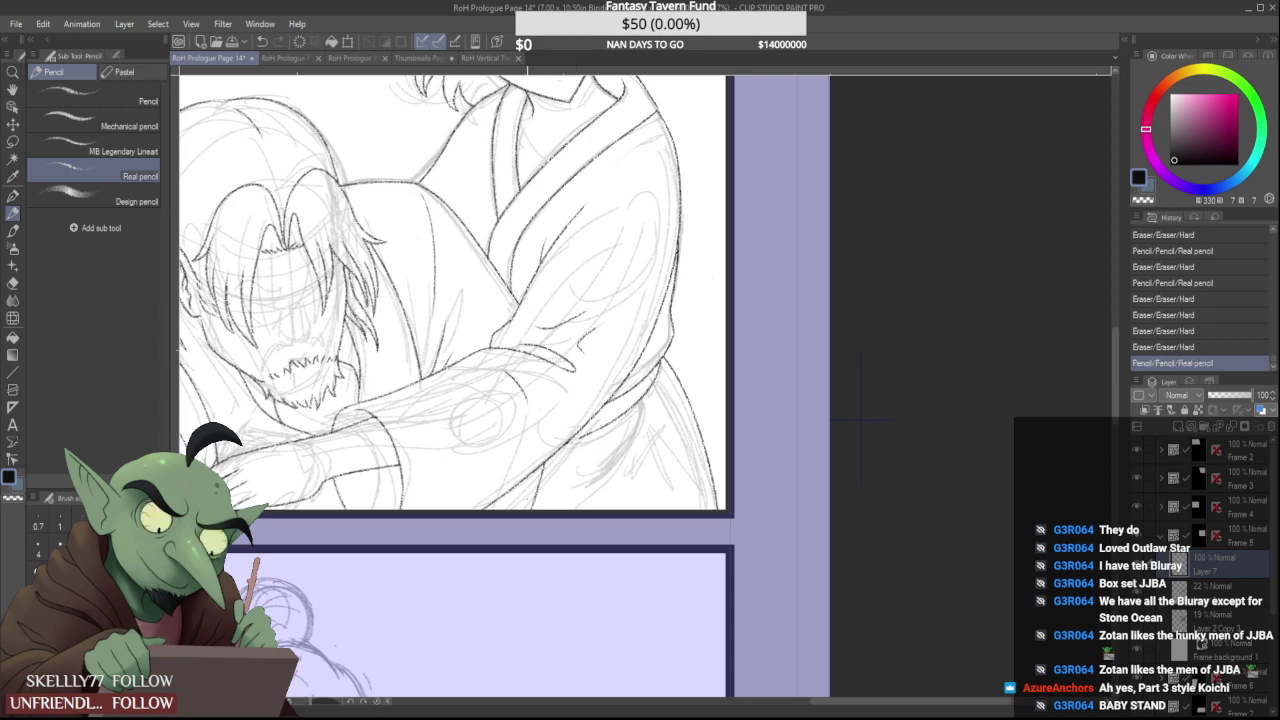
scroll(522, 511, down, 1)
scroll(542, 466, up, 1)
key(ctrl+z)
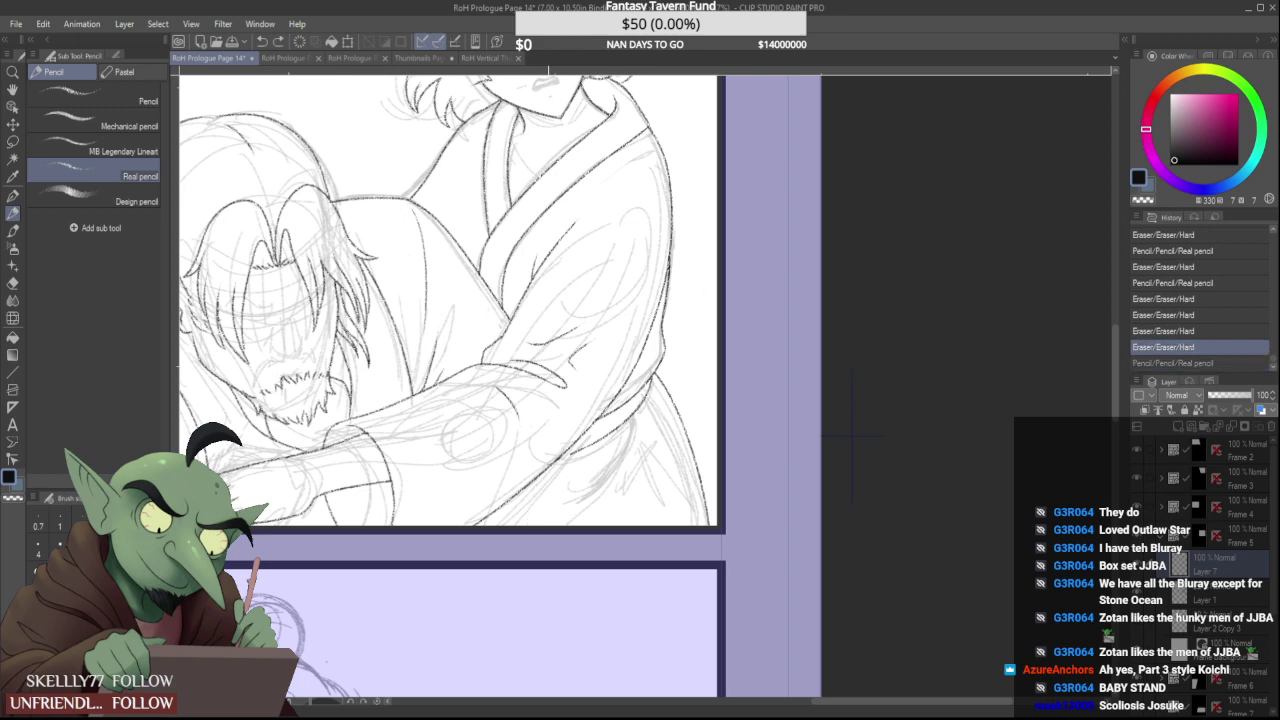
drag(551, 465, 534, 525)
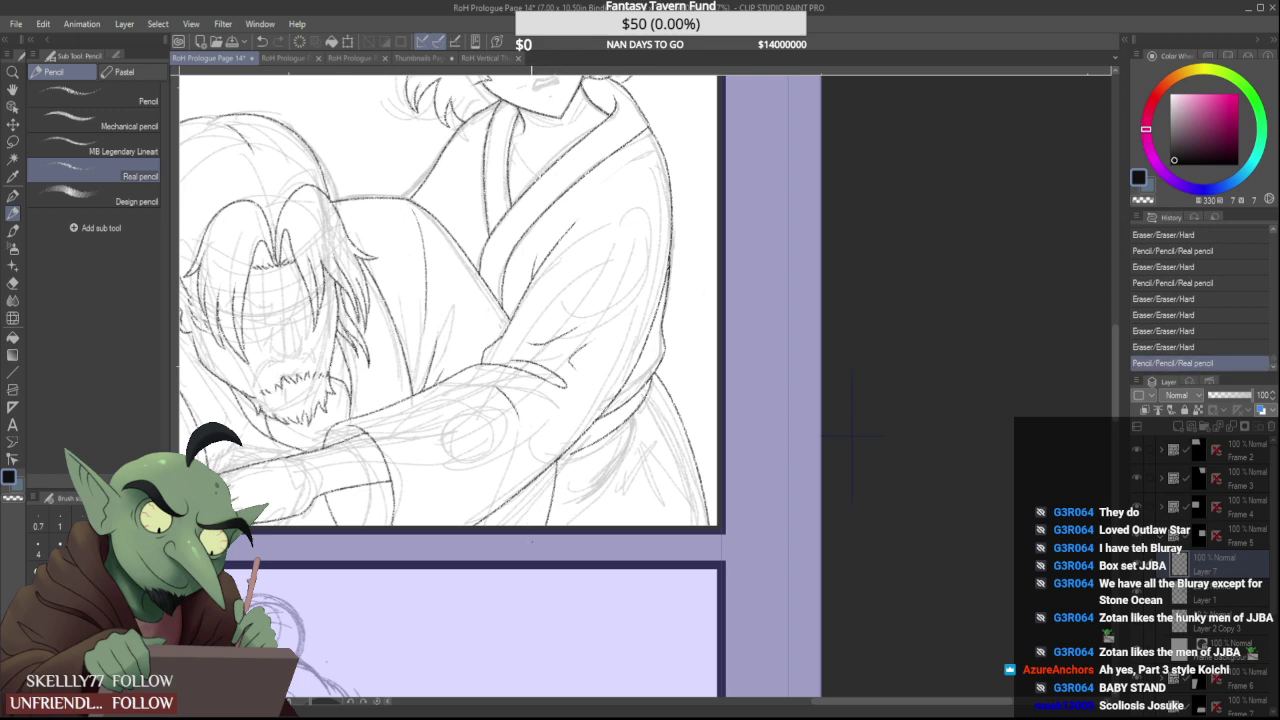
key(ctrl+z)
drag(568, 451, 556, 525)
scroll(559, 430, down, 2)
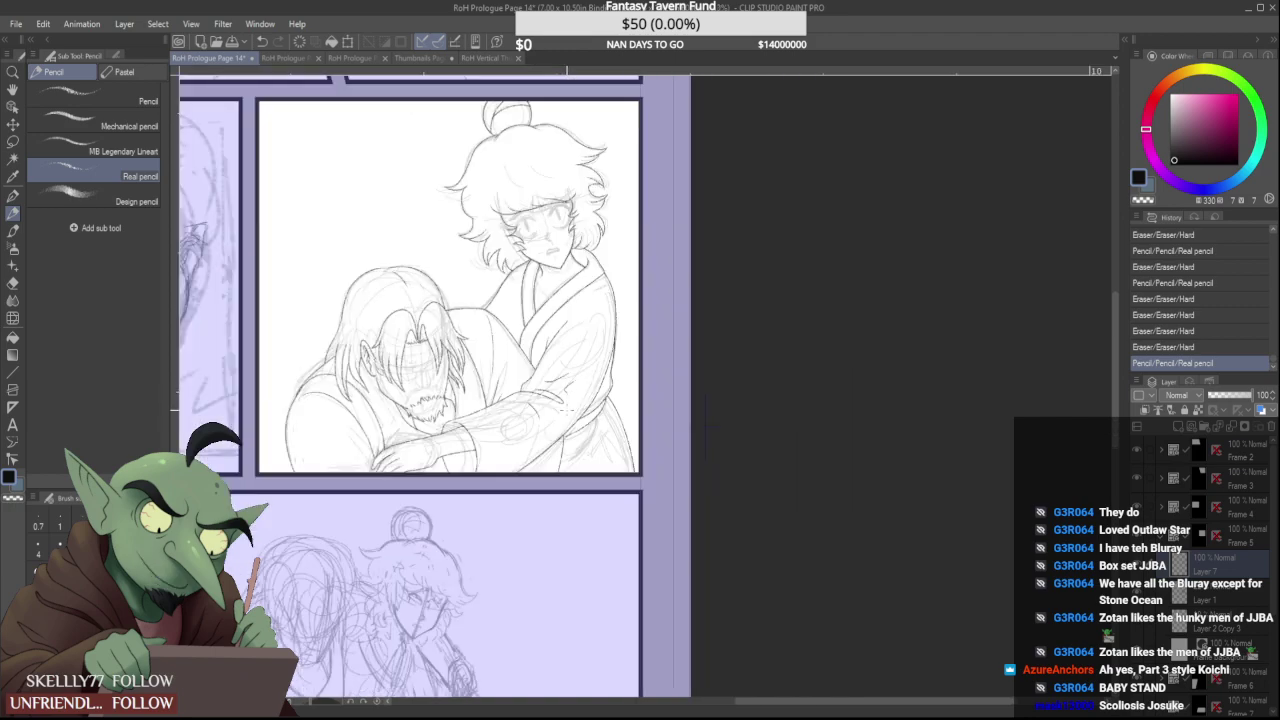
scroll(566, 408, up, 3)
click(598, 437)
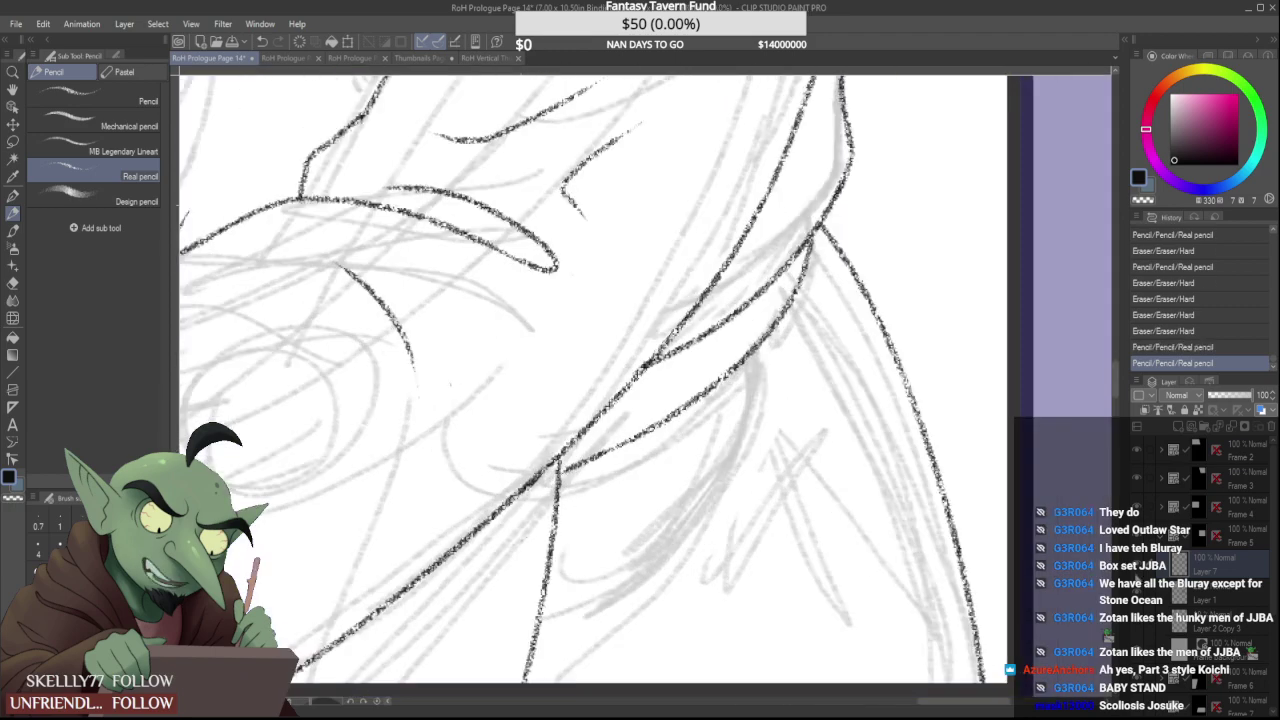
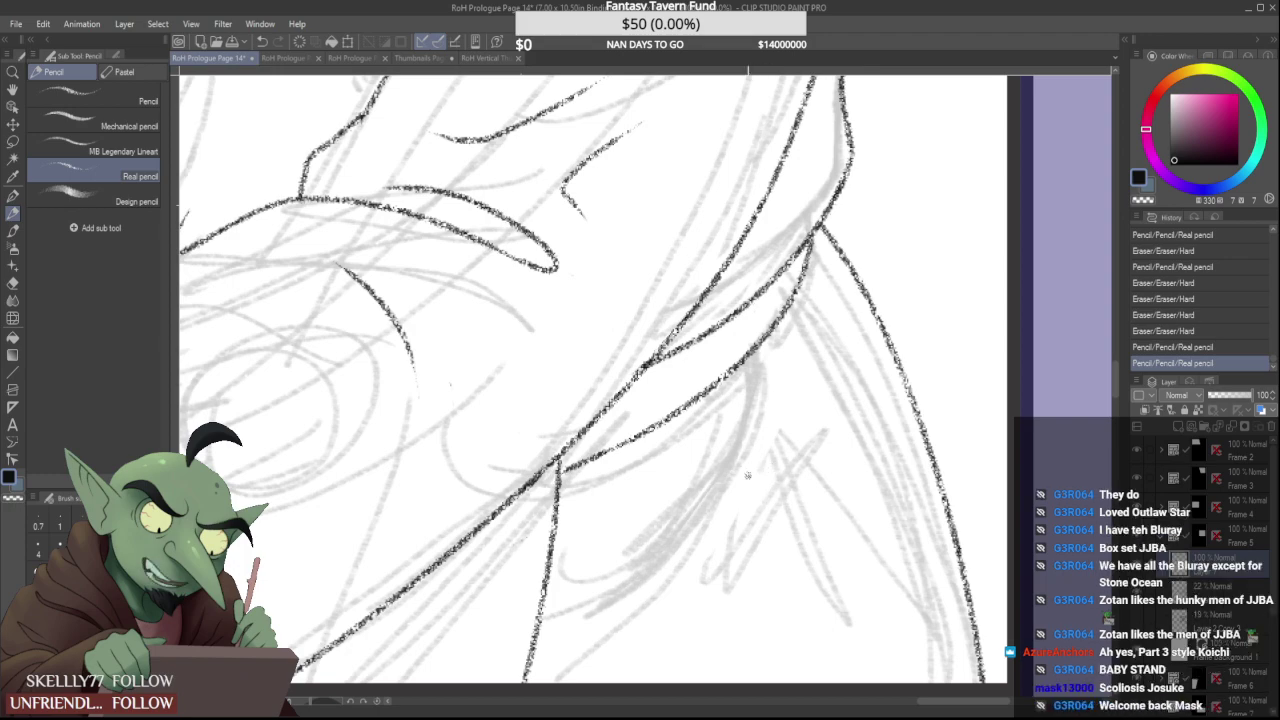
Set the sketch layer of the slanted eye close-up panel to 30% opacity and add a new raster layer above it
scroll(770, 477, down, 3)
scroll(940, 443, down, 2)
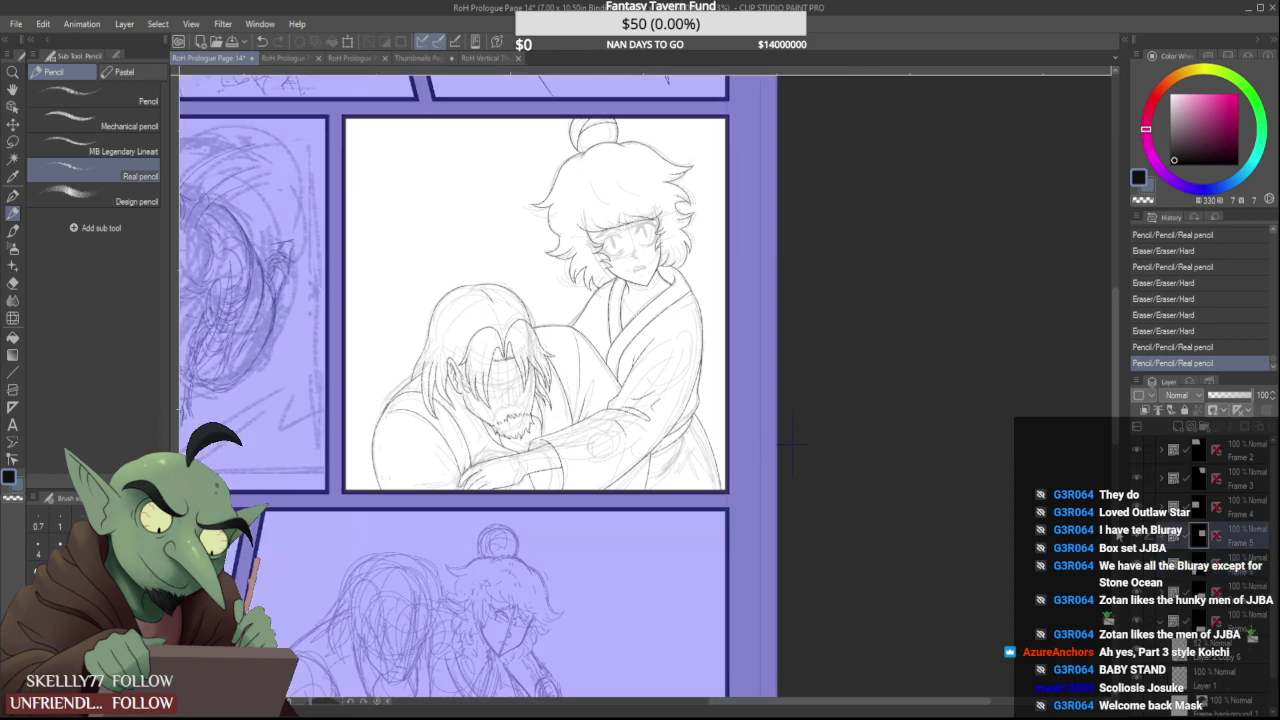
scroll(481, 451, down, 3)
scroll(481, 451, up, 3)
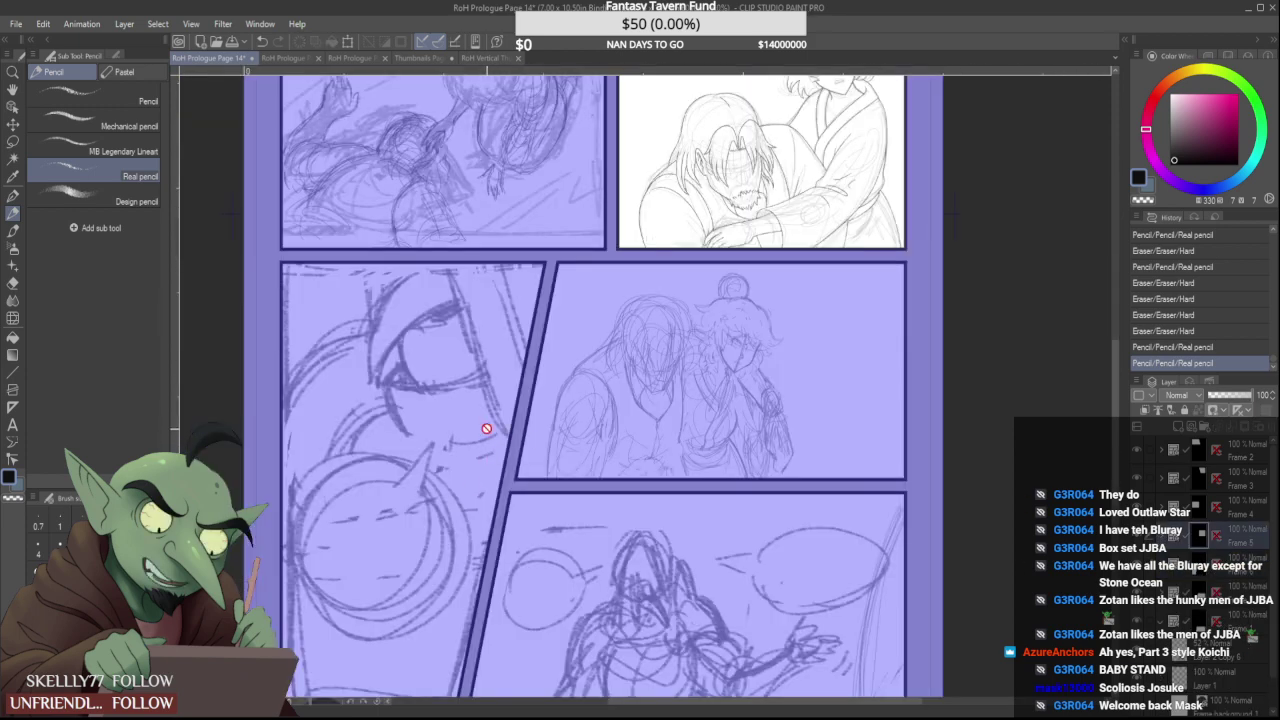
click(1196, 572)
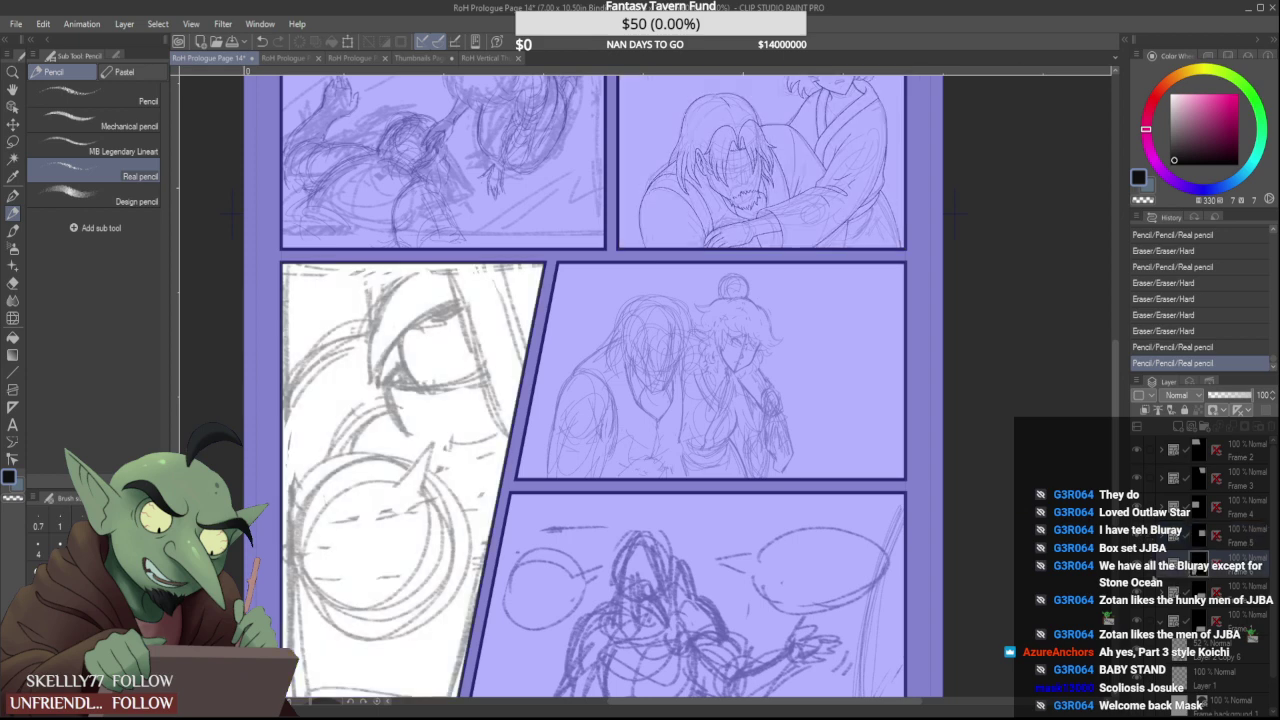
click(1161, 565)
click(1213, 591)
click(1221, 396)
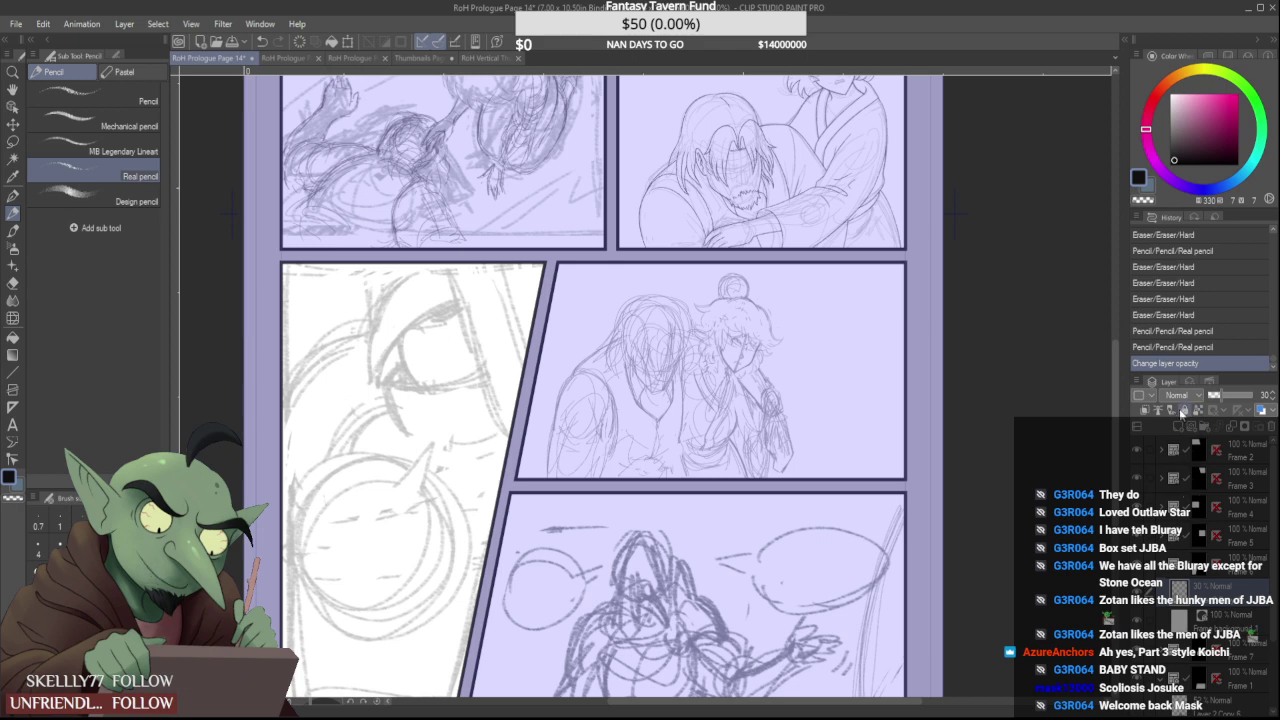
click(1177, 426)
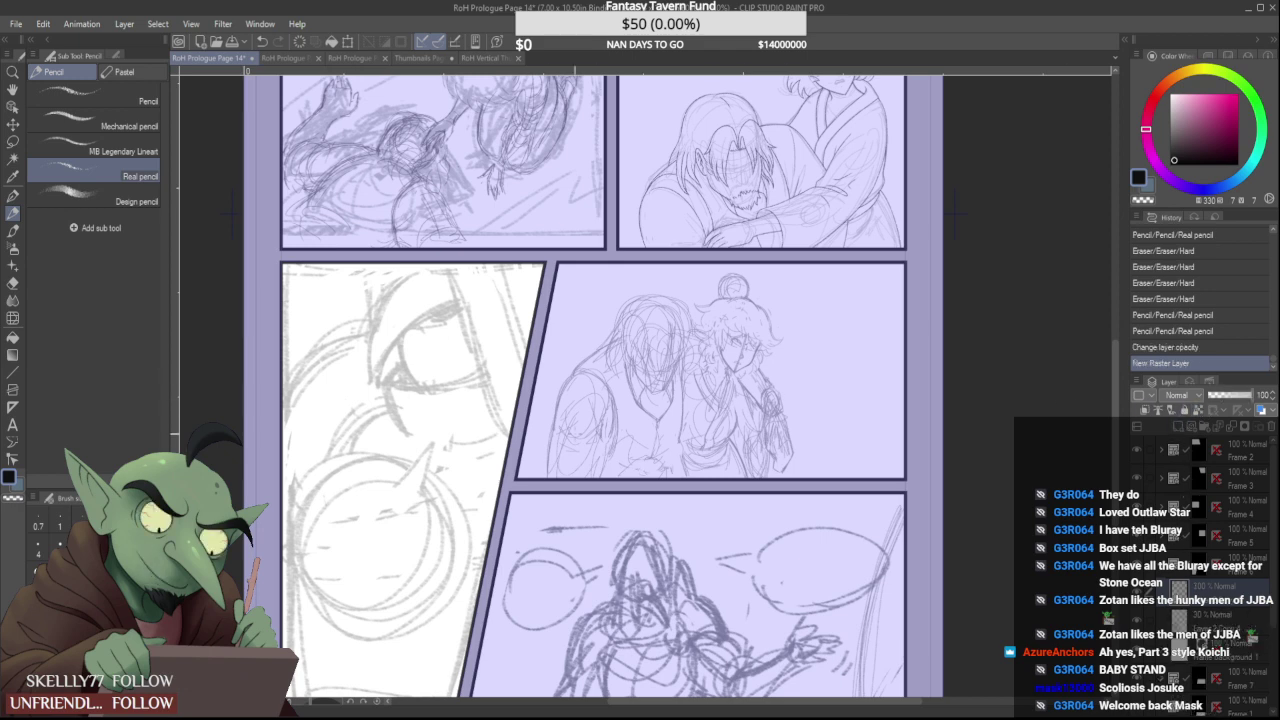
Pencil the upper eyelid curve over the eye sketch and a taller arc rising from its outer corner to the panel's top border
scroll(382, 348, up, 2)
drag(370, 402, 530, 243)
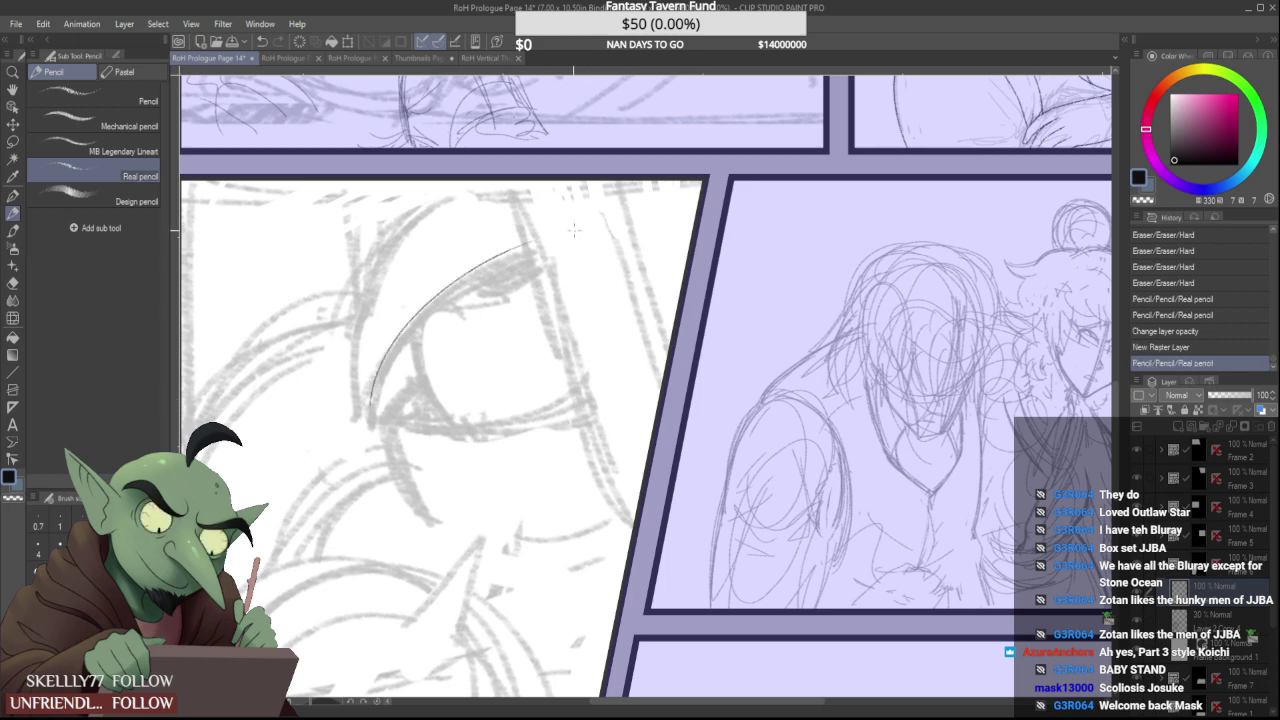
key(ctrl+z)
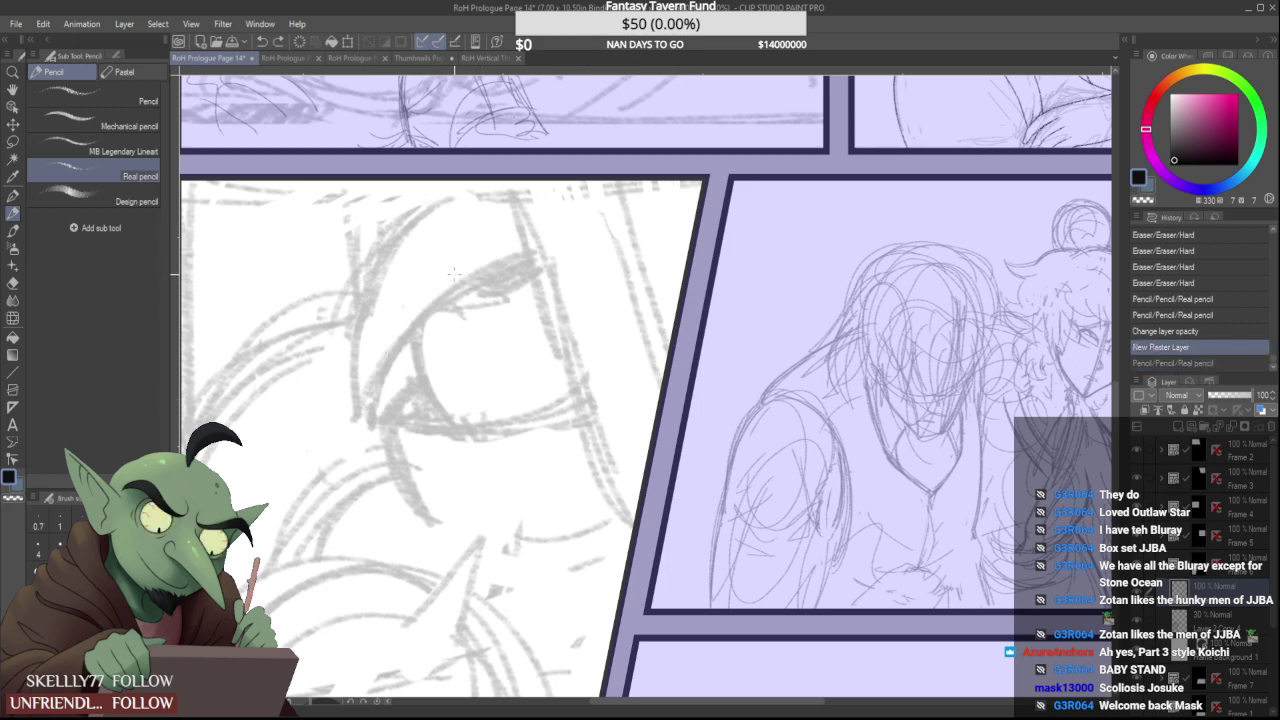
drag(373, 397, 600, 237)
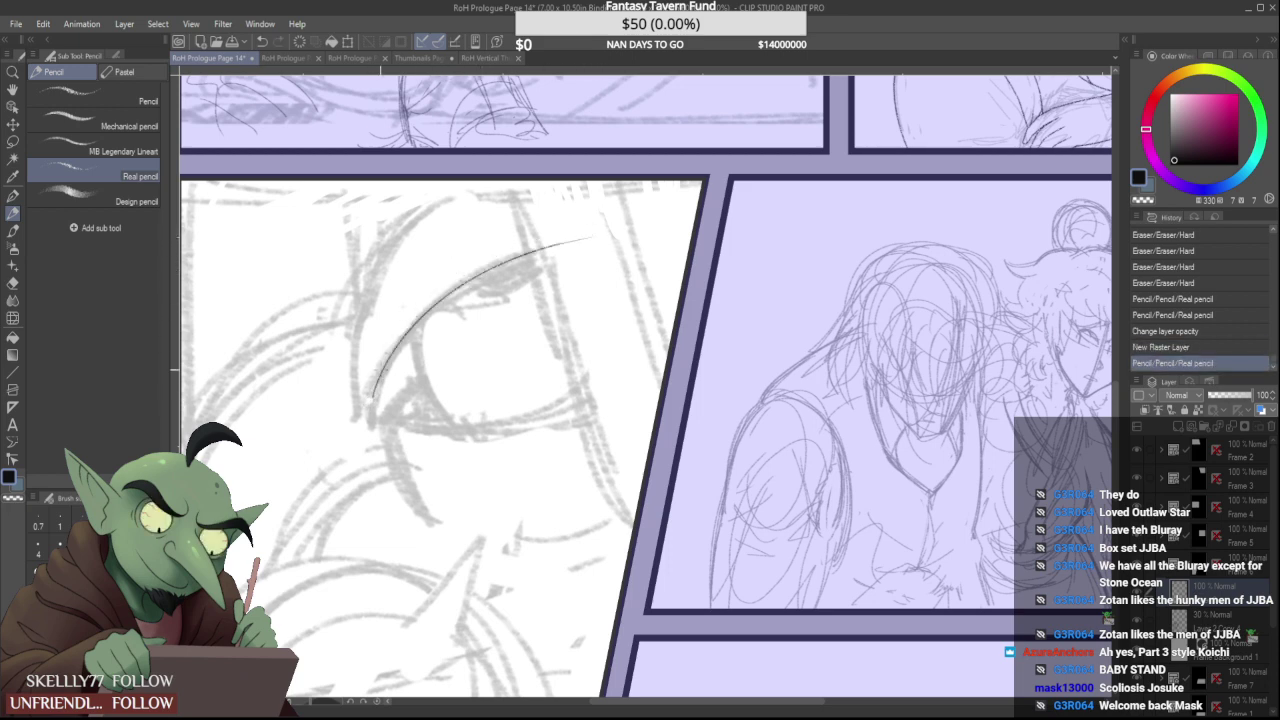
drag(370, 395, 489, 183)
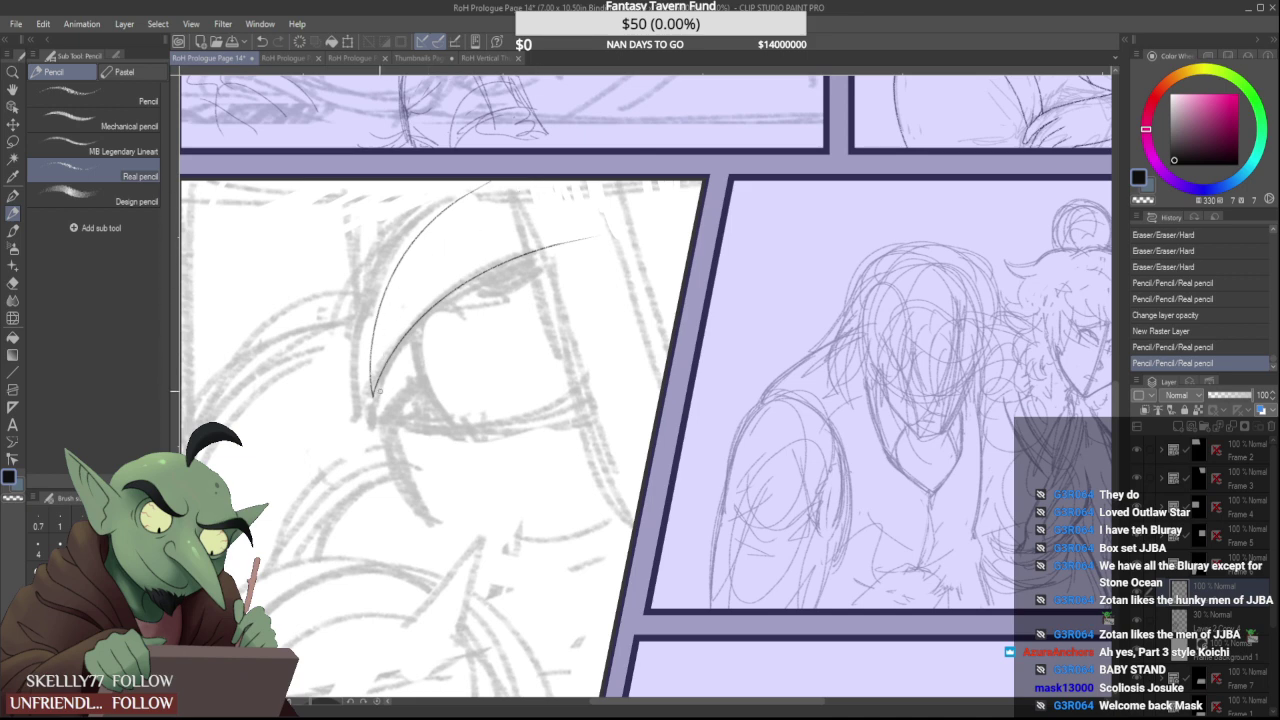
key(ctrl+z)
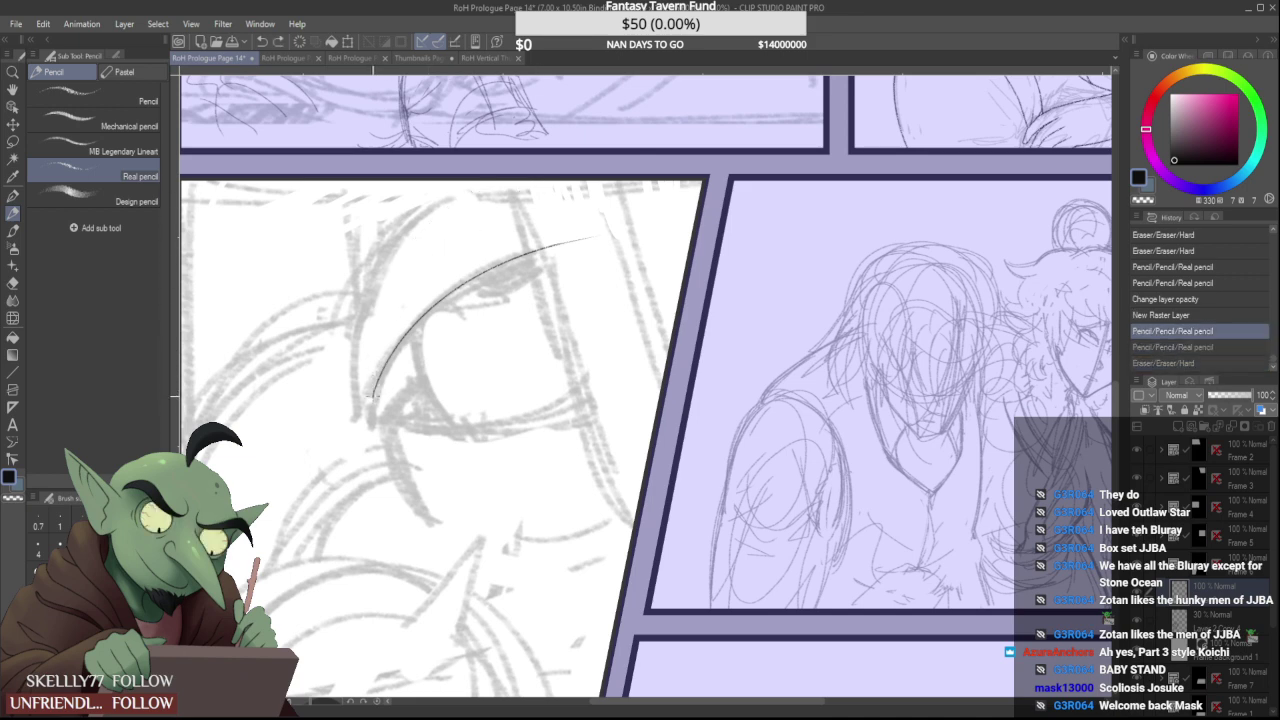
drag(371, 397, 460, 183)
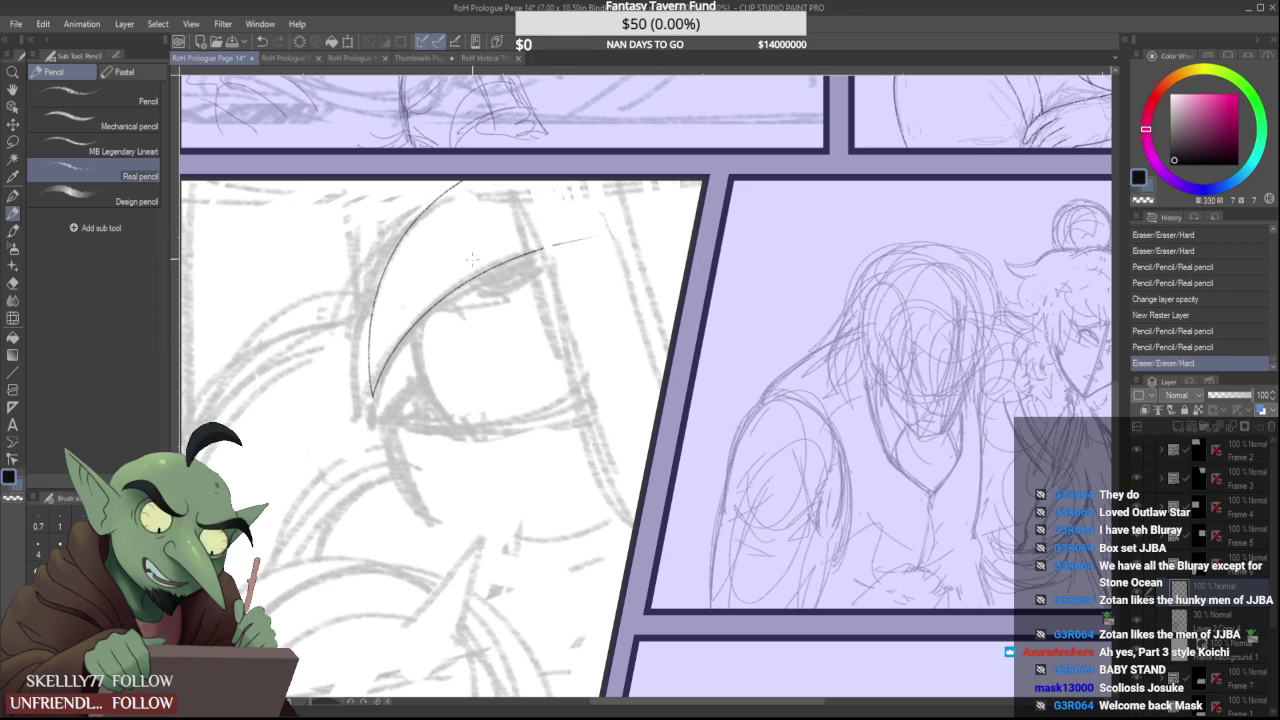
mouse_move(439, 264)
mouse_down()
mouse_move(604, 342)
mouse_move(511, 187)
mouse_up()
mouse_move(458, 236)
mouse_down()
mouse_move(562, 192)
mouse_move(498, 222)
mouse_move(452, 208)
mouse_up()
key(ctrl+z)
key(ctrl+z)
key(ctrl+z)
key(ctrl+z)
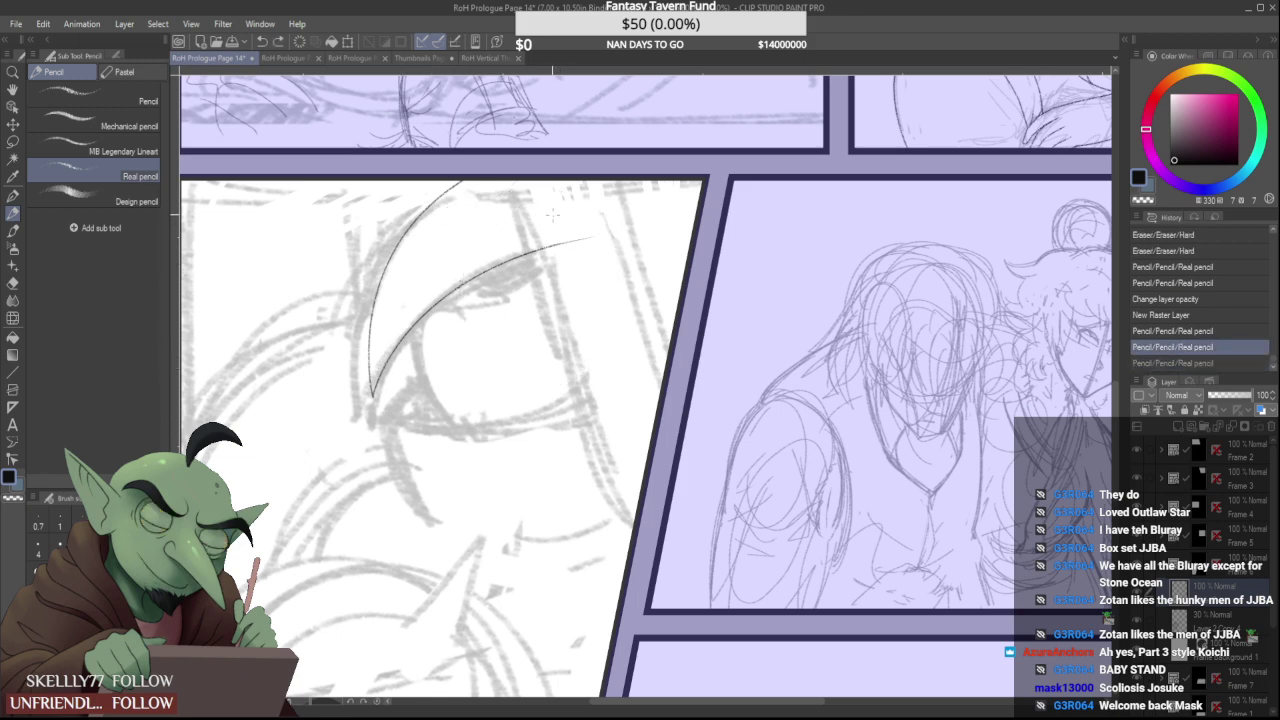
Pencil the long curve from the panel's top border past the eye to the slanted border, trimming the eyelid line to meet it
drag(590, 240, 550, 248)
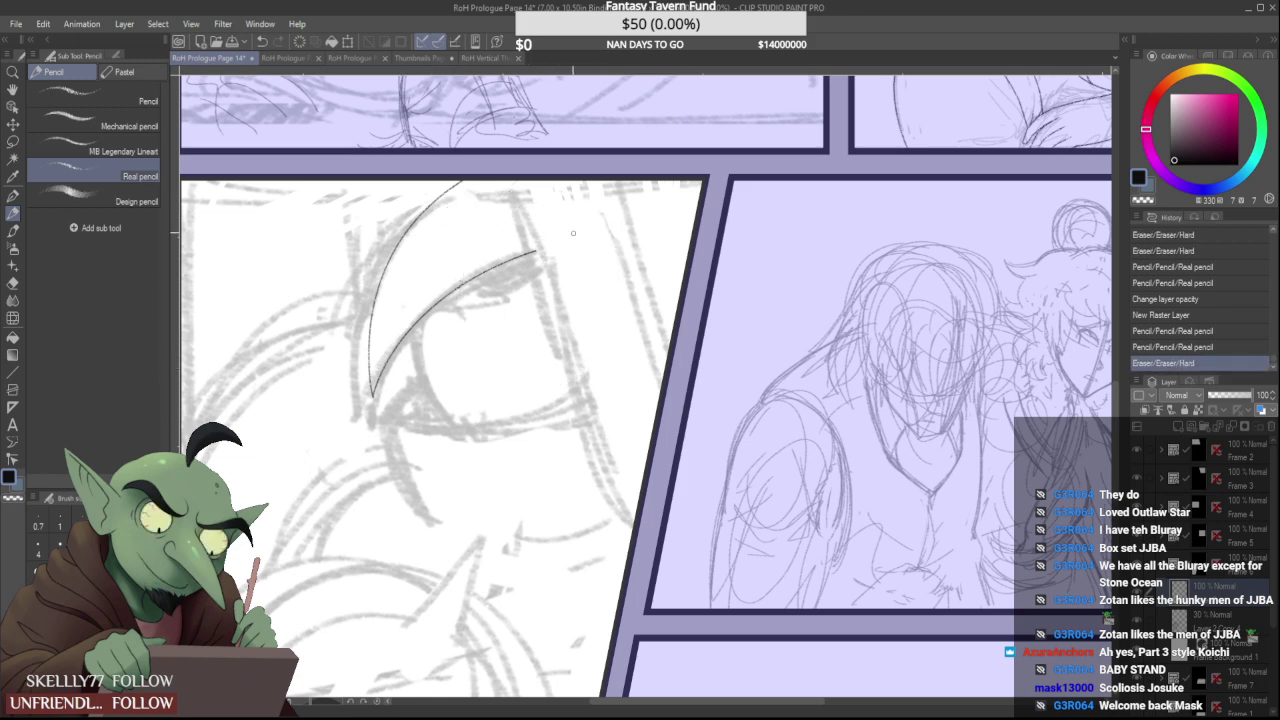
drag(515, 182, 636, 498)
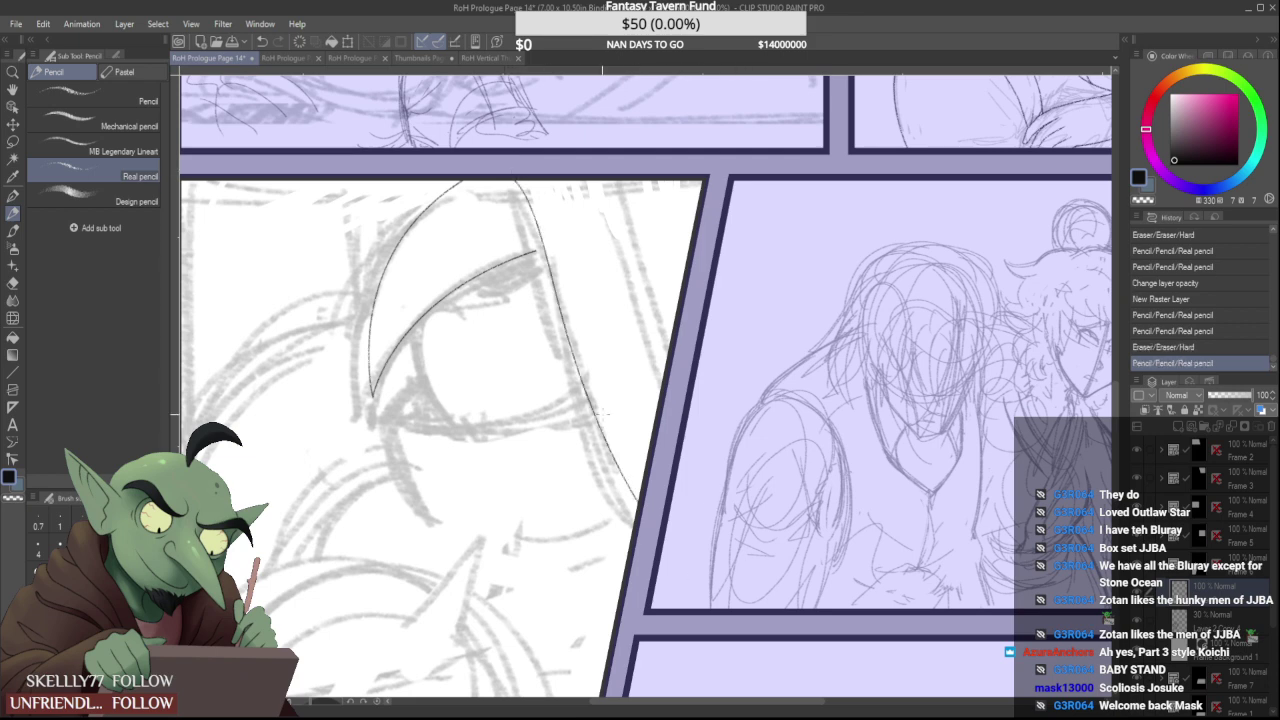
key(ctrl+z)
drag(517, 182, 636, 515)
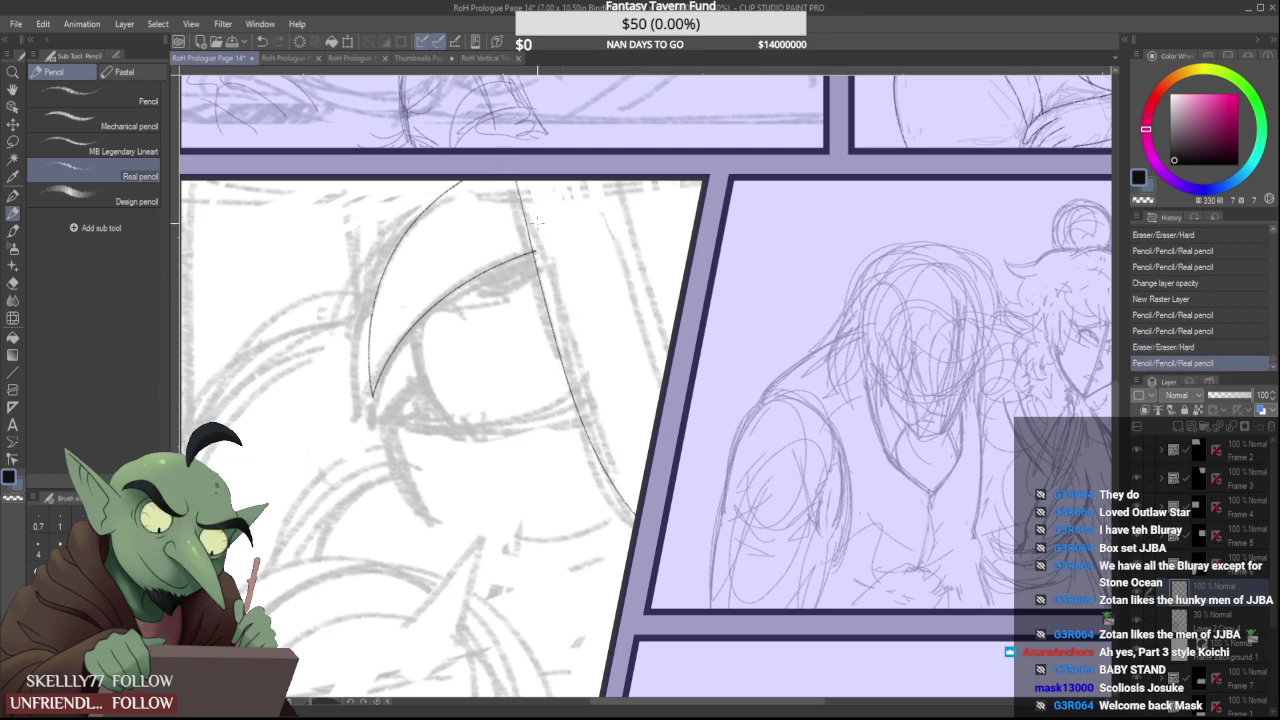
drag(536, 251, 540, 249)
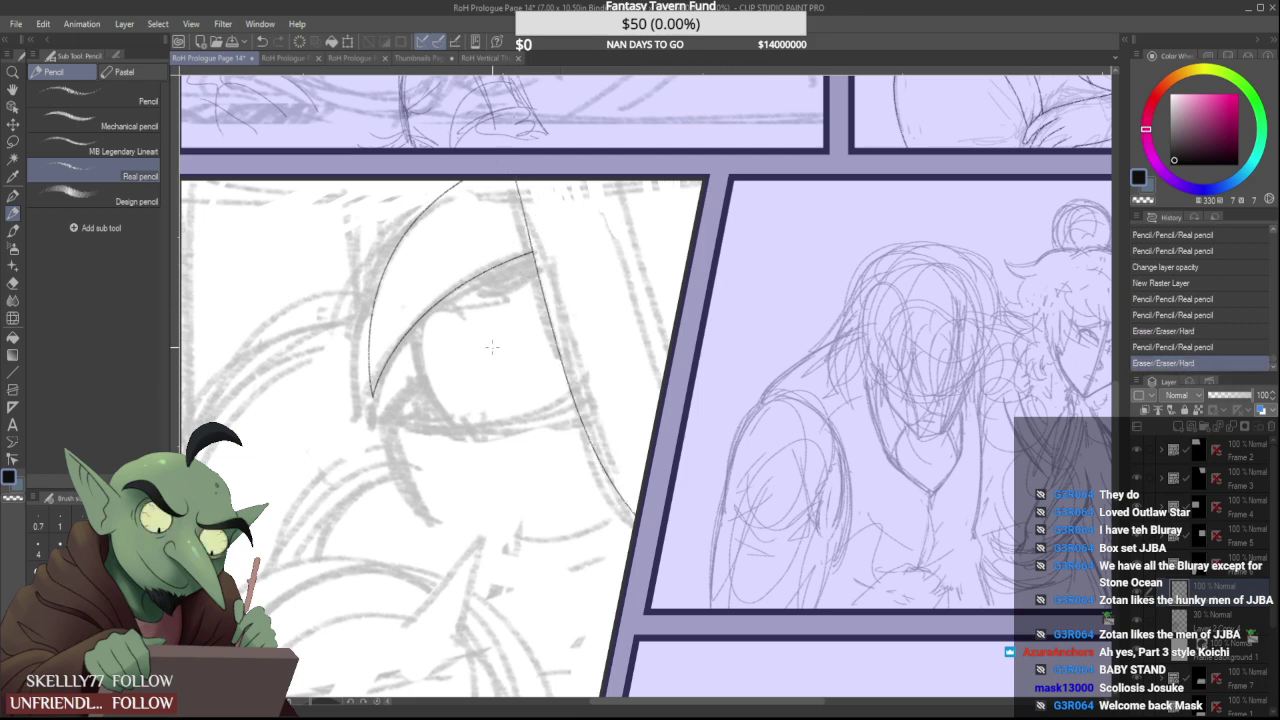
Pencil the curved iris edge below the eyelid and a near-vertical line from the panel's top border down beside the tall arc
scroll(488, 347, down, 1)
scroll(440, 341, up, 3)
drag(500, 315, 408, 520)
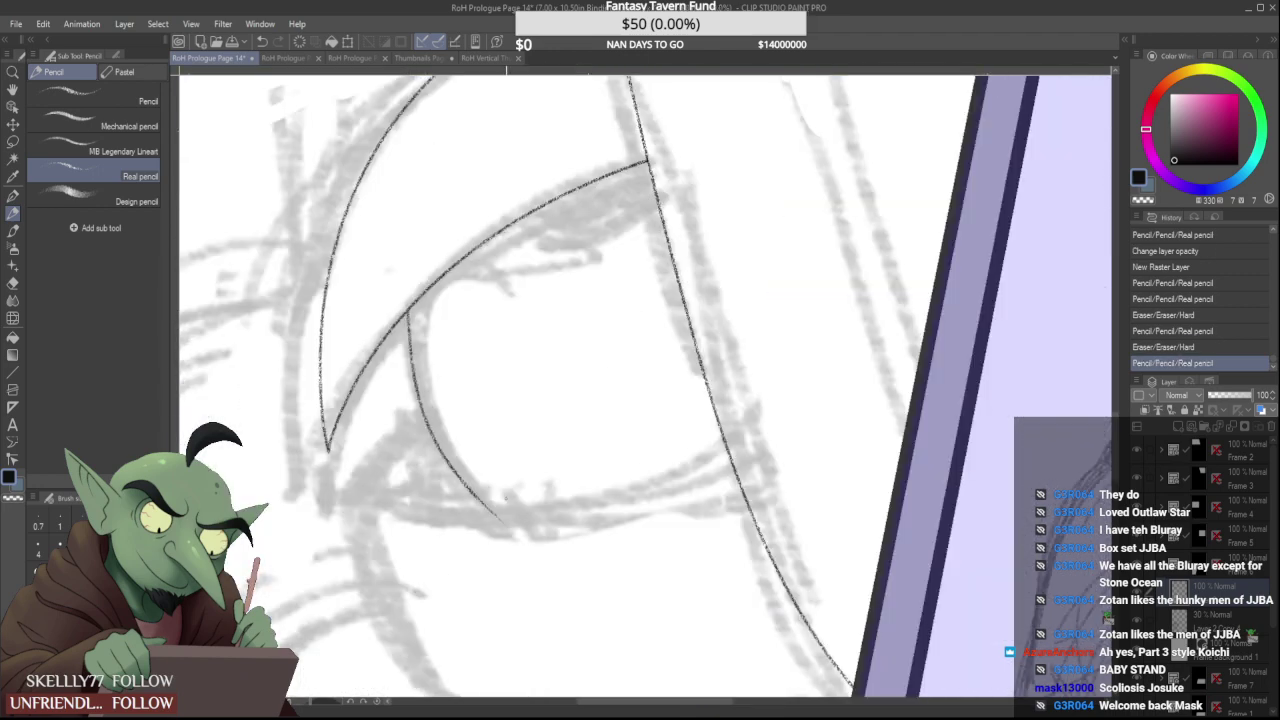
scroll(502, 396, down, 4)
scroll(489, 447, up, 2)
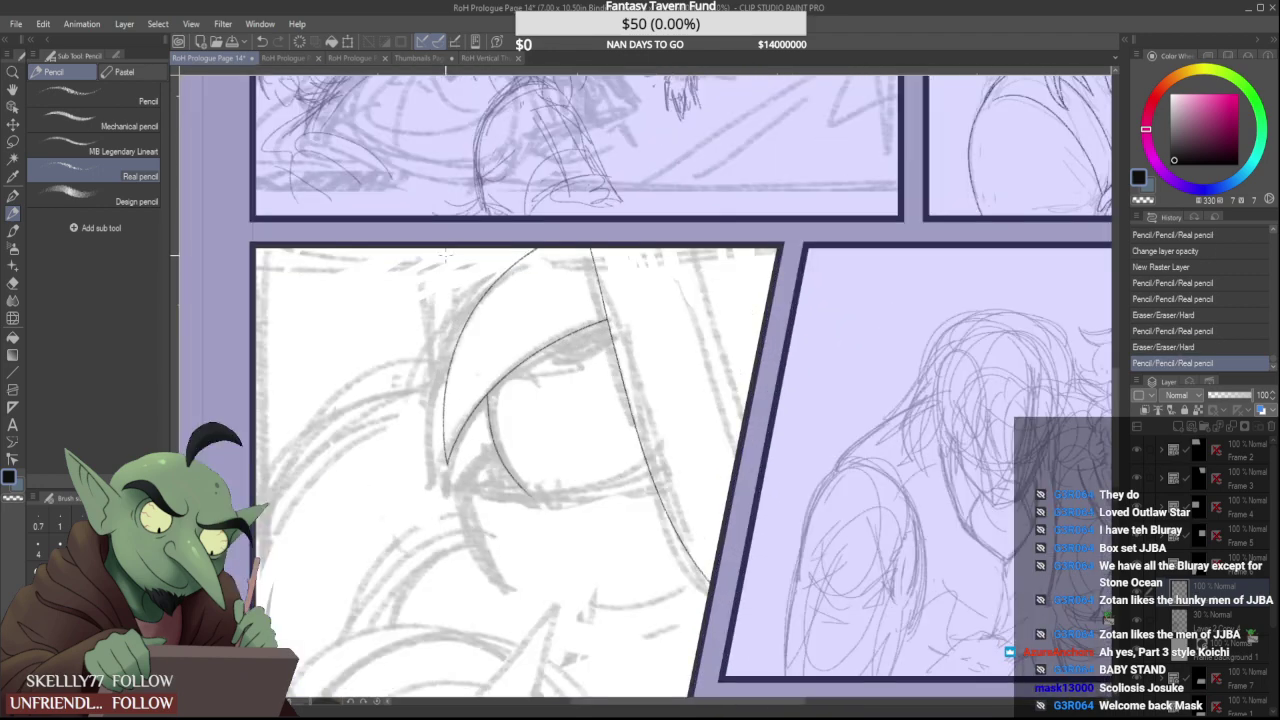
drag(443, 247, 437, 411)
scroll(457, 382, down, 1)
scroll(457, 378, up, 1)
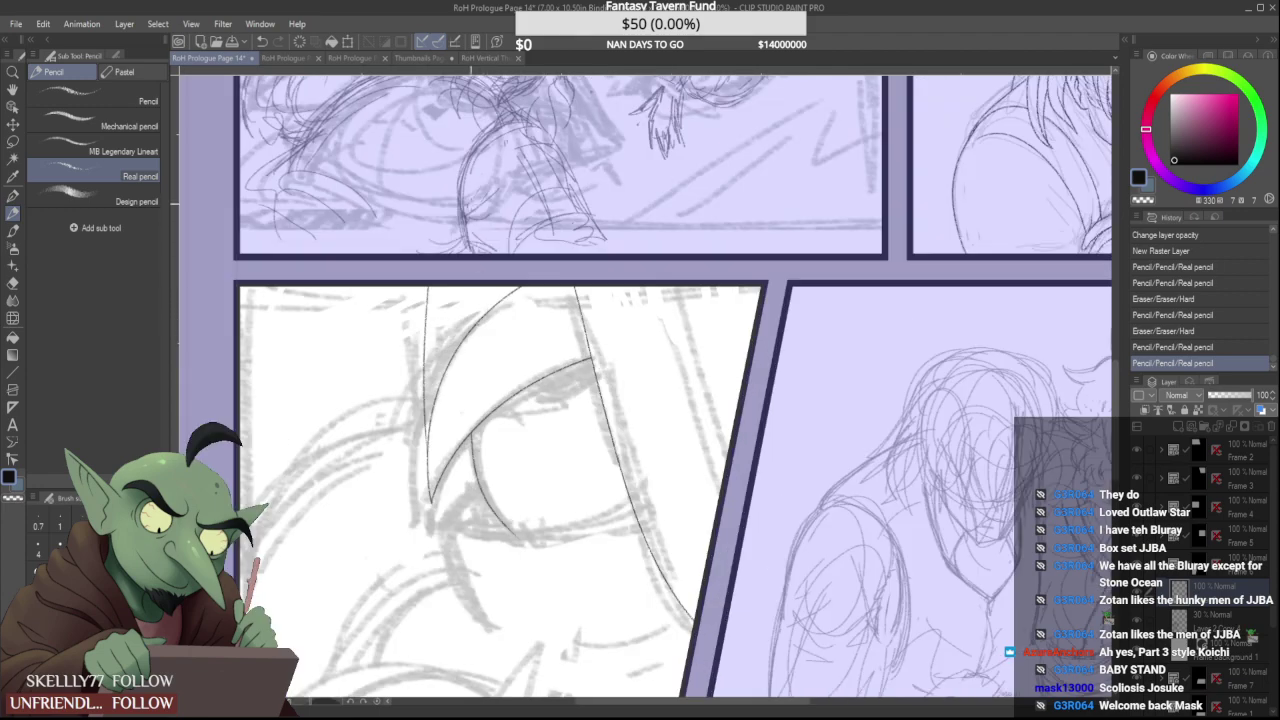
Redraw the near-vertical line from the panel's top border closer to the eye, erasing its stretch between the tall arc and the eyelid
key(ctrl+z)
drag(447, 288, 460, 460)
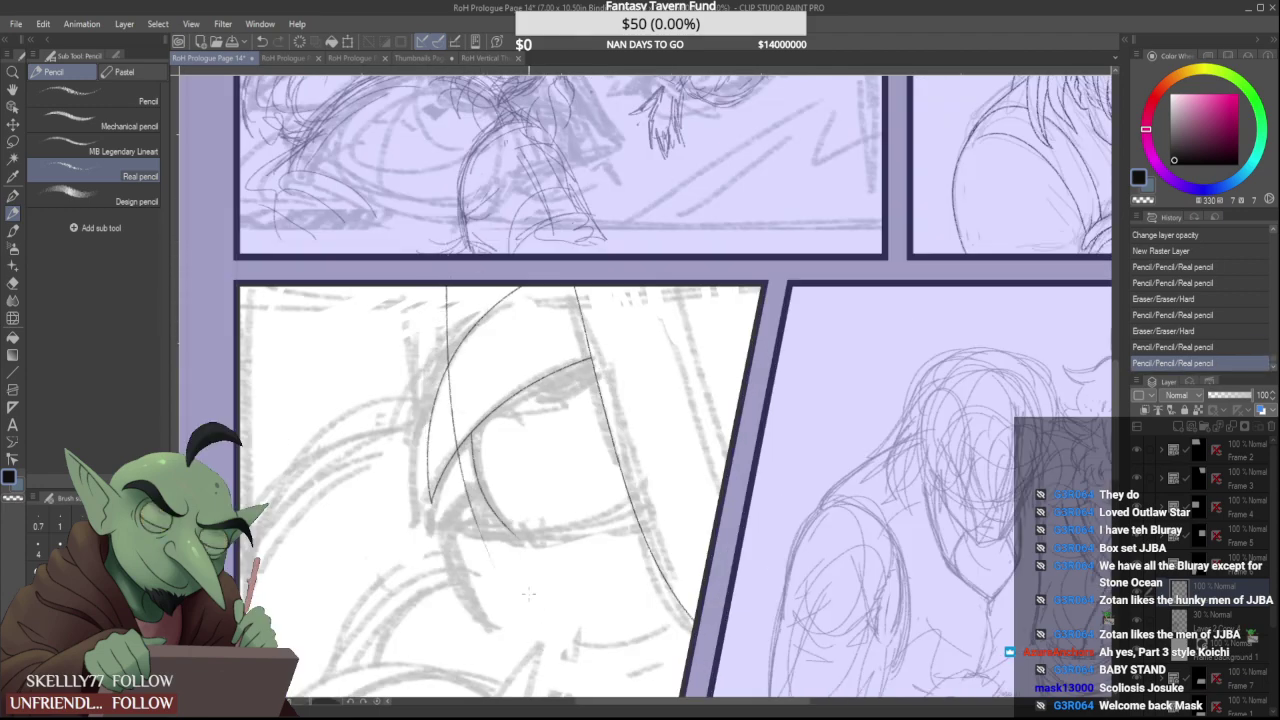
scroll(455, 319, down, 3)
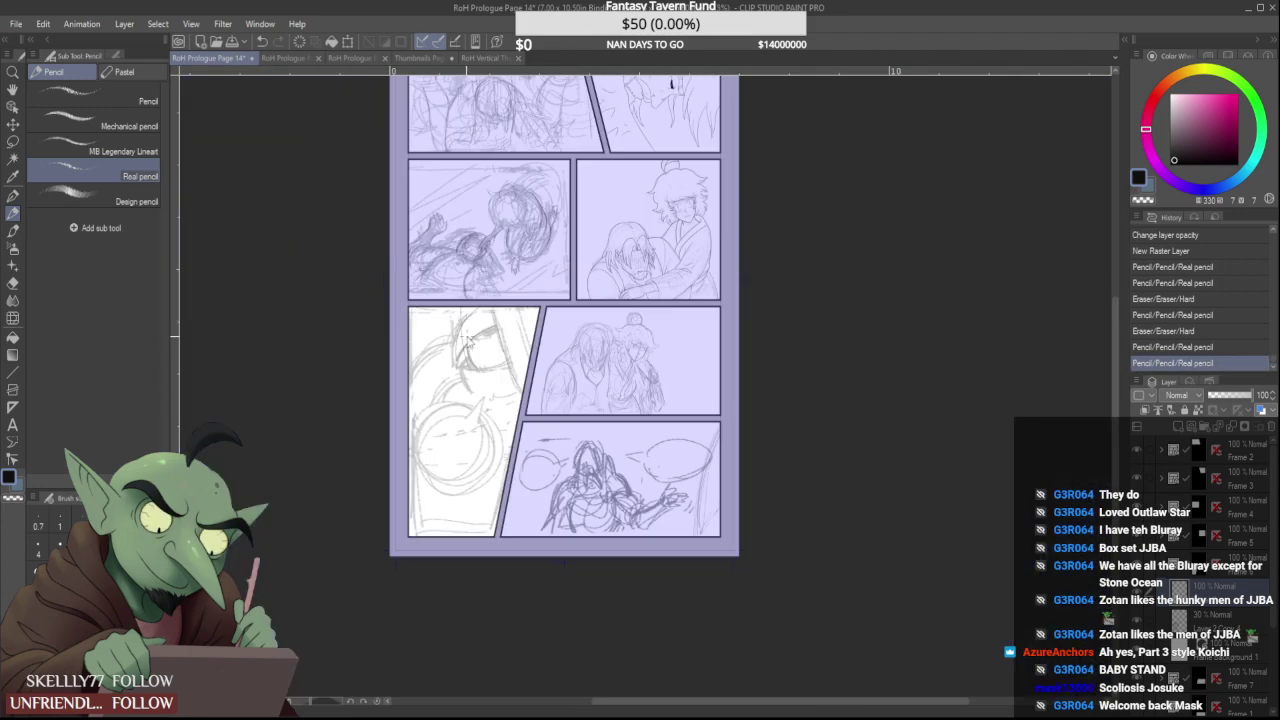
scroll(422, 259, up, 5)
mouse_move(424, 260)
mouse_down()
mouse_move(436, 406)
mouse_move(441, 388)
mouse_up()
mouse_move(462, 506)
mouse_down()
mouse_move(511, 623)
mouse_move(471, 535)
mouse_move(480, 568)
mouse_up()
scroll(493, 425, down, 4)
scroll(510, 405, up, 4)
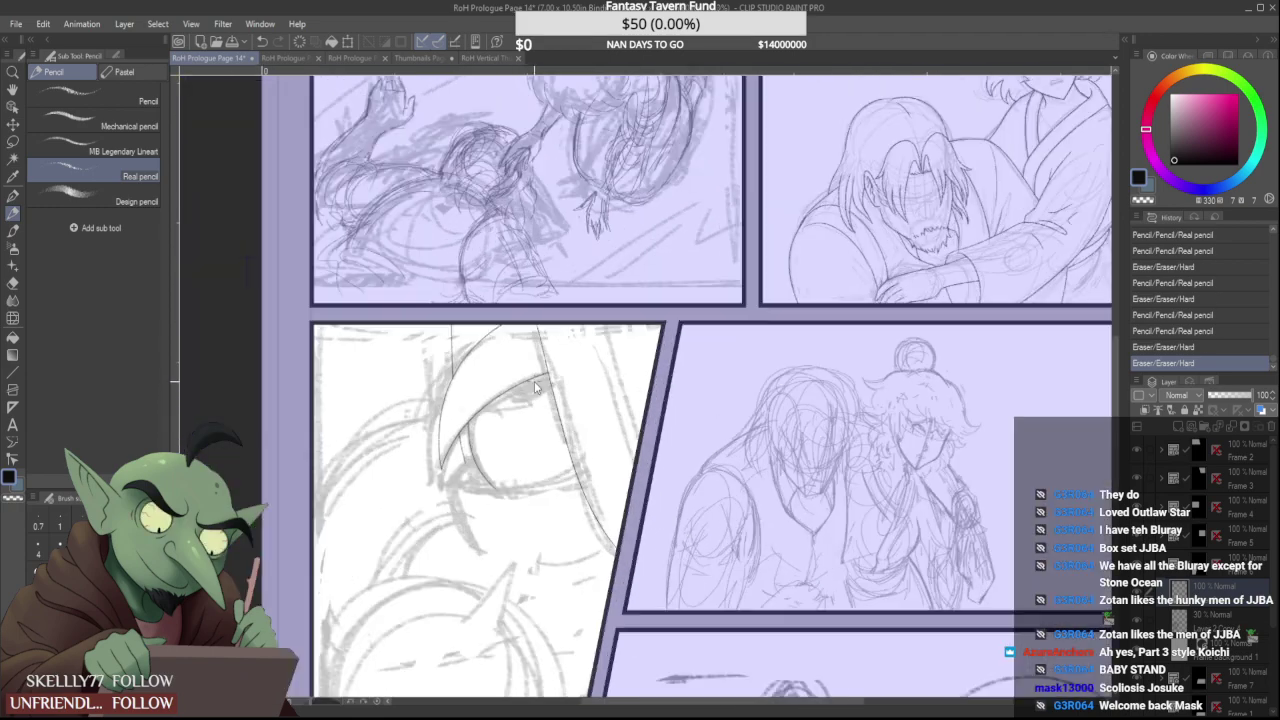
drag(478, 402, 664, 390)
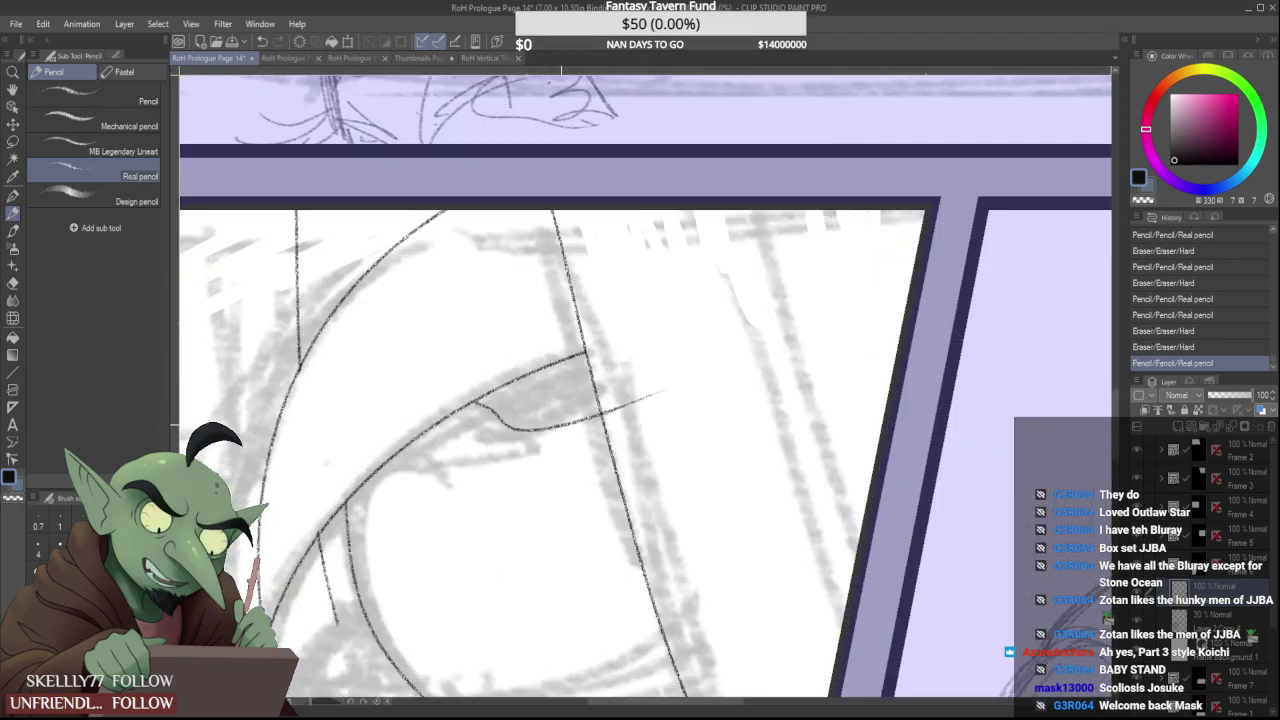
key(ctrl+z)
mouse_move(474, 402)
mouse_down()
mouse_move(546, 428)
mouse_move(631, 401)
mouse_up()
key(ctrl+z)
mouse_move(530, 425)
mouse_down()
mouse_move(649, 389)
mouse_move(540, 430)
mouse_up()
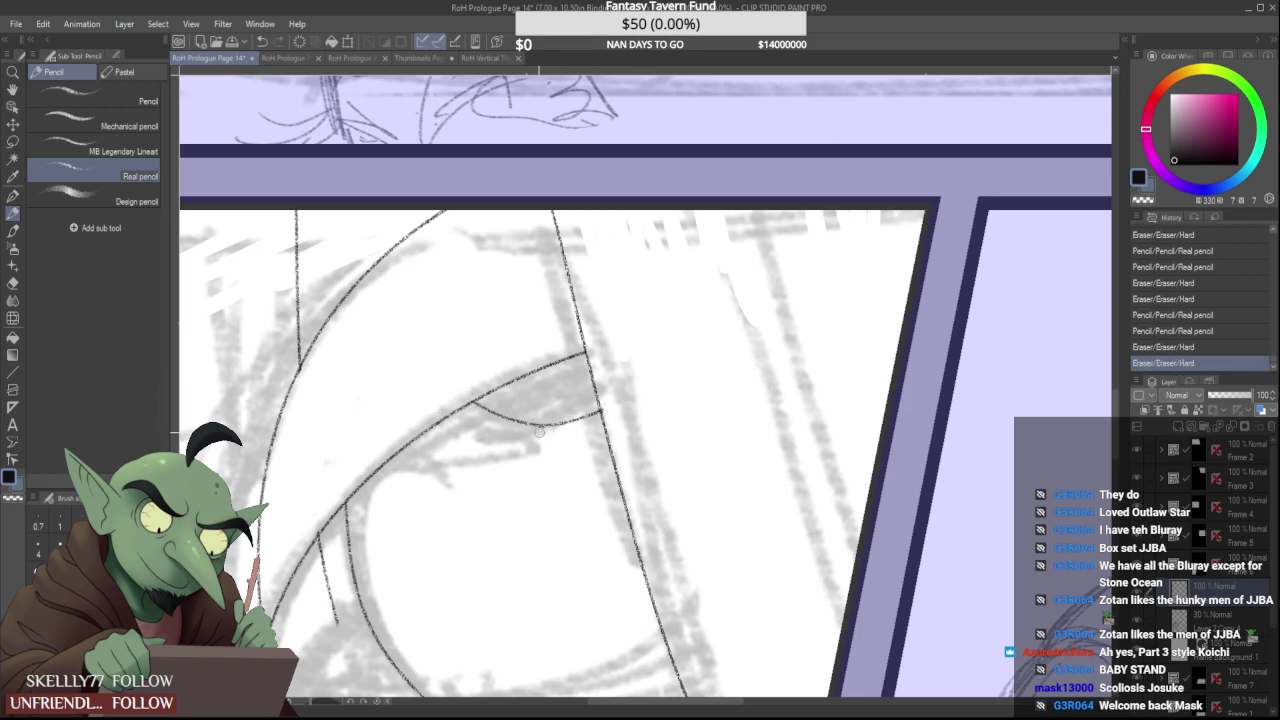
scroll(570, 363, down, 4)
scroll(562, 390, up, 5)
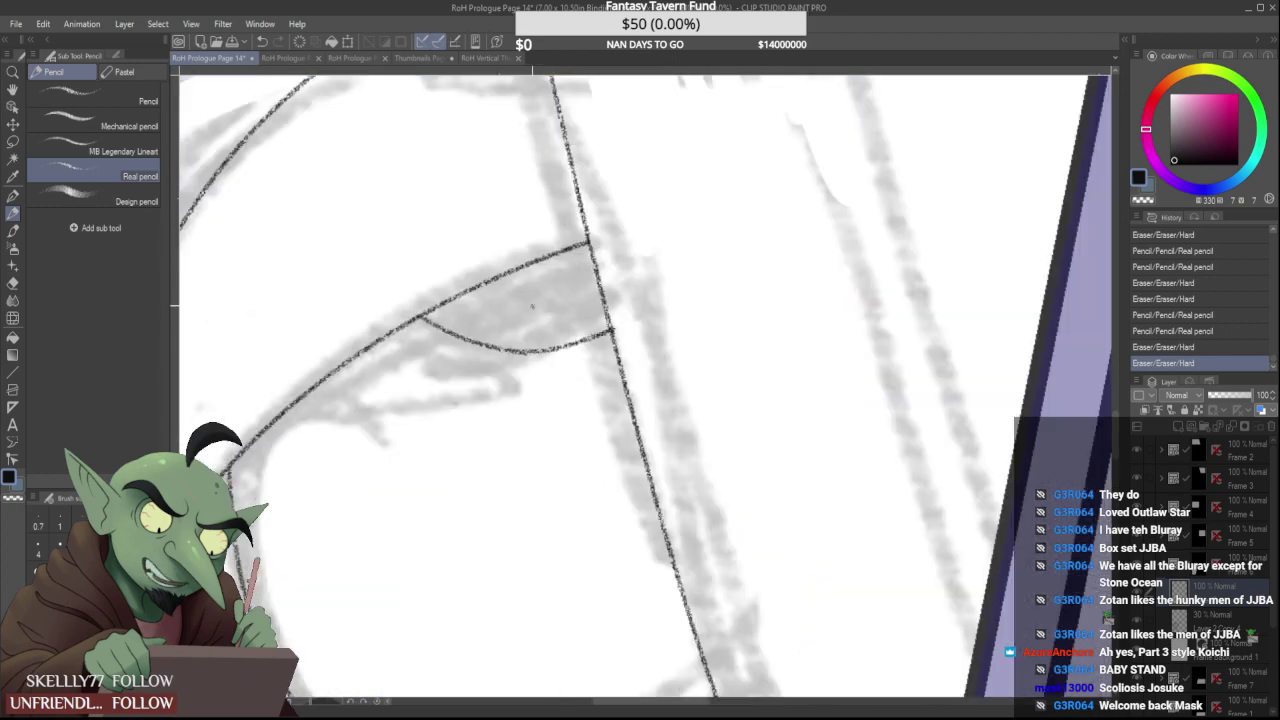
key(ctrl+z)
key(ctrl+z)
key(ctrl+z)
key(ctrl+z)
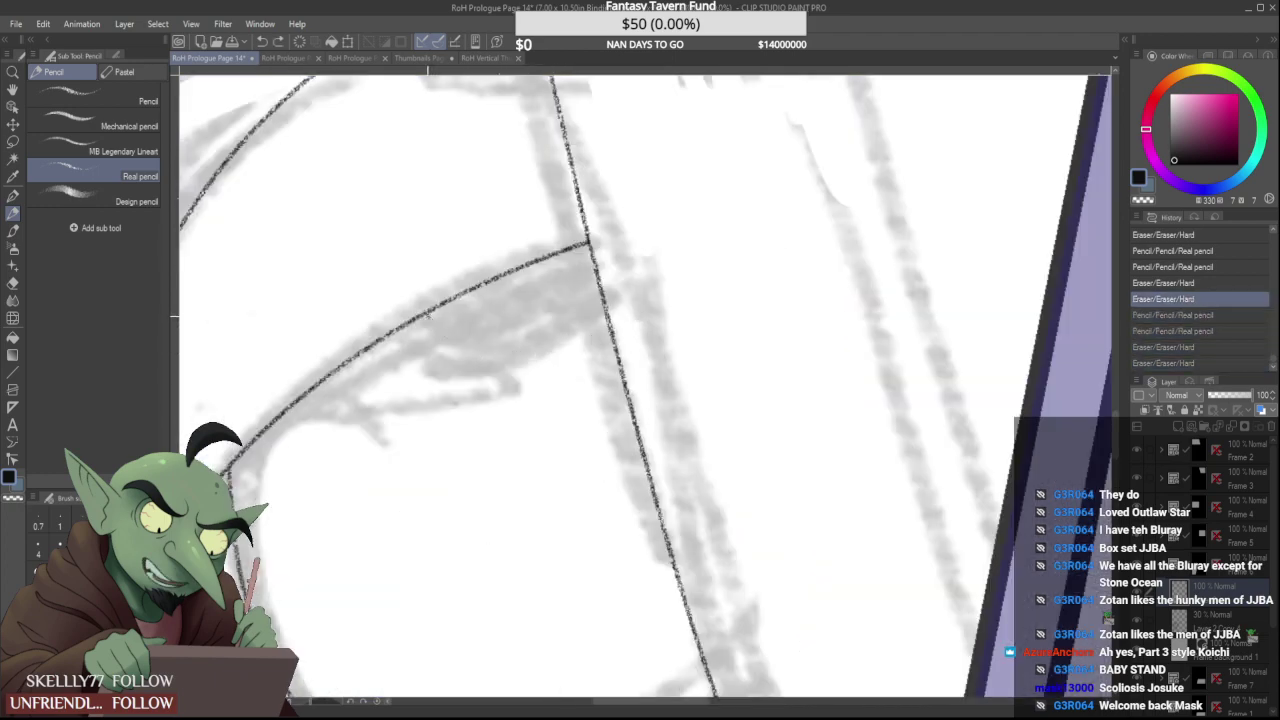
Pencil a shallow pupil curve under the upper eyelid, ending at the long curve, and trim its overshoot
mouse_move(427, 314)
mouse_down()
mouse_move(531, 336)
mouse_move(518, 338)
mouse_move(693, 285)
mouse_move(614, 302)
mouse_up()
scroll(617, 314, down, 4)
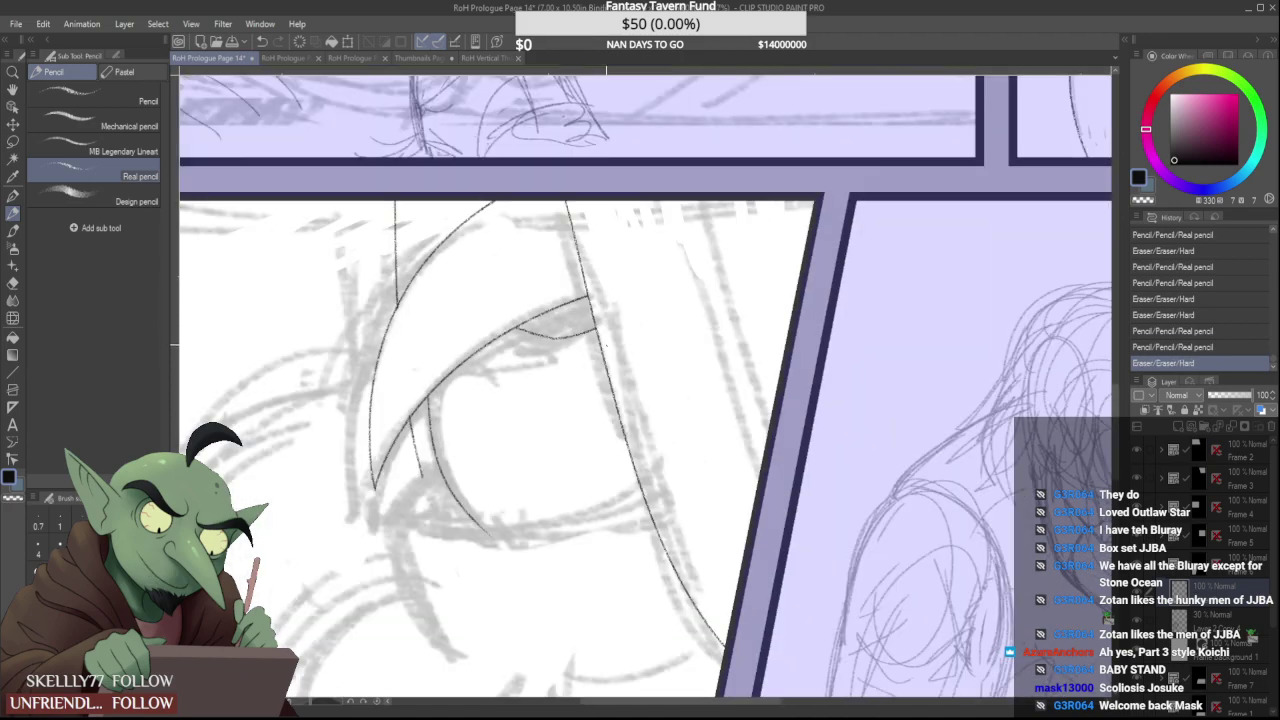
scroll(607, 353, up, 4)
mouse_move(608, 366)
mouse_down()
mouse_move(632, 382)
mouse_move(638, 352)
mouse_up()
Pencil the corner line from the iris edge outward around the eye's outer corner and down into the fold below the eye
scroll(630, 343, down, 3)
scroll(630, 400, up, 2)
scroll(581, 398, down, 5)
scroll(528, 432, up, 5)
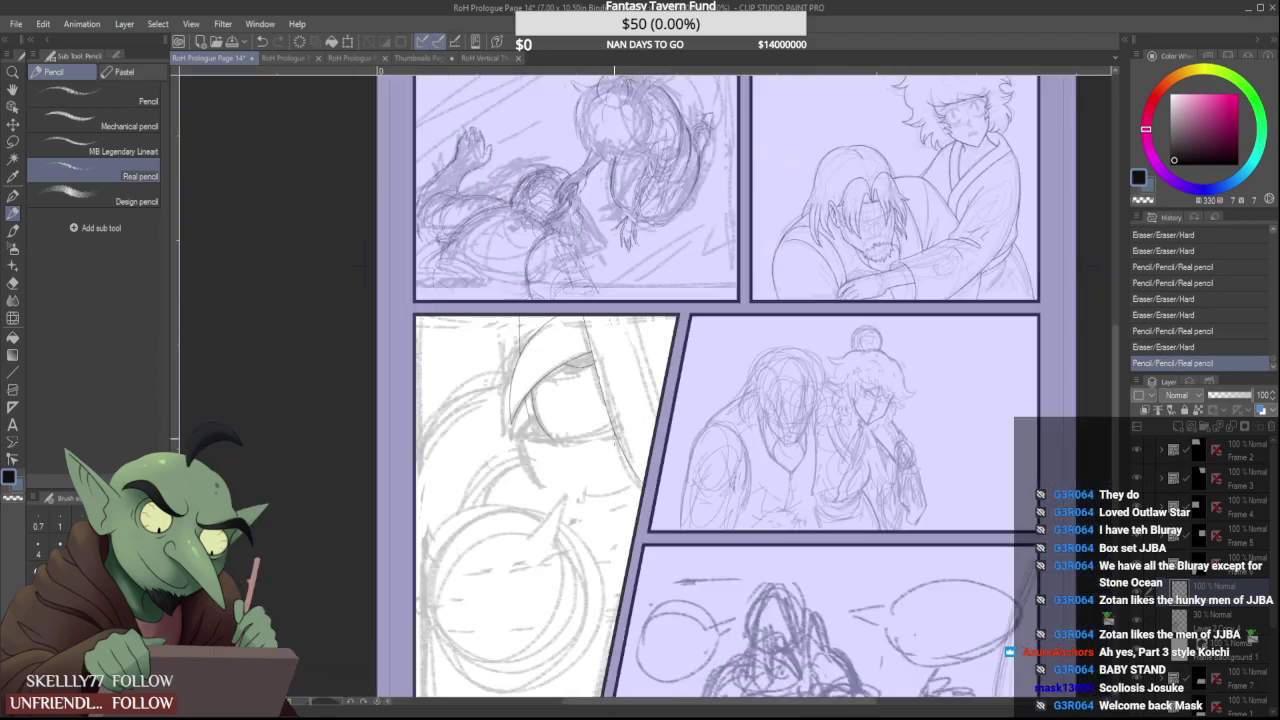
mouse_move(410, 292)
mouse_down()
mouse_move(339, 370)
mouse_move(373, 480)
mouse_move(435, 598)
mouse_up()
scroll(331, 347, up, 3)
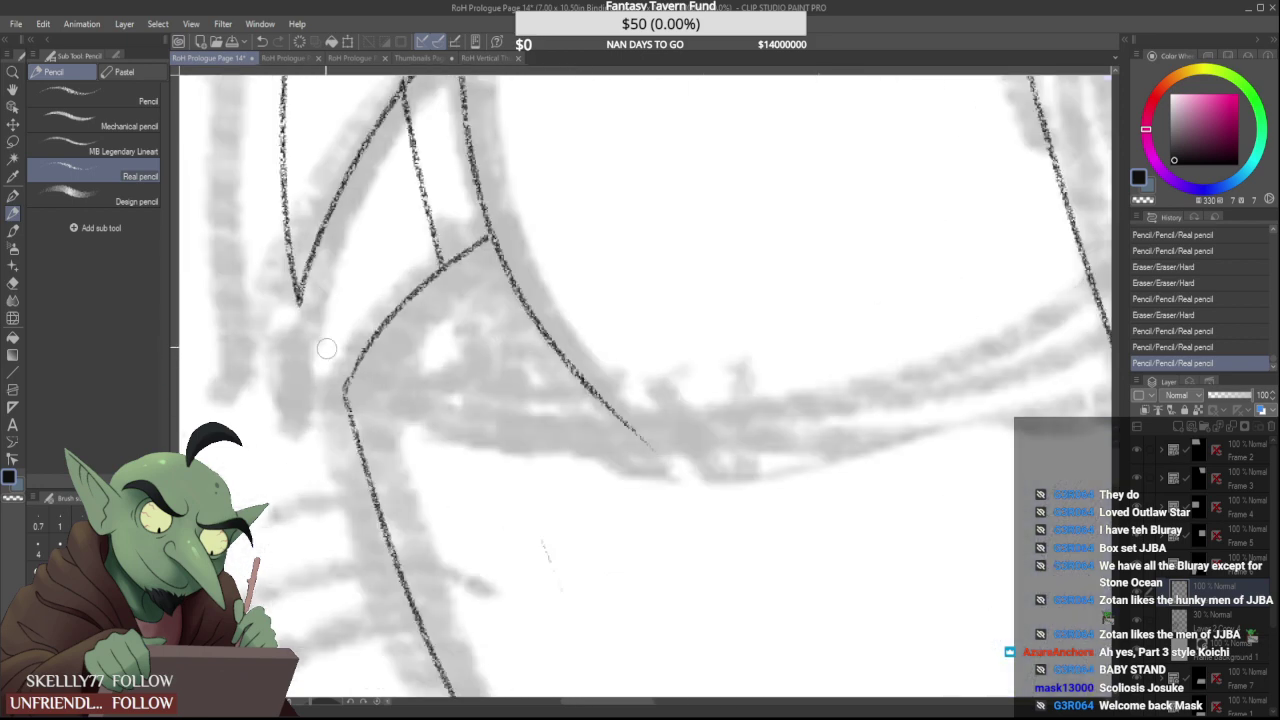
Erase the sharp bend where the eye's corner line turns into the fold below and redraw it as a smooth curve
mouse_move(336, 392)
mouse_down()
mouse_move(349, 370)
mouse_move(348, 406)
mouse_move(370, 339)
mouse_move(350, 356)
mouse_up()
scroll(355, 367, up, 3)
scroll(366, 330, down, 8)
scroll(367, 330, up, 5)
scroll(356, 340, up, 5)
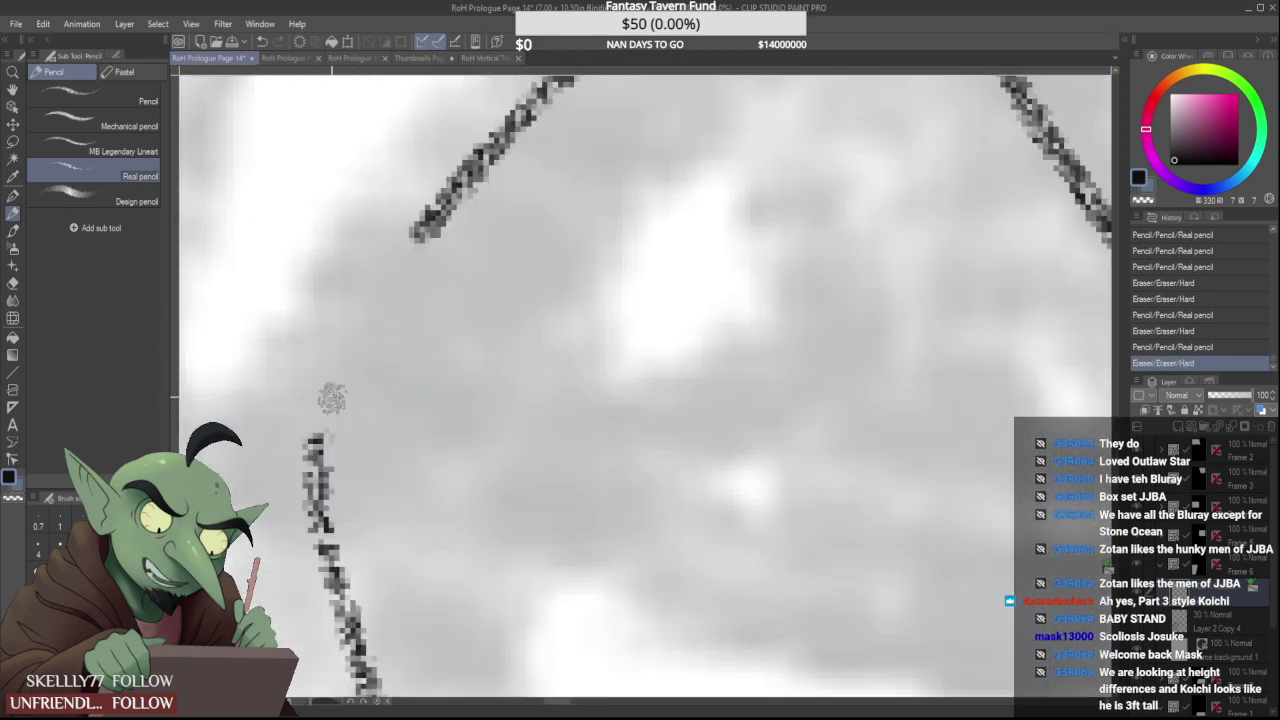
drag(318, 430, 470, 213)
key(ctrl+z)
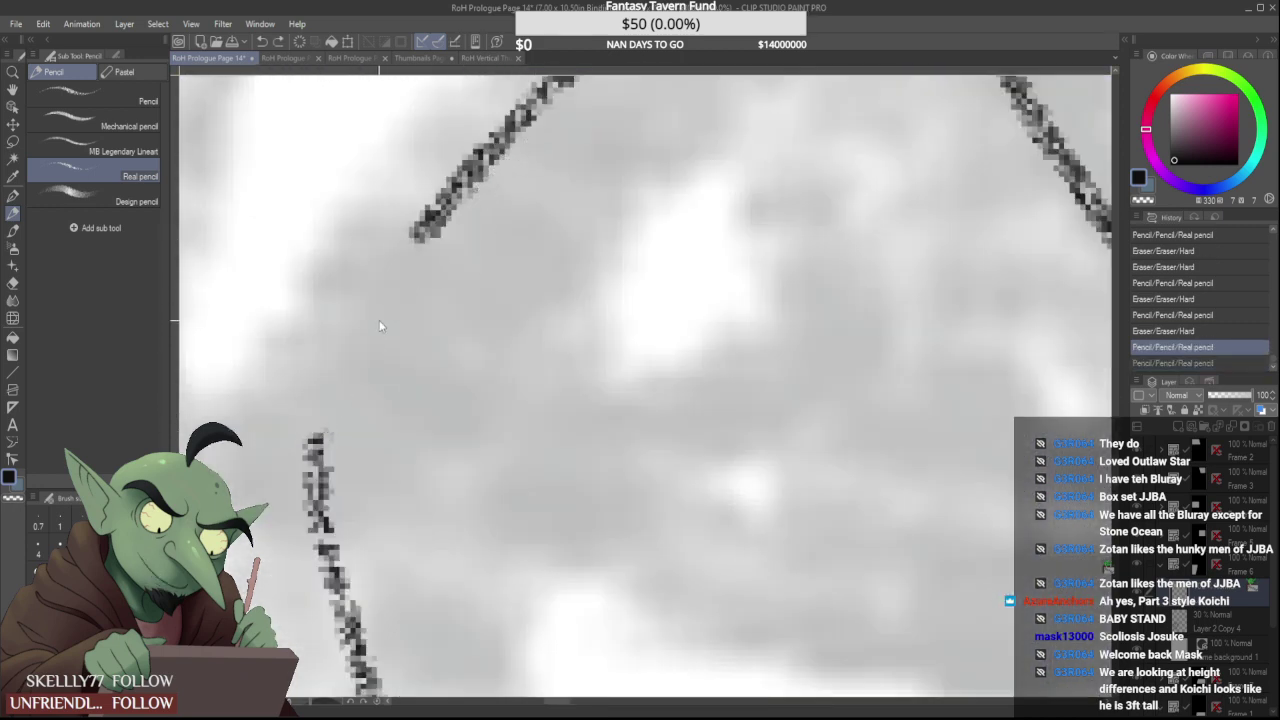
mouse_move(318, 440)
mouse_down()
mouse_move(350, 345)
mouse_move(460, 172)
mouse_up()
key(ctrl+z)
drag(318, 440, 465, 172)
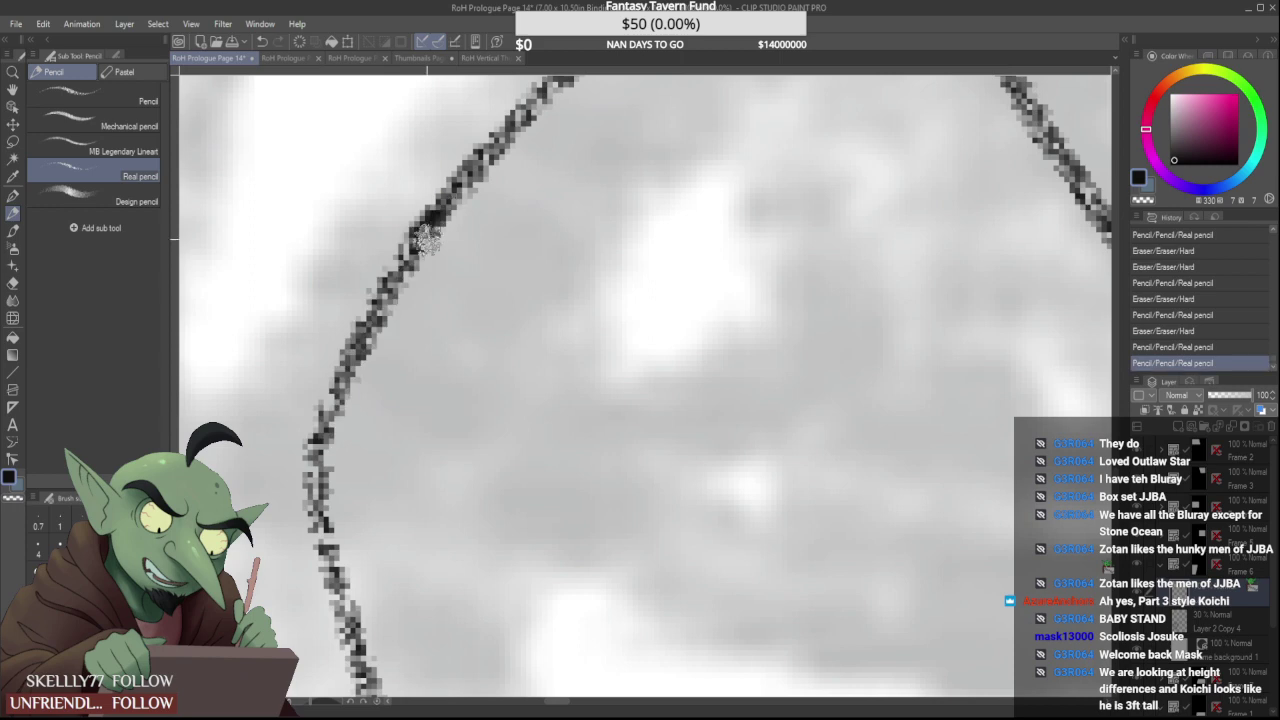
Pencil the lower eyelid curve from the eye's corner to the long curve, trimming both its ends and the iris edge below it
scroll(400, 315, down, 5)
scroll(270, 328, up, 4)
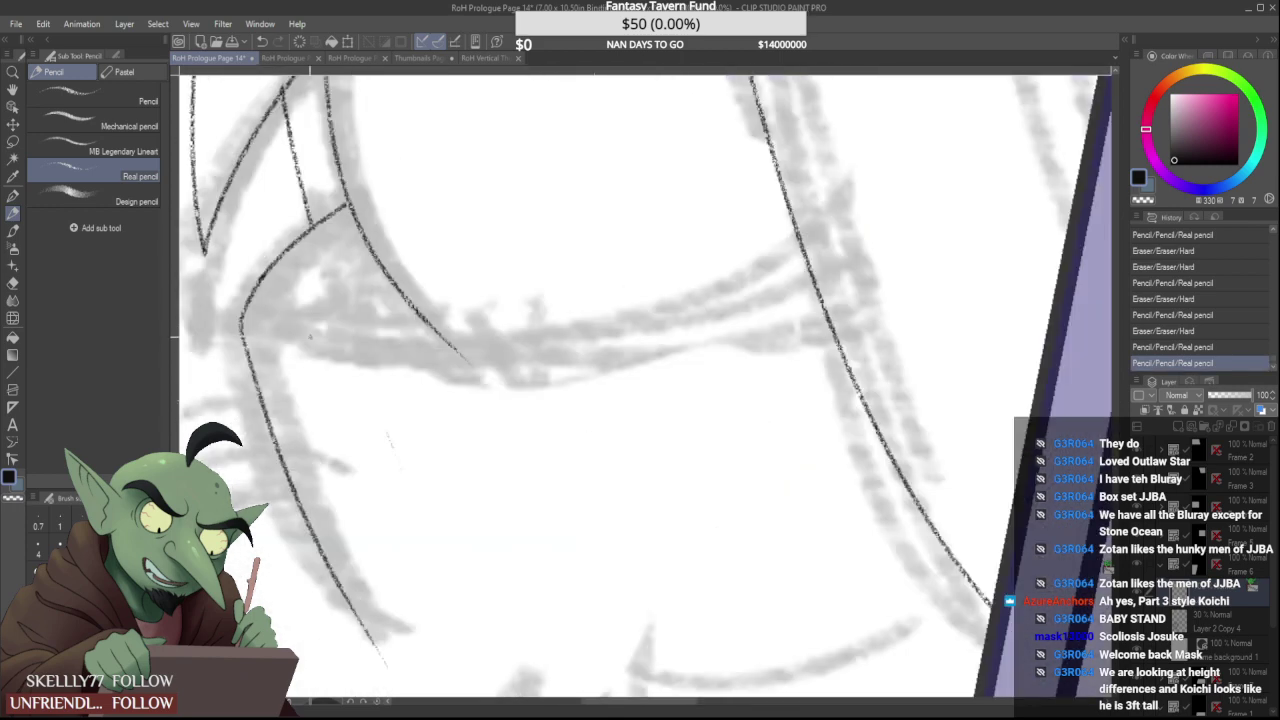
drag(258, 320, 820, 306)
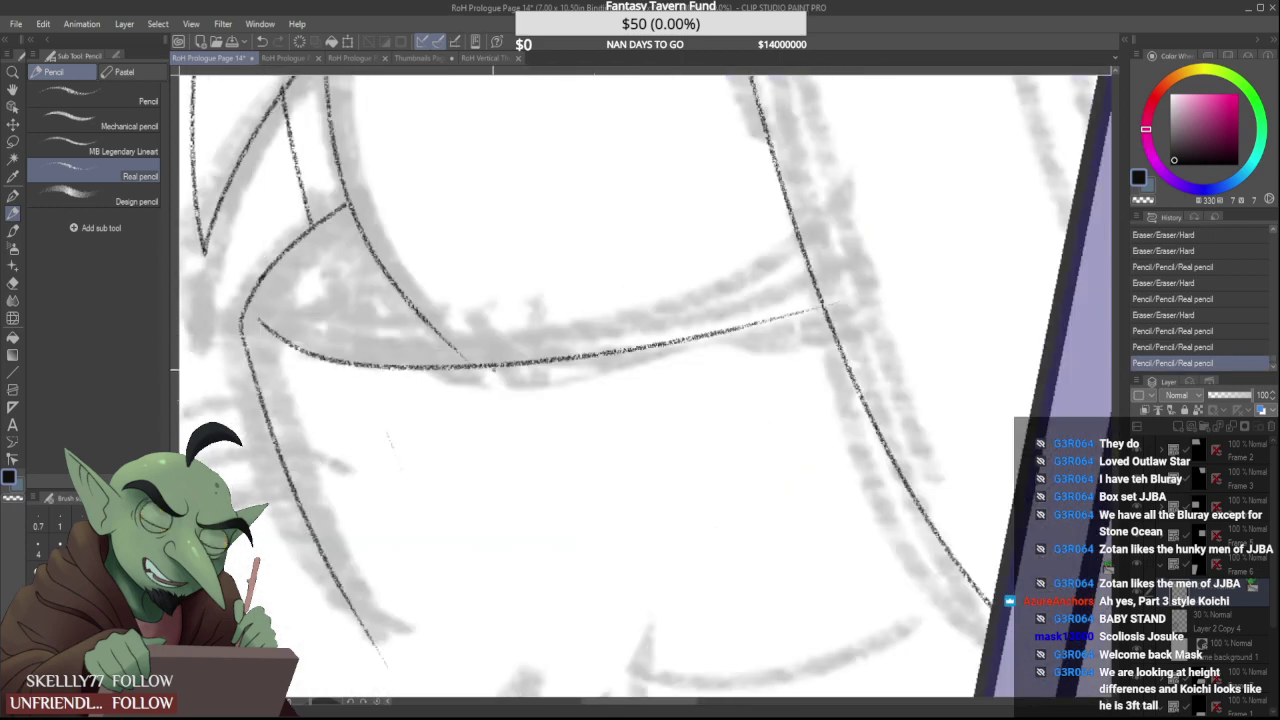
key(ctrl+z)
drag(258, 318, 800, 255)
key(ctrl+z)
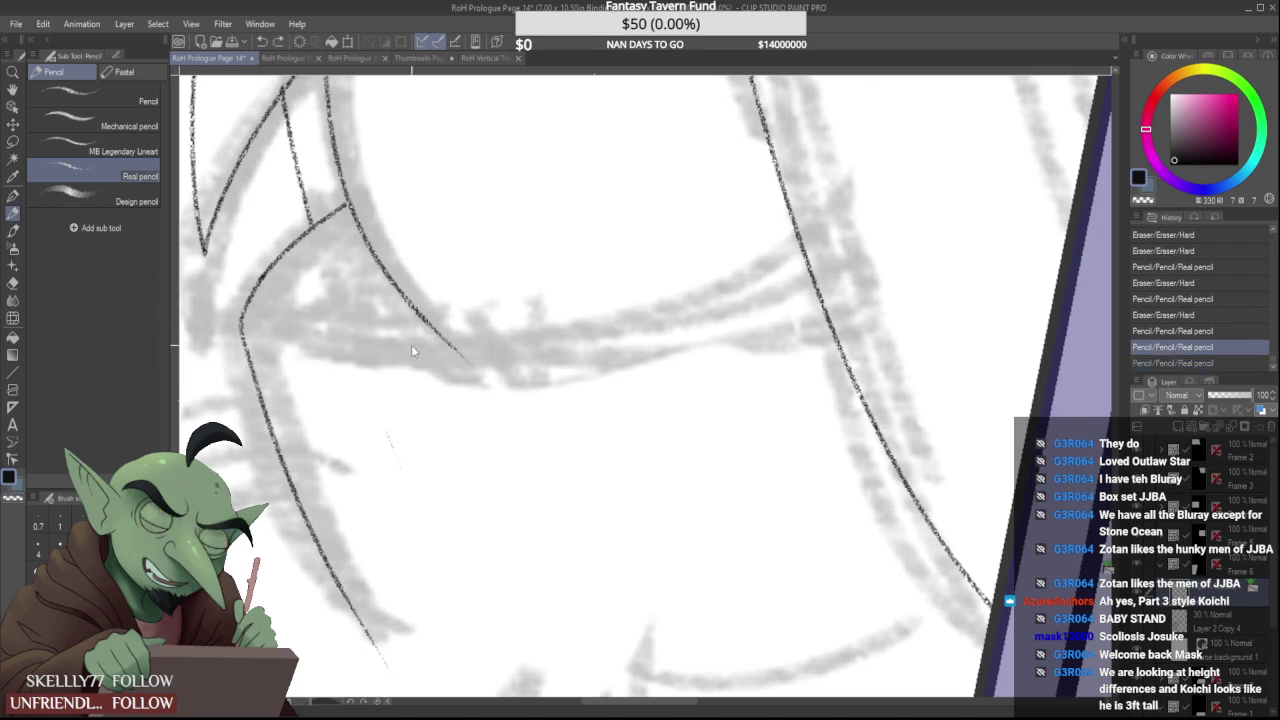
mouse_move(262, 322)
mouse_down()
mouse_move(285, 332)
mouse_move(940, 225)
mouse_up()
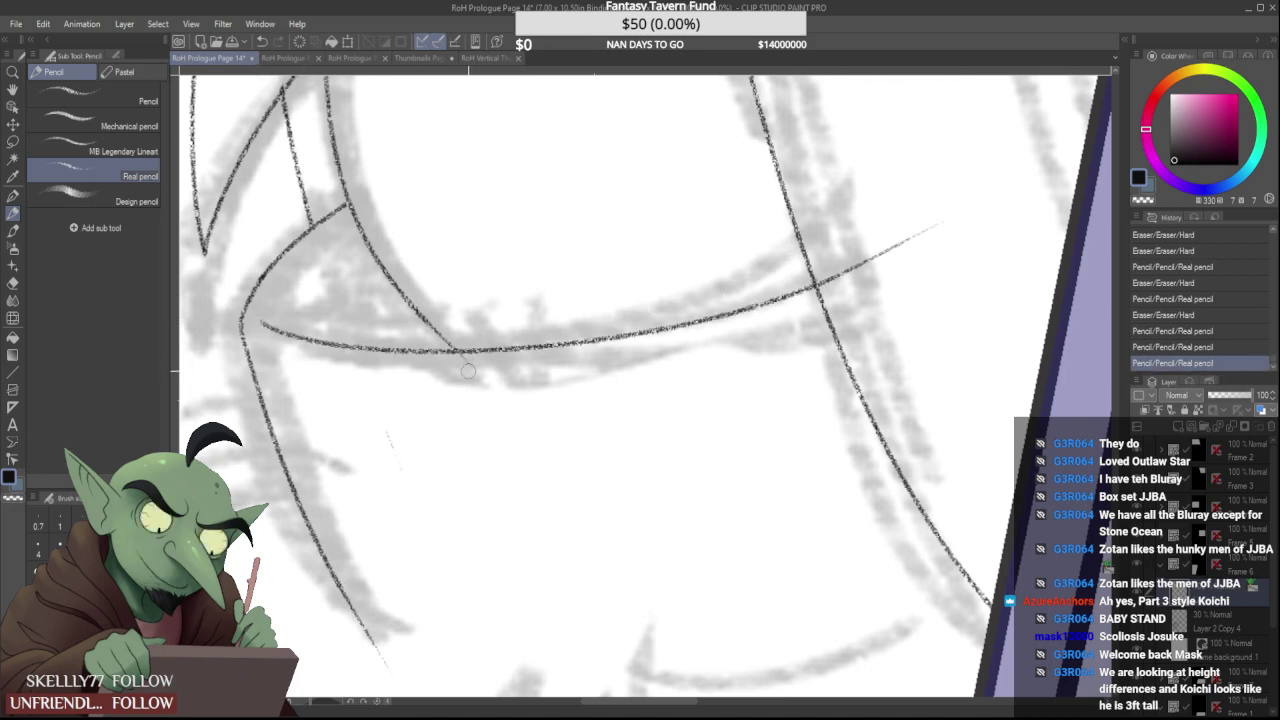
drag(468, 366, 455, 369)
drag(260, 327, 312, 358)
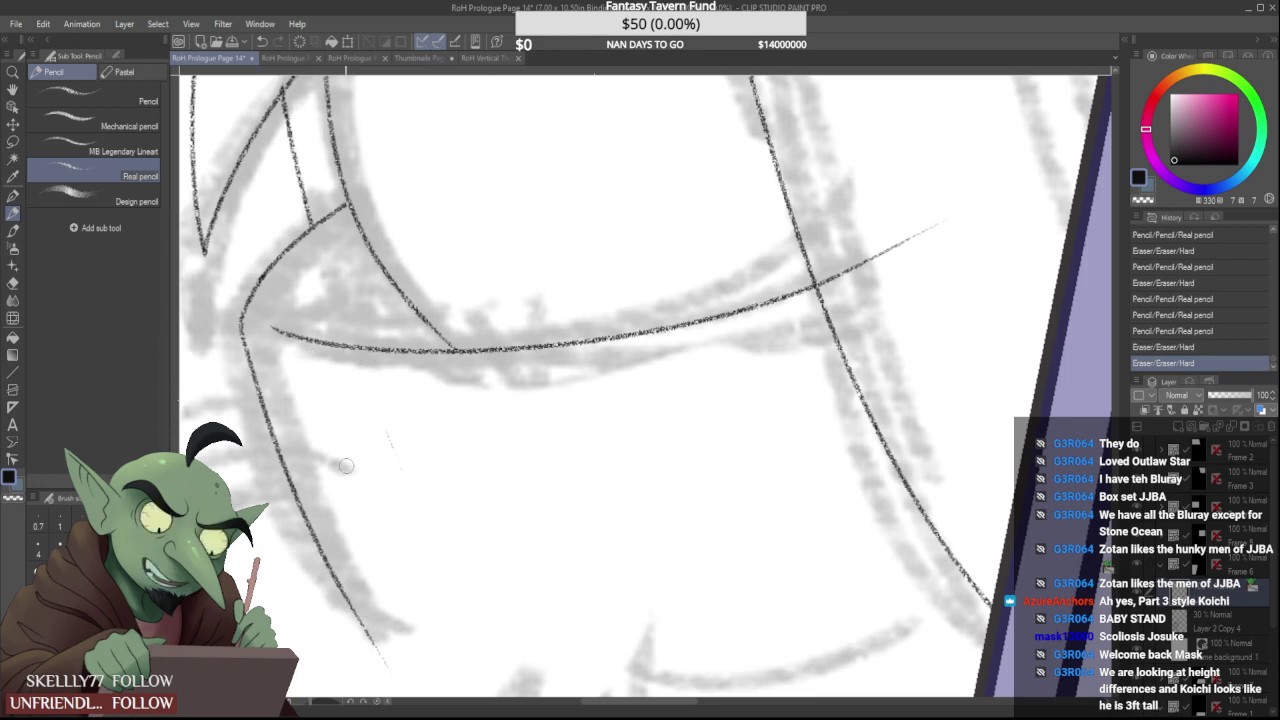
scroll(568, 301, down, 5)
scroll(562, 325, up, 5)
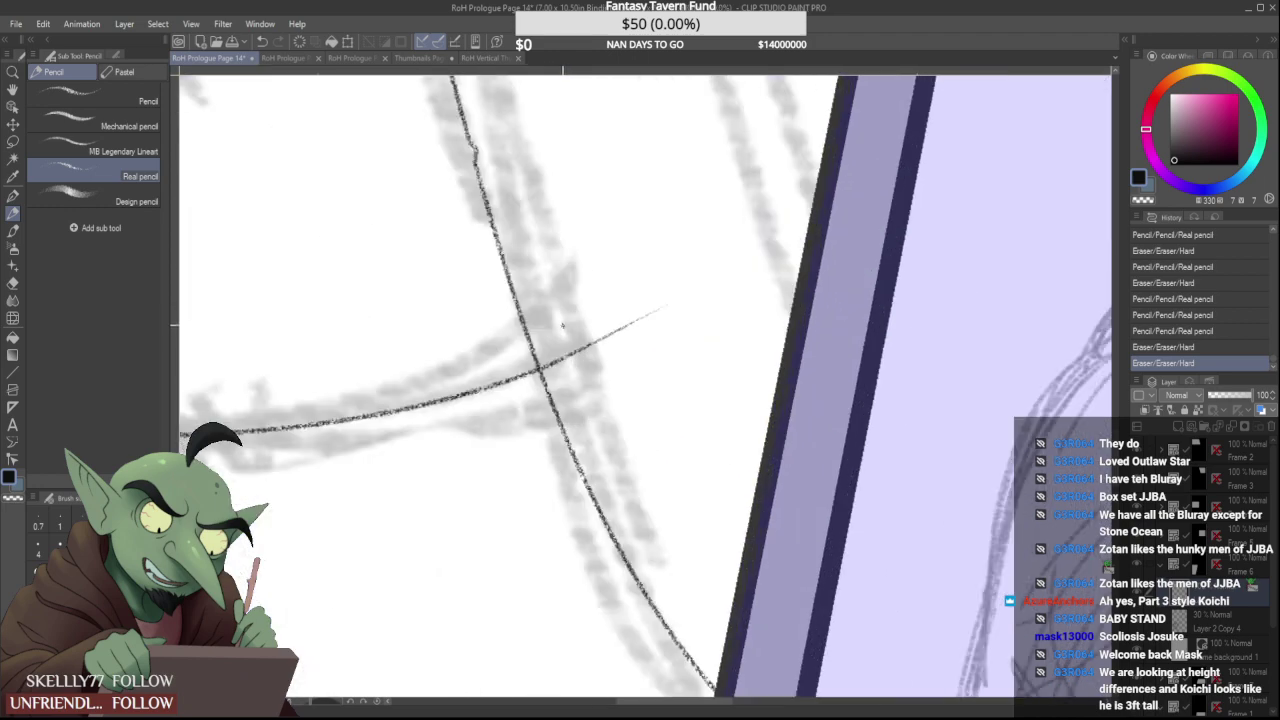
mouse_move(554, 361)
mouse_down()
mouse_move(666, 303)
mouse_move(648, 317)
mouse_up()
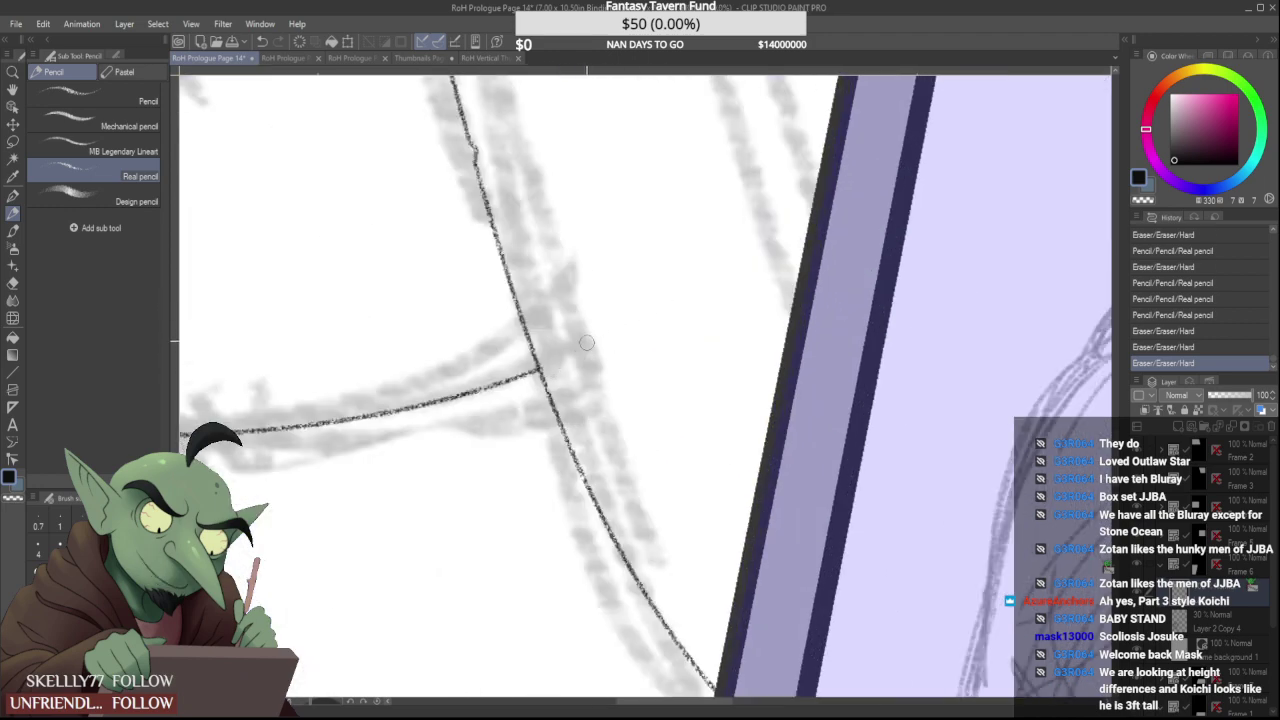
scroll(588, 331, down, 5)
scroll(554, 419, up, 3)
drag(508, 453, 726, 397)
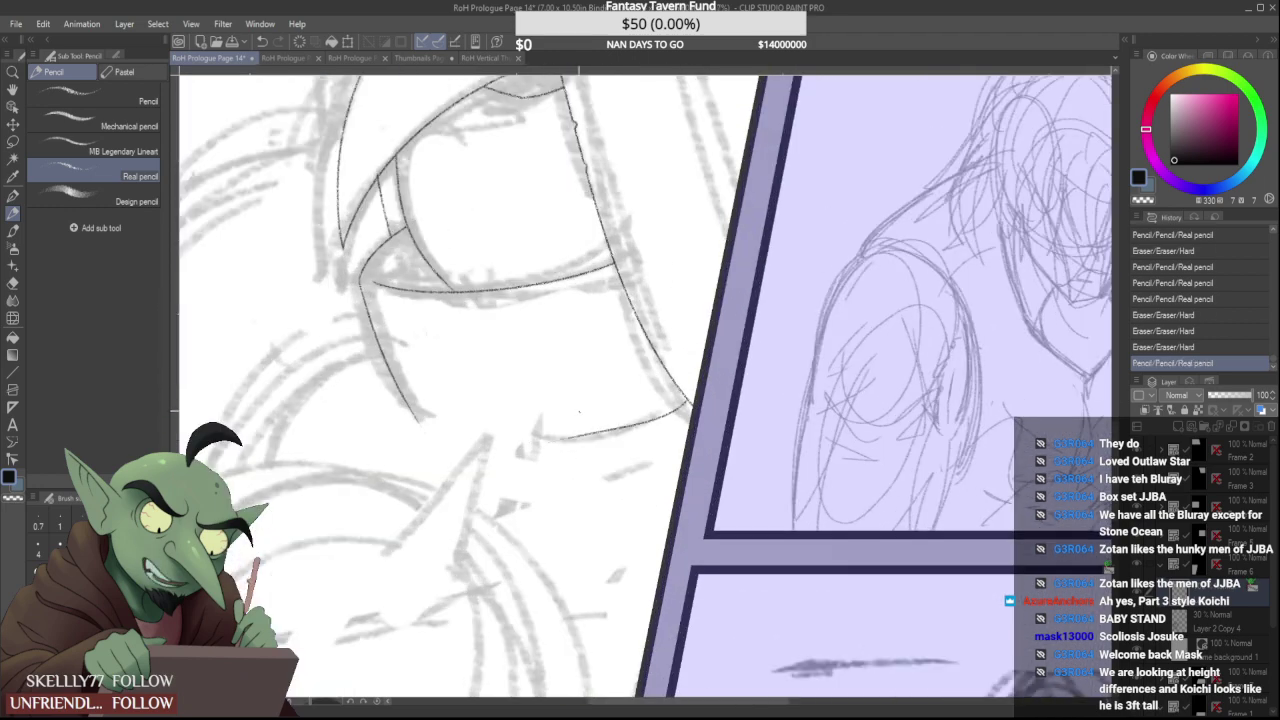
key(ctrl+z)
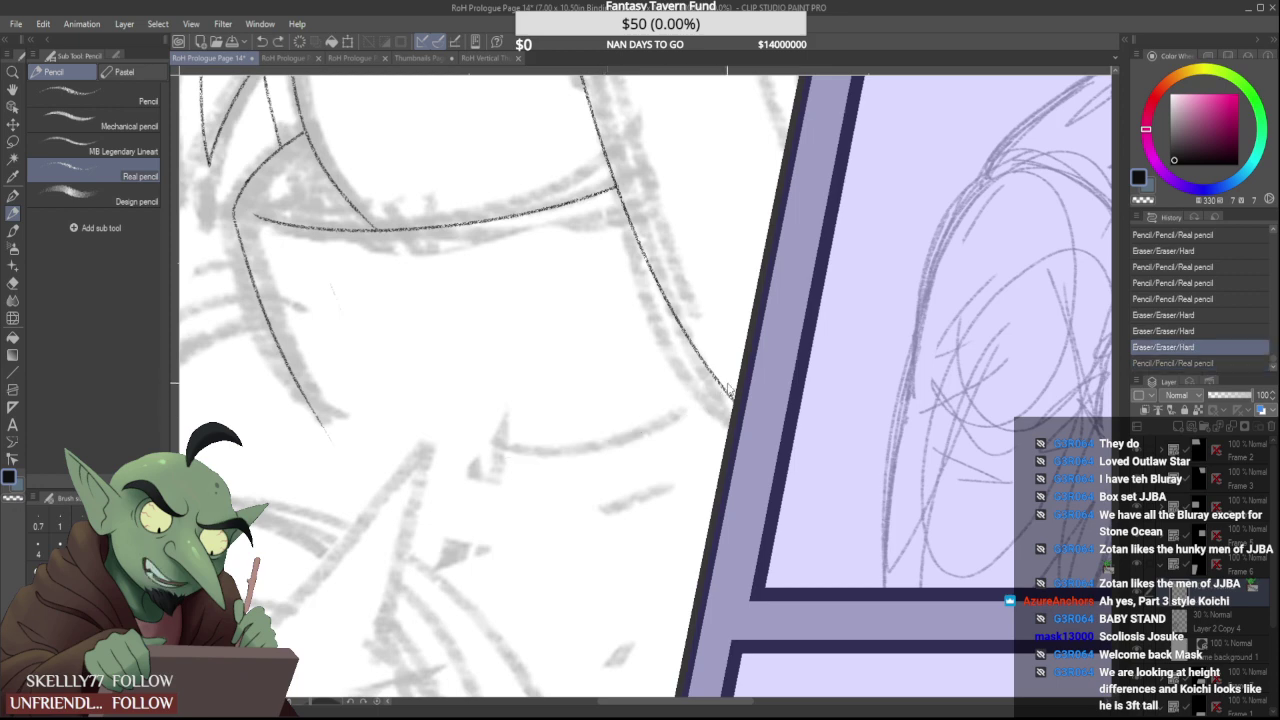
mouse_move(720, 385)
mouse_down()
mouse_move(661, 417)
mouse_move(553, 437)
mouse_up()
key(ctrl+z)
drag(631, 438, 509, 449)
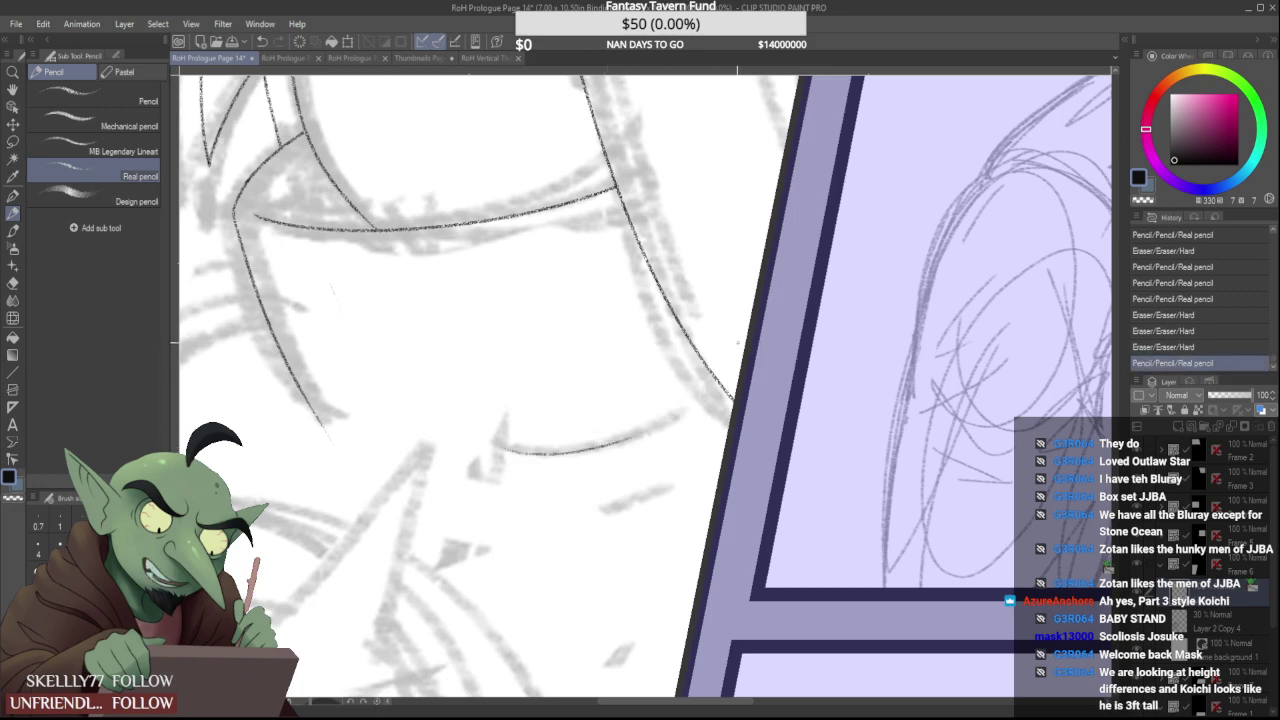
key(ctrl+z)
mouse_move(709, 409)
mouse_down()
mouse_move(620, 447)
mouse_move(662, 433)
mouse_move(640, 445)
mouse_up()
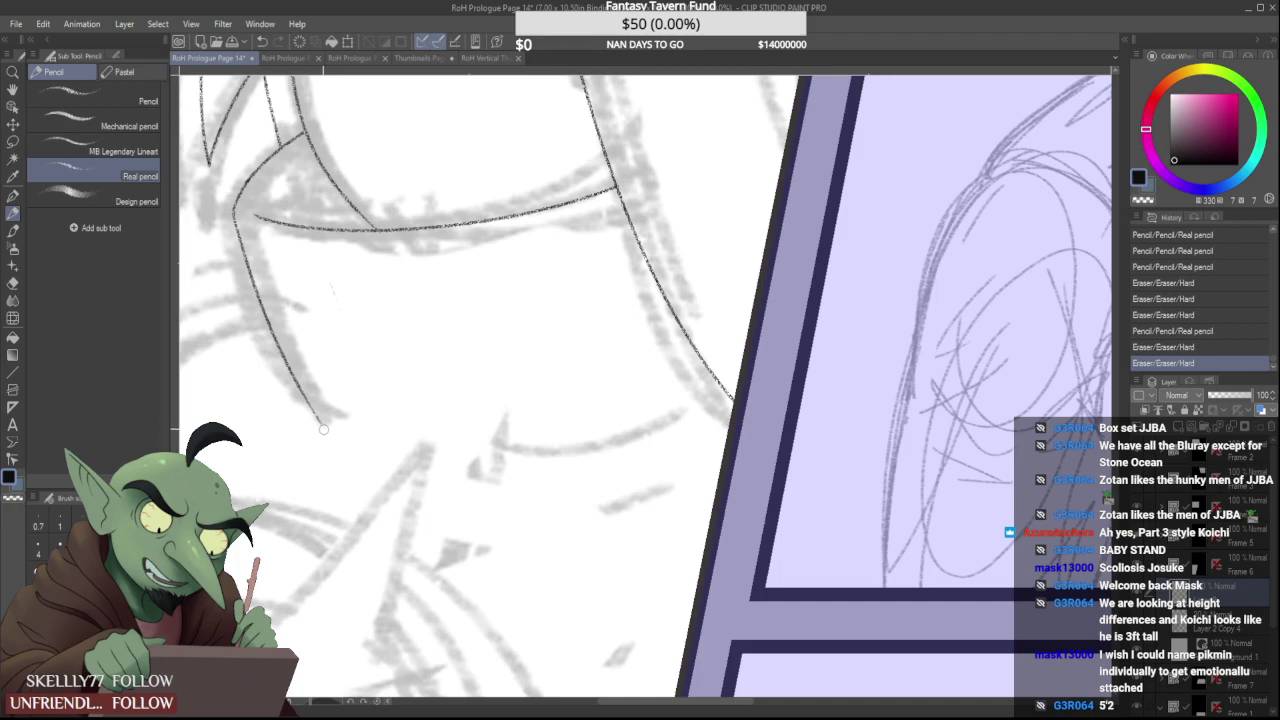
Pencil an arc from the fold below the eye curving outward and down to the big circle sketch, trimming its lower end
scroll(323, 429, down, 4)
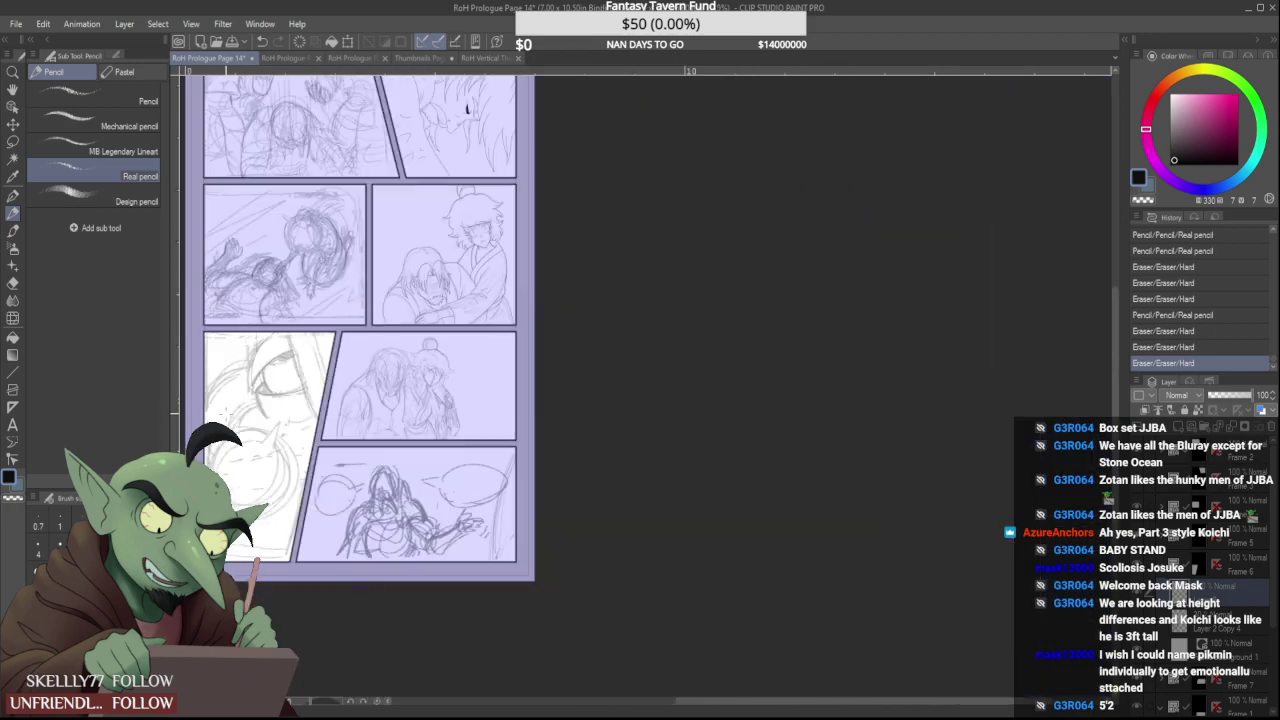
scroll(227, 412, up, 5)
drag(392, 356, 281, 523)
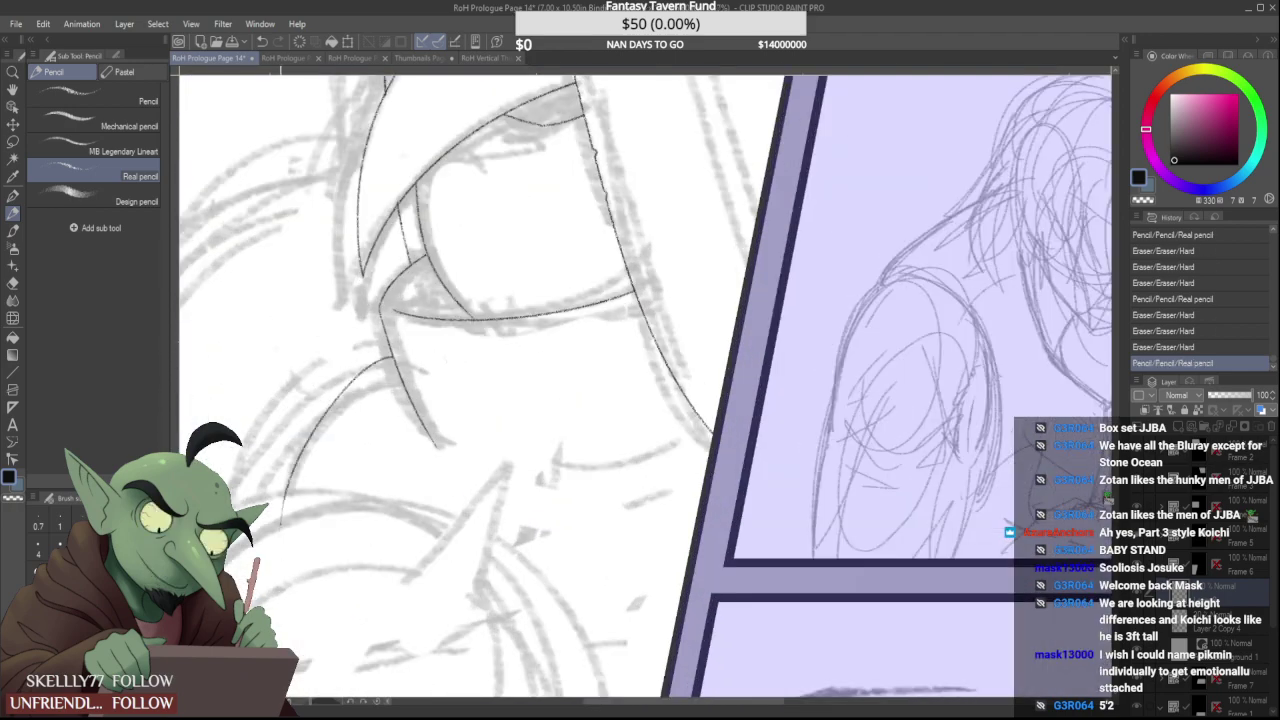
key(ctrl+z)
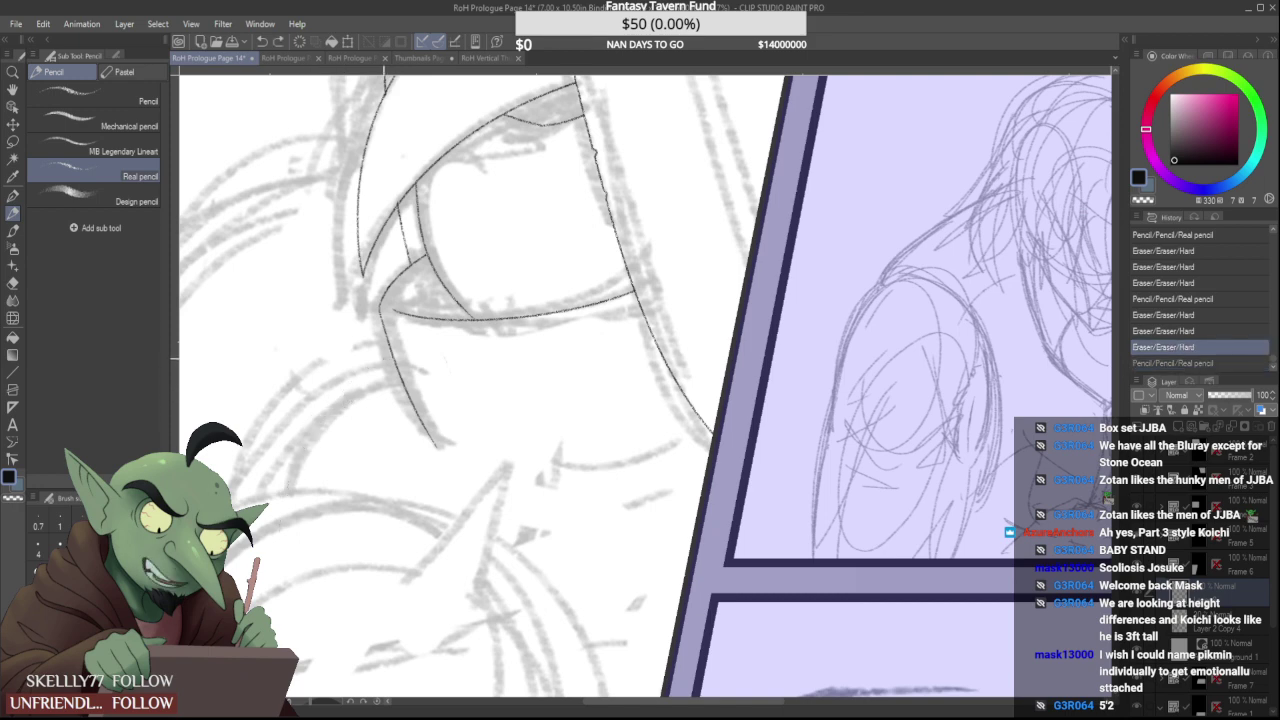
key(ctrl+y)
key(ctrl+z)
key(ctrl+y)
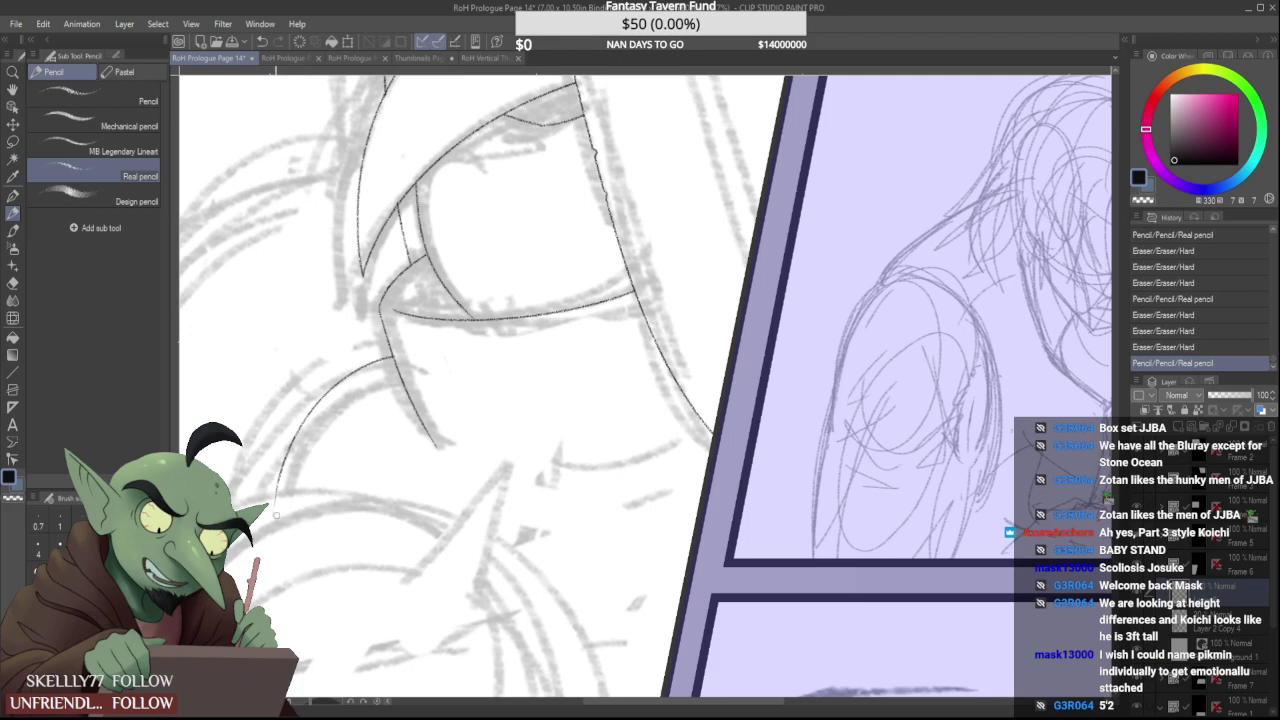
drag(272, 507, 282, 492)
scroll(313, 345, down, 5)
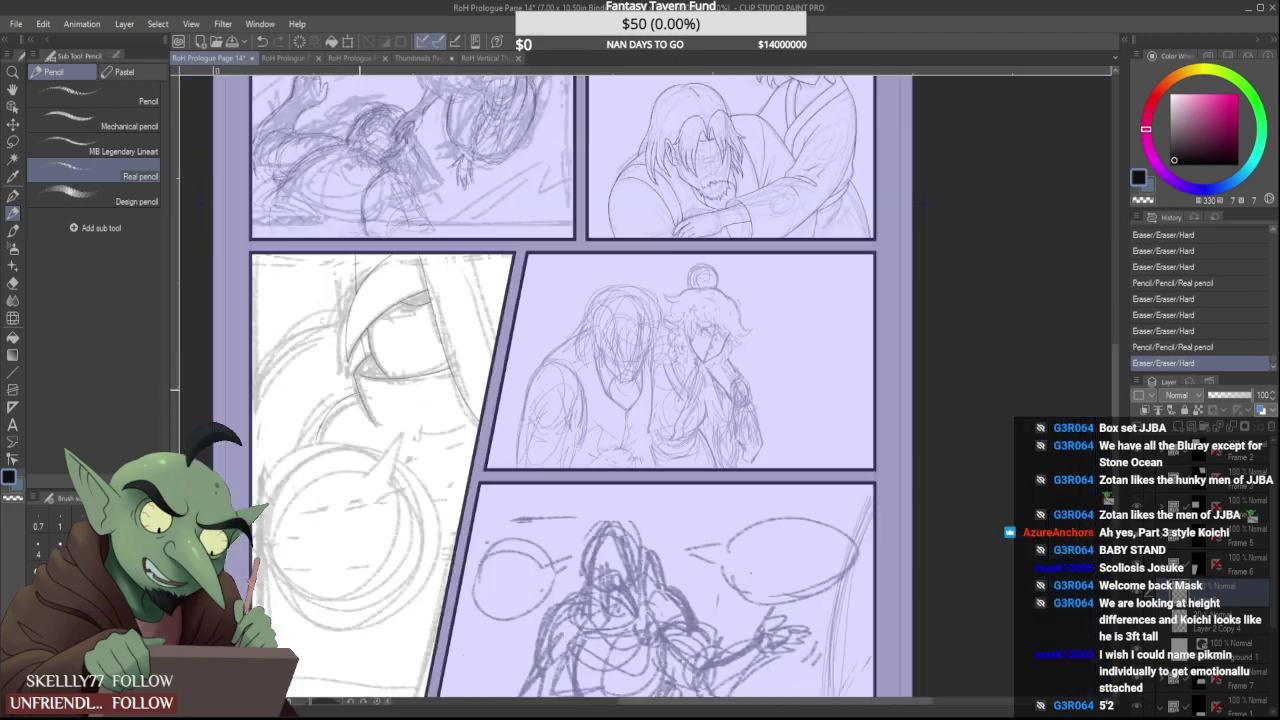
scroll(322, 348, up, 1)
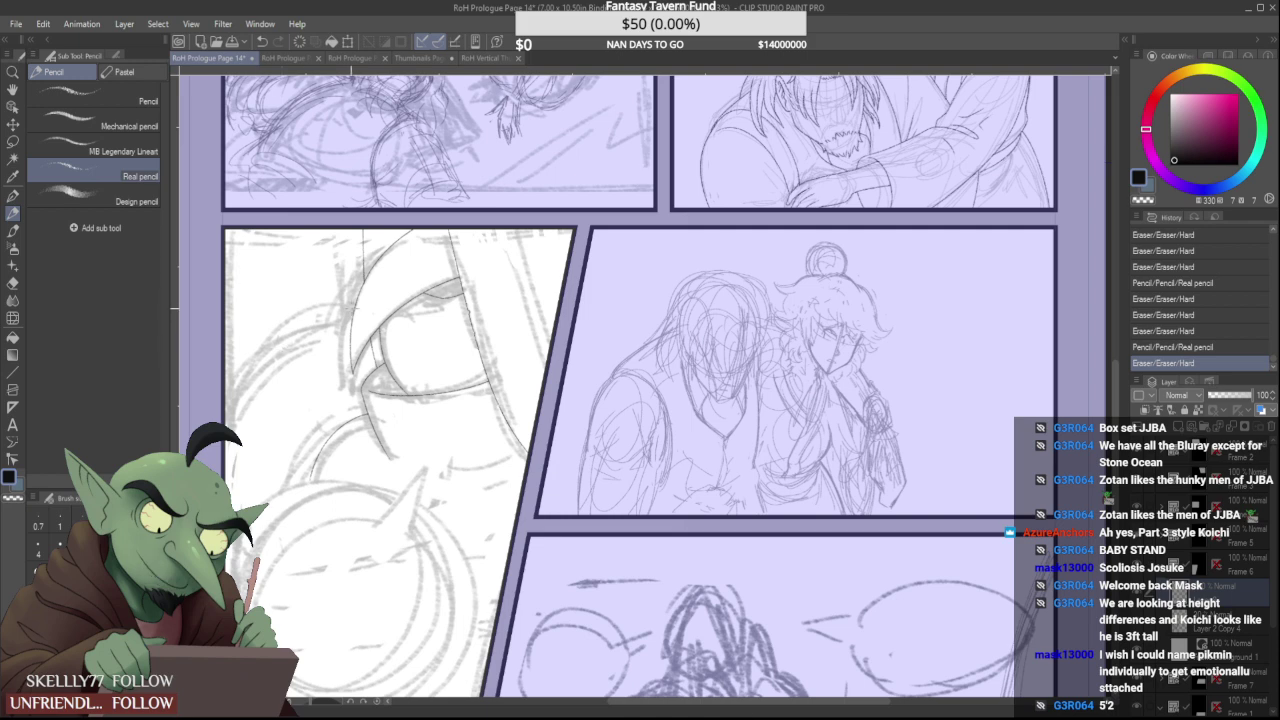
drag(351, 308, 222, 410)
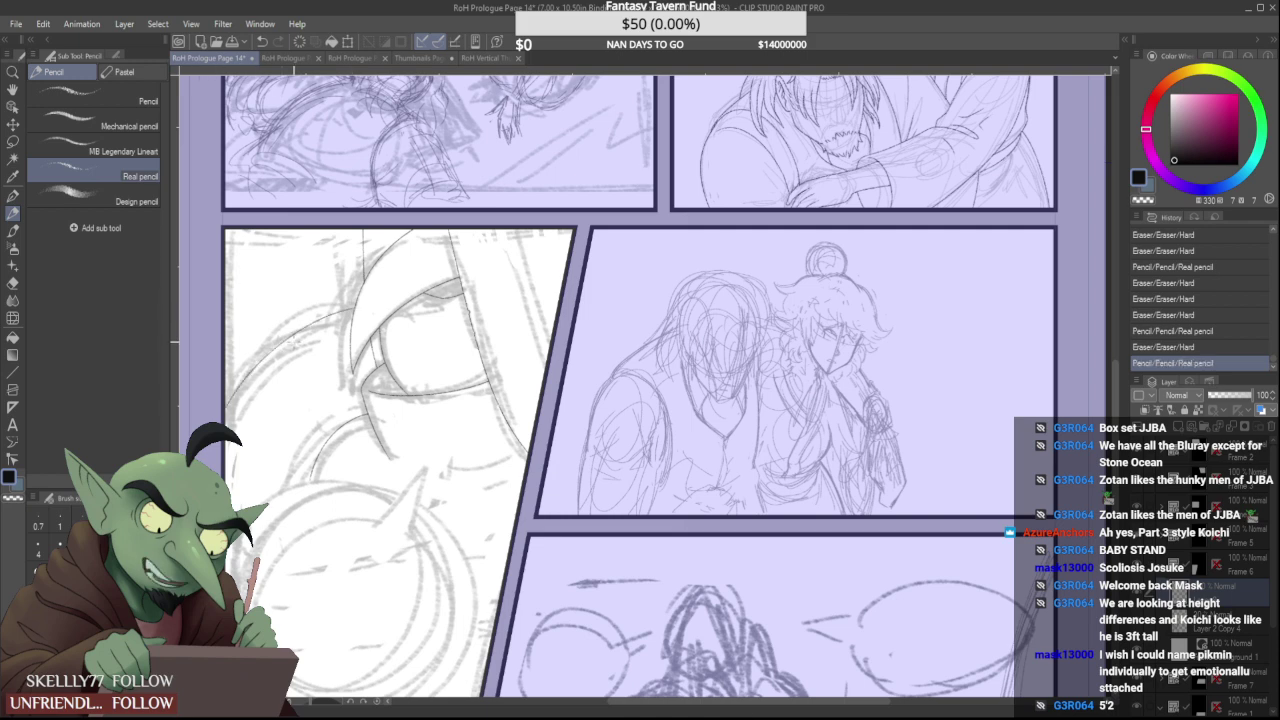
key(ctrl+z)
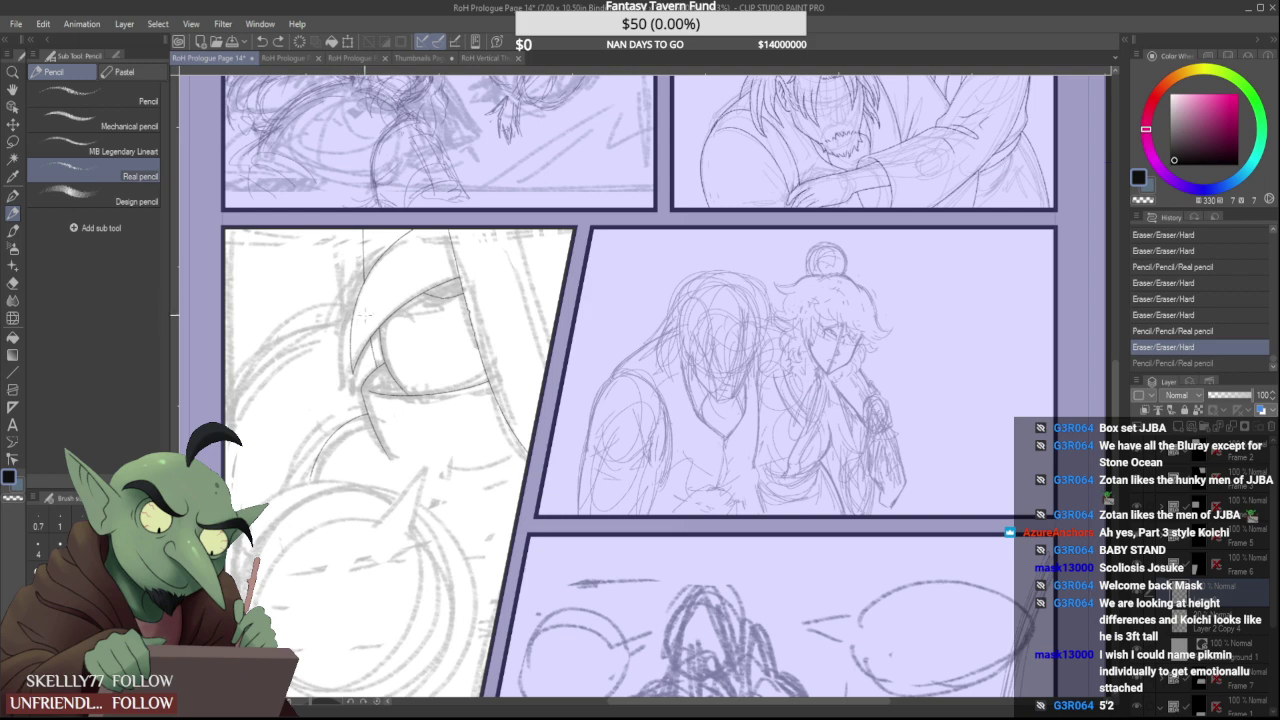
mouse_move(355, 306)
mouse_down()
mouse_move(255, 419)
mouse_move(246, 487)
mouse_up()
key(ctrl+z)
drag(354, 311, 229, 429)
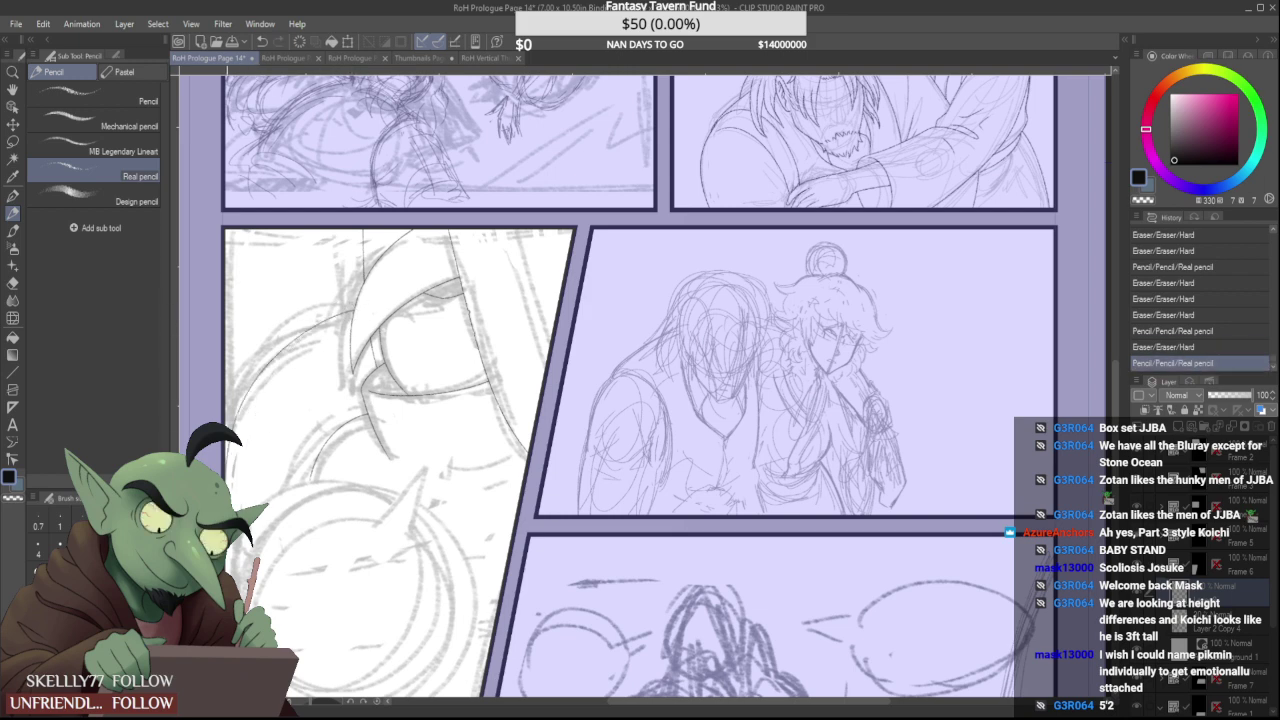
key(ctrl+z)
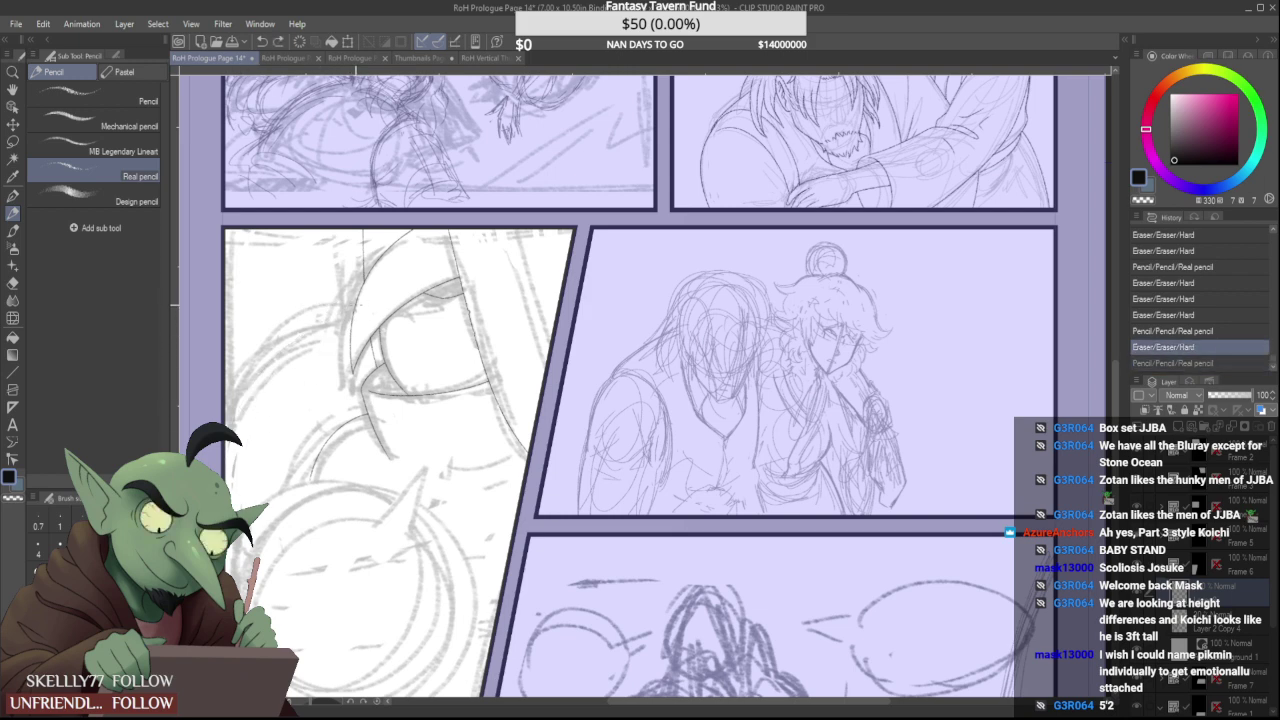
drag(357, 305, 227, 426)
key(ctrl+z)
key(ctrl+y)
key(ctrl+z)
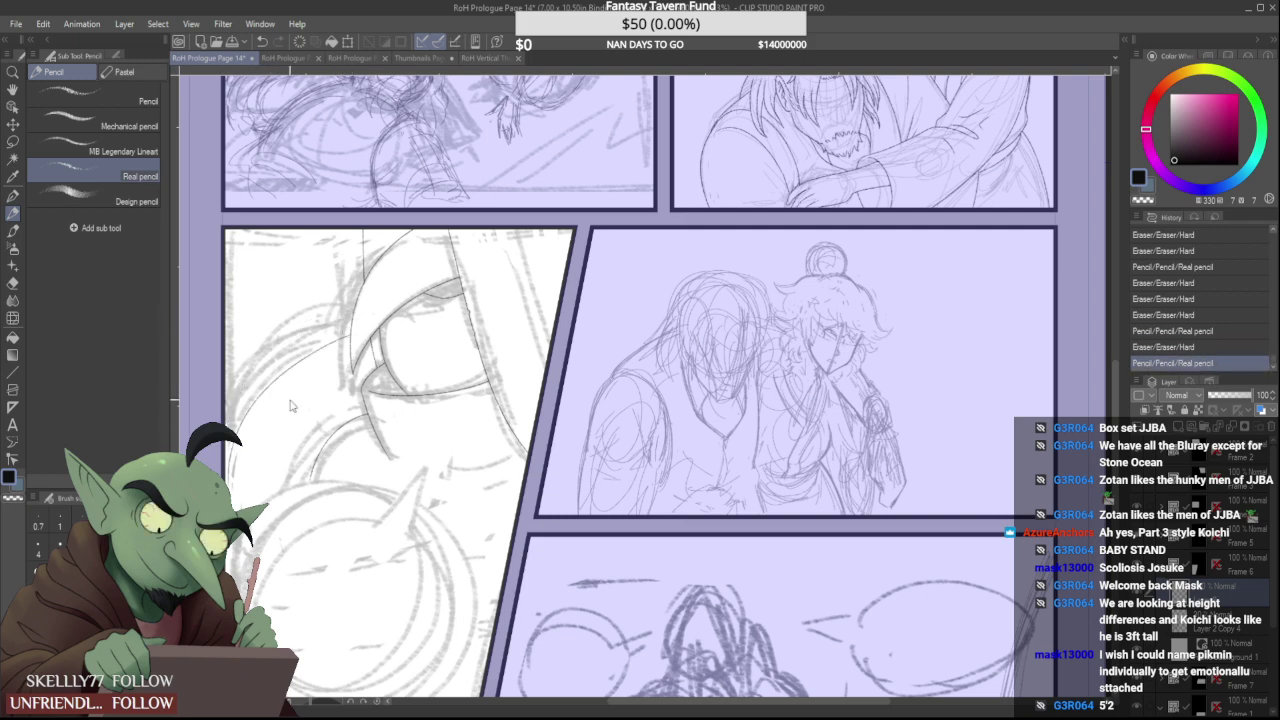
key(ctrl+z)
drag(238, 436, 382, 326)
key(ctrl+z)
drag(232, 446, 392, 314)
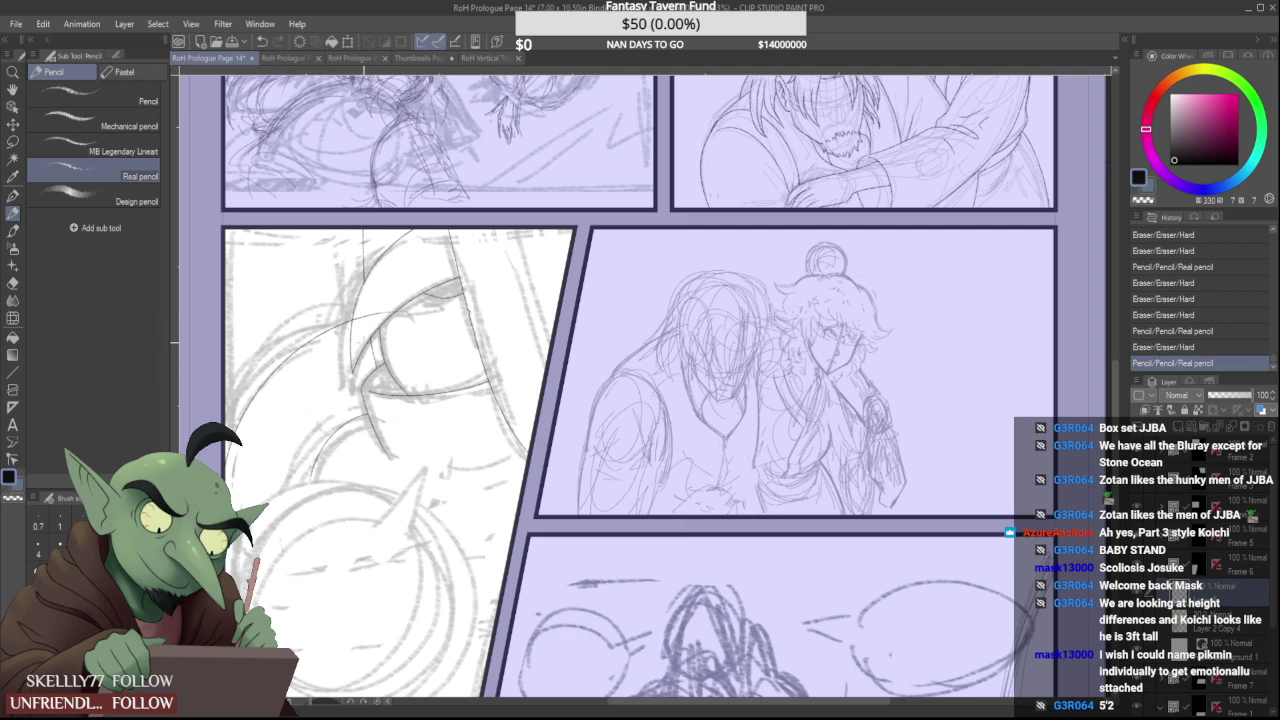
key(ctrl+z)
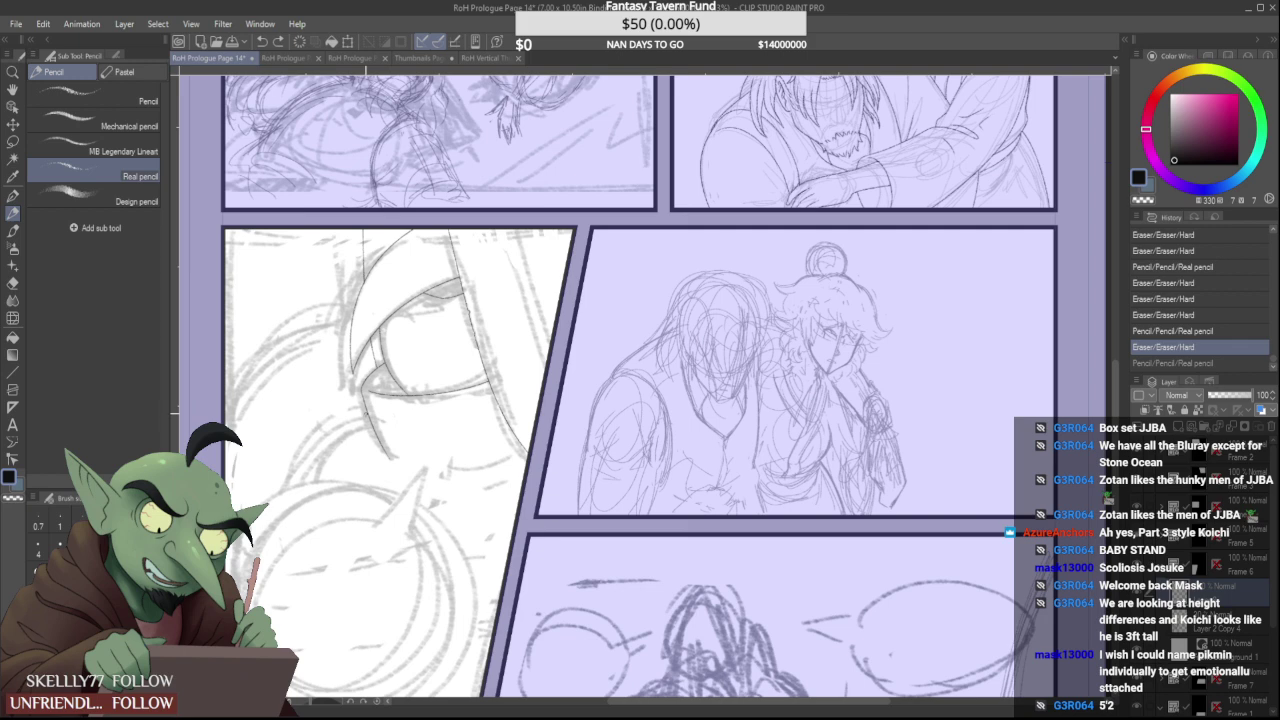
drag(365, 413, 260, 518)
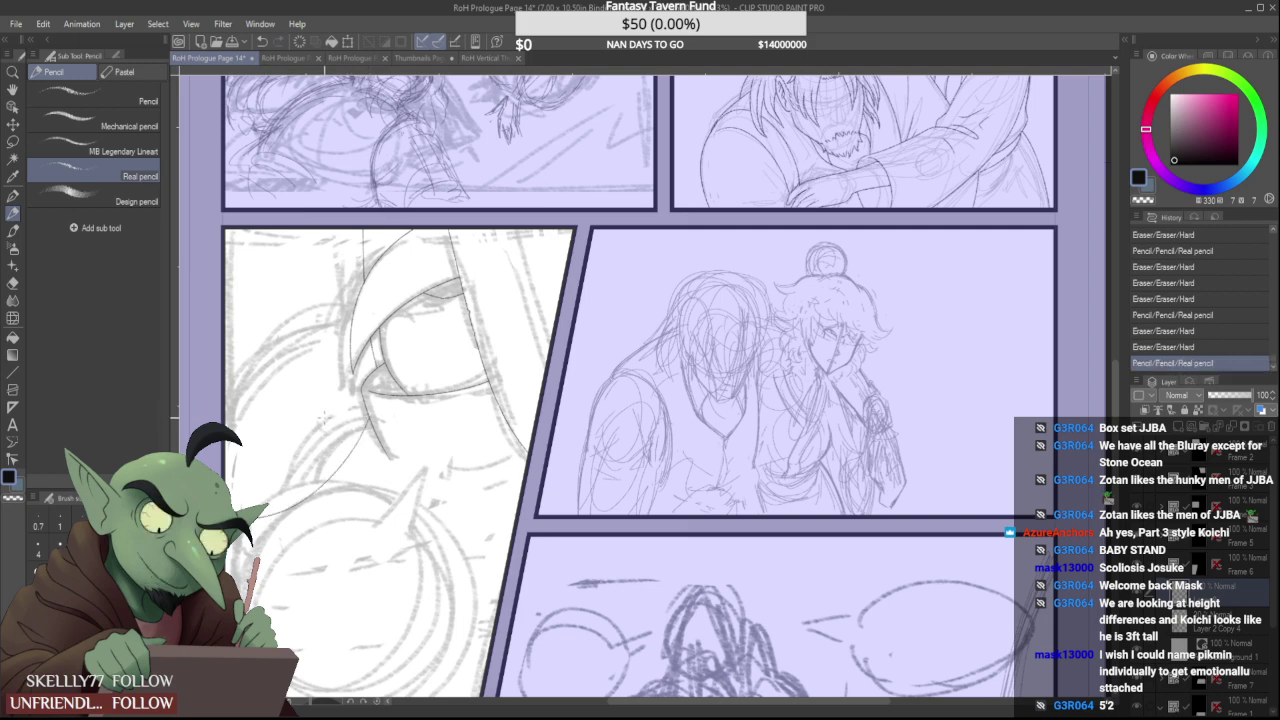
key(ctrl+z)
key(ctrl+z)
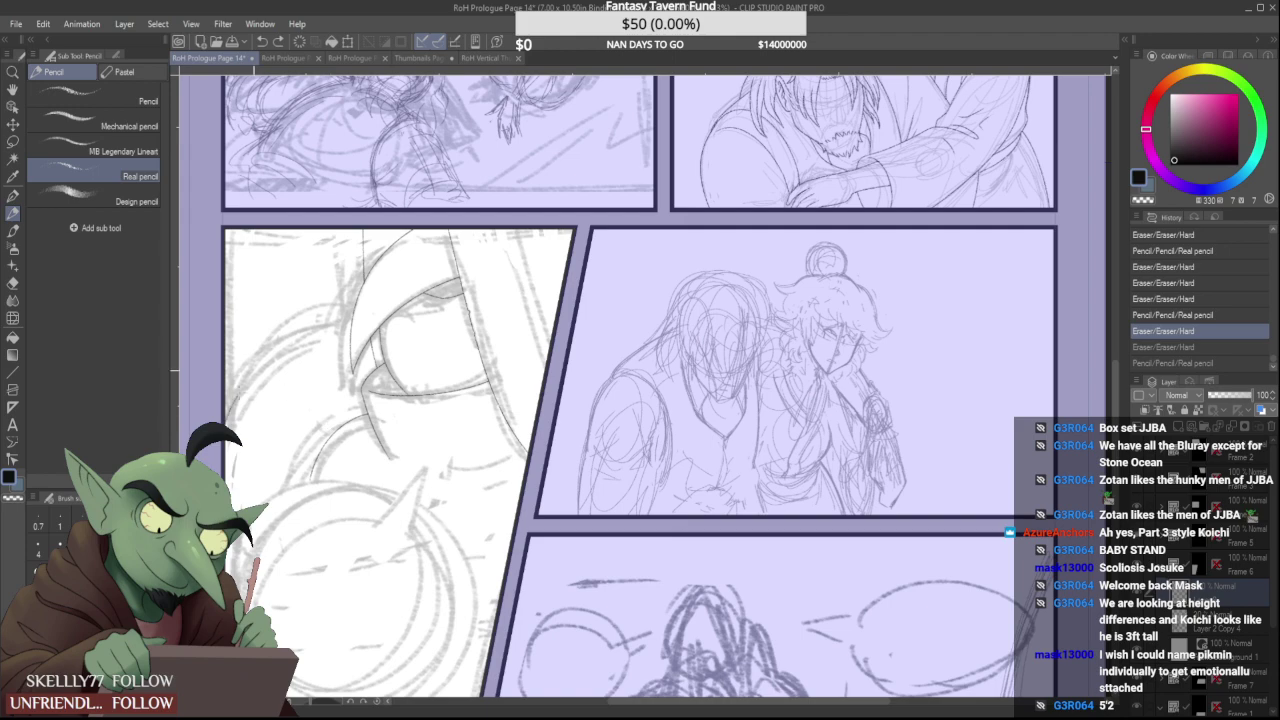
Pencil the sweeping outer curve from the panel's left border up to the eyelid shape, trimming the end that overshoots it
drag(230, 408, 380, 319)
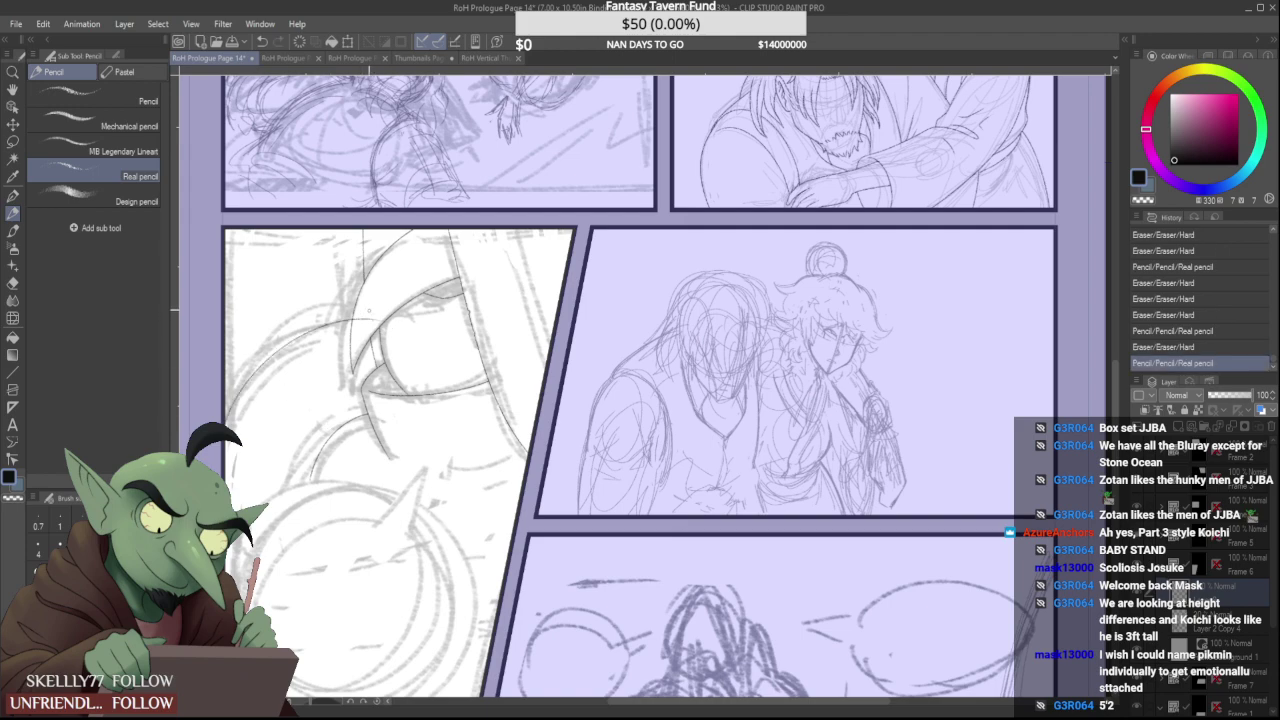
scroll(390, 321, up, 5)
mouse_move(386, 328)
mouse_down()
mouse_move(422, 326)
mouse_move(357, 296)
mouse_move(240, 312)
mouse_up()
Close the gap in the vertical line above the eyelid curve with a short pencil stroke
scroll(248, 313, down, 8)
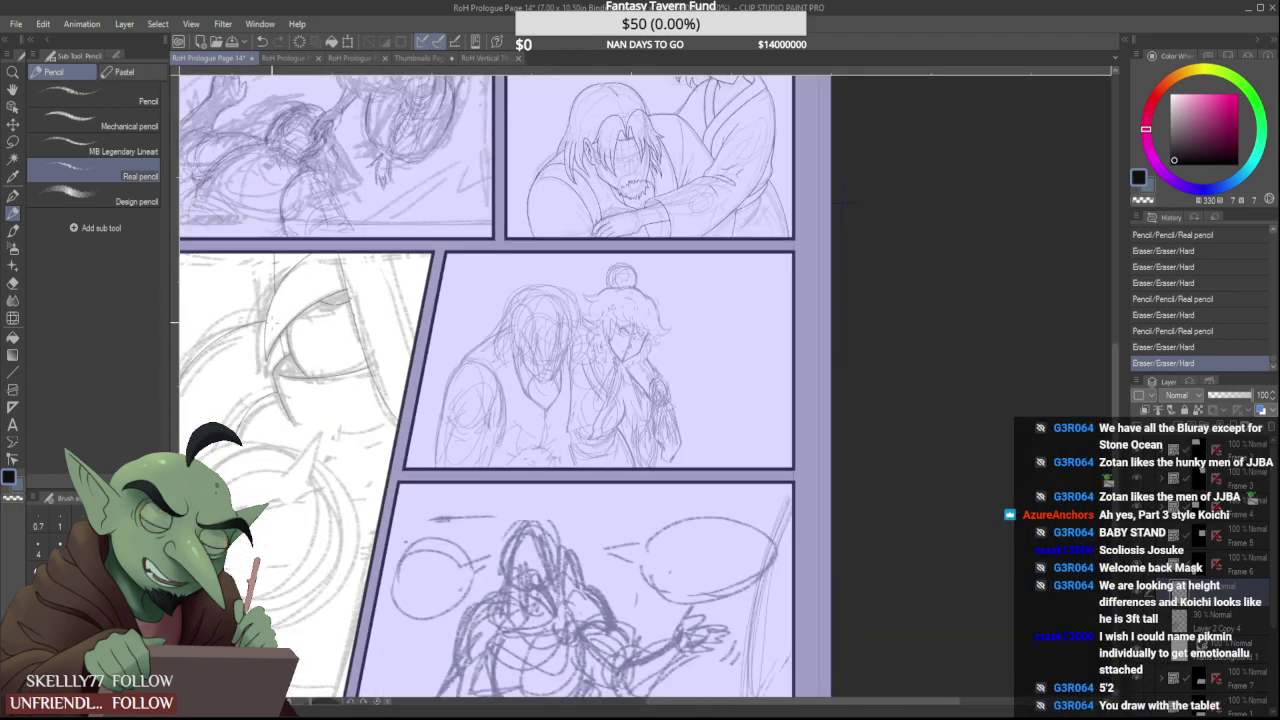
scroll(272, 330, down, 4)
scroll(241, 380, up, 4)
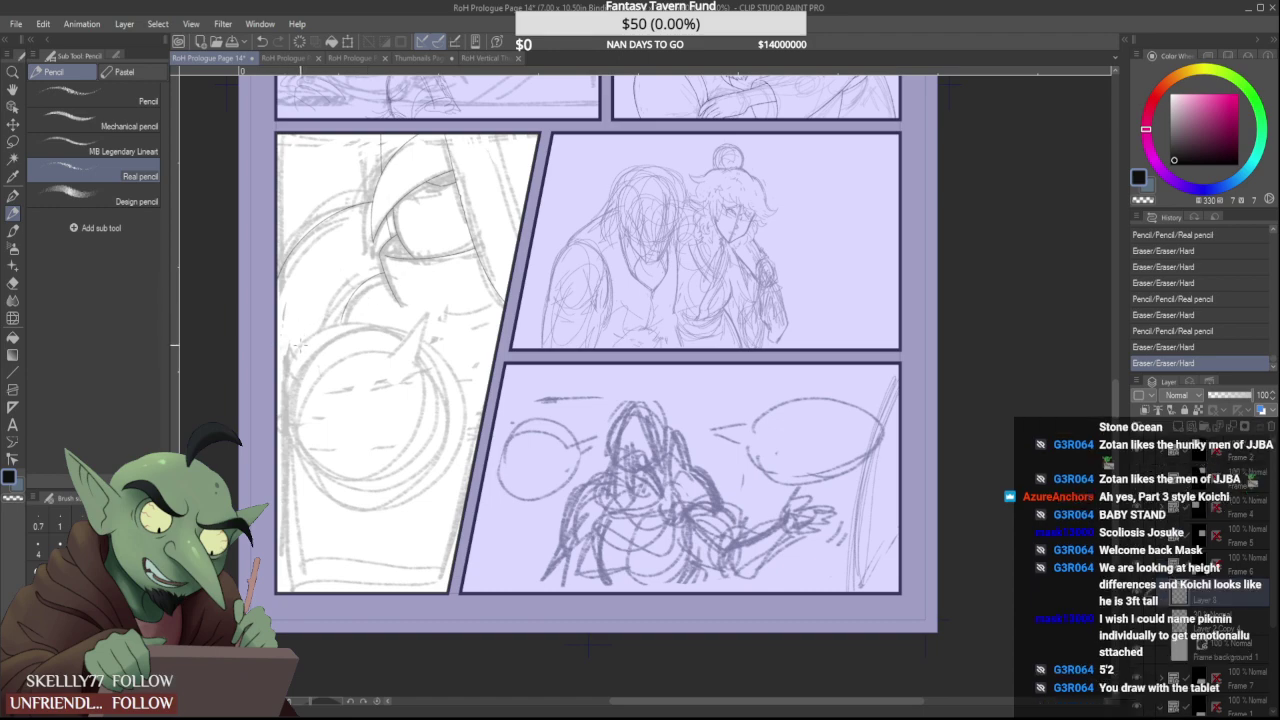
scroll(381, 165, up, 8)
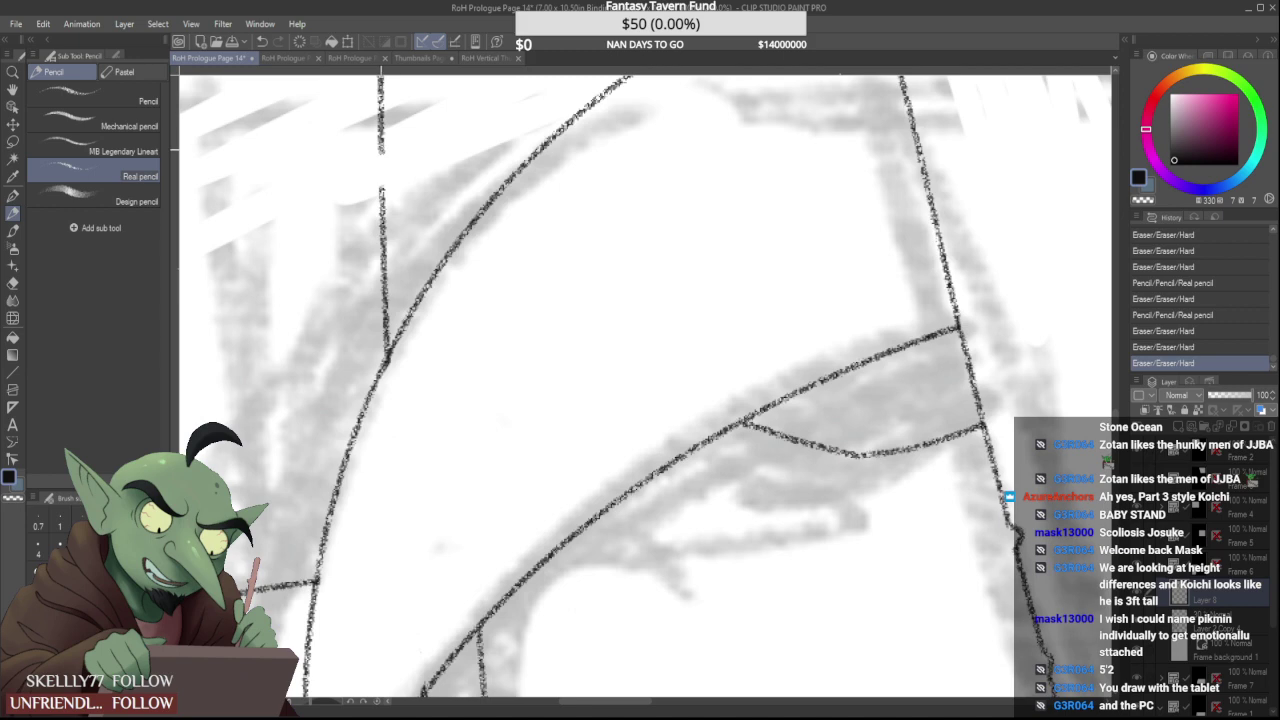
drag(381, 150, 382, 190)
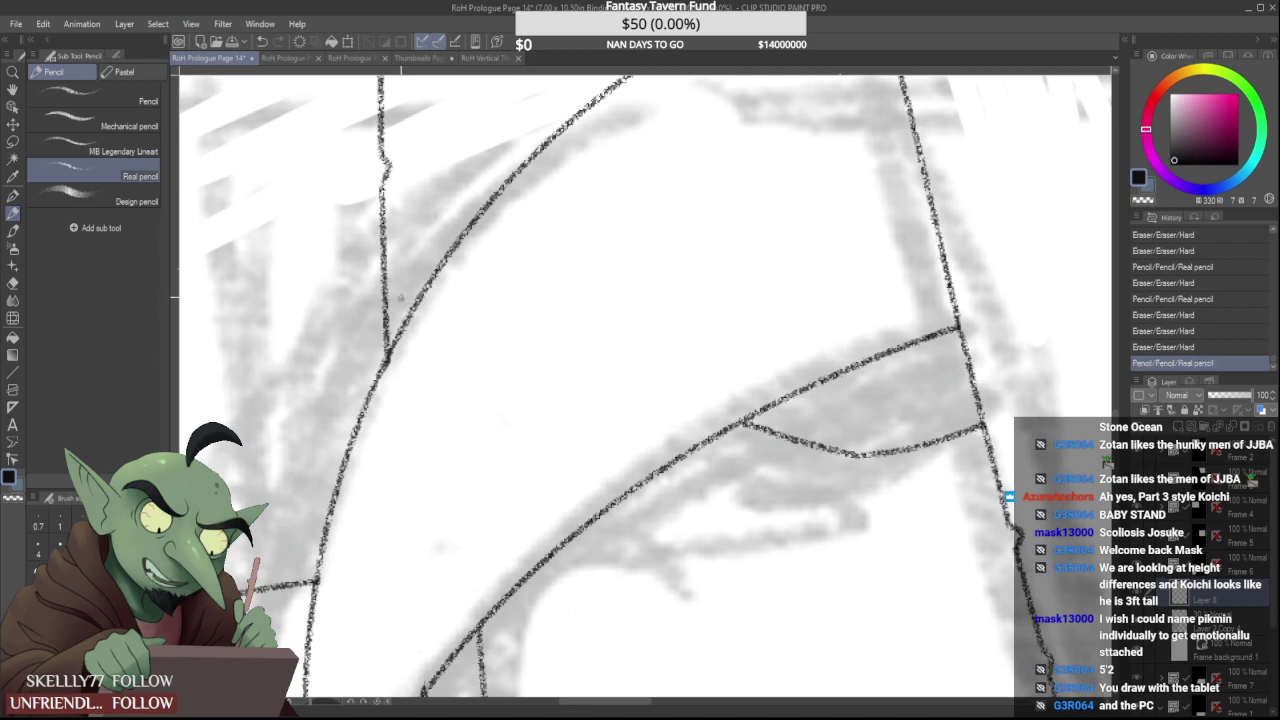
Doodle a computer with monitor, keyboard, tower and mouse inside the big circle sketch
scroll(379, 286, down, 4)
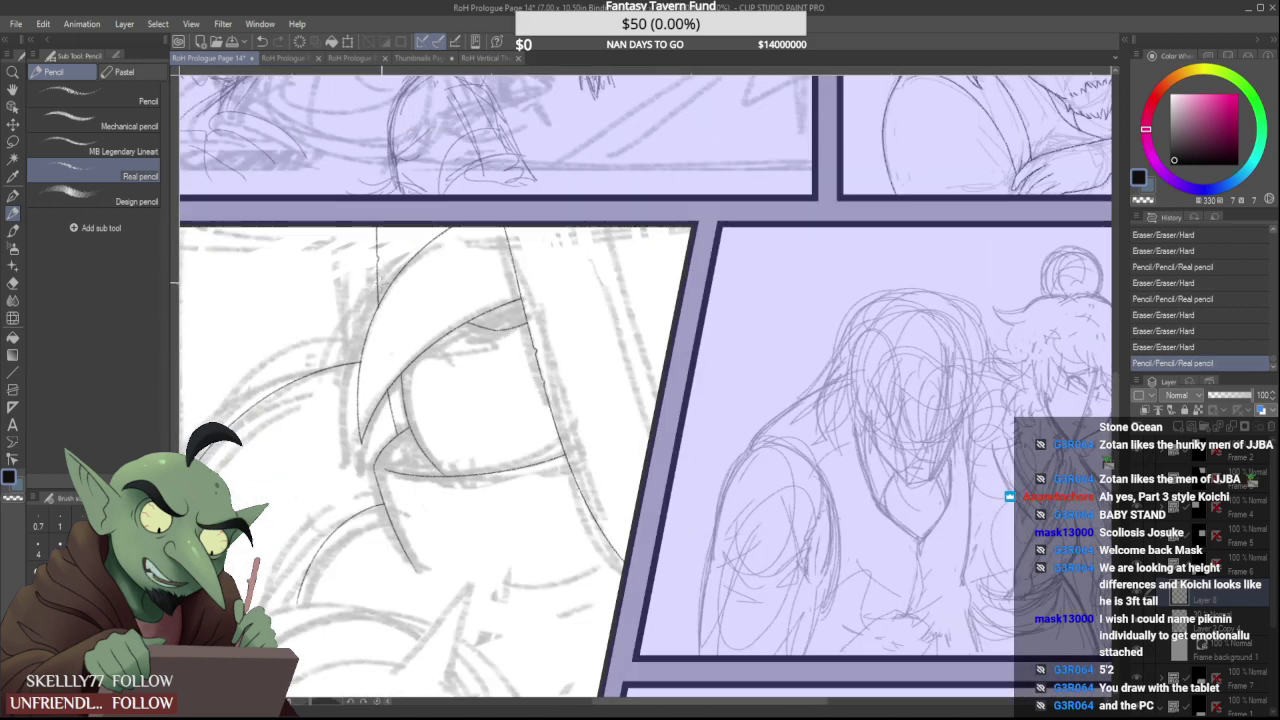
scroll(380, 283, down, 5)
scroll(430, 298, up, 4)
scroll(400, 330, down, 4)
scroll(350, 375, up, 5)
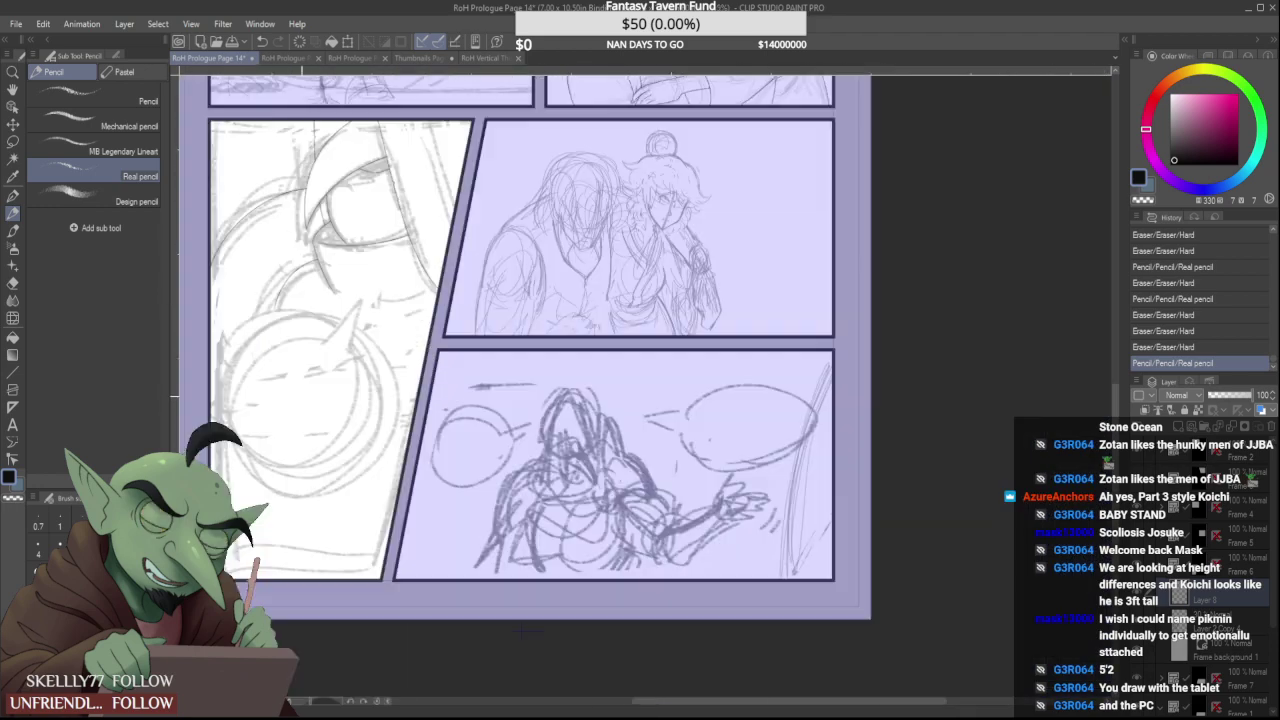
mouse_move(268, 412)
mouse_down()
mouse_move(330, 335)
mouse_move(270, 410)
mouse_move(310, 400)
mouse_move(286, 422)
mouse_move(362, 413)
mouse_up()
drag(292, 437, 309, 472)
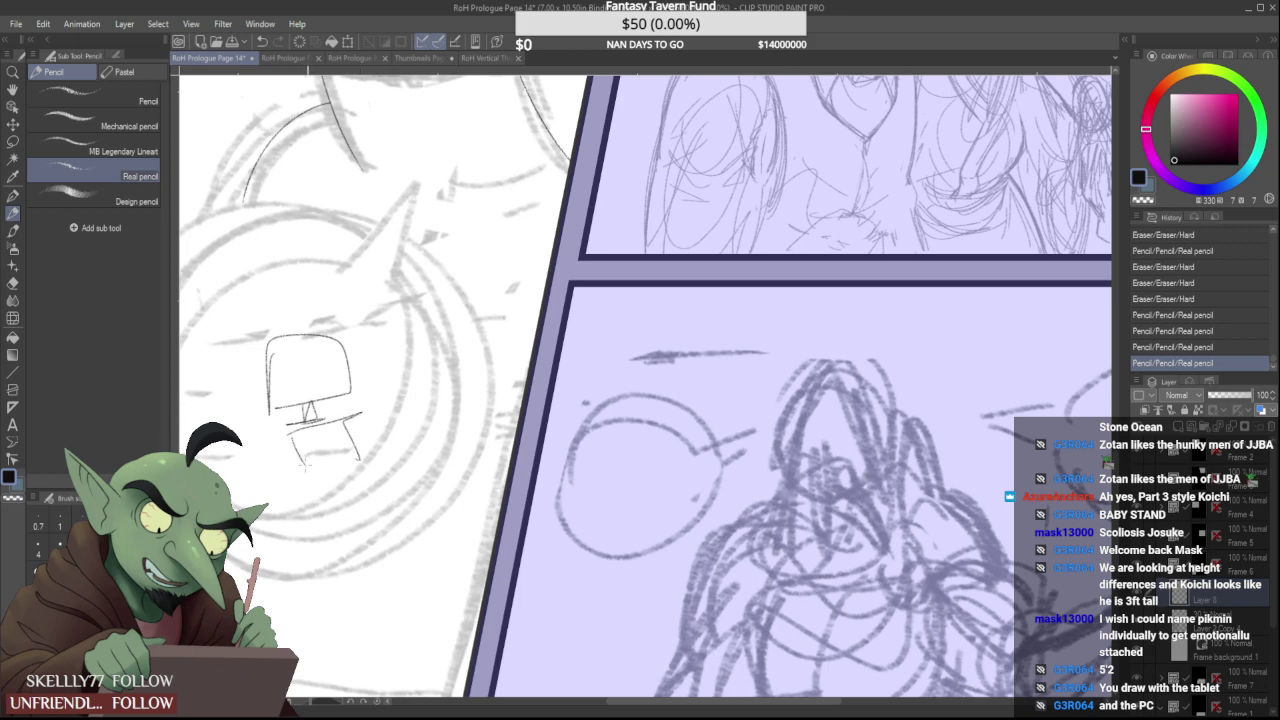
drag(345, 420, 360, 460)
drag(351, 417, 371, 454)
drag(296, 440, 298, 458)
mouse_move(436, 474)
mouse_down()
mouse_move(432, 460)
mouse_move(440, 484)
mouse_move(434, 460)
mouse_up()
mouse_move(432, 461)
mouse_down()
mouse_move(474, 451)
mouse_move(414, 481)
mouse_move(378, 397)
mouse_up()
mouse_move(370, 324)
mouse_down()
mouse_move(404, 400)
mouse_move(412, 318)
mouse_move(370, 322)
mouse_move(400, 346)
mouse_move(400, 404)
mouse_move(426, 408)
mouse_move(370, 398)
mouse_move(368, 370)
mouse_up()
drag(426, 334, 428, 398)
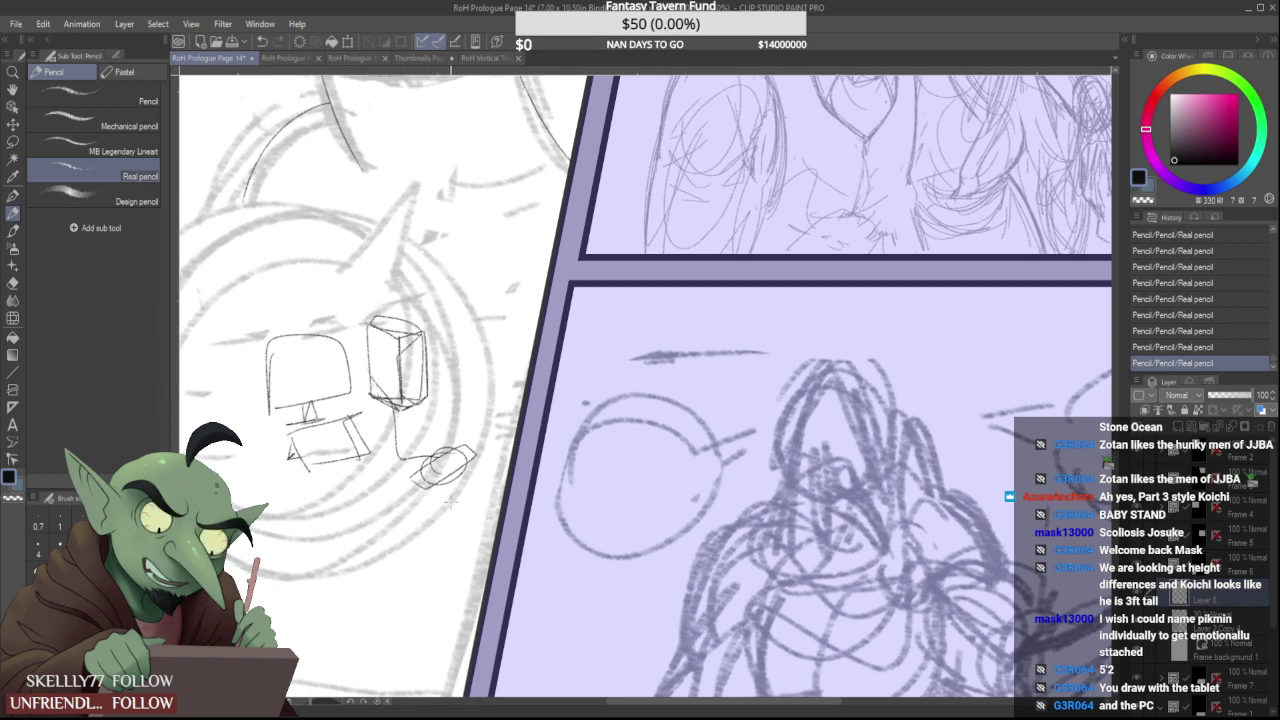
Add a screen outline, a cable to the tower and a hatched key area to the computer doodle
drag(296, 434, 358, 456)
drag(338, 418, 358, 452)
mouse_move(284, 350)
mouse_down()
mouse_move(310, 398)
mouse_move(280, 352)
mouse_up()
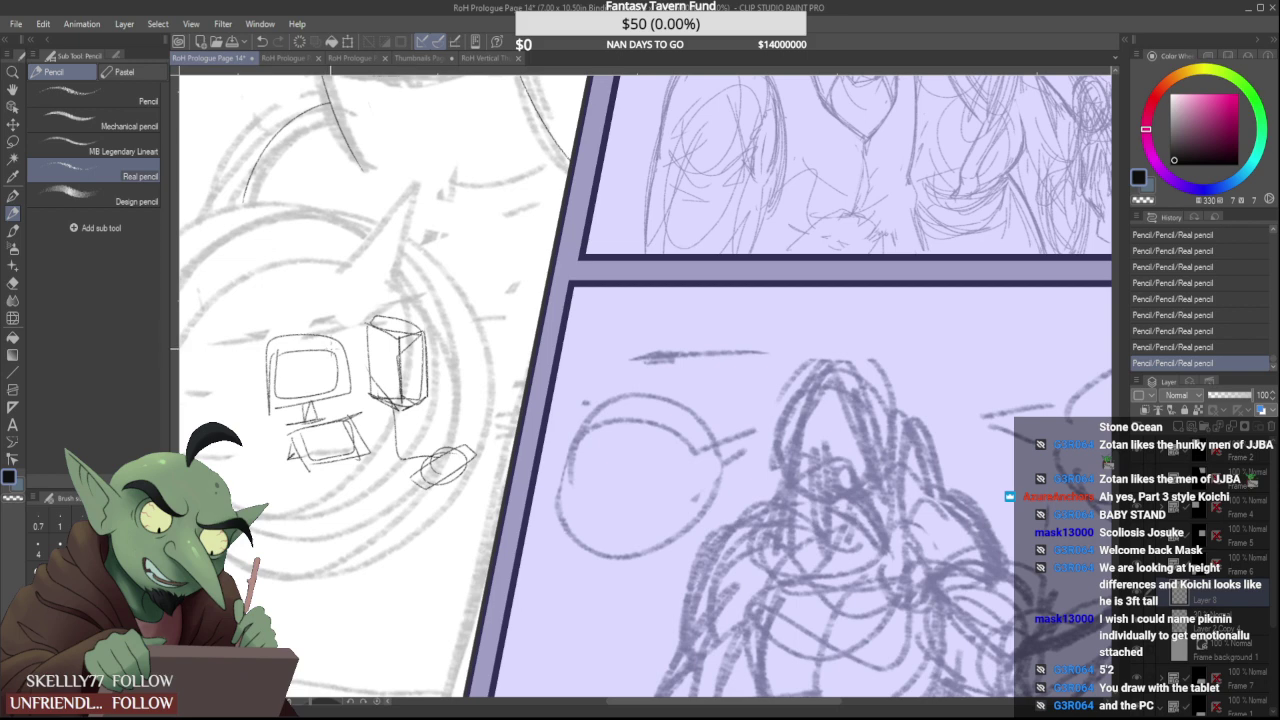
mouse_move(370, 336)
mouse_down()
mouse_move(358, 347)
mouse_move(358, 422)
mouse_up()
drag(356, 361, 346, 375)
drag(298, 460, 352, 426)
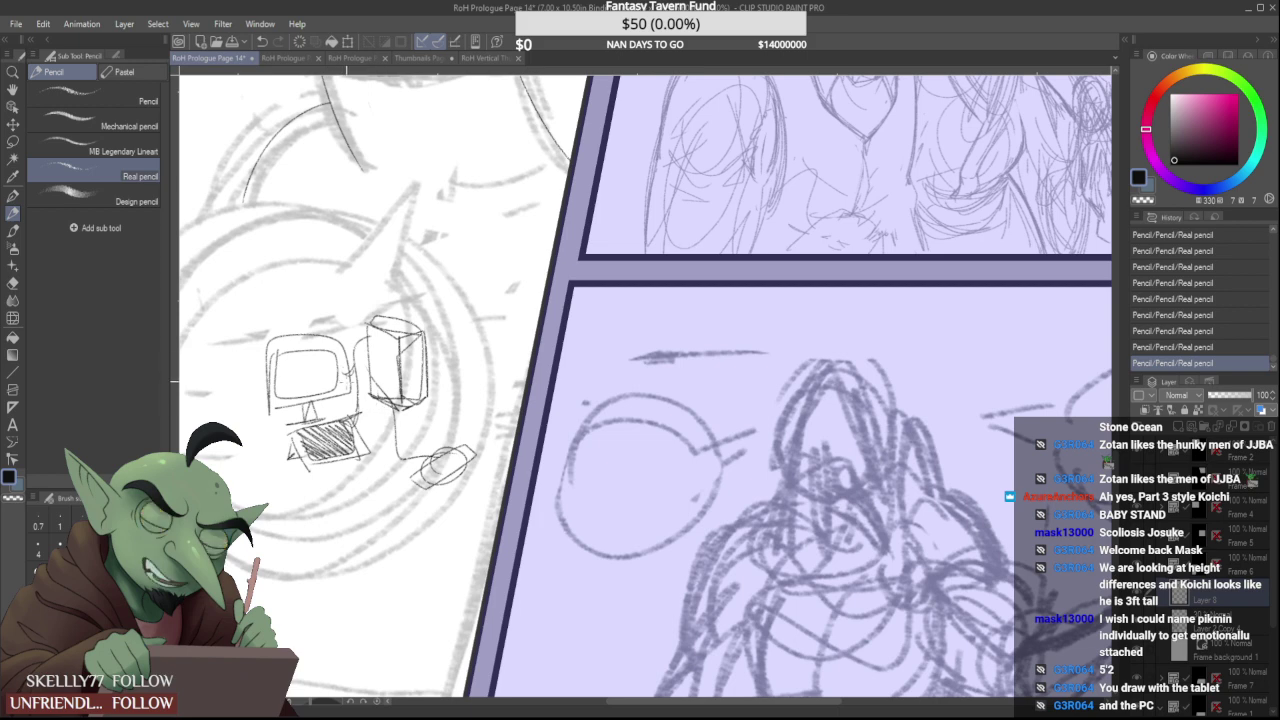
drag(350, 436, 372, 418)
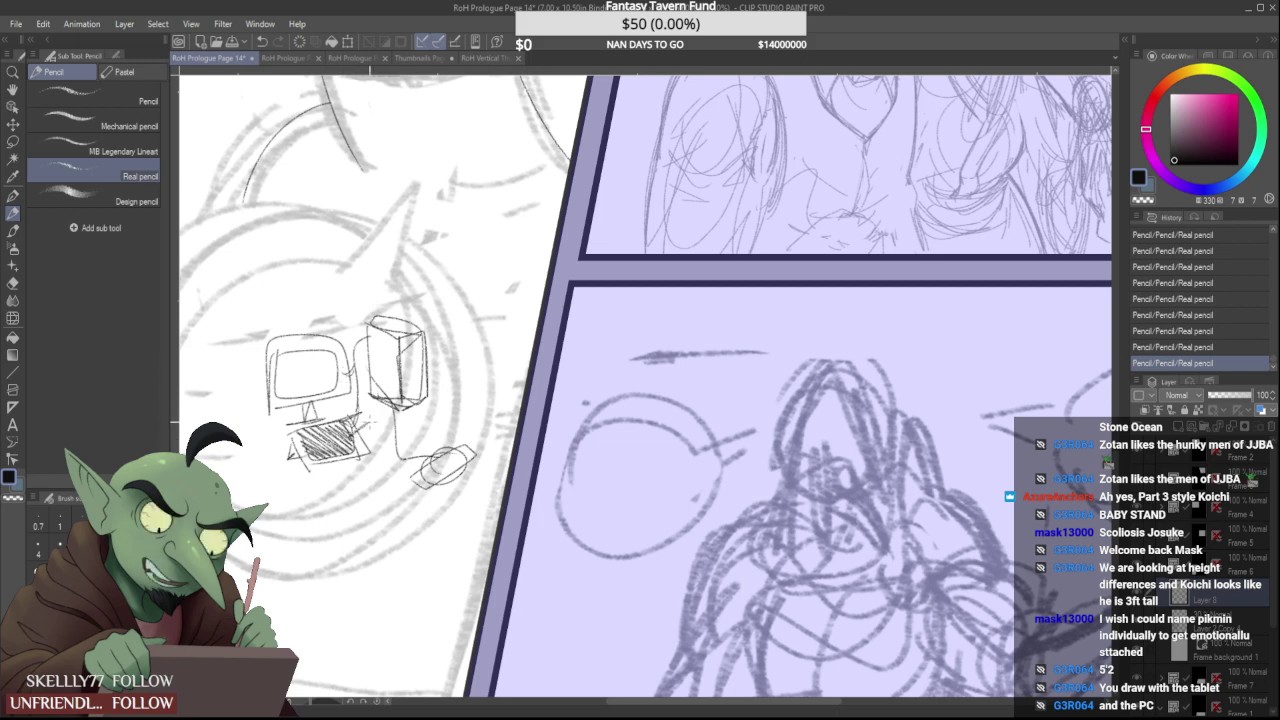
Draw an eye on the doodled screen and a small eye beside the monitor joined to it by lines
mouse_move(297, 372)
mouse_down()
mouse_move(318, 364)
mouse_move(234, 386)
mouse_move(293, 347)
mouse_up()
drag(243, 384, 278, 348)
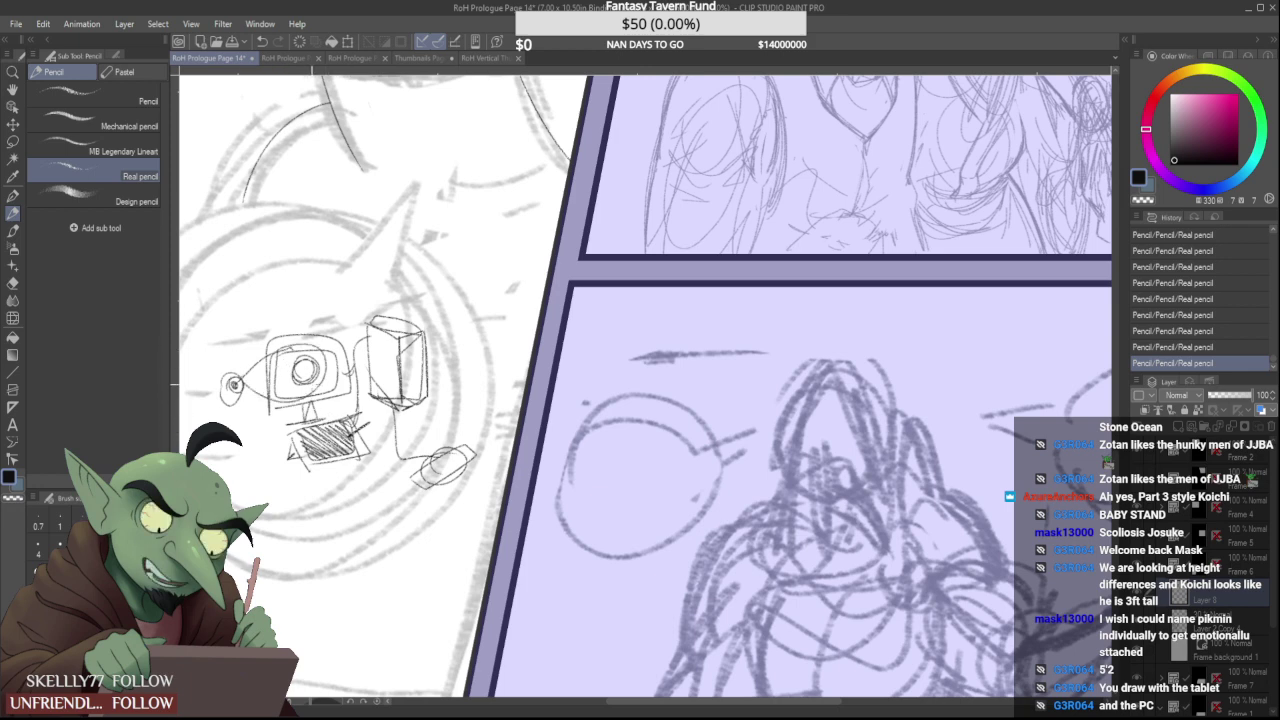
drag(239, 338, 292, 330)
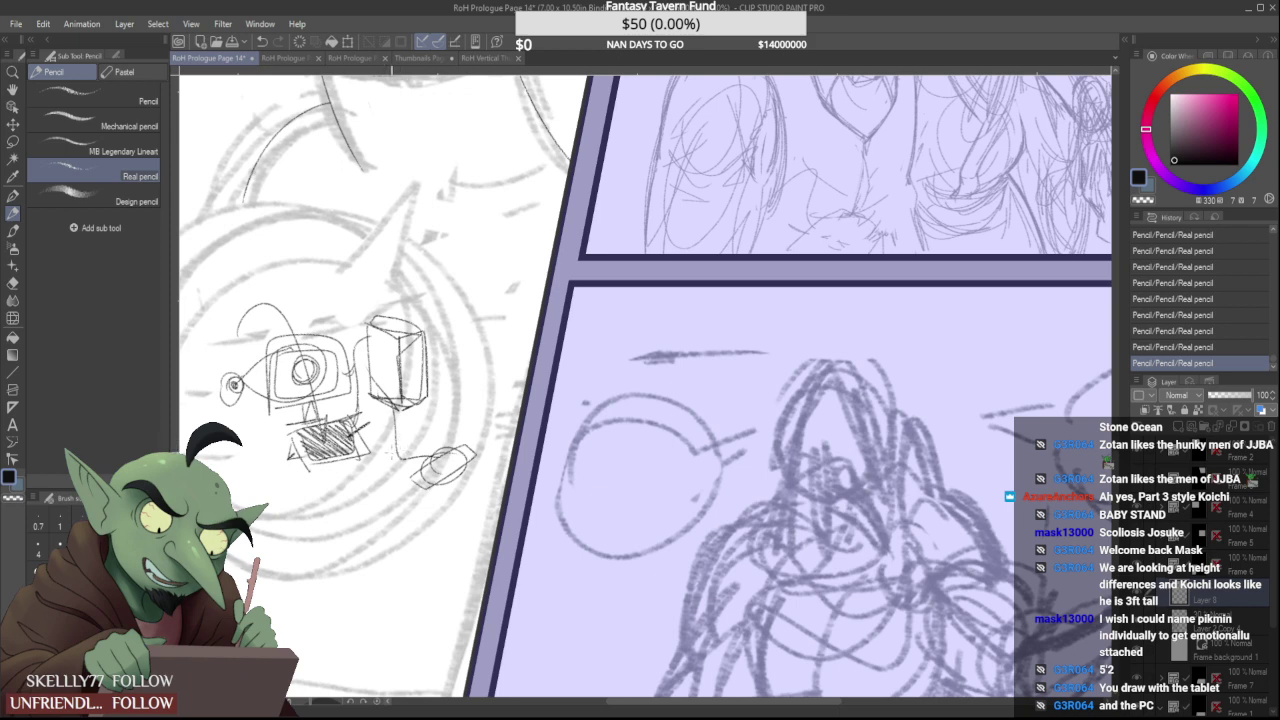
Doodle a rounded square with inner details below the keyboard and a pointed outline around the small side eye
mouse_move(306, 493)
mouse_down()
mouse_move(270, 515)
mouse_move(280, 575)
mouse_up()
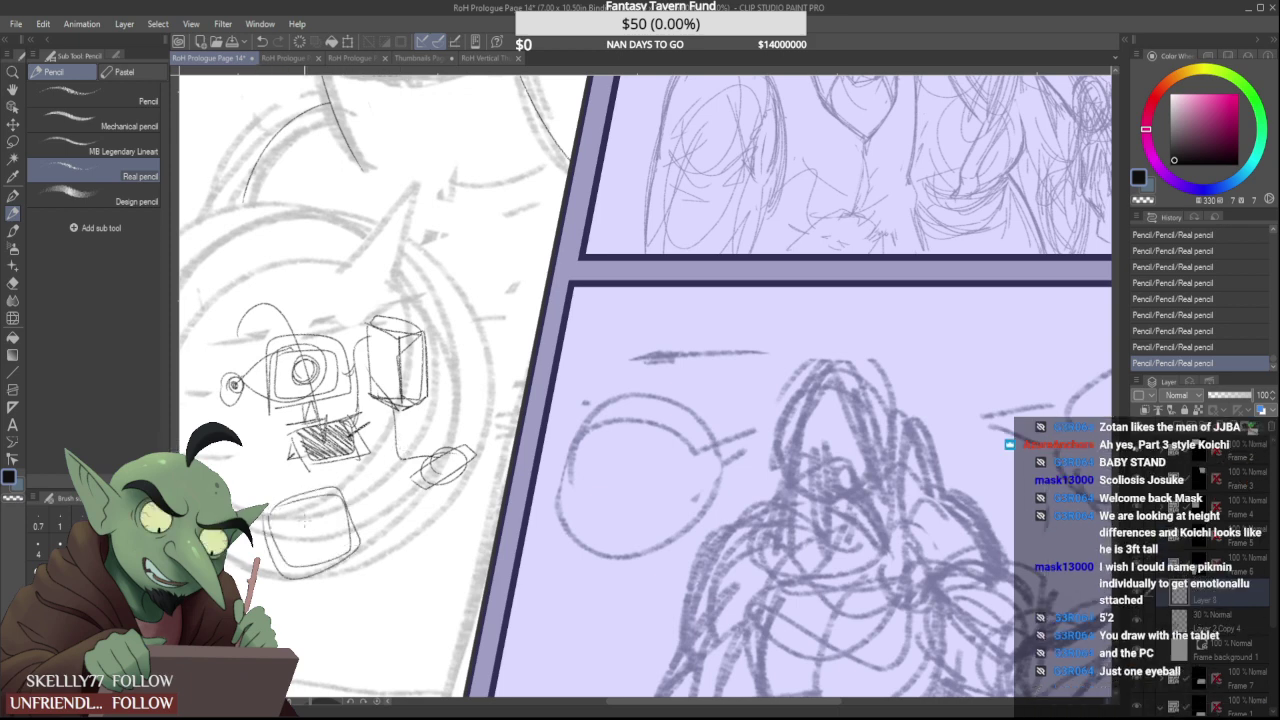
mouse_move(304, 518)
mouse_down()
mouse_move(298, 540)
mouse_move(352, 496)
mouse_move(340, 514)
mouse_up()
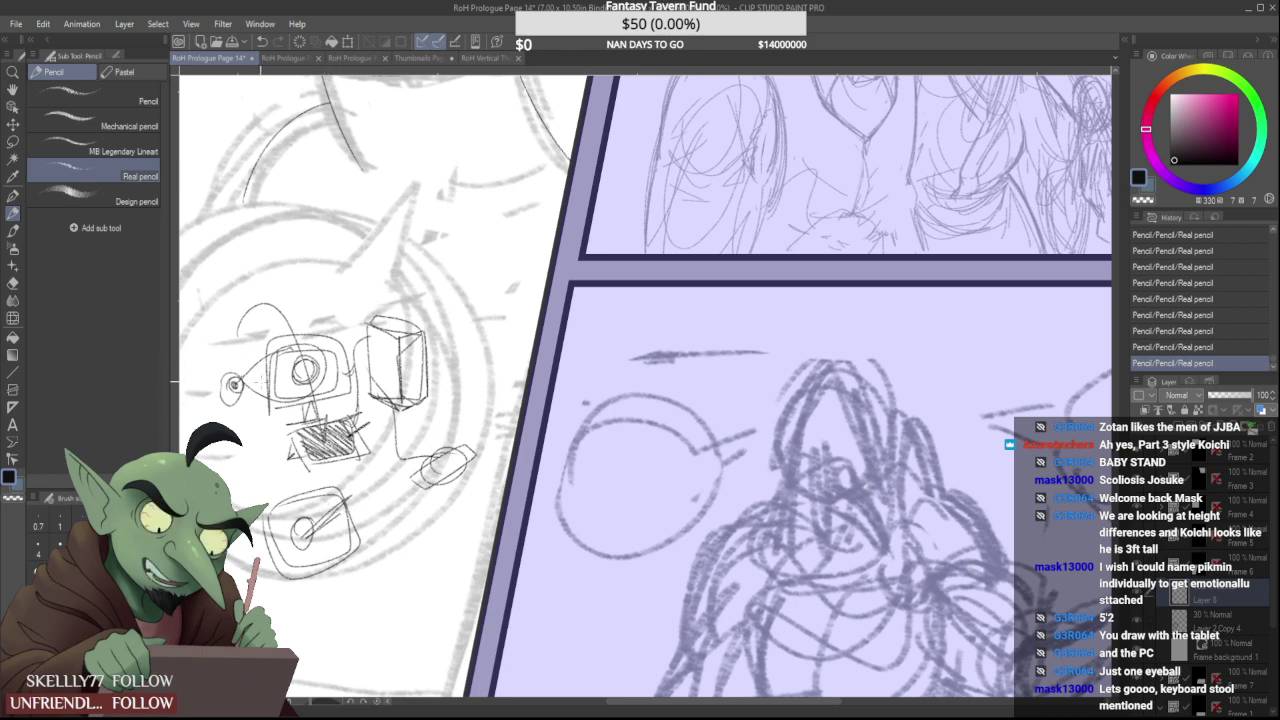
drag(220, 356, 218, 457)
drag(219, 406, 246, 420)
drag(226, 338, 244, 382)
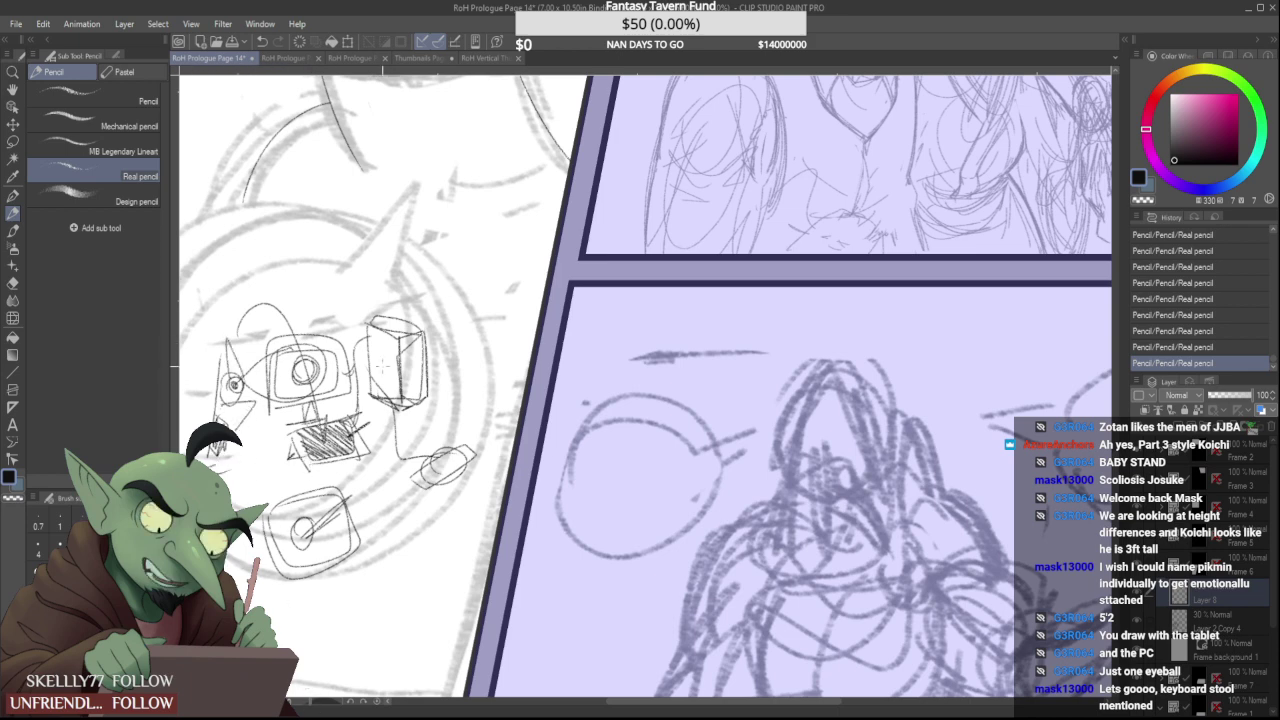
Undo the pointed outline, the rounded square and the small side eye with its connecting lines
key(ctrl+z)
key(ctrl+z)
key(ctrl+z)
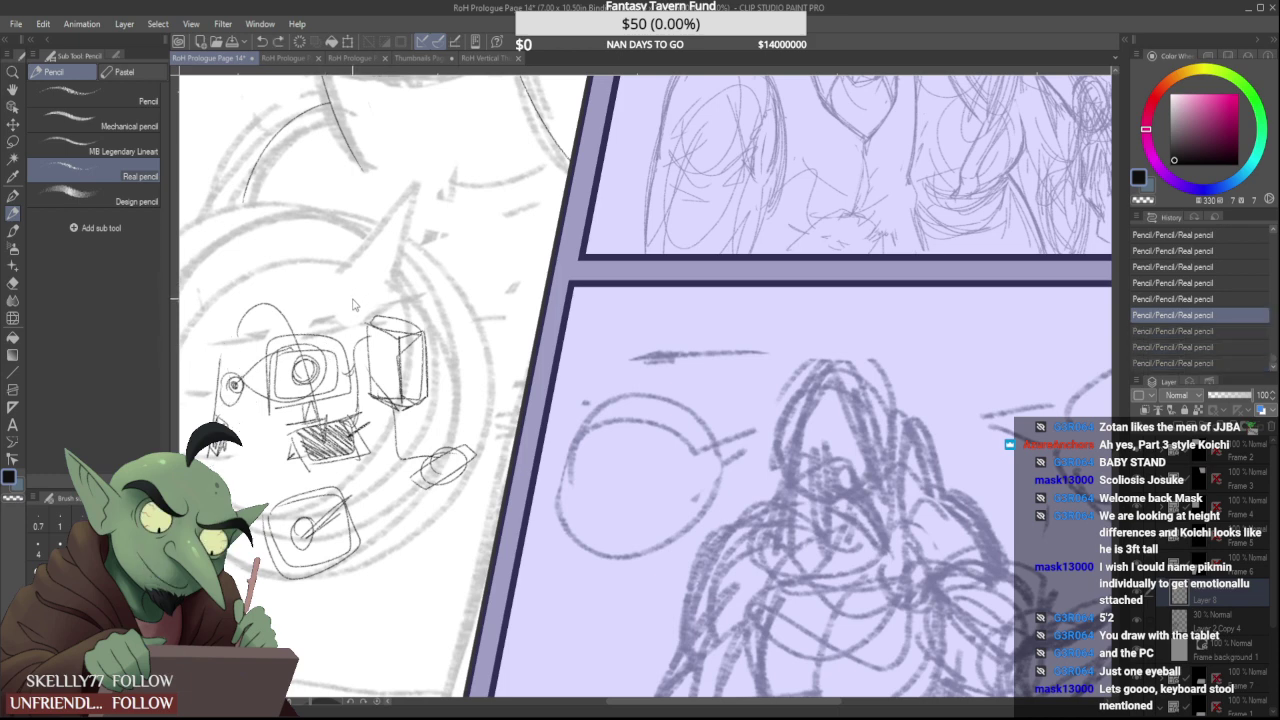
key(ctrl+z)
key(ctrl+z)
key(ctrl+z)
key(ctrl+z)
key(ctrl+z)
key(ctrl+z)
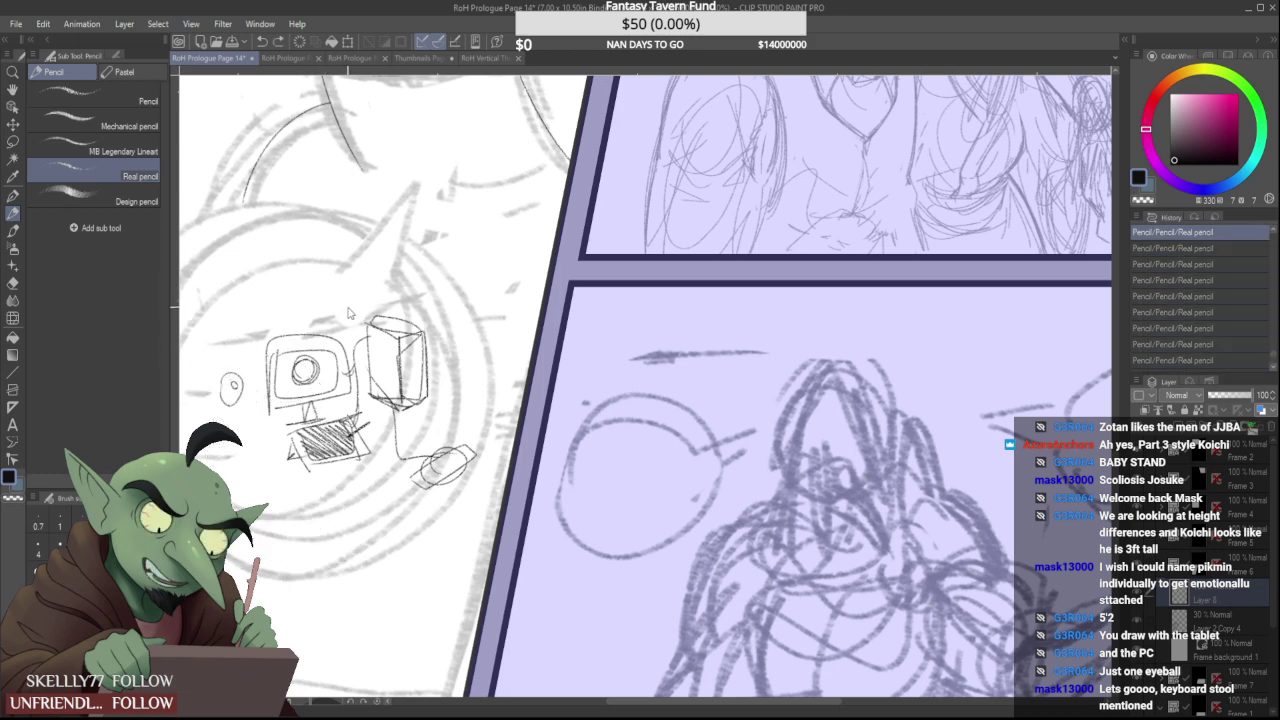
key(ctrl+z)
Doodle a drawing tablet with a pen below the keyboard, undoing the last strokes
mouse_move(308, 490)
mouse_down()
mouse_move(376, 487)
mouse_move(376, 500)
mouse_move(310, 494)
mouse_move(341, 495)
mouse_move(327, 489)
mouse_move(296, 496)
mouse_up()
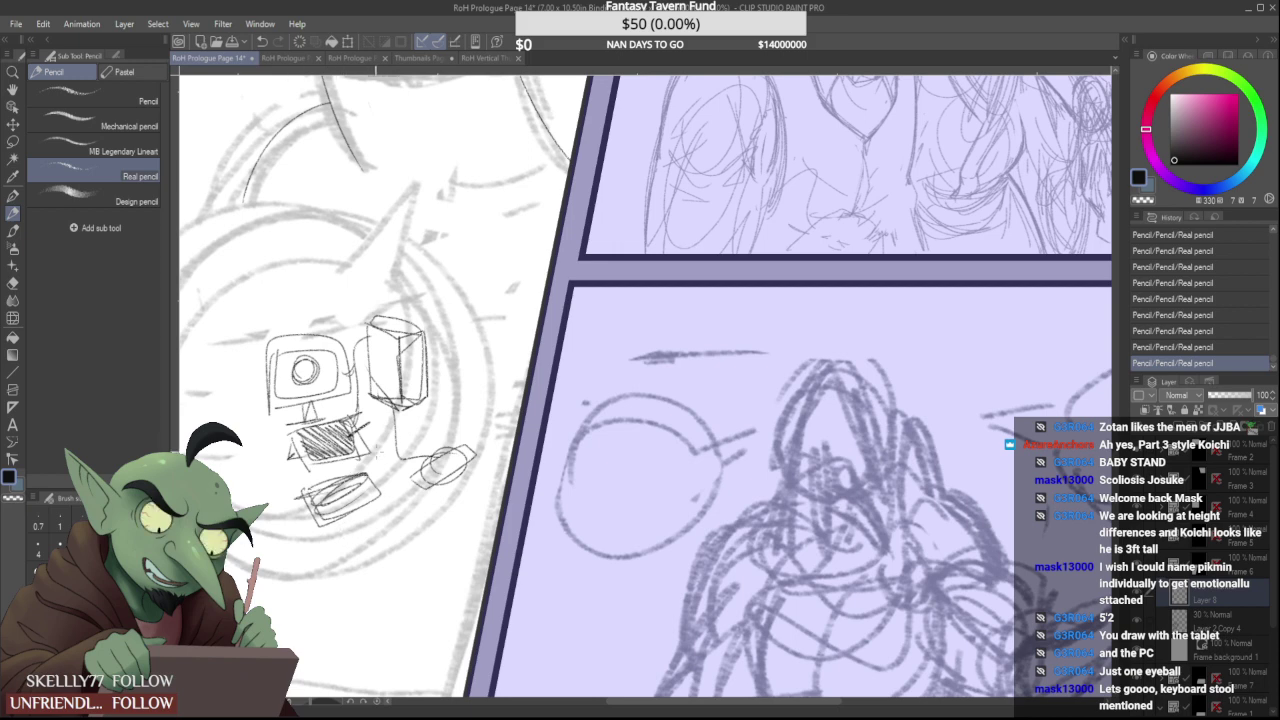
drag(378, 455, 362, 487)
drag(308, 374, 337, 410)
key(ctrl+z)
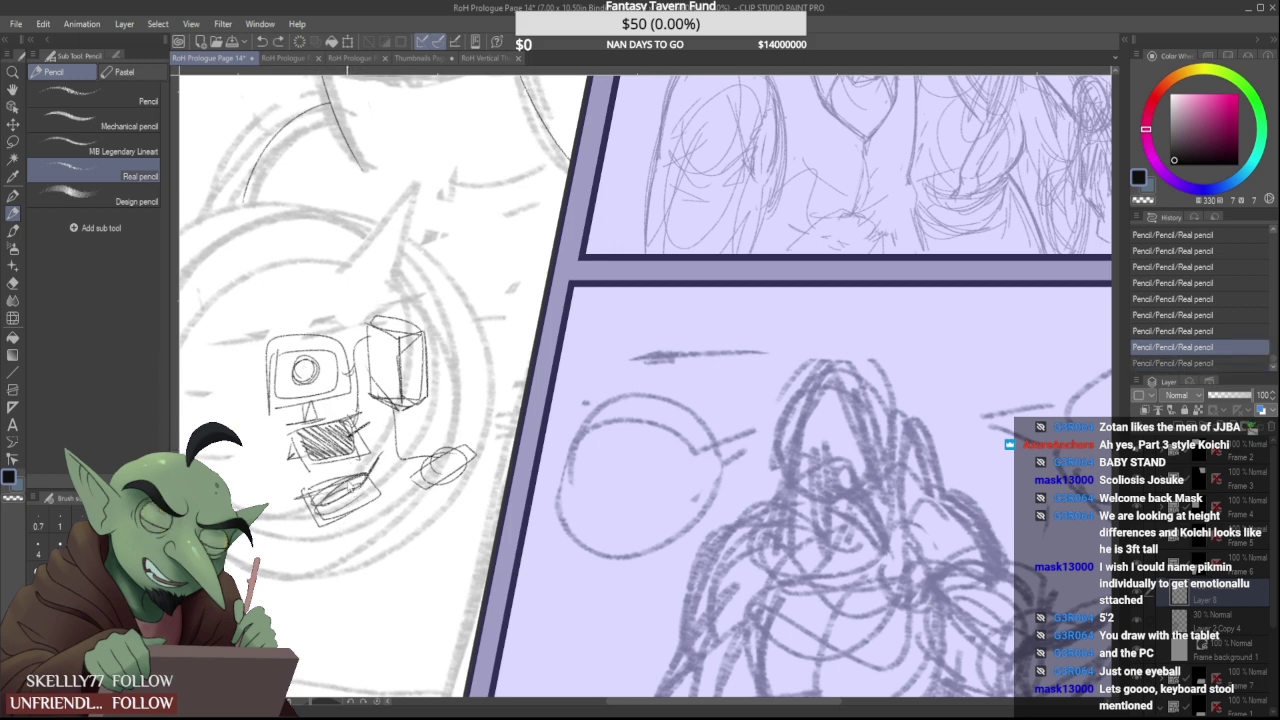
key(ctrl+z)
key(ctrl+z)
Lasso the whole computer doodle, delete it, clear the selection and return to the Real pencil
click(13, 141)
mouse_move(295, 548)
mouse_down()
mouse_move(481, 280)
mouse_move(302, 645)
mouse_up()
key(Delete)
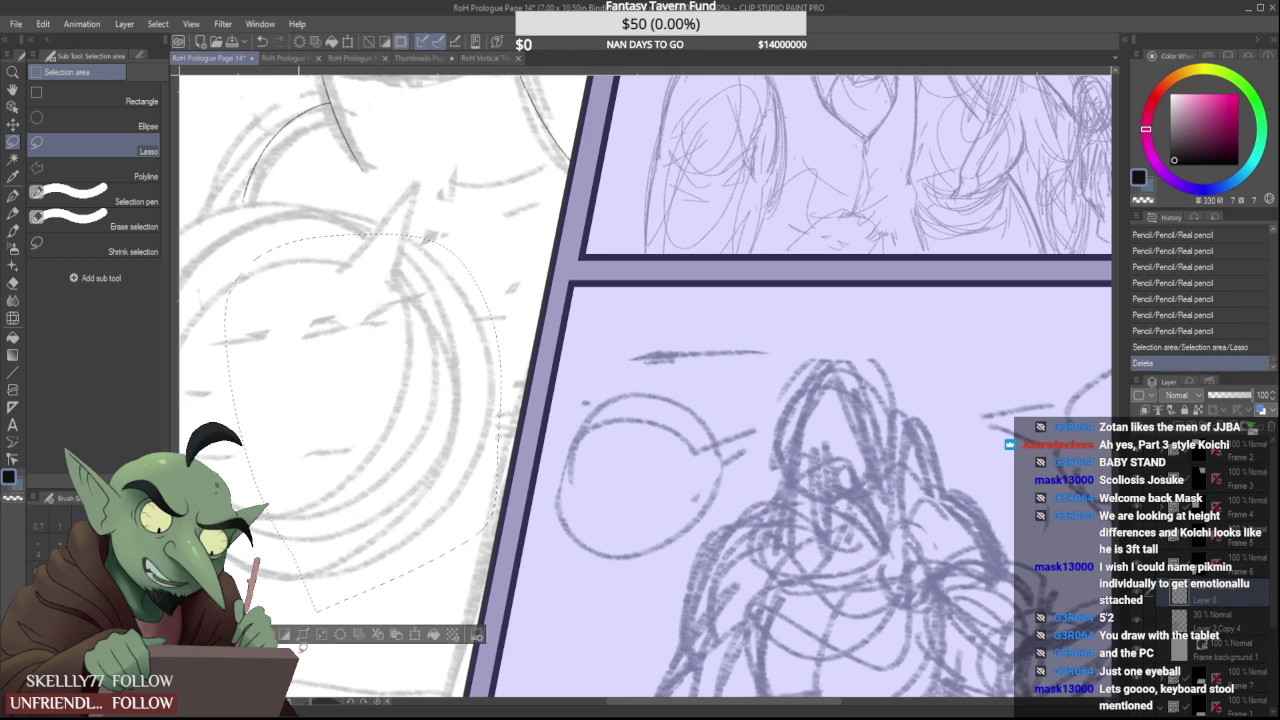
key(ctrl+d)
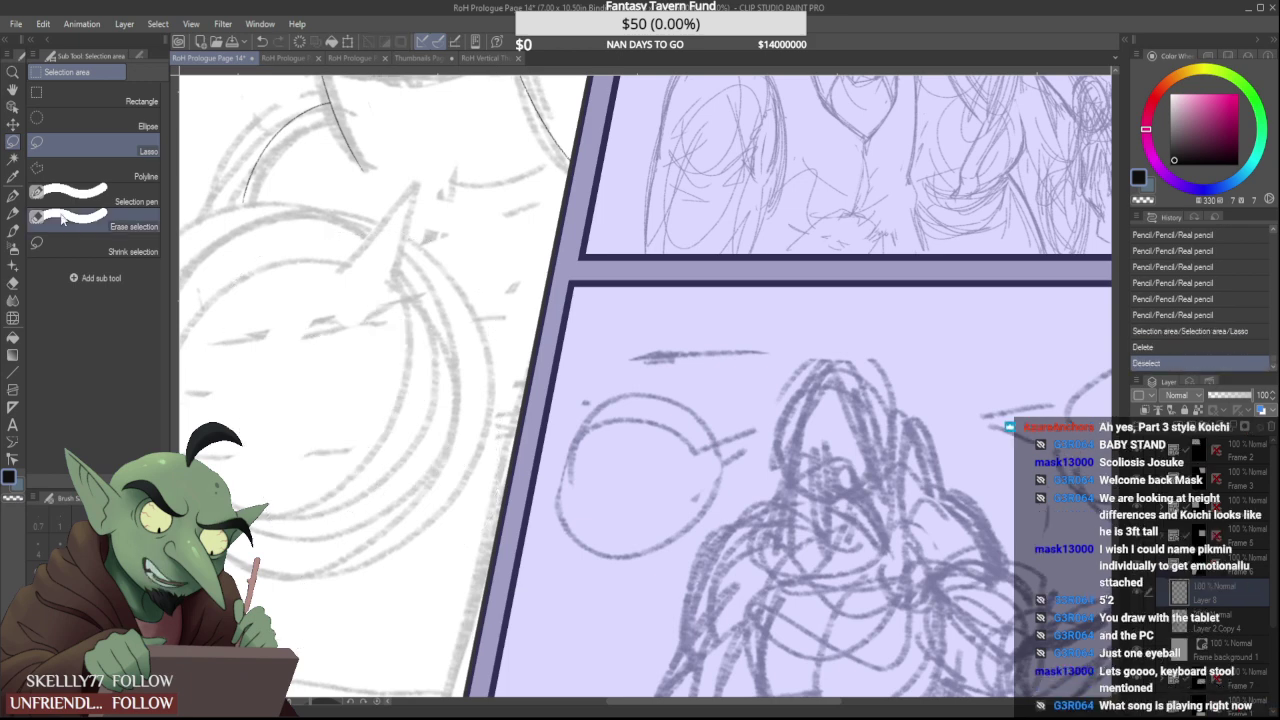
click(16, 213)
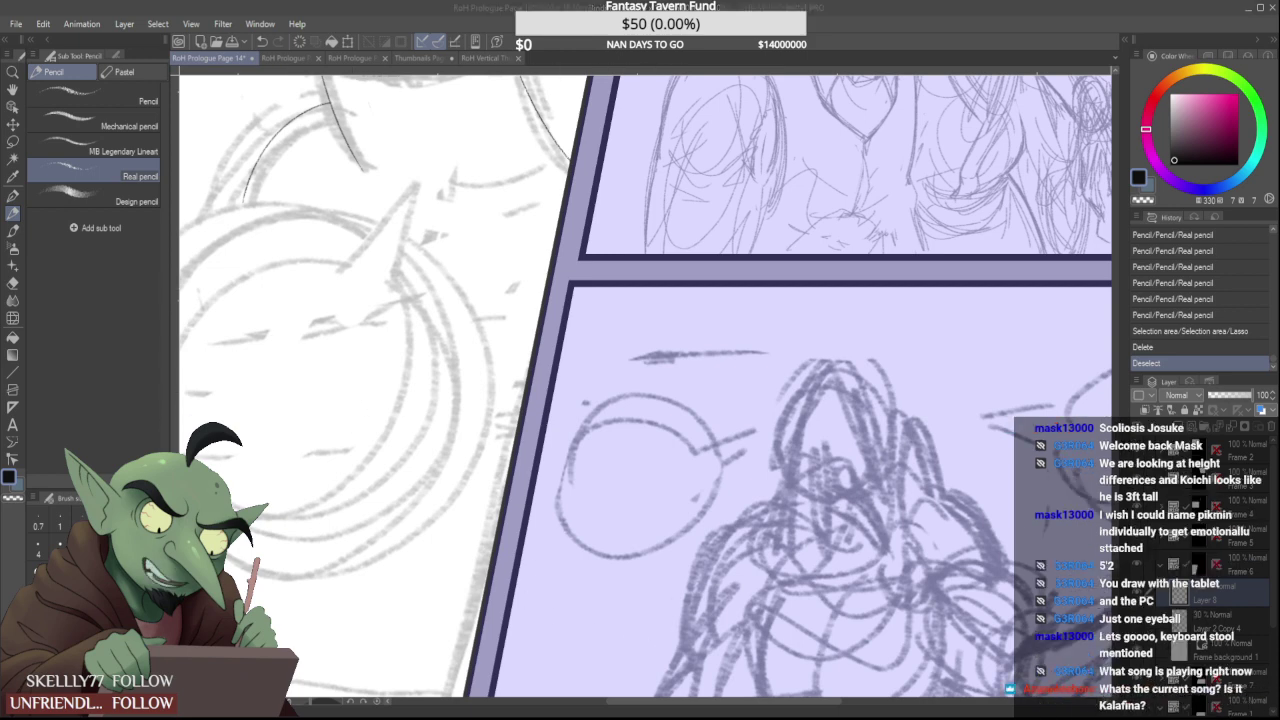
Erase the broken curve below the eye's inner corner and try redrawing it as one continuous pencil stroke
click(621, 469)
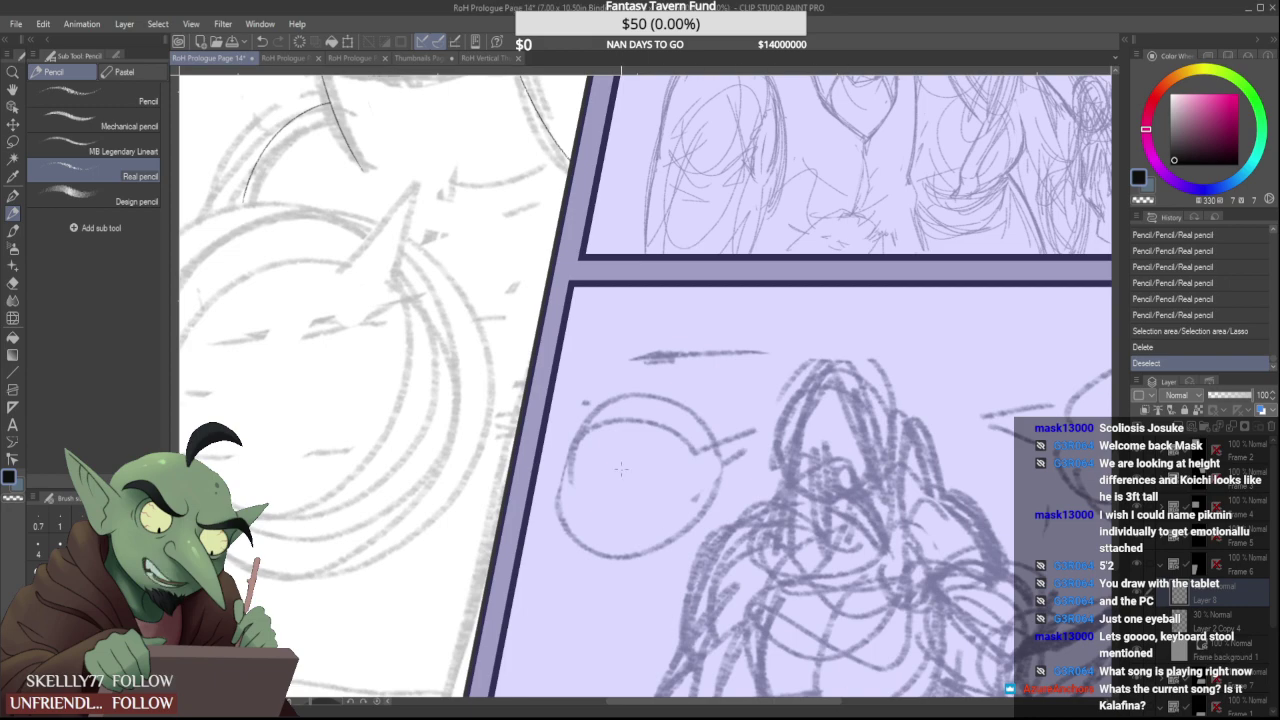
scroll(315, 323, down, 4)
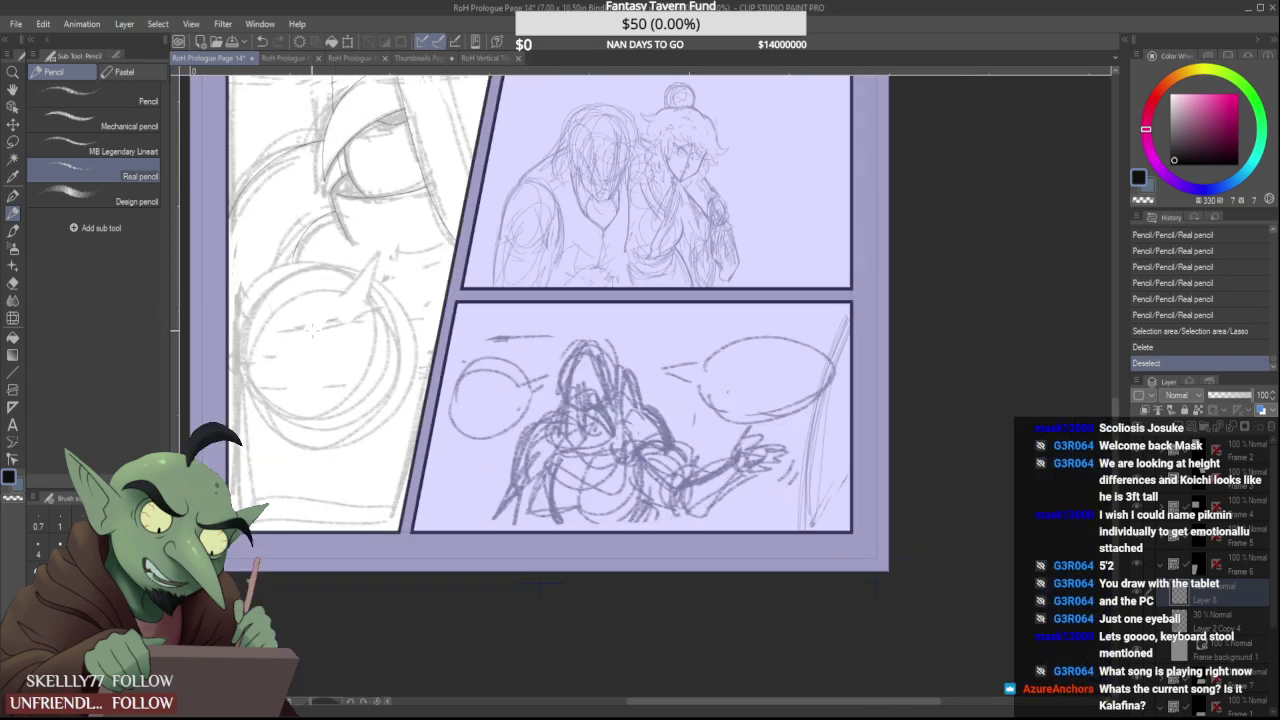
scroll(325, 244, up, 3)
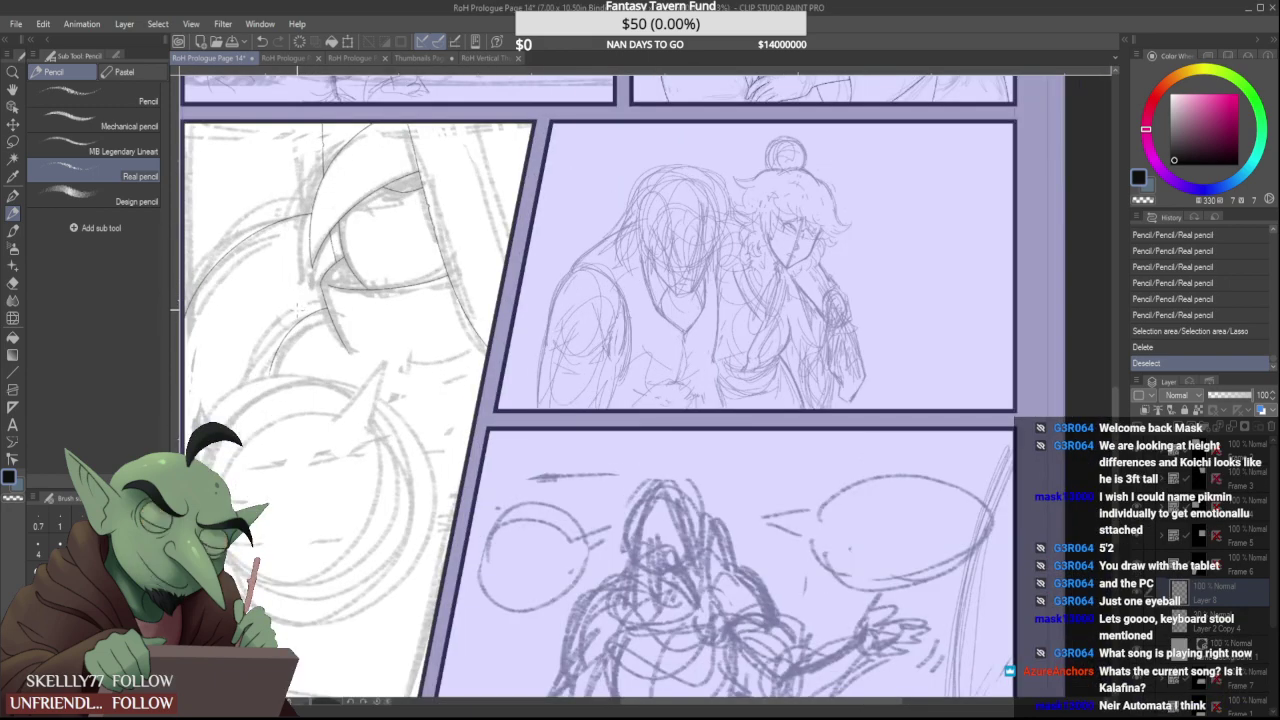
scroll(303, 311, up, 5)
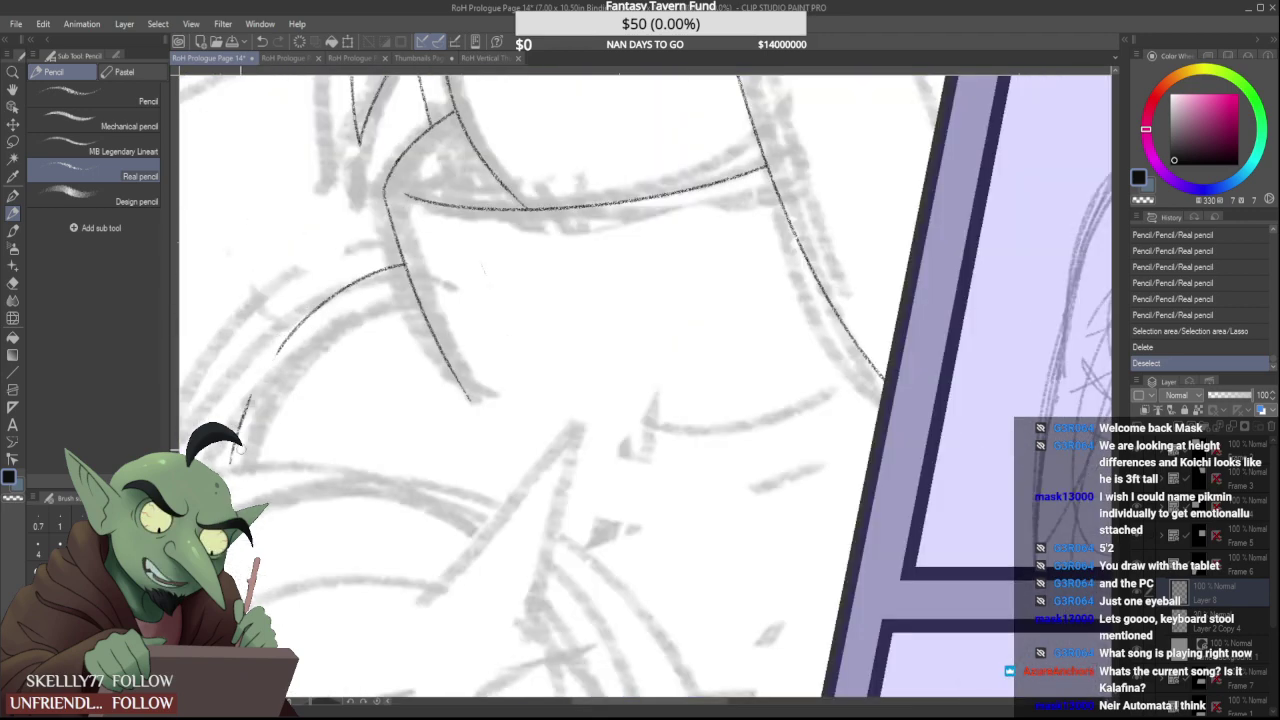
mouse_move(322, 298)
mouse_down()
mouse_move(397, 265)
mouse_move(228, 478)
mouse_up()
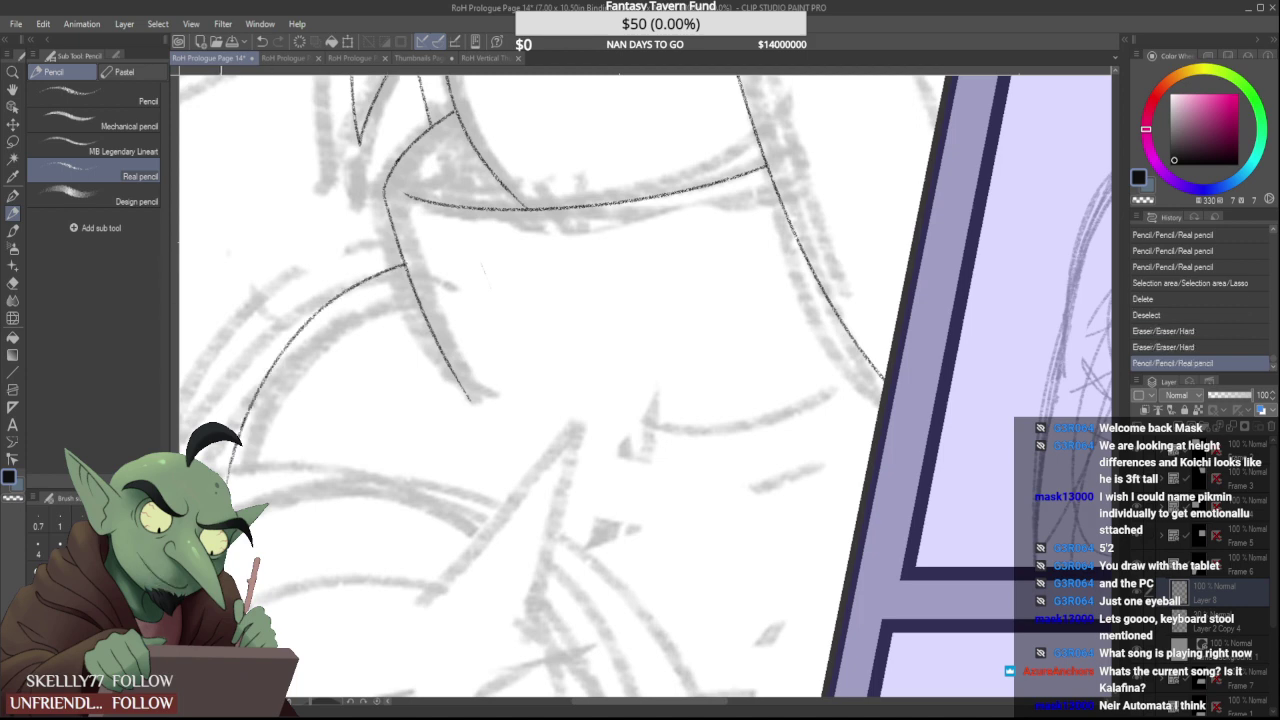
key(ctrl+z)
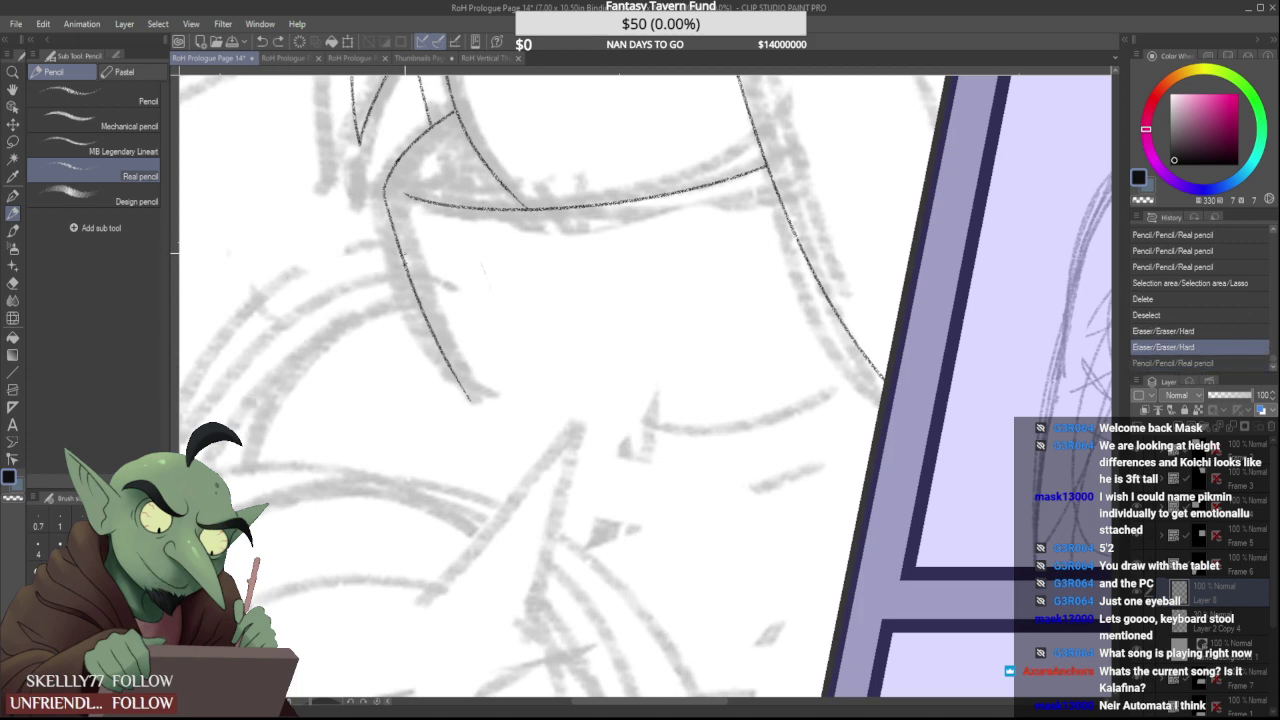
Redraw the curve sweeping down from the line below the eye's inner corner, retrying the stroke and cleaning its ends with the hard eraser
mouse_move(414, 291)
mouse_down()
mouse_move(359, 317)
mouse_move(252, 504)
mouse_up()
key(ctrl+z)
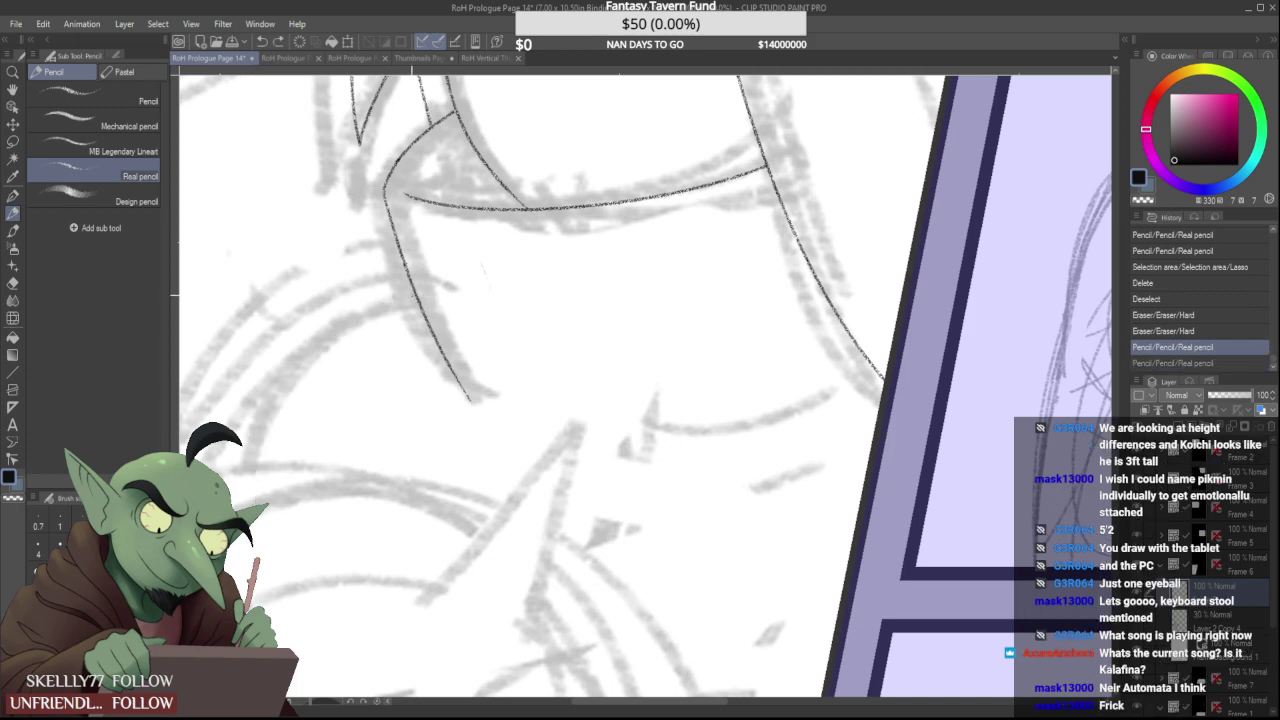
mouse_move(415, 292)
mouse_down()
mouse_move(254, 499)
mouse_move(415, 291)
mouse_up()
key(ctrl+z)
key(ctrl+z)
mouse_move(252, 474)
mouse_down()
mouse_move(408, 291)
mouse_move(506, 258)
mouse_up()
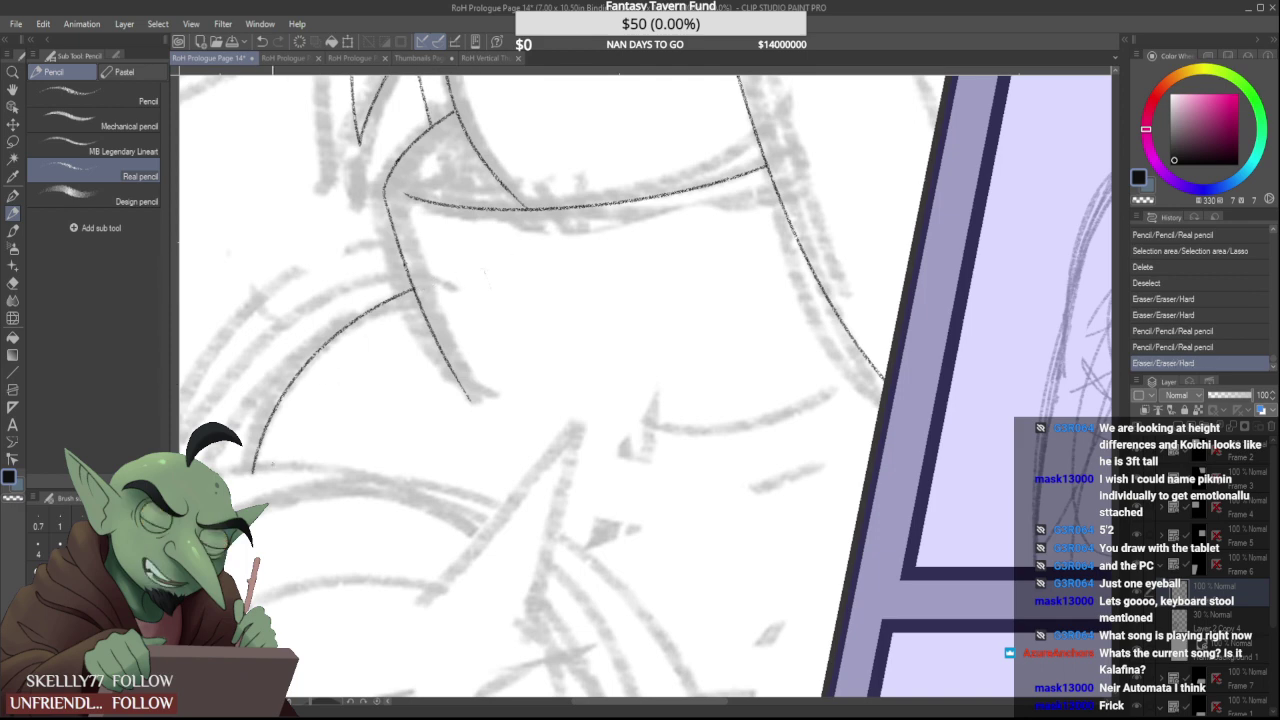
drag(254, 484, 264, 471)
Draw a pencil stroke along the long strand line beside the slanted panel border, toggling undo and redo to compare it
scroll(270, 444, down, 3)
scroll(338, 370, down, 2)
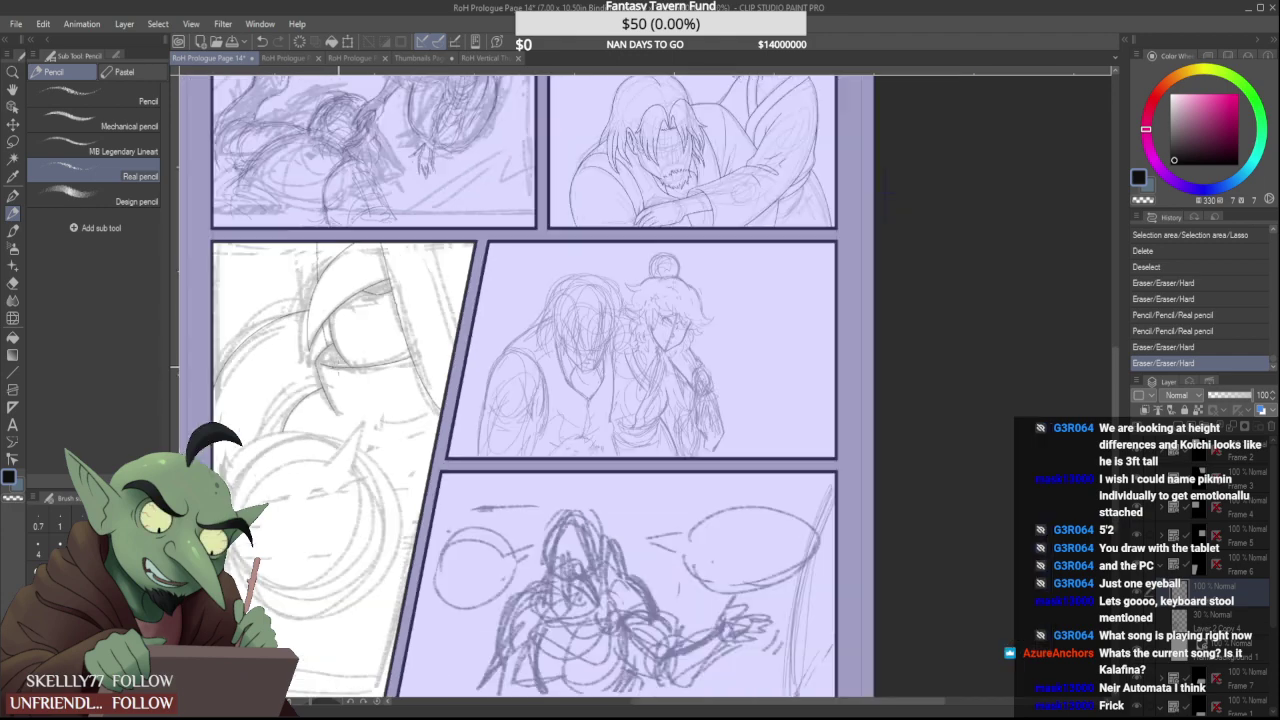
scroll(414, 286, up, 2)
drag(446, 224, 428, 316)
scroll(430, 318, up, 2)
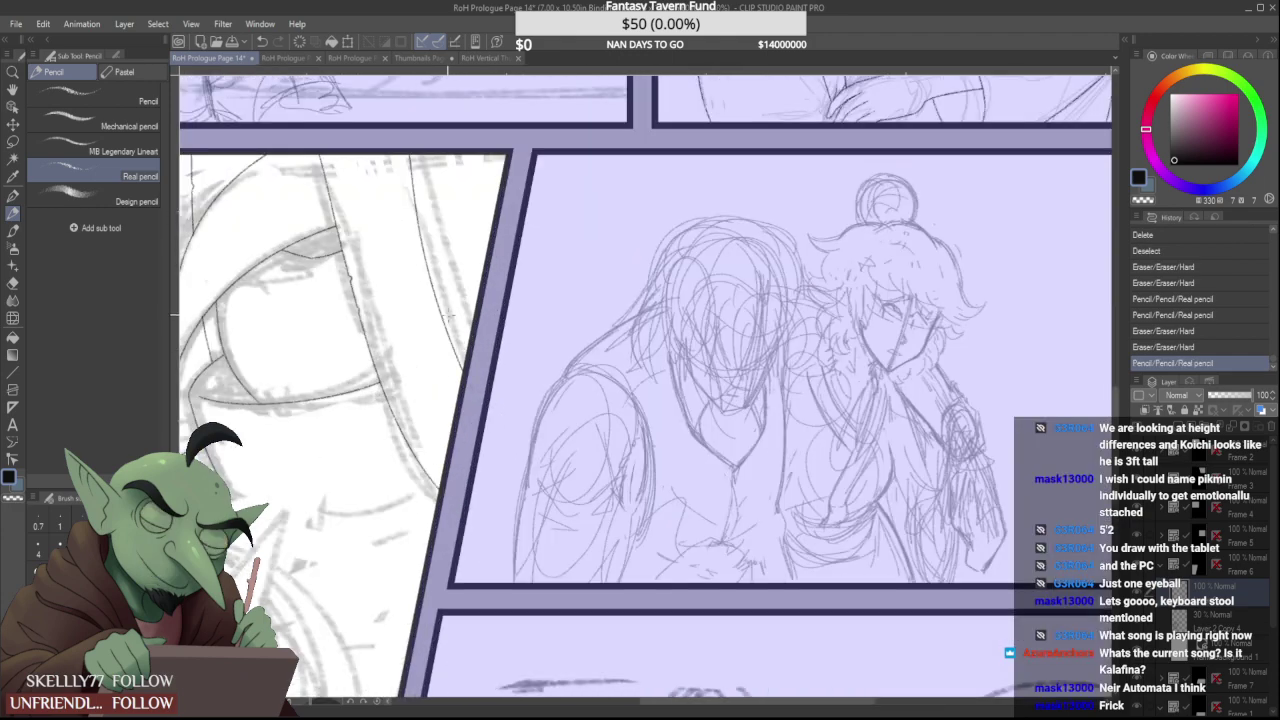
key(ctrl+z)
key(ctrl+y)
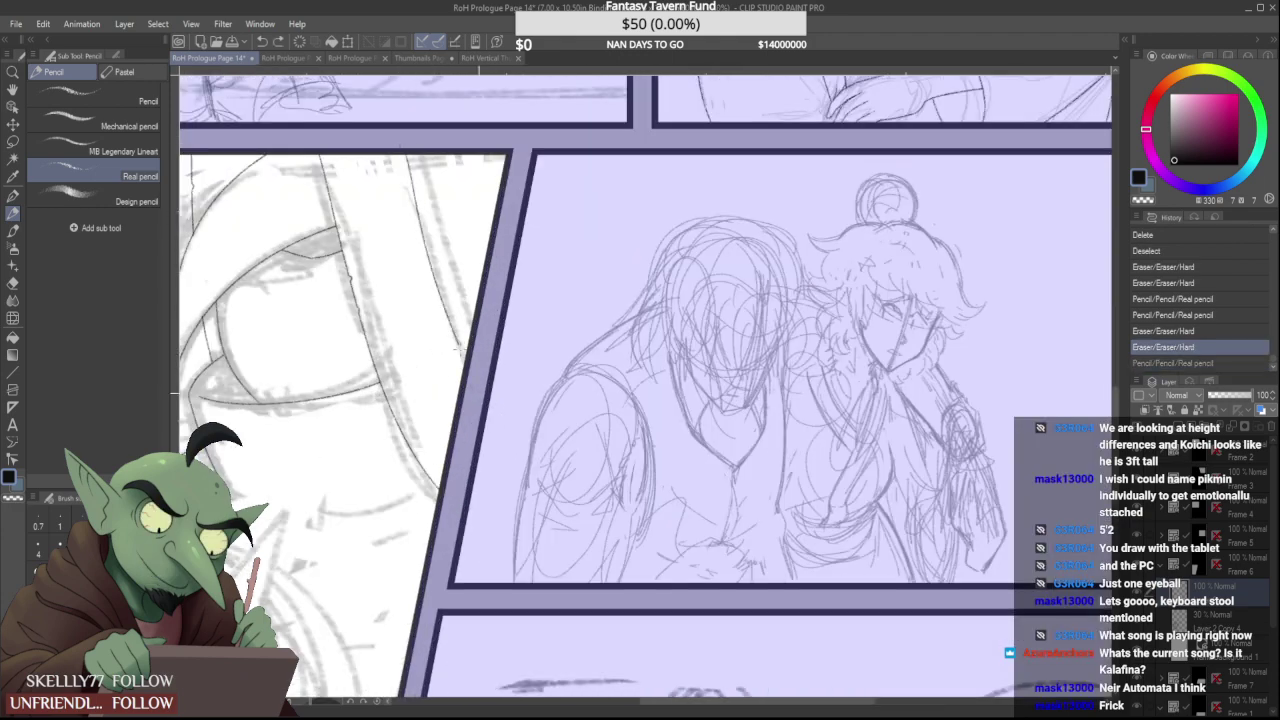
key(ctrl+z)
key(ctrl+y)
key(ctrl+z)
key(ctrl+y)
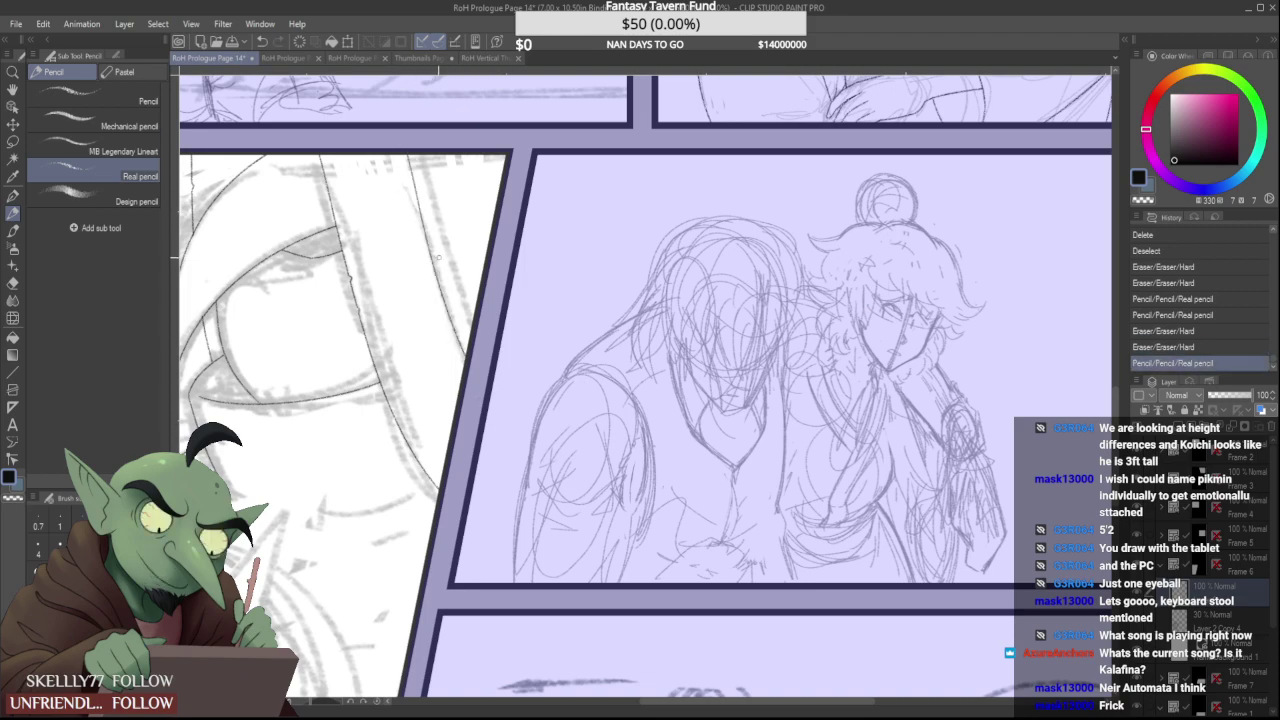
Patch the small break in the strand line beside the slanted border with short pencil strokes
scroll(438, 257, up, 2)
scroll(430, 258, up, 2)
drag(432, 250, 429, 264)
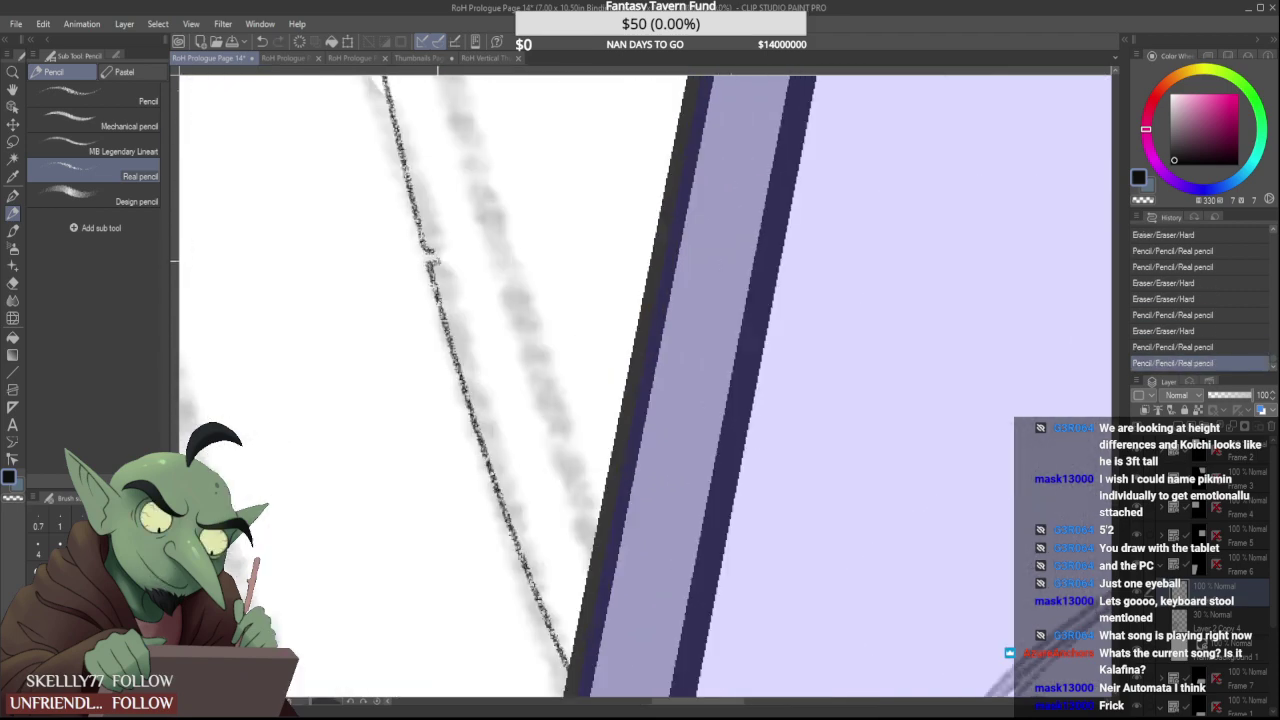
Hide the rough sketch layer to check the eye panel's line art alone, and show the sketch again
scroll(440, 257, down, 3)
scroll(445, 245, down, 3)
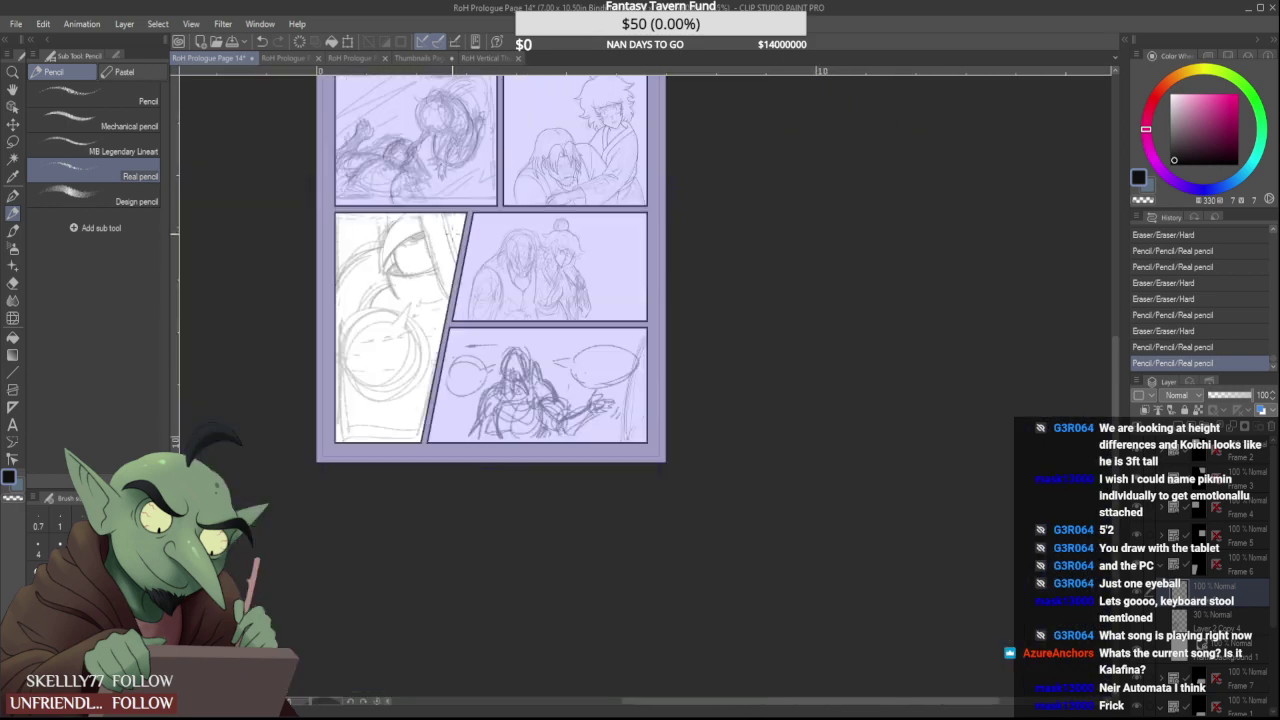
scroll(485, 267, up, 2)
scroll(512, 582, up, 1)
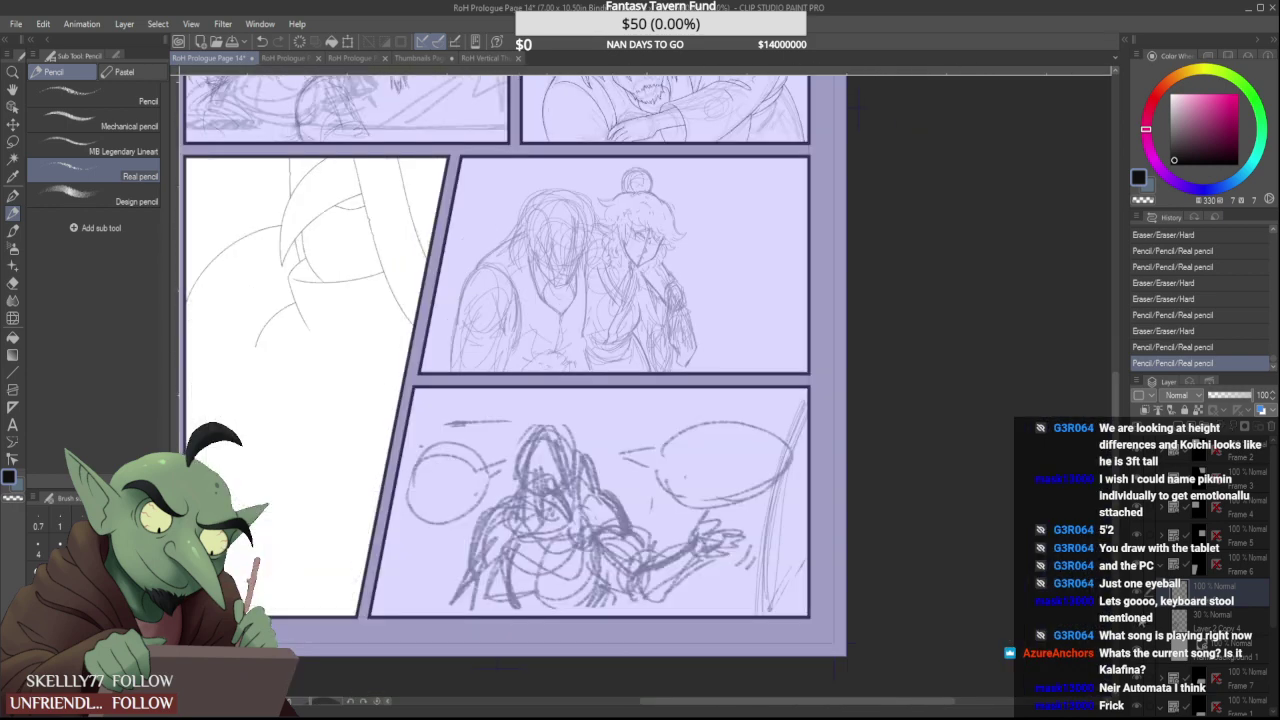
scroll(512, 582, down, 3)
scroll(512, 582, up, 3)
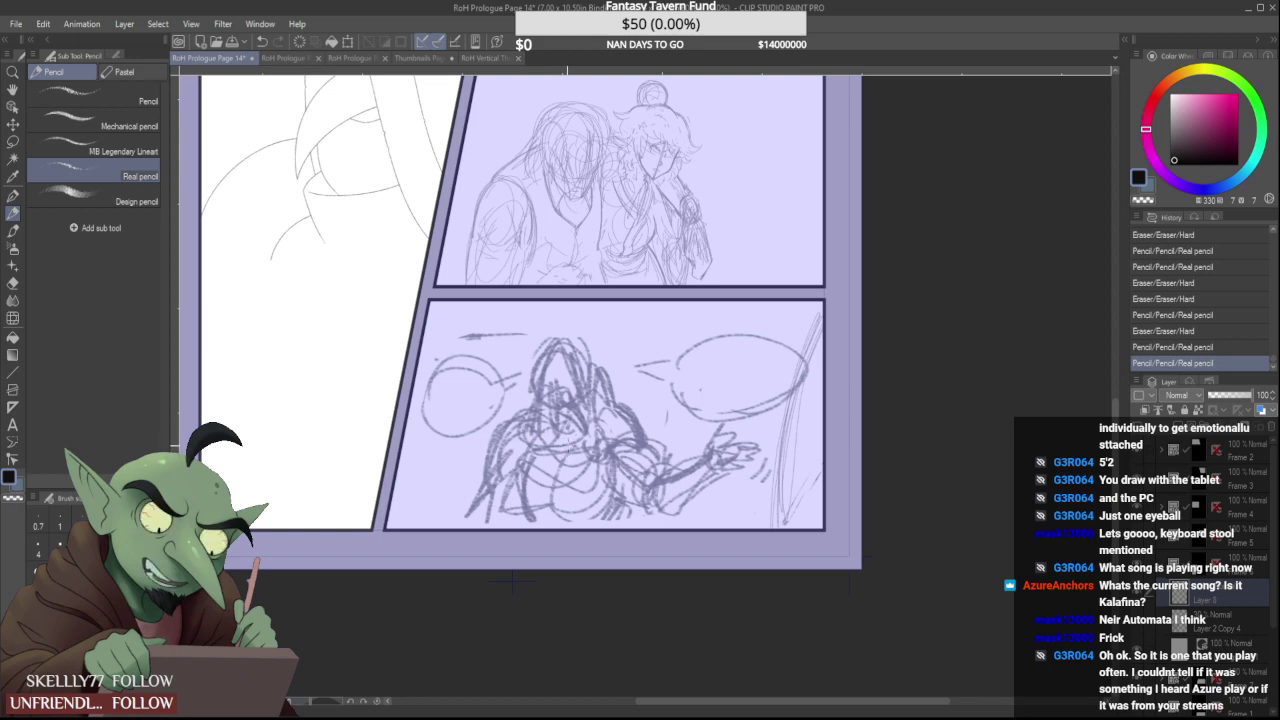
click(1138, 626)
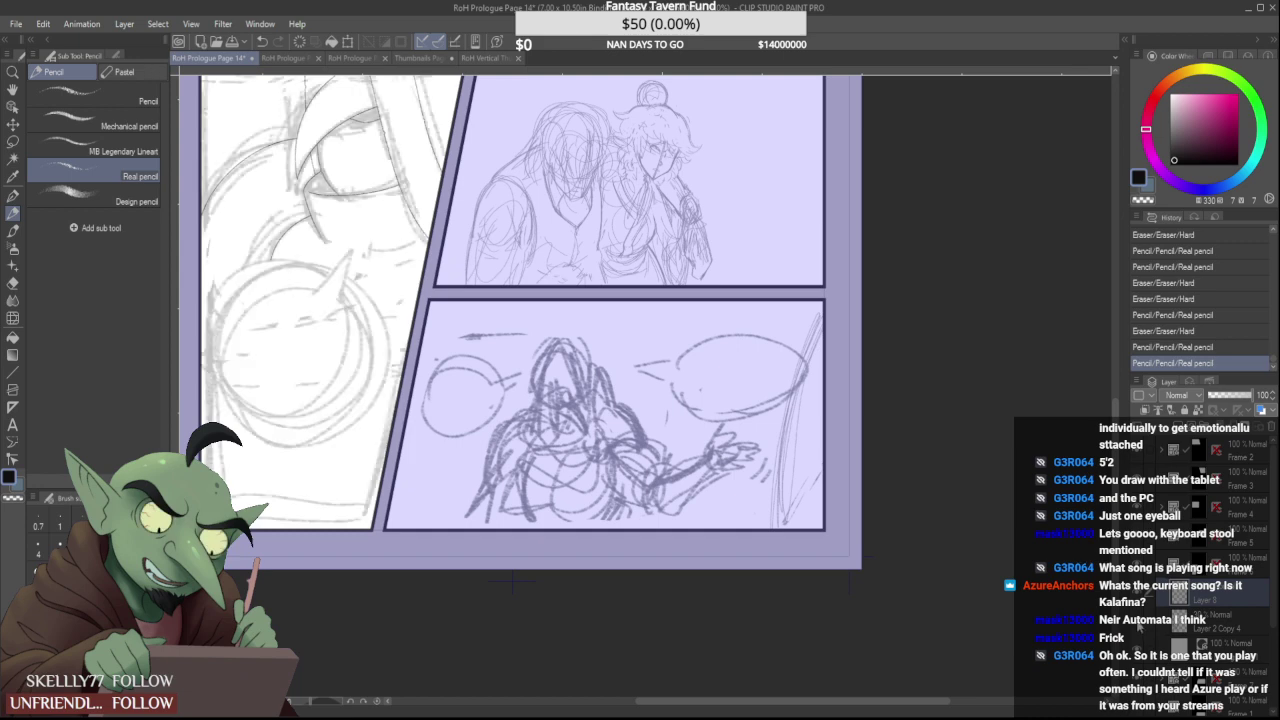
Try several pencil strokes for the shallow curve below the eye near the slanted border, undoing each one
scroll(419, 260, up, 3)
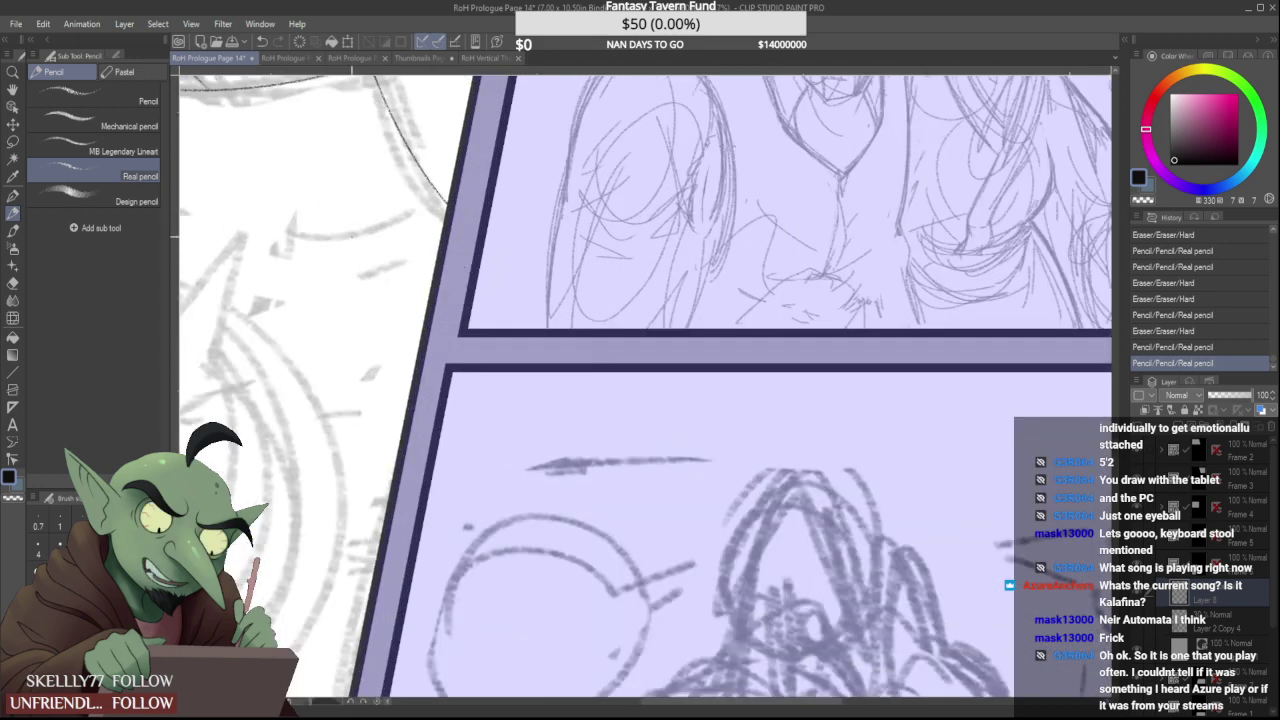
drag(350, 237, 269, 248)
scroll(375, 208, down, 1)
scroll(305, 200, up, 2)
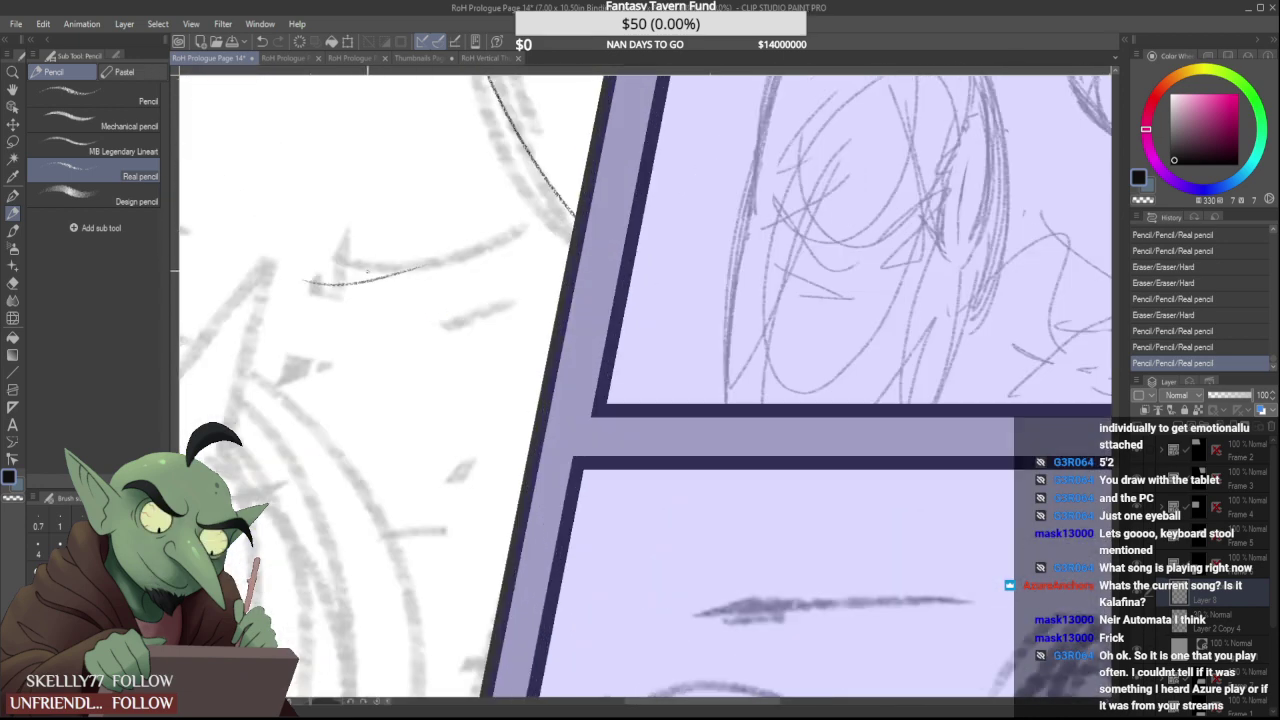
key(ctrl+z)
drag(410, 284, 522, 259)
key(ctrl+z)
mouse_move(332, 277)
mouse_down()
mouse_move(389, 283)
mouse_move(443, 271)
mouse_up()
key(ctrl+z)
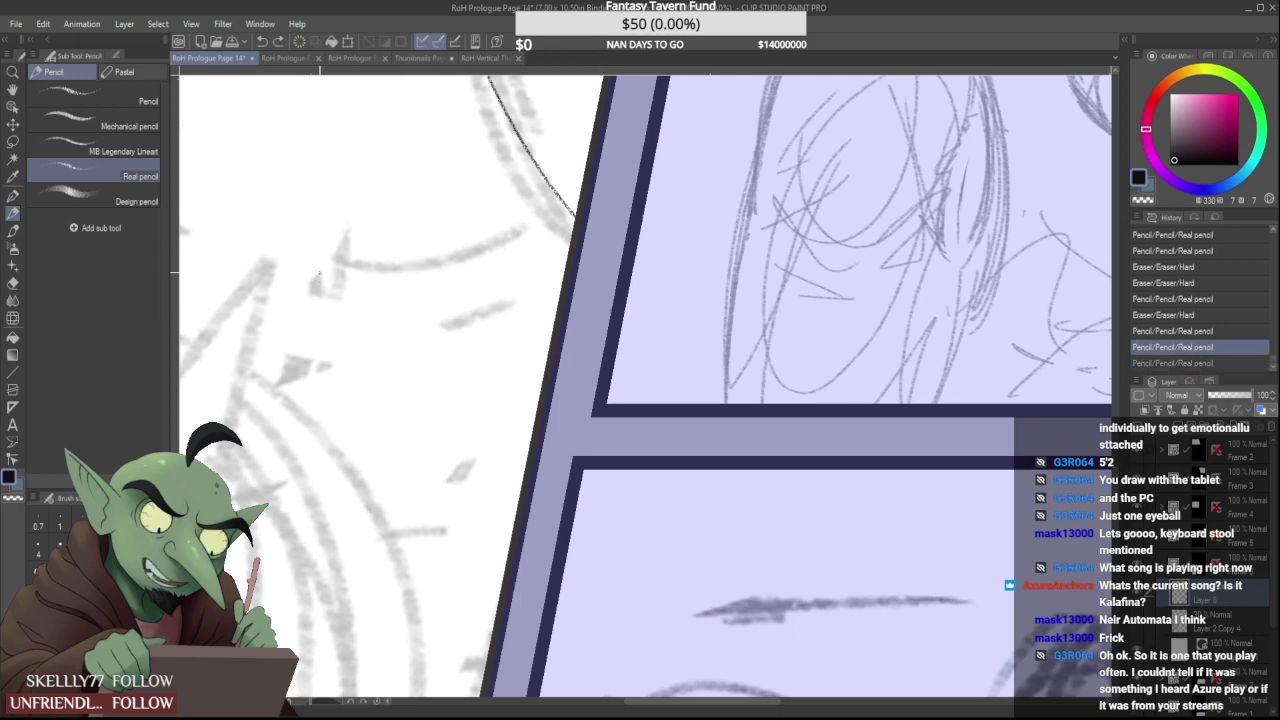
Draw the shallow curve below the eye near the slanted border and clean it up with the hard eraser
mouse_move(342, 275)
mouse_down()
mouse_move(501, 247)
mouse_move(330, 272)
mouse_up()
scroll(461, 306, down, 2)
scroll(457, 283, down, 3)
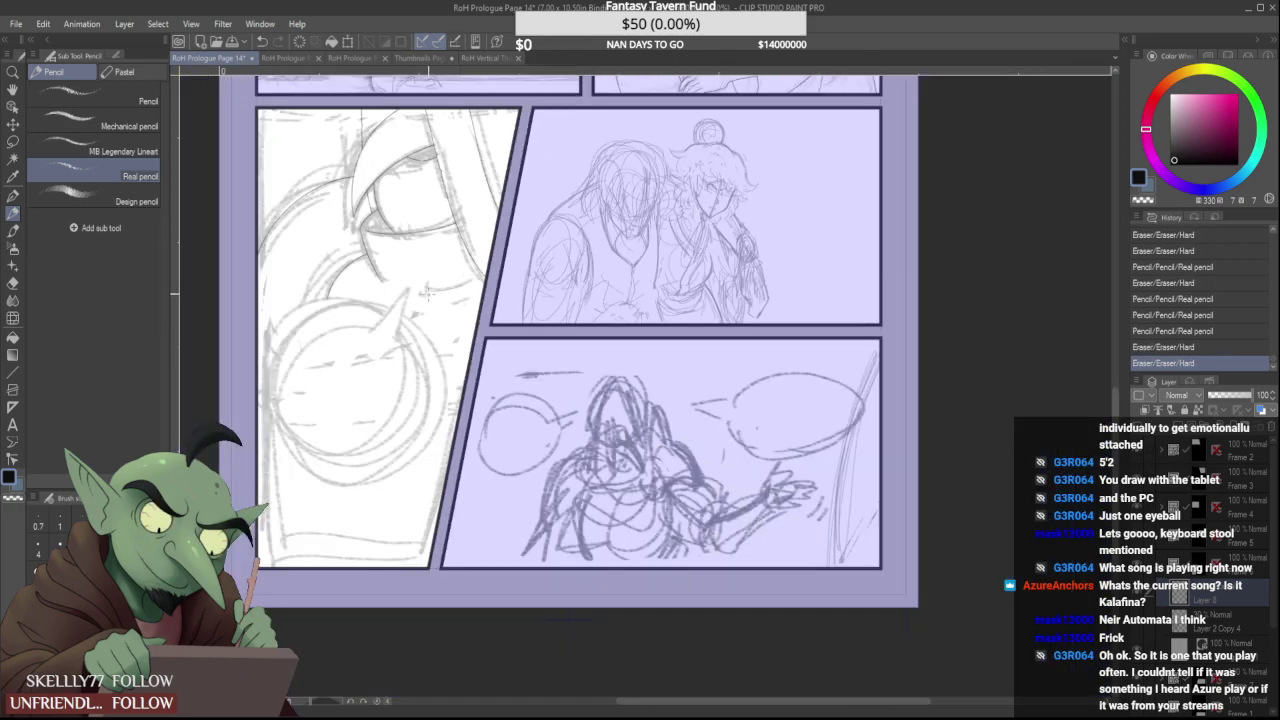
scroll(425, 291, up, 8)
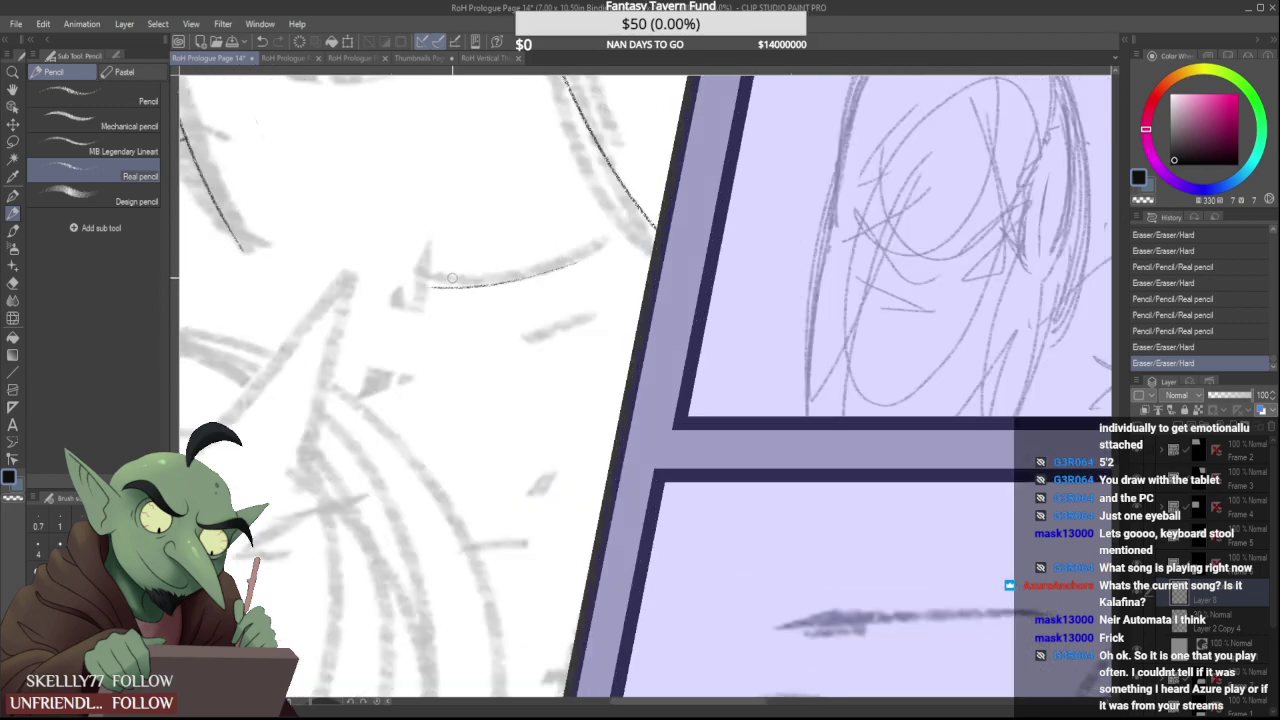
click(452, 278)
scroll(246, 255, up, 3)
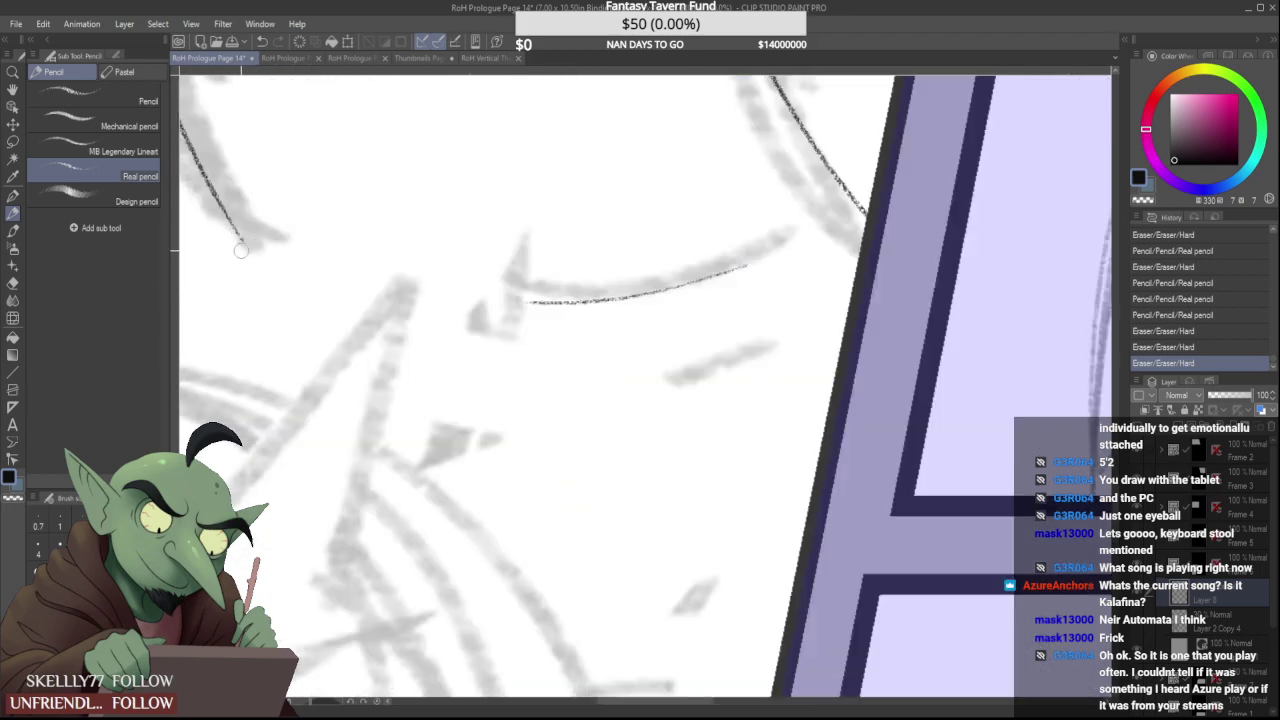
Trim the lower tip of the line under the eye's inner corner and the inner end of the shallow curve with the hard eraser
click(240, 250)
scroll(297, 356, down, 8)
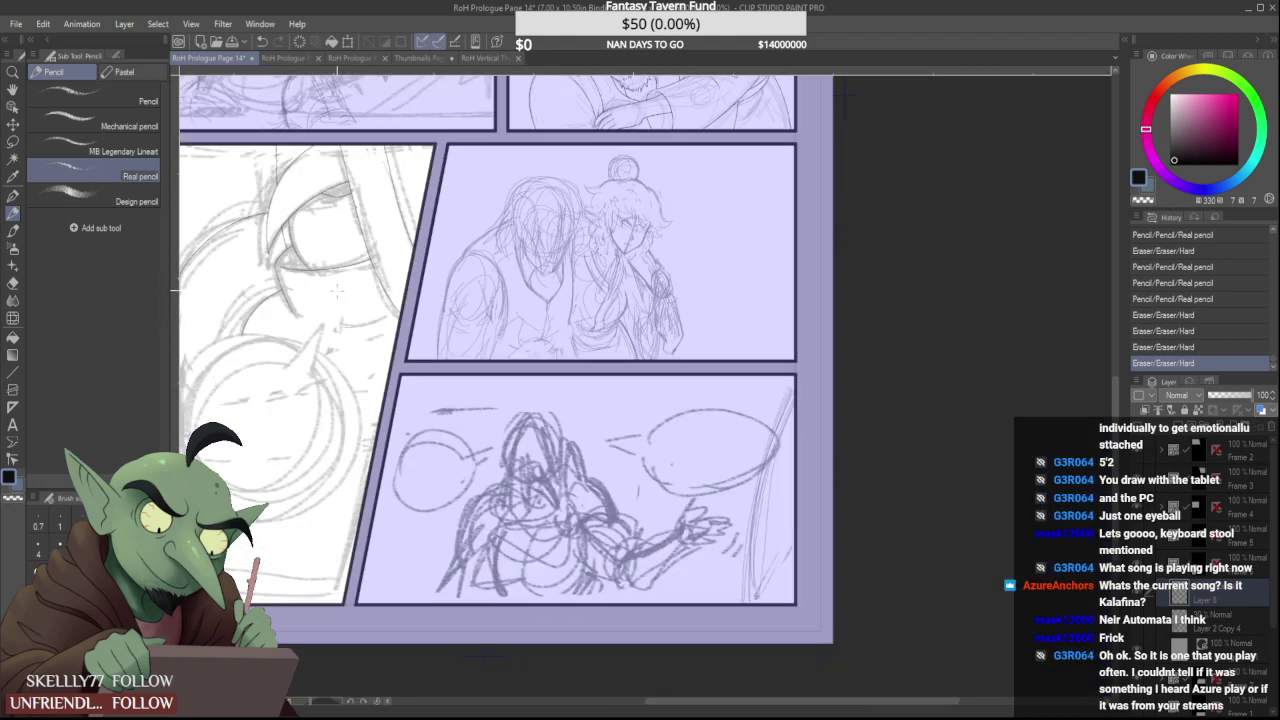
scroll(338, 322, up, 5)
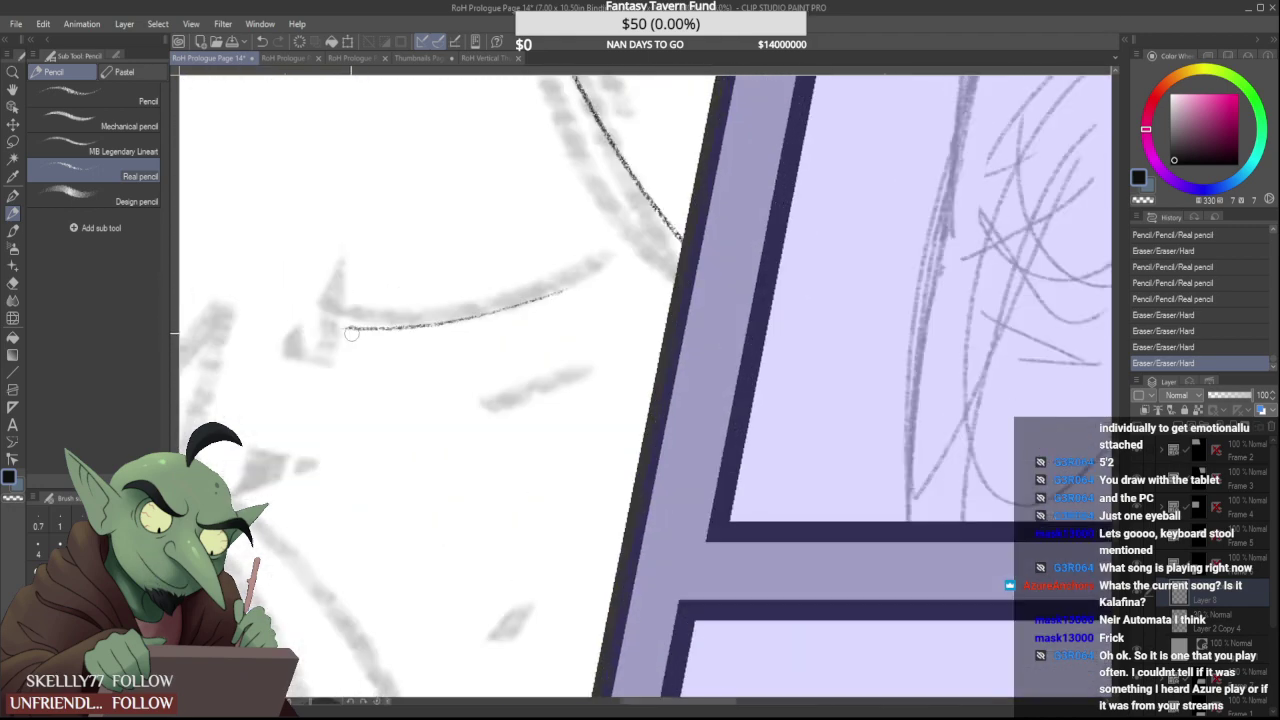
click(337, 354)
scroll(330, 358, down, 6)
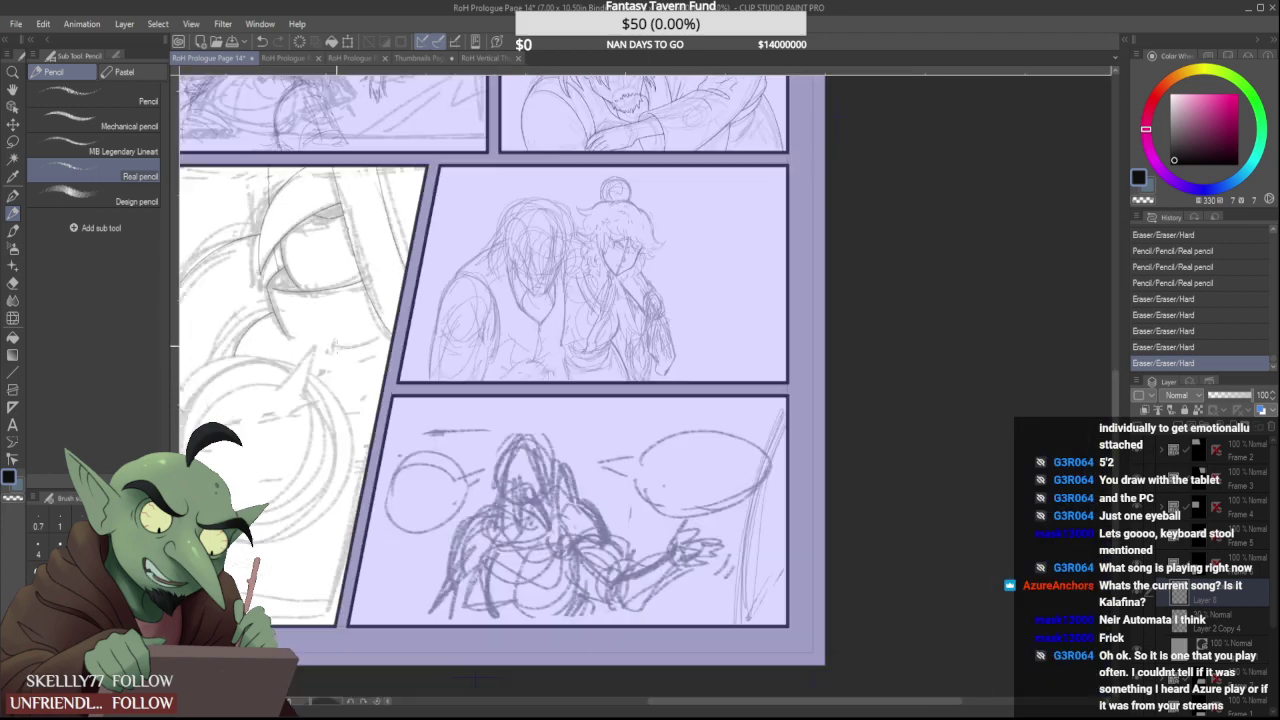
scroll(325, 325, up, 4)
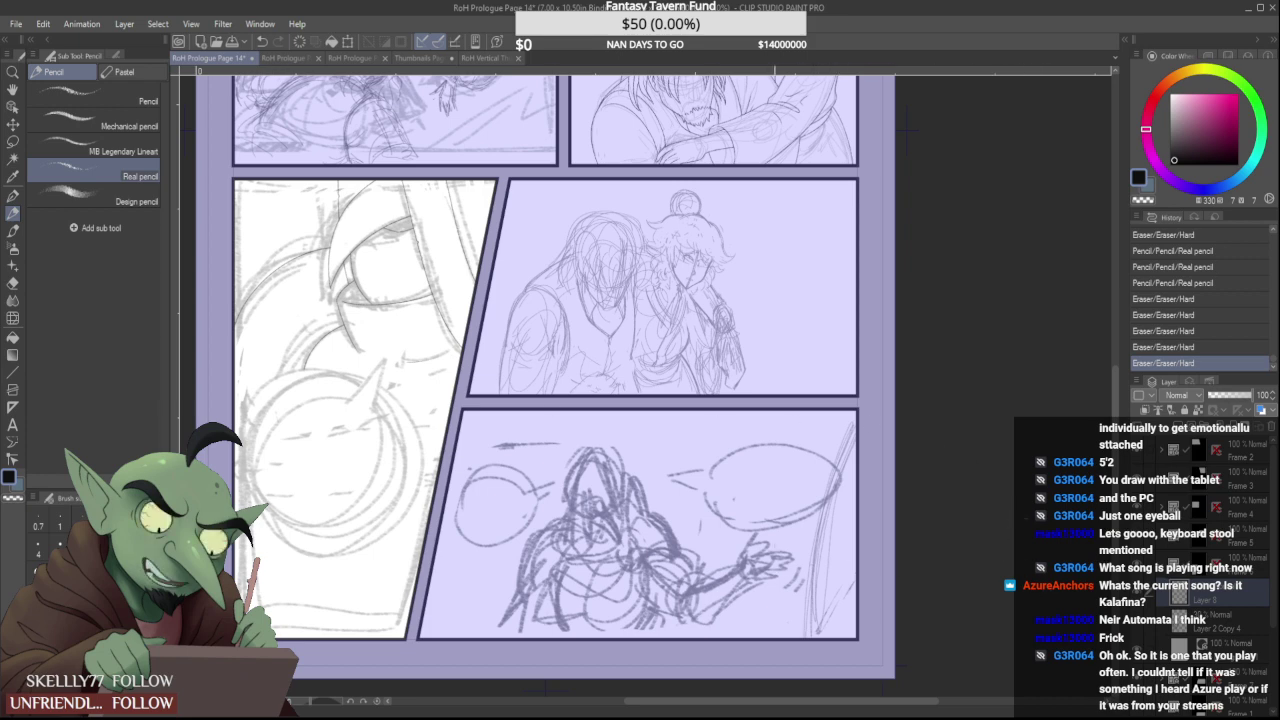
Select the sketch layer Layer 2 Copy 4 and rough in long, light strokes through the circle and below it in the eye panel
click(1227, 621)
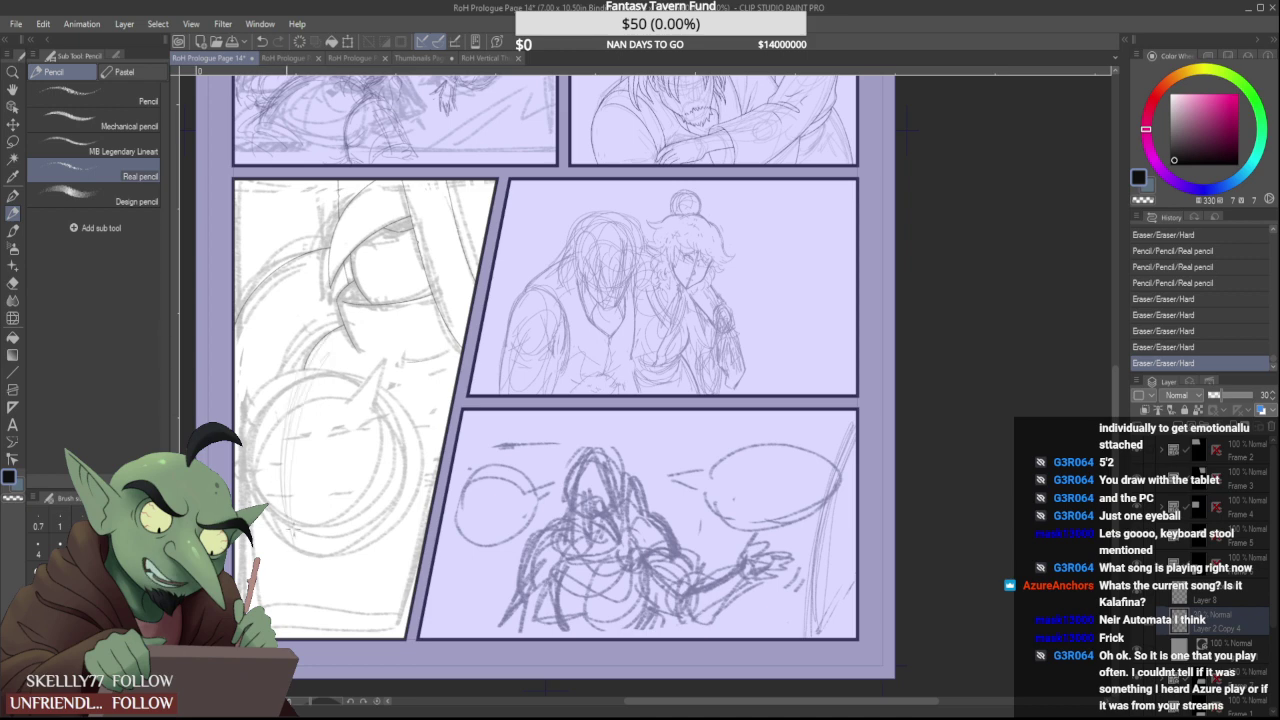
drag(298, 541, 284, 564)
scroll(278, 500, down, 3)
scroll(290, 538, up, 4)
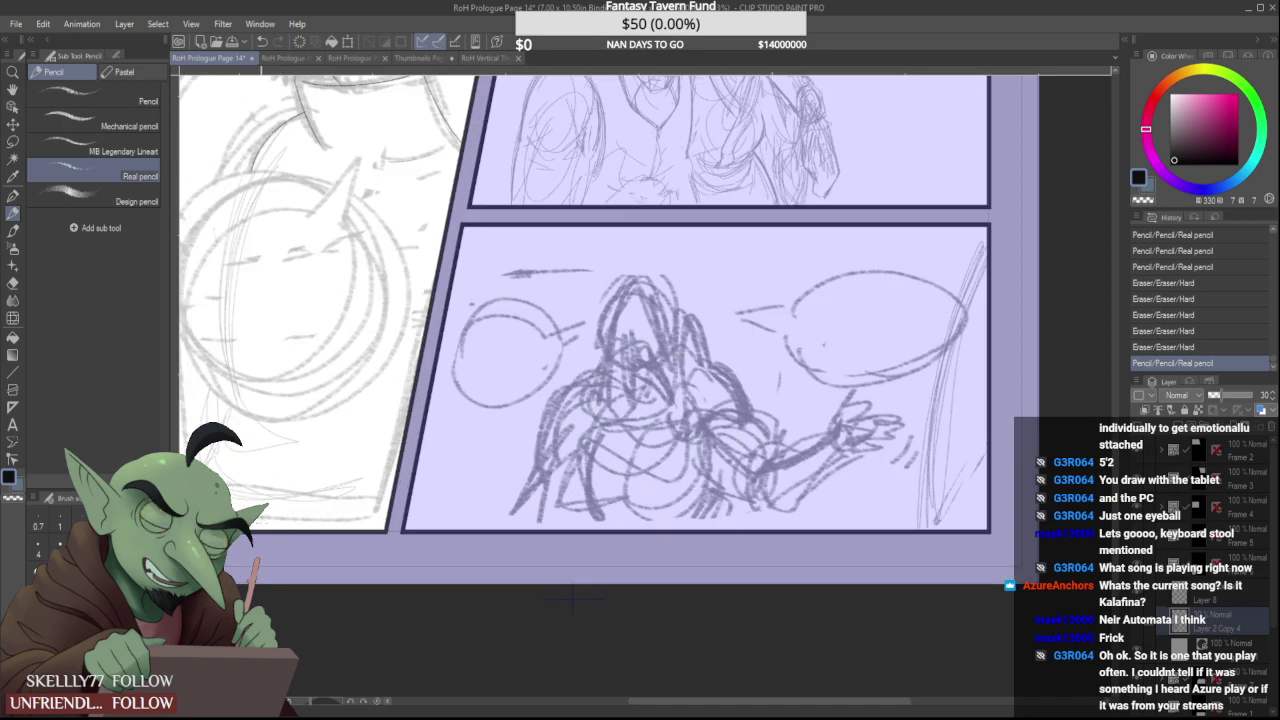
scroll(294, 535, down, 4)
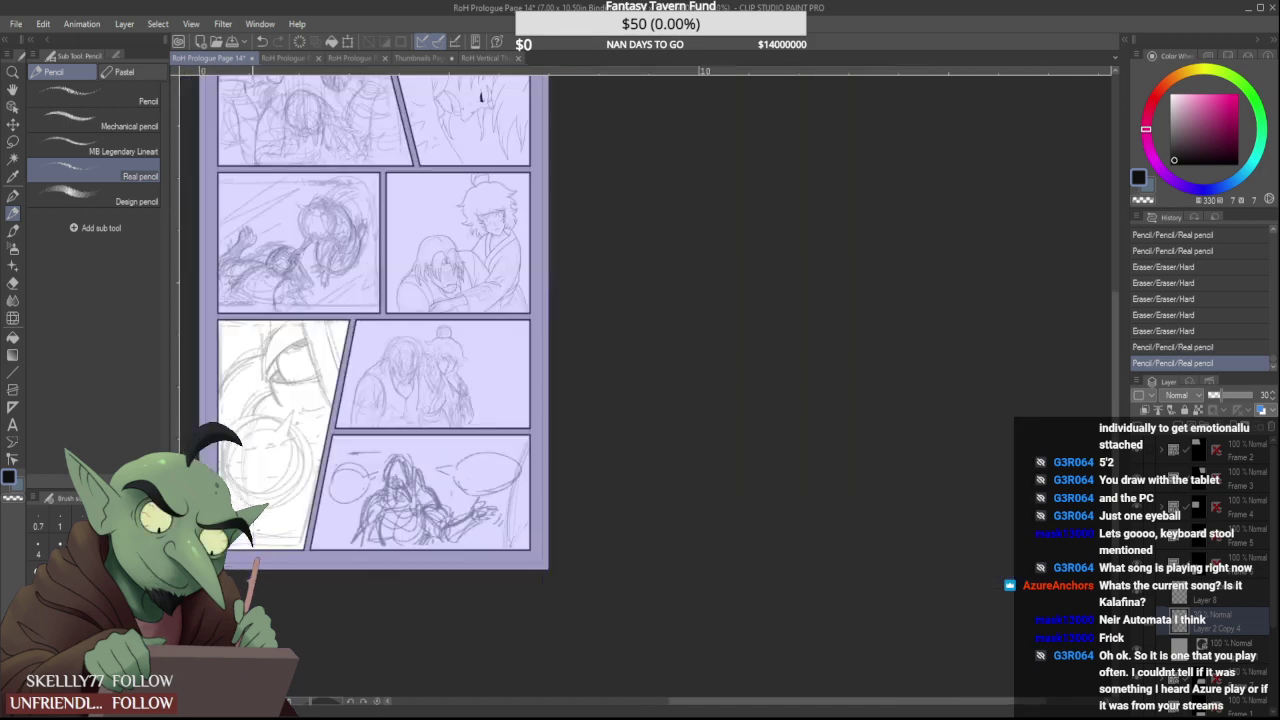
scroll(284, 495, up, 3)
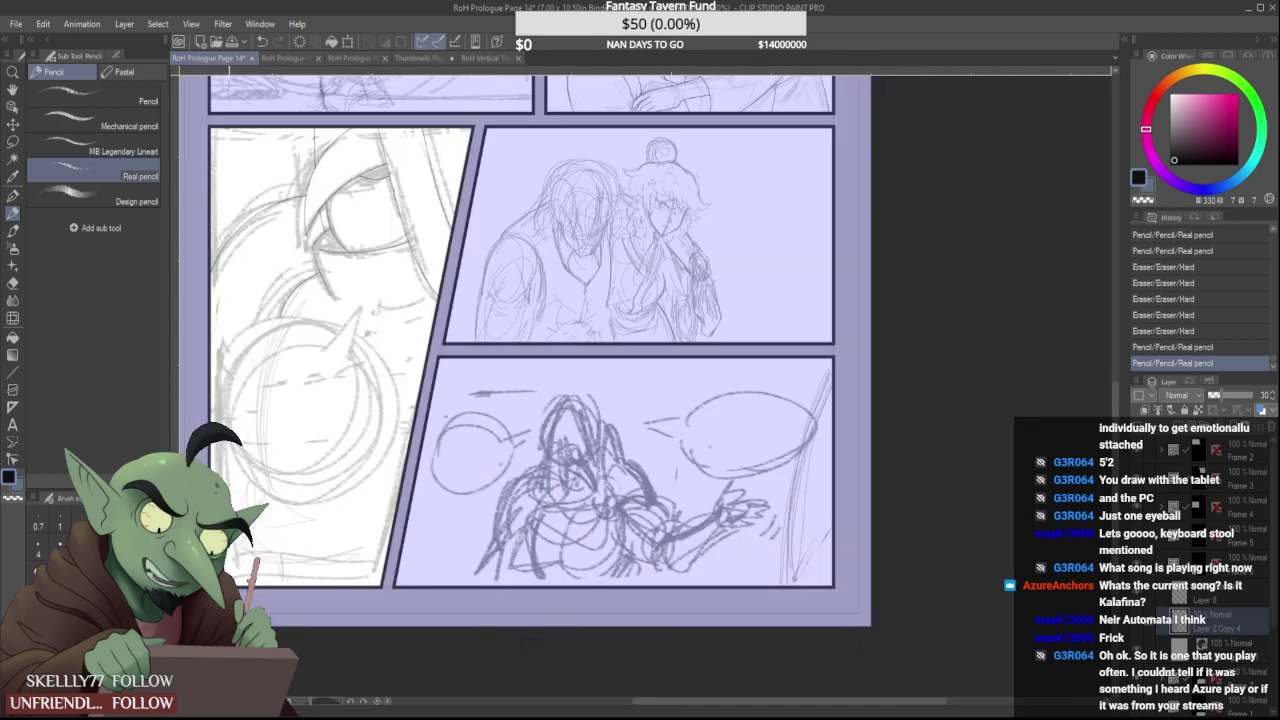
Select the line art layer Layer 8 and collapse the Frame 6 folder
click(1213, 601)
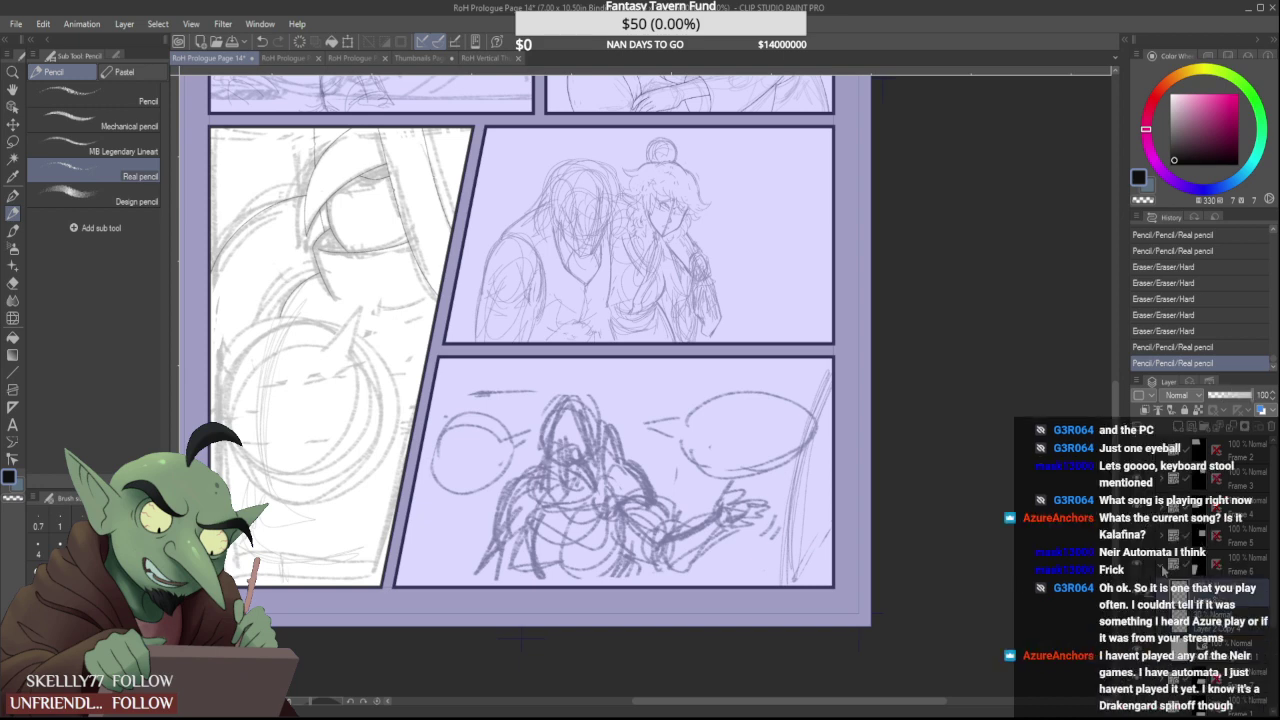
click(1163, 570)
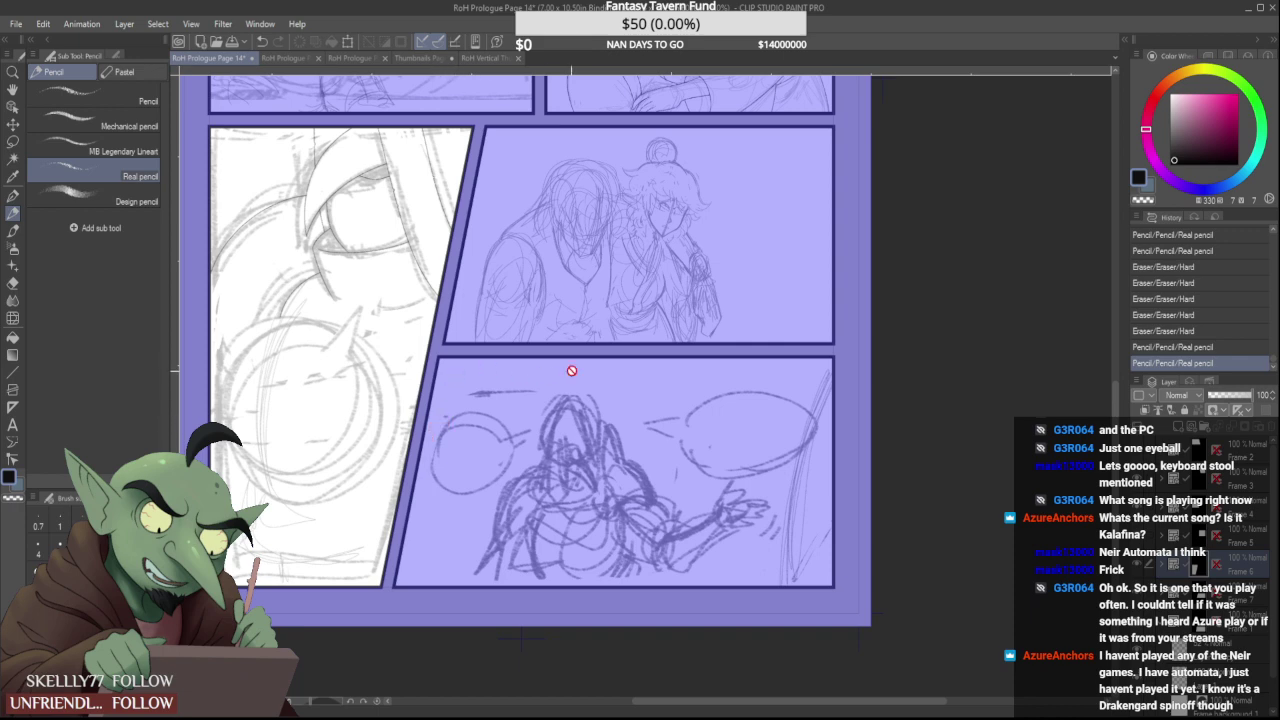
scroll(740, 380, down, 2)
scroll(690, 420, up, 2)
scroll(660, 416, down, 2)
scroll(690, 331, up, 2)
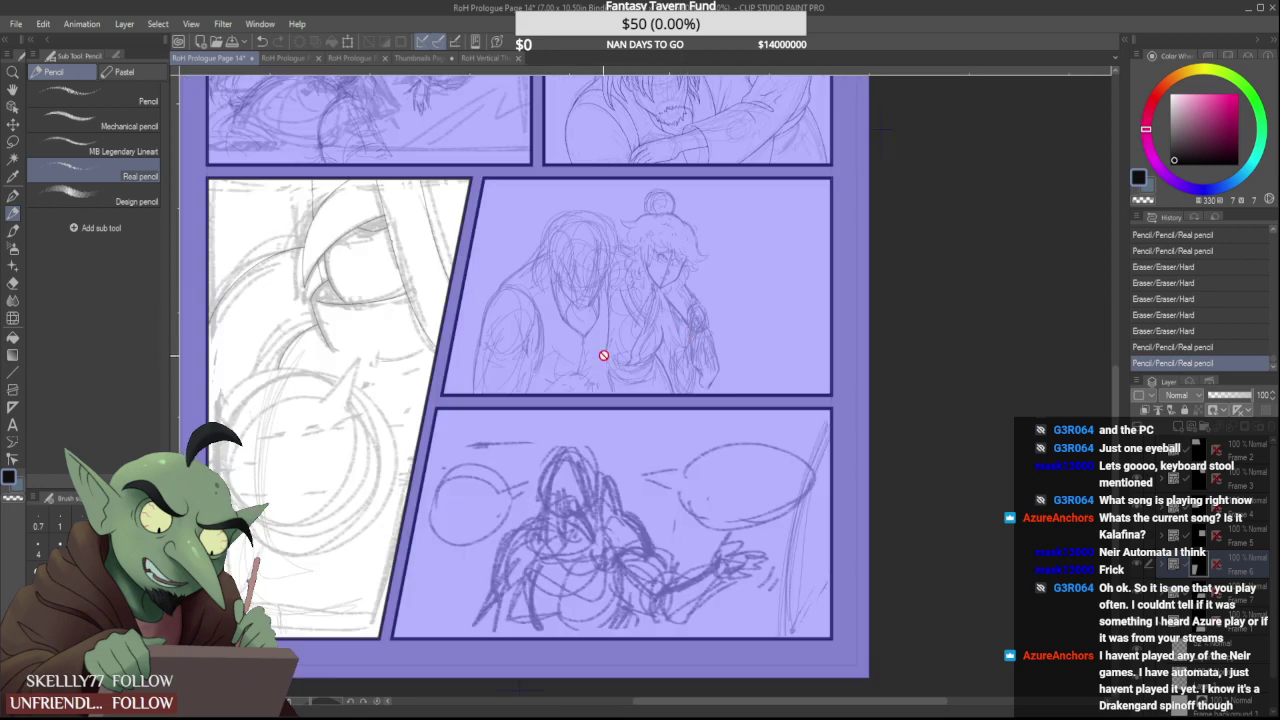
scroll(646, 300, down, 2)
scroll(654, 306, up, 2)
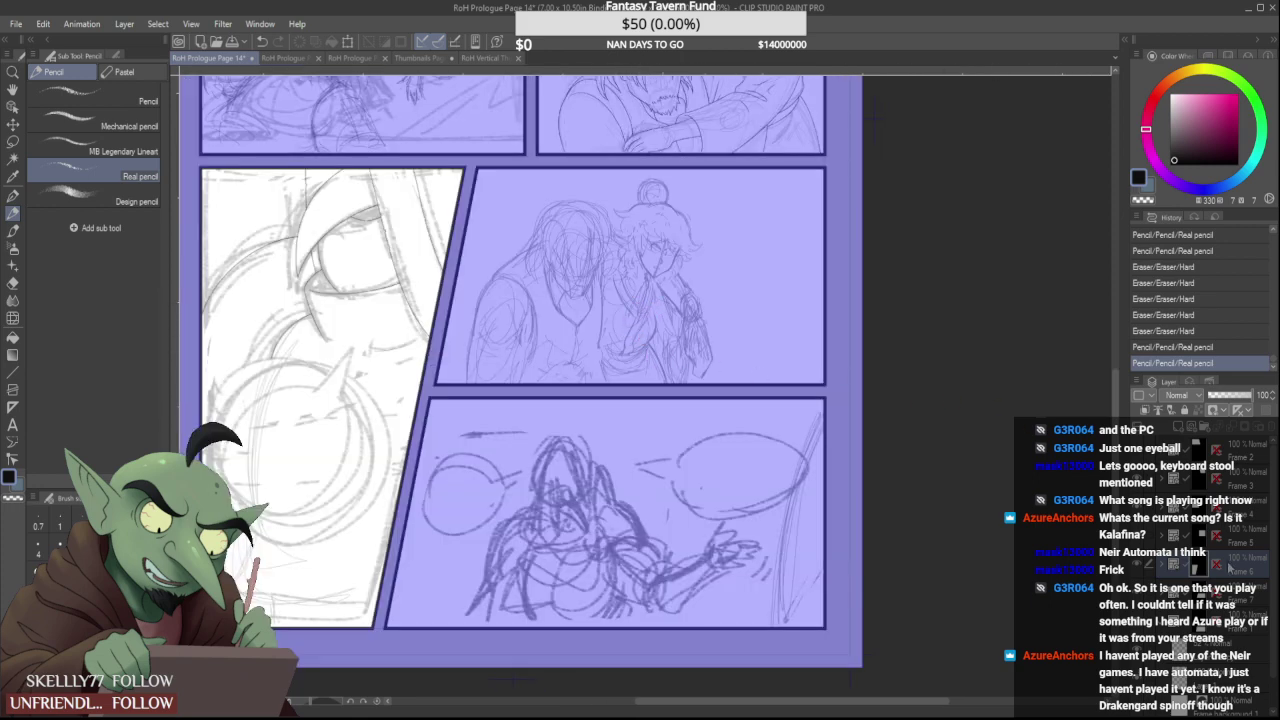
In the Frame 7 folder, lower the sketch layer Layer 4 to 22% opacity and add a new raster layer for line art
click(1199, 568)
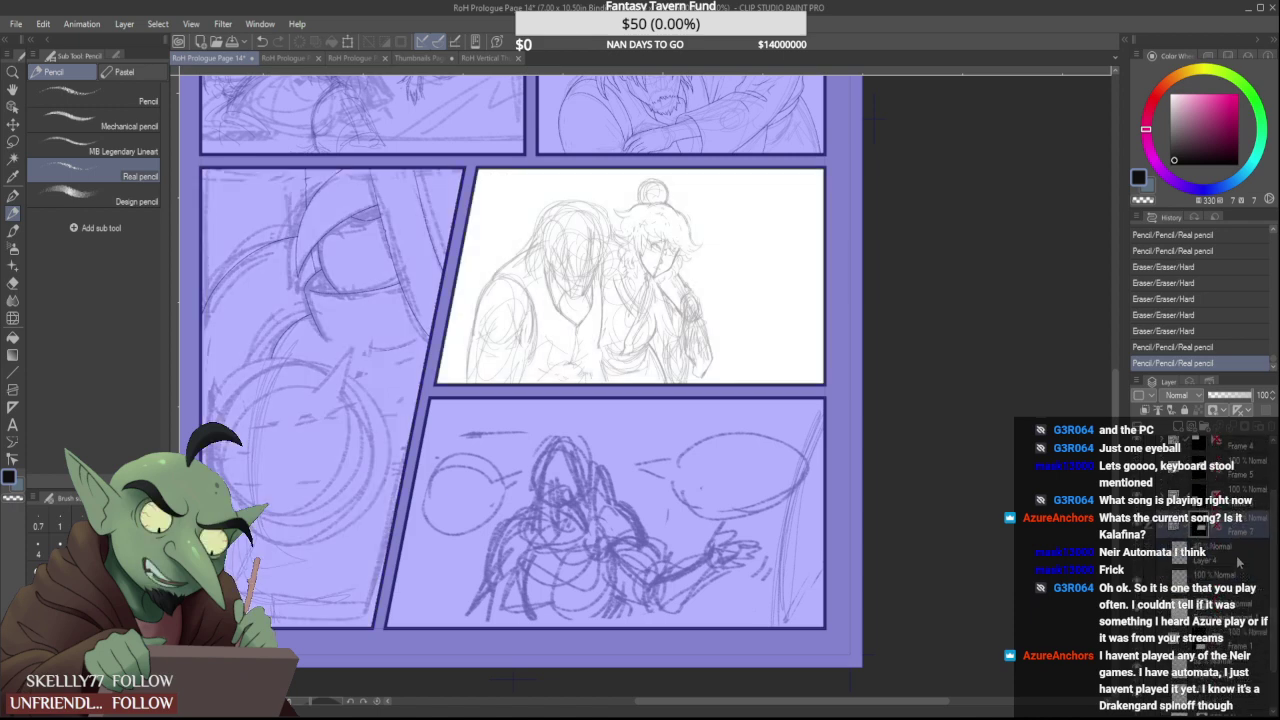
click(1237, 561)
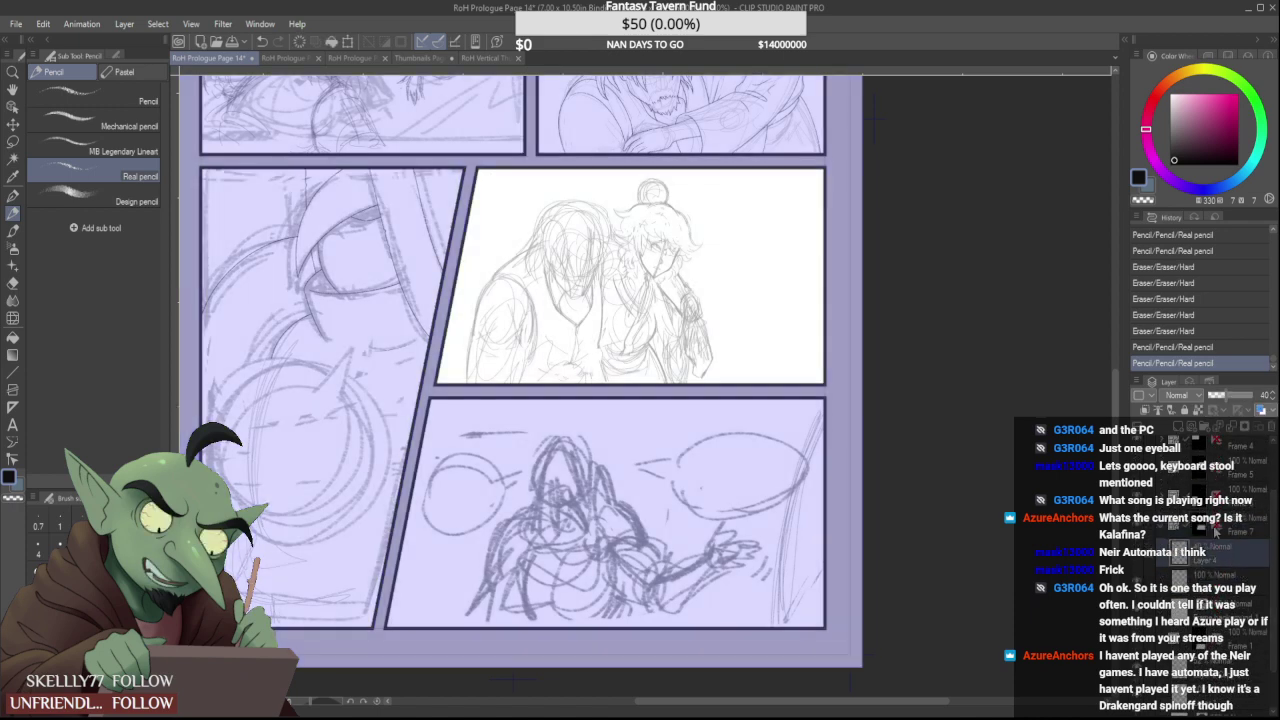
click(1217, 396)
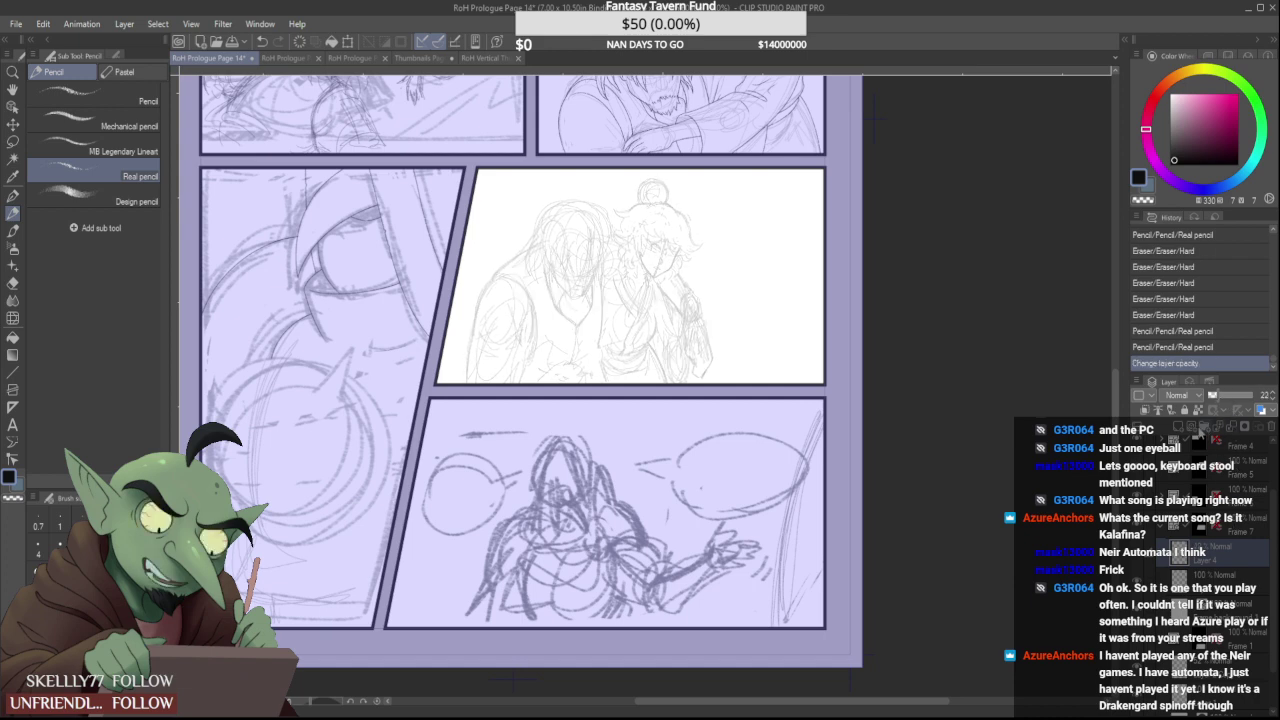
click(1179, 428)
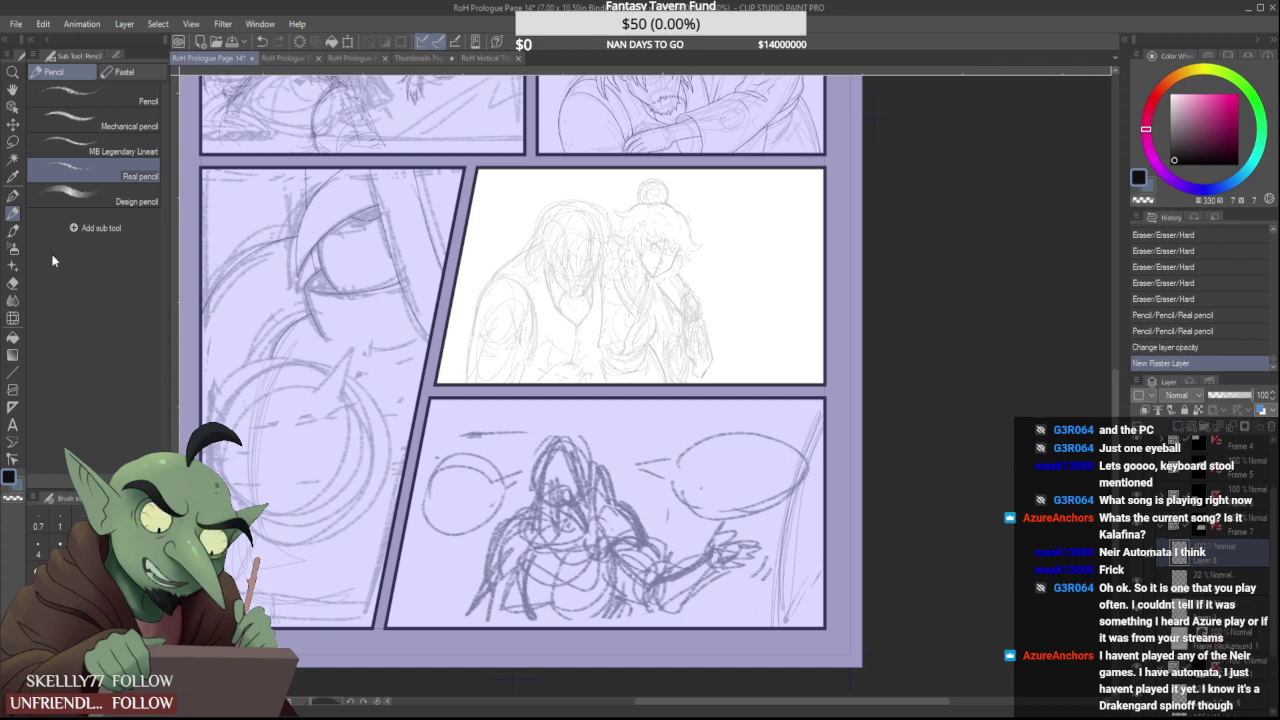
Draw a V-shaped jaw line with the Real pencil over the sketched face of the topknot figure
scroll(491, 270, down, 2)
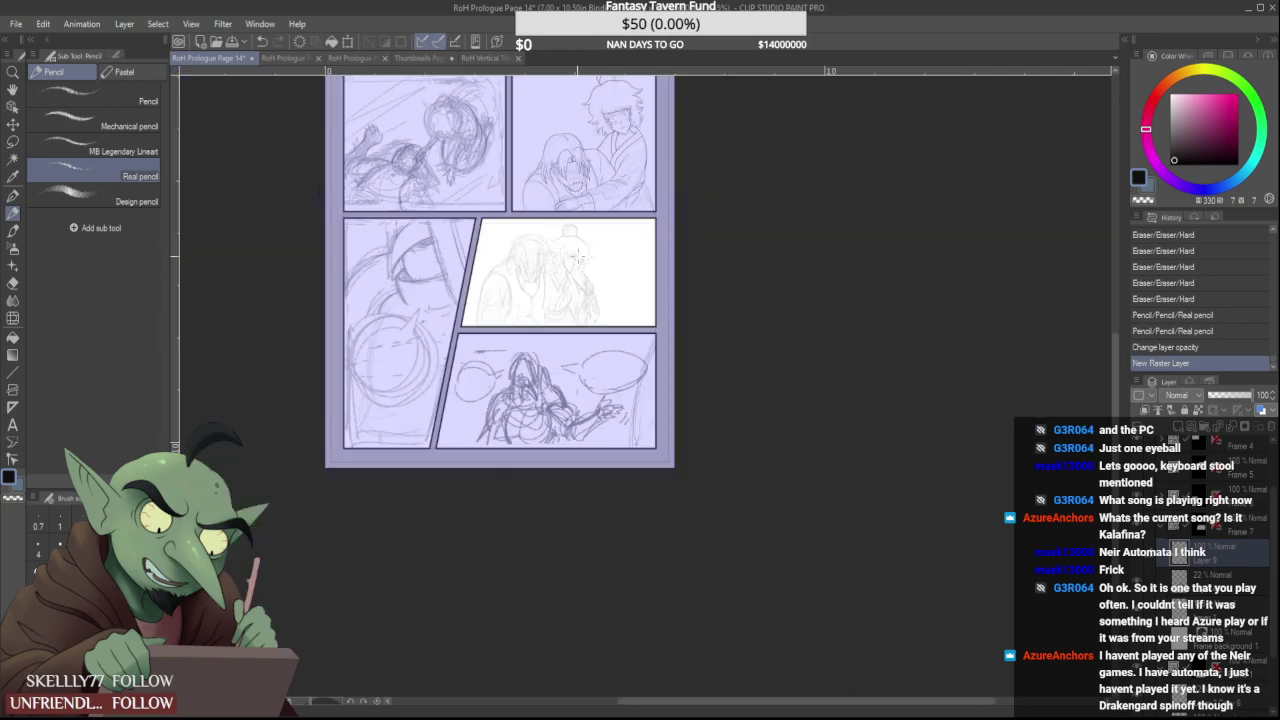
scroll(621, 241, up, 3)
scroll(458, 308, up, 3)
mouse_move(448, 280)
mouse_down()
mouse_move(470, 337)
mouse_move(503, 368)
mouse_up()
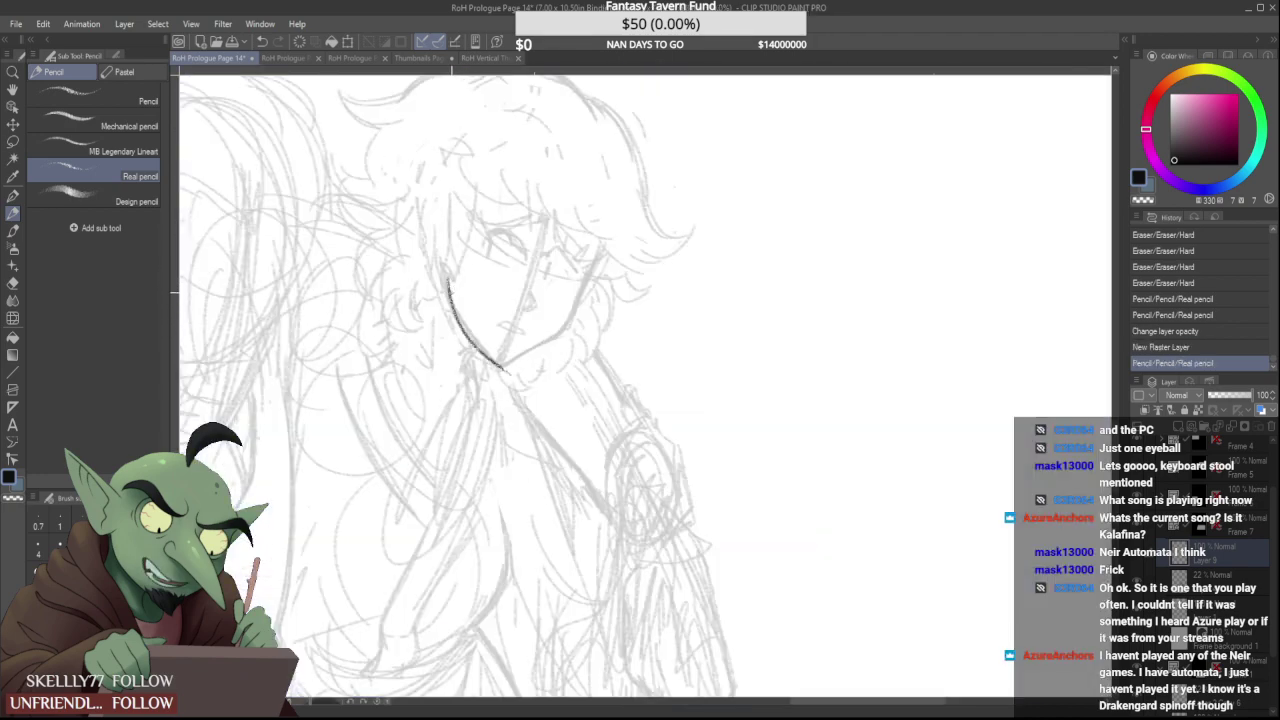
key(ctrl+z)
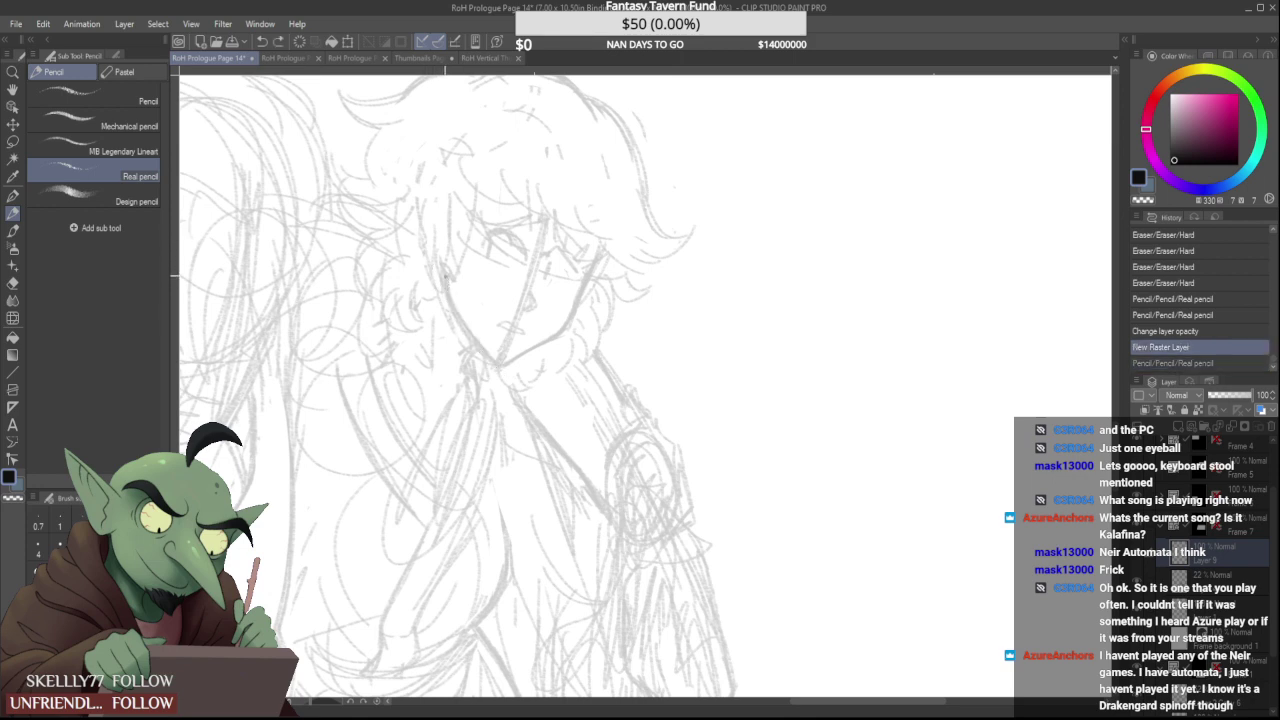
mouse_move(445, 278)
mouse_down()
mouse_move(510, 372)
mouse_move(451, 301)
mouse_move(499, 365)
mouse_move(628, 301)
mouse_move(566, 330)
mouse_move(608, 304)
mouse_move(658, 205)
mouse_up()
key(ctrl+z)
Redraw the far side of the topknot figure's jaw, curving from near the chin up to the cheek
scroll(510, 363, up, 4)
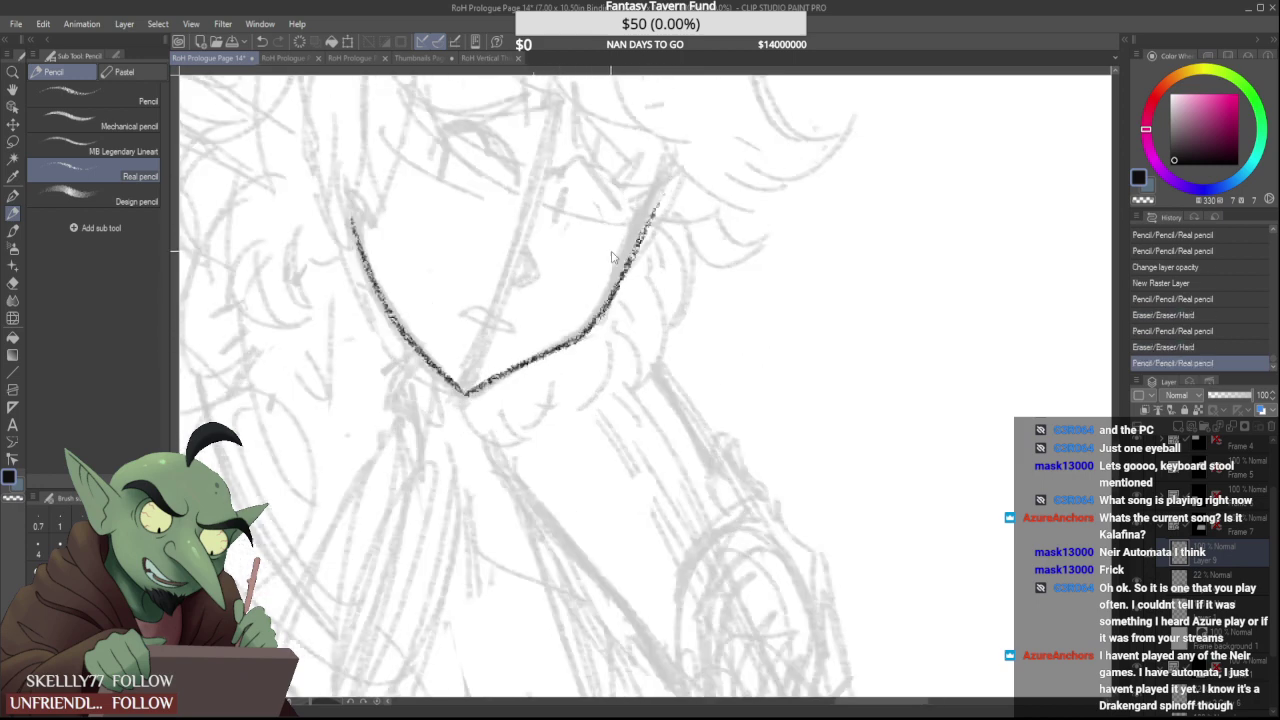
key(ctrl+z)
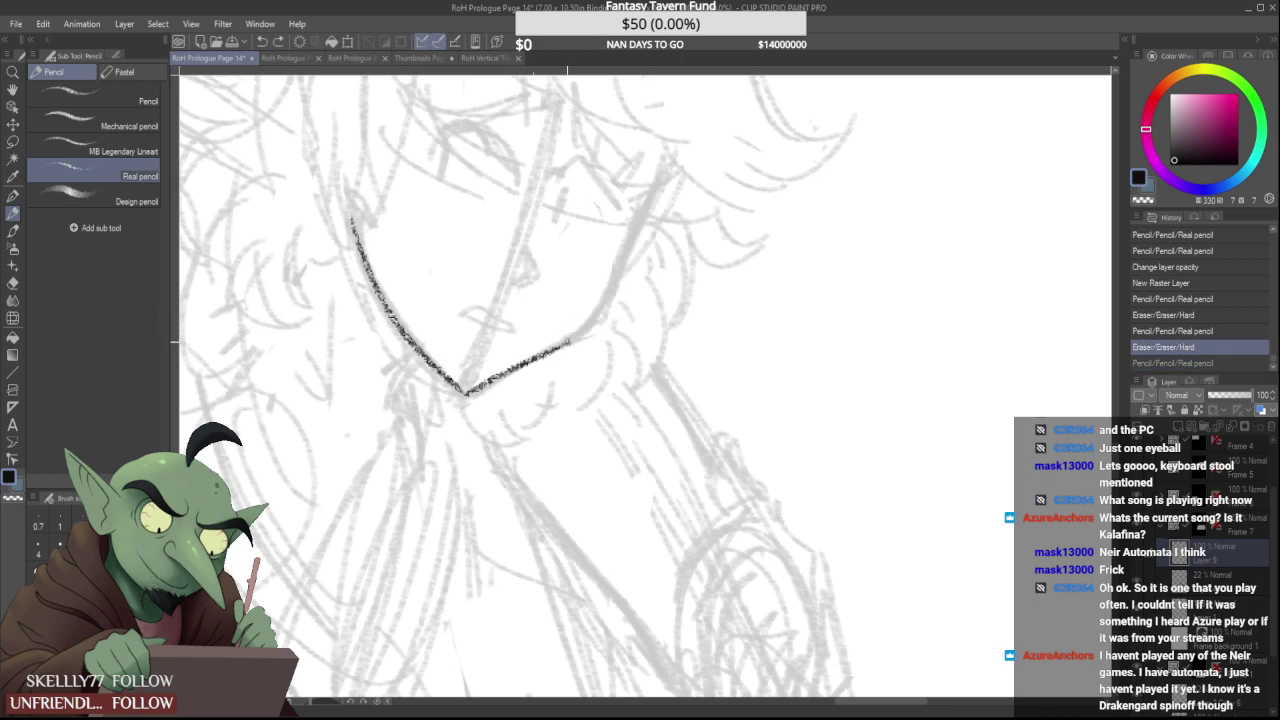
mouse_move(570, 325)
mouse_down()
mouse_move(550, 352)
mouse_move(704, 136)
mouse_up()
key(ctrl+z)
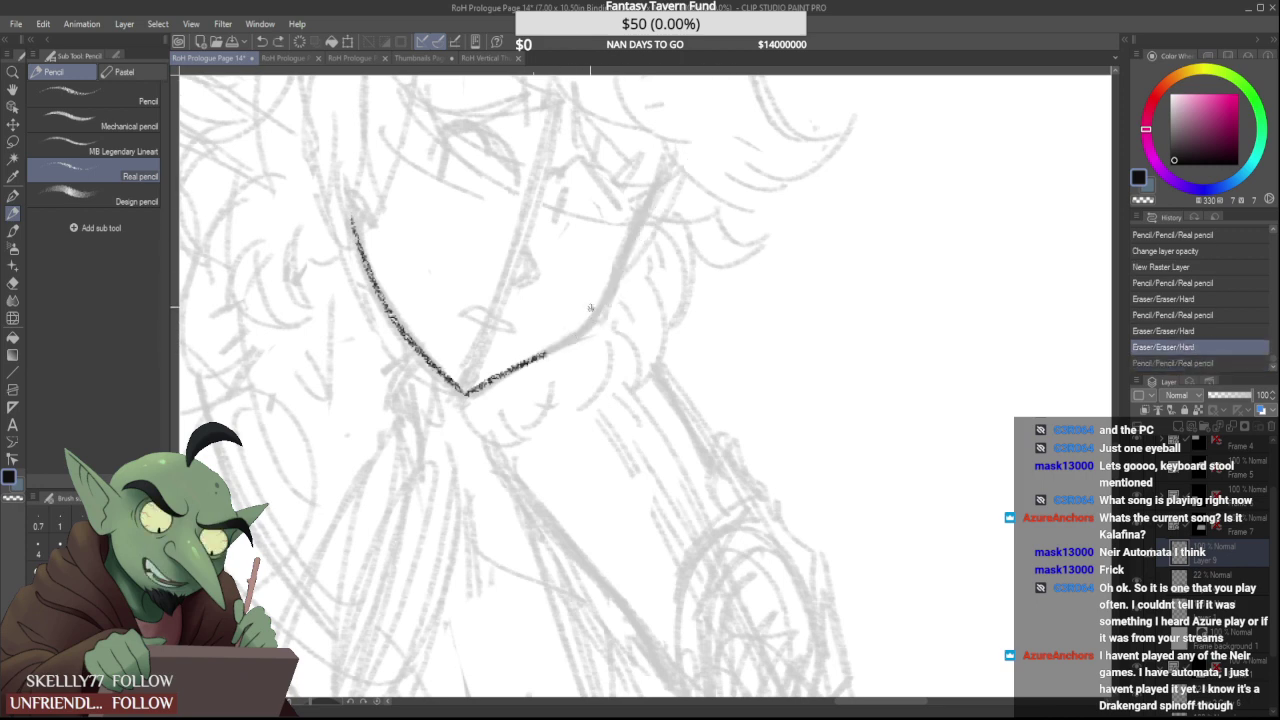
mouse_move(552, 350)
mouse_down()
mouse_move(598, 306)
mouse_move(684, 97)
mouse_move(710, 97)
mouse_move(673, 134)
mouse_up()
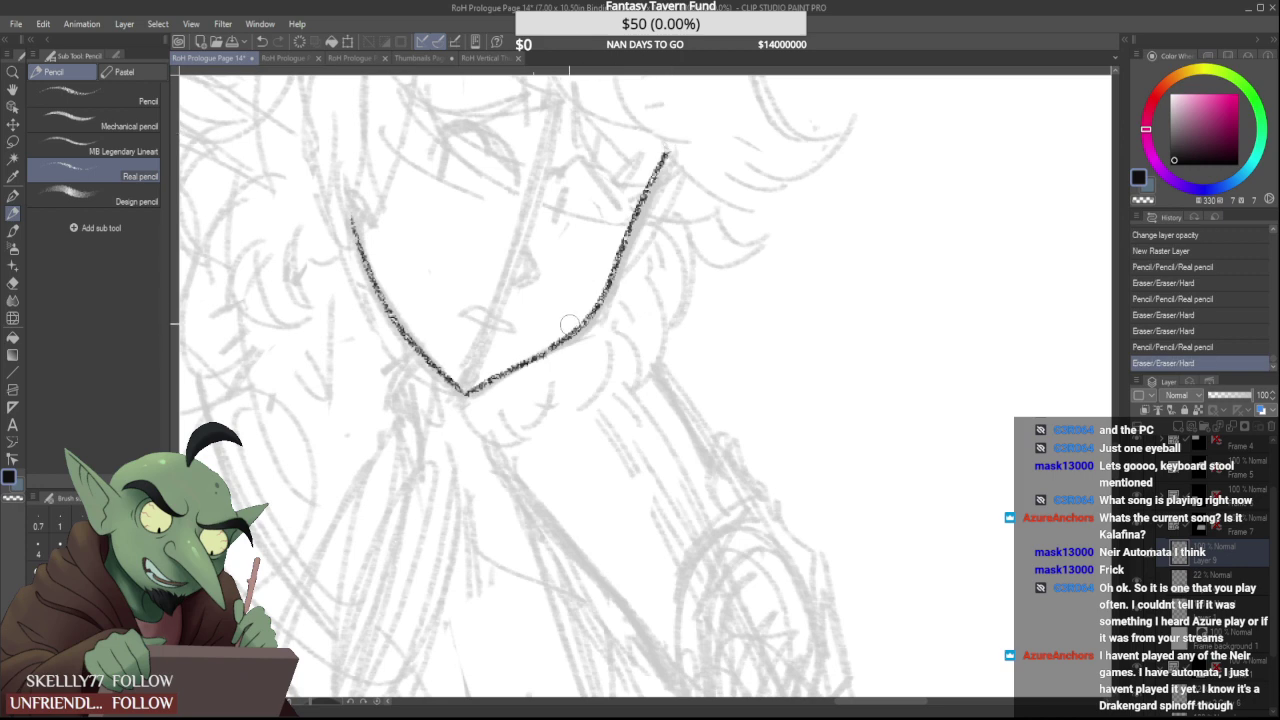
Rework the jaw's bend between chin and far cheek with the hard eraser and pencil so both segments join smoothly
scroll(568, 325, up, 1)
mouse_move(509, 351)
mouse_down()
mouse_move(500, 356)
mouse_move(590, 302)
mouse_up()
key(ctrl+z)
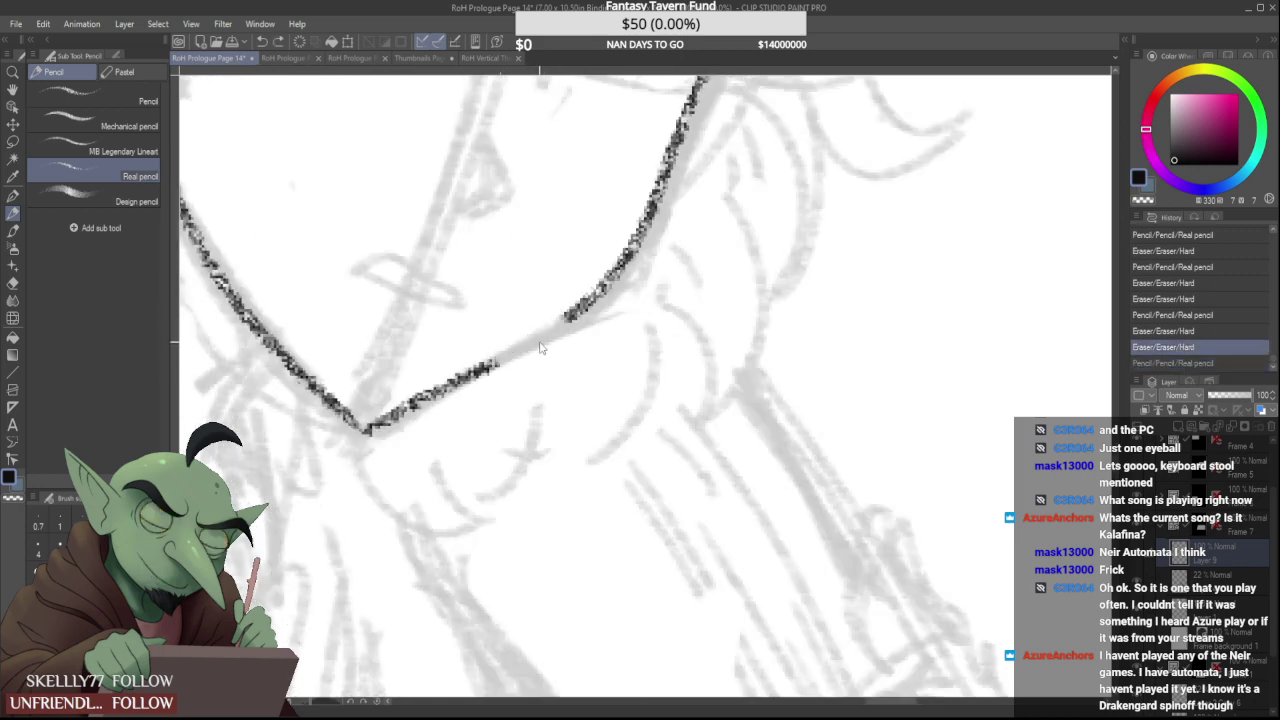
mouse_move(497, 358)
mouse_down()
mouse_move(590, 302)
mouse_move(626, 249)
mouse_up()
drag(570, 316, 637, 232)
scroll(593, 297, down, 2)
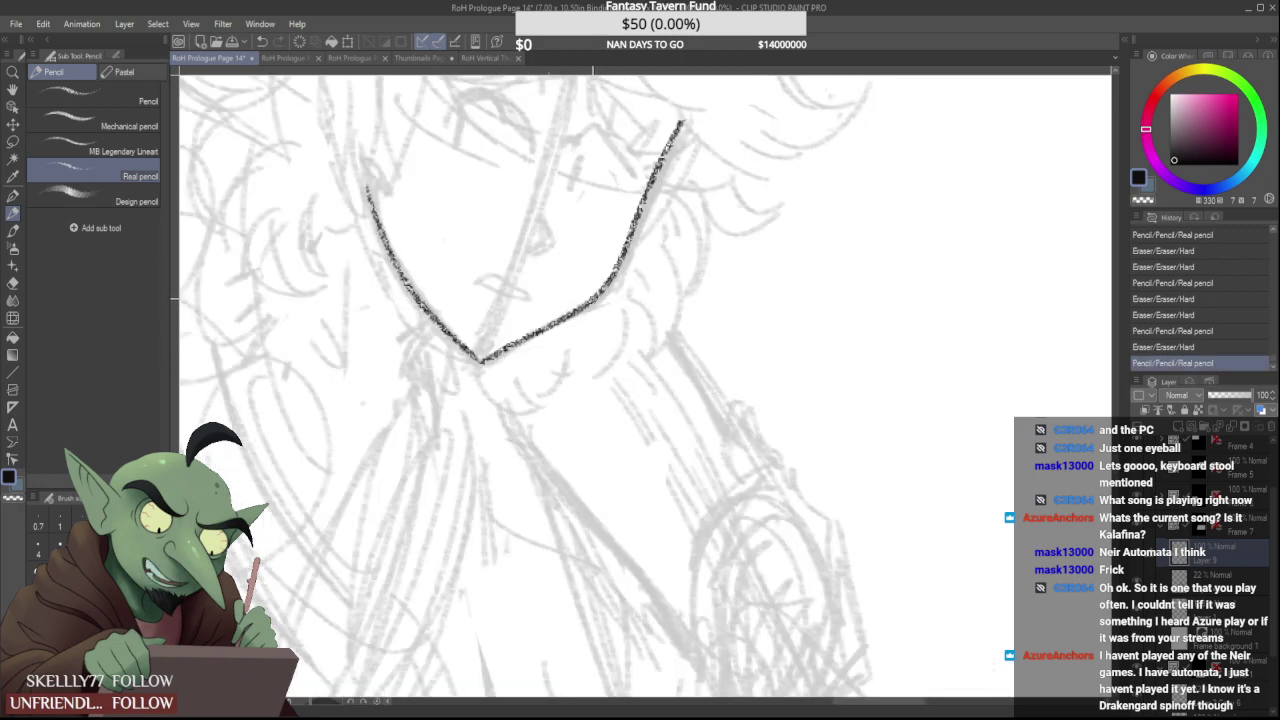
Redraw the near side of the jaw from the cheek down to the chin and trim its ends with the hard eraser
scroll(593, 298, down, 2)
scroll(493, 254, up, 2)
mouse_move(461, 222)
mouse_down()
mouse_move(456, 256)
mouse_move(570, 400)
mouse_up()
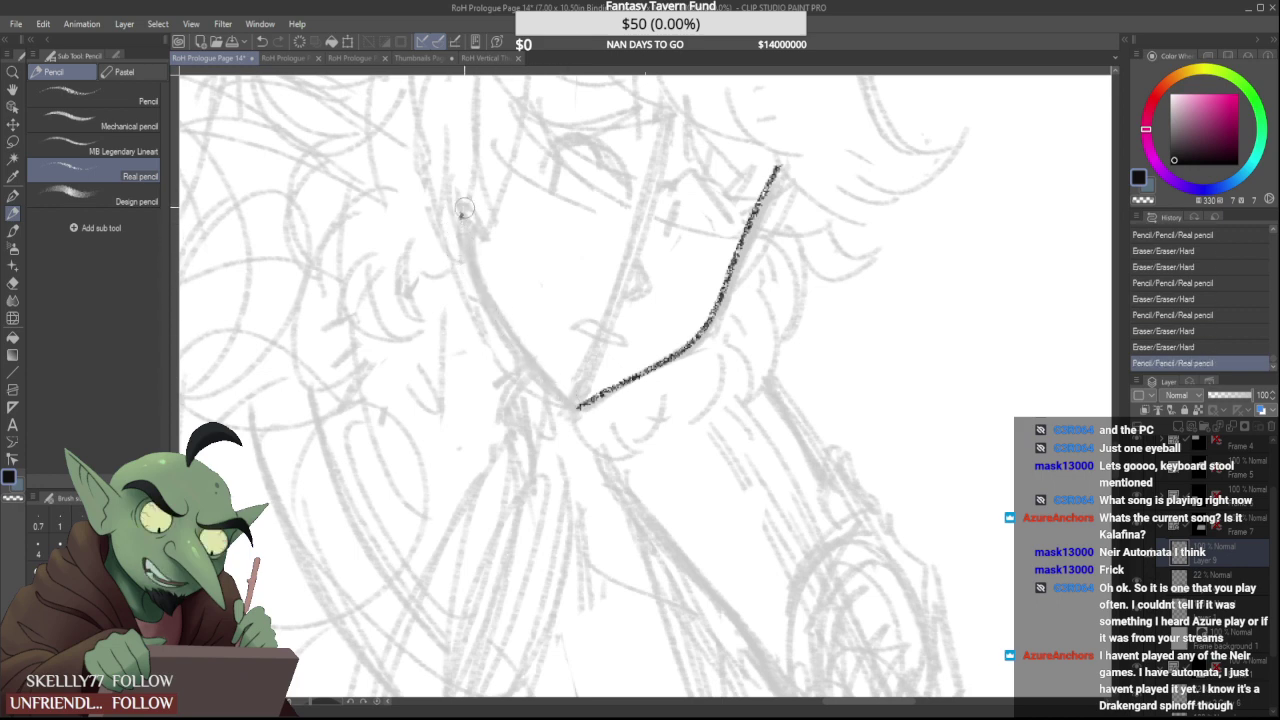
drag(466, 234, 579, 405)
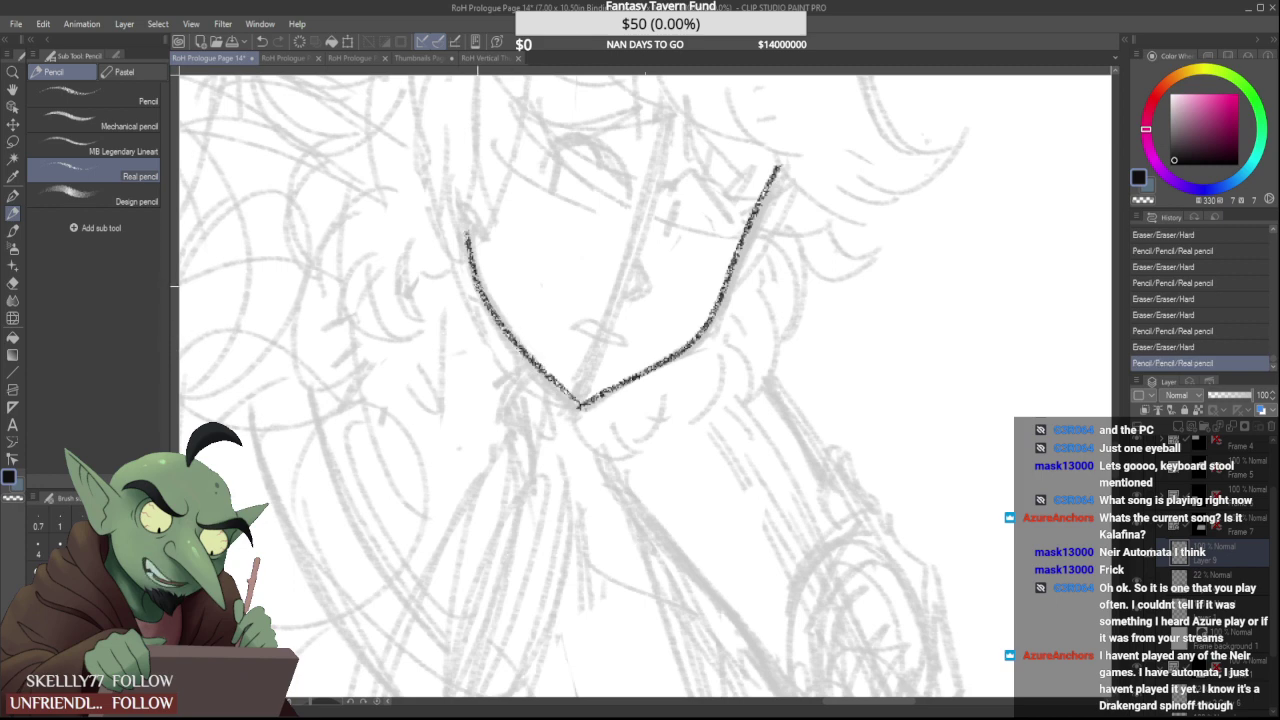
key(ctrl+z)
key(ctrl+y)
key(ctrl+z)
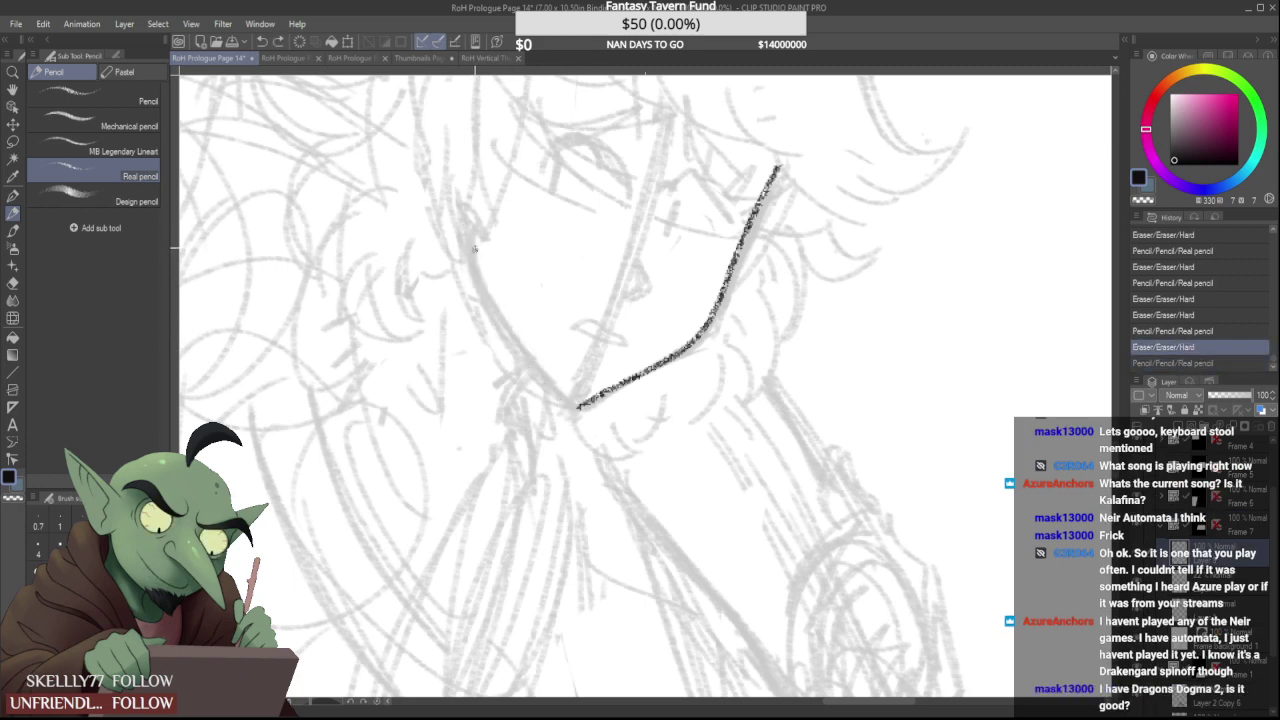
key(ctrl+y)
drag(591, 428, 583, 419)
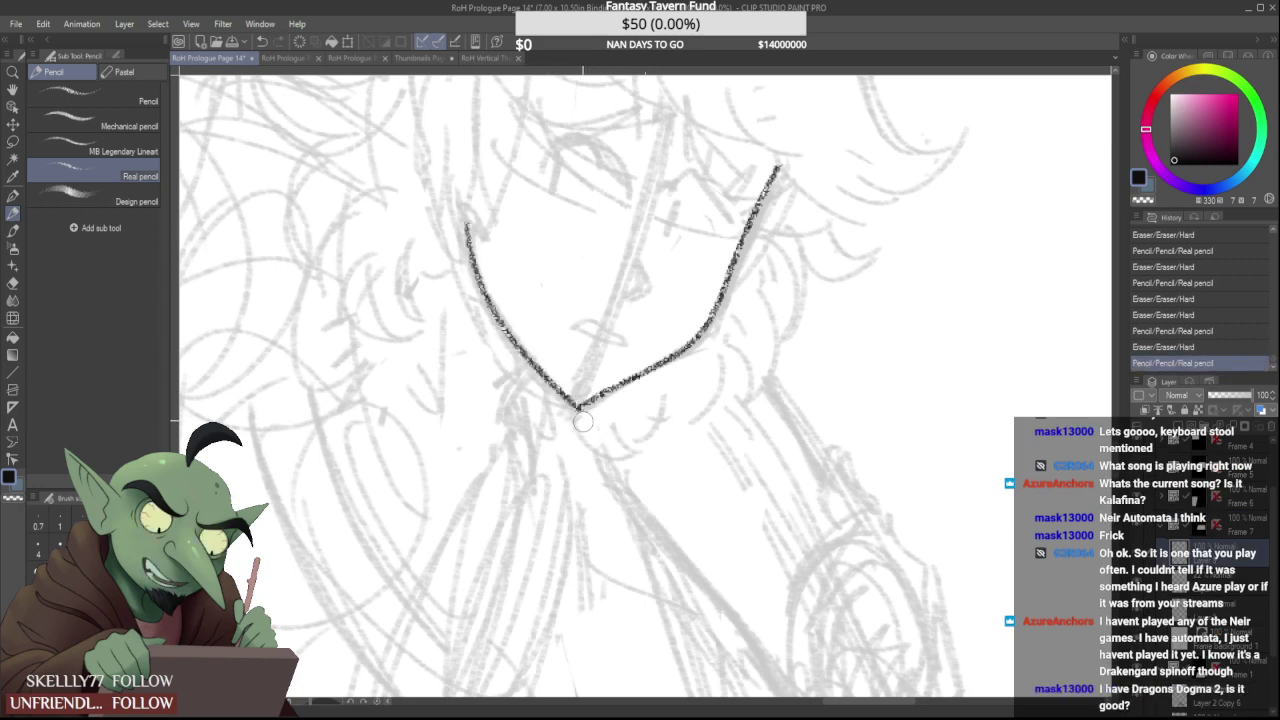
drag(475, 223, 463, 228)
Draw a crescent-shaped hair tuft just beneath the chin
scroll(464, 254, down, 4)
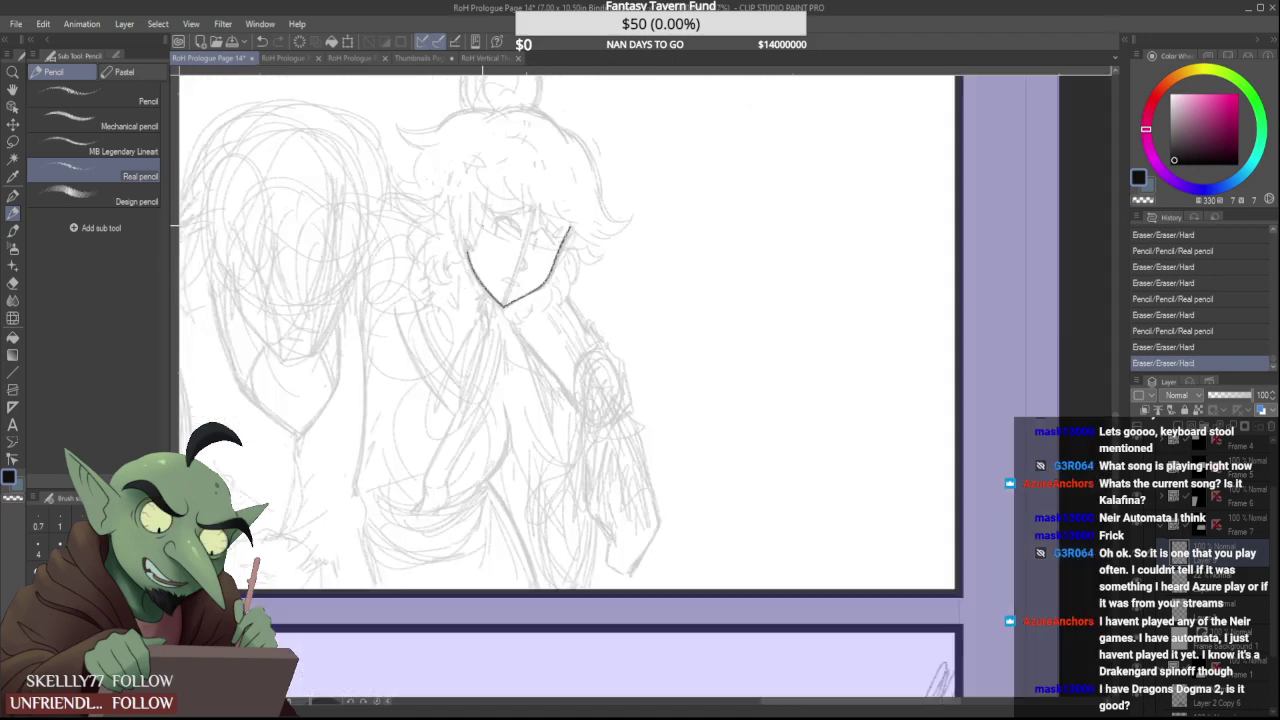
scroll(568, 210, up, 3)
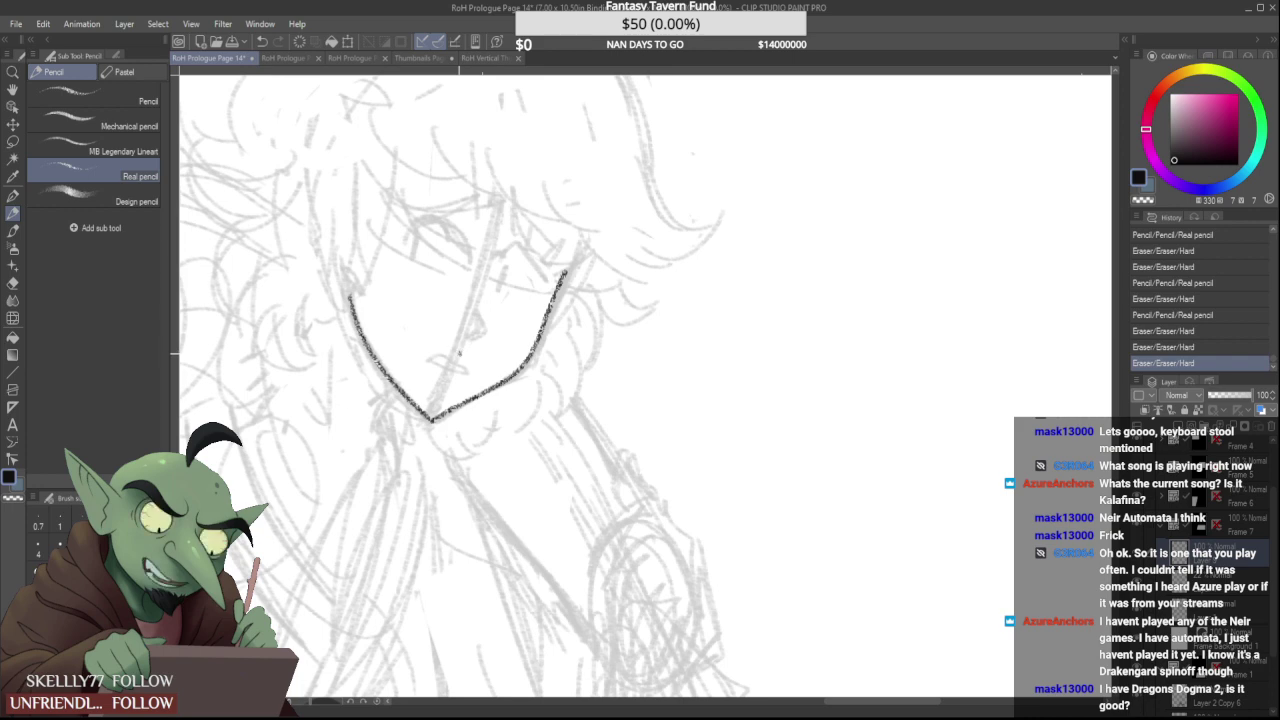
scroll(457, 400, down, 2)
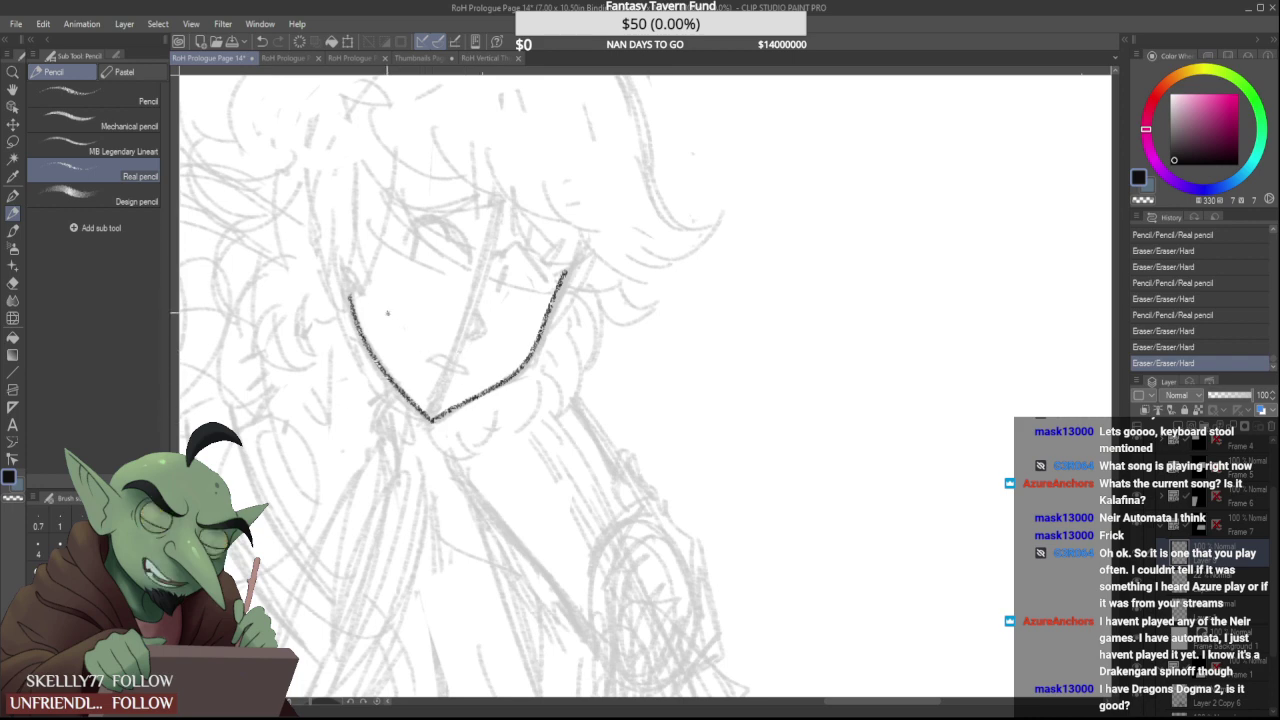
scroll(457, 400, down, 2)
scroll(465, 404, up, 2)
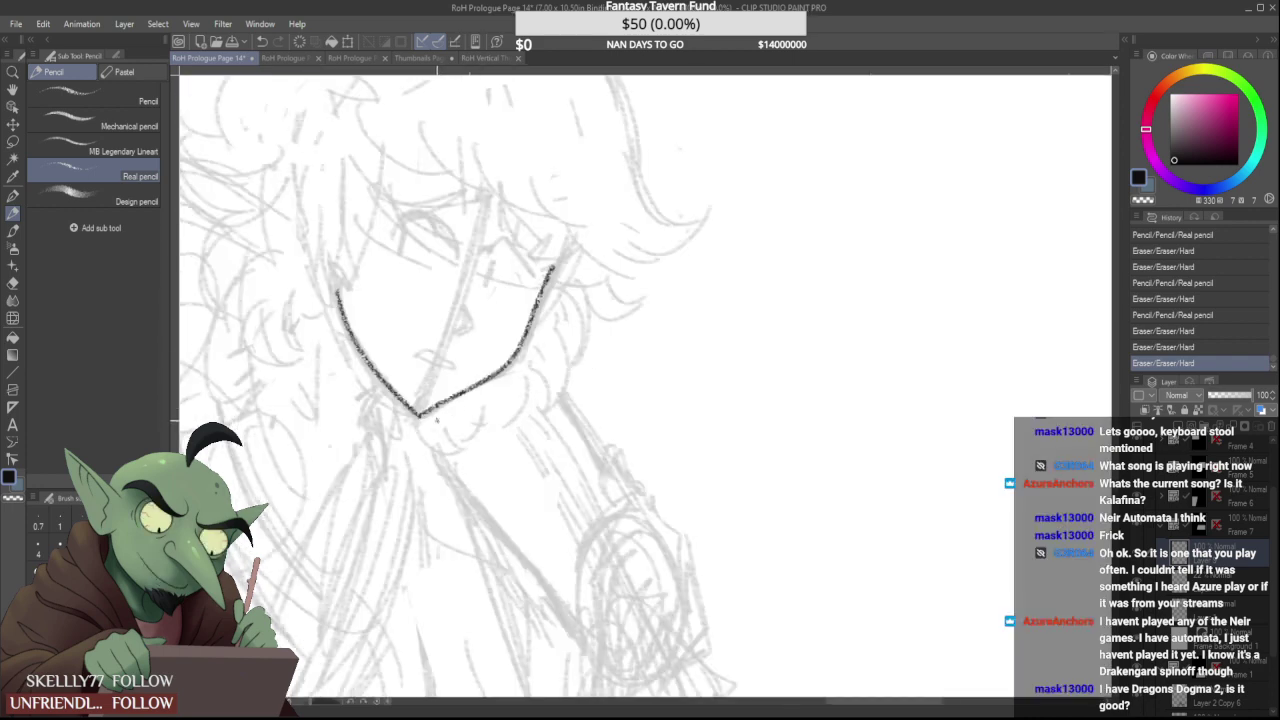
mouse_move(432, 414)
mouse_down()
mouse_move(477, 453)
mouse_move(457, 450)
mouse_move(537, 452)
mouse_up()
scroll(460, 440, up, 3)
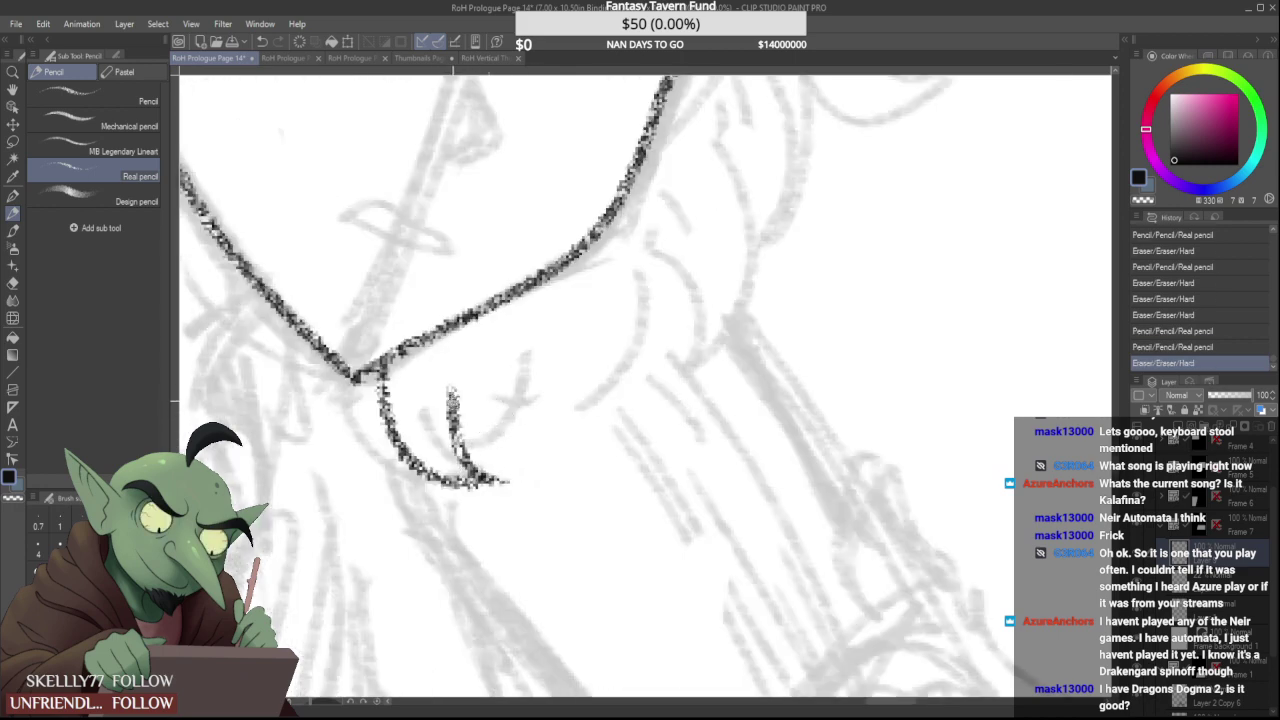
drag(452, 345, 458, 410)
scroll(458, 385, down, 2)
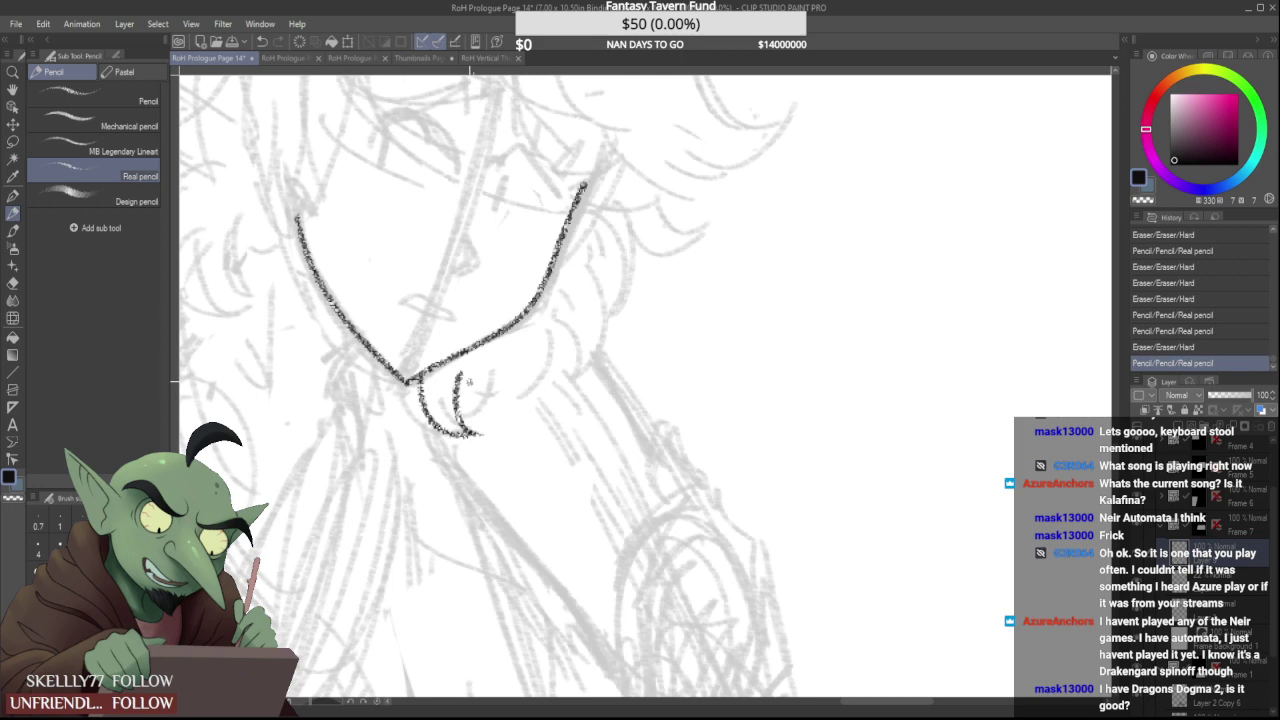
Extend the hair beneath the jaw with a zigzag of pointed tufts running from the chin tuft toward the far cheek
scroll(474, 403, up, 2)
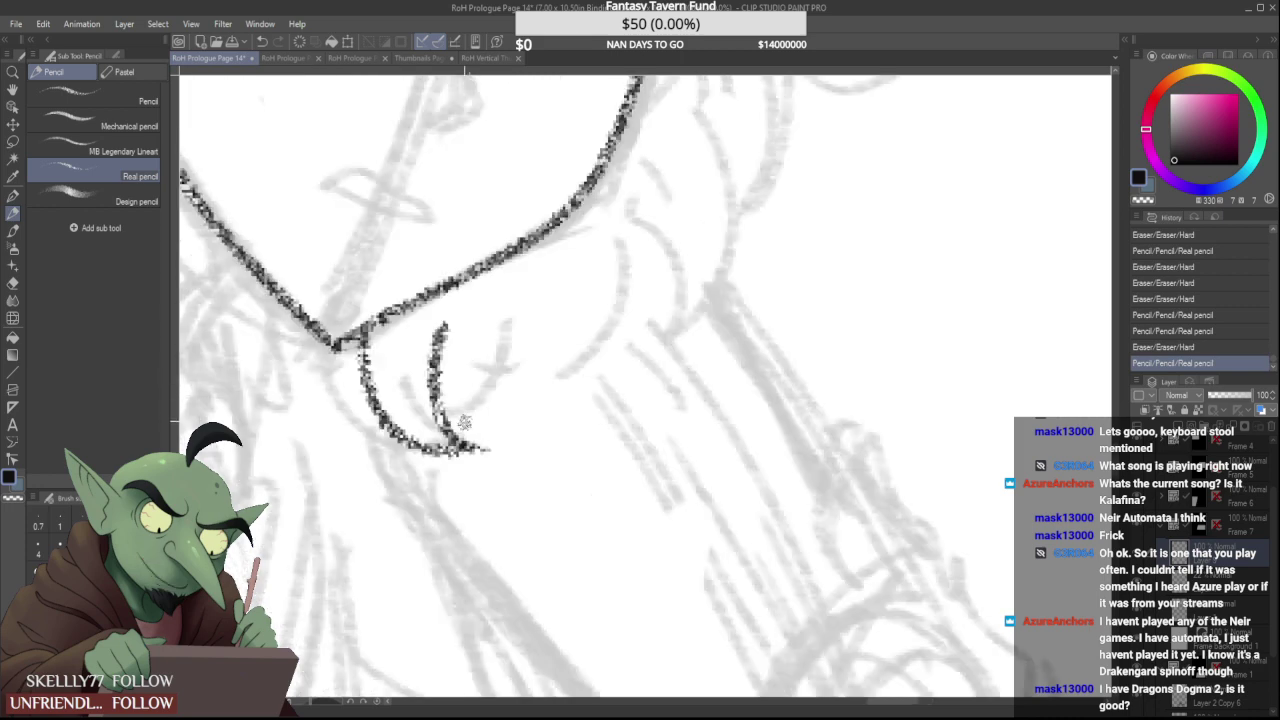
mouse_move(458, 428)
mouse_down()
mouse_move(506, 318)
mouse_move(562, 440)
mouse_up()
mouse_move(590, 271)
mouse_down()
mouse_move(562, 435)
mouse_move(563, 308)
mouse_move(577, 410)
mouse_up()
scroll(562, 430, down, 2)
scroll(546, 398, up, 1)
scroll(475, 430, down, 2)
scroll(560, 352, up, 2)
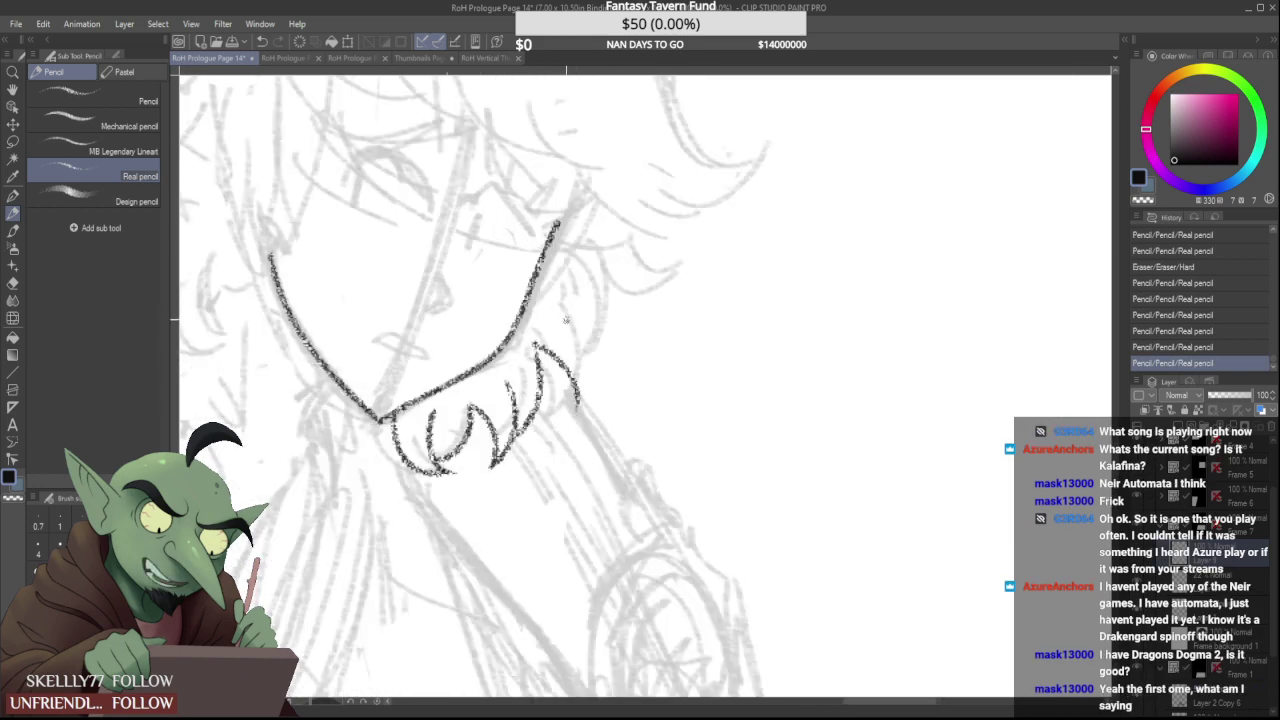
Finish the far-side hair with pointed strands rising beside the cheek, and clean up the strokes with the hard eraser
drag(565, 316, 578, 412)
mouse_move(563, 312)
mouse_down()
mouse_move(632, 311)
mouse_move(634, 298)
mouse_up()
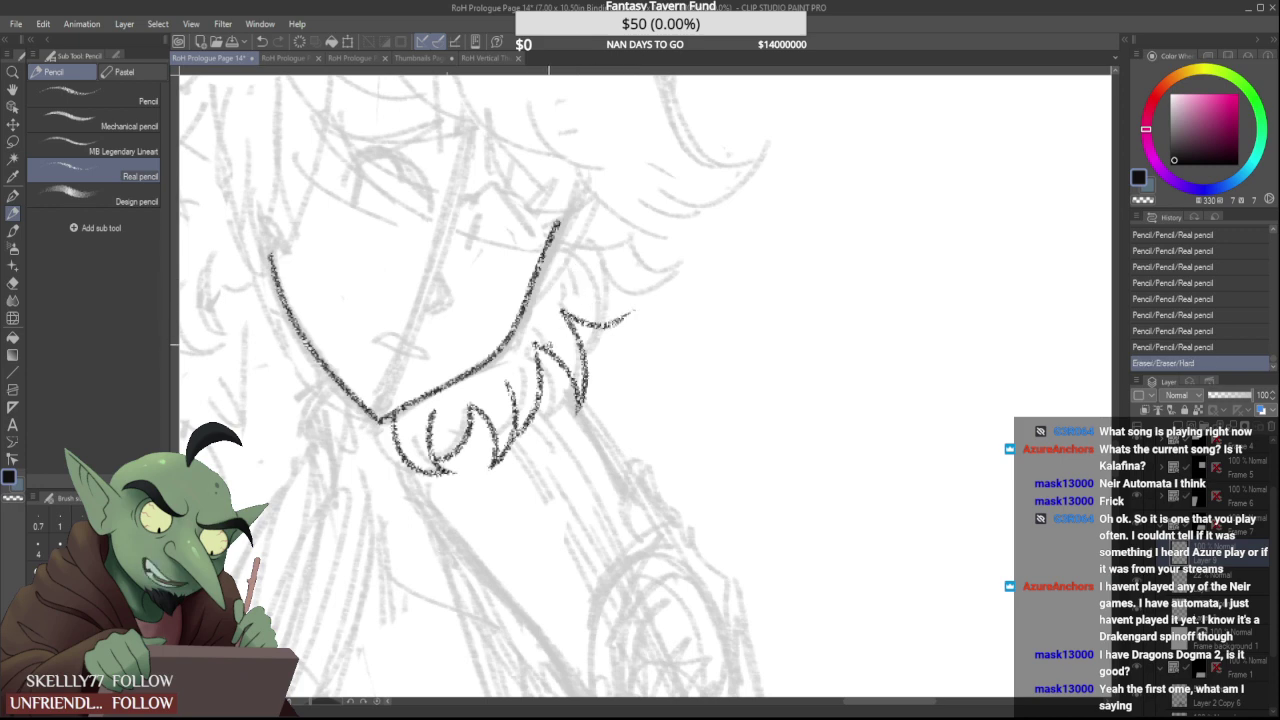
scroll(597, 270, down, 2)
scroll(590, 320, up, 2)
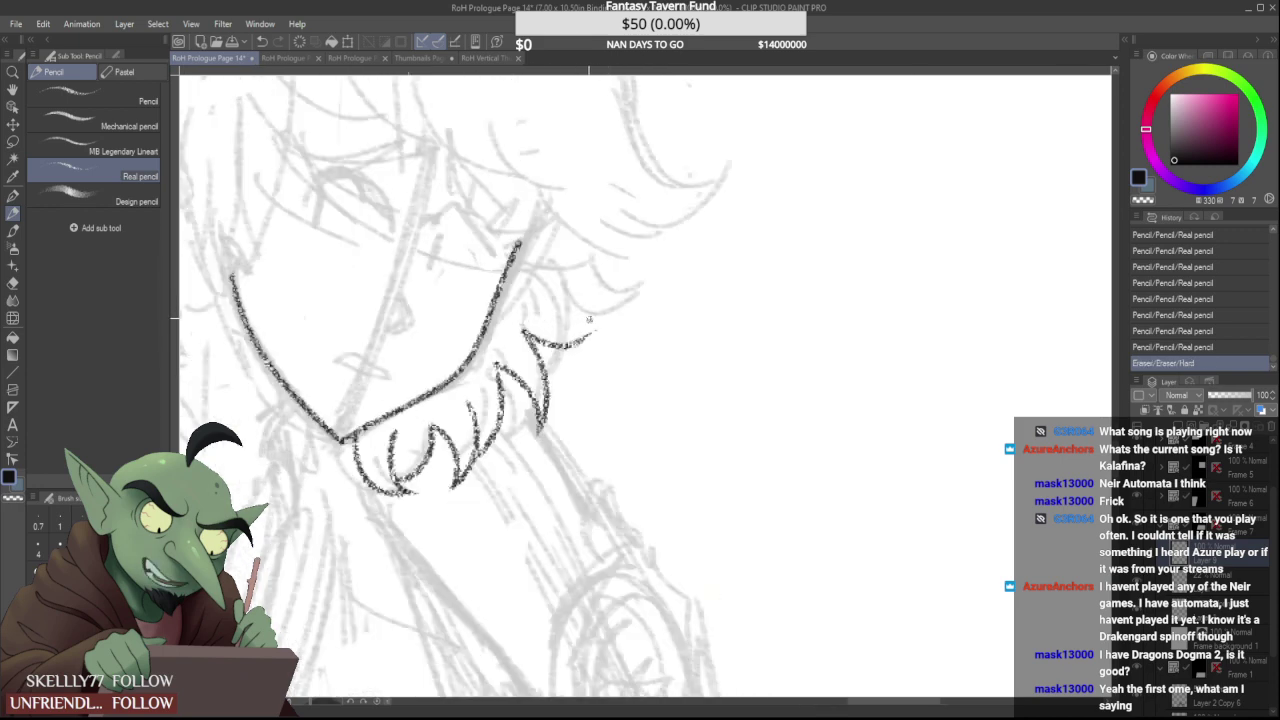
mouse_move(541, 309)
mouse_down()
mouse_move(630, 318)
mouse_move(540, 322)
mouse_move(604, 322)
mouse_move(607, 306)
mouse_move(537, 310)
mouse_move(608, 292)
mouse_move(562, 300)
mouse_move(541, 268)
mouse_up()
mouse_move(548, 313)
mouse_down()
mouse_move(541, 263)
mouse_move(550, 282)
mouse_up()
scroll(555, 272, down, 2)
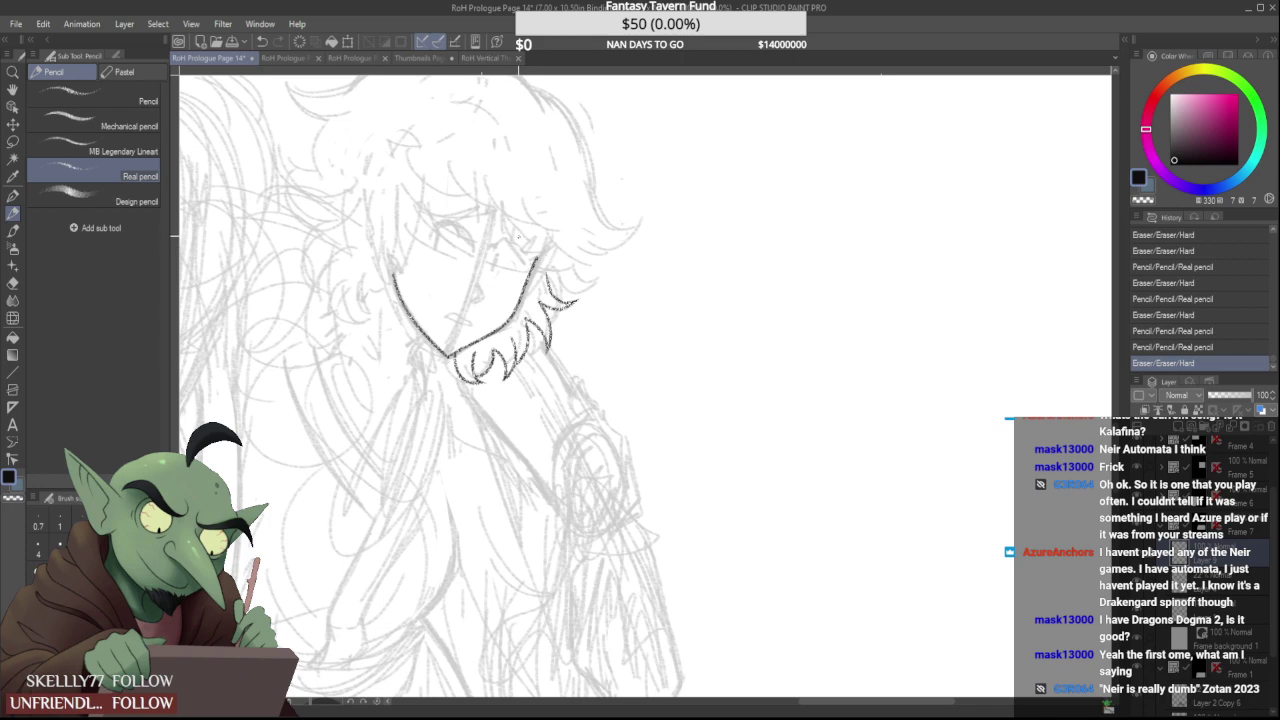
scroll(470, 284, down, 1)
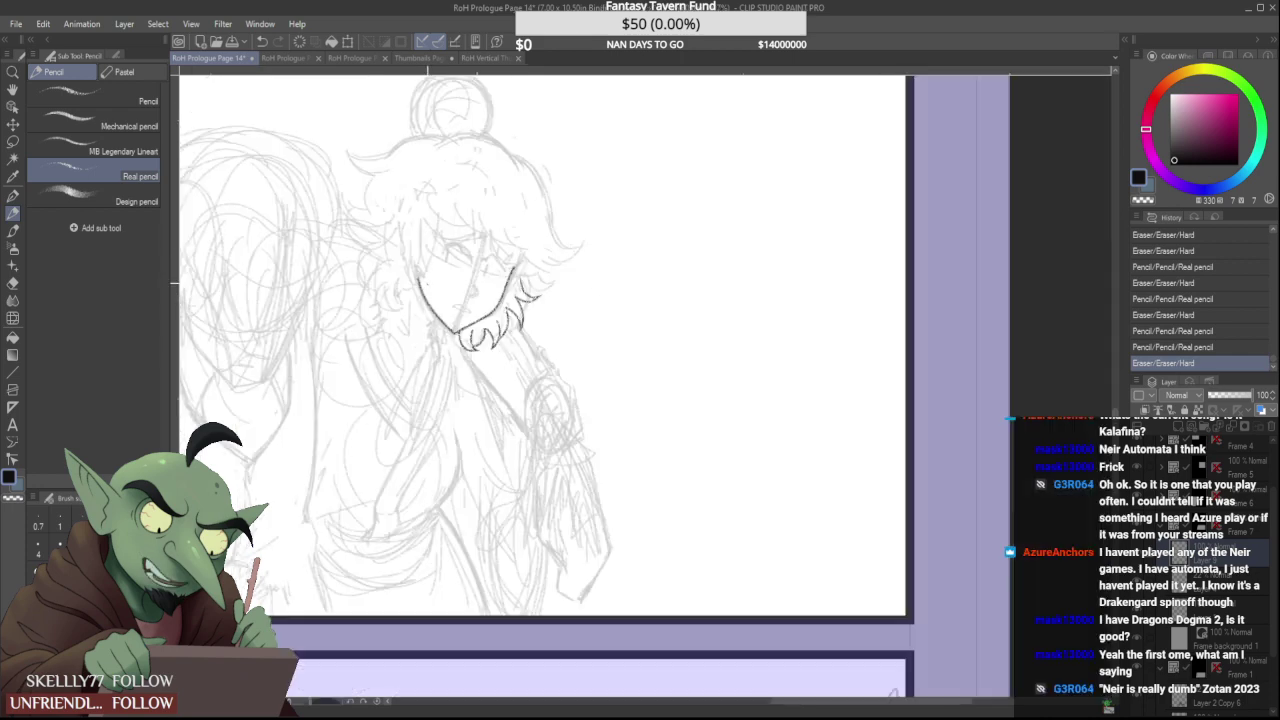
Draw two curved hair strands at the upper end of the near jaw line, meeting in an outward-pointing tip
scroll(410, 282, up, 2)
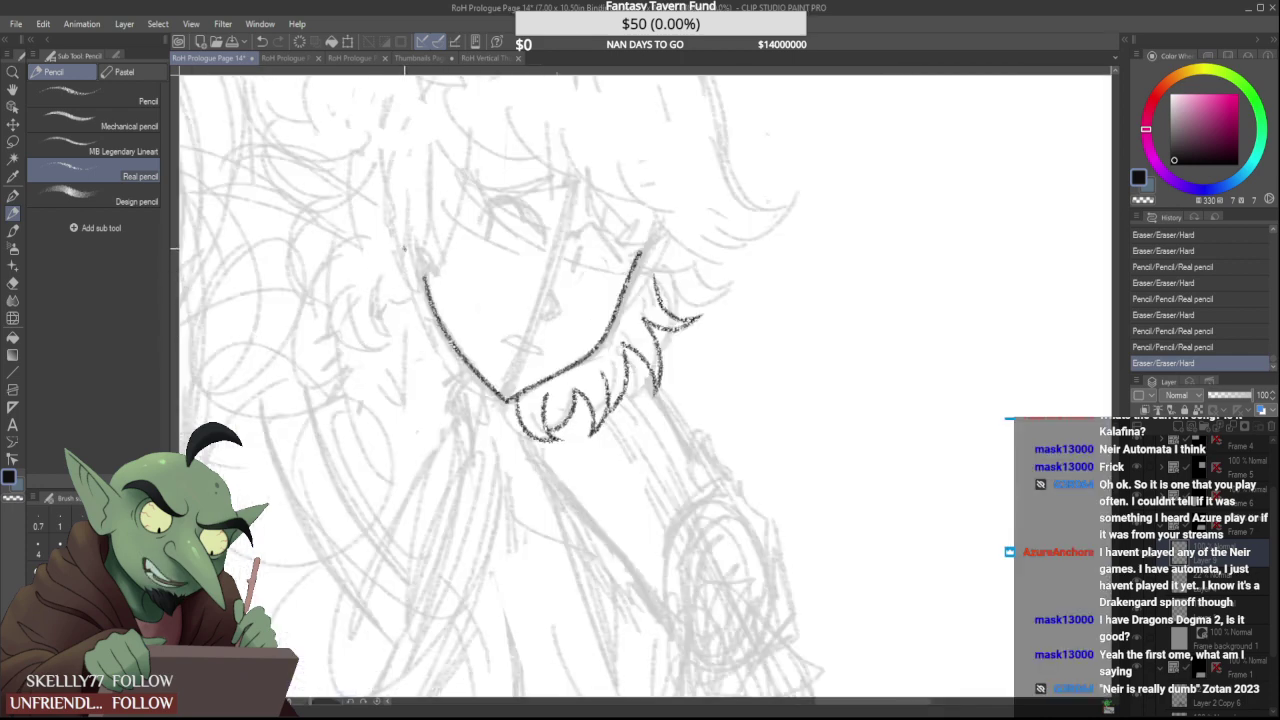
scroll(410, 280, down, 2)
scroll(410, 280, up, 2)
drag(421, 240, 397, 308)
drag(407, 262, 372, 324)
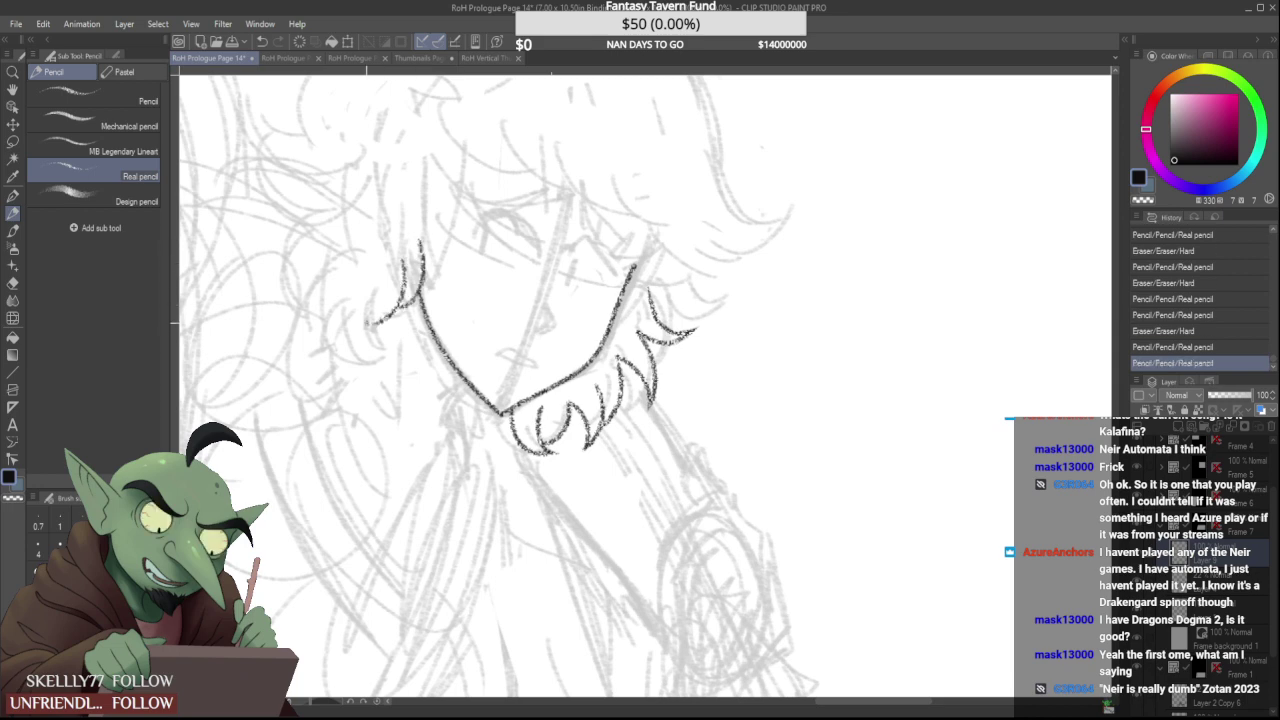
Draw a cluster of jagged hair strands above the near jaw beside the eye and tidy their tips with the hard eraser
scroll(422, 284, down, 2)
scroll(438, 258, up, 2)
mouse_move(398, 232)
mouse_down()
mouse_move(444, 270)
mouse_move(413, 204)
mouse_up()
drag(415, 215, 410, 228)
drag(450, 283, 440, 283)
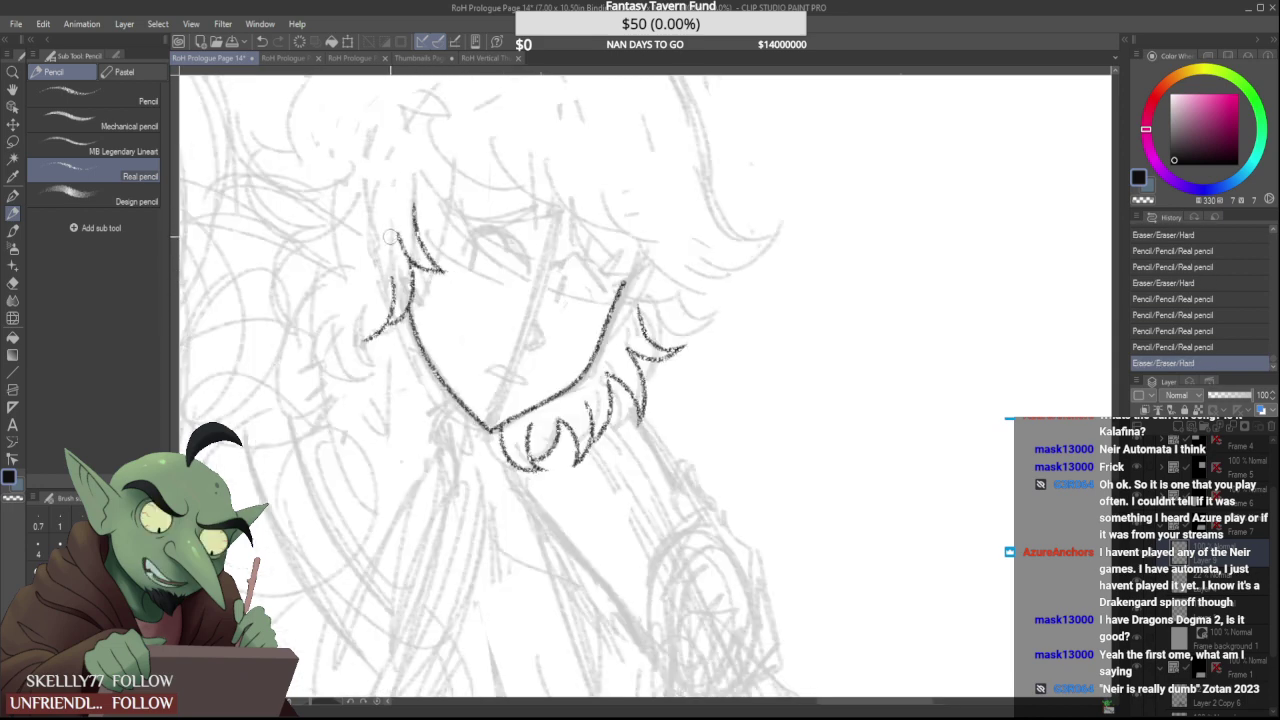
drag(389, 235, 397, 259)
scroll(413, 234, up, 2)
mouse_move(402, 212)
mouse_down()
mouse_move(455, 255)
mouse_move(434, 158)
mouse_move(412, 250)
mouse_move(432, 278)
mouse_move(420, 186)
mouse_up()
drag(457, 304, 462, 262)
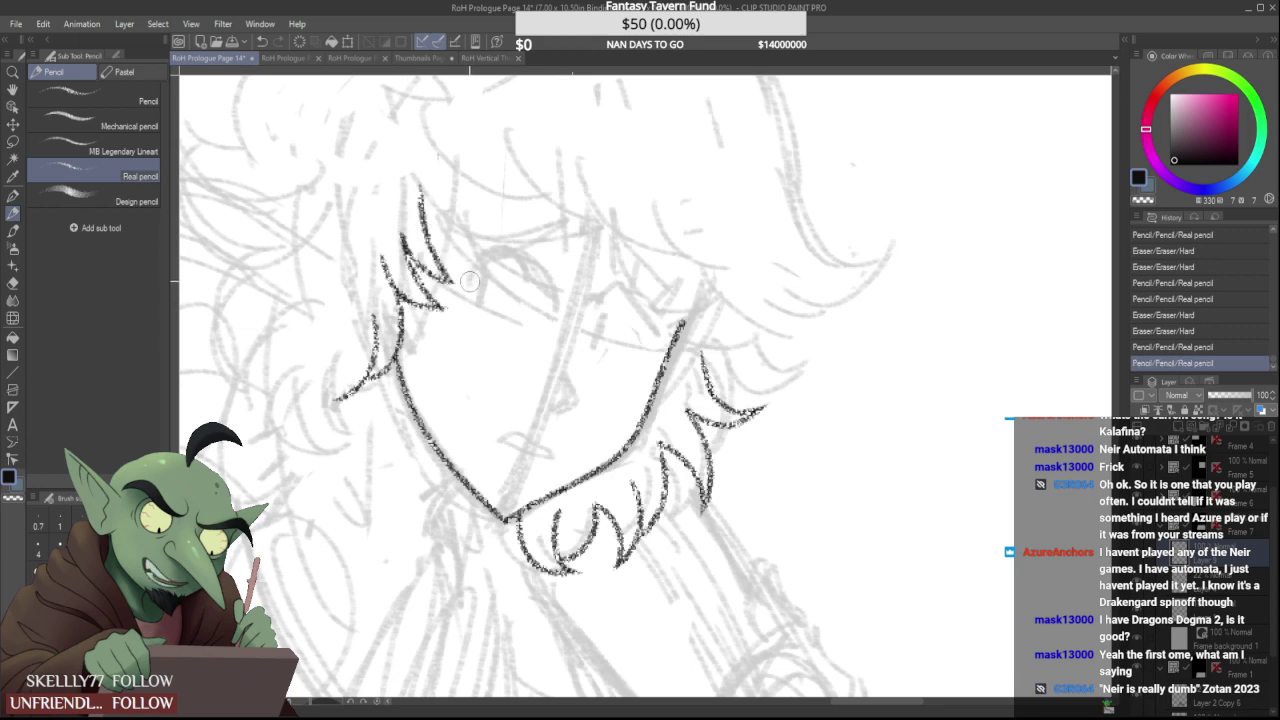
Draw curved hair strands extending the tuft outward from the near jaw and tidy their ends with the hard eraser
scroll(373, 200, down, 1)
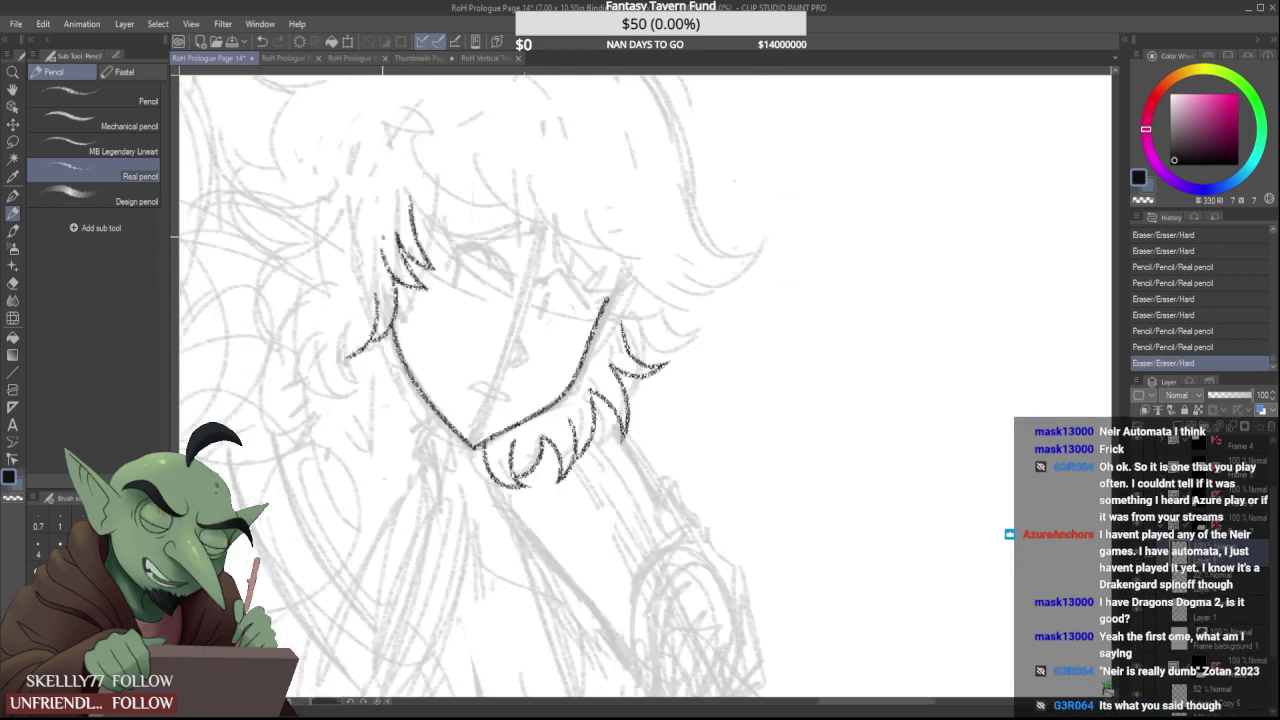
scroll(351, 348, up, 1)
drag(352, 318, 370, 400)
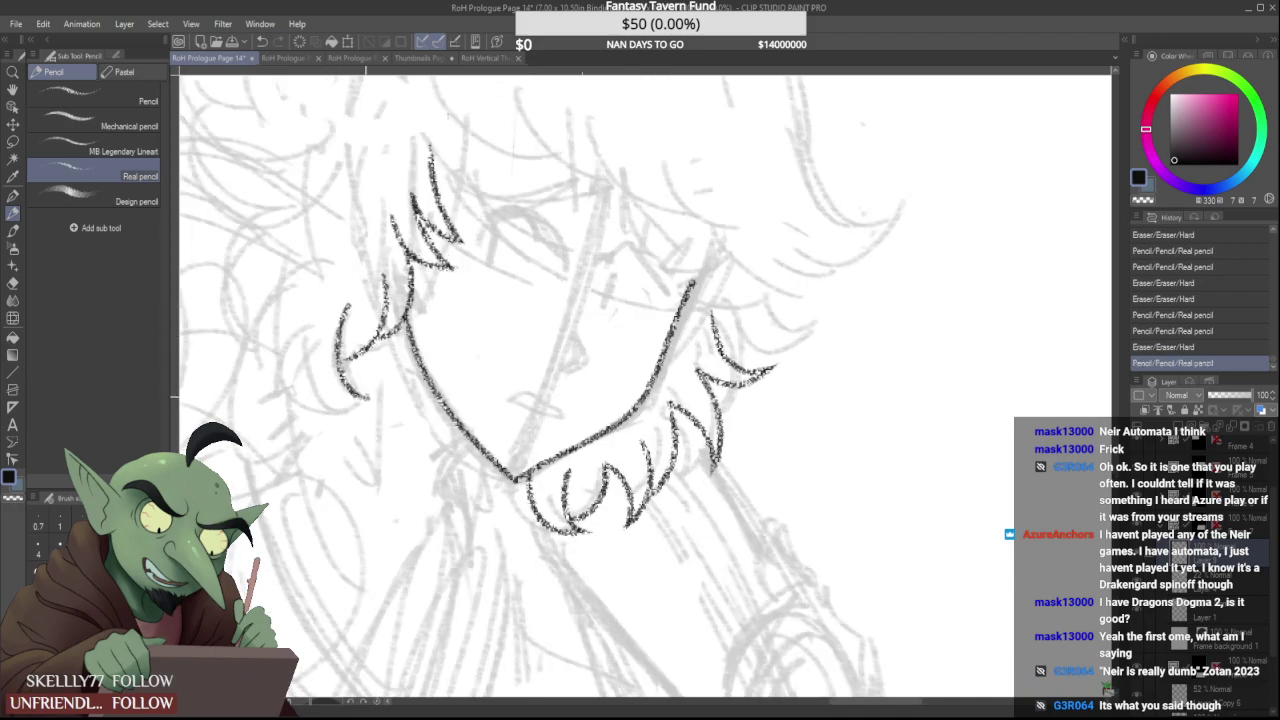
drag(305, 300, 368, 400)
scroll(314, 350, up, 1)
drag(314, 351, 322, 305)
scroll(331, 314, down, 3)
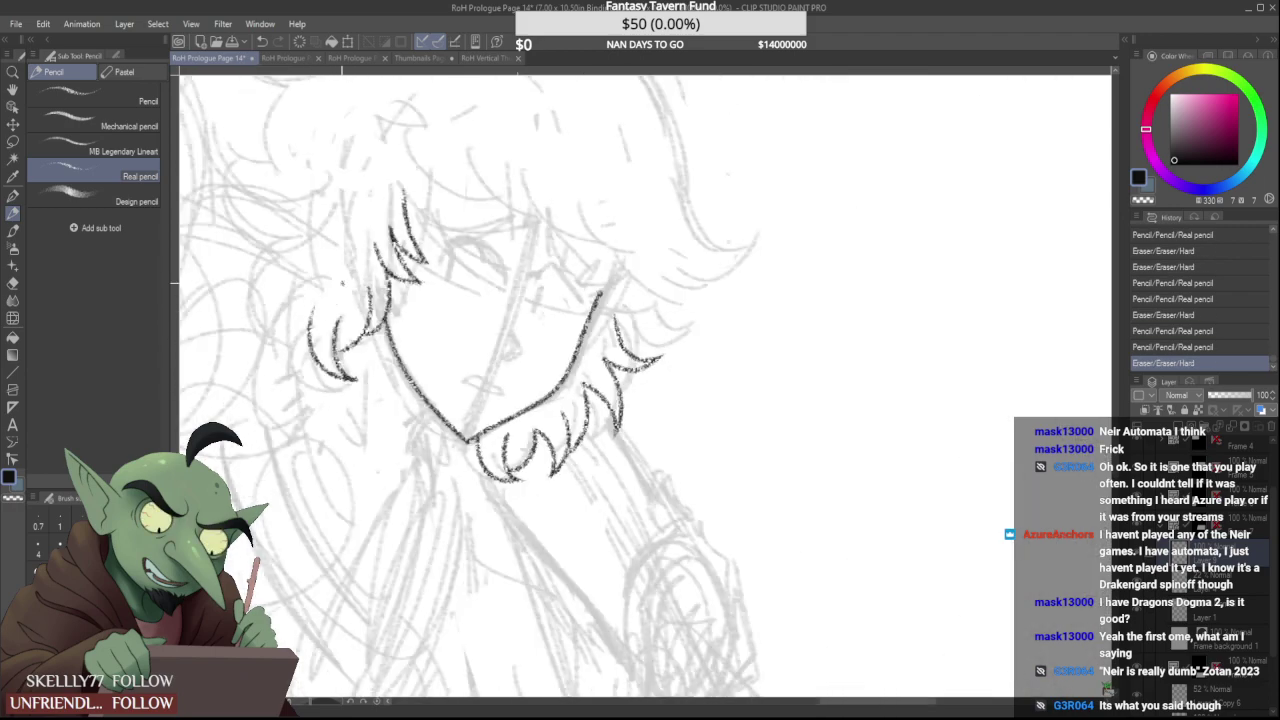
scroll(354, 262, down, 1)
scroll(354, 262, up, 3)
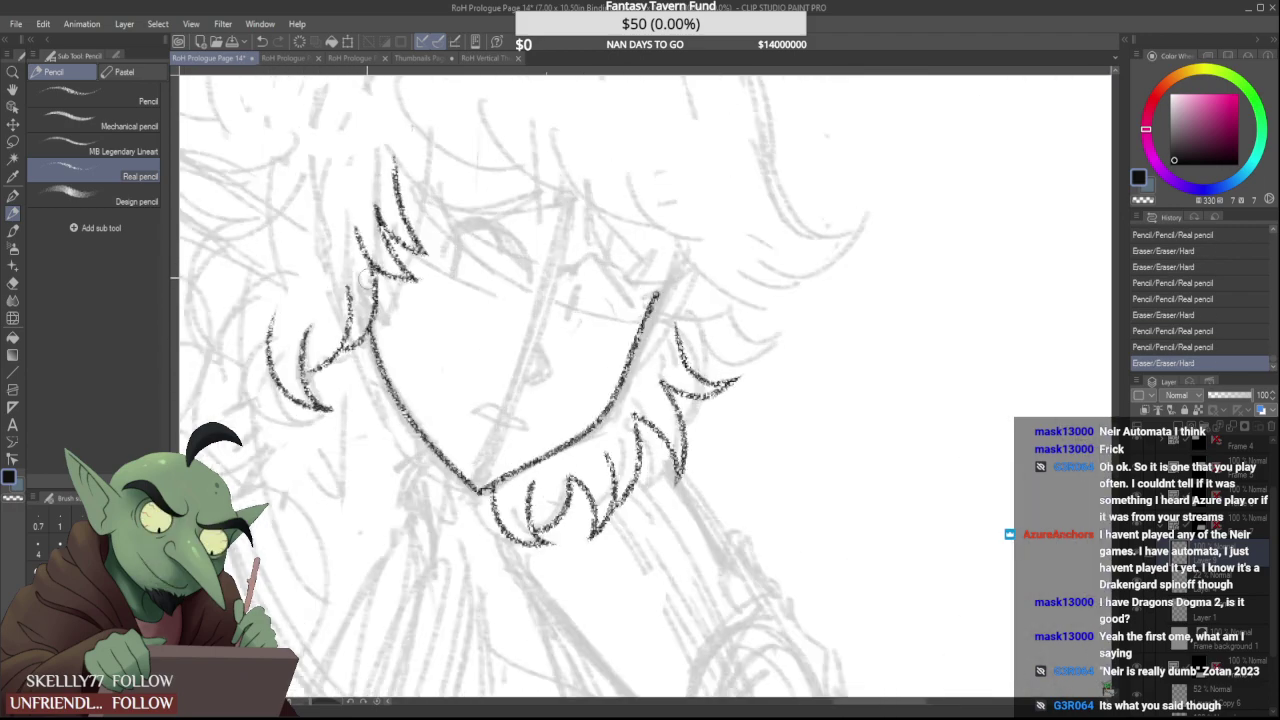
Lengthen the tall strand beside the near eye and draw the first fringe strands sweeping across the forehead
drag(339, 200, 334, 240)
scroll(334, 240, down, 3)
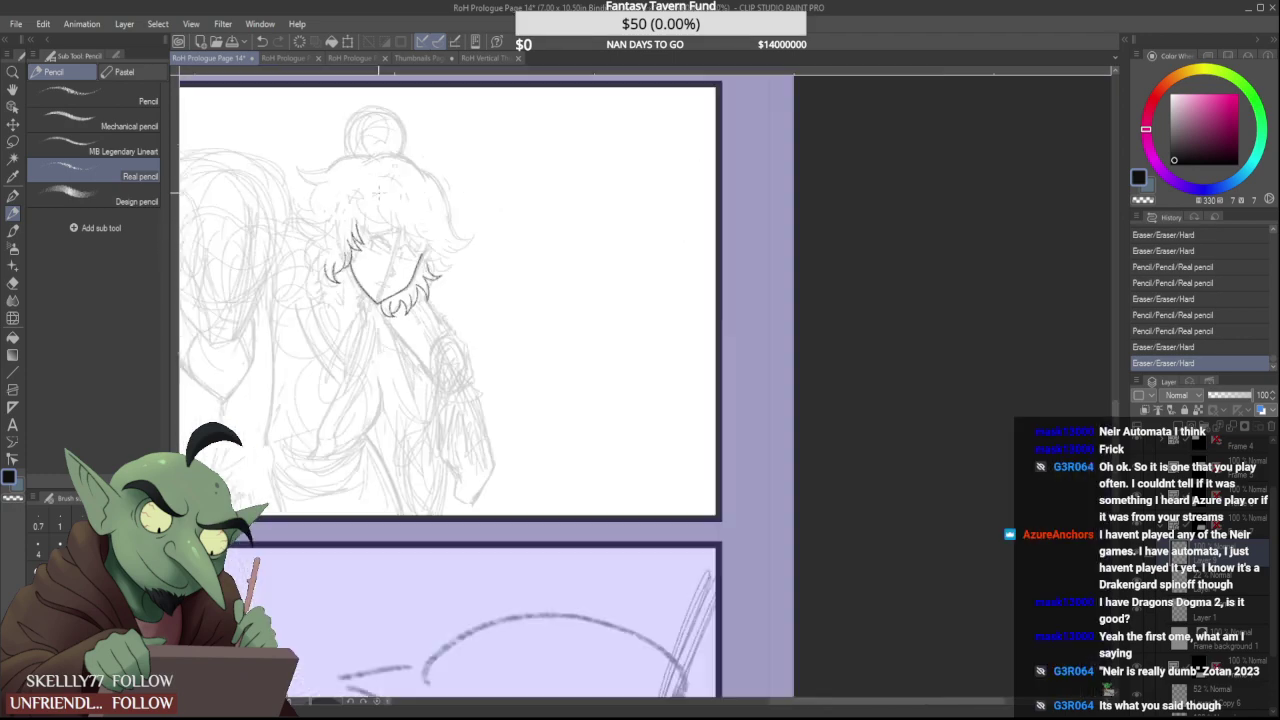
scroll(360, 241, up, 2)
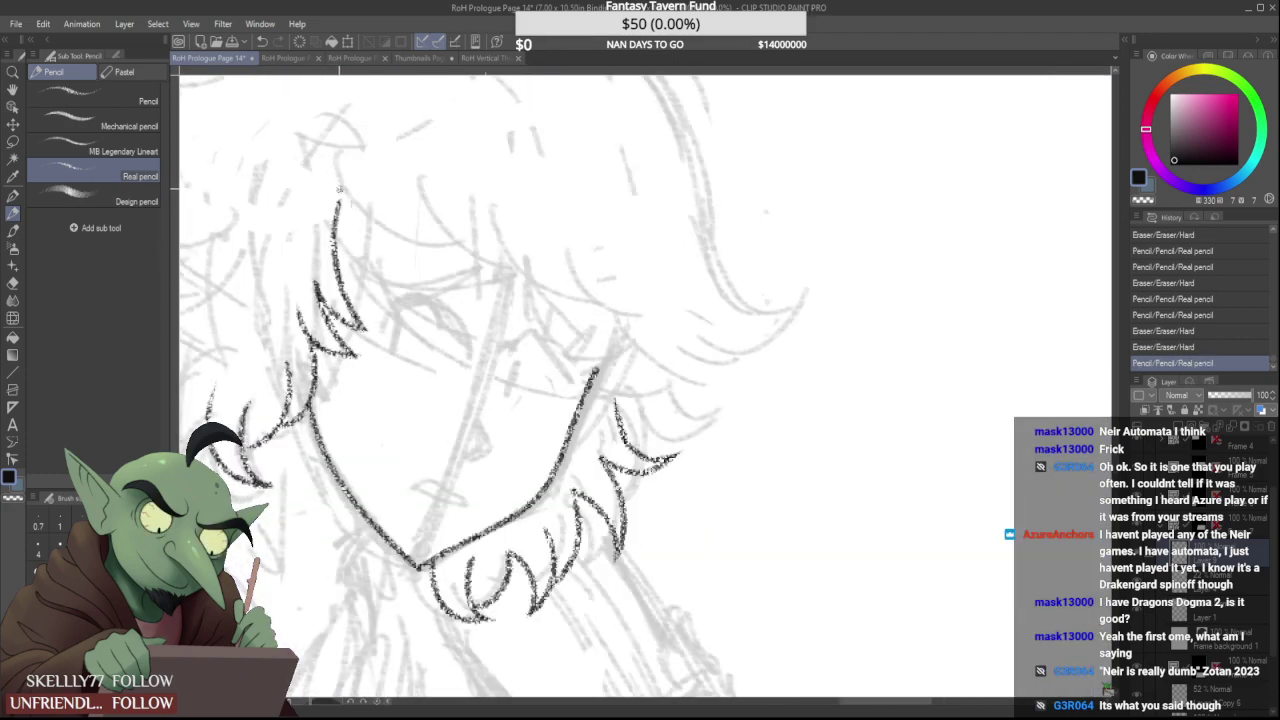
scroll(342, 218, up, 2)
mouse_move(323, 200)
mouse_down()
mouse_move(403, 263)
mouse_move(467, 271)
mouse_up()
drag(404, 217, 520, 331)
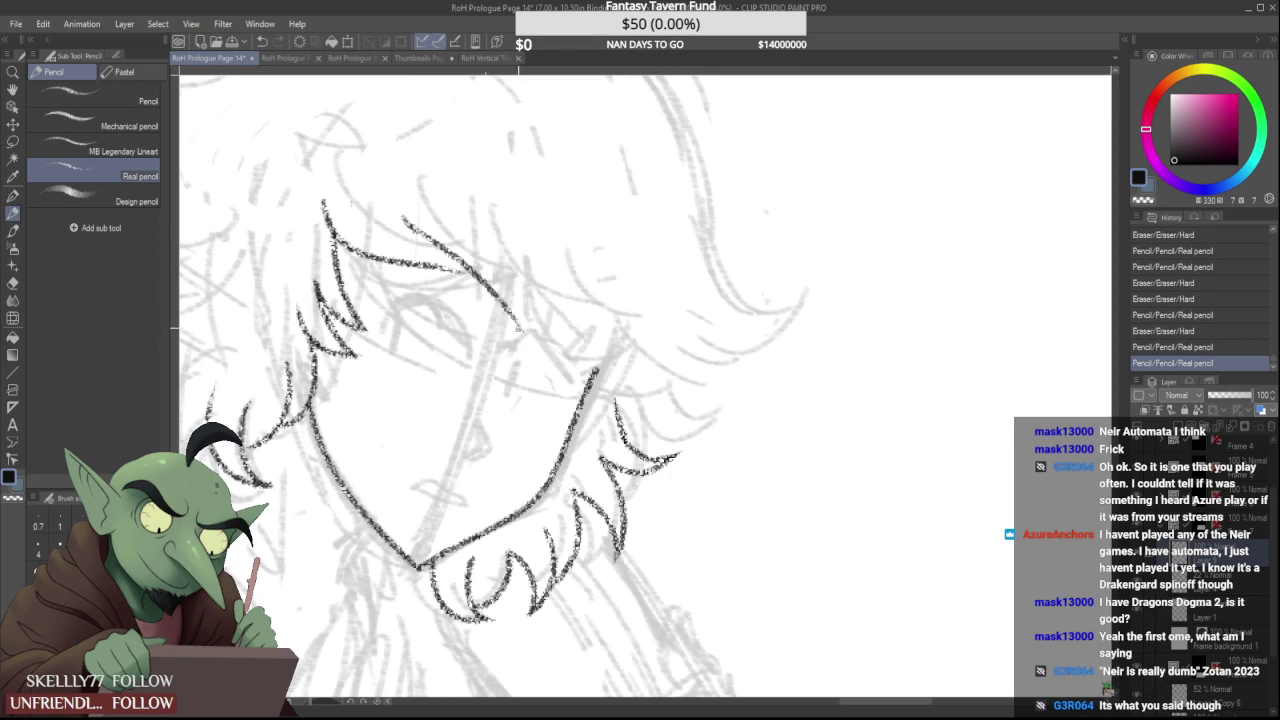
mouse_move(404, 211)
mouse_down()
mouse_move(457, 240)
mouse_move(541, 336)
mouse_up()
scroll(500, 290, down, 4)
scroll(533, 277, up, 4)
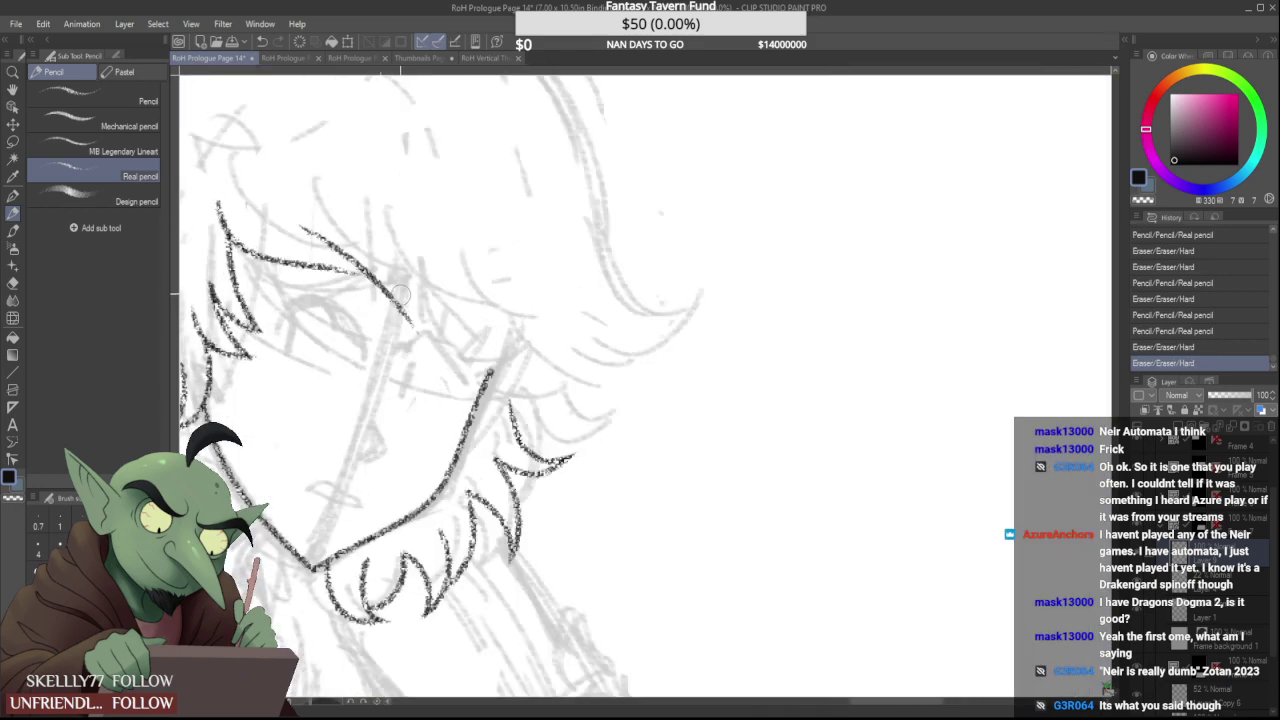
Extend the fringe with overlapping pointed strands from mid-forehead over the far eye to the top of the far cheek
drag(370, 256, 414, 314)
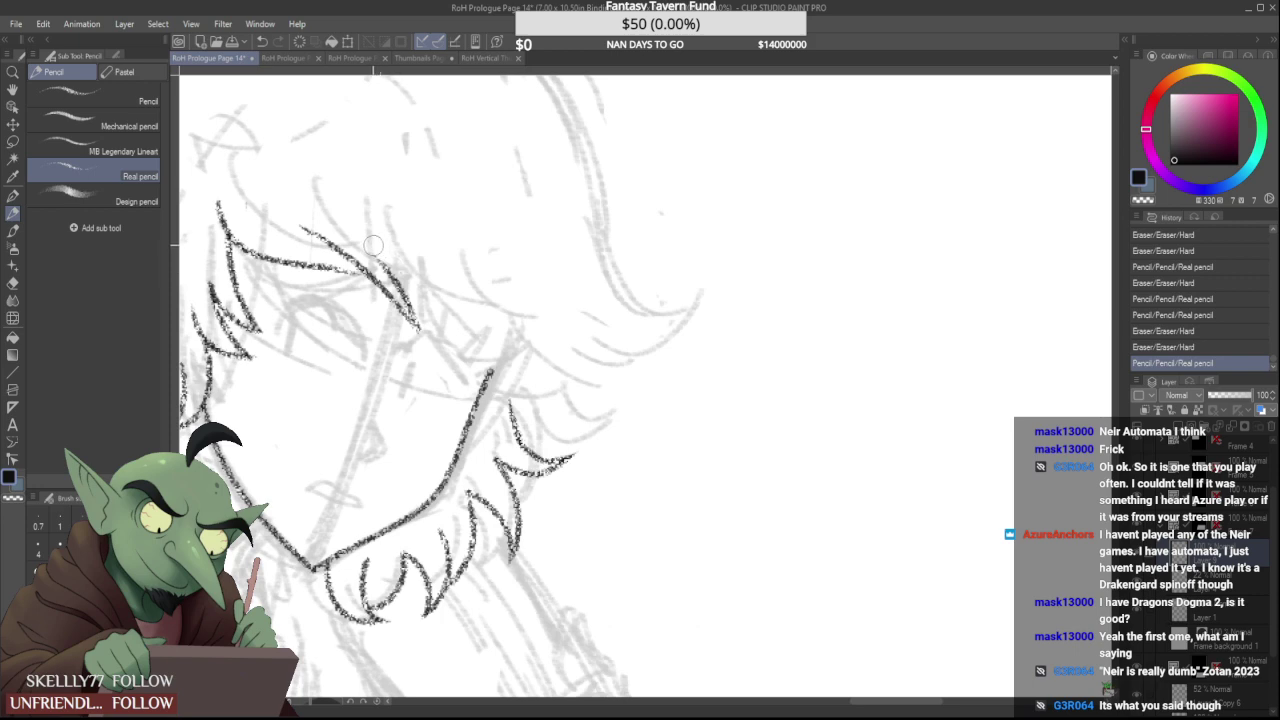
drag(376, 256, 550, 336)
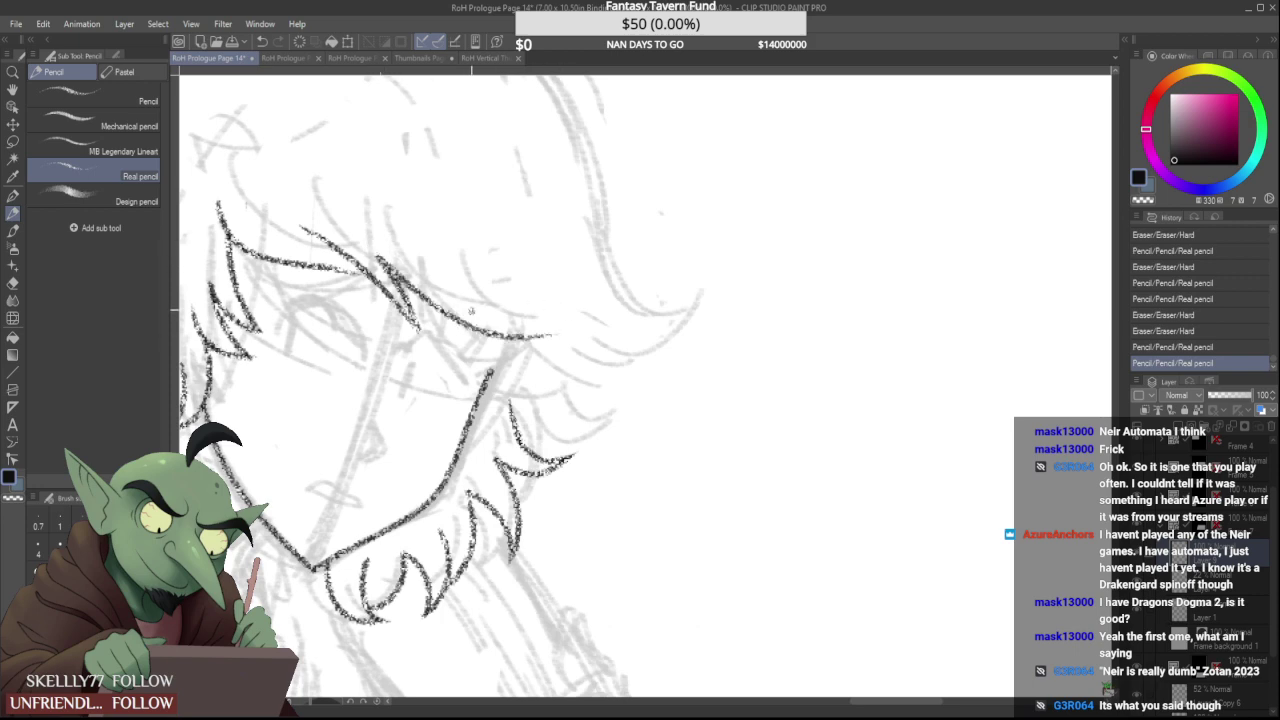
mouse_move(552, 333)
mouse_down()
mouse_move(461, 249)
mouse_move(490, 280)
mouse_up()
drag(464, 338, 533, 377)
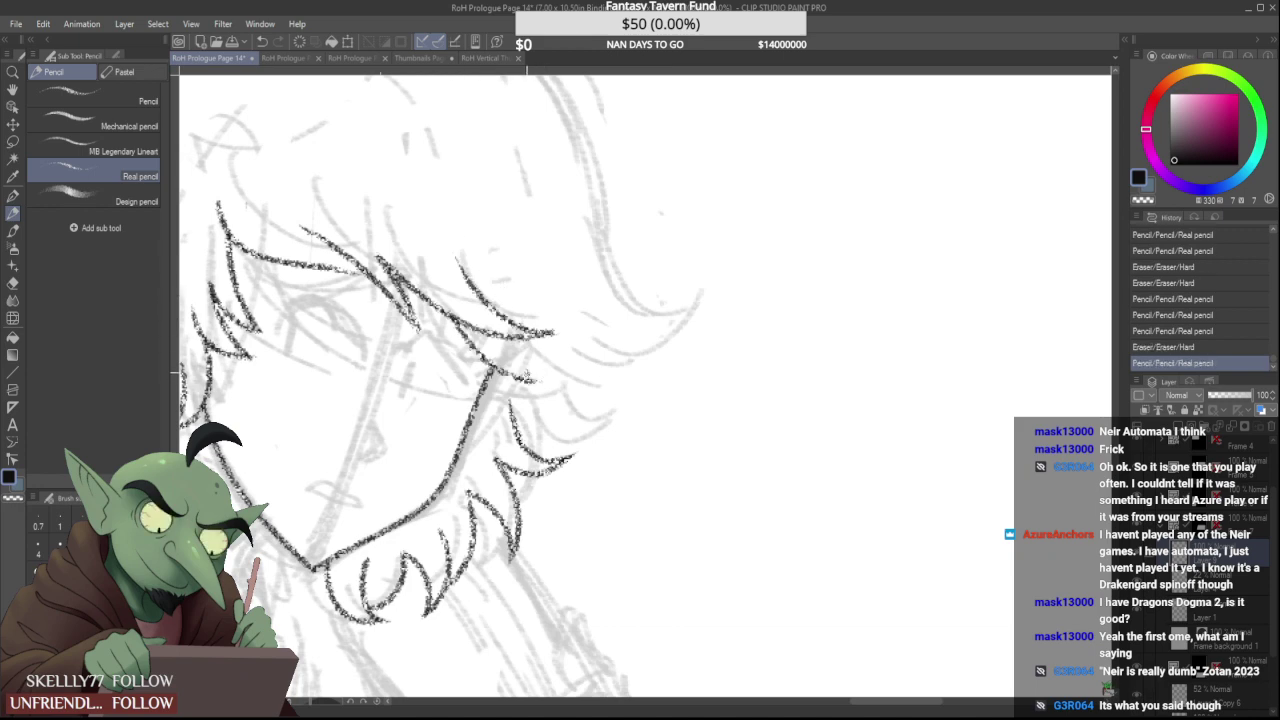
scroll(507, 345, down, 3)
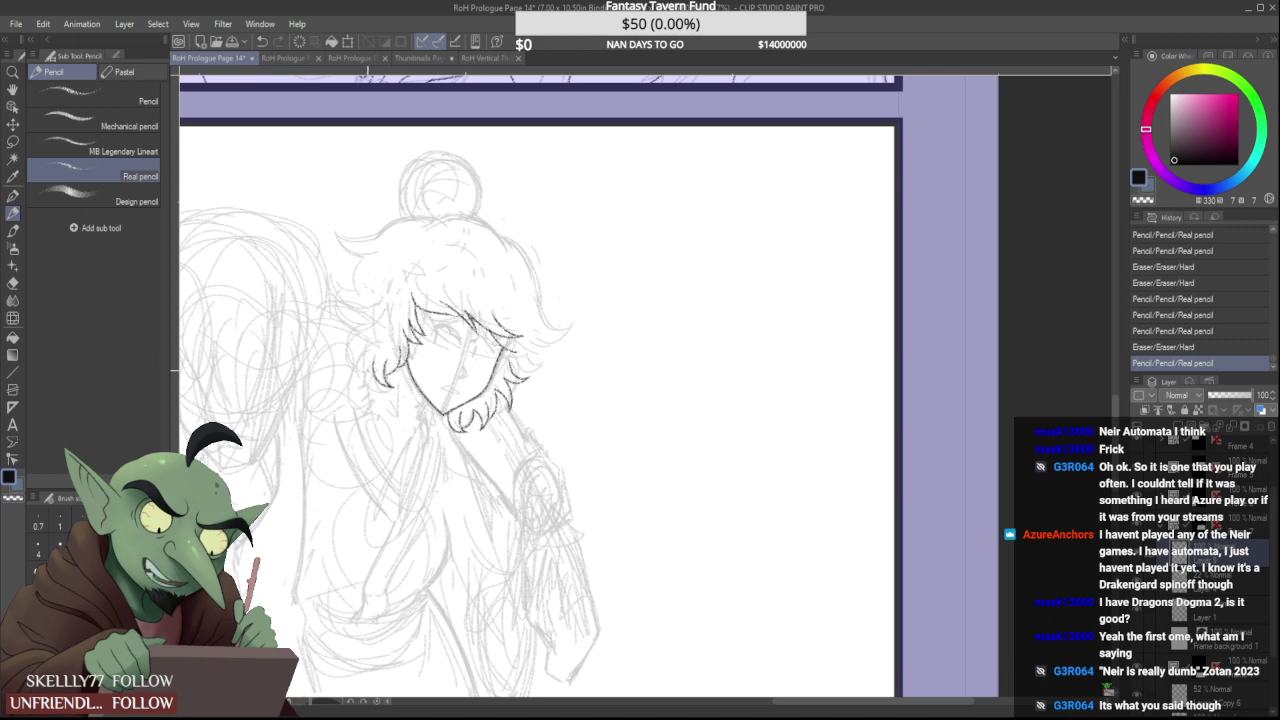
Add more curved tufts to the outer near-side hair and close them with a rounded outline rising beside the face
key(ctrl+plus)
key(ctrl+plus)
drag(347, 306, 379, 386)
key(ctrl+z)
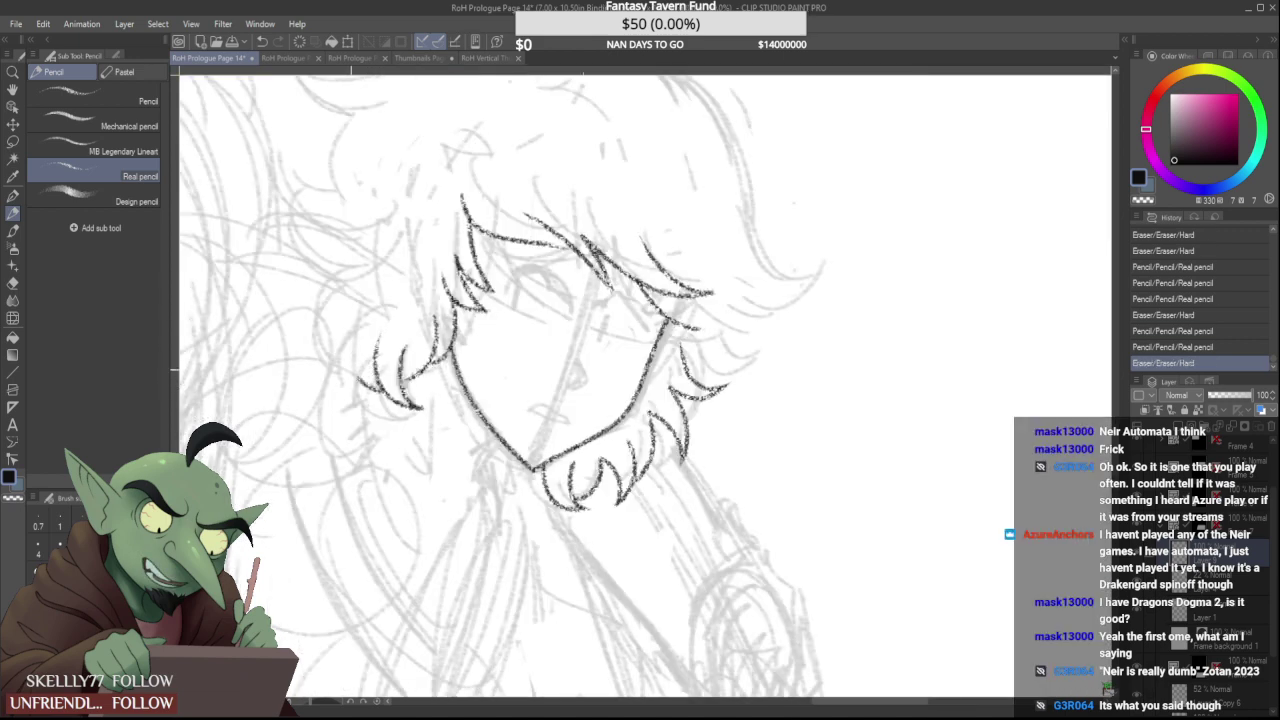
drag(347, 310, 362, 382)
scroll(339, 314, up, 1)
drag(339, 314, 348, 322)
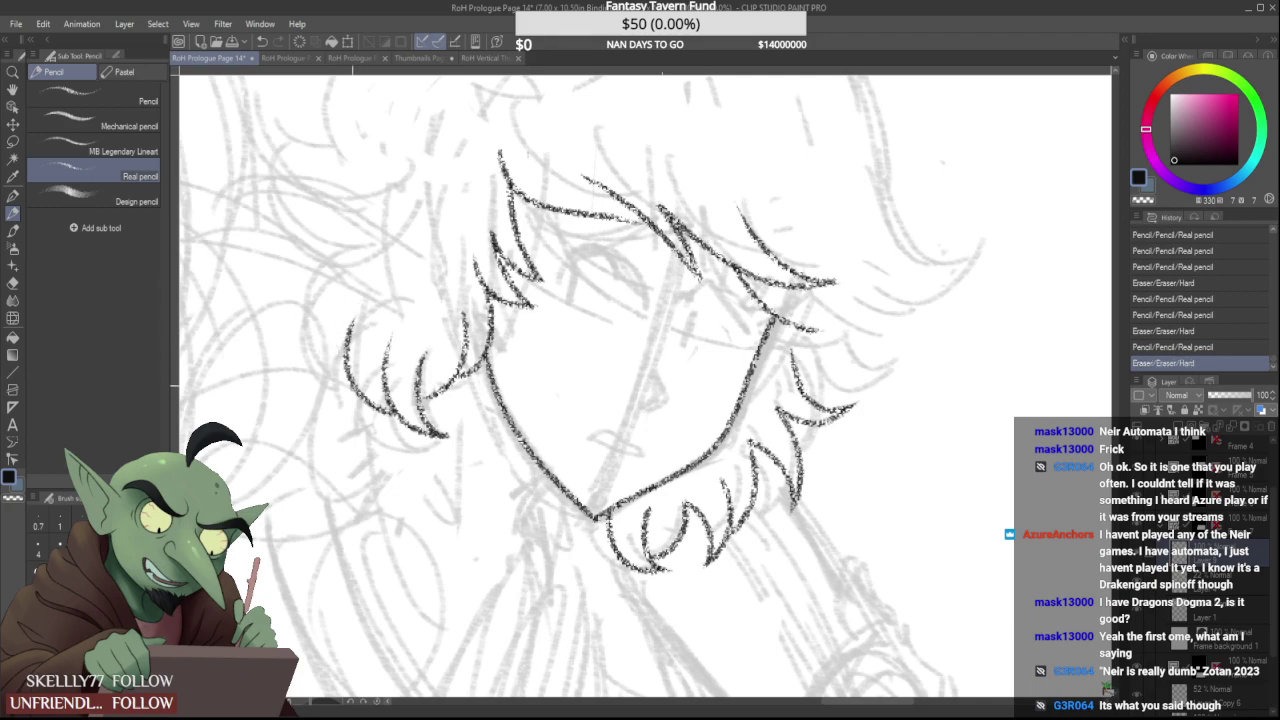
mouse_move(350, 388)
mouse_down()
mouse_move(305, 338)
mouse_move(321, 268)
mouse_up()
scroll(301, 268, up, 2)
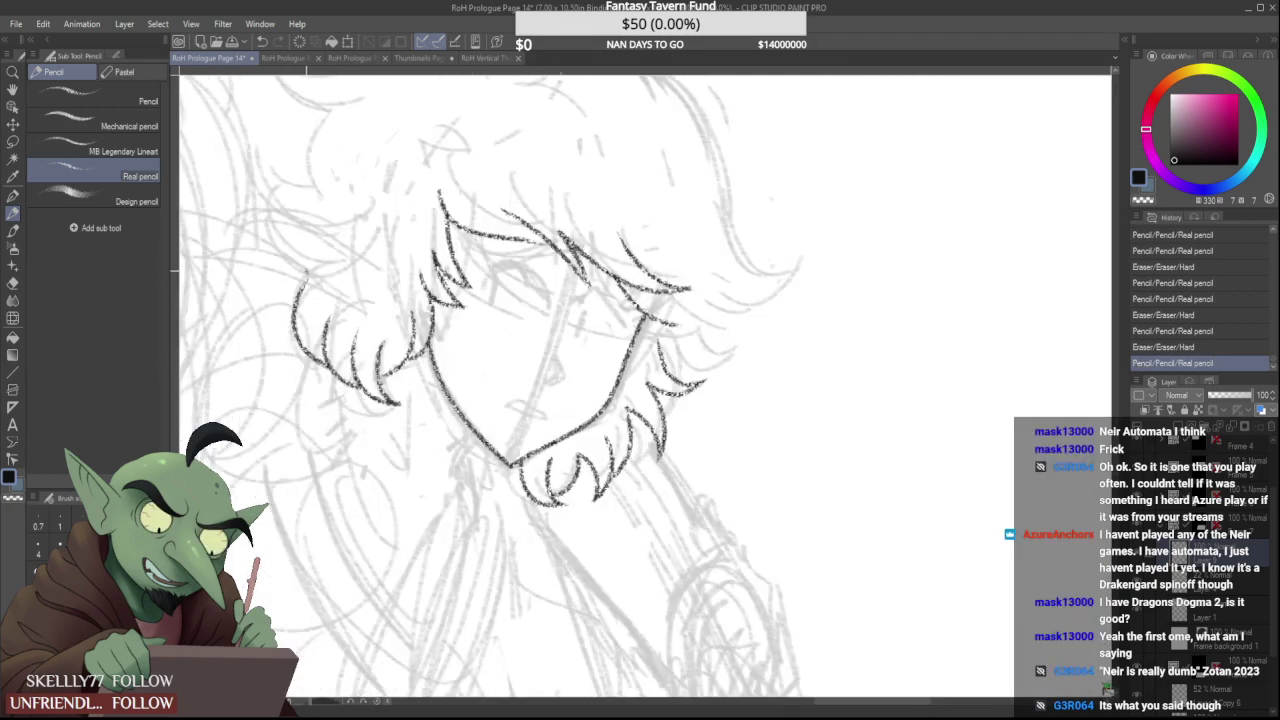
drag(308, 278, 280, 250)
scroll(296, 258, up, 2)
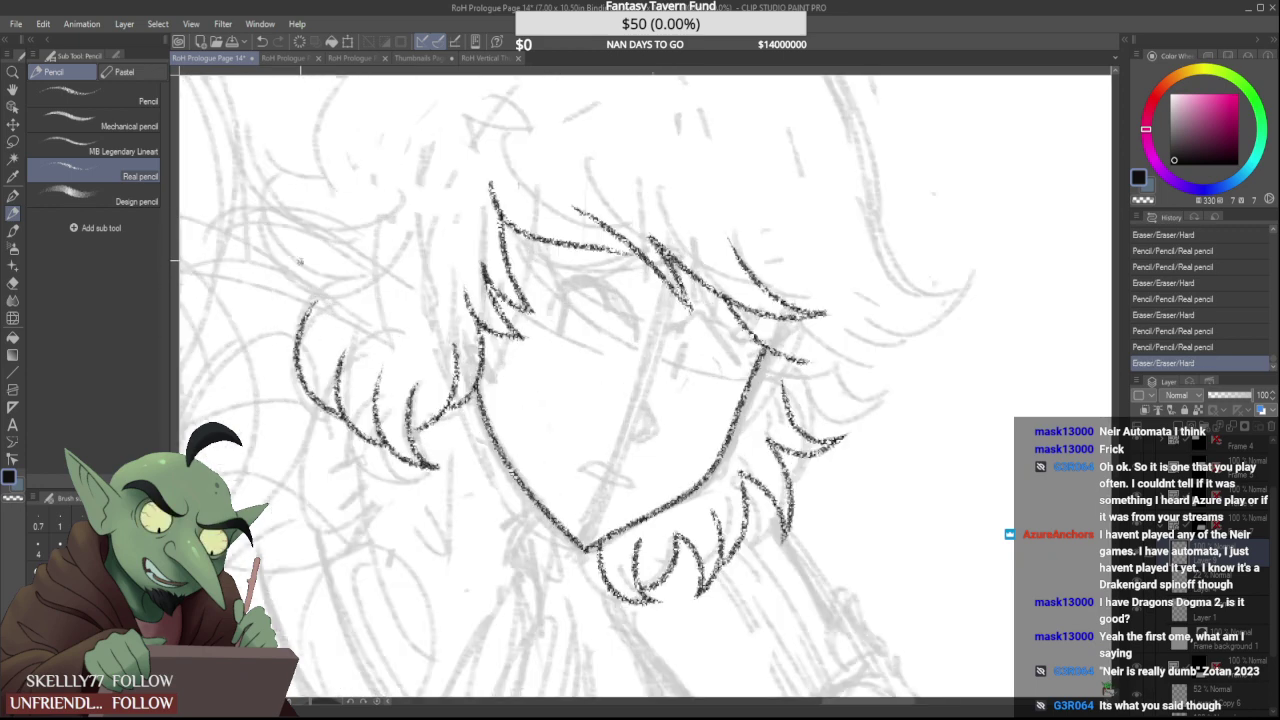
Draw a pointed outward tuft with inner strands above the rounded near-side hair outline, tidying it with the hard eraser
mouse_move(318, 298)
mouse_down()
mouse_move(272, 207)
mouse_move(322, 258)
mouse_up()
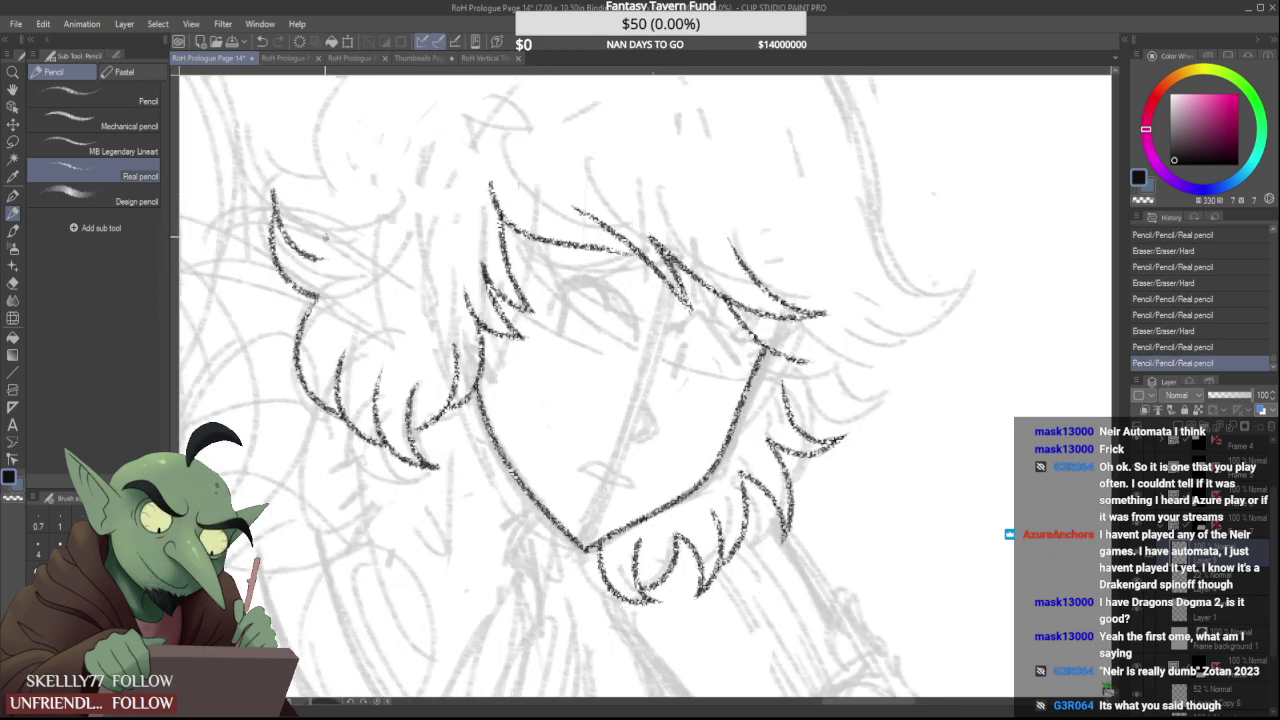
mouse_move(272, 190)
mouse_down()
mouse_move(425, 165)
mouse_move(344, 250)
mouse_up()
drag(264, 195, 265, 202)
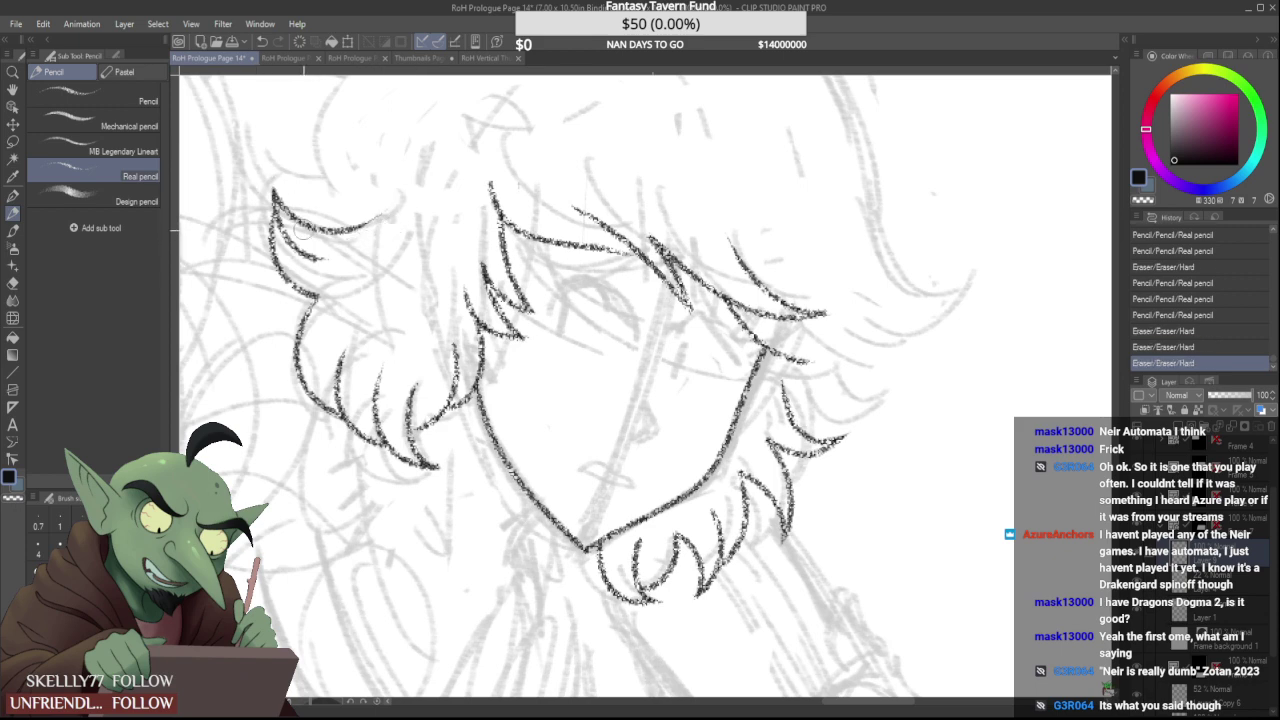
mouse_move(305, 269)
mouse_down()
mouse_move(341, 270)
mouse_move(360, 219)
mouse_up()
scroll(311, 265, down, 2)
scroll(335, 250, up, 1)
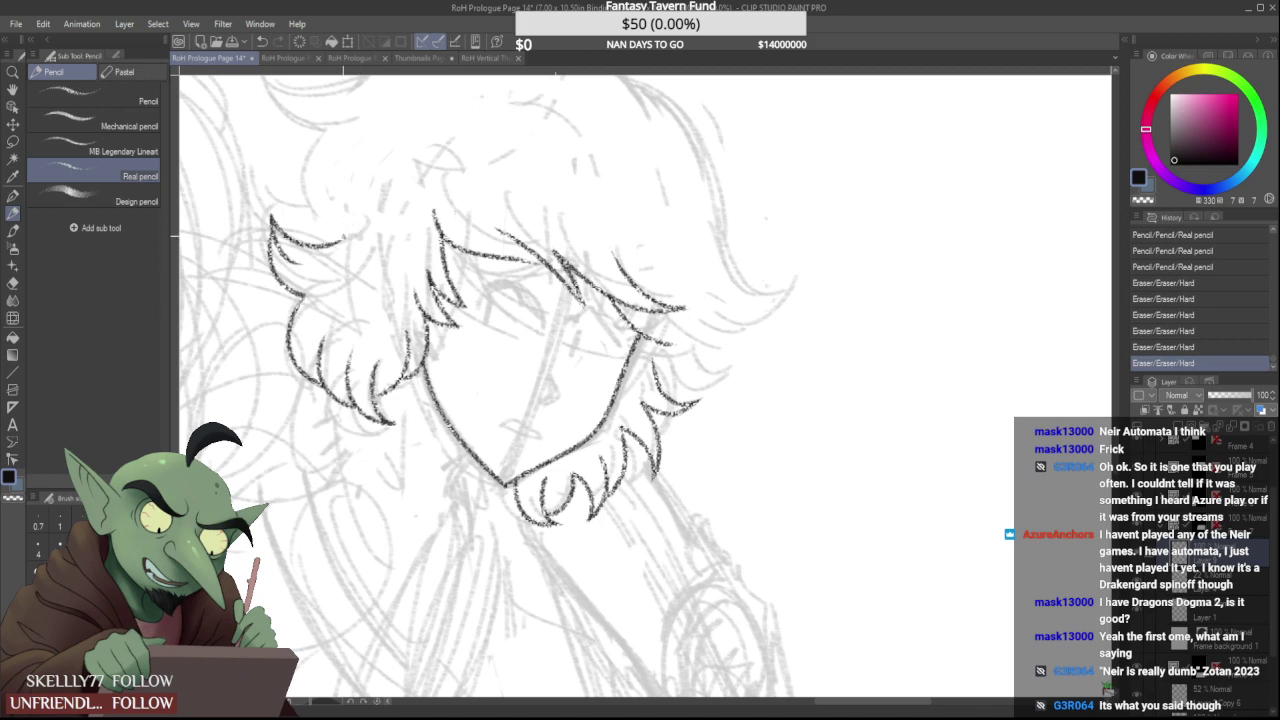
Trim the tips of the near-side lower hair strands with the hard eraser and redraw the joint at the innermost tufts' base
scroll(317, 325, up, 3)
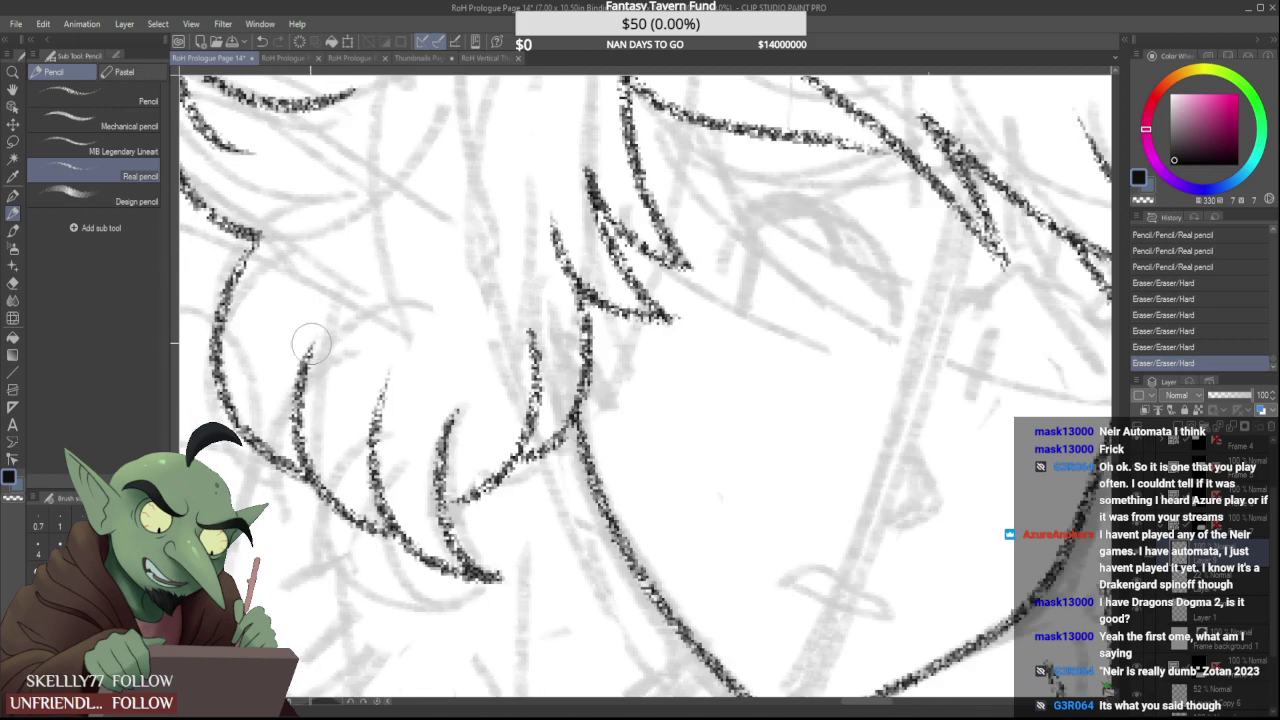
drag(333, 291, 317, 325)
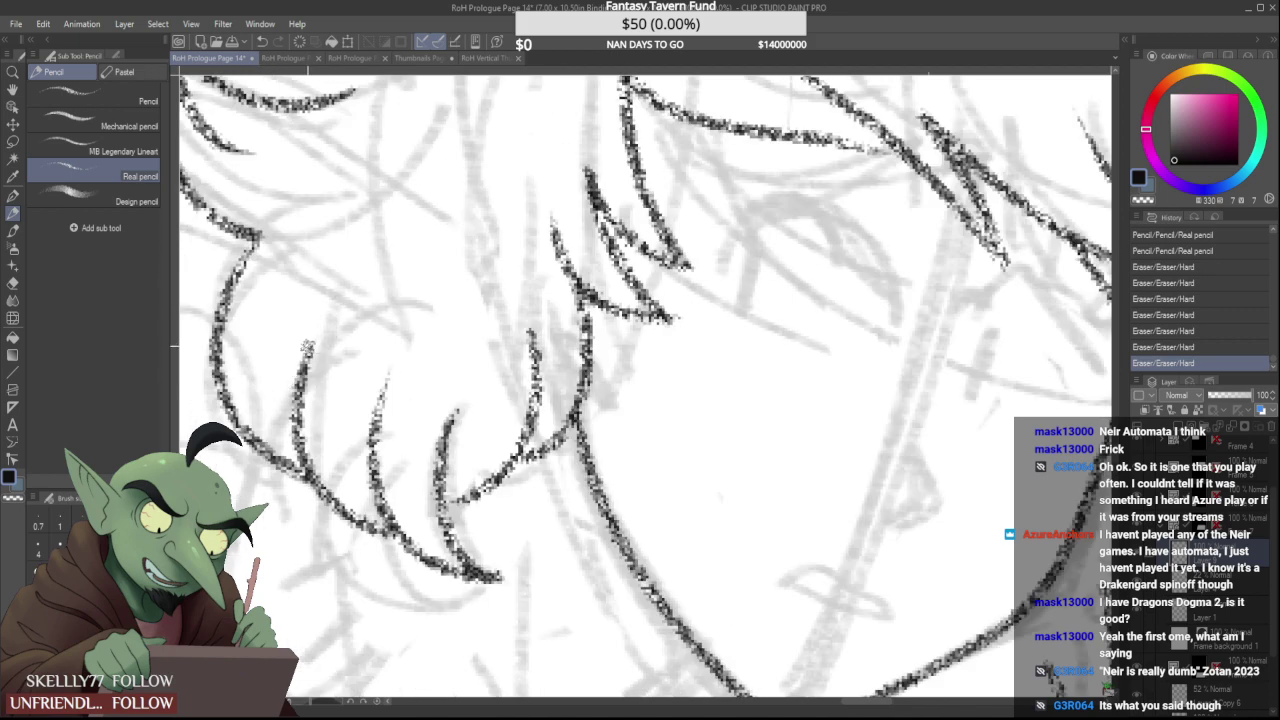
scroll(308, 343, down, 3)
scroll(404, 343, up, 3)
drag(412, 385, 404, 315)
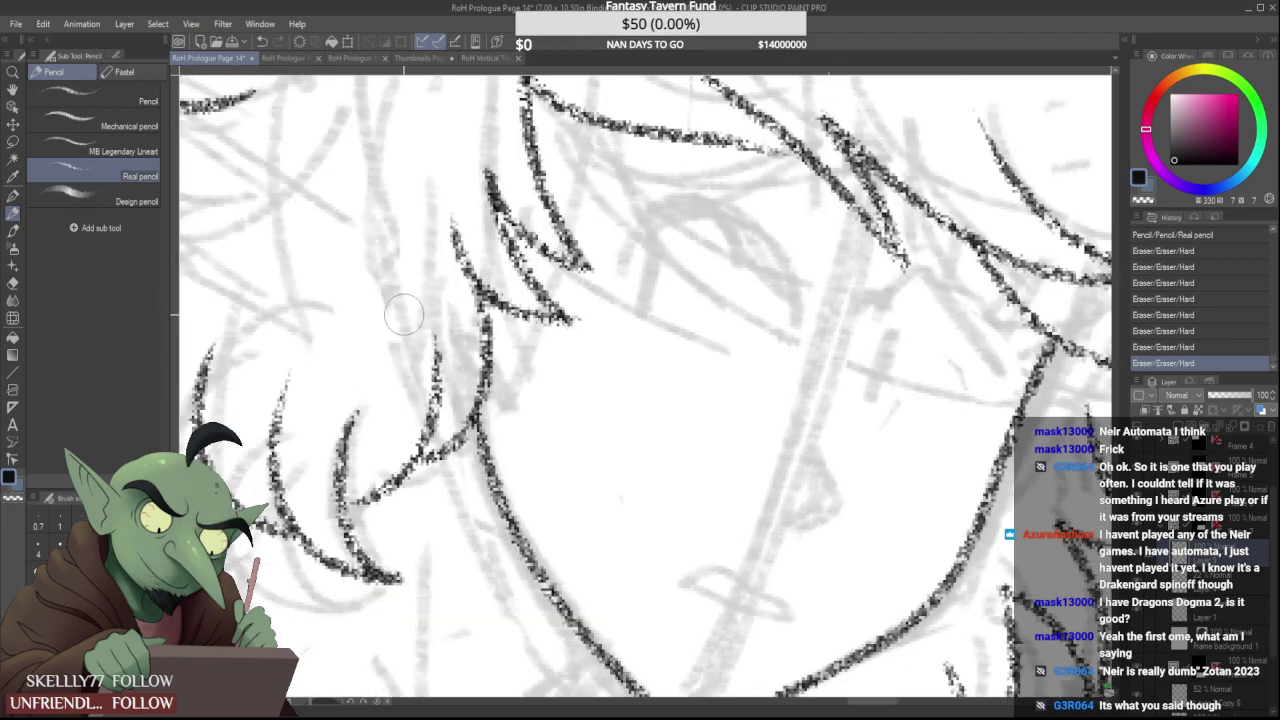
drag(357, 495, 342, 470)
drag(421, 464, 412, 467)
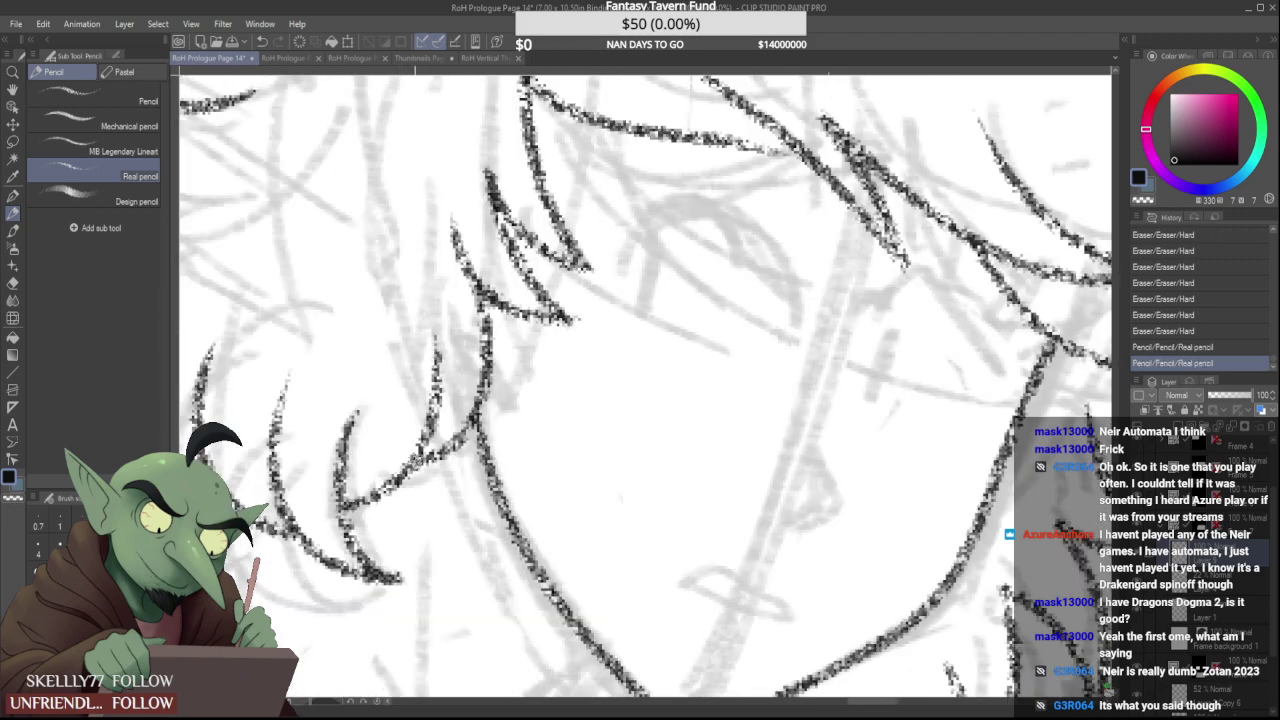
scroll(425, 445, down, 5)
scroll(385, 395, up, 3)
scroll(360, 403, up, 2)
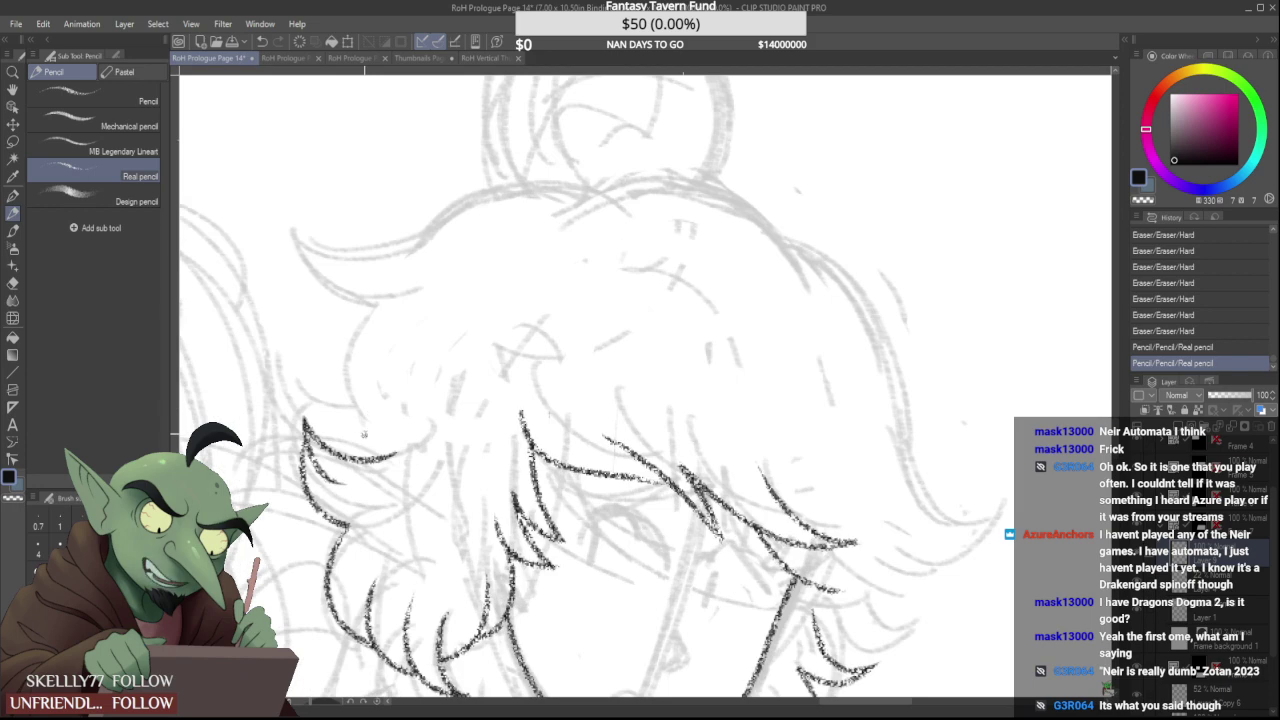
Draw the curved near-side contour of the head hair and join it to the pointed tuft below, erasing the excess
mouse_move(379, 311)
mouse_down()
mouse_move(377, 438)
mouse_move(350, 457)
mouse_move(342, 449)
mouse_move(373, 417)
mouse_up()
scroll(354, 437, up, 3)
drag(309, 450, 284, 410)
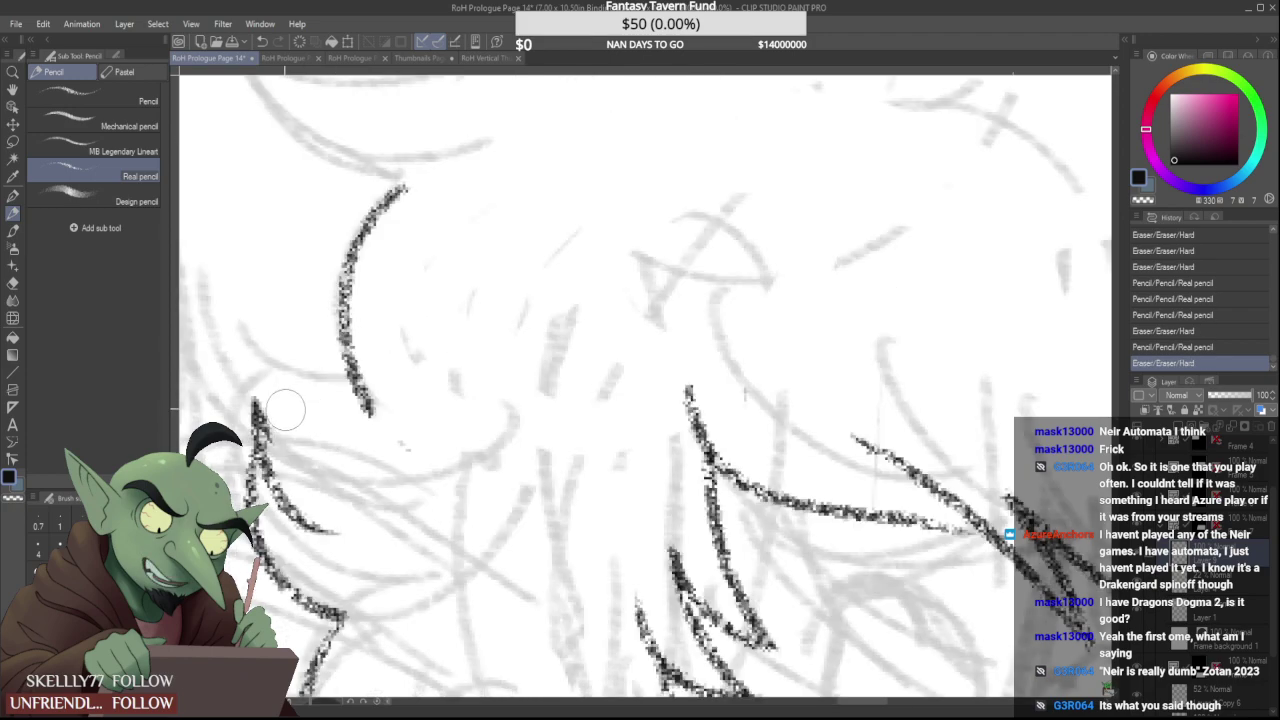
drag(368, 400, 258, 438)
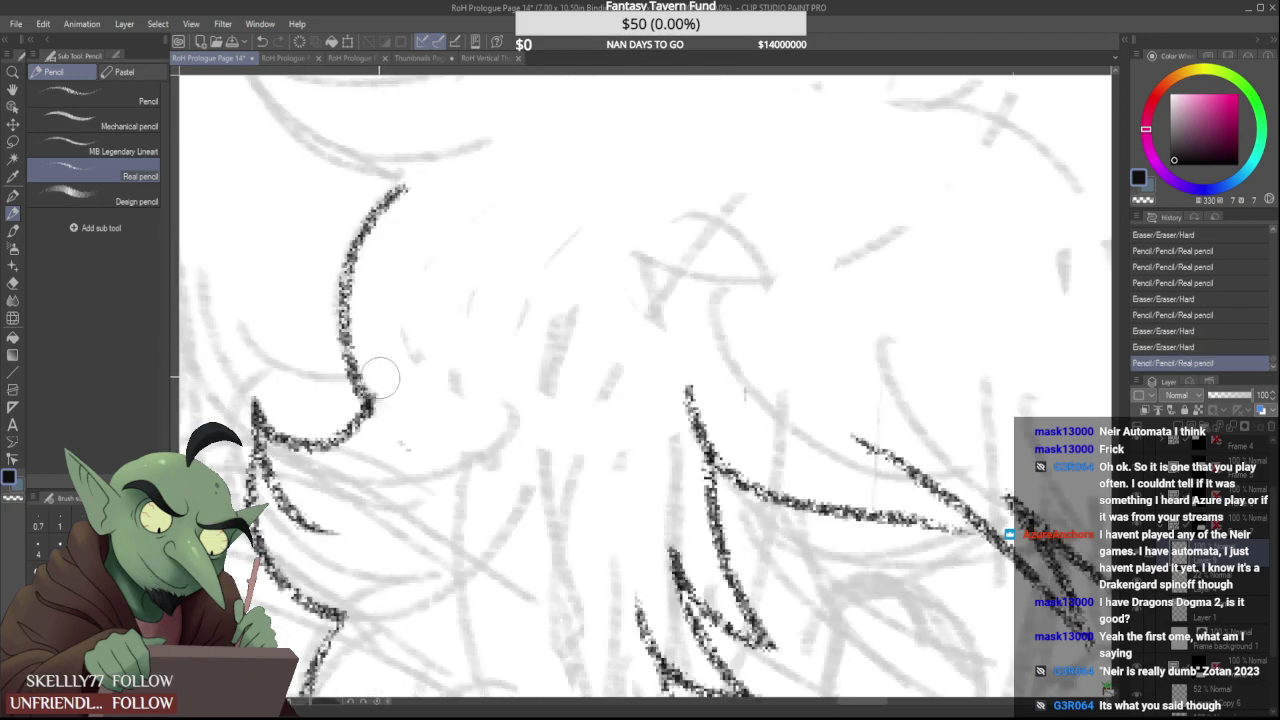
scroll(378, 380, down, 6)
mouse_move(402, 460)
mouse_down()
mouse_move(382, 412)
mouse_move(392, 338)
mouse_move(370, 440)
mouse_move(395, 400)
mouse_up()
scroll(376, 368, up, 3)
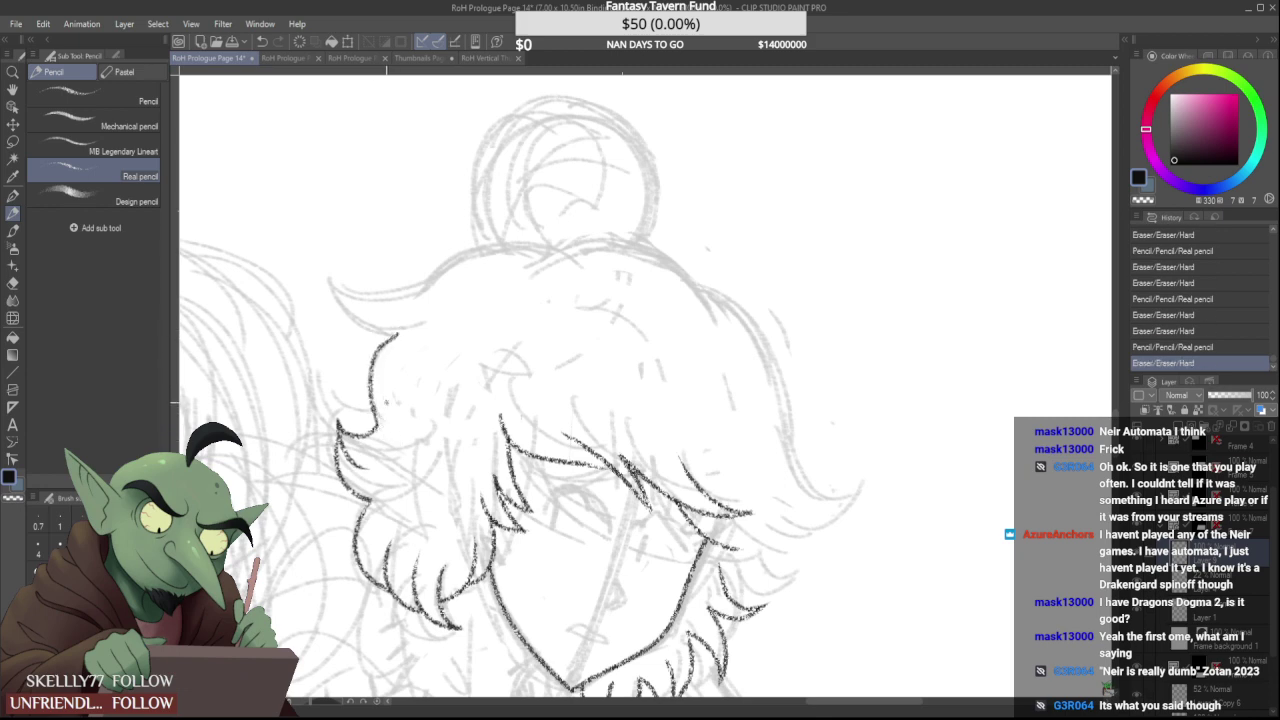
Try a pointed hair flick at the near-side top of the head with a crown line running to the topknot's base
scroll(399, 320, down, 4)
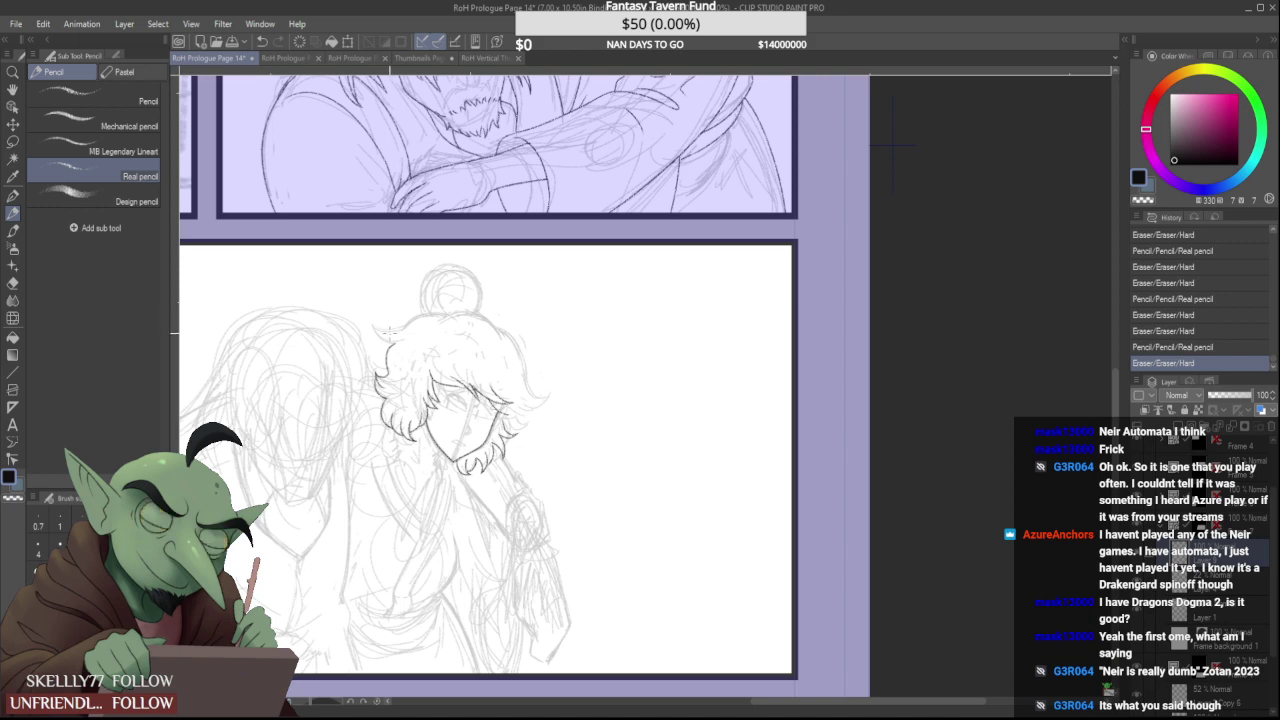
scroll(400, 345, up, 5)
mouse_move(397, 345)
mouse_down()
mouse_move(338, 298)
mouse_move(567, 250)
mouse_move(434, 253)
mouse_up()
scroll(557, 250, down, 4)
scroll(563, 250, up, 4)
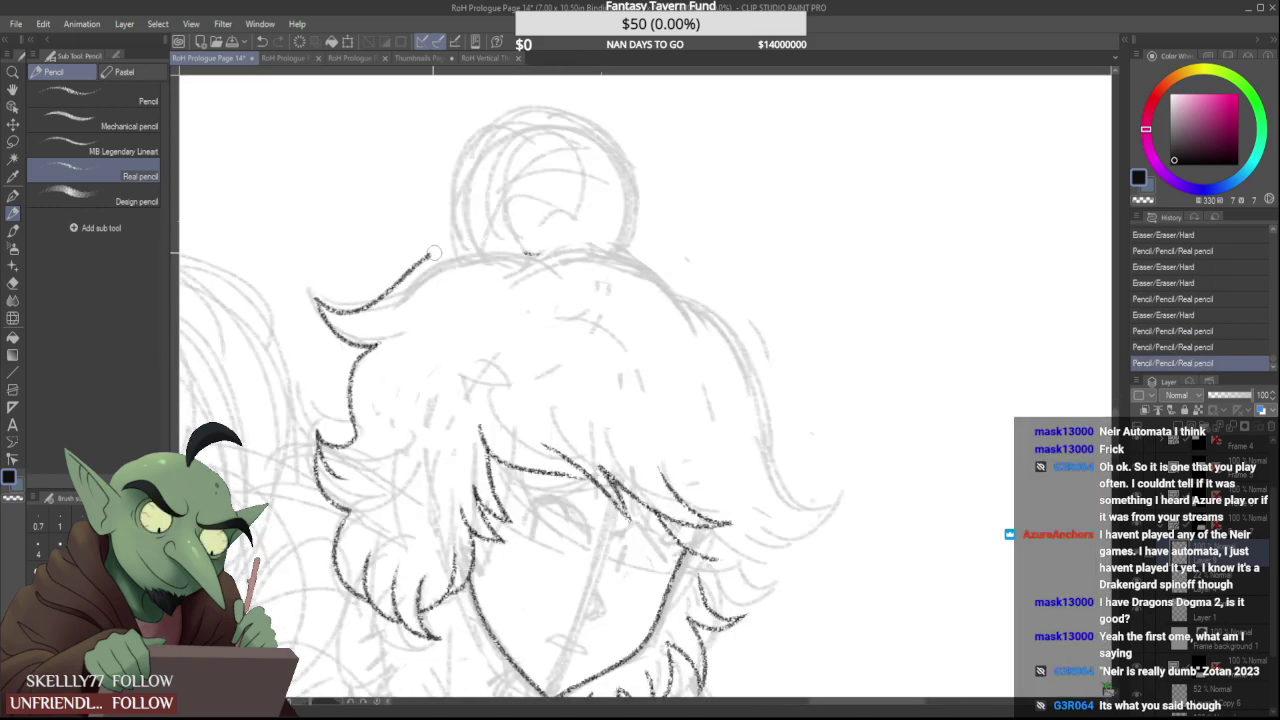
scroll(537, 251, up, 2)
mouse_move(380, 290)
mouse_down()
mouse_move(440, 256)
mouse_move(588, 250)
mouse_move(488, 297)
mouse_up()
scroll(468, 314, up, 2)
scroll(397, 371, down, 4)
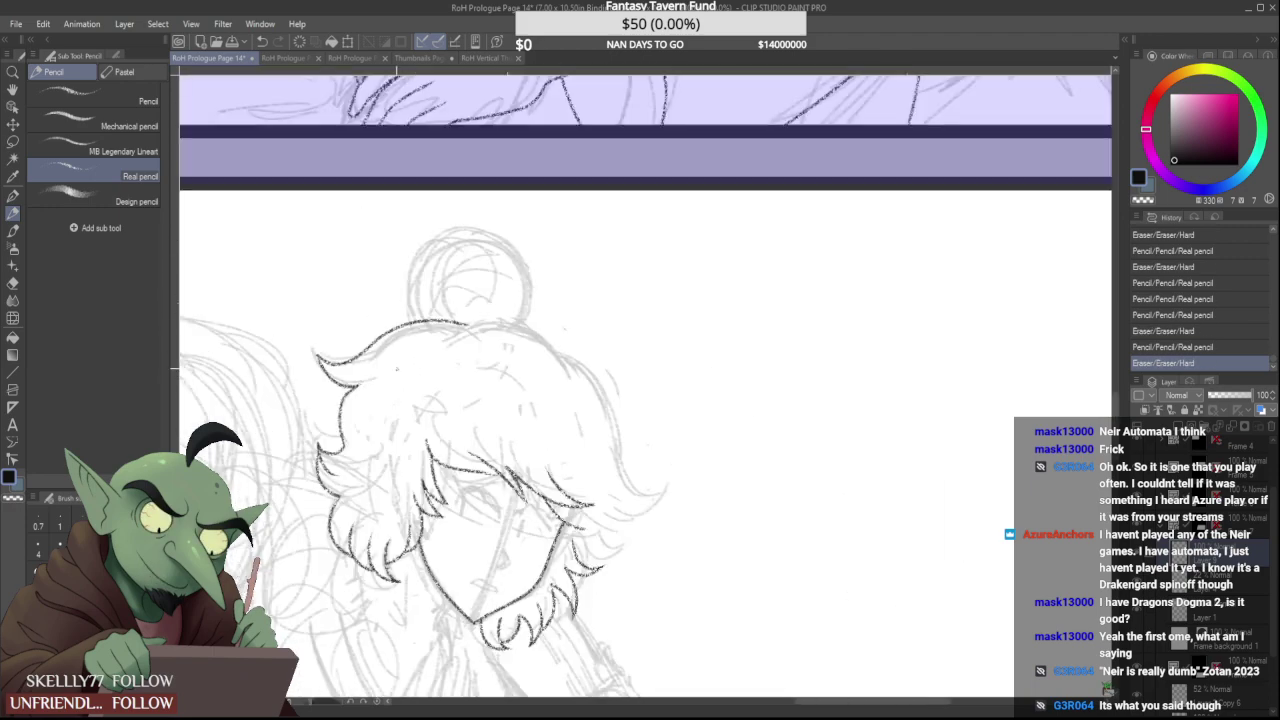
Erase the pointed flick and the crown line beneath the topknot with the hard eraser
scroll(530, 338, up, 2)
scroll(398, 343, down, 5)
scroll(389, 345, up, 4)
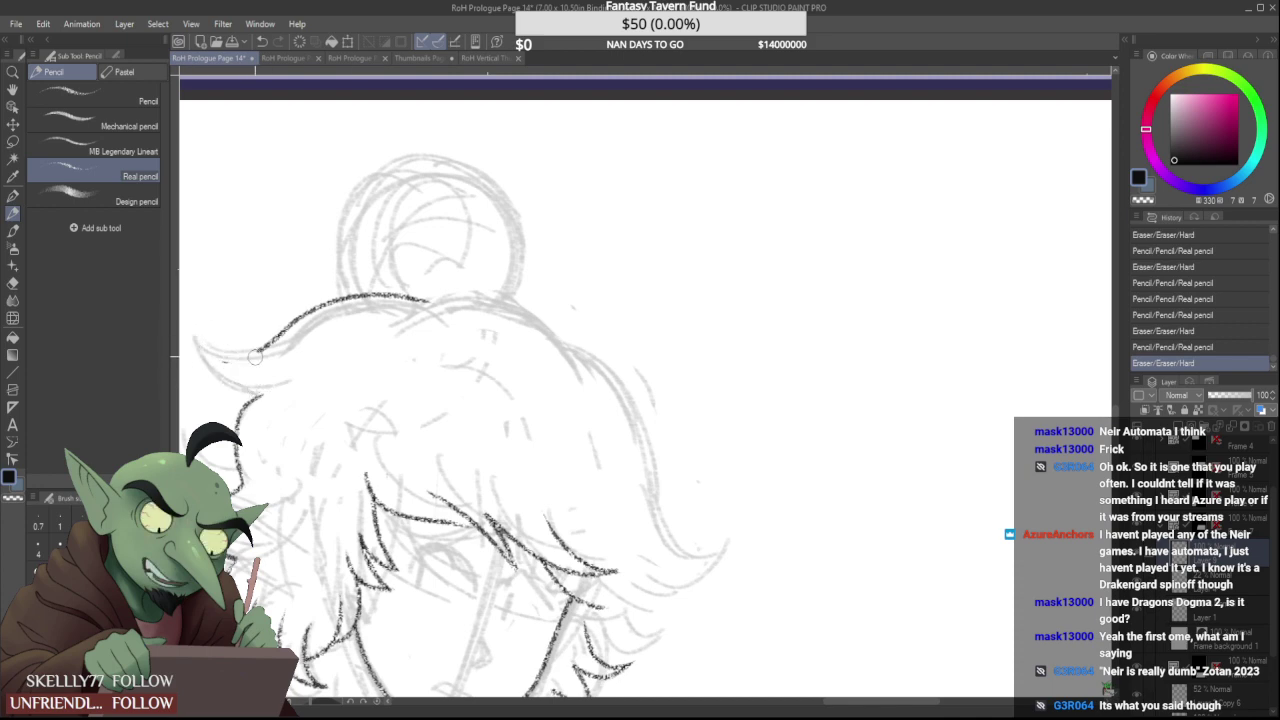
drag(255, 357, 243, 355)
mouse_move(346, 318)
mouse_down()
mouse_move(396, 307)
mouse_move(346, 330)
mouse_up()
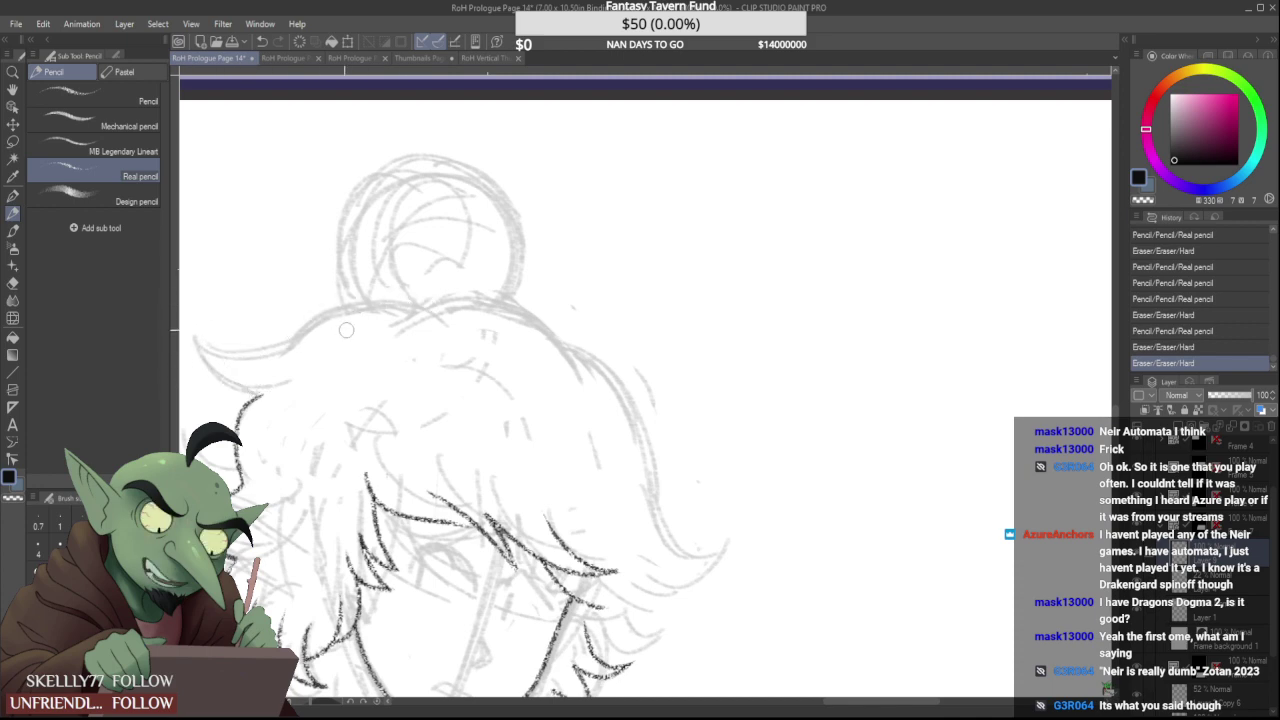
Redraw the pointed flick above the near-side contour and sweep the crown line from its tip to the topknot's base
drag(265, 392, 194, 346)
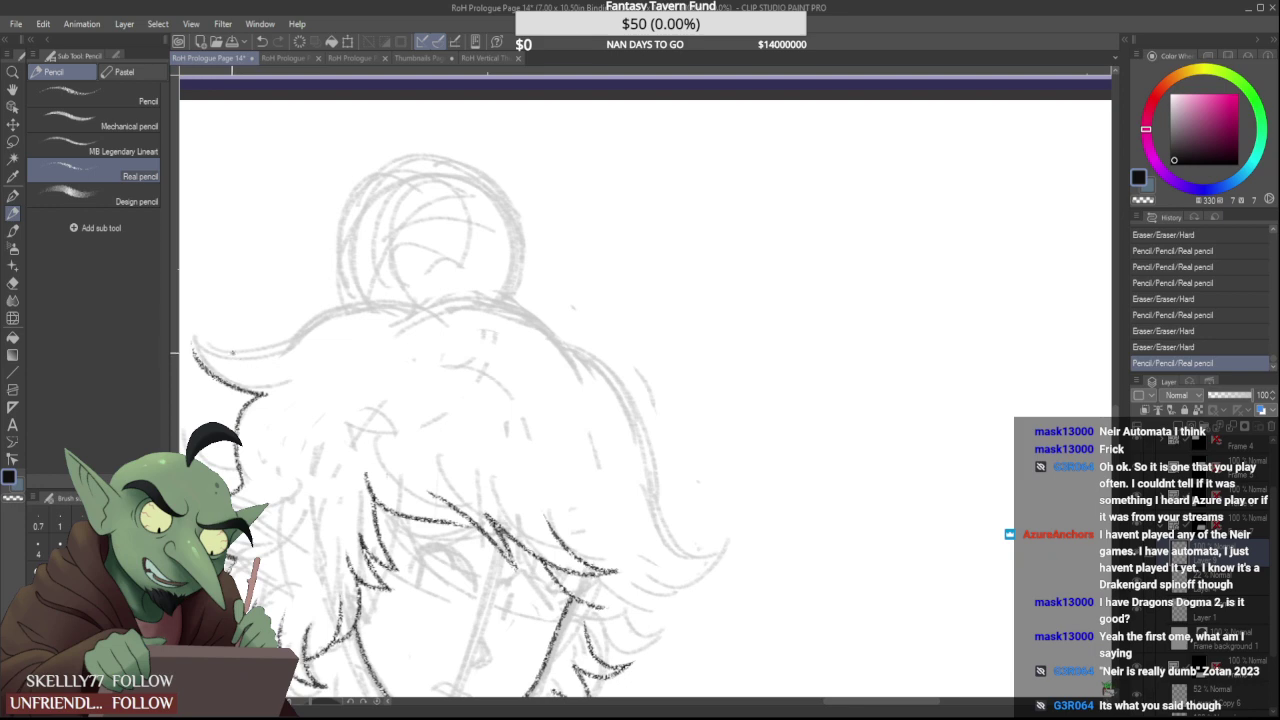
key(ctrl+z)
key(ctrl+y)
key(ctrl+z)
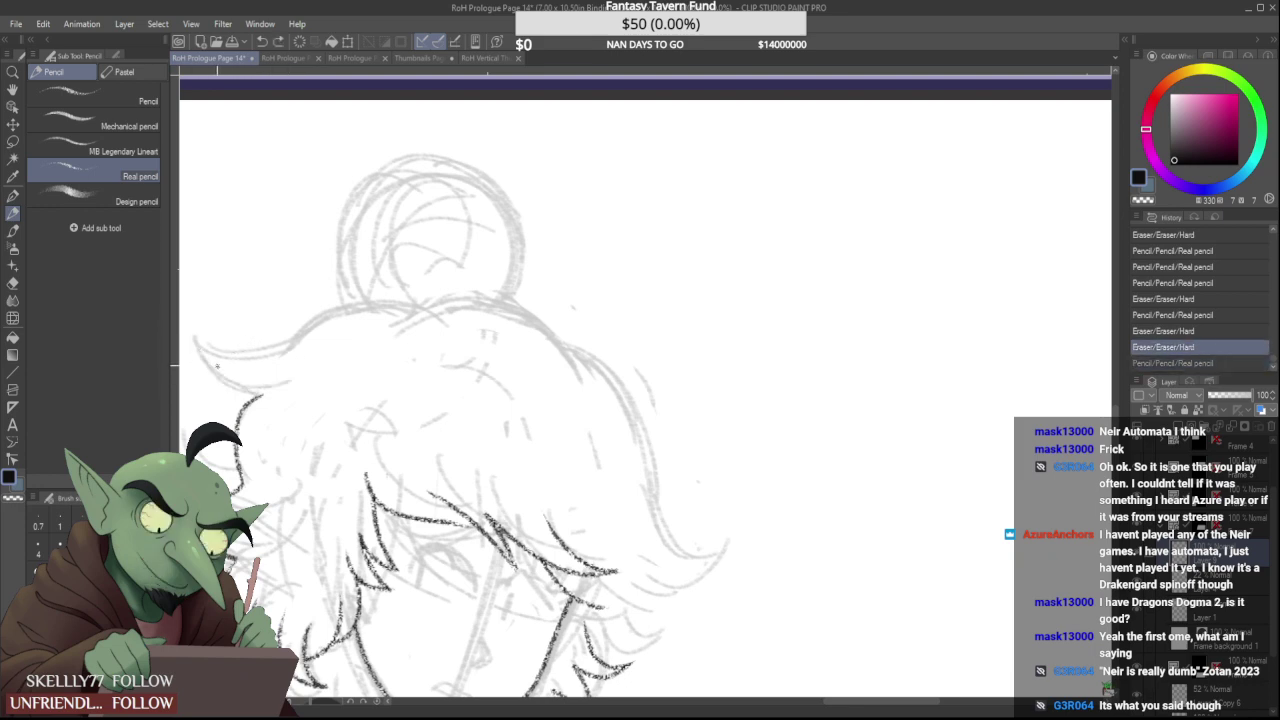
key(ctrl+y)
key(ctrl+z)
key(ctrl+y)
key(ctrl+z)
key(ctrl+y)
drag(205, 340, 434, 298)
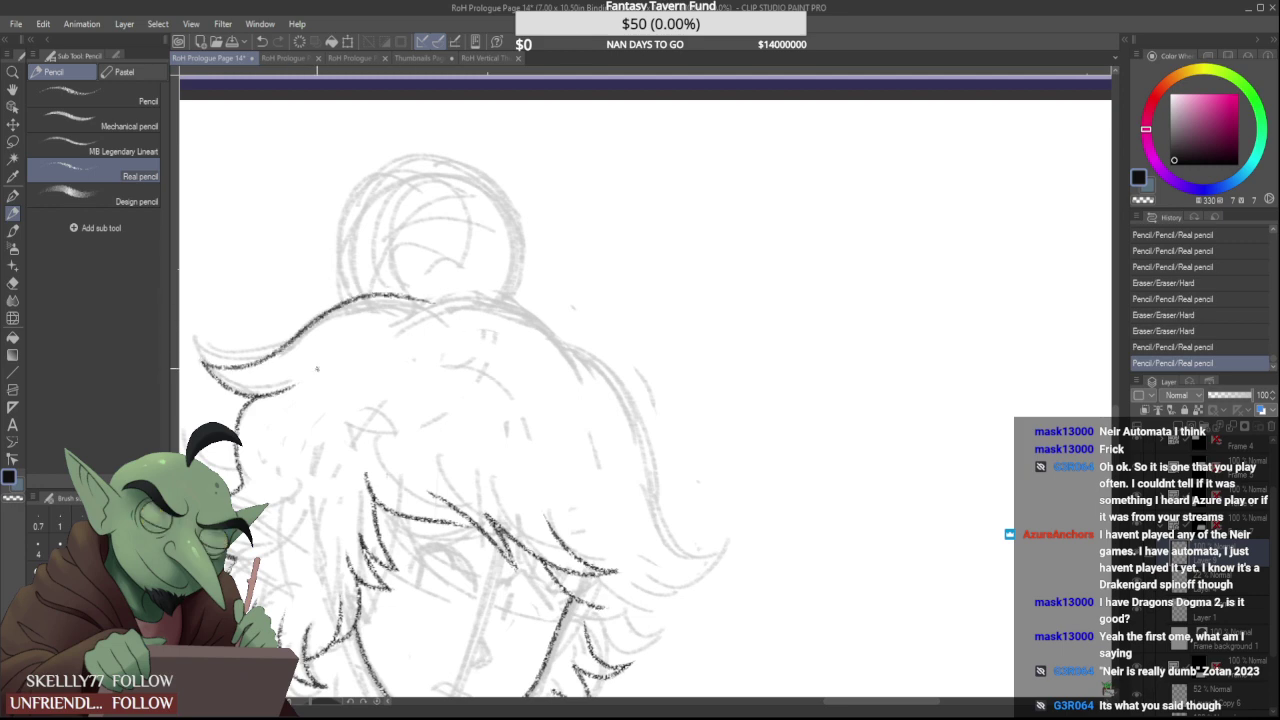
Draw the far-side contour of the head hair down to an outward pointed flick, adding a short strand line inside it
mouse_move(282, 402)
mouse_down()
mouse_move(298, 390)
mouse_move(280, 394)
mouse_up()
scroll(310, 366, down, 4)
scroll(392, 380, up, 3)
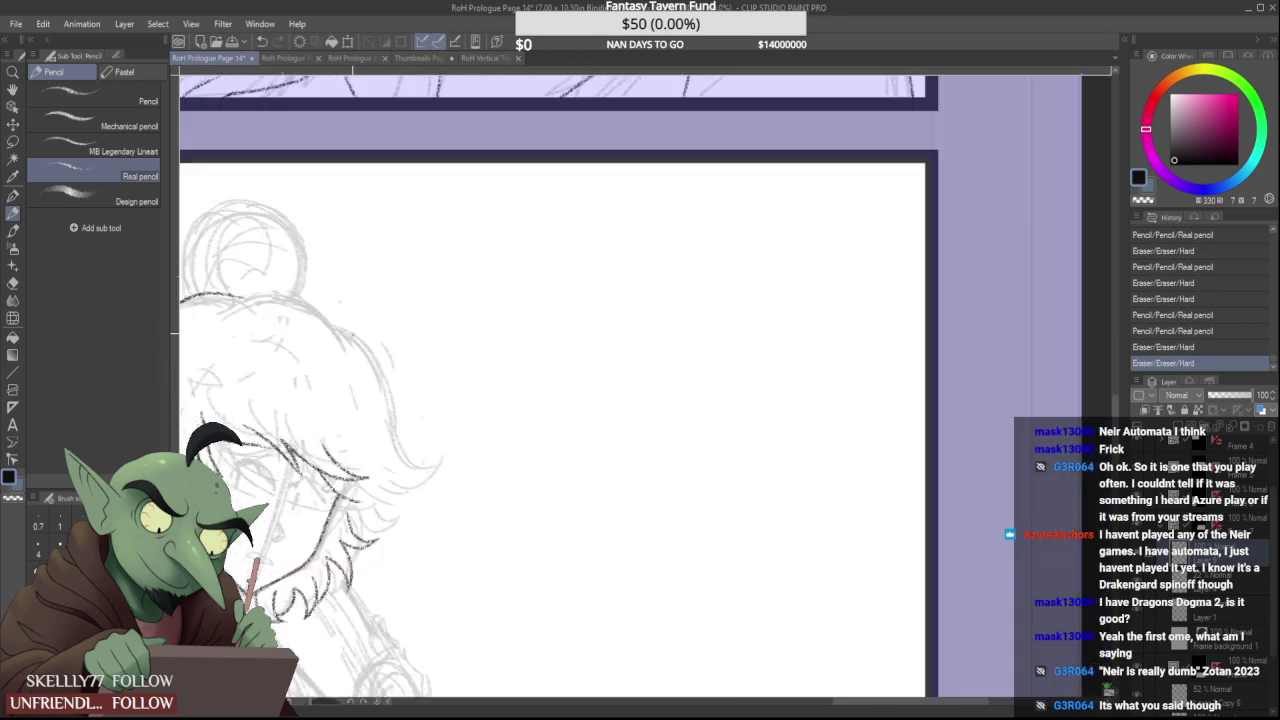
drag(330, 325, 412, 465)
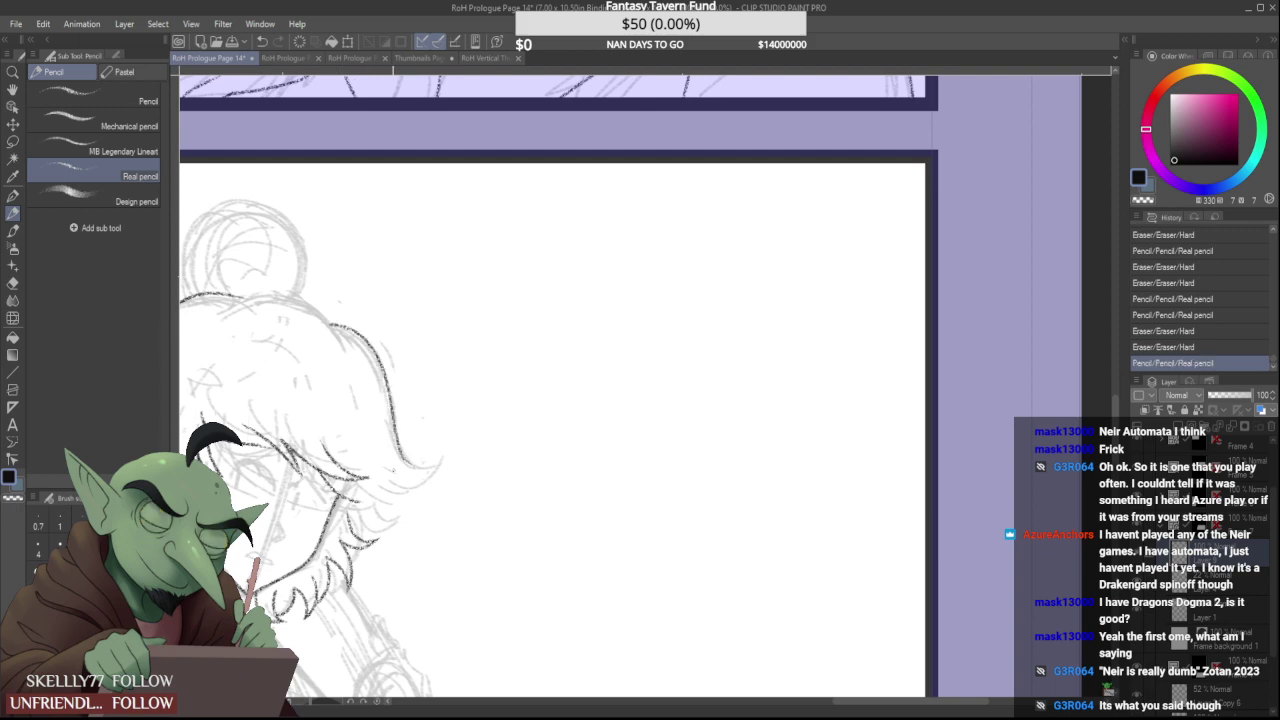
scroll(395, 457, up, 4)
drag(422, 422, 475, 496)
mouse_move(411, 400)
mouse_down()
mouse_move(470, 455)
mouse_move(565, 462)
mouse_move(450, 419)
mouse_up()
scroll(553, 430, down, 4)
drag(523, 458, 446, 455)
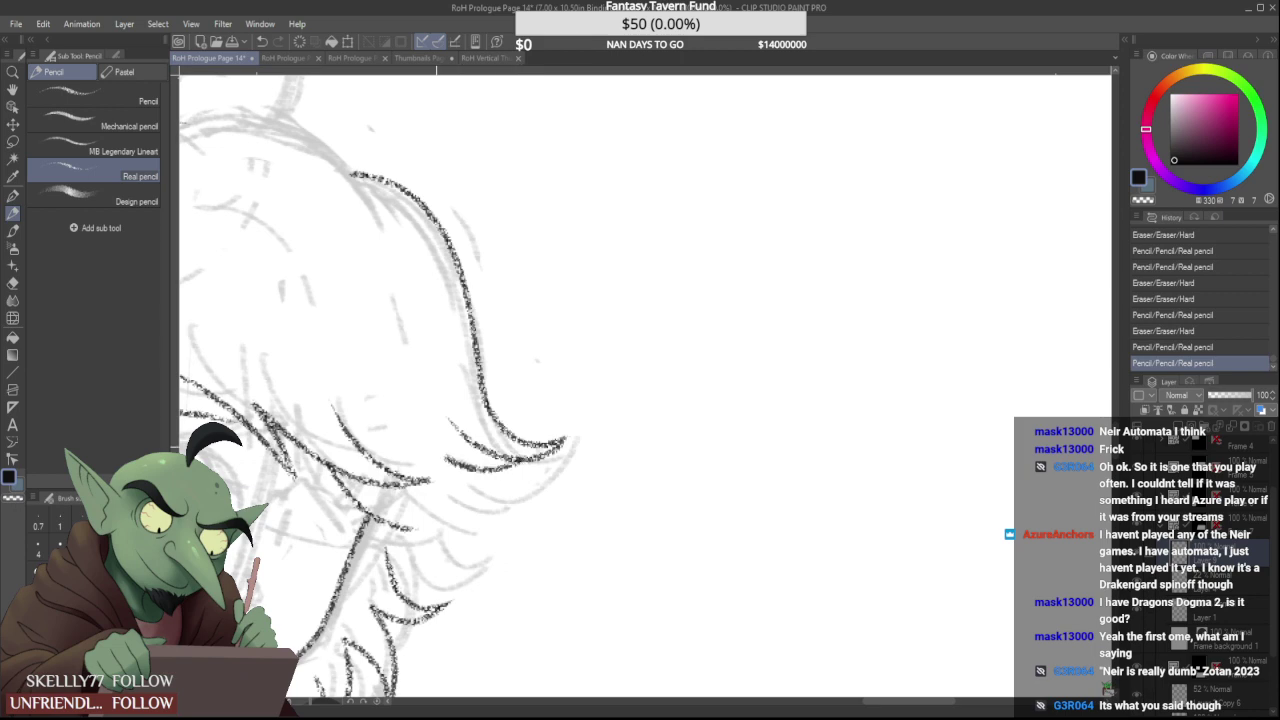
Draw a small downward-pointing lock beneath the far-side flick and erase excess pencil around the locks below it
scroll(455, 428, down, 4)
scroll(452, 463, up, 4)
mouse_move(456, 381)
mouse_down()
mouse_move(471, 389)
mouse_move(466, 471)
mouse_up()
mouse_move(450, 419)
mouse_down()
mouse_move(466, 468)
mouse_move(507, 476)
mouse_move(440, 445)
mouse_up()
scroll(453, 463, up, 3)
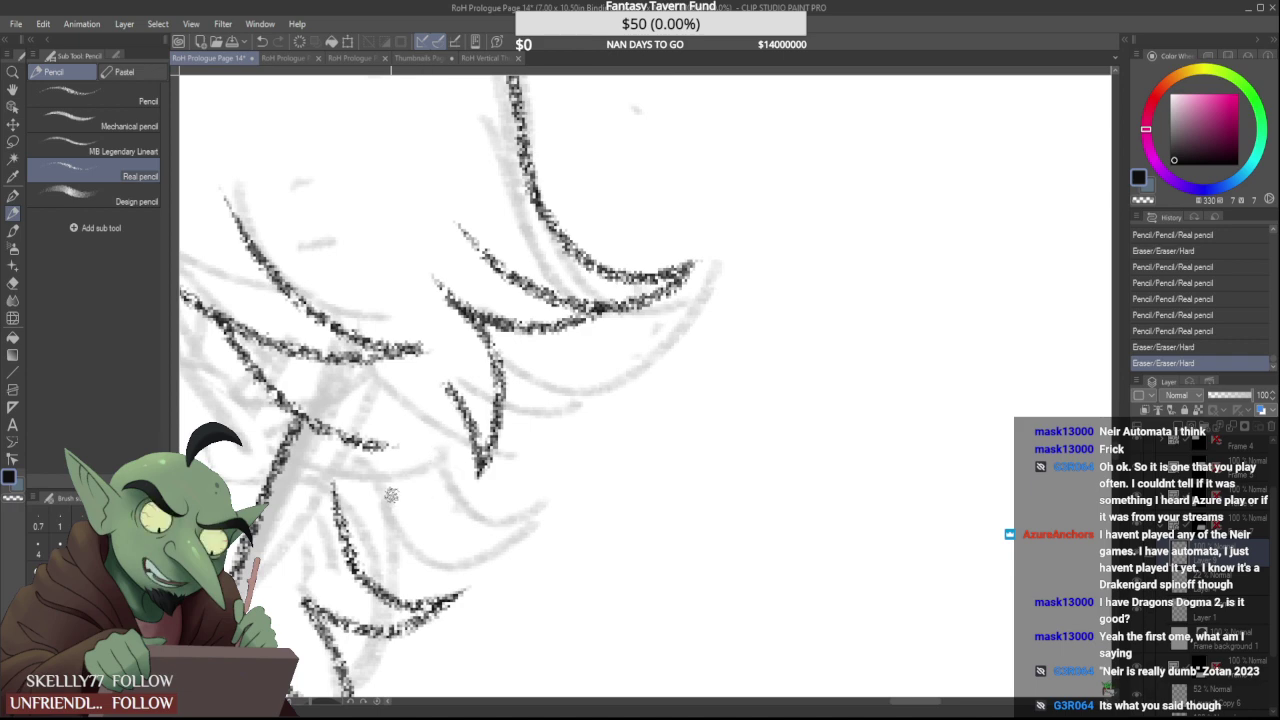
mouse_move(338, 512)
mouse_down()
mouse_move(332, 482)
mouse_move(452, 512)
mouse_up()
scroll(438, 407, down, 5)
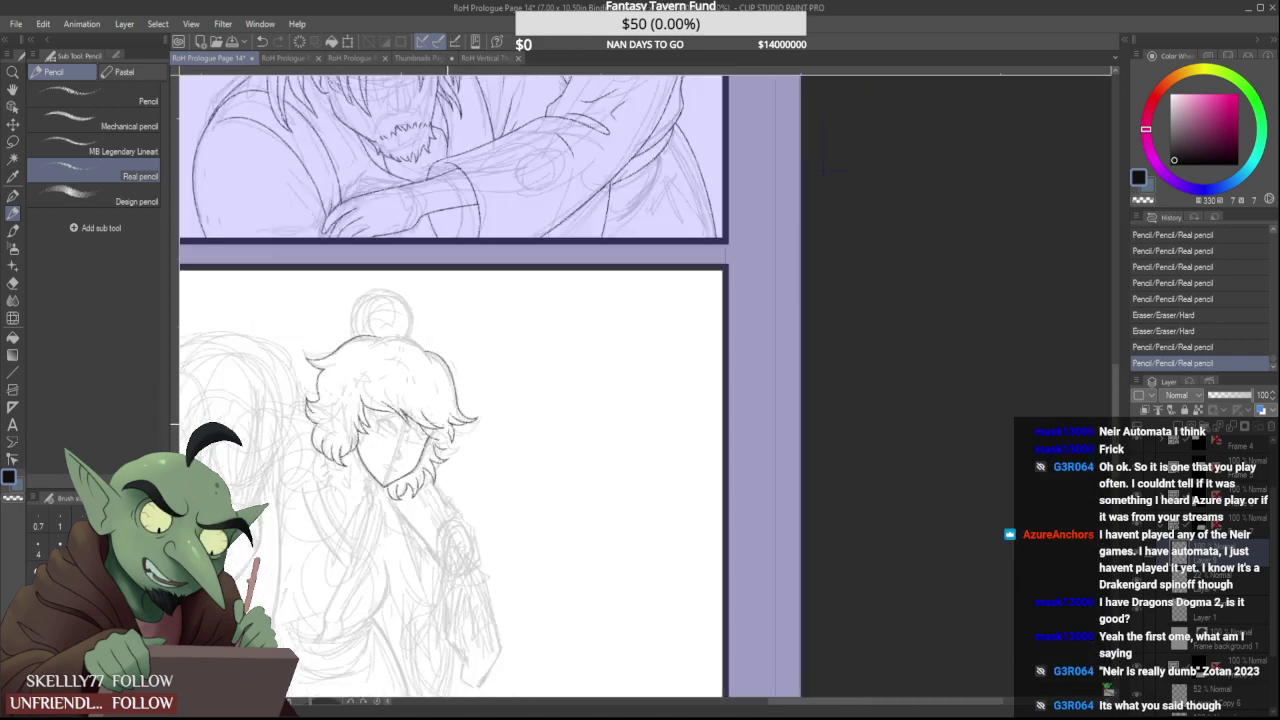
Connect the small far-side lock to the pointed tufts below with a curved hair edge, trimming the overlapping tips
scroll(438, 437, up, 3)
mouse_move(450, 492)
mouse_down()
mouse_move(478, 490)
mouse_move(422, 528)
mouse_up()
scroll(438, 490, down, 3)
scroll(437, 490, up, 5)
drag(433, 440, 425, 540)
mouse_move(430, 452)
mouse_down()
mouse_move(432, 540)
mouse_move(463, 458)
mouse_up()
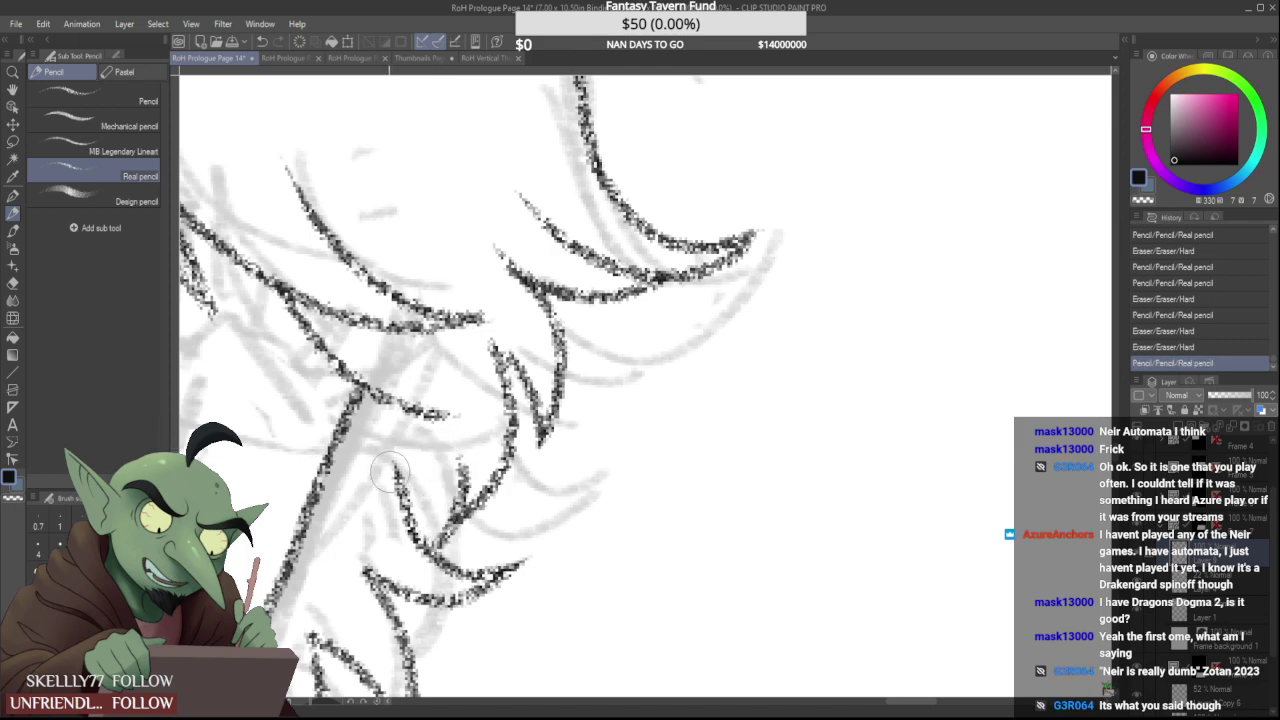
drag(373, 468, 386, 526)
scroll(390, 443, down, 5)
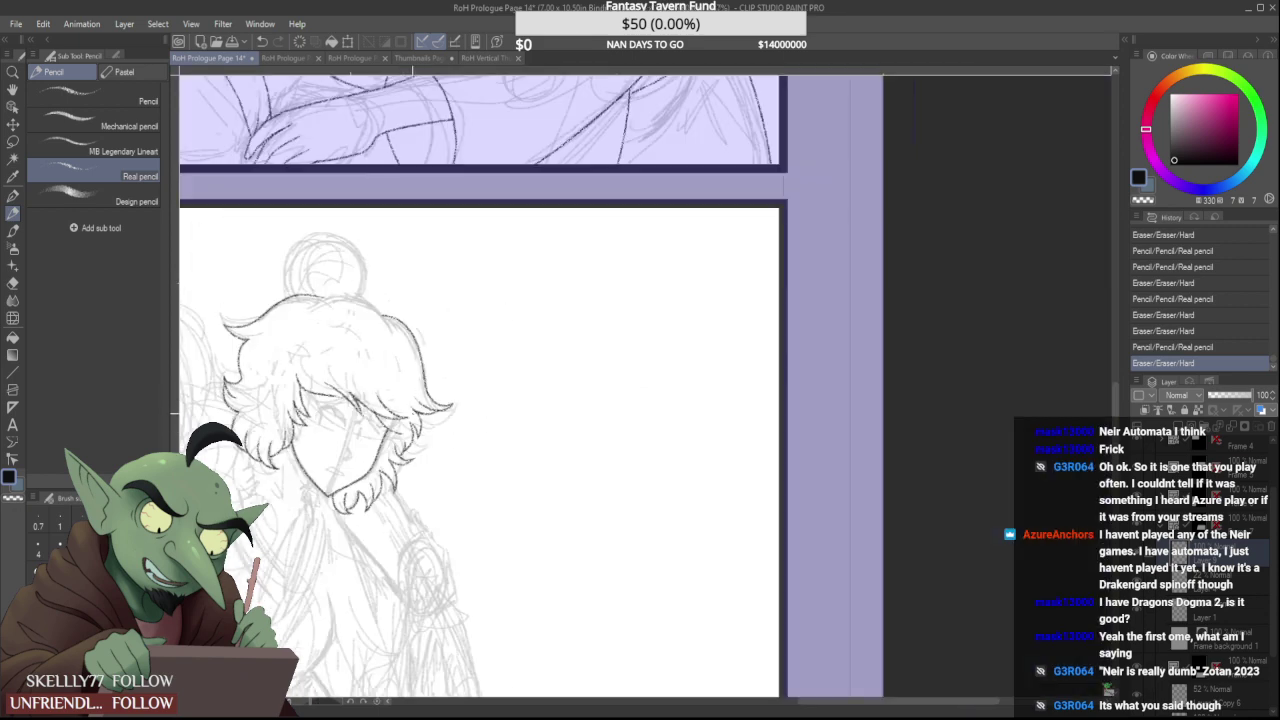
key(ctrl+plus)
mouse_move(440, 470)
mouse_down()
mouse_move(412, 452)
mouse_move(418, 510)
mouse_move(444, 522)
mouse_up()
key(ctrl+minus)
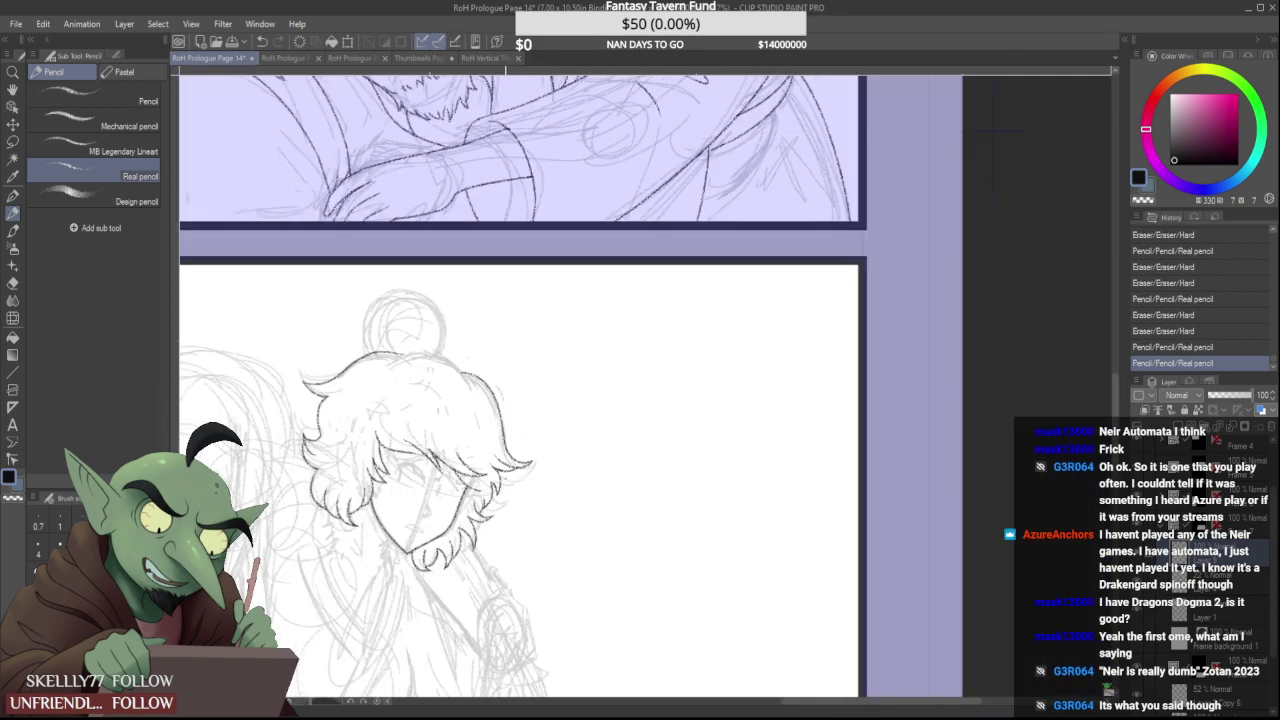
key(ctrl+plus)
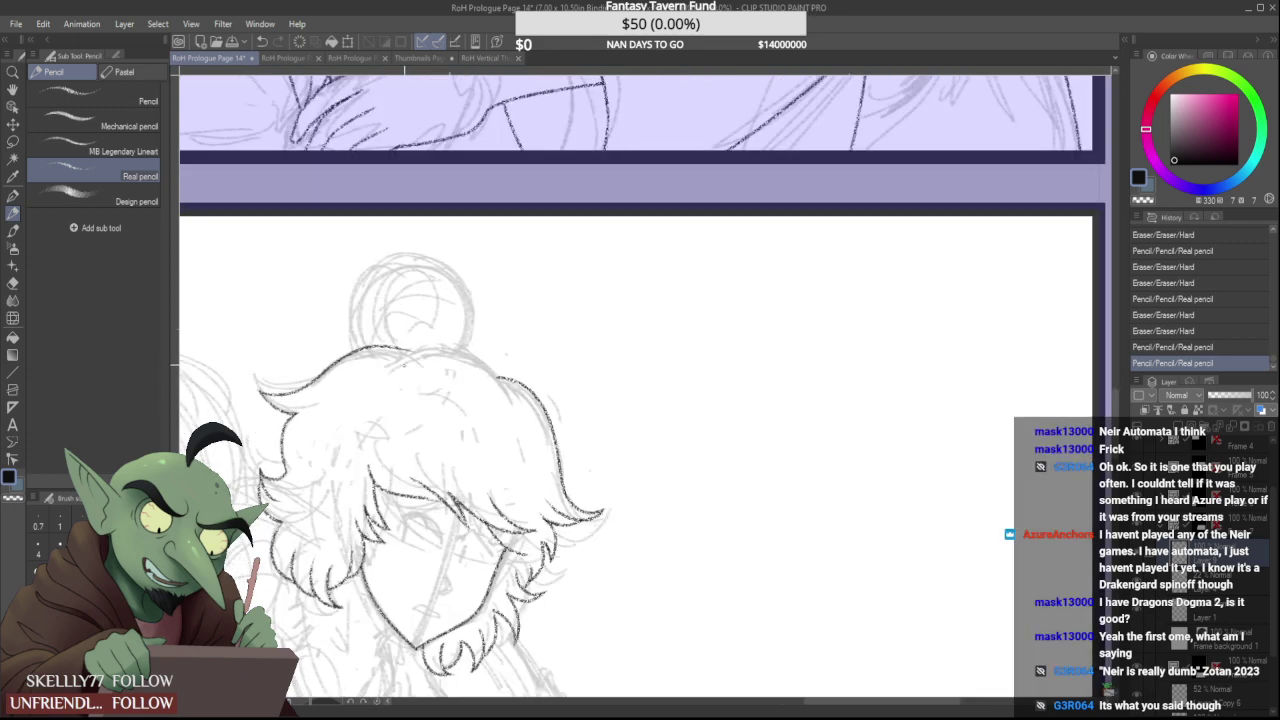
Draw the arched crown line under the topknot to the far-side contour, trim both ends and close the gap at the join
scroll(408, 366, up, 4)
drag(445, 344, 380, 354)
mouse_move(314, 387)
mouse_down()
mouse_move(620, 347)
mouse_move(789, 539)
mouse_up()
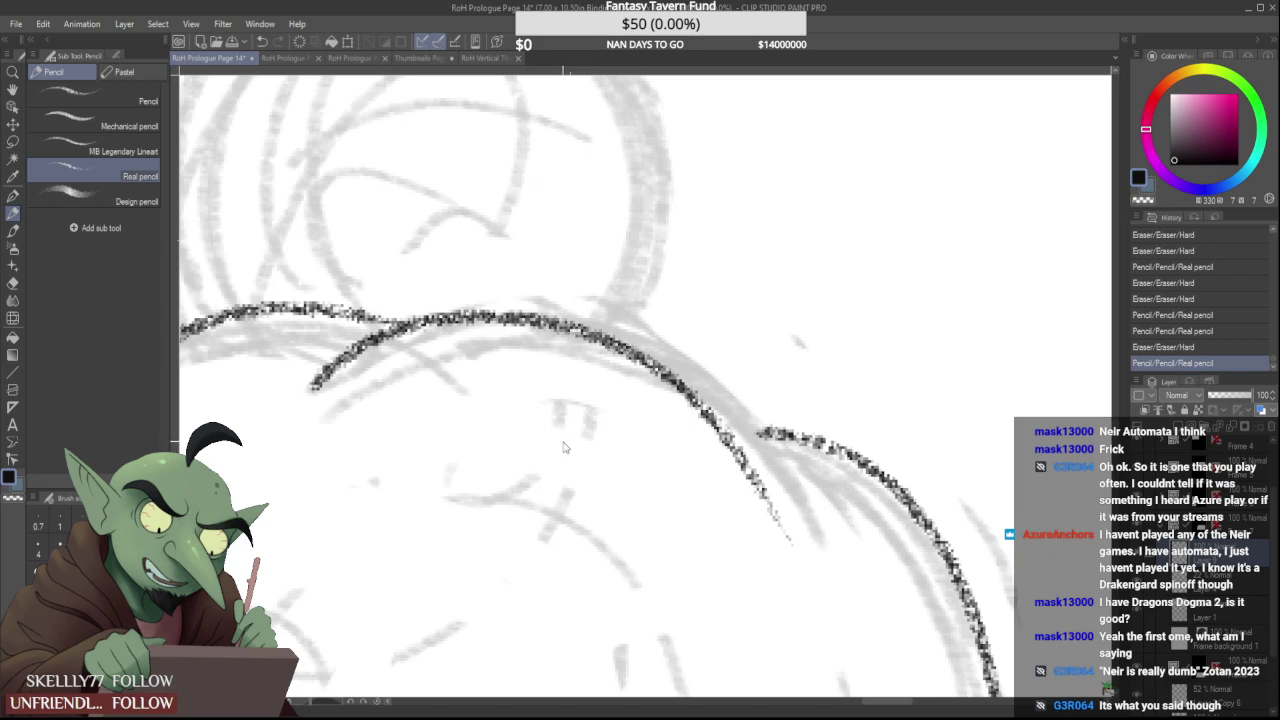
key(ctrl+z)
mouse_move(318, 378)
mouse_down()
mouse_move(758, 464)
mouse_move(815, 582)
mouse_up()
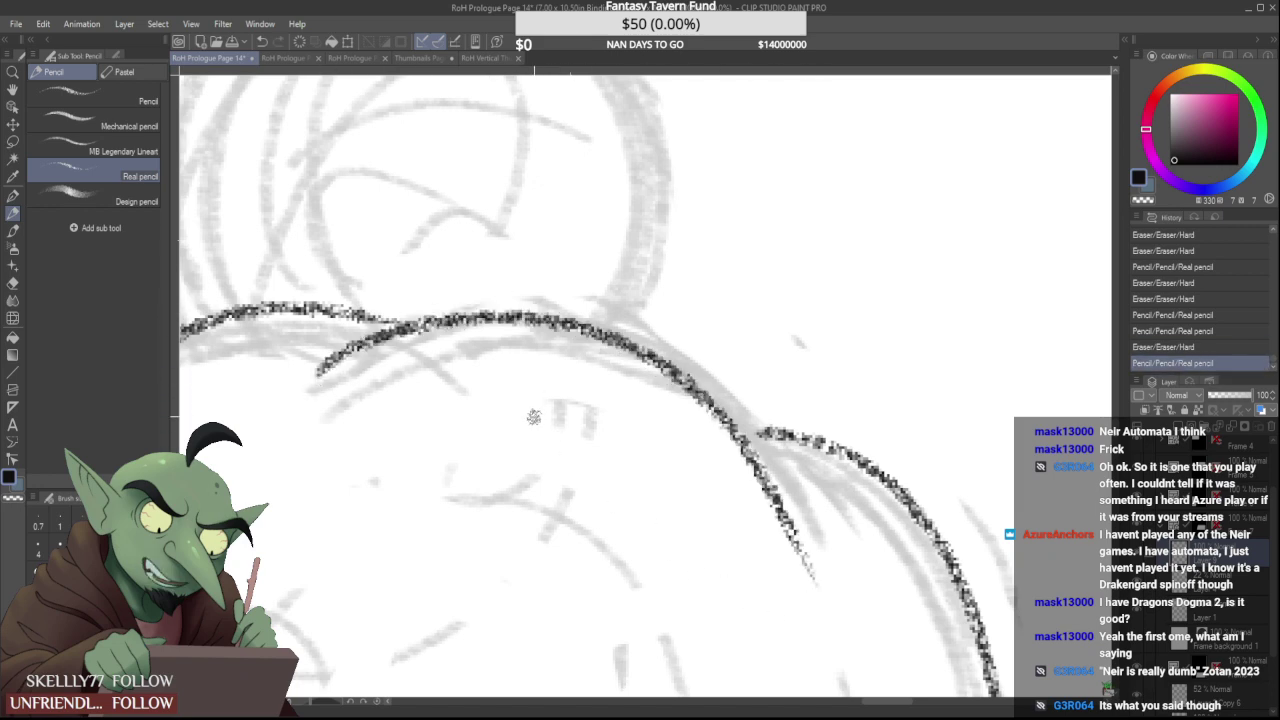
drag(313, 394, 345, 386)
drag(745, 495, 823, 608)
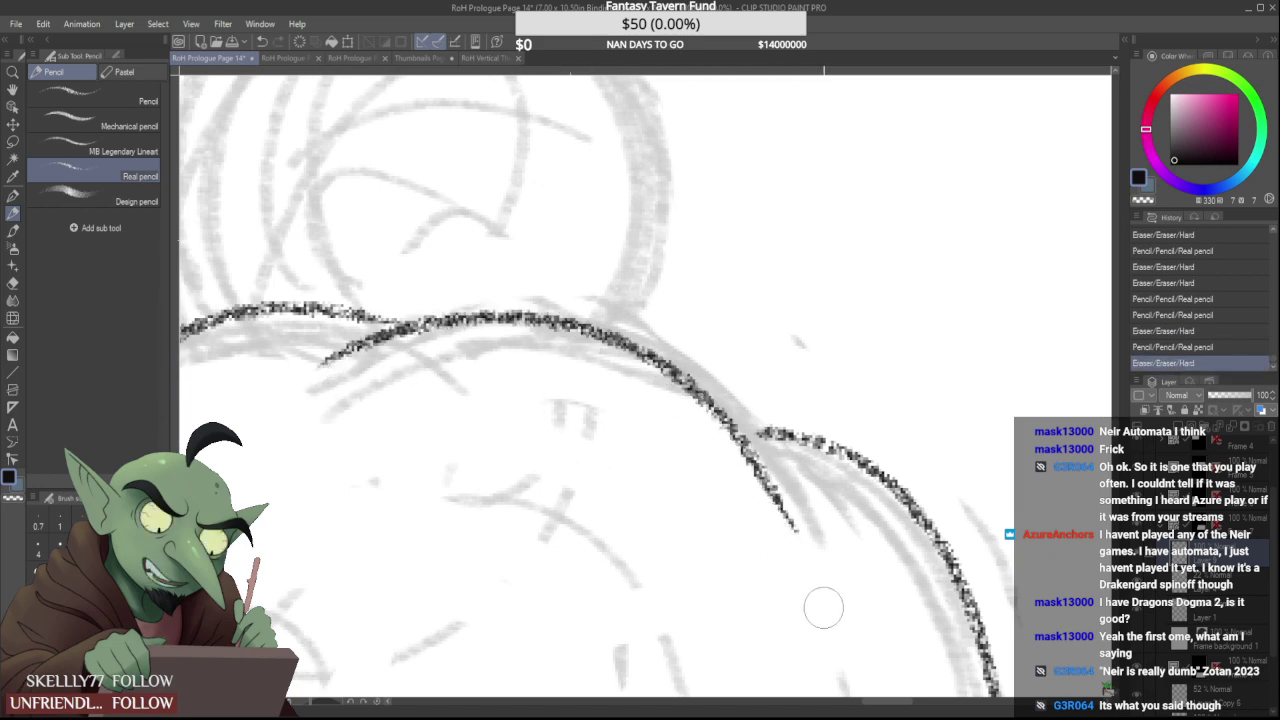
drag(766, 503, 802, 552)
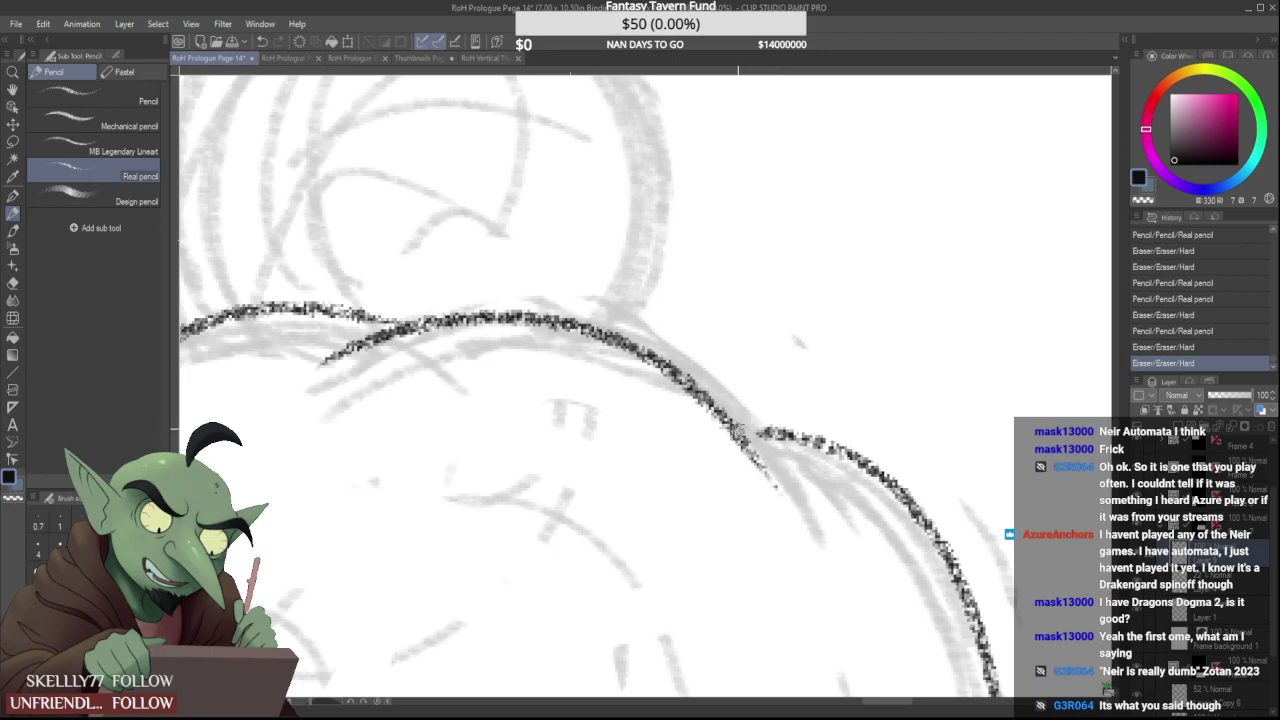
drag(734, 436, 814, 441)
scroll(548, 381, down, 7)
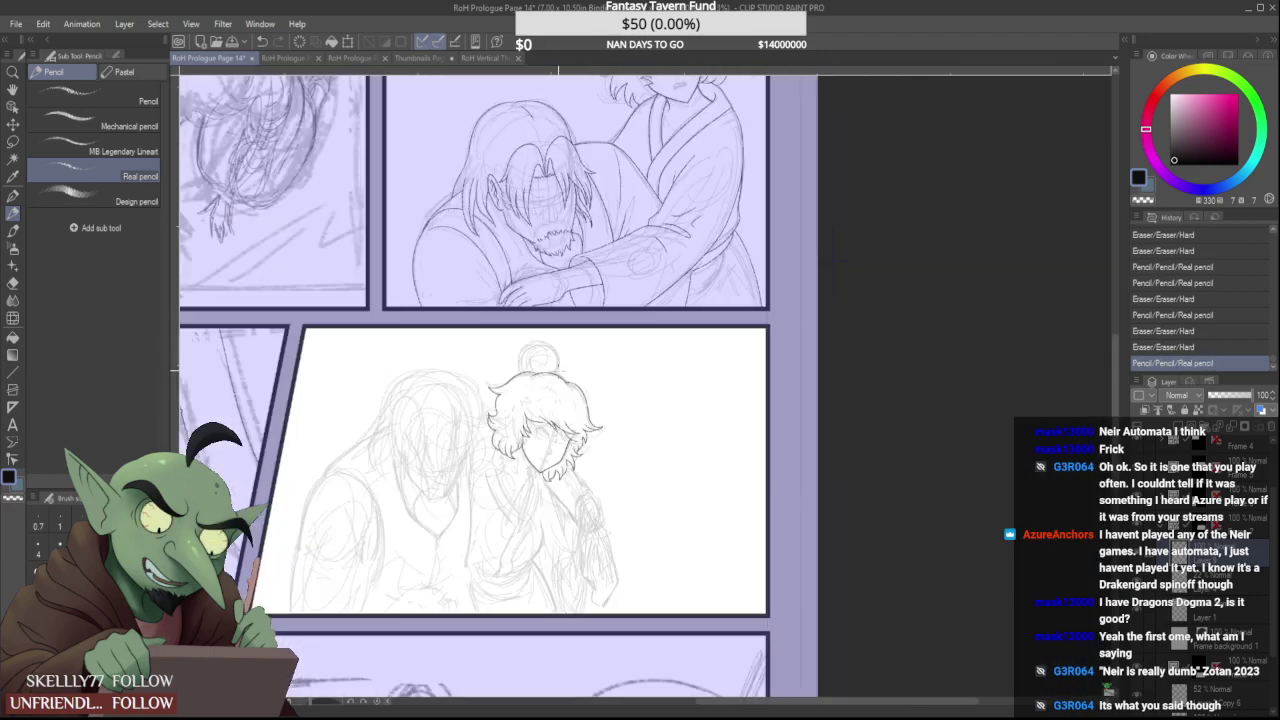
scroll(578, 355, up, 5)
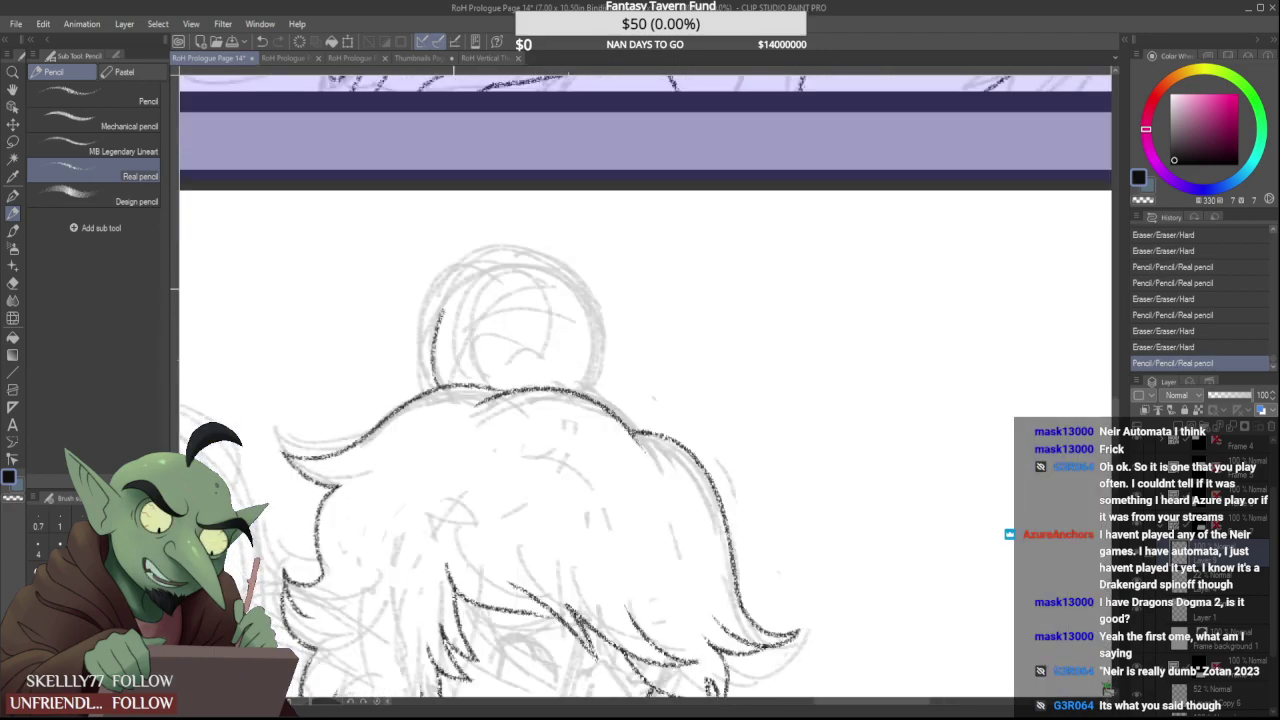
drag(441, 312, 614, 368)
key(ctrl+z)
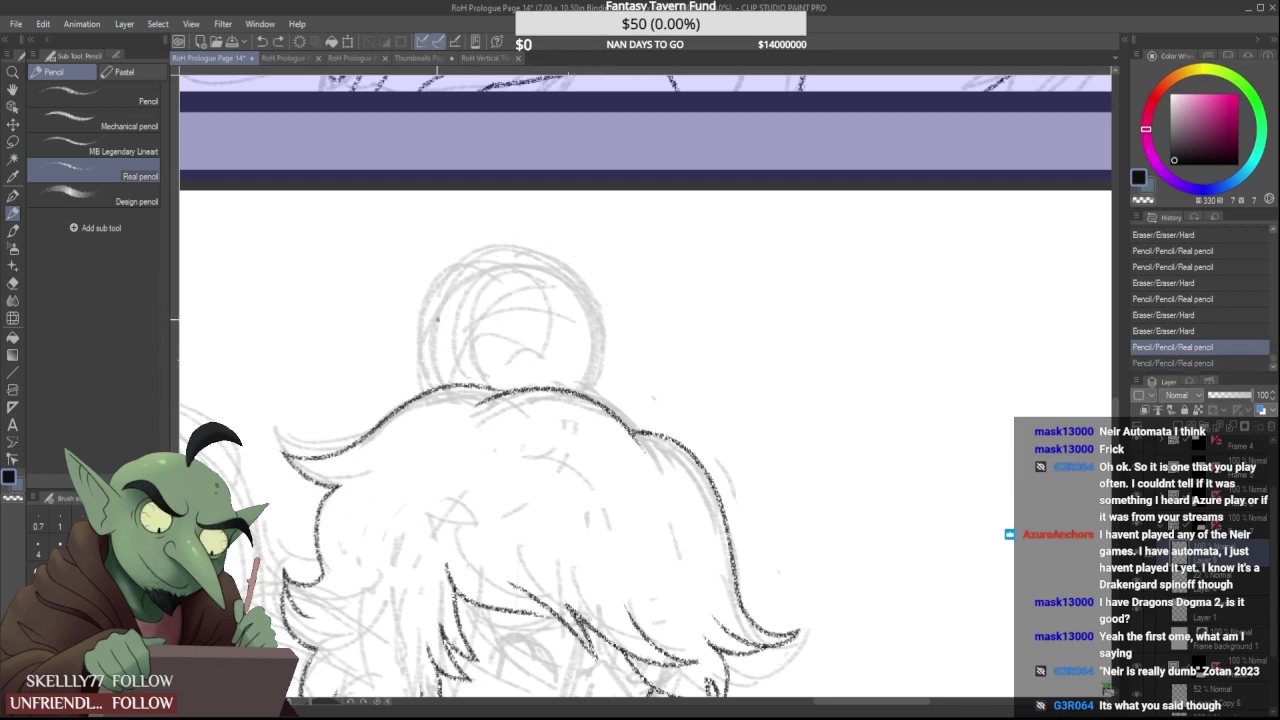
drag(432, 384, 590, 384)
key(ctrl+z)
Outline the round topknot in one curve and clean up its far-side end where it meets the crown line
drag(432, 384, 597, 384)
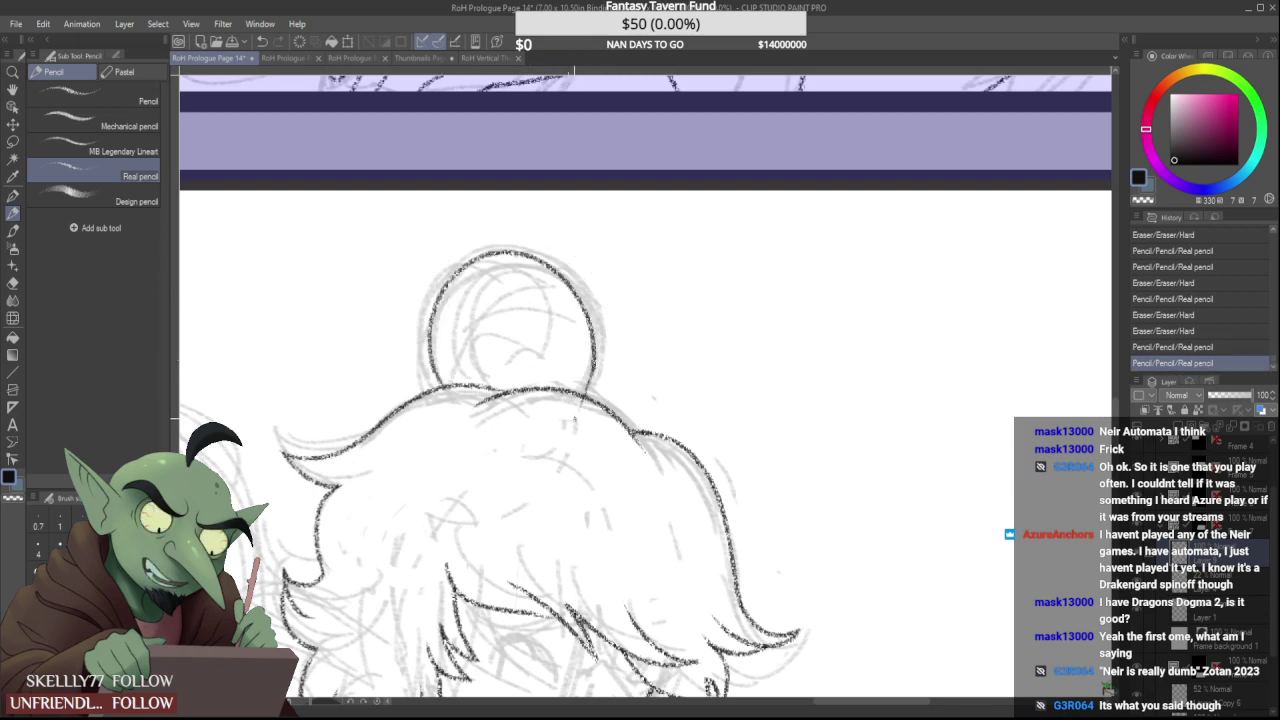
click(580, 407)
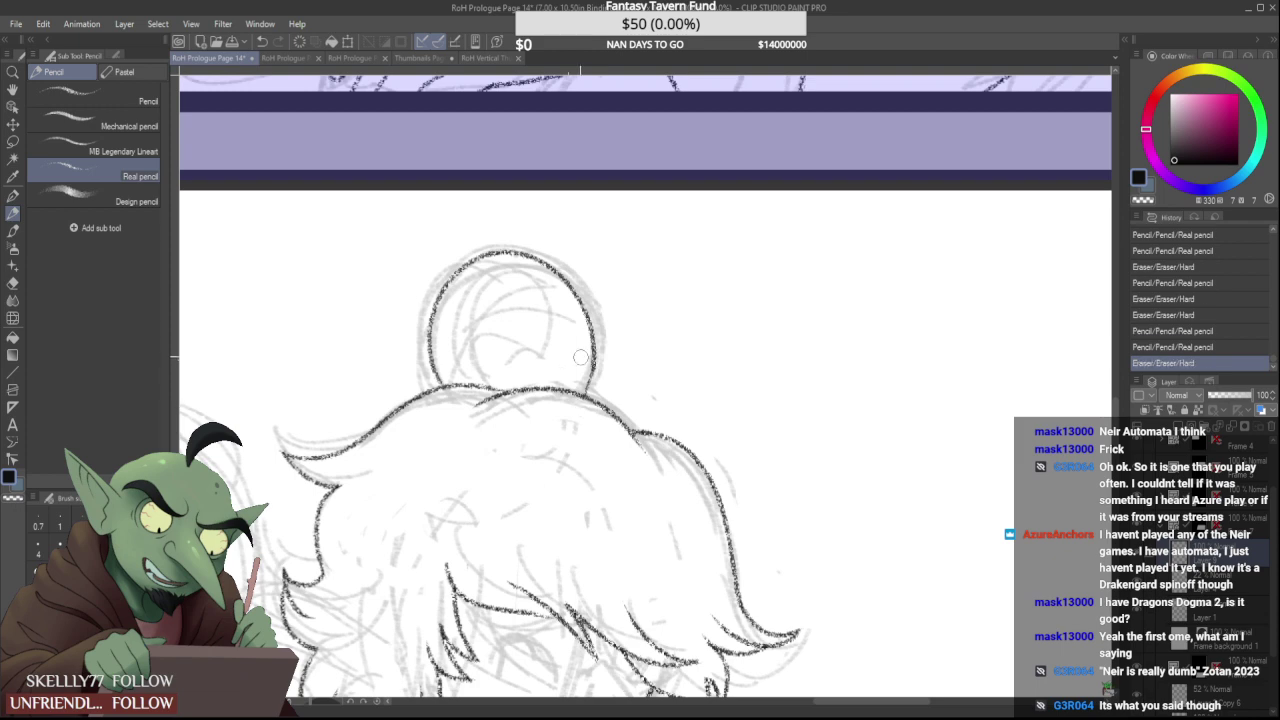
scroll(590, 376, up, 3)
drag(594, 366, 577, 418)
scroll(565, 370, down, 2)
scroll(380, 352, up, 2)
Draw two curved hair-wrap lines inside the topknot and erase the parts that overshoot its outline
mouse_move(406, 426)
mouse_down()
mouse_move(391, 393)
mouse_move(645, 233)
mouse_up()
scroll(458, 334, down, 3)
scroll(459, 316, up, 2)
drag(490, 276, 676, 297)
scroll(632, 275, up, 2)
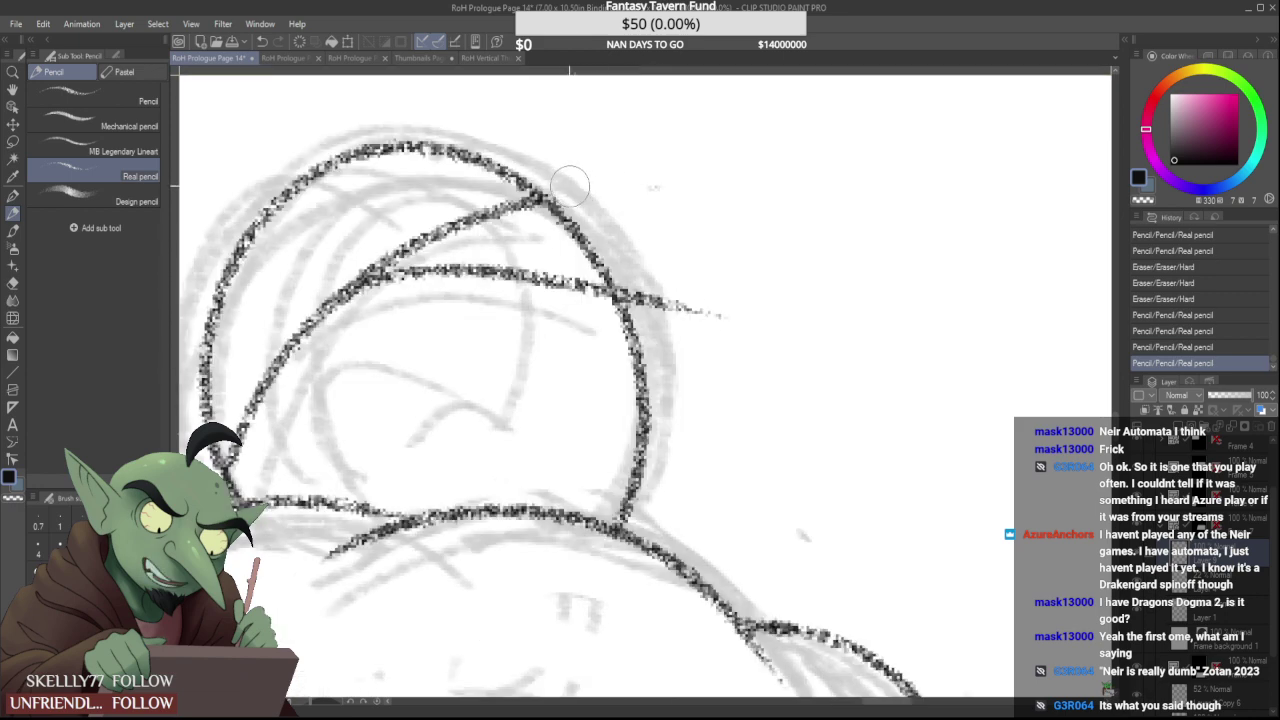
mouse_move(661, 175)
mouse_down()
mouse_move(697, 286)
mouse_move(657, 269)
mouse_move(648, 291)
mouse_move(637, 247)
mouse_up()
scroll(638, 266, down, 2)
scroll(644, 278, up, 2)
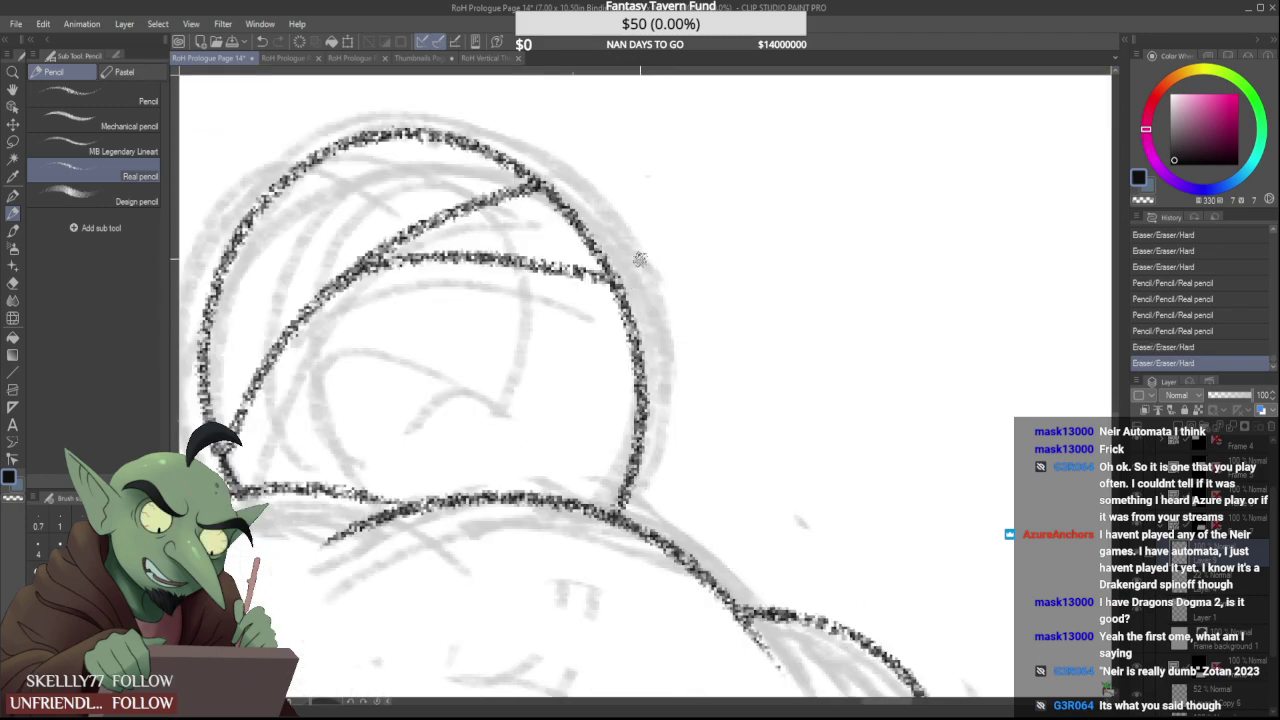
scroll(640, 260, down, 5)
scroll(608, 283, up, 5)
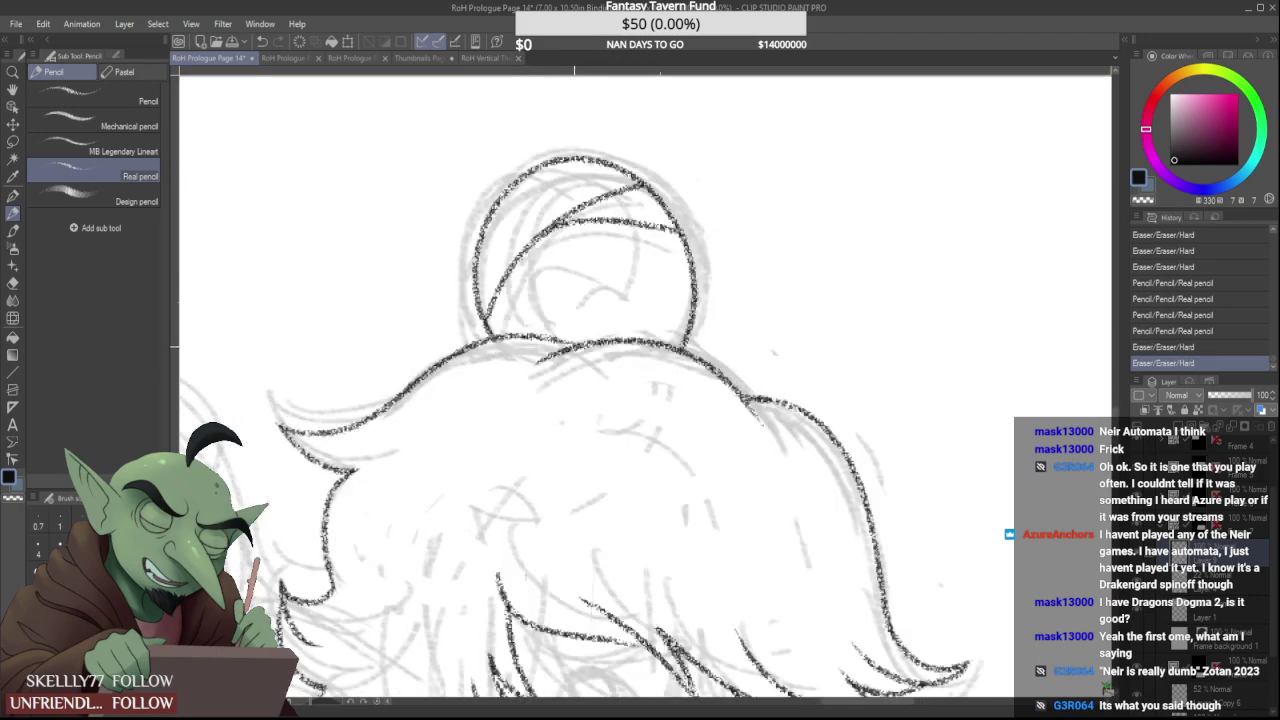
Join the near-side crown line to the arched crown line beneath the topknot and clean up the junction
mouse_move(507, 376)
mouse_down()
mouse_move(600, 333)
mouse_move(566, 306)
mouse_up()
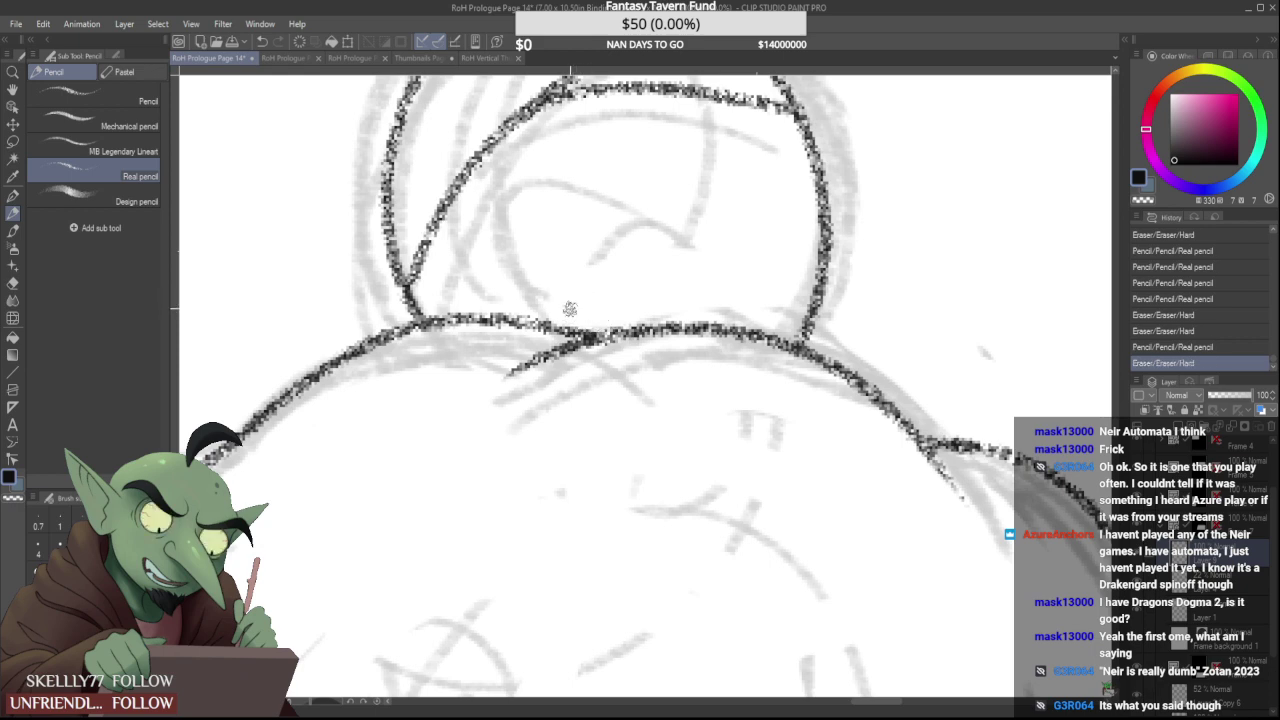
scroll(484, 336, down, 3)
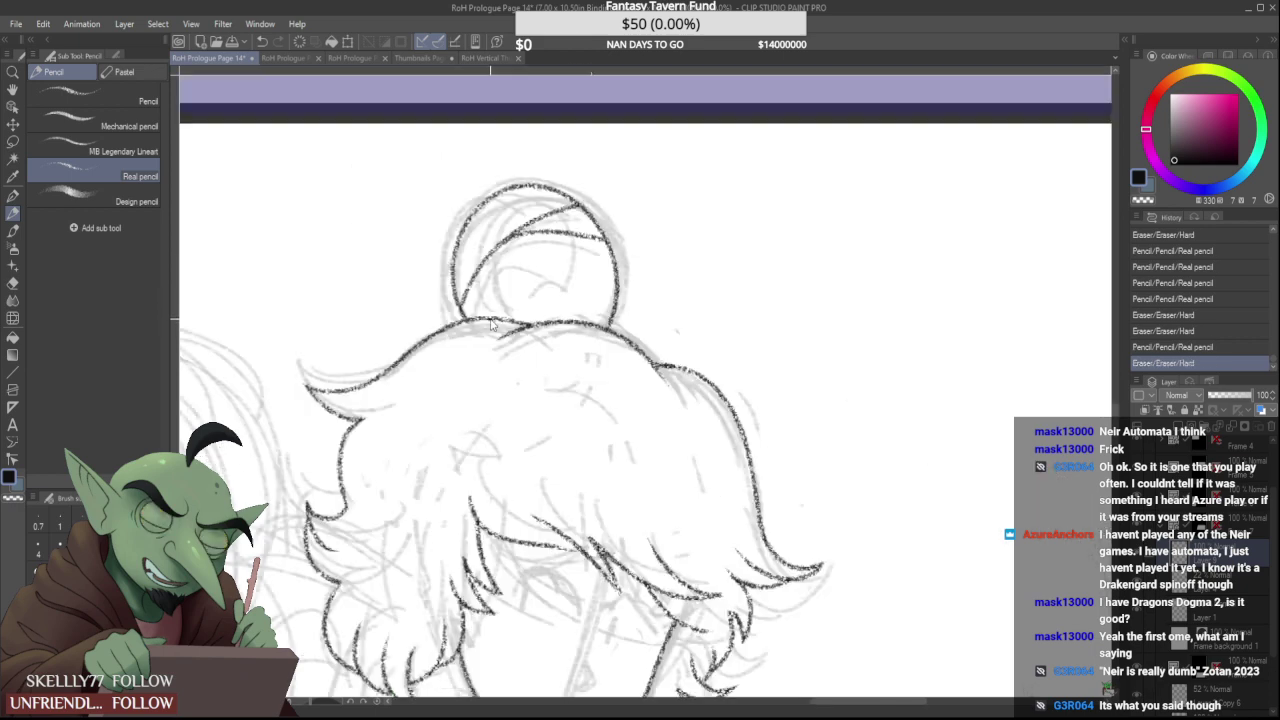
scroll(484, 336, down, 1)
scroll(490, 430, up, 2)
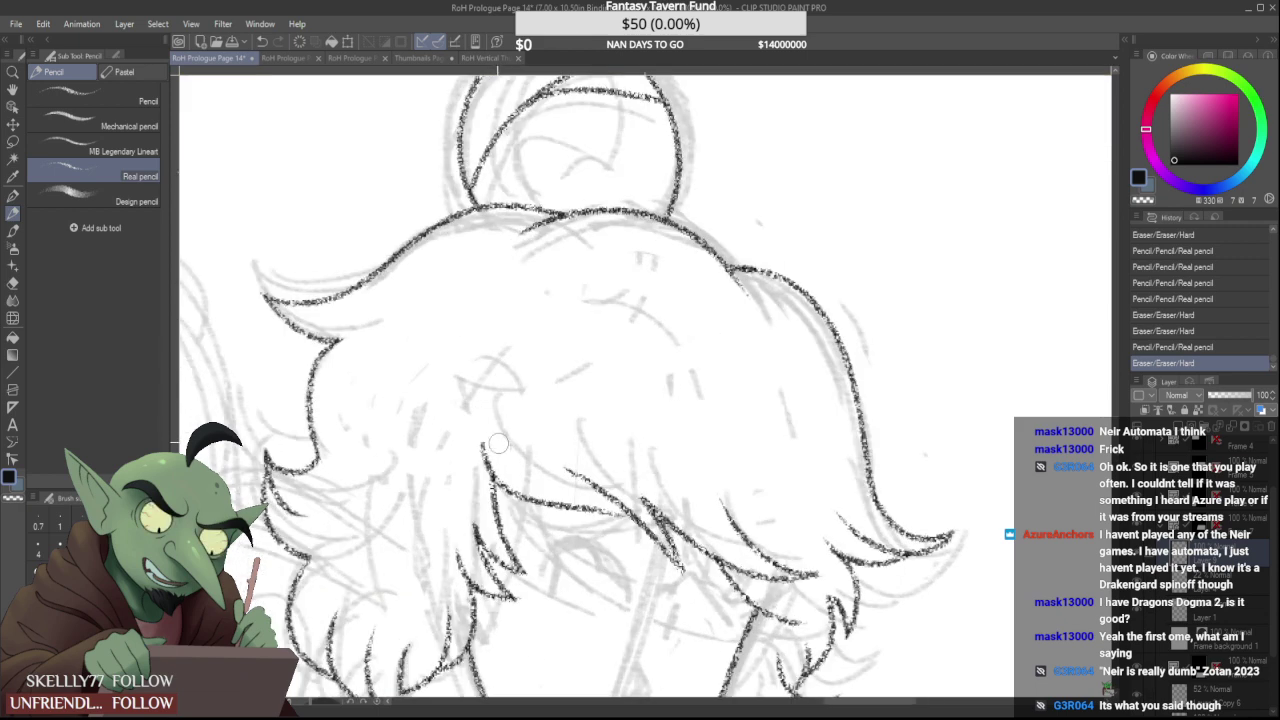
Trim the tip of the near-side fringe strand and reinforce the corner where the near-side contour meets its tuft
drag(506, 442, 494, 432)
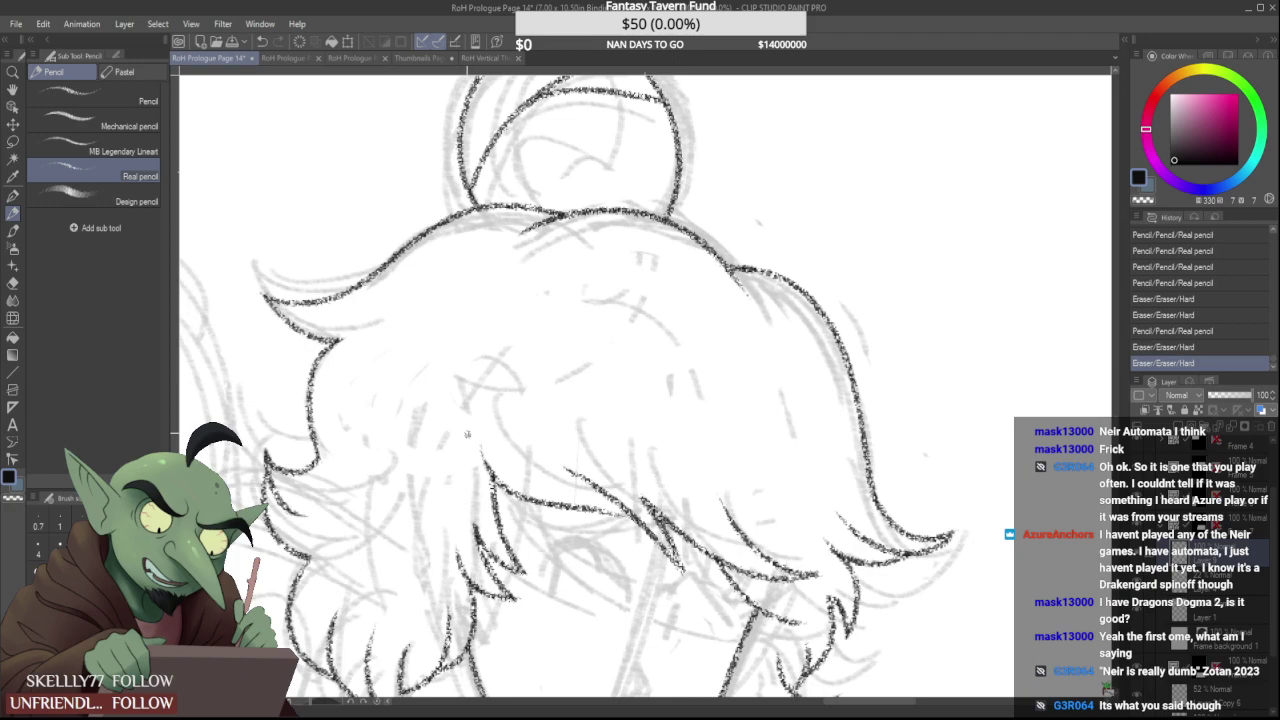
scroll(440, 322, down, 3)
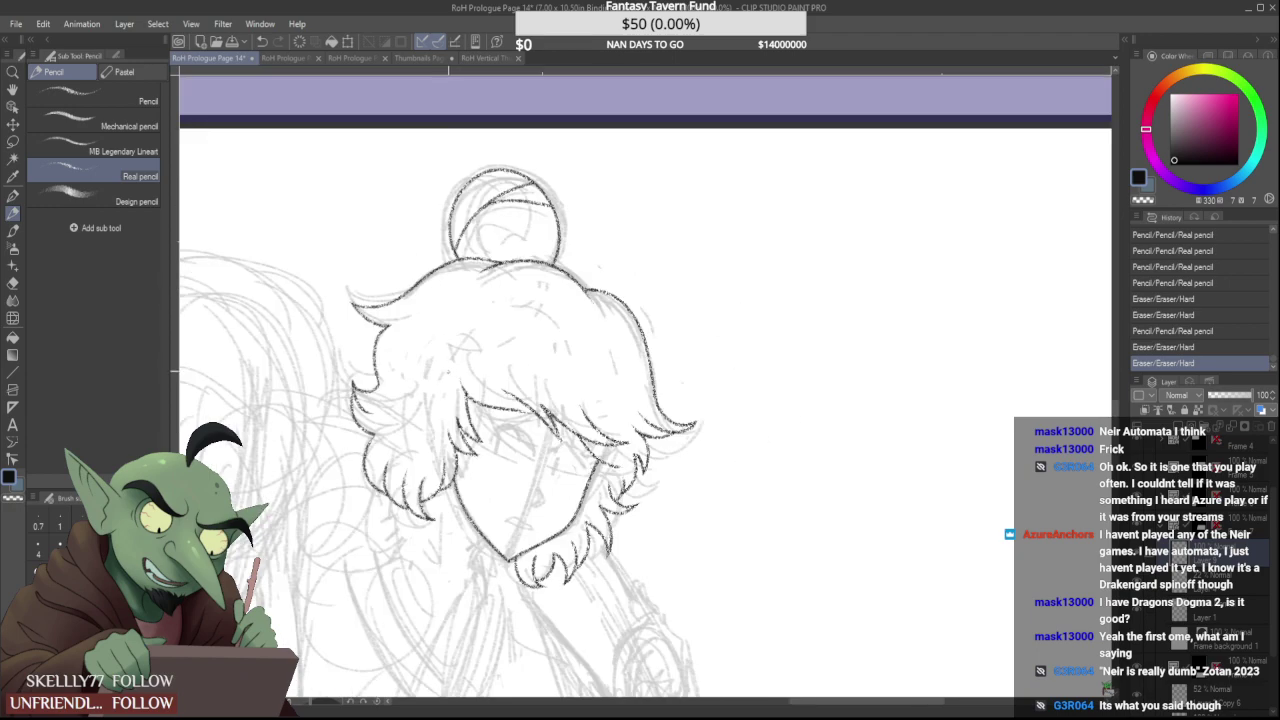
scroll(396, 374, up, 6)
drag(357, 382, 373, 424)
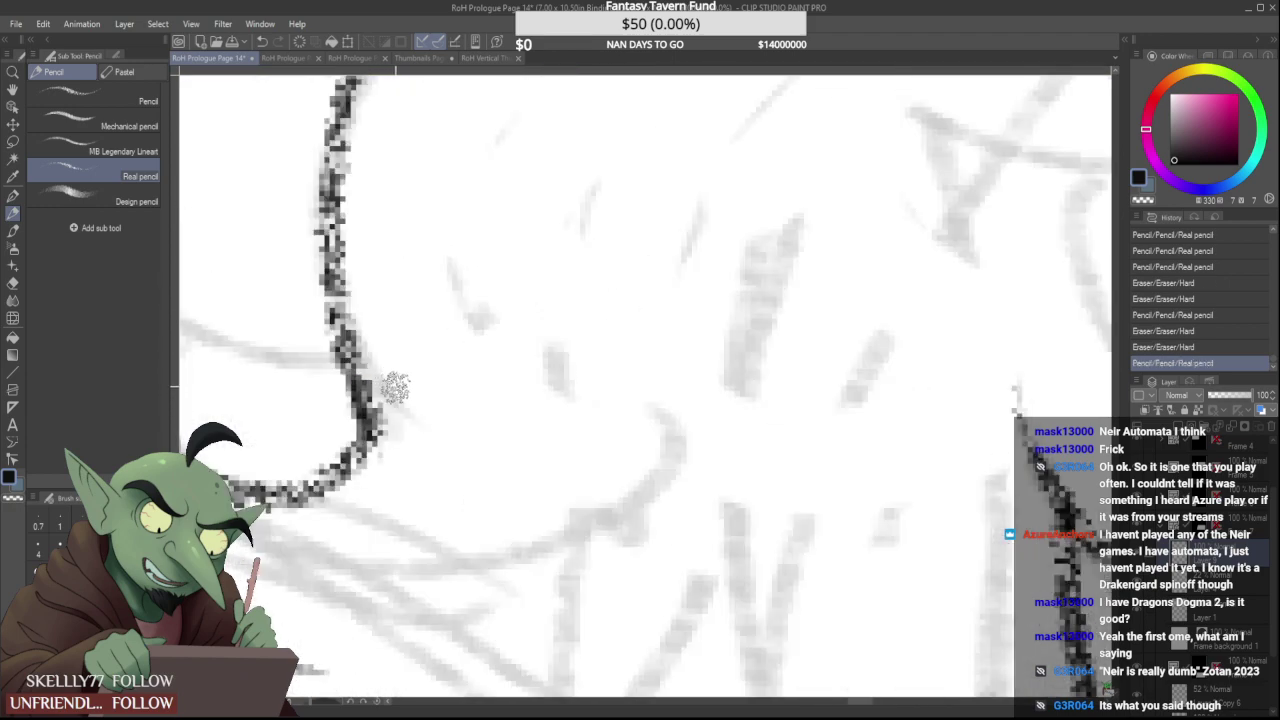
scroll(395, 387, down, 5)
scroll(395, 385, down, 4)
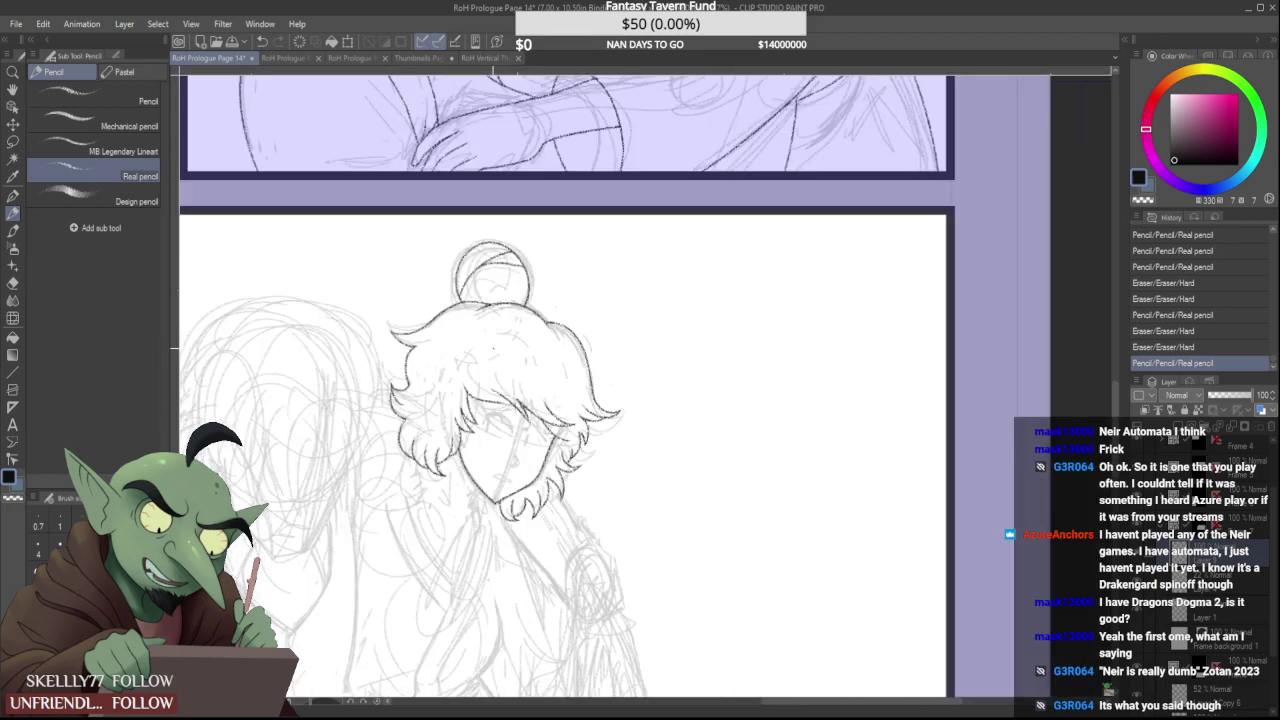
Extend the fringe line across the forehead until it meets the crossing diagonal strand
scroll(490, 399, up, 8)
scroll(570, 446, down, 2)
scroll(570, 450, up, 2)
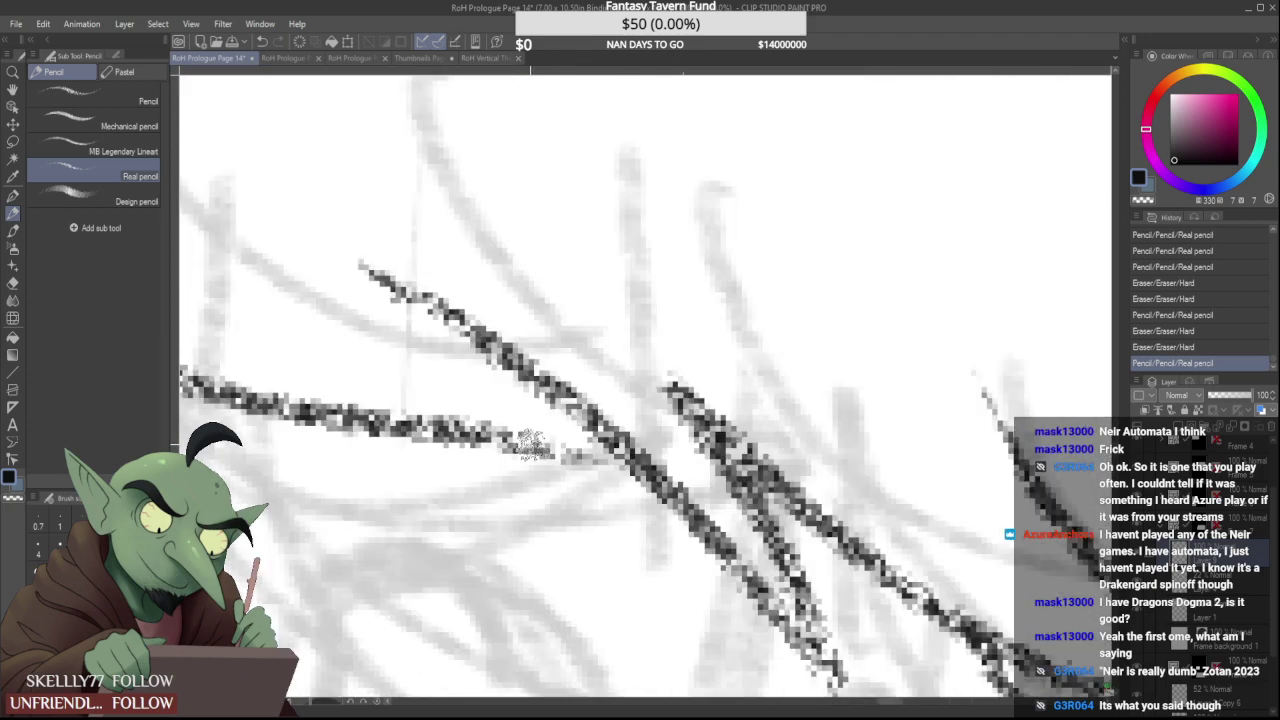
drag(530, 446, 656, 490)
scroll(588, 435, down, 5)
scroll(577, 383, up, 3)
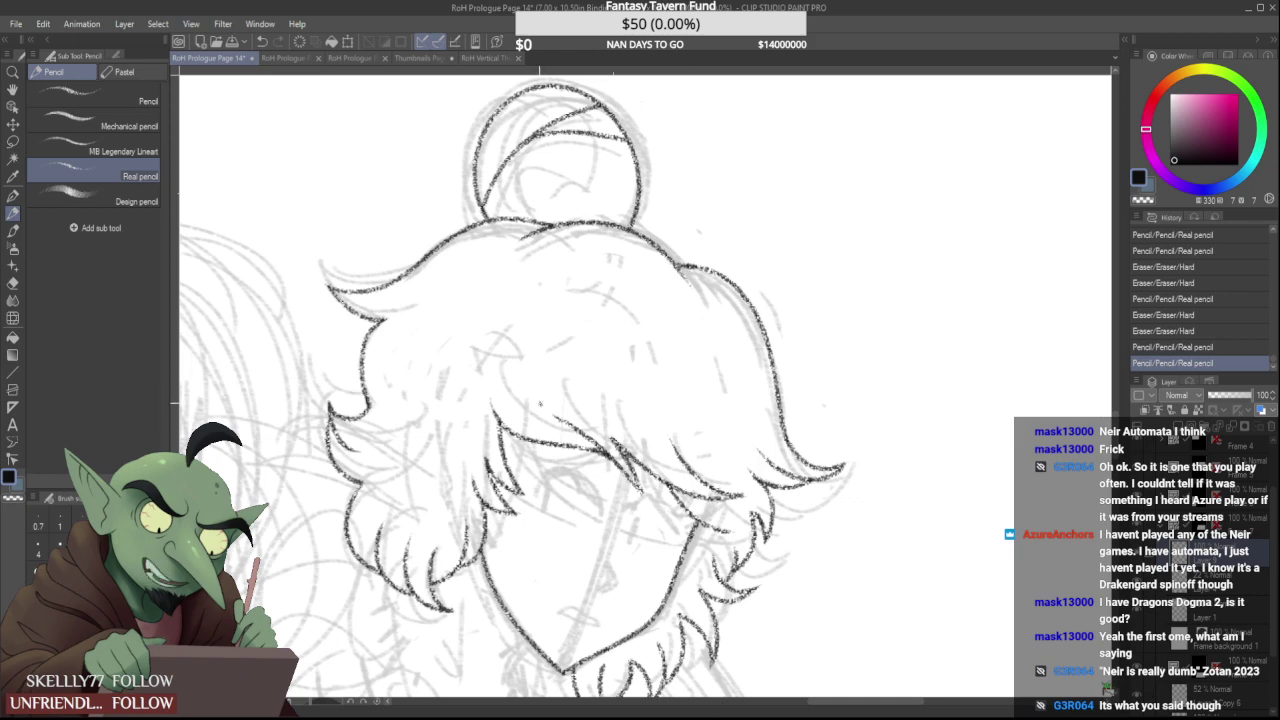
Taper the upper tips of the near-side and far-side fringe strands with the hard eraser
scroll(500, 400, up, 3)
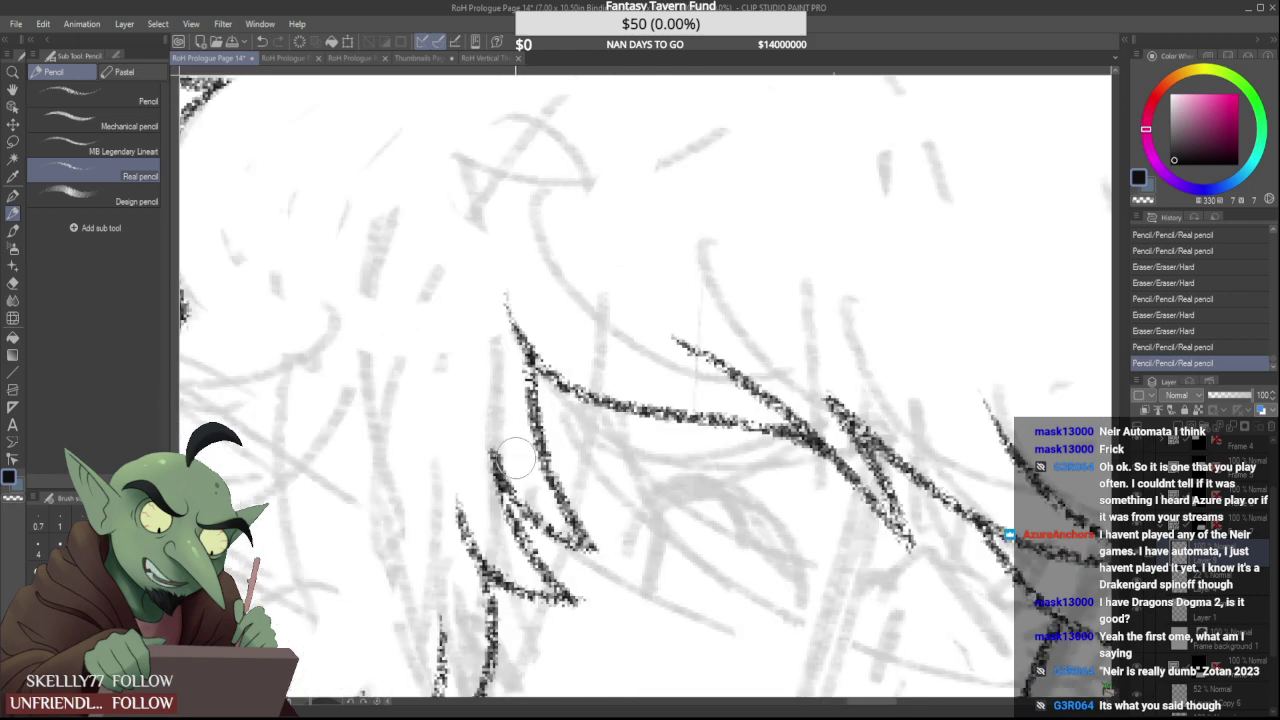
drag(515, 458, 497, 381)
drag(459, 513, 468, 485)
scroll(468, 485, down, 3)
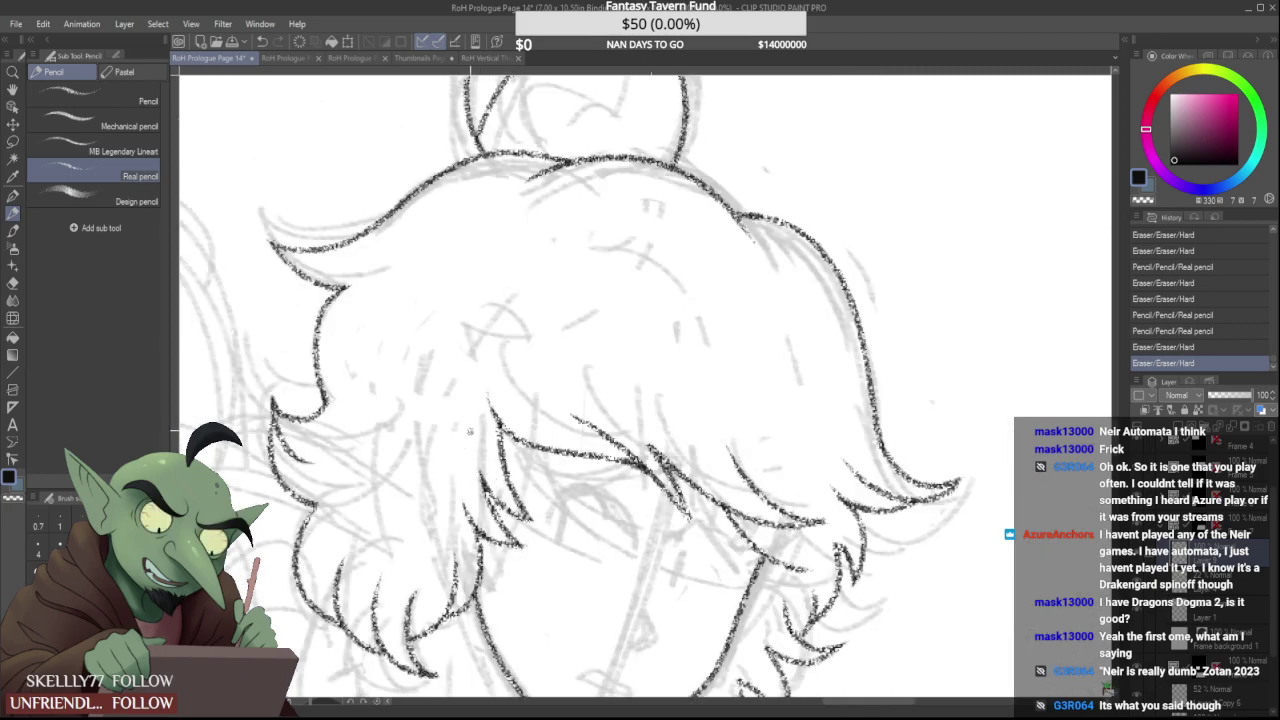
scroll(469, 430, down, 3)
scroll(590, 470, up, 3)
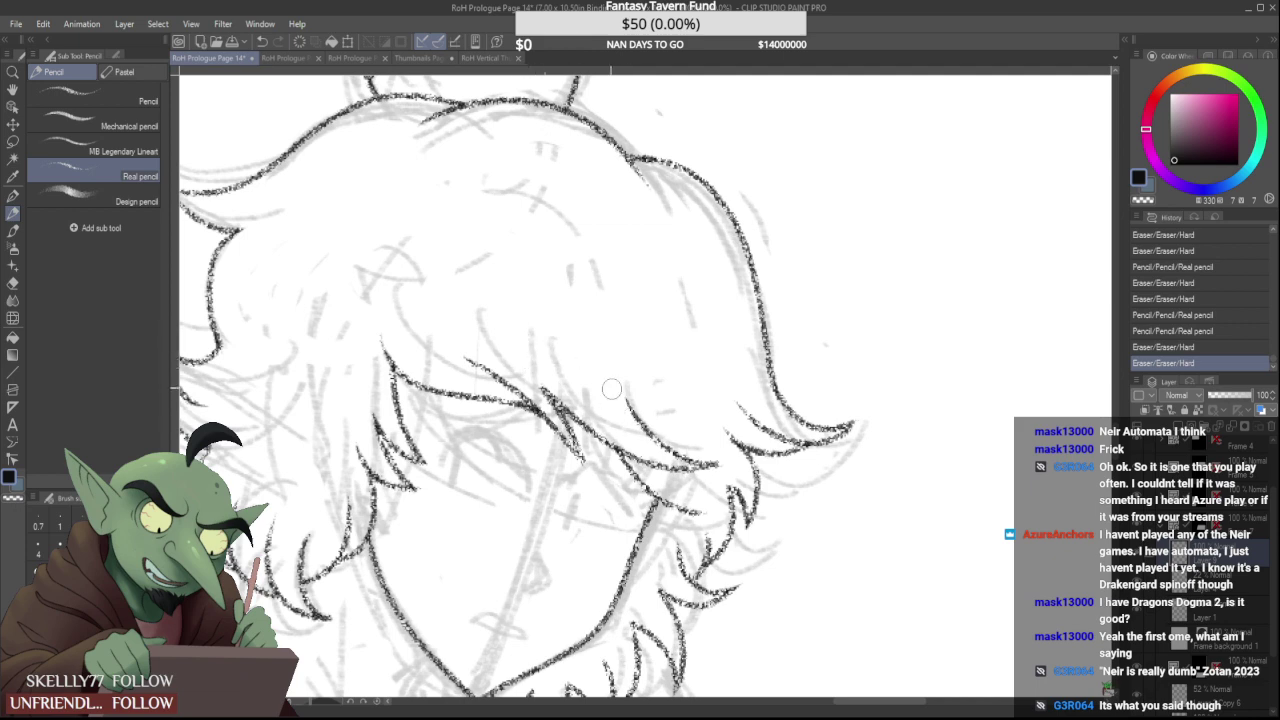
drag(612, 389, 637, 439)
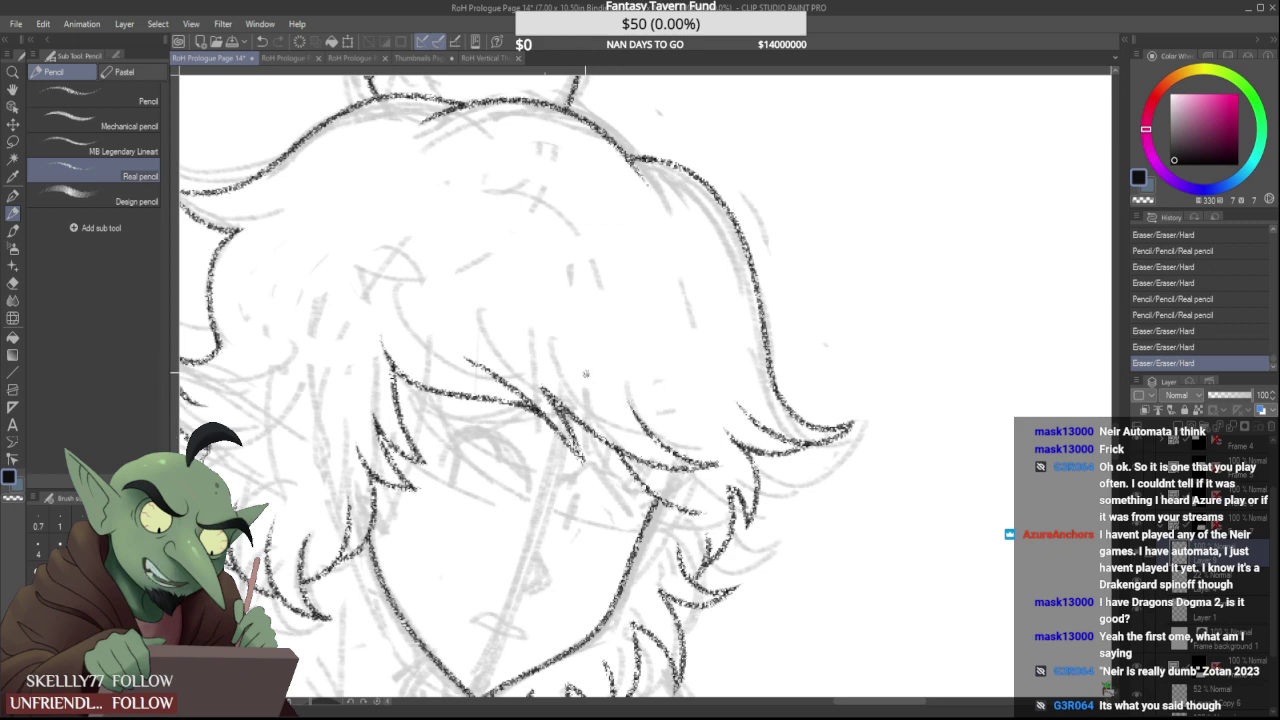
scroll(587, 371, down, 3)
scroll(608, 434, up, 4)
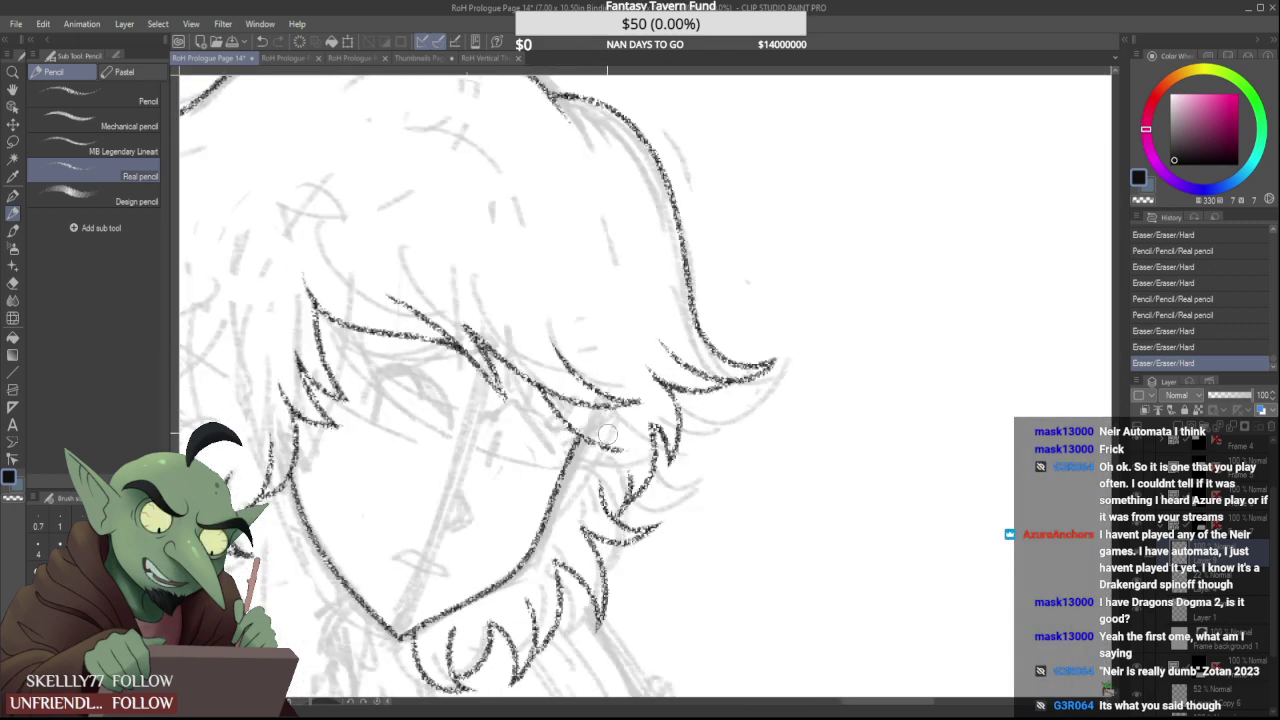
Clean up the far-side hair tufts beside the cheek contour with the hard eraser
mouse_move(616, 460)
mouse_down()
mouse_move(601, 461)
mouse_move(621, 481)
mouse_move(609, 466)
mouse_up()
drag(594, 511, 589, 497)
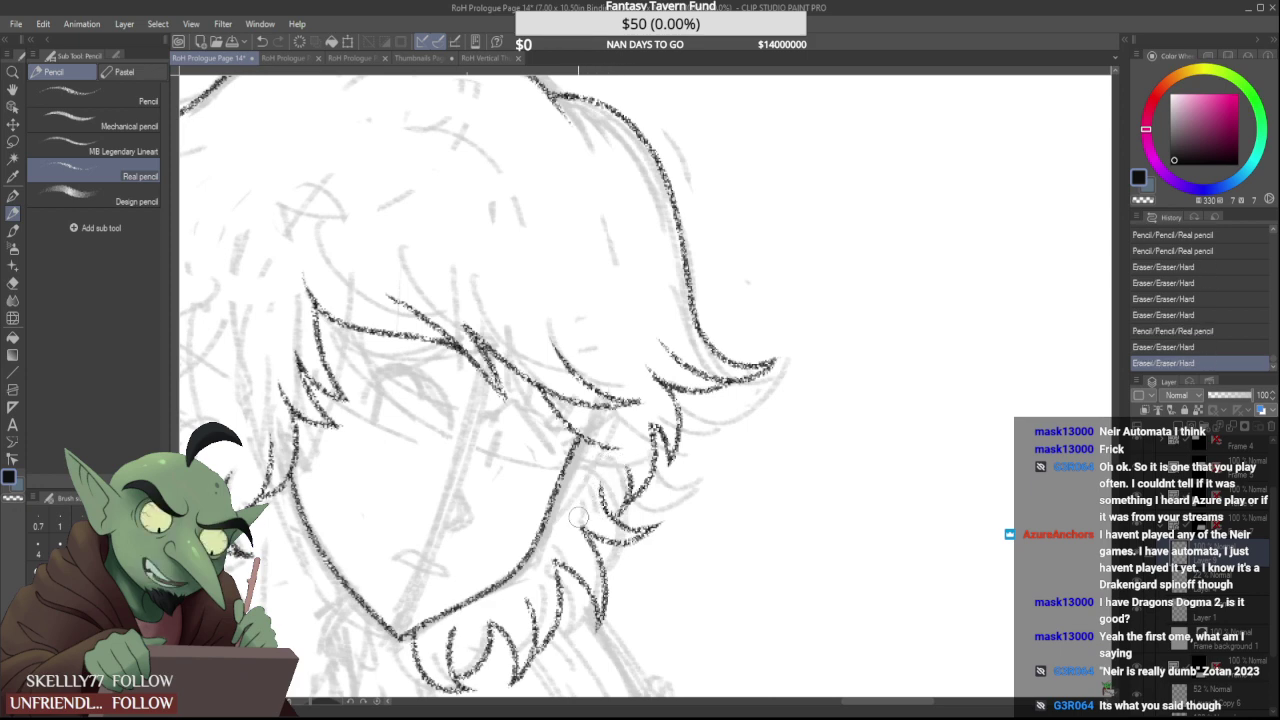
drag(575, 542, 577, 533)
scroll(577, 450, down, 3)
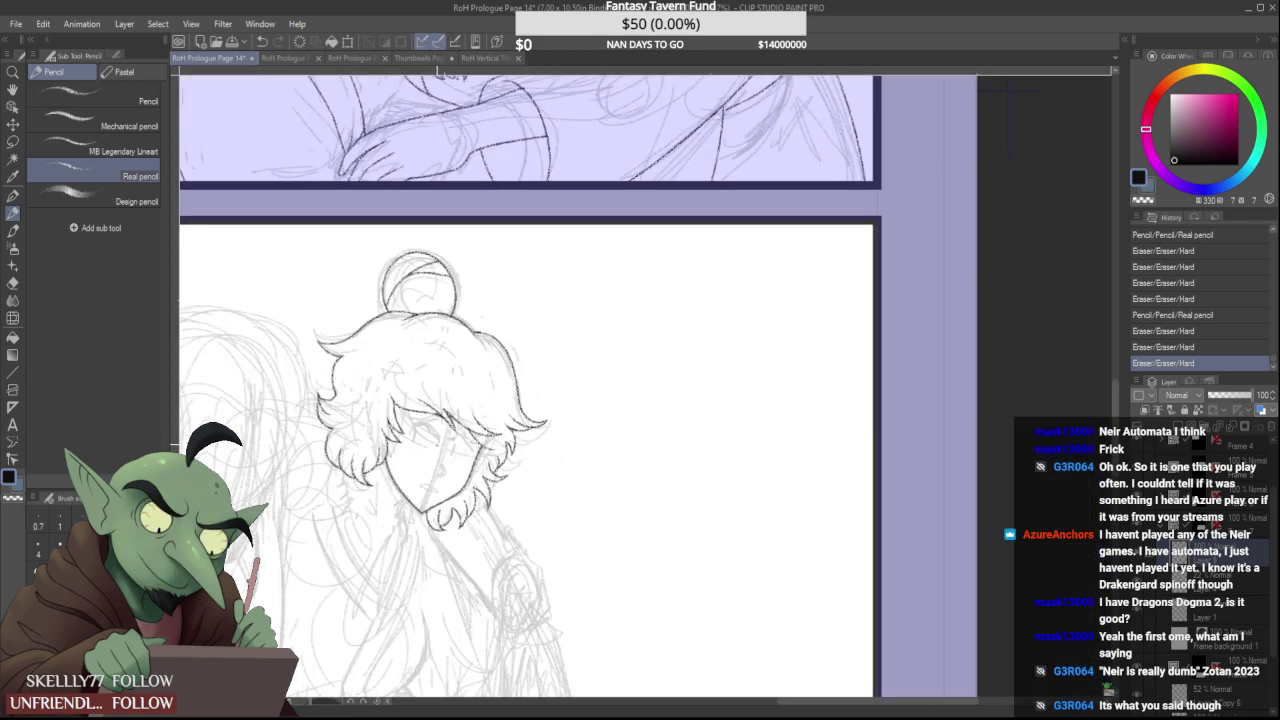
Draw a pointed hair tuft across the far-side cheek contour and trim both of its ends
scroll(482, 454, up, 5)
mouse_move(541, 396)
mouse_down()
mouse_move(499, 486)
mouse_move(454, 493)
mouse_move(533, 494)
mouse_move(436, 497)
mouse_move(446, 524)
mouse_move(565, 505)
mouse_up()
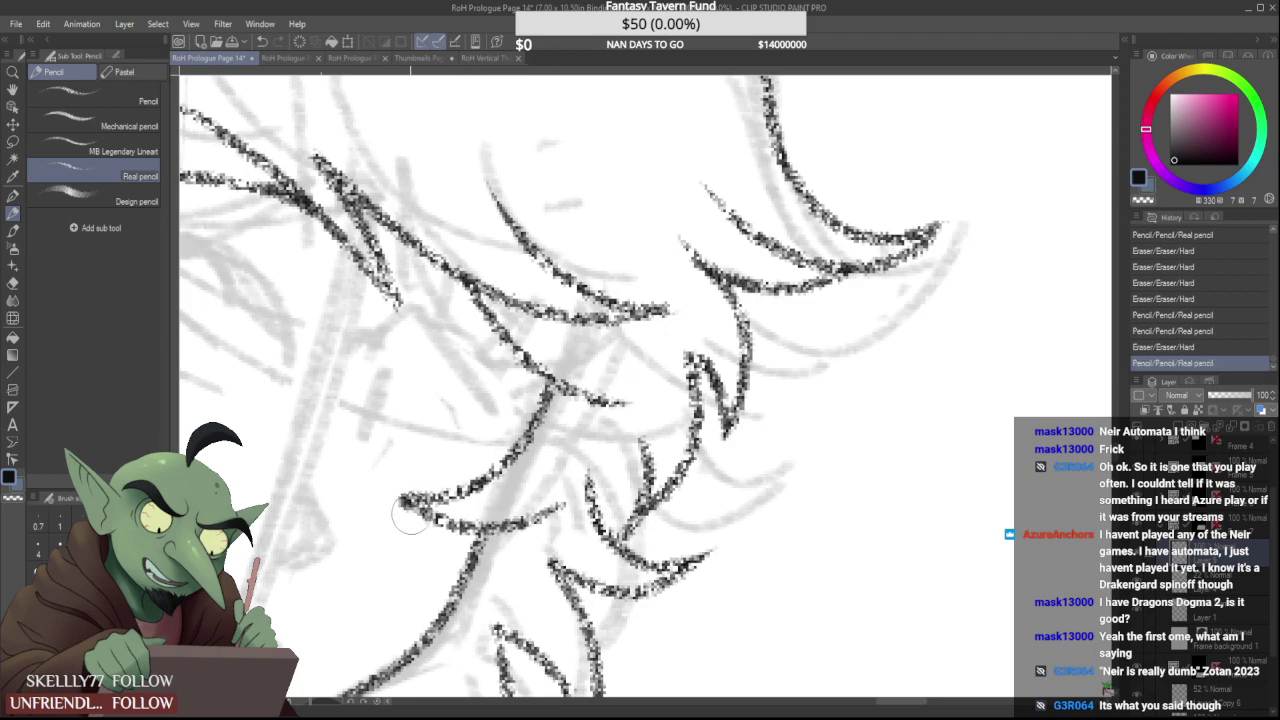
drag(402, 534, 388, 508)
mouse_move(552, 526)
mouse_down()
mouse_move(564, 506)
mouse_move(538, 512)
mouse_up()
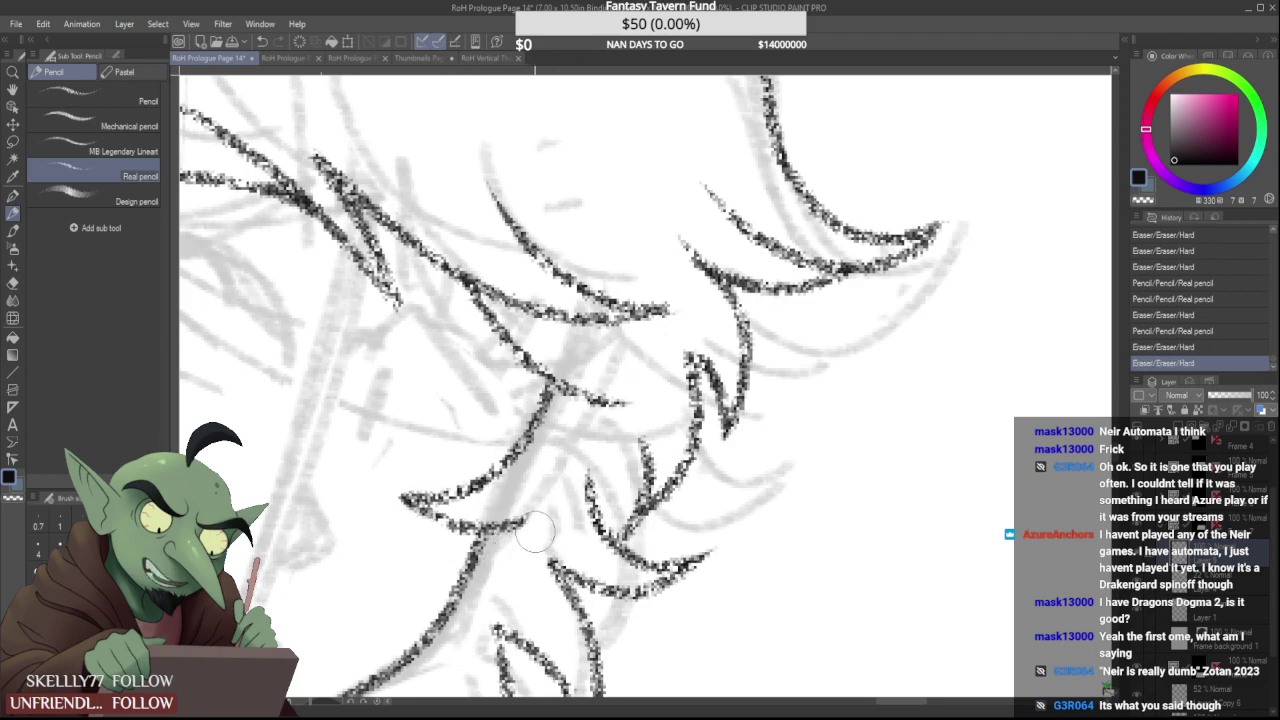
scroll(536, 516, down, 5)
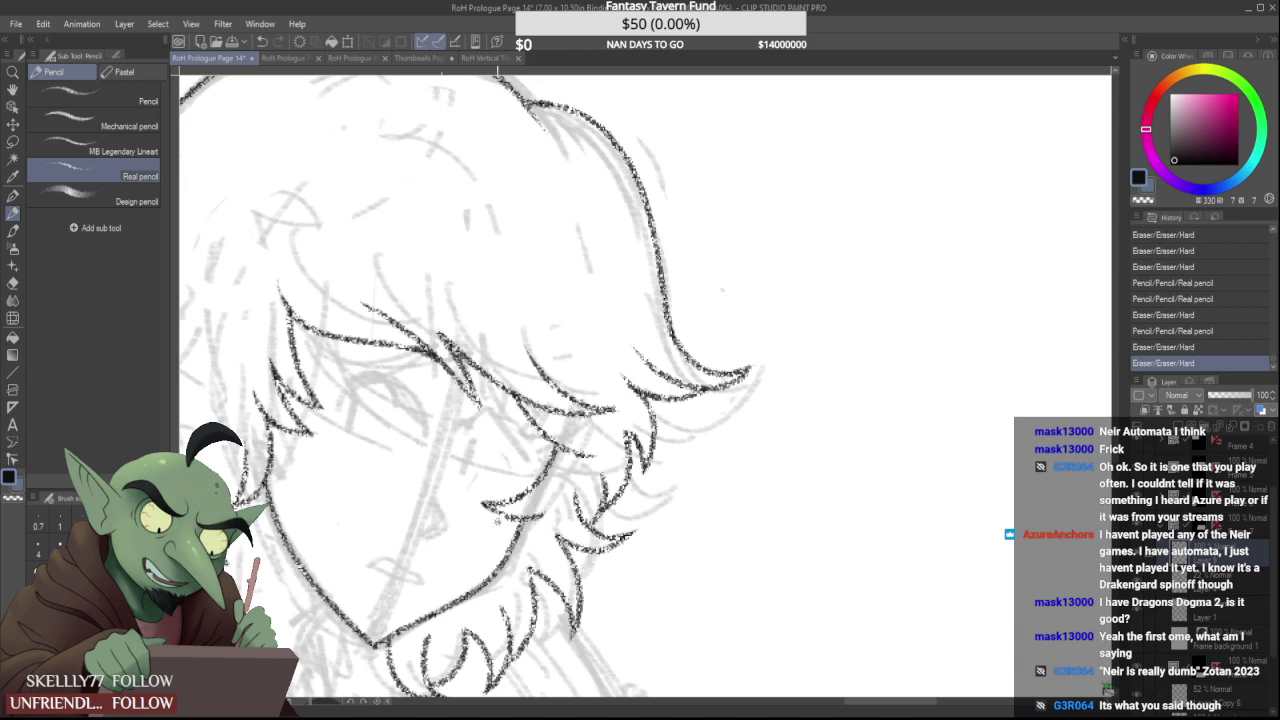
scroll(421, 370, down, 3)
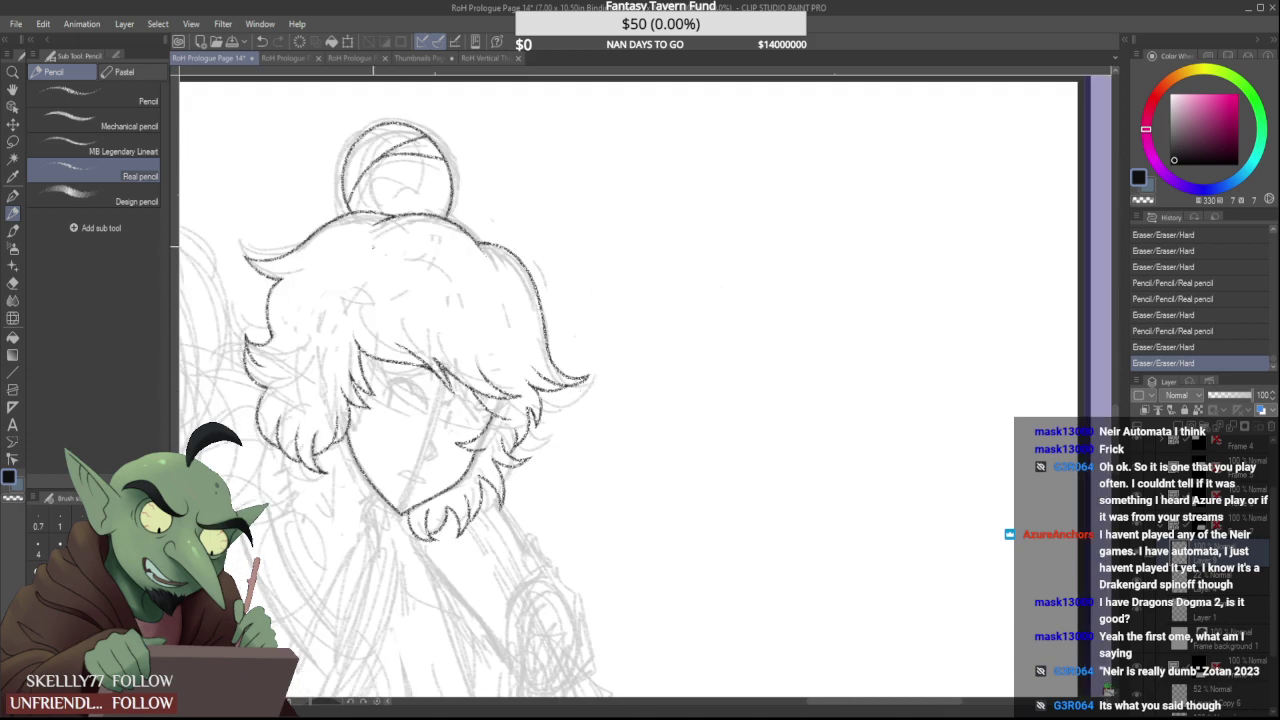
scroll(403, 281, up, 2)
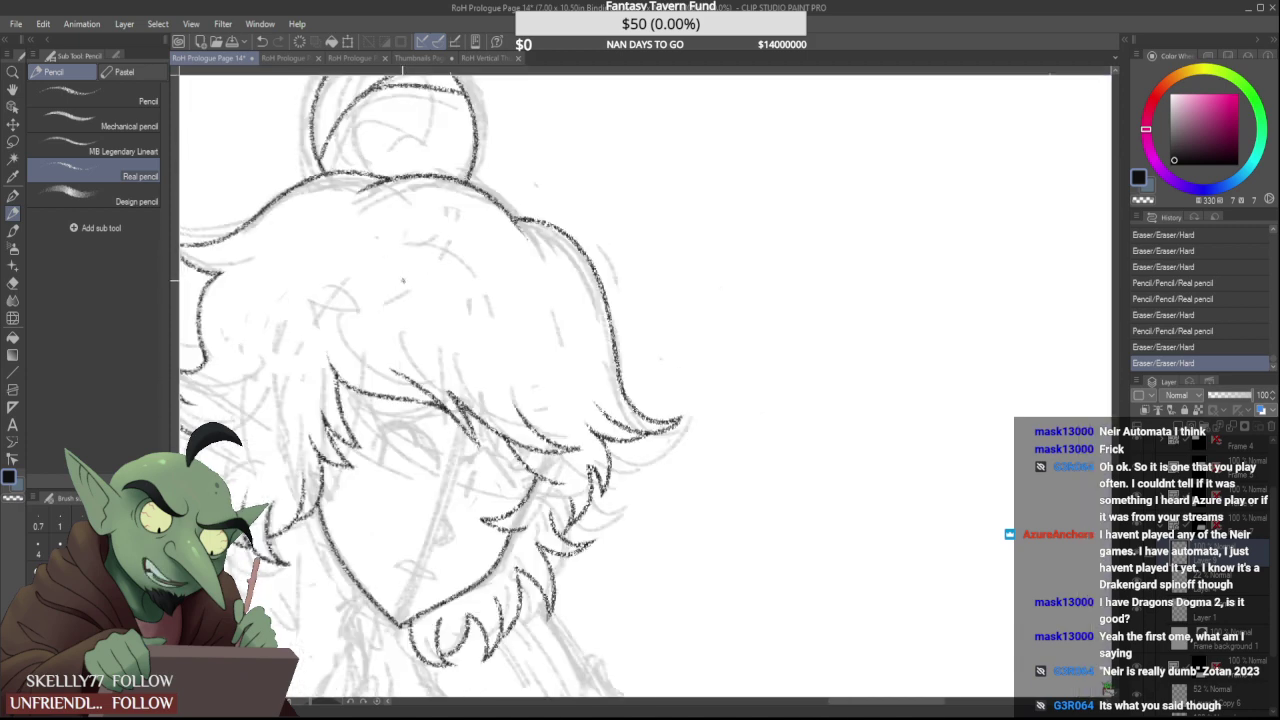
drag(394, 282, 407, 312)
drag(406, 256, 408, 314)
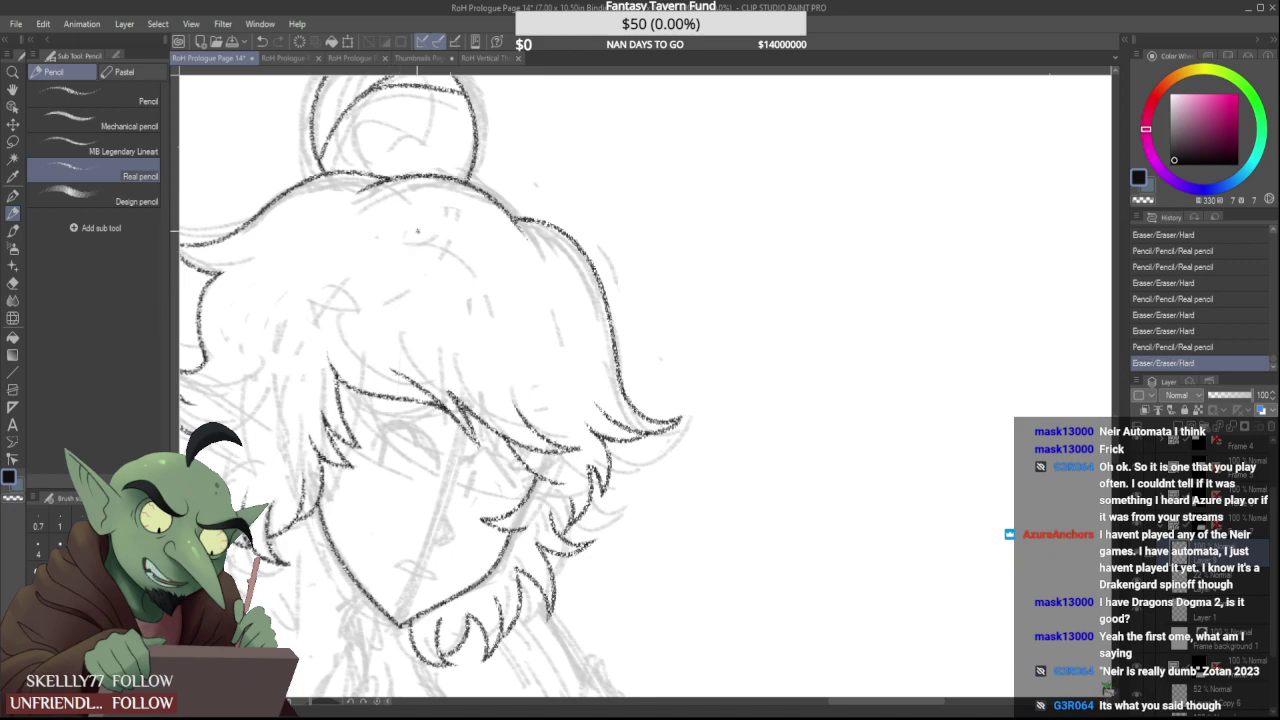
scroll(417, 245, down, 4)
scroll(418, 70, down, 1)
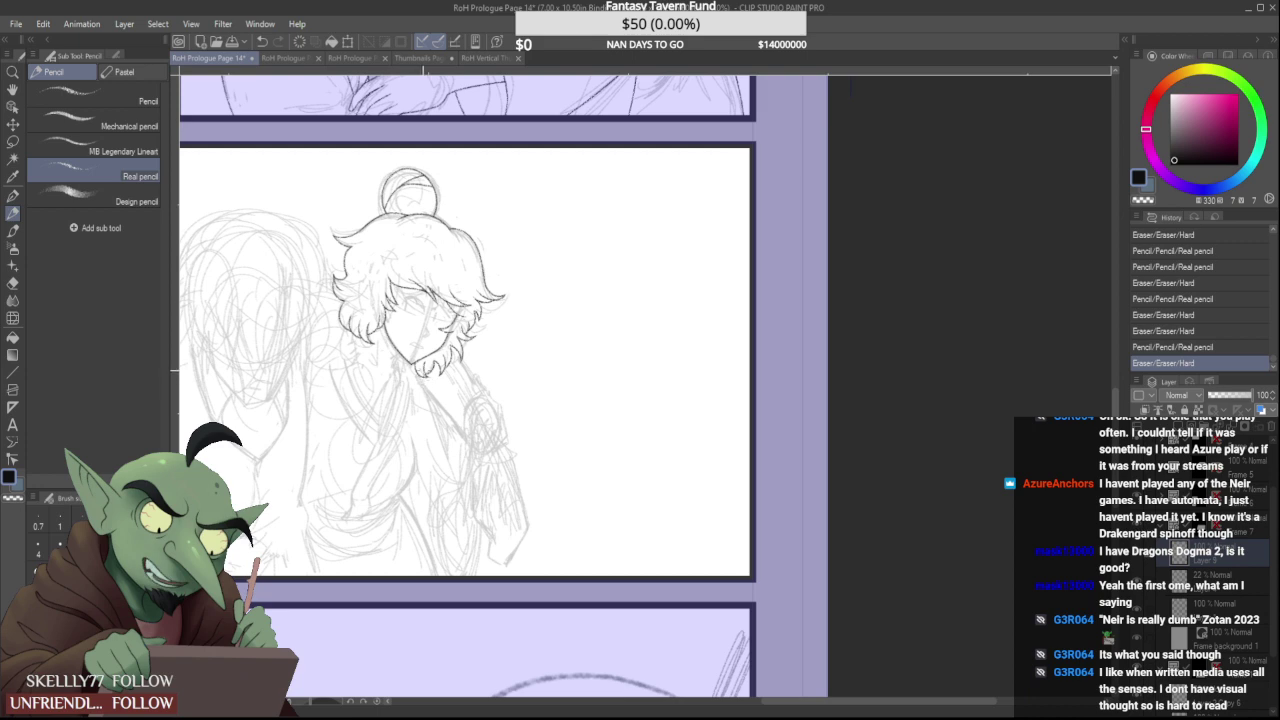
Draw a short curved line from the near-side jaw down the neck, just behind the chin
scroll(392, 367, up, 3)
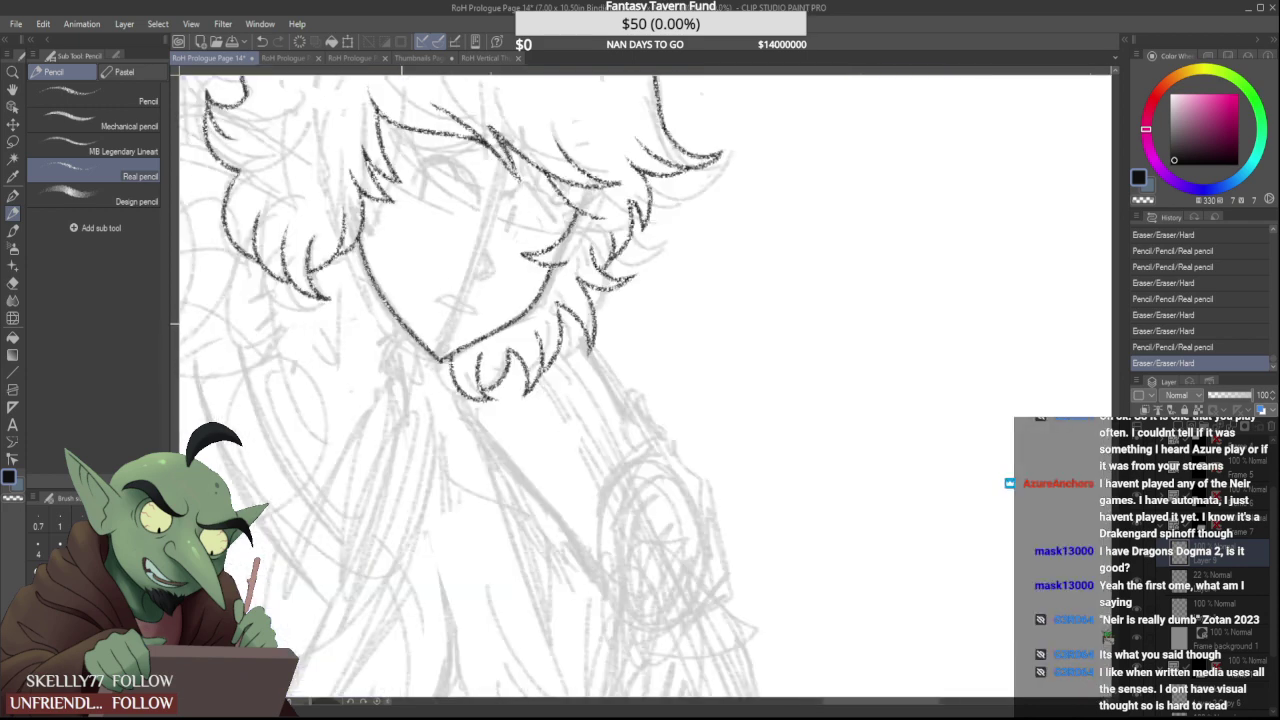
mouse_move(410, 331)
mouse_down()
mouse_move(386, 398)
mouse_move(408, 320)
mouse_move(390, 350)
mouse_move(384, 414)
mouse_move(383, 396)
mouse_up()
scroll(385, 374, up, 1)
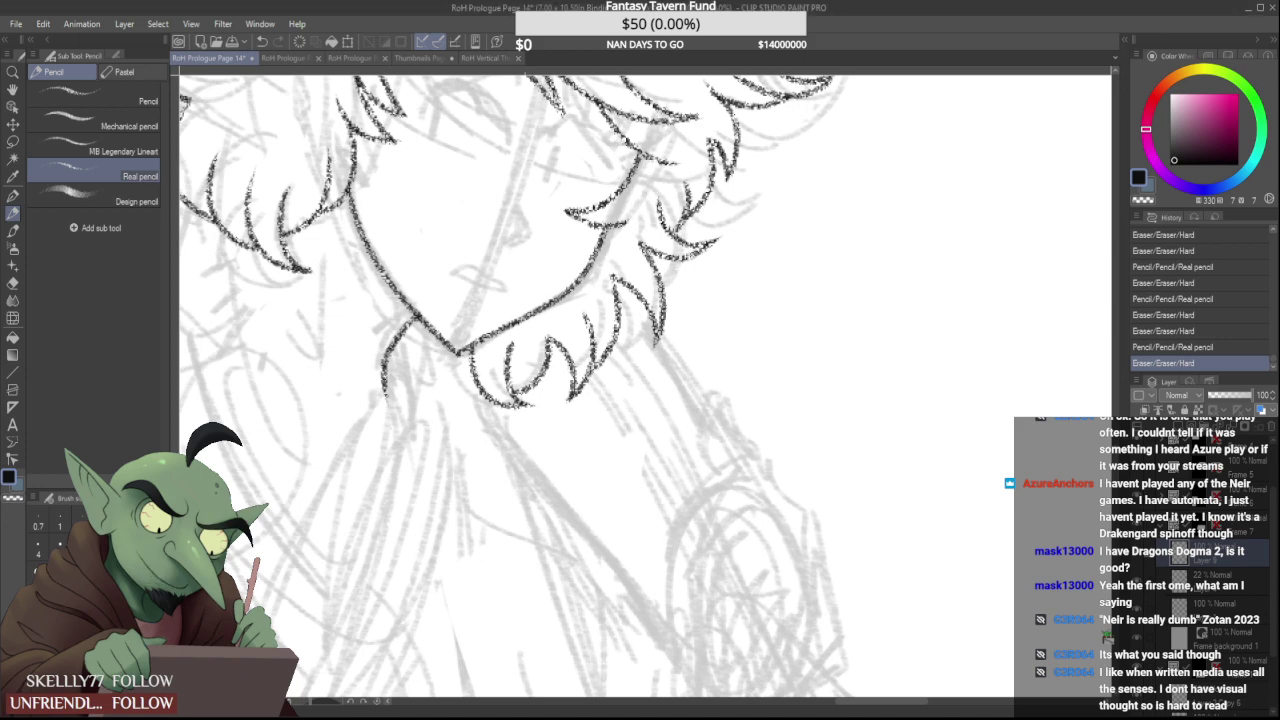
key(ctrl+minus)
key(ctrl+minus)
scroll(489, 386, up, 1)
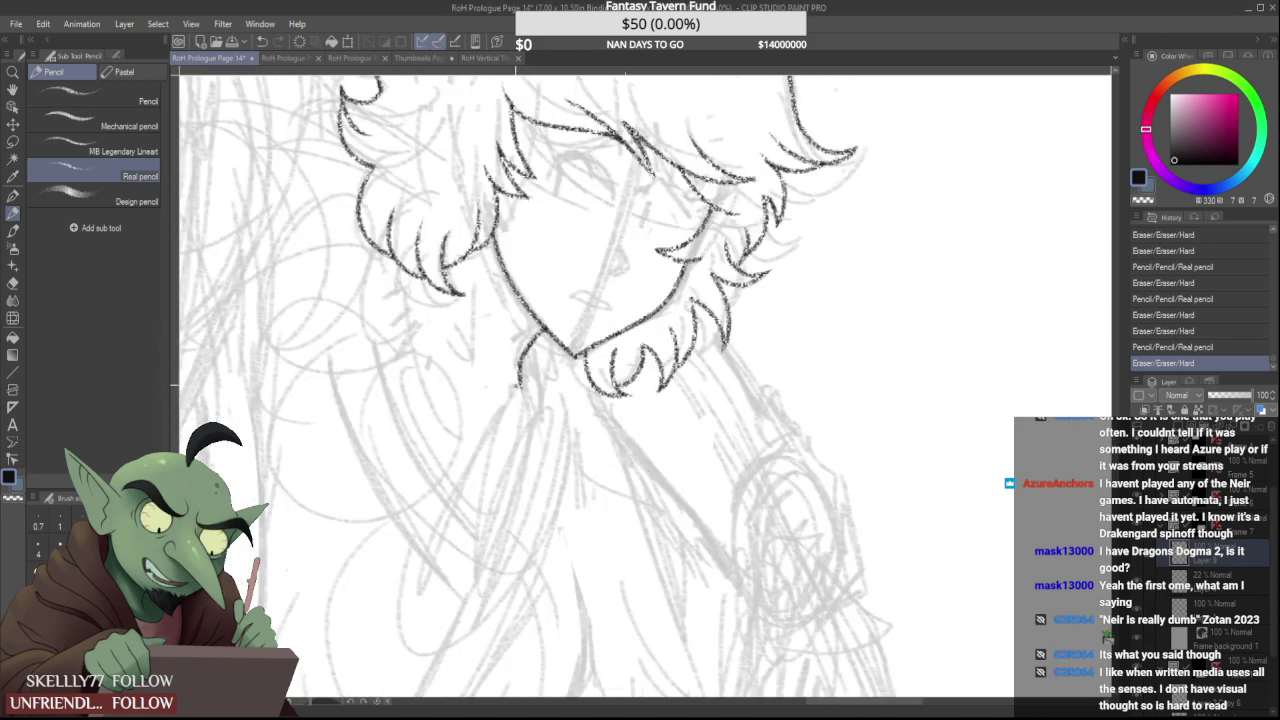
drag(532, 346, 433, 632)
key(ctrl+minus)
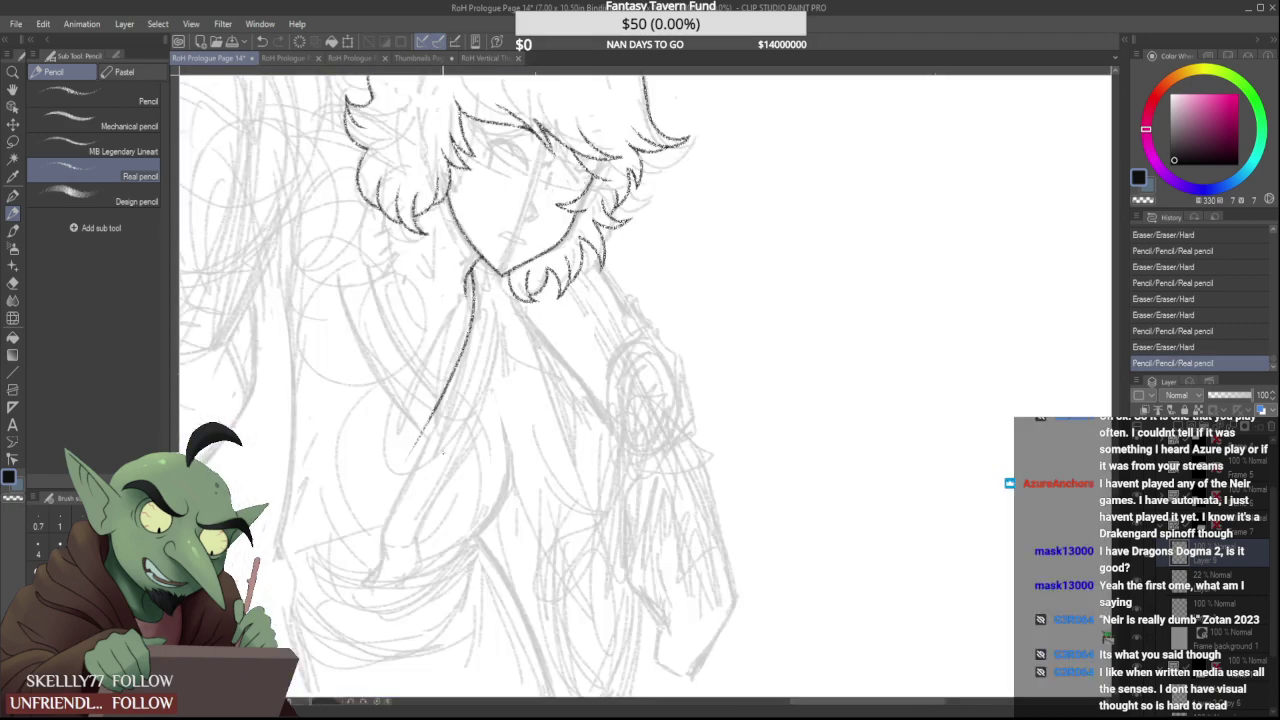
key(ctrl+z)
drag(476, 268, 370, 544)
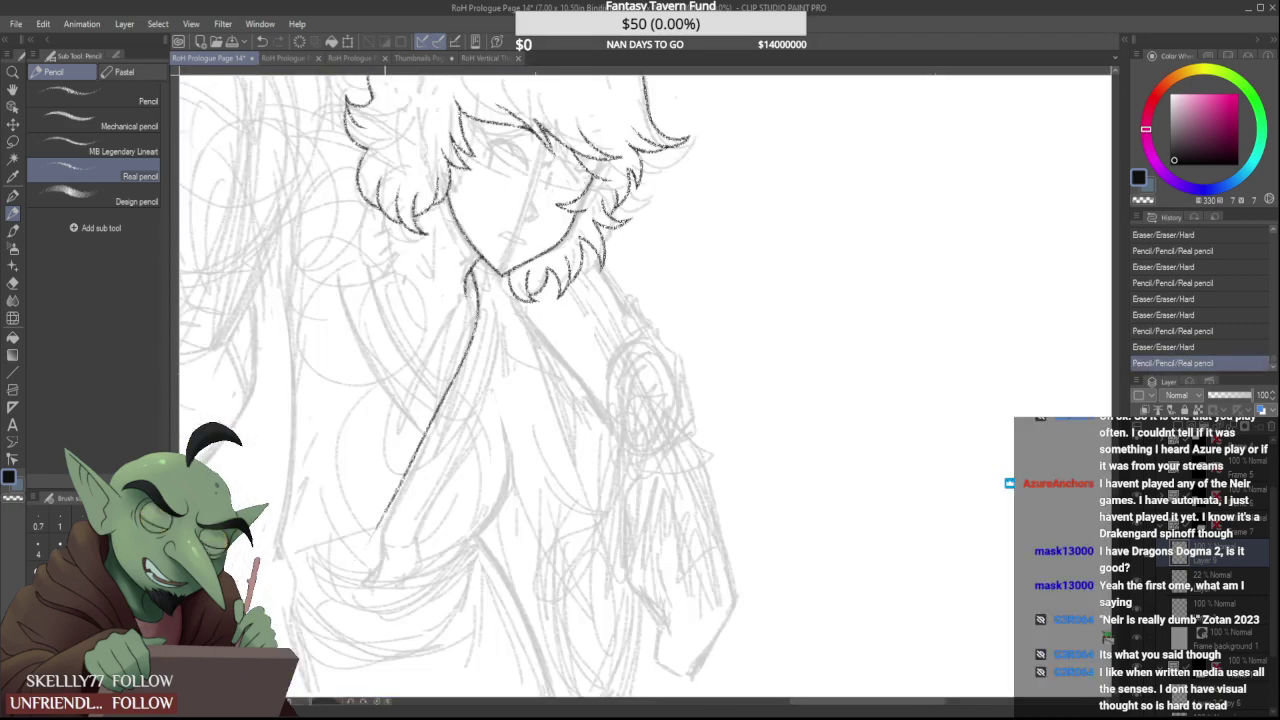
key(ctrl+z)
drag(476, 268, 382, 550)
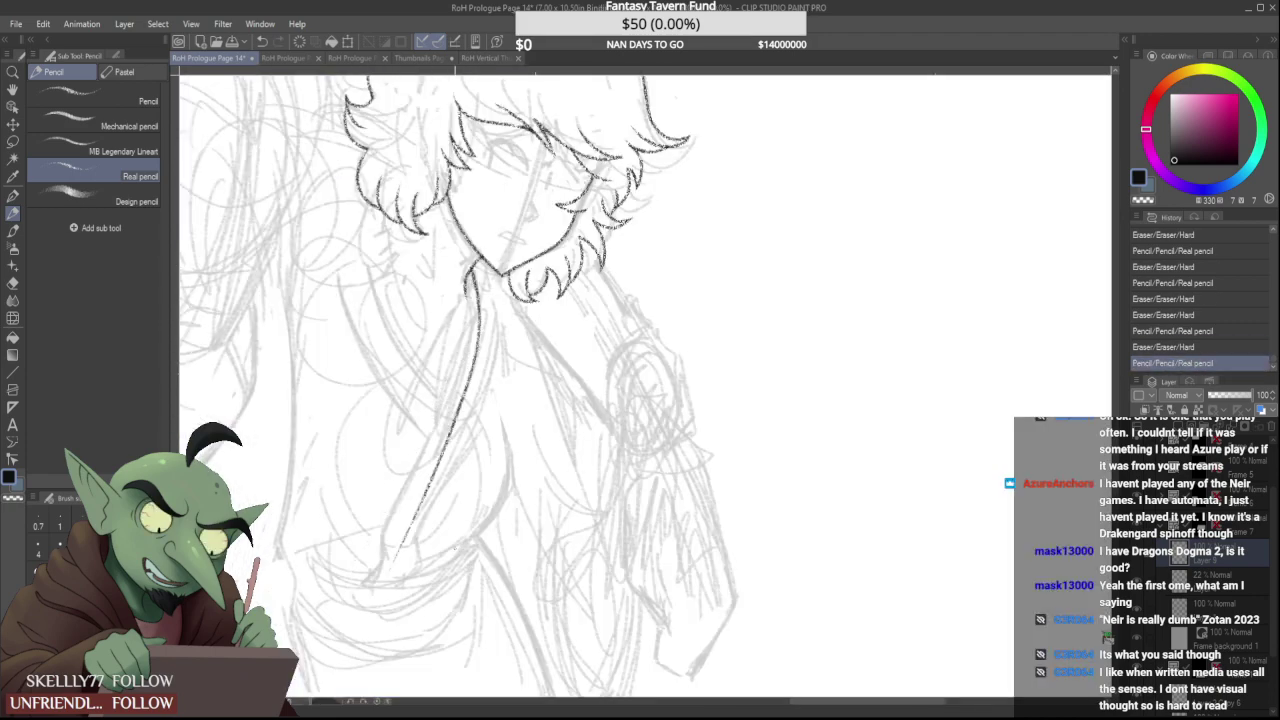
key(ctrl+z)
Draw the collar band's near-side edge from below the jaw down the chest, bending it slightly where it meets the sash
mouse_move(476, 268)
mouse_down()
mouse_move(437, 418)
mouse_move(380, 550)
mouse_move(384, 514)
mouse_up()
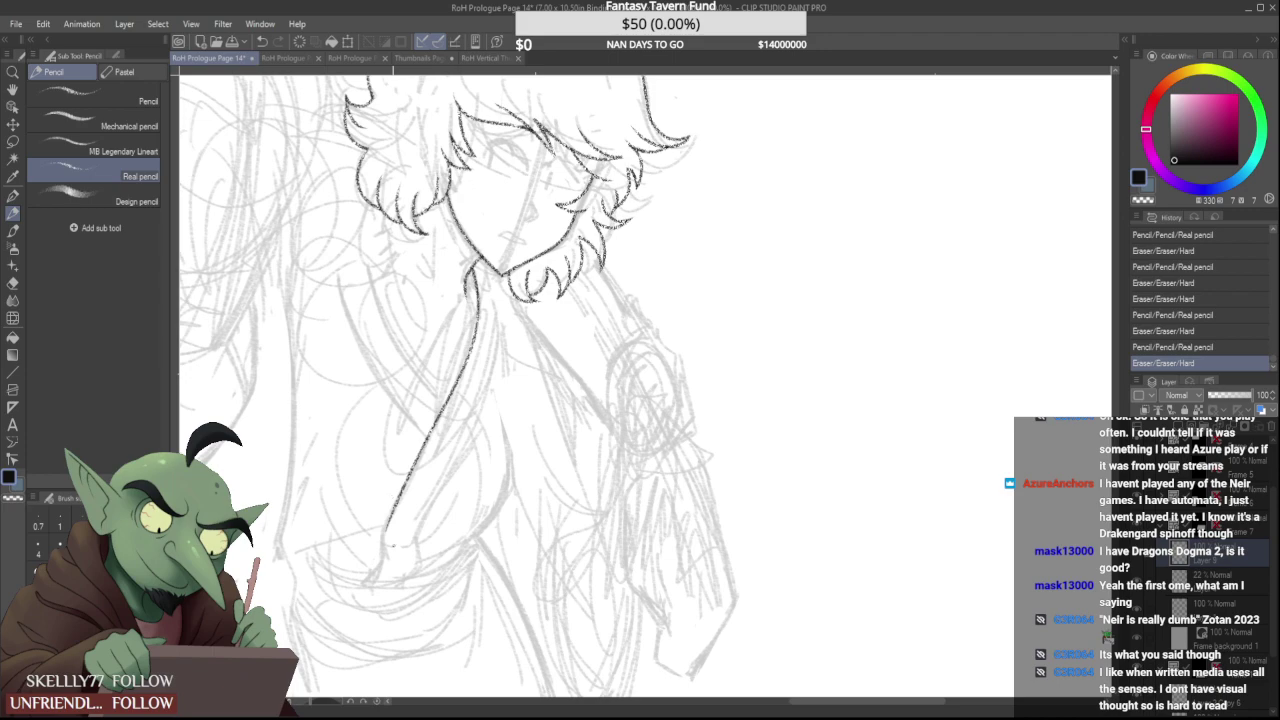
scroll(390, 545, up, 3)
mouse_move(391, 482)
mouse_down()
mouse_move(370, 594)
mouse_move(336, 670)
mouse_up()
scroll(376, 541, down, 3)
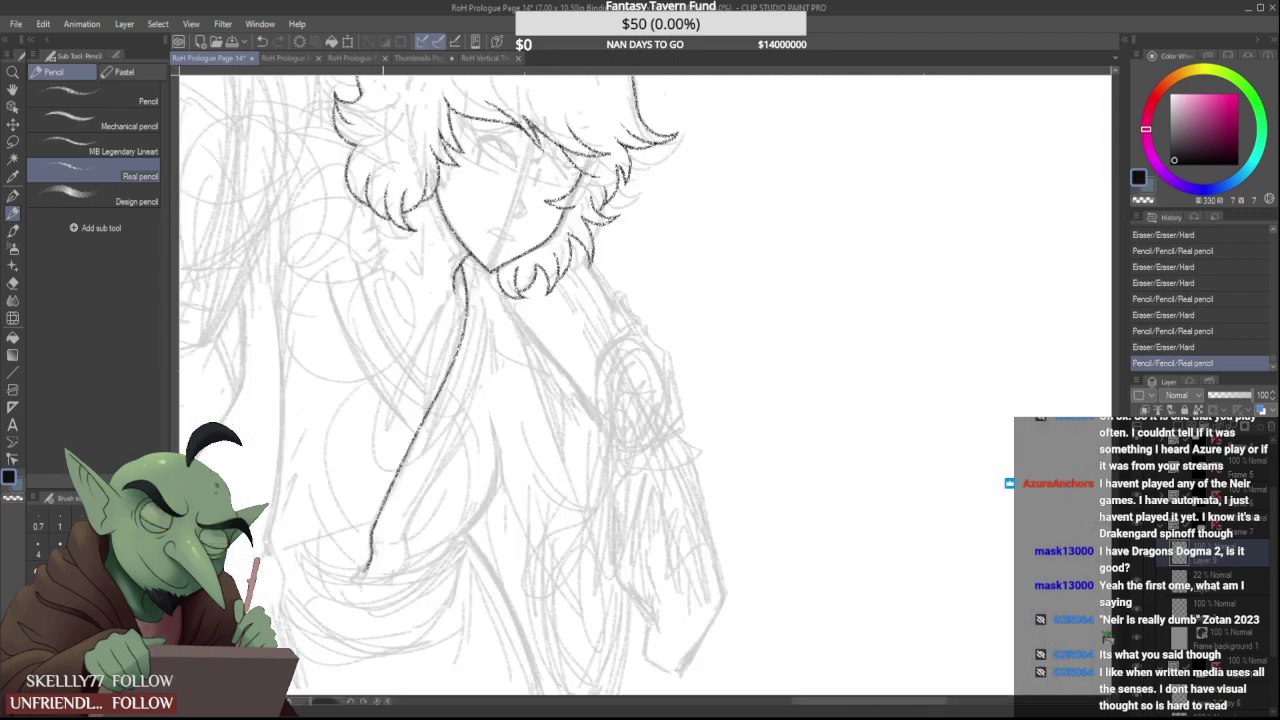
Draw a short curve at the sash for the lower end of the collar band's far-side edge
scroll(408, 568, up, 2)
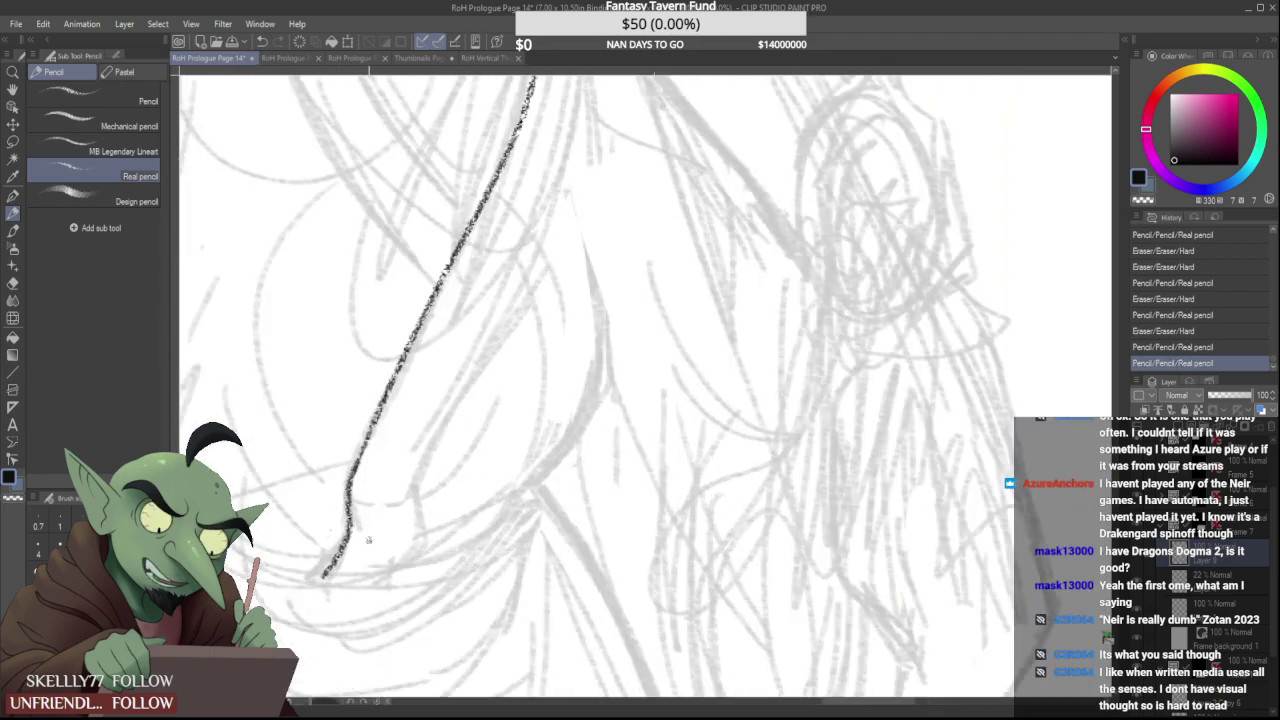
drag(424, 536, 406, 572)
scroll(412, 473, down, 2)
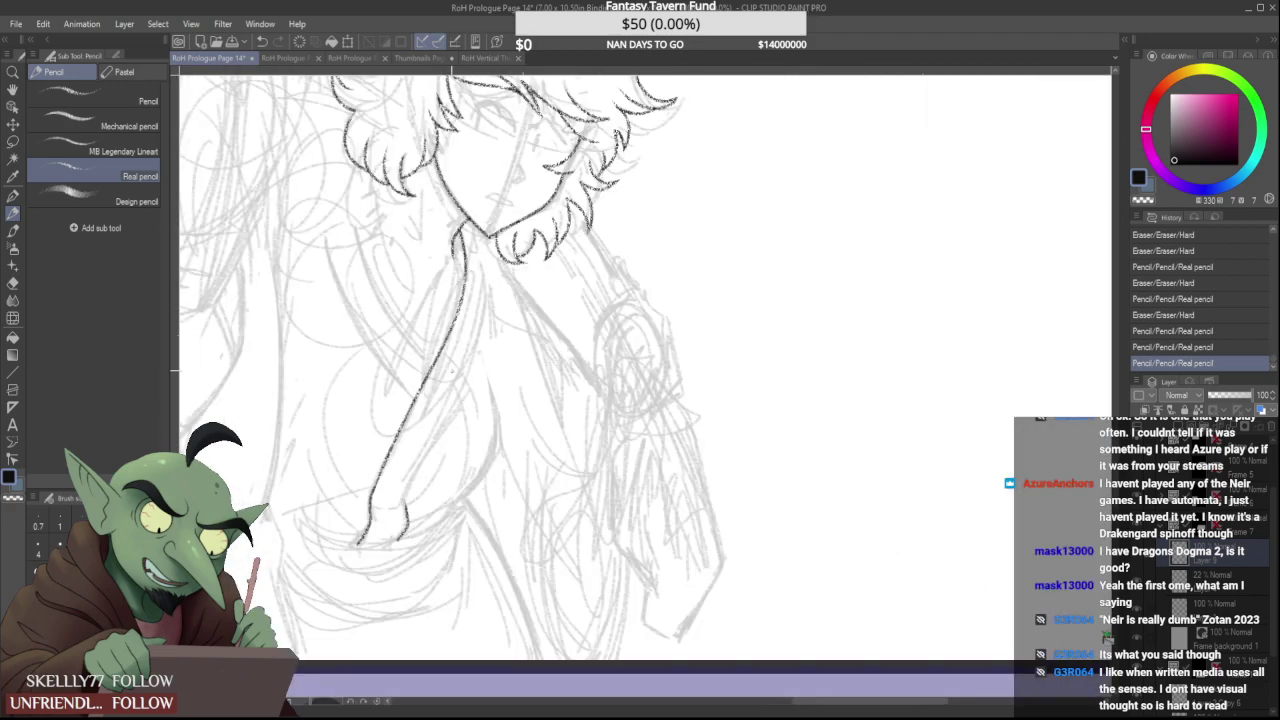
scroll(452, 372, up, 2)
mouse_move(492, 162)
mouse_down()
mouse_move(497, 192)
mouse_move(410, 505)
mouse_up()
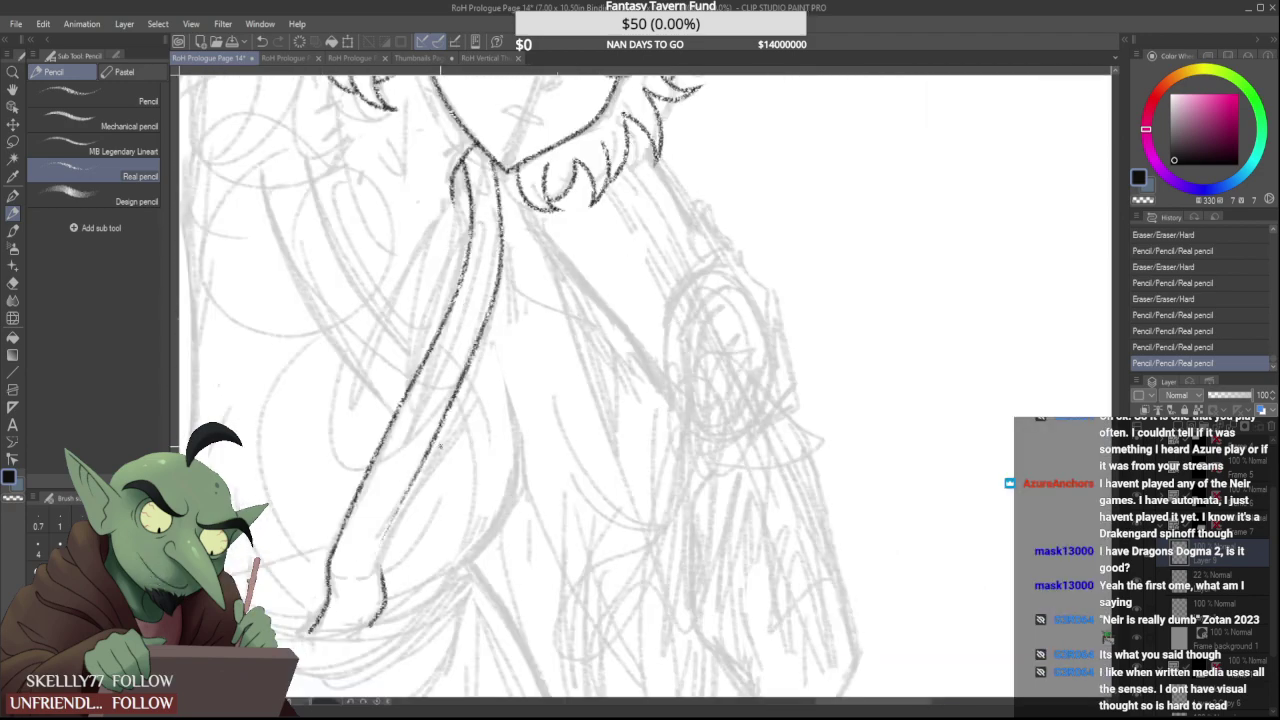
key(ctrl+z)
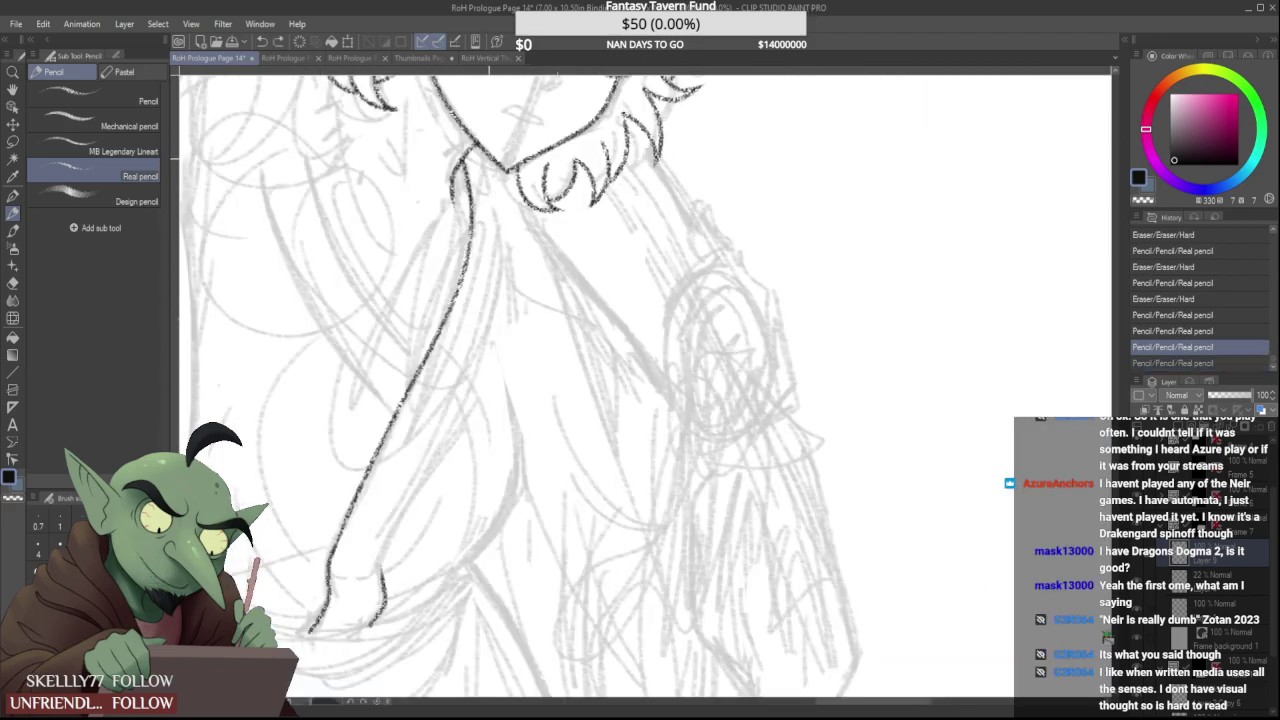
drag(496, 158, 370, 545)
key(ctrl+z)
drag(496, 172, 350, 605)
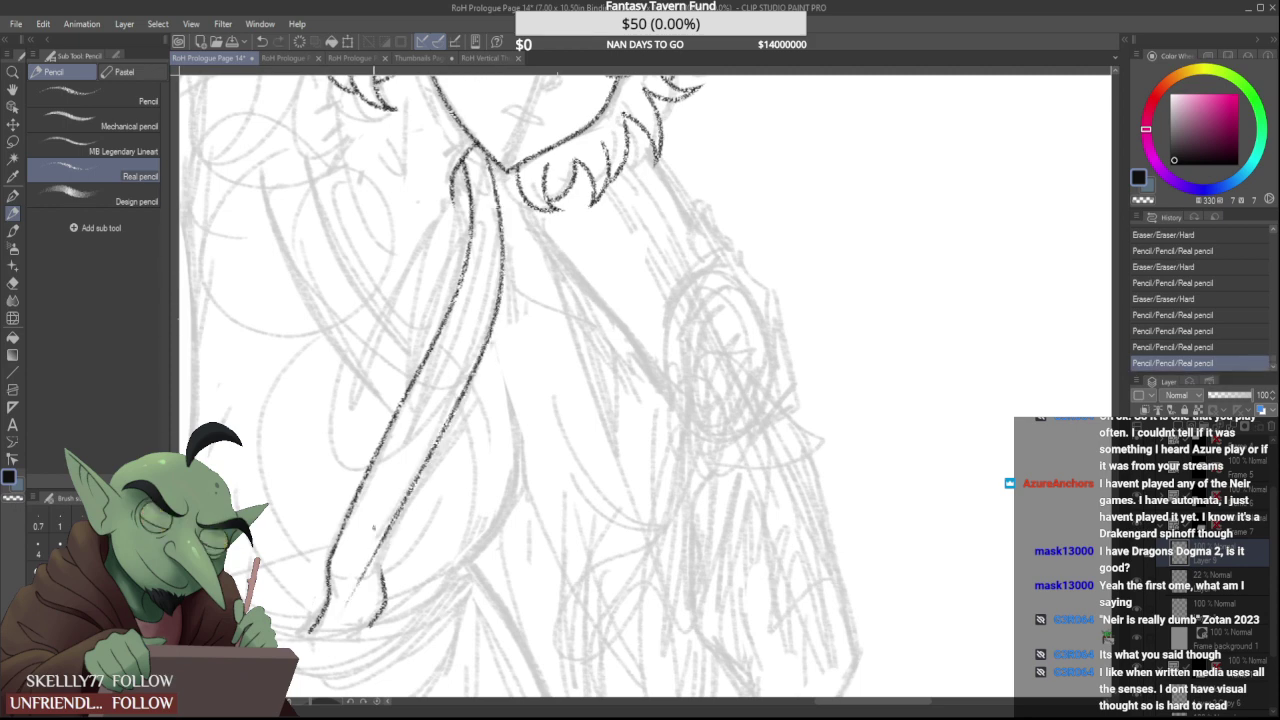
key(ctrl+z)
drag(484, 150, 346, 610)
key(ctrl+z)
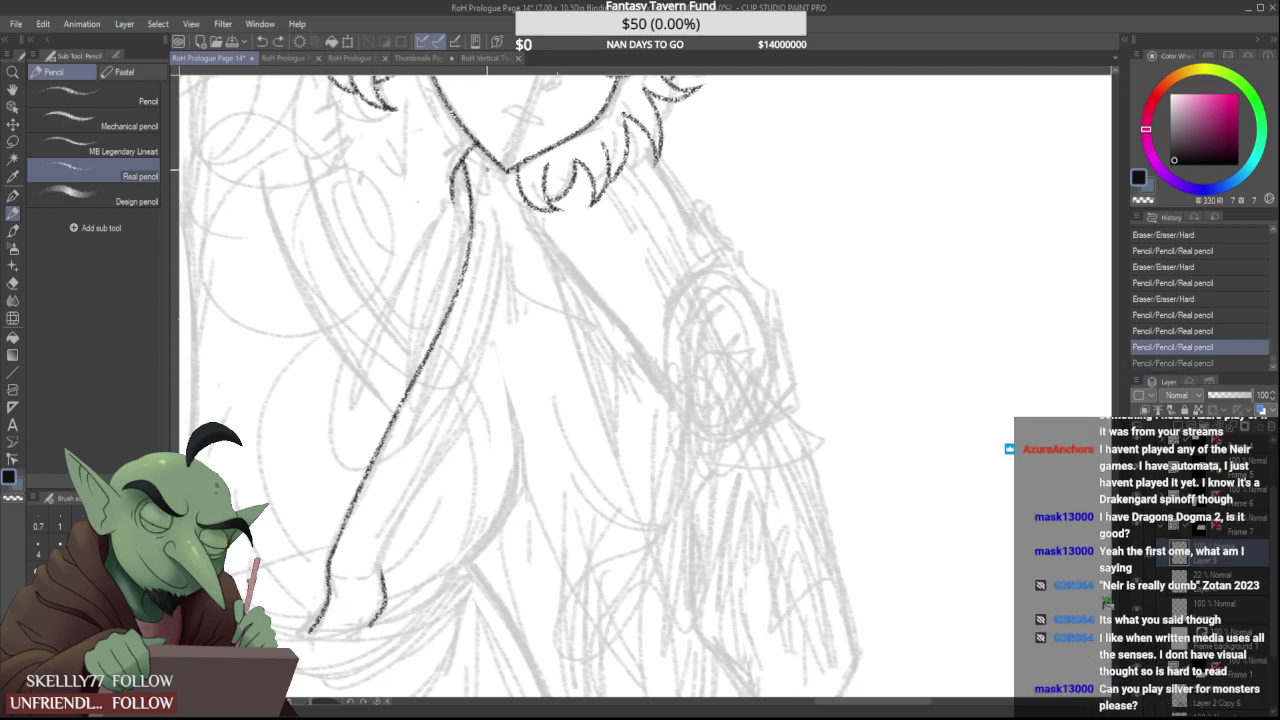
drag(490, 148, 352, 610)
key(ctrl+z)
drag(496, 154, 346, 566)
key(ctrl+z)
Draw the collar band's far-side edge from beside the chin down to the short curve at the sash
mouse_move(484, 150)
mouse_down()
mouse_move(506, 290)
mouse_move(380, 598)
mouse_move(372, 582)
mouse_move(382, 594)
mouse_up()
scroll(370, 575, up, 1)
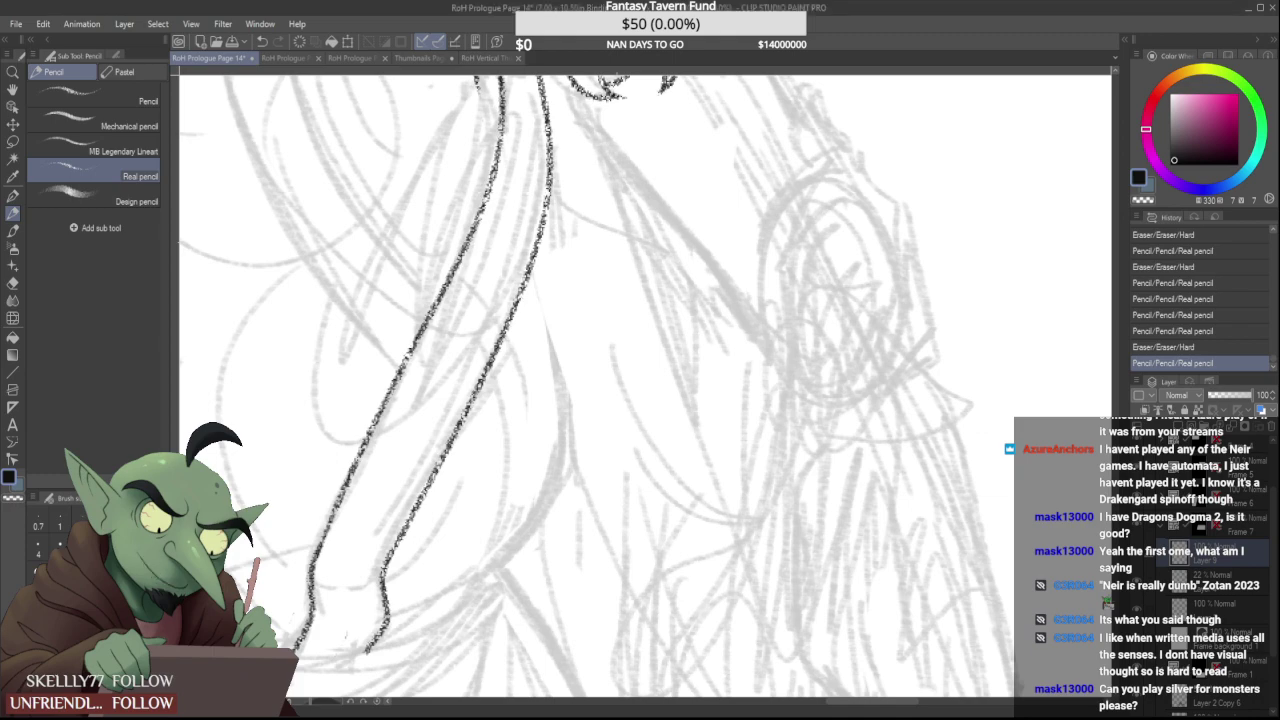
scroll(363, 407, down, 5)
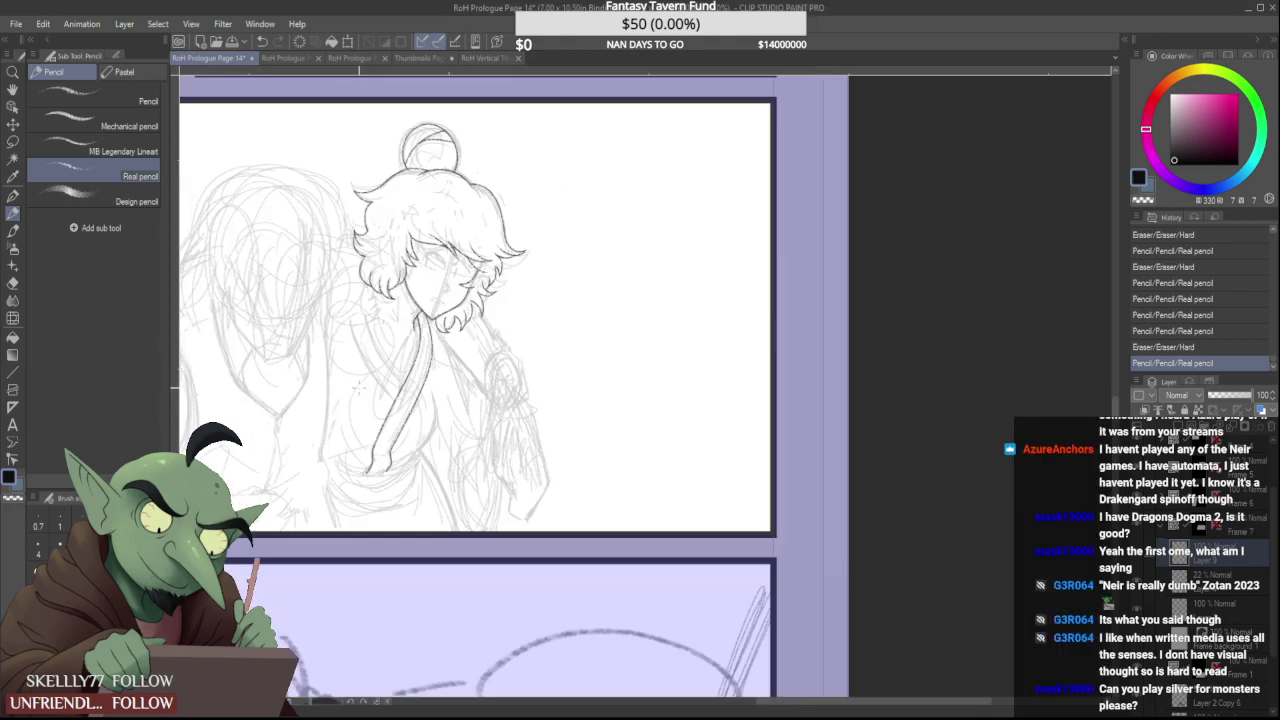
Erase the upper part of the collar band's near-side edge and redraw it with a smoother curve up to the jaw
scroll(383, 313, up, 5)
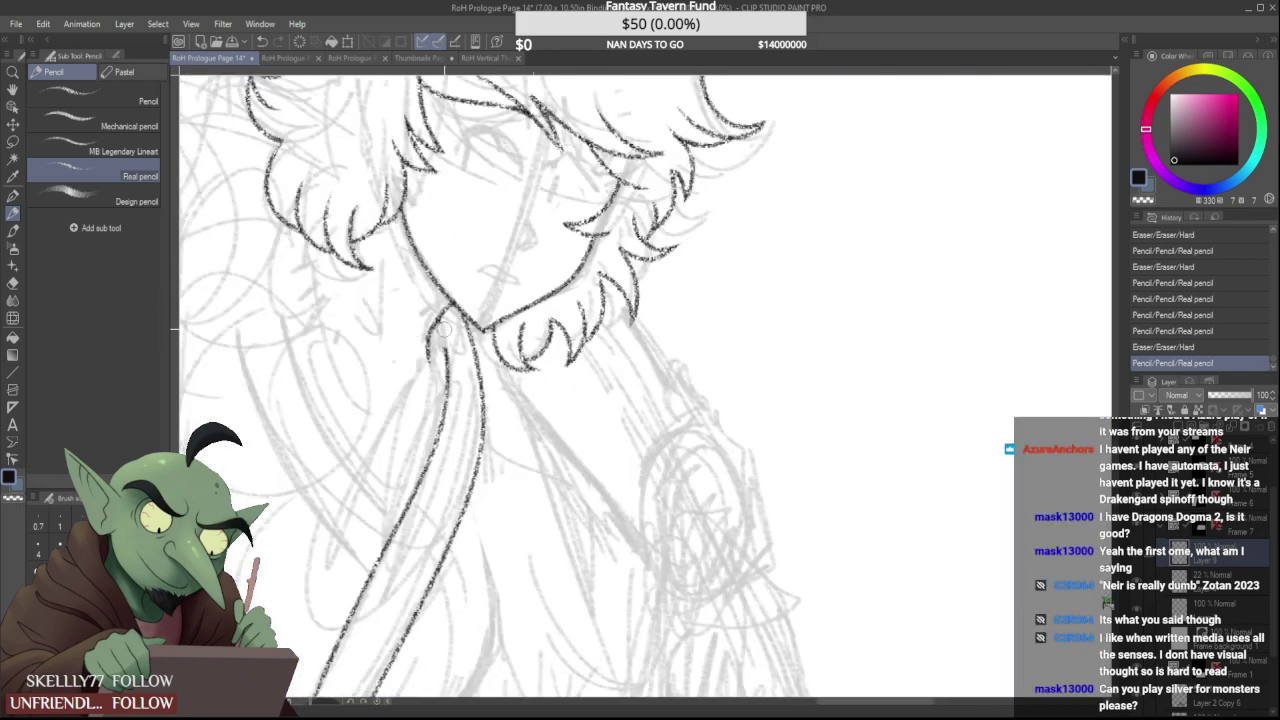
mouse_move(447, 350)
mouse_down()
mouse_move(441, 456)
mouse_move(461, 384)
mouse_move(455, 340)
mouse_up()
scroll(441, 393, up, 1)
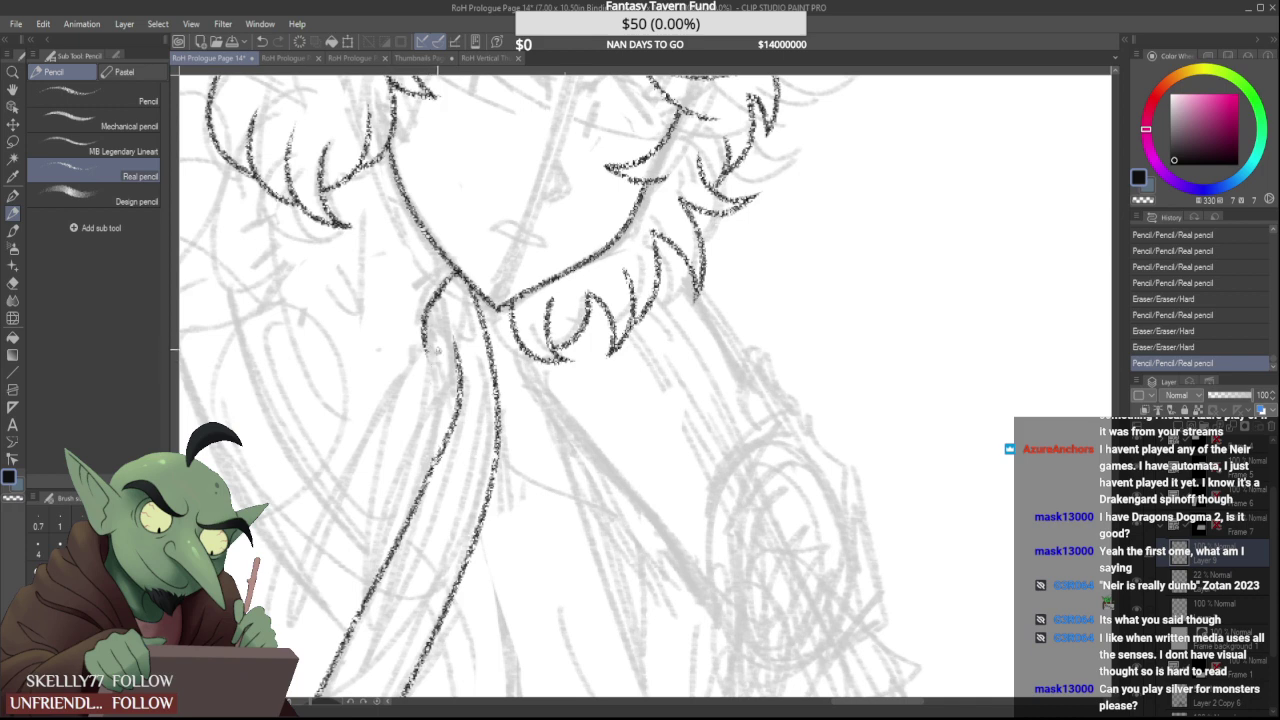
key(ctrl+z)
drag(434, 464, 465, 283)
key(ctrl+z)
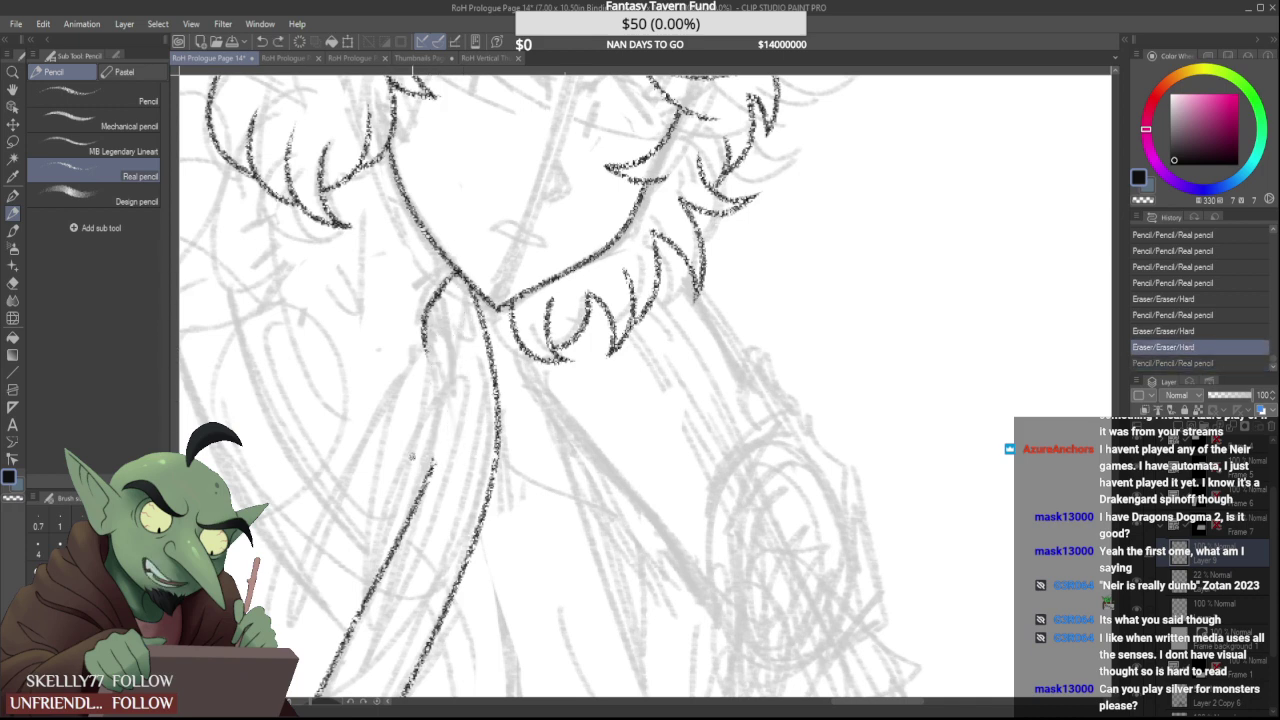
mouse_move(437, 448)
mouse_down()
mouse_move(424, 471)
mouse_move(463, 322)
mouse_move(452, 277)
mouse_up()
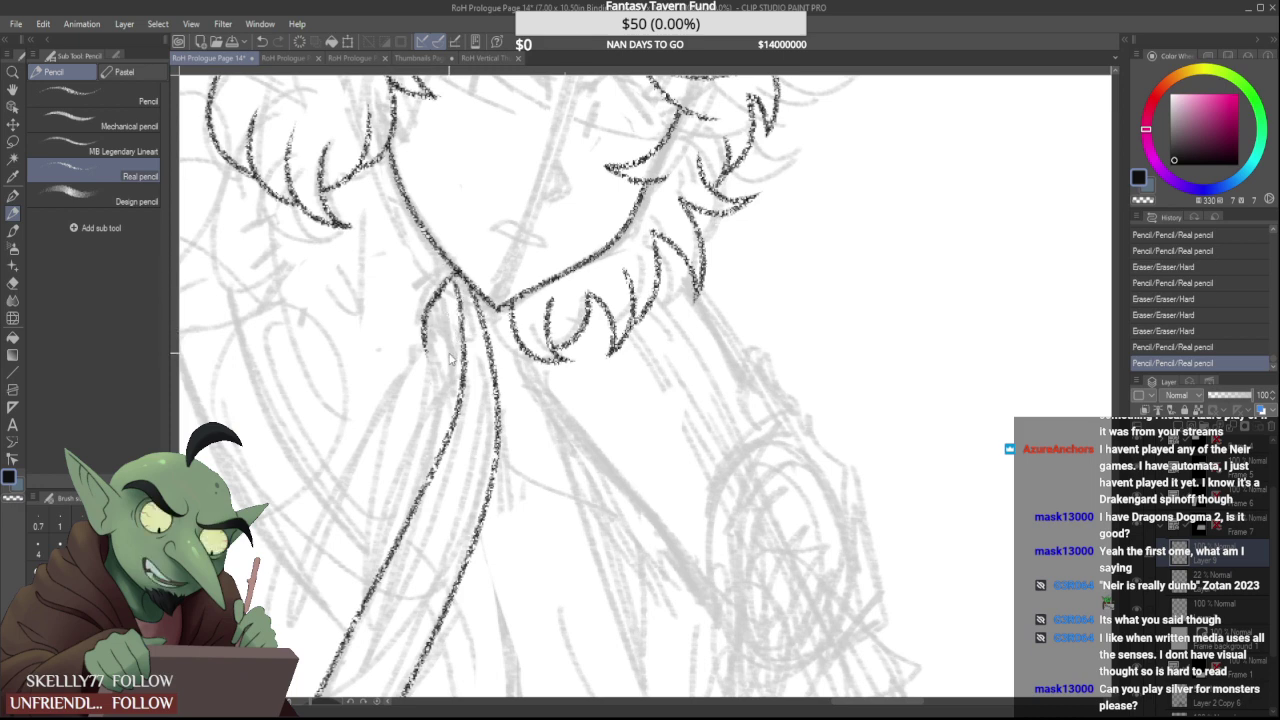
Redraw the short stroke that joins the near-side collar edge to the jawline
key(ctrl+z)
drag(447, 281, 462, 334)
key(ctrl+z)
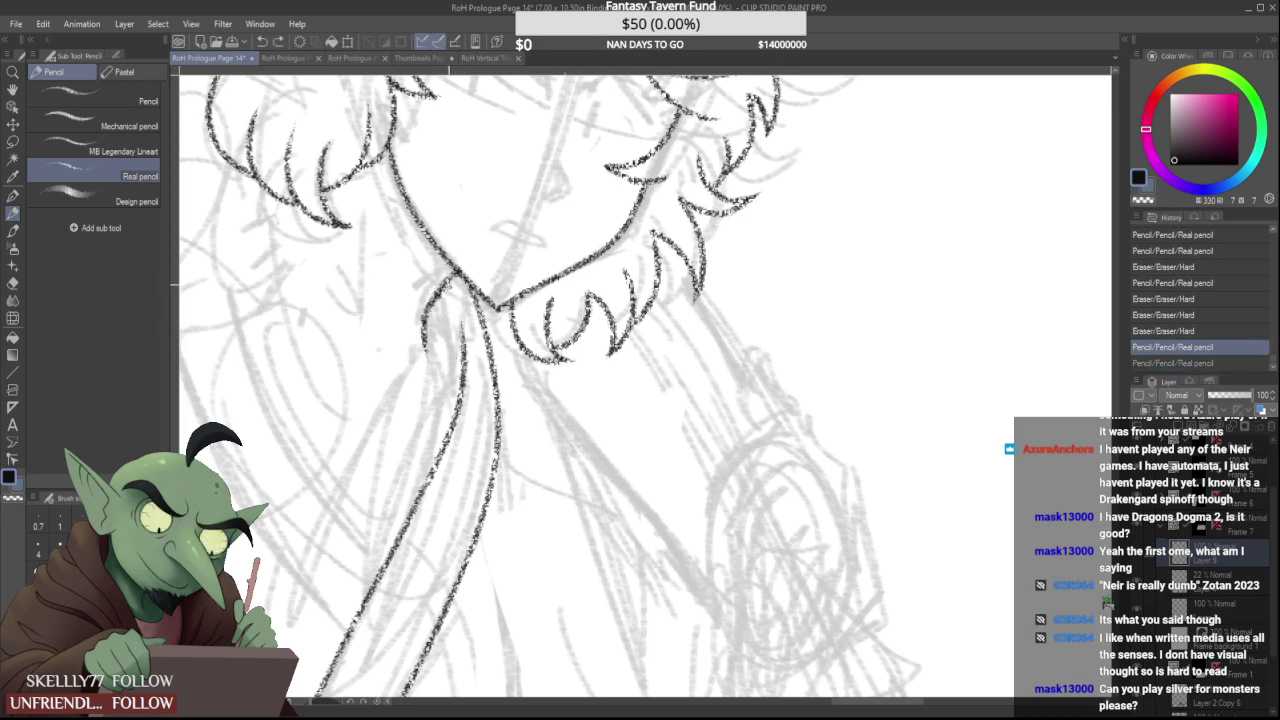
drag(450, 283, 462, 331)
key(ctrl+z)
key(ctrl+y)
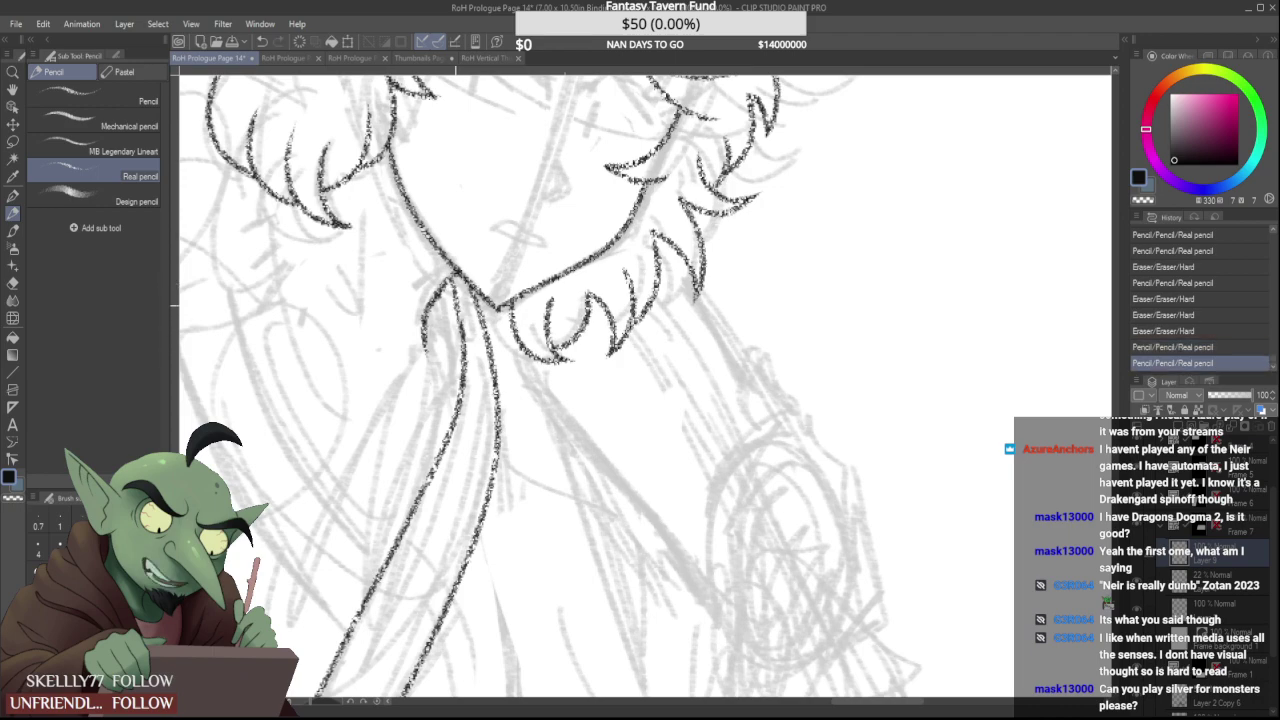
Erase the top end of the near-side collar edge and redraw it curving into the neck line under the jaw
scroll(451, 284, down, 4)
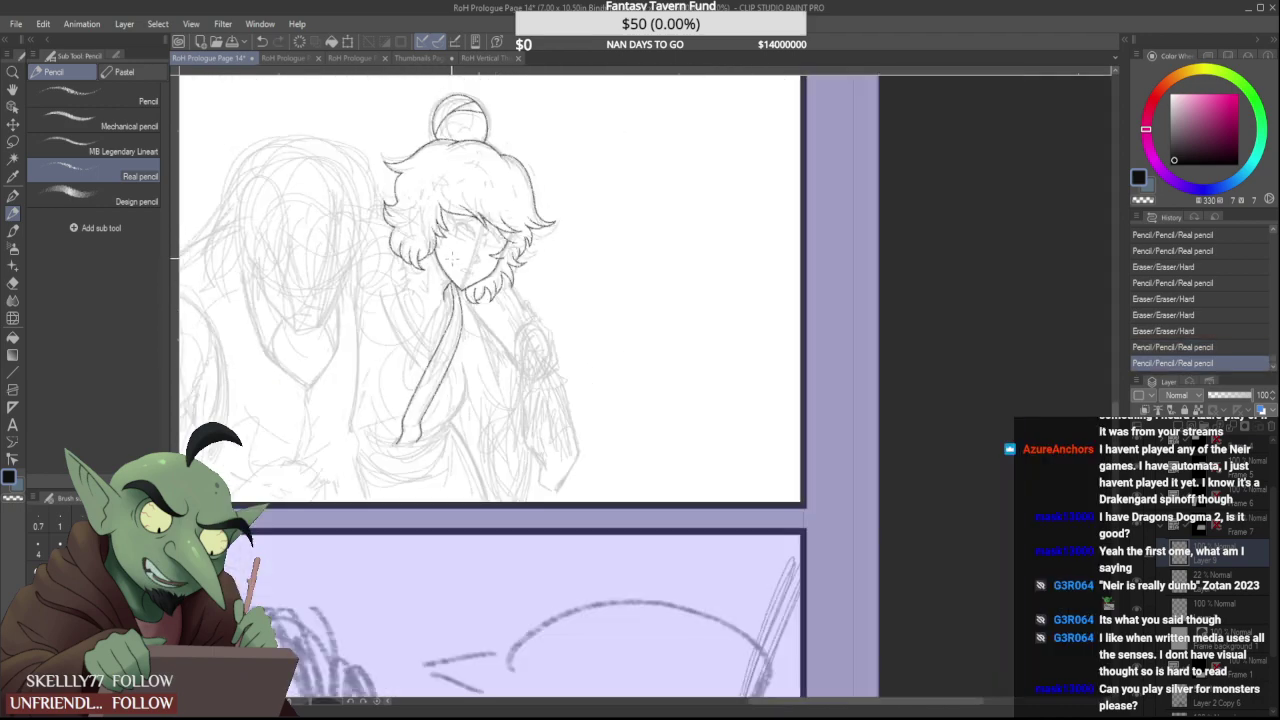
scroll(451, 290, up, 4)
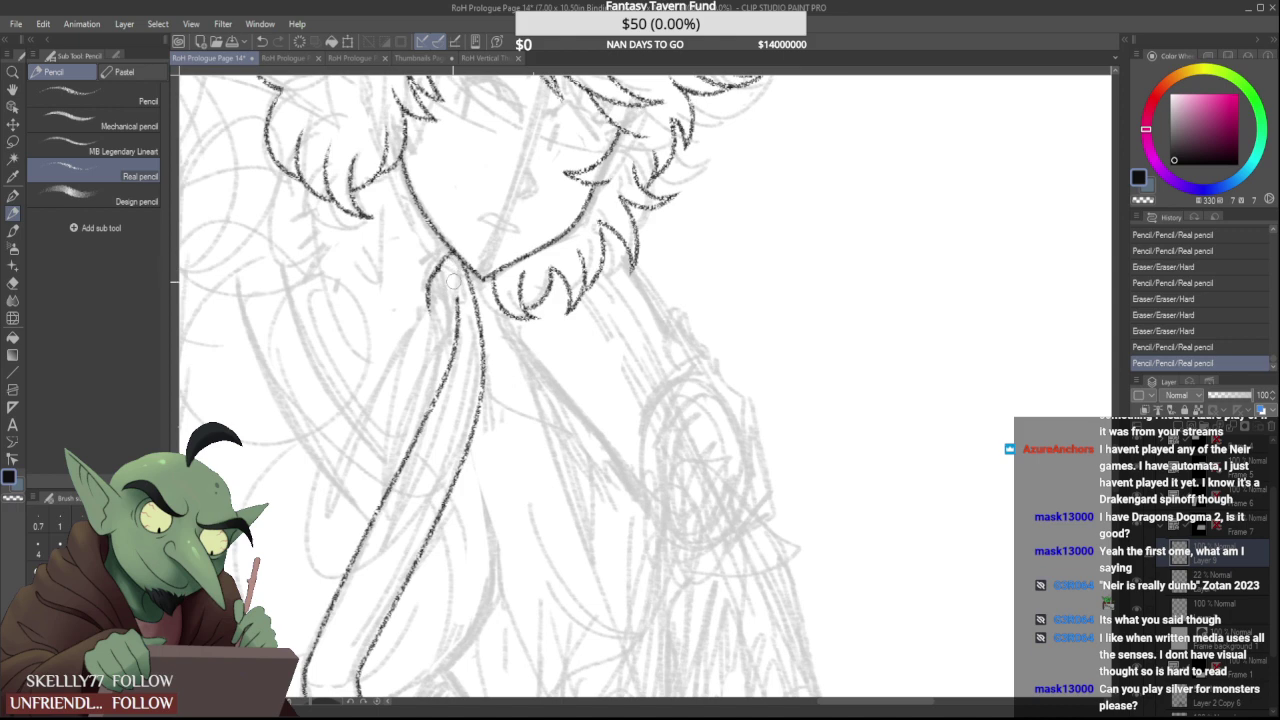
drag(452, 274, 458, 348)
scroll(447, 266, up, 1)
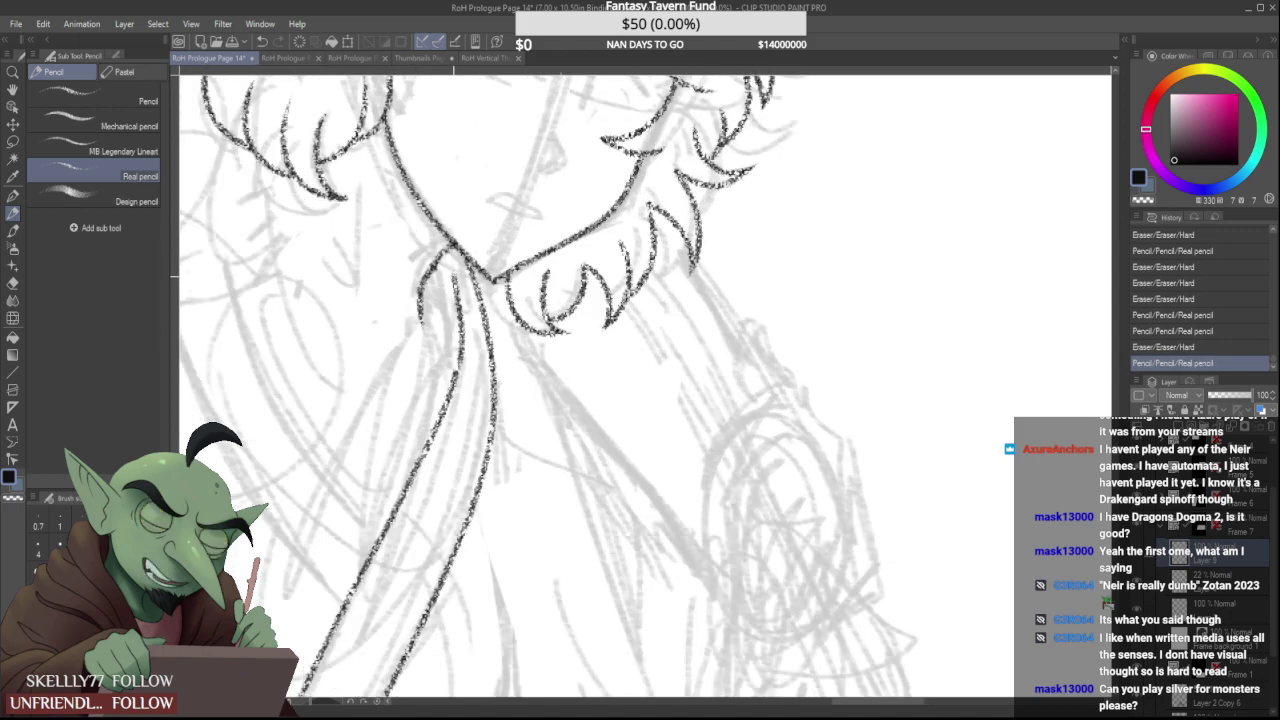
drag(446, 248, 457, 290)
scroll(443, 285, down, 4)
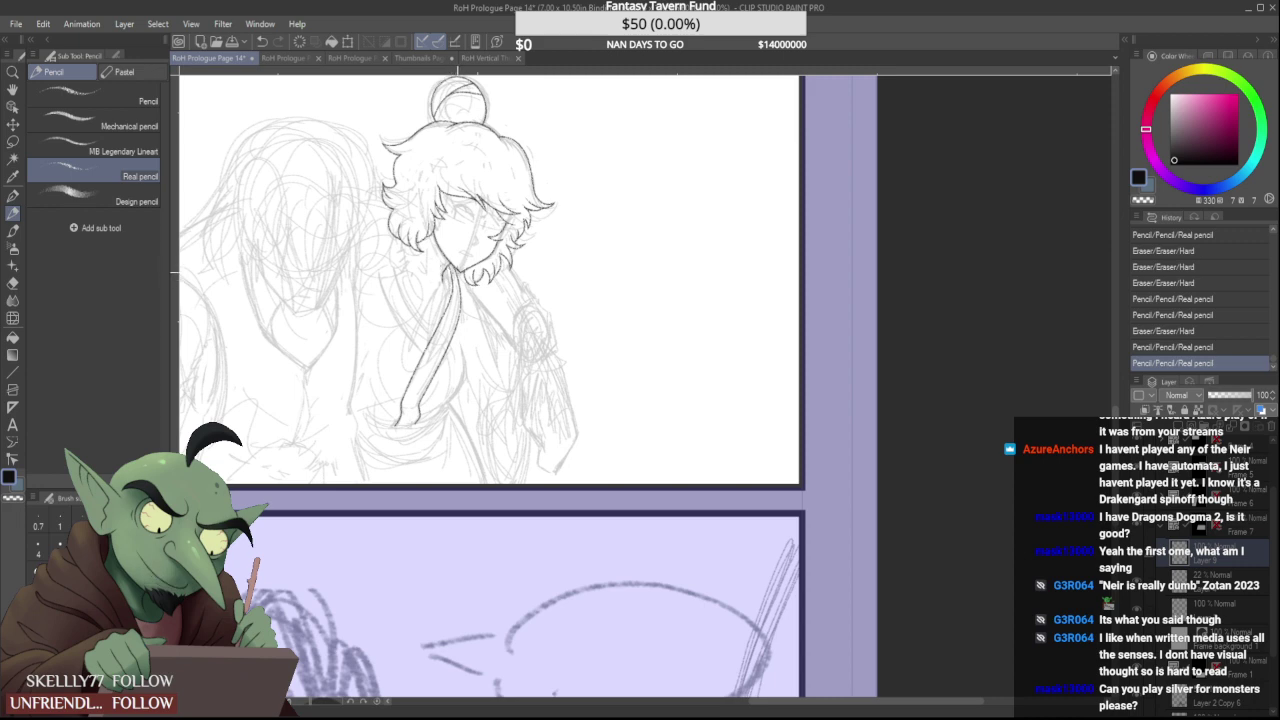
Draw both edges of the second collar band from the shoulder down to the front band, and erase the overlap where they cross
scroll(420, 280, up, 3)
drag(396, 228, 474, 410)
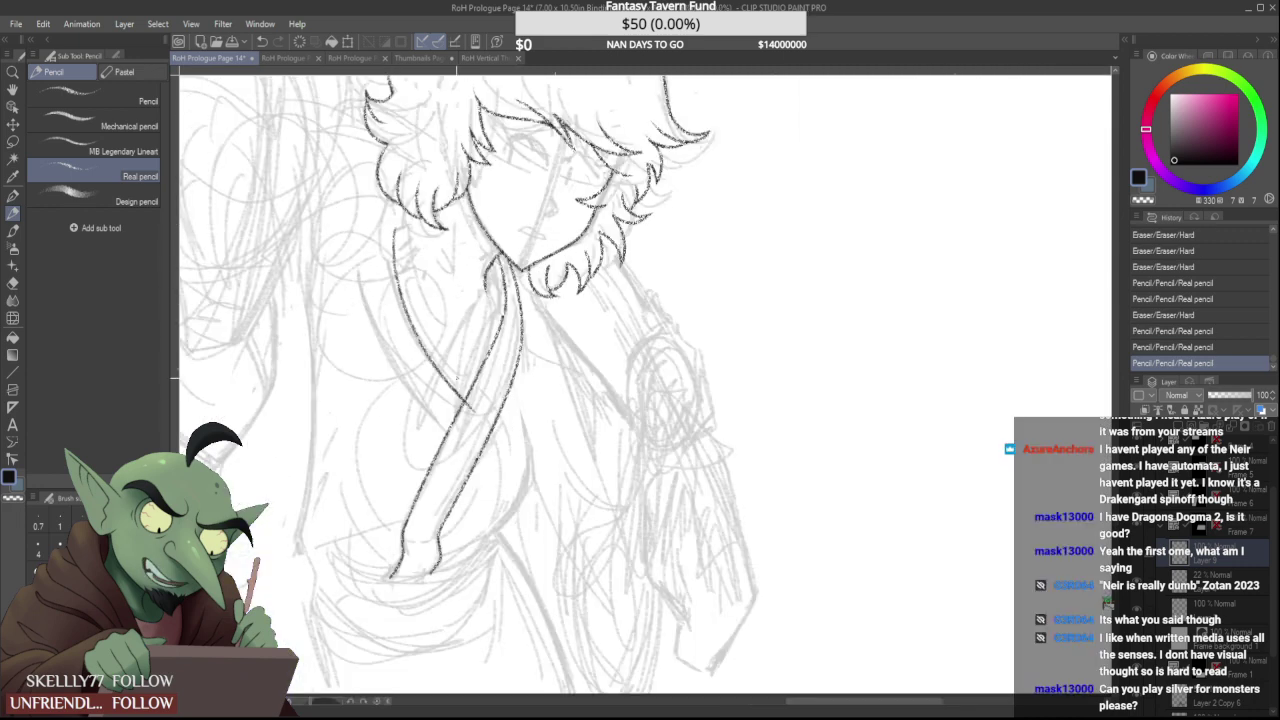
mouse_move(360, 252)
mouse_down()
mouse_move(387, 340)
mouse_move(448, 440)
mouse_up()
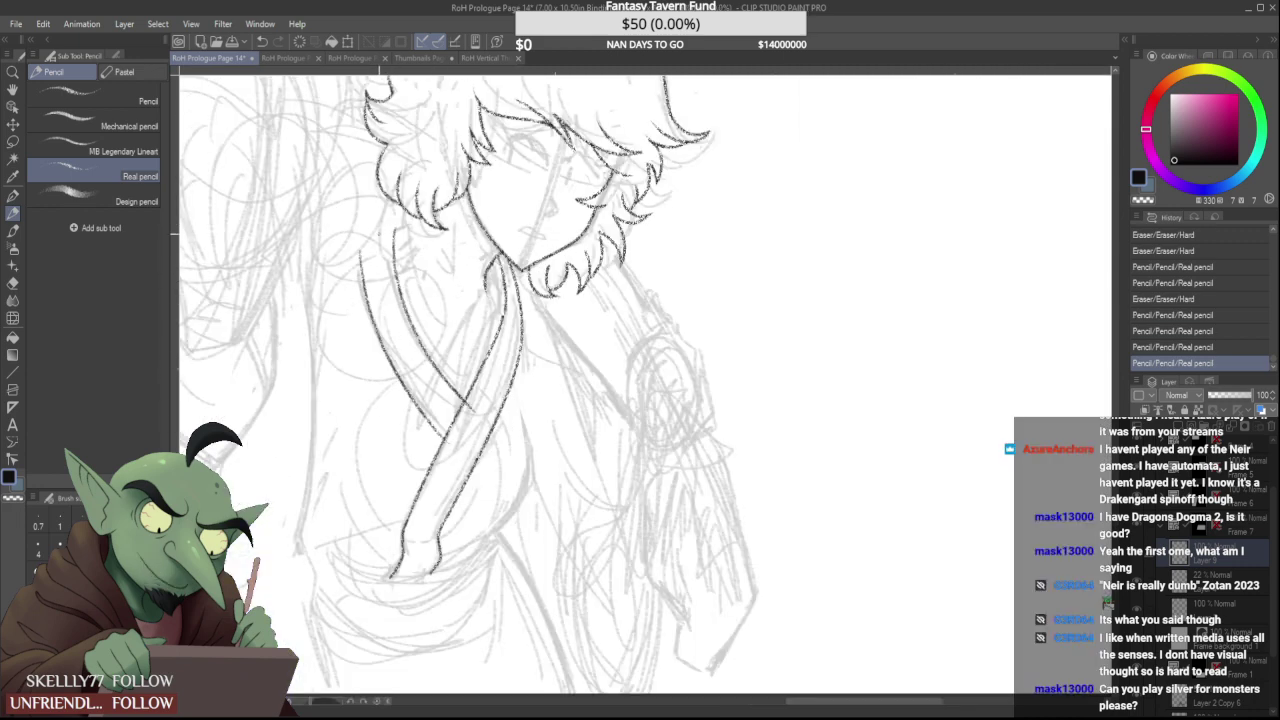
scroll(455, 401, up, 4)
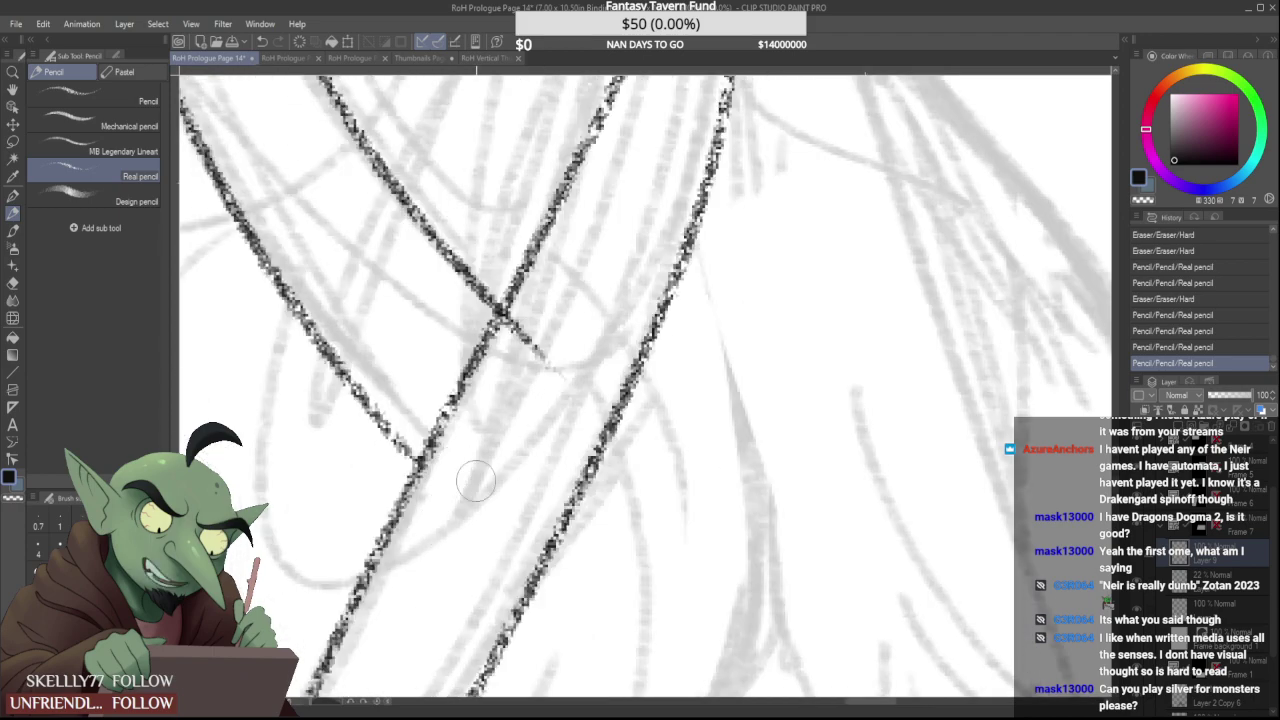
drag(516, 345, 517, 404)
scroll(482, 411, down, 5)
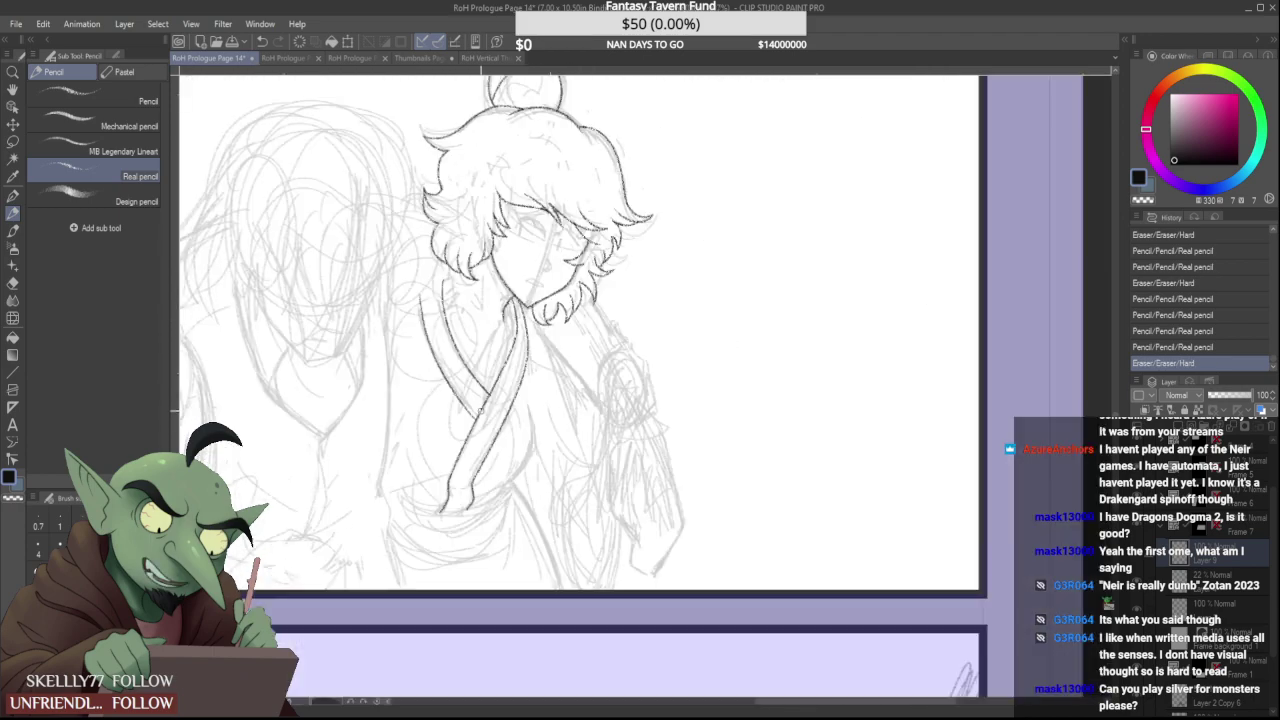
Clean up the upper ends of the second collar band's edges near the shoulder with the eraser
scroll(424, 270, up, 4)
drag(398, 302, 406, 306)
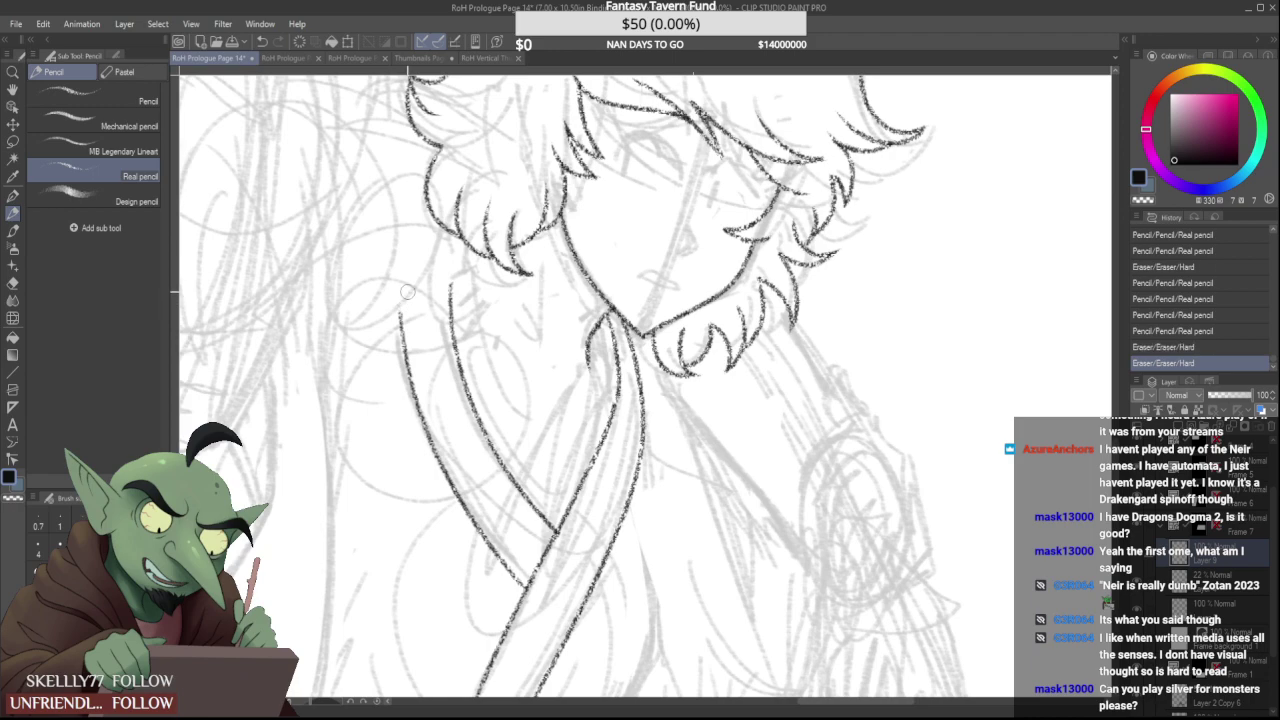
scroll(410, 303, down, 4)
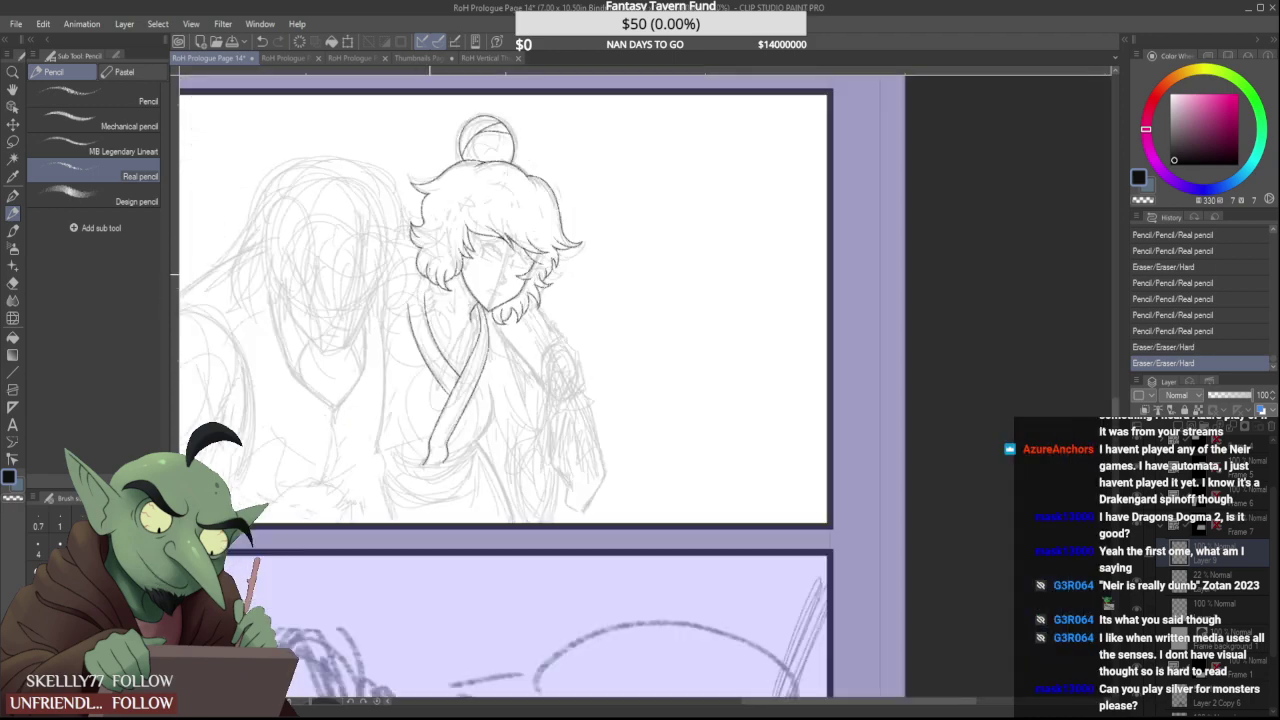
scroll(422, 288, up, 4)
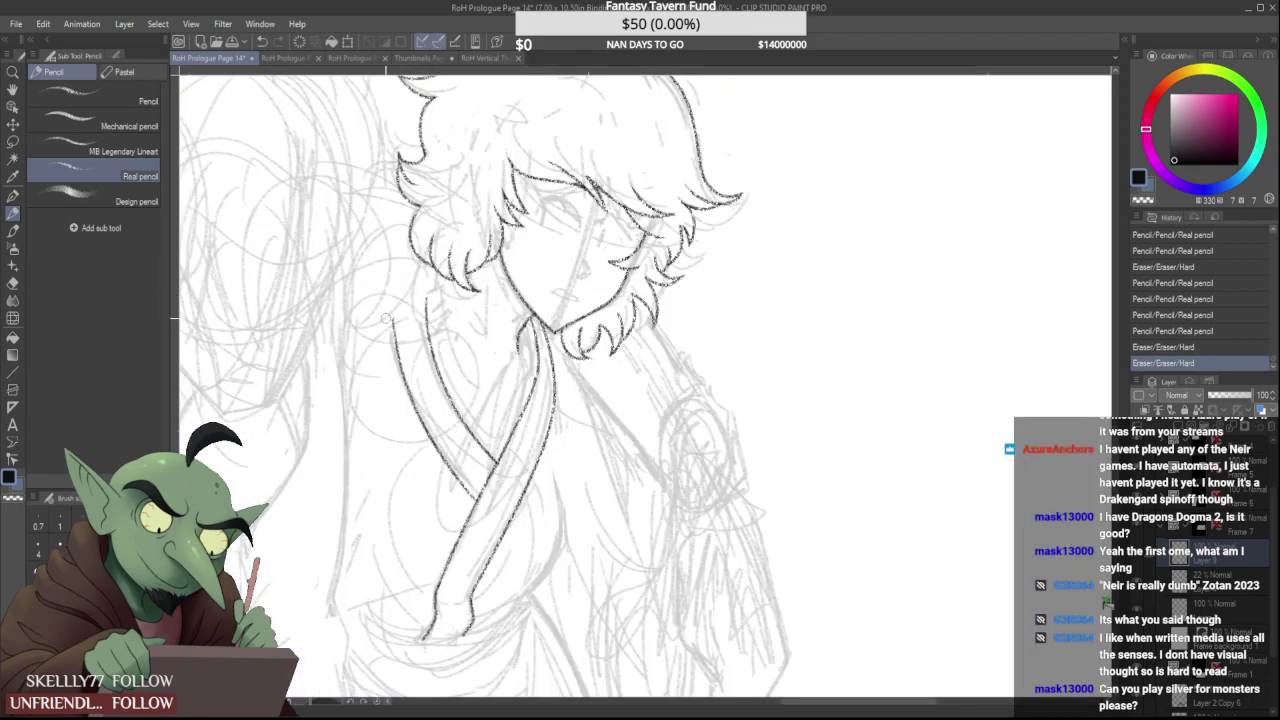
drag(386, 318, 398, 304)
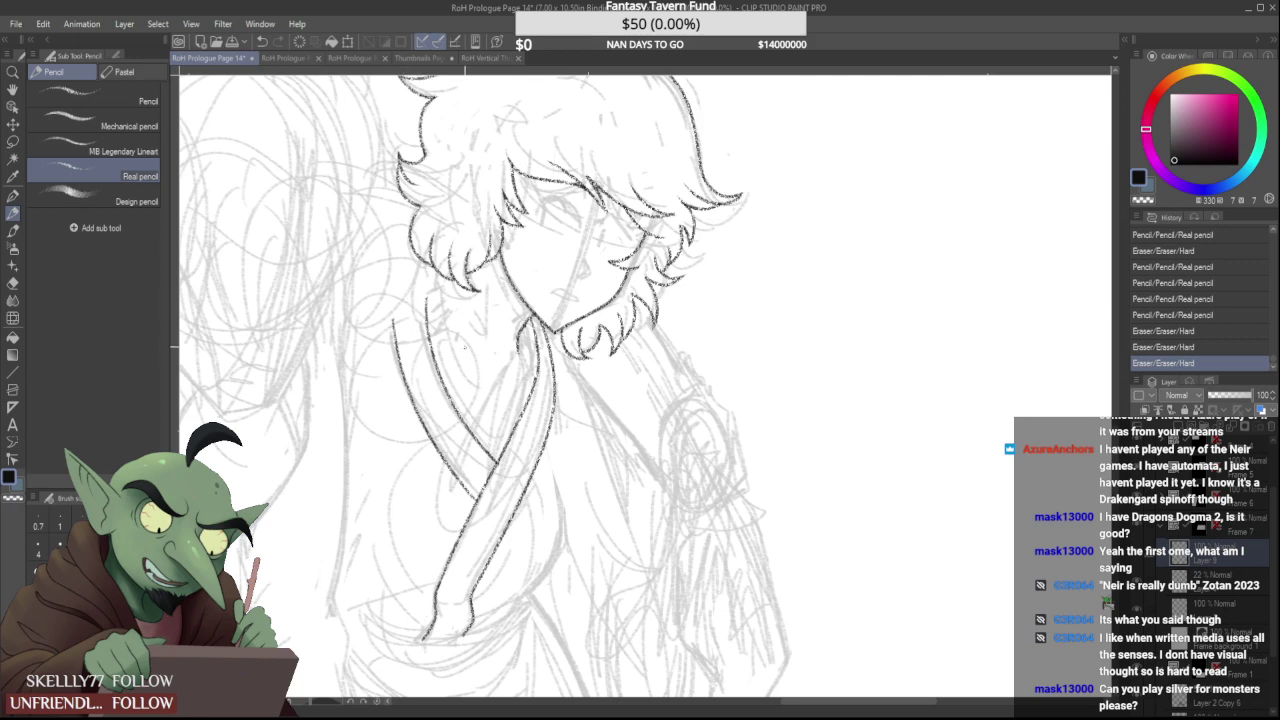
Draw the short collarbone stroke inside the collar opening below the neck and trim its lower end
scroll(484, 395, up, 2)
drag(543, 348, 481, 381)
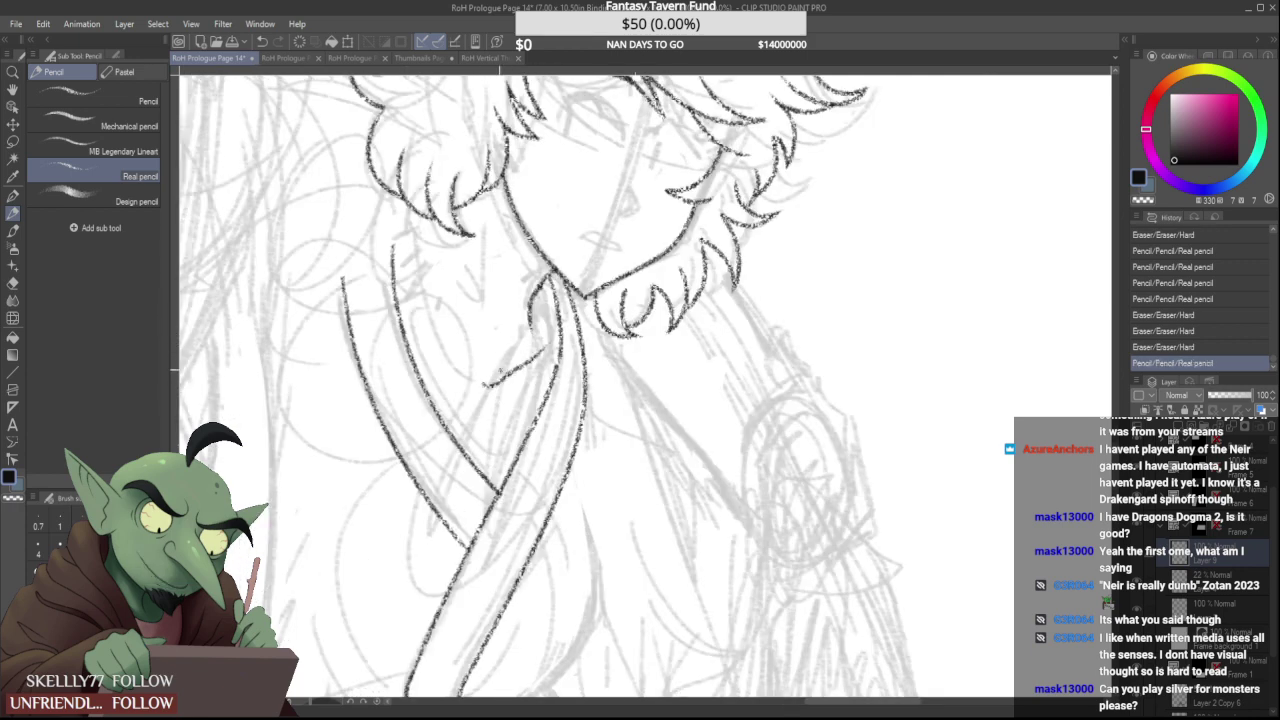
mouse_move(541, 348)
mouse_down()
mouse_move(480, 380)
mouse_move(540, 345)
mouse_up()
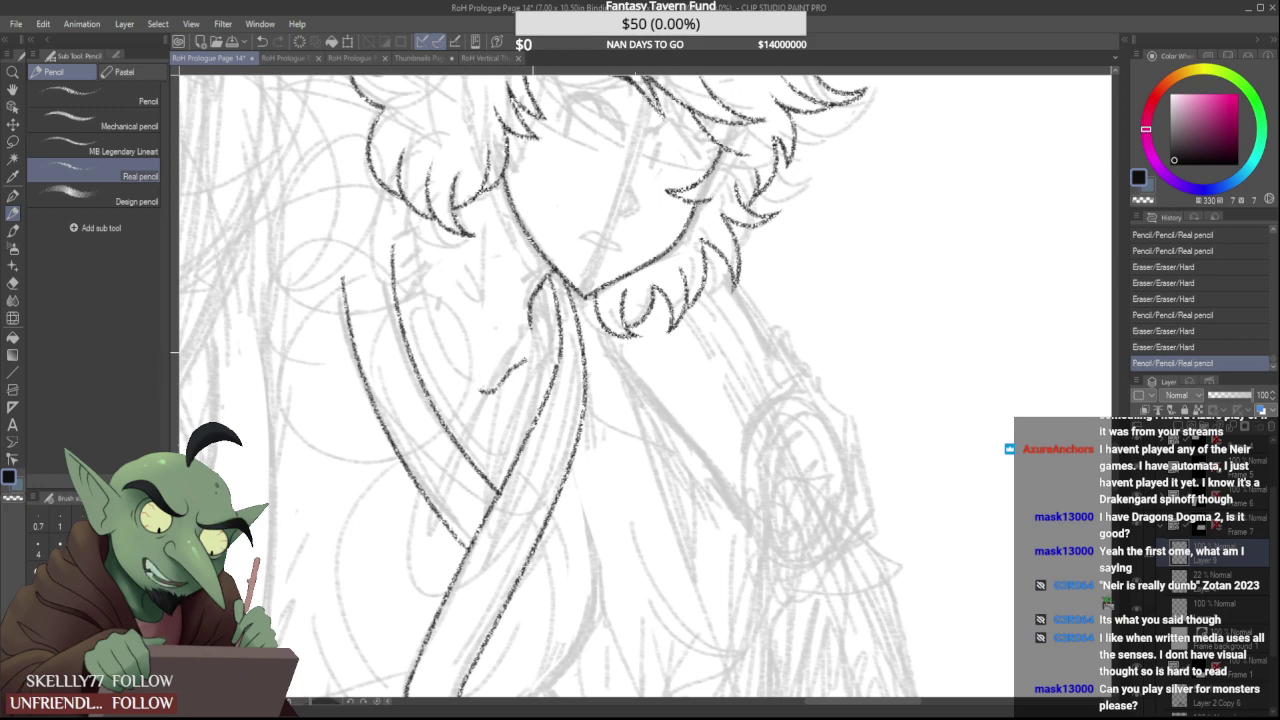
drag(482, 381, 480, 385)
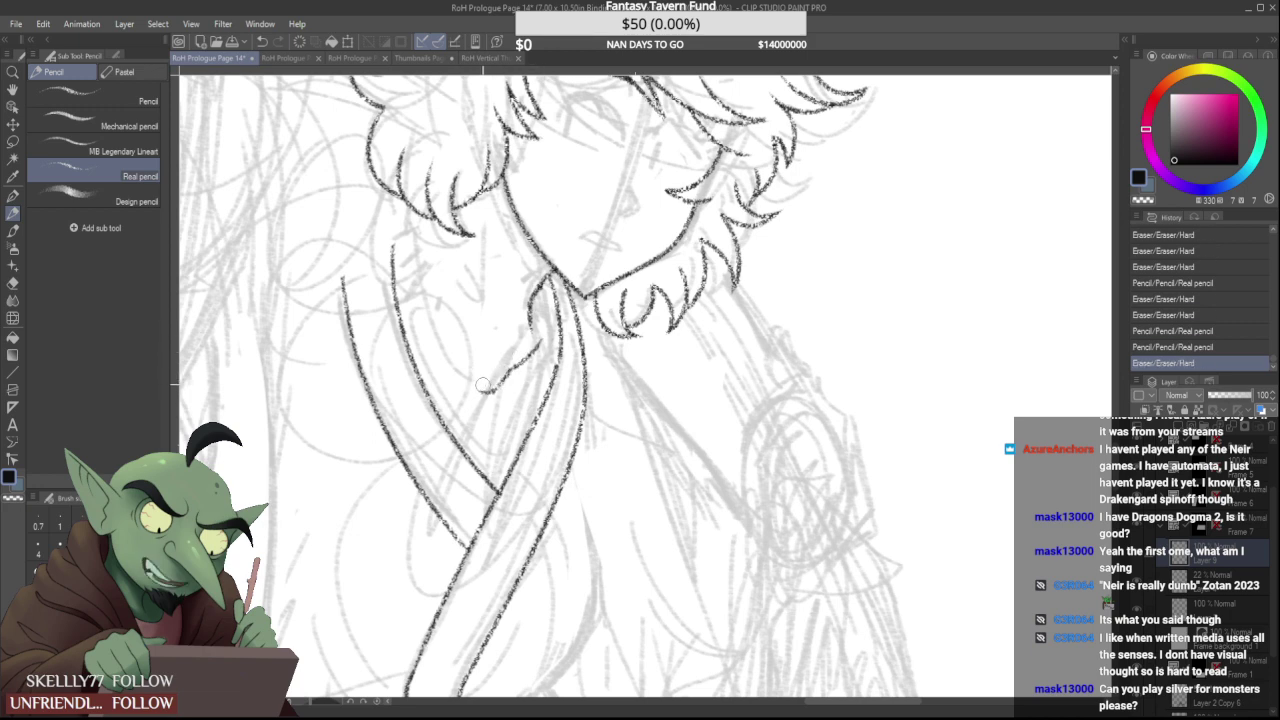
scroll(479, 373, down, 2)
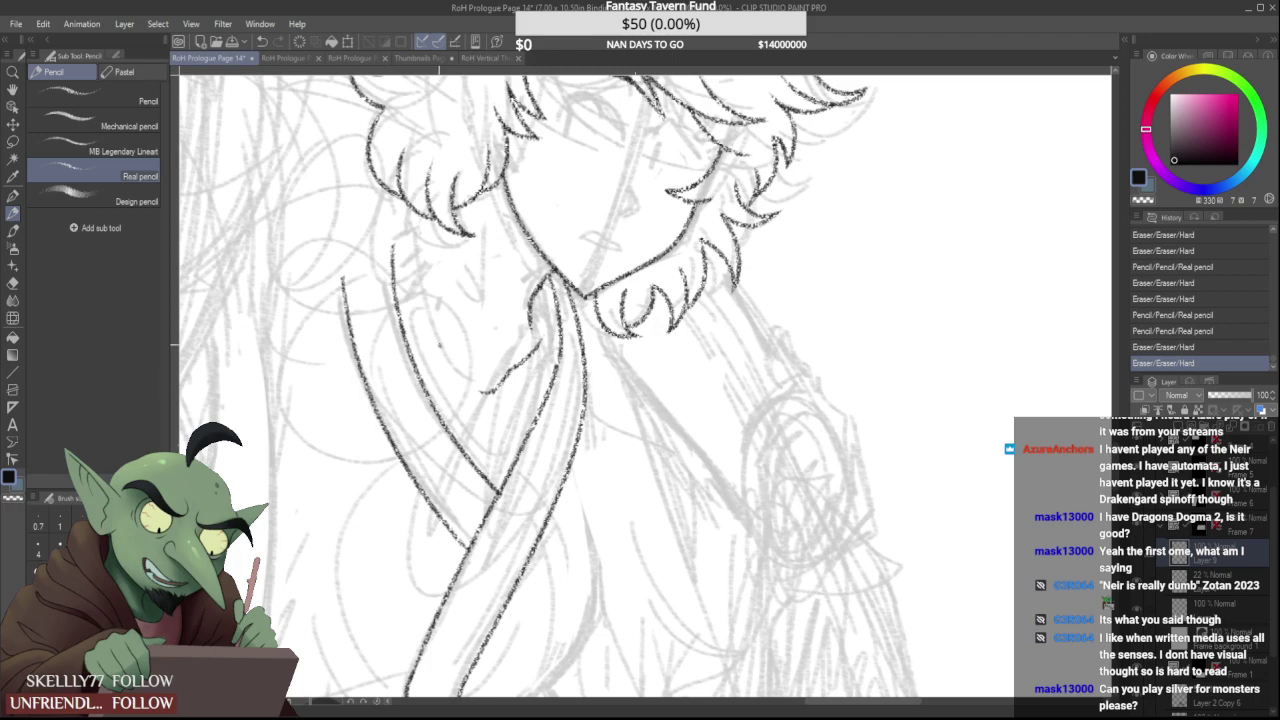
scroll(485, 385, down, 3)
Rework the neck and collarbone strokes inside the collar opening, ending with a short slanted collarbone line
scroll(460, 352, up, 5)
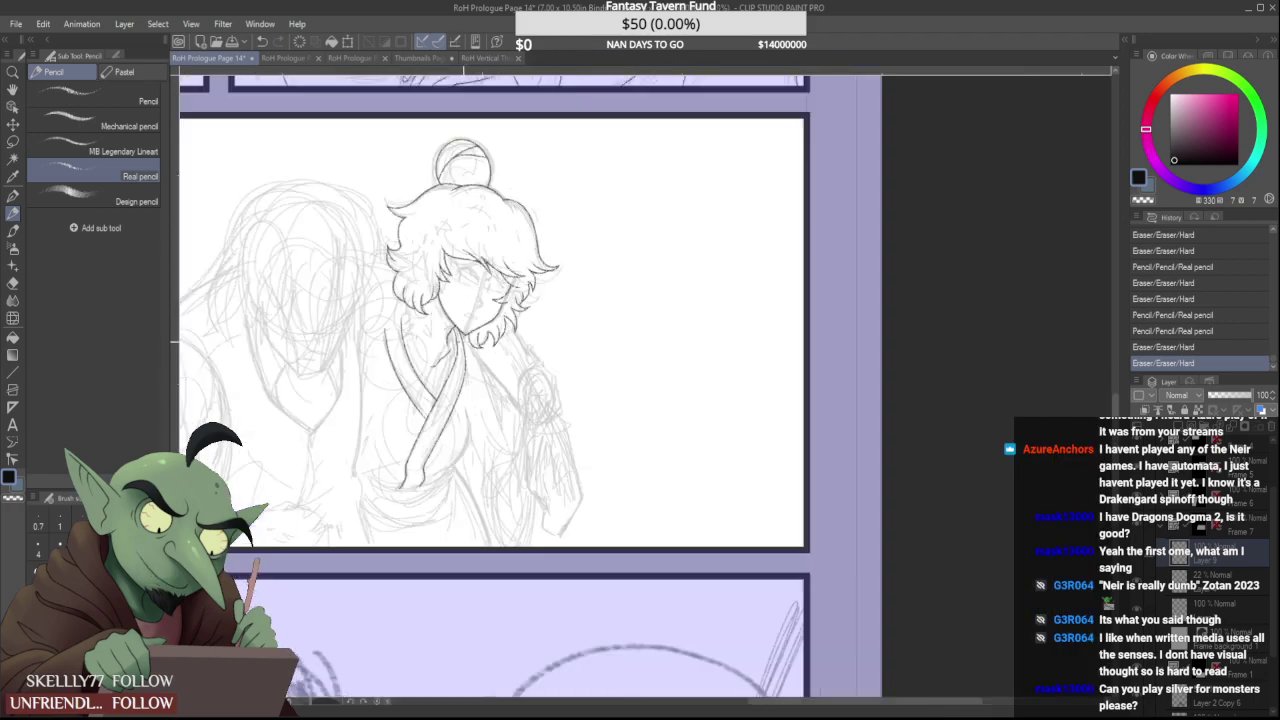
mouse_move(440, 340)
mouse_down()
mouse_move(376, 393)
mouse_move(407, 367)
mouse_move(426, 308)
mouse_up()
drag(416, 357, 397, 377)
drag(399, 377, 424, 358)
mouse_move(385, 412)
mouse_down()
mouse_move(392, 384)
mouse_move(445, 341)
mouse_up()
scroll(419, 354, down, 5)
scroll(384, 387, up, 5)
drag(384, 377, 434, 340)
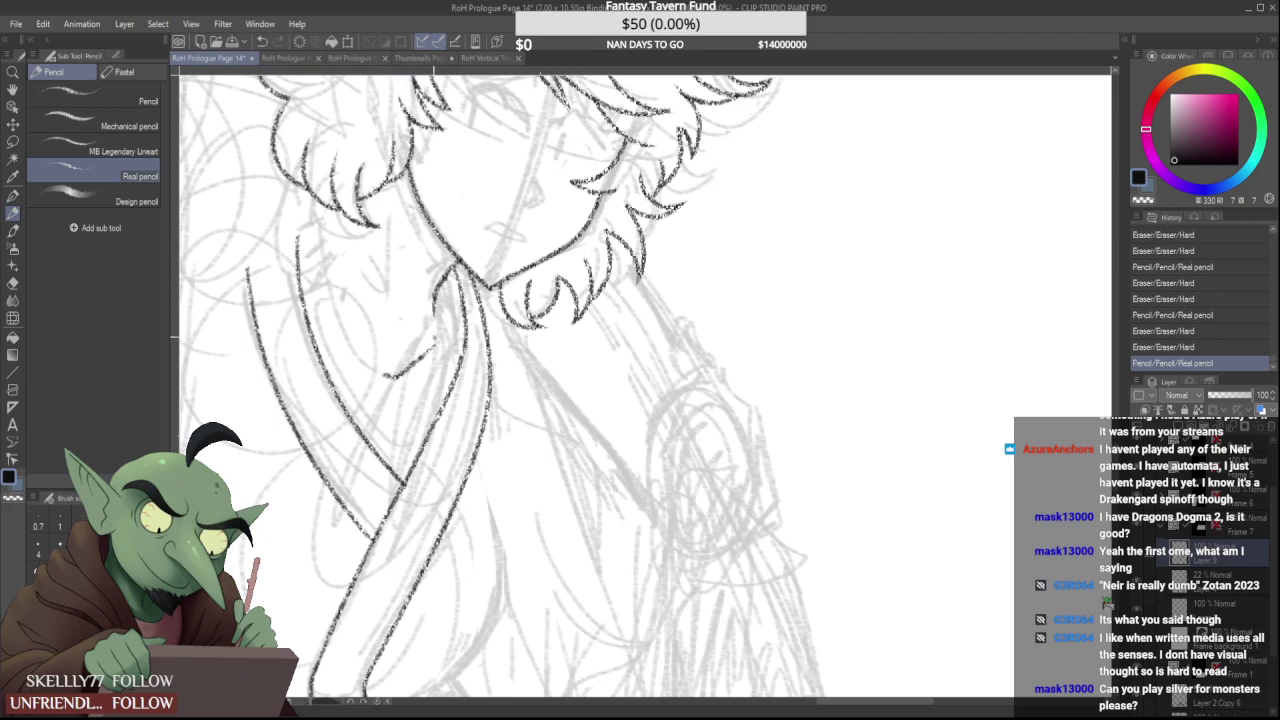
Draw the sash's curved upper edge across the waist and erase the collar band ends that overshoot it
scroll(412, 332, down, 5)
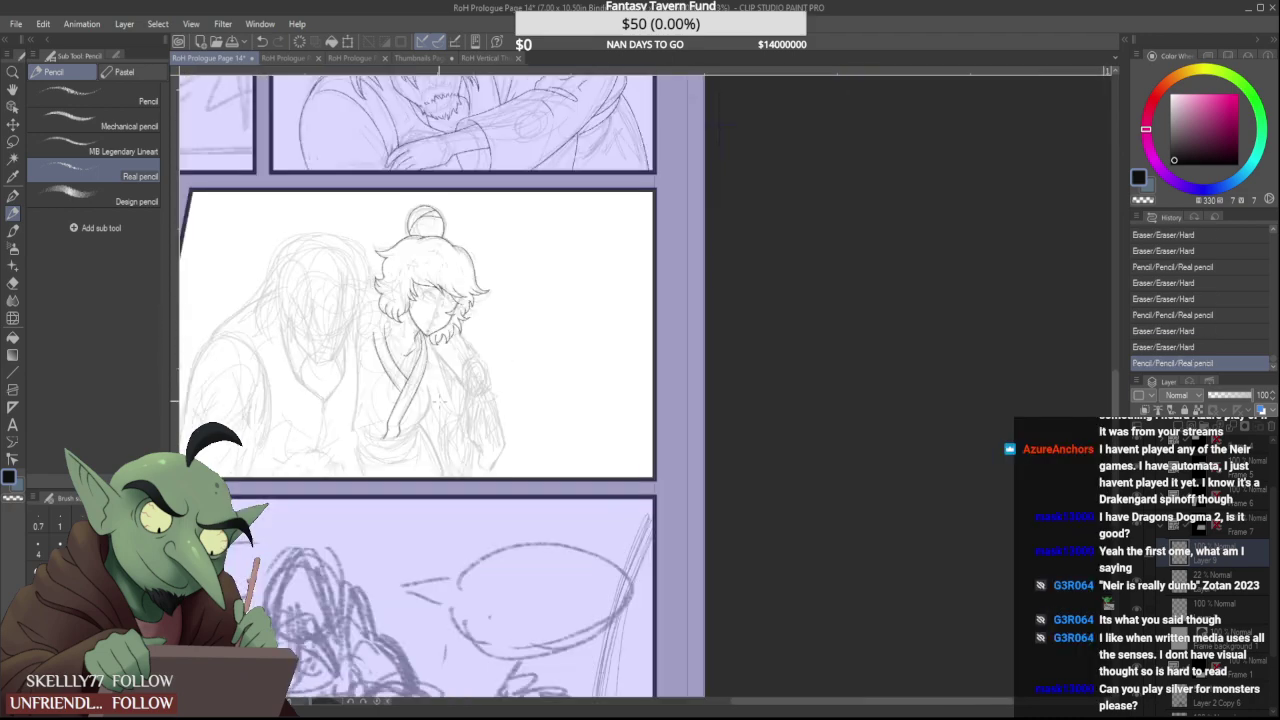
scroll(414, 454, up, 5)
drag(325, 387, 535, 342)
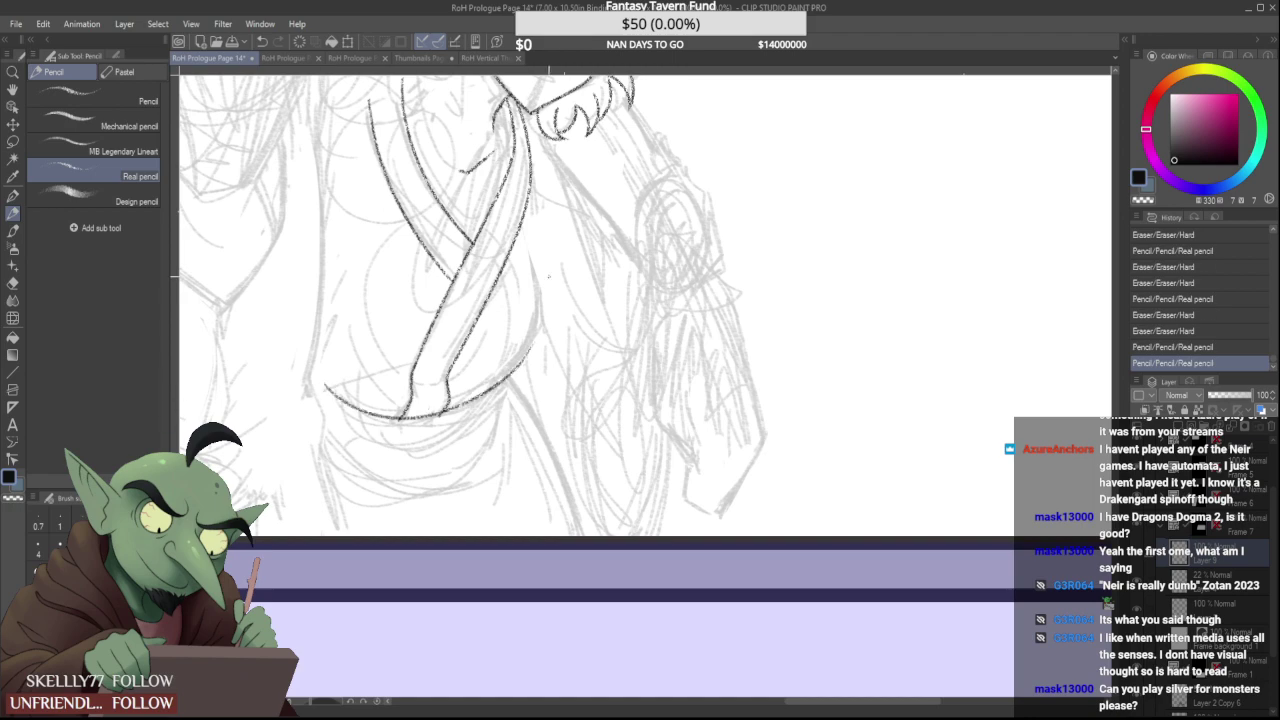
scroll(418, 420, up, 5)
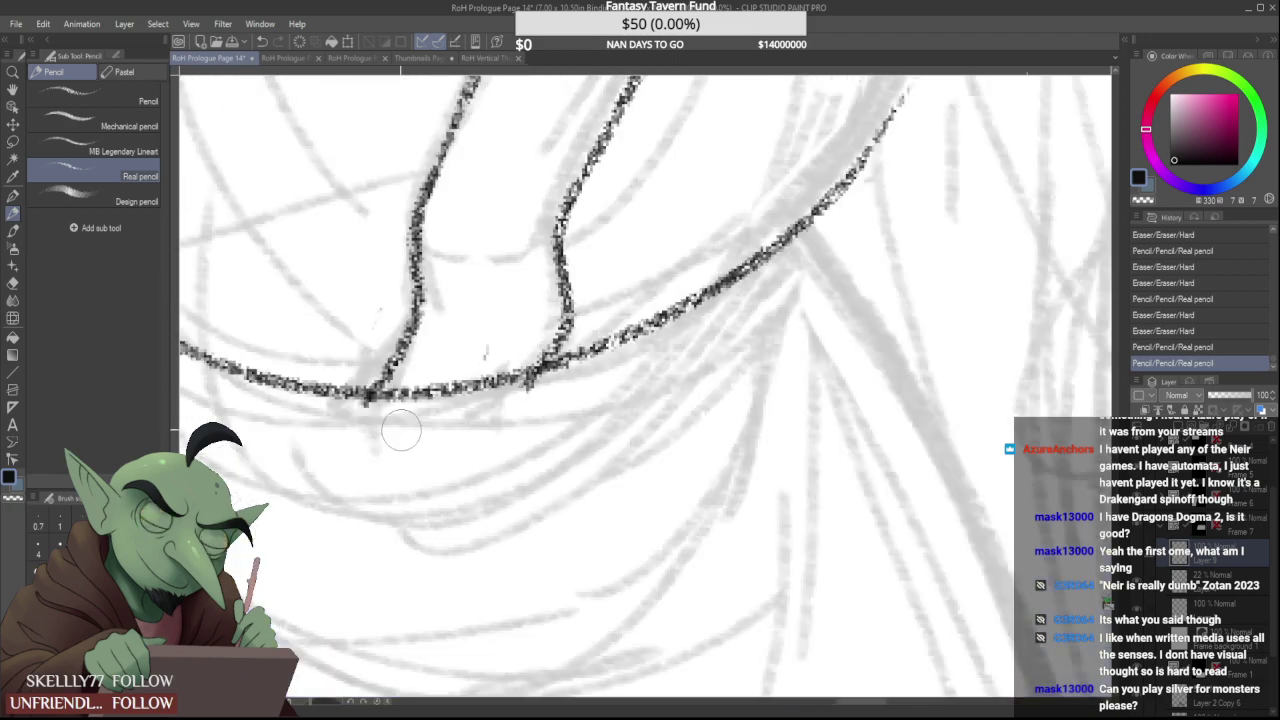
drag(571, 394, 622, 370)
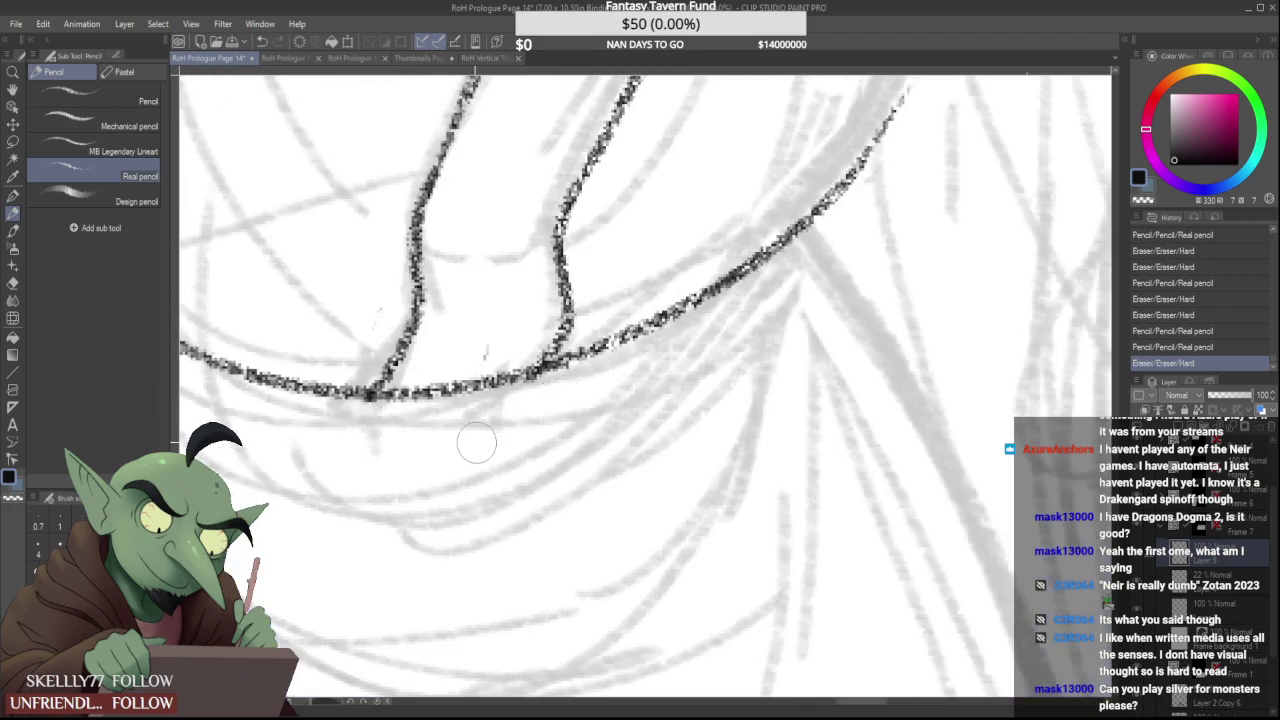
scroll(540, 420, down, 8)
Rework the far end of the sash's upper edge and start the robe's side contour rising from it
scroll(480, 437, up, 5)
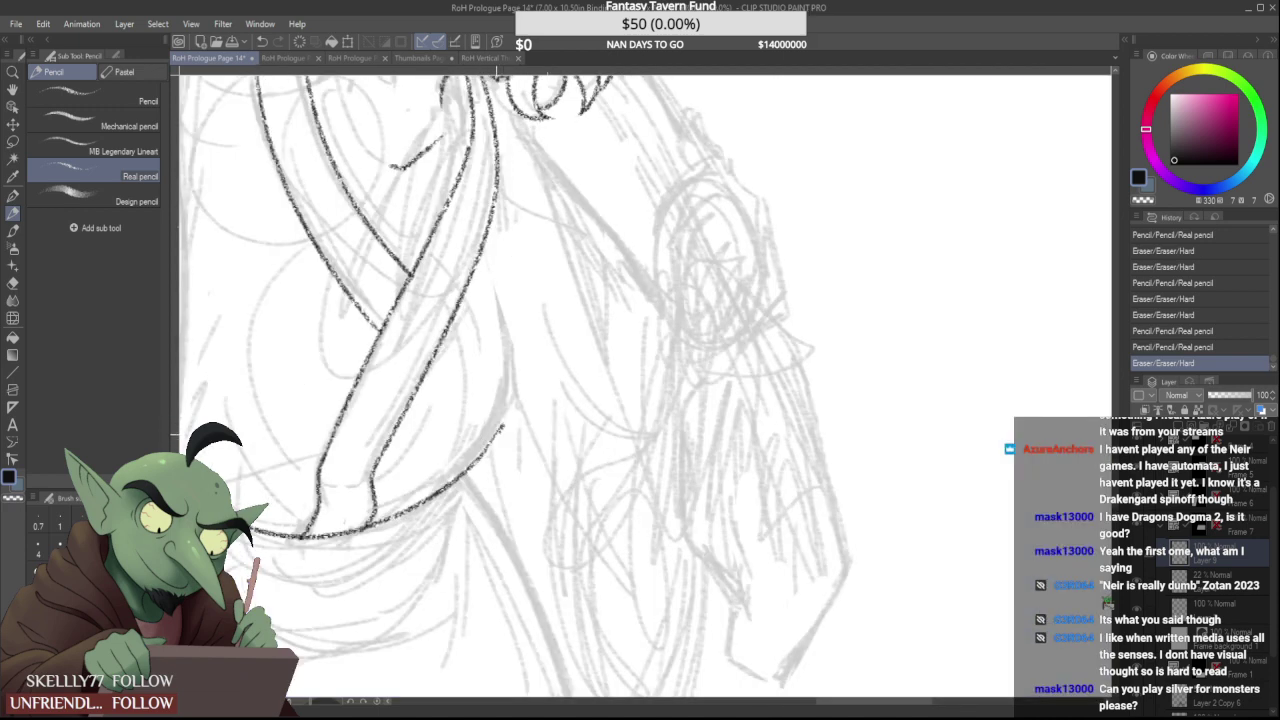
drag(496, 435, 502, 428)
mouse_move(503, 426)
mouse_down()
mouse_move(467, 466)
mouse_move(509, 393)
mouse_move(510, 278)
mouse_up()
scroll(508, 280, down, 5)
scroll(476, 405, up, 5)
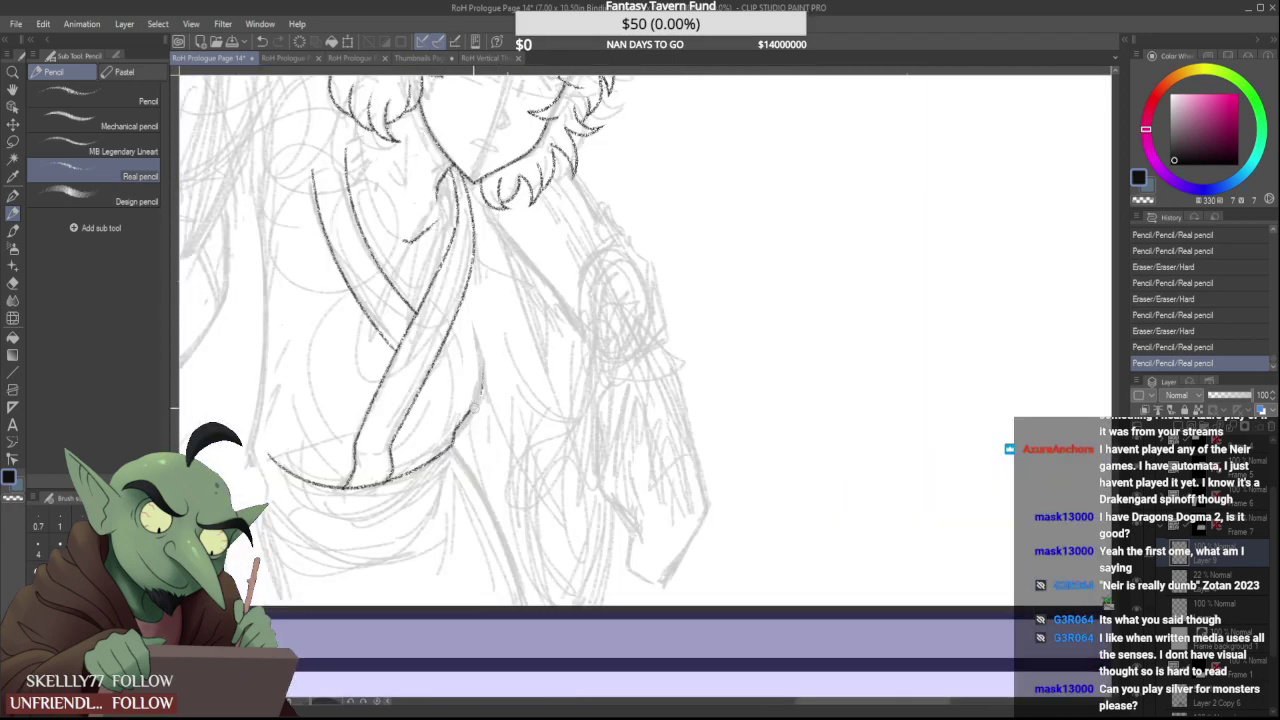
Redraw the robe's side contour as one smooth curve from the far end of the sash edge up toward the armpit
mouse_move(475, 407)
mouse_down()
mouse_move(457, 432)
mouse_move(480, 394)
mouse_move(473, 325)
mouse_up()
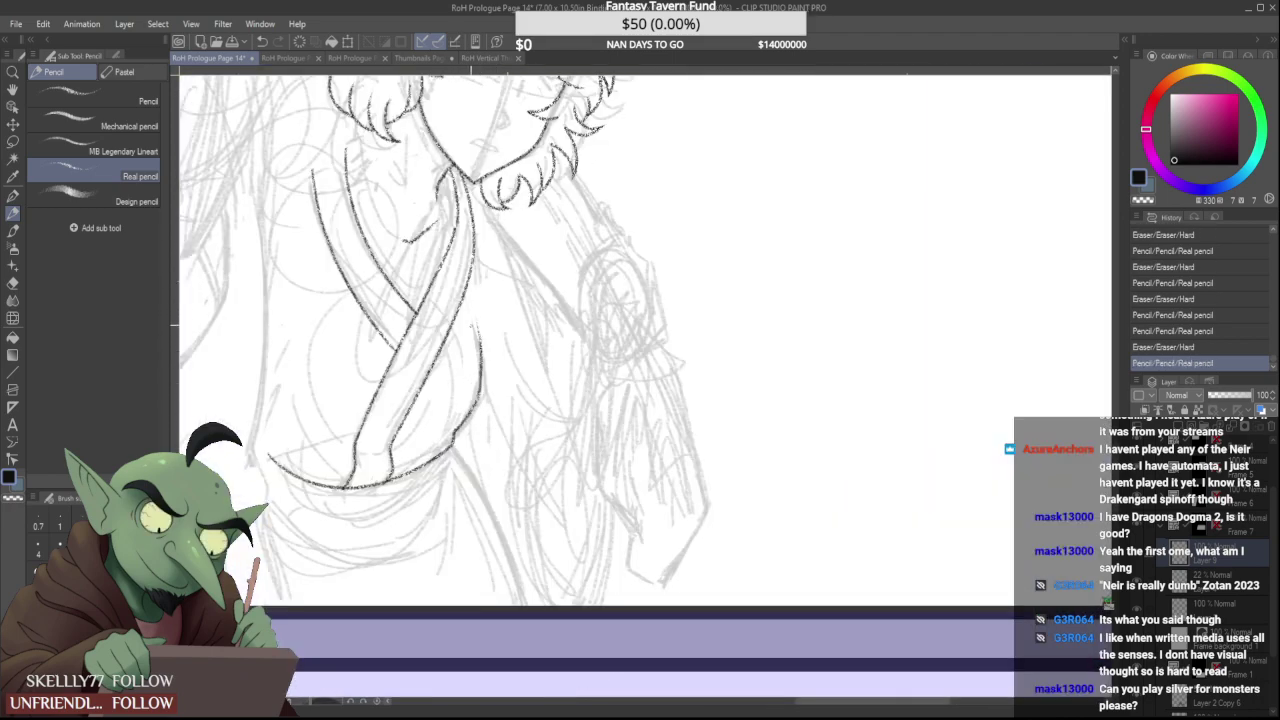
key(ctrl+z)
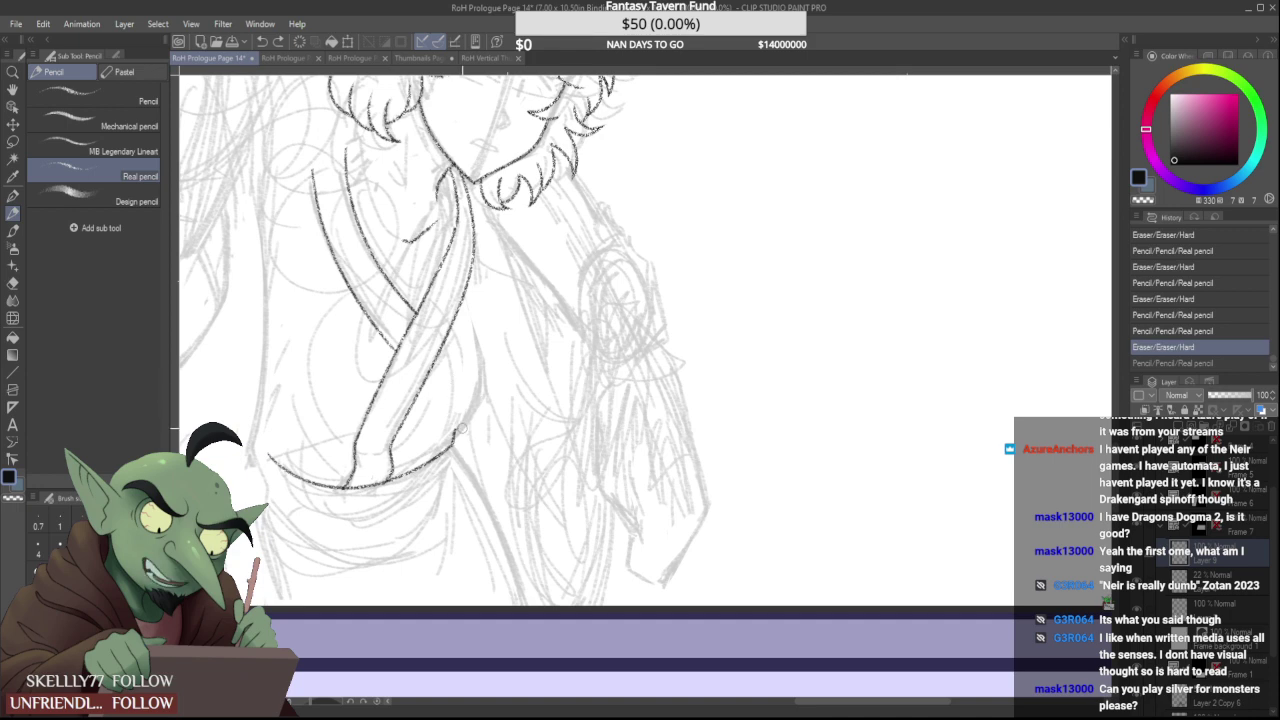
drag(461, 429, 472, 322)
key(ctrl+z)
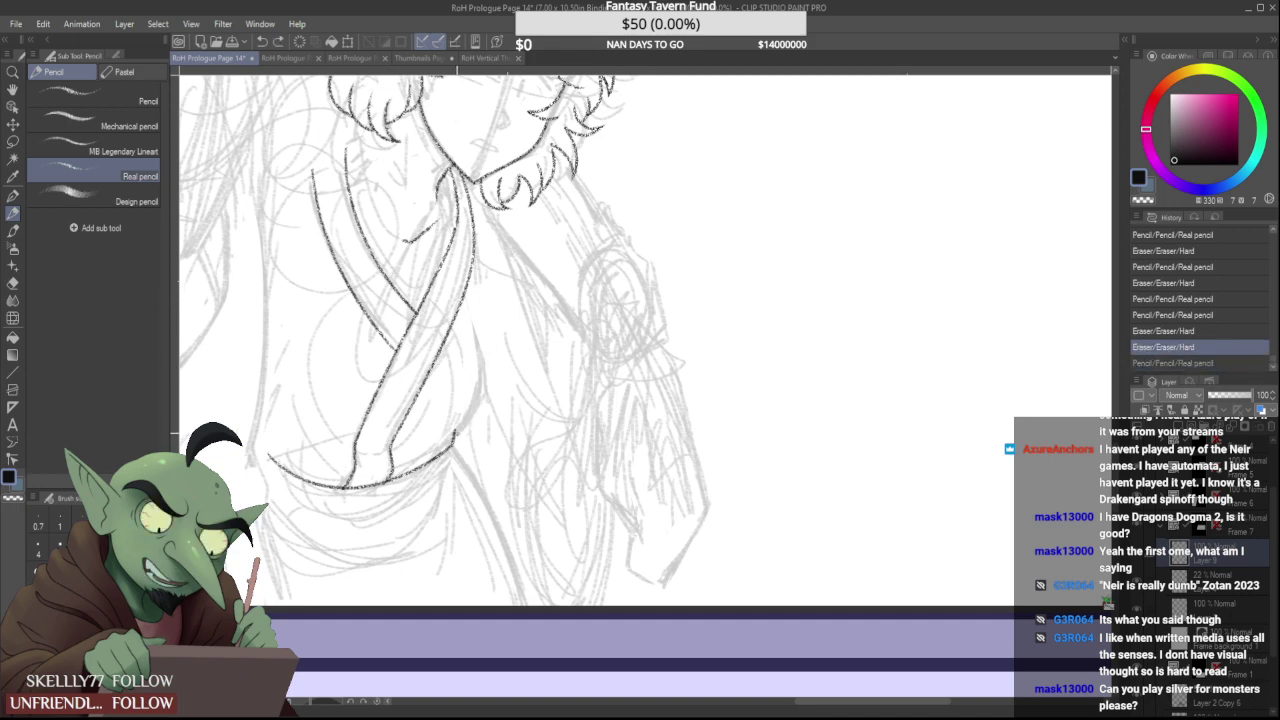
drag(457, 429, 471, 298)
key(ctrl+z)
mouse_move(456, 430)
mouse_down()
mouse_move(475, 290)
mouse_move(484, 336)
mouse_up()
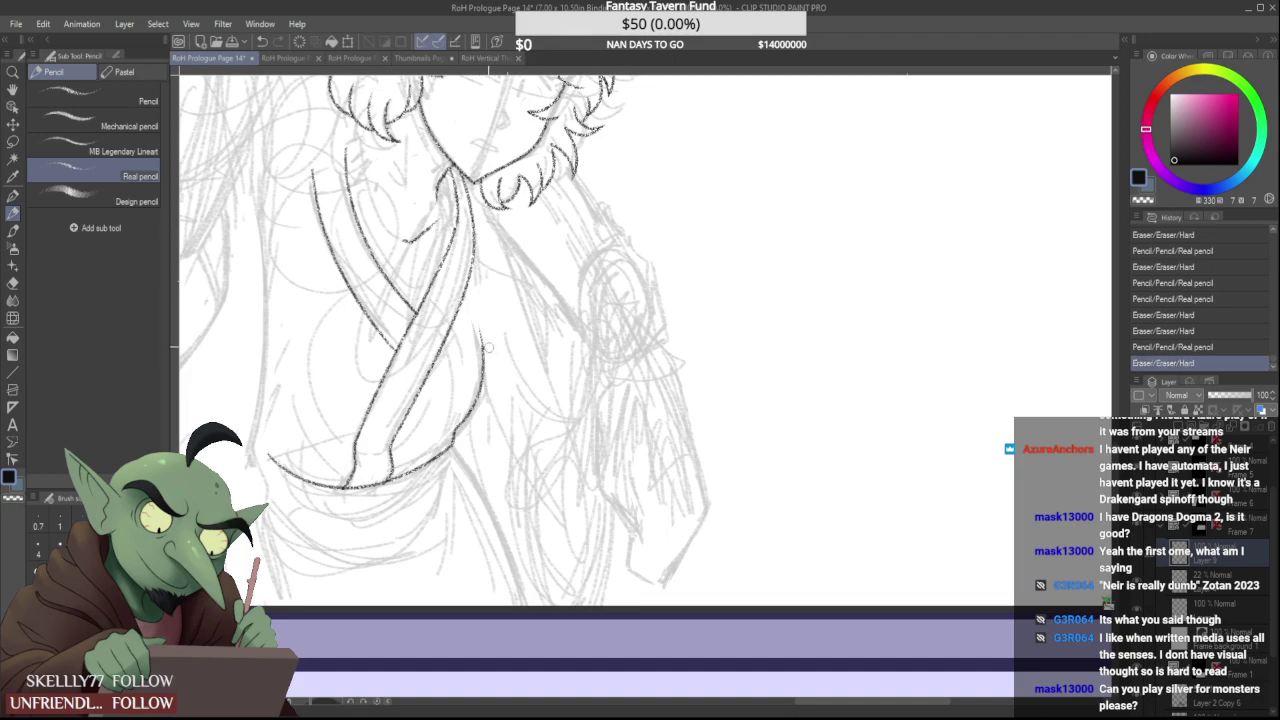
Draw a shallow fold curve across the collar band just above the sash edge and trim its ends
scroll(460, 325, down, 4)
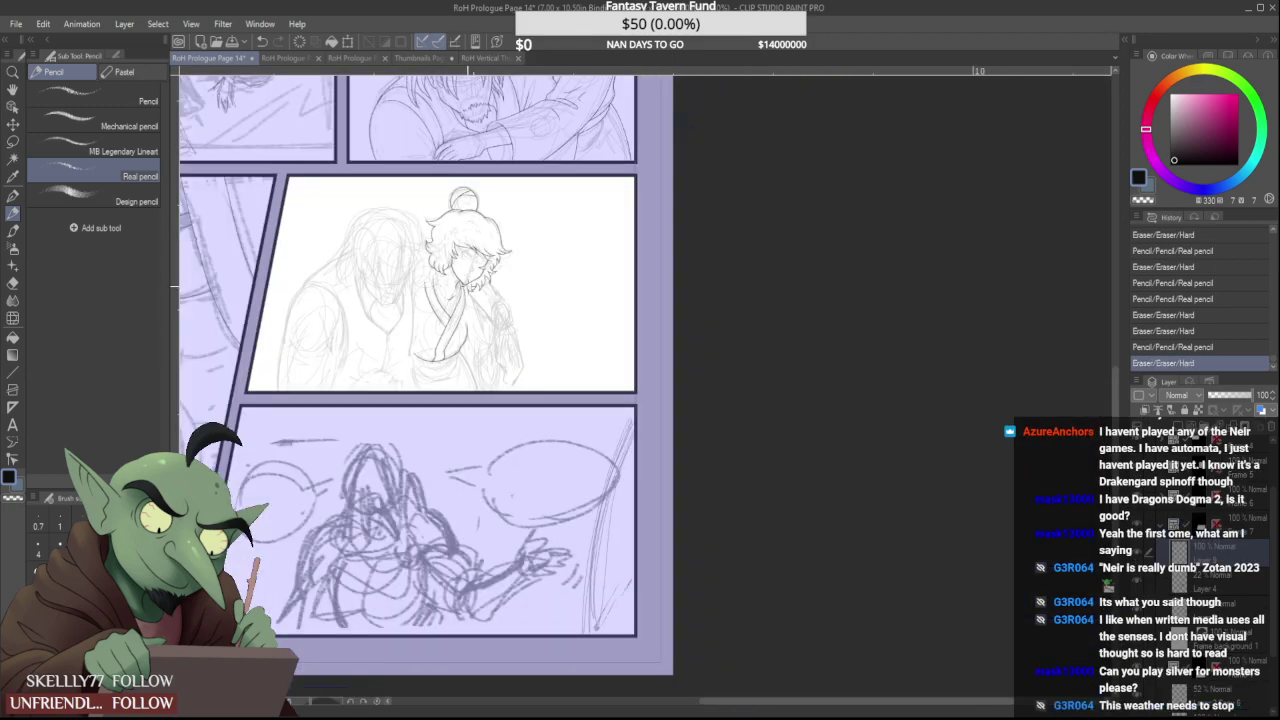
scroll(417, 340, up, 4)
drag(397, 337, 525, 340)
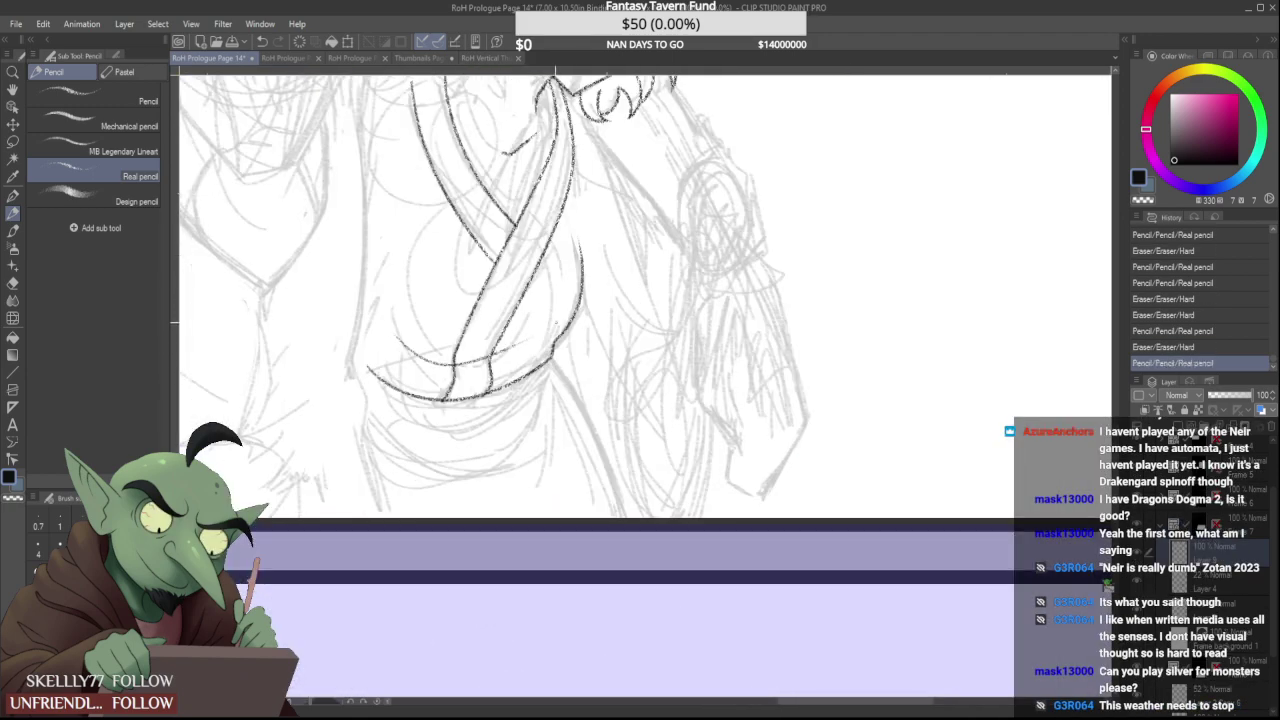
scroll(523, 321, down, 4)
scroll(506, 327, up, 4)
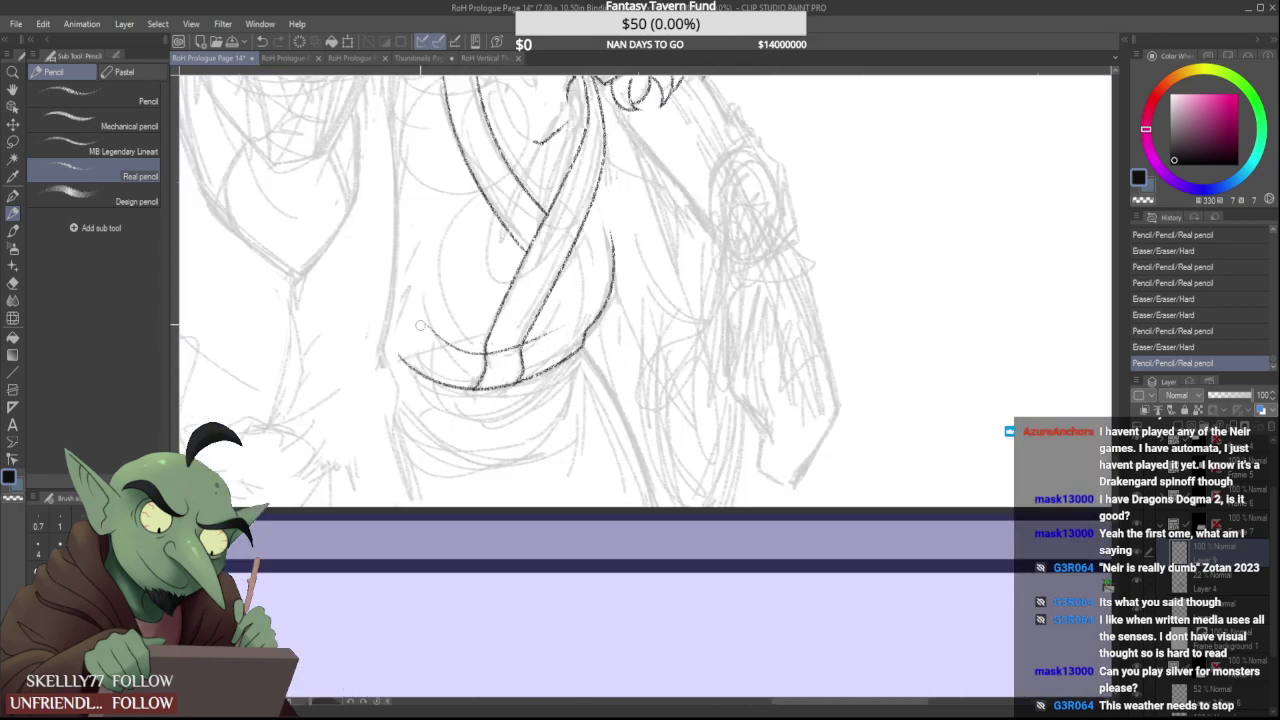
drag(431, 332, 468, 362)
scroll(562, 338, up, 2)
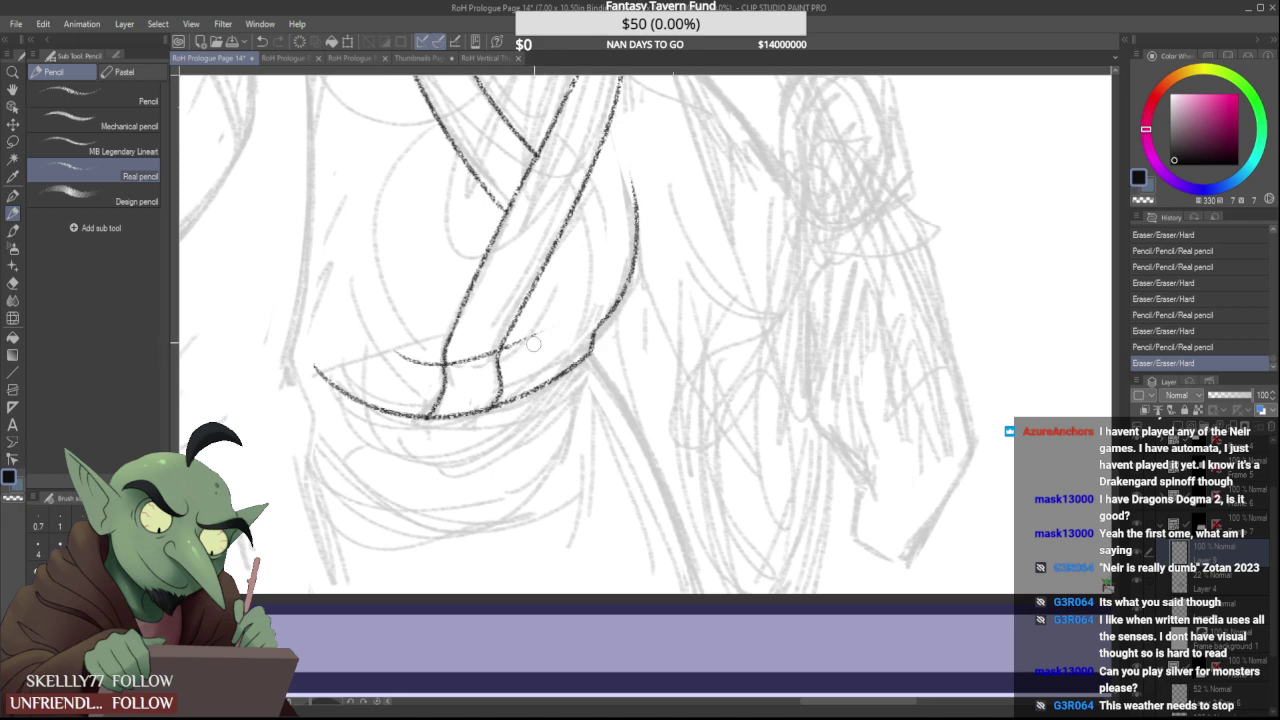
drag(533, 343, 530, 346)
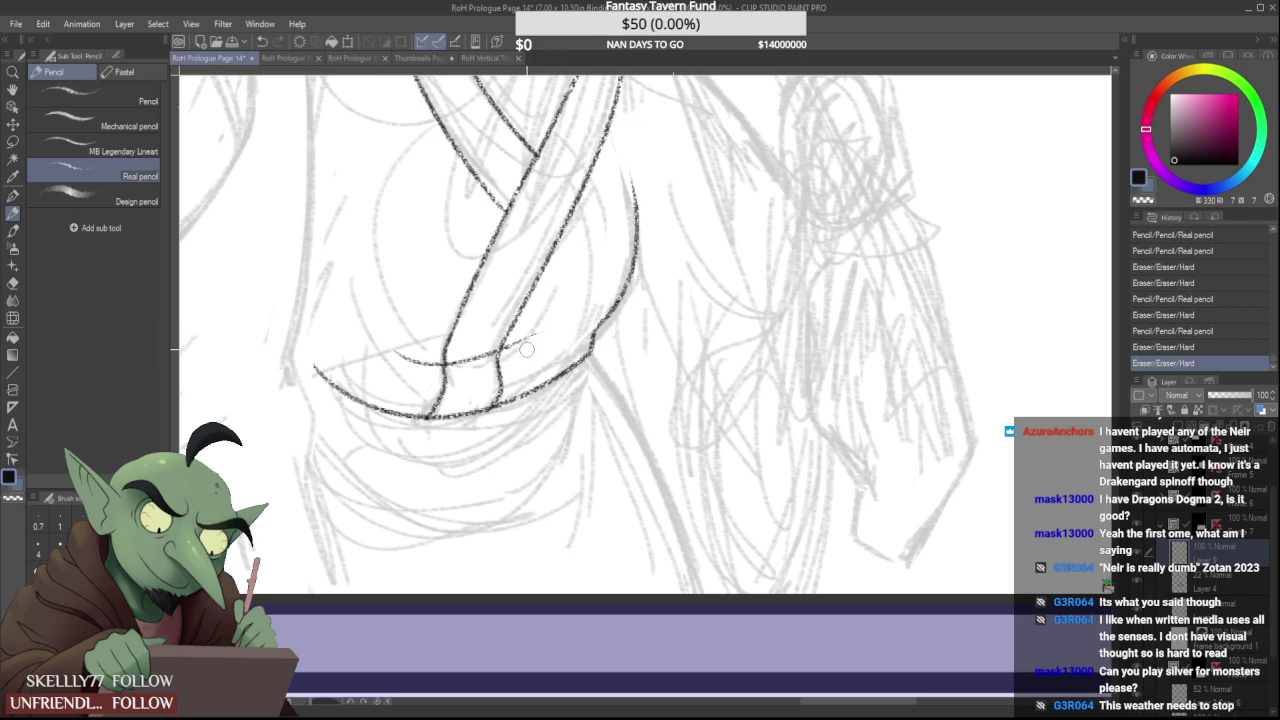
scroll(527, 349, up, 1)
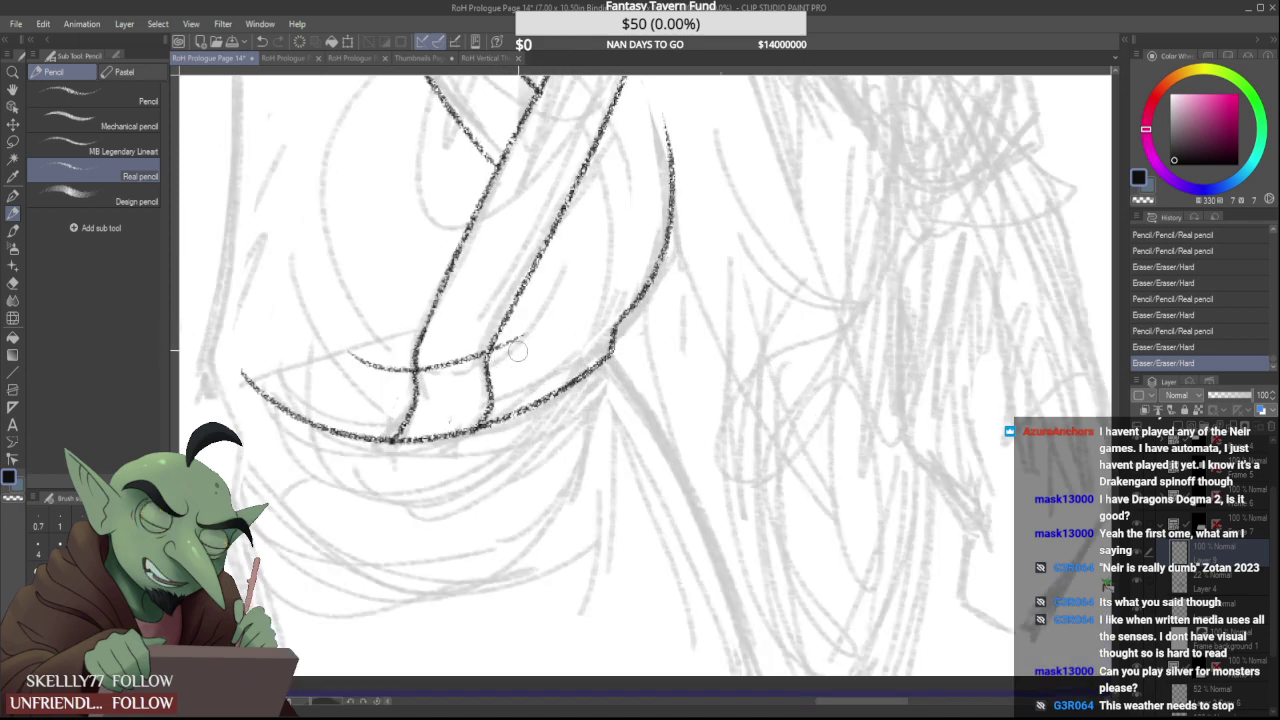
Draw the robe's lower contour from the far end of the sash edge down to the panel's bottom border, retrying until the curve fits
scroll(517, 350, down, 3)
scroll(577, 333, up, 1)
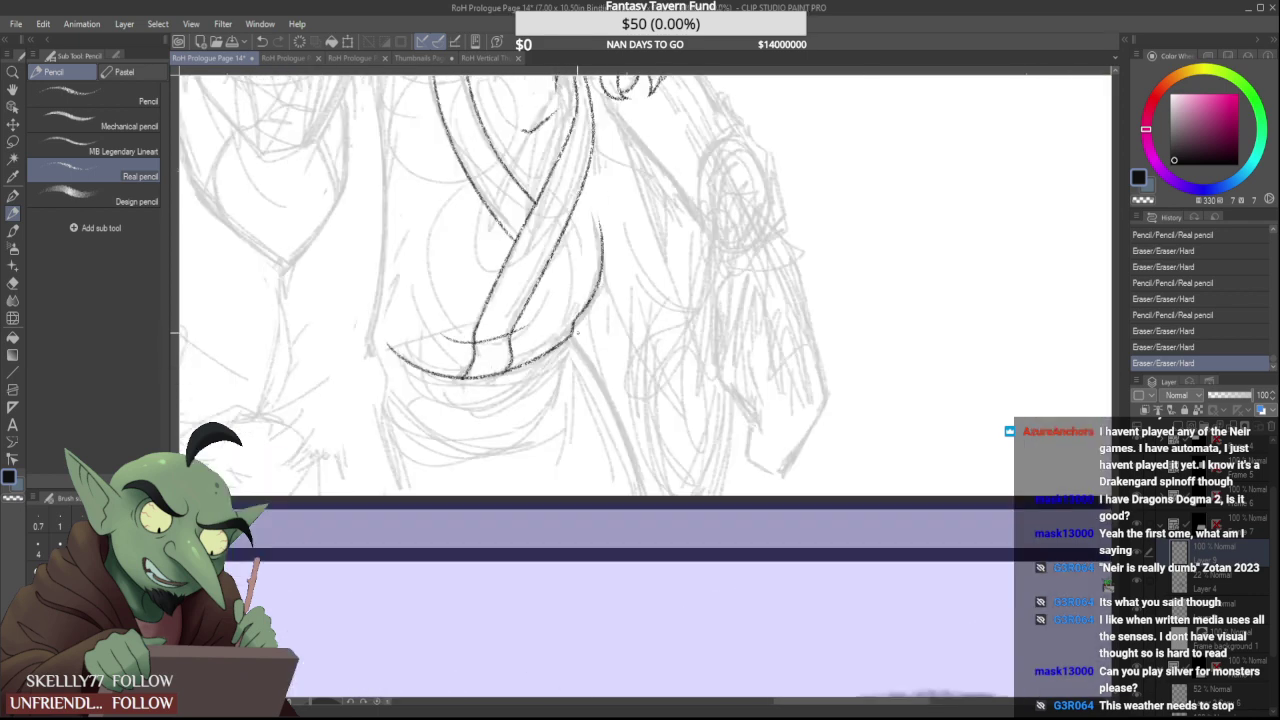
drag(571, 340, 646, 657)
scroll(584, 395, down, 1)
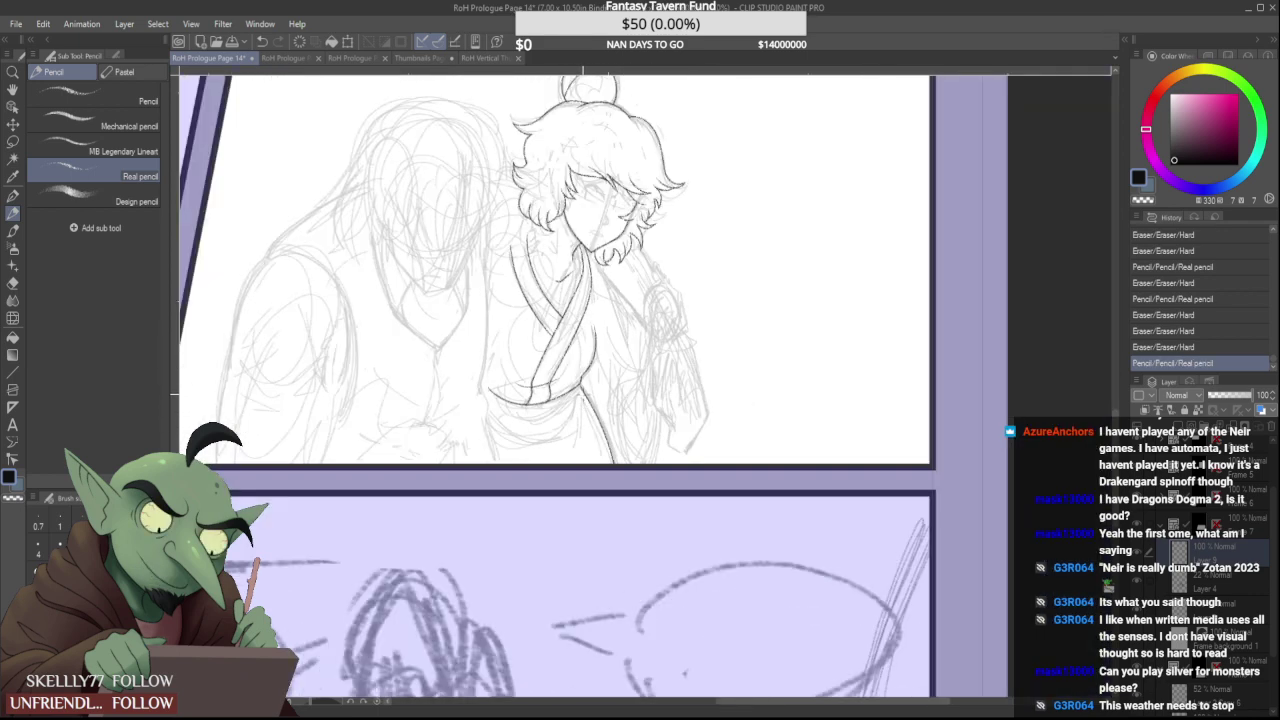
key(ctrl+z)
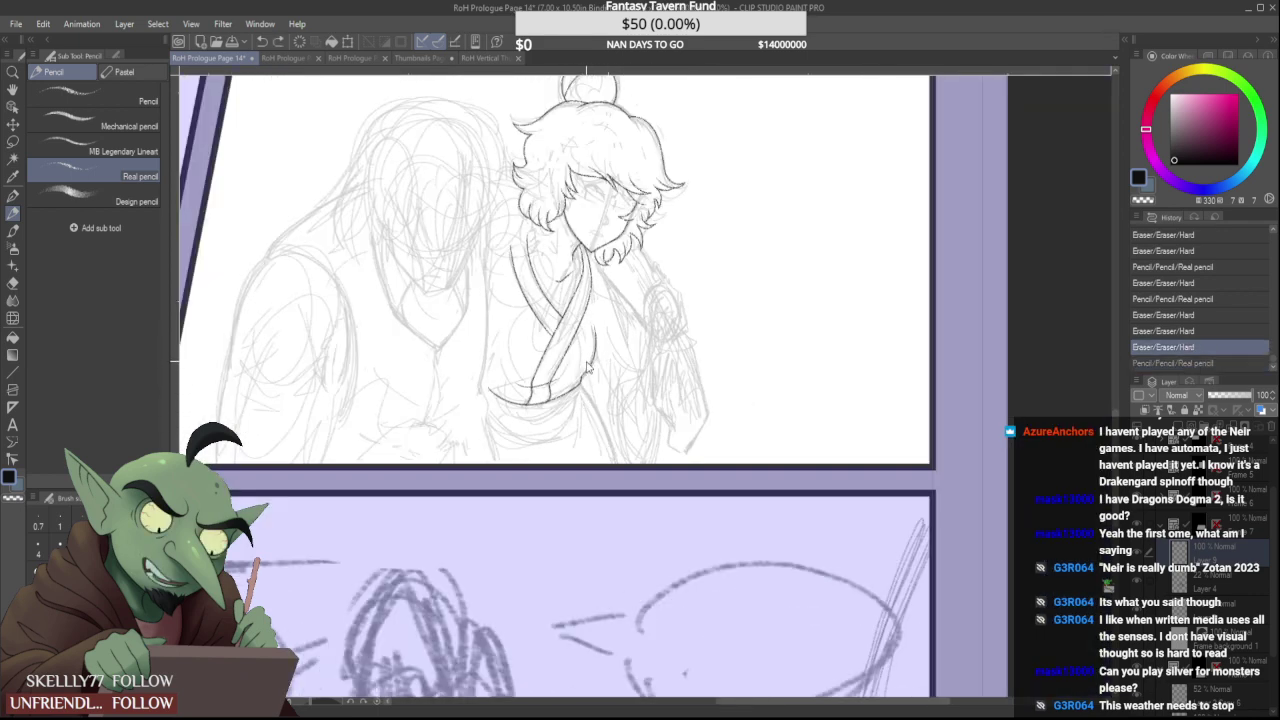
drag(584, 380, 618, 463)
key(ctrl+z)
drag(583, 380, 619, 463)
key(ctrl+z)
drag(590, 380, 612, 462)
key(ctrl+z)
drag(590, 380, 624, 464)
key(ctrl+z)
drag(590, 382, 624, 464)
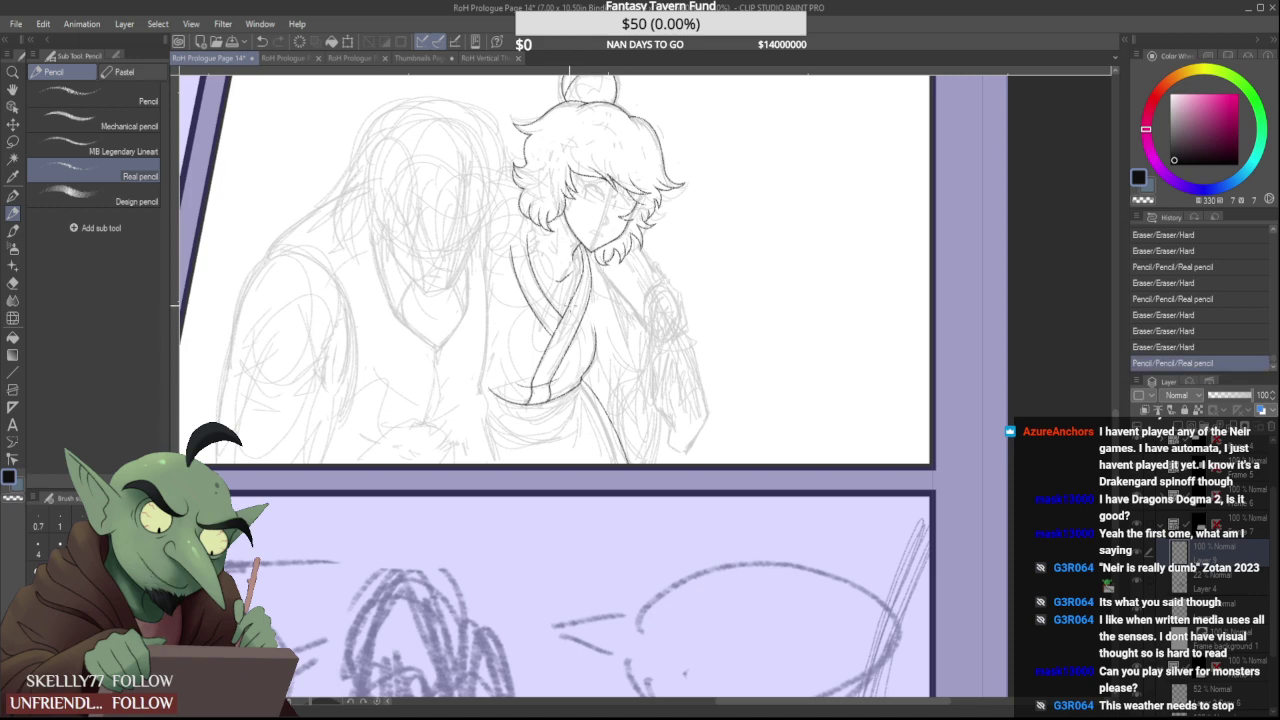
Draw a second curve just below the sash's upper edge, running across the waist to its far end
scroll(512, 421, up, 2)
mouse_move(644, 346)
mouse_down()
mouse_move(474, 372)
mouse_move(619, 379)
mouse_up()
key(ctrl+z)
key(ctrl+z)
mouse_move(470, 378)
mouse_down()
mouse_move(618, 385)
mouse_move(656, 343)
mouse_move(638, 352)
mouse_up()
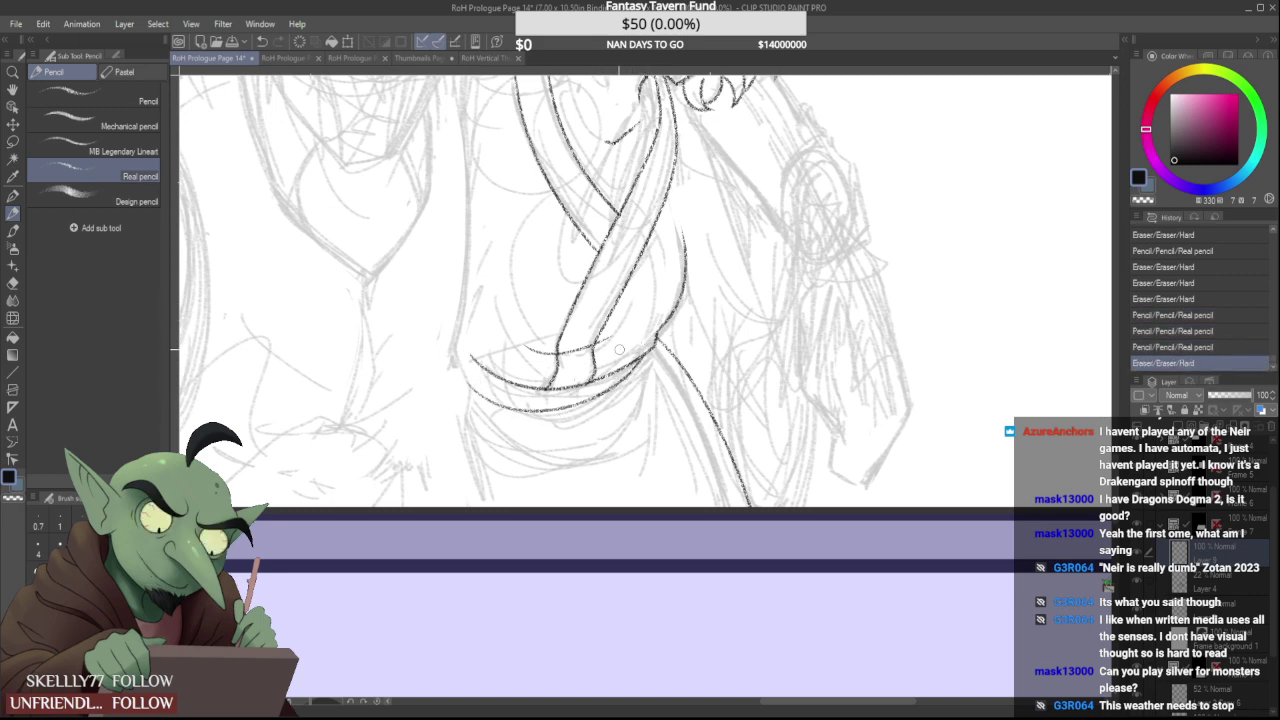
Touch up the sash and collar lines at the waist with short pencil strokes and erase the stray ends
scroll(614, 335, down, 4)
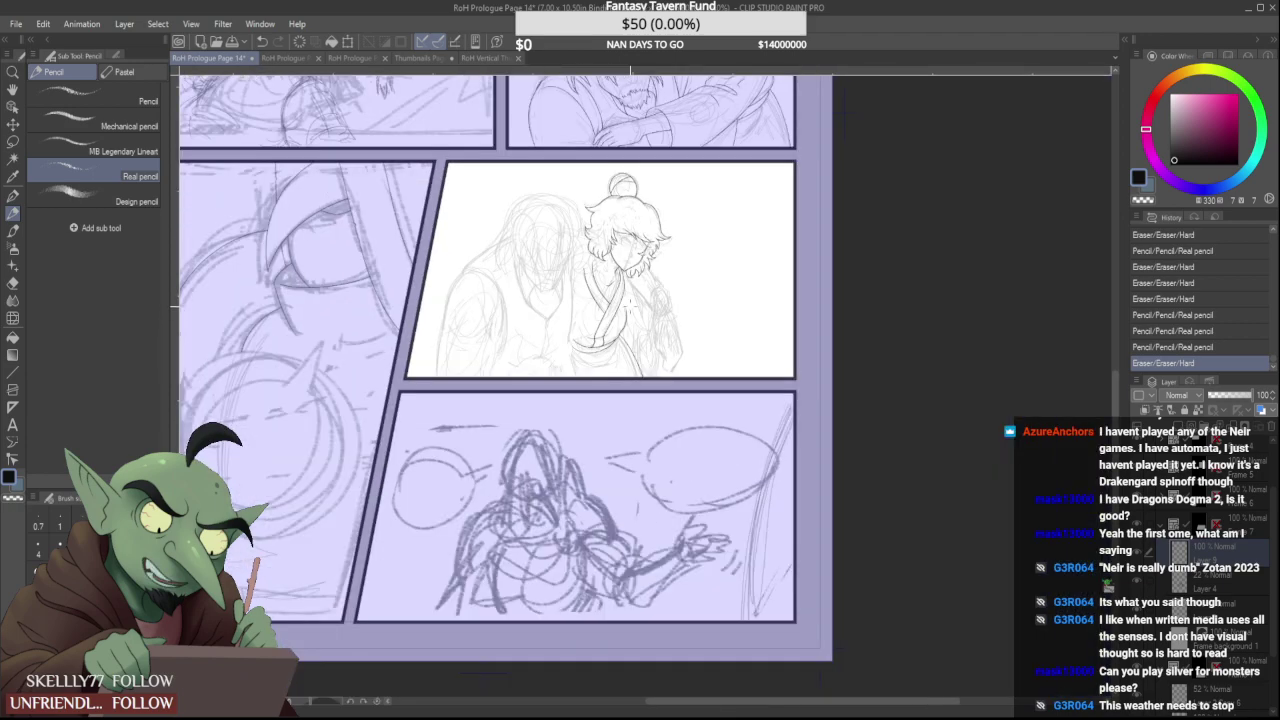
scroll(618, 345, up, 3)
mouse_move(613, 320)
mouse_down()
mouse_move(632, 299)
mouse_move(603, 347)
mouse_up()
scroll(628, 314, down, 2)
scroll(628, 314, up, 3)
drag(576, 390, 569, 396)
mouse_move(567, 397)
mouse_down()
mouse_move(549, 402)
mouse_move(573, 388)
mouse_up()
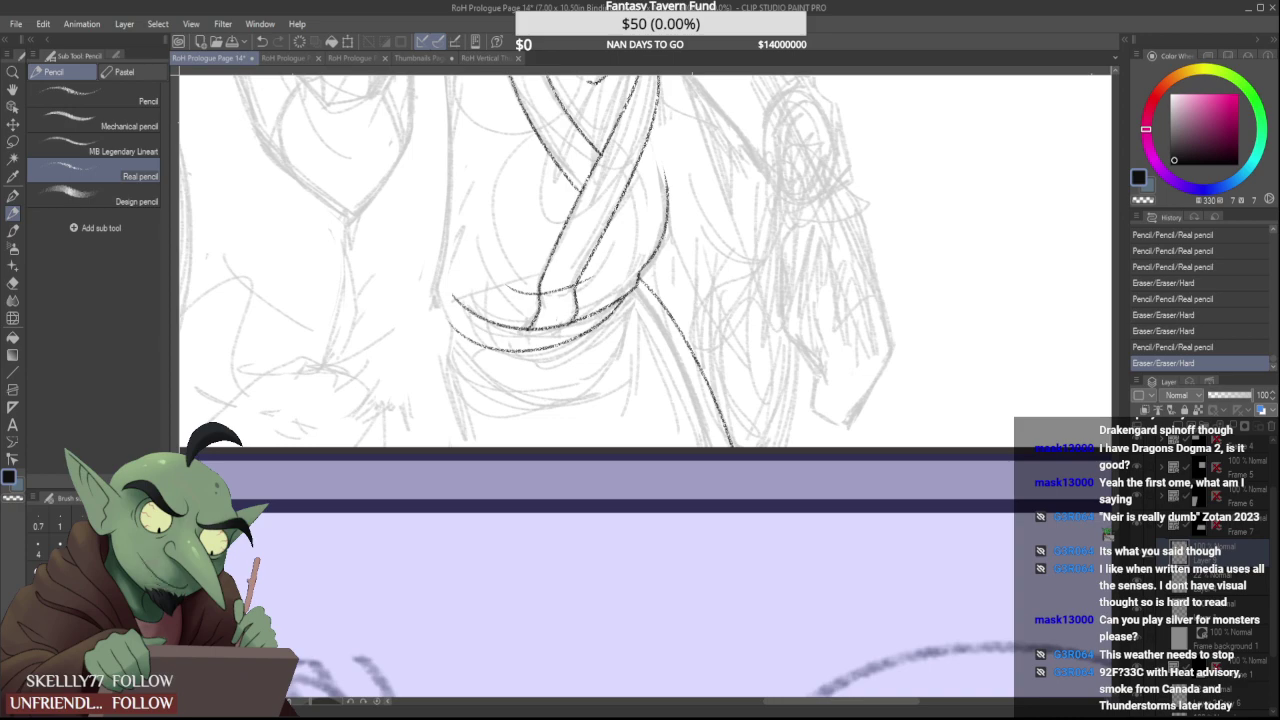
Draw two short opposing fold curves in the gap between the robe's side contour and the sketched arm, and clean up their ends
scroll(596, 398, down, 5)
scroll(638, 366, up, 3)
scroll(571, 340, up, 2)
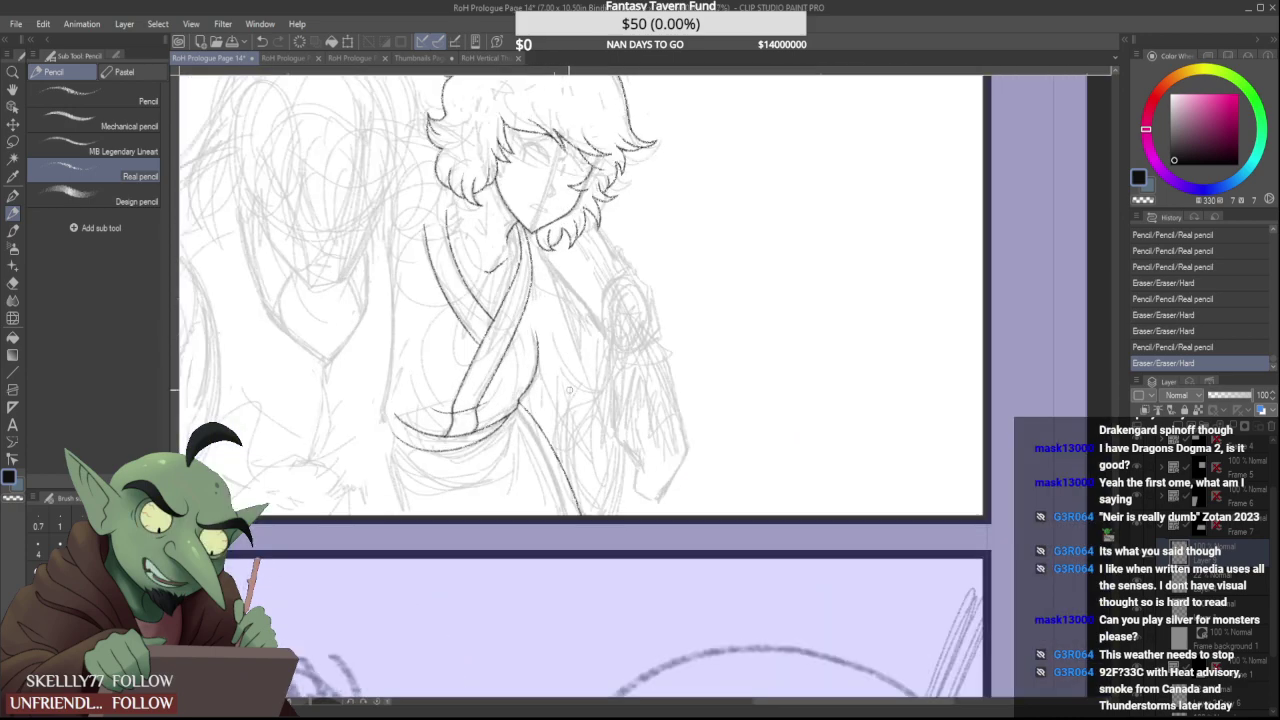
scroll(567, 375, up, 2)
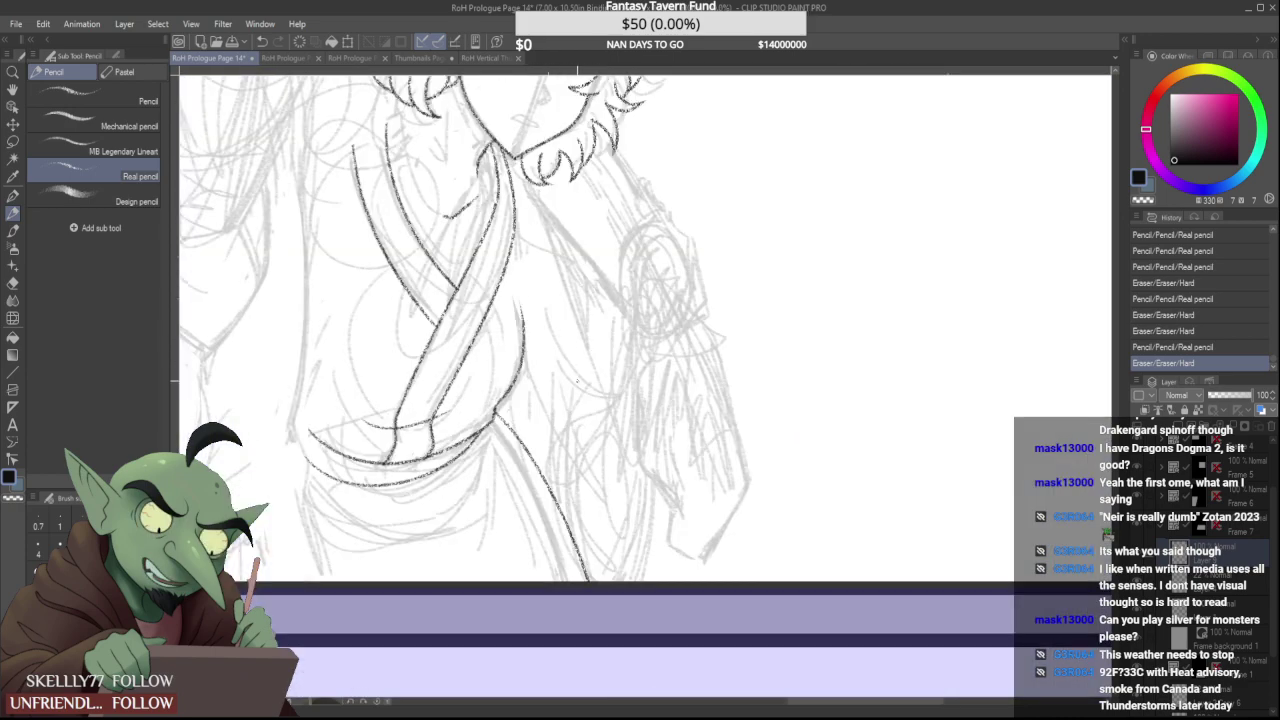
drag(607, 386, 559, 438)
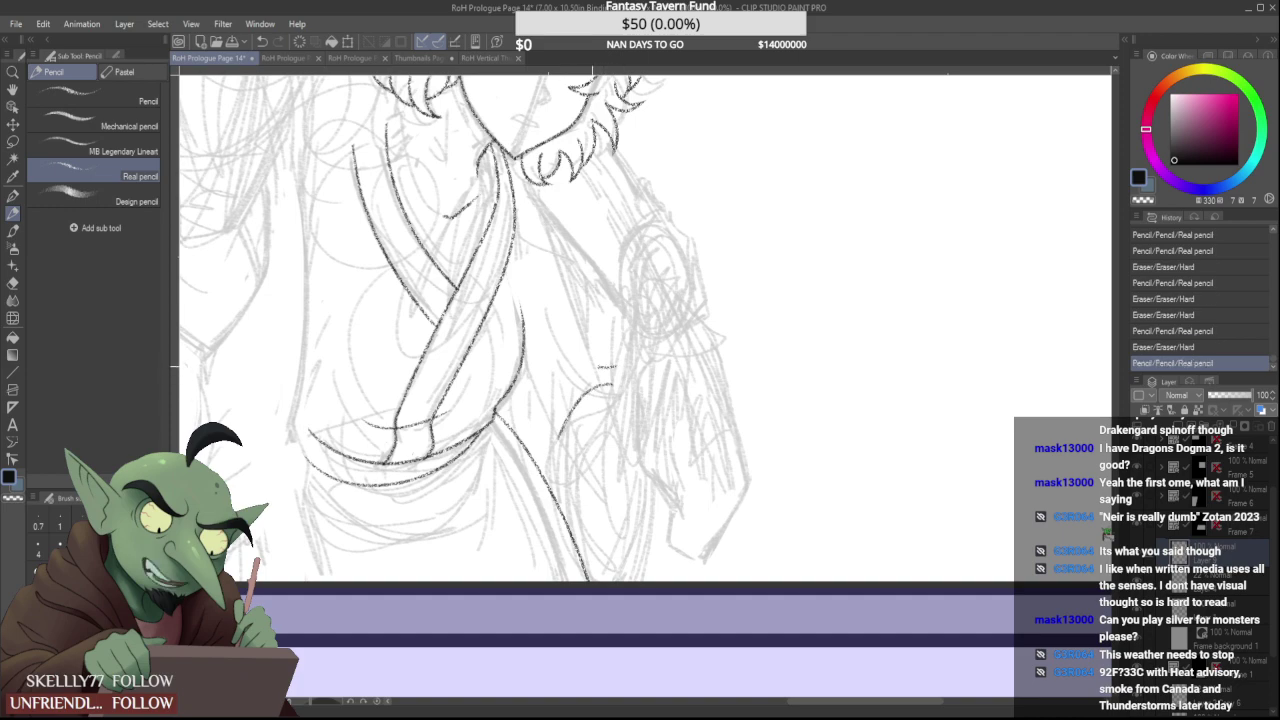
mouse_move(592, 366)
mouse_down()
mouse_move(560, 348)
mouse_move(584, 378)
mouse_up()
scroll(562, 342, up, 1)
scroll(617, 365, down, 2)
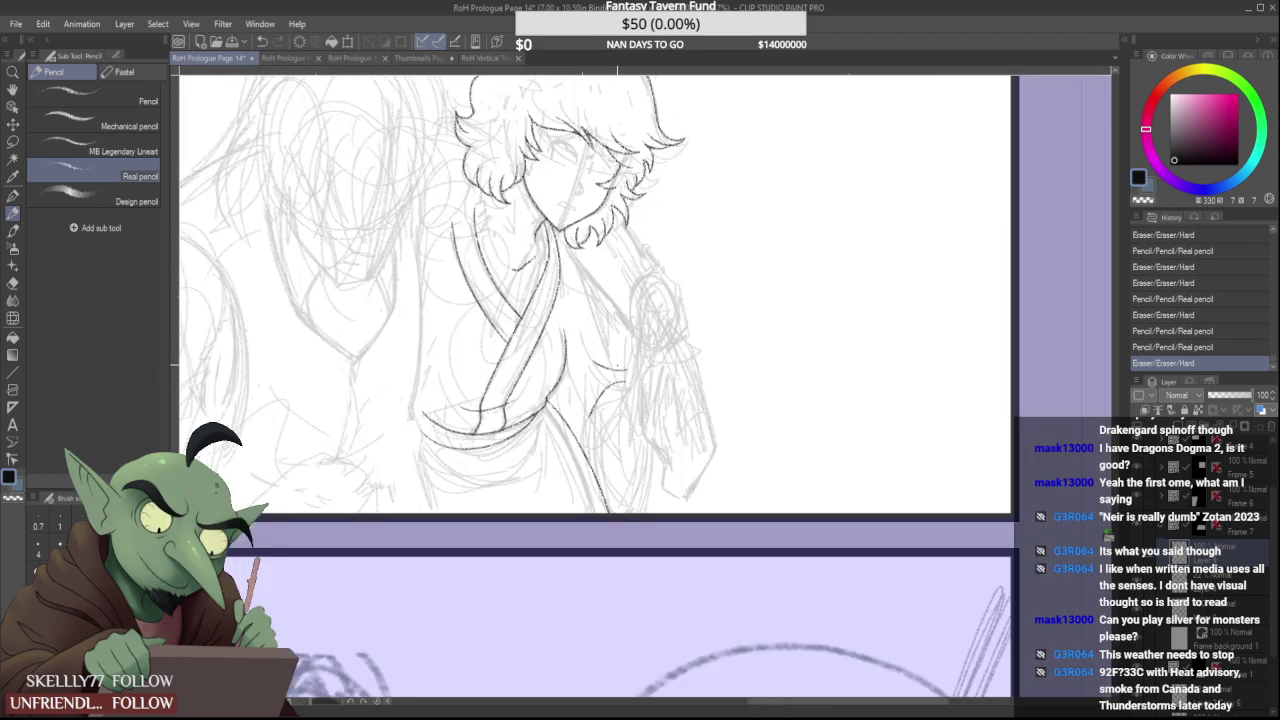
scroll(612, 421, down, 5)
scroll(612, 421, up, 6)
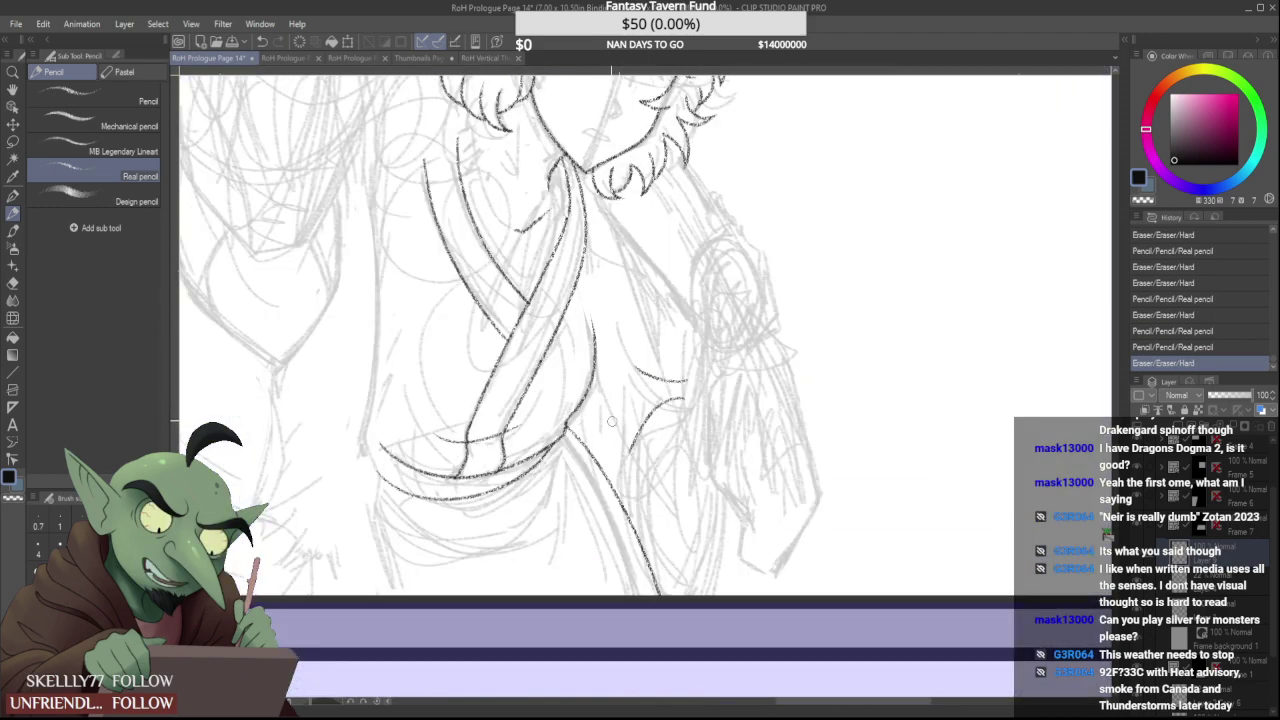
scroll(612, 421, up, 1)
drag(645, 421, 644, 413)
scroll(558, 401, down, 3)
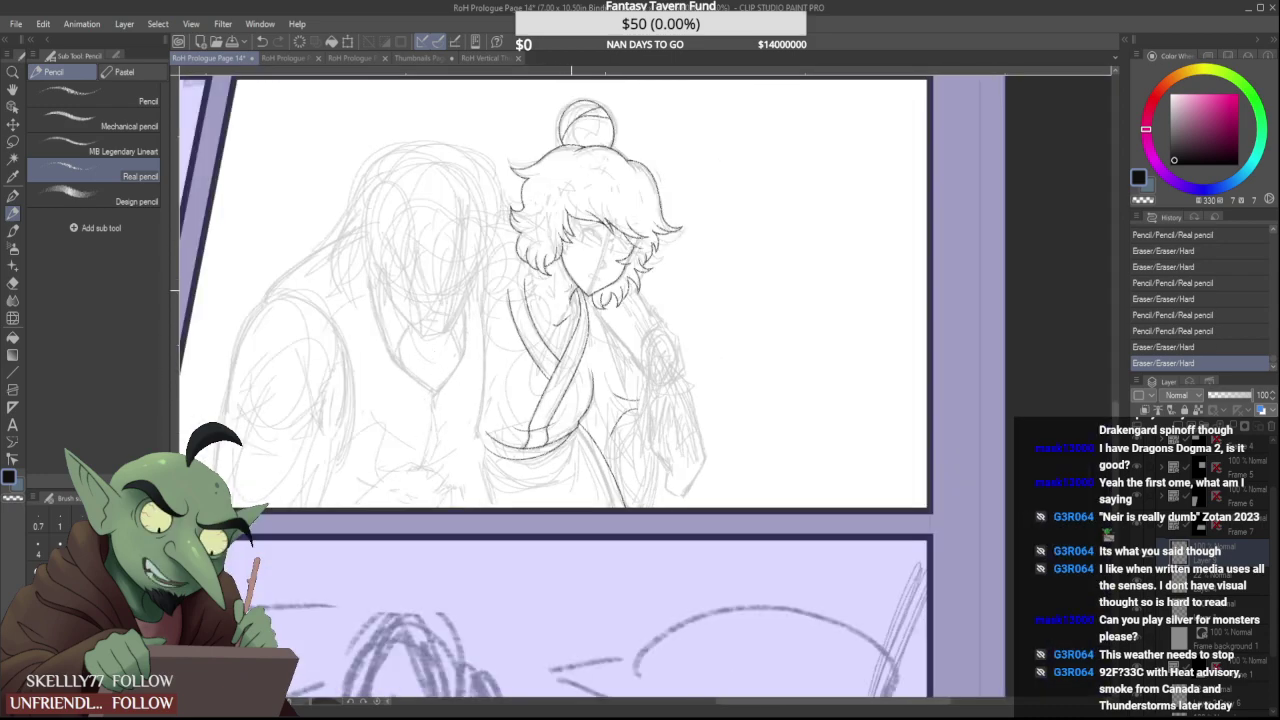
Examine the topknot figure's line art within its panel and against the whole comic page
scroll(574, 287, up, 1)
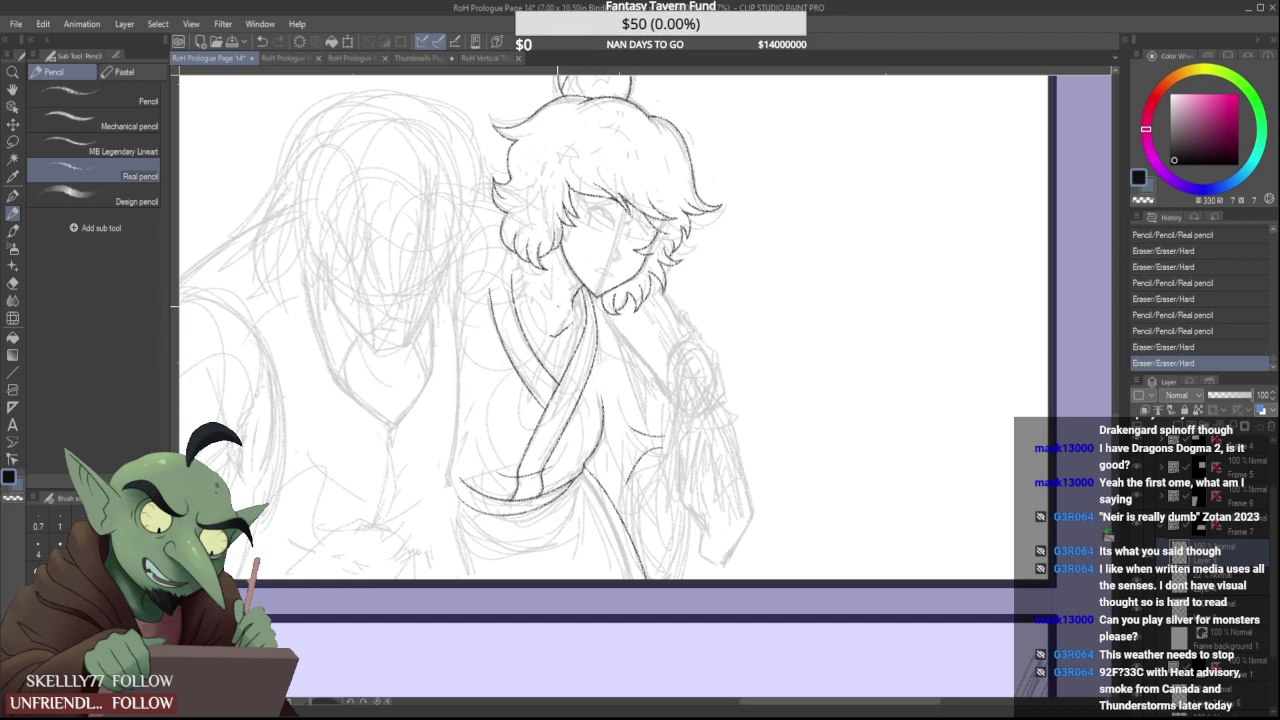
scroll(480, 353, down, 2)
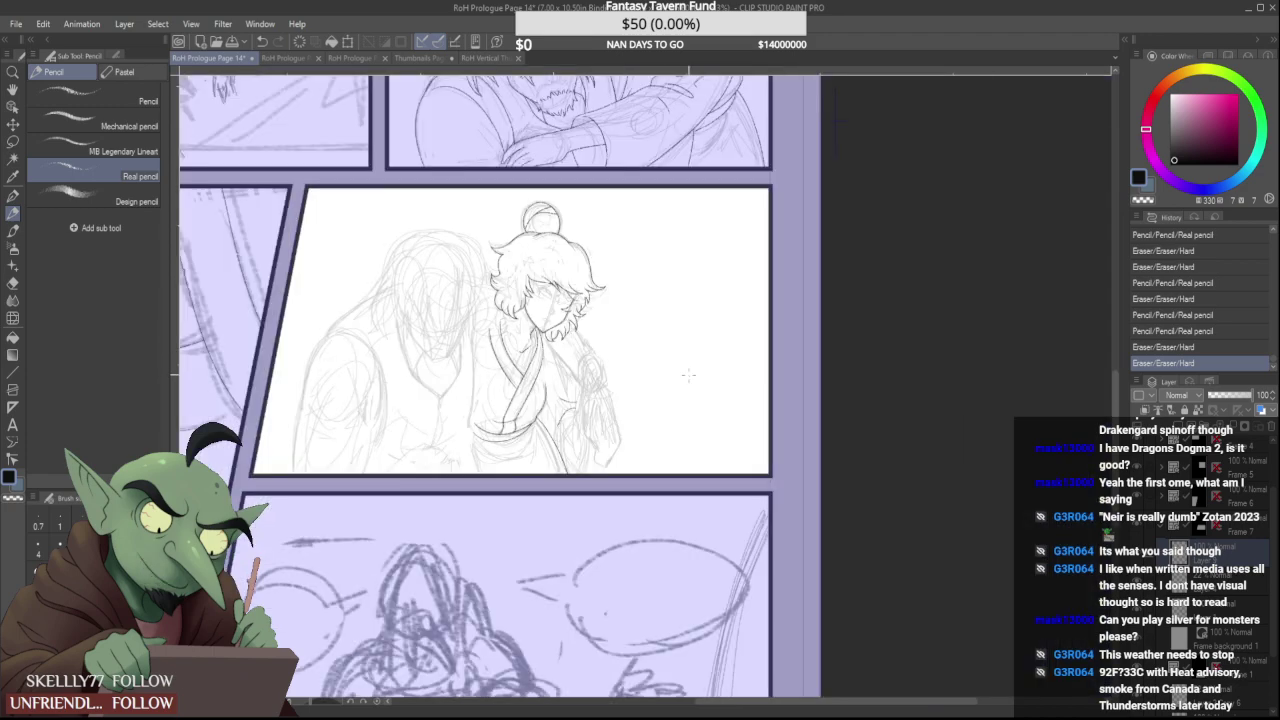
scroll(565, 356, up, 2)
scroll(481, 70, down, 2)
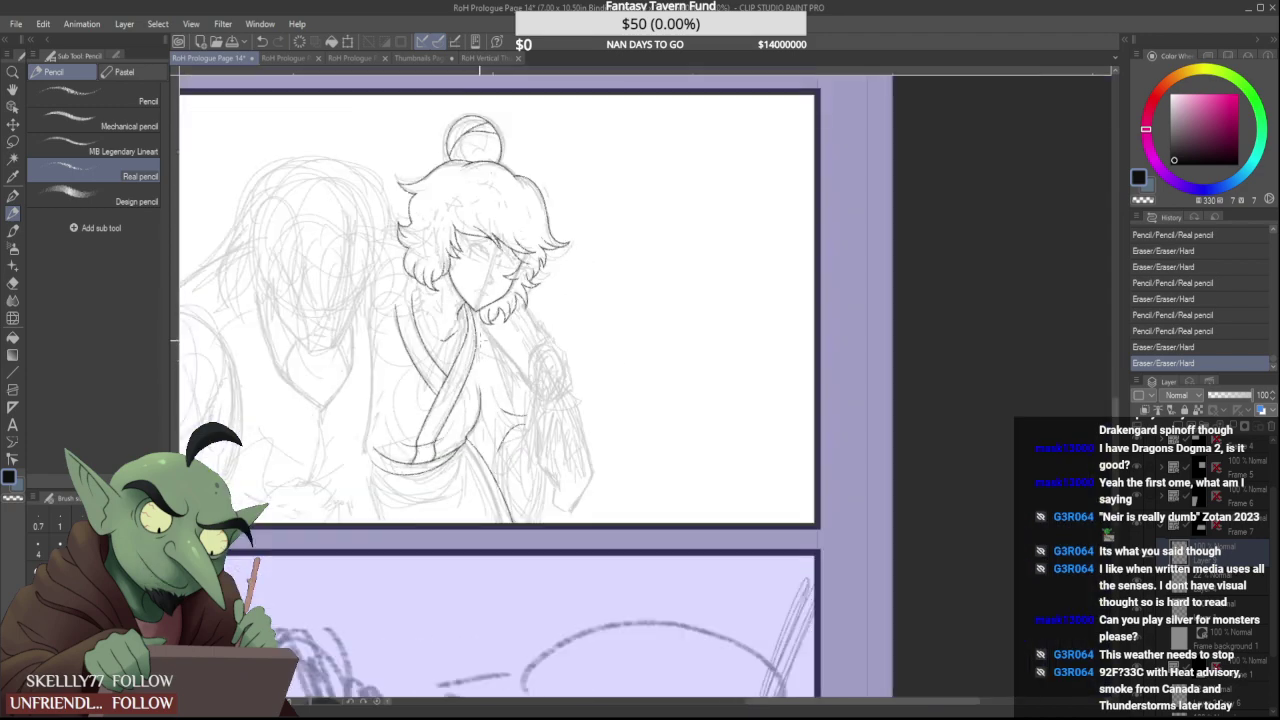
scroll(472, 332, down, 1)
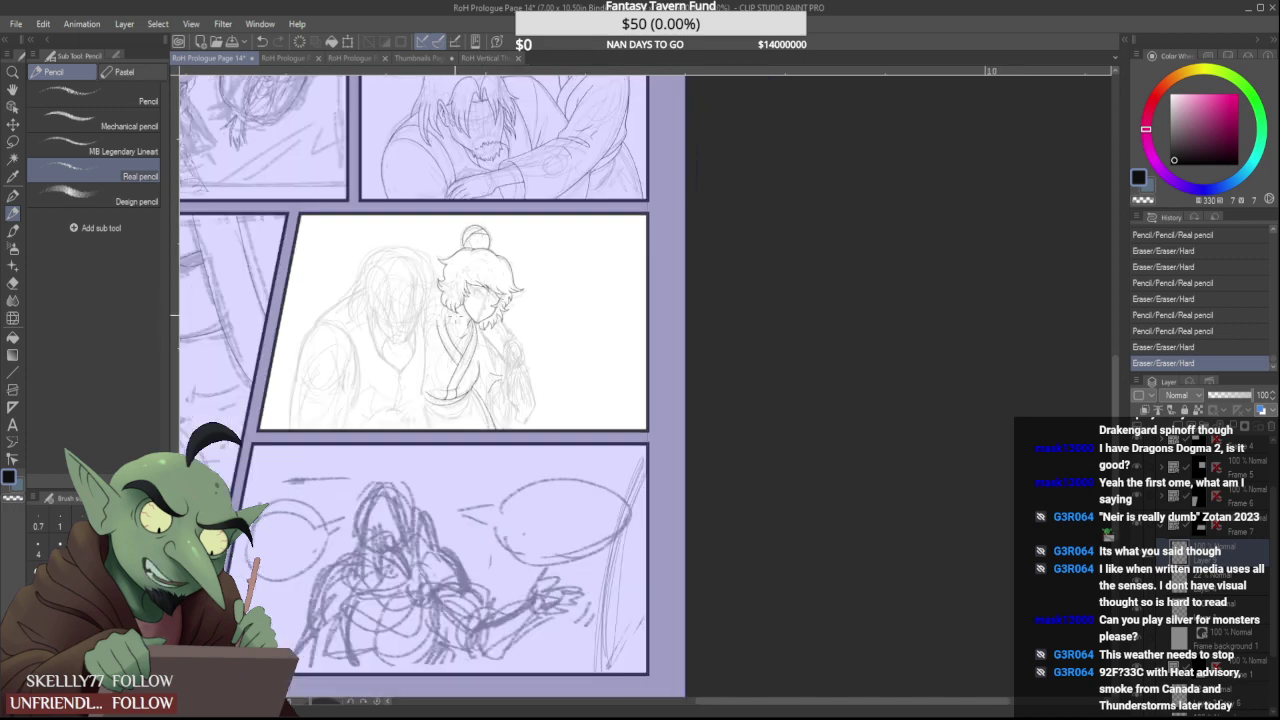
scroll(395, 391, down, 2)
scroll(347, 388, up, 3)
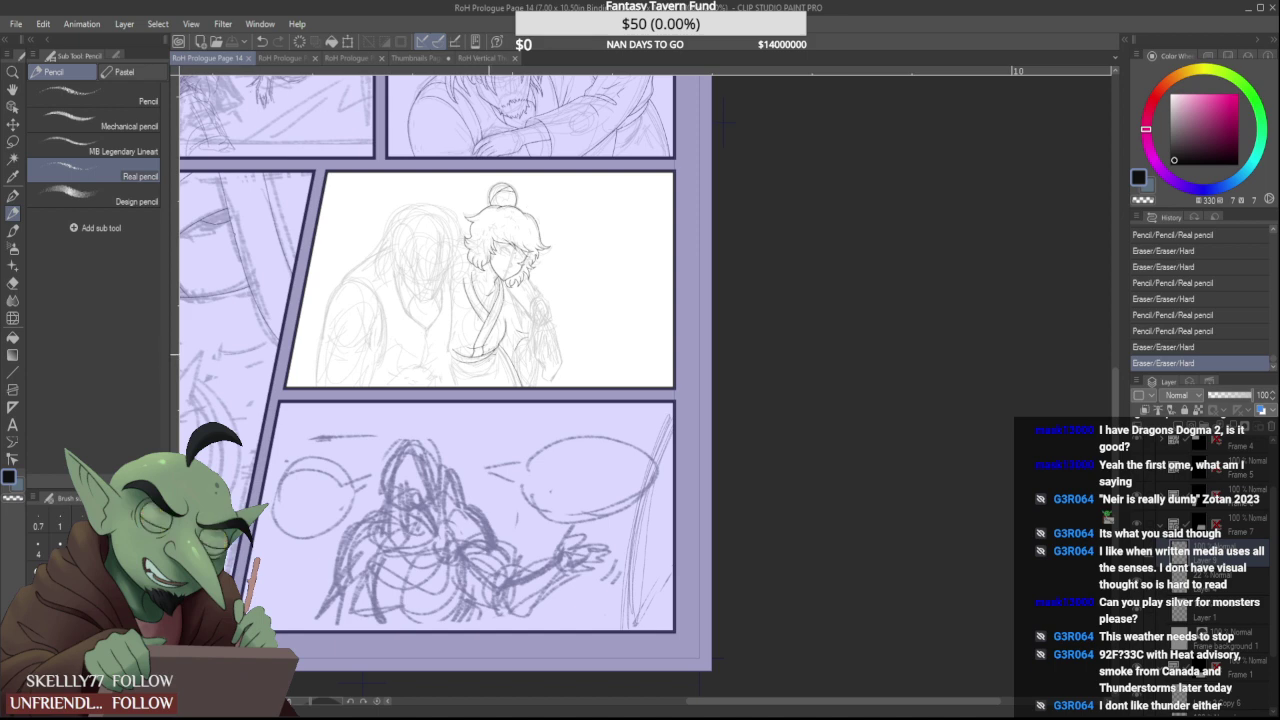
scroll(380, 330, down, 4)
scroll(422, 339, down, 1)
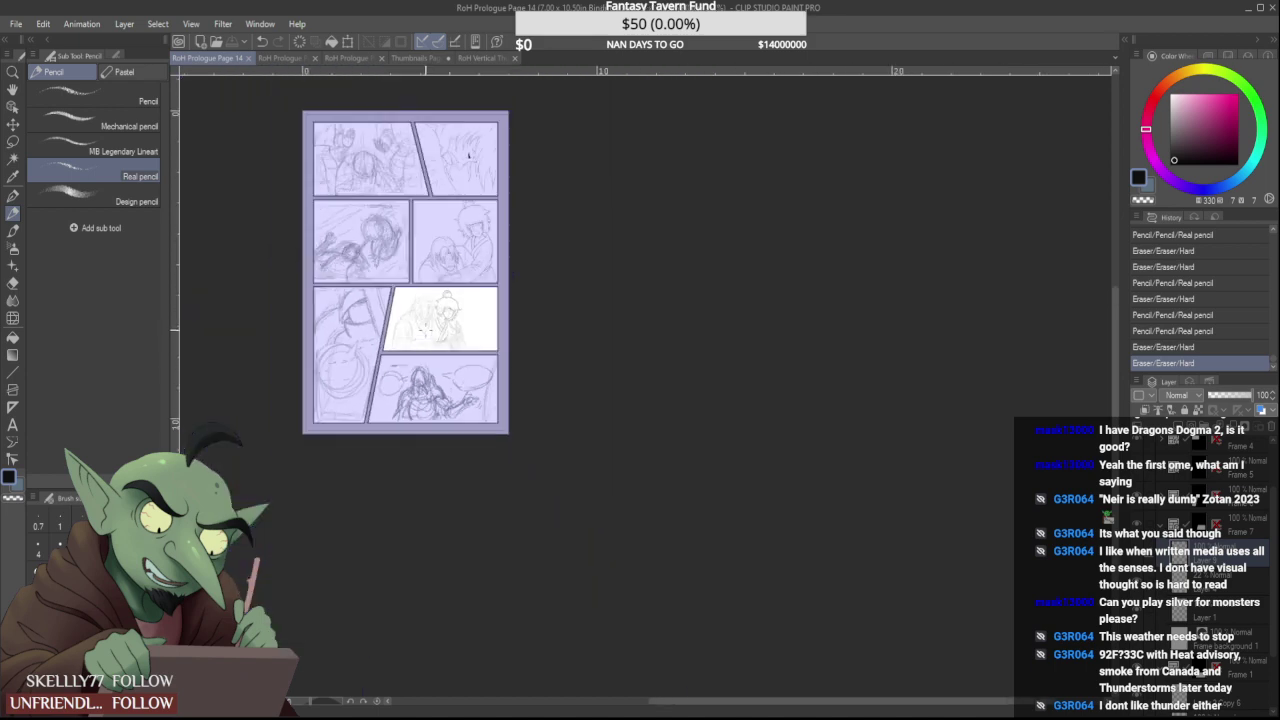
scroll(465, 150, up, 3)
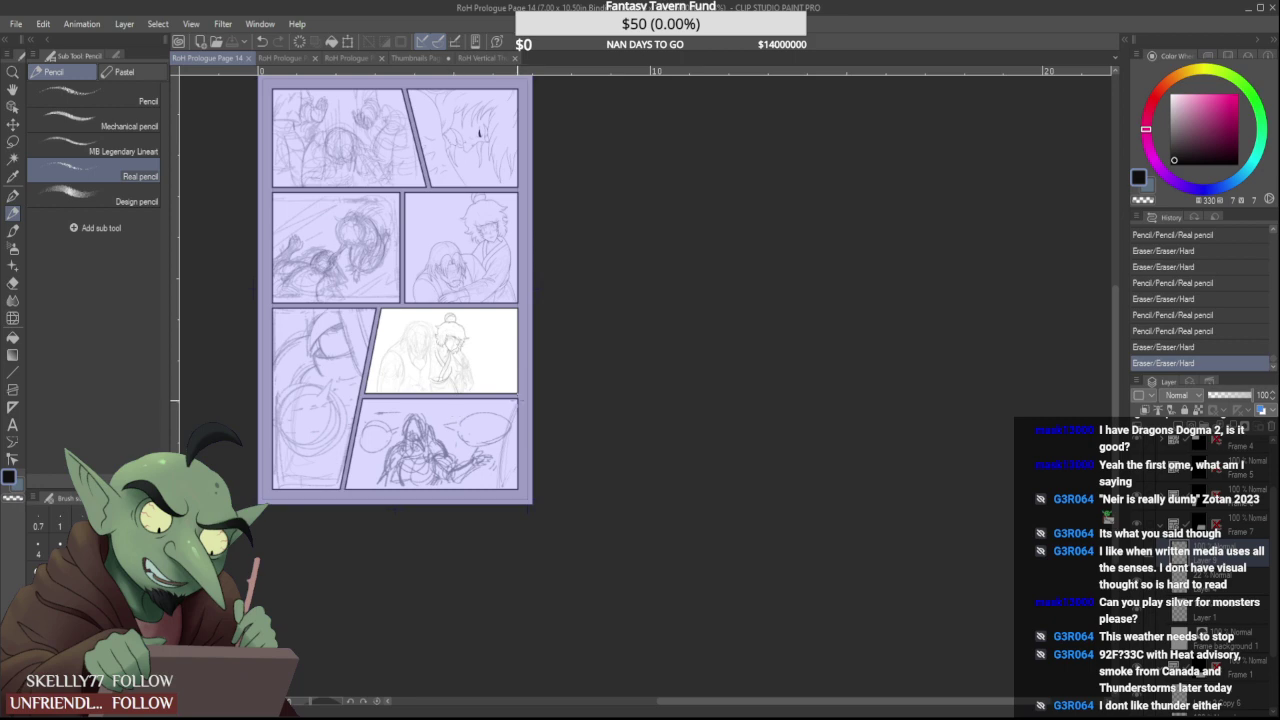
Collapse the Frame 7 layer folder, switch to the RoH Vertical Thumbnail V2.png document and view the whole image fitted to the window
click(1161, 527)
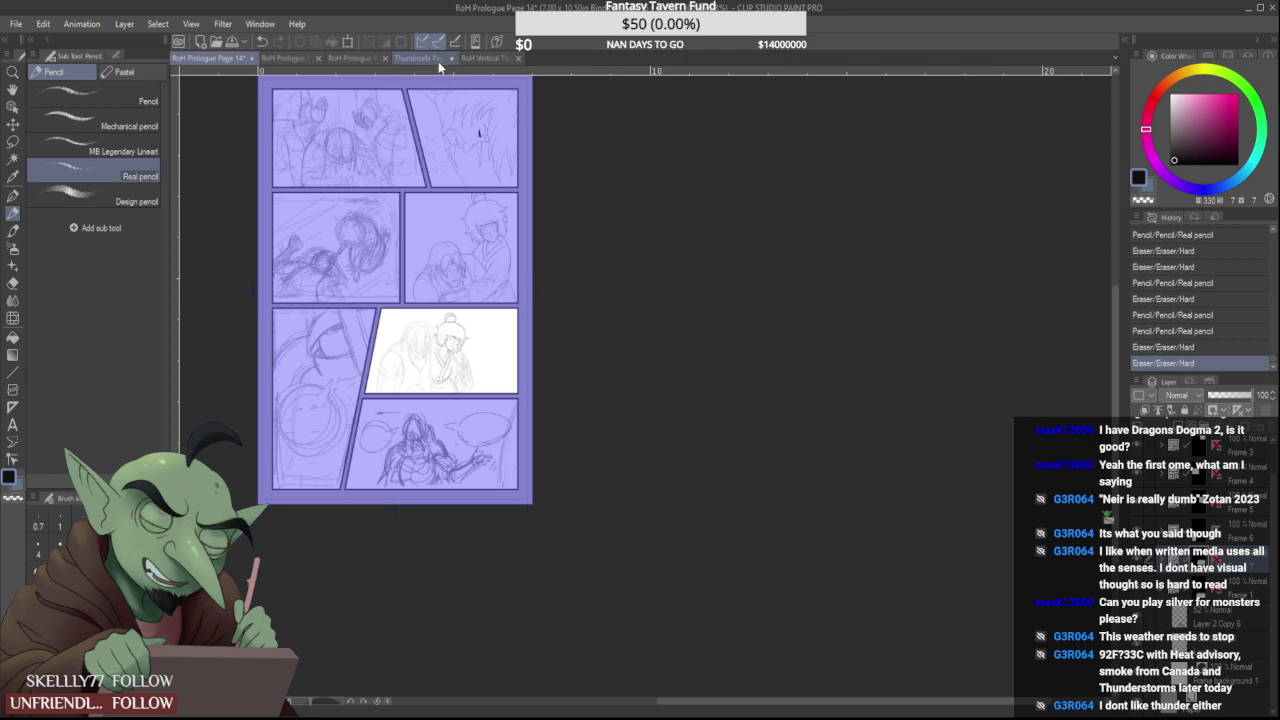
click(484, 58)
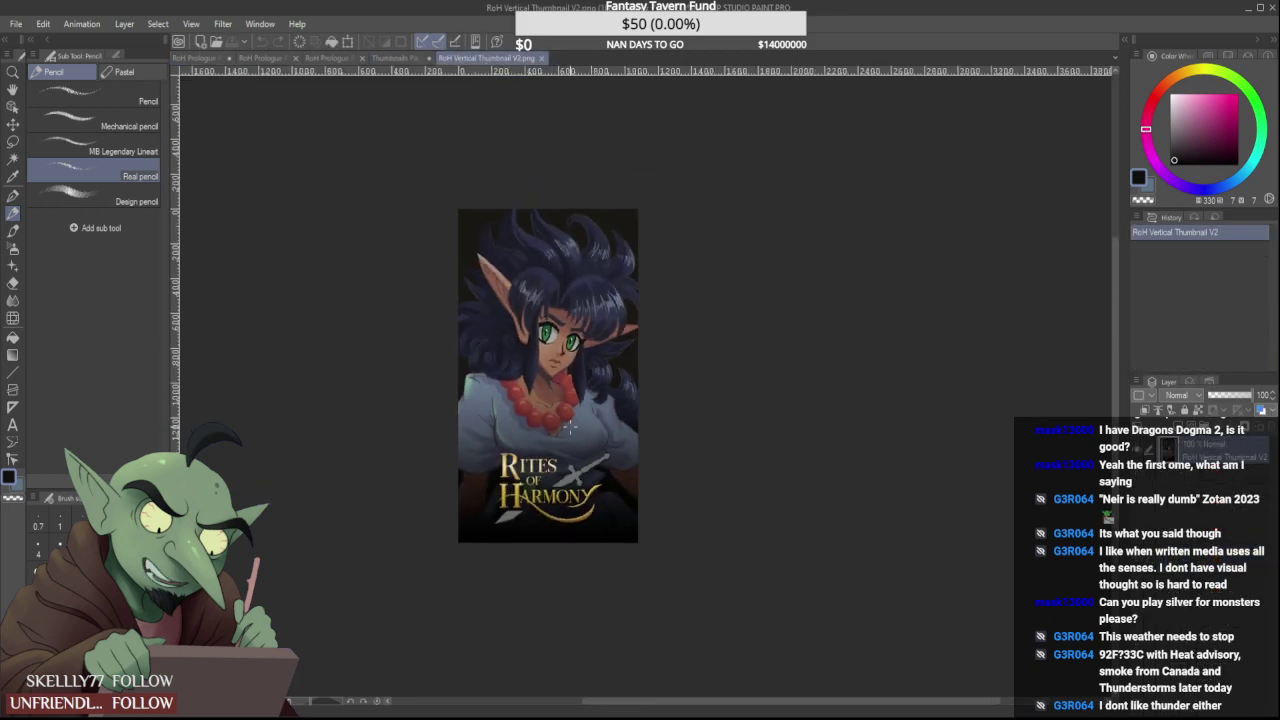
scroll(572, 430, down, 1)
scroll(545, 372, up, 1)
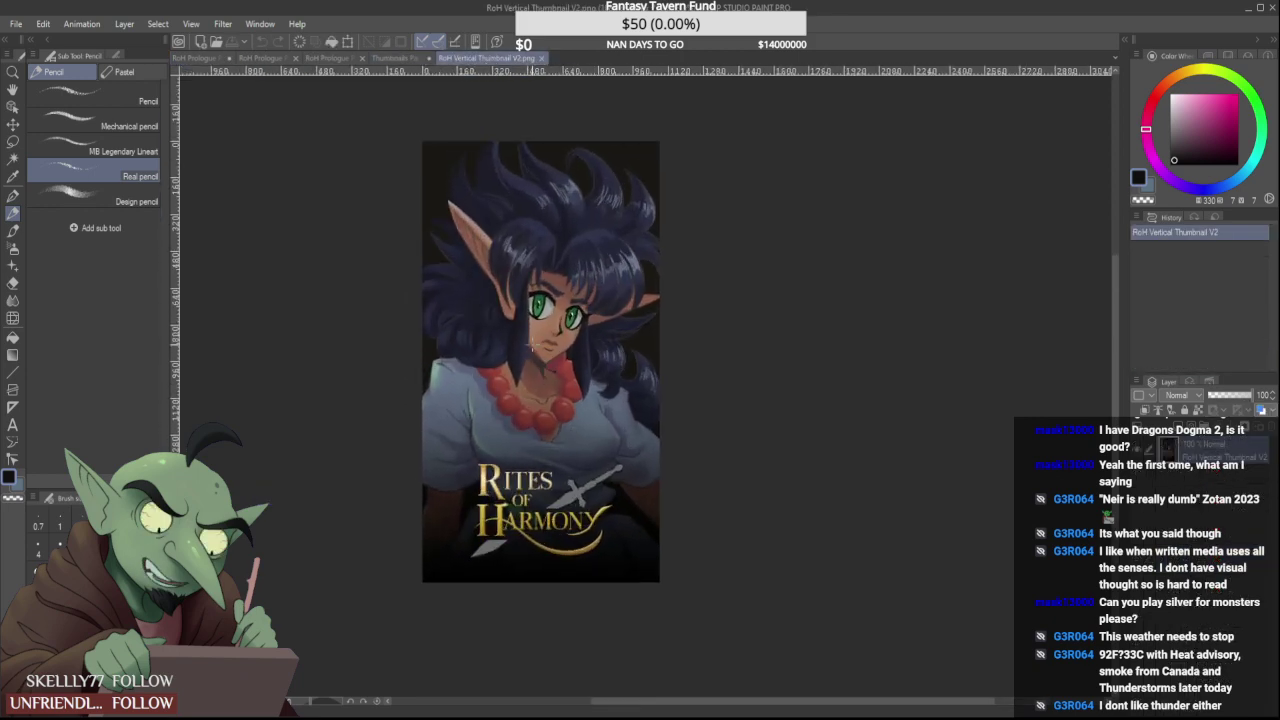
key(ctrl+0)
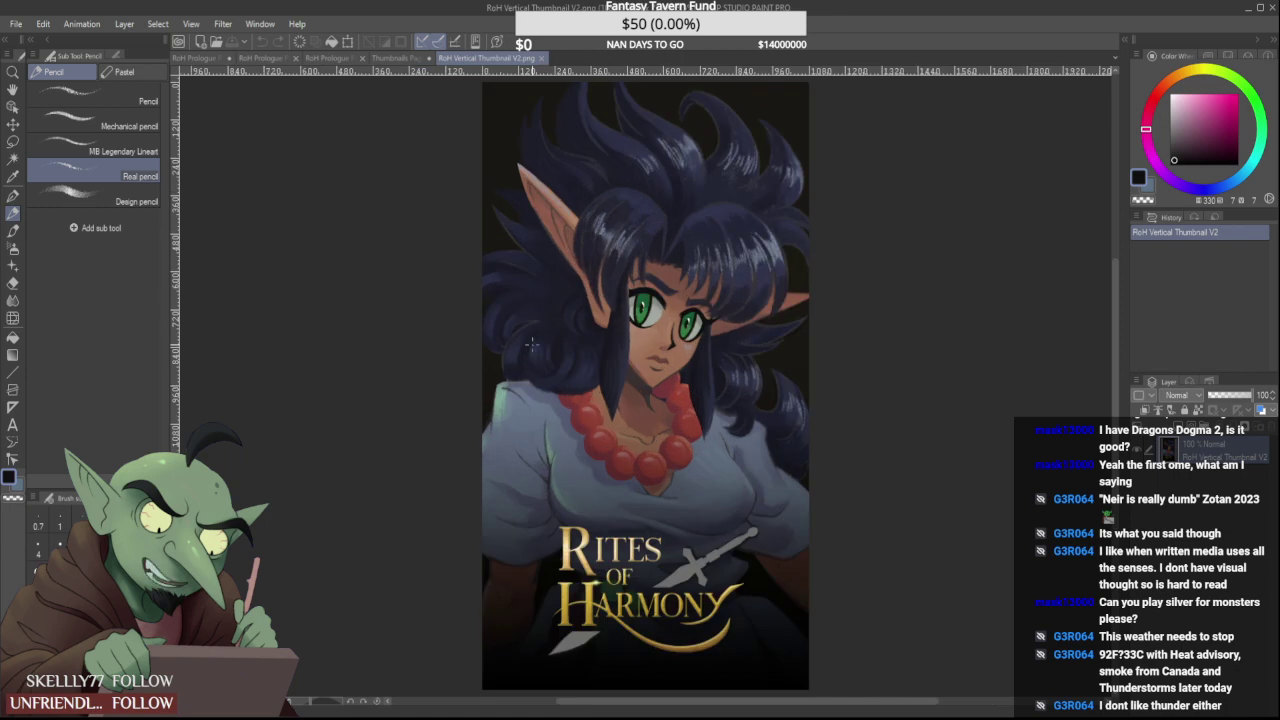